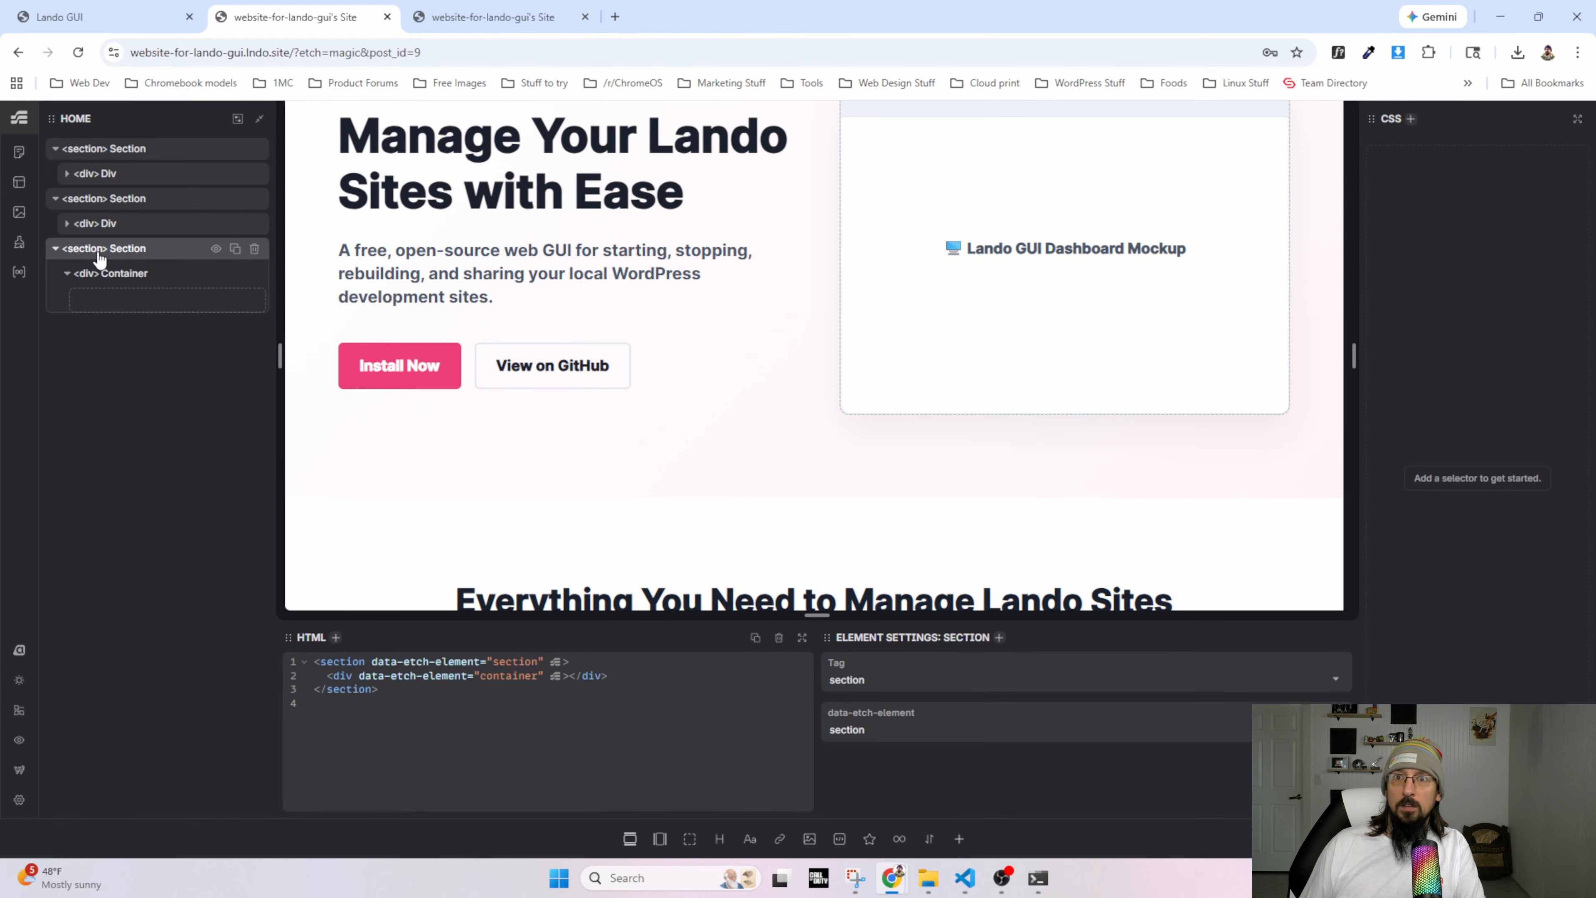
Replace the new section's HTML with the install section markup, and copy the video demo section from ai_studio_code (1).html in VS Code.
{"action": "key", "text": "ctrl+v"}
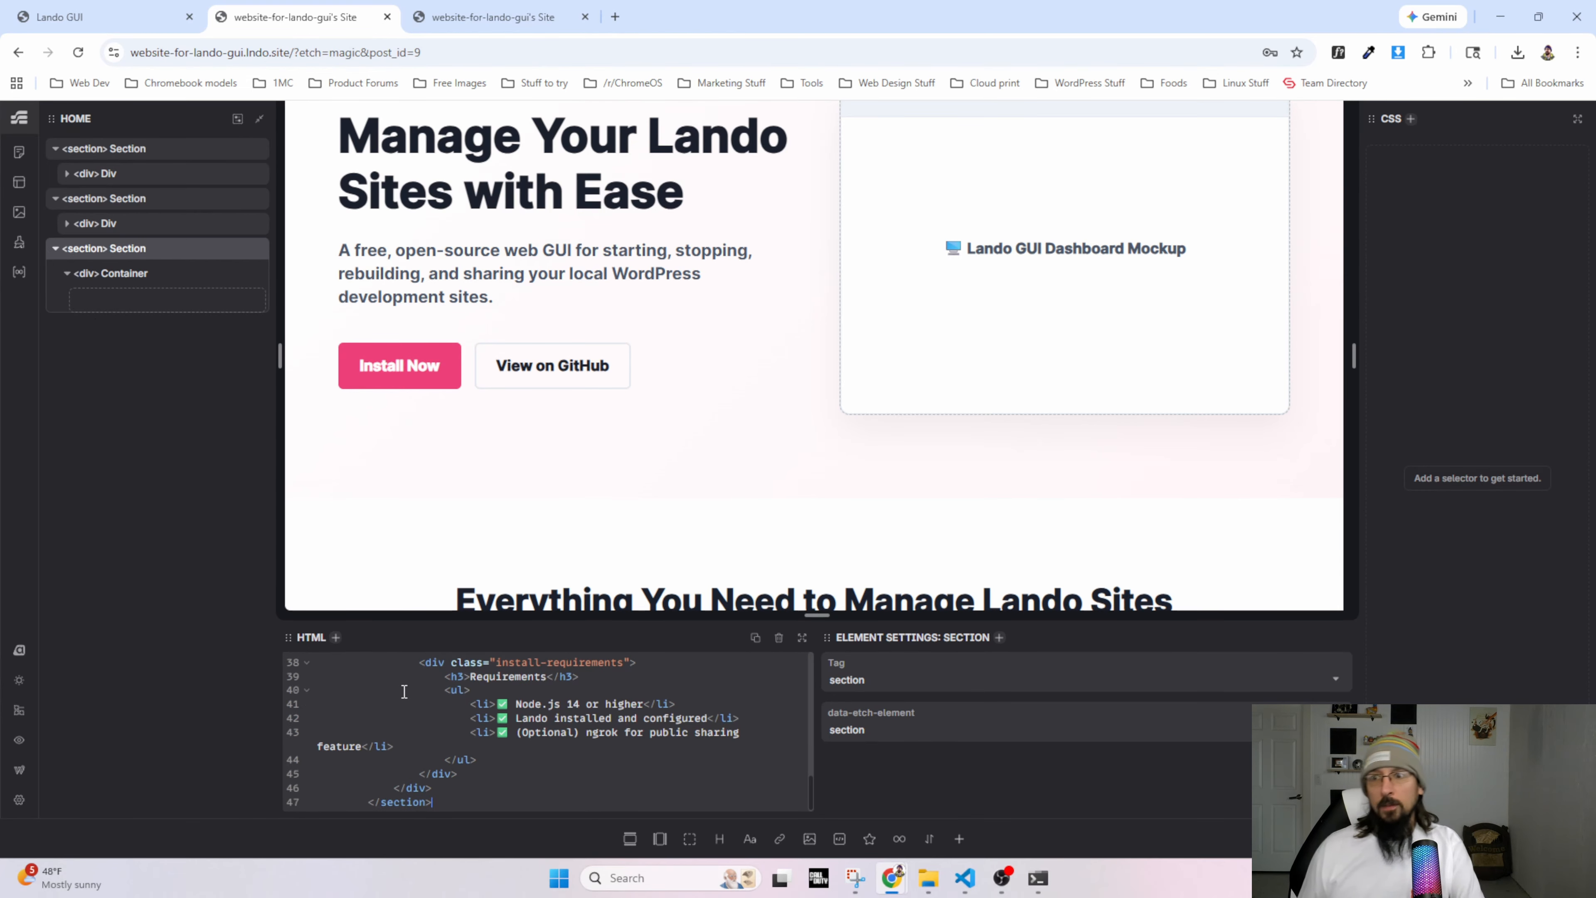
{"action": "key", "text": "alt+Tab"}
{"action": "scroll", "coordinate": [565, 472], "scroll_direction": "down", "scroll_amount": 2}
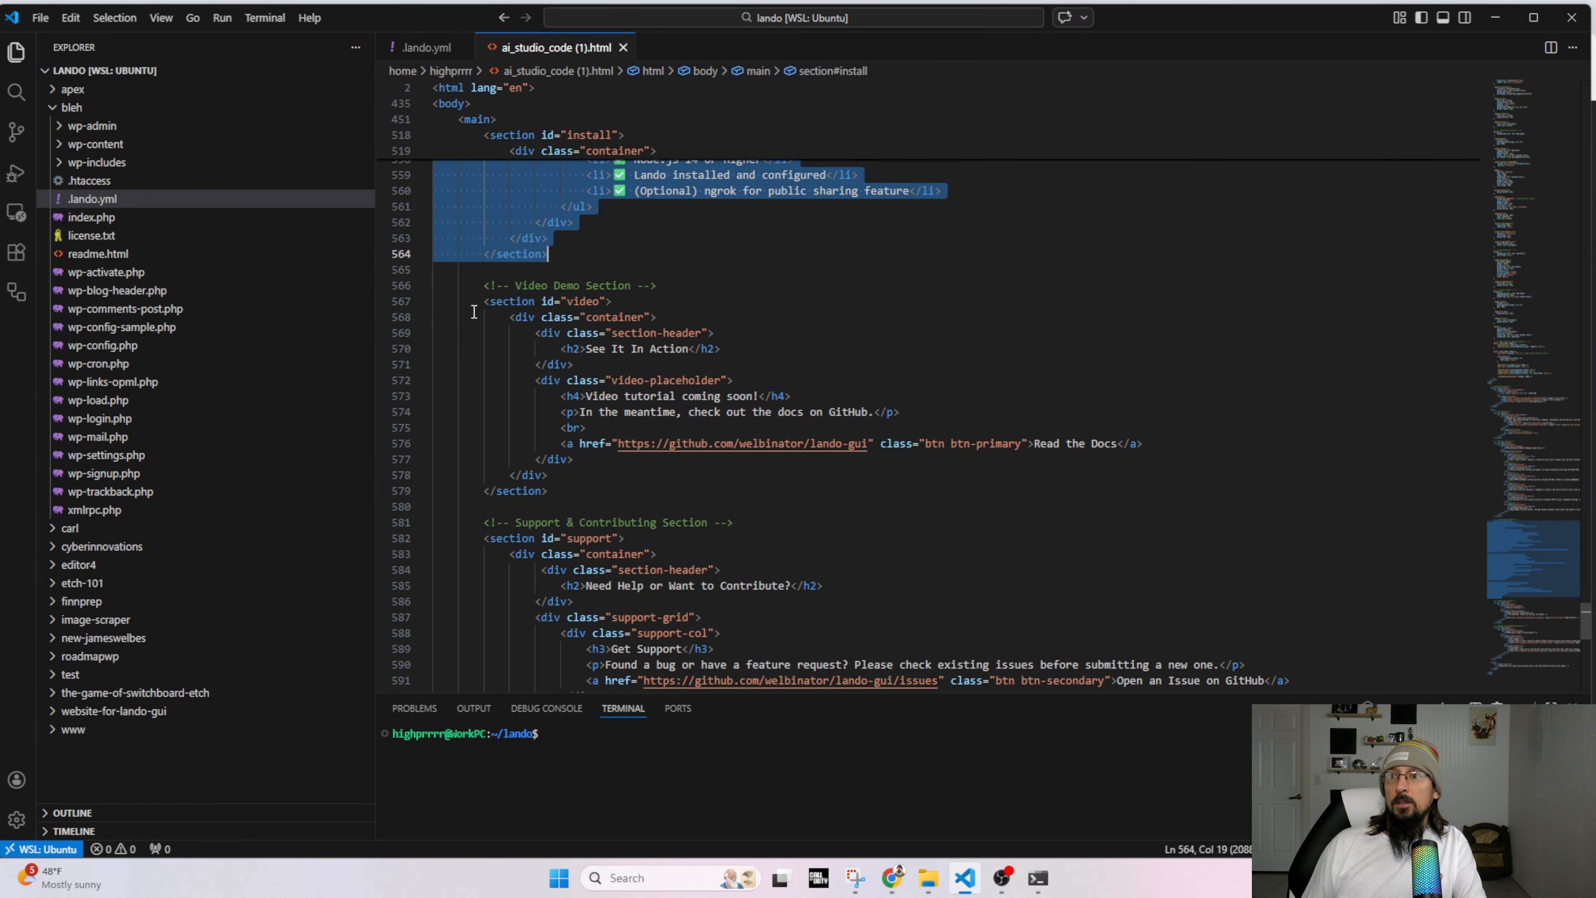
{"action": "left_click_drag", "start_coordinate": [478, 302], "coordinate": [561, 495]}
{"action": "key", "text": "alt+Tab"}
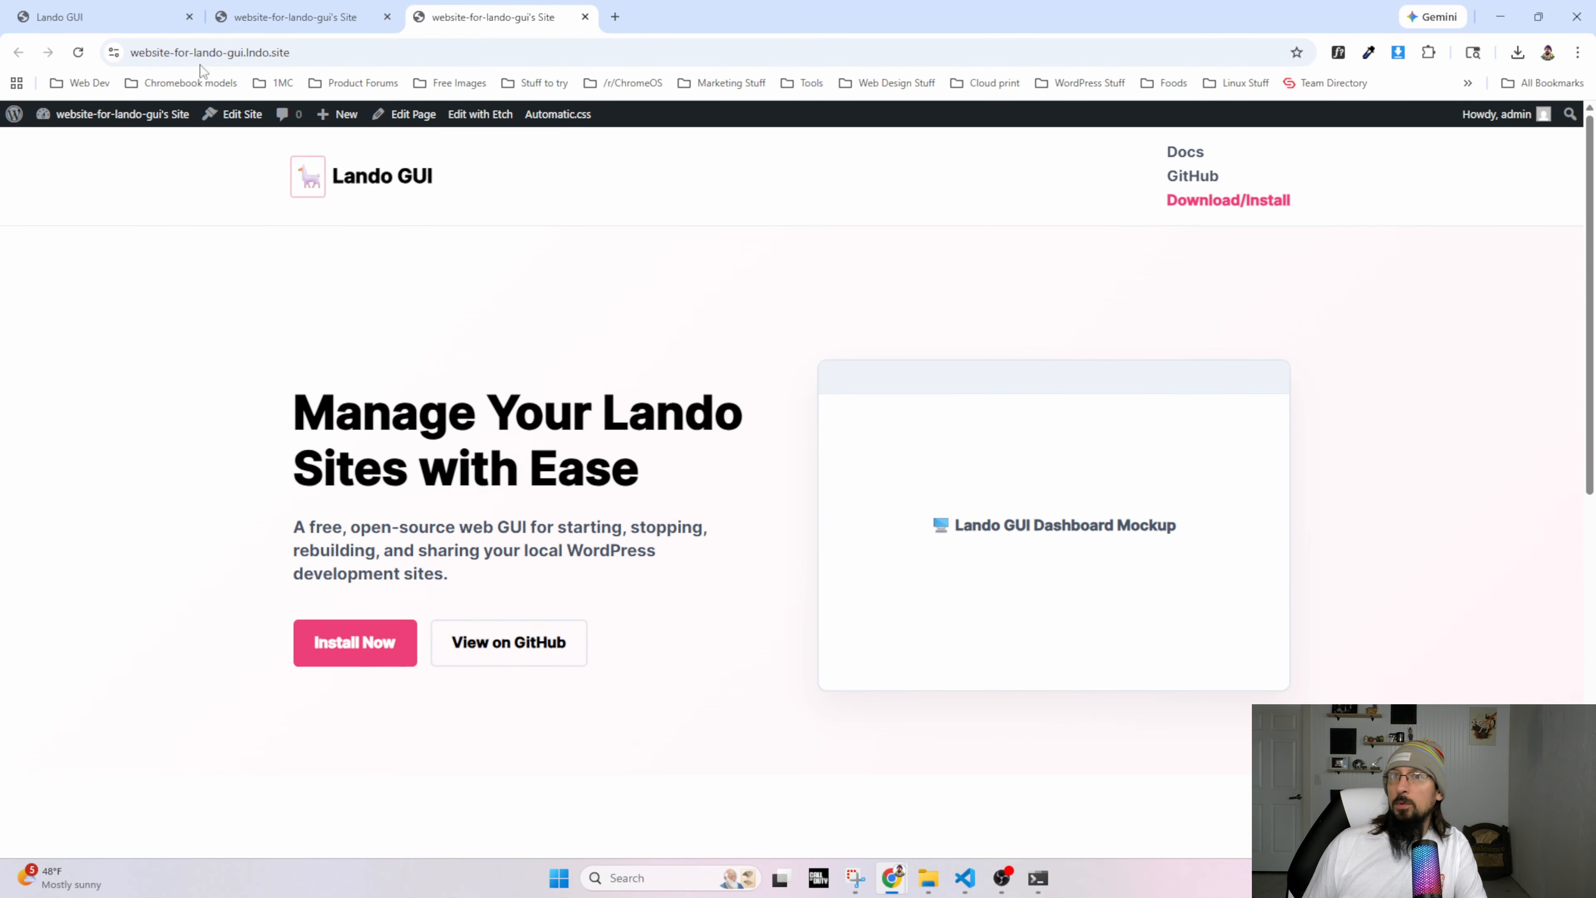
Reload the live site's homepage and review its sections from the hero to the support area.
{"action": "left_click", "coordinate": [78, 52]}
{"action": "scroll", "coordinate": [535, 439], "scroll_direction": "down", "scroll_amount": 15}
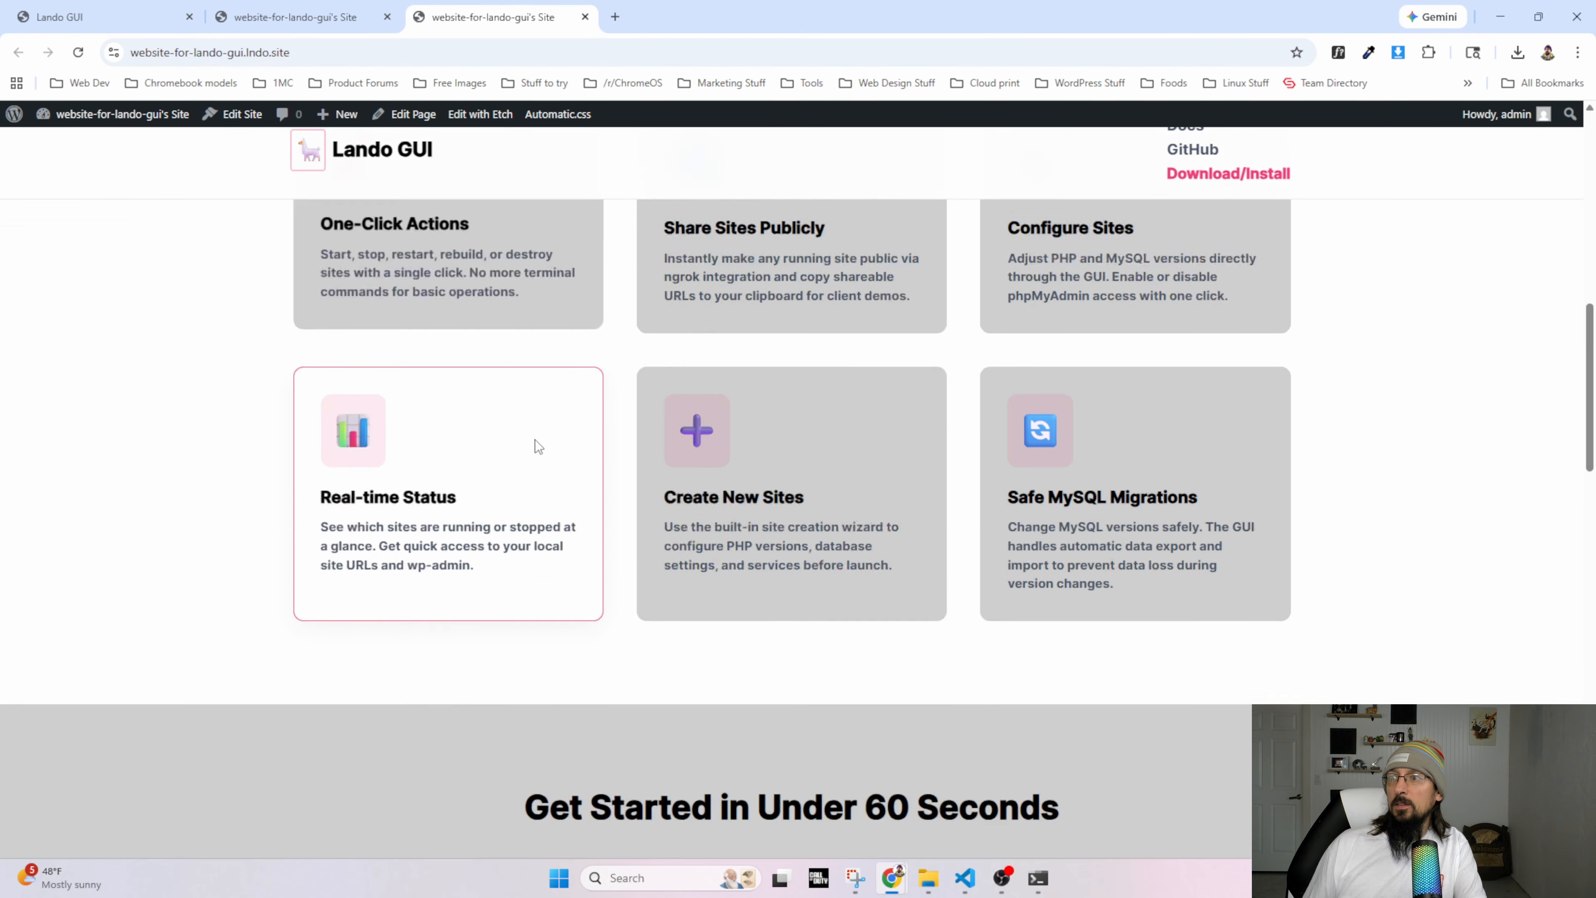
{"action": "scroll", "coordinate": [806, 633], "scroll_direction": "up", "scroll_amount": 7}
{"action": "scroll", "coordinate": [566, 654], "scroll_direction": "down", "scroll_amount": 10}
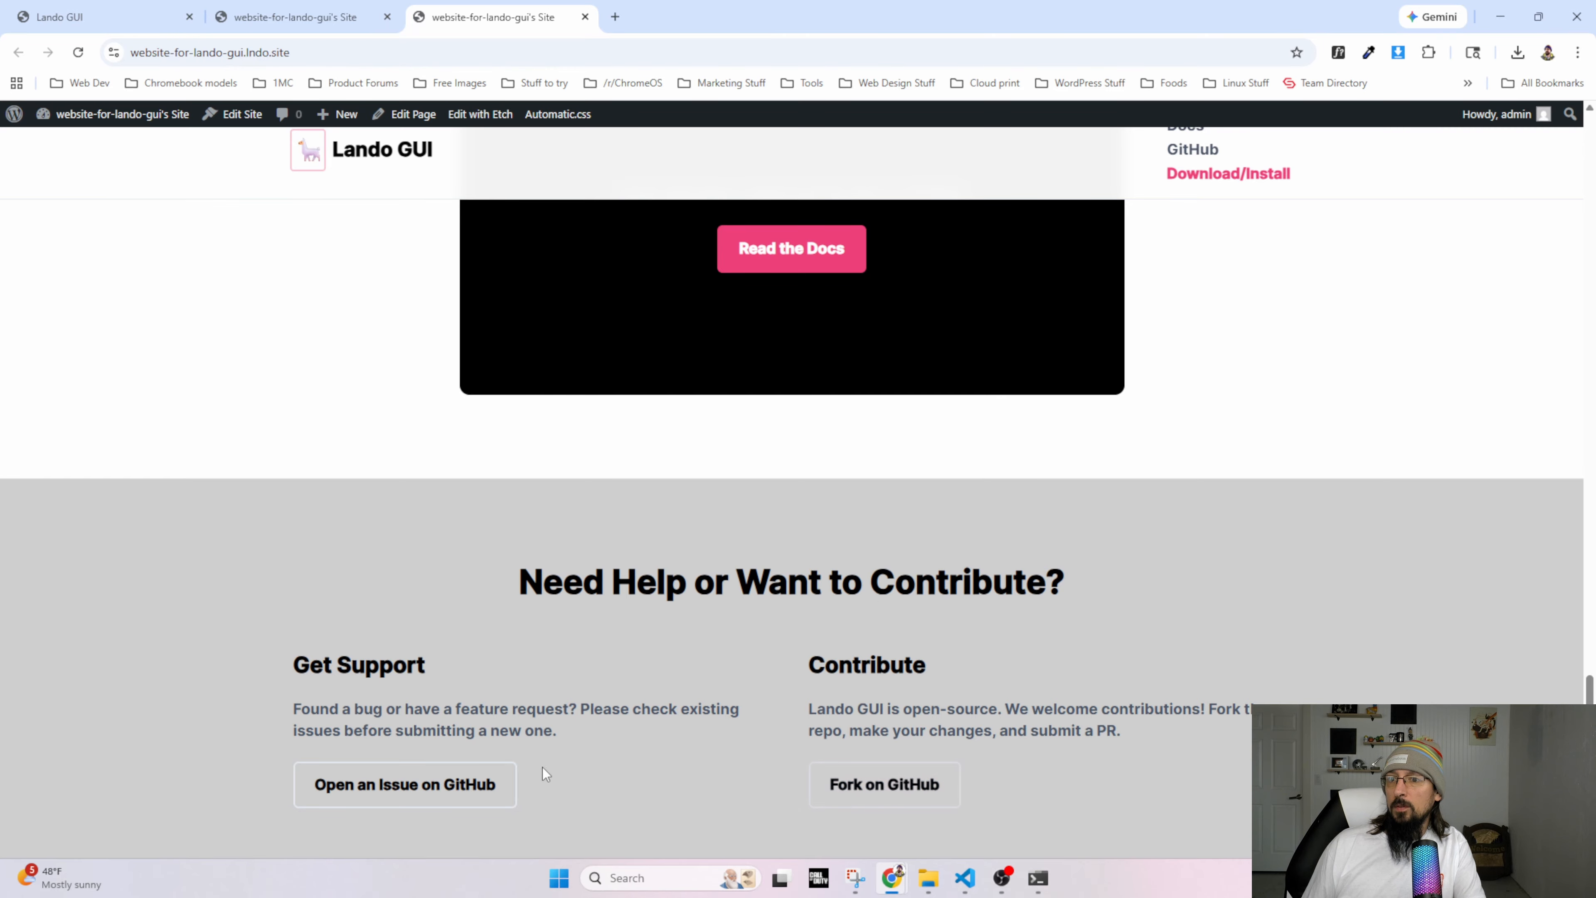
{"action": "scroll", "coordinate": [1461, 347], "scroll_direction": "up", "scroll_amount": 10}
{"action": "scroll", "coordinate": [1500, 338], "scroll_direction": "up", "scroll_amount": 10}
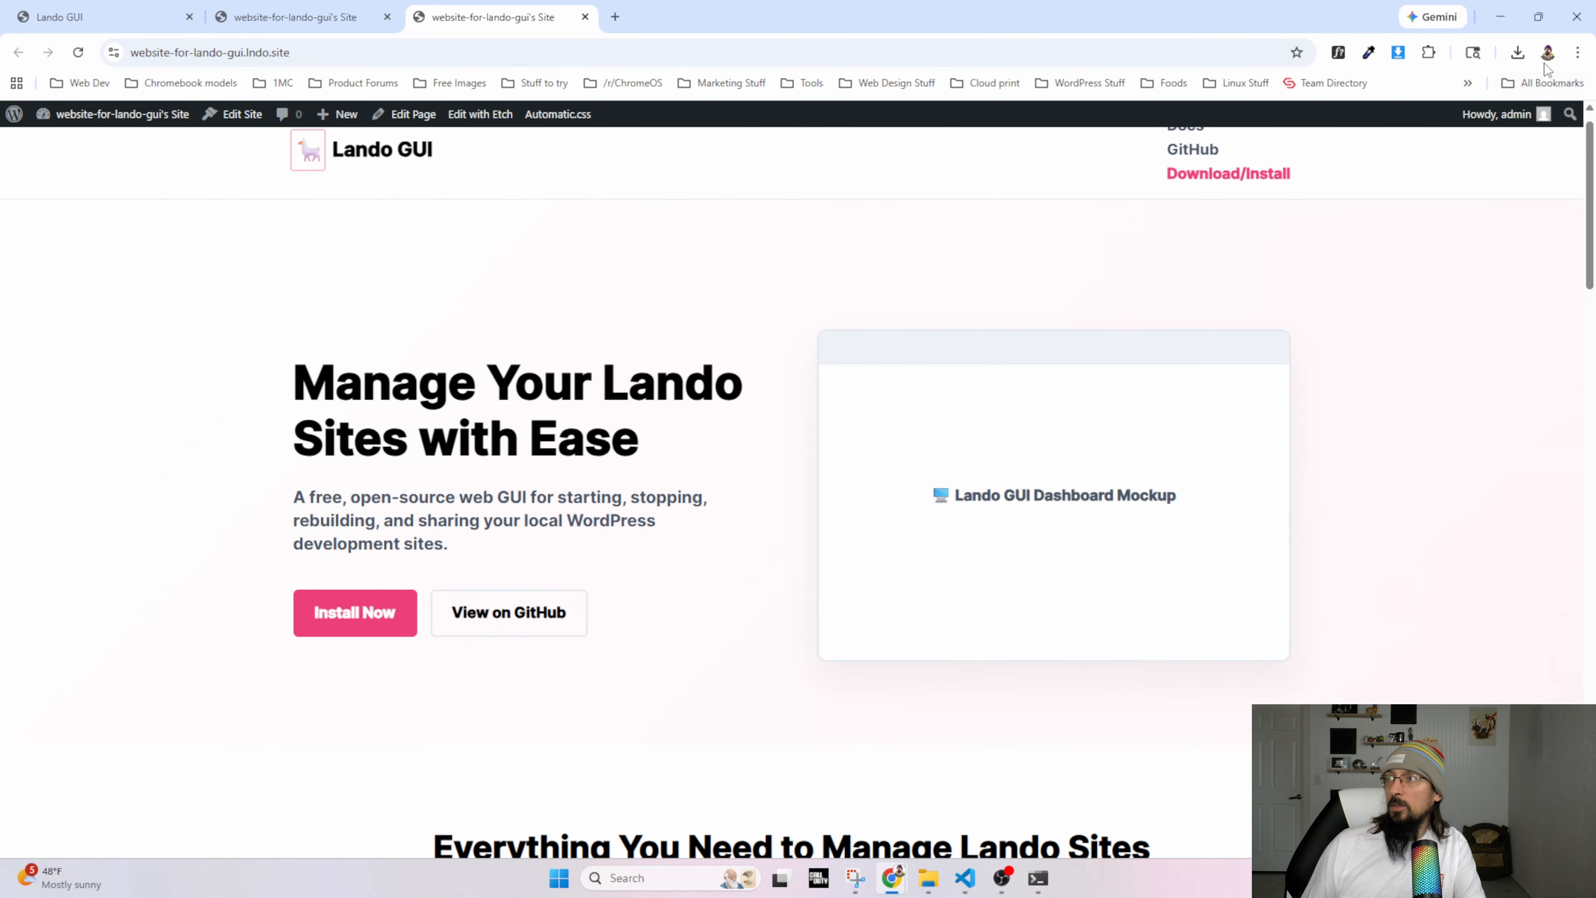
Examine the root variables and base styles at the start of ai_studio_code (1).html in VS Code, and return to the browser.
{"action": "key", "text": "alt+Tab"}
{"action": "left_click_drag", "start_coordinate": [419, 268], "coordinate": [1590, 234]}
{"action": "key", "text": "alt+Tab"}
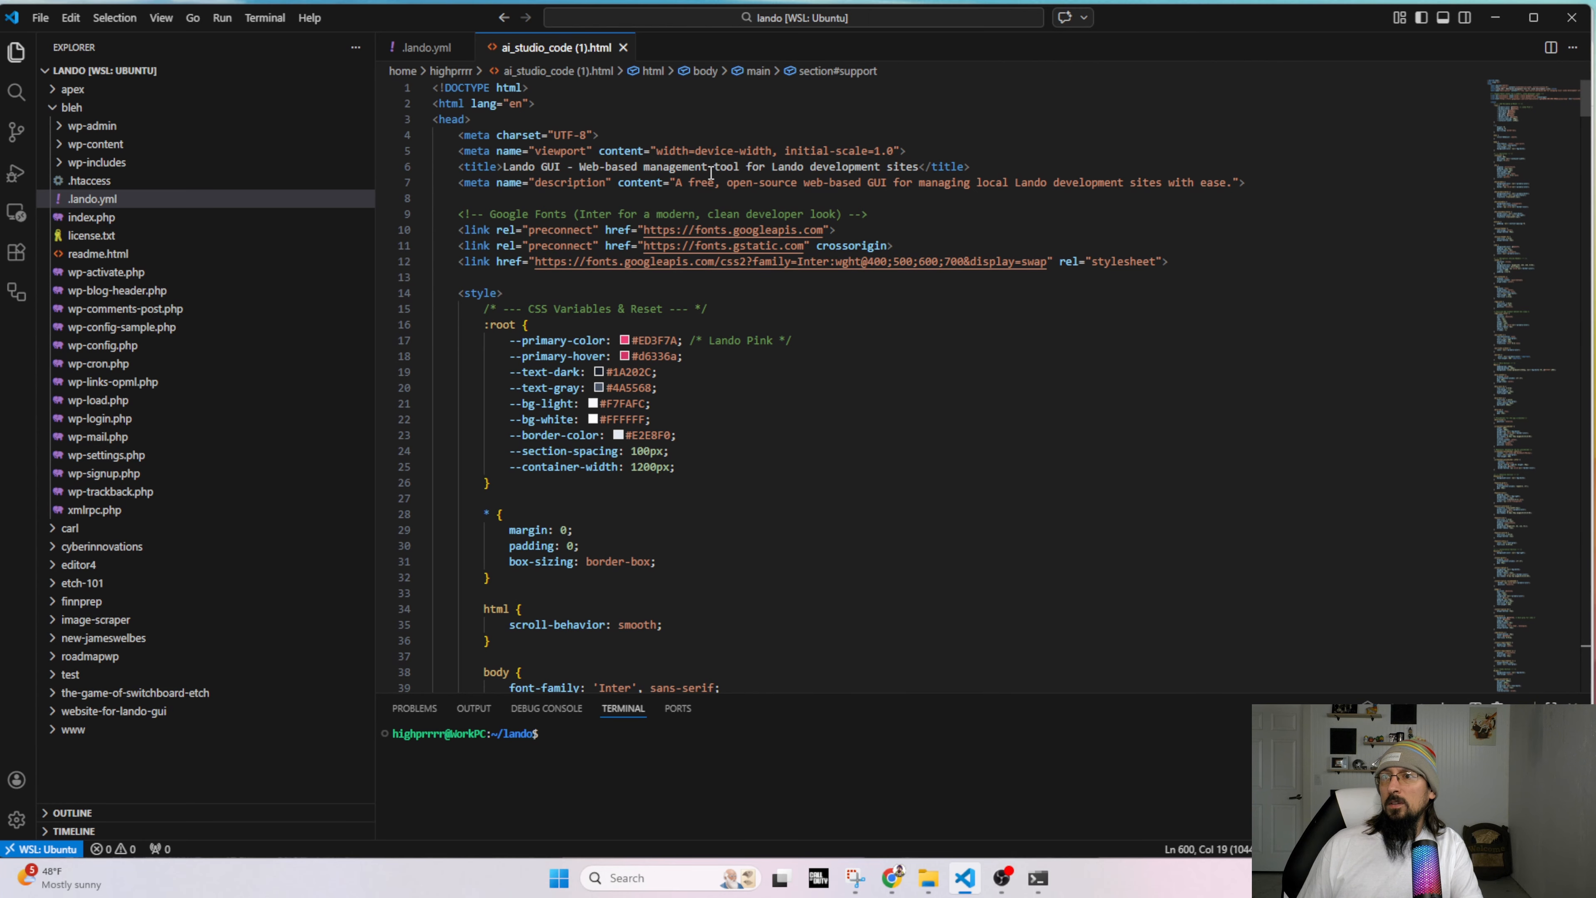
{"action": "scroll", "coordinate": [639, 503], "scroll_direction": "down", "scroll_amount": 9}
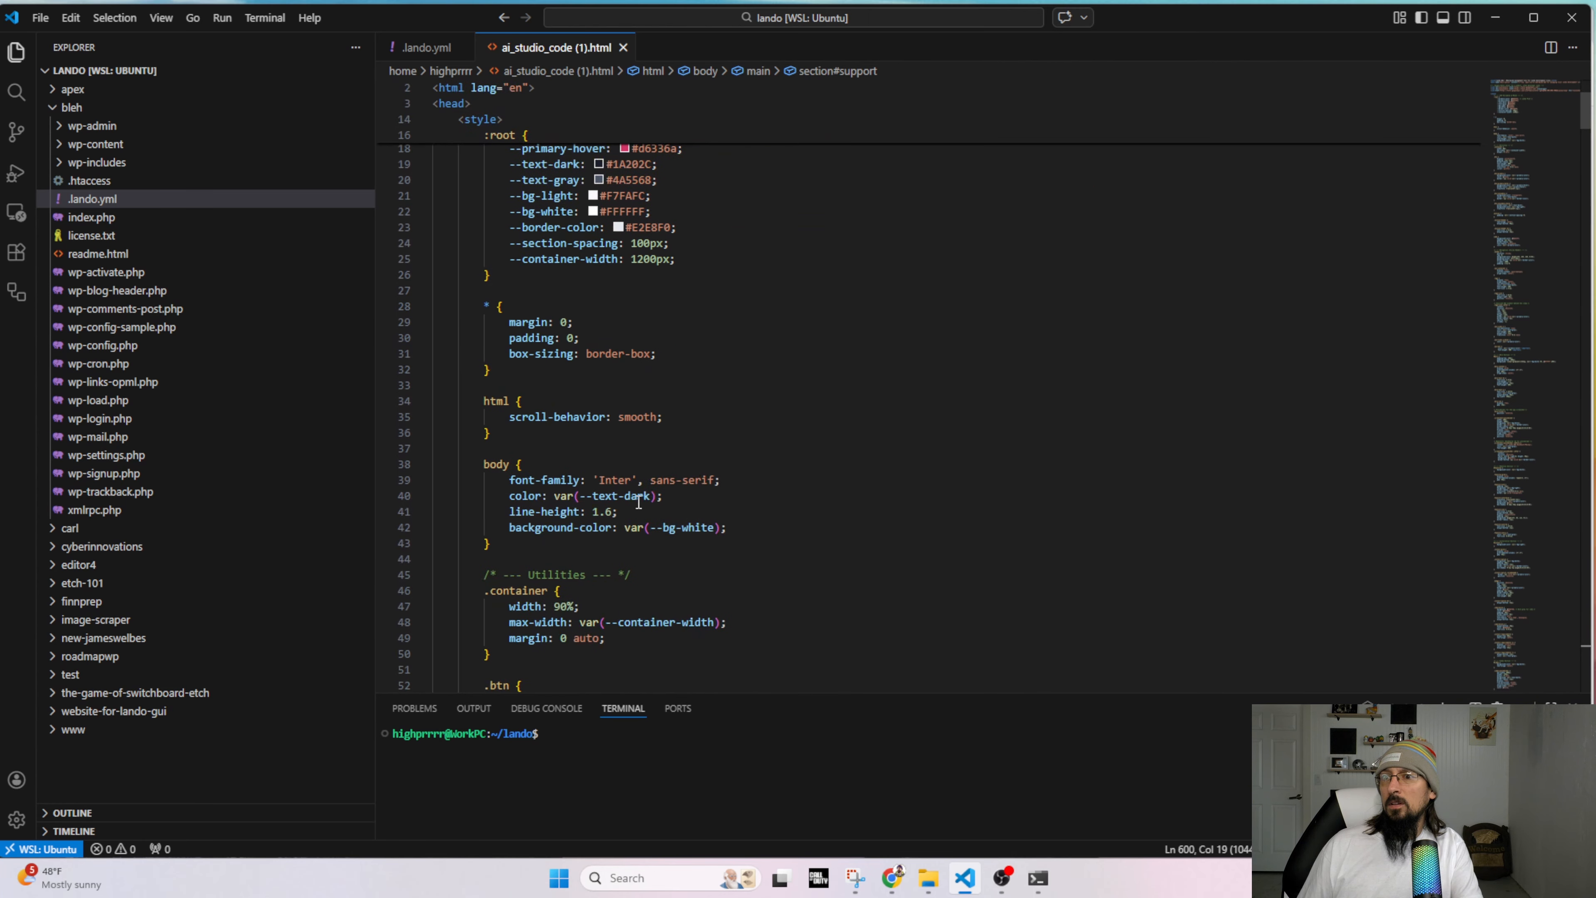
{"action": "key", "text": "alt+Tab"}
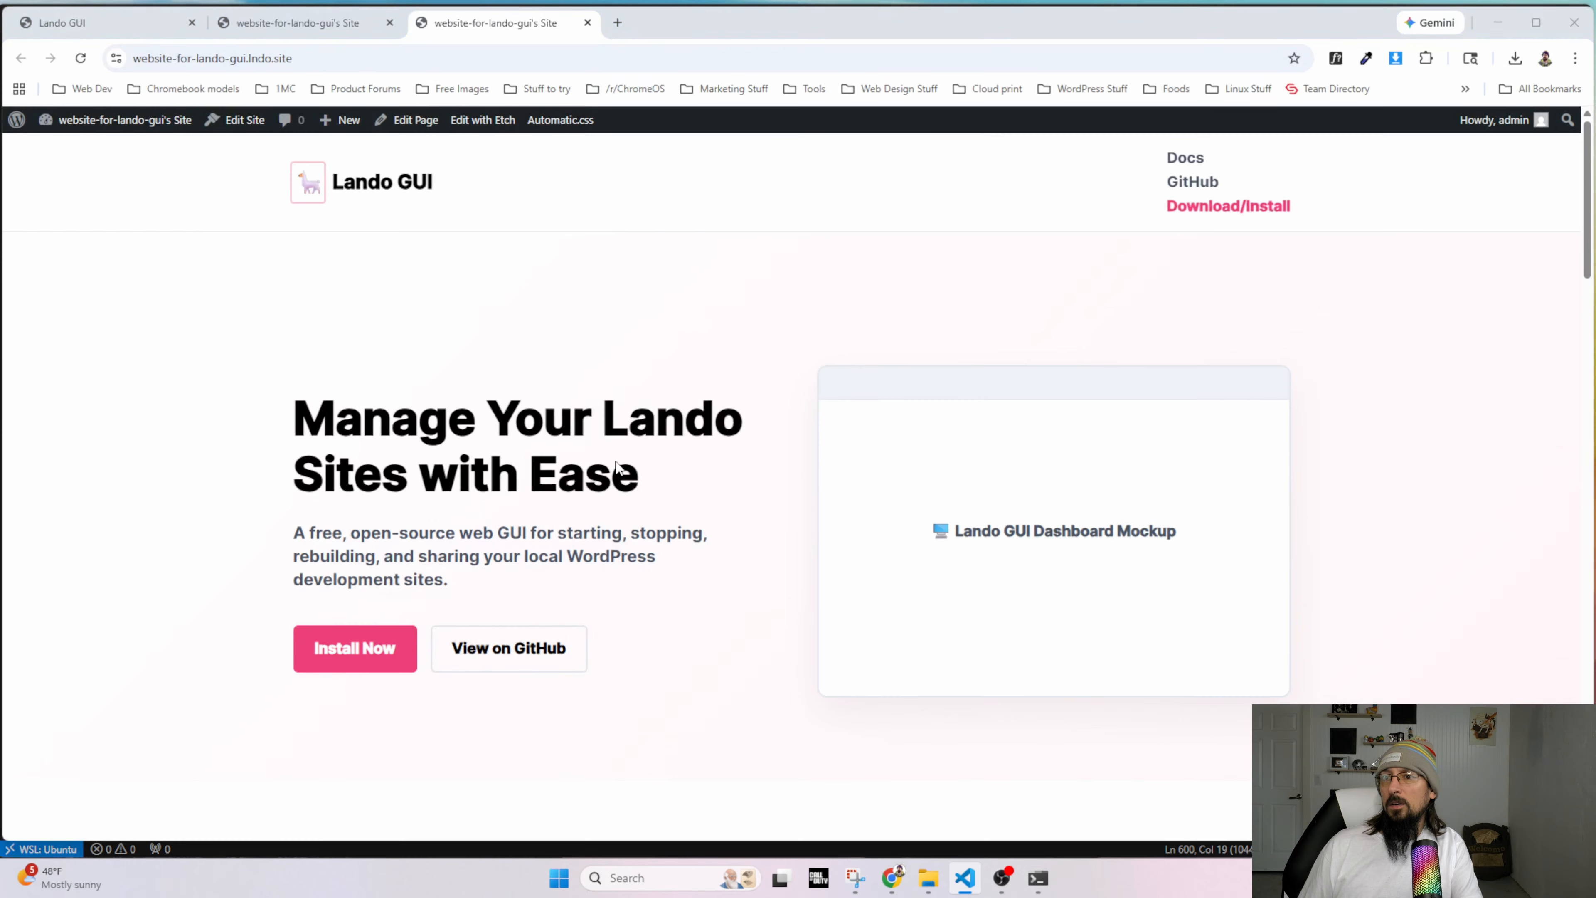
Inspect the header navigation links, the nav-links element and the Docs link's styles on the live site and the local HTML page.
{"action": "right_click", "coordinate": [1180, 160]}
{"action": "left_click", "coordinate": [1211, 340]}
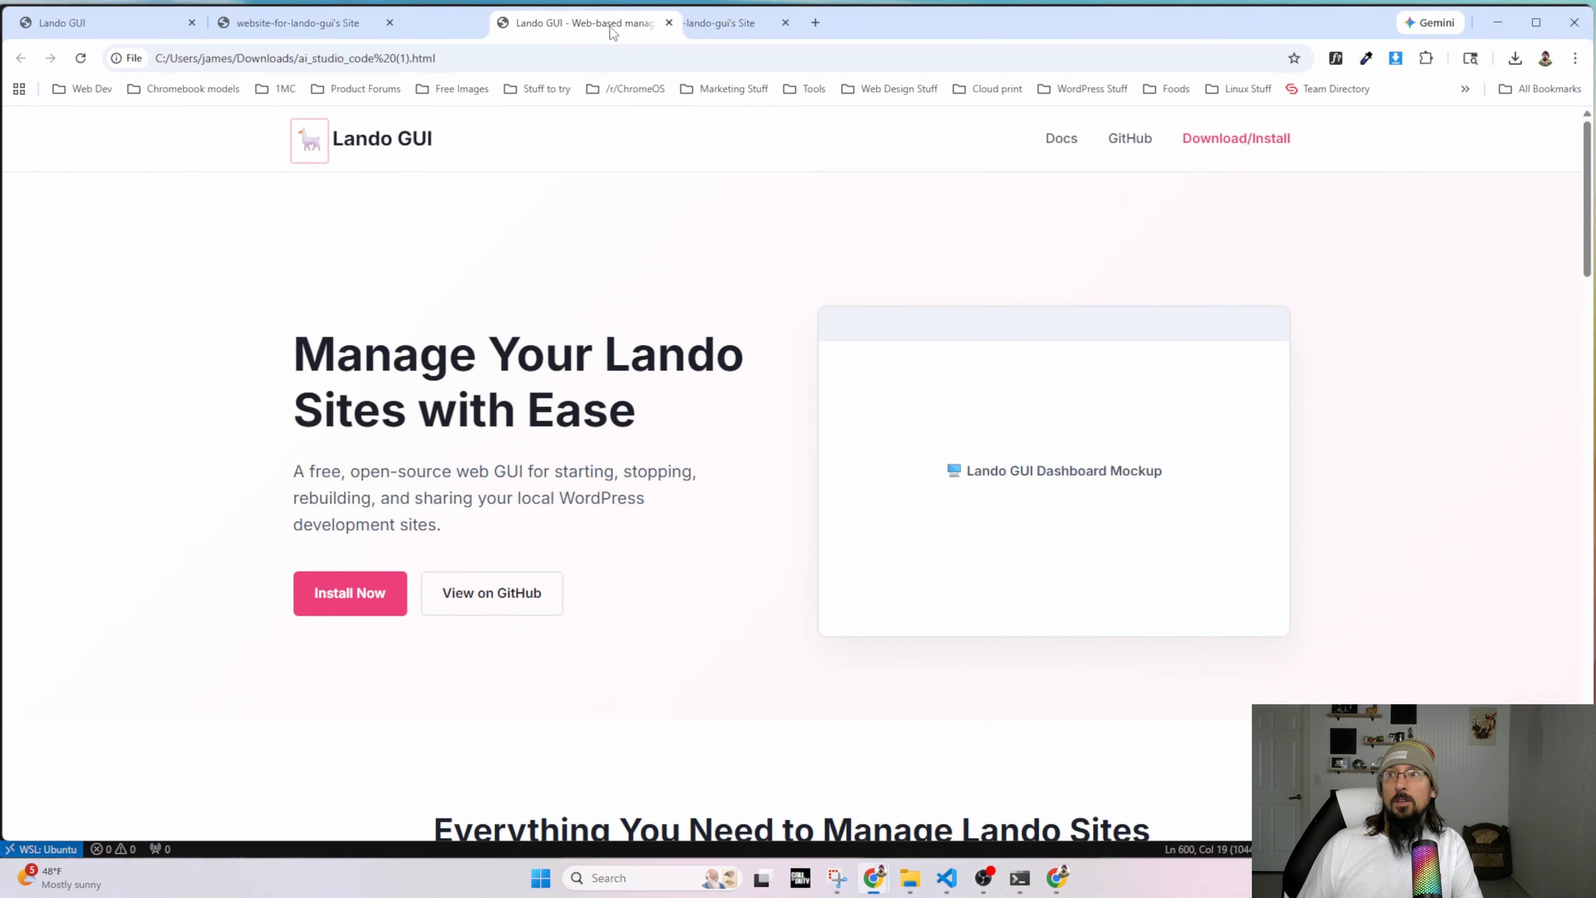
{"action": "right_click", "coordinate": [1223, 140]}
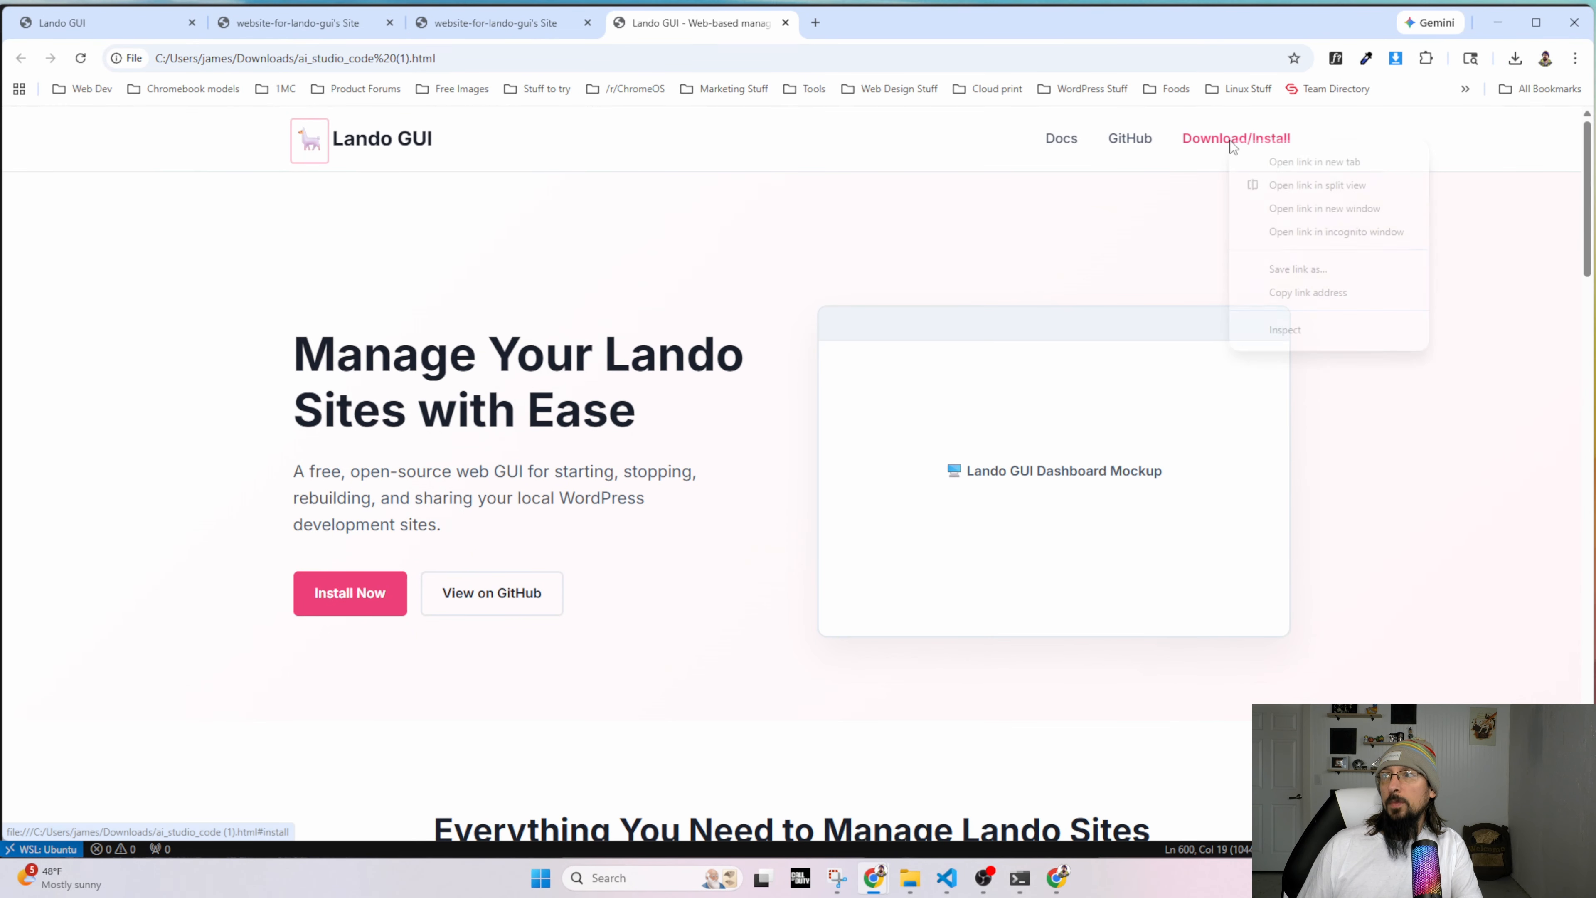
{"action": "left_click", "coordinate": [1282, 334]}
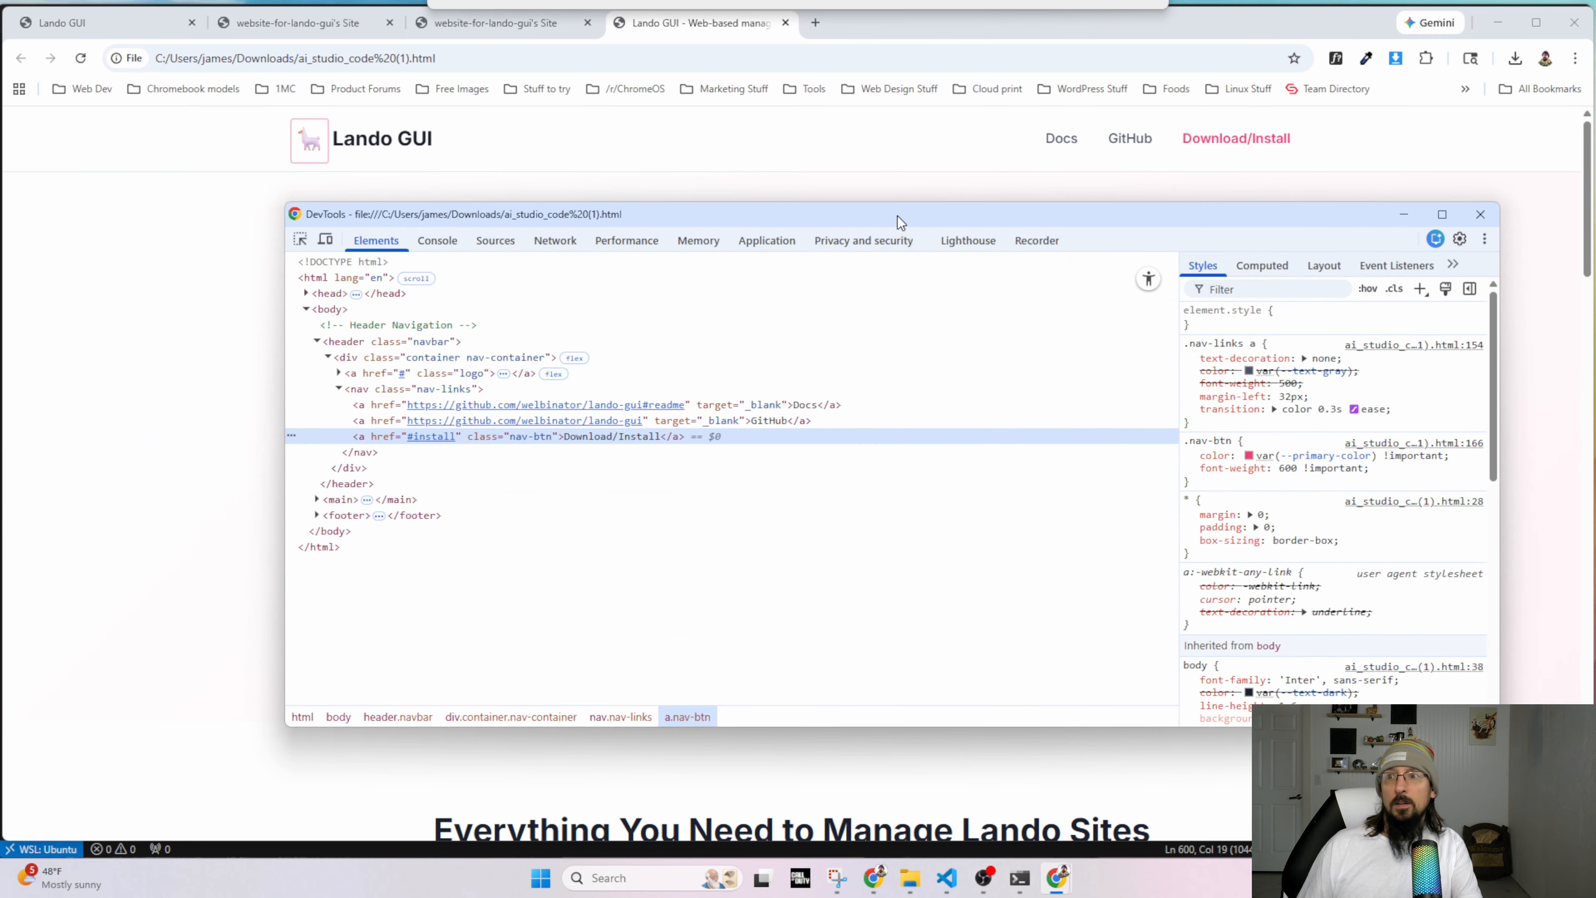
{"action": "left_click", "coordinate": [386, 390]}
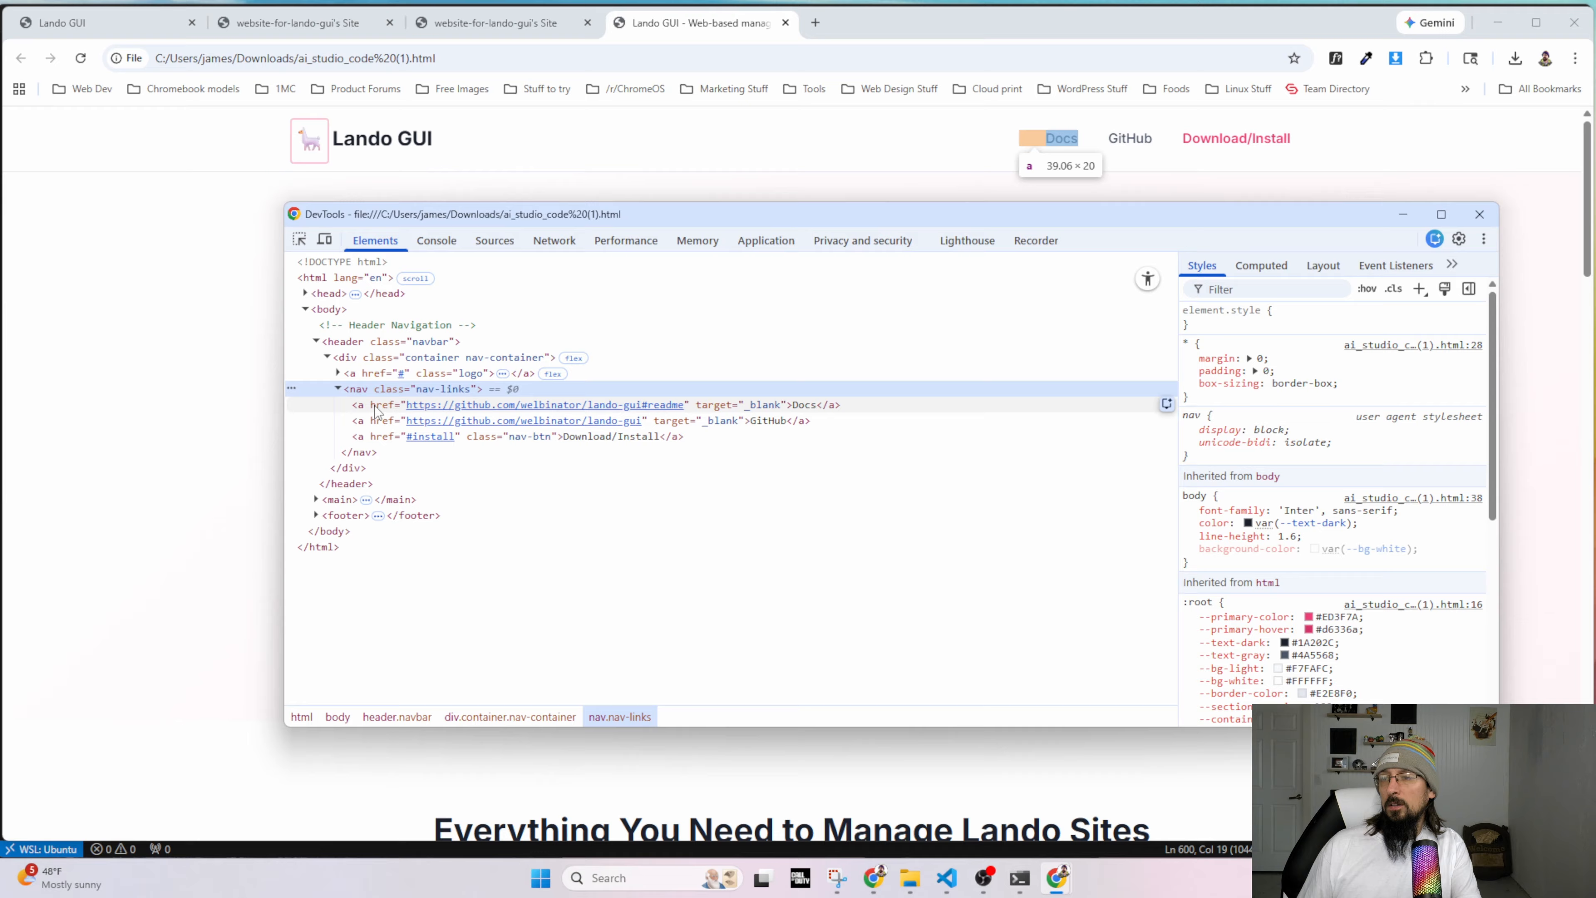
{"action": "key", "text": "Down"}
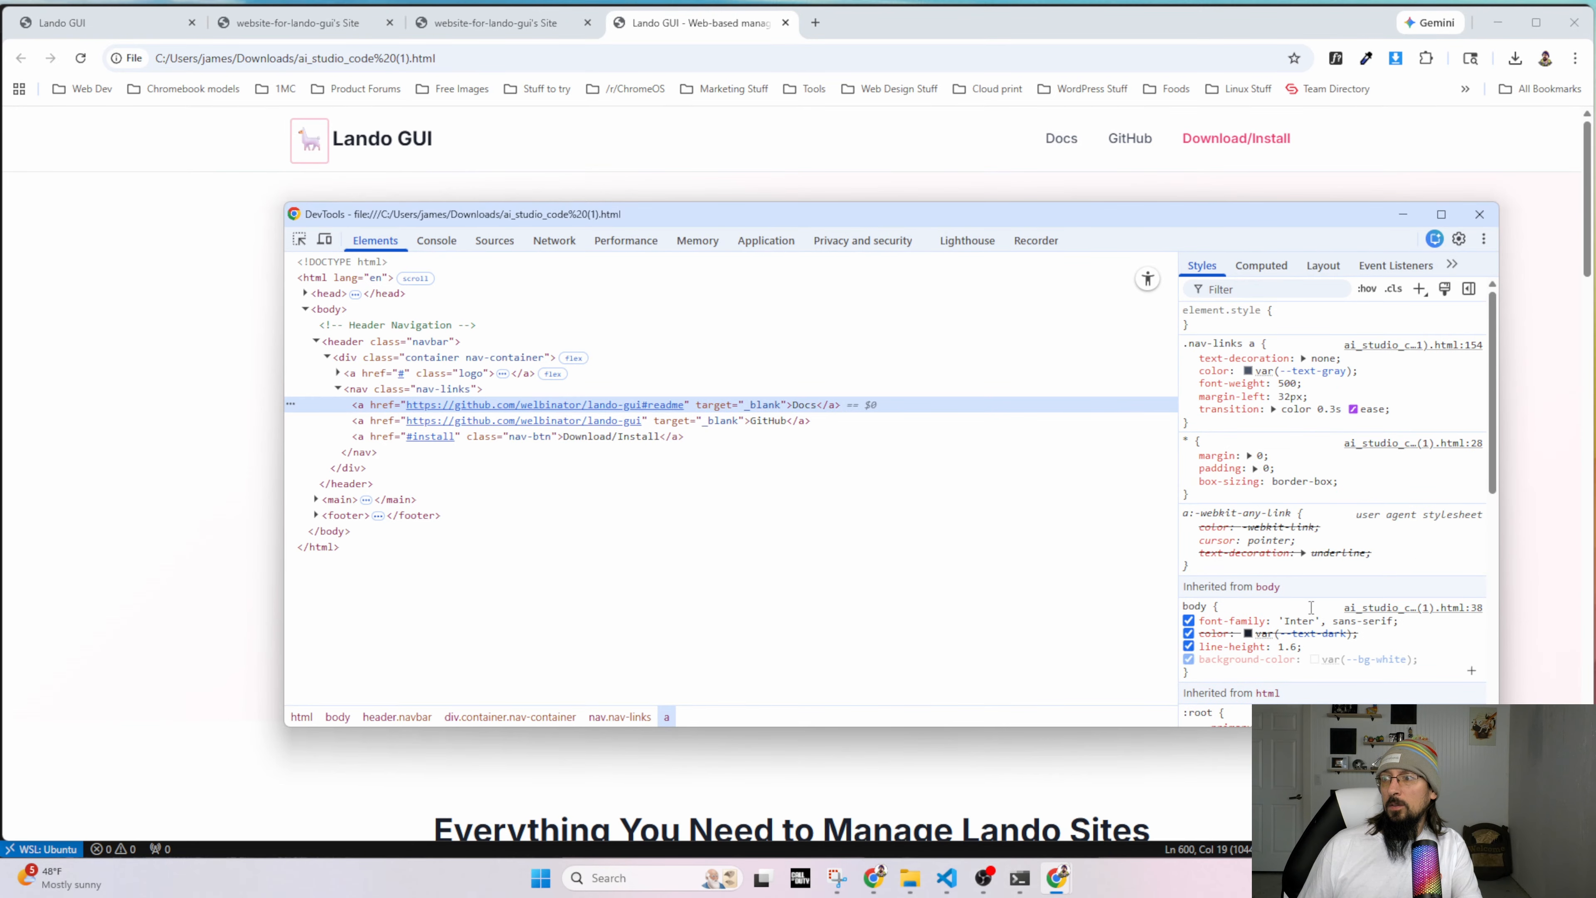
{"action": "scroll", "coordinate": [1282, 522], "scroll_direction": "down", "scroll_amount": 5}
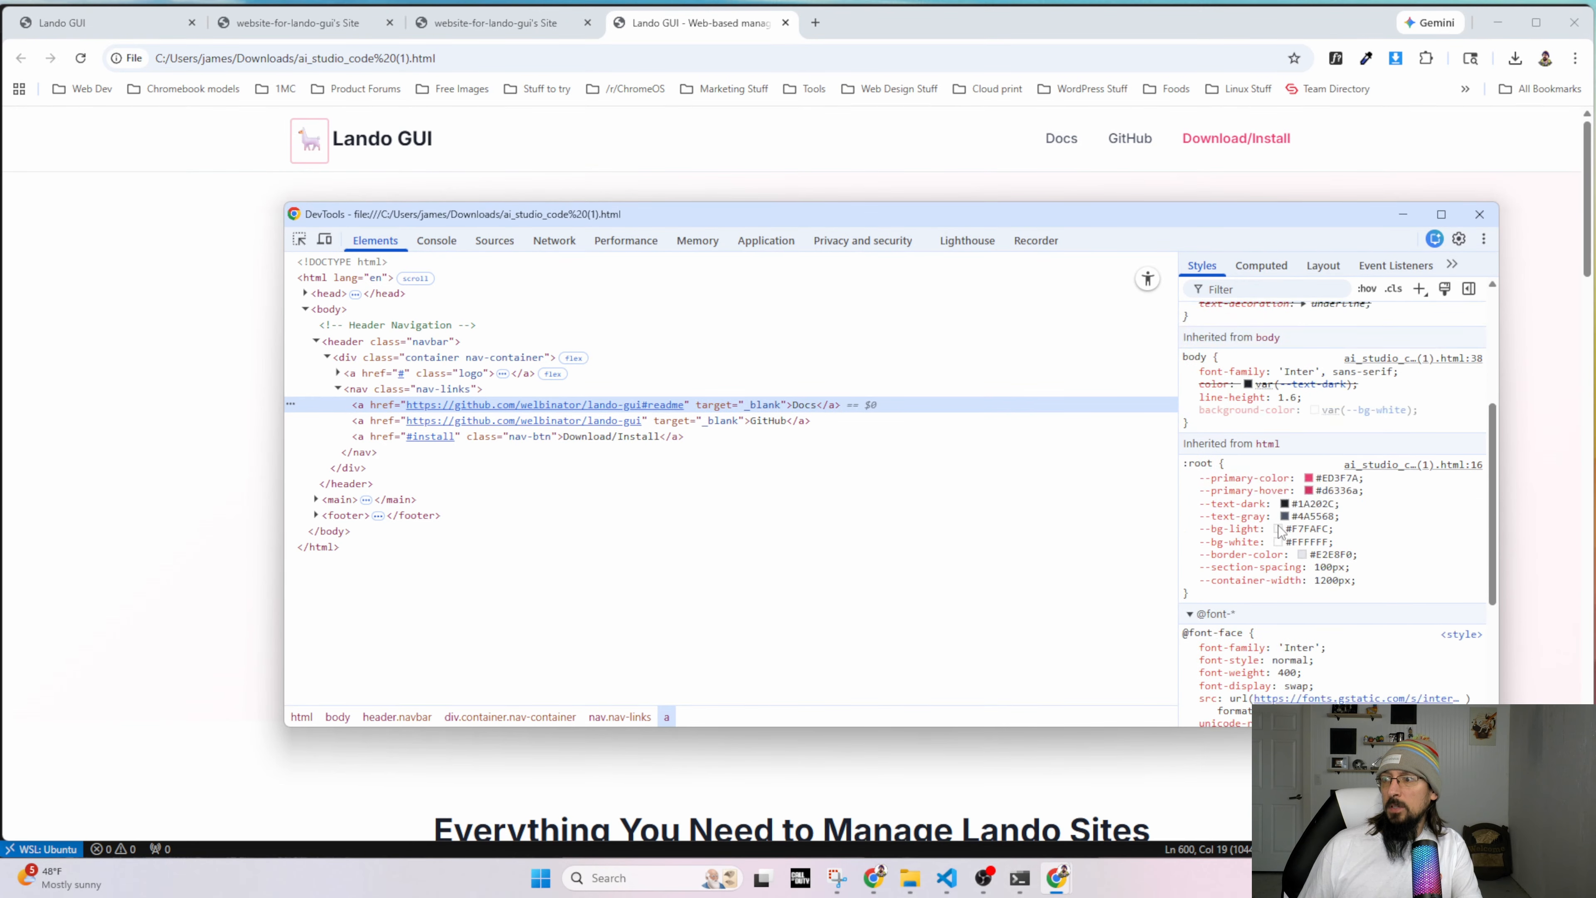
Inspect the live site's Docs link and its nav-links parent for comparison, and close that DevTools window.
{"action": "left_click", "coordinate": [489, 22]}
{"action": "right_click", "coordinate": [1185, 158]}
{"action": "left_click", "coordinate": [1207, 307]}
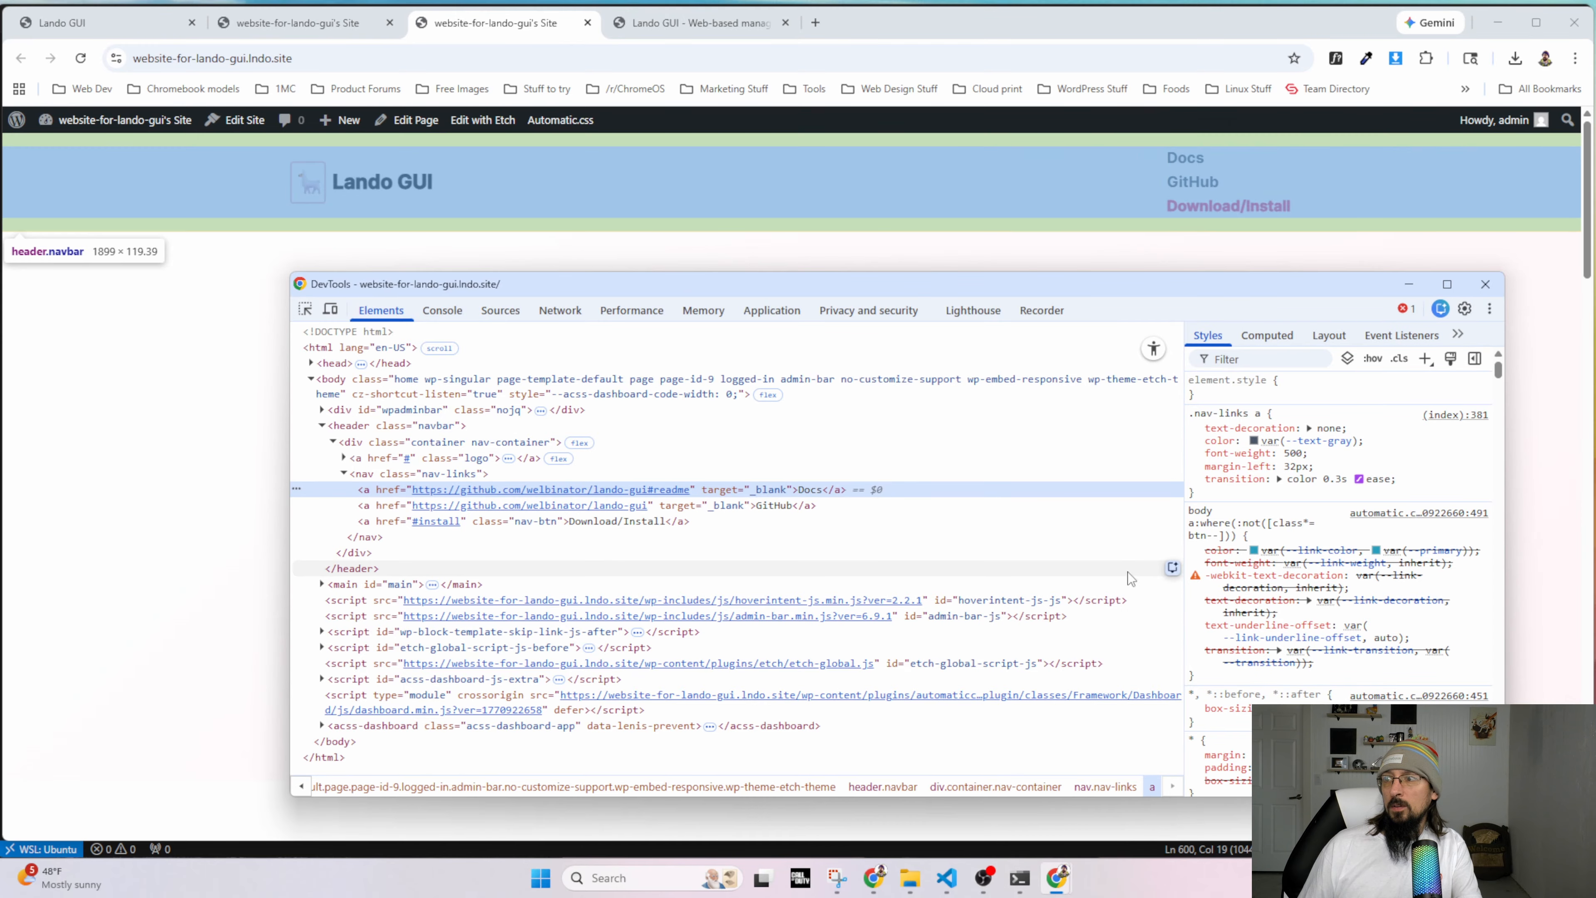
{"action": "left_click", "coordinate": [1119, 473]}
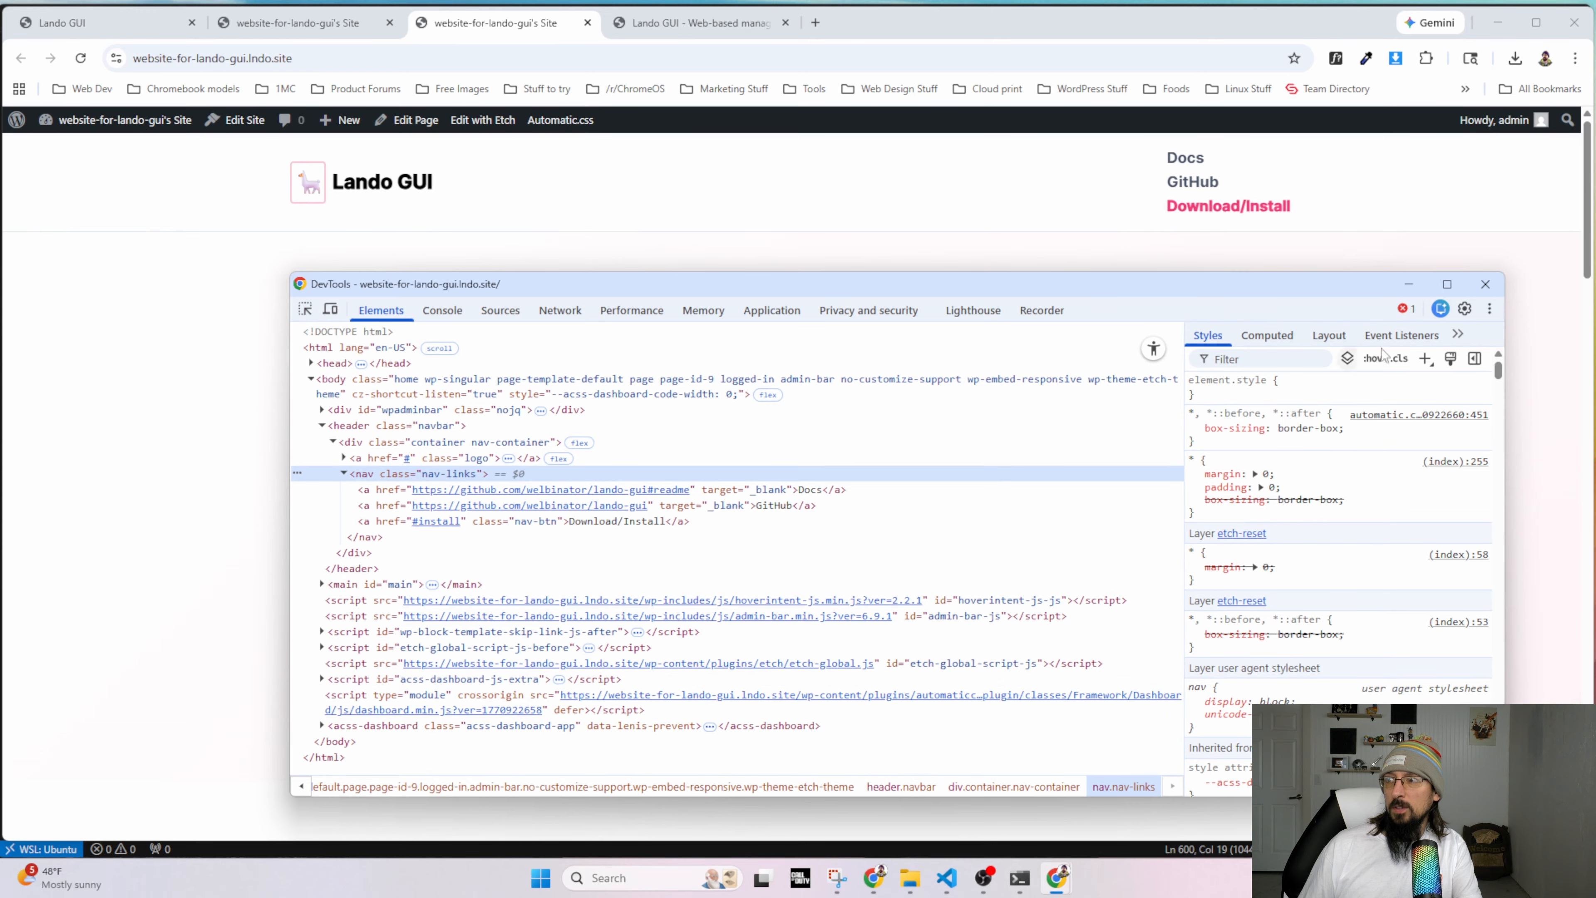
{"action": "left_click", "coordinate": [1486, 283]}
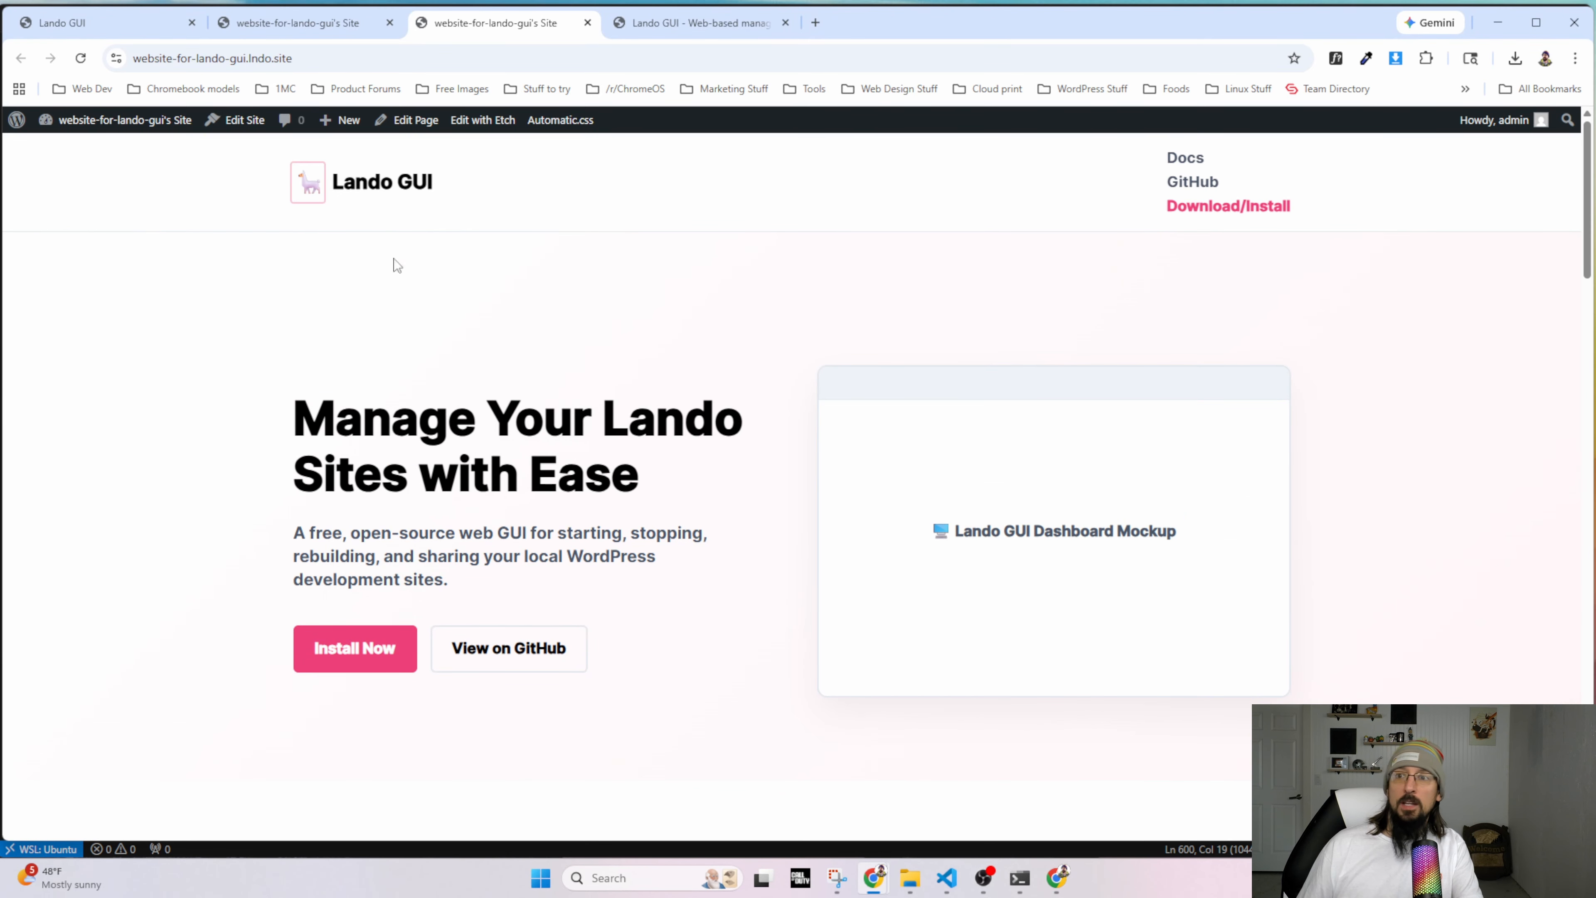
Compare the section backgrounds and content down the live homepage, including the video and feature card sections.
{"action": "scroll", "coordinate": [488, 495], "scroll_direction": "down", "scroll_amount": 10}
{"action": "scroll", "coordinate": [494, 502], "scroll_direction": "down", "scroll_amount": 10}
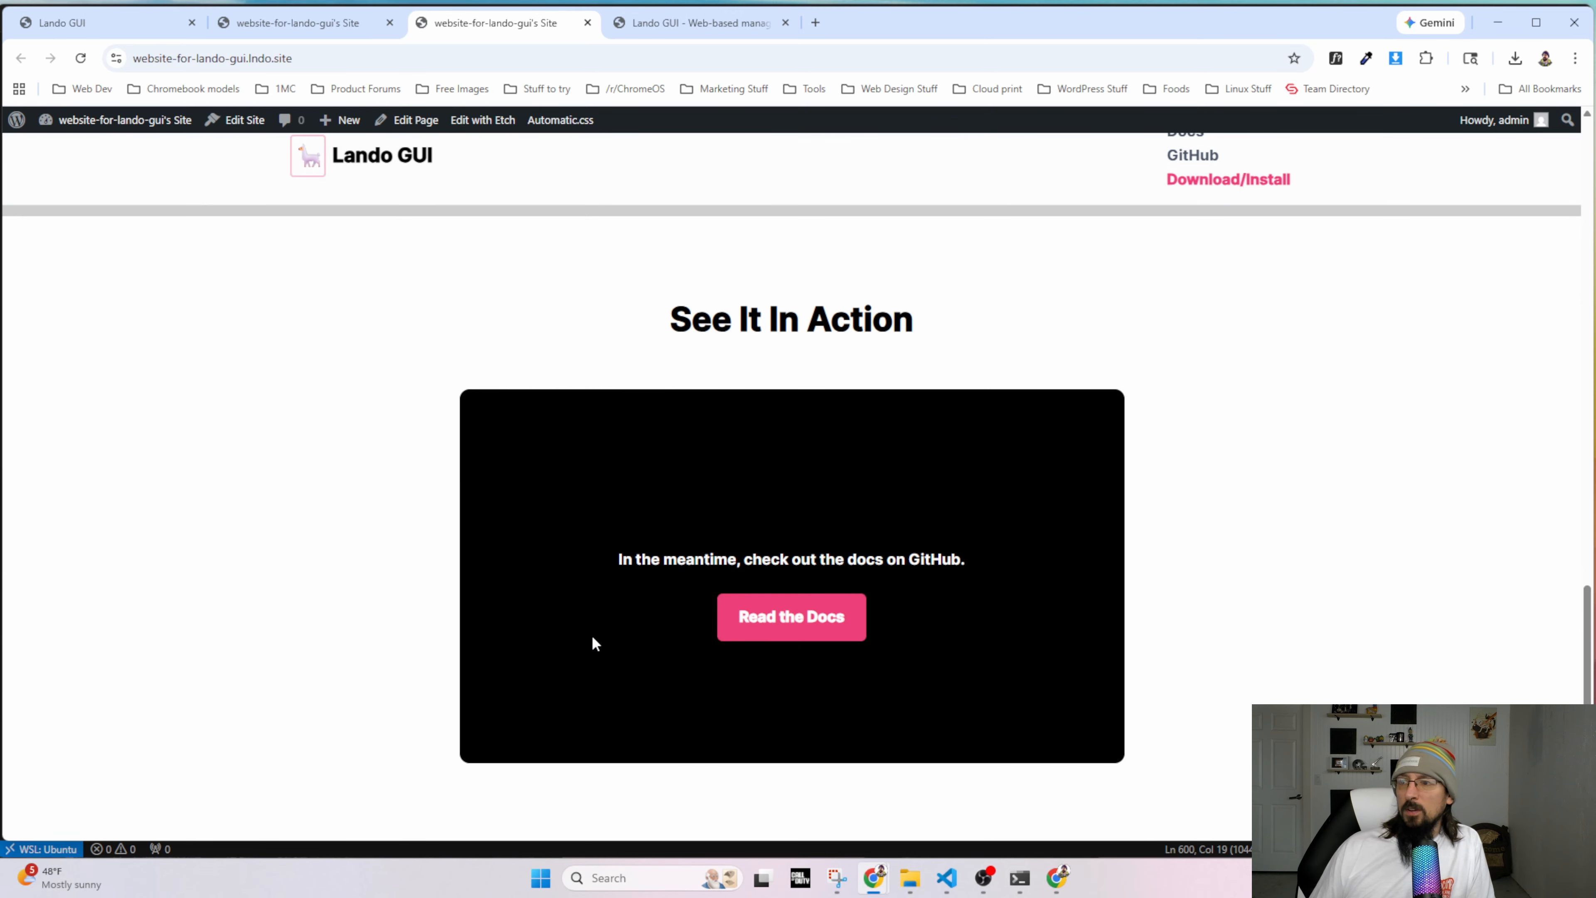
{"action": "scroll", "coordinate": [594, 638], "scroll_direction": "down", "scroll_amount": 4}
{"action": "scroll", "coordinate": [446, 584], "scroll_direction": "up", "scroll_amount": 20}
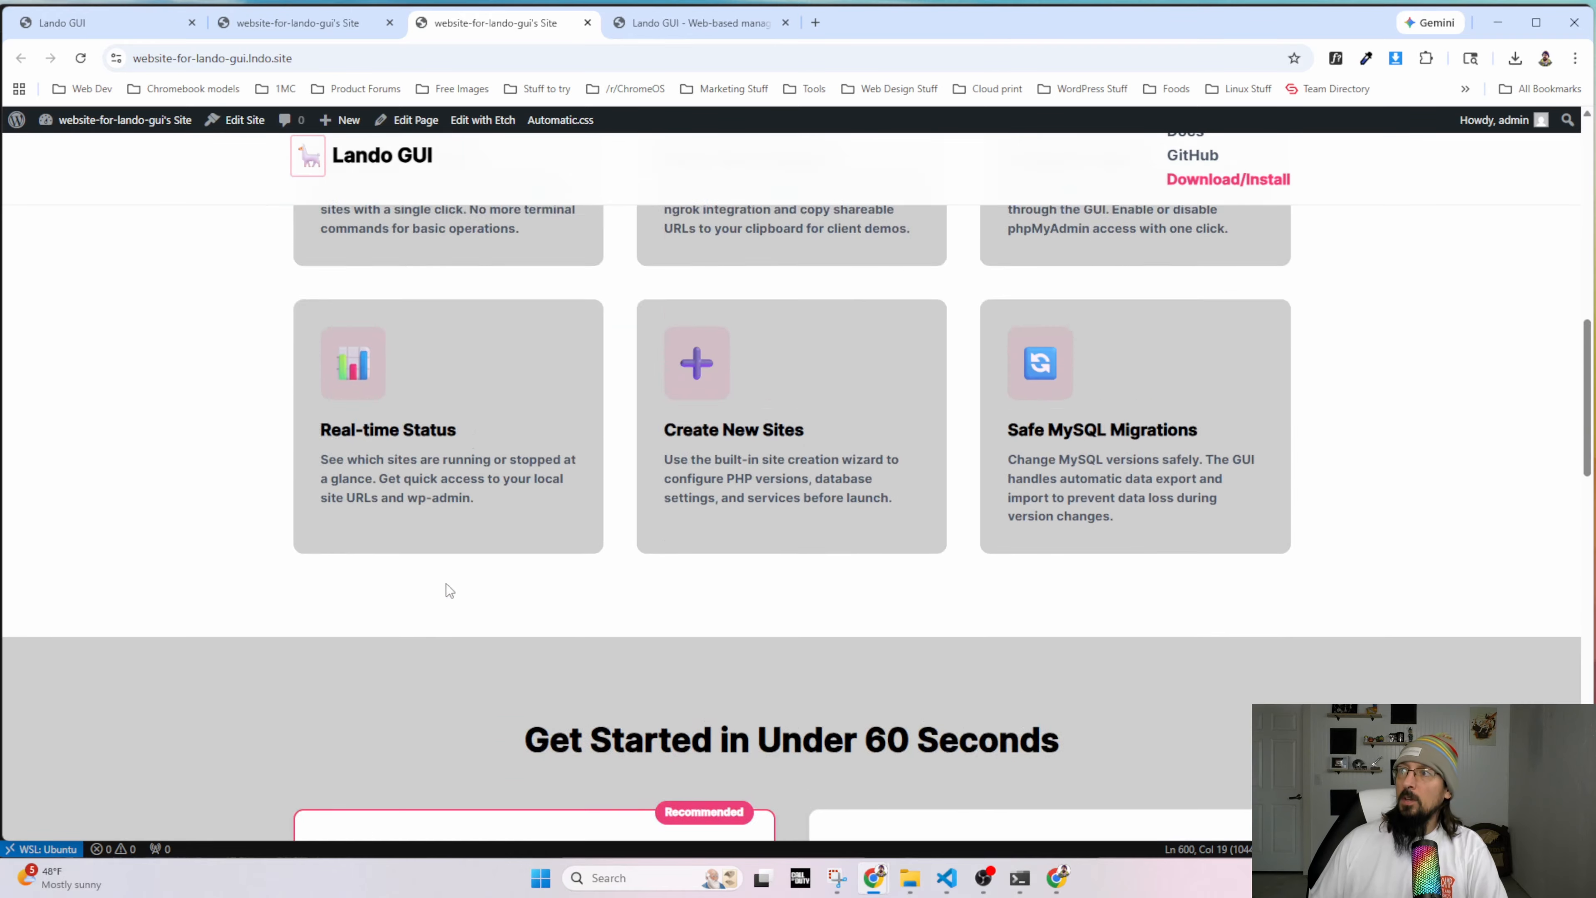
Leave the Style Manager, close the local HTML page, and return to the Etch editor by way of the Lando GUI dashboard.
{"action": "left_click", "coordinate": [295, 23]}
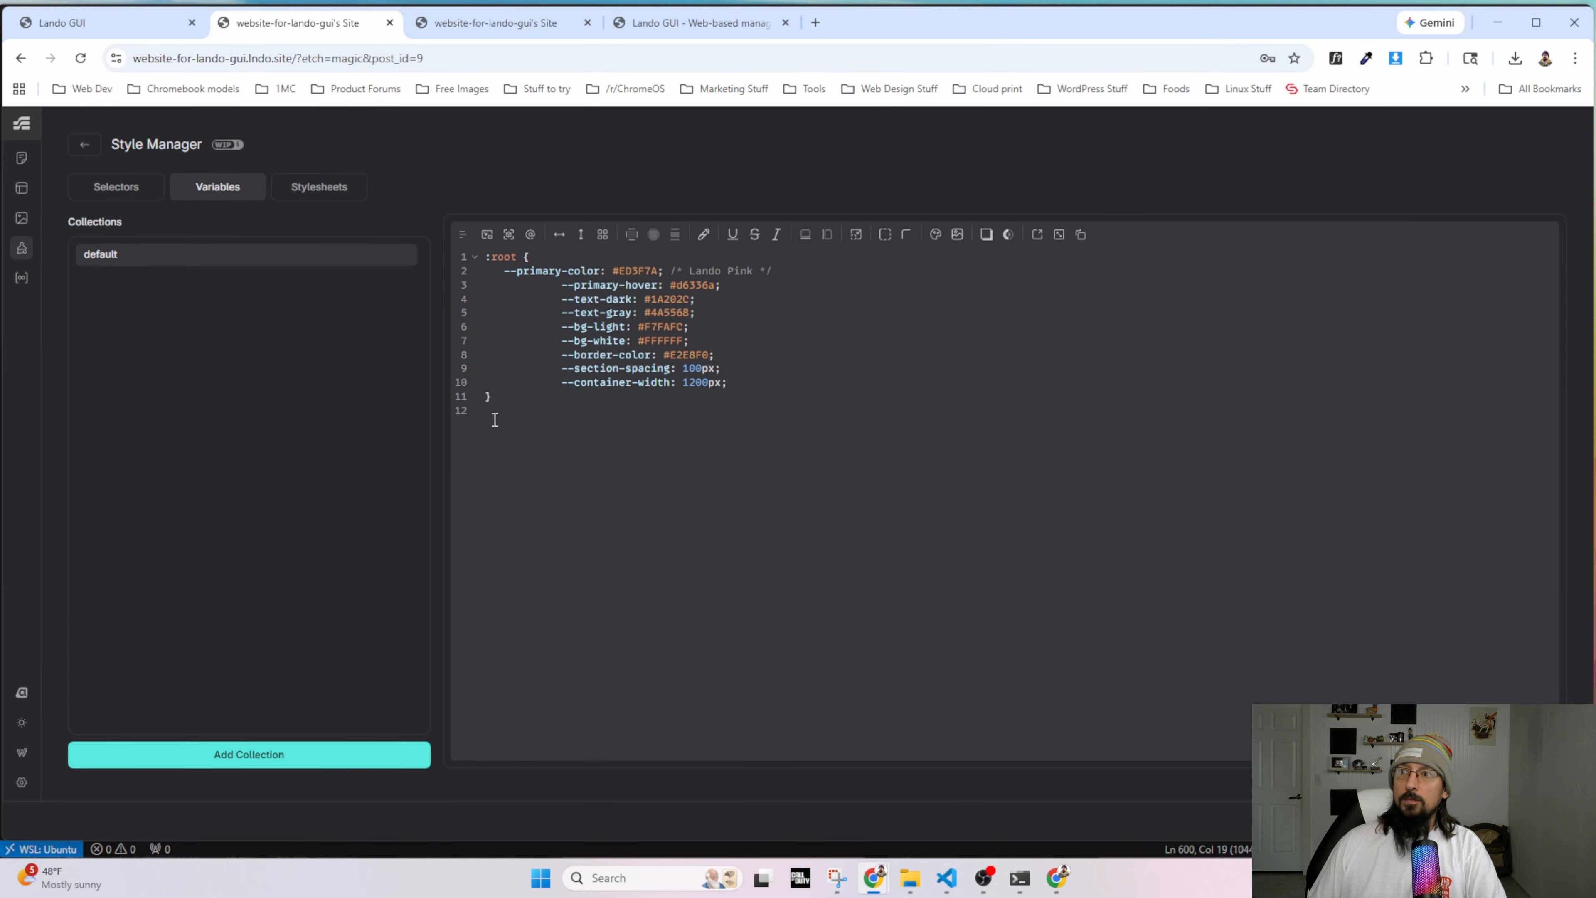
{"action": "left_click", "coordinate": [84, 148]}
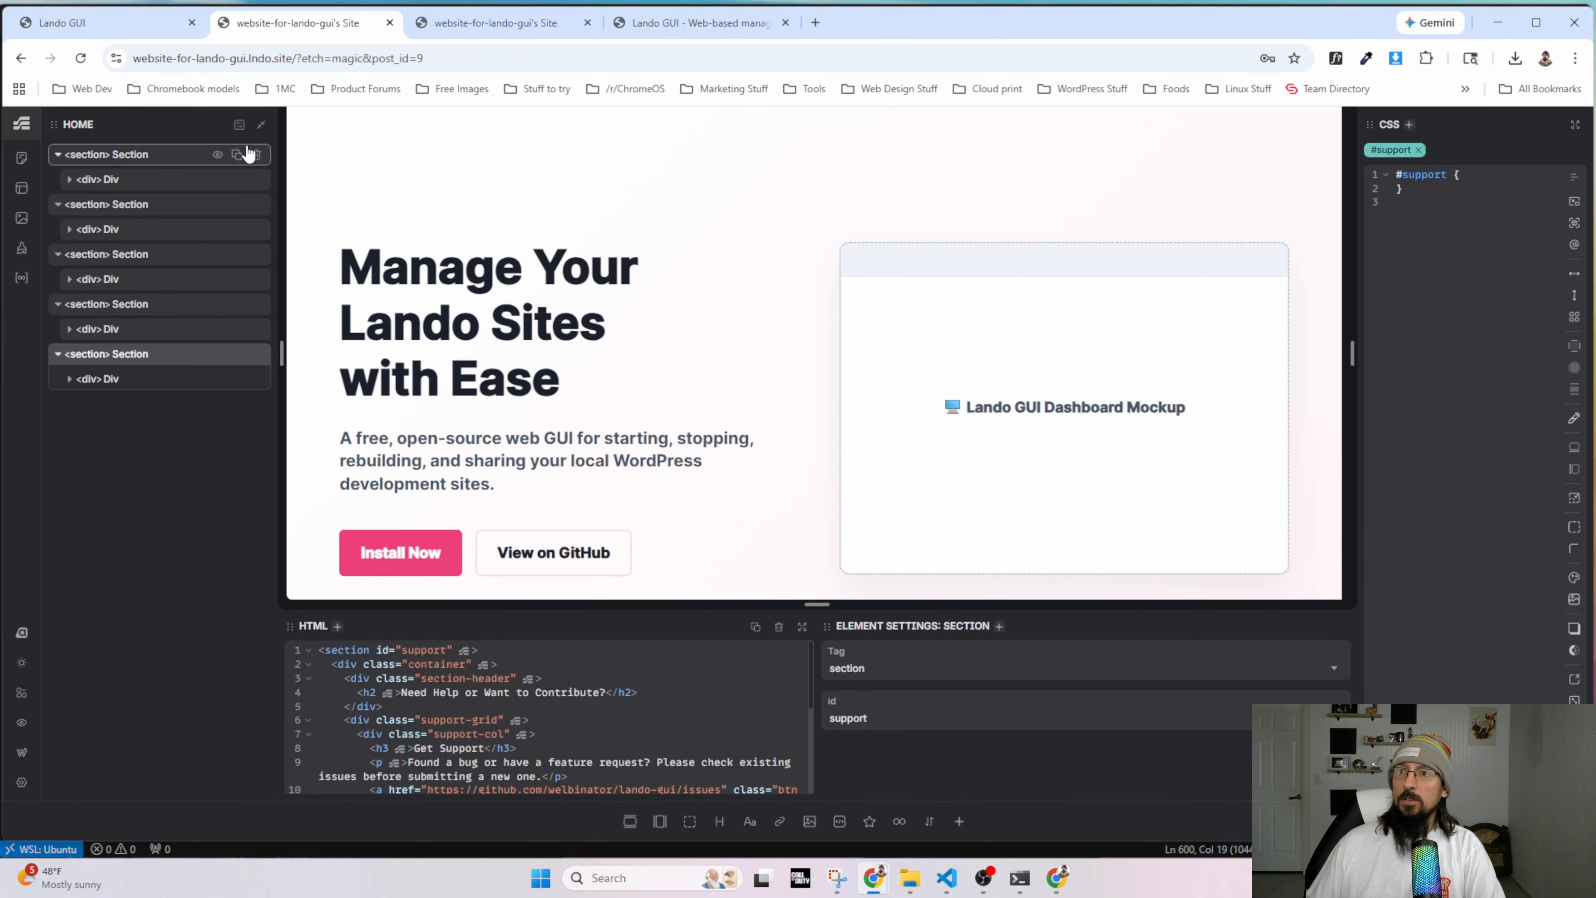
{"action": "left_click", "coordinate": [785, 22]}
{"action": "left_click", "coordinate": [61, 23]}
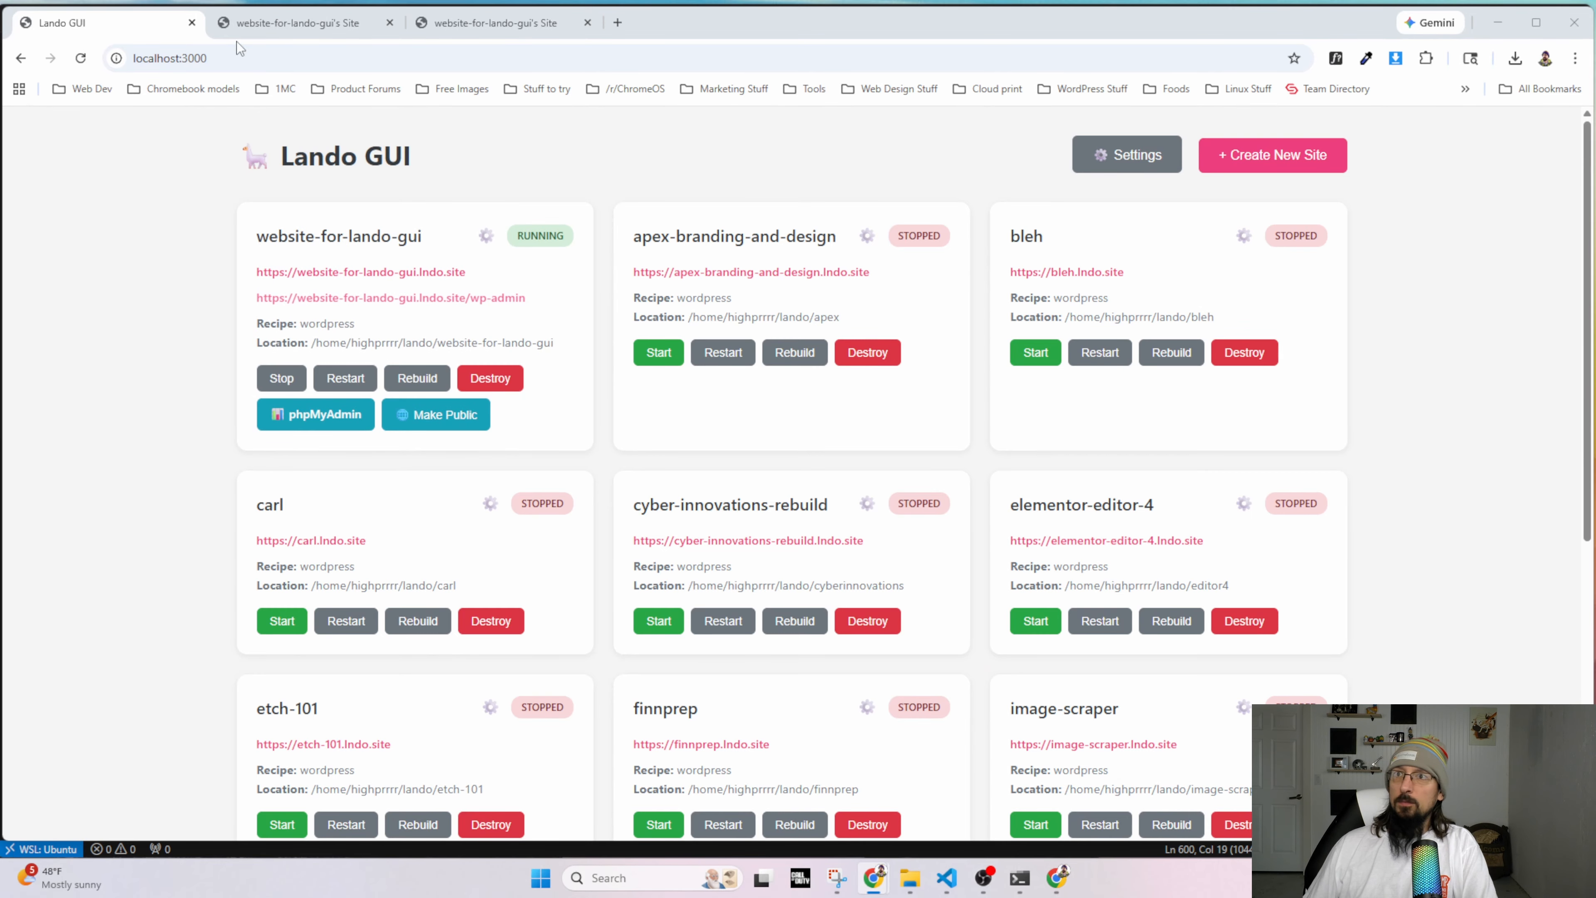
{"action": "left_click", "coordinate": [408, 272]}
{"action": "left_click", "coordinate": [298, 22]}
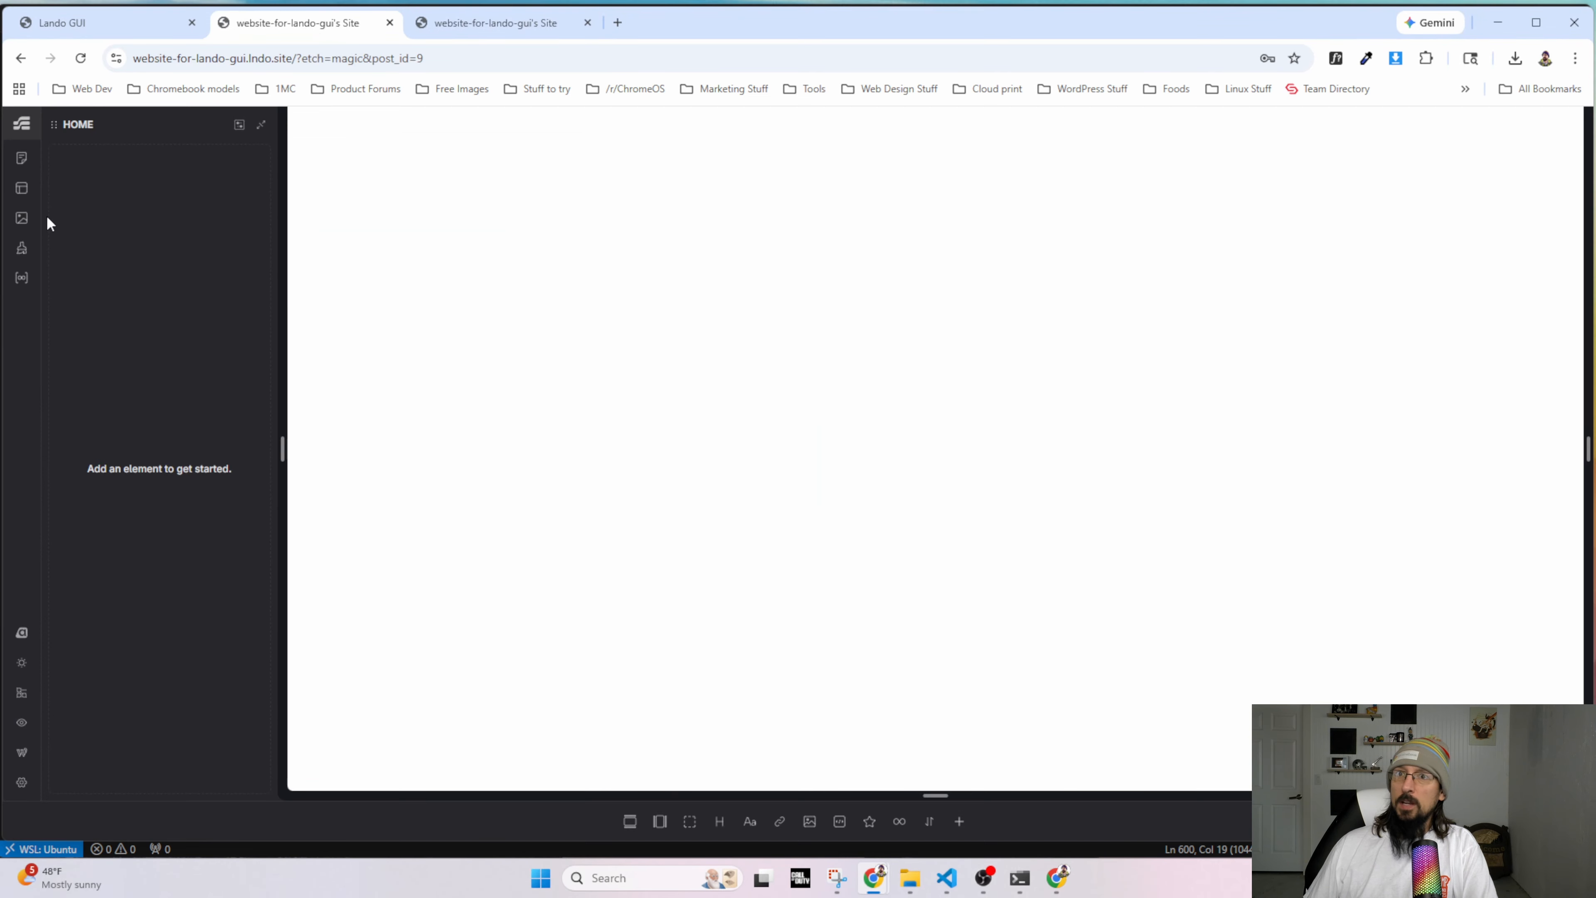
Add a section to the empty home page and insert two divs into its container.
{"action": "left_click", "coordinate": [631, 822]}
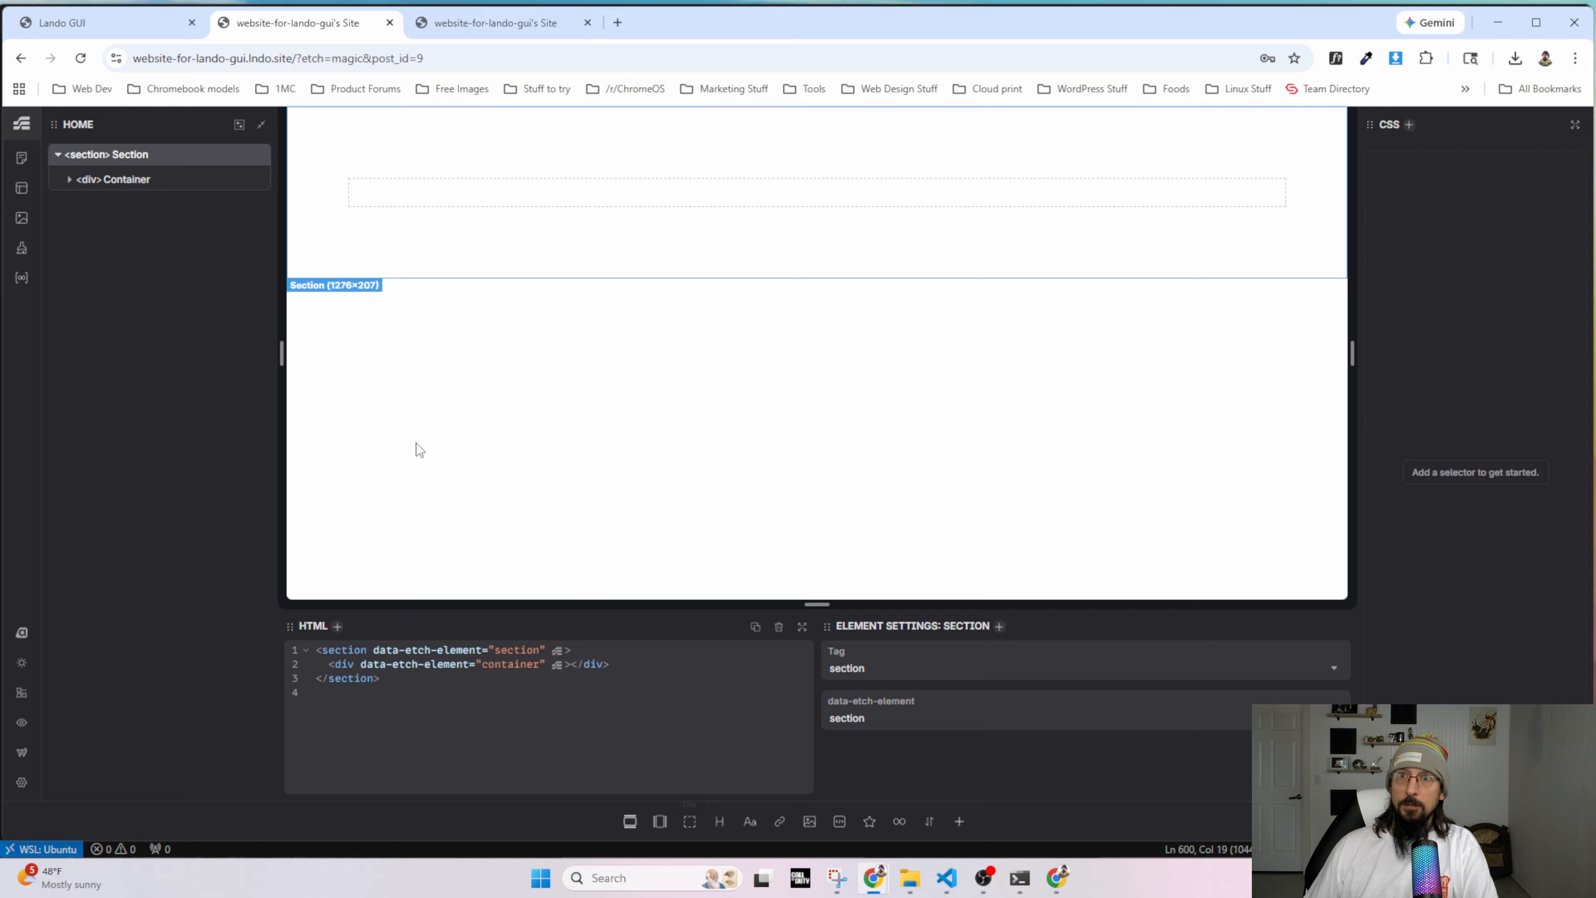
{"action": "left_click", "coordinate": [129, 179]}
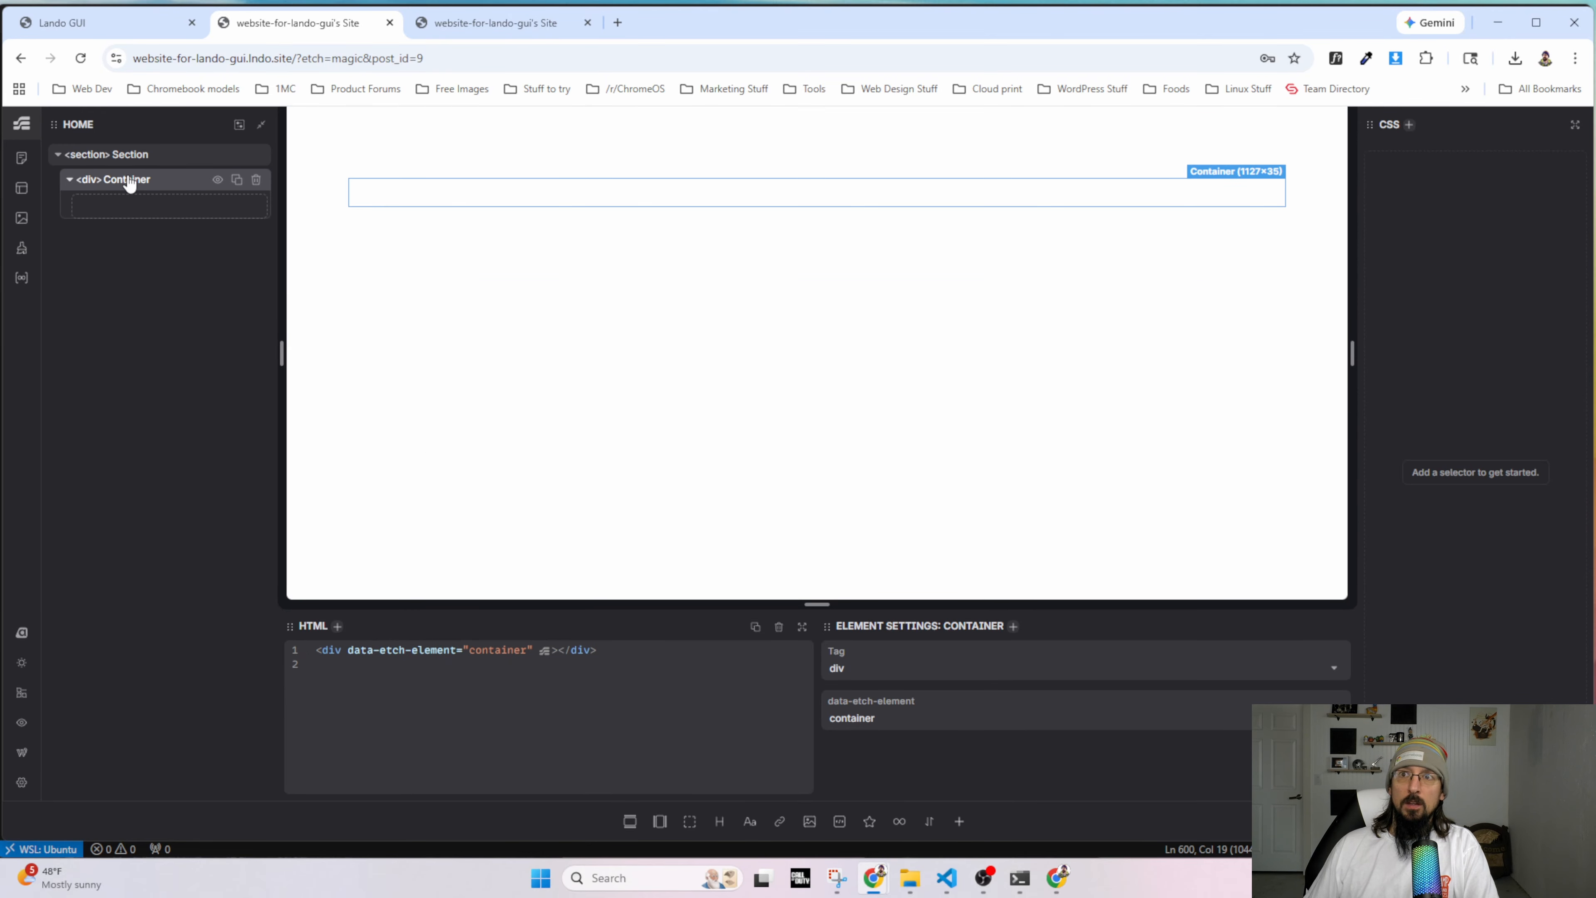
{"action": "left_click", "coordinate": [690, 821]}
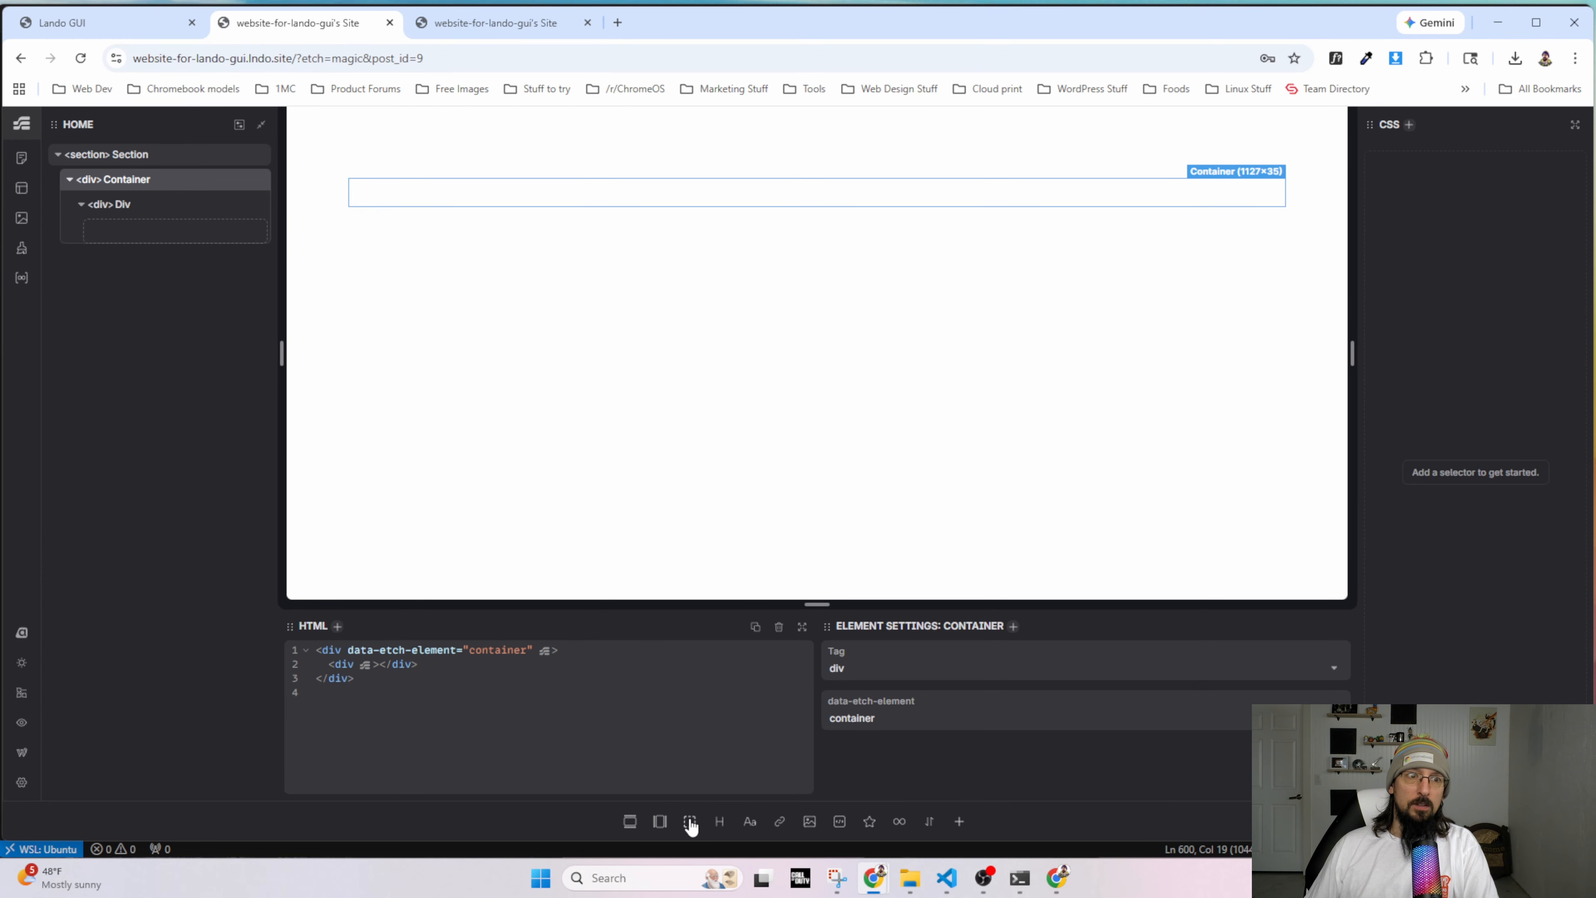
{"action": "left_click", "coordinate": [690, 821]}
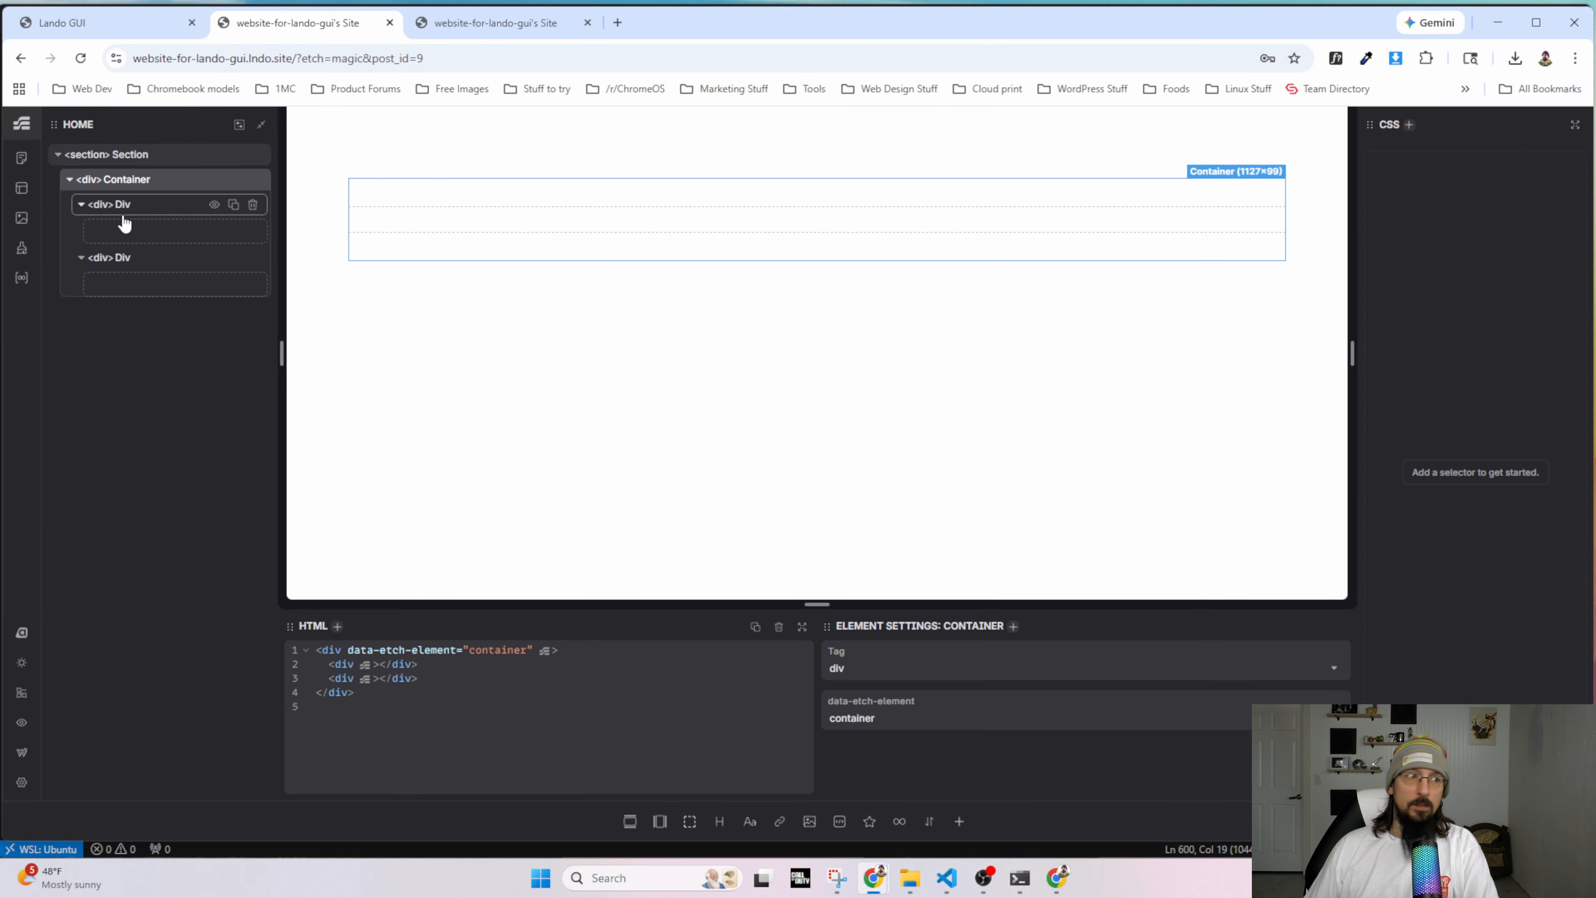
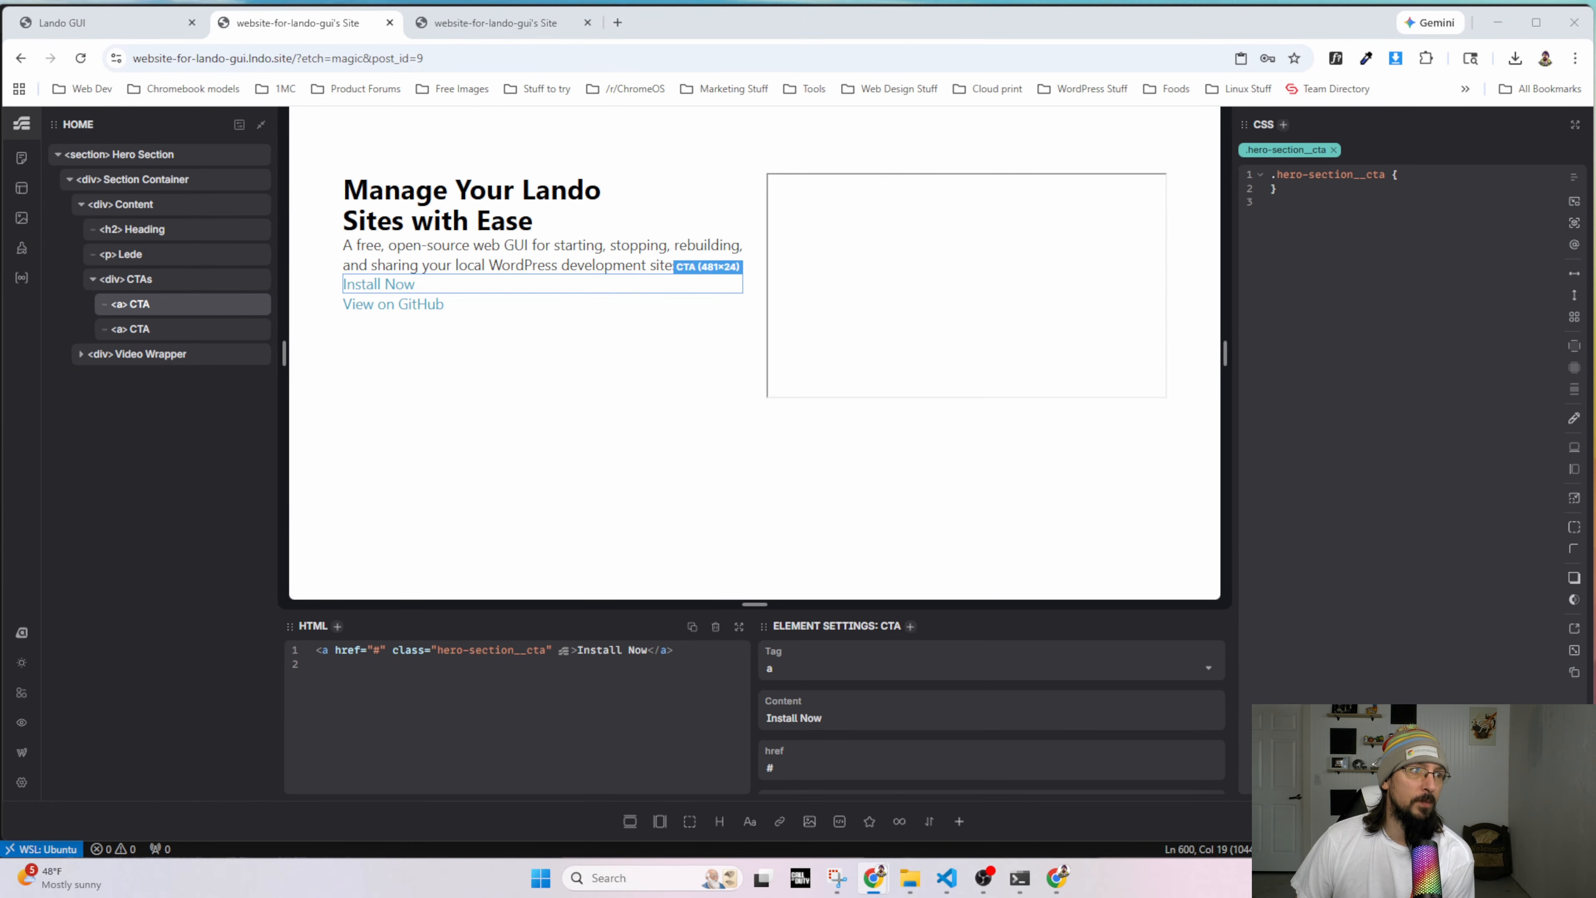
Copy the hex value #ed3f7a of the primary button's background color from the local page's DevTools styles.
{"action": "key", "text": "alt+Tab"}
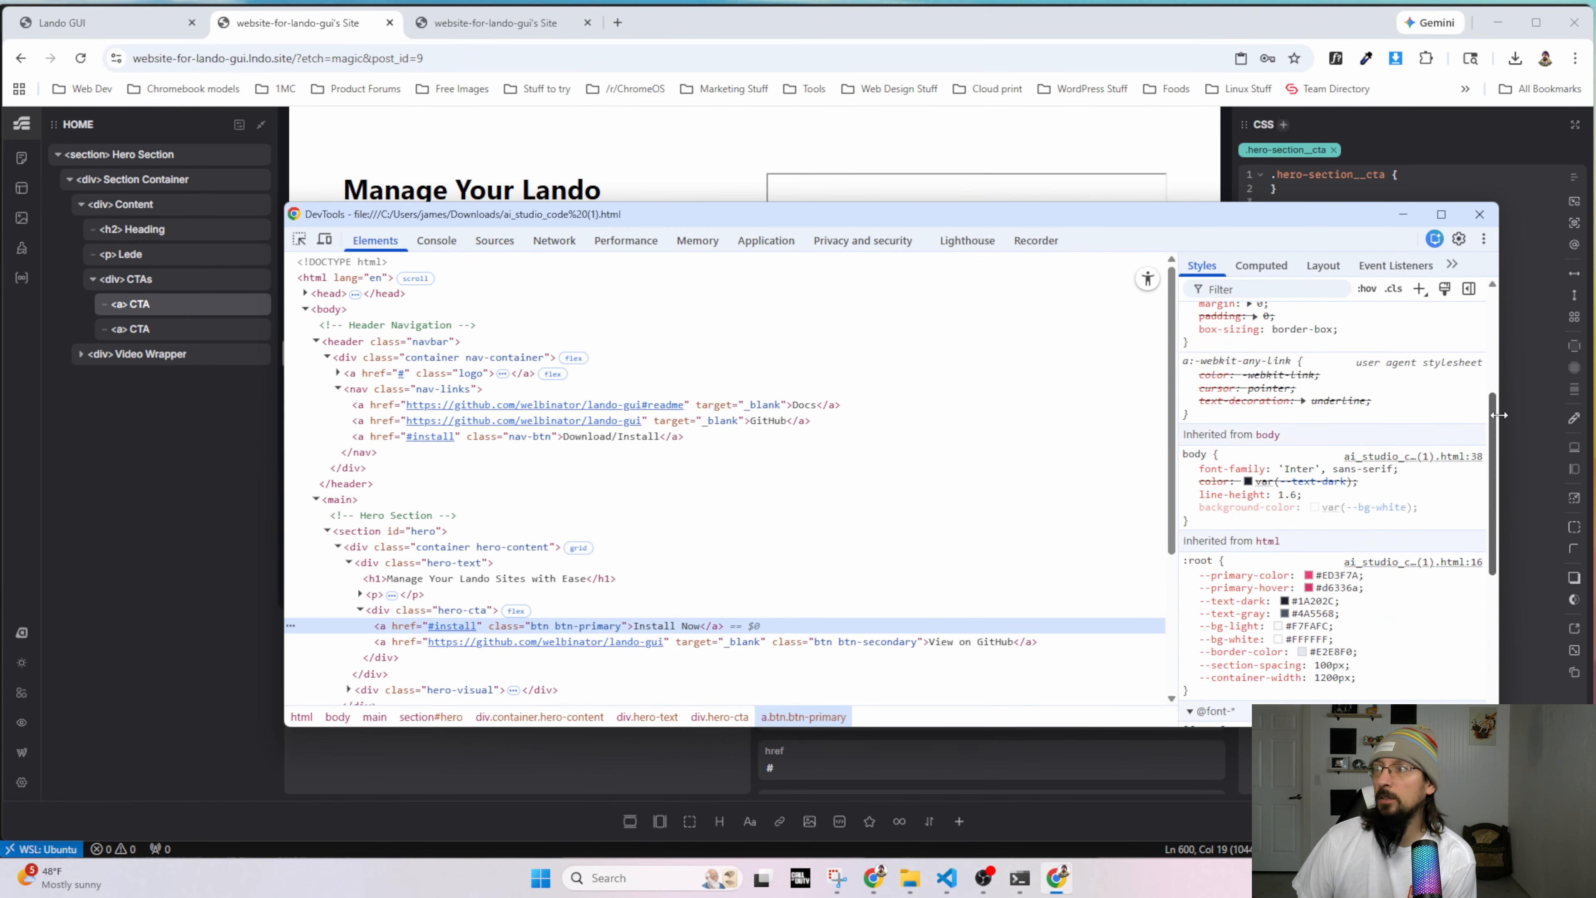
{"action": "mouse_move", "coordinate": [1389, 362]}
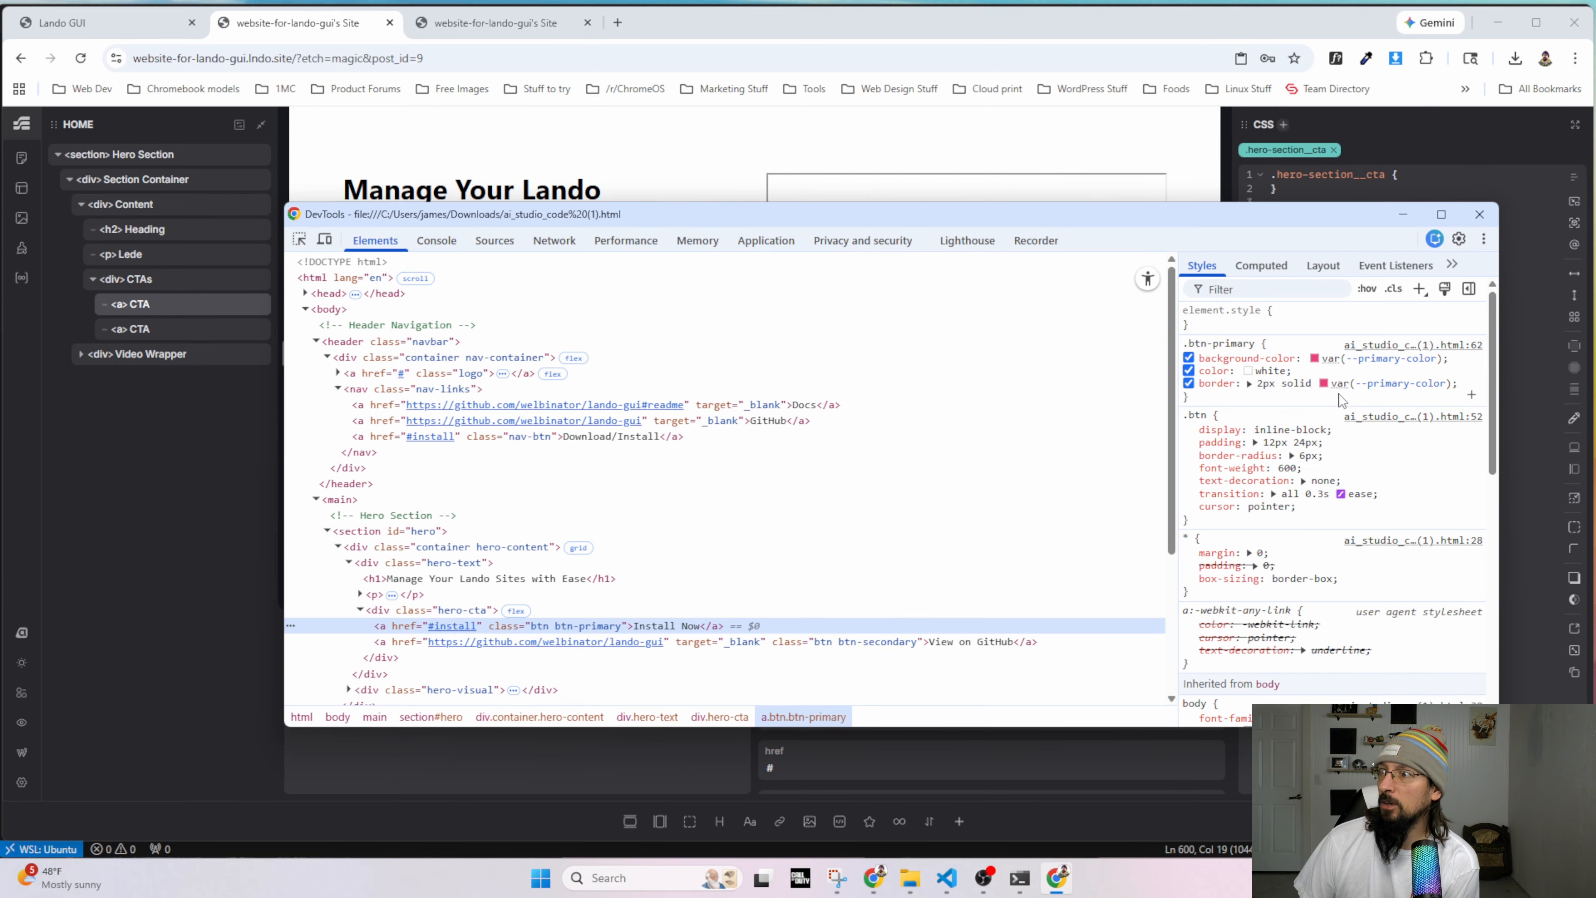
{"action": "left_click", "coordinate": [1315, 359]}
{"action": "double_click", "coordinate": [1370, 547]}
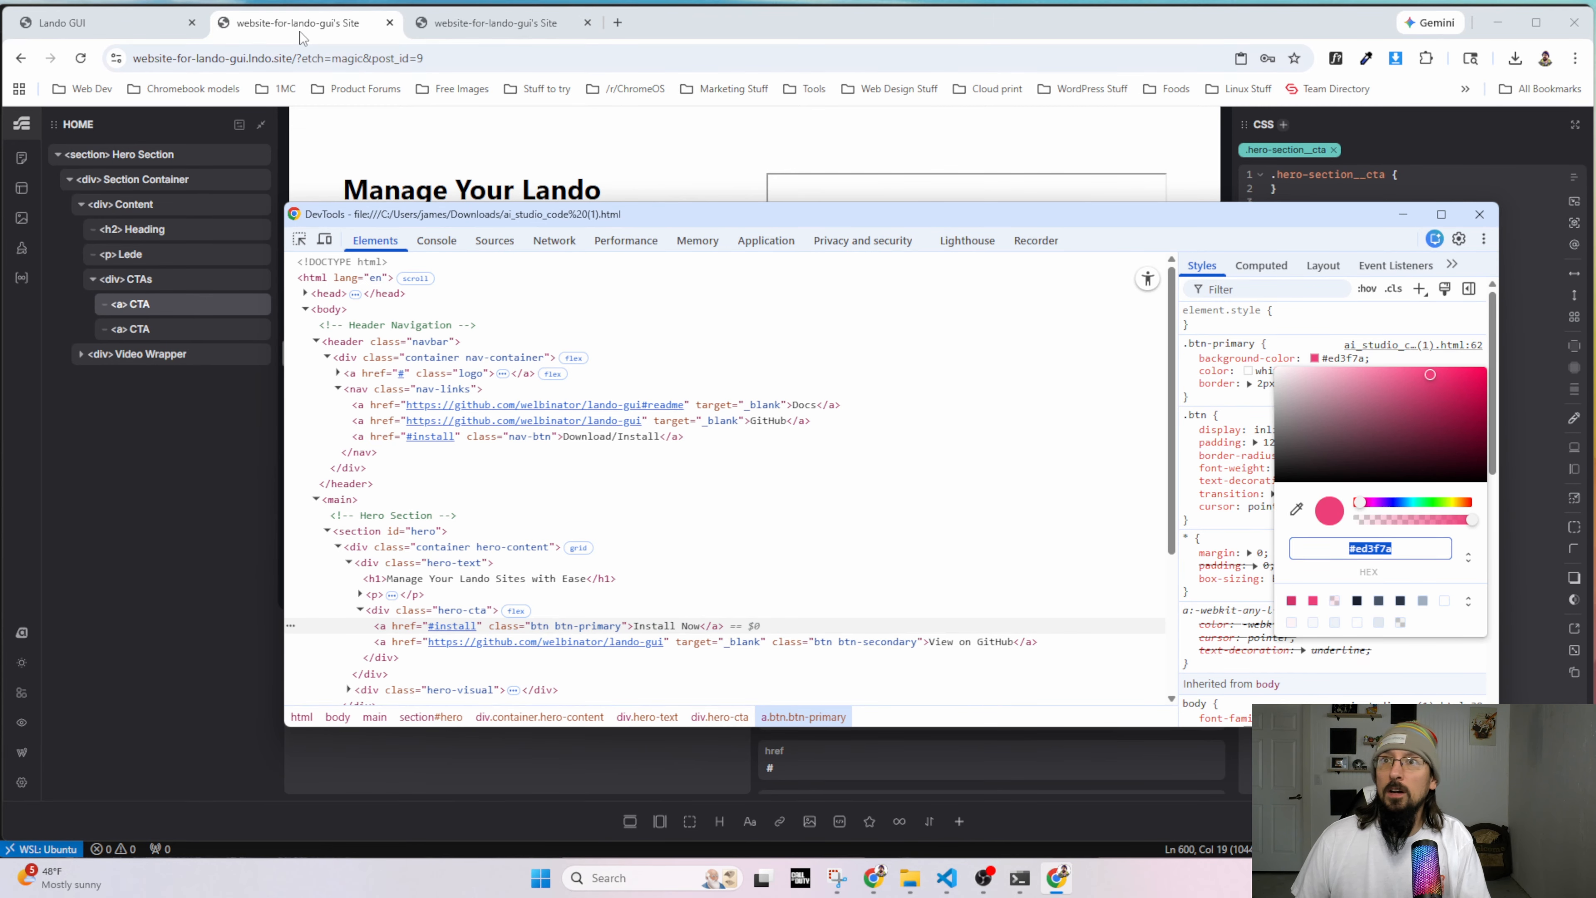
{"action": "key", "text": "alt+Tab"}
Set the palette's Primary color hex to #ed3f7a and save the palette.
{"action": "left_click", "coordinate": [21, 693]}
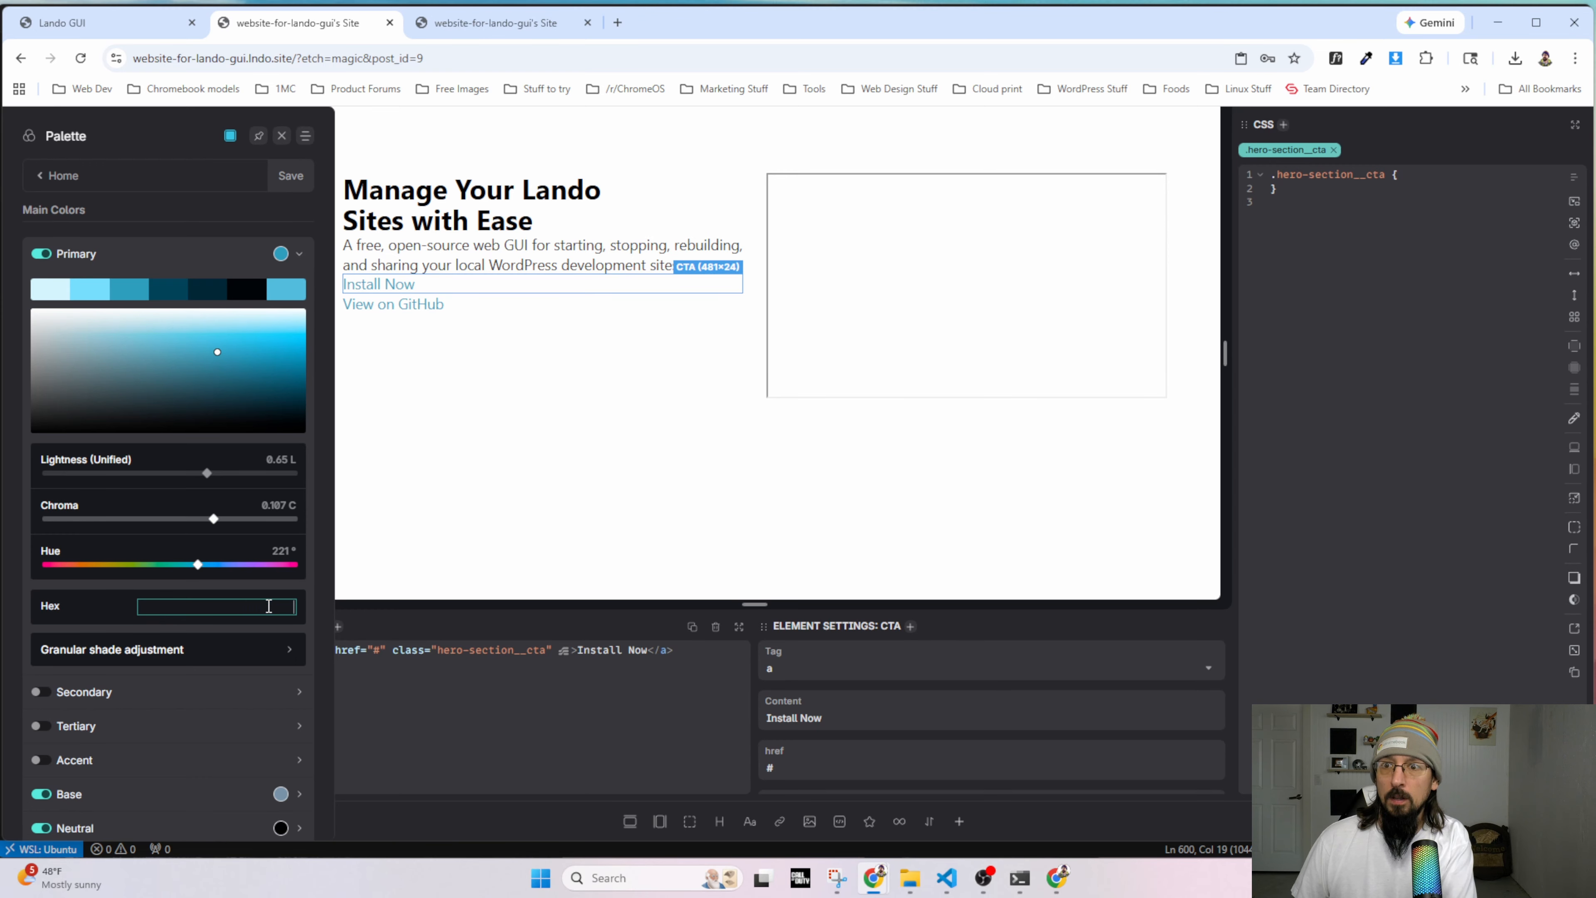
{"action": "right_click", "coordinate": [268, 604]}
{"action": "left_click", "coordinate": [323, 439]}
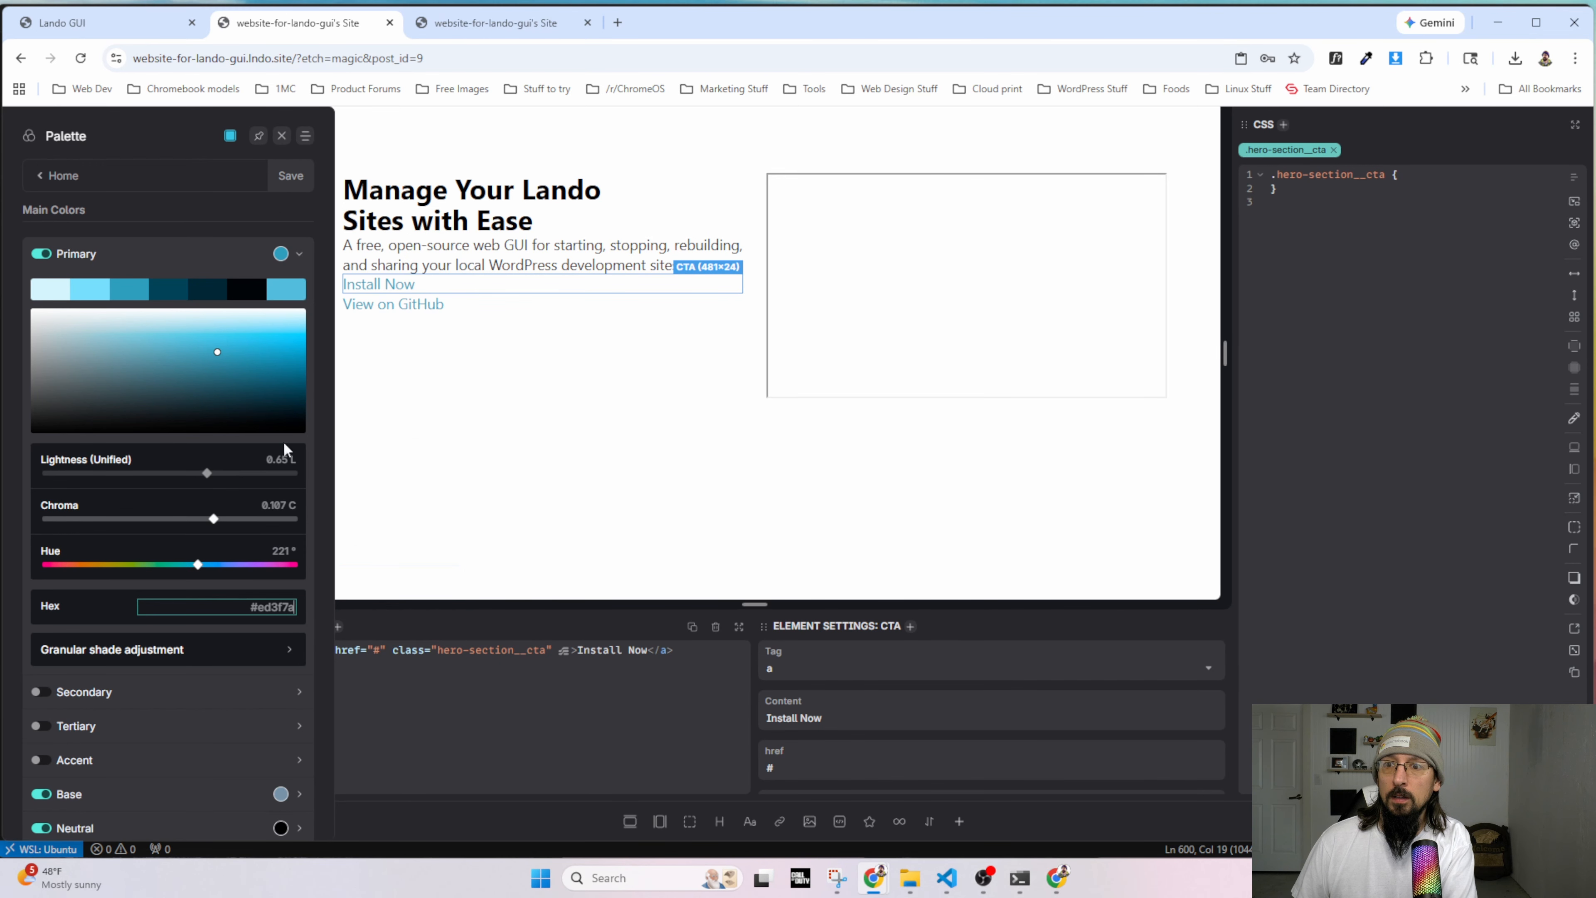
{"action": "left_click", "coordinate": [289, 179]}
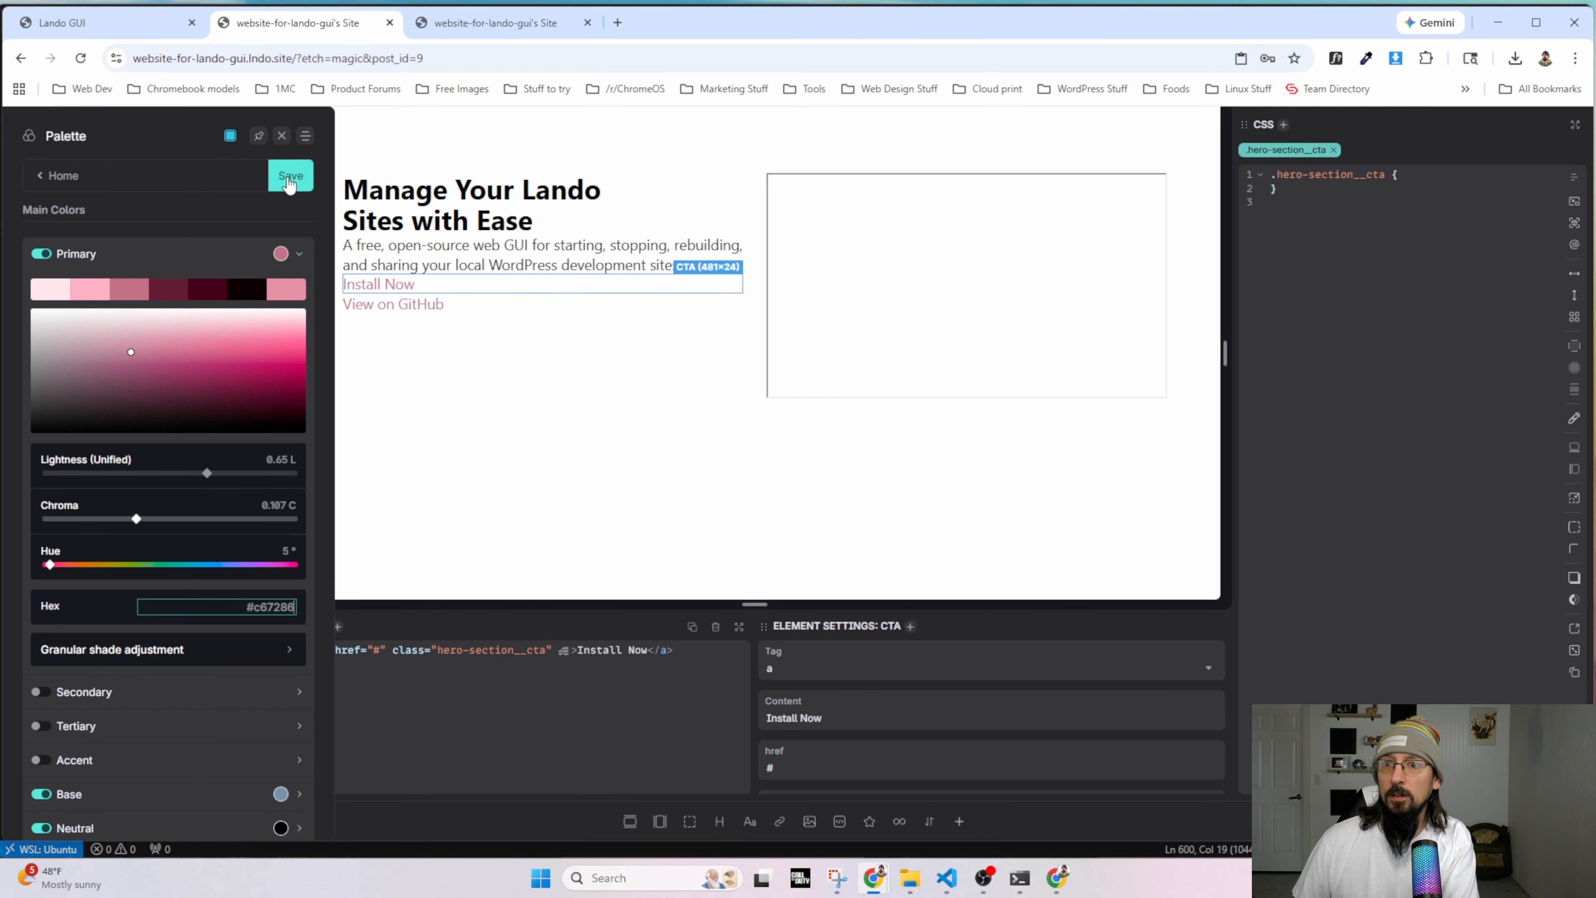
Save the palette settings and close the Automatic CSS dashboard.
{"action": "left_click", "coordinate": [289, 181]}
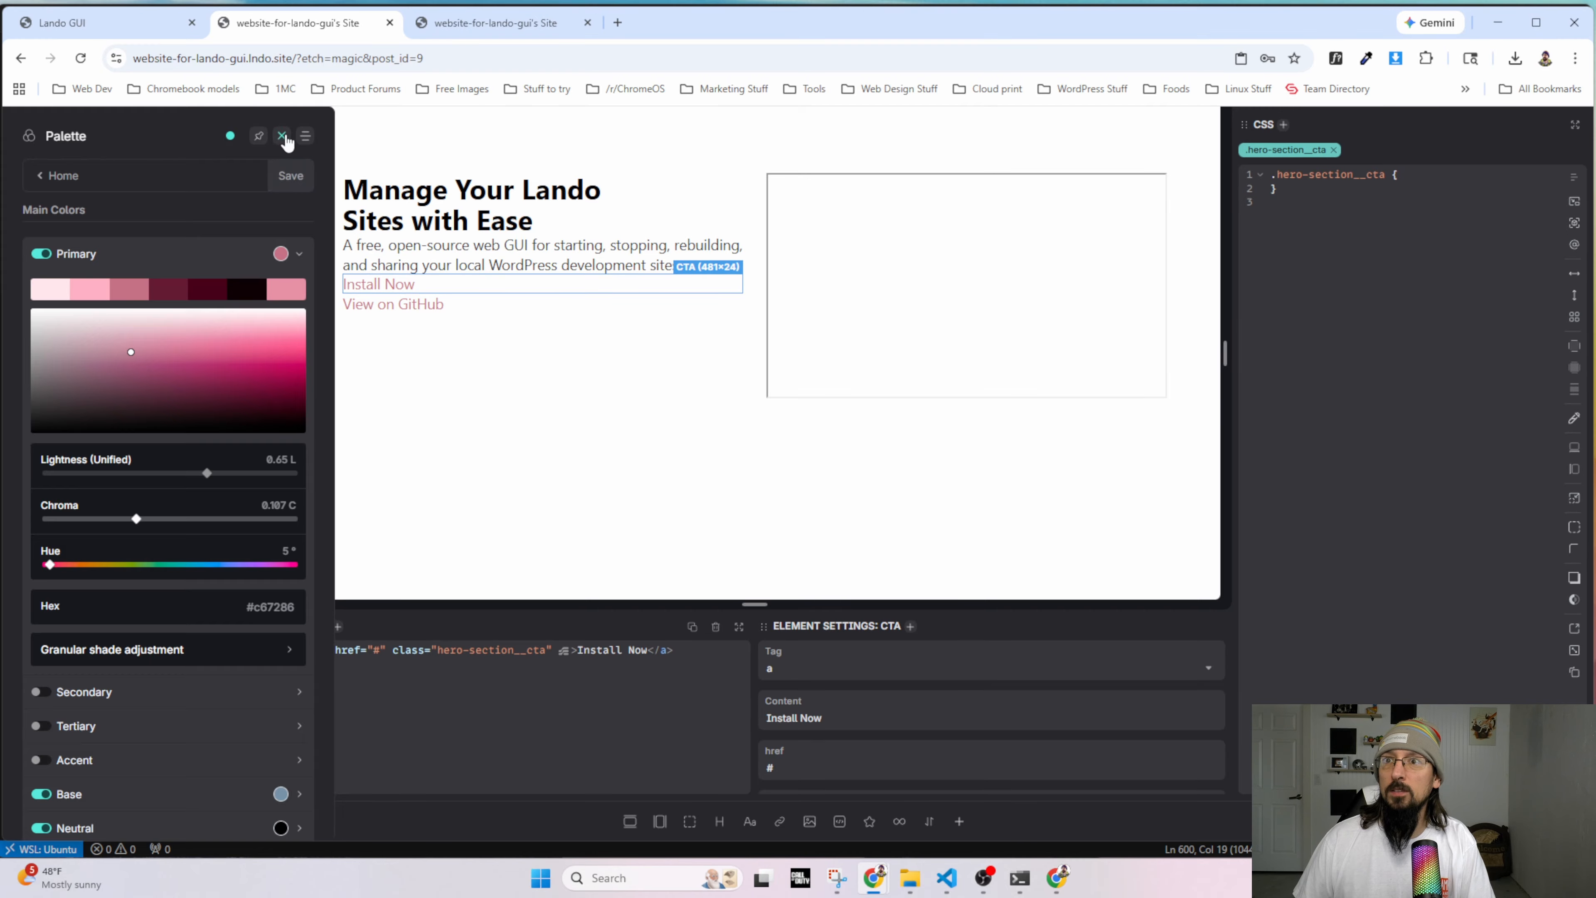
{"action": "left_click", "coordinate": [282, 135]}
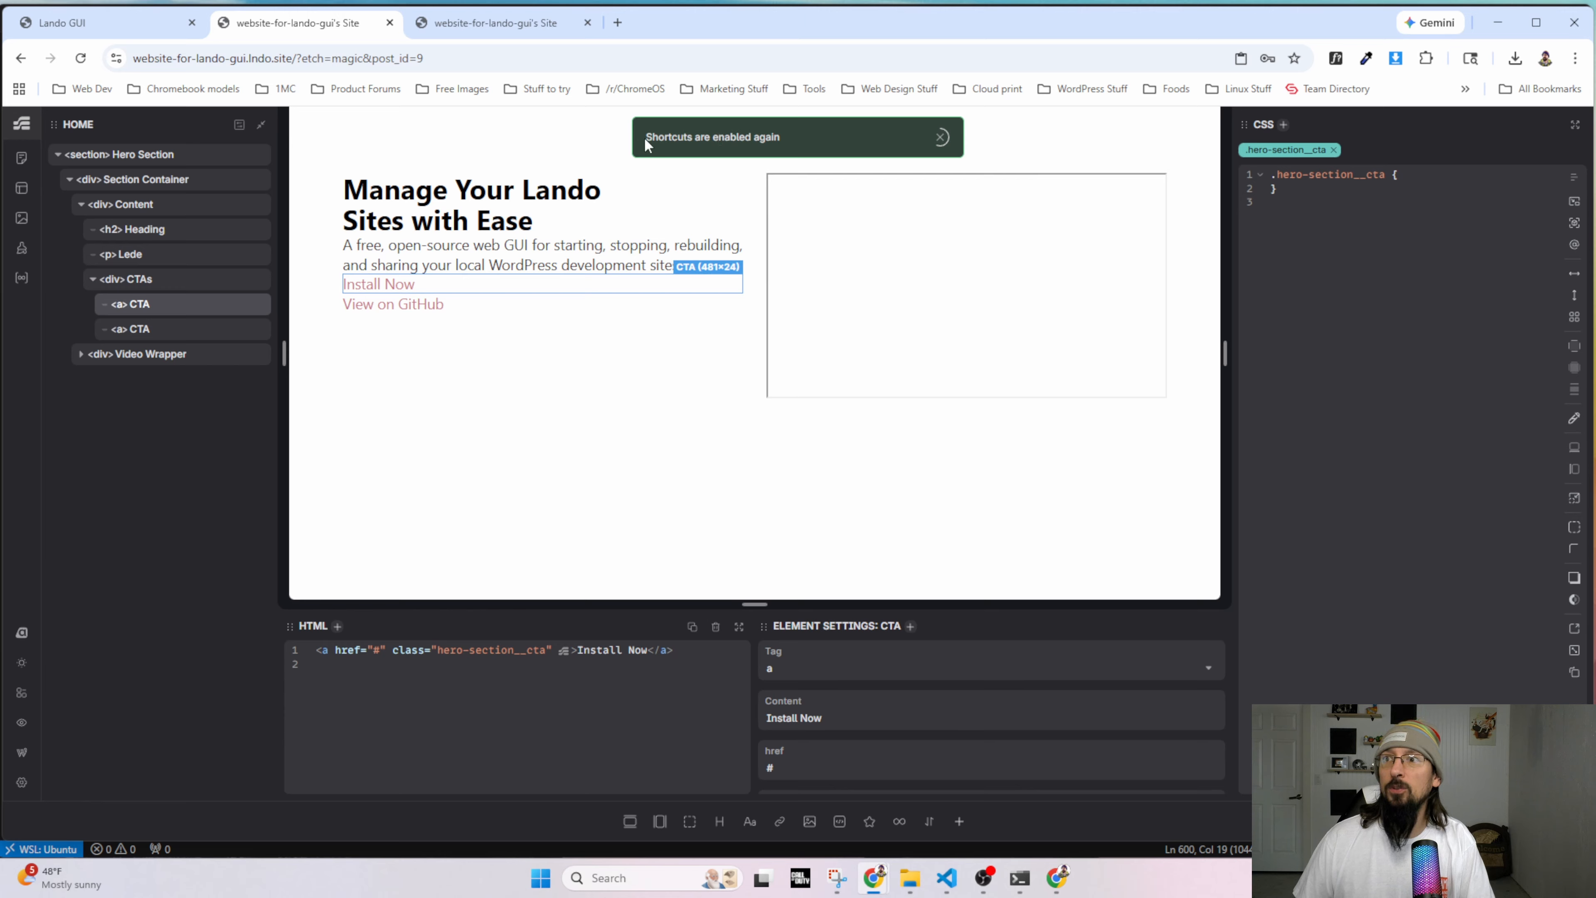
{"action": "left_click_drag", "start_coordinate": [643, 137], "coordinate": [915, 138]}
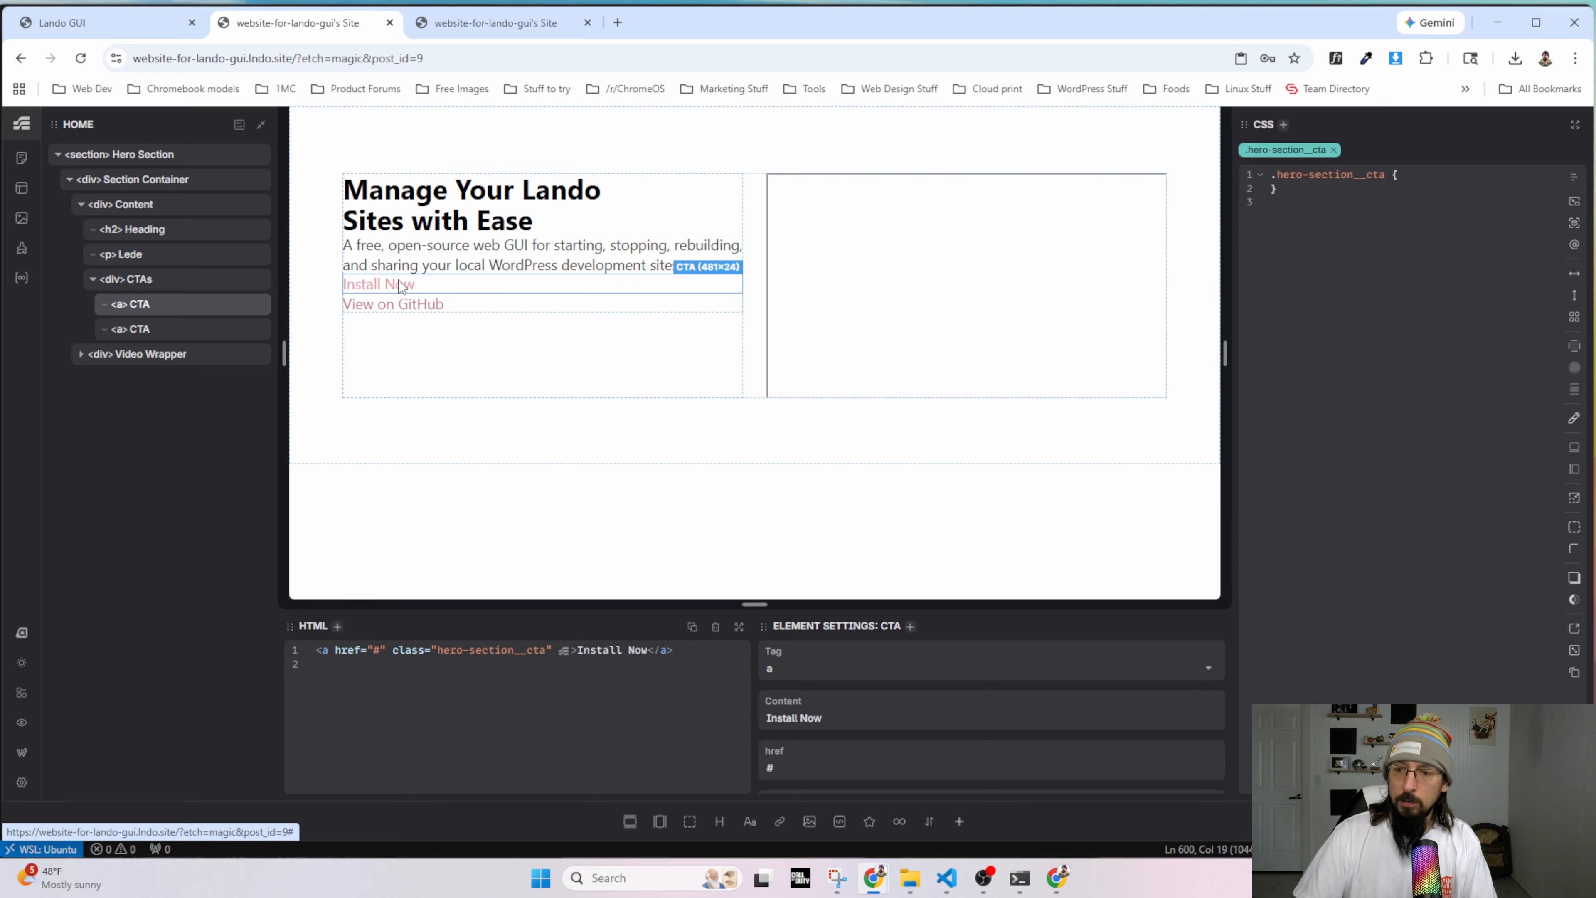
Add the class .btn--primary to the Install Now CTA in the hero section.
{"action": "key", "text": "ctrl+Return"}
{"action": "type", "text": ".btn"}
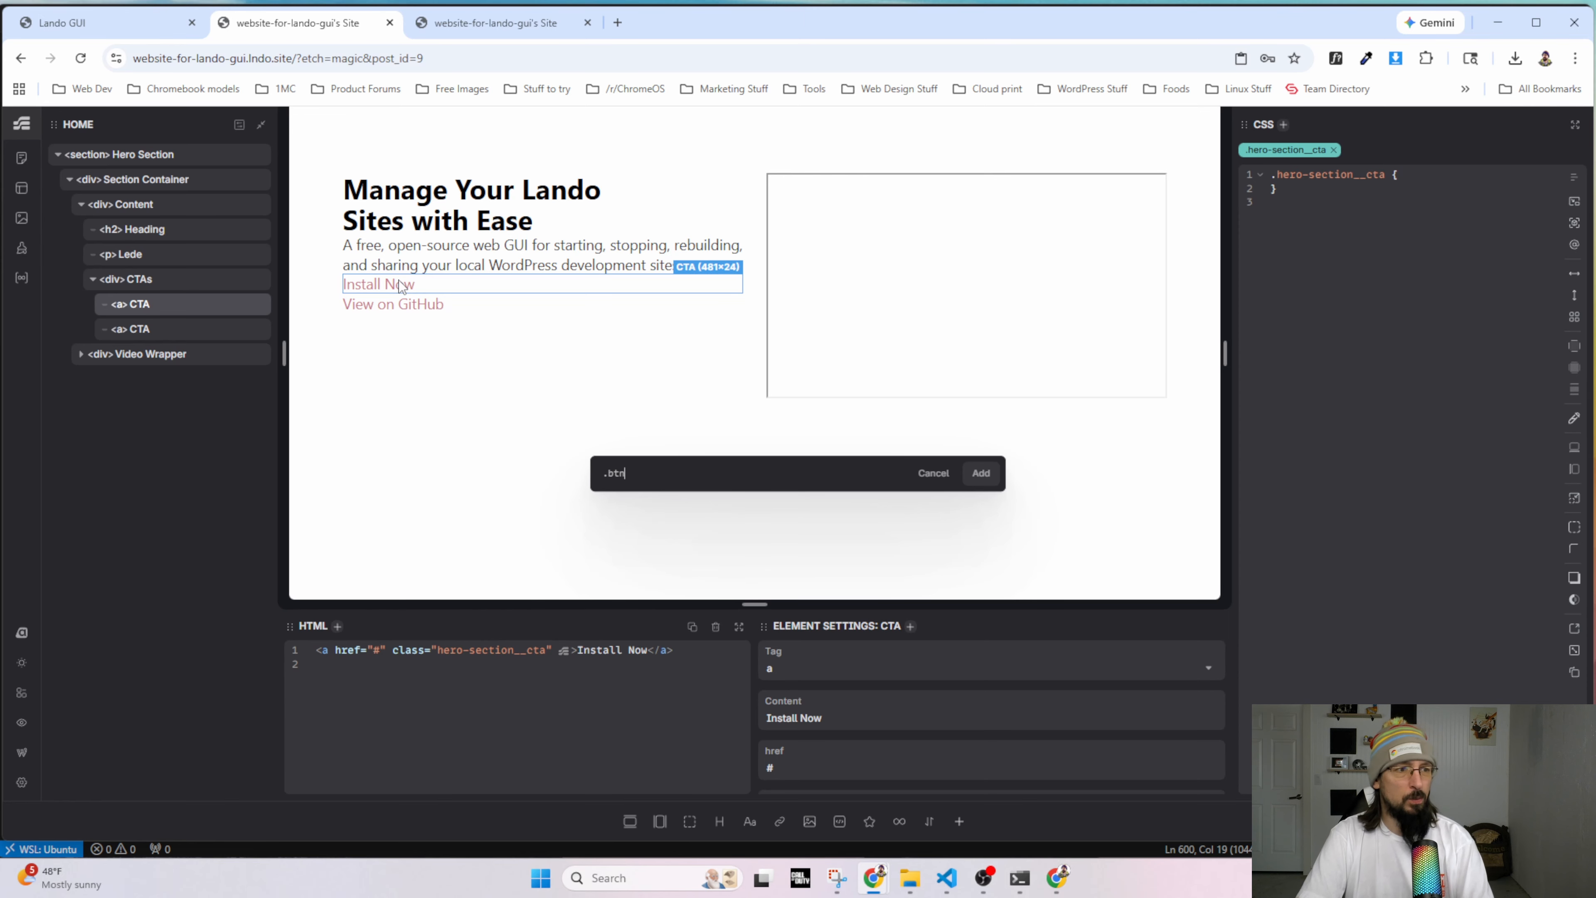
{"action": "type", "text": "--primary"}
{"action": "key", "text": "Return"}
{"action": "type", "text": "btn"}
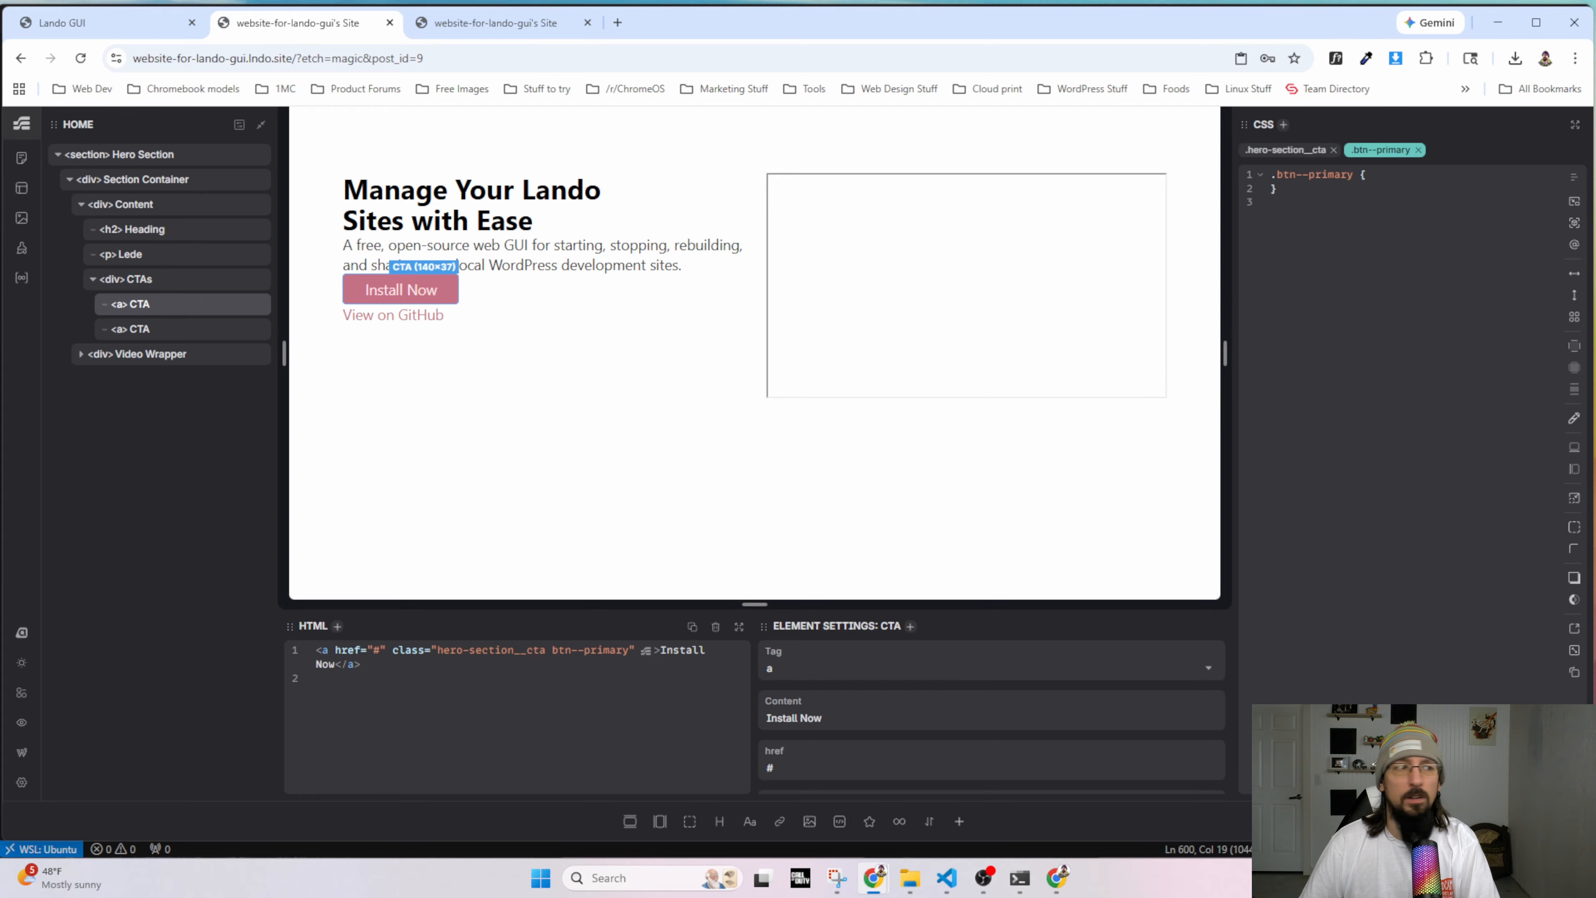
Copy the hex value of the nav button's primary color from the DevTools styles of the local HTML page.
{"action": "key", "text": "alt+Tab"}
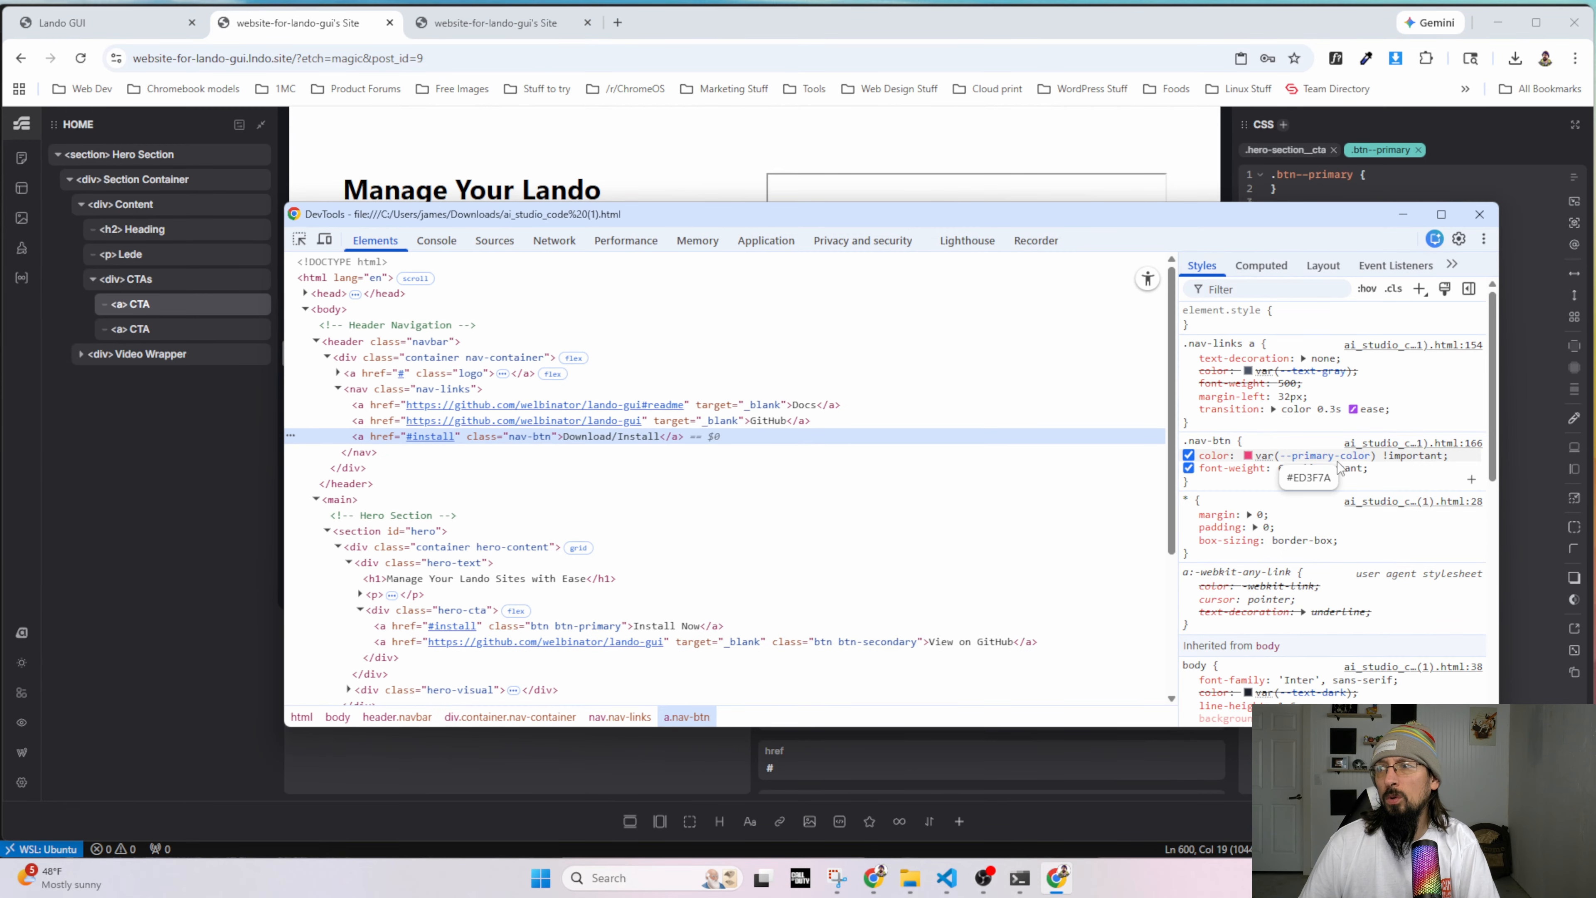
{"action": "left_click", "coordinate": [1248, 456]}
{"action": "triple_click", "coordinate": [1335, 600]}
{"action": "key", "text": "ctrl+c"}
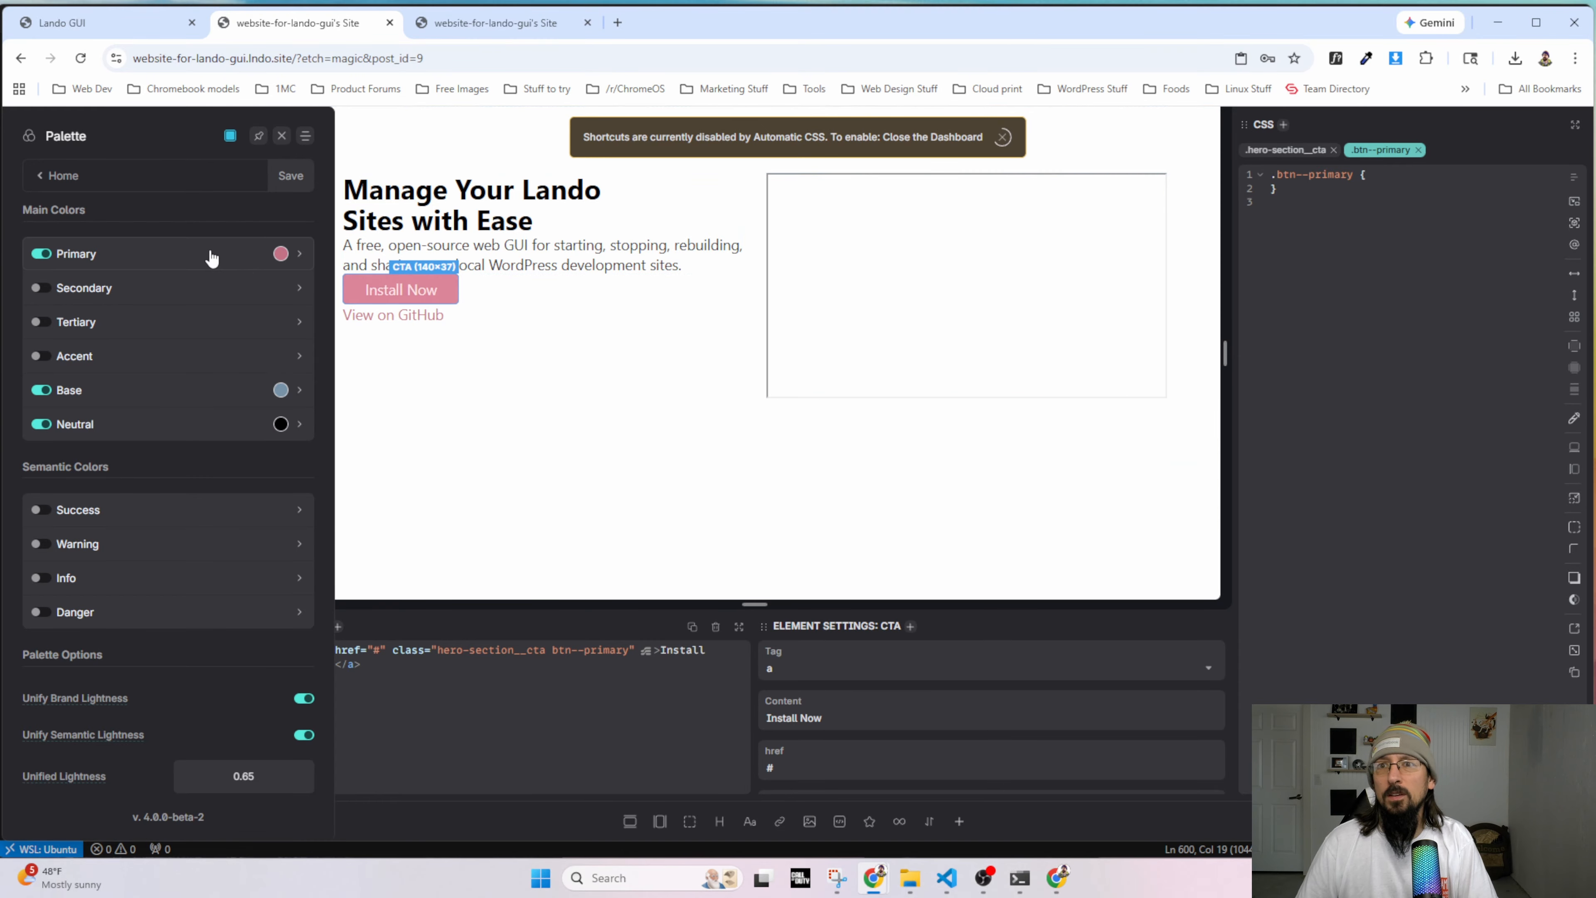
Try to set the palette's Primary color hex to #ed3f7a and save the palette.
{"action": "left_click", "coordinate": [281, 254]}
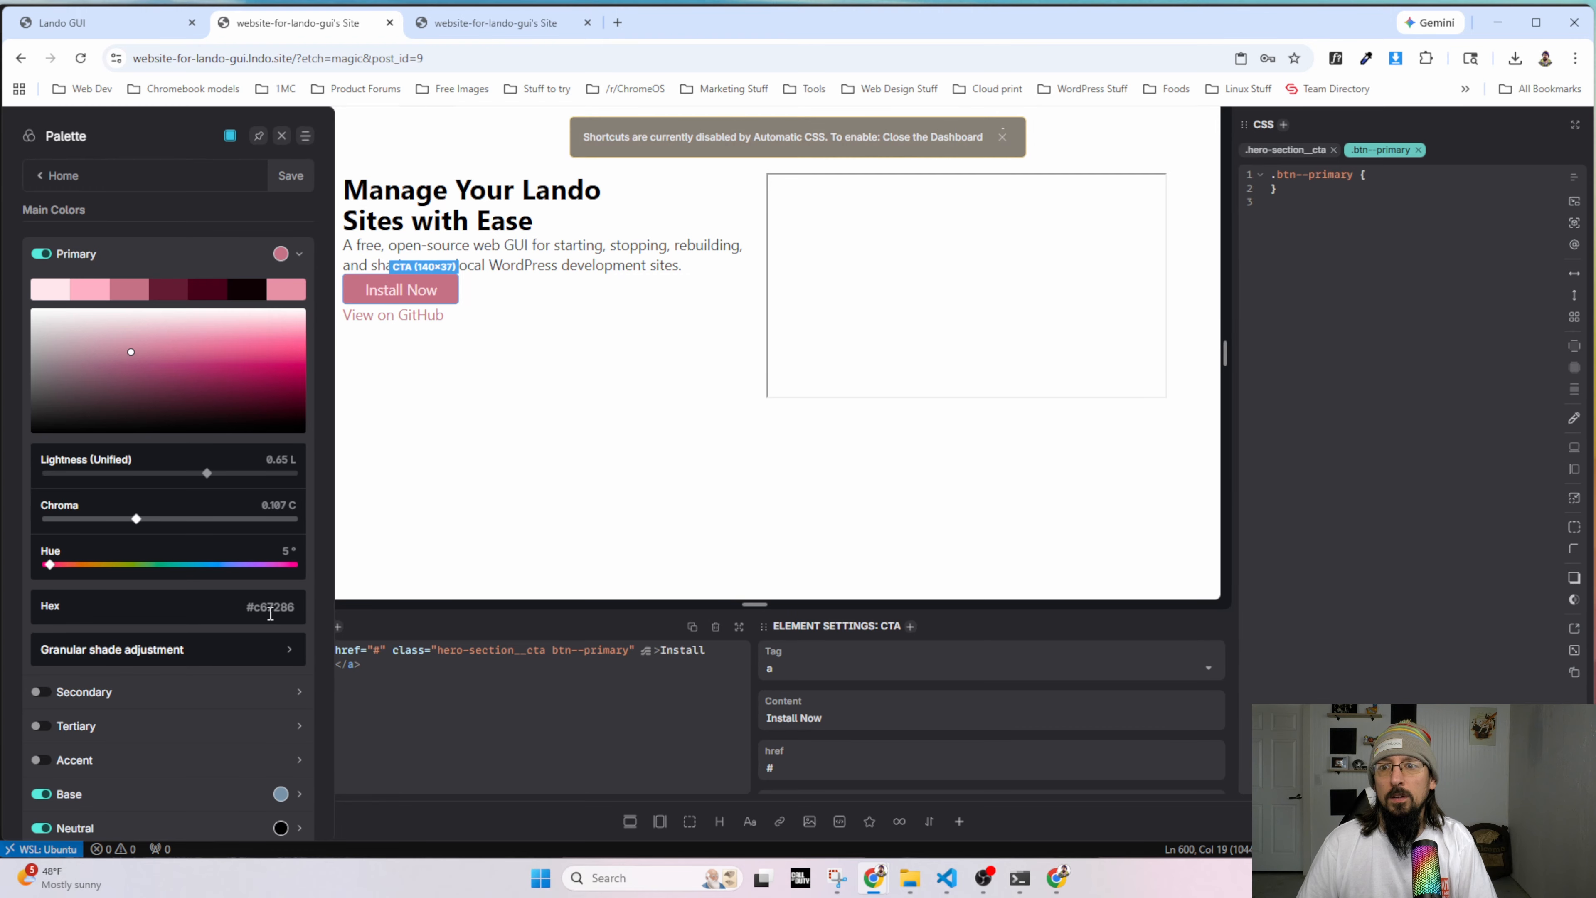
{"action": "triple_click", "coordinate": [270, 607]}
{"action": "right_click", "coordinate": [270, 611]}
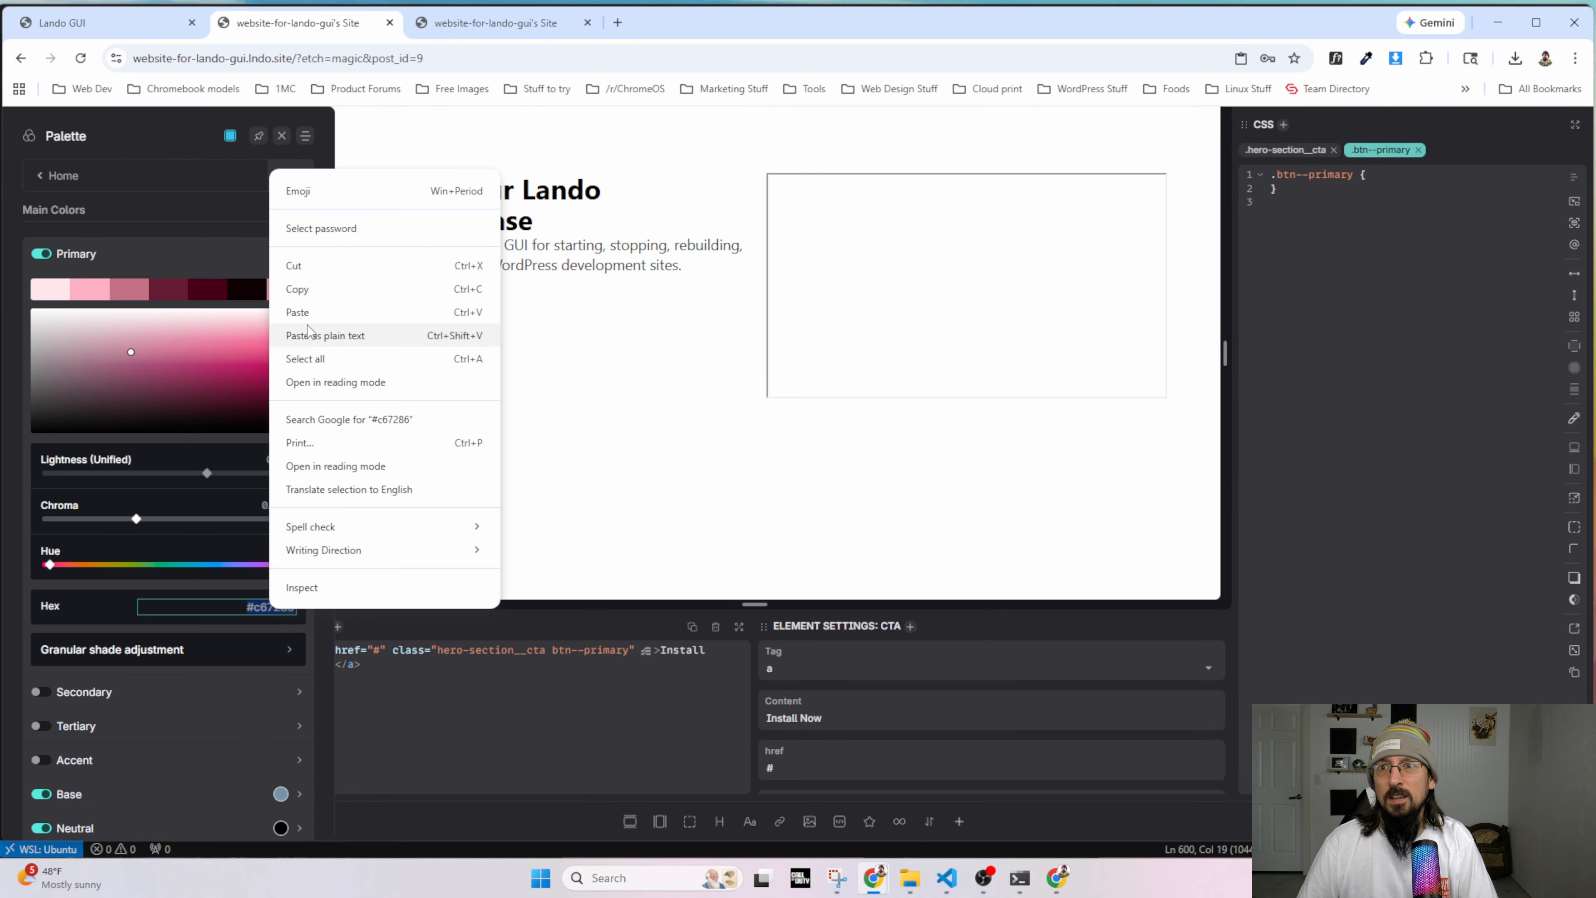
{"action": "left_click", "coordinate": [298, 313]}
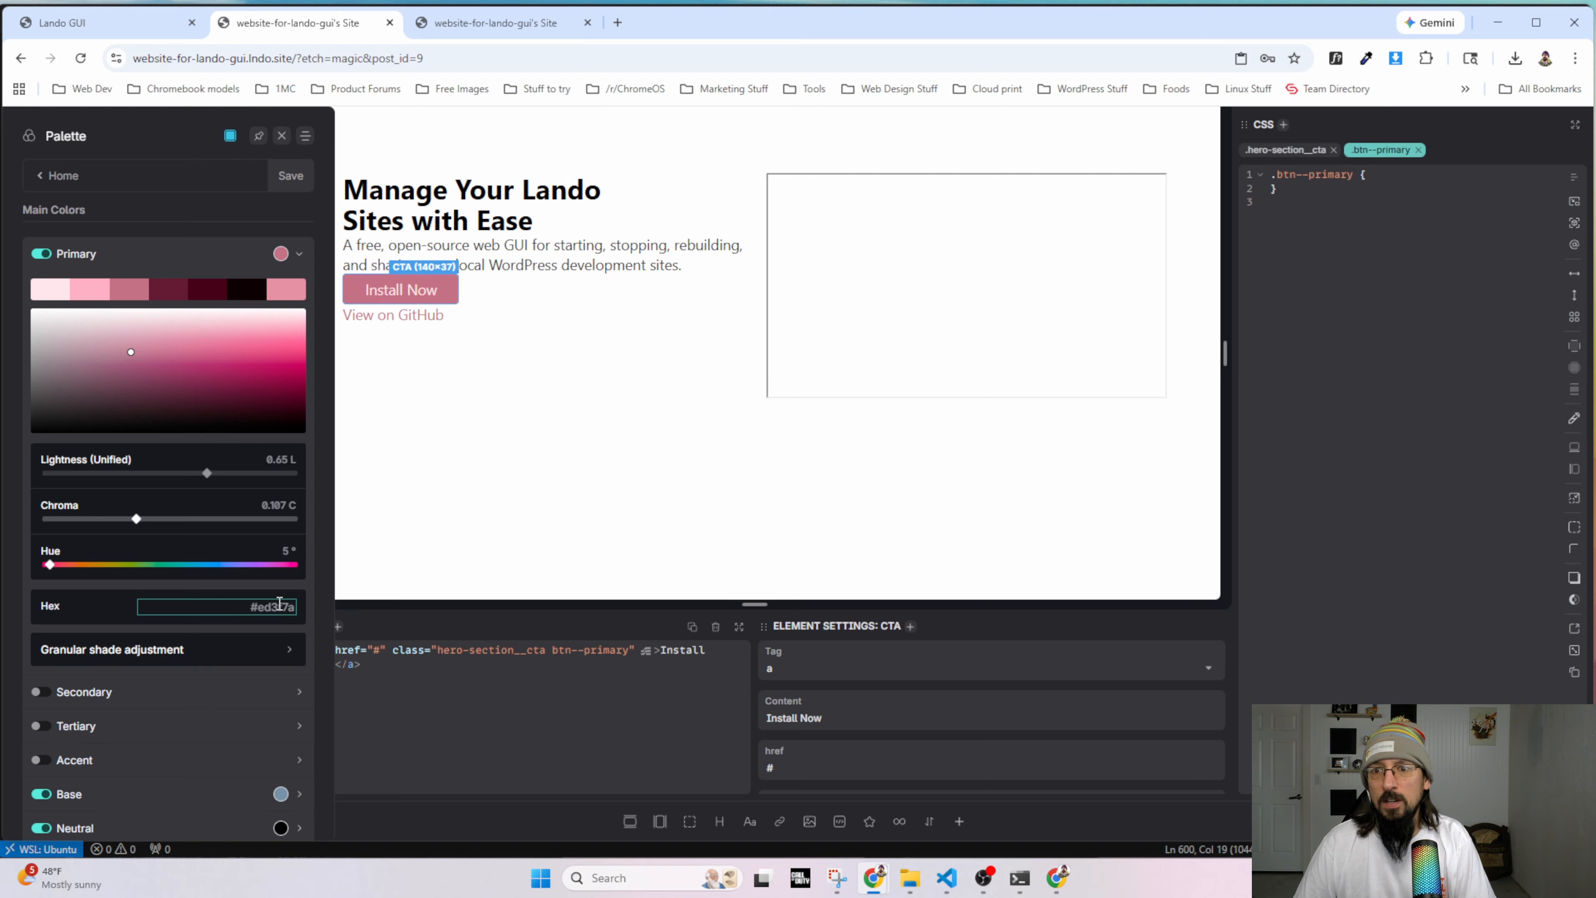
{"action": "left_click", "coordinate": [123, 605]}
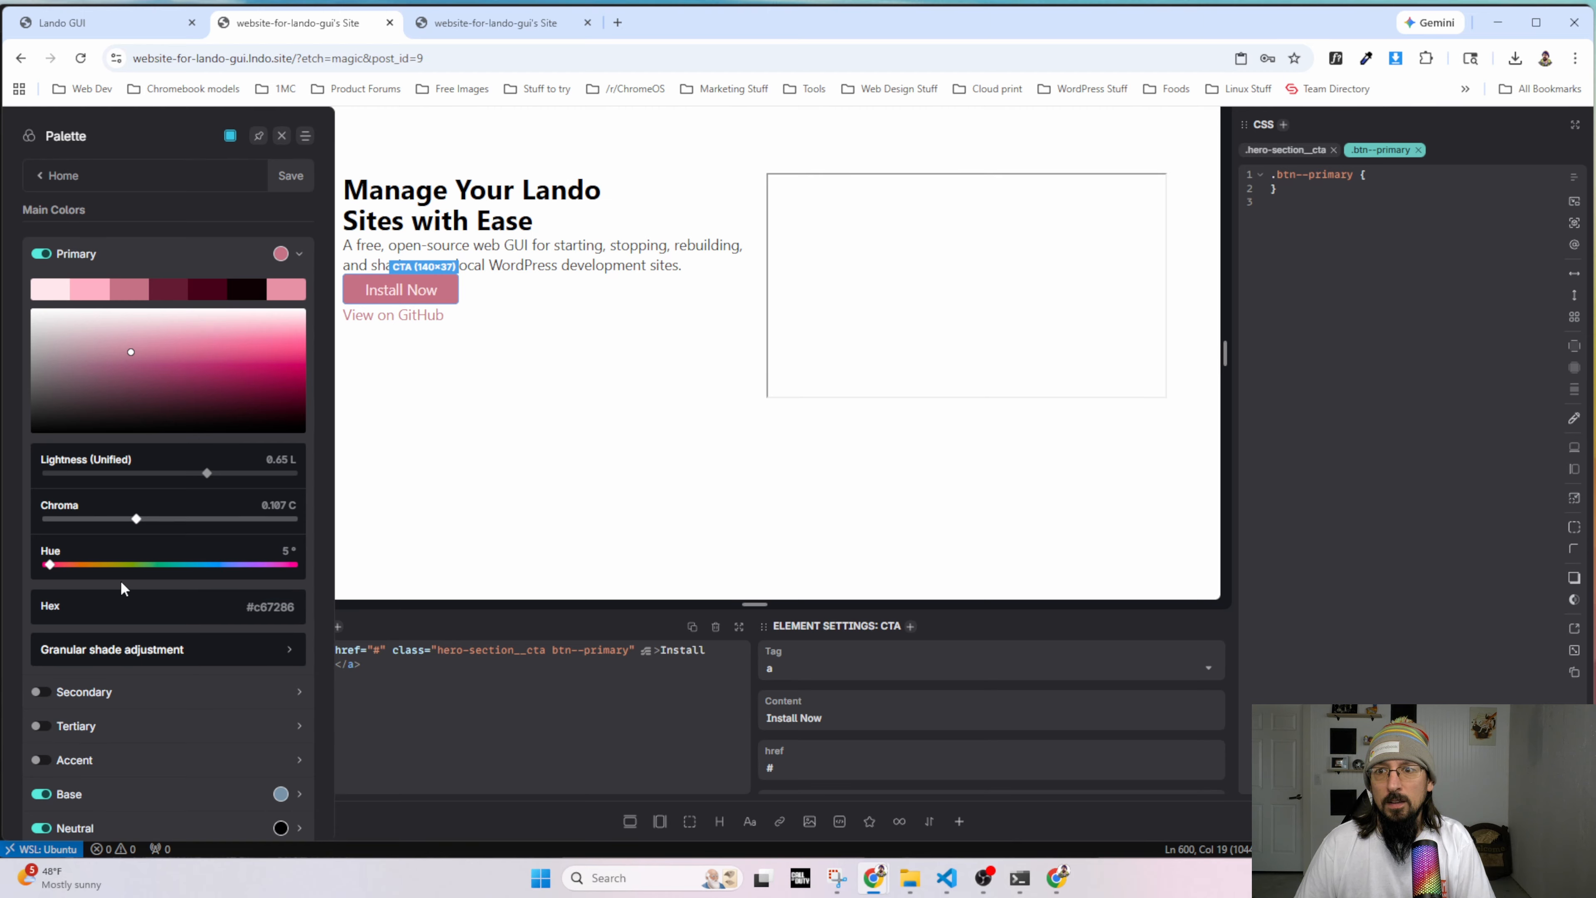
{"action": "left_click", "coordinate": [305, 182]}
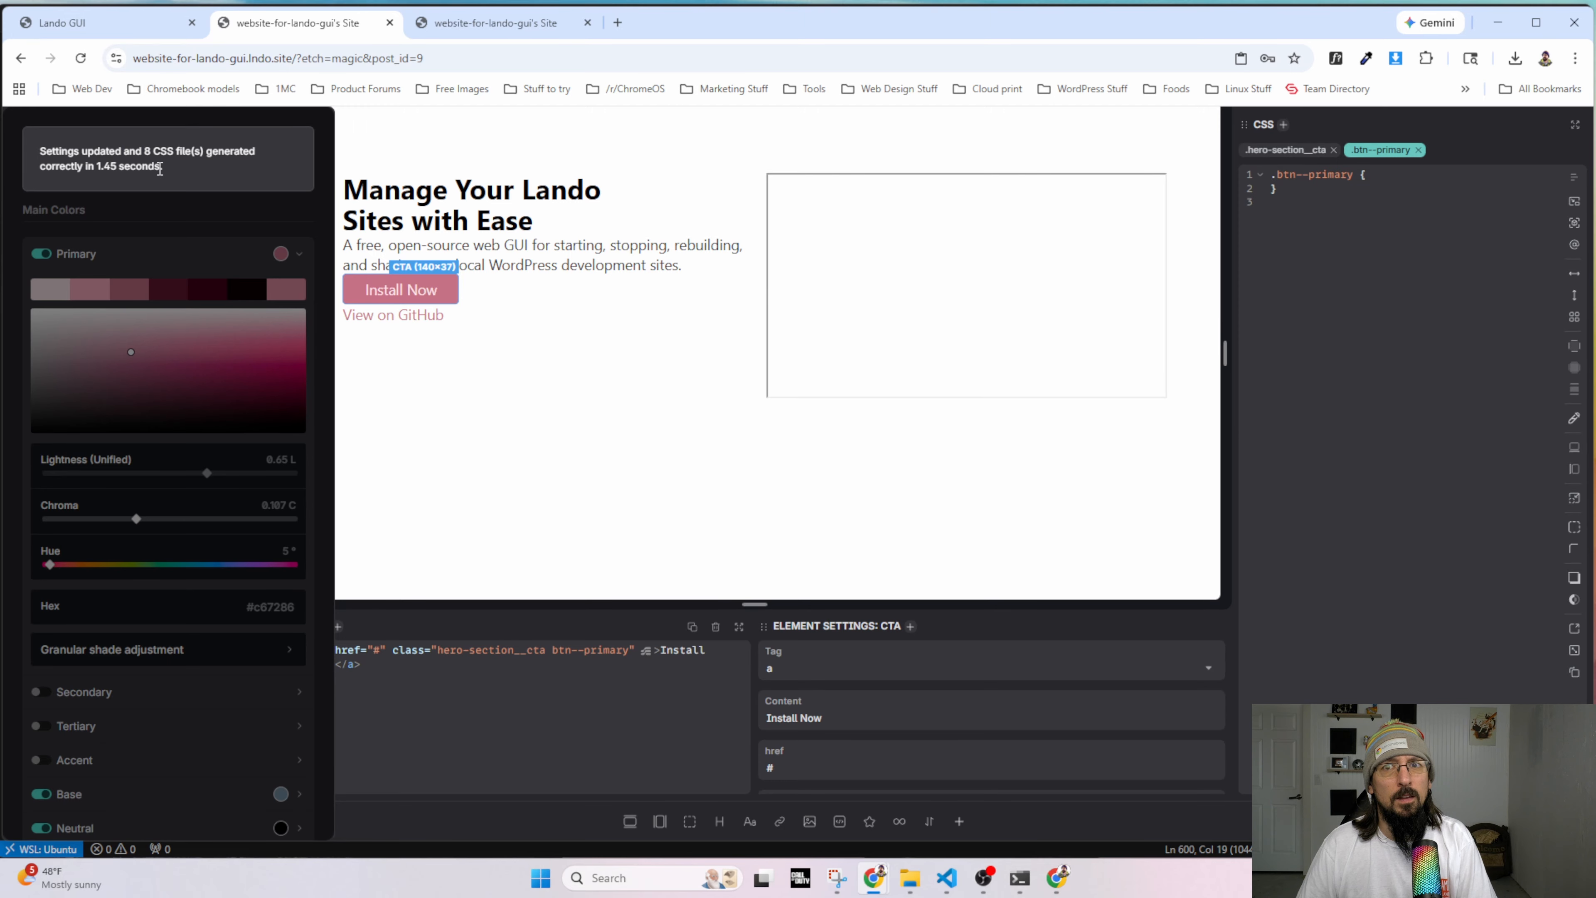
Reload the Etch editor page, discarding unsaved changes, and close the Automatic CSS dashboard.
{"action": "left_click", "coordinate": [81, 58]}
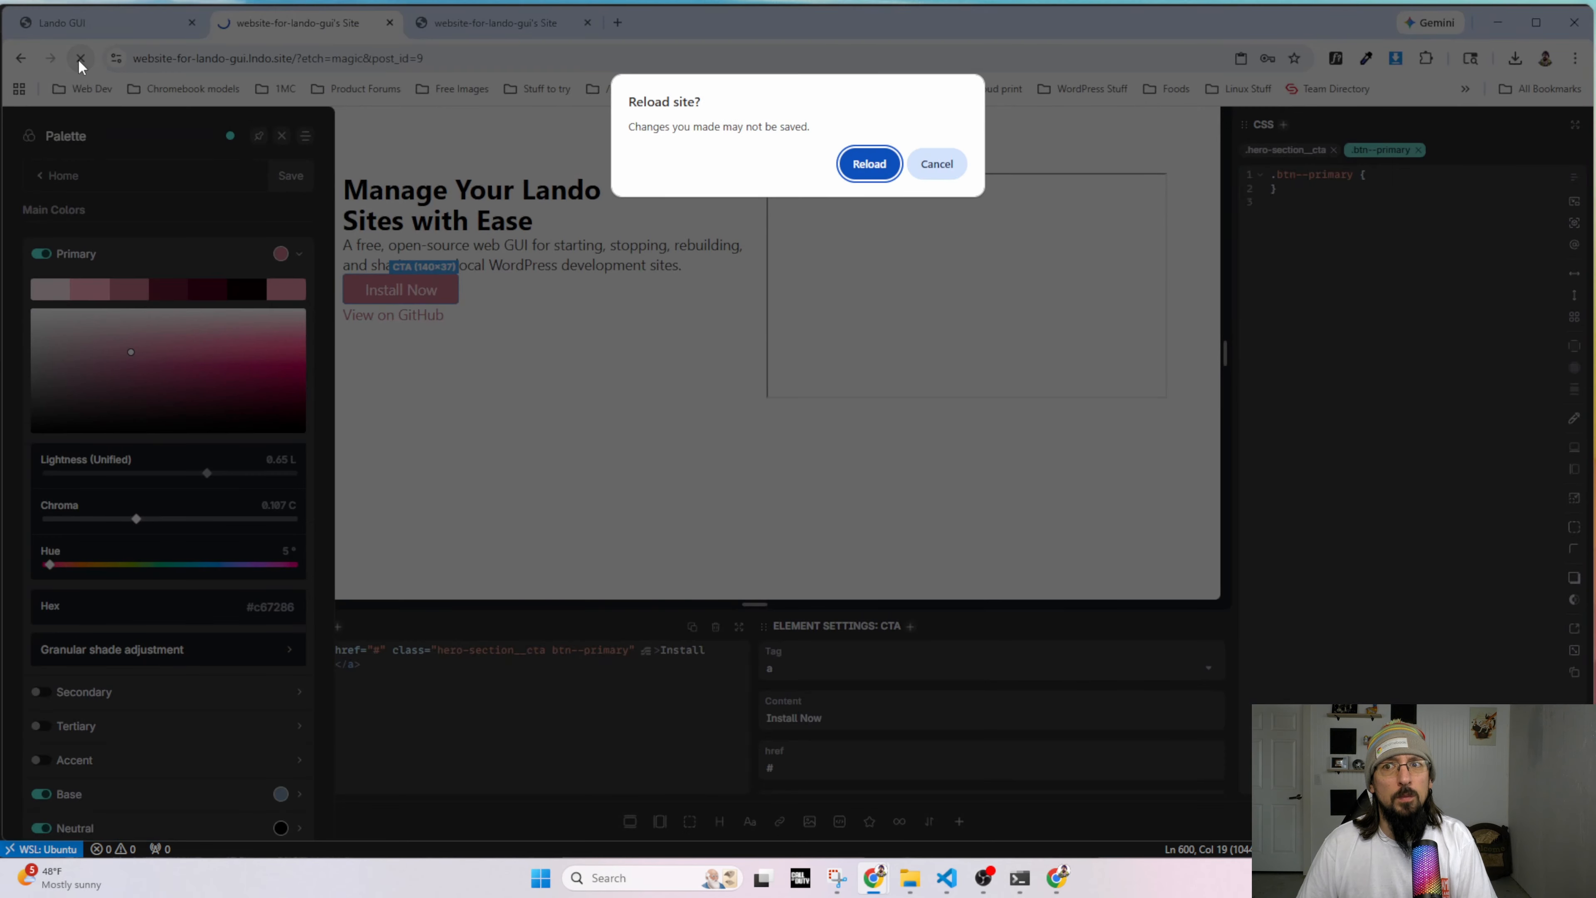
{"action": "left_click", "coordinate": [867, 167]}
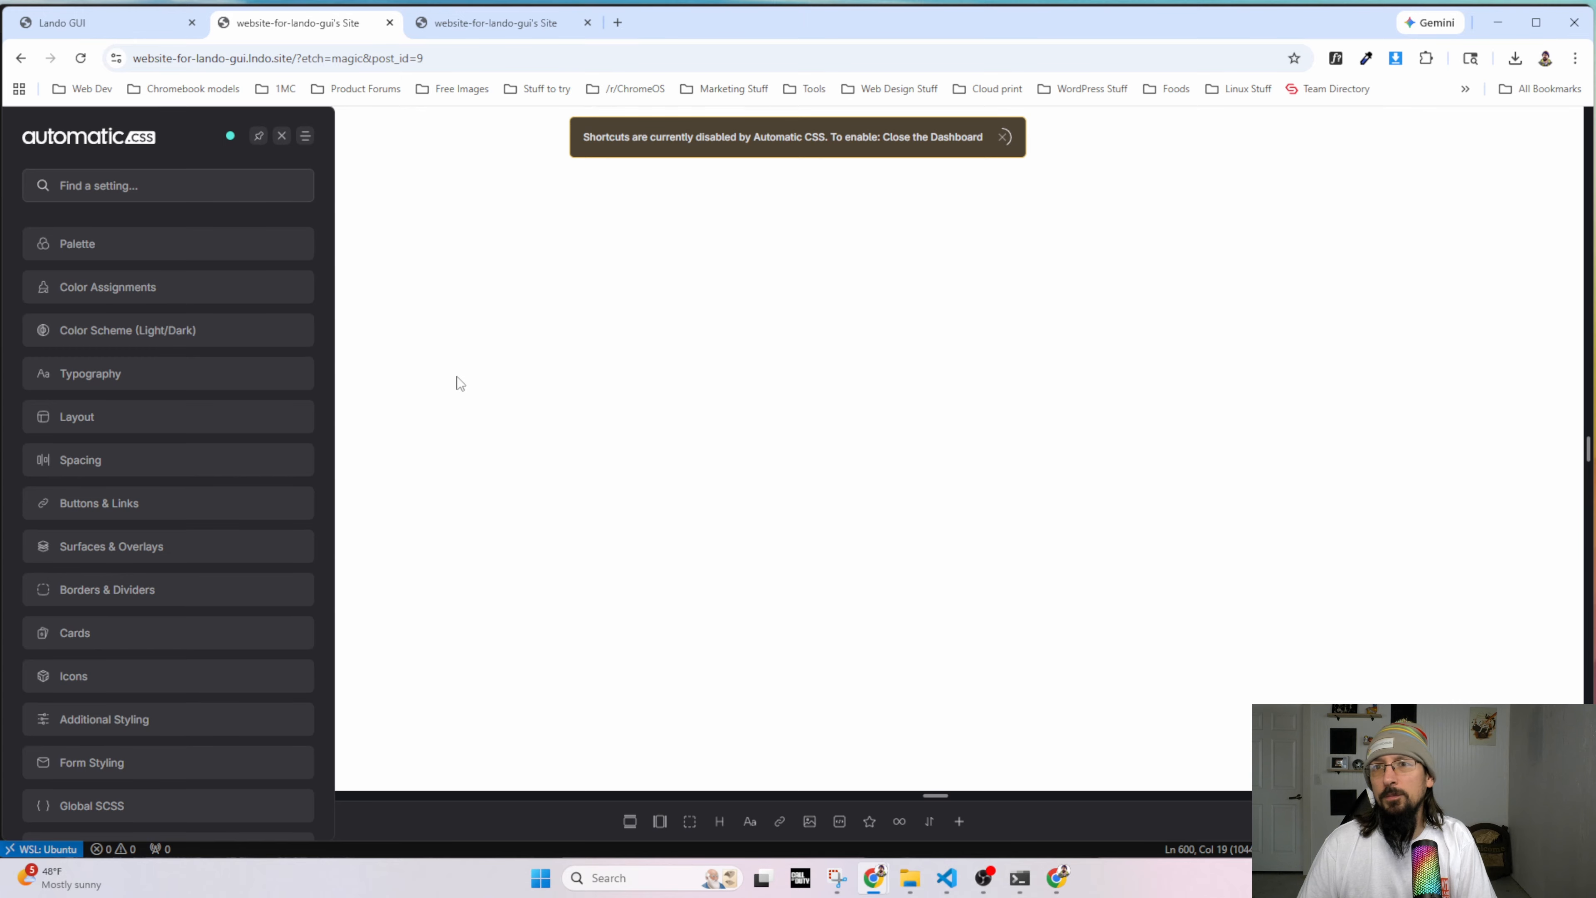
{"action": "left_click", "coordinate": [281, 137]}
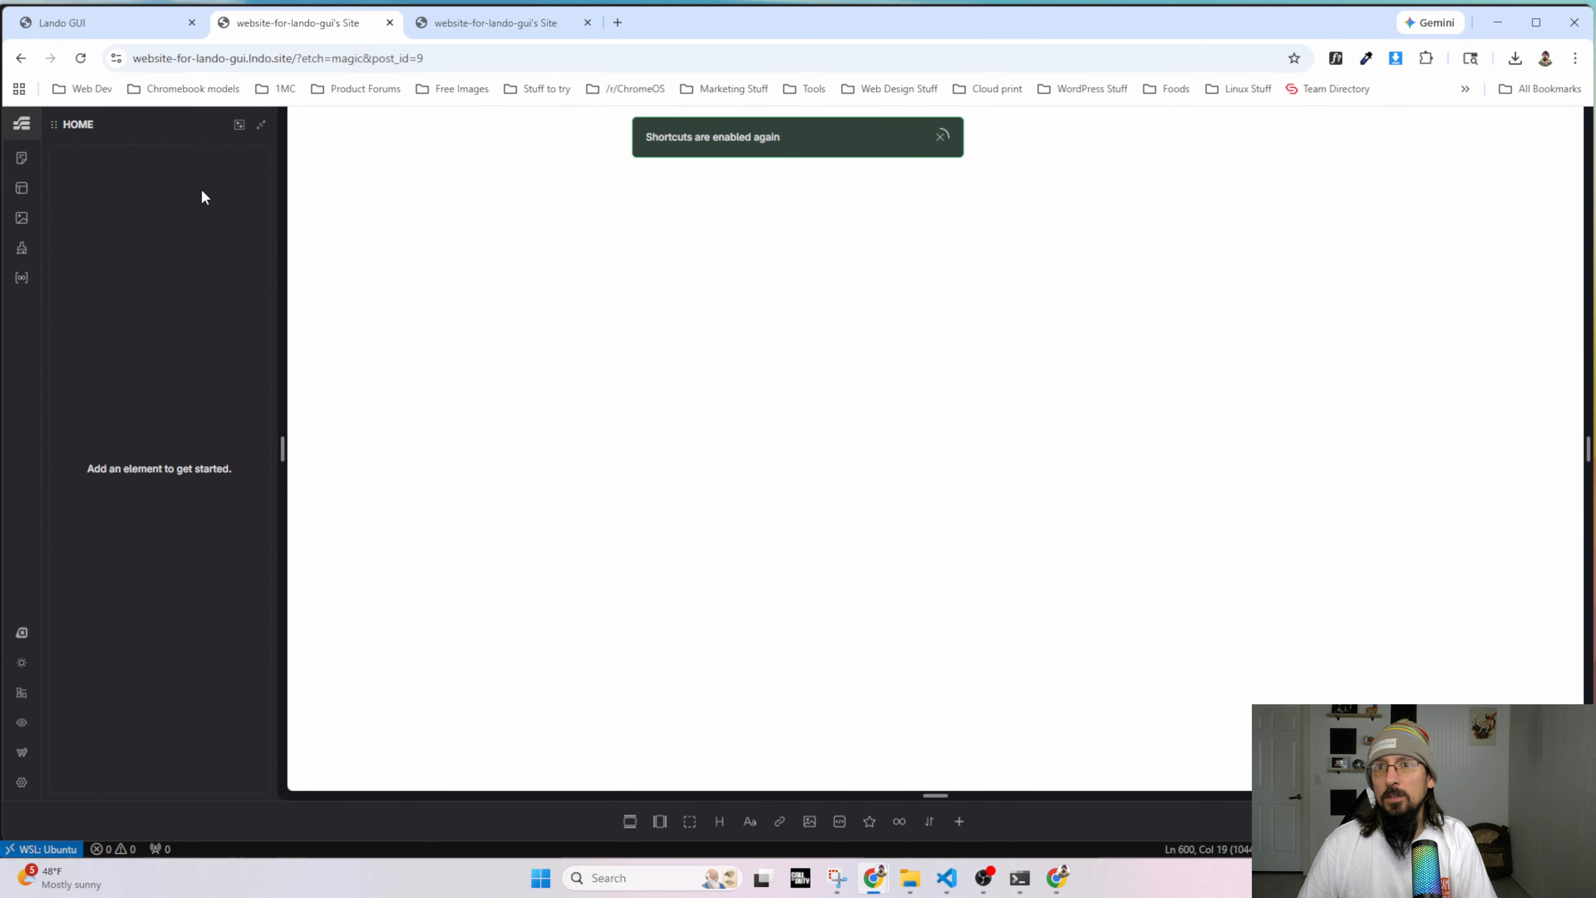
Turn off Unify Brand Lightness and Unify Semantic Lightness in the Automatic CSS palette options.
{"action": "left_click", "coordinate": [21, 633]}
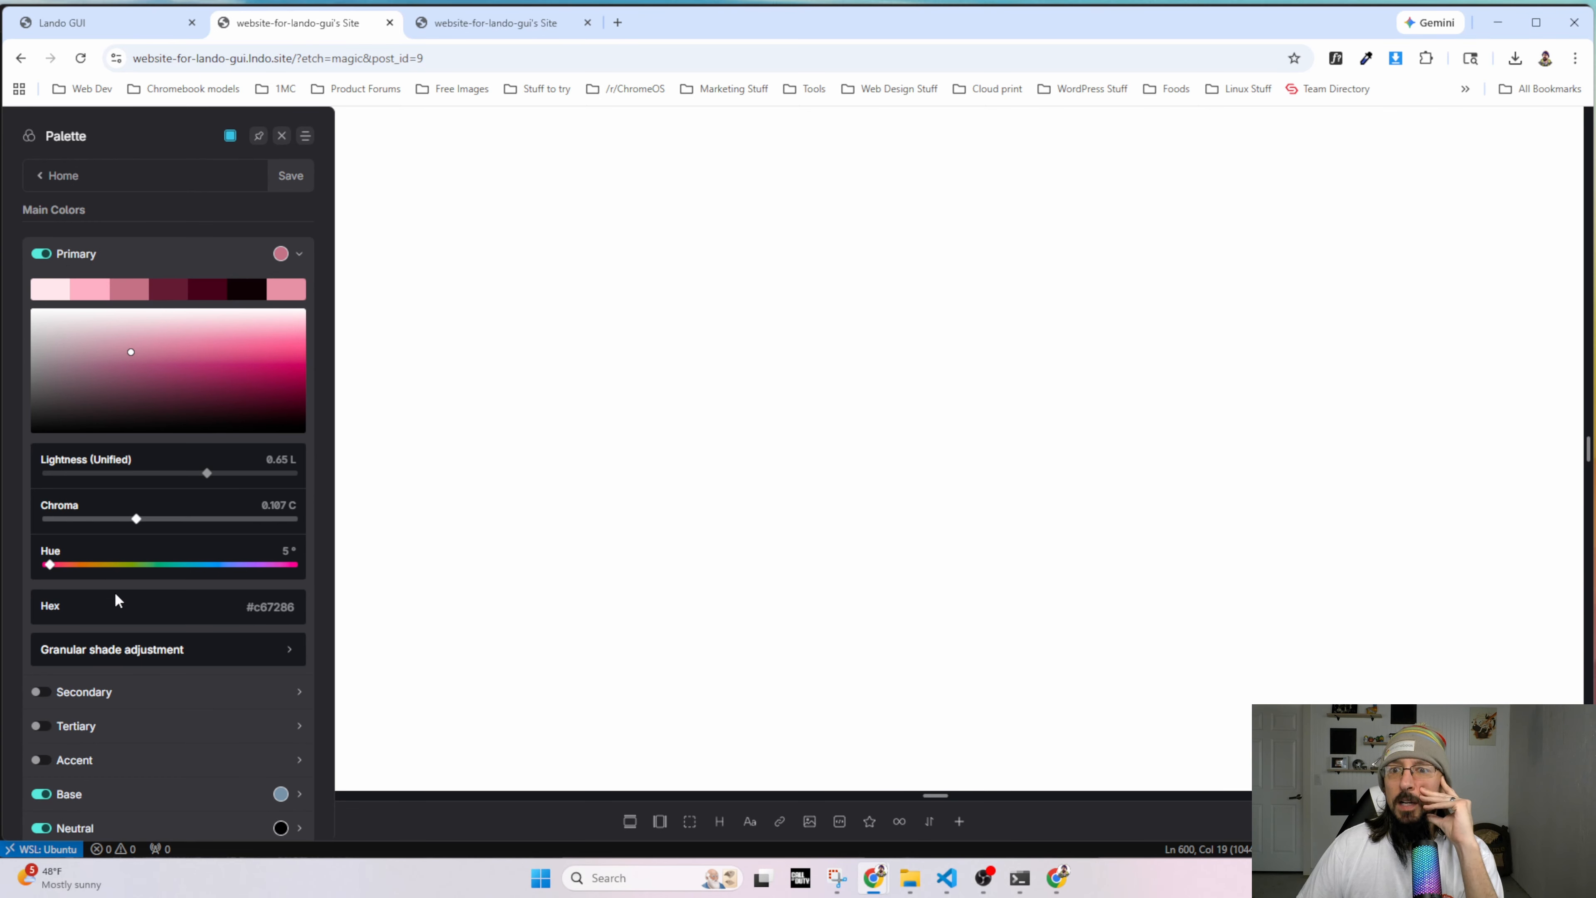
{"action": "scroll", "coordinate": [99, 613], "scroll_direction": "down", "scroll_amount": 4}
{"action": "scroll", "coordinate": [44, 402], "scroll_direction": "up", "scroll_amount": 2}
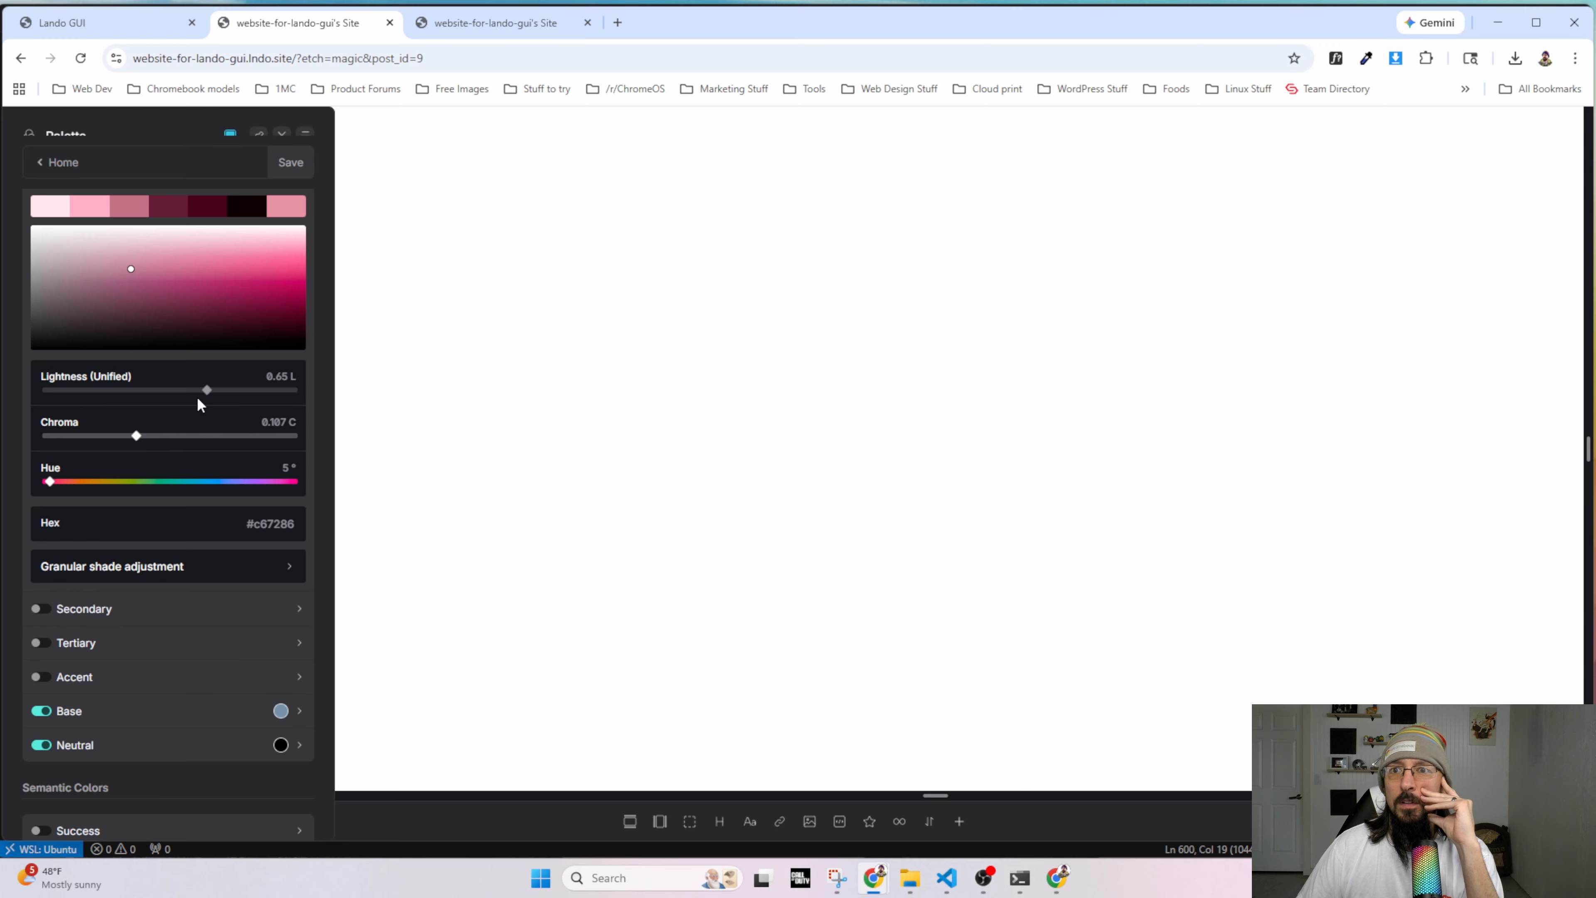
{"action": "scroll", "coordinate": [73, 390], "scroll_direction": "down", "scroll_amount": 5}
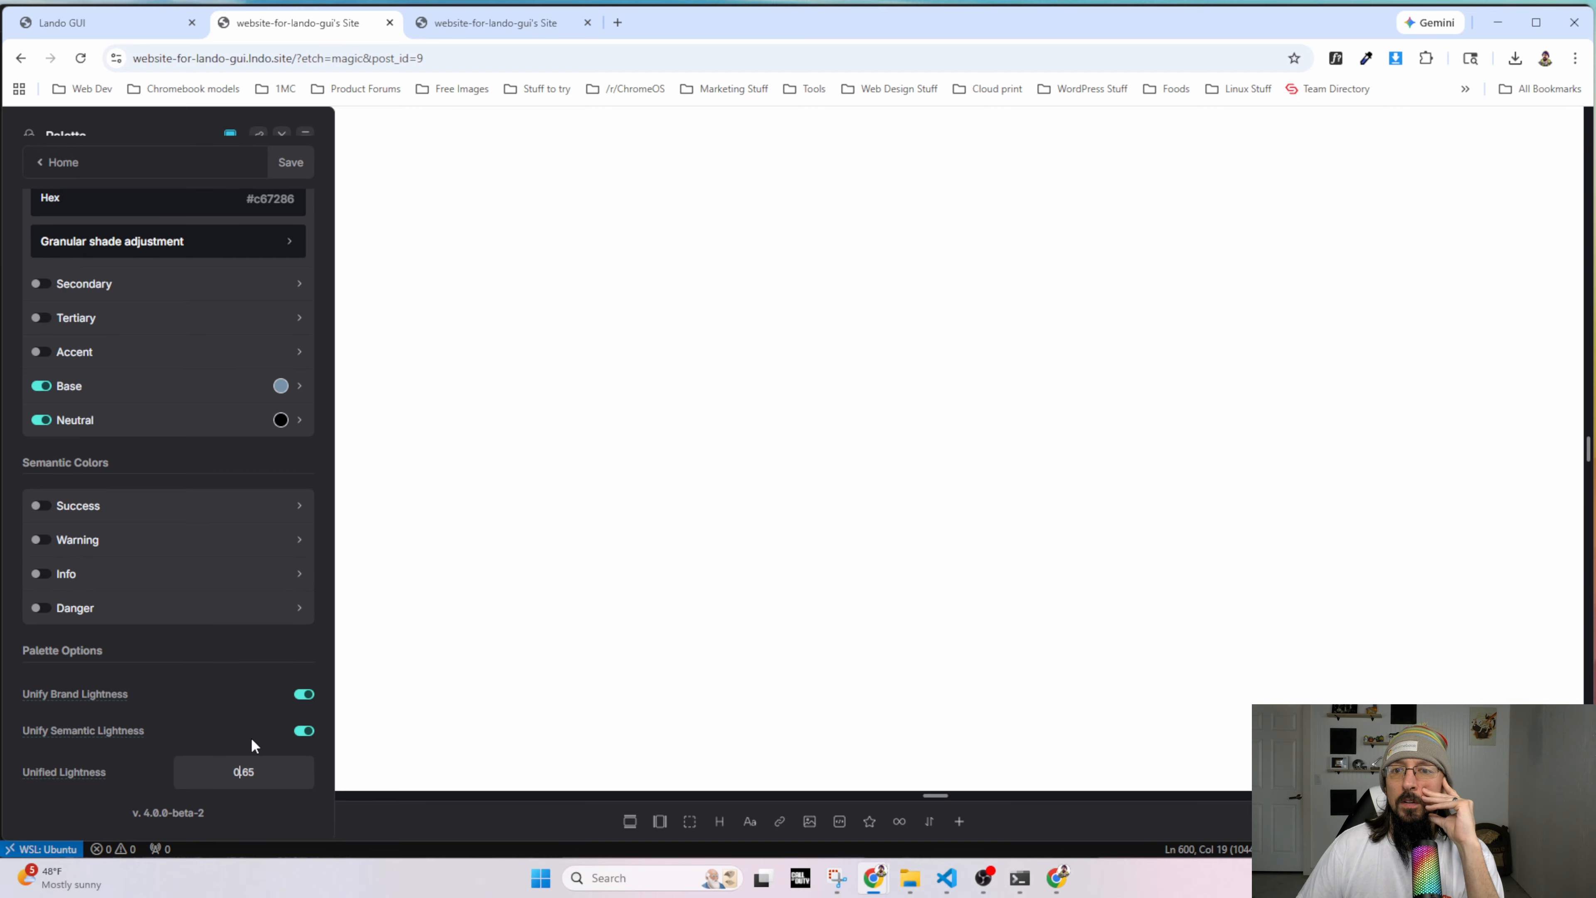
{"action": "left_click", "coordinate": [306, 732]}
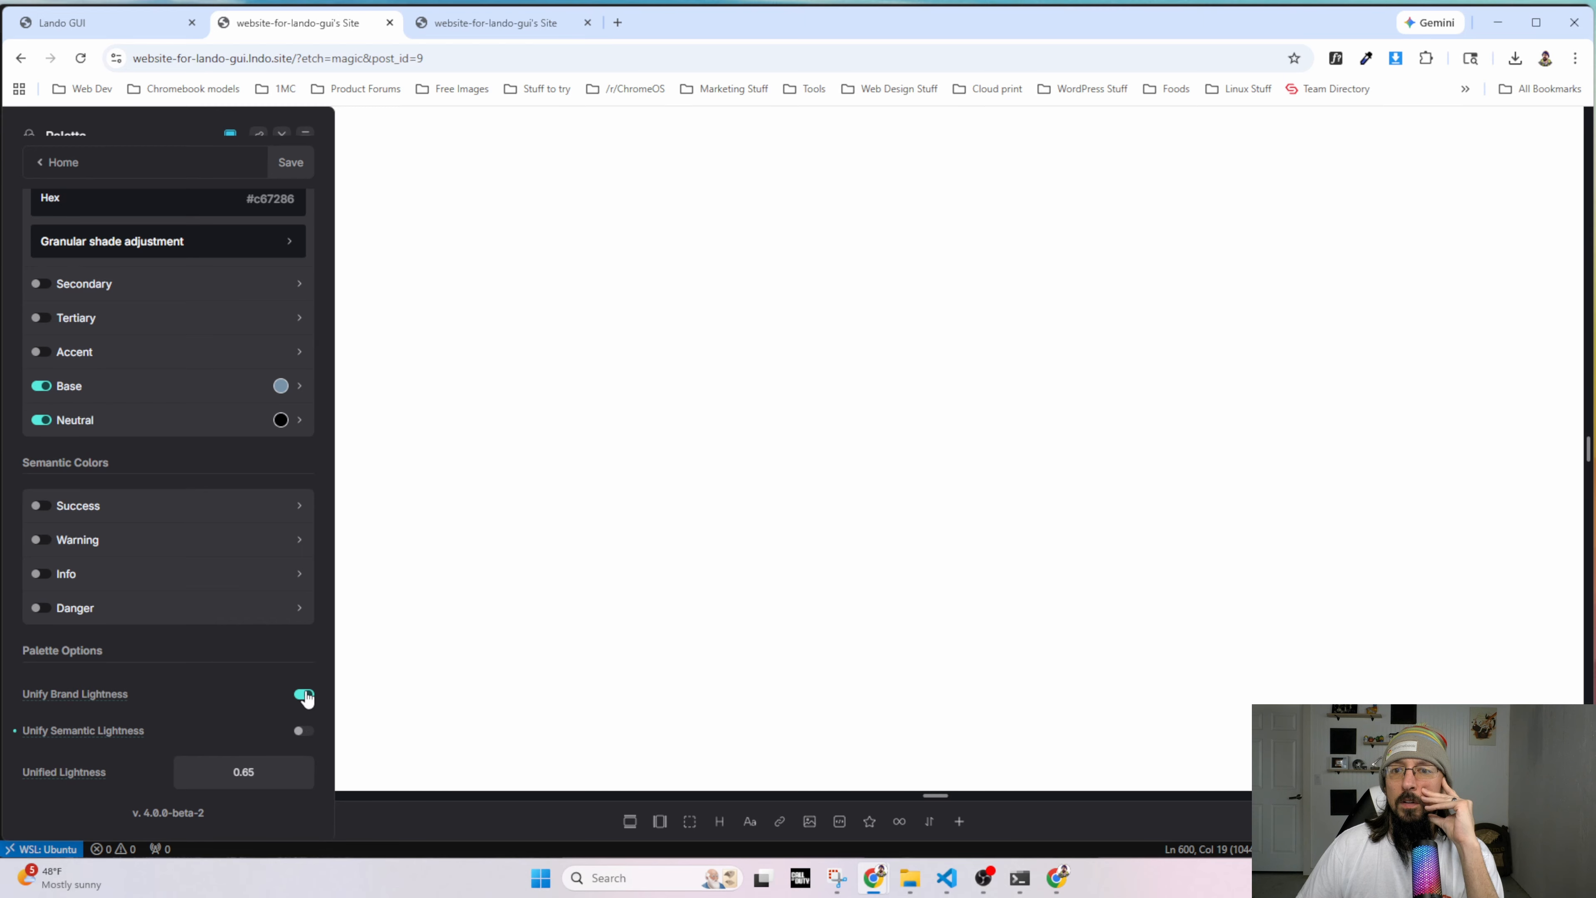
Set the Primary color's hex to #ed3f7a, save the palette, and close the Automatic CSS dashboard.
{"action": "scroll", "coordinate": [185, 551], "scroll_direction": "up", "scroll_amount": 6}
{"action": "left_click", "coordinate": [262, 607]}
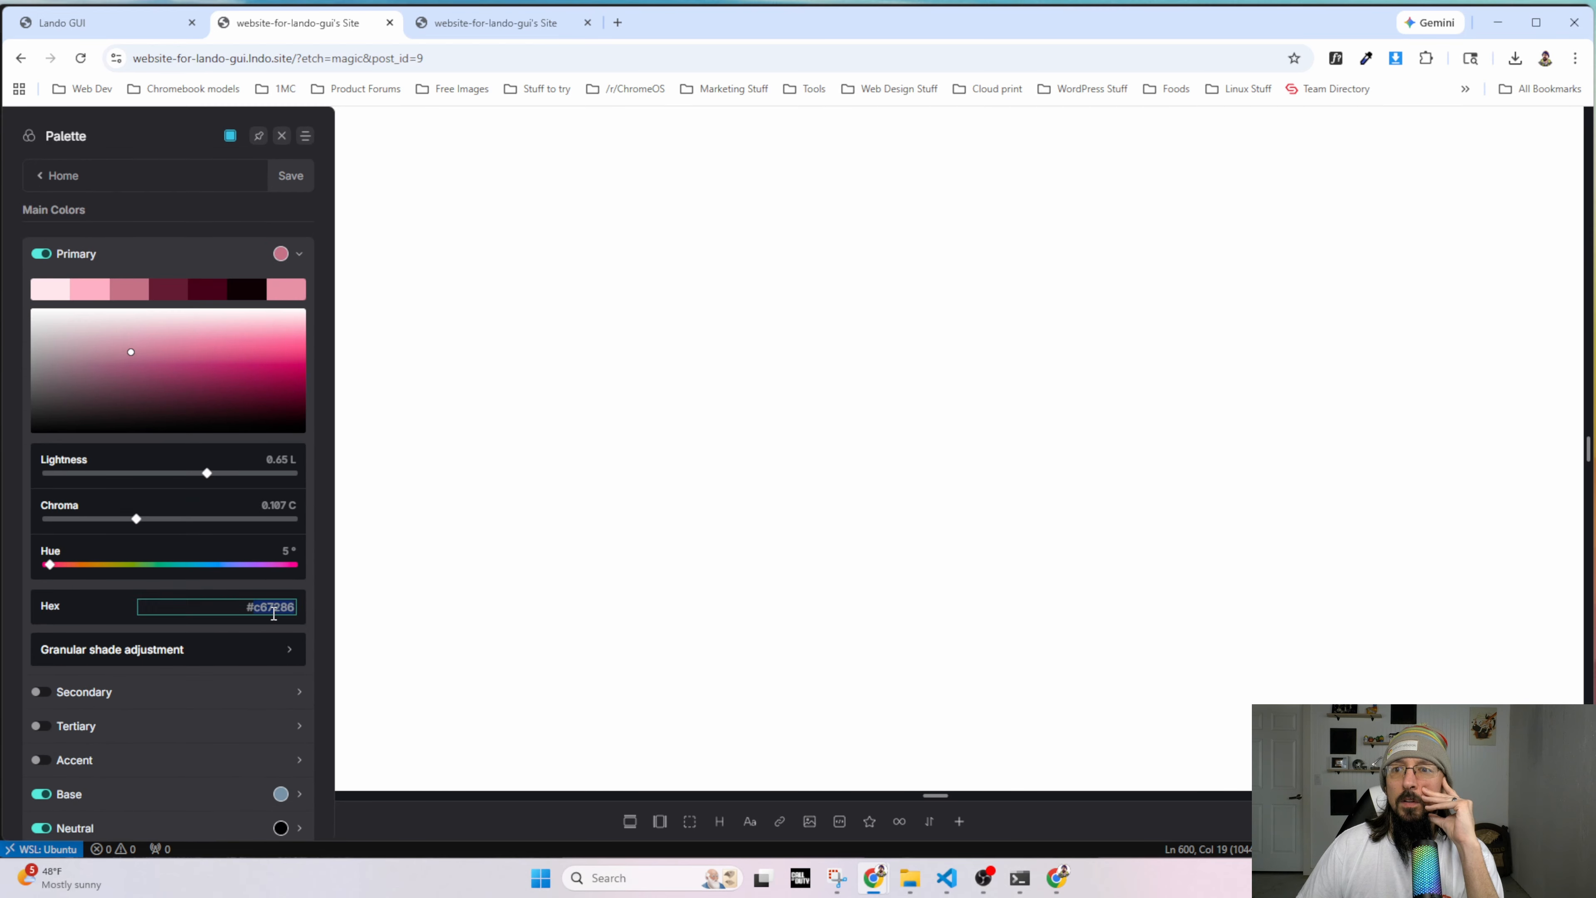
{"action": "right_click", "coordinate": [263, 607]}
{"action": "key", "text": "Escape"}
{"action": "right_click", "coordinate": [263, 608]}
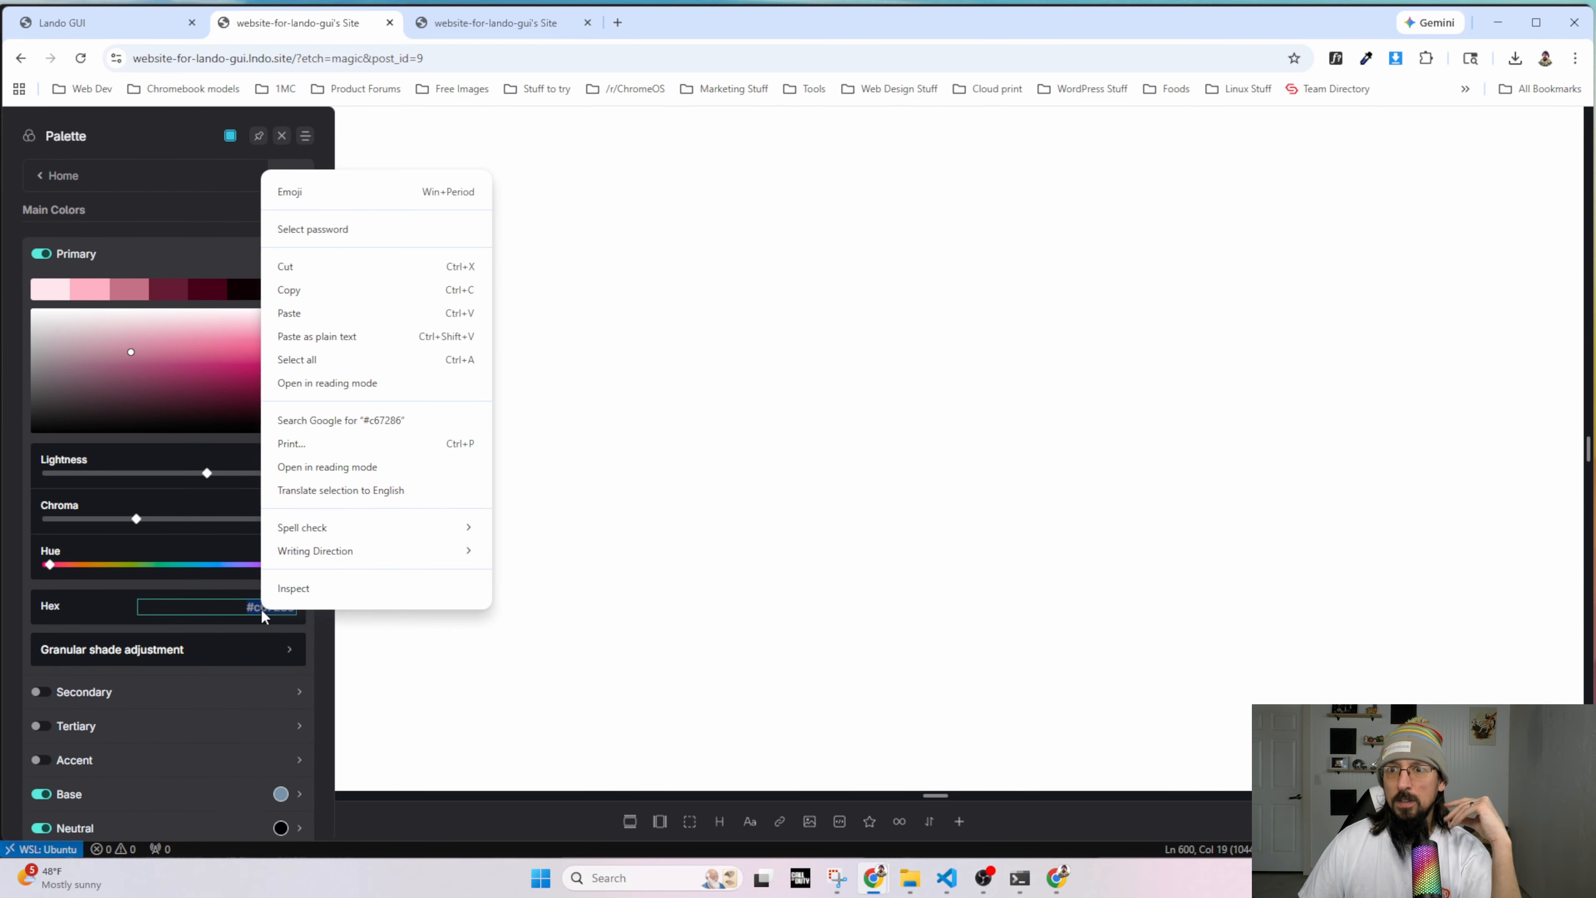
{"action": "left_click", "coordinate": [305, 318]}
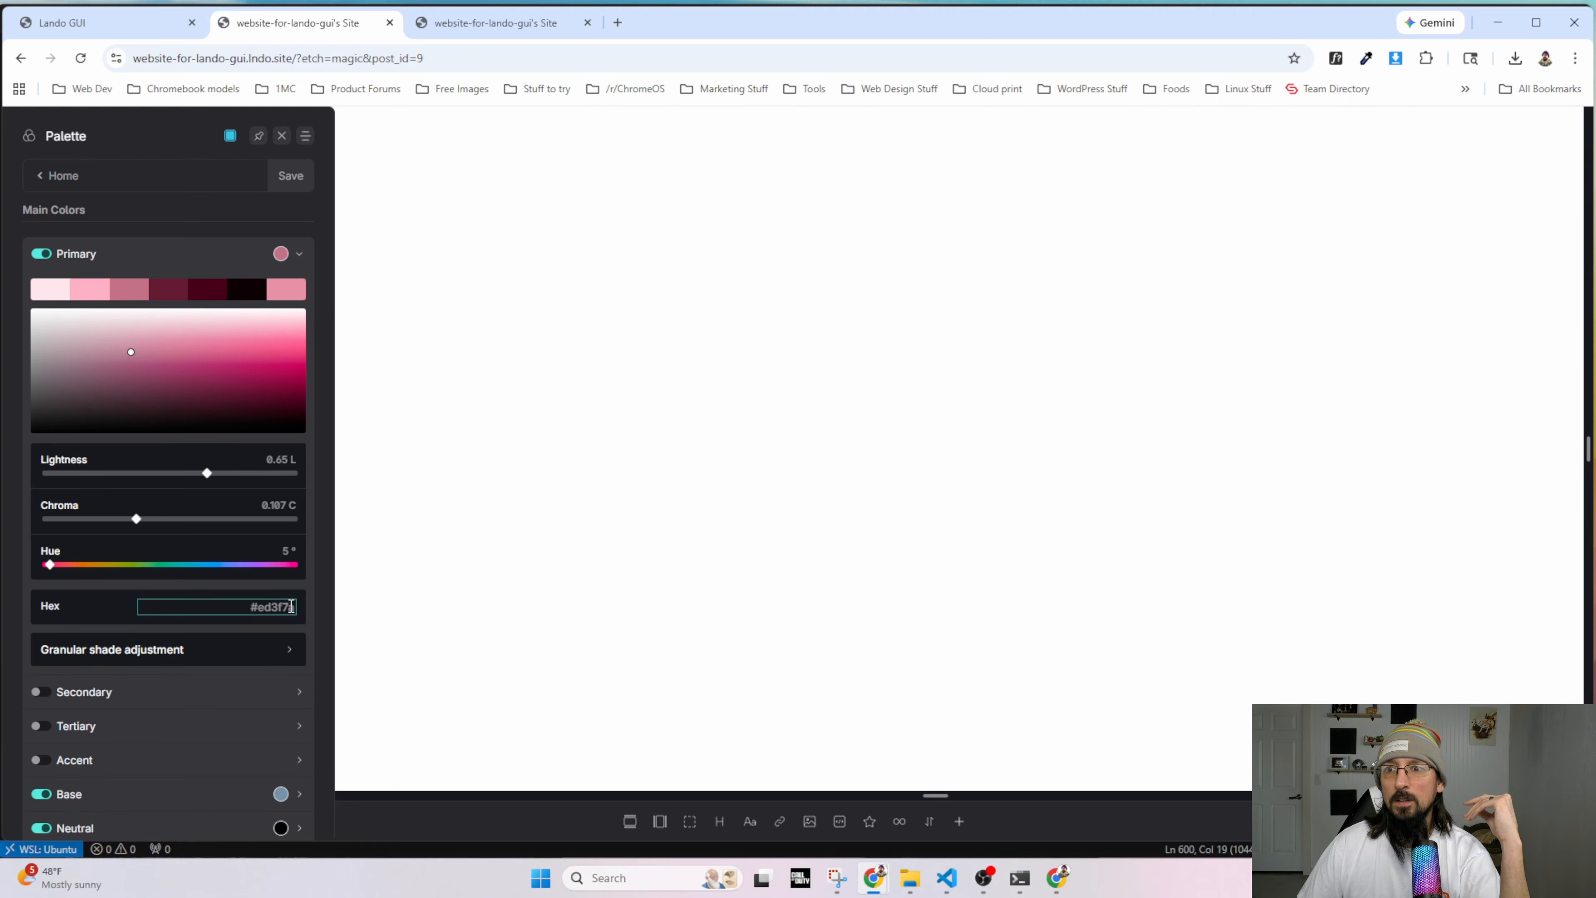
{"action": "left_click", "coordinate": [275, 587]}
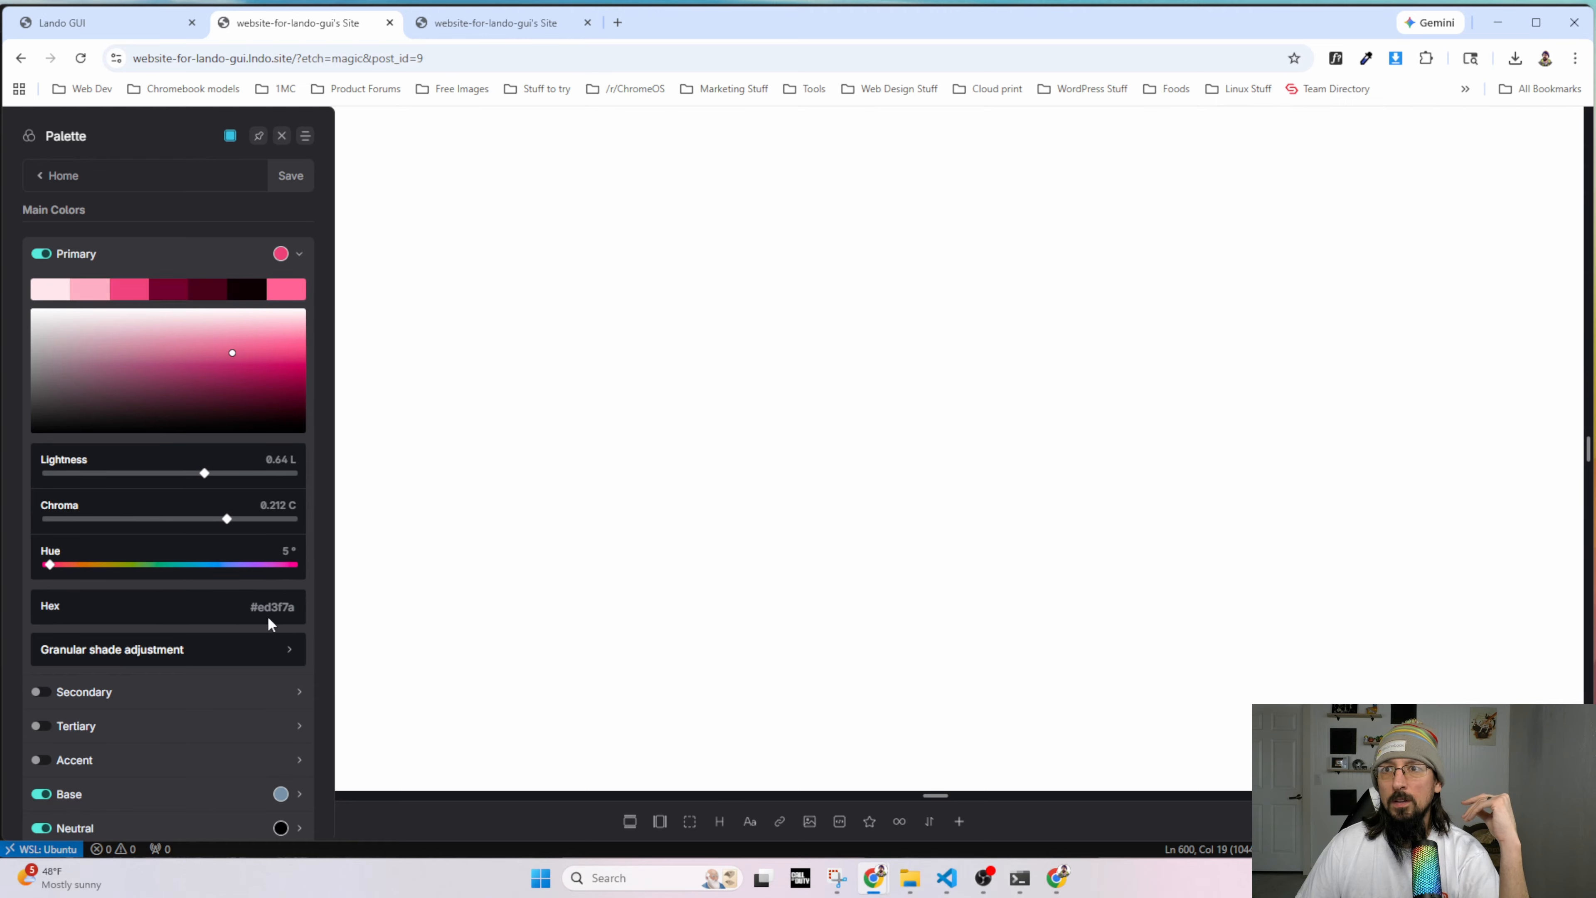
{"action": "left_click", "coordinate": [292, 179]}
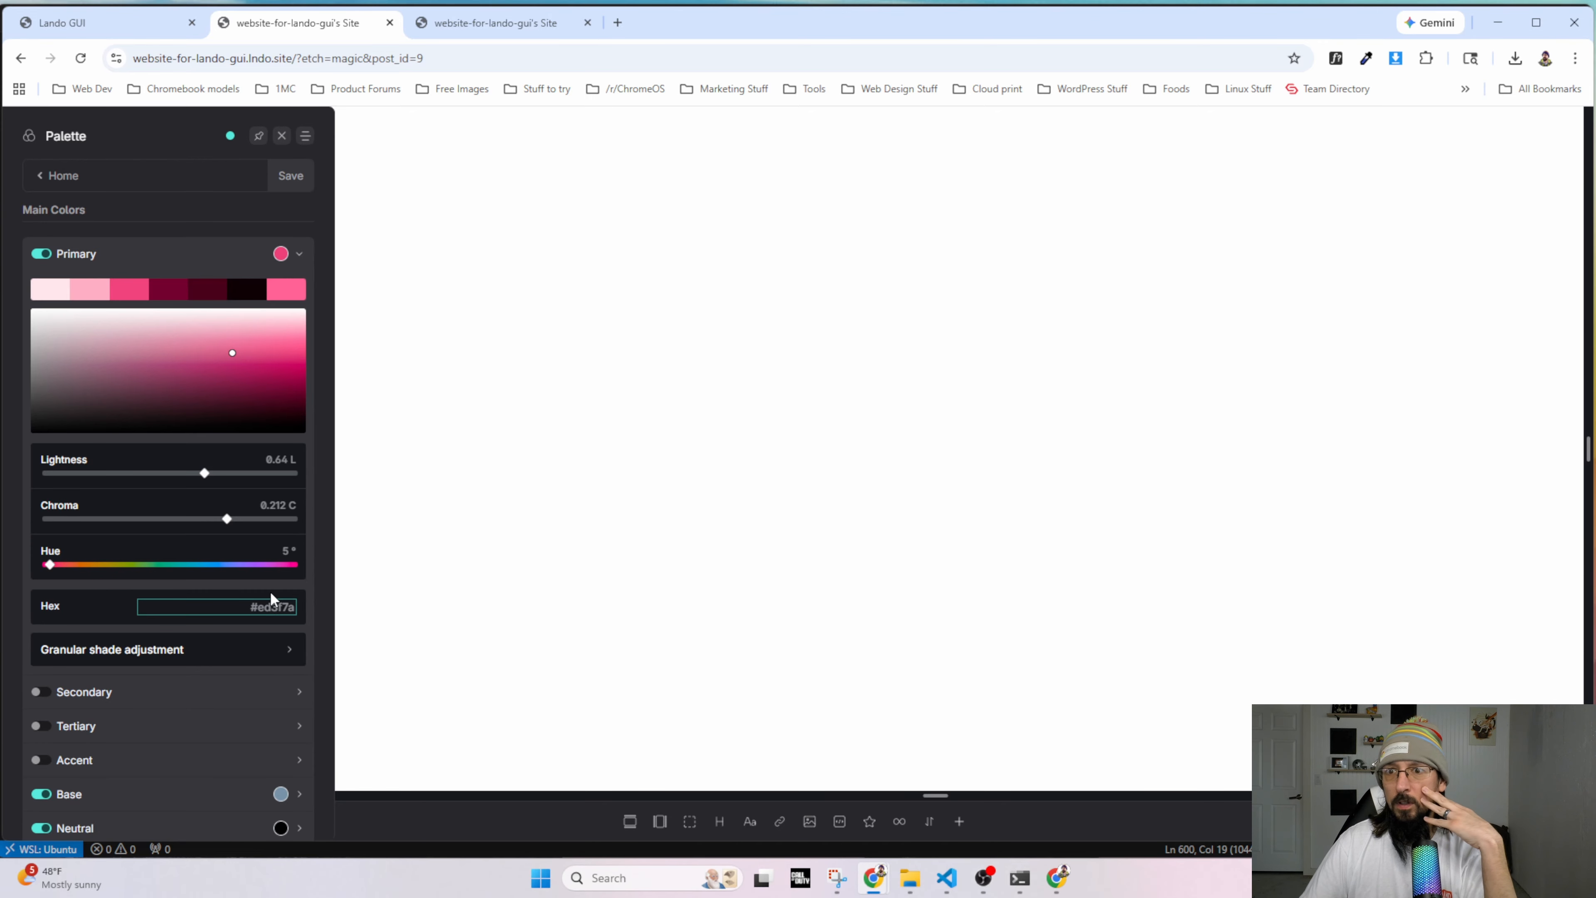
{"action": "left_click", "coordinate": [283, 136]}
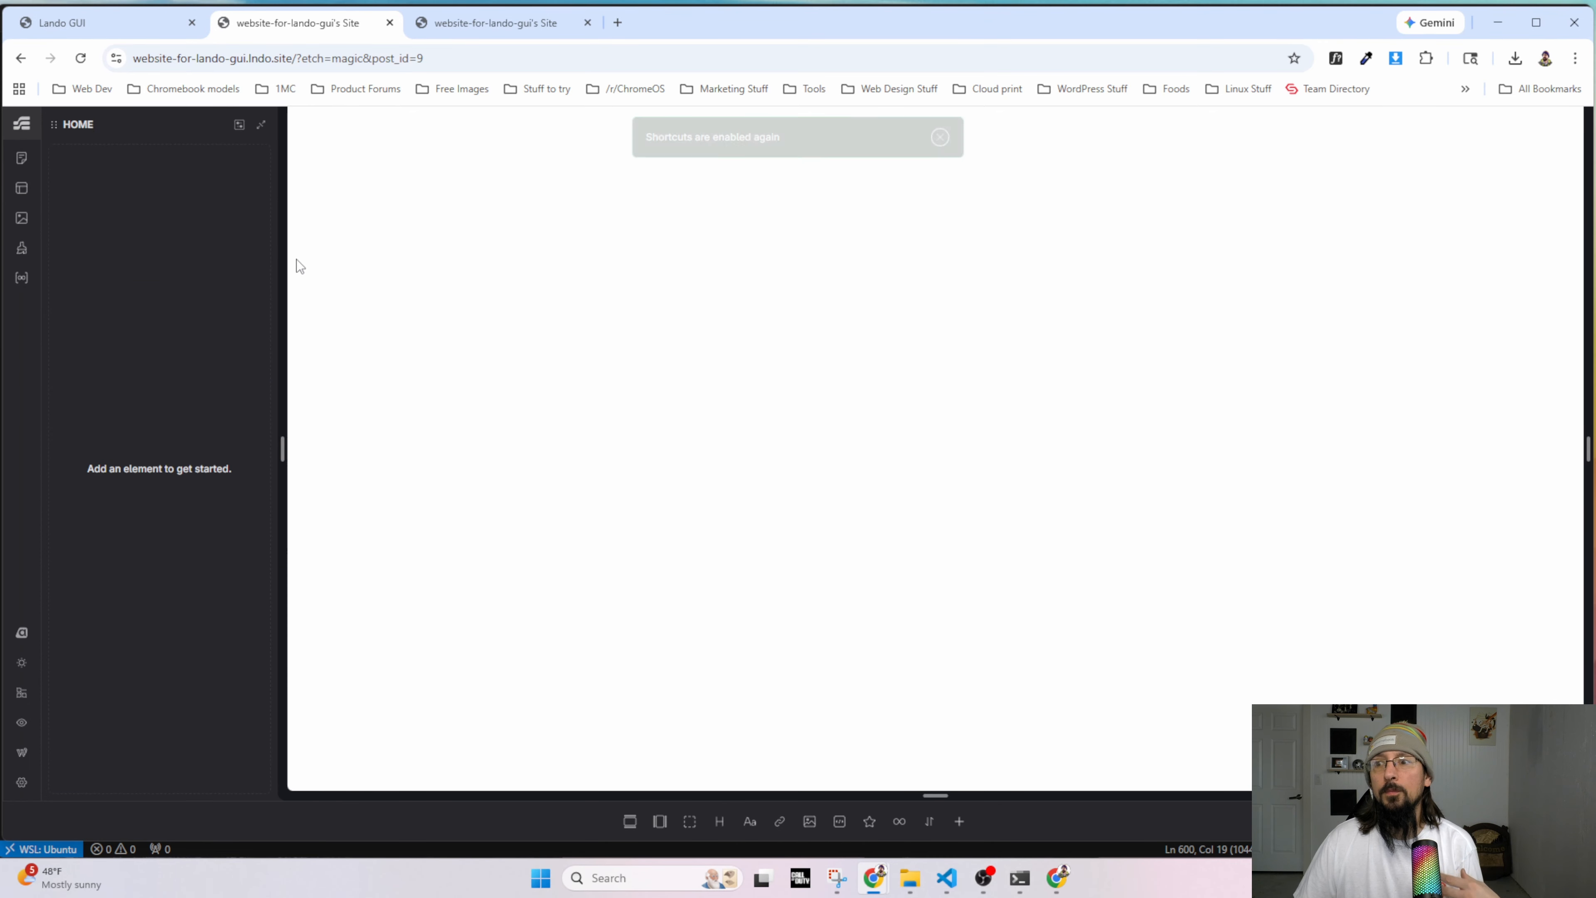
Add a section named Hero Section to the empty page and insert two divs into its container.
{"action": "left_click", "coordinate": [629, 821]}
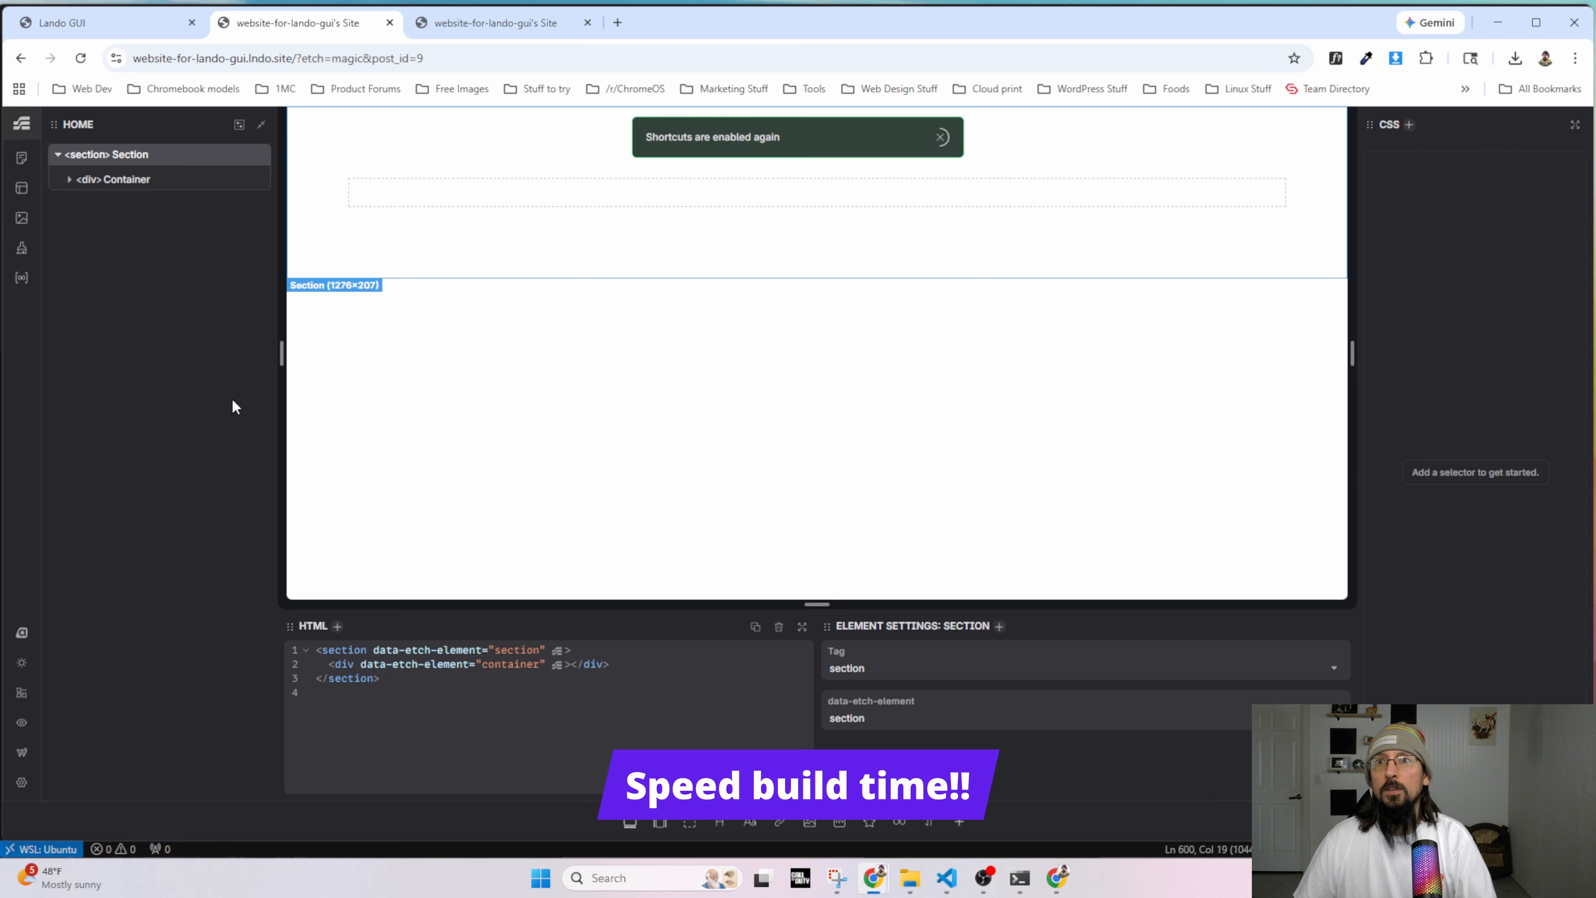
{"action": "double_click", "coordinate": [124, 154]}
{"action": "type", "text": "Hero Section"}
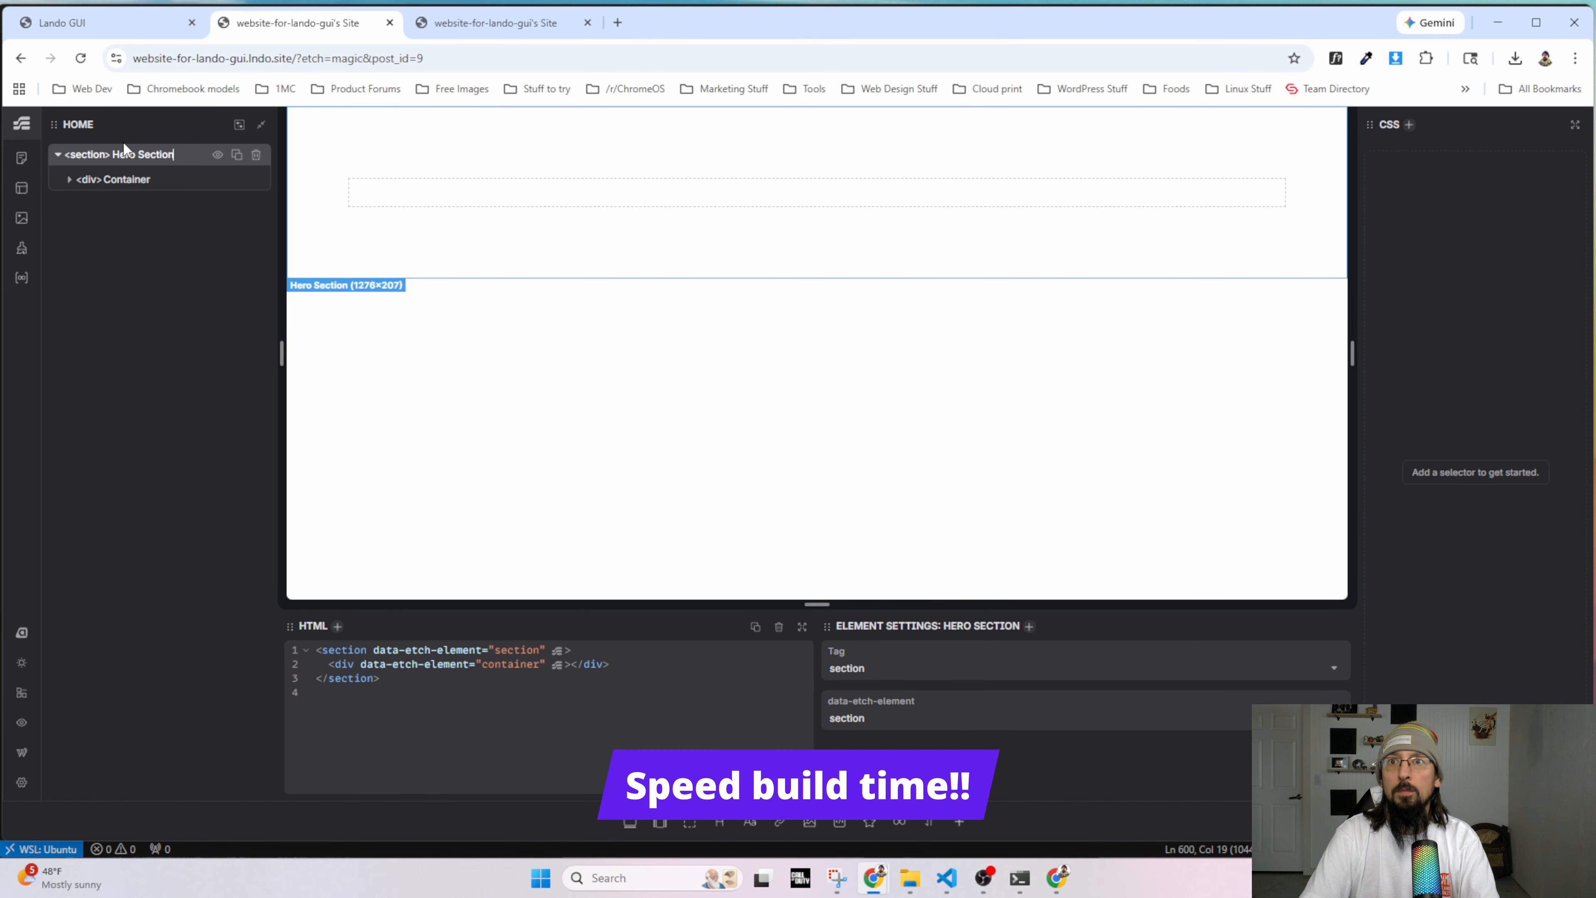
{"action": "left_click", "coordinate": [151, 179]}
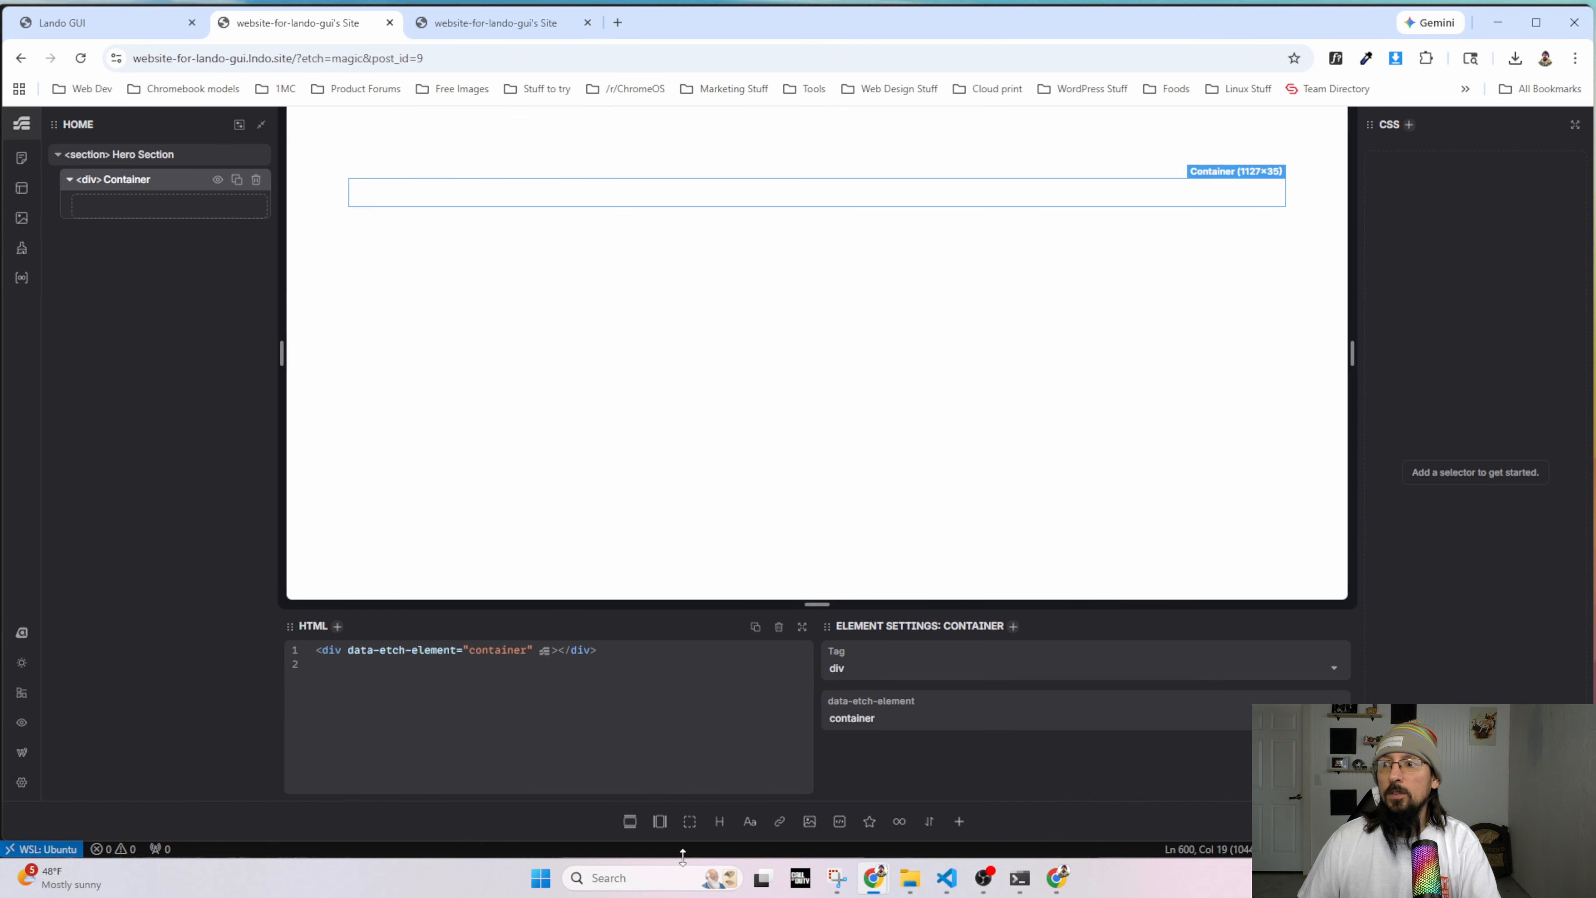
{"action": "double_click", "coordinate": [690, 821]}
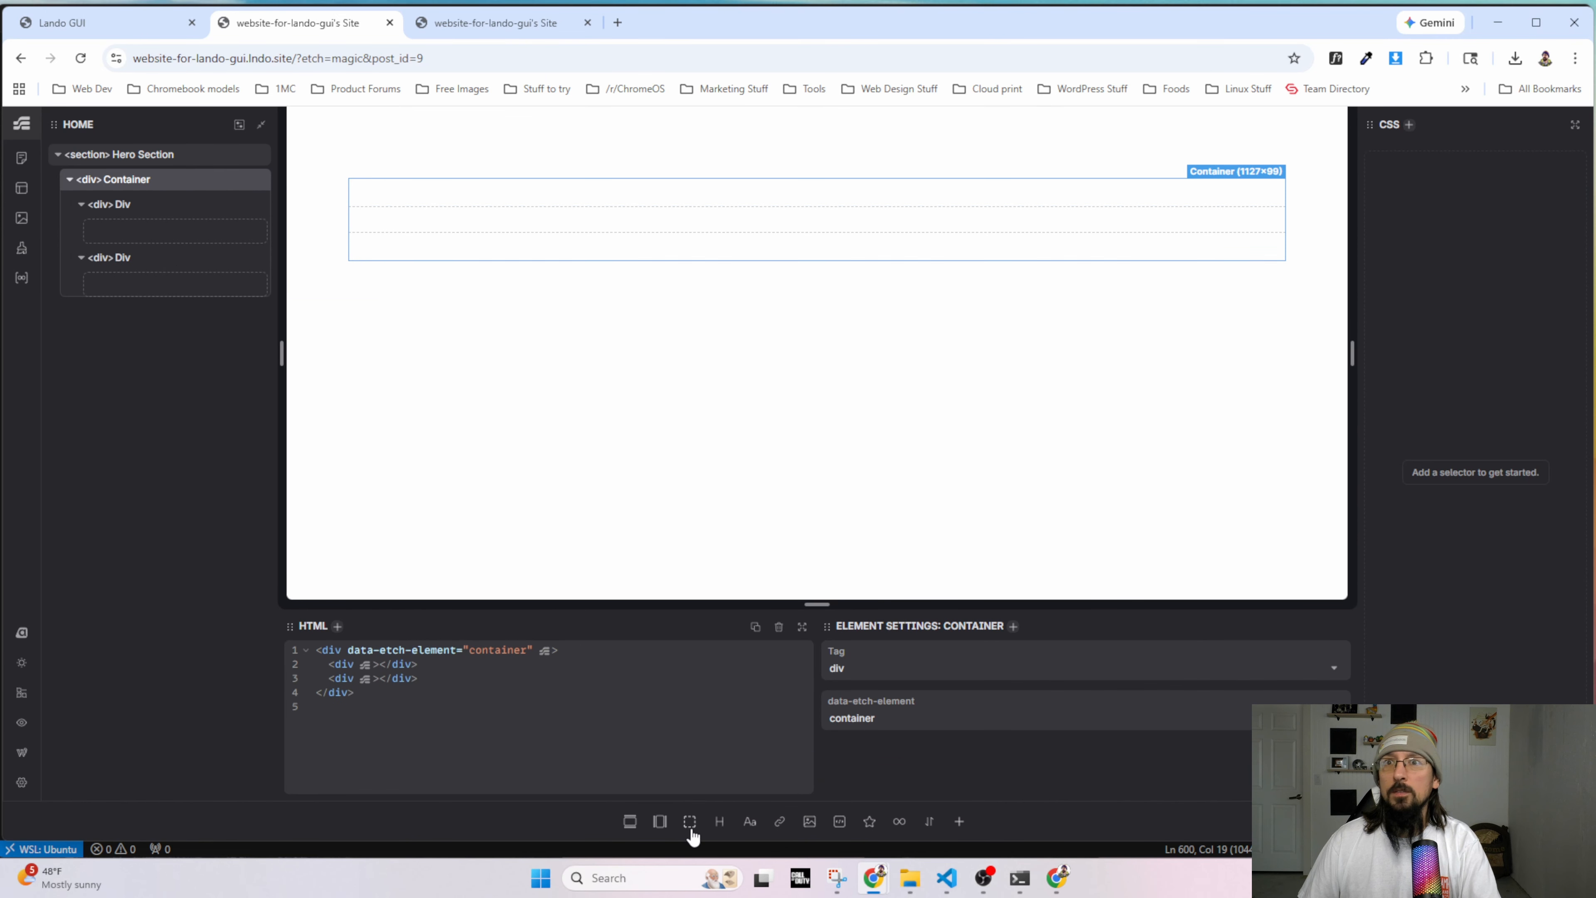
Insert a heading, a text element and a nested div into the container's first div.
{"action": "left_click", "coordinate": [136, 205]}
{"action": "left_click", "coordinate": [720, 821]}
{"action": "left_click", "coordinate": [750, 821]}
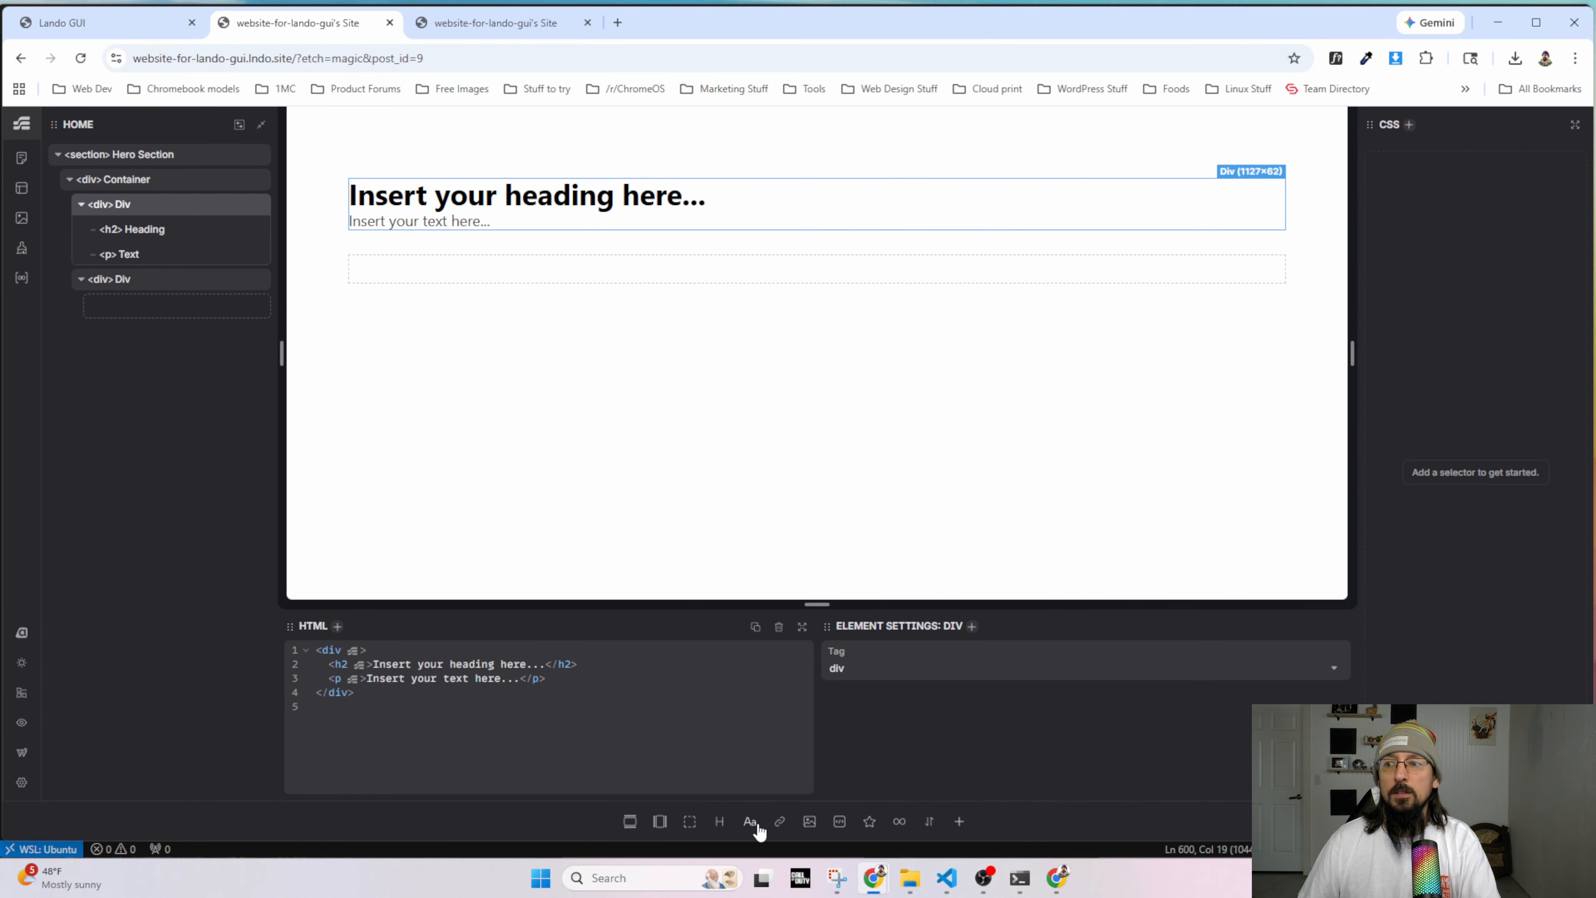
{"action": "left_click", "coordinate": [690, 821]}
Insert two anchors into the nested div and an iframe into the container's second div.
{"action": "left_click", "coordinate": [167, 284]}
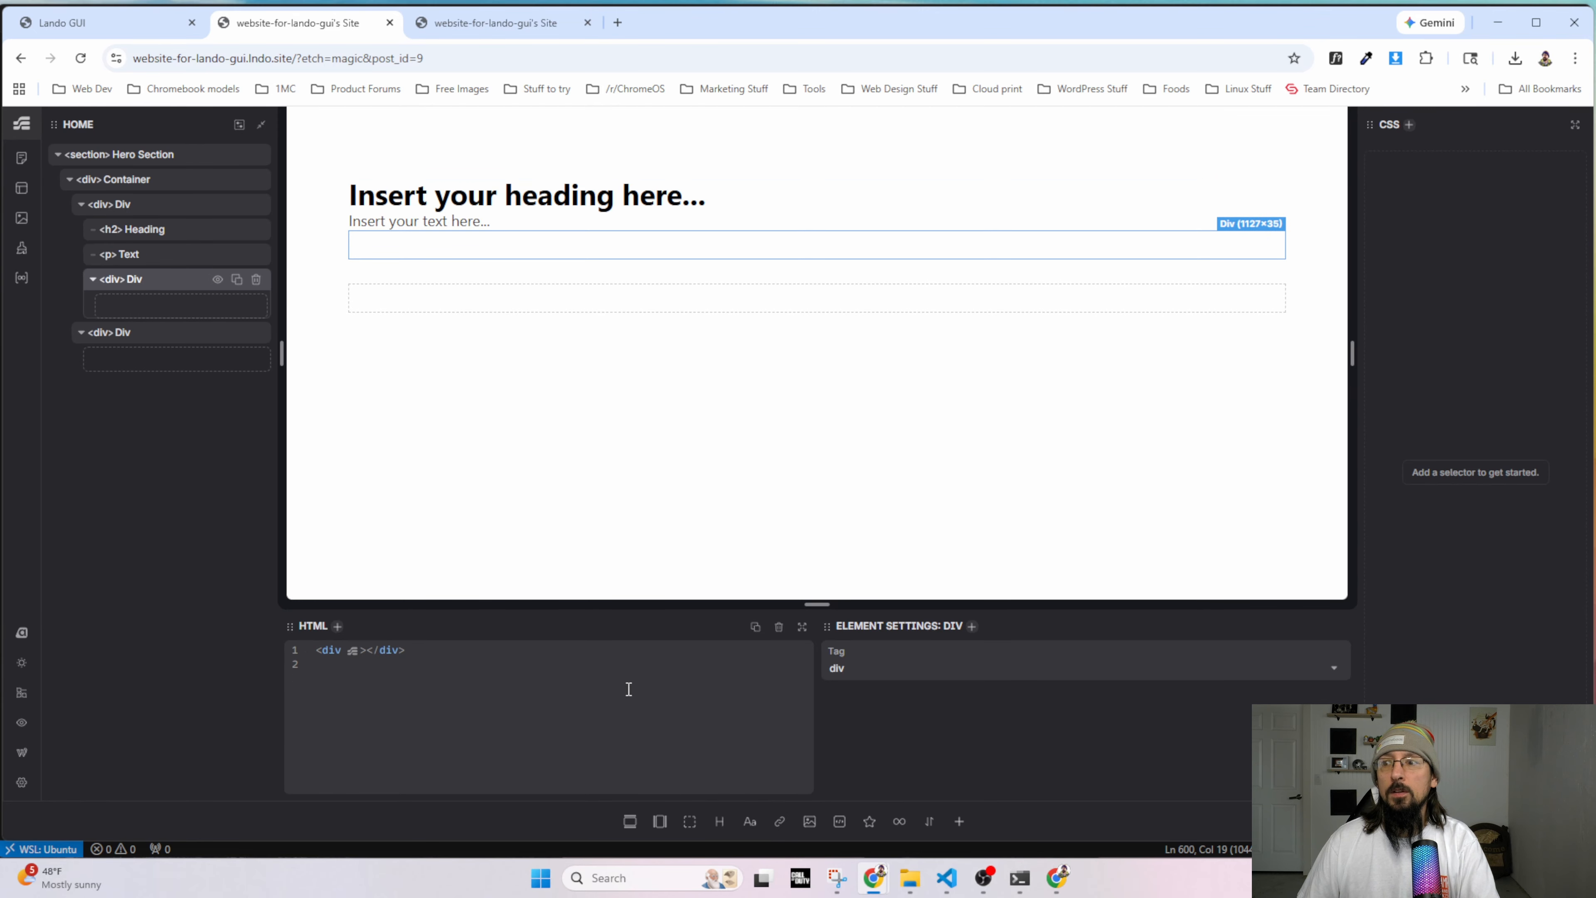
{"action": "left_click", "coordinate": [779, 821]}
{"action": "left_click", "coordinate": [779, 821]}
{"action": "left_click", "coordinate": [104, 354]}
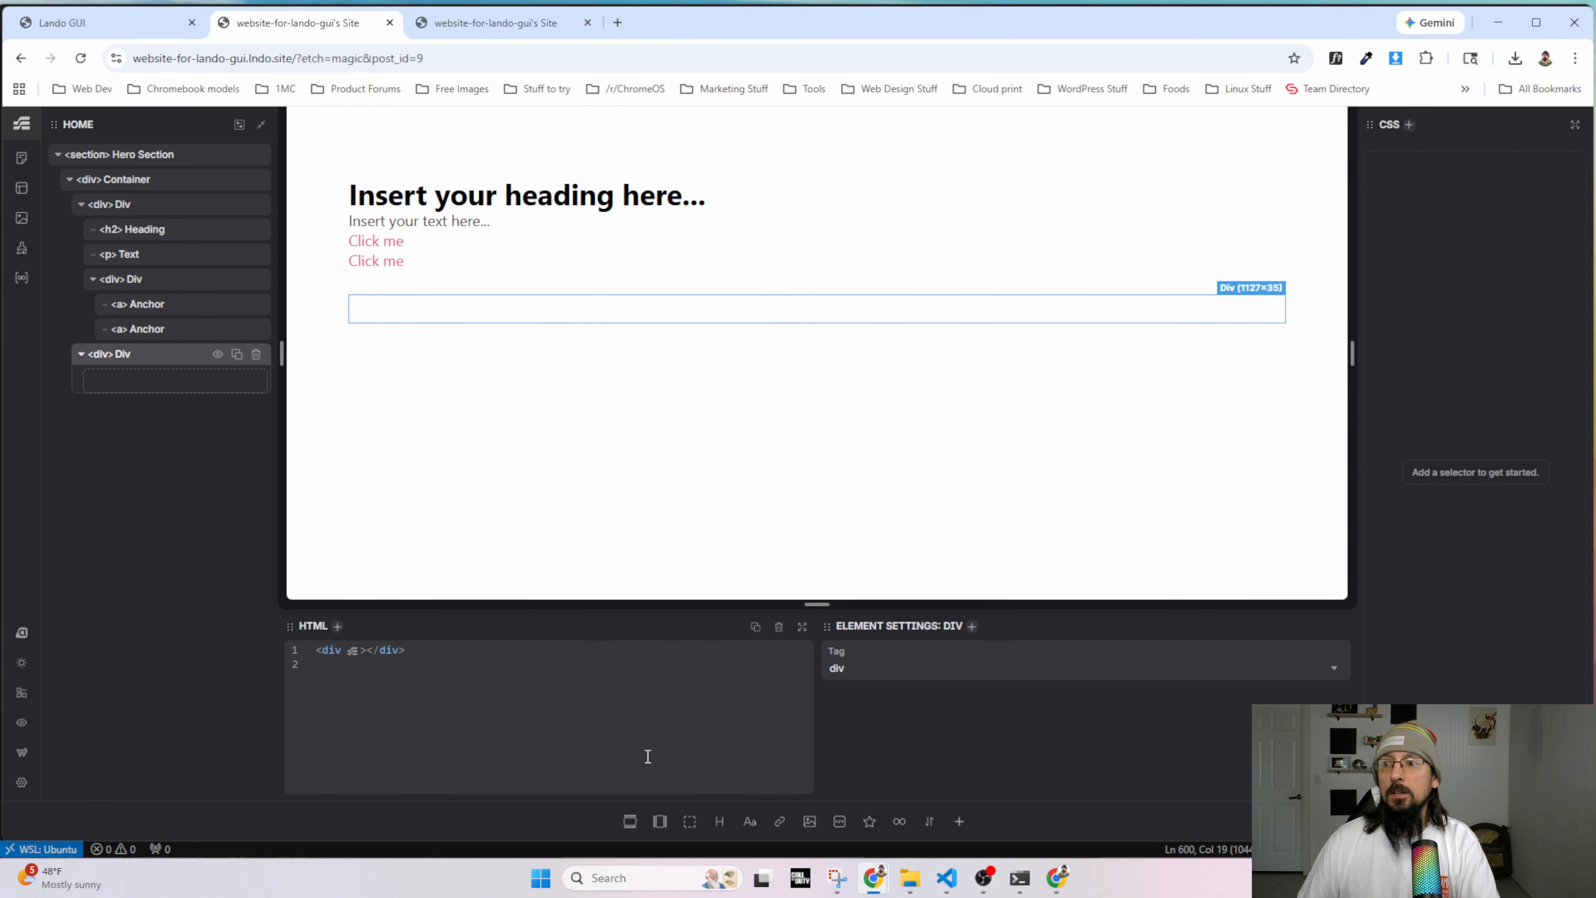
{"action": "left_click", "coordinate": [839, 821]}
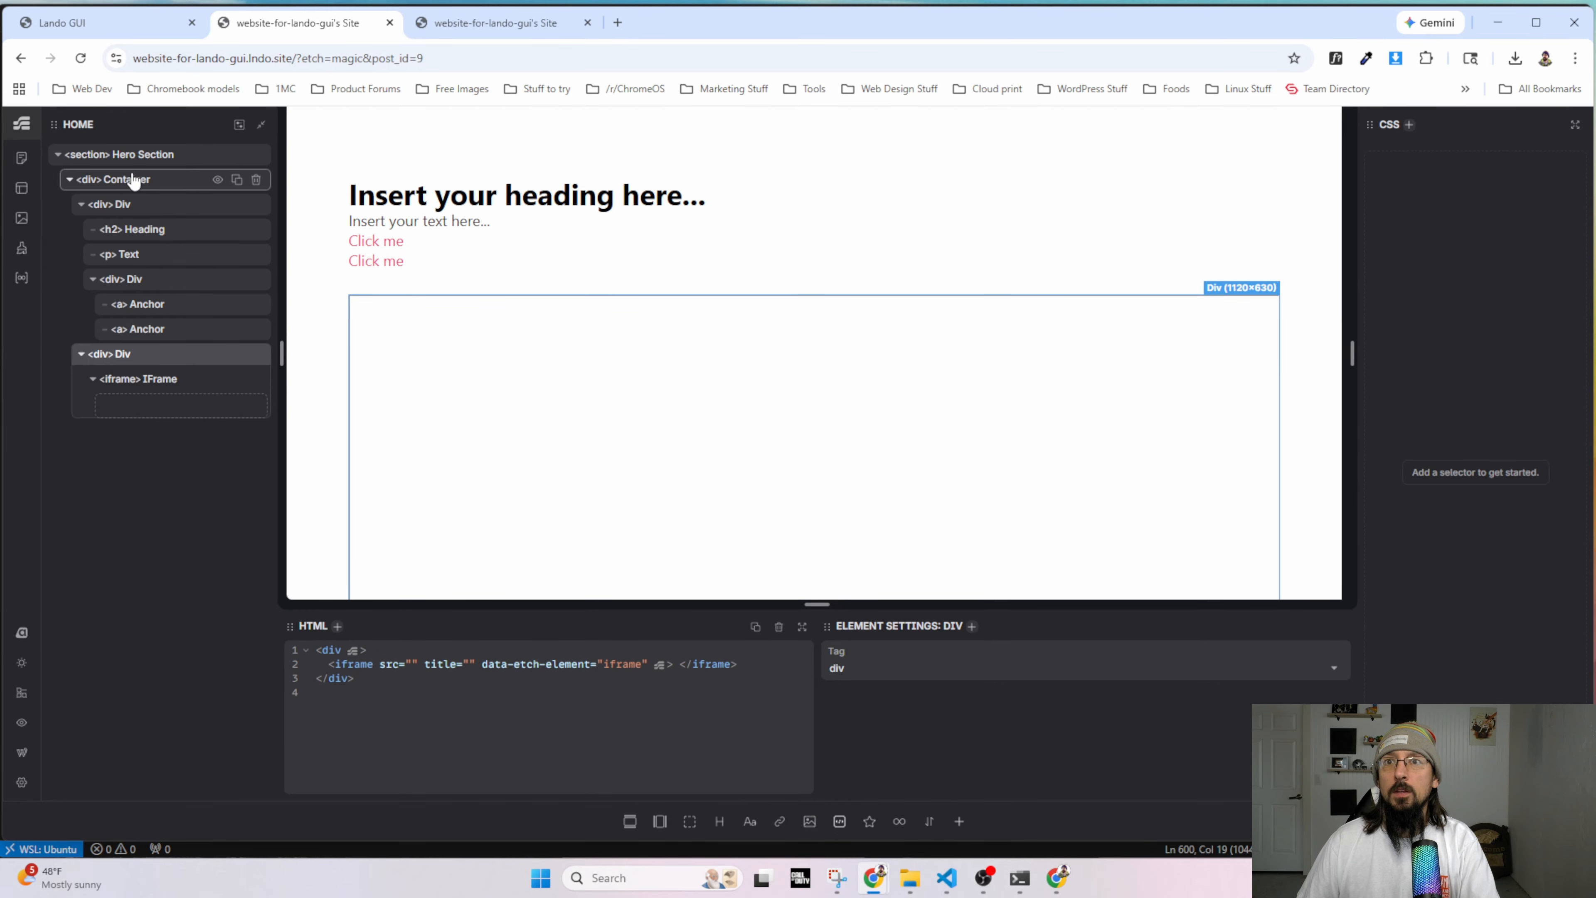
Rename the container's first div to Content.
{"action": "double_click", "coordinate": [122, 207]}
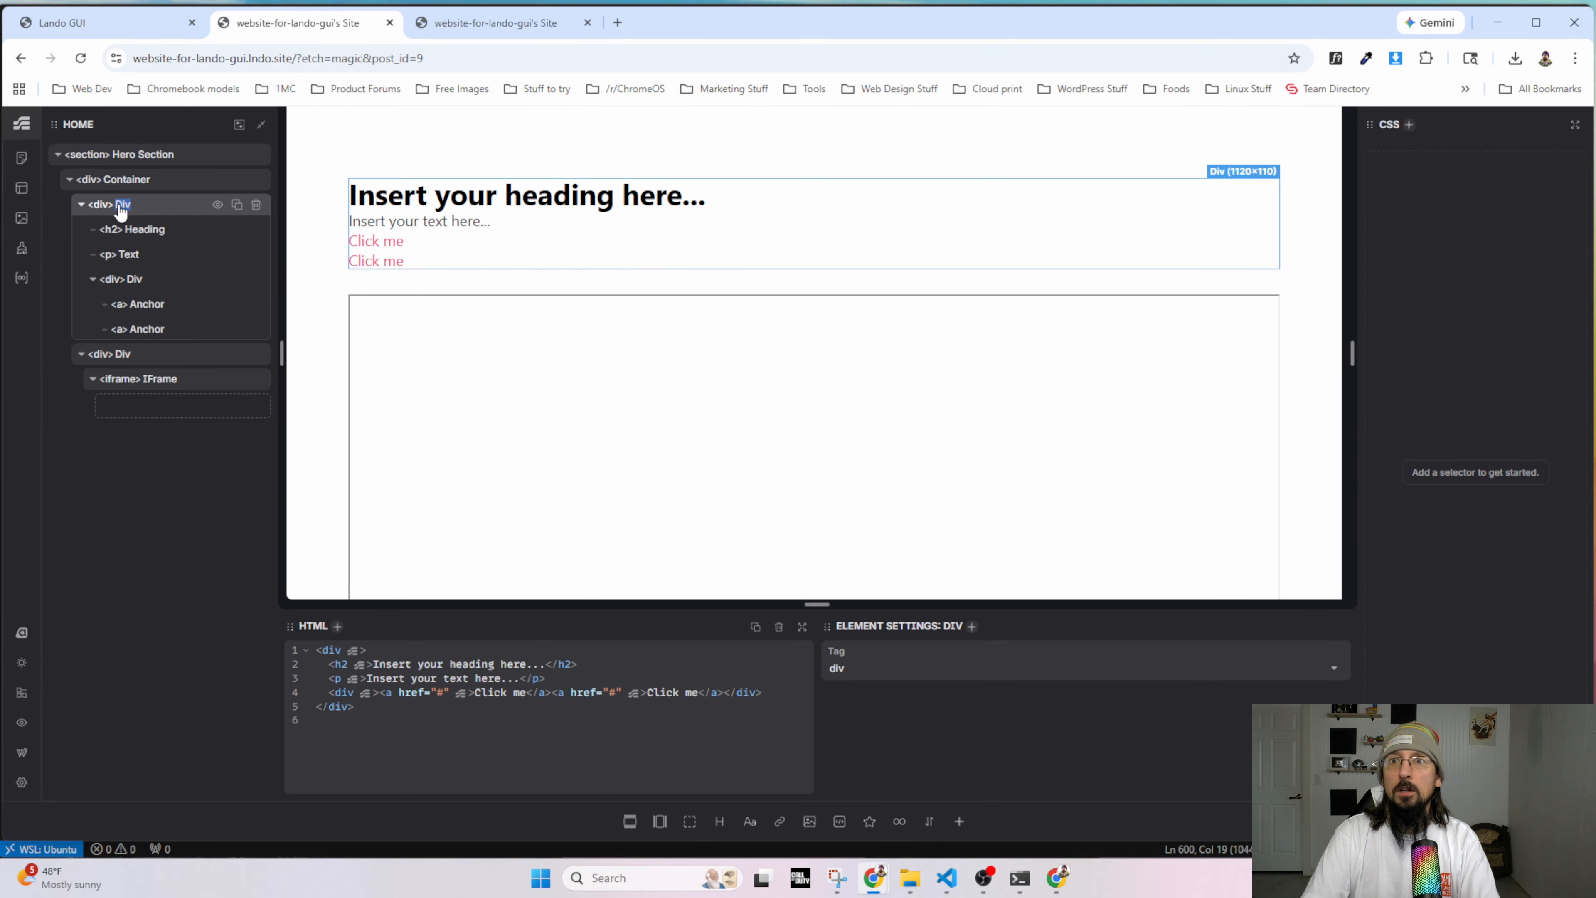
{"action": "type", "text": "Content"}
{"action": "left_click", "coordinate": [143, 233]}
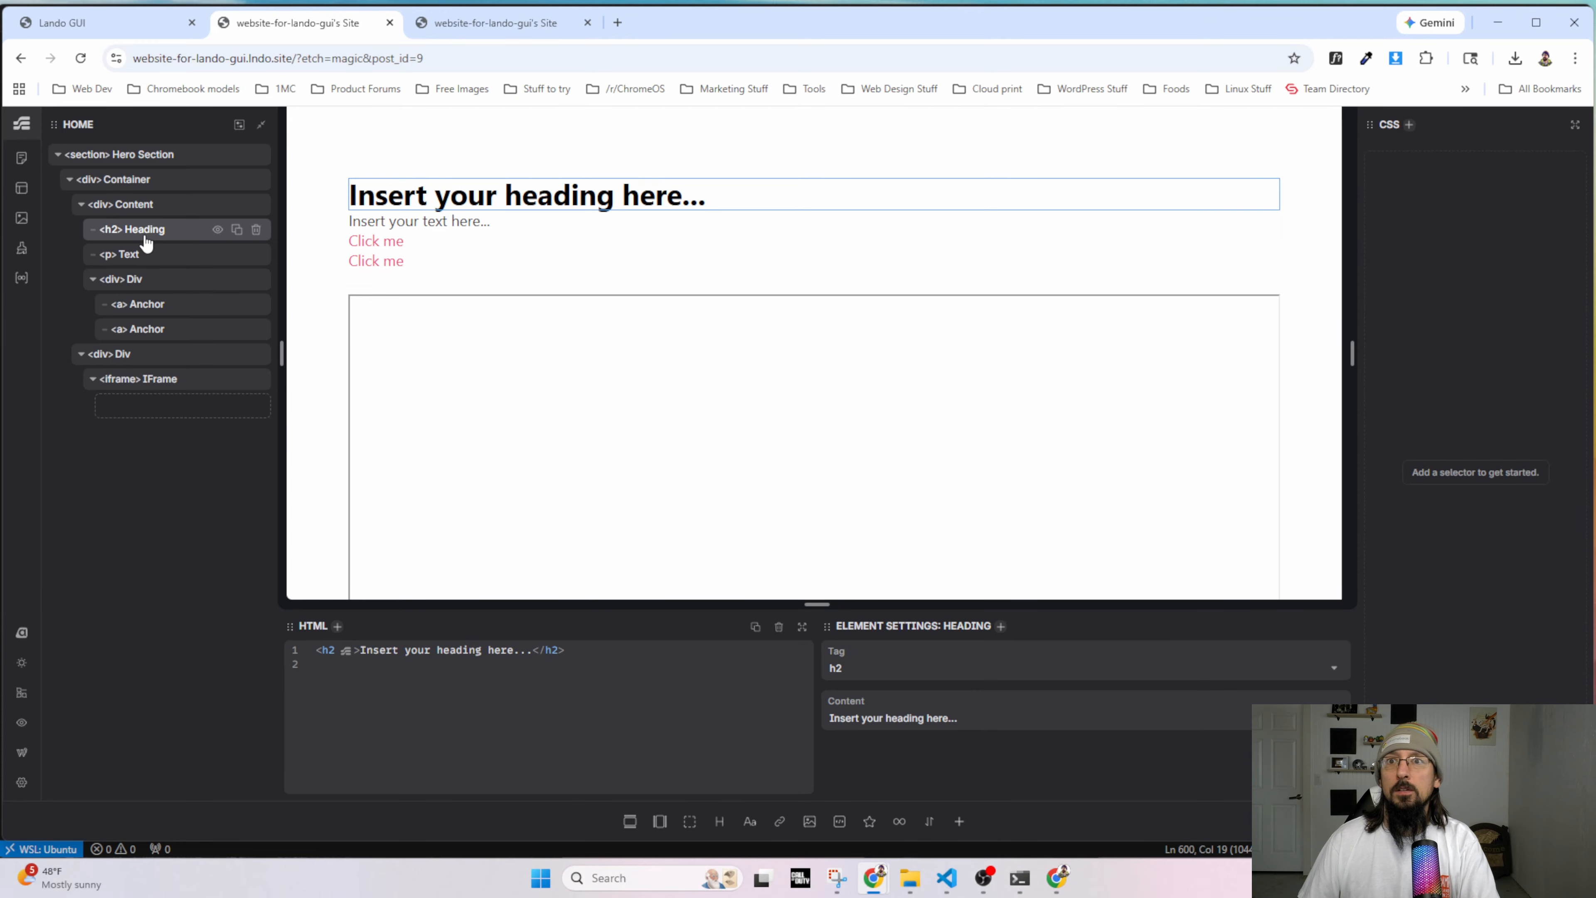
Rename the text element in Content to Lede and the nested div to CTAs.
{"action": "double_click", "coordinate": [131, 255]}
{"action": "type", "text": "Lede"}
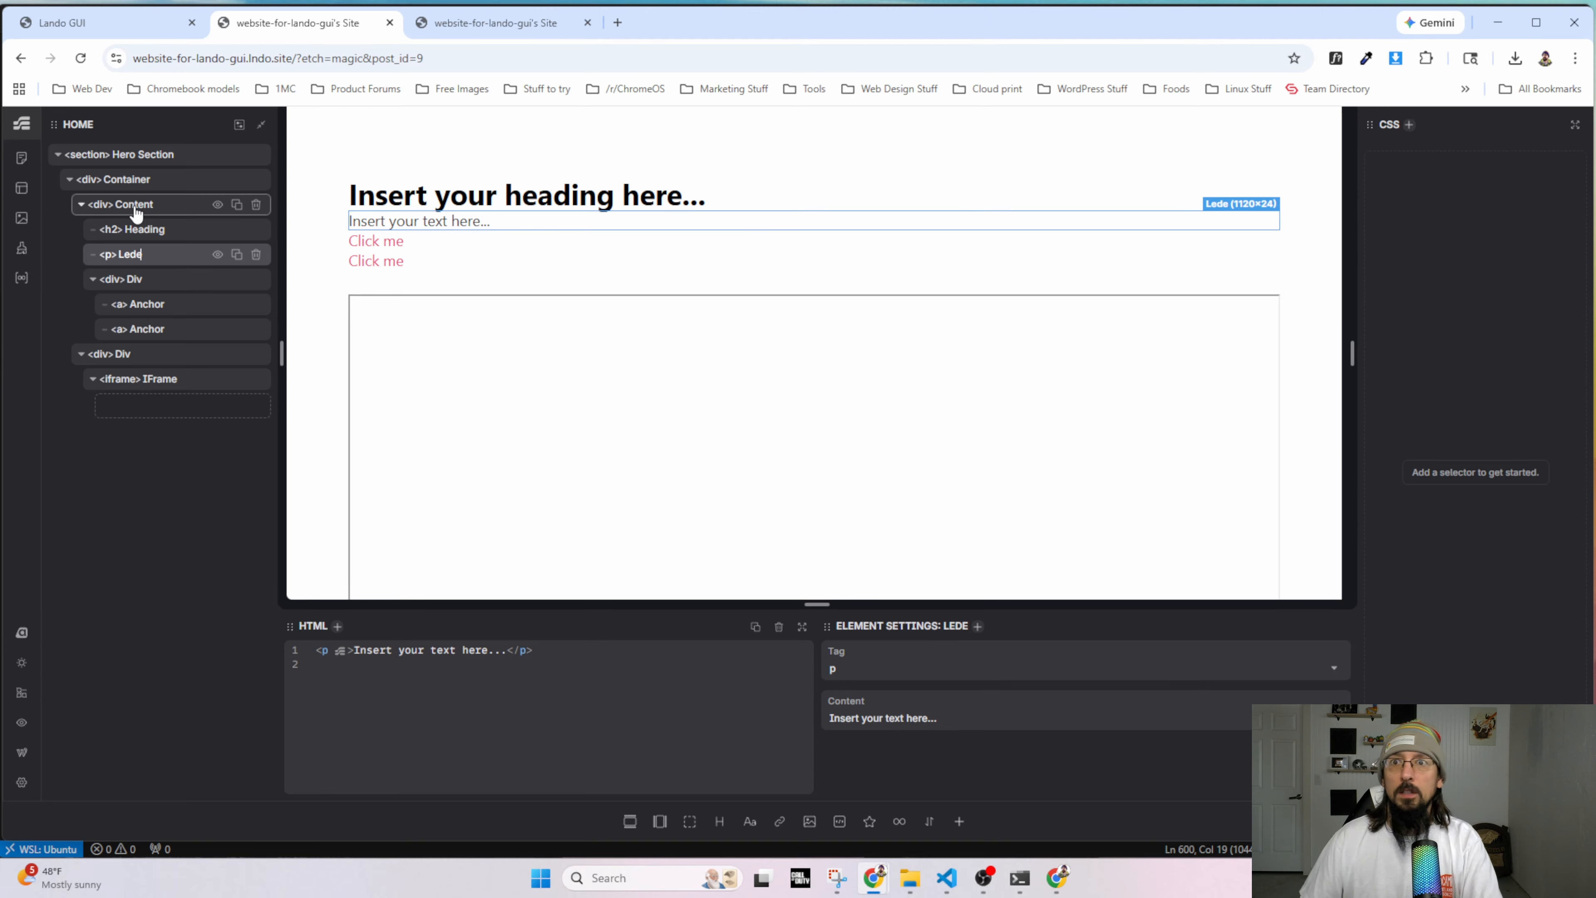
{"action": "double_click", "coordinate": [135, 279]}
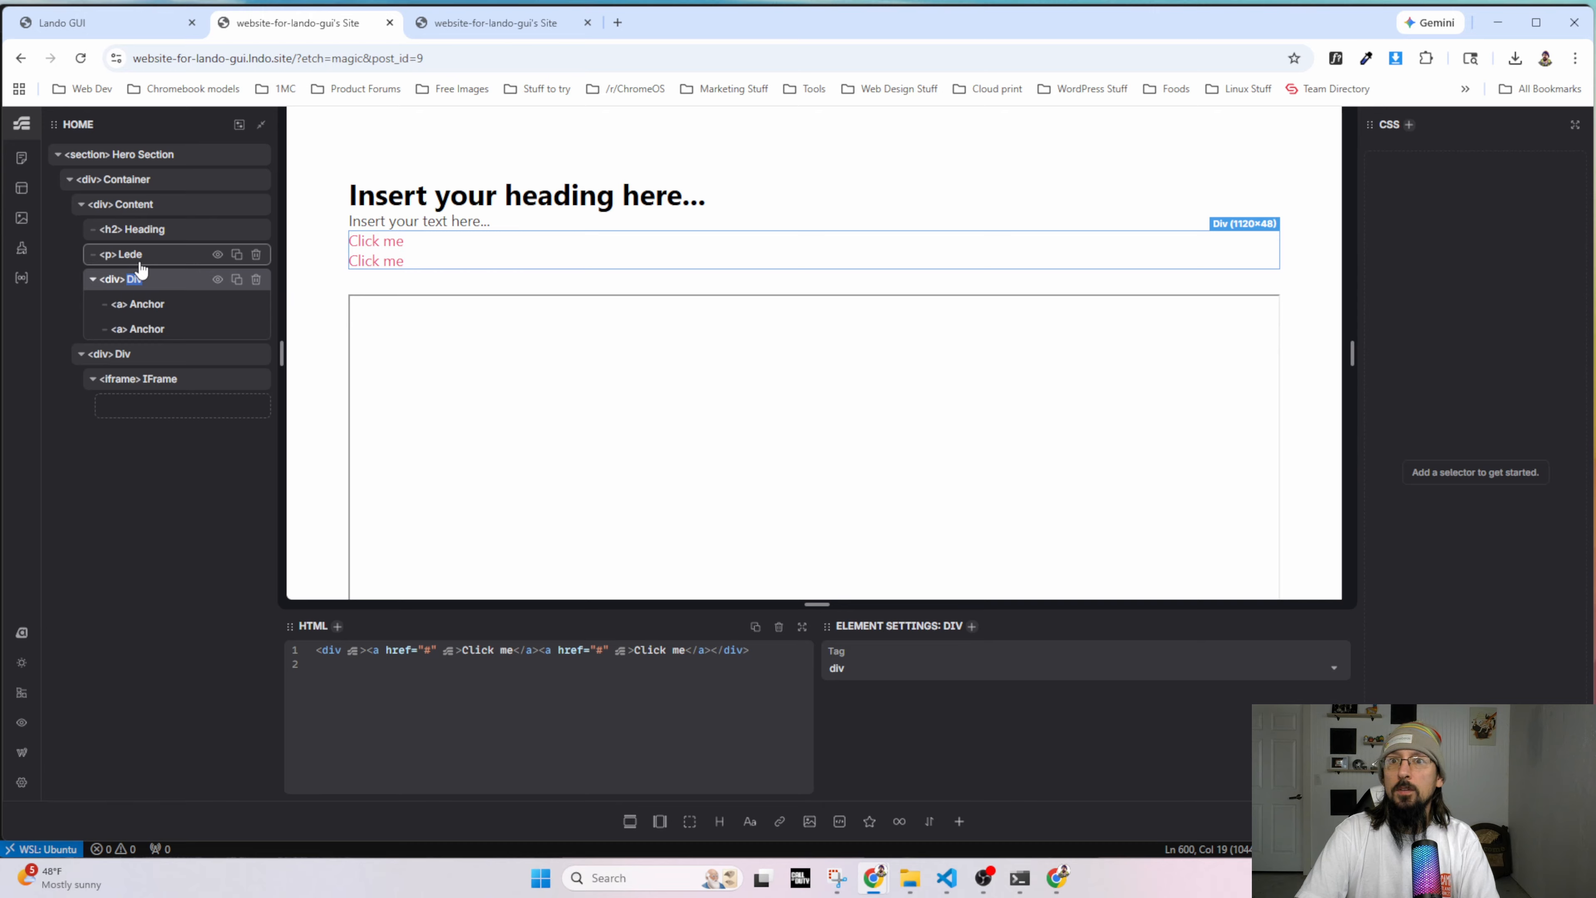
{"action": "type", "text": "CTAs"}
{"action": "key", "text": "Return"}
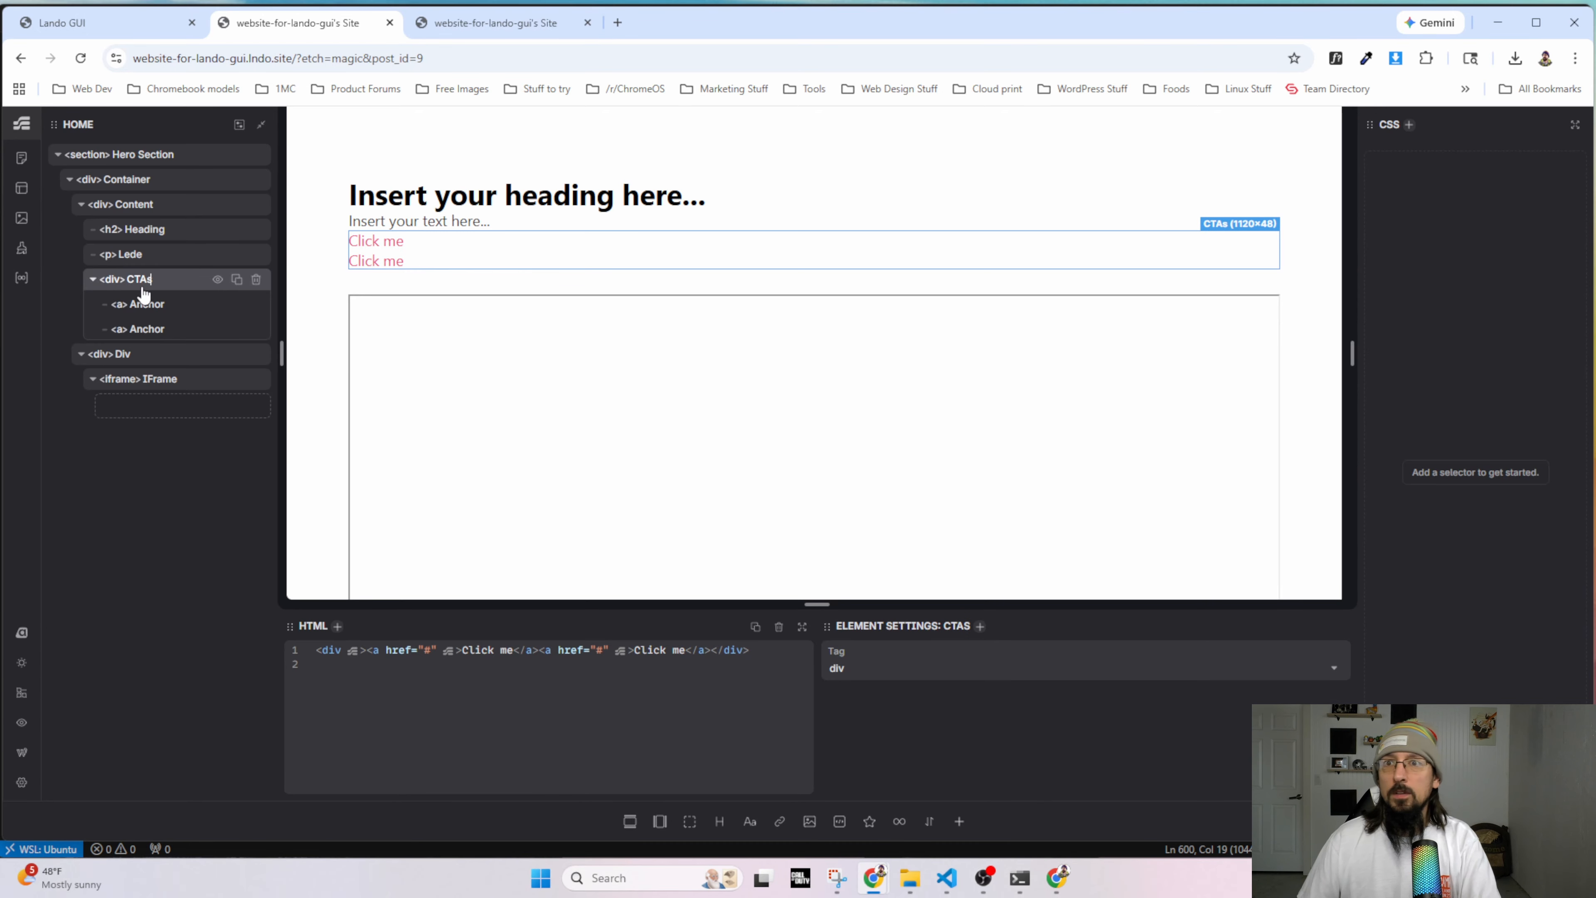
Rename both anchors inside the CTAs div to CTA.
{"action": "double_click", "coordinate": [149, 305]}
{"action": "type", "text": "CTA"}
{"action": "double_click", "coordinate": [155, 326]}
{"action": "type", "text": "CTA"}
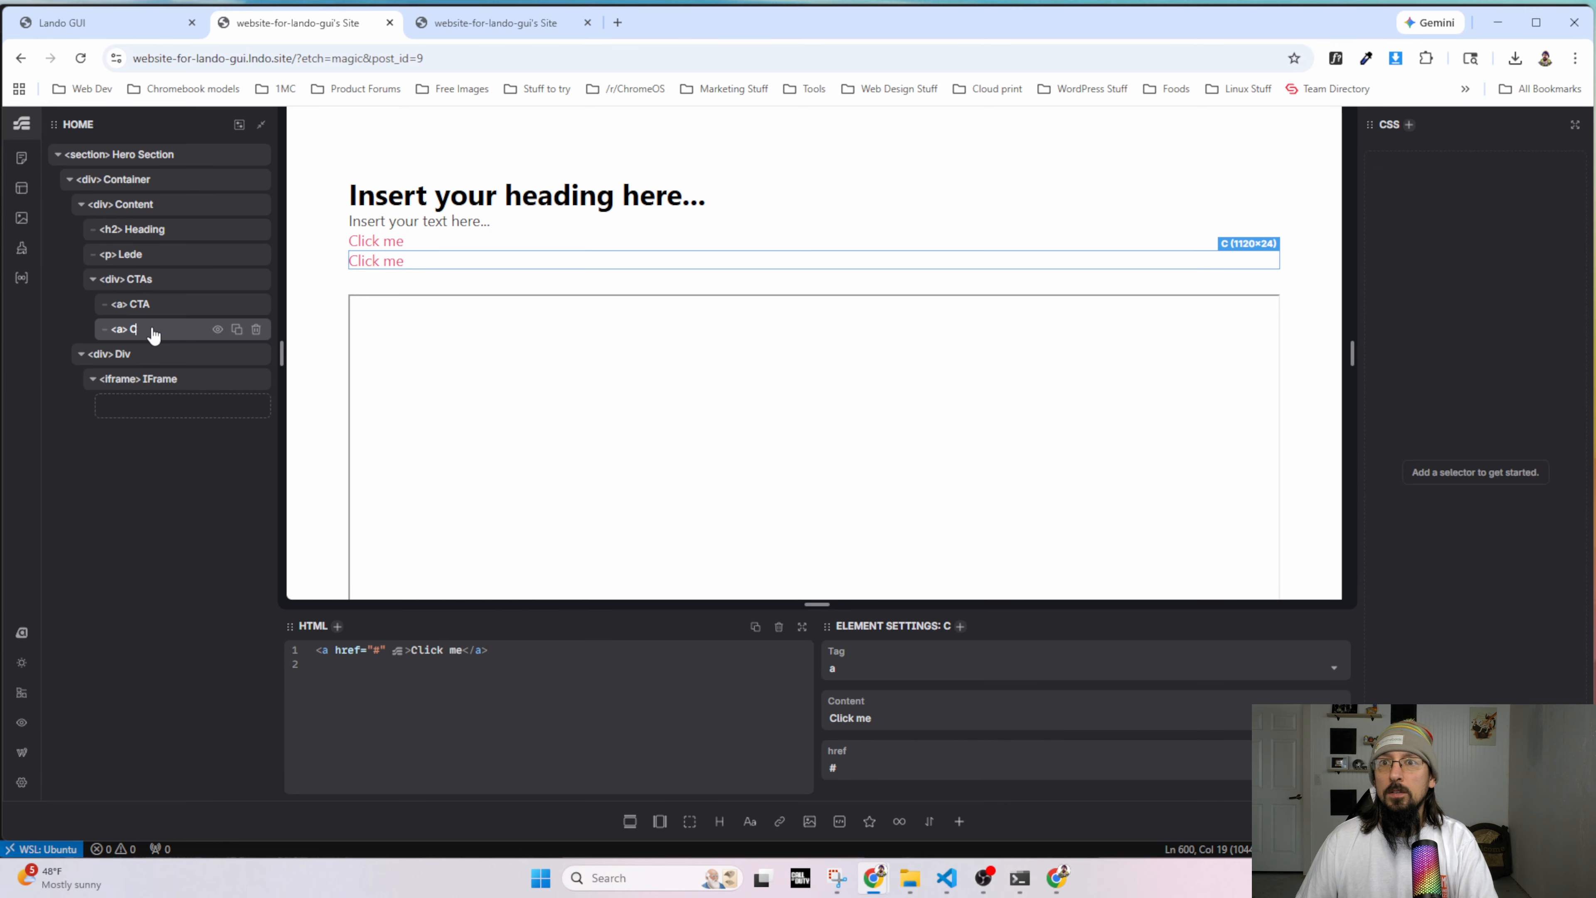
{"action": "key", "text": "Return"}
Rename the container's second div to Video Wrapper and its iframe to Video.
{"action": "double_click", "coordinate": [126, 356]}
{"action": "type", "text": "Video Wrapper"}
{"action": "key", "text": "Return"}
{"action": "double_click", "coordinate": [138, 379]}
{"action": "type", "text": "Video"}
{"action": "key", "text": "Return"}
Create BEM classes for the Hero Section and all its child elements.
{"action": "right_click", "coordinate": [132, 154]}
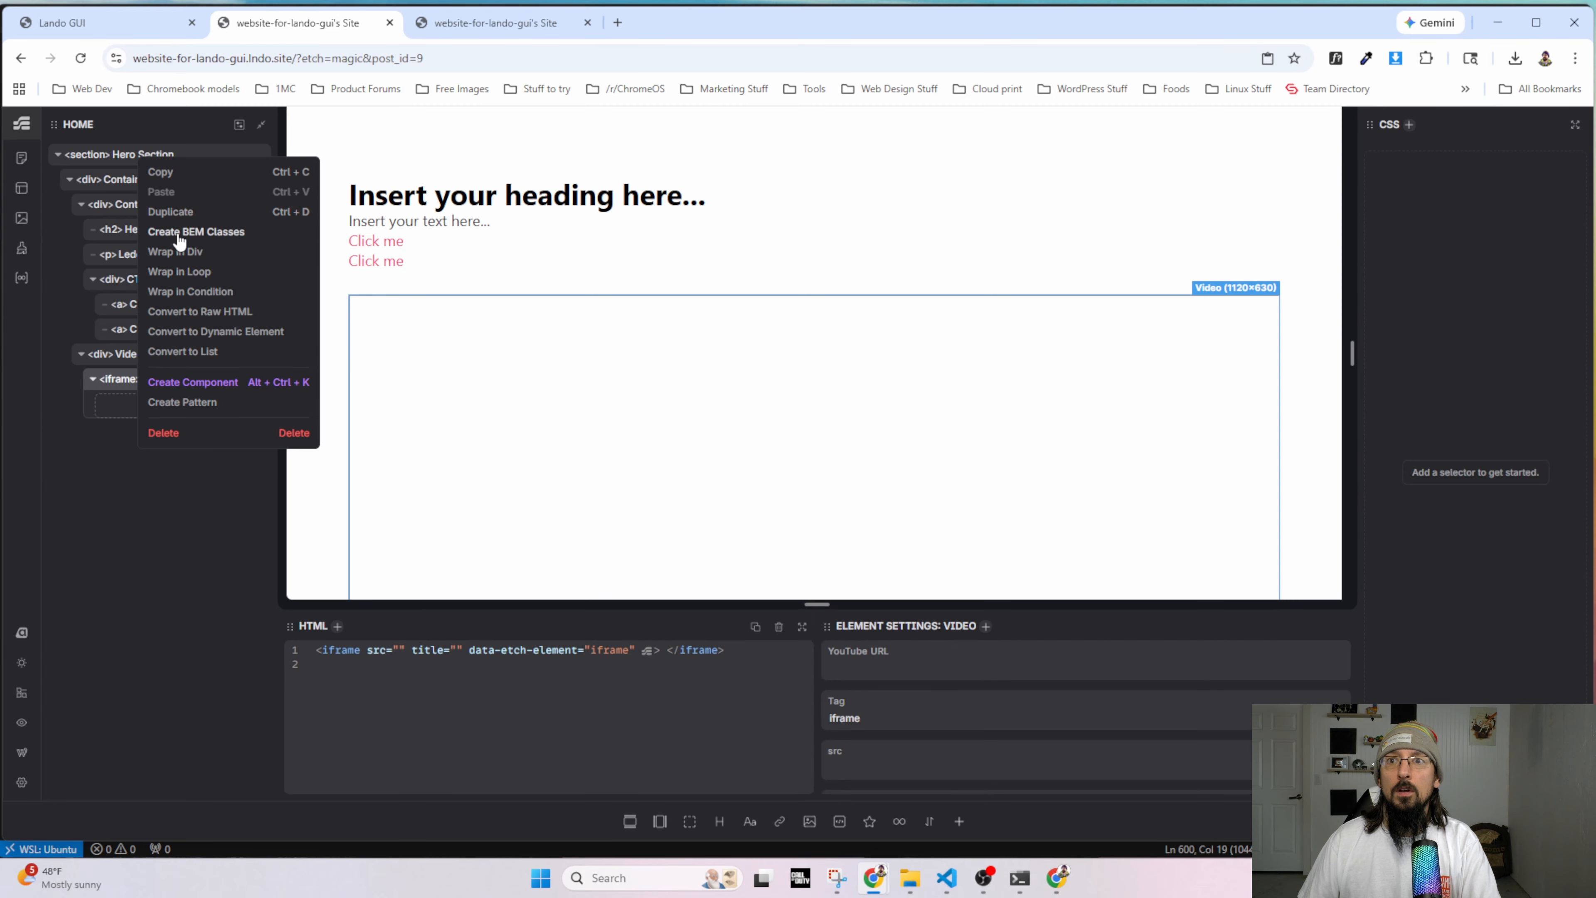
{"action": "left_click", "coordinate": [182, 227]}
{"action": "left_click_drag", "start_coordinate": [1351, 352], "coordinate": [1316, 352]}
Expand the ?auto-grid recipe in the CSS rule of the hero section's container.
{"action": "left_click", "coordinate": [149, 181]}
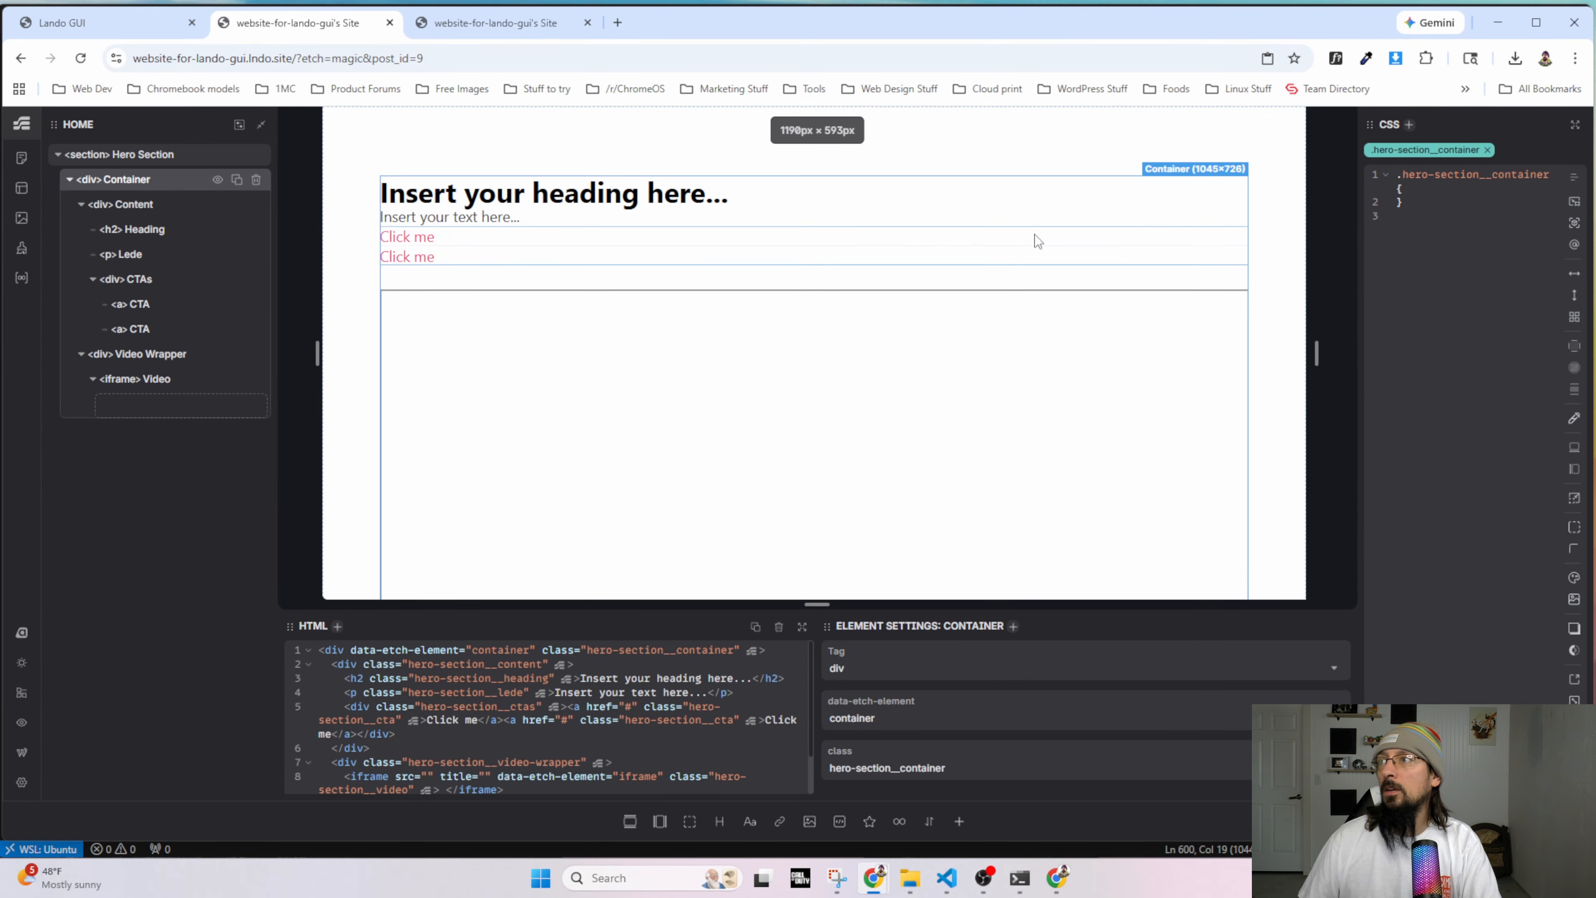
{"action": "left_click", "coordinate": [1467, 188]}
{"action": "type", "text": "?auto-grid"}
{"action": "key", "text": "Return"}
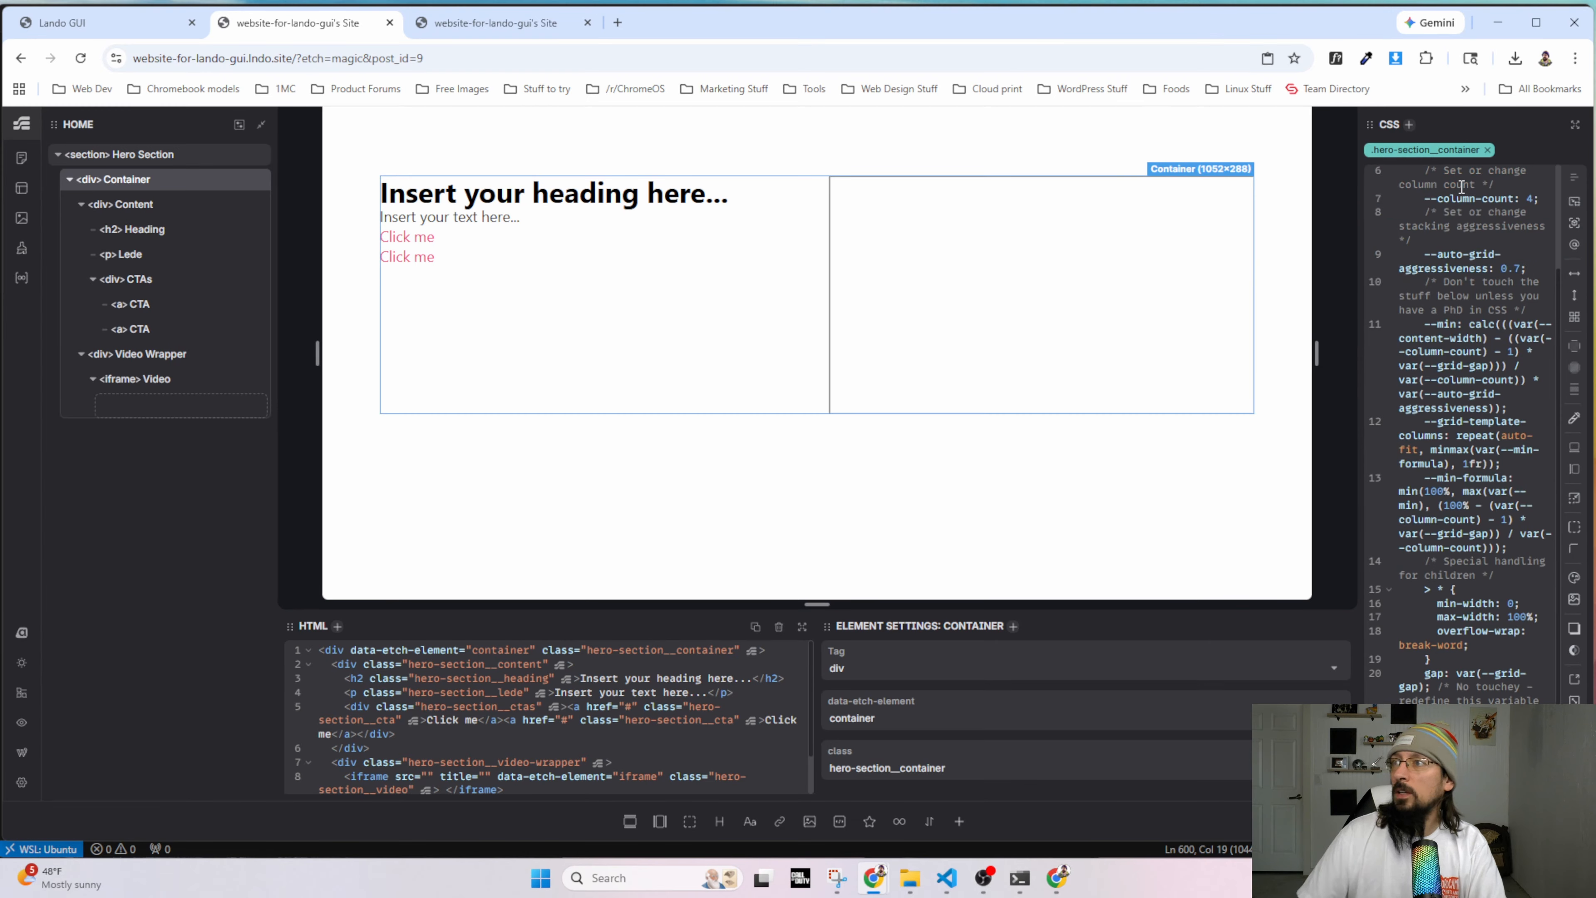
Set the container grid's column count to 2 and its auto-grid aggressiveness to 0.5.
{"action": "left_click", "coordinate": [1535, 196]}
{"action": "key", "text": "BackSpace"}
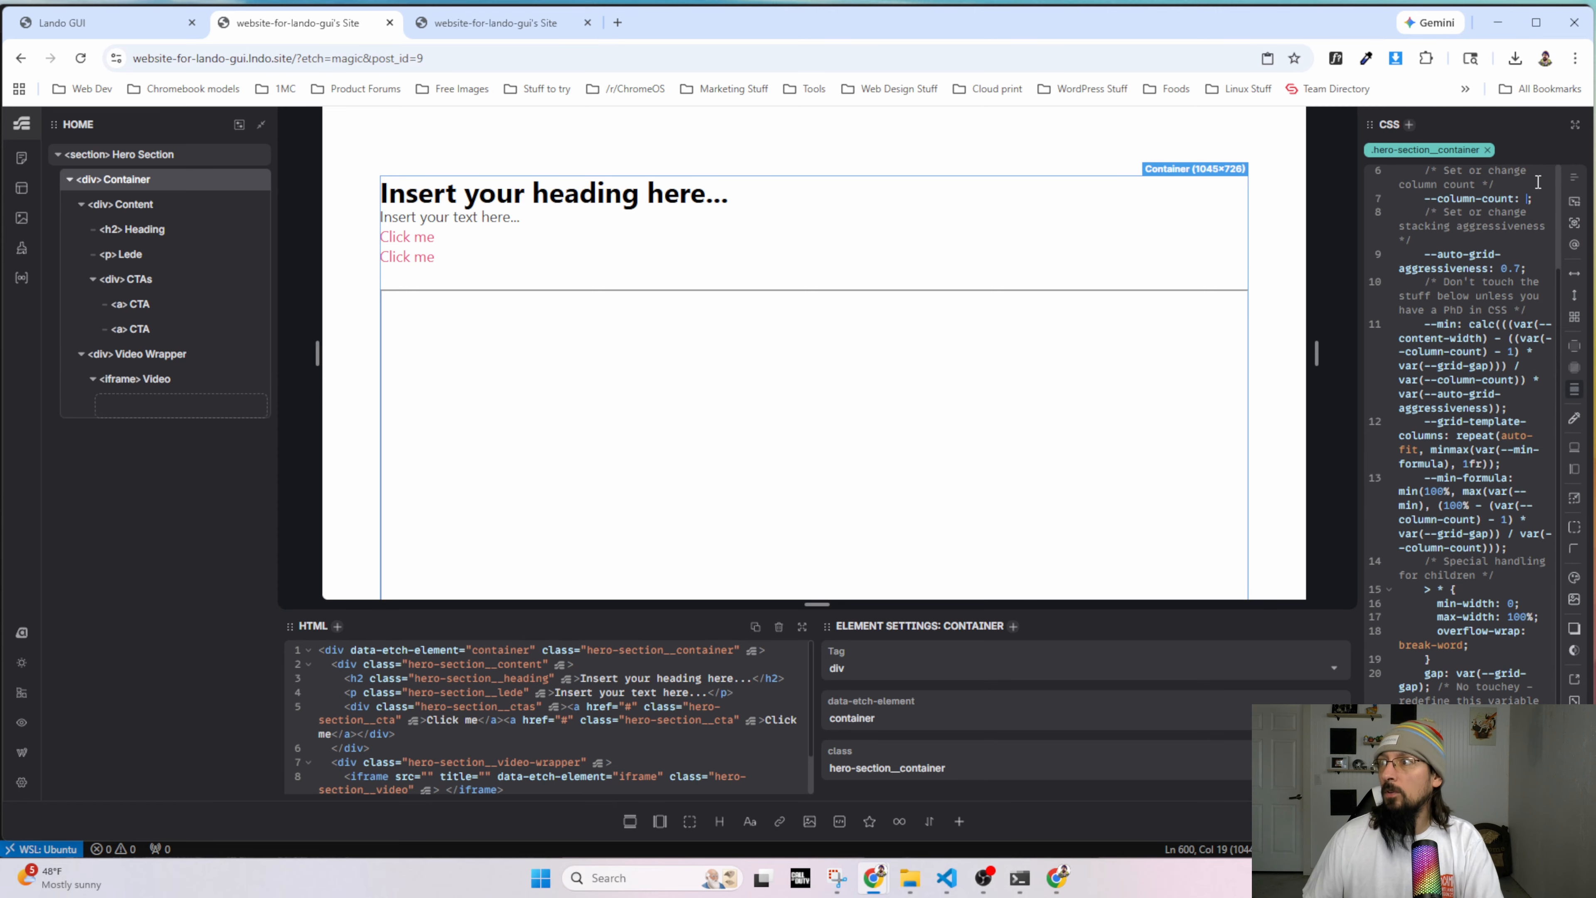
{"action": "type", "text": "2"}
{"action": "key", "text": "BackSpace"}
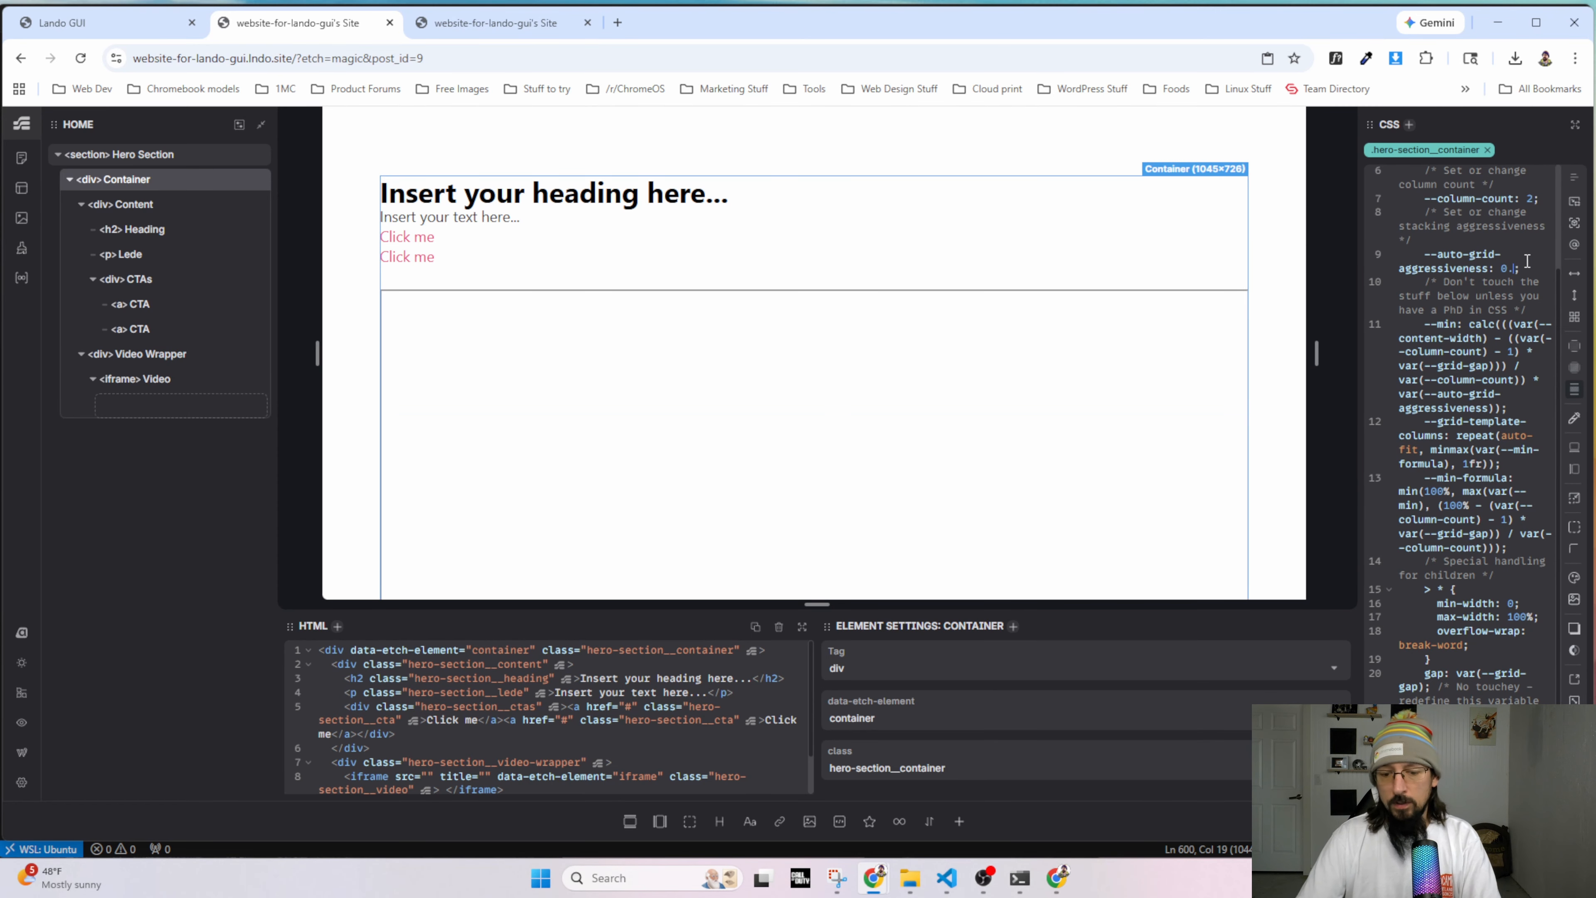
{"action": "type", "text": "5"}
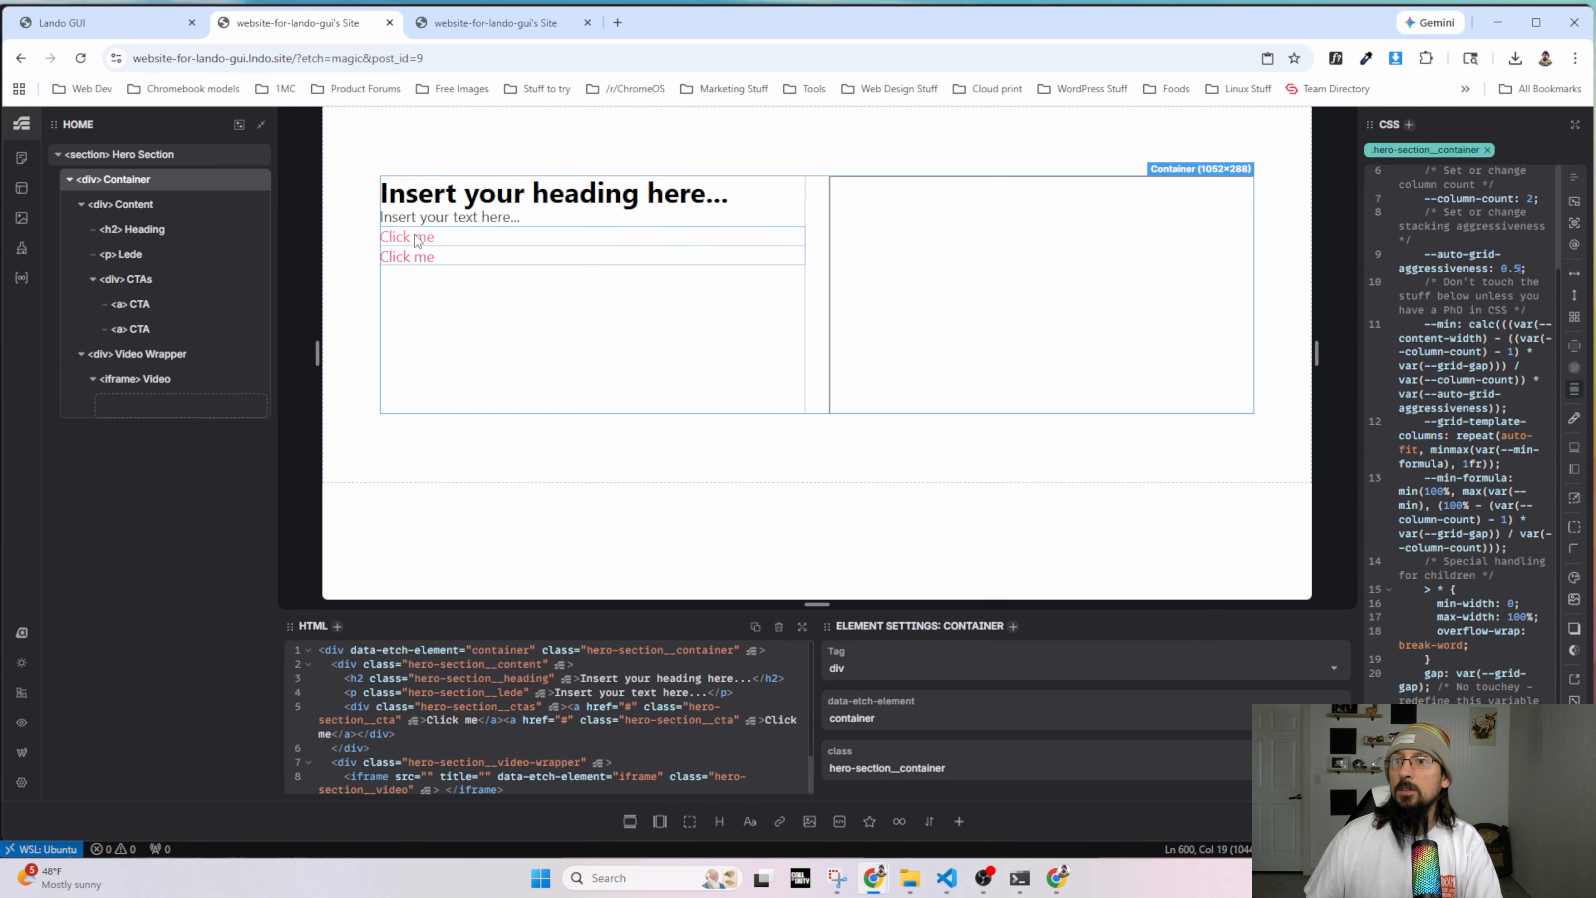
Add the btn--primary class to the first CTA link.
{"action": "left_click", "coordinate": [416, 236]}
{"action": "key", "text": "ctrl+e"}
{"action": "type", "text": "."}
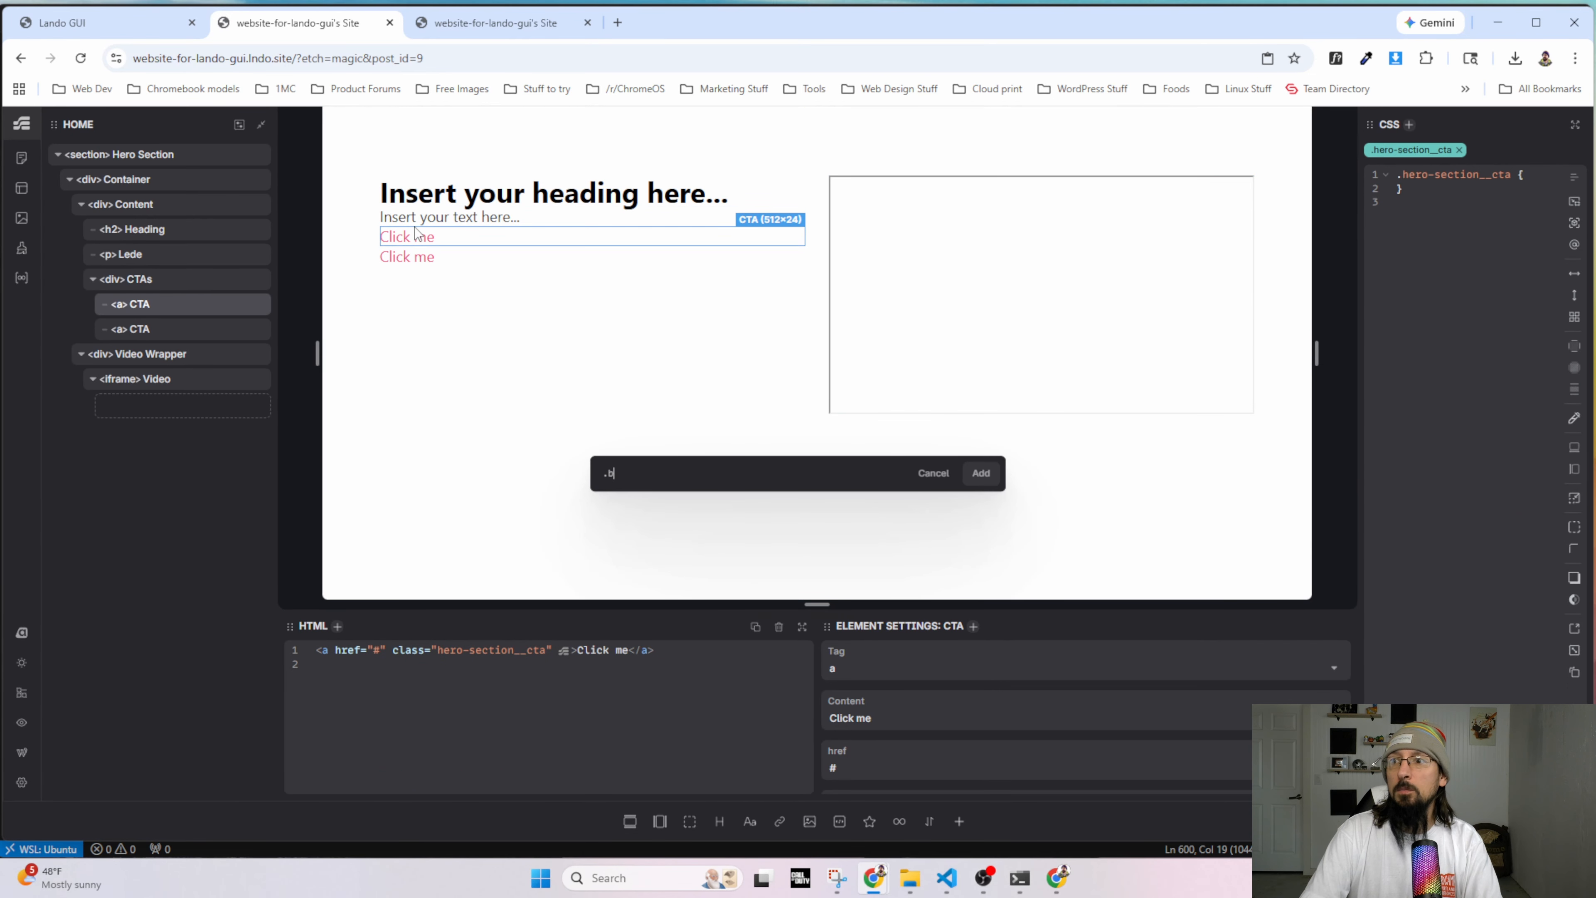
{"action": "type", "text": "btn--primary"}
{"action": "key", "text": "Return"}
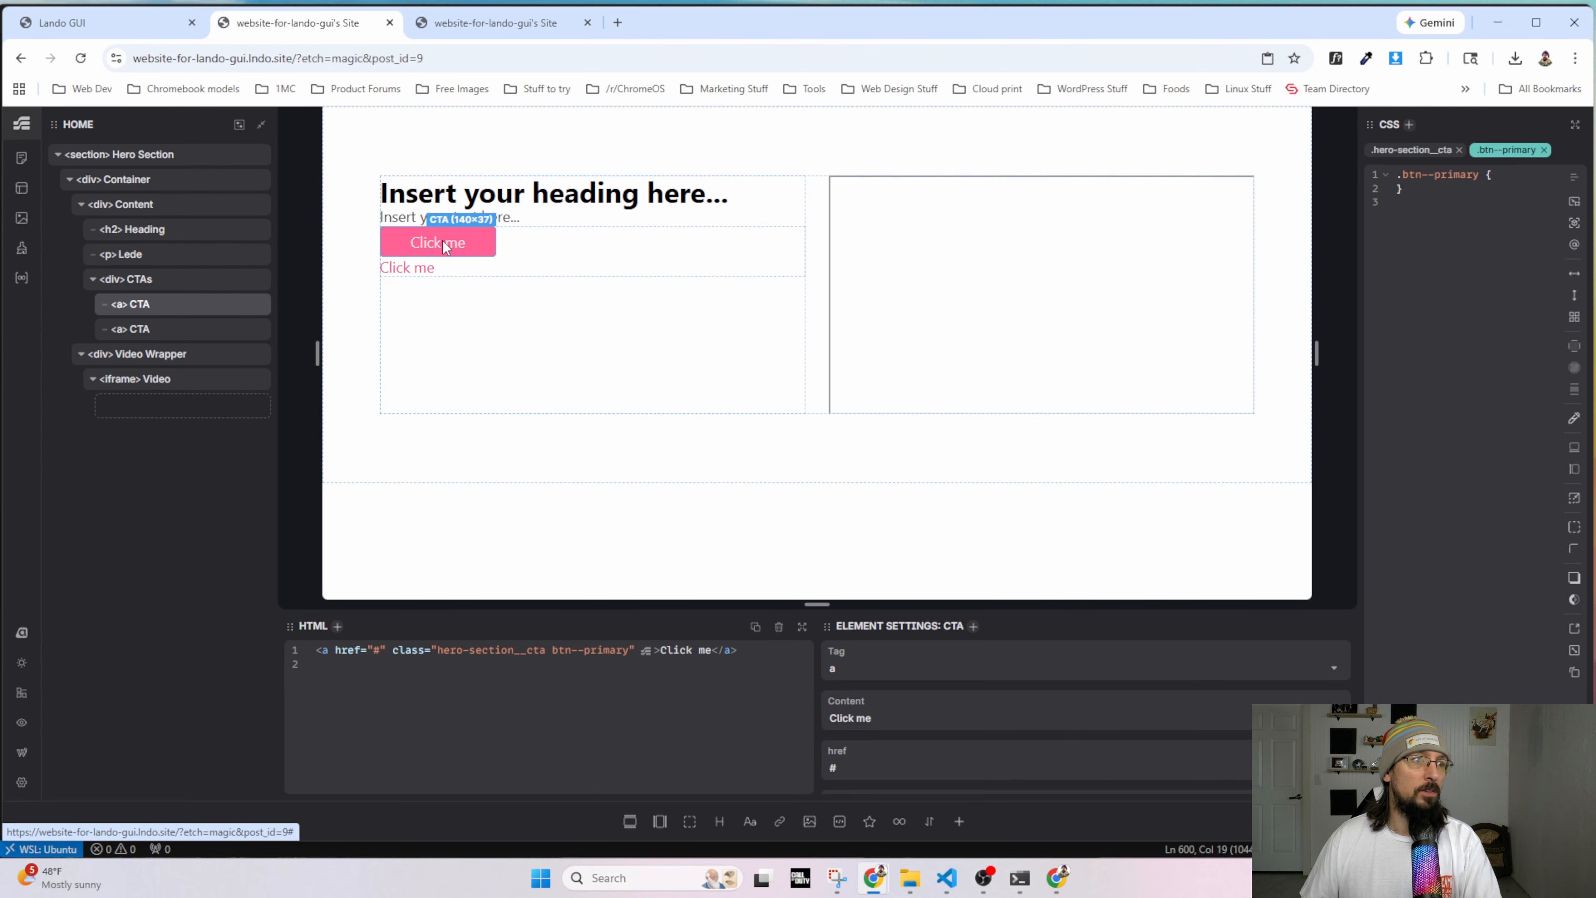
Add the btn--primary and btn--outline classes to the second CTA link.
{"action": "left_click", "coordinate": [434, 269]}
{"action": "key", "text": "ctrl+k"}
{"action": "type", "text": "."}
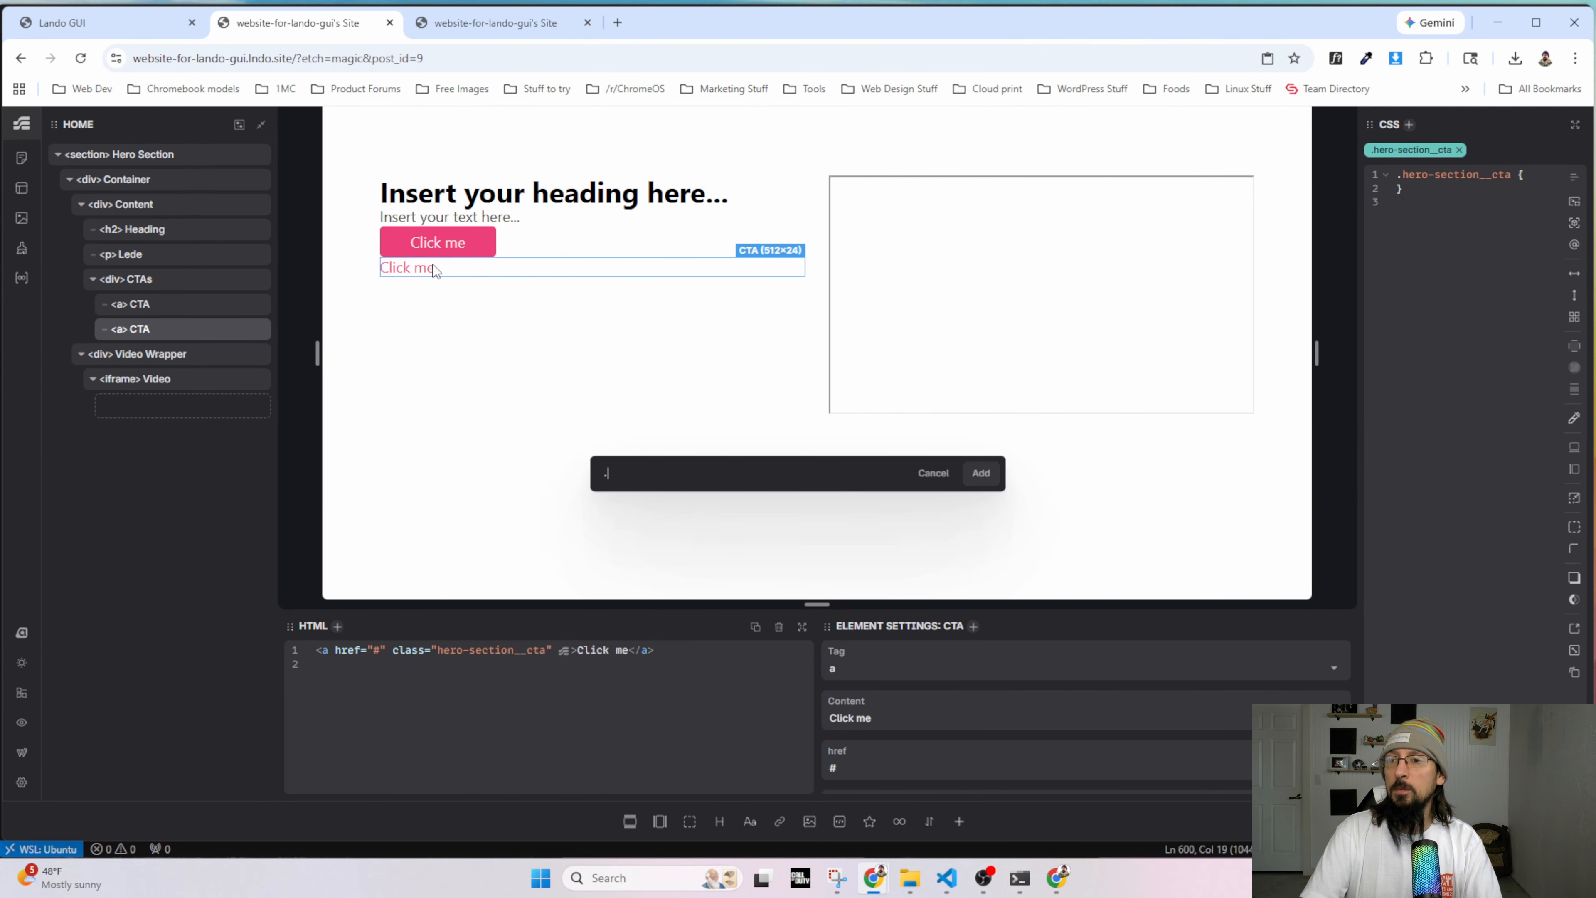
{"action": "type", "text": "btn--primary .btn--outline"}
{"action": "key", "text": "Return"}
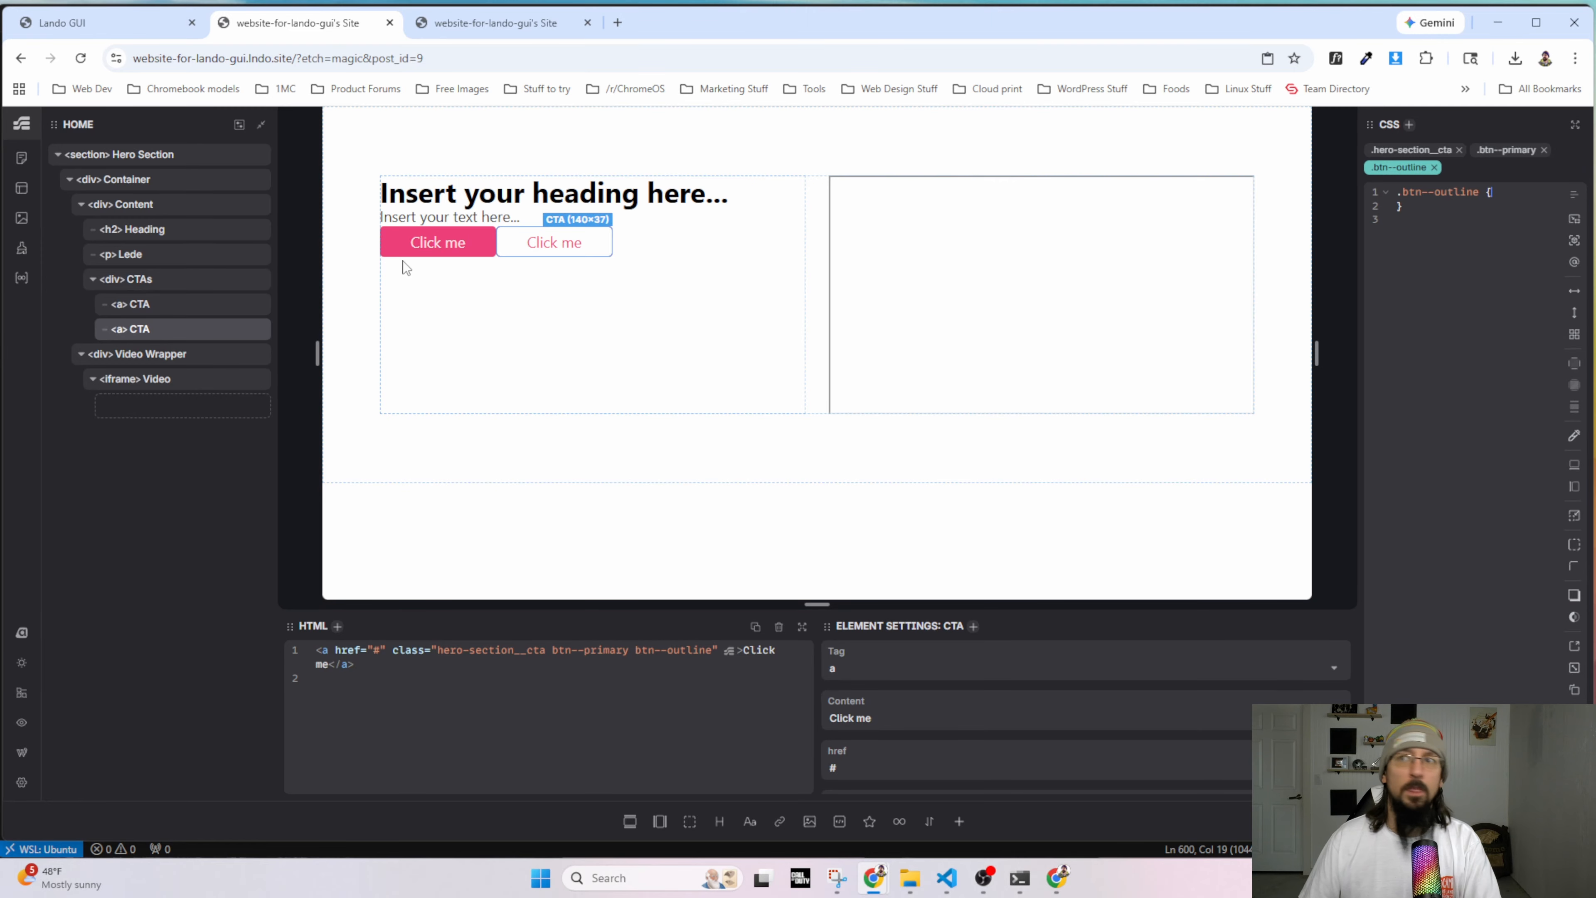
Lay out the CTAs div as a flex row with the Content Gap variable as its gap.
{"action": "left_click", "coordinate": [148, 281]}
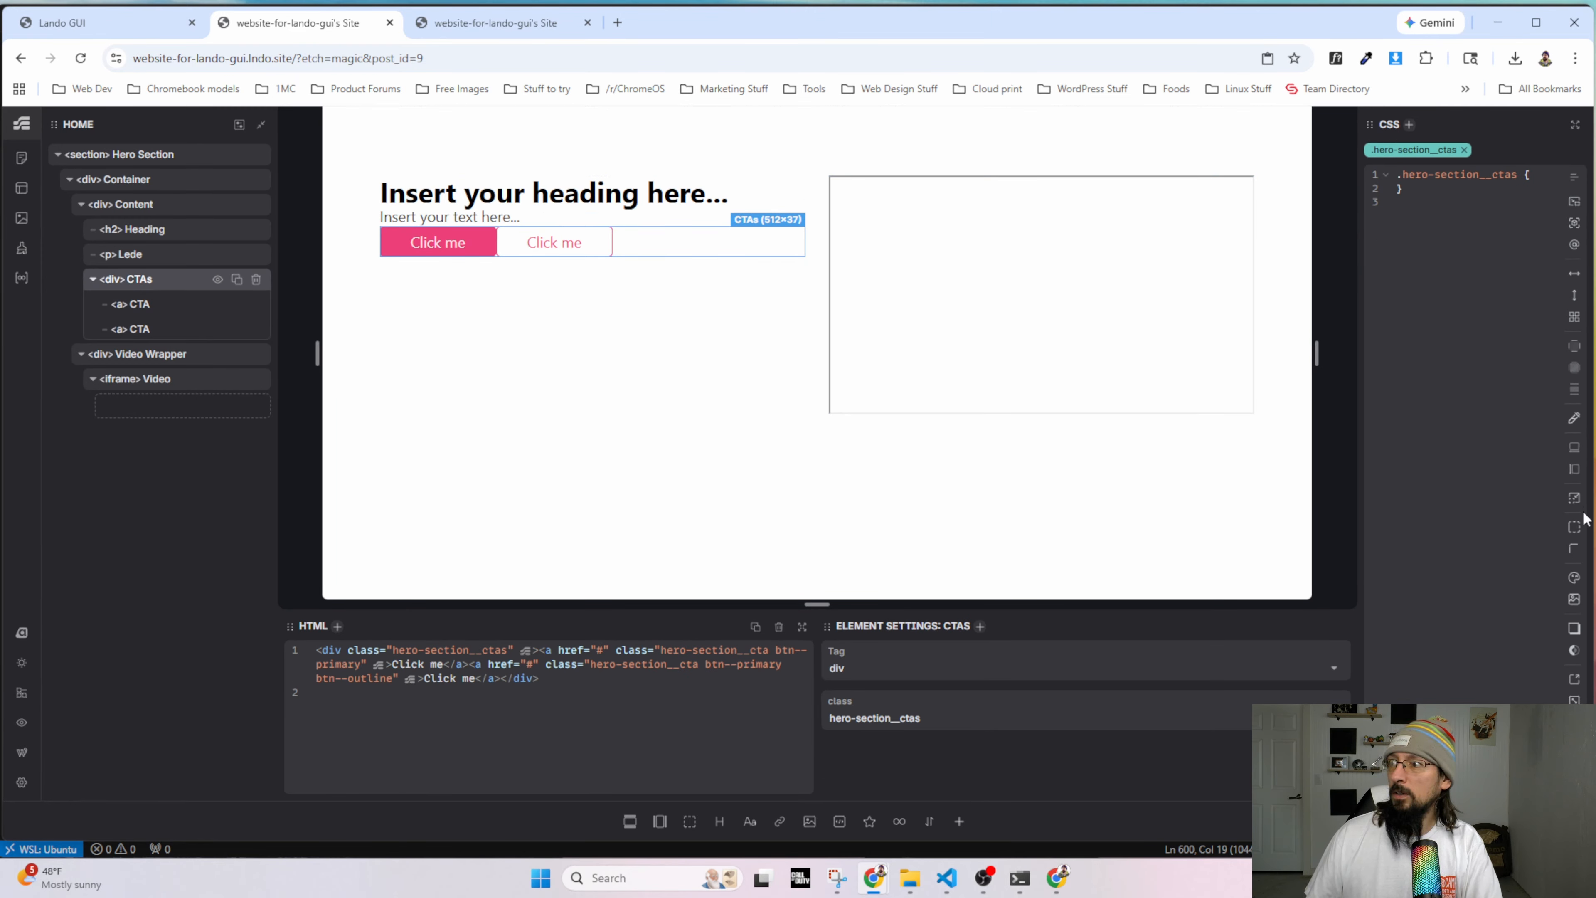
{"action": "left_click", "coordinate": [1576, 391]}
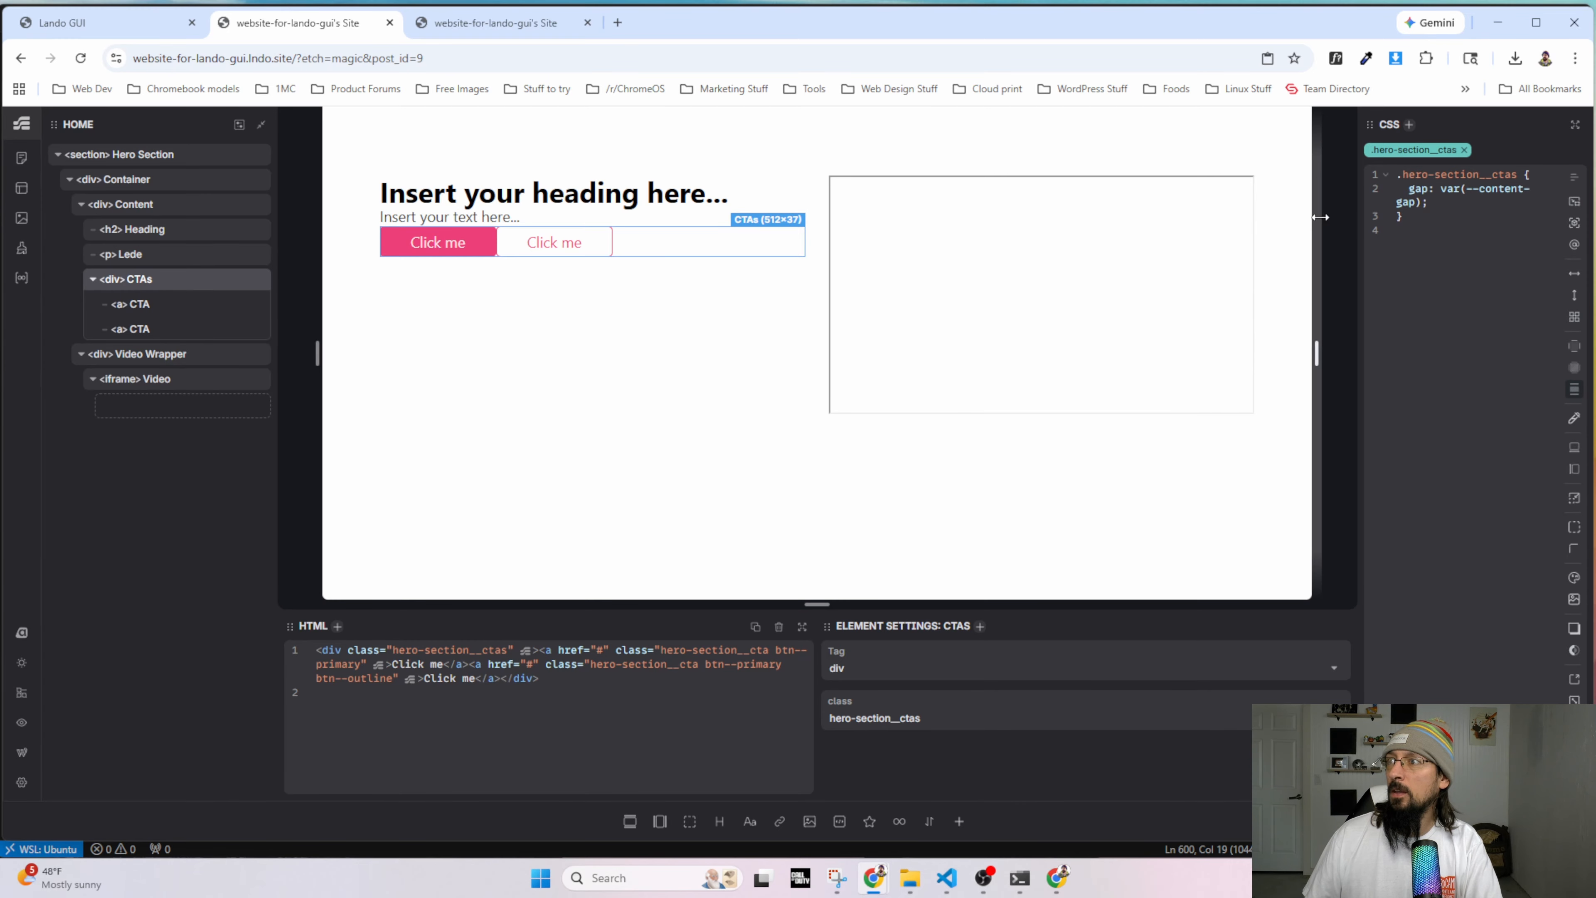
{"action": "left_click_drag", "start_coordinate": [1325, 204], "coordinate": [1308, 207]}
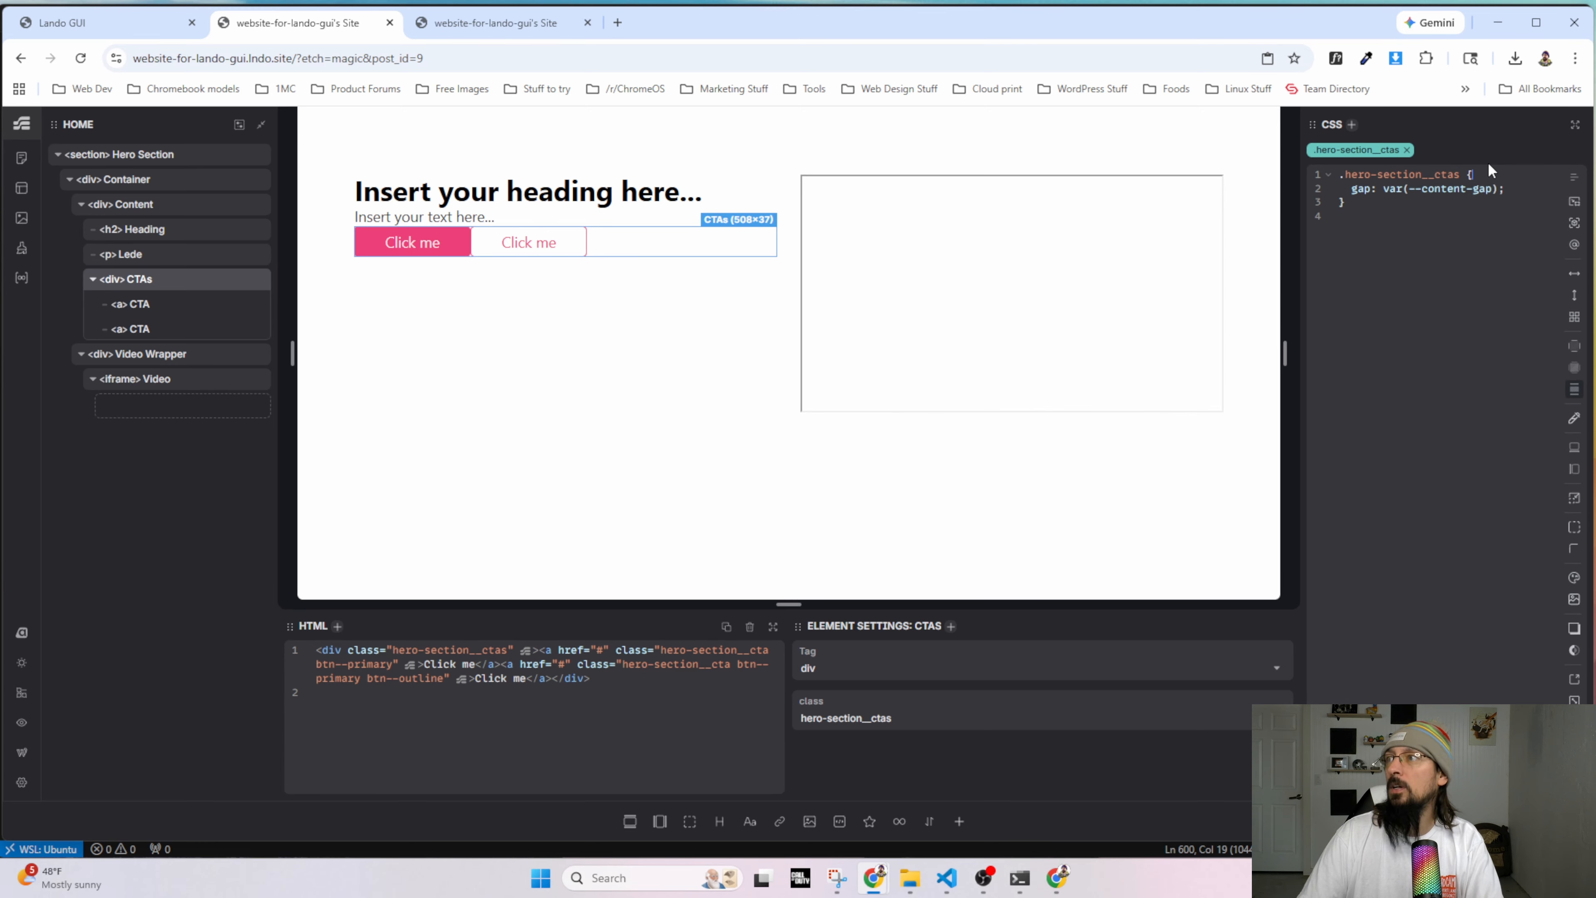
{"action": "left_click", "coordinate": [1575, 275]}
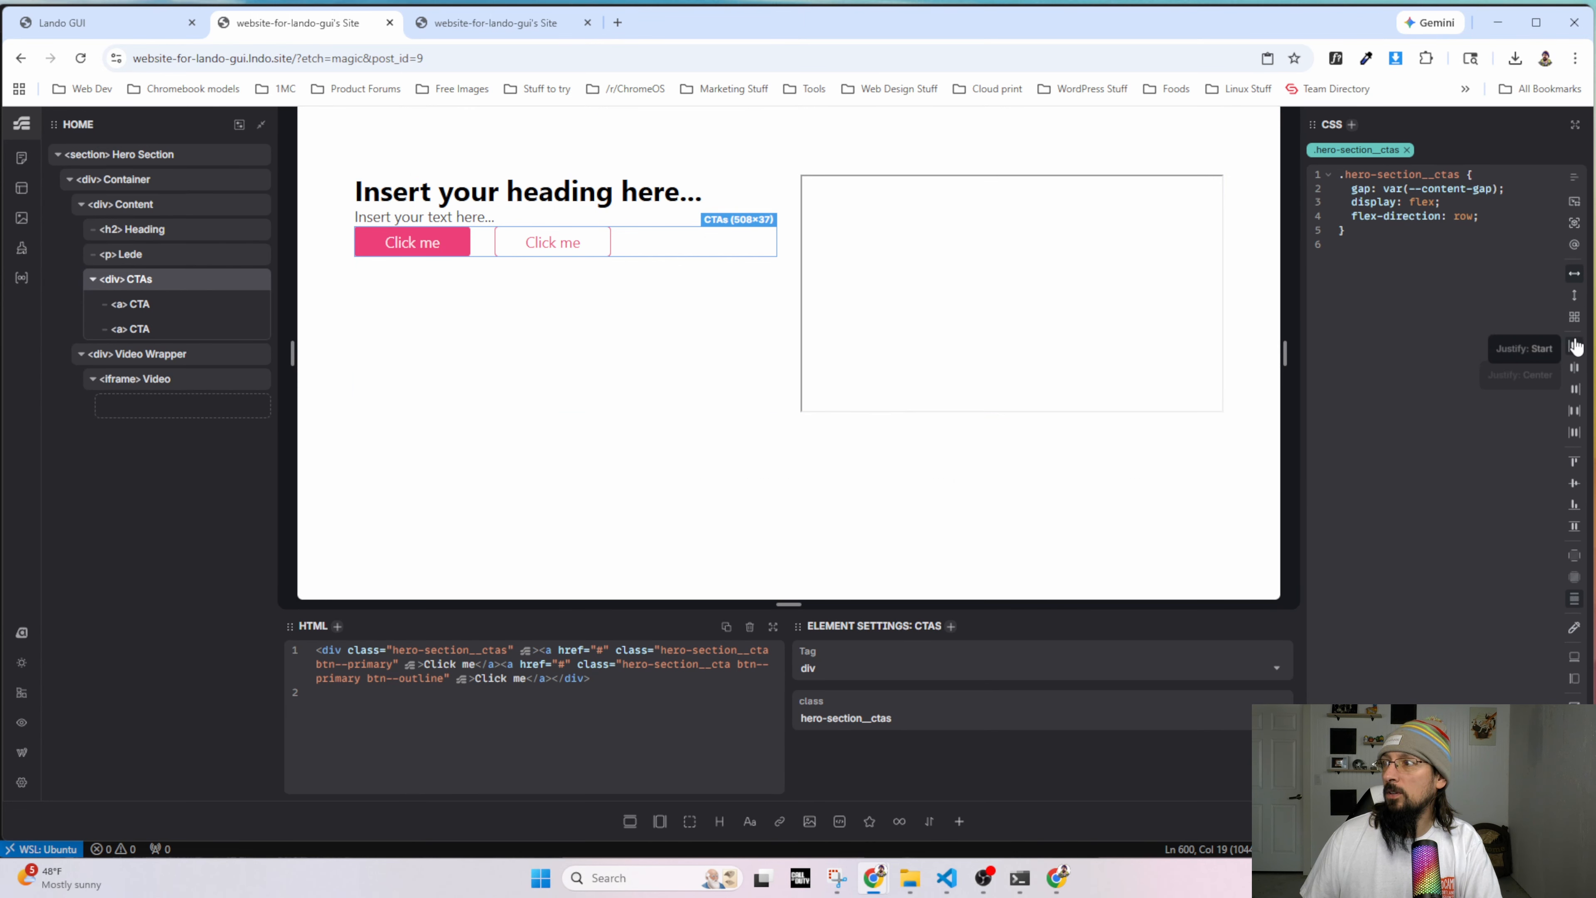
{"action": "left_click", "coordinate": [1574, 598]}
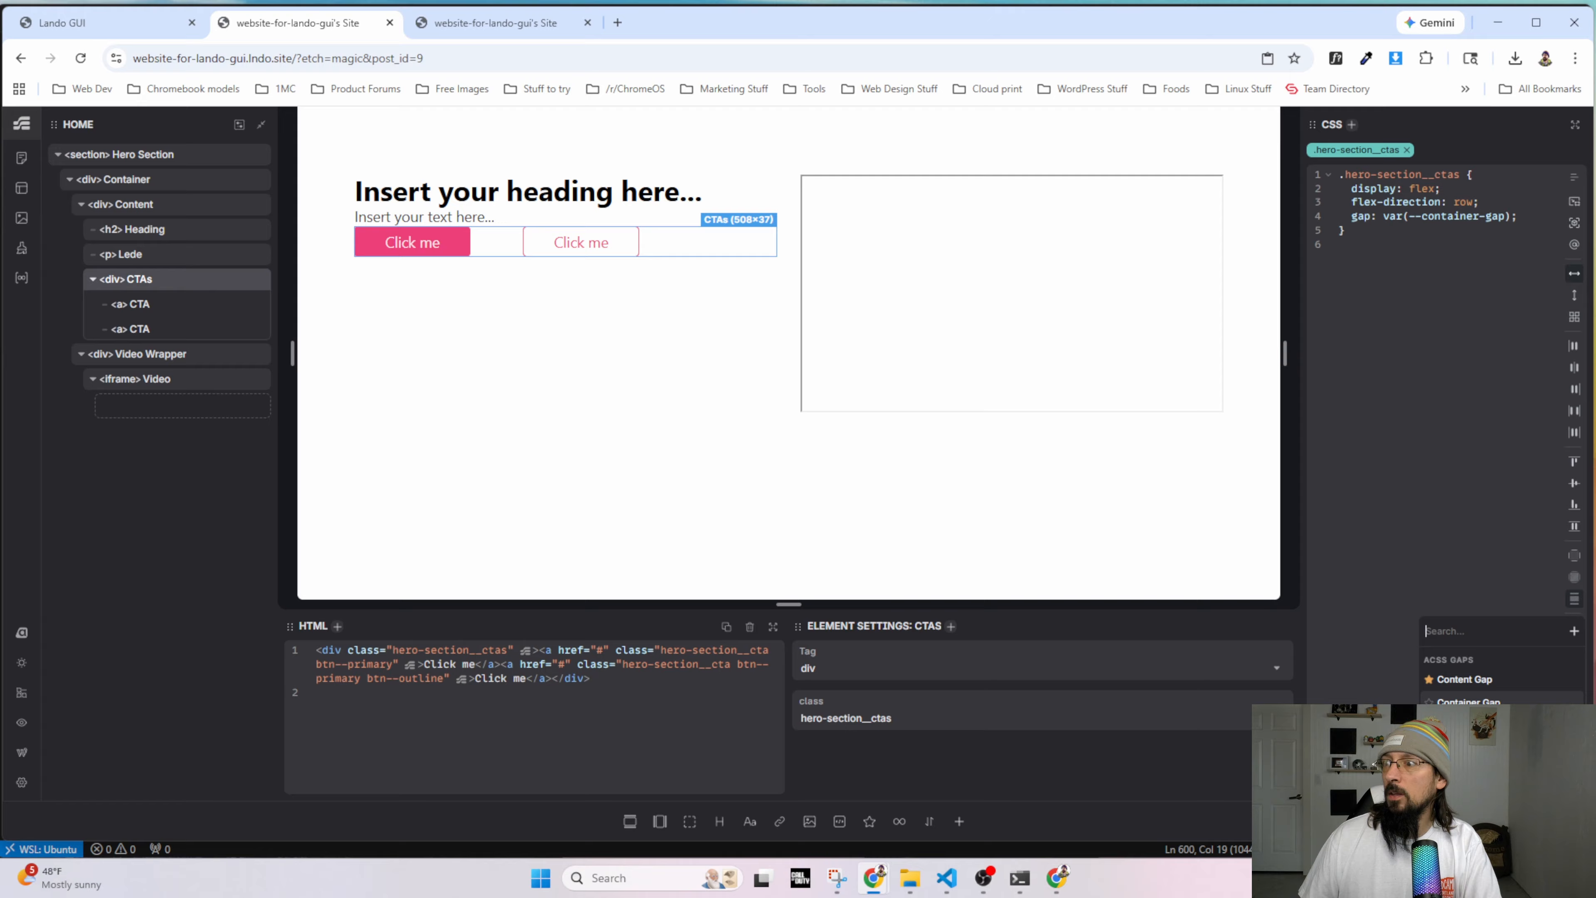
{"action": "left_click", "coordinate": [1455, 683]}
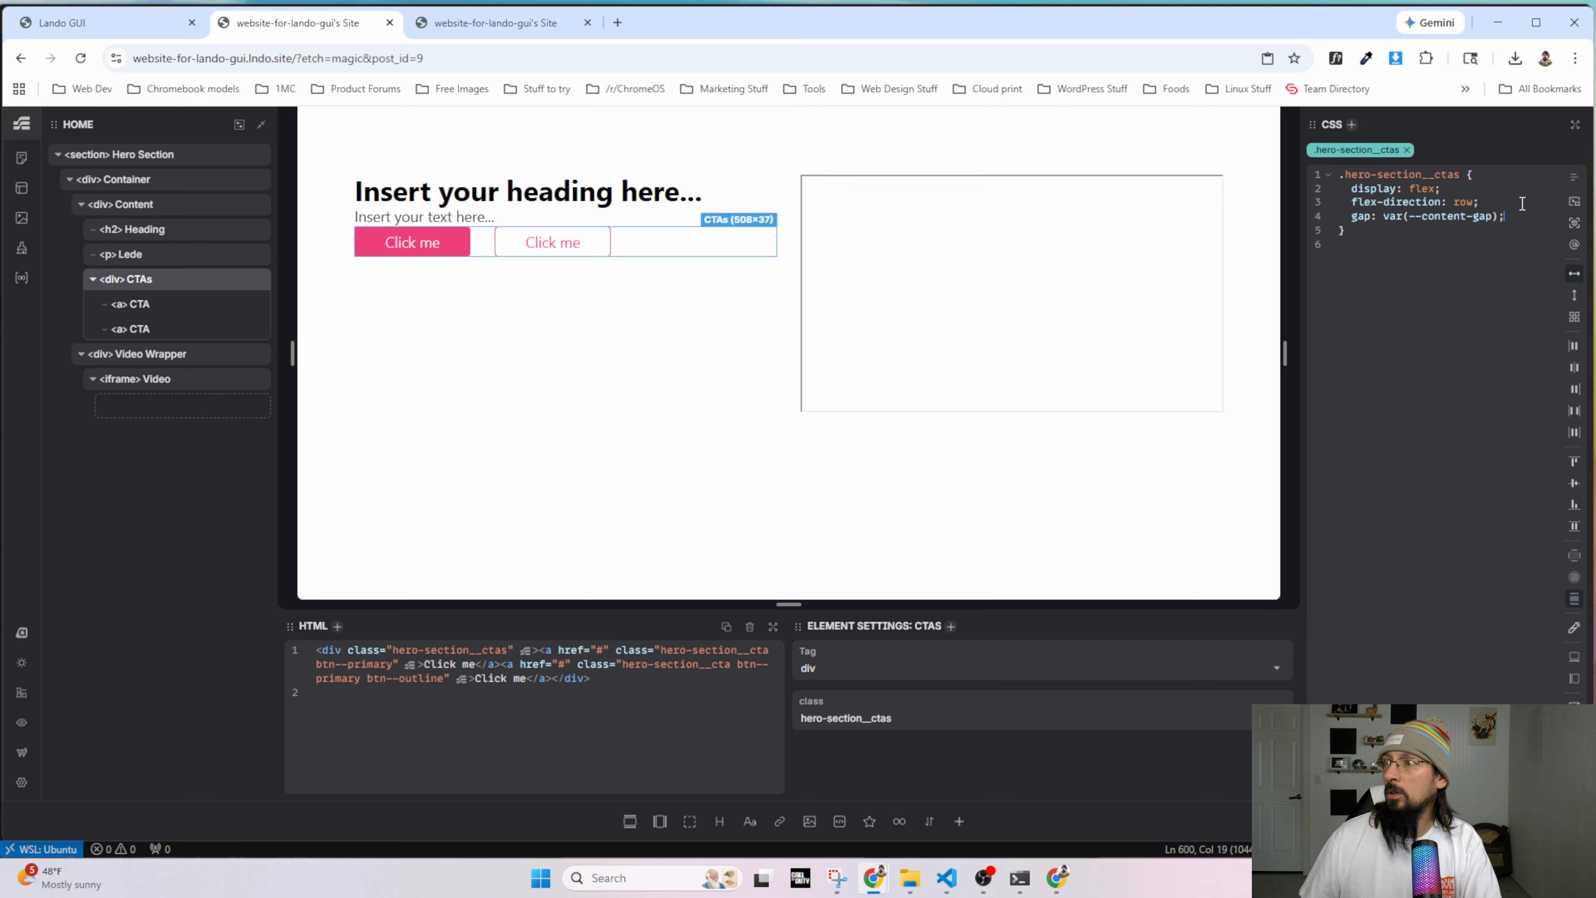
Halve the gap between the CTA buttons with calc(var(--content-gap) / 2).
{"action": "key", "text": "BackSpace"}
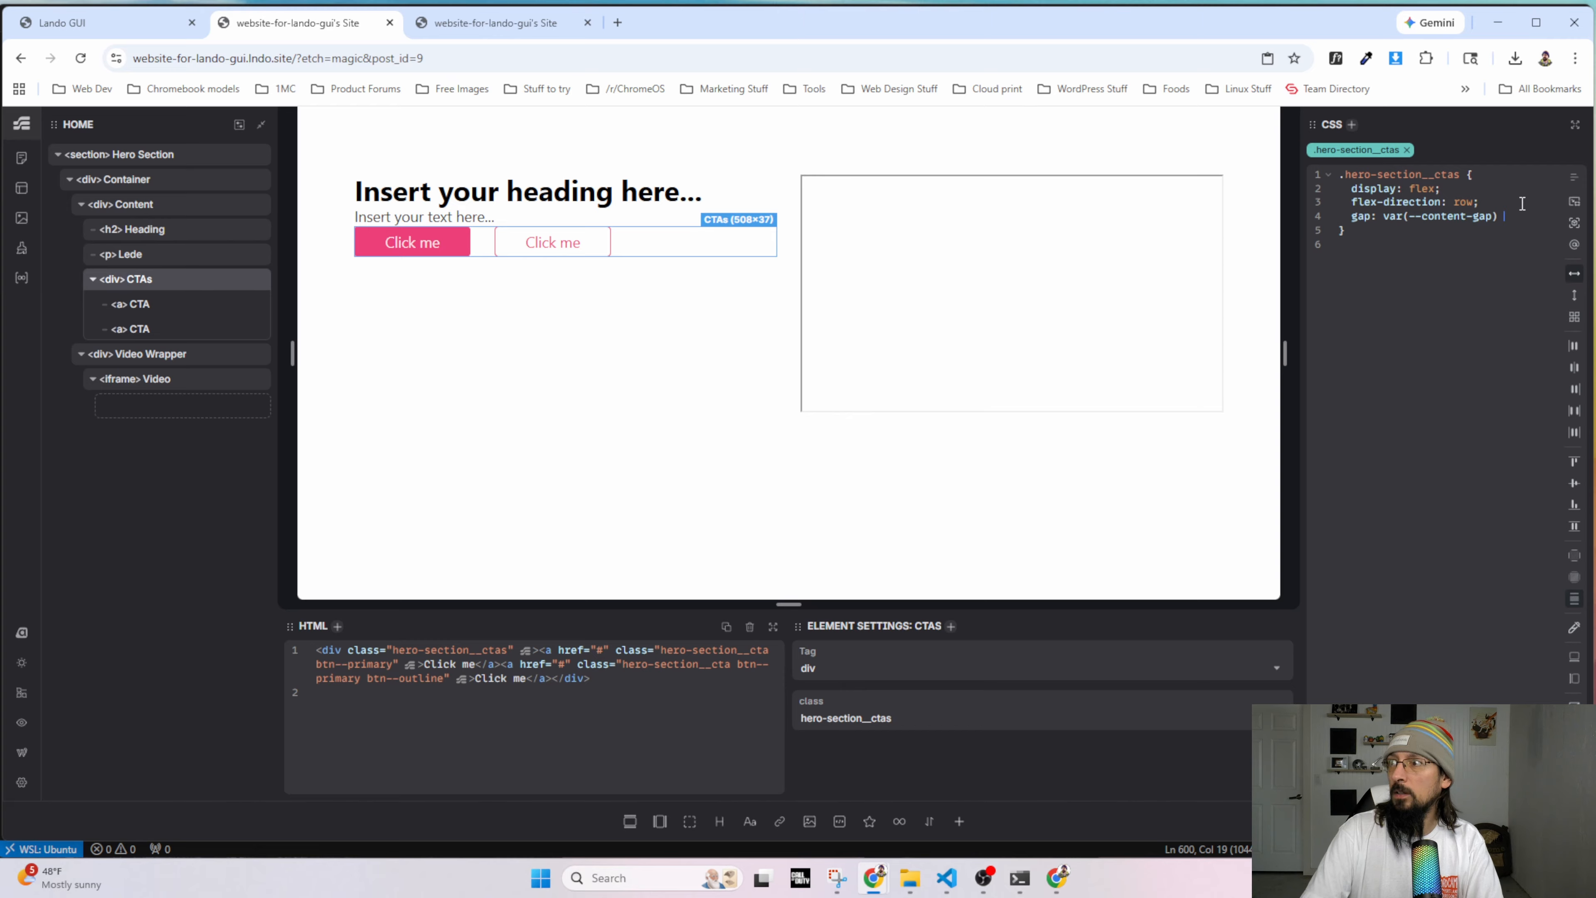
{"action": "type", "text": "/2"}
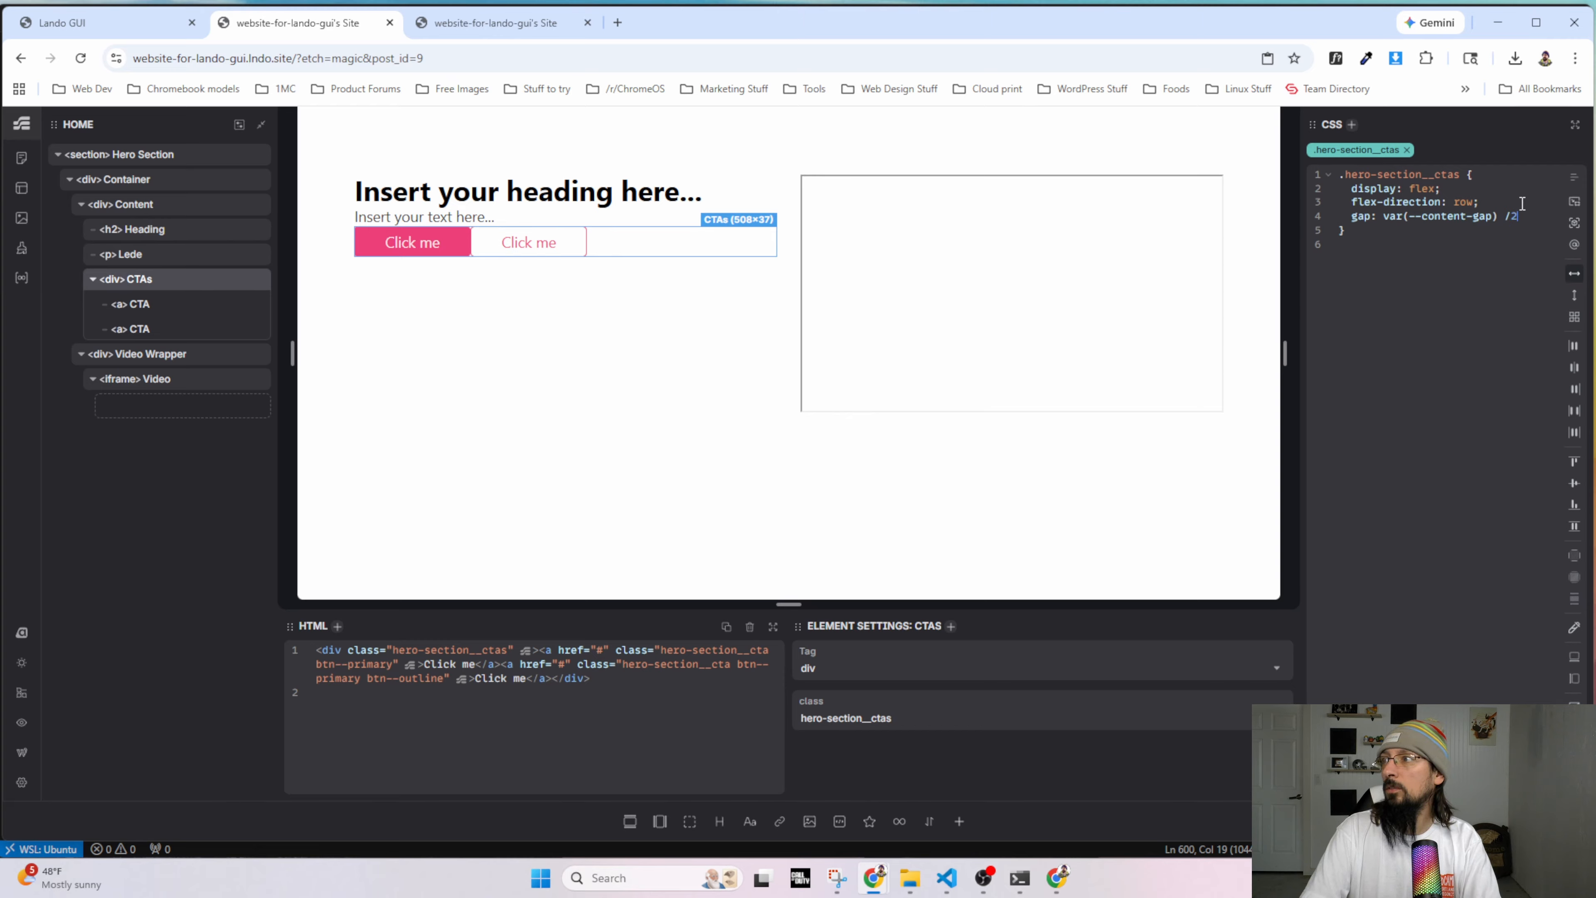
{"action": "key", "text": "Left"}
{"action": "key", "text": "Tab"}
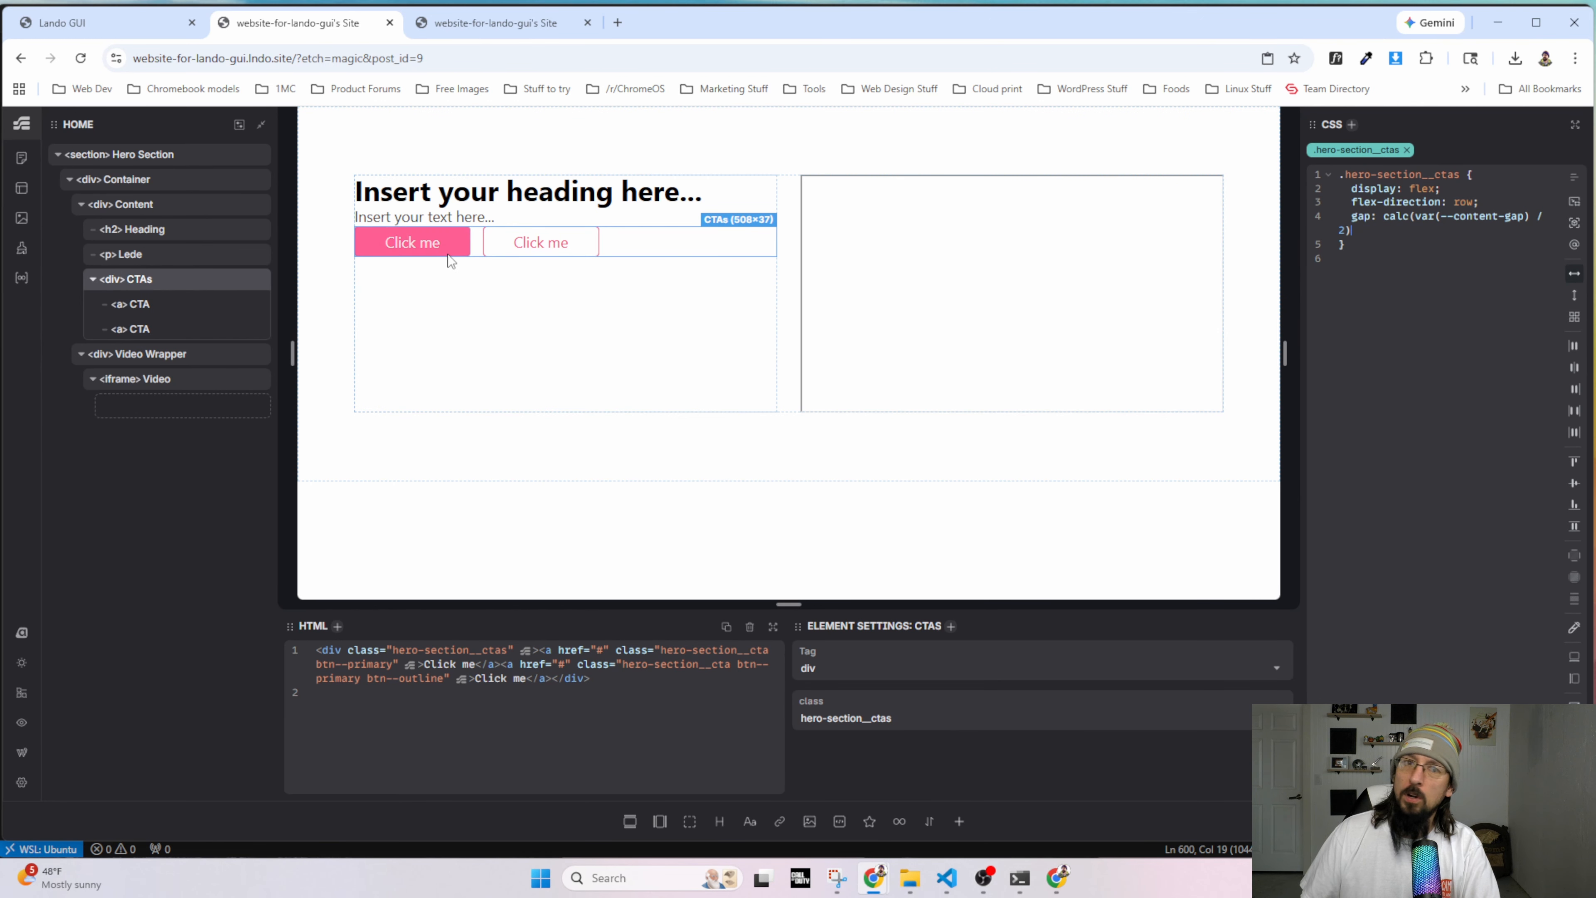
Make the Content div a flex column with the content gap and center-justified items.
{"action": "left_click", "coordinate": [494, 394]}
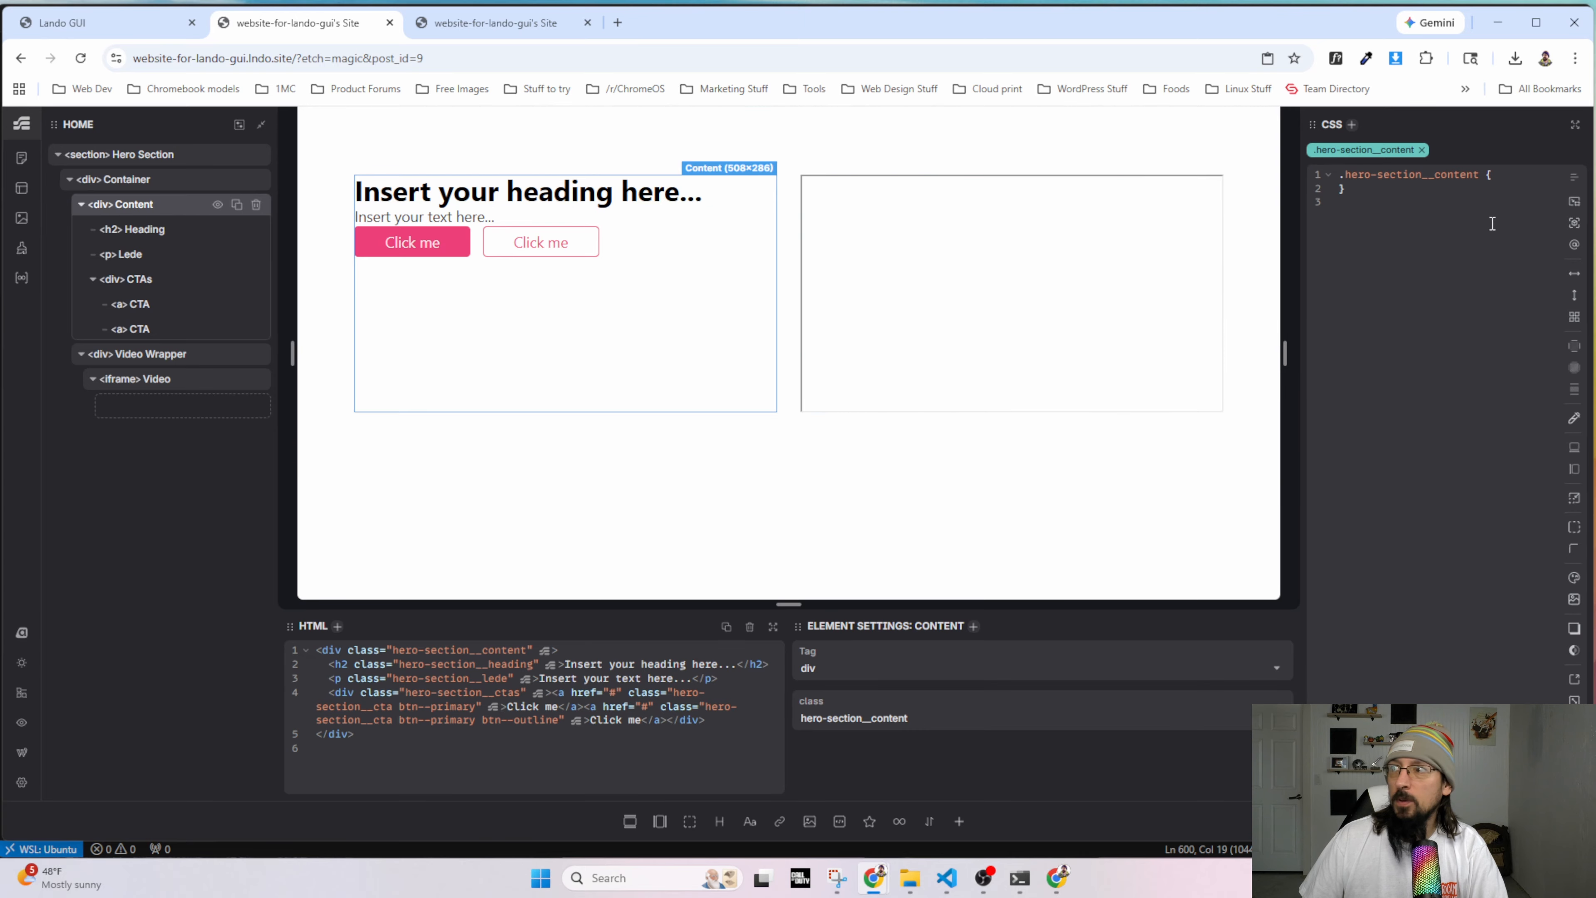
{"action": "left_click", "coordinate": [1575, 296]}
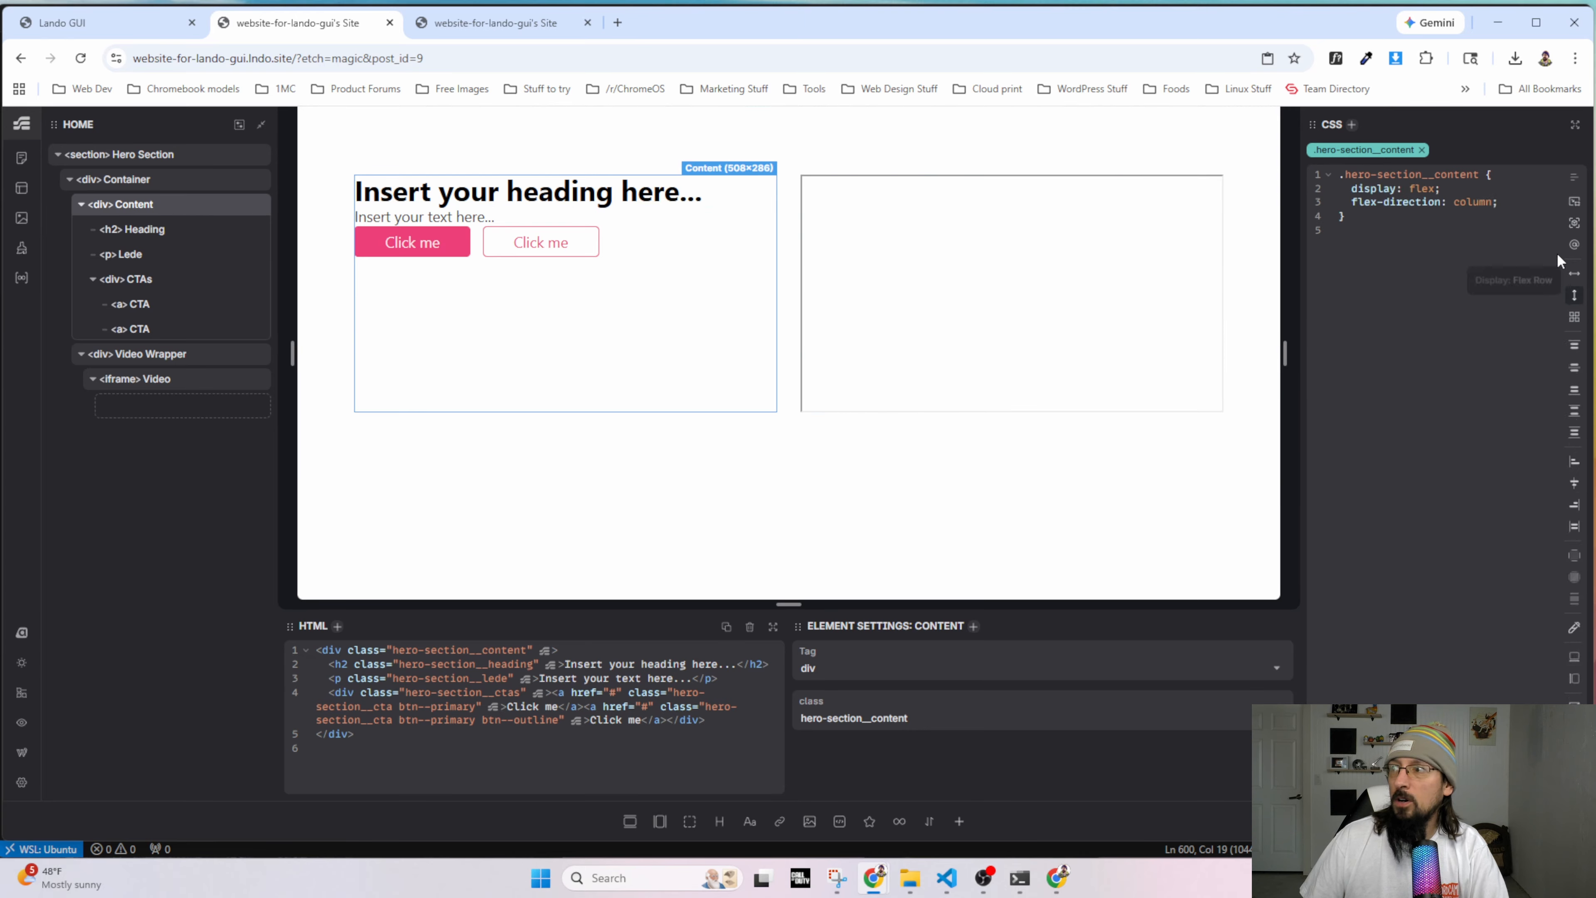
{"action": "left_click", "coordinate": [1575, 598]}
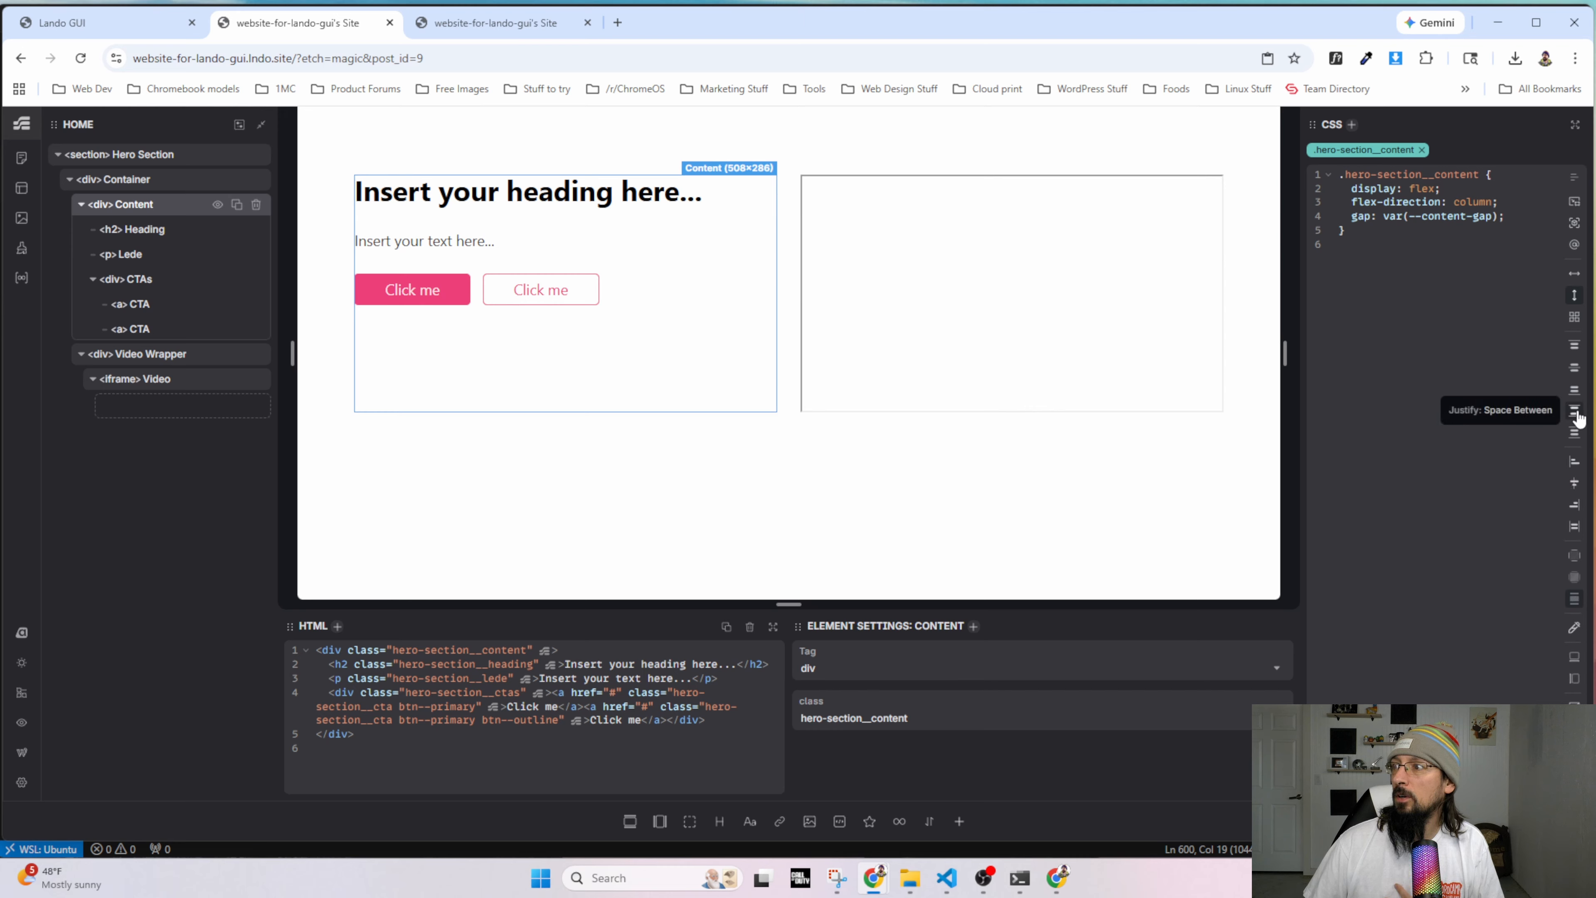
{"action": "left_click", "coordinate": [1574, 443]}
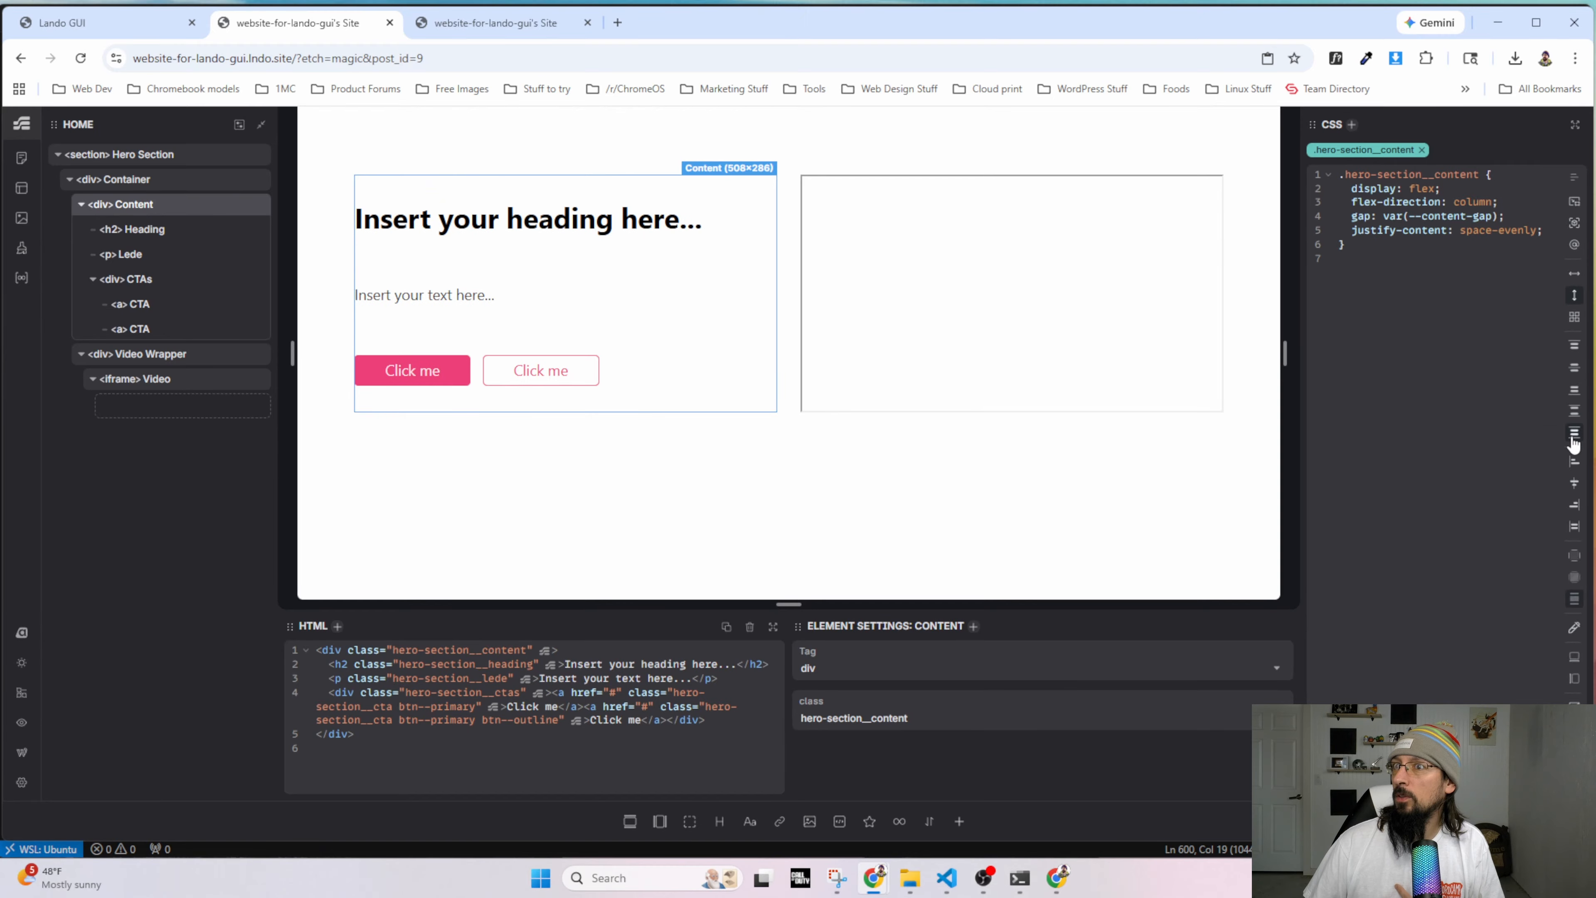
{"action": "left_click", "coordinate": [1576, 370]}
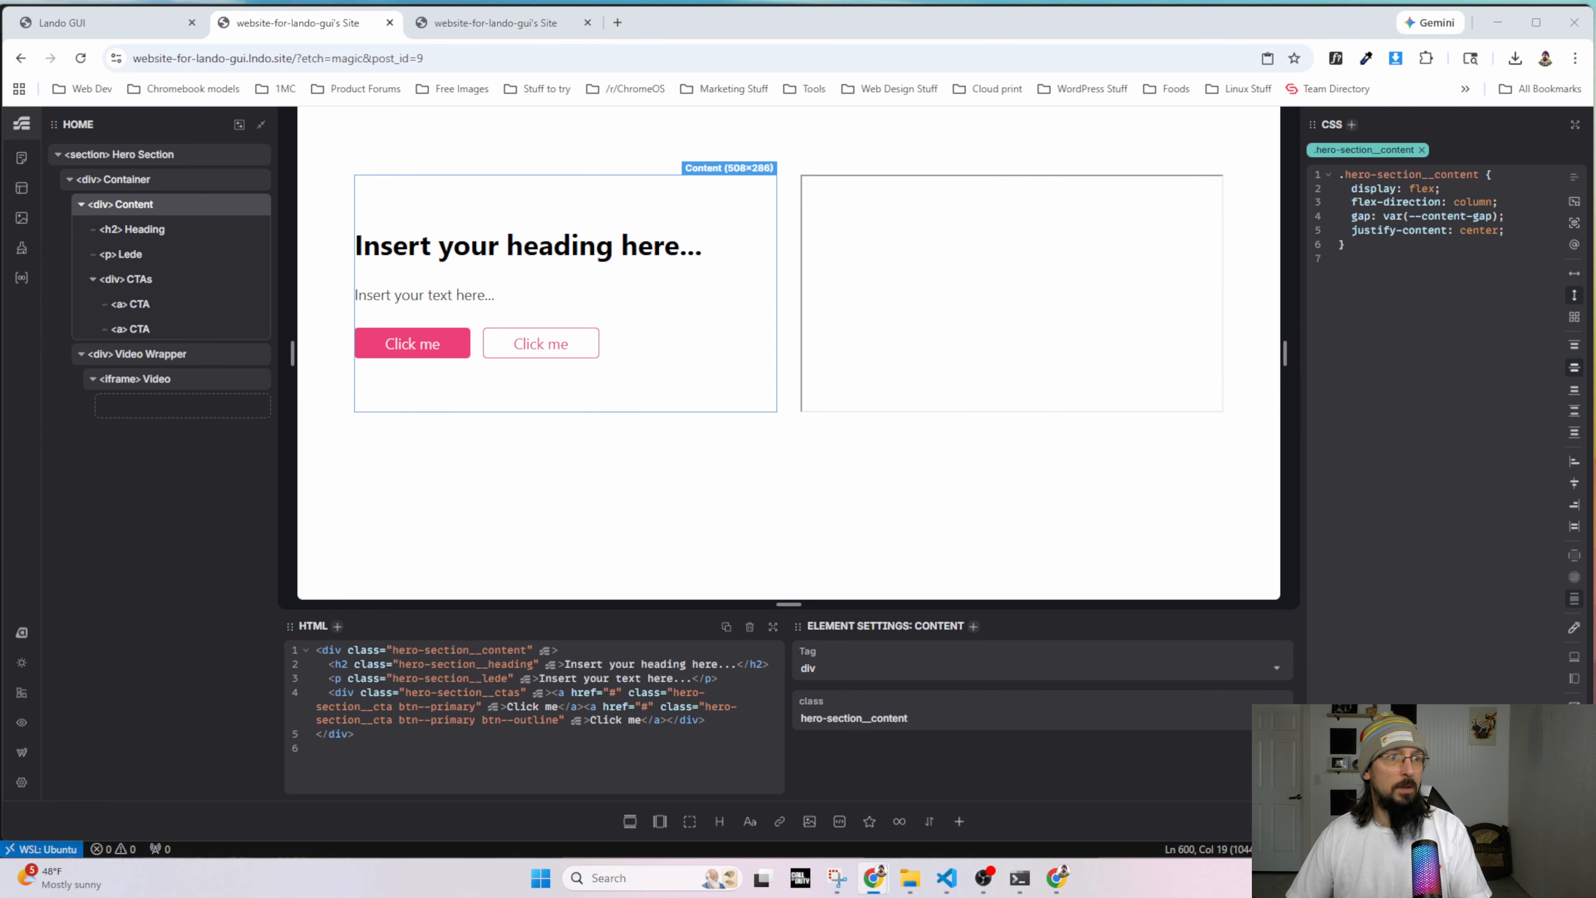
Set the heading to "Manage Your Lando Sites with Ease" and fill the lede with the mockup's description, without trailing blank lines.
{"action": "left_click", "coordinate": [710, 305]}
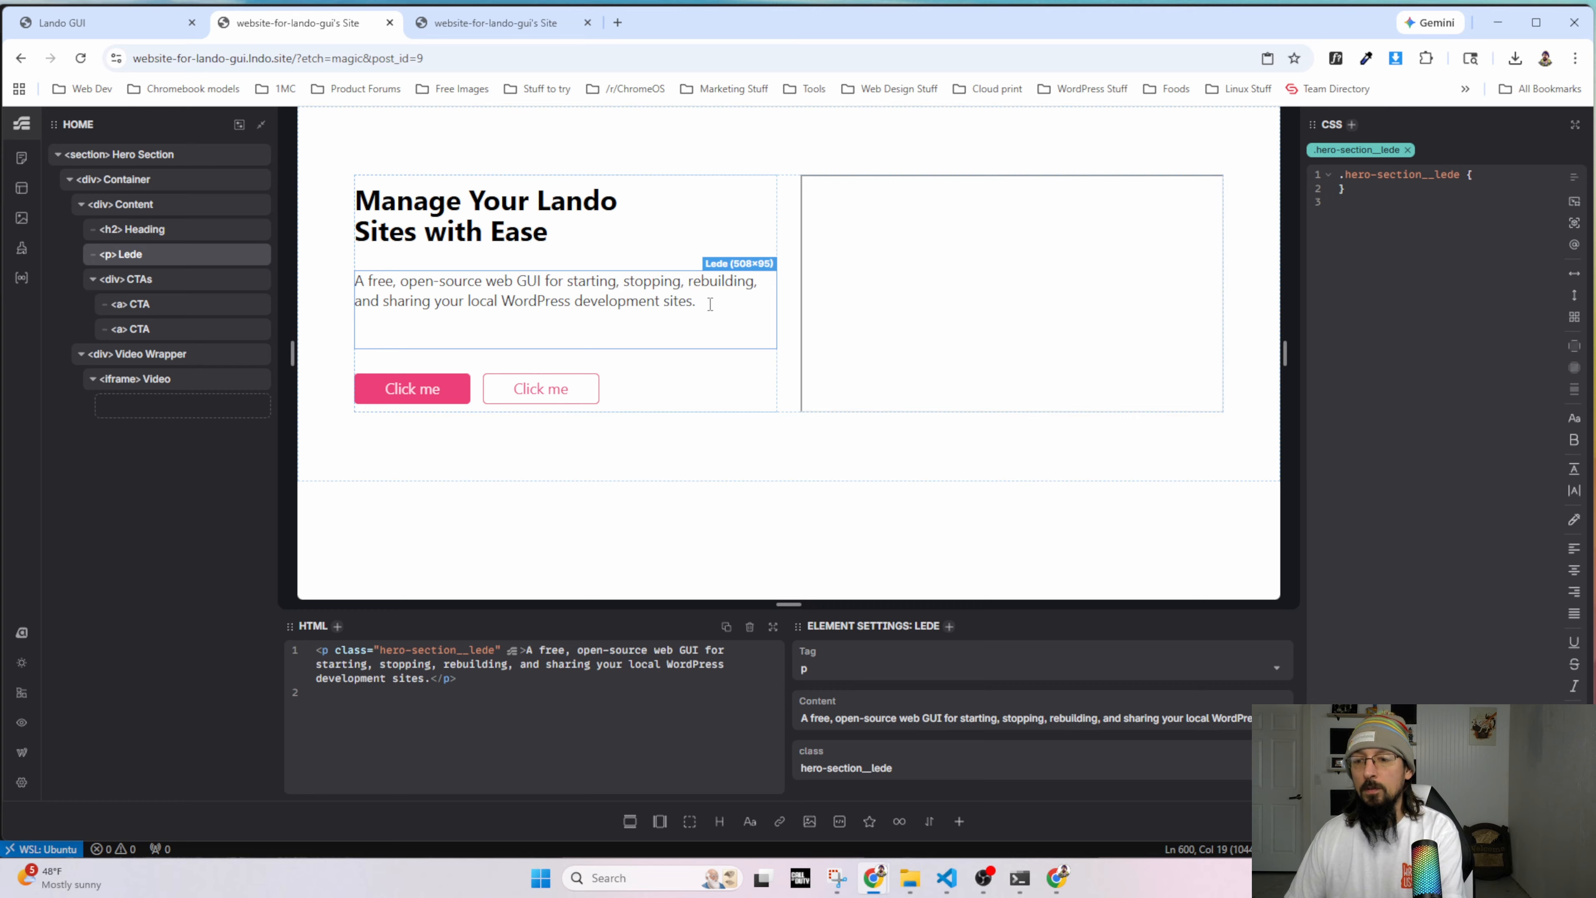
{"action": "key", "text": "BackSpace"}
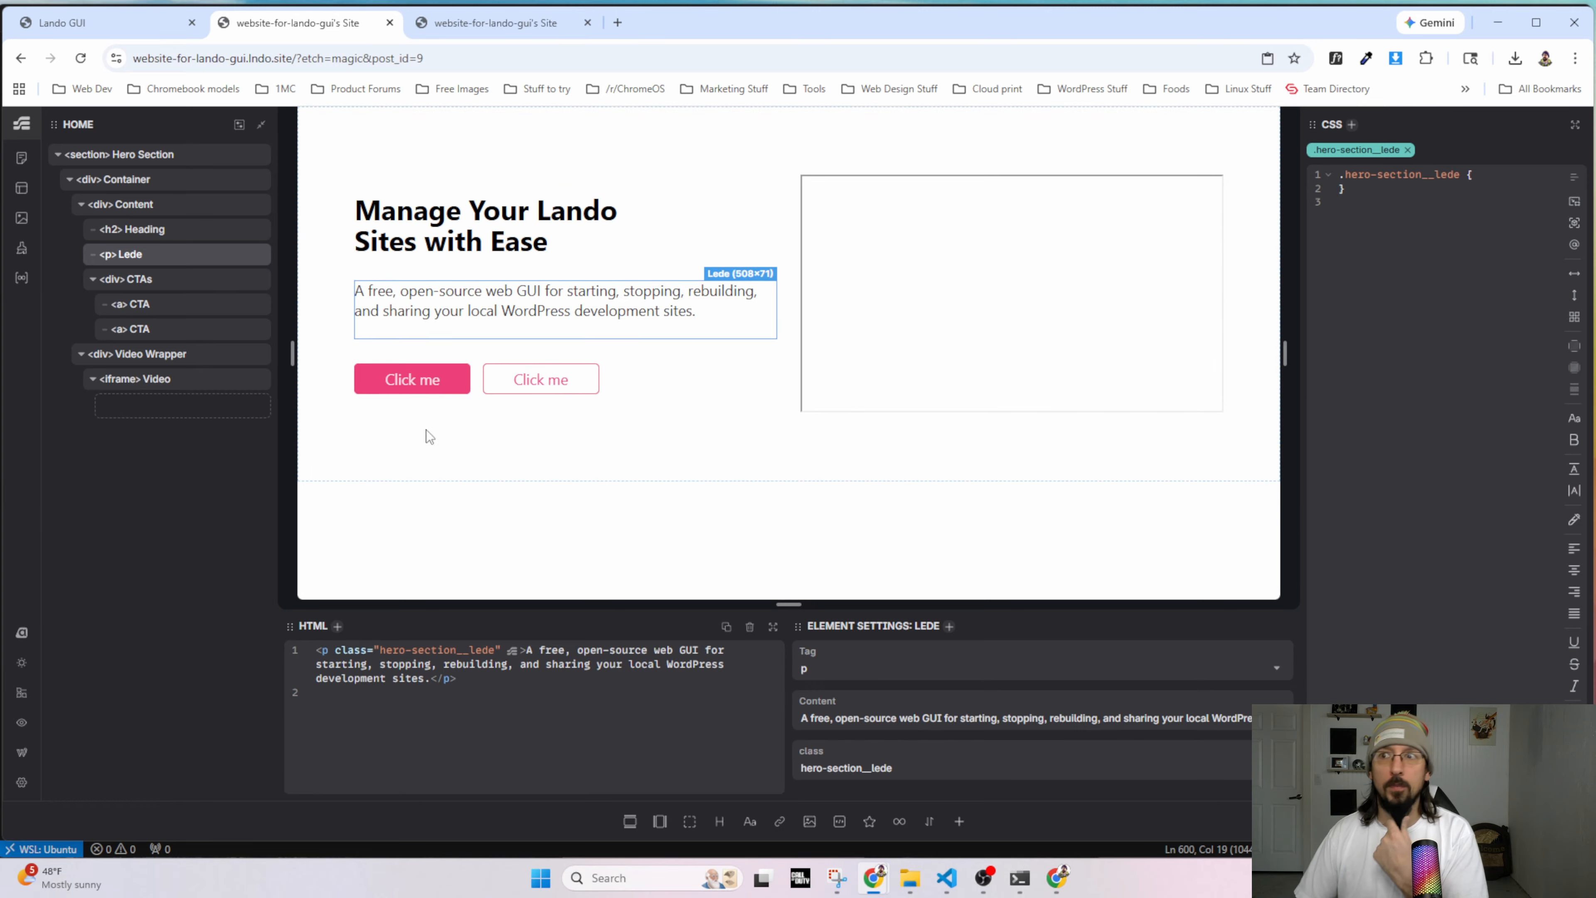
{"action": "left_click", "coordinate": [519, 154]}
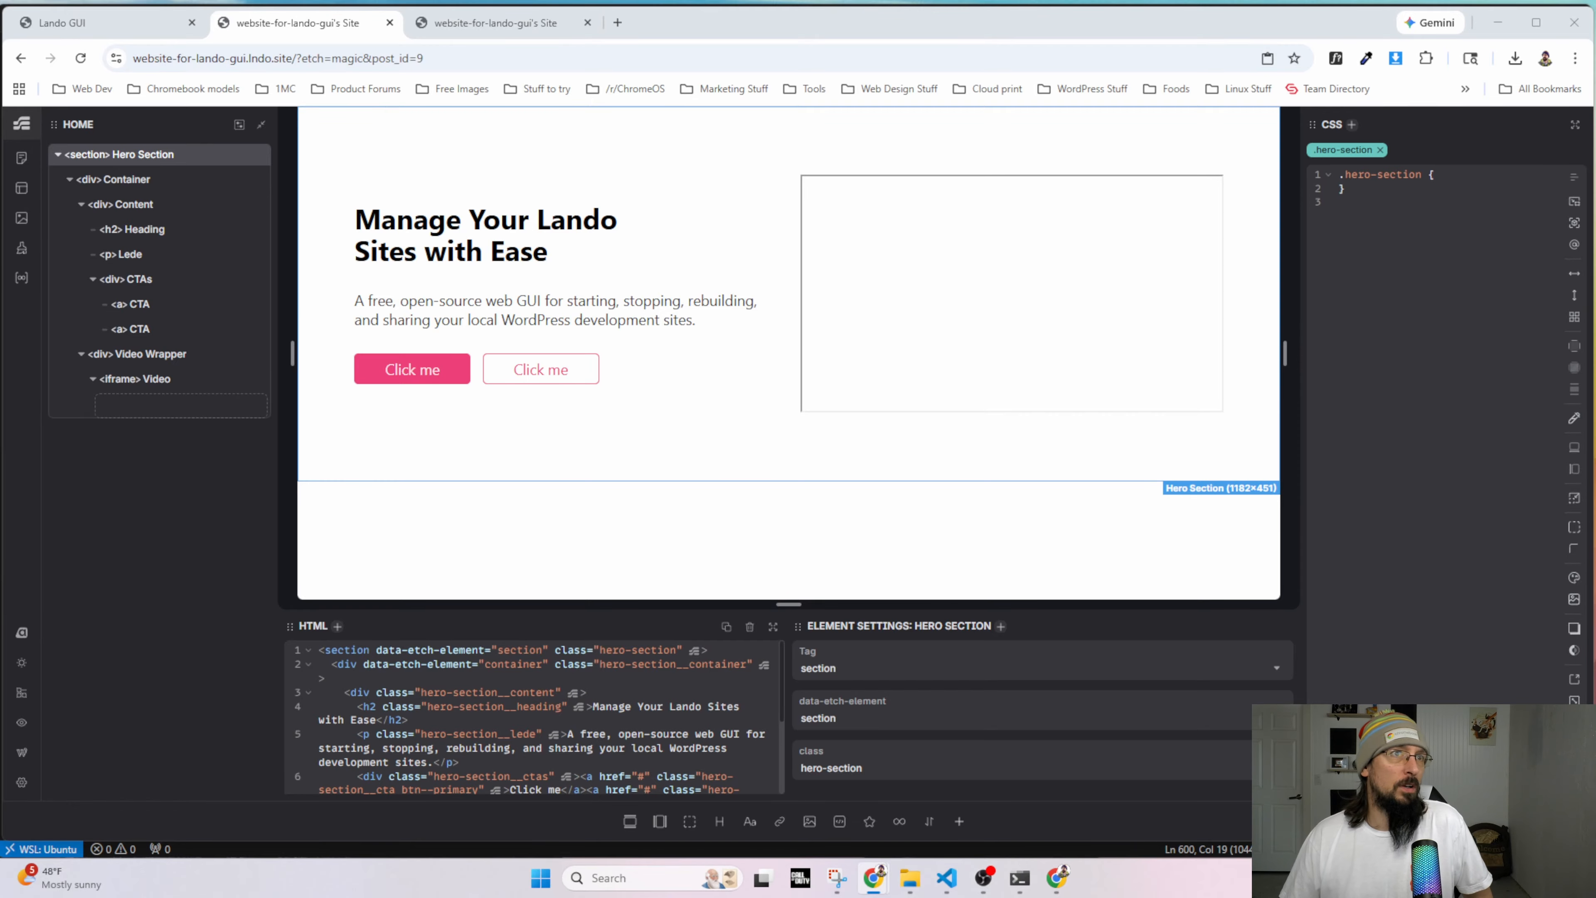
Switch to the HTML mockup in the browser and inspect the hero heading's font and CSS styles.
{"action": "key", "text": "alt+Tab"}
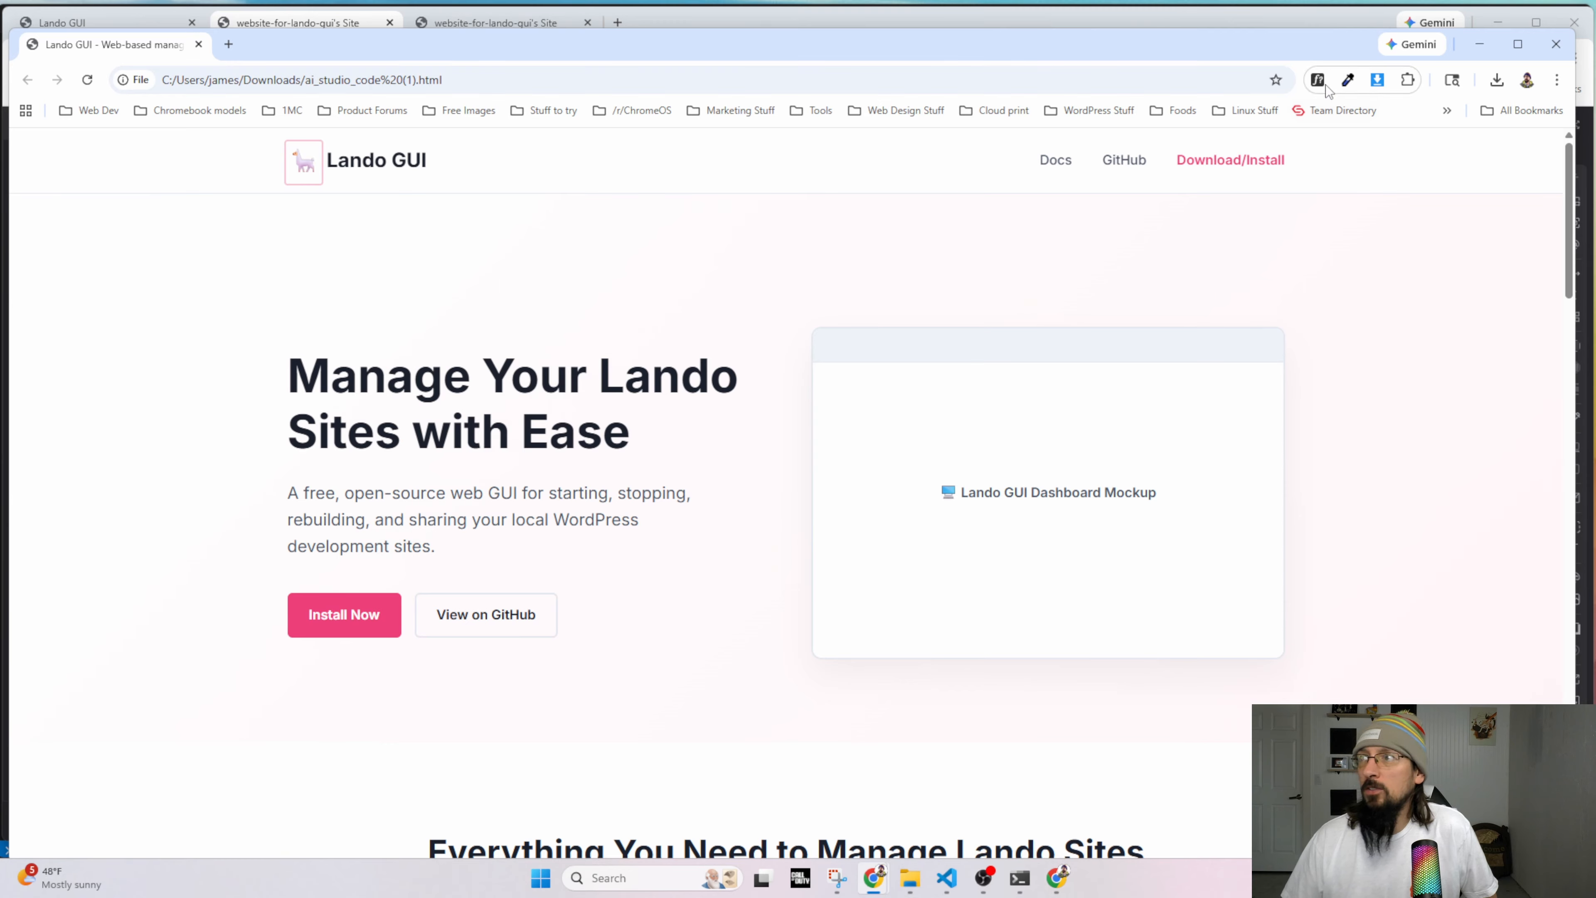
{"action": "left_click", "coordinate": [1318, 81]}
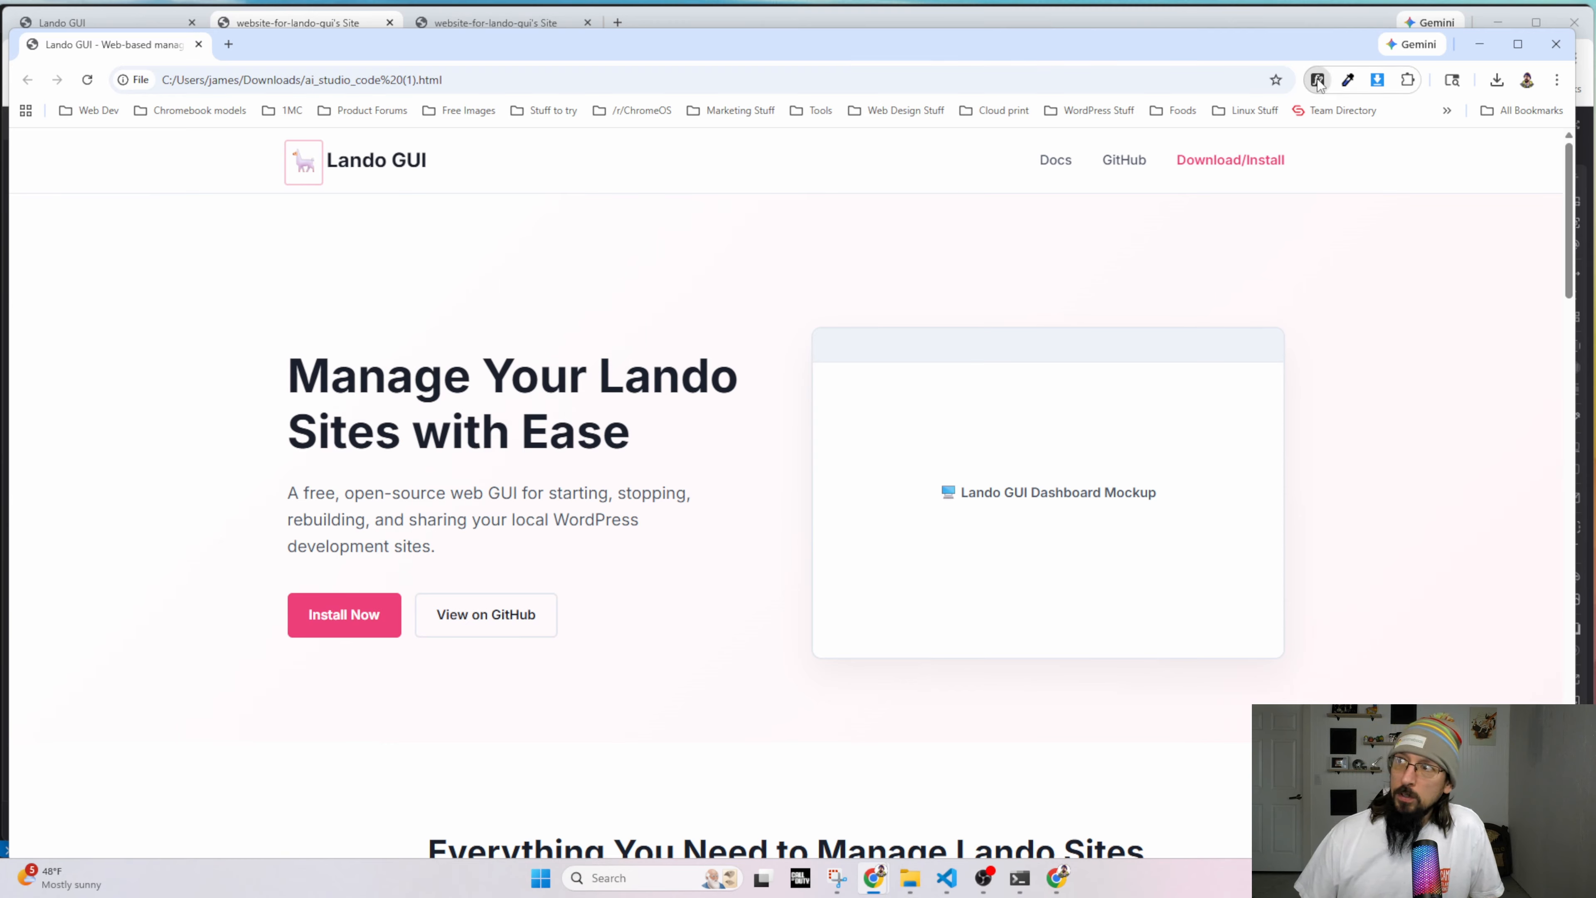
{"action": "key", "text": "alt+Tab"}
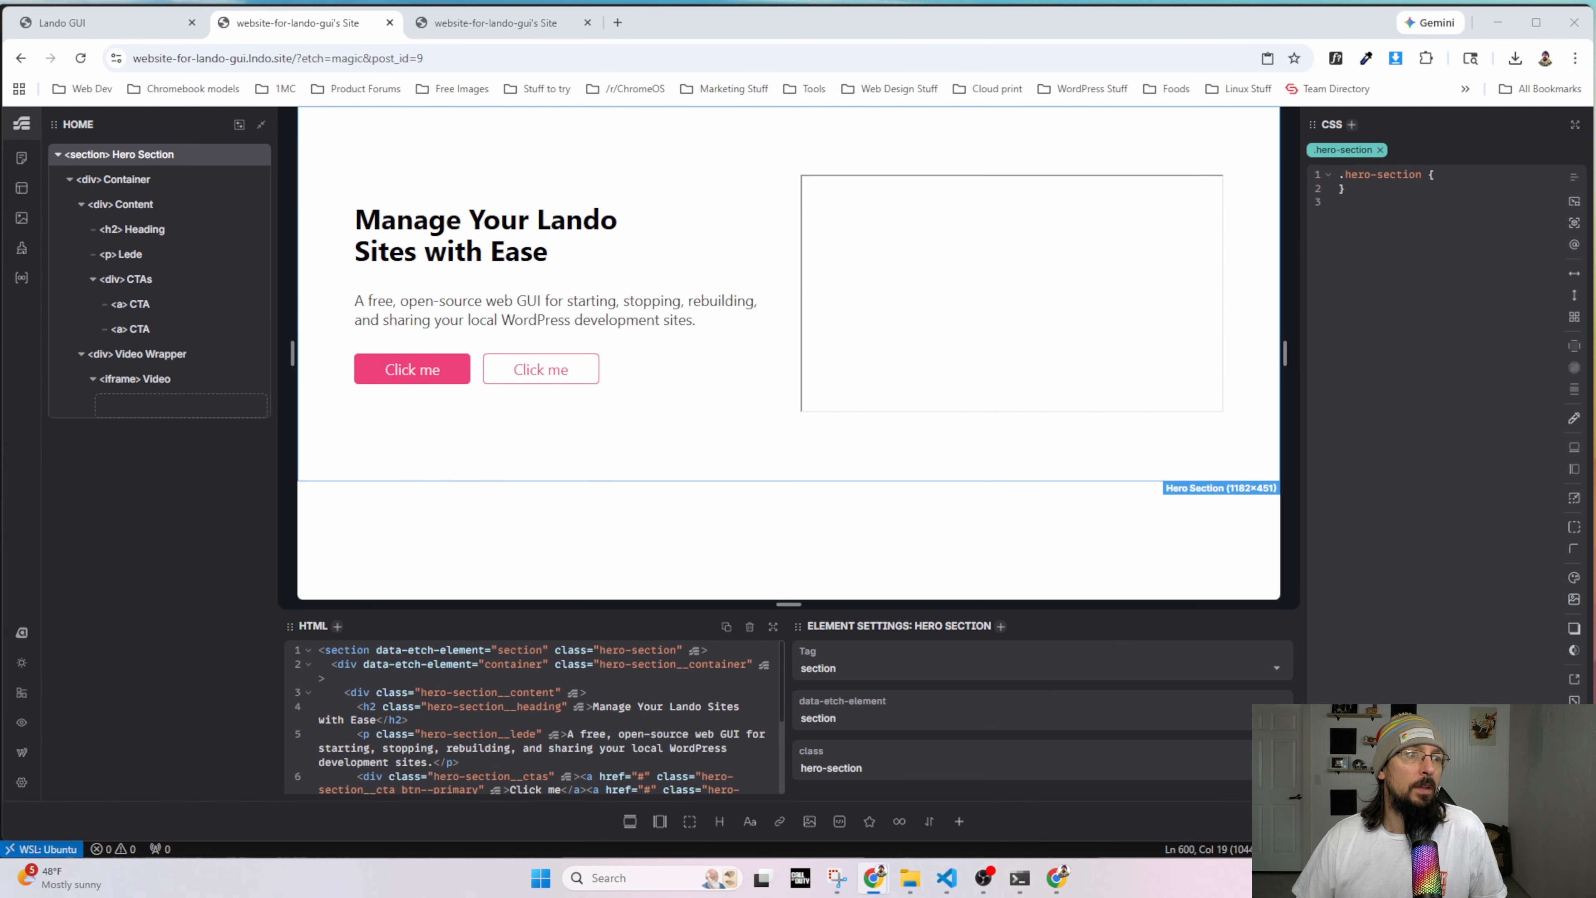
{"action": "key", "text": "alt+Tab"}
{"action": "key", "text": "Escape"}
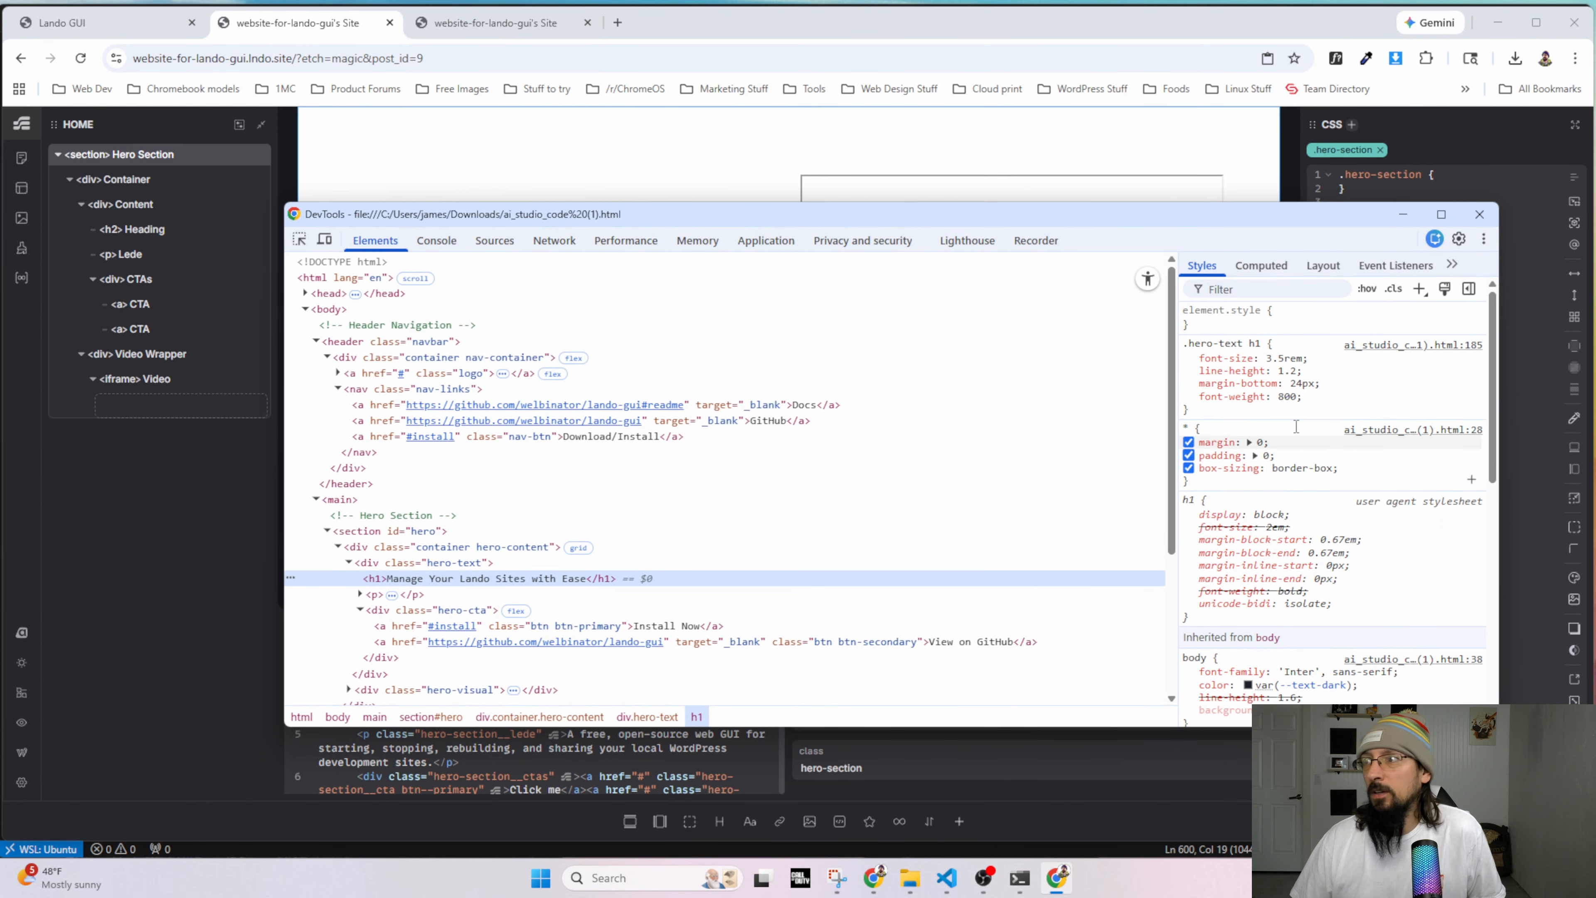
Inspect the mockup's body styles, review its features section heading and cards, and return to the Etch builder.
{"action": "left_click", "coordinate": [351, 308]}
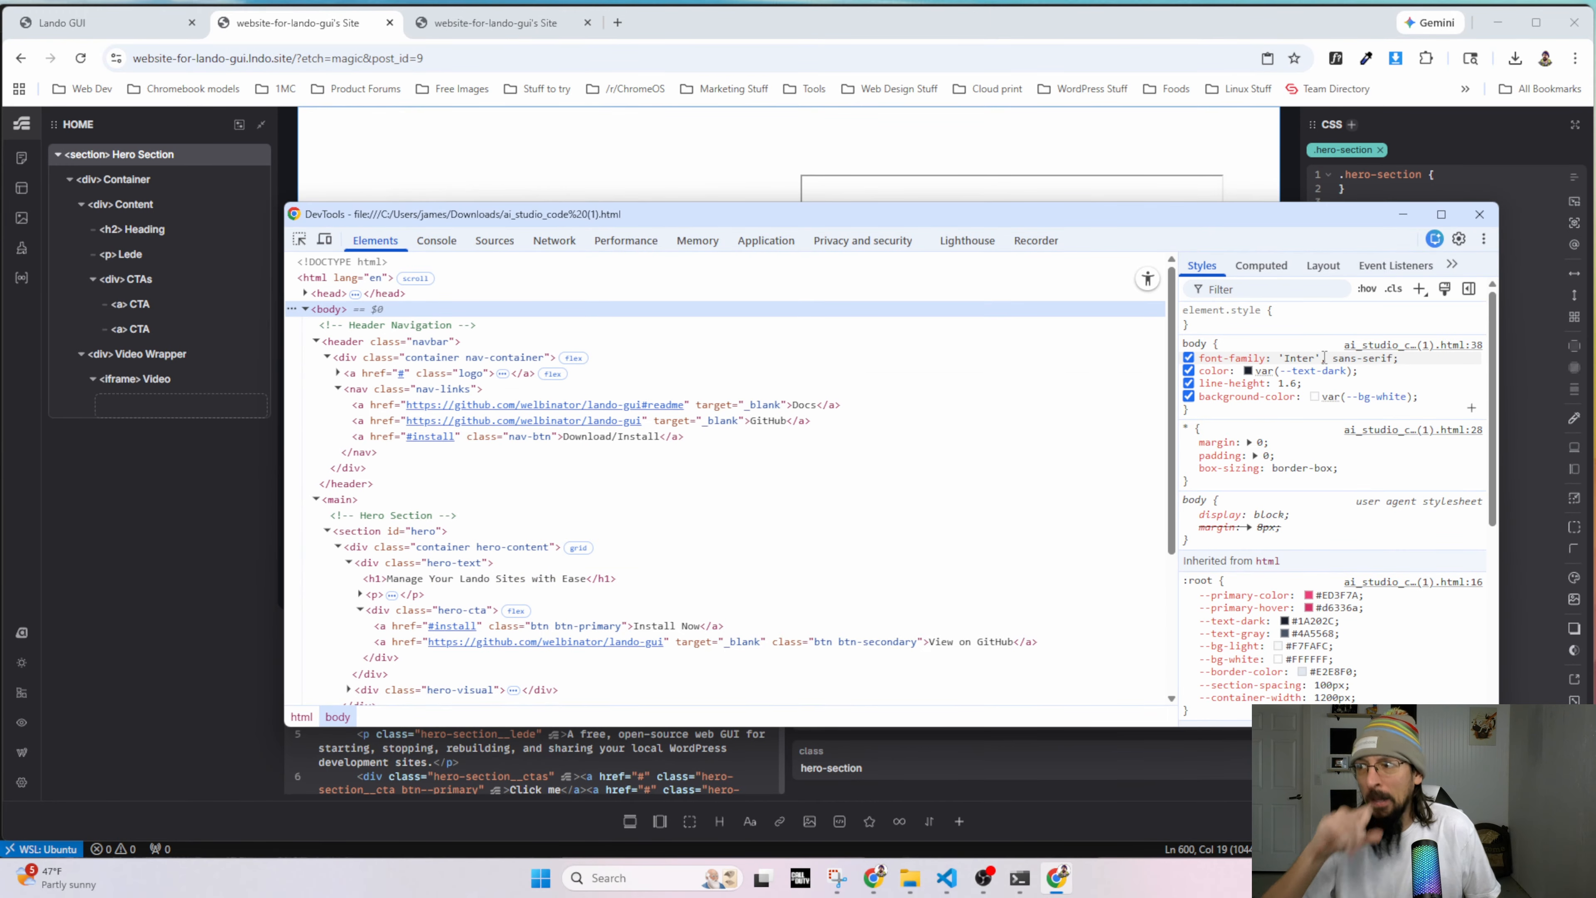
{"action": "left_click", "coordinate": [1403, 219]}
{"action": "scroll", "coordinate": [203, 559], "scroll_direction": "down", "scroll_amount": 10}
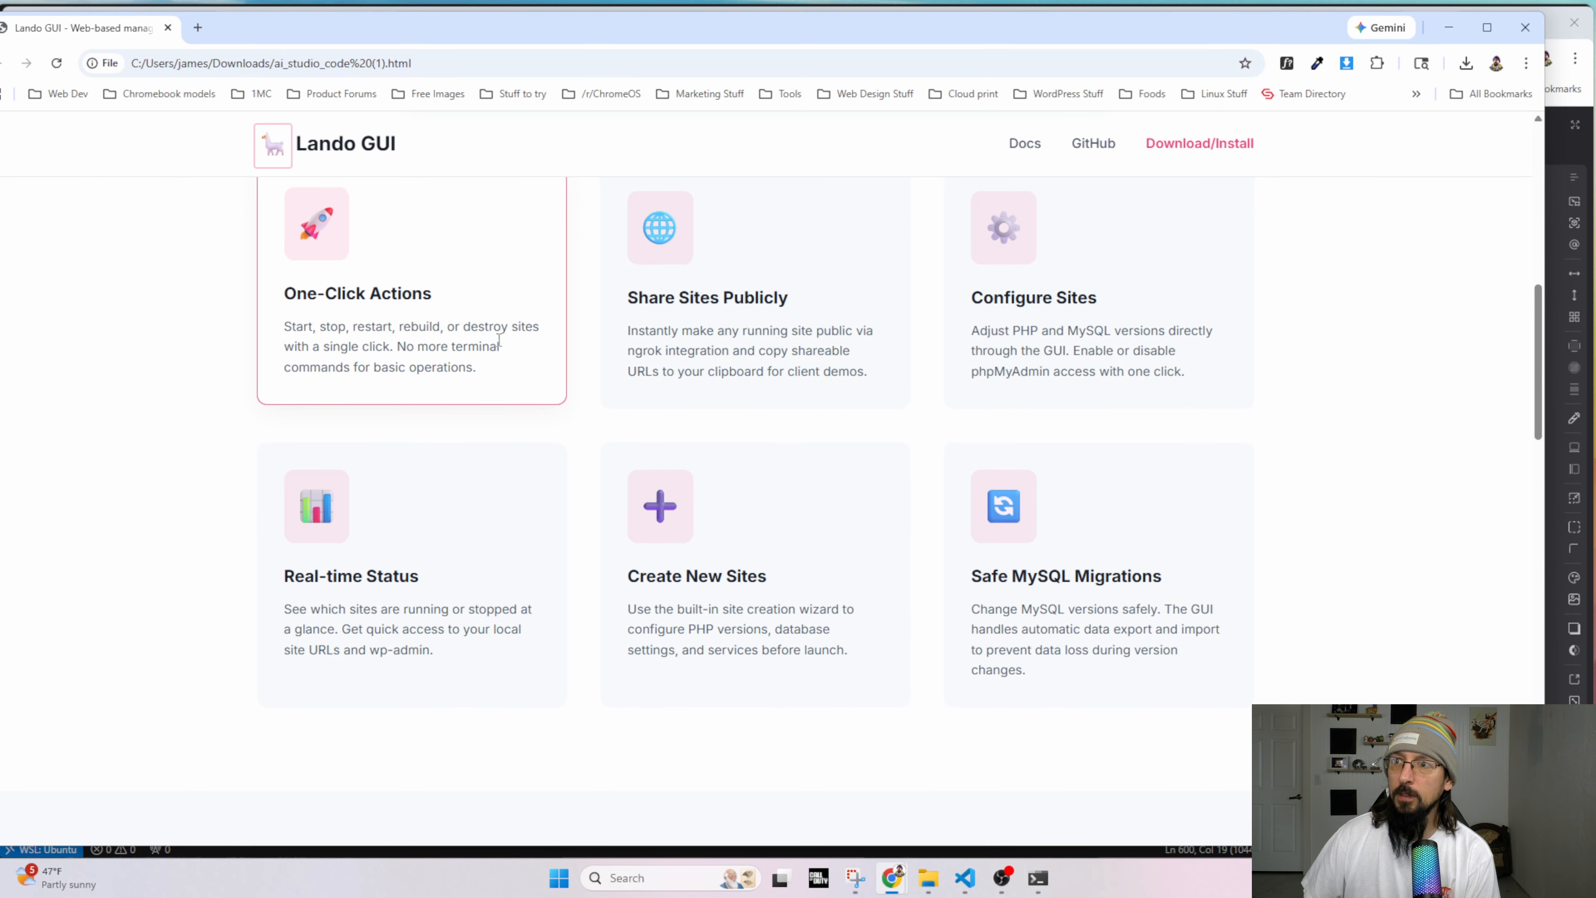
{"action": "scroll", "coordinate": [492, 506], "scroll_direction": "up", "scroll_amount": 4}
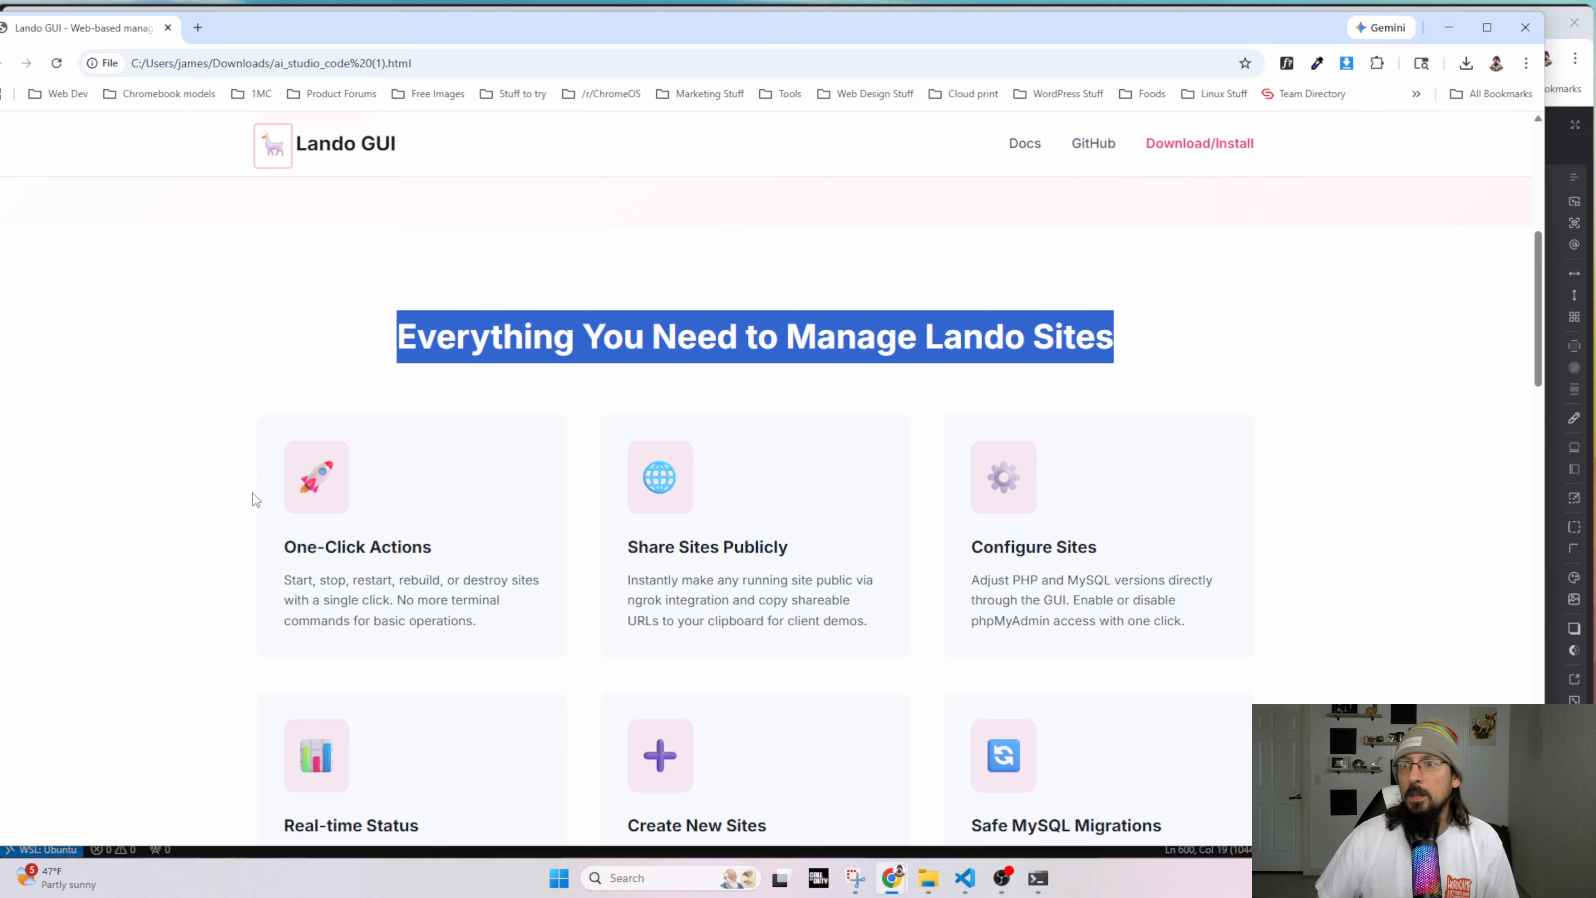
{"action": "scroll", "coordinate": [389, 579], "scroll_direction": "up", "scroll_amount": 8}
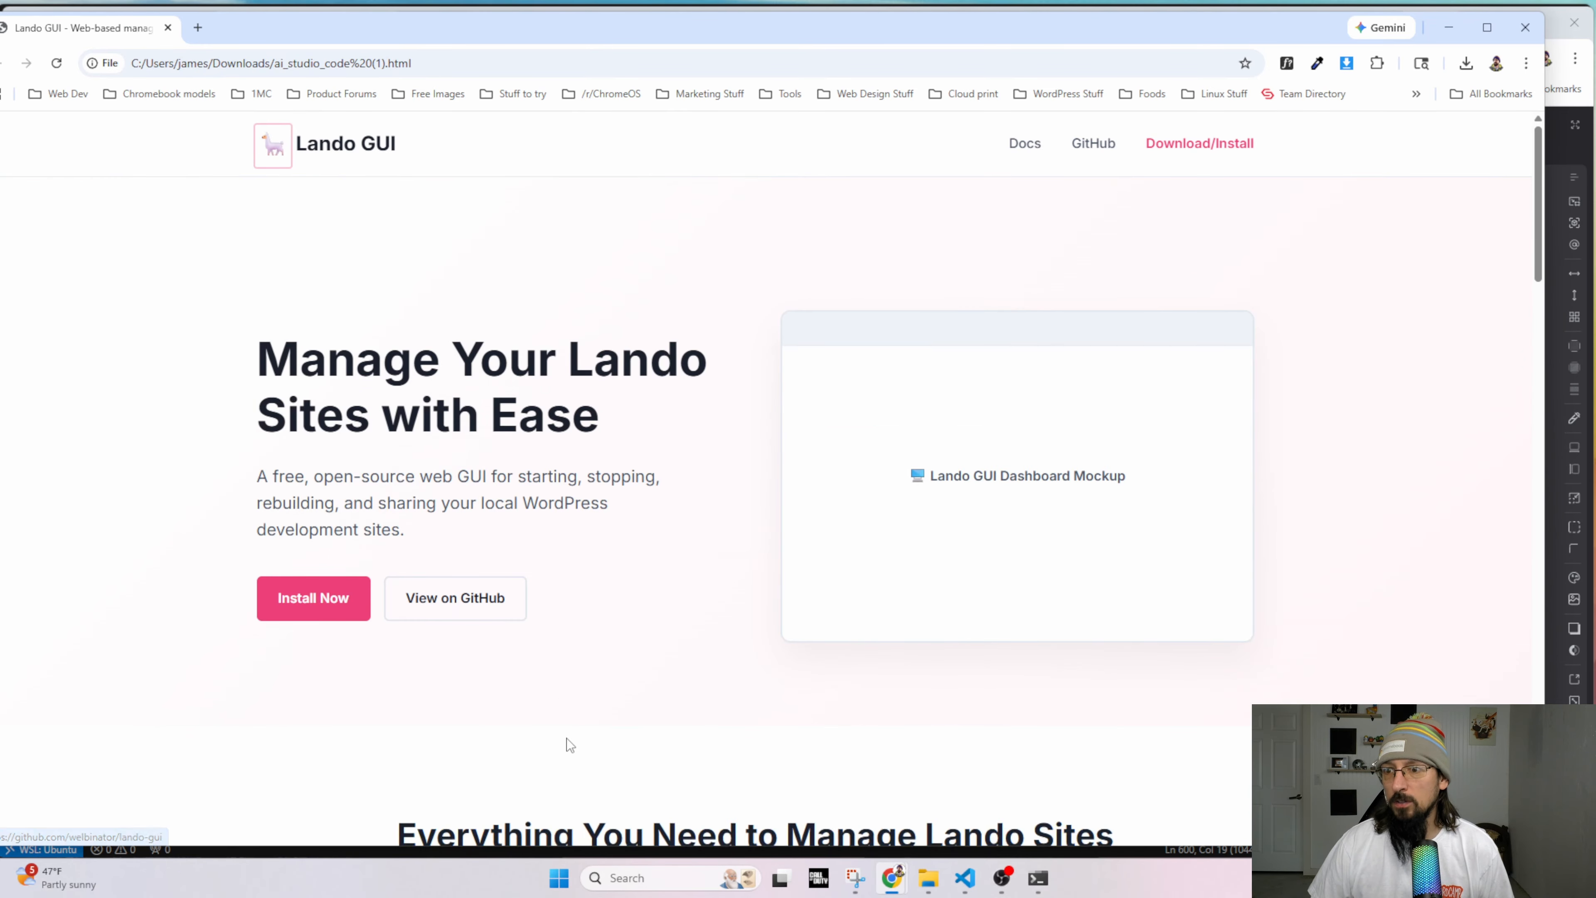
{"action": "left_click_drag", "start_coordinate": [257, 32], "coordinate": [0, 107]}
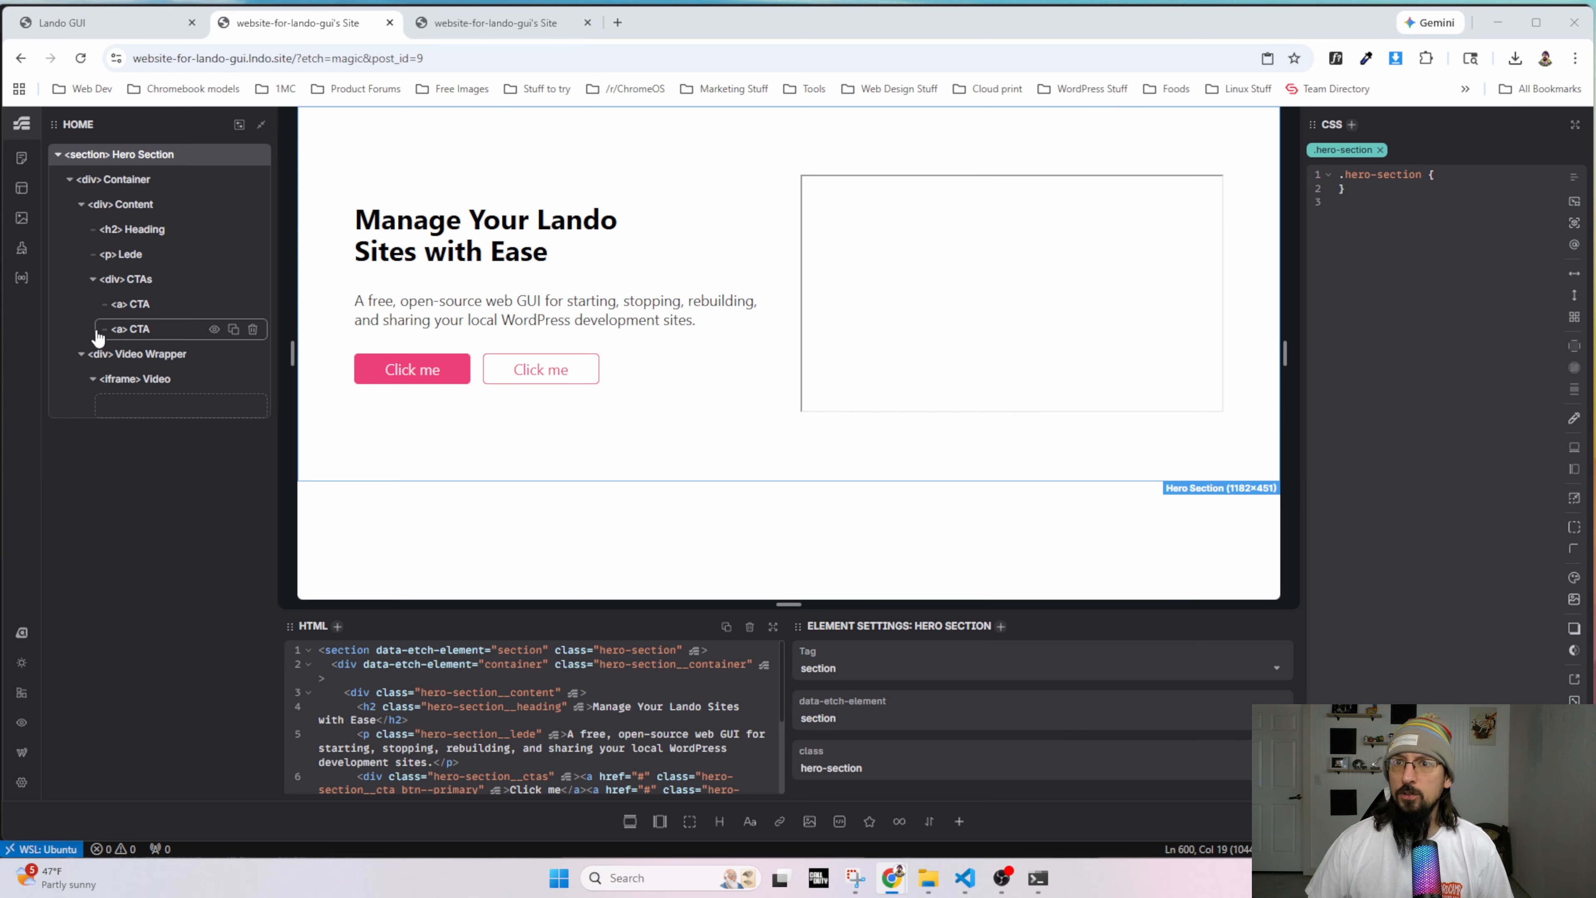
Add a new section with a container and place it after the Hero Section as a separate top-level element.
{"action": "left_click", "coordinate": [58, 154]}
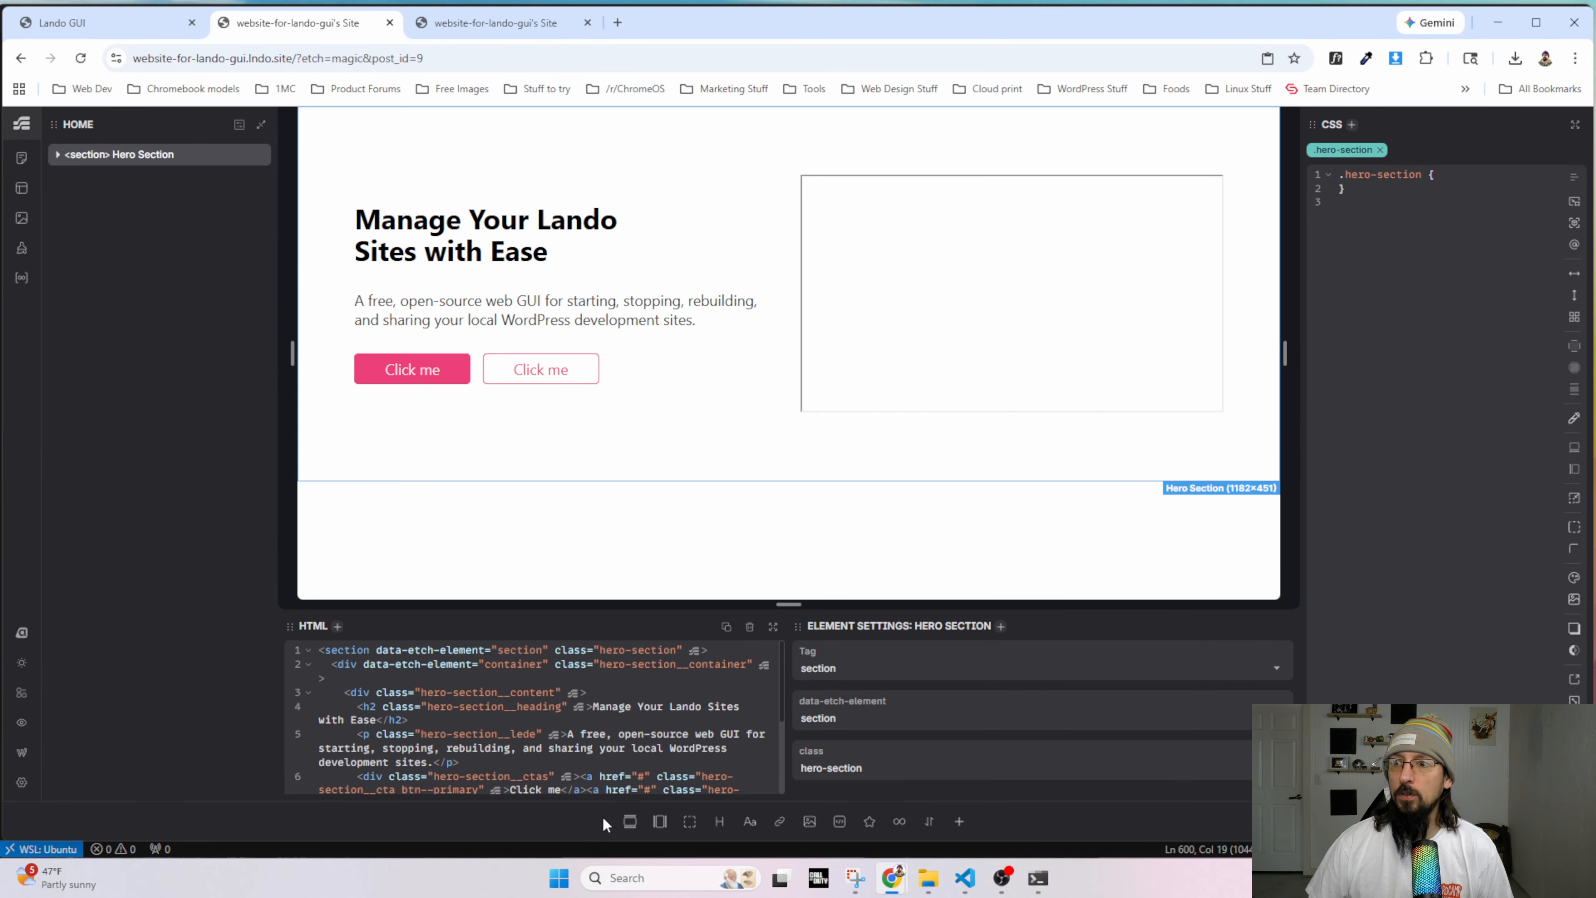
{"action": "left_click", "coordinate": [630, 821]}
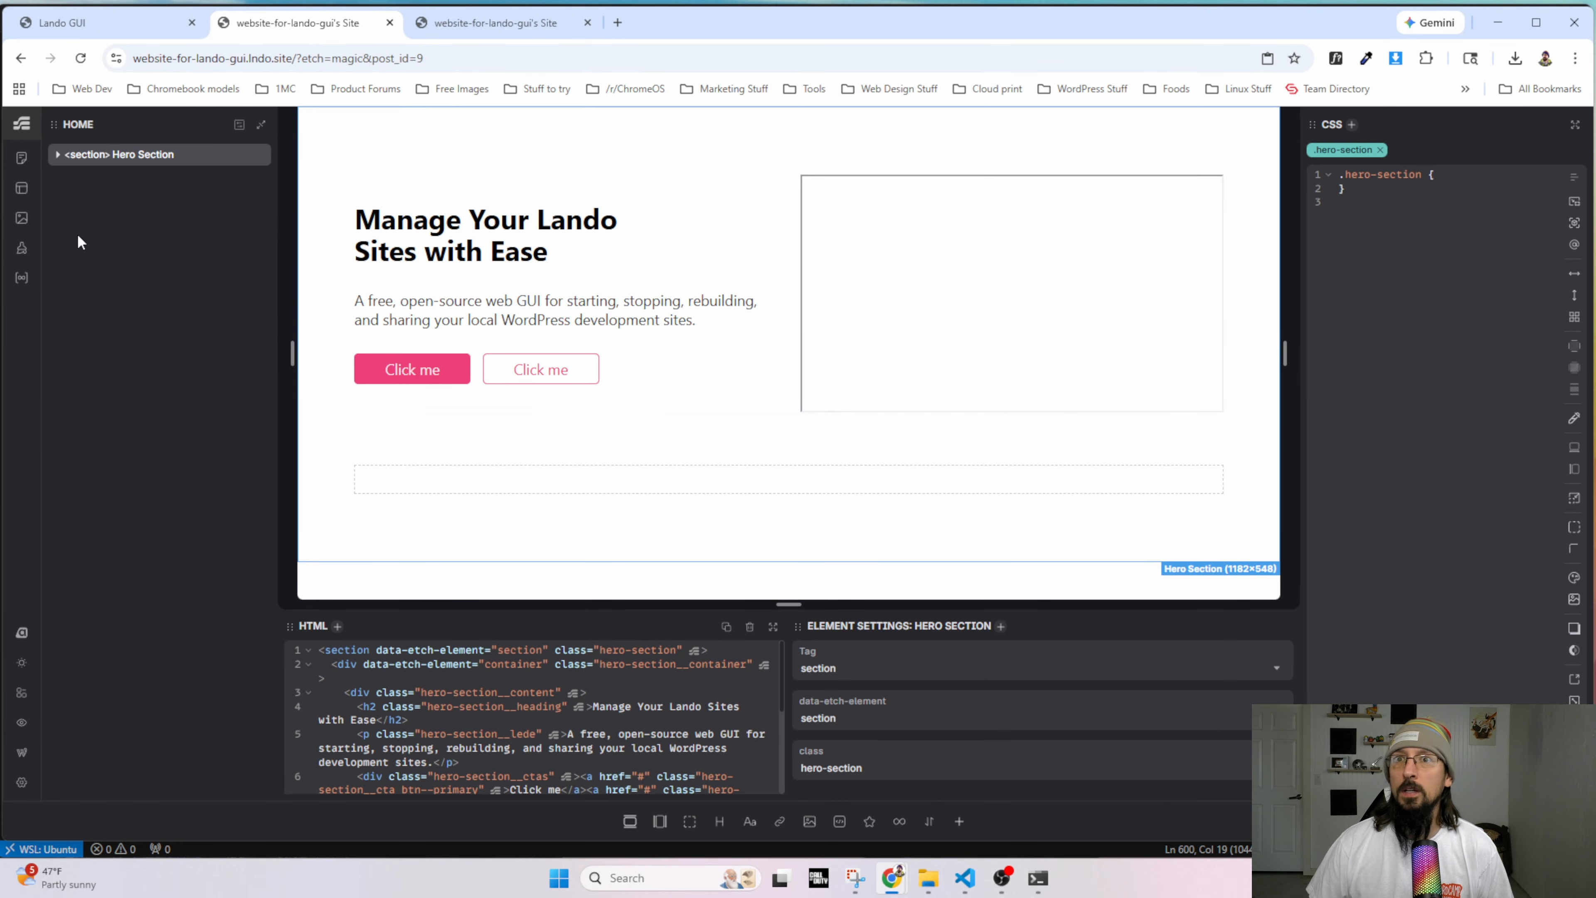
{"action": "left_click", "coordinate": [58, 155]}
{"action": "left_click_drag", "start_coordinate": [118, 434], "coordinate": [89, 189]}
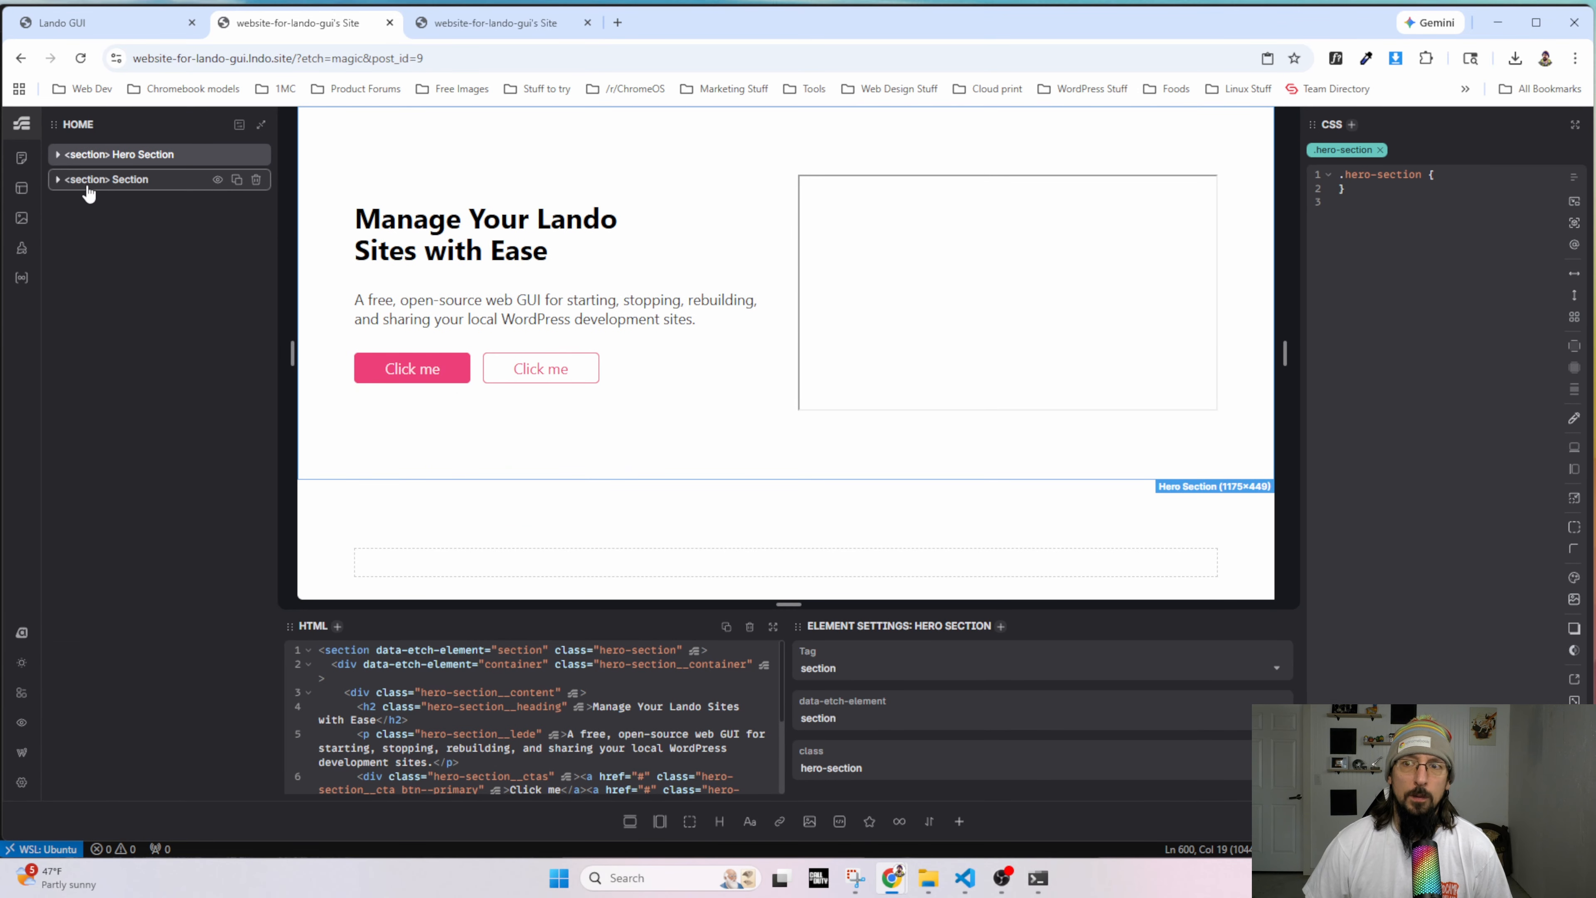
{"action": "left_click", "coordinate": [89, 184]}
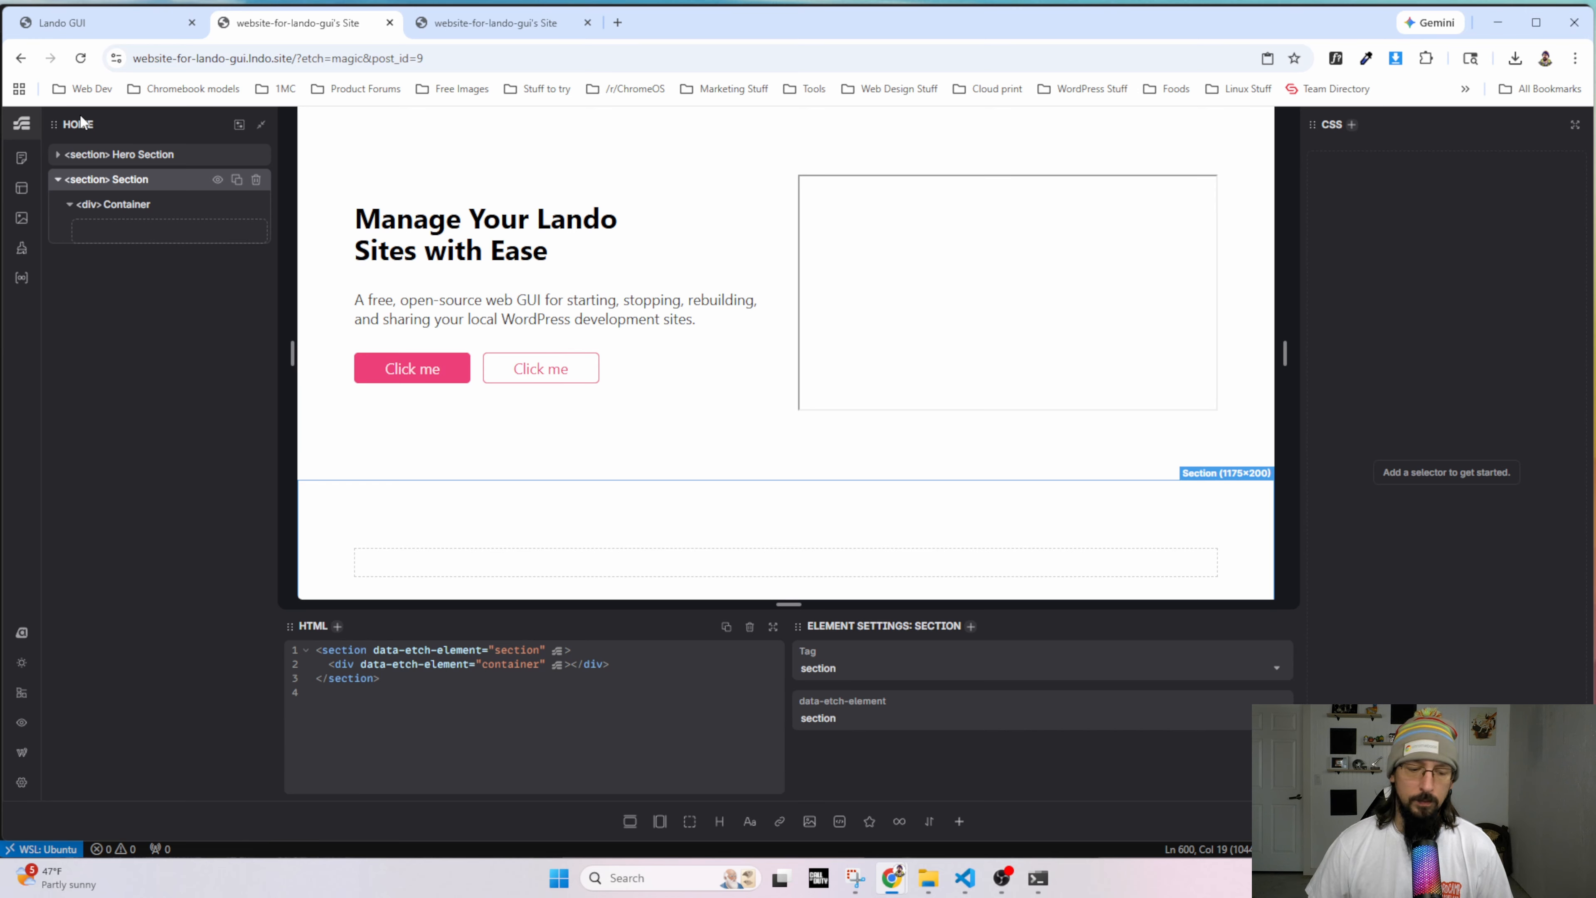
{"action": "left_click", "coordinate": [113, 203]}
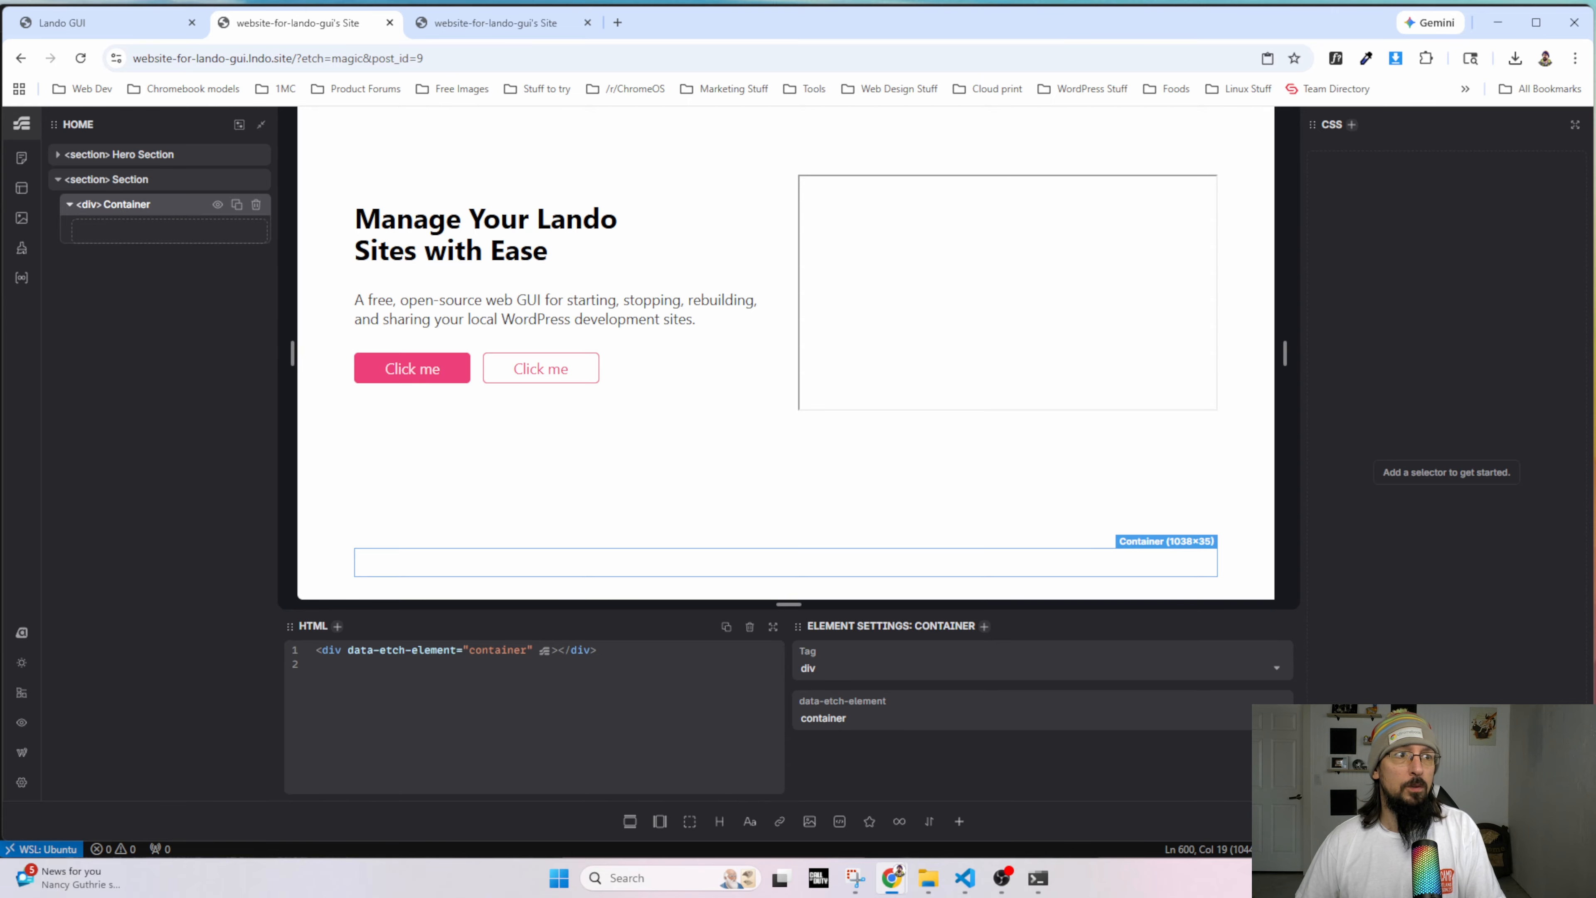
Inspect the hero content container's markup and grid styles on the live site page, and return to the Etch builder.
{"action": "left_click", "coordinate": [496, 23]}
{"action": "right_click", "coordinate": [503, 398]}
{"action": "left_click", "coordinate": [564, 761]}
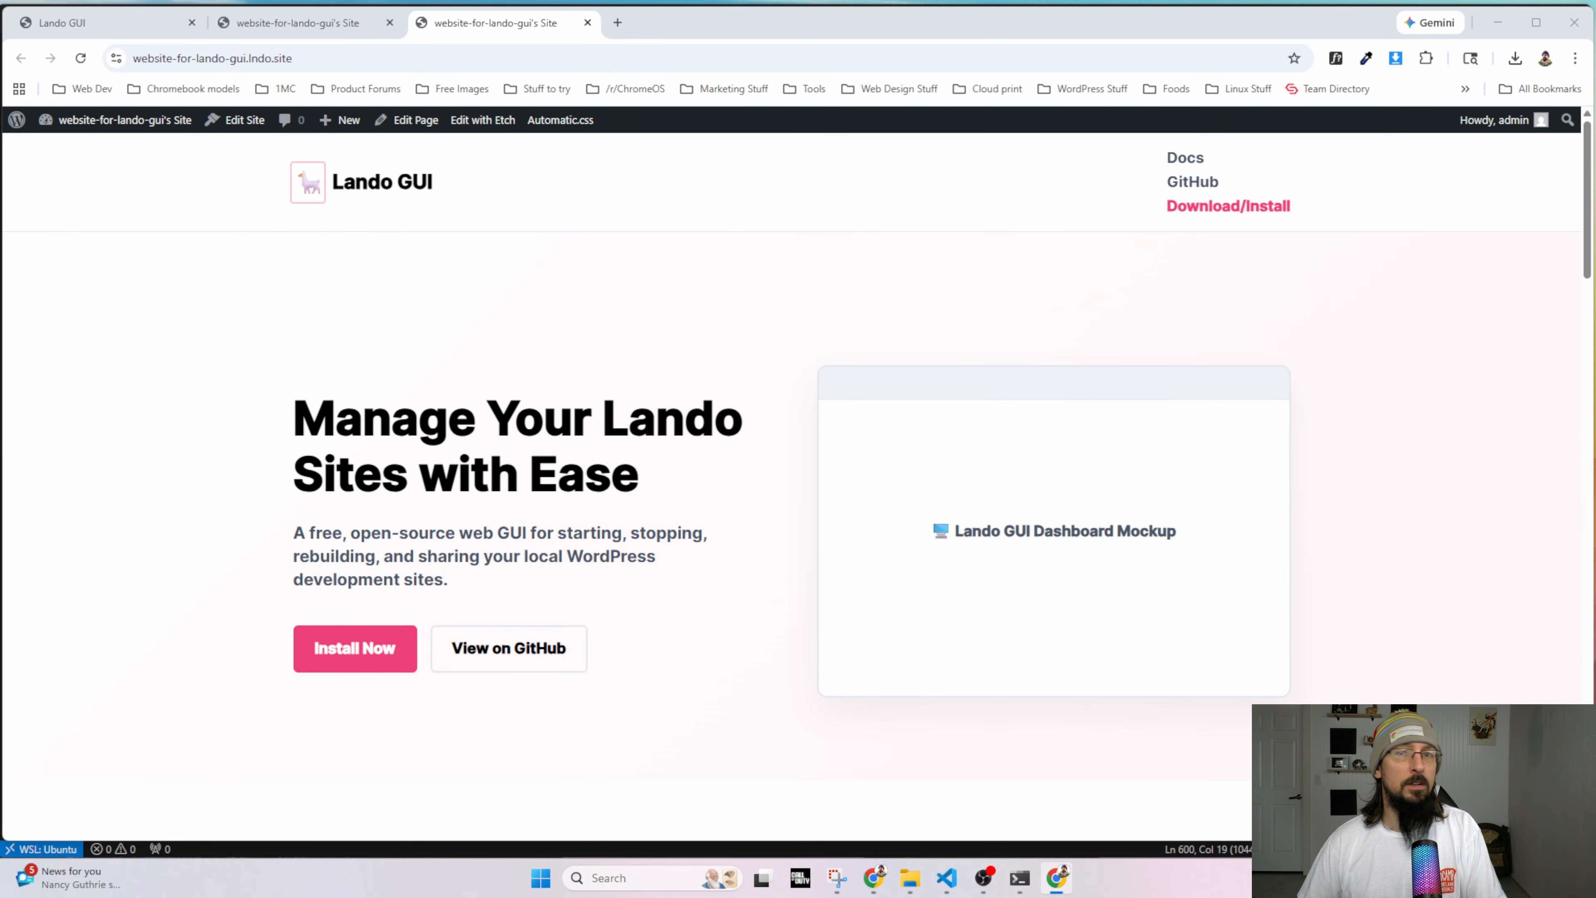
{"action": "left_click_drag", "start_coordinate": [0, 362], "coordinate": [598, 430]}
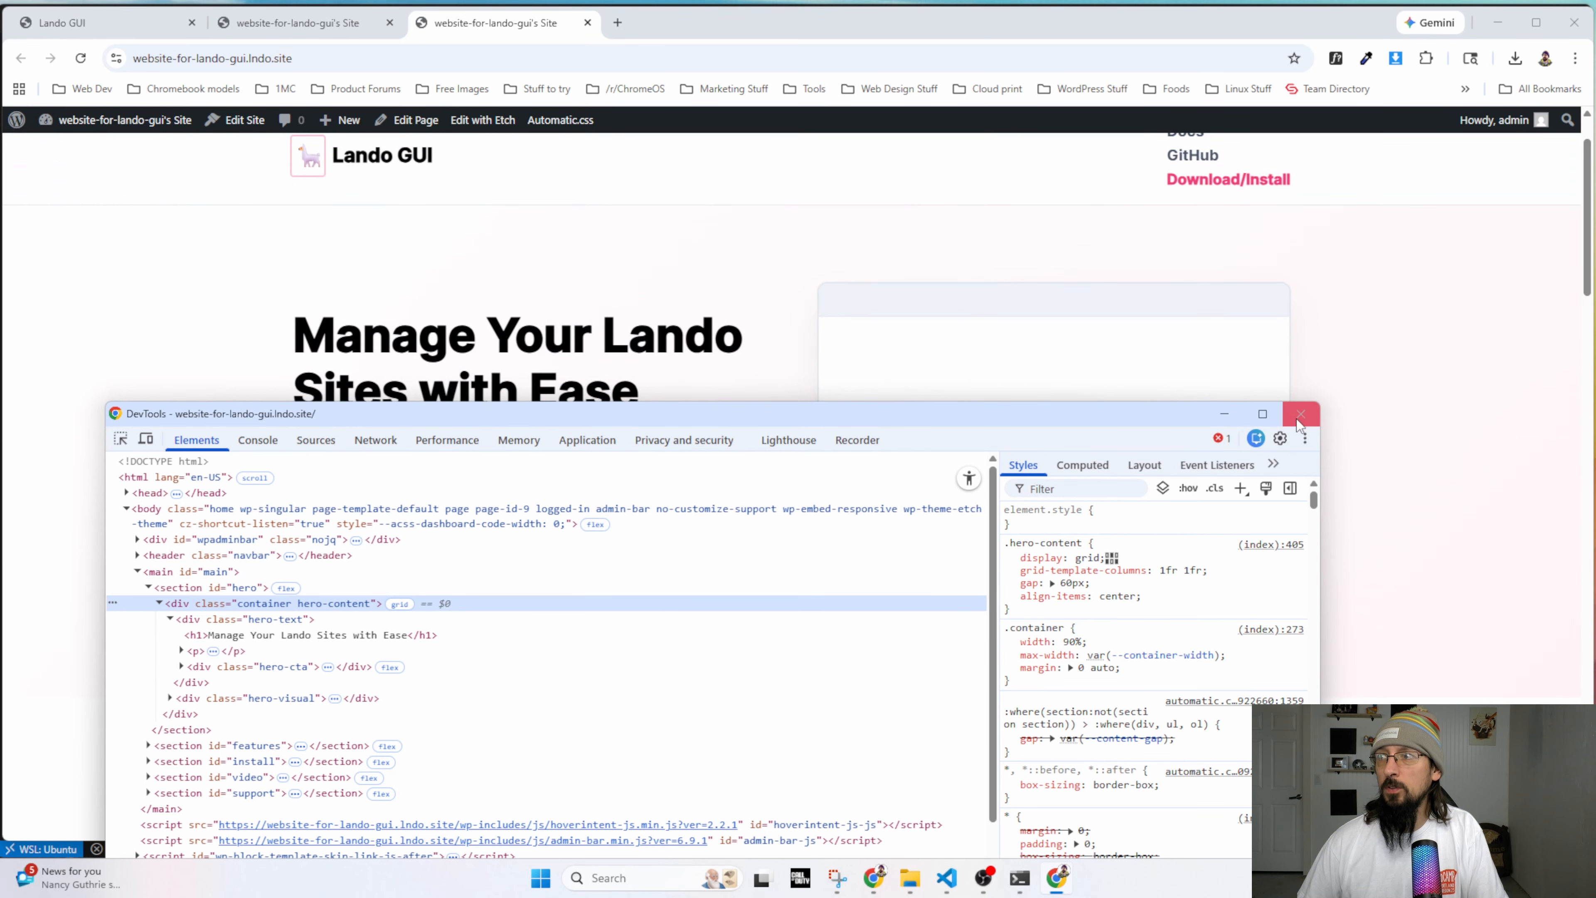
{"action": "left_click", "coordinate": [1299, 414]}
{"action": "left_click", "coordinate": [297, 22]}
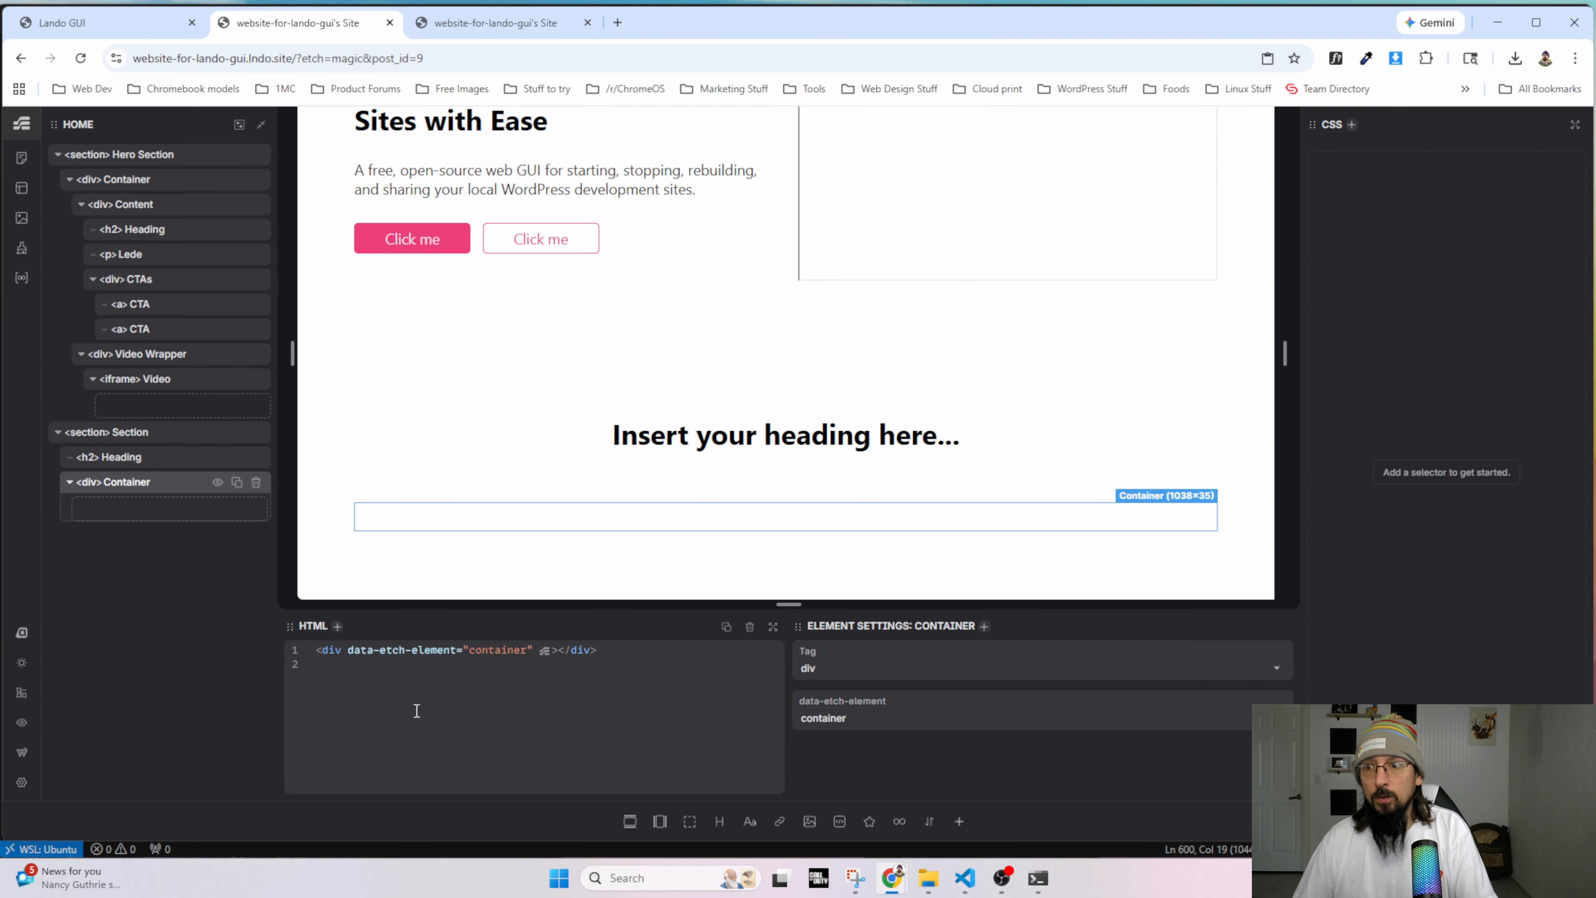
Add a div to the new section's container and fill it with an image, a heading and a text element.
{"action": "left_click", "coordinate": [685, 829]}
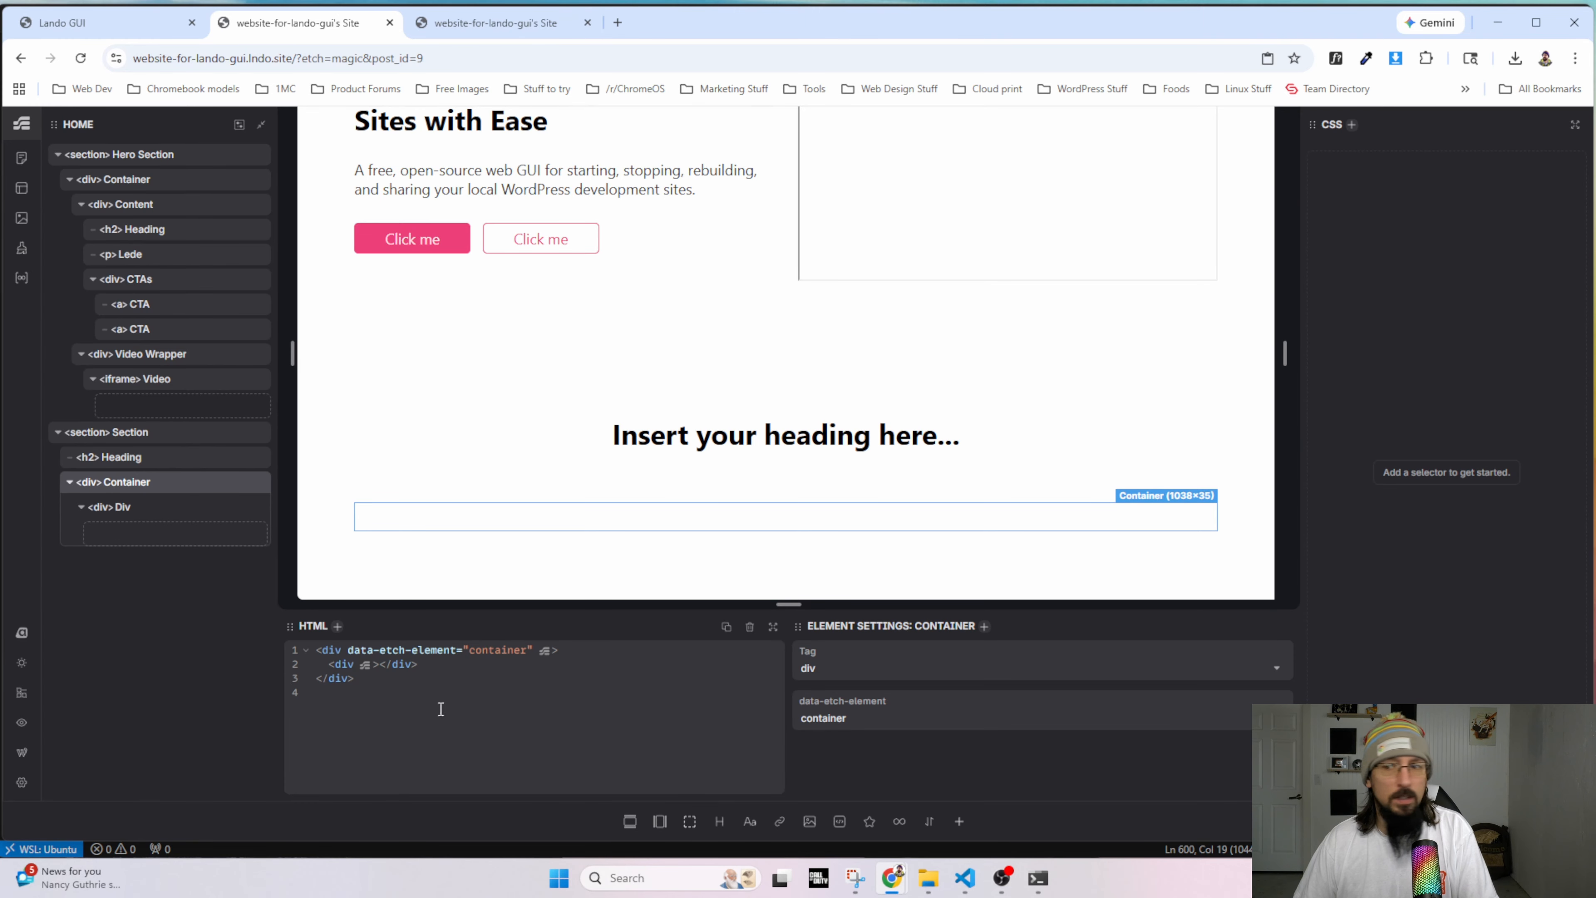
{"action": "left_click", "coordinate": [142, 513]}
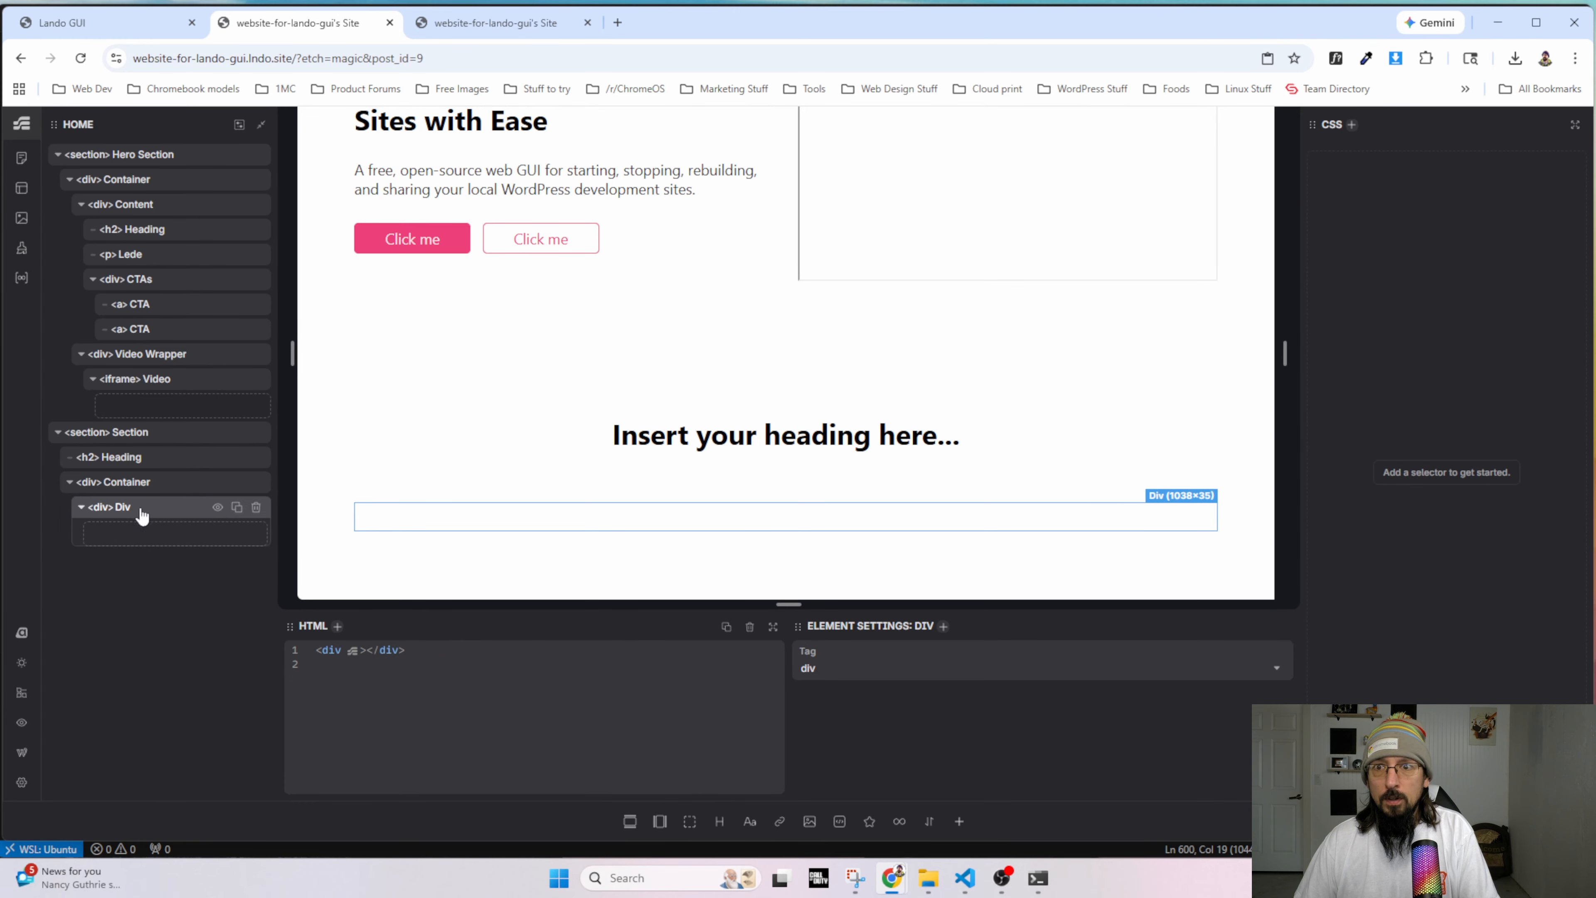
{"action": "left_click", "coordinate": [810, 825]}
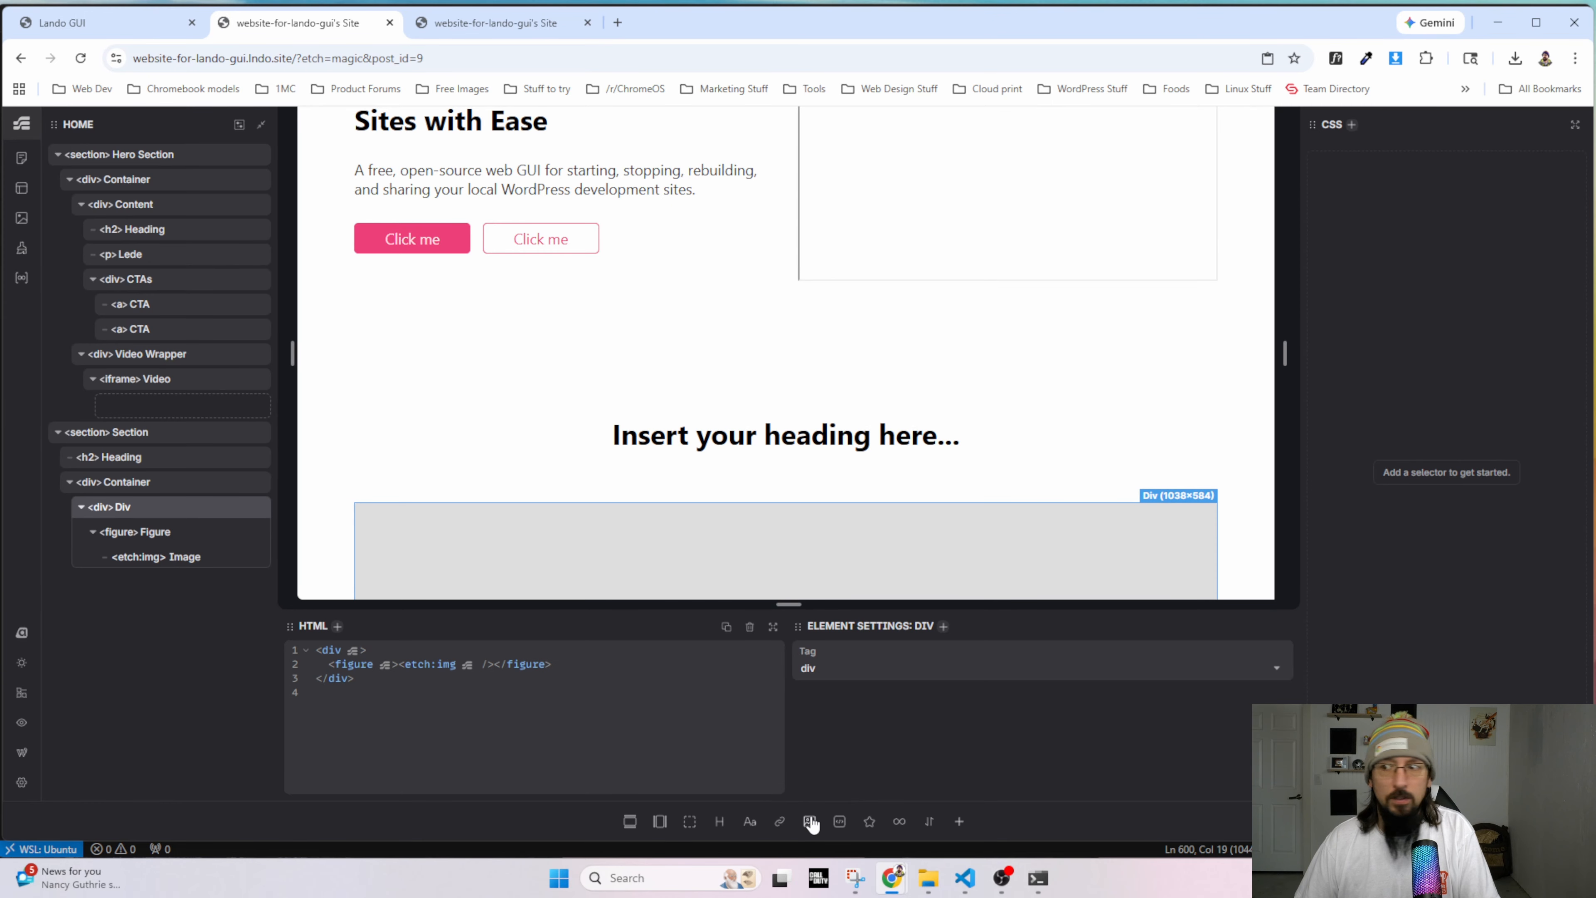
{"action": "left_click", "coordinate": [720, 826]}
{"action": "left_click", "coordinate": [750, 826]}
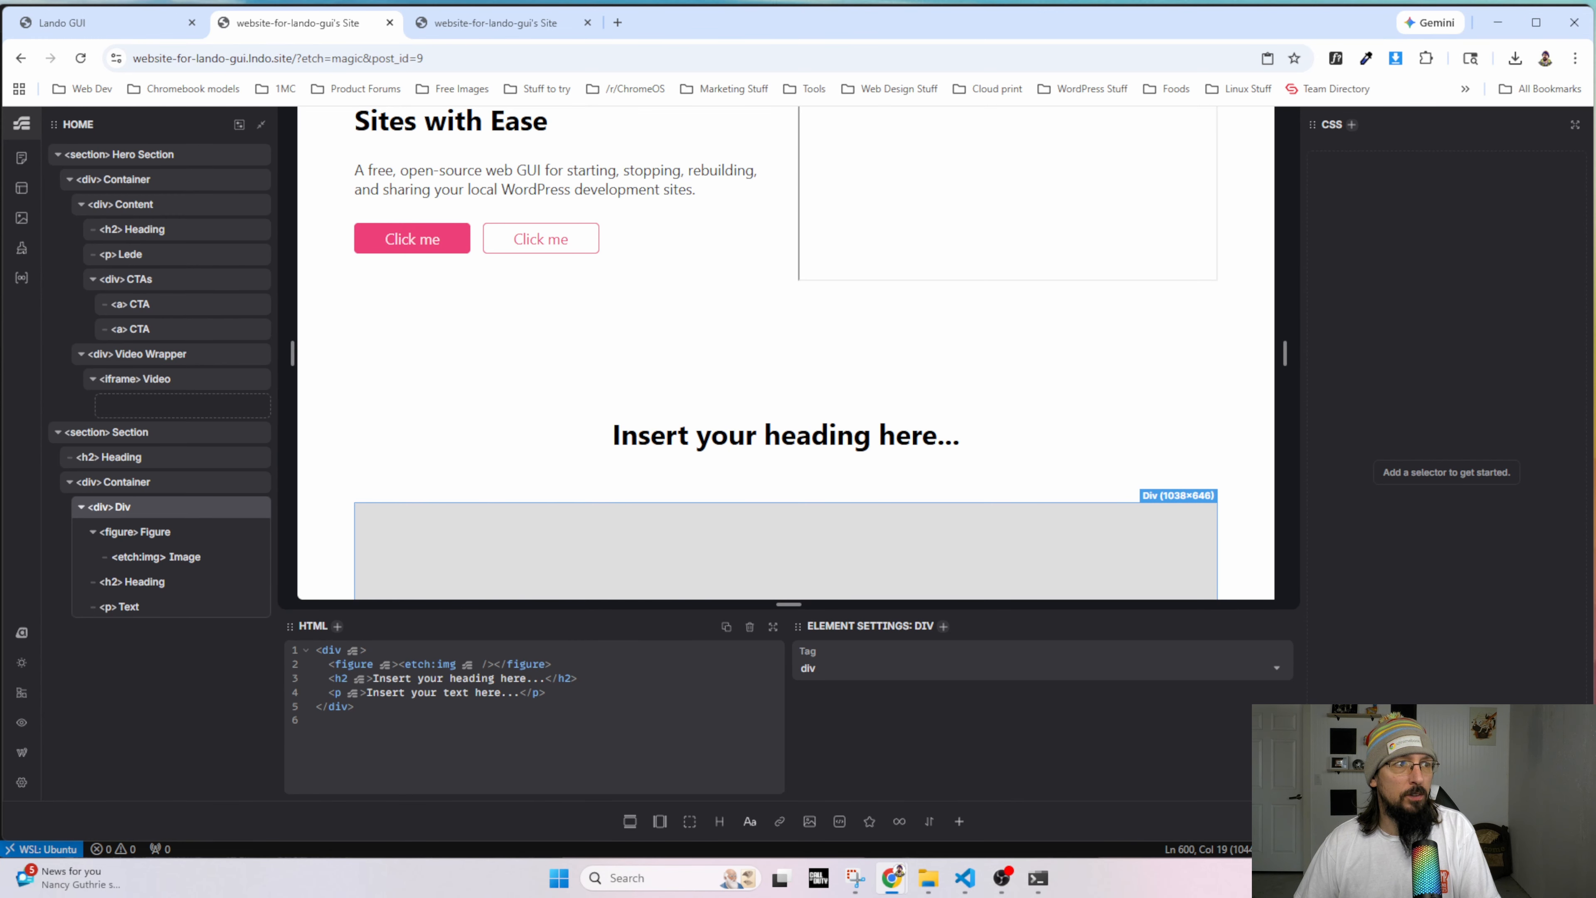
Rename the new section "Features Section" and the div inside its container "Card".
{"action": "double_click", "coordinate": [133, 432]}
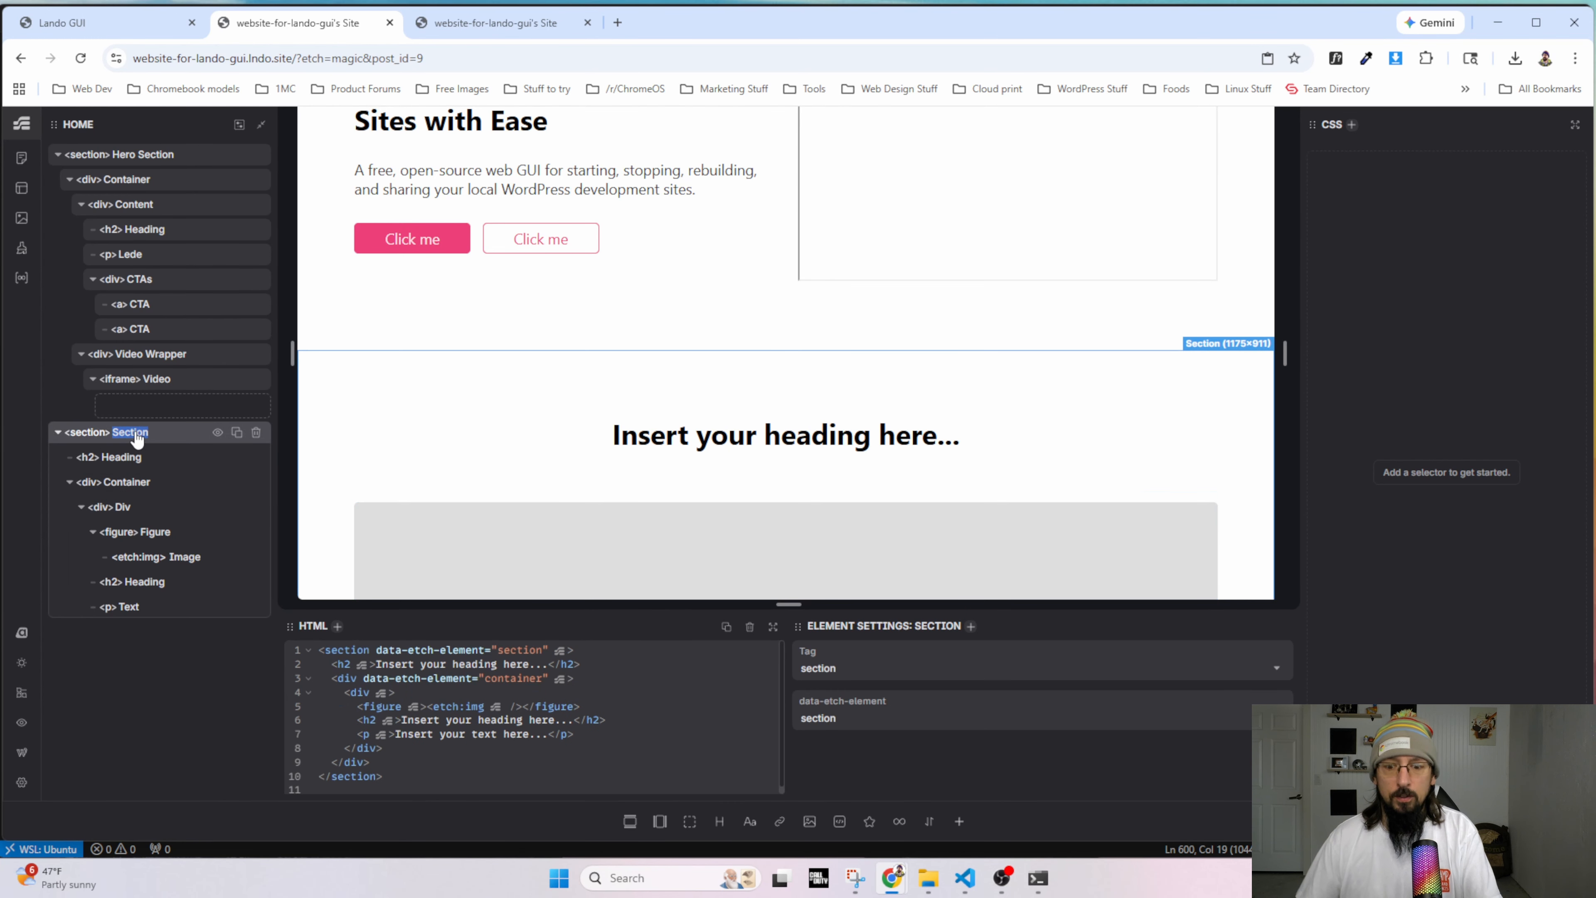
{"action": "type", "text": "Features Section"}
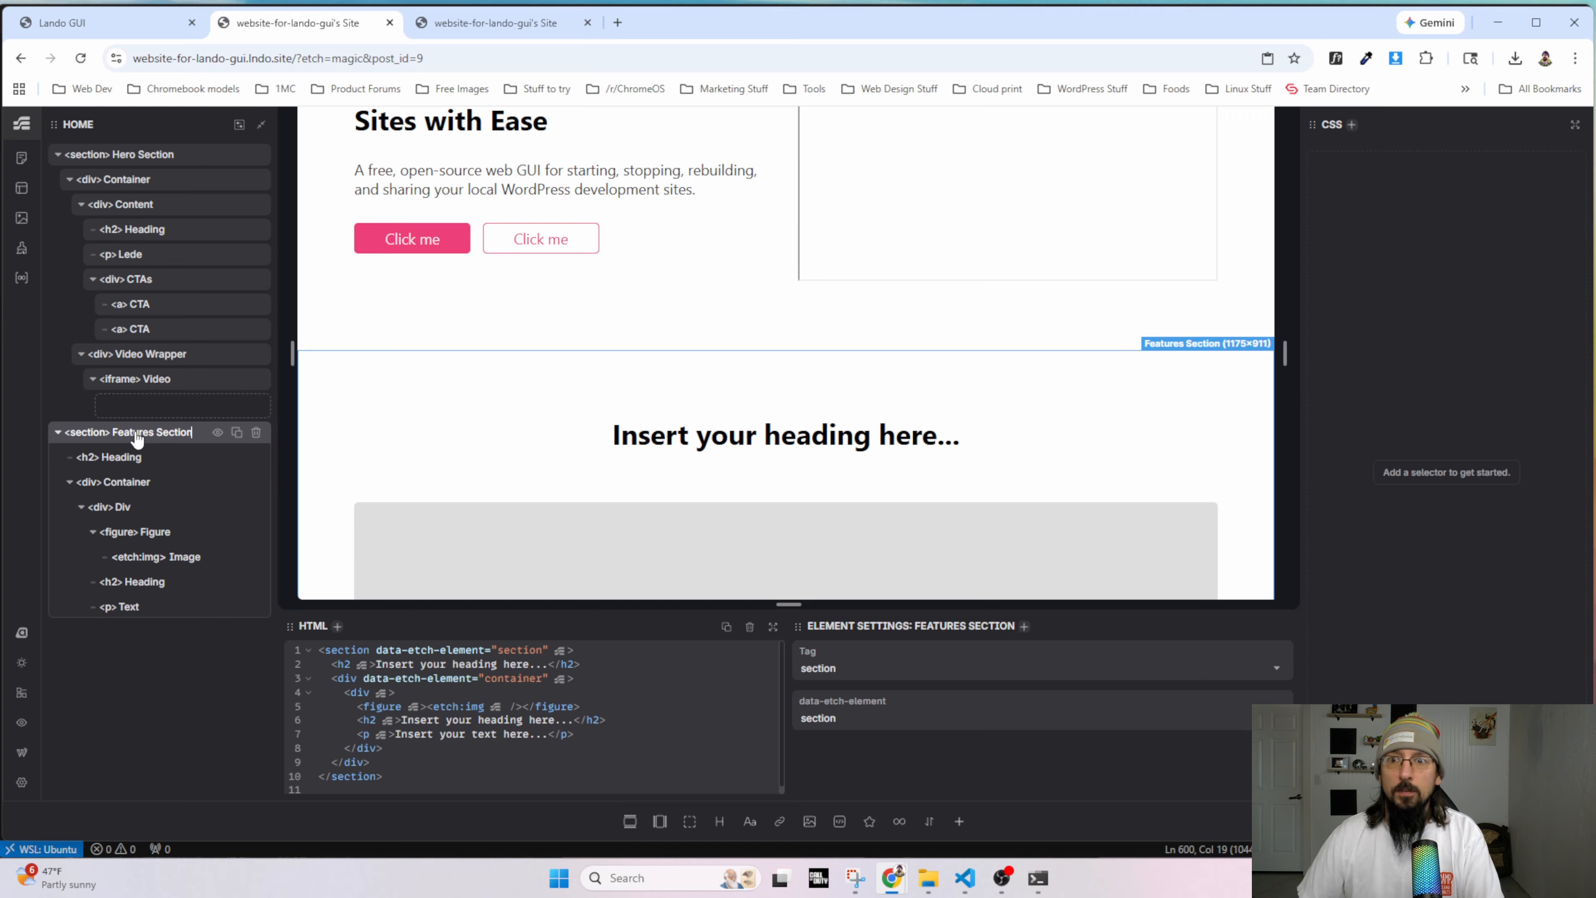
{"action": "left_click", "coordinate": [134, 457]}
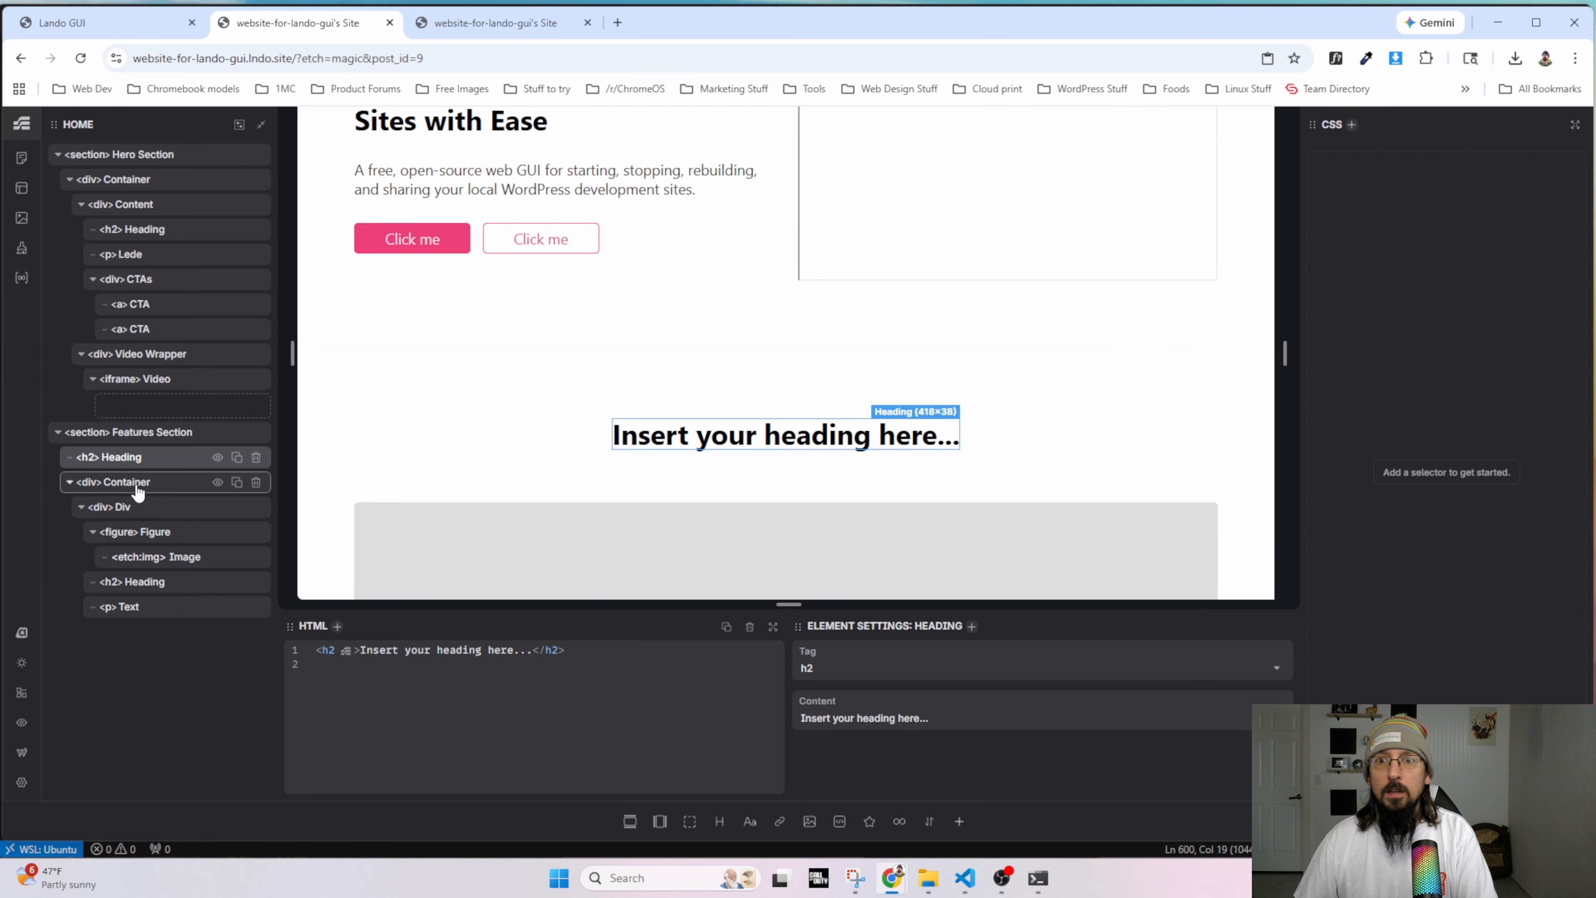
{"action": "left_click", "coordinate": [119, 482]}
{"action": "double_click", "coordinate": [123, 507]}
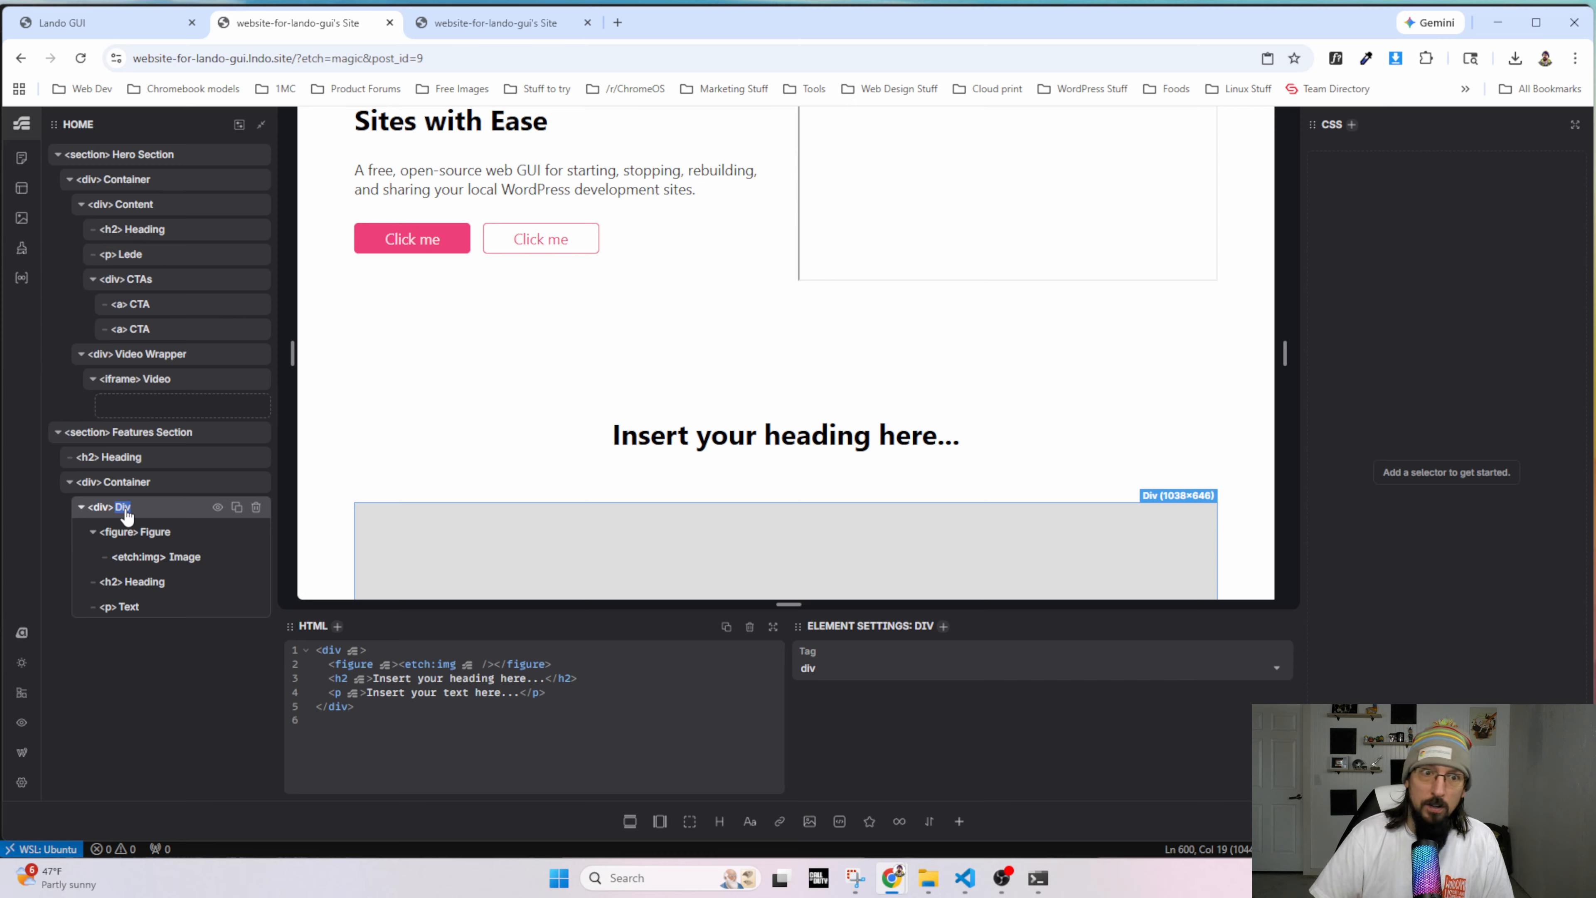
{"action": "left_click", "coordinate": [136, 510]}
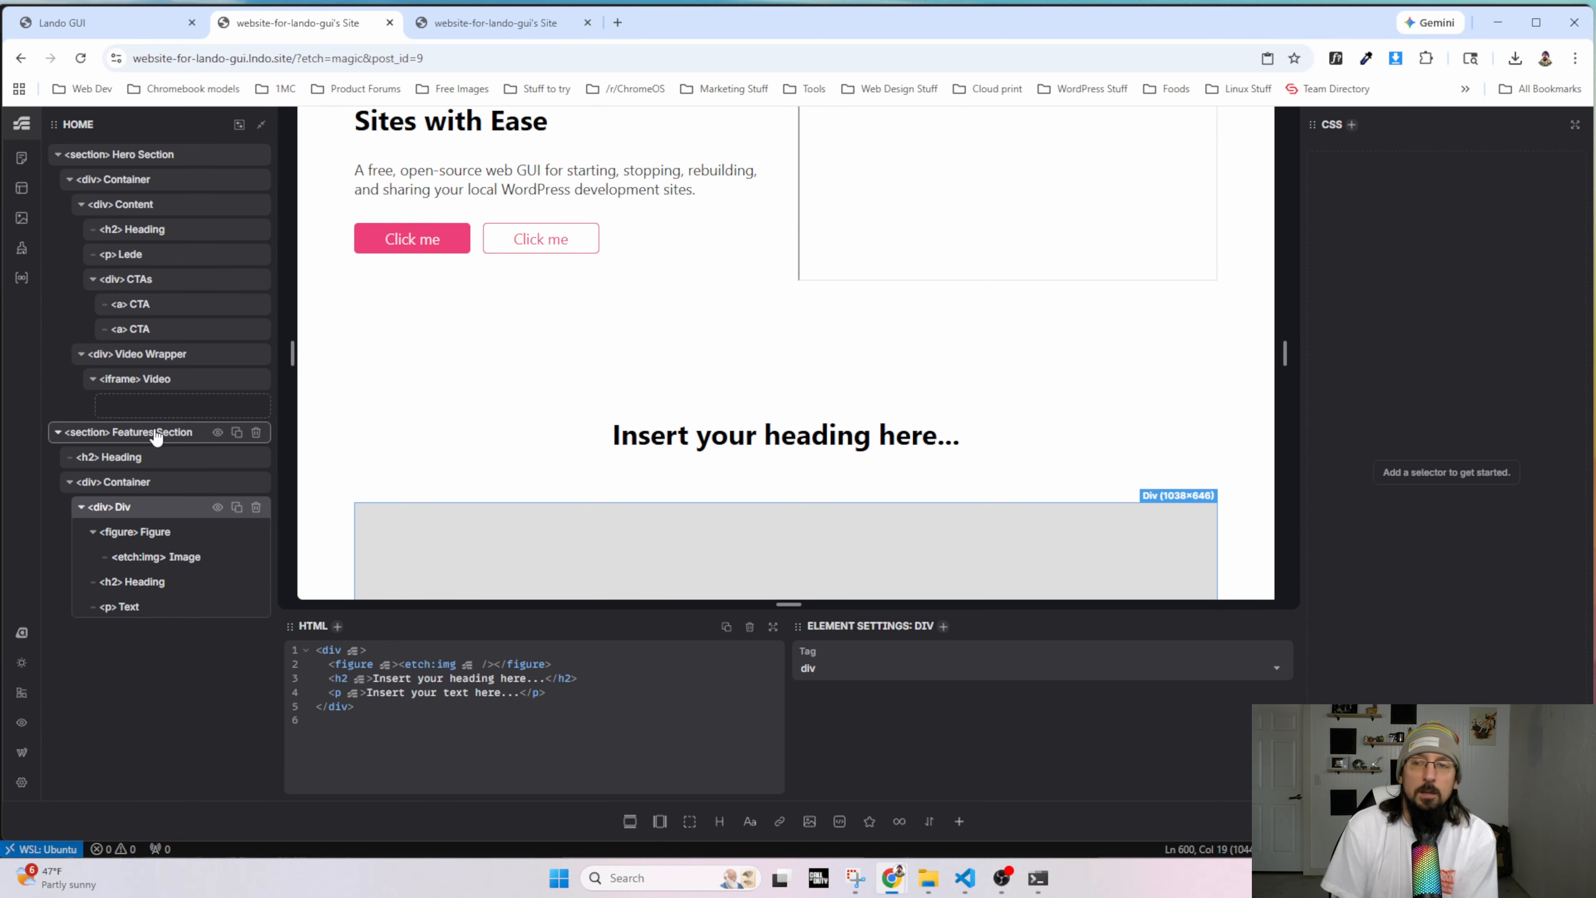
{"action": "double_click", "coordinate": [123, 508]}
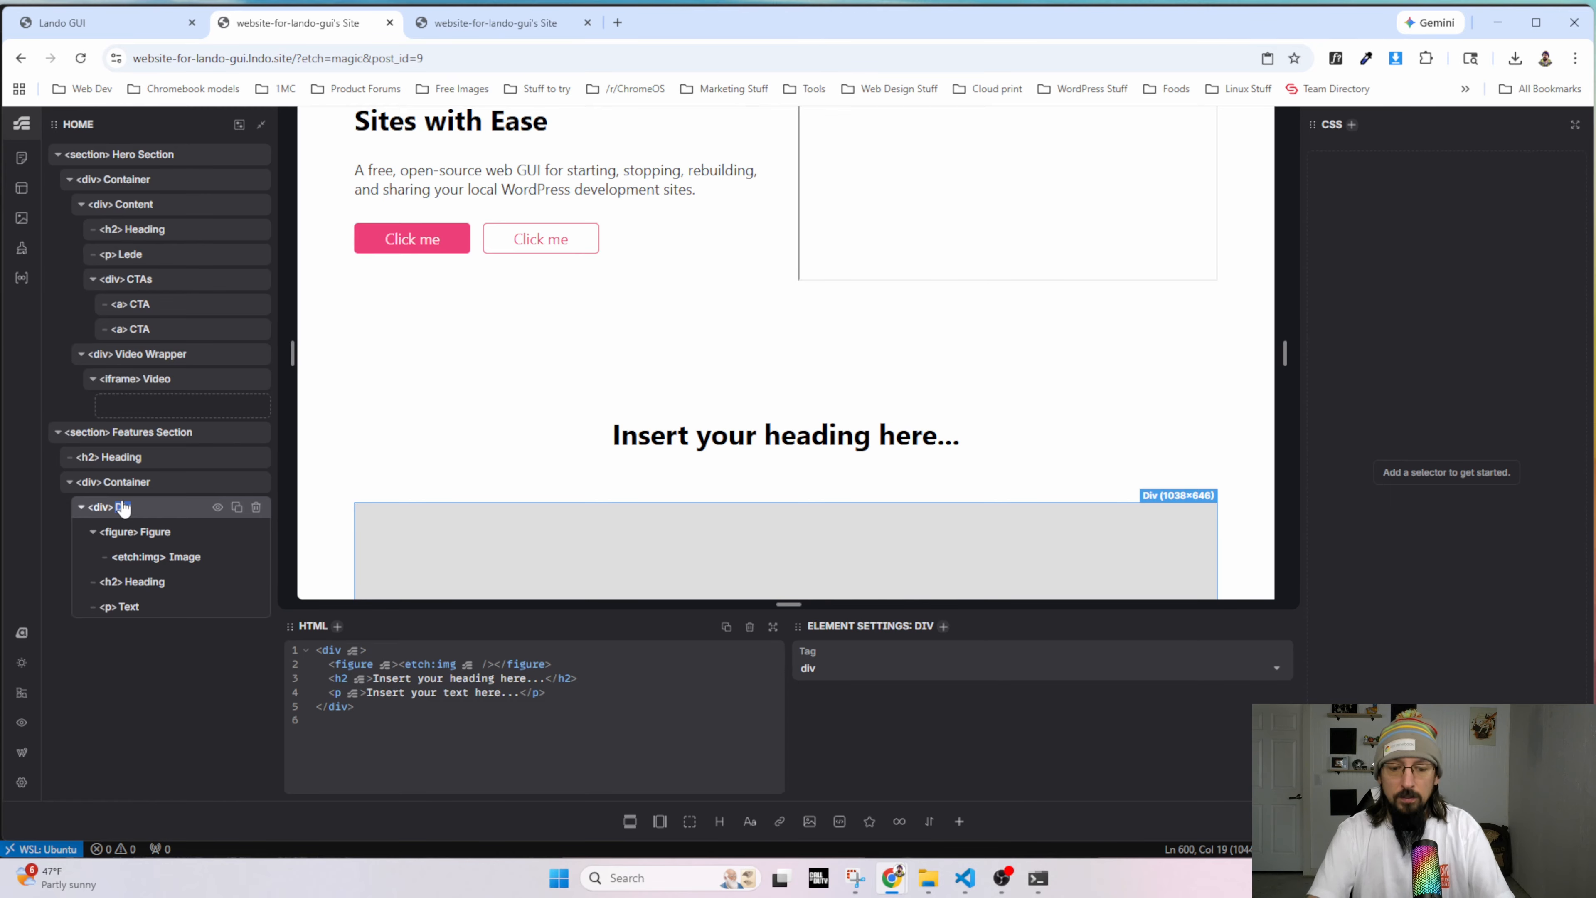
{"action": "type", "text": "Card"}
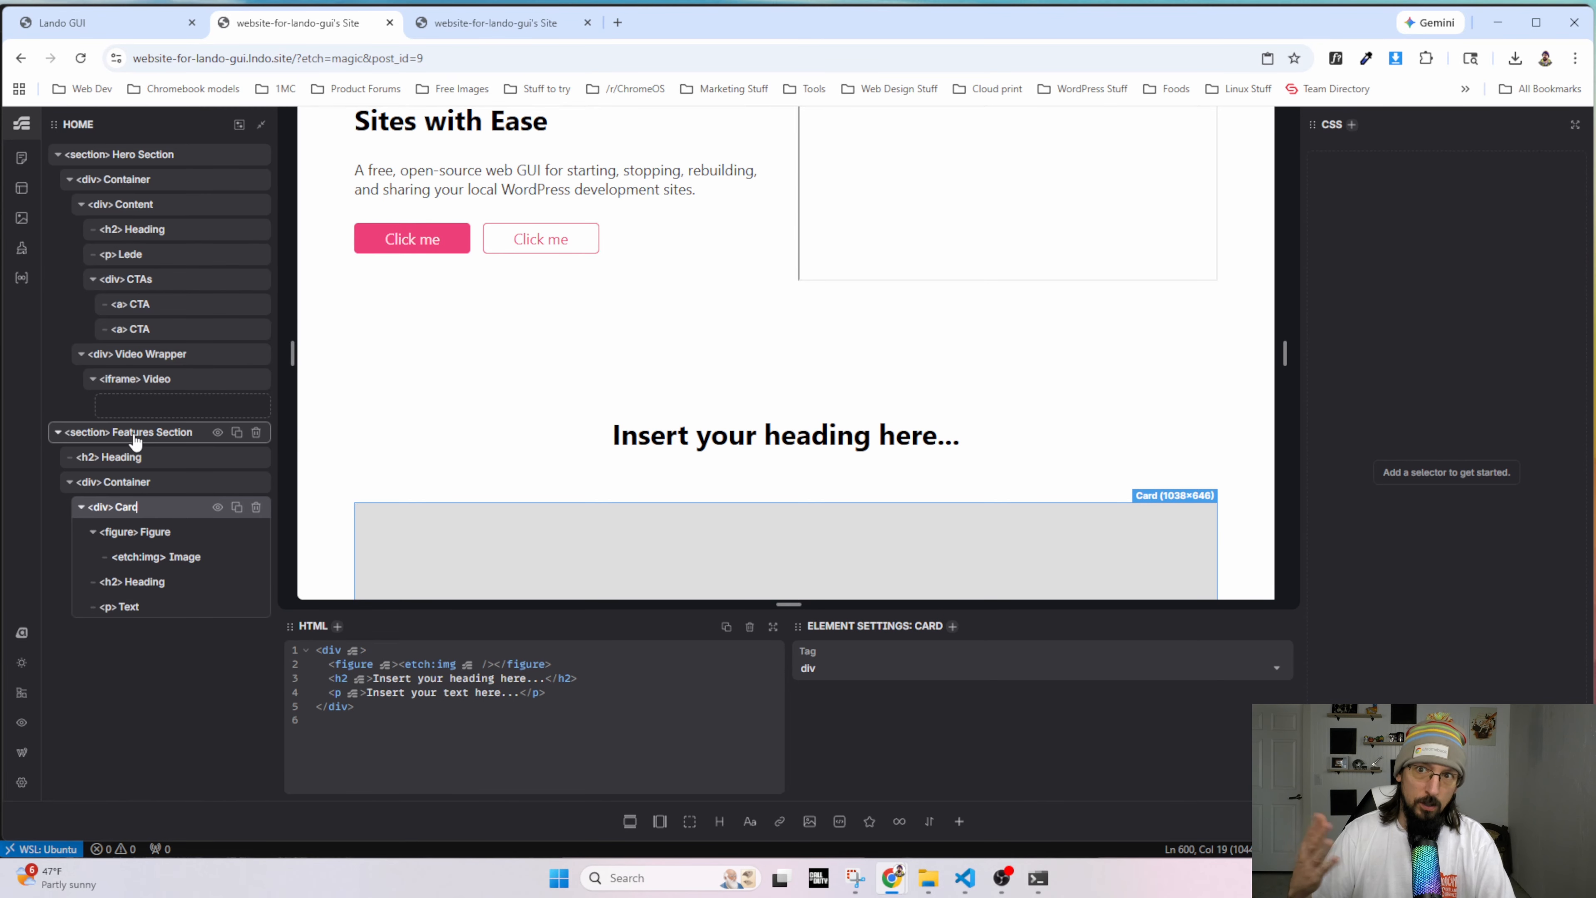
Rename the Features Section's container to "Grid".
{"action": "double_click", "coordinate": [126, 490]}
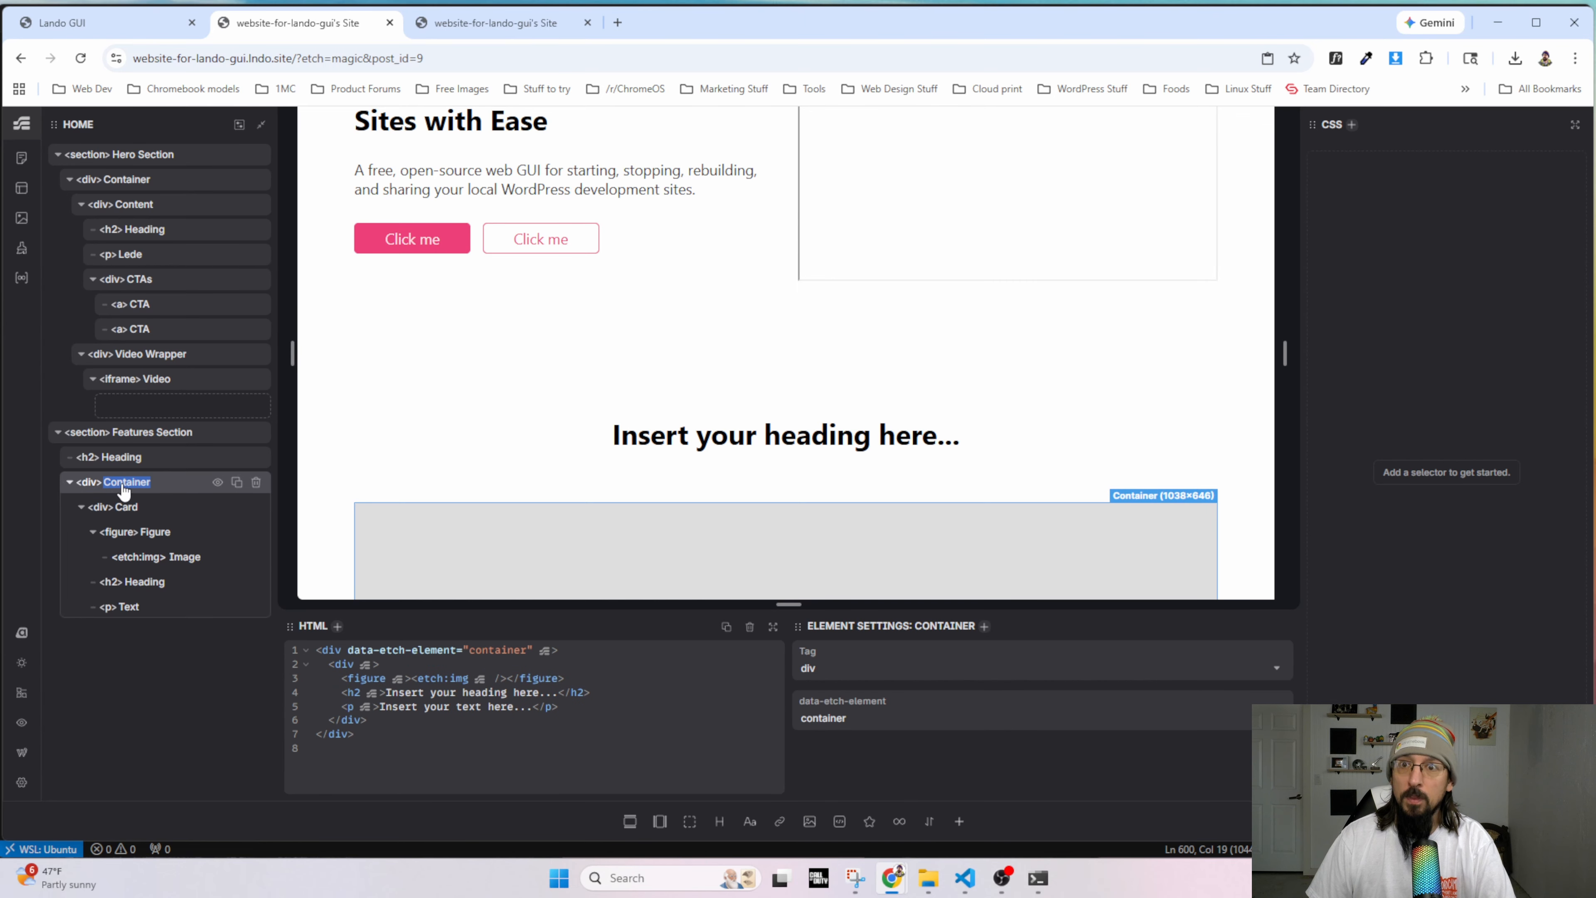
{"action": "left_click", "coordinate": [136, 492]}
{"action": "double_click", "coordinate": [135, 492]}
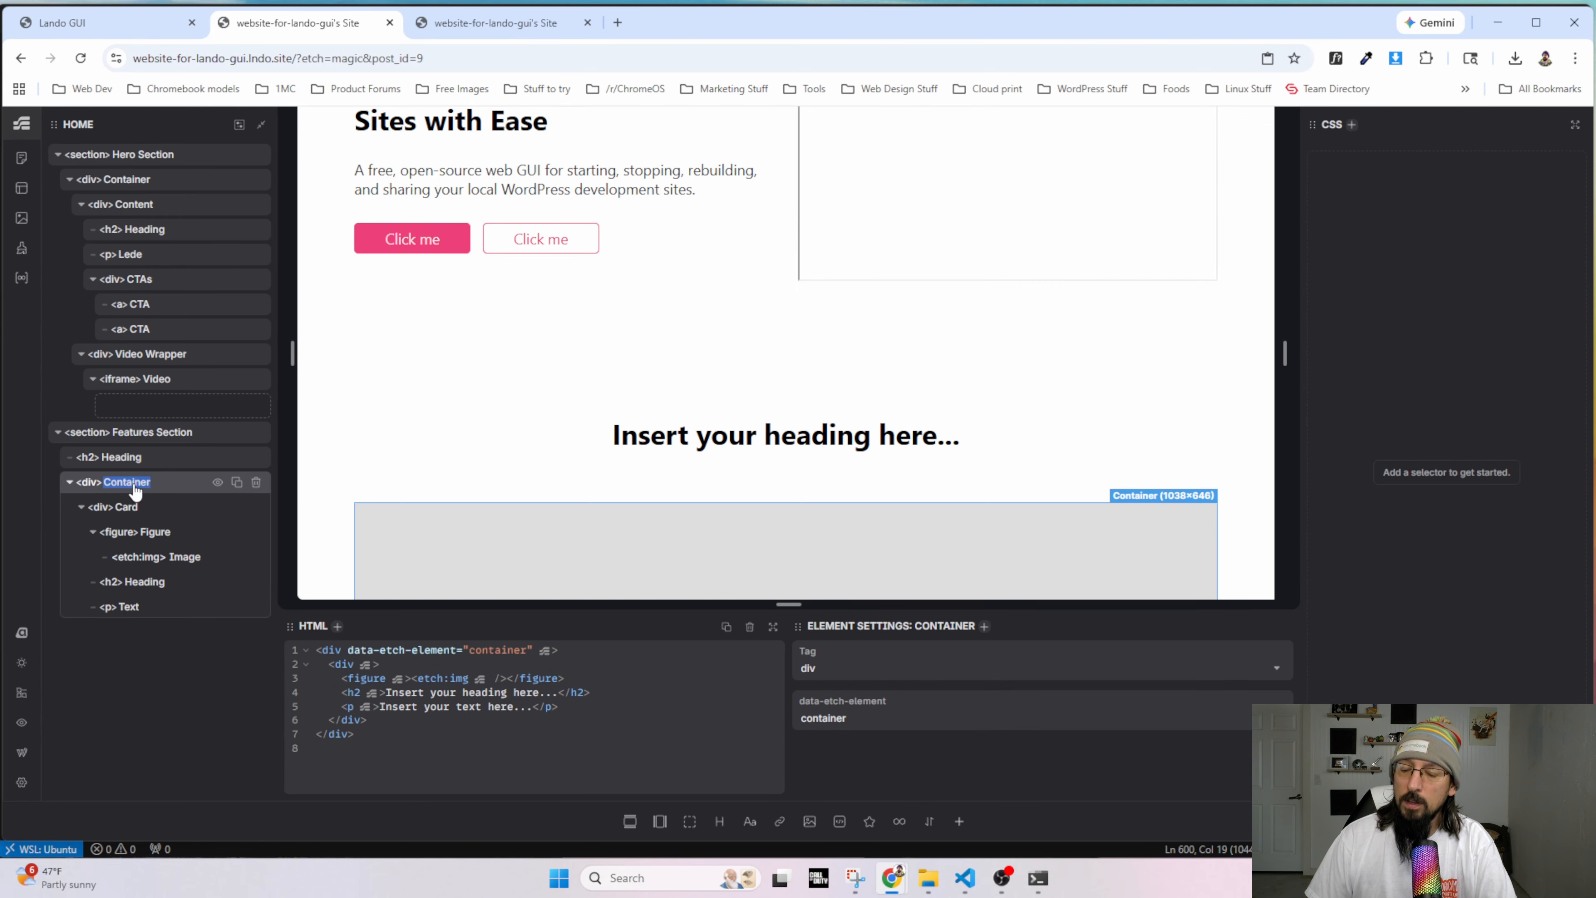
{"action": "type", "text": "Grid"}
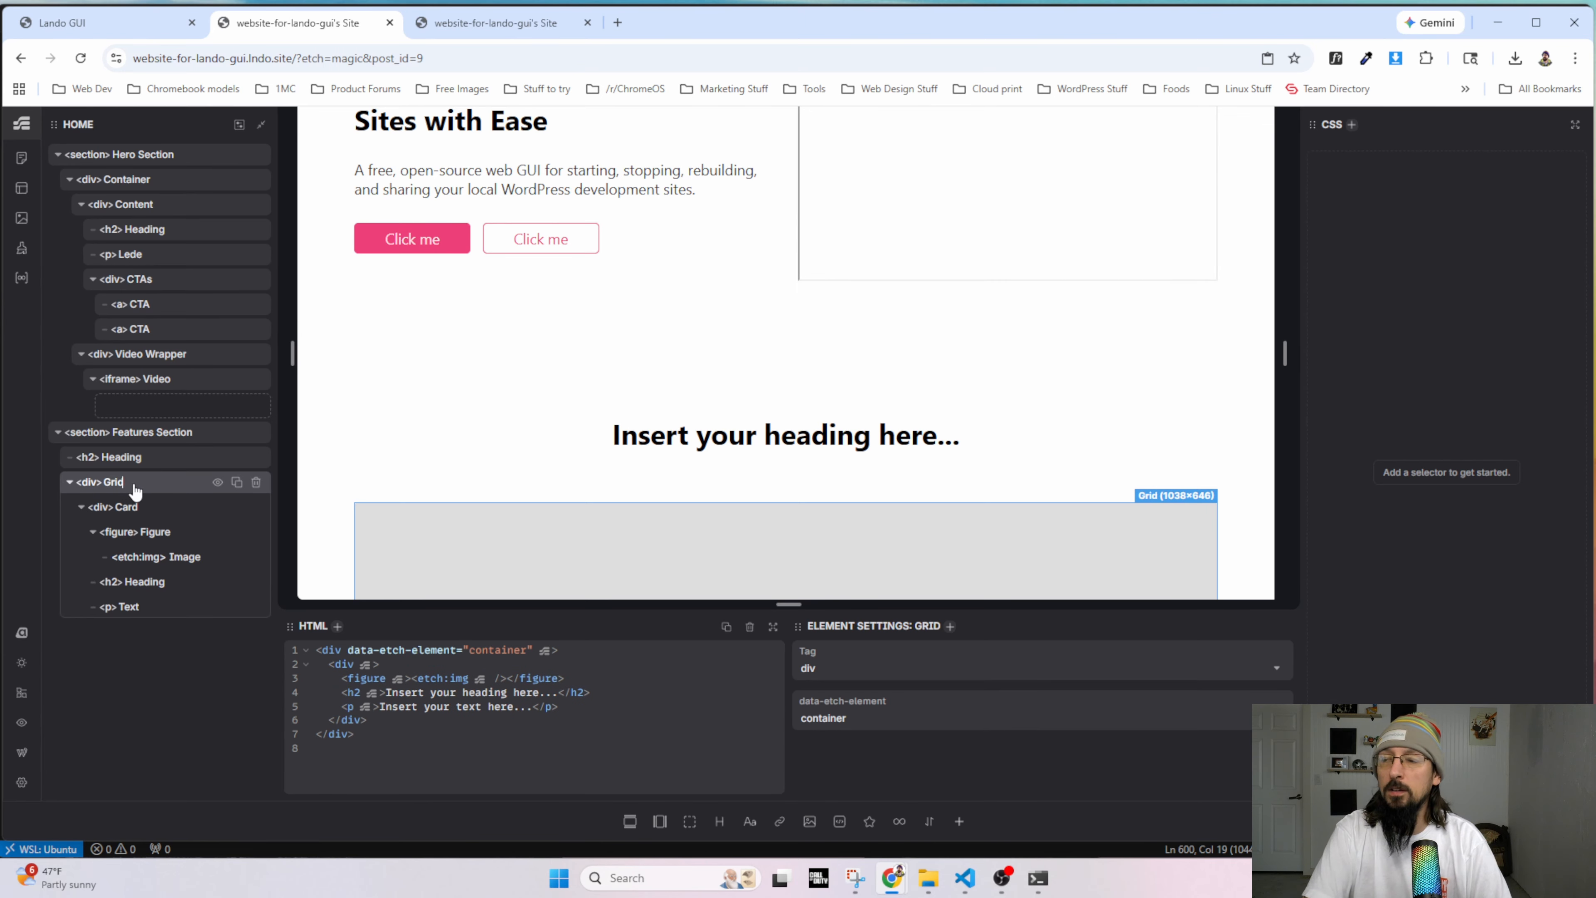
Rename the card's figure element "Icon Wrapper" and the image inside it "Icon".
{"action": "double_click", "coordinate": [156, 532]}
{"action": "type", "text": "Icon Rapper"}
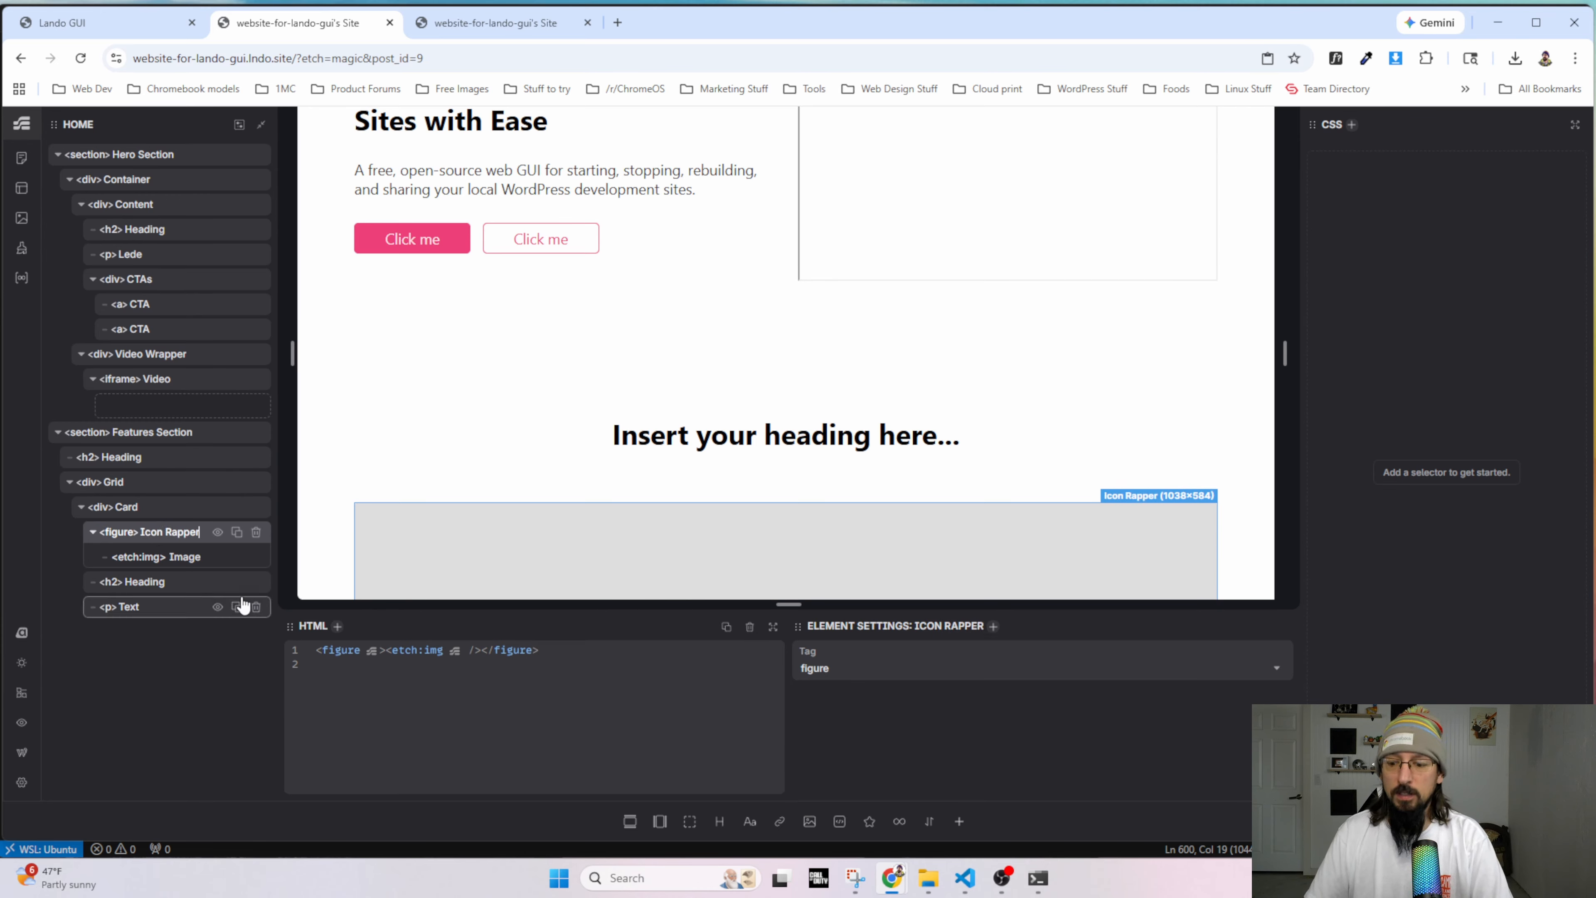
{"action": "key", "text": "BackSpace"}
{"action": "key", "text": "BackSpace"}
{"action": "key", "text": "BackSpace"}
{"action": "key", "text": "BackSpace"}
{"action": "key", "text": "BackSpace"}
{"action": "key", "text": "BackSpace"}
{"action": "type", "text": "Wrapper"}
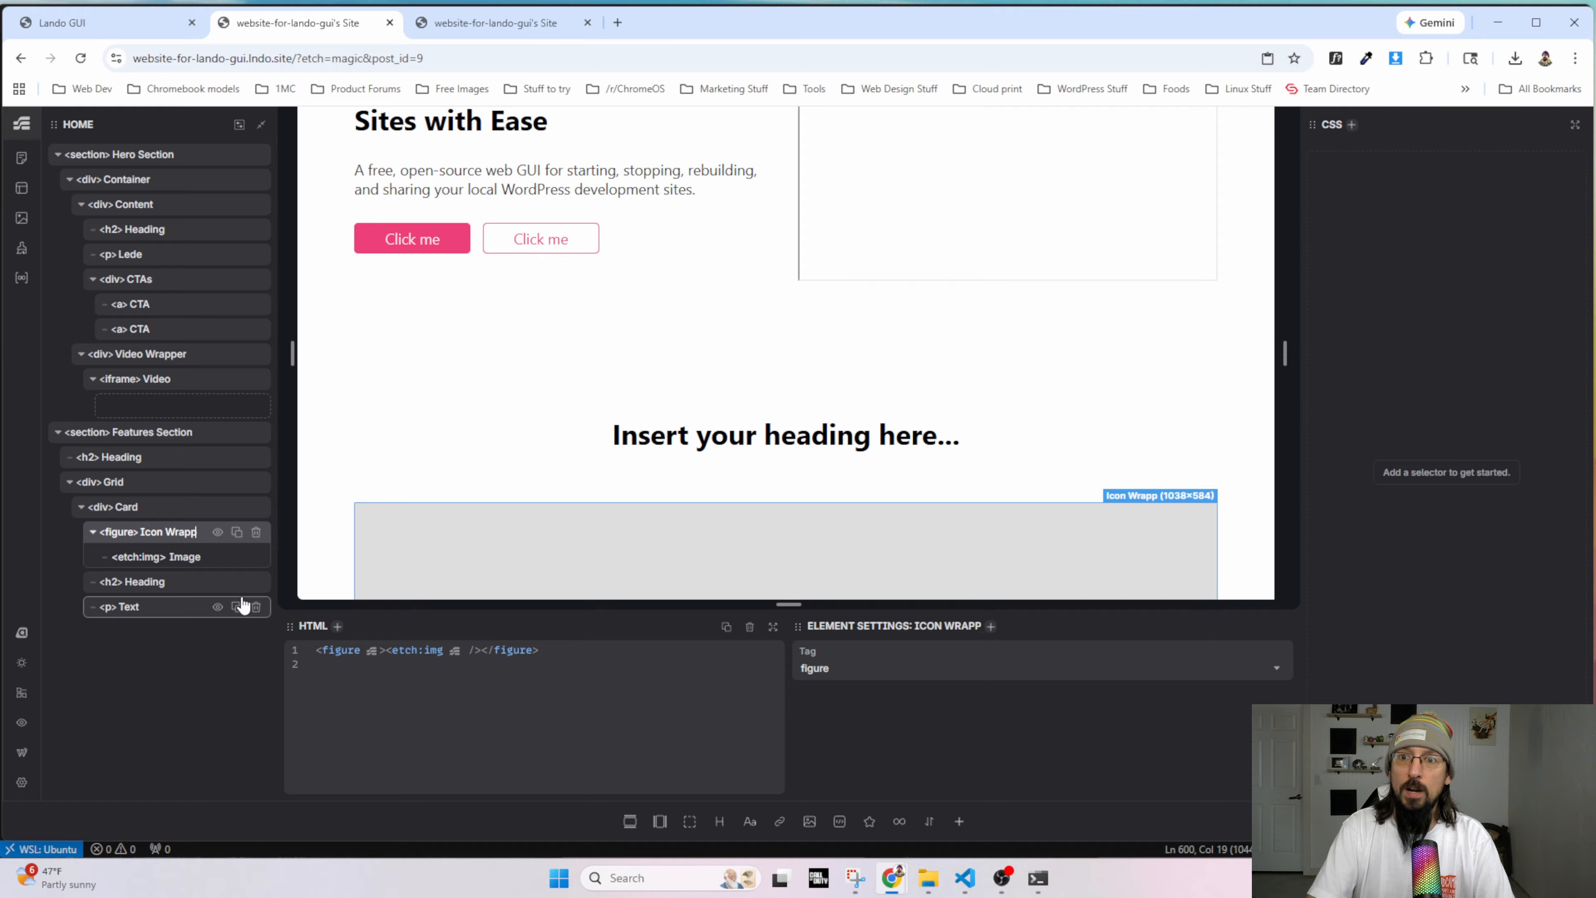
{"action": "double_click", "coordinate": [187, 558]}
{"action": "type", "text": "Icon"}
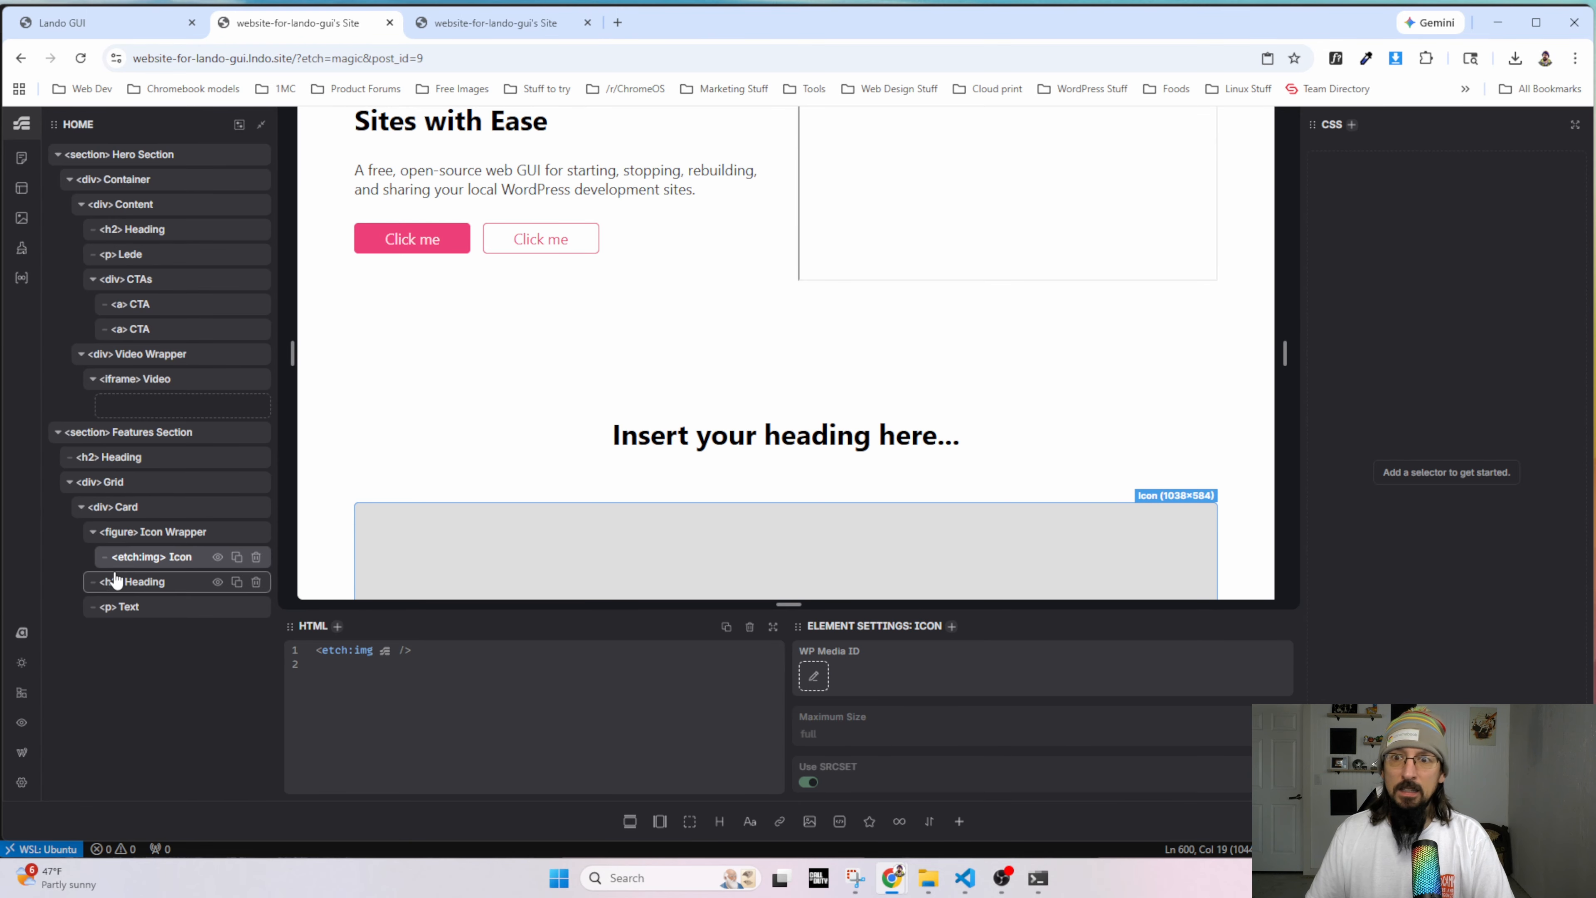
Generate BEM classes for the whole Features Section and check the classes on the card and its heading.
{"action": "left_click", "coordinate": [154, 589]}
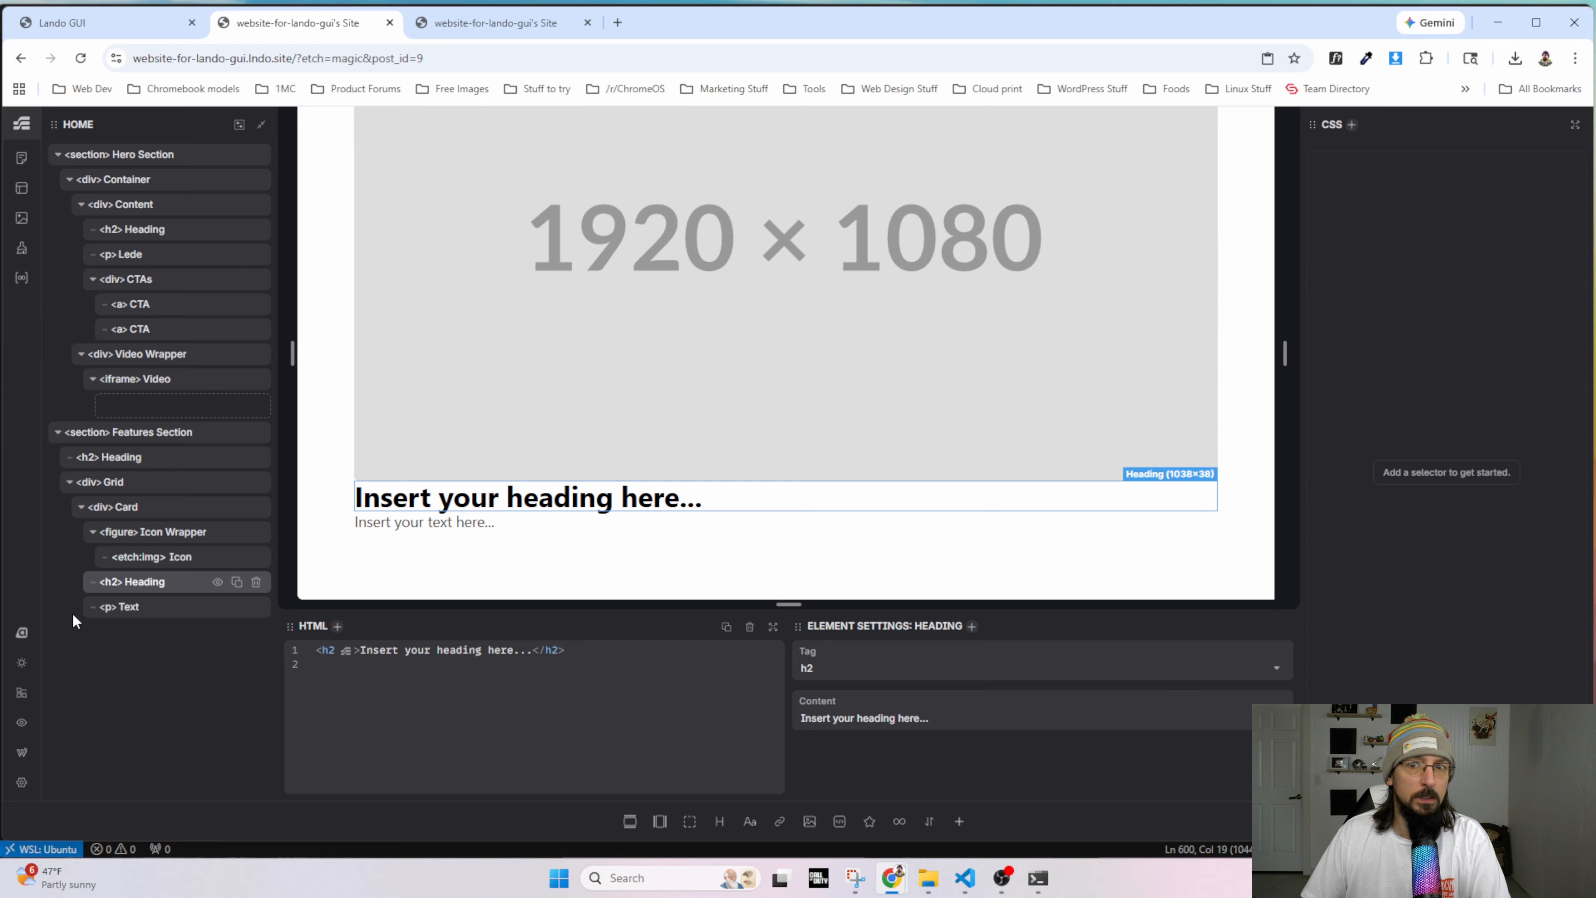
{"action": "double_click", "coordinate": [131, 608]}
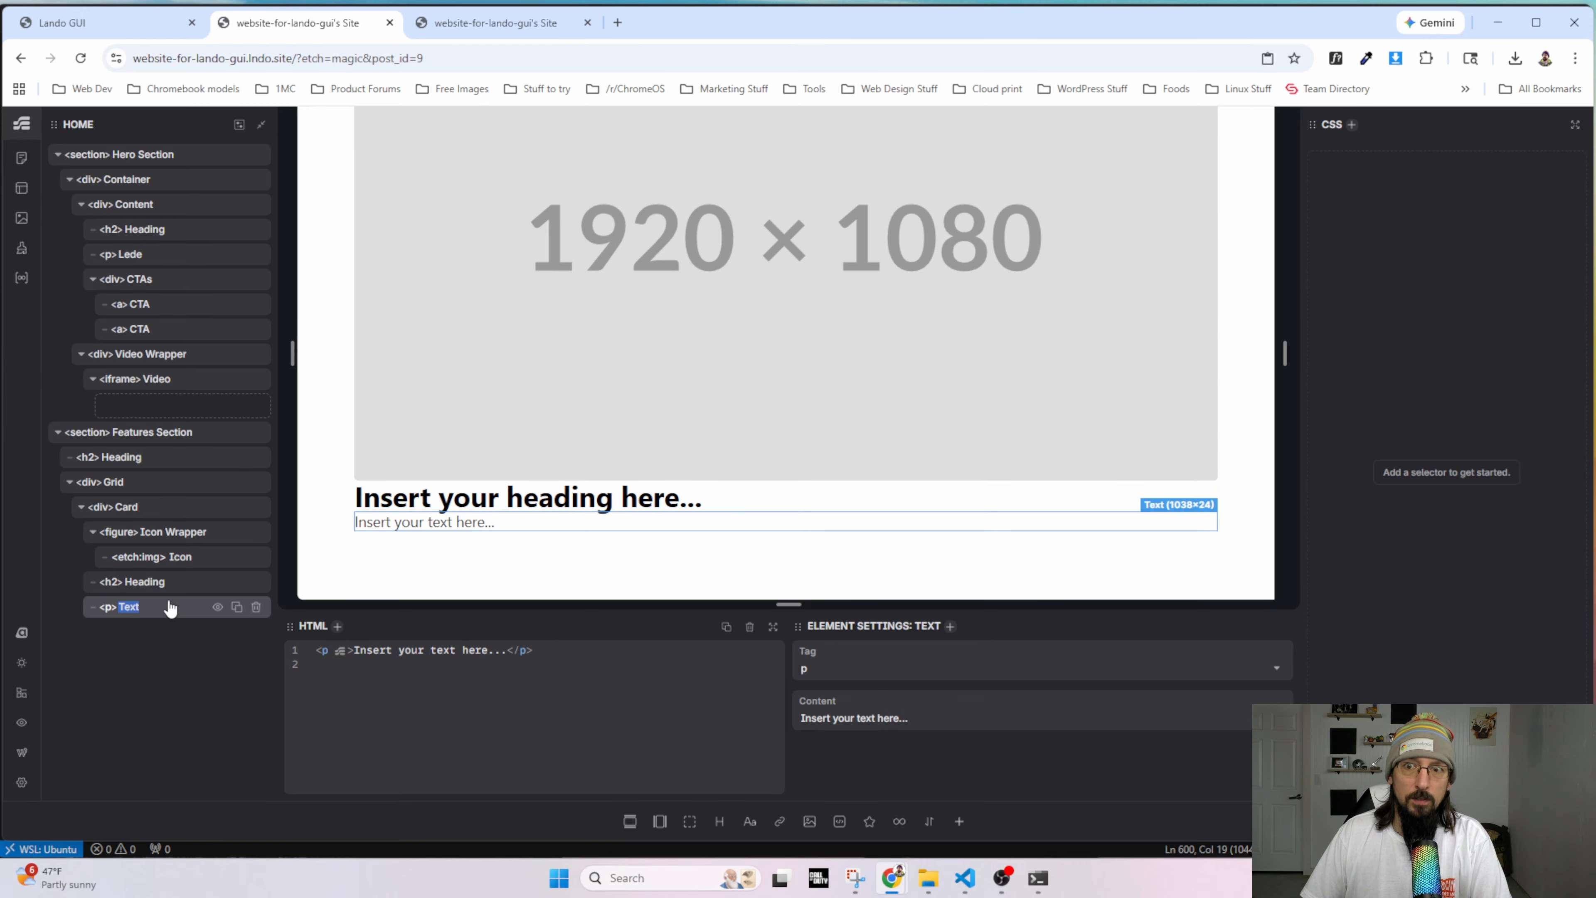
{"action": "right_click", "coordinate": [161, 433]}
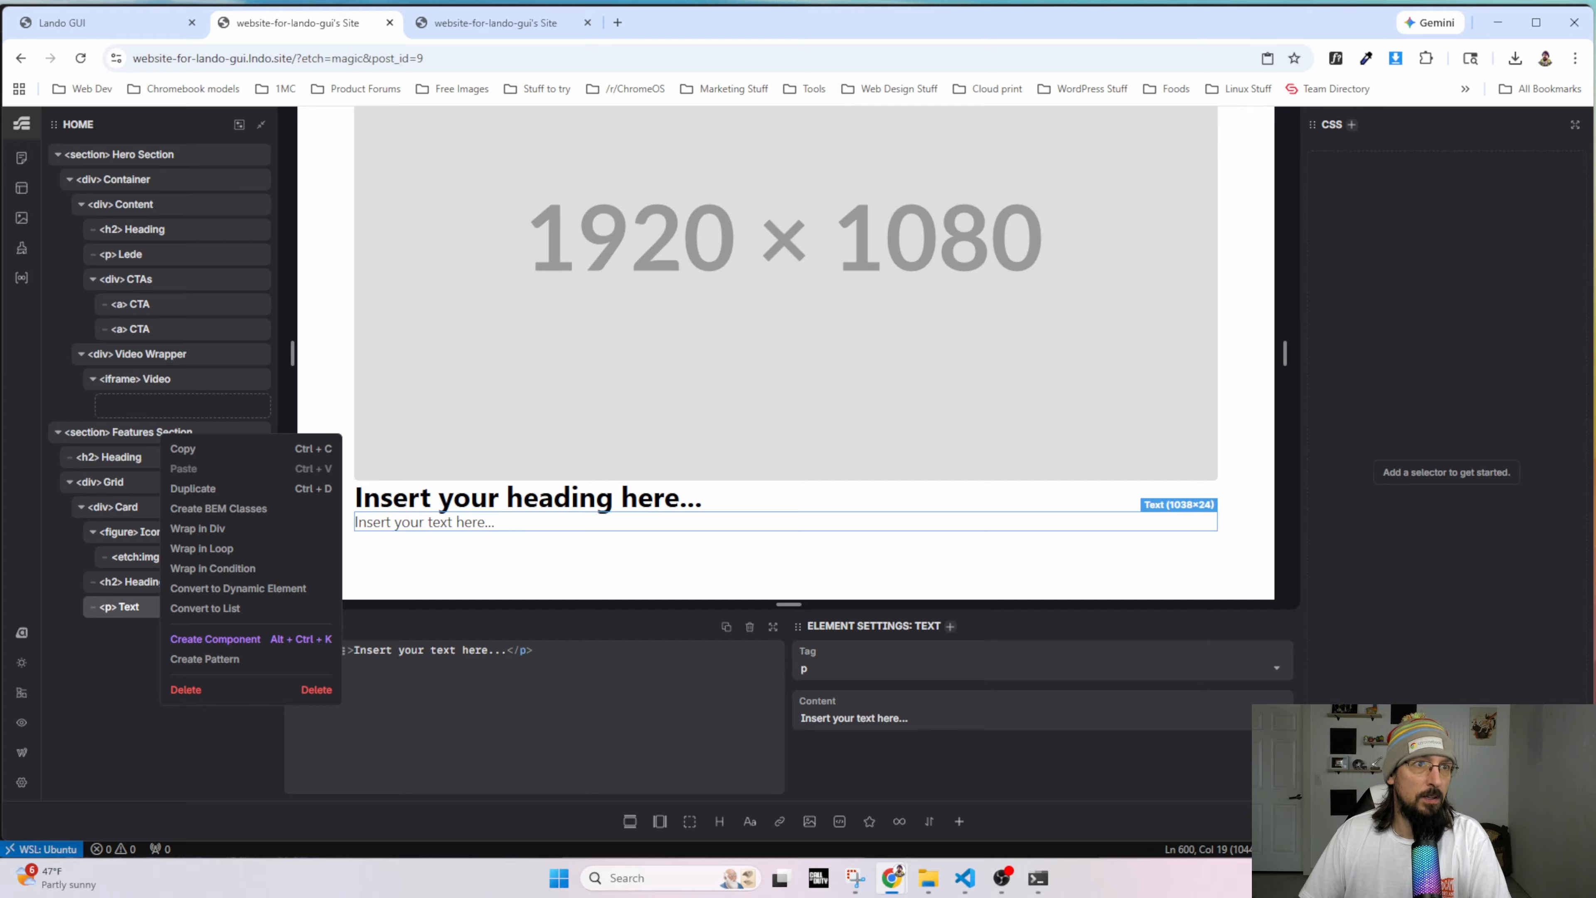
{"action": "left_click", "coordinate": [224, 510]}
{"action": "left_click", "coordinate": [134, 582]}
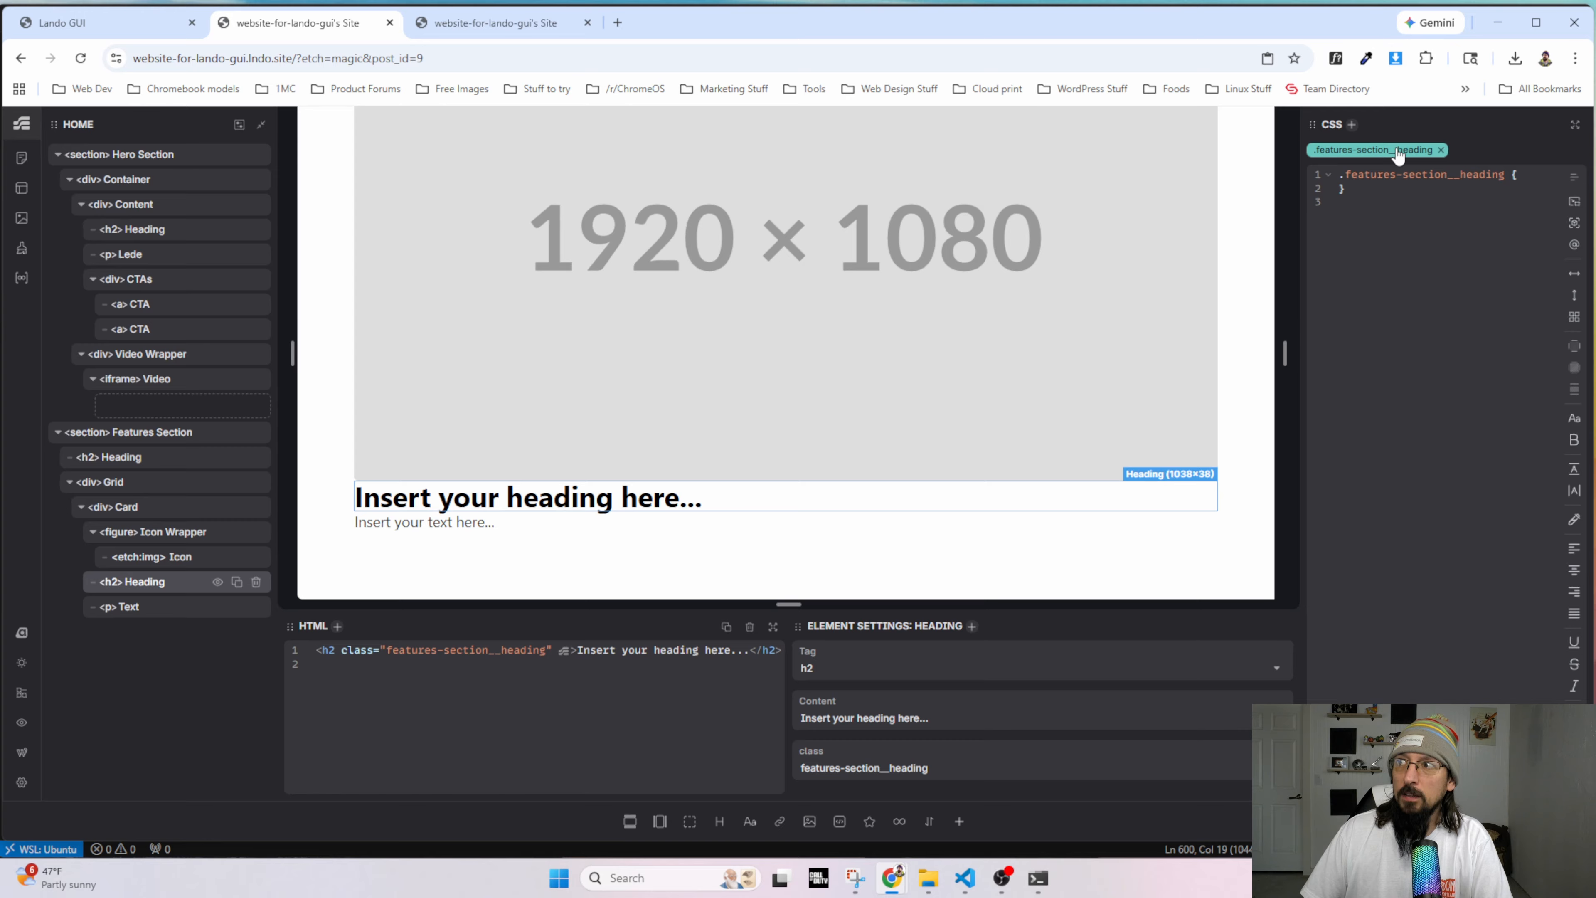
{"action": "left_click", "coordinate": [146, 510]}
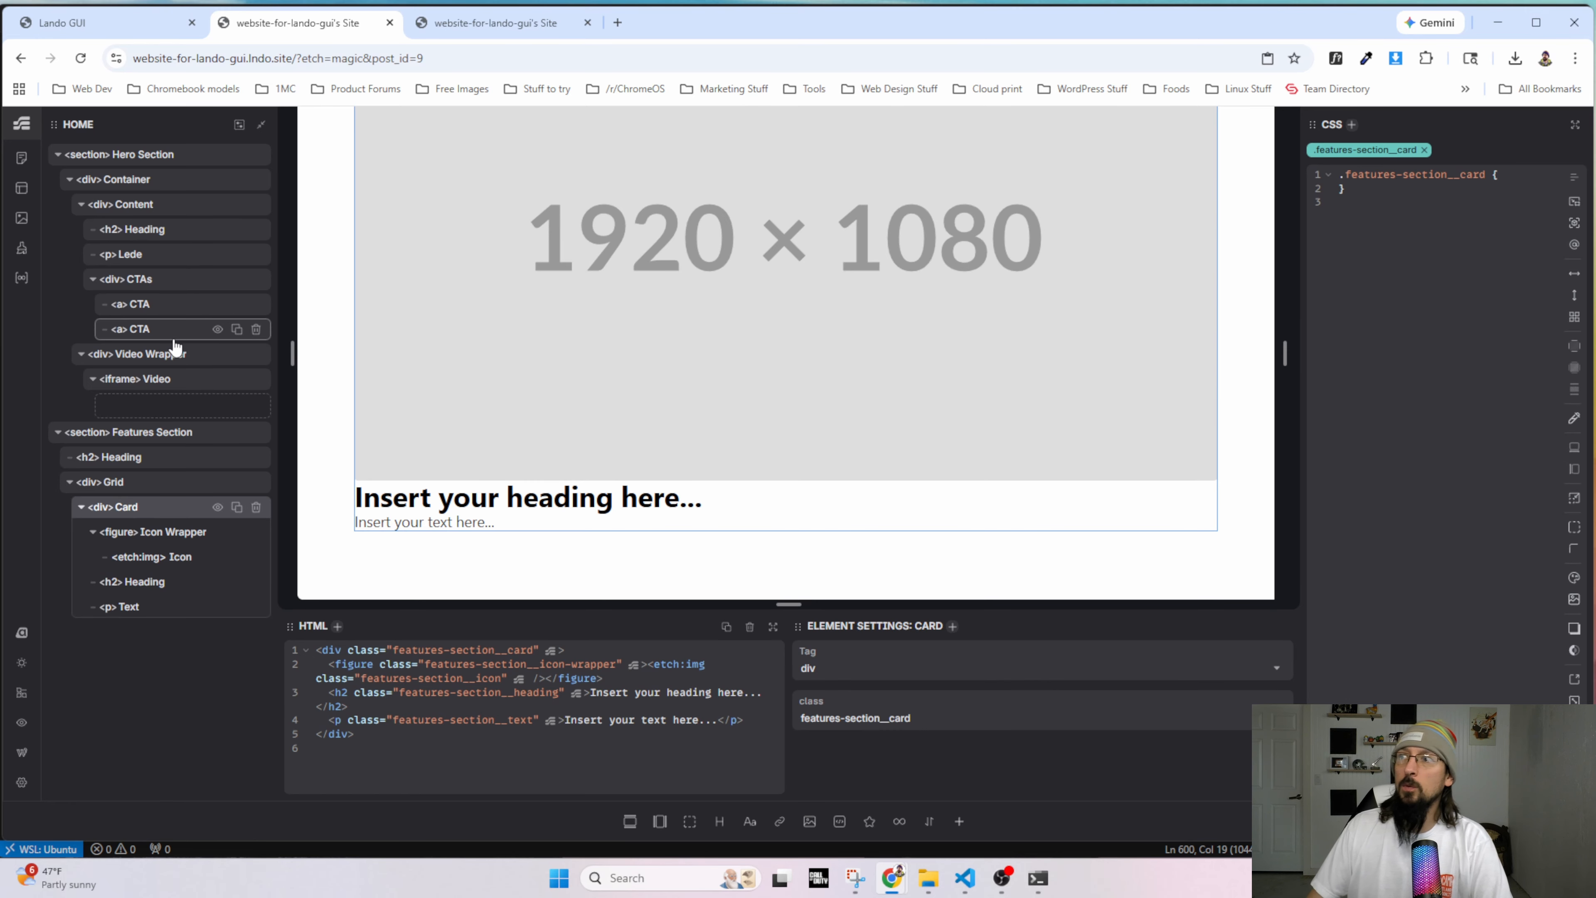
Rename the card heading's class to features-section__card--heading.
{"action": "left_click", "coordinate": [528, 496]}
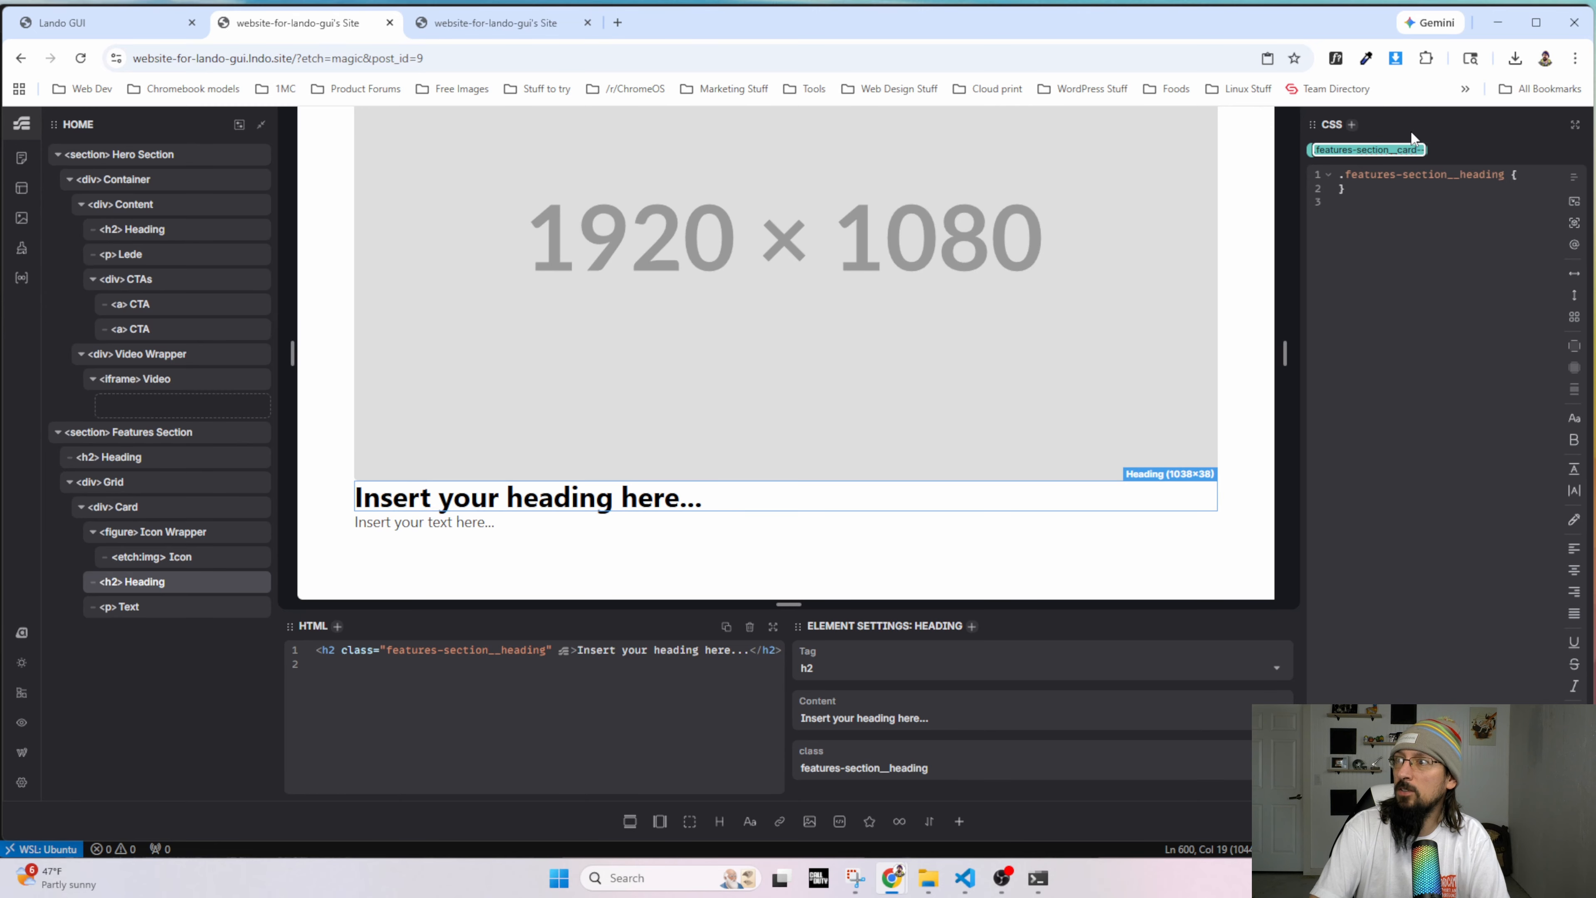
{"action": "type", "text": "ing"}
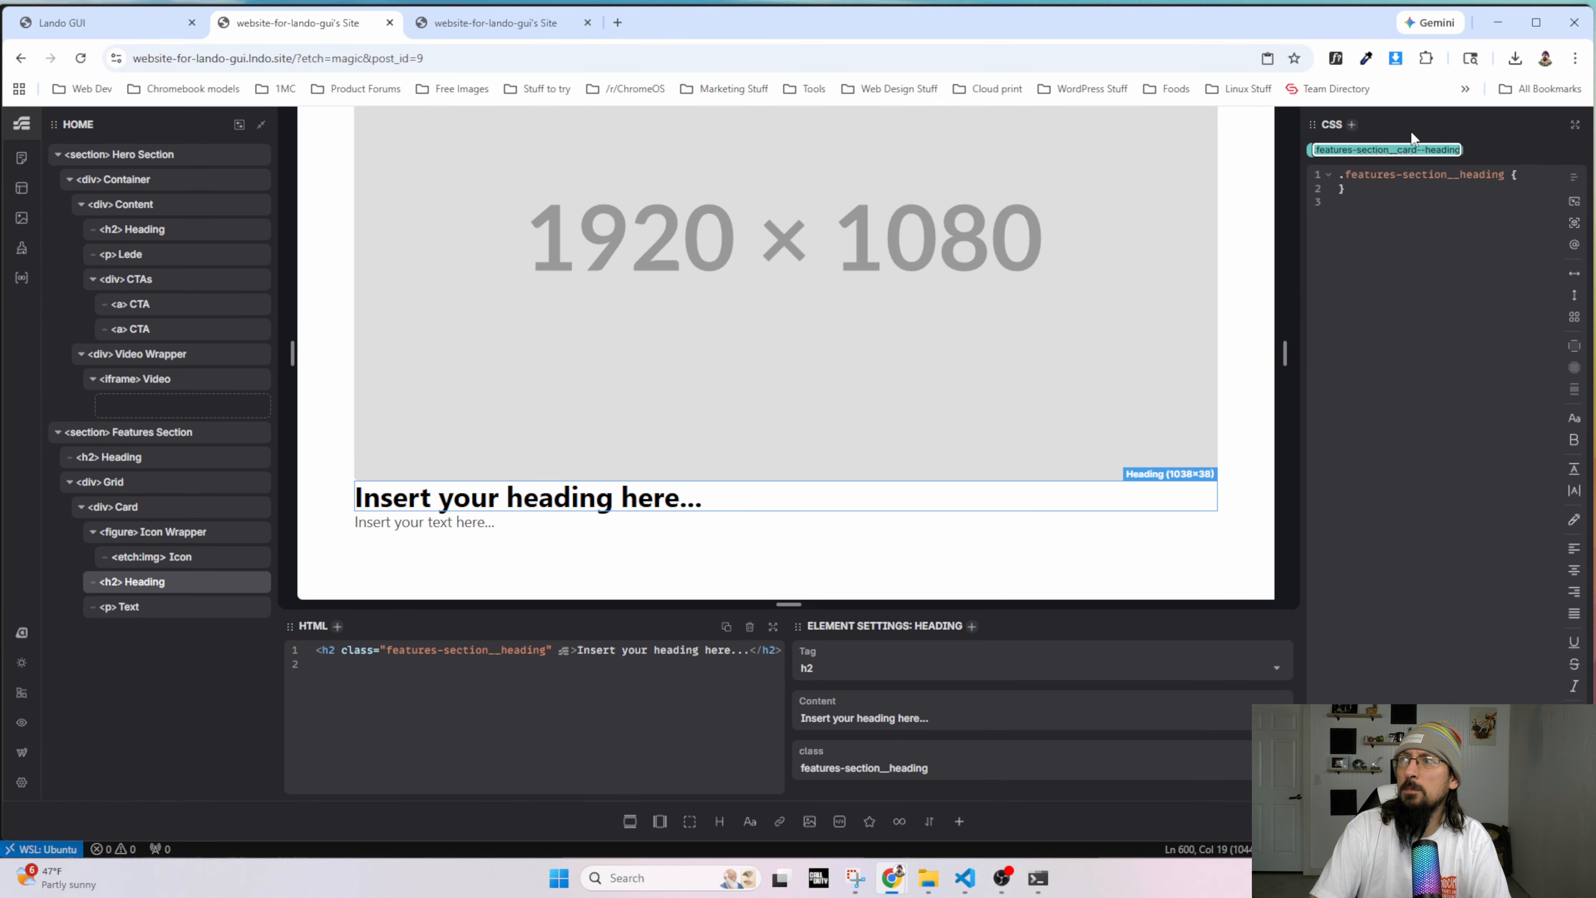
{"action": "key", "text": "Return"}
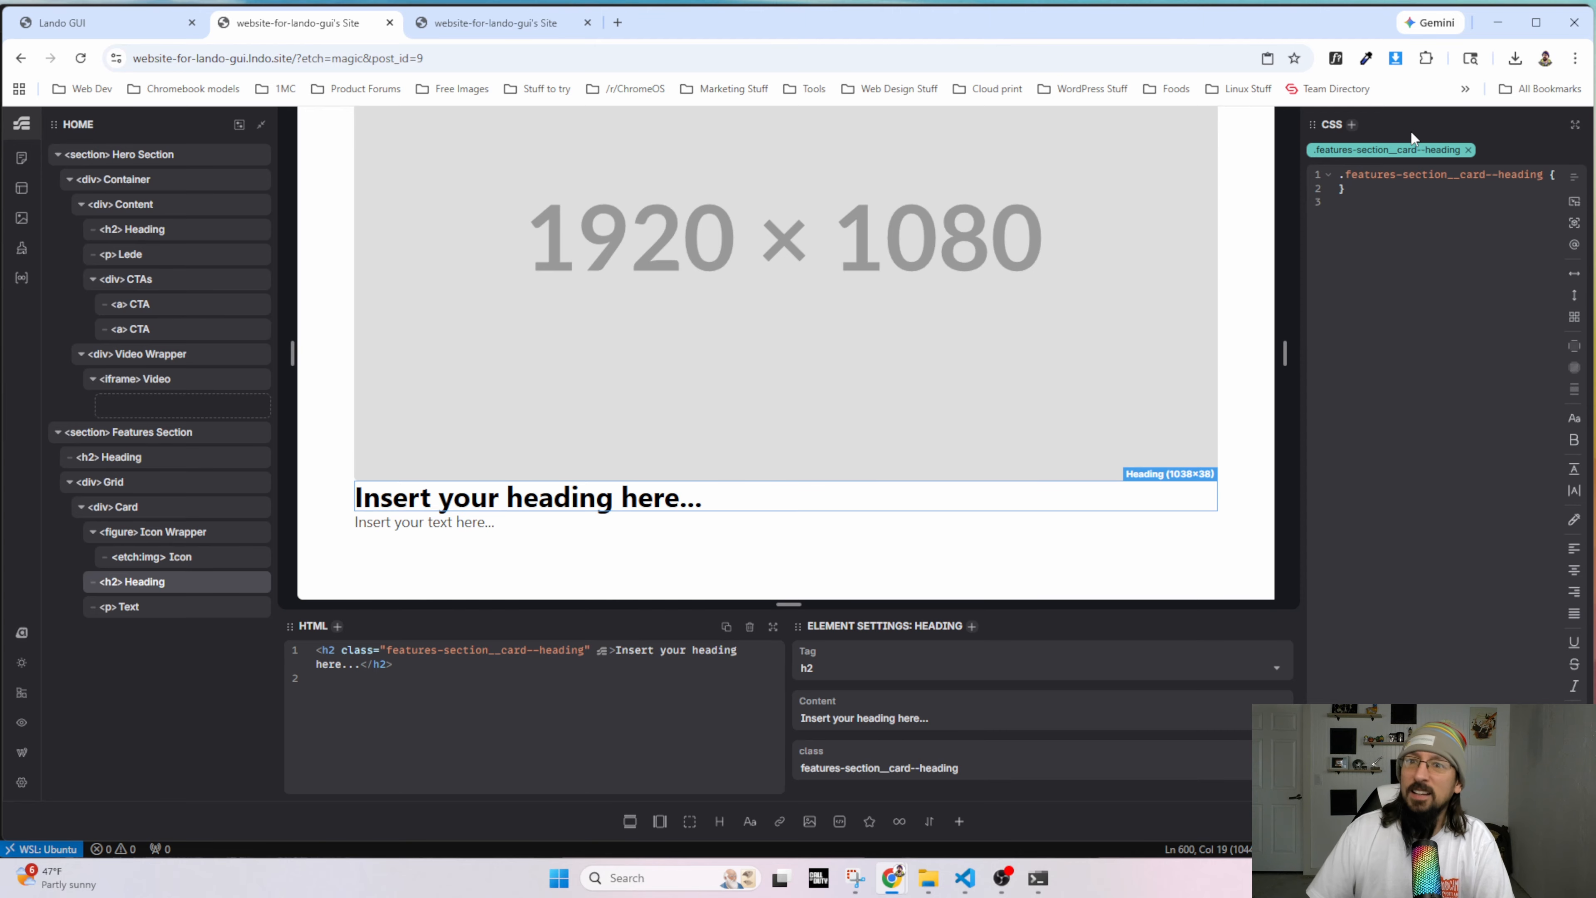
Rename the class of the card's text paragraph to features-section__card--text.
{"action": "left_click", "coordinate": [119, 606]}
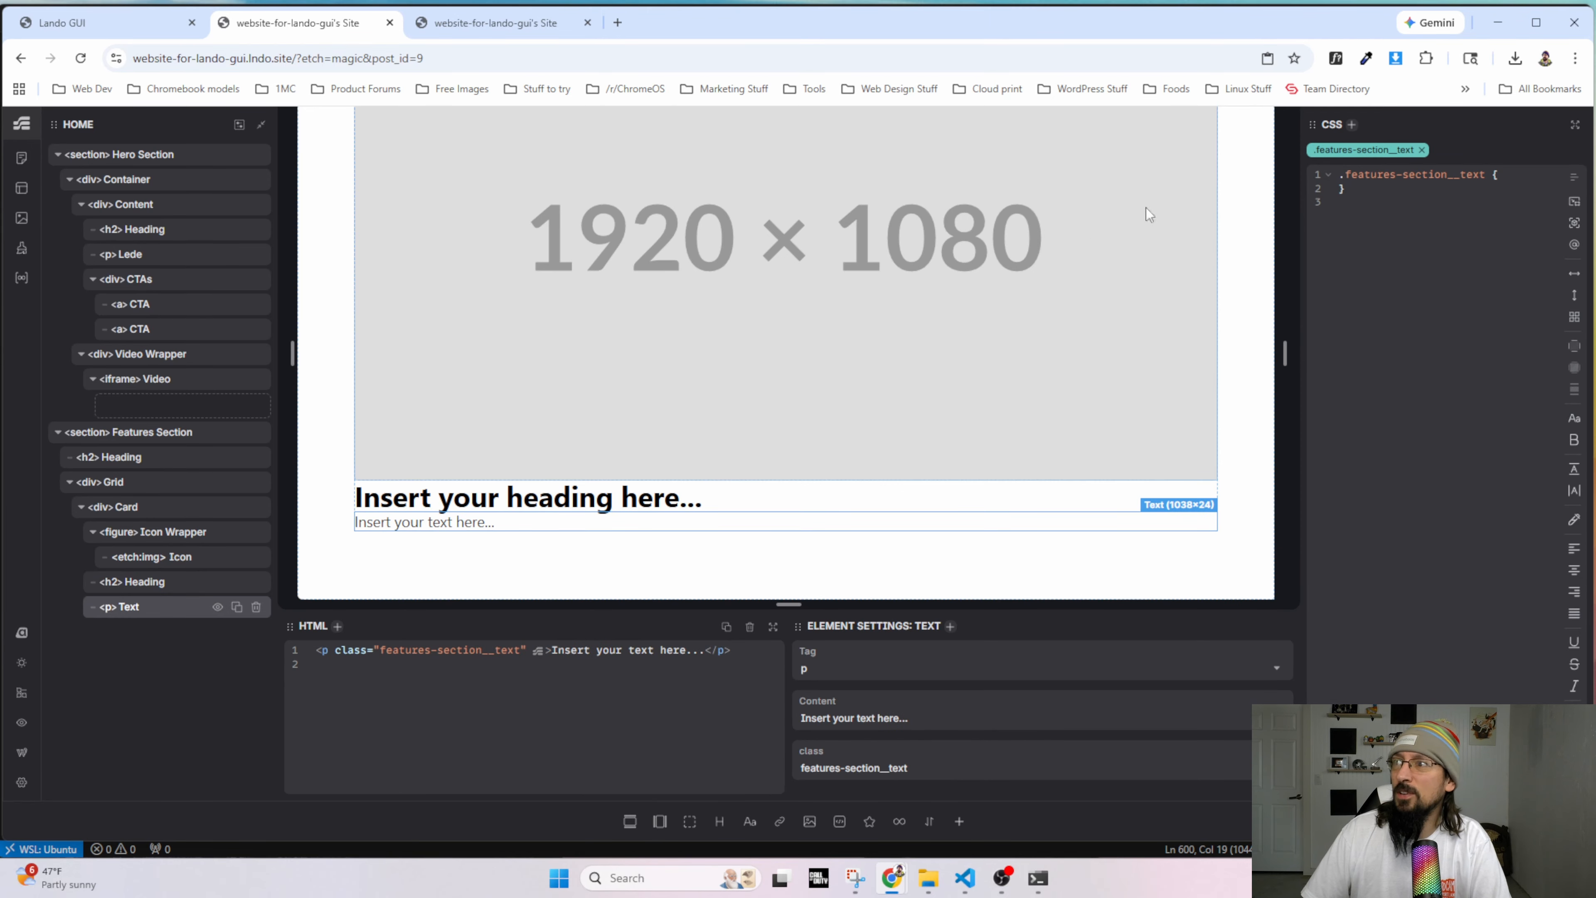
{"action": "double_click", "coordinate": [1405, 143]}
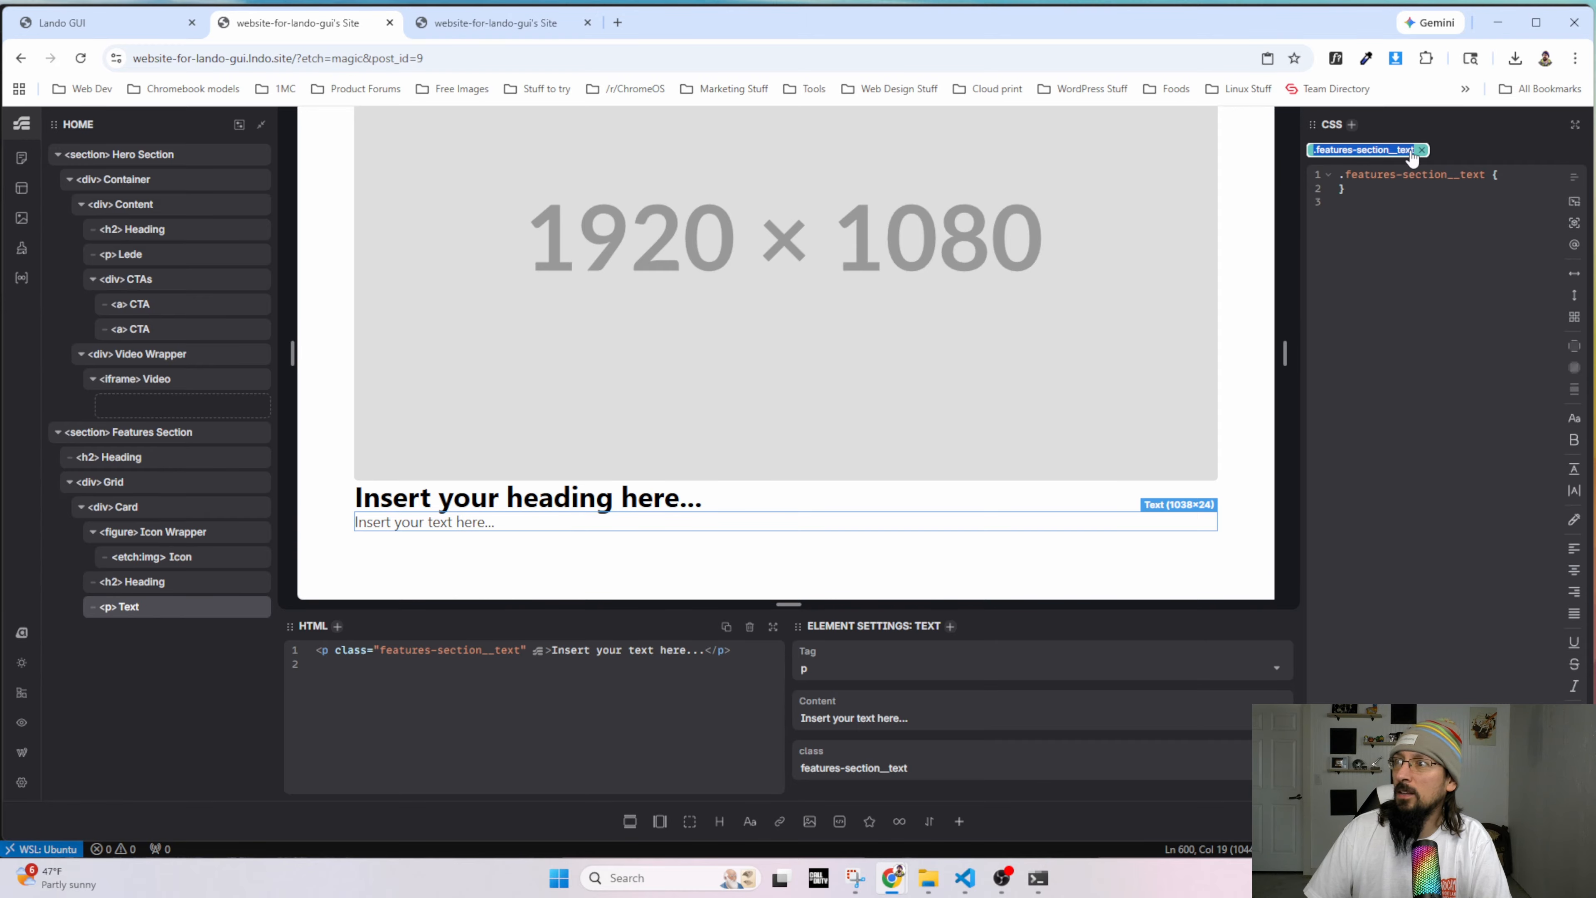
{"action": "key", "text": "Home"}
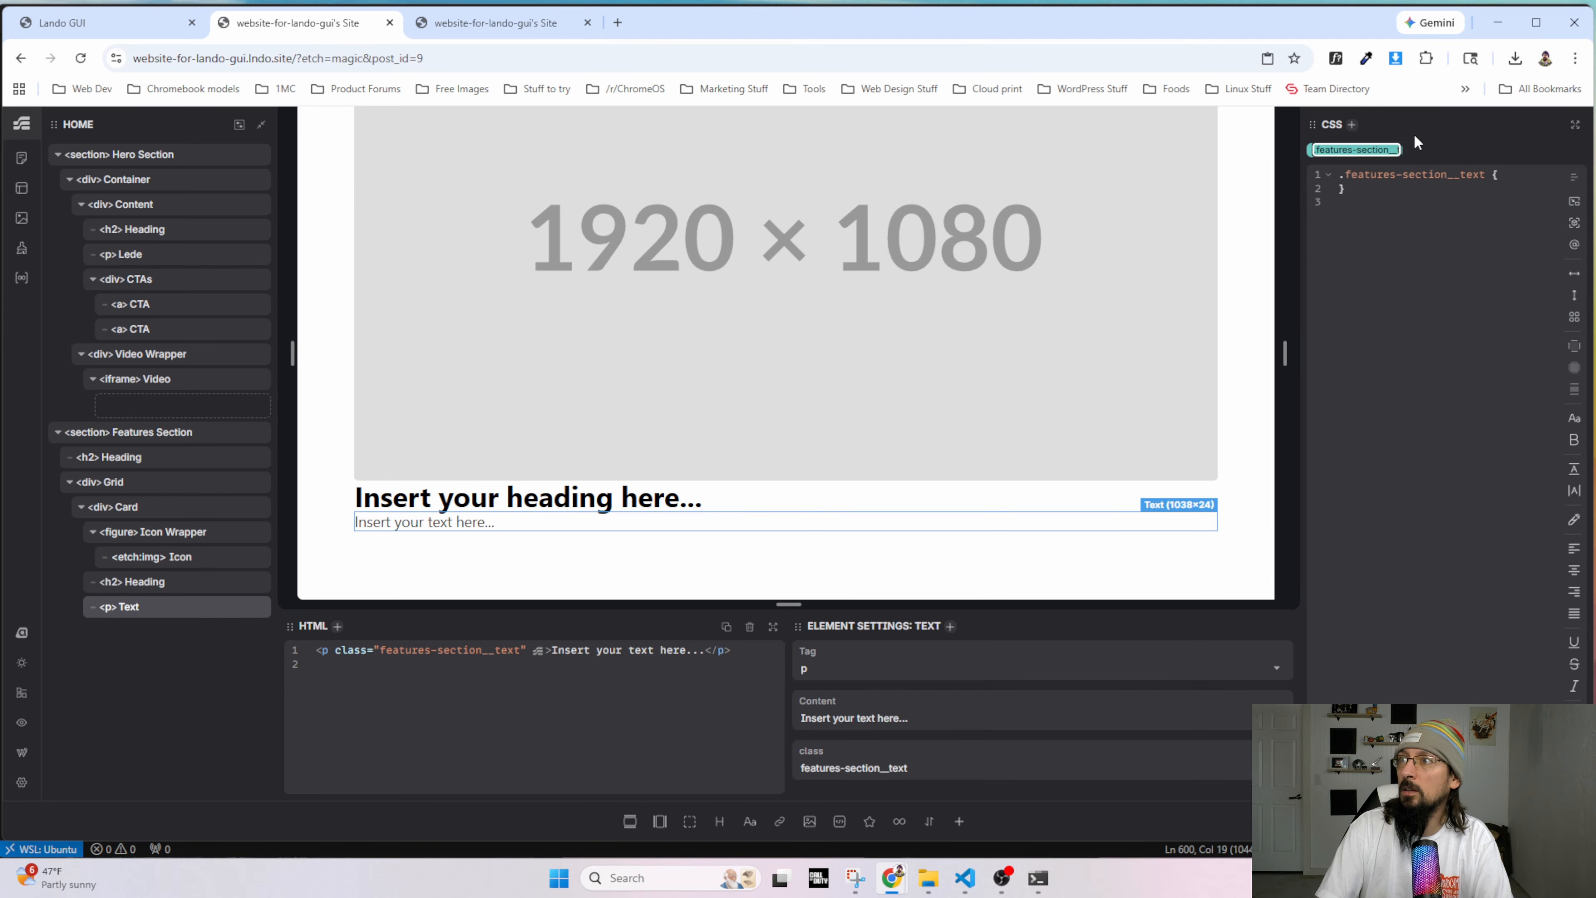
{"action": "key", "text": "Return"}
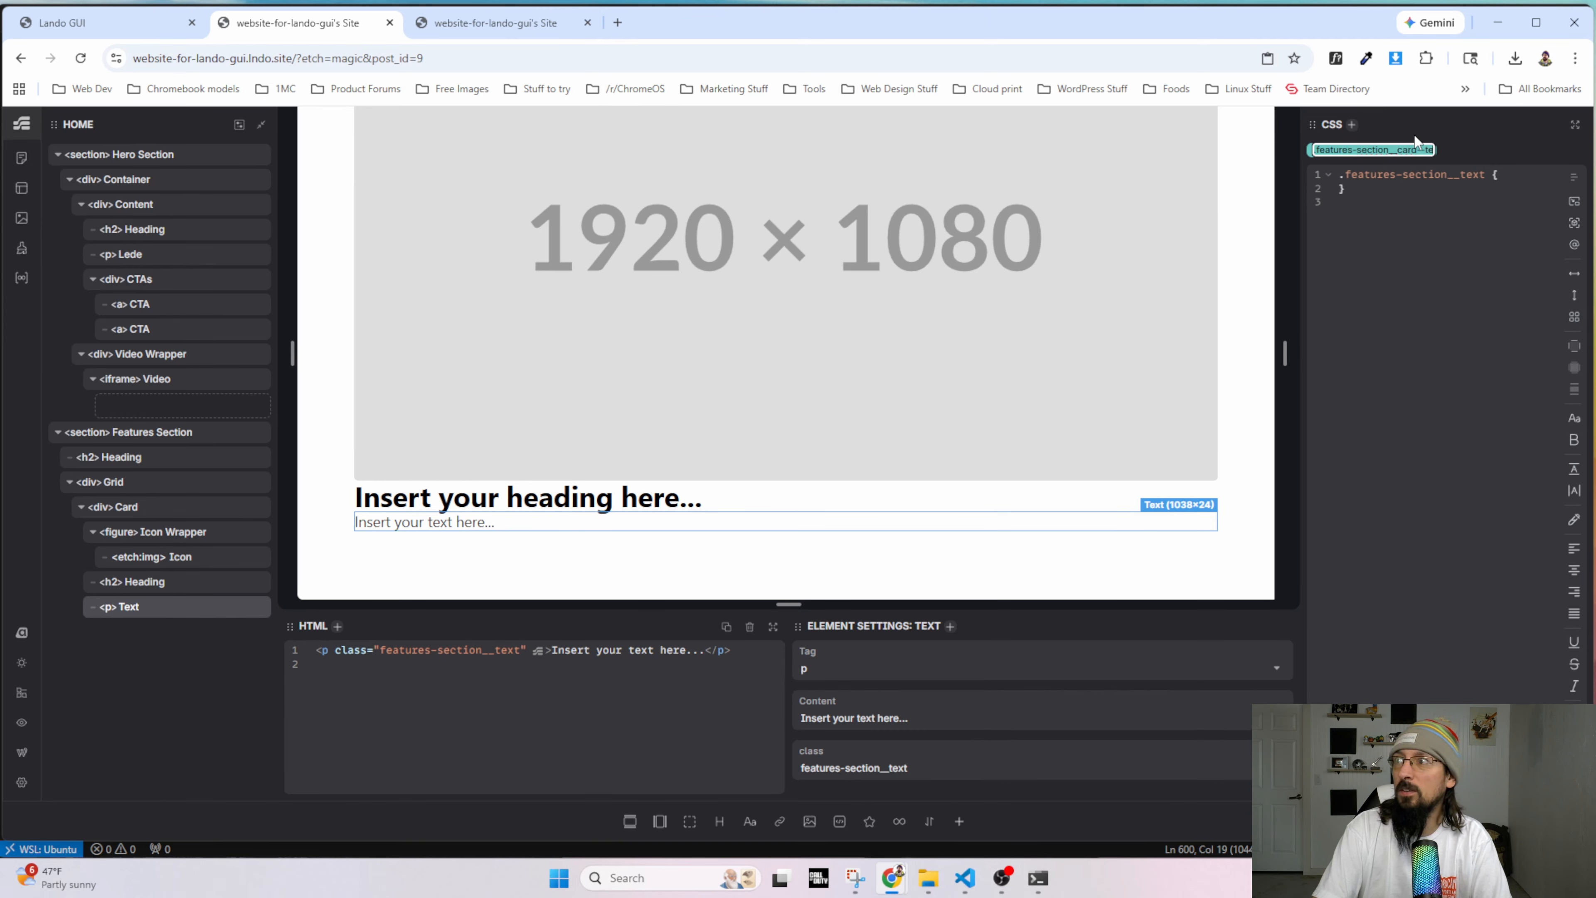
Rename the class of the card's Icon Wrapper figure to features-section__card--icon-wrapper.
{"action": "left_click", "coordinate": [762, 330]}
{"action": "left_click", "coordinate": [1424, 151]}
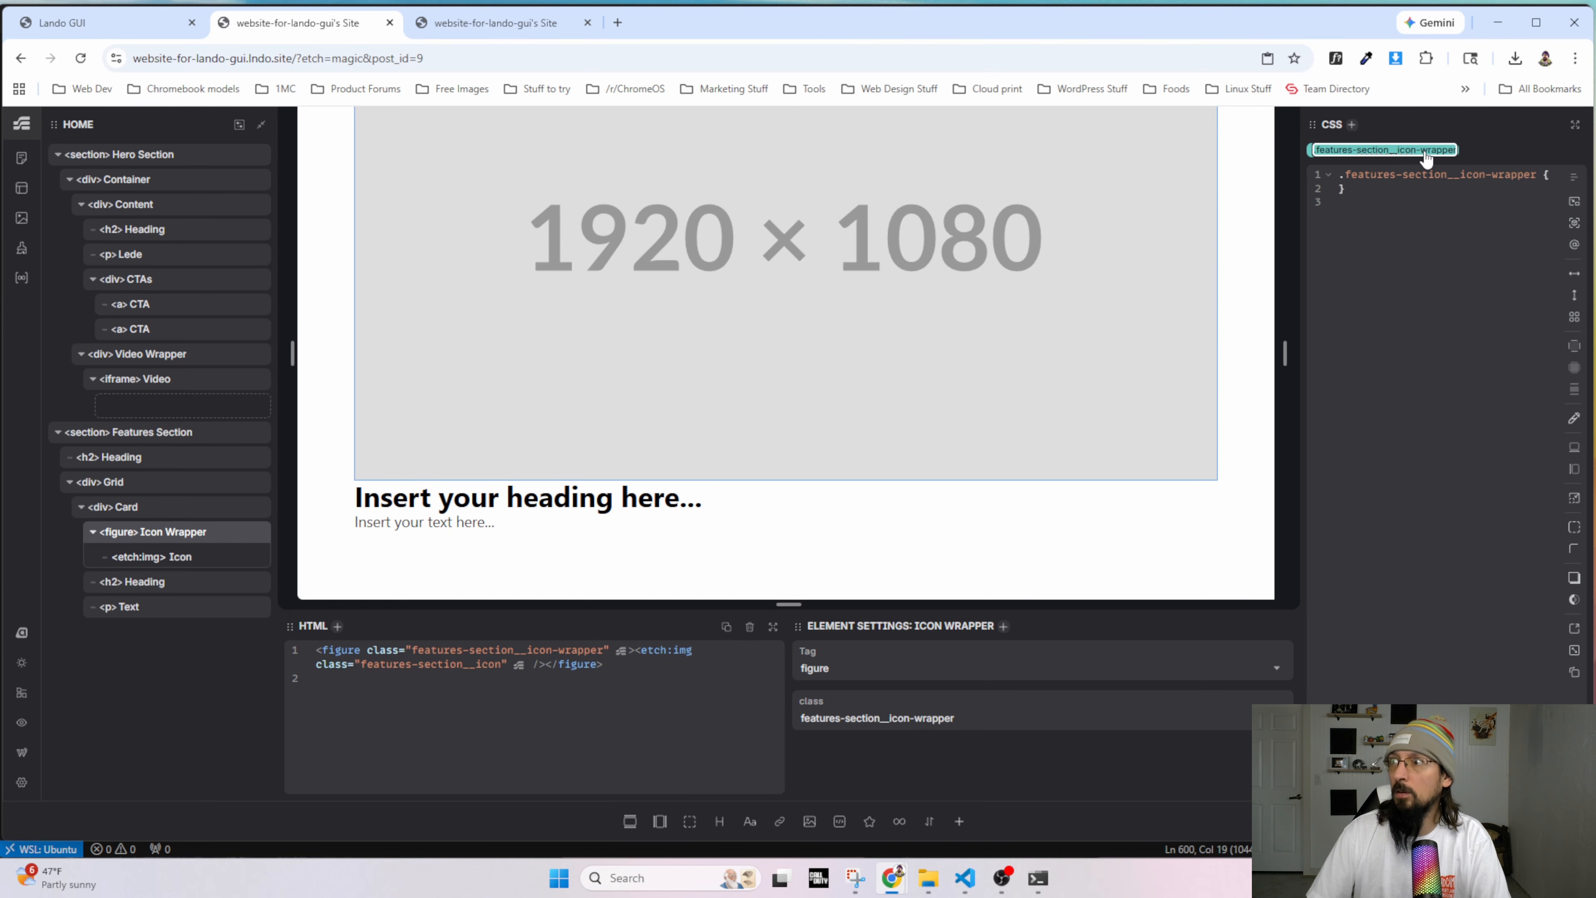
{"action": "key", "text": "BackSpace"}
{"action": "key", "text": "BackSpace"}
{"action": "key", "text": "BackSpace"}
{"action": "key", "text": "BackSpace"}
{"action": "key", "text": "BackSpace"}
{"action": "key", "text": "BackSpace"}
{"action": "key", "text": "BackSpace"}
{"action": "key", "text": "BackSpace"}
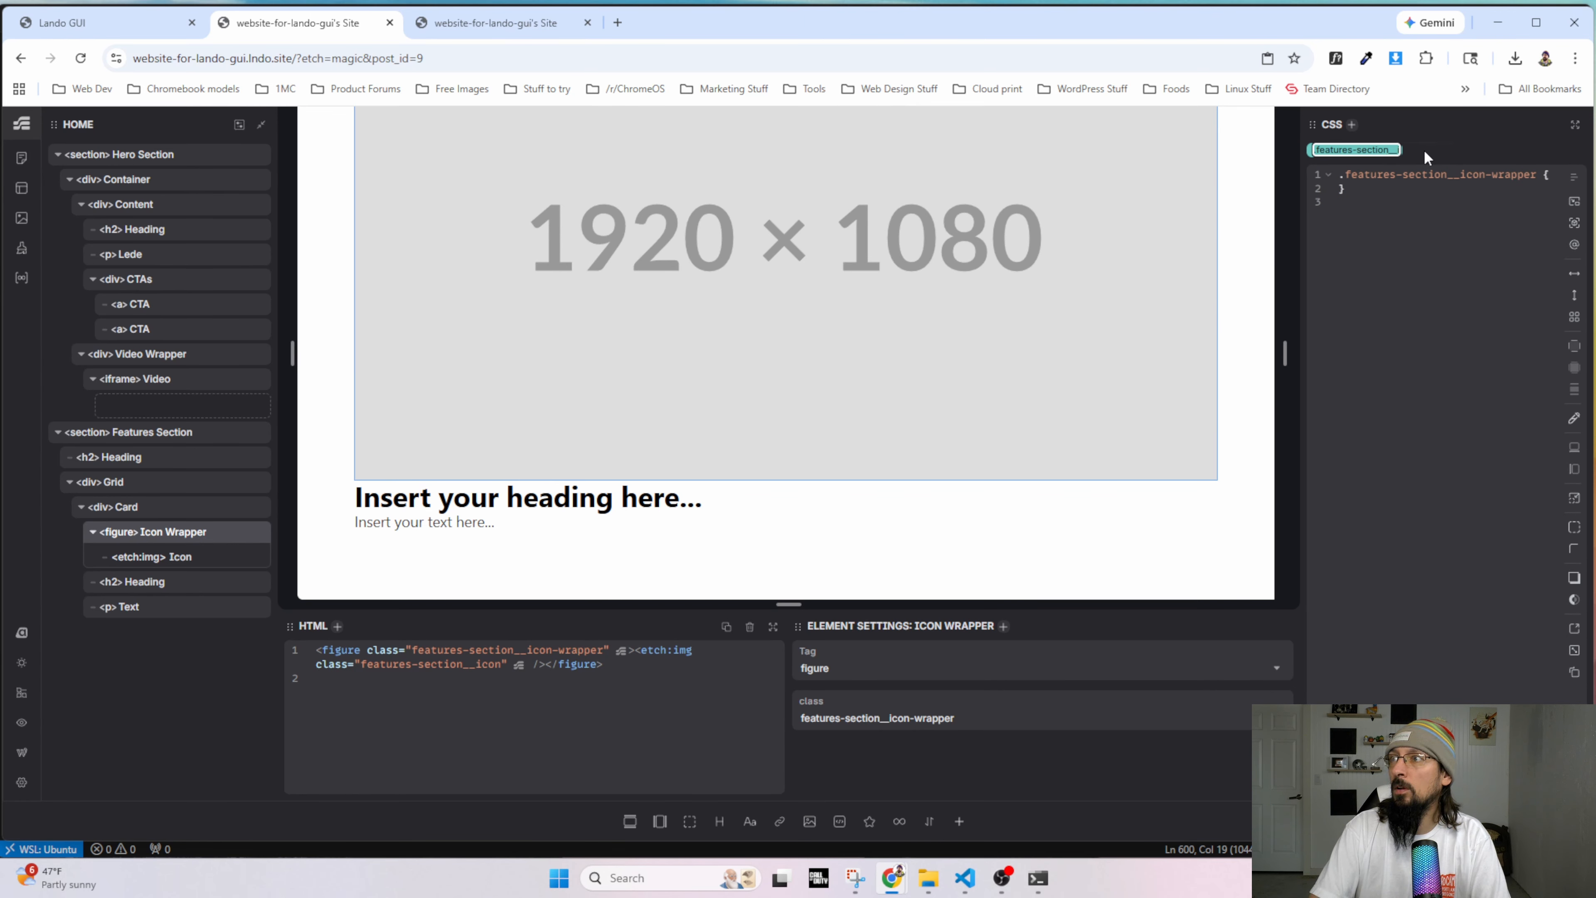
{"action": "type", "text": "card"}
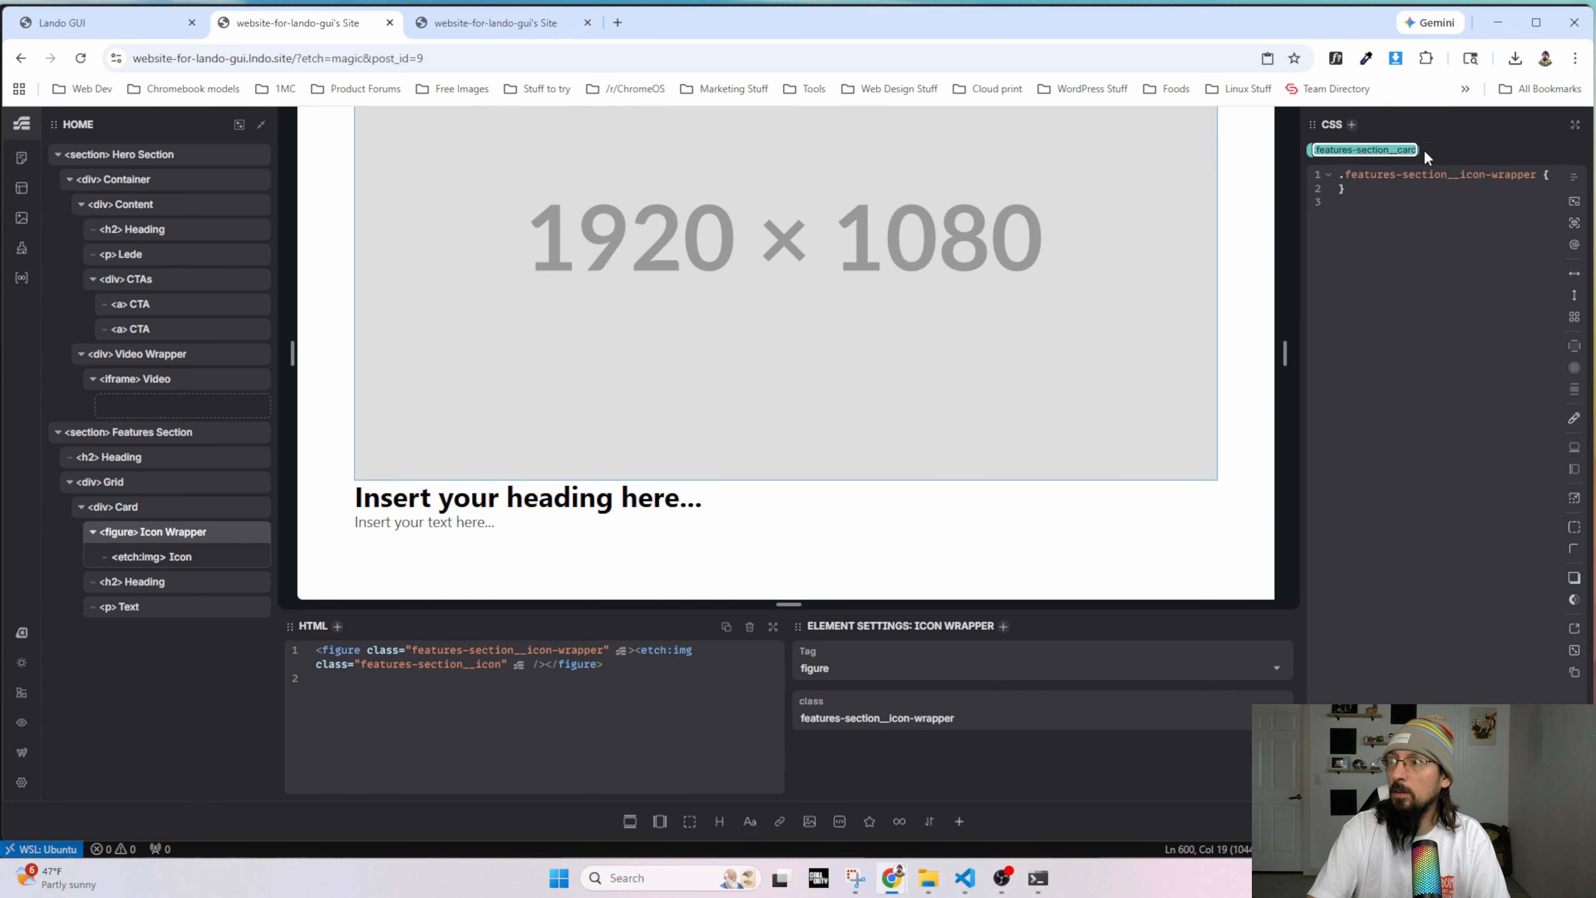
{"action": "type", "text": "--icon-wrapper"}
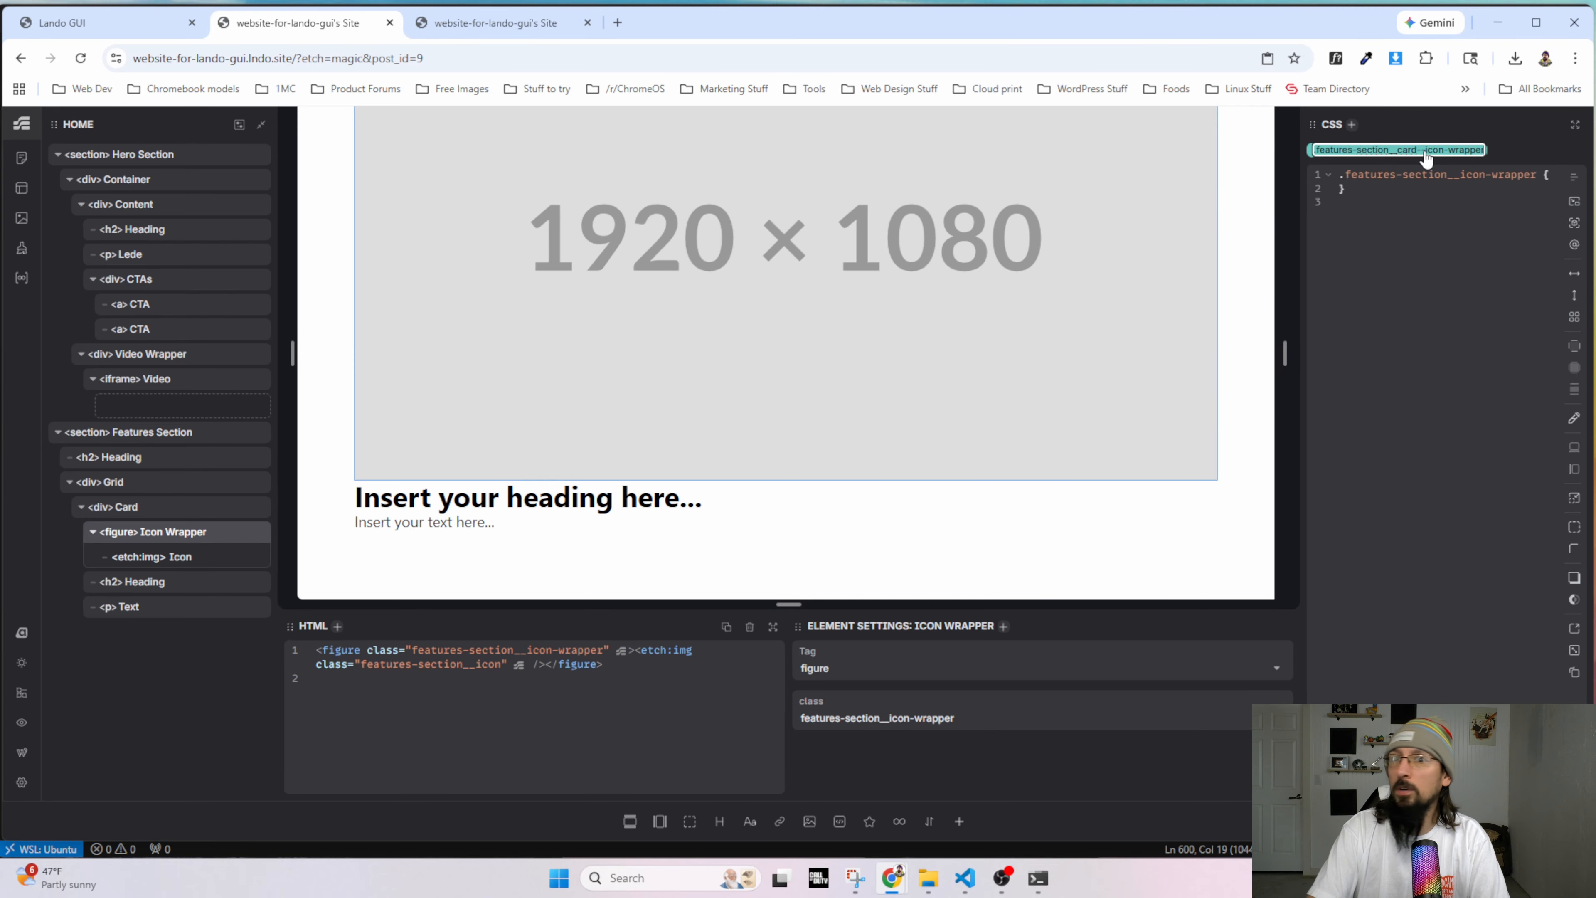
{"action": "key", "text": "Return"}
Insert the ?auto-grid recipe into the Features Section grid's class and set its --column-count to 3.
{"action": "left_click", "coordinate": [150, 508]}
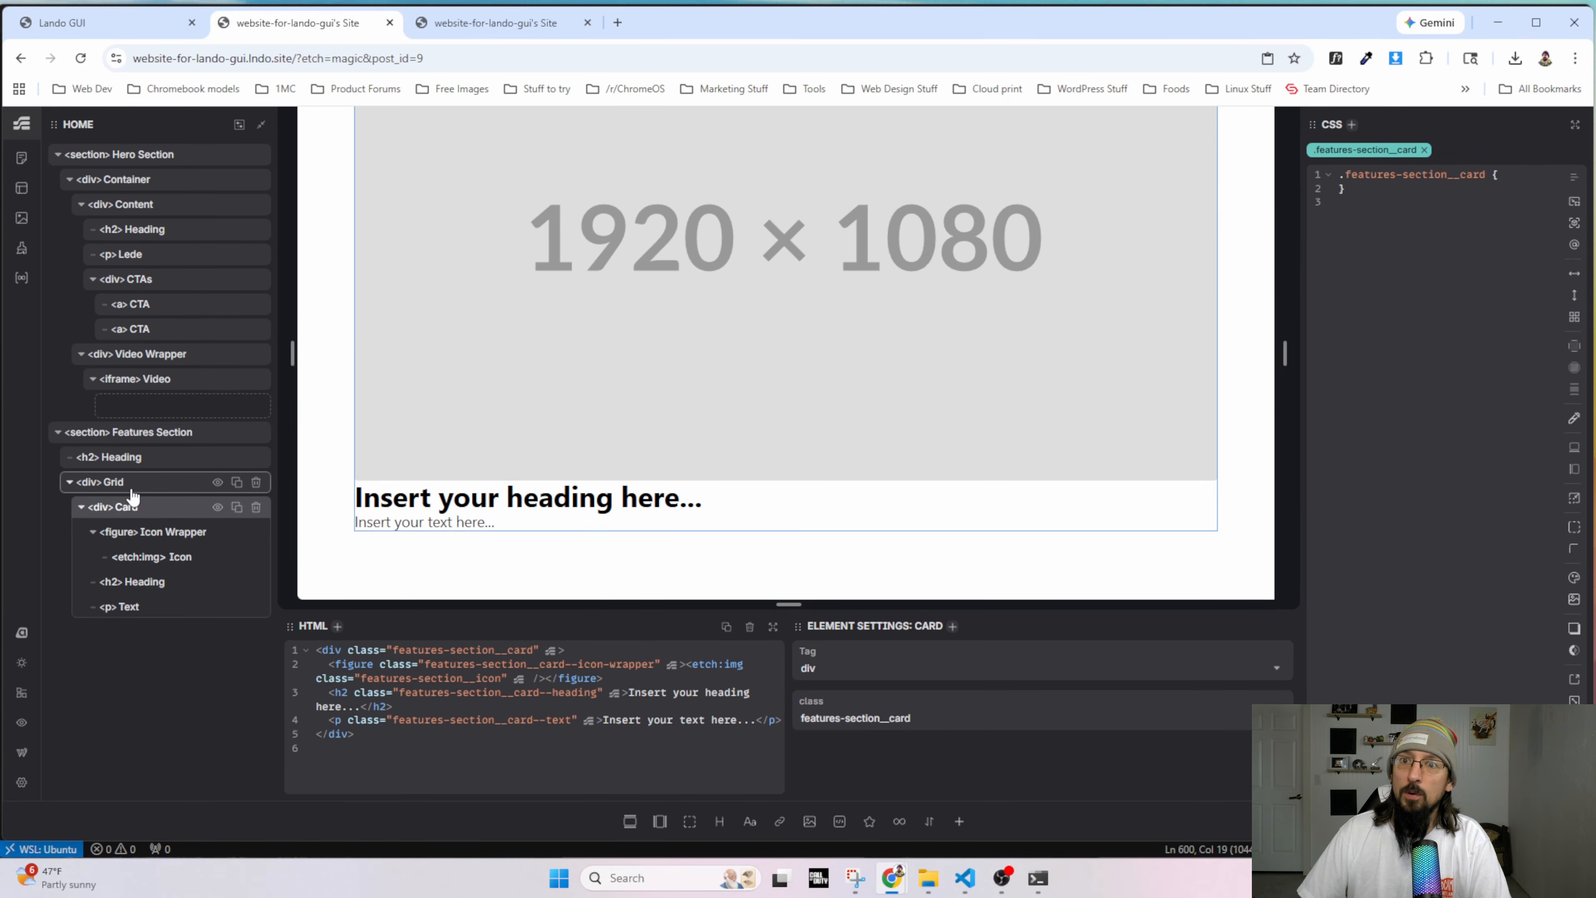
{"action": "left_click", "coordinate": [131, 488]}
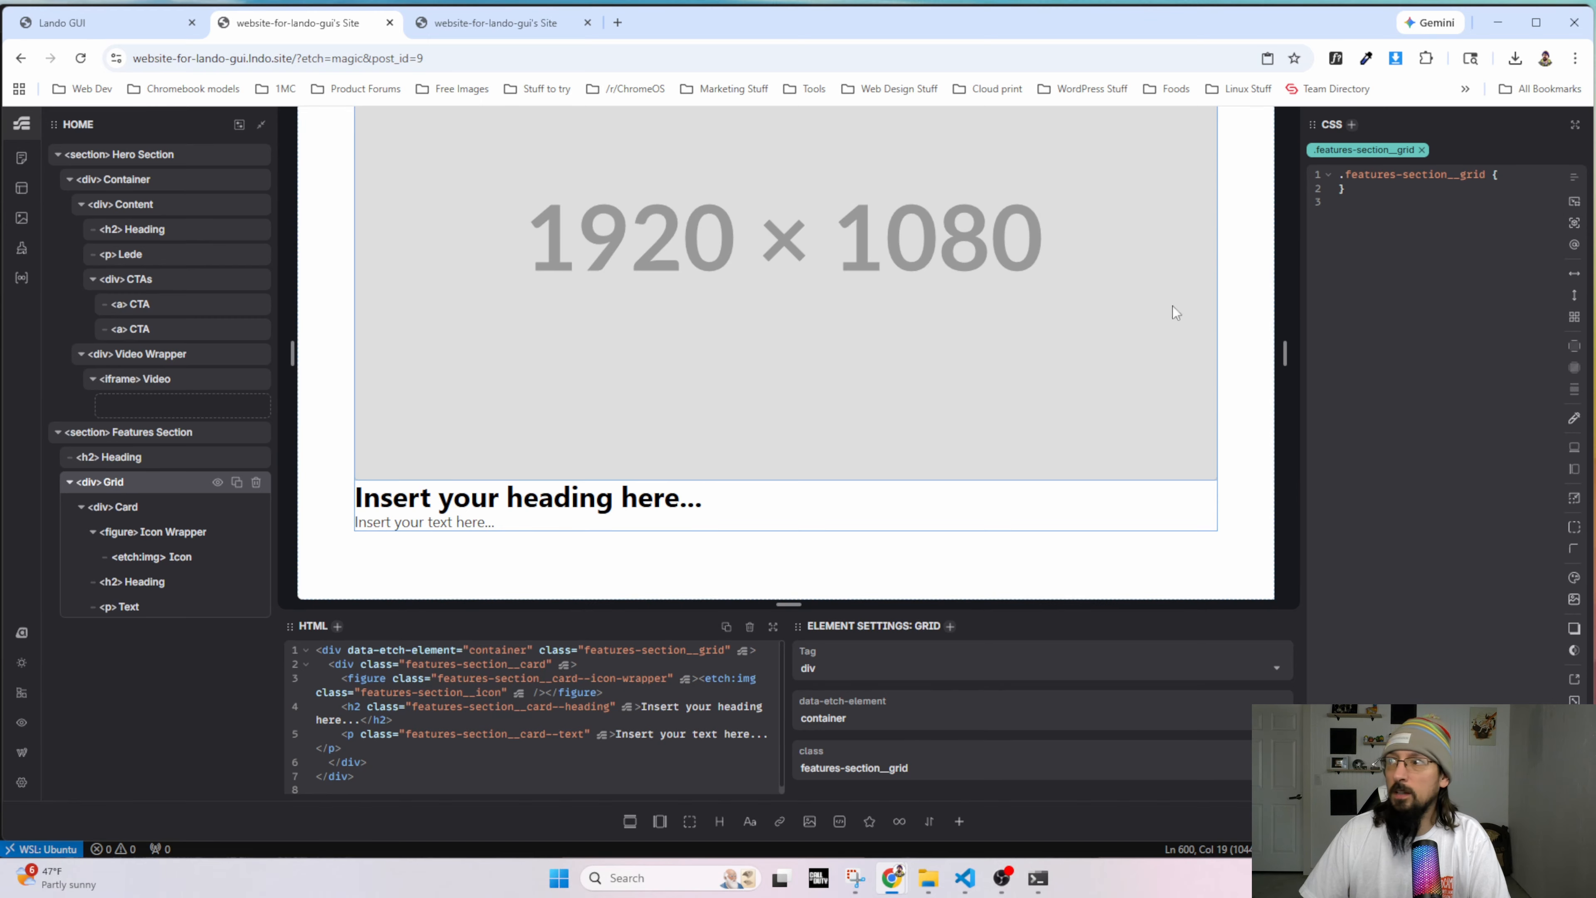
{"action": "left_click", "coordinate": [1498, 175]}
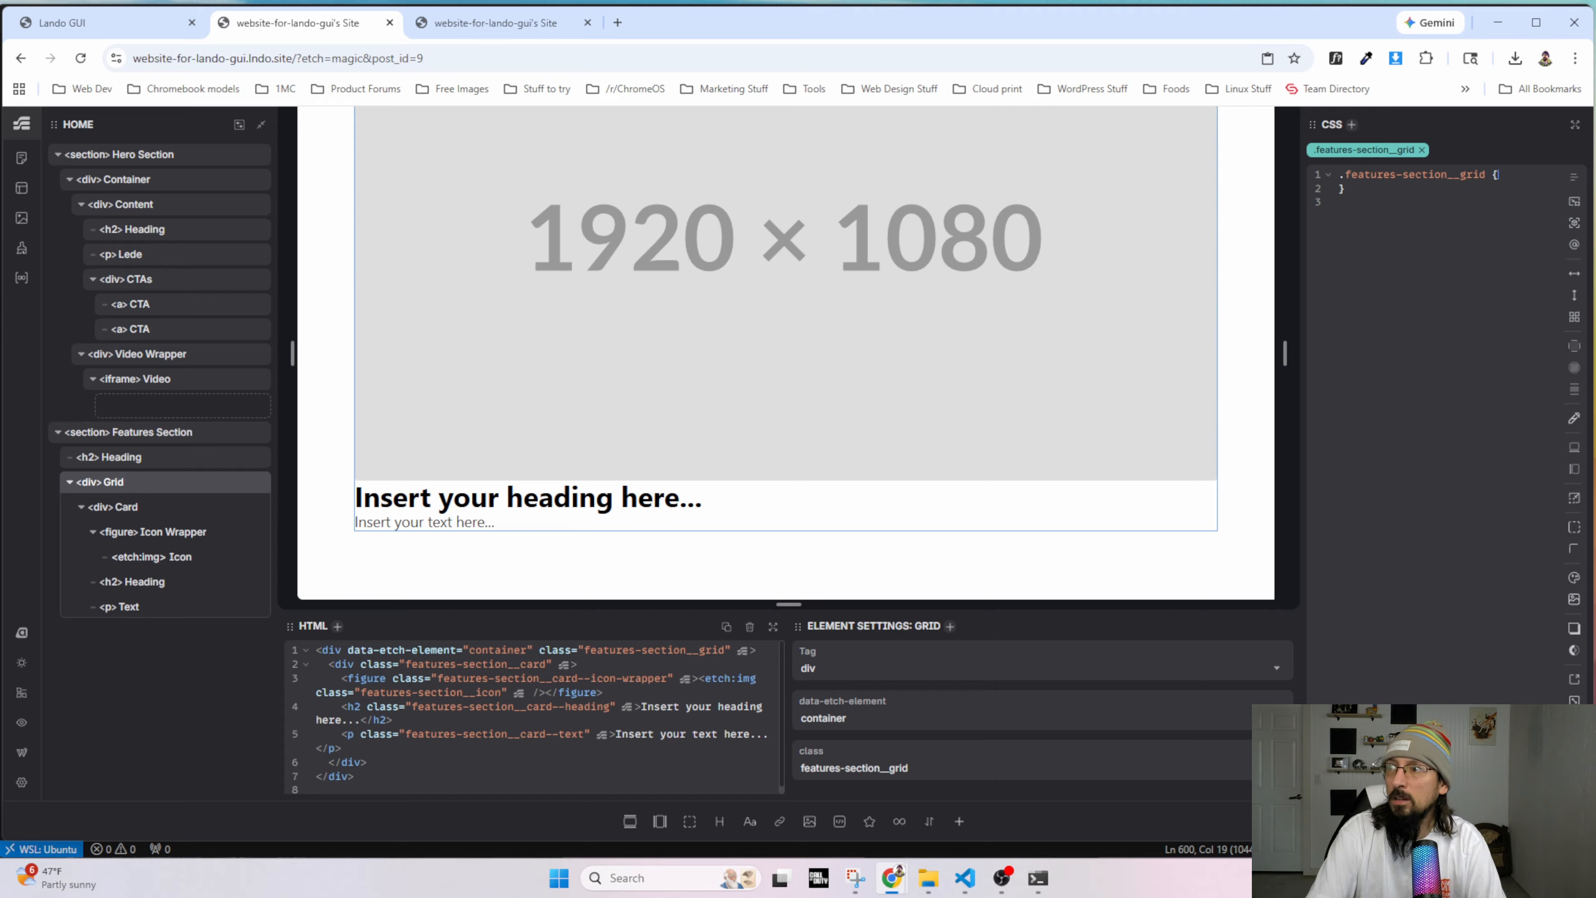
{"action": "type", "text": "?aut"}
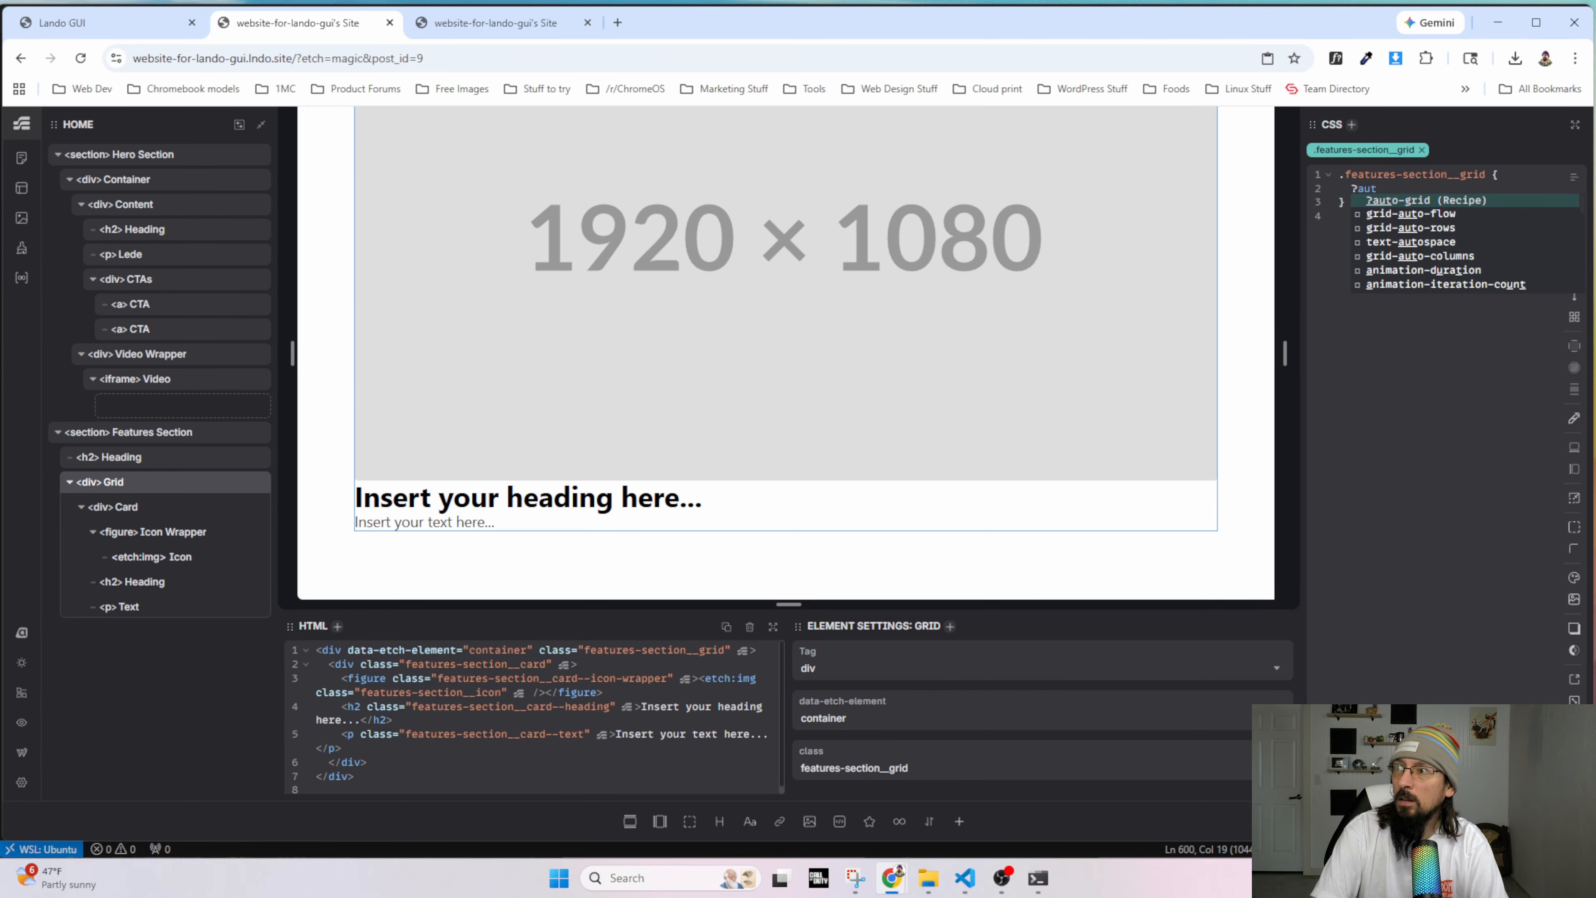
{"action": "key", "text": "Return"}
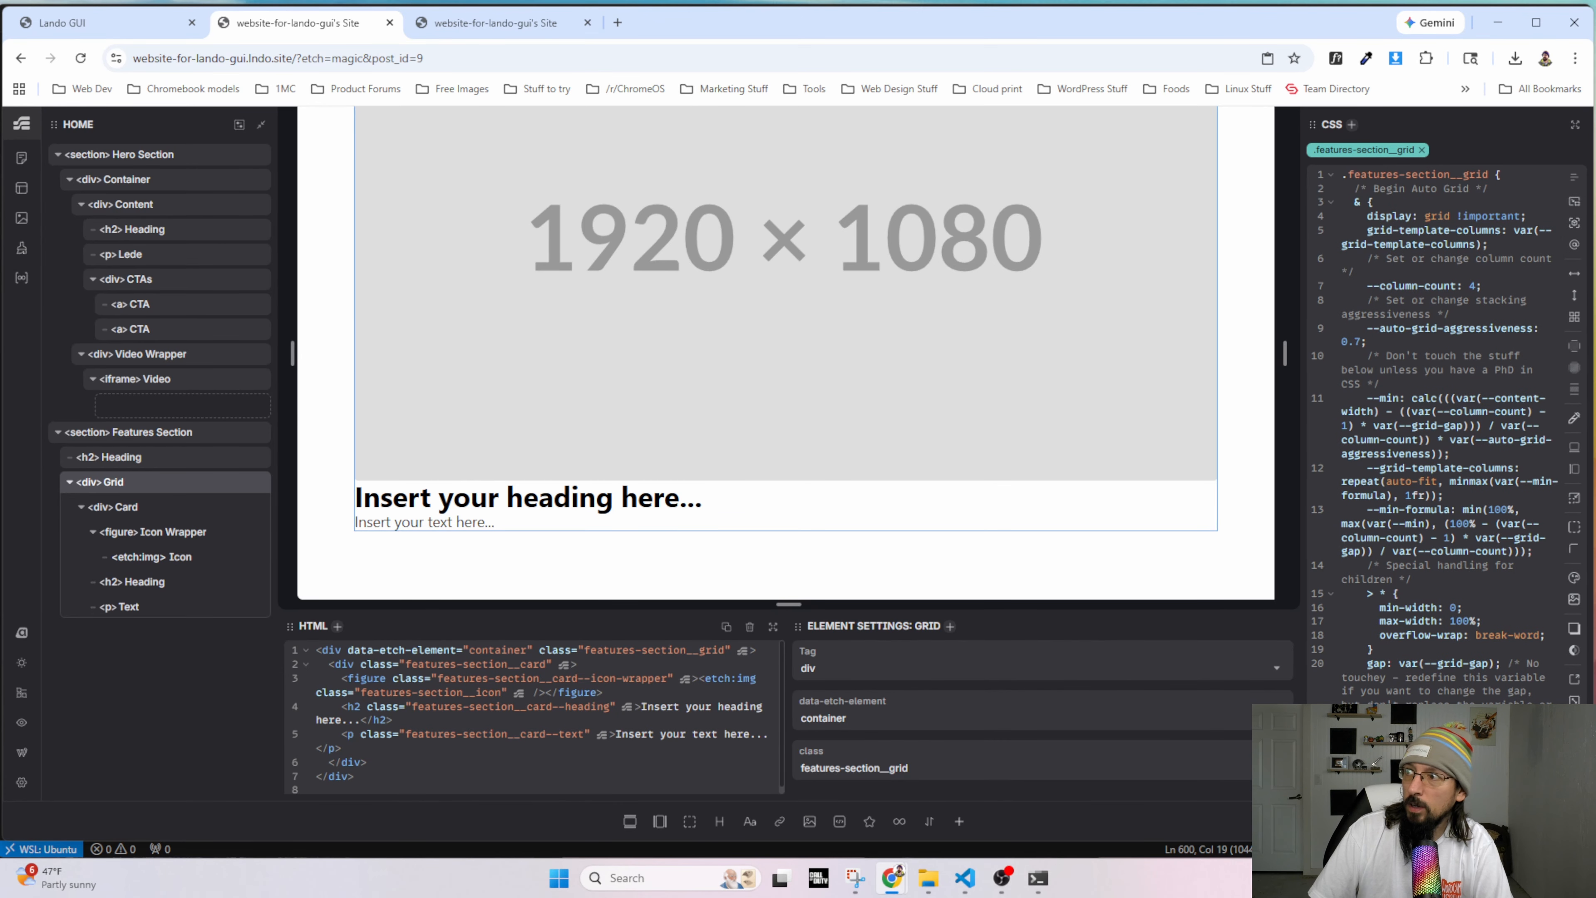
{"action": "left_click", "coordinate": [1477, 285]}
{"action": "key", "text": "BackSpace"}
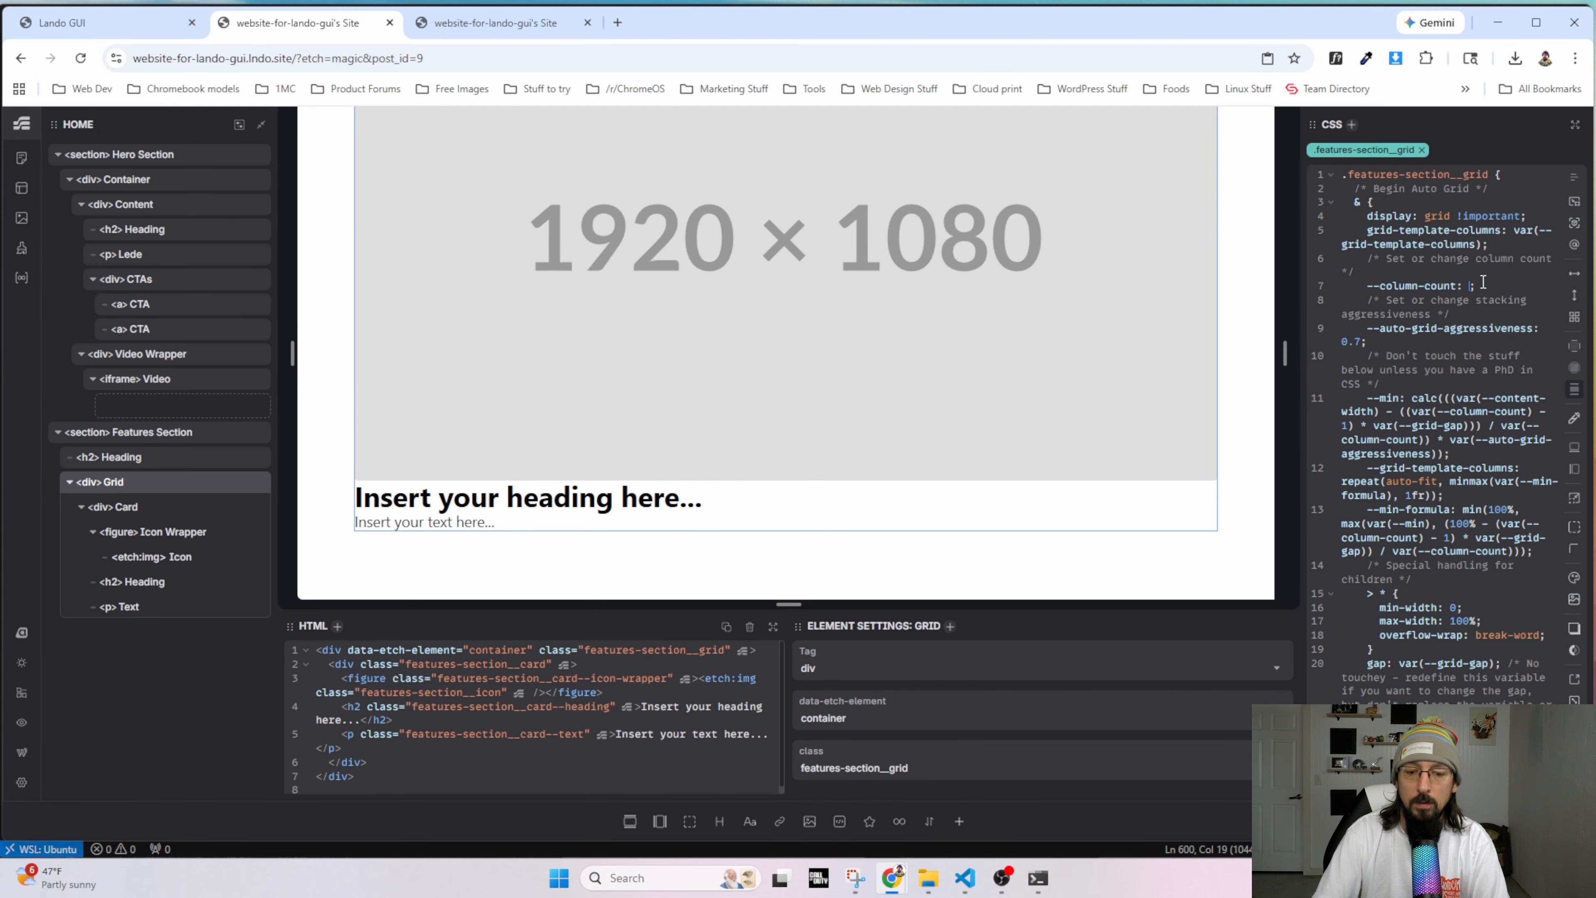
{"action": "type", "text": "3"}
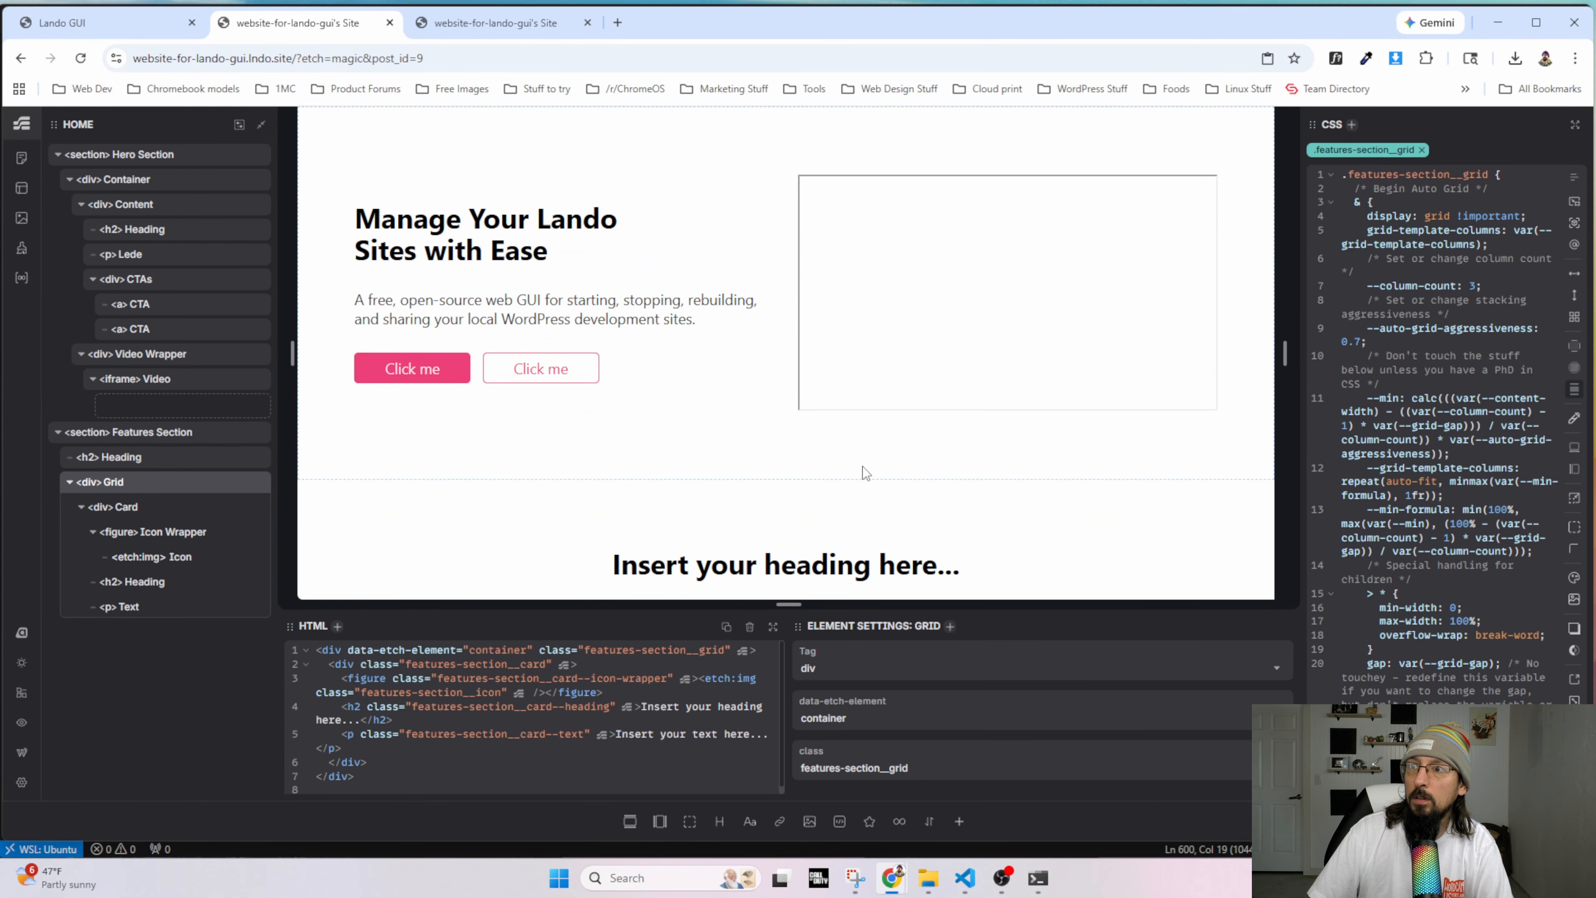
Duplicate the card twice inside the Features Section grid and widen the preview canvas slightly.
{"action": "scroll", "coordinate": [865, 472], "scroll_direction": "down", "scroll_amount": 5}
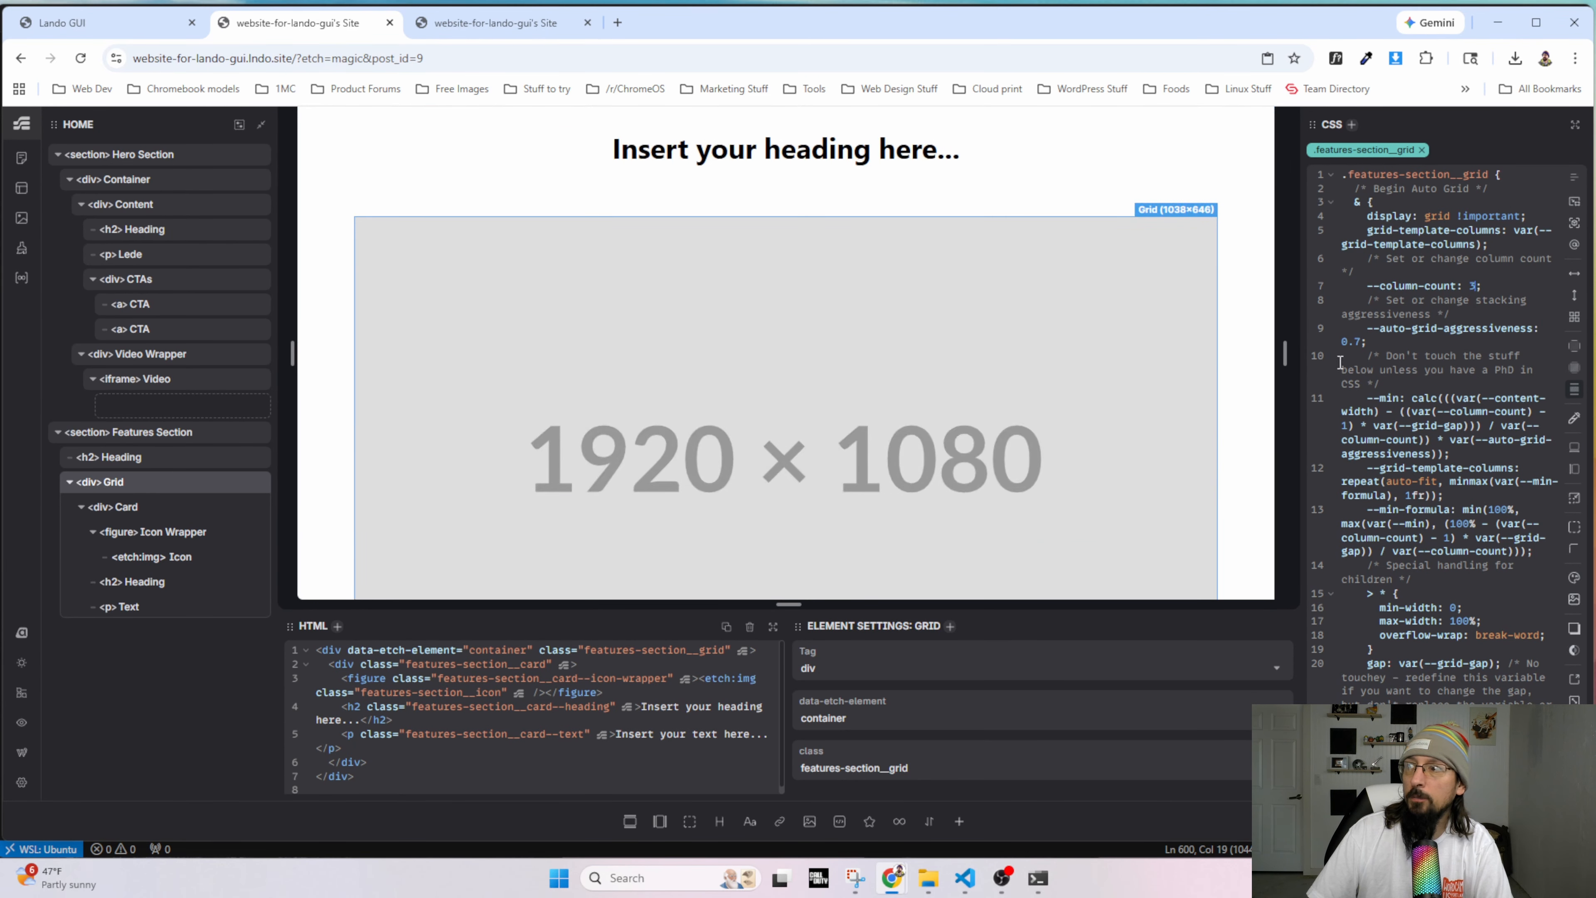
{"action": "left_click", "coordinate": [82, 506]}
{"action": "left_click", "coordinate": [234, 507]}
{"action": "left_click", "coordinate": [233, 507]}
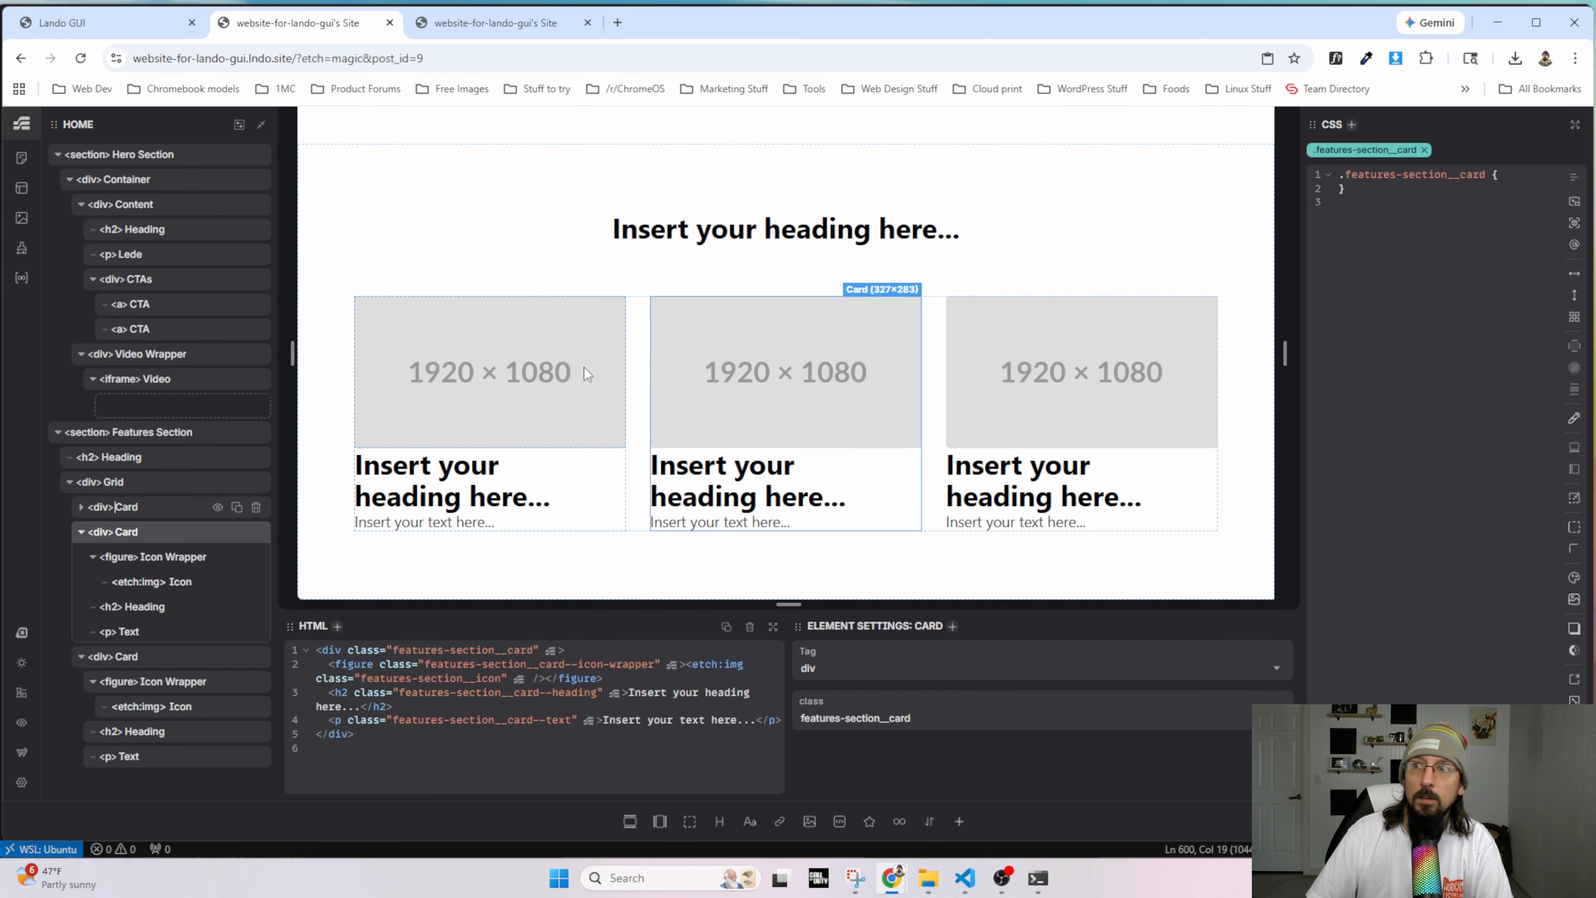
{"action": "left_click_drag", "start_coordinate": [1286, 351], "coordinate": [1327, 354]}
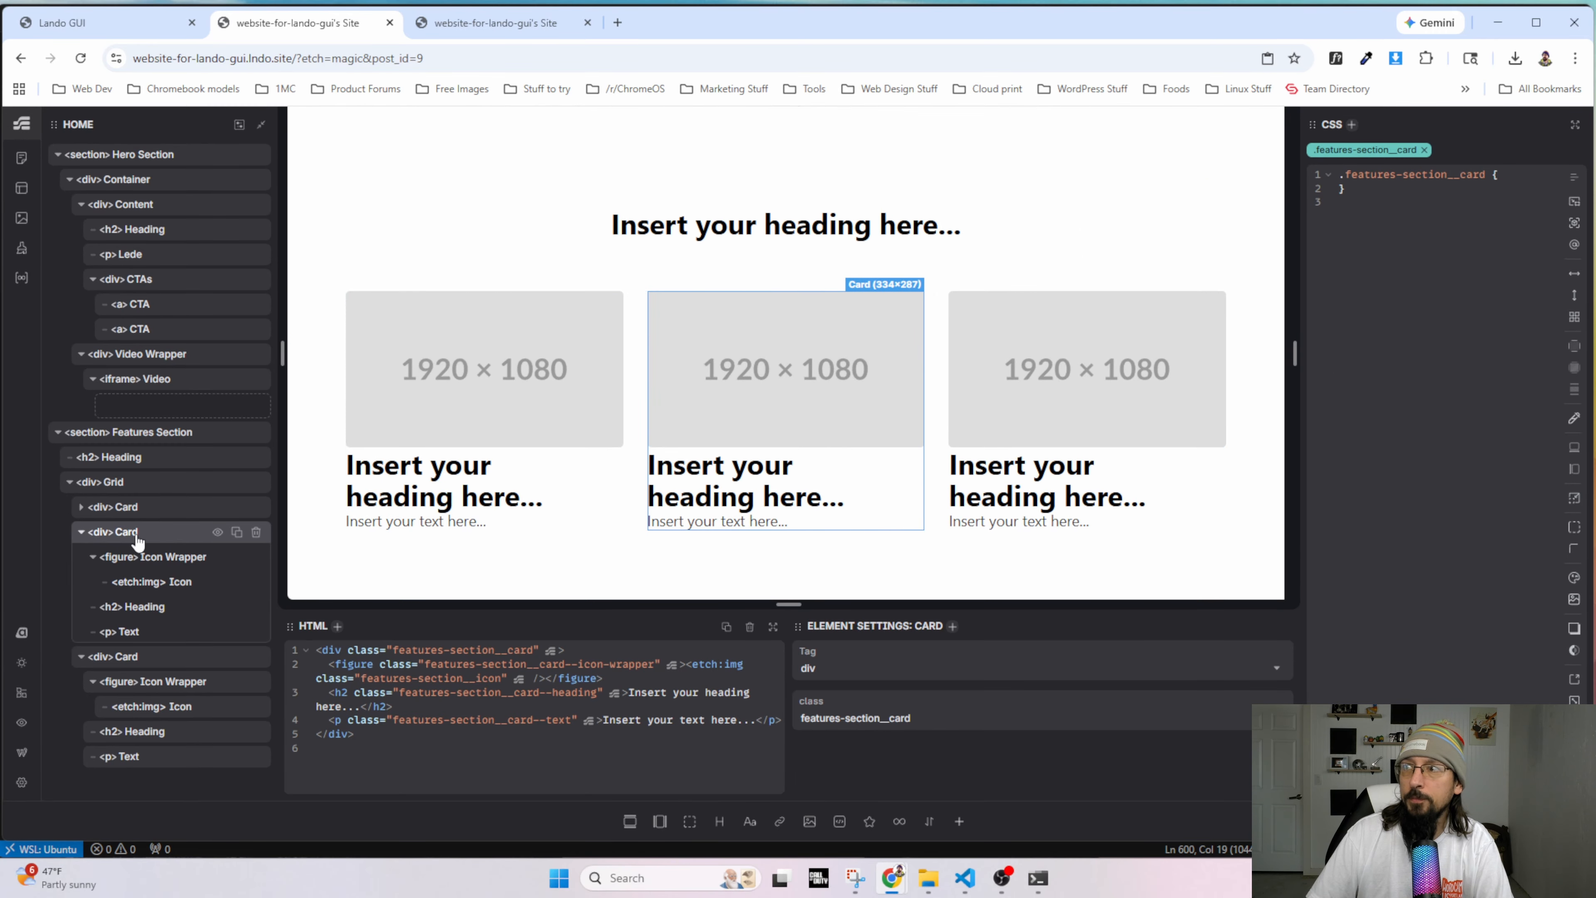
Add .features-section__card to the Card Framework's card selectors and save the settings.
{"action": "right_click", "coordinate": [102, 472]}
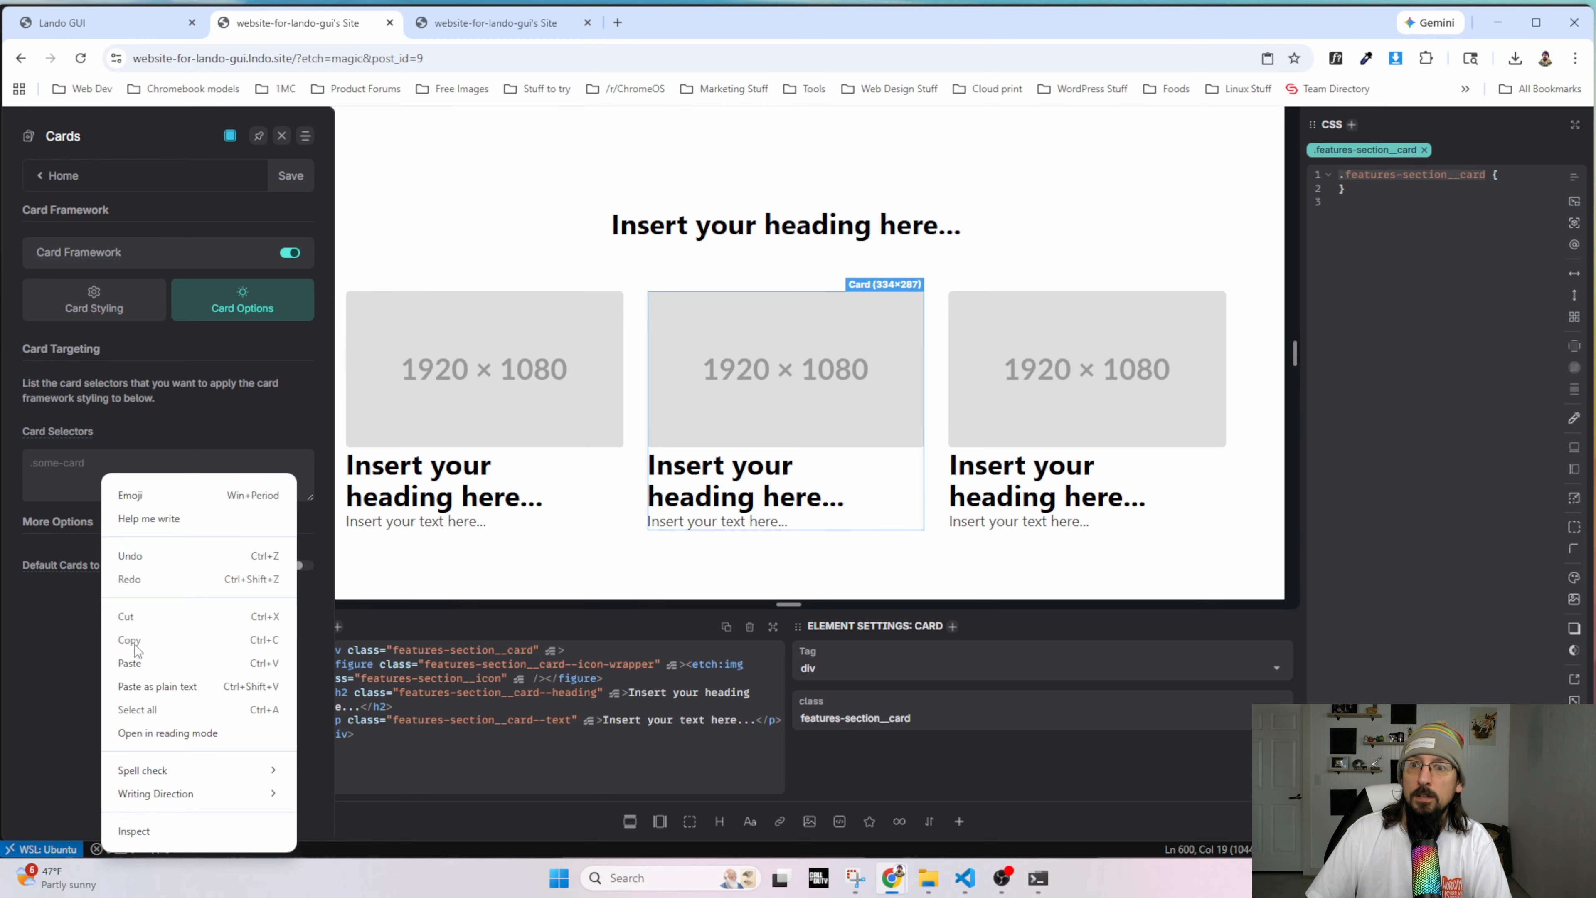
{"action": "left_click", "coordinate": [119, 626]}
{"action": "left_click", "coordinate": [286, 179]}
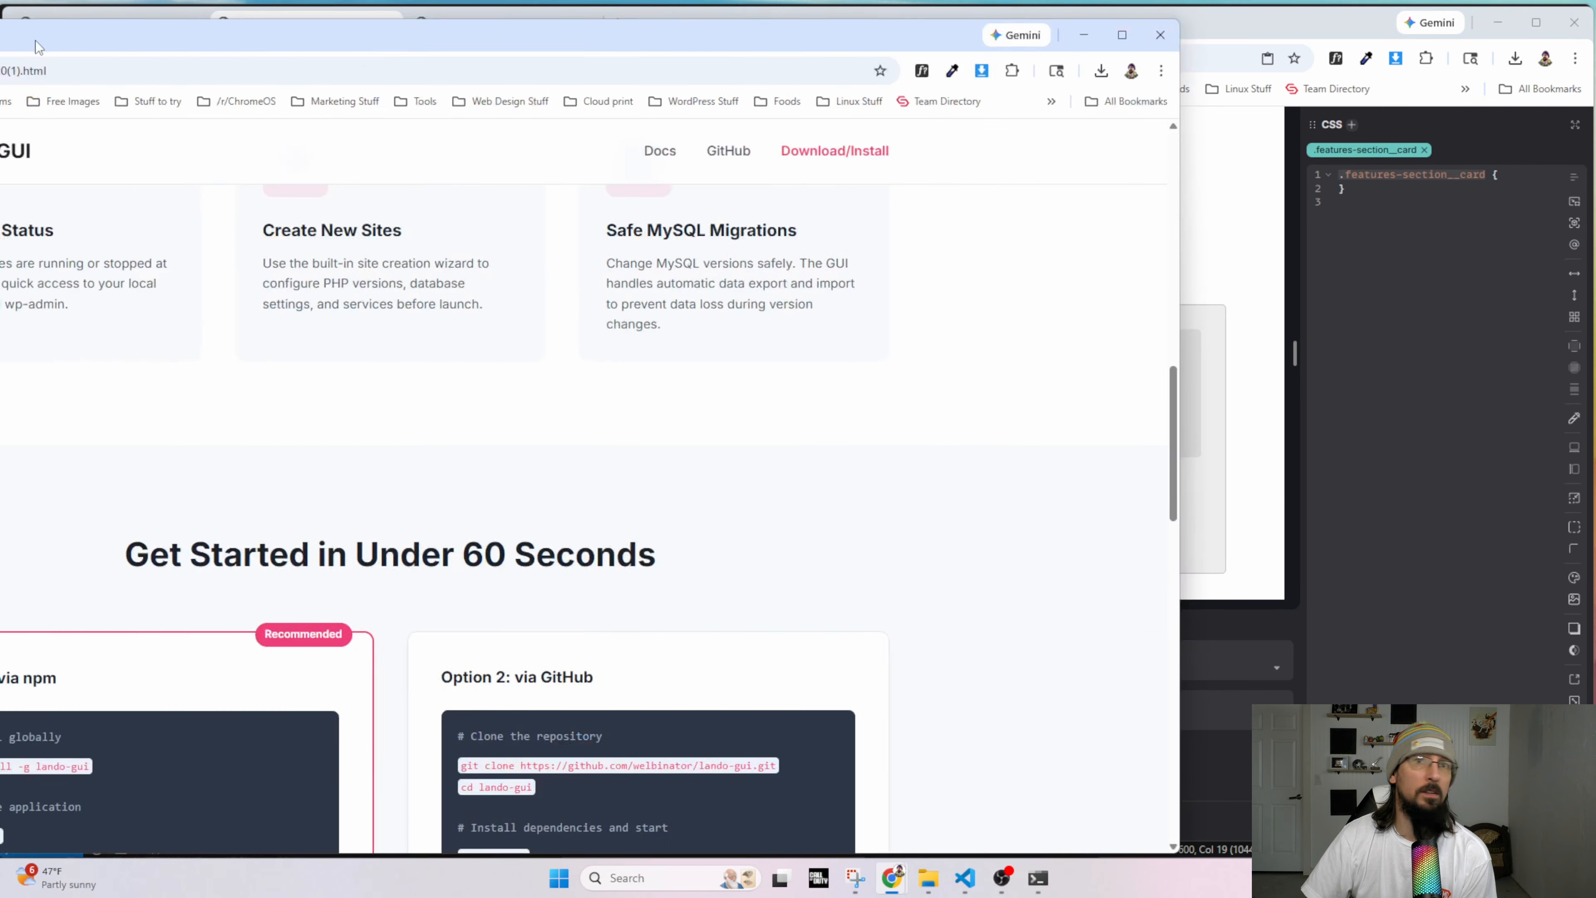
Examine the feature cards and the "Get Started in Under 60 Seconds" option cards in the HTML mockup, and return to the Etch editor.
{"action": "left_click_drag", "start_coordinate": [0, 35], "coordinate": [255, 34]}
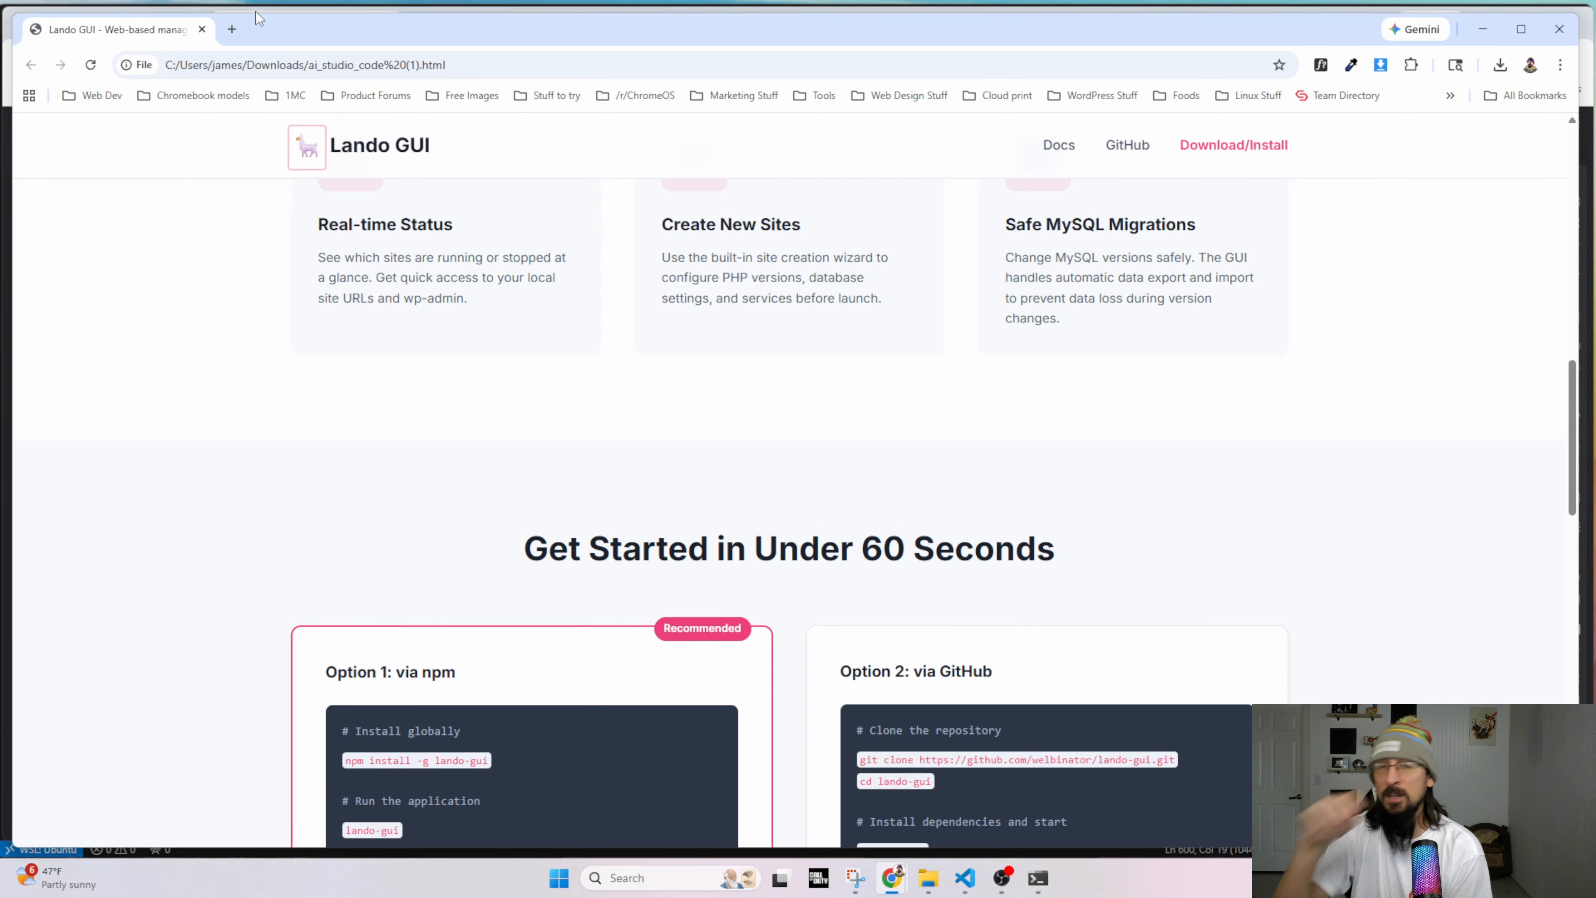
{"action": "scroll", "coordinate": [785, 441], "scroll_direction": "up", "scroll_amount": 6}
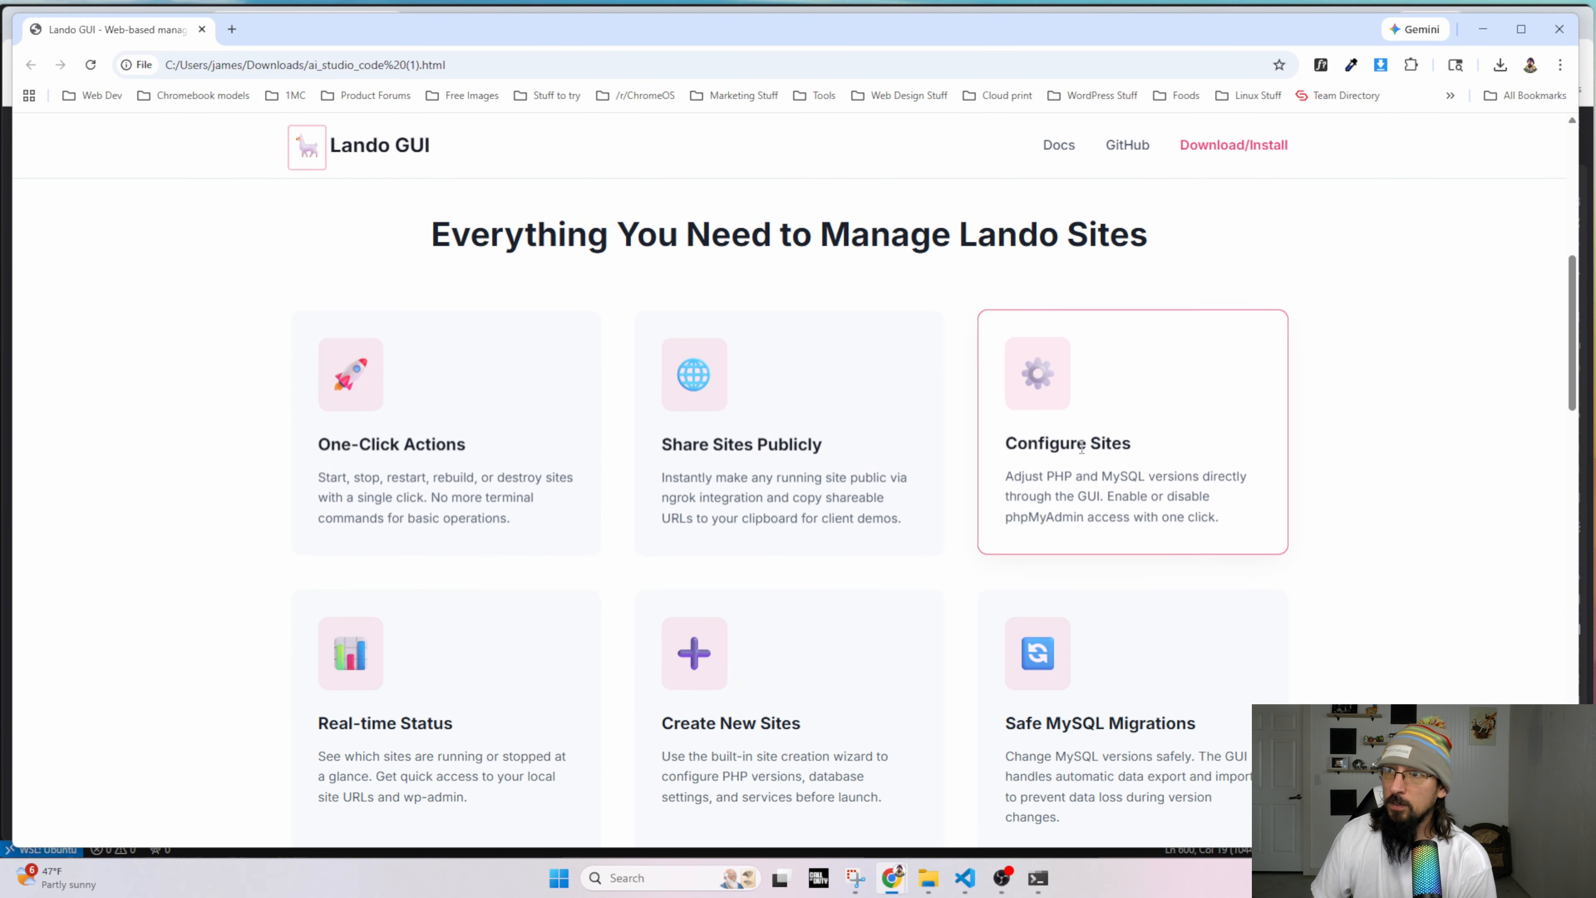
{"action": "scroll", "coordinate": [715, 563], "scroll_direction": "up", "scroll_amount": 6}
{"action": "scroll", "coordinate": [715, 566], "scroll_direction": "down", "scroll_amount": 19}
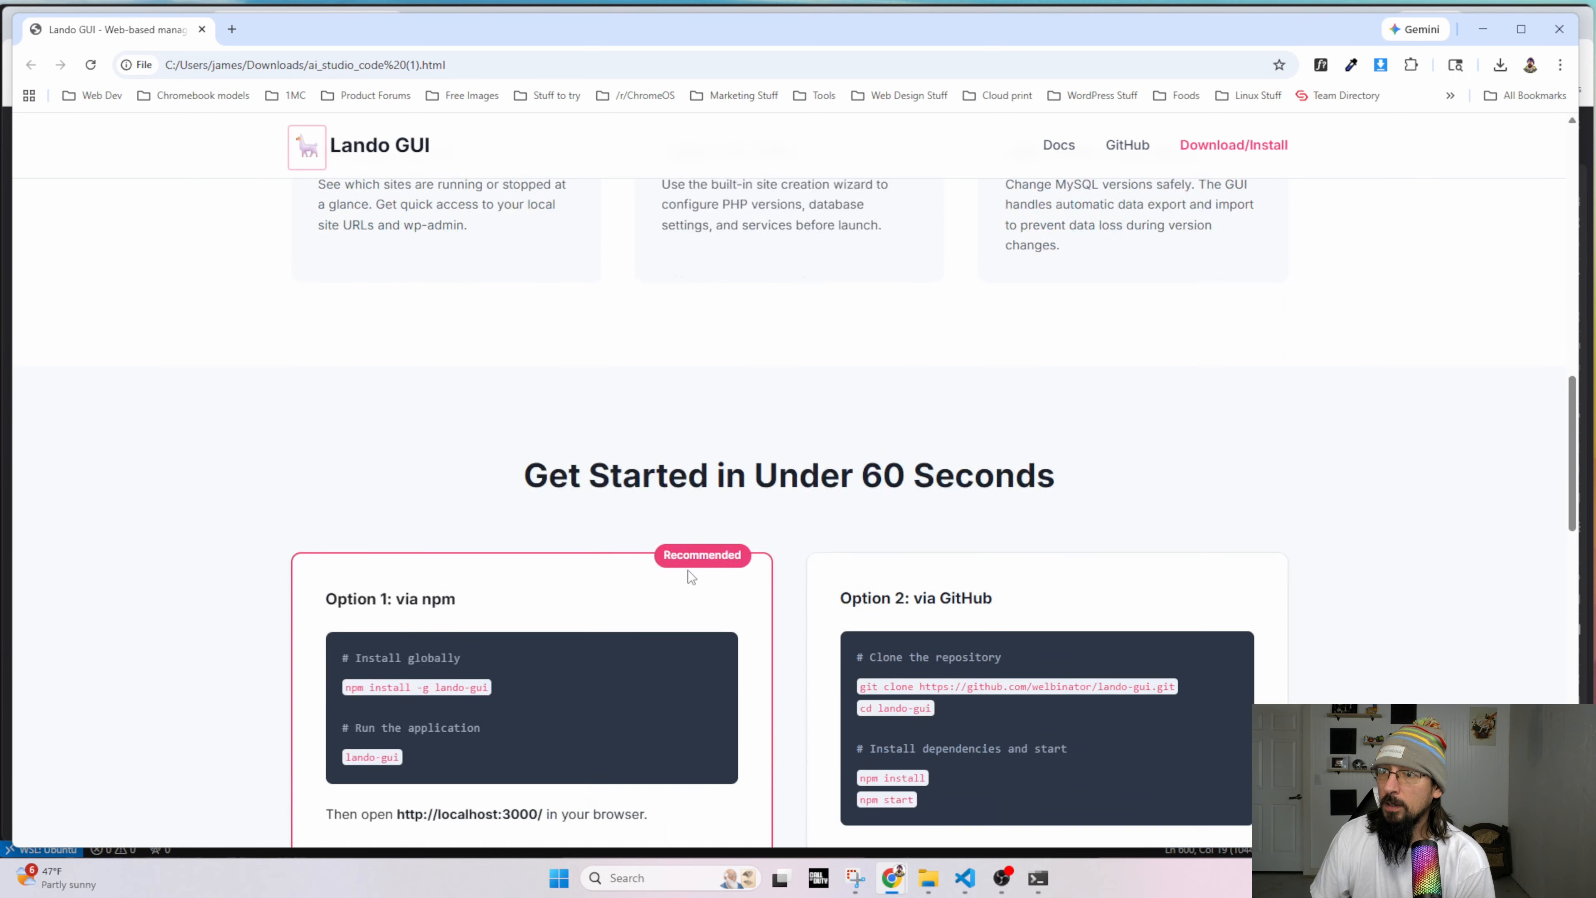
{"action": "scroll", "coordinate": [717, 484], "scroll_direction": "up", "scroll_amount": 3}
{"action": "left_click_drag", "start_coordinate": [754, 29], "coordinate": [792, 43]}
{"action": "scroll", "coordinate": [697, 599], "scroll_direction": "down", "scroll_amount": 1}
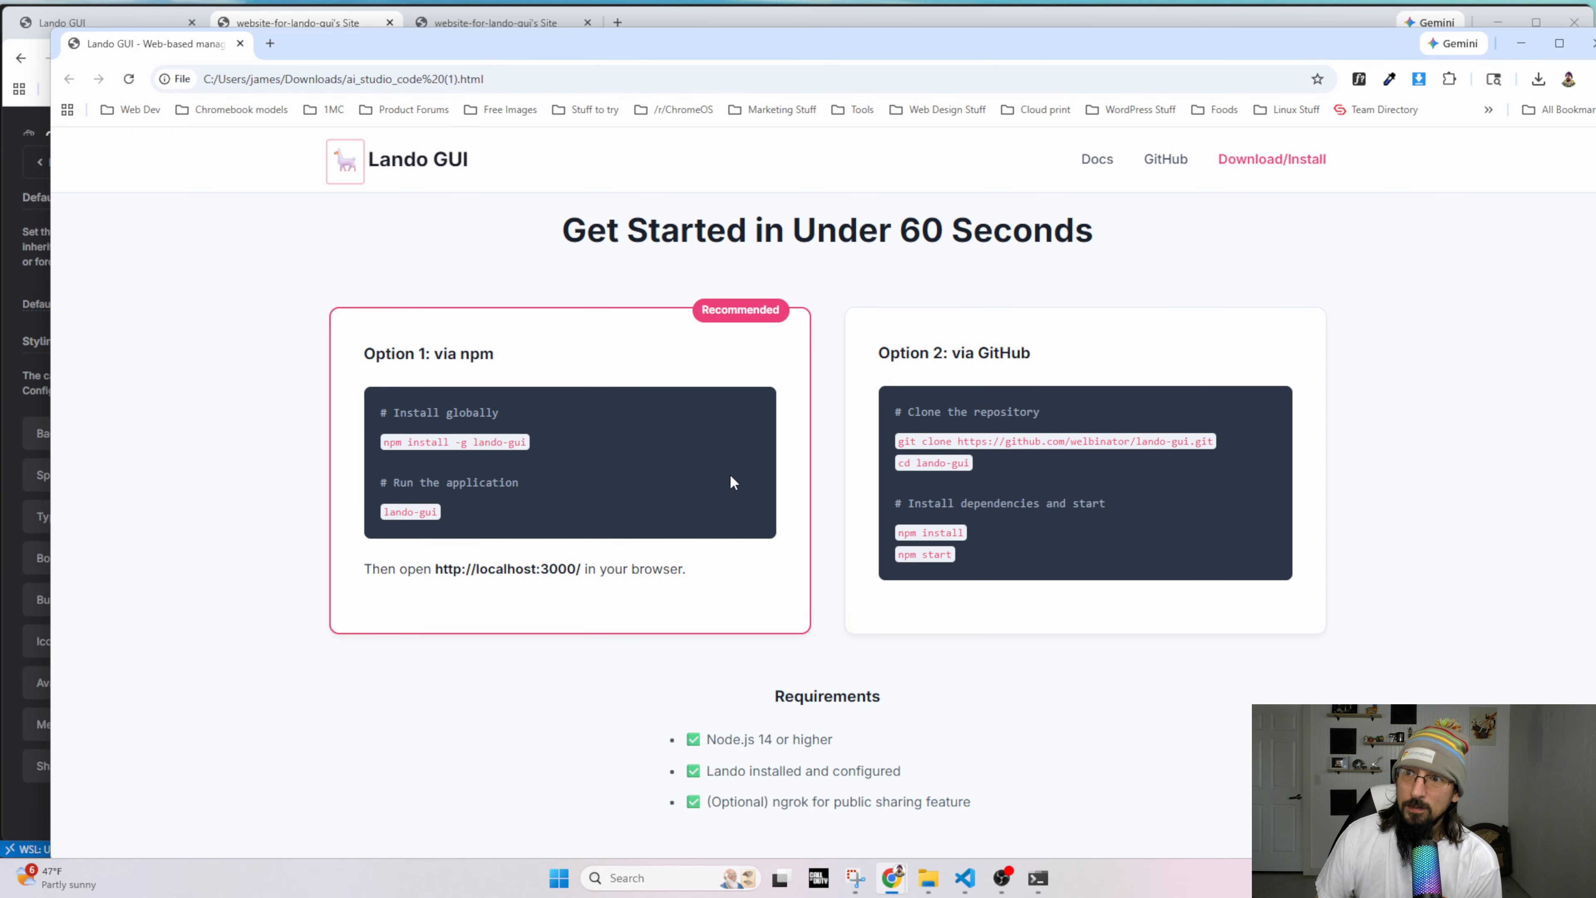
{"action": "scroll", "coordinate": [730, 475], "scroll_direction": "up", "scroll_amount": 2}
{"action": "key", "text": "alt+Tab"}
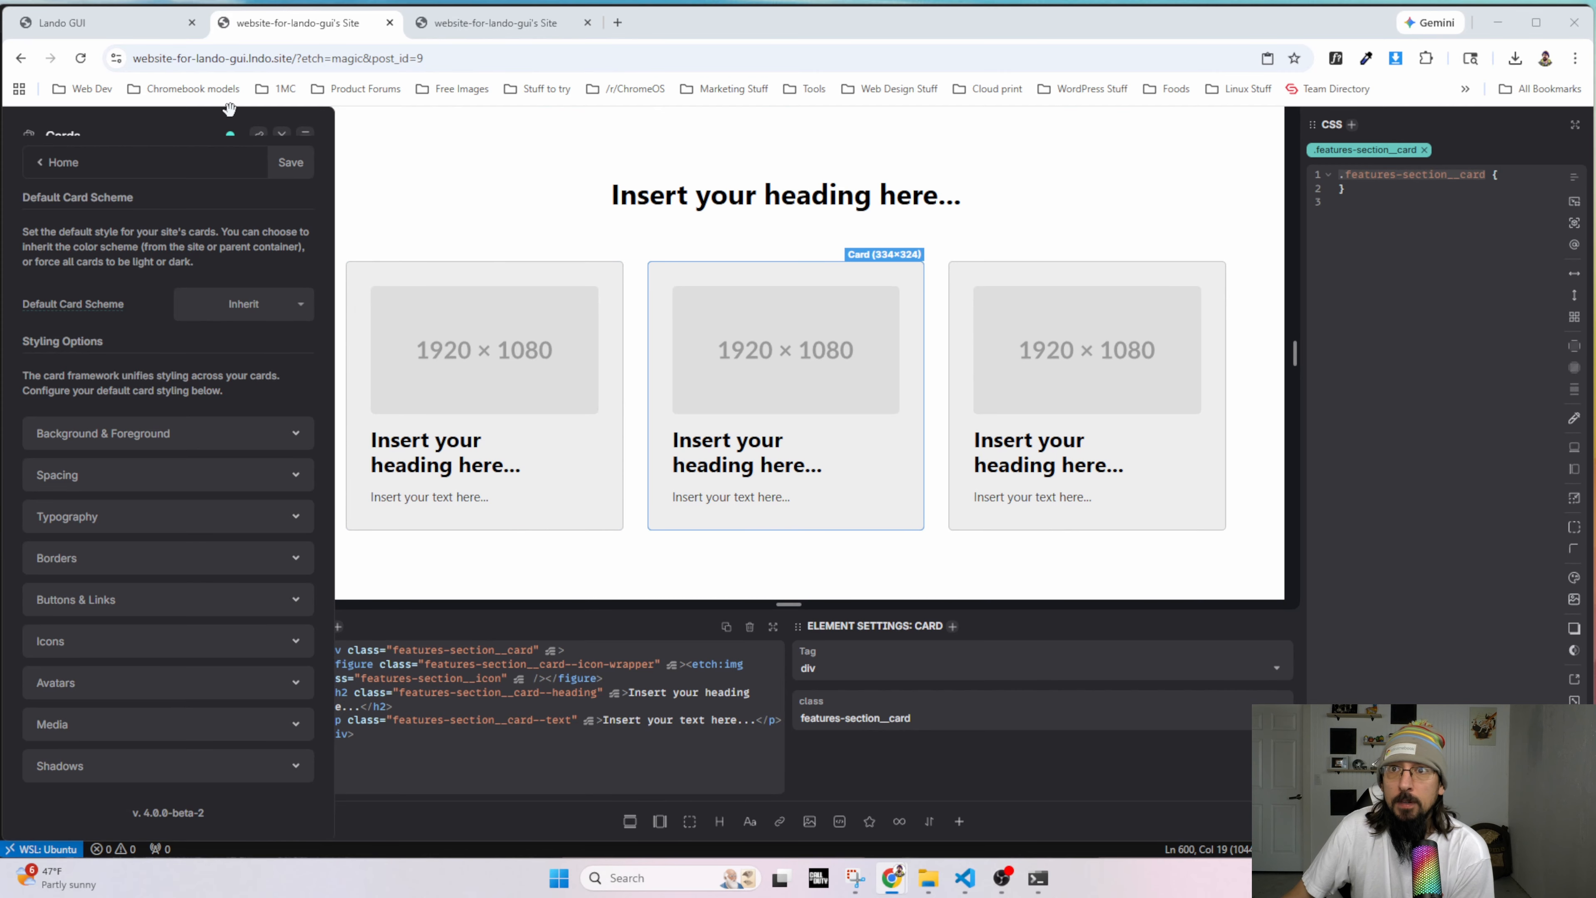
Save the card framework settings, check the styled cards on the canvas, and close the card settings.
{"action": "left_click", "coordinate": [285, 175]}
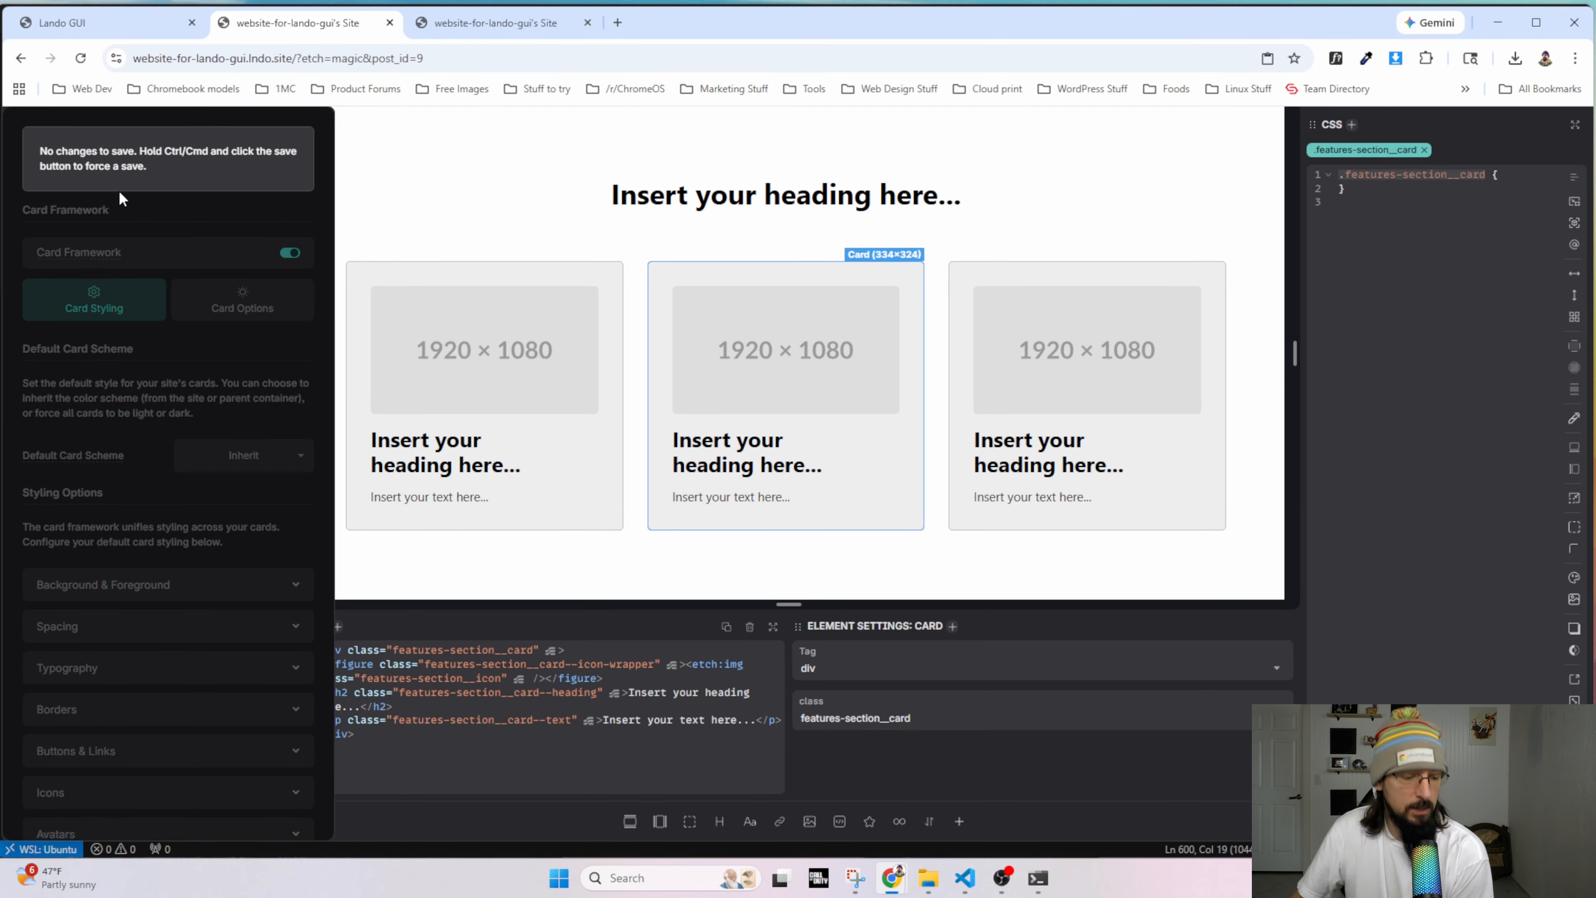
{"action": "scroll", "coordinate": [564, 243], "scroll_direction": "up", "scroll_amount": 2}
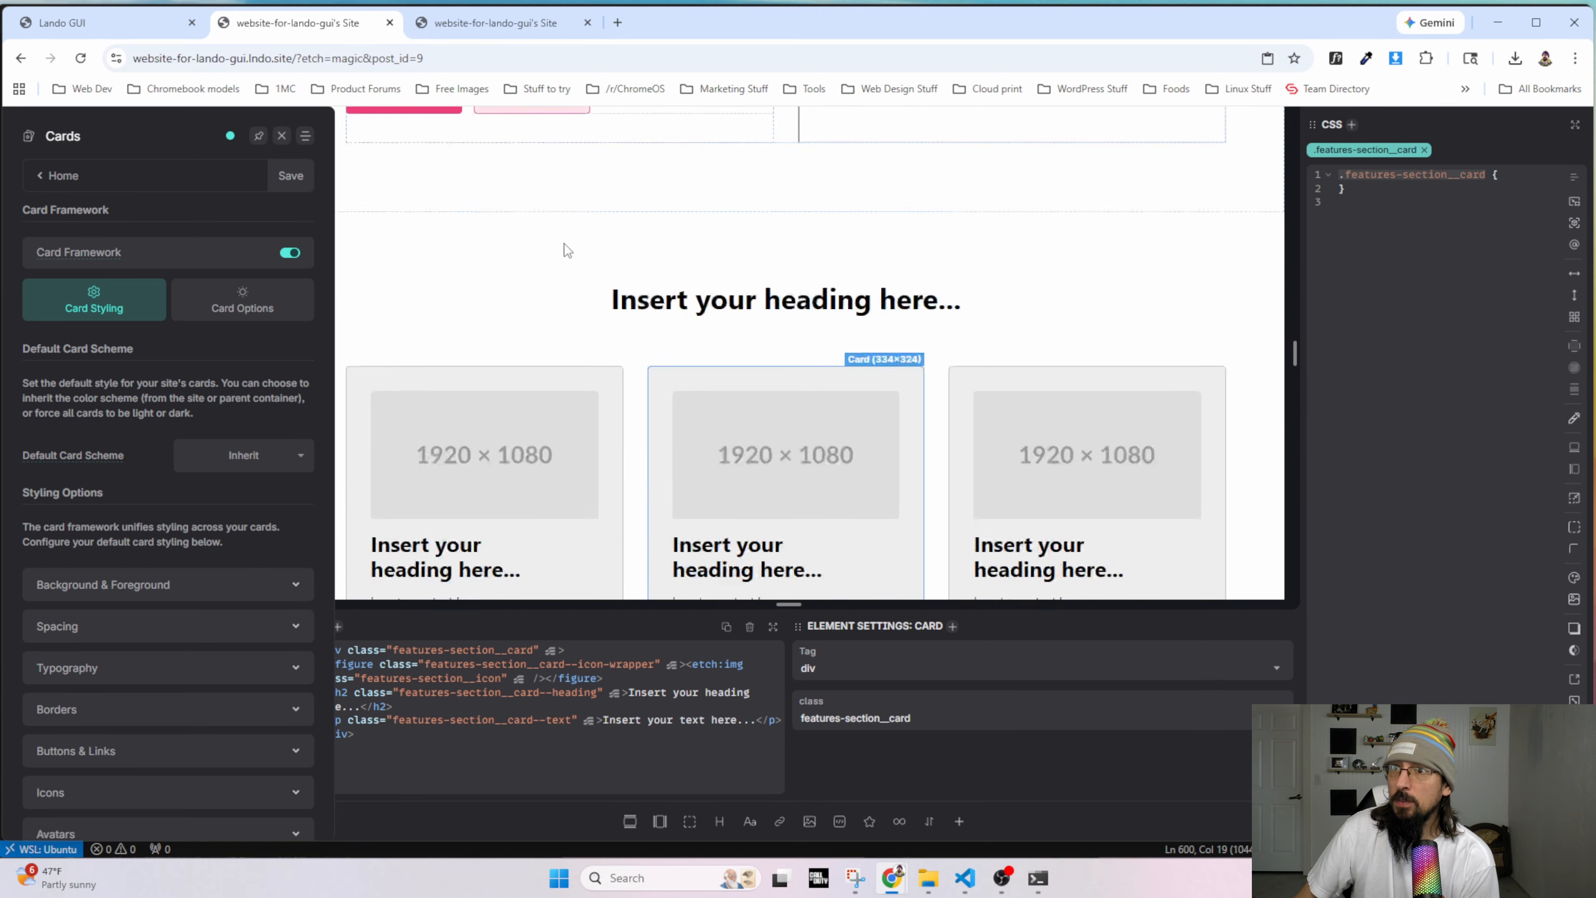
{"action": "scroll", "coordinate": [563, 244], "scroll_direction": "down", "scroll_amount": 2}
{"action": "left_click", "coordinate": [281, 136]}
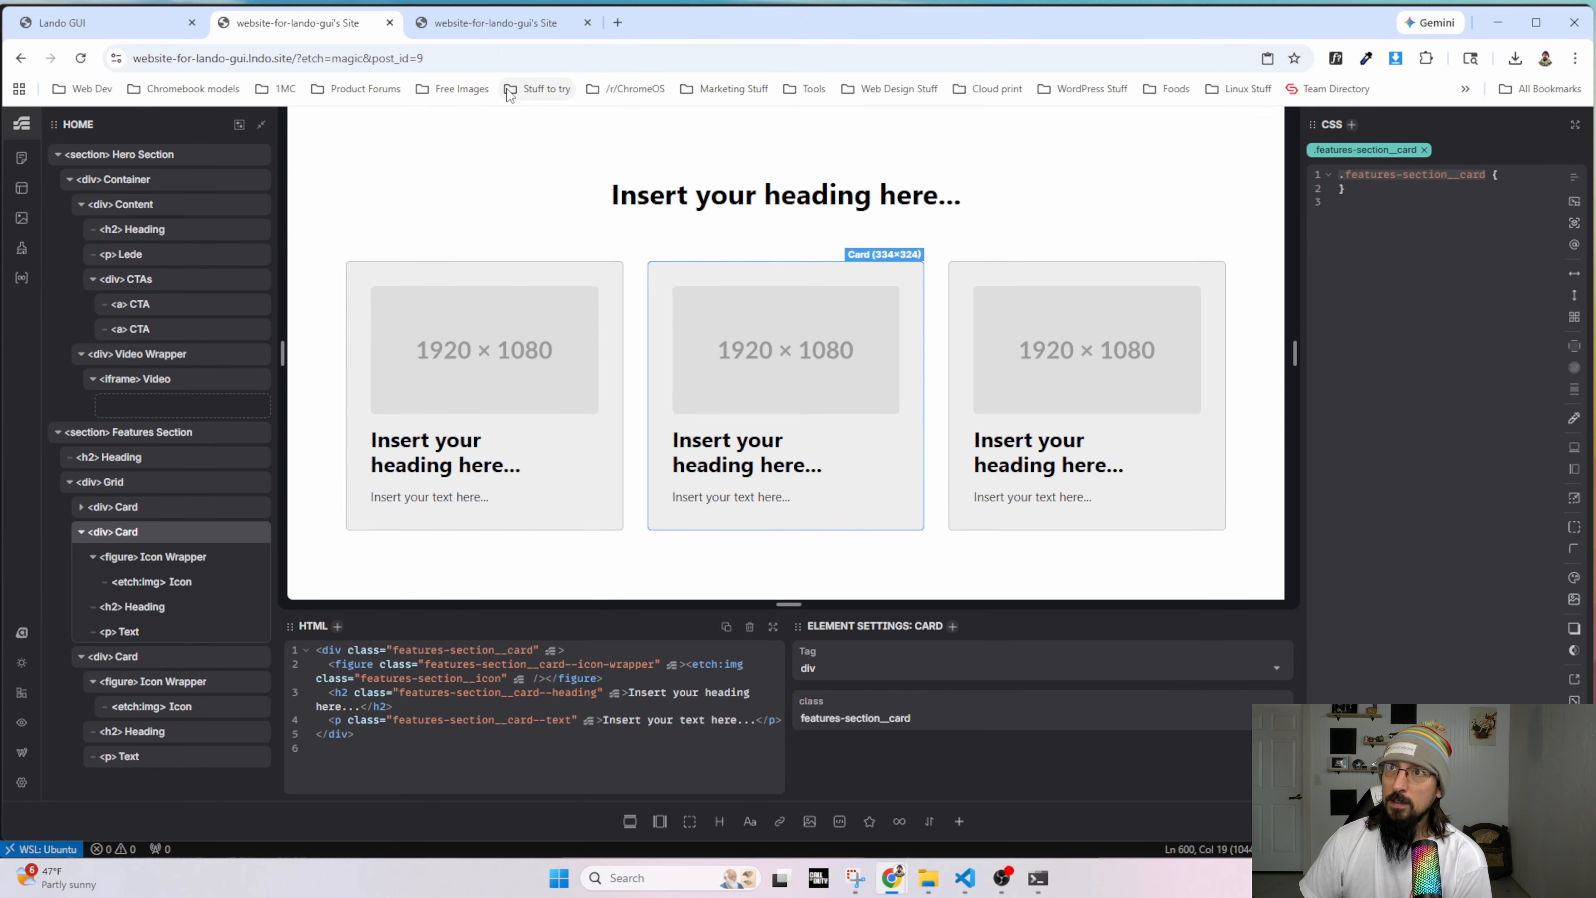
Inspect the first feature card on the live homepage with the browser's developer tools to examine its card styles.
{"action": "left_click", "coordinate": [496, 22]}
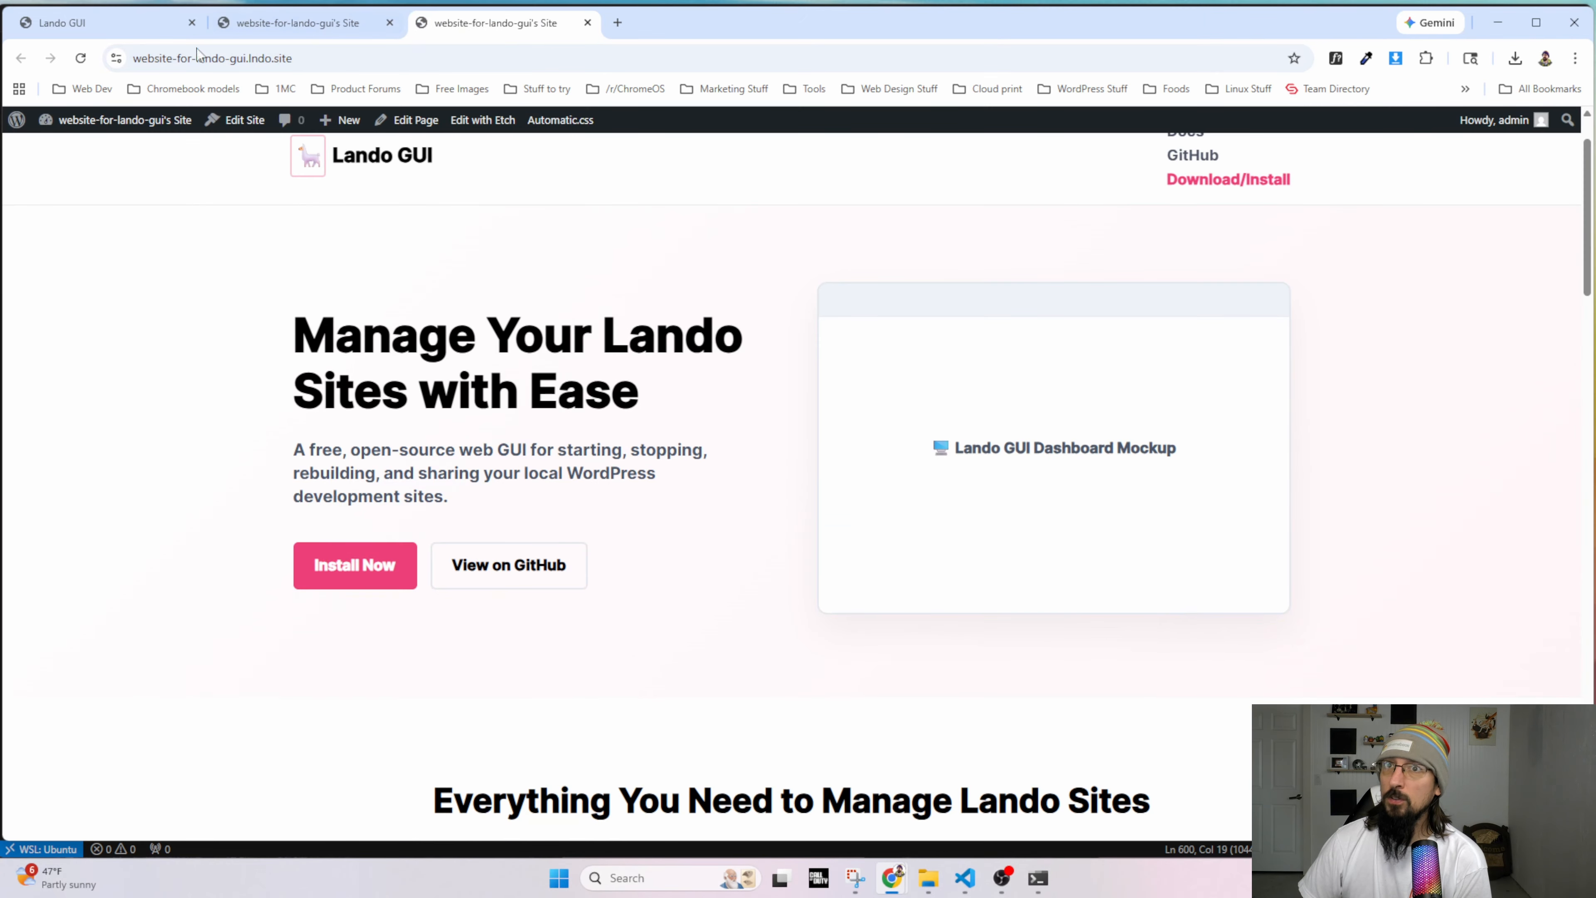
{"action": "scroll", "coordinate": [355, 430], "scroll_direction": "down", "scroll_amount": 5}
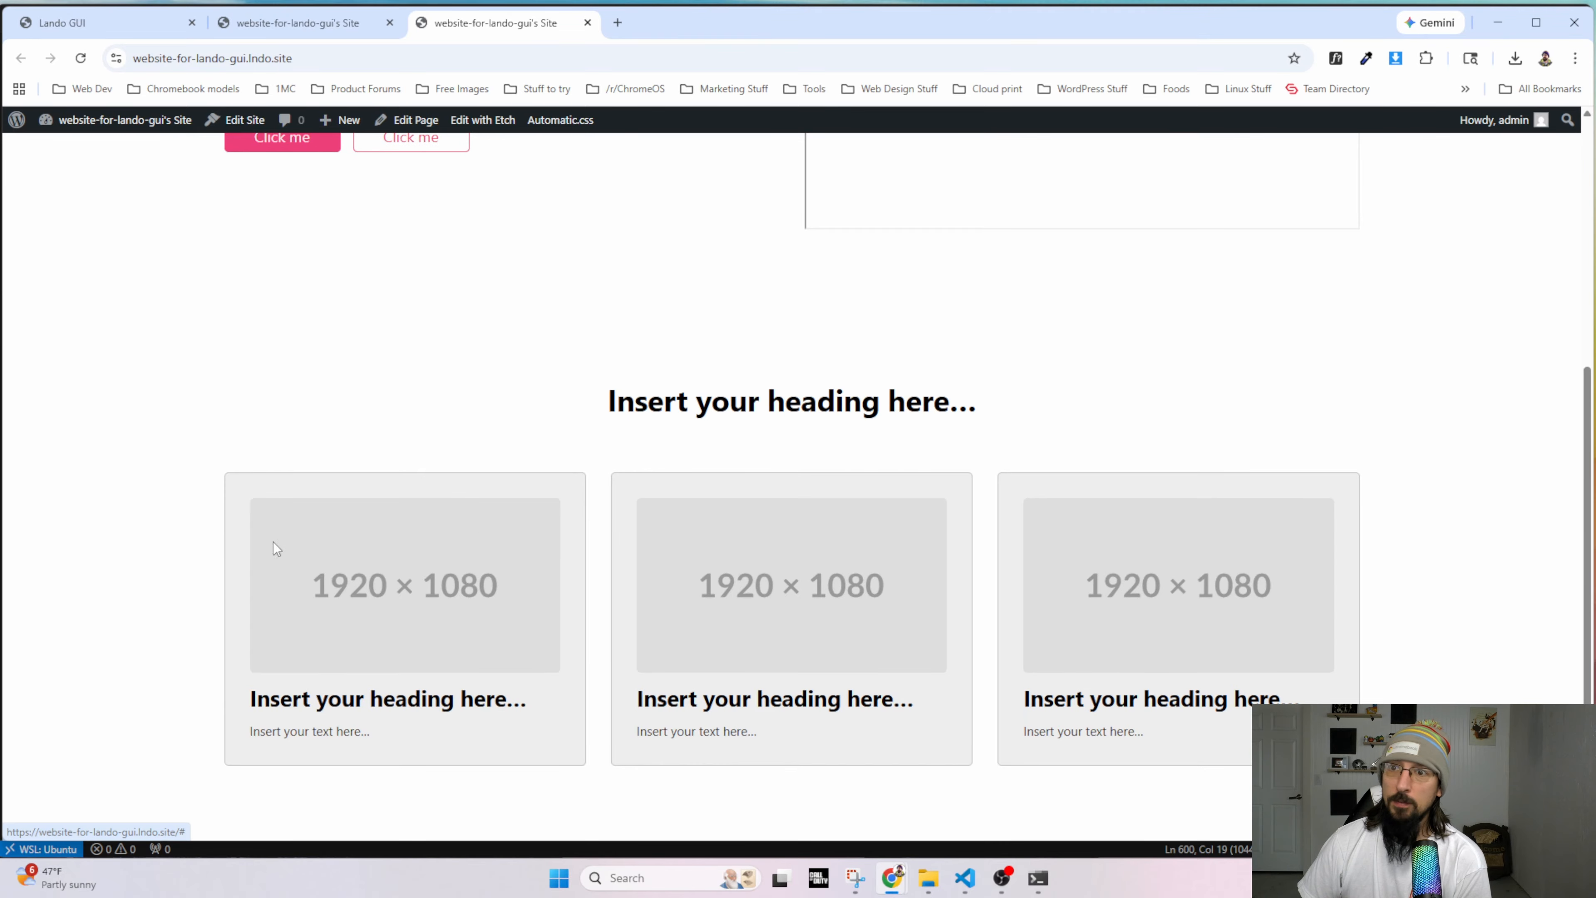
{"action": "right_click", "coordinate": [367, 489]}
{"action": "left_click", "coordinate": [441, 467]}
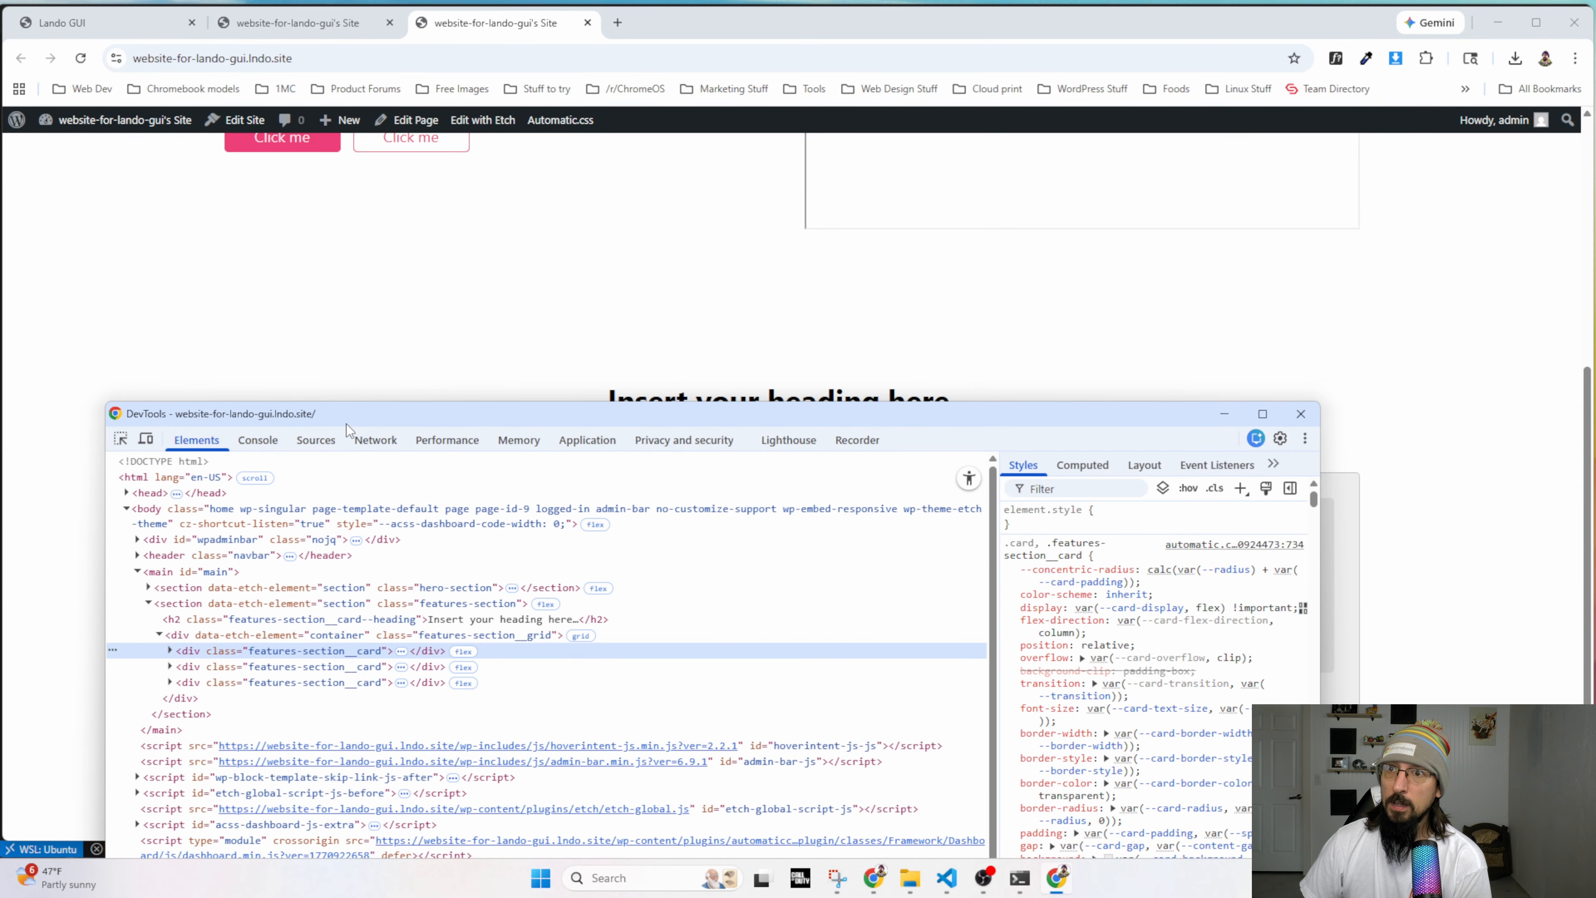
{"action": "left_click_drag", "start_coordinate": [356, 415], "coordinate": [533, 206]}
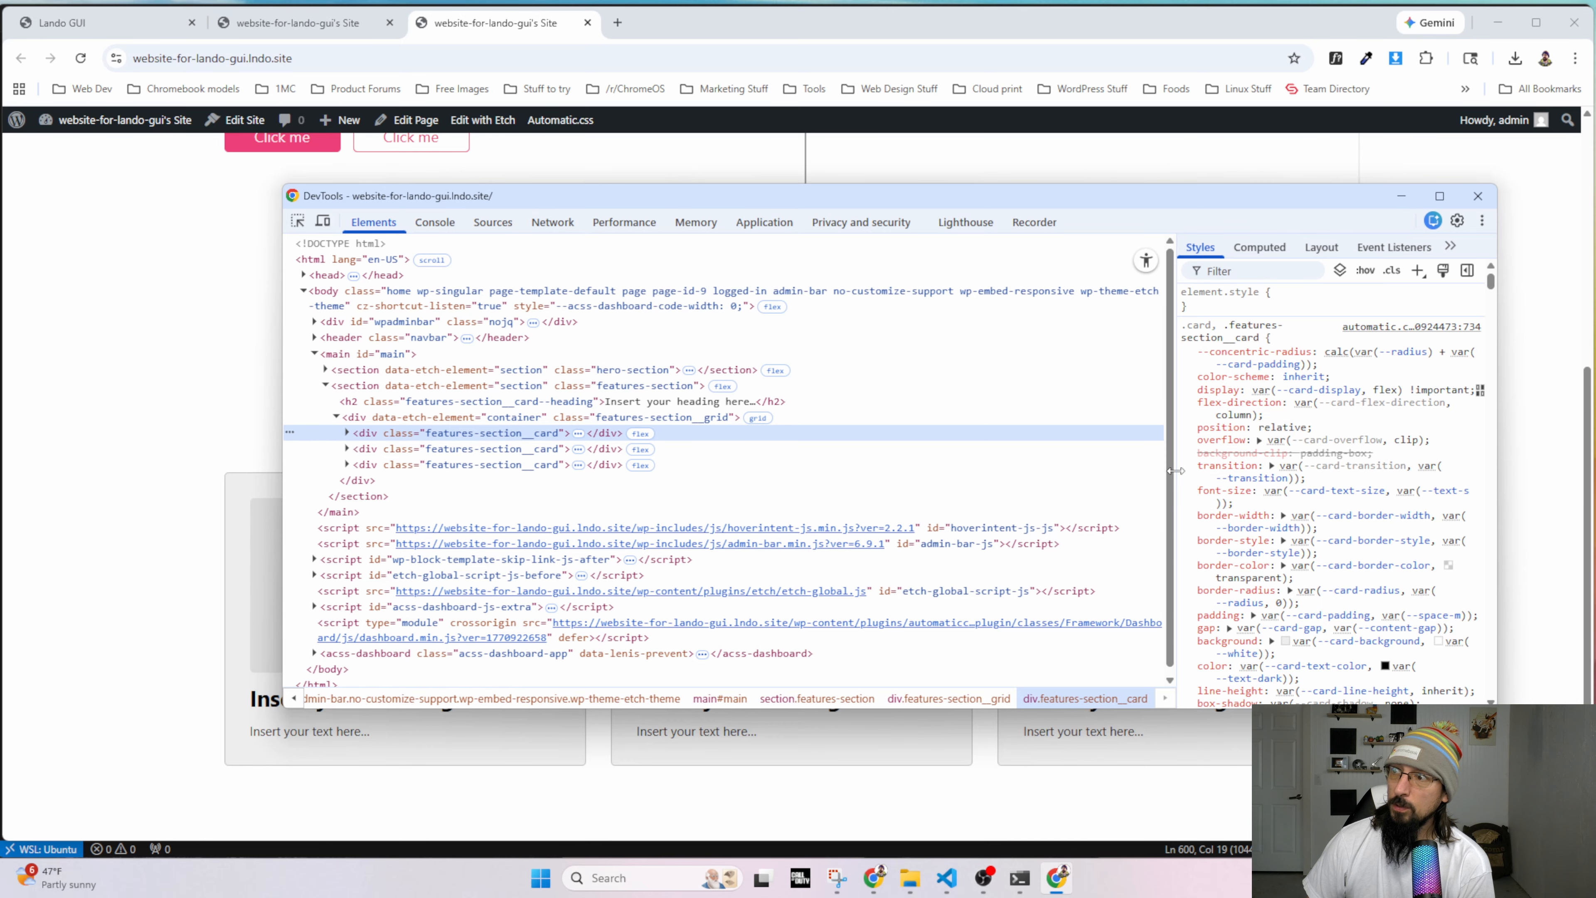
Examine the first feature card's framework style rules in the developer tools, including the --card-text-size variable, and return to the live page.
{"action": "left_click_drag", "start_coordinate": [1170, 471], "coordinate": [842, 473]}
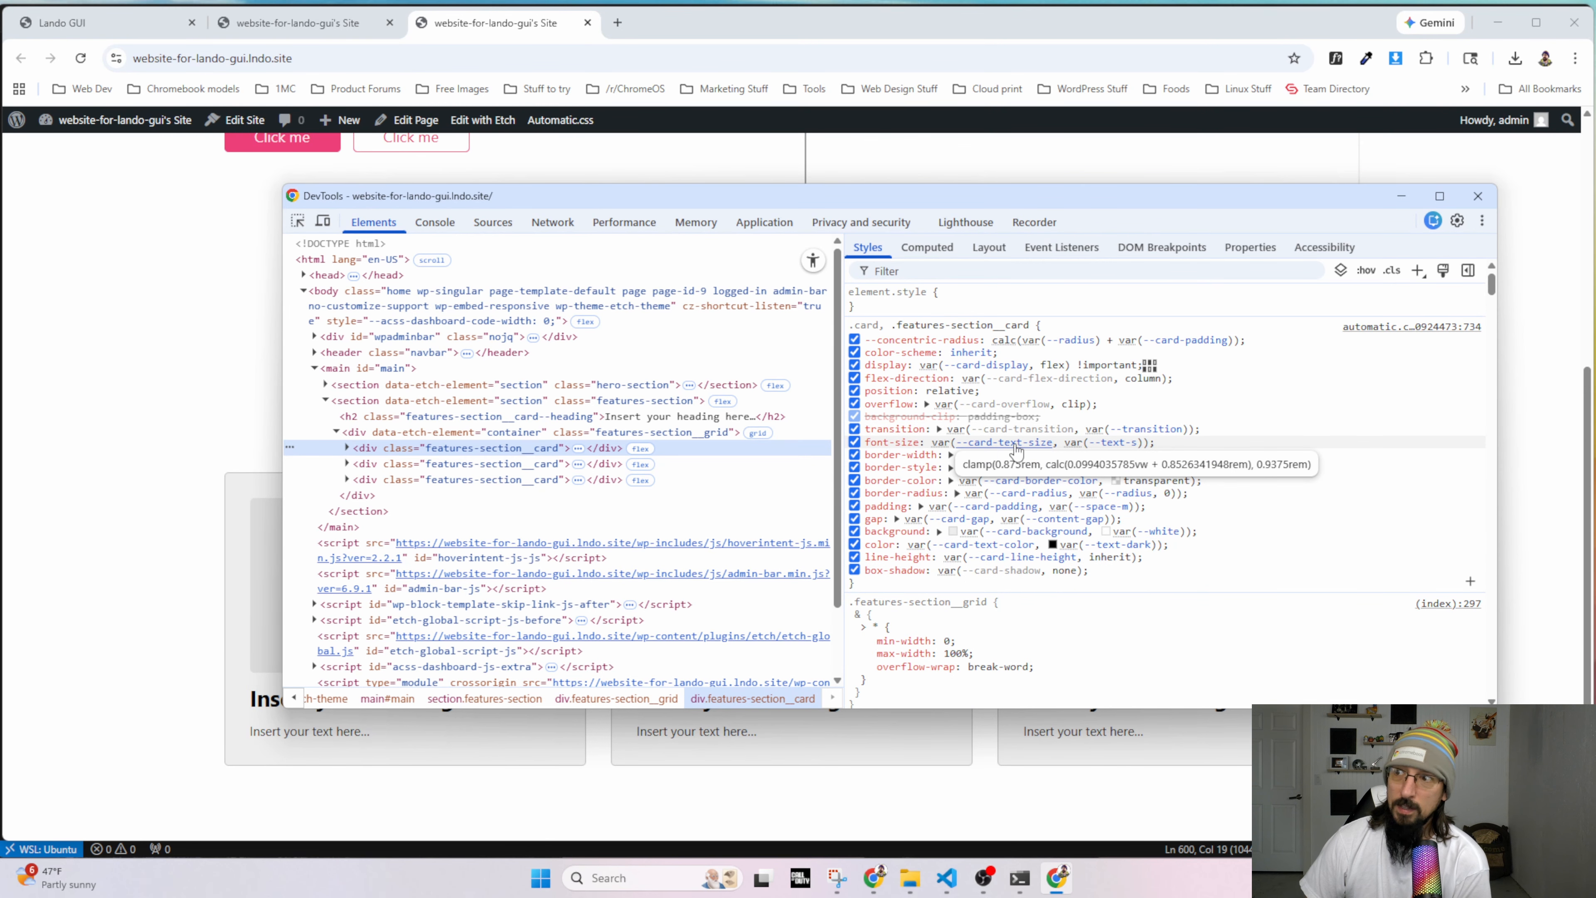
{"action": "left_click_drag", "start_coordinate": [955, 442], "coordinate": [1054, 447]}
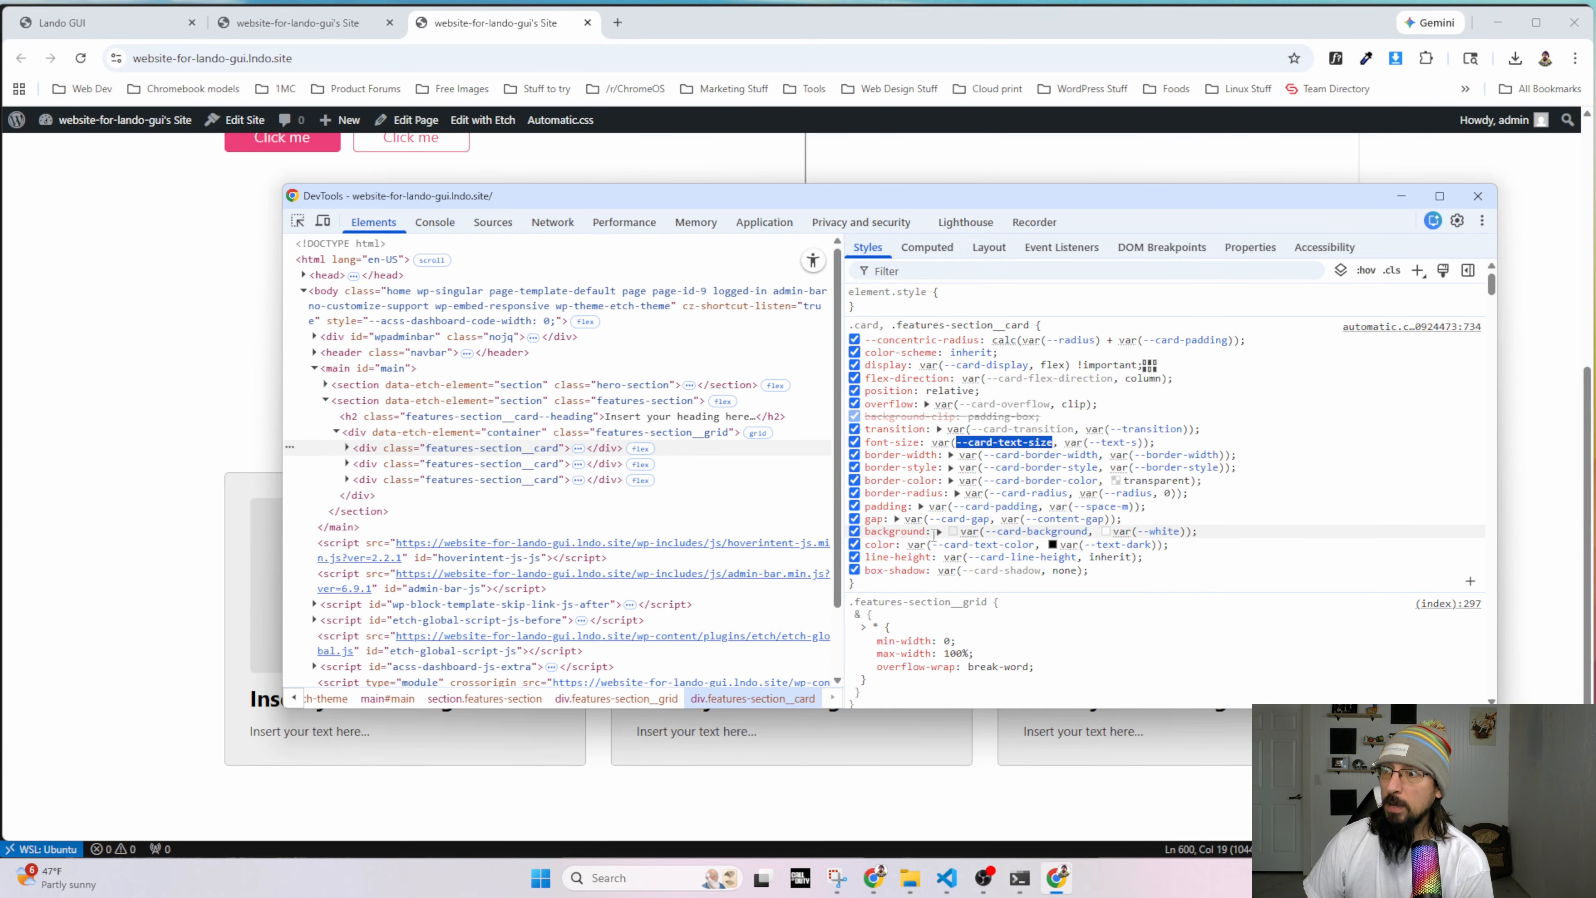
{"action": "left_click", "coordinate": [165, 329]}
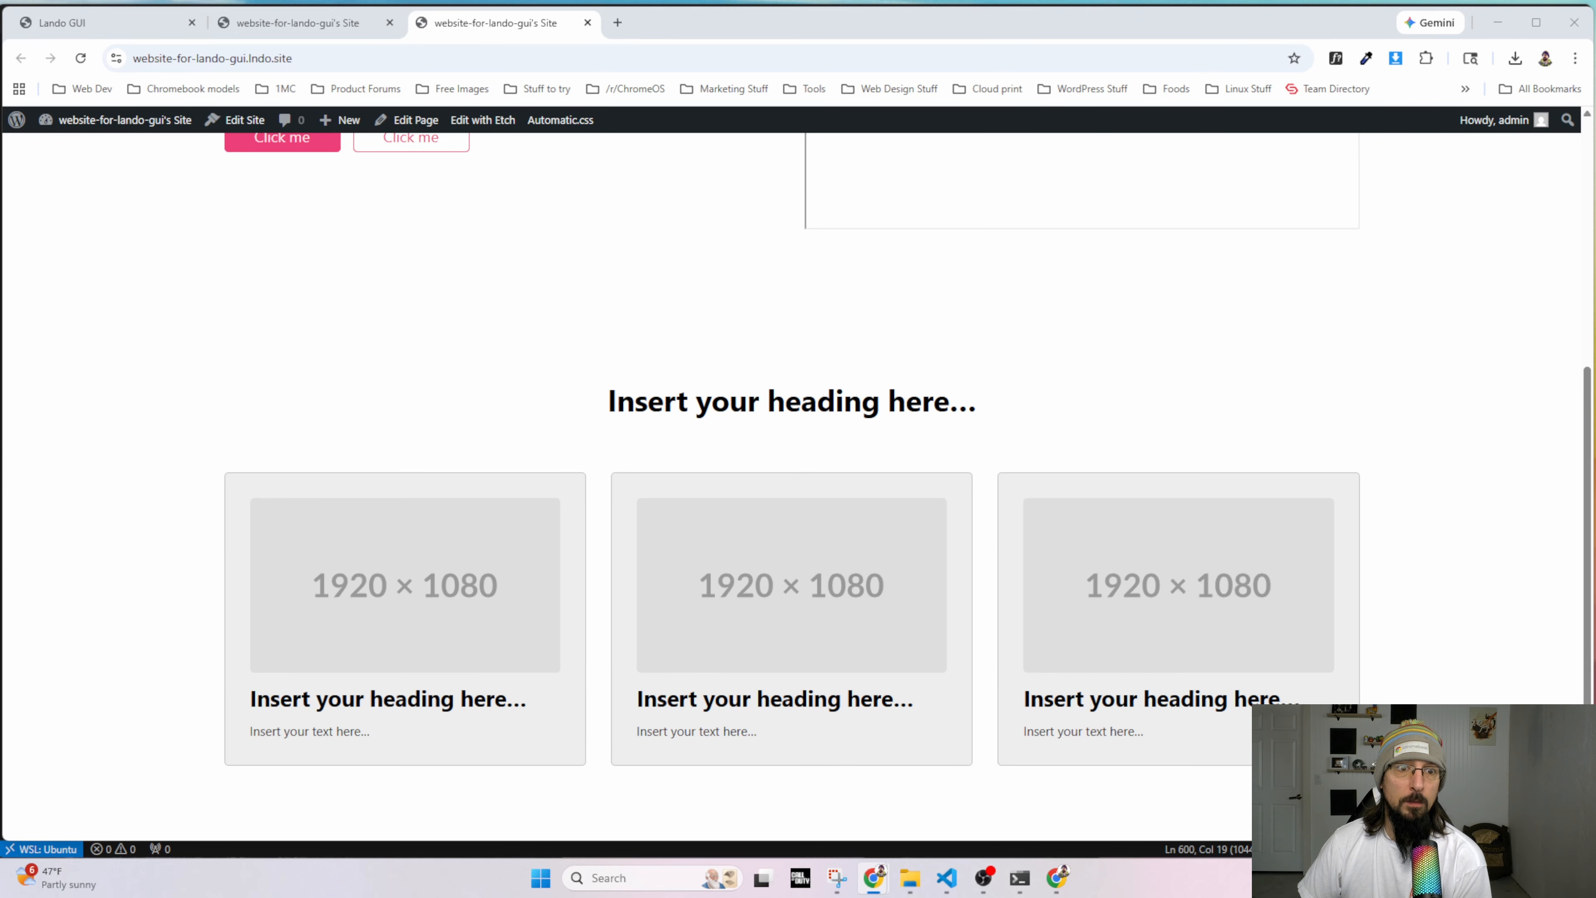
Copy the hex value of the mockup feature card's --bg-light background color from its developer tools.
{"action": "key", "text": "alt+Tab"}
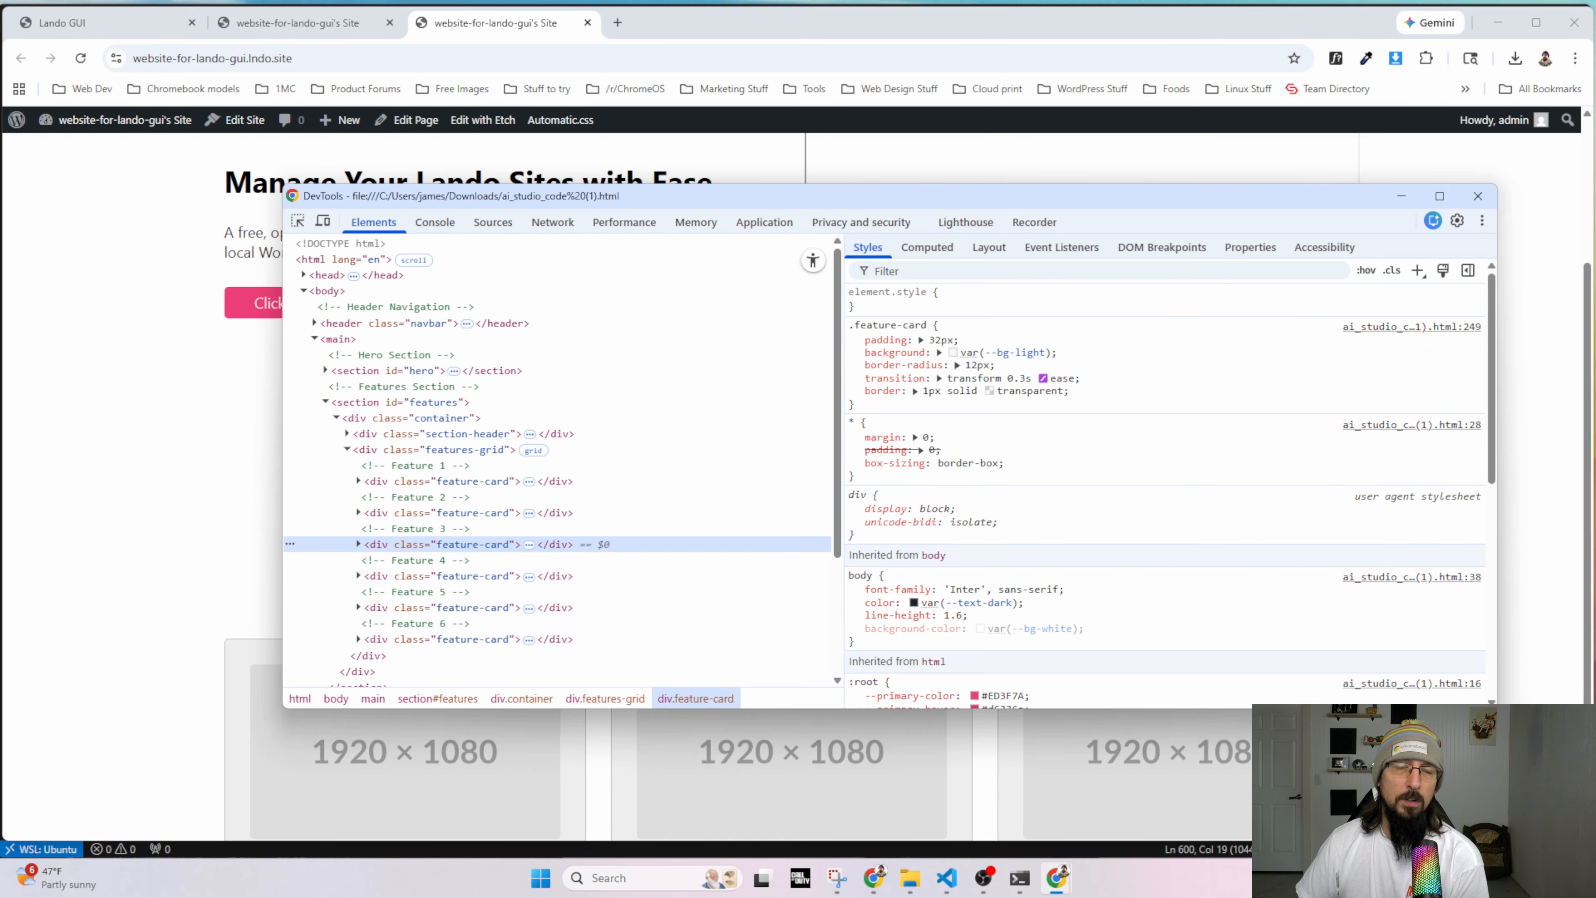
{"action": "left_click", "coordinate": [953, 352]}
{"action": "right_click", "coordinate": [1014, 539]}
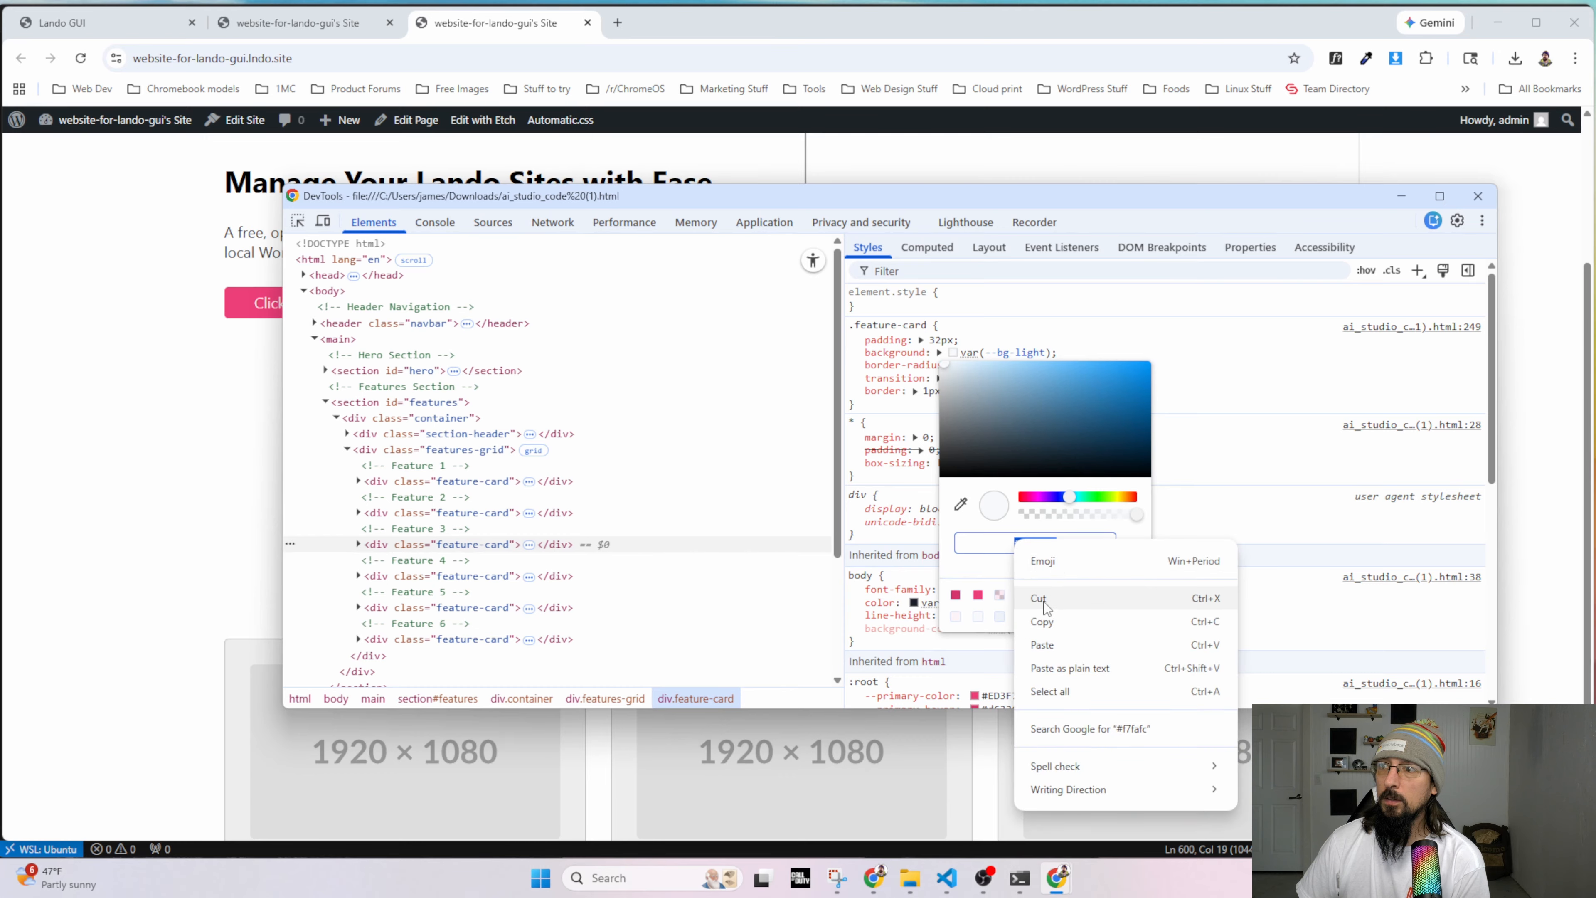
{"action": "left_click", "coordinate": [1041, 623]}
In the Etch editor's Automatic.css palette, set the Base color to #f7fafc and save the settings.
{"action": "left_click", "coordinate": [298, 22]}
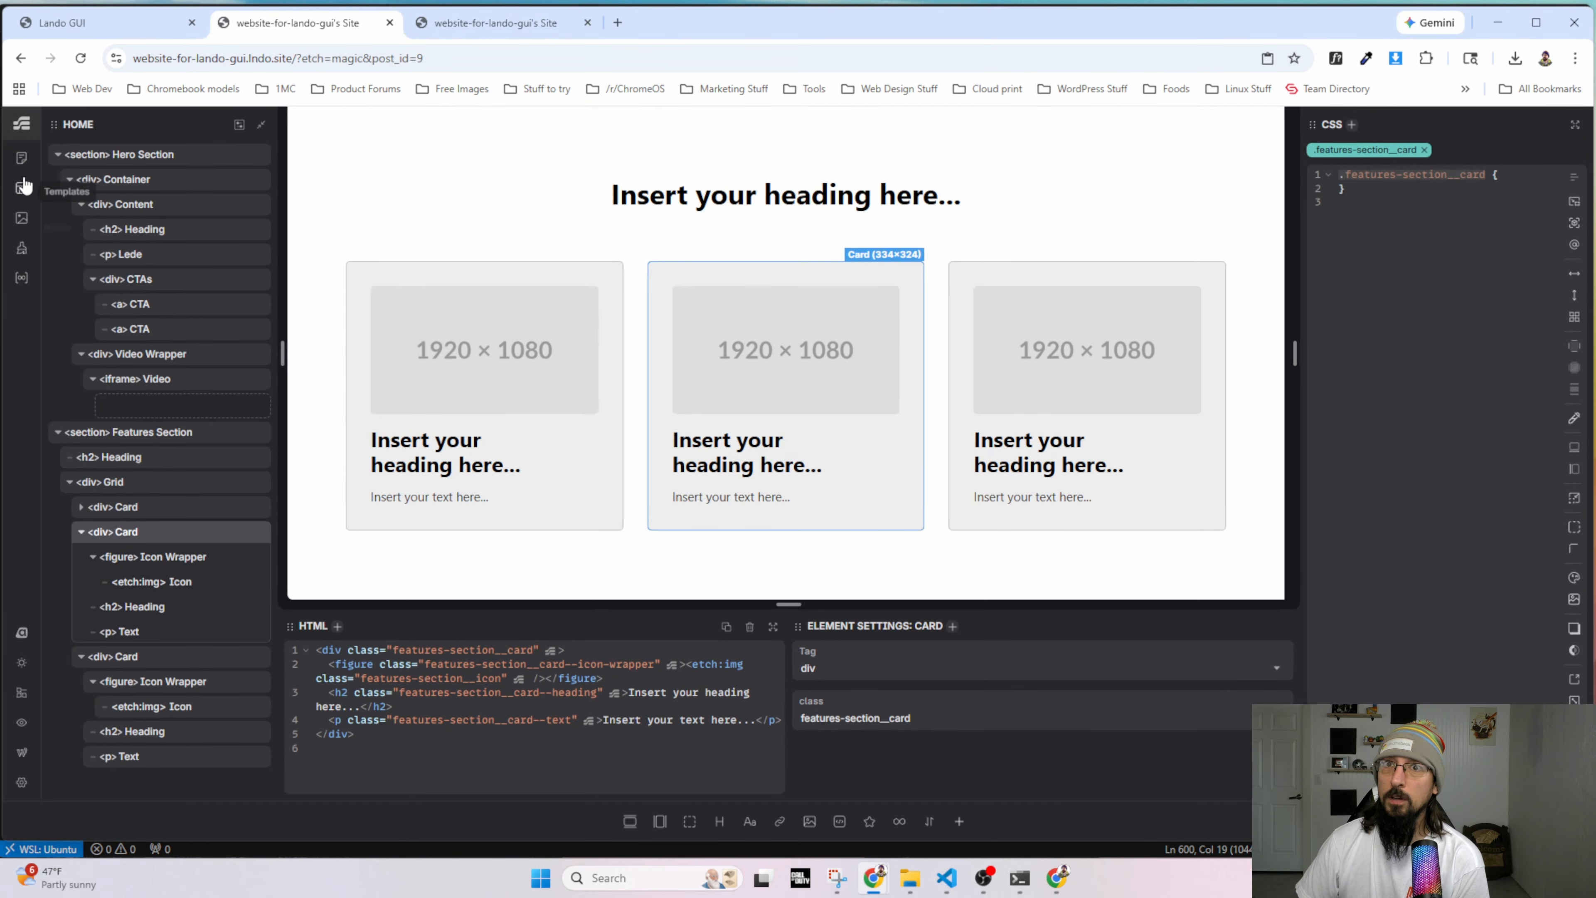
{"action": "left_click", "coordinate": [23, 633]}
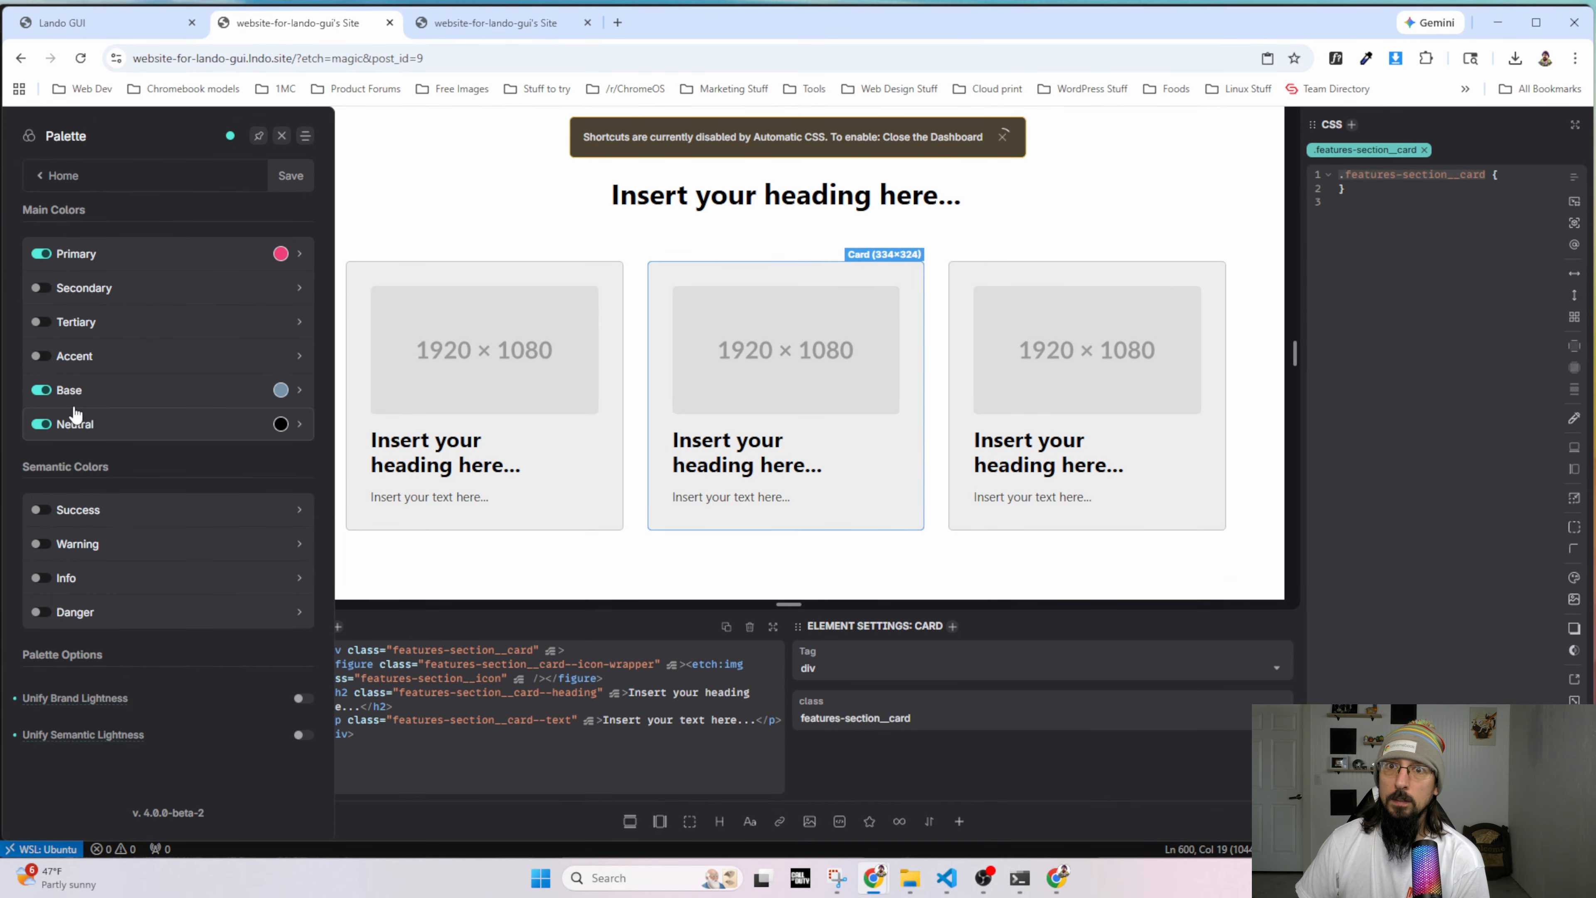
{"action": "left_click", "coordinate": [272, 395]}
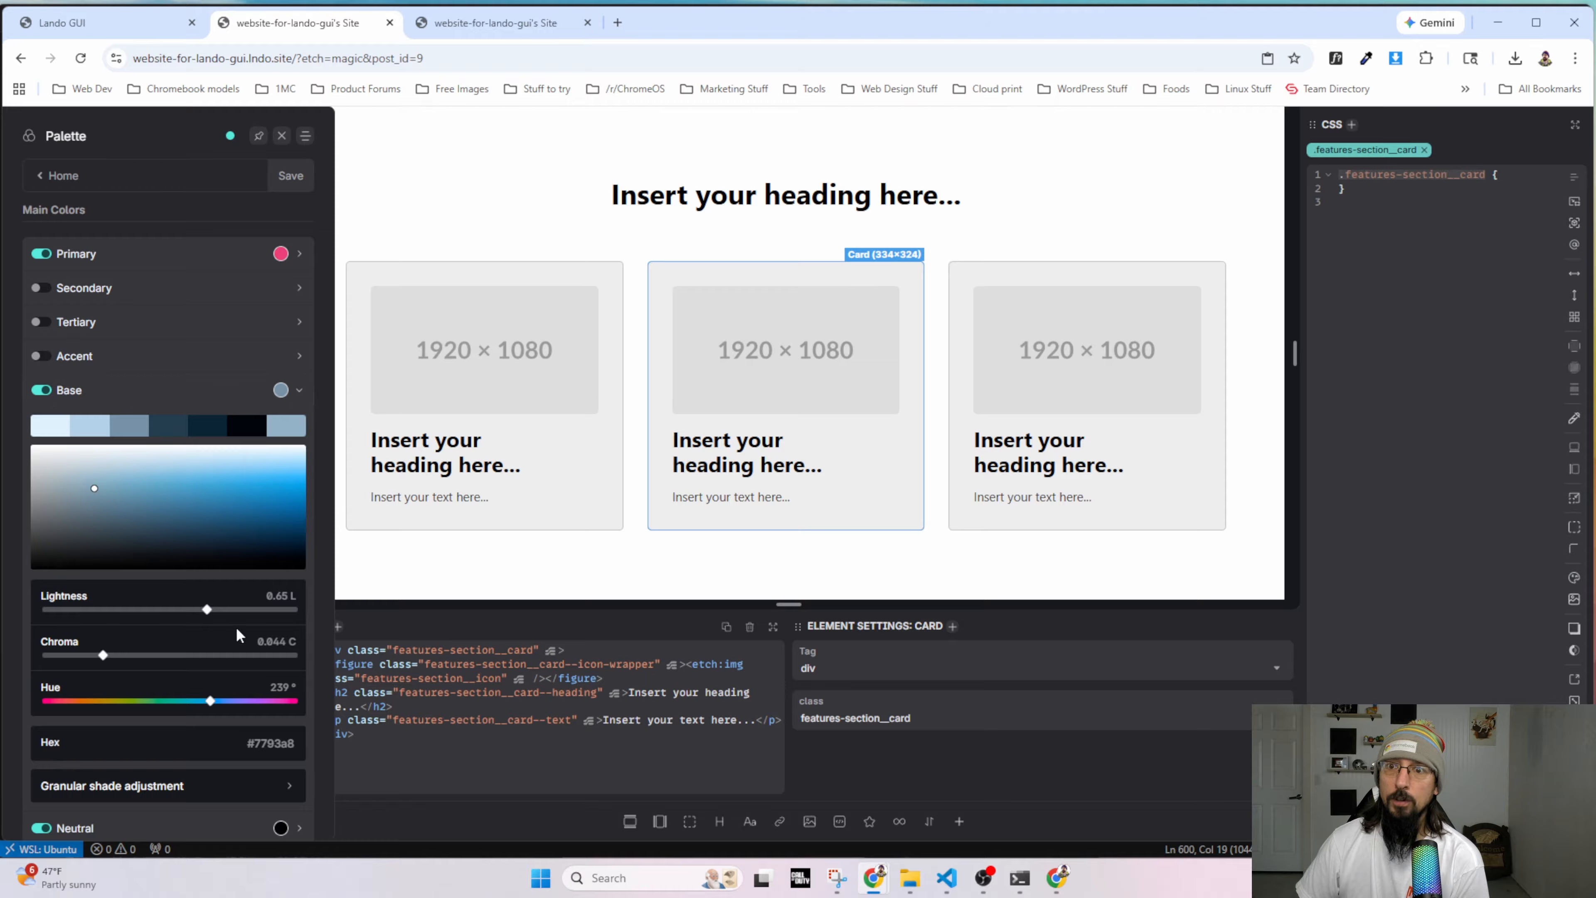
{"action": "left_click", "coordinate": [271, 743]}
{"action": "triple_click", "coordinate": [270, 745]}
{"action": "right_click", "coordinate": [270, 745]}
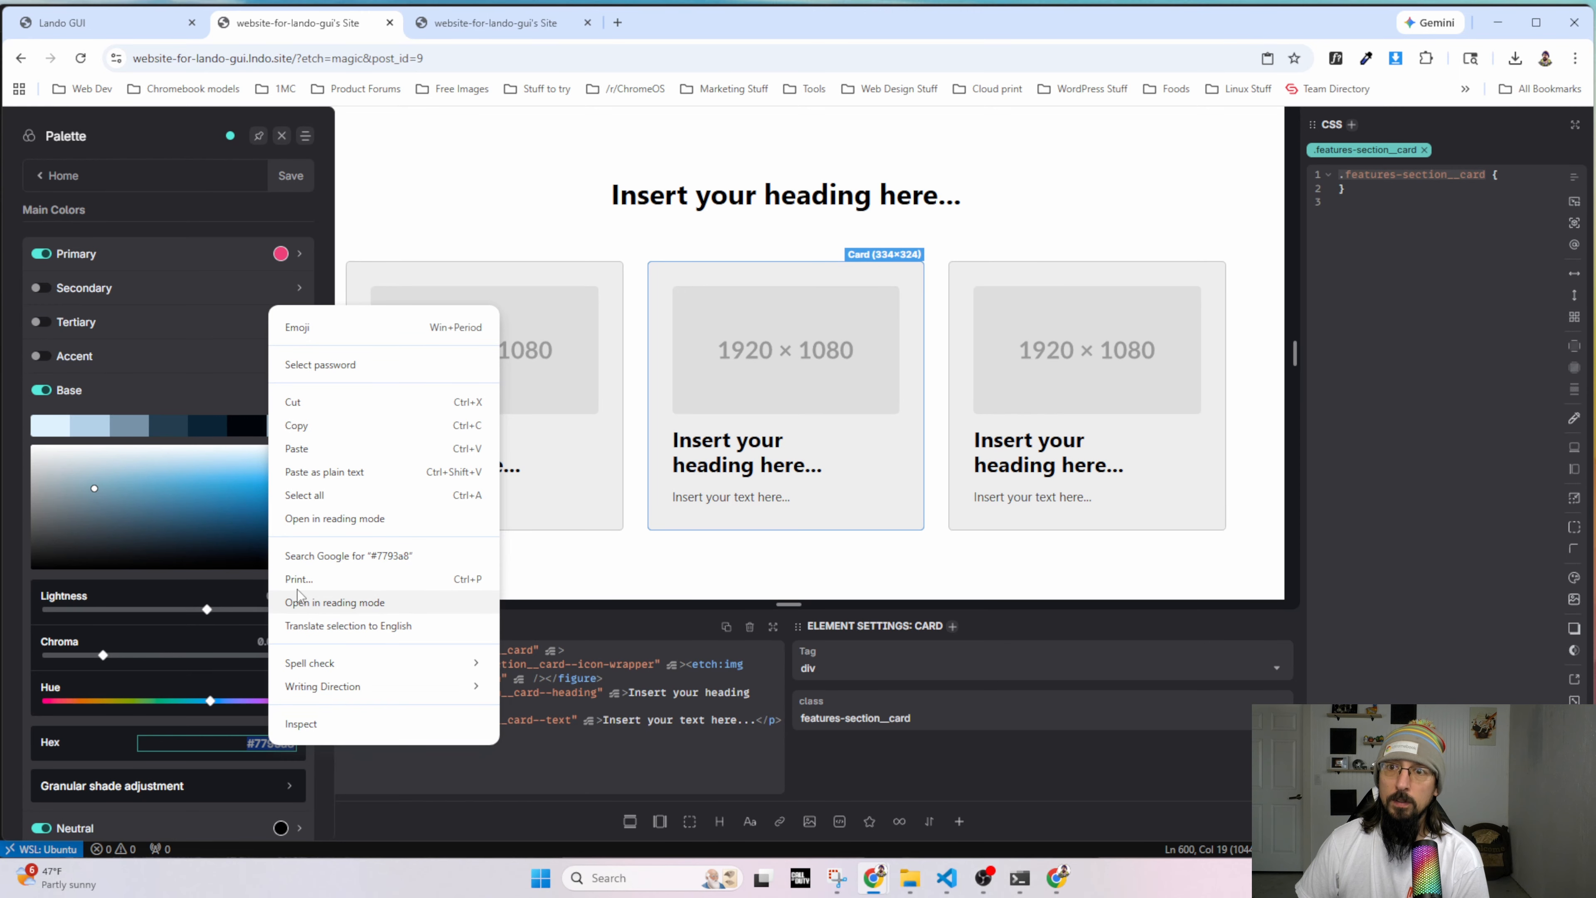
{"action": "left_click", "coordinate": [289, 448]}
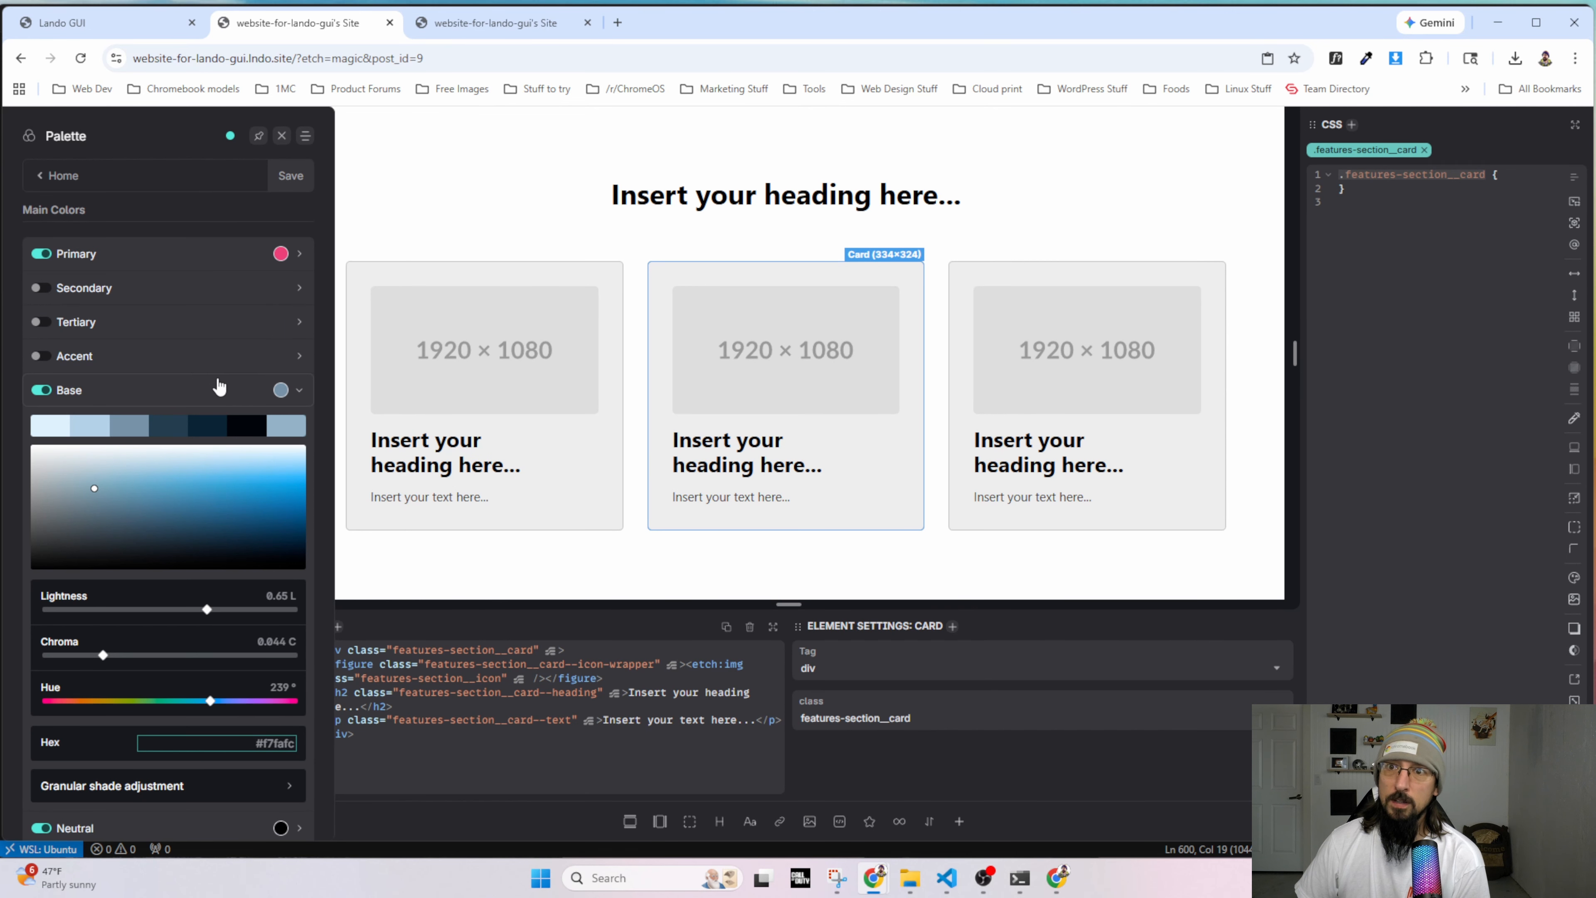
{"action": "left_click", "coordinate": [133, 721]}
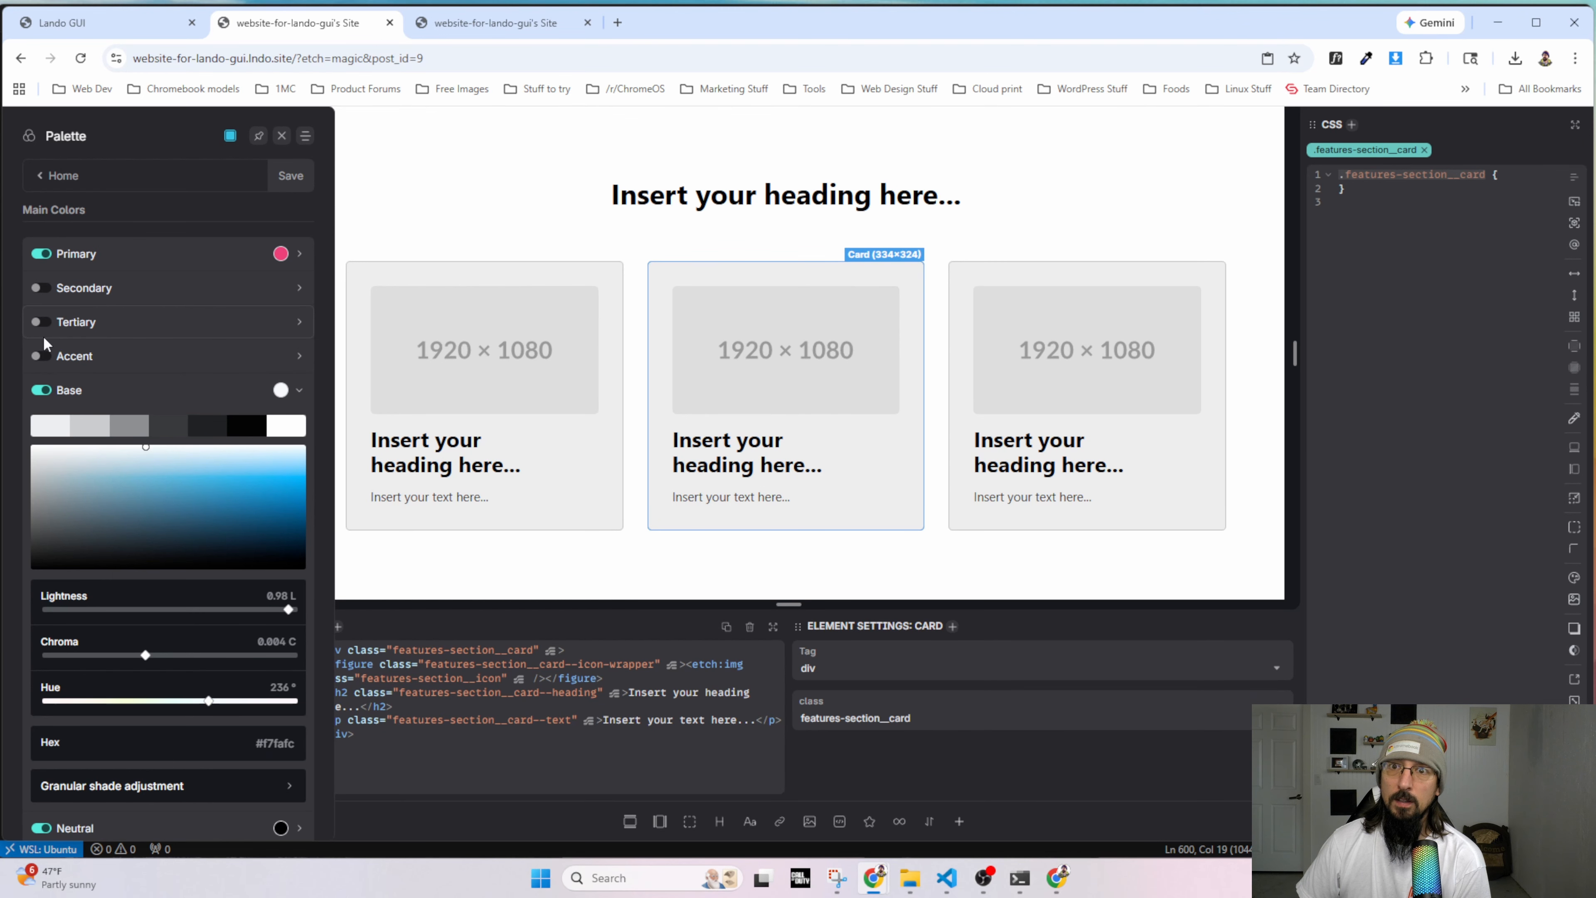
{"action": "left_click", "coordinate": [290, 176]}
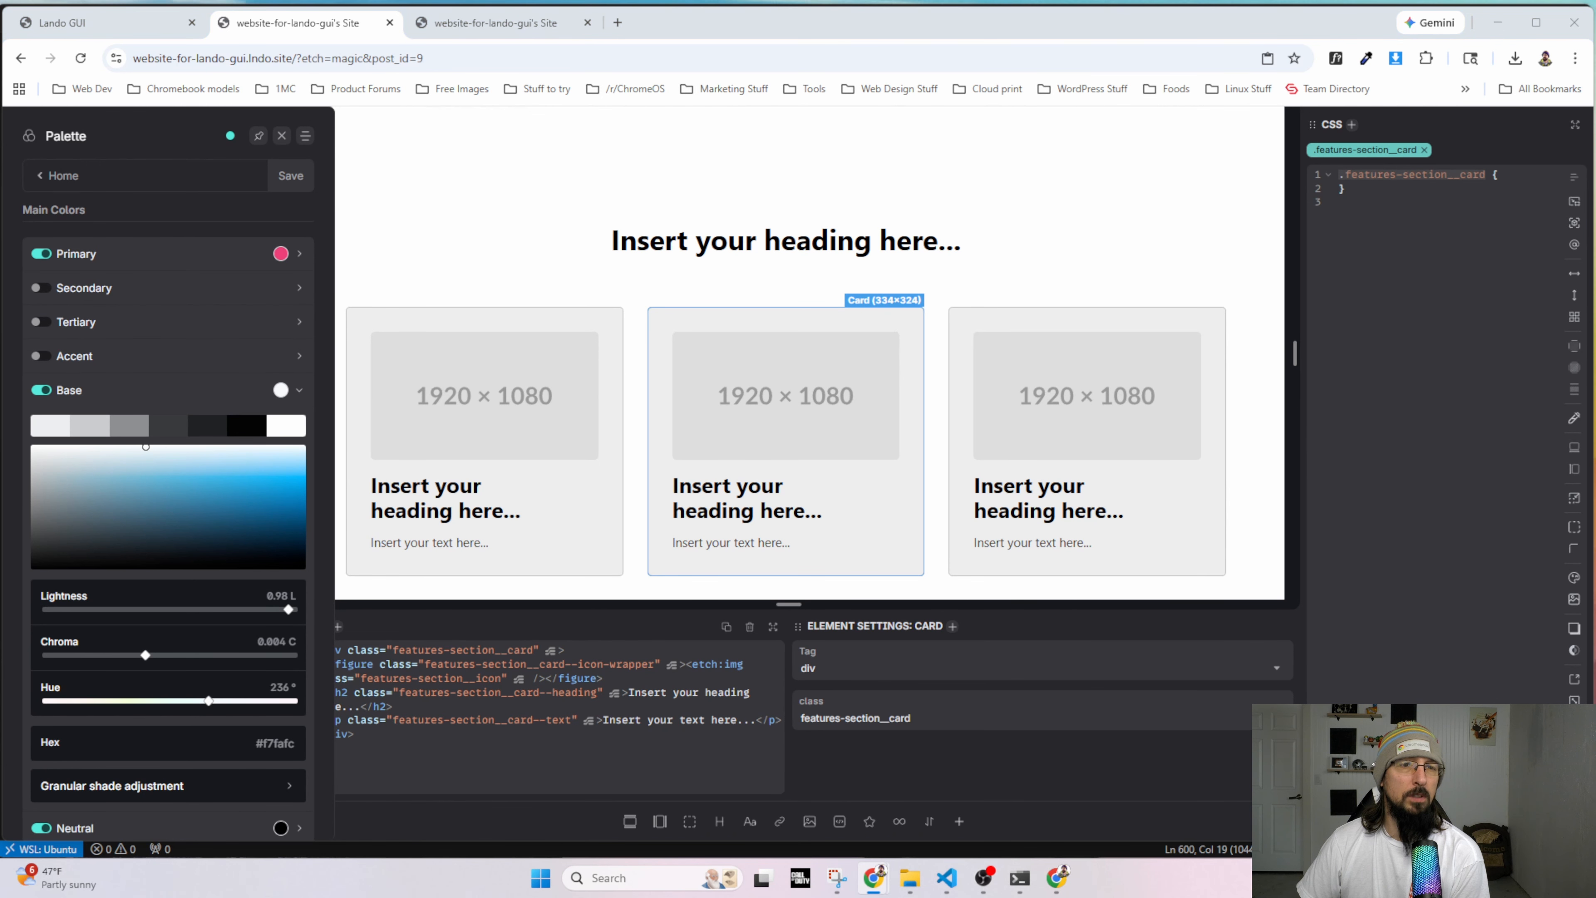
Review the mockup feature card's background rule, and close its developer tools and the palette settings.
{"action": "key", "text": "alt+Tab"}
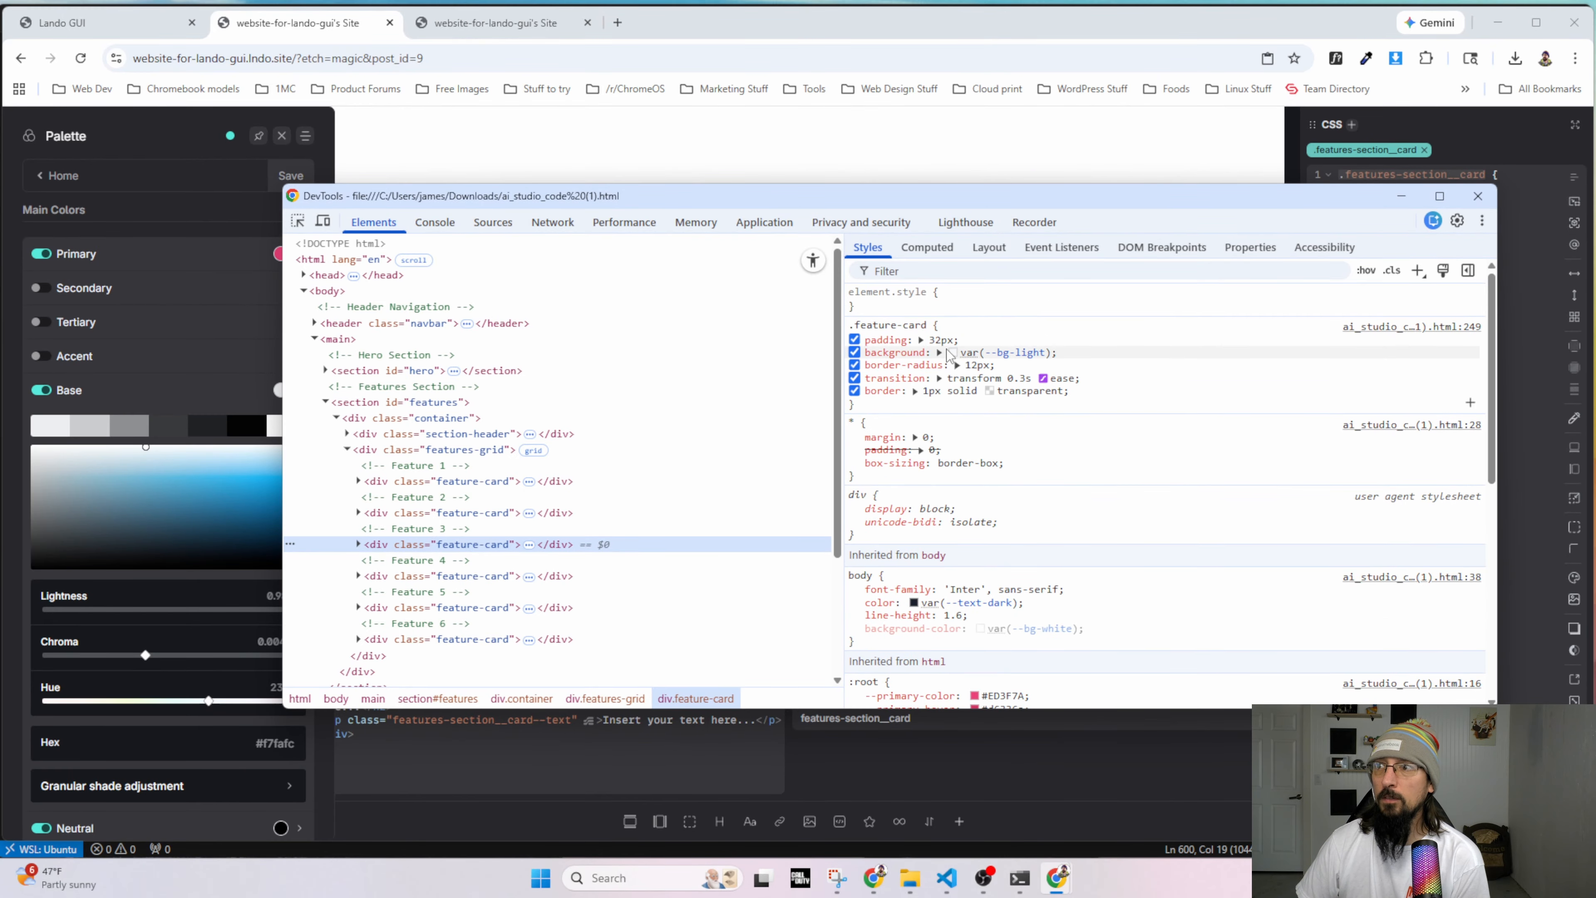
{"action": "left_click", "coordinate": [1478, 196]}
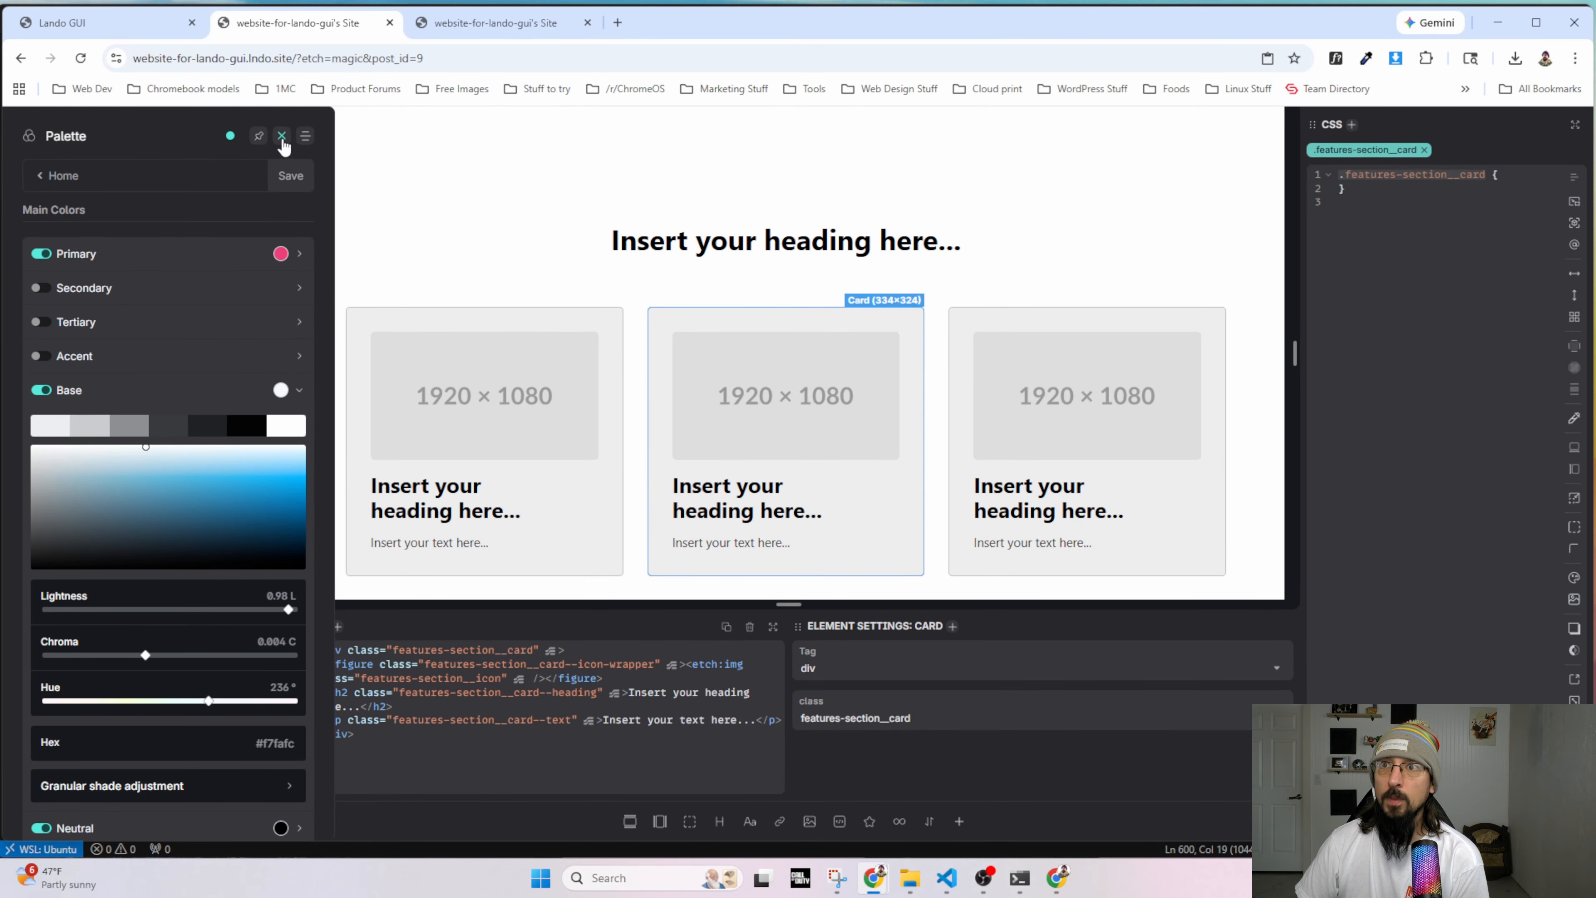
{"action": "left_click", "coordinate": [282, 136]}
Add a --card-background variable to the .features-section__card CSS and test it with the value red.
{"action": "left_click", "coordinate": [481, 320]}
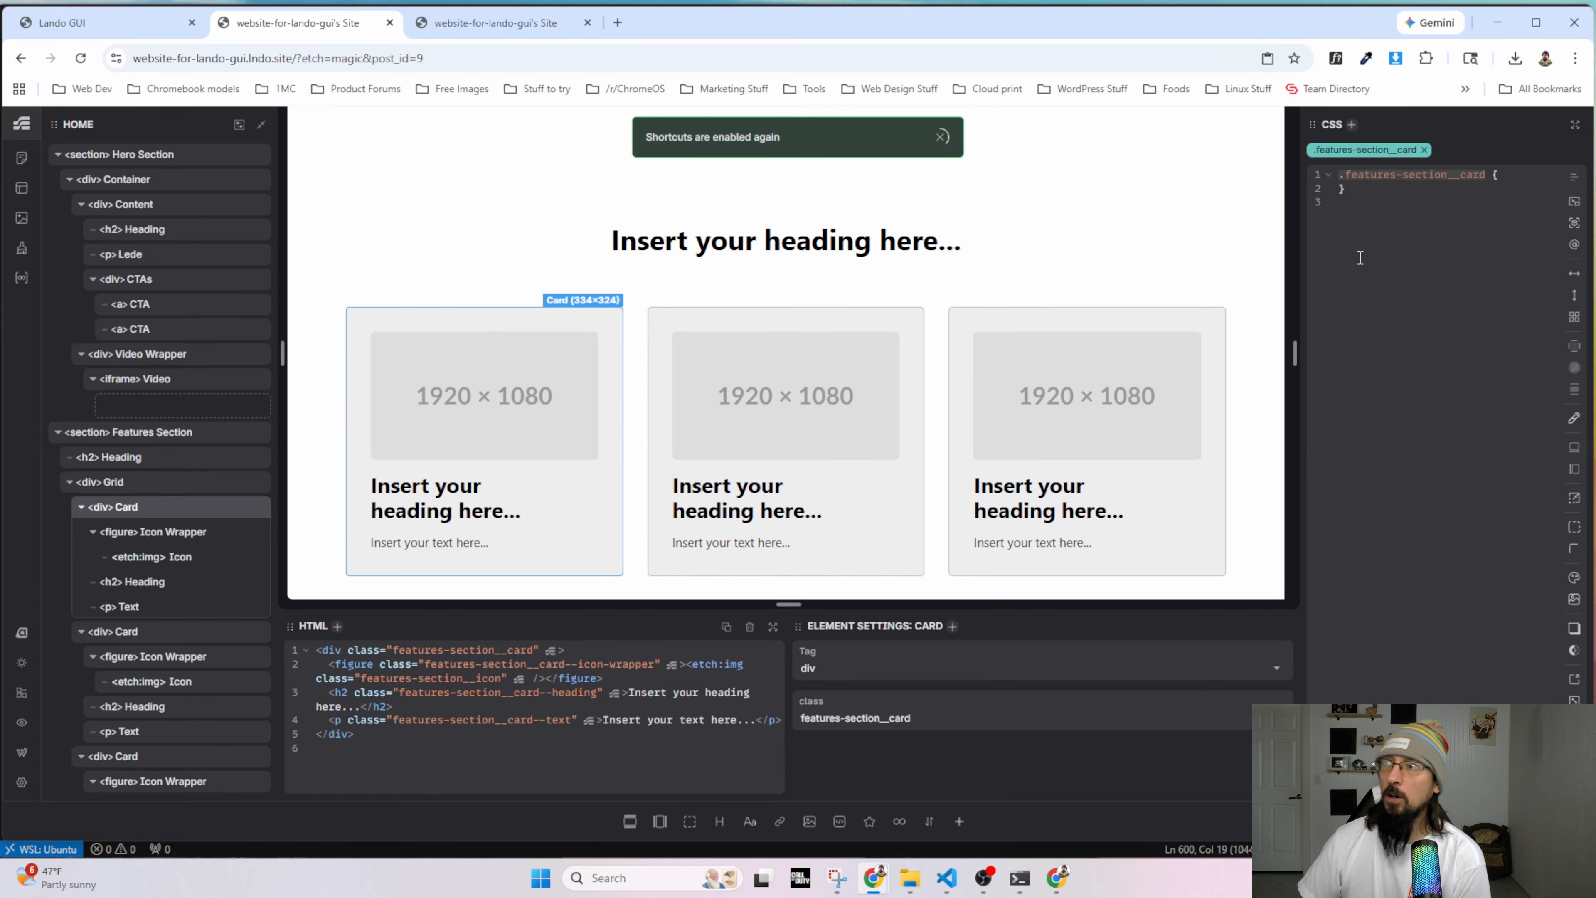
{"action": "left_click", "coordinate": [1512, 169]}
{"action": "key", "text": "Return"}
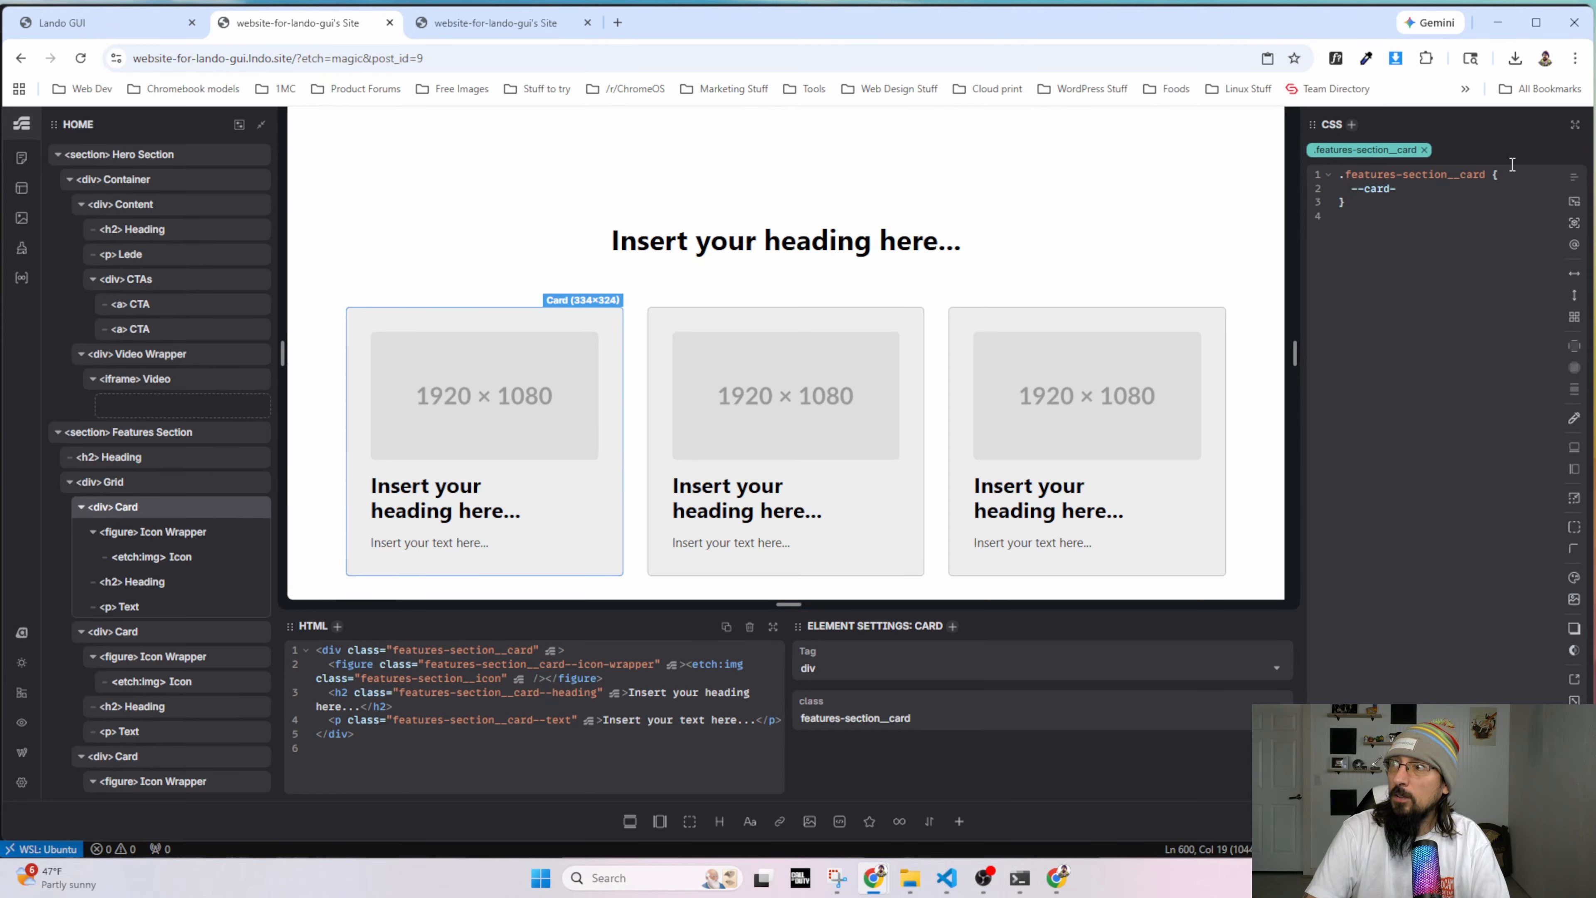
{"action": "type", "text": "--card-background: "}
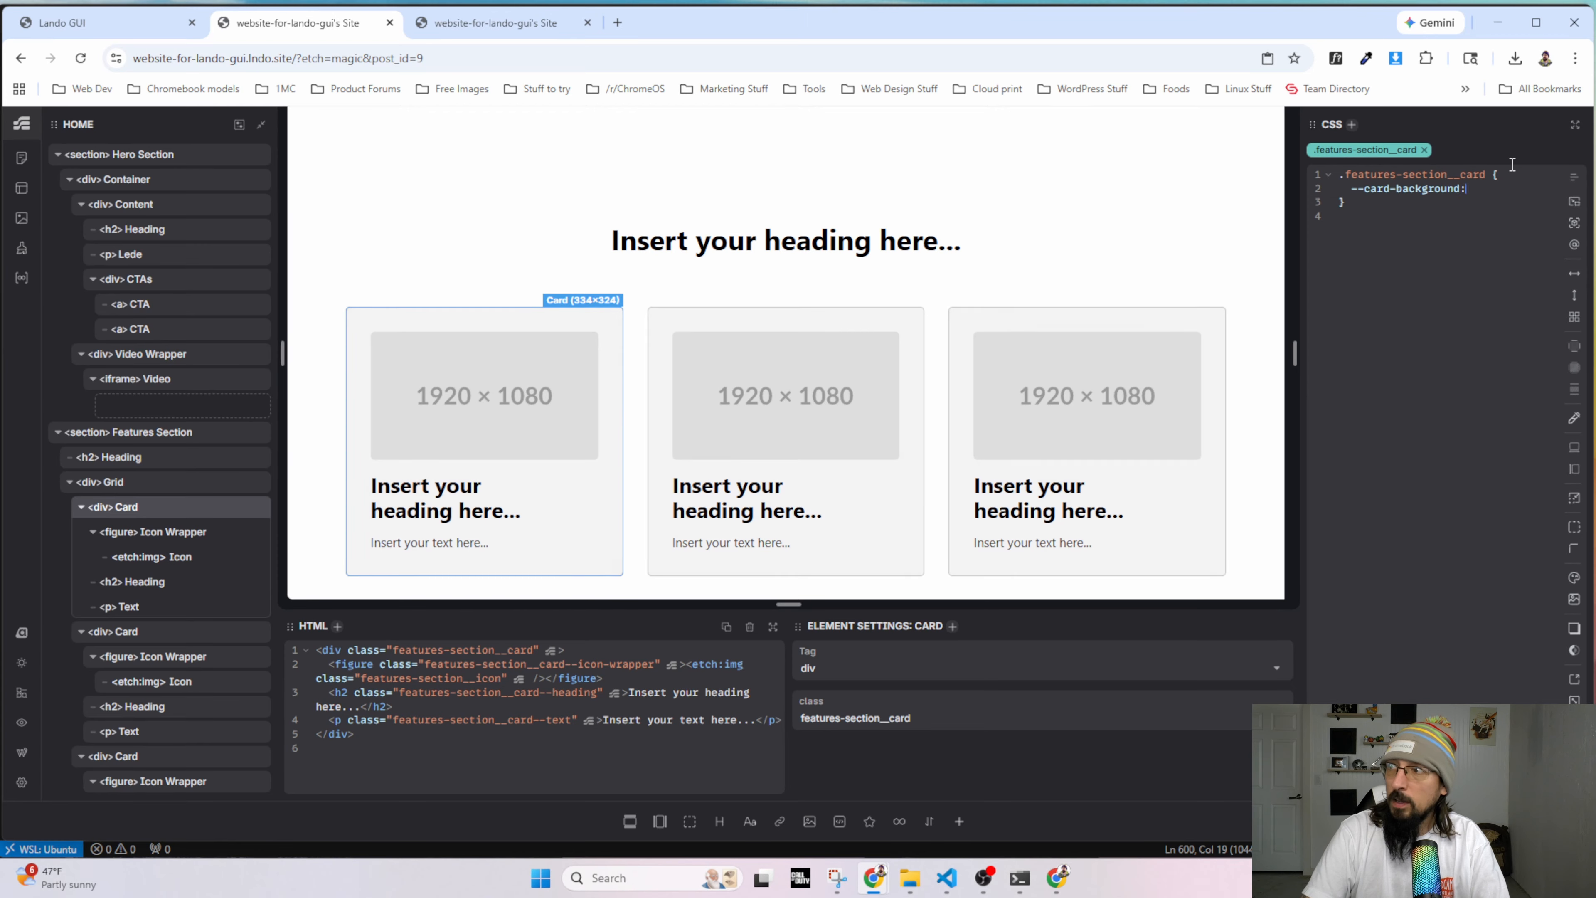
{"action": "type", "text": "red"}
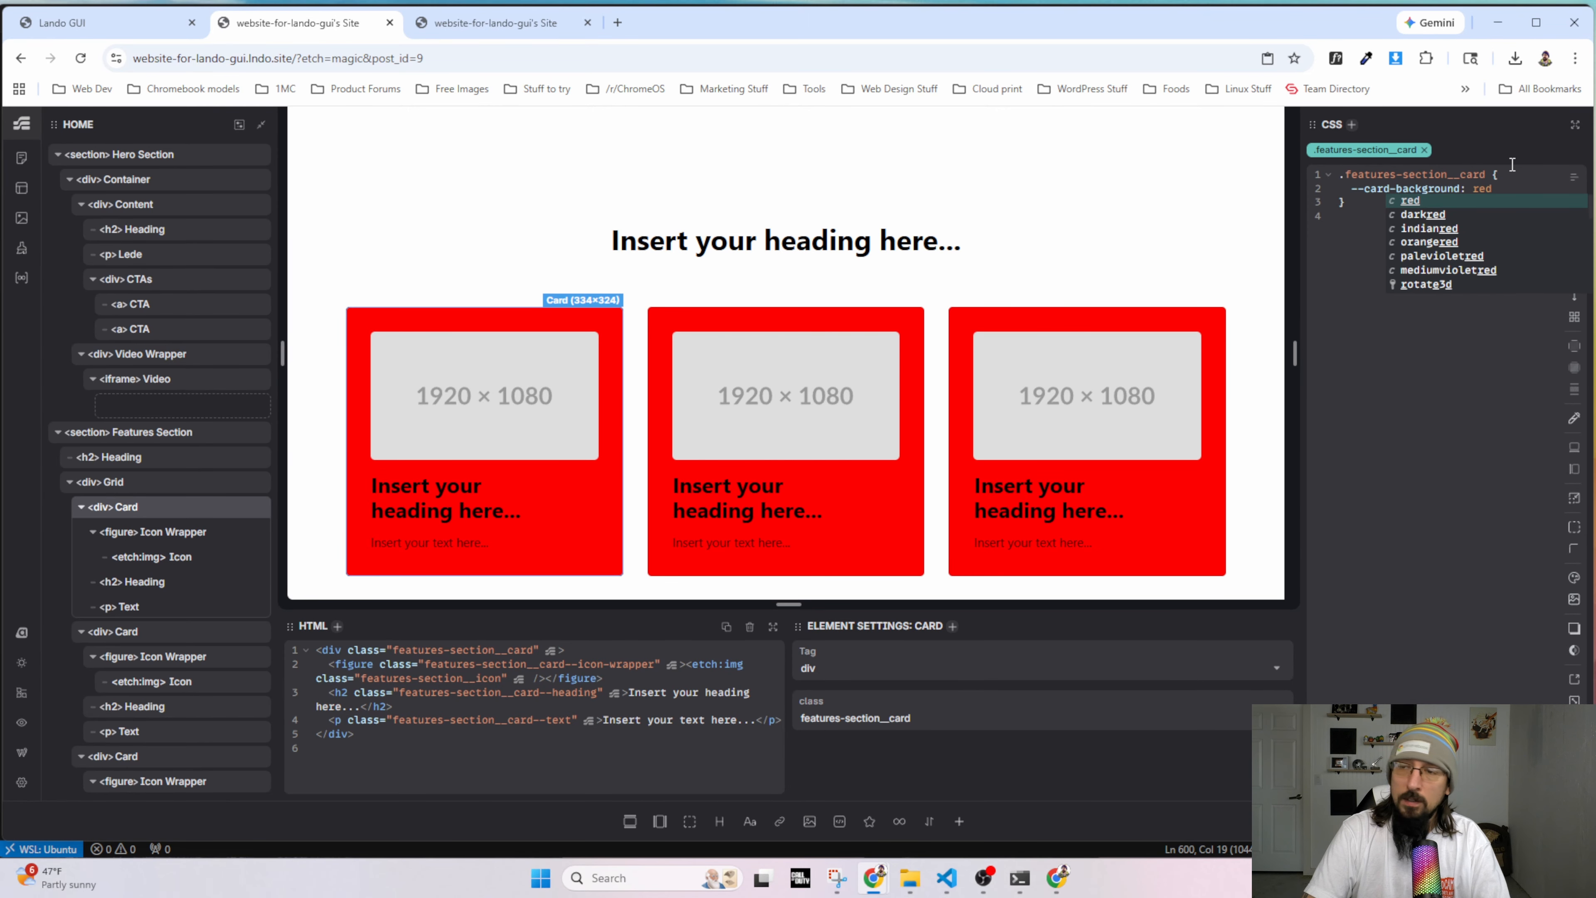
Try the copied hex color #f7fafc as the --card-background value, and clear it again.
{"action": "key", "text": "BackSpace"}
{"action": "key", "text": "BackSpace"}
{"action": "key", "text": "BackSpace"}
{"action": "key", "text": "BackSpace"}
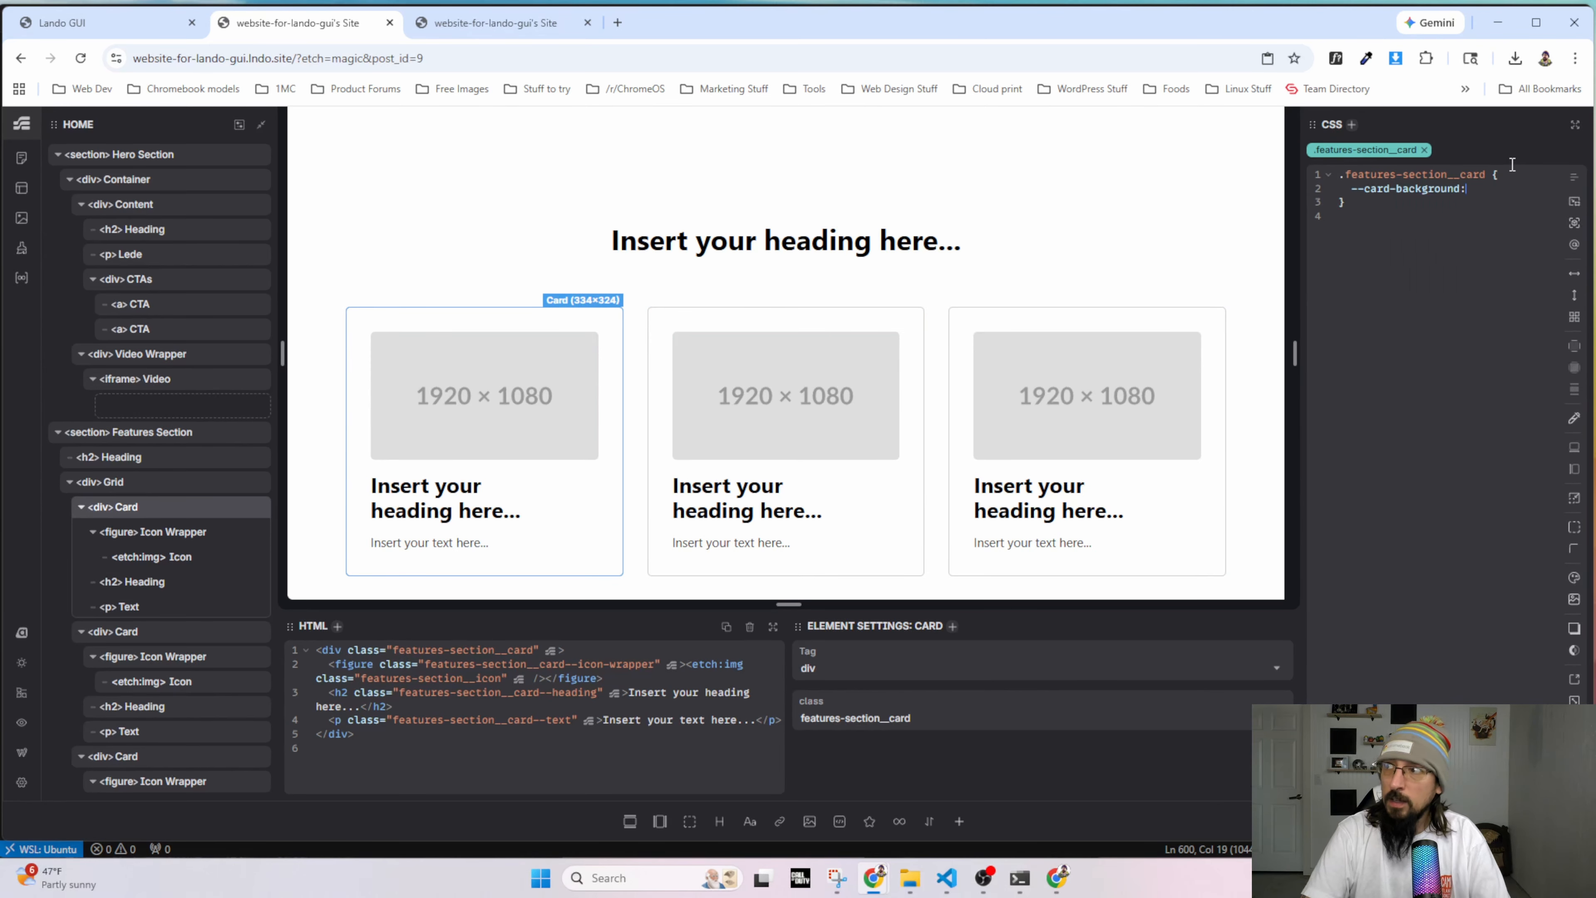
{"action": "key", "text": "ctrl+v"}
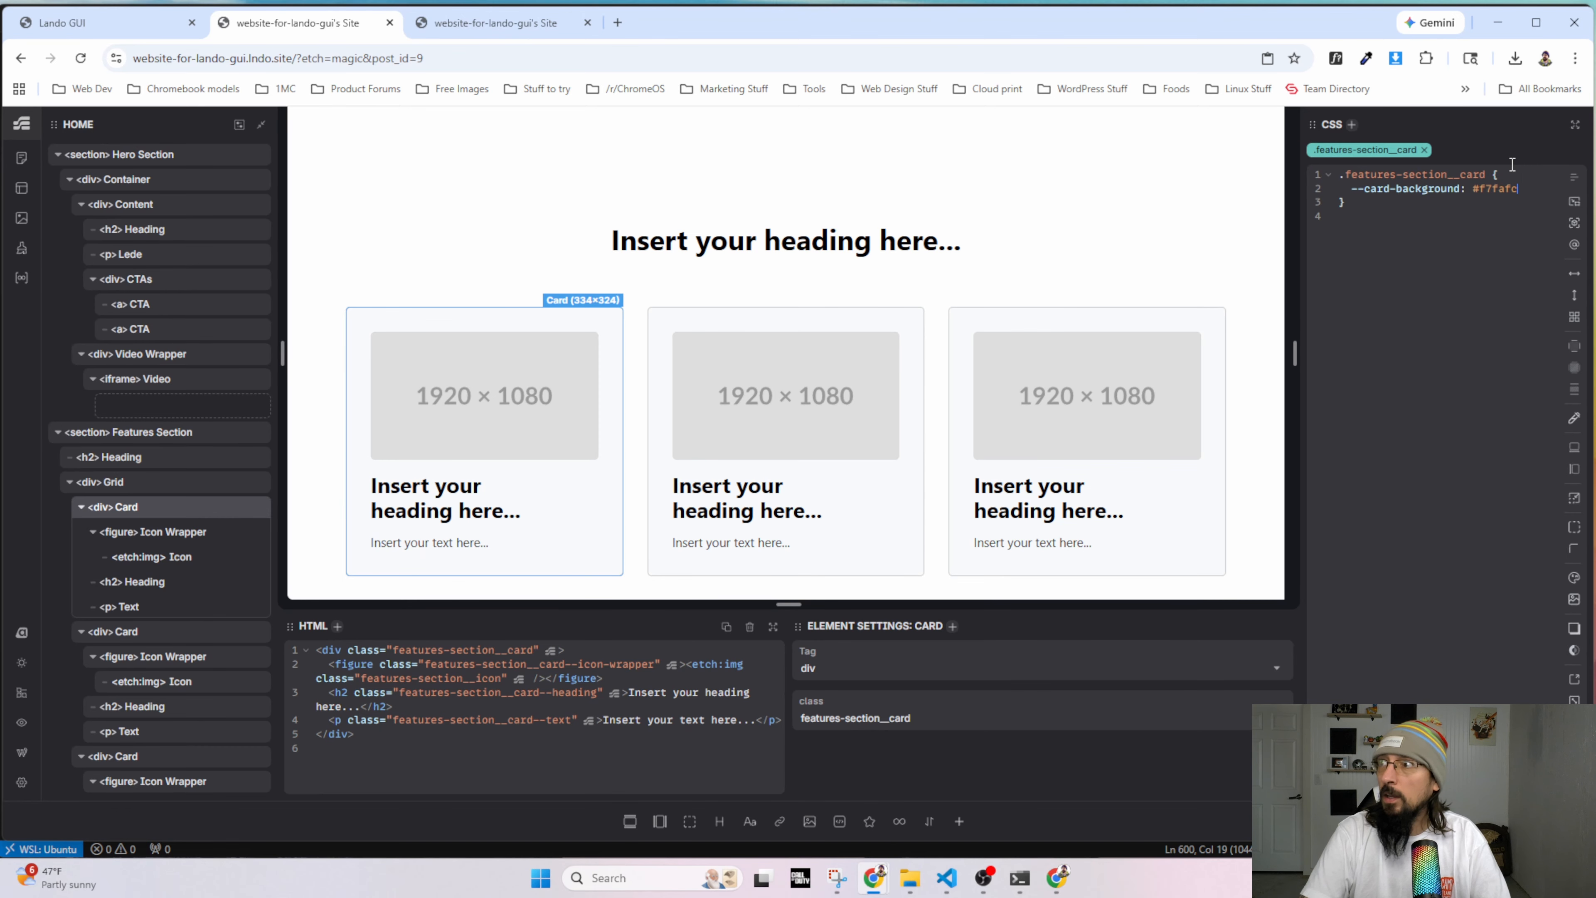
{"action": "key", "text": "BackSpace"}
{"action": "key", "text": "BackSpace"}
{"action": "key", "text": "BackSpace"}
{"action": "key", "text": "BackSpace"}
{"action": "key", "text": "BackSpace"}
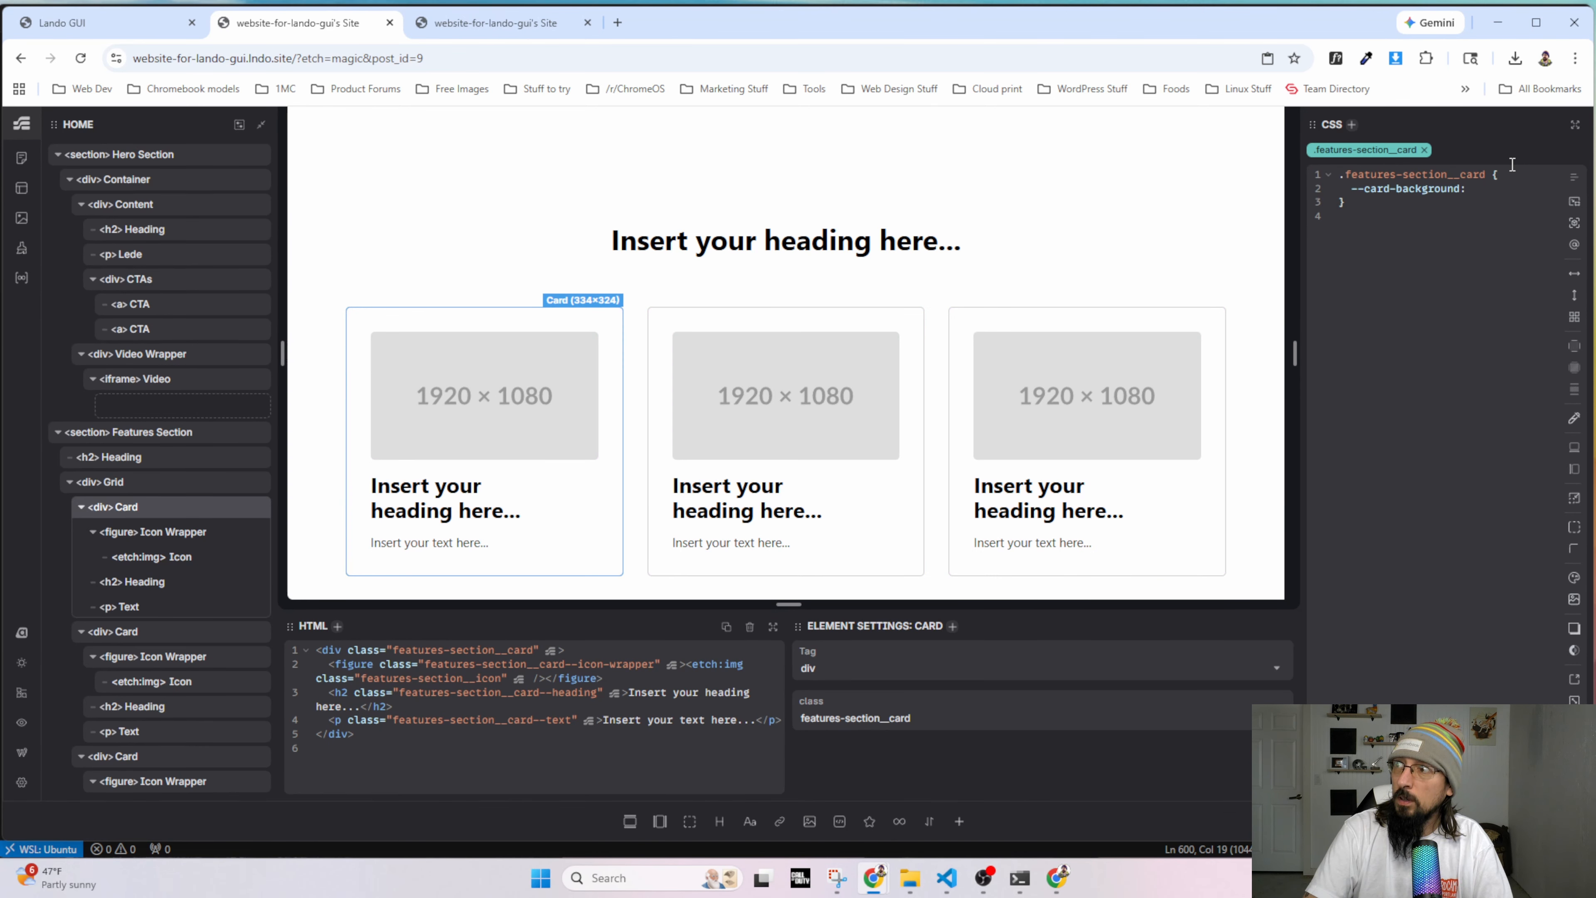
Set --card-background in .features-section__card to var(--base).
{"action": "type", "text": "base-dark"}
{"action": "key", "text": "Return"}
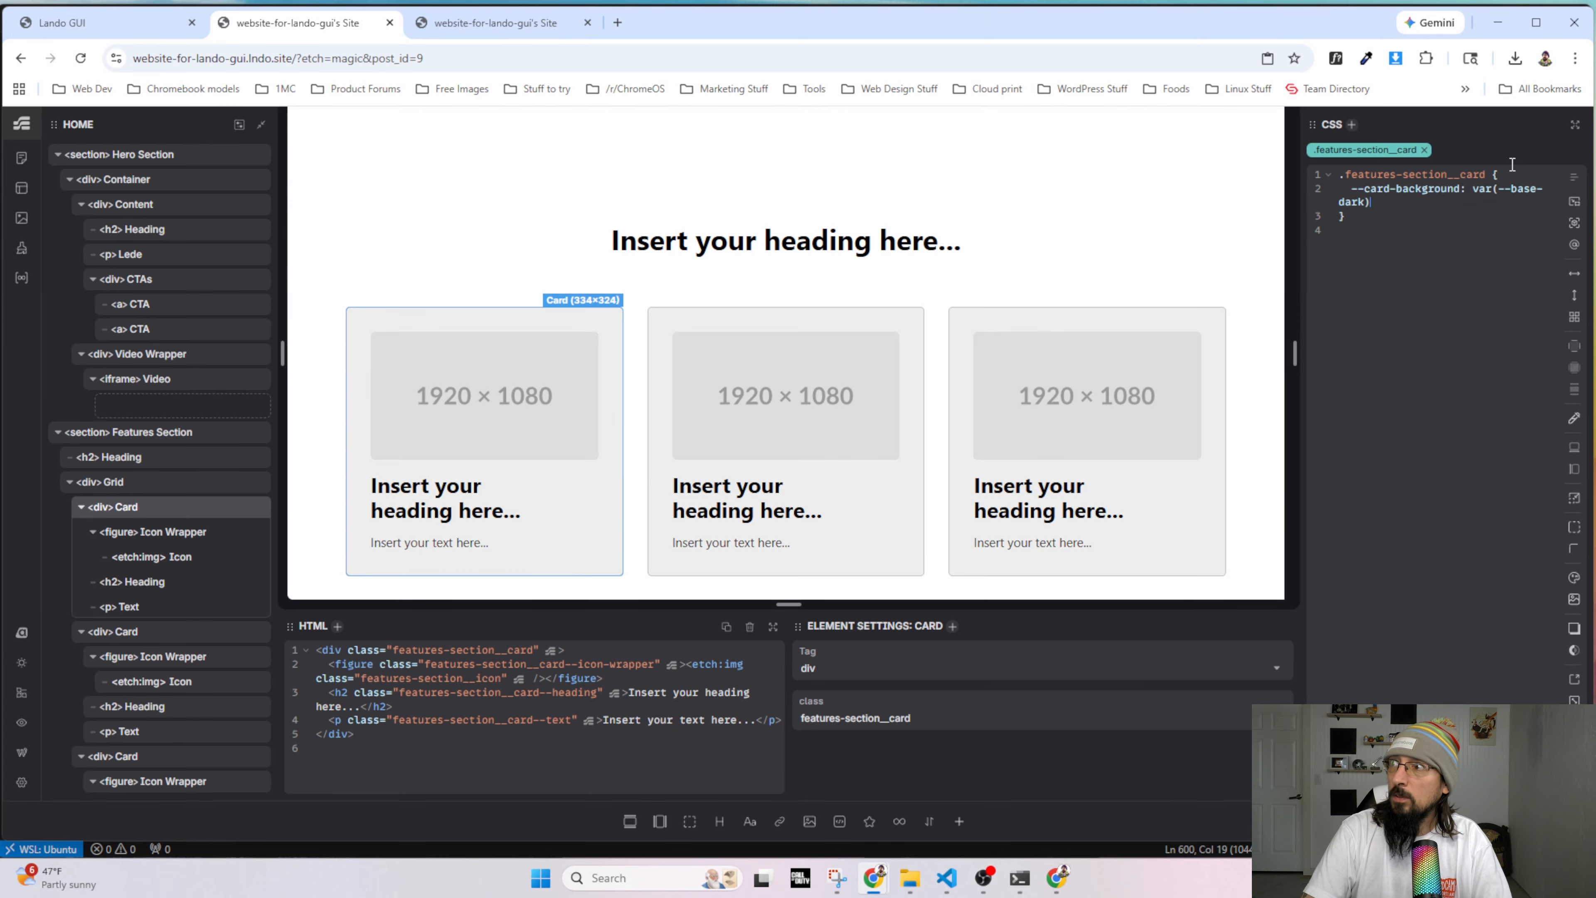
{"action": "key", "text": "BackSpace"}
{"action": "key", "text": "BackSpace"}
{"action": "key", "text": "BackSpace"}
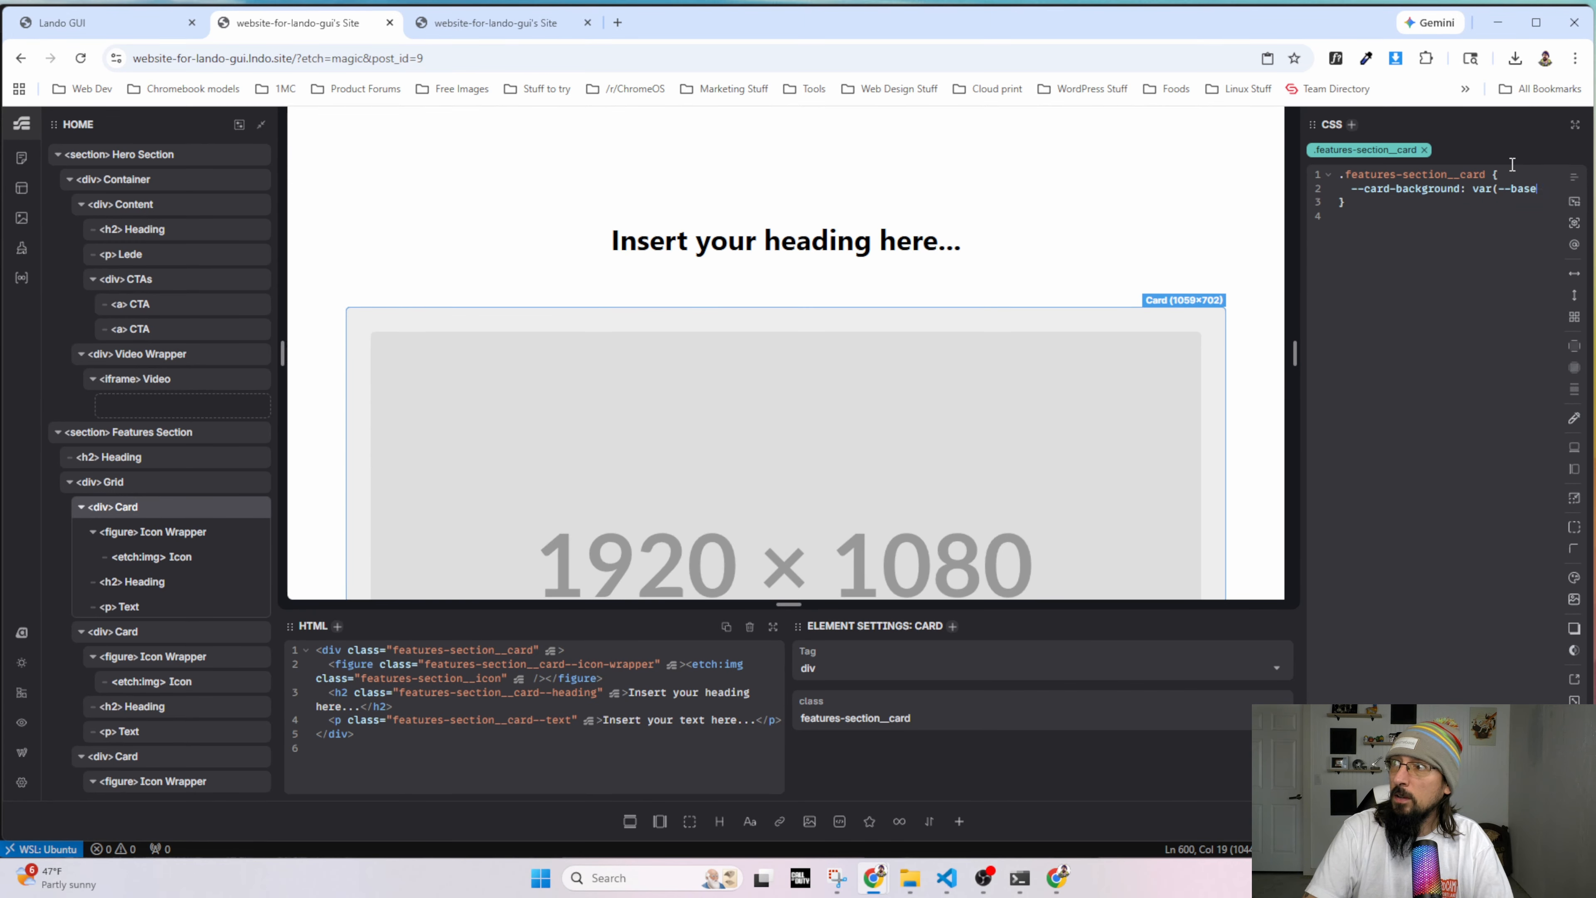
{"action": "type", "text": ");"}
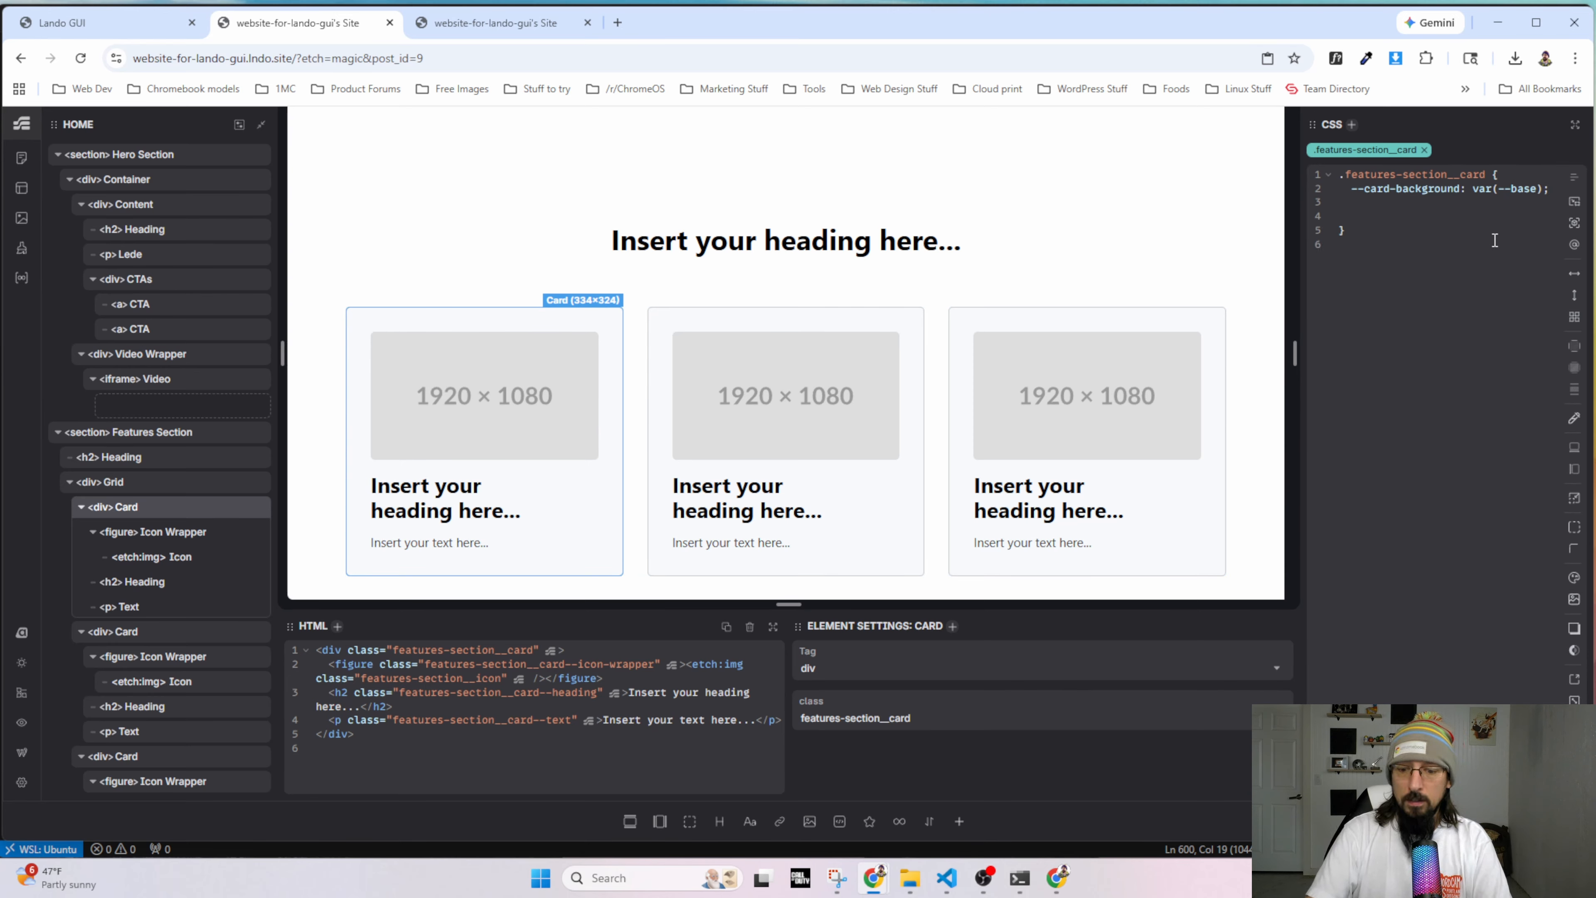
Nest an &:hover rule in .features-section__card that sets --card-background to var(--white).
{"action": "type", "text": ":hover {     "}
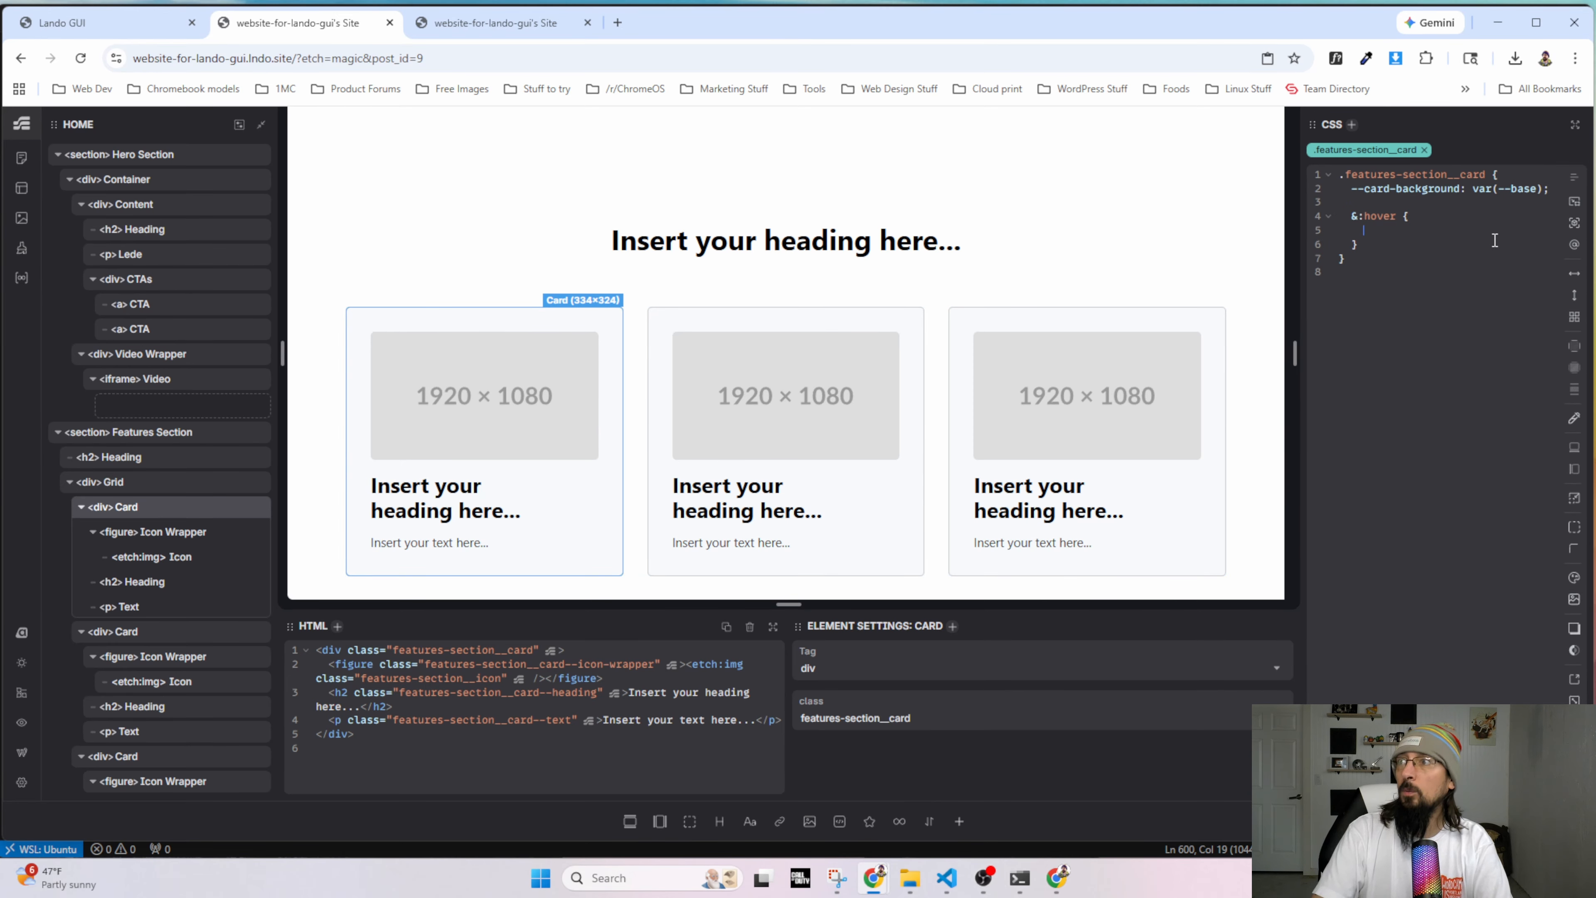
{"action": "type", "text": "--card-"}
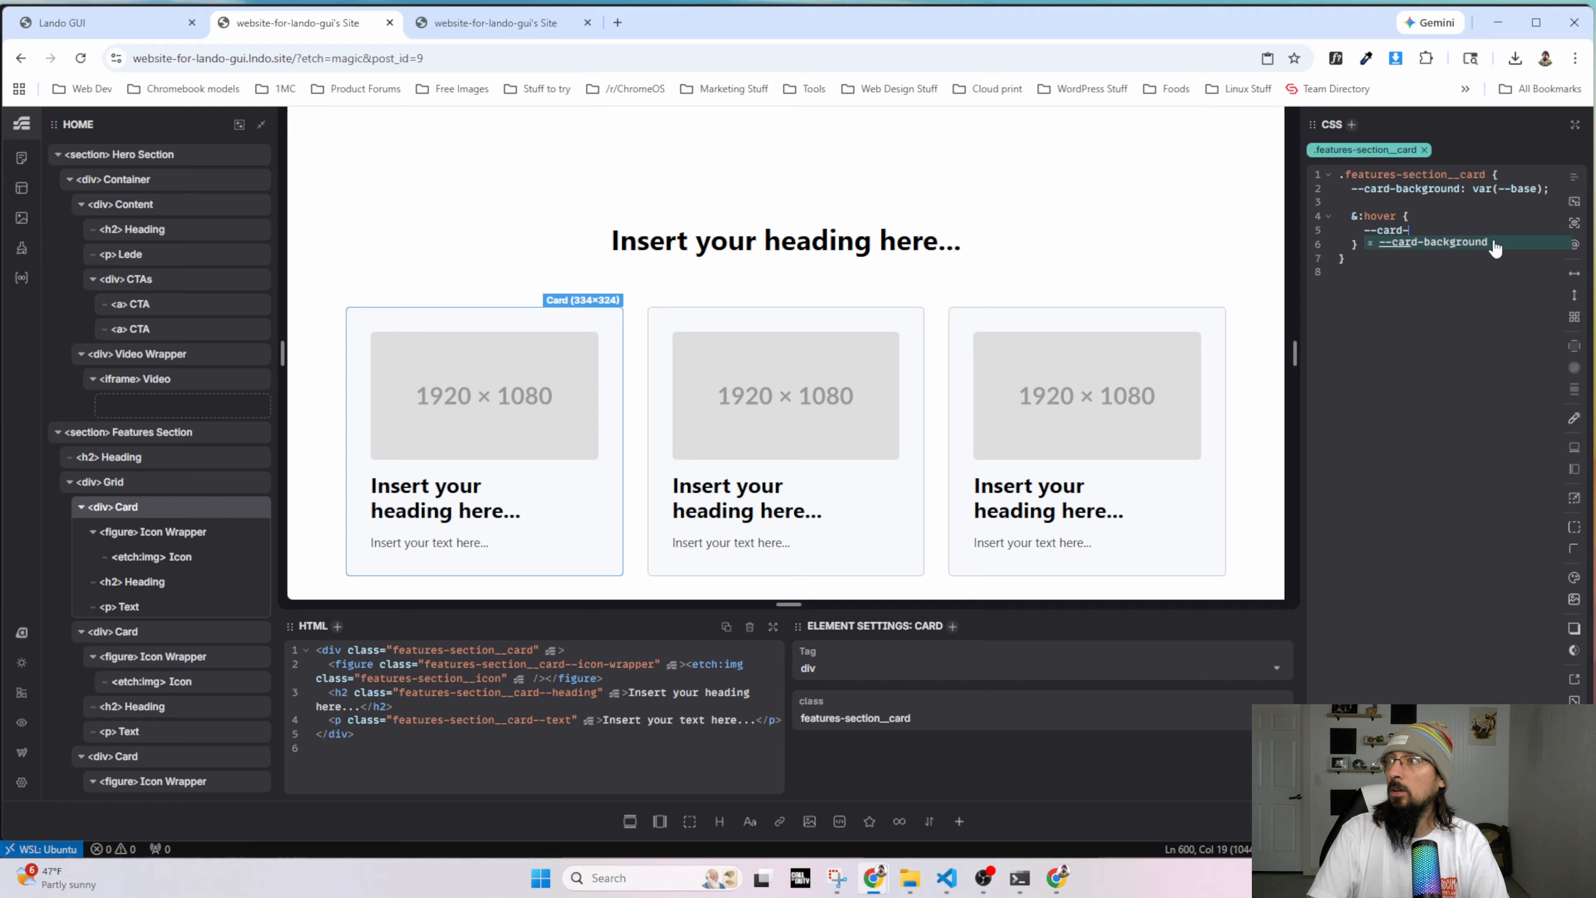
{"action": "type", "text": "background: var(-"}
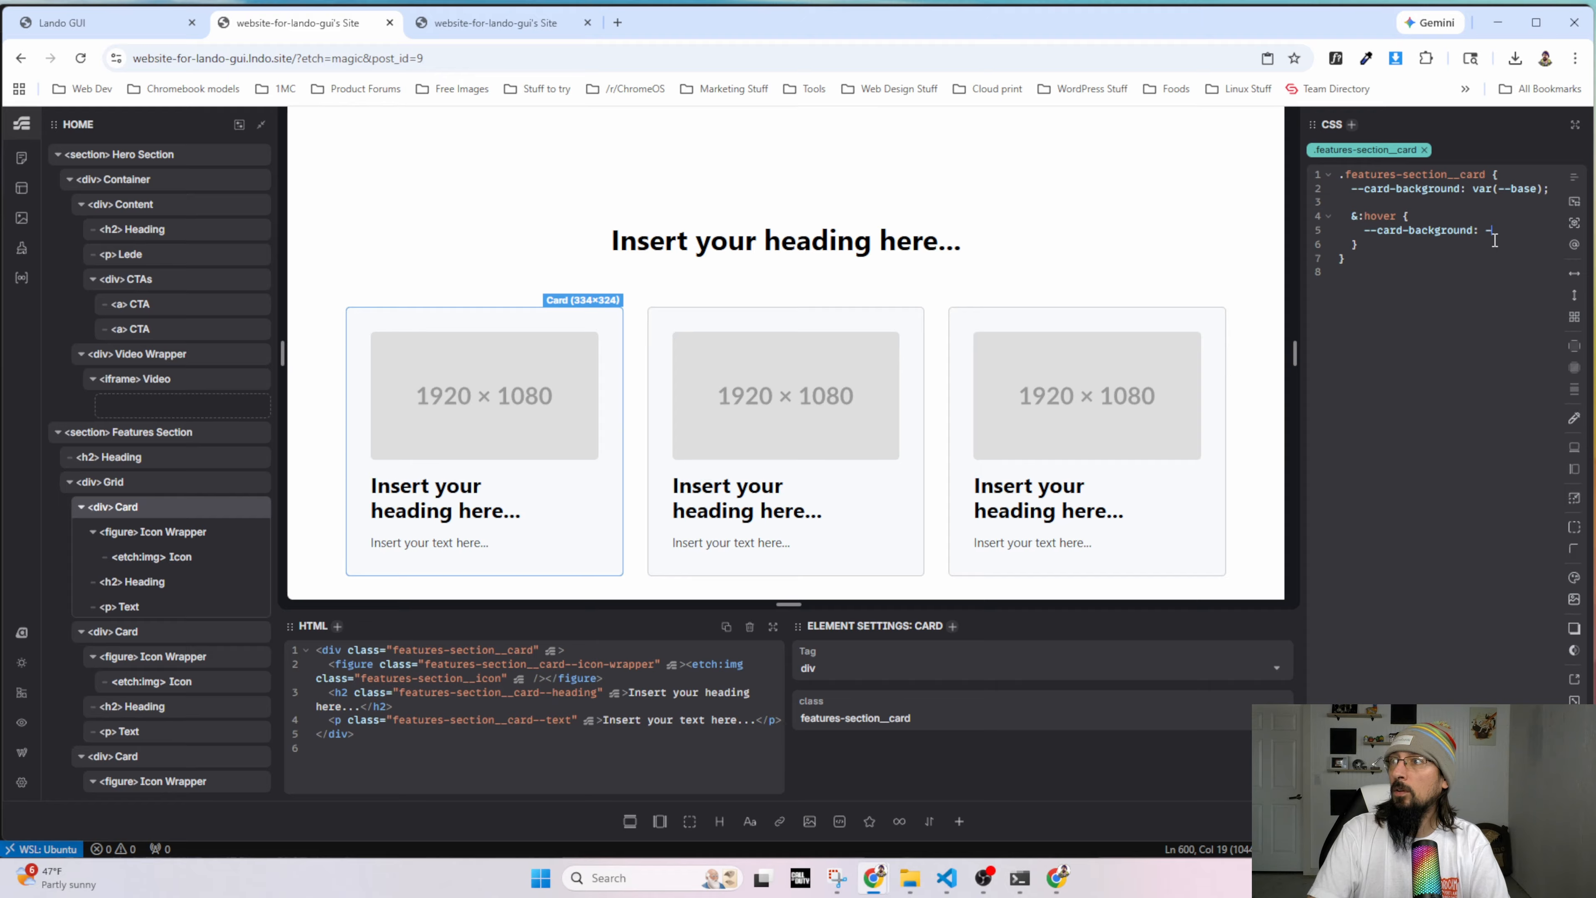
{"action": "type", "text": "-white"}
{"action": "key", "text": "Return"}
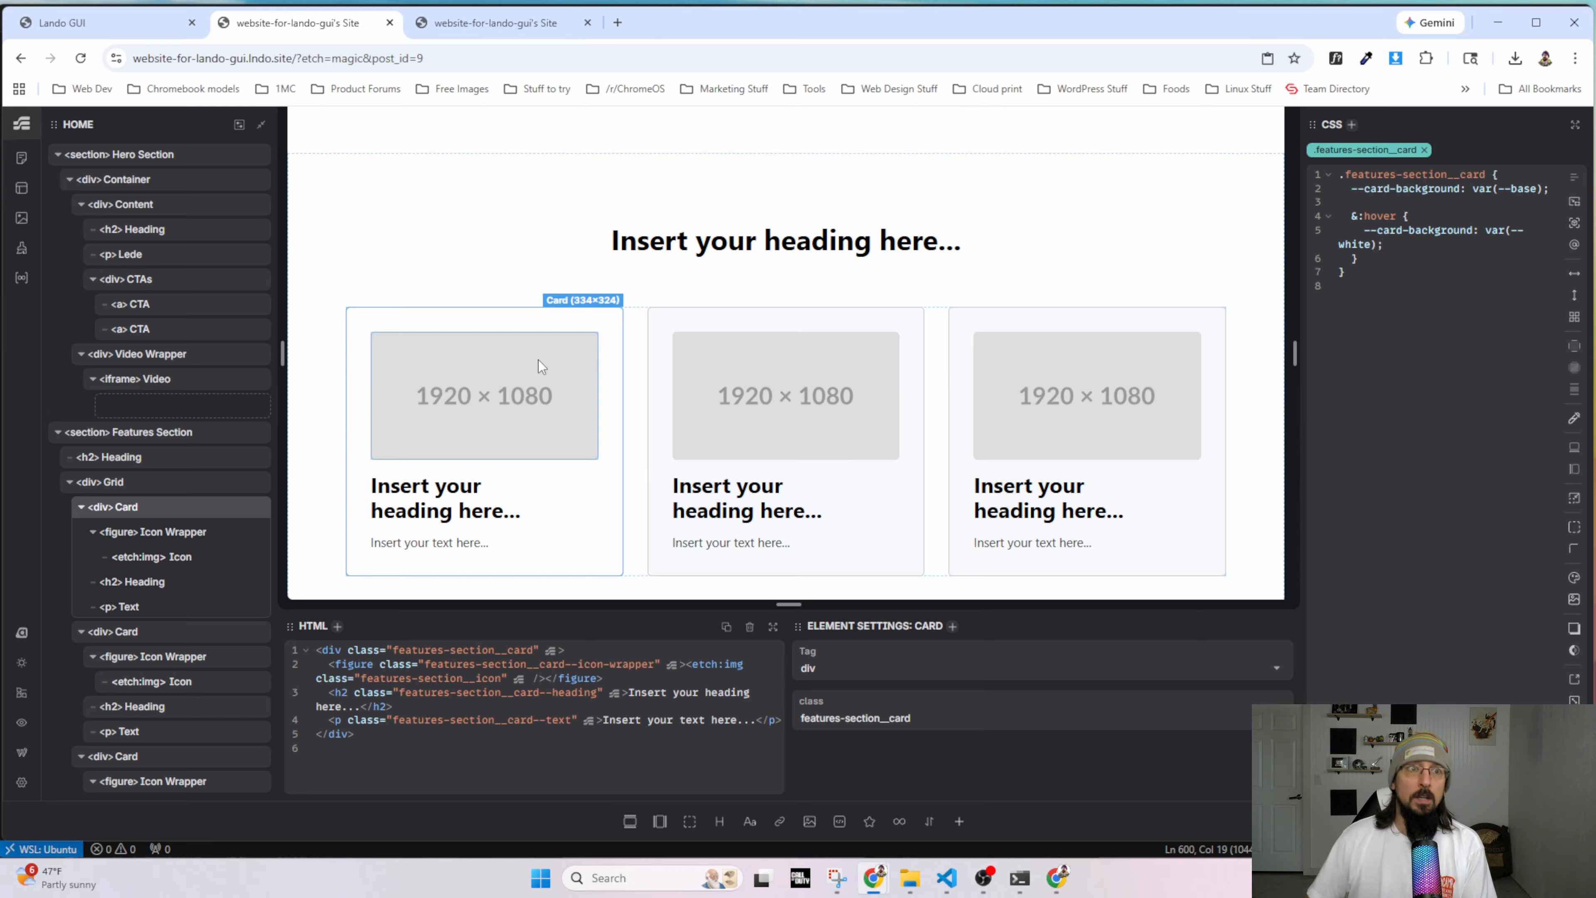
Give the first feature card's icon wrapper, .features-section__card--icon-wrapper, a width of 100px and a height of 100px.
{"action": "left_click", "coordinate": [567, 392]}
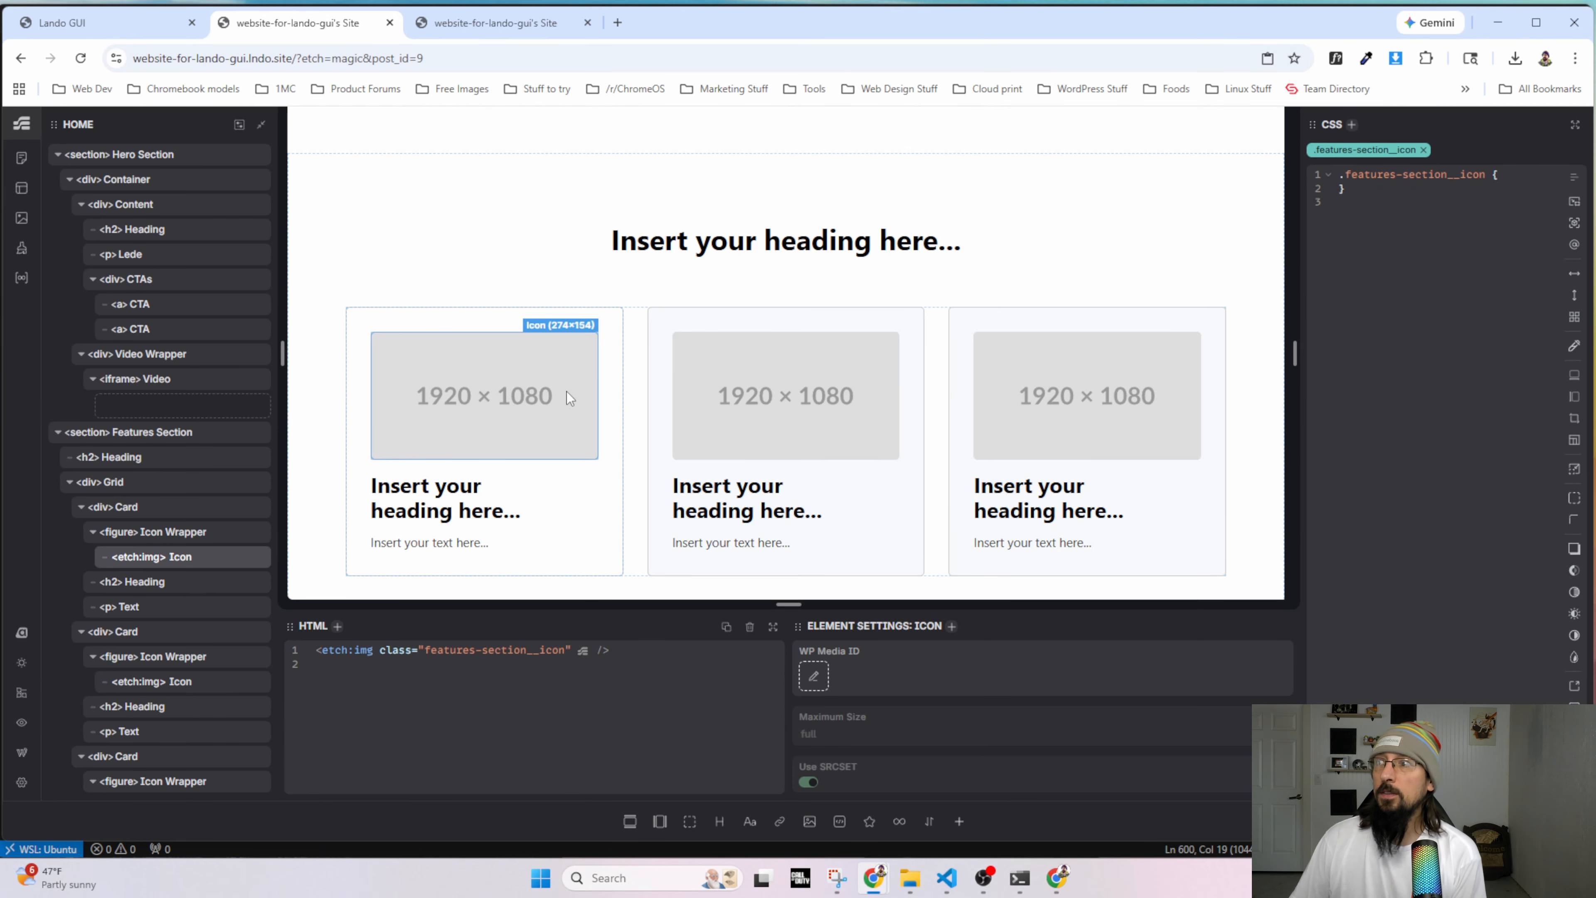
{"action": "left_click", "coordinate": [141, 534]}
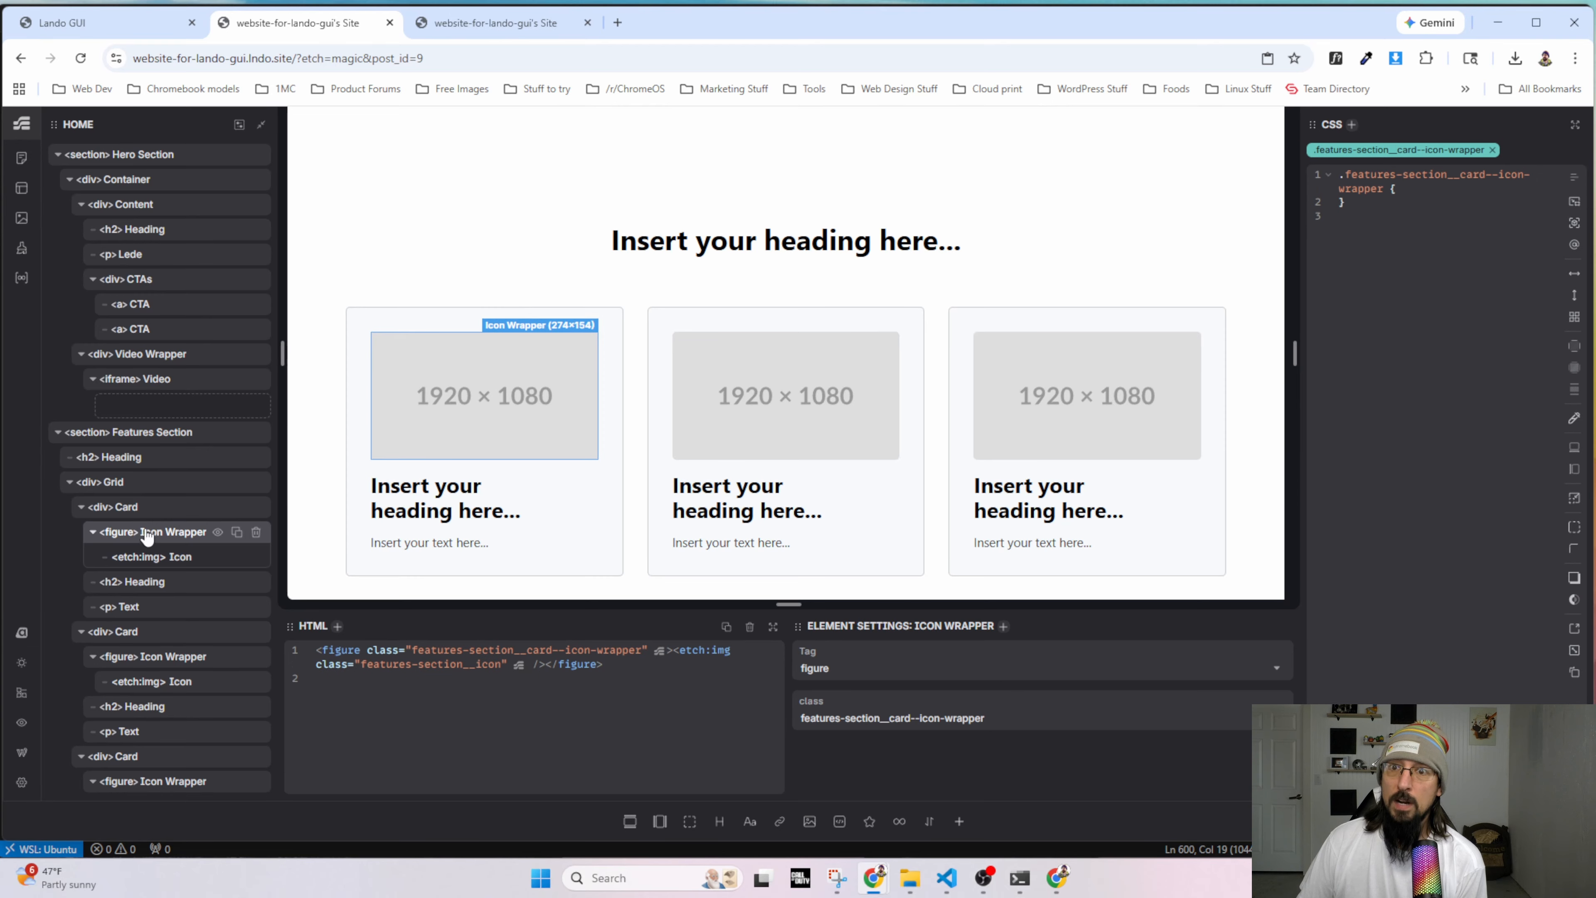
{"action": "left_click", "coordinate": [1418, 189]}
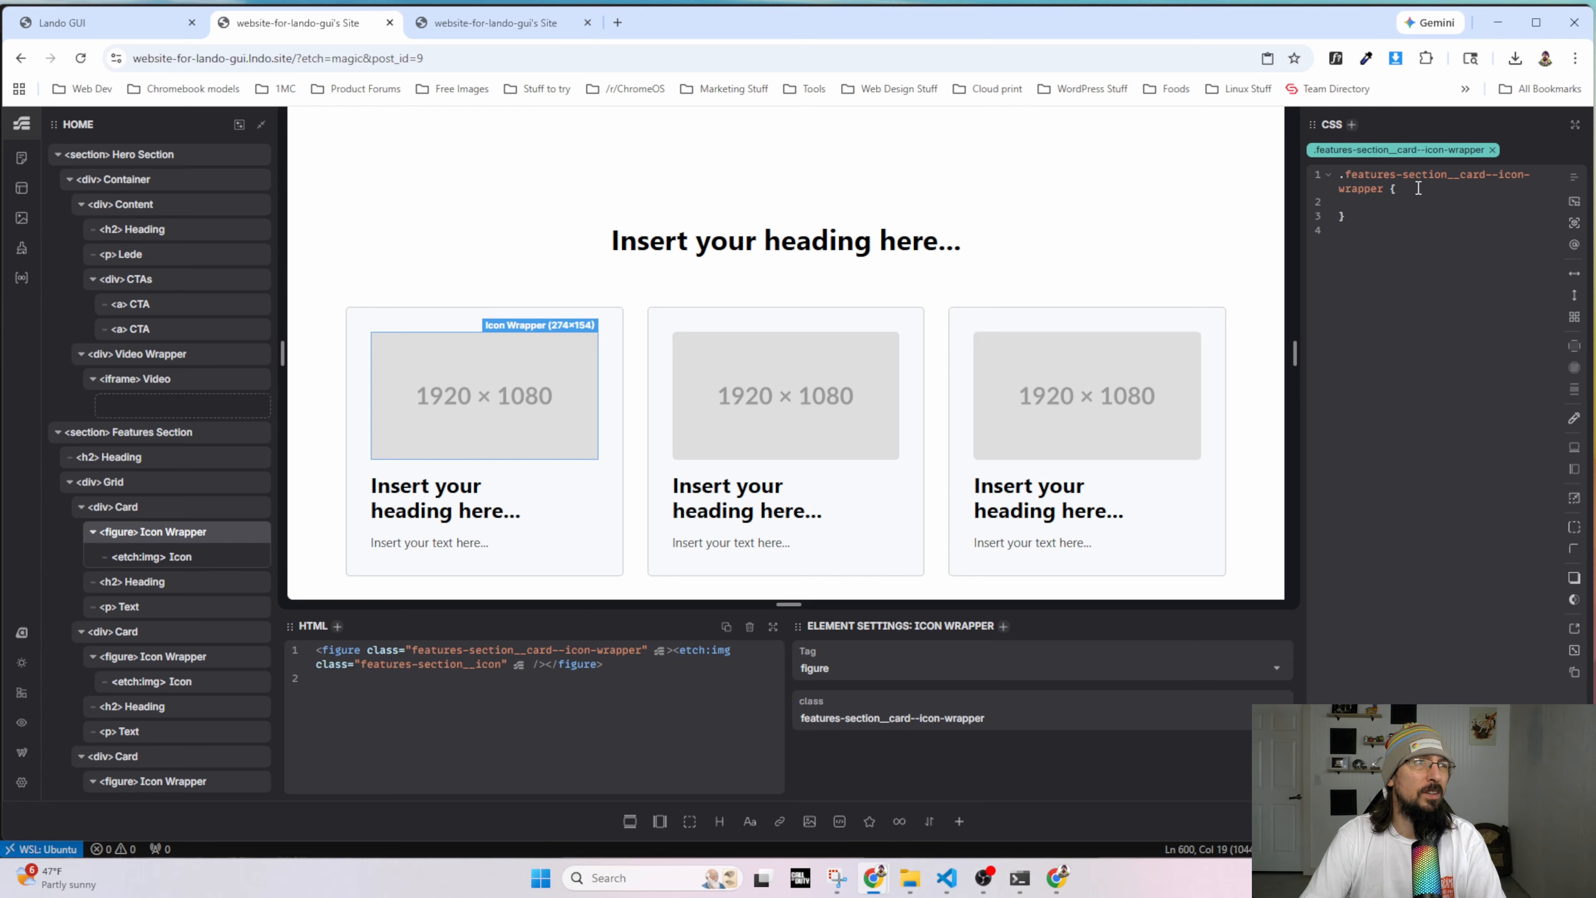
{"action": "type", "text": "width: 200px"}
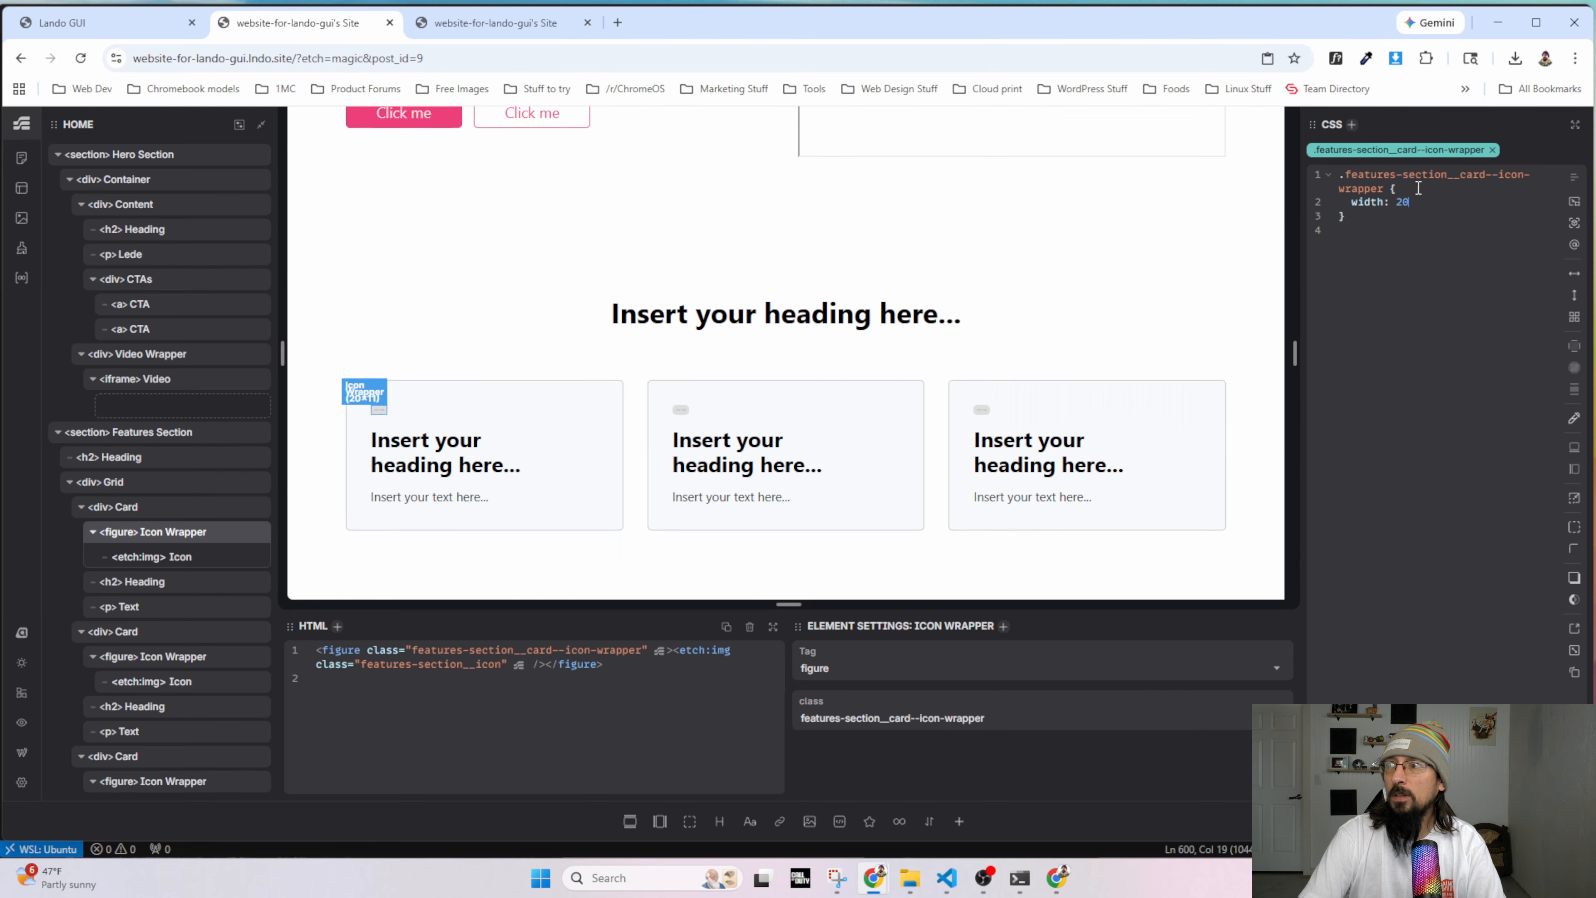
{"action": "key", "text": "BackSpace"}
{"action": "key", "text": "BackSpace"}
{"action": "key", "text": "BackSpace"}
{"action": "key", "text": "BackSpace"}
{"action": "key", "text": "BackSpace"}
{"action": "type", "text": "100"}
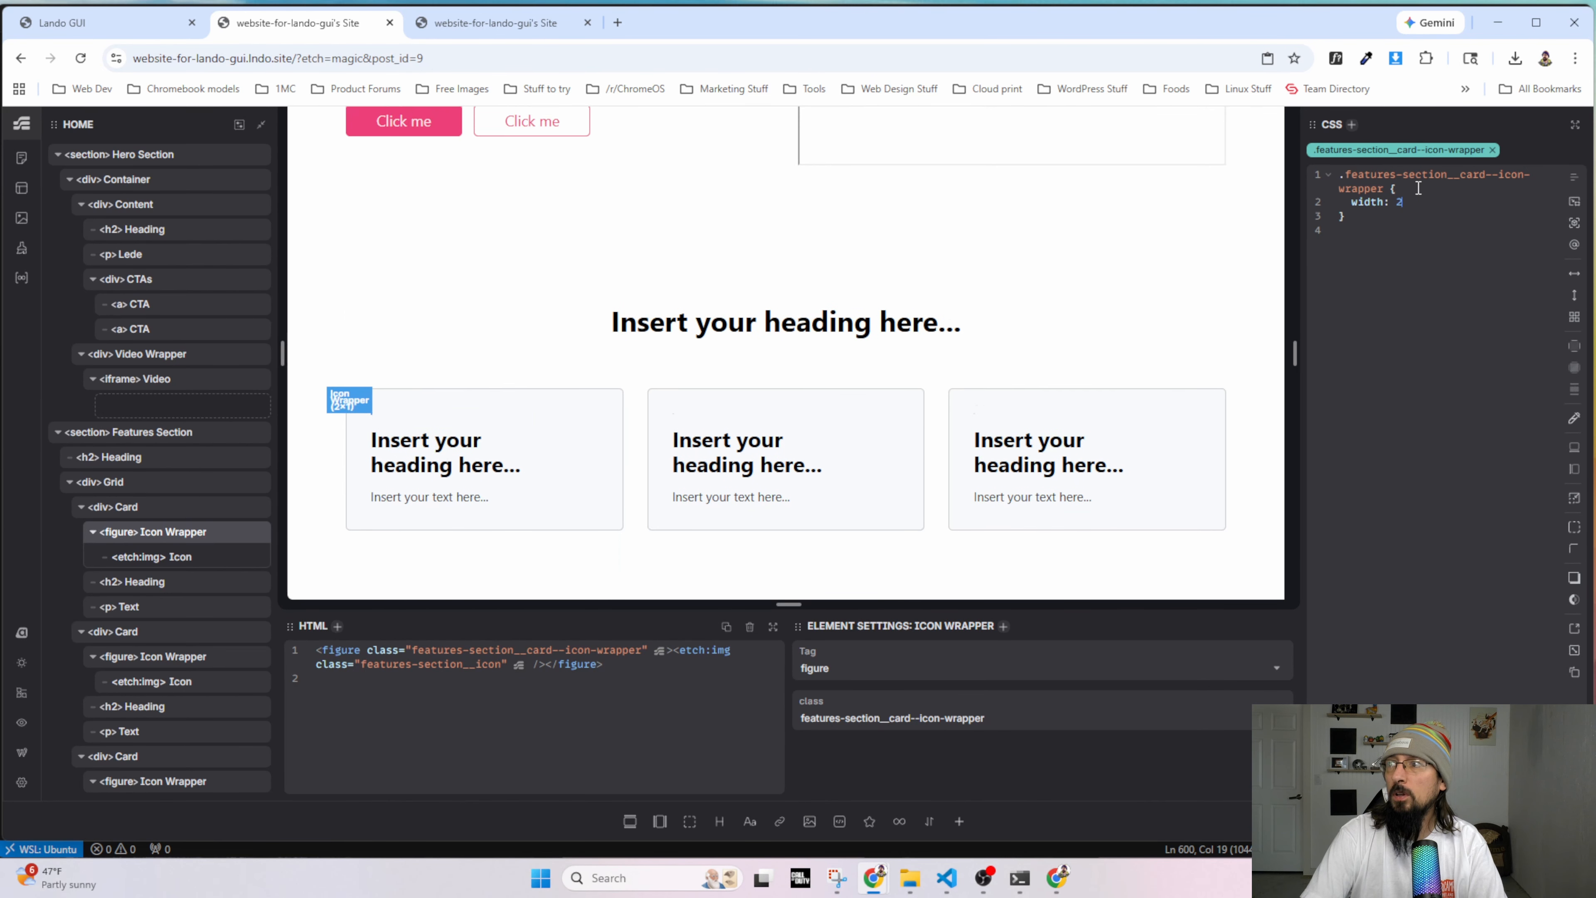
{"action": "type", "text": "px;"}
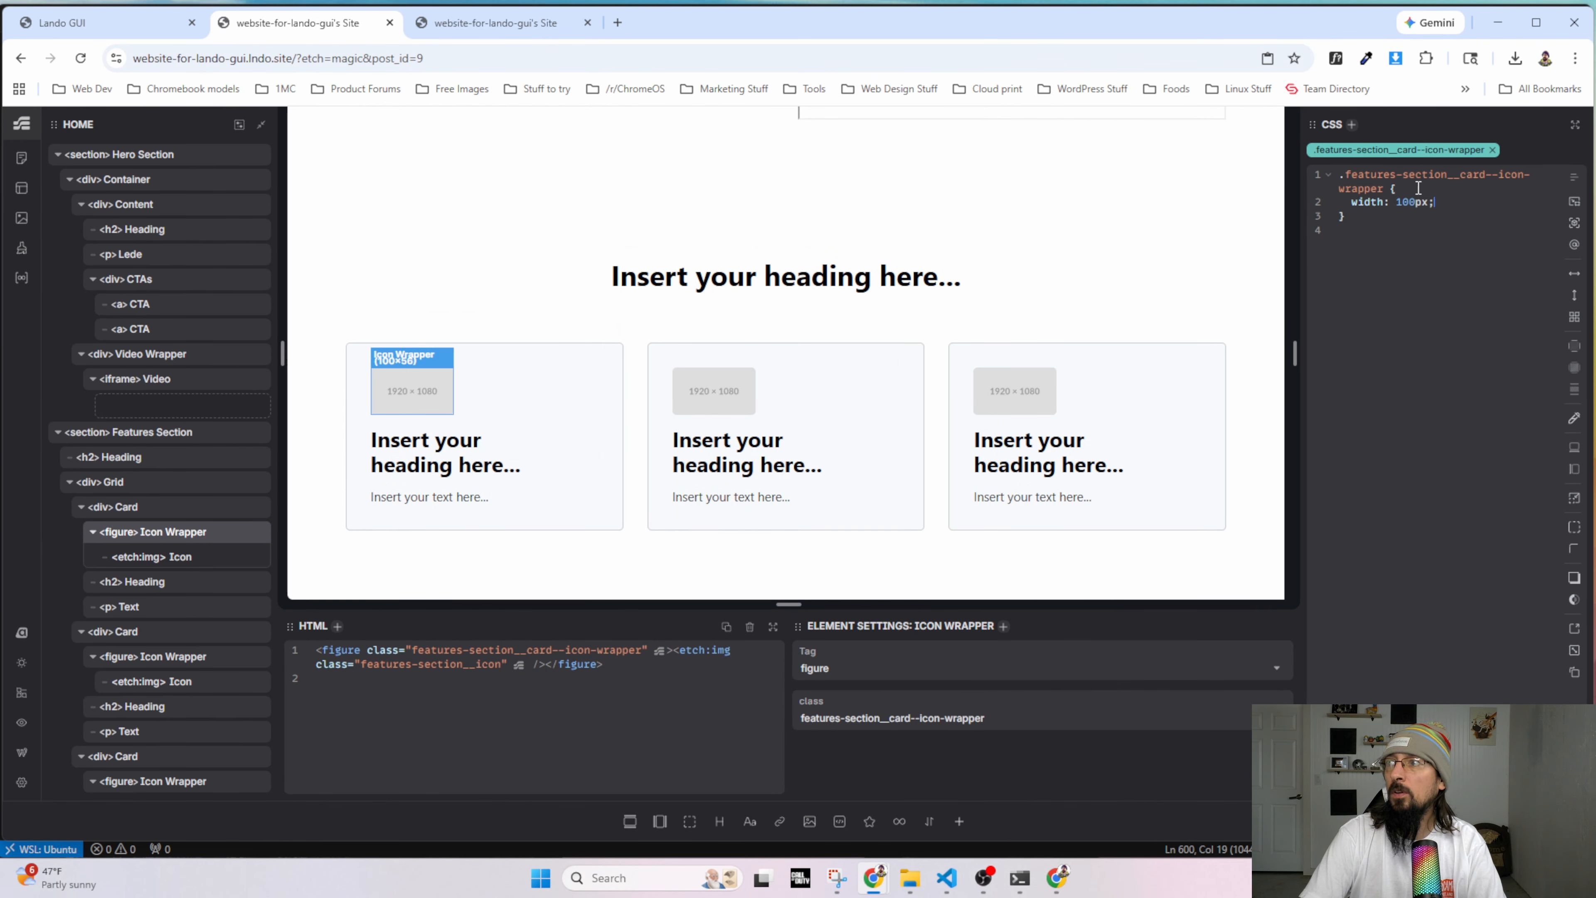
{"action": "key", "text": "Return"}
{"action": "type", "text": "height: 100px"}
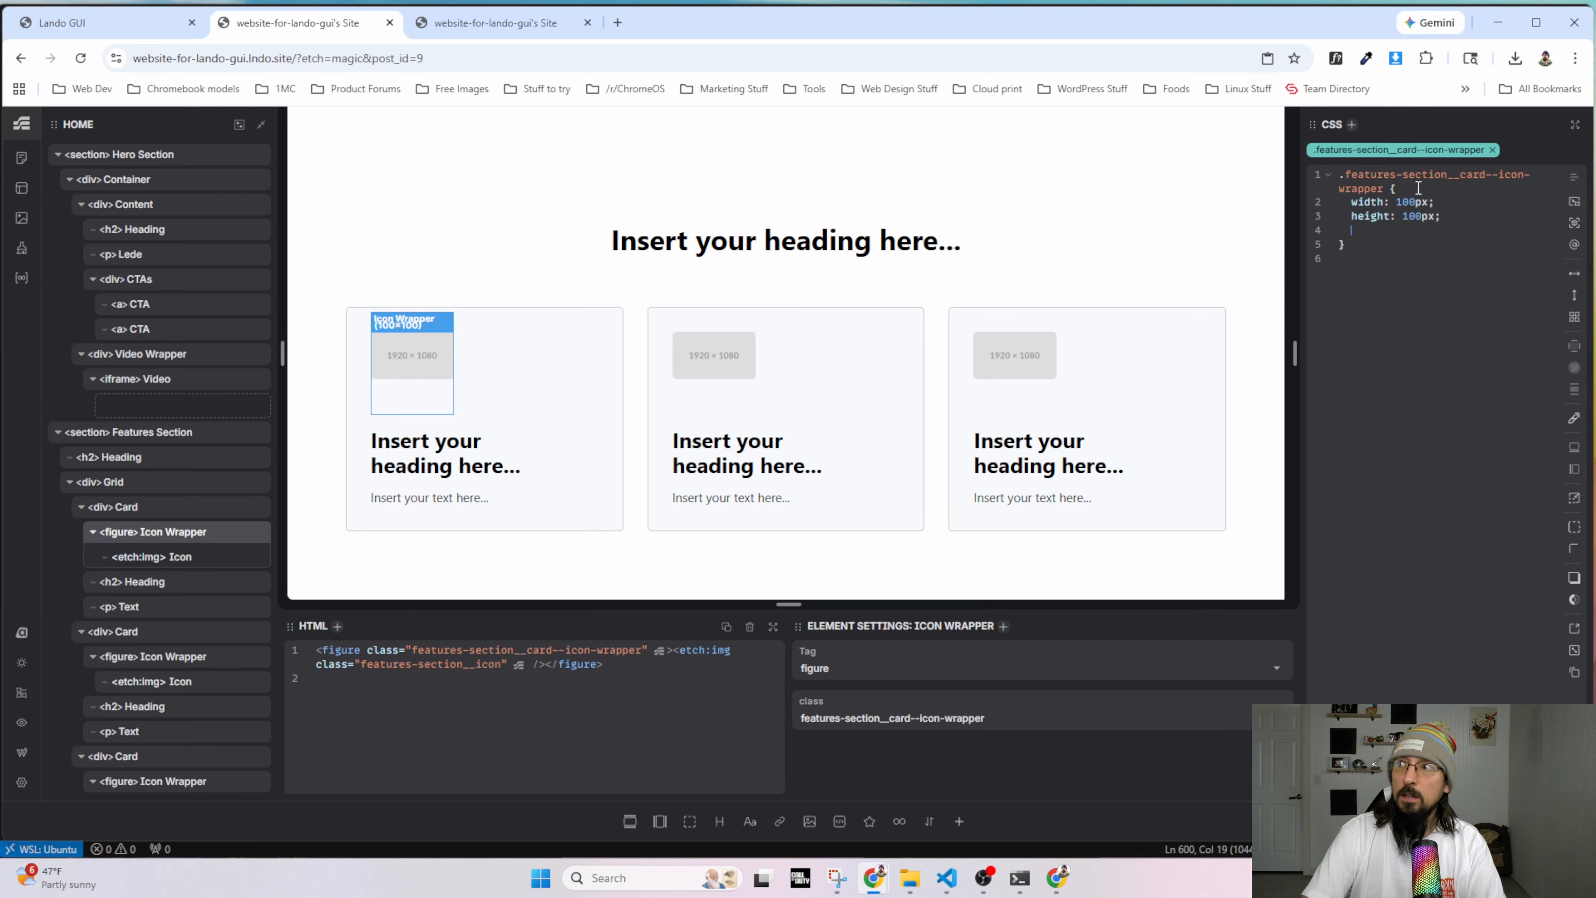
{"action": "type", "text": "g {"}
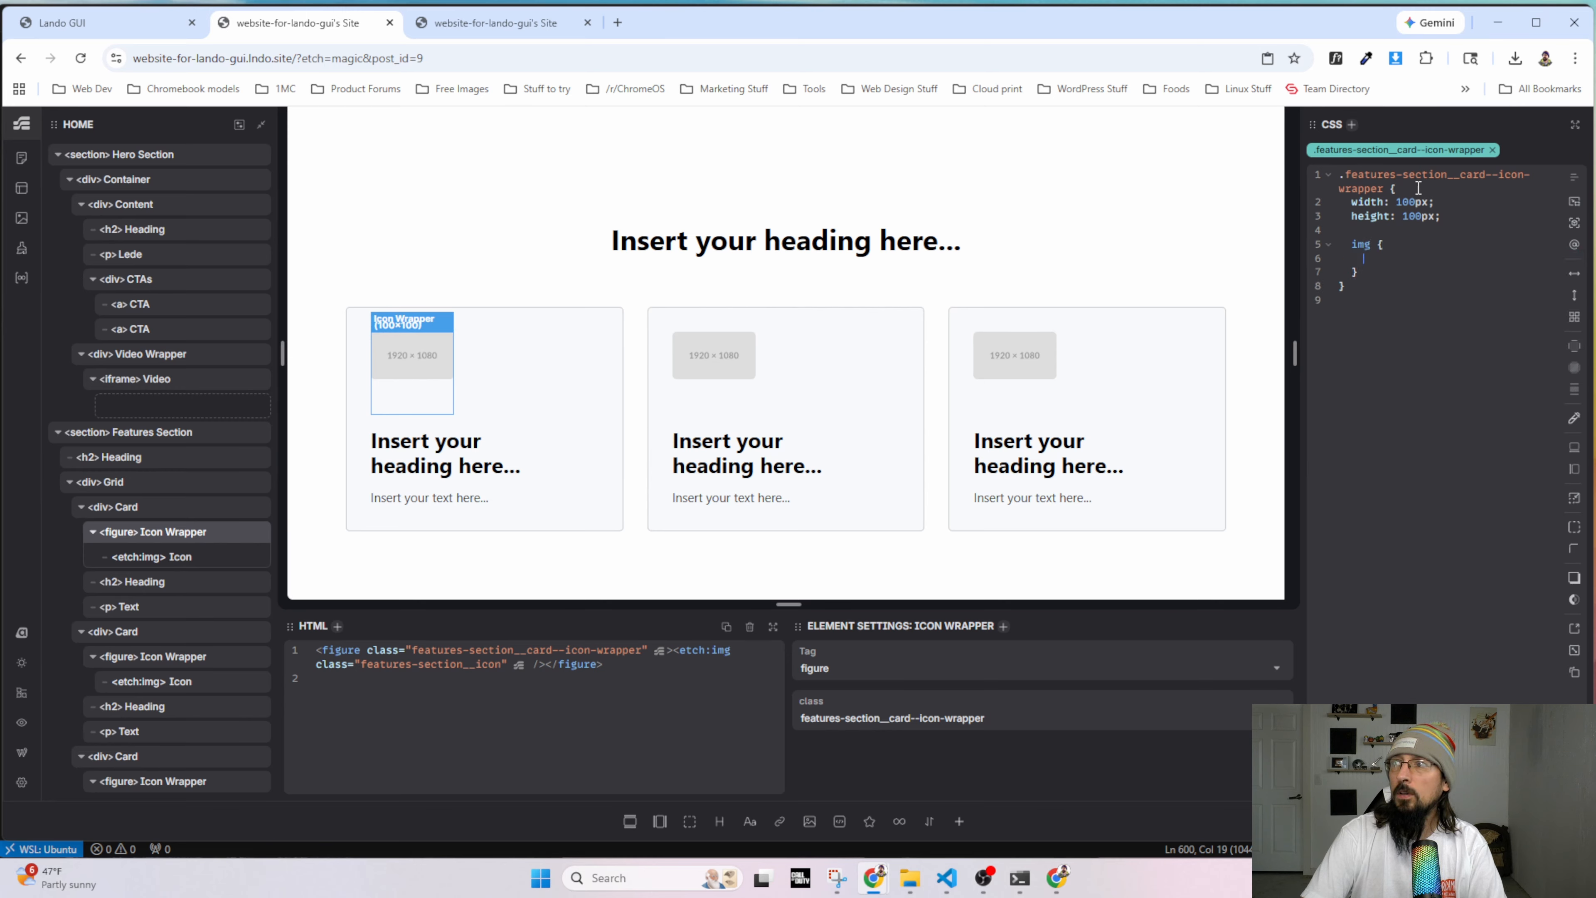
{"action": "key", "text": "ctrl+z"}
{"action": "key", "text": "ctrl+z"}
{"action": "key", "text": "ctrl+z"}
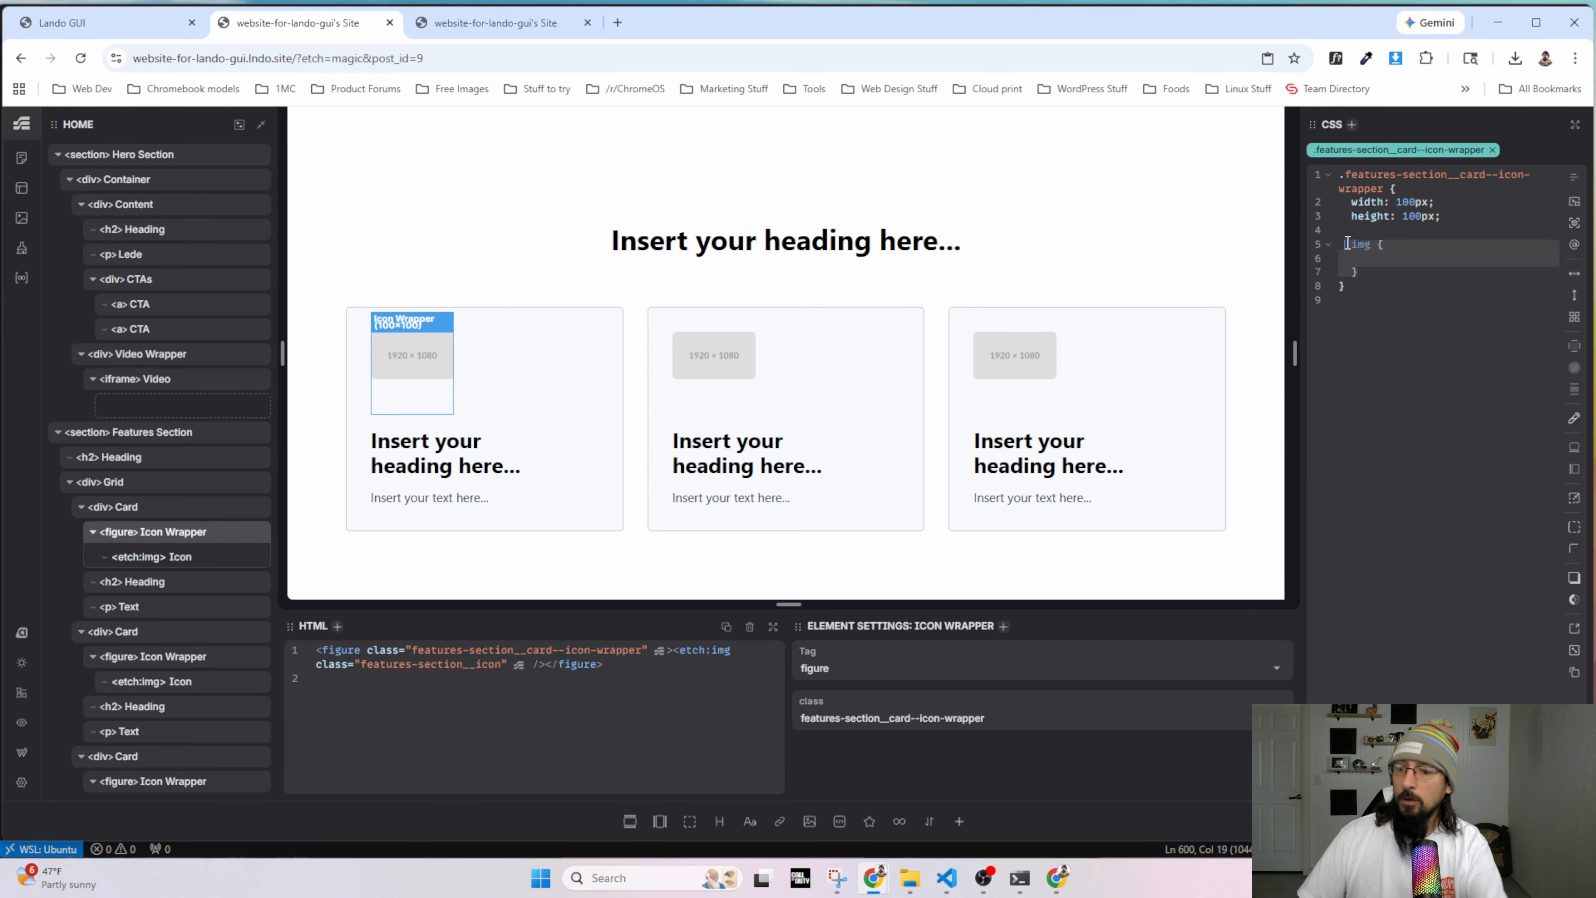
Give the first feature card's icon, .features-section__icon, a width of 100%, a height of 100% and object-fit: cover.
{"action": "left_click", "coordinate": [146, 557]}
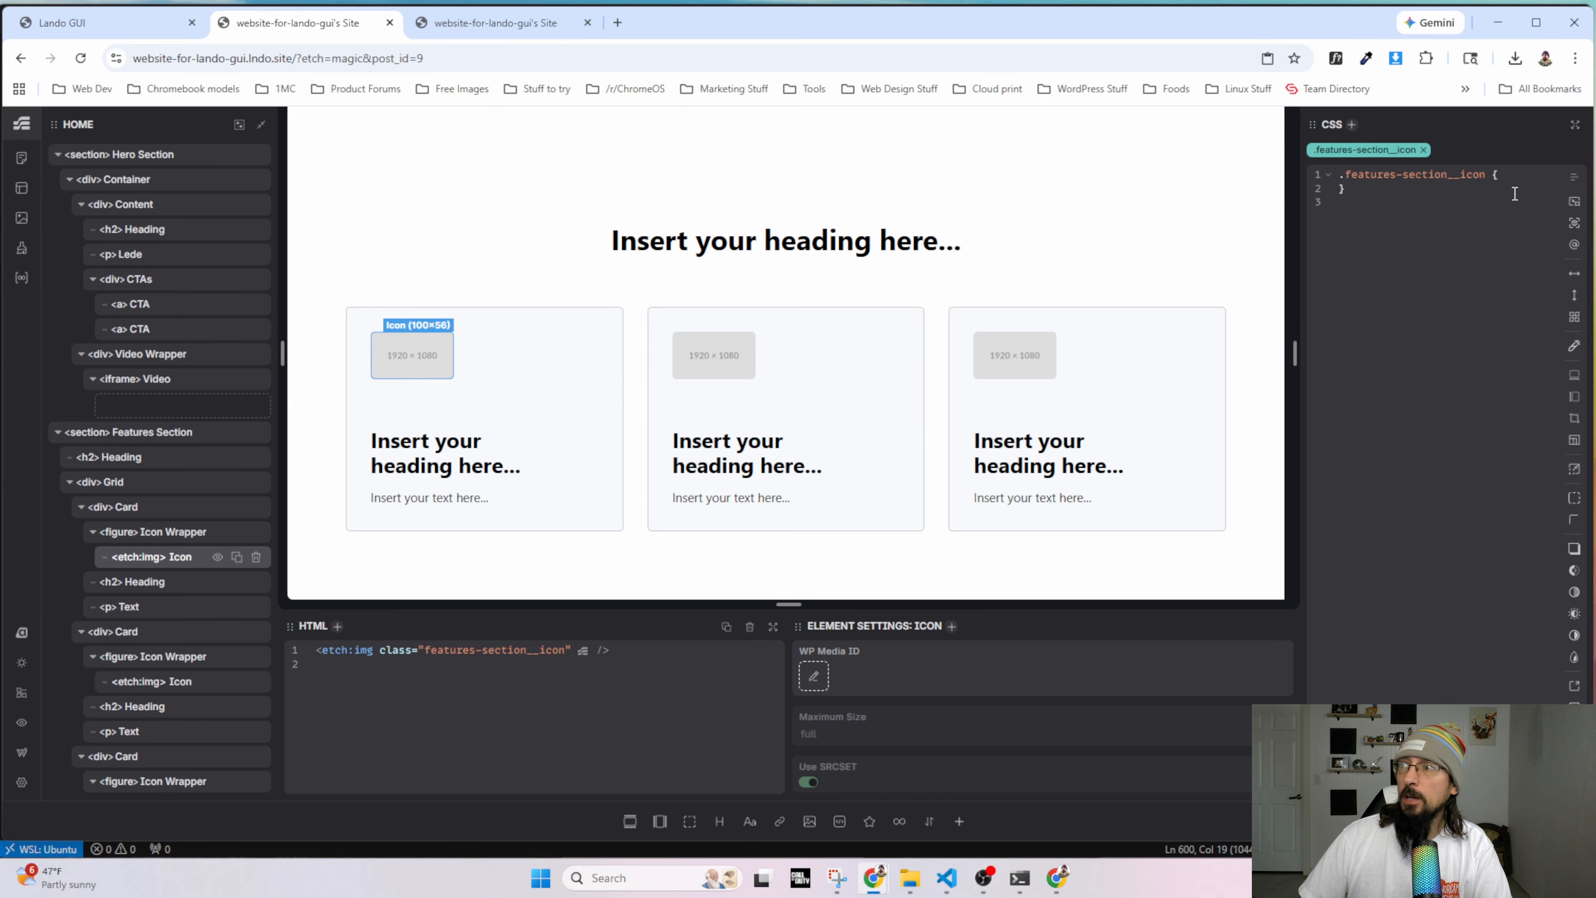
{"action": "left_click", "coordinate": [1521, 165]}
{"action": "type", "text": "dth: 100%;"}
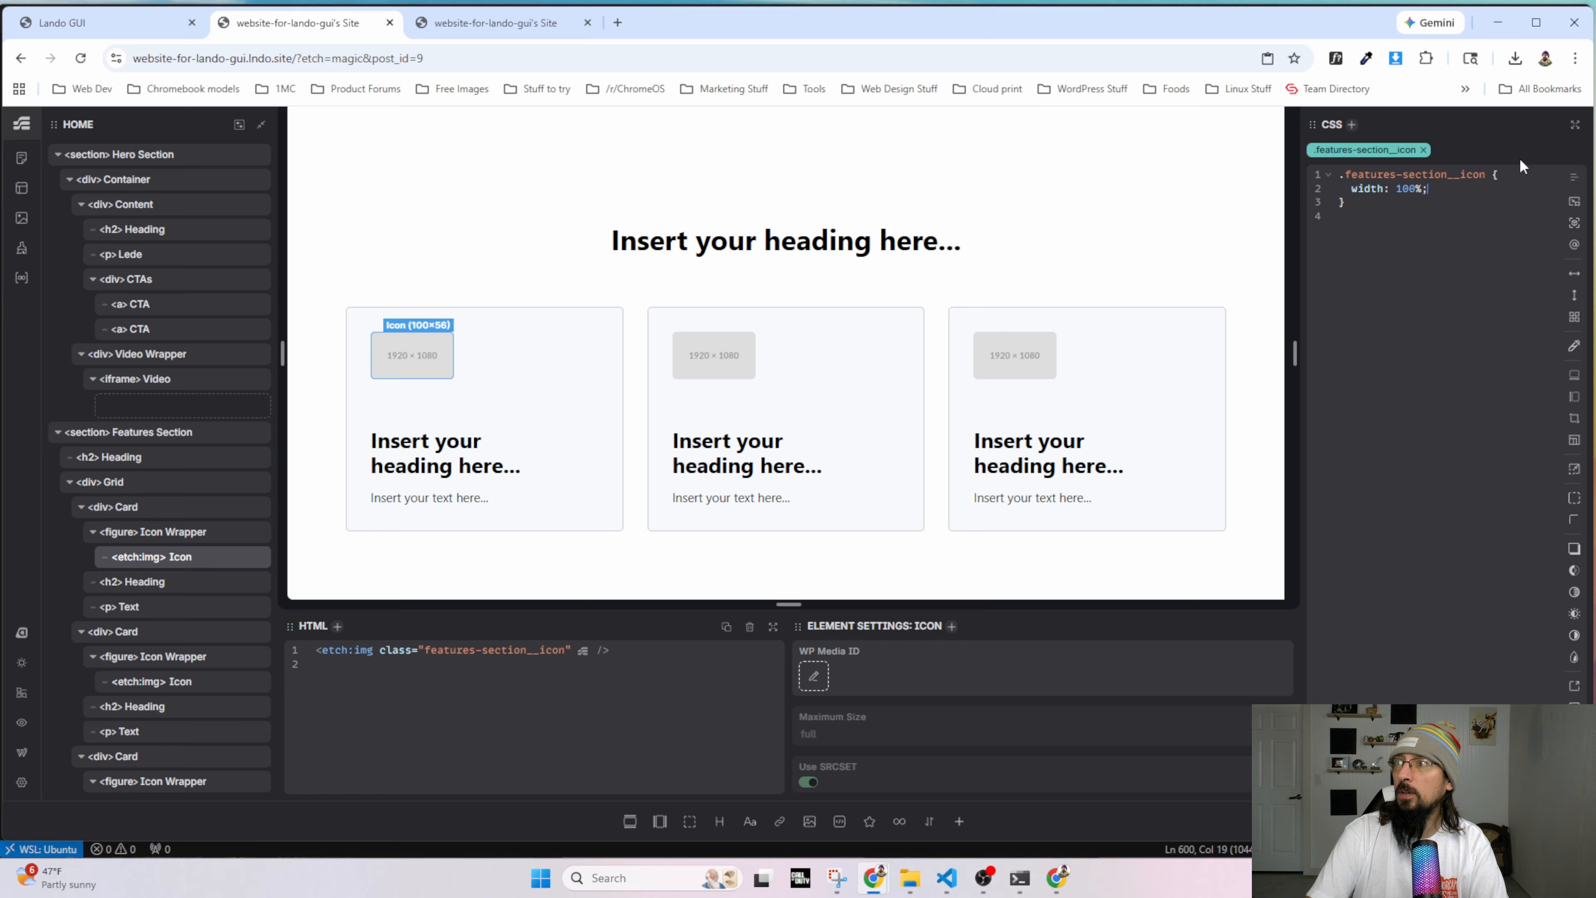
{"action": "key", "text": "Return"}
{"action": "type", "text": "height: 100%;"}
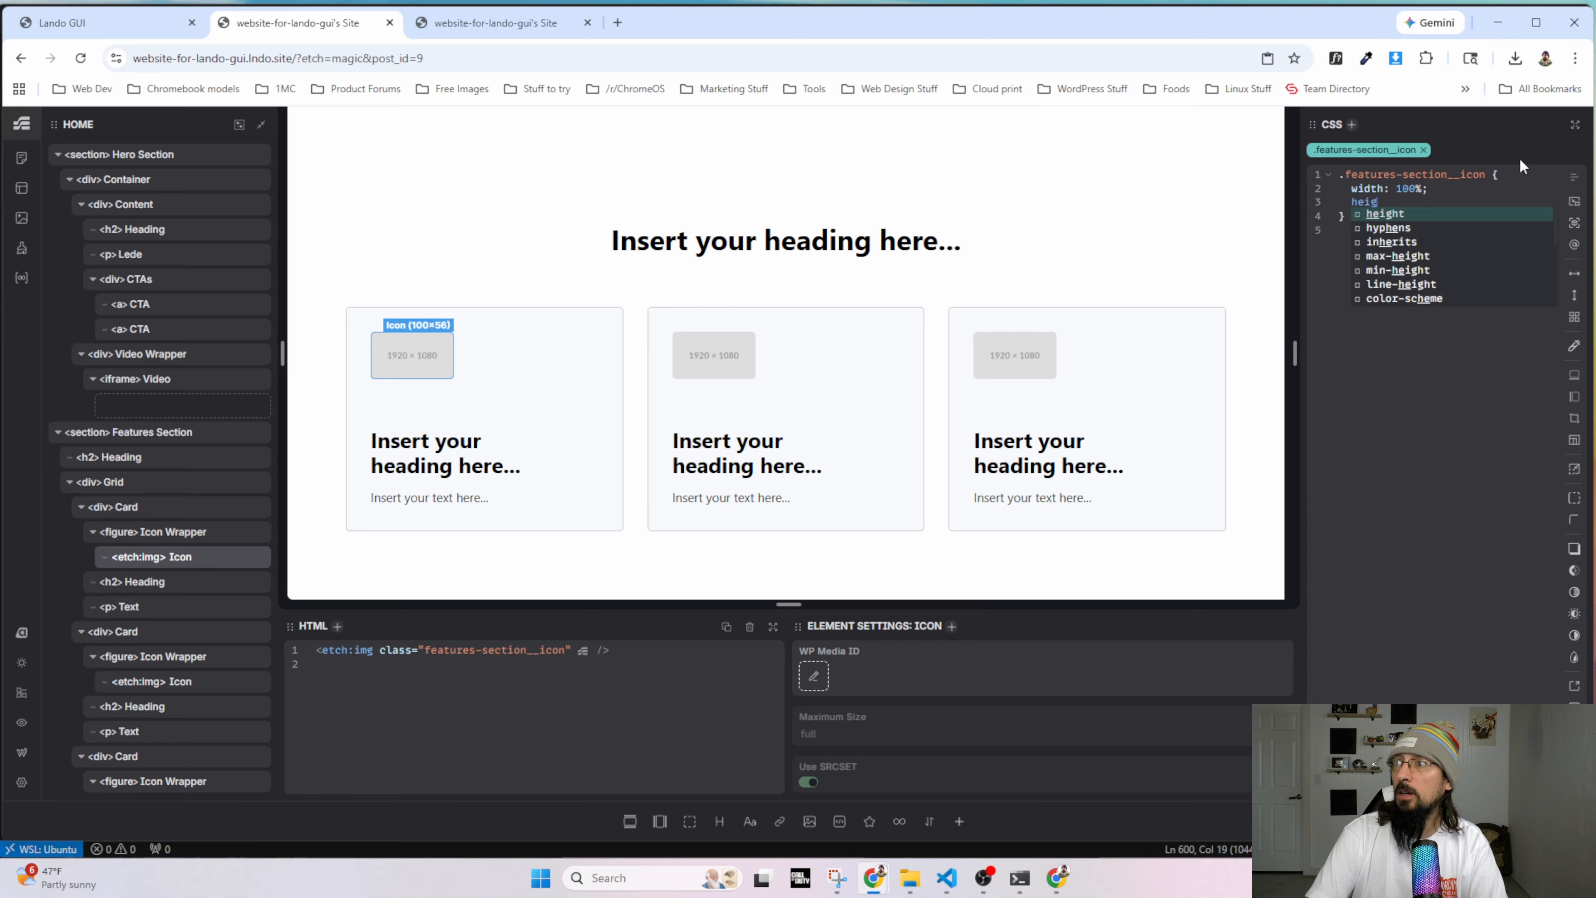
{"action": "key", "text": "Return"}
{"action": "type", "text": "o"}
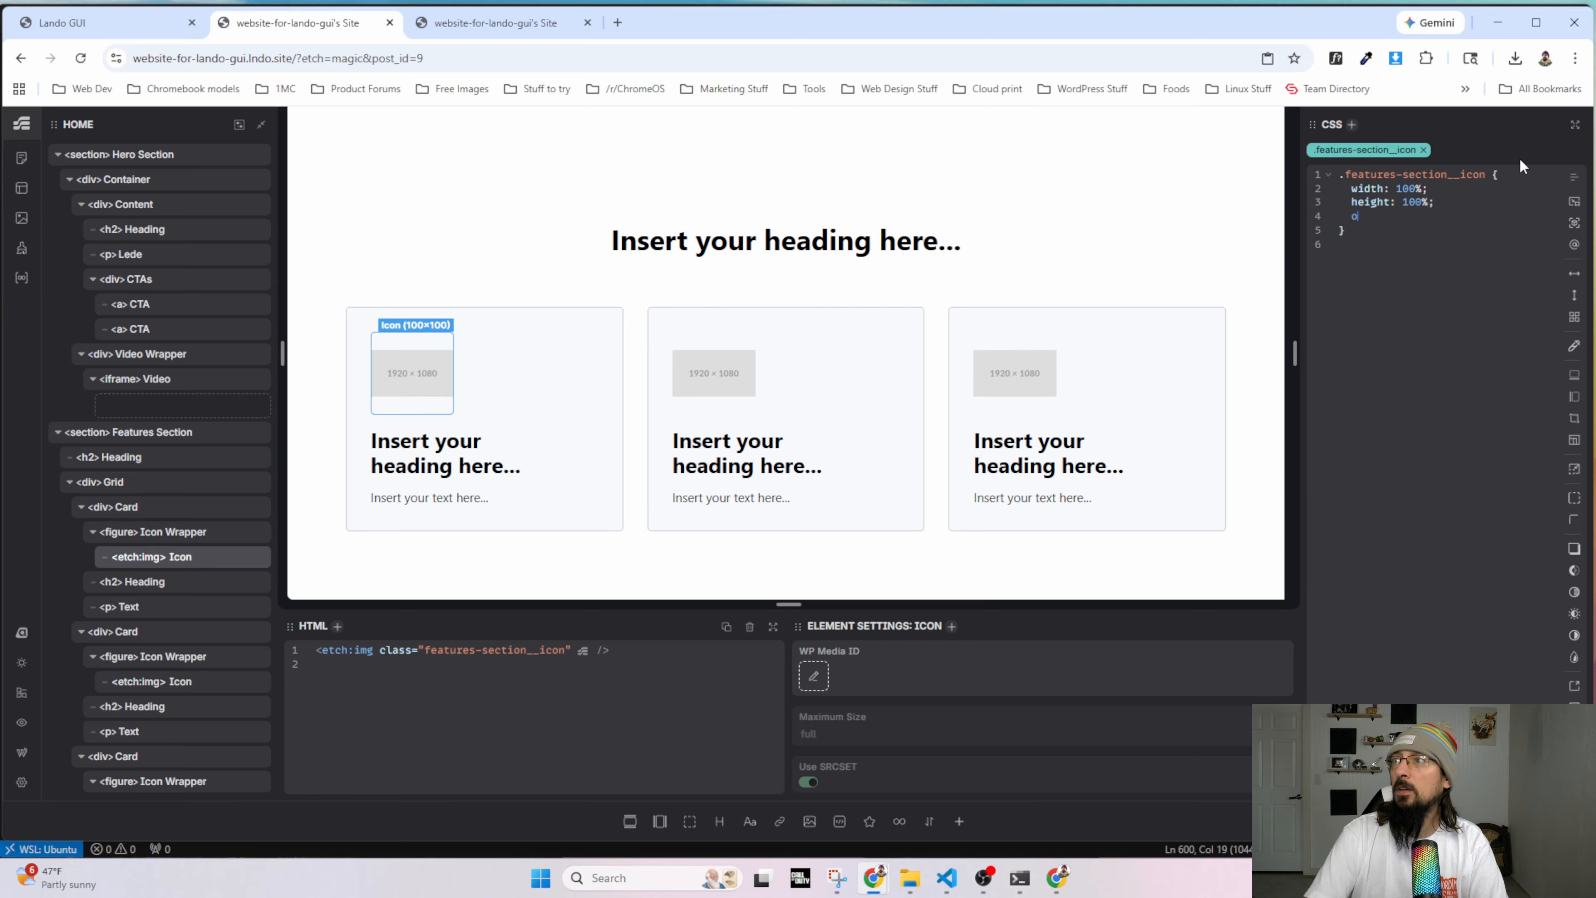
{"action": "type", "text": "bject-fit: cover;"}
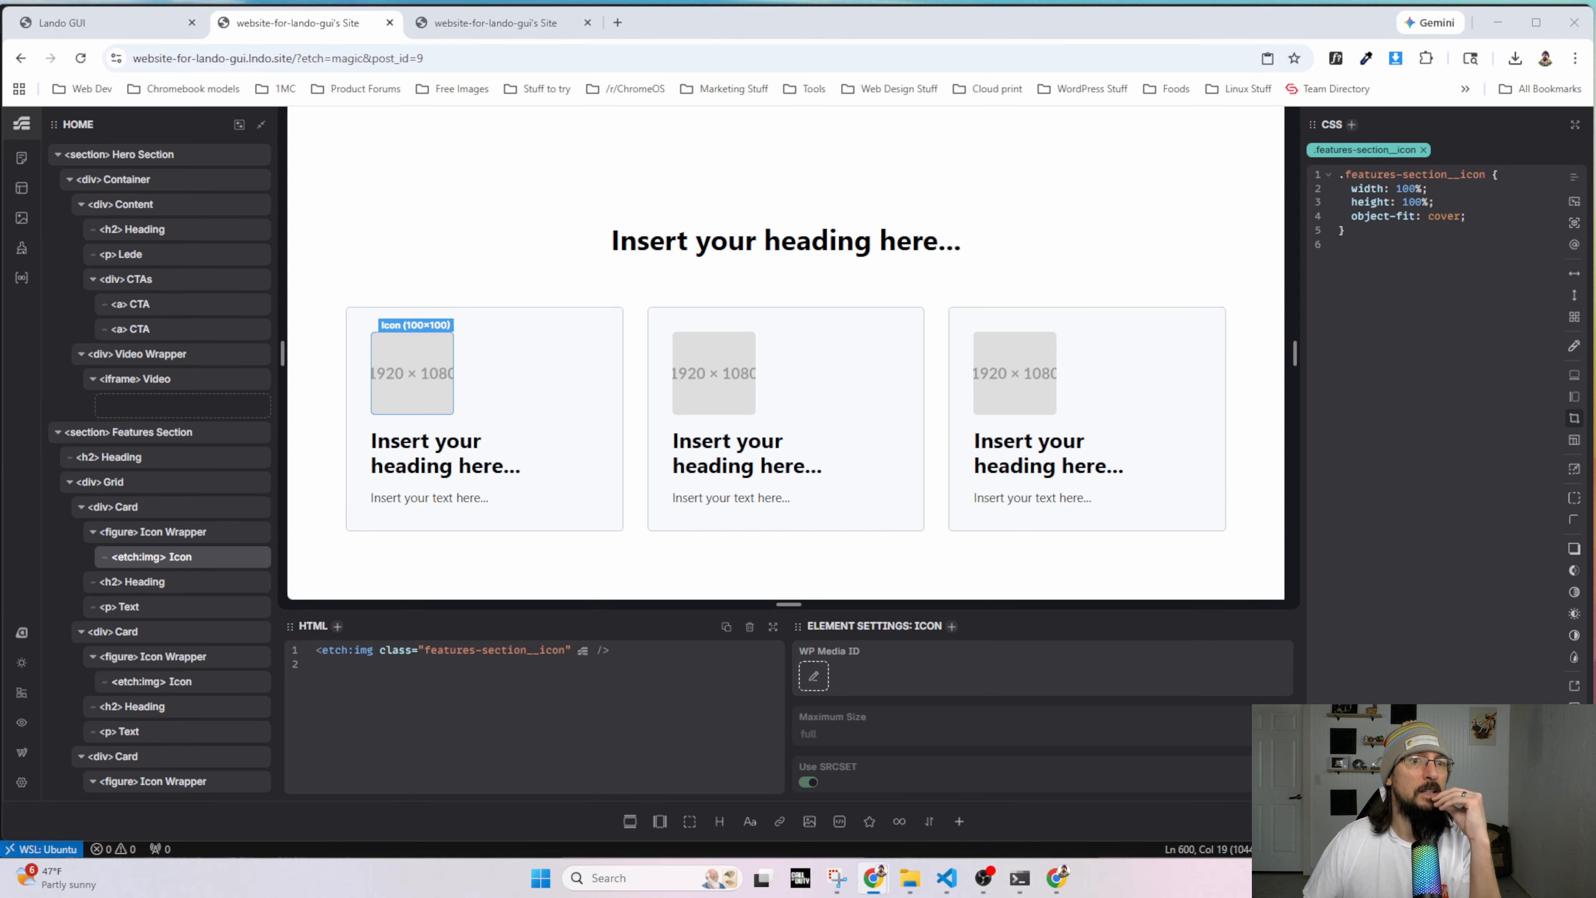
Switch to the mockup's DevTools window and copy the first feature card's feature-icon div with the rocket emoji.
{"action": "key", "text": "alt+Tab"}
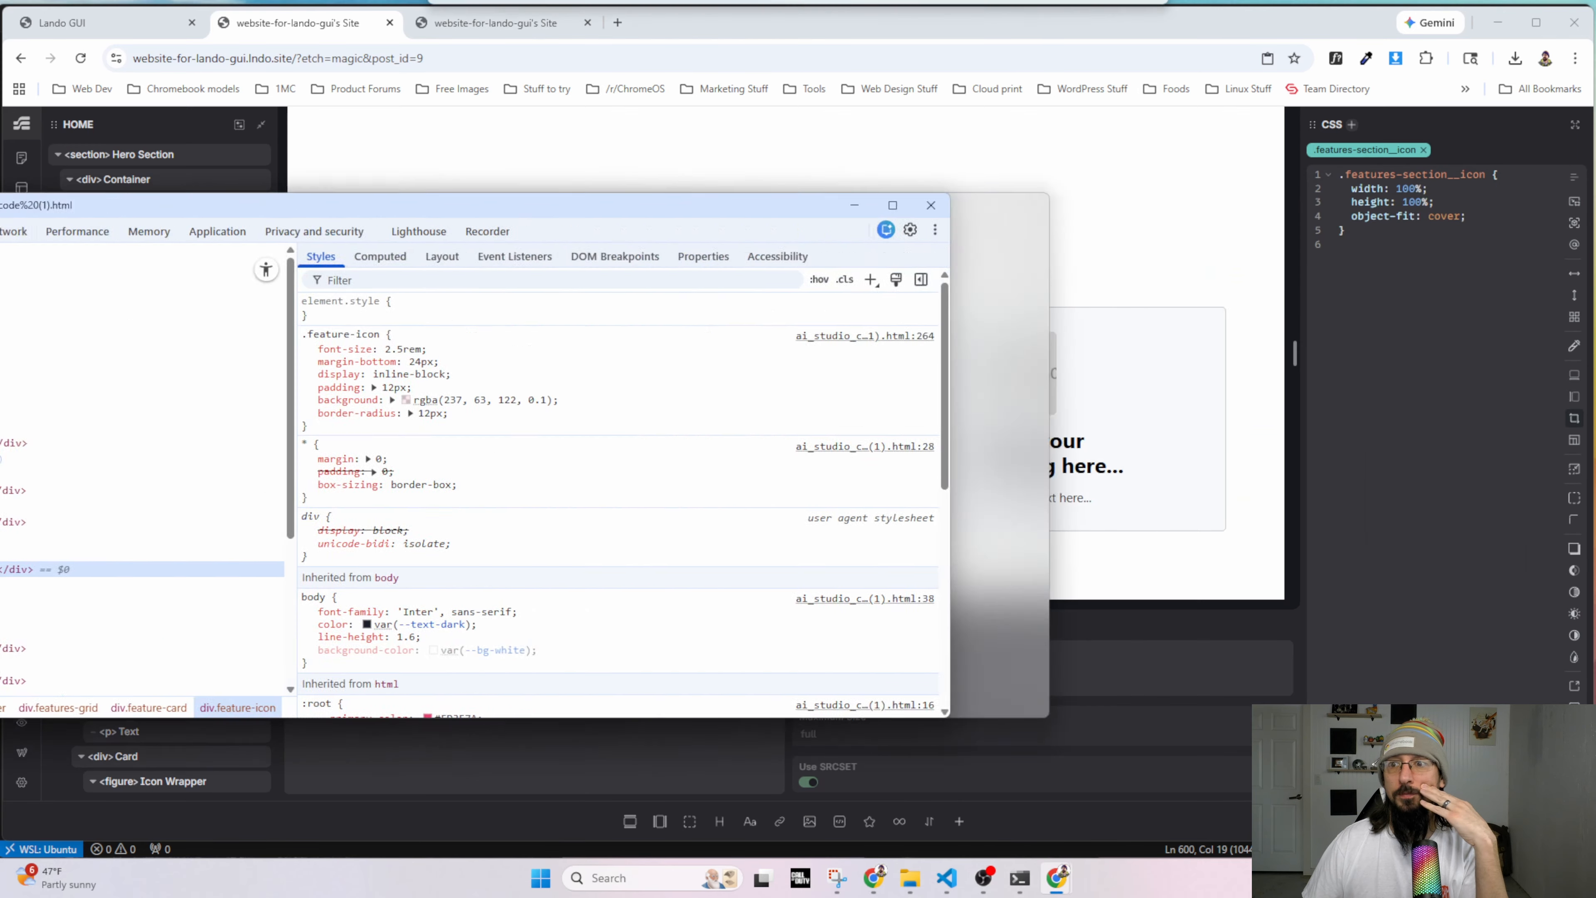
{"action": "key", "text": "alt+Tab"}
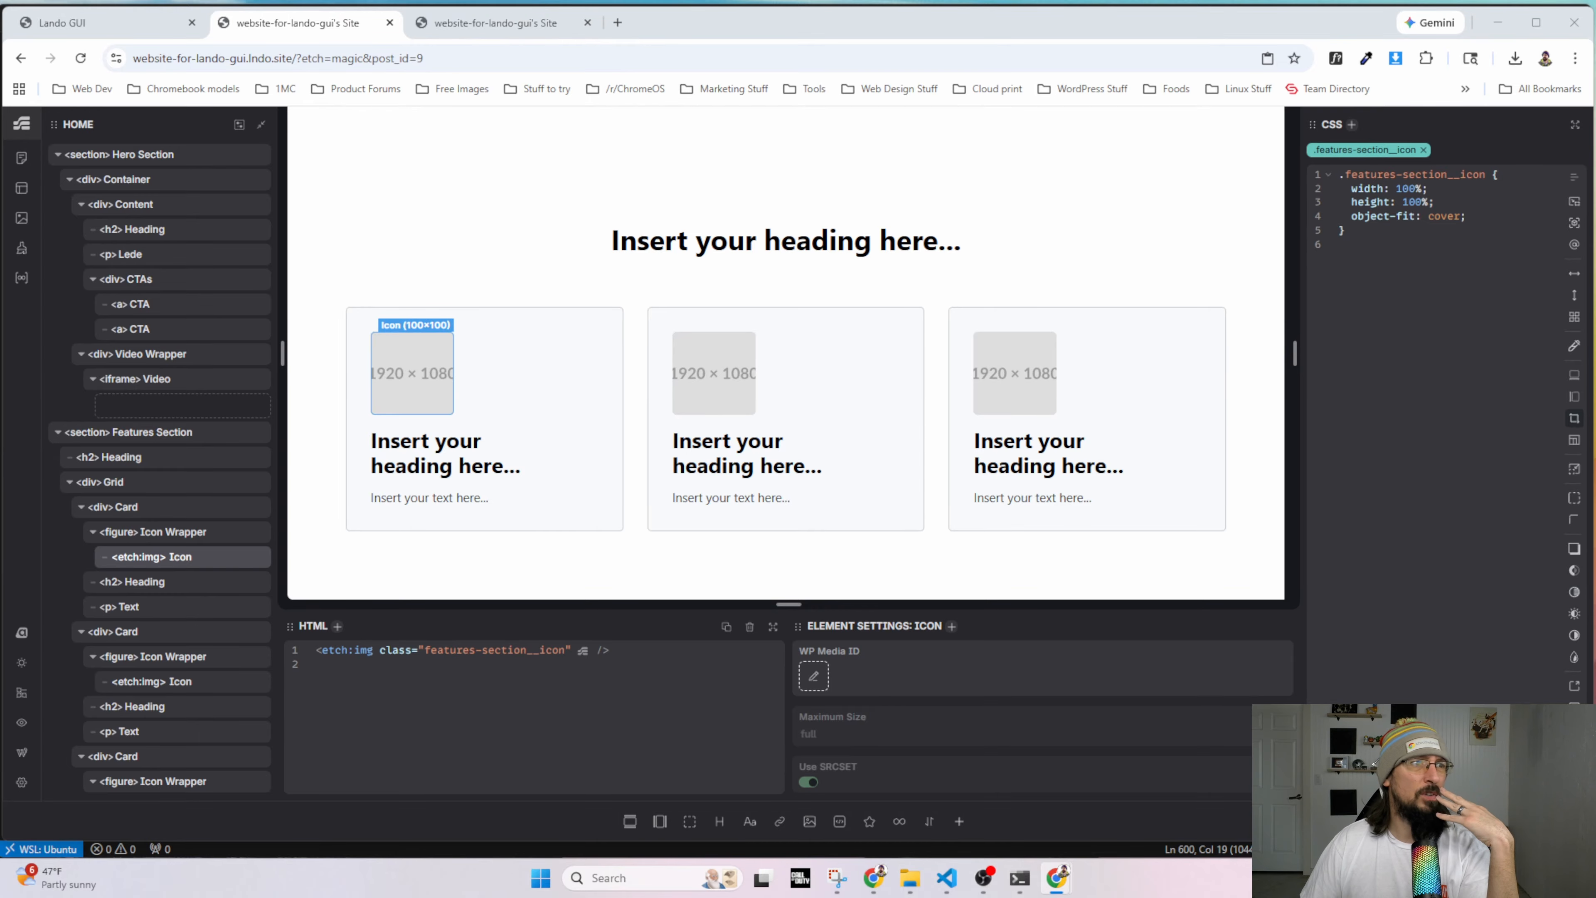
{"action": "key", "text": "alt+Tab"}
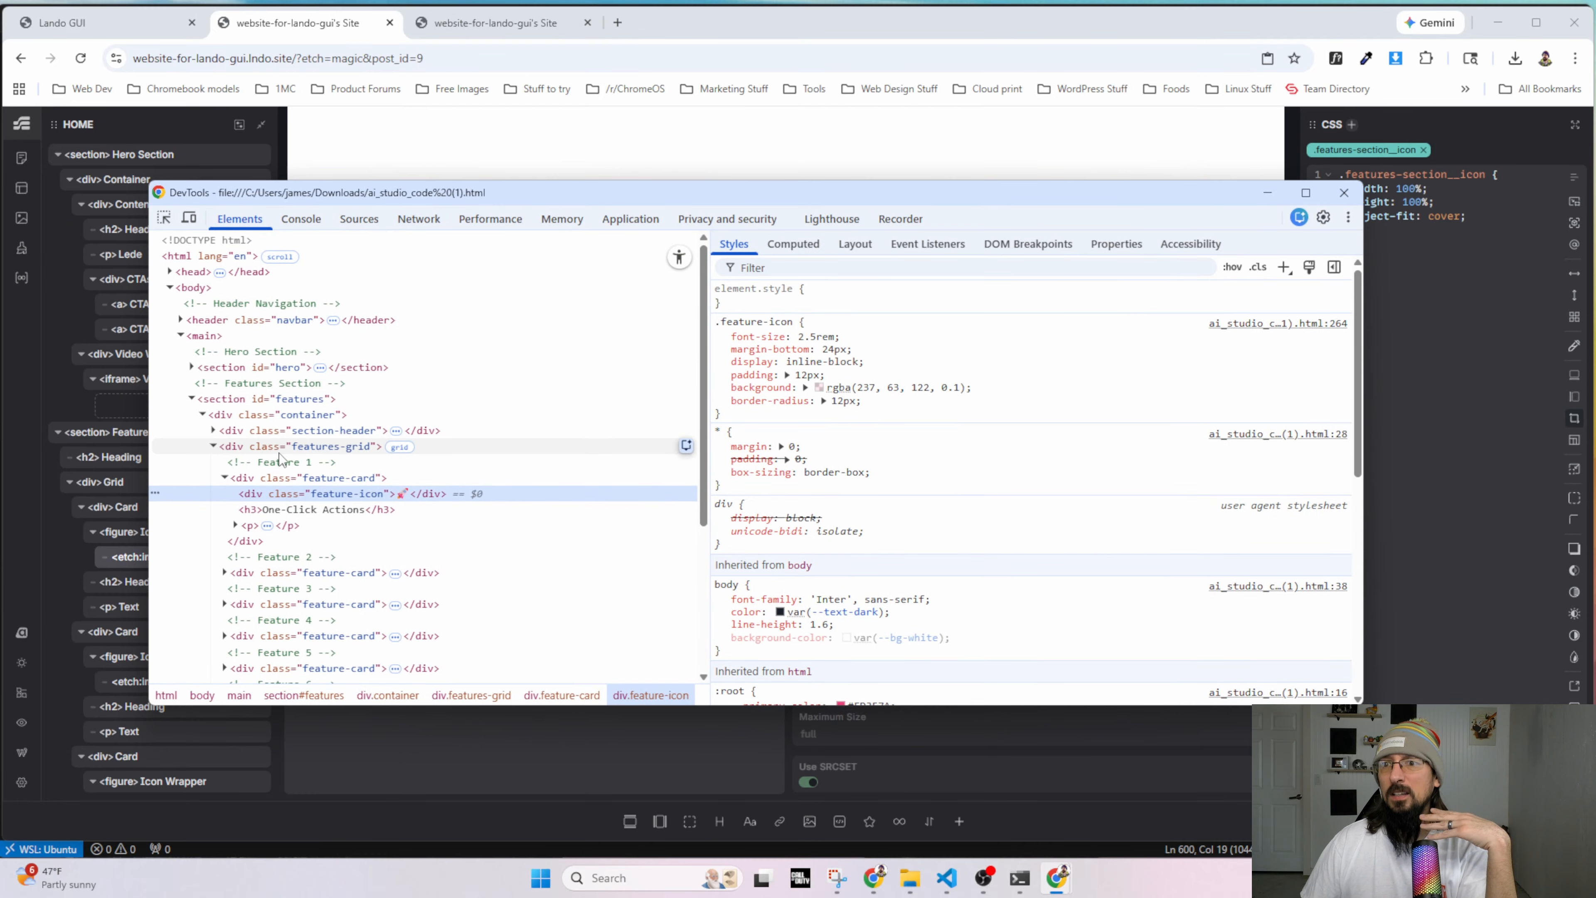
{"action": "right_click", "coordinate": [388, 495]}
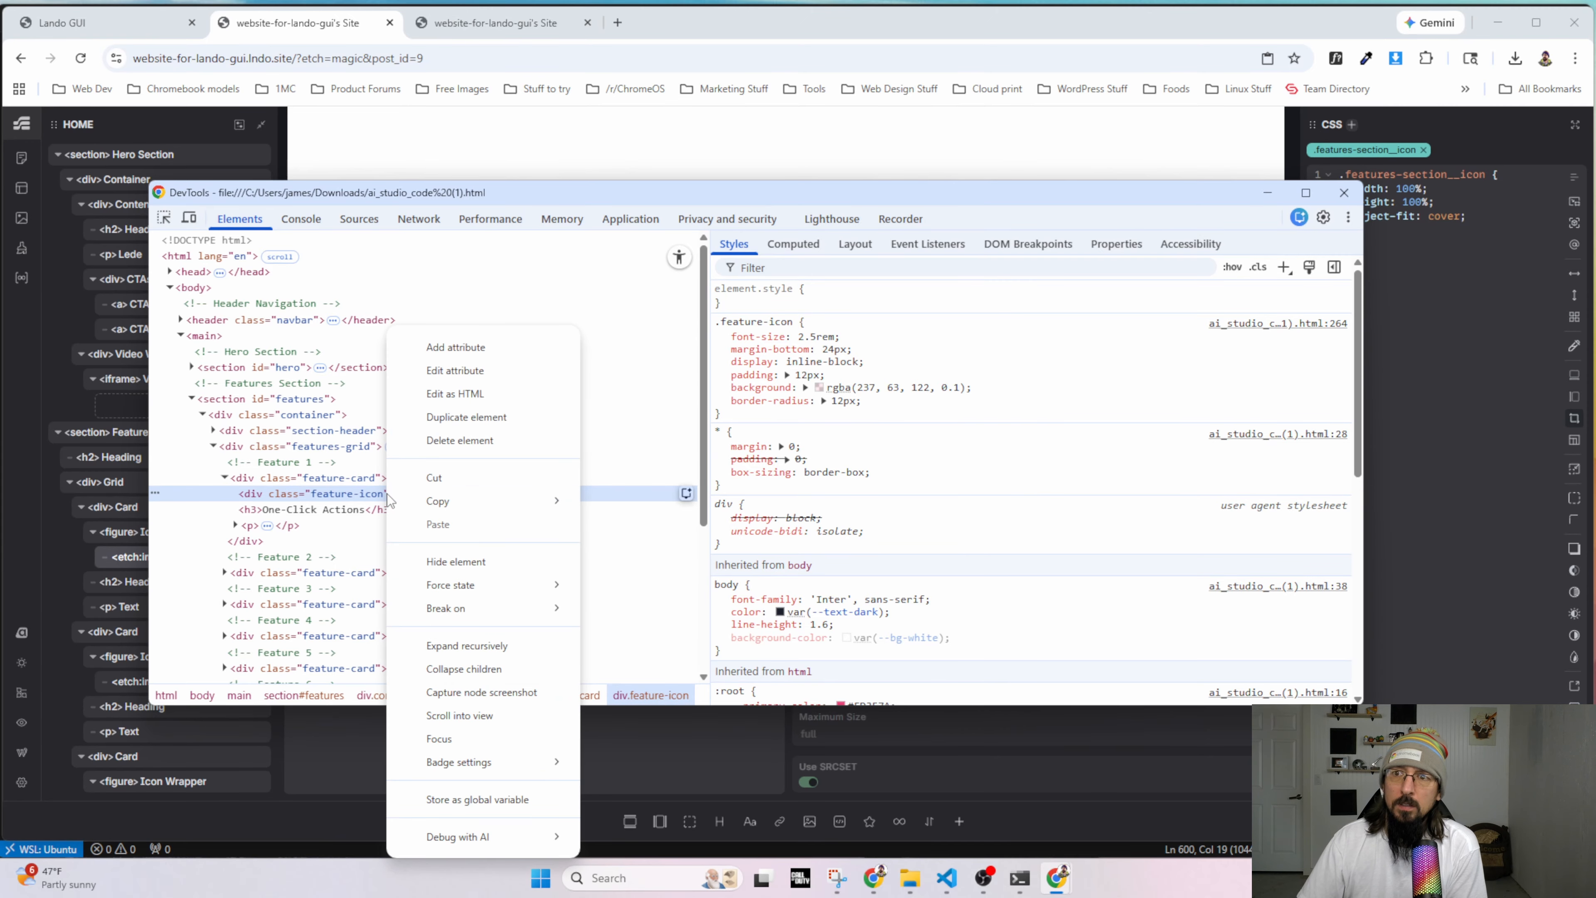
{"action": "left_click", "coordinate": [619, 502]}
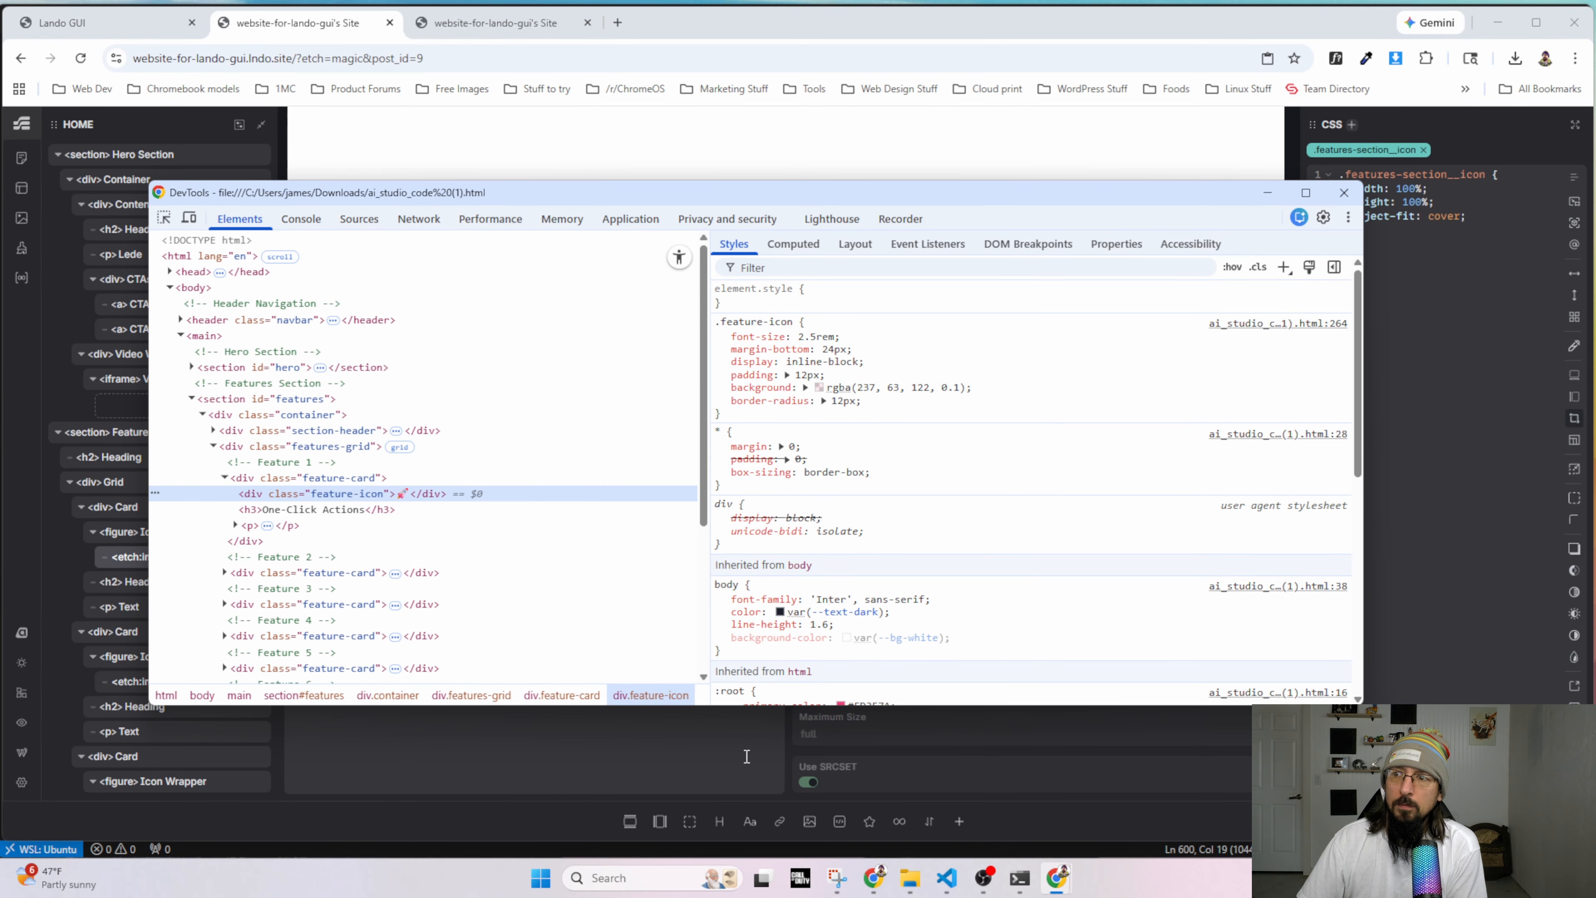
{"action": "key", "text": "alt+Tab"}
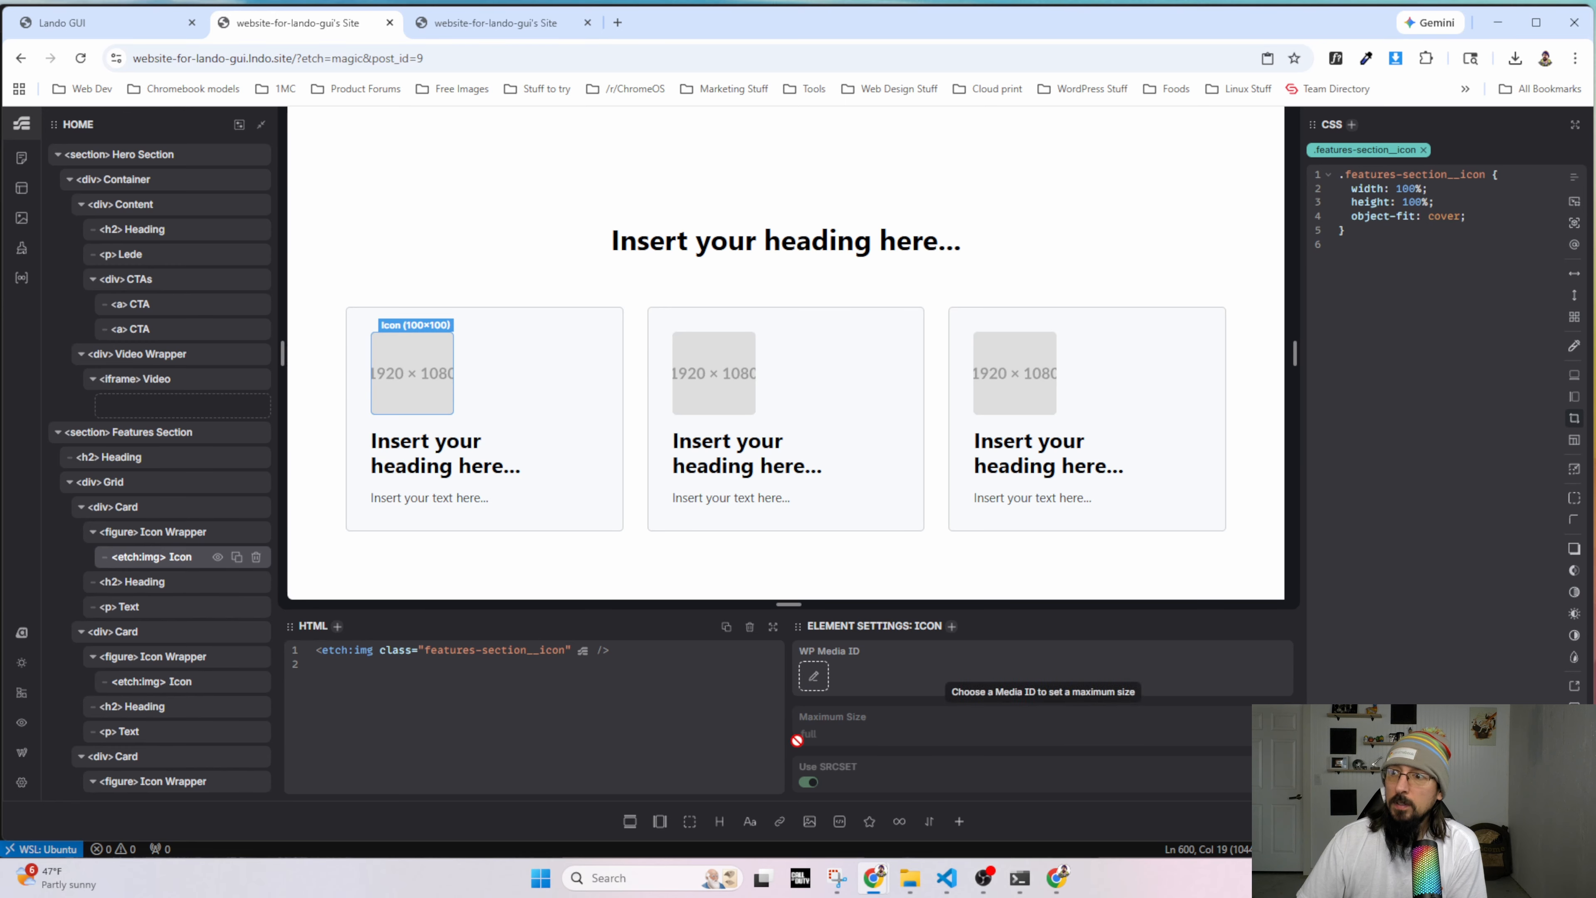
In Etch, replace the first card's icon image markup with the copied rocket div and change its class to features-section__icon.
{"action": "left_click_drag", "start_coordinate": [633, 669], "coordinate": [387, 636]}
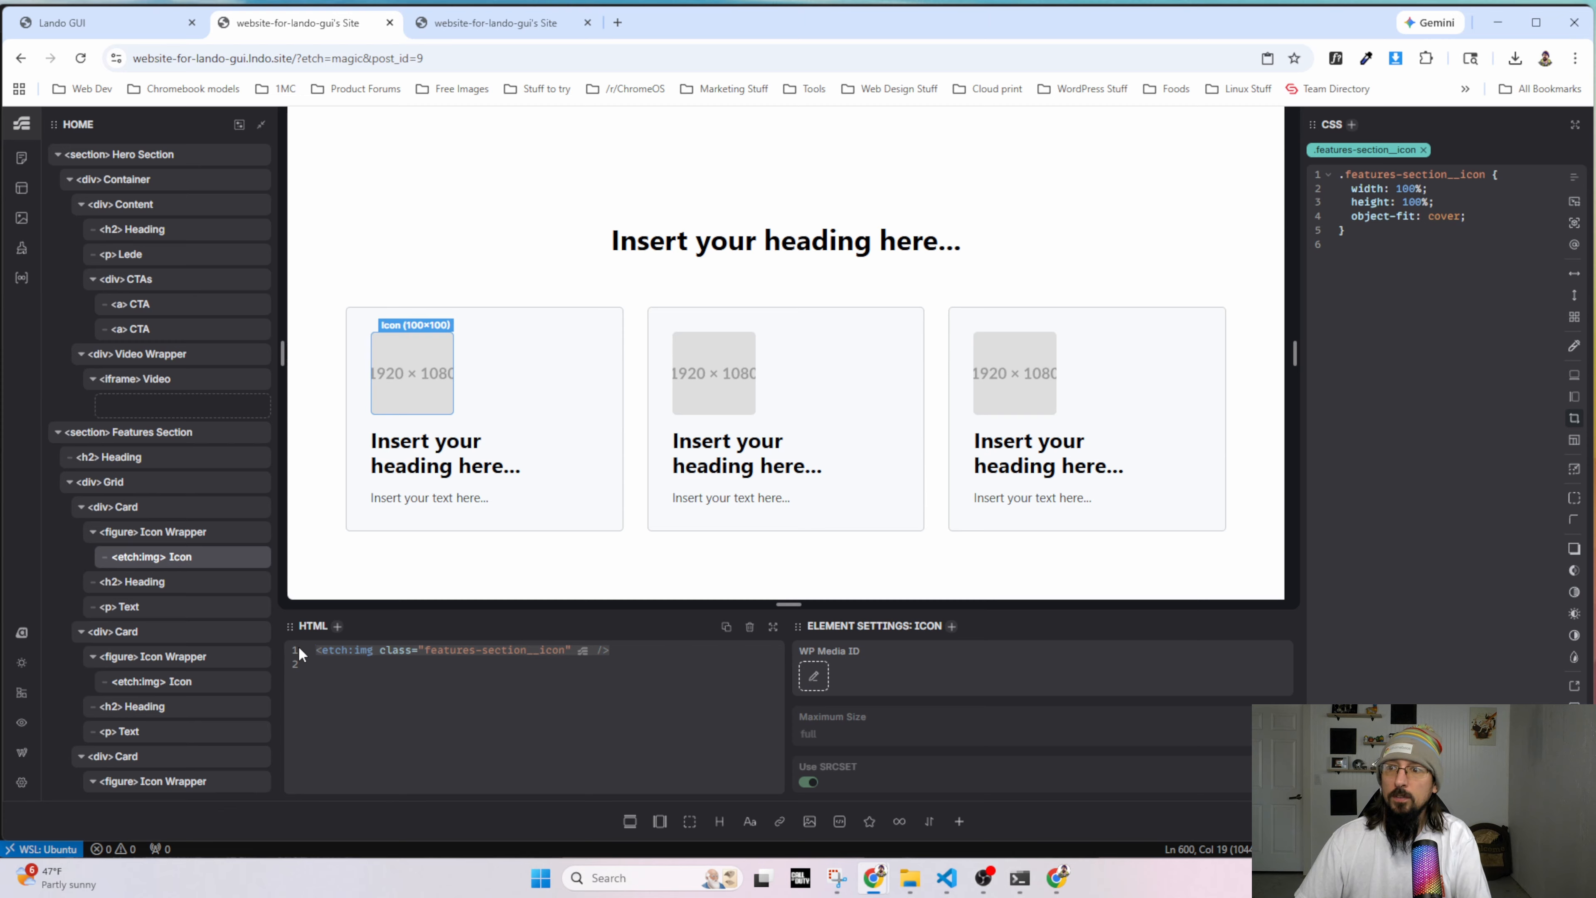
{"action": "key", "text": "ctrl+v"}
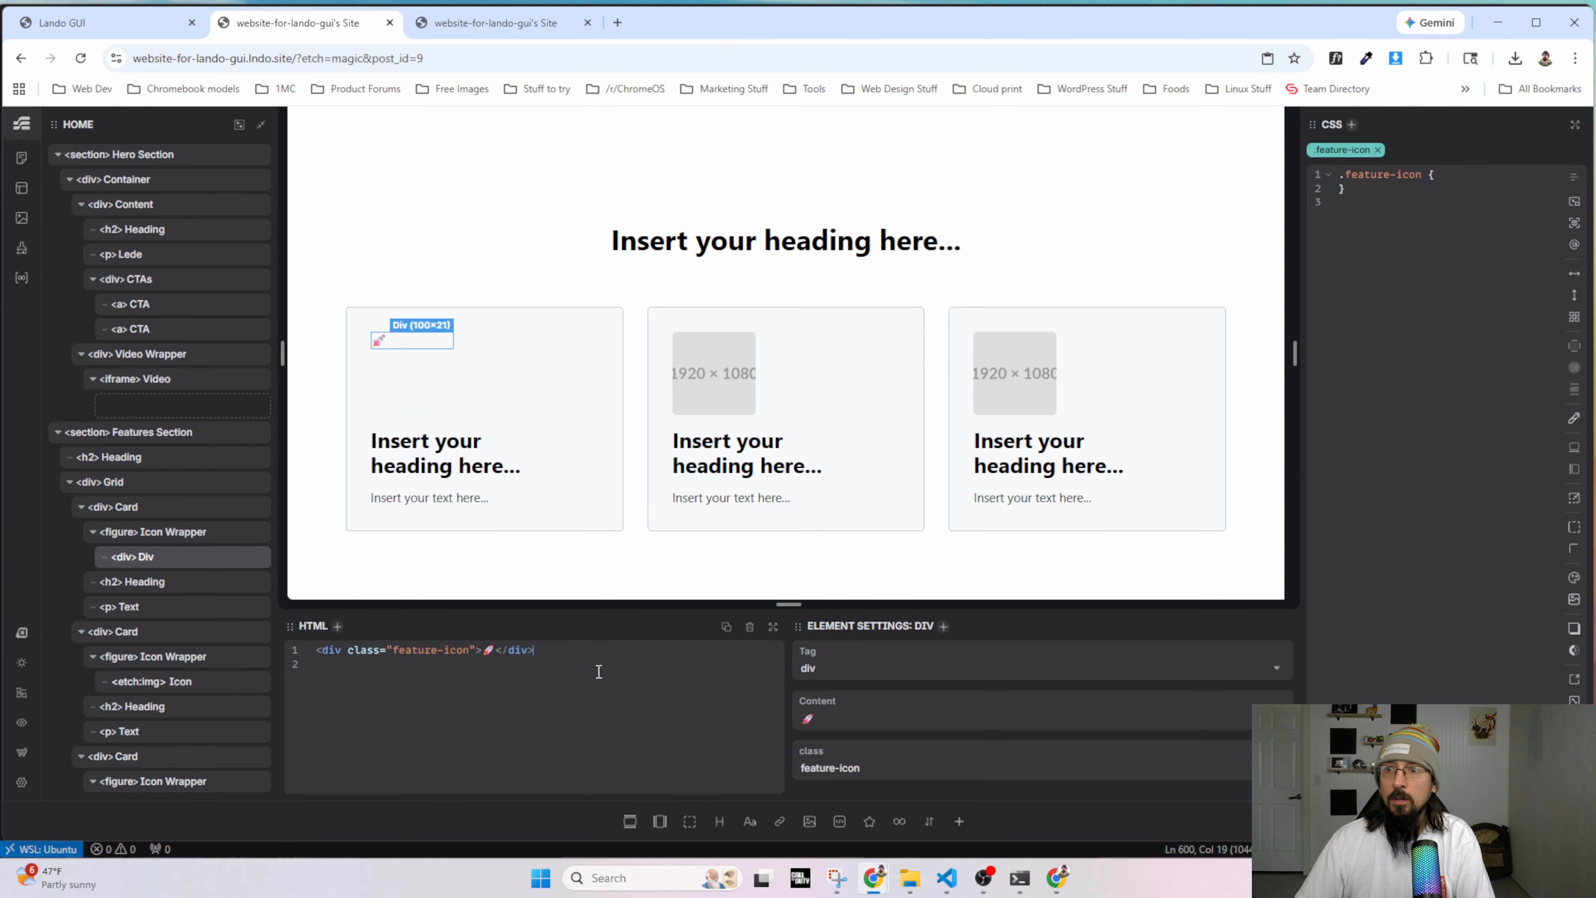
{"action": "left_click", "coordinate": [442, 649]}
{"action": "type", "text": "section"}
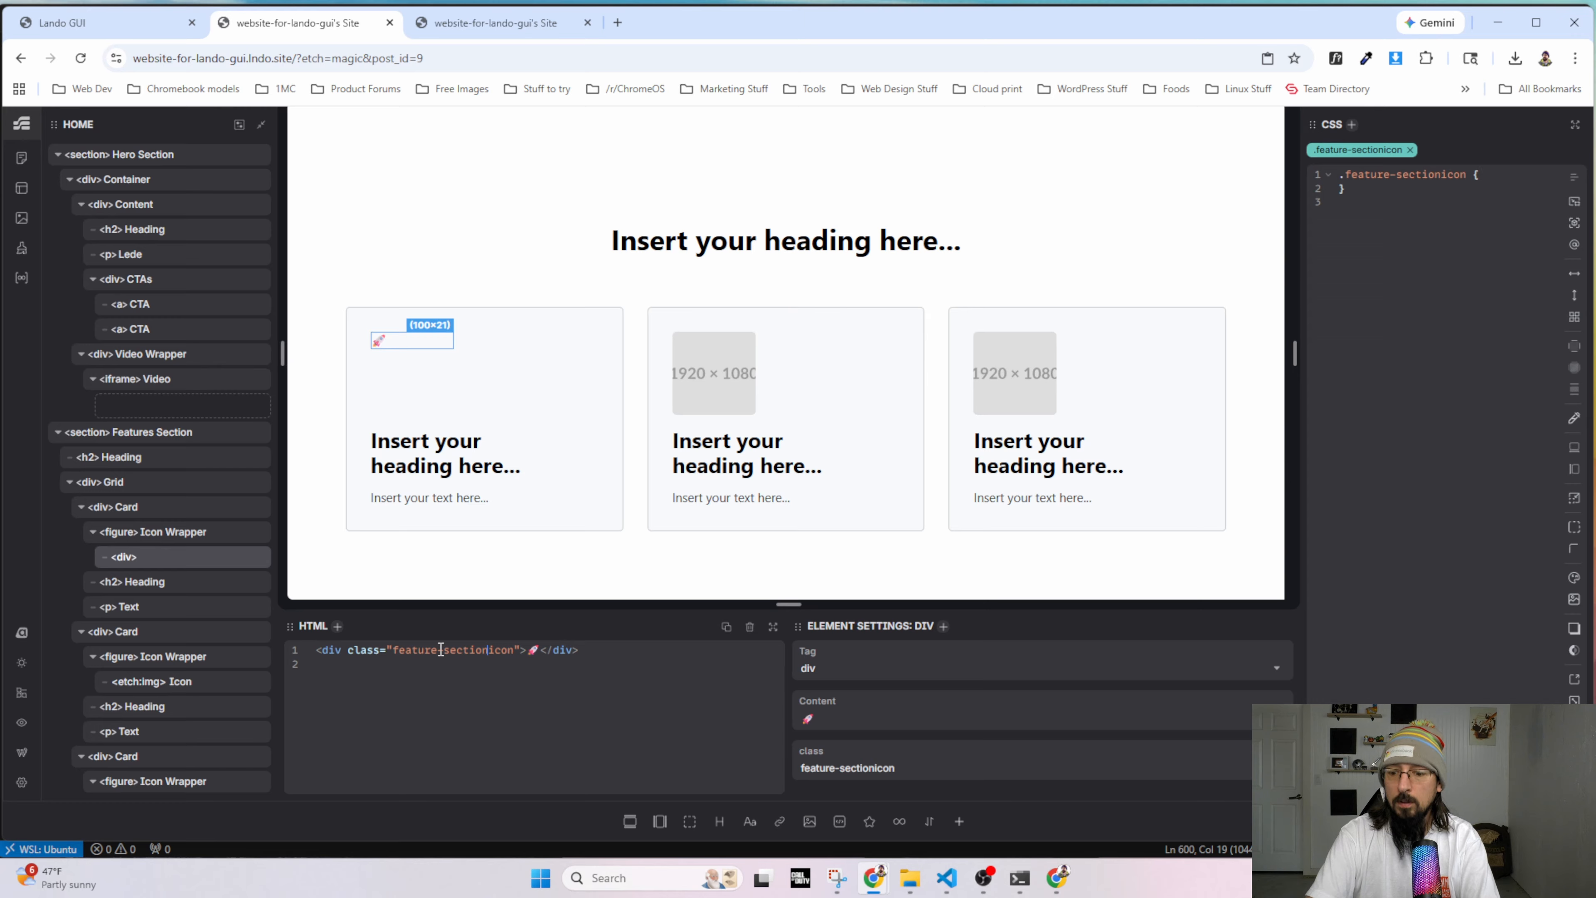
{"action": "type", "text": "__"}
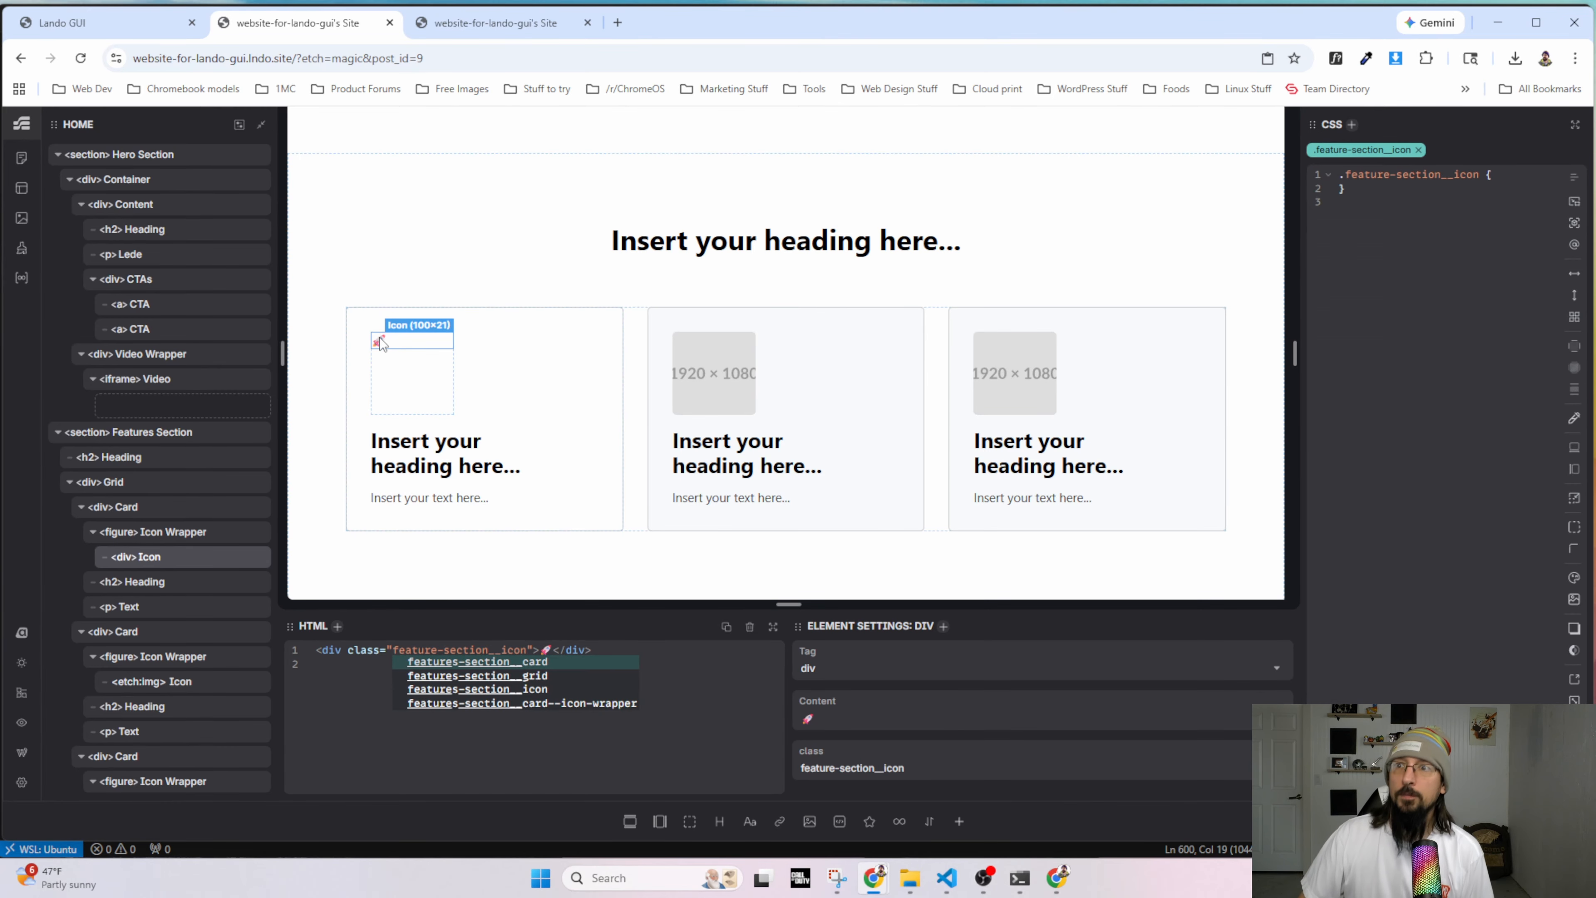
{"action": "left_click", "coordinate": [380, 340]}
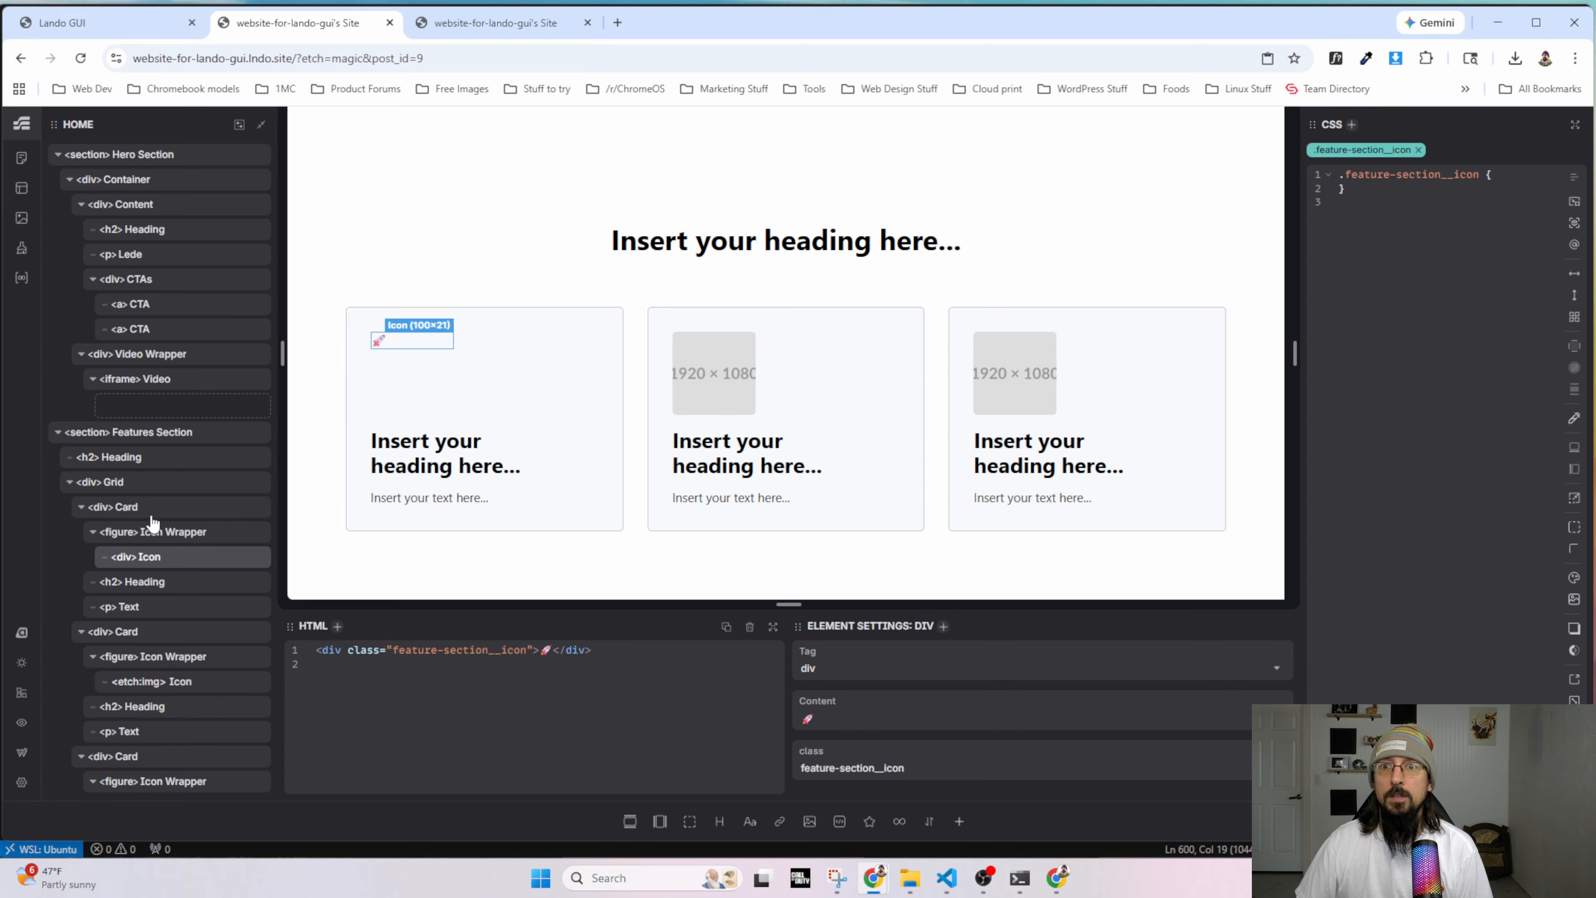
{"action": "left_click", "coordinate": [440, 651]}
{"action": "type", "text": "s"}
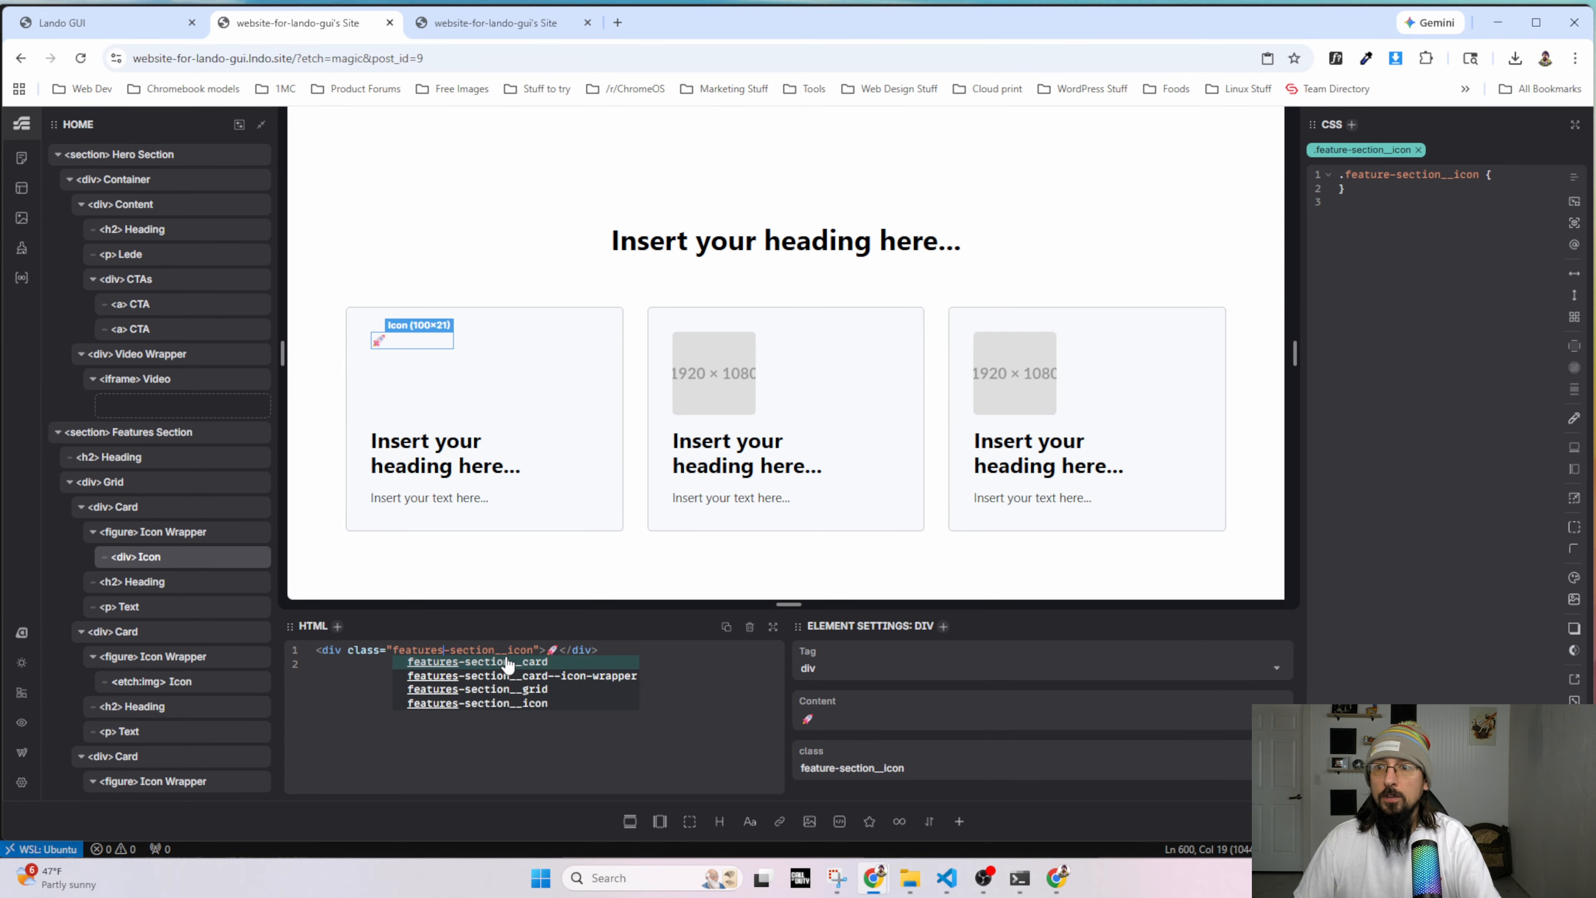
{"action": "left_click", "coordinate": [1480, 218]}
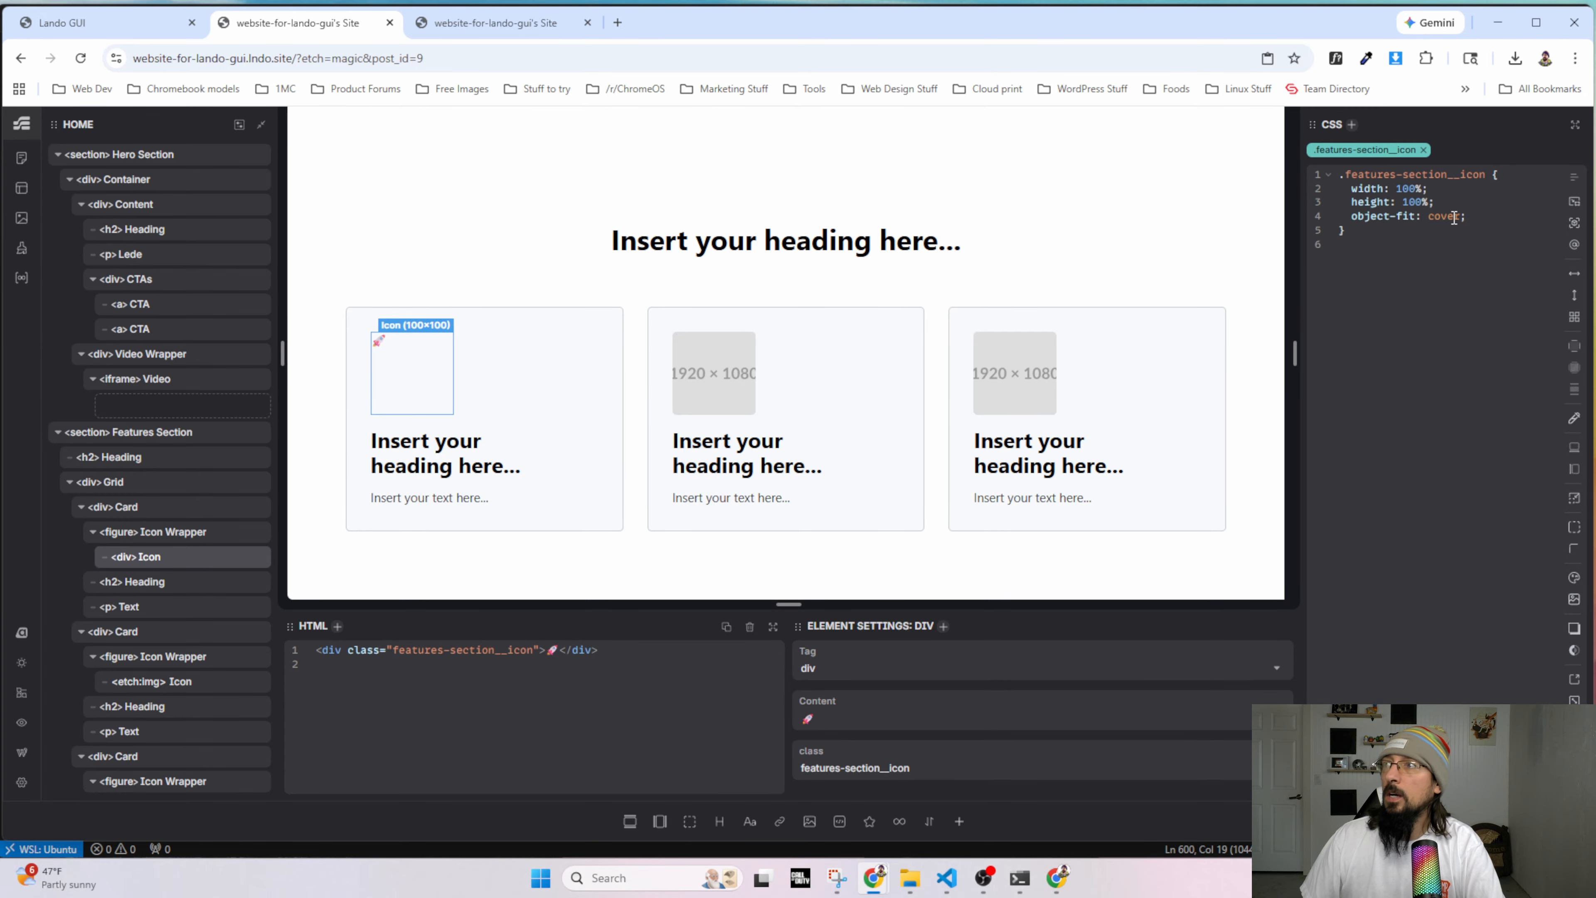
Check the mockup's .feature-icon styles in DevTools and add font-size: 2.5rem to .features-section__icon in Etch.
{"action": "key", "text": "alt+Tab"}
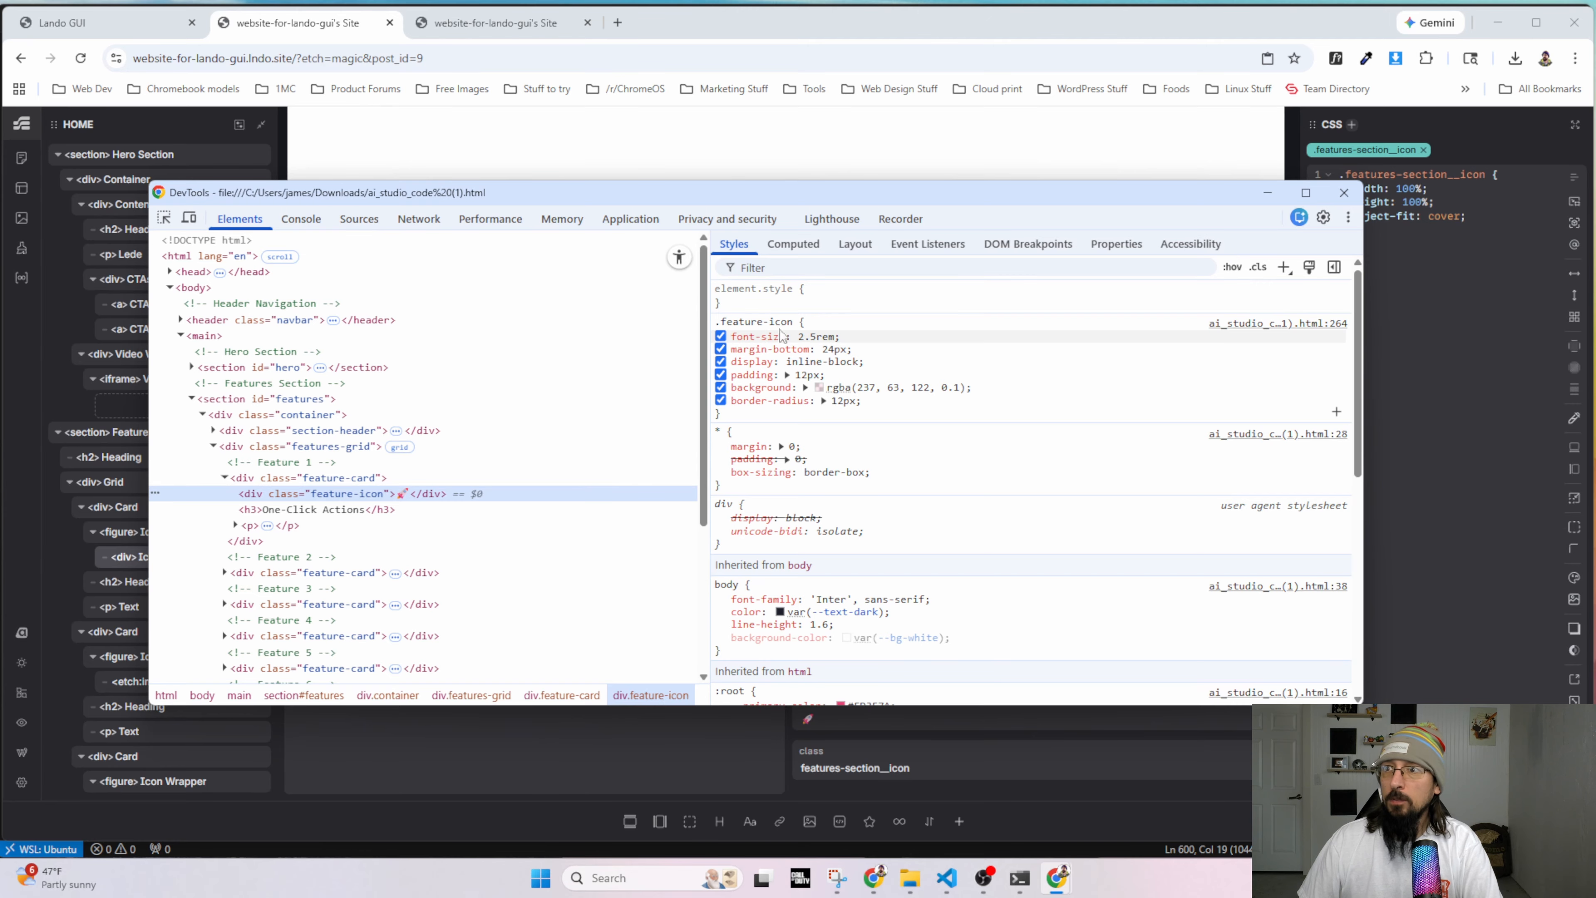
{"action": "key", "text": "alt+Tab"}
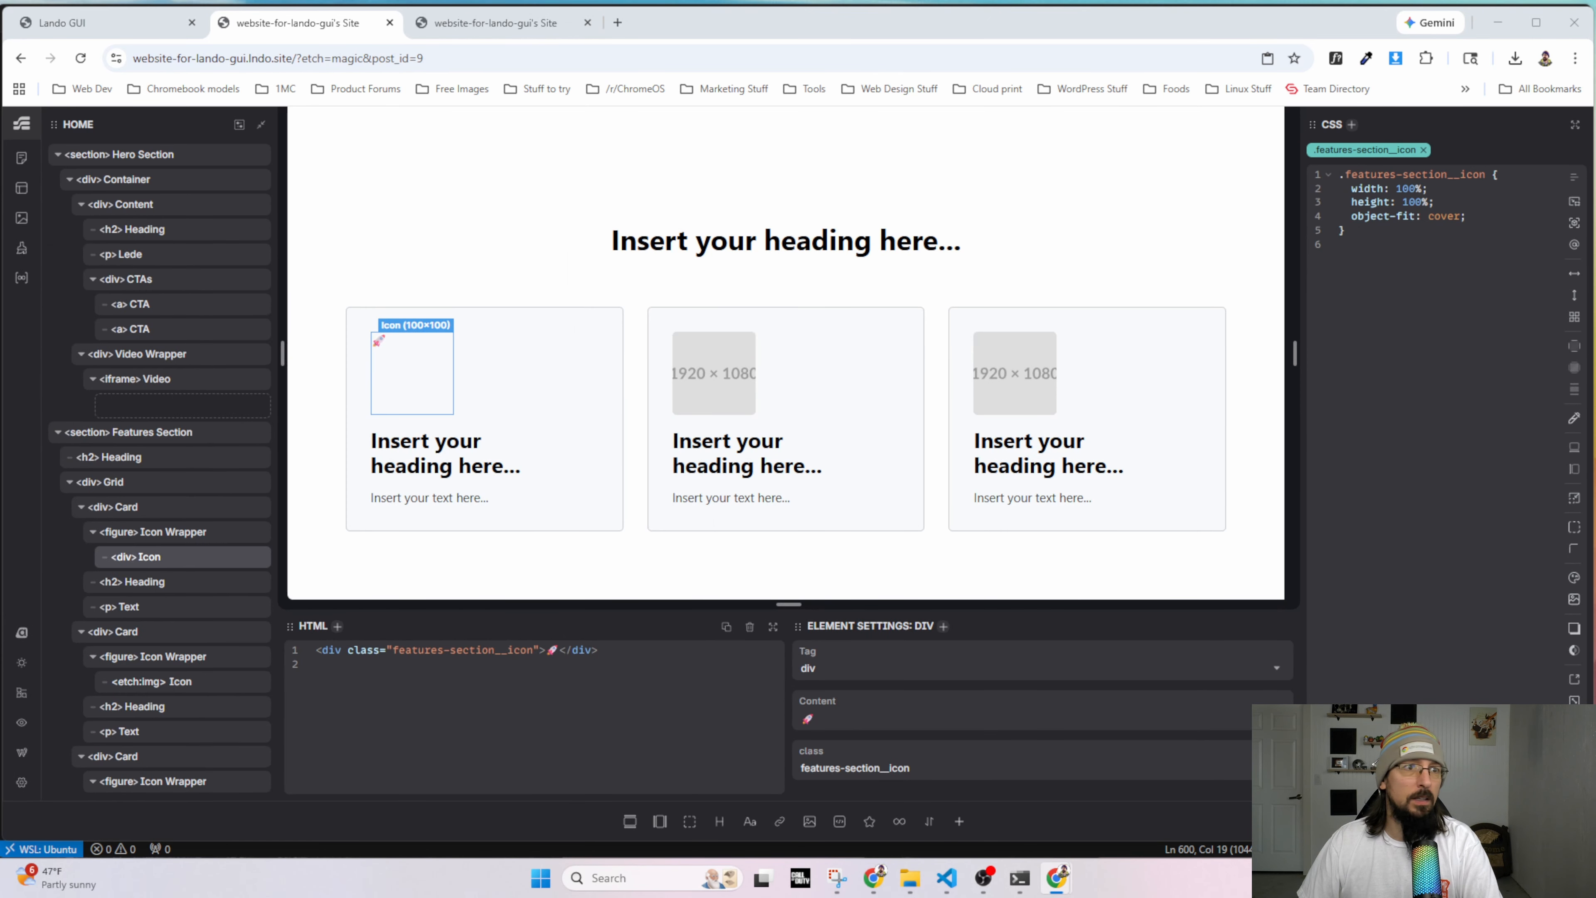
{"action": "left_click", "coordinate": [1487, 215]}
{"action": "key", "text": "Return"}
{"action": "type", "text": "font-siz"}
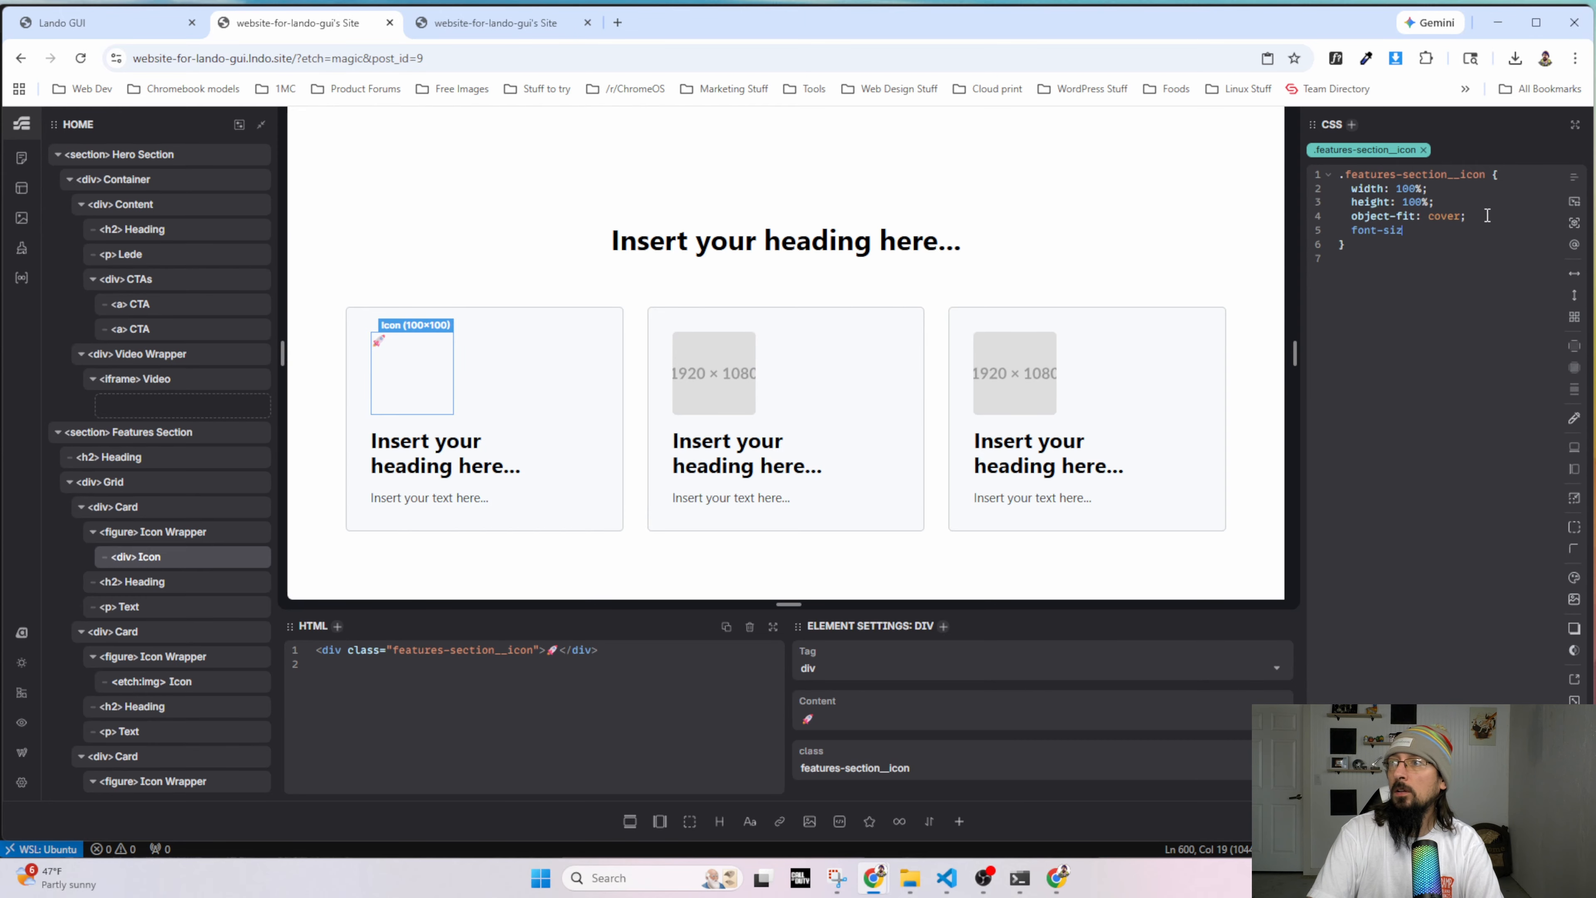
{"action": "type", "text": "e: 2.5rem;"}
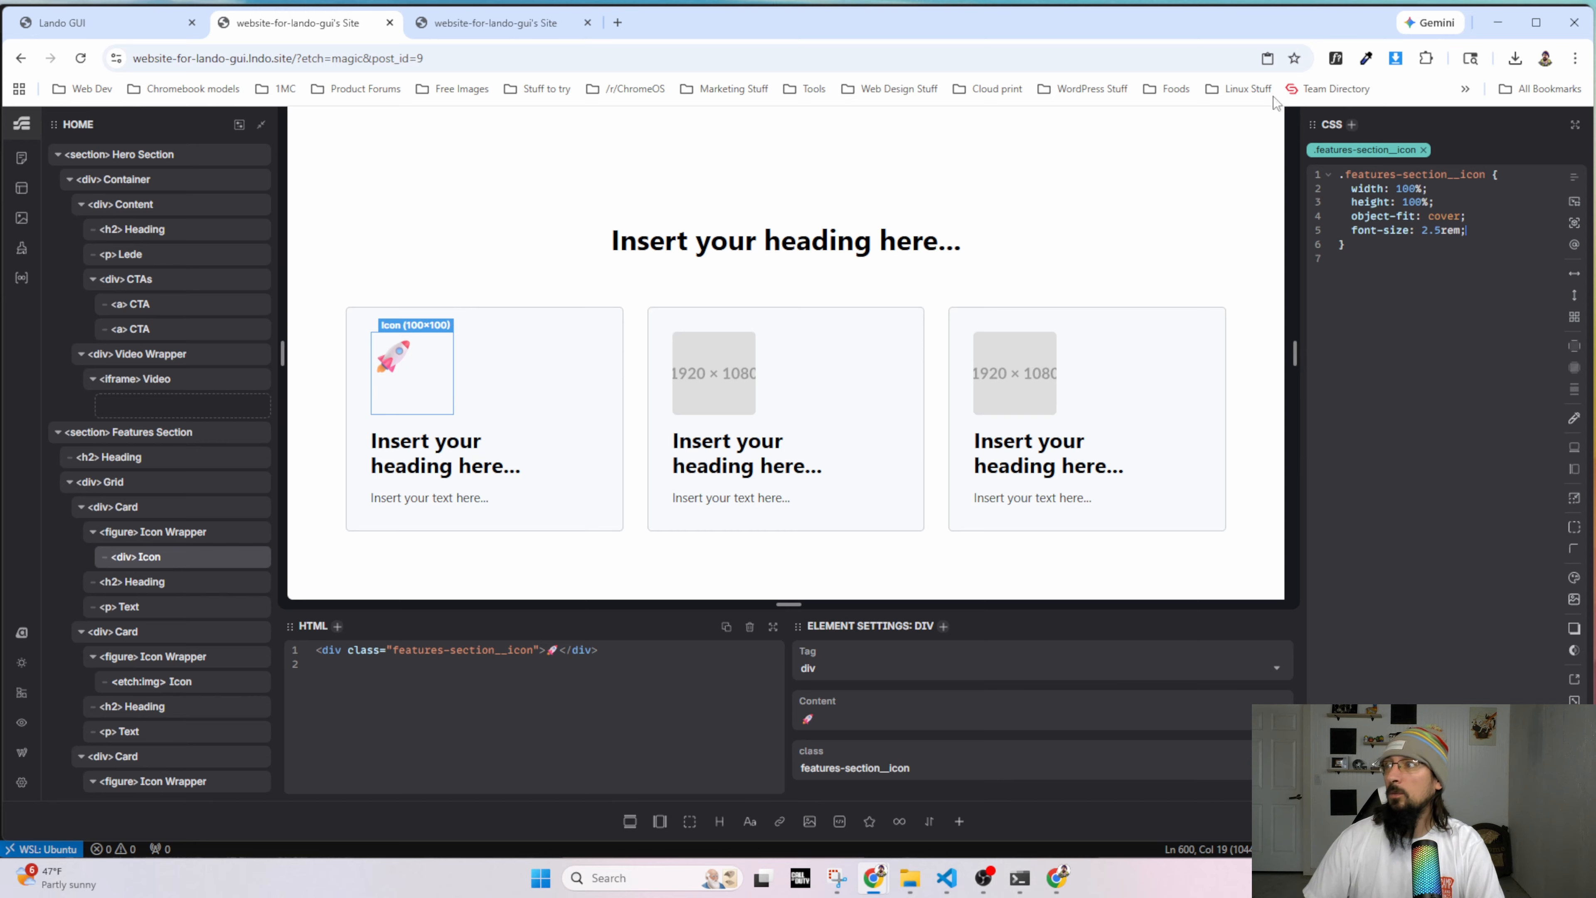
Remove the width, height and object-fit declarations from .features-section__icon.
{"action": "left_click_drag", "start_coordinate": [1456, 202], "coordinate": [1345, 186]}
{"action": "key", "text": "BackSpace"}
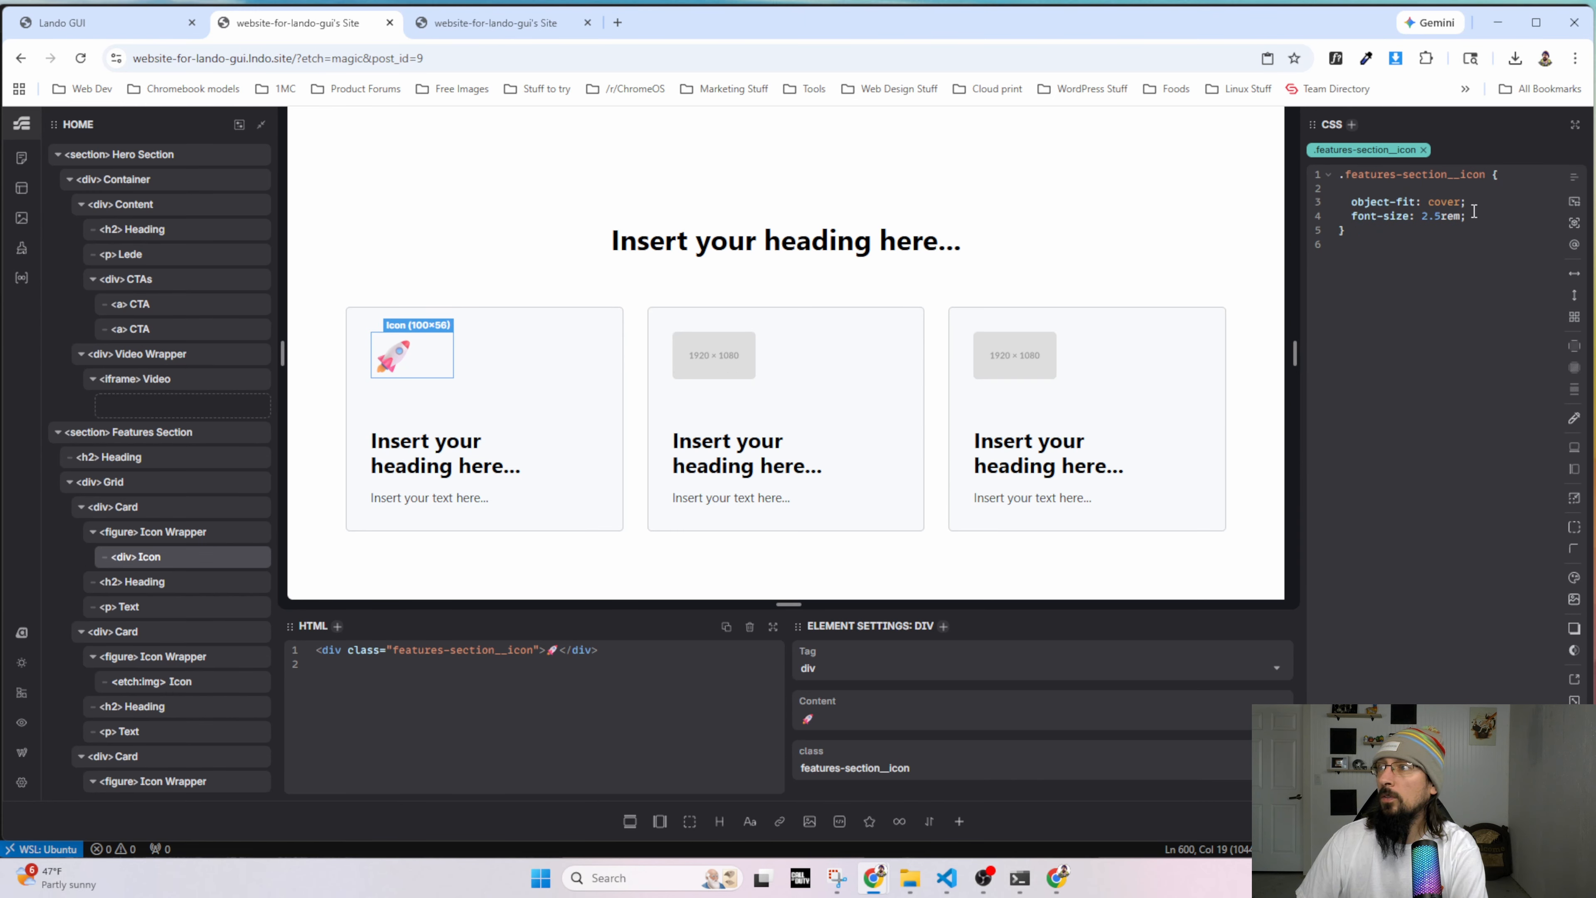
{"action": "left_click_drag", "start_coordinate": [1468, 203], "coordinate": [1342, 202]}
{"action": "key", "text": "BackSpace"}
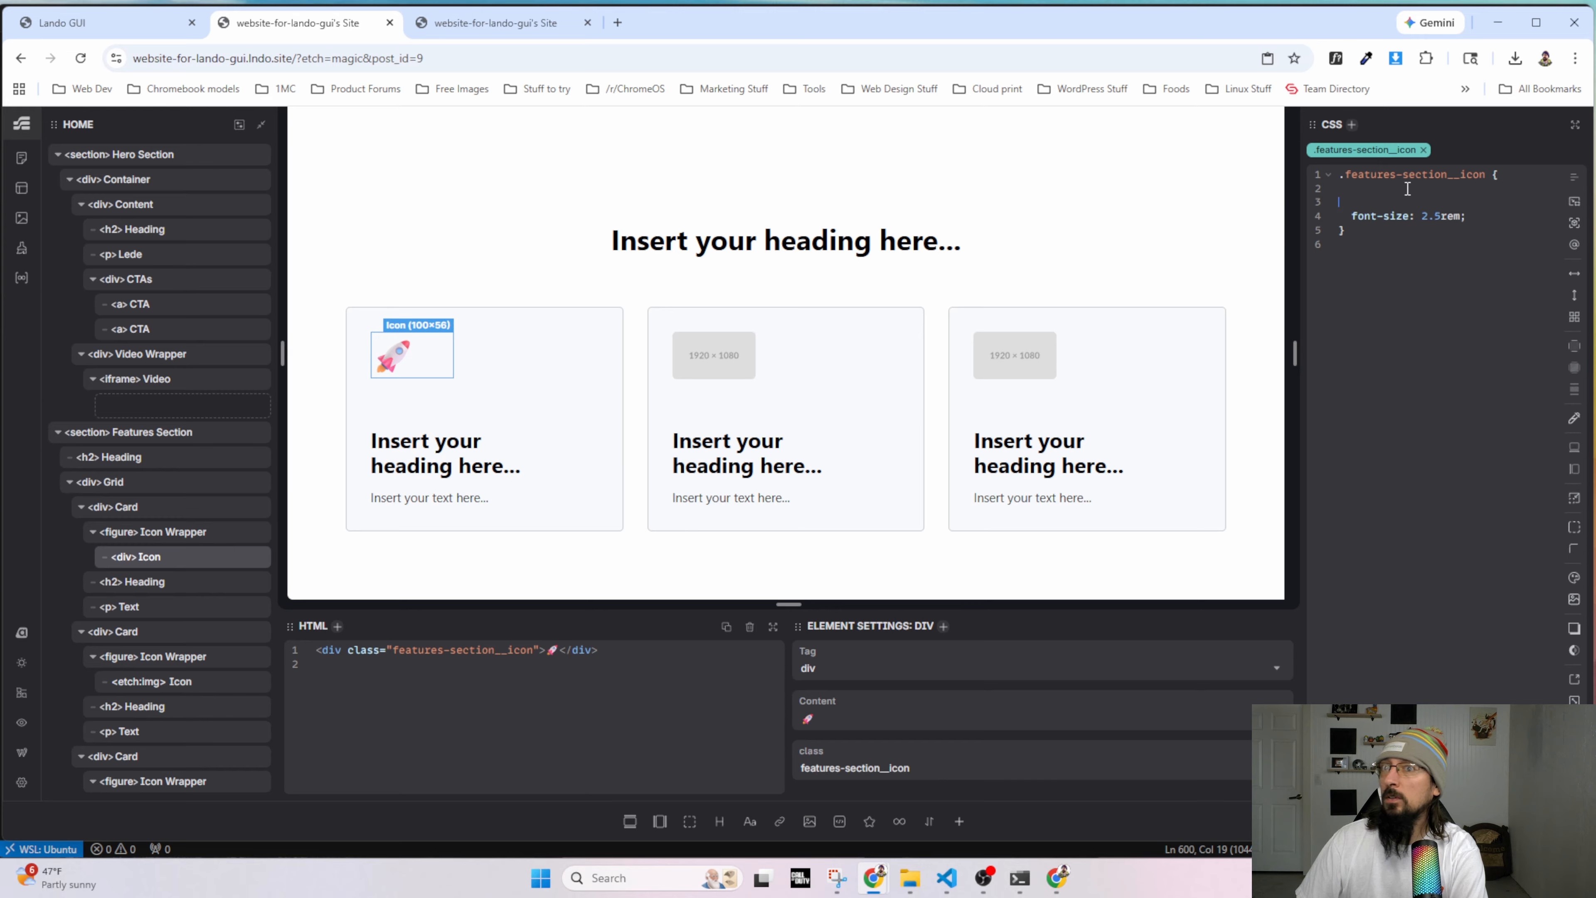
{"action": "key", "text": "BackSpace"}
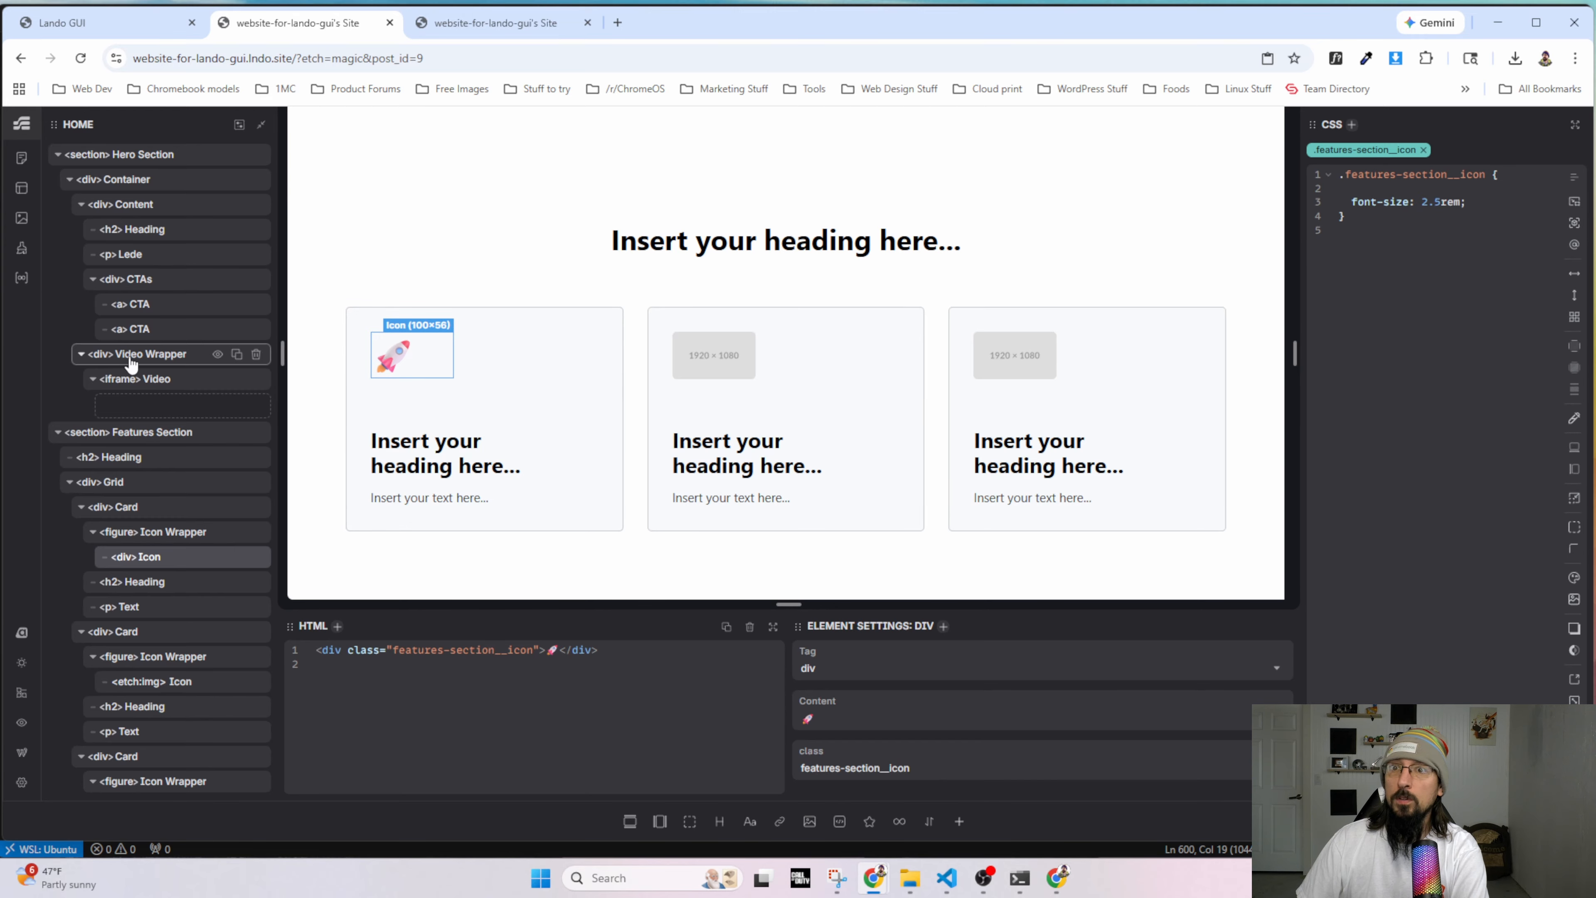
Make .features-section__card--icon-wrapper a column flex container with justify-content: center and align-items: center.
{"action": "left_click", "coordinate": [189, 532]}
{"action": "left_click_drag", "start_coordinate": [1442, 216], "coordinate": [1350, 202]}
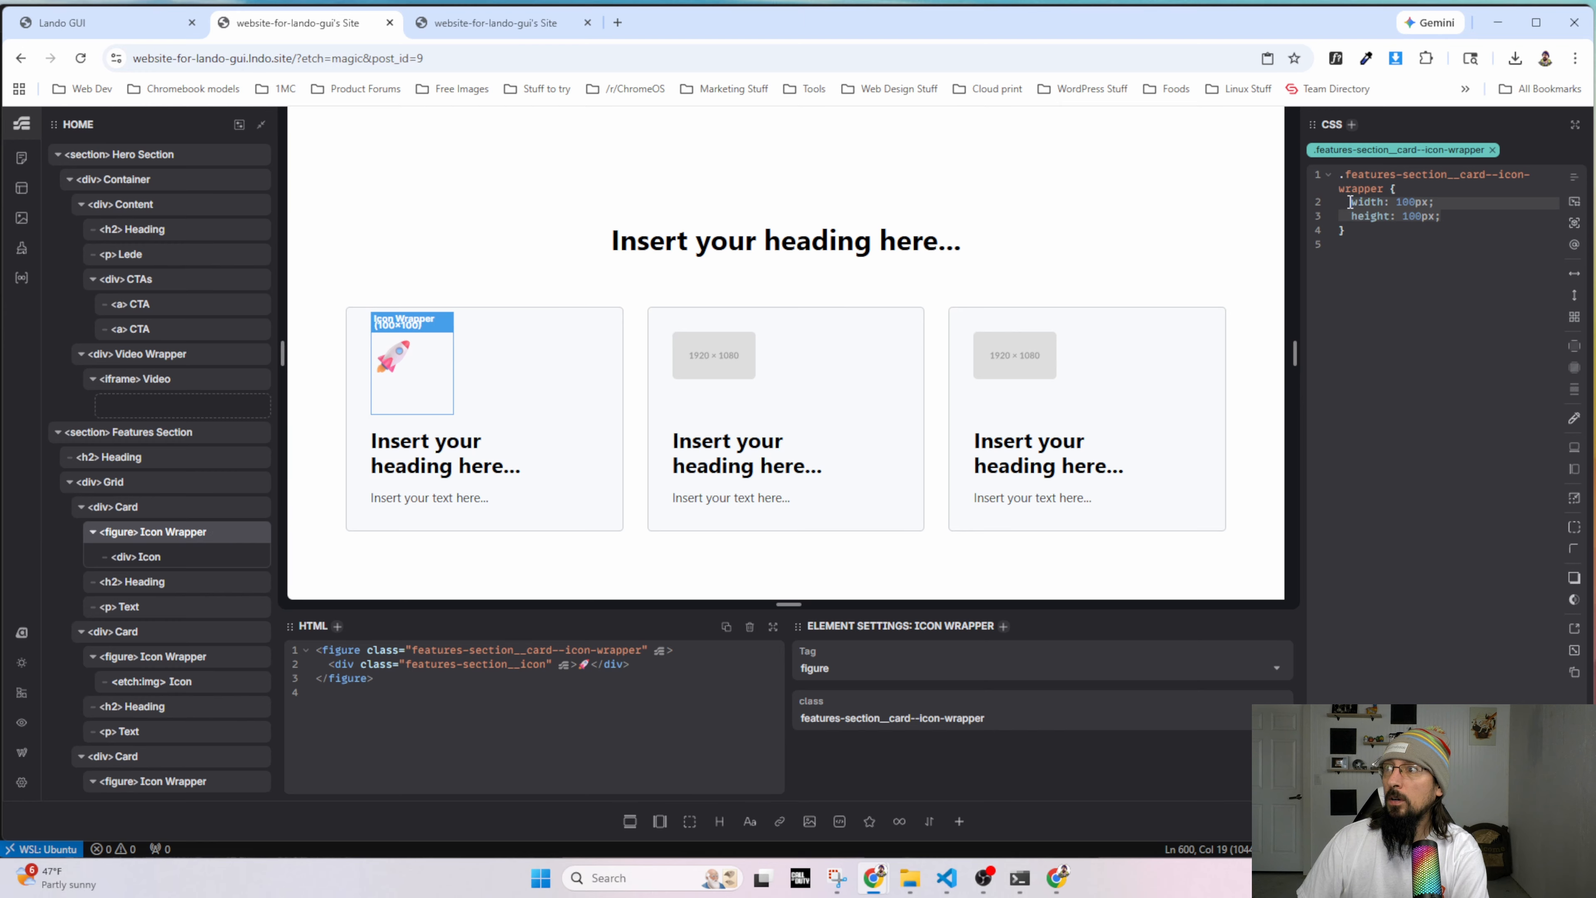
{"action": "left_click", "coordinate": [1449, 217]}
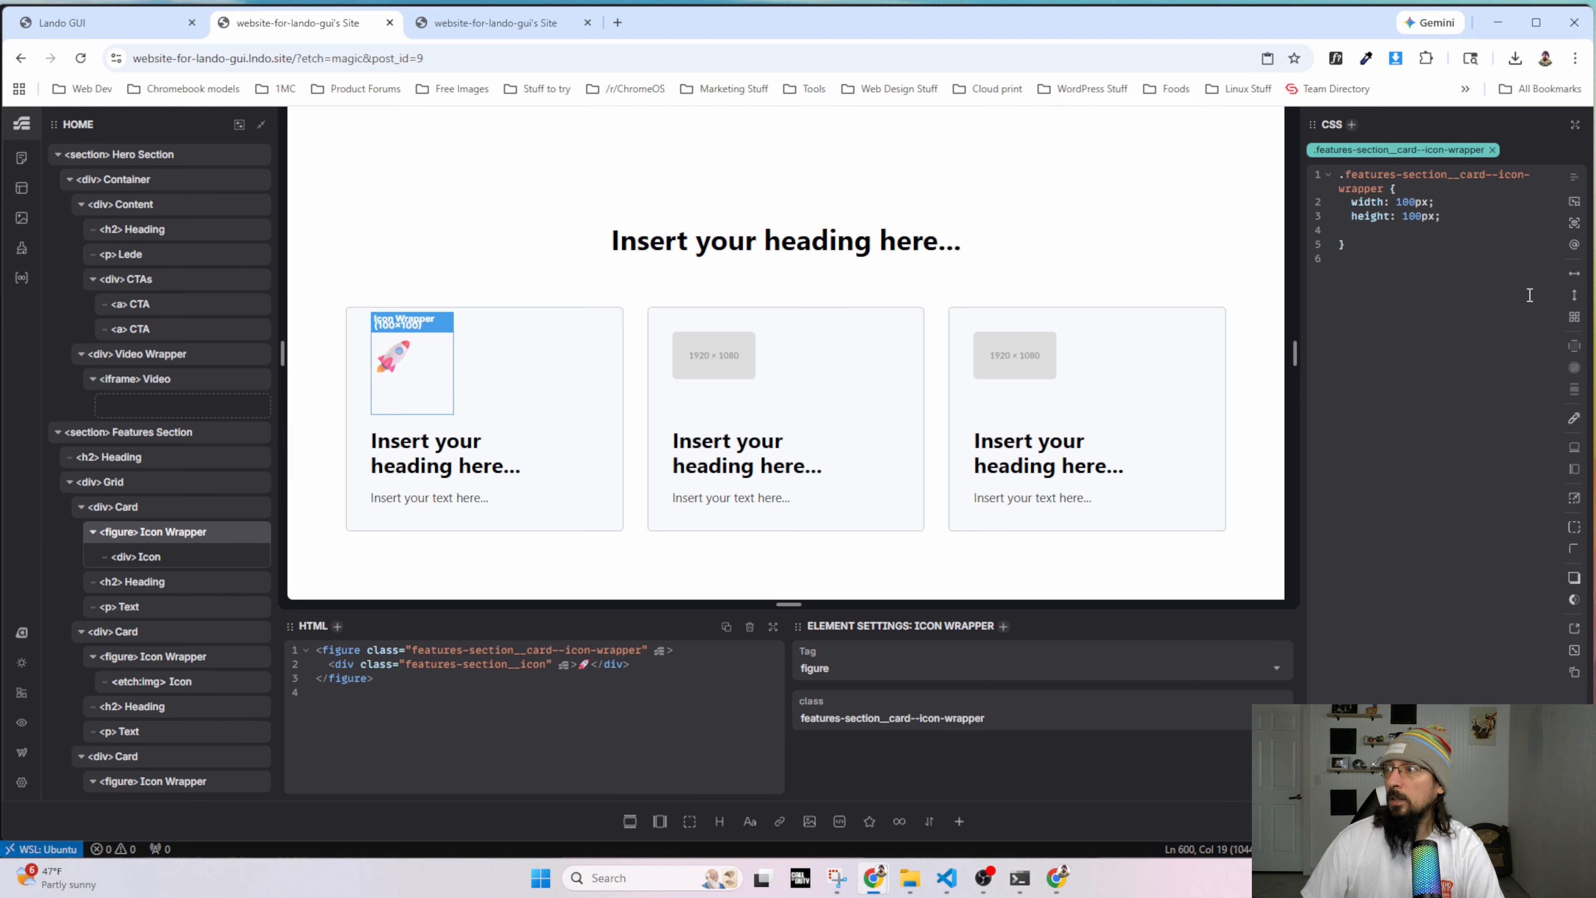
{"action": "left_click", "coordinate": [1574, 294]}
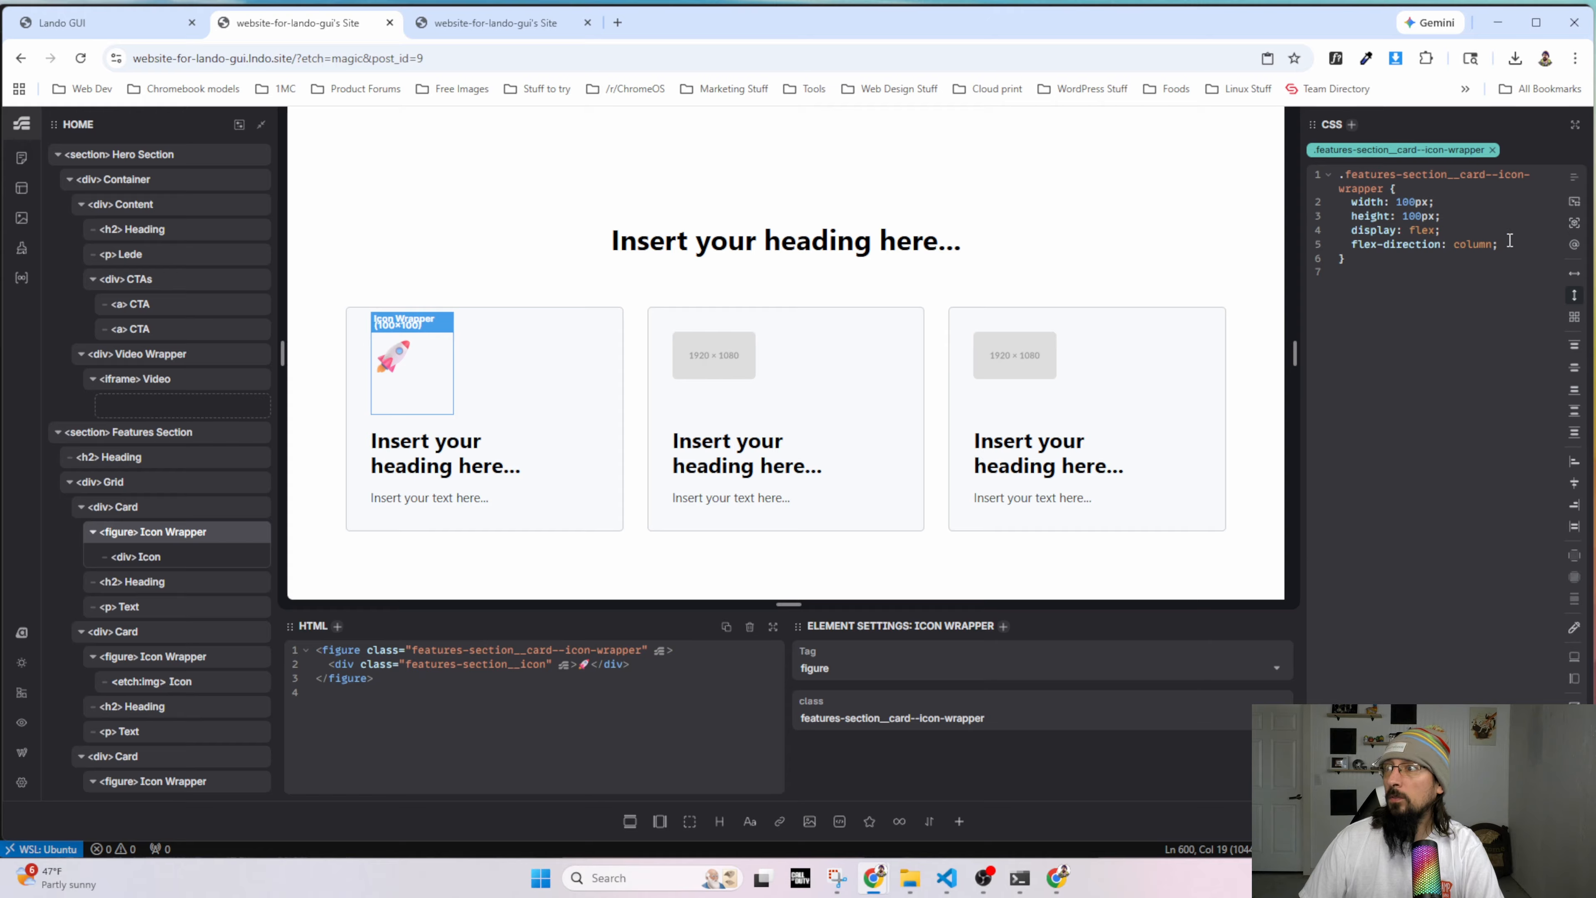
{"action": "left_click", "coordinate": [1575, 367]}
{"action": "left_click", "coordinate": [1574, 483]}
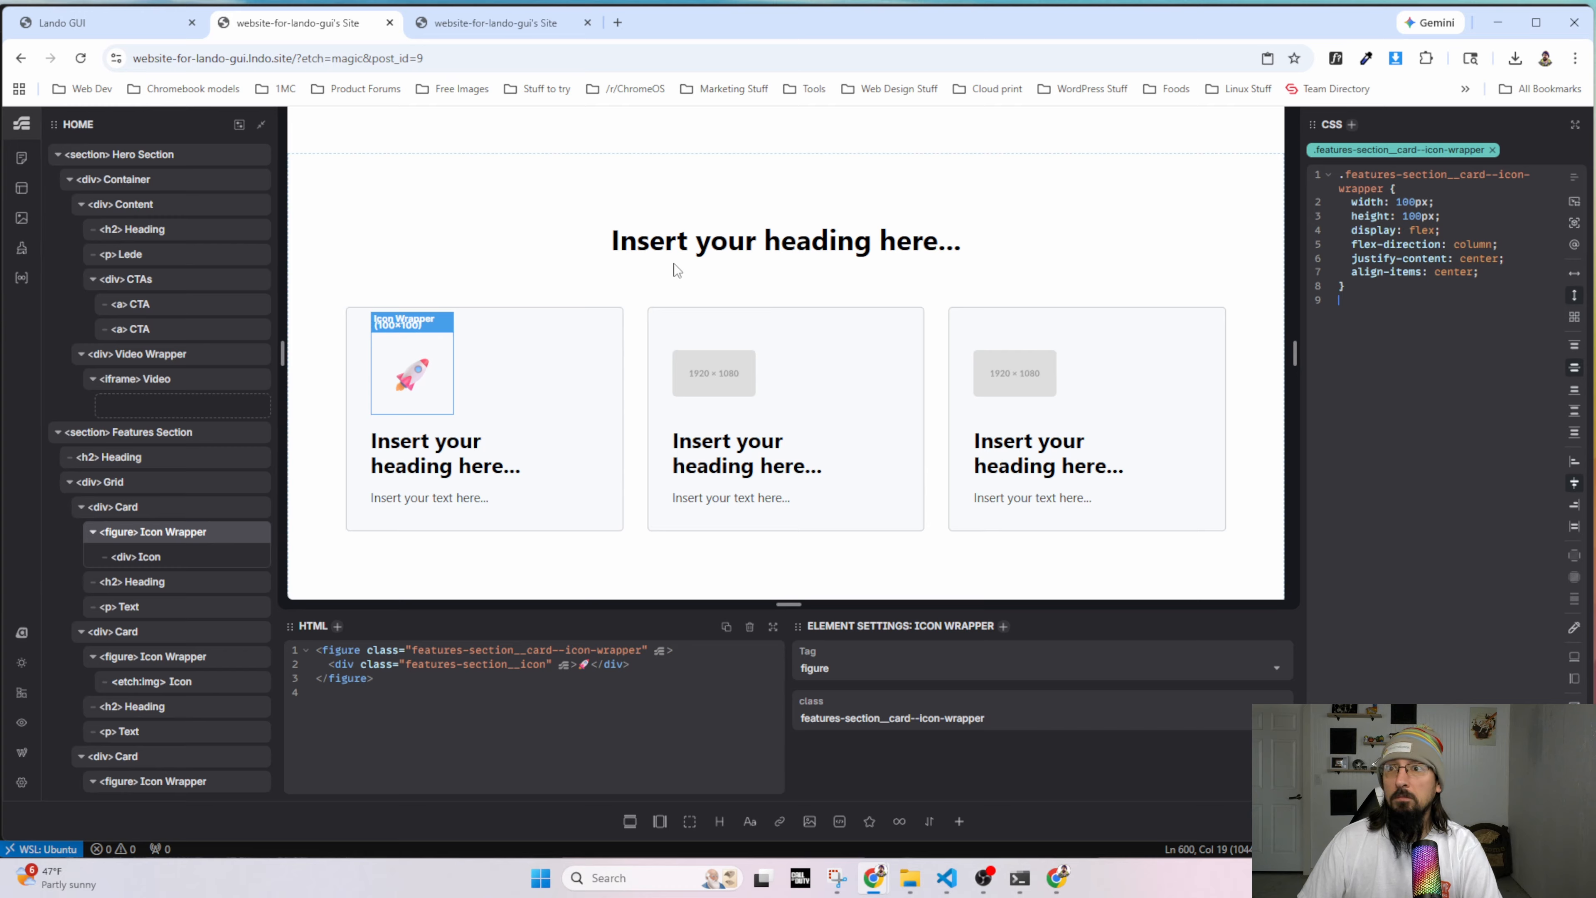
{"action": "left_click", "coordinate": [533, 171]}
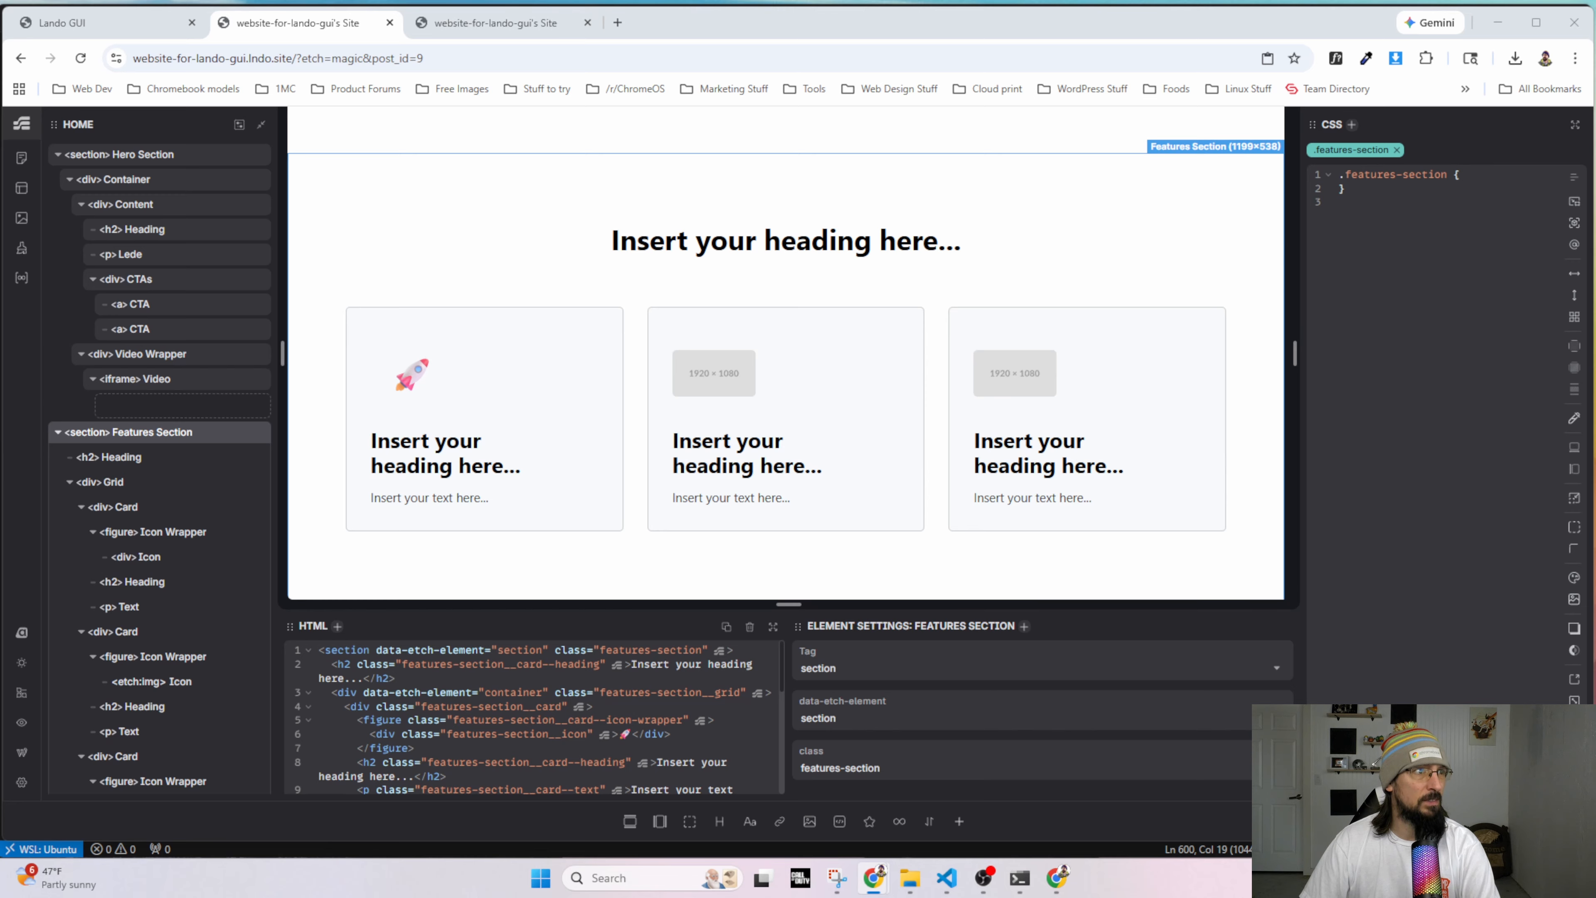
{"action": "key", "text": "alt+Tab"}
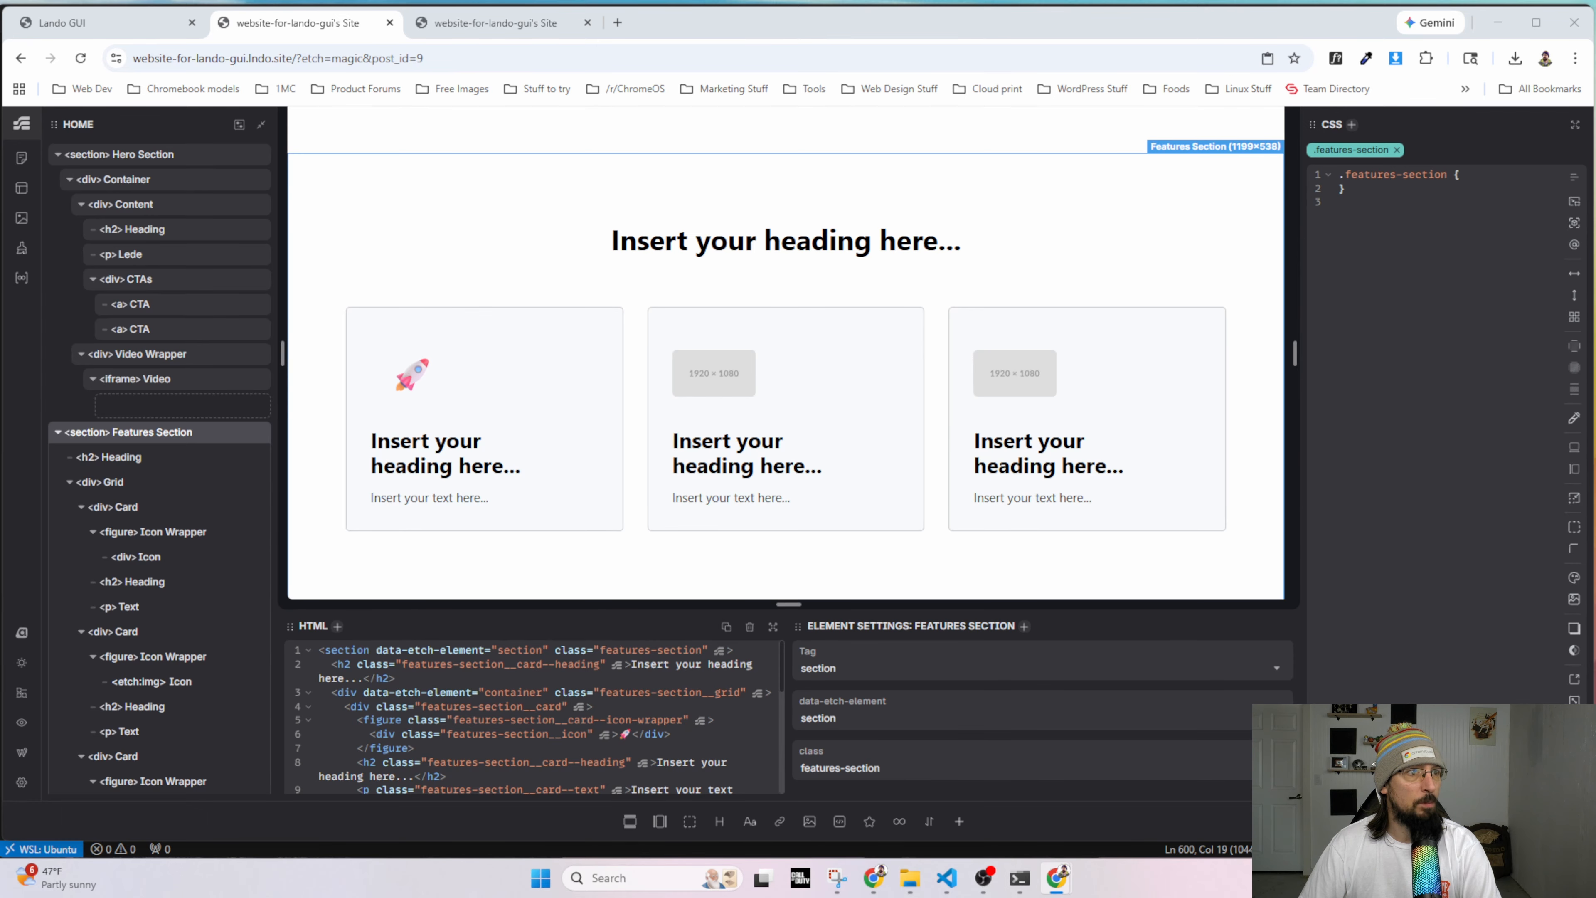
{"action": "scroll", "coordinate": [630, 185], "scroll_direction": "up", "scroll_amount": 6}
{"action": "scroll", "coordinate": [388, 339], "scroll_direction": "down", "scroll_amount": 6}
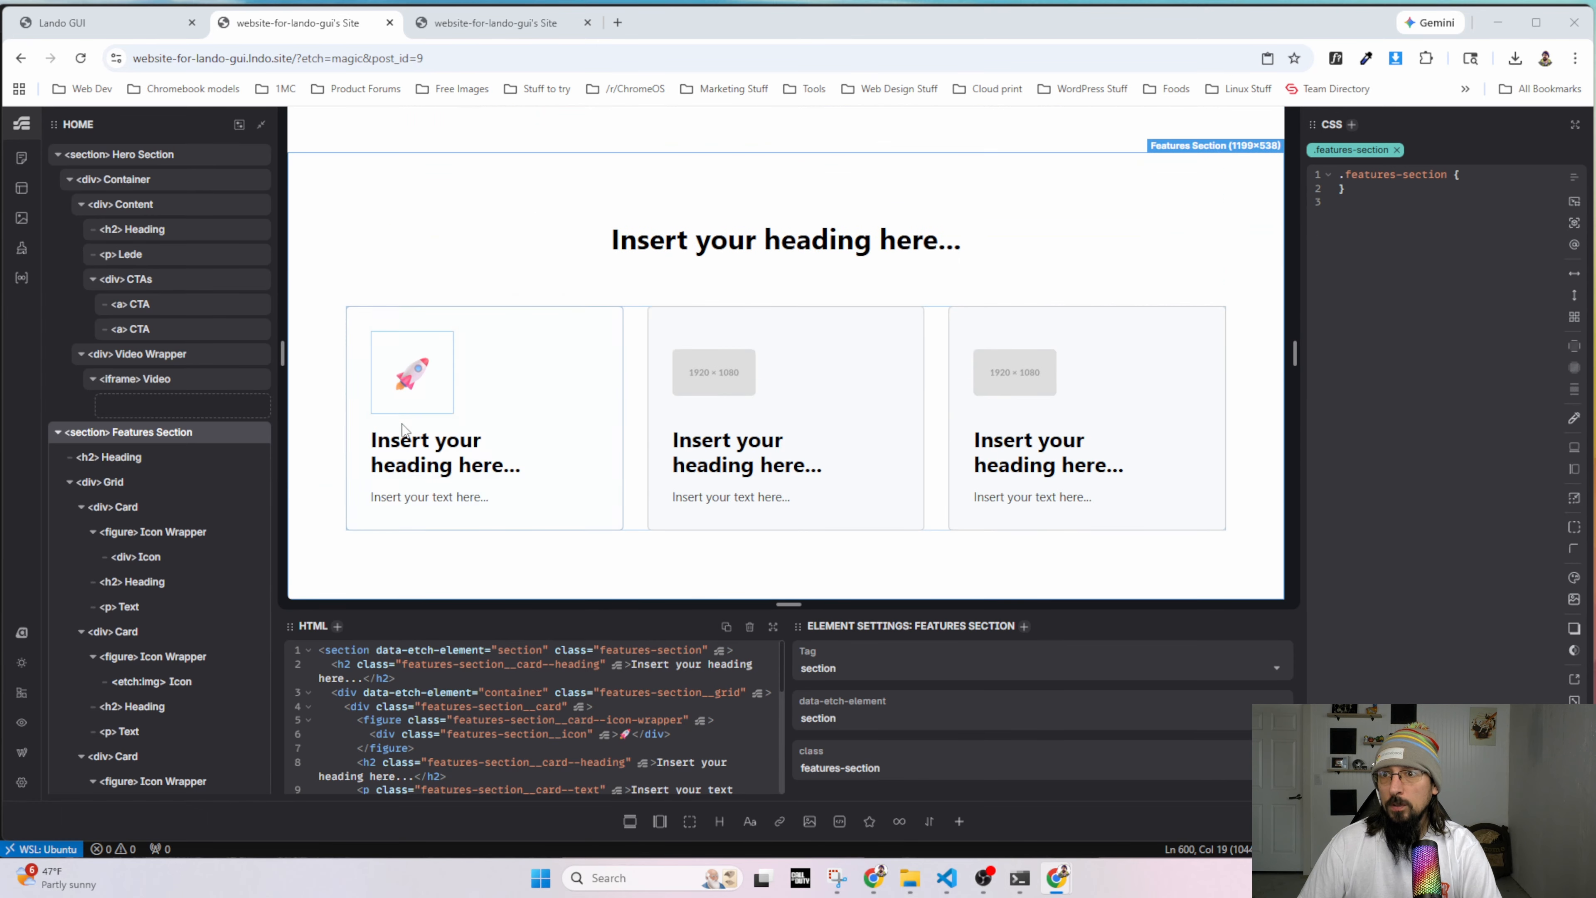
Add background-color: var(--primary-light) to the .features-section__card--icon-wrapper rule of the first card's icon wrapper.
{"action": "left_click", "coordinate": [386, 334]}
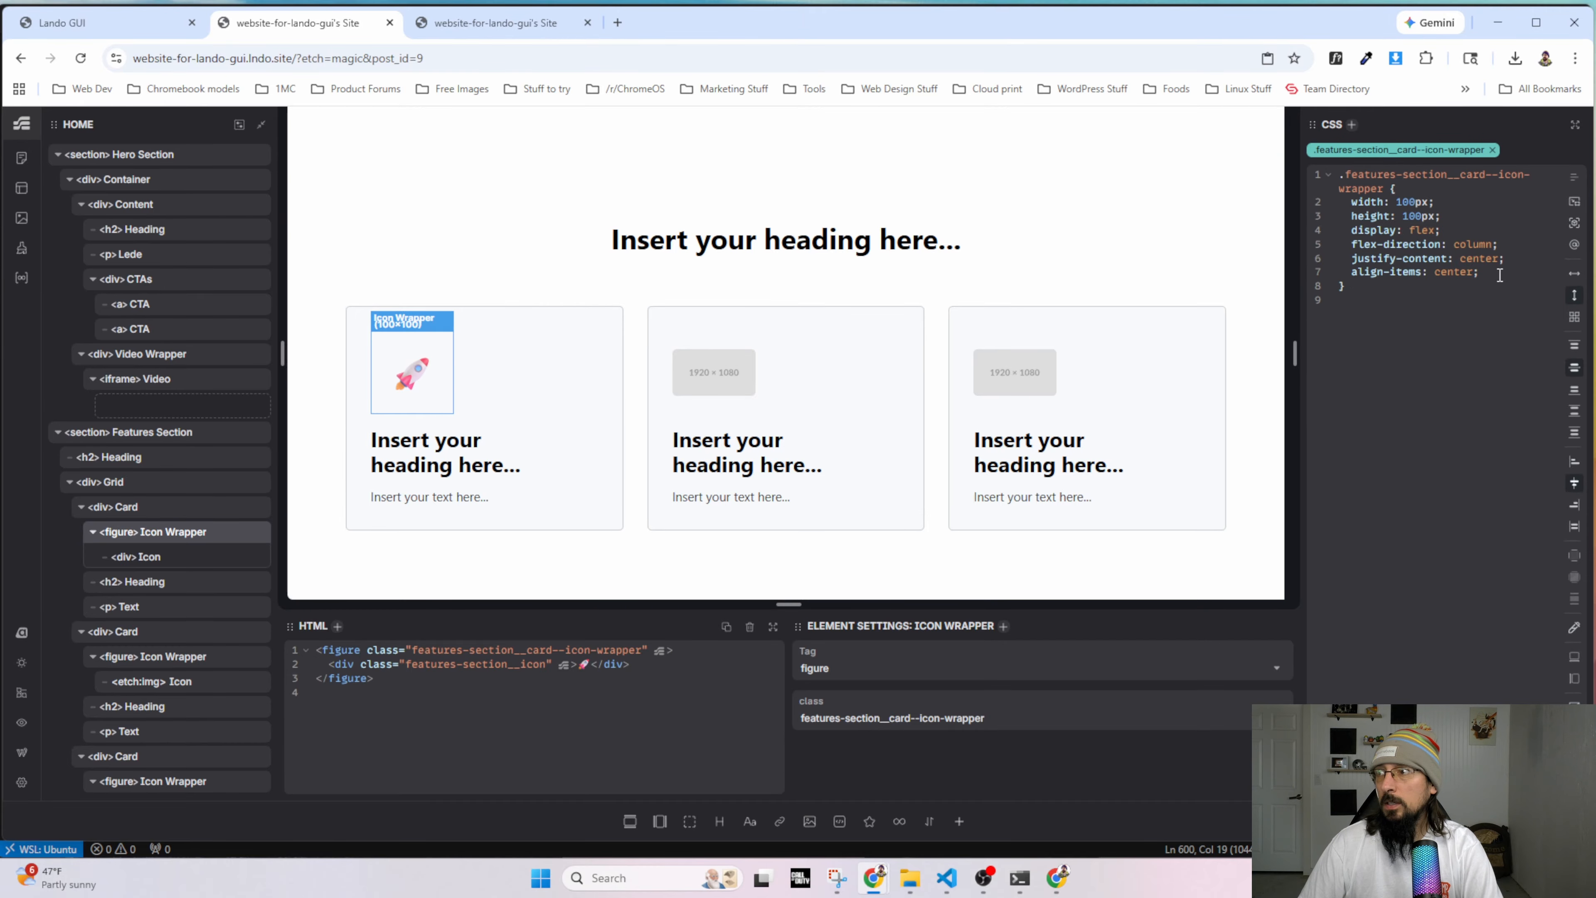
{"action": "key", "text": "Return"}
{"action": "type", "text": "backg"}
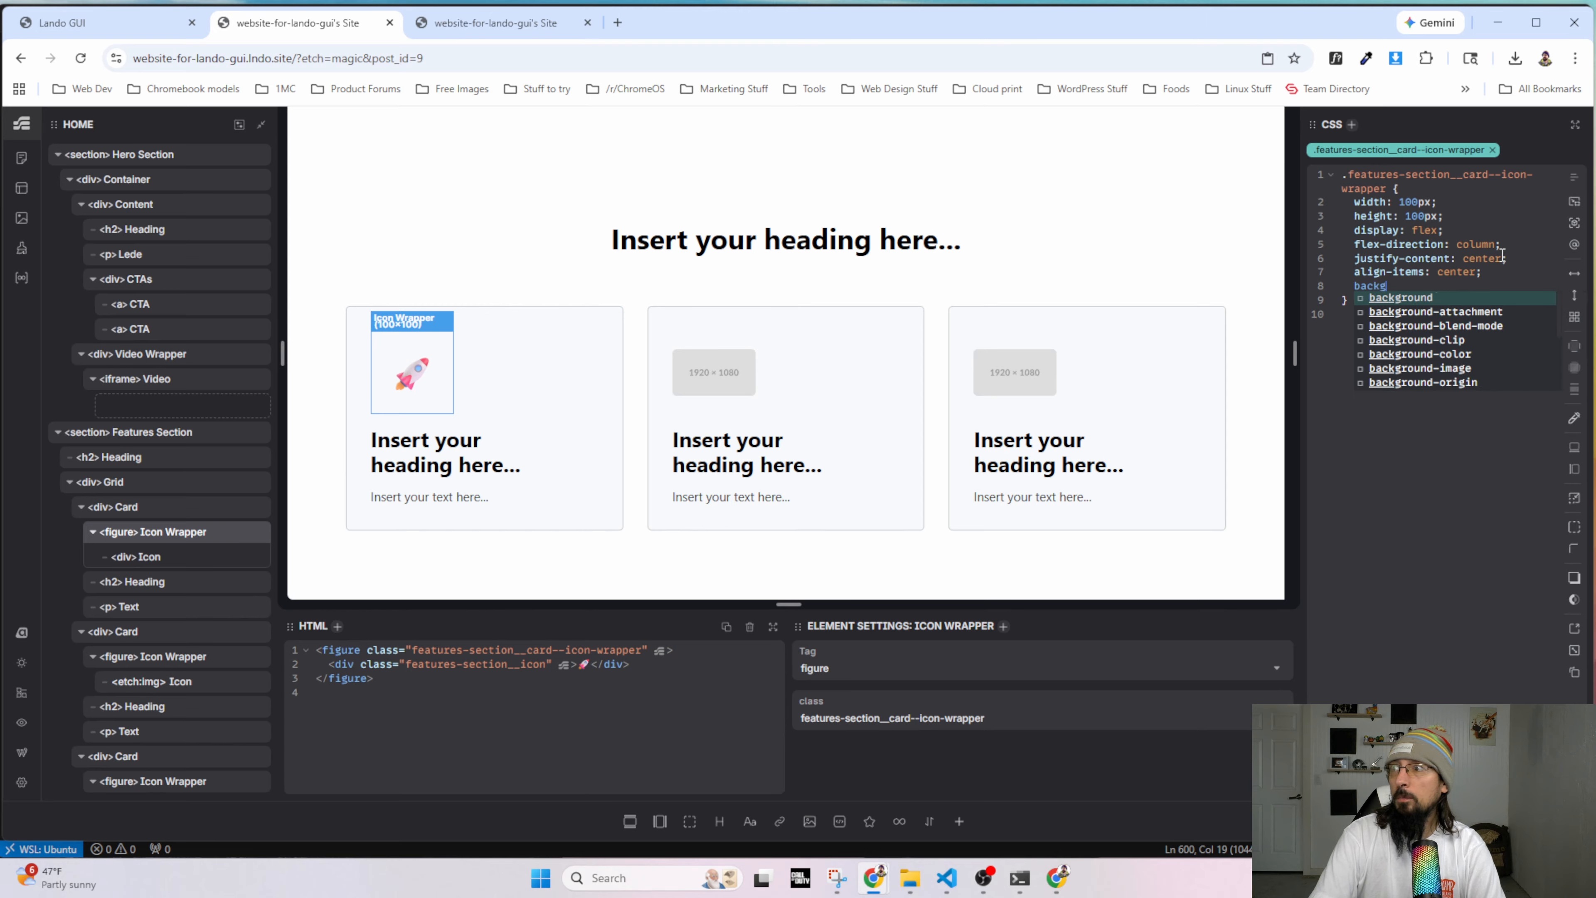
{"action": "type", "text": "round-col"}
{"action": "key", "text": "Return"}
{"action": "type", "text": "--primary"}
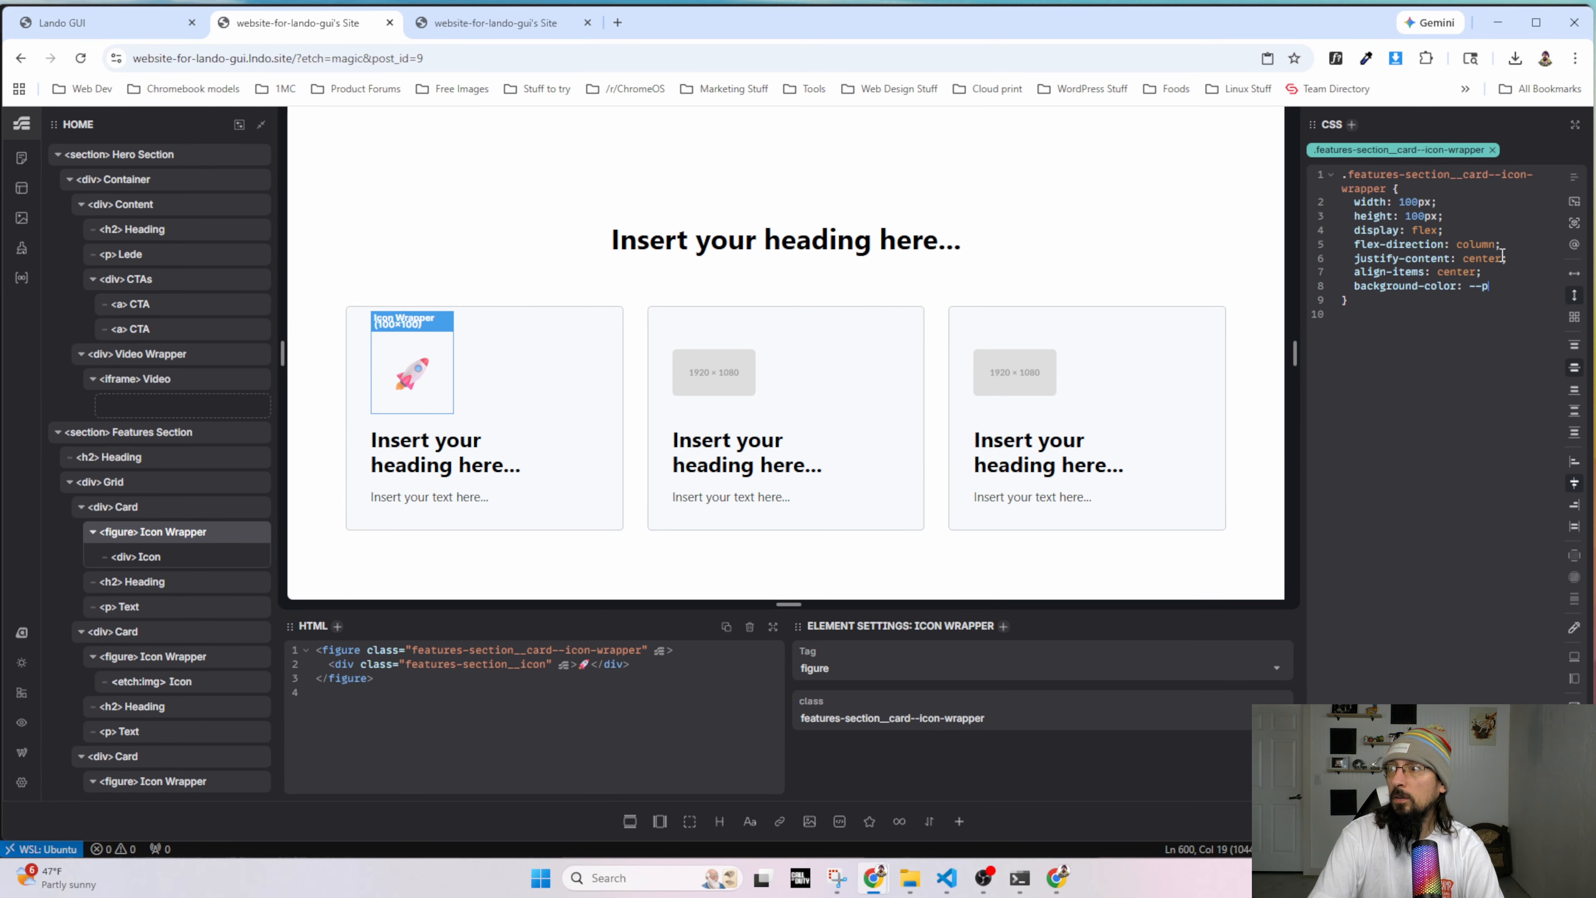
{"action": "key", "text": "Down"}
{"action": "key", "text": "Down"}
{"action": "key", "text": "Return"}
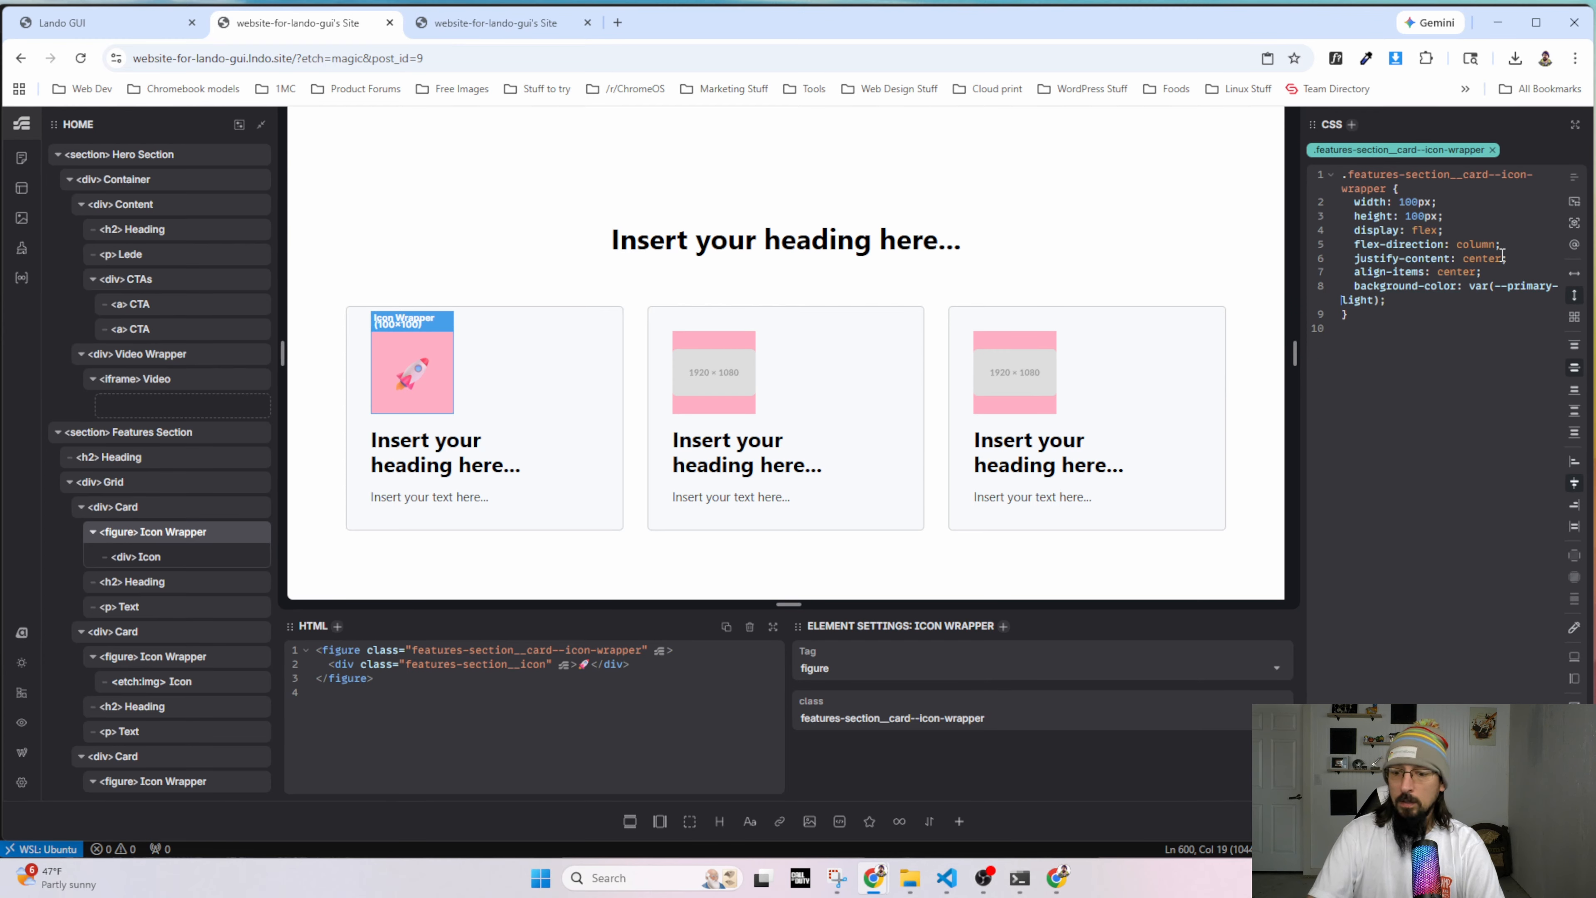
Change the icon wrapper's background color variable to var(--primary-ultra-light).
{"action": "type", "text": "-ultra"}
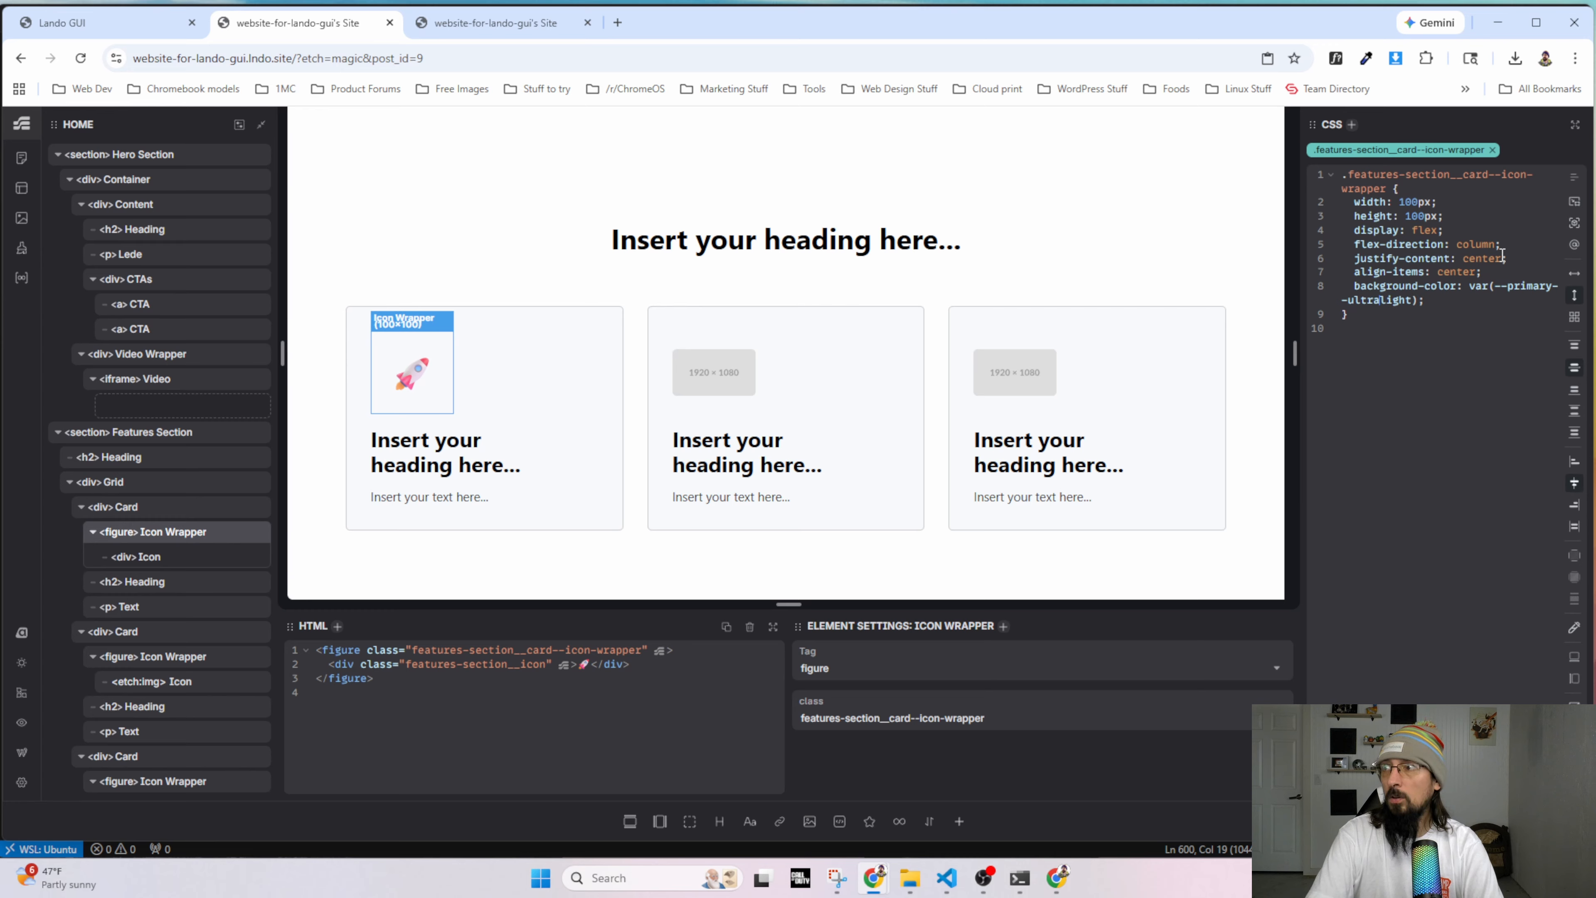
{"action": "type", "text": "-"}
{"action": "key", "text": "Left"}
{"action": "key", "text": "Left"}
{"action": "key", "text": "Left"}
{"action": "key", "text": "Left"}
{"action": "key", "text": "Left"}
{"action": "key", "text": "Left"}
{"action": "key", "text": "BackSpace"}
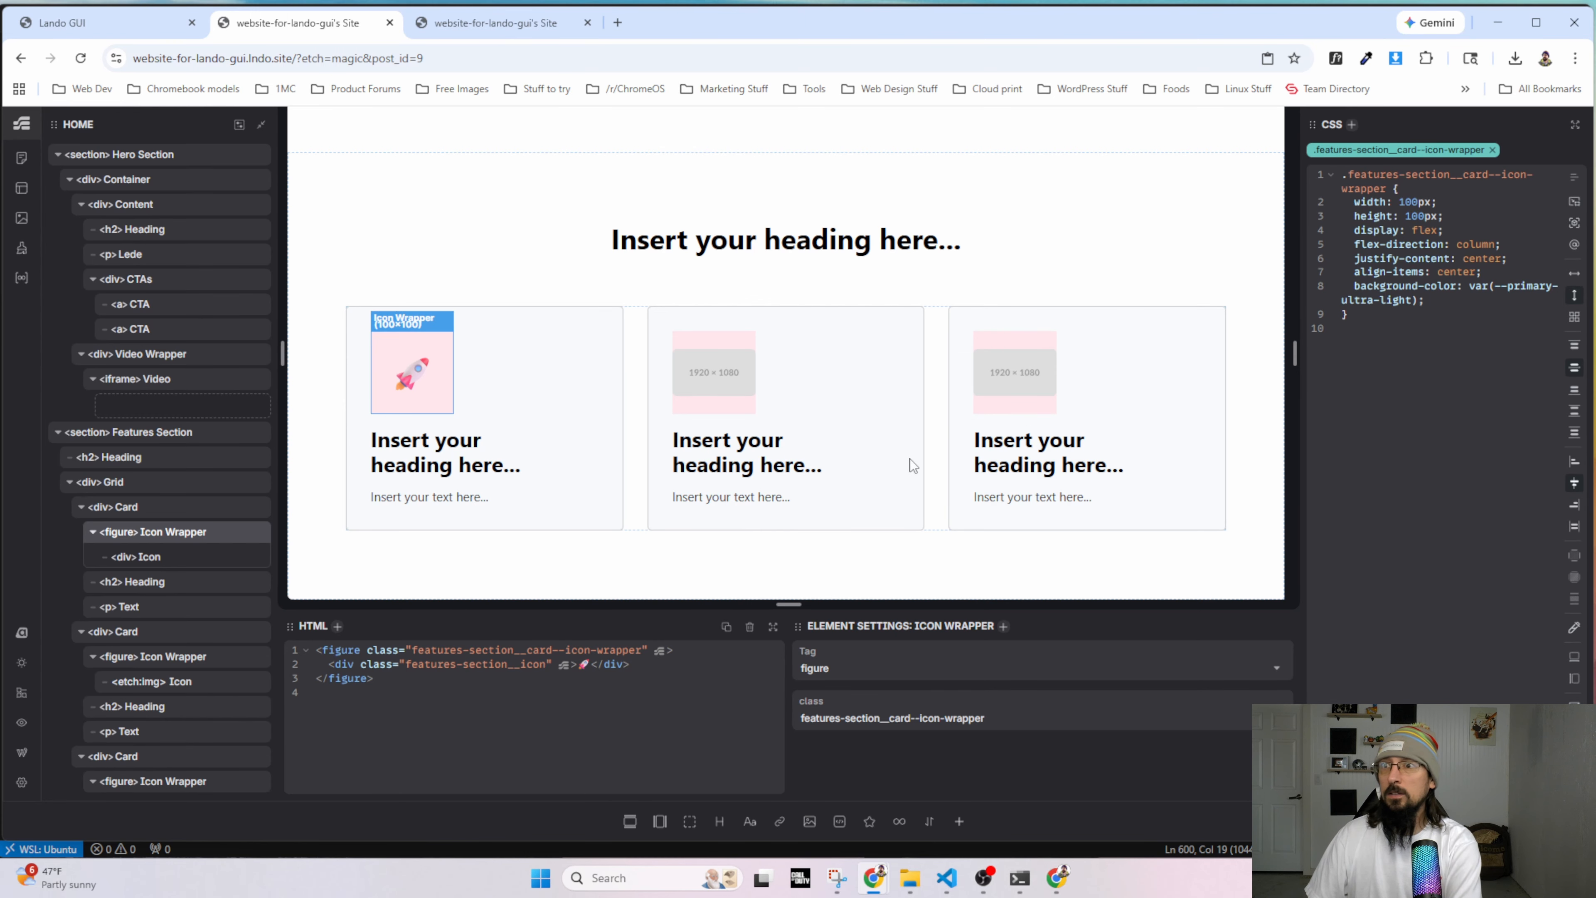
Add border-radius: var(--radius) to .features-section__card--icon-wrapper.
{"action": "left_click", "coordinate": [1451, 303]}
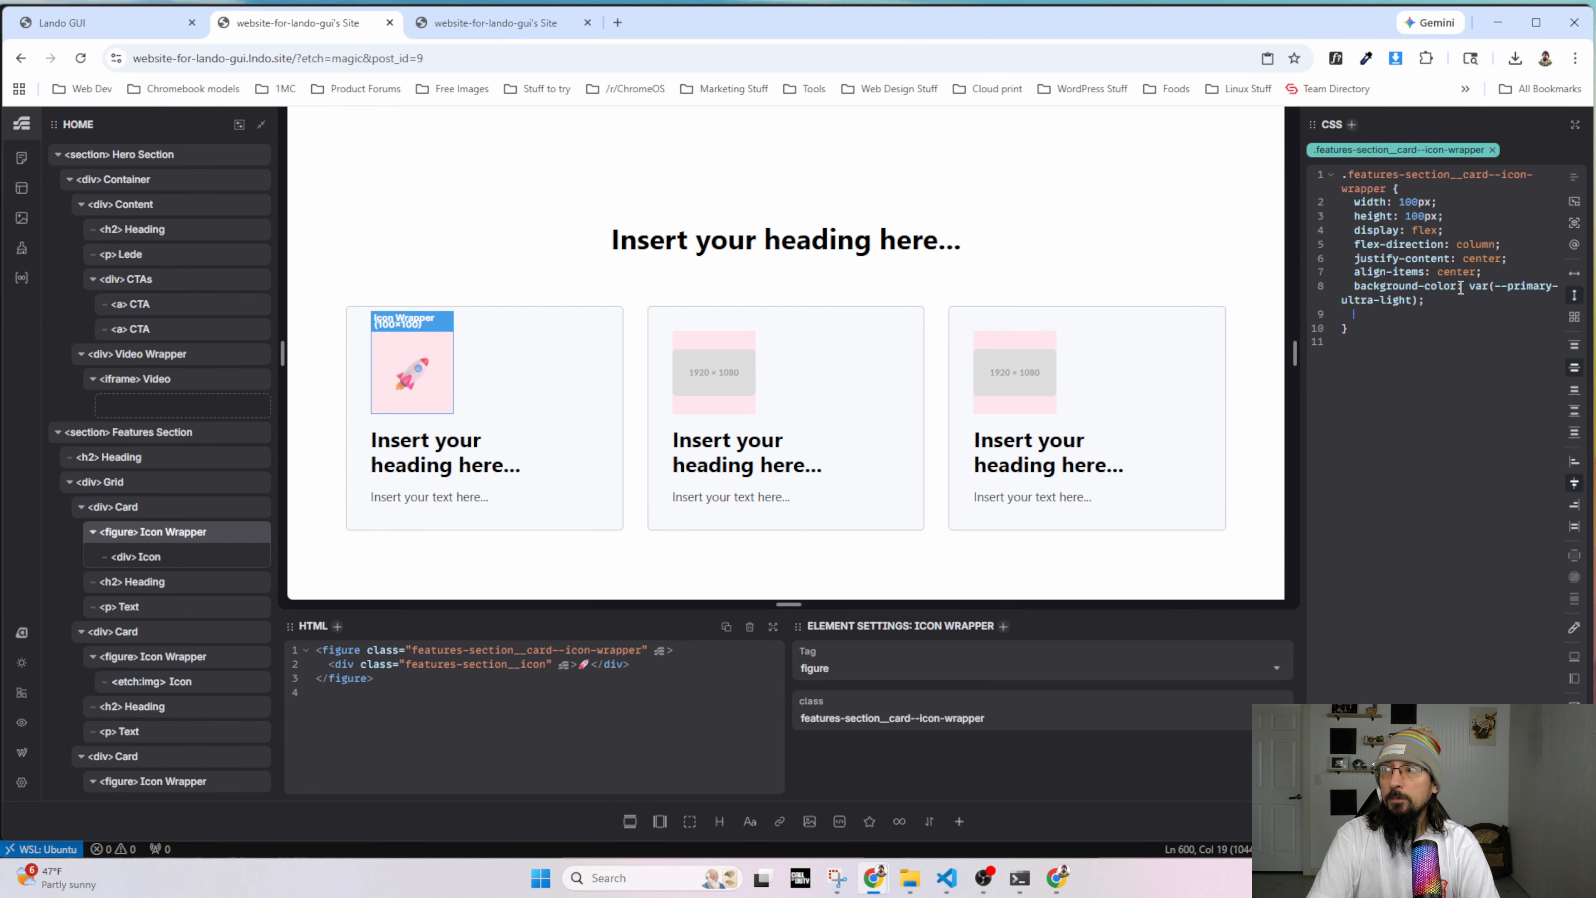
{"action": "type", "text": "border-radius:"}
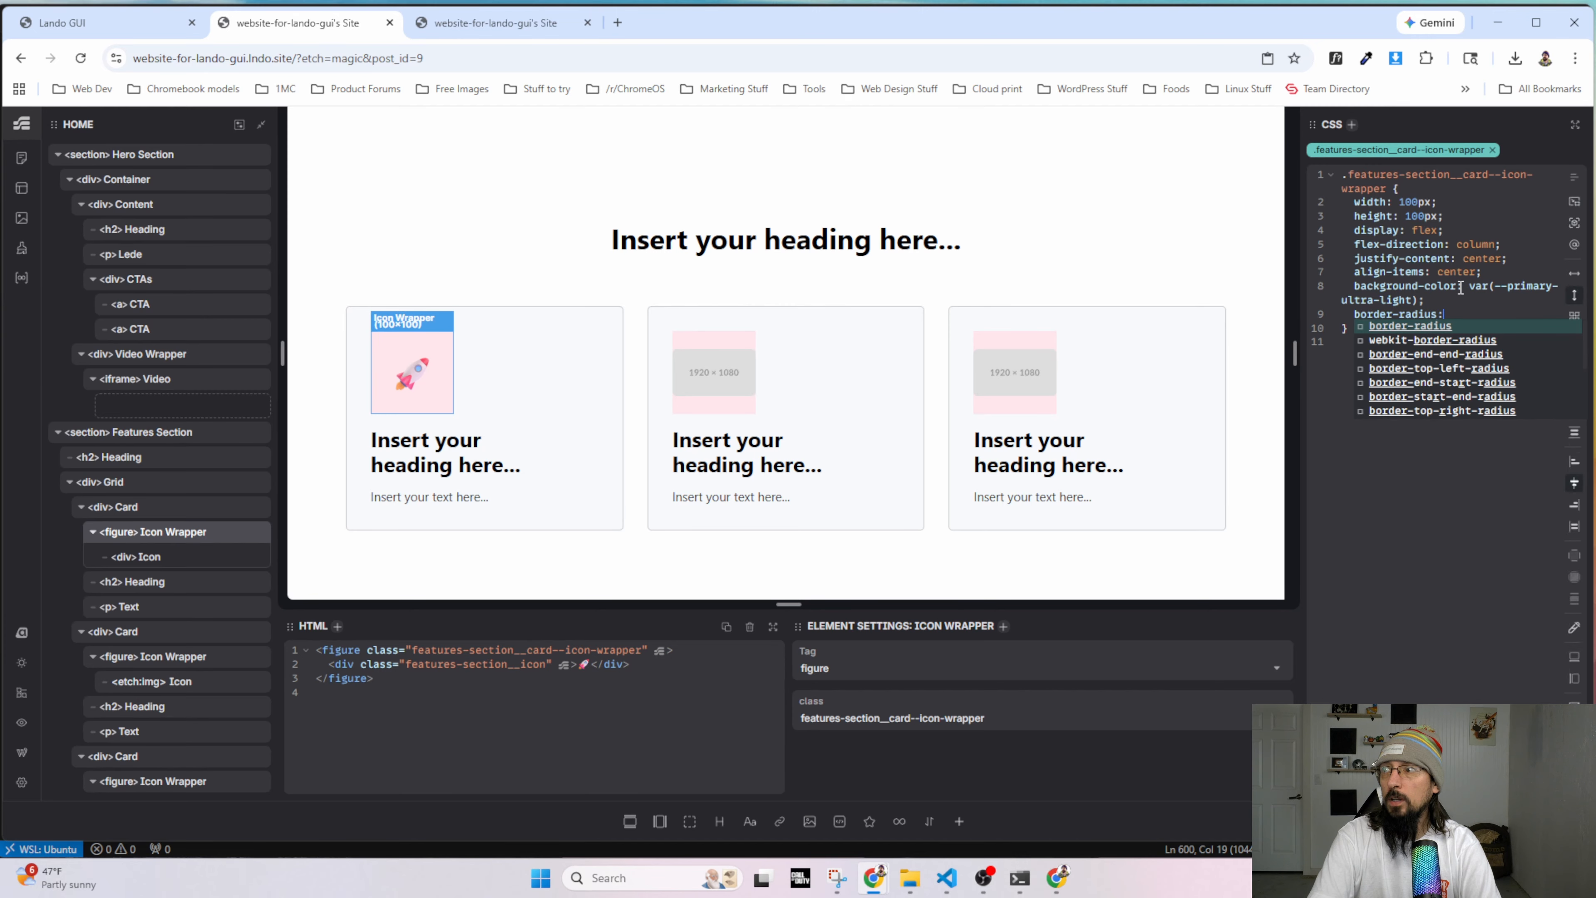
{"action": "type", "text": " var(--radius);"}
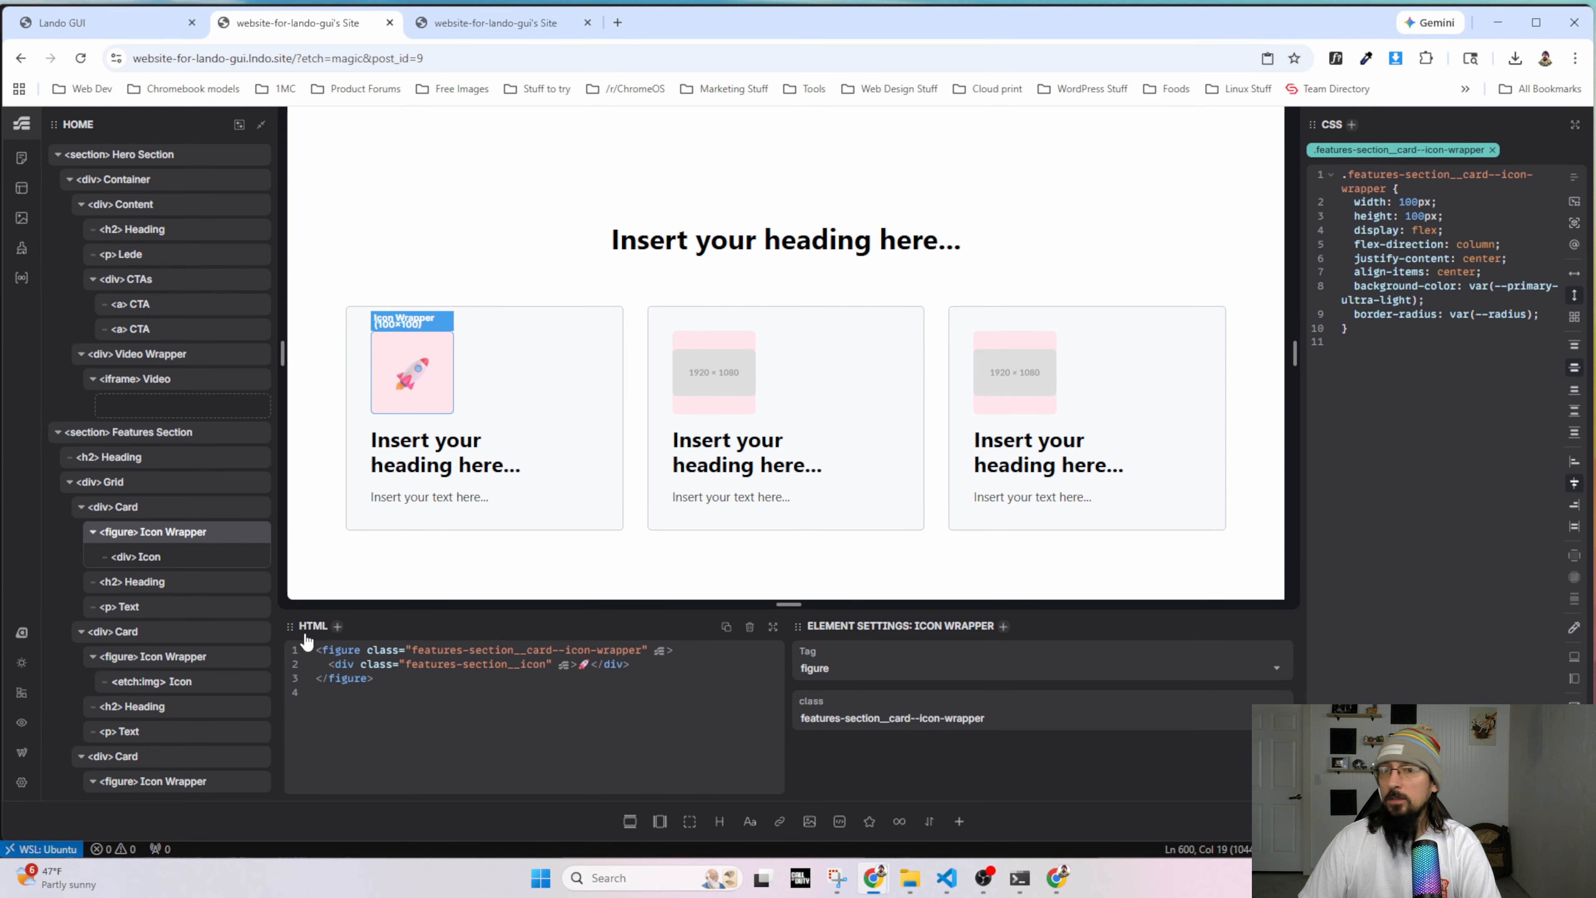
Enable Generate Extra Radius Sizes in the Automatic.css border settings and save the settings.
{"action": "left_click", "coordinate": [22, 633]}
{"action": "scroll", "coordinate": [106, 645], "scroll_direction": "down", "scroll_amount": 1}
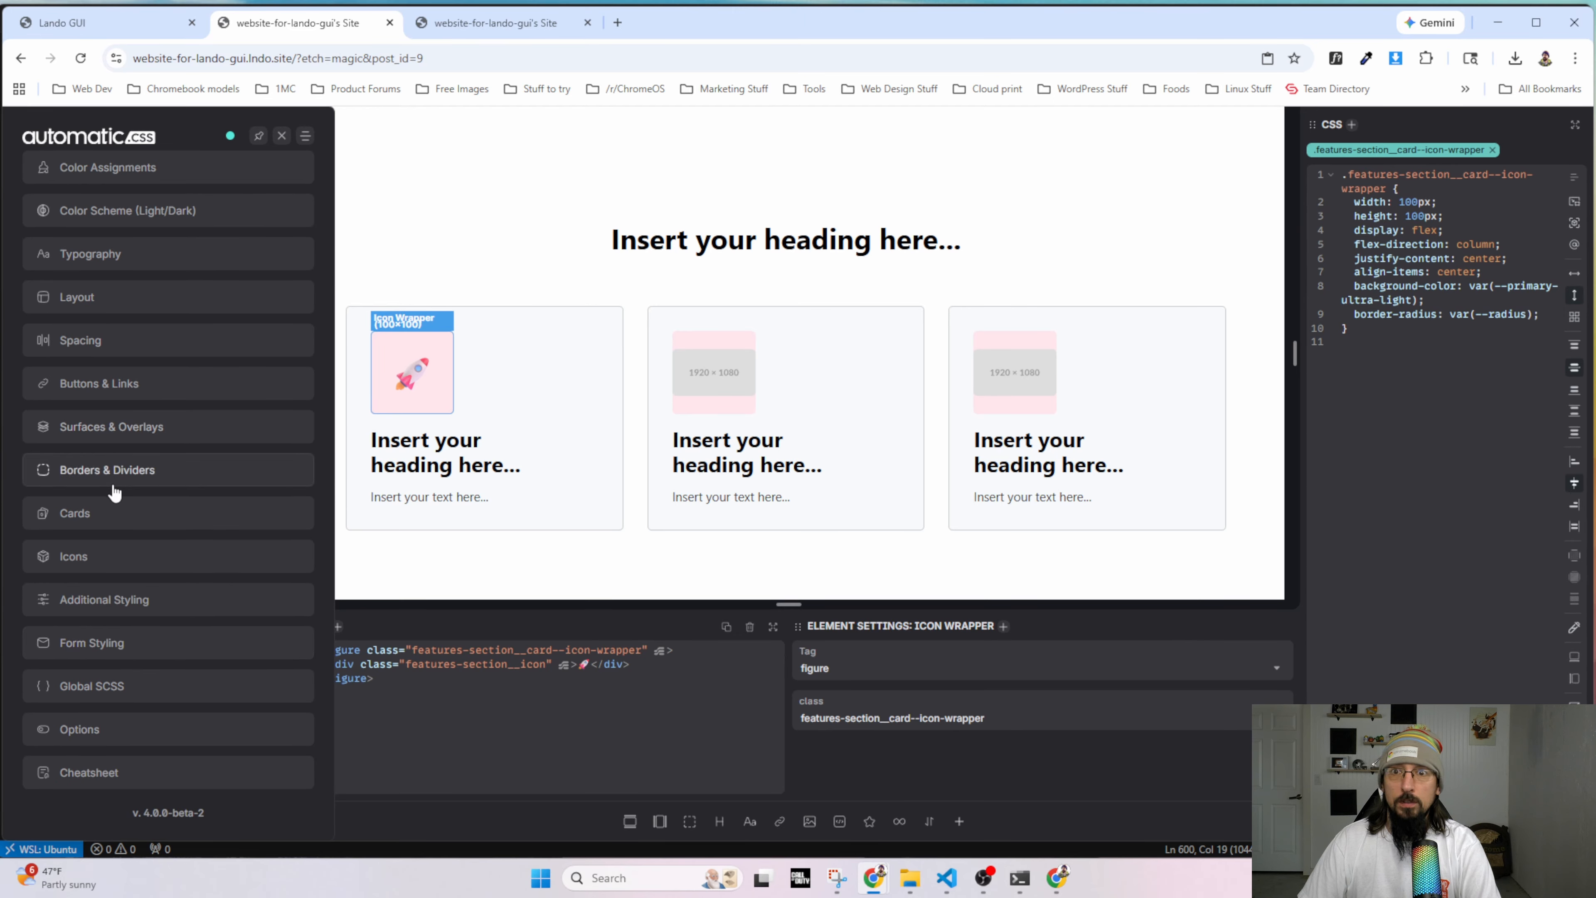
{"action": "left_click", "coordinate": [116, 471]}
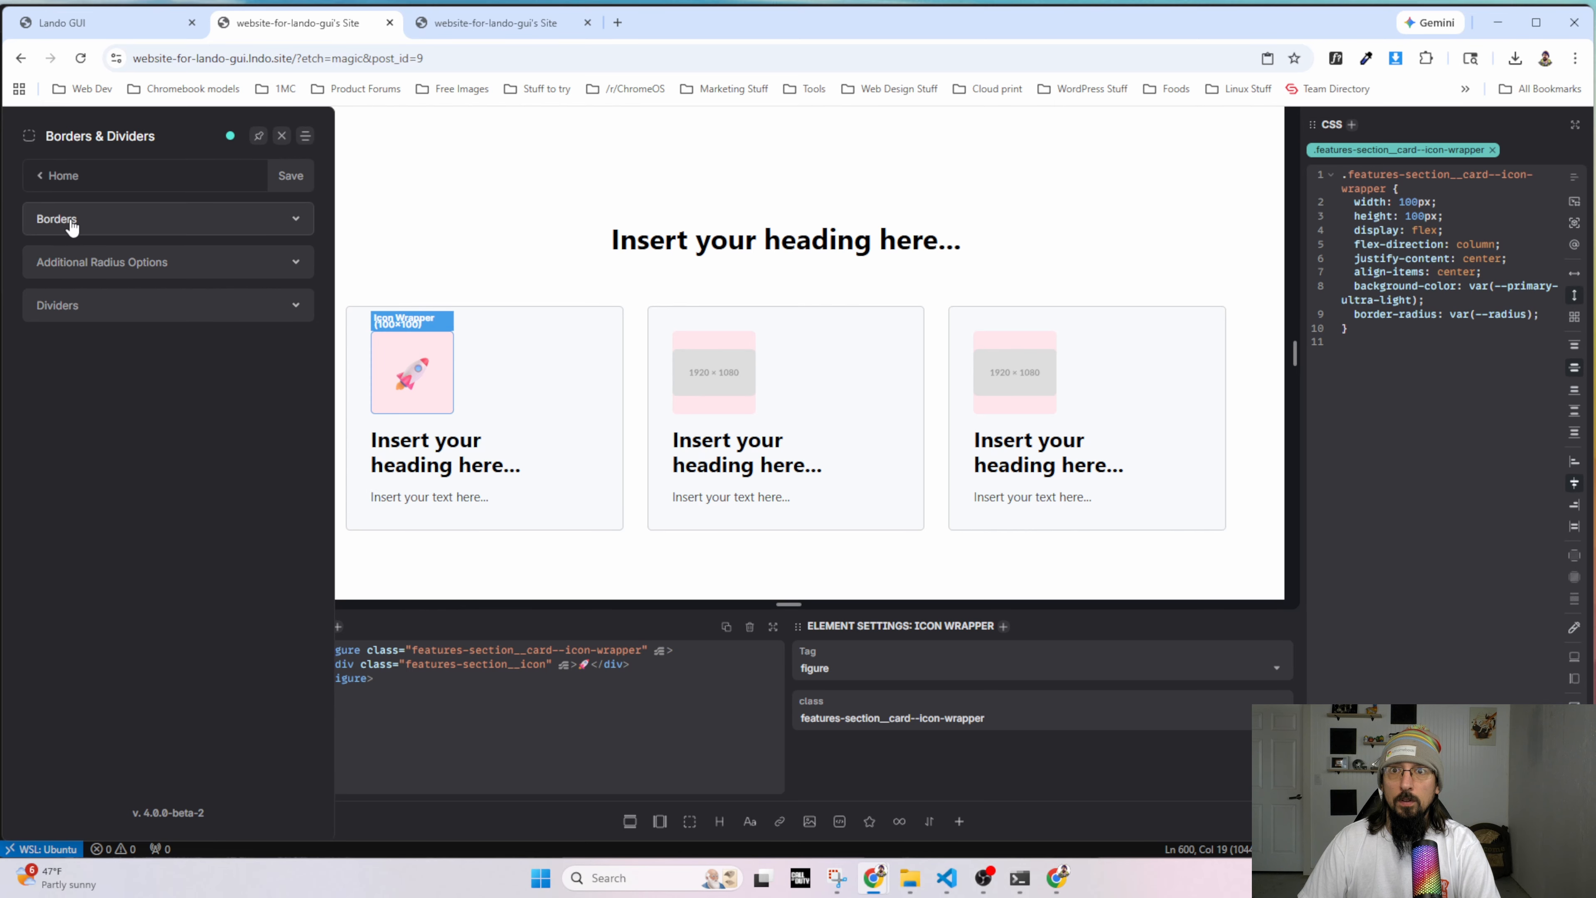
{"action": "left_click", "coordinate": [57, 176]}
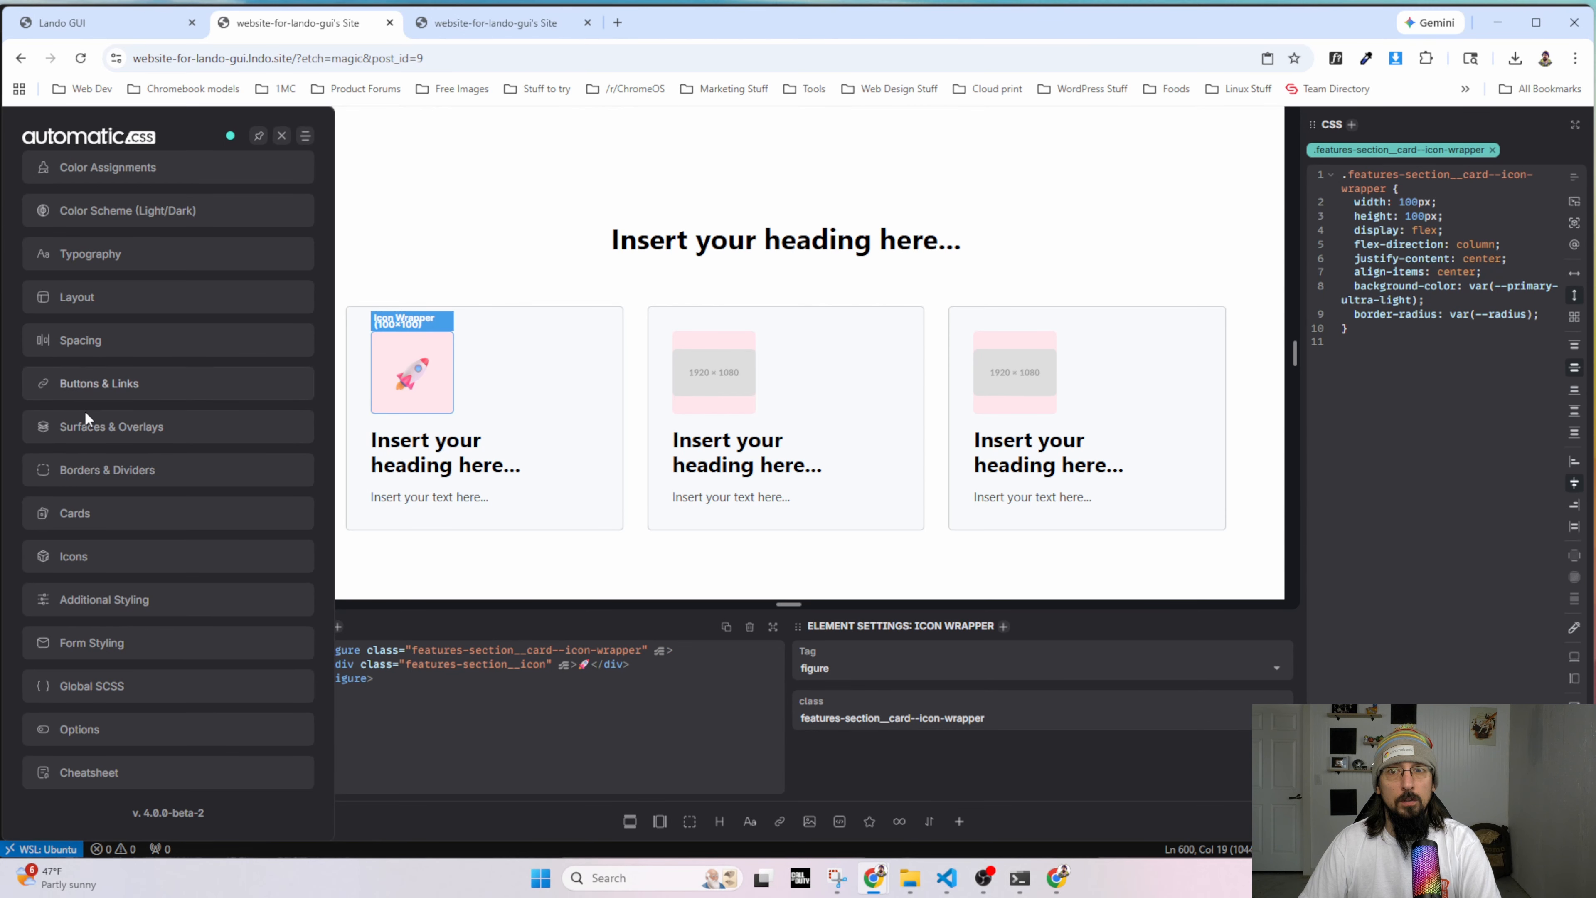
{"action": "left_click", "coordinate": [96, 468]}
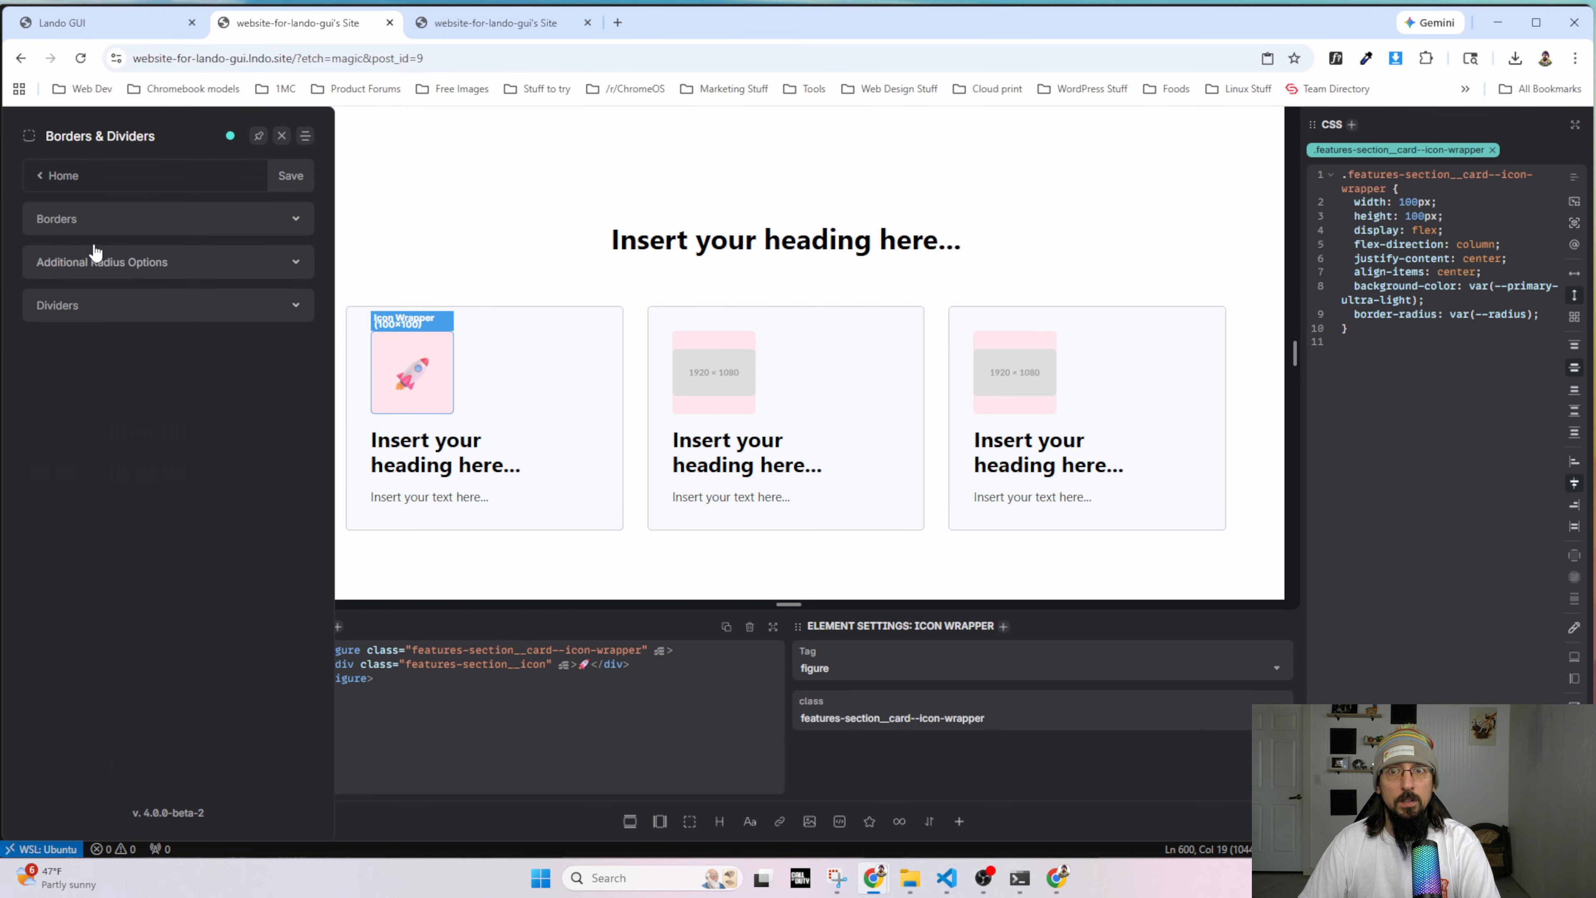
{"action": "left_click", "coordinate": [92, 265]}
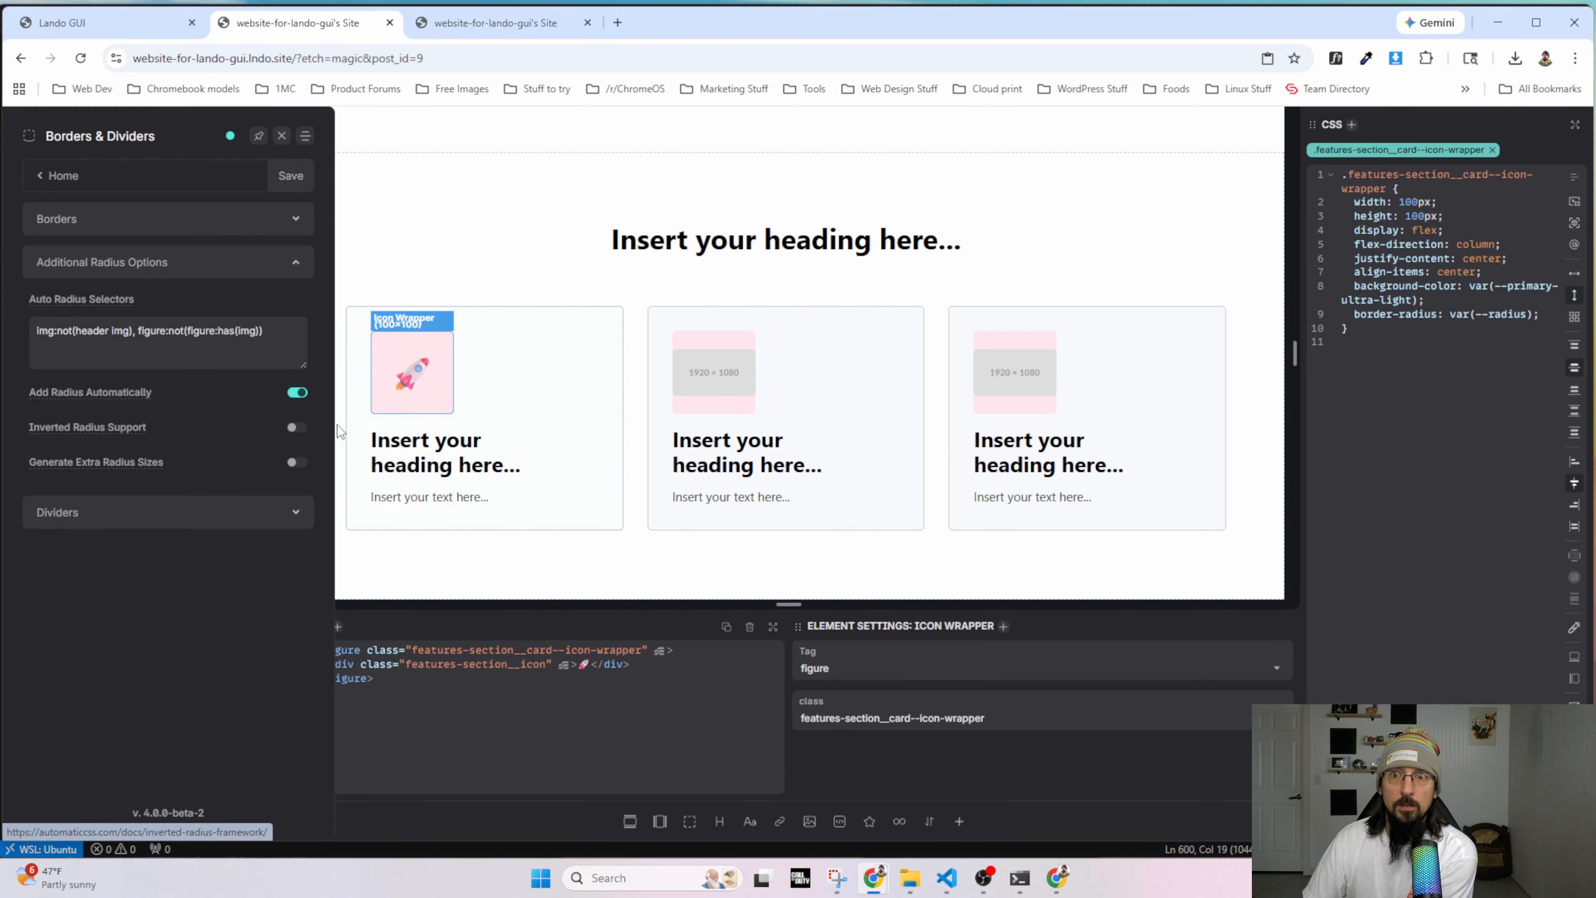
{"action": "left_click", "coordinate": [293, 463]}
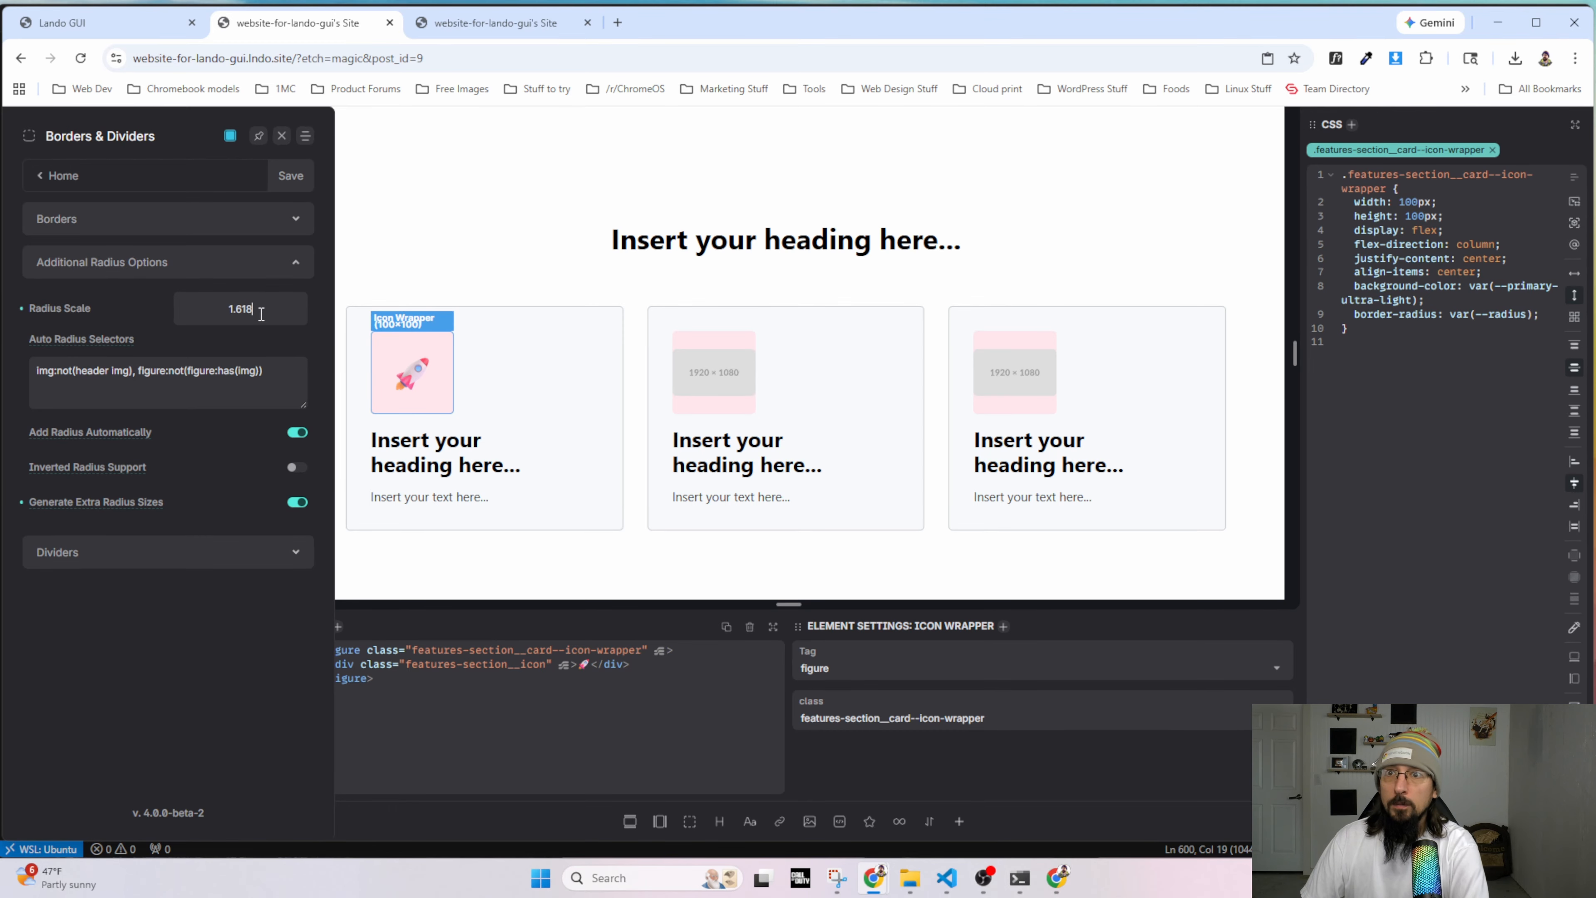
{"action": "left_click", "coordinate": [290, 176]}
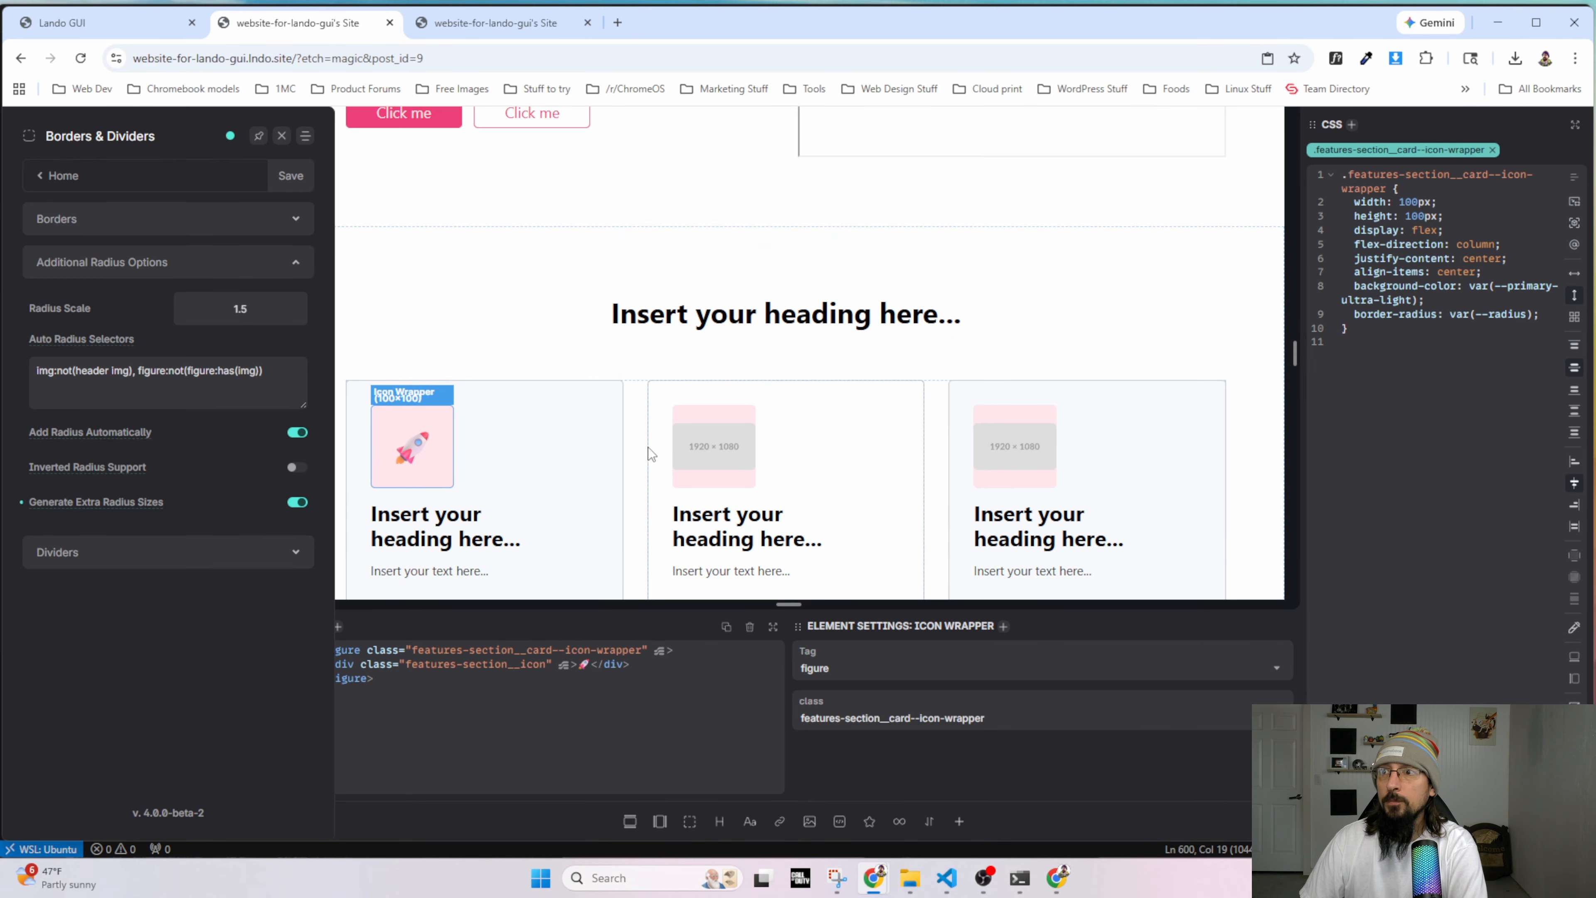
Set the Automatic.css default Border Radius to 10px, then save and close the settings.
{"action": "left_click", "coordinate": [74, 240]}
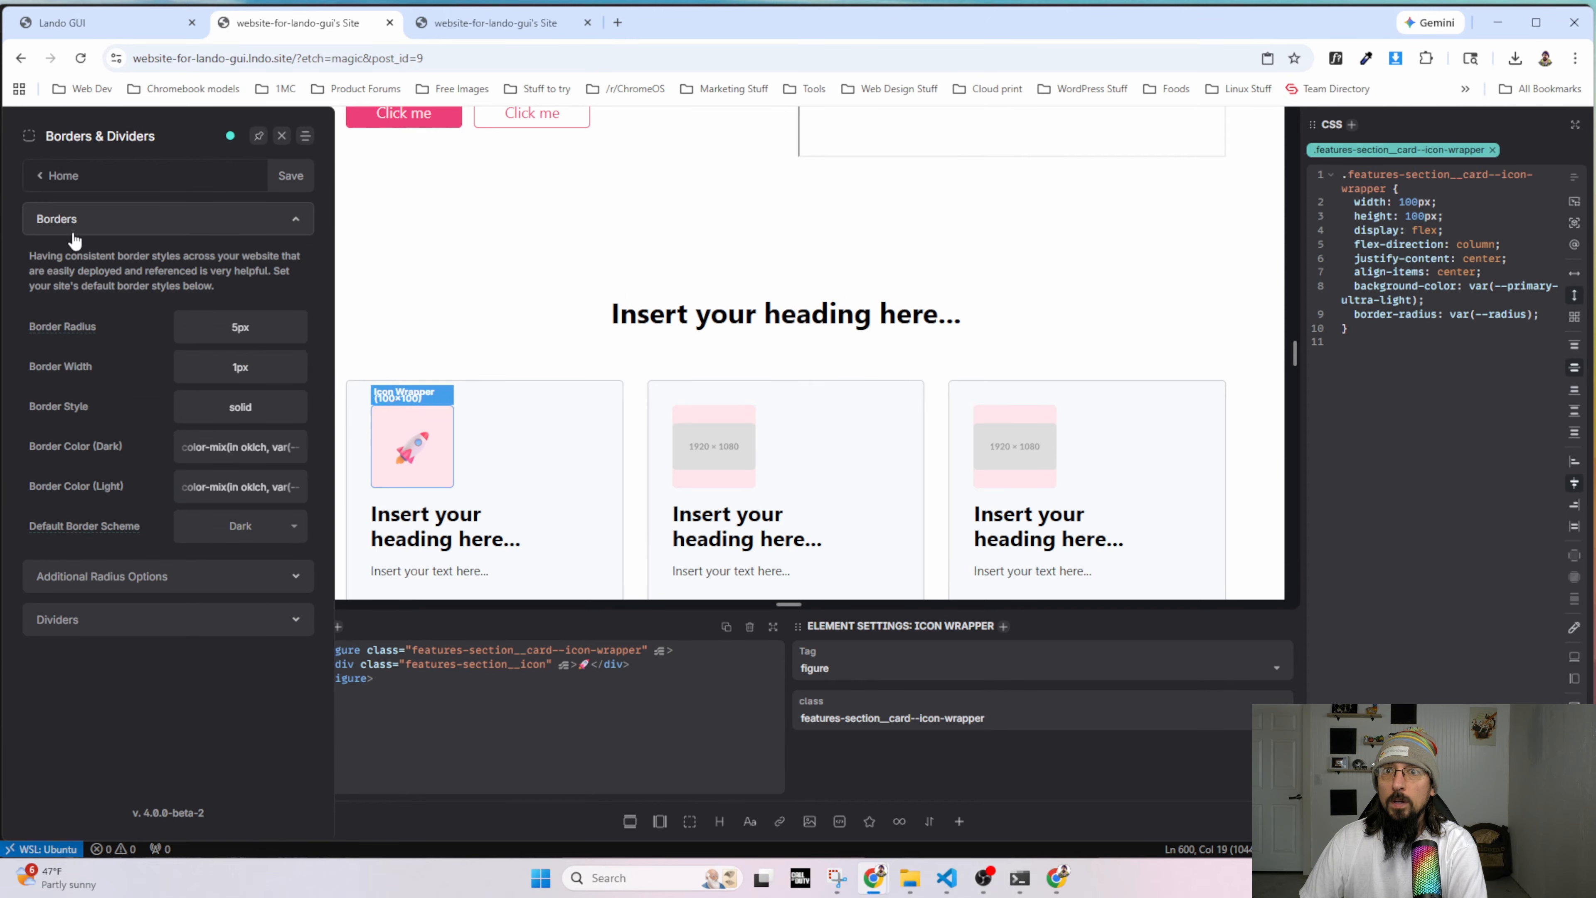
{"action": "left_click", "coordinate": [238, 323]}
{"action": "left_click_drag", "start_coordinate": [236, 322], "coordinate": [230, 321]}
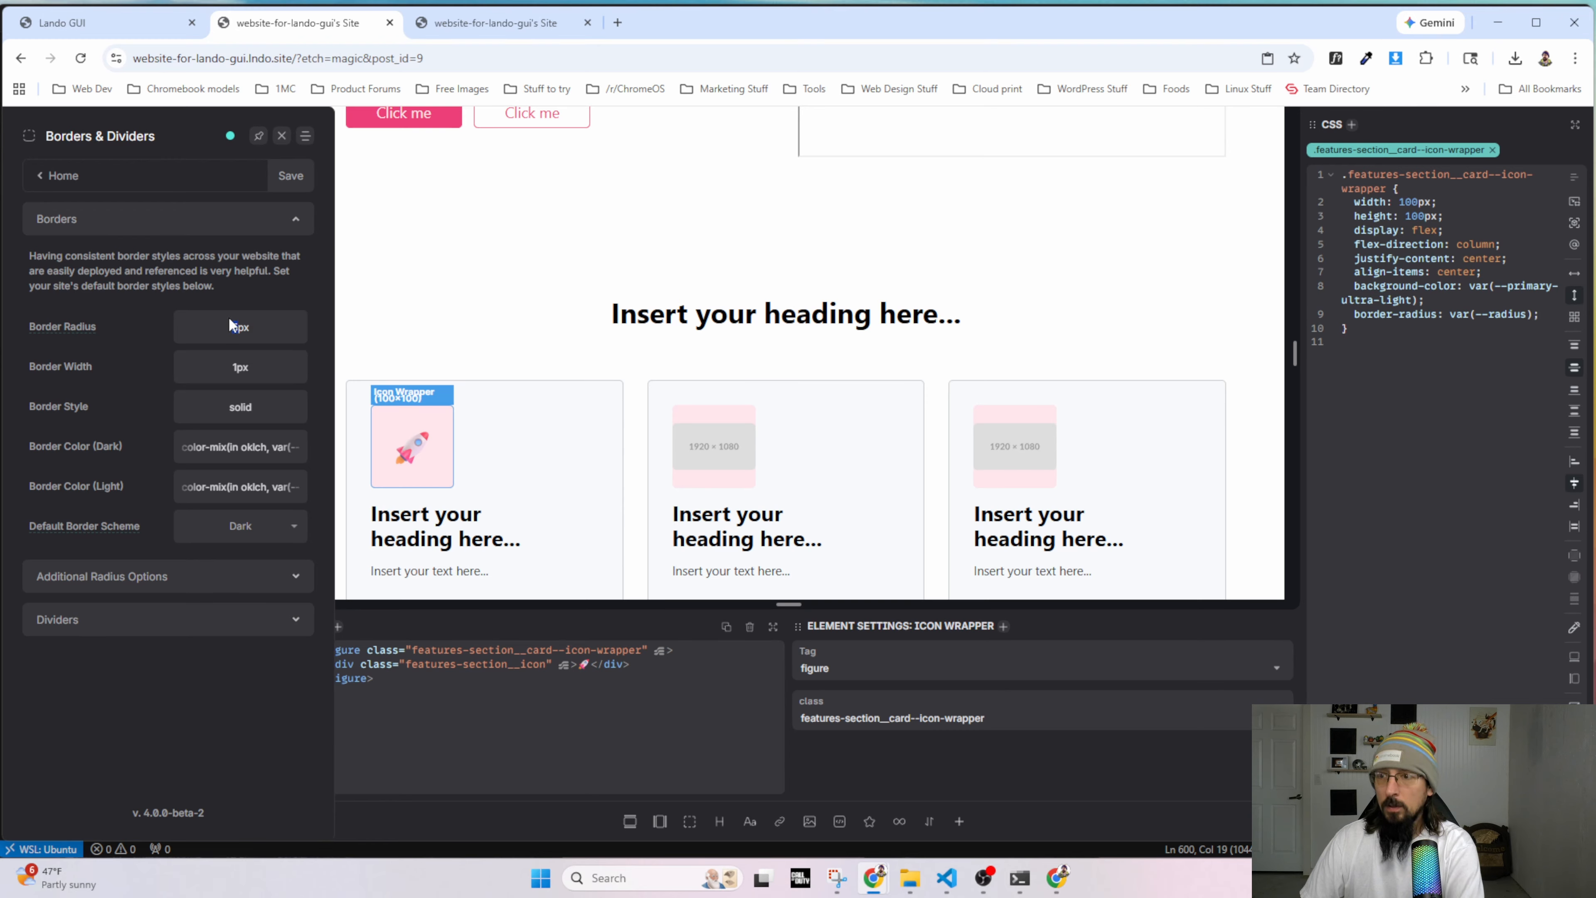
{"action": "type", "text": "0"}
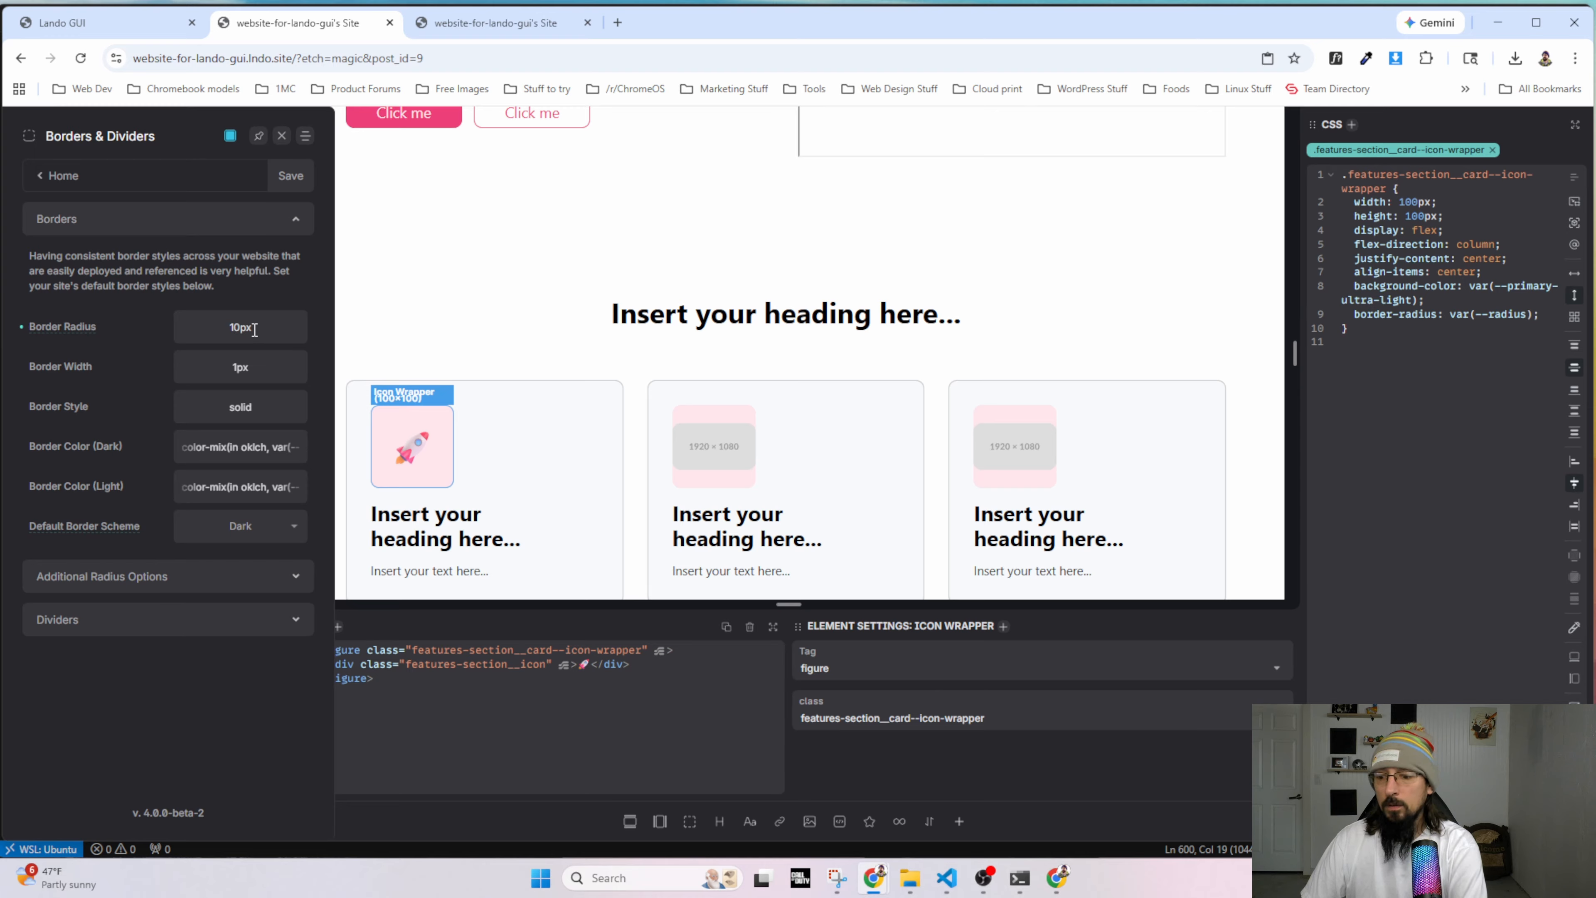
{"action": "key", "text": "BackSpace"}
{"action": "type", "text": "5"}
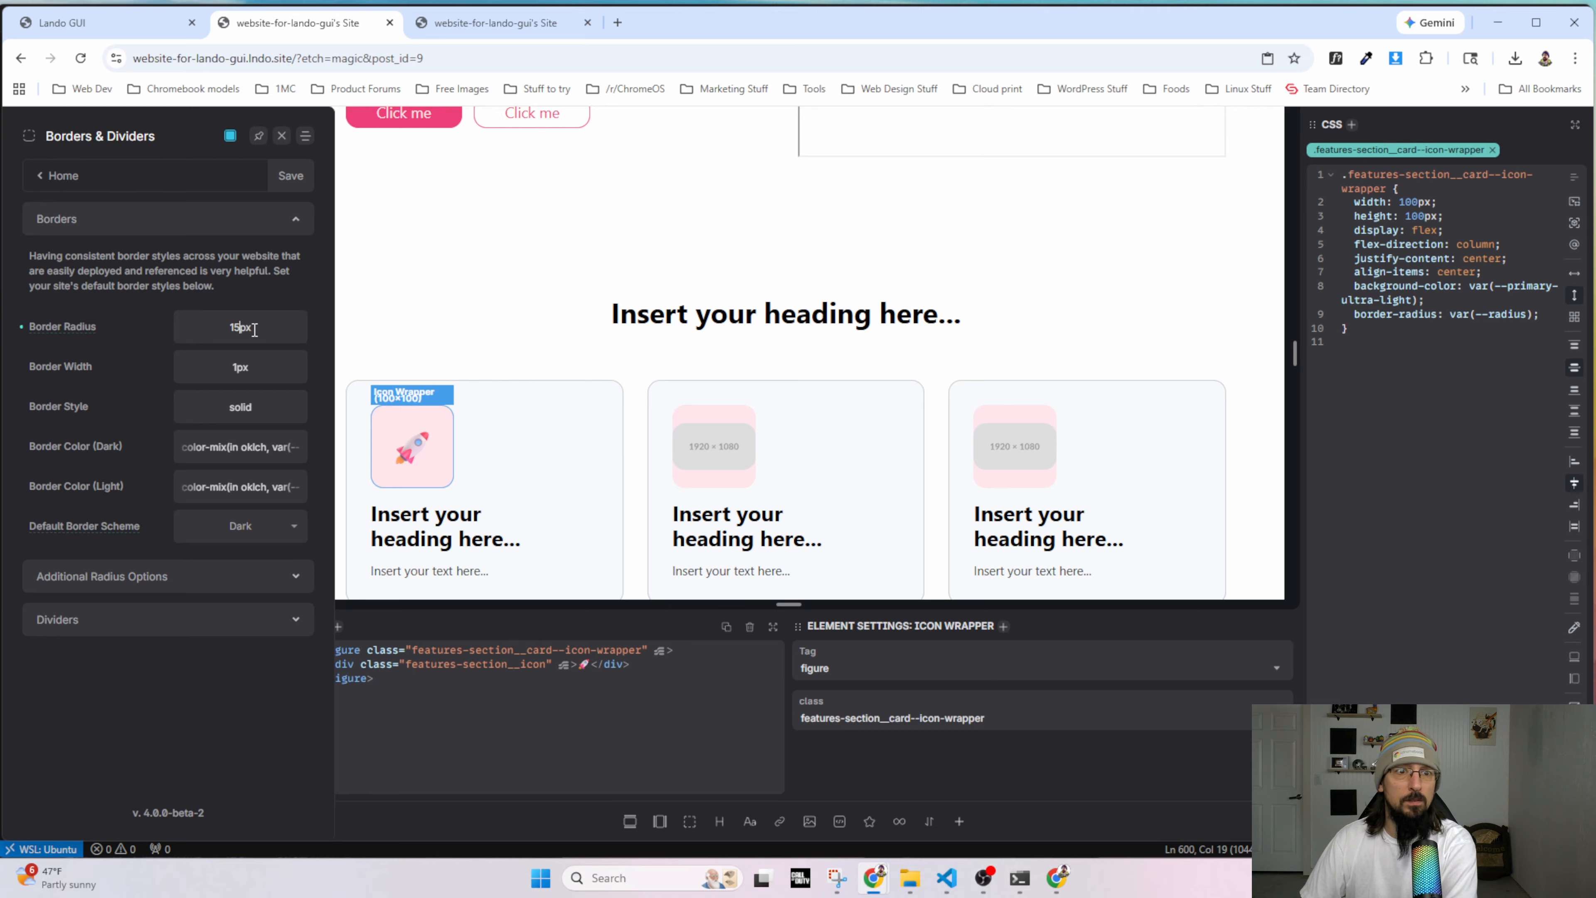
{"action": "key", "text": "BackSpace"}
{"action": "type", "text": "0"}
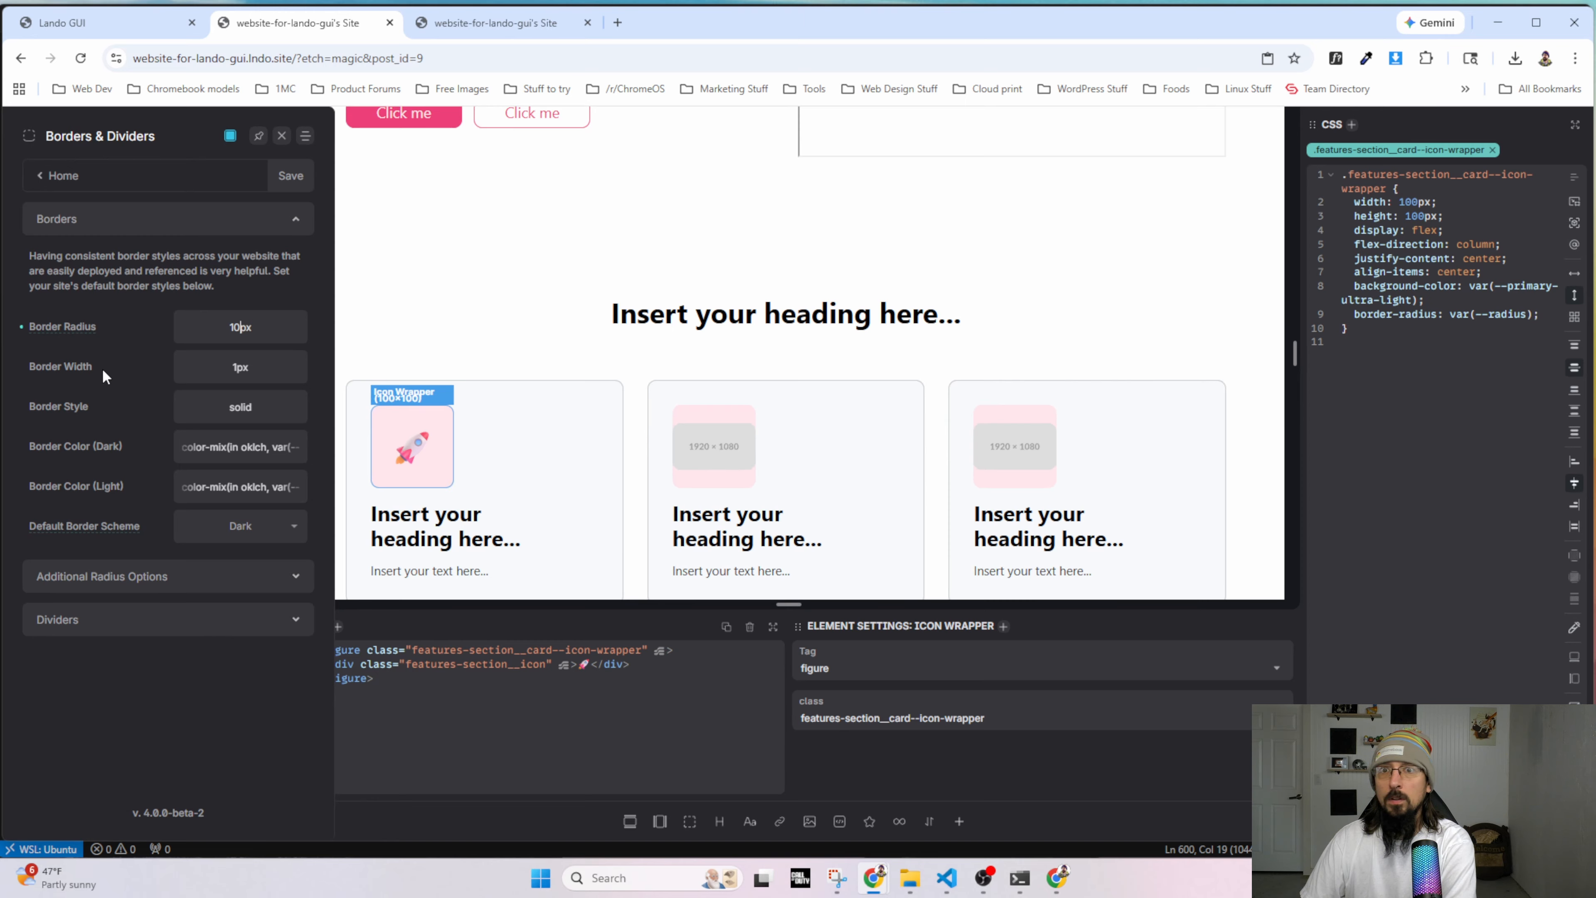
{"action": "left_click", "coordinate": [138, 584]}
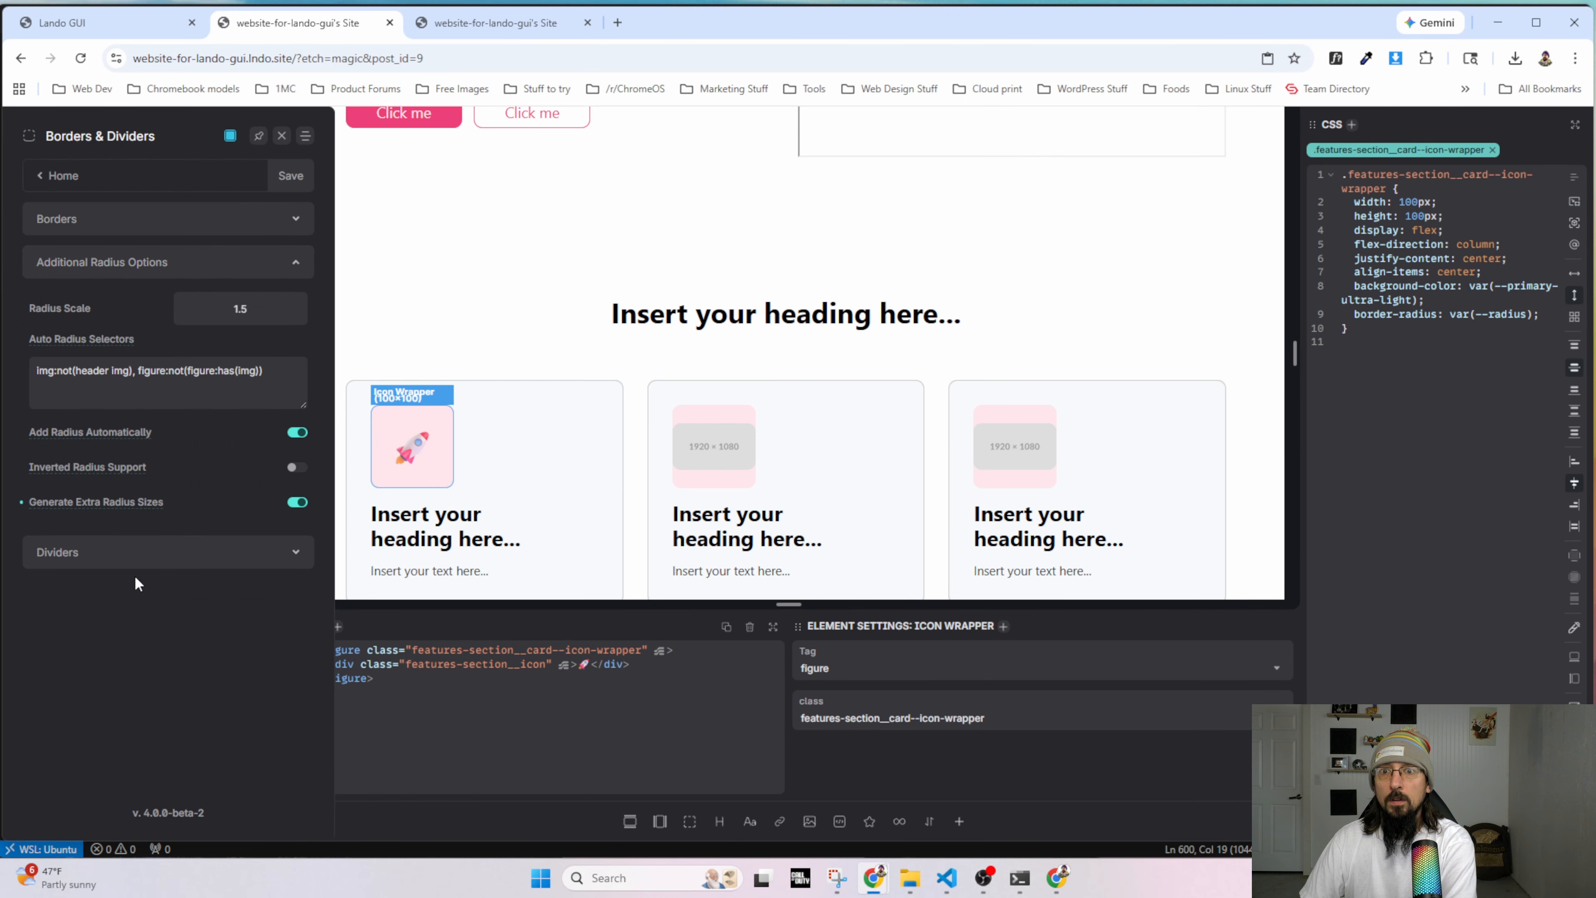
{"action": "left_click", "coordinate": [289, 175]}
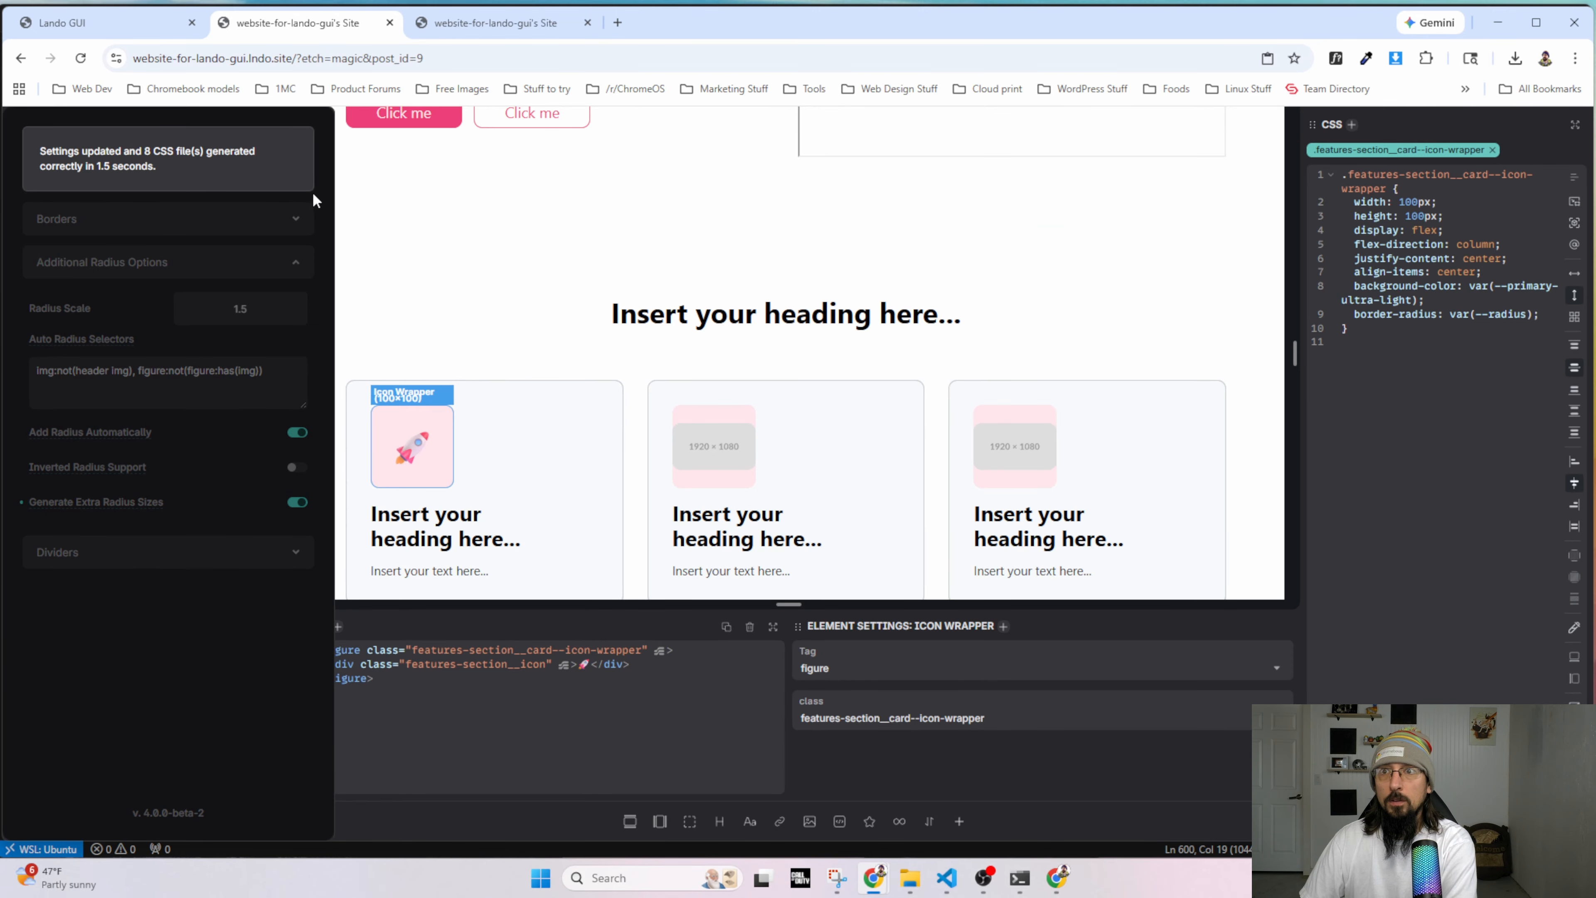
{"action": "left_click", "coordinate": [283, 137]}
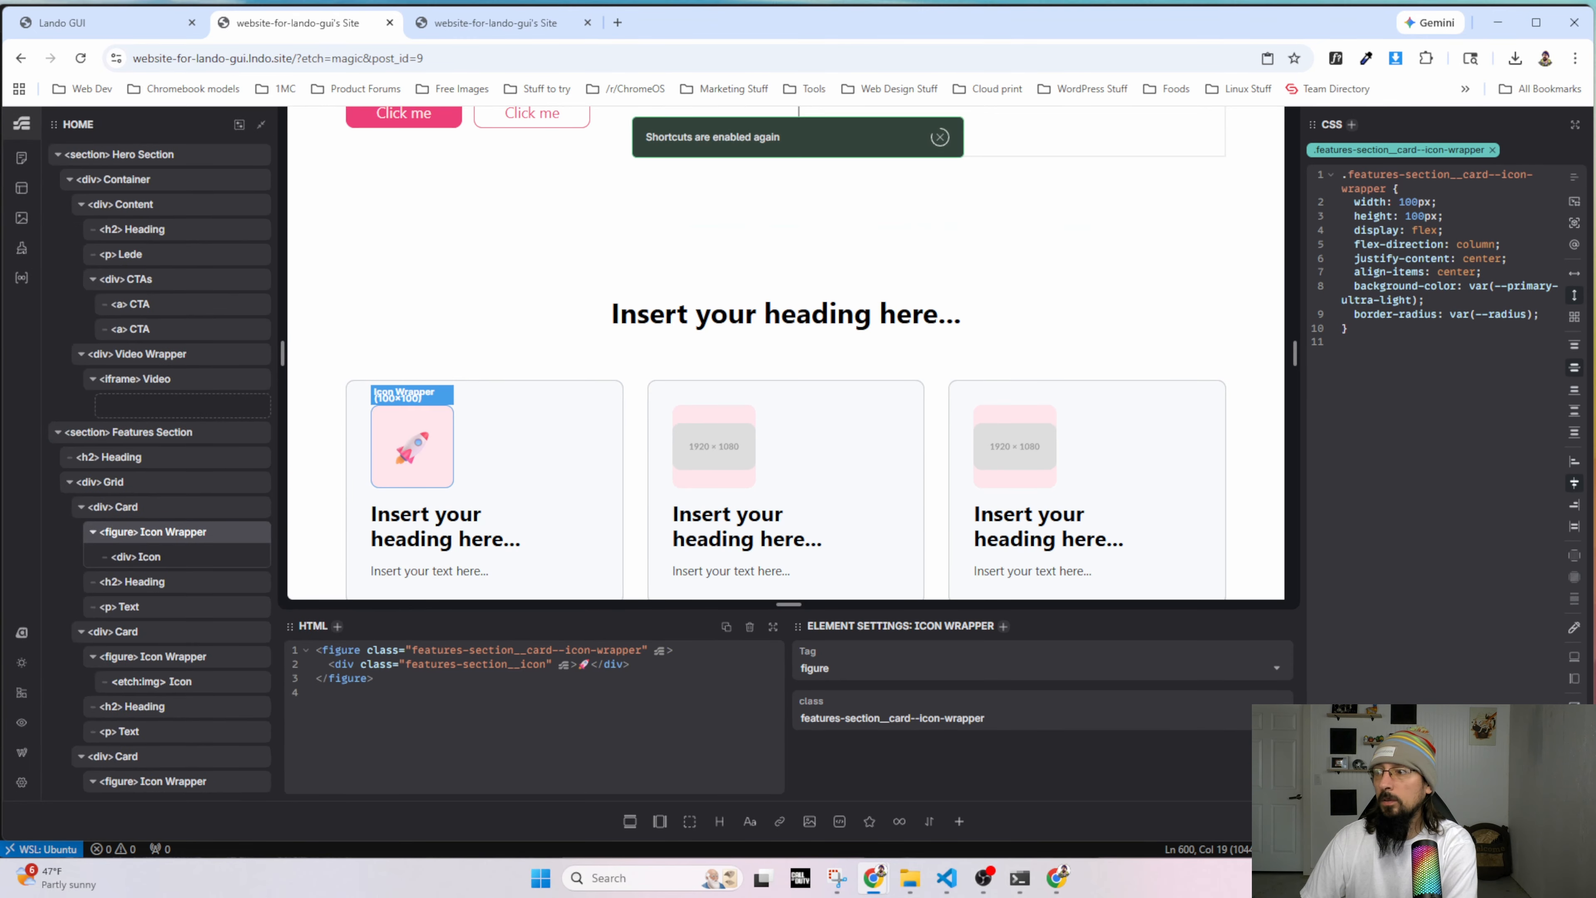
Reload the published homepage and inspect the first feature card's border and background variables in DevTools.
{"action": "left_click", "coordinate": [510, 20]}
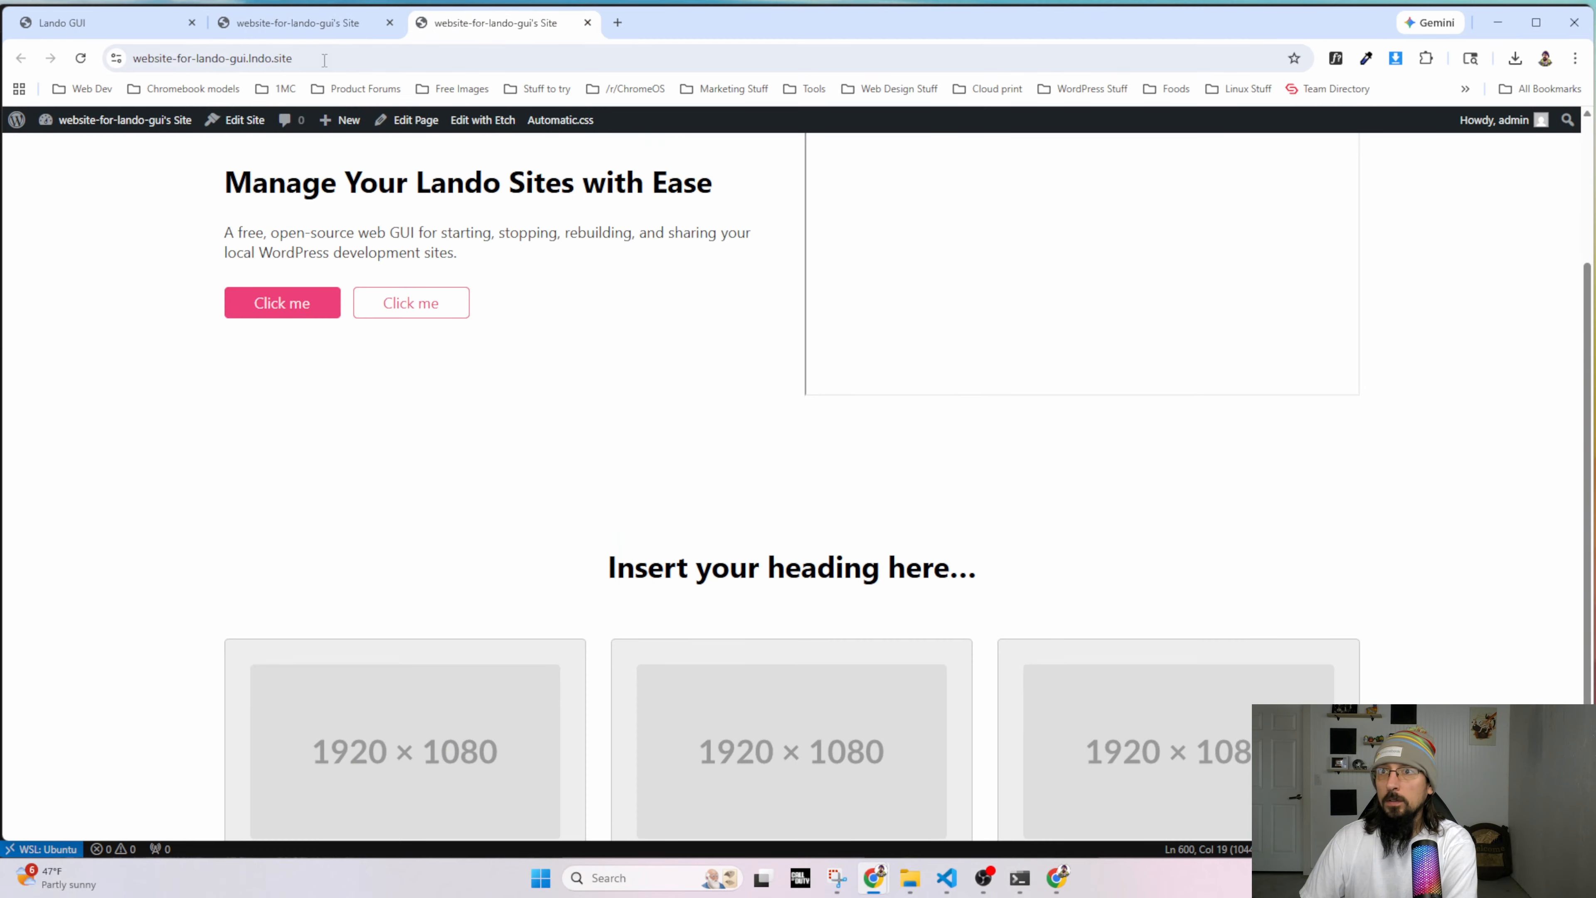
{"action": "left_click", "coordinate": [81, 58]}
{"action": "scroll", "coordinate": [505, 621], "scroll_direction": "down", "scroll_amount": 1}
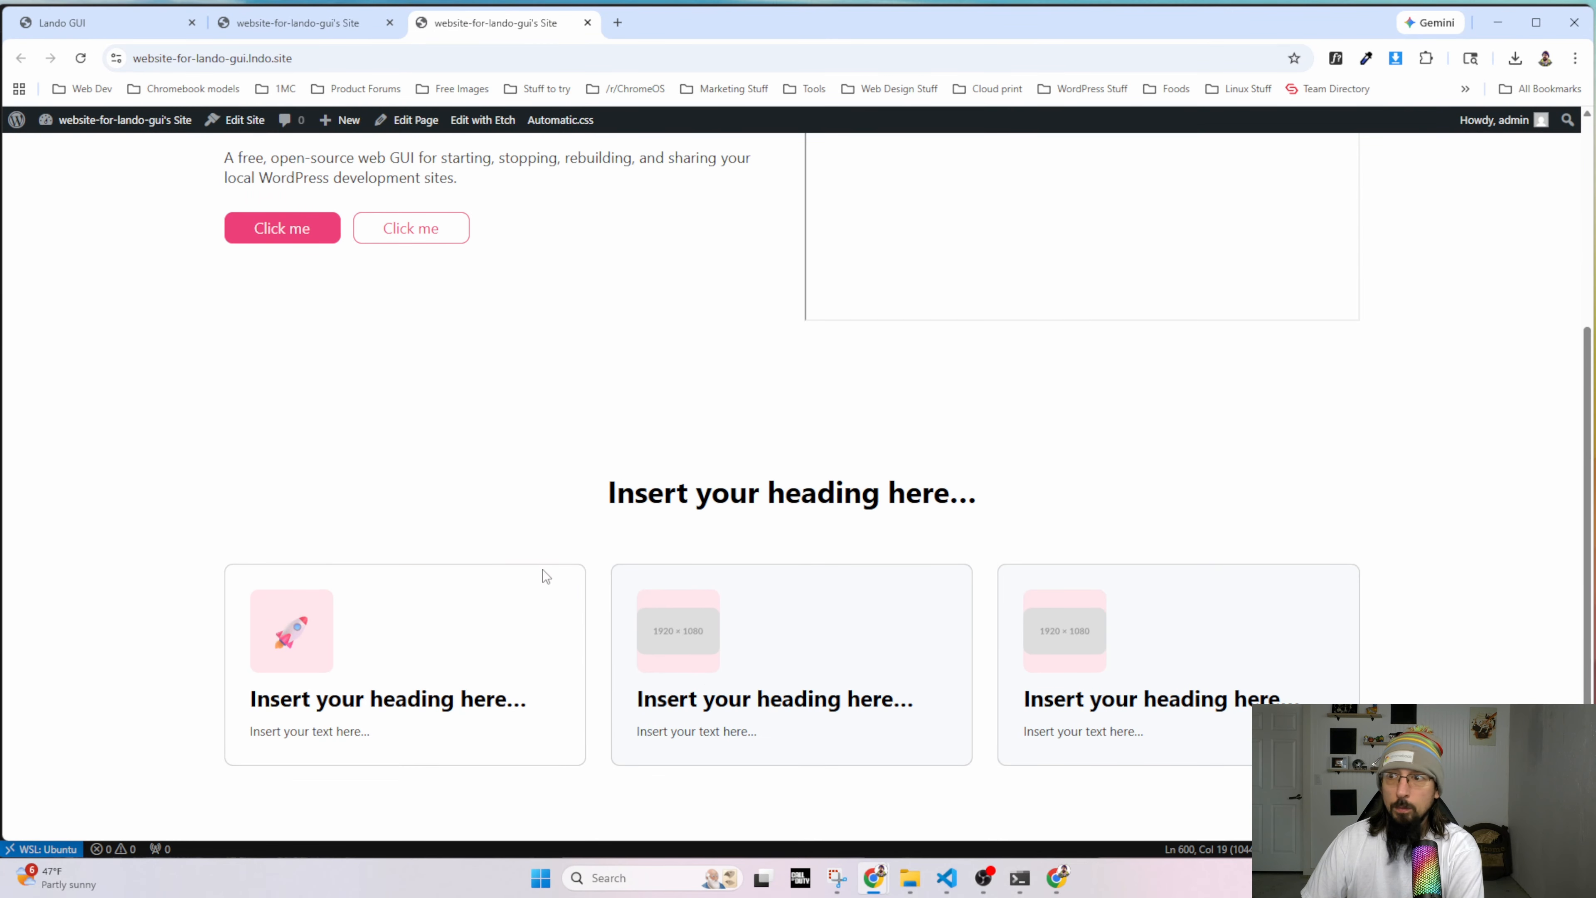
{"action": "right_click", "coordinate": [491, 579]}
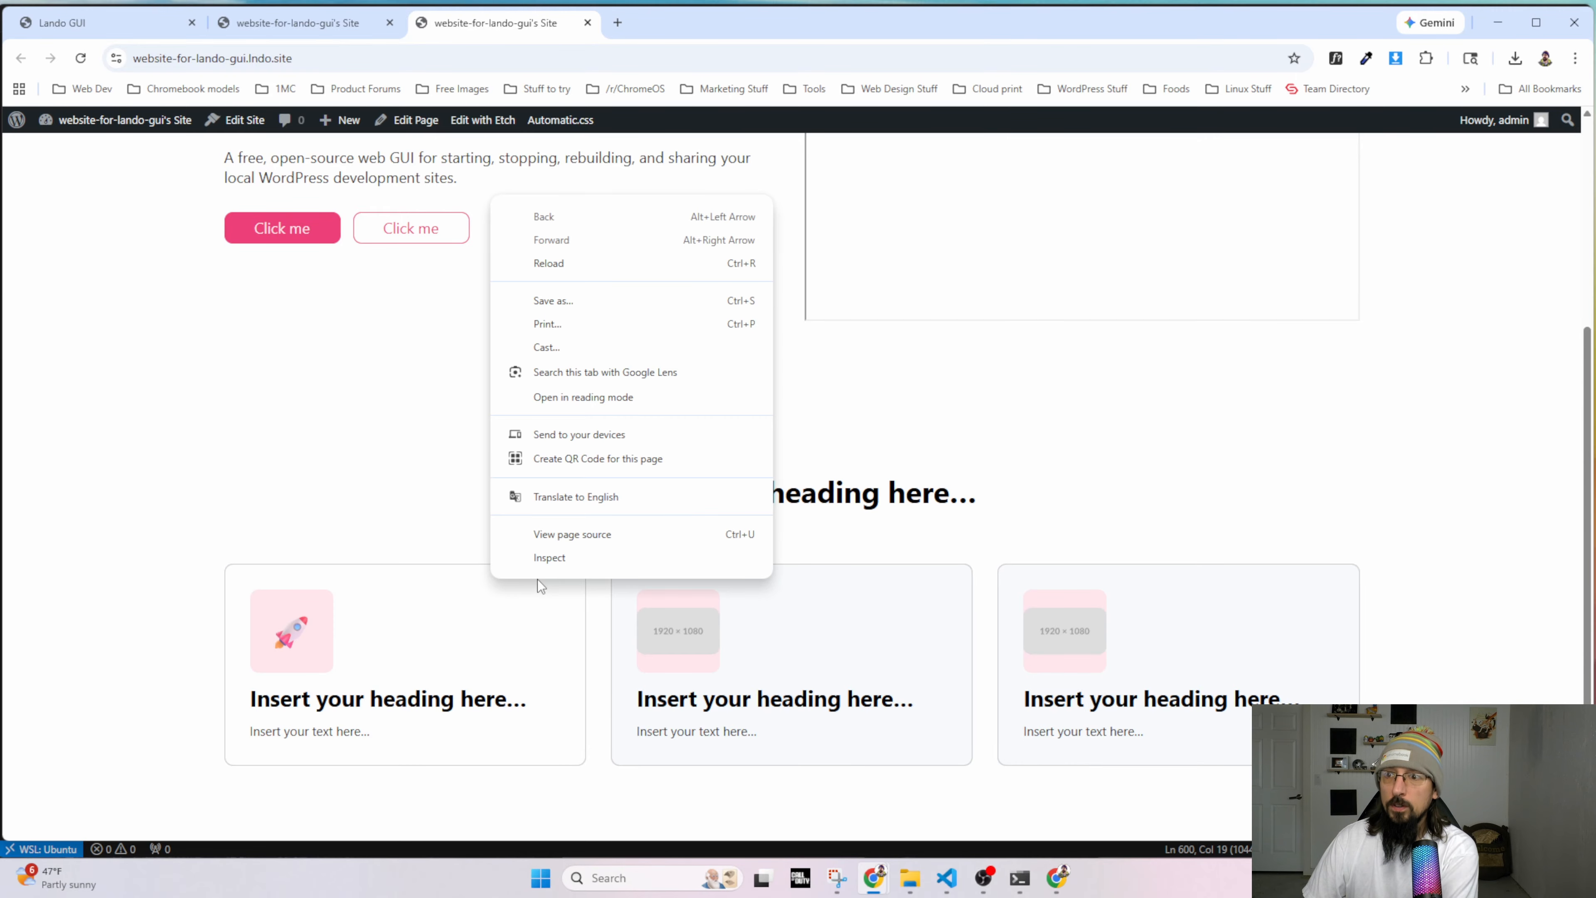
{"action": "left_click", "coordinate": [545, 559]}
{"action": "left_click", "coordinate": [346, 447]}
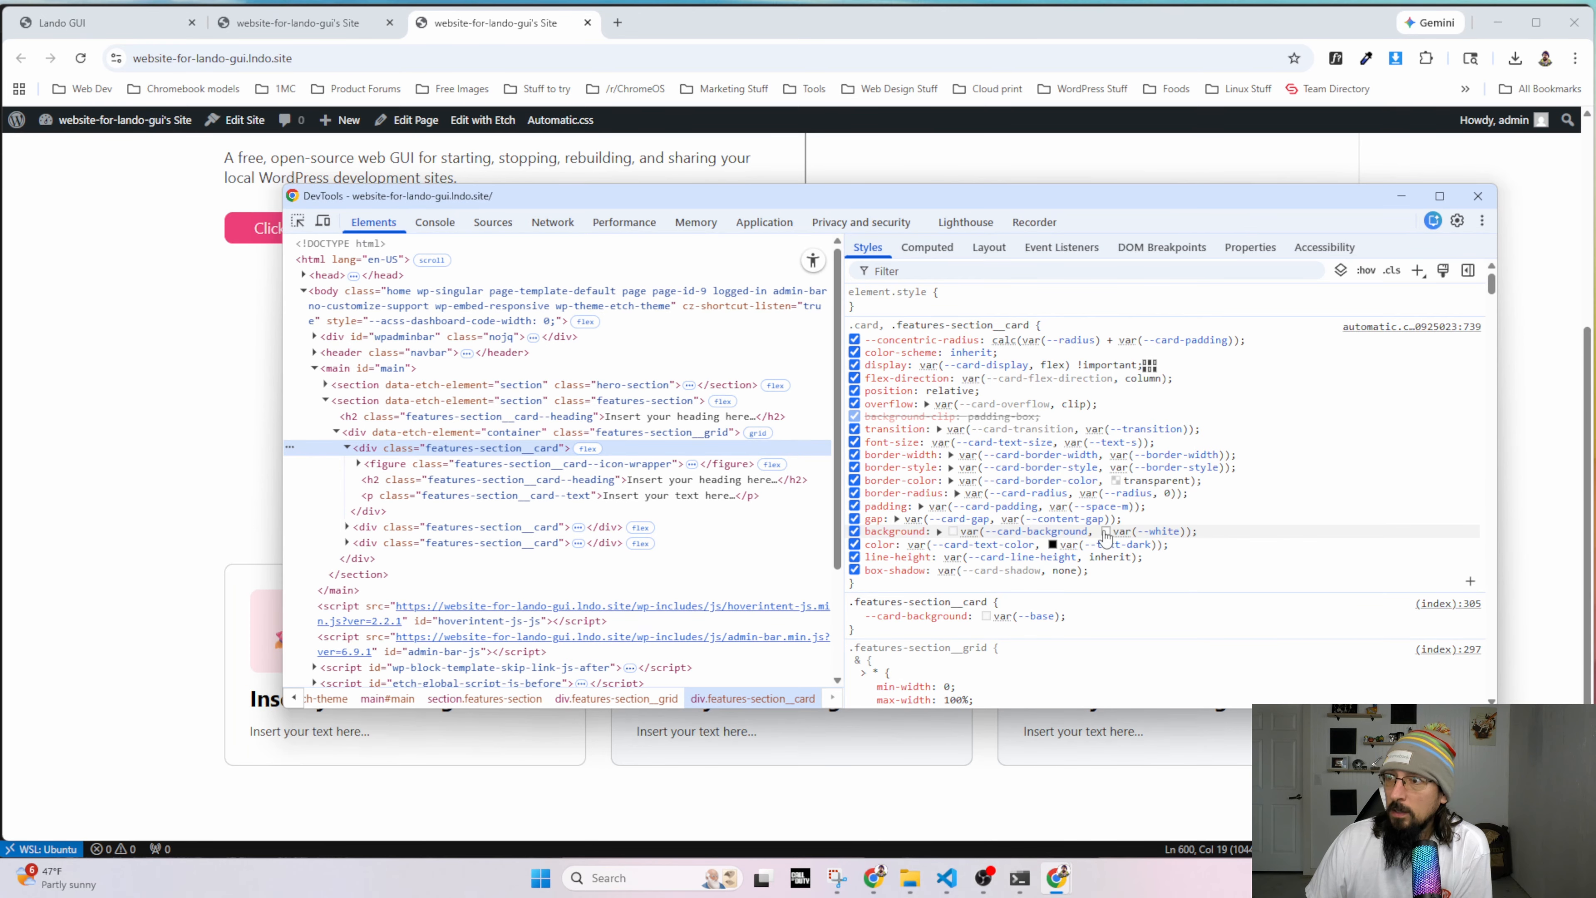
{"action": "mouse_move", "coordinate": [1010, 465]}
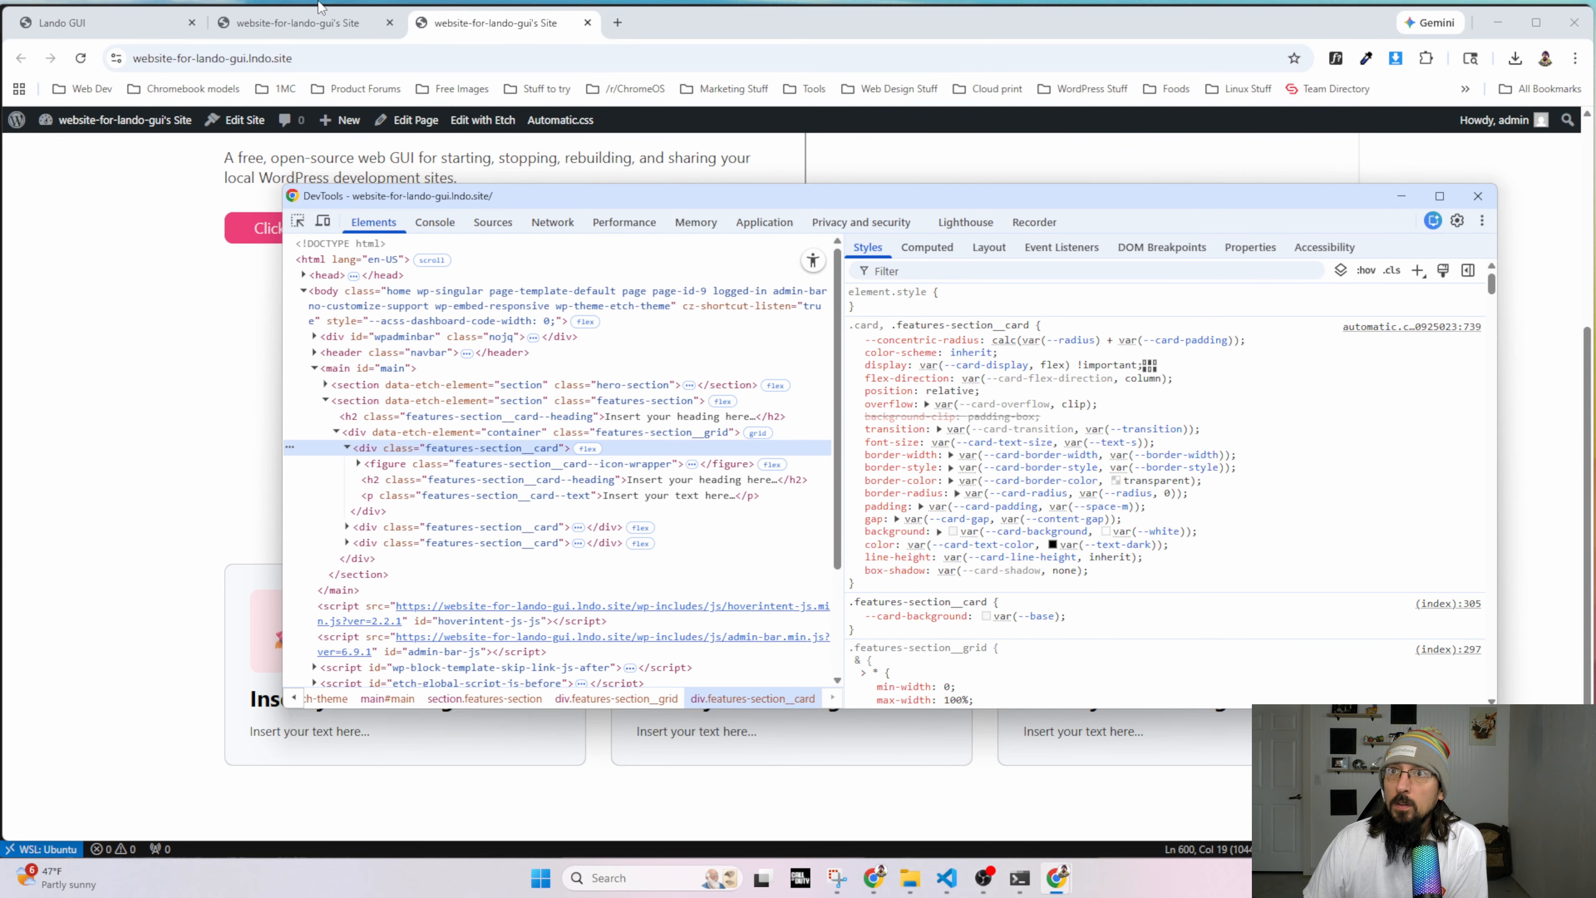
{"action": "key", "text": "F12"}
Back in Etch, add --card-border-width: 0 to the .features-section__card rule.
{"action": "key", "text": "ctrl+Page_Up"}
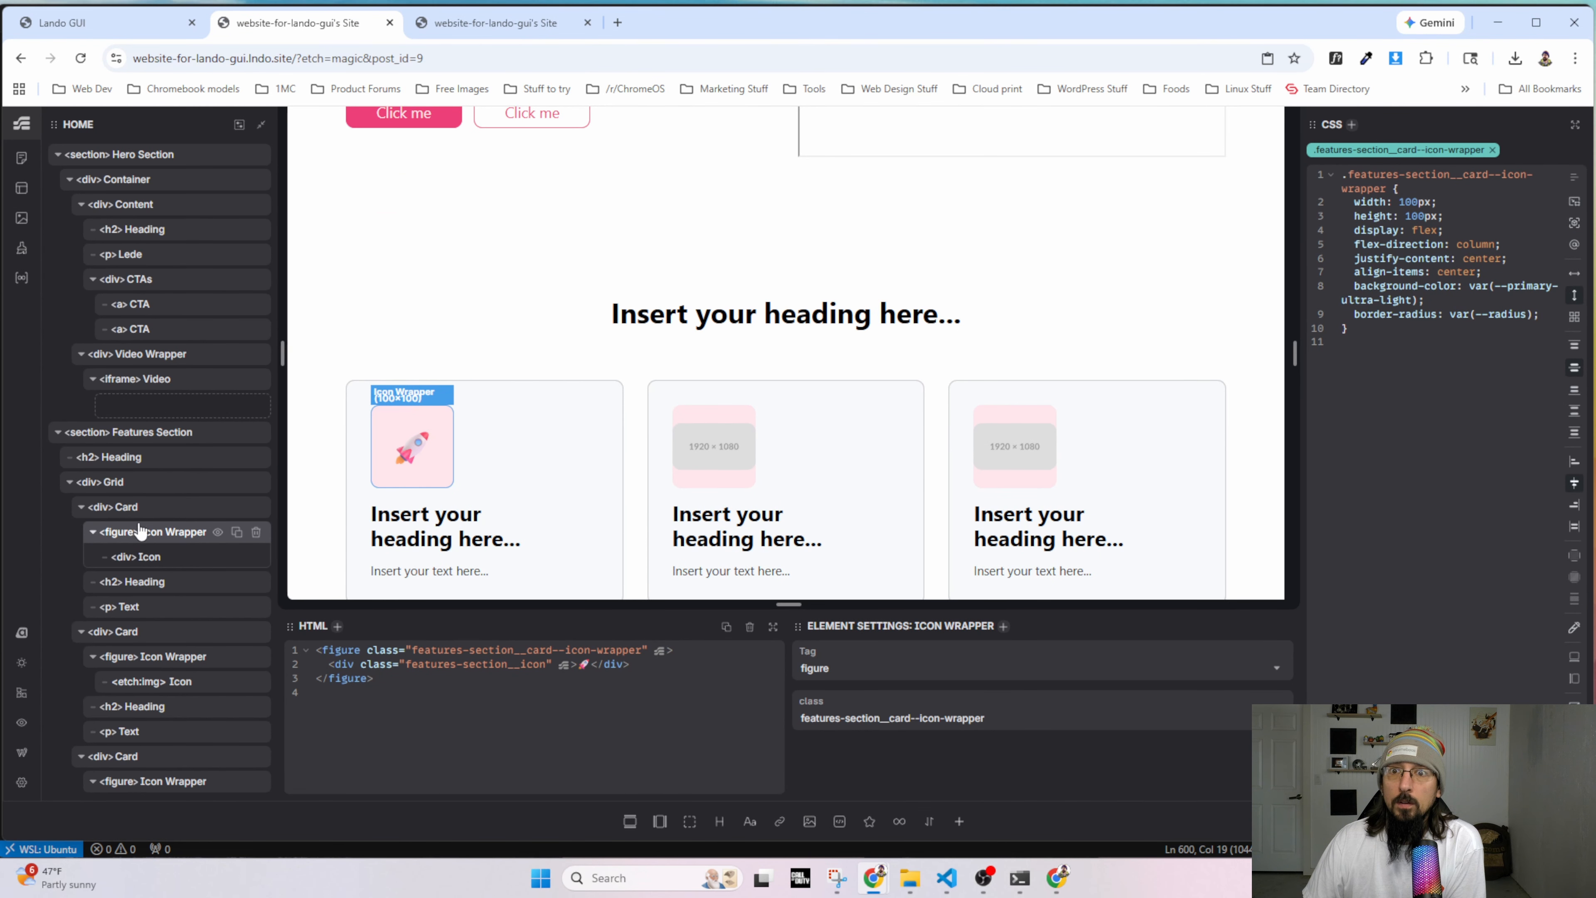
{"action": "left_click", "coordinate": [126, 506]}
{"action": "left_click", "coordinate": [1551, 189]}
{"action": "key", "text": "Return"}
{"action": "type", "text": "--card-border-width: 0;"}
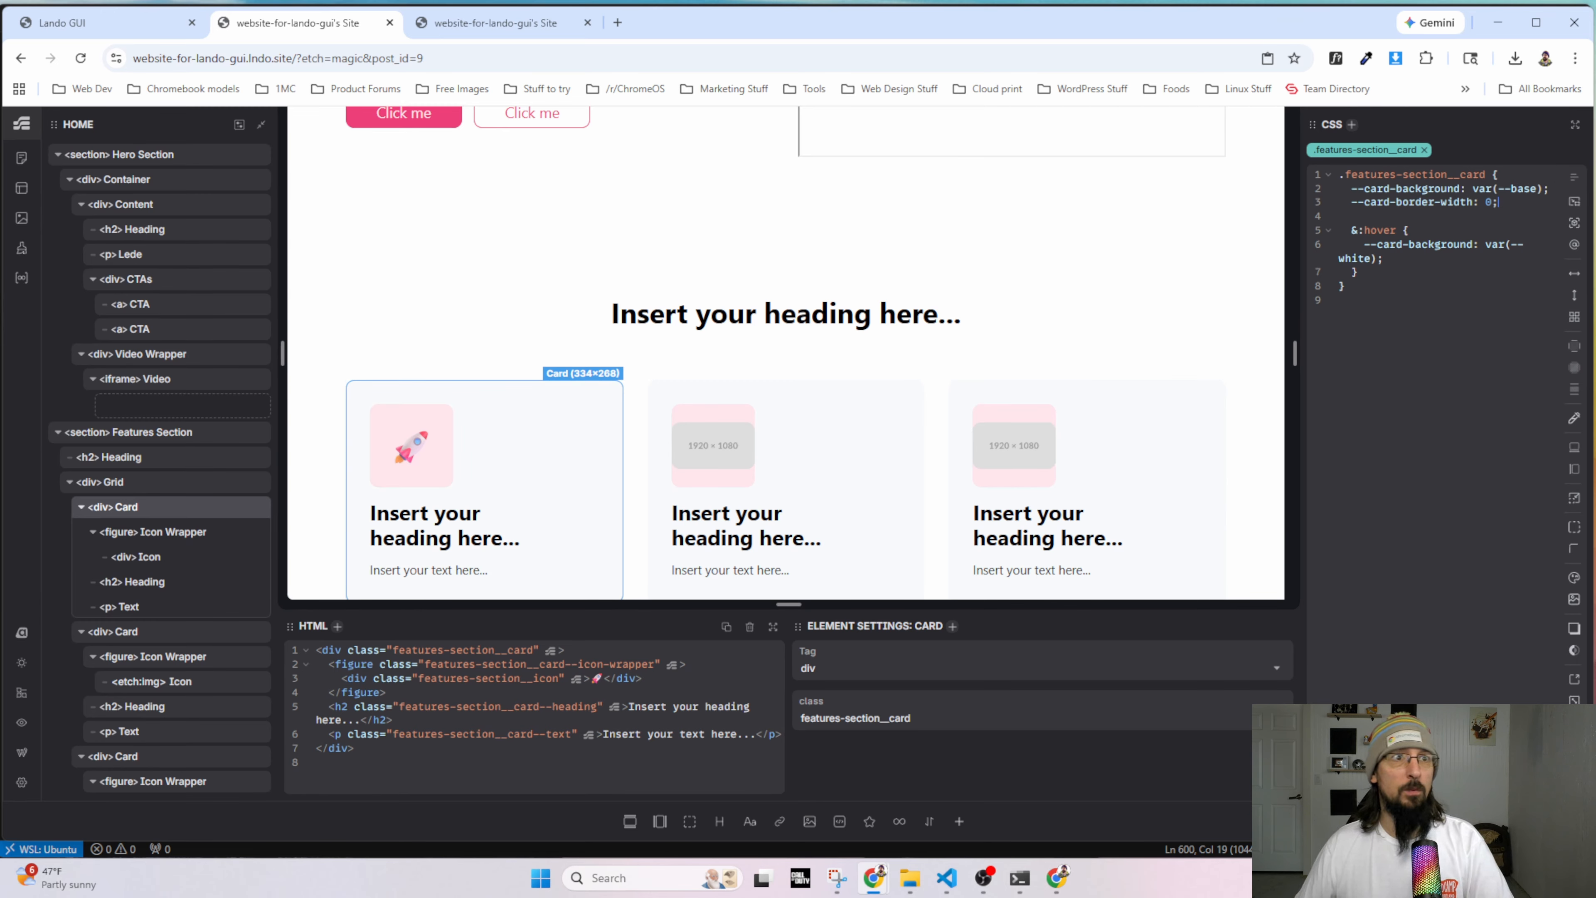
Add --card-border-width: 1px to the hover state of the .features-section__card rule.
{"action": "left_click", "coordinate": [1393, 258]}
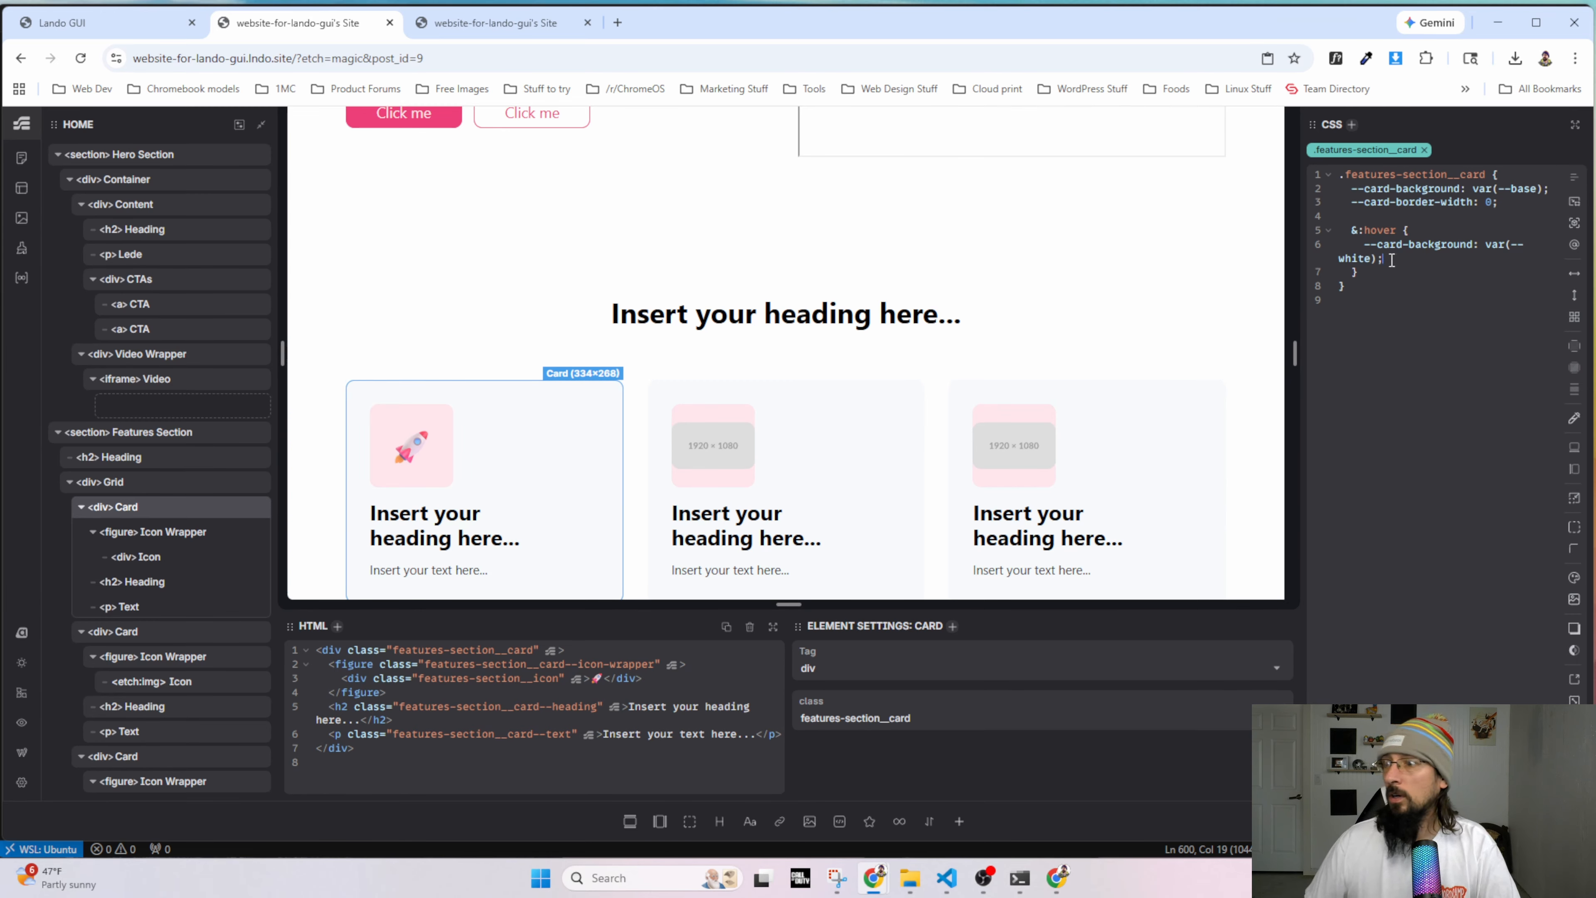
{"action": "key", "text": "Return"}
{"action": "type", "text": "--card-"}
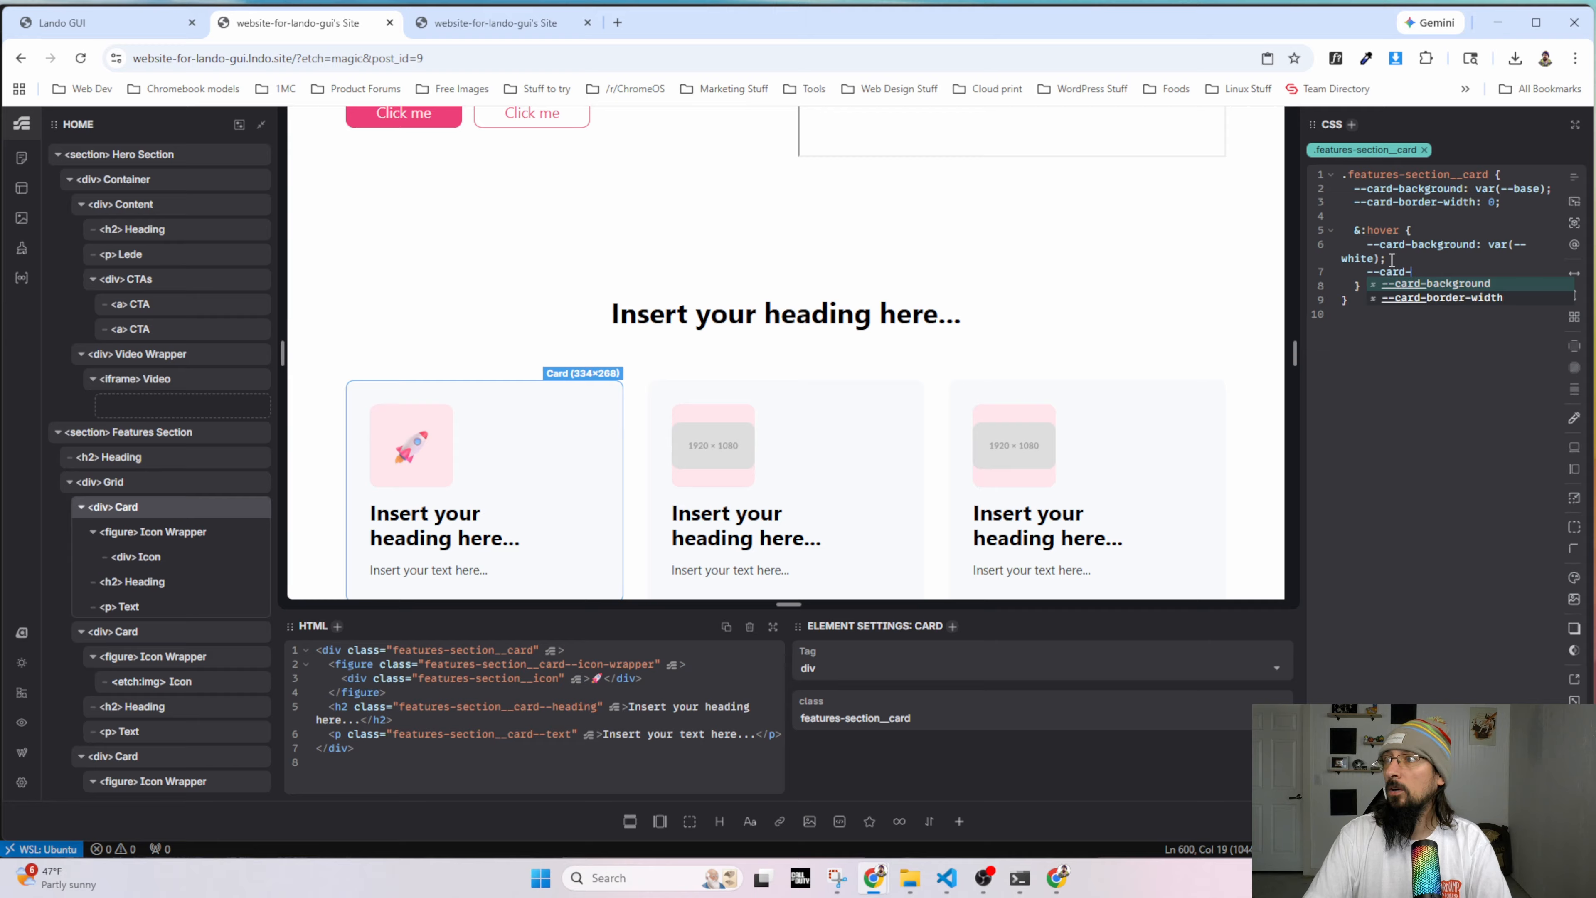
{"action": "type", "text": "border-width"}
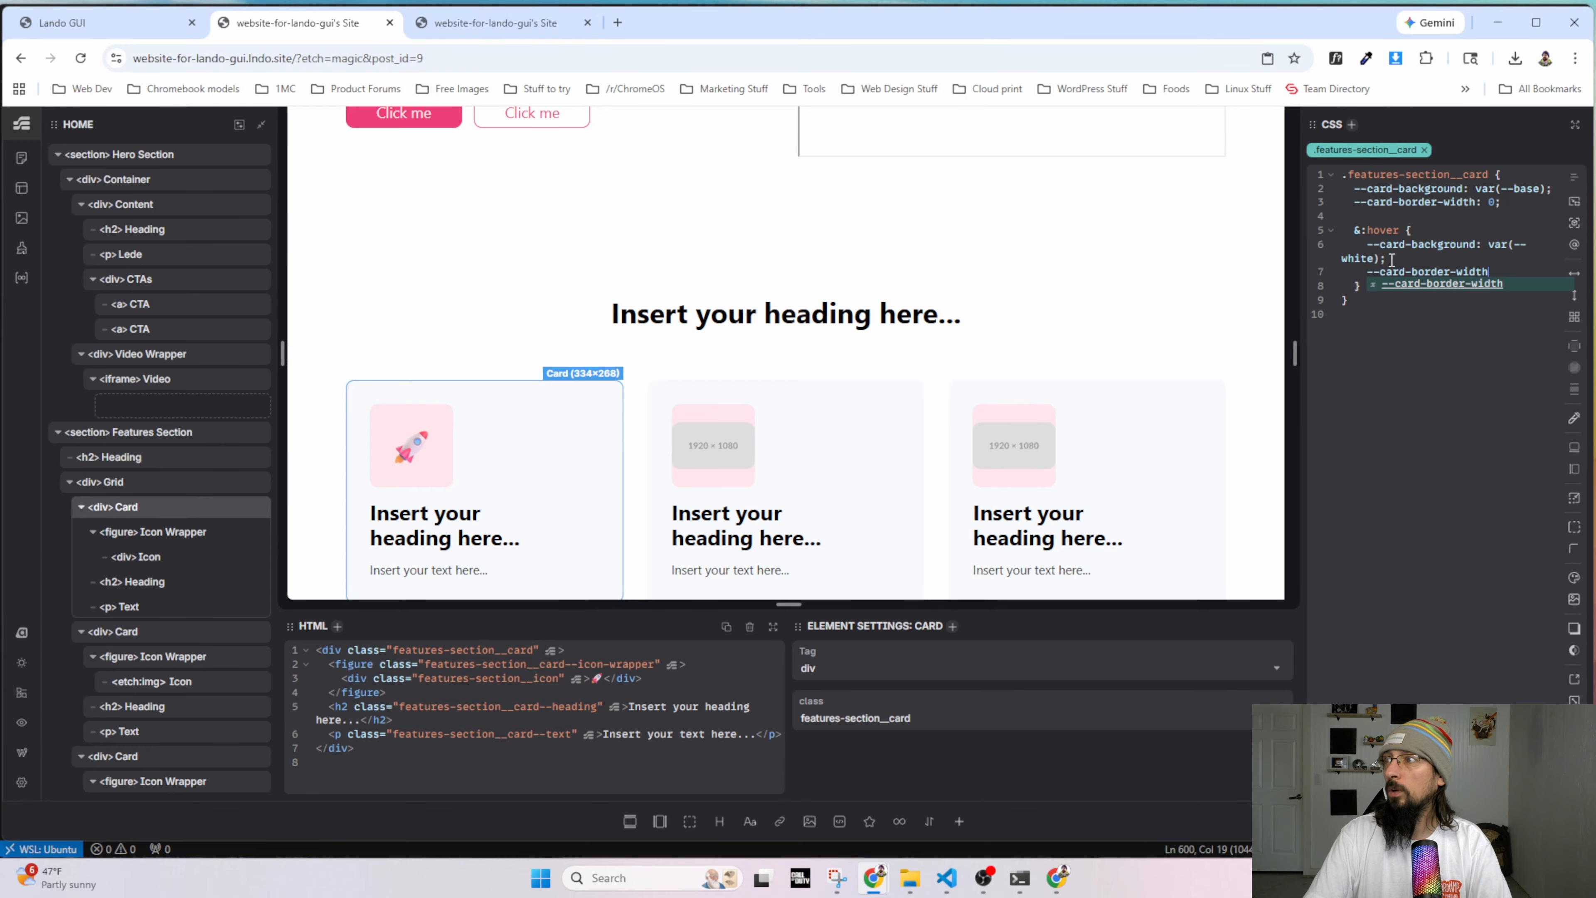
{"action": "type", "text": ": 1px;"}
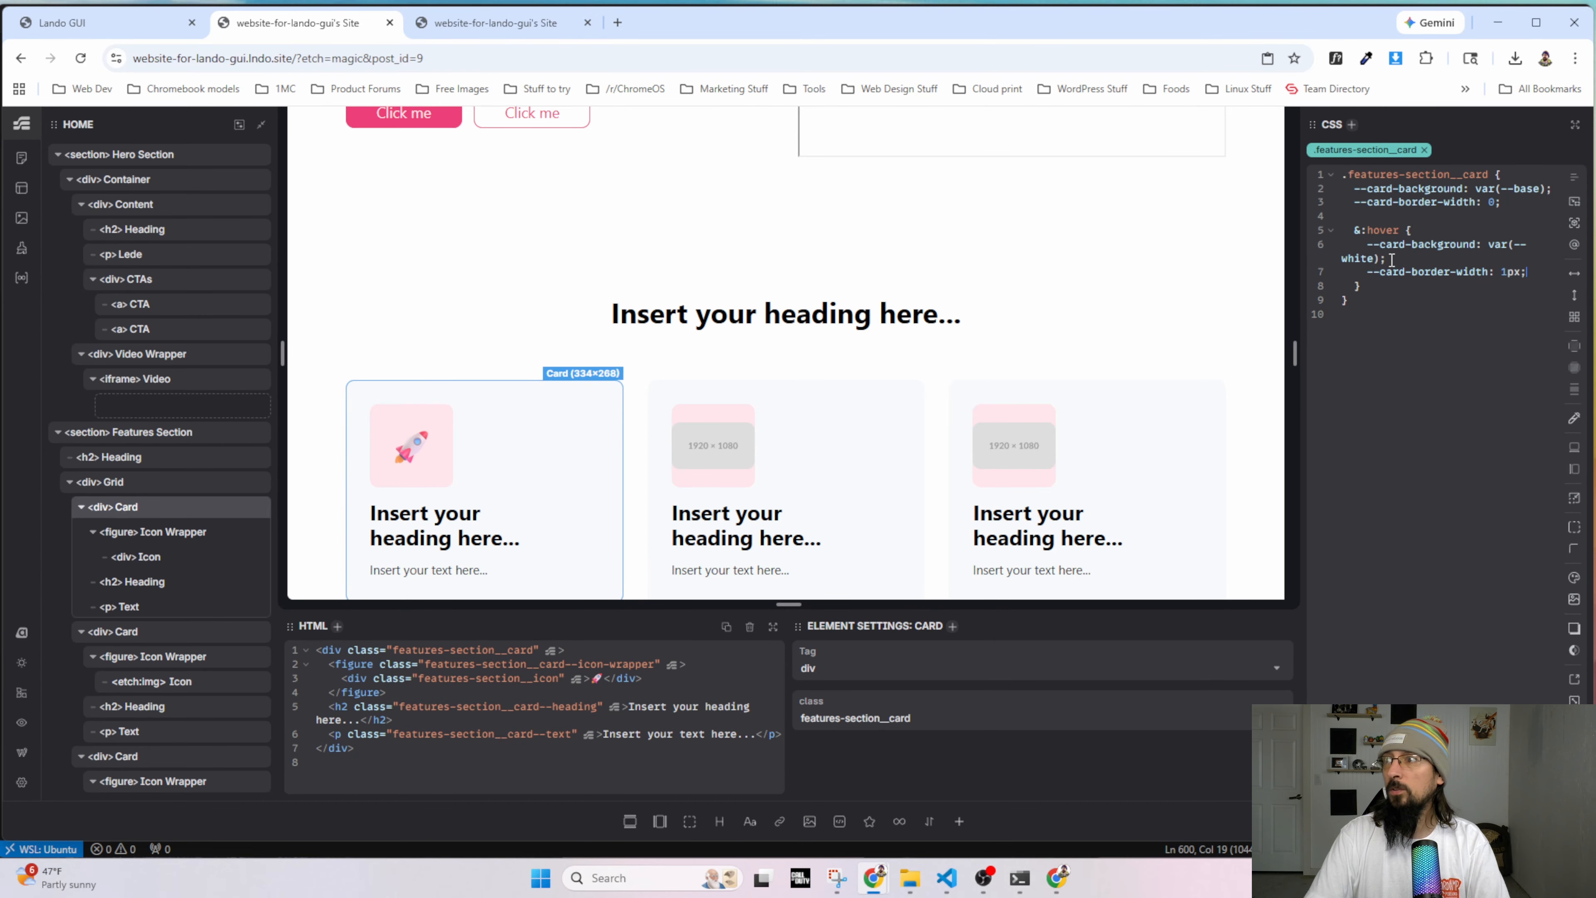
Look up the card border color variable on the published homepage and add --card-border-color: var(--primary) to the card's hover rule in Etch.
{"action": "left_click", "coordinate": [496, 22]}
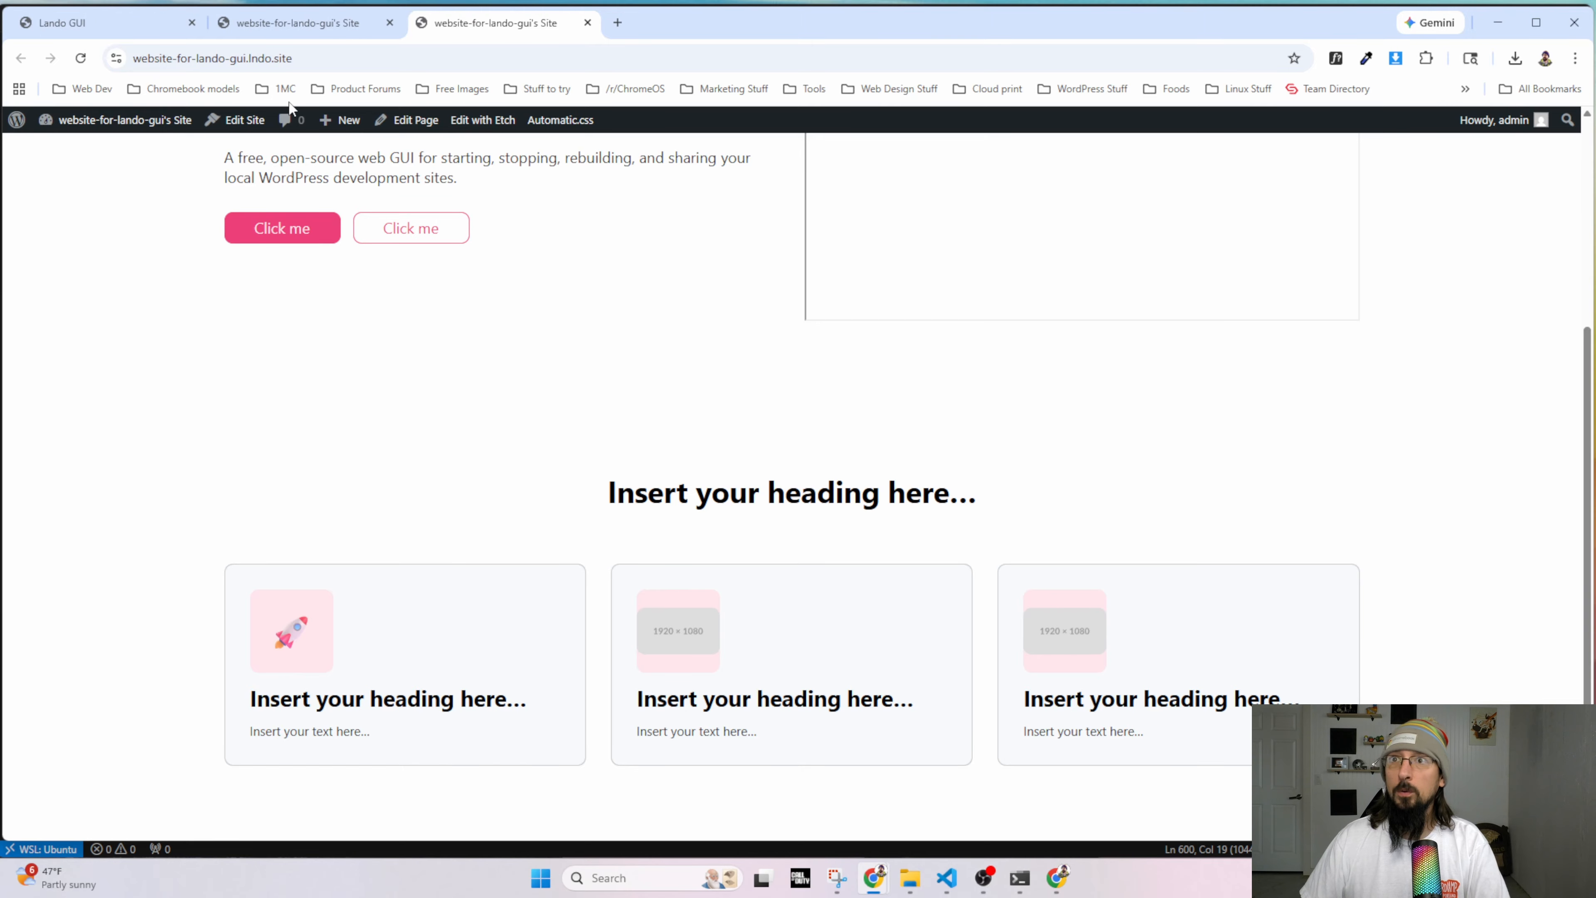
{"action": "key", "text": "ctrl+shift+i"}
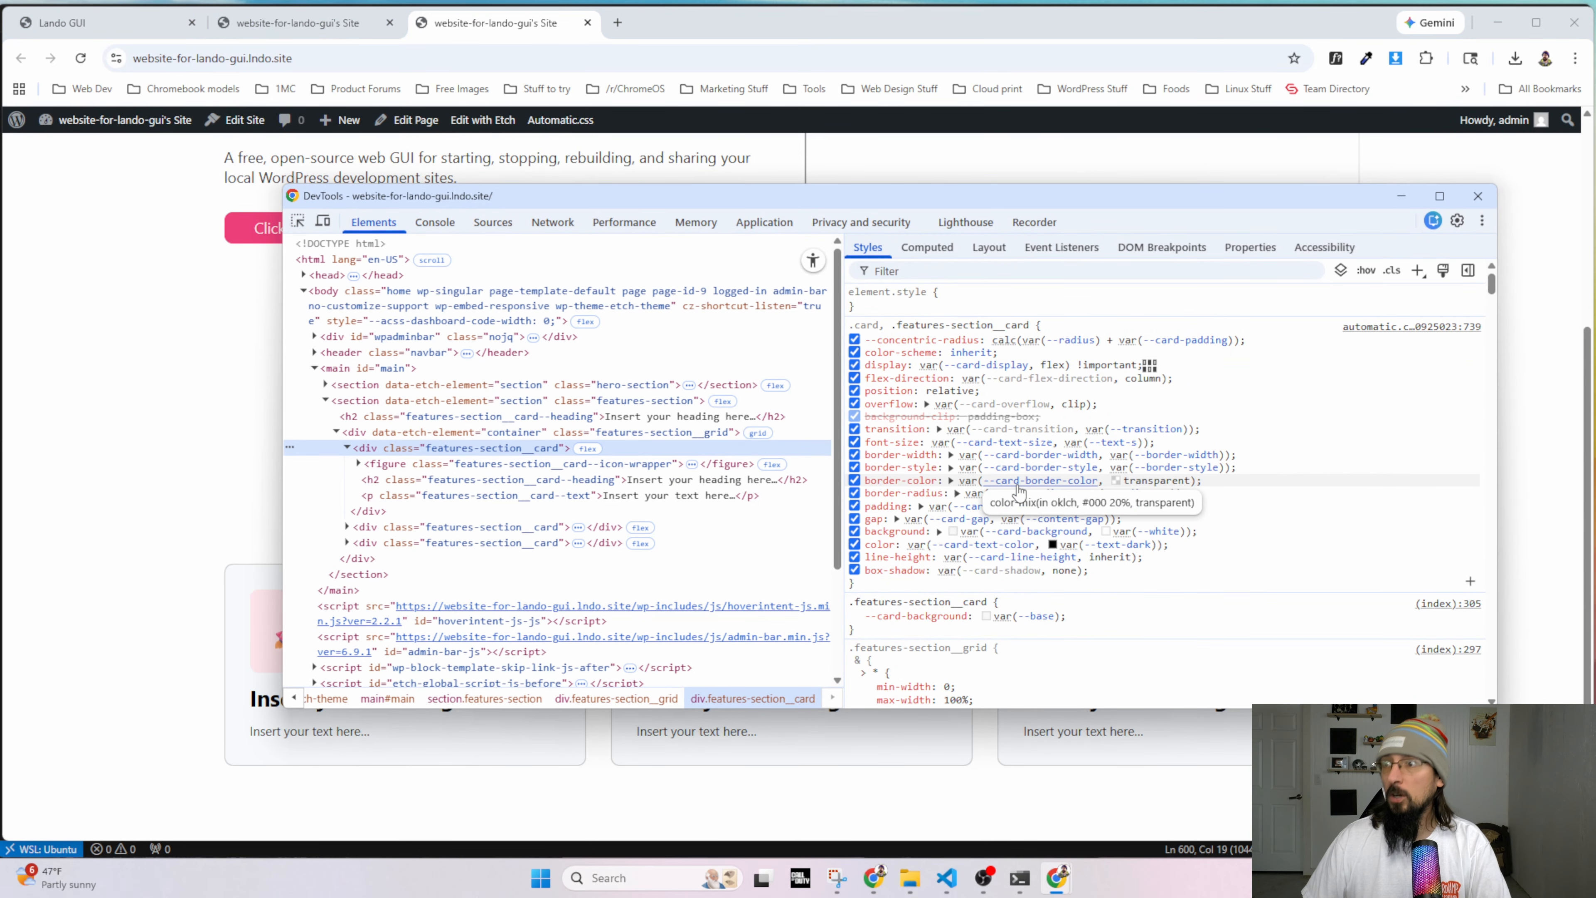
{"action": "key", "text": "ctrl+shift+i"}
{"action": "key", "text": "ctrl+Page_Up"}
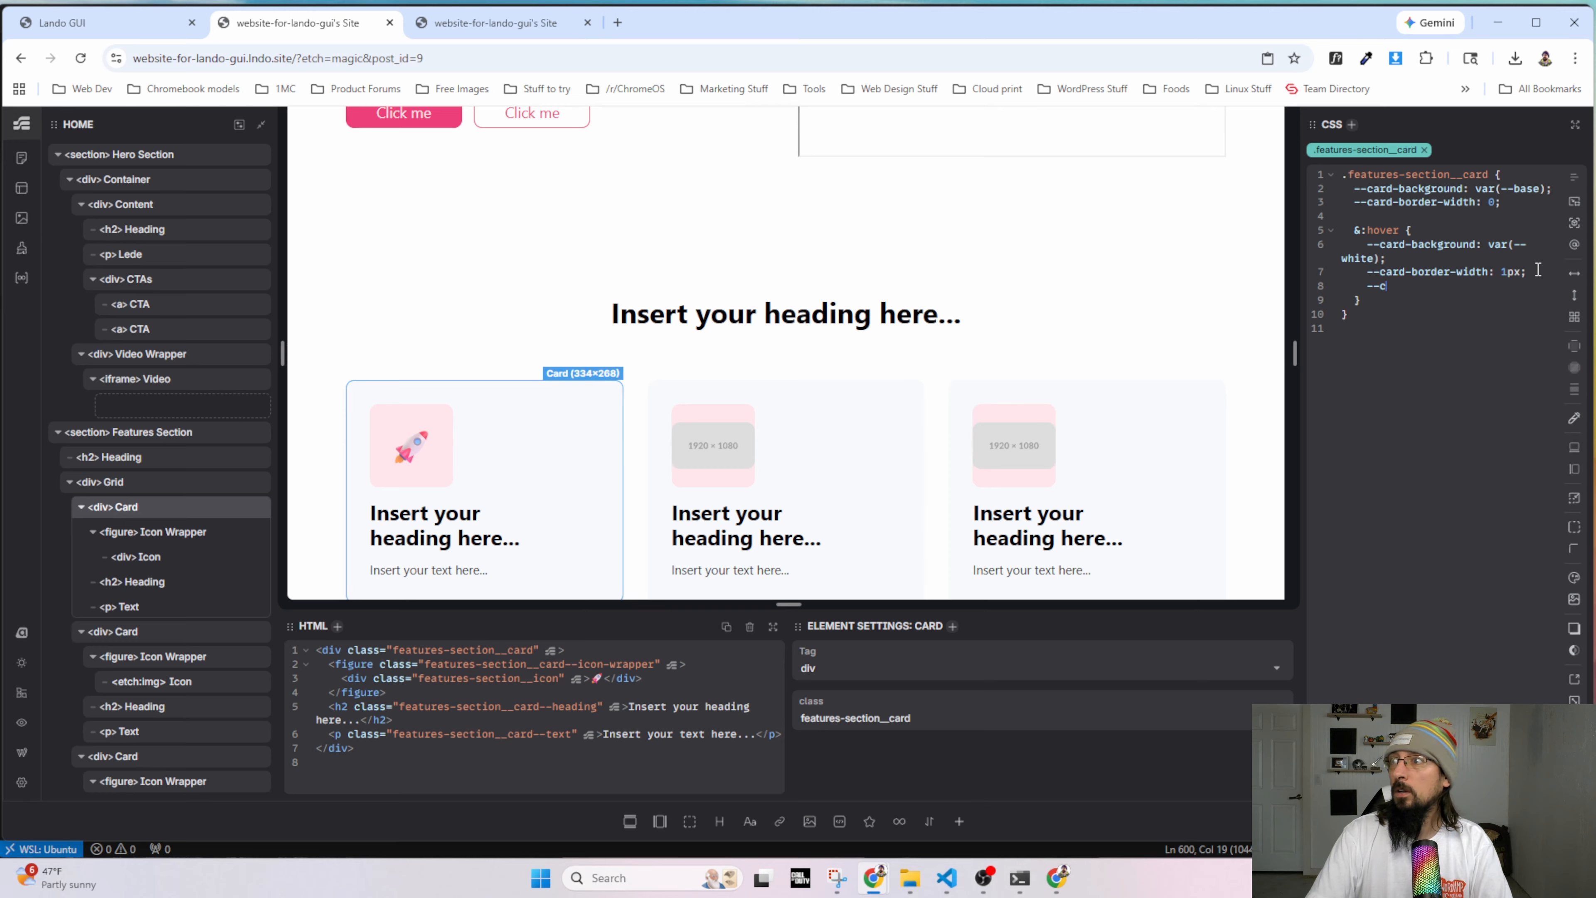
{"action": "type", "text": "ard-border-co"}
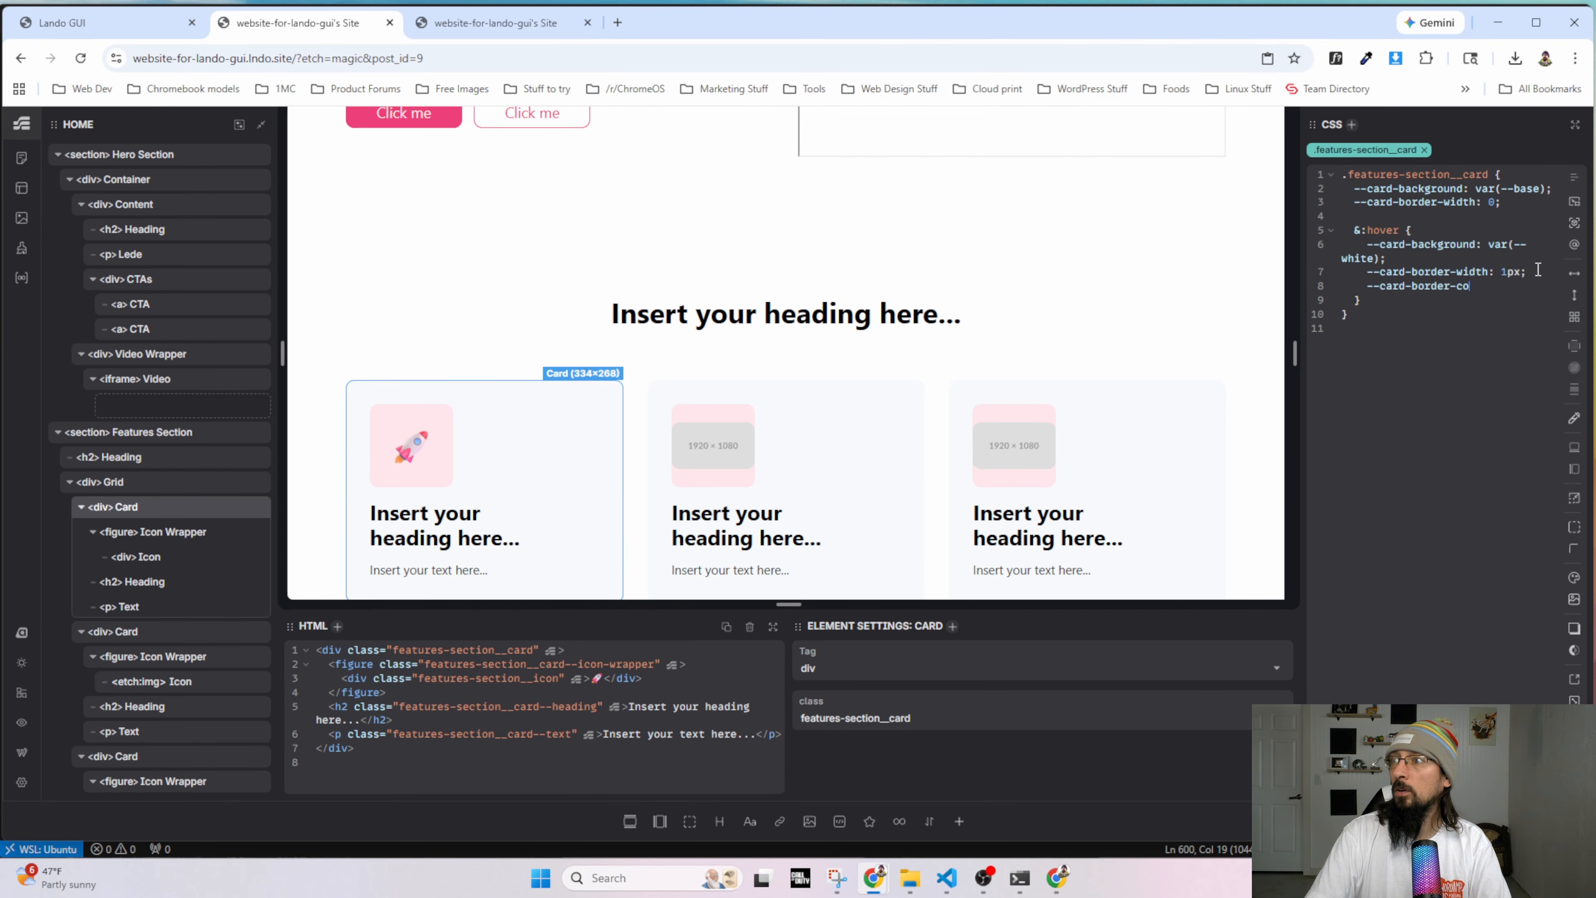
{"action": "type", "text": "lor: --primary"}
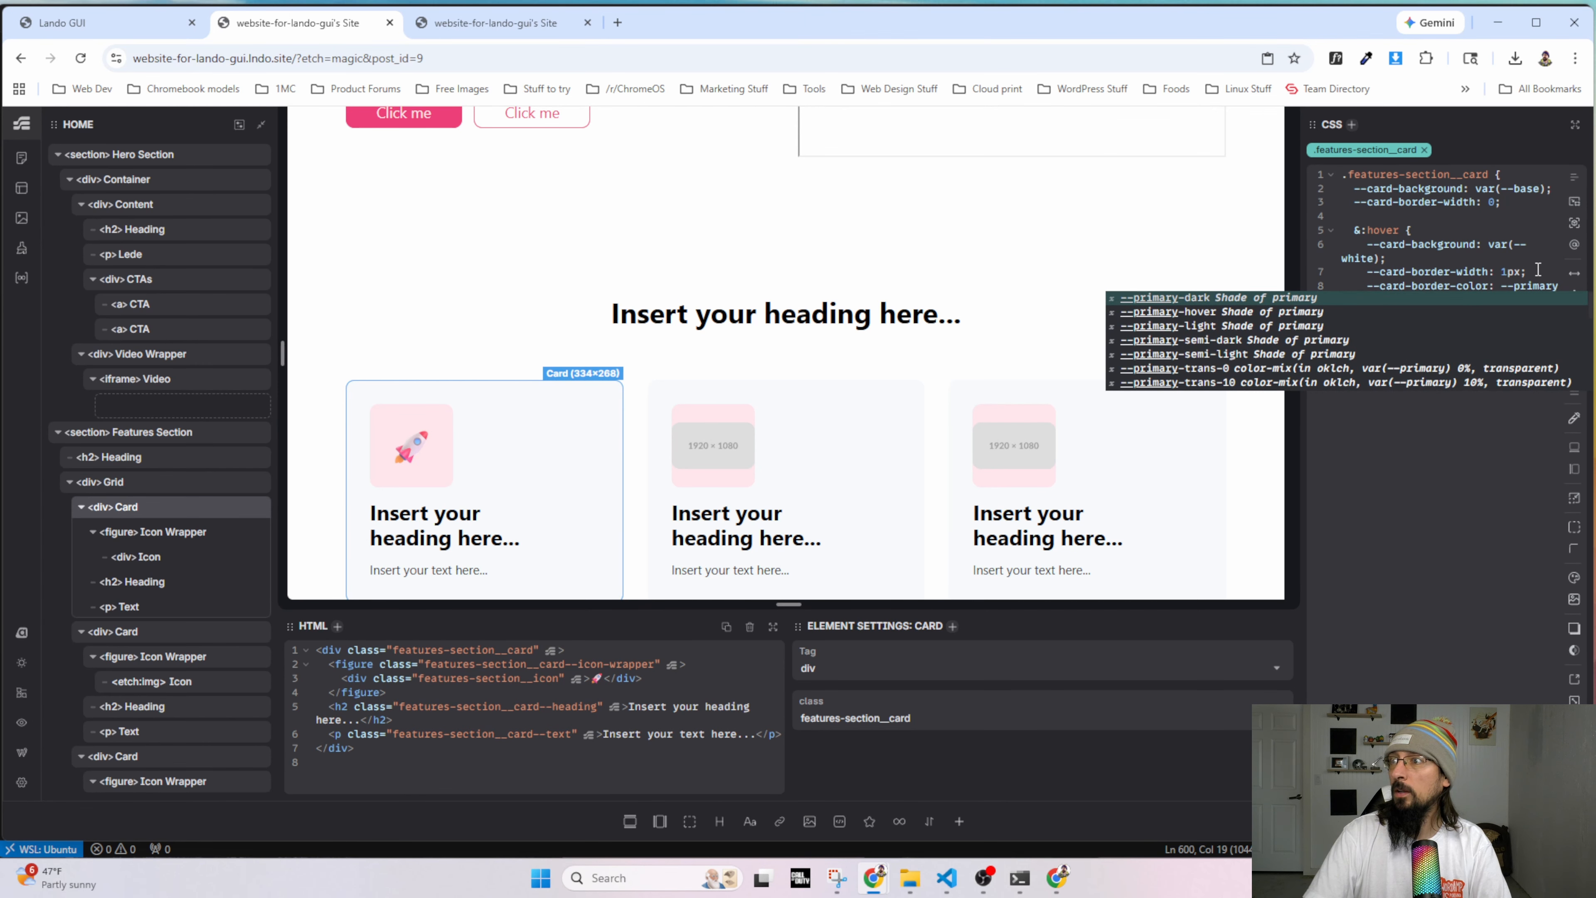
{"action": "key", "text": "Up"}
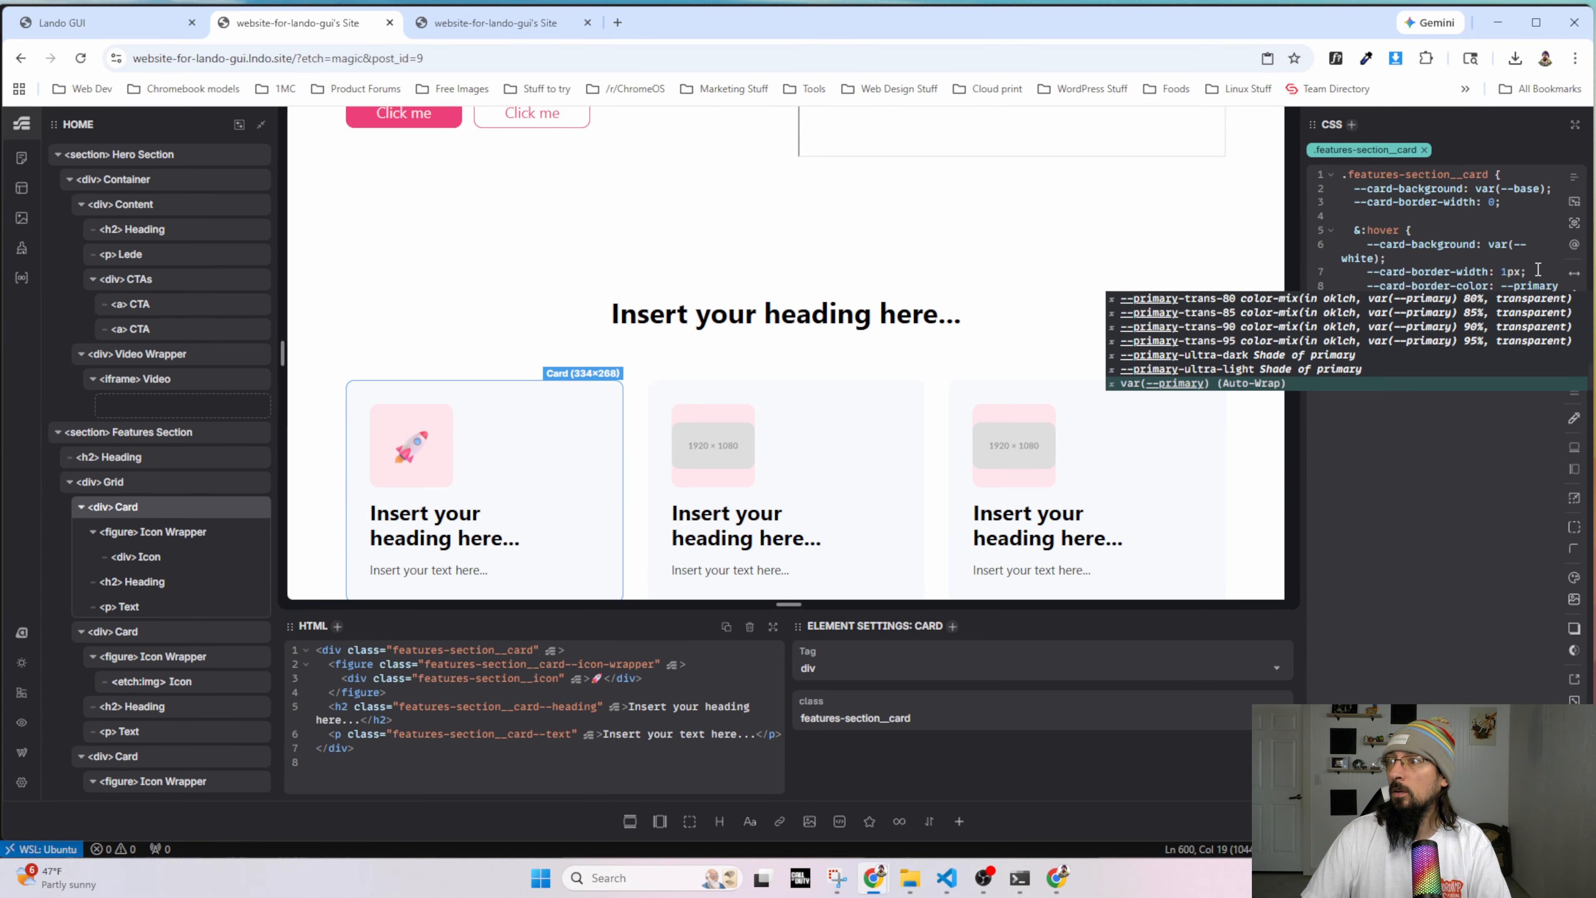
{"action": "key", "text": "Return"}
In the mockup's DevTools, force the hover state on the selected feature card and copy the .feature-card:hover declarations.
{"action": "key", "text": "ctrl+Tab"}
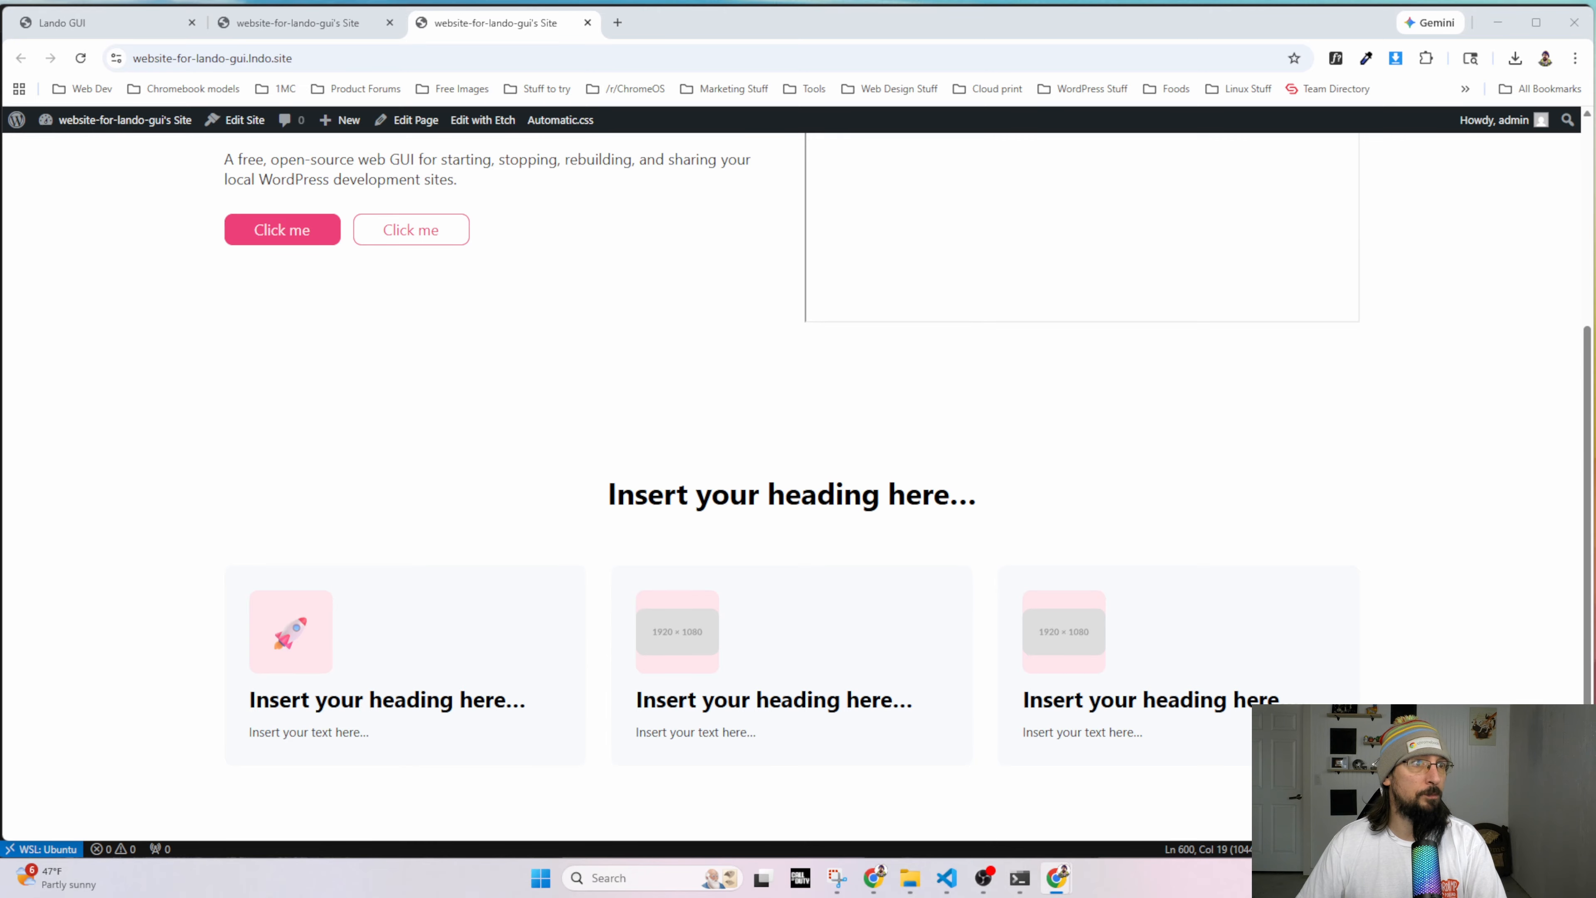
{"action": "key", "text": "alt+Tab"}
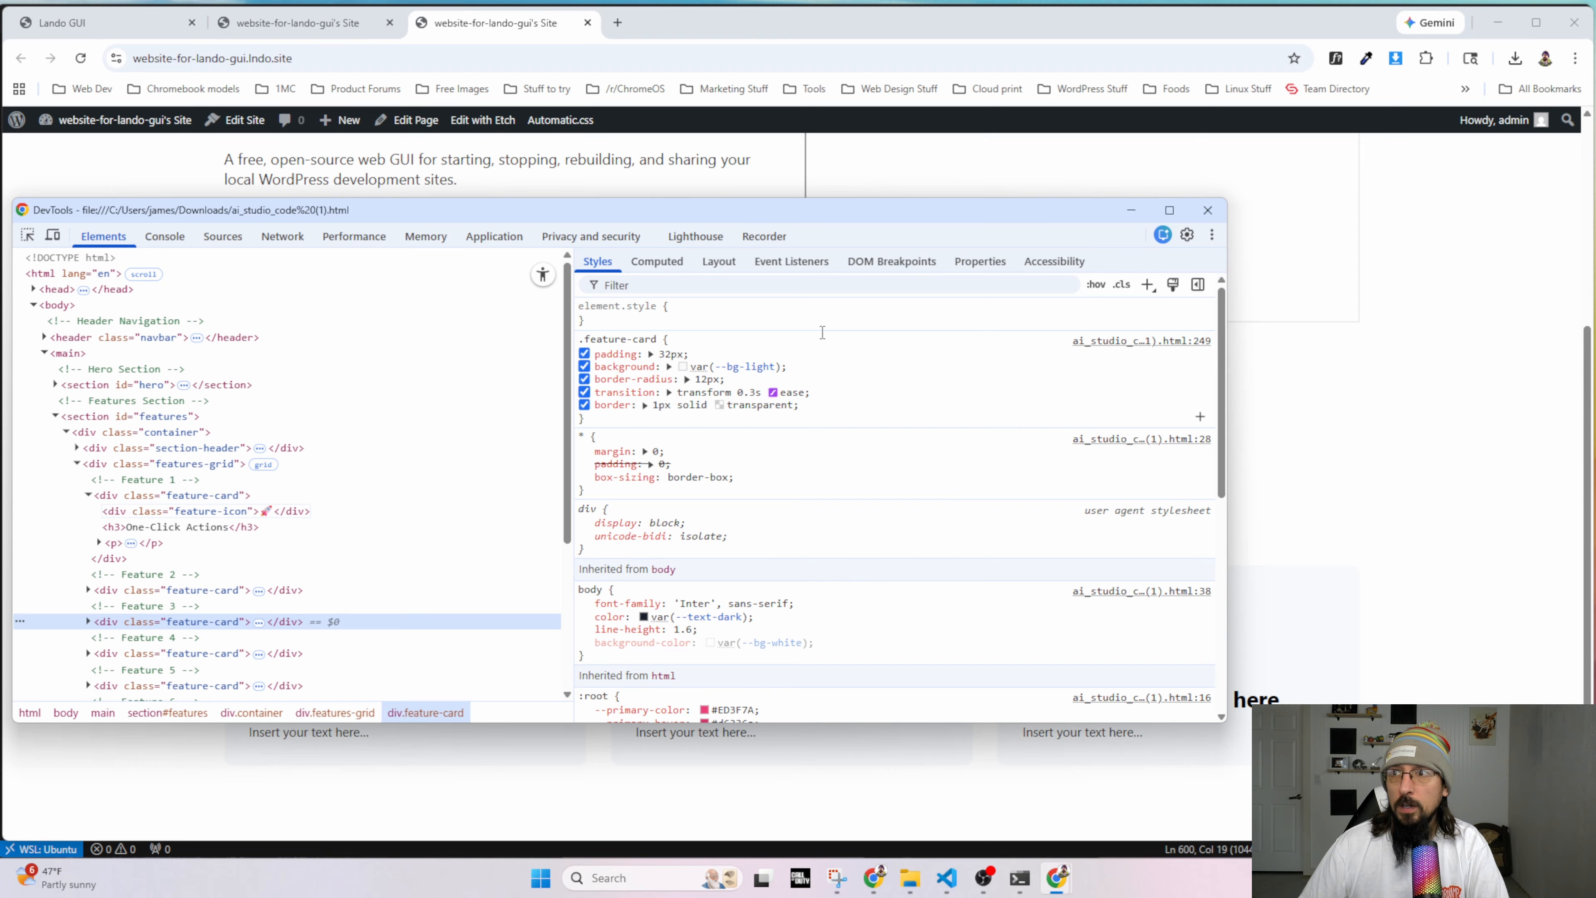
{"action": "left_click", "coordinate": [1103, 287]}
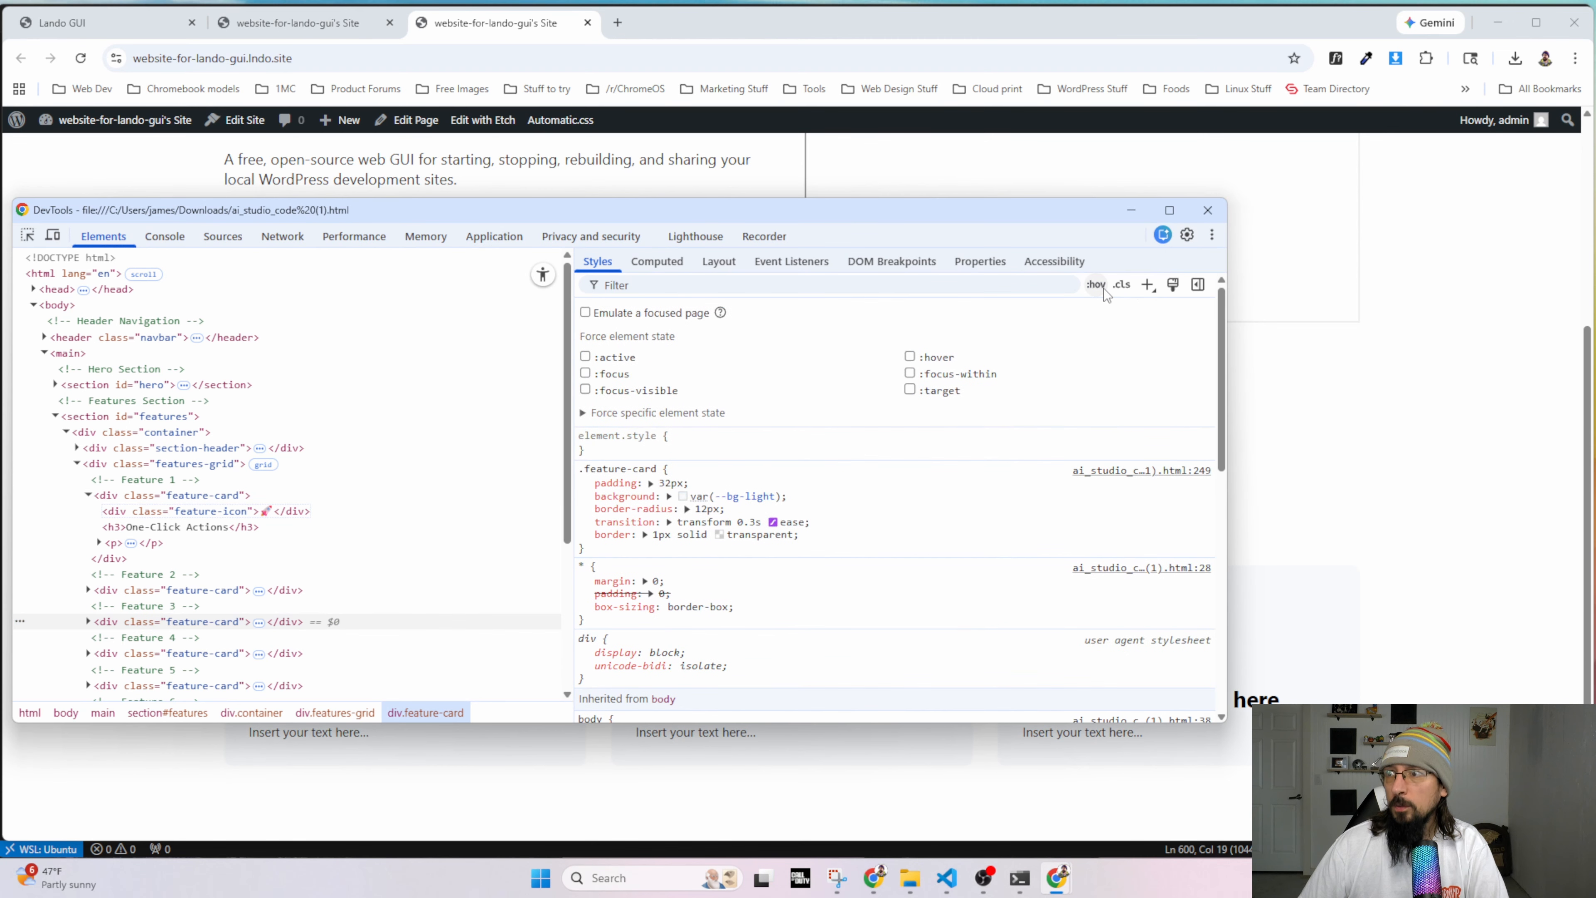
{"action": "left_click", "coordinate": [931, 353]}
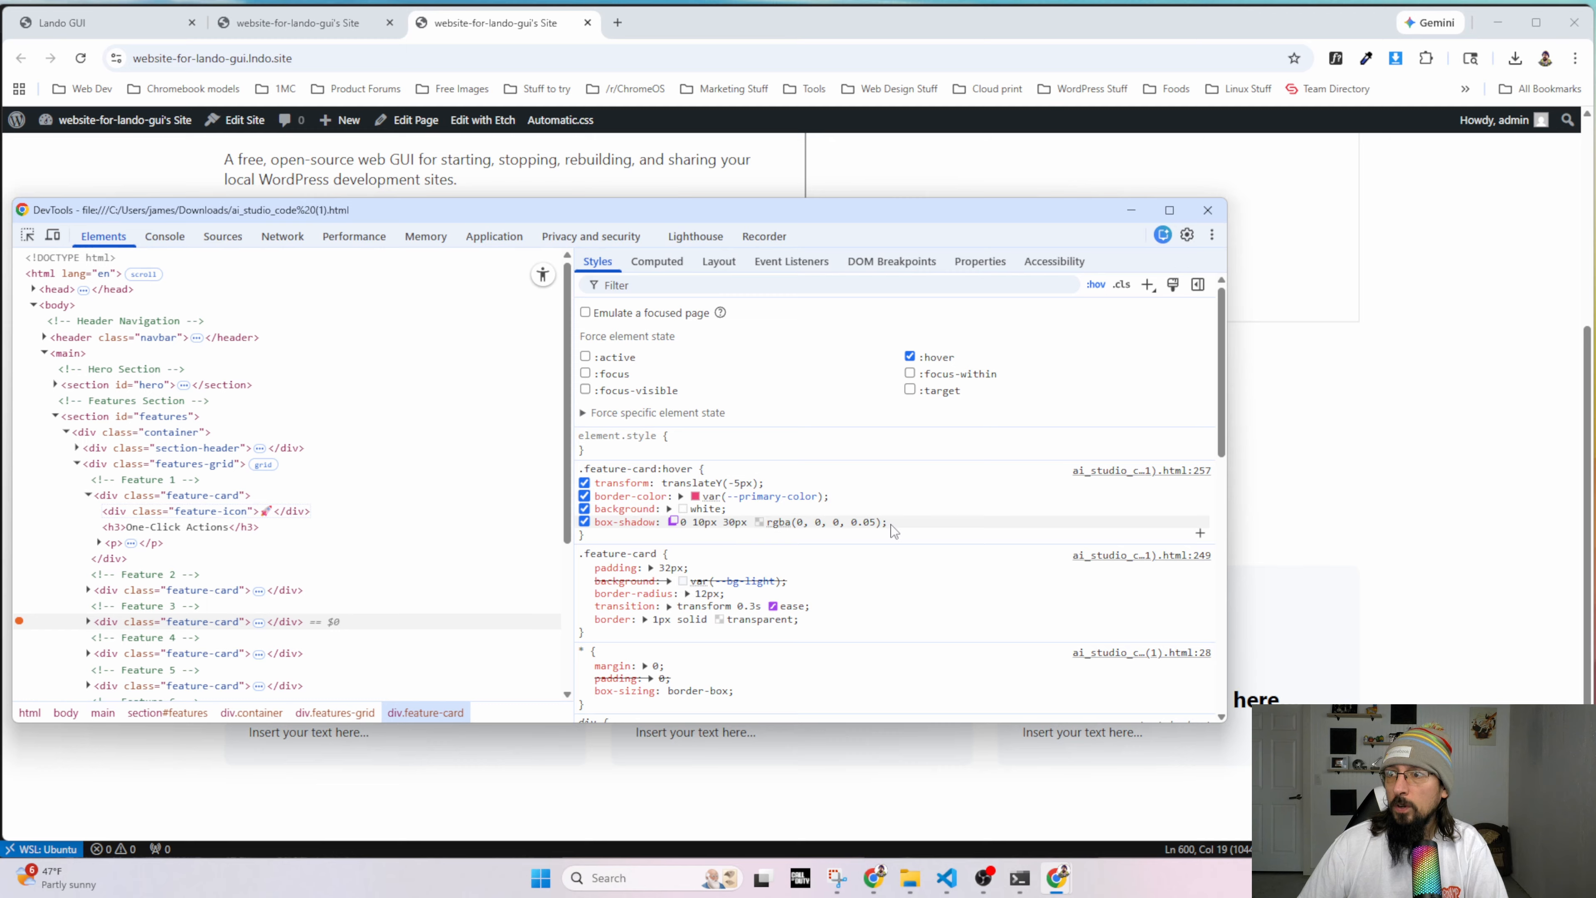
{"action": "left_click_drag", "start_coordinate": [890, 523], "coordinate": [591, 491]}
{"action": "key", "text": "ctrl+c"}
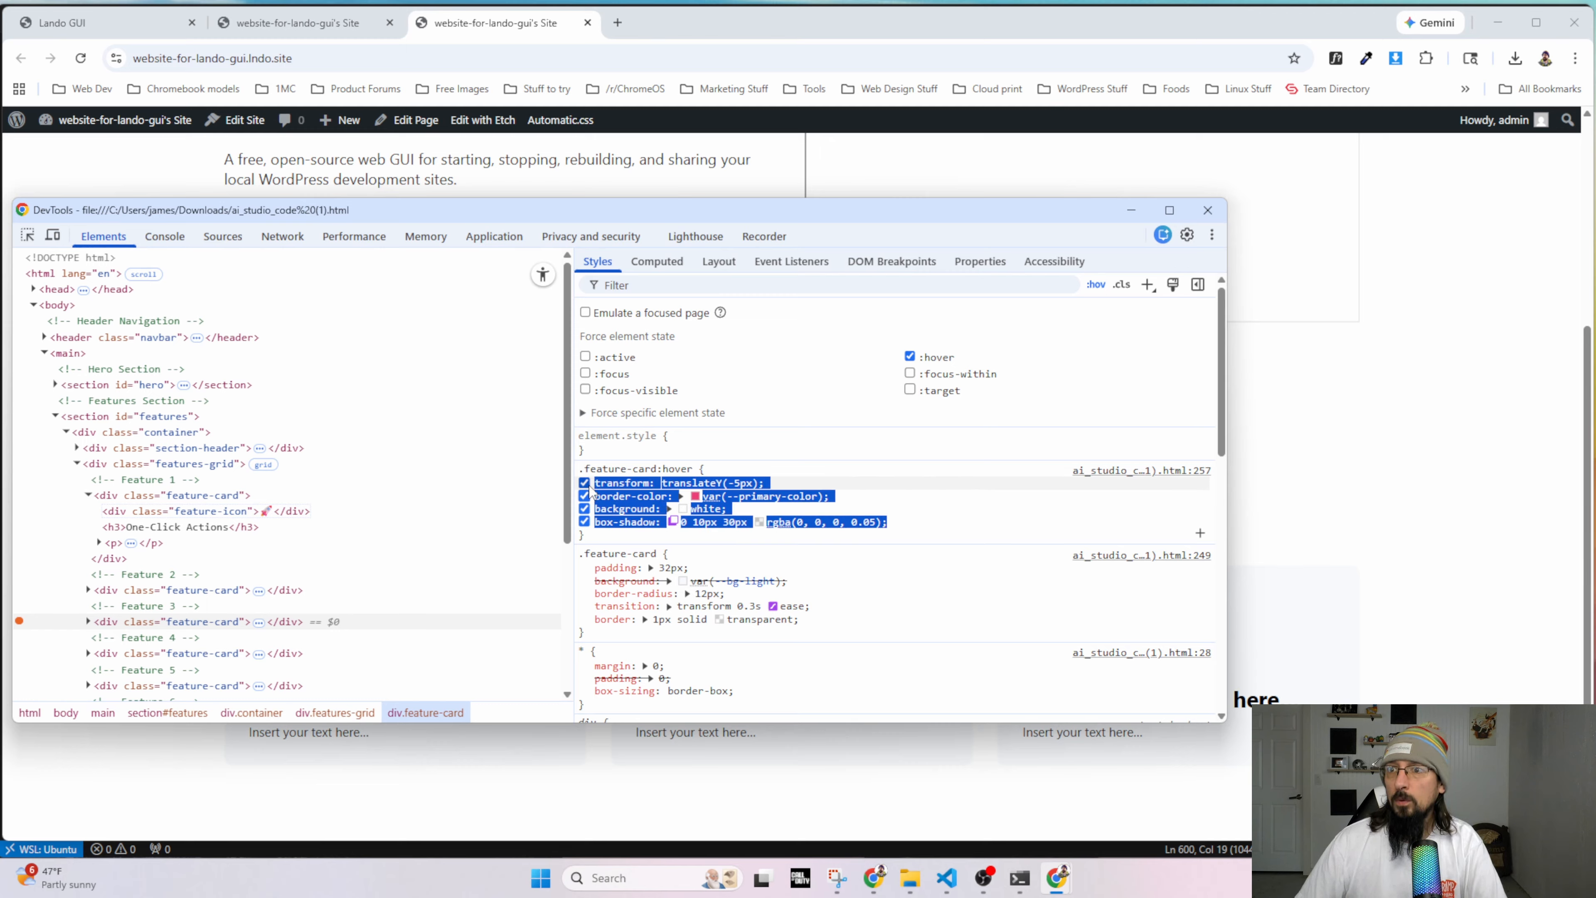
Paste the copied hover declarations below --card-border-color in the card's hover rule in Etch and widen the CSS editor.
{"action": "left_click", "coordinate": [302, 23]}
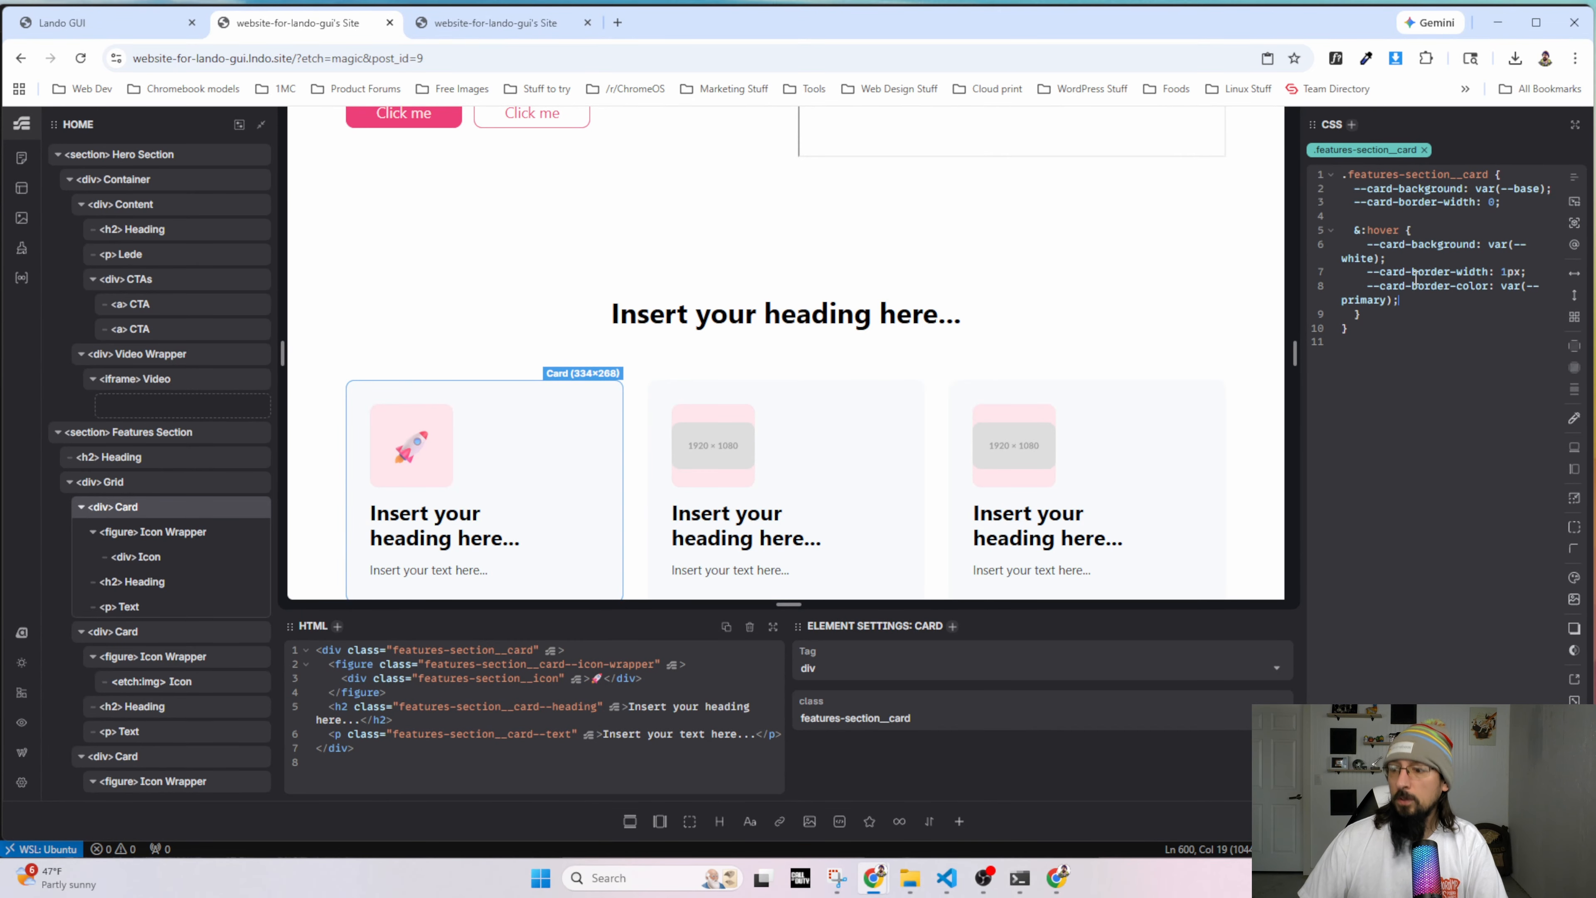
{"action": "key", "text": "Return"}
{"action": "key", "text": "ctrl+v"}
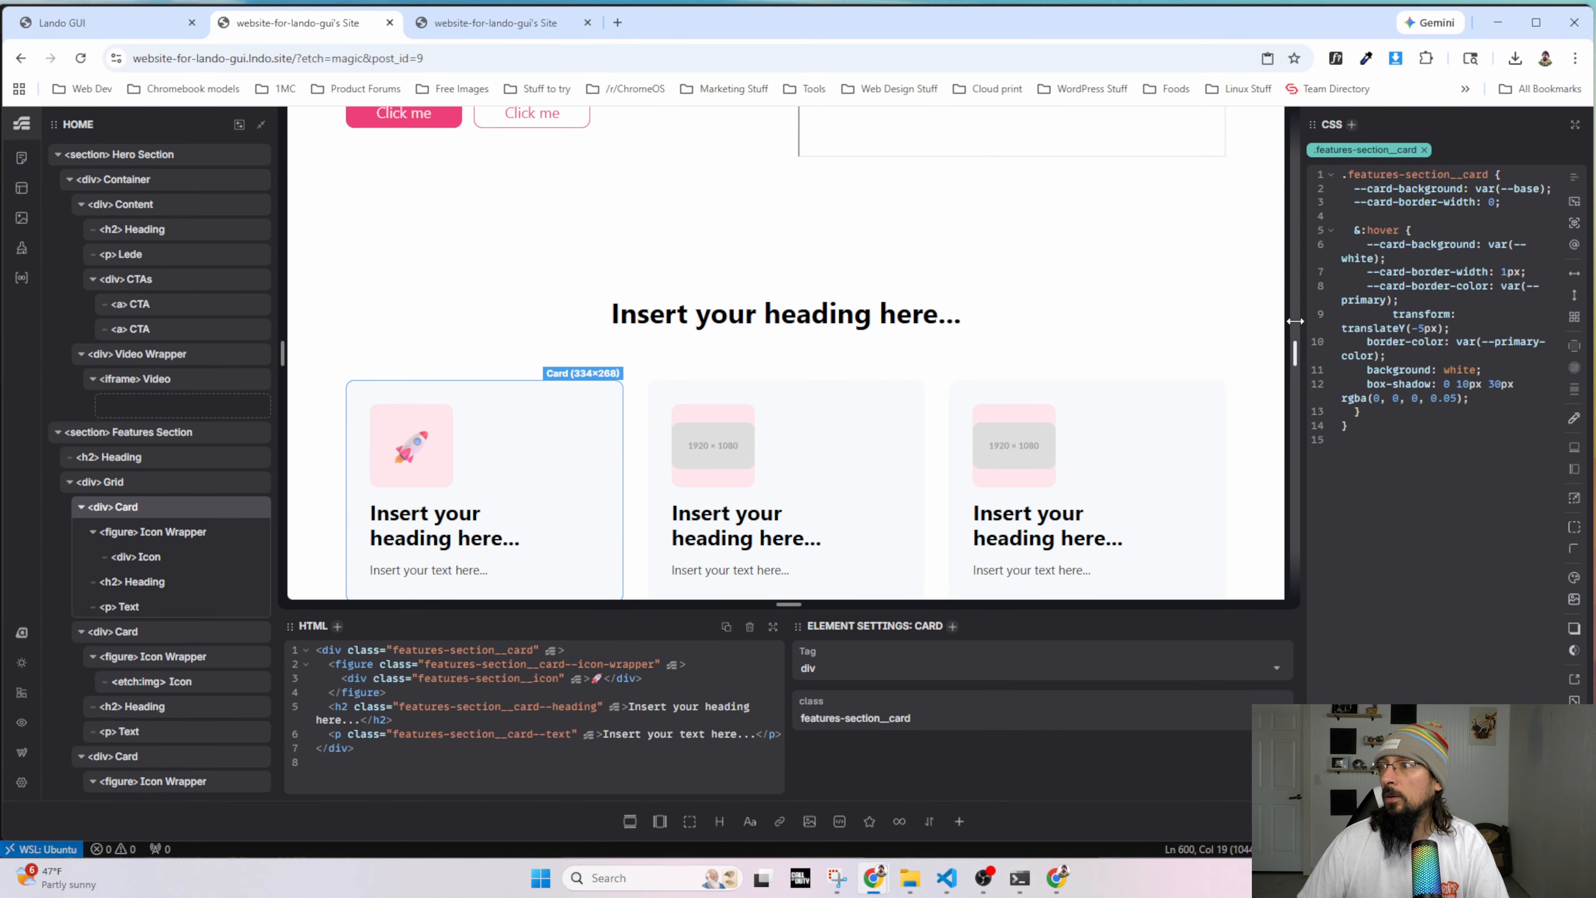
{"action": "left_click_drag", "start_coordinate": [1293, 331], "coordinate": [1191, 303]}
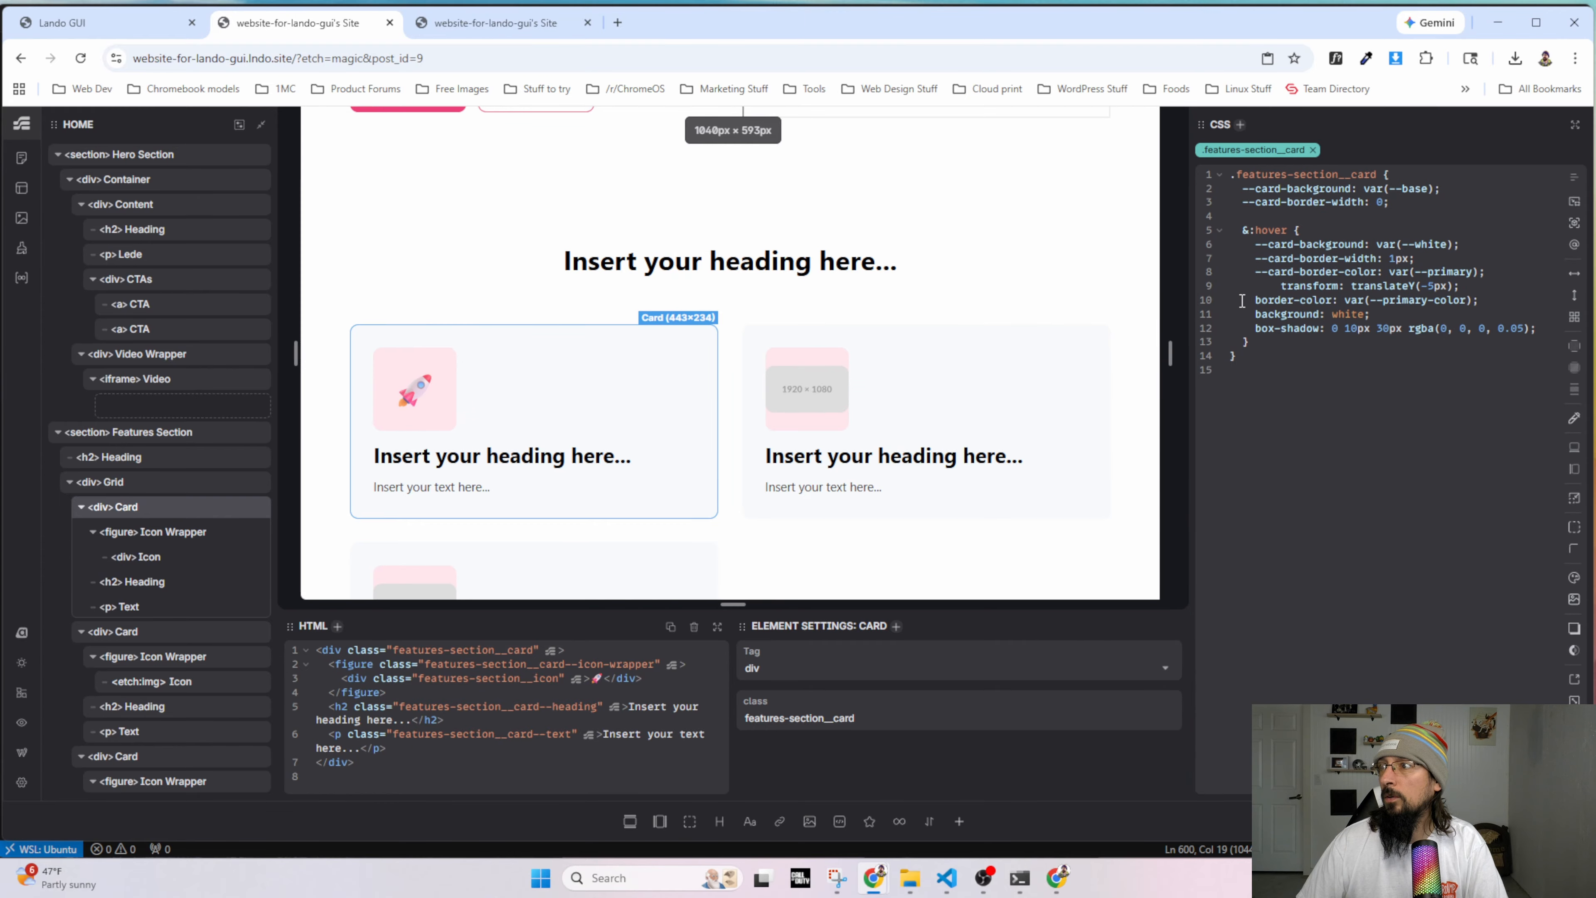
Delete the pasted border-color and background declarations, and tidy the indentation so only transform and box-shadow follow the card variables.
{"action": "left_click_drag", "start_coordinate": [1393, 313], "coordinate": [1255, 300]}
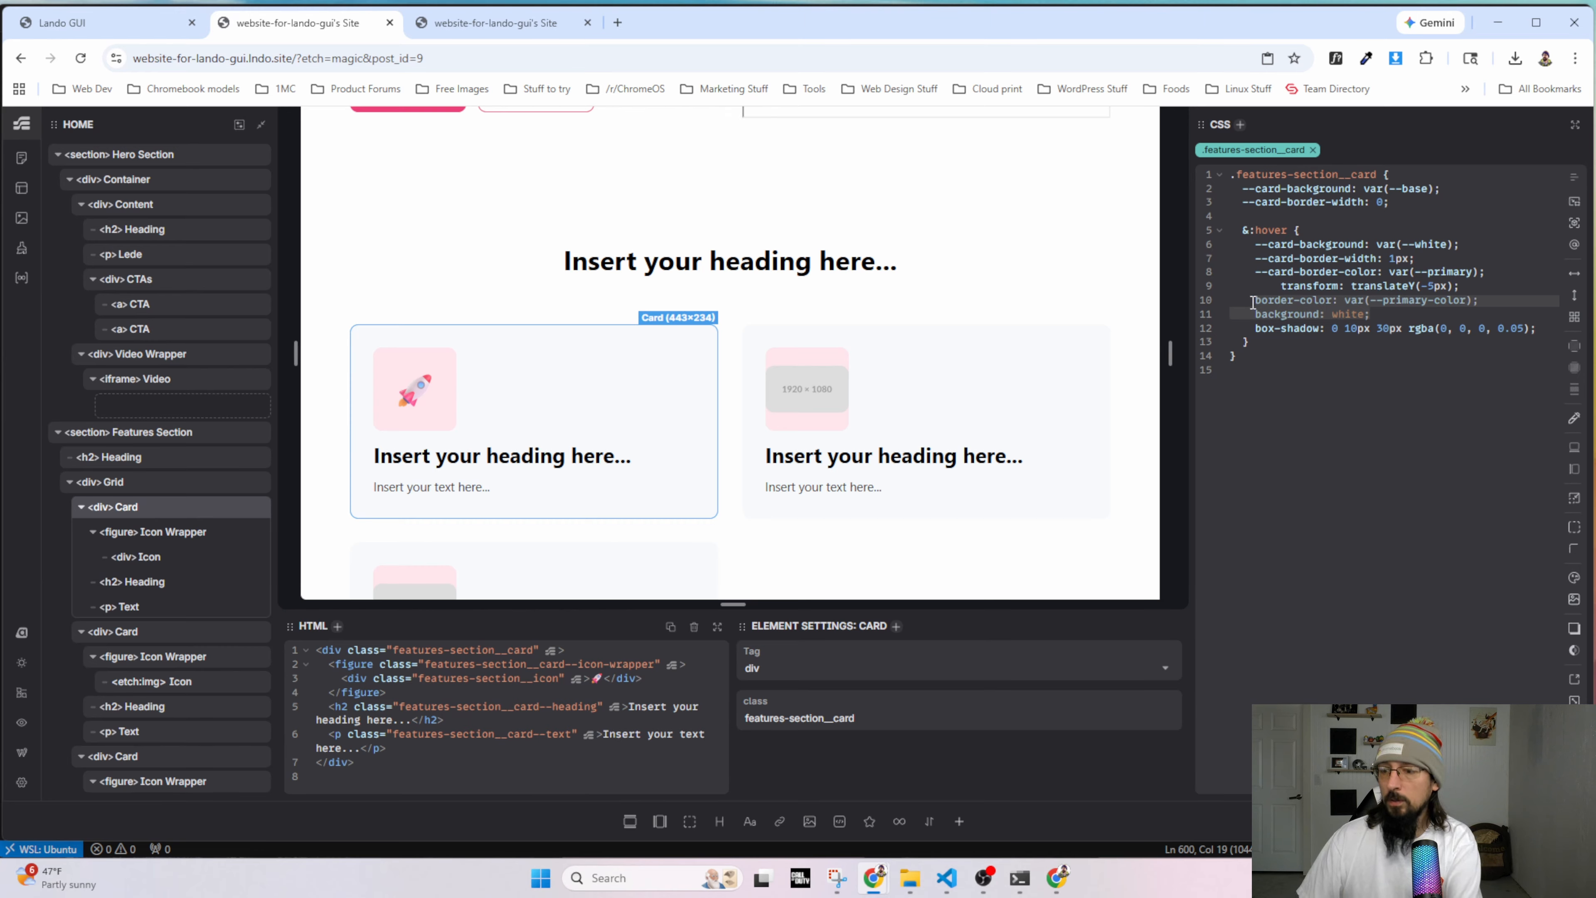
{"action": "key", "text": "BackSpace"}
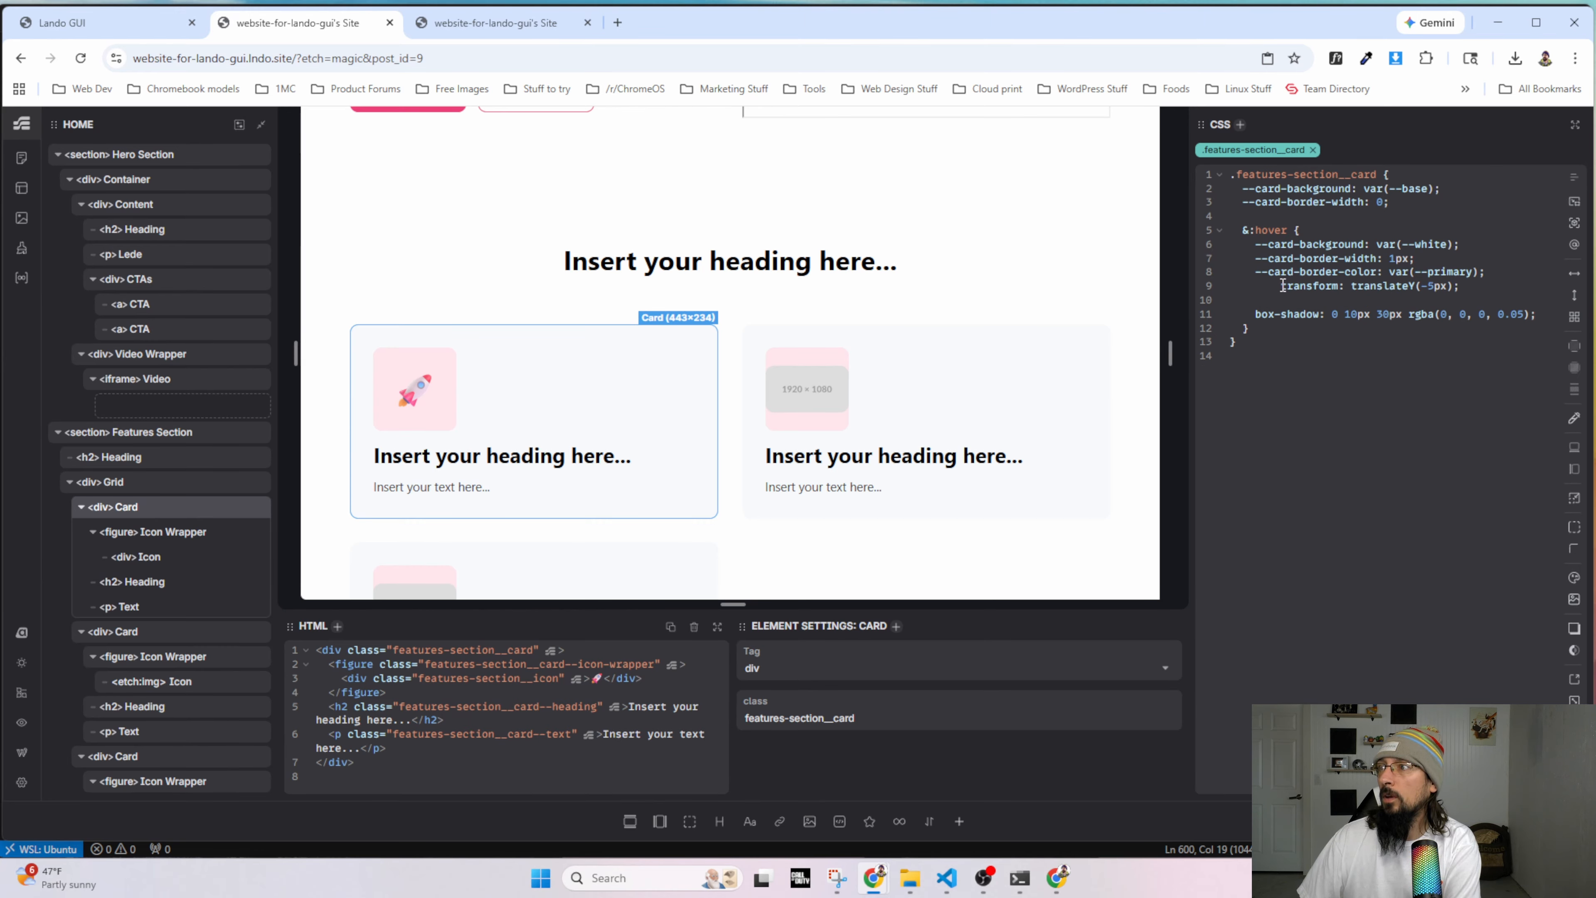
{"action": "left_click", "coordinate": [1282, 286]}
{"action": "key", "text": "BackSpace"}
{"action": "key", "text": "BackSpace"}
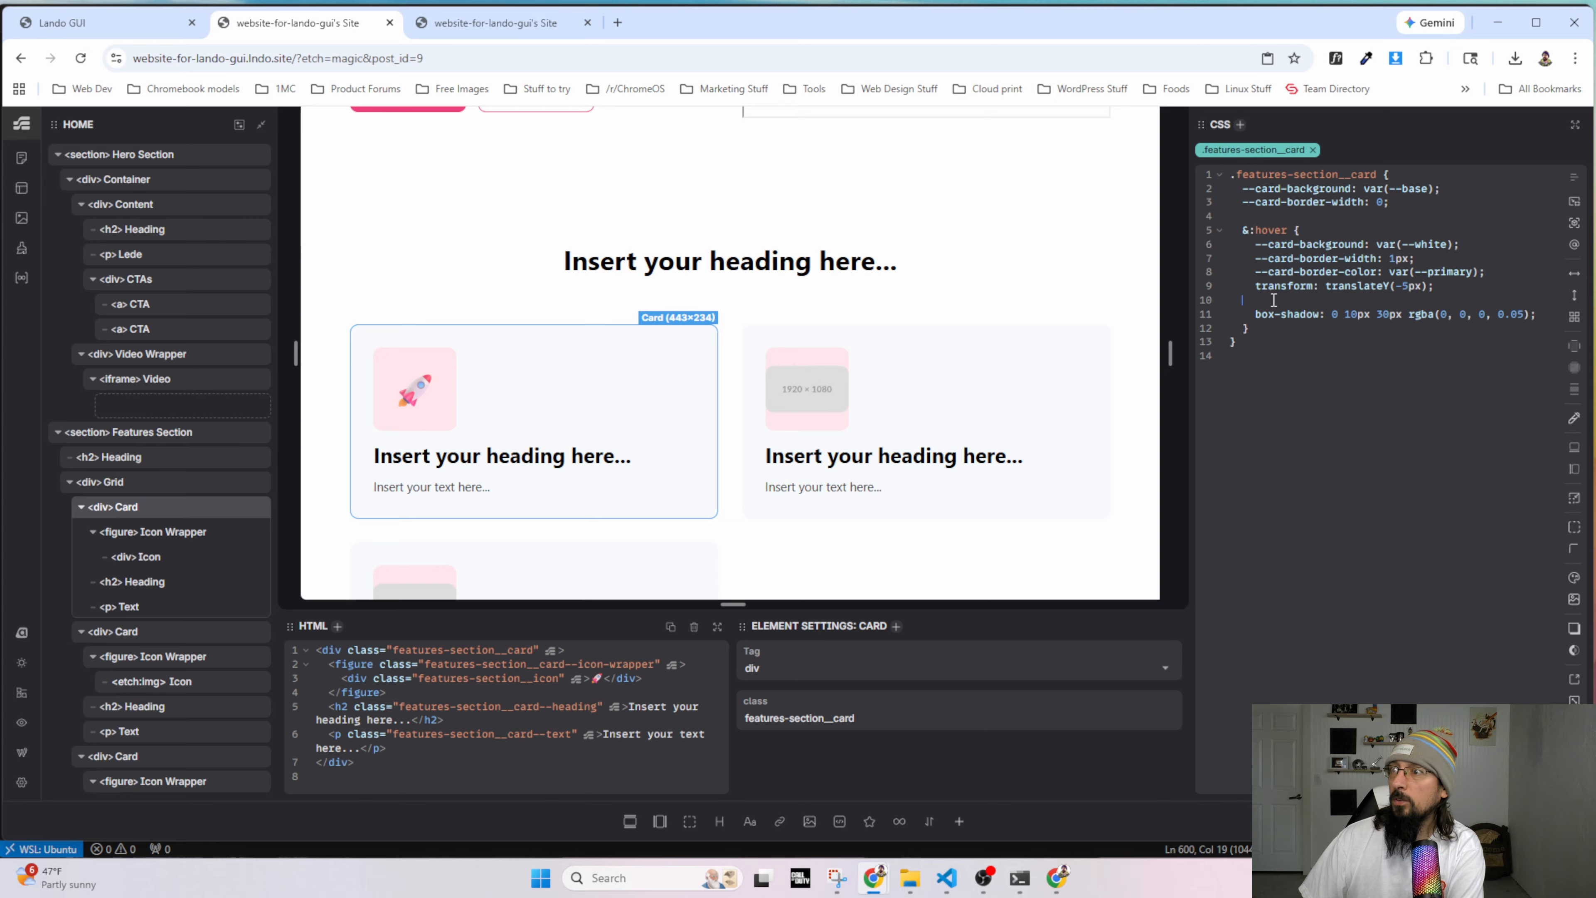
{"action": "key", "text": "BackSpace"}
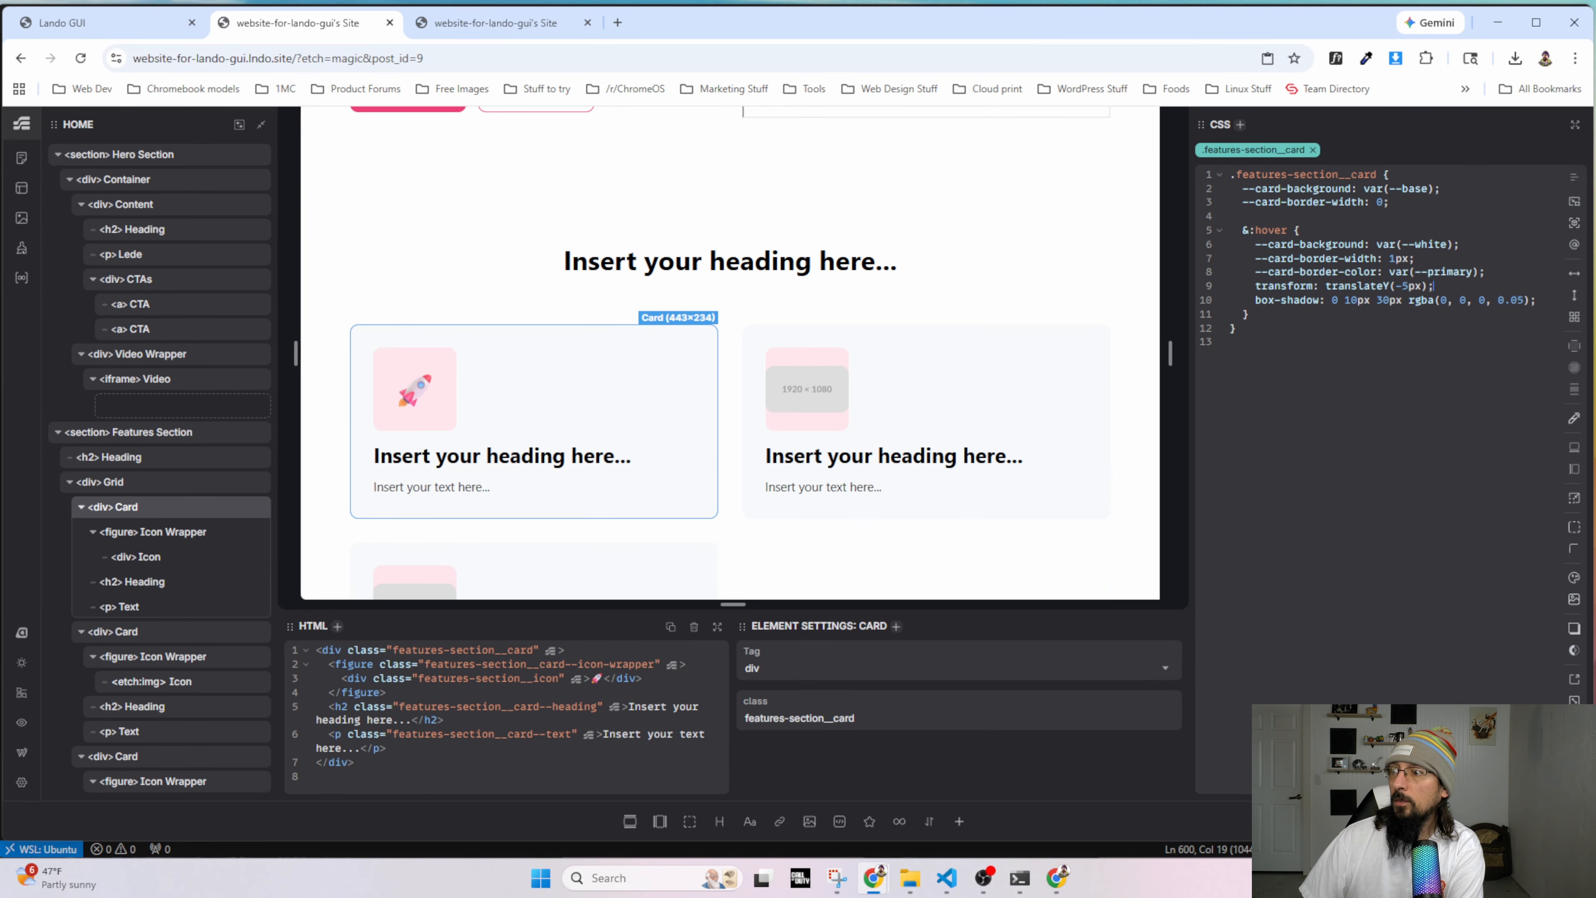
Replace the first feature card's placeholder text with the mockup's One-Click Actions description.
{"action": "left_click", "coordinate": [494, 23]}
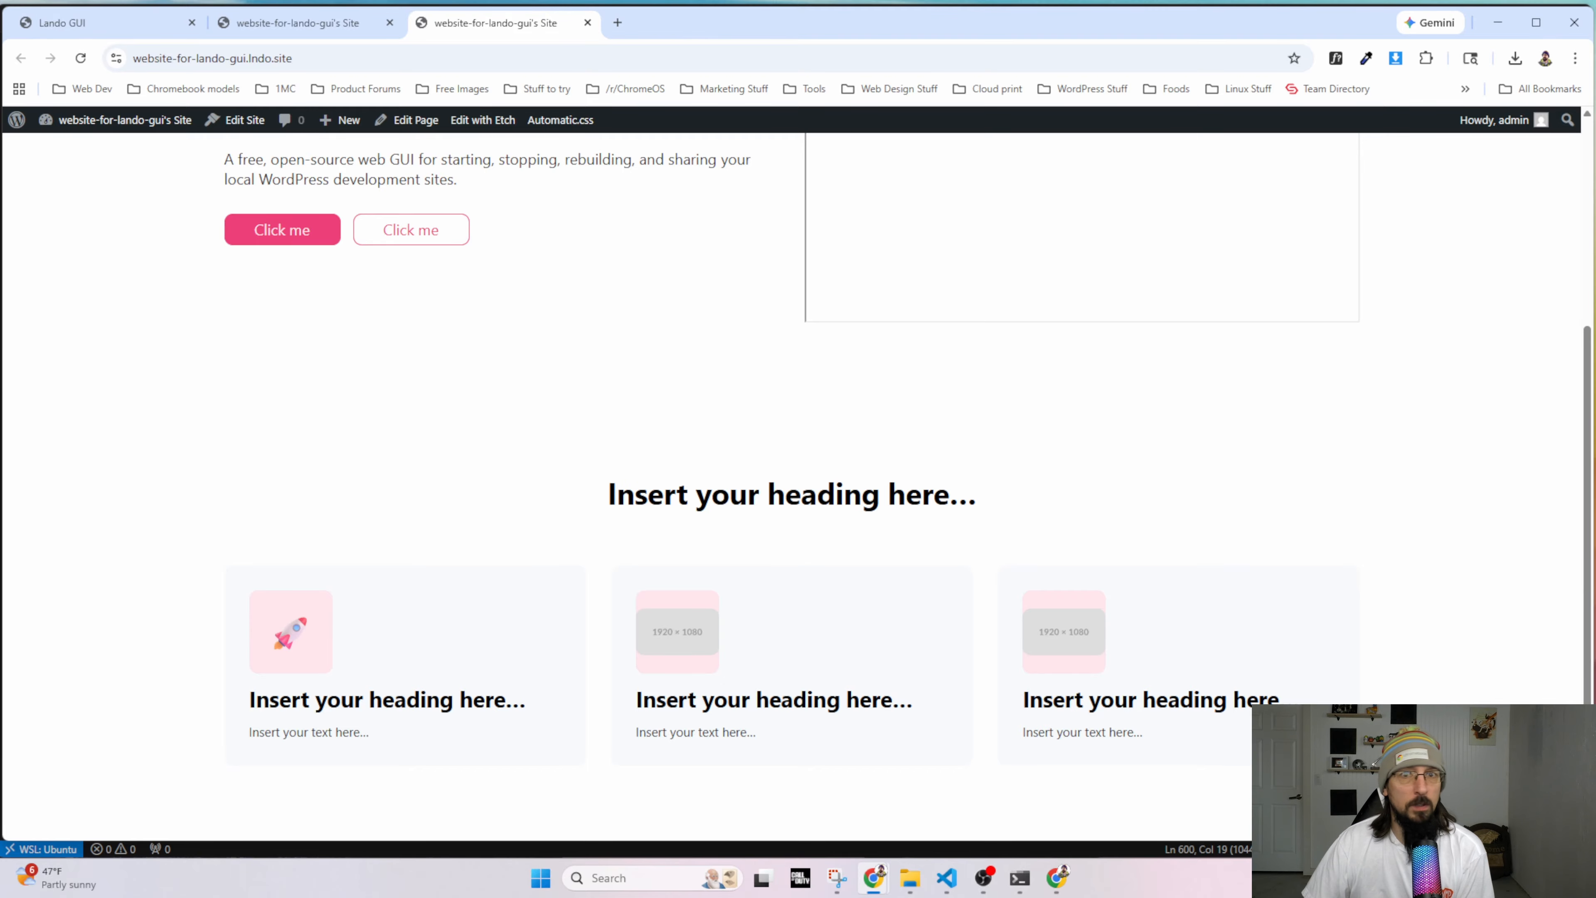
{"action": "left_click", "coordinate": [332, 15]}
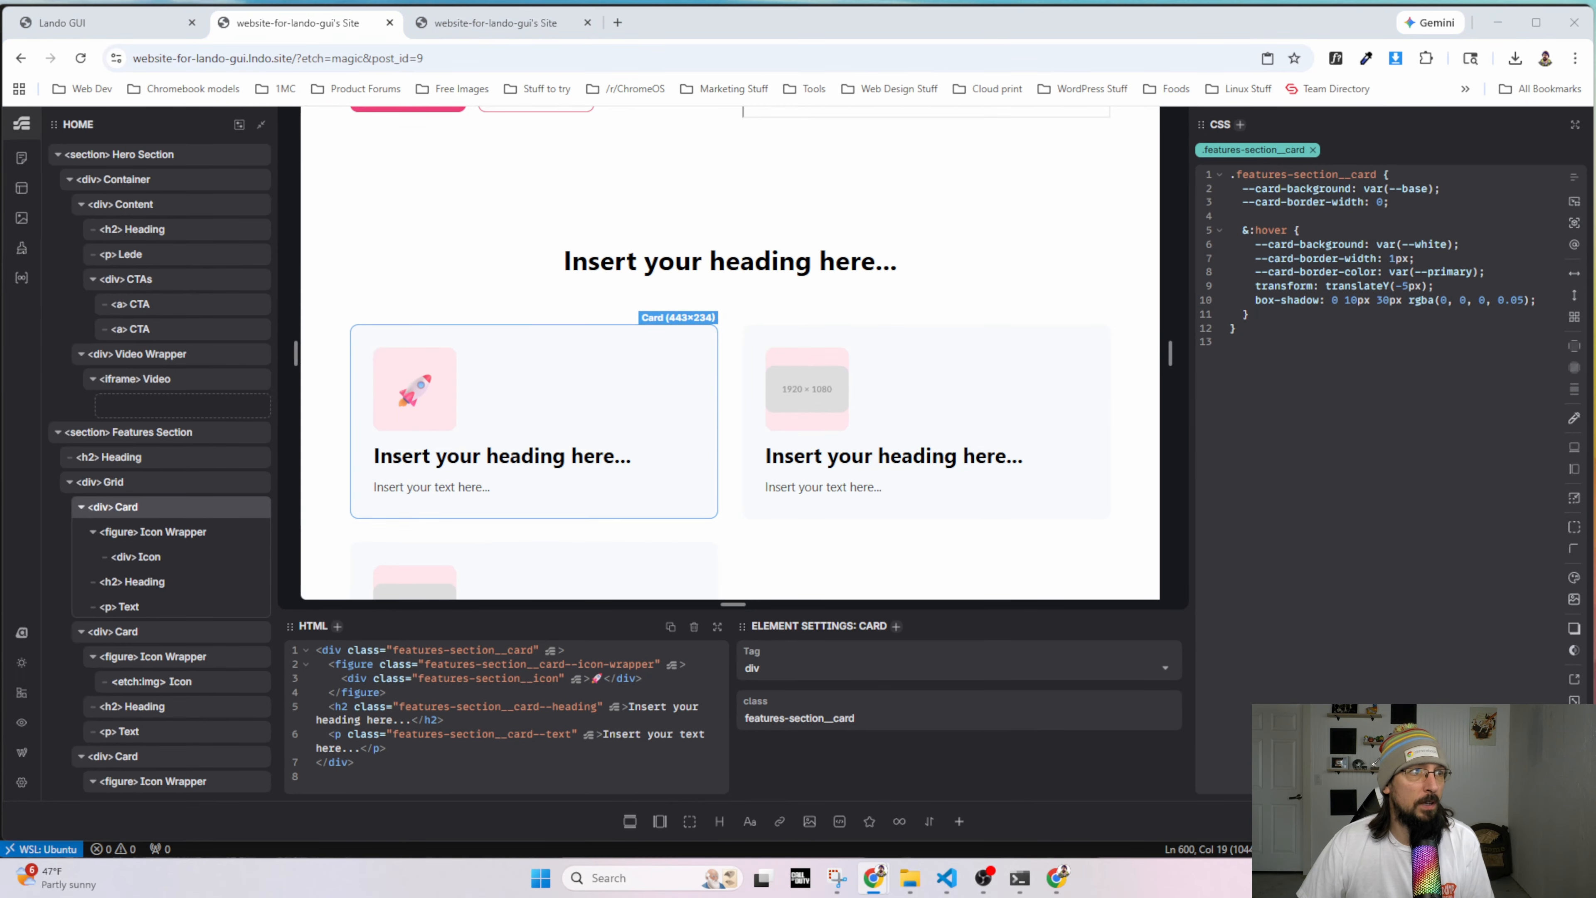
{"action": "left_click", "coordinate": [432, 487]}
{"action": "key", "text": "ctrl+v"}
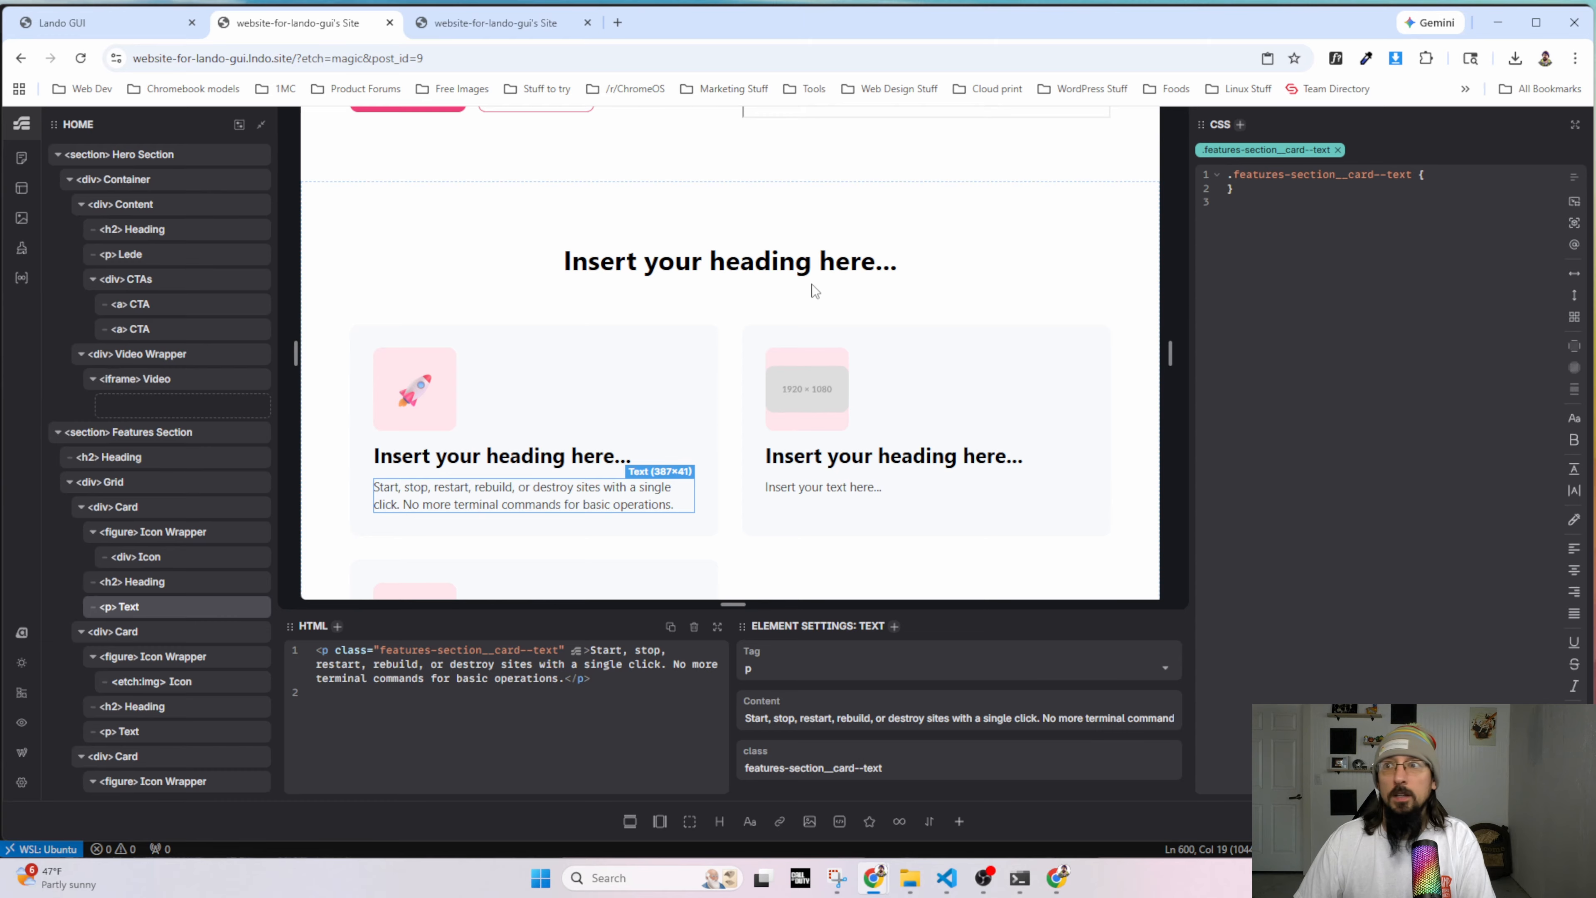
Compare the feature cards' hover effect on the published homepage with the cards in the HTML mockup.
{"action": "left_click", "coordinate": [496, 23]}
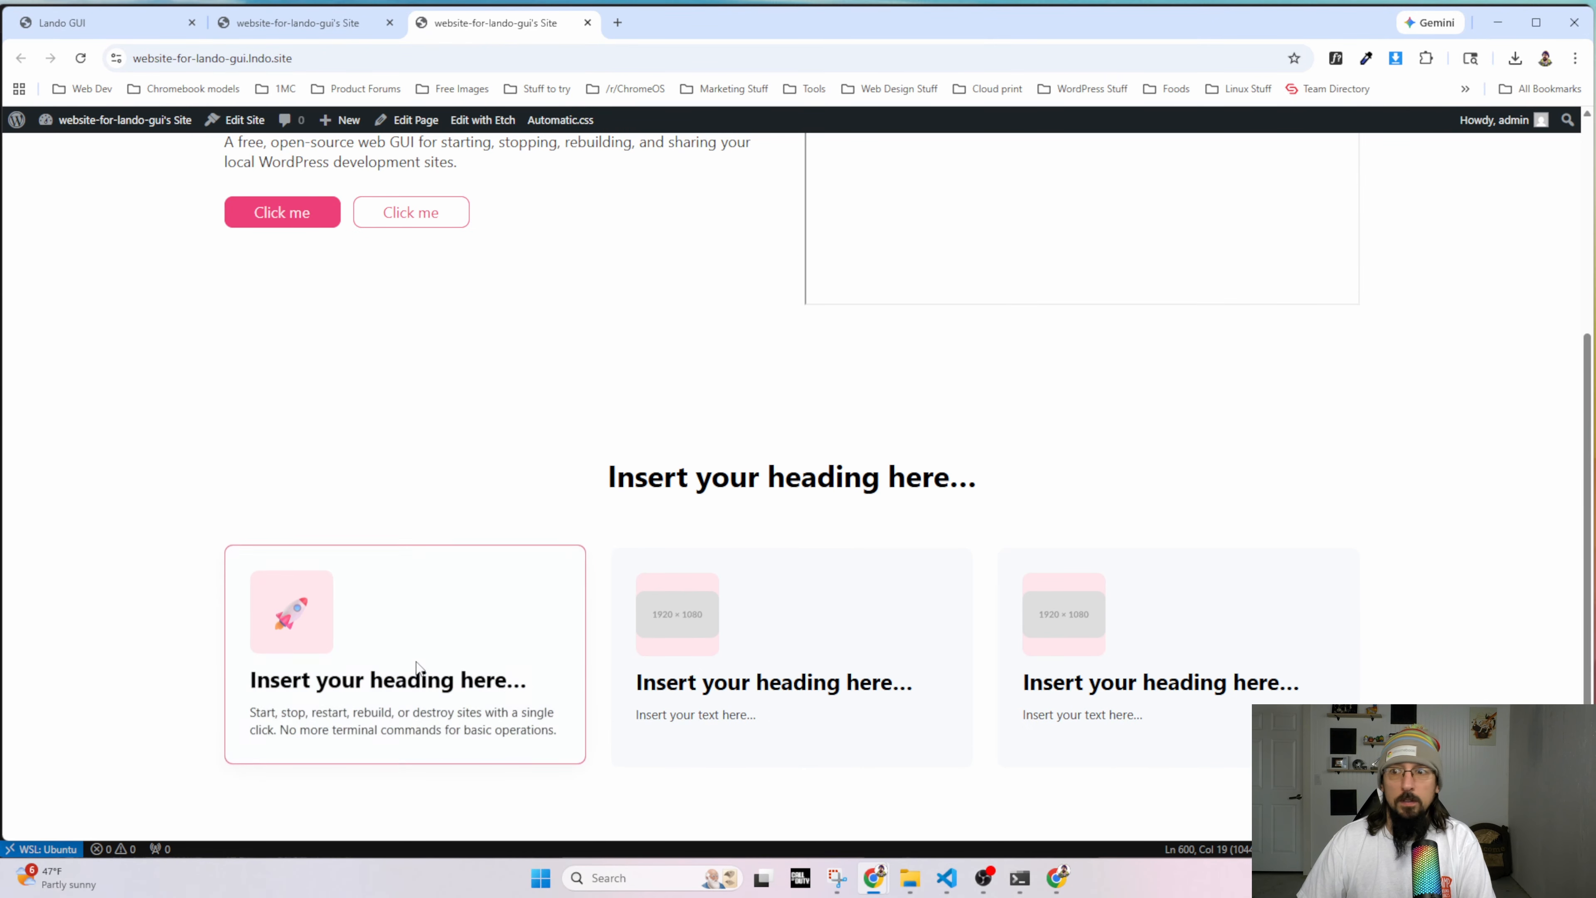
{"action": "right_click", "coordinate": [286, 716]}
{"action": "left_click", "coordinate": [394, 724]}
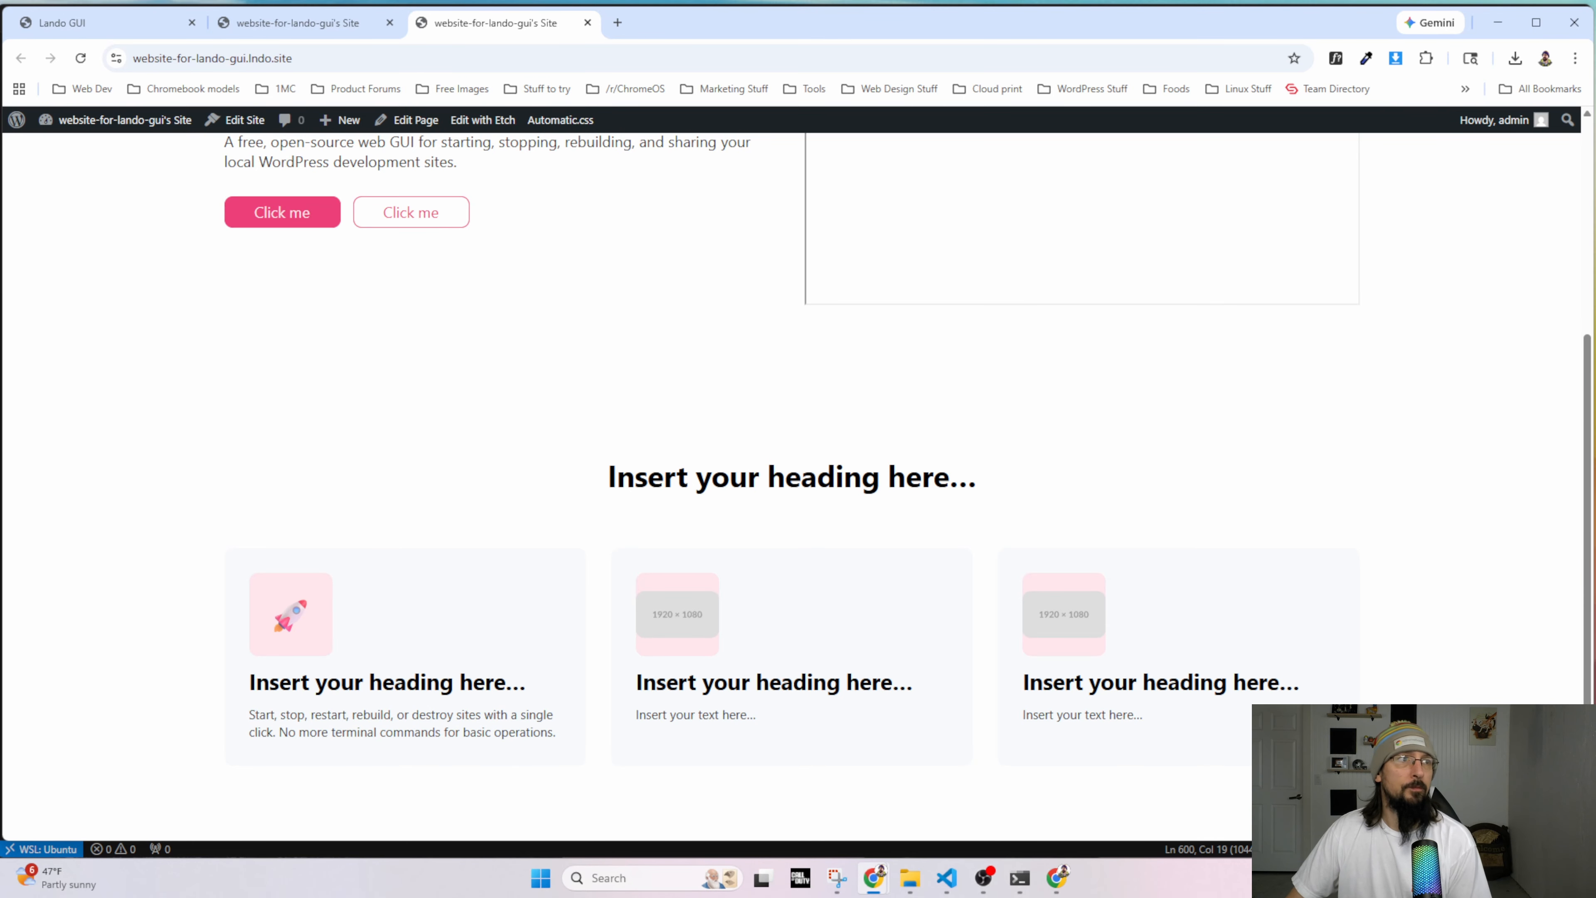
{"action": "key", "text": "alt+Tab"}
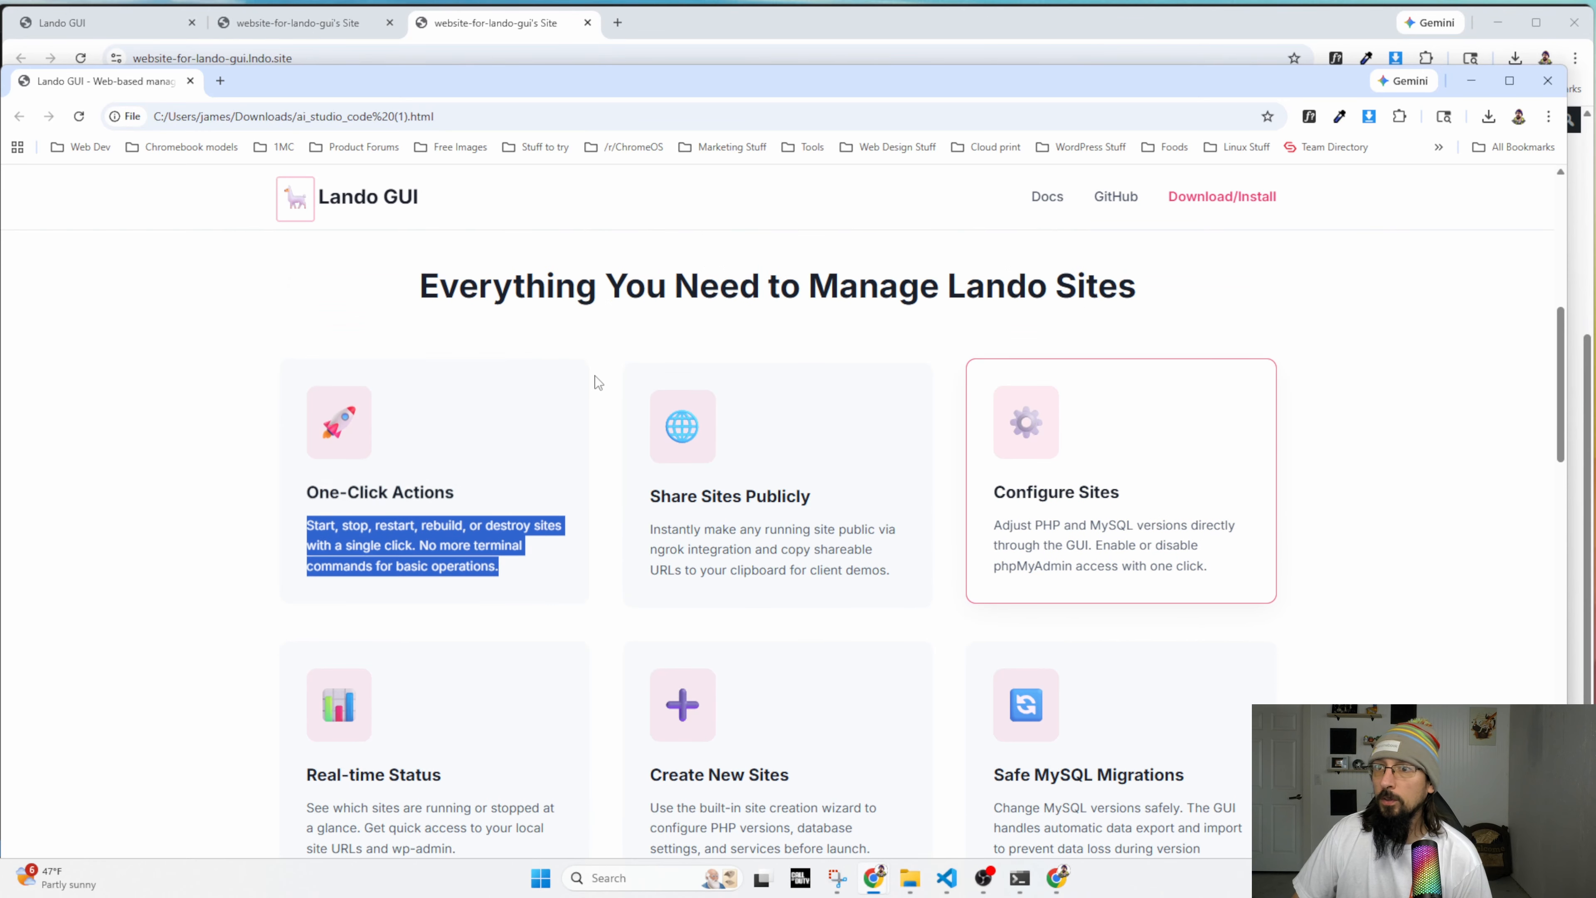
{"action": "left_click", "coordinate": [891, 394]}
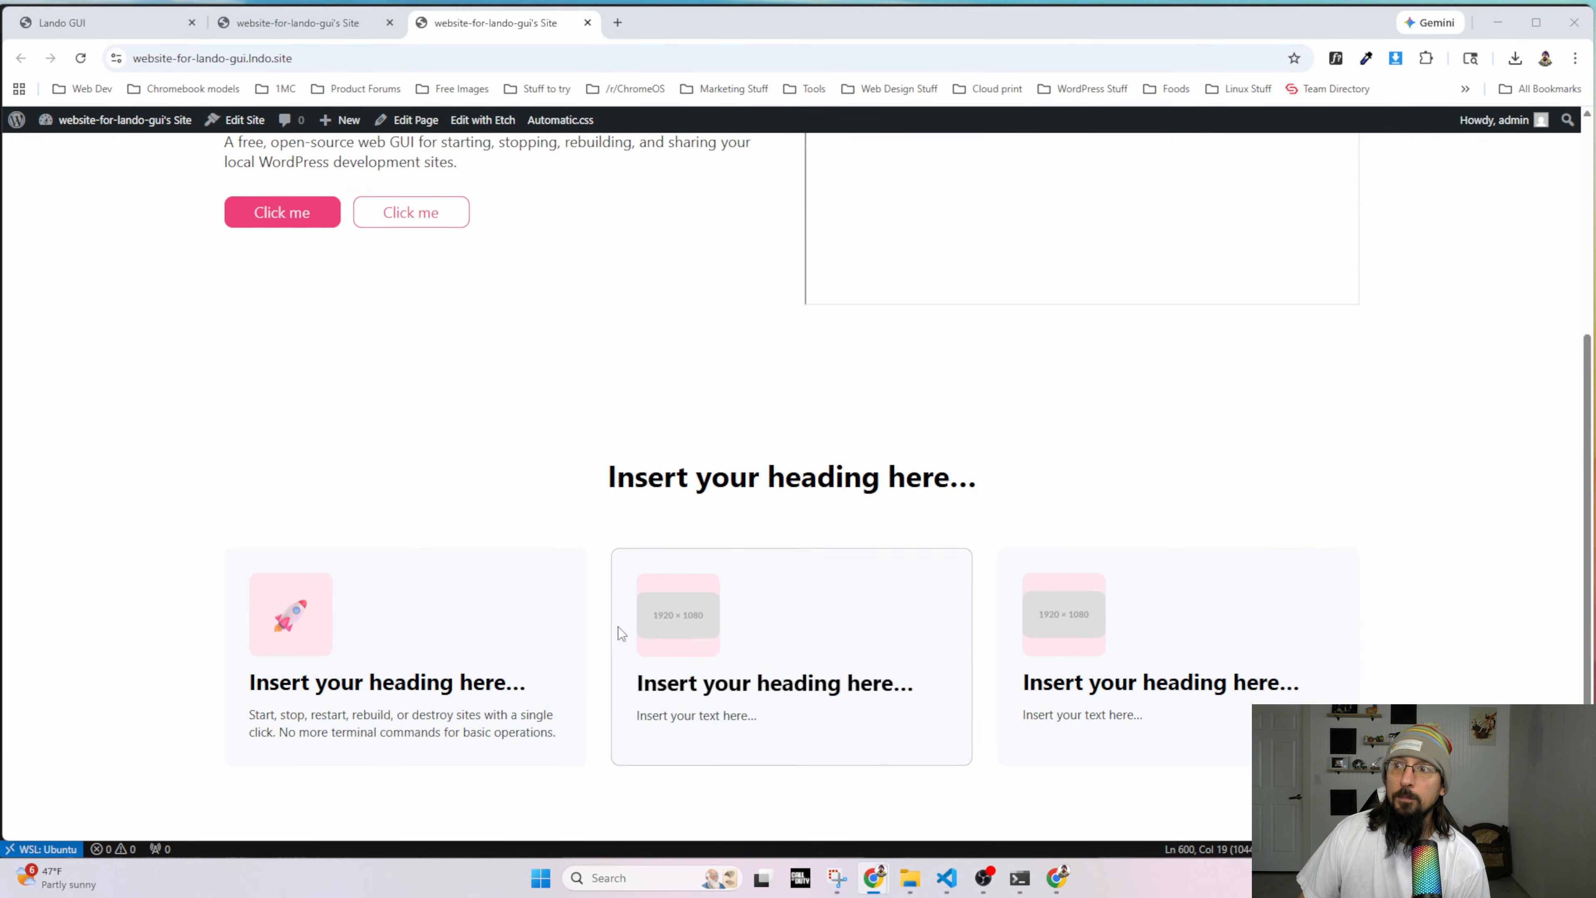
Inspect the first published feature card in DevTools and check its --transition and --card-transition variables.
{"action": "right_click", "coordinate": [478, 612]}
{"action": "left_click", "coordinate": [545, 593]}
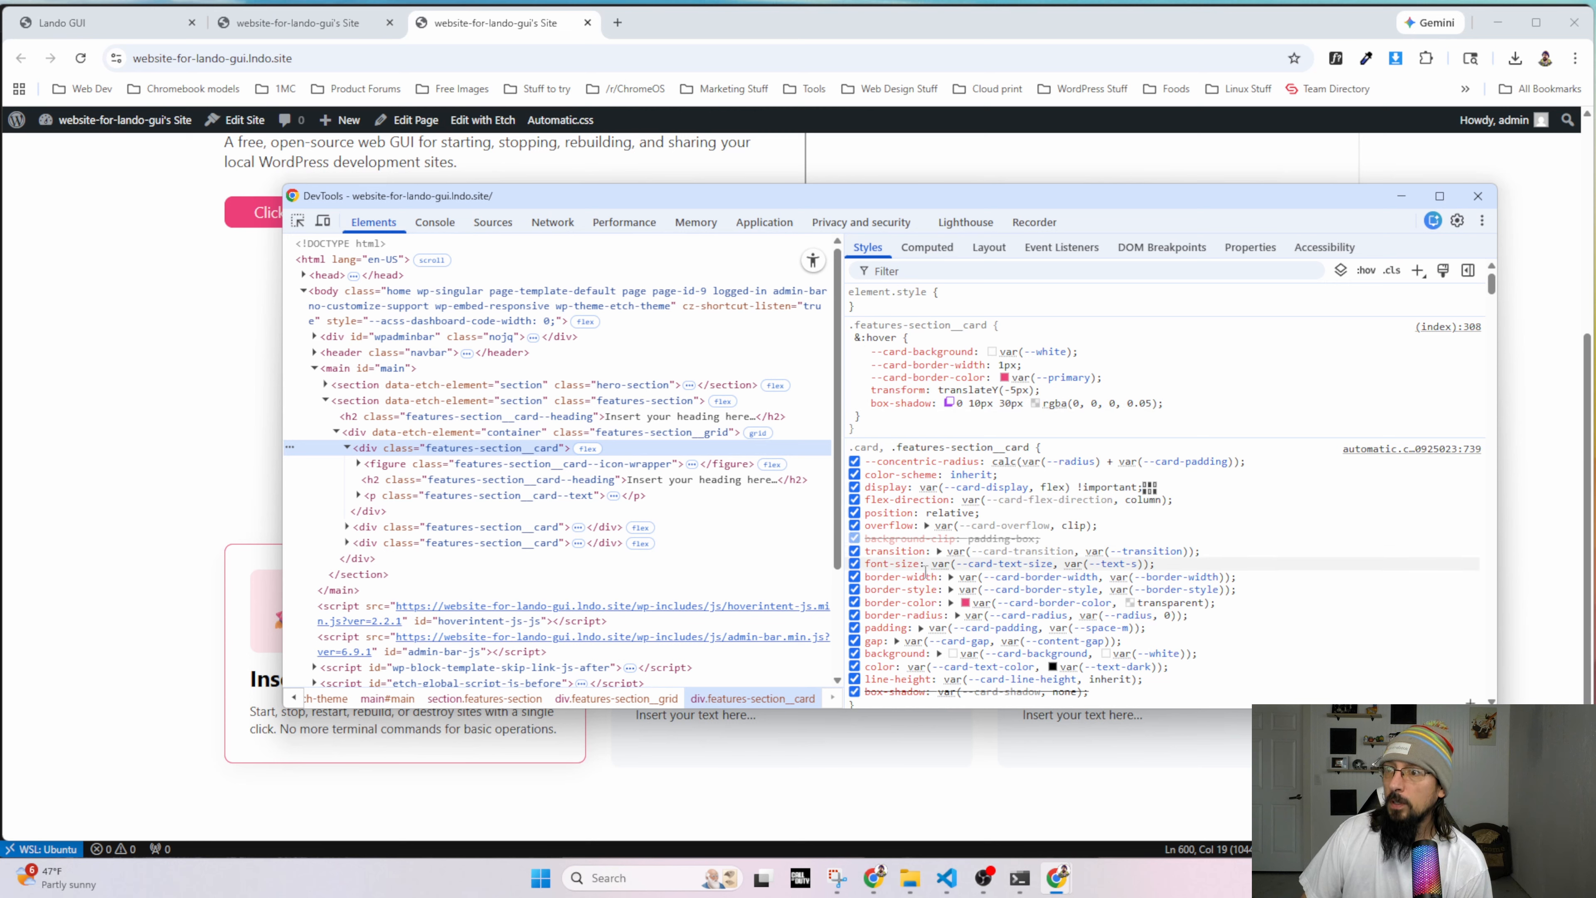
{"action": "scroll", "coordinate": [885, 553], "scroll_direction": "down", "scroll_amount": 2}
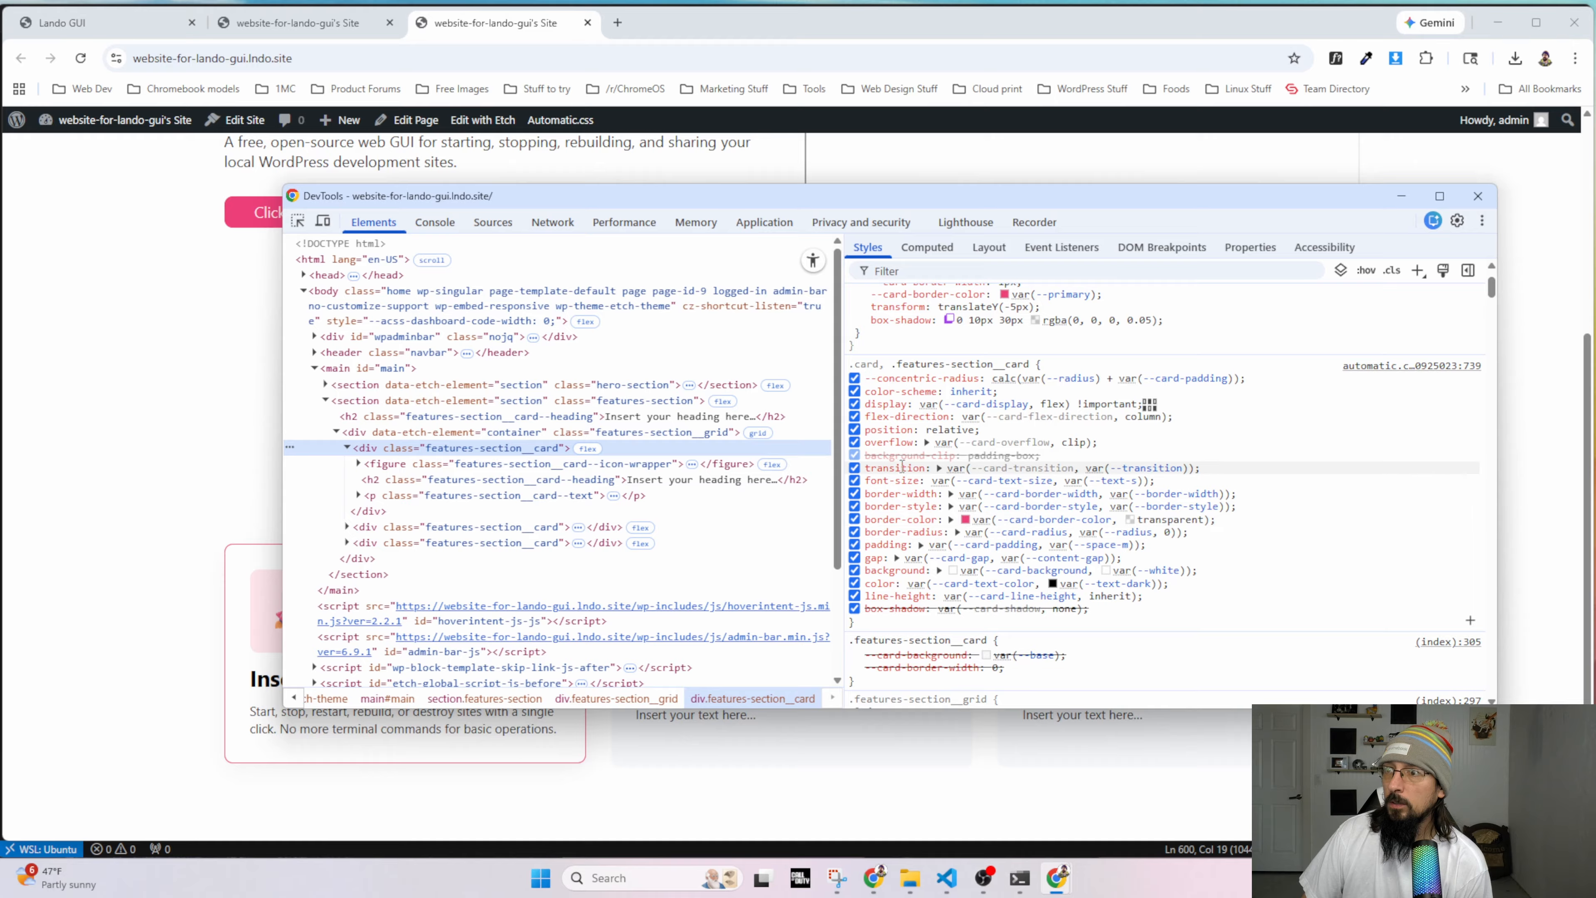
{"action": "mouse_move", "coordinate": [1125, 477]}
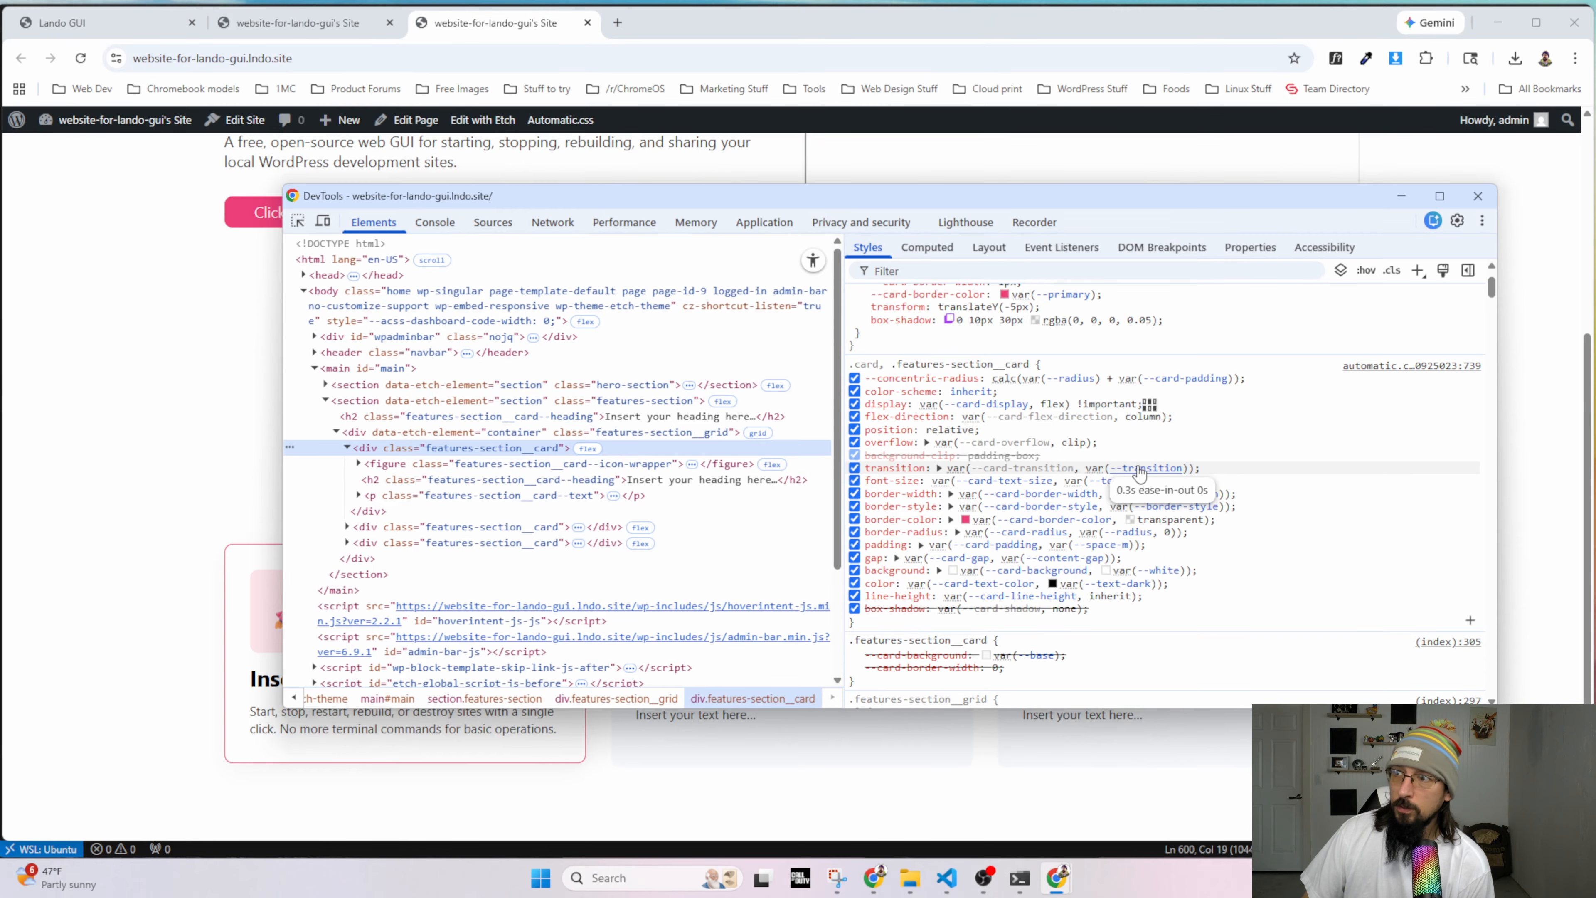
{"action": "mouse_move", "coordinate": [998, 476]}
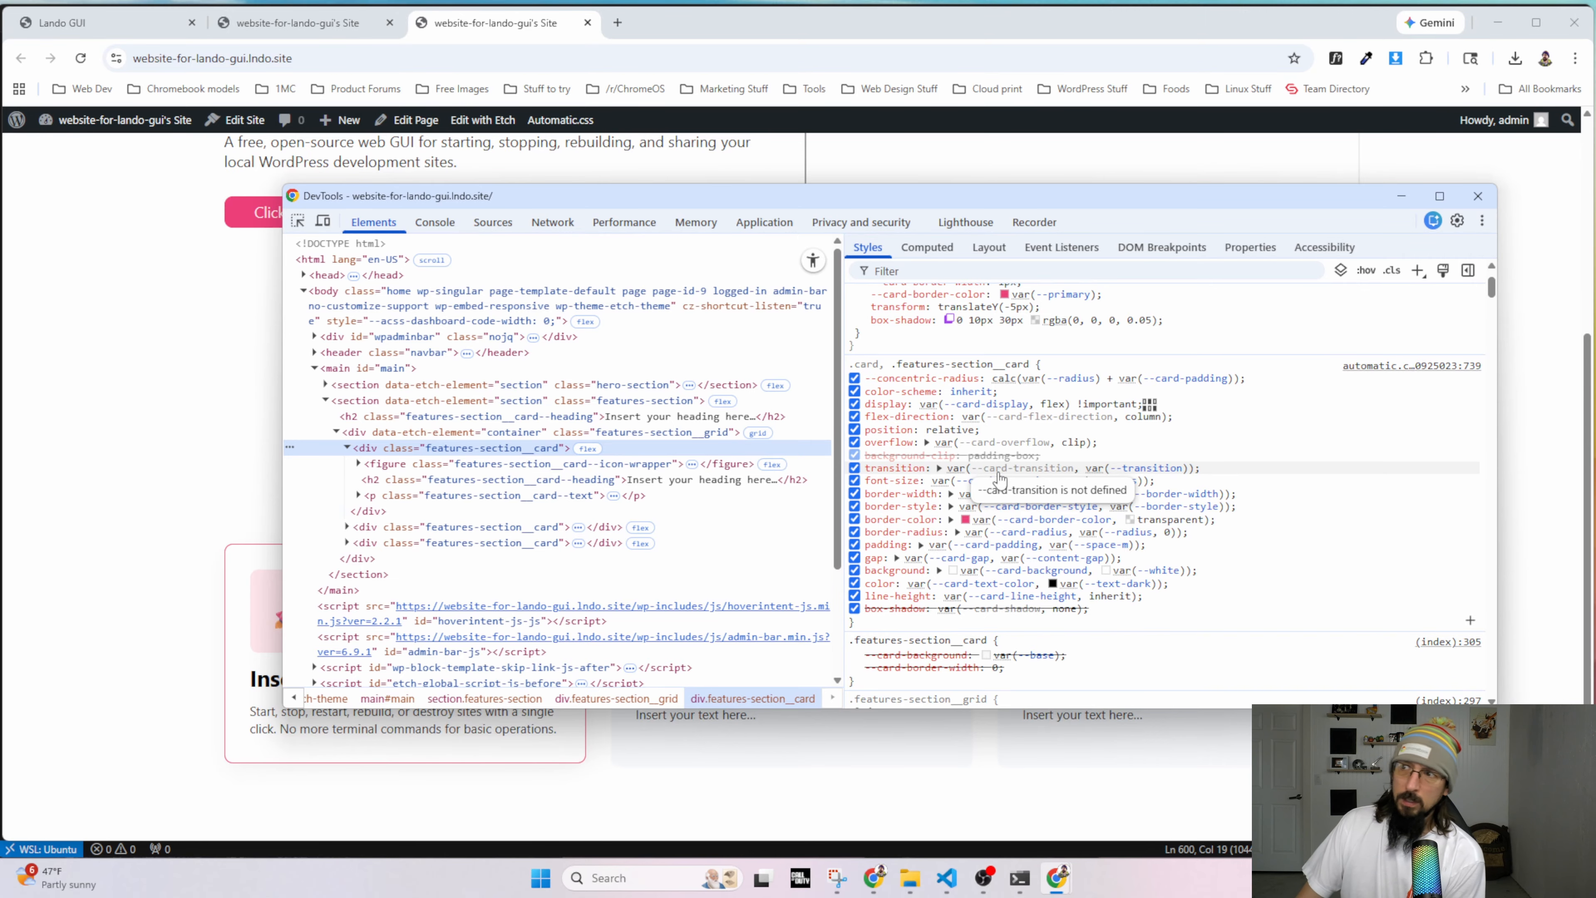
Return to the Etch editor and add --transition: 0; to the first feature card's .features-section__card rule.
{"action": "left_click", "coordinate": [297, 22]}
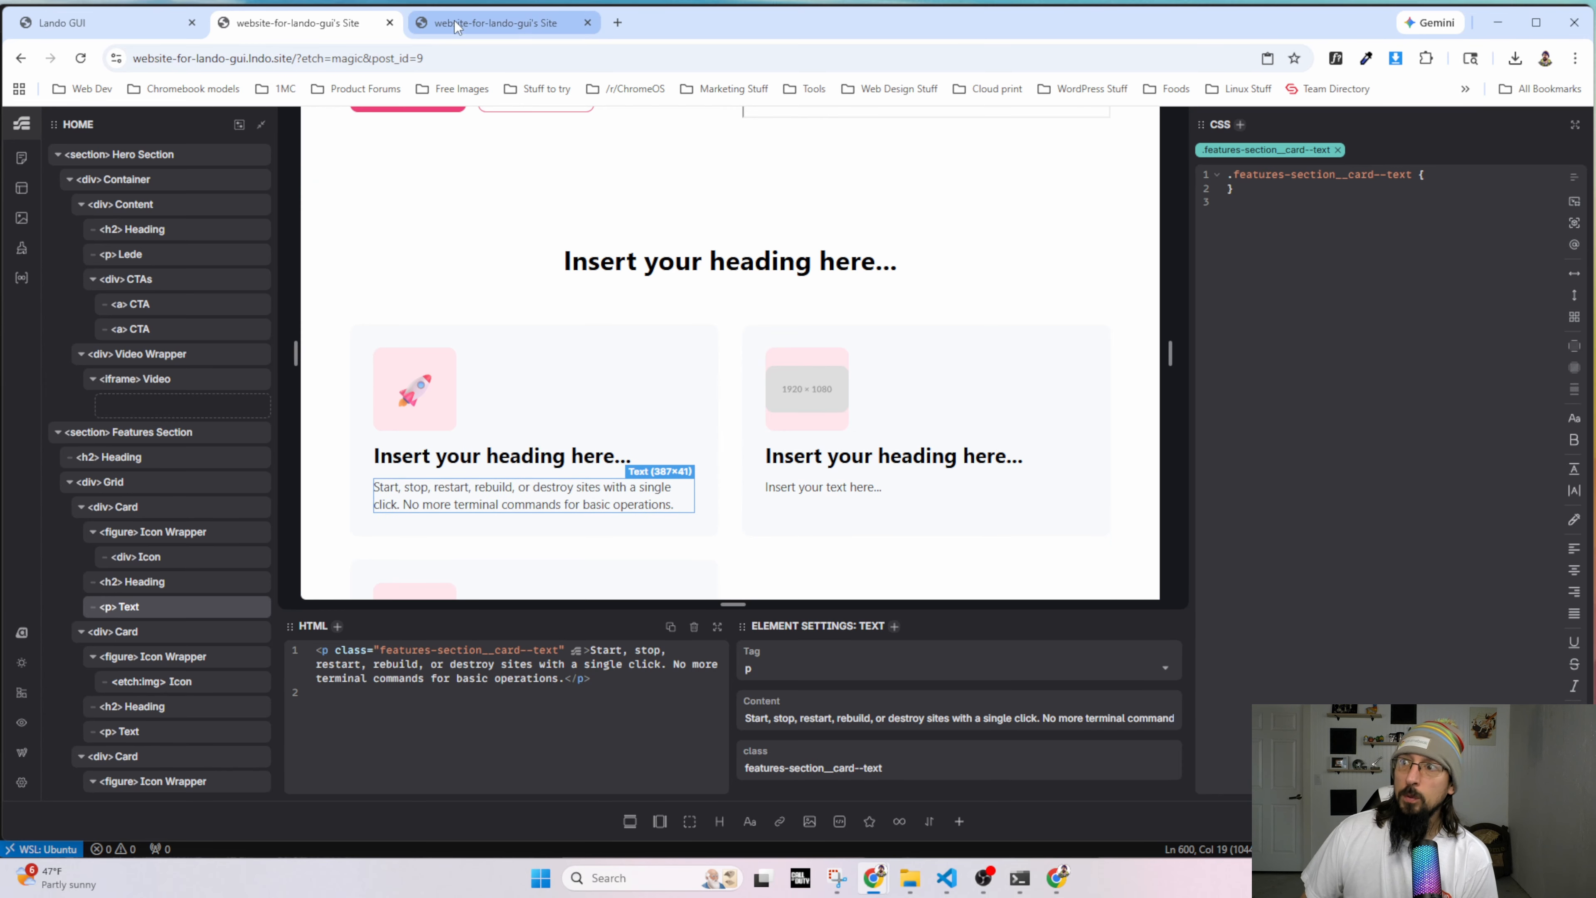
{"action": "left_click", "coordinate": [528, 332]}
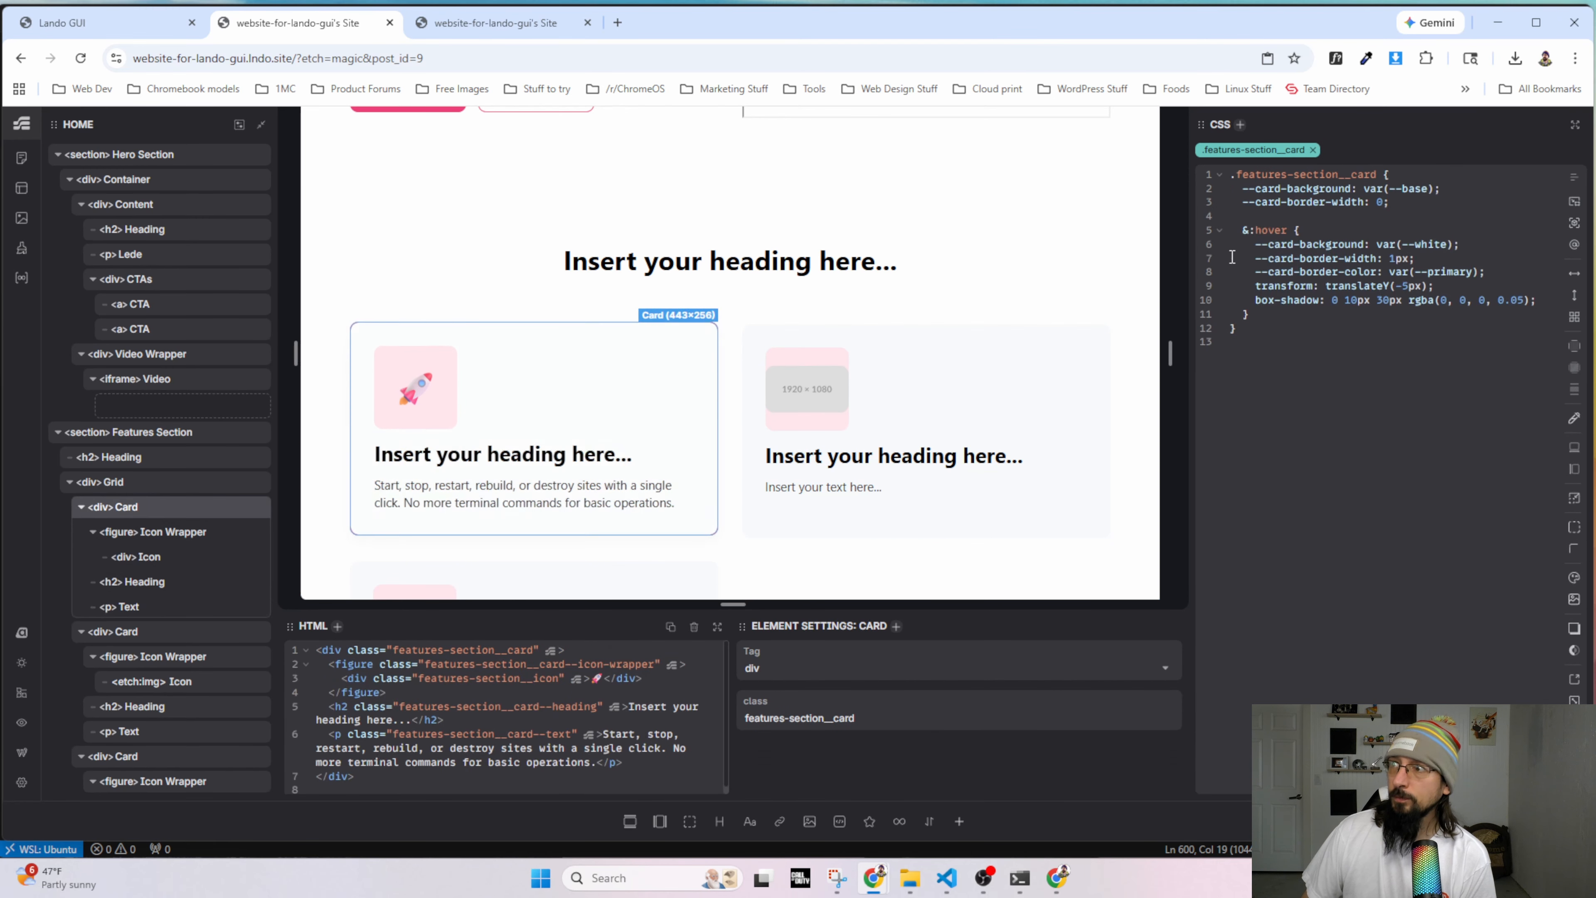
{"action": "key", "text": "Return"}
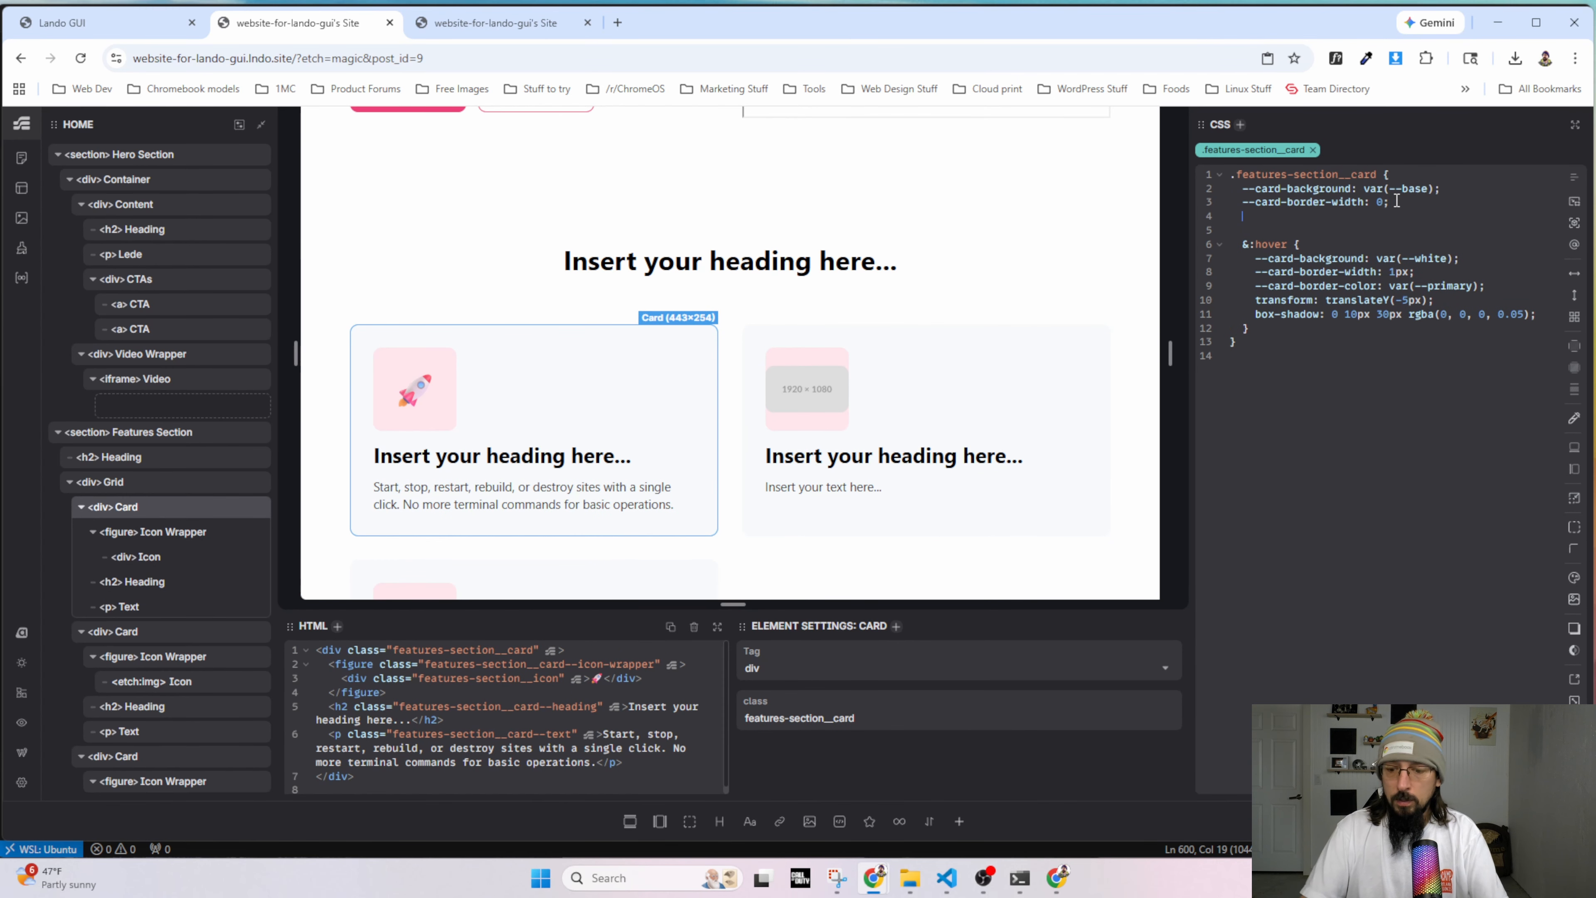
{"action": "type", "text": "--transition: 0;"}
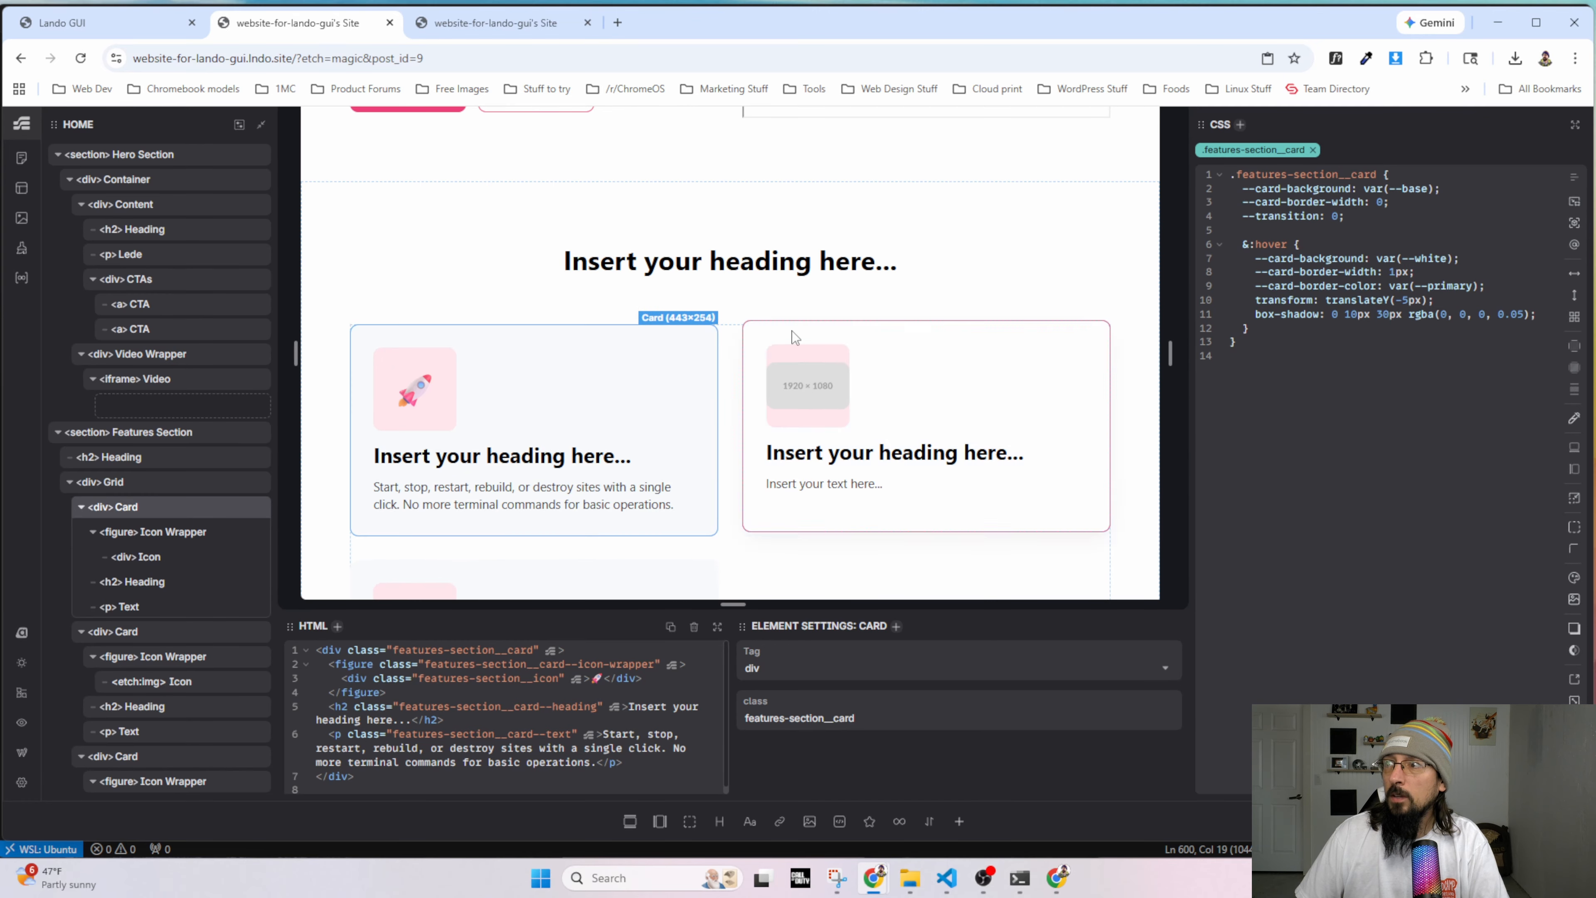
Look up the mockup card's transition in DevTools and add transition: transform 0.3s ease; to the .features-section__card rule.
{"action": "key", "text": "ctrl+shift+i"}
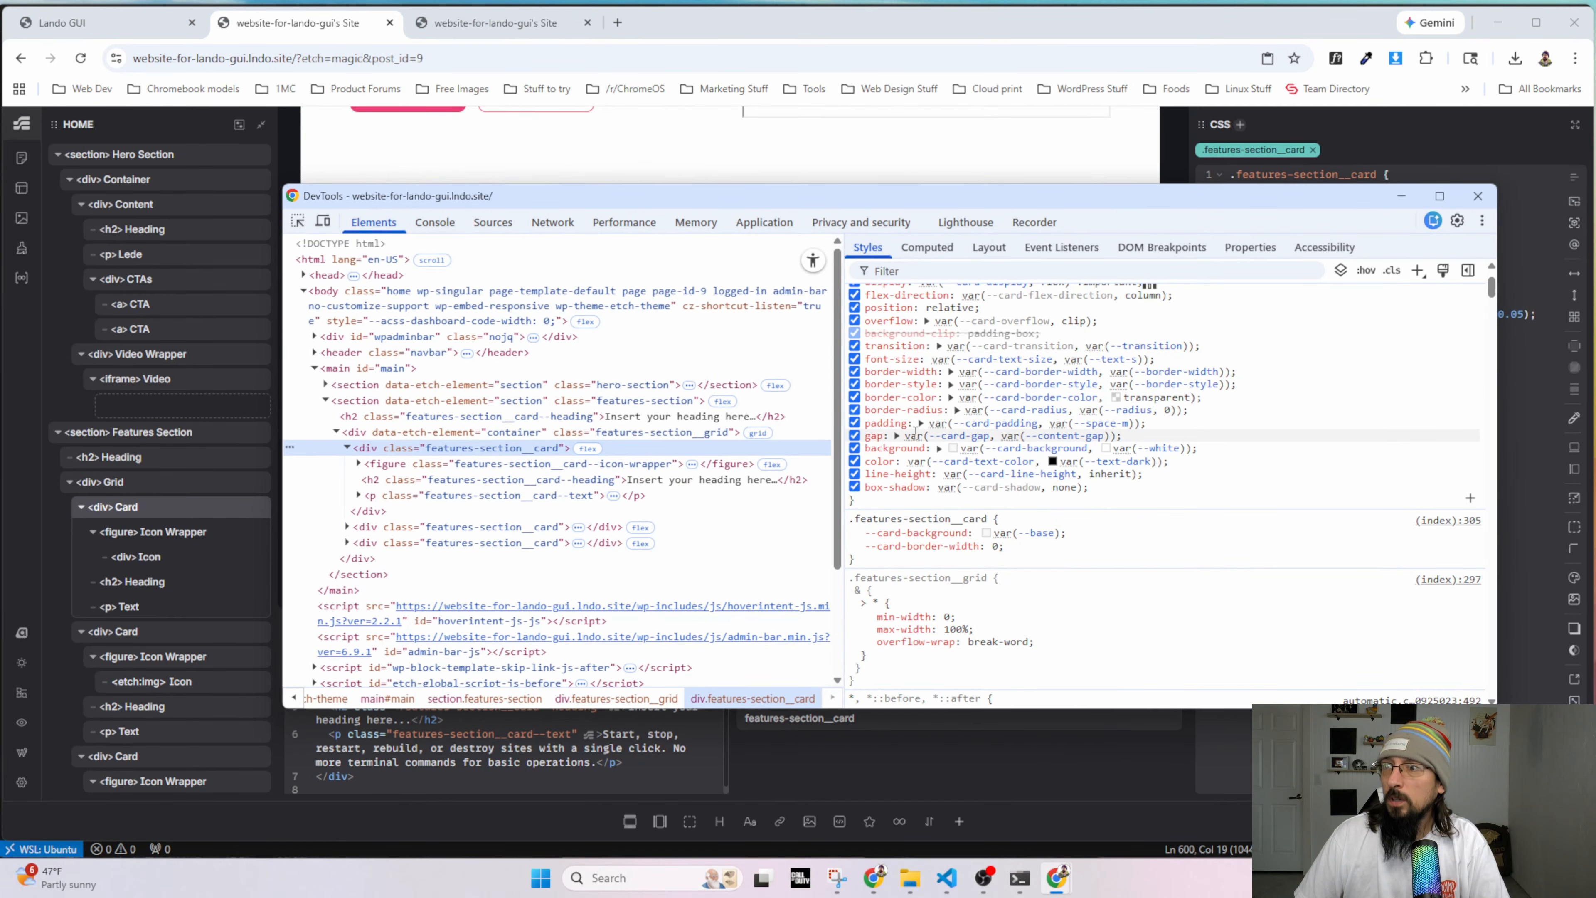
{"action": "scroll", "coordinate": [899, 377], "scroll_direction": "up", "scroll_amount": 2}
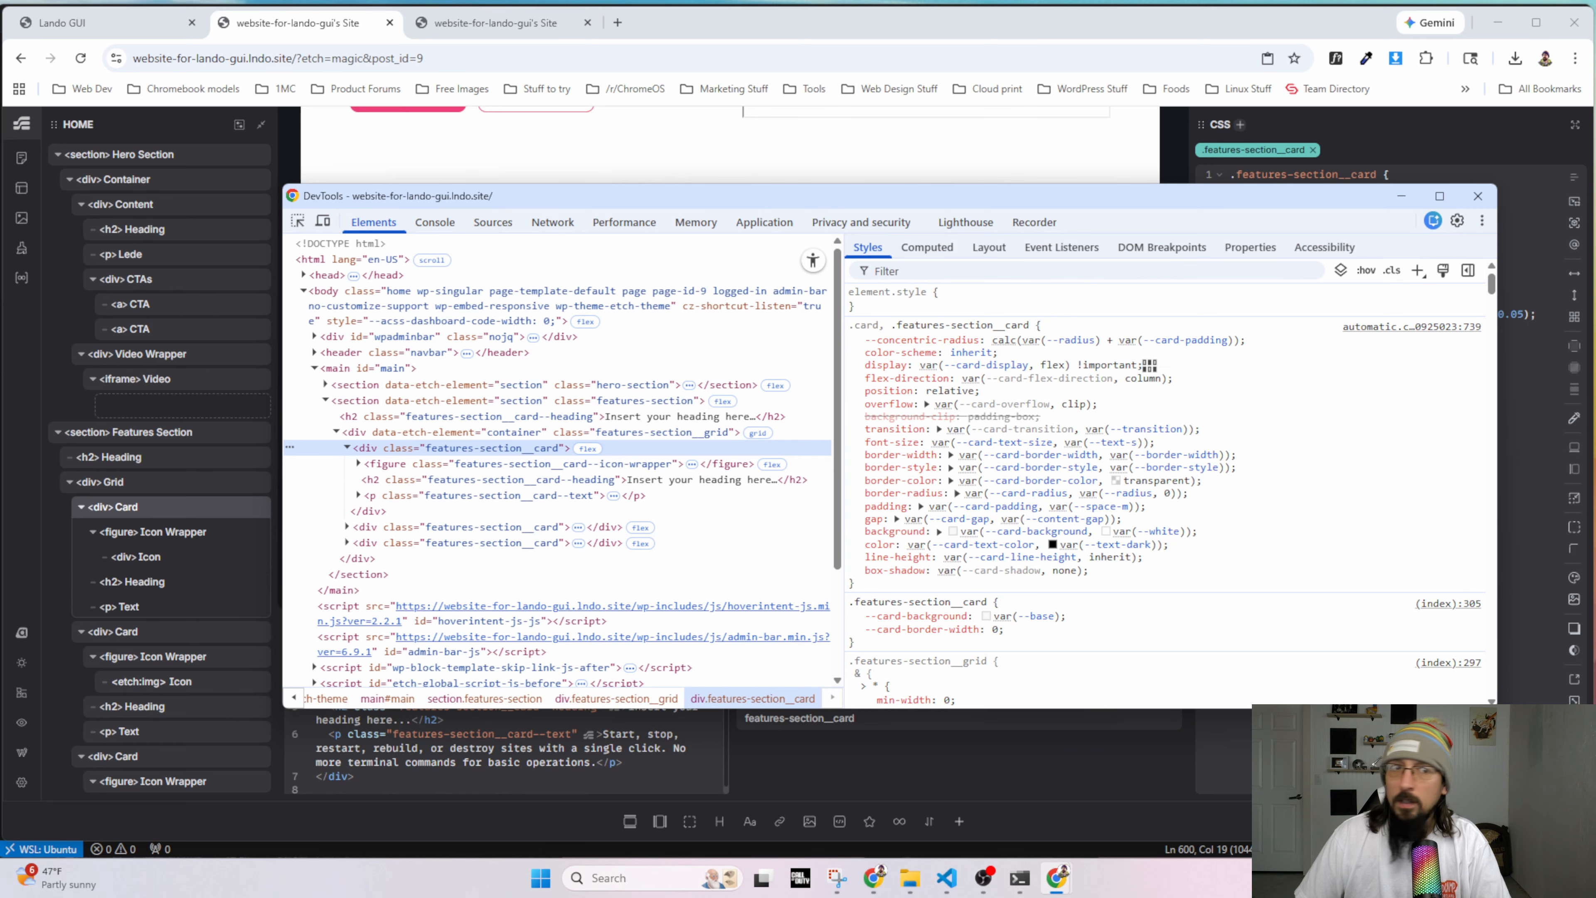
{"action": "key", "text": "alt+Tab"}
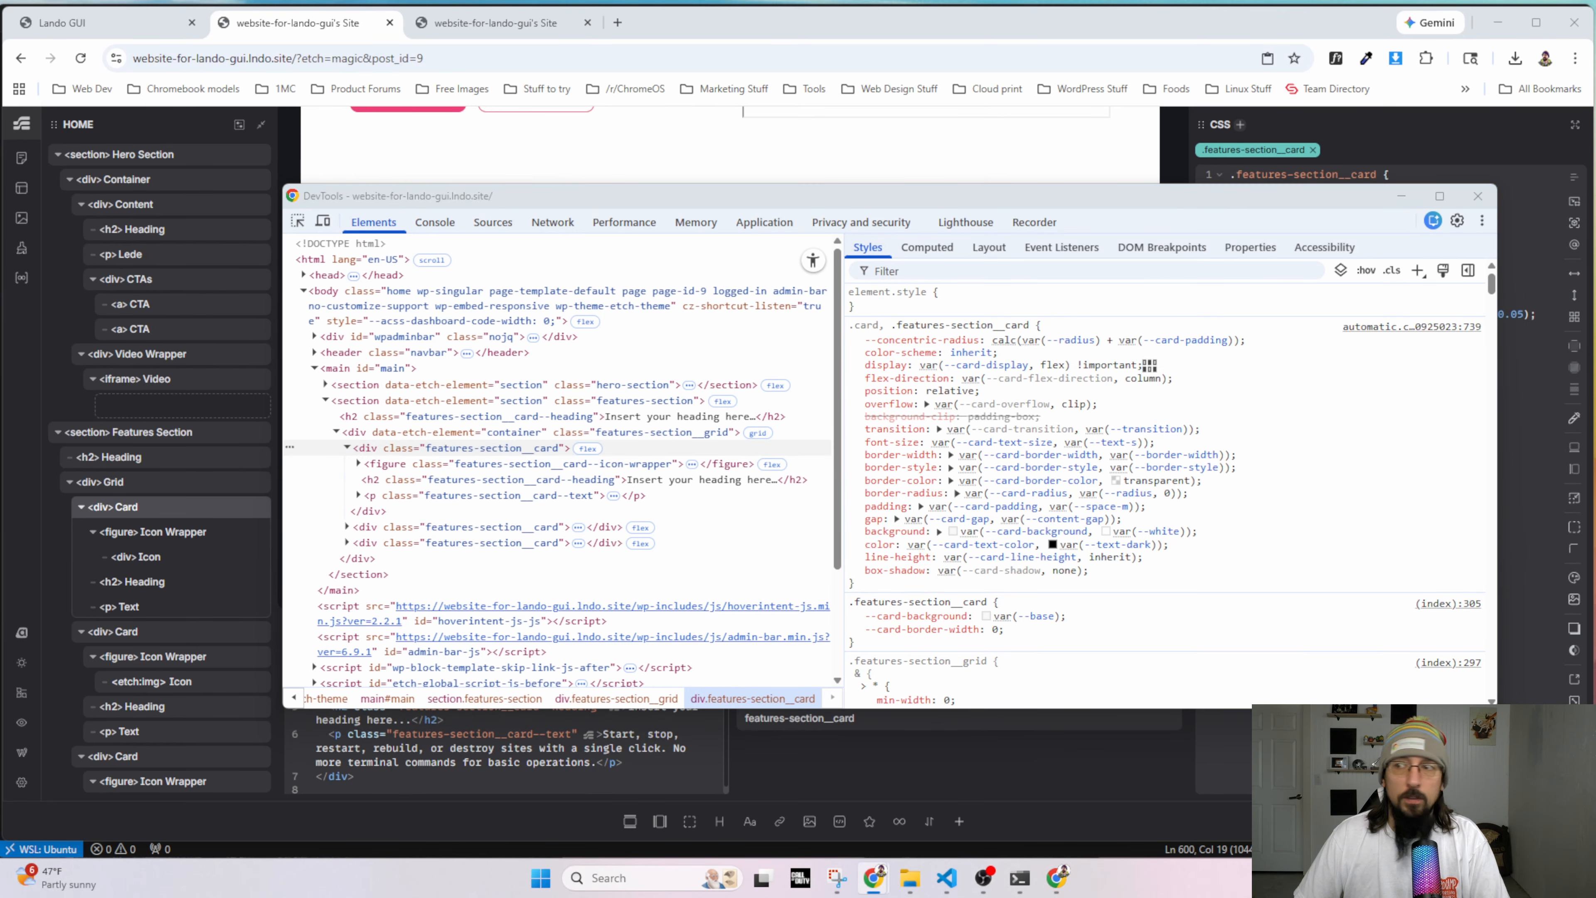
{"action": "key", "text": "alt+Tab"}
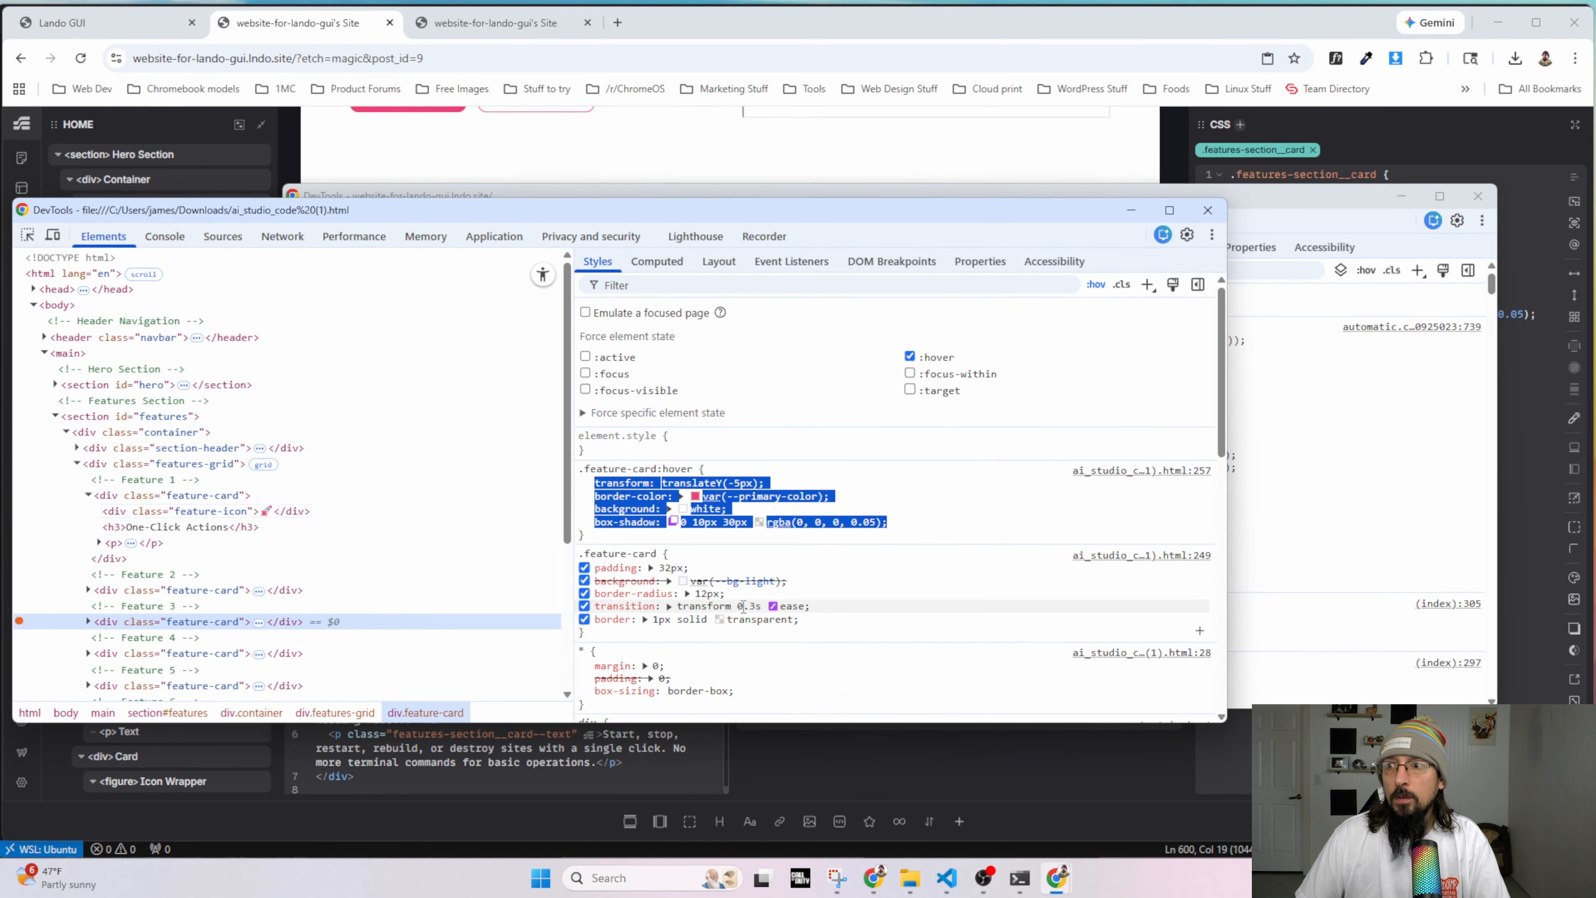
{"action": "key", "text": "alt+Tab"}
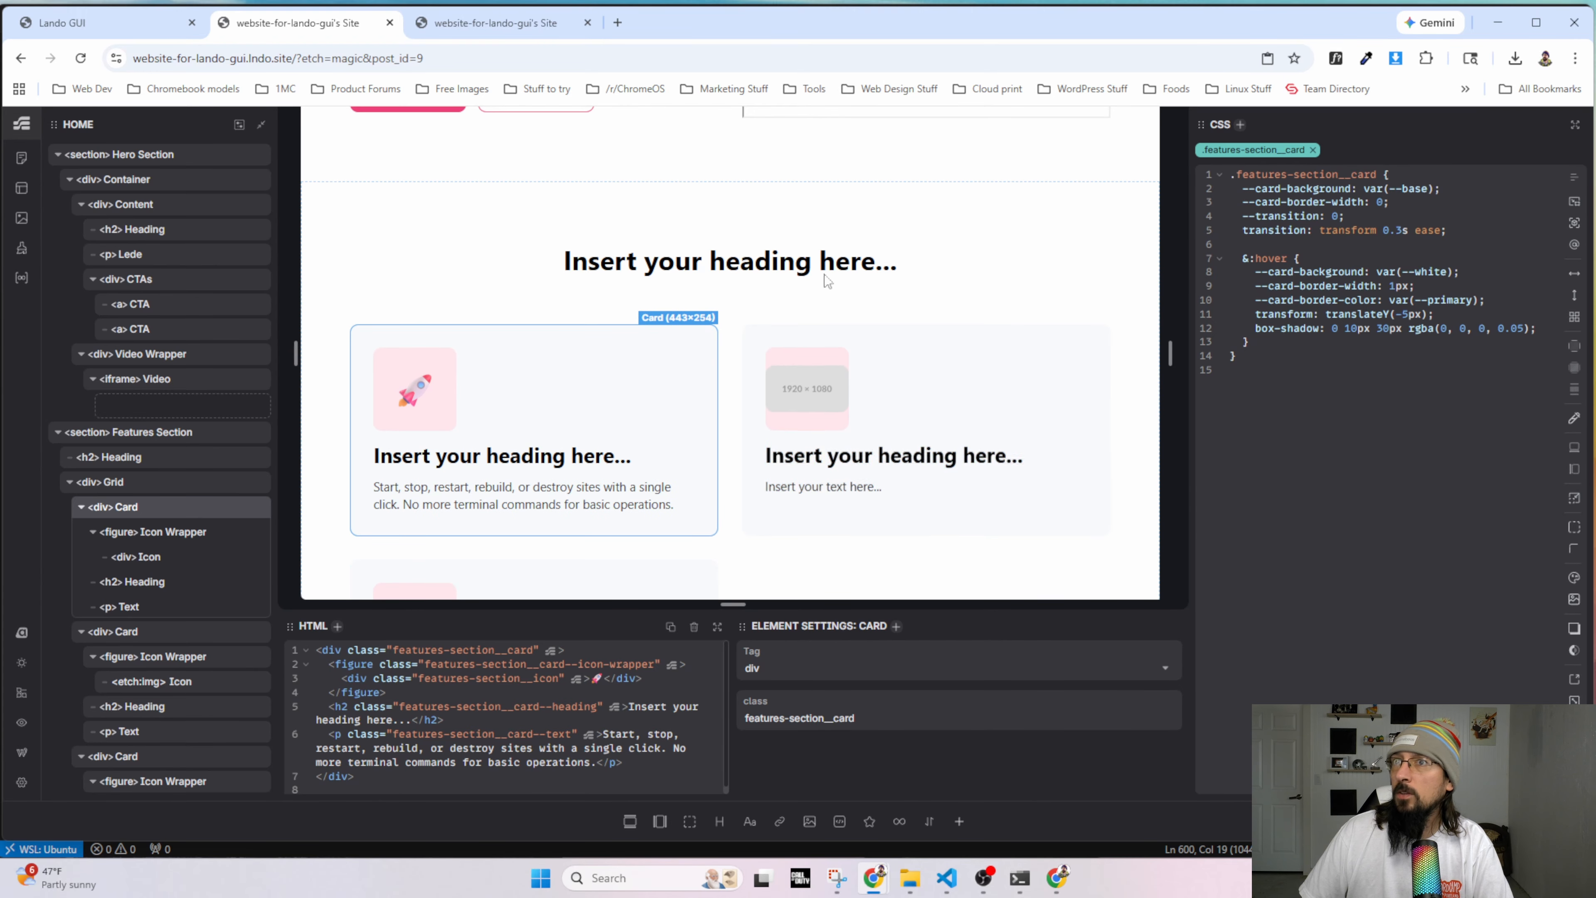
Reload the published homepage and inspect the first feature card's transition declarations in DevTools.
{"action": "left_click", "coordinate": [496, 23]}
{"action": "left_click", "coordinate": [81, 58]}
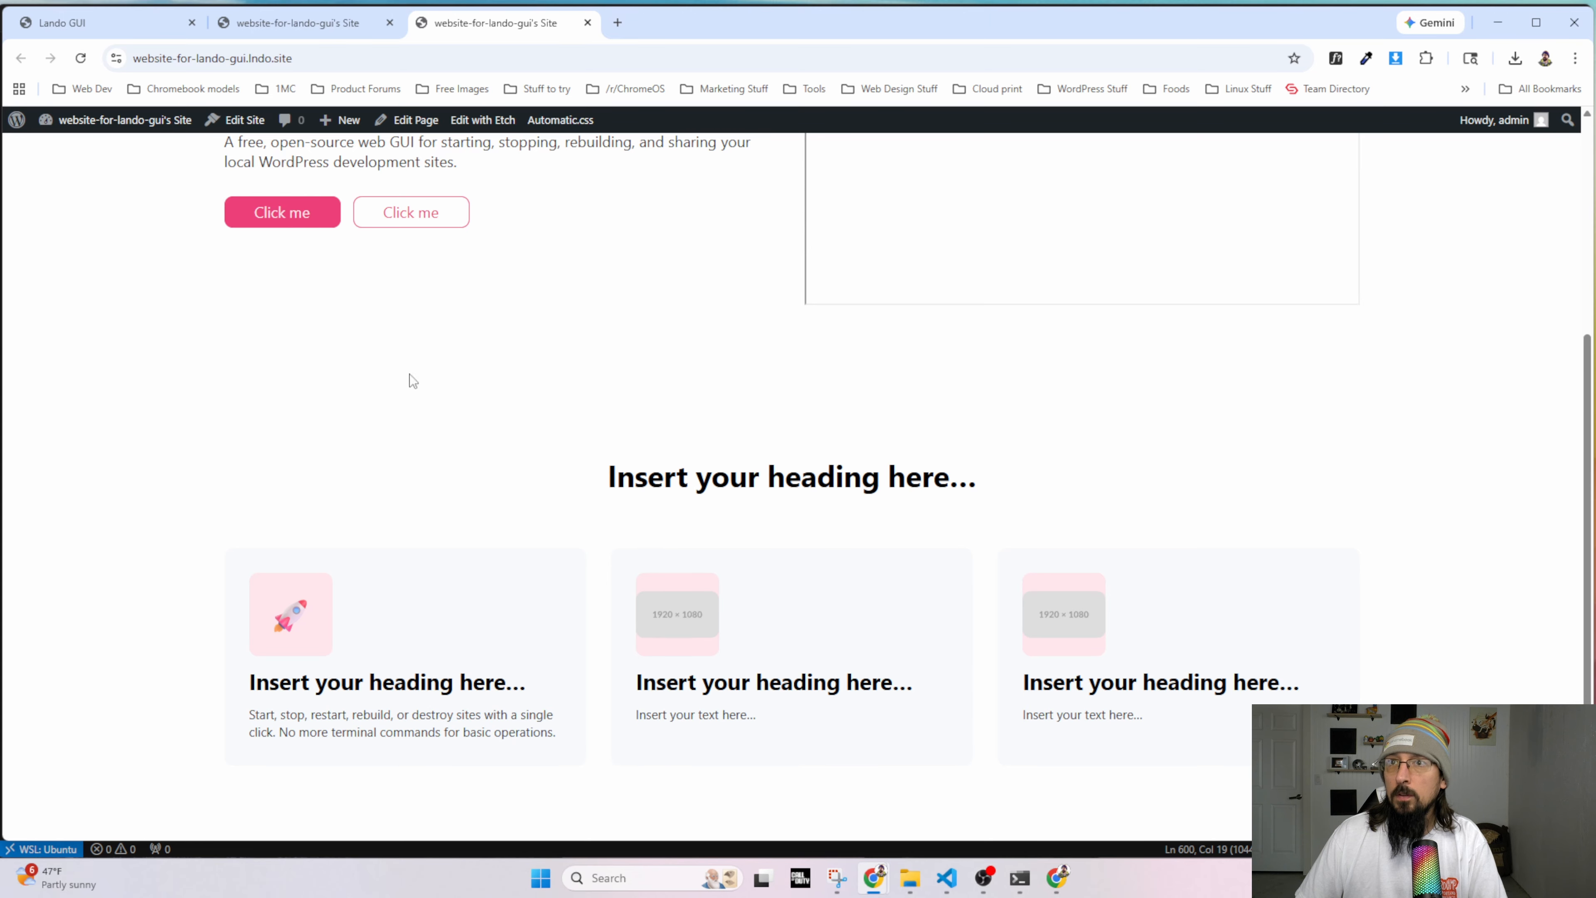
{"action": "right_click", "coordinate": [515, 606]}
{"action": "left_click", "coordinate": [572, 586]}
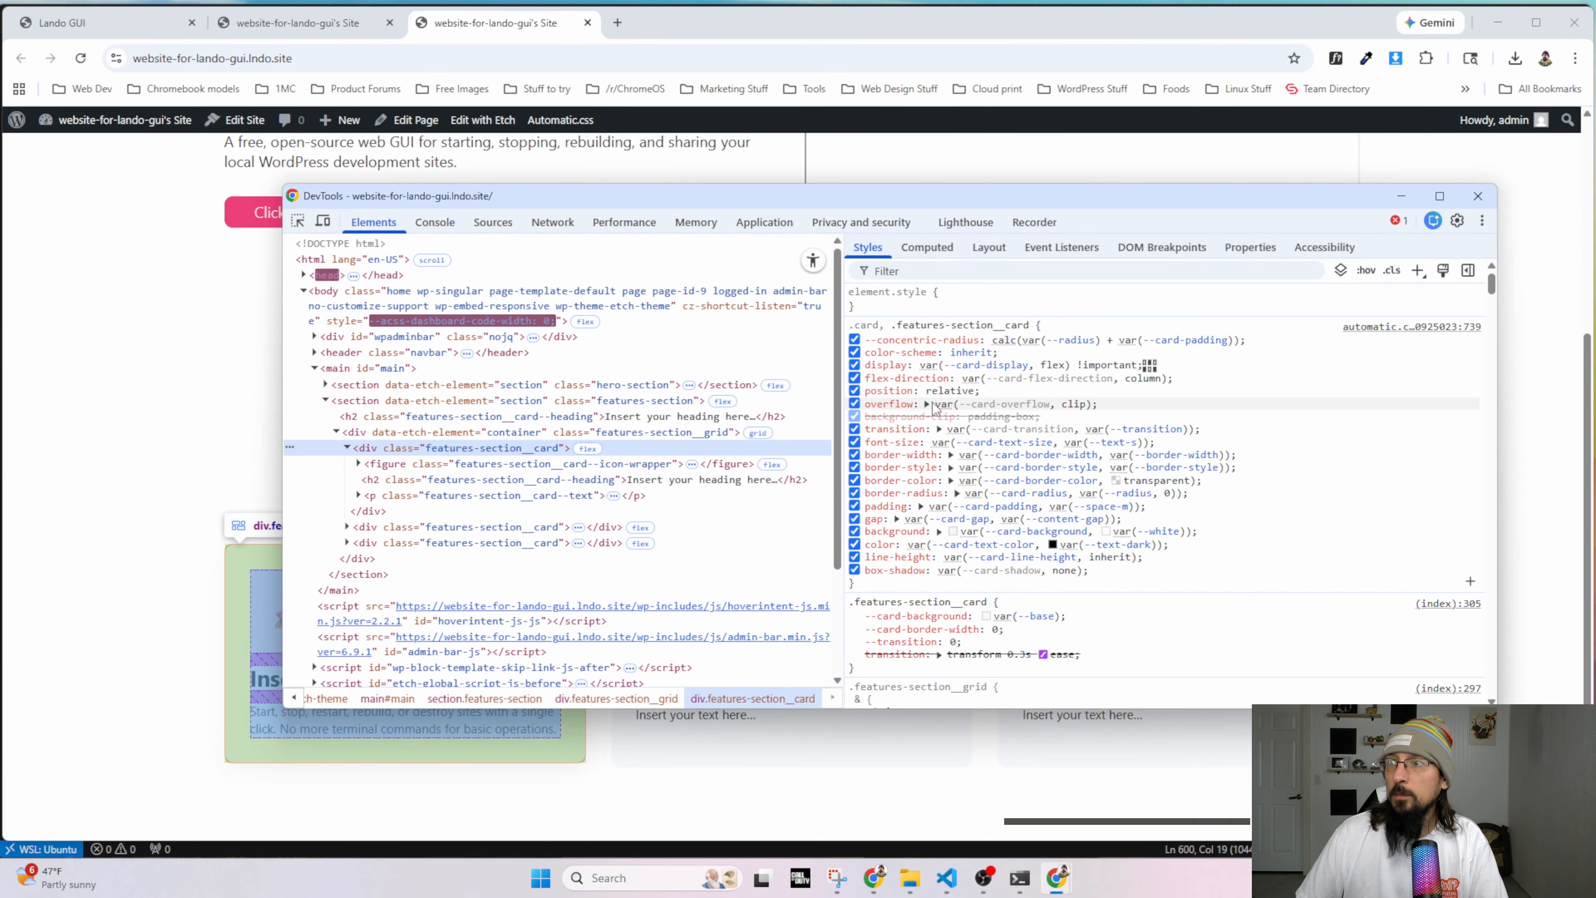
{"action": "key", "text": "ctrl+shift+Tab"}
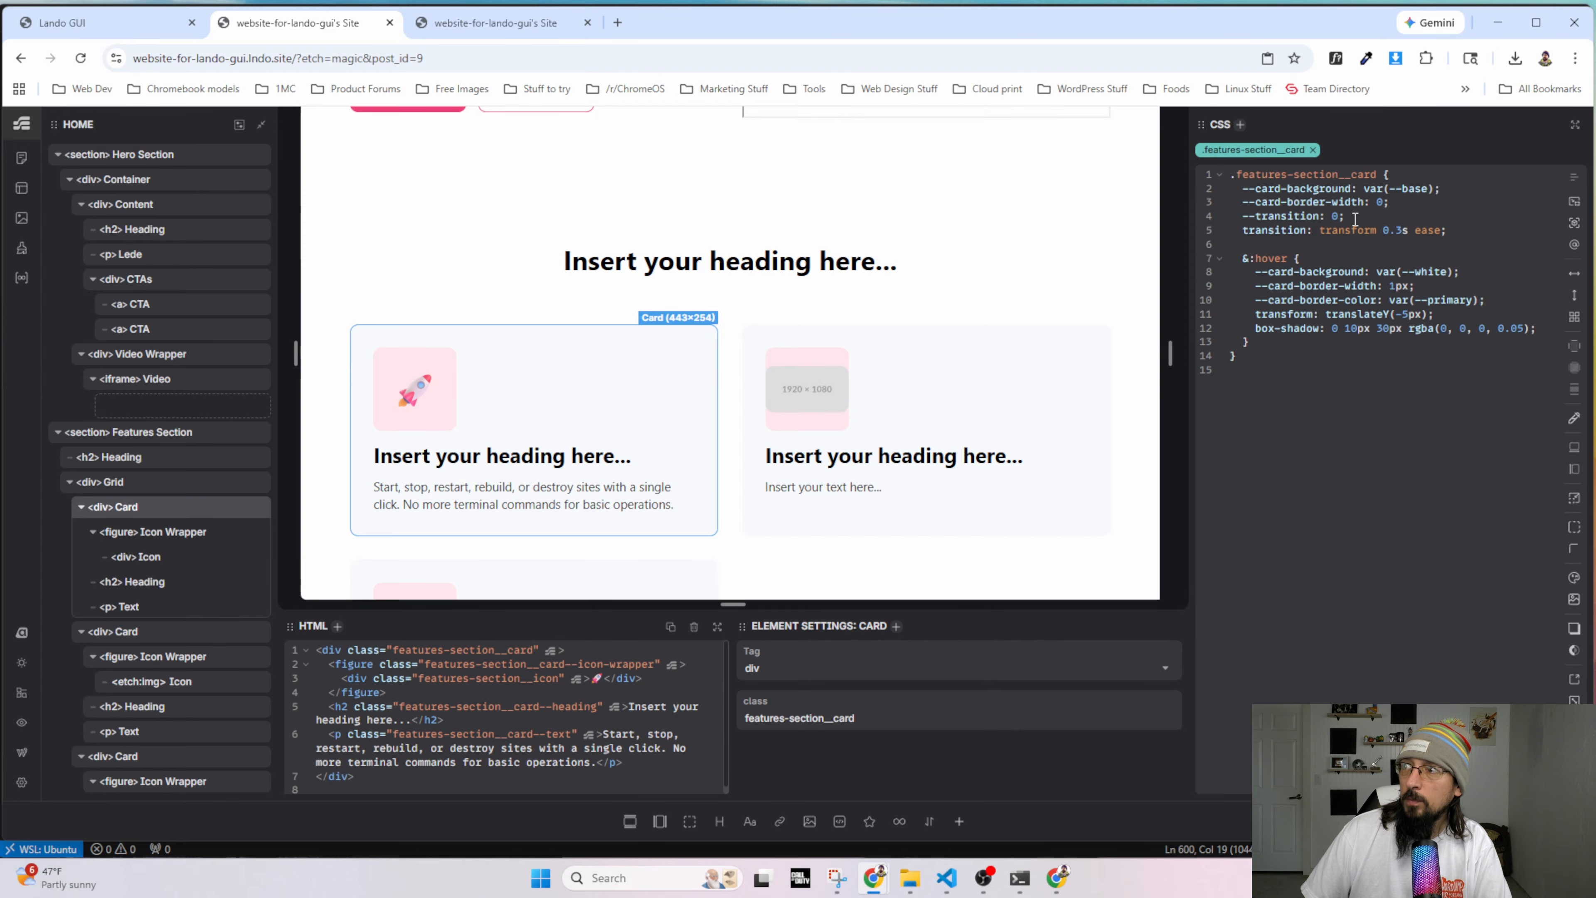
Reload the published homepage again and check the second feature card's hover and transition rules in DevTools.
{"action": "left_click", "coordinate": [496, 22]}
{"action": "left_click", "coordinate": [81, 58]}
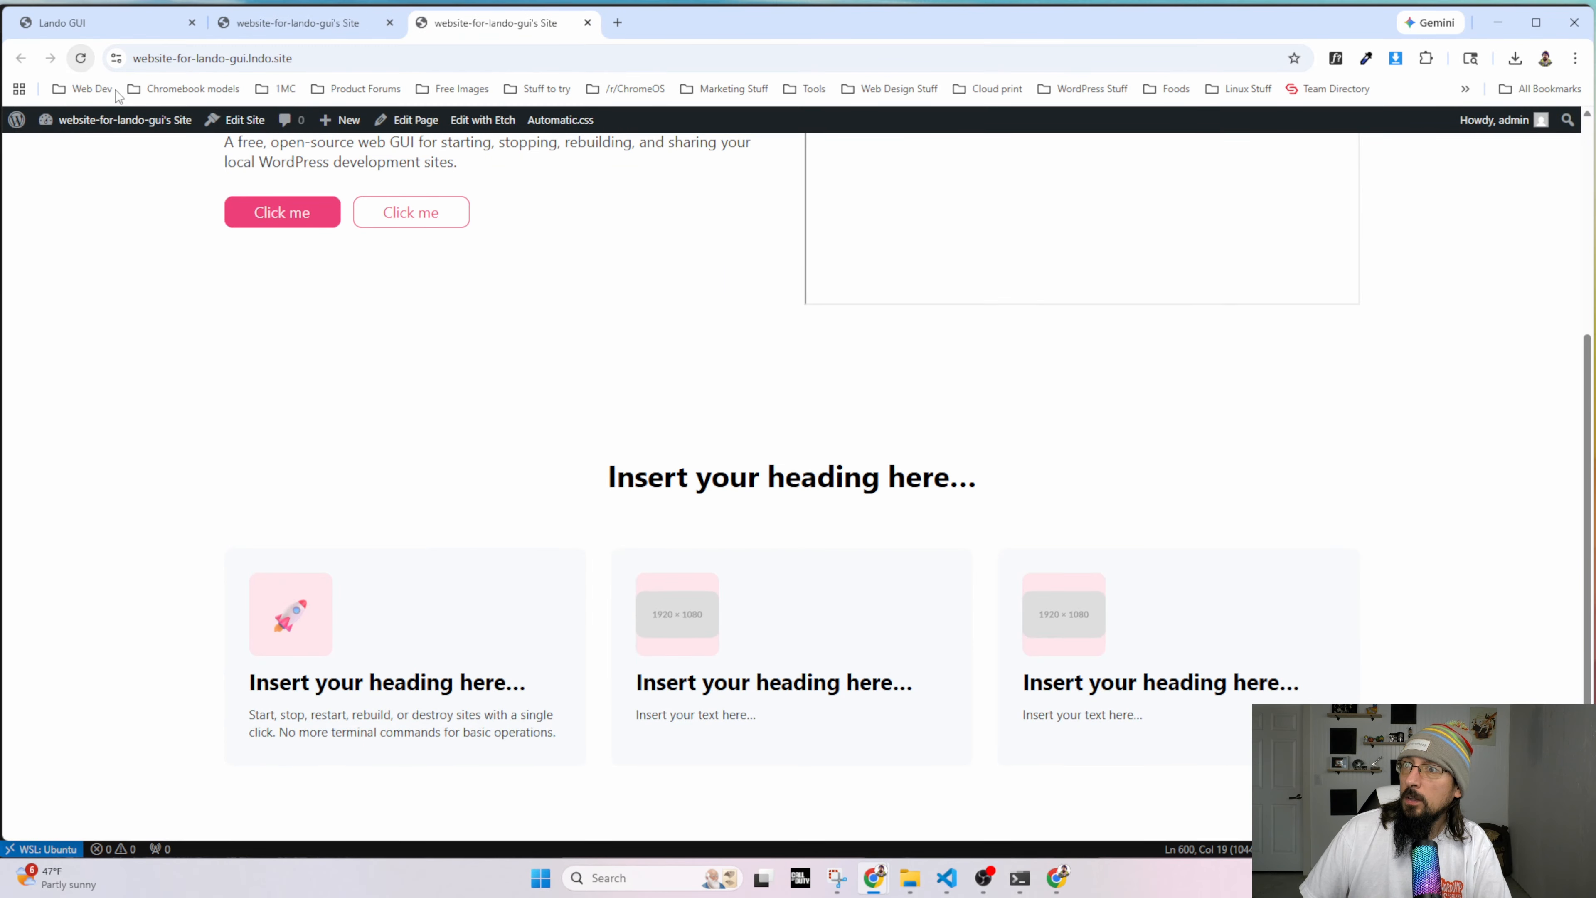
{"action": "right_click", "coordinate": [661, 558]}
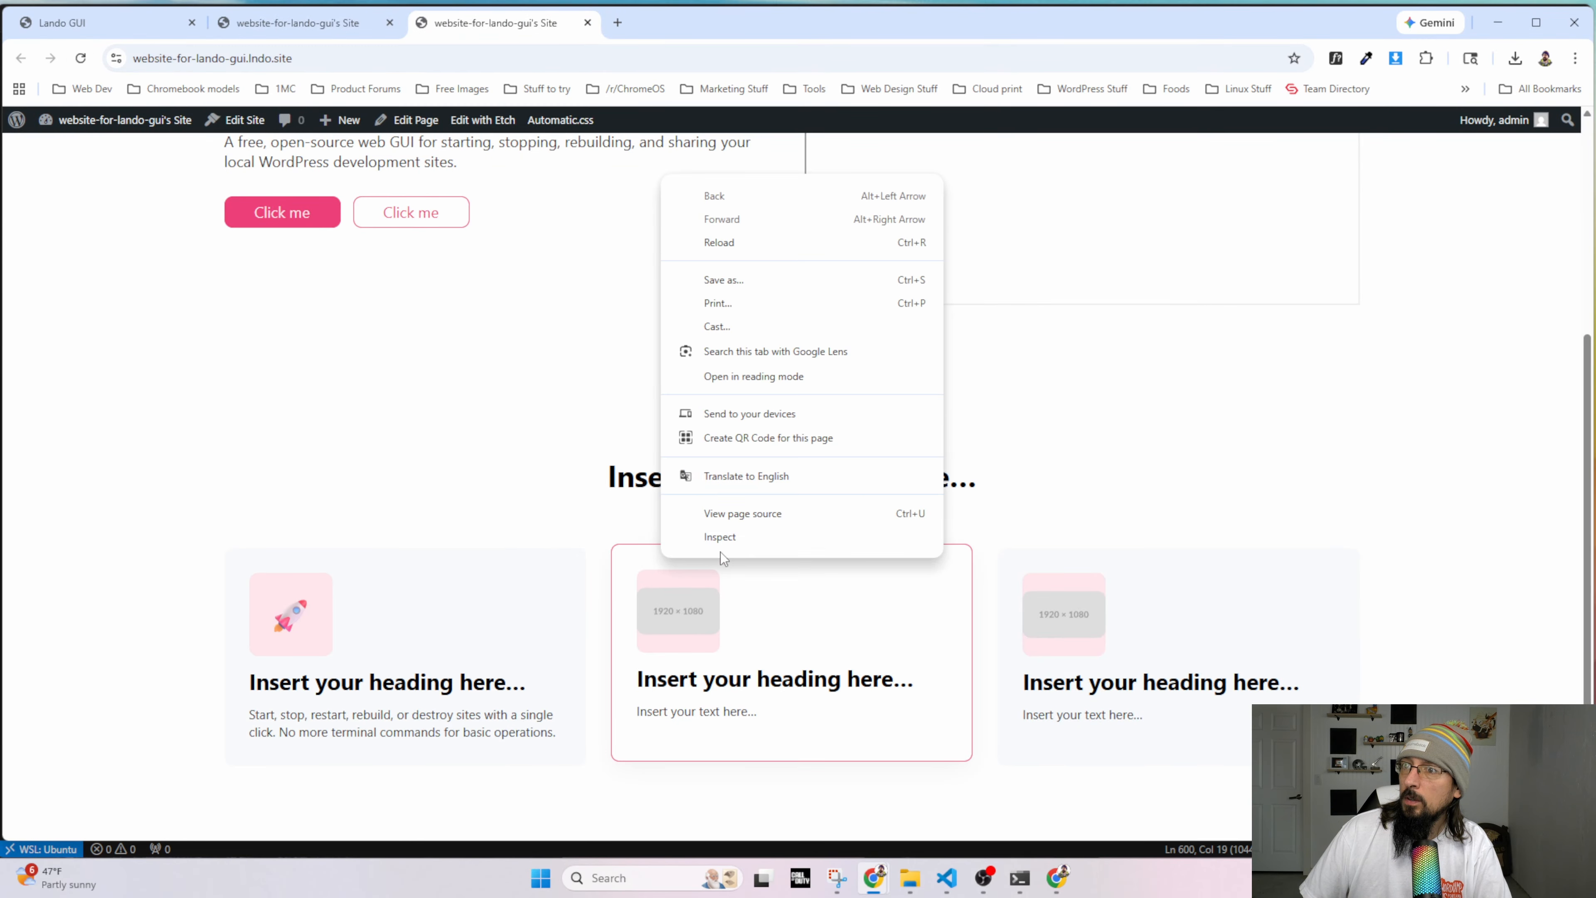
{"action": "left_click", "coordinate": [723, 541]}
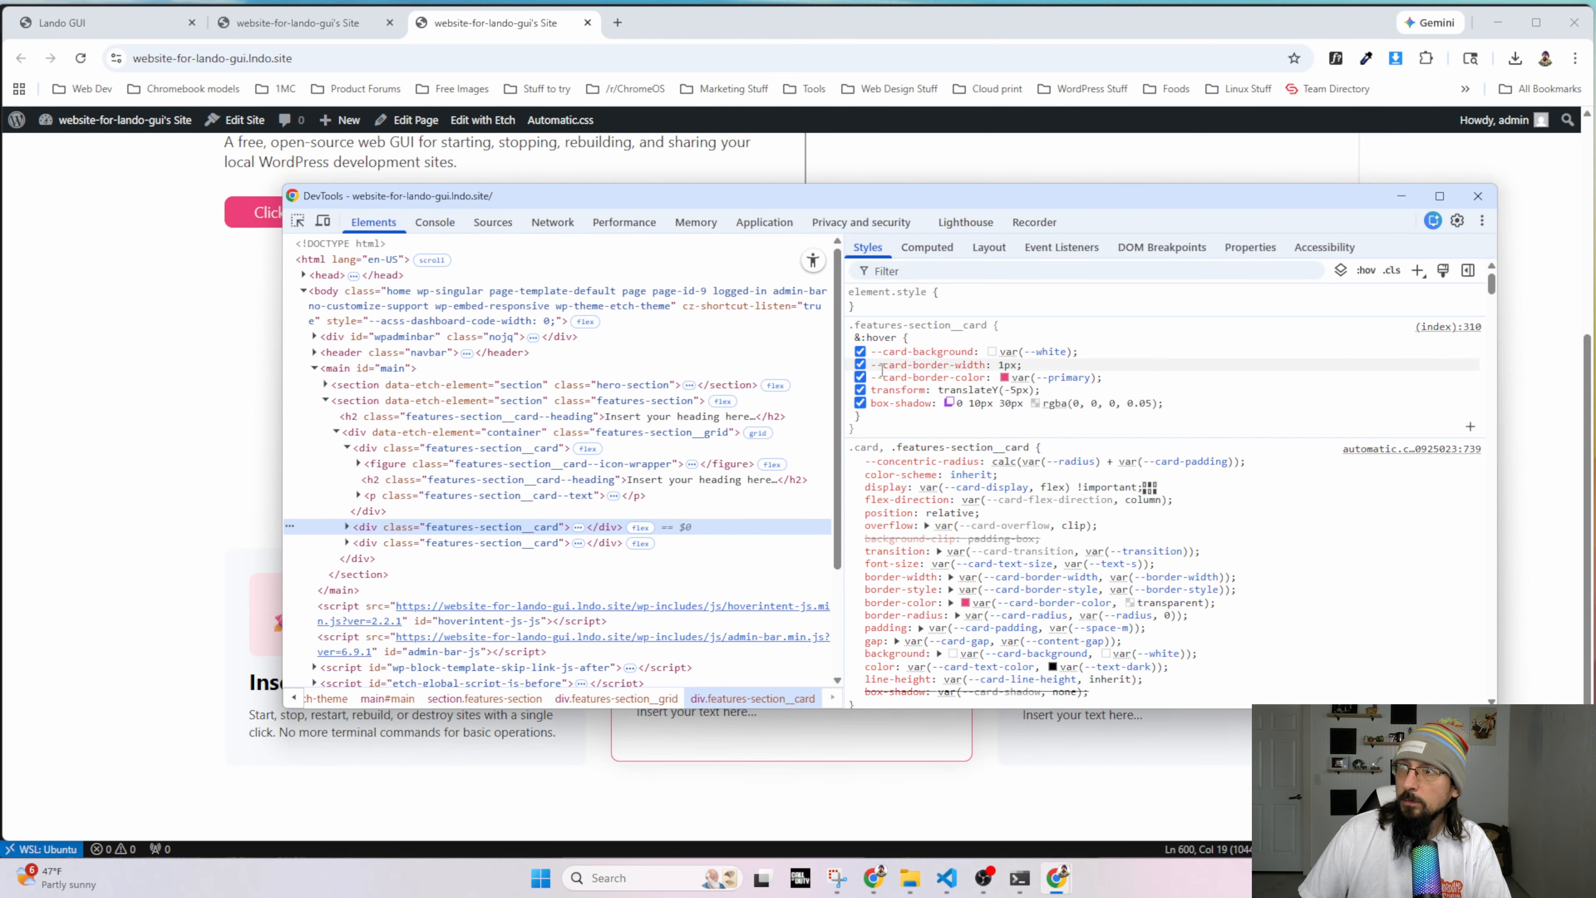
{"action": "scroll", "coordinate": [938, 558], "scroll_direction": "down", "scroll_amount": 3}
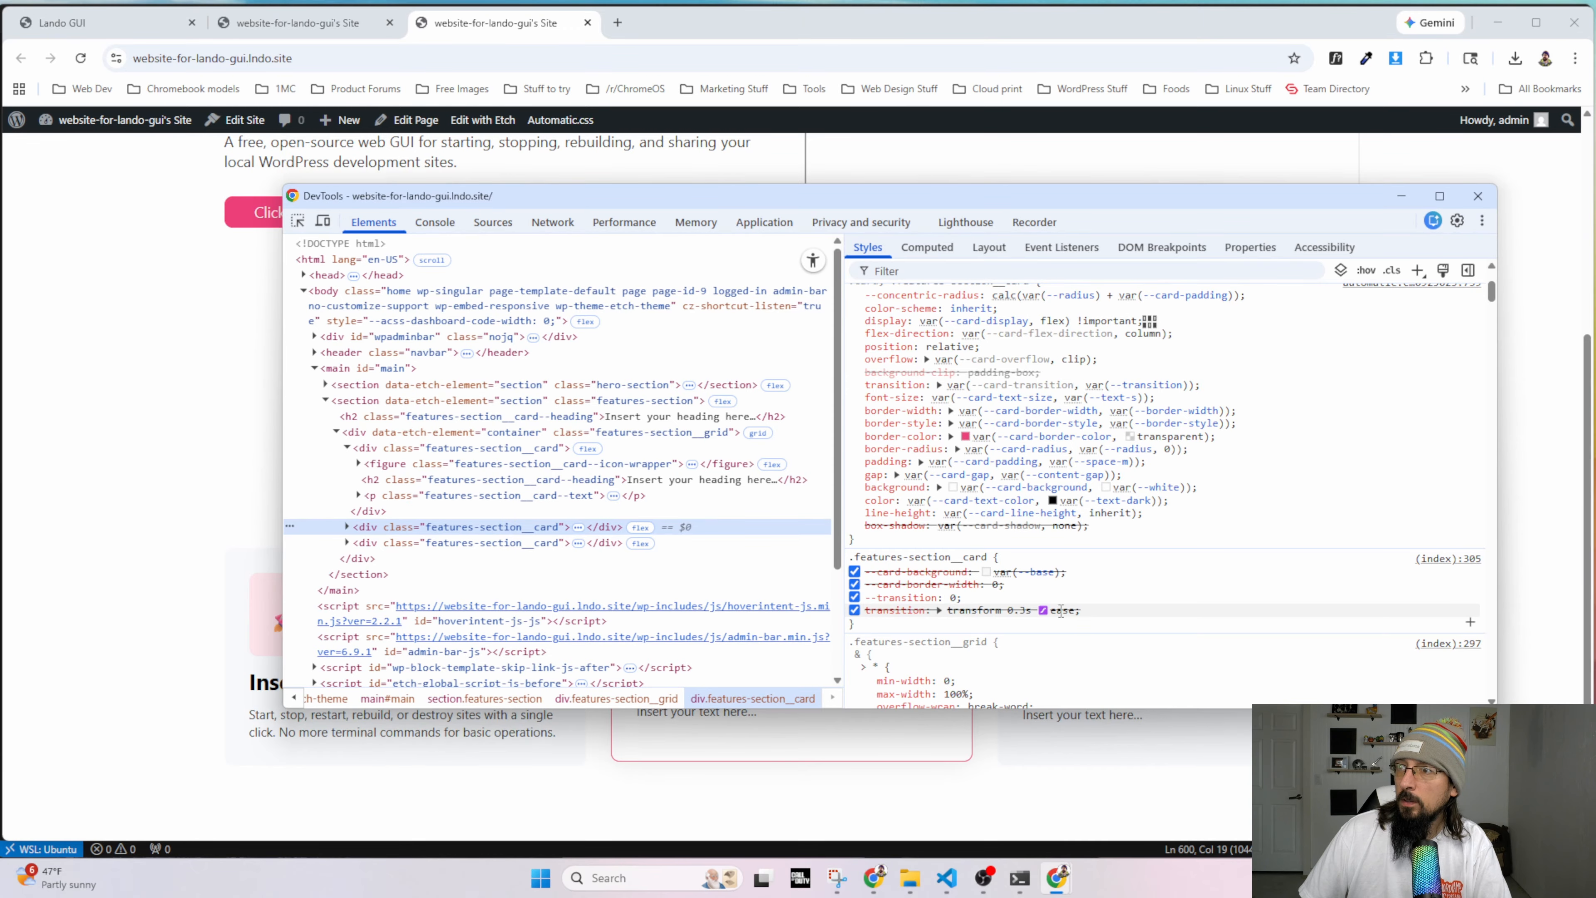
Append !important to the transition declaration in the .features-section__card rule and view the cards on the published page.
{"action": "left_click", "coordinate": [301, 22]}
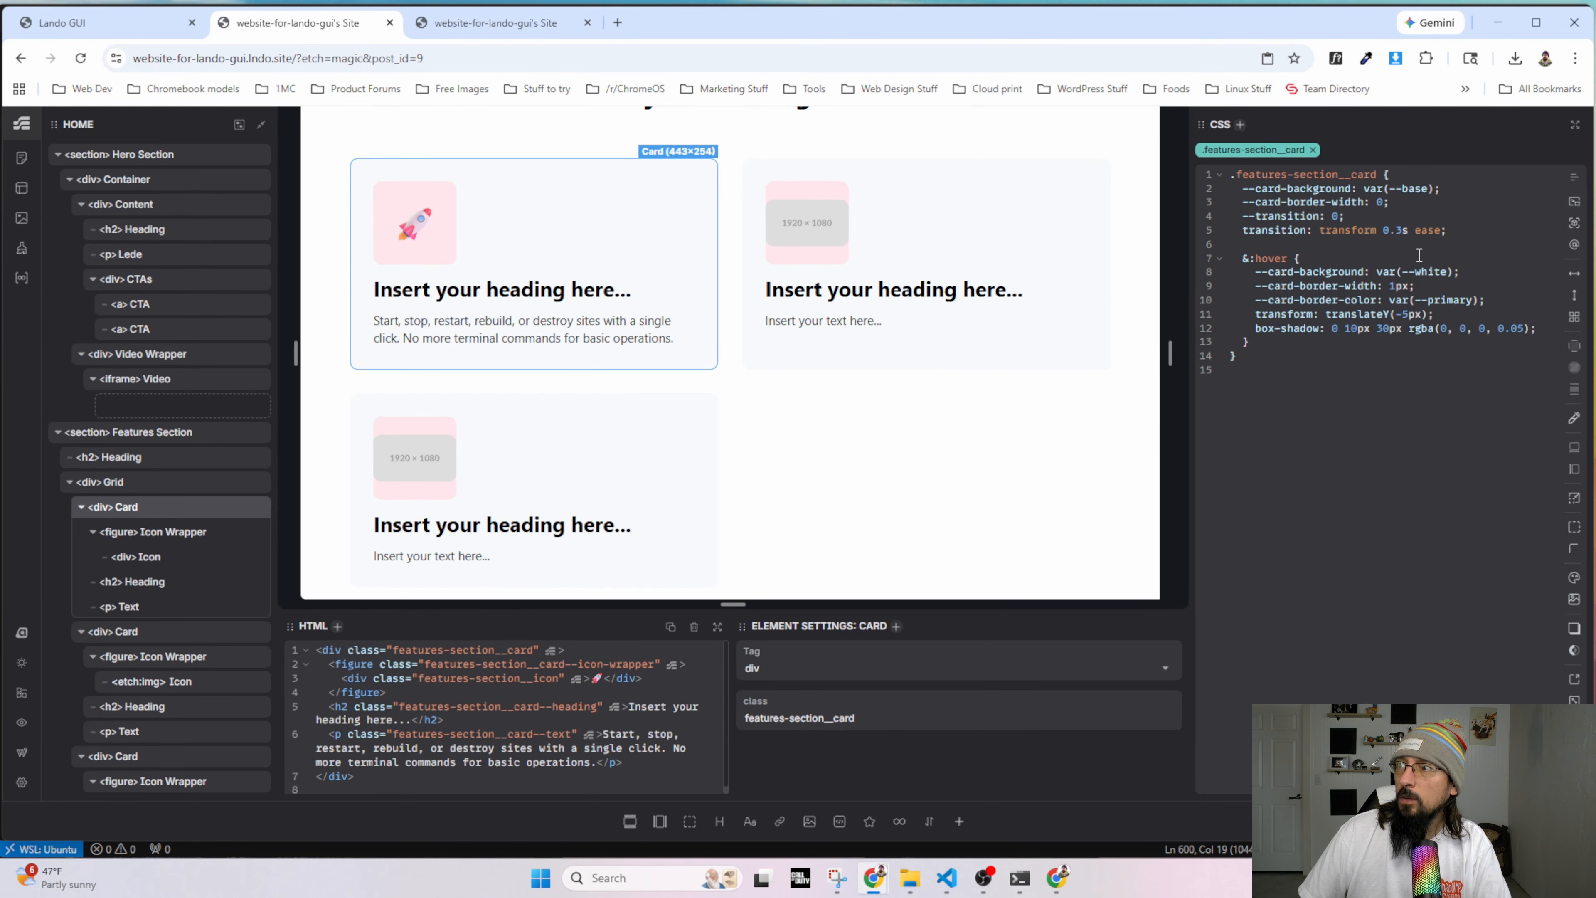
{"action": "left_click", "coordinate": [1444, 232]}
{"action": "type", "text": "!impor"}
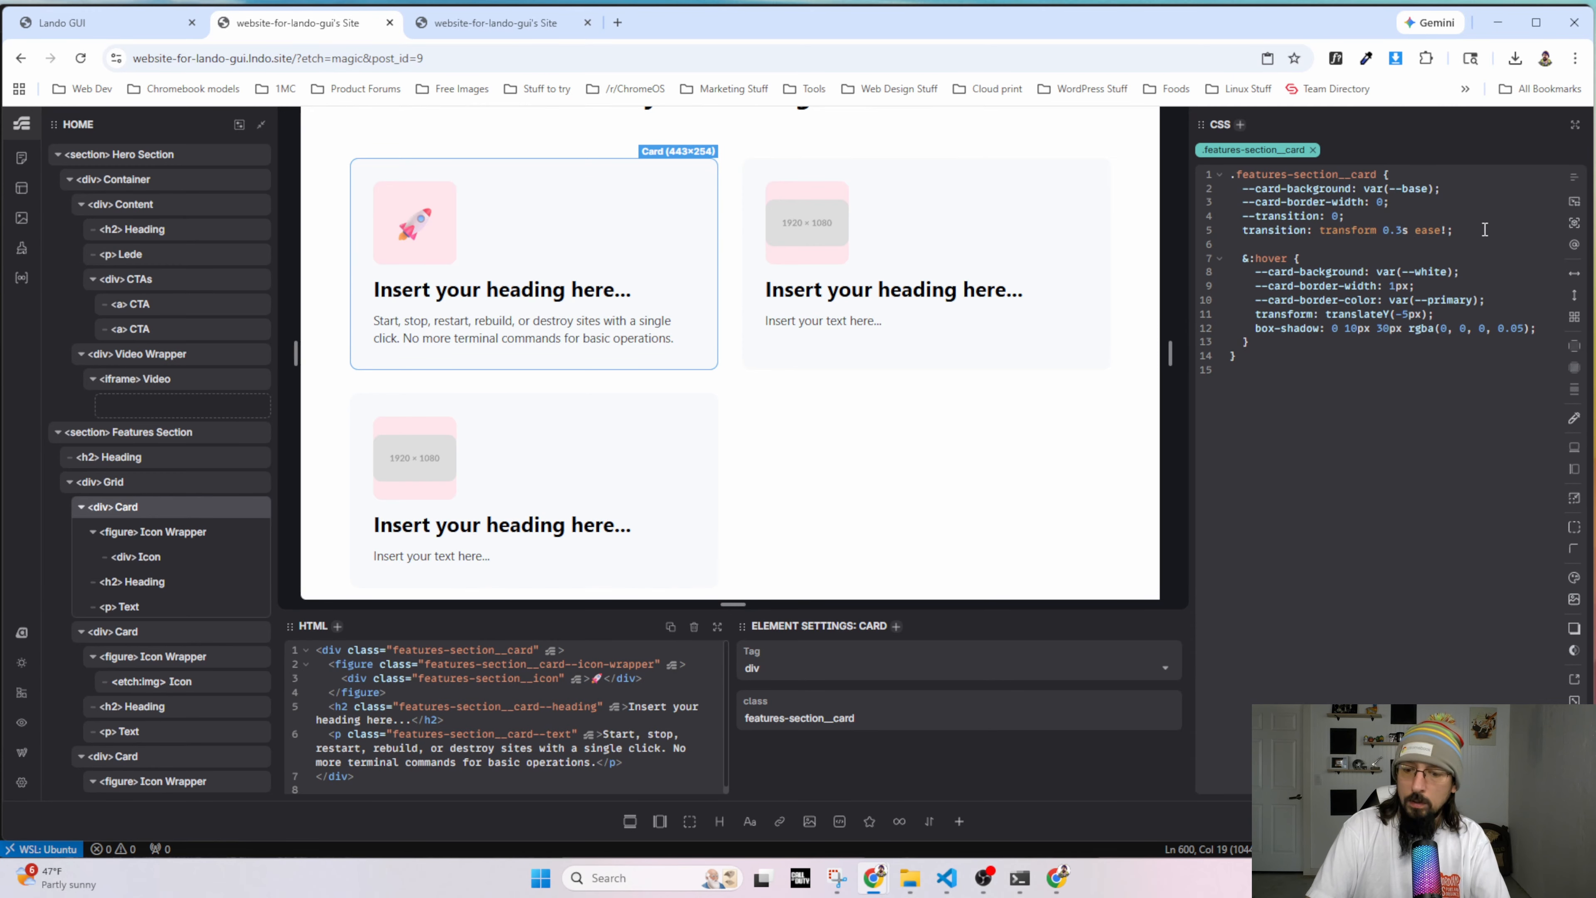
{"action": "type", "text": "tant"}
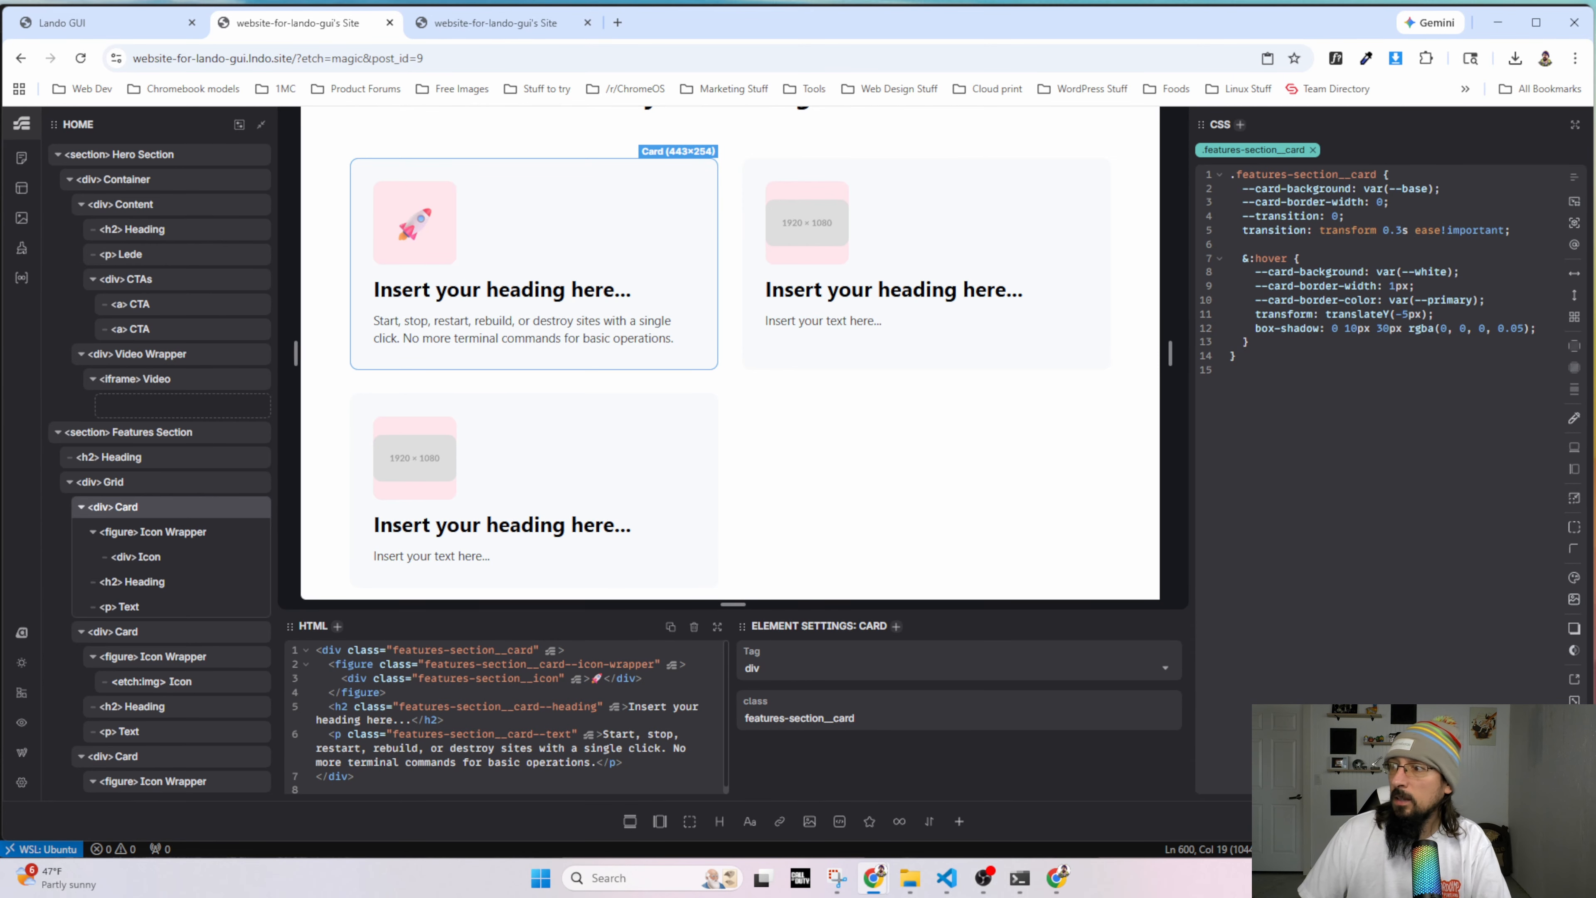
{"action": "left_click", "coordinate": [484, 22]}
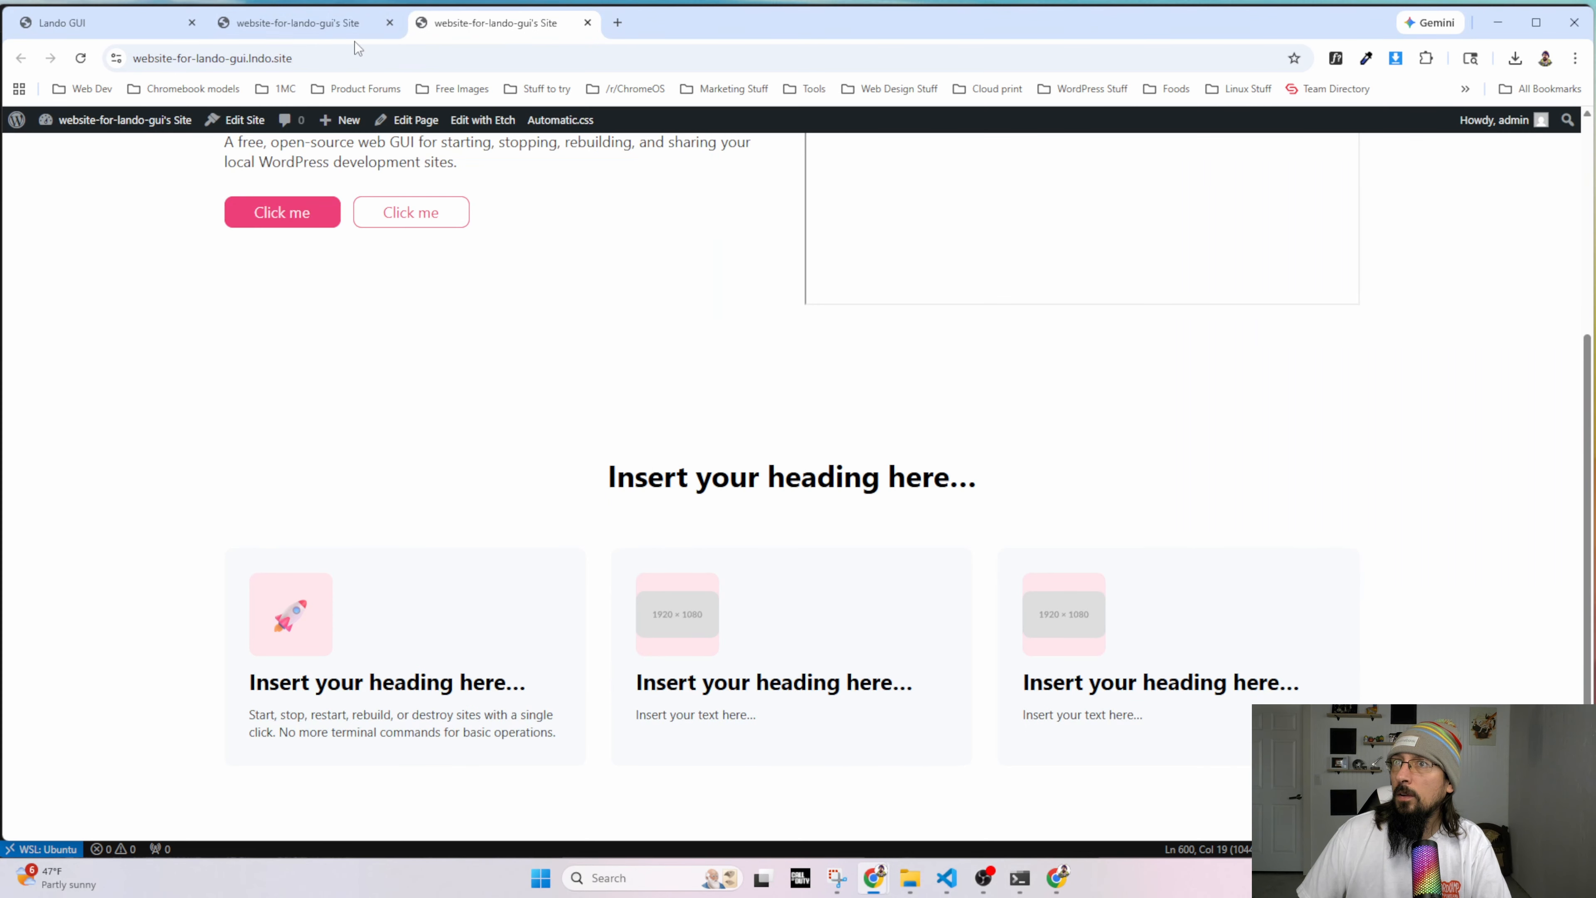
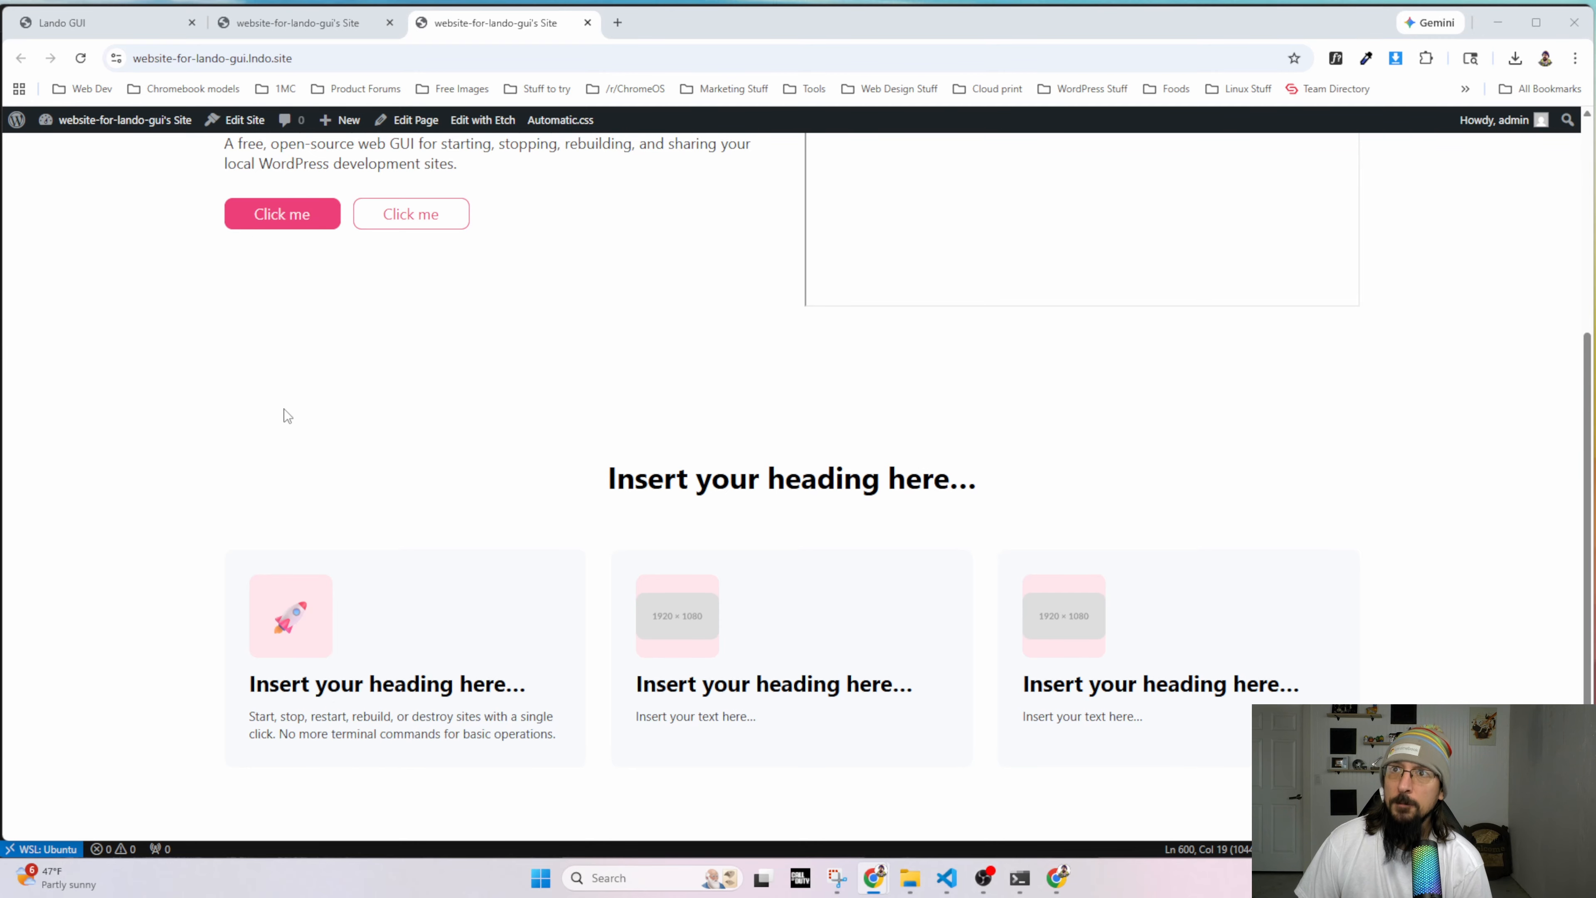
Exit the Etch builder and leave the block editor without saving to reach the WordPress Pages list.
{"action": "scroll", "coordinate": [284, 409], "scroll_direction": "up", "scroll_amount": 5}
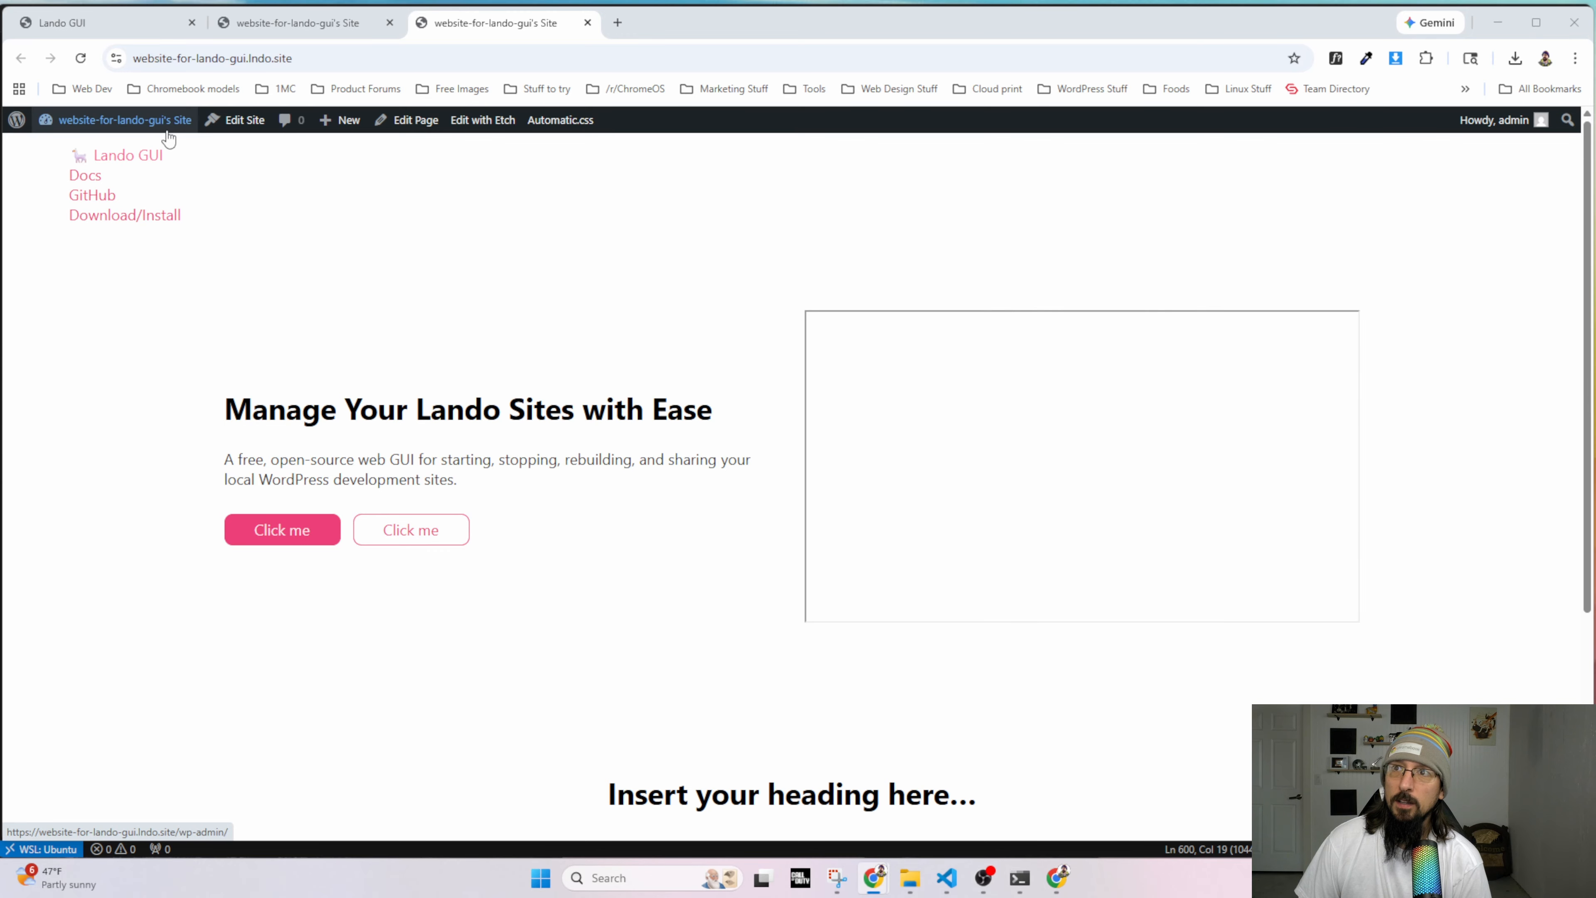
{"action": "left_click", "coordinate": [292, 25]}
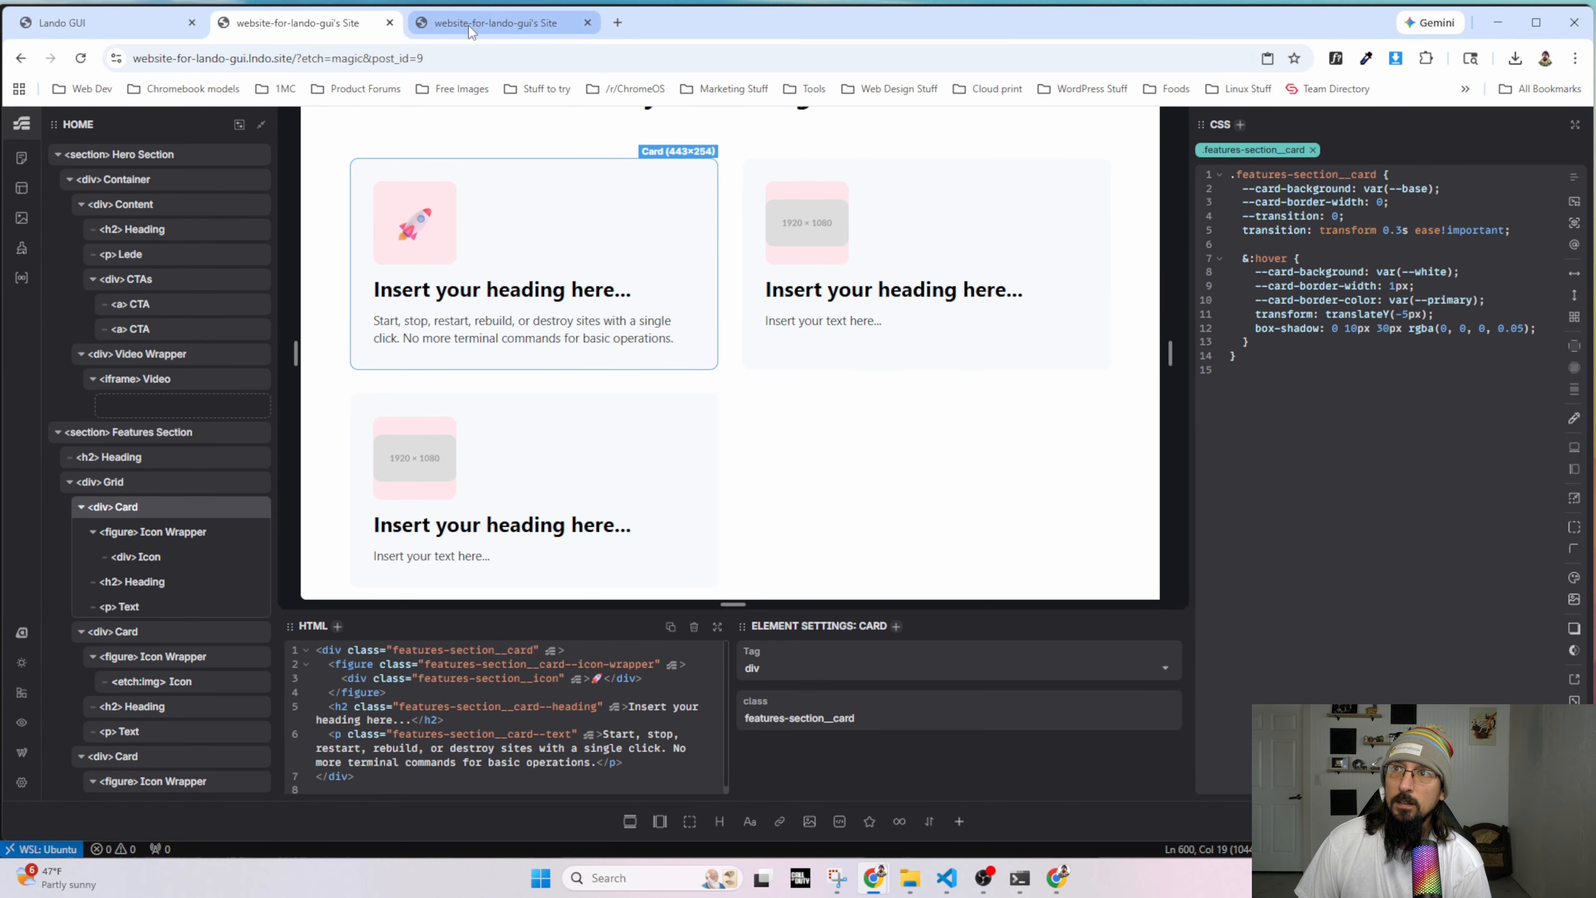
{"action": "left_click", "coordinate": [432, 27]}
{"action": "left_click", "coordinate": [320, 26]}
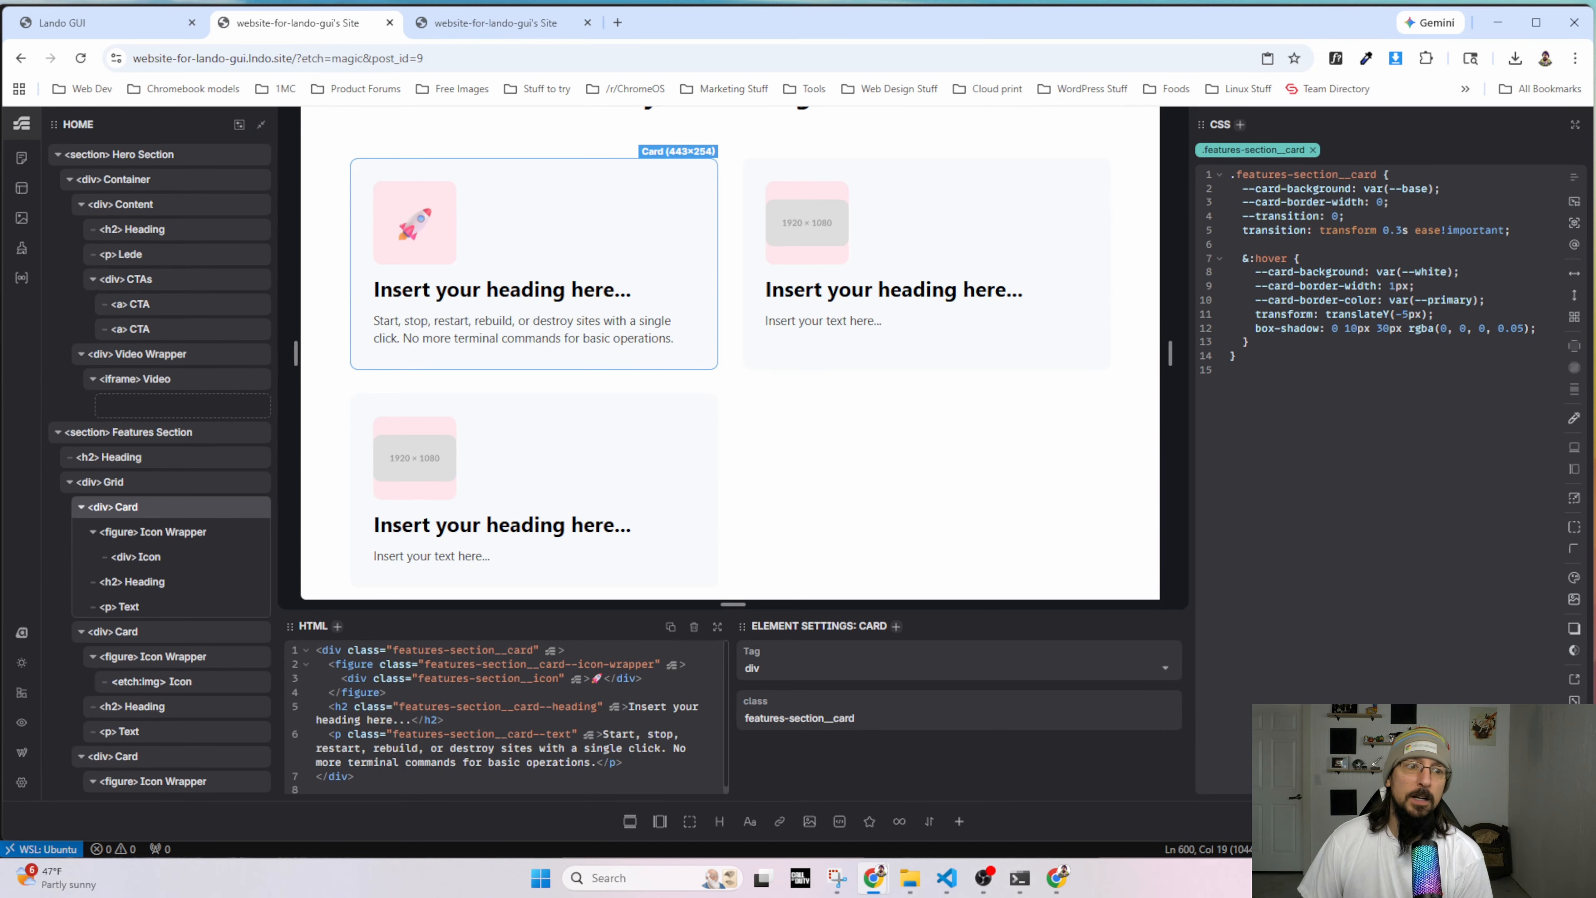
{"action": "left_click", "coordinate": [23, 755]}
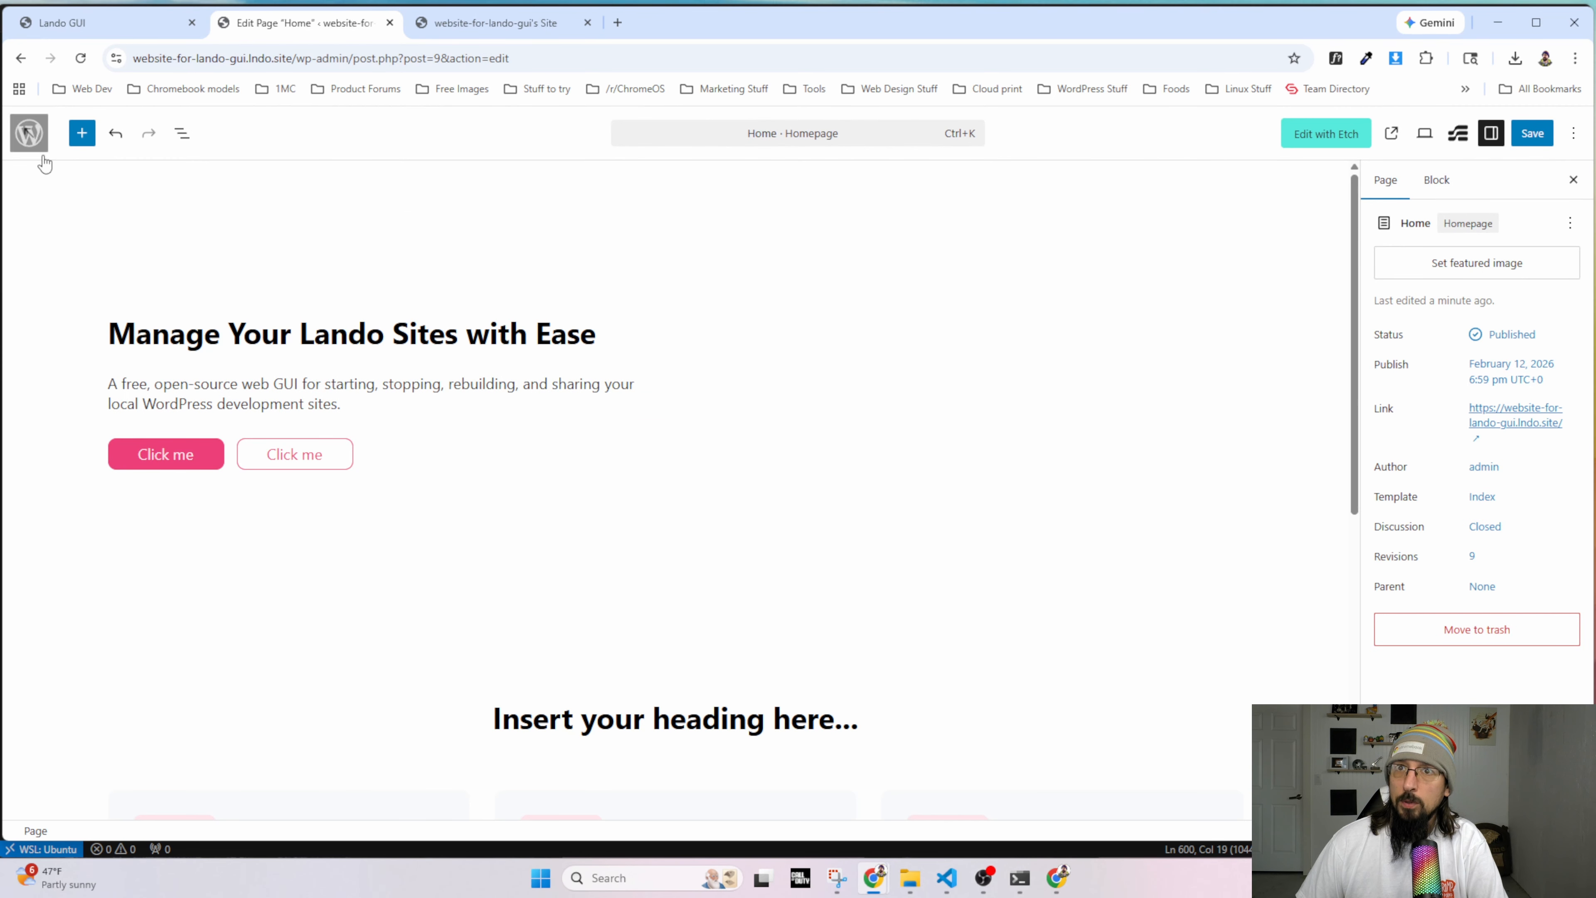
{"action": "left_click", "coordinate": [32, 139]}
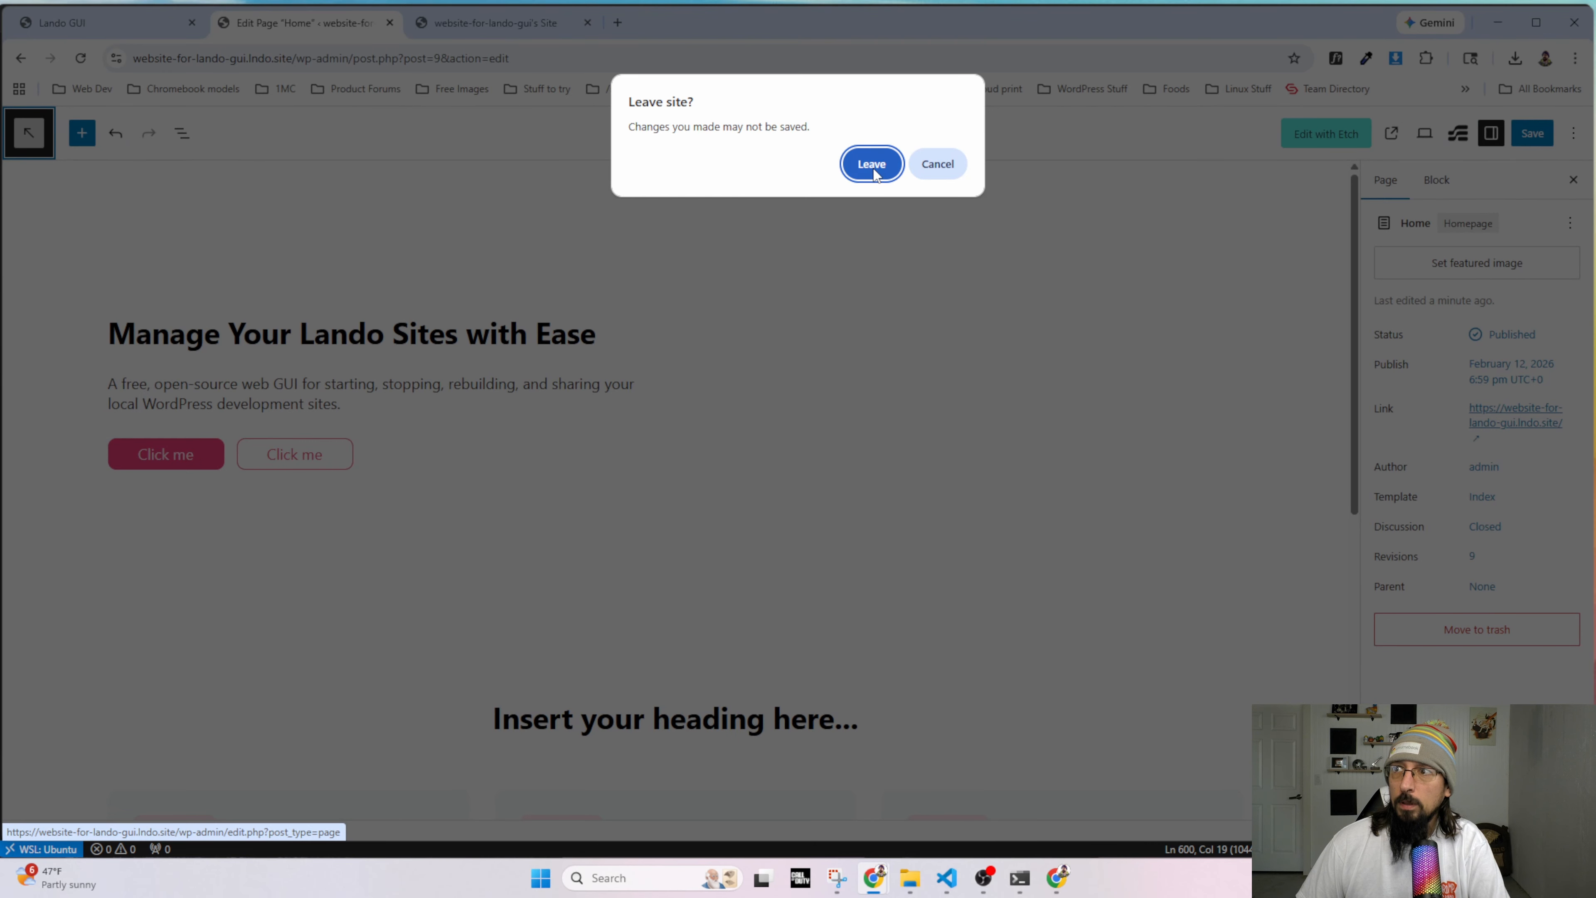
{"action": "left_click", "coordinate": [898, 160]}
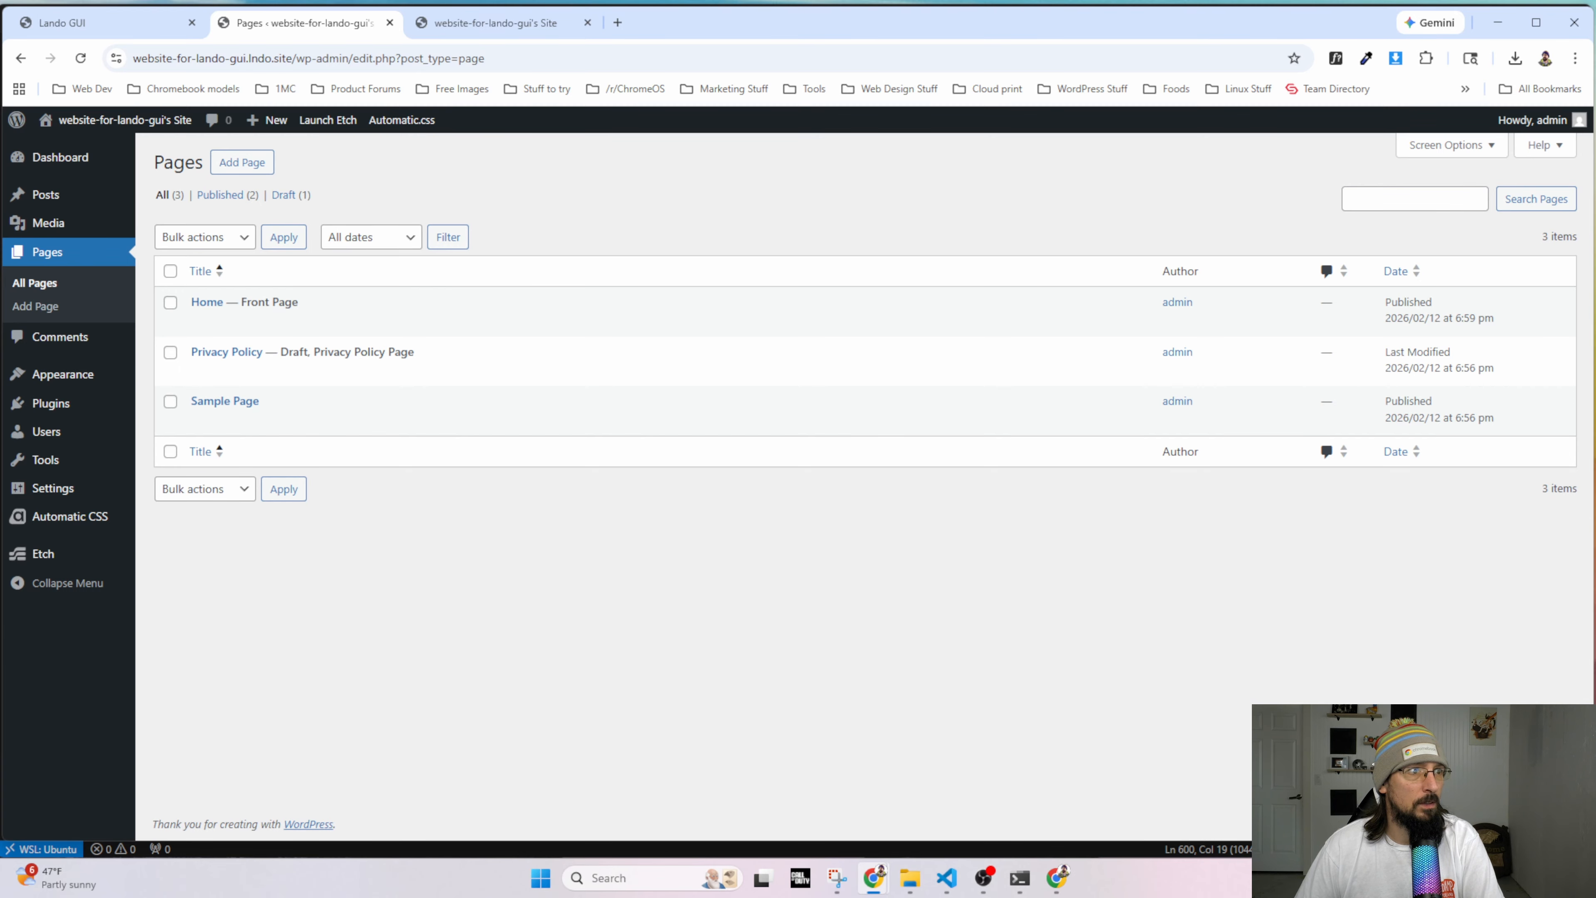
Search the plugin directory for acf, then install and activate Advanced Custom Fields.
{"action": "mouse_move", "coordinate": [88, 410]}
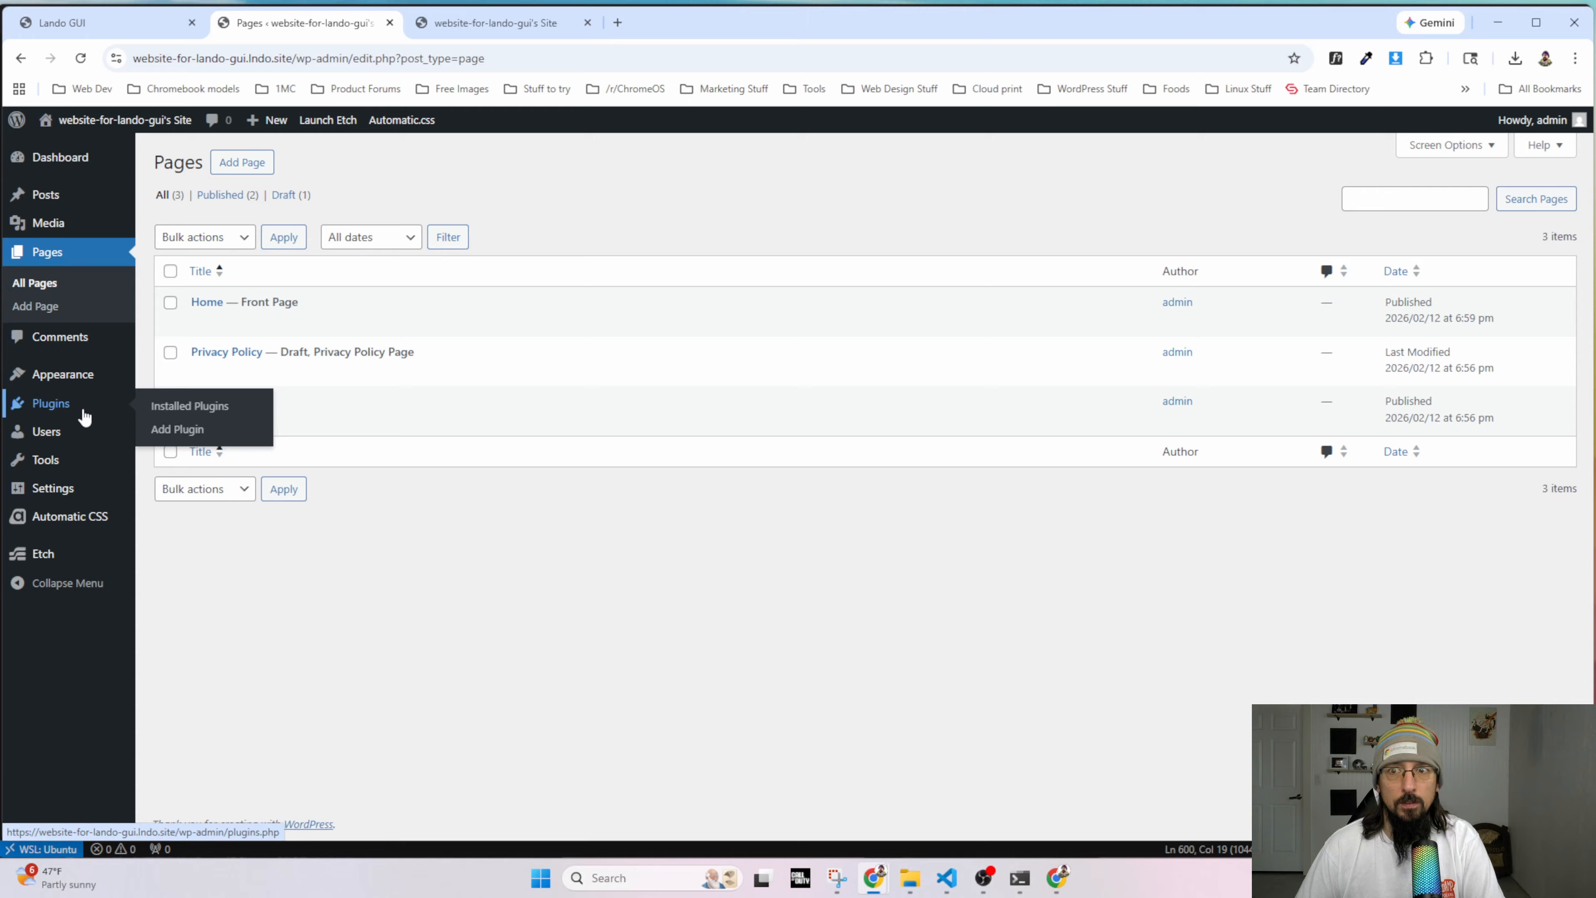
{"action": "left_click", "coordinate": [182, 434]}
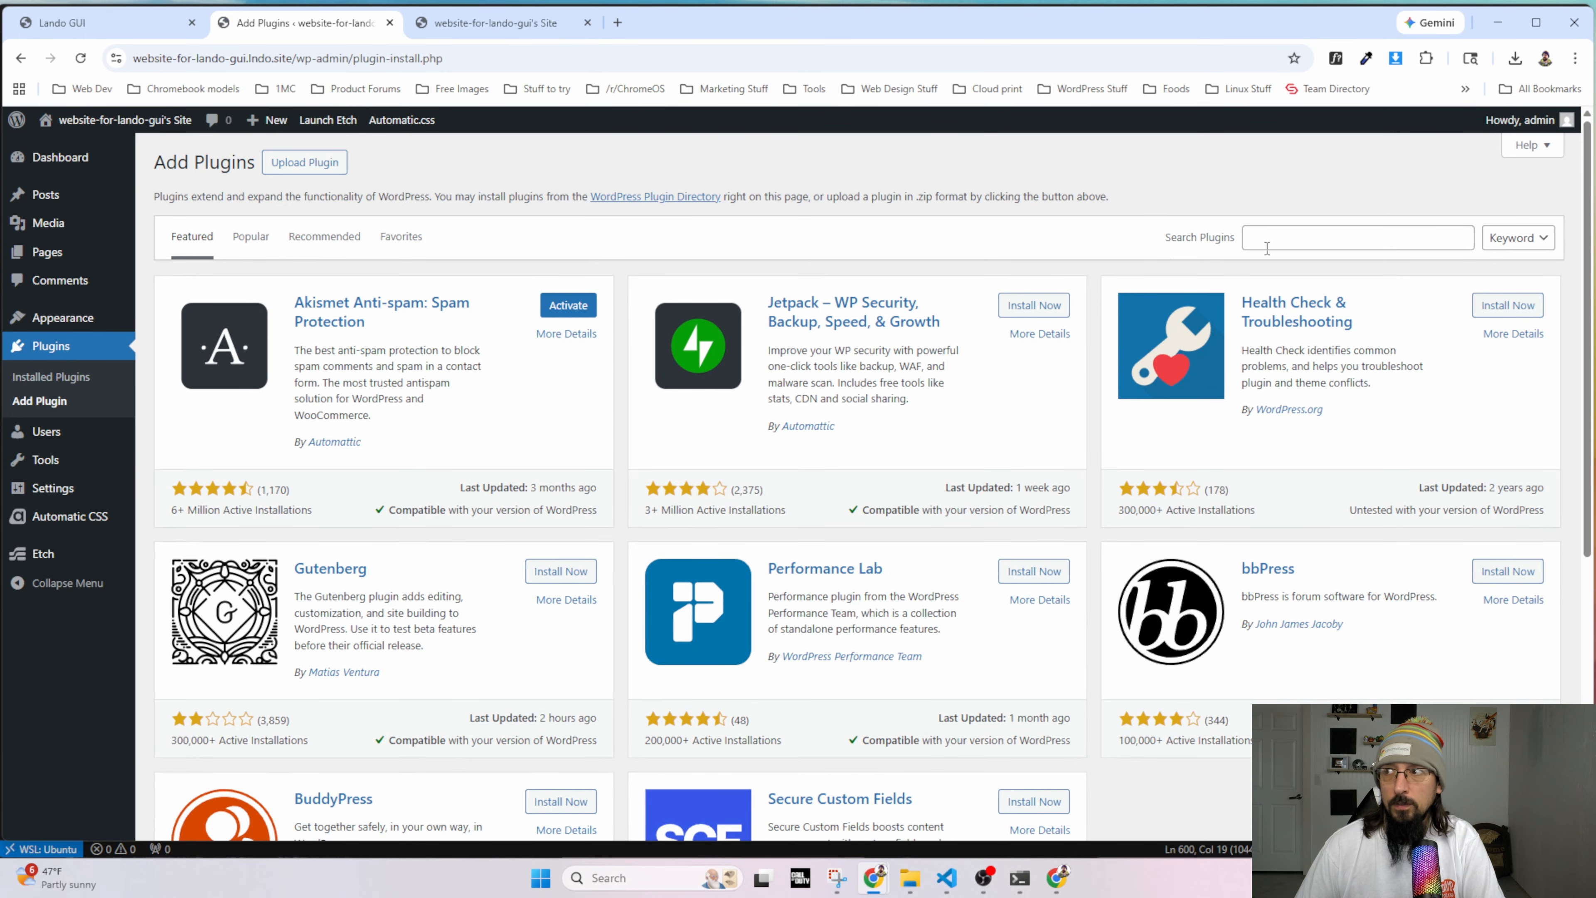
{"action": "left_click", "coordinate": [1280, 240]}
{"action": "type", "text": "acf"}
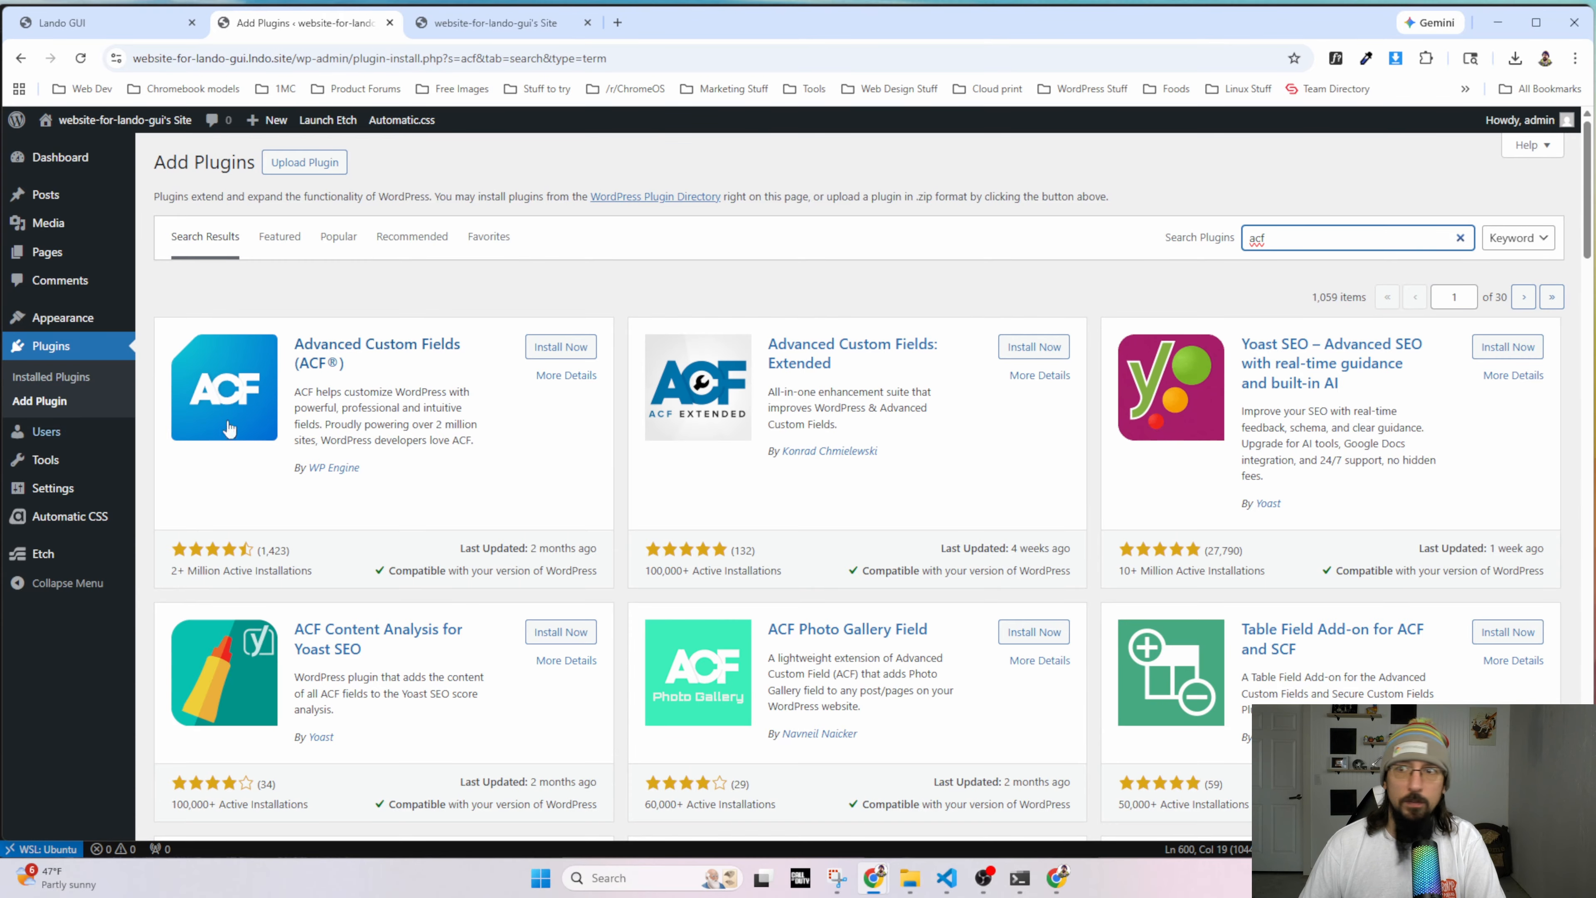
{"action": "left_click", "coordinate": [559, 349]}
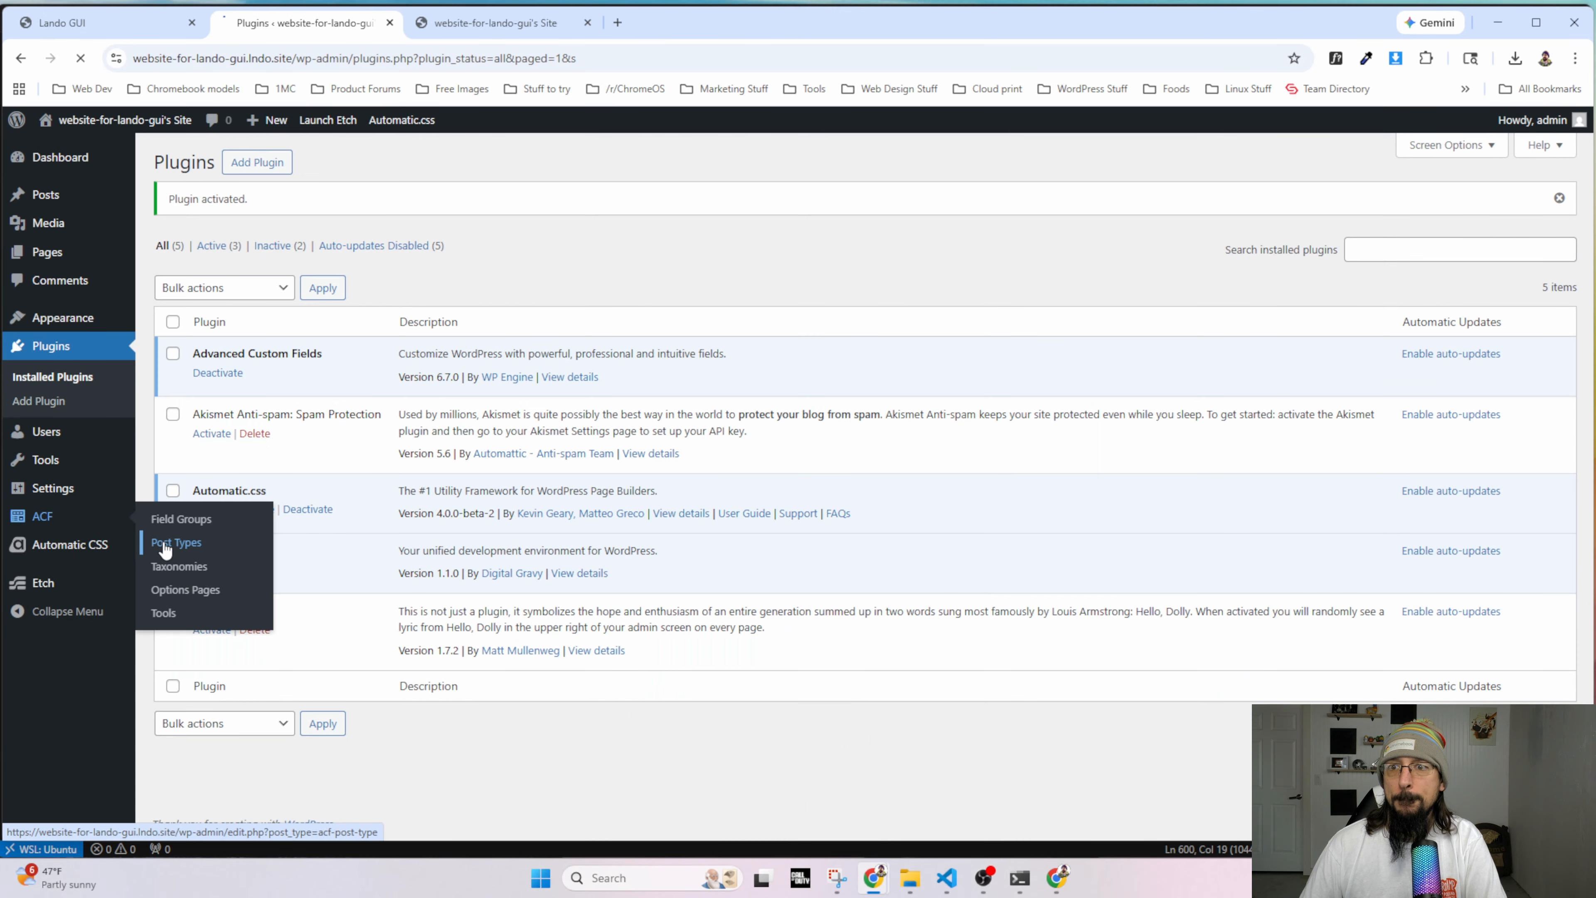
Start a new ACF post type with plural label Features, singular label Feature and post type key feature.
{"action": "left_click", "coordinate": [170, 542]}
{"action": "left_click", "coordinate": [298, 228]}
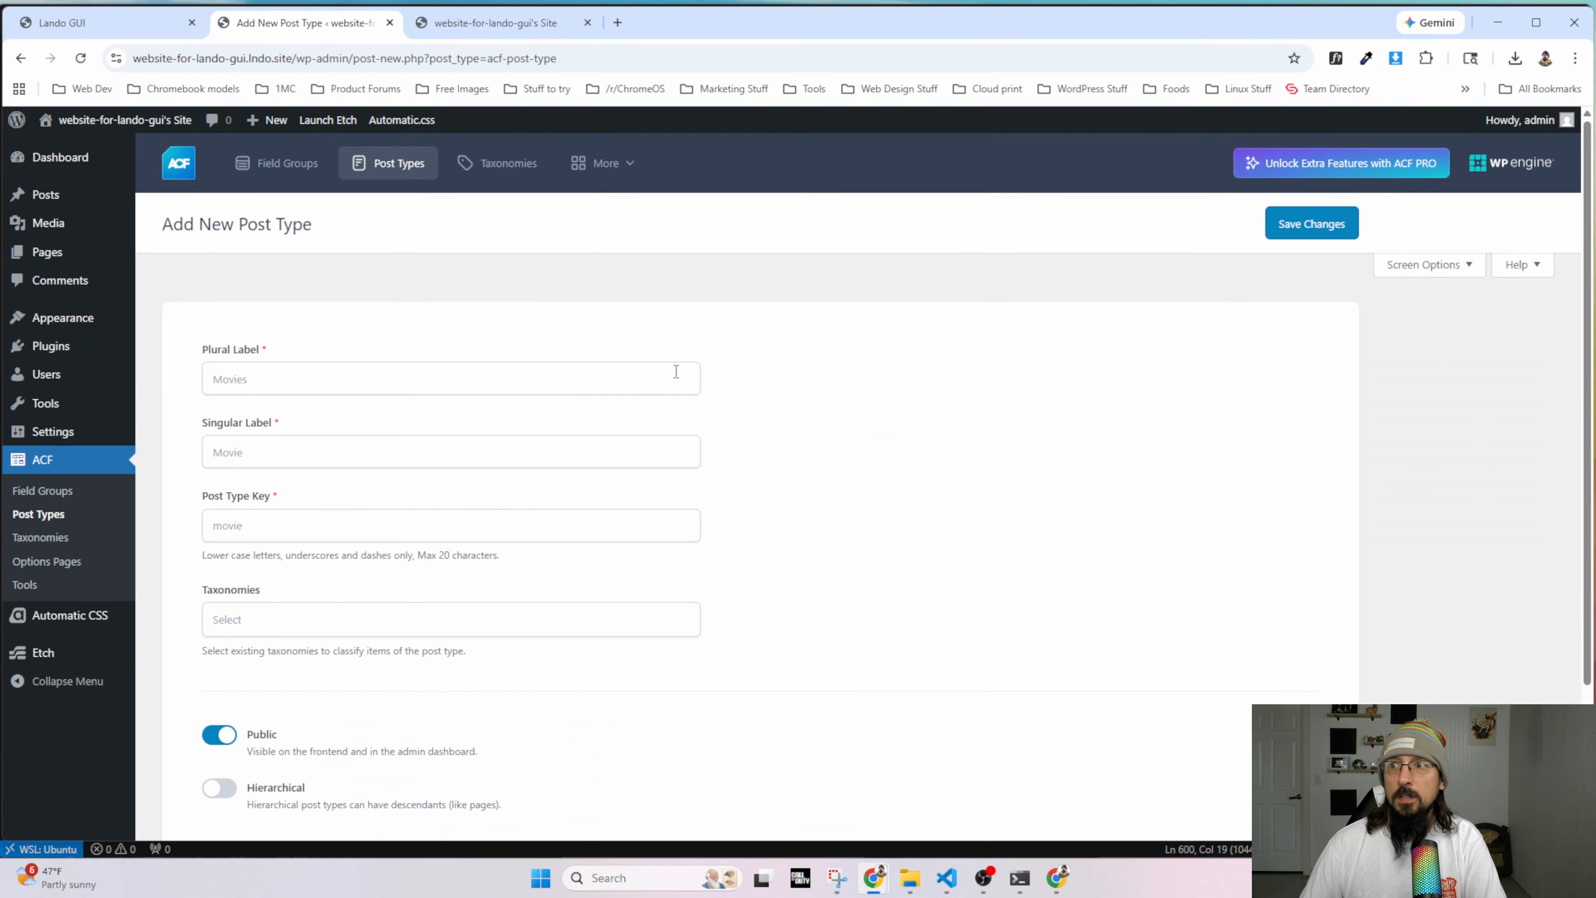
{"action": "left_click", "coordinate": [313, 385]}
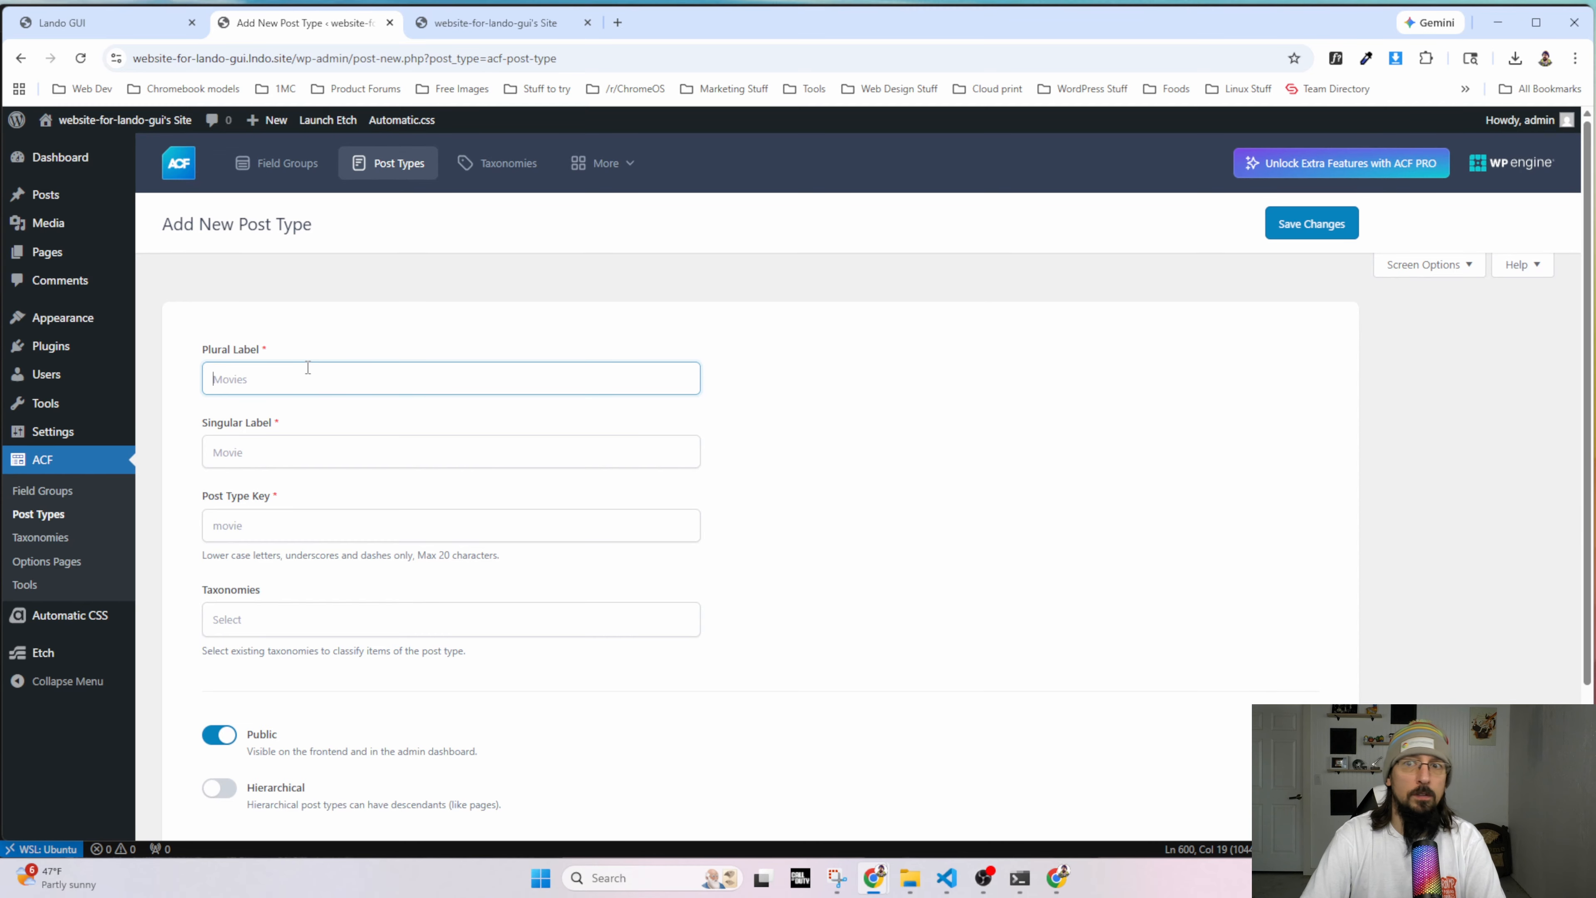
{"action": "type", "text": "Features"}
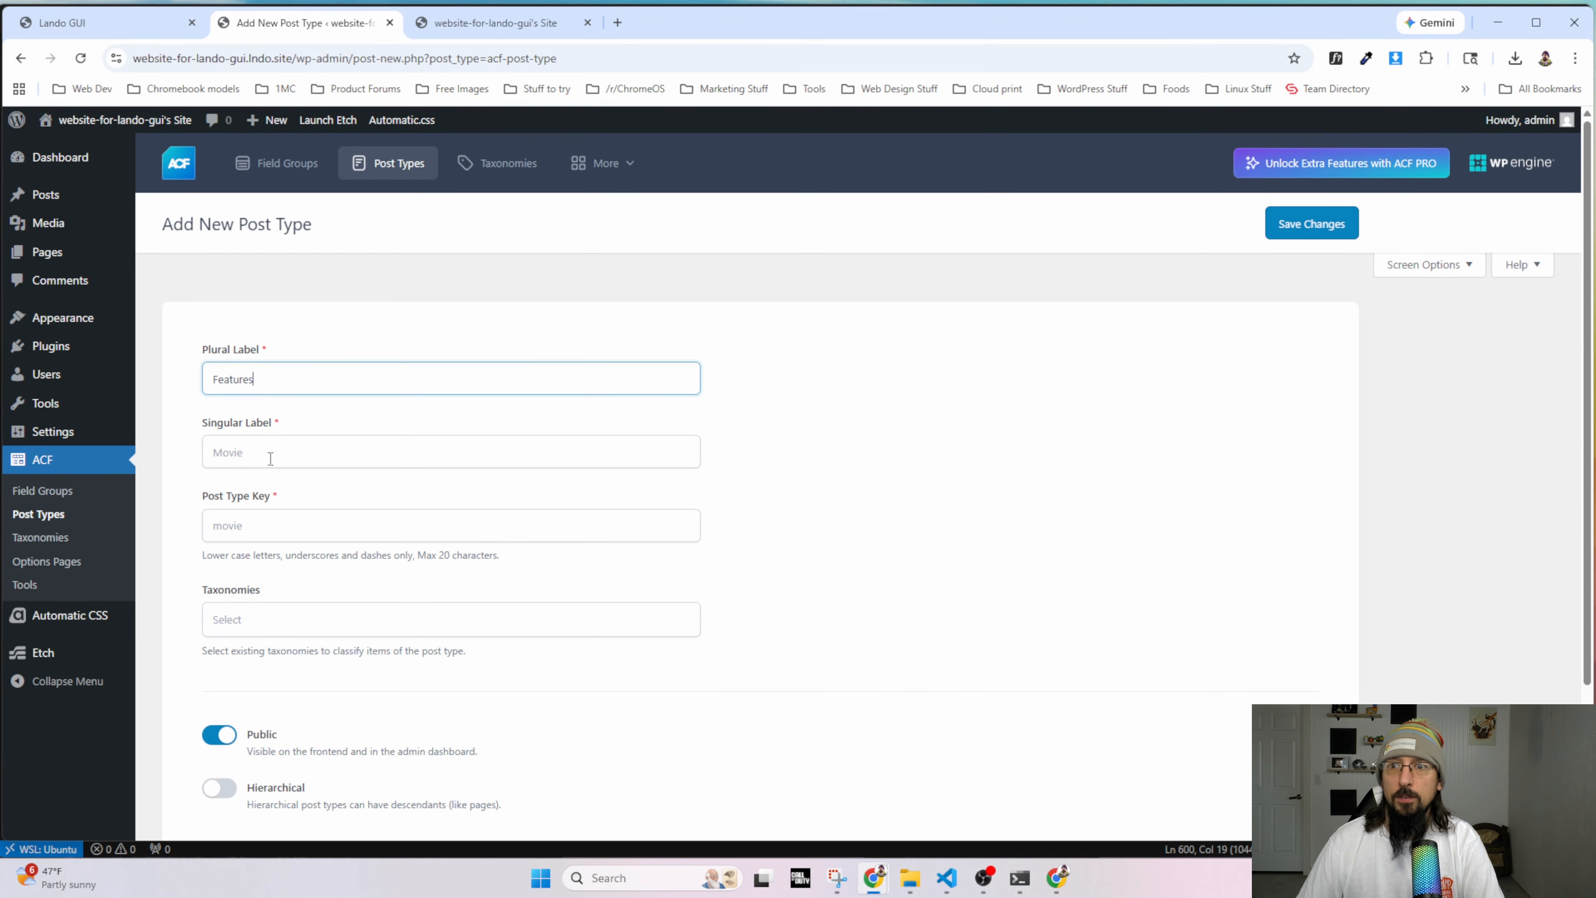
{"action": "left_click", "coordinate": [270, 459]}
{"action": "type", "text": "Feature"}
{"action": "key", "text": "Tab"}
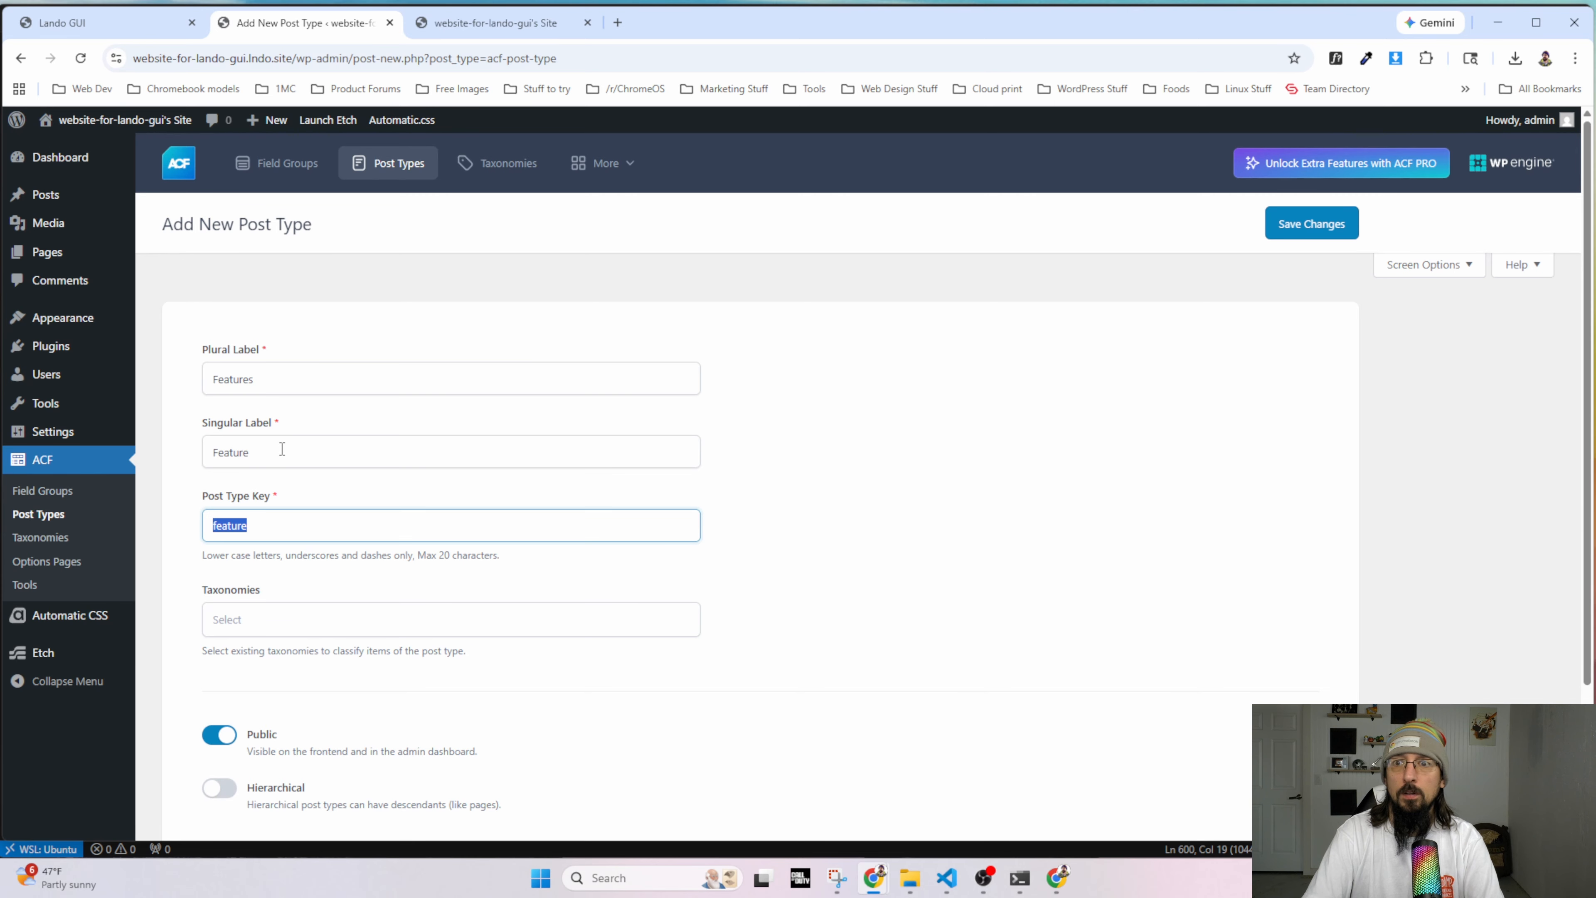
Enable Advanced Configuration for the Features post type, leave its taxonomies empty, and save the post type.
{"action": "key", "text": "Tab"}
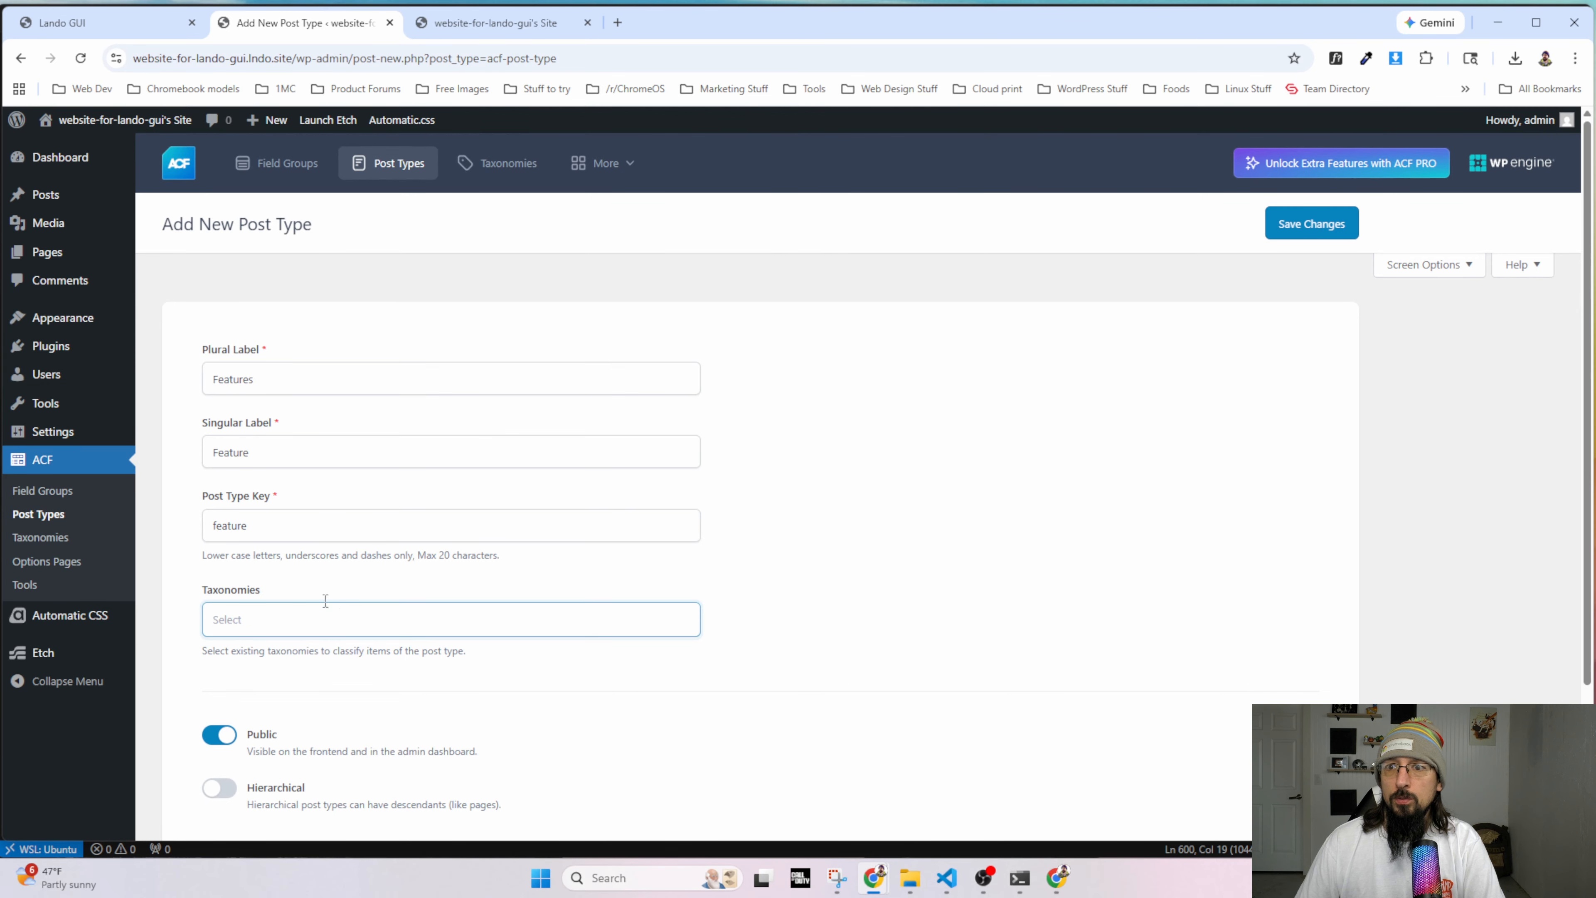
{"action": "scroll", "coordinate": [222, 521], "scroll_direction": "down", "scroll_amount": 3}
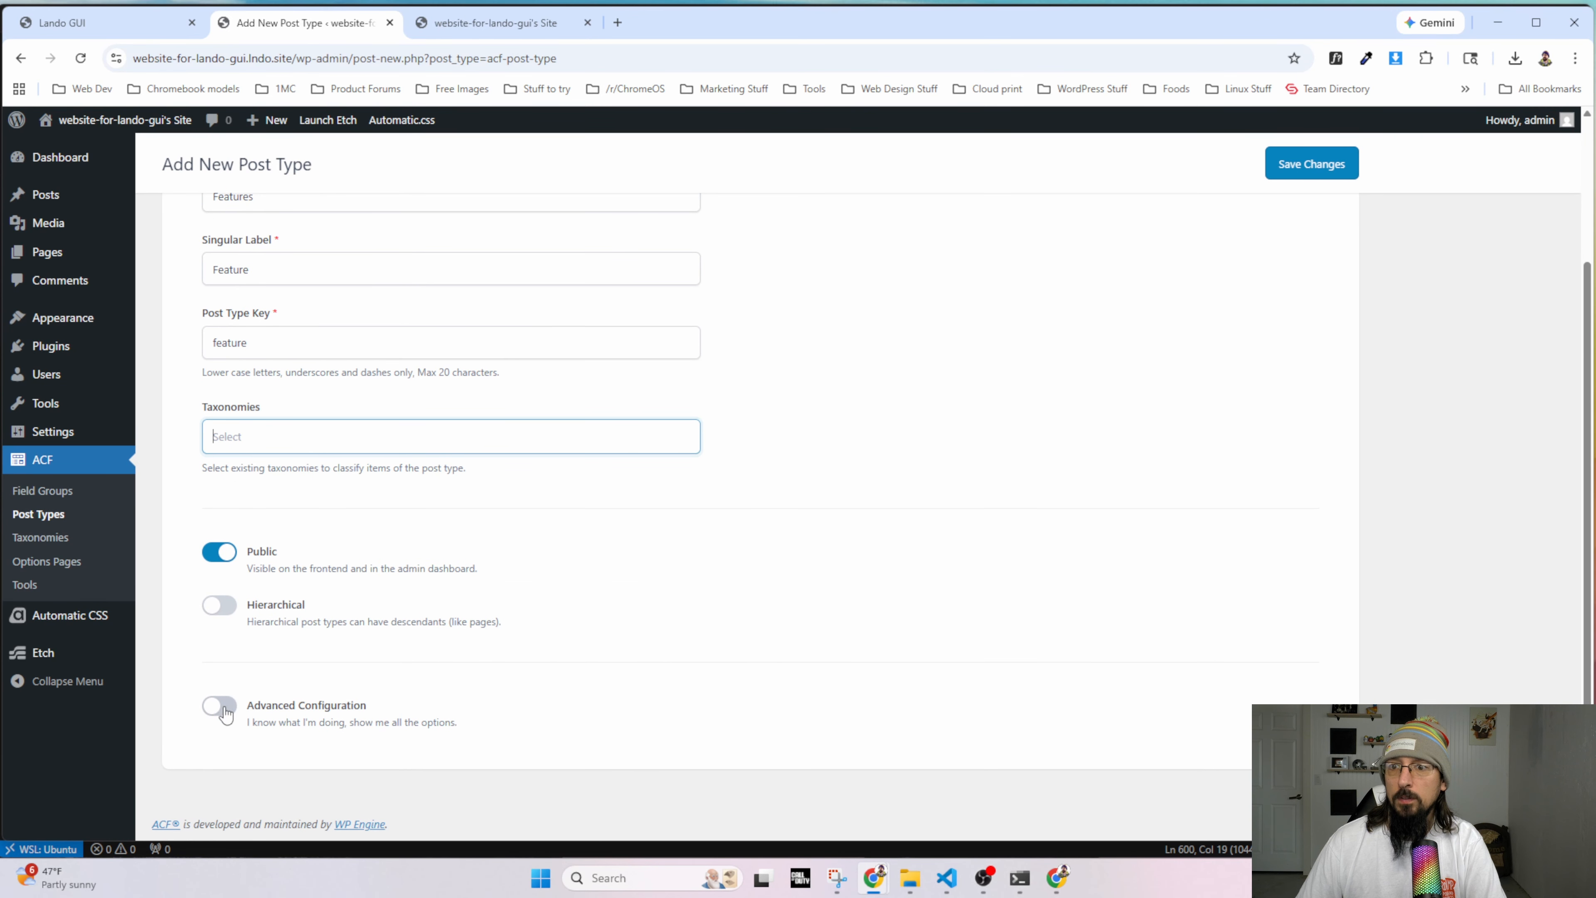
{"action": "left_click", "coordinate": [220, 704]}
{"action": "scroll", "coordinate": [320, 641], "scroll_direction": "down", "scroll_amount": 9}
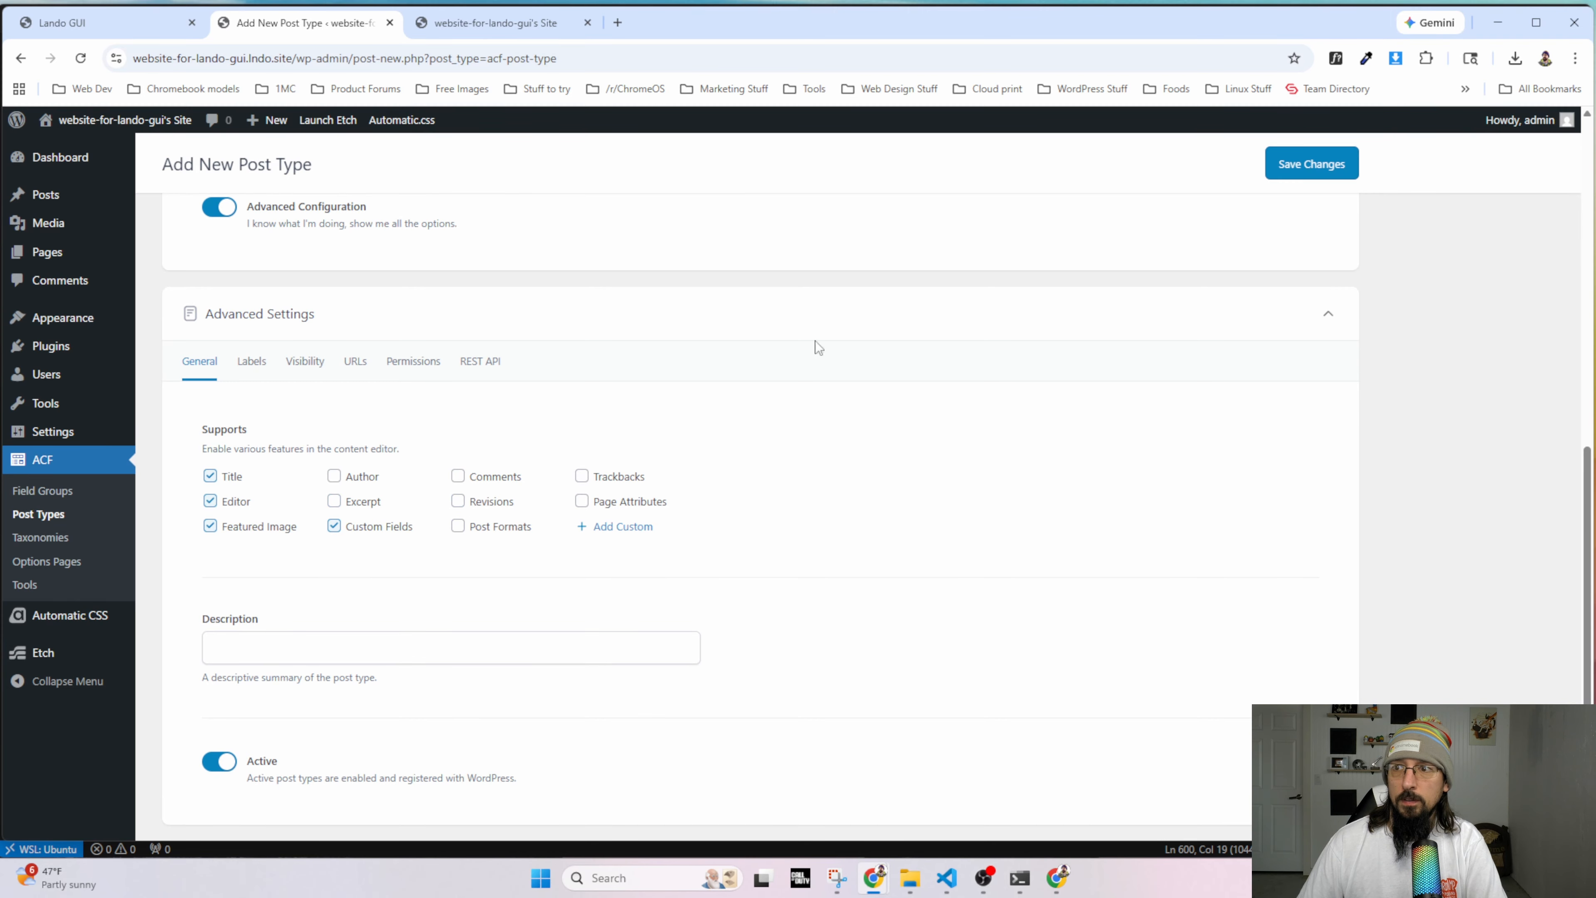
{"action": "left_click", "coordinate": [1293, 168]}
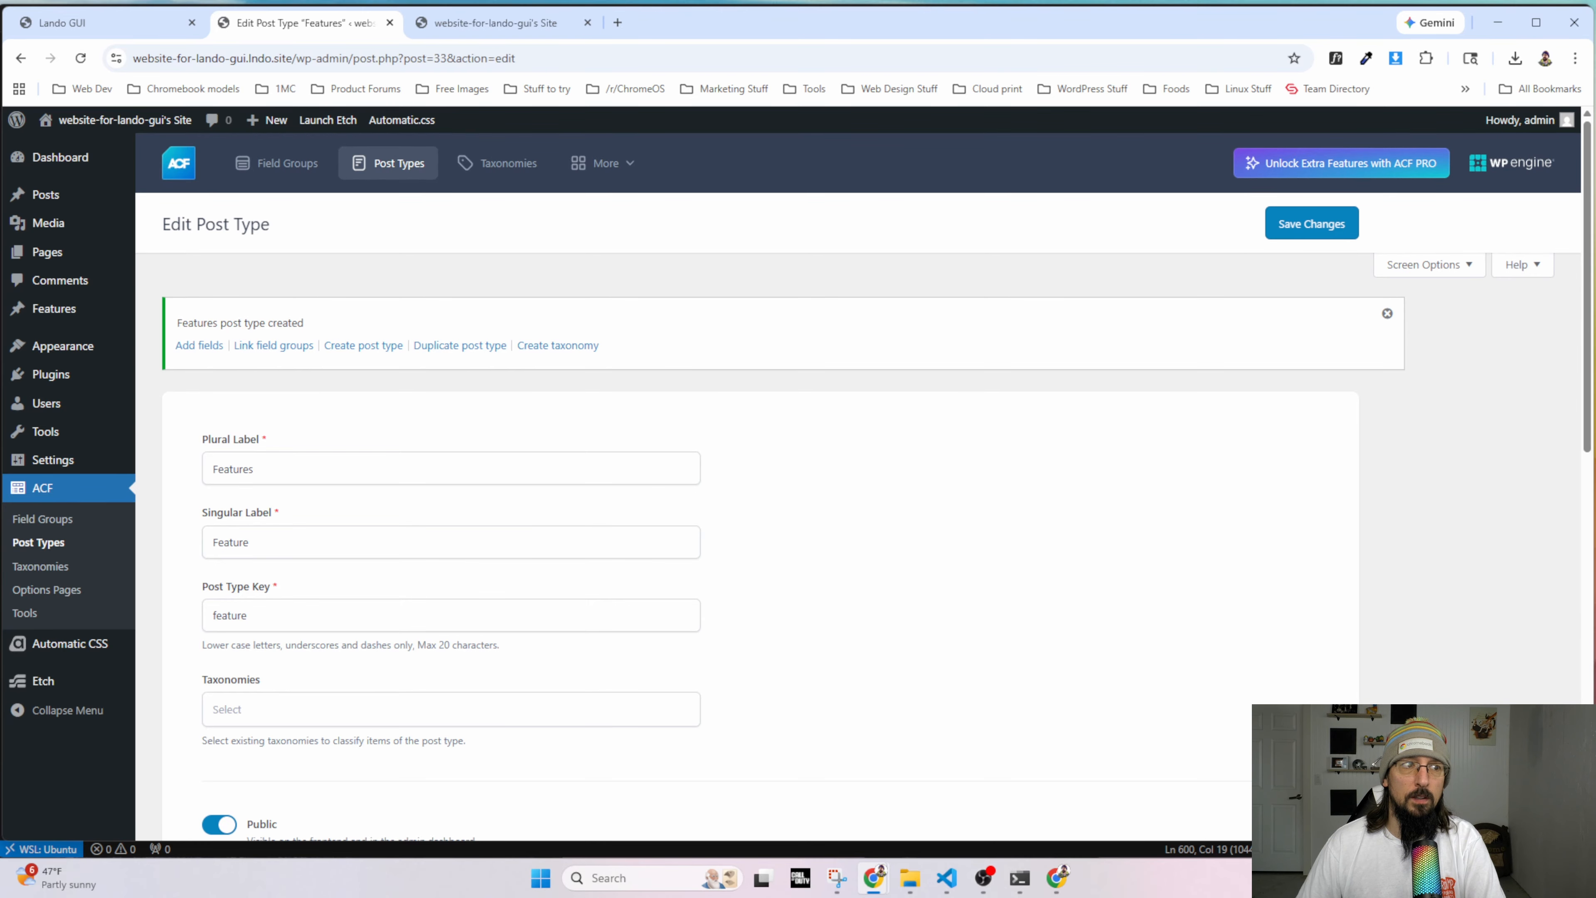
Start a new ACF field group titled Features Fields.
{"action": "scroll", "coordinate": [88, 616], "scroll_direction": "down", "scroll_amount": 6}
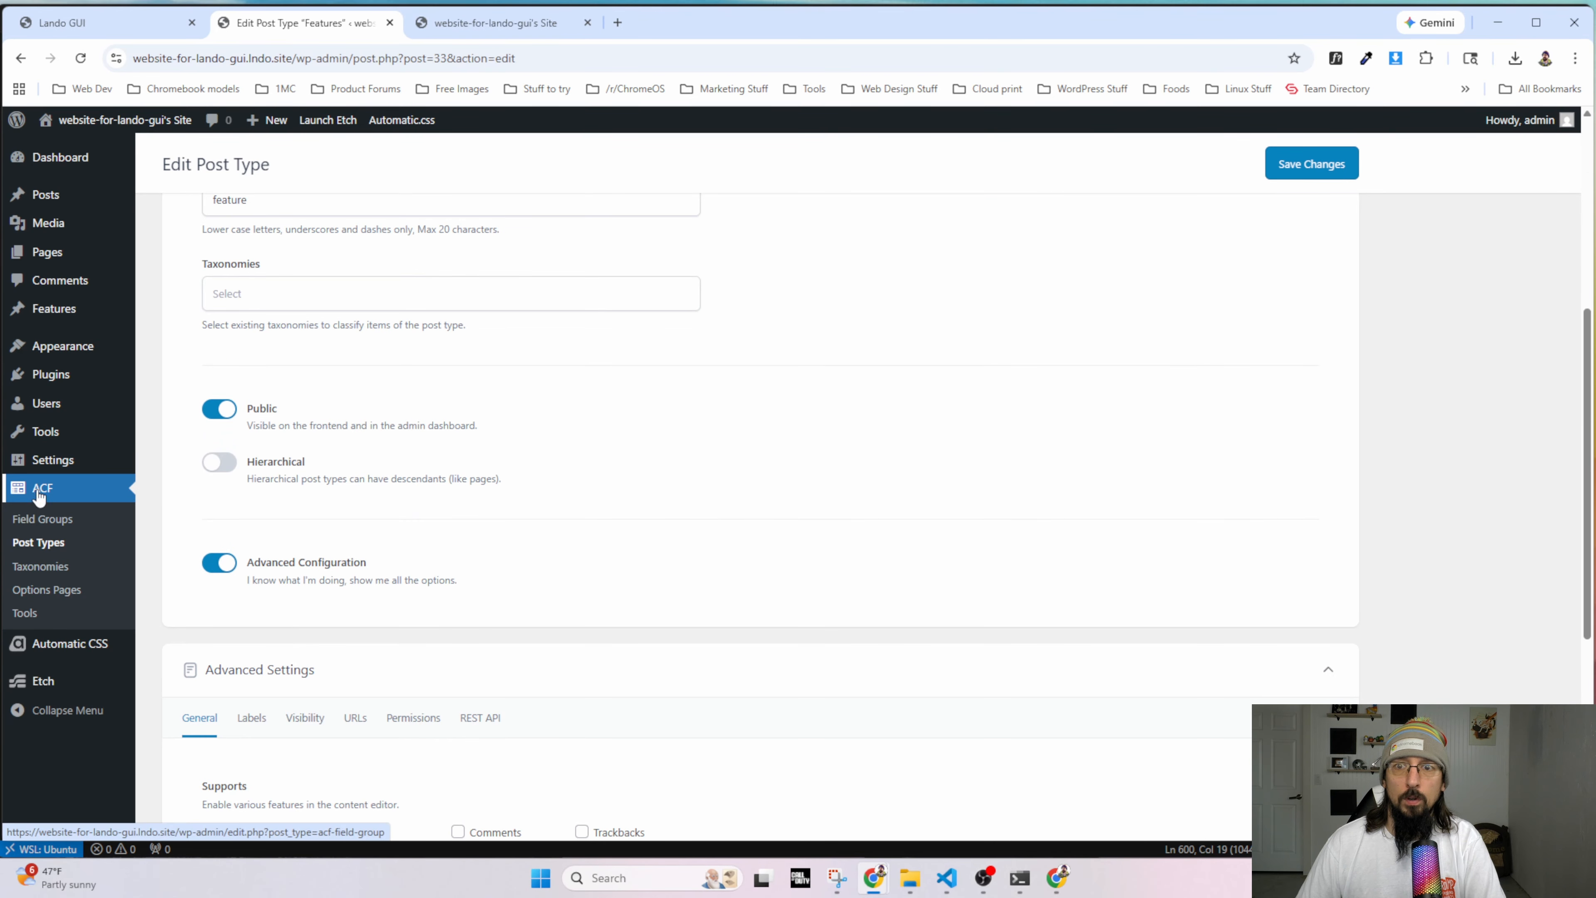
{"action": "left_click", "coordinate": [41, 521]}
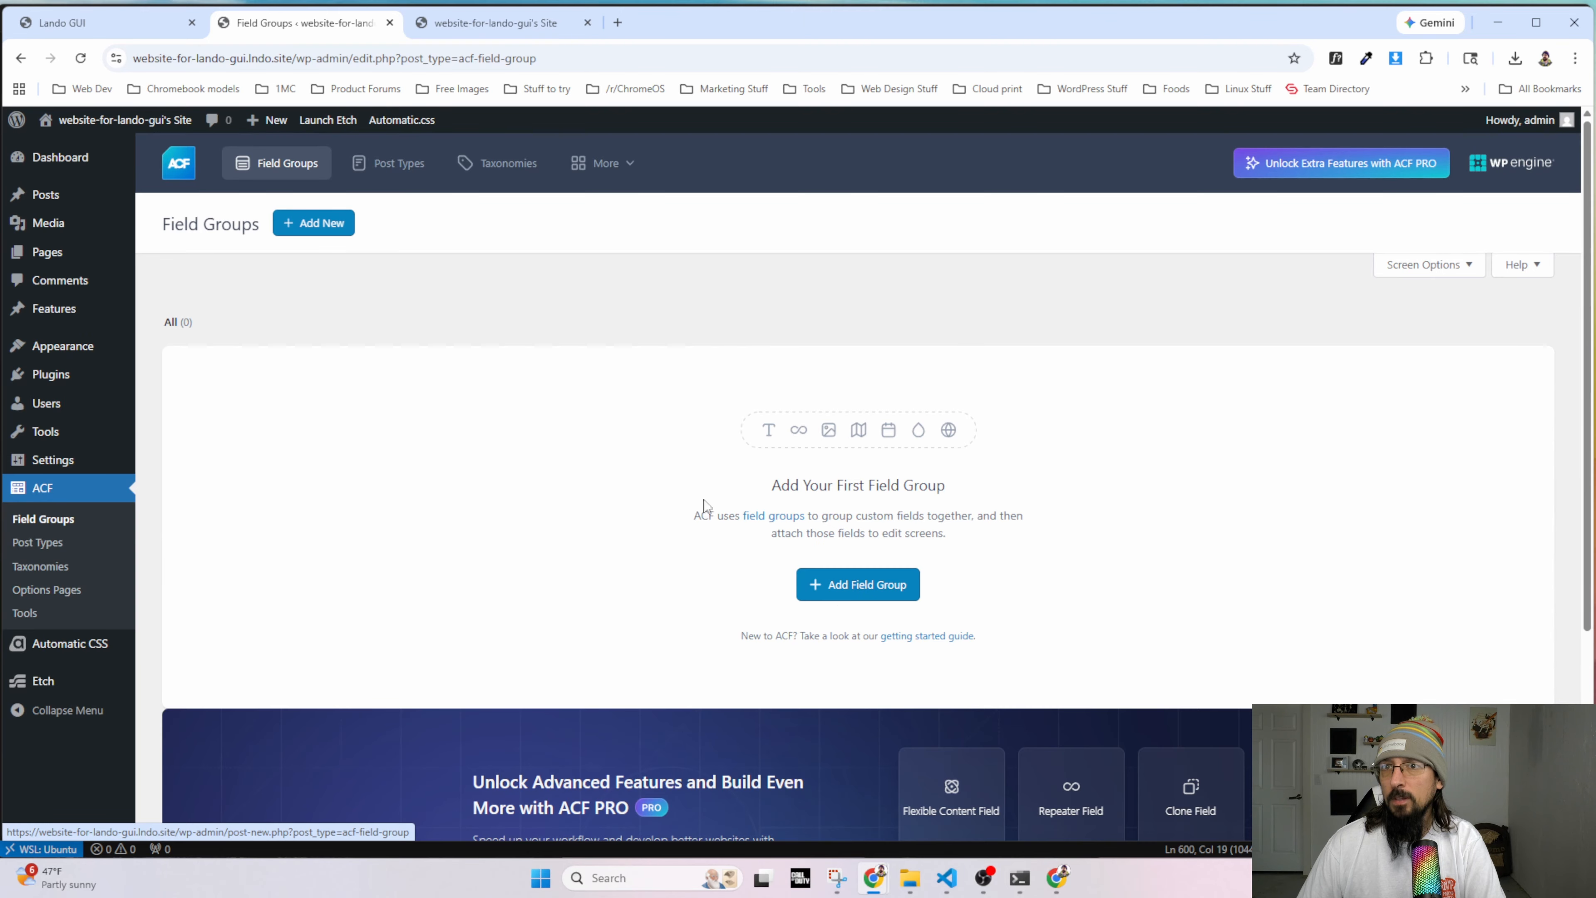
{"action": "left_click", "coordinate": [828, 586]}
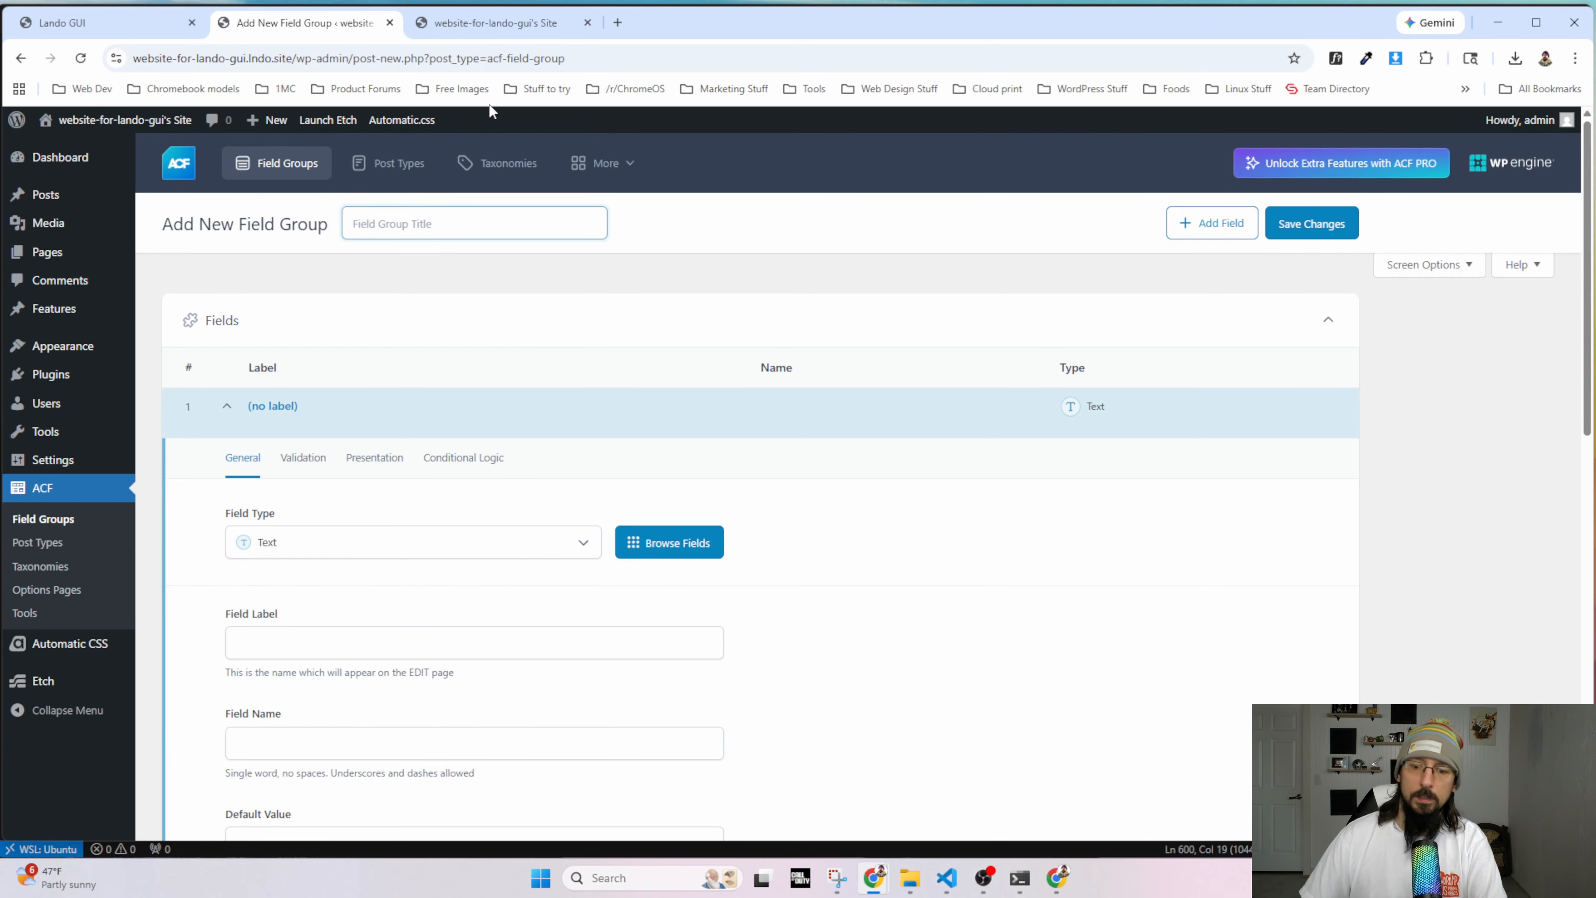
{"action": "type", "text": "Features"}
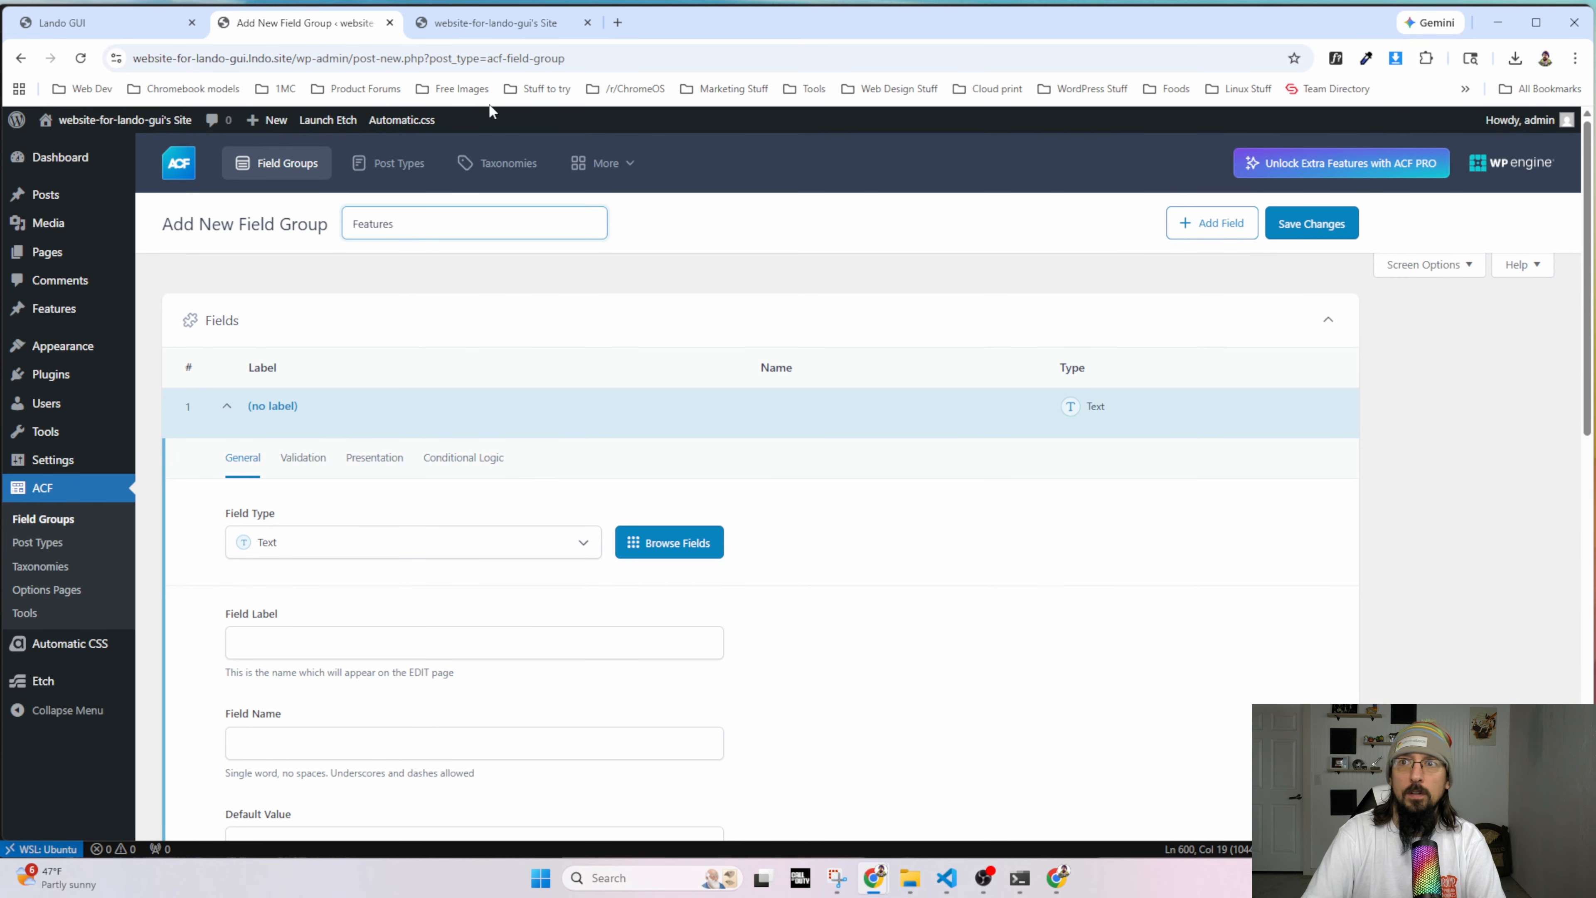
{"action": "type", "text": " Fields"}
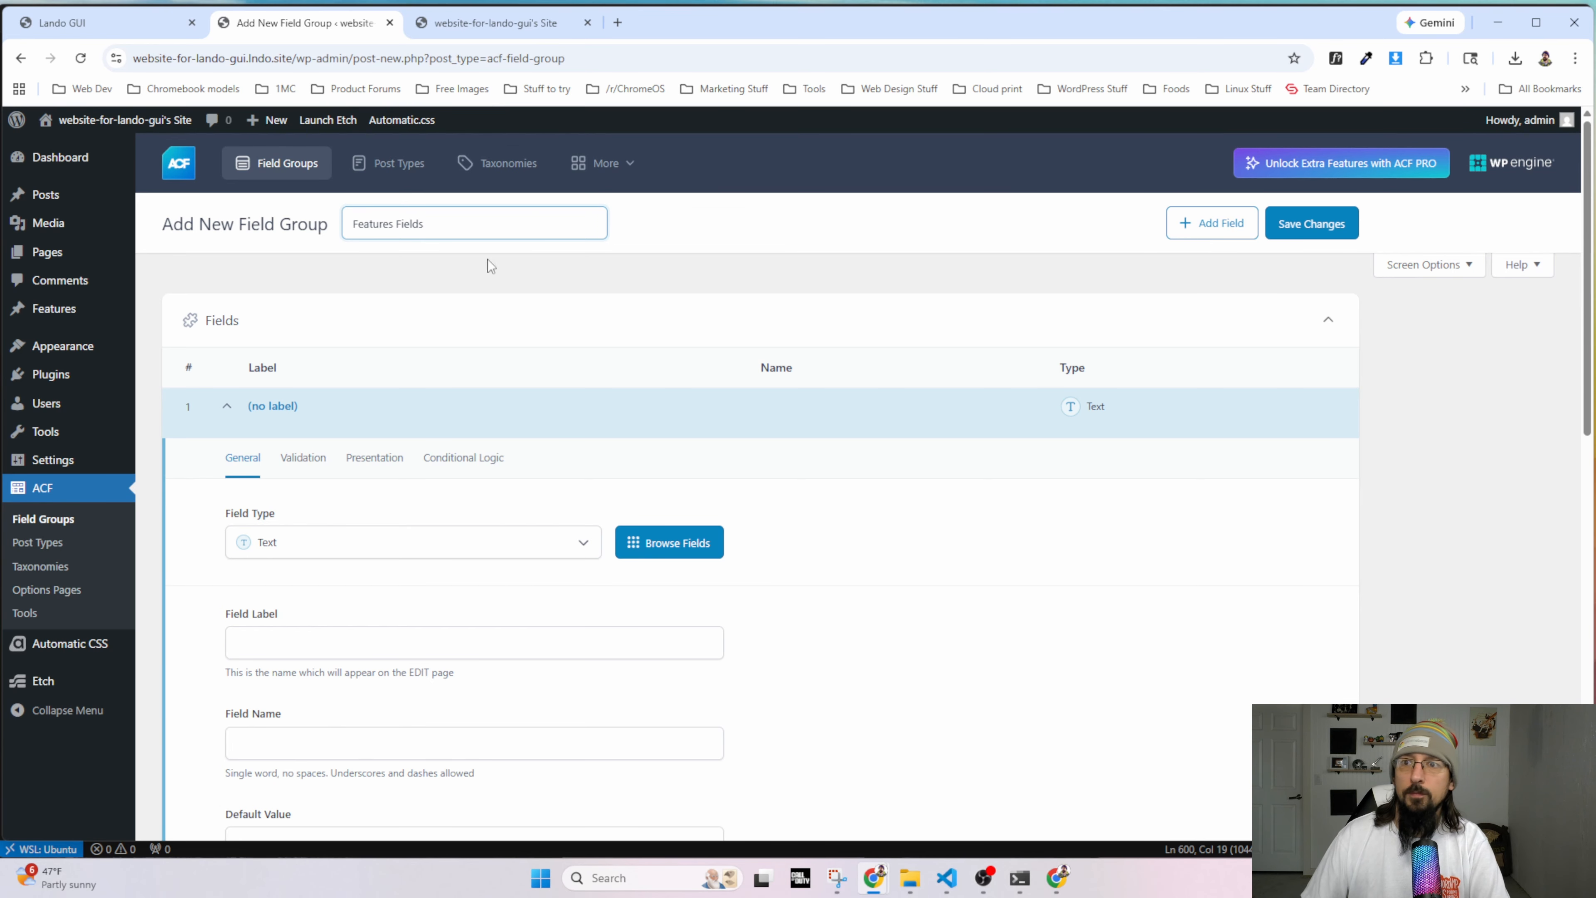
Define the group's first text field with the label Icon and the field name icon.
{"action": "scroll", "coordinate": [479, 554], "scroll_direction": "down", "scroll_amount": 5}
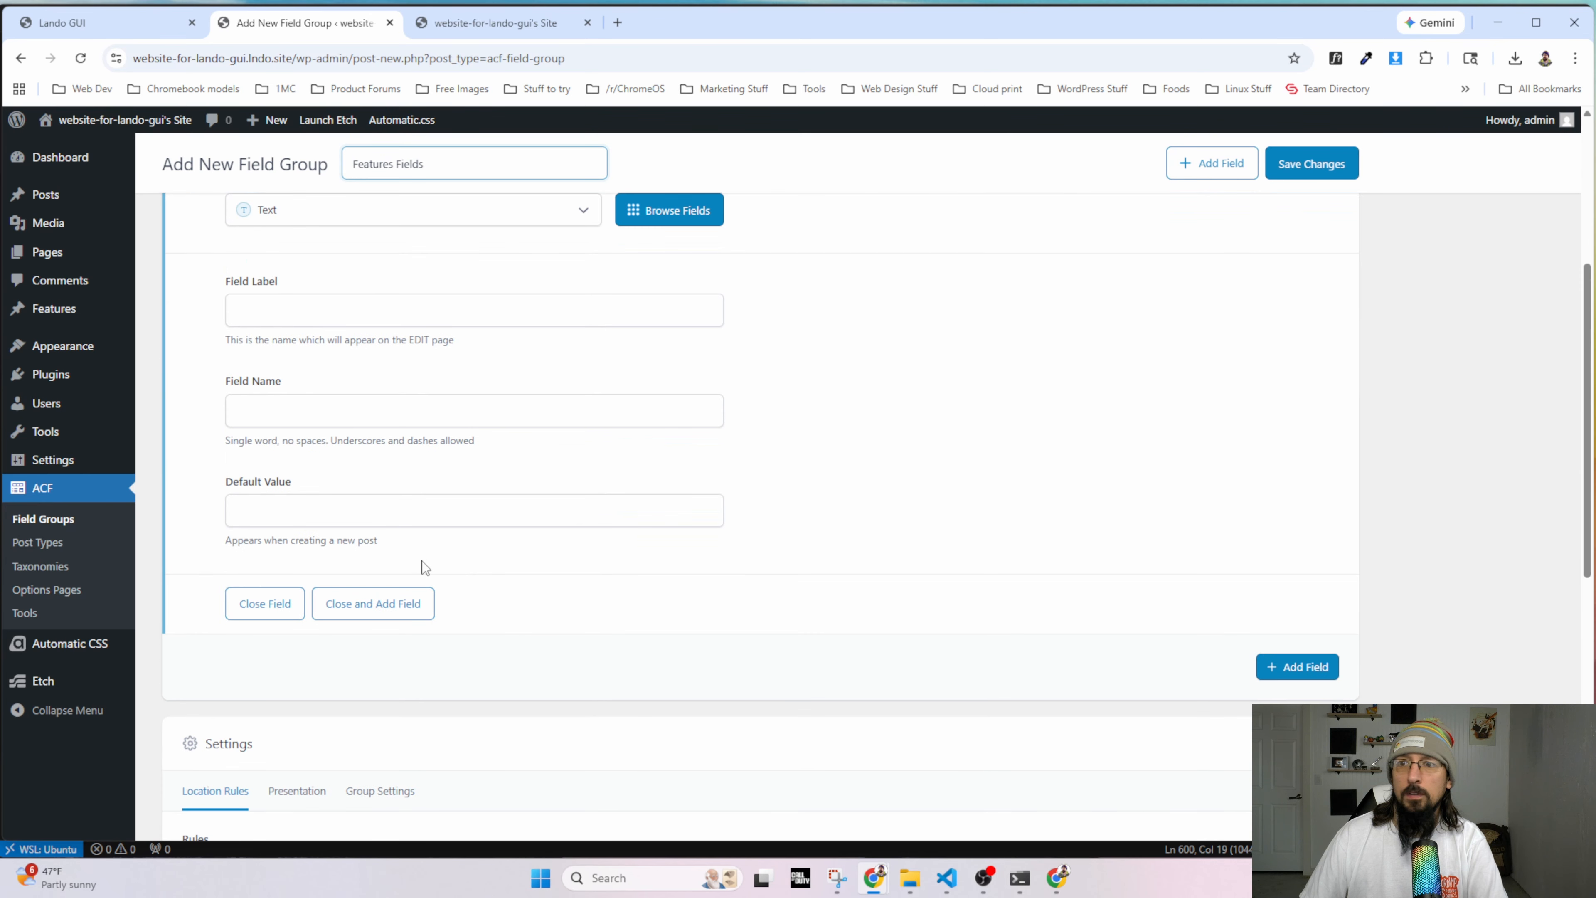
{"action": "scroll", "coordinate": [340, 386], "scroll_direction": "up", "scroll_amount": 3}
{"action": "left_click", "coordinate": [265, 466]}
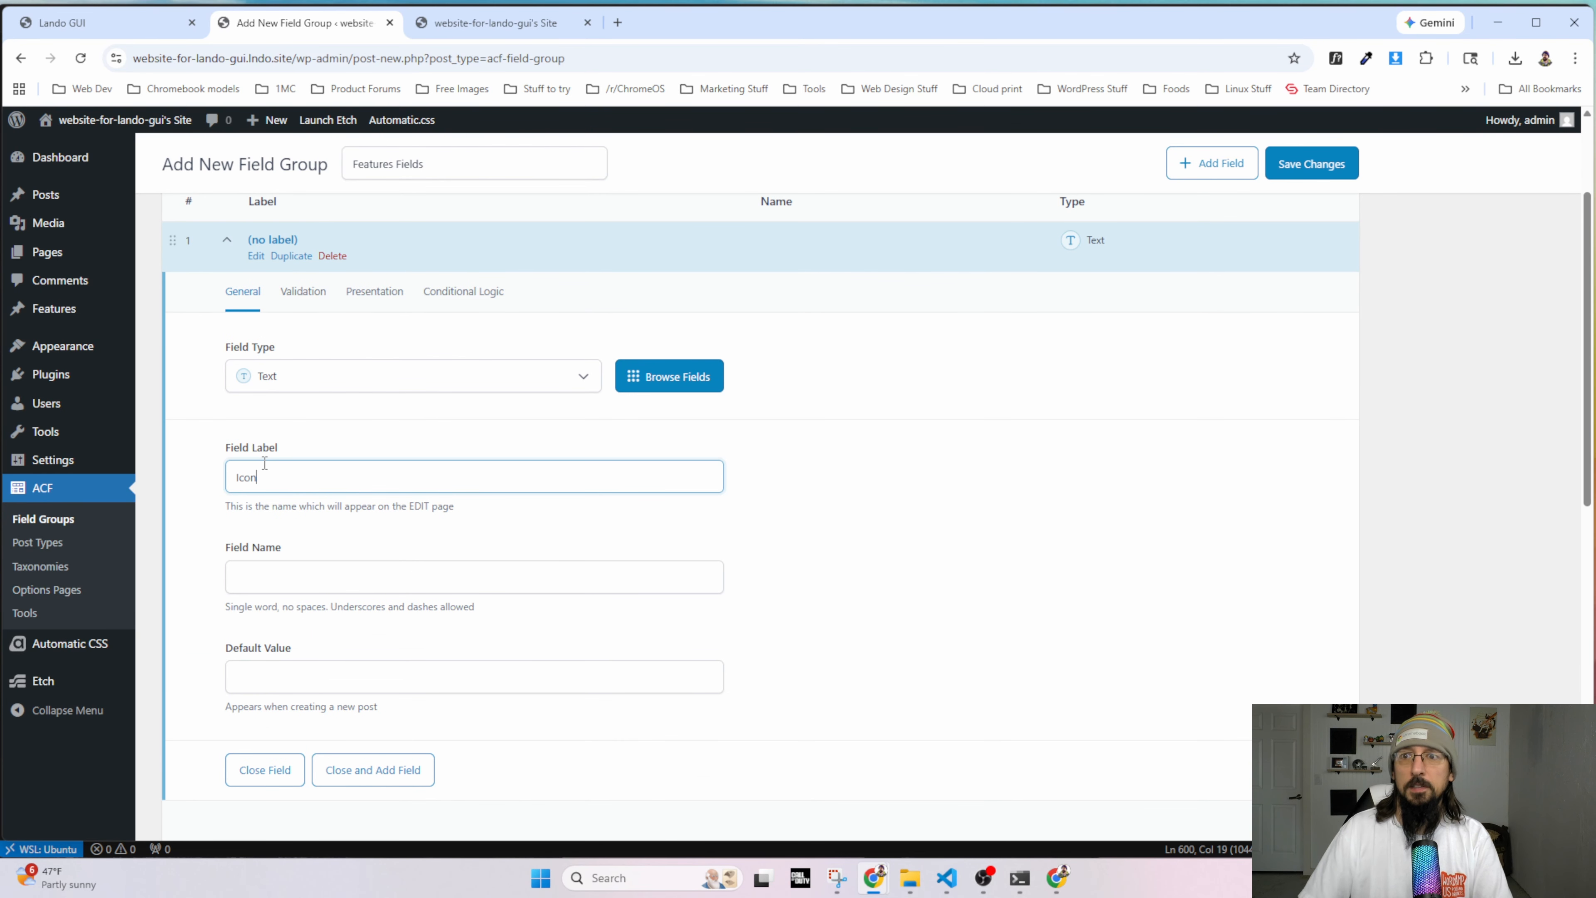
{"action": "left_click", "coordinate": [337, 529]}
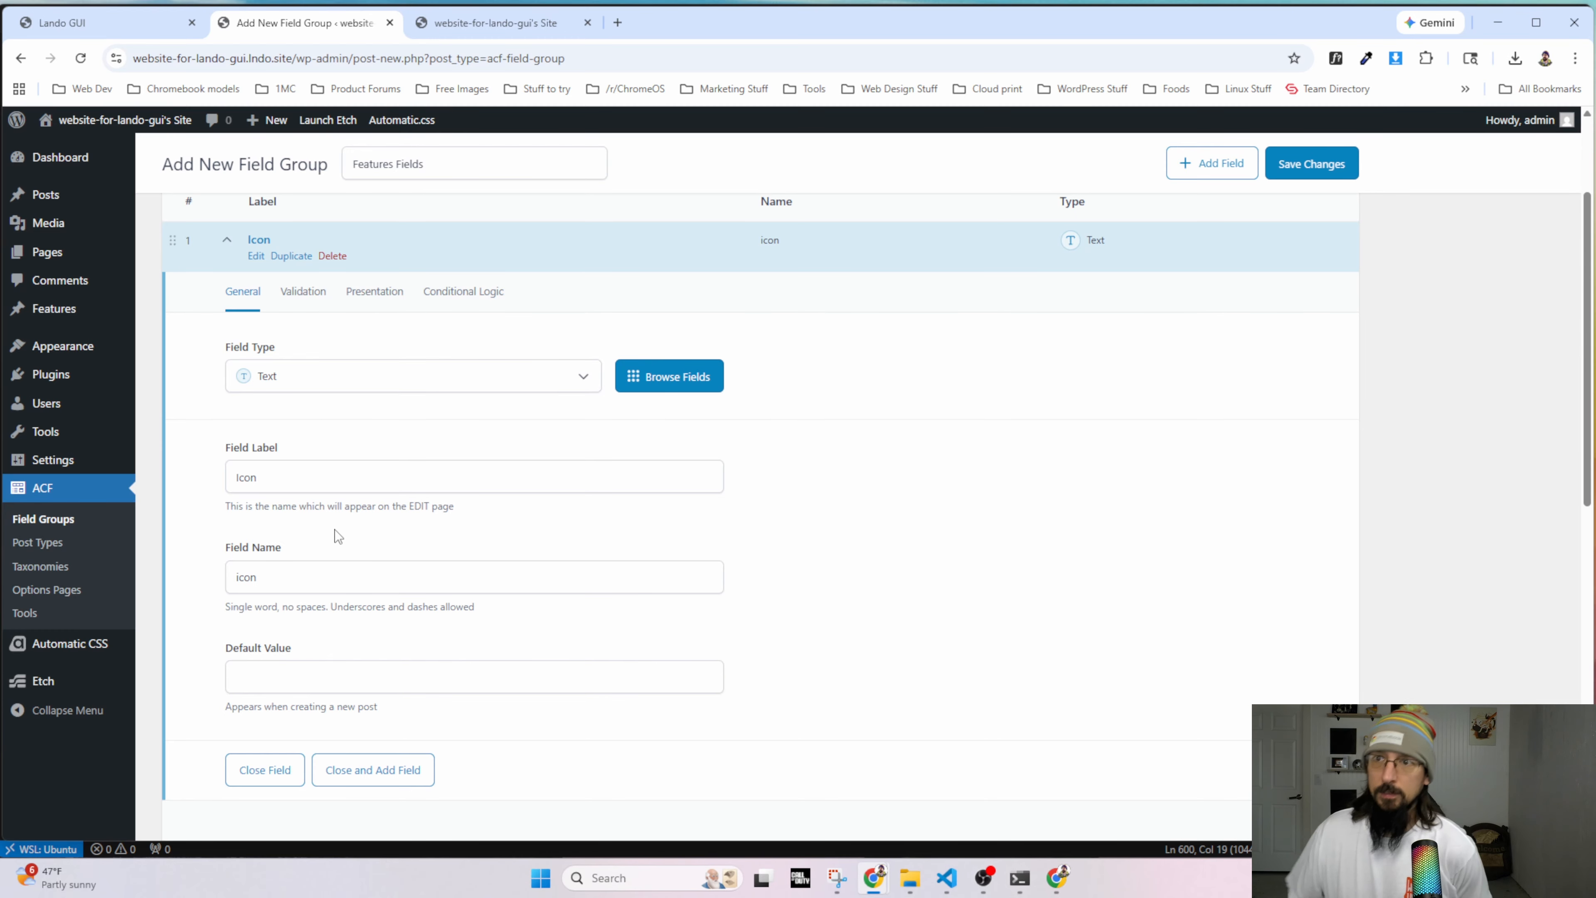
Set the location rule to show the field group if Post Type is equal to Feature, and save the group.
{"action": "scroll", "coordinate": [557, 622], "scroll_direction": "down", "scroll_amount": 6}
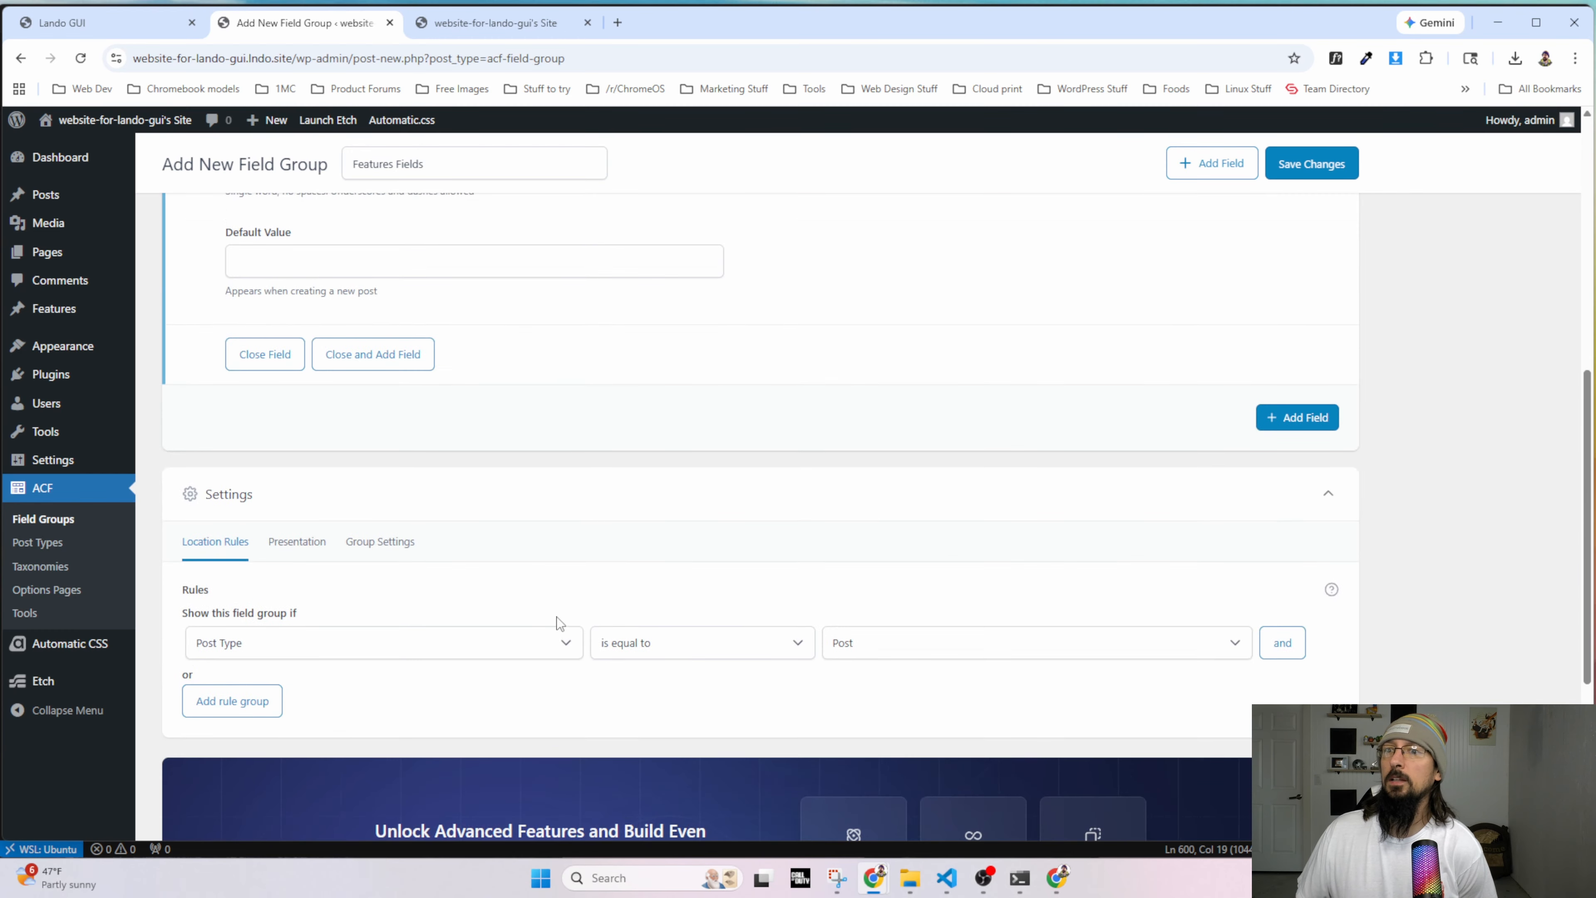
{"action": "left_click", "coordinate": [962, 659]}
{"action": "left_click", "coordinate": [867, 714]}
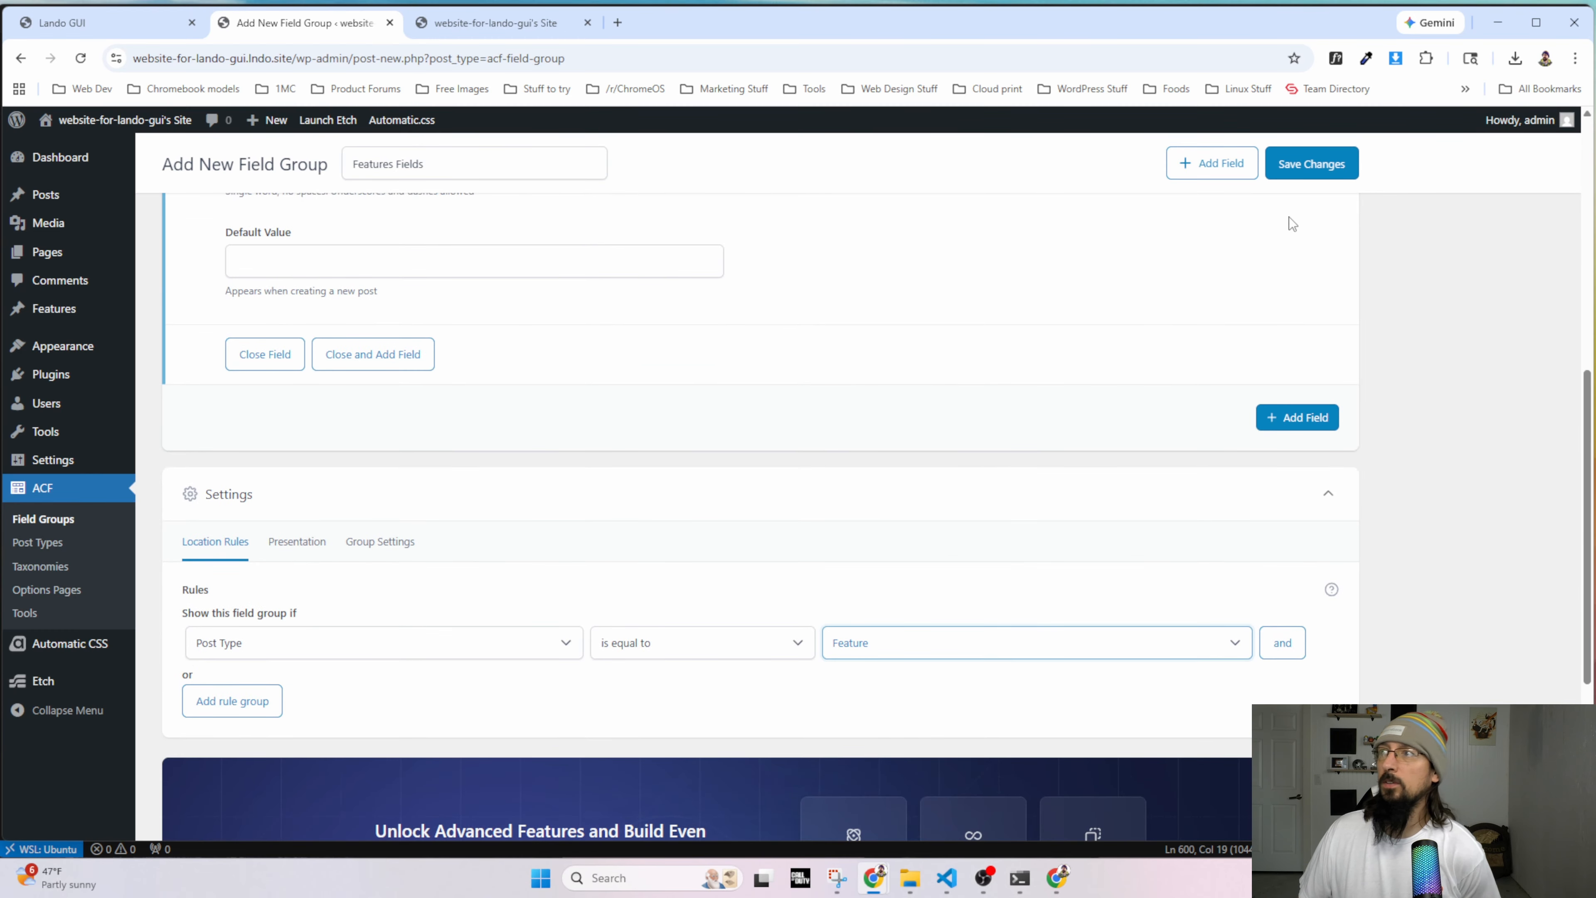
{"action": "left_click", "coordinate": [1305, 170]}
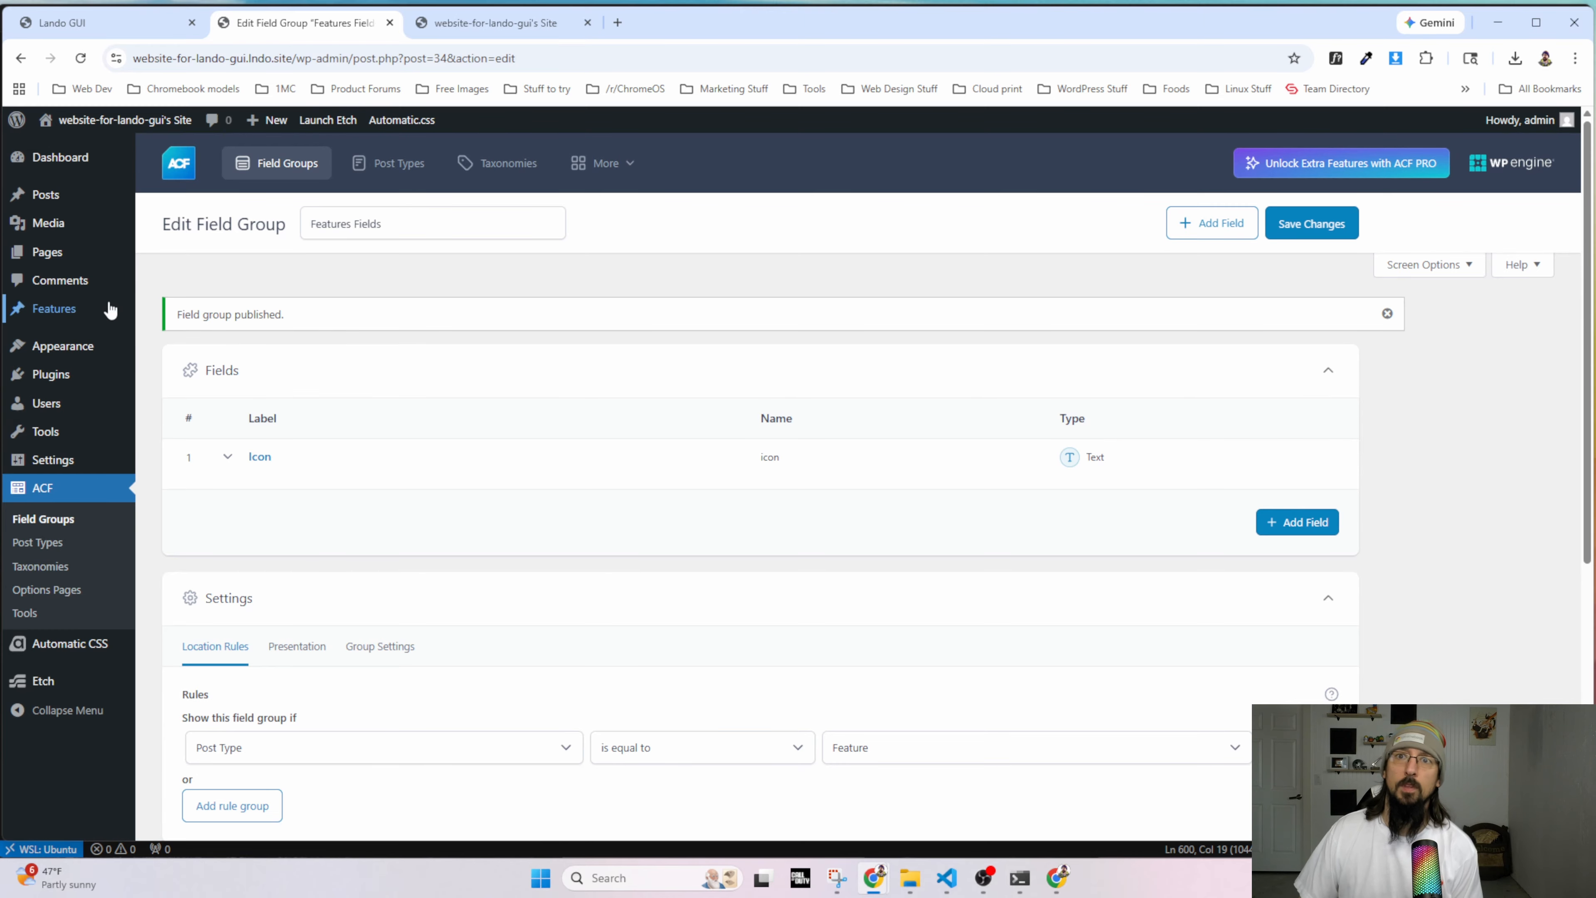
Add a feature titled One-Click Actions with the paragraph "Start, stop, restart, rebuild, or destroy sites with a single click. No more terminal commands for basic operations.".
{"action": "left_click", "coordinate": [61, 309]}
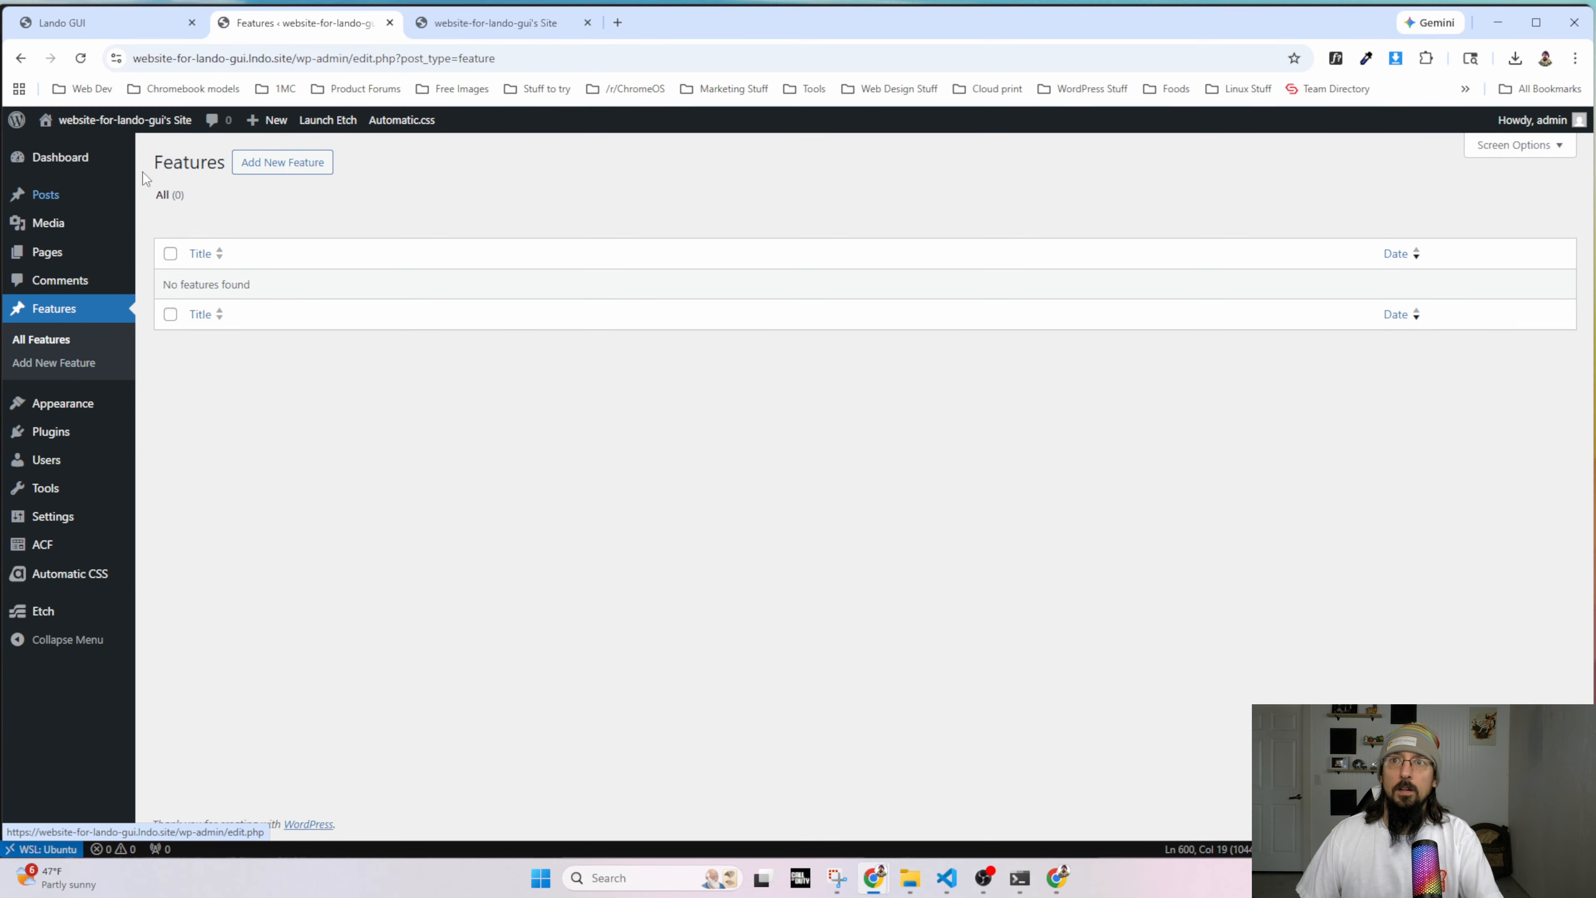
{"action": "left_click", "coordinate": [253, 164]}
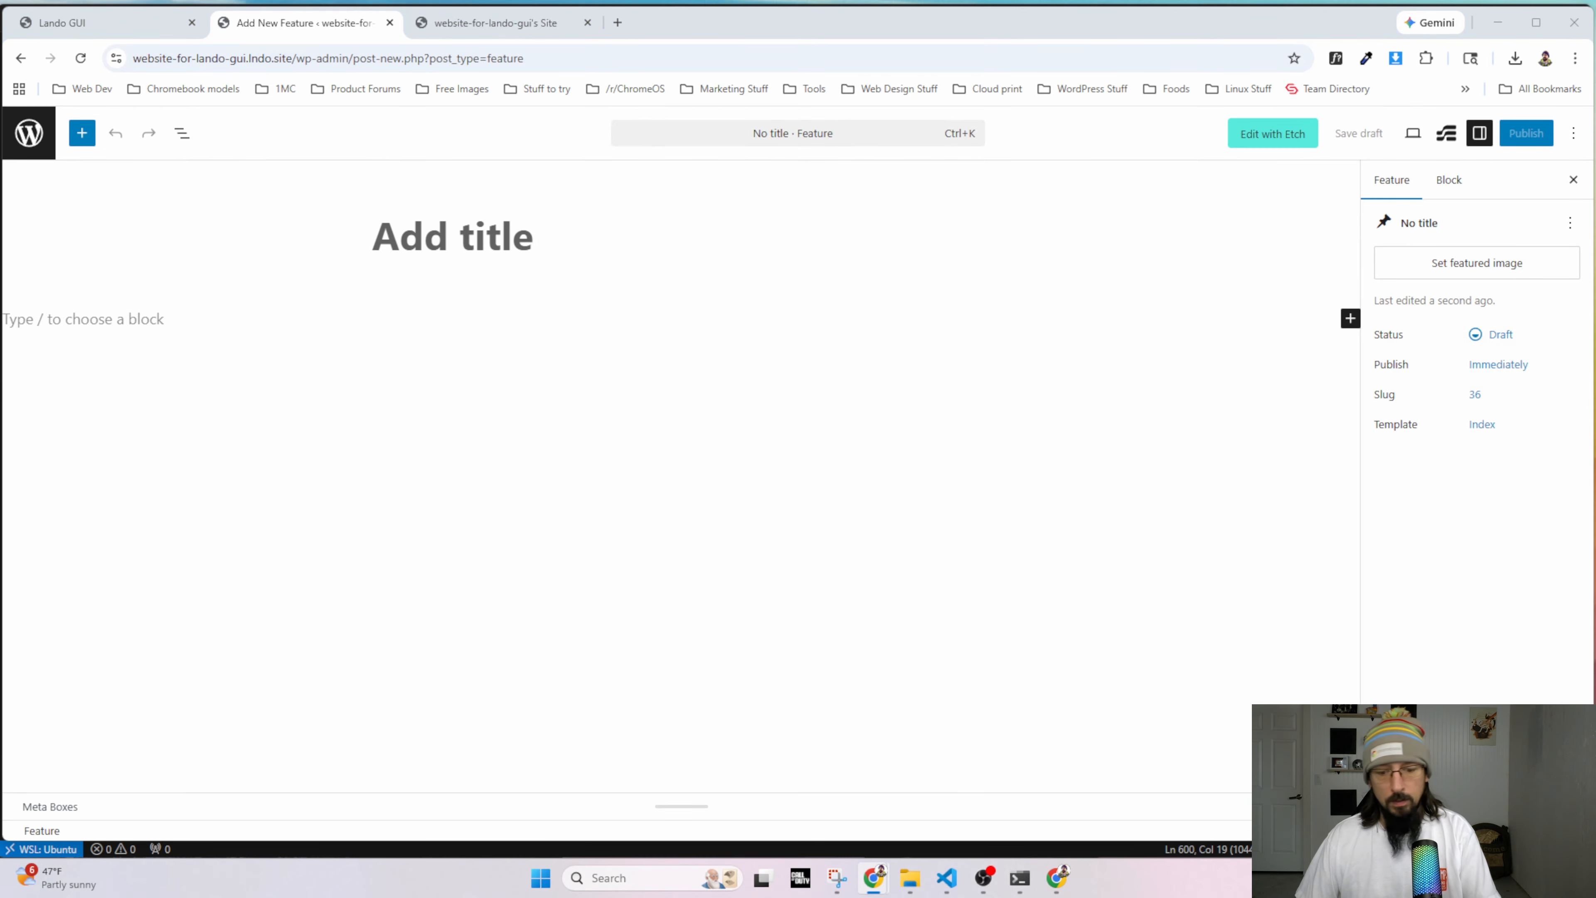
{"action": "type", "text": "One-Click Actions"}
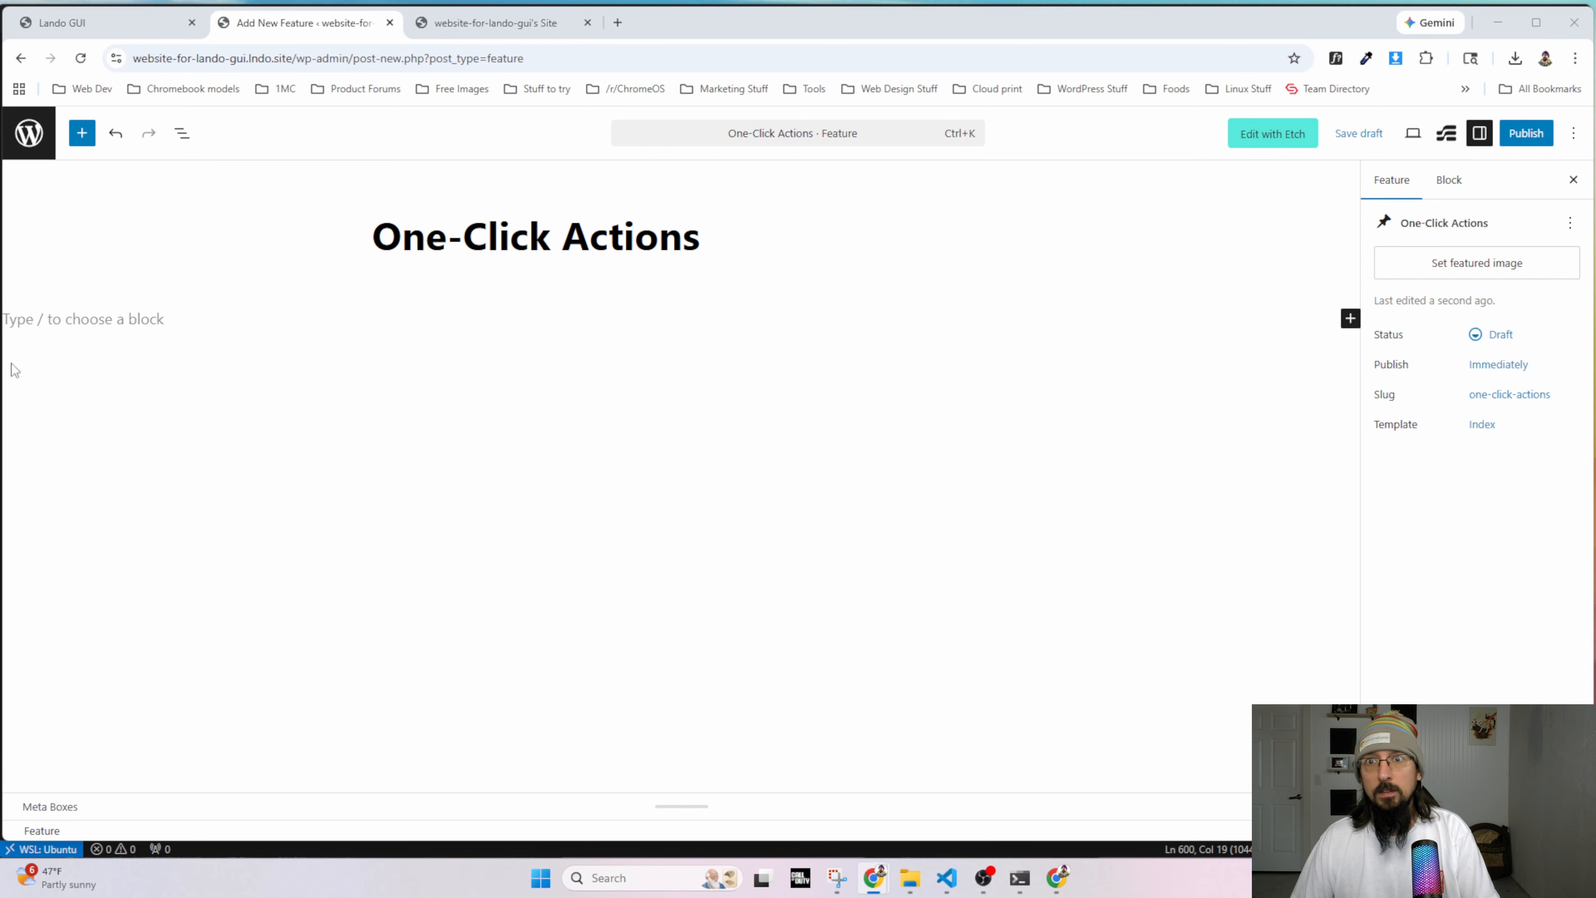
{"action": "left_click", "coordinate": [162, 319]}
{"action": "type", "text": "Start, stop, restart, rebuild, or destroy sites with a single click. No more terminal commands for basic operations."}
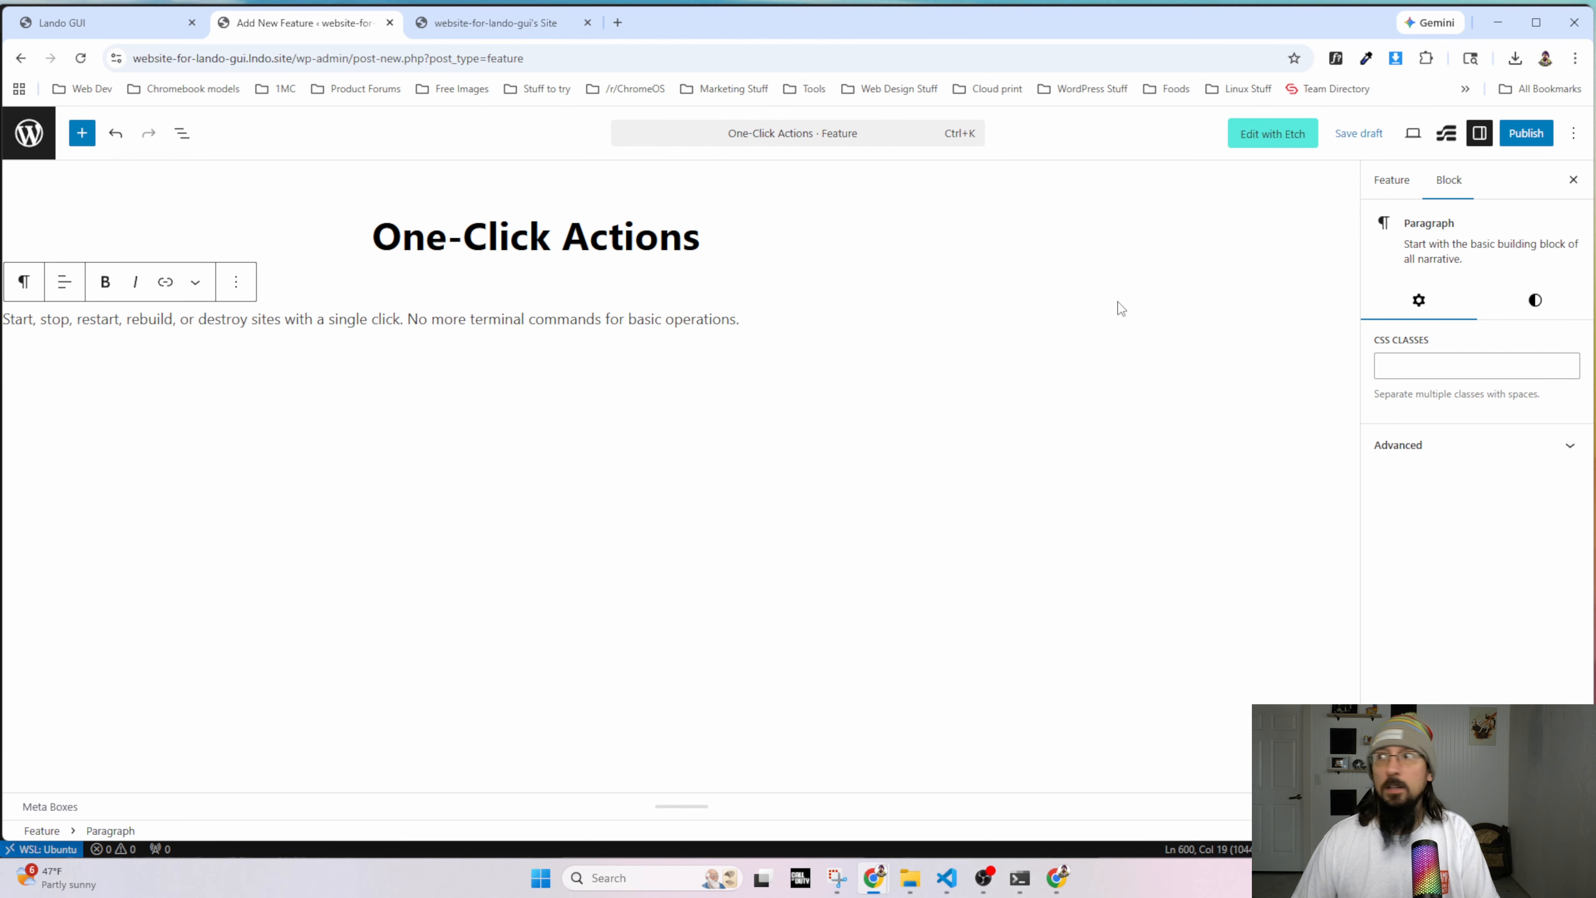
Switch to the mockup's DevTools window and copy the rocket emoji from the One-Click Actions card's feature-icon element.
{"action": "key", "text": "alt+Tab"}
{"action": "right_click", "coordinate": [269, 515]}
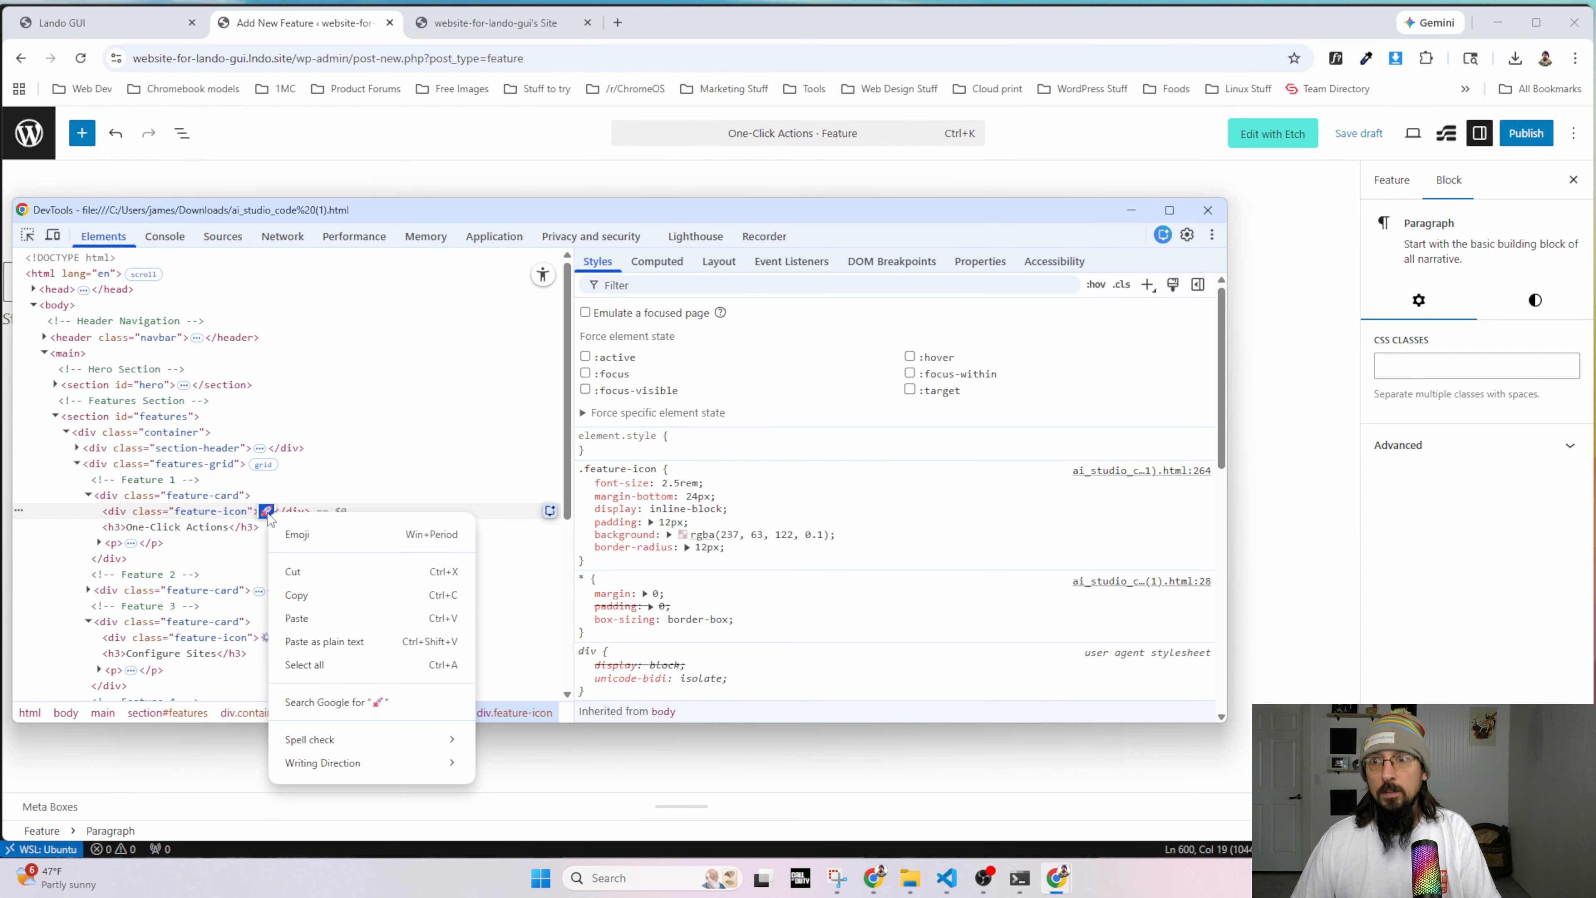
Copy the rocket emoji from the feature-icon div into the One-Click Actions feature's Icon field and publish the feature.
{"action": "left_click", "coordinate": [303, 595]}
{"action": "key", "text": "alt+Tab"}
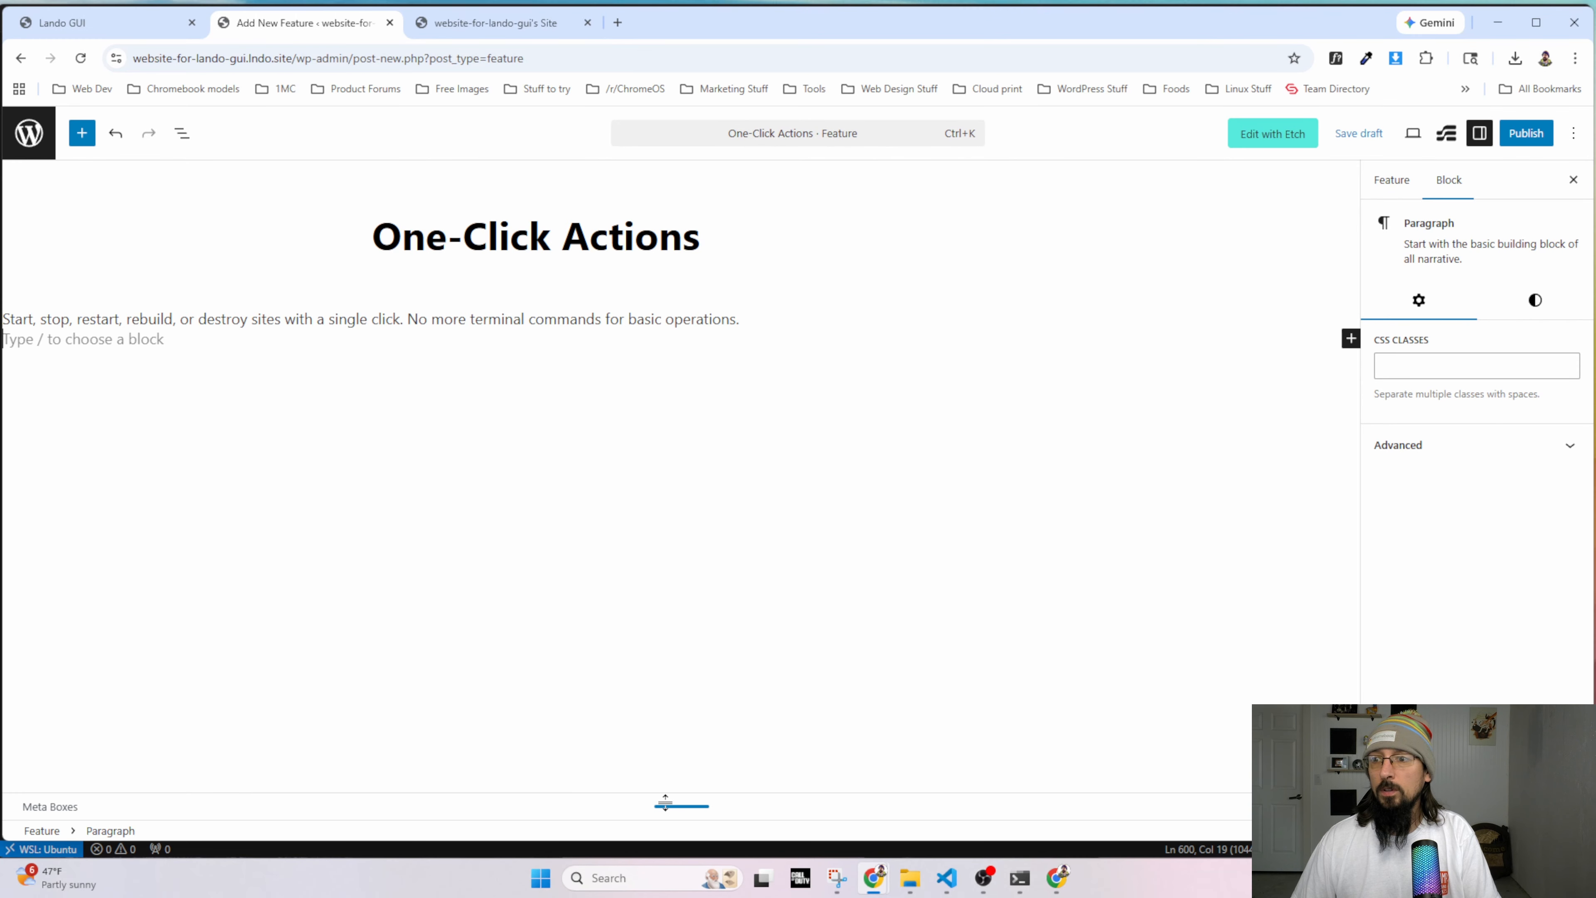
{"action": "left_click", "coordinate": [856, 807]}
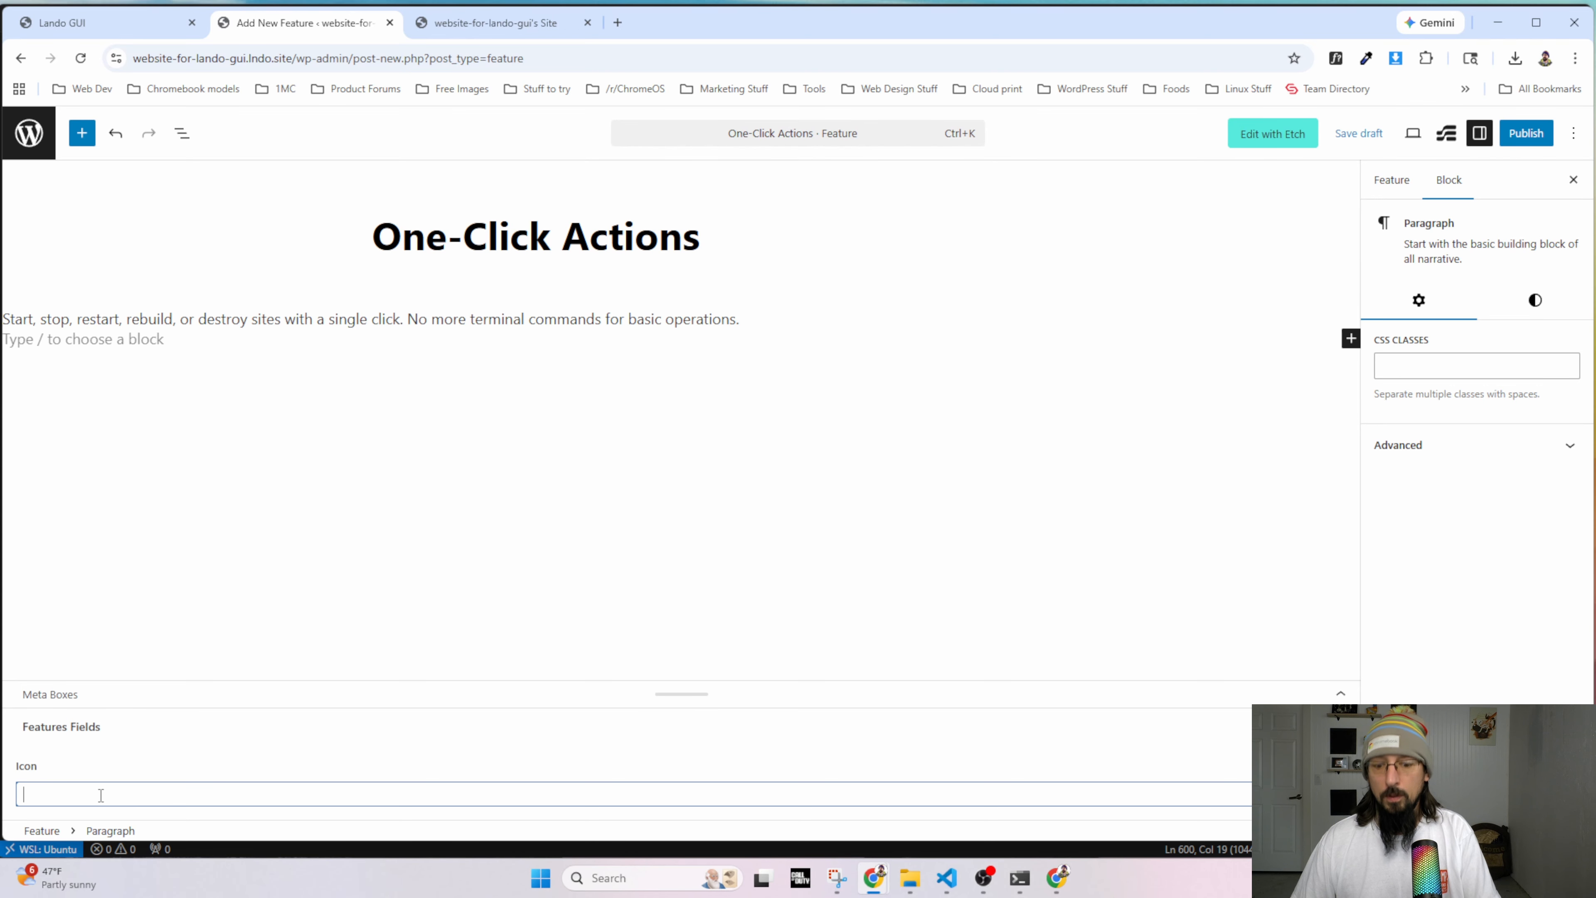
{"action": "key", "text": "ctrl+v"}
{"action": "left_click", "coordinate": [1528, 134]}
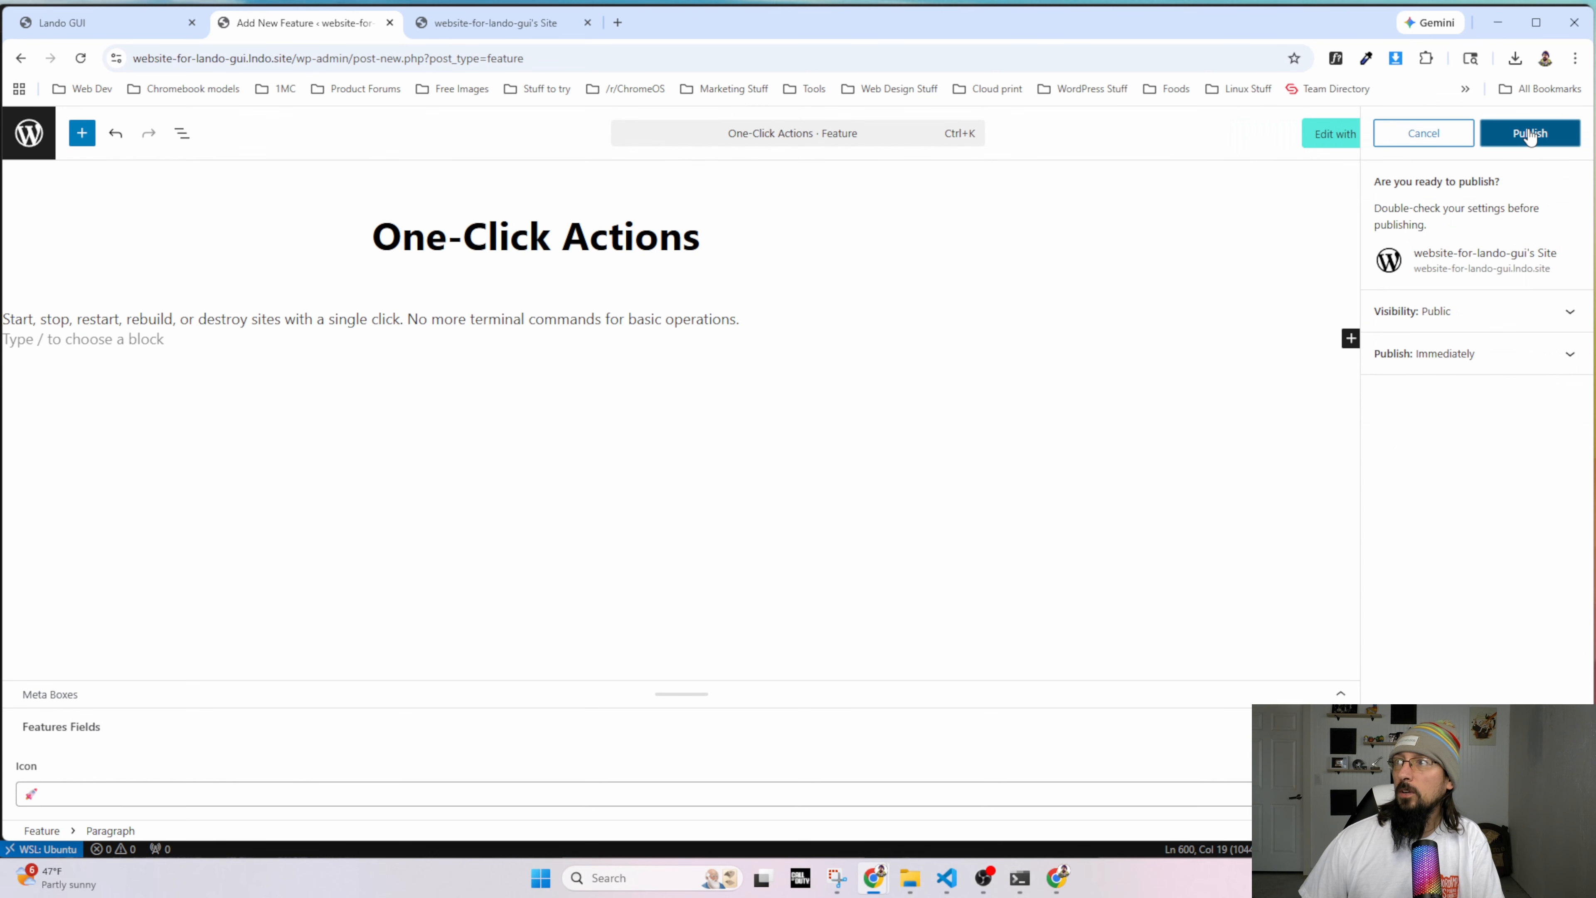
{"action": "left_click", "coordinate": [1530, 133]}
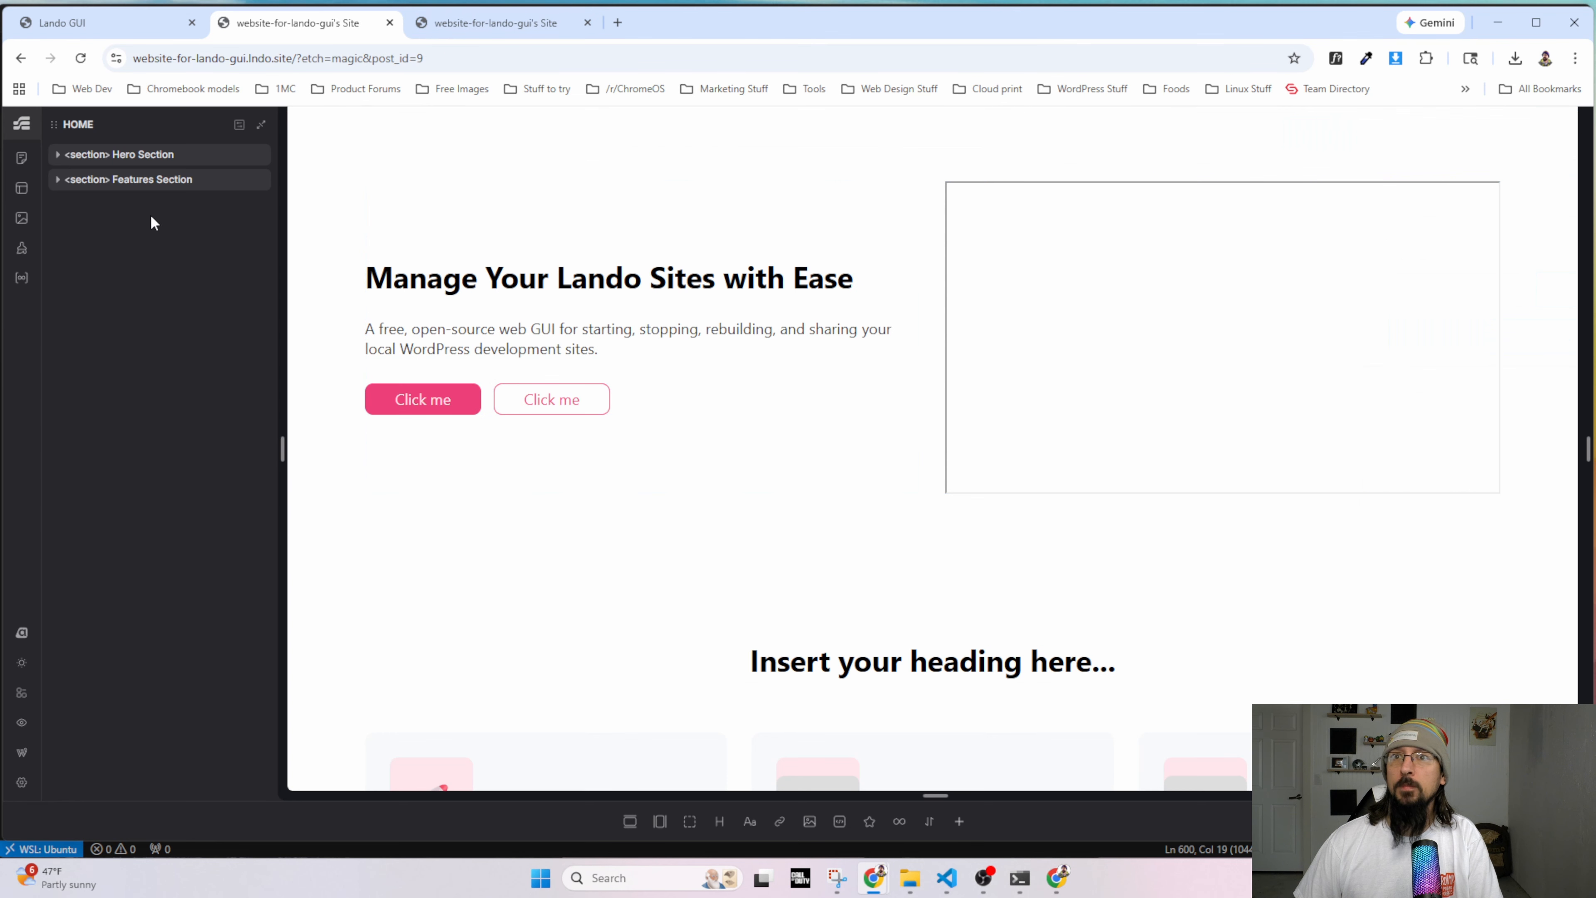
Delete the second and third cards from the Features Section grid and wrap the remaining card in a loop.
{"action": "scroll", "coordinate": [533, 493], "scroll_direction": "down", "scroll_amount": 4}
{"action": "left_click", "coordinate": [453, 556]}
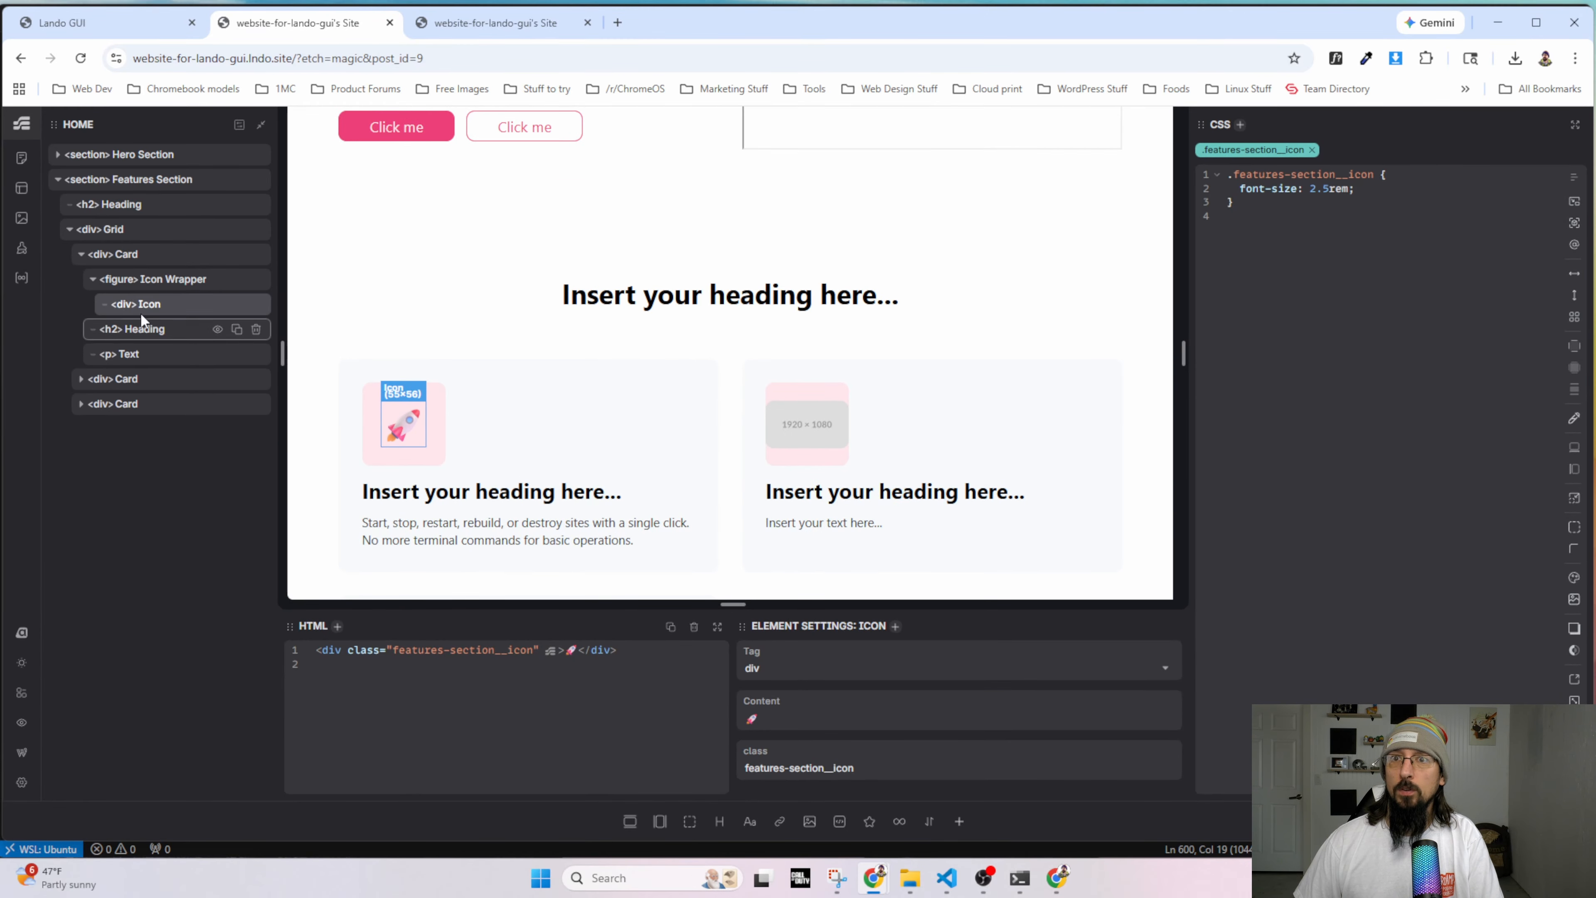
{"action": "left_click", "coordinate": [92, 279]}
{"action": "left_click", "coordinate": [81, 255]}
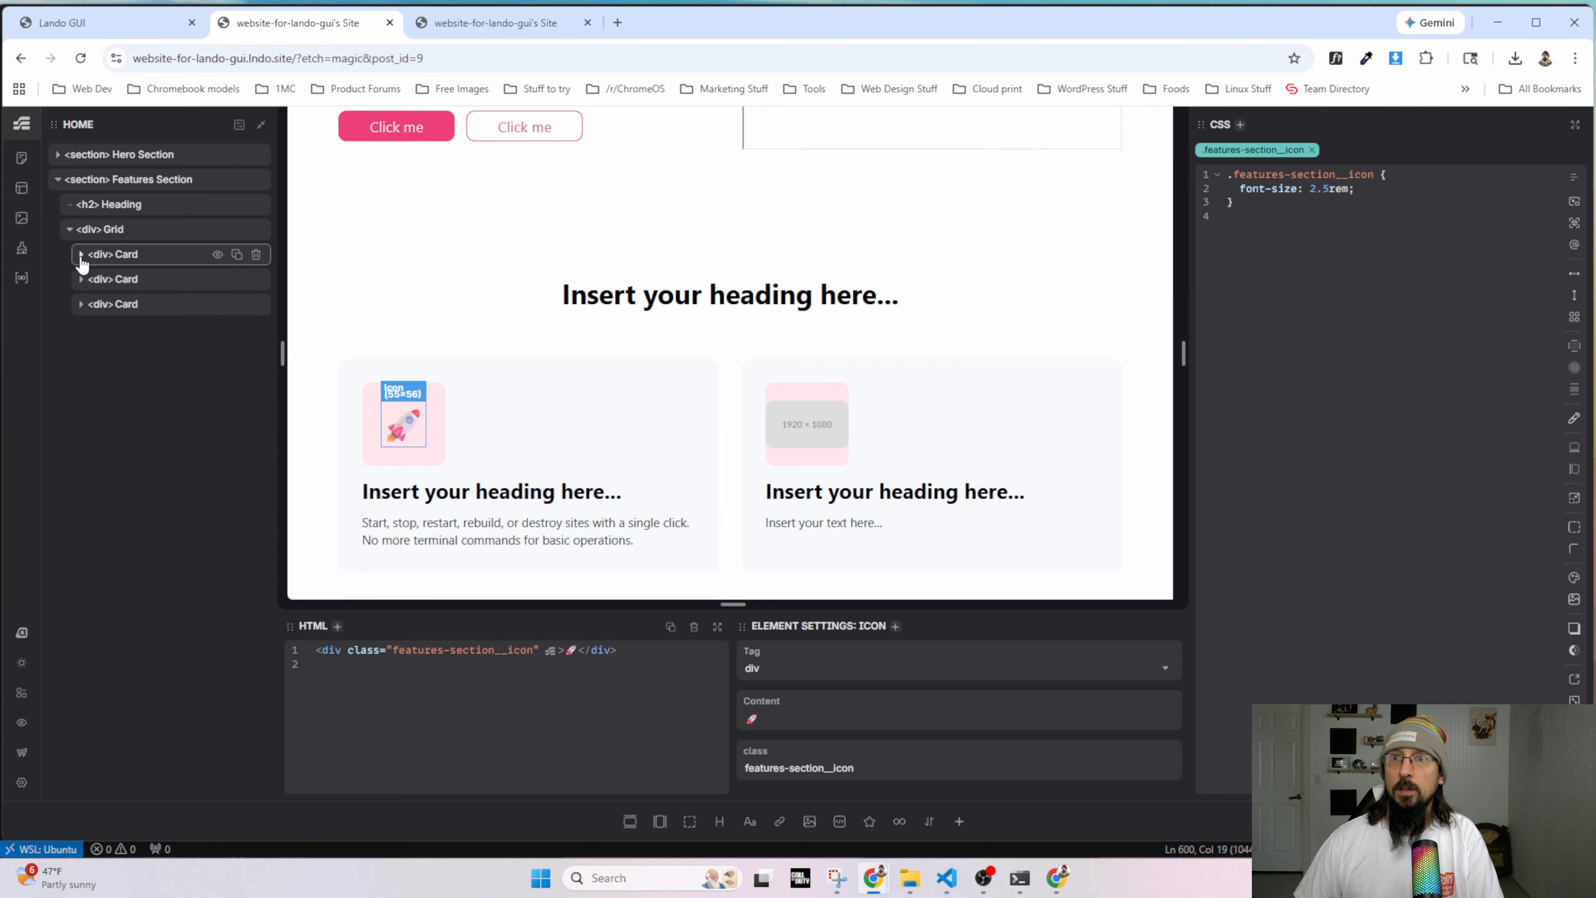
{"action": "left_click", "coordinate": [255, 279]}
{"action": "left_click", "coordinate": [256, 279]}
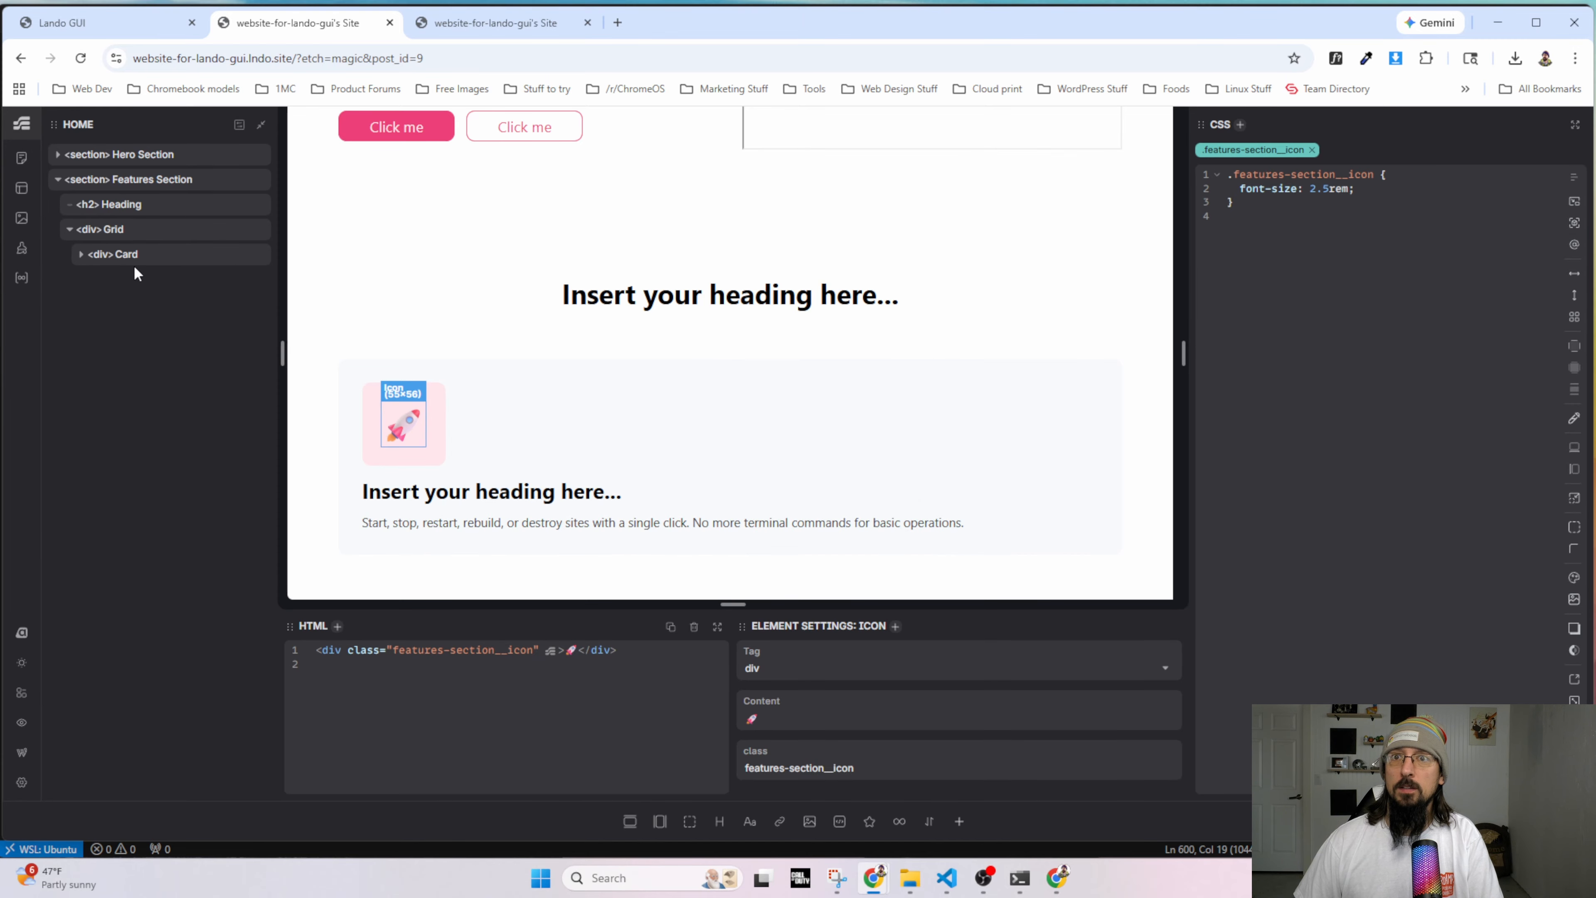
{"action": "right_click", "coordinate": [139, 258]}
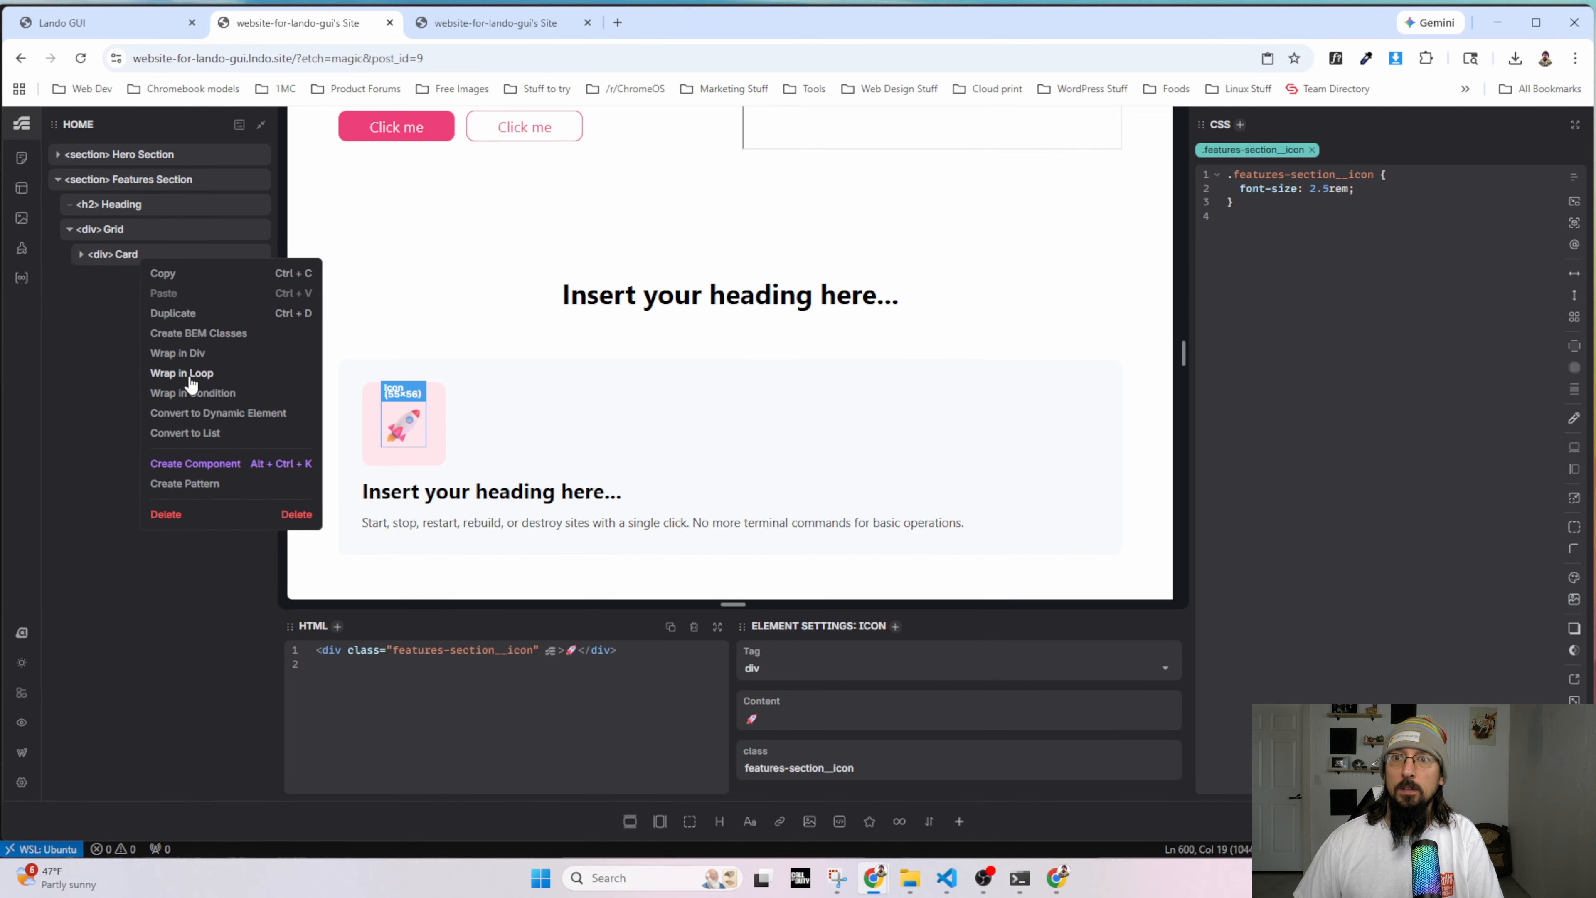
{"action": "left_click", "coordinate": [179, 374]}
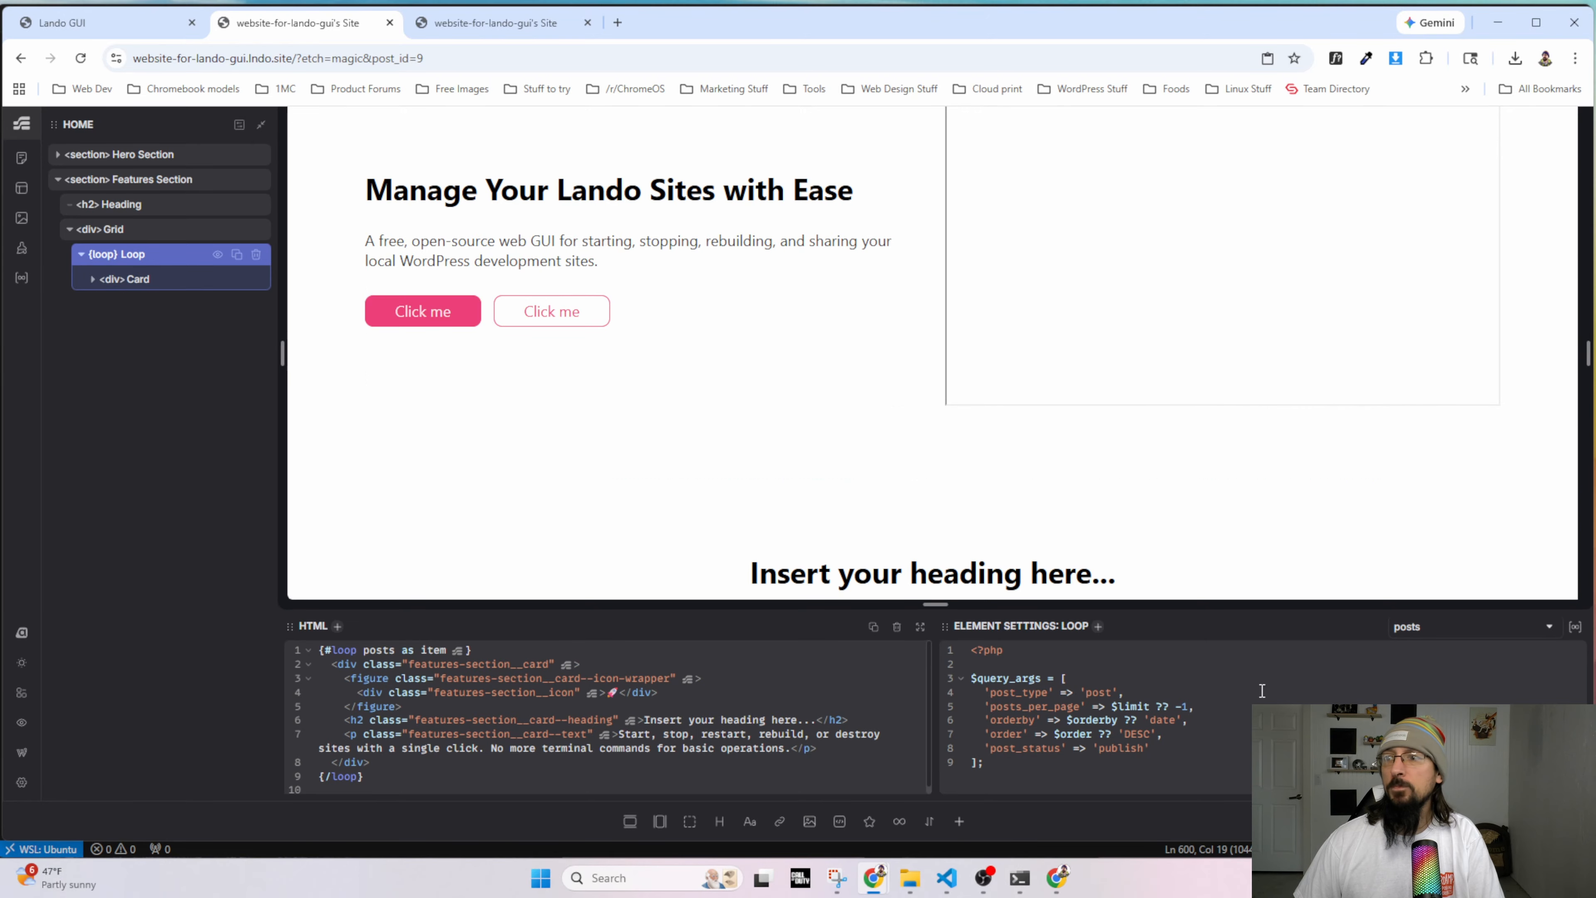
In the Posts loop's query parameters, set 'post_type' to $postType ?? 'feature'.
{"action": "left_click", "coordinate": [1574, 628]}
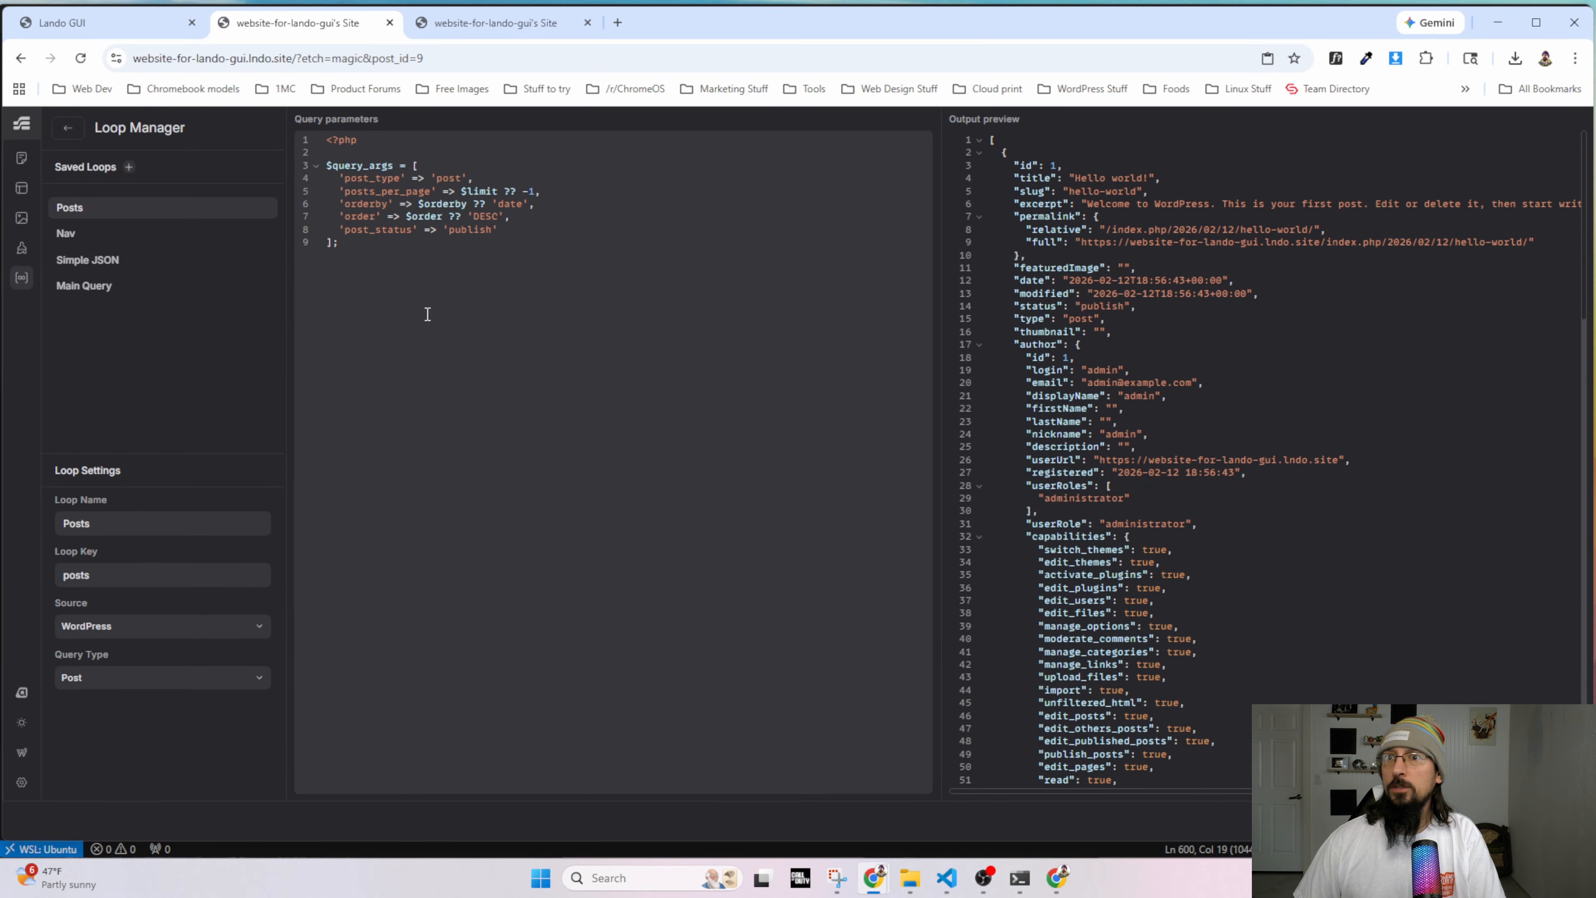
{"action": "left_click", "coordinate": [456, 178]}
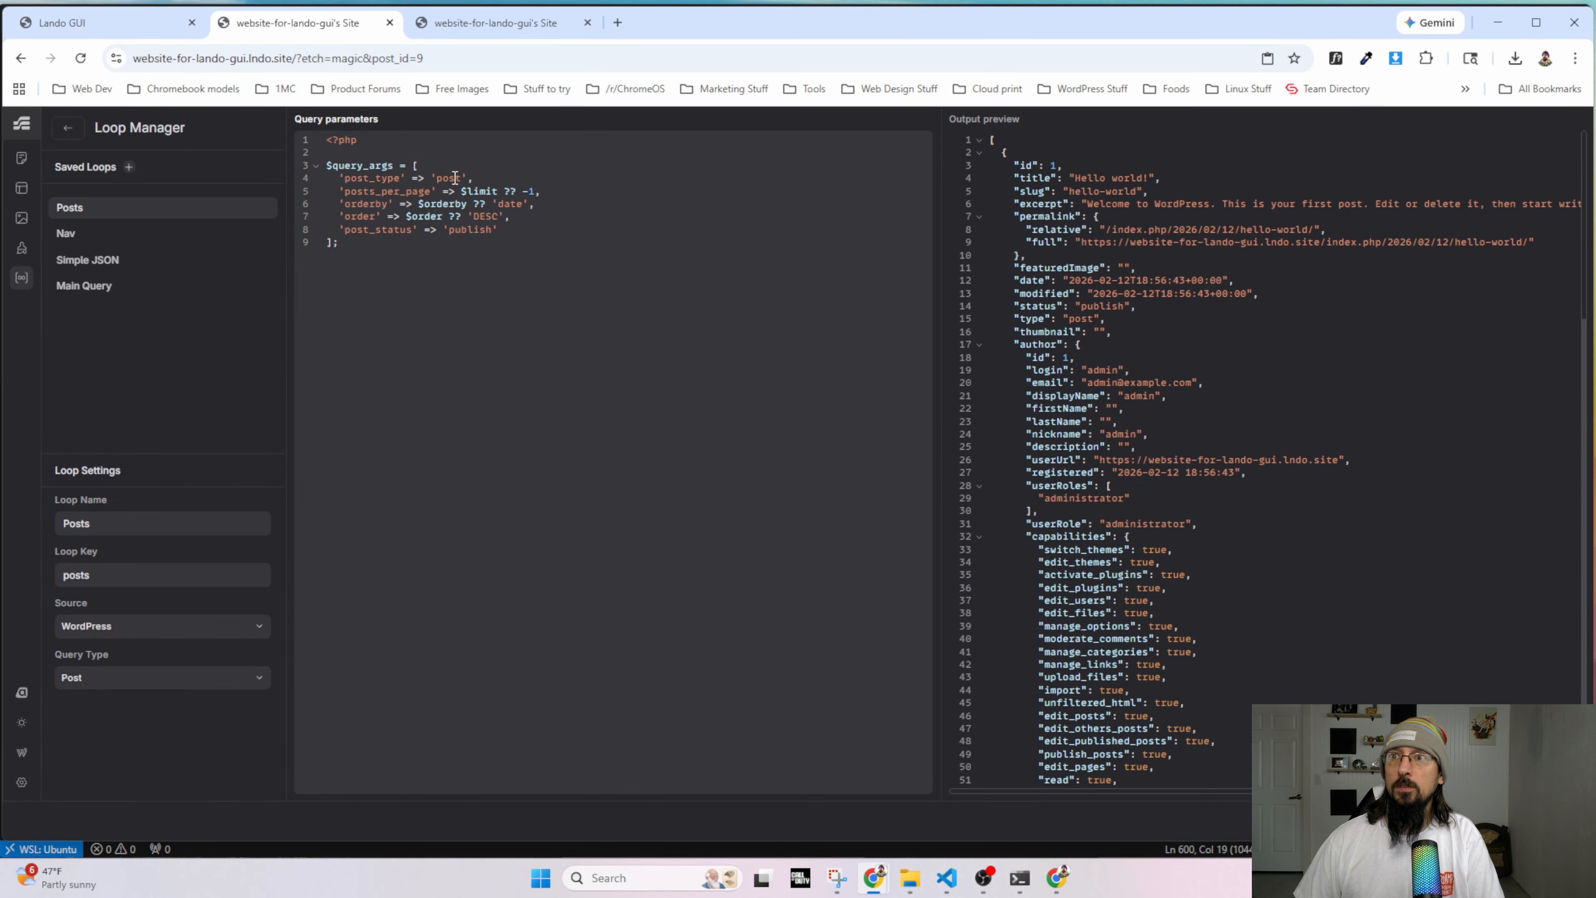
{"action": "key", "text": "BackSpace"}
{"action": "key", "text": "BackSpace"}
{"action": "key", "text": "BackSpace"}
{"action": "key", "text": "BackSpace"}
{"action": "key", "text": "BackSpace"}
{"action": "key", "text": "BackSpace"}
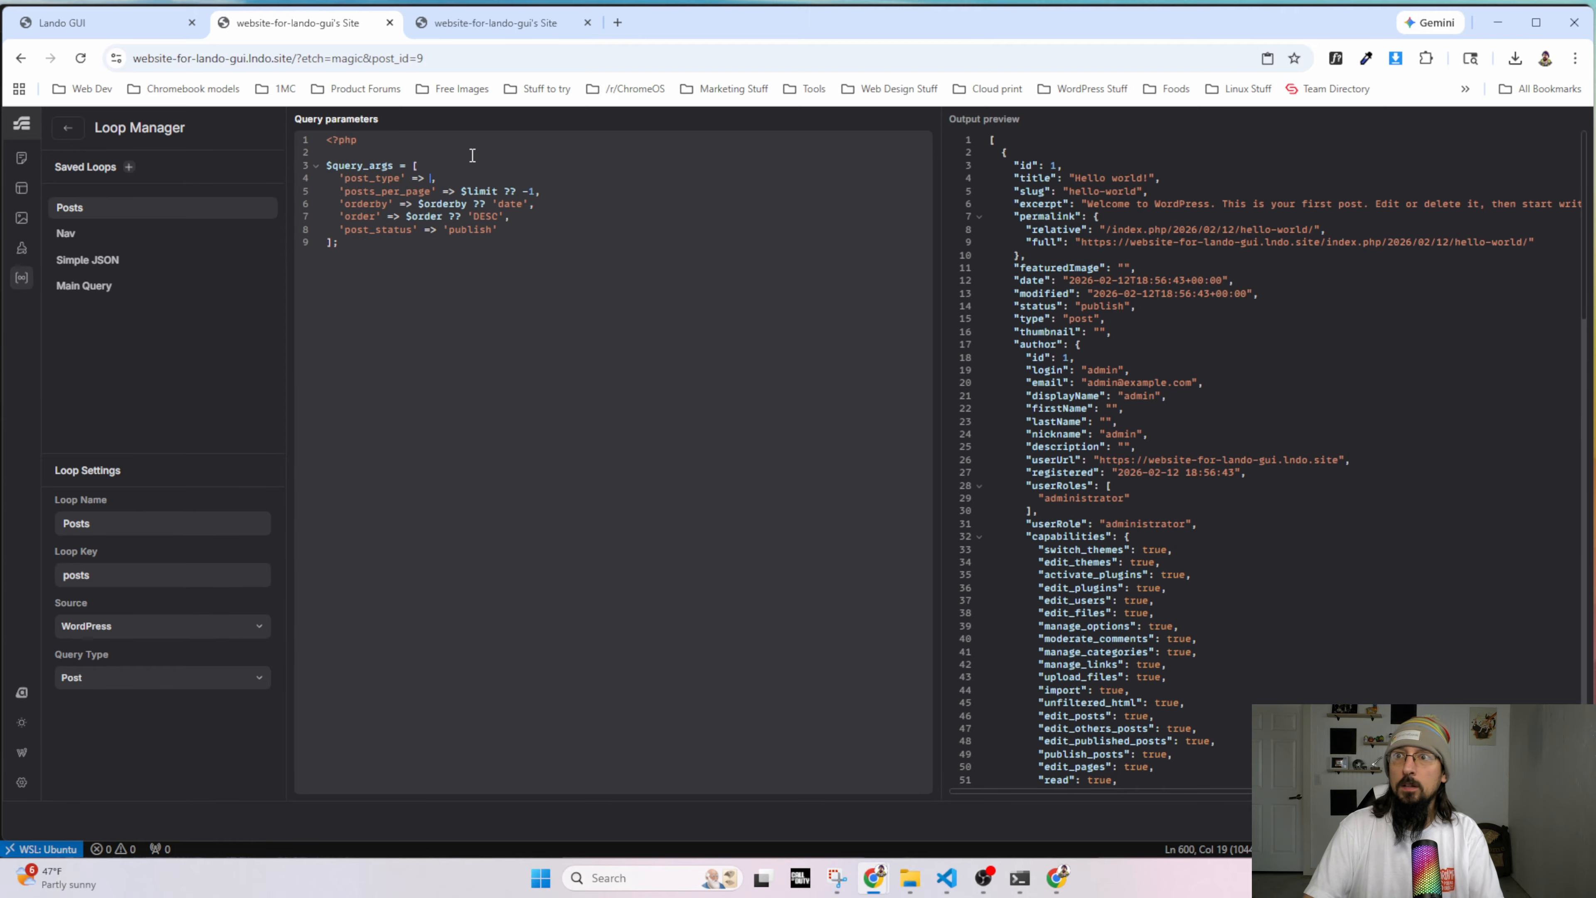
{"action": "type", "text": "$postType"}
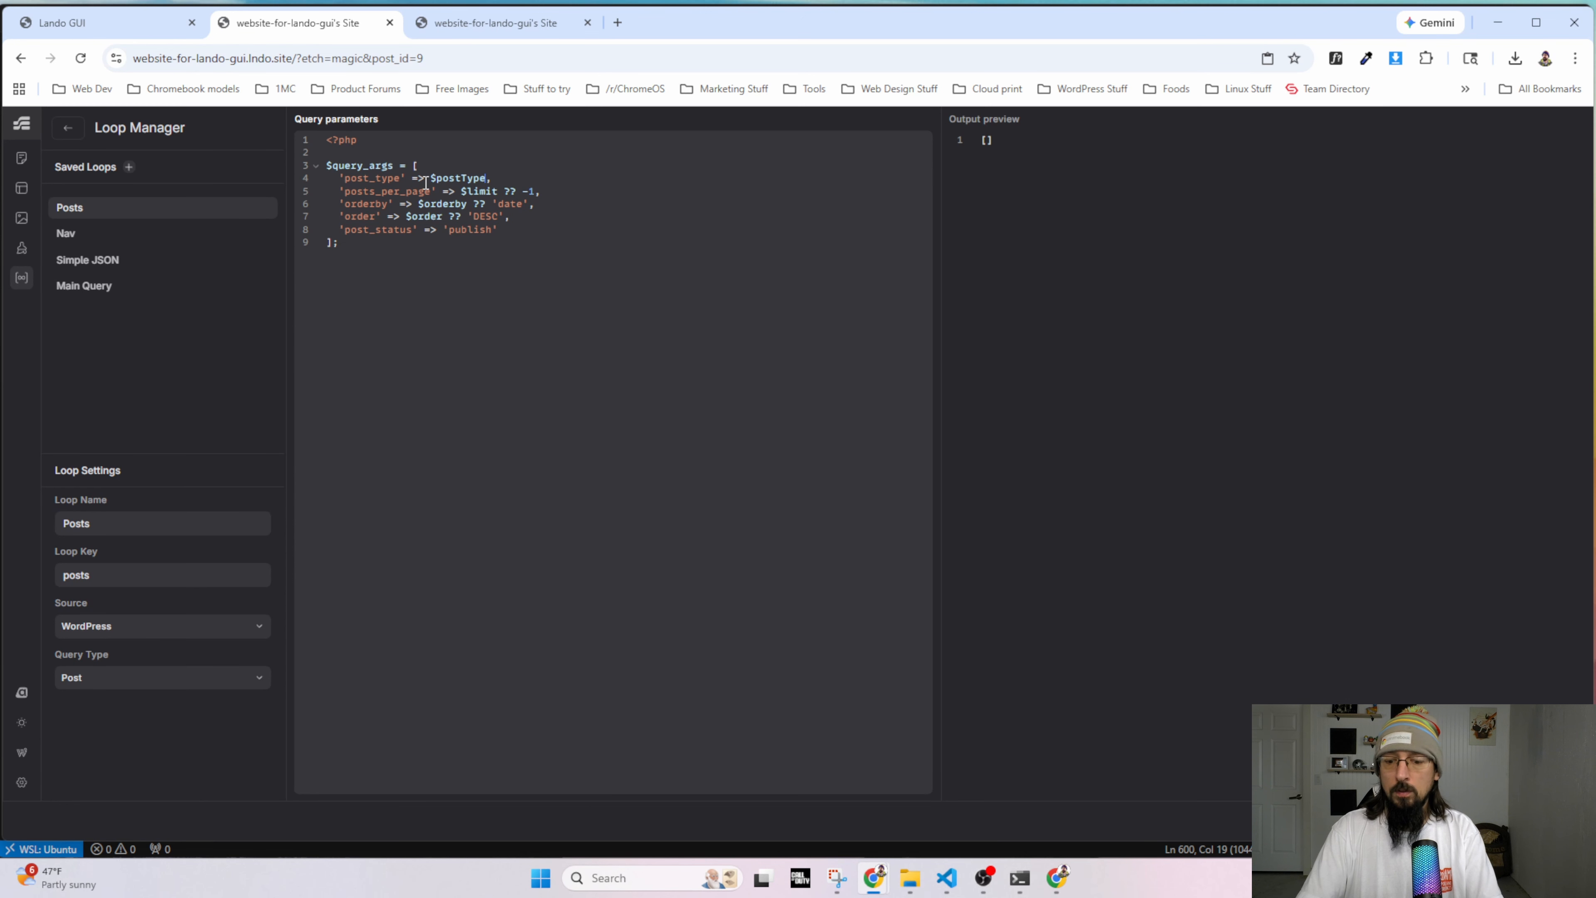
{"action": "type", "text": "??"}
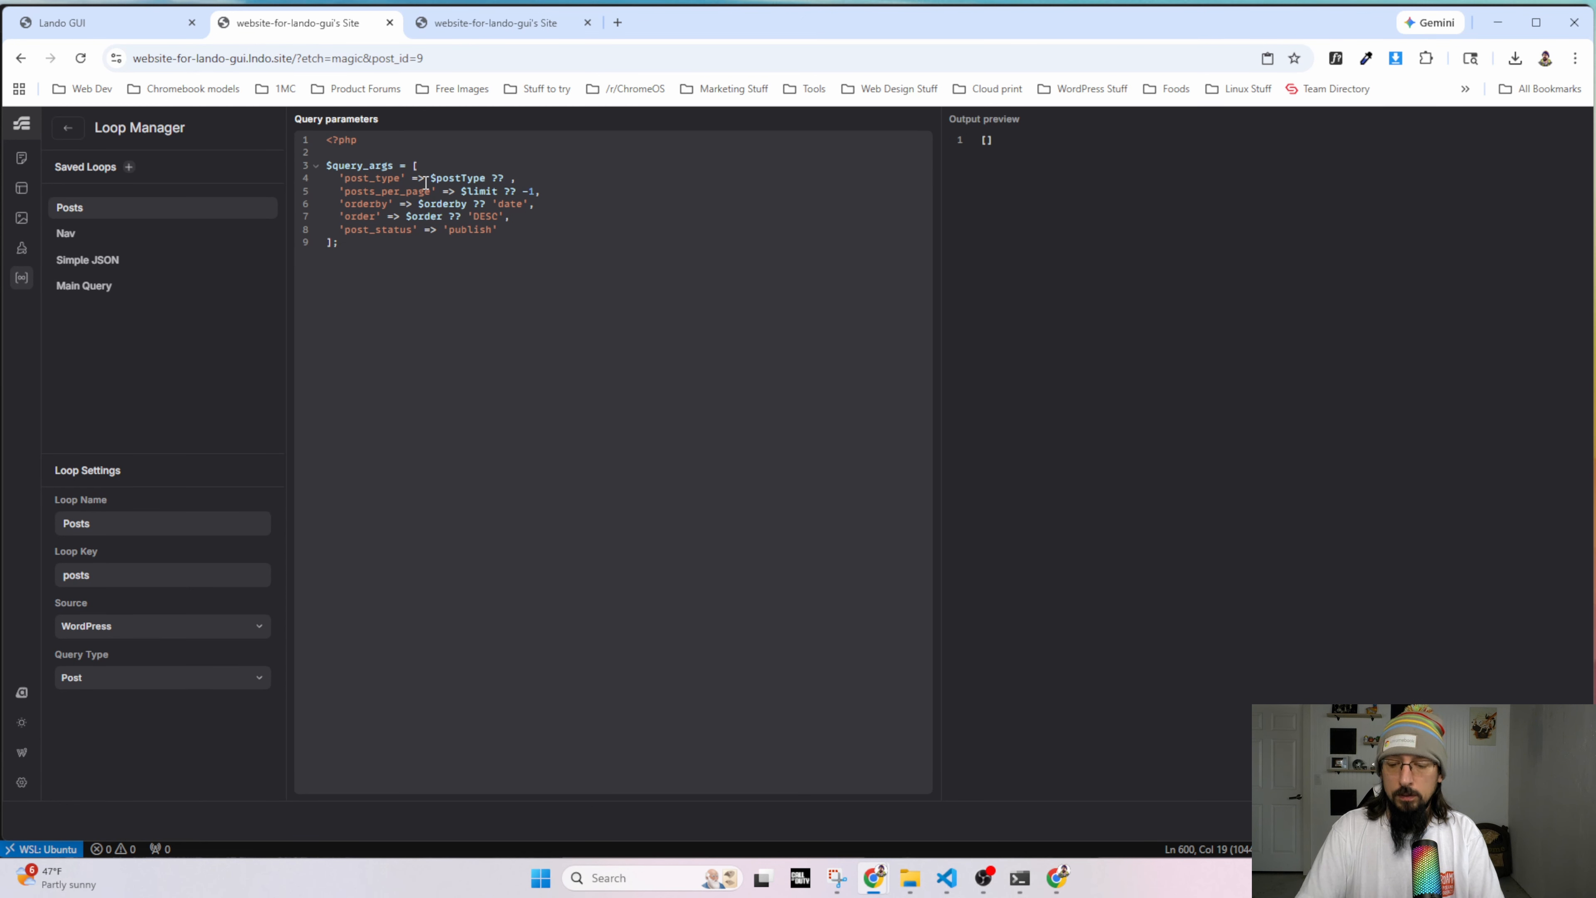
{"action": "type", "text": " 'feature"}
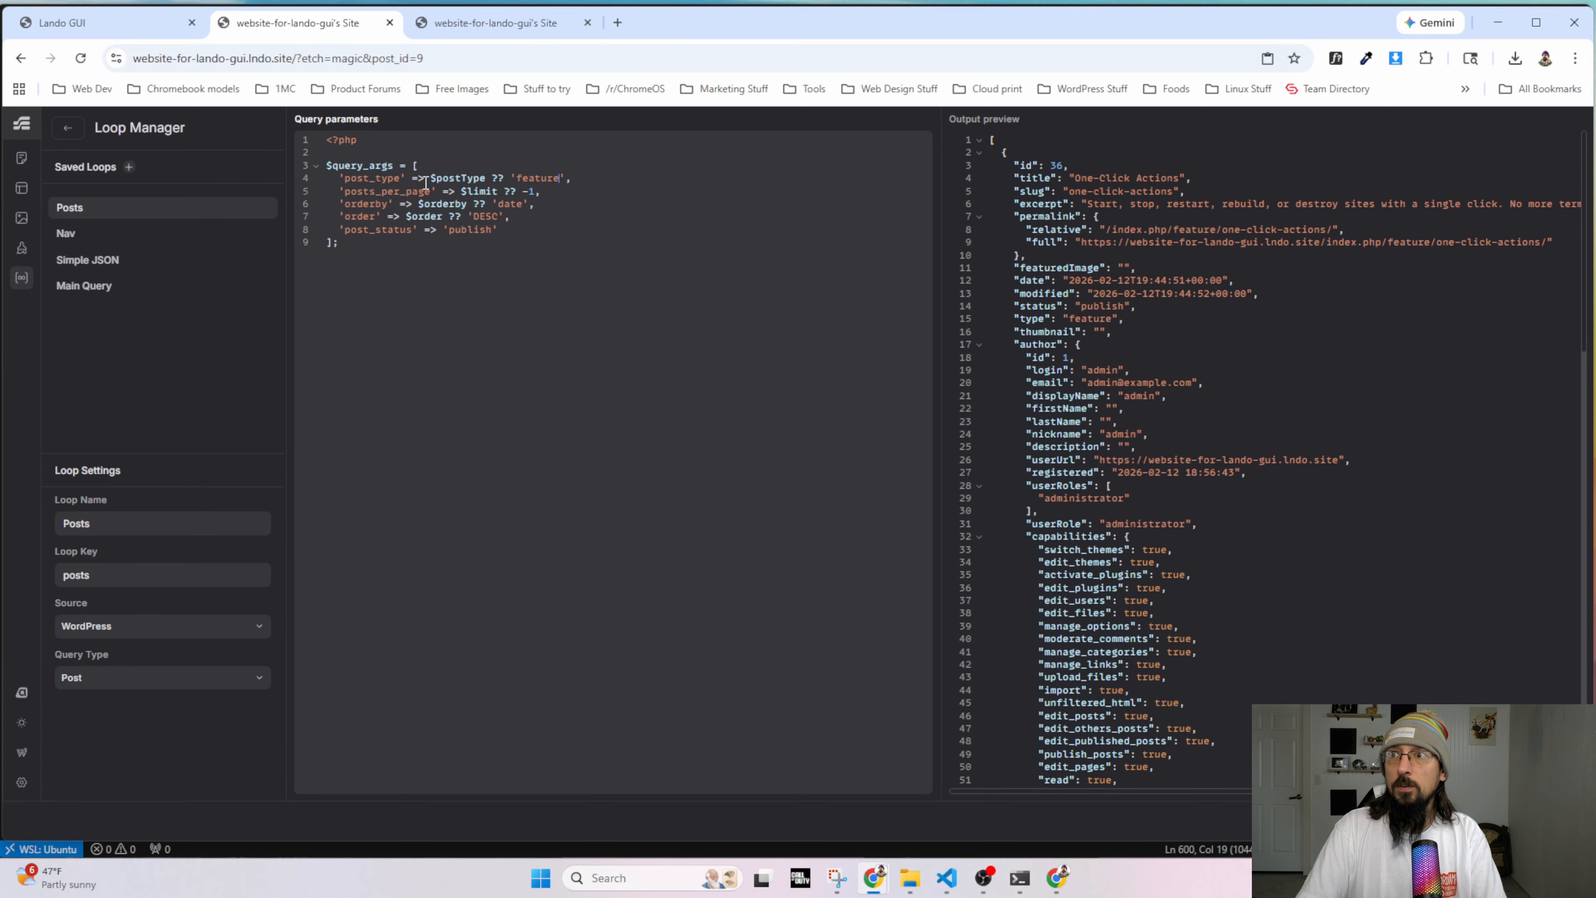
Examine the loop's output preview for the feature's title, excerpt and ACF icon fields, and return to the page builder.
{"action": "scroll", "coordinate": [1140, 635], "scroll_direction": "down", "scroll_amount": 5}
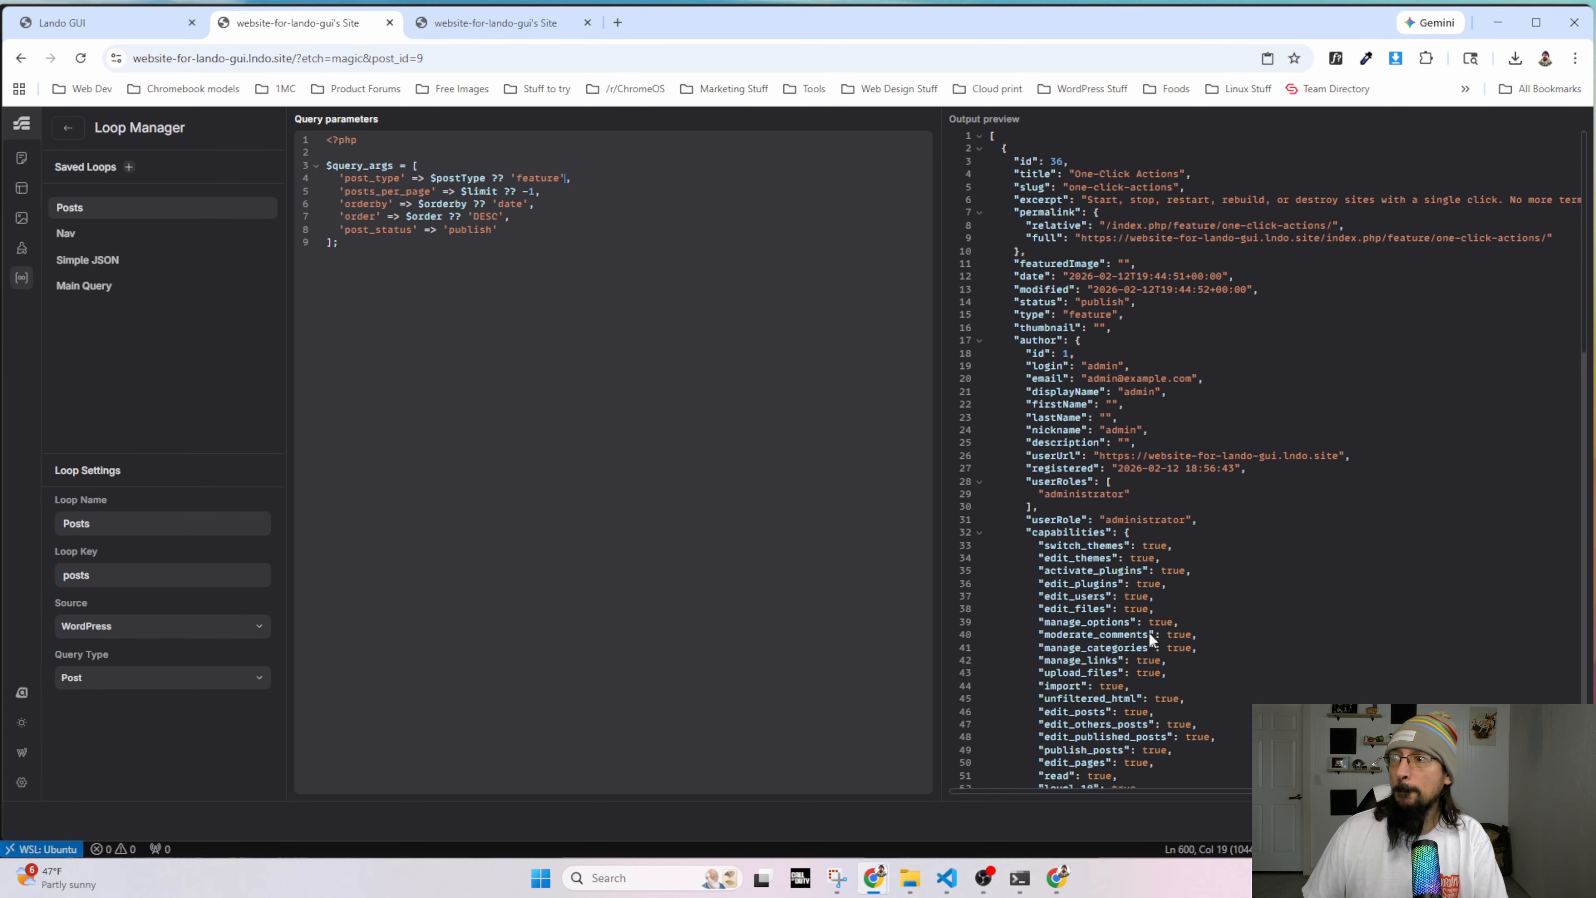
{"action": "scroll", "coordinate": [1100, 535], "scroll_direction": "up", "scroll_amount": 5}
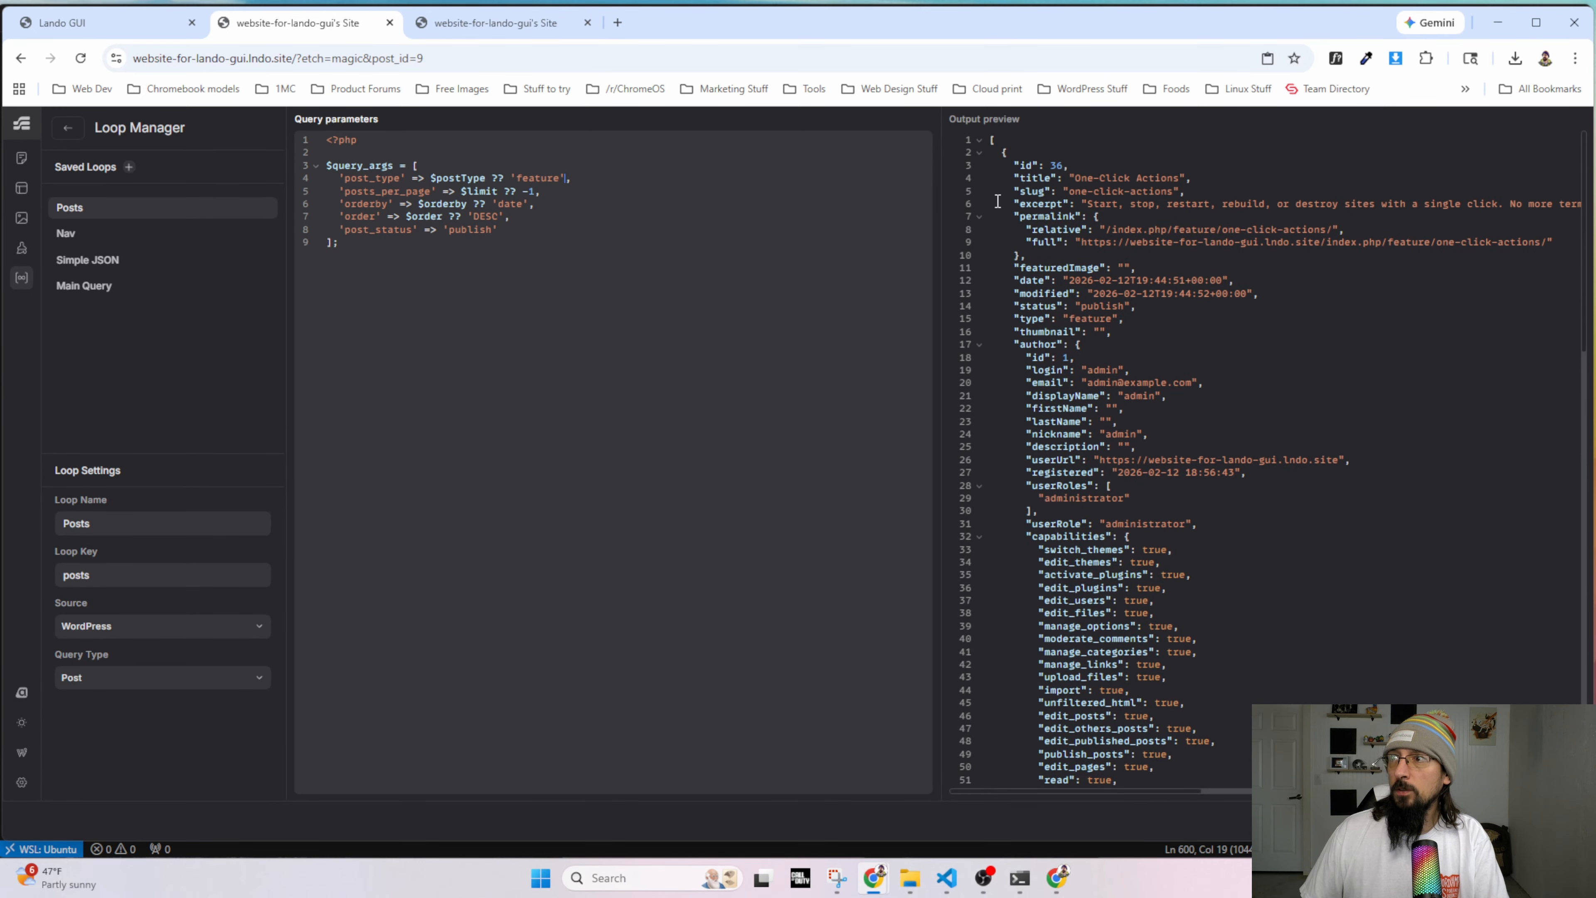
{"action": "left_click_drag", "start_coordinate": [1013, 178], "coordinate": [1197, 187]}
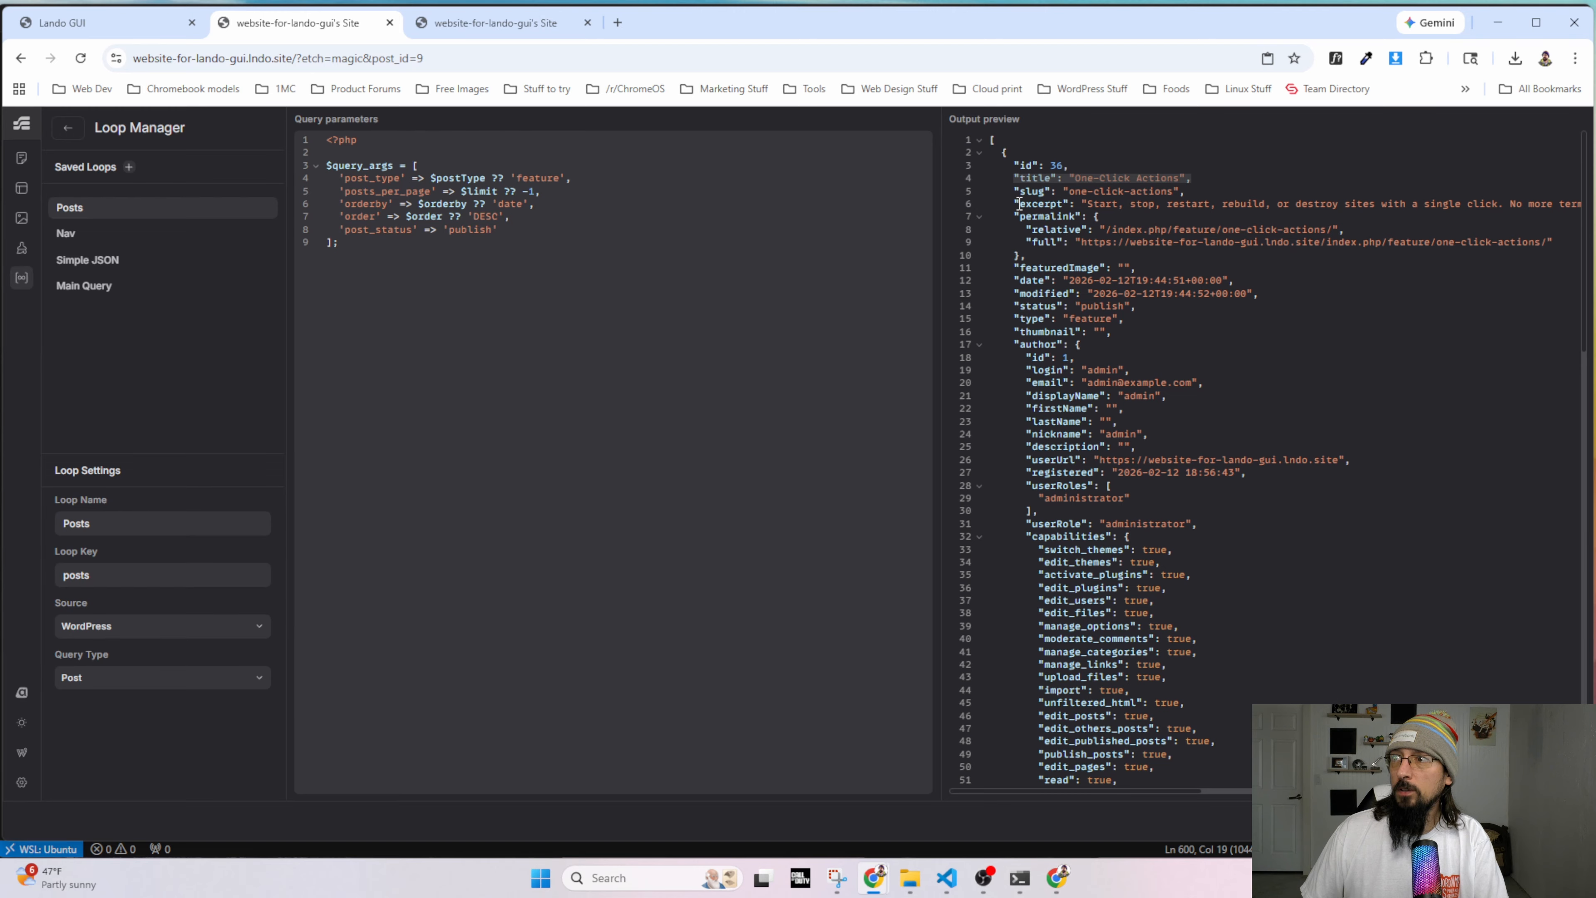
{"action": "left_click", "coordinate": [1012, 316]}
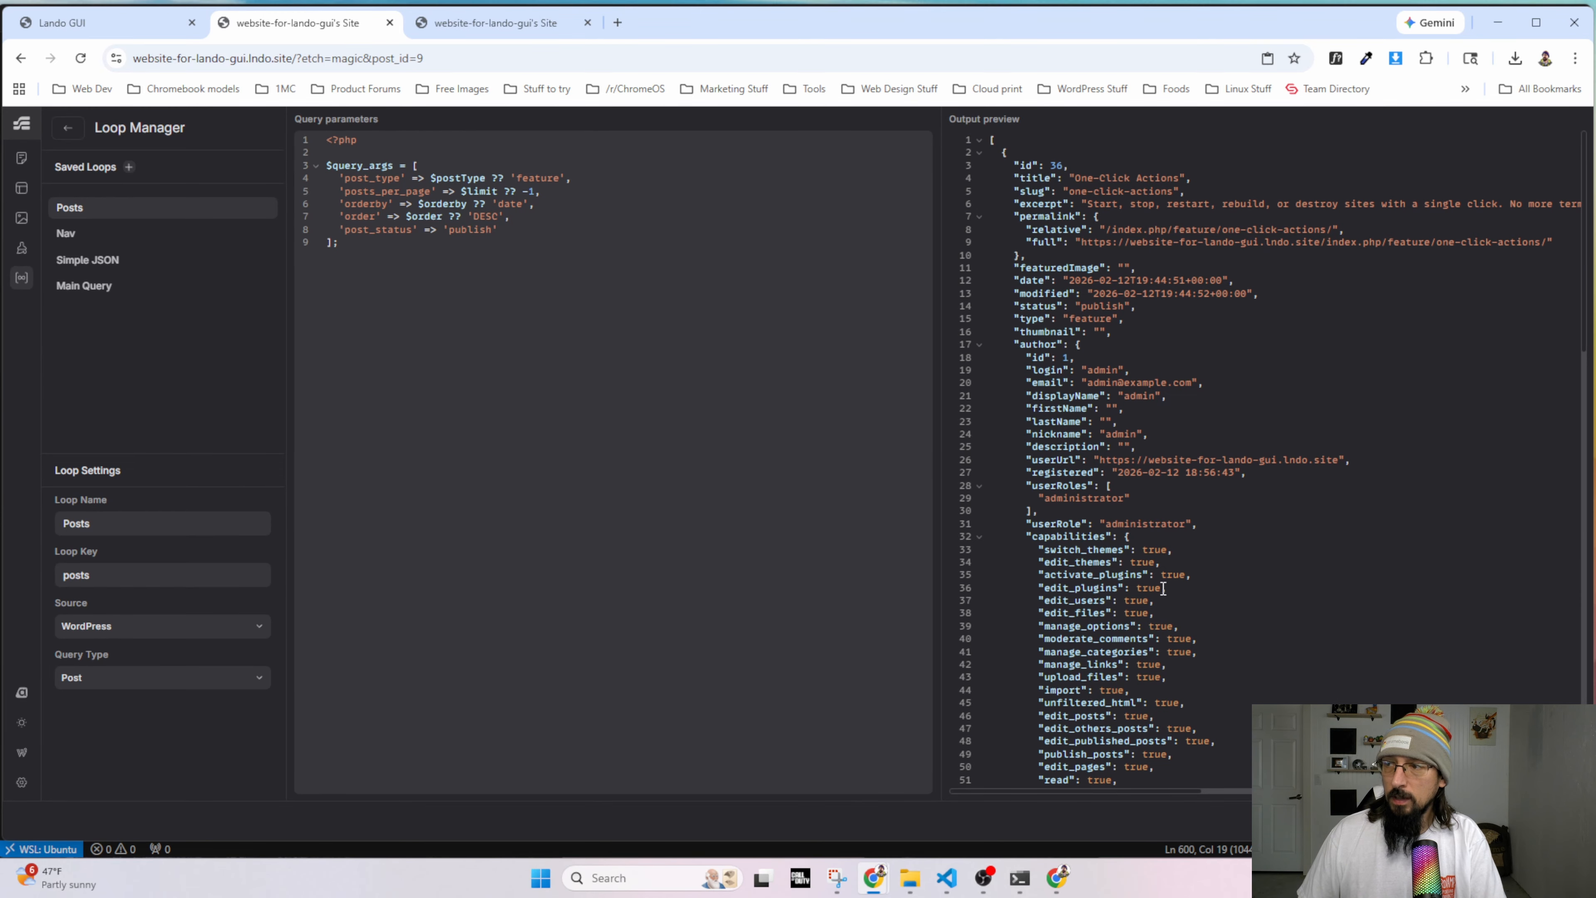
{"action": "scroll", "coordinate": [1163, 588], "scroll_direction": "down", "scroll_amount": 20}
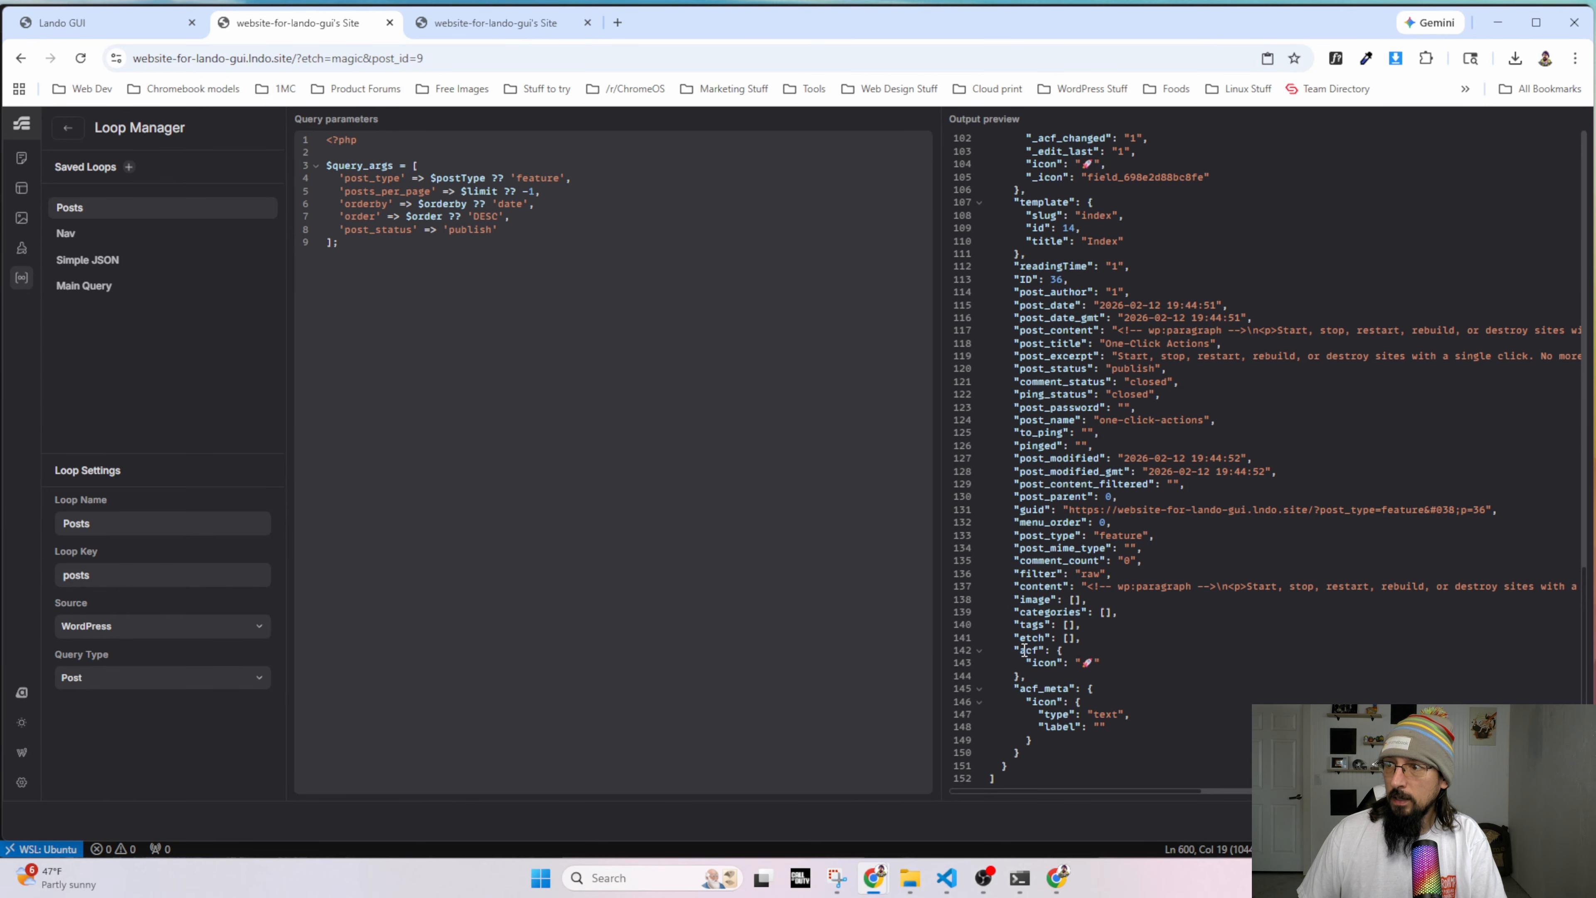
{"action": "left_click_drag", "start_coordinate": [1031, 663], "coordinate": [1058, 665]}
{"action": "left_click", "coordinate": [1089, 664]}
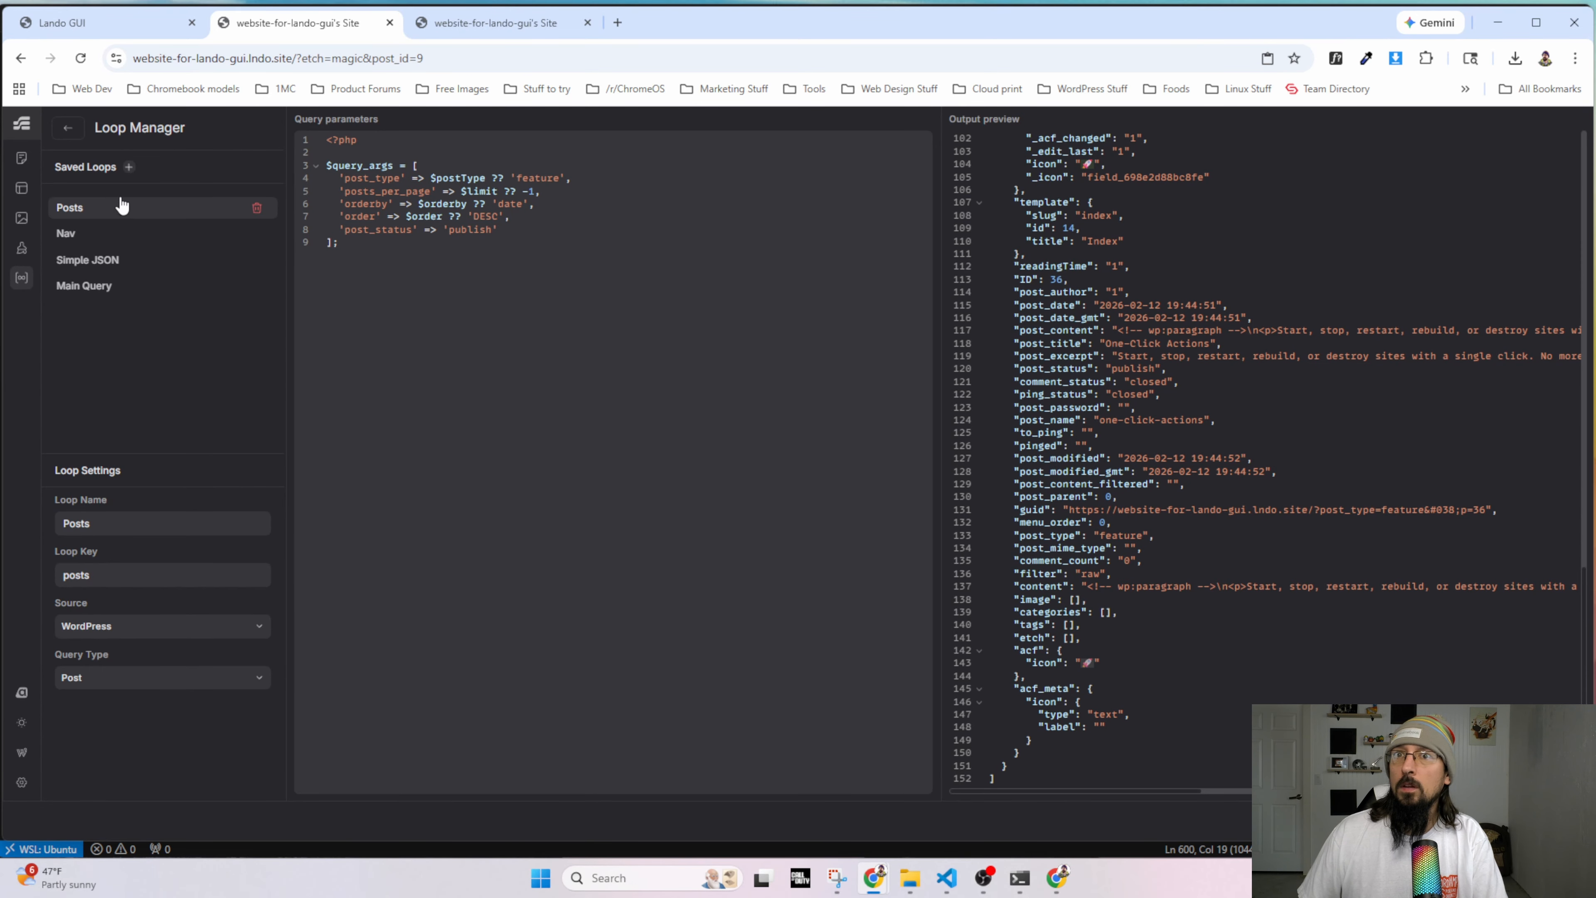
{"action": "left_click", "coordinate": [67, 127]}
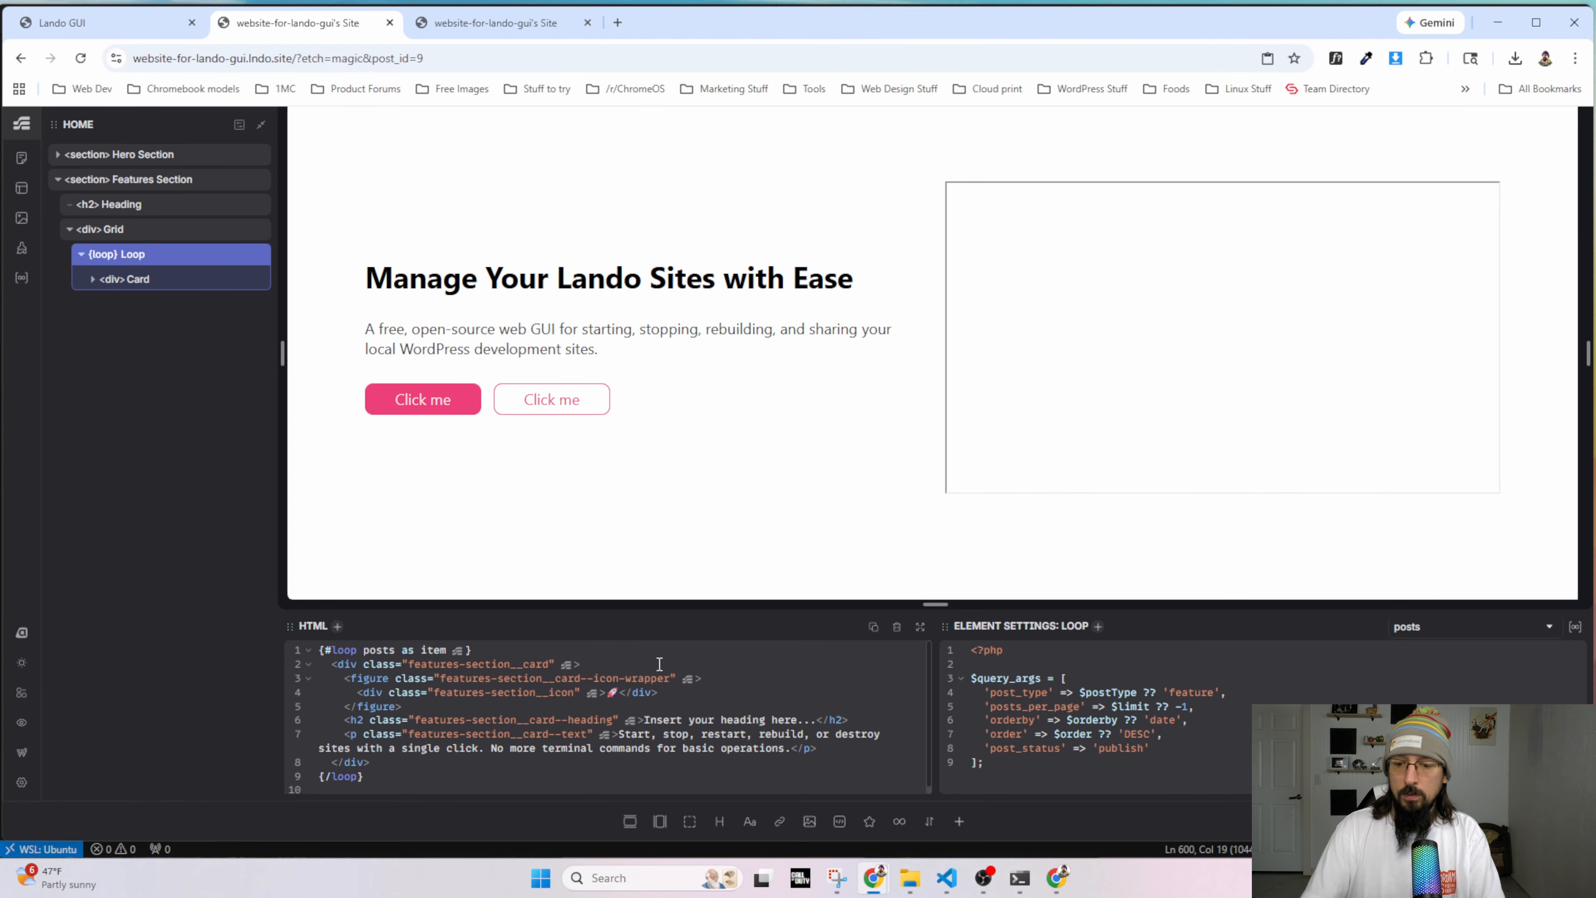
Pass $postType: 'feature' as the posts loop's argument in the HTML and rename the loop item variable to feature.
{"action": "type", "text": "($postT"}
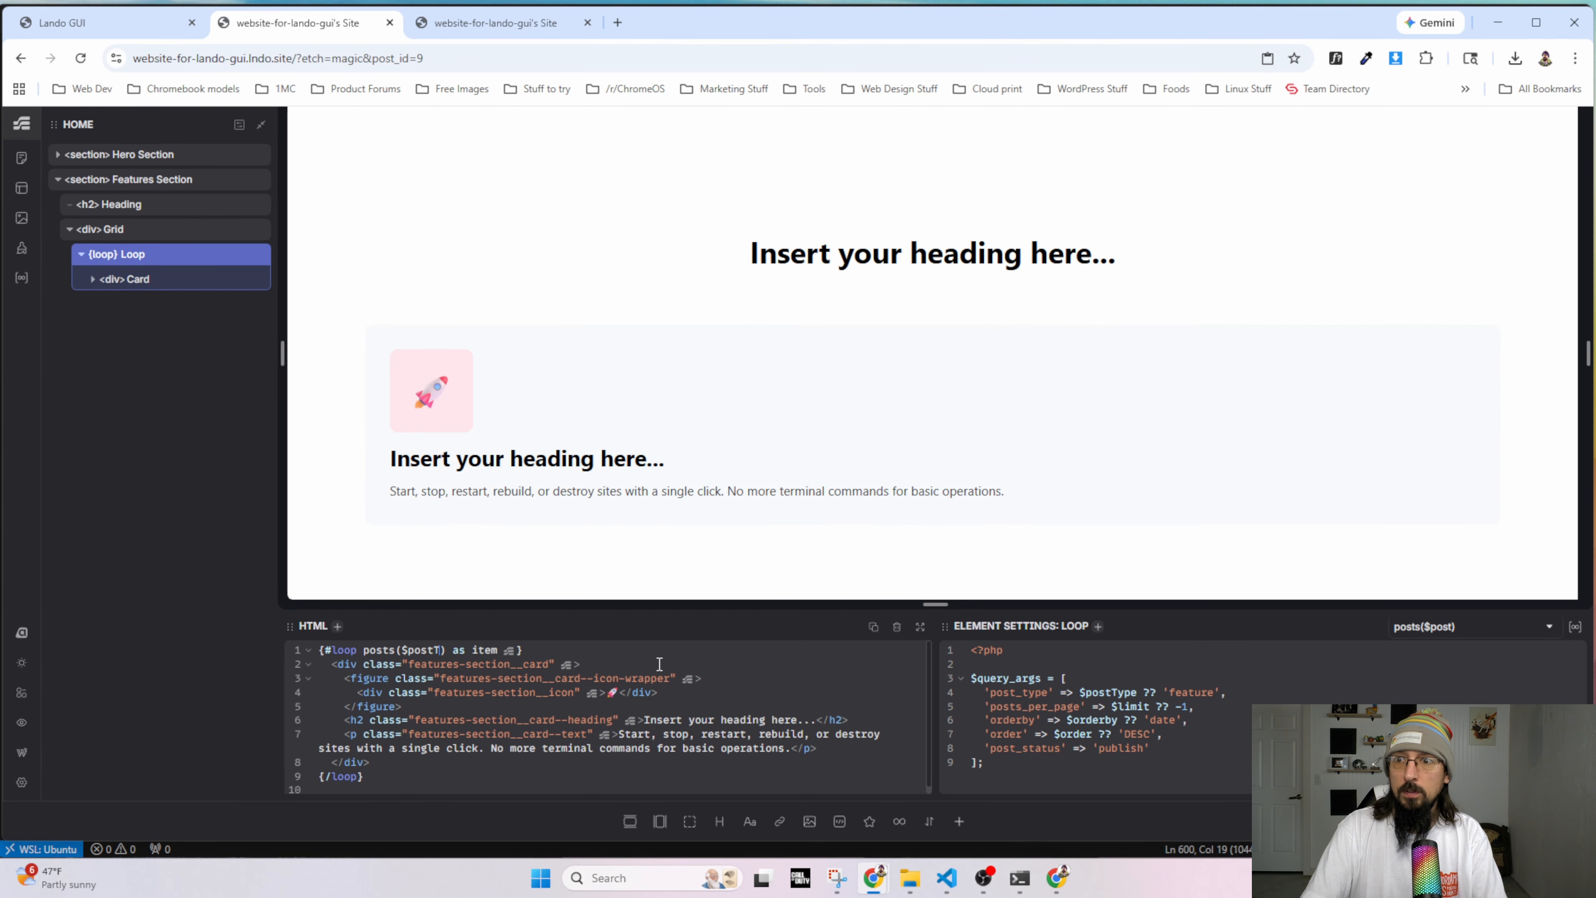
{"action": "type", "text": "ype:"}
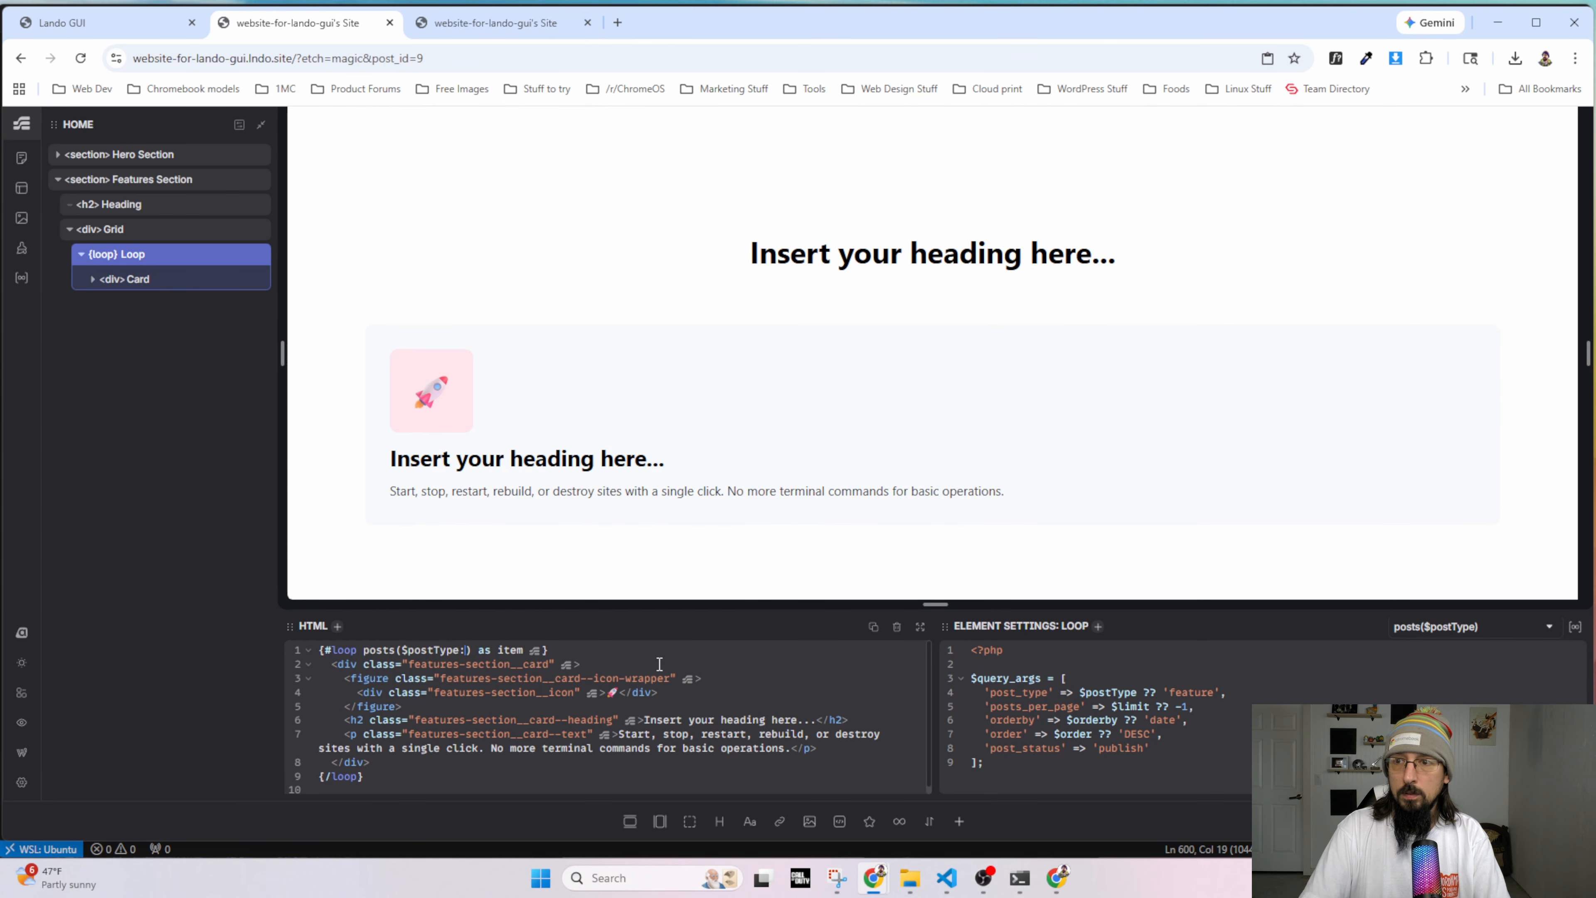
{"action": "type", "text": " '"}
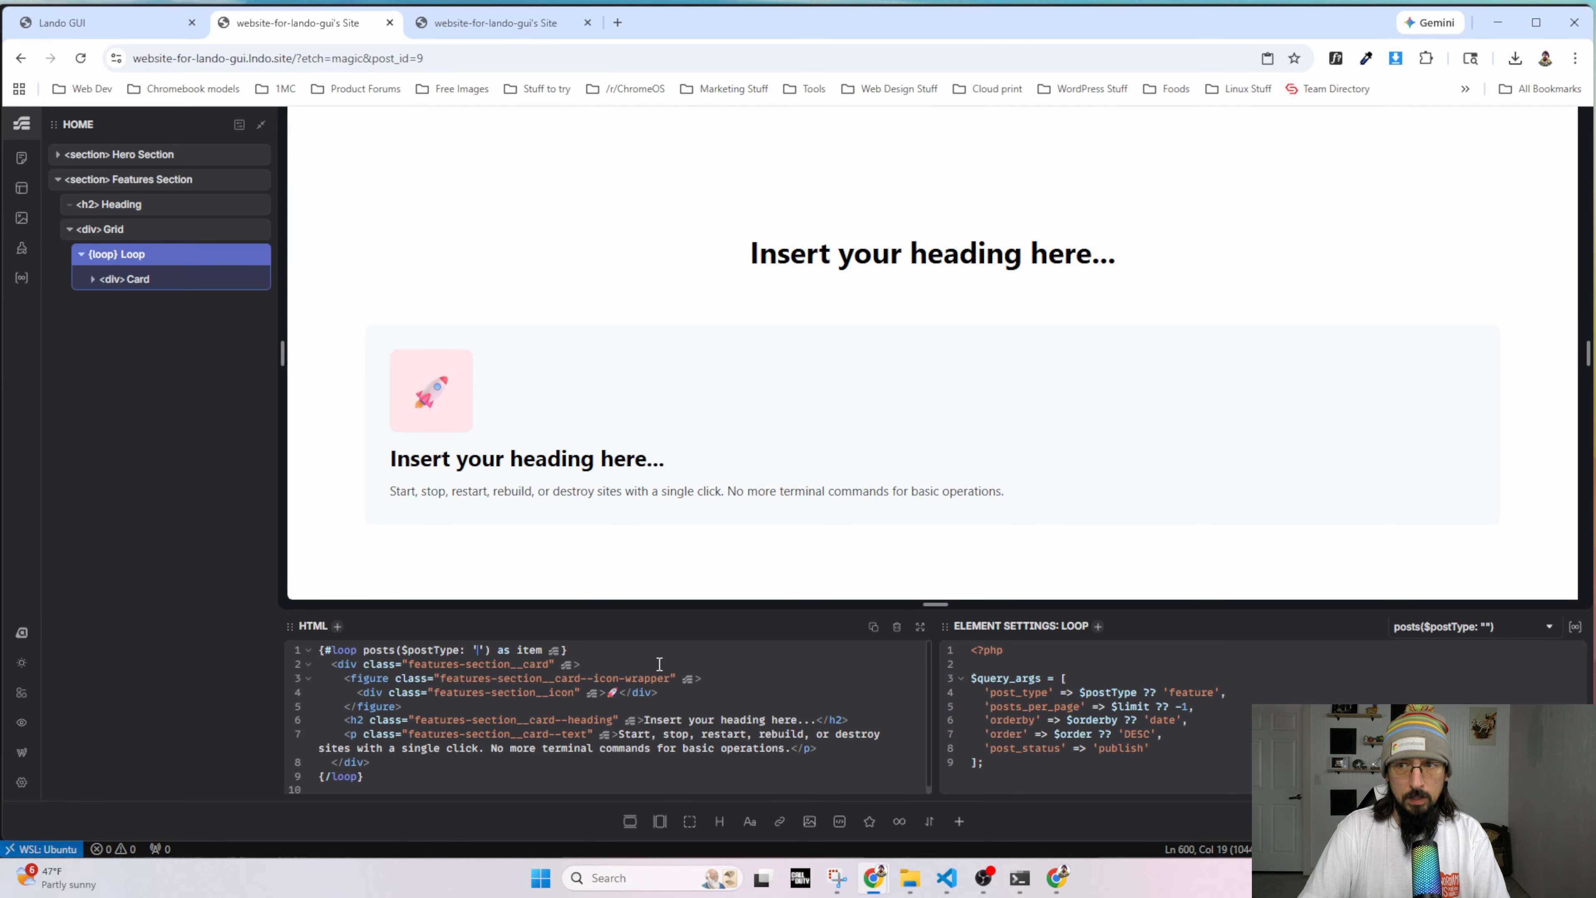
{"action": "type", "text": "feature"}
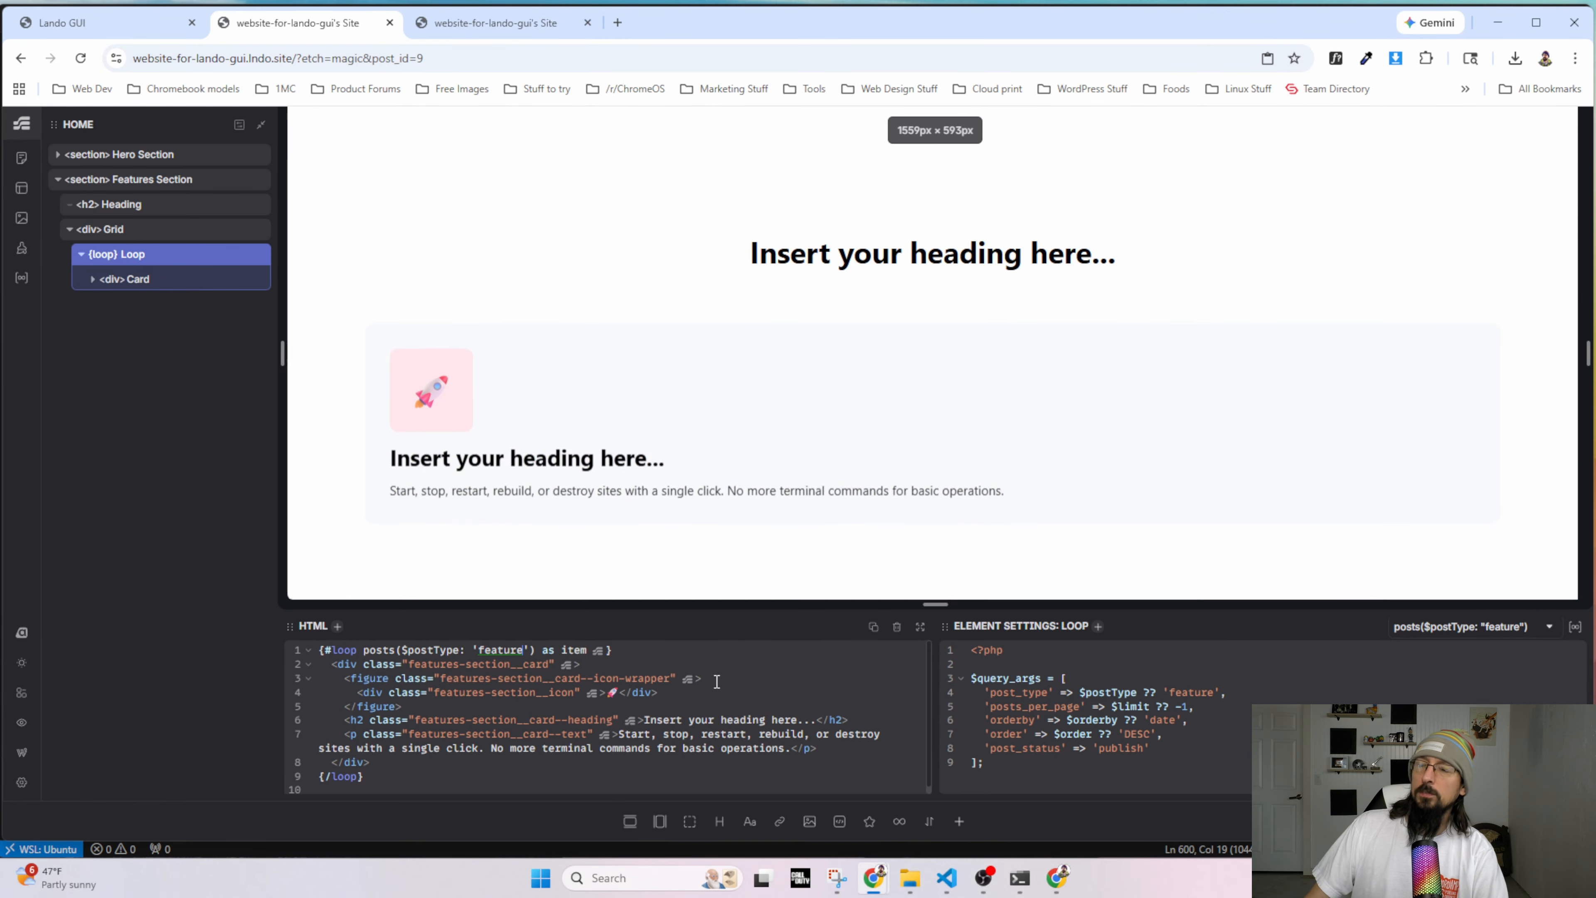
{"action": "double_click", "coordinate": [578, 658]}
{"action": "type", "text": "fe"}
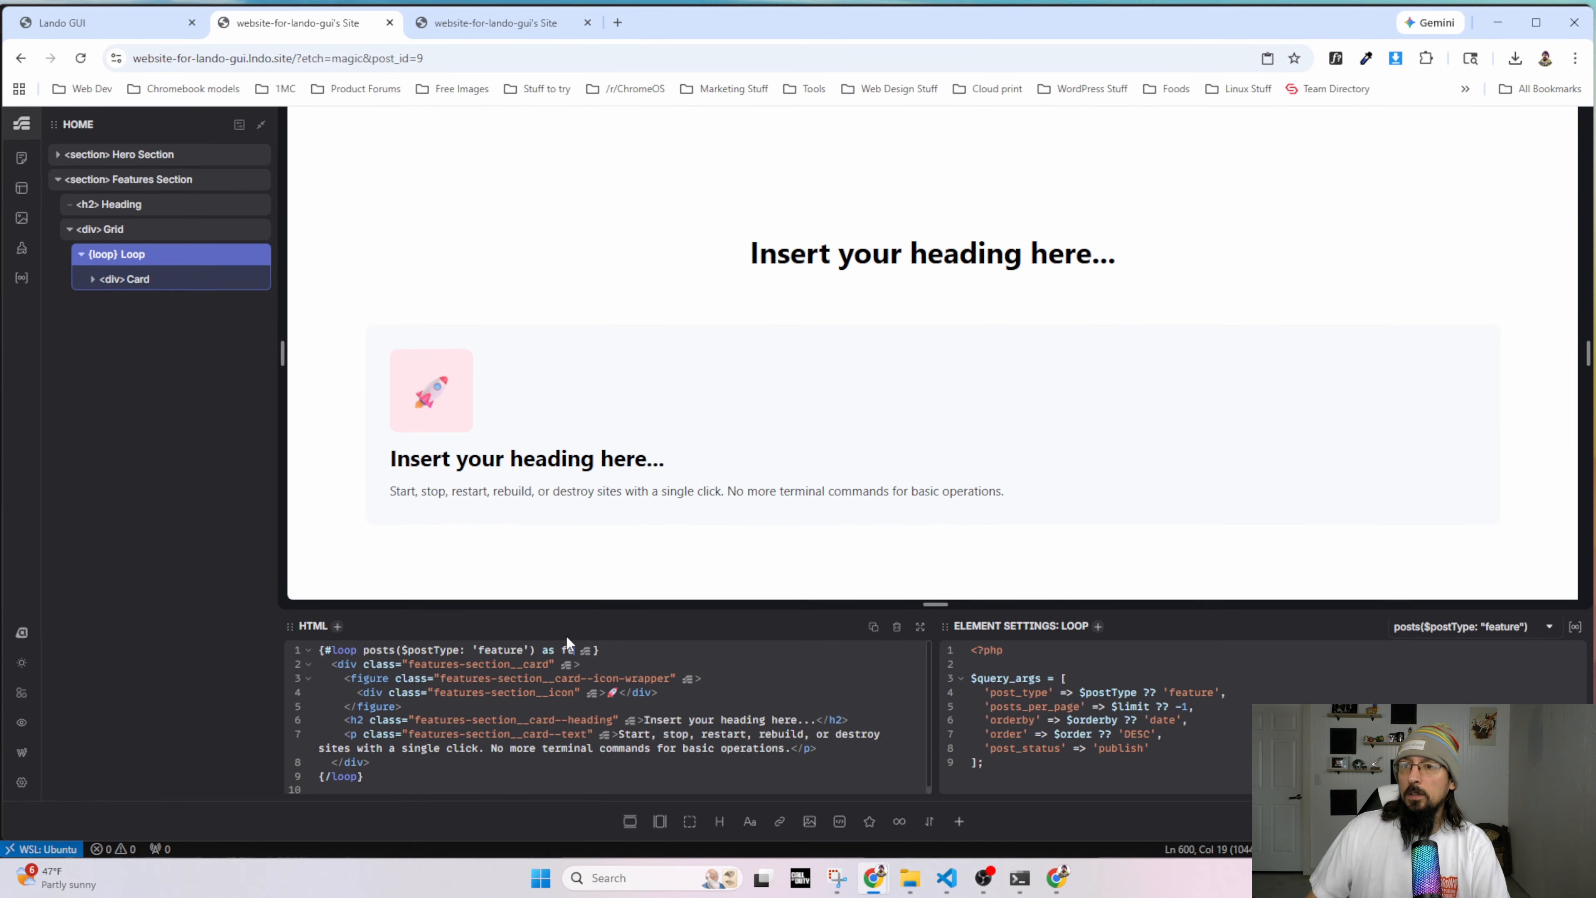
{"action": "type", "text": "ature"}
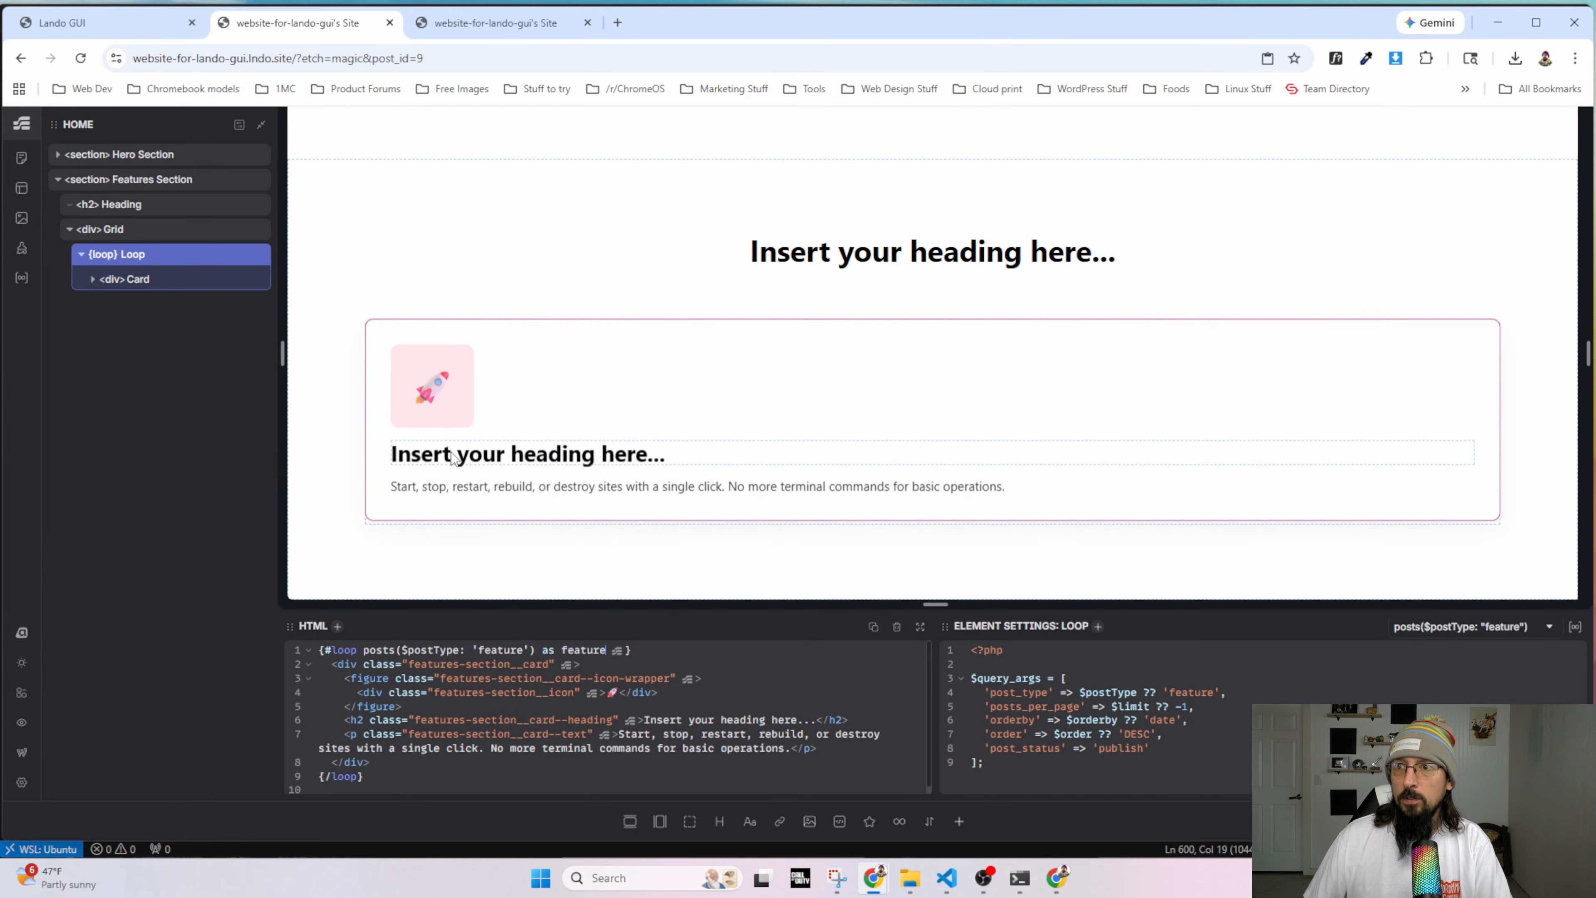
Set the content of the looped card's h2 heading to {feature.title}.
{"action": "left_click", "coordinate": [439, 458]}
{"action": "triple_click", "coordinate": [801, 717]}
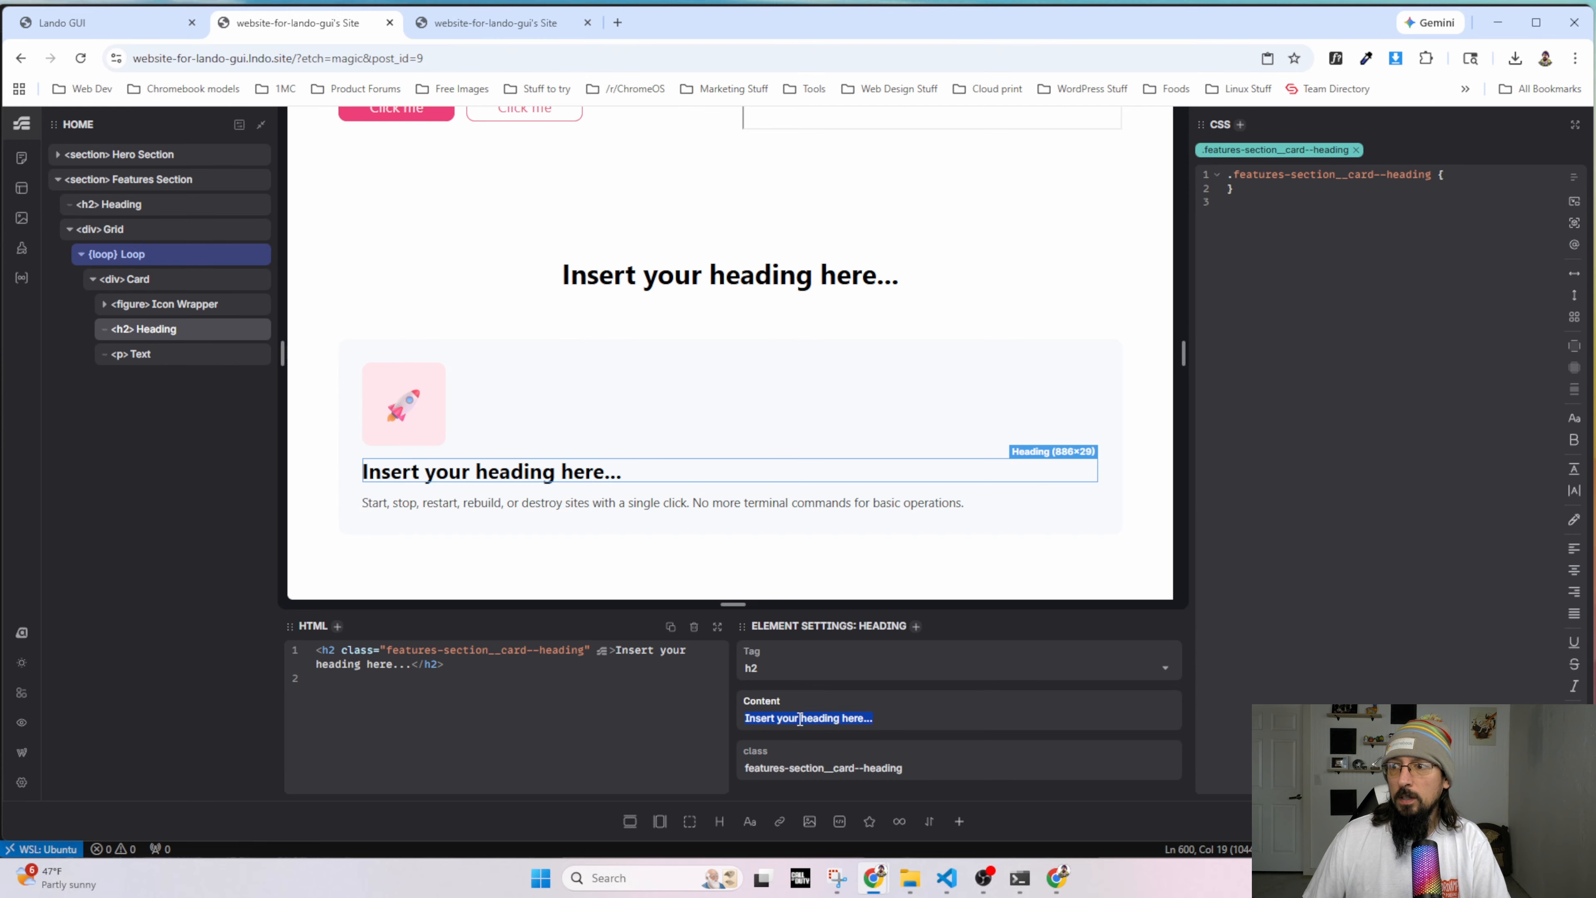
{"action": "type", "text": "{feature."}
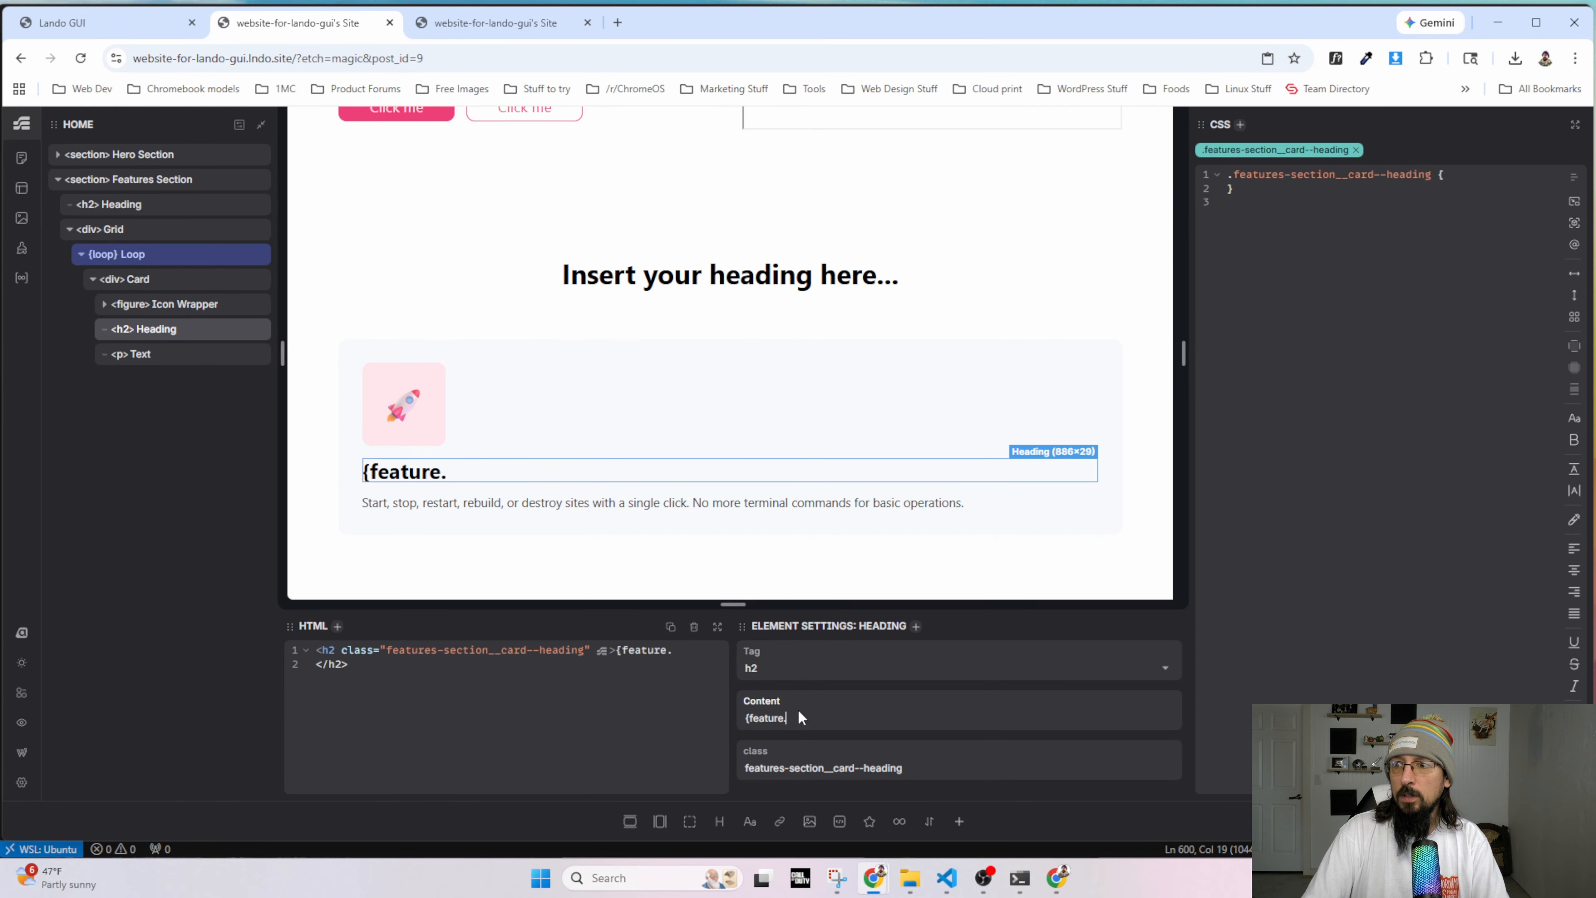
{"action": "type", "text": "title}"}
{"action": "left_click", "coordinate": [626, 541]}
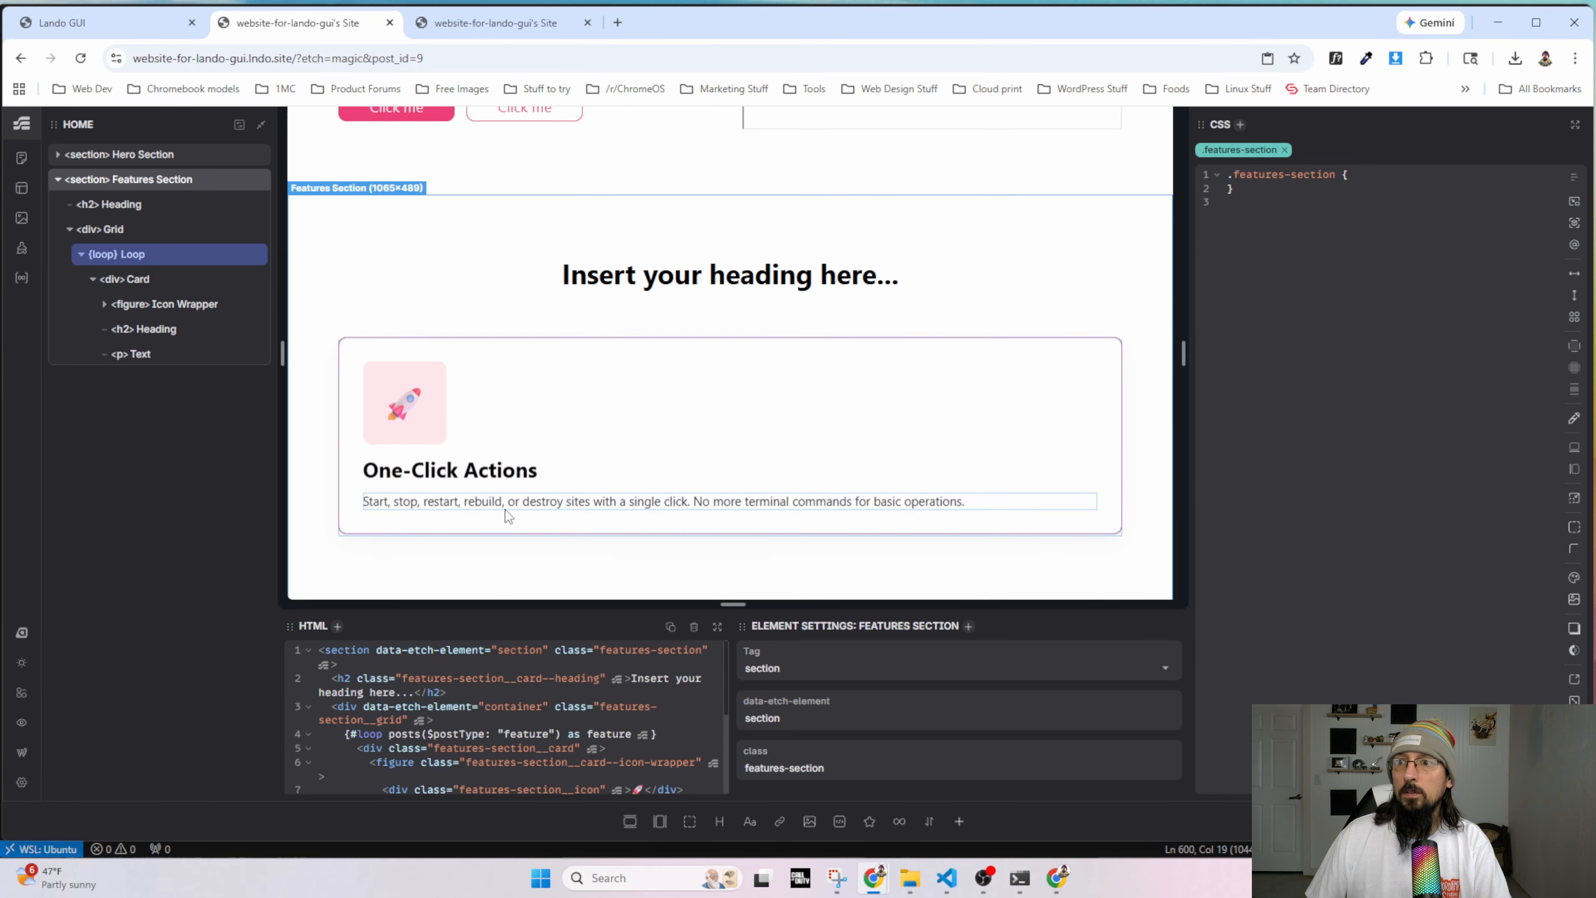
Replace the content of the looped card's paragraph text with {feature.content}.
{"action": "left_click", "coordinate": [460, 502]}
{"action": "left_click", "coordinate": [460, 503]}
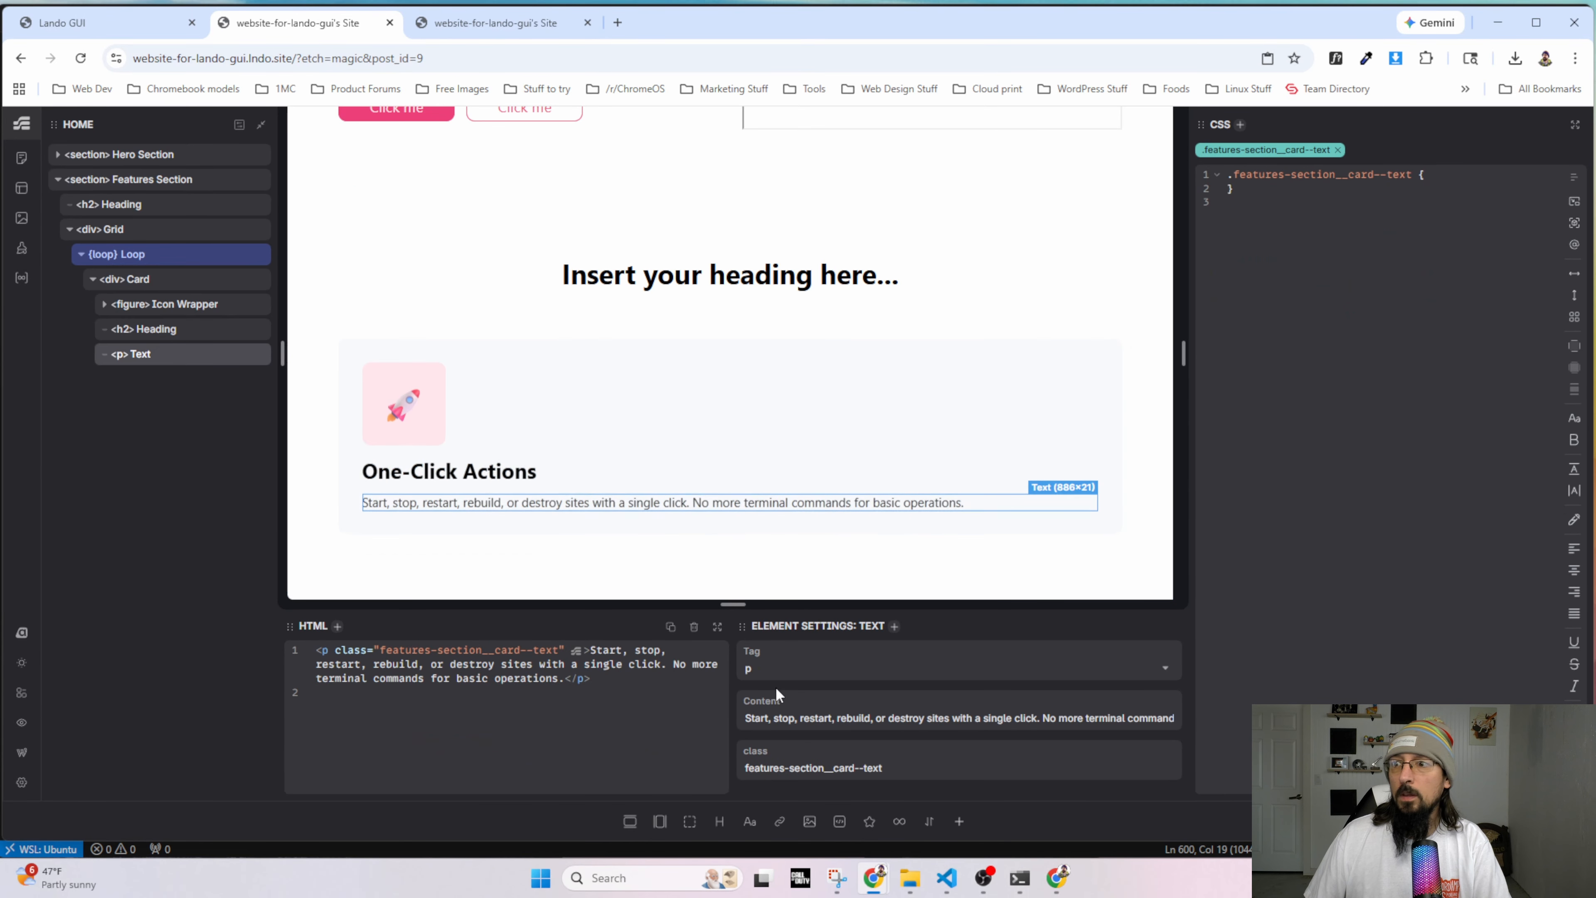
{"action": "left_click", "coordinate": [789, 711]}
{"action": "key", "text": "ctrl+a"}
{"action": "type", "text": "{feature.content}"}
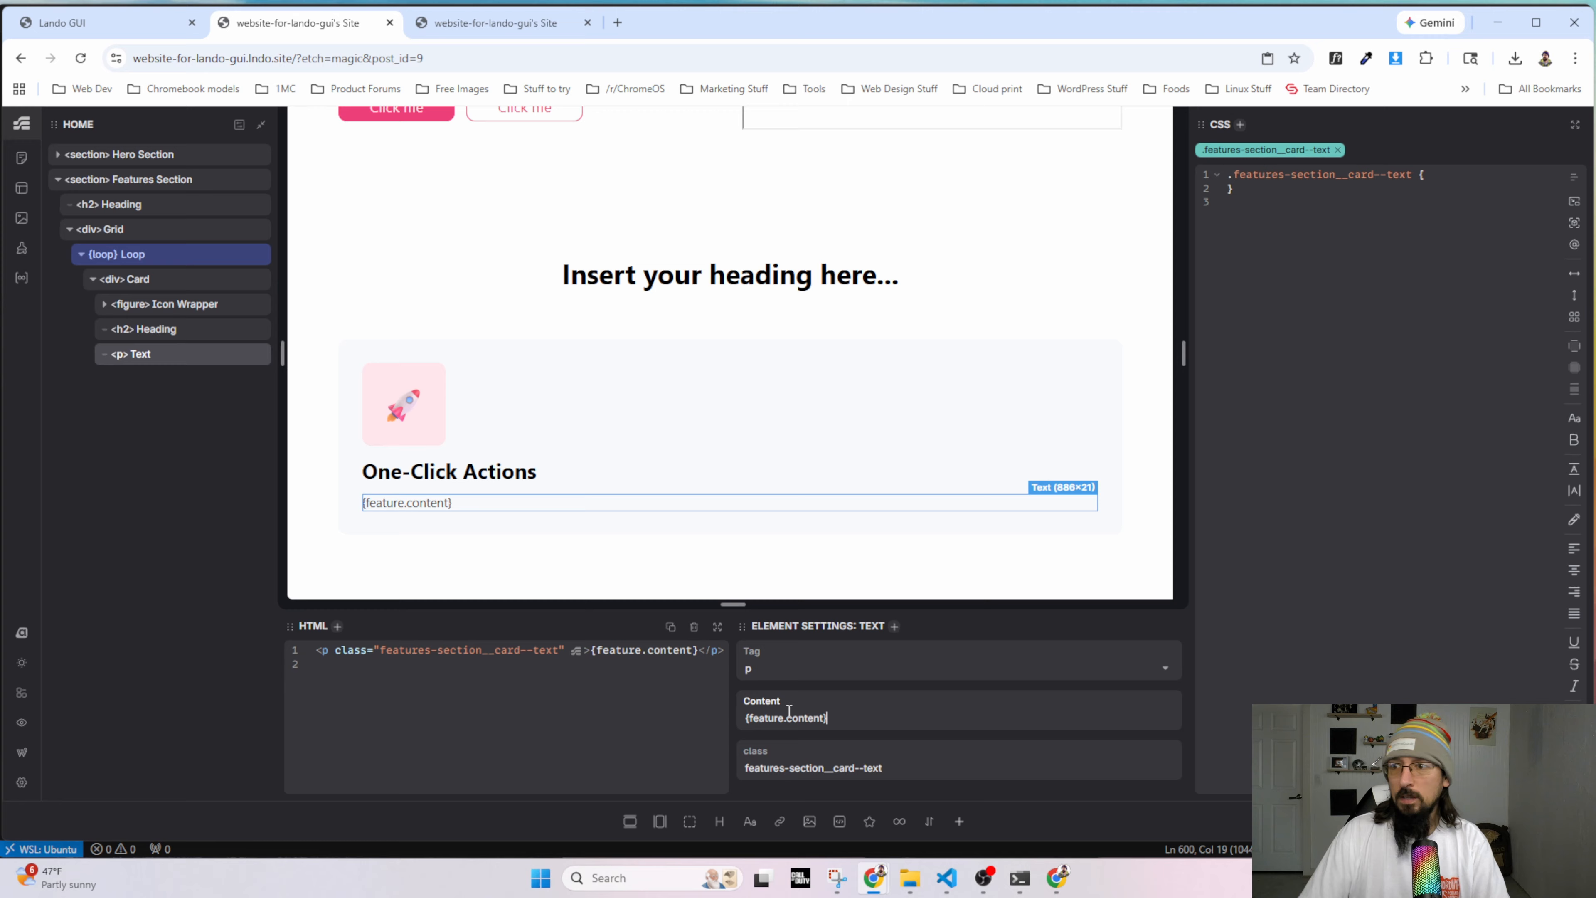
{"action": "left_click", "coordinate": [546, 488]}
{"action": "left_click", "coordinate": [504, 494]}
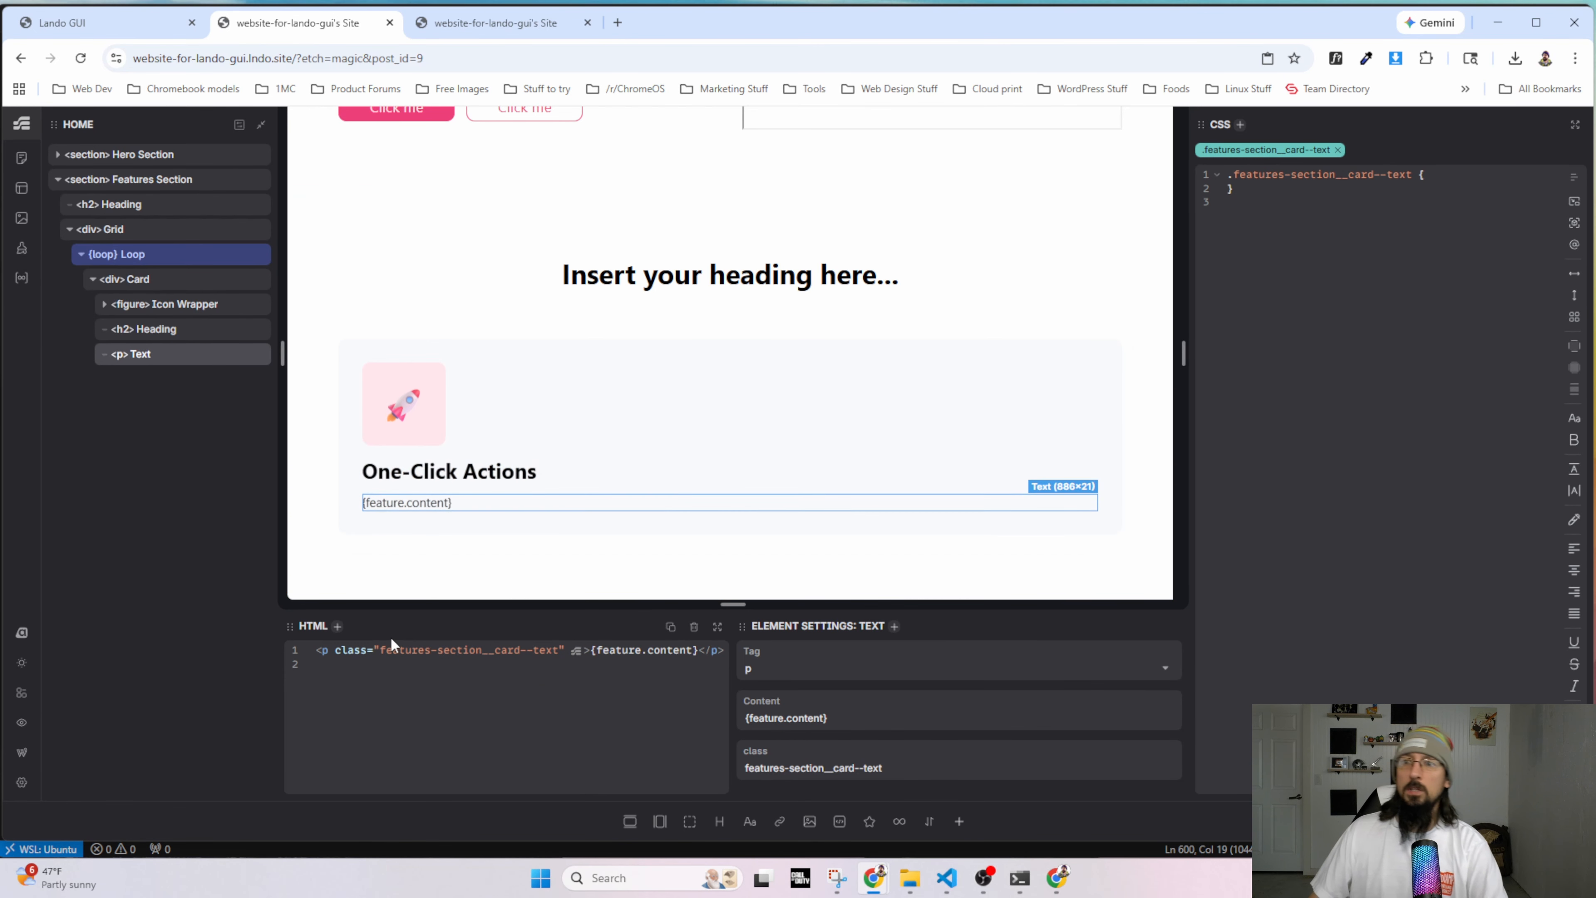
Convert the {feature.content} value inside the looped card's paragraph to raw HTML.
{"action": "right_click", "coordinate": [160, 354]}
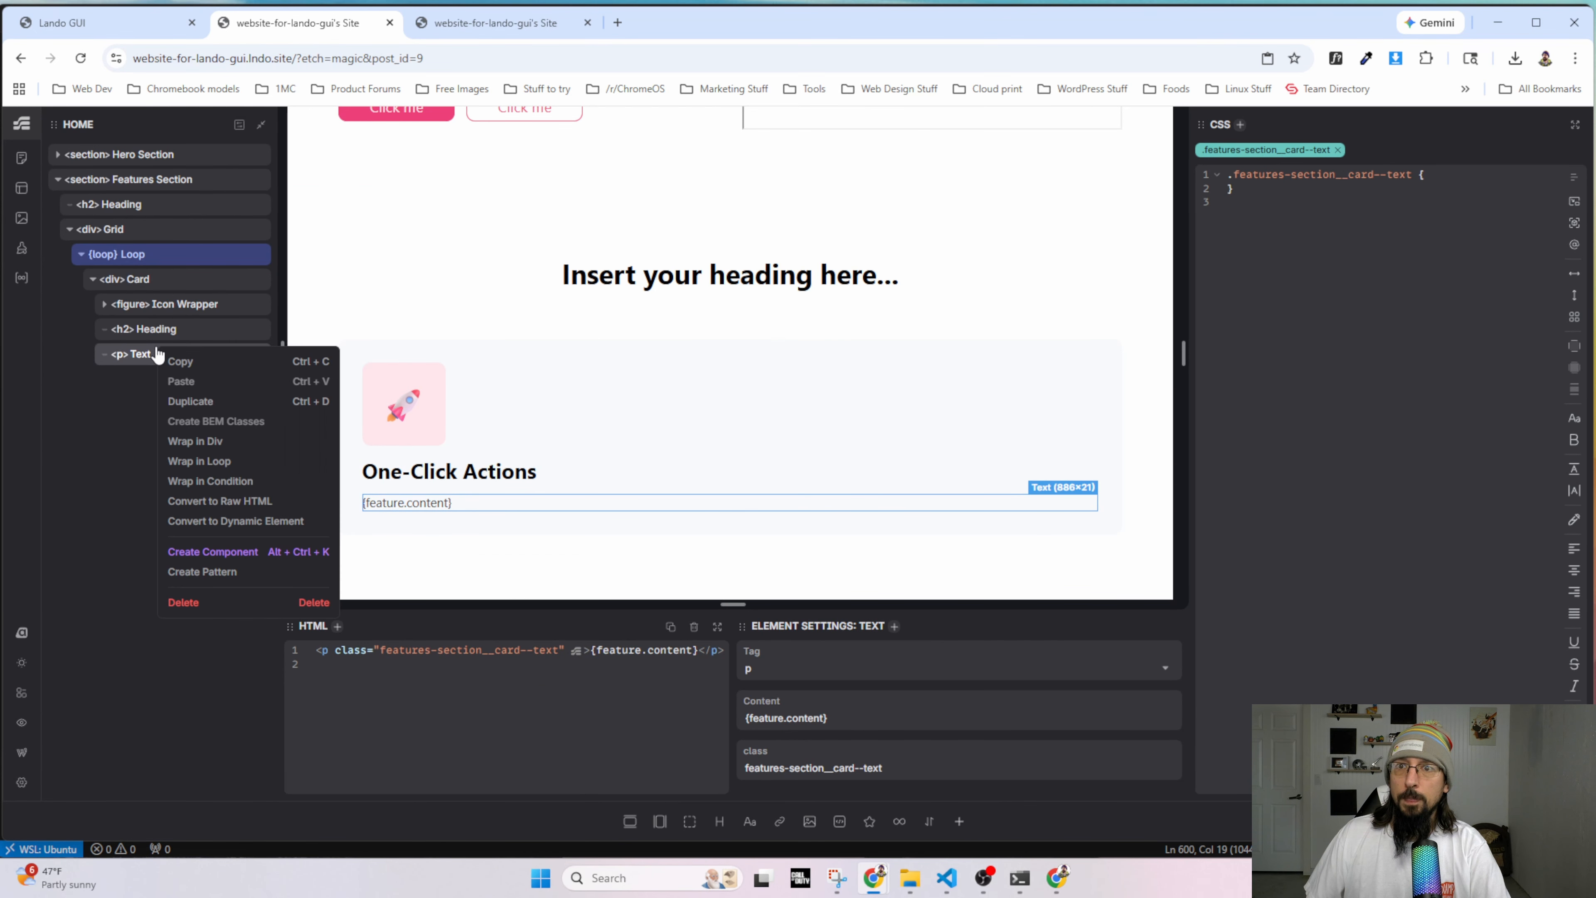
{"action": "left_click", "coordinate": [219, 501]}
{"action": "left_click", "coordinate": [152, 379]}
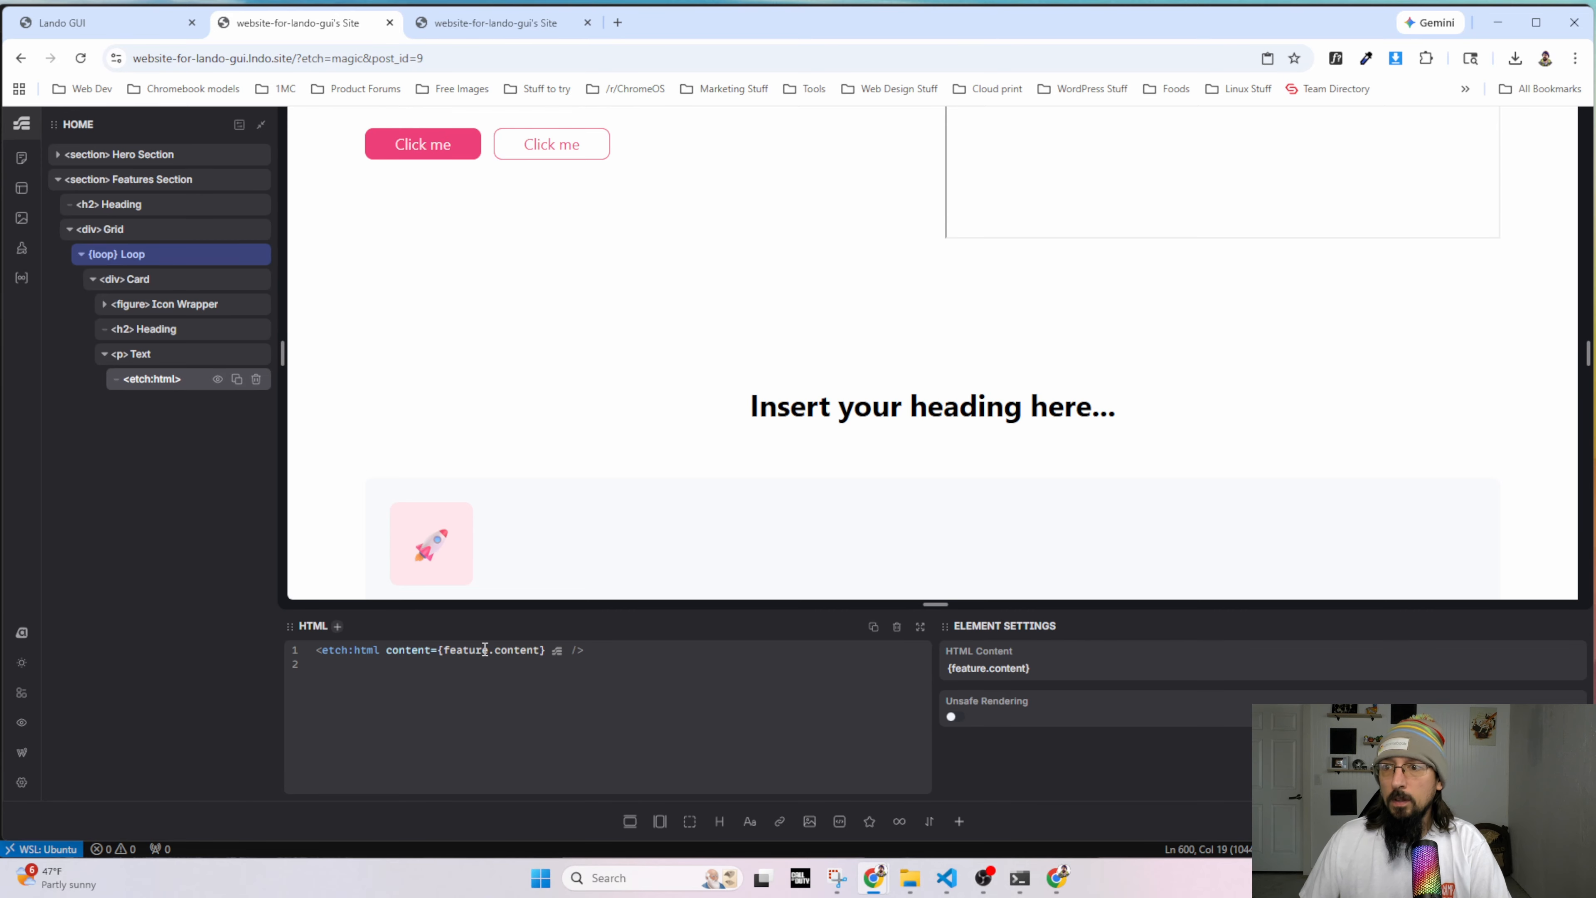
{"action": "scroll", "coordinate": [564, 503], "scroll_direction": "down", "scroll_amount": 3}
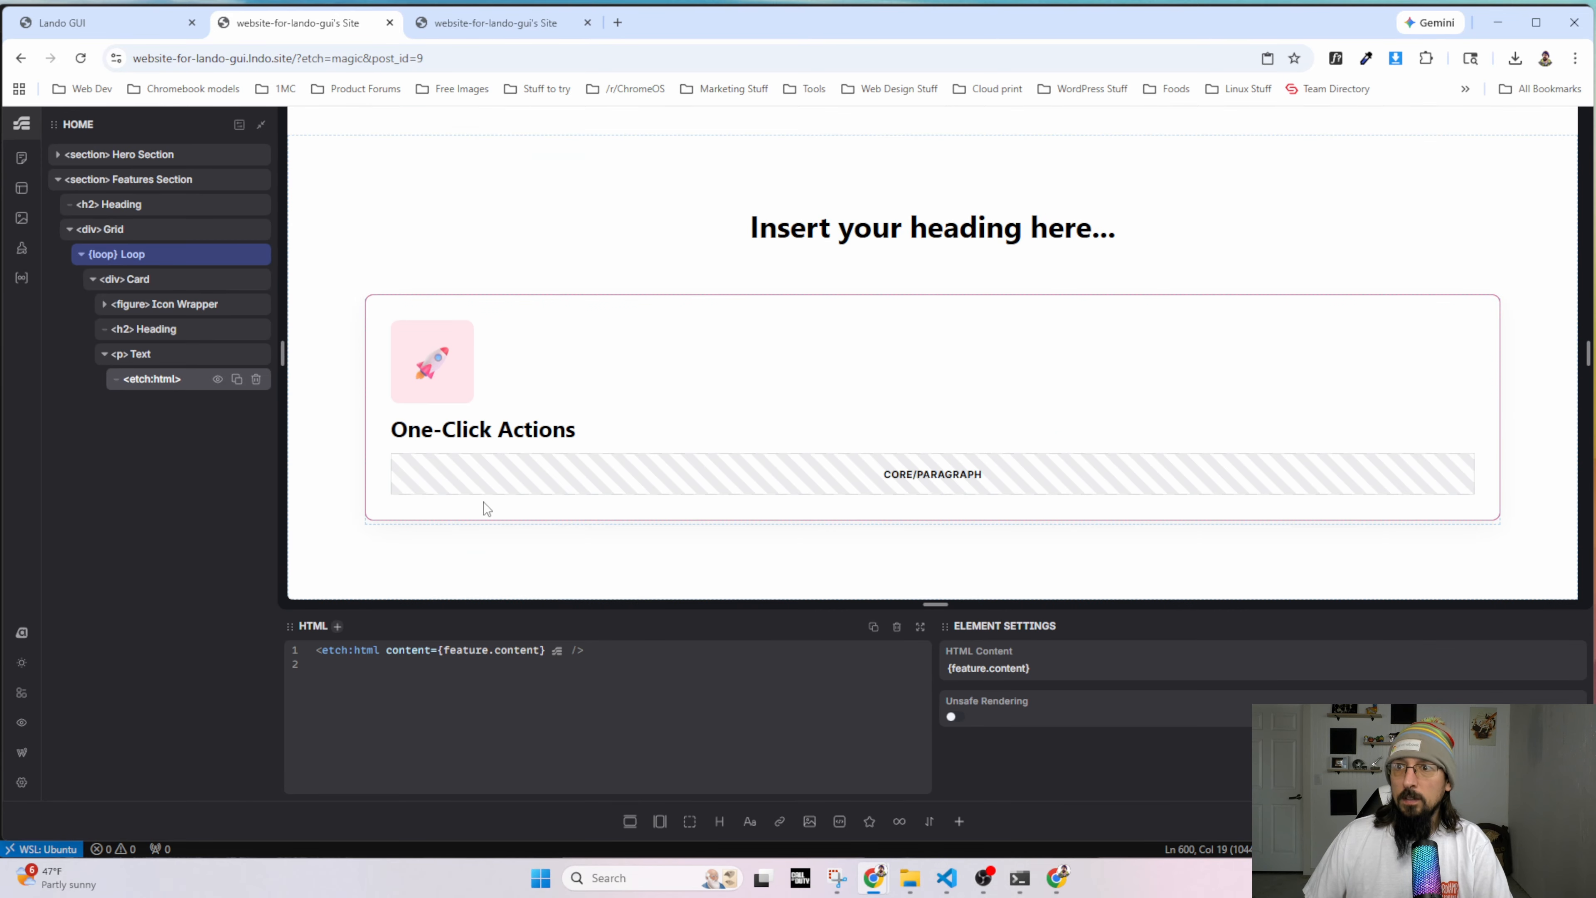
{"action": "left_click", "coordinate": [484, 506]}
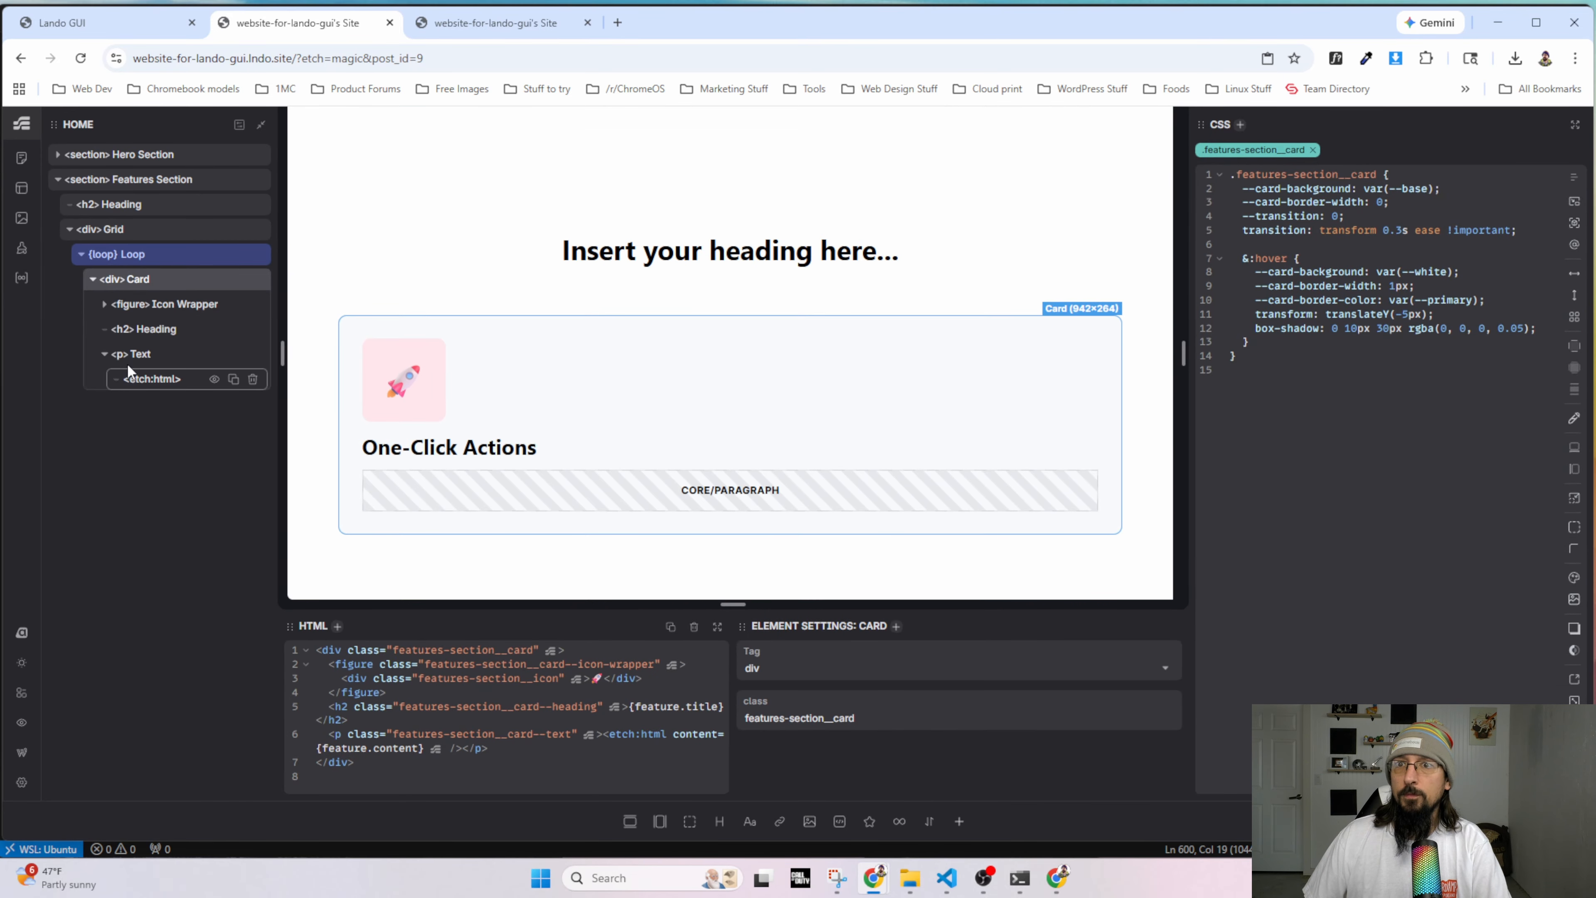
{"action": "left_click", "coordinate": [642, 487]}
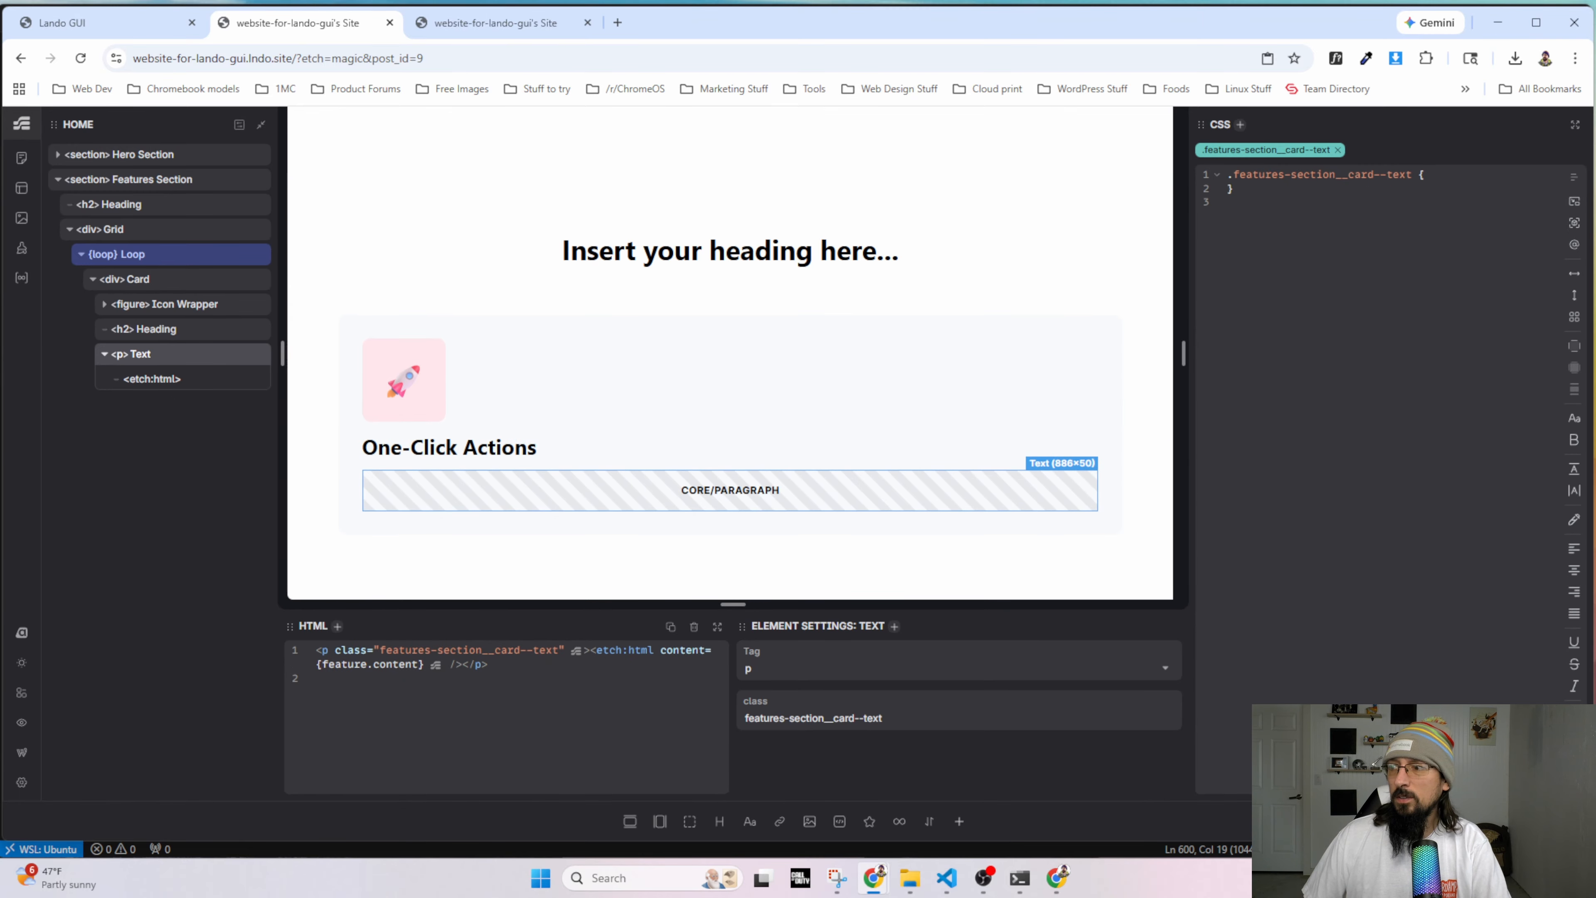
Open the live home page and check the feature card's rendered description, then return to the page builder.
{"action": "key", "text": "ctrl+Tab"}
{"action": "key", "text": "ctrl+shift+Tab"}
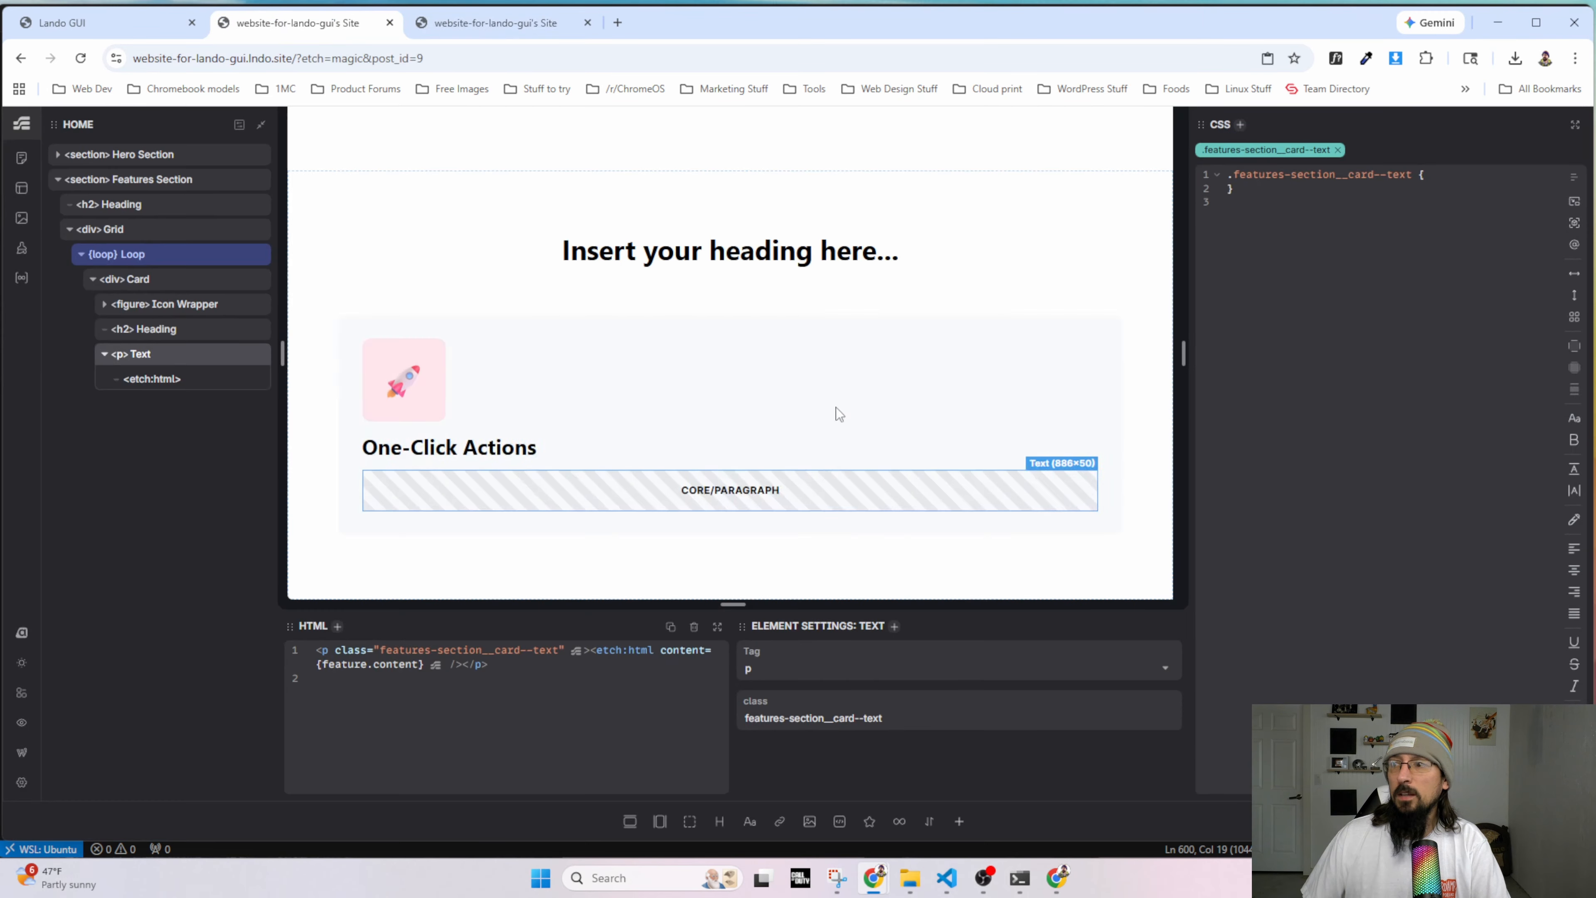
{"action": "key", "text": "ctrl+shift+p"}
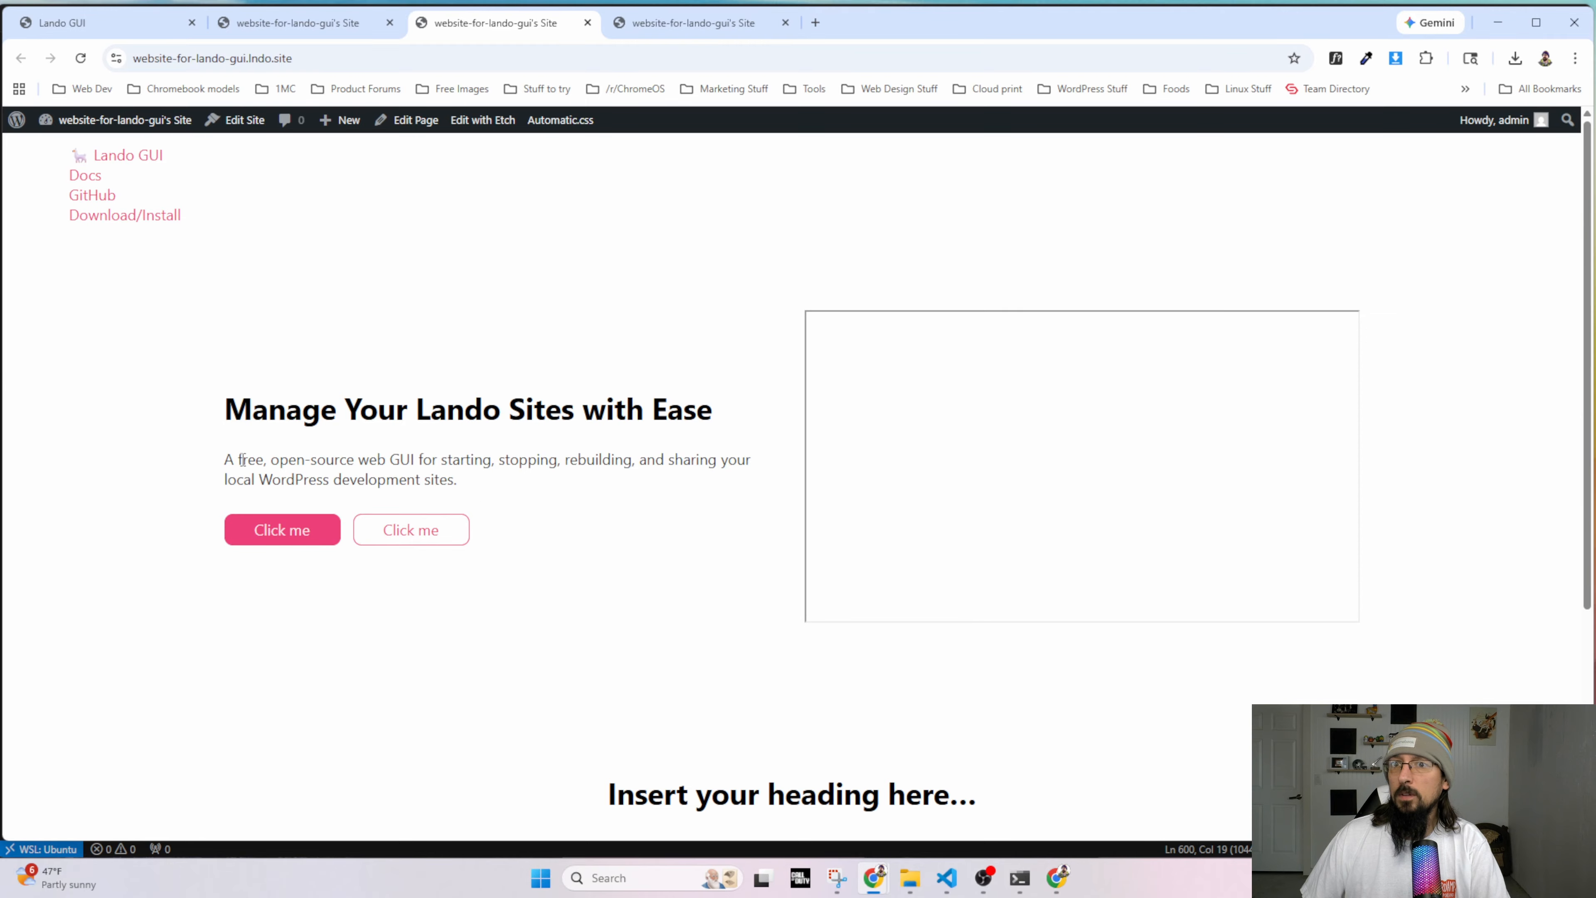
{"action": "left_click_drag", "start_coordinate": [243, 460], "coordinate": [555, 502]}
{"action": "scroll", "coordinate": [555, 502], "scroll_direction": "down", "scroll_amount": 4}
{"action": "left_click_drag", "start_coordinate": [267, 717], "coordinate": [891, 739]}
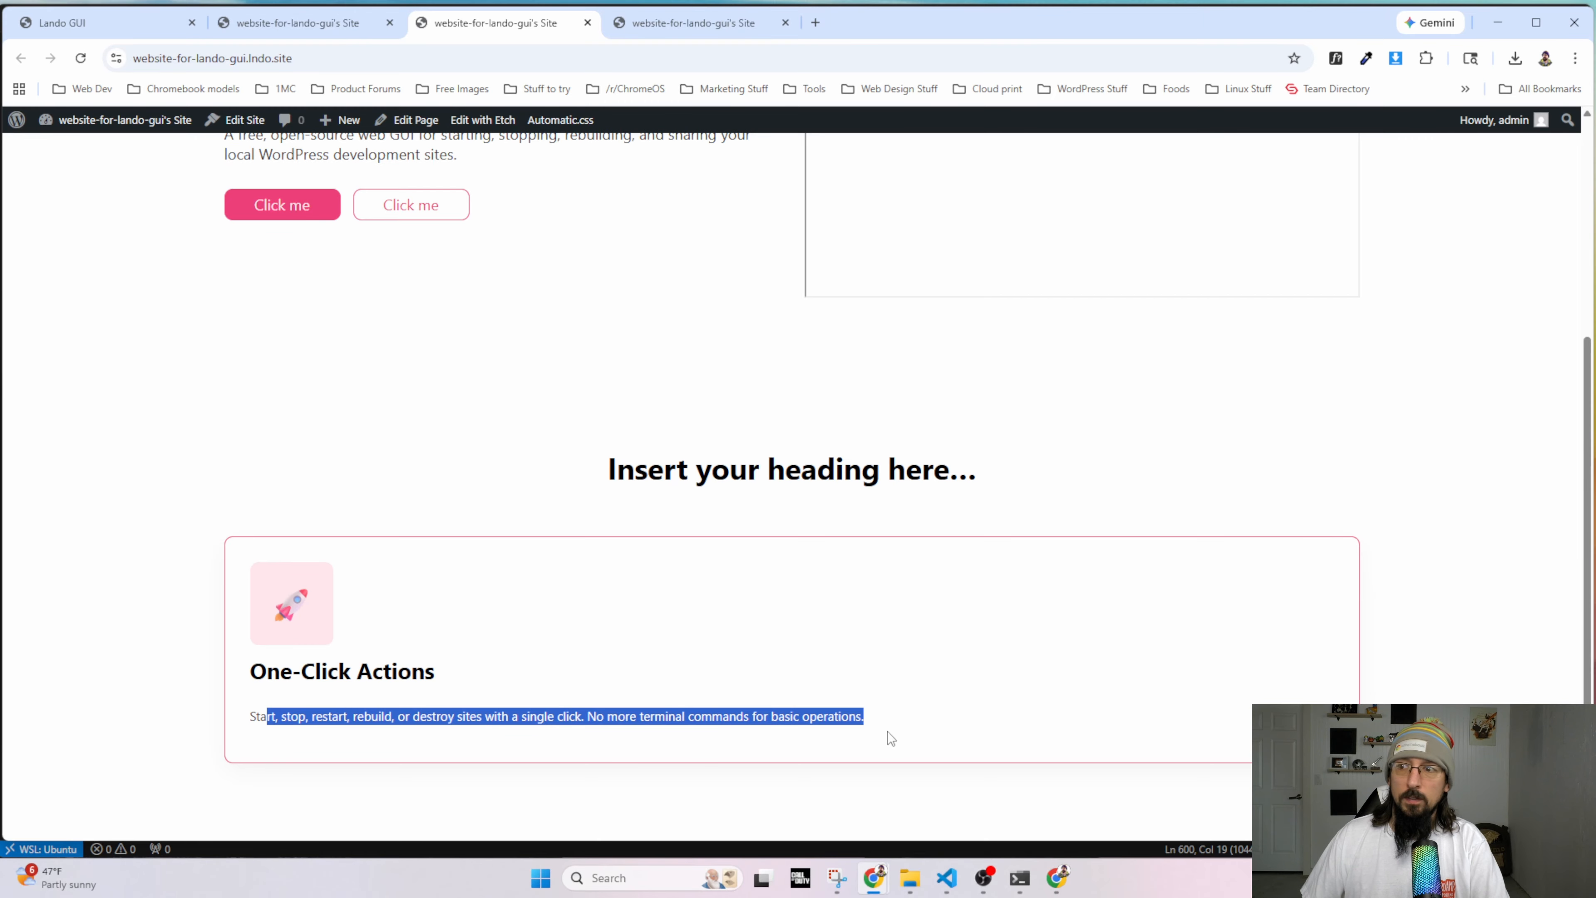
{"action": "key", "text": "ctrl+shift+Tab"}
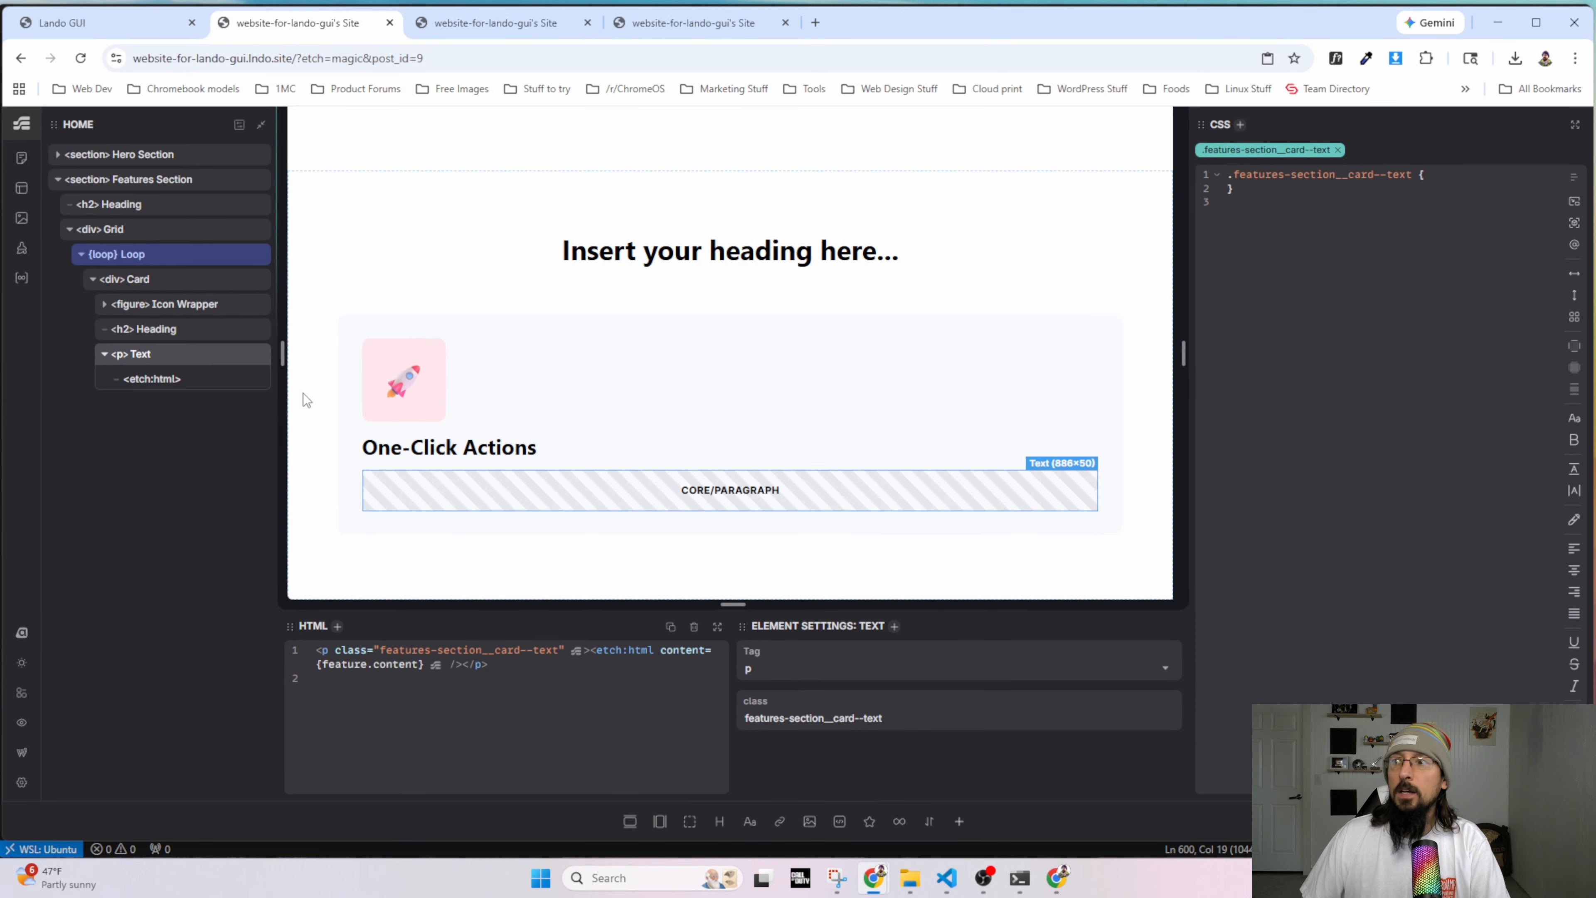
Replace the rocket emoji in the looped card's icon div with {feature.acf.icon}.
{"action": "left_click", "coordinate": [404, 379]}
{"action": "left_click", "coordinate": [794, 718]}
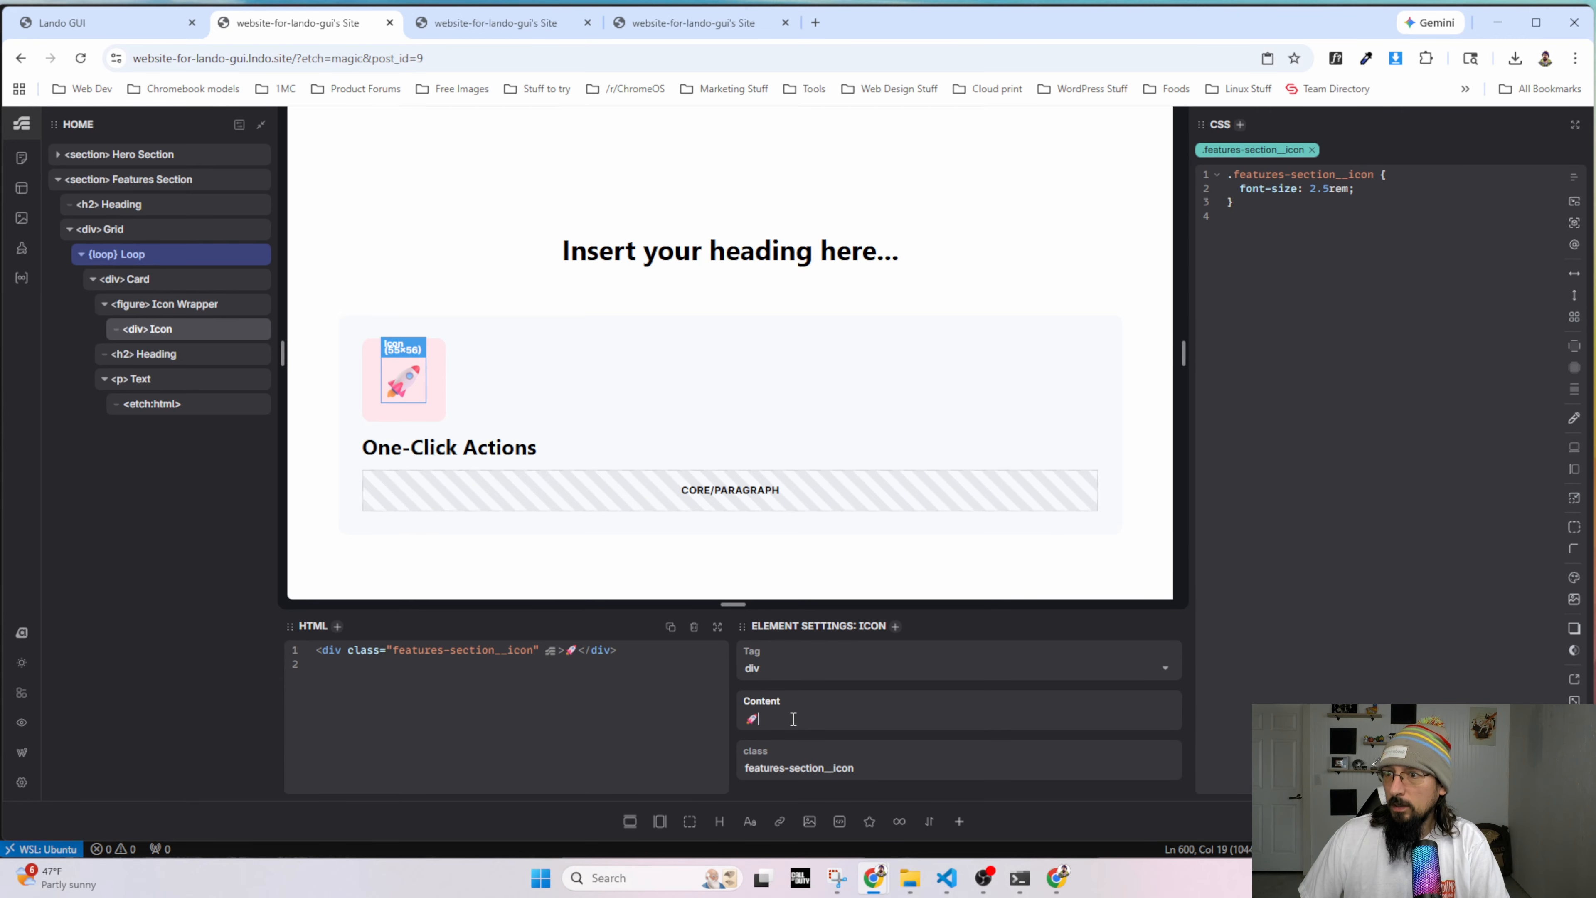
{"action": "key", "text": "BackSpace"}
{"action": "type", "text": "{feature"}
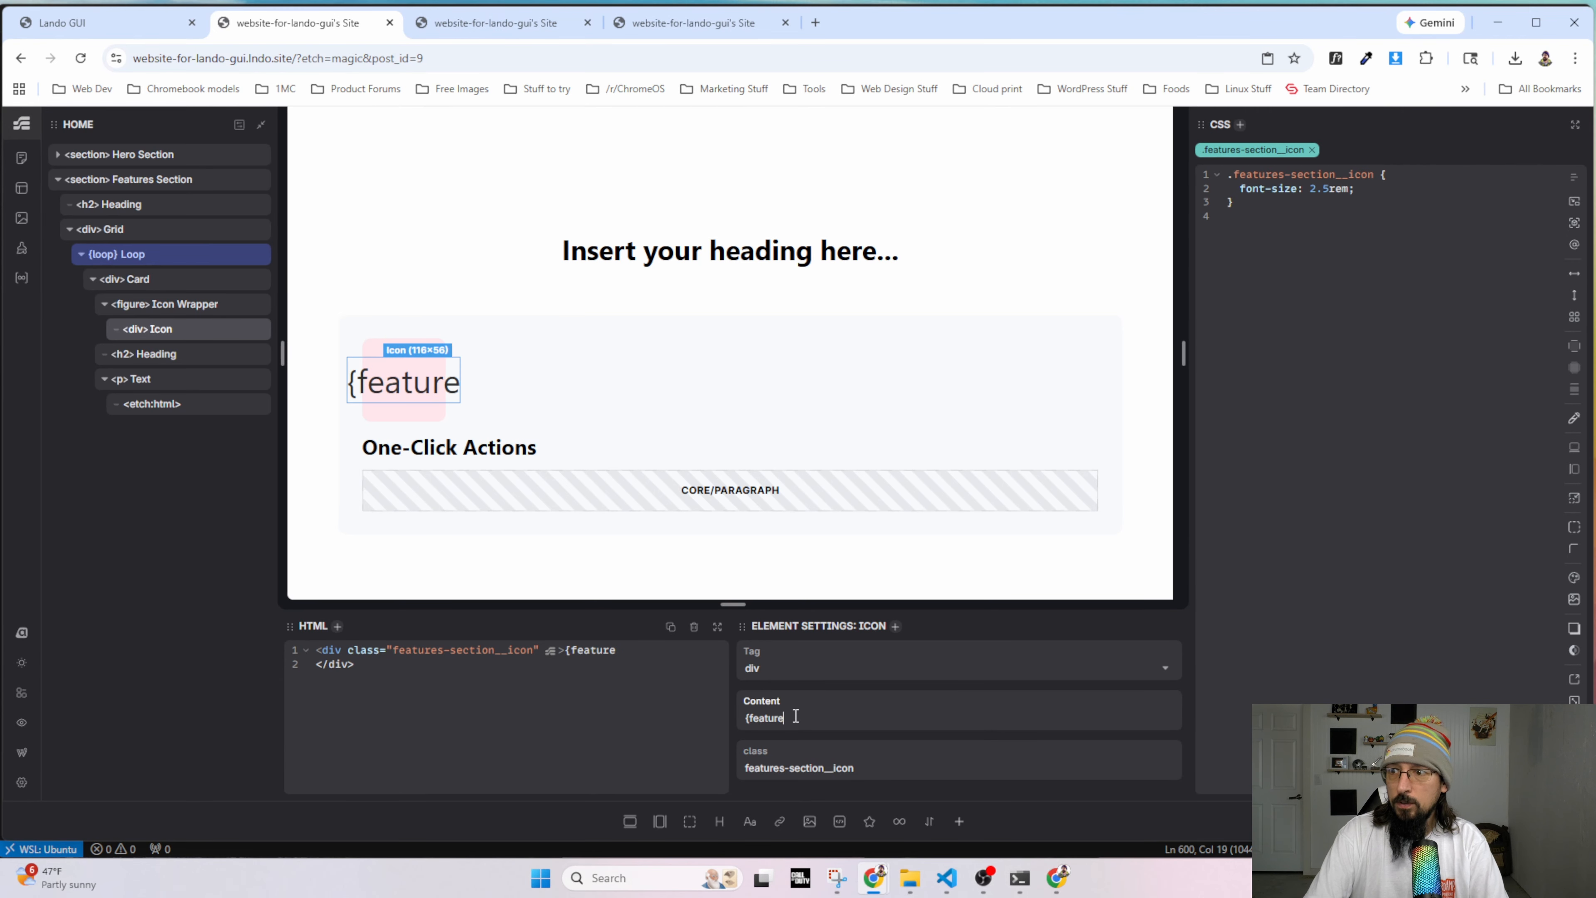
{"action": "type", "text": ".acf.i"}
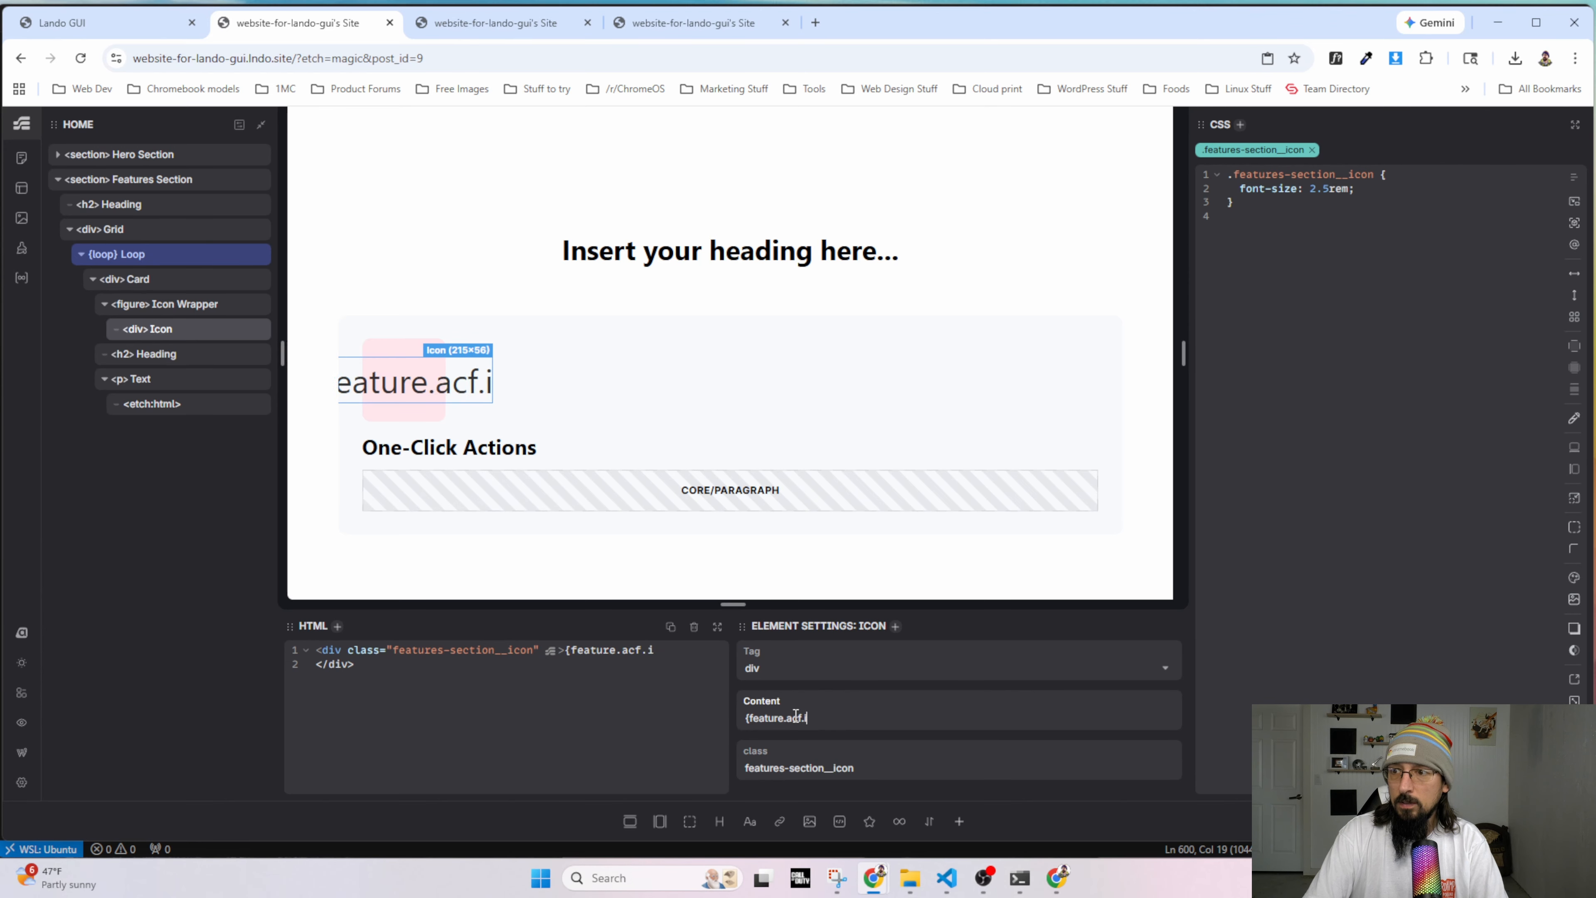
{"action": "type", "text": "con}"}
{"action": "left_click", "coordinate": [496, 485]}
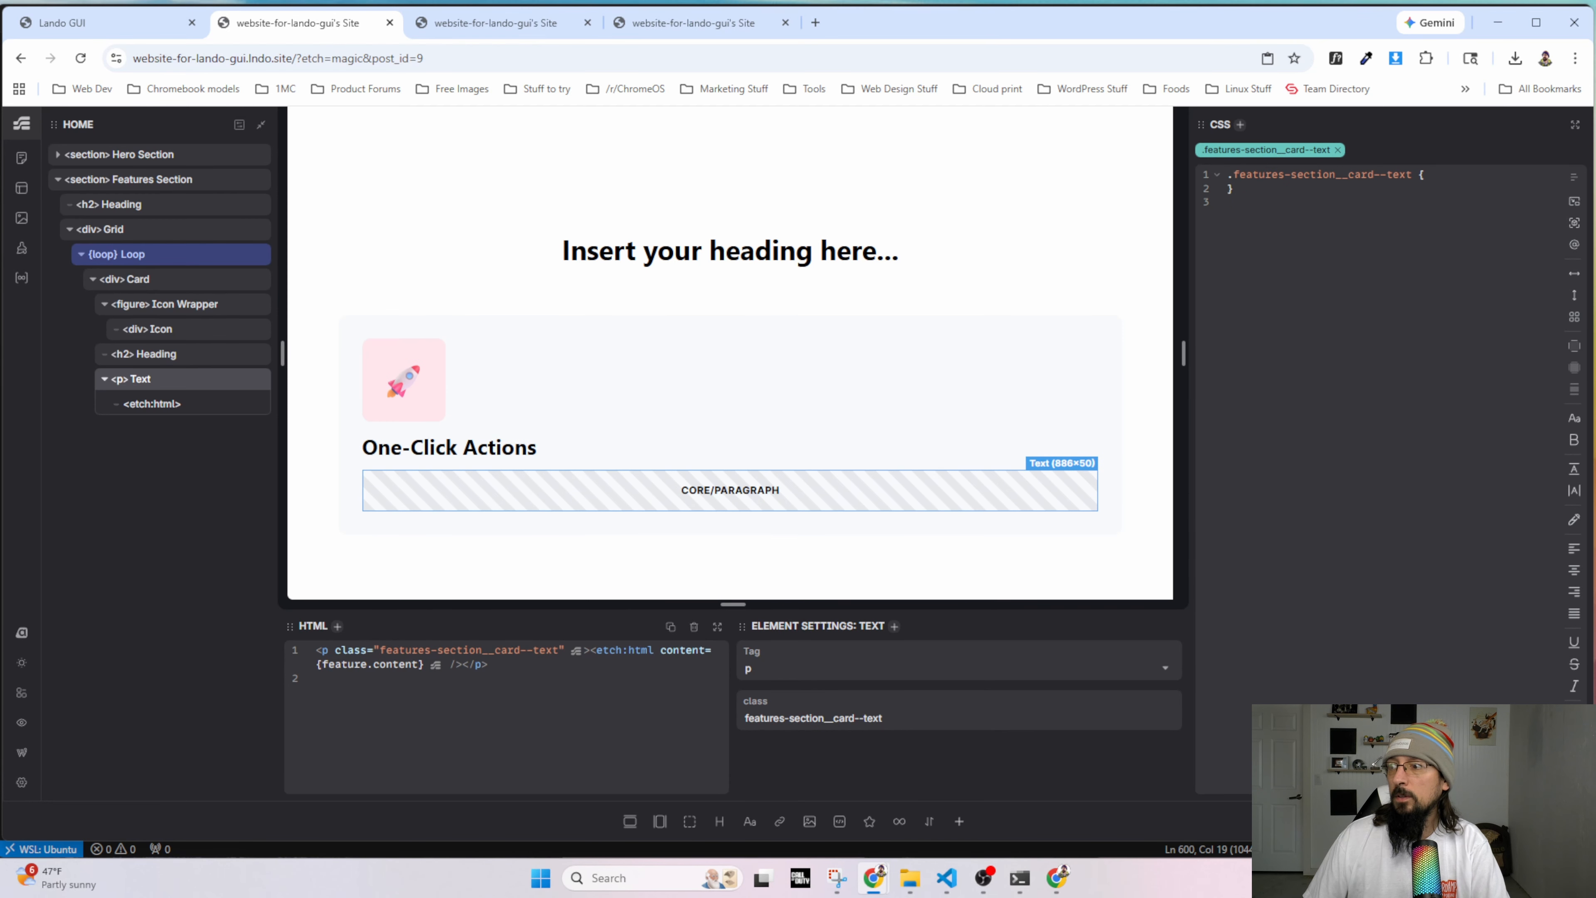
Reload the live home page to check the feature card's dynamic icon, and return to the page builder.
{"action": "left_click", "coordinate": [496, 22]}
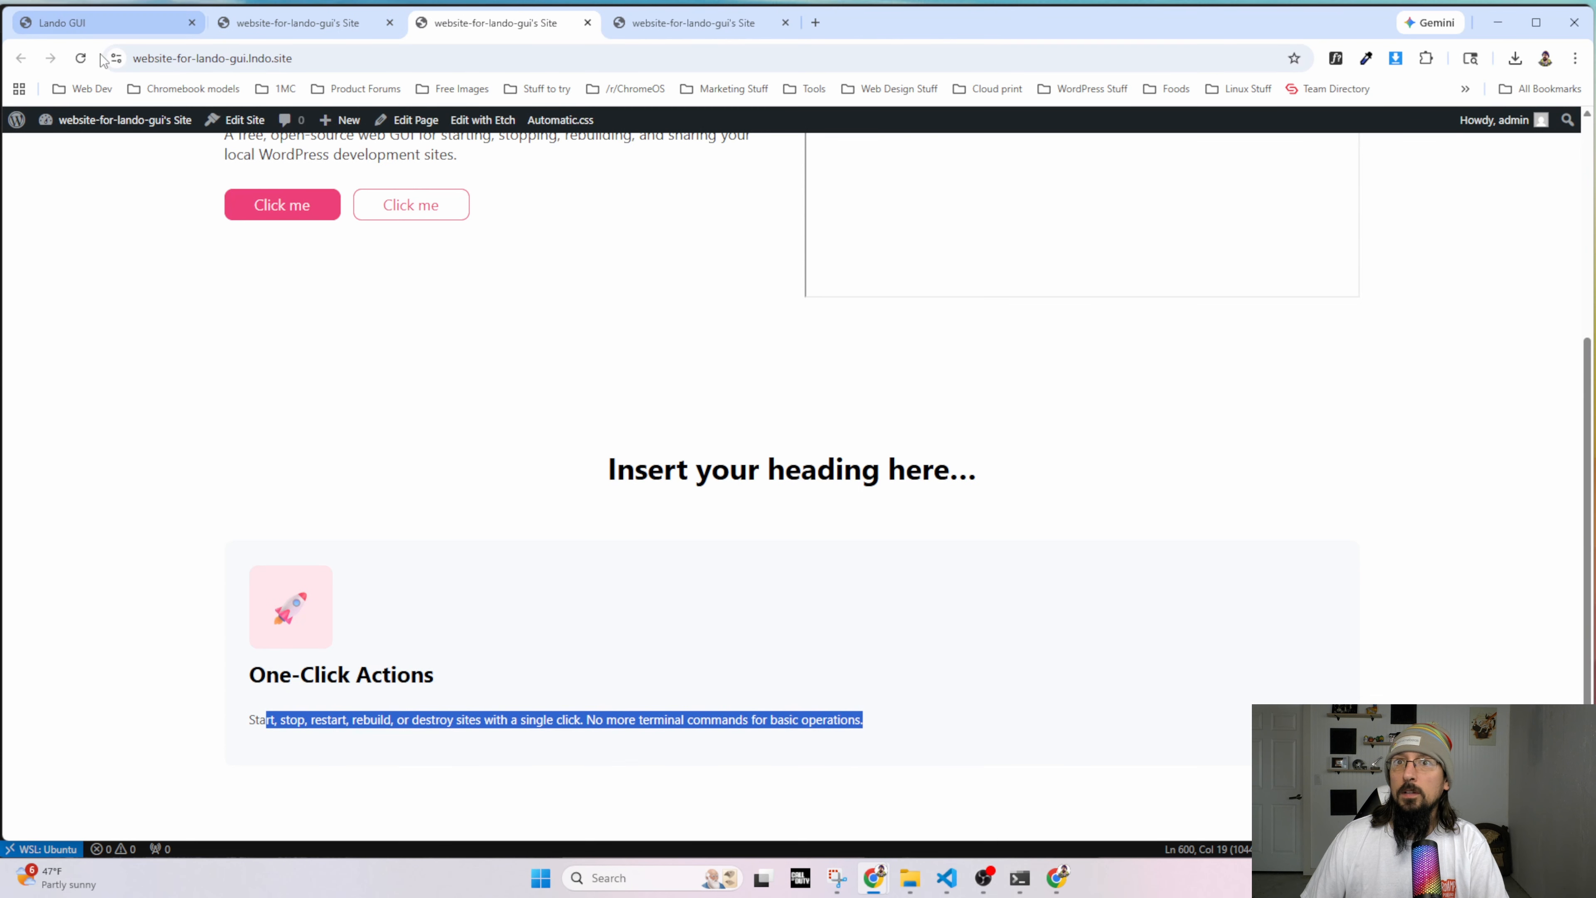
{"action": "left_click", "coordinate": [81, 58]}
{"action": "left_click", "coordinate": [302, 23]}
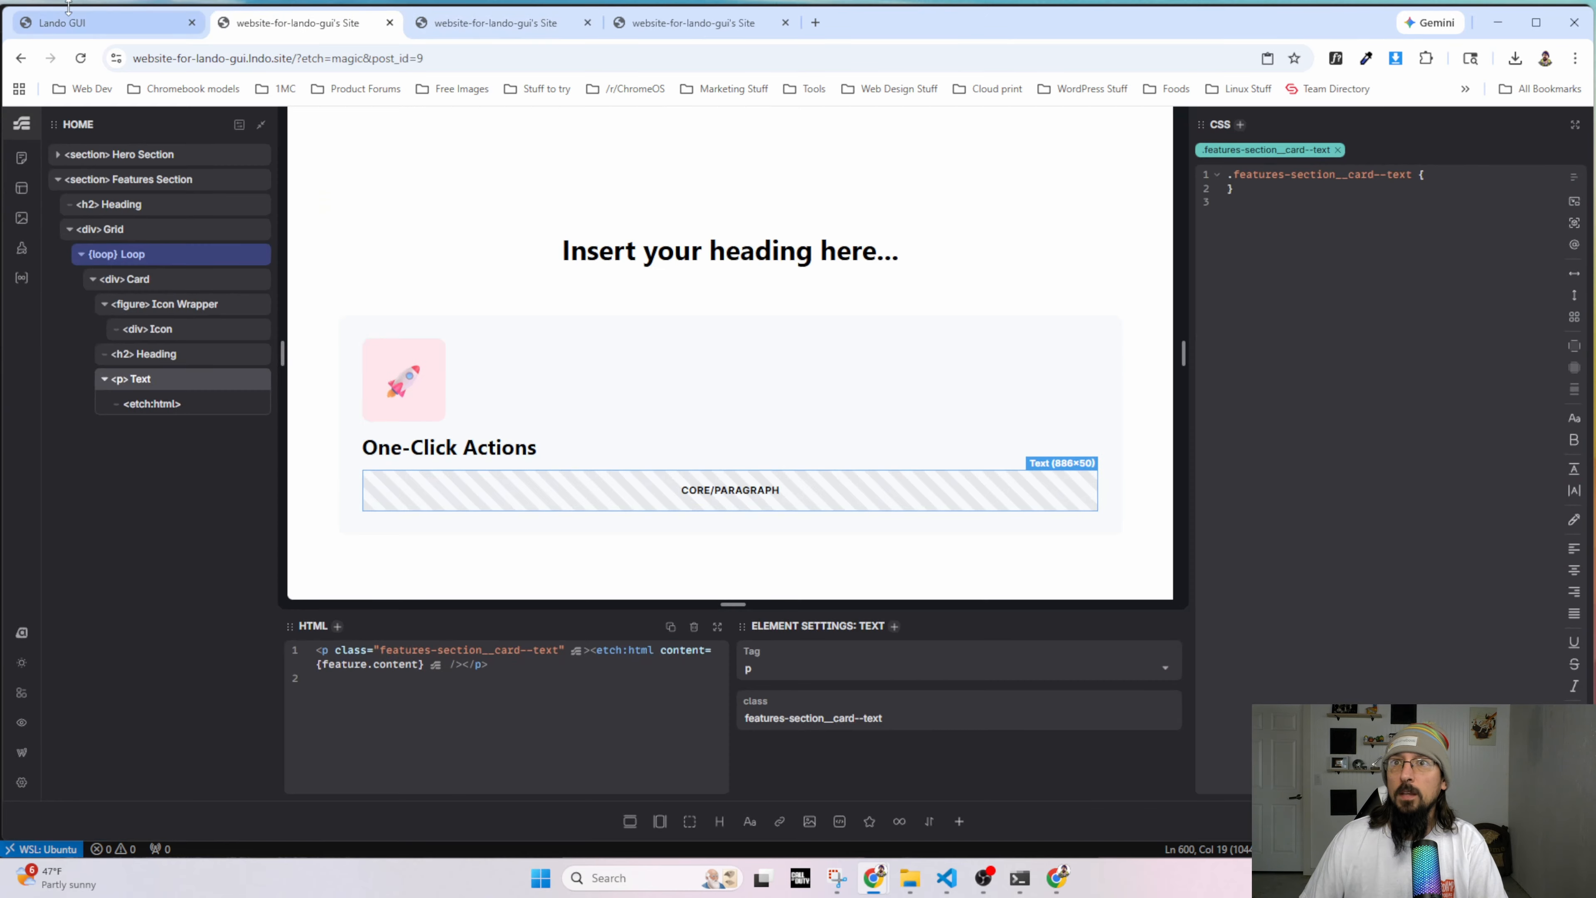
{"action": "left_click", "coordinate": [74, 21]}
{"action": "left_click", "coordinate": [302, 22]}
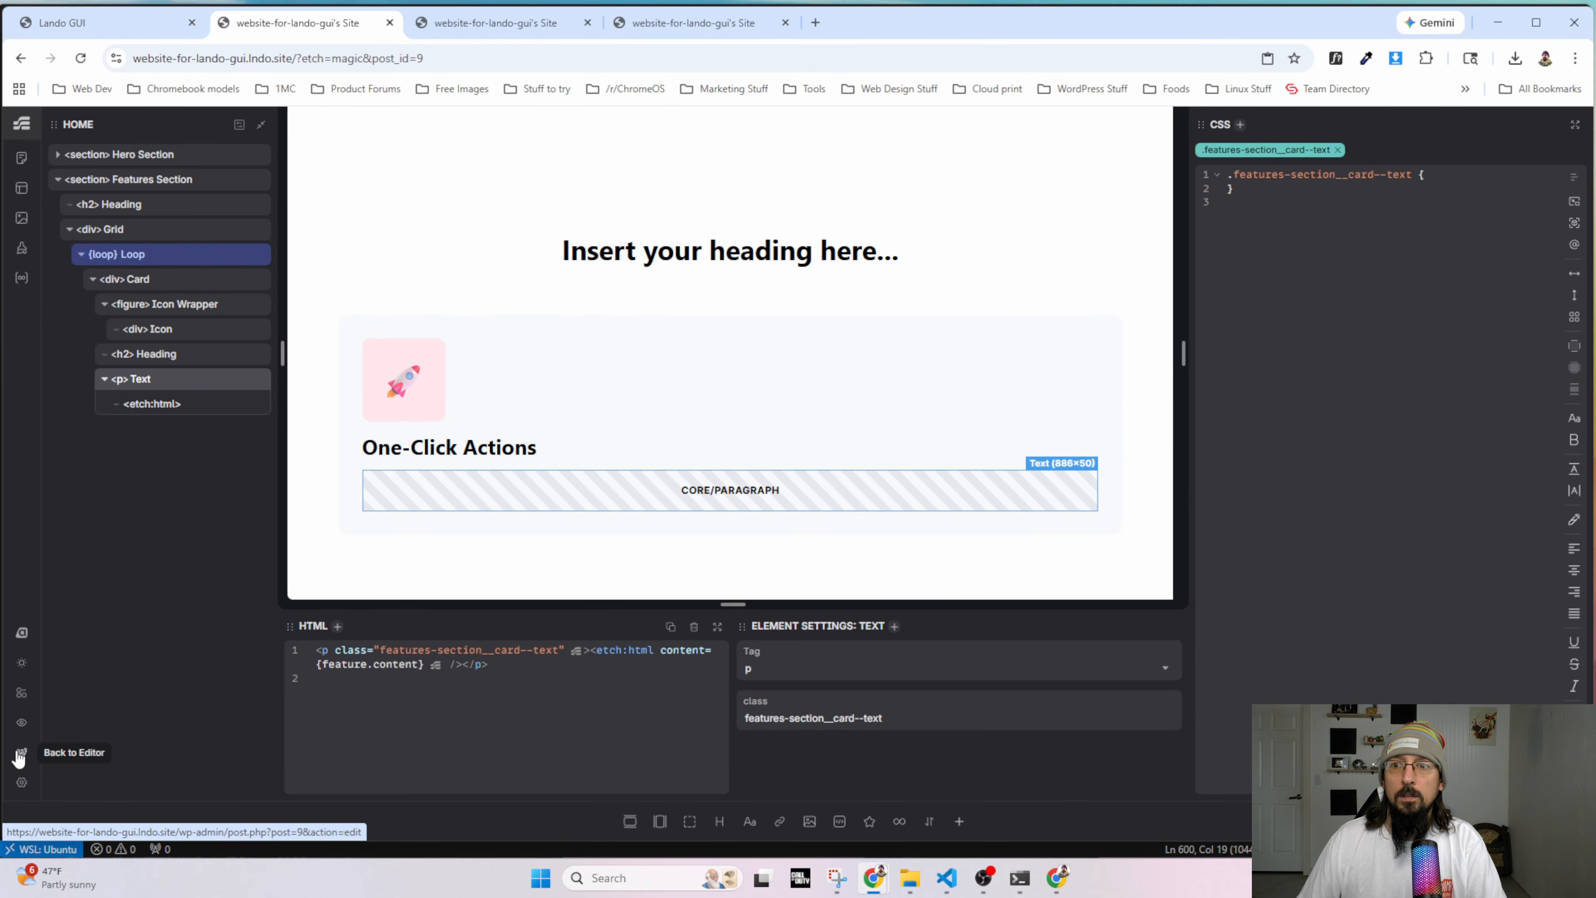
Go from the live page to the WordPress admin's Features list and start a new feature.
{"action": "left_click", "coordinate": [503, 22]}
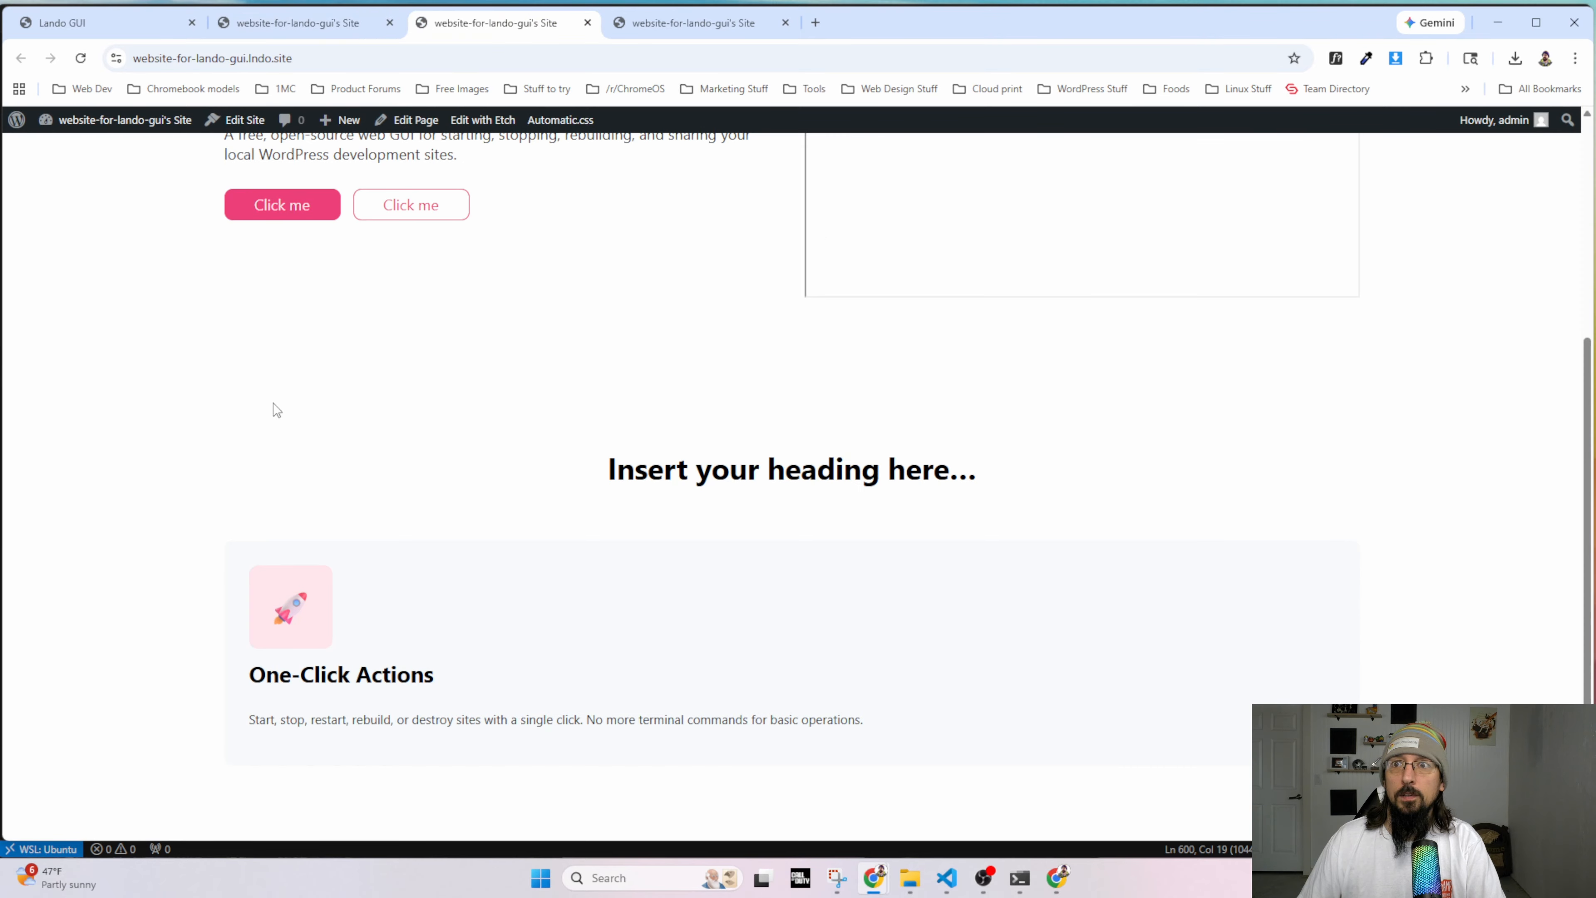
{"action": "left_click", "coordinate": [107, 119]}
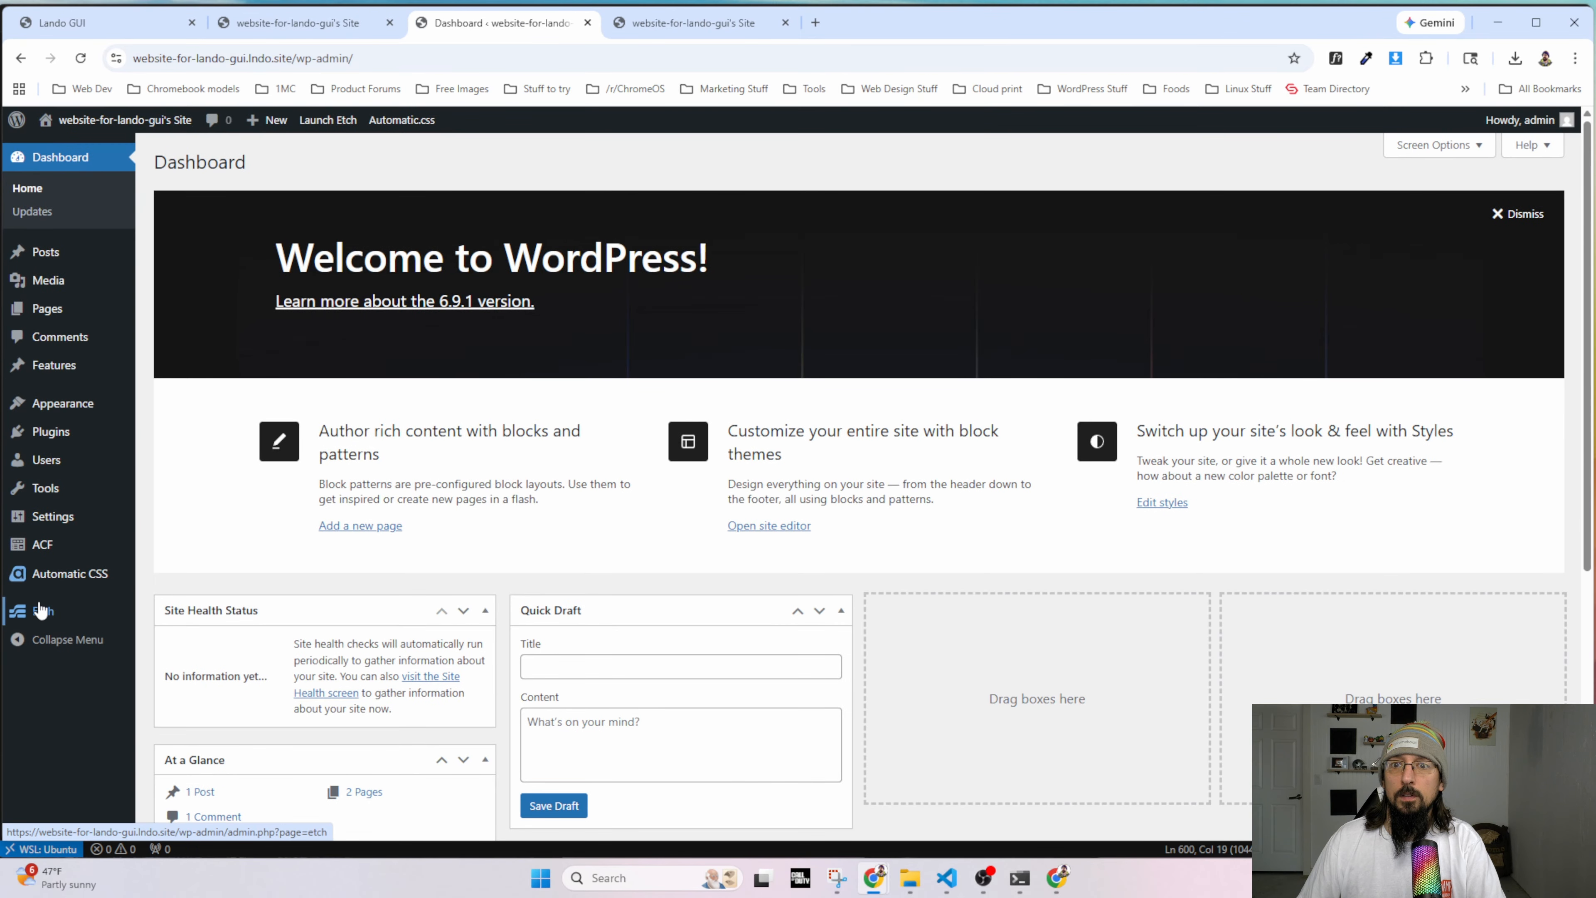
{"action": "mouse_move", "coordinate": [50, 560]}
{"action": "left_click", "coordinate": [54, 365]}
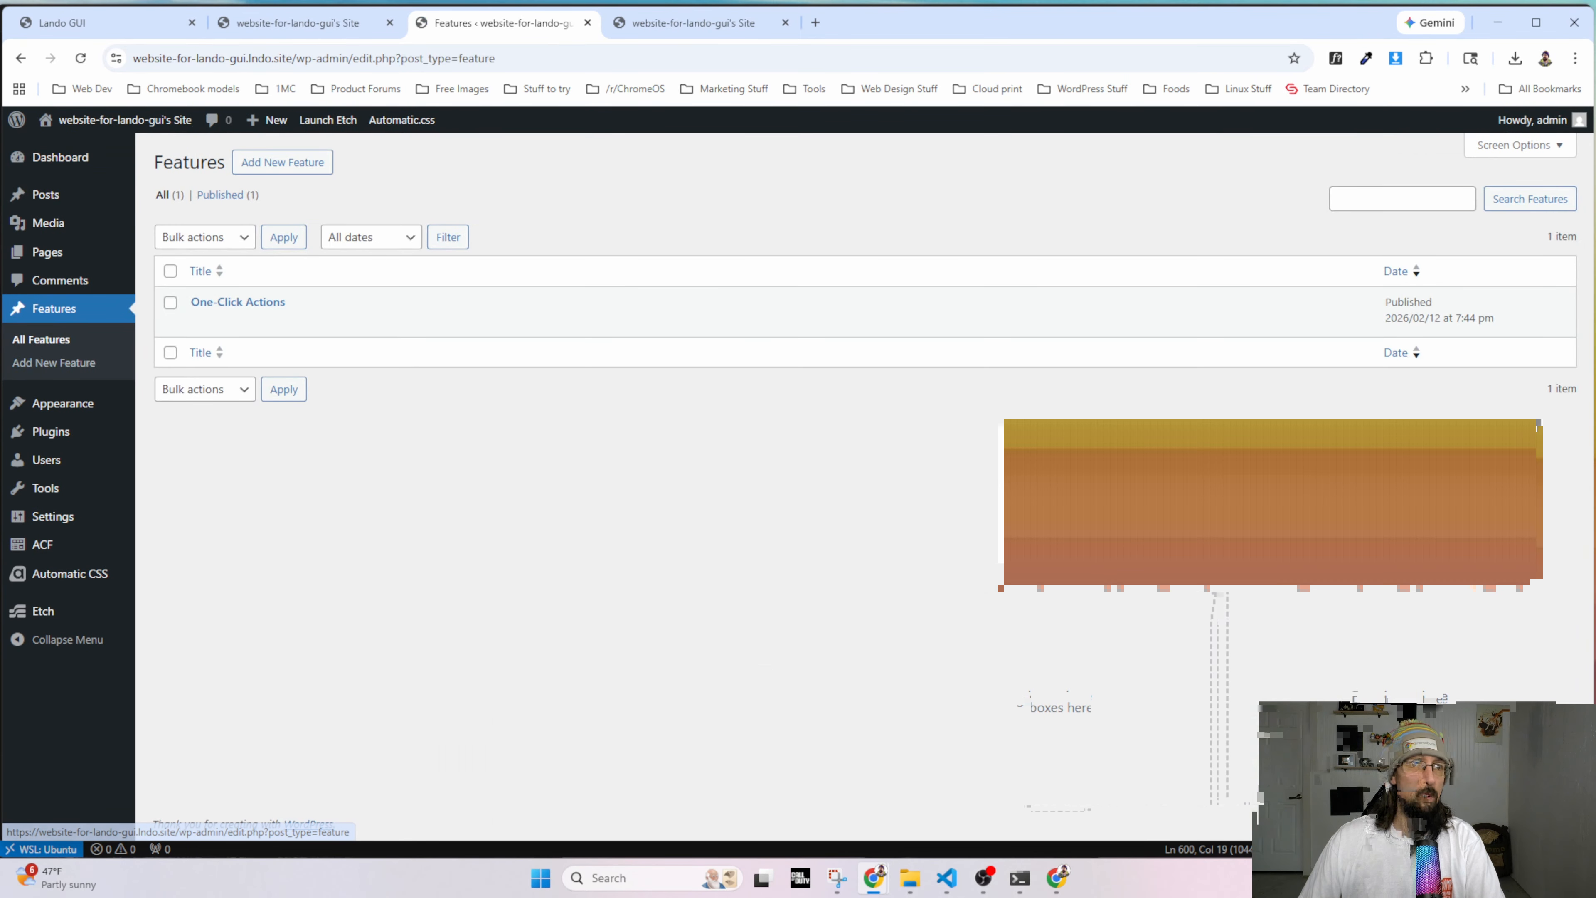
{"action": "left_click", "coordinate": [282, 162]}
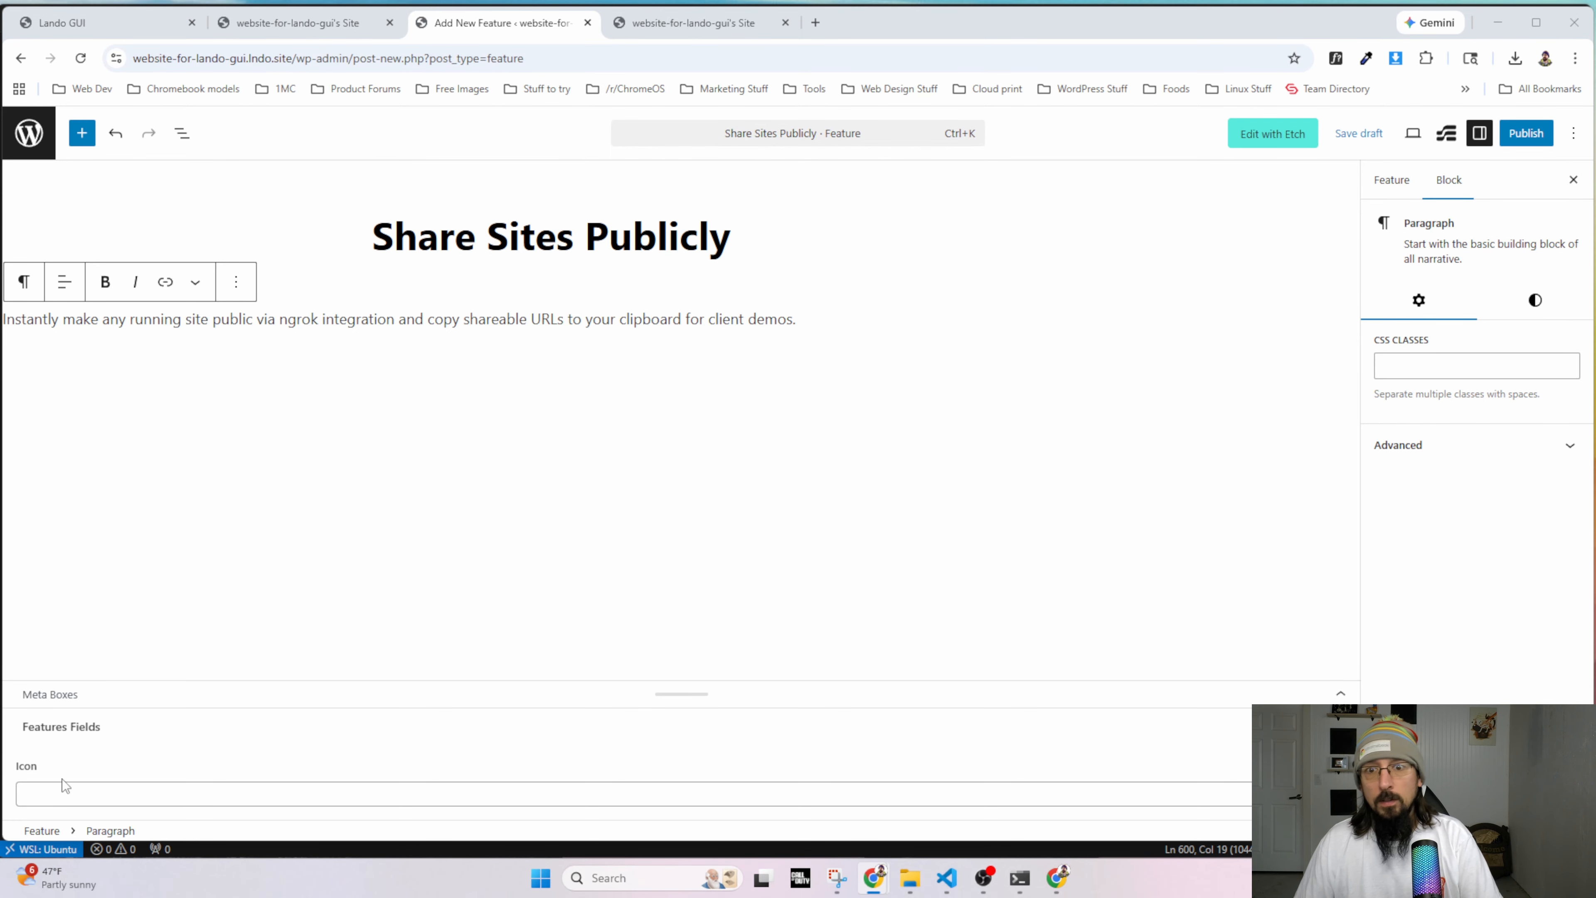
Set the Icon field of the Share Sites Publicly feature to 🌐 and publish the feature.
{"action": "left_click", "coordinate": [149, 787]}
{"action": "type", "text": "🌐"}
{"action": "left_click", "coordinate": [1526, 133]}
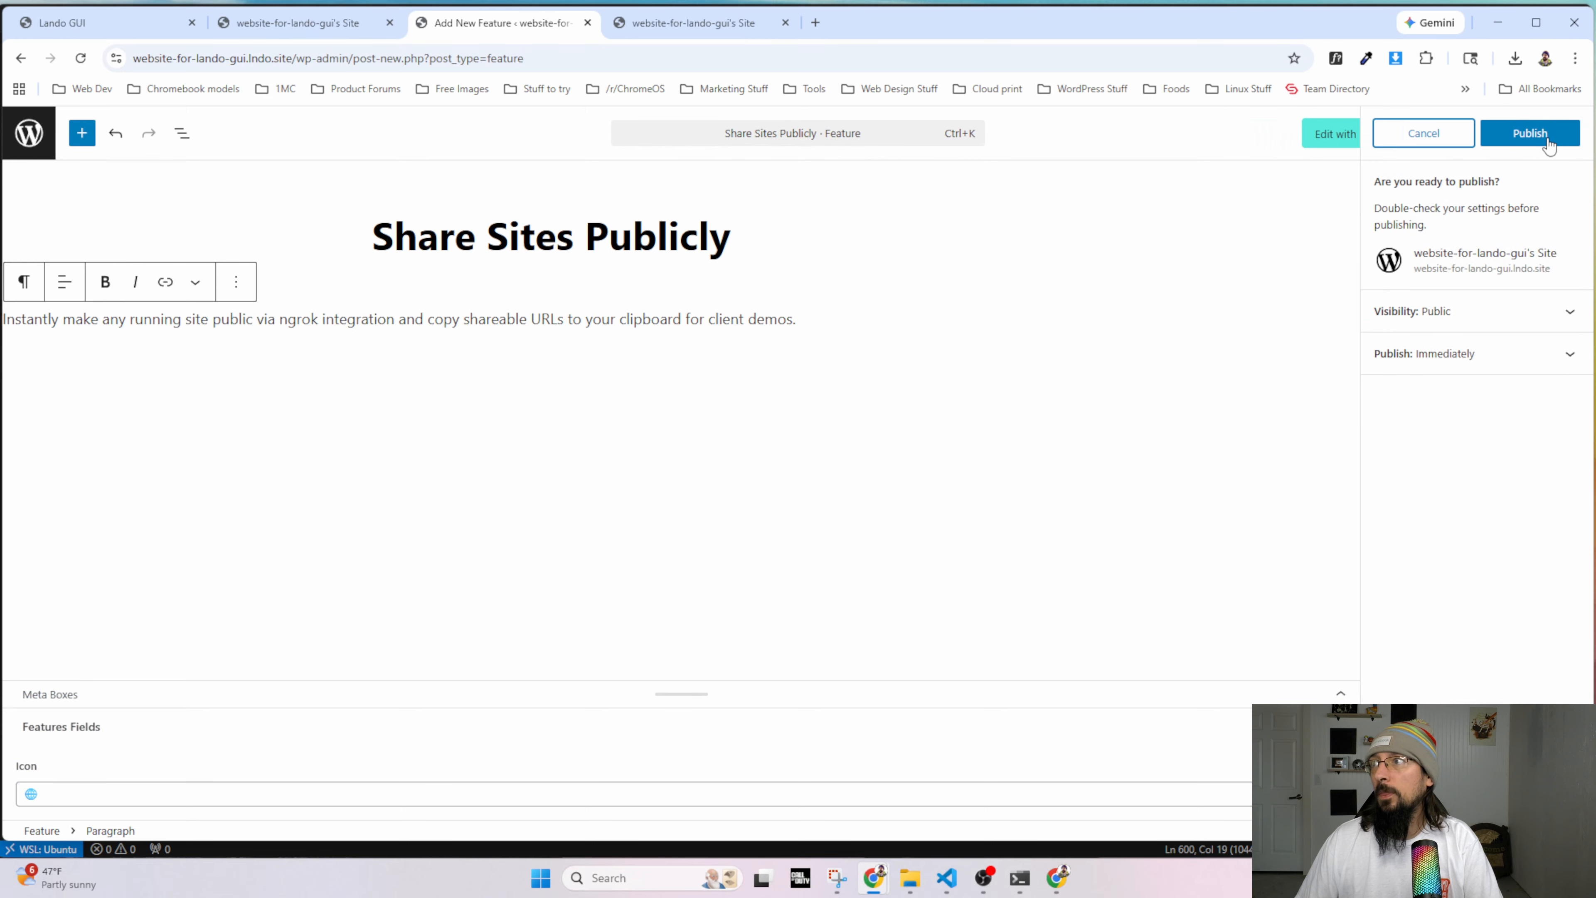
{"action": "left_click", "coordinate": [1524, 132]}
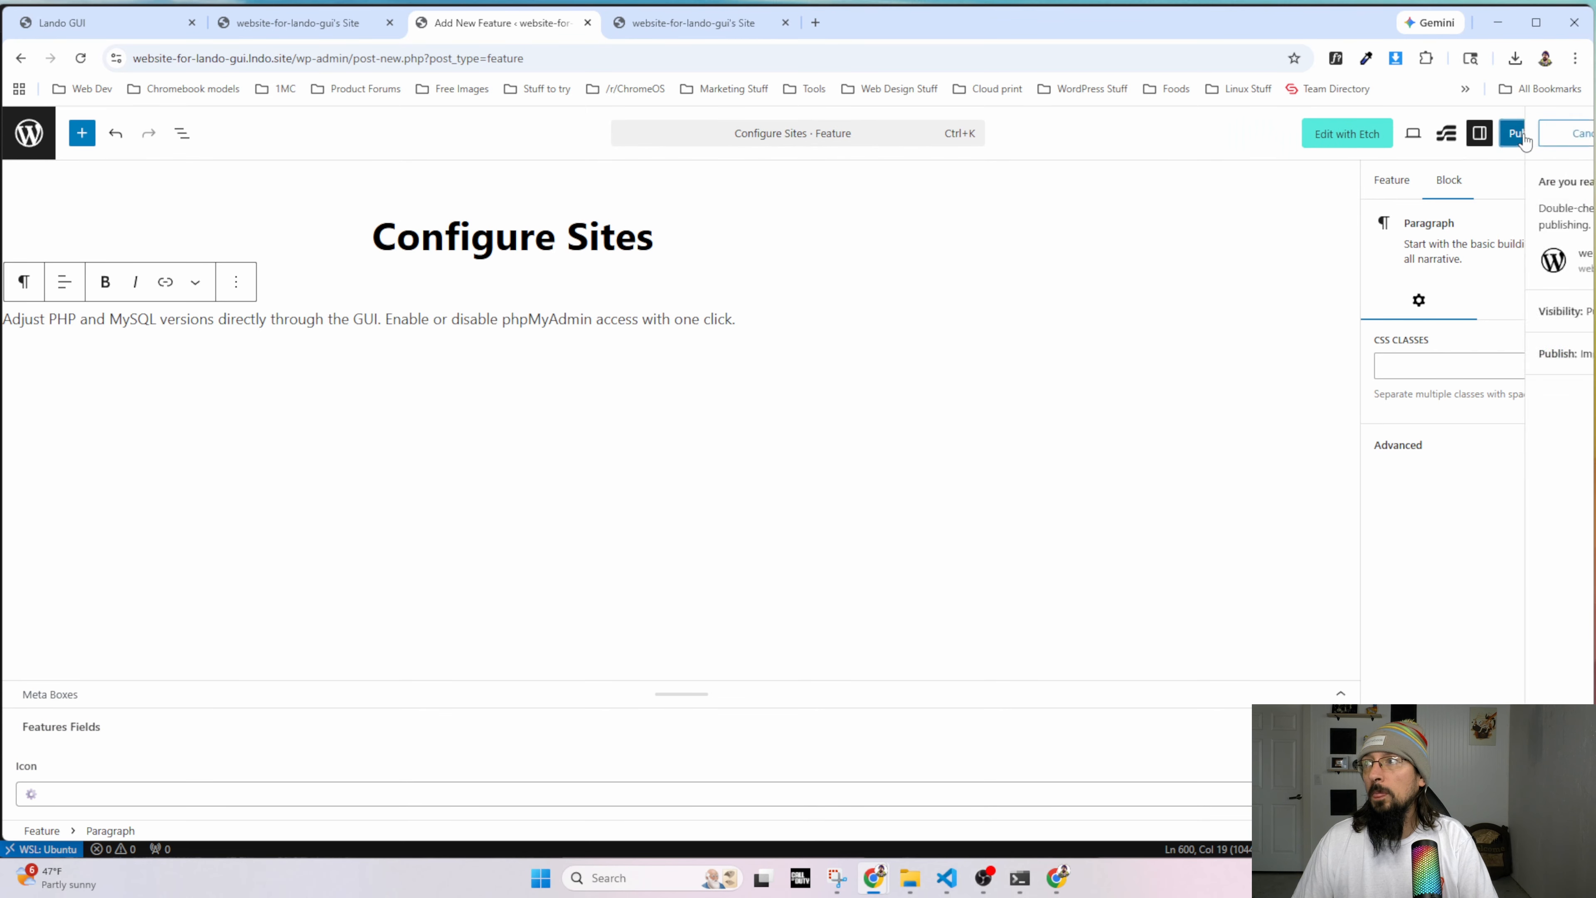
Publish the Configure Sites feature and view the Features Section cards on the live home page.
{"action": "left_click", "coordinate": [1527, 133]}
{"action": "left_click", "coordinate": [1529, 133]}
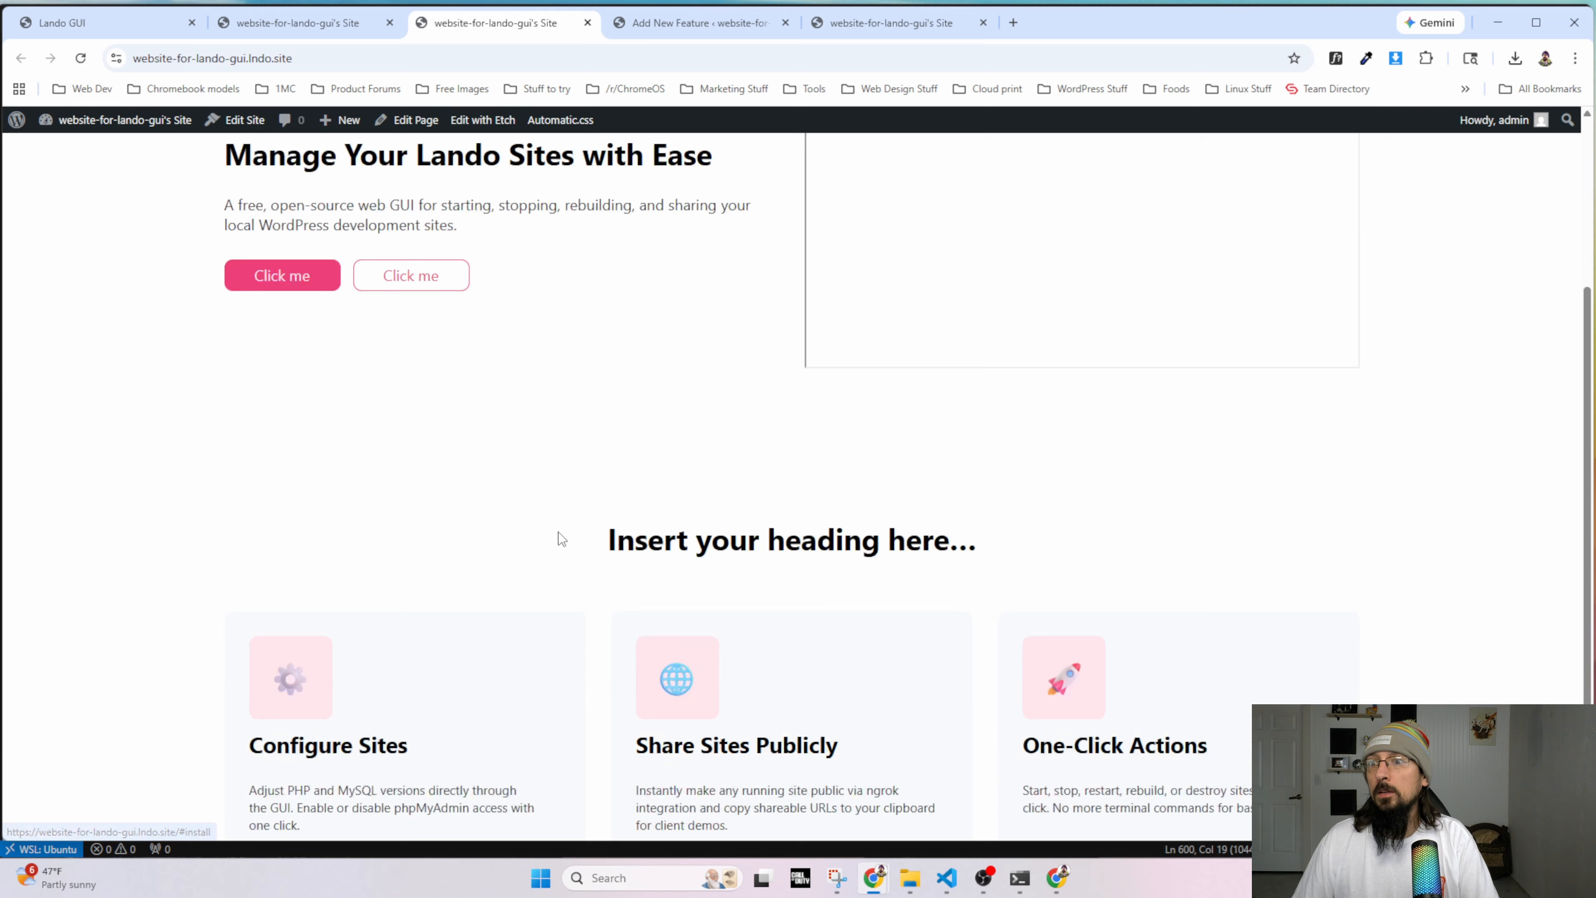
{"action": "scroll", "coordinate": [561, 538], "scroll_direction": "down", "scroll_amount": 1}
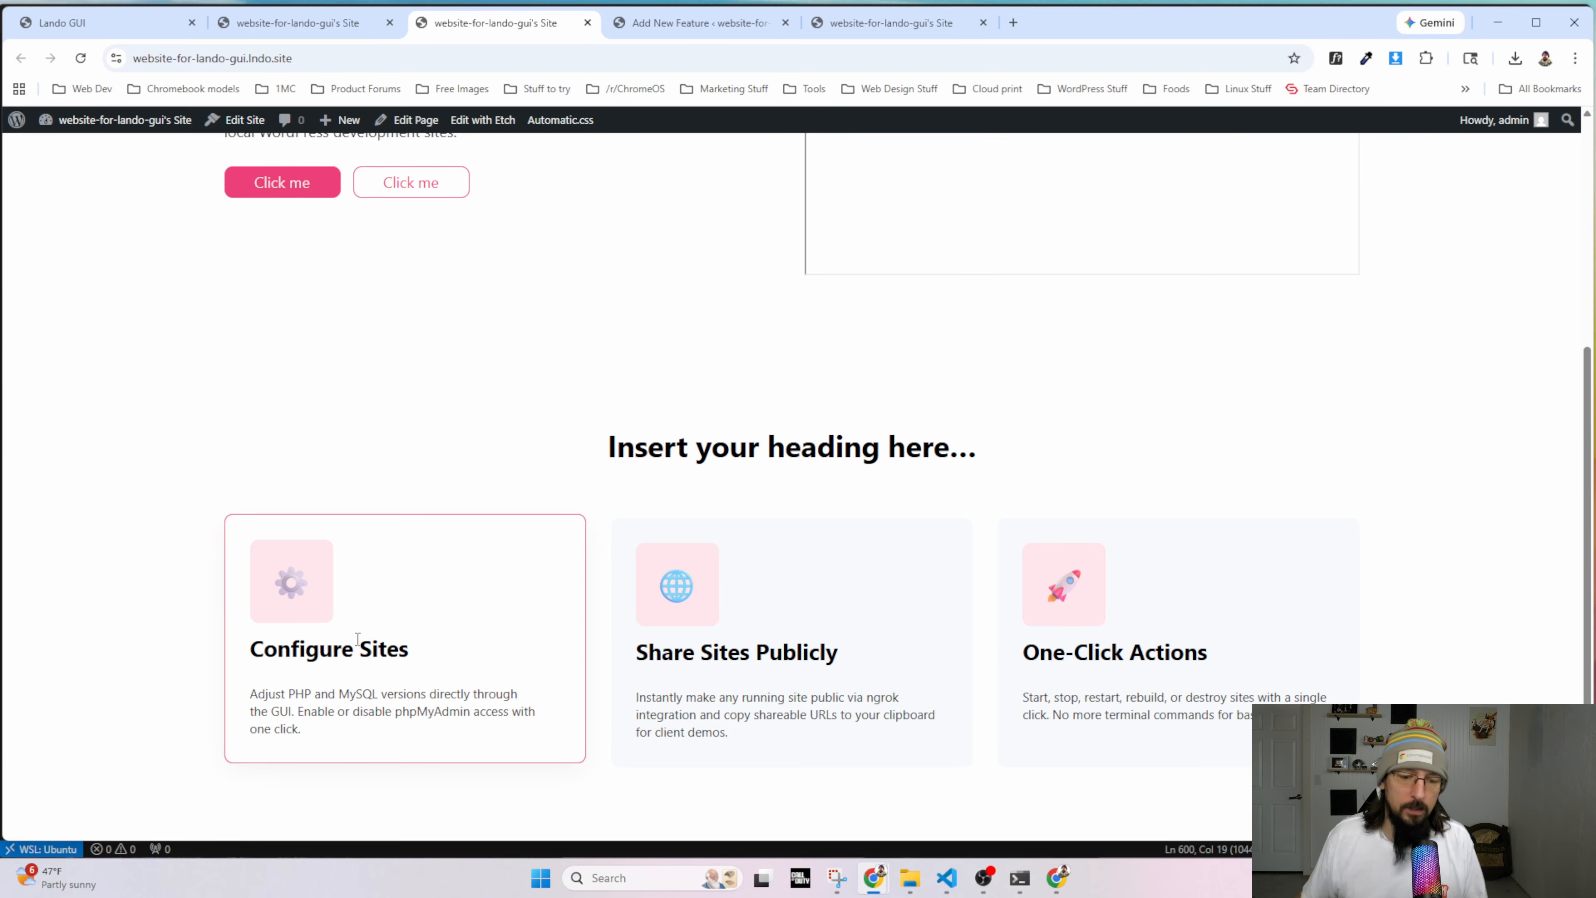
Return to the published Configure Sites feature's editor and start another new feature.
{"action": "left_click", "coordinate": [298, 22]}
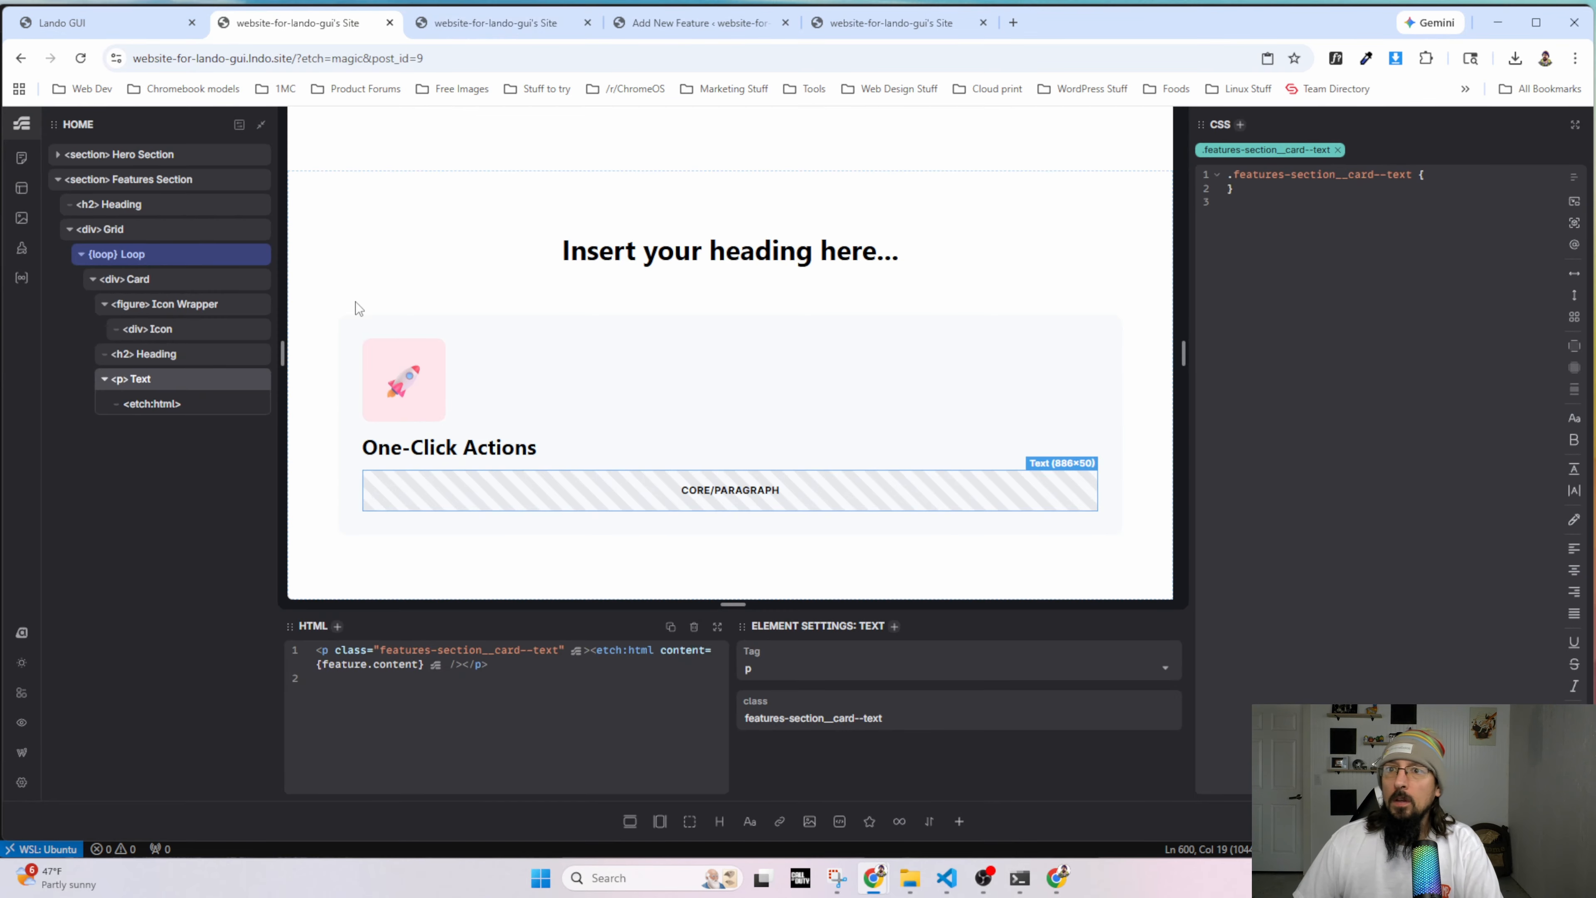
{"action": "left_click", "coordinate": [657, 26]}
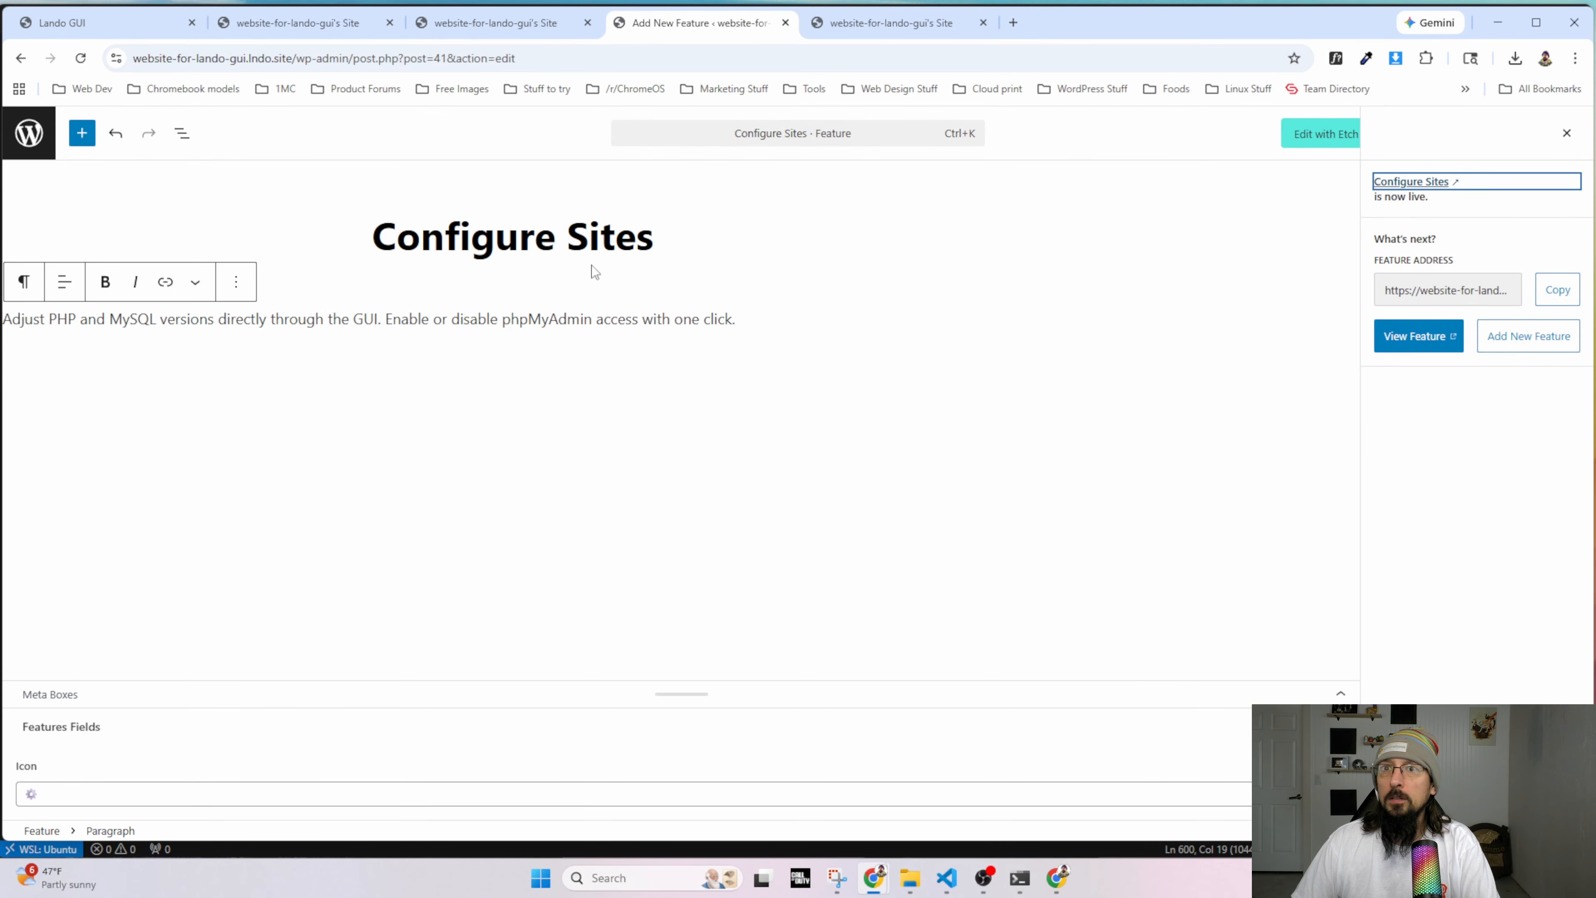
{"action": "left_click", "coordinate": [1528, 337]}
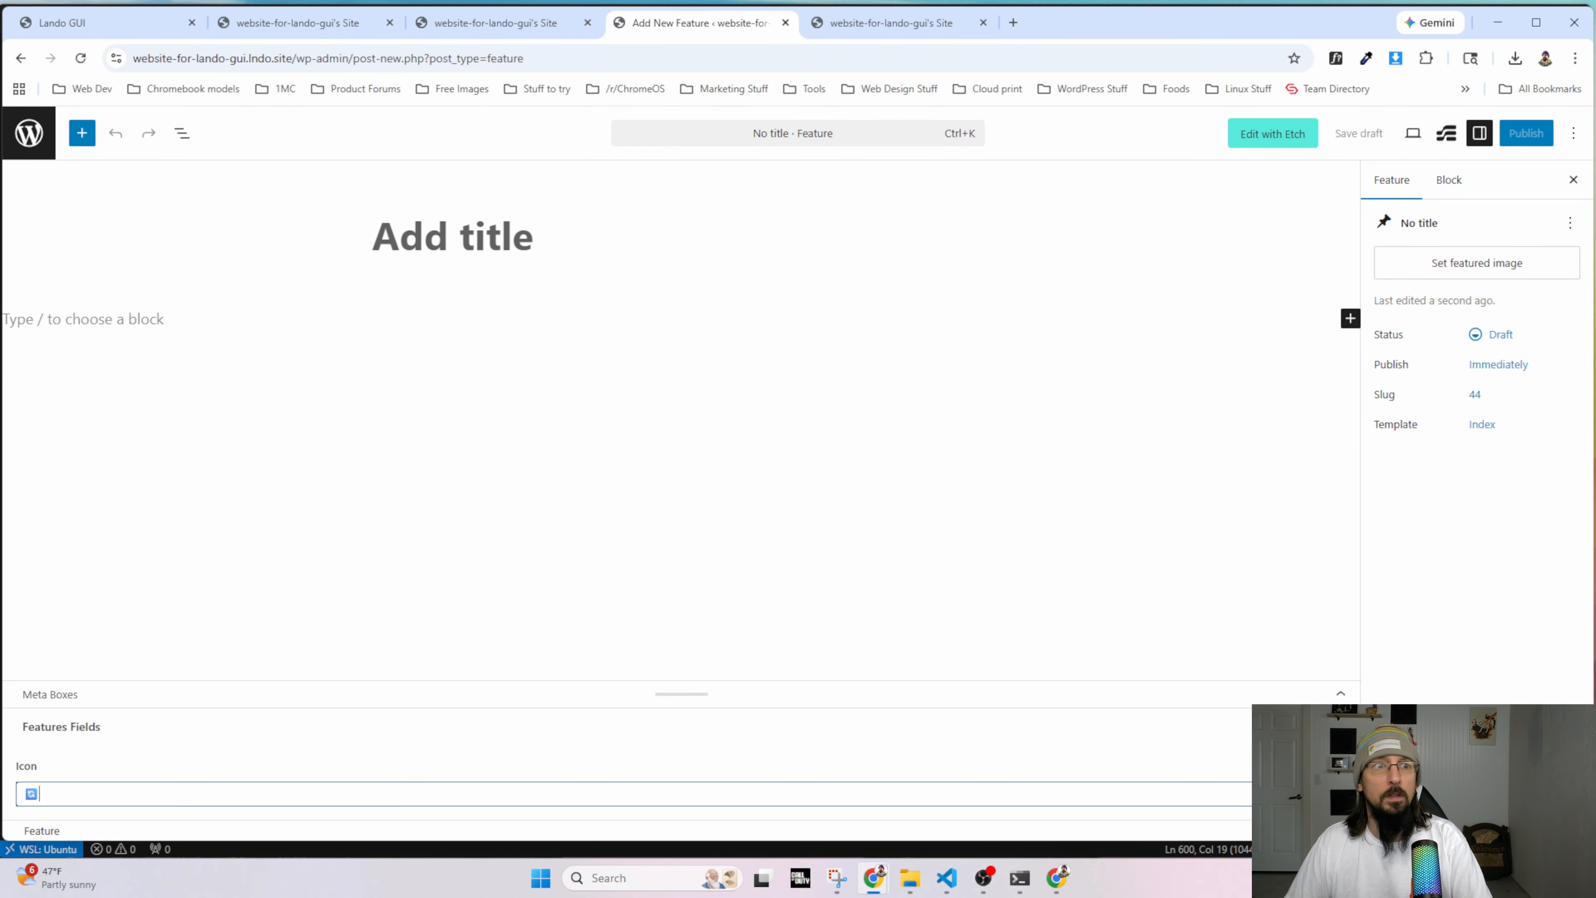
{"action": "scroll", "coordinate": [550, 515], "scroll_direction": "down", "scroll_amount": 1}
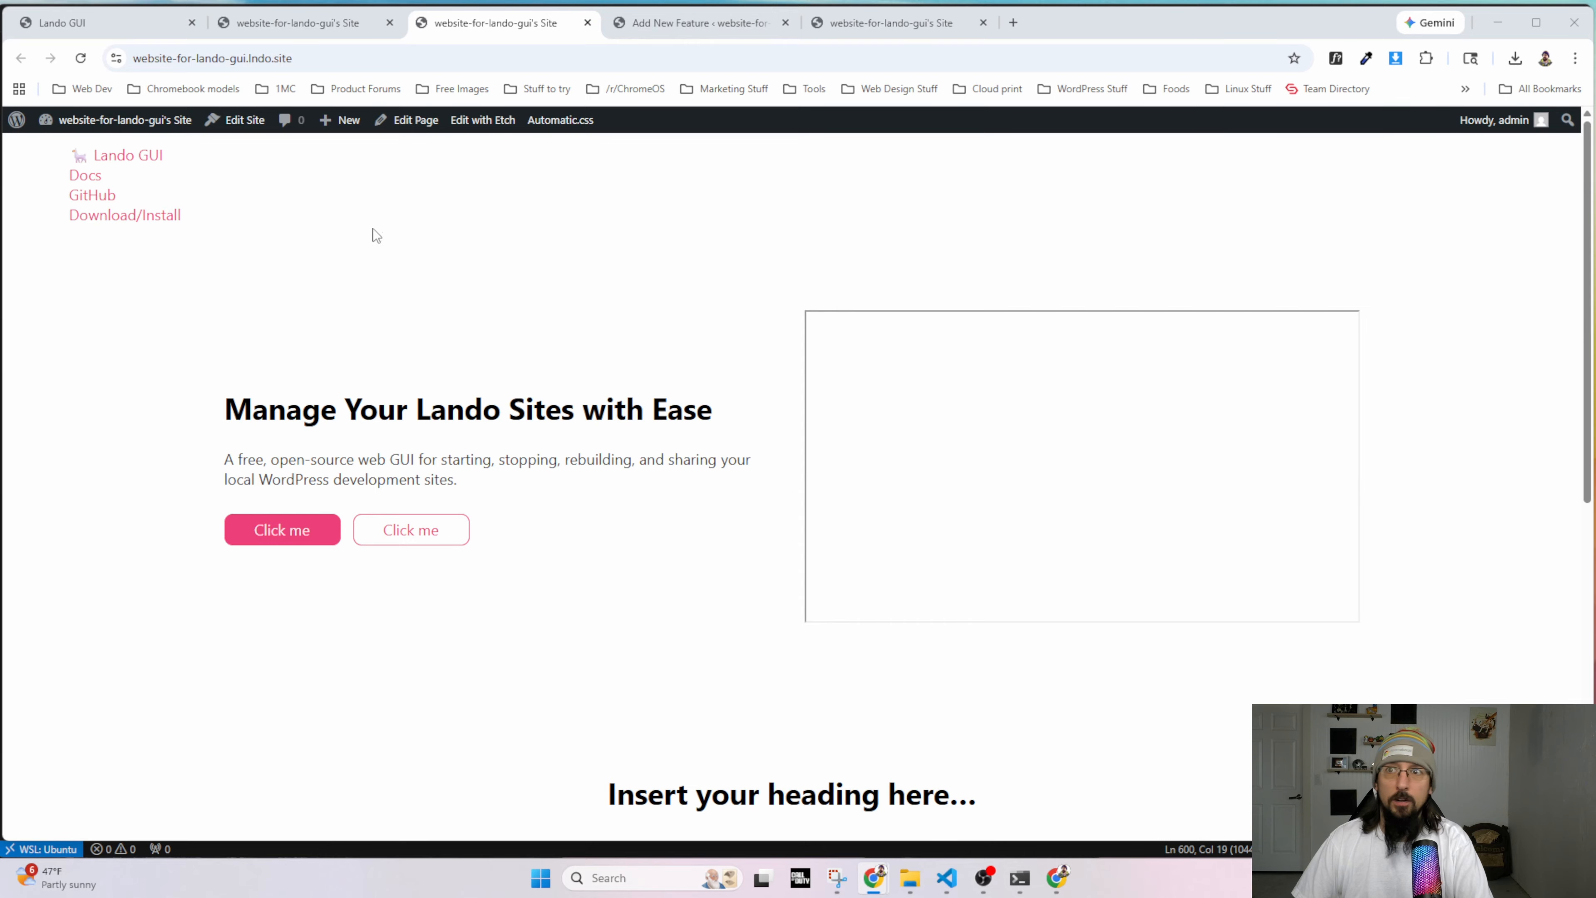
Give the Hero Section's .hero-section class a background-color of var(--primary-ultra-light) in the page builder.
{"action": "left_click", "coordinate": [322, 28]}
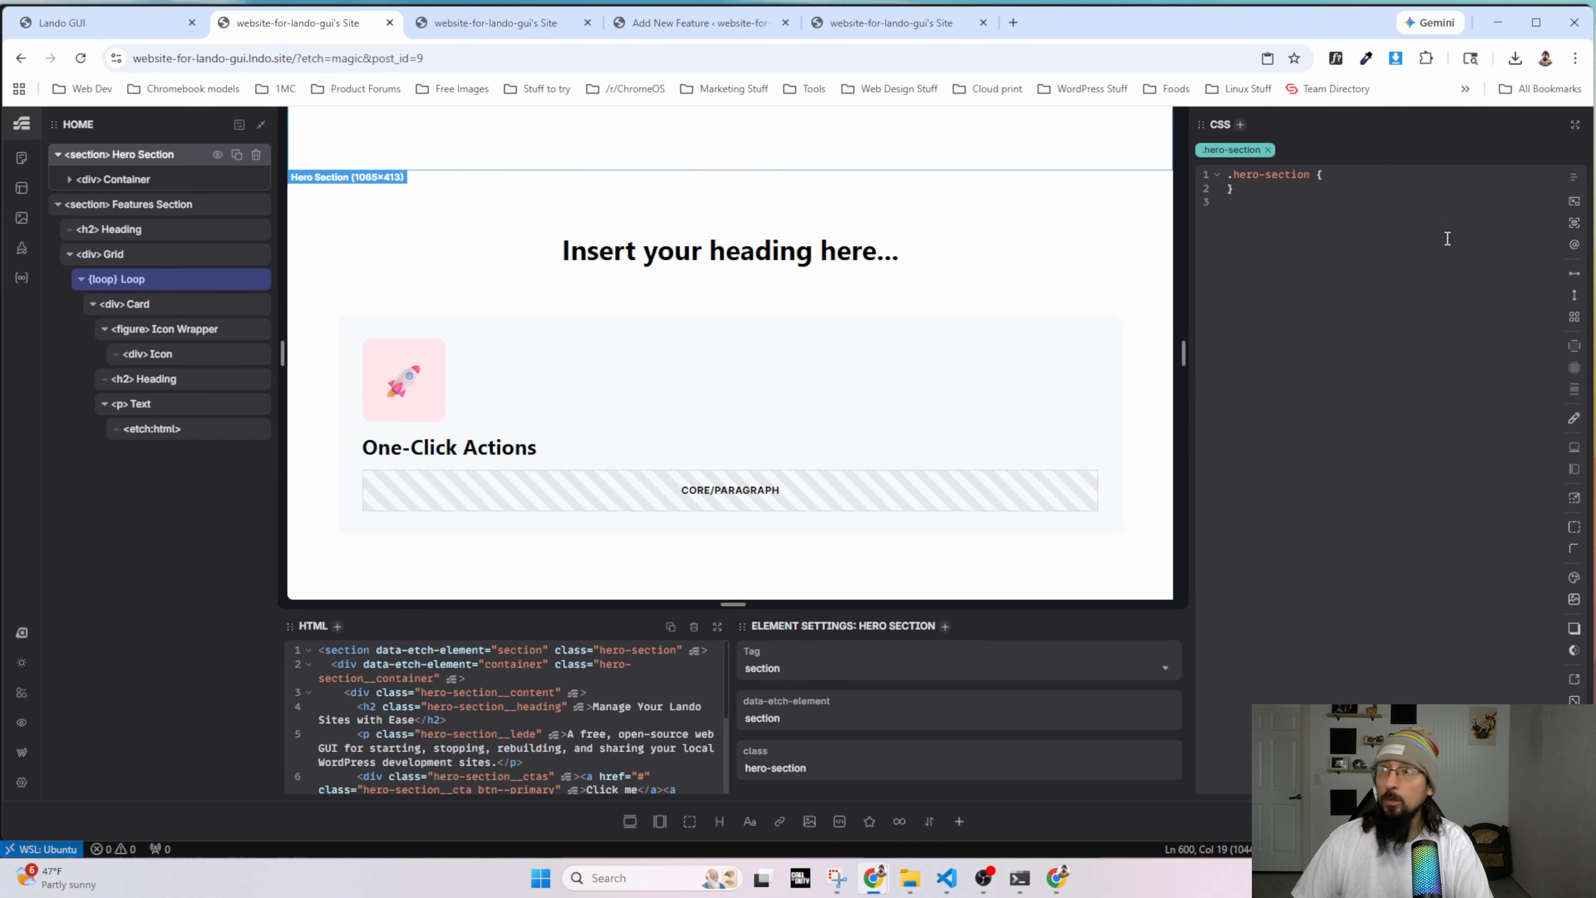
{"action": "left_click", "coordinate": [1373, 166]}
{"action": "key", "text": "Return"}
{"action": "type", "text": "bac"}
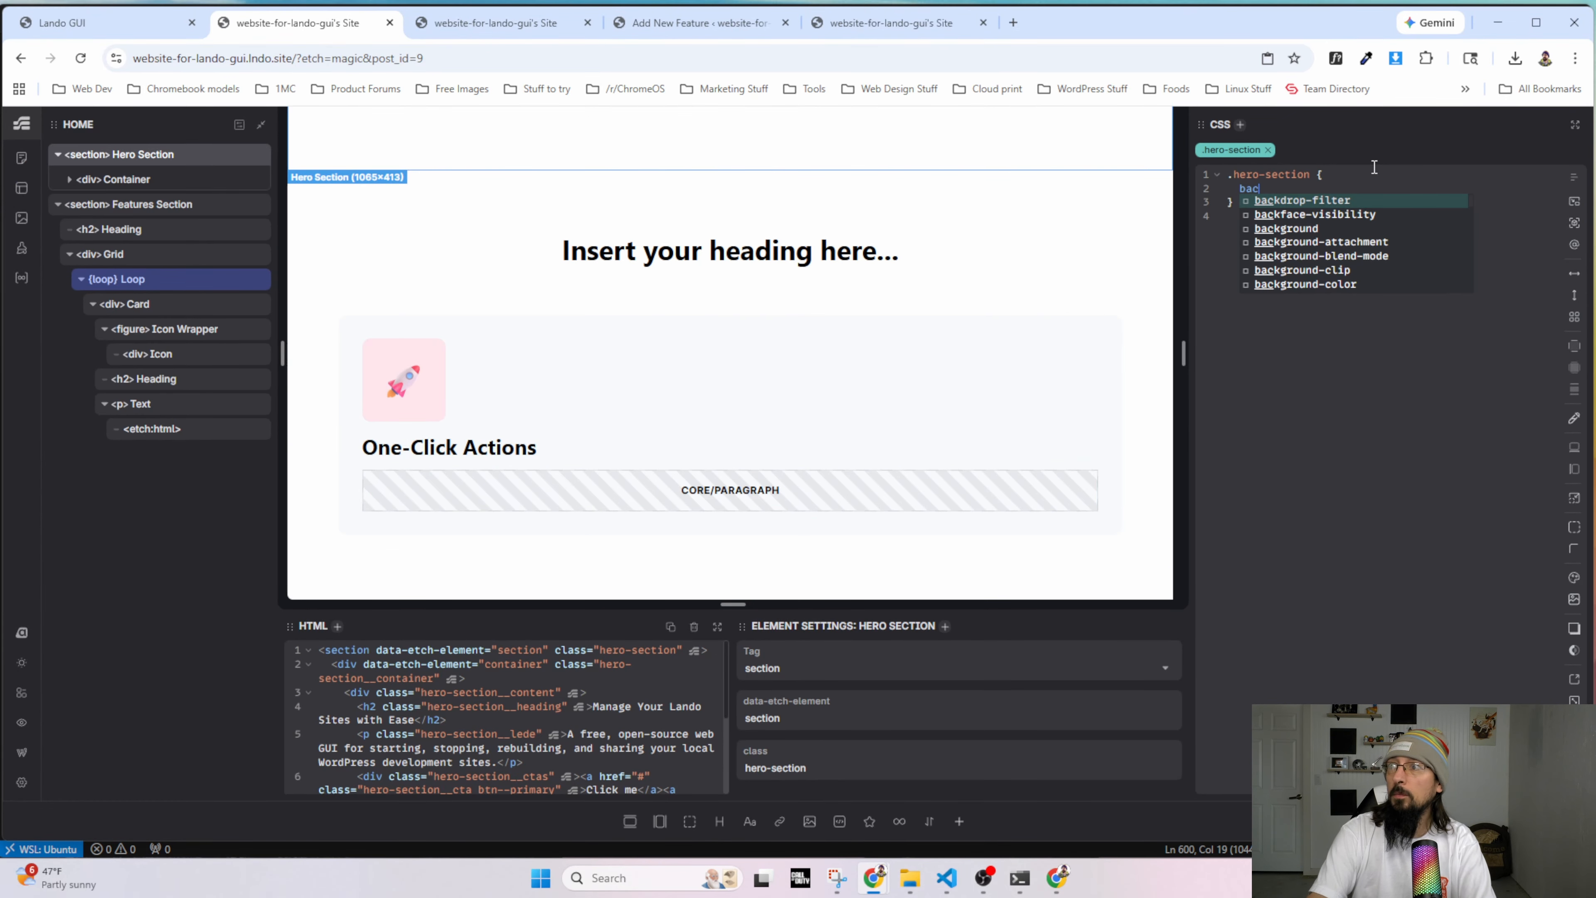
{"action": "type", "text": "kground-color:"}
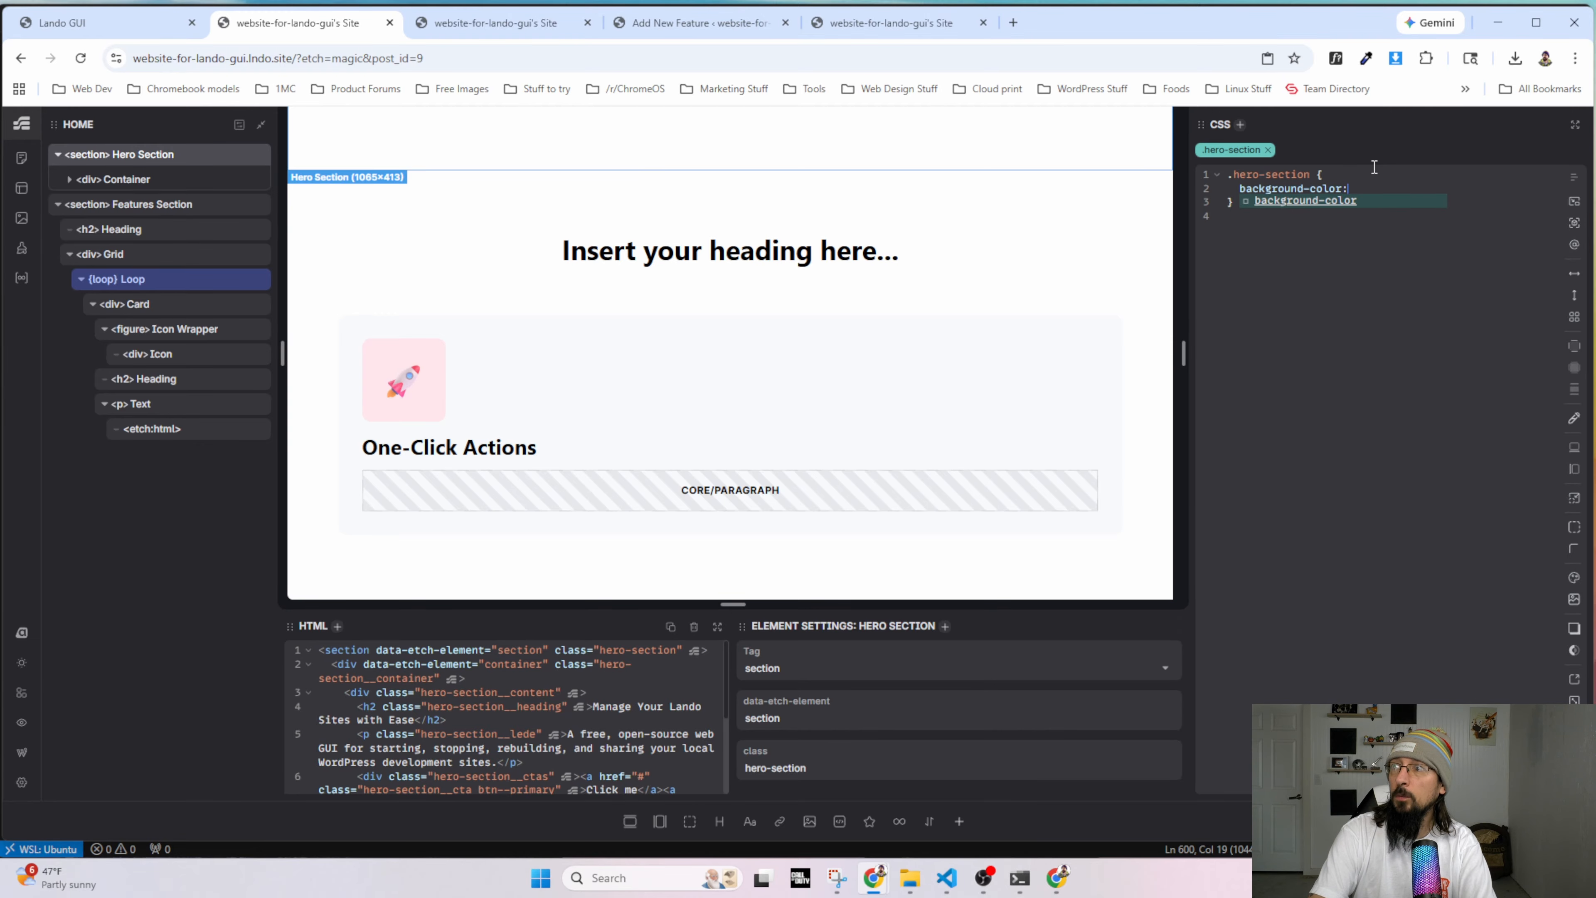
{"action": "type", "text": " --primary-ultra-light"}
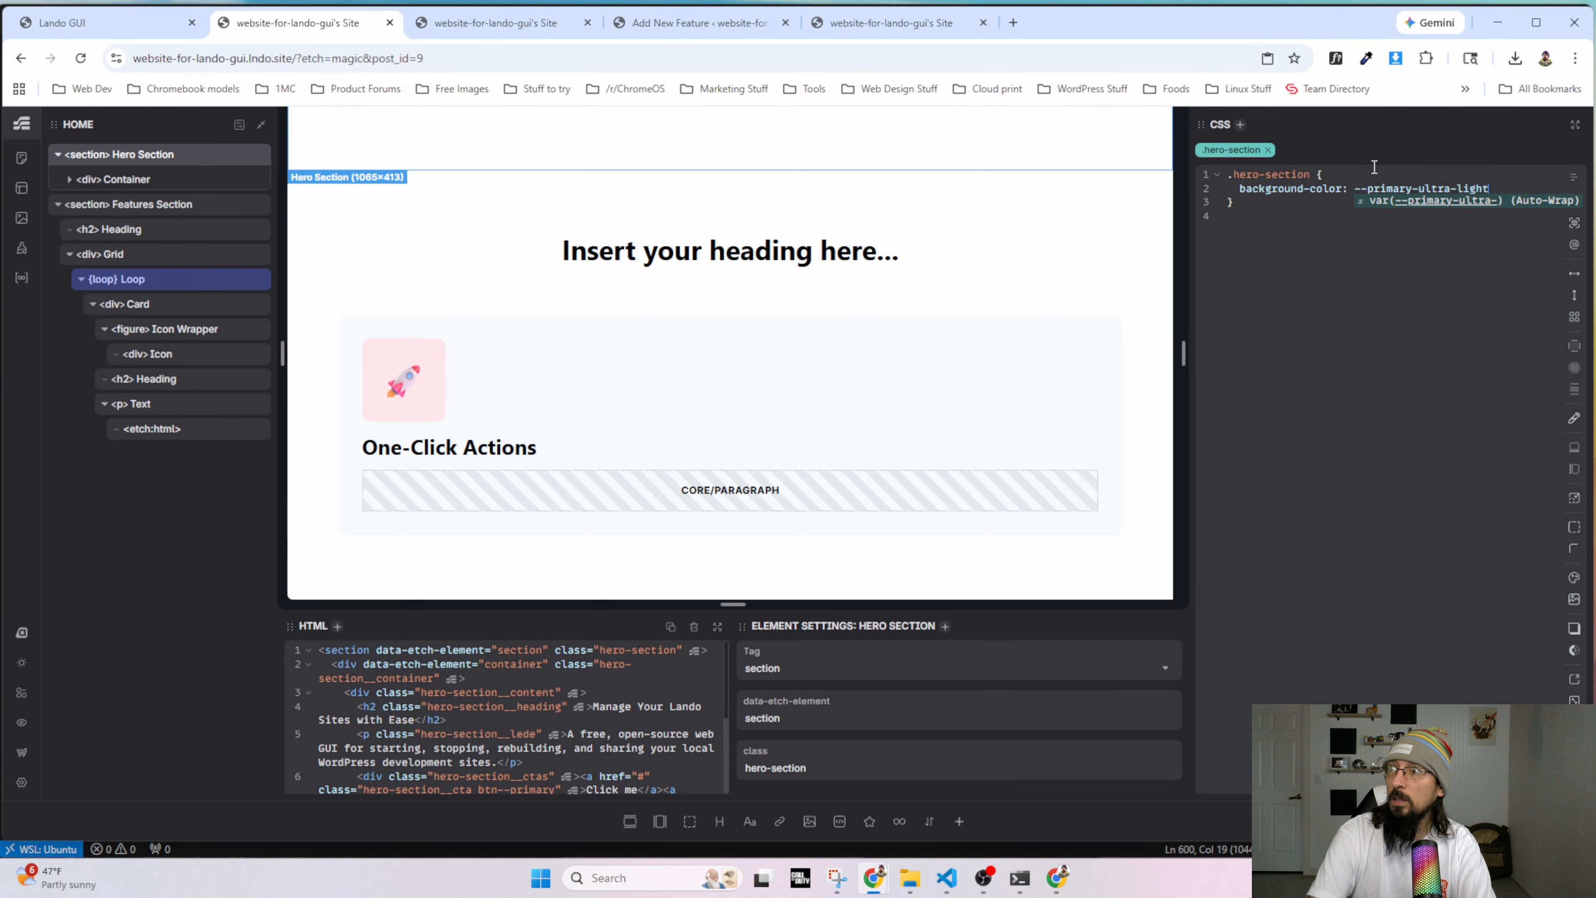
{"action": "key", "text": "Tab"}
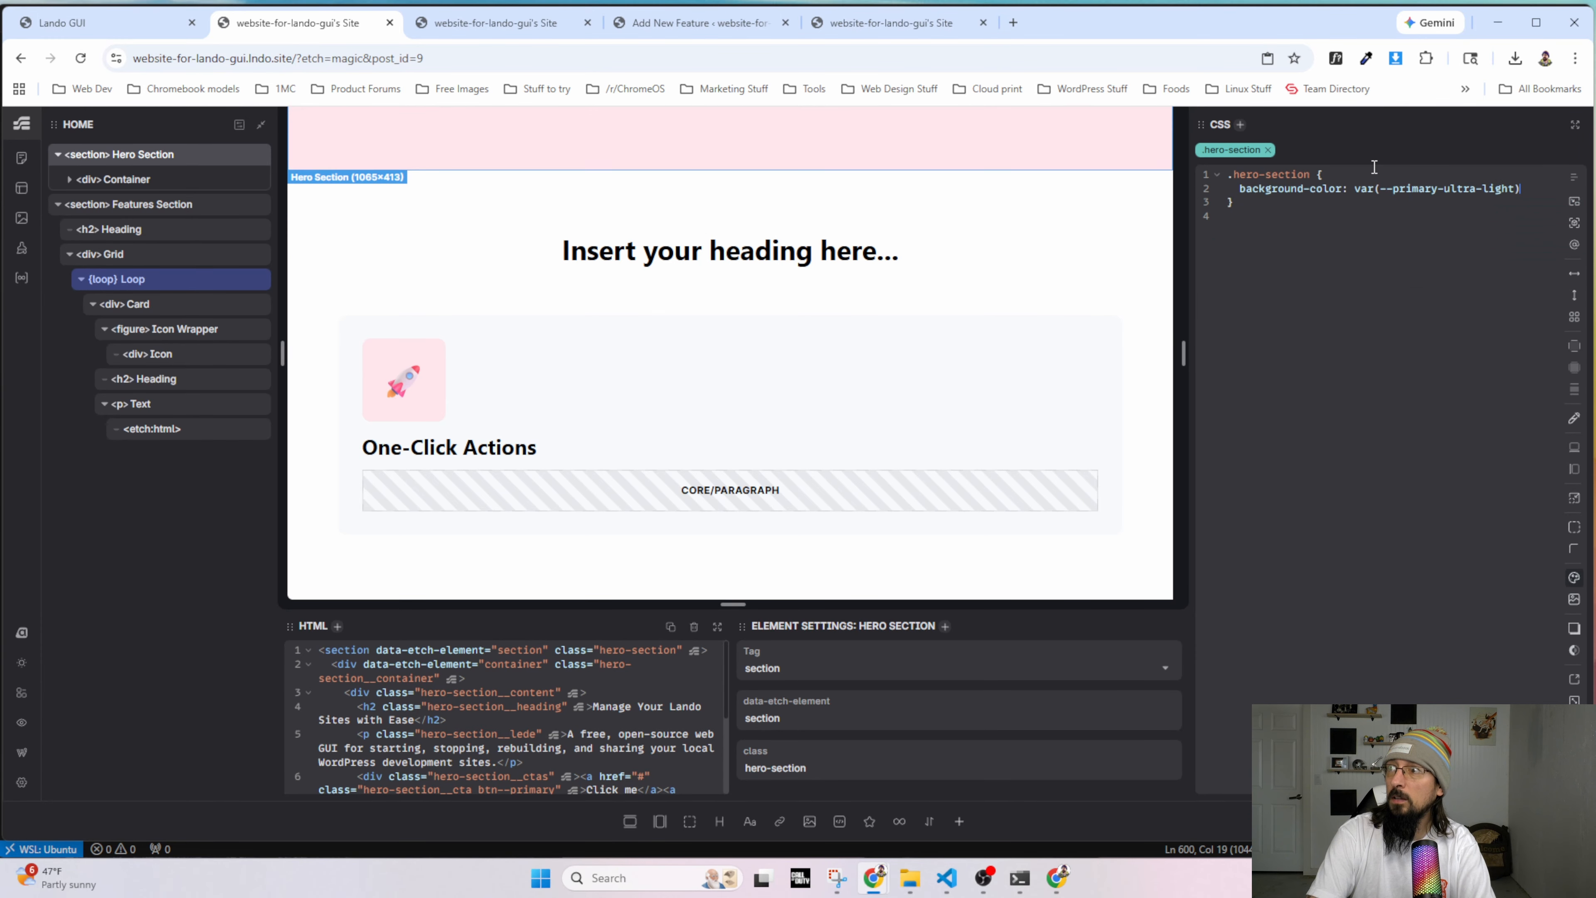
{"action": "scroll", "coordinate": [729, 352], "scroll_direction": "up", "scroll_amount": 5}
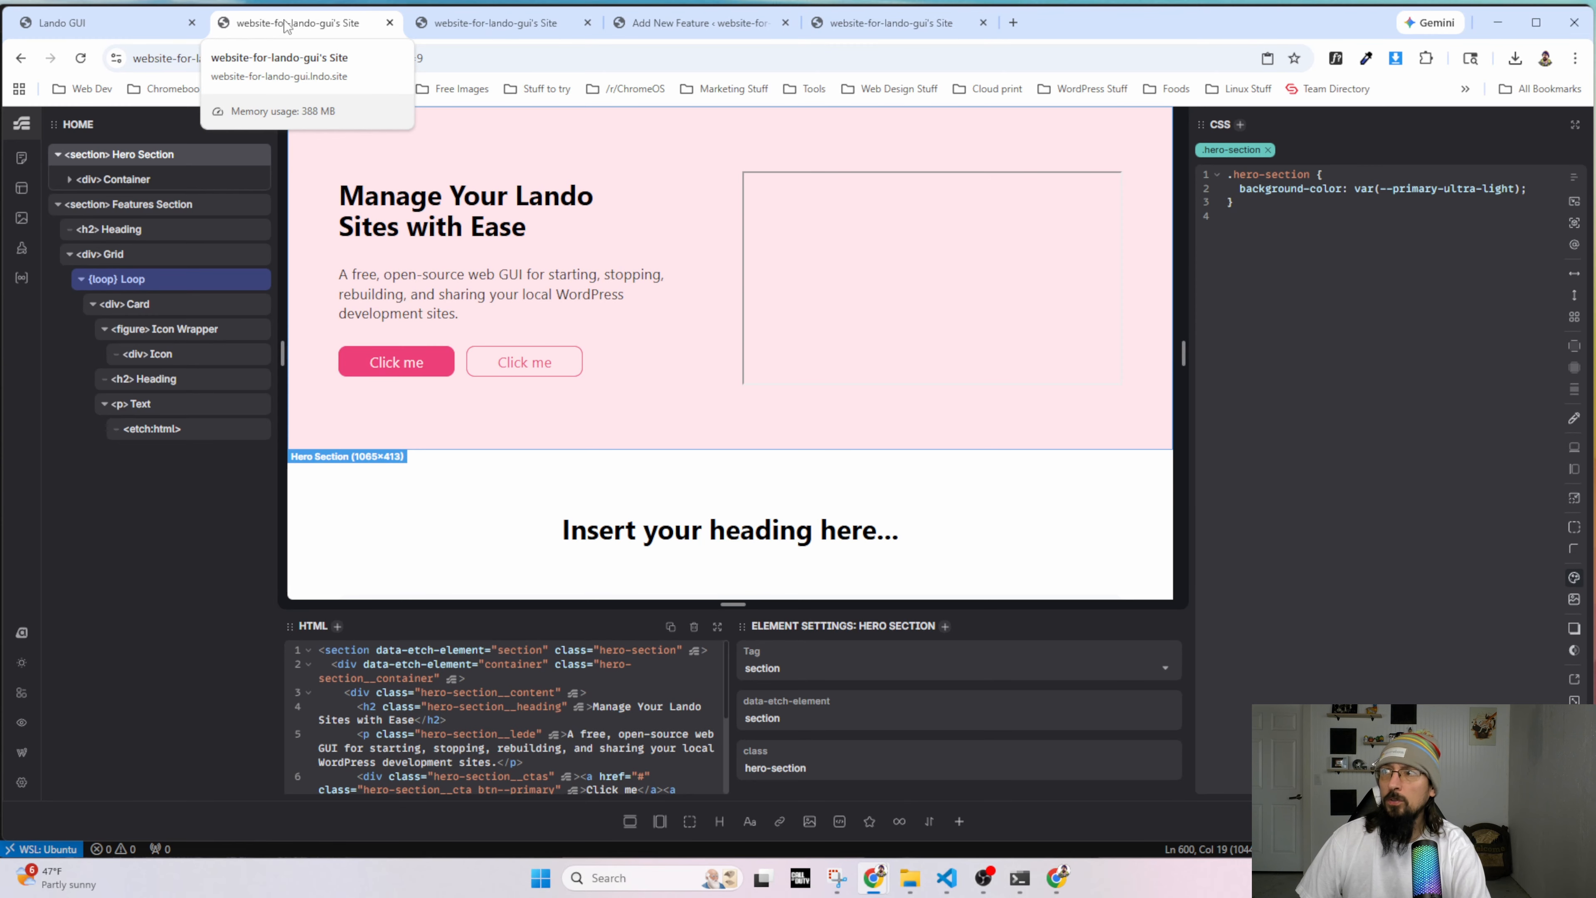
Move the page builder tab into its own maximized browser window and look over the Features Section on the canvas.
{"action": "left_click_drag", "start_coordinate": [286, 26], "coordinate": [479, 98]}
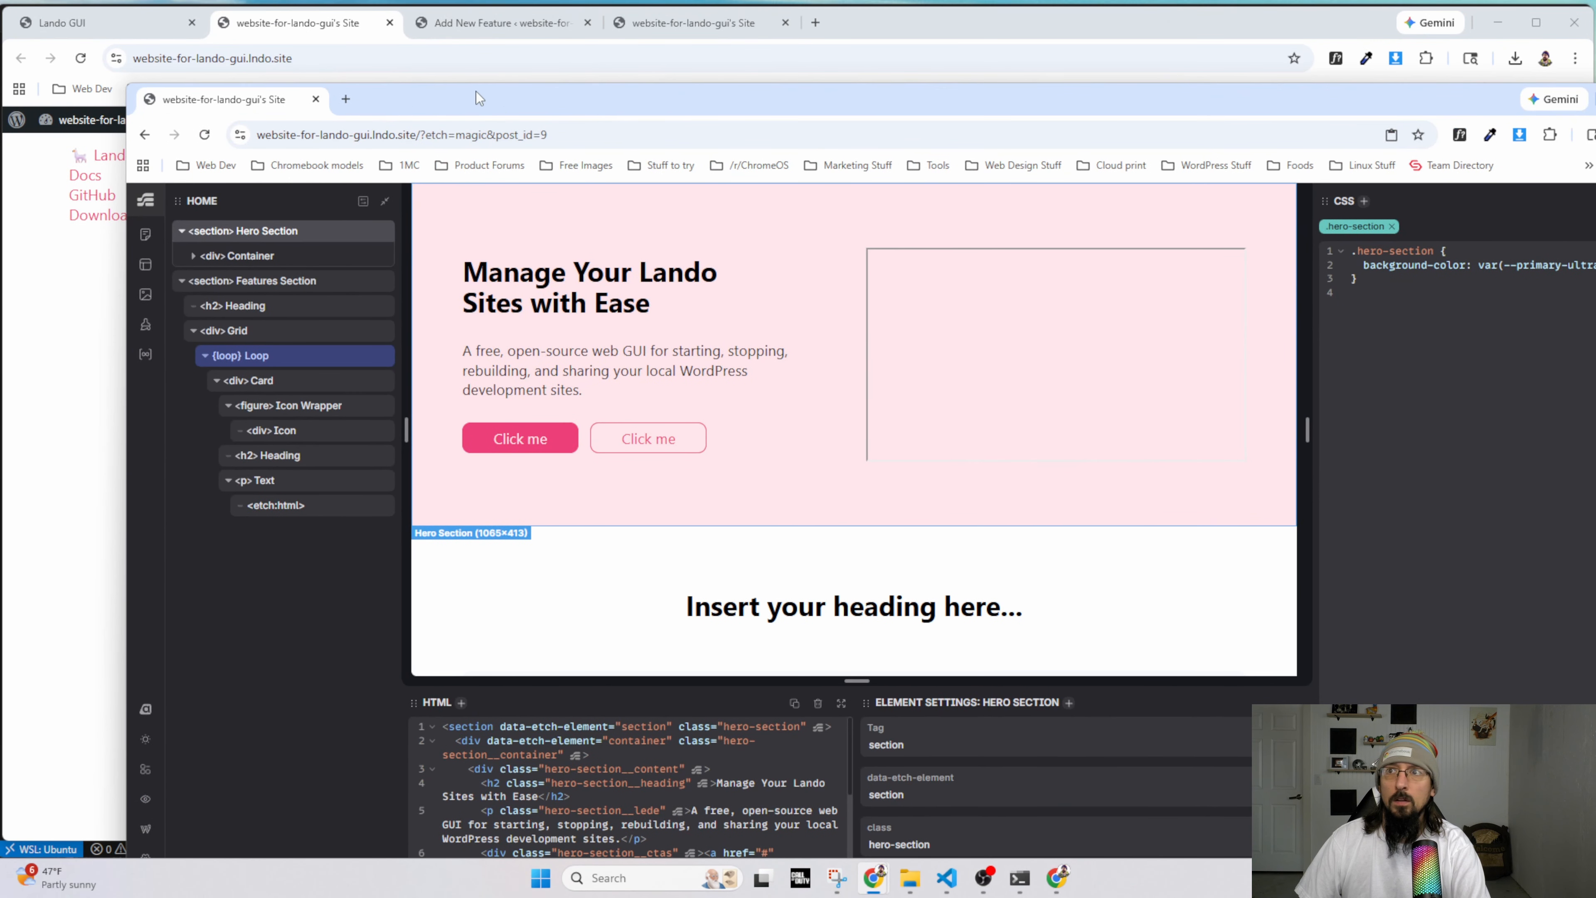
{"action": "double_click", "coordinate": [573, 98]}
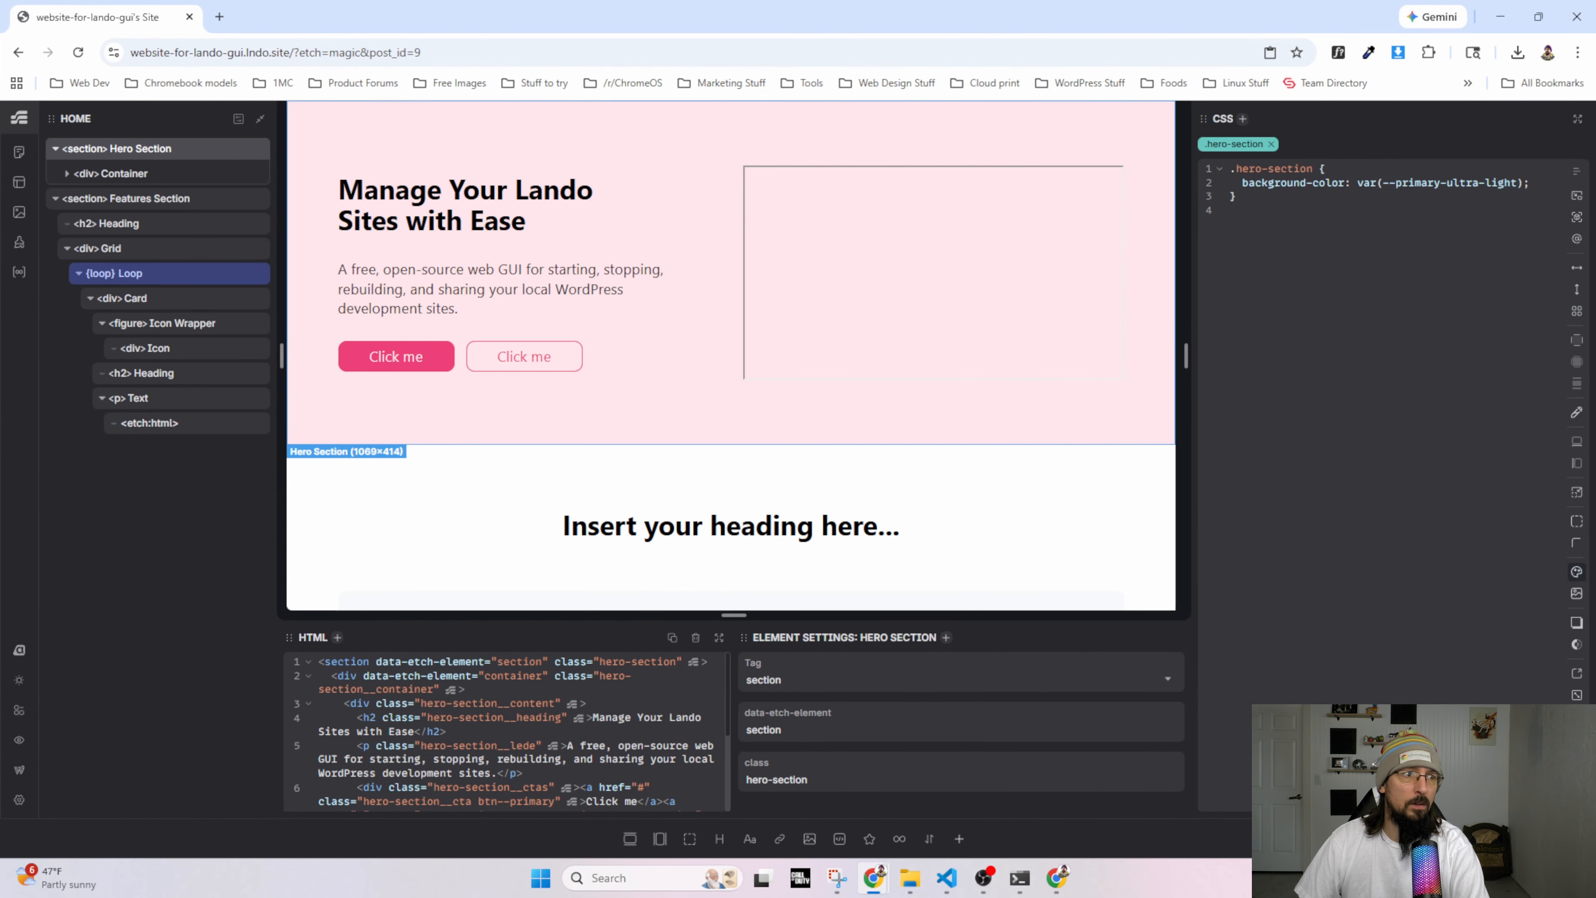
{"action": "scroll", "coordinate": [597, 591], "scroll_direction": "down", "scroll_amount": 4}
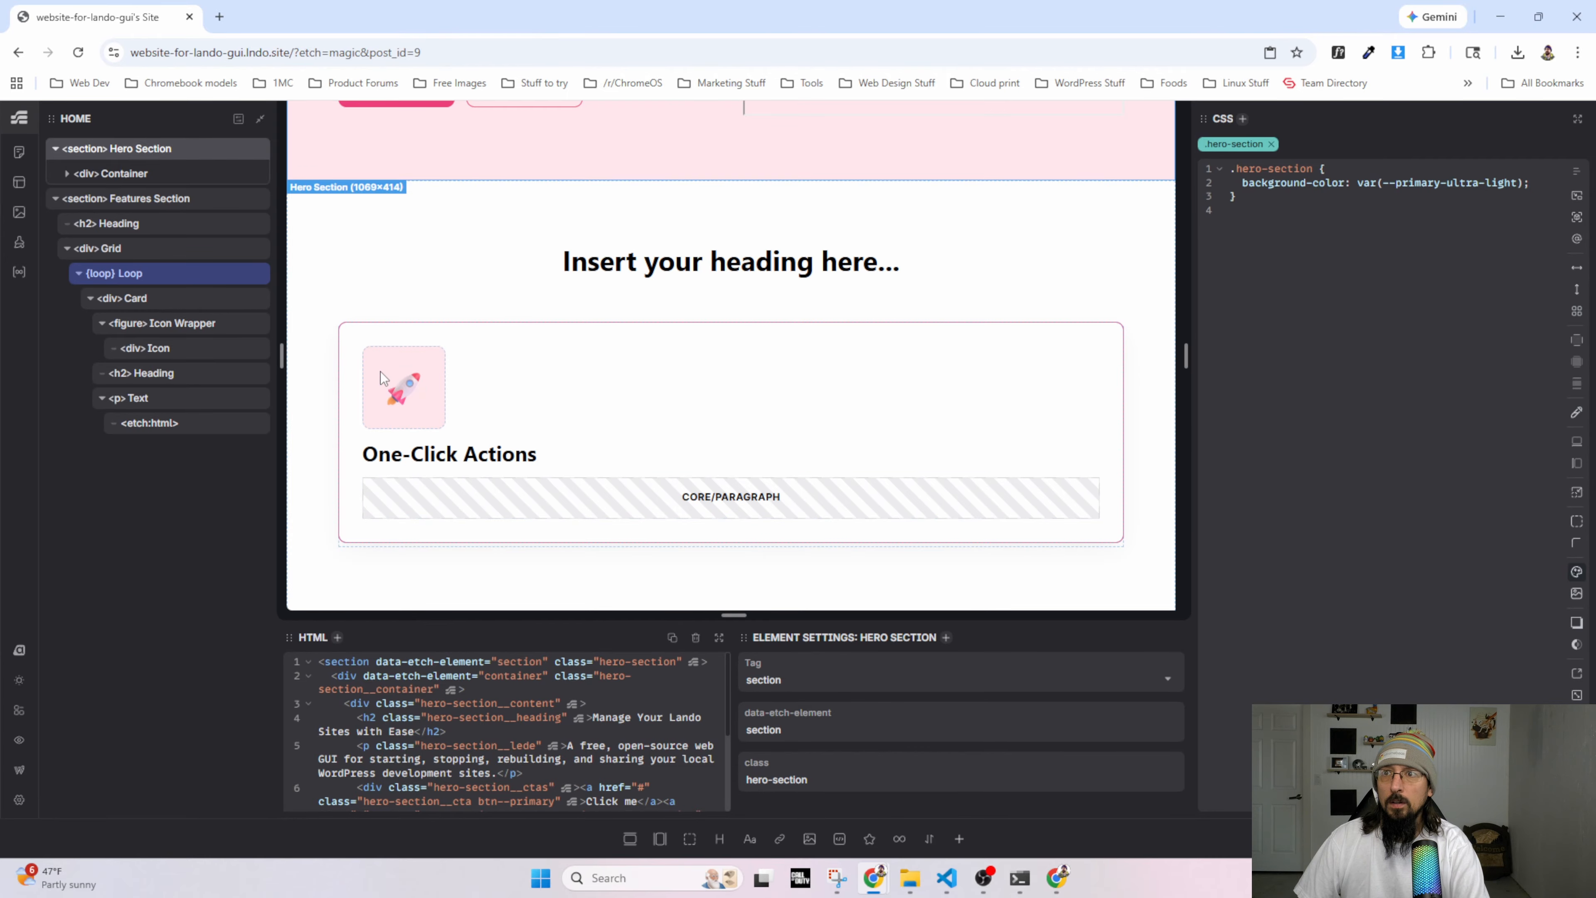
{"action": "scroll", "coordinate": [385, 377], "scroll_direction": "up", "scroll_amount": 4}
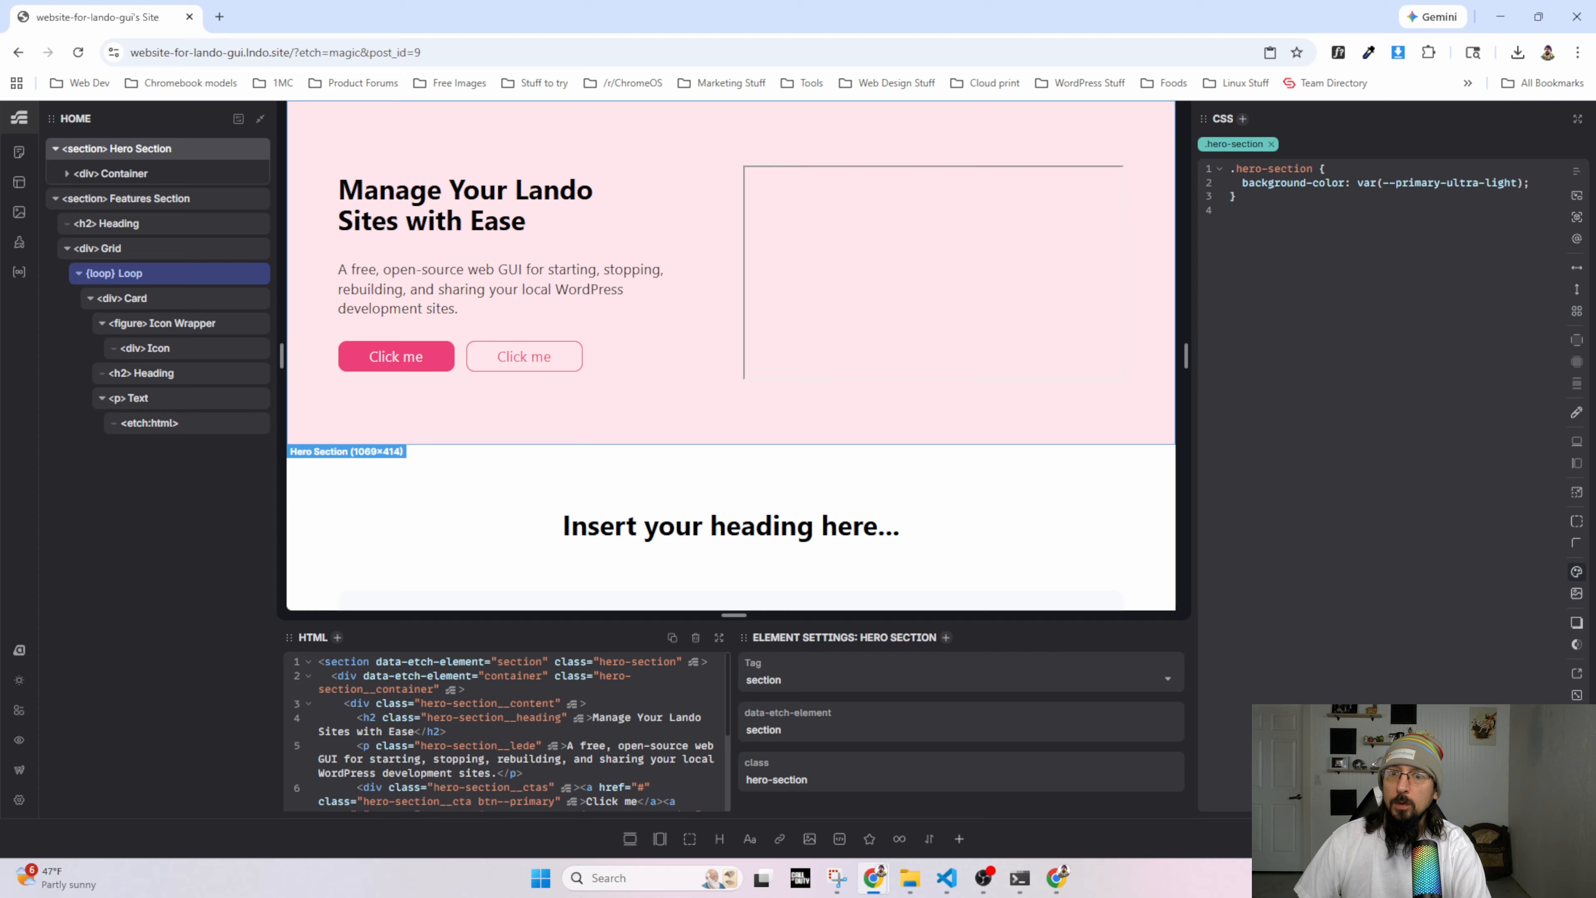
Open the Automatic CSS color palette and expand the Primary color's settings.
{"action": "left_click", "coordinate": [19, 654]}
{"action": "left_click", "coordinate": [44, 244]}
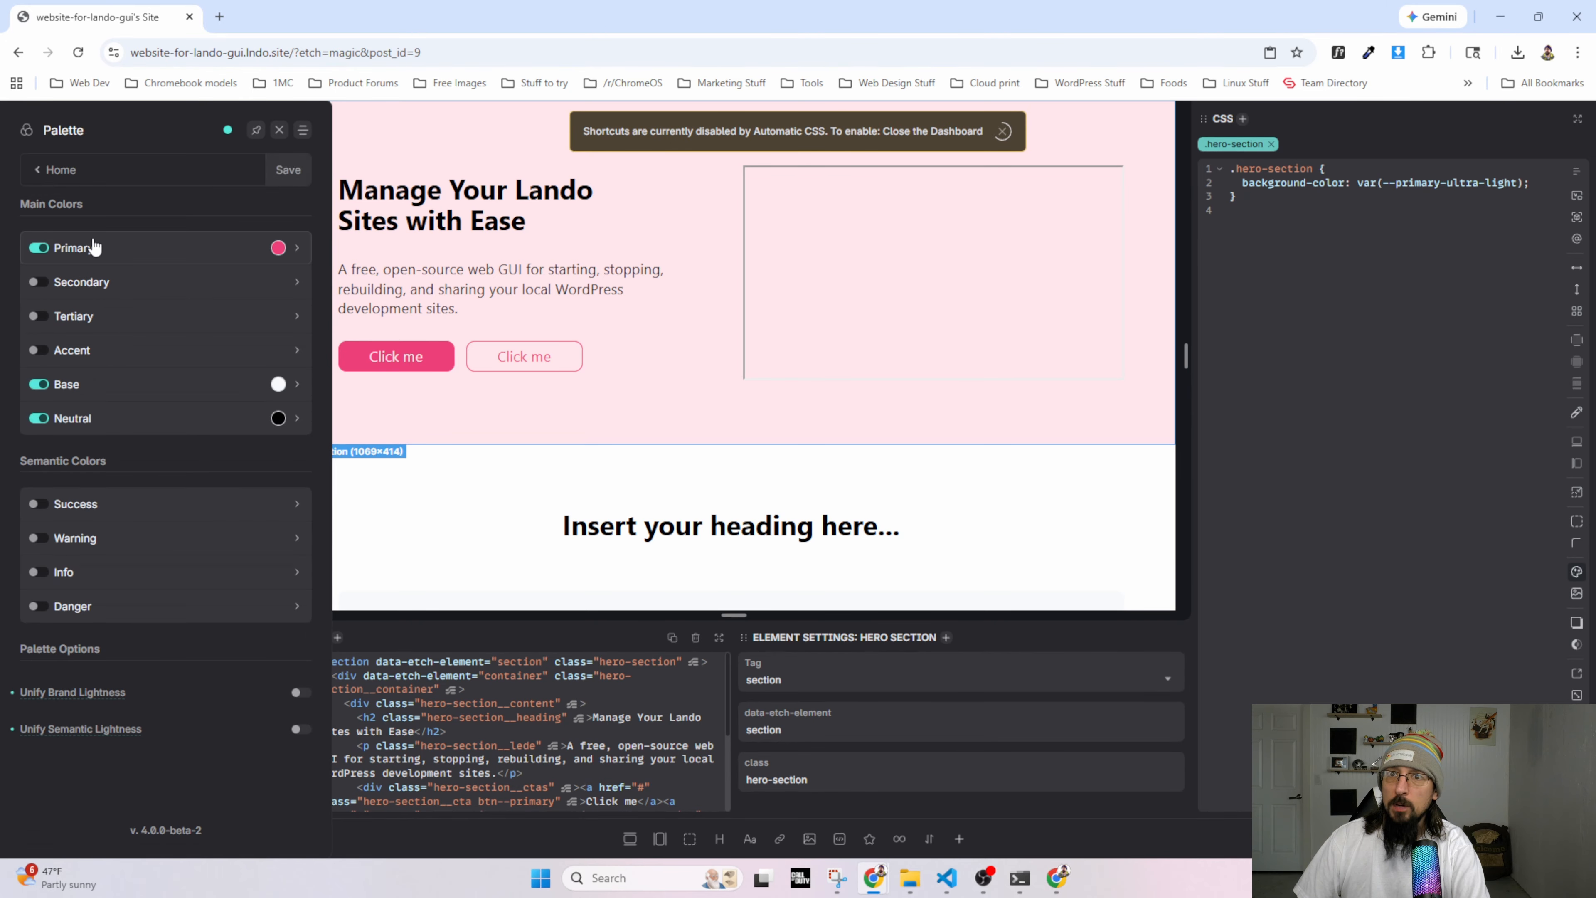
{"action": "left_click", "coordinate": [277, 250]}
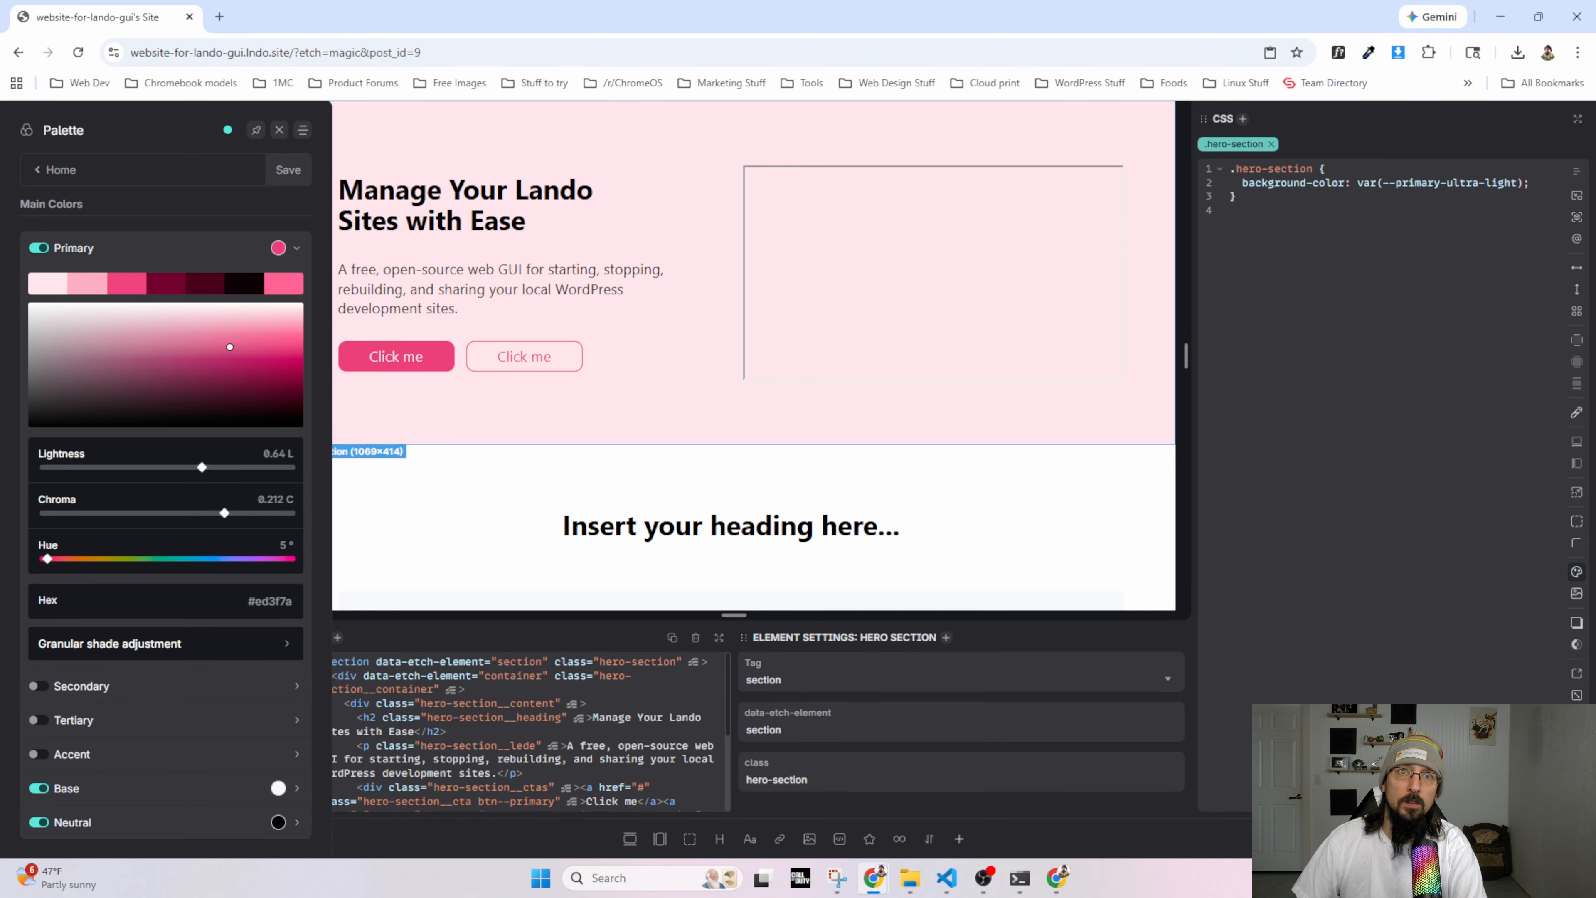
Examine the hero background and feature cards in the Lando GUI mockup page, and return to the page builder.
{"action": "key", "text": "alt+Tab"}
{"action": "left_click_drag", "start_coordinate": [1186, 85], "coordinate": [1308, 67]}
{"action": "scroll", "coordinate": [821, 544], "scroll_direction": "down", "scroll_amount": 3}
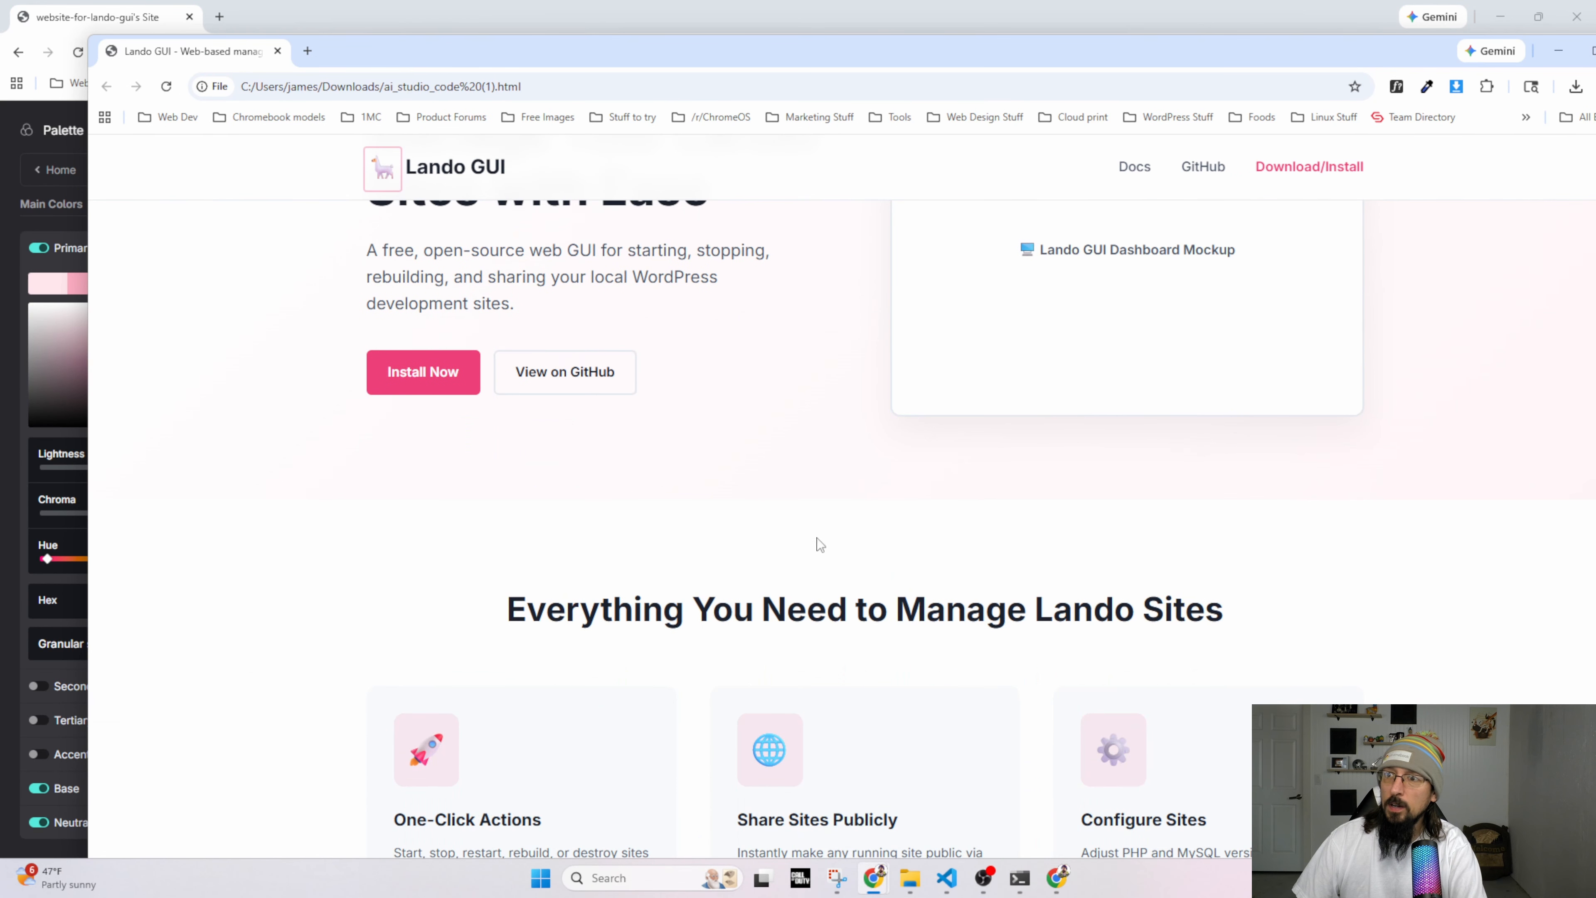
{"action": "scroll", "coordinate": [692, 498], "scroll_direction": "up", "scroll_amount": 4}
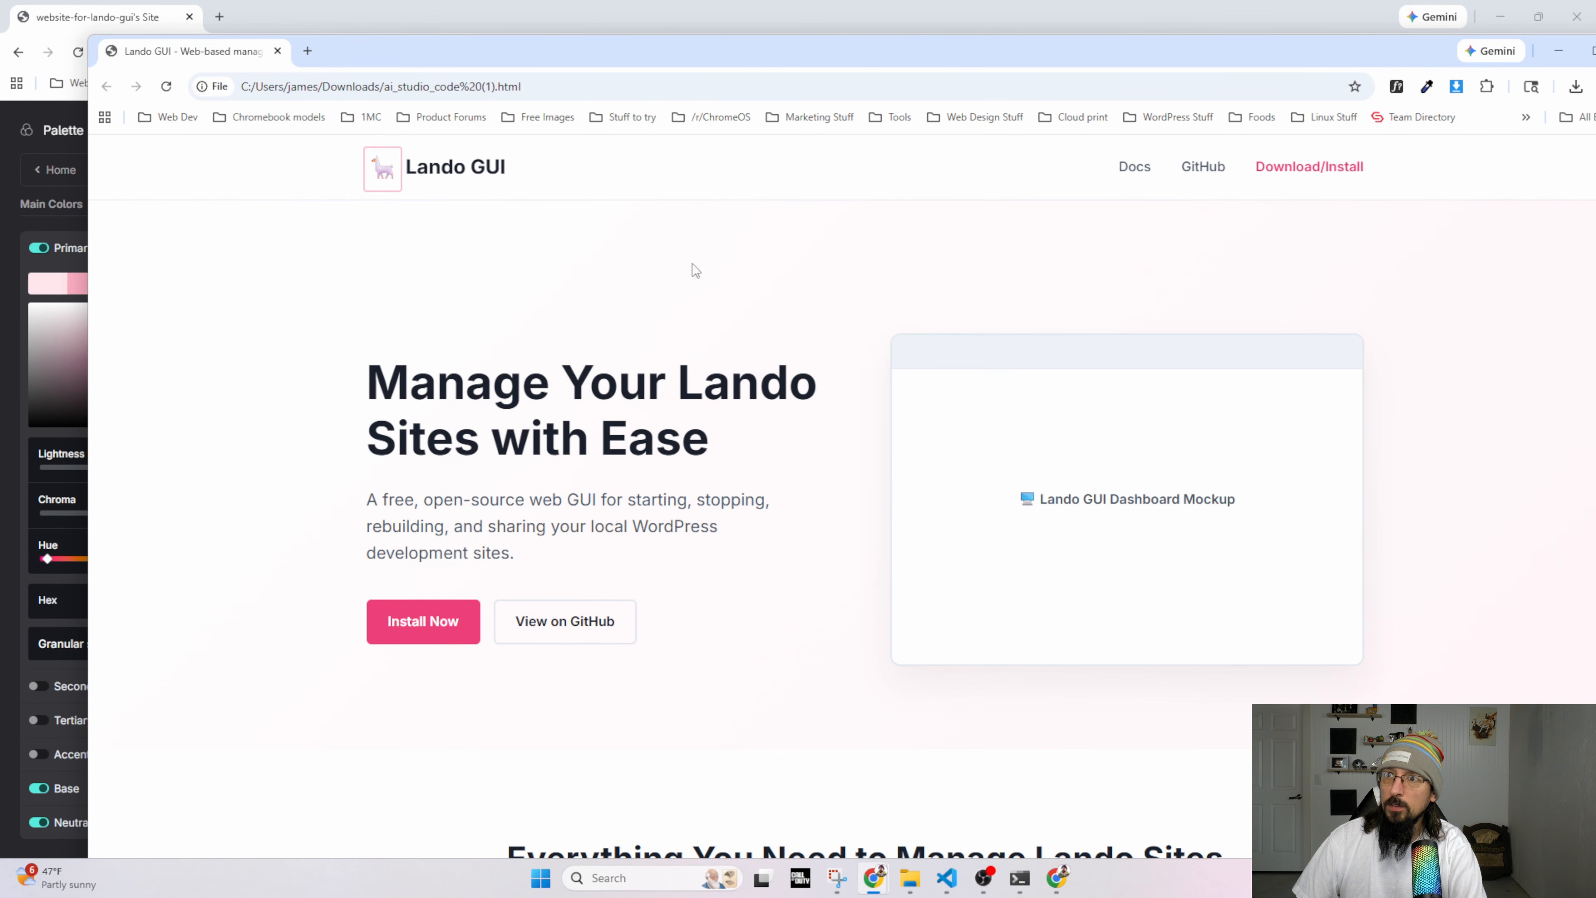
{"action": "scroll", "coordinate": [629, 378], "scroll_direction": "down", "scroll_amount": 5}
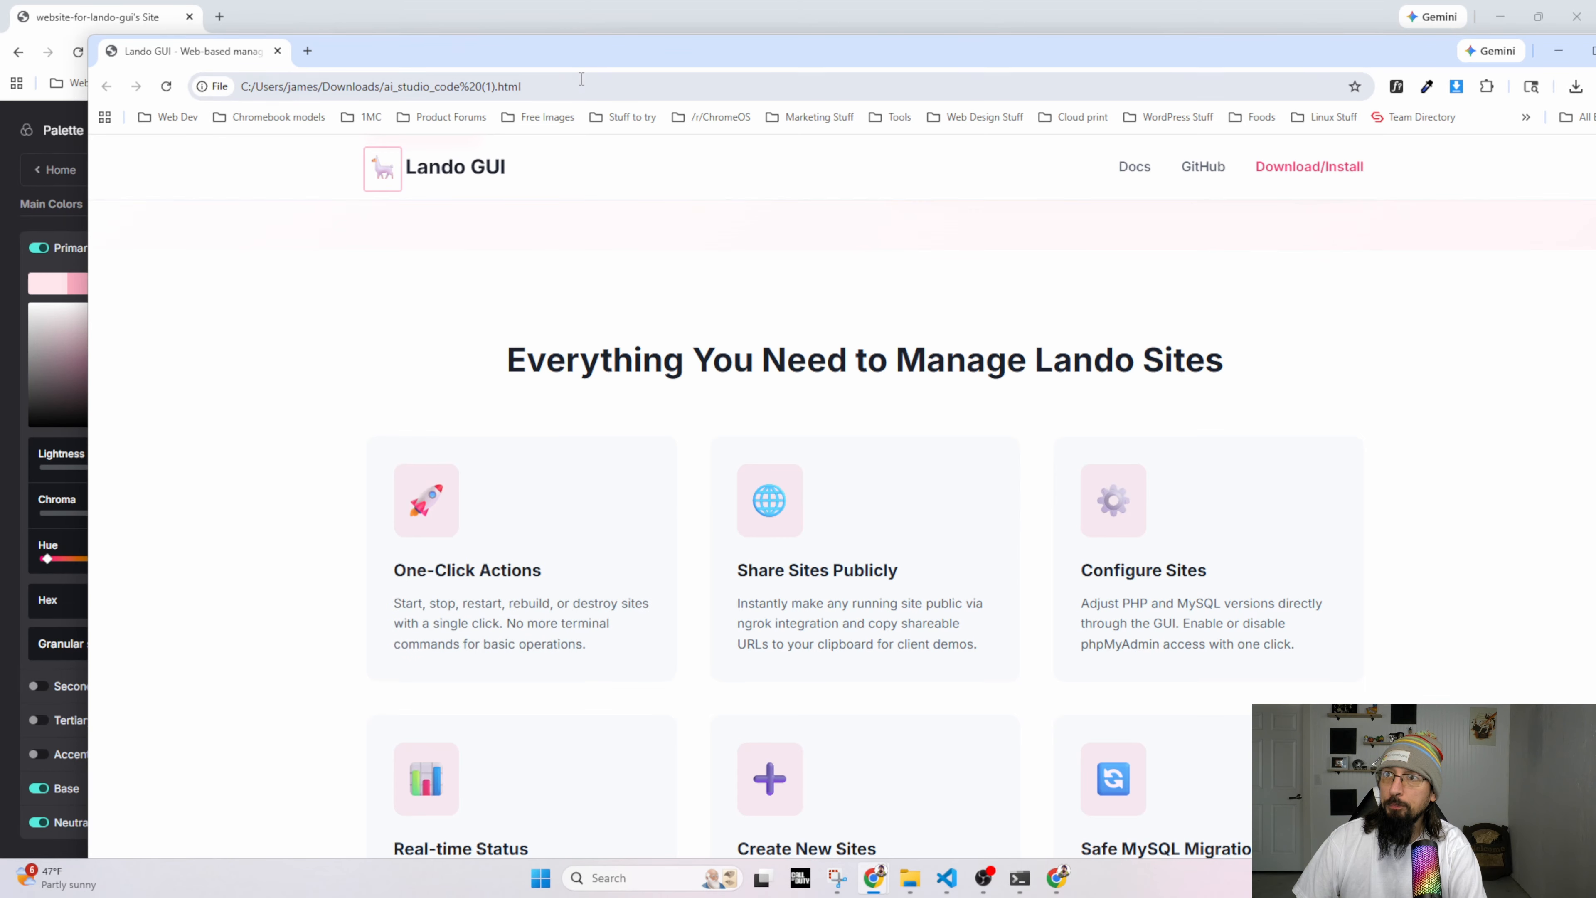
{"action": "key", "text": "alt+Tab"}
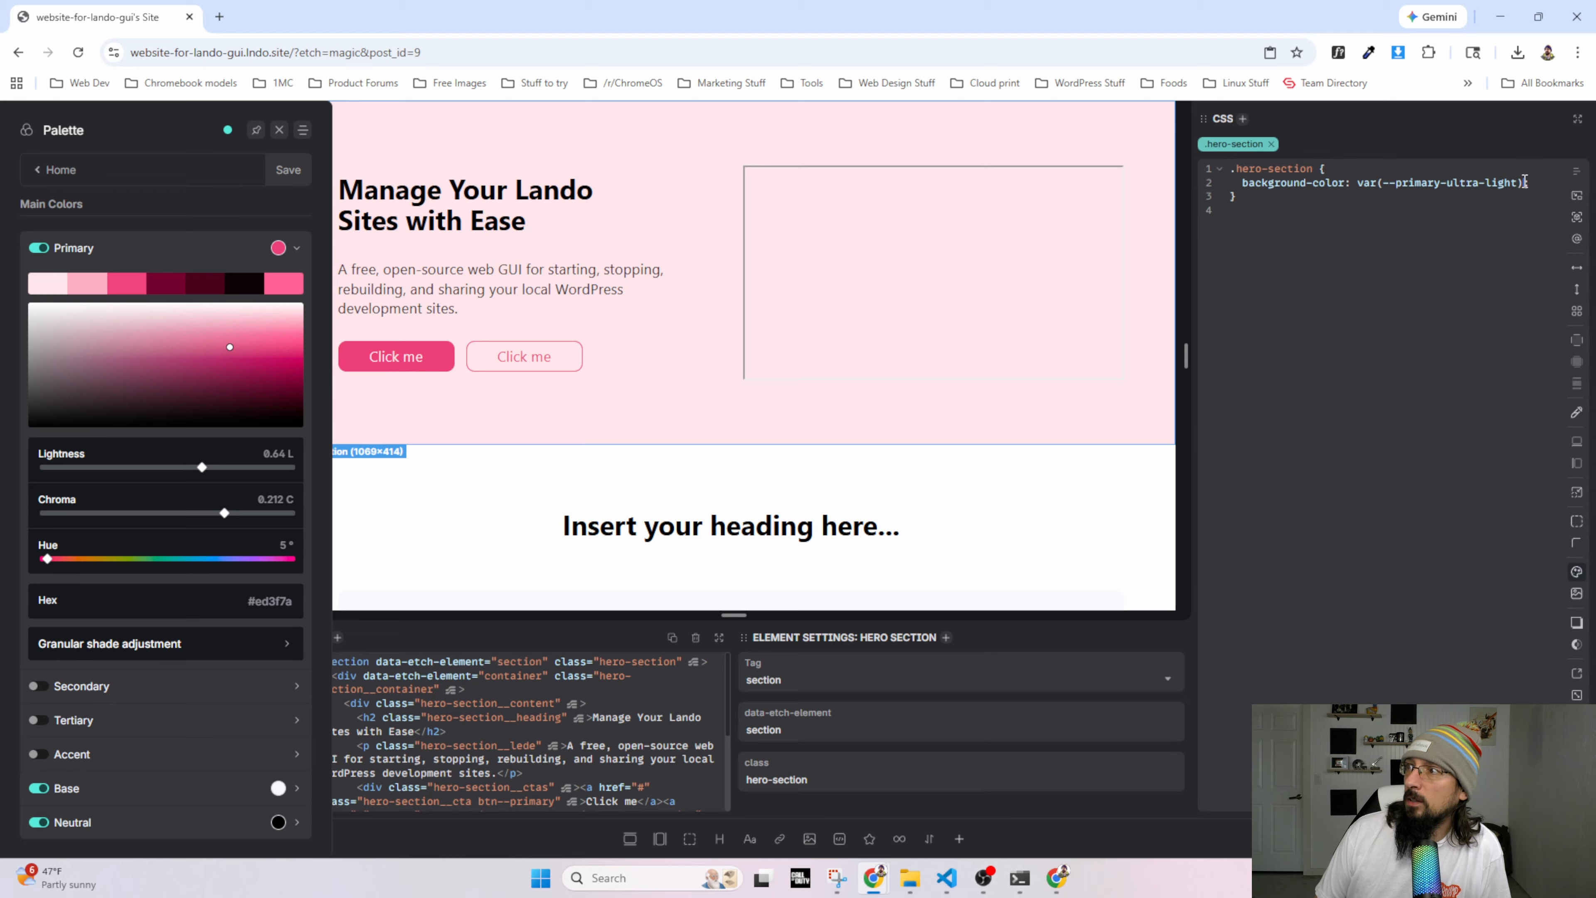
Save the Automatic CSS palette settings and close the dashboard.
{"action": "type", "text": ";"}
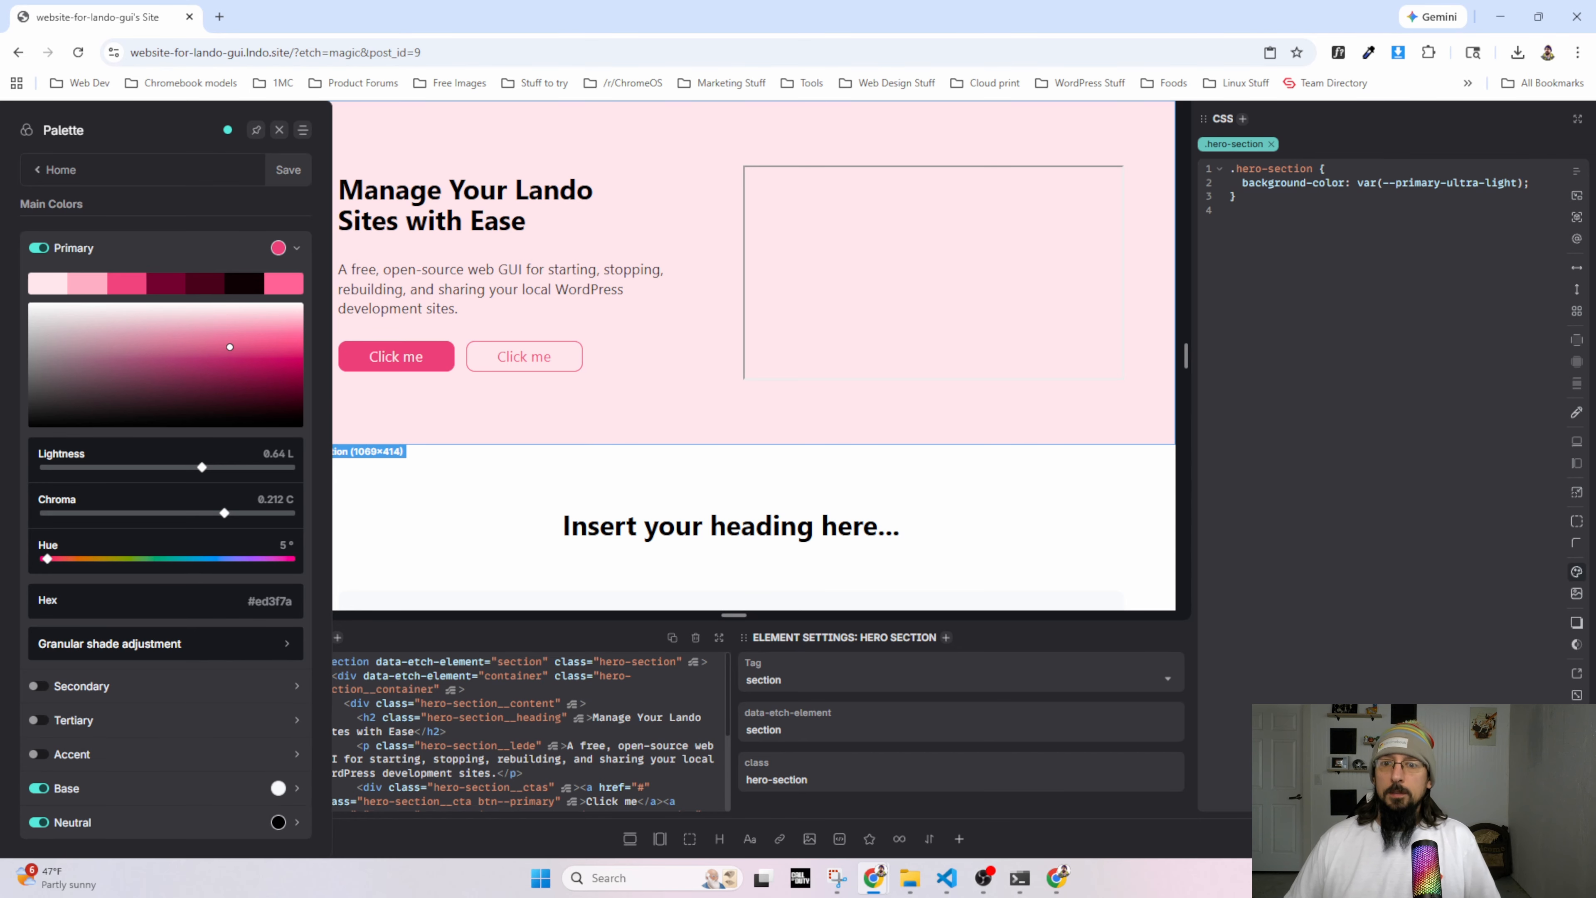
{"action": "left_click", "coordinate": [287, 170]}
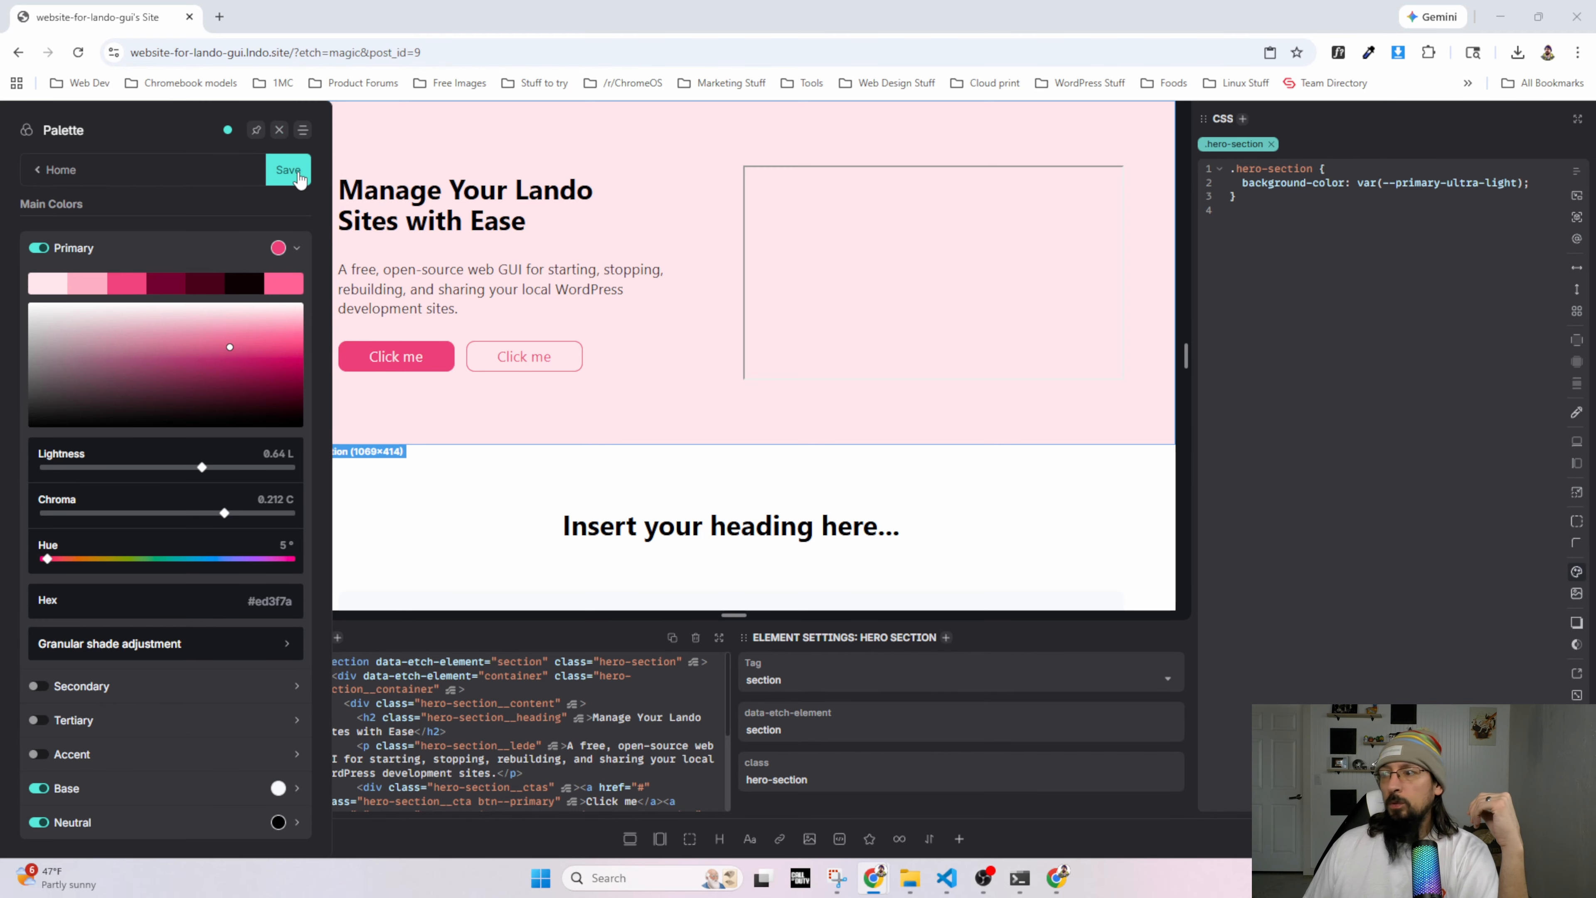
{"action": "left_click", "coordinate": [297, 176]}
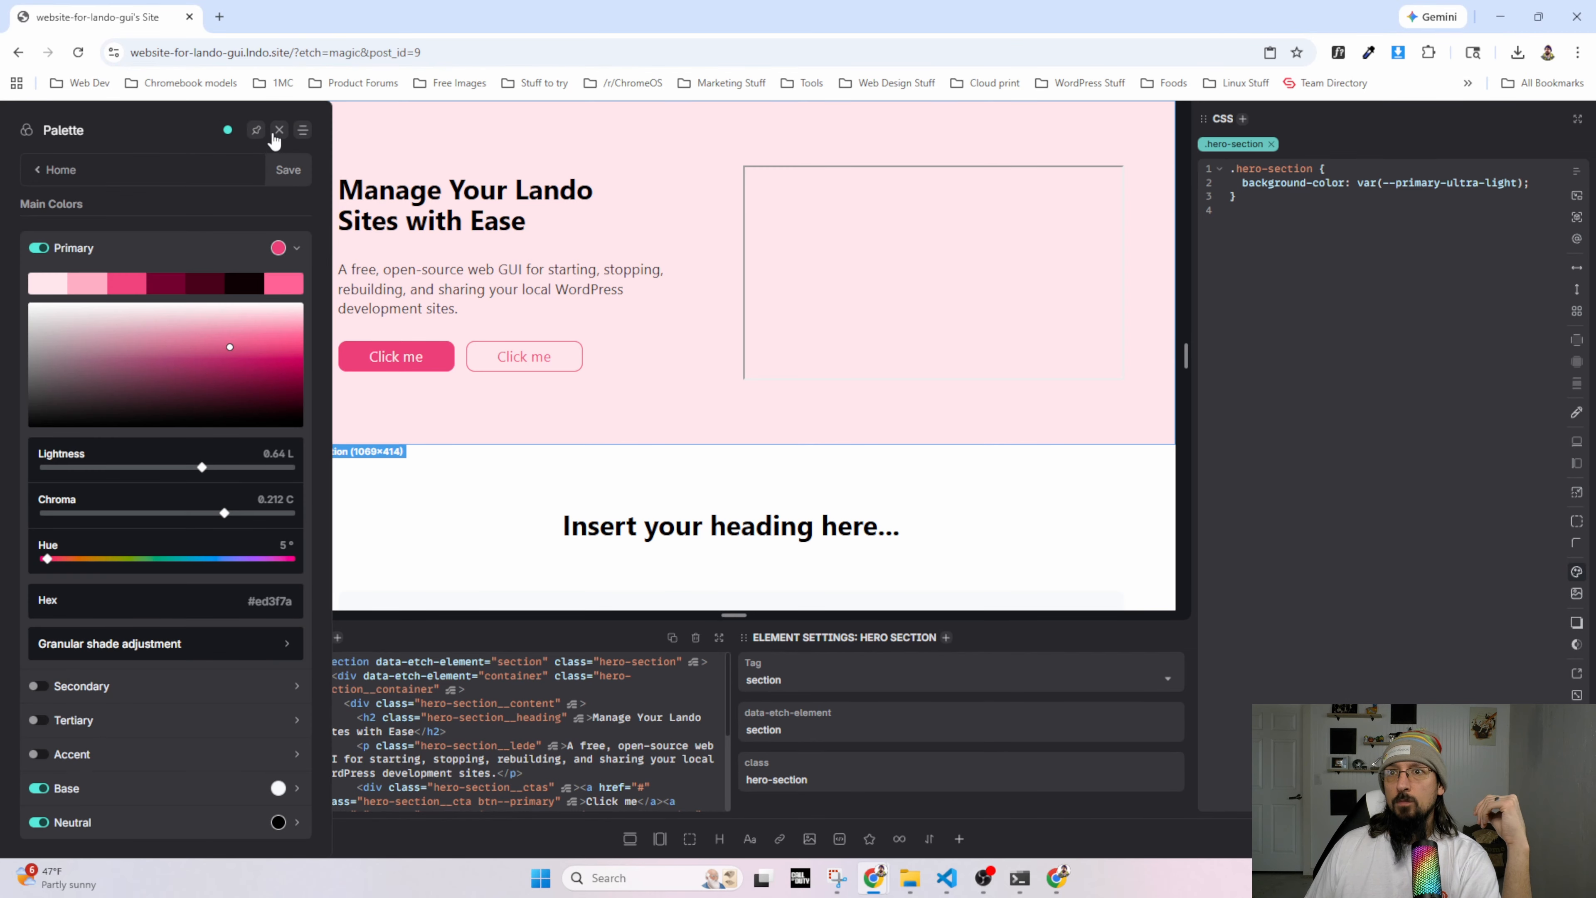
{"action": "left_click", "coordinate": [279, 130]}
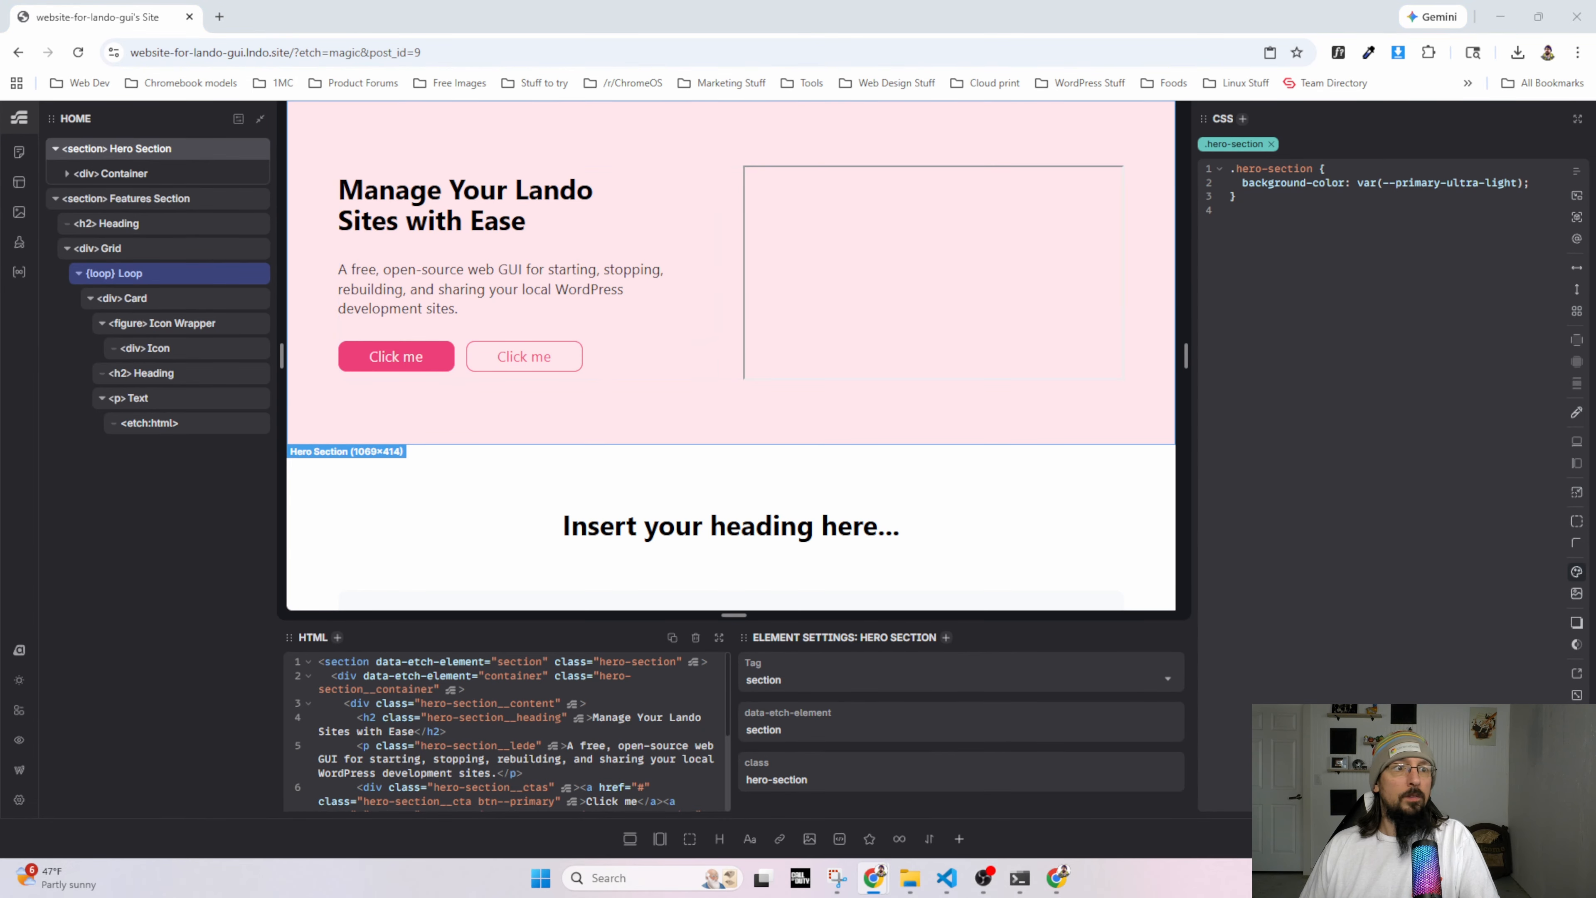
Switch to the Lando GUI mockup and examine the Get Started in Under 60 Seconds section and the page's section order.
{"action": "scroll", "coordinate": [308, 444], "scroll_direction": "down", "scroll_amount": 4}
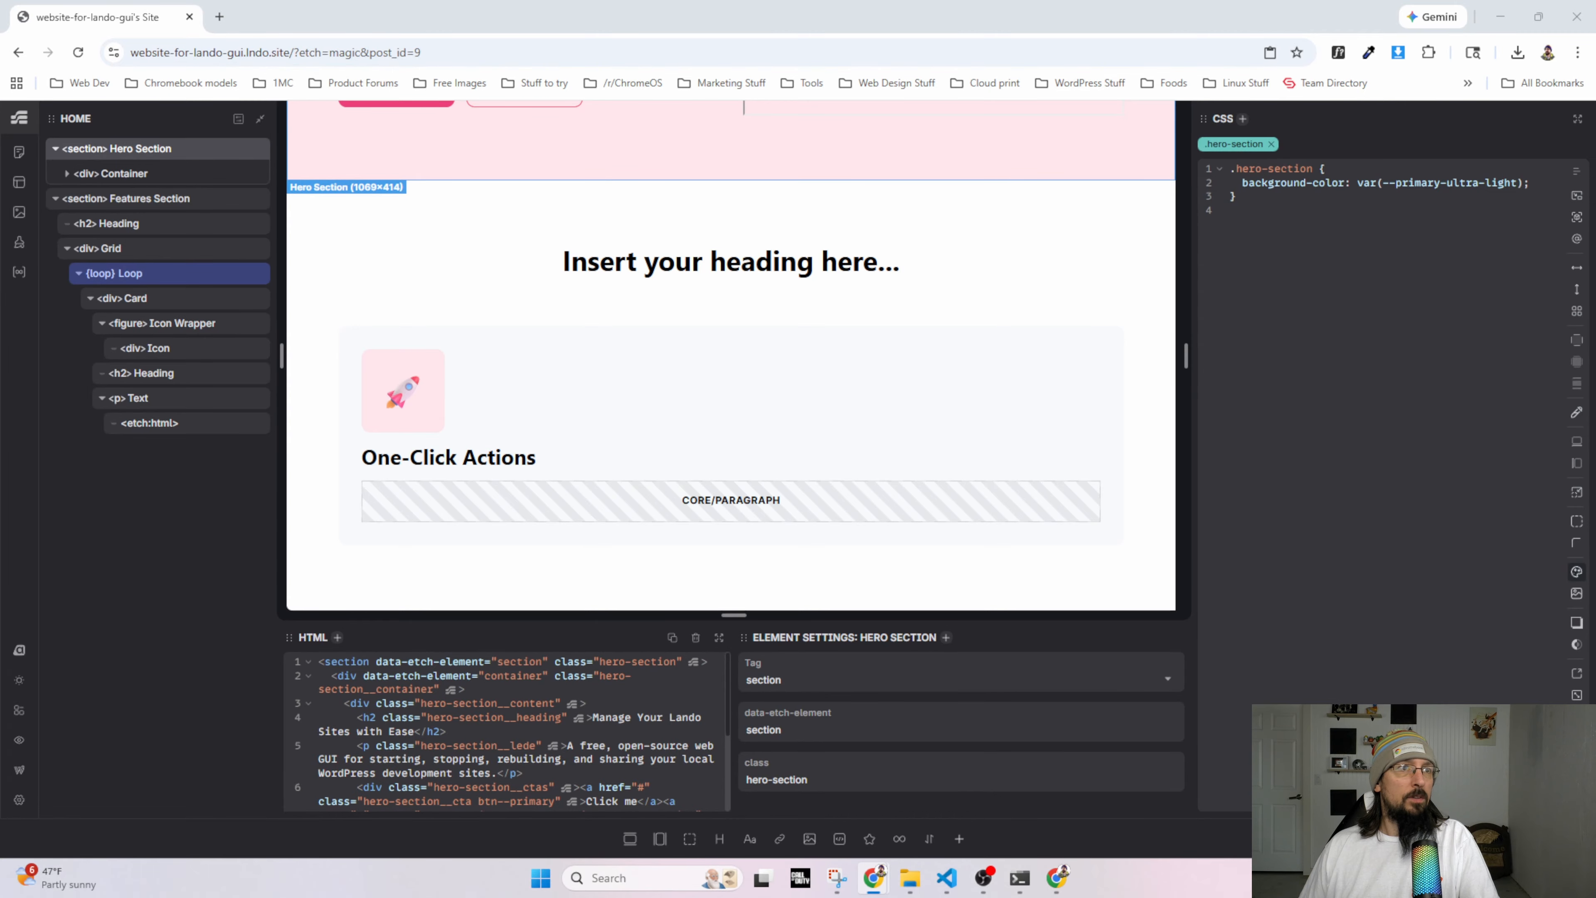
{"action": "key", "text": "alt+Tab"}
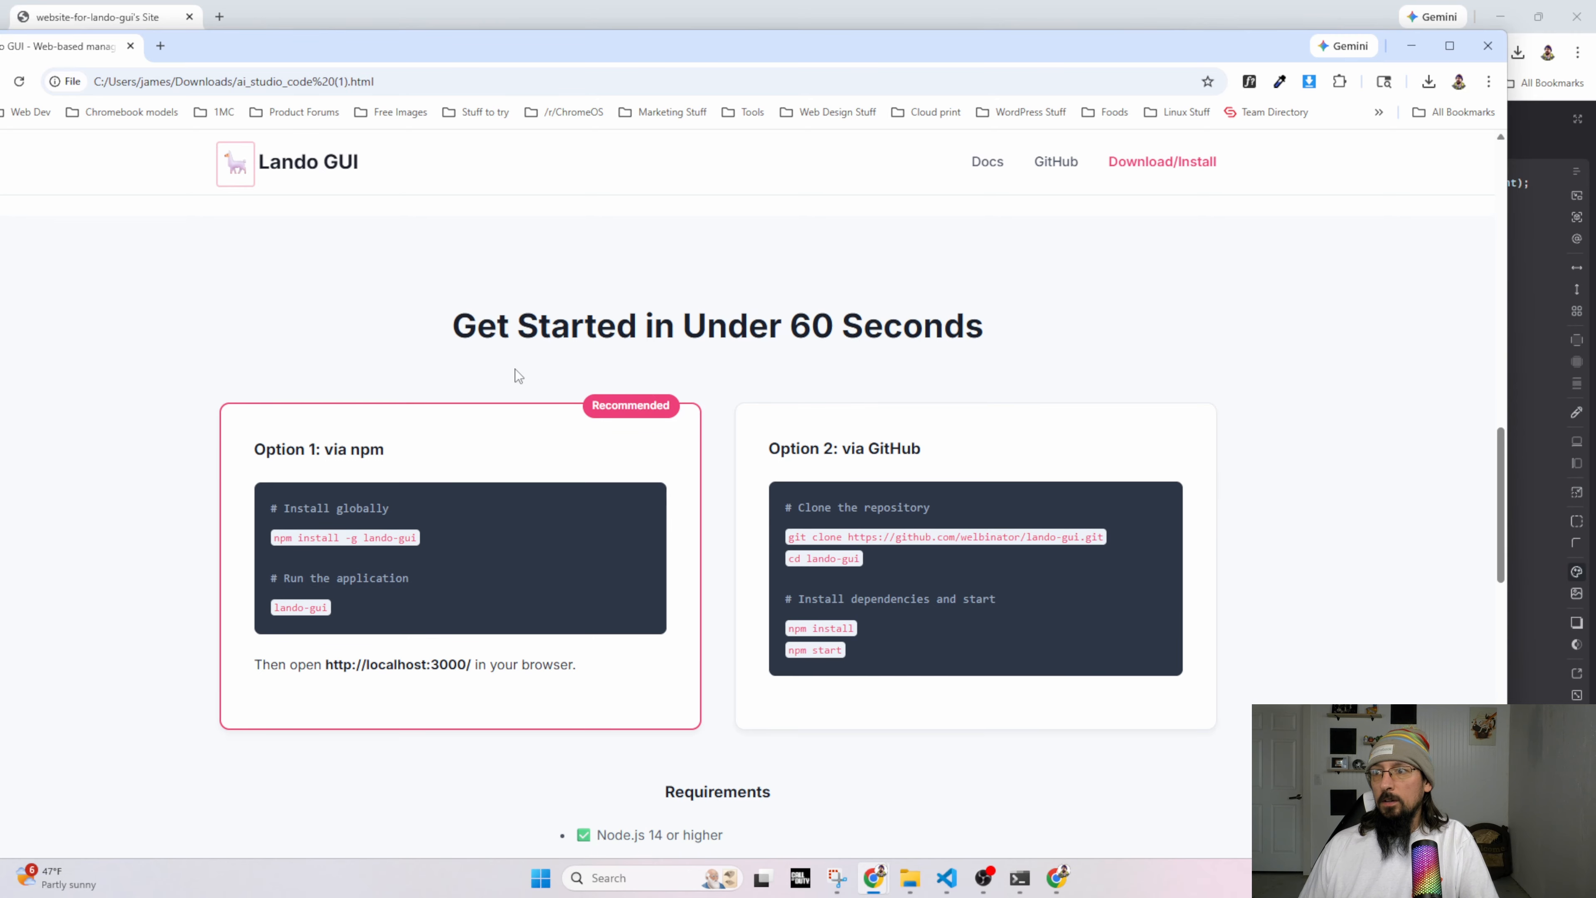
{"action": "scroll", "coordinate": [775, 465], "scroll_direction": "down", "scroll_amount": 5}
{"action": "scroll", "coordinate": [777, 468], "scroll_direction": "up", "scroll_amount": 4}
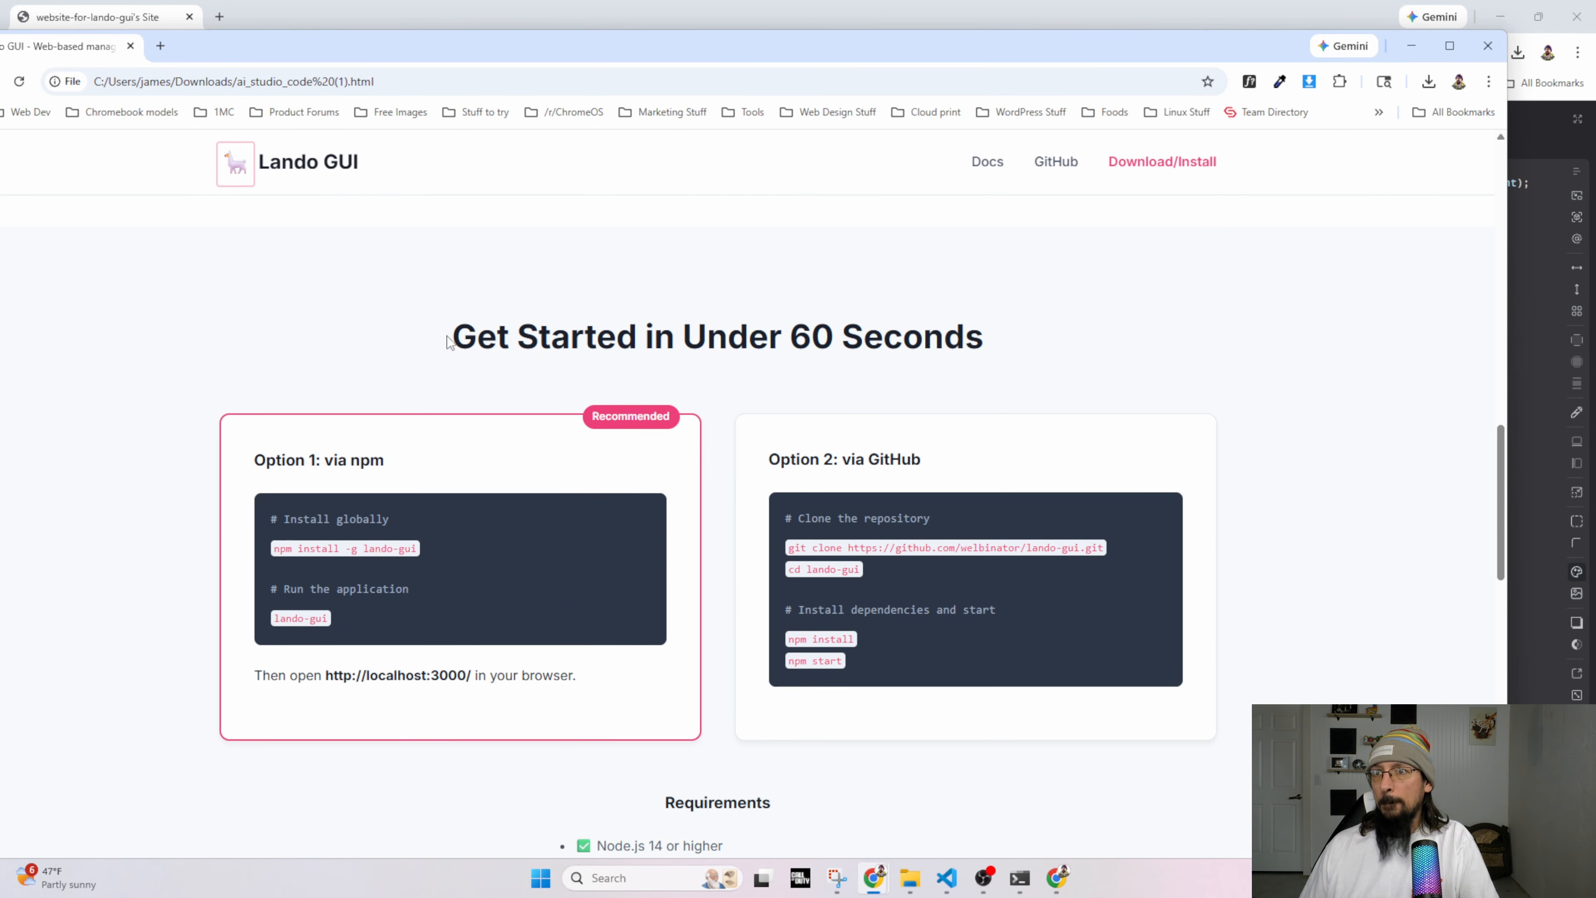
{"action": "left_click_drag", "start_coordinate": [448, 342], "coordinate": [812, 340]}
{"action": "scroll", "coordinate": [813, 681], "scroll_direction": "down", "scroll_amount": 5}
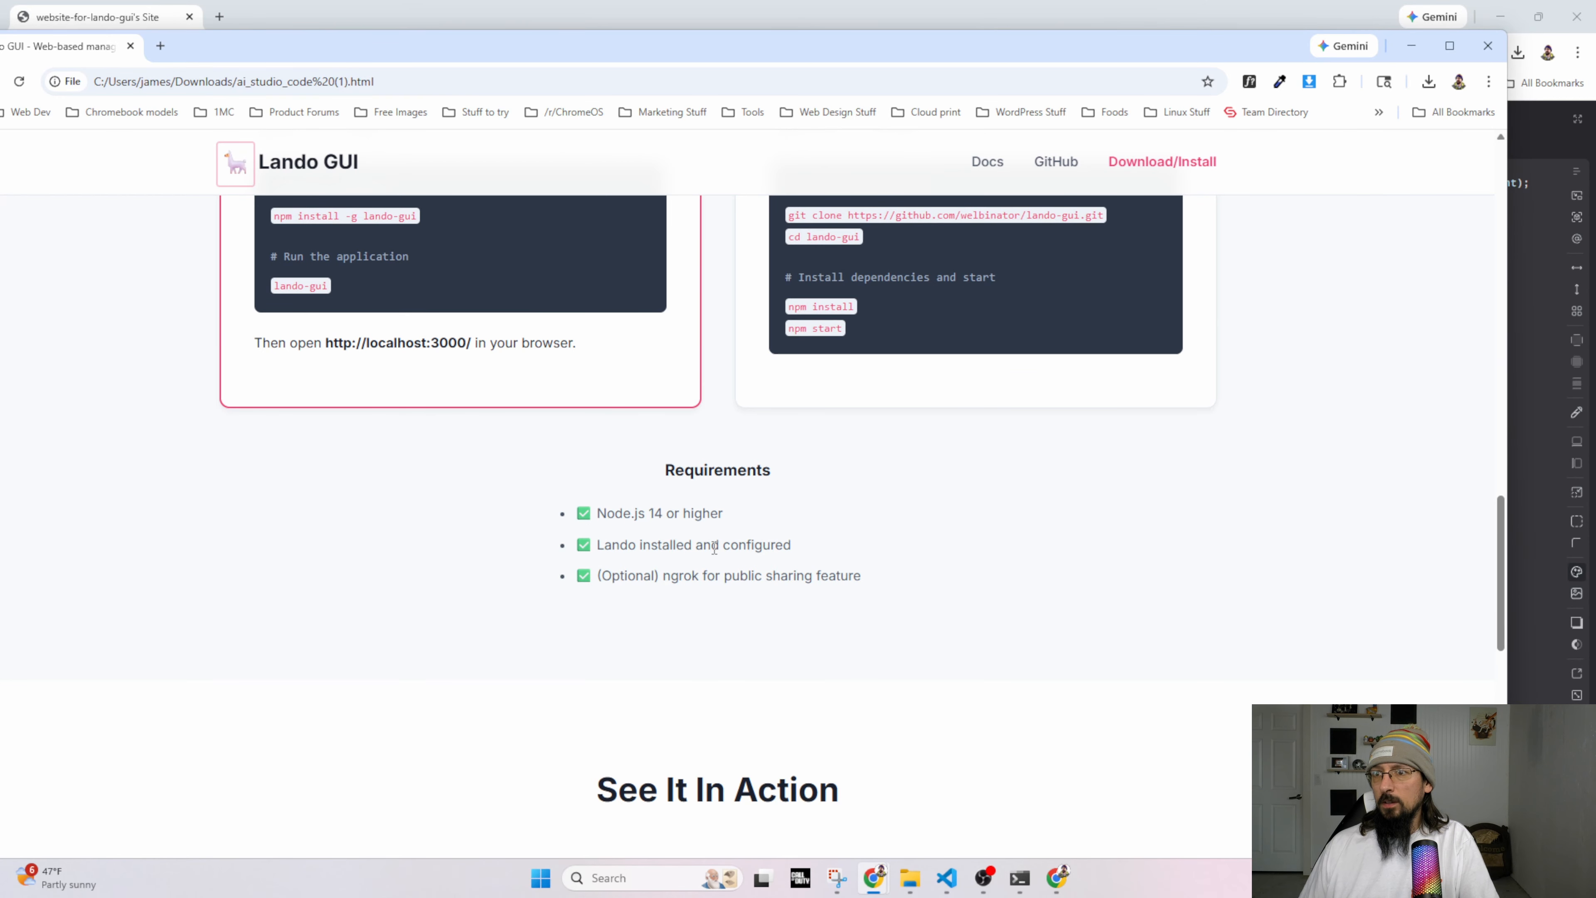
{"action": "scroll", "coordinate": [738, 607], "scroll_direction": "down", "scroll_amount": 7}
{"action": "scroll", "coordinate": [729, 608], "scroll_direction": "up", "scroll_amount": 20}
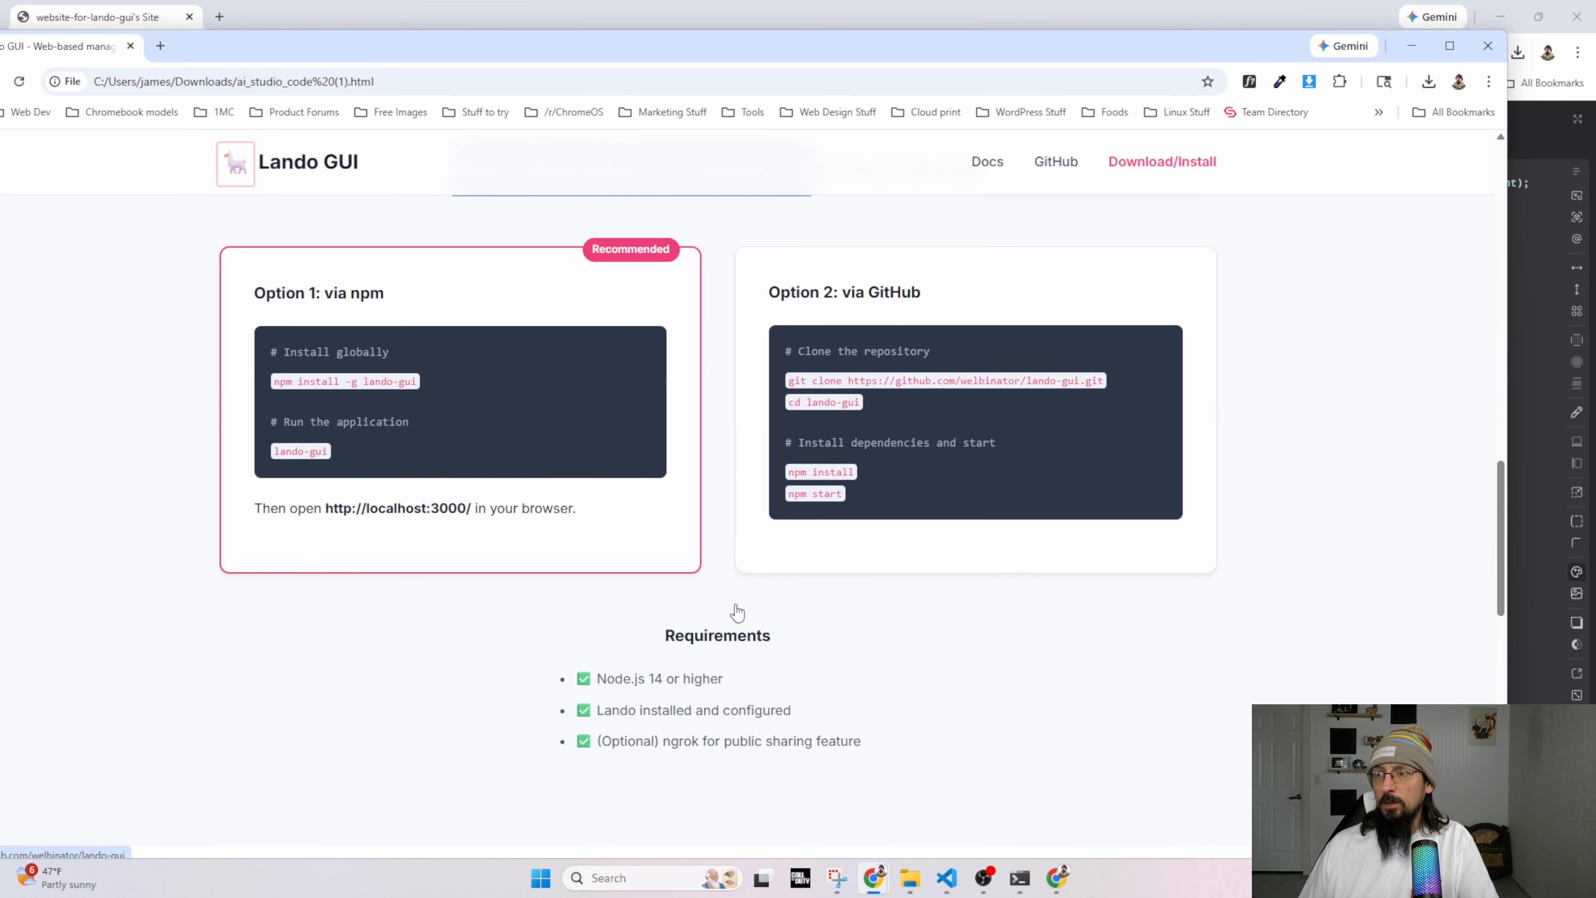
{"action": "scroll", "coordinate": [630, 446], "scroll_direction": "up", "scroll_amount": 10}
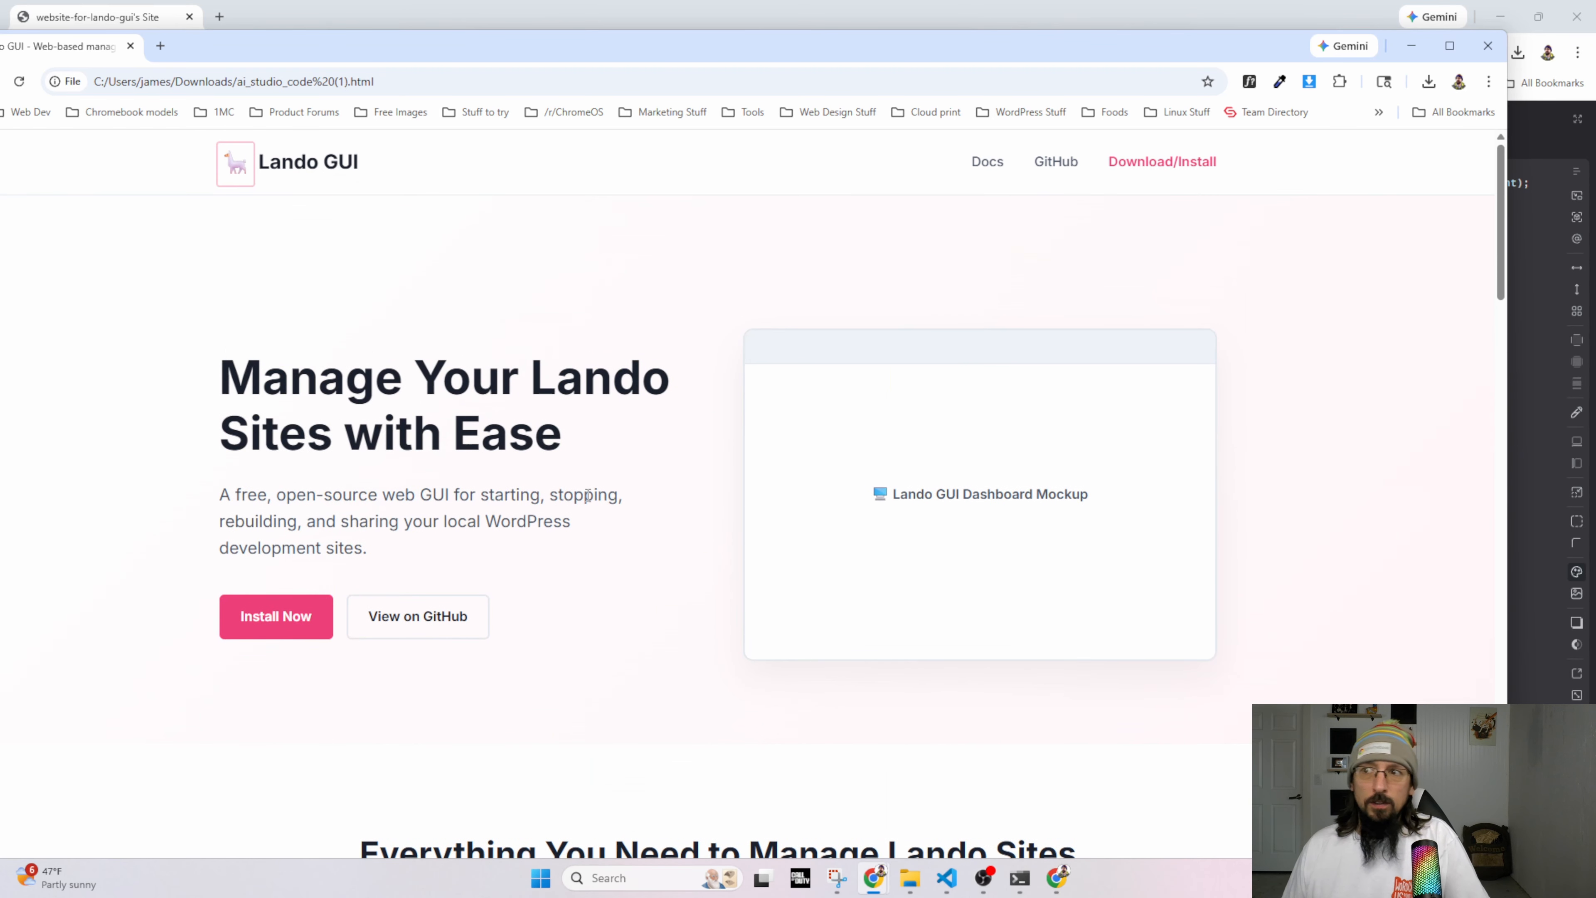
{"action": "scroll", "coordinate": [661, 468], "scroll_direction": "down", "scroll_amount": 20}
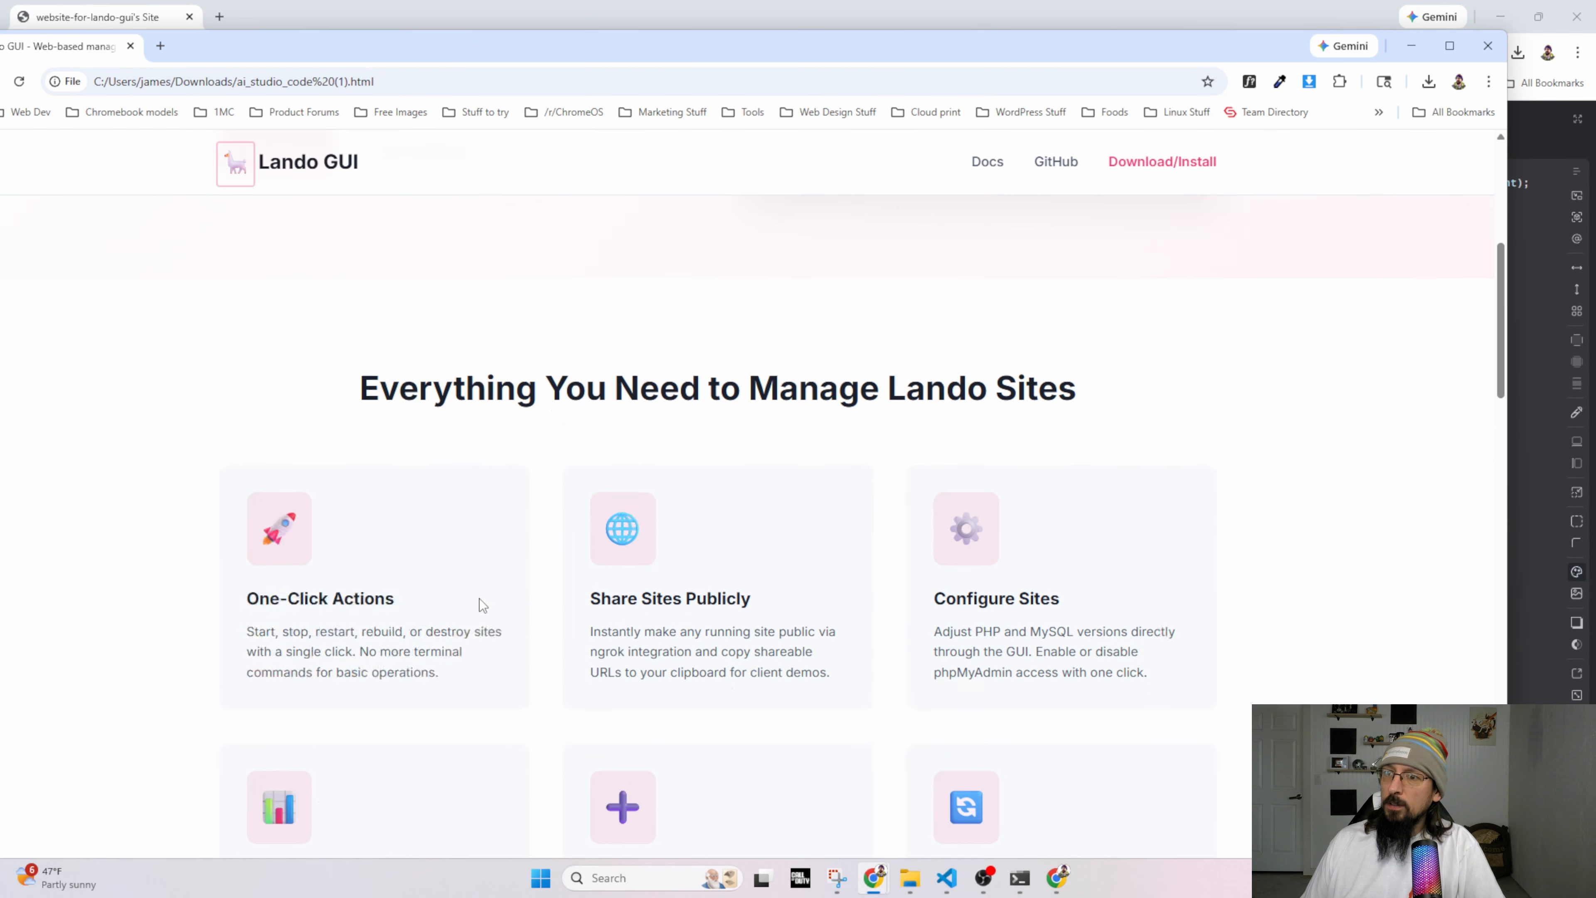
{"action": "scroll", "coordinate": [488, 585], "scroll_direction": "down", "scroll_amount": 5}
{"action": "scroll", "coordinate": [659, 695], "scroll_direction": "up", "scroll_amount": 2}
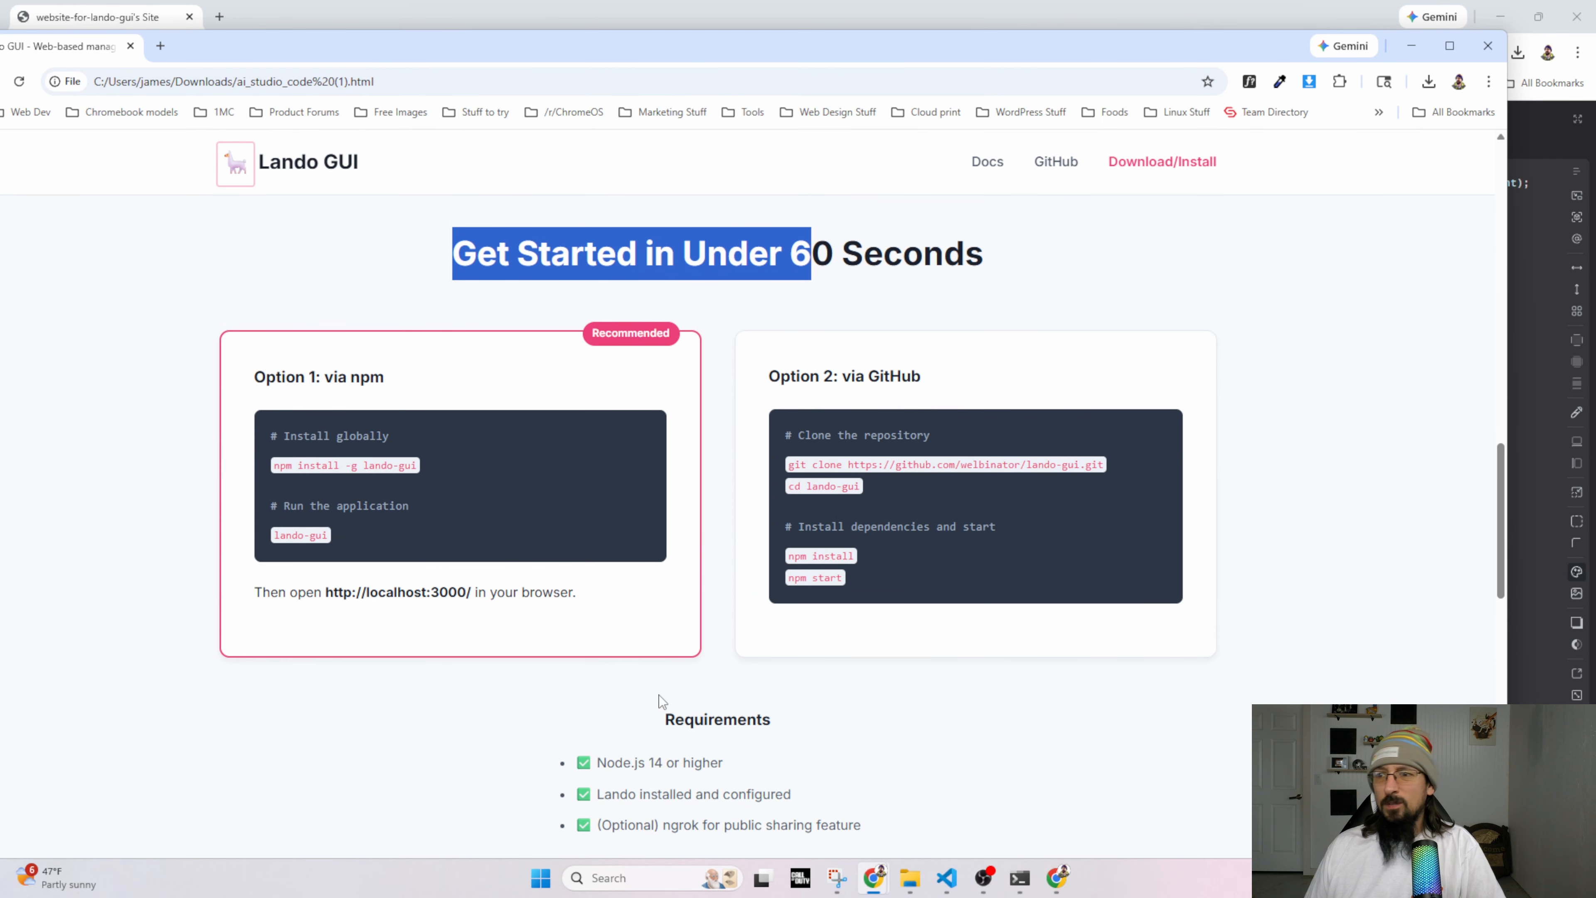
Examine the mockup's Requirements list and how it sits beneath the npm and GitHub install options.
{"action": "scroll", "coordinate": [724, 773], "scroll_direction": "down", "scroll_amount": 5}
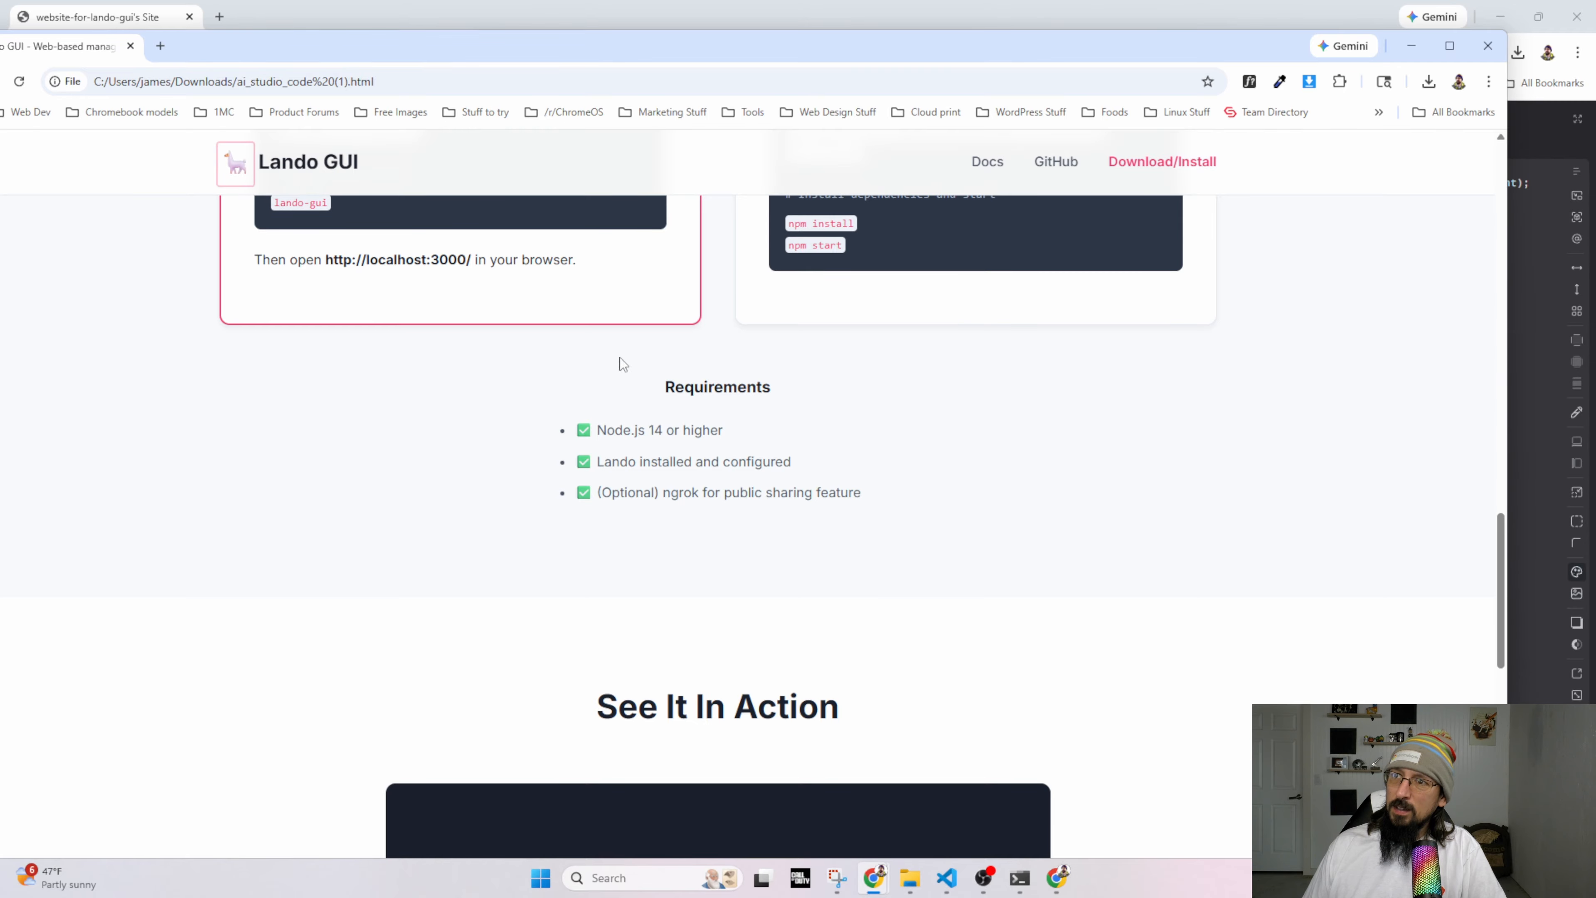
{"action": "left_click_drag", "start_coordinate": [620, 358], "coordinate": [874, 520]}
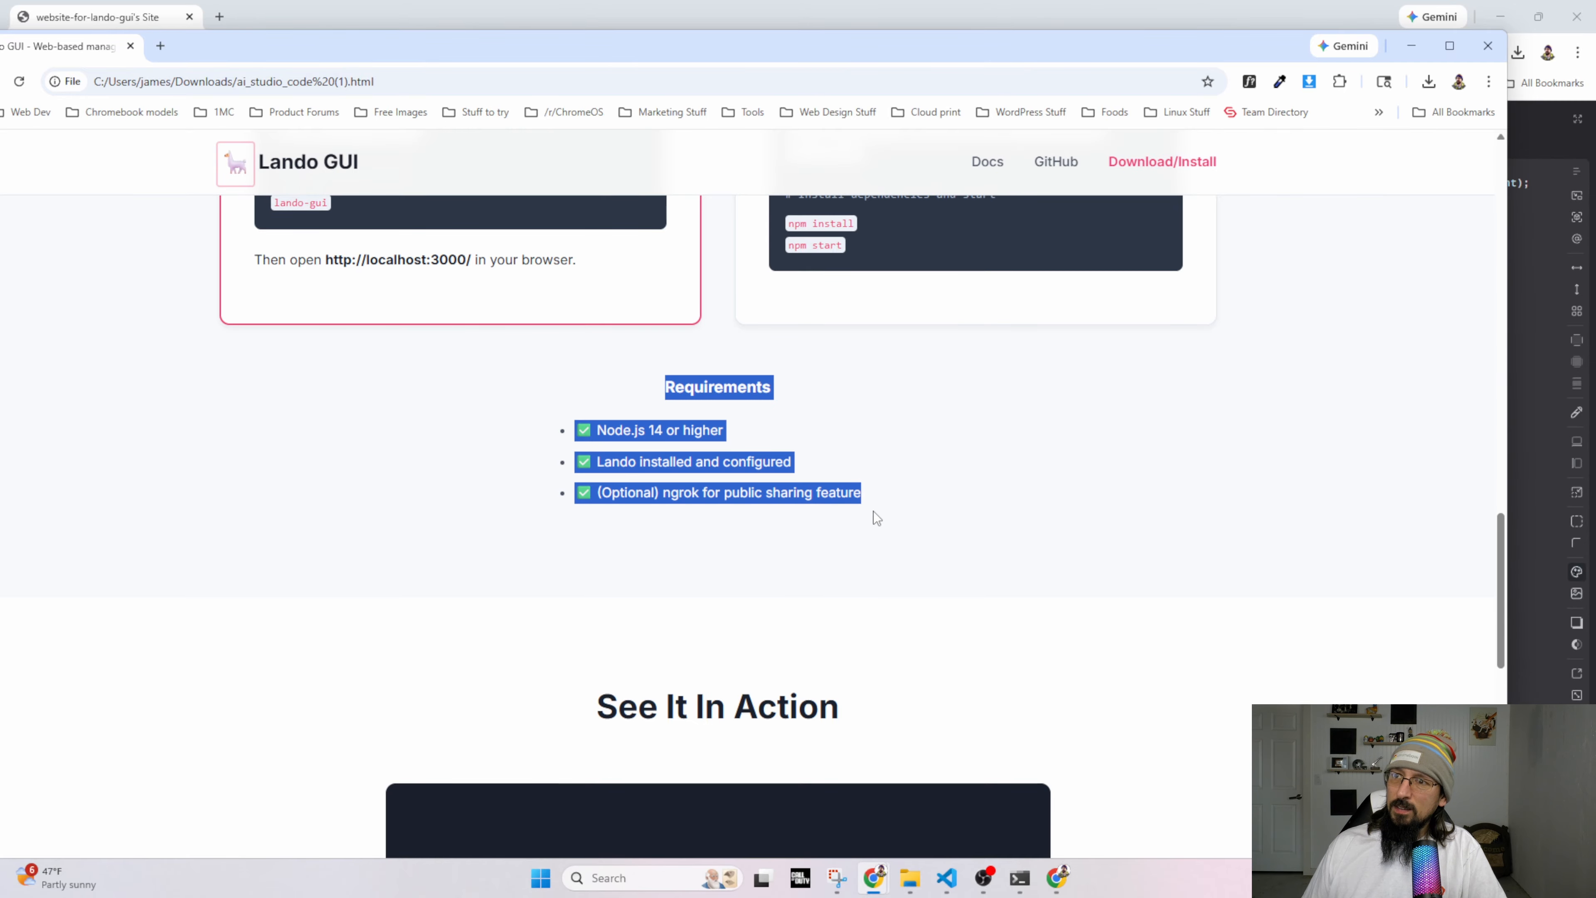
{"action": "left_click", "coordinate": [763, 429]}
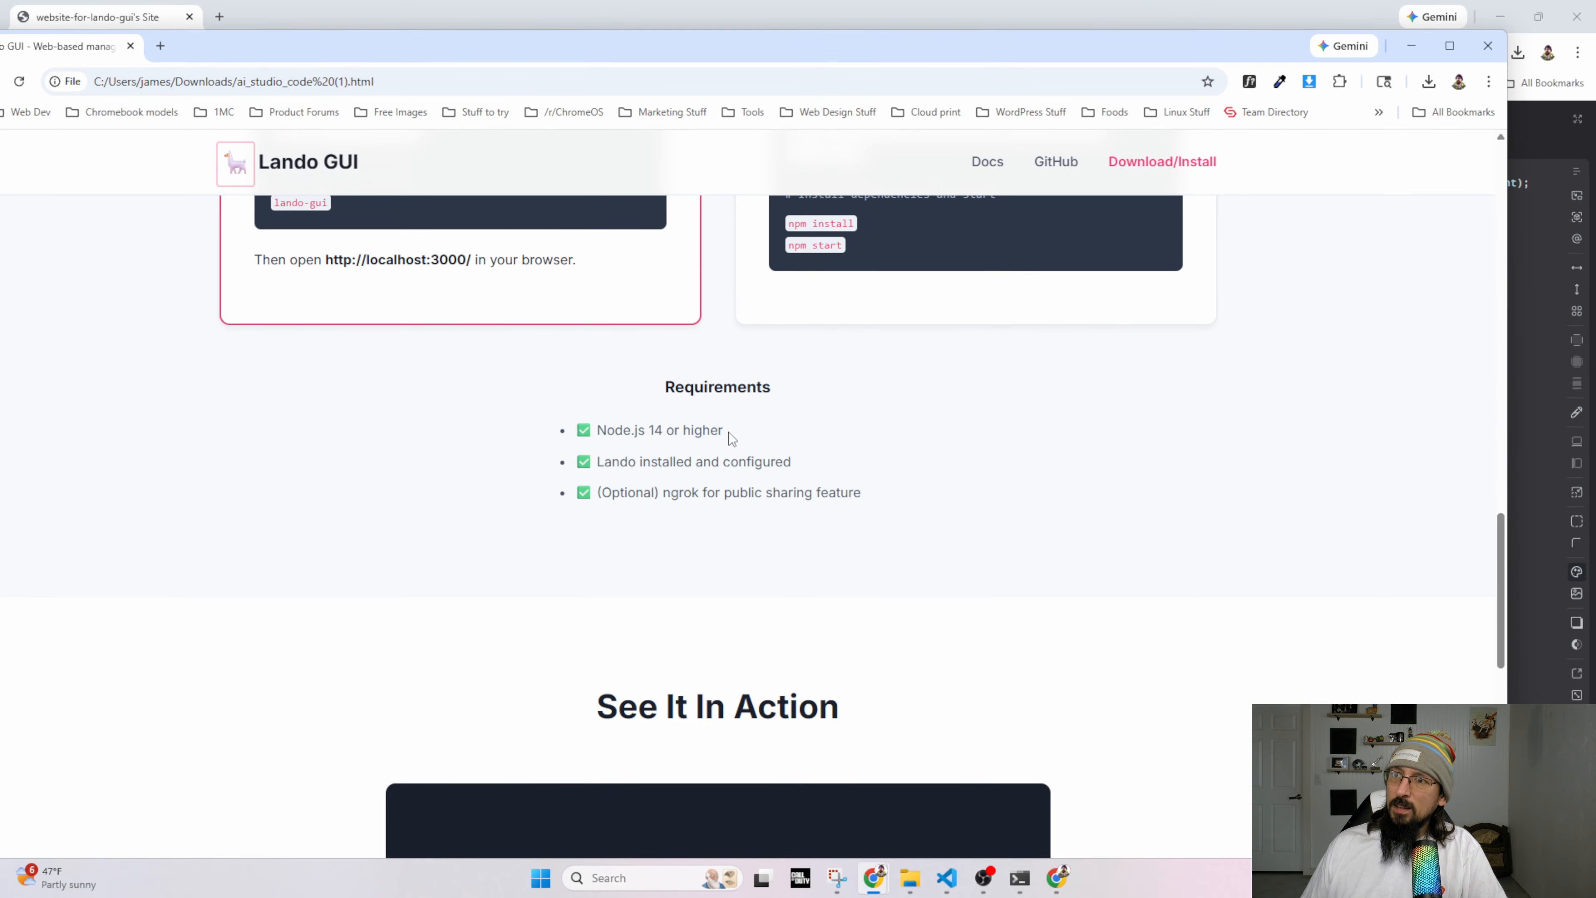
{"action": "scroll", "coordinate": [632, 462], "scroll_direction": "up", "scroll_amount": 4}
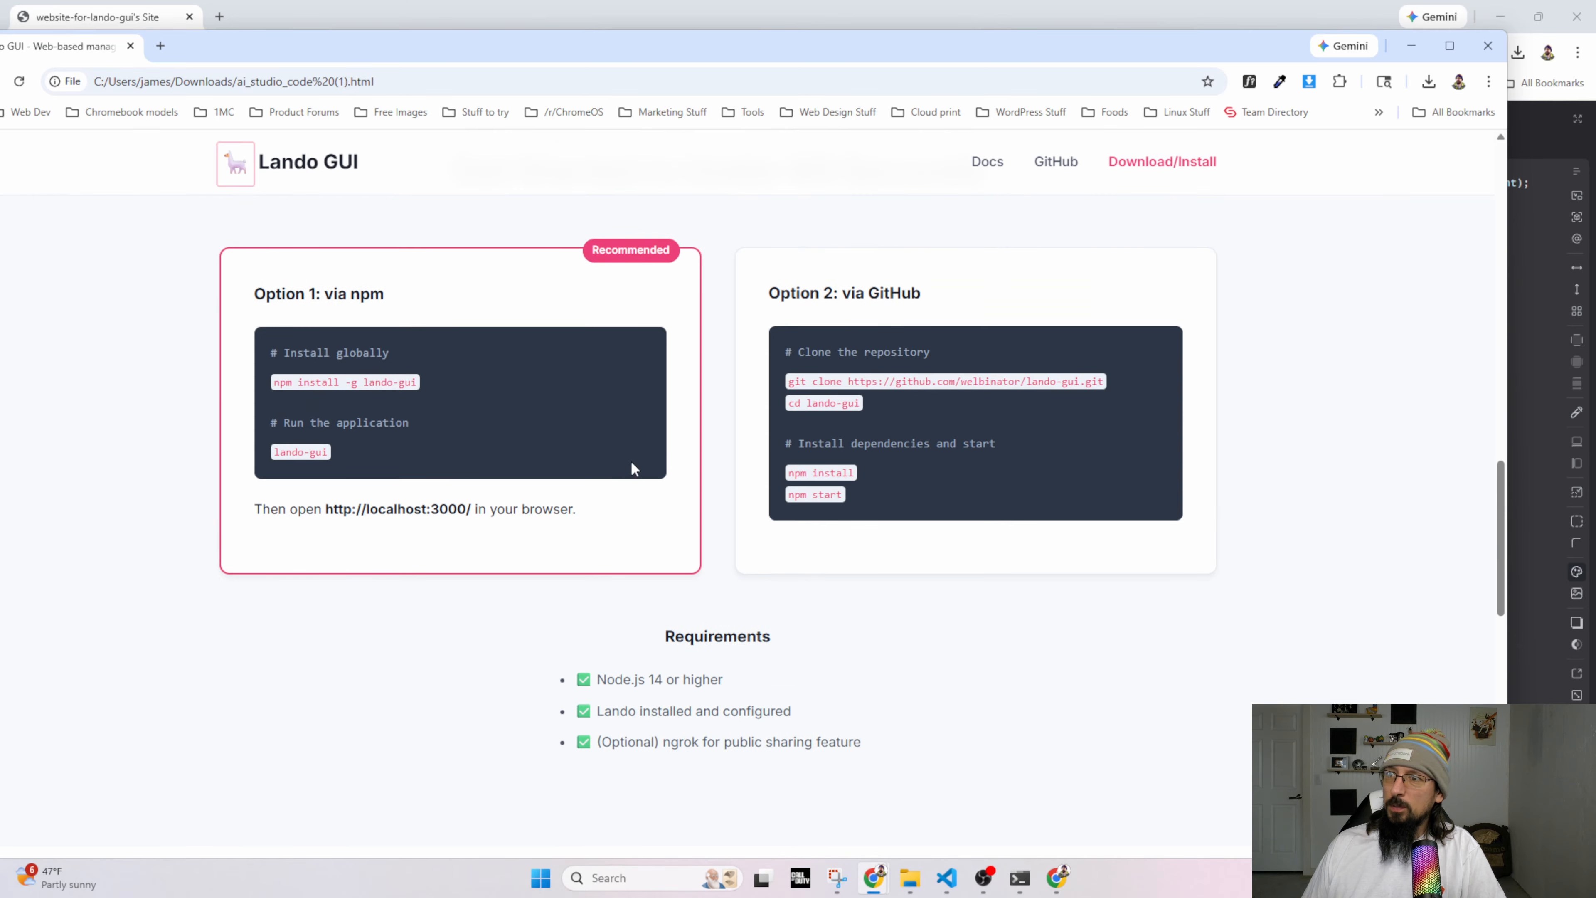
{"action": "scroll", "coordinate": [690, 696], "scroll_direction": "up", "scroll_amount": 15}
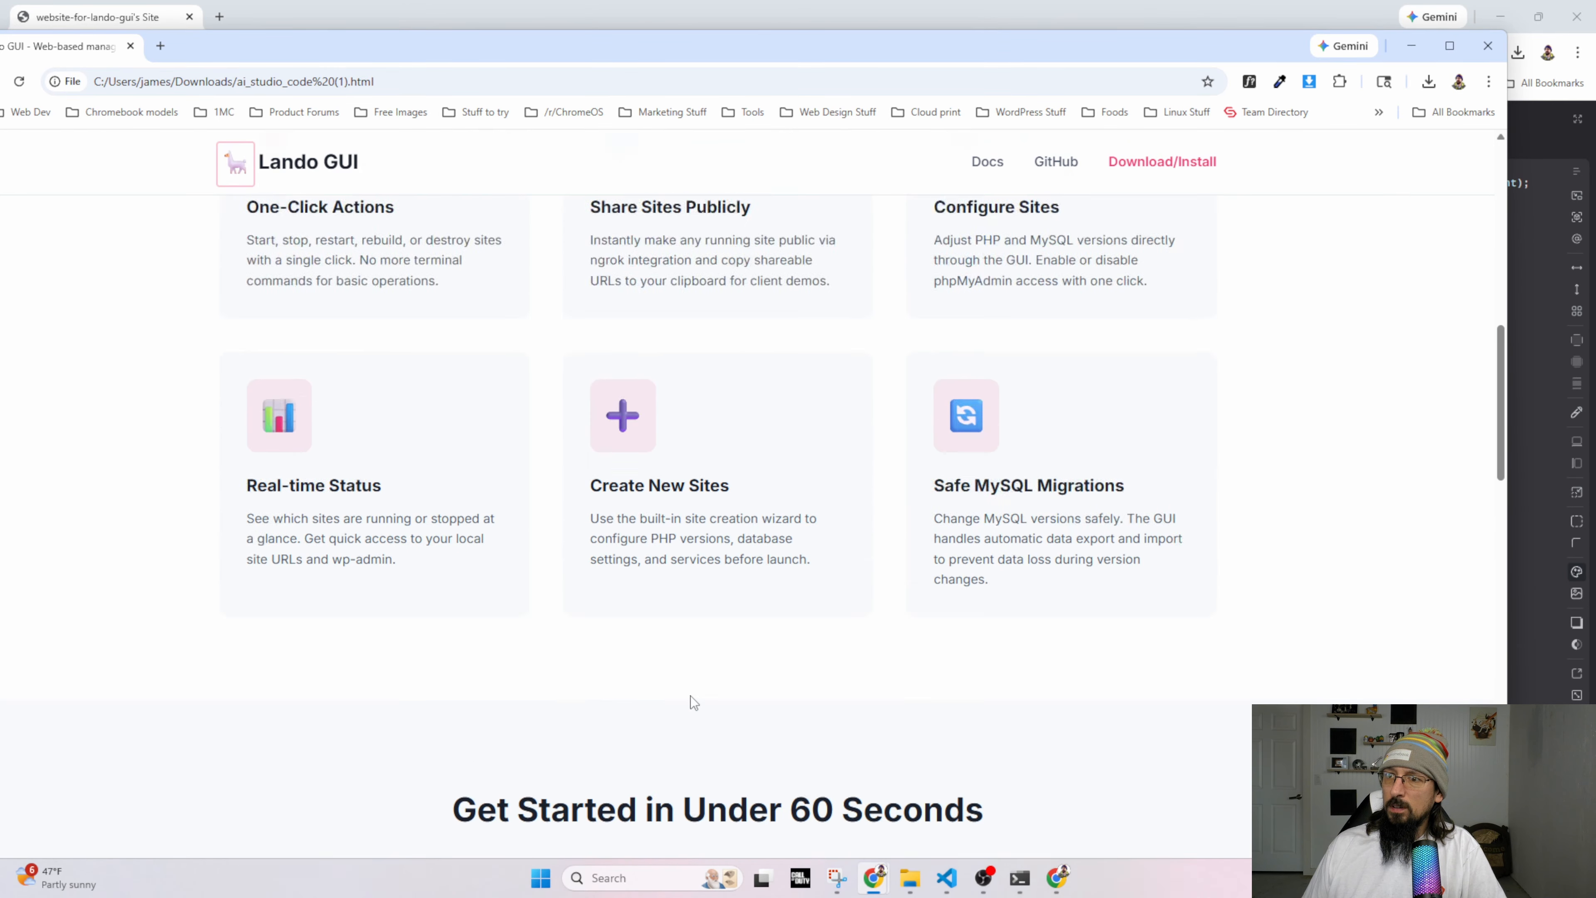
{"action": "scroll", "coordinate": [690, 696], "scroll_direction": "up", "scroll_amount": 7}
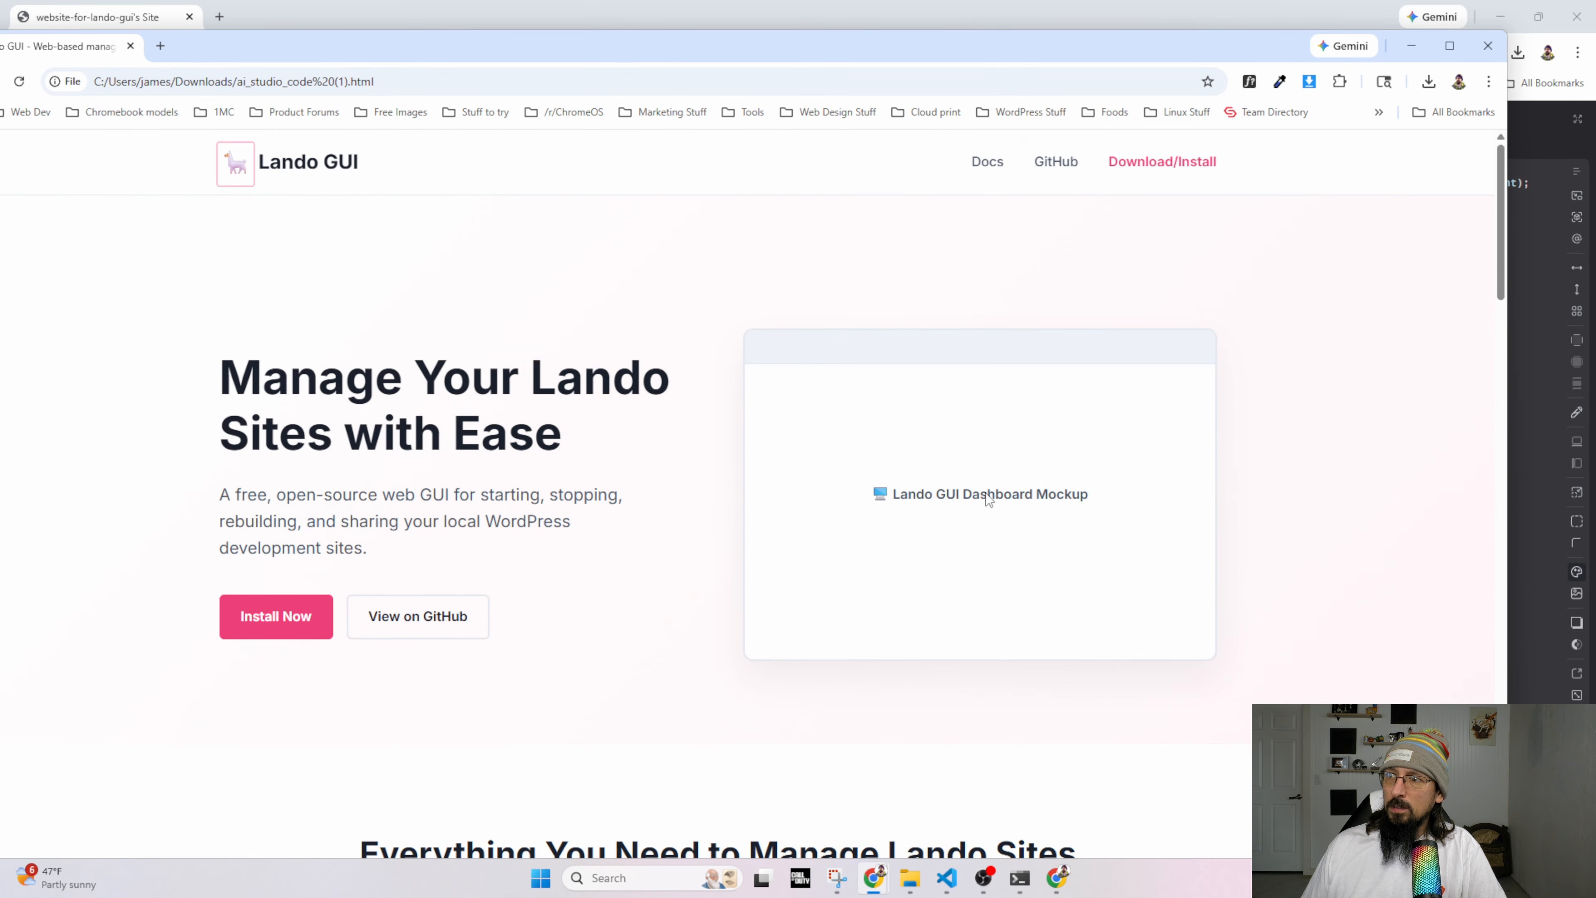
{"action": "scroll", "coordinate": [535, 737], "scroll_direction": "down", "scroll_amount": 8}
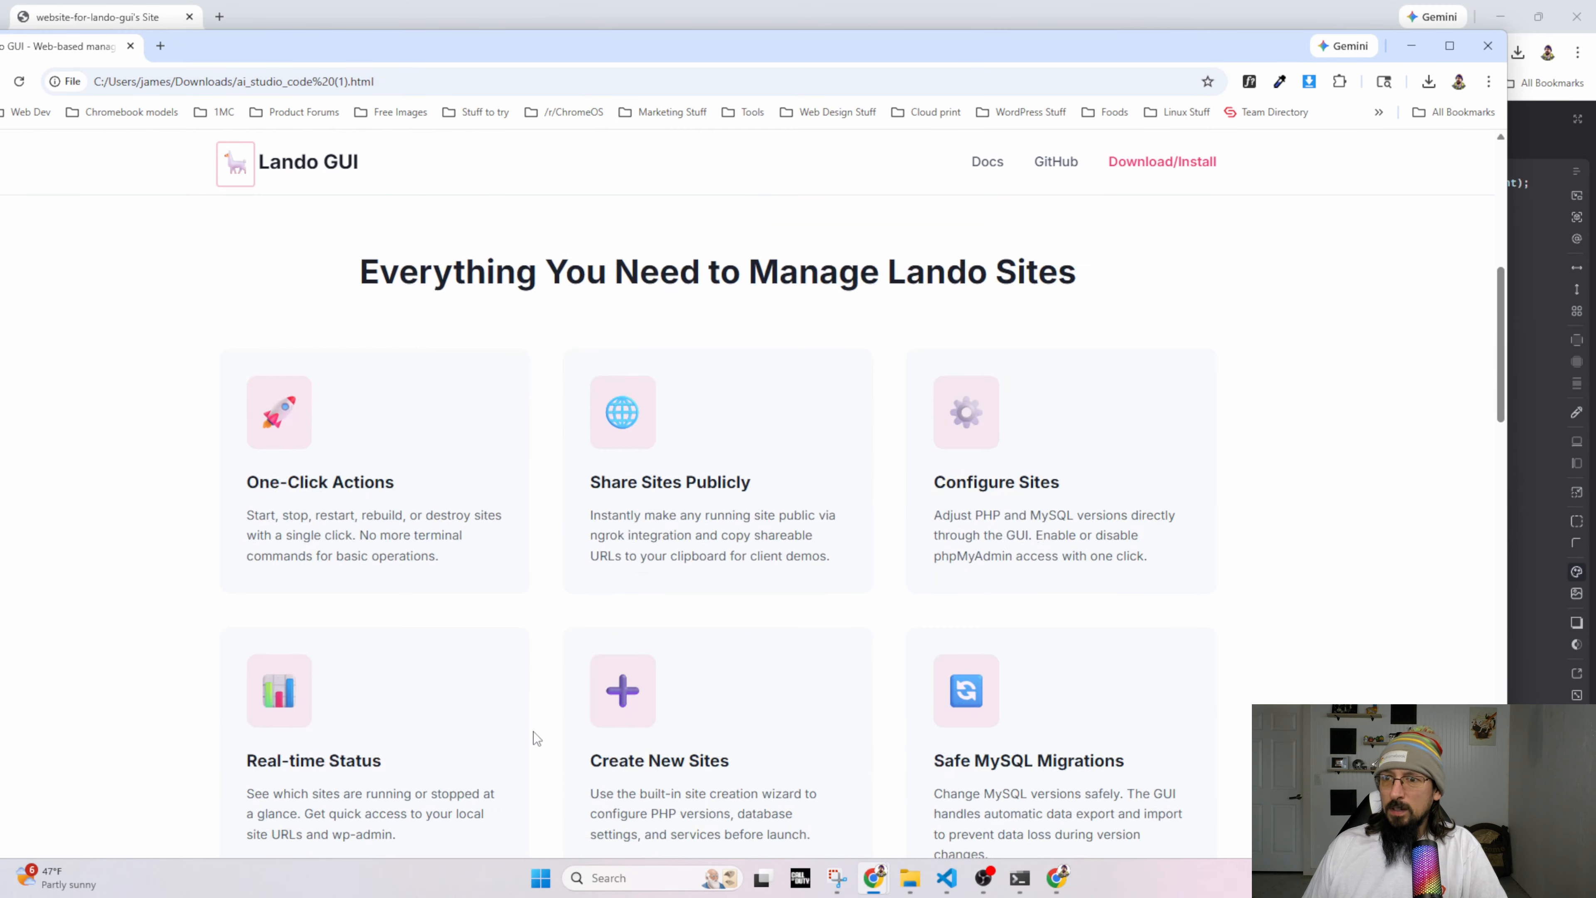
{"action": "scroll", "coordinate": [536, 737], "scroll_direction": "down", "scroll_amount": 14}
{"action": "left_click_drag", "start_coordinate": [676, 569], "coordinate": [839, 674]}
{"action": "left_click", "coordinate": [839, 674]}
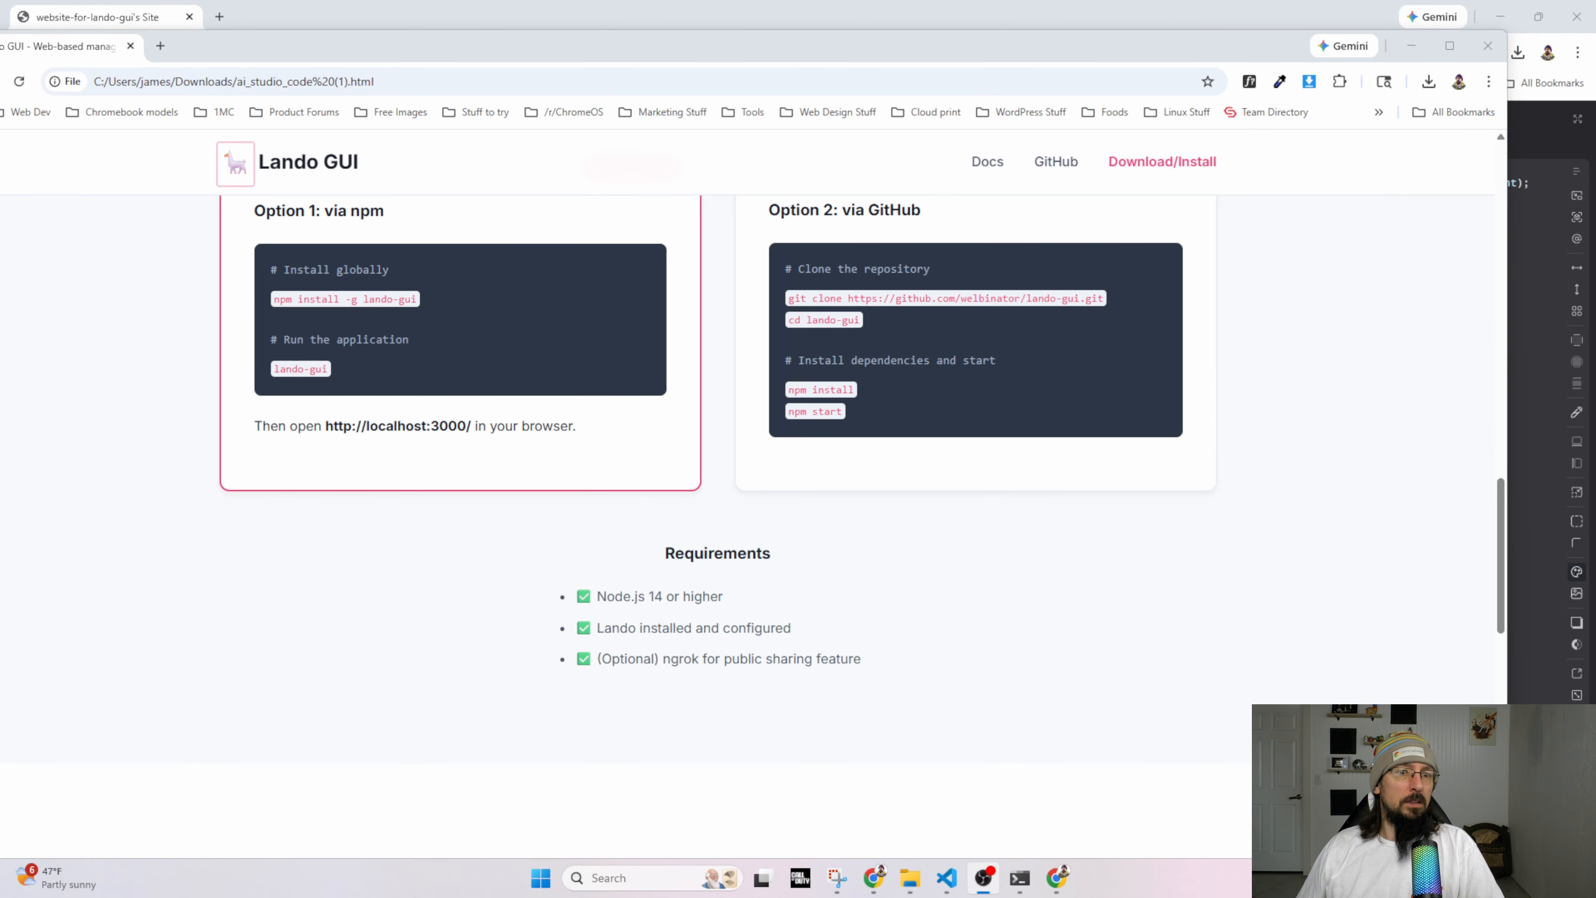
{"action": "scroll", "coordinate": [496, 440], "scroll_direction": "up", "scroll_amount": 5}
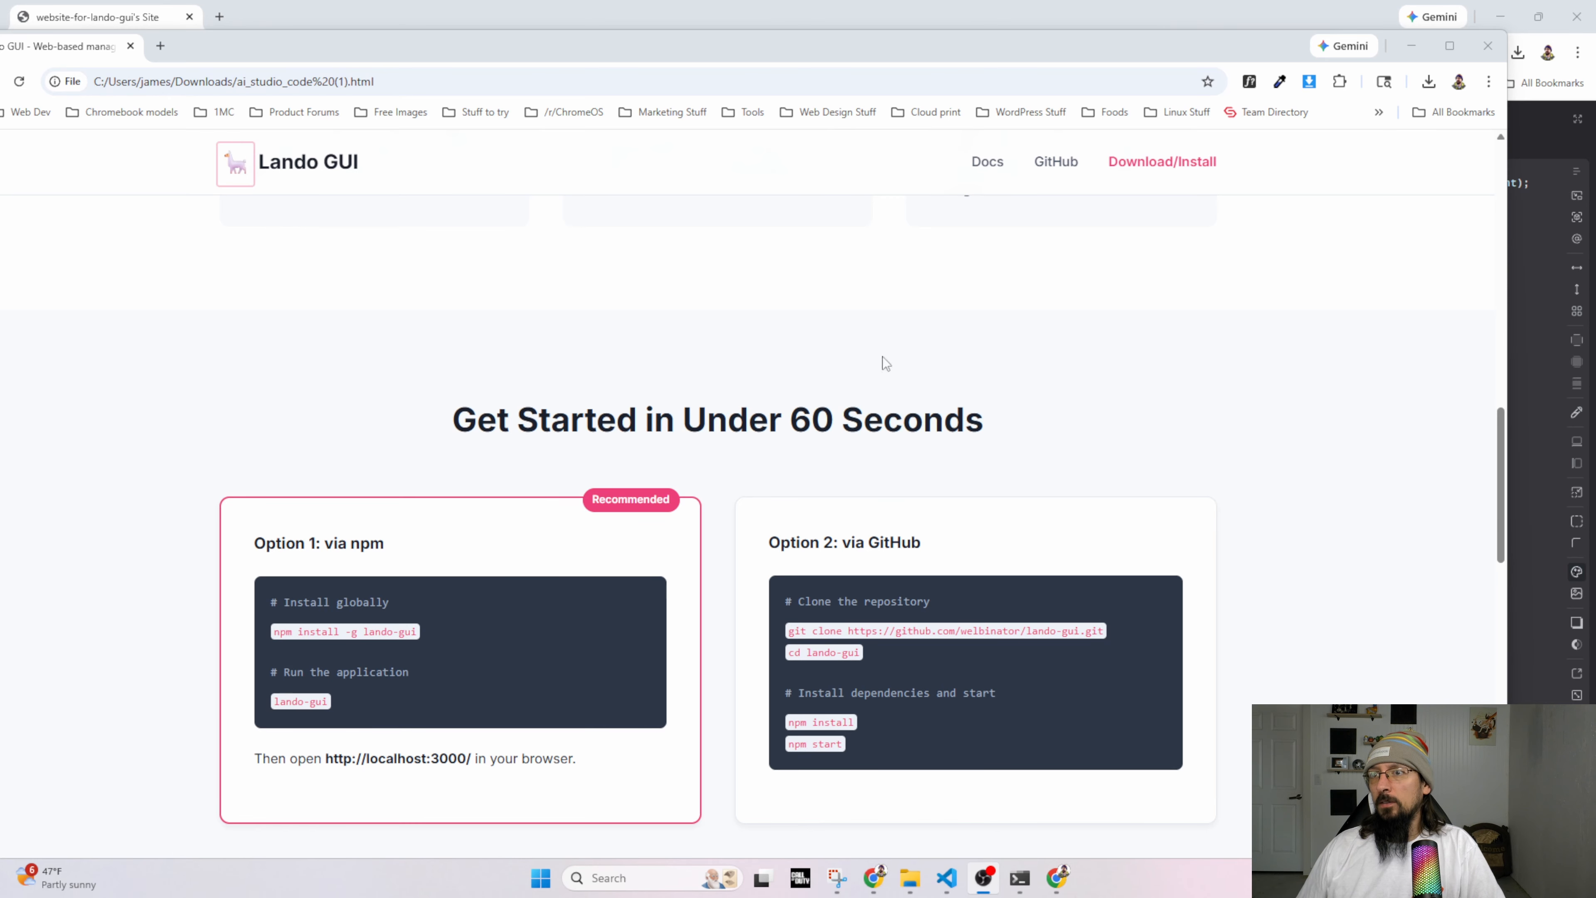
Return to the page builder and add a new section after the Features Section, named Get Started Section.
{"action": "left_click", "coordinate": [126, 14]}
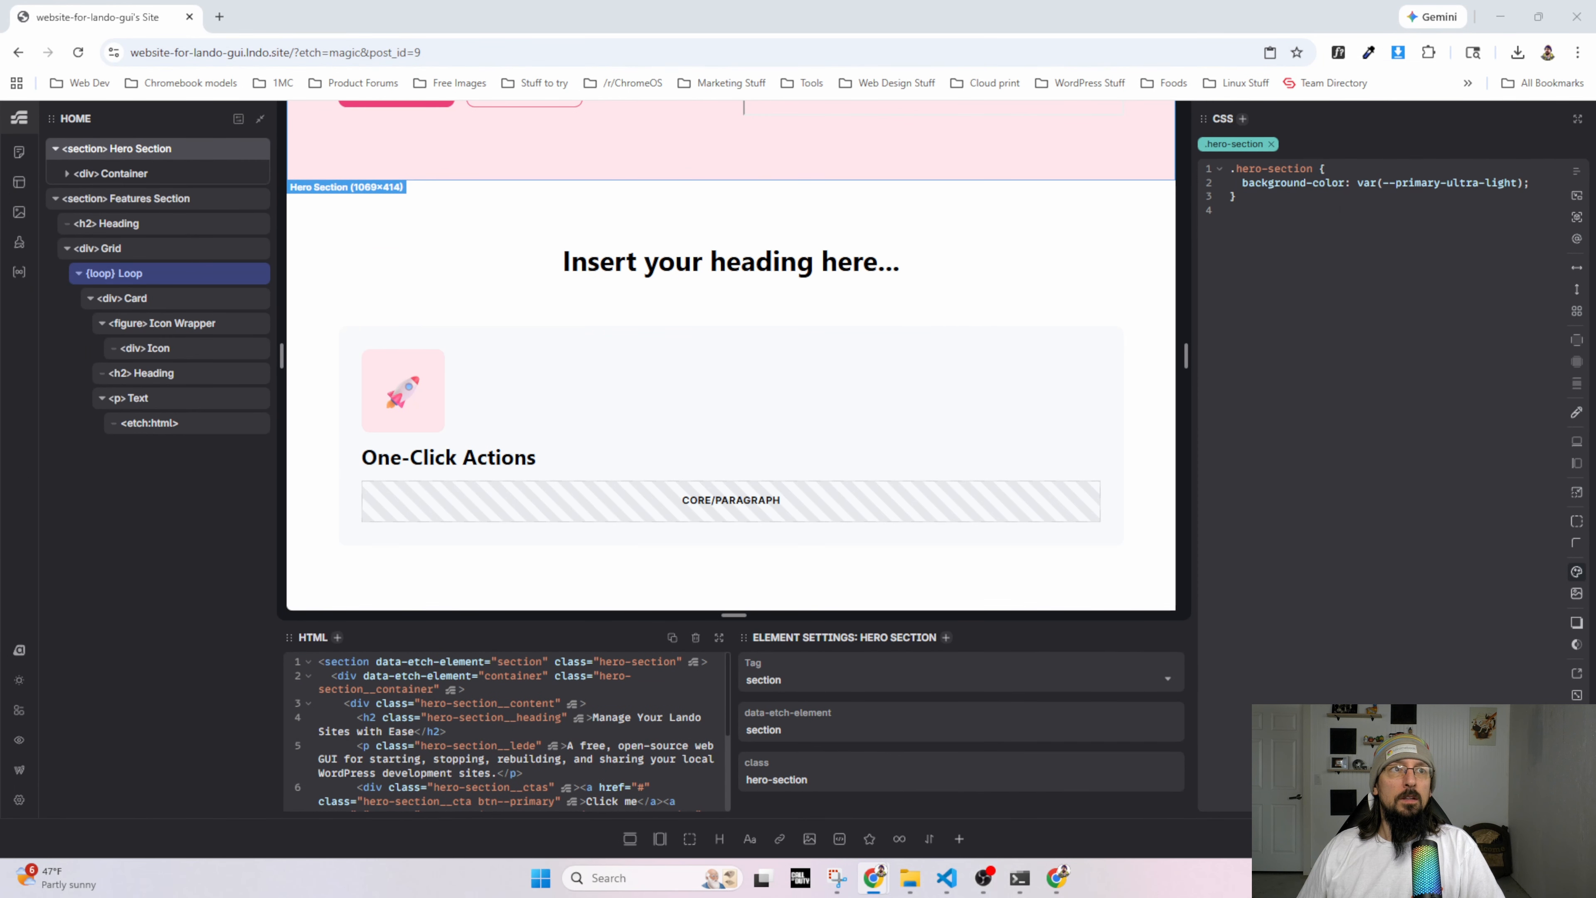
{"action": "left_click", "coordinate": [55, 200]}
{"action": "left_click", "coordinate": [122, 202]}
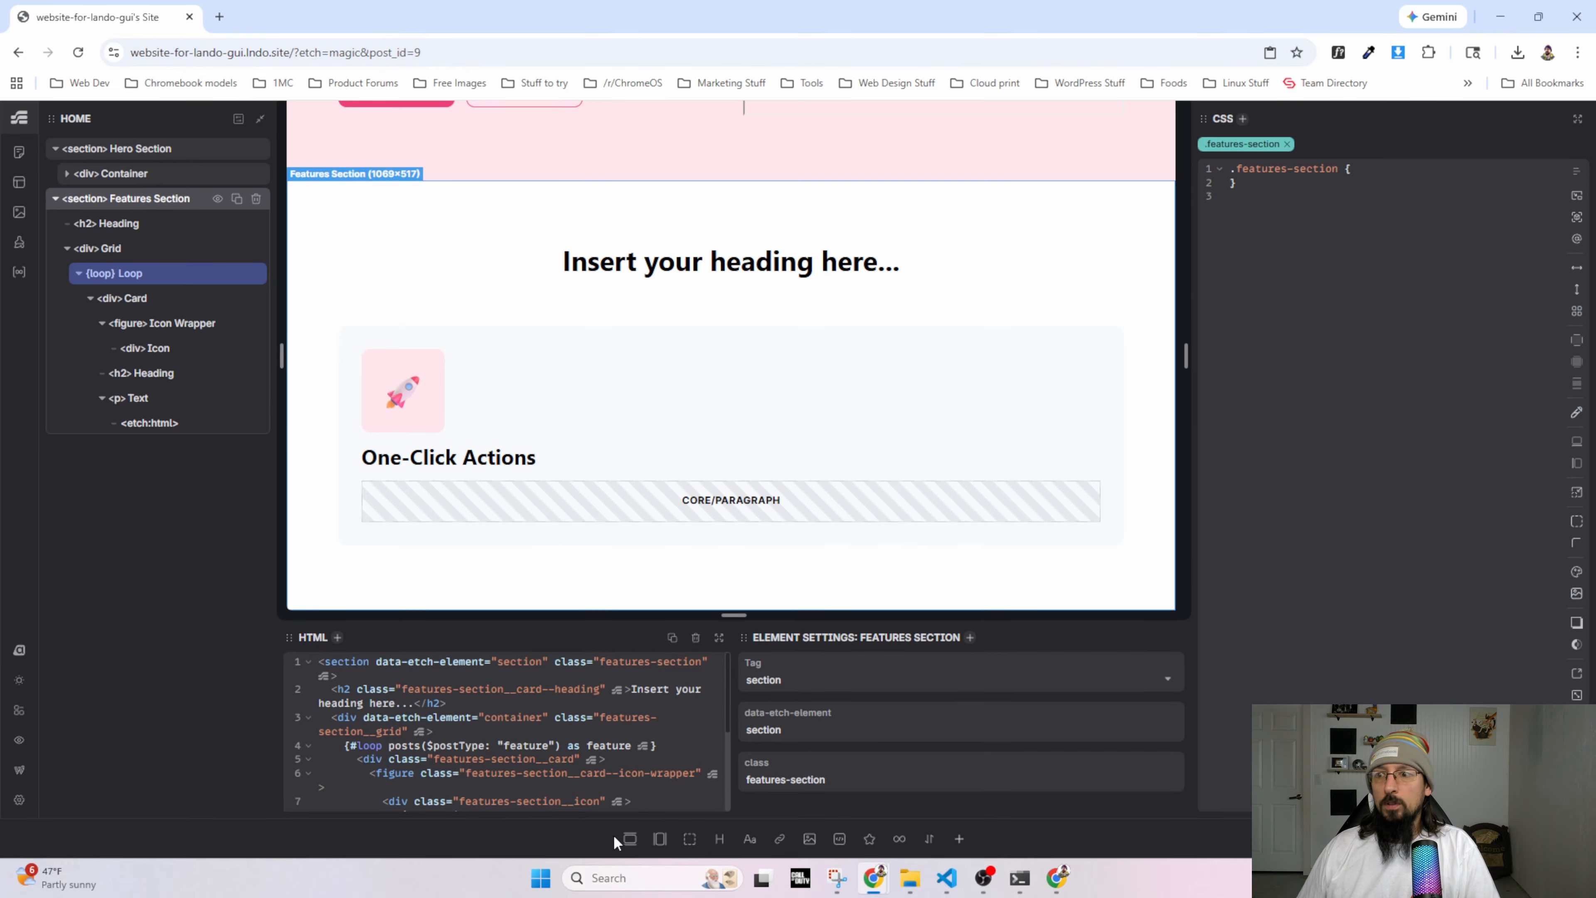
{"action": "left_click", "coordinate": [629, 839]}
{"action": "left_click", "coordinate": [55, 200]}
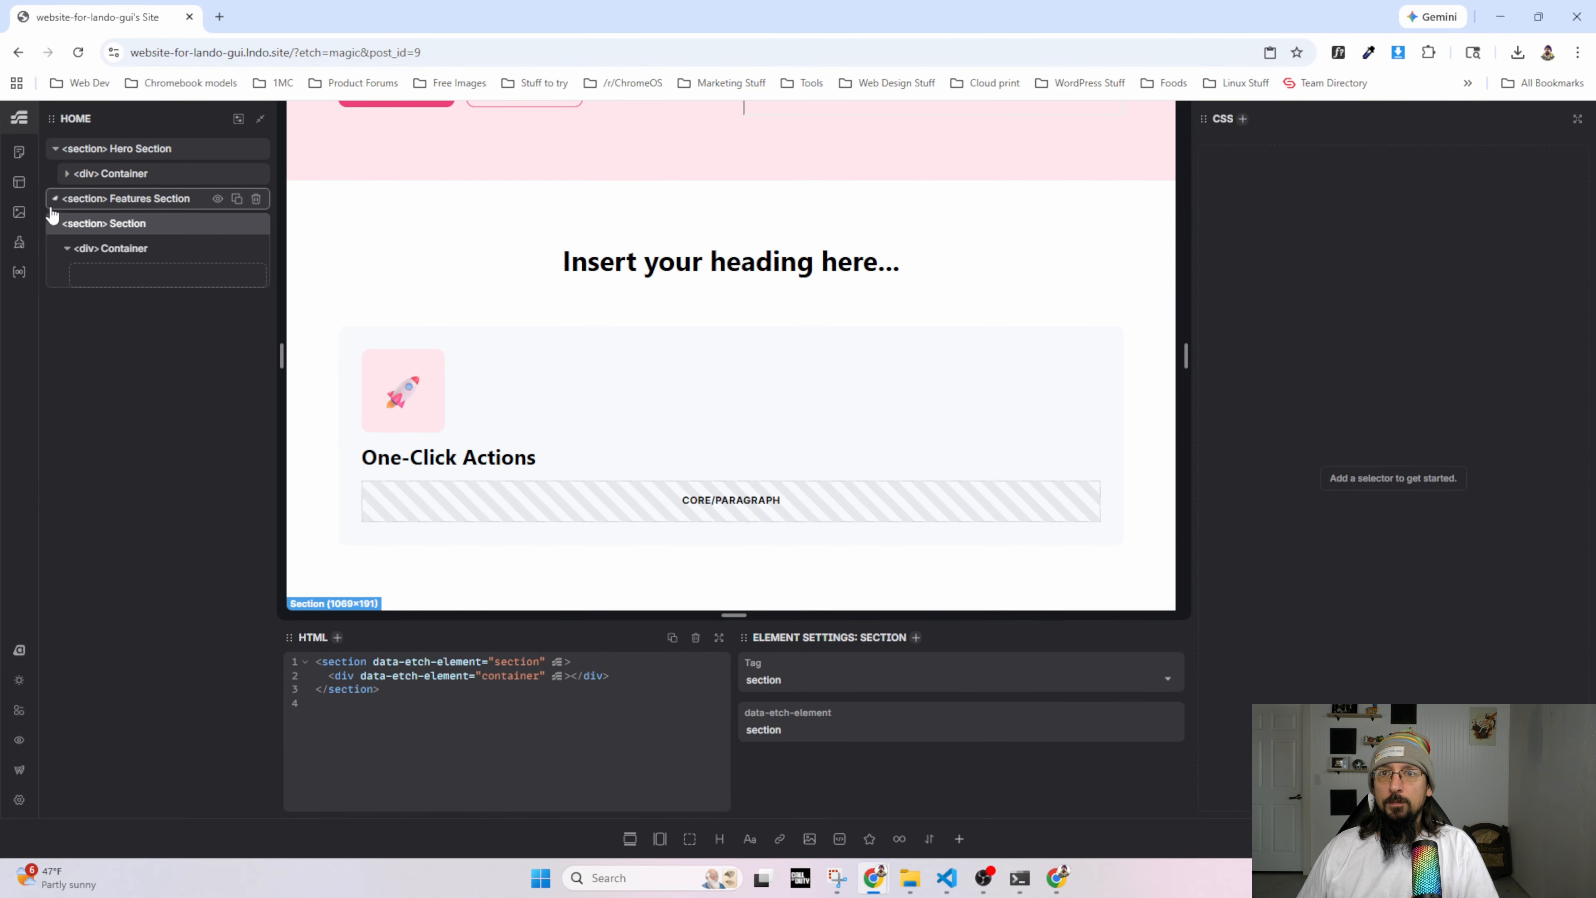
{"action": "double_click", "coordinate": [126, 224]}
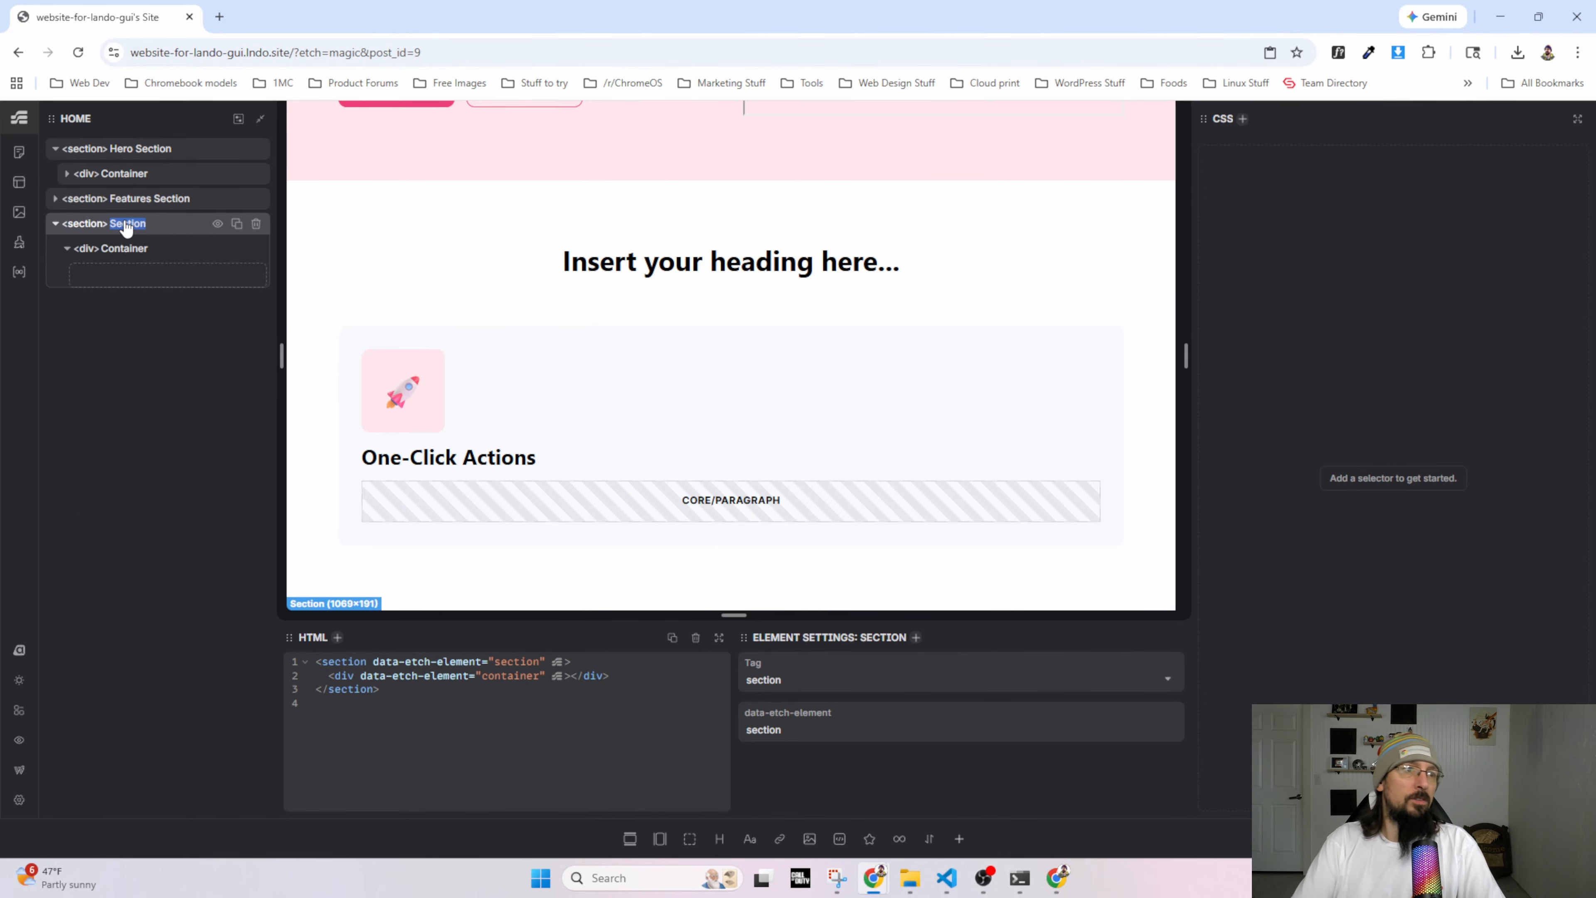
{"action": "type", "text": "Get Started"}
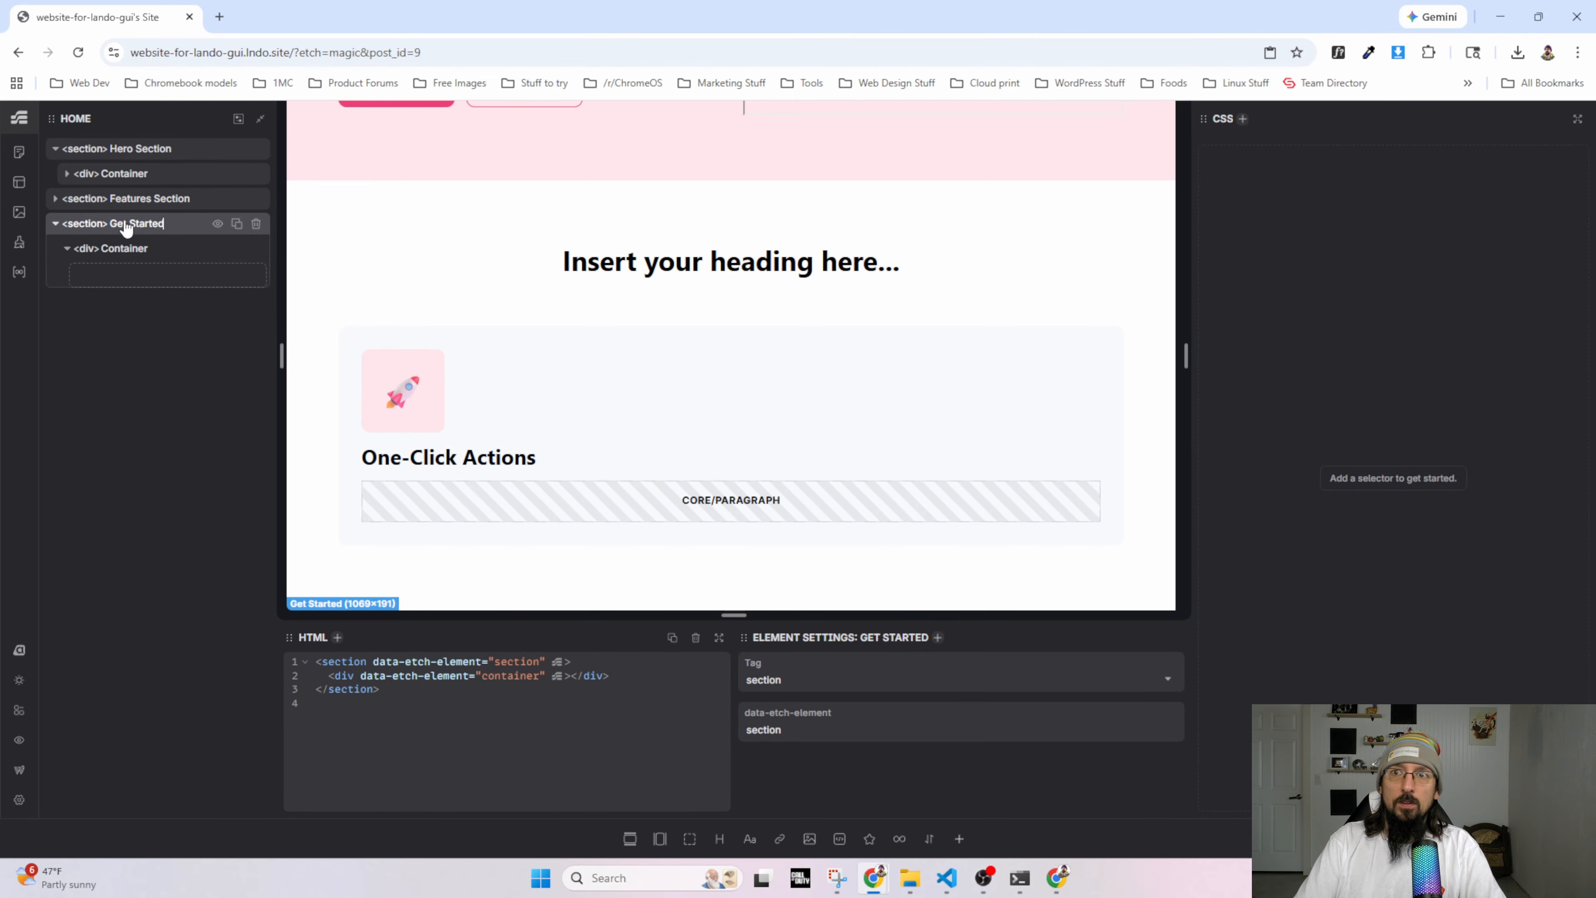
{"action": "type", "text": " Section"}
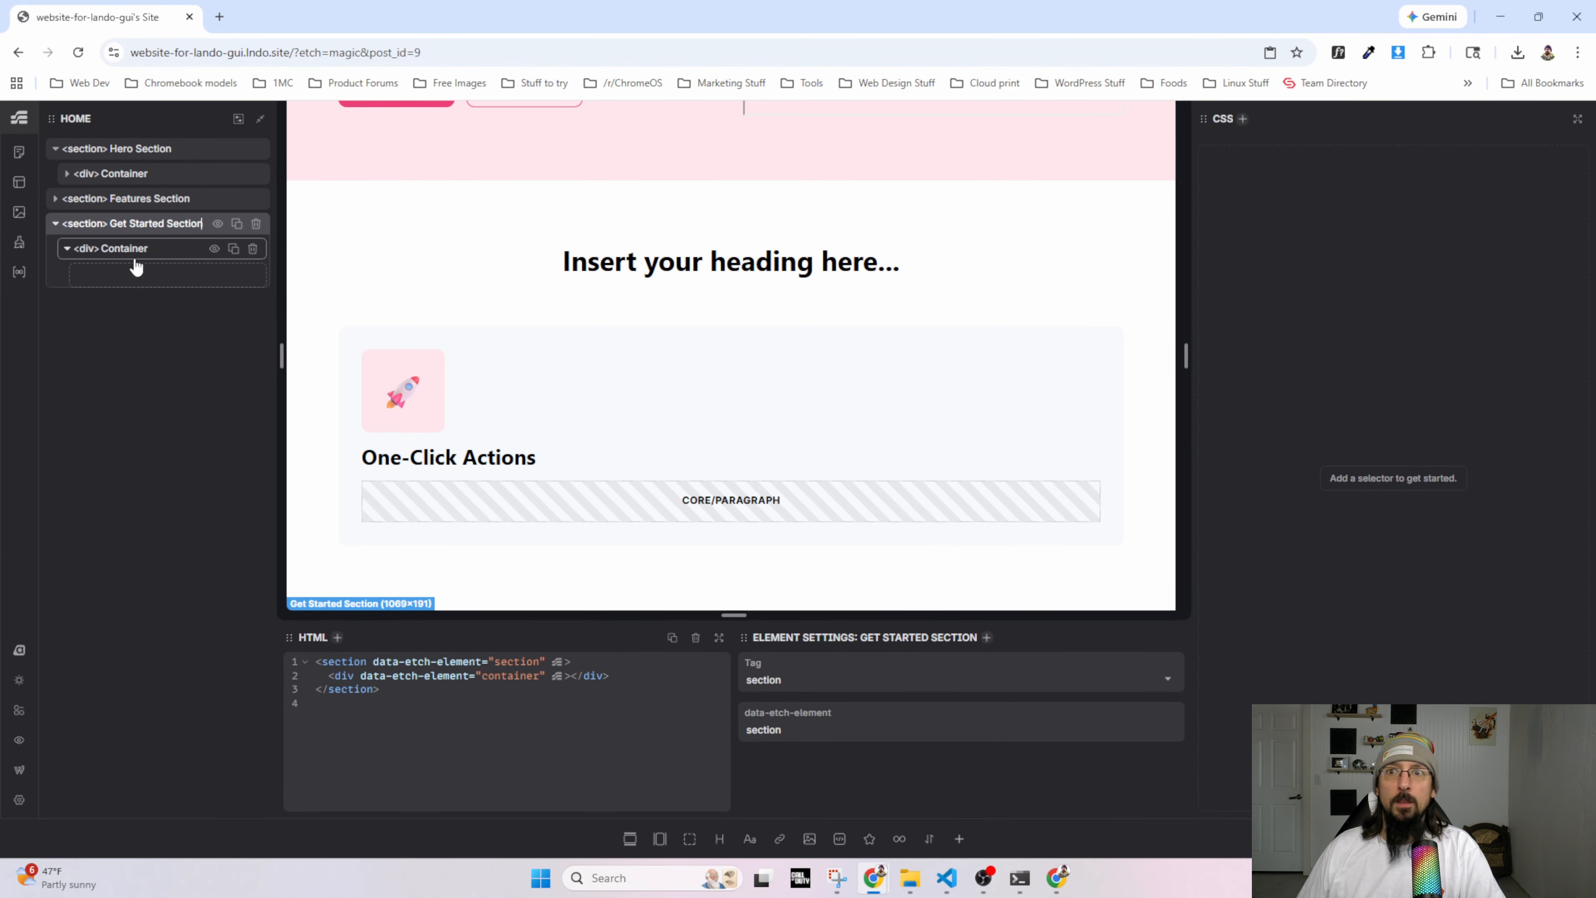
Add an h2 heading to the Get Started Section and place it above the container.
{"action": "left_click", "coordinate": [136, 262]}
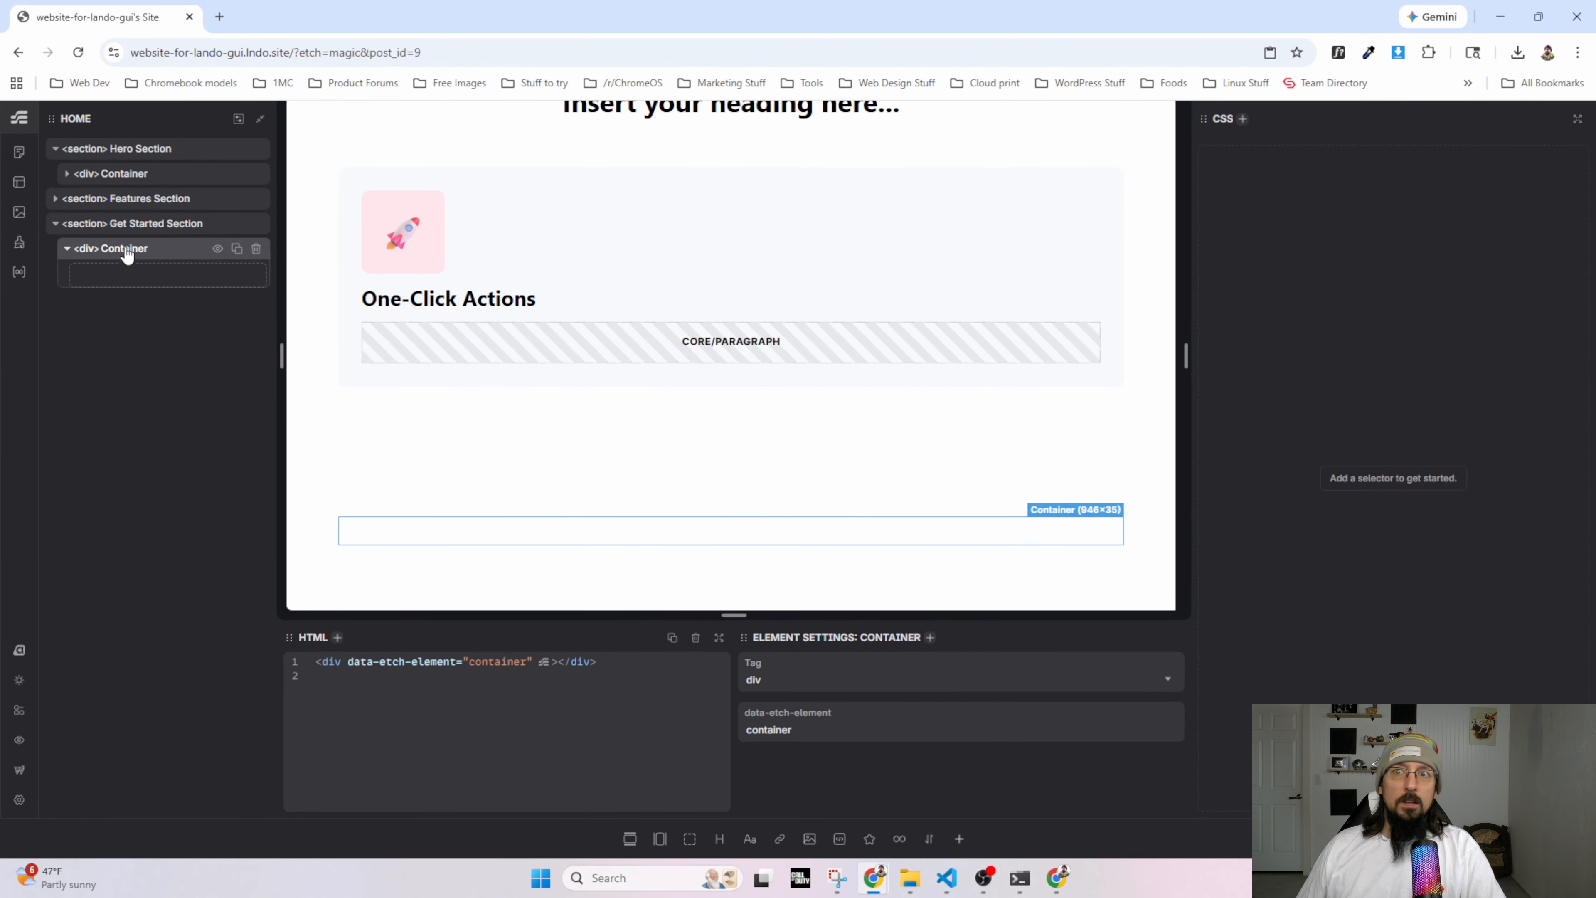
{"action": "left_click", "coordinate": [132, 223]}
{"action": "left_click", "coordinate": [719, 839]}
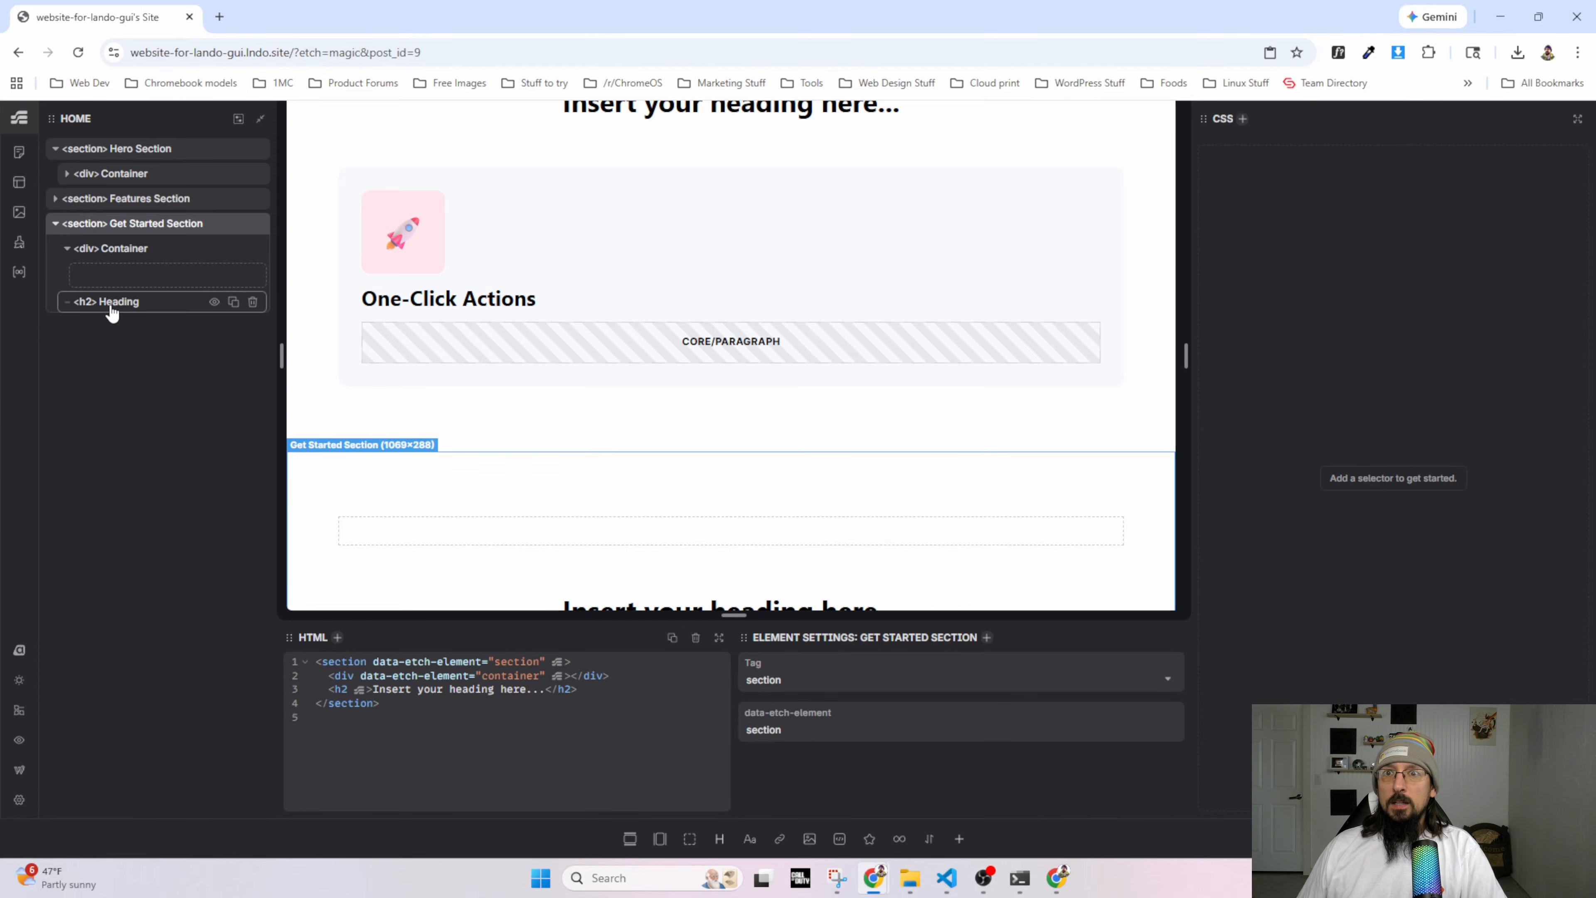
{"action": "left_click_drag", "start_coordinate": [107, 302], "coordinate": [124, 245]}
Add two divs inside the Get Started Section's container.
{"action": "left_click", "coordinate": [116, 277]}
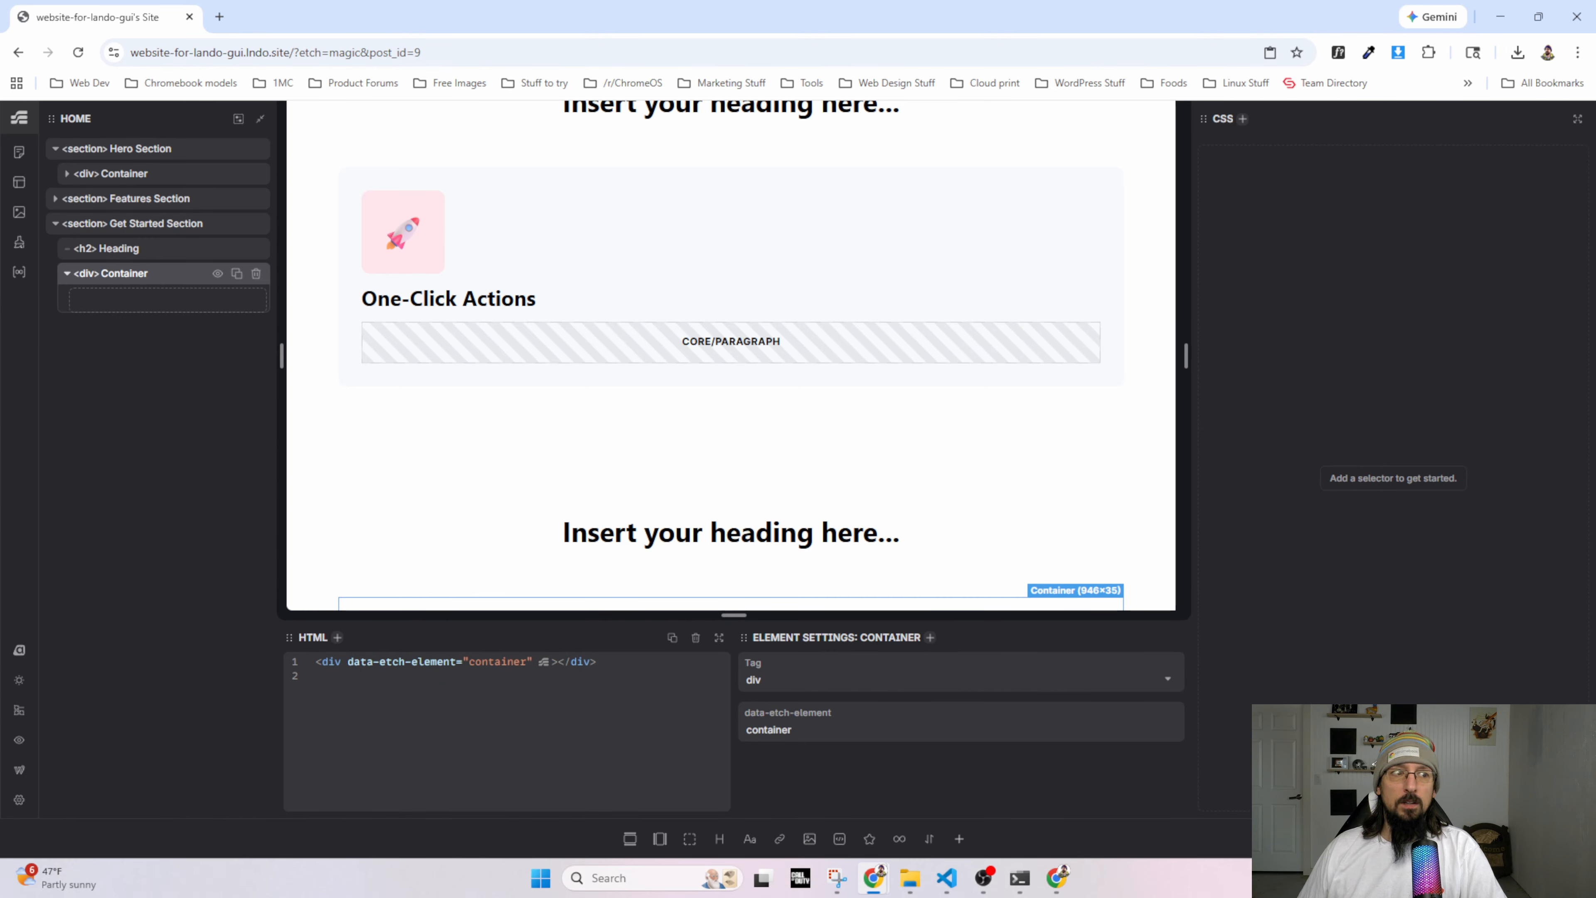
{"action": "left_click", "coordinate": [690, 841]}
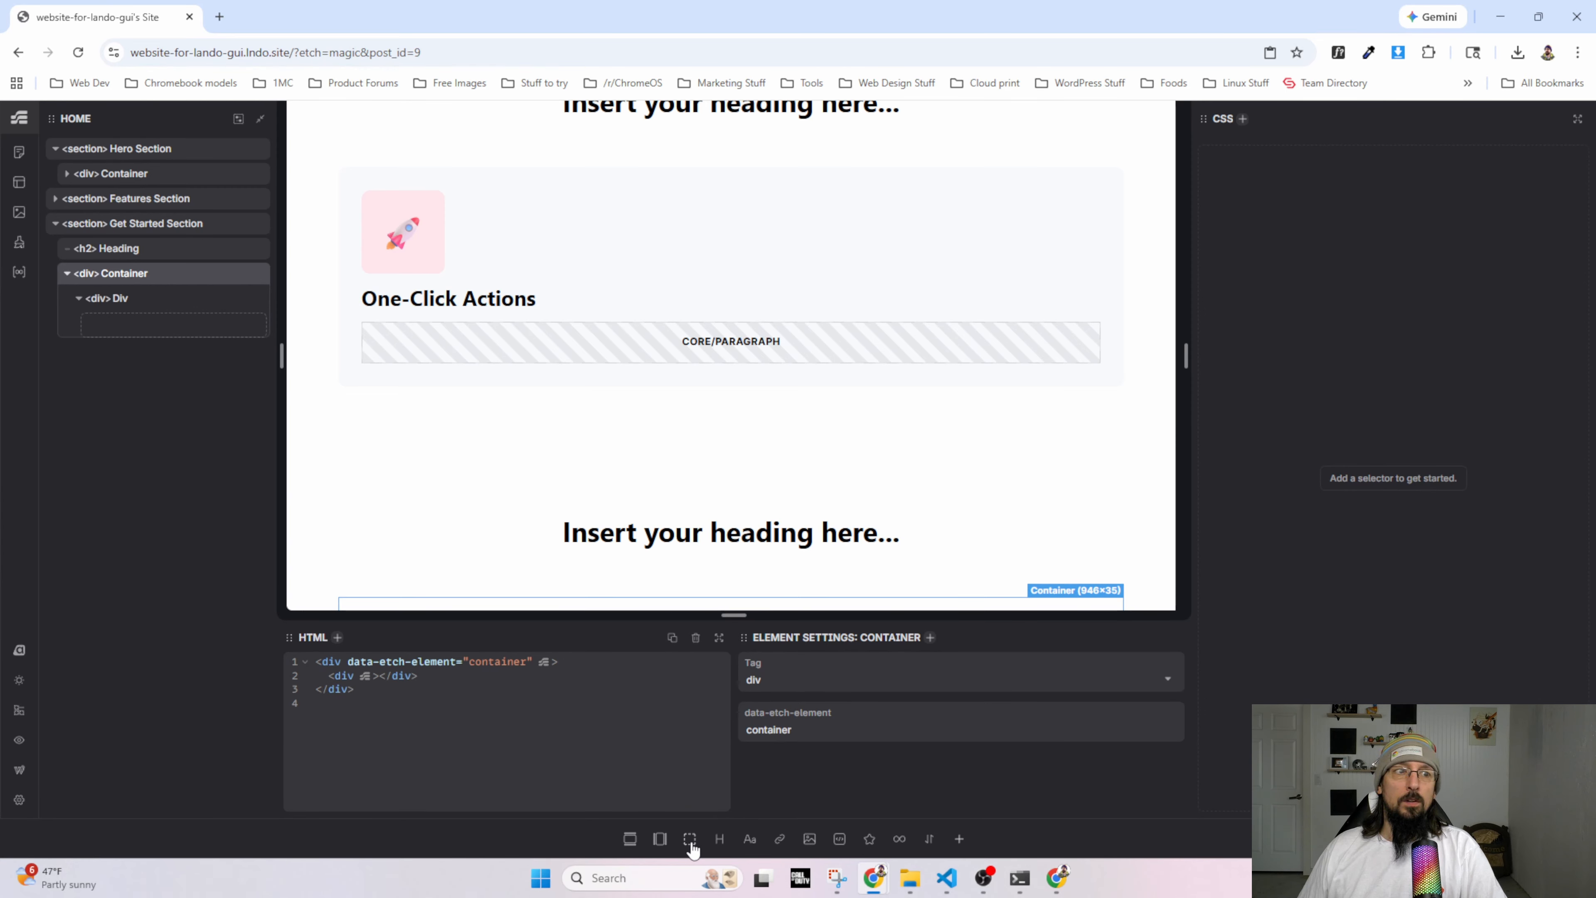
{"action": "left_click", "coordinate": [690, 840]}
Fill the first div with a heading, a nested div and a text paragraph placed after the nested div.
{"action": "left_click", "coordinate": [122, 299]}
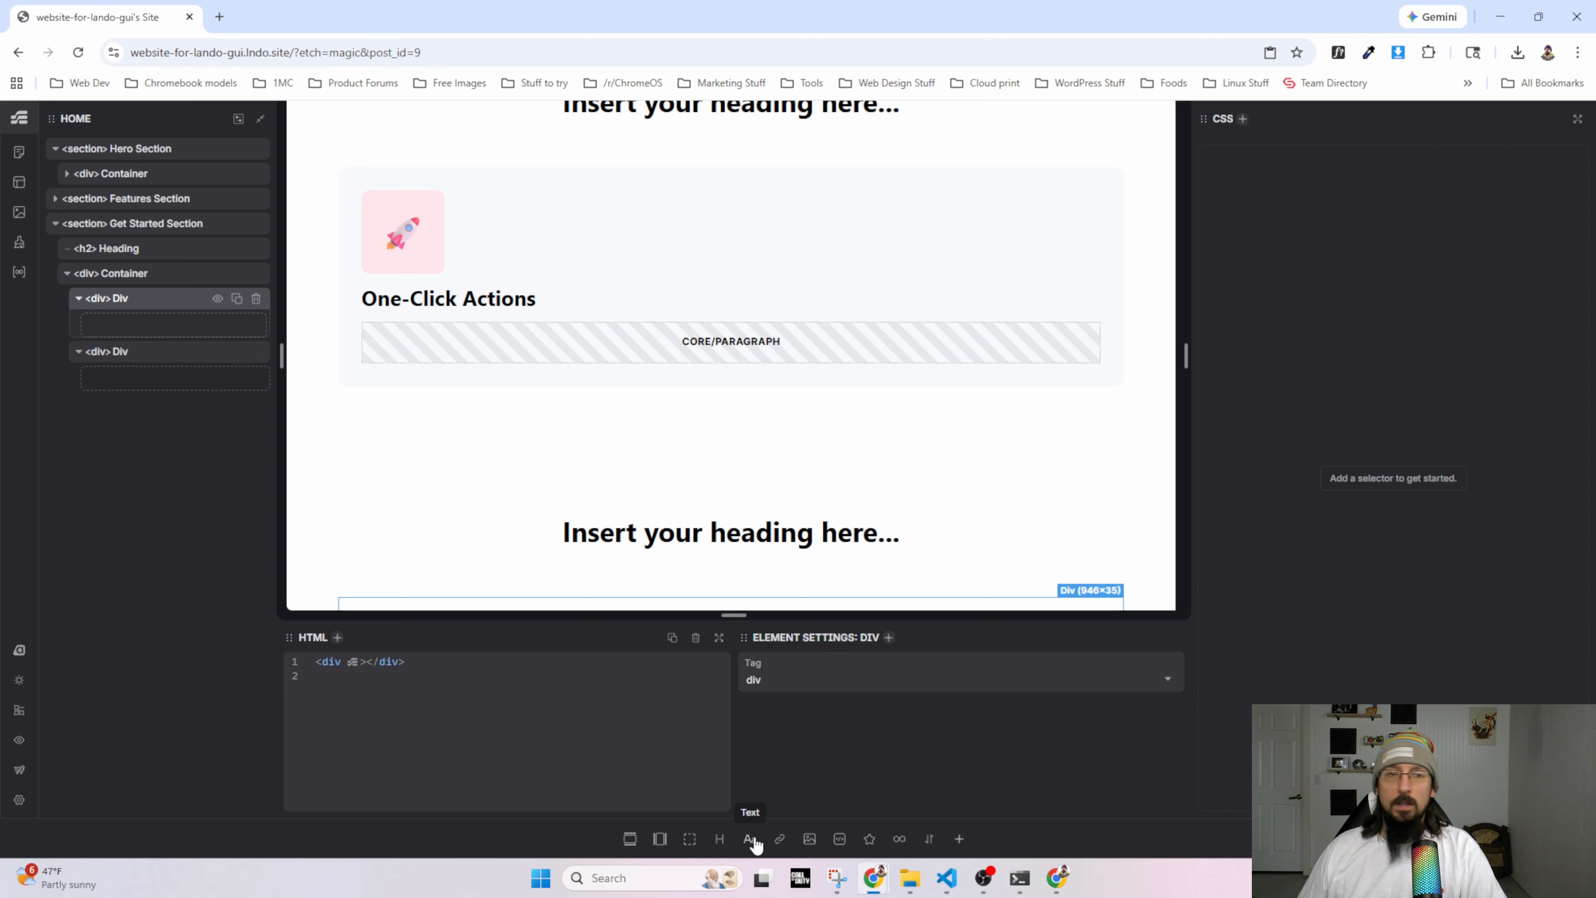
{"action": "left_click", "coordinate": [719, 840]}
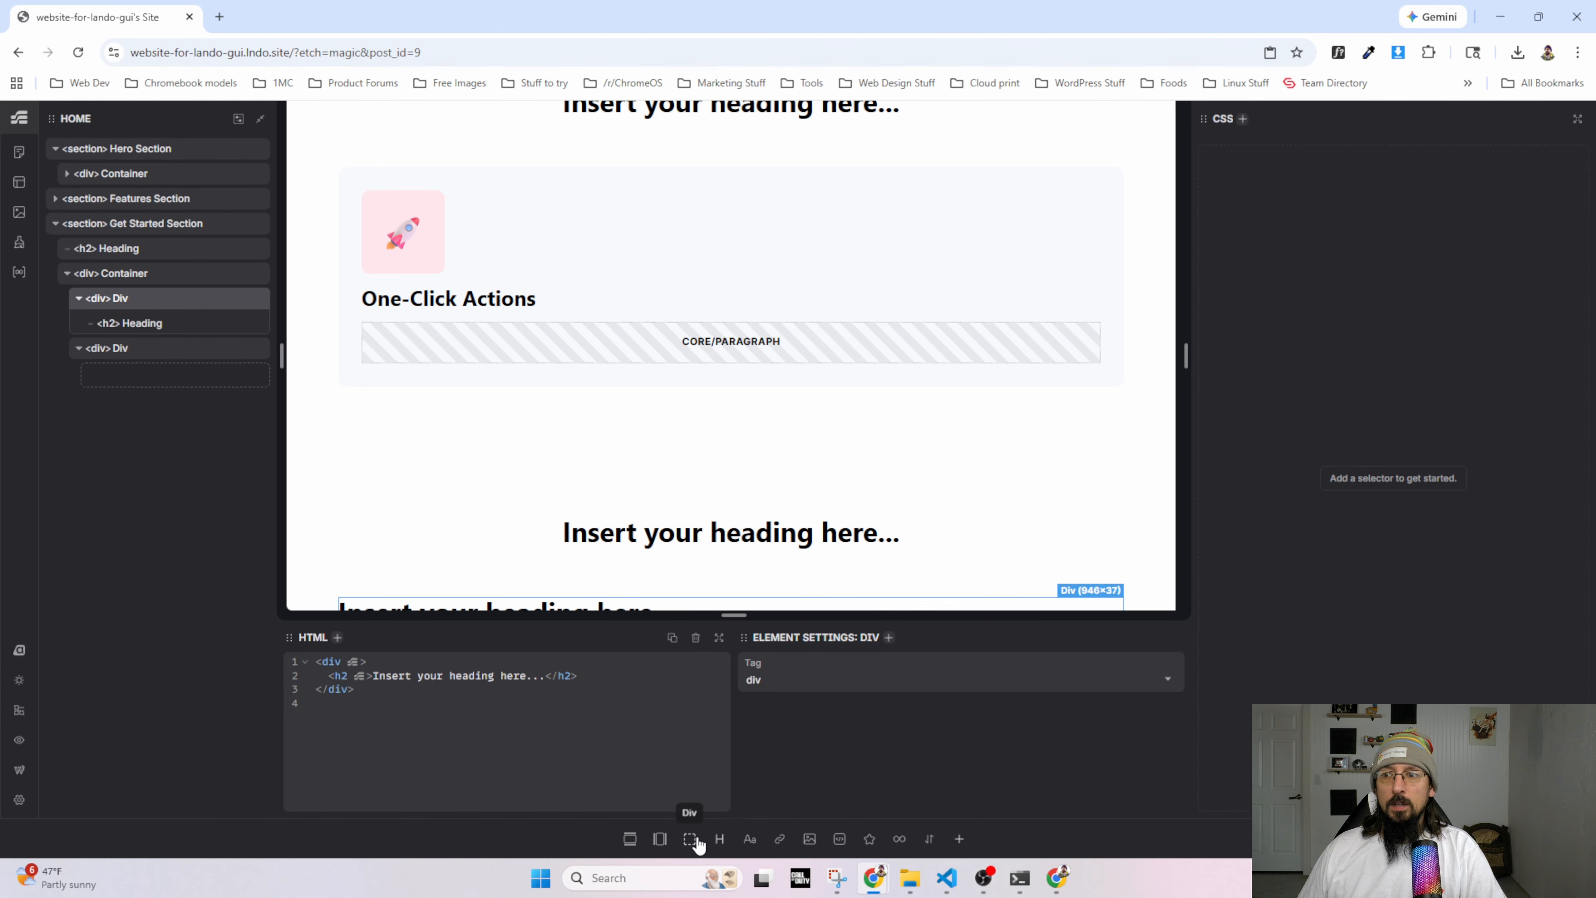
{"action": "left_click", "coordinate": [810, 841]}
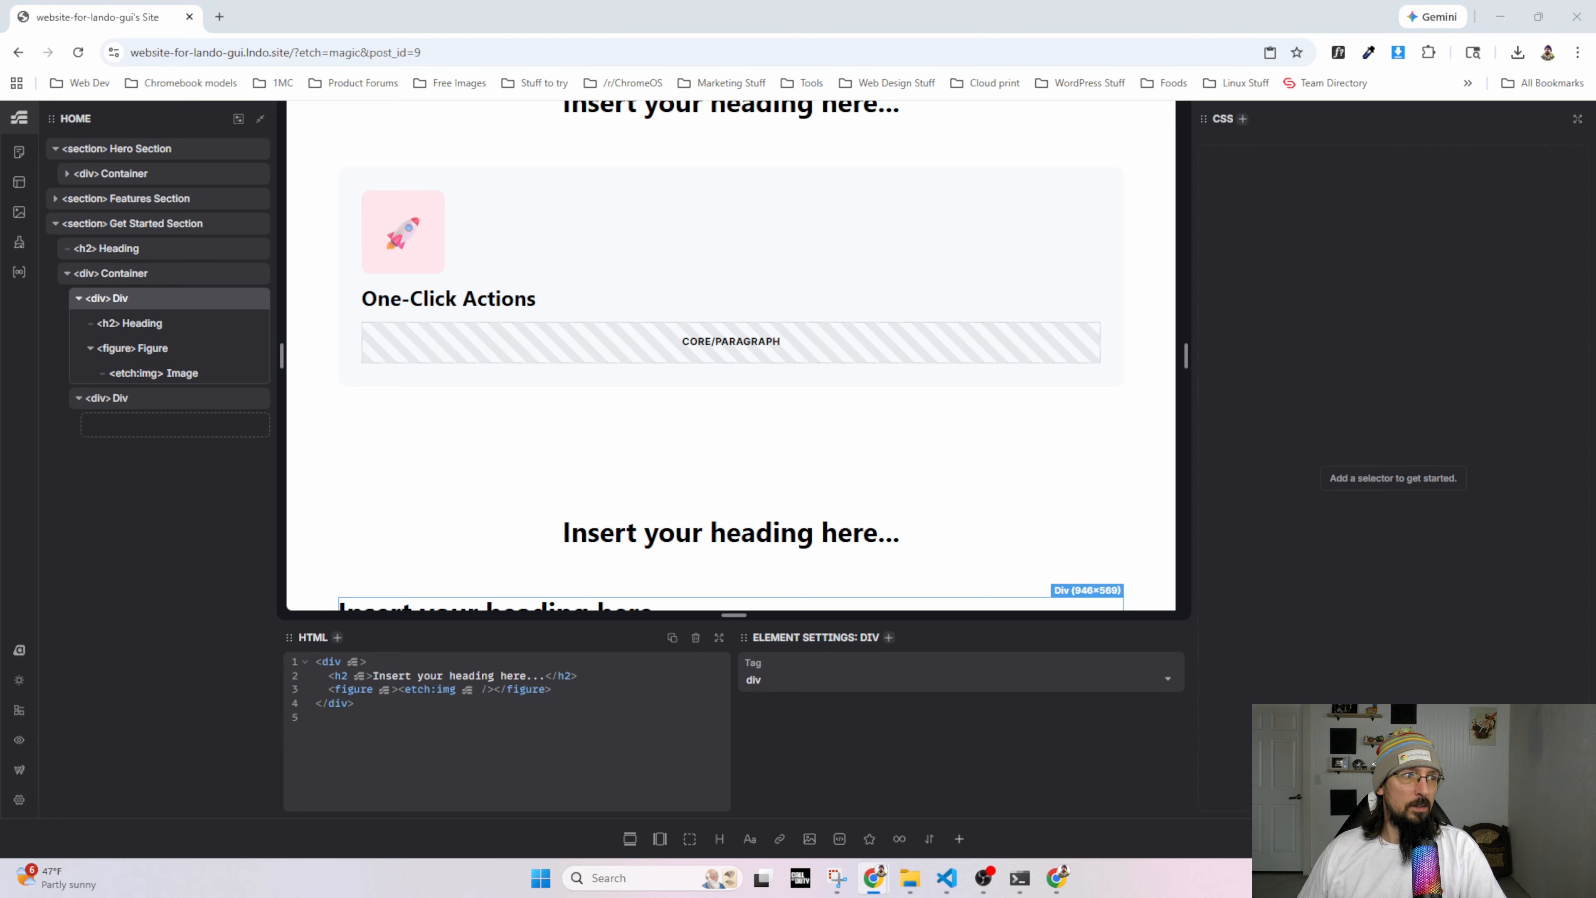
{"action": "key", "text": "ctrl+z"}
{"action": "left_click", "coordinate": [690, 839]}
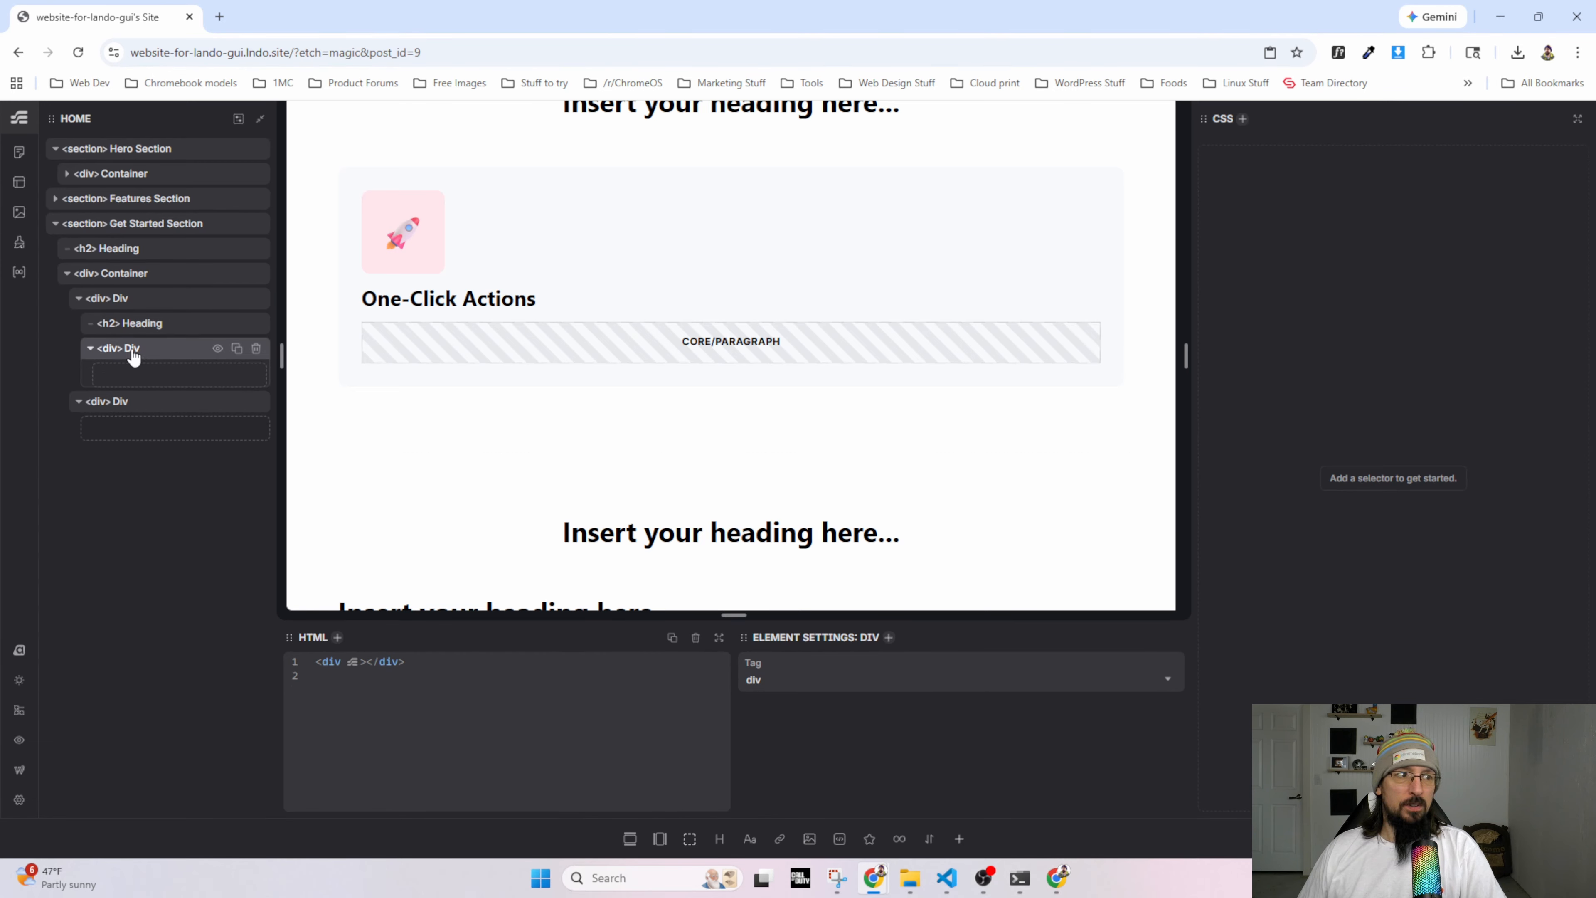
{"action": "left_click", "coordinate": [748, 839]}
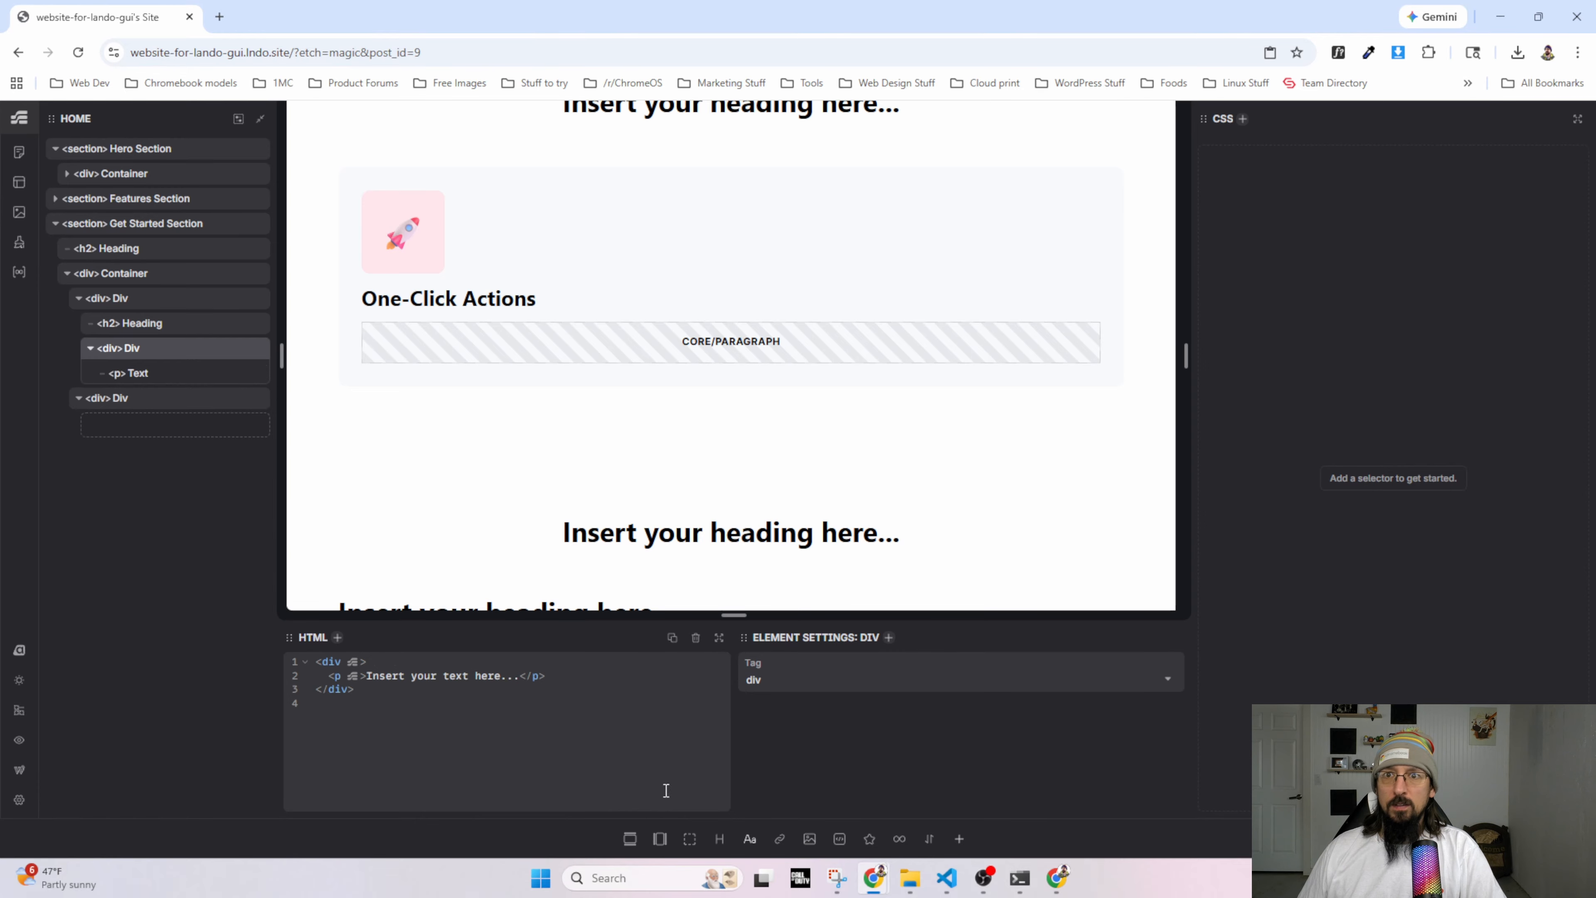
{"action": "left_click_drag", "start_coordinate": [125, 372], "coordinate": [118, 370]}
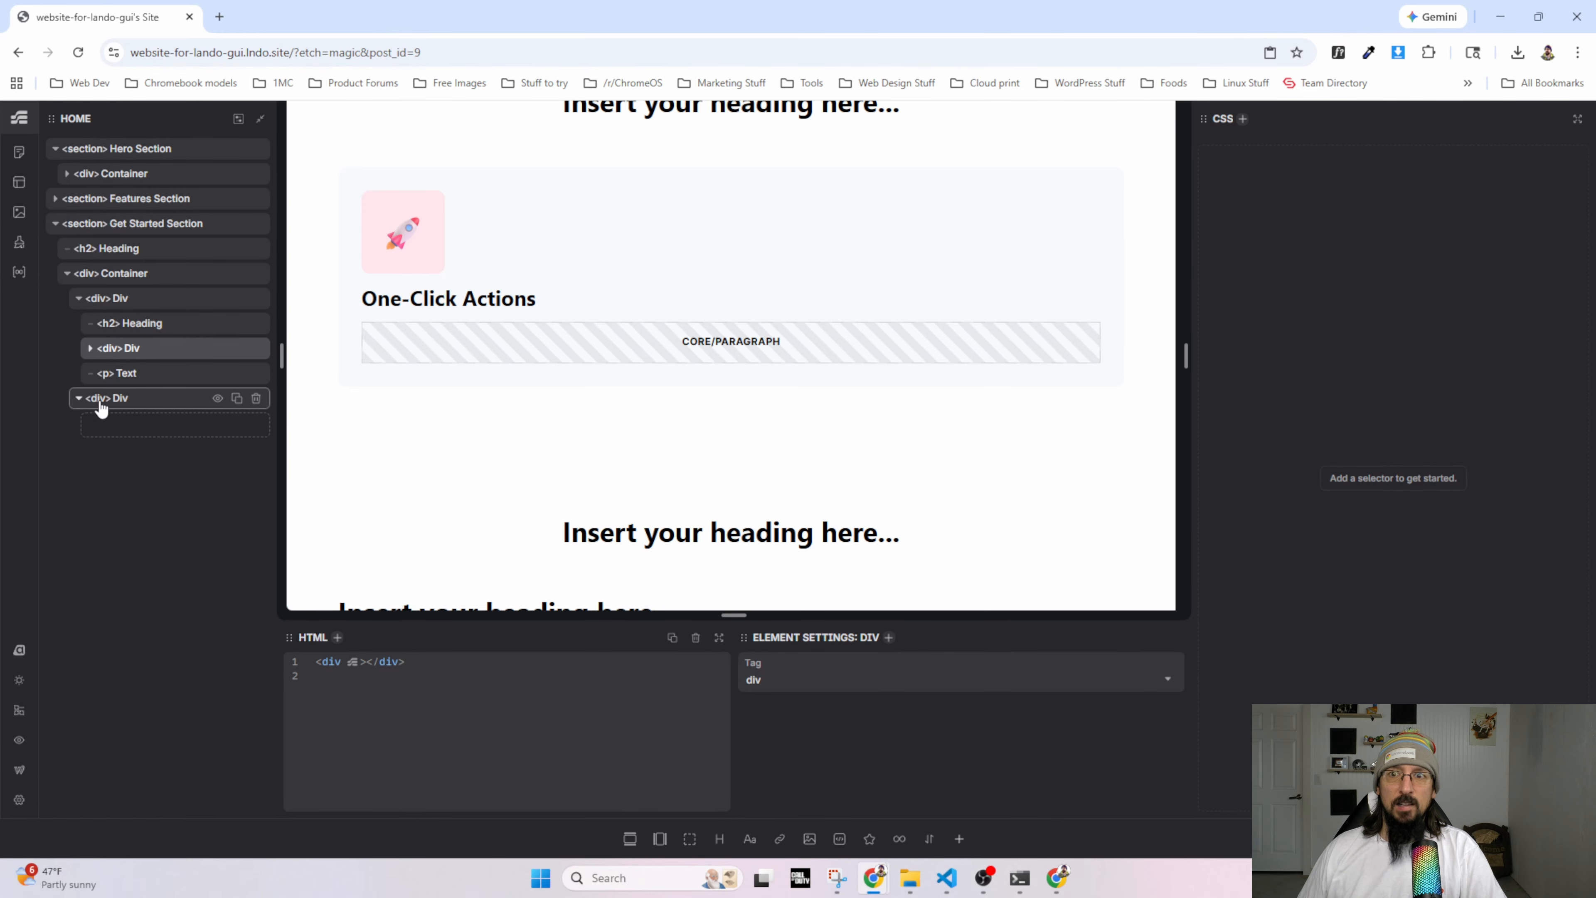
Replace the empty second div with a duplicate of the first and remove the duplicate's text paragraph.
{"action": "left_click", "coordinate": [255, 398]}
{"action": "left_click", "coordinate": [236, 298]}
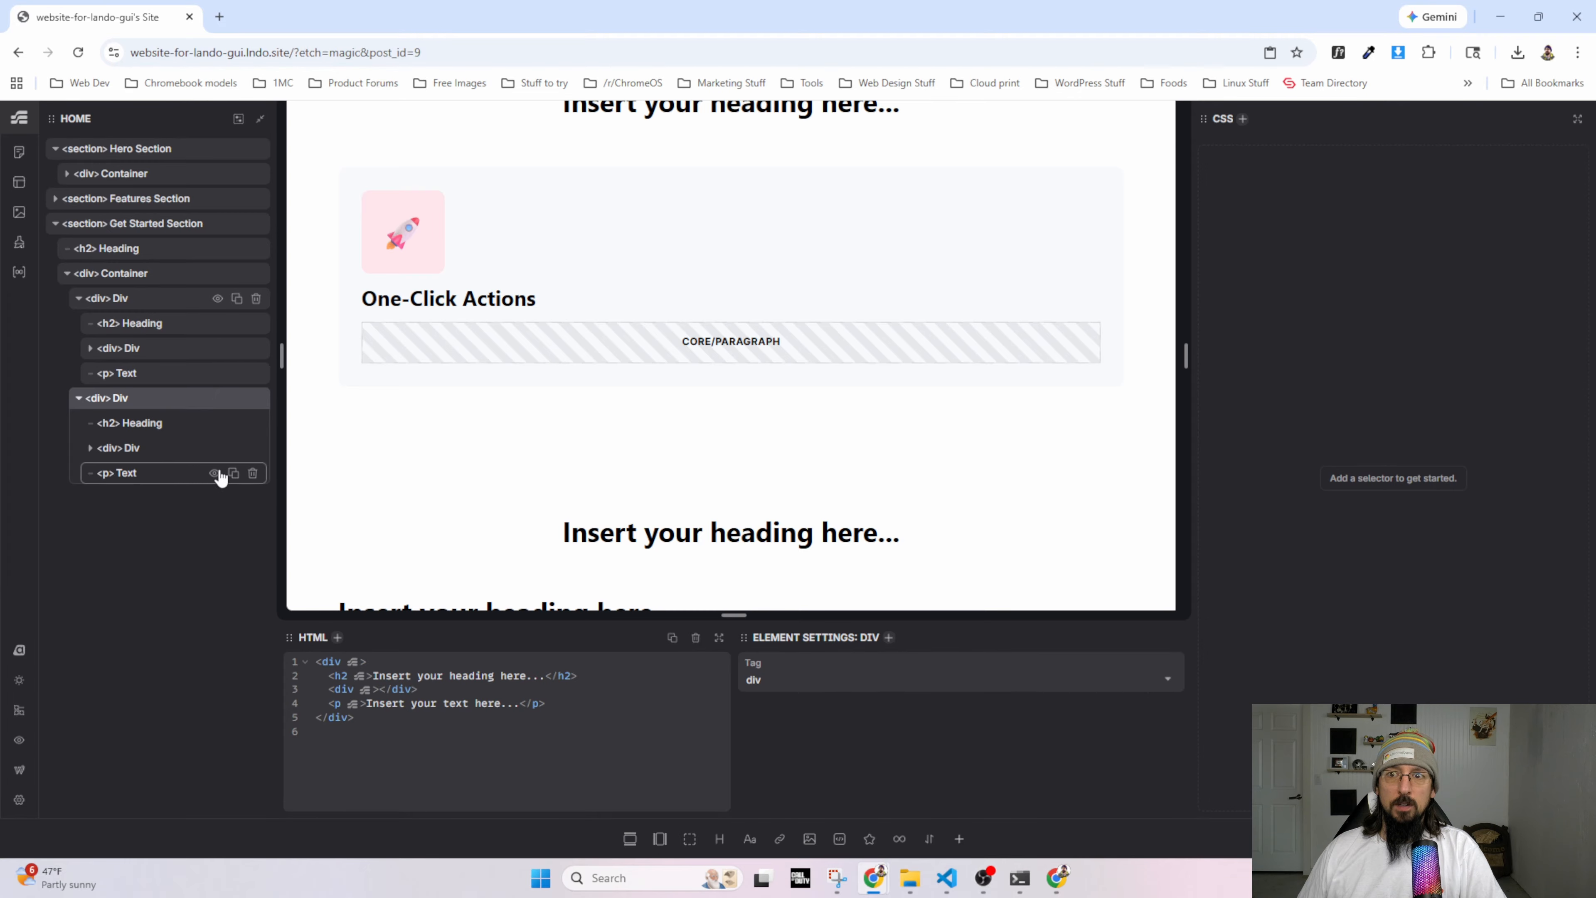
{"action": "left_click", "coordinate": [255, 473]}
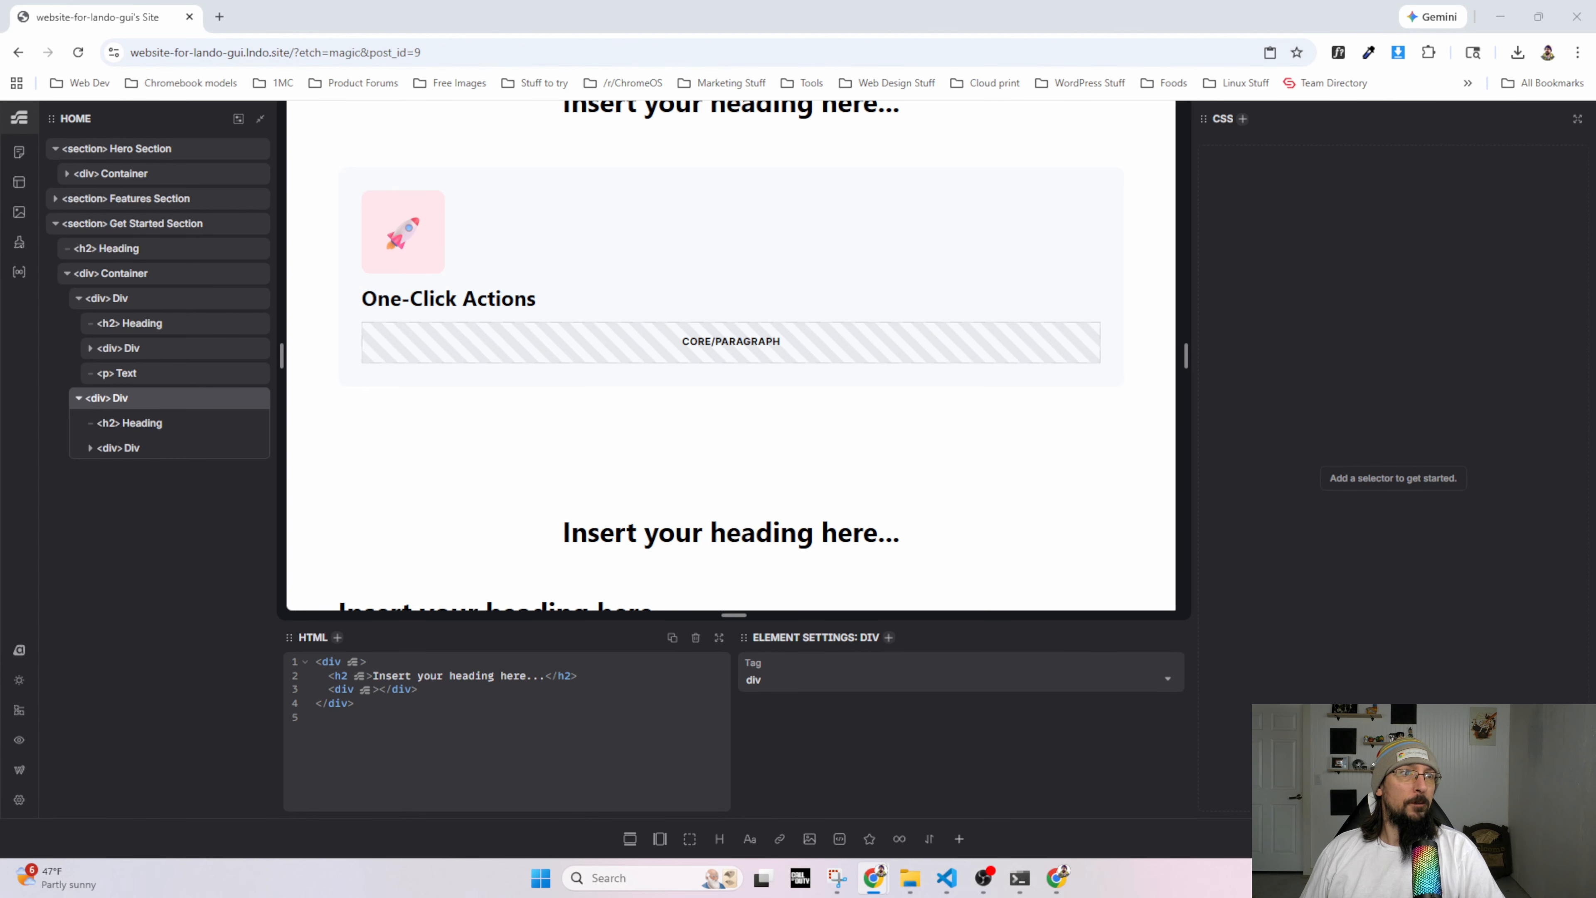
Examine the npm and GitHub option cards in the Lando GUI mockup, and return to the page builder.
{"action": "key", "text": "alt+Tab"}
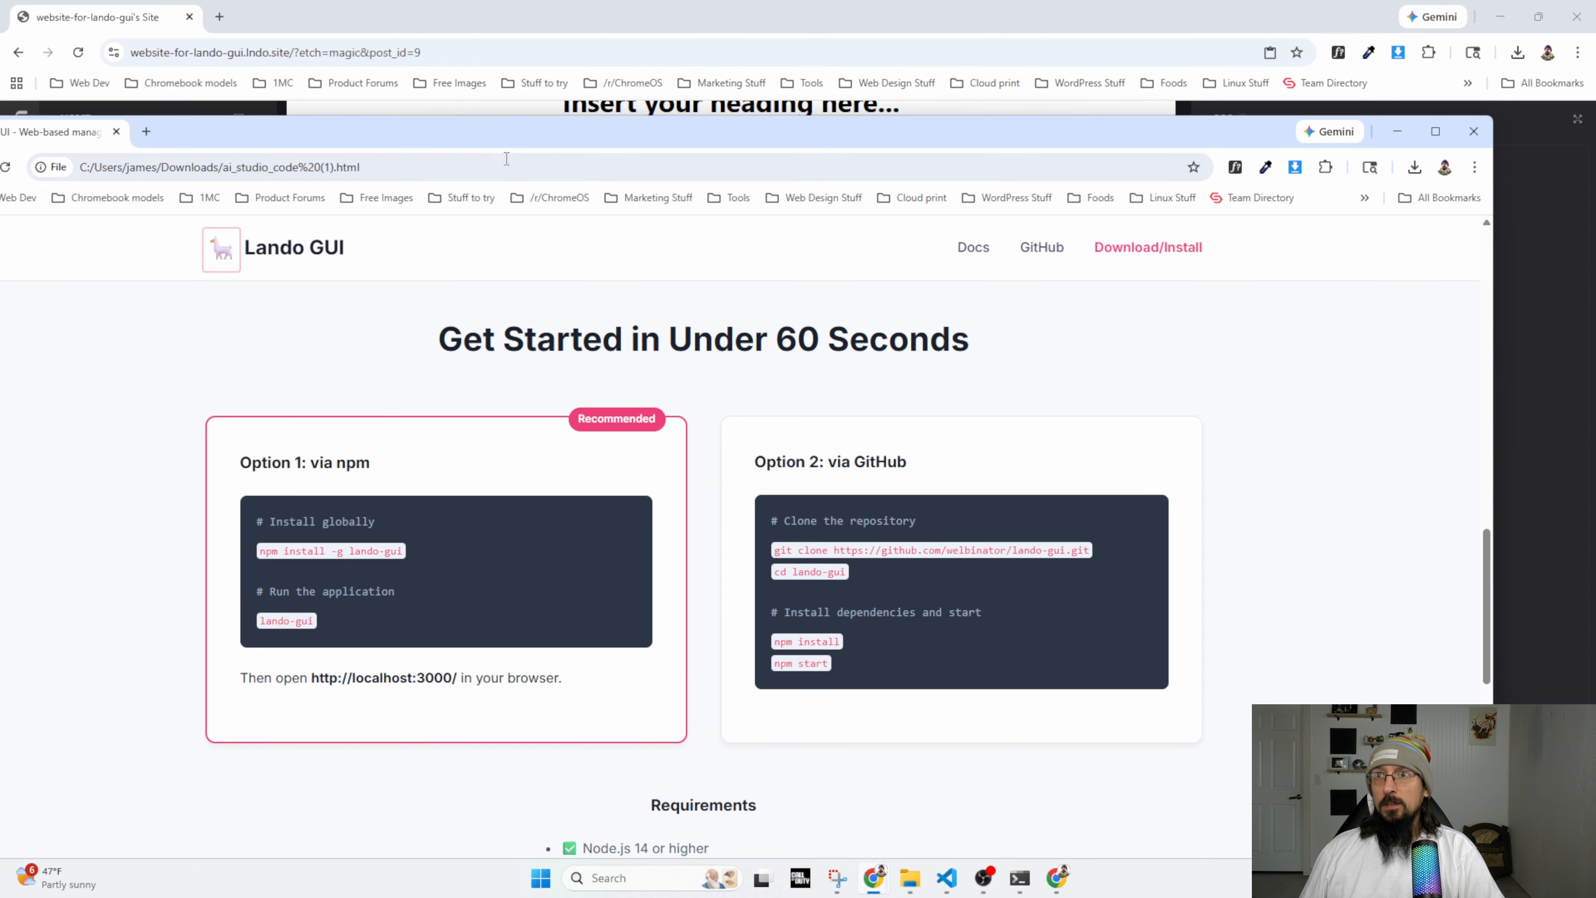
{"action": "left_click_drag", "start_coordinate": [510, 140], "coordinate": [0, 77]}
{"action": "key", "text": "alt+Tab"}
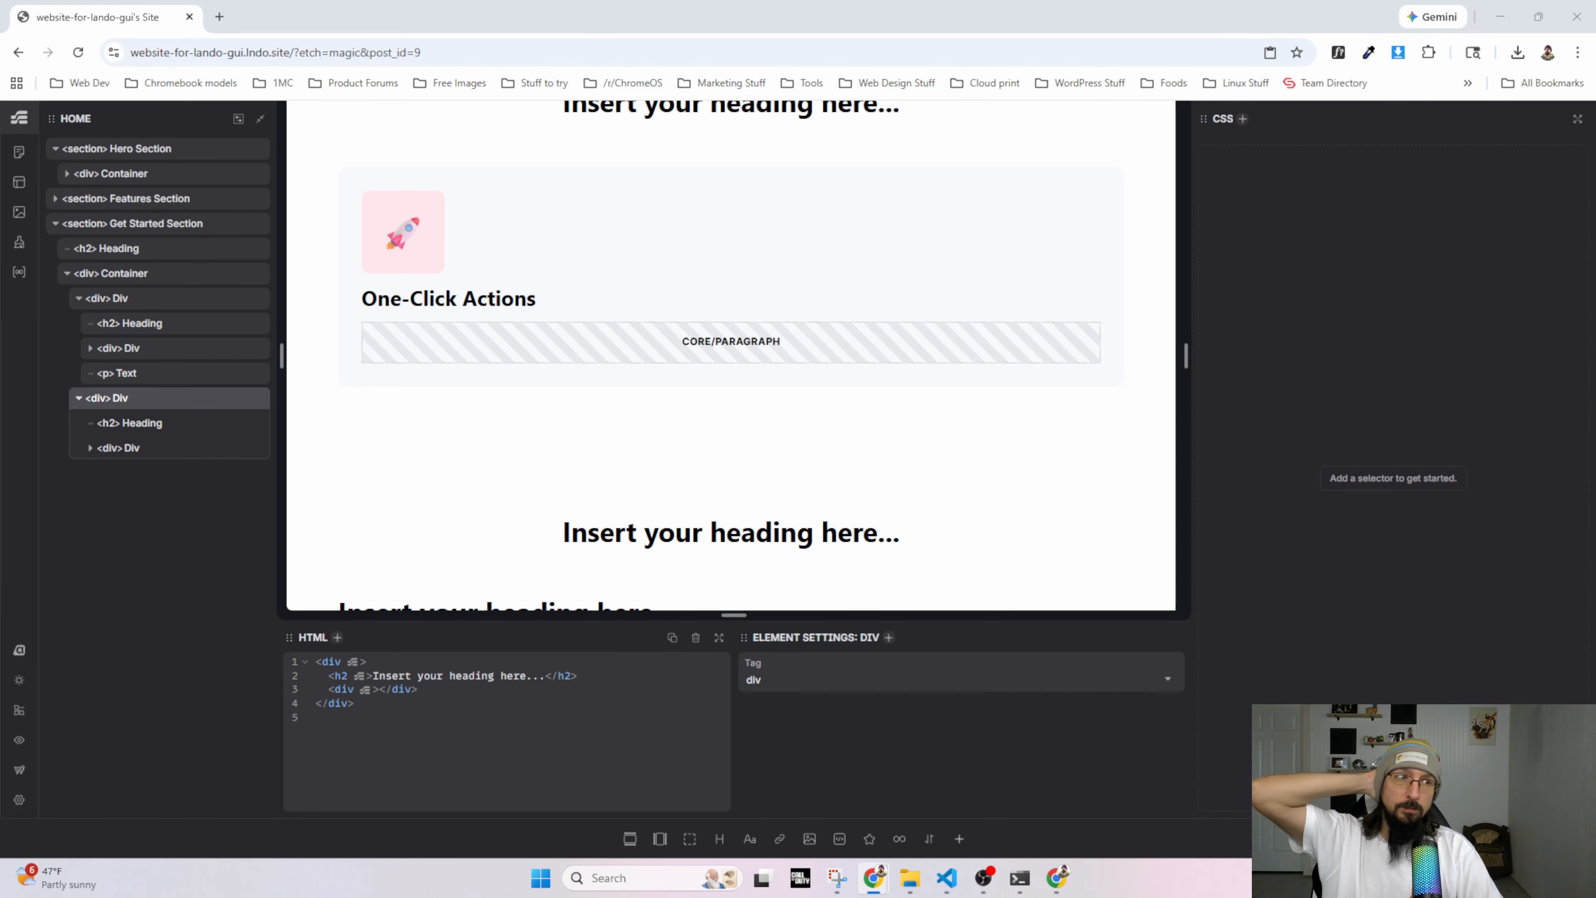
{"action": "scroll", "coordinate": [691, 528], "scroll_direction": "down", "scroll_amount": 3}
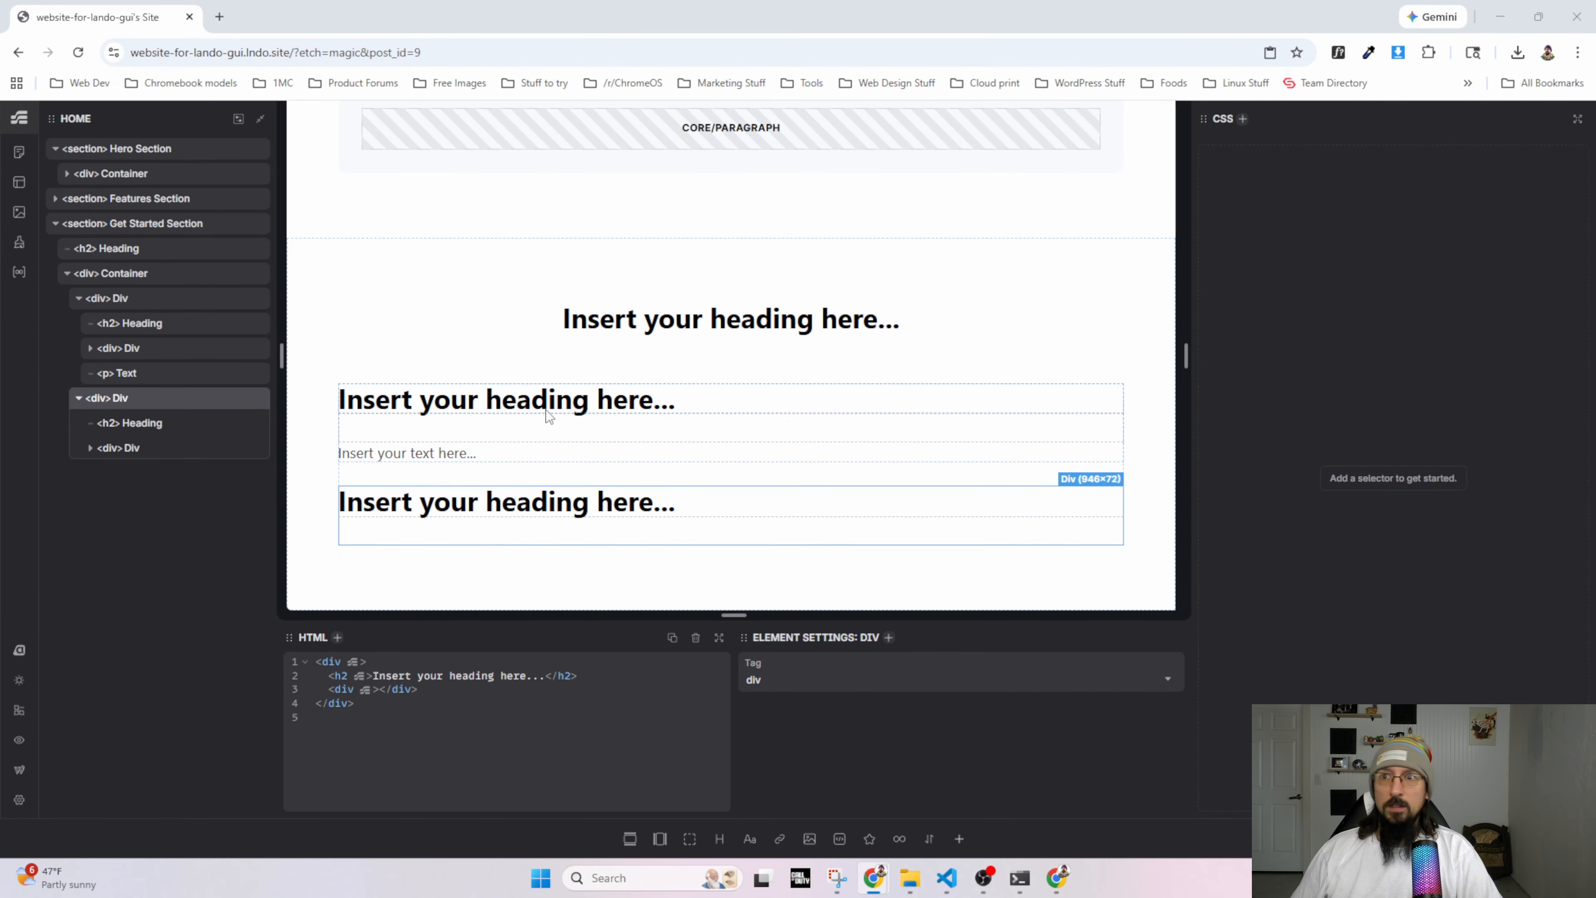
{"action": "left_click", "coordinate": [451, 393]}
{"action": "left_click", "coordinate": [788, 670]}
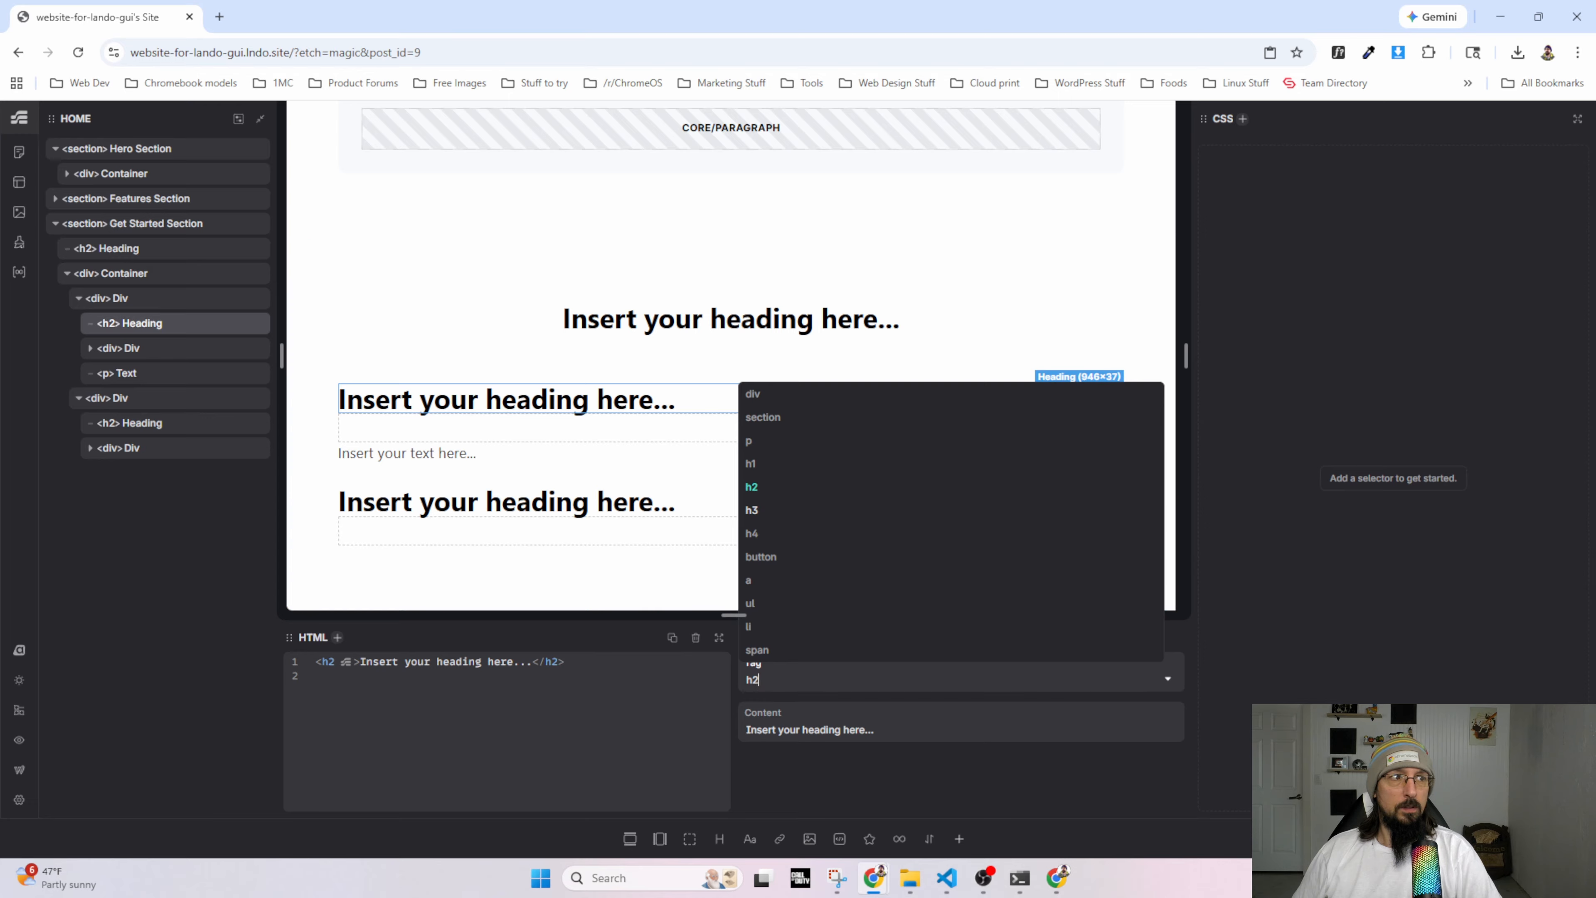
Add a text paragraph inside the nested div of each of the two Get Started divs.
{"action": "left_click", "coordinate": [133, 351]}
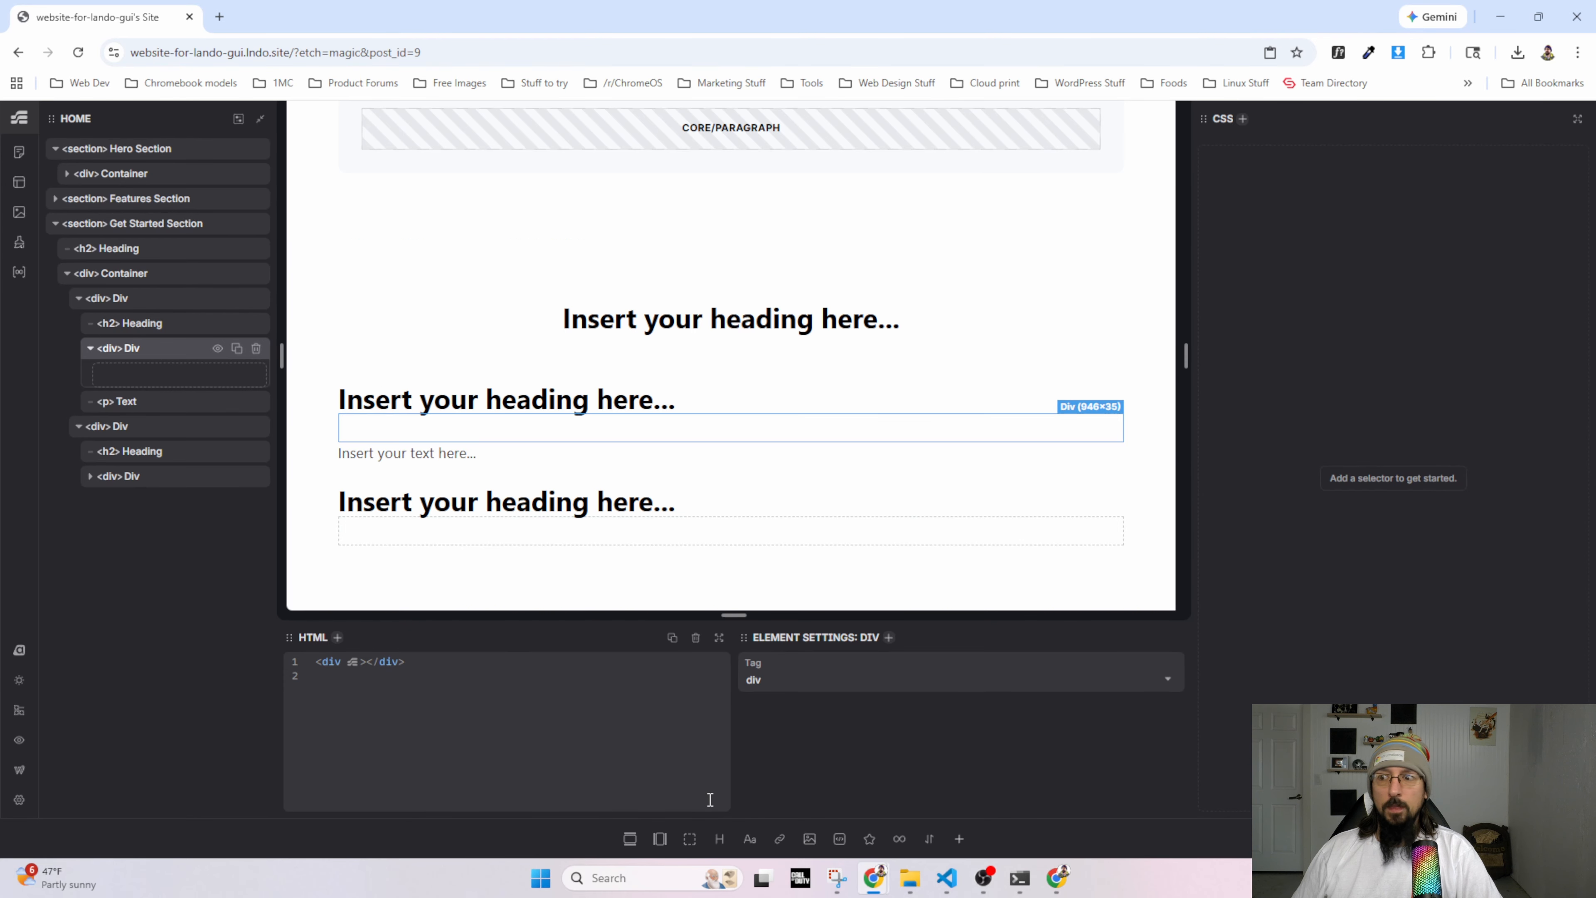
{"action": "left_click", "coordinate": [750, 839]}
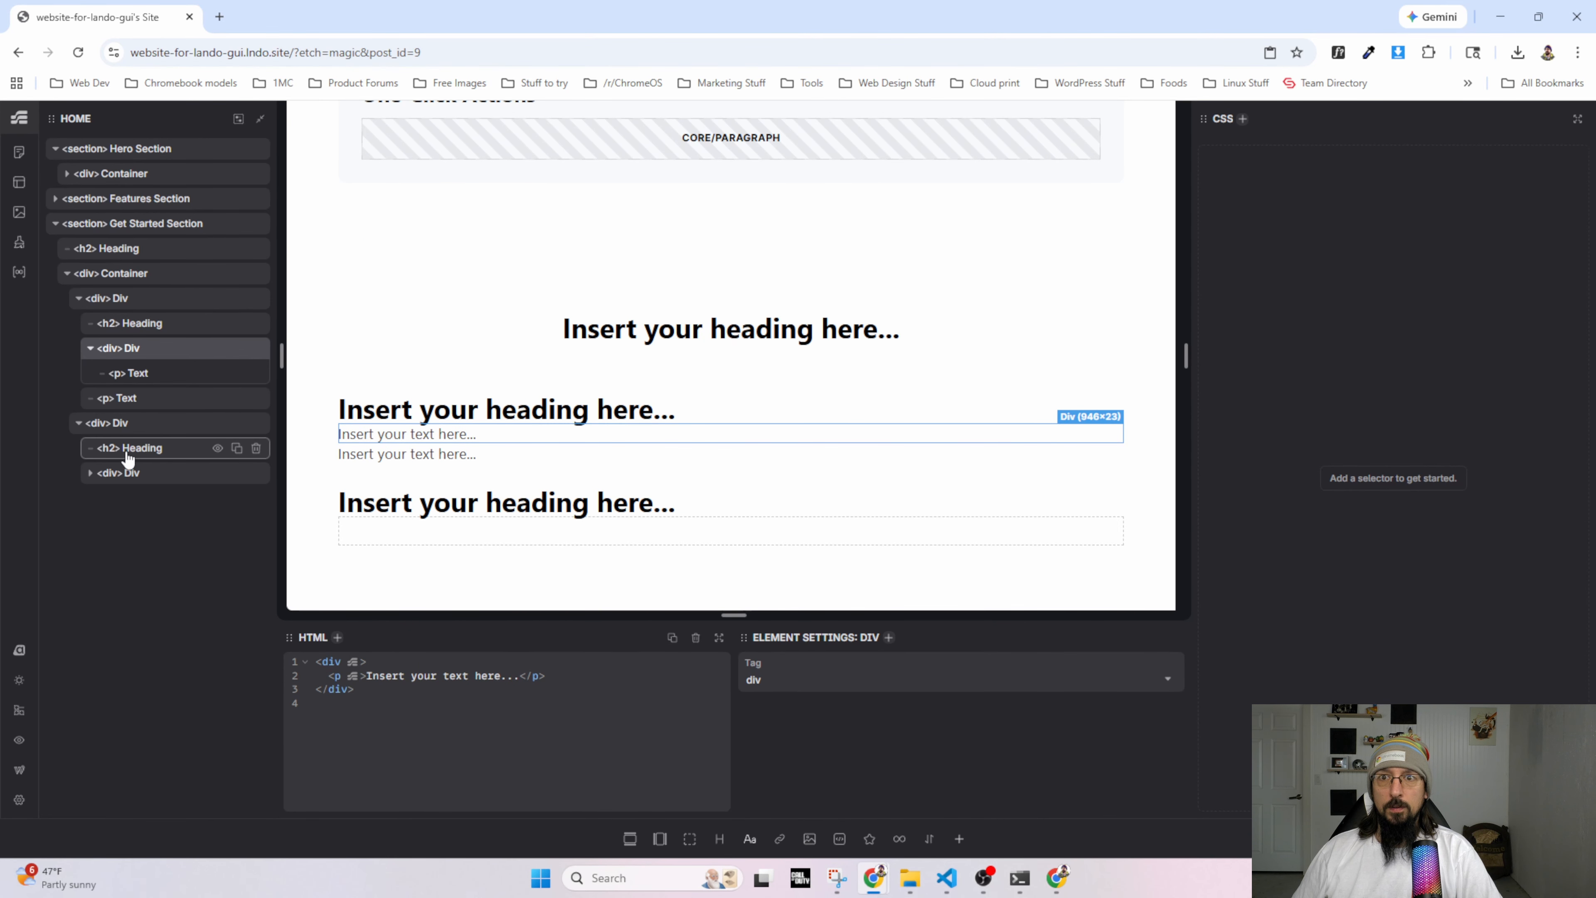
{"action": "left_click", "coordinate": [129, 472]}
{"action": "left_click", "coordinate": [90, 348]}
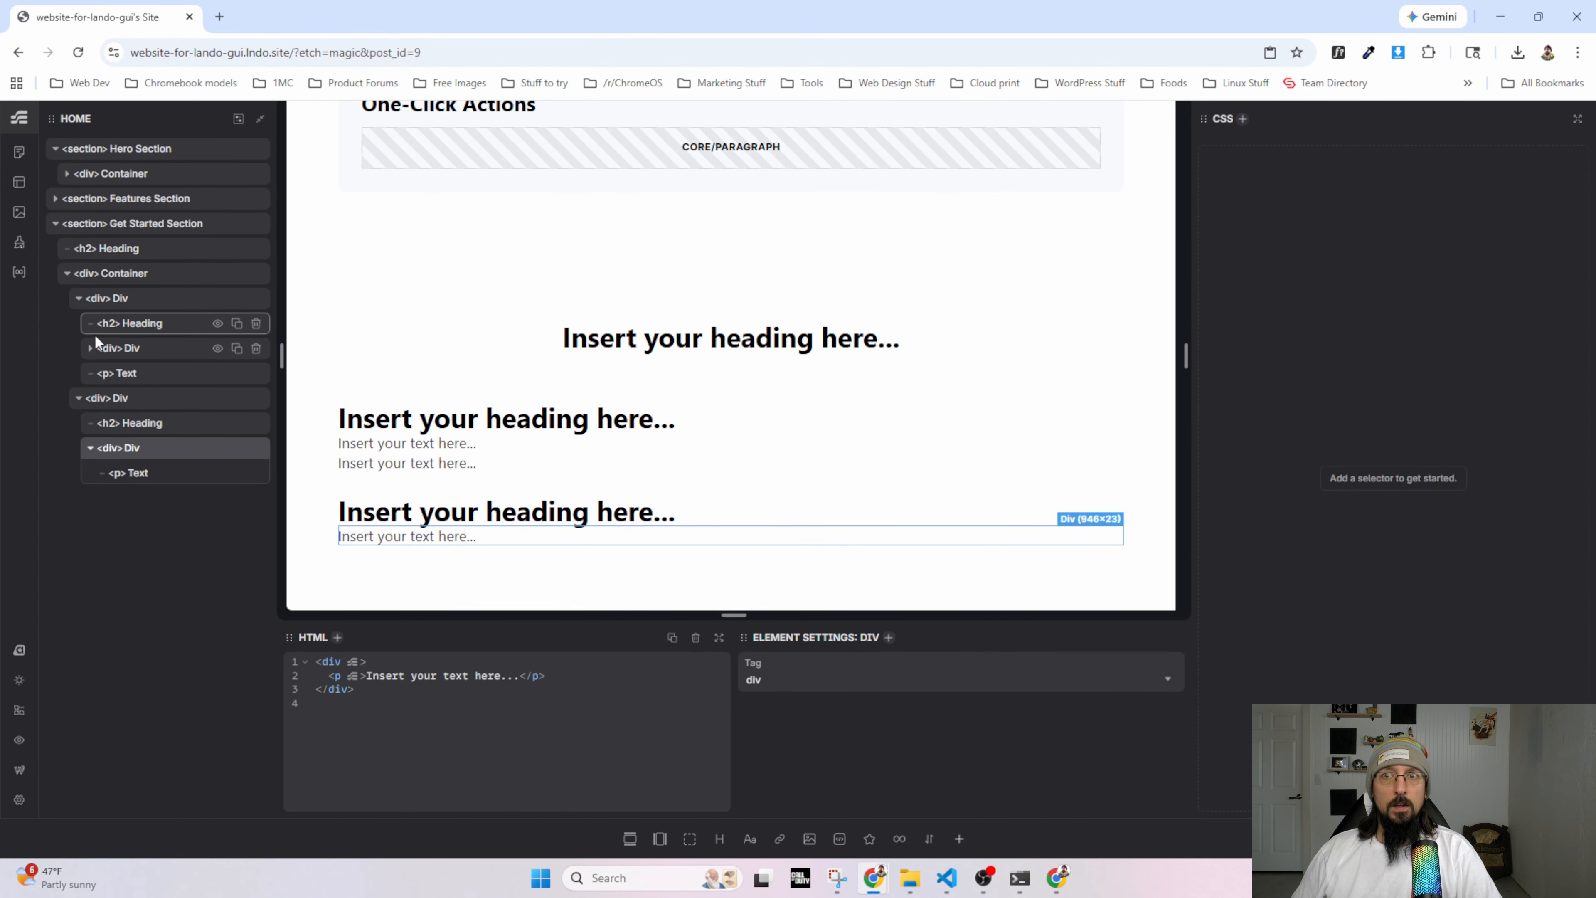
Rename the Get Started container as Grid, and its two child divs as NPM and GitHub.
{"action": "double_click", "coordinate": [122, 275]}
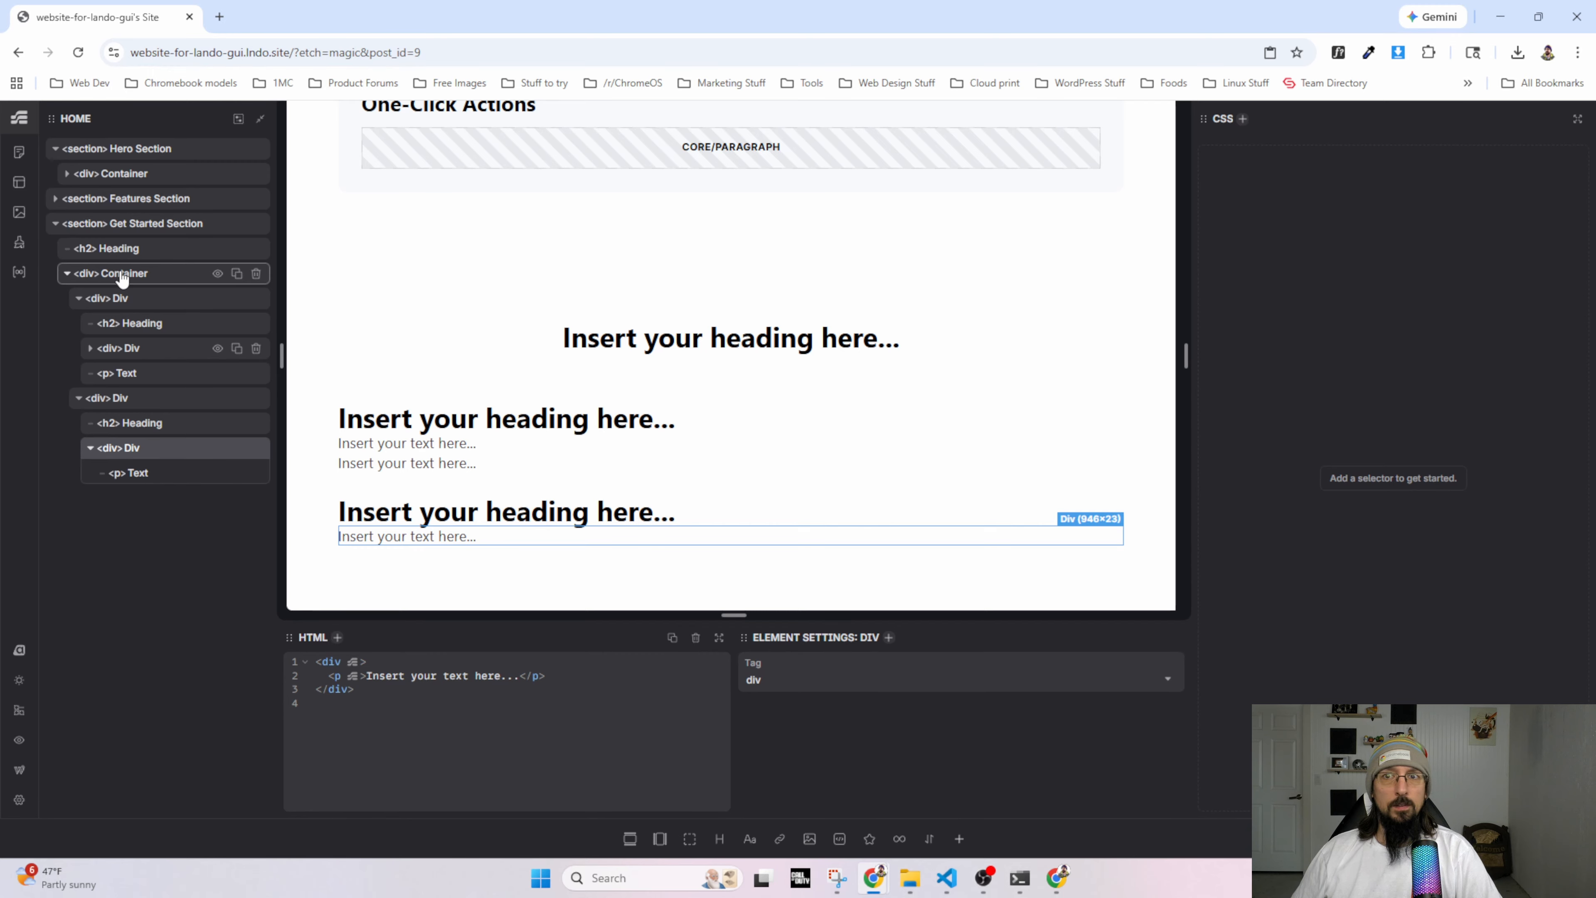
{"action": "type", "text": "Grid"}
{"action": "key", "text": "Return"}
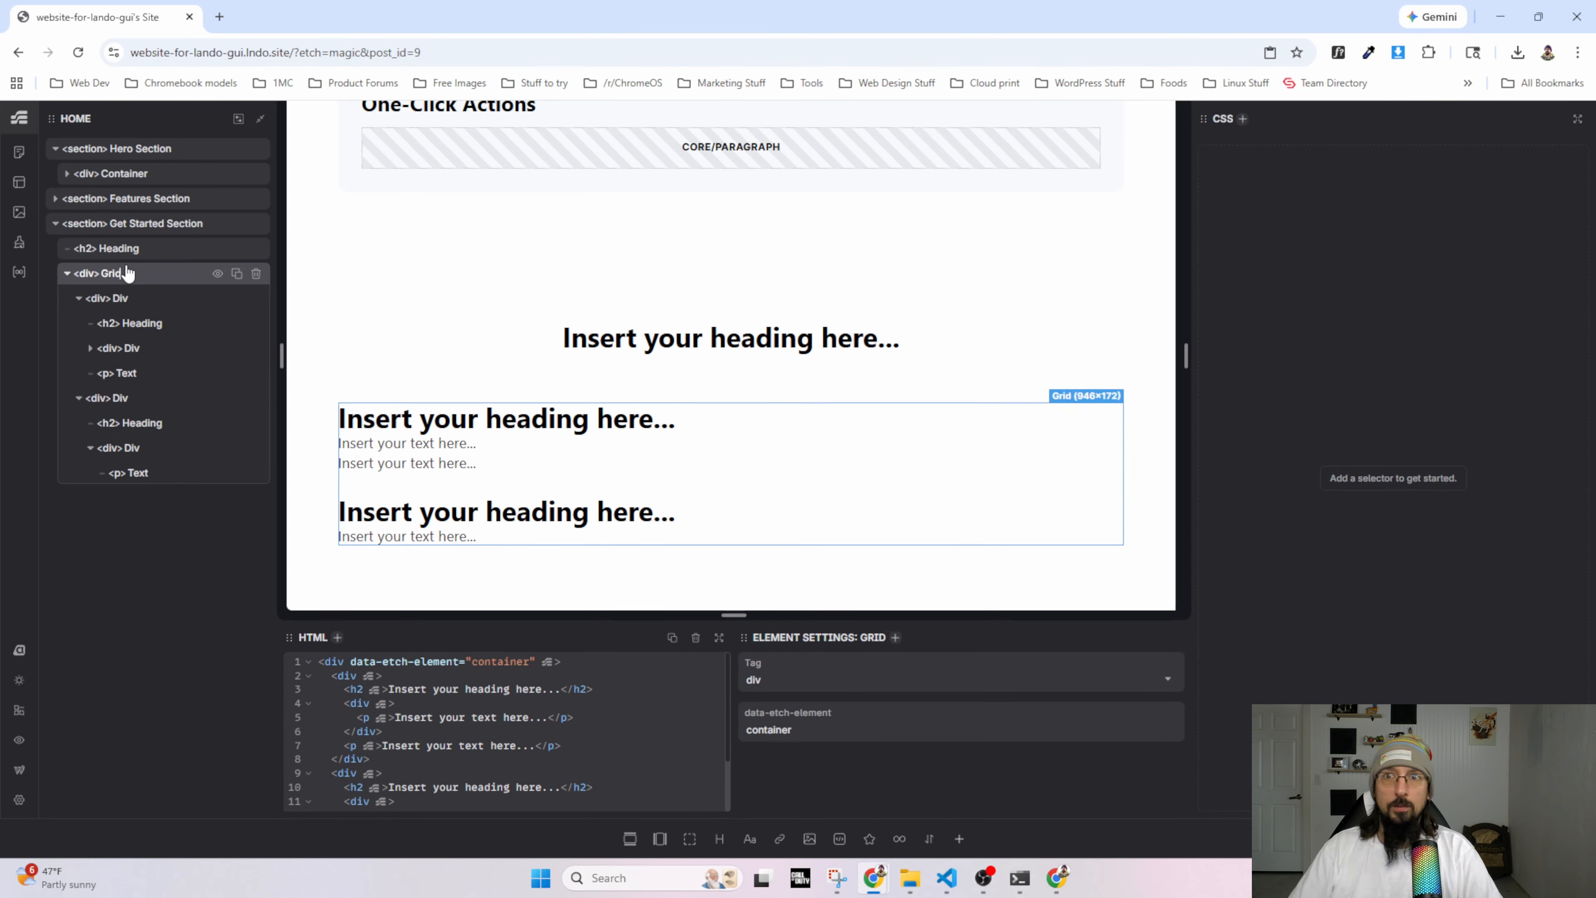
{"action": "double_click", "coordinate": [120, 300]}
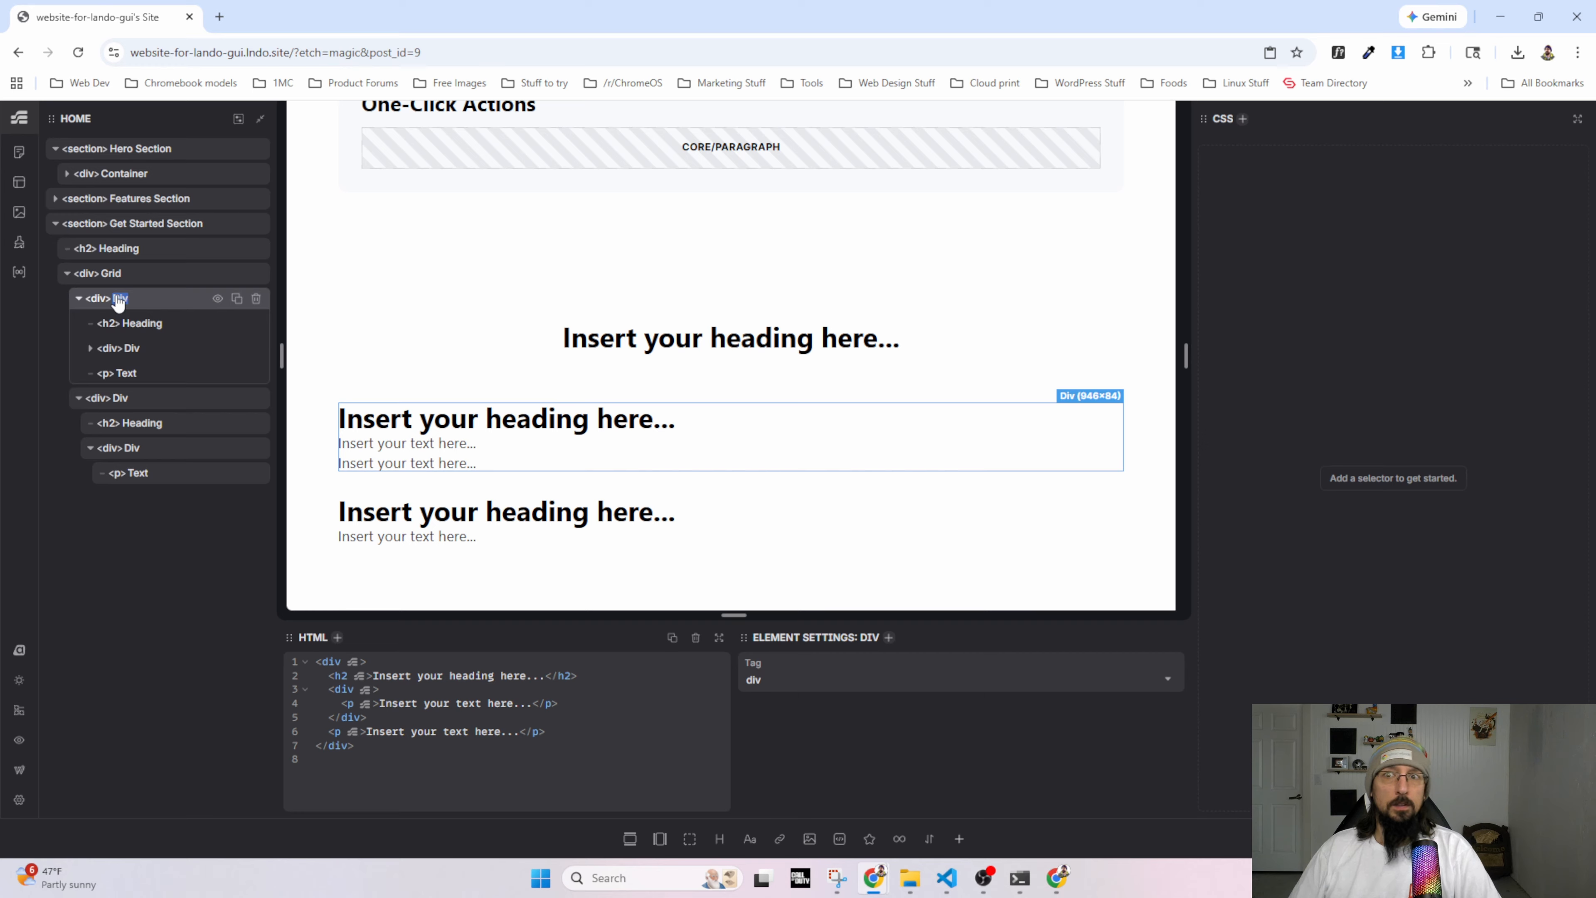
{"action": "type", "text": "NPM"}
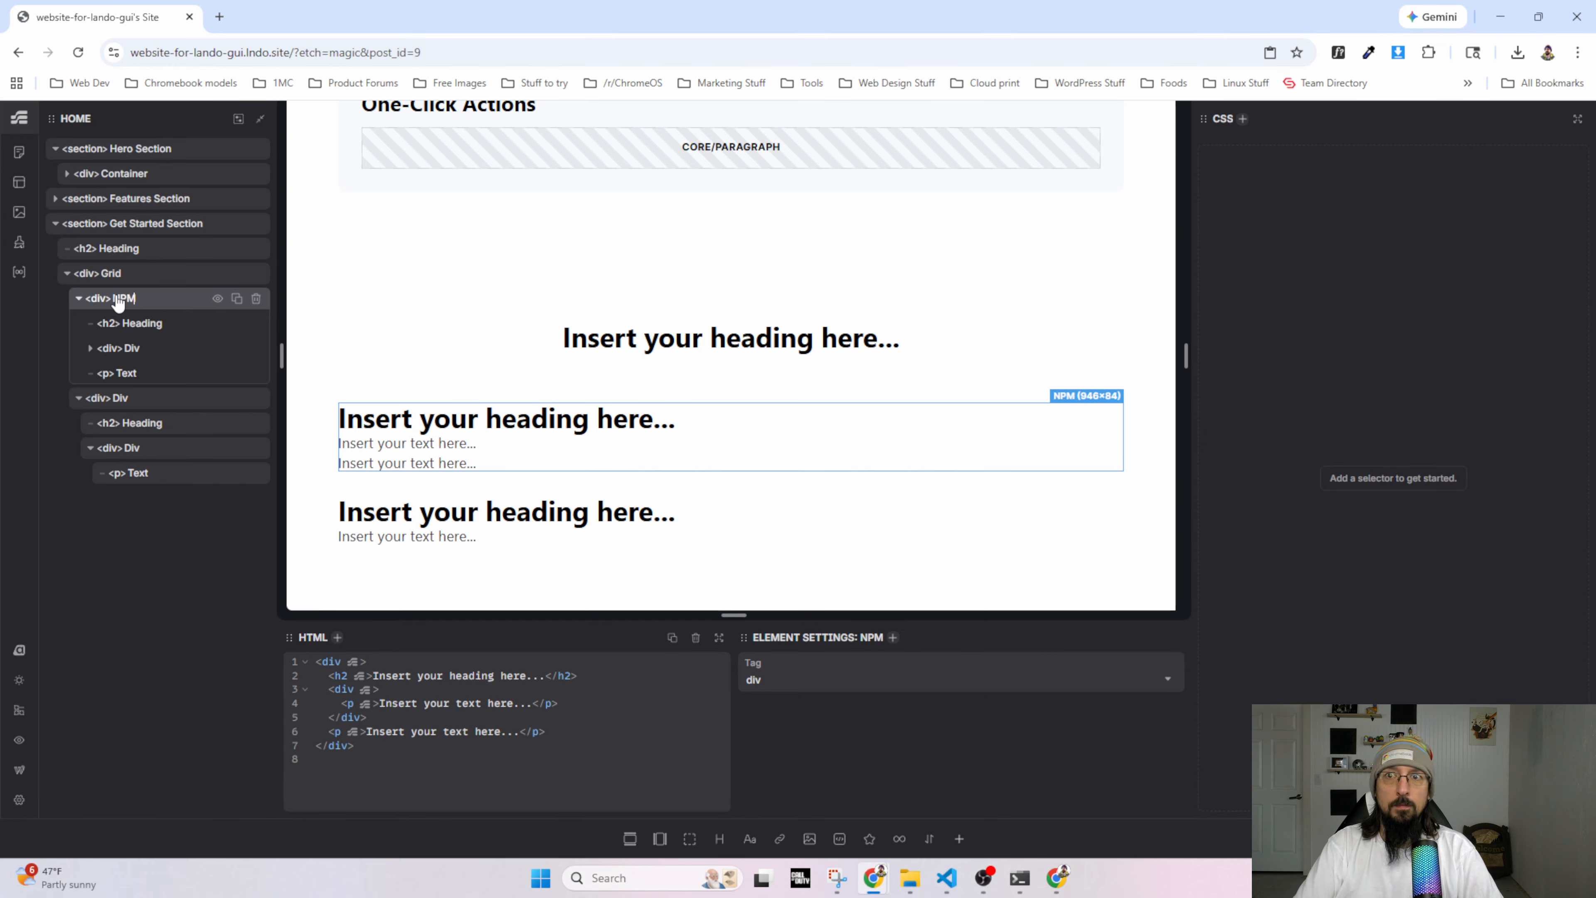
{"action": "left_click", "coordinate": [125, 402]}
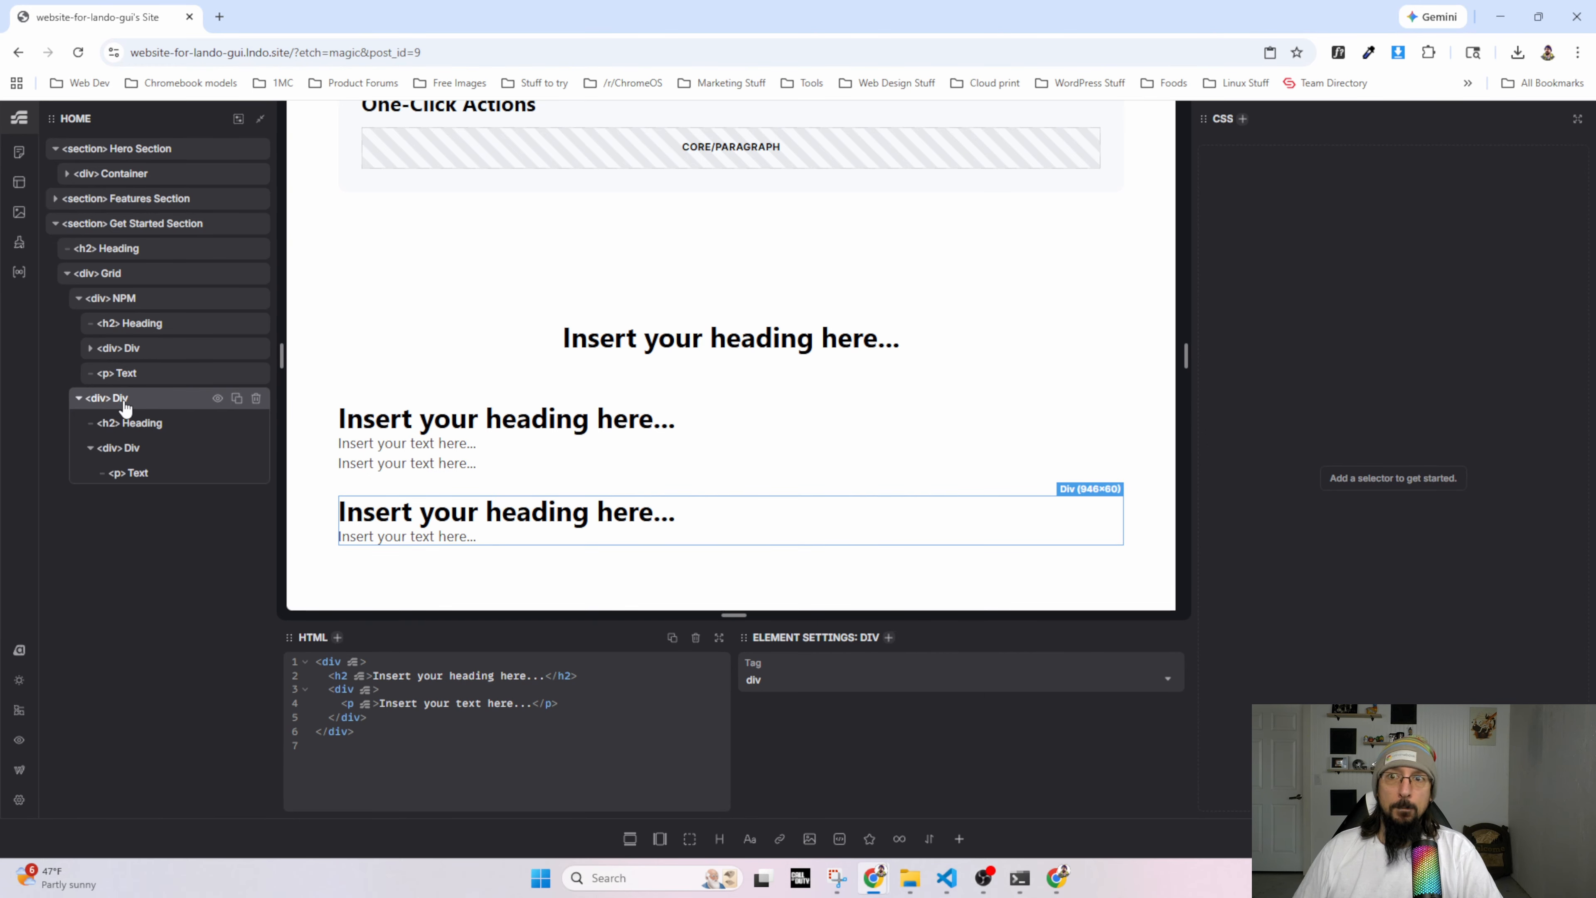
{"action": "type", "text": "GitHub"}
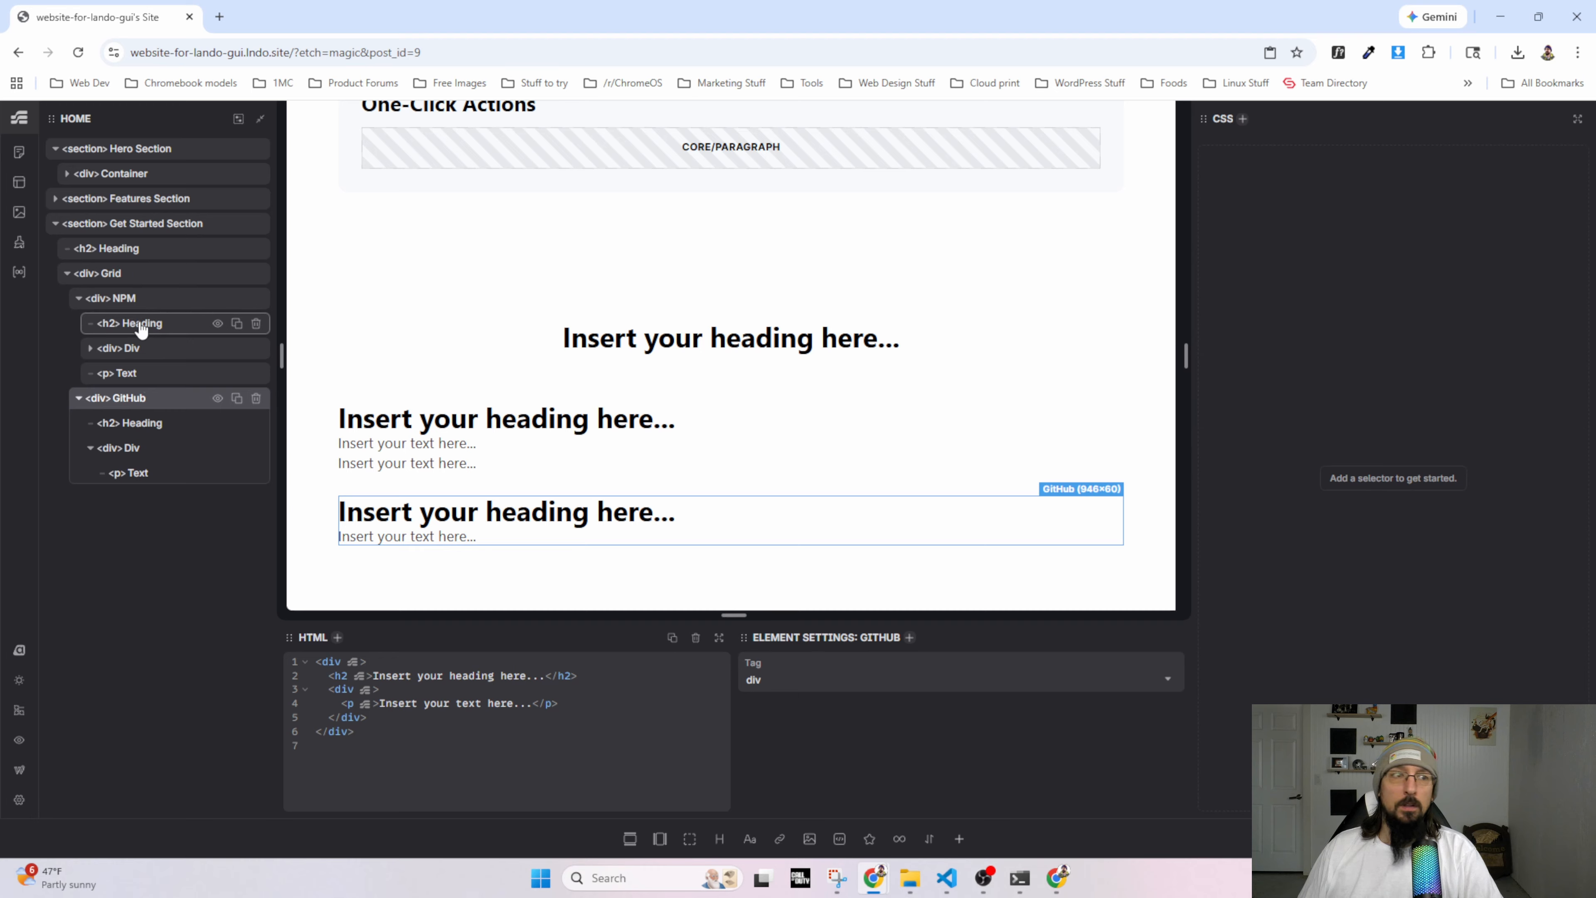
Rename the nested div in the NPM block as Code Wrapper and the one in the GitHub block as Code.
{"action": "double_click", "coordinate": [128, 350]}
{"action": "type", "text": "Code"}
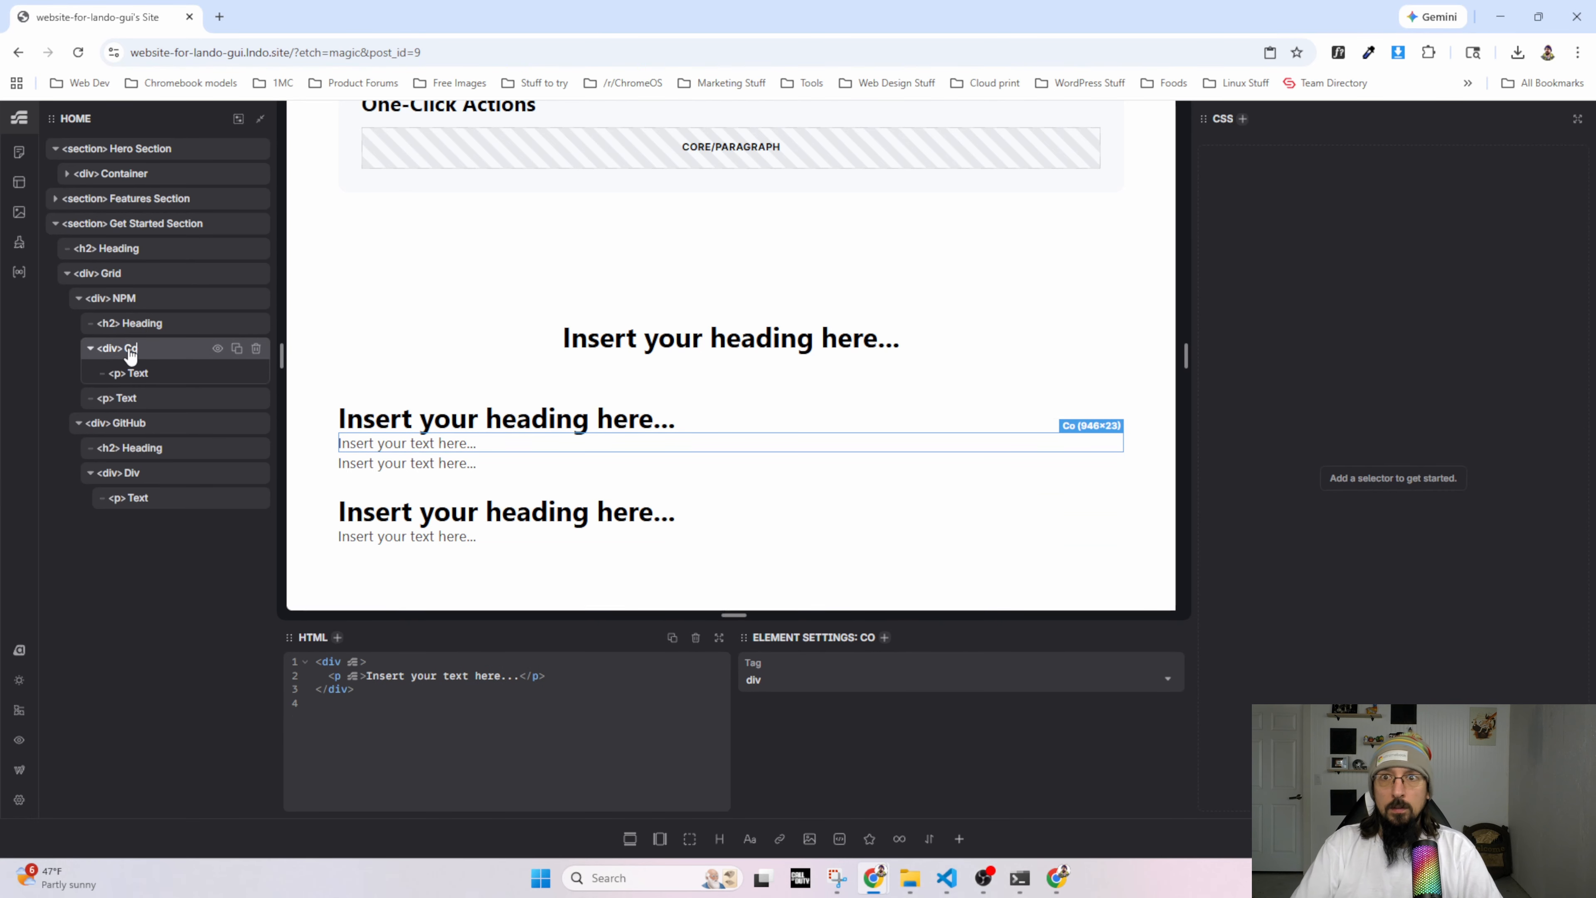
{"action": "double_click", "coordinate": [133, 474]}
{"action": "type", "text": "C"}
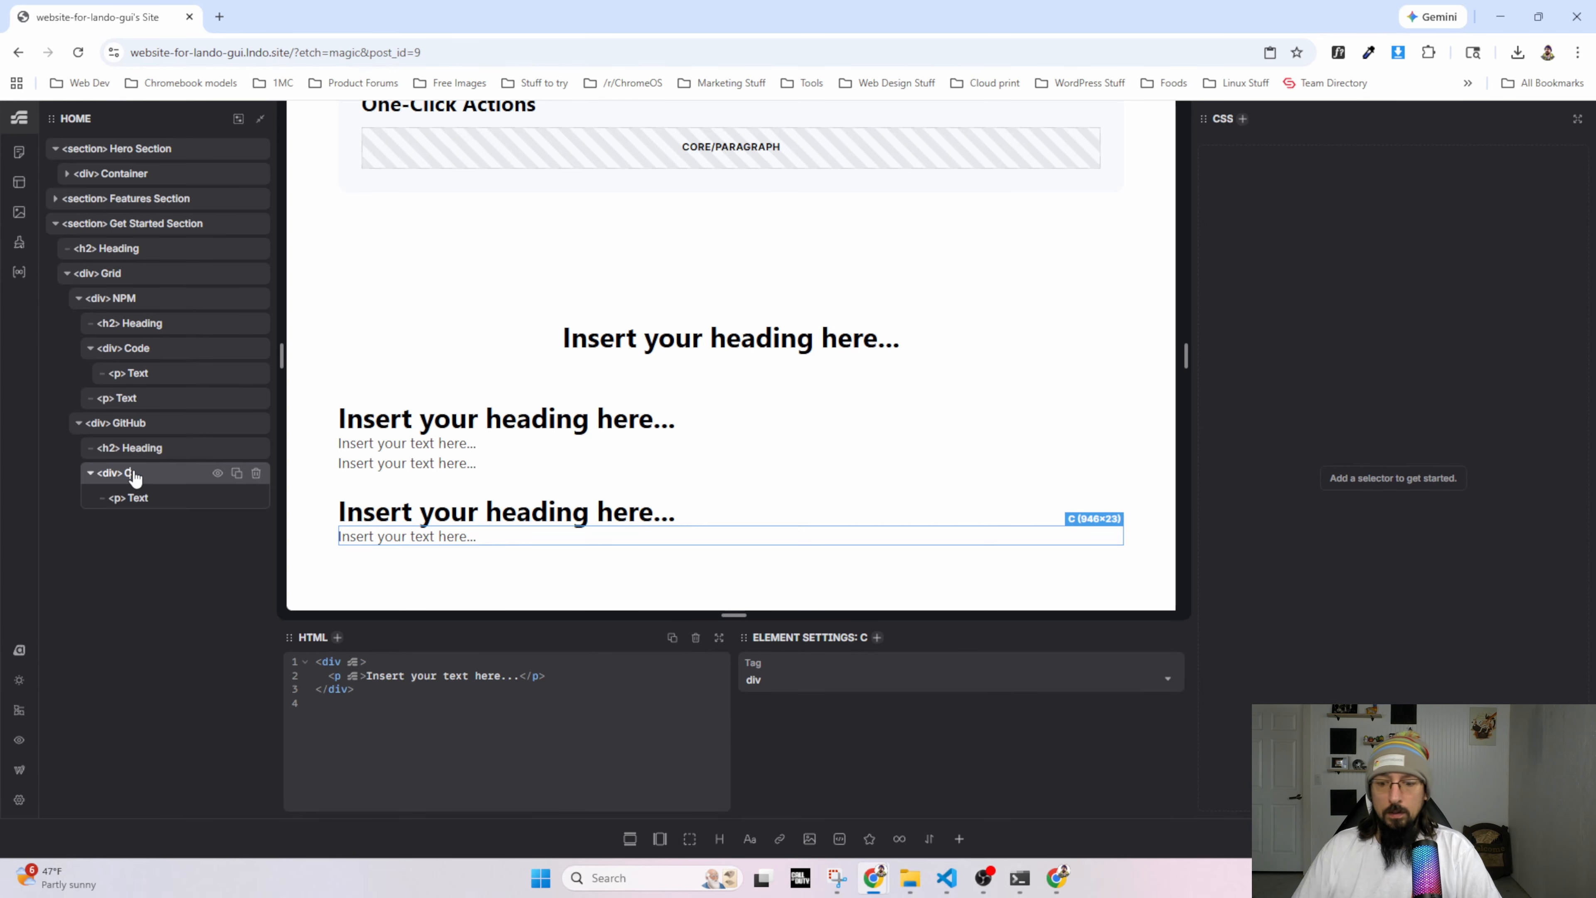
{"action": "type", "text": "ode"}
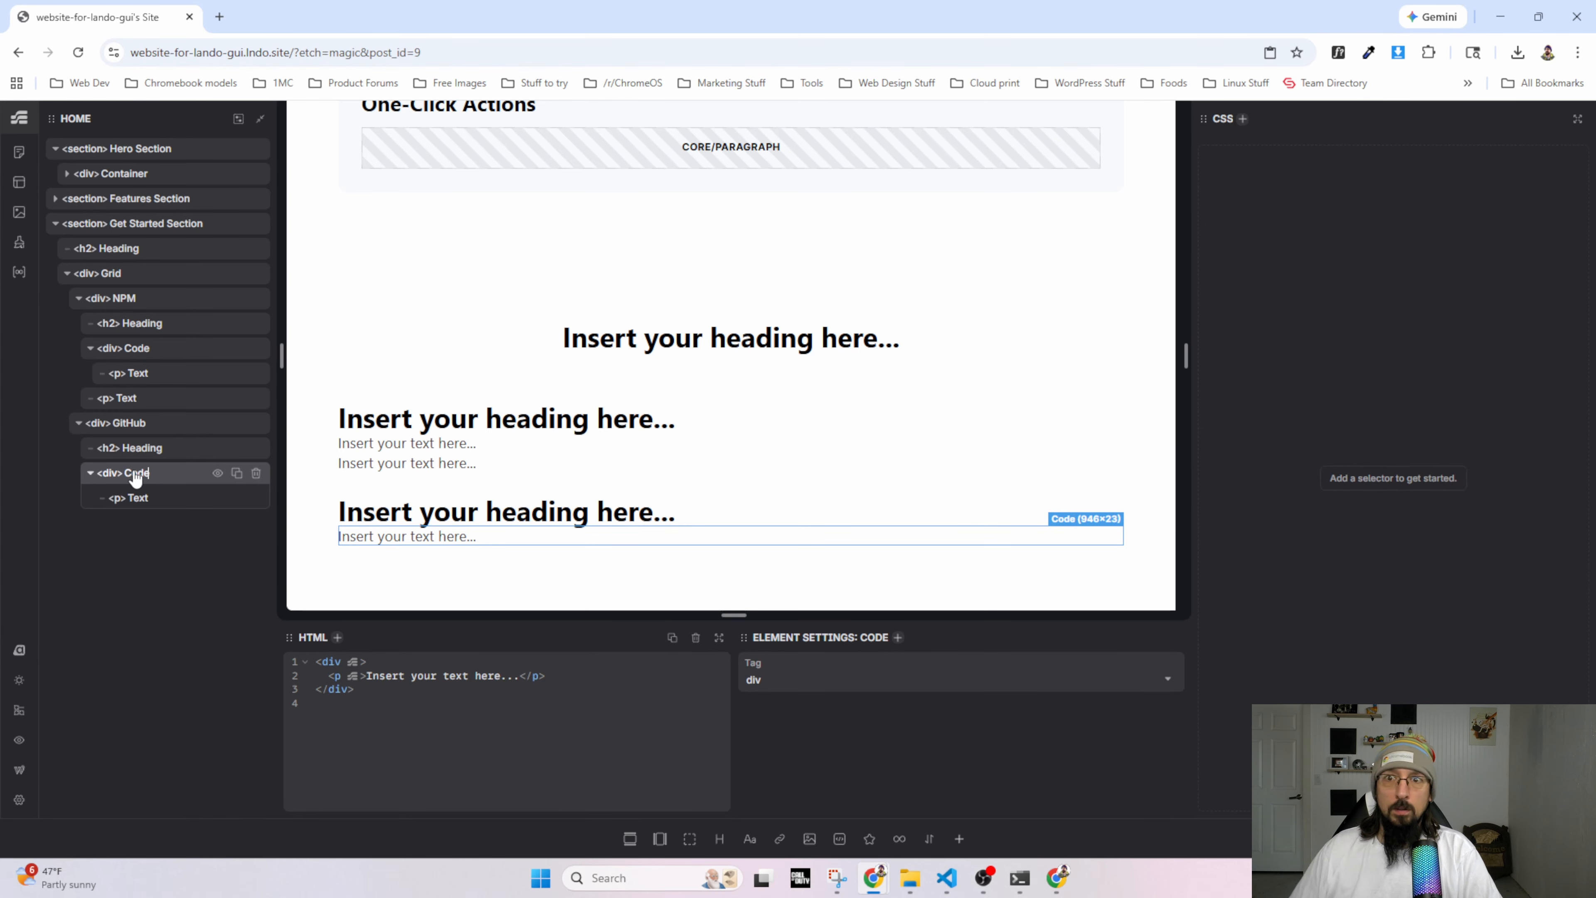
{"action": "left_click", "coordinate": [161, 356]}
{"action": "type", "text": "Wrapper"}
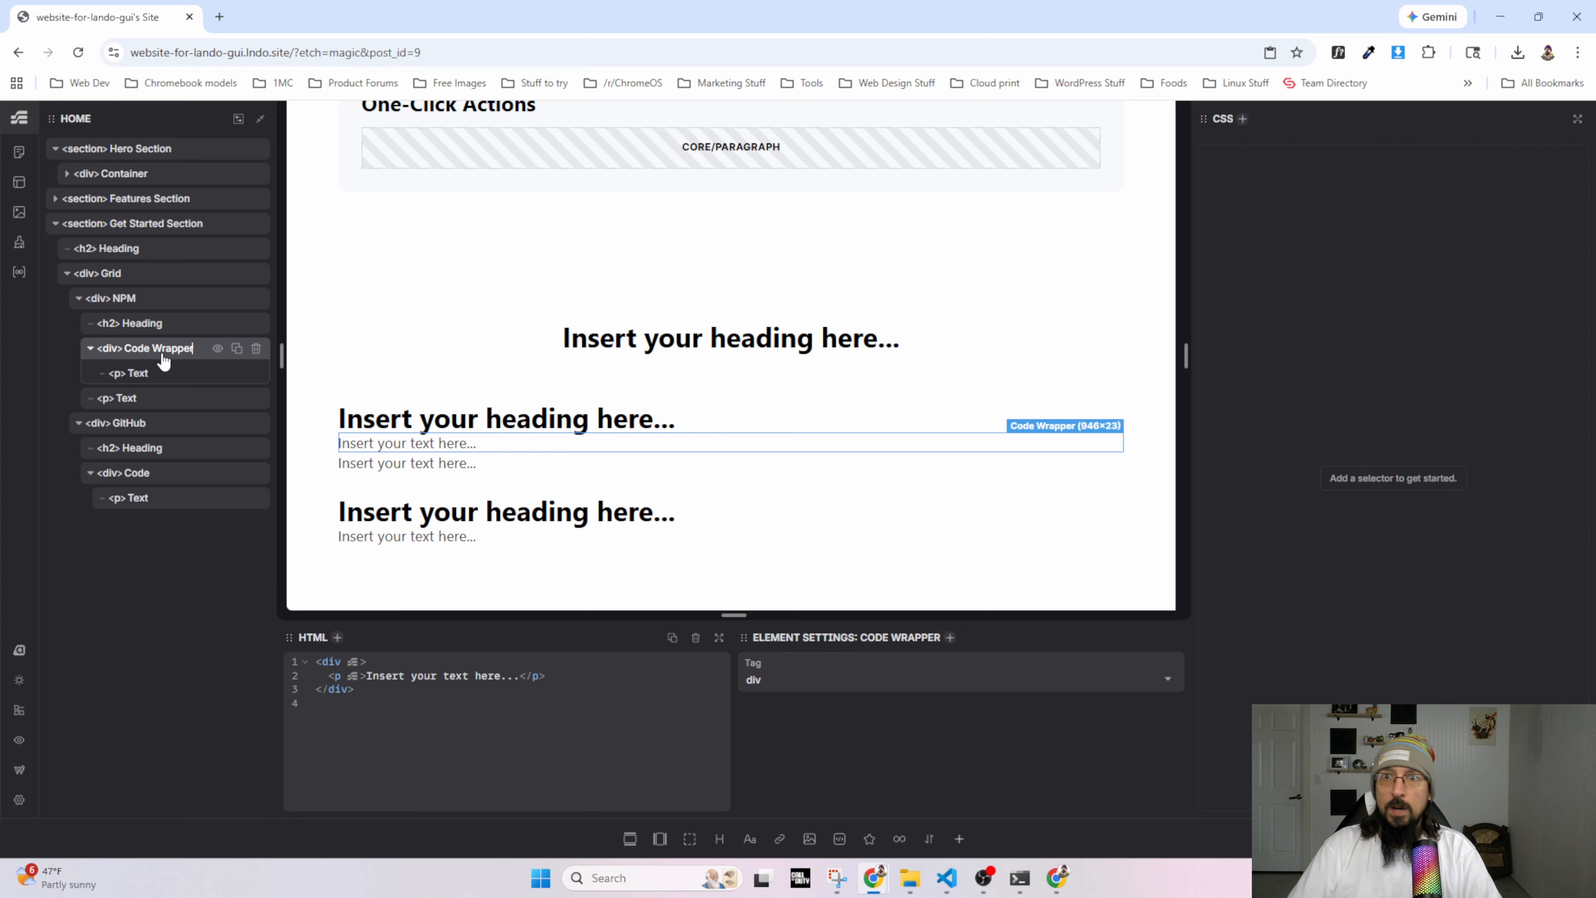
Rename the GitHub block's nested div as Code Wrapper, and the paragraph inside each of the two code wrappers as Code.
{"action": "left_click", "coordinate": [169, 481]}
{"action": "type", "text": "Wrapper"}
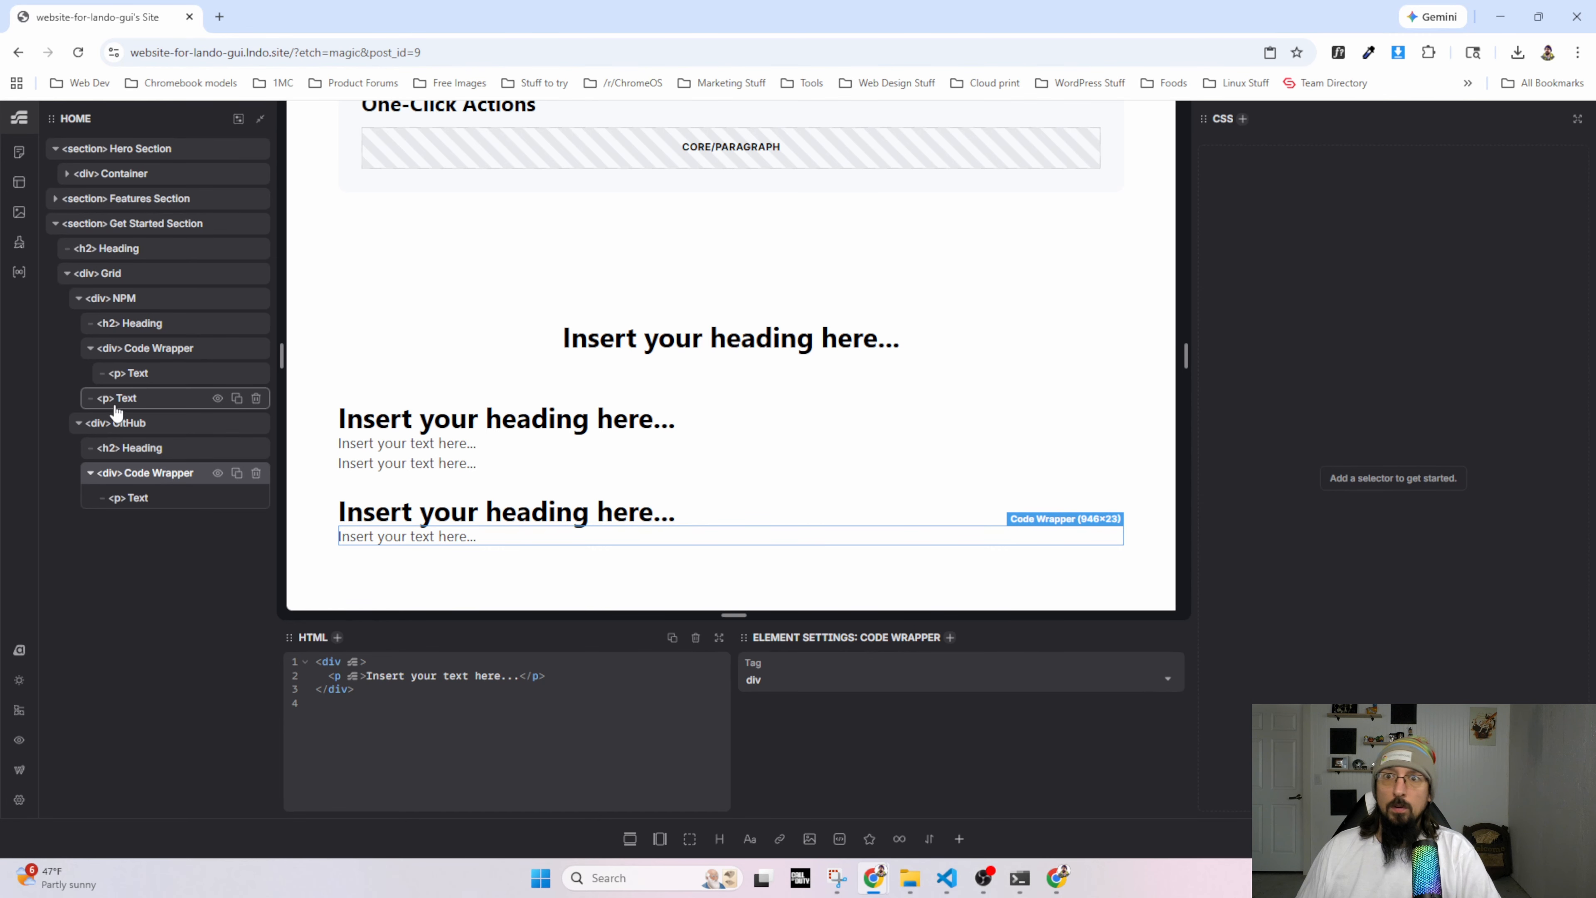
{"action": "left_click", "coordinate": [143, 375]}
{"action": "double_click", "coordinate": [144, 375]}
{"action": "type", "text": "Code"}
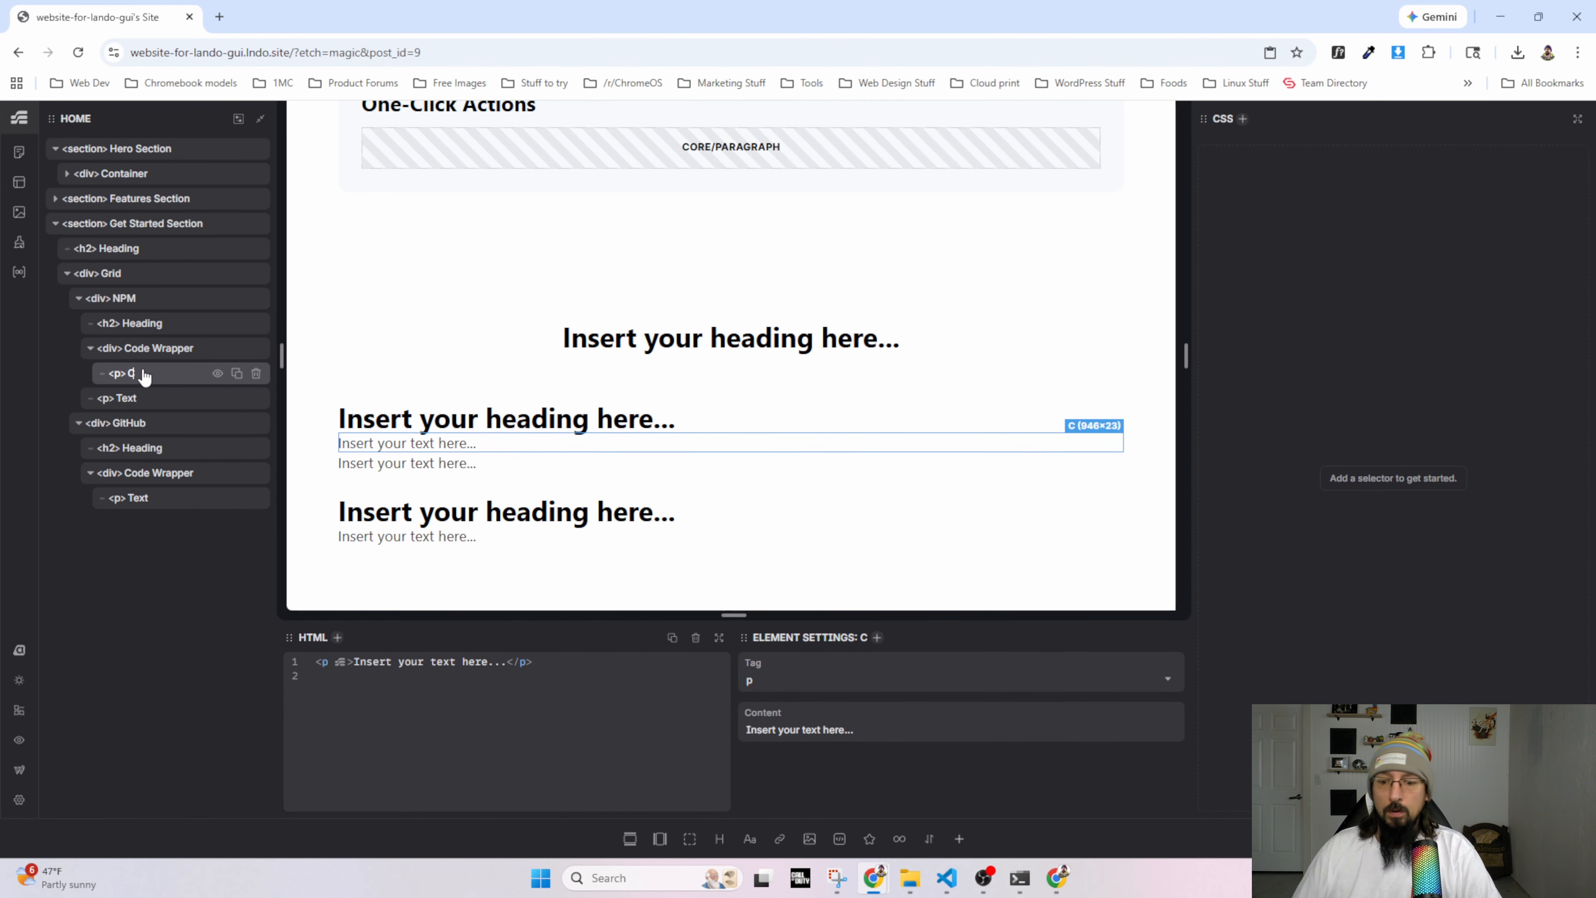
{"action": "left_click", "coordinate": [139, 500]}
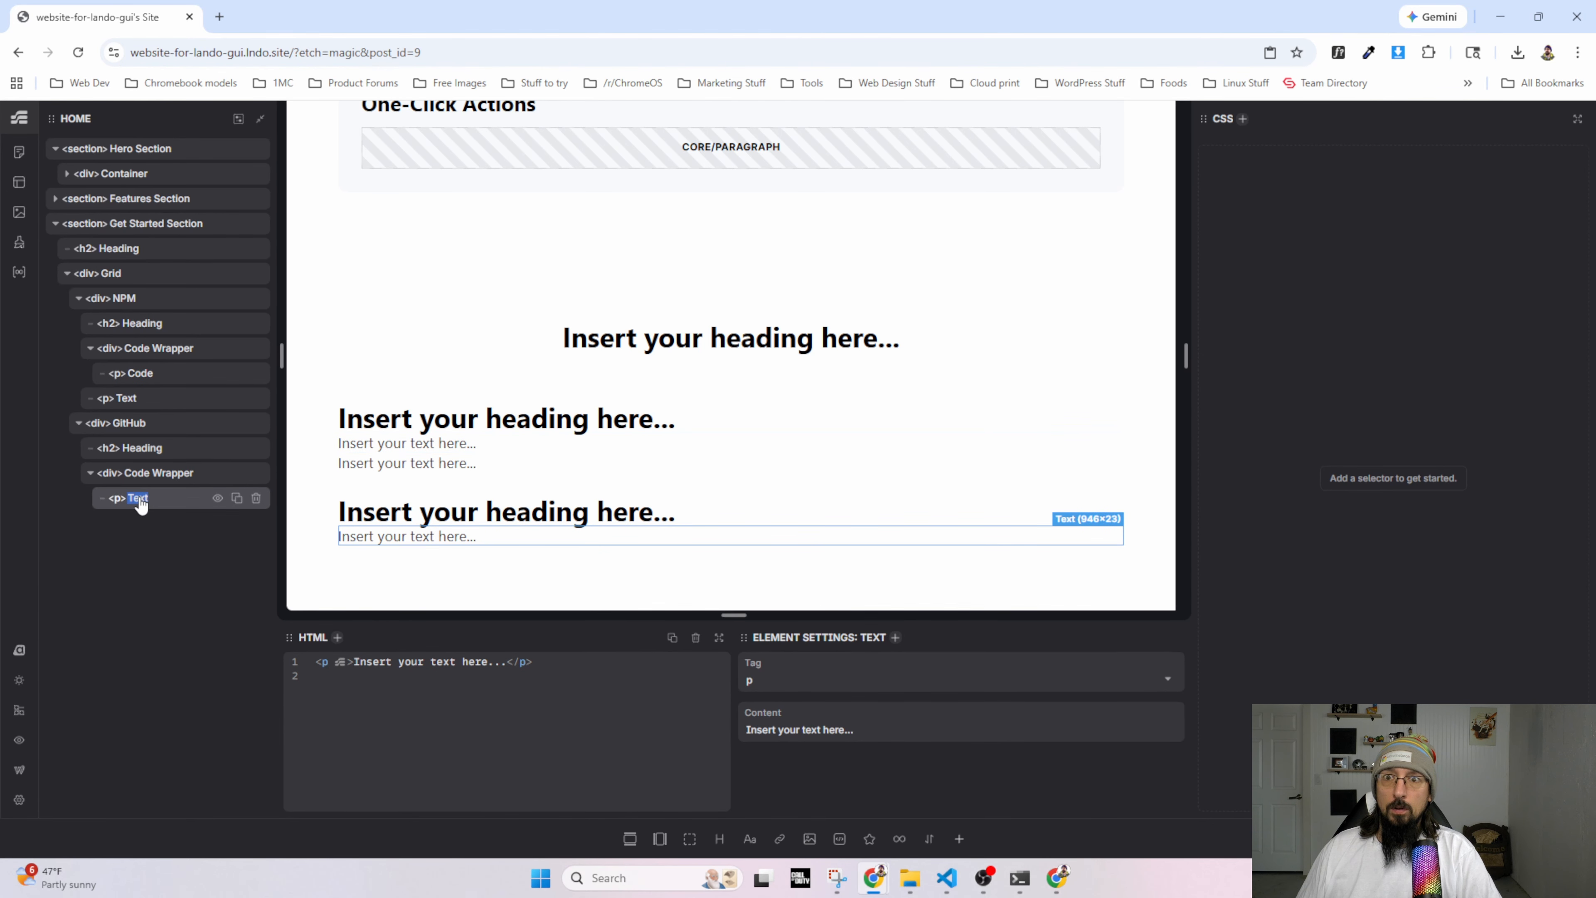
{"action": "double_click", "coordinate": [140, 500]}
{"action": "type", "text": "Code"}
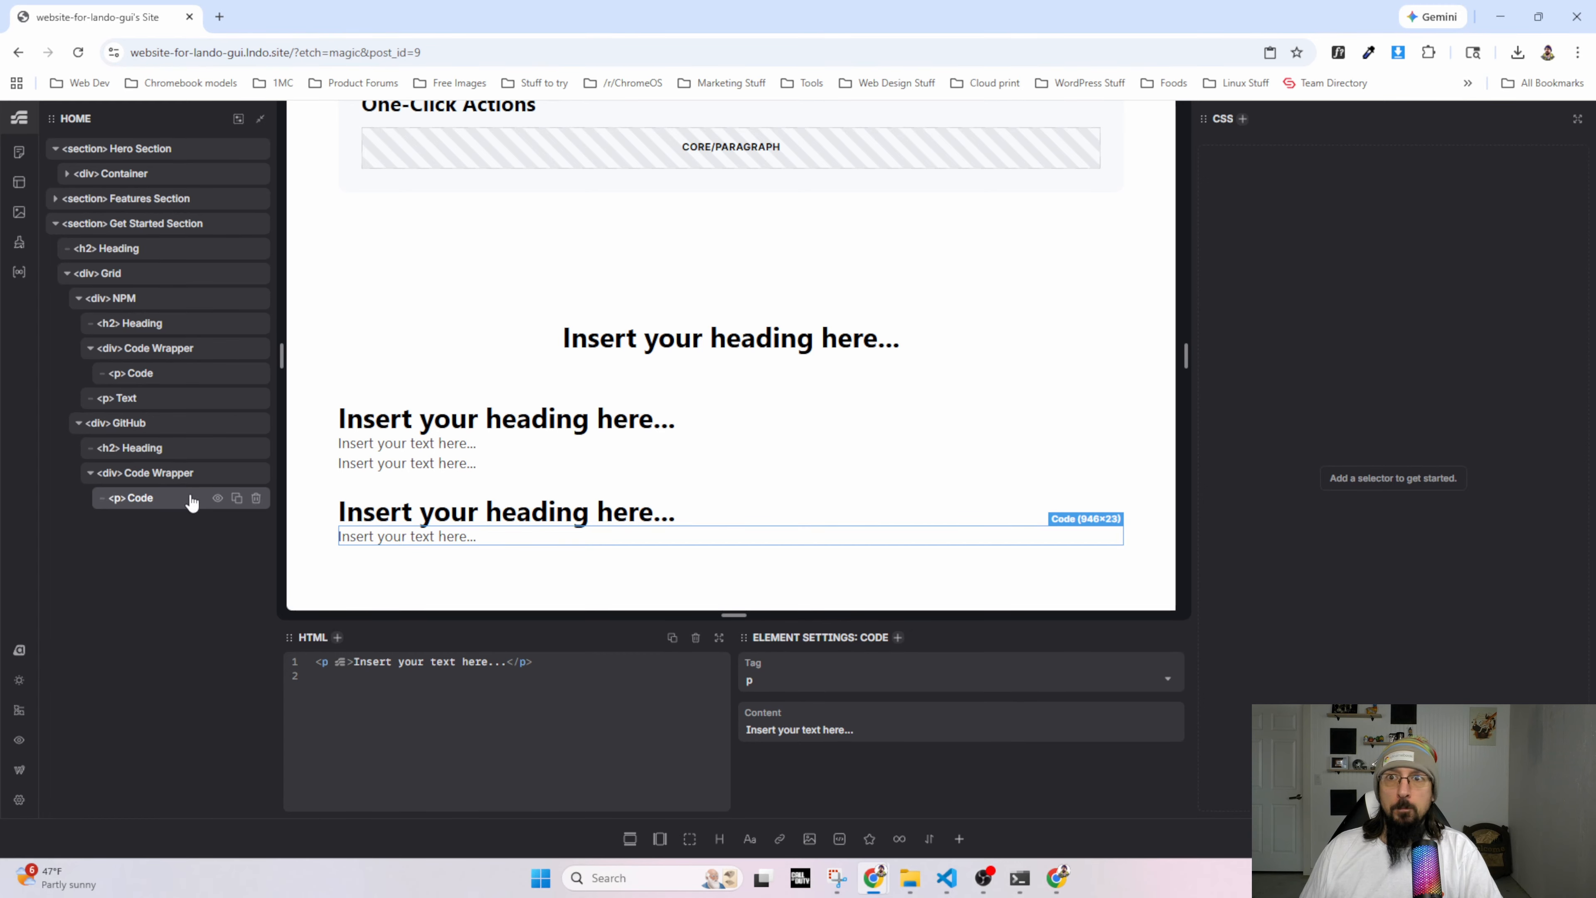
Rename the NPM block as Card NPM and the GitHub block as Card GitHub.
{"action": "double_click", "coordinate": [128, 300]}
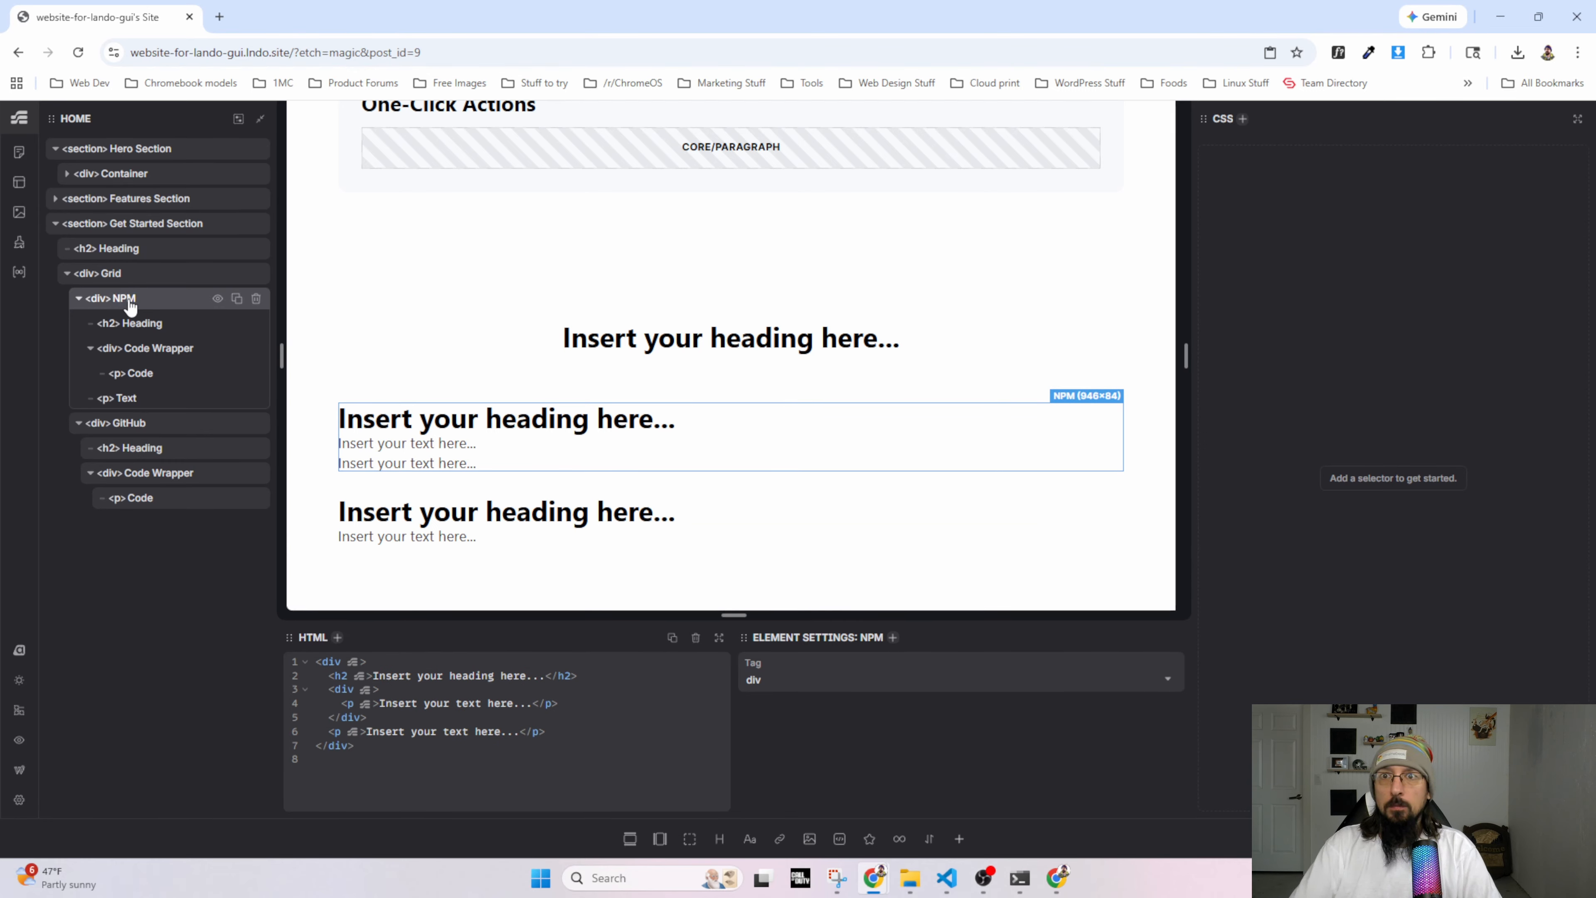
{"action": "type", "text": "C"}
{"action": "key", "text": "BackSpace"}
{"action": "key", "text": "BackSpace"}
{"action": "key", "text": "BackSpace"}
{"action": "key", "text": "BackSpace"}
{"action": "key", "text": "BackSpace"}
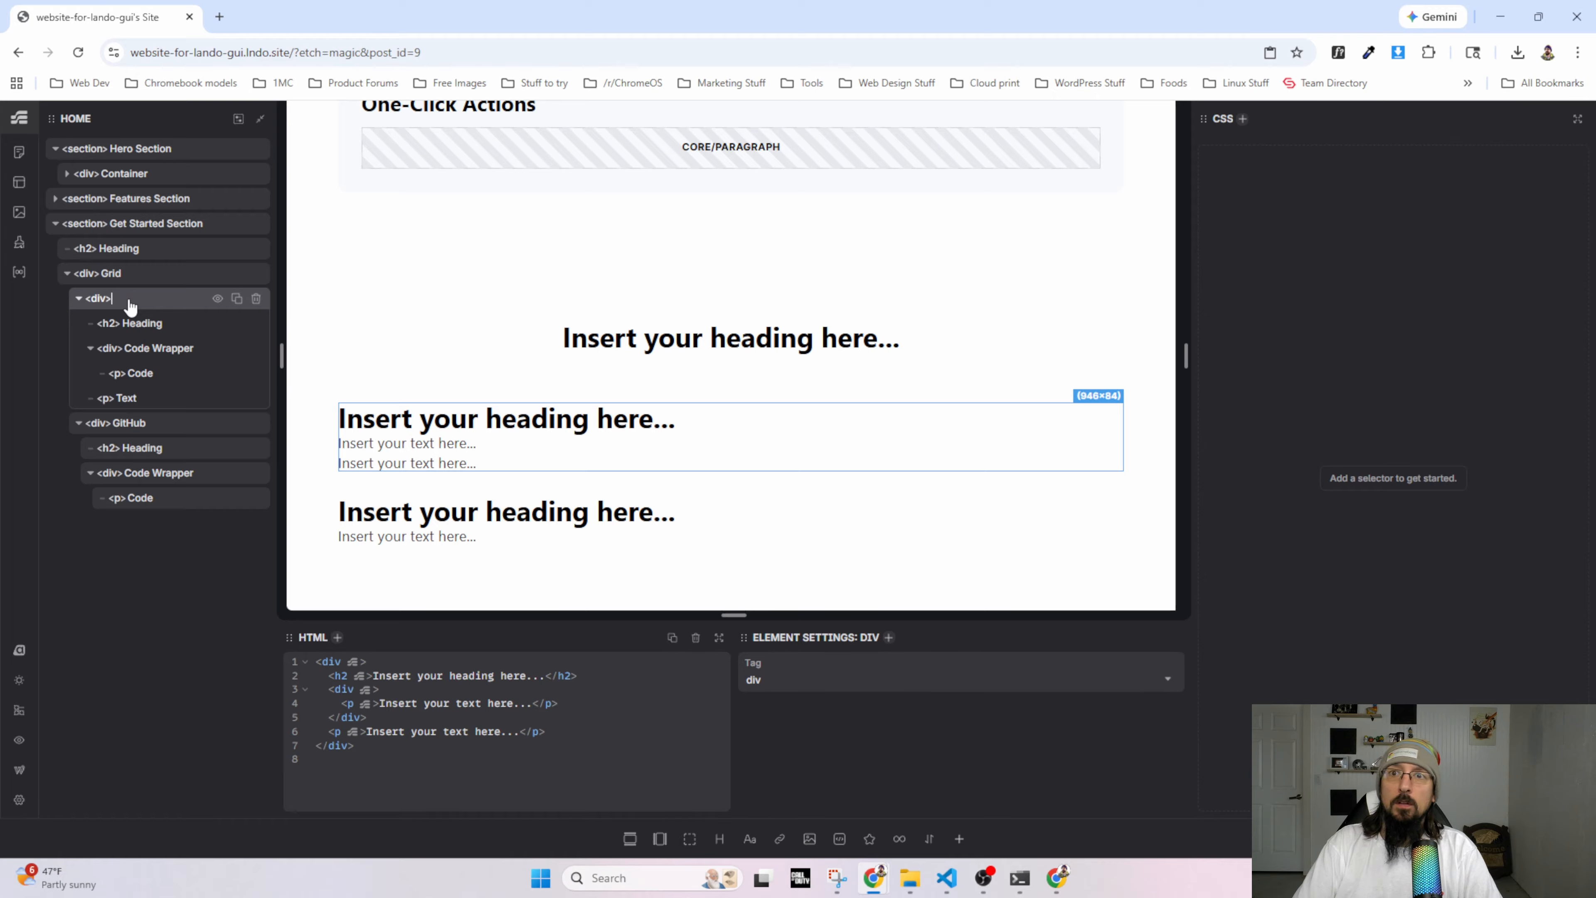
{"action": "type", "text": "Card NPM"}
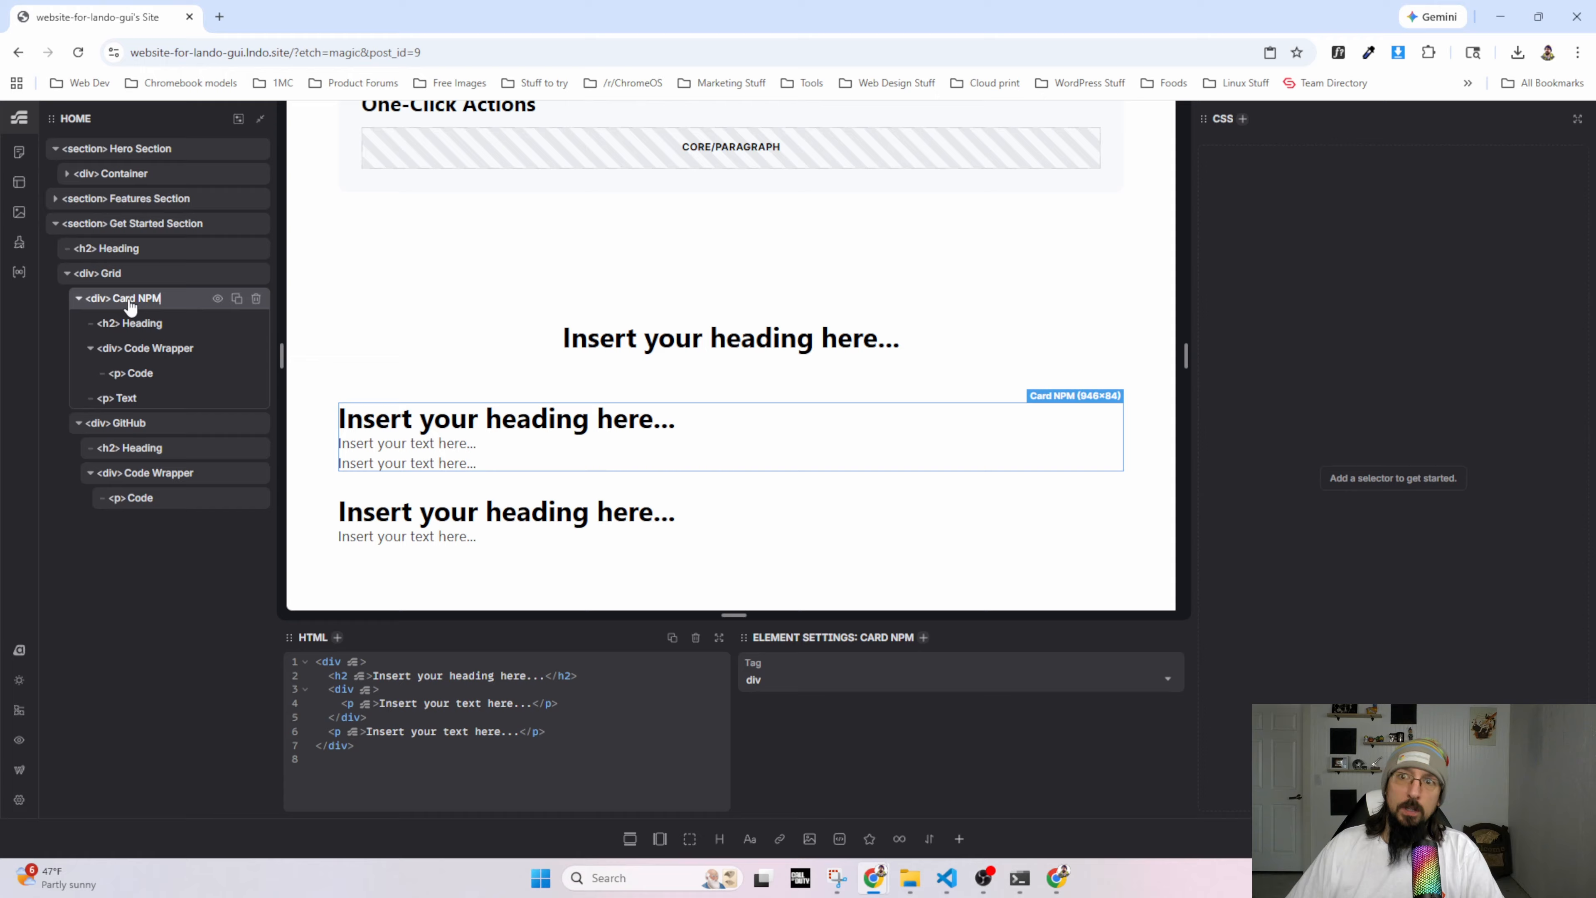
{"action": "double_click", "coordinate": [131, 424]}
{"action": "type", "text": "Card"}
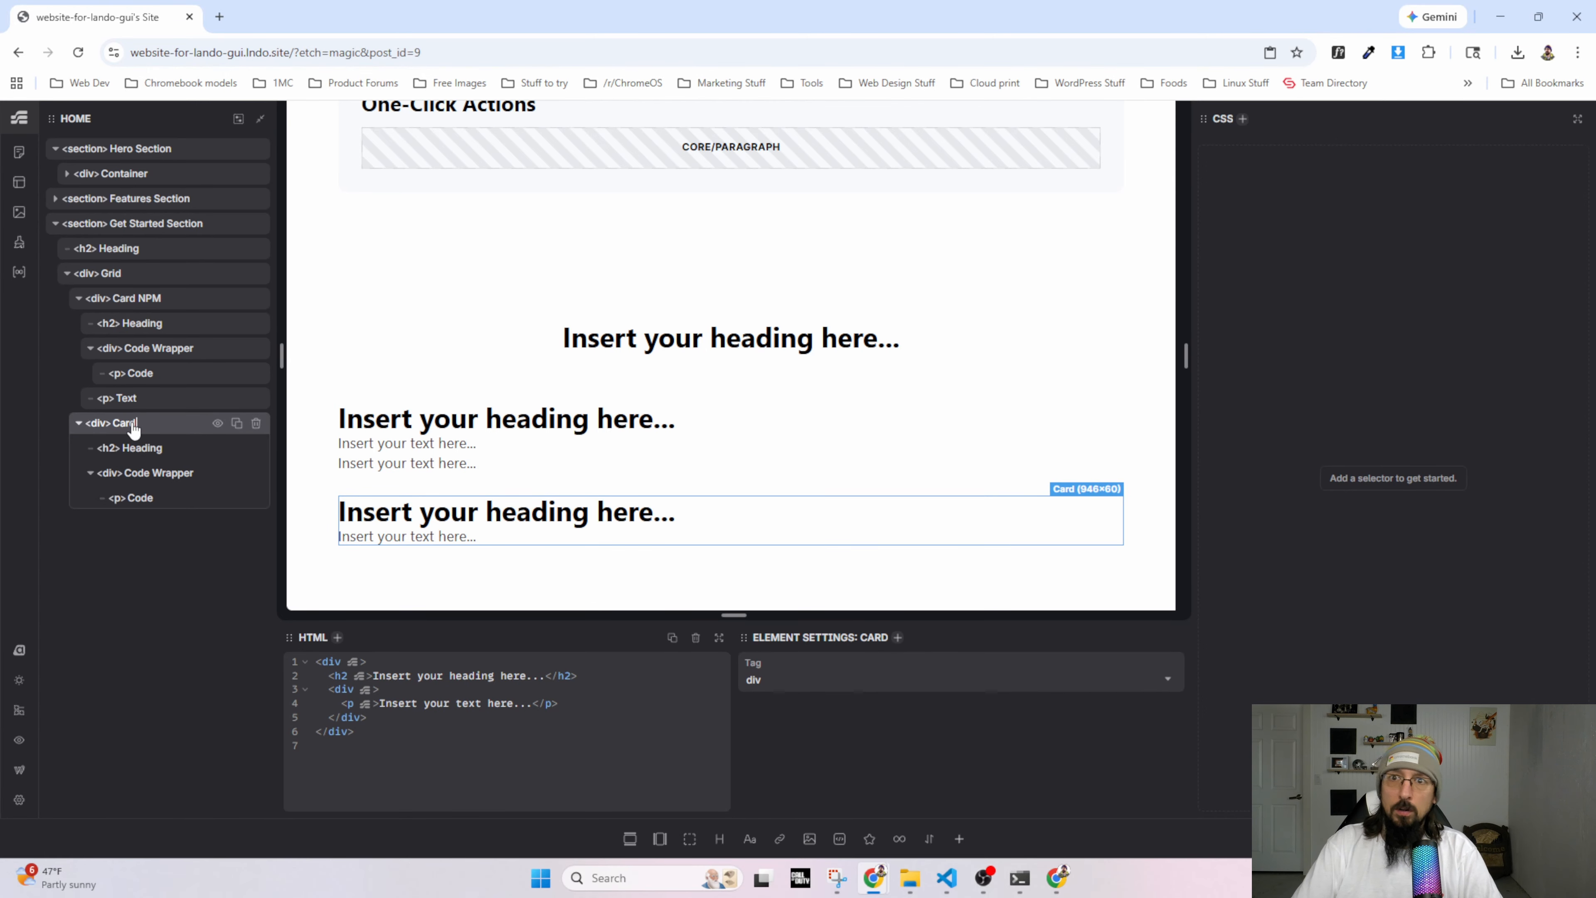
{"action": "type", "text": " GitHub"}
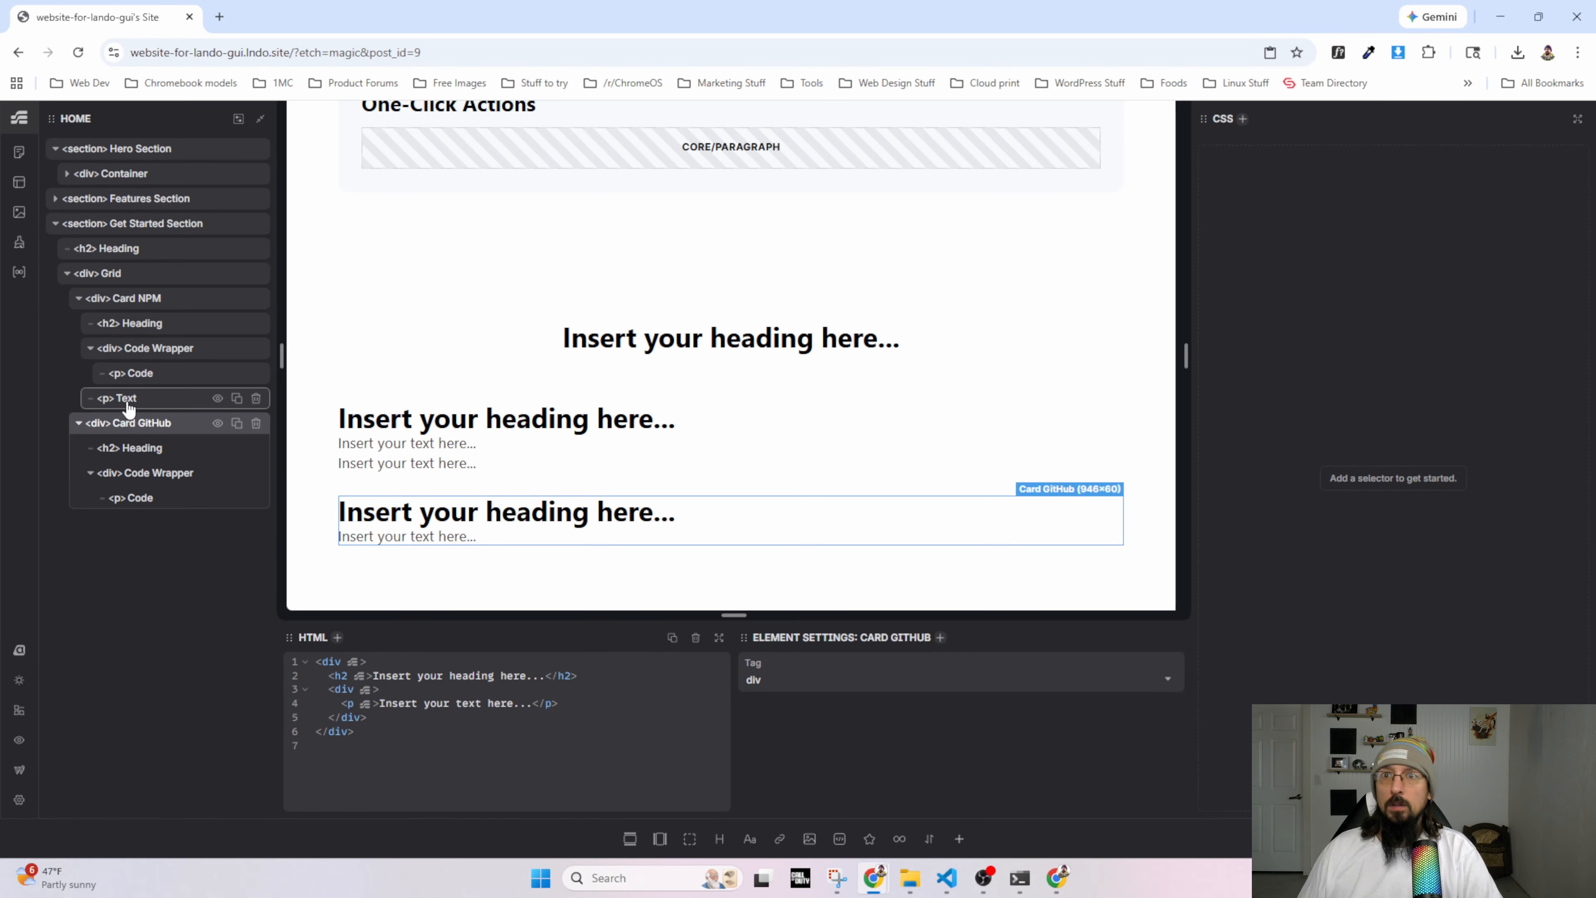
Generate BEM classes with the get-started-section prefix for the elements of the Get Started Section.
{"action": "left_click", "coordinate": [76, 299]}
{"action": "left_click", "coordinate": [78, 324]}
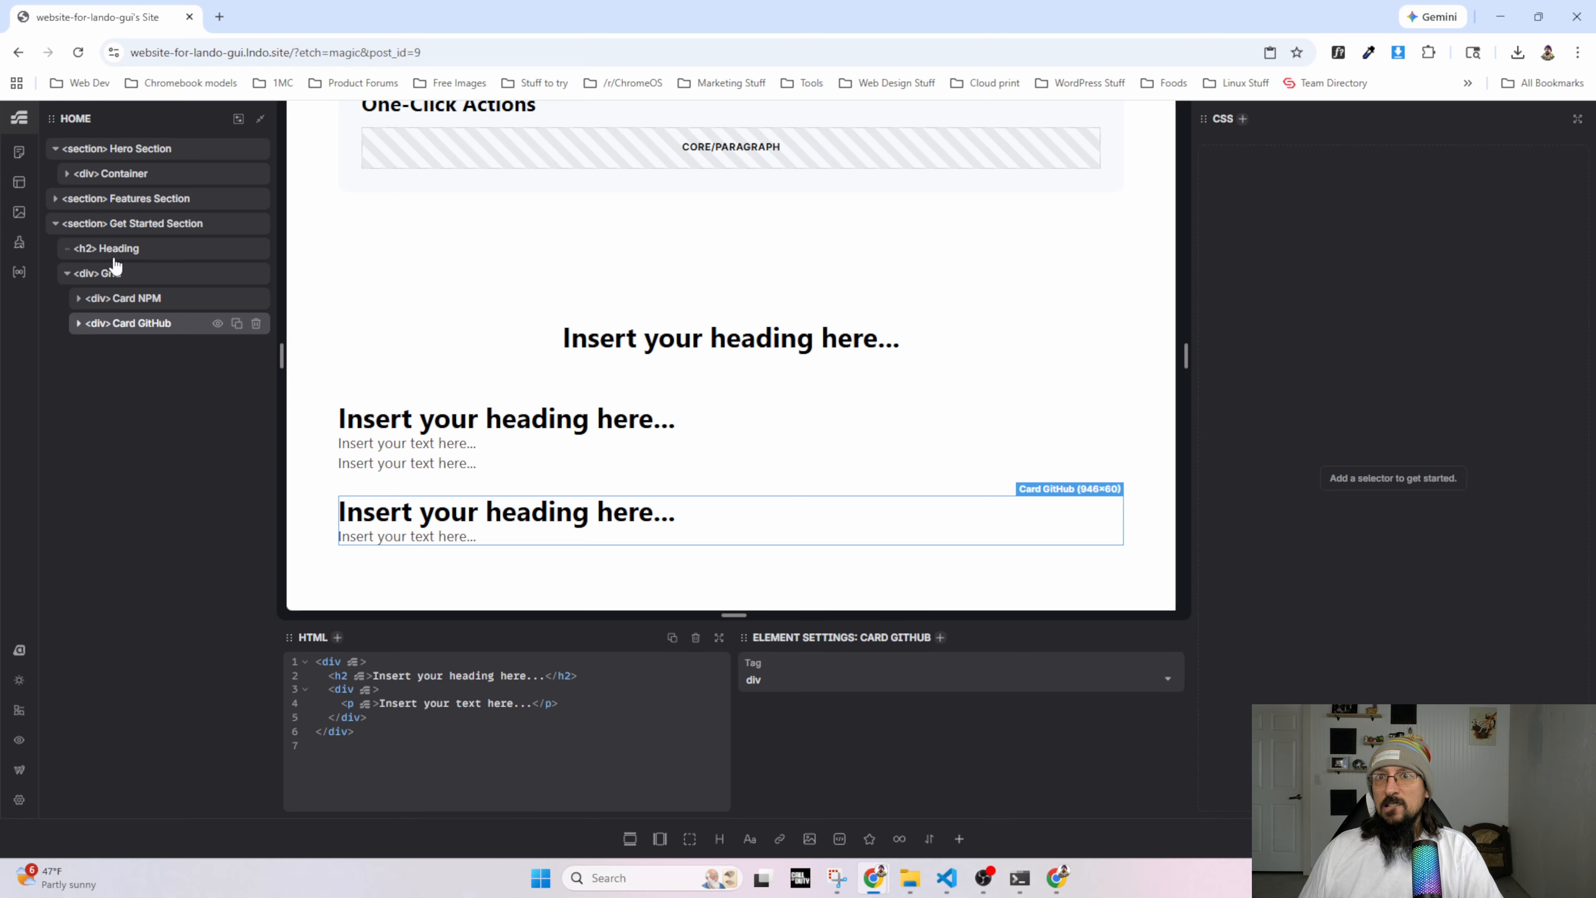
{"action": "right_click", "coordinate": [141, 224]}
{"action": "left_click", "coordinate": [197, 296]}
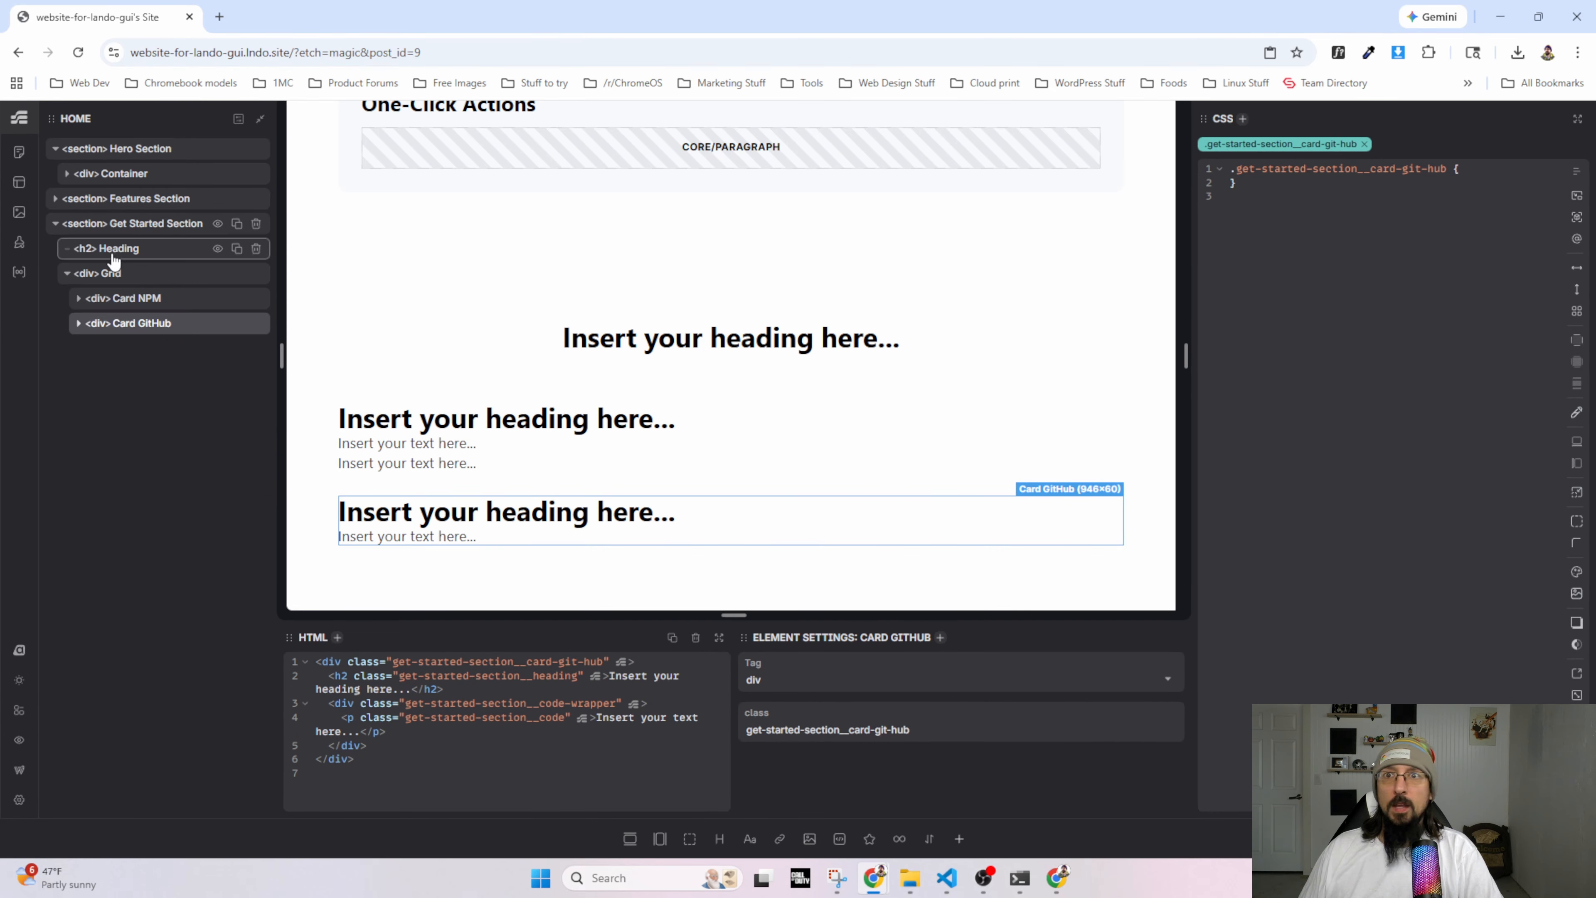
Set the heading text of the NPM card to "Option 1: npm" and of the GitHub card to "Option 2: GitHub".
{"action": "left_click", "coordinate": [415, 418]}
{"action": "left_click", "coordinate": [415, 418]}
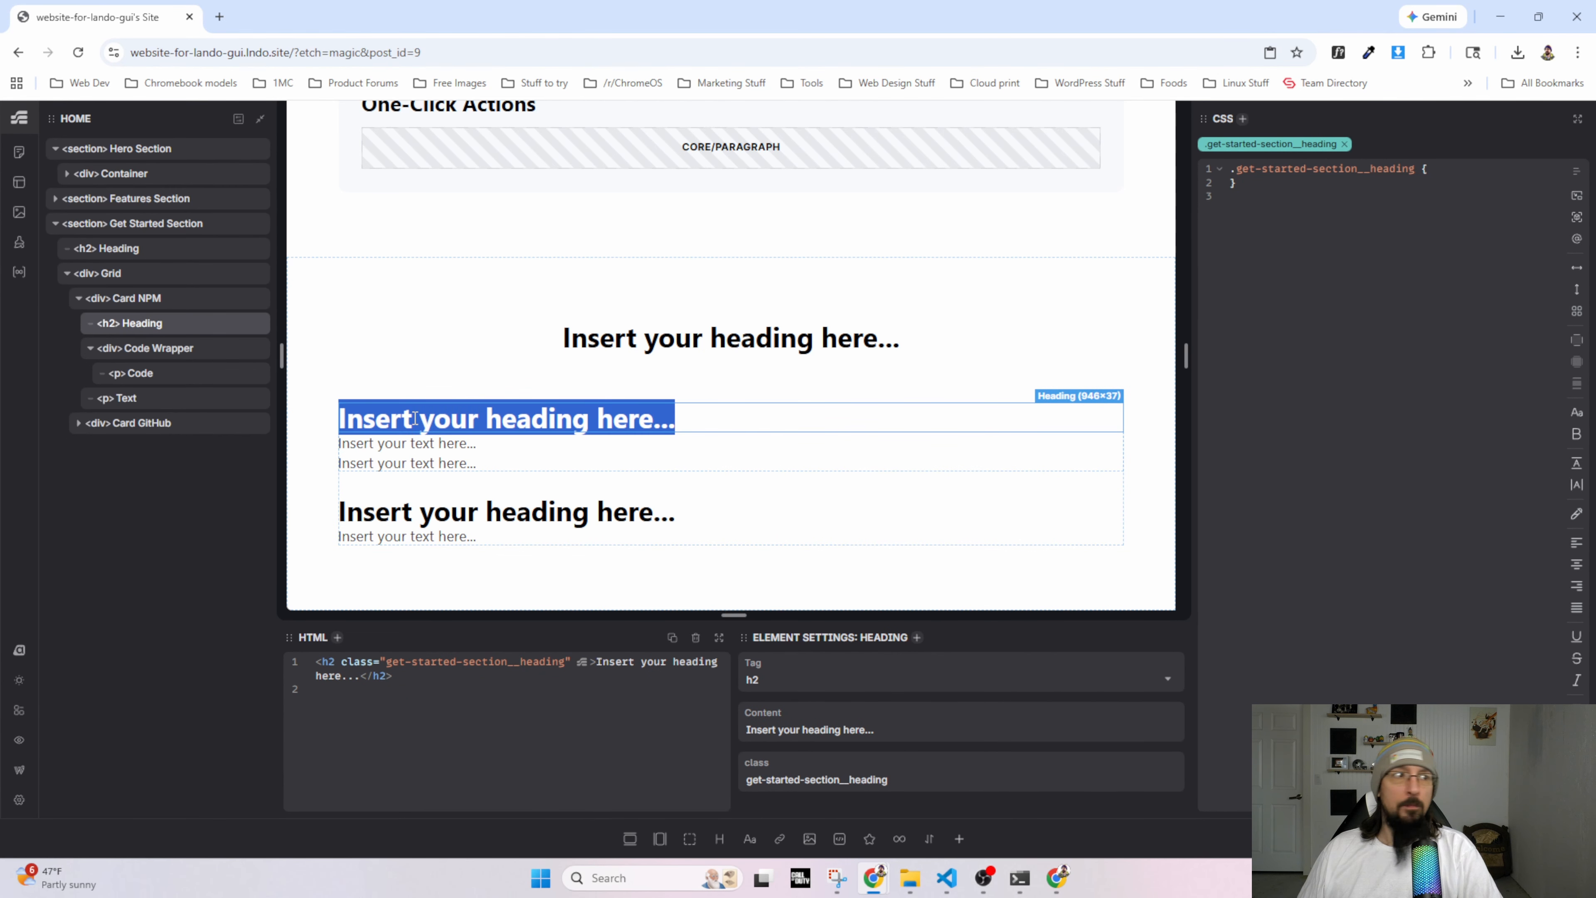
{"action": "type", "text": "Option"}
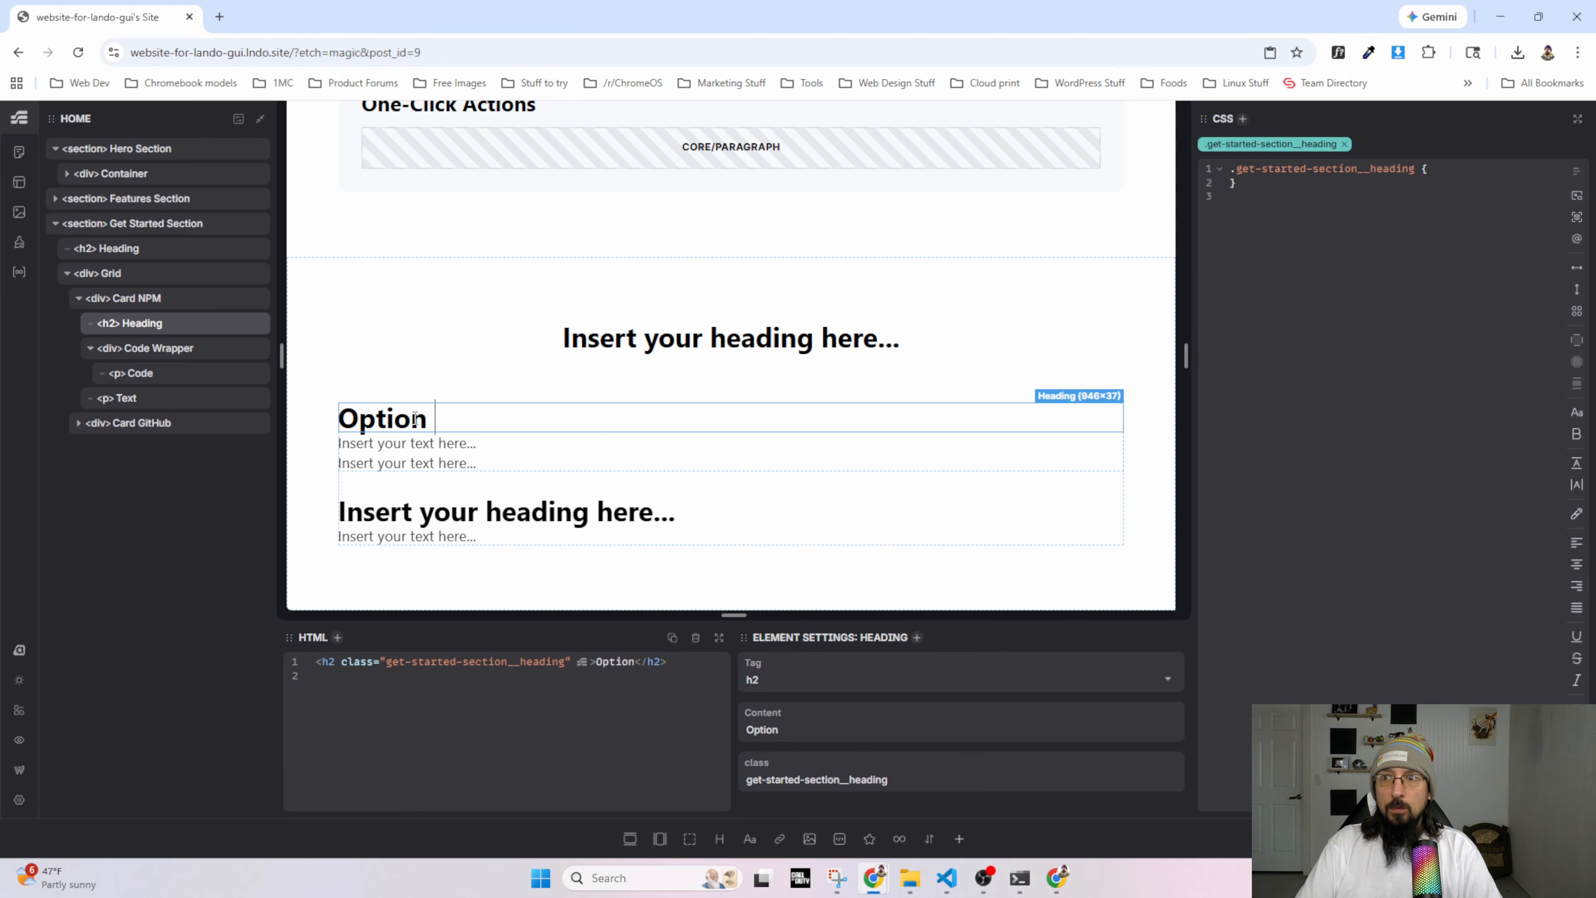
{"action": "type", "text": " 1: npm"}
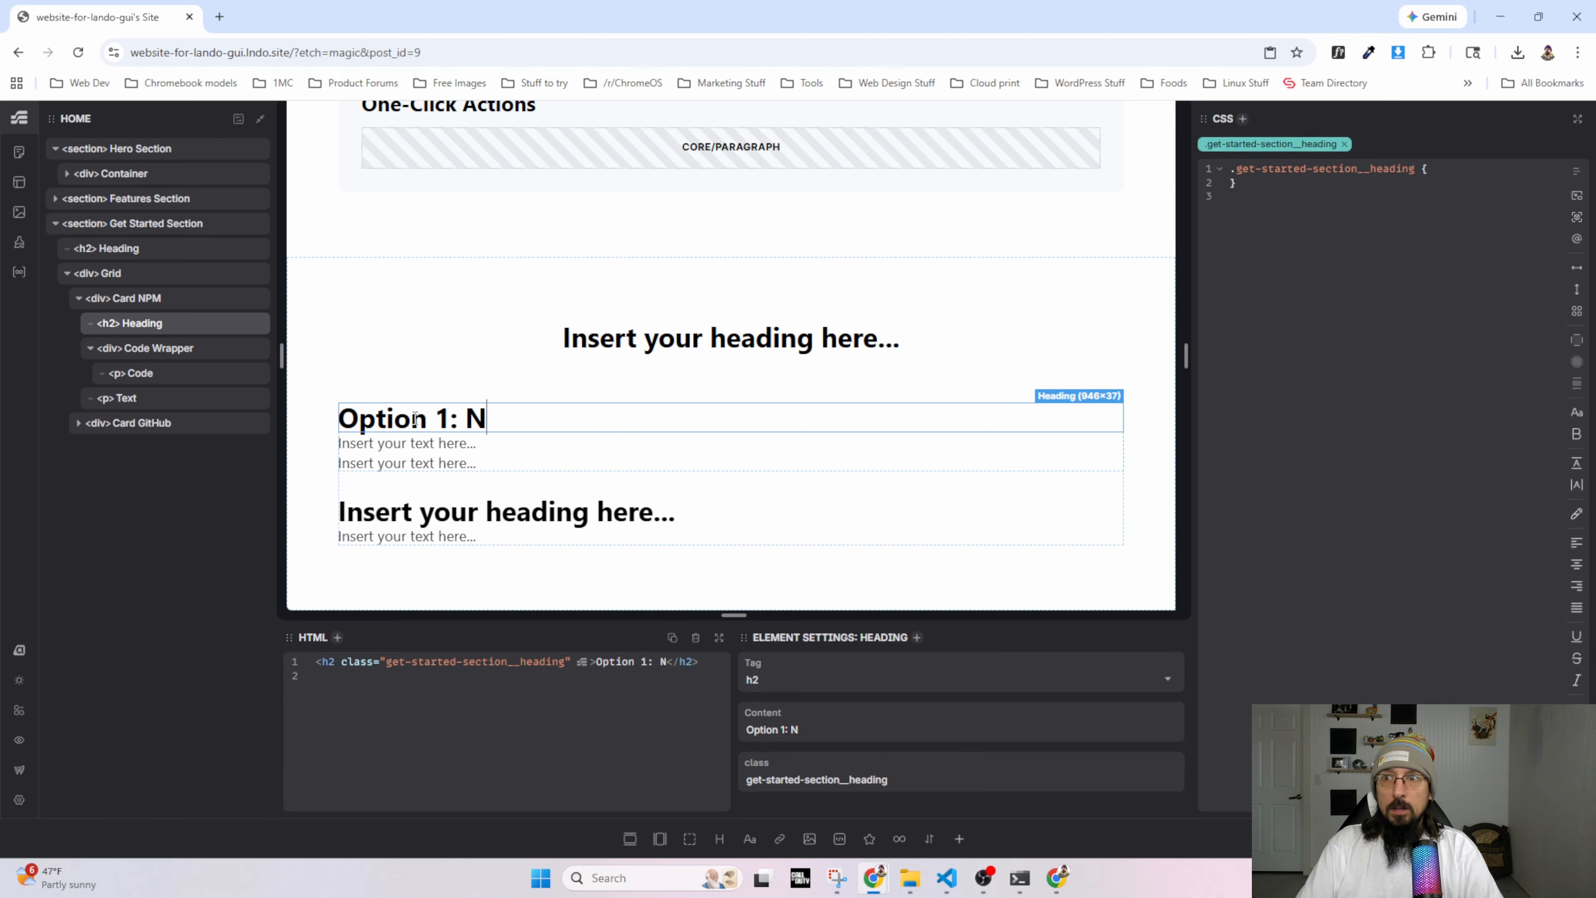
{"action": "double_click", "coordinate": [423, 512]}
{"action": "left_click", "coordinate": [423, 512]}
{"action": "type", "text": "O"}
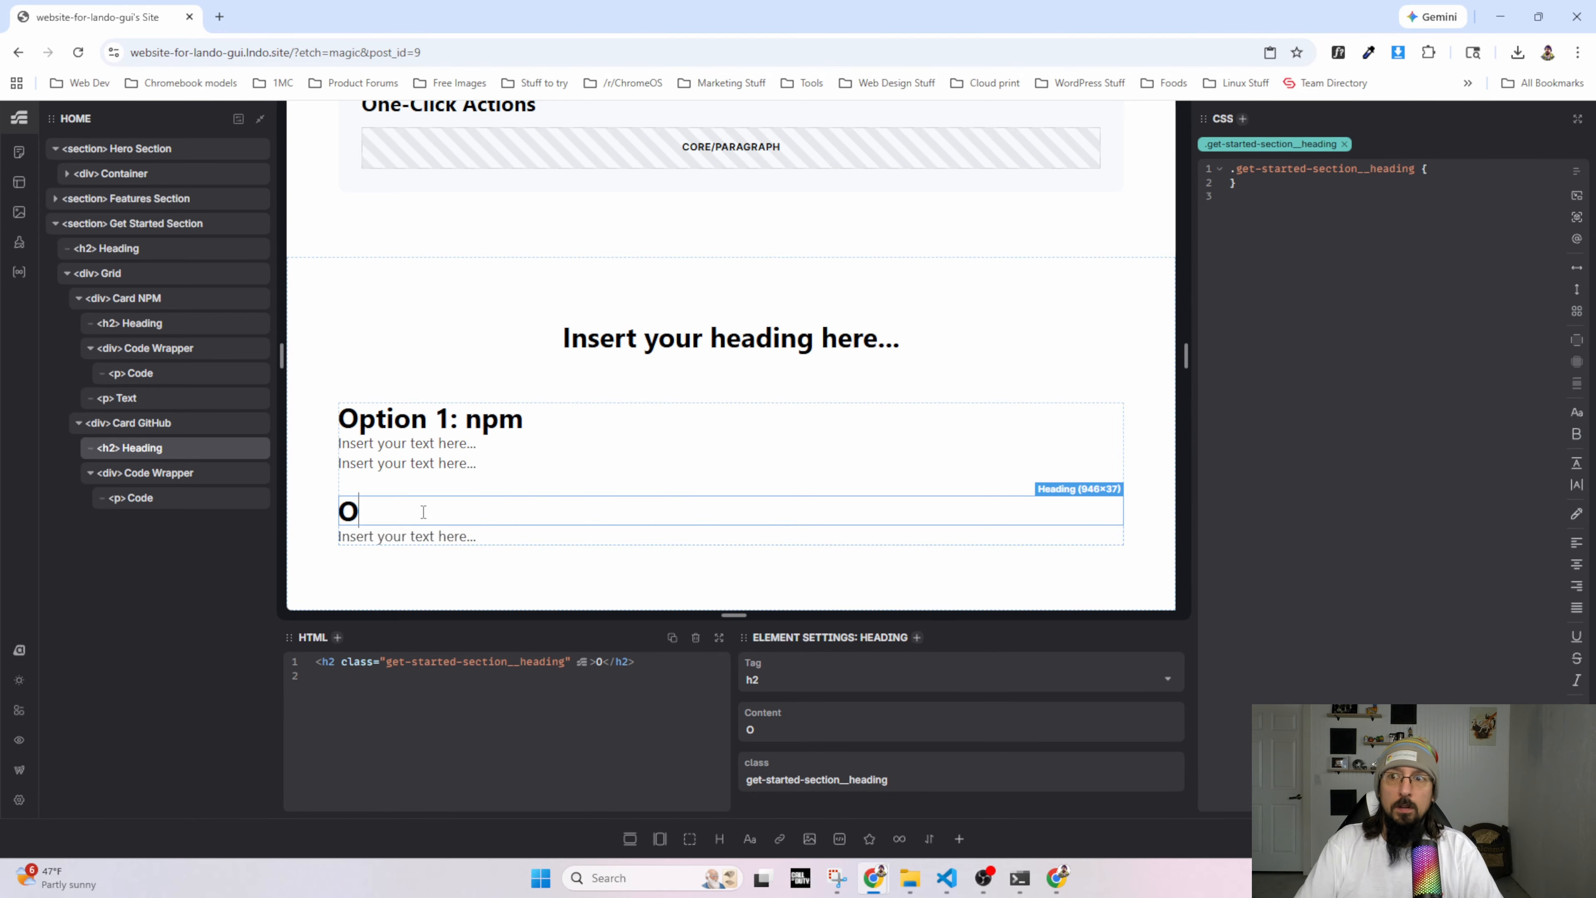
{"action": "type", "text": "ption 2: "}
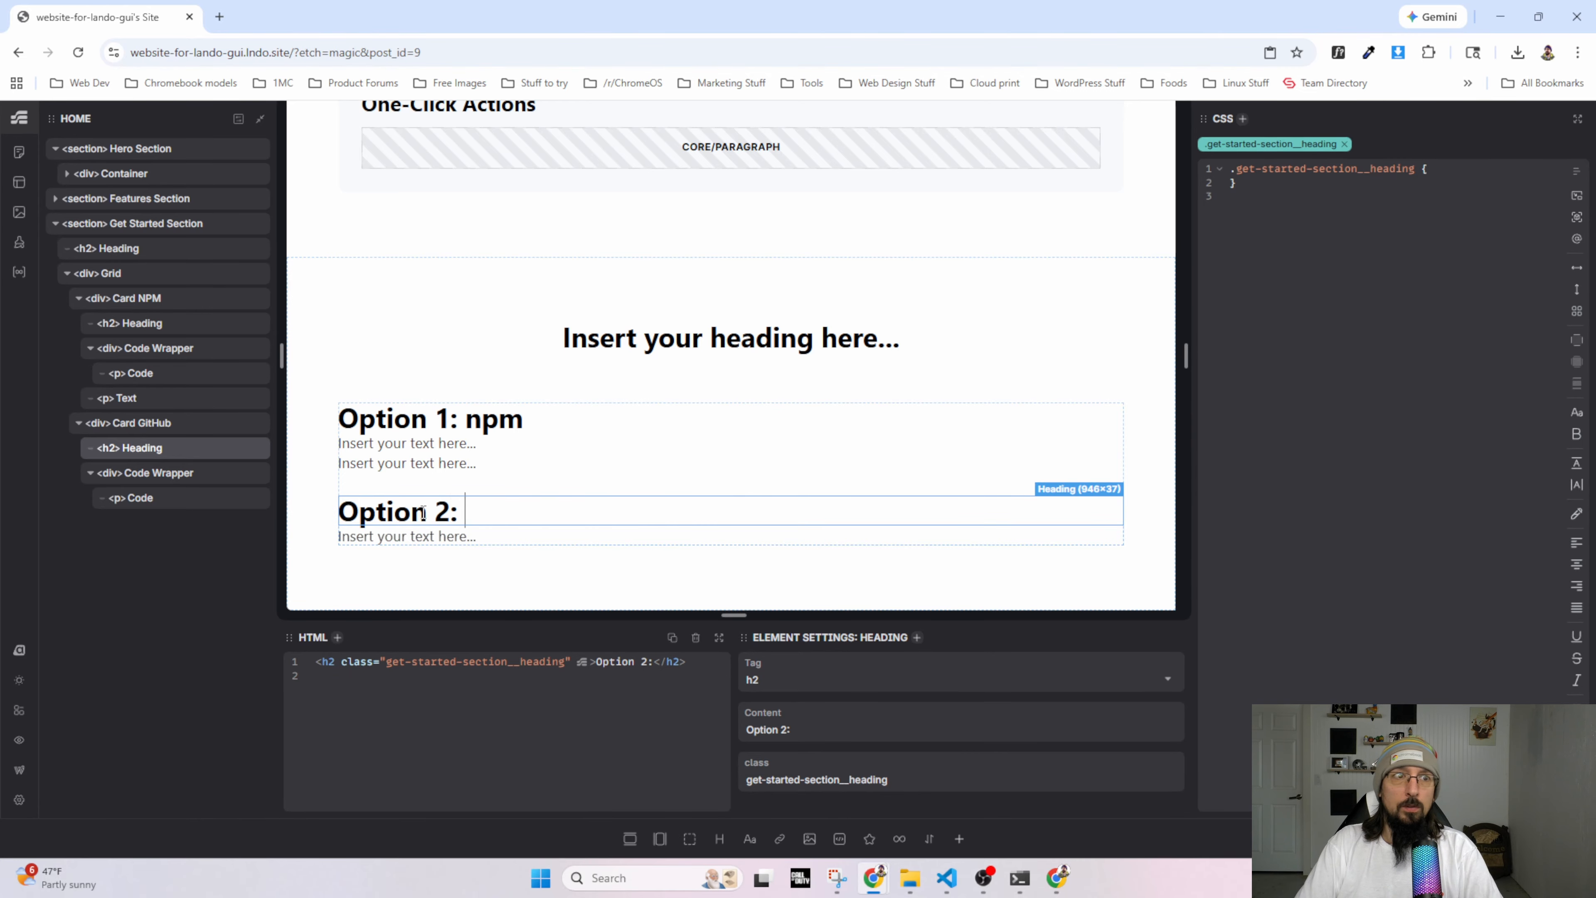
{"action": "type", "text": "GitHub"}
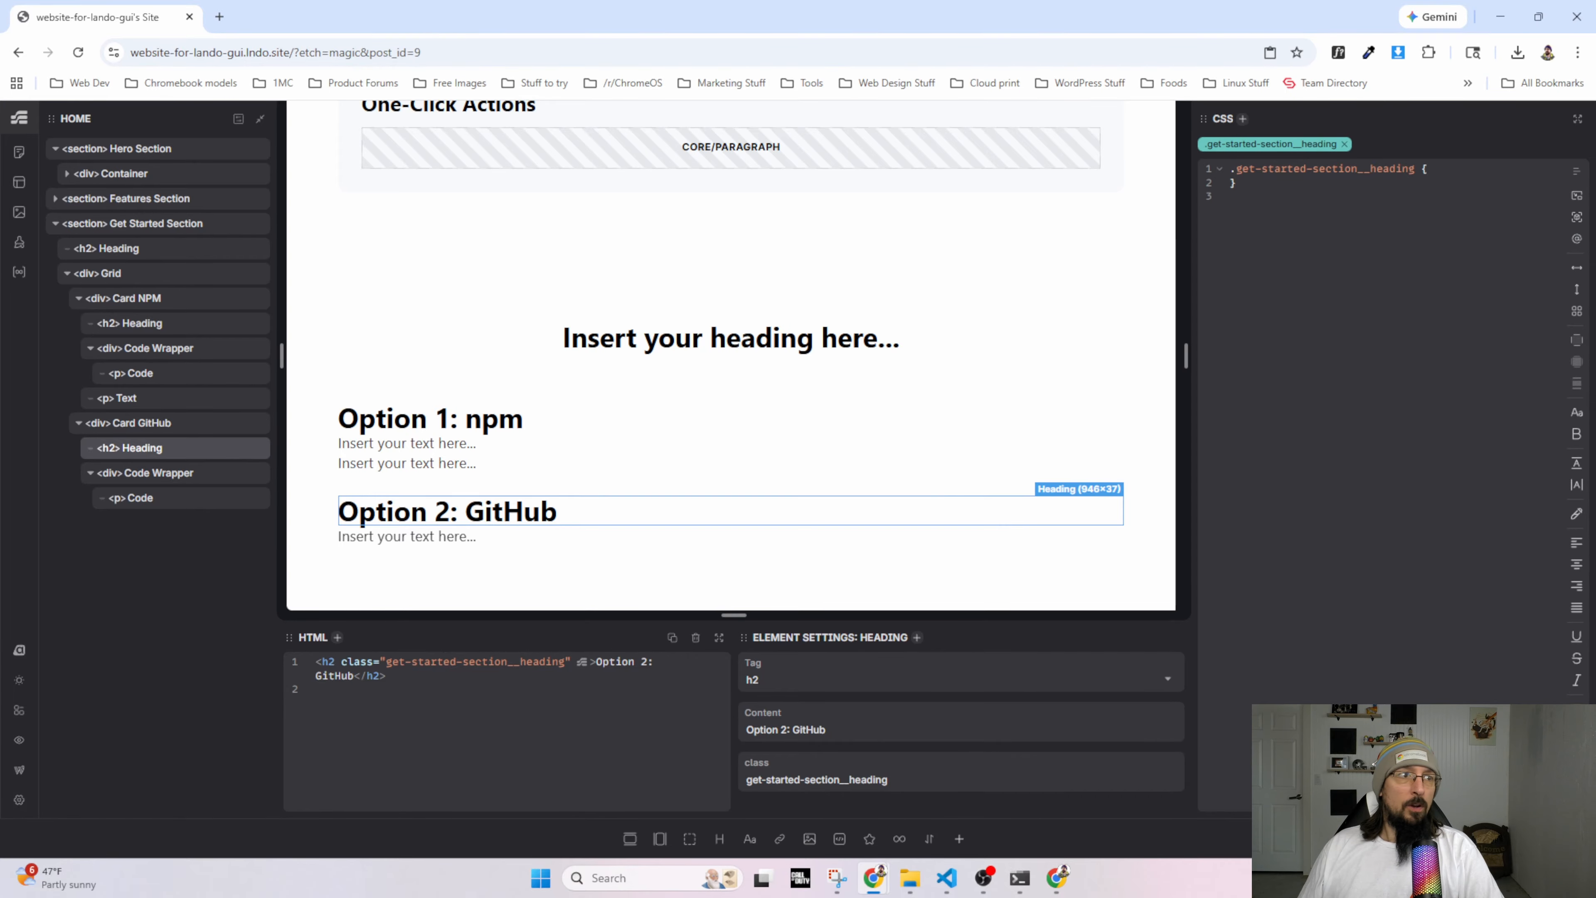
Switch to the Lando GUI mockup, inspect the npm card's code block, and copy all CSS declarations of its .code-block rule.
{"action": "key", "text": "alt+Tab"}
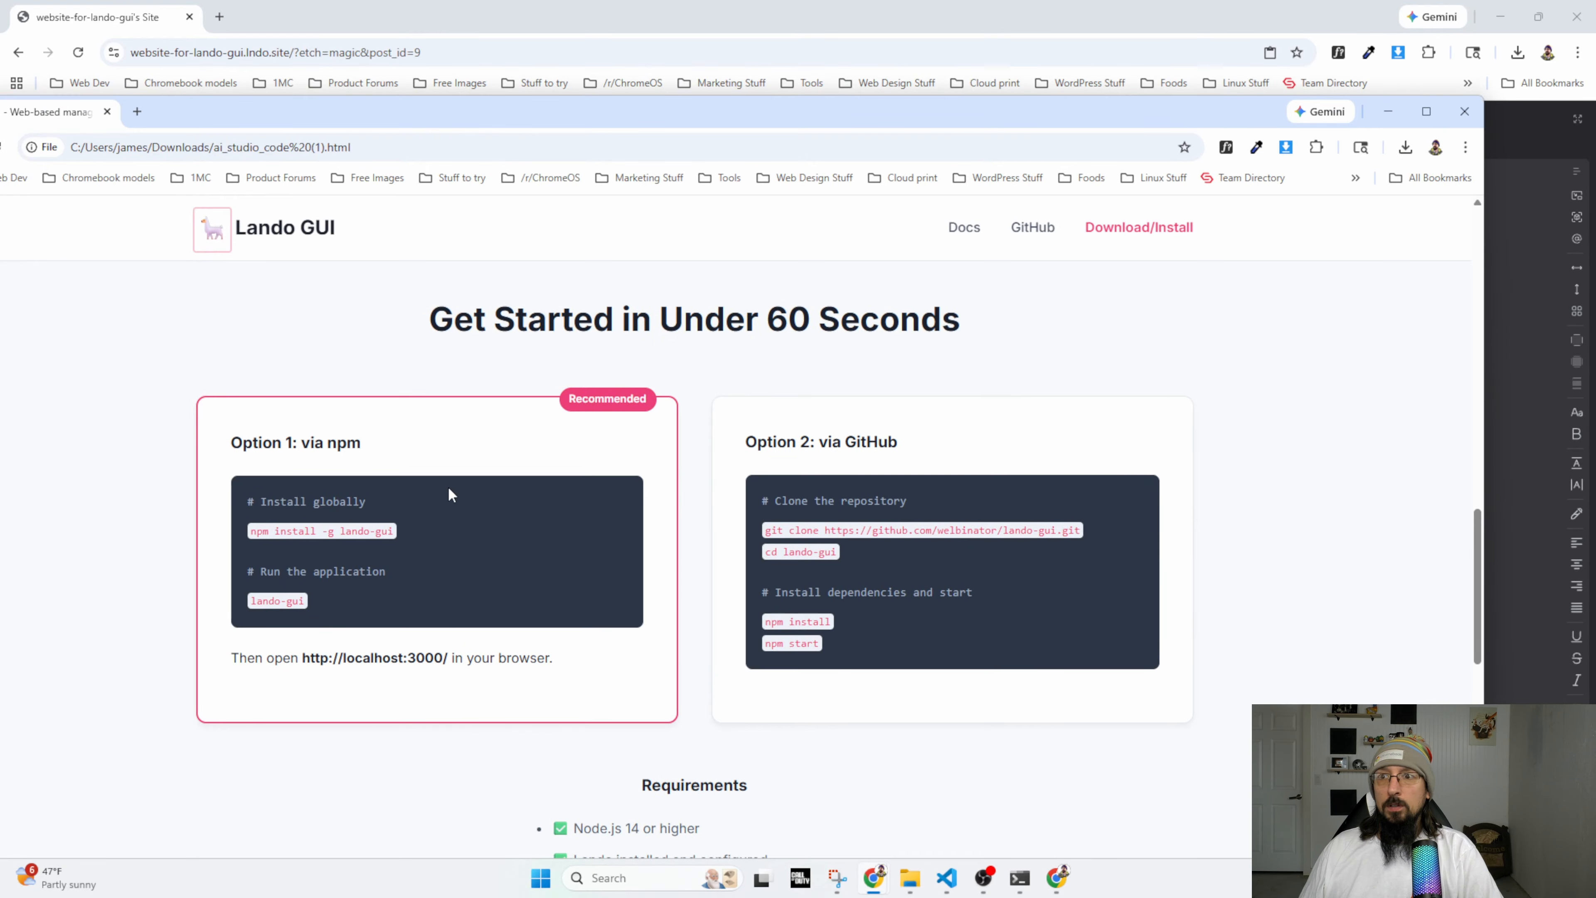
{"action": "right_click", "coordinate": [449, 487]}
{"action": "left_click", "coordinate": [532, 772]}
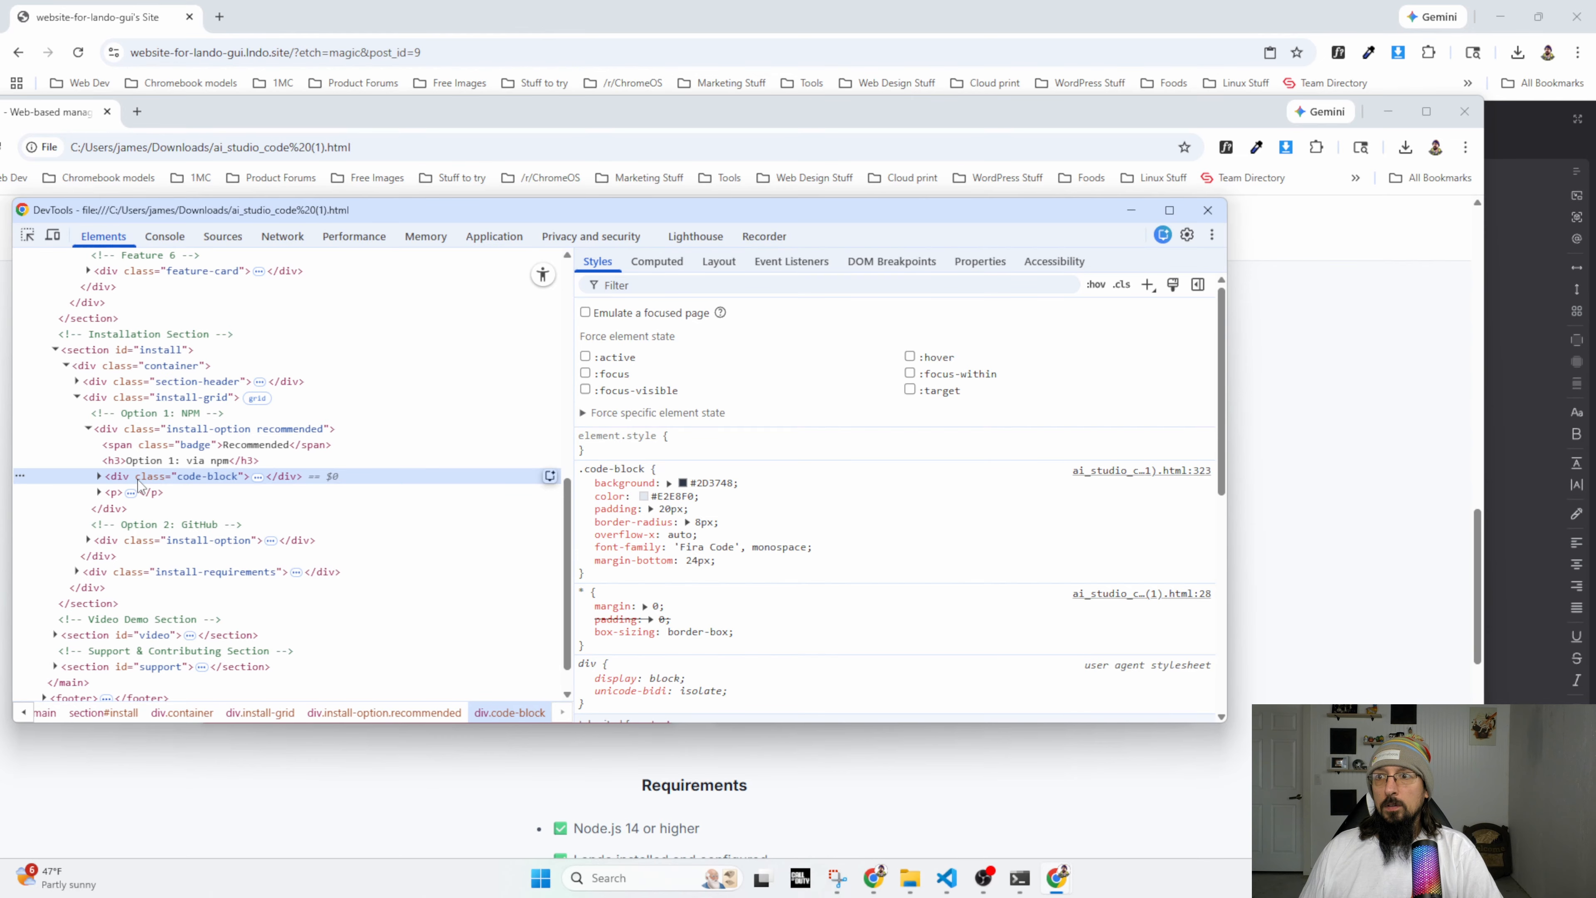
{"action": "left_click_drag", "start_coordinate": [720, 563], "coordinate": [596, 484]}
{"action": "key", "text": "ctrl+c"}
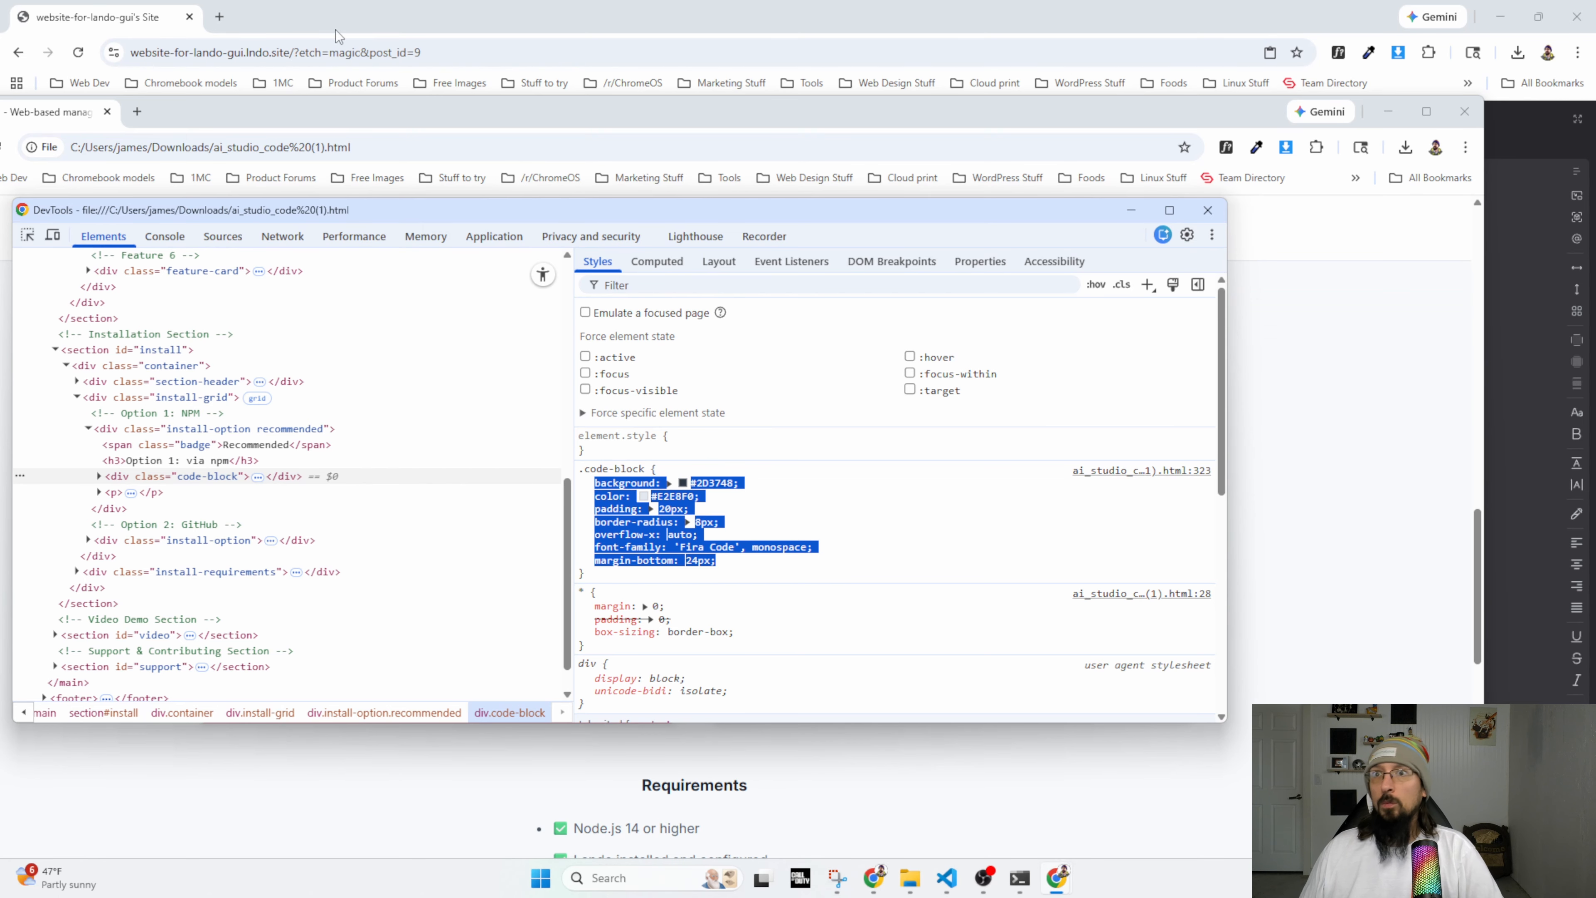
Return to the page builder and paste the copied declarations into the .get-started-section__code-wrapper rule of the NPM card's Code Wrapper.
{"action": "left_click", "coordinate": [204, 117]}
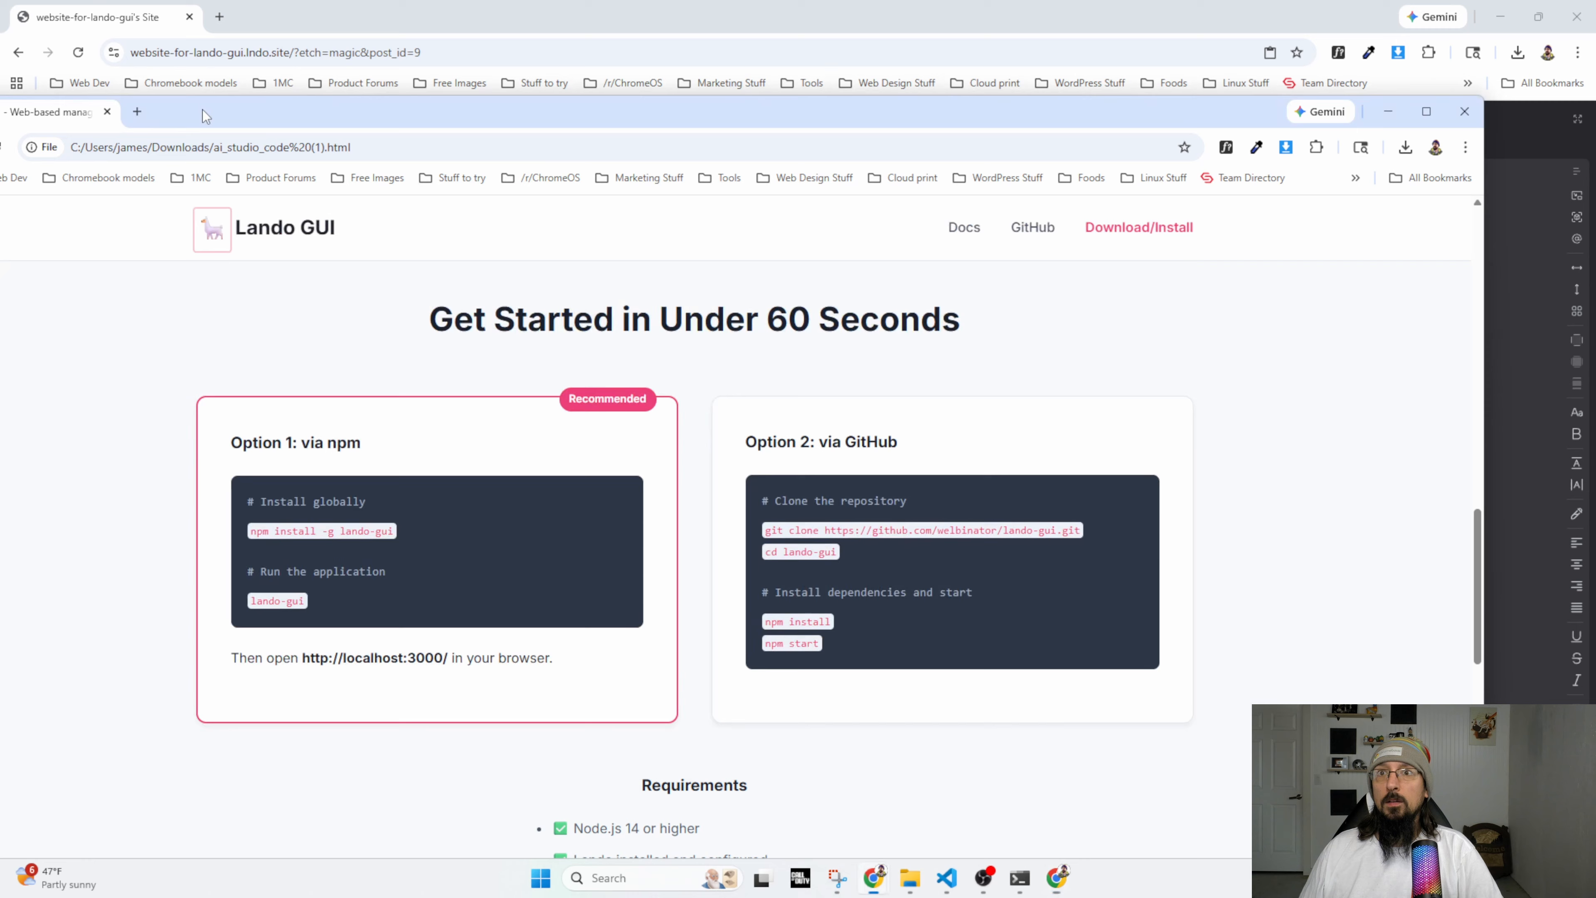
{"action": "left_click", "coordinate": [122, 31]}
{"action": "left_click", "coordinate": [145, 348]}
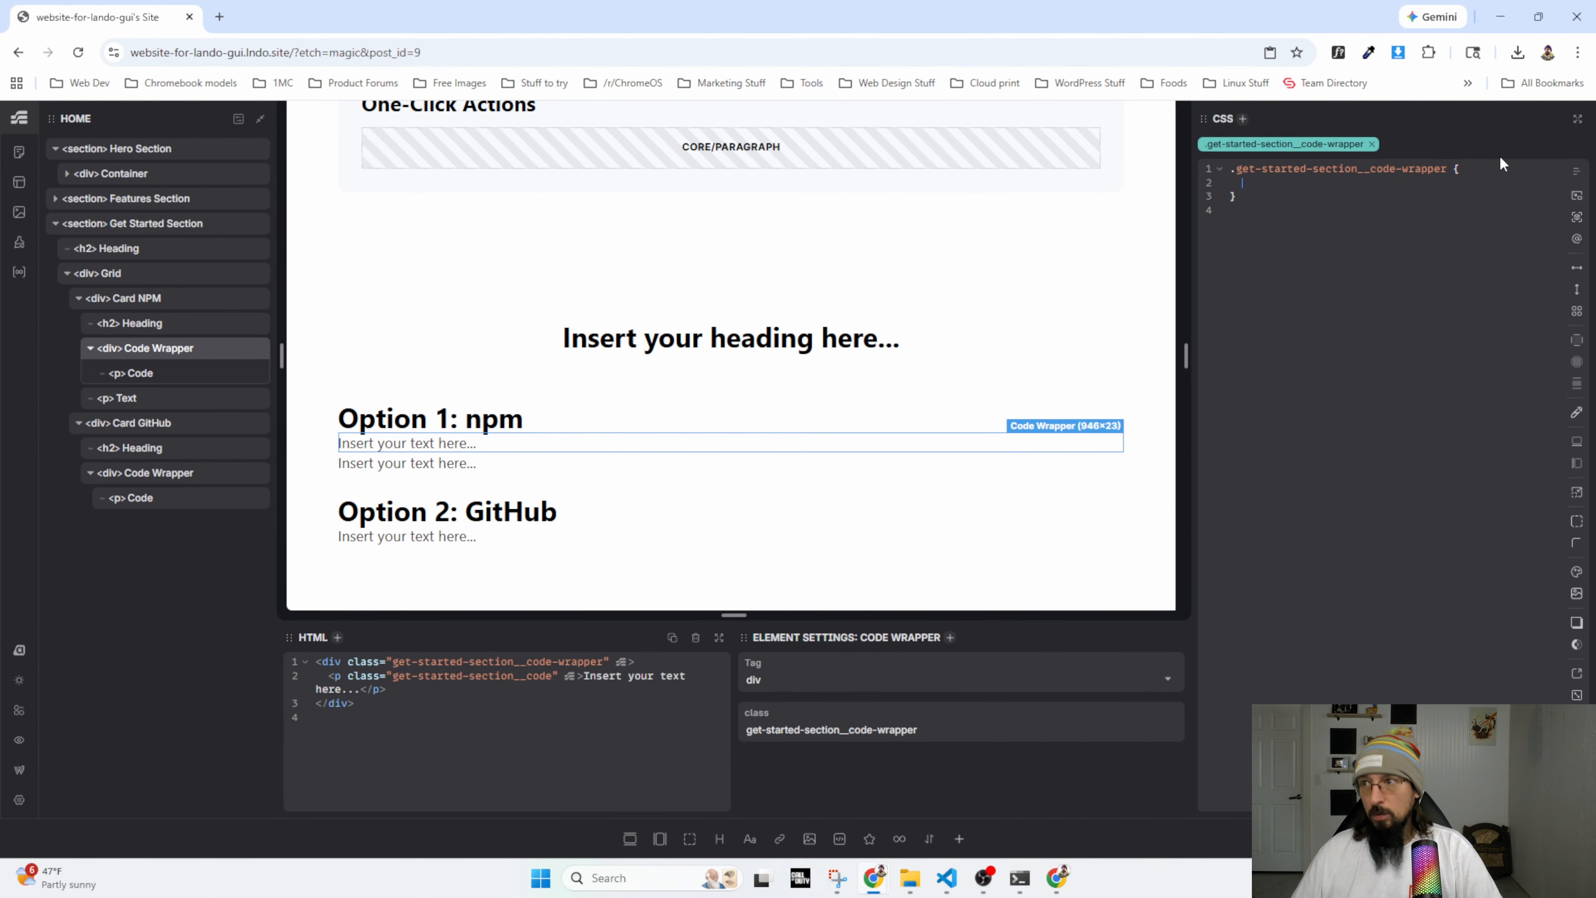
{"action": "key", "text": "ctrl+v"}
{"action": "scroll", "coordinate": [573, 465], "scroll_direction": "down", "scroll_amount": 2}
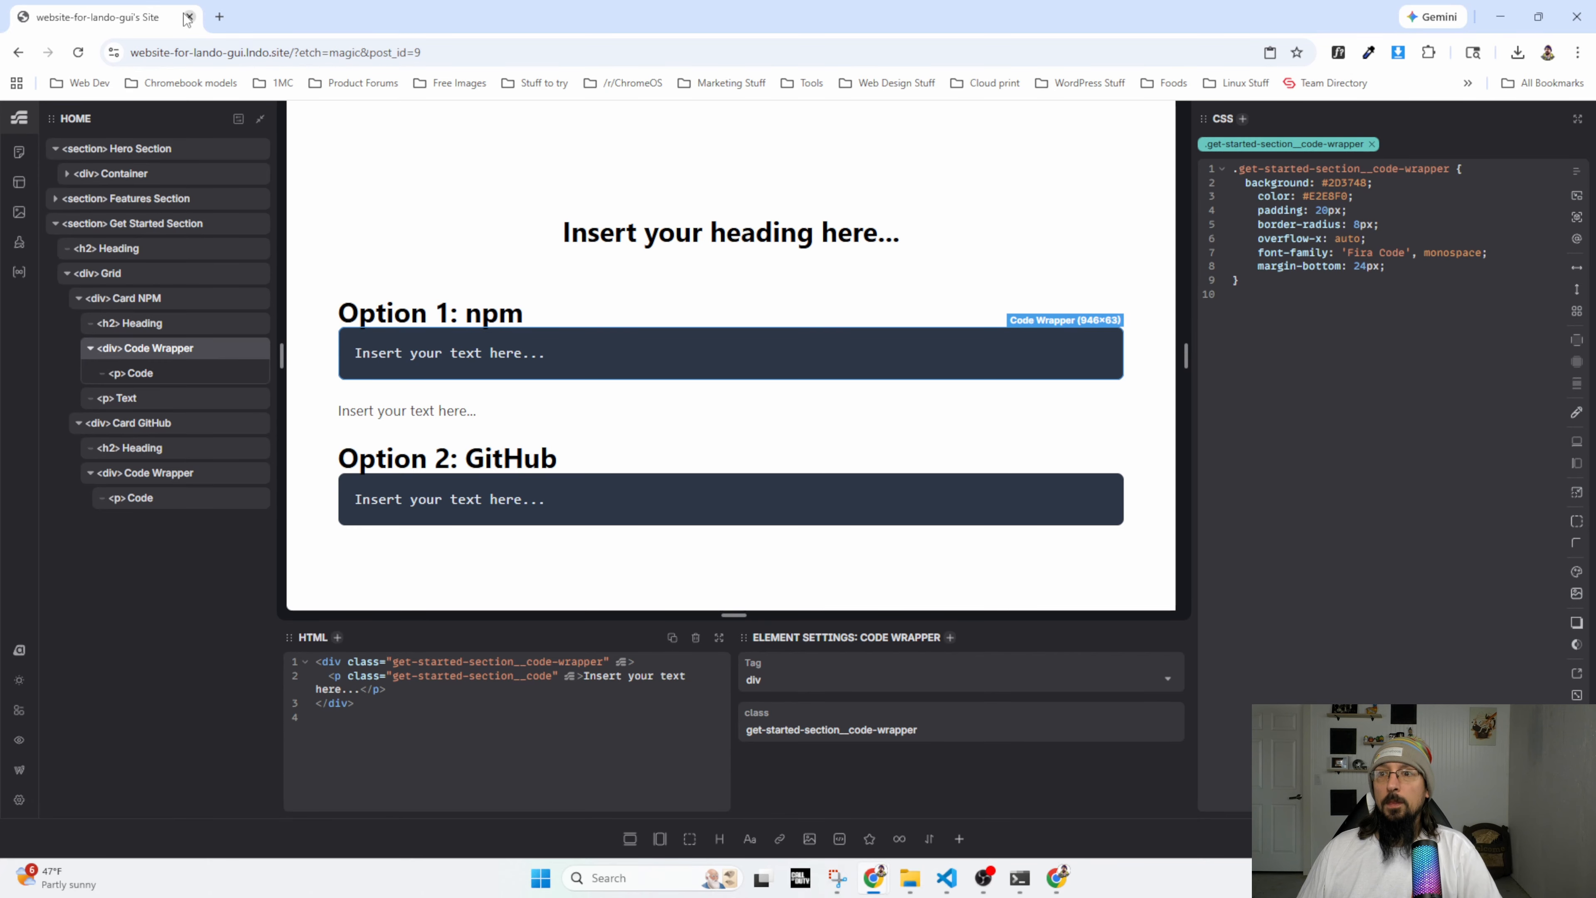
Switch to the mockup, inspect the npm install command, and copy the enclosing code-block div with its contents.
{"action": "key", "text": "alt+Tab"}
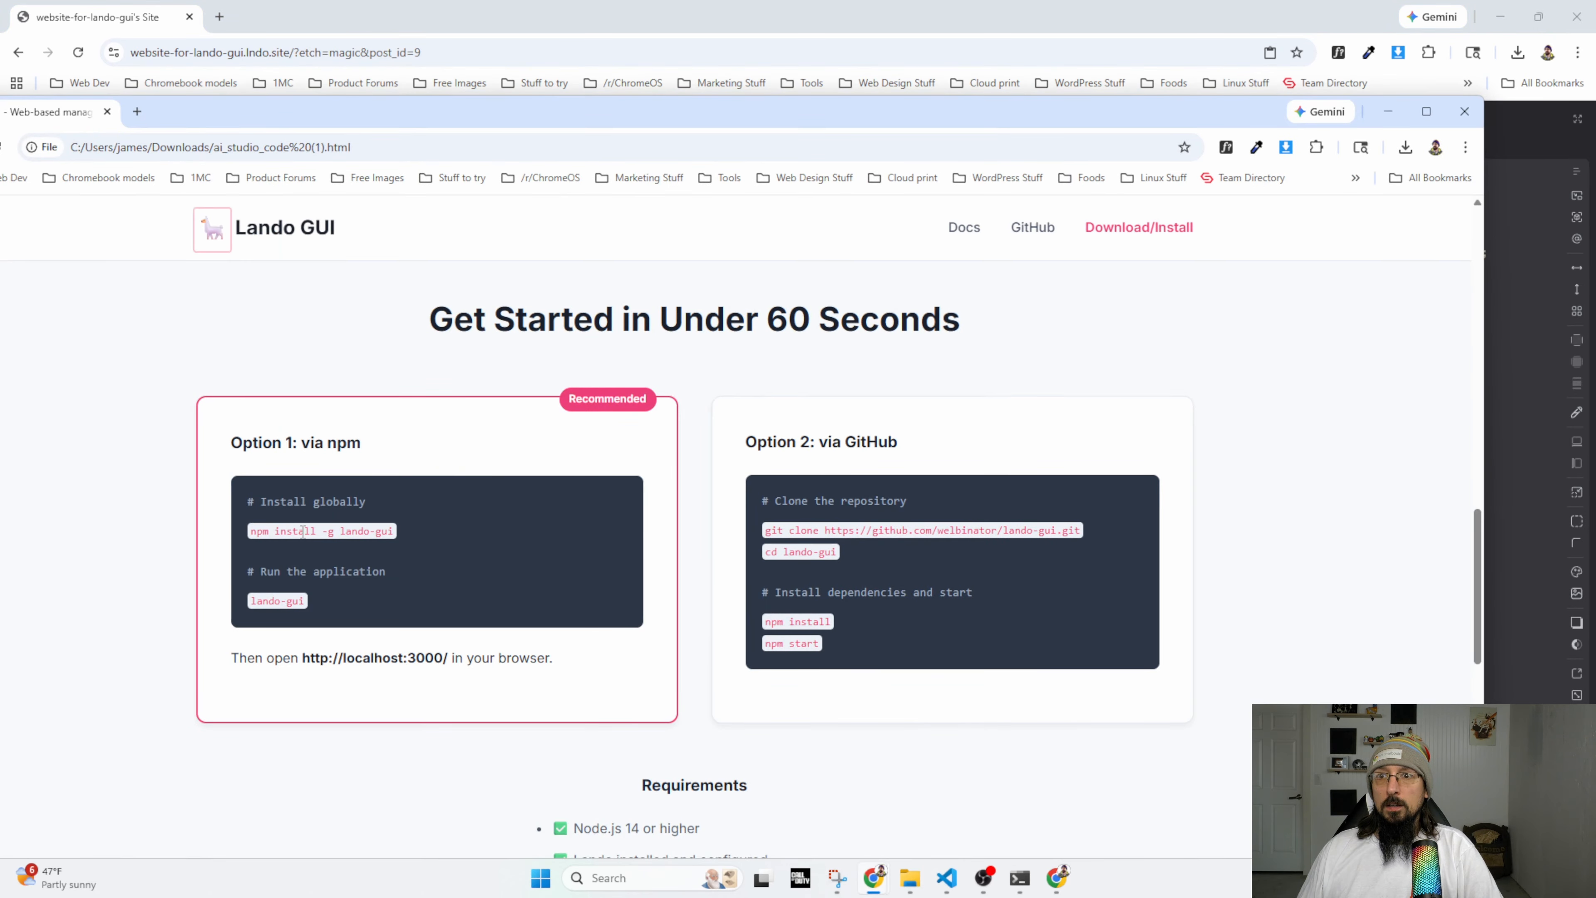
{"action": "right_click", "coordinate": [303, 531]}
{"action": "left_click", "coordinate": [389, 817]}
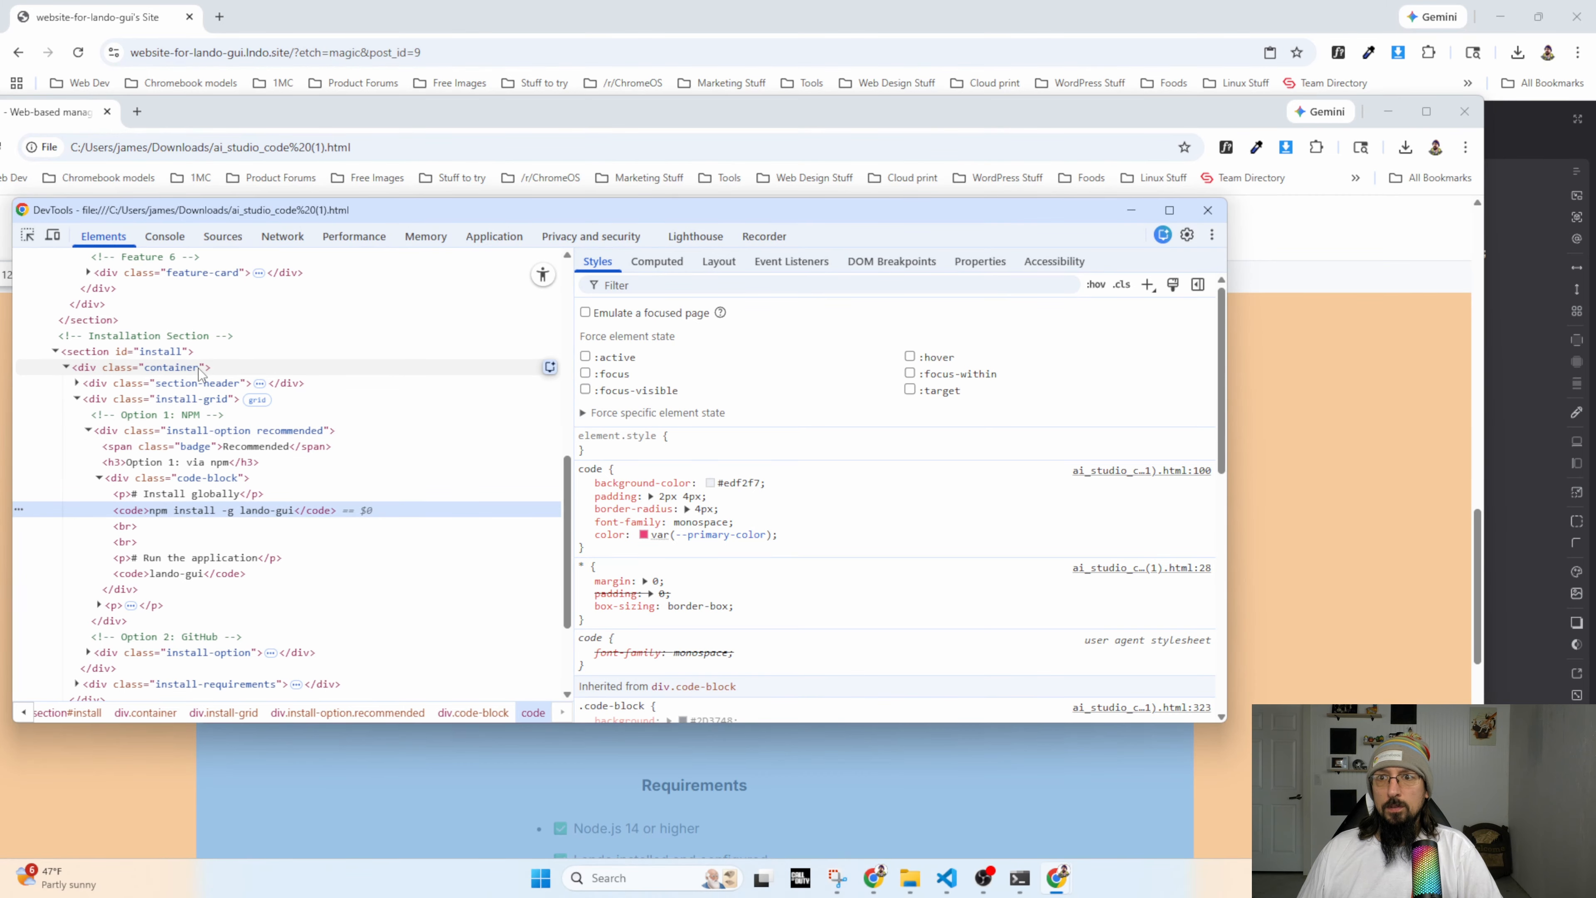
{"action": "left_click", "coordinate": [135, 479]}
{"action": "right_click", "coordinate": [133, 481]}
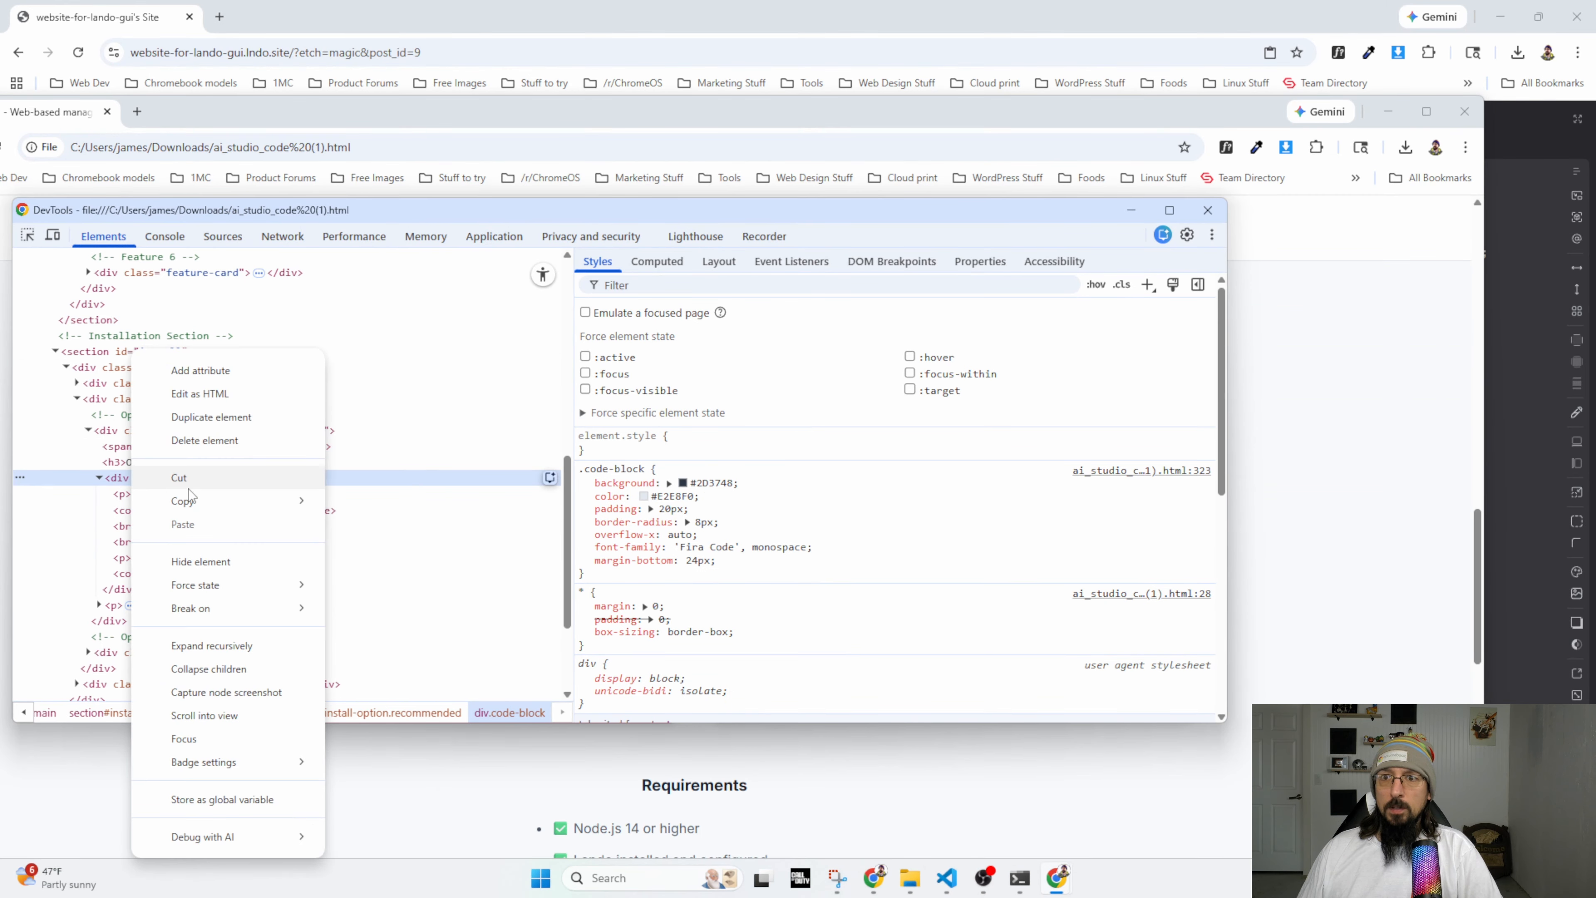
{"action": "left_click", "coordinate": [377, 503]}
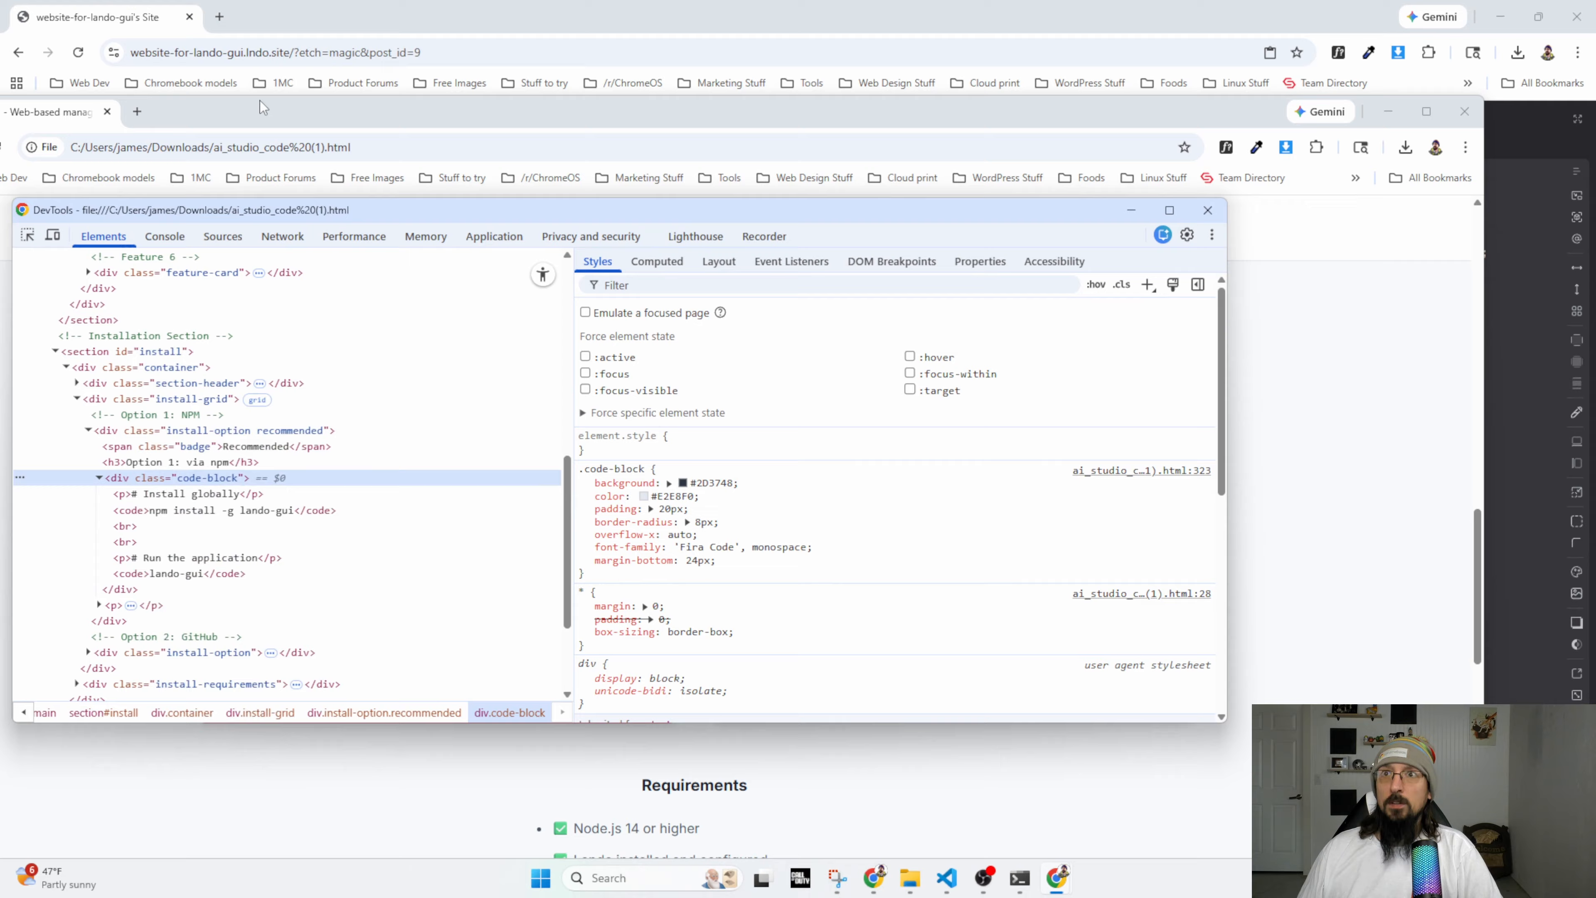
Return to the page builder and replace the NPM card's Code Wrapper HTML with the copied code-block markup.
{"action": "left_click", "coordinate": [132, 16]}
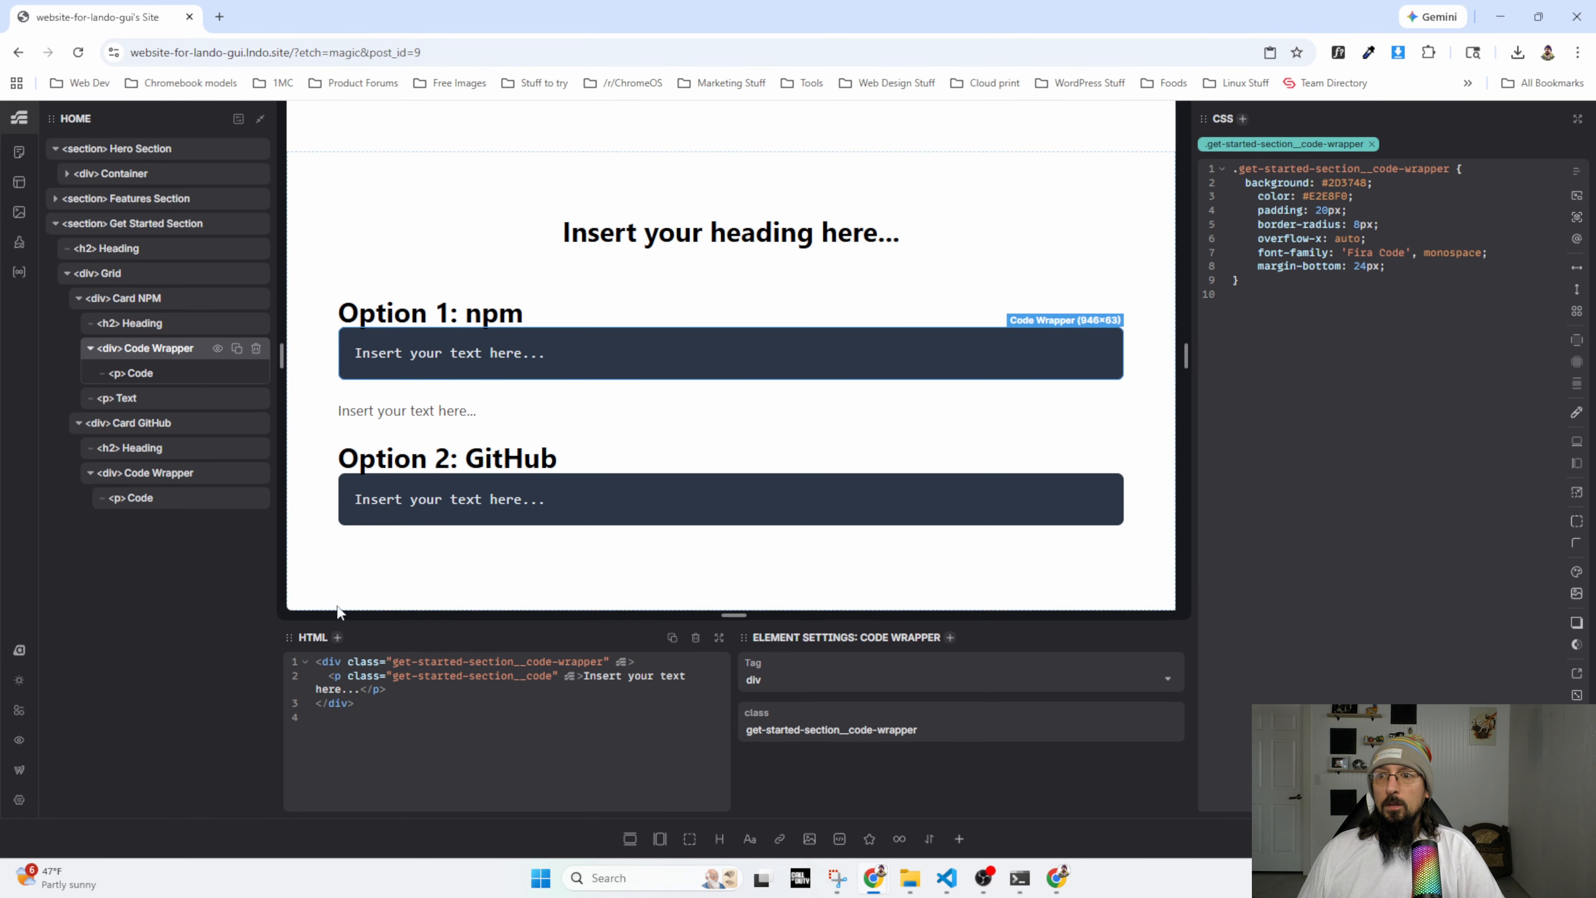
{"action": "left_click", "coordinate": [377, 715]}
{"action": "key", "text": "ctrl+a"}
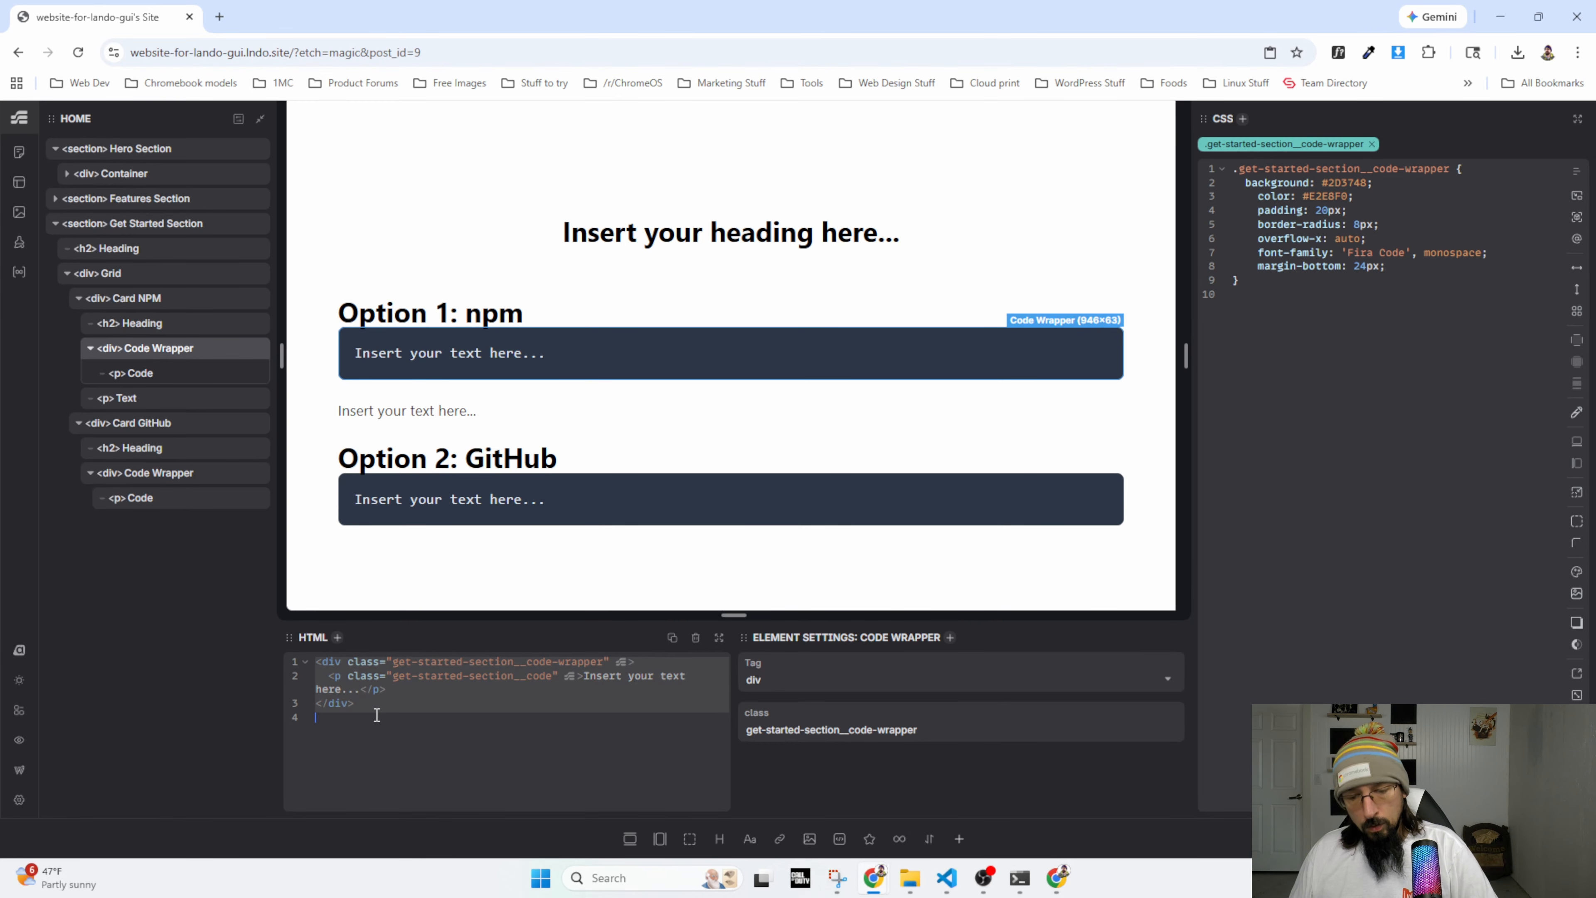
{"action": "key", "text": "ctrl+v"}
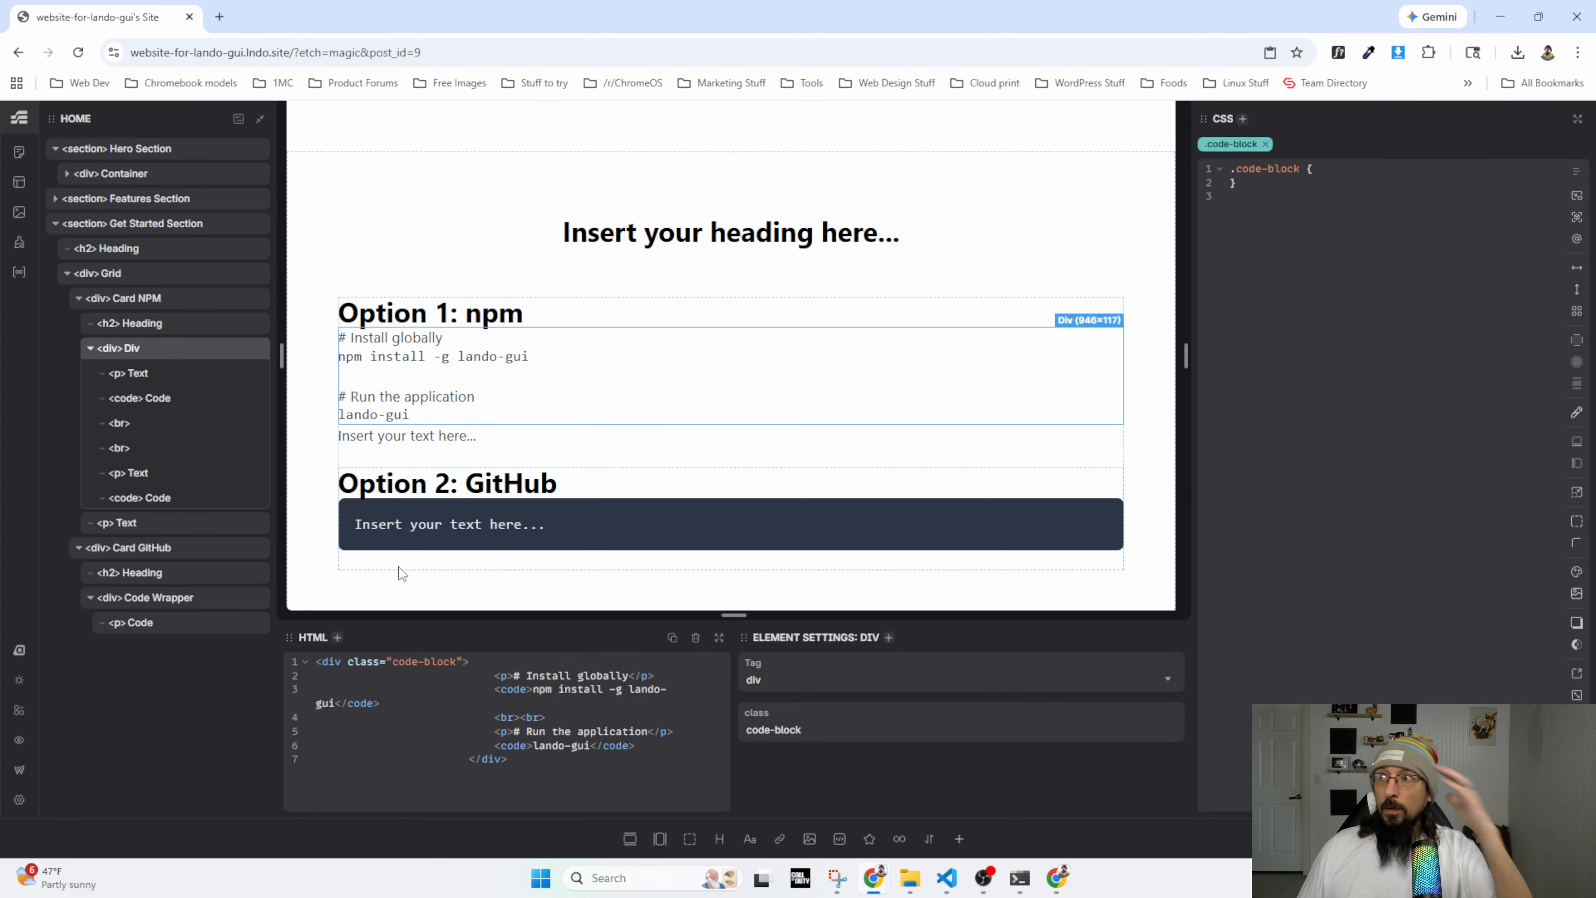
Add the GitHub Code Wrapper's class get-started-section__code-wrapper to the code-block div in the NPM card.
{"action": "left_click", "coordinate": [160, 597]}
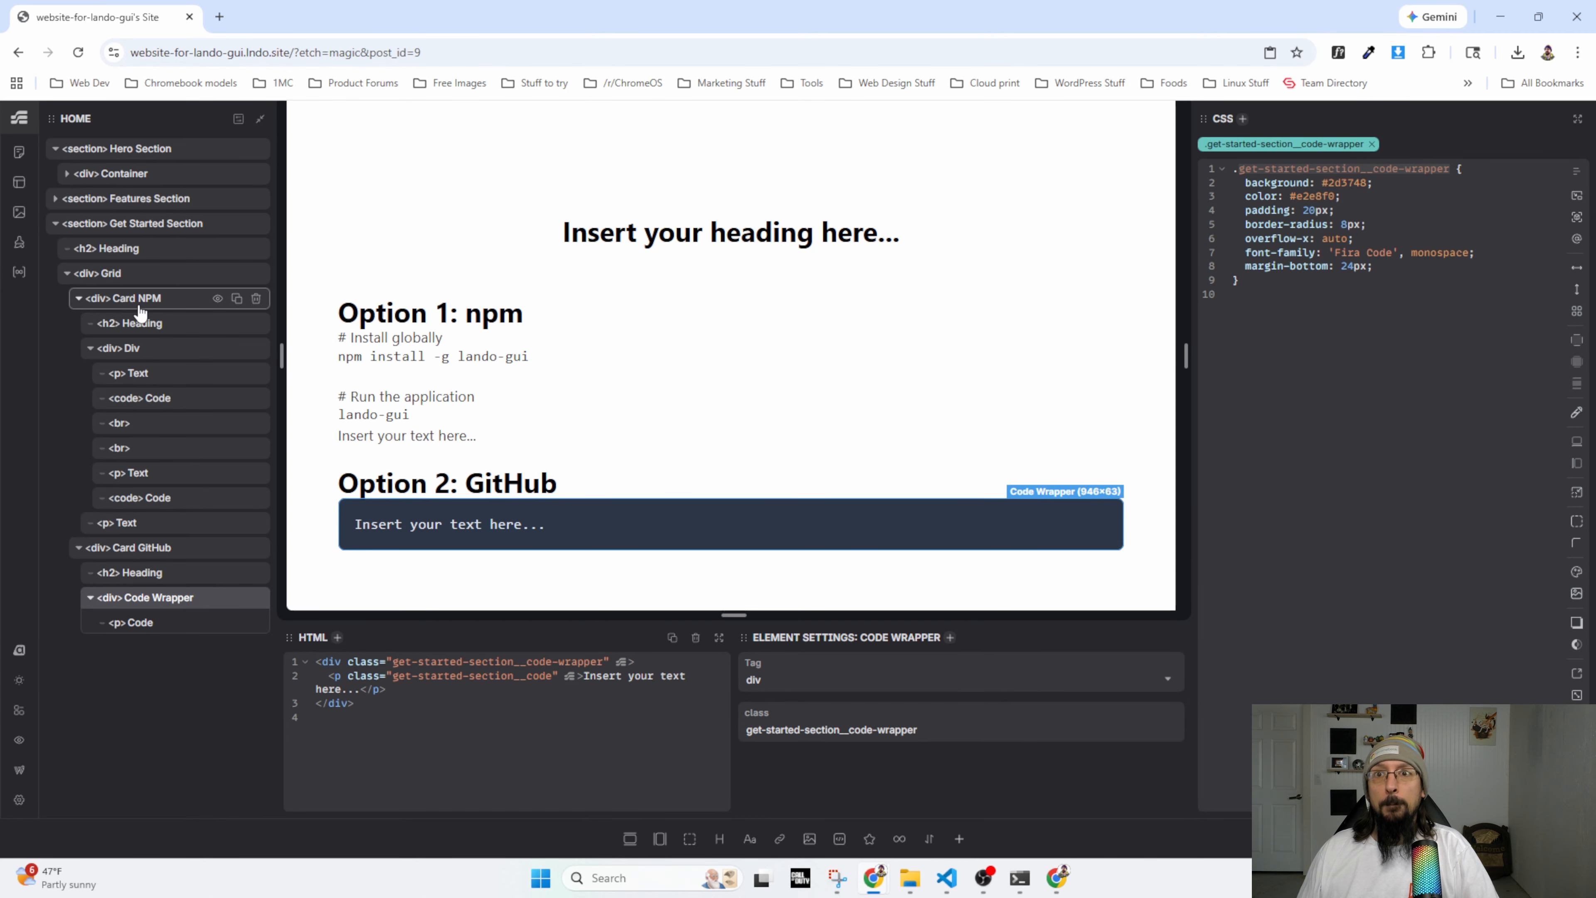
{"action": "left_click", "coordinate": [141, 349]}
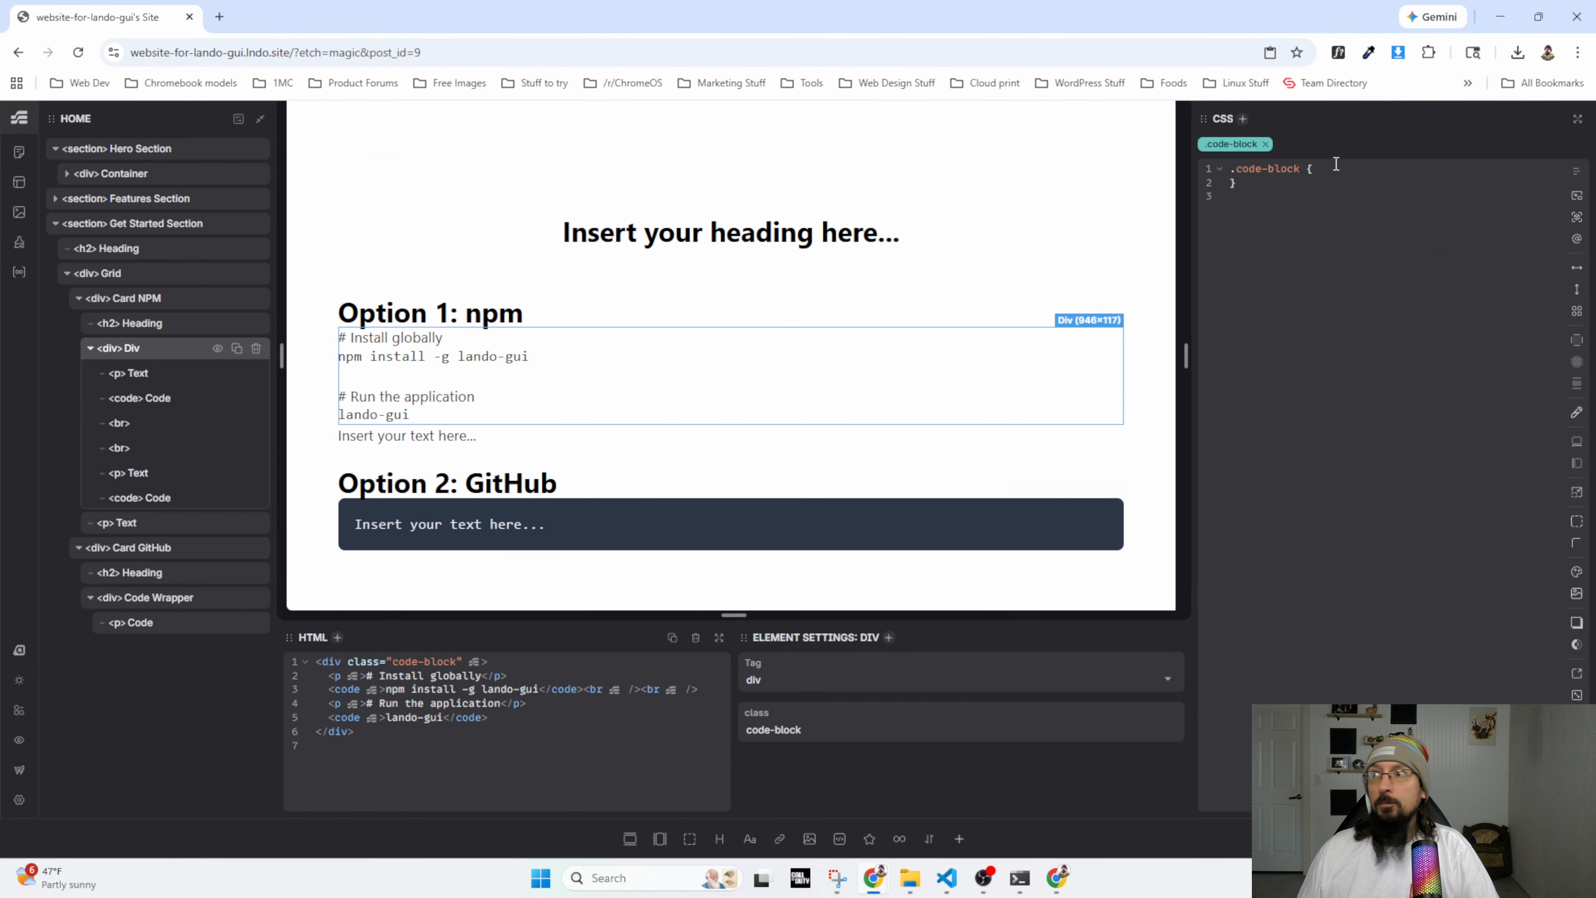
{"action": "left_click", "coordinate": [1222, 148]}
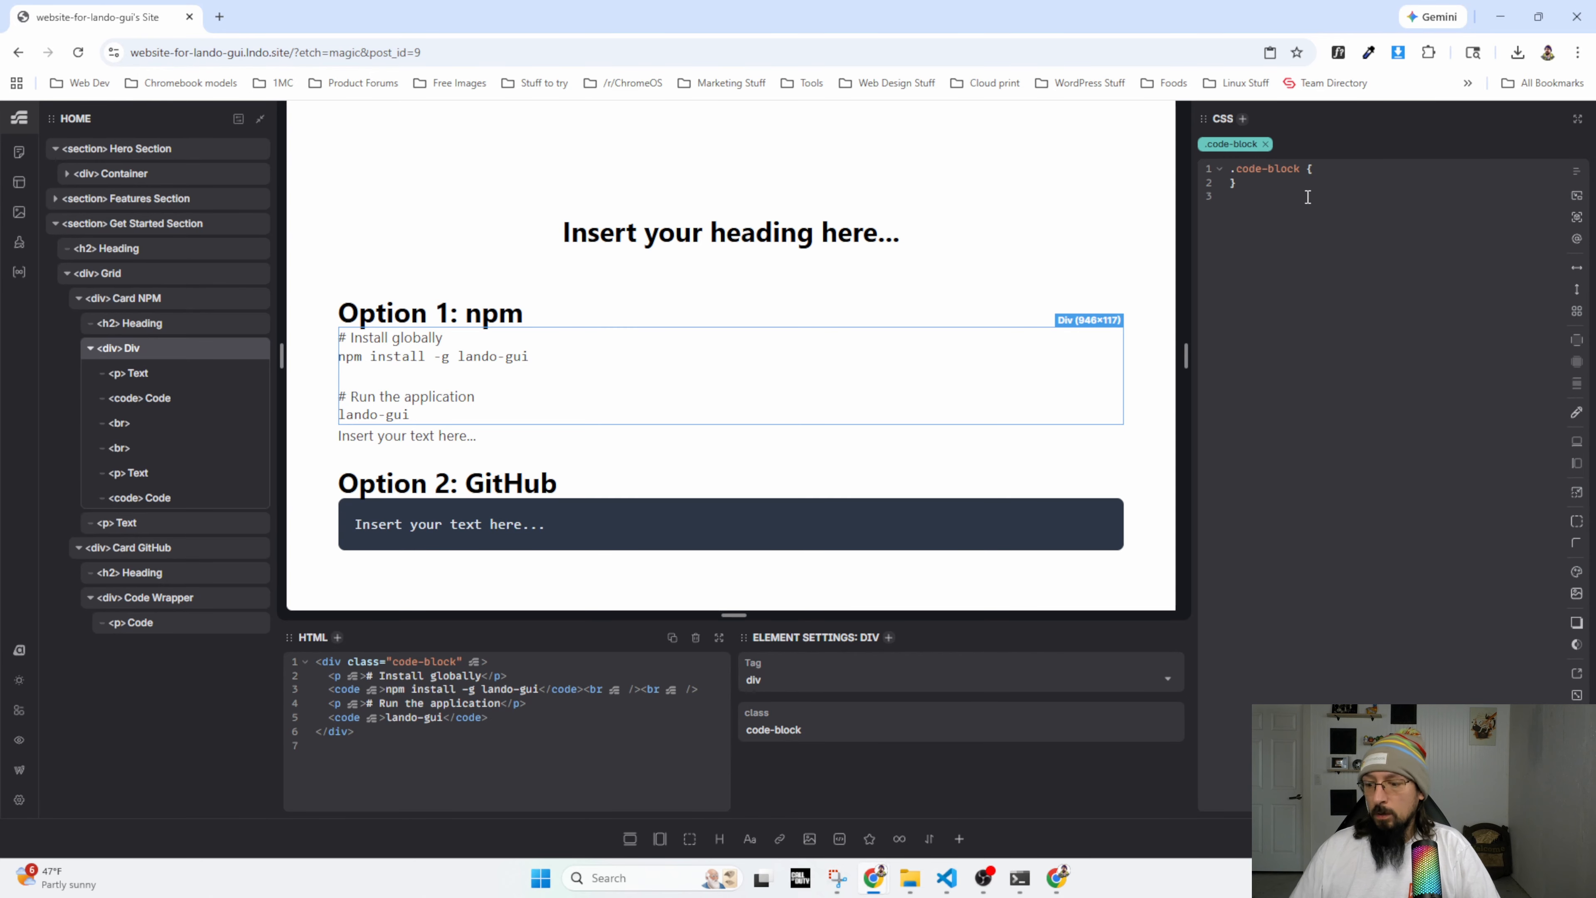
{"action": "key", "text": "ctrl+shift+a"}
{"action": "key", "text": "ctrl+v"}
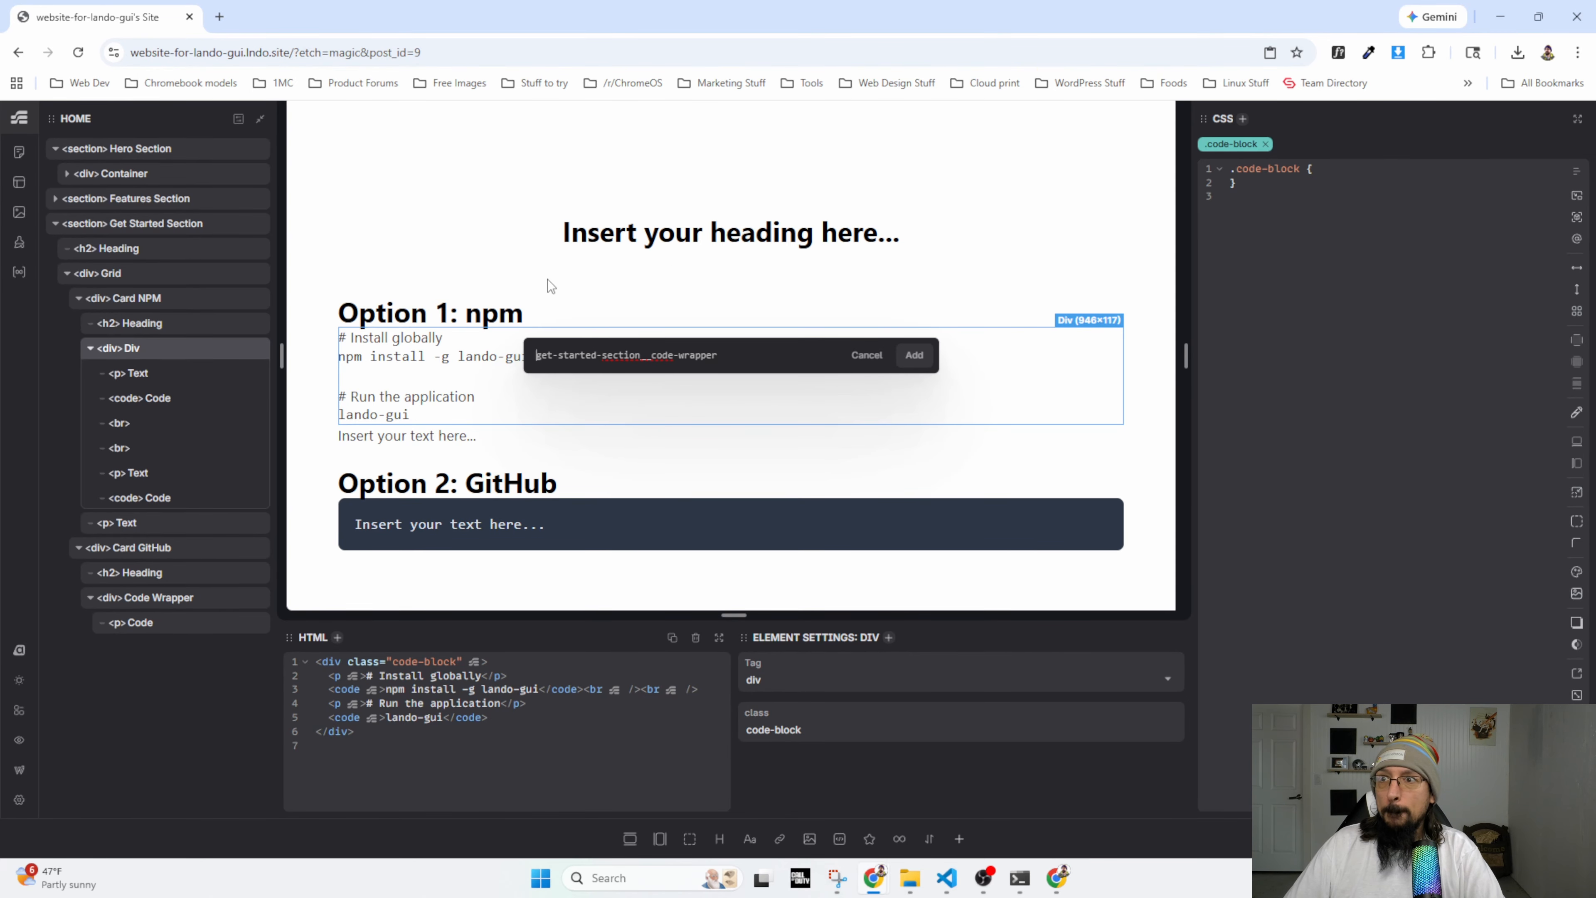
{"action": "key", "text": "Return"}
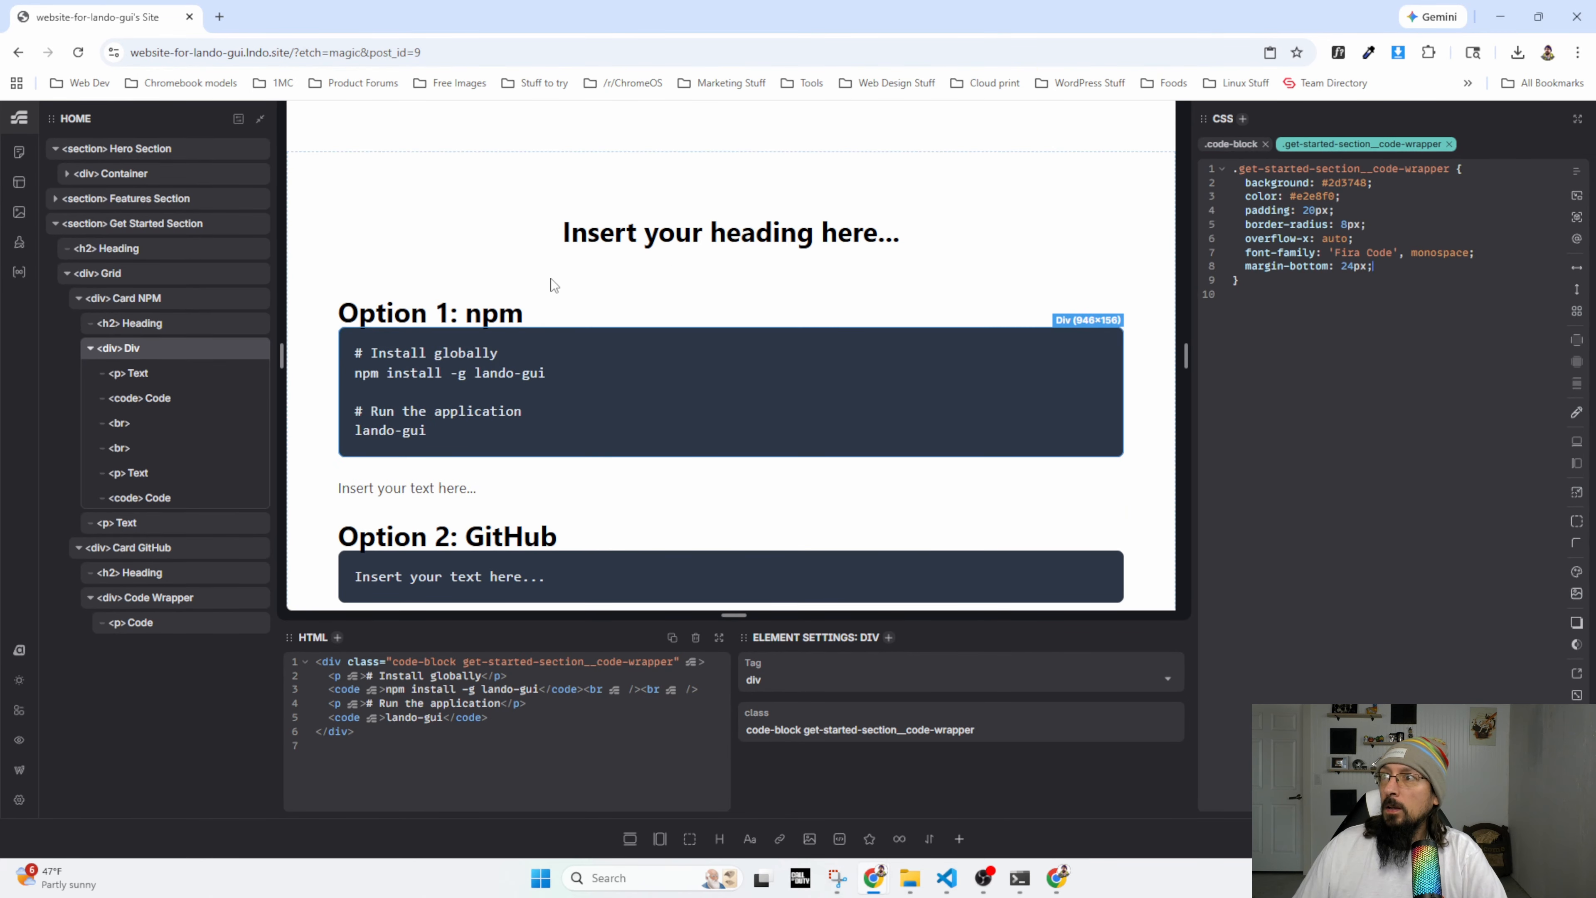
Remove the code-block class from the NPM card's code div, rename the element Code Wrapper and collapse it in the structure tree.
{"action": "left_click", "coordinate": [1265, 145]}
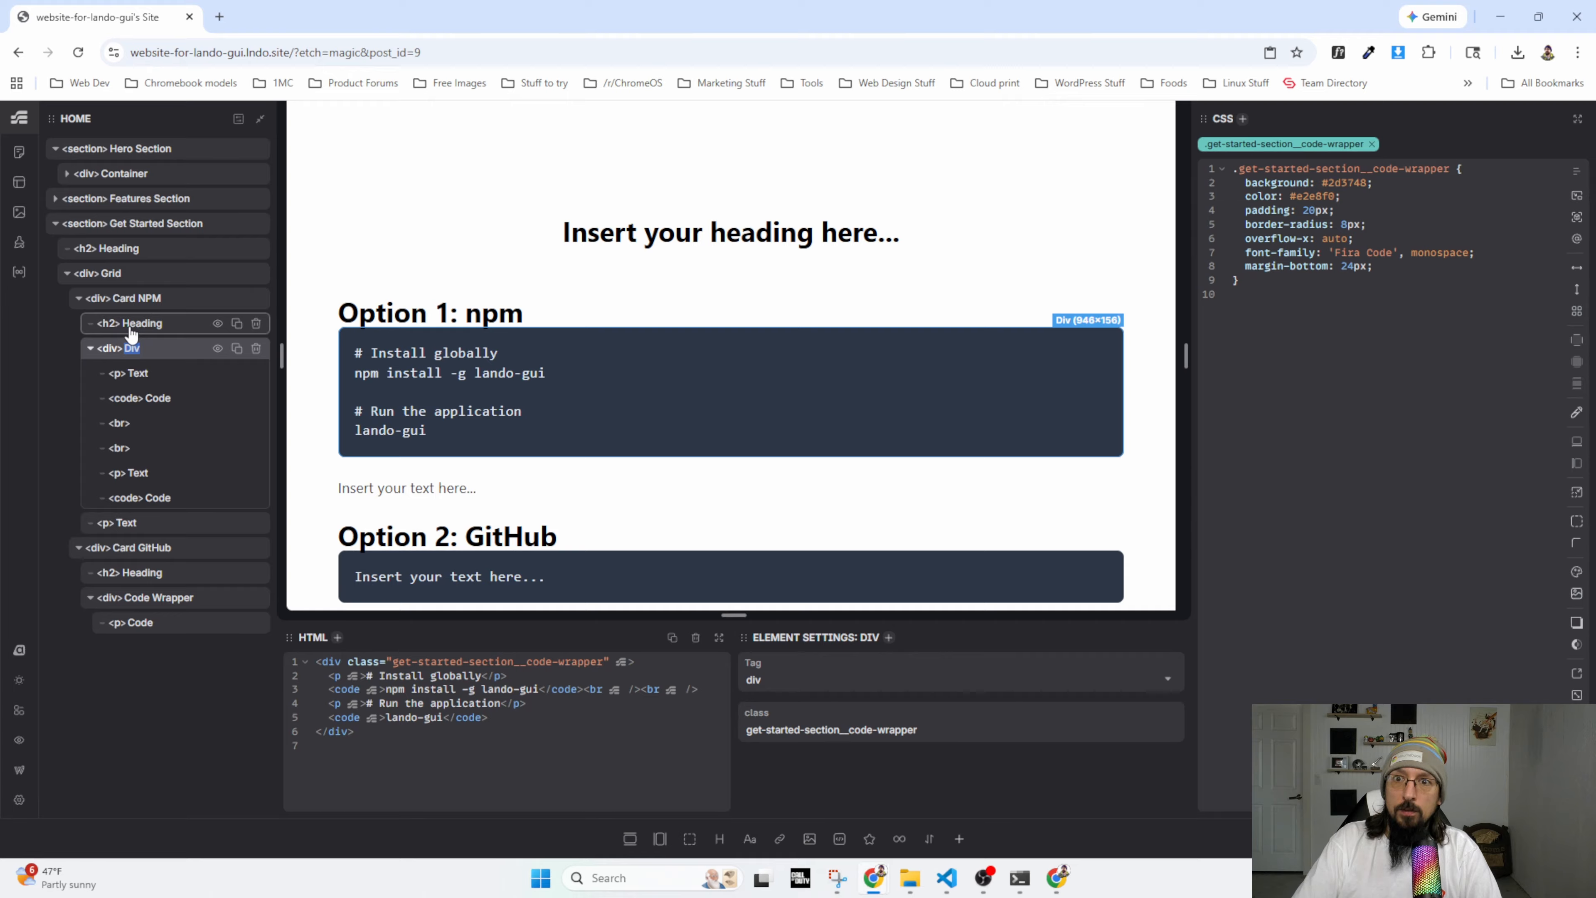
{"action": "type", "text": "Code Wrapper"}
{"action": "key", "text": "Return"}
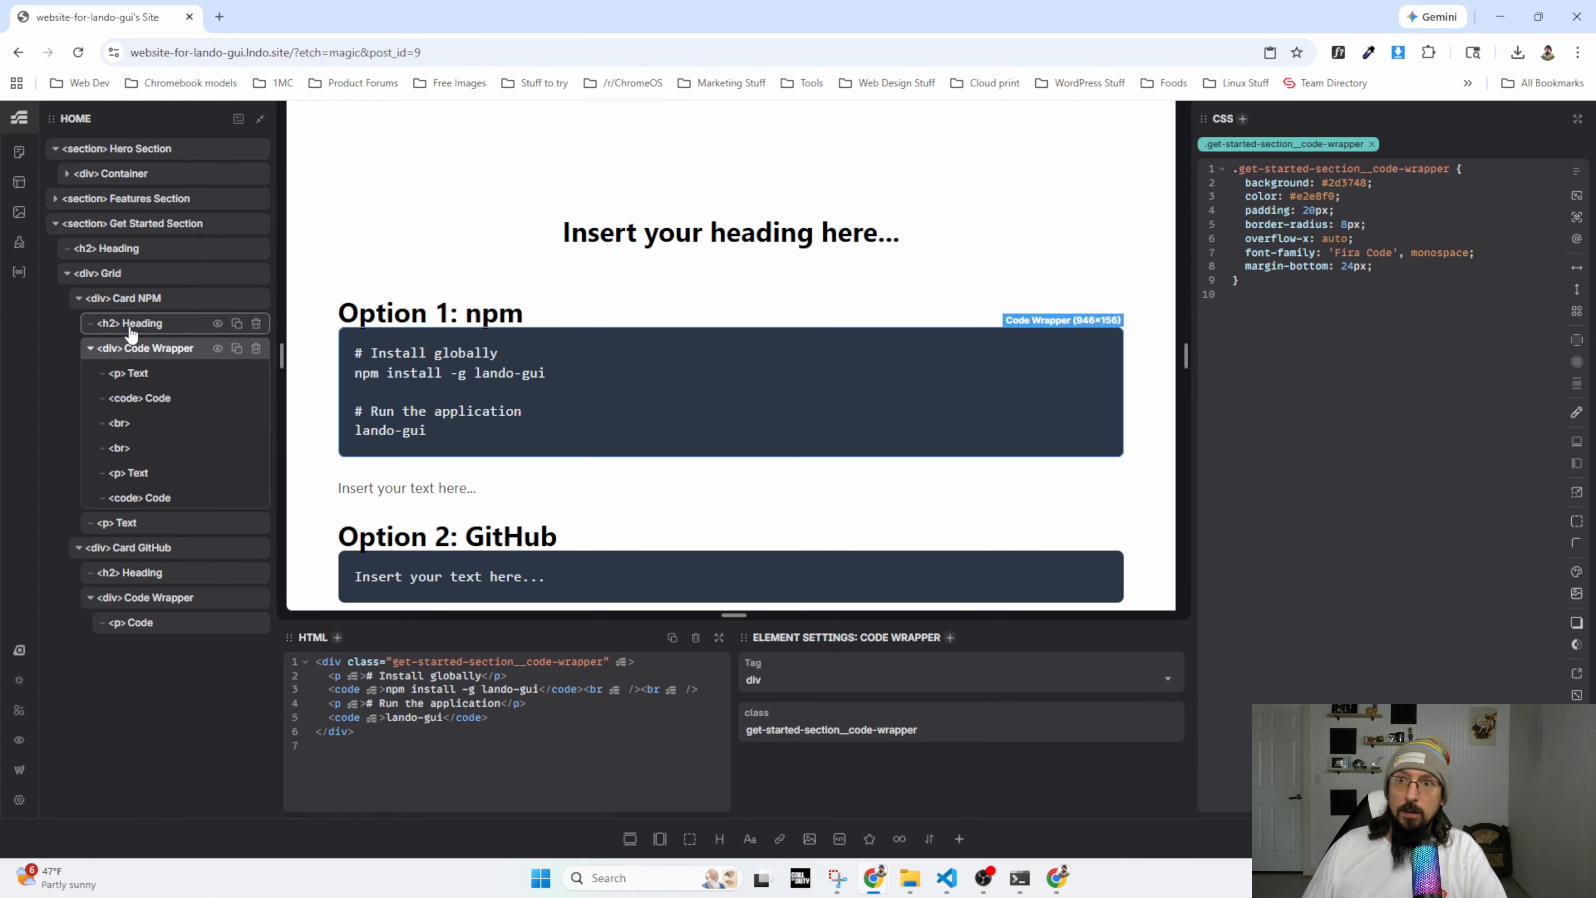
{"action": "left_click", "coordinate": [90, 350]}
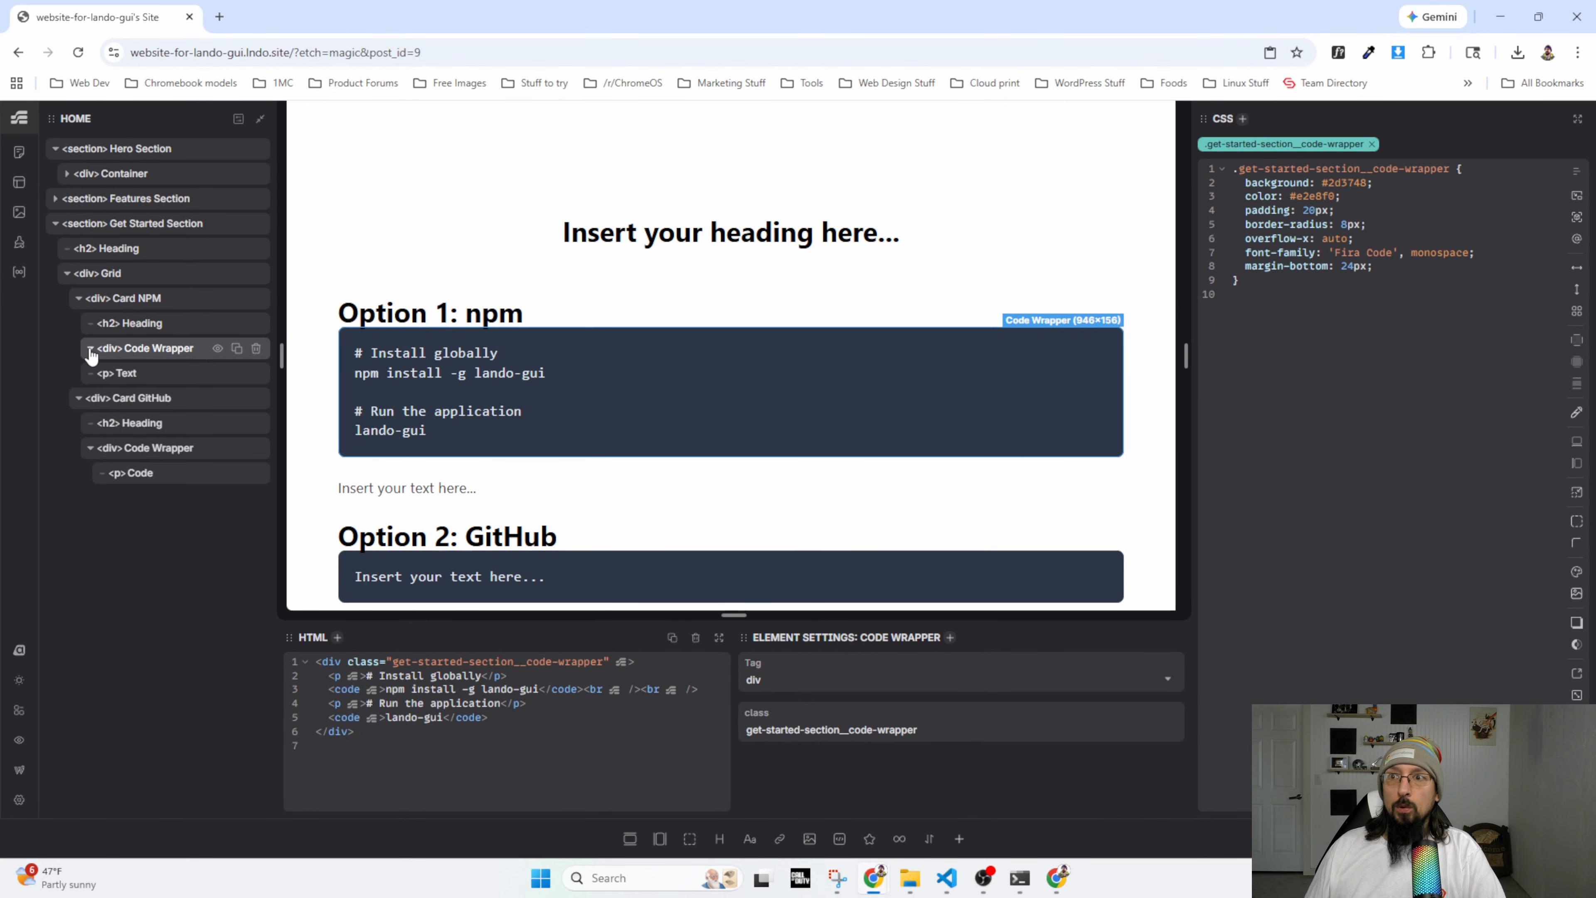
Switch to the mockup, inspect the npm install command and copy the declarations of its code rule.
{"action": "key", "text": "alt+Tab"}
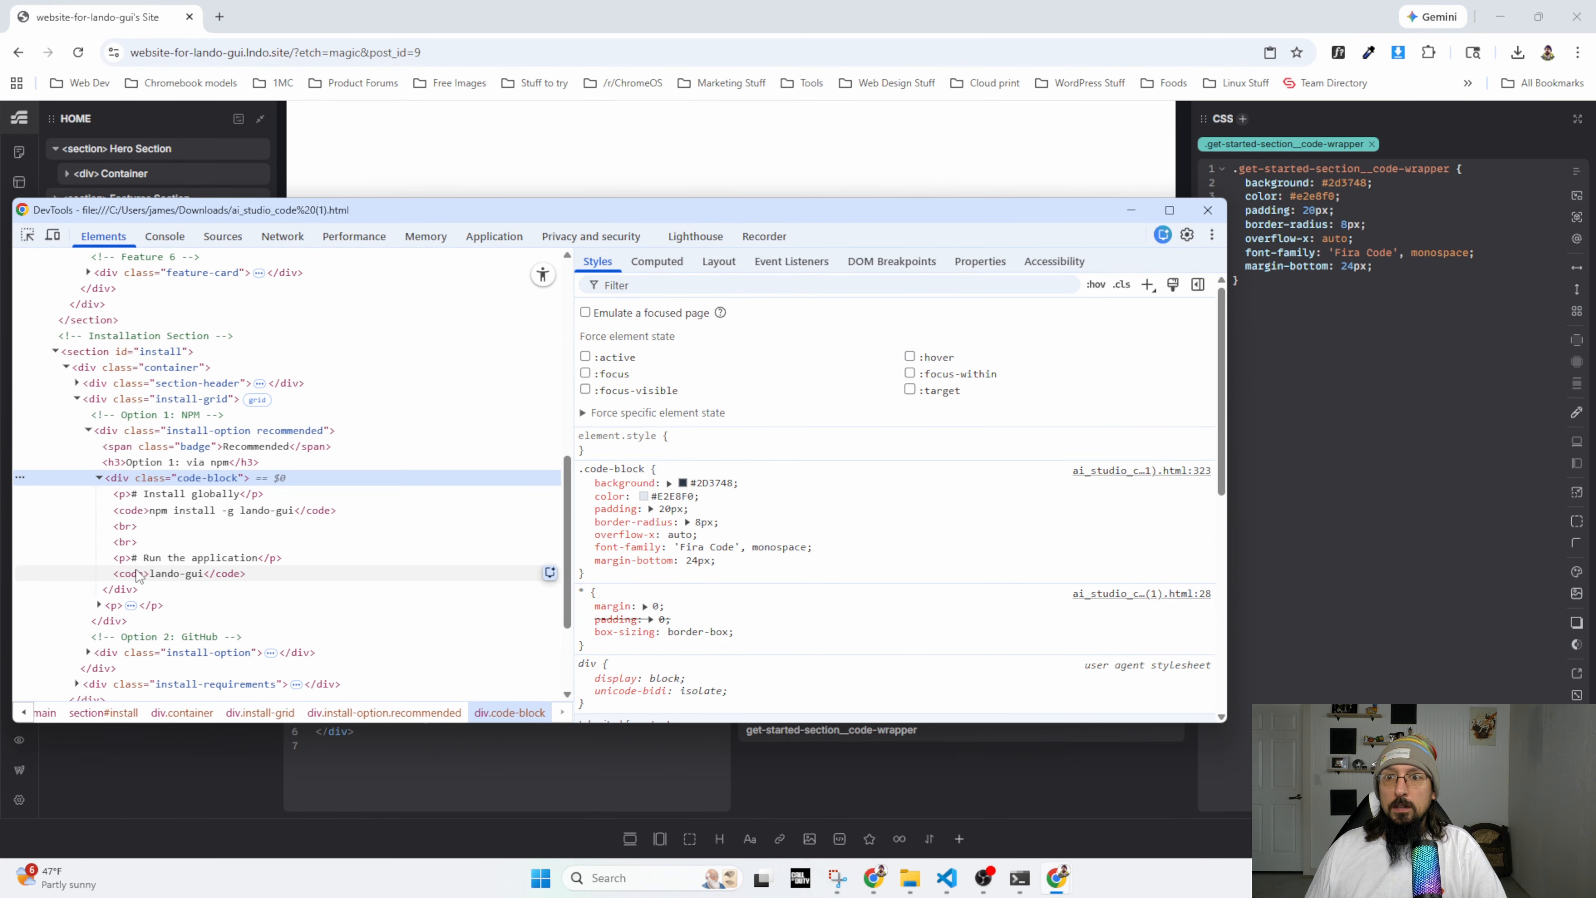
{"action": "key", "text": "alt+Tab"}
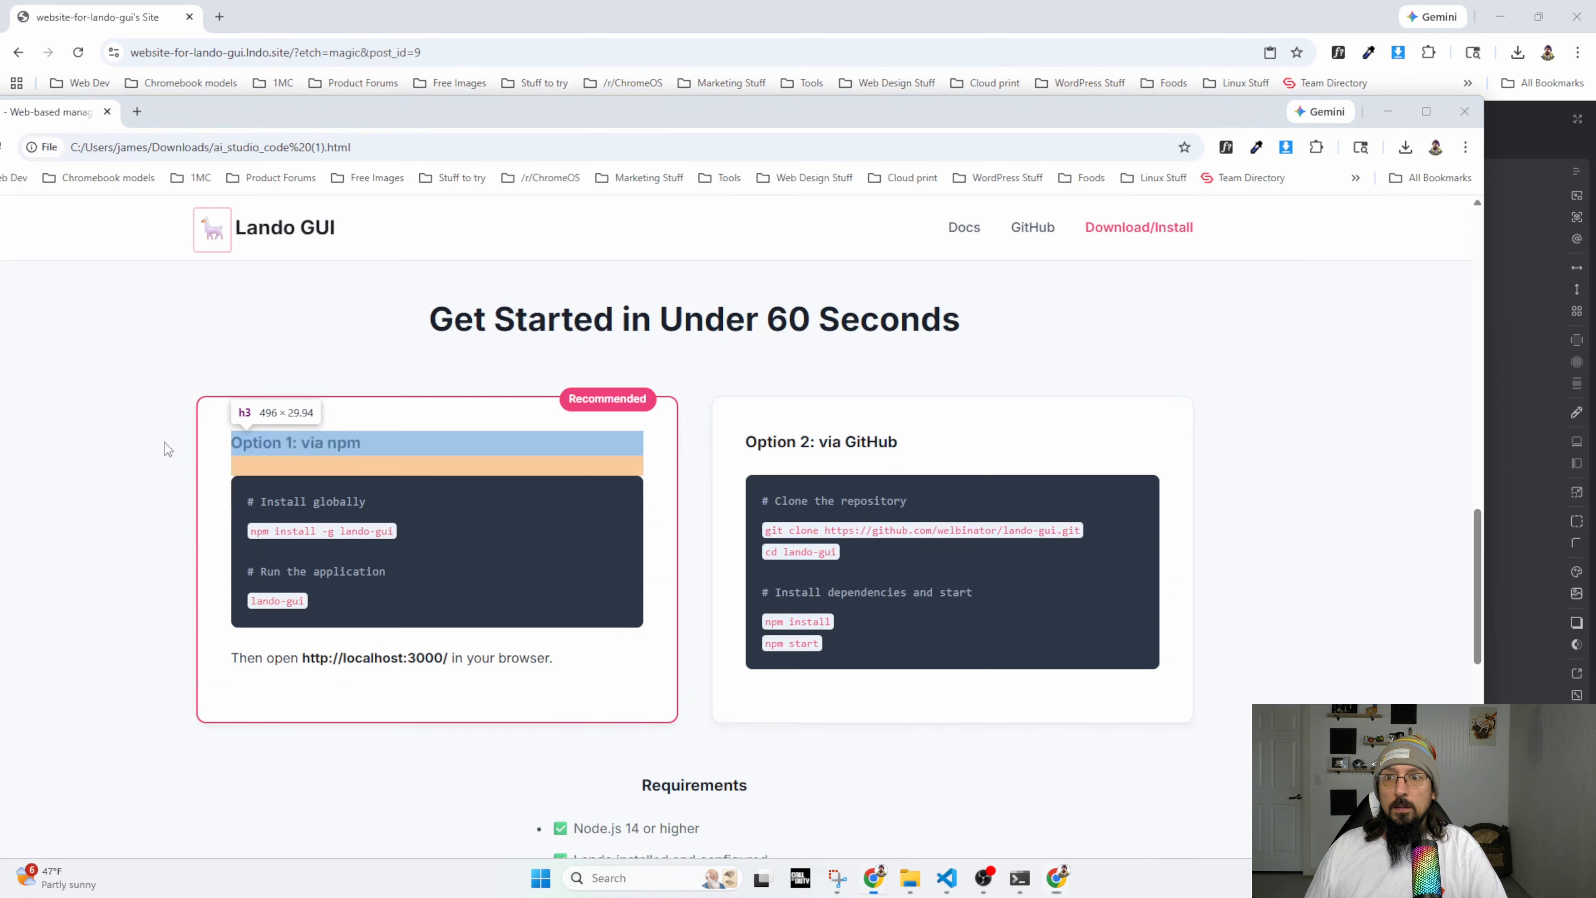
{"action": "right_click", "coordinate": [294, 535]}
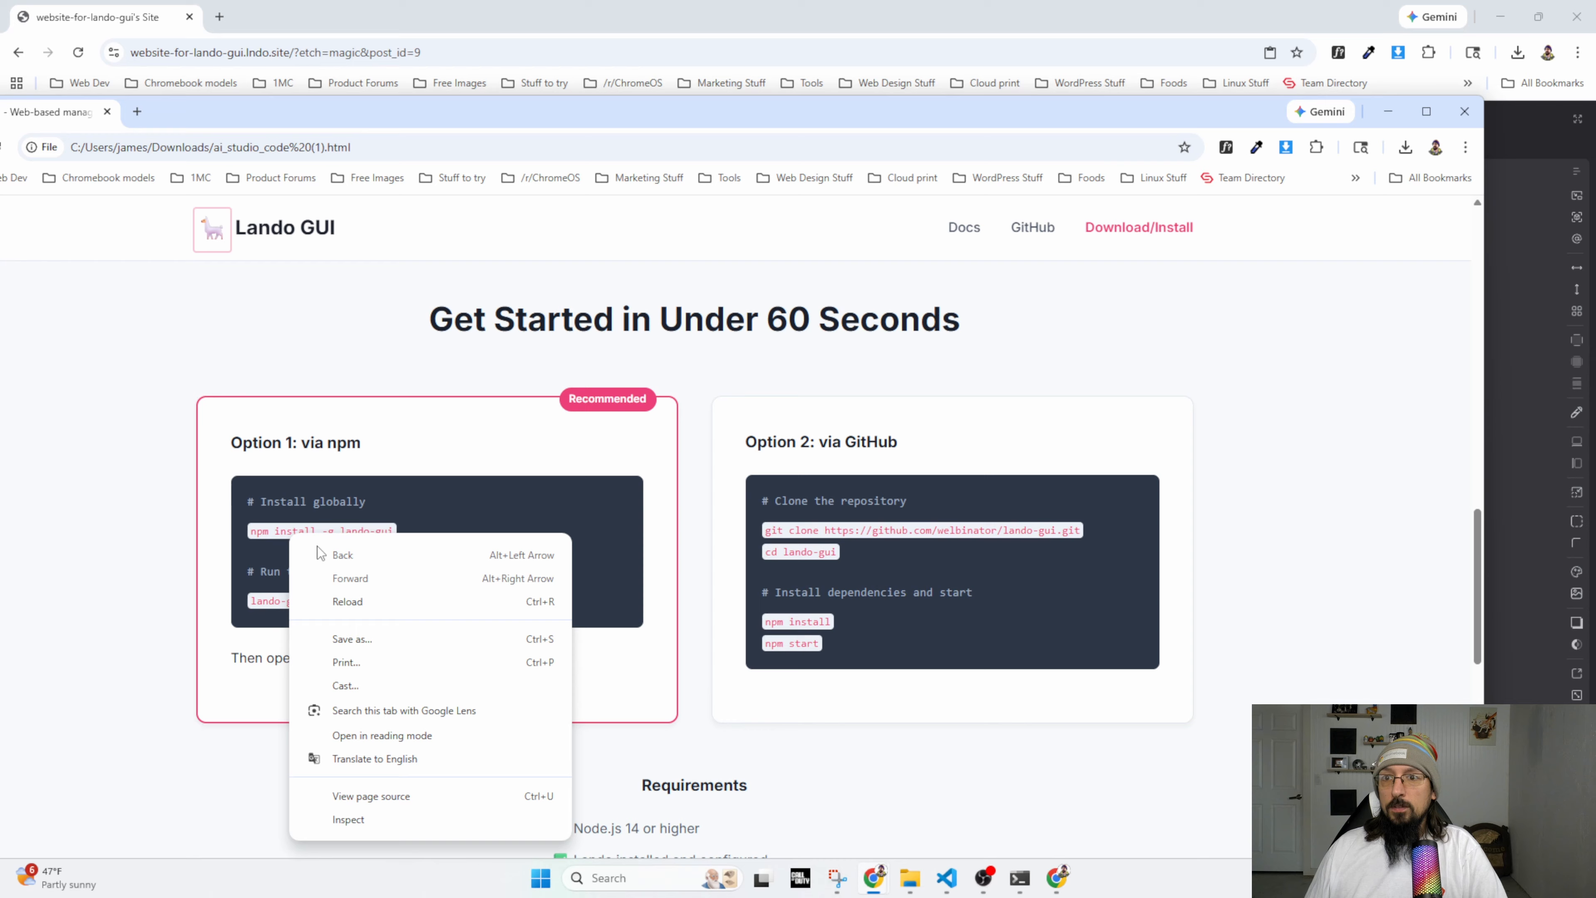
{"action": "left_click", "coordinate": [367, 827]}
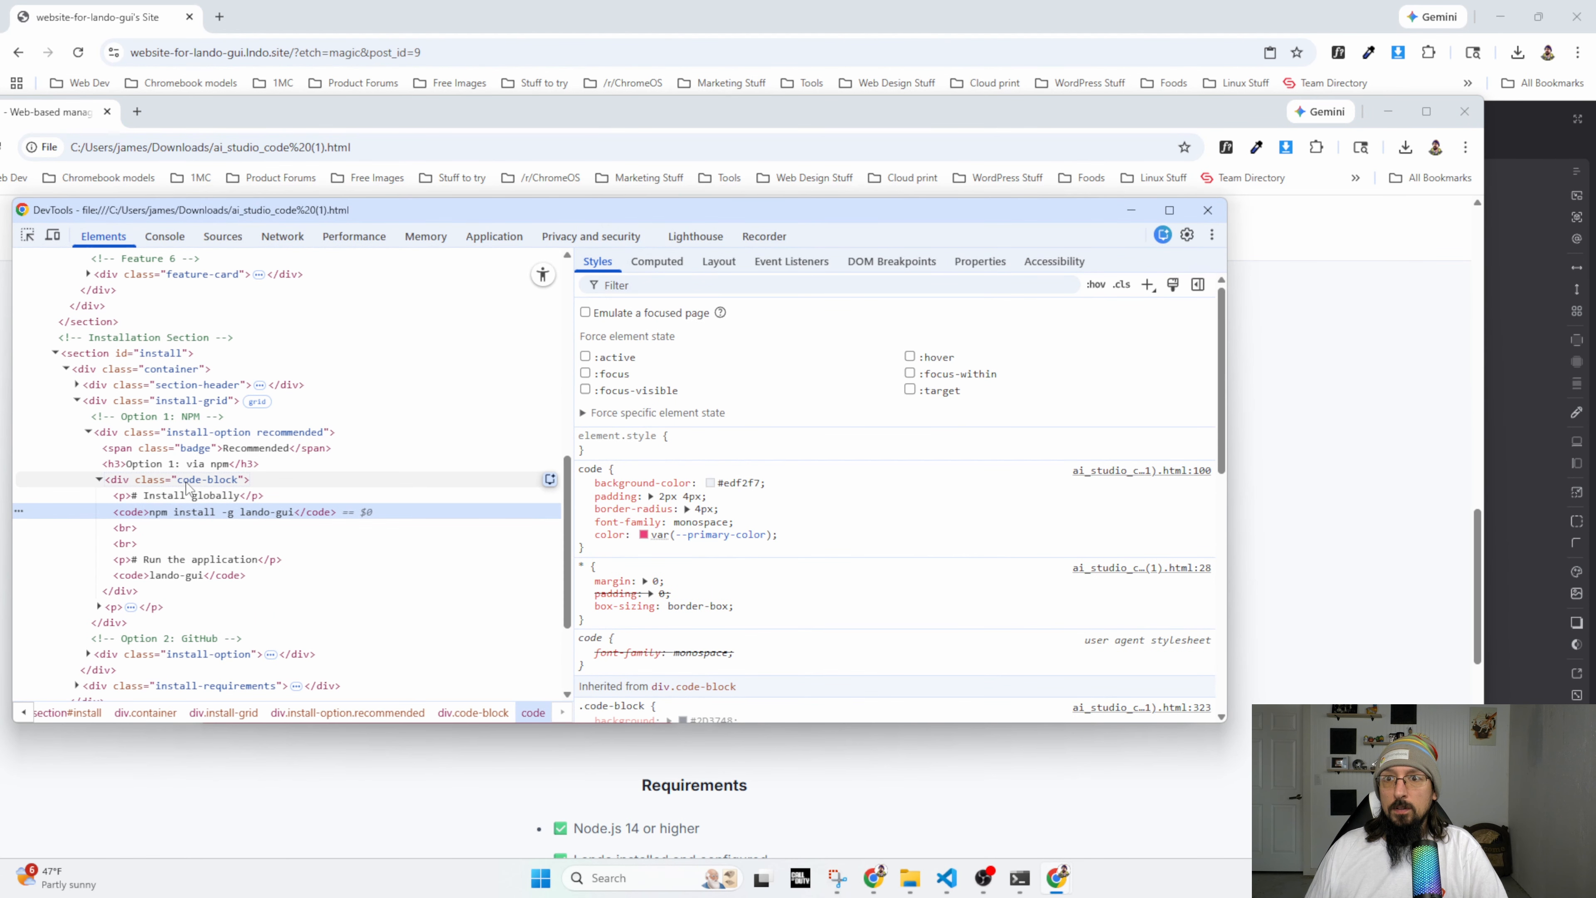
{"action": "left_click_drag", "start_coordinate": [244, 209], "coordinate": [714, 223]}
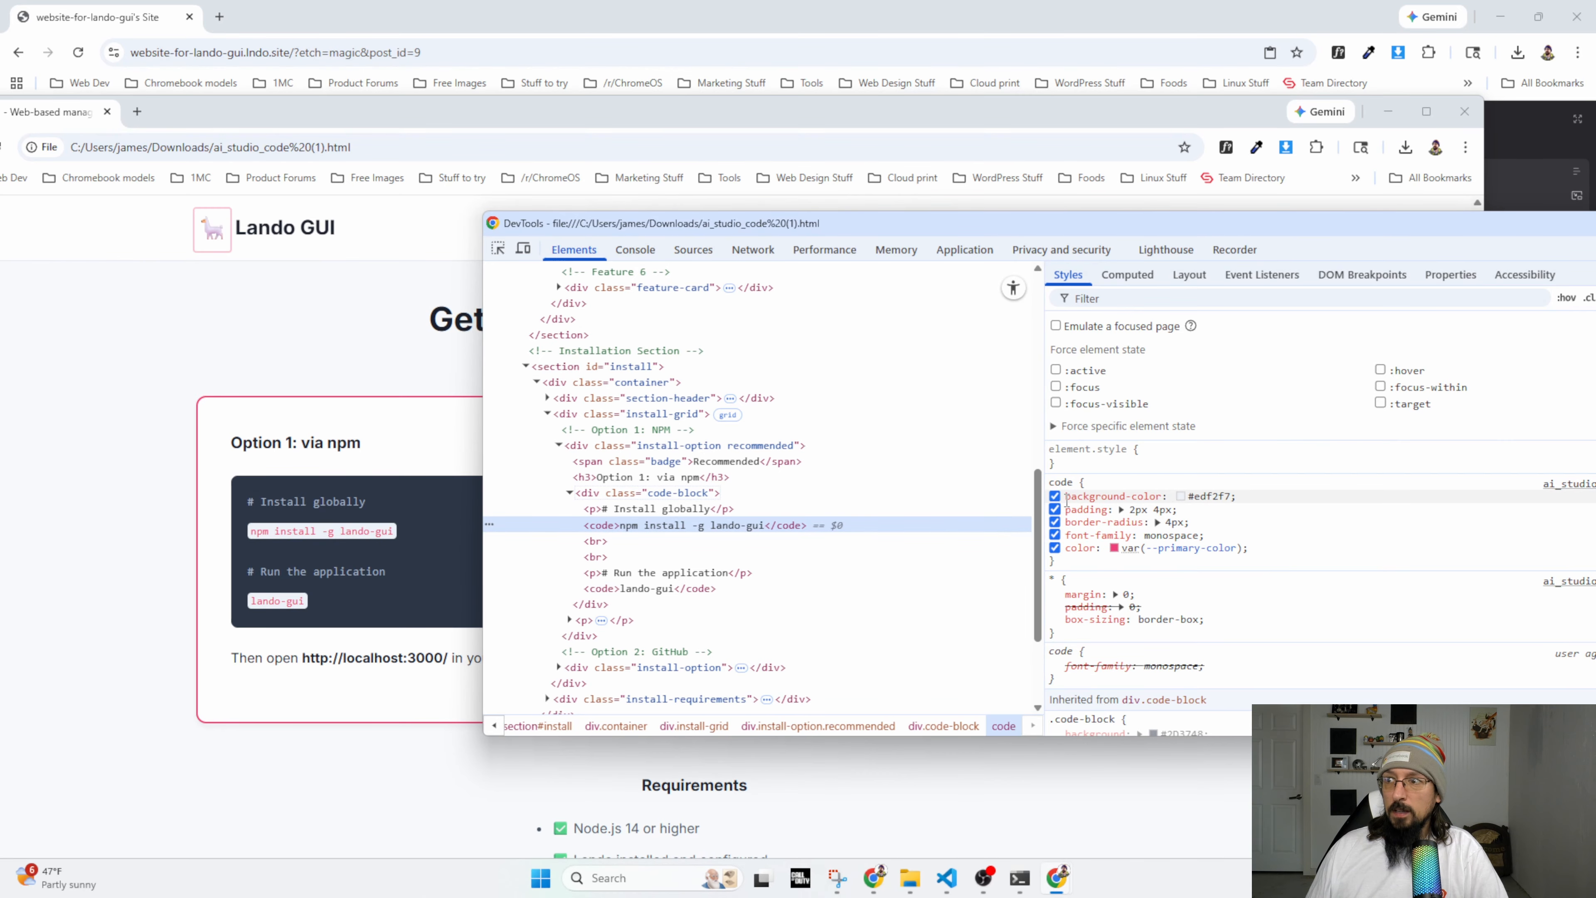
{"action": "left_click_drag", "start_coordinate": [1063, 496], "coordinate": [1239, 547]}
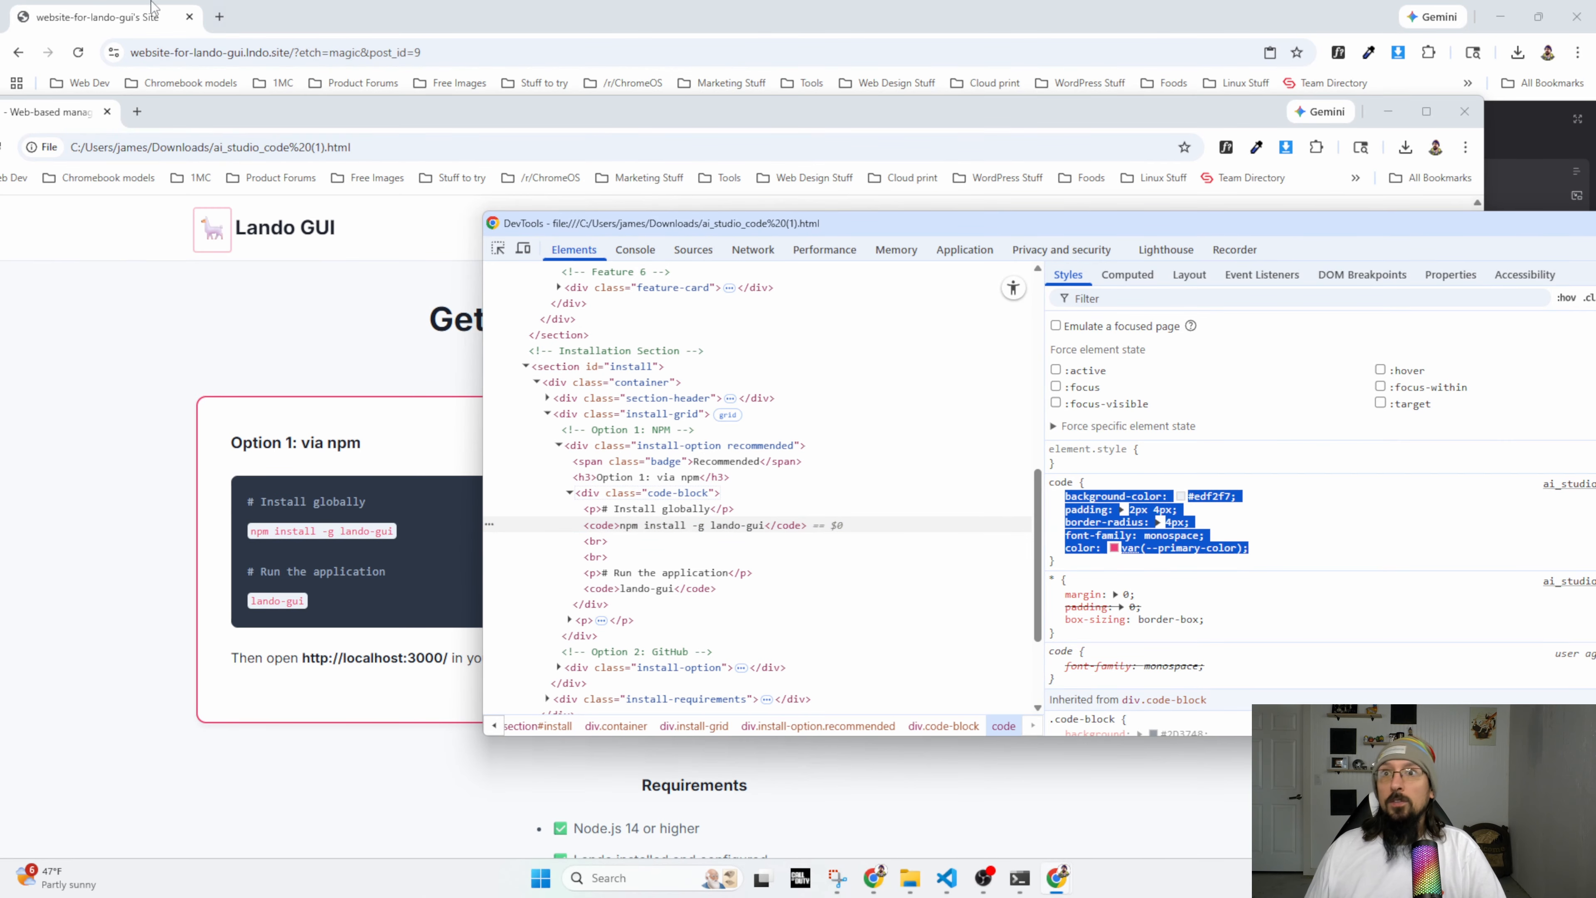
Return to the page builder and add a nested code rule with the copied declarations to the NPM card's .get-started-section__code-wrapper rule.
{"action": "left_click", "coordinate": [221, 29]}
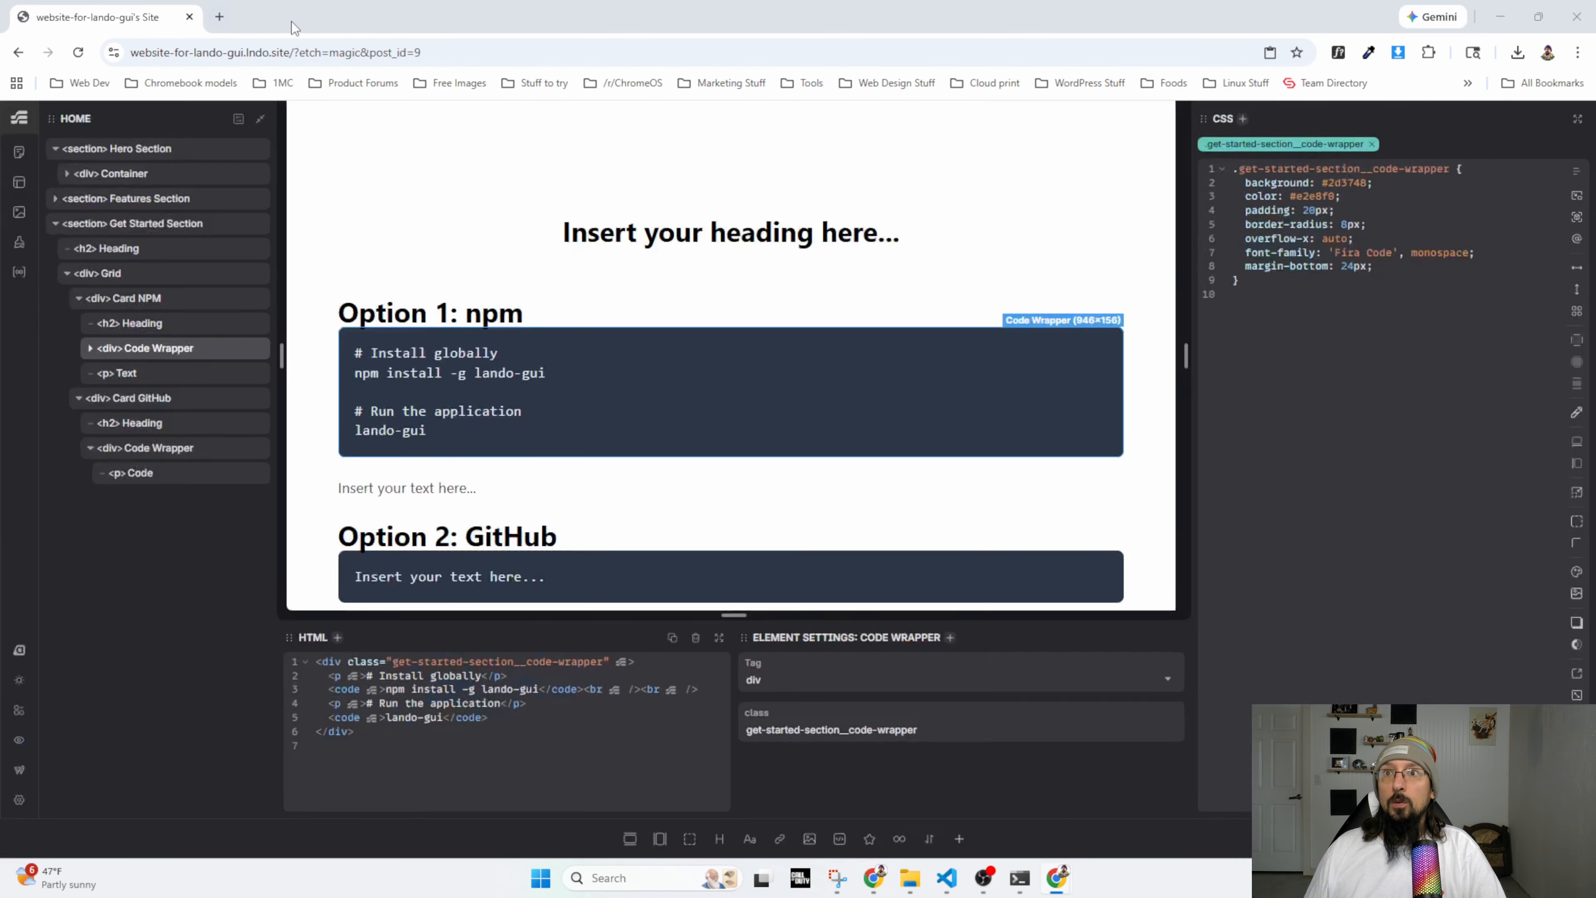
{"action": "left_click", "coordinate": [393, 374]}
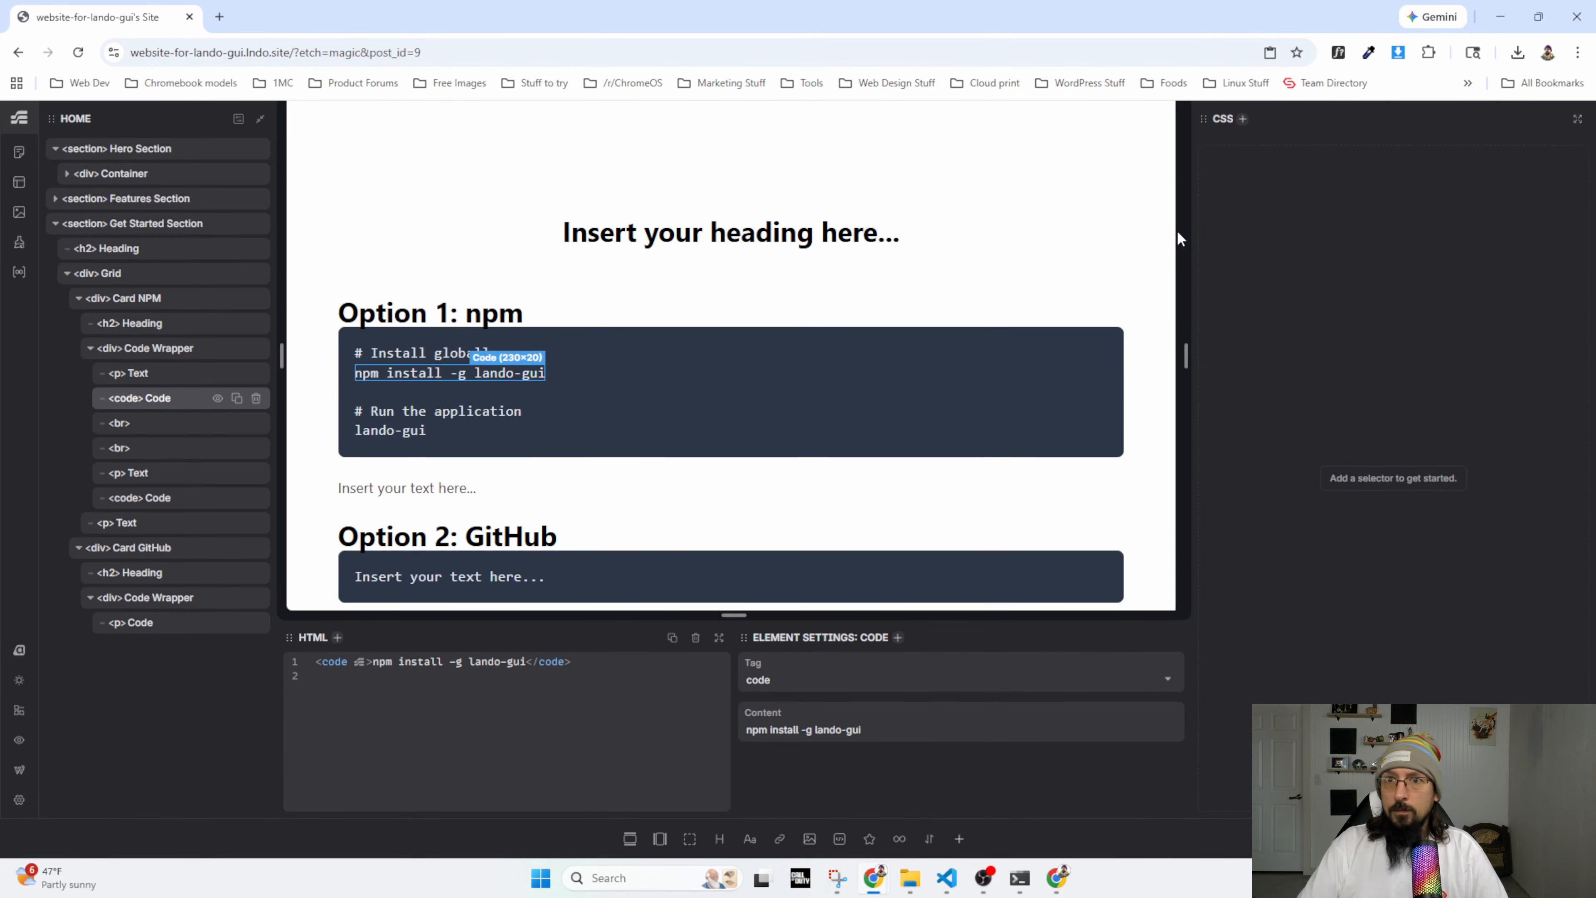
{"action": "left_click", "coordinate": [165, 349]}
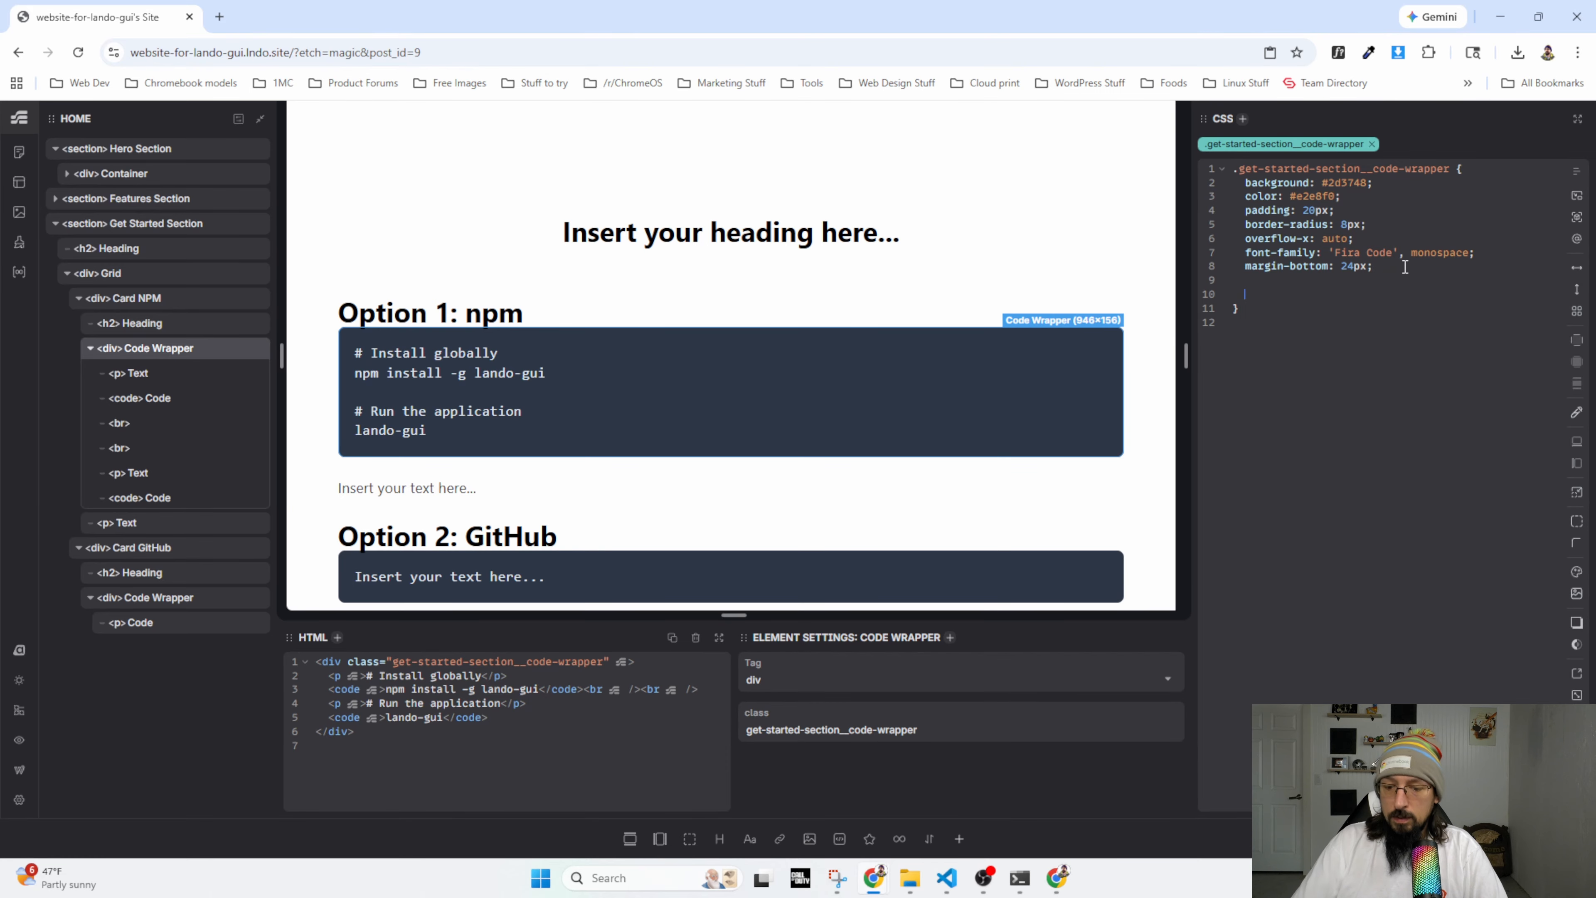
{"action": "type", "text": "ode {"}
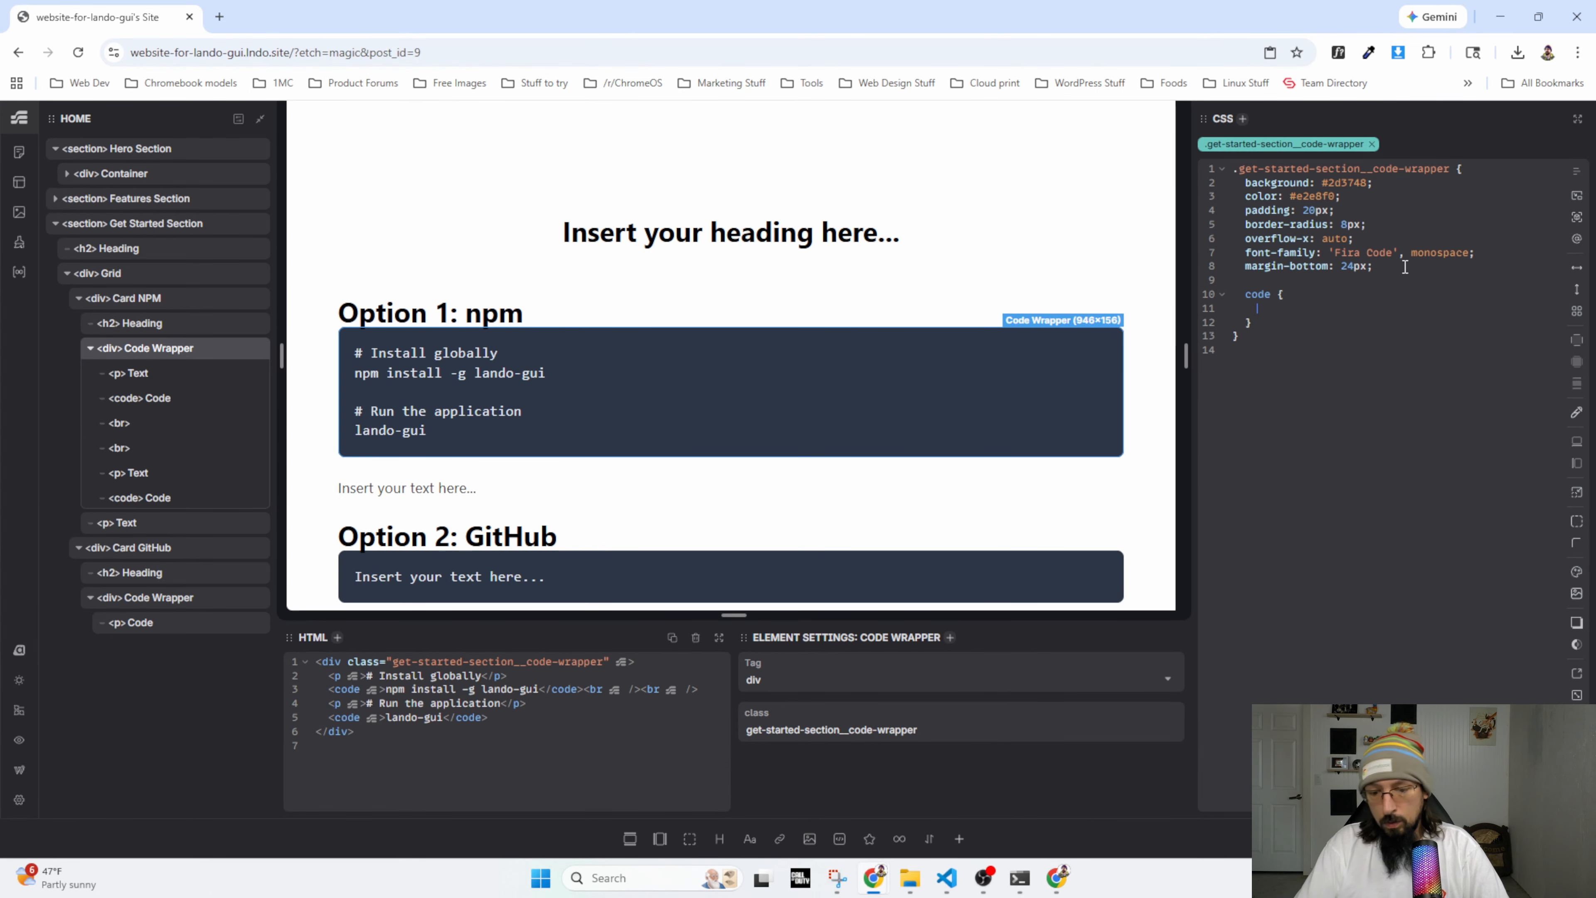
{"action": "type", "text": "background-color: #edf2f7; padding: 2px 4px; border-radius: 4px; font-family: monospace; color: var(--primary-color);"}
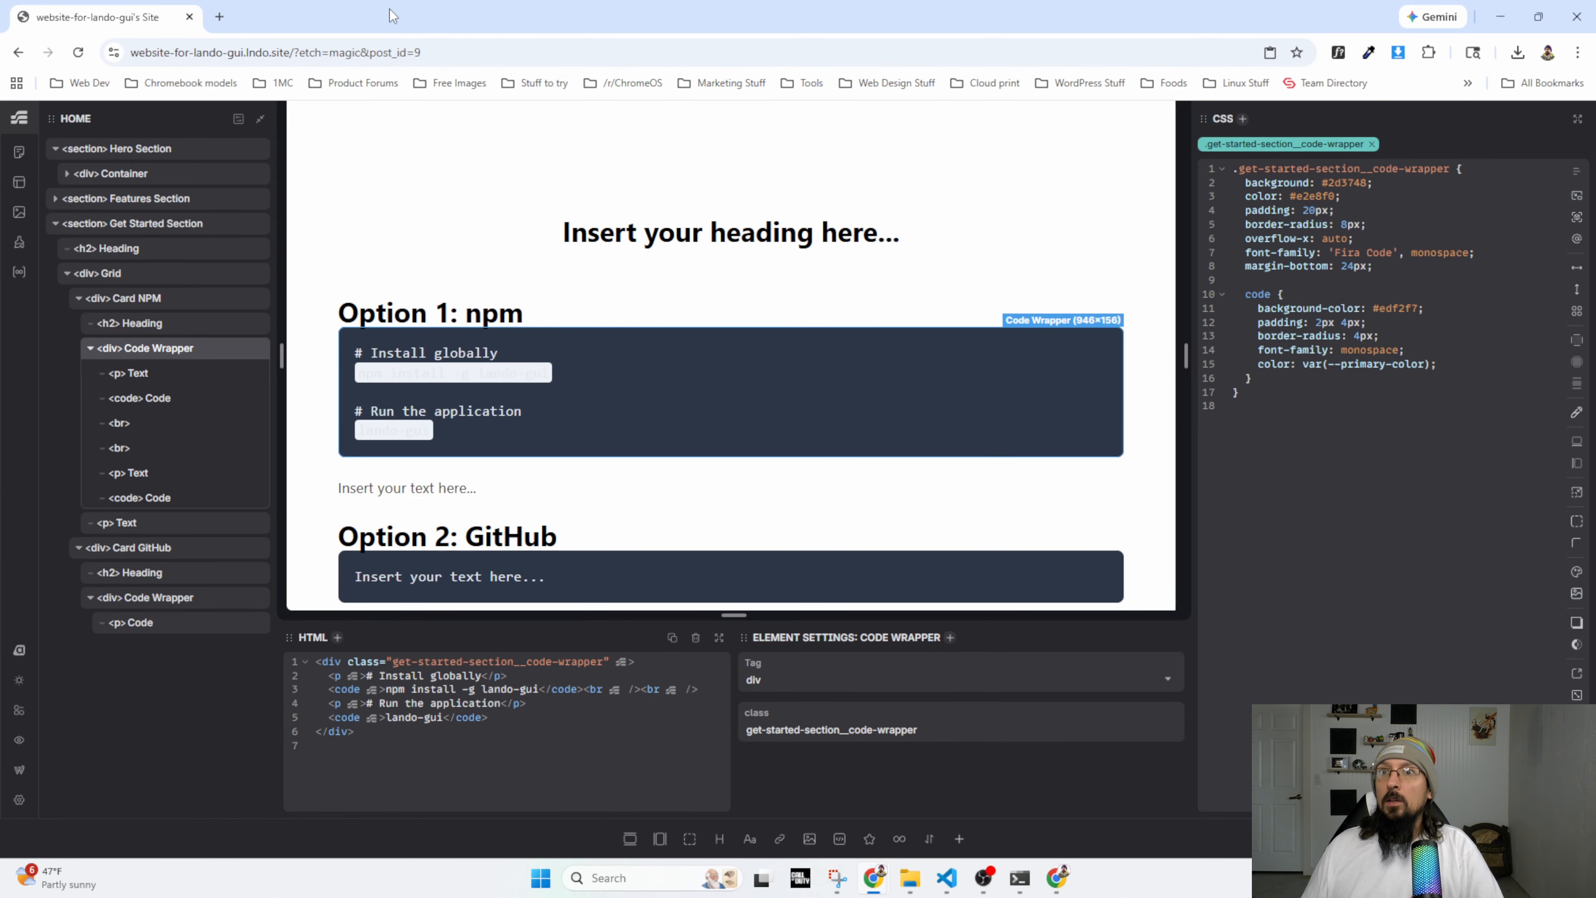
Change the color in the nested code rule to var(--primary).
{"action": "key", "text": "alt+Tab"}
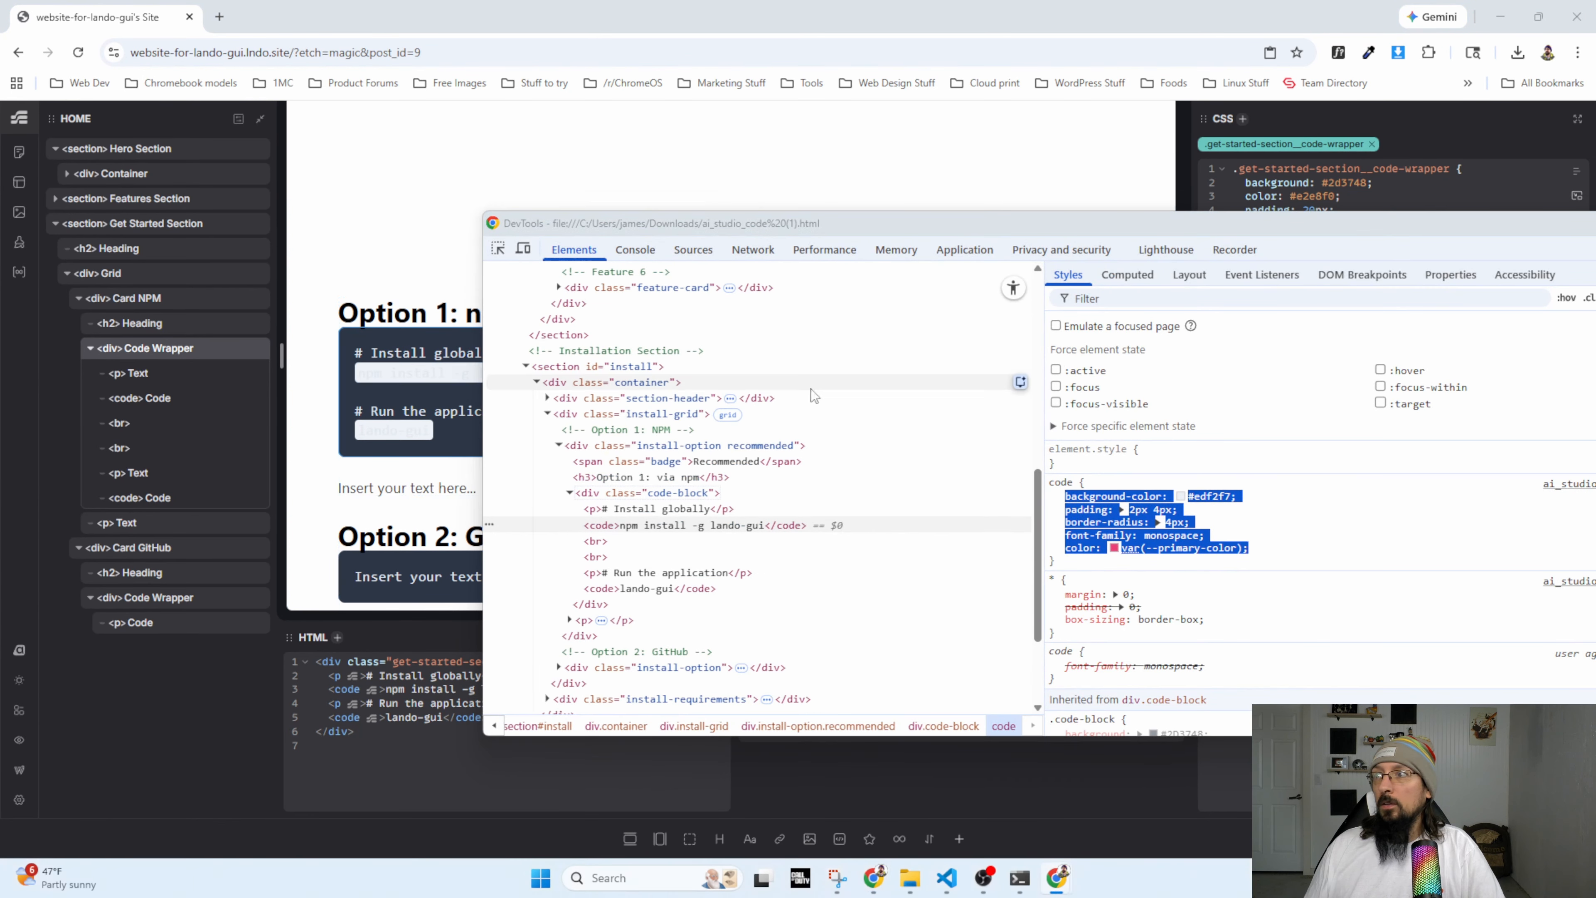
{"action": "key", "text": "alt+Tab"}
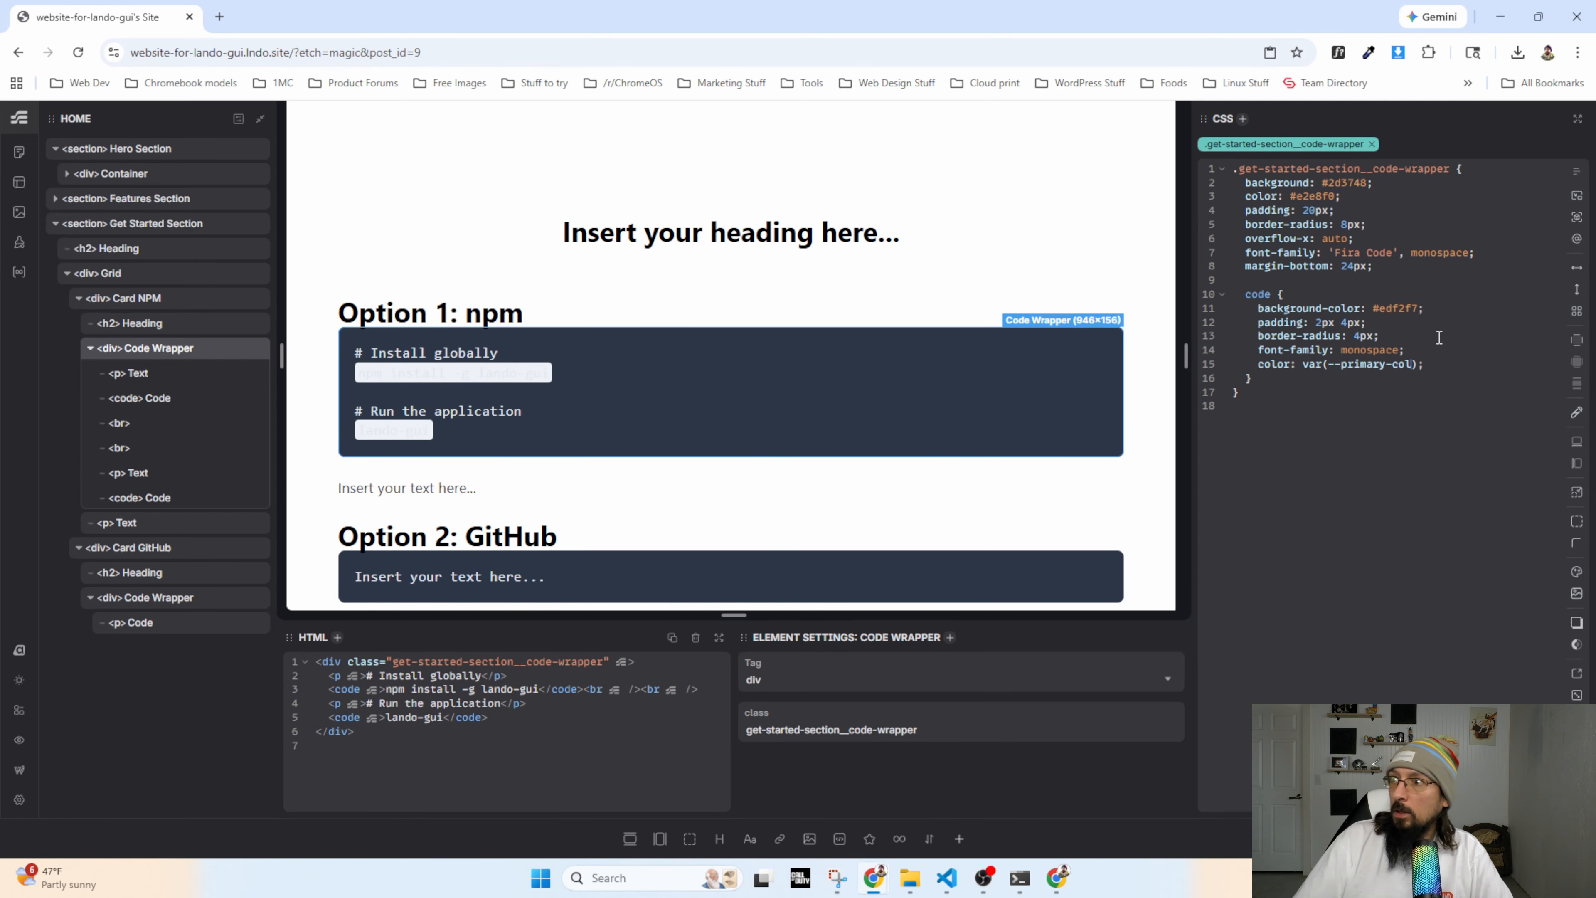
{"action": "key", "text": "BackSpace"}
{"action": "key", "text": "BackSpace"}
{"action": "key", "text": "BackSpace"}
{"action": "key", "text": "BackSpace"}
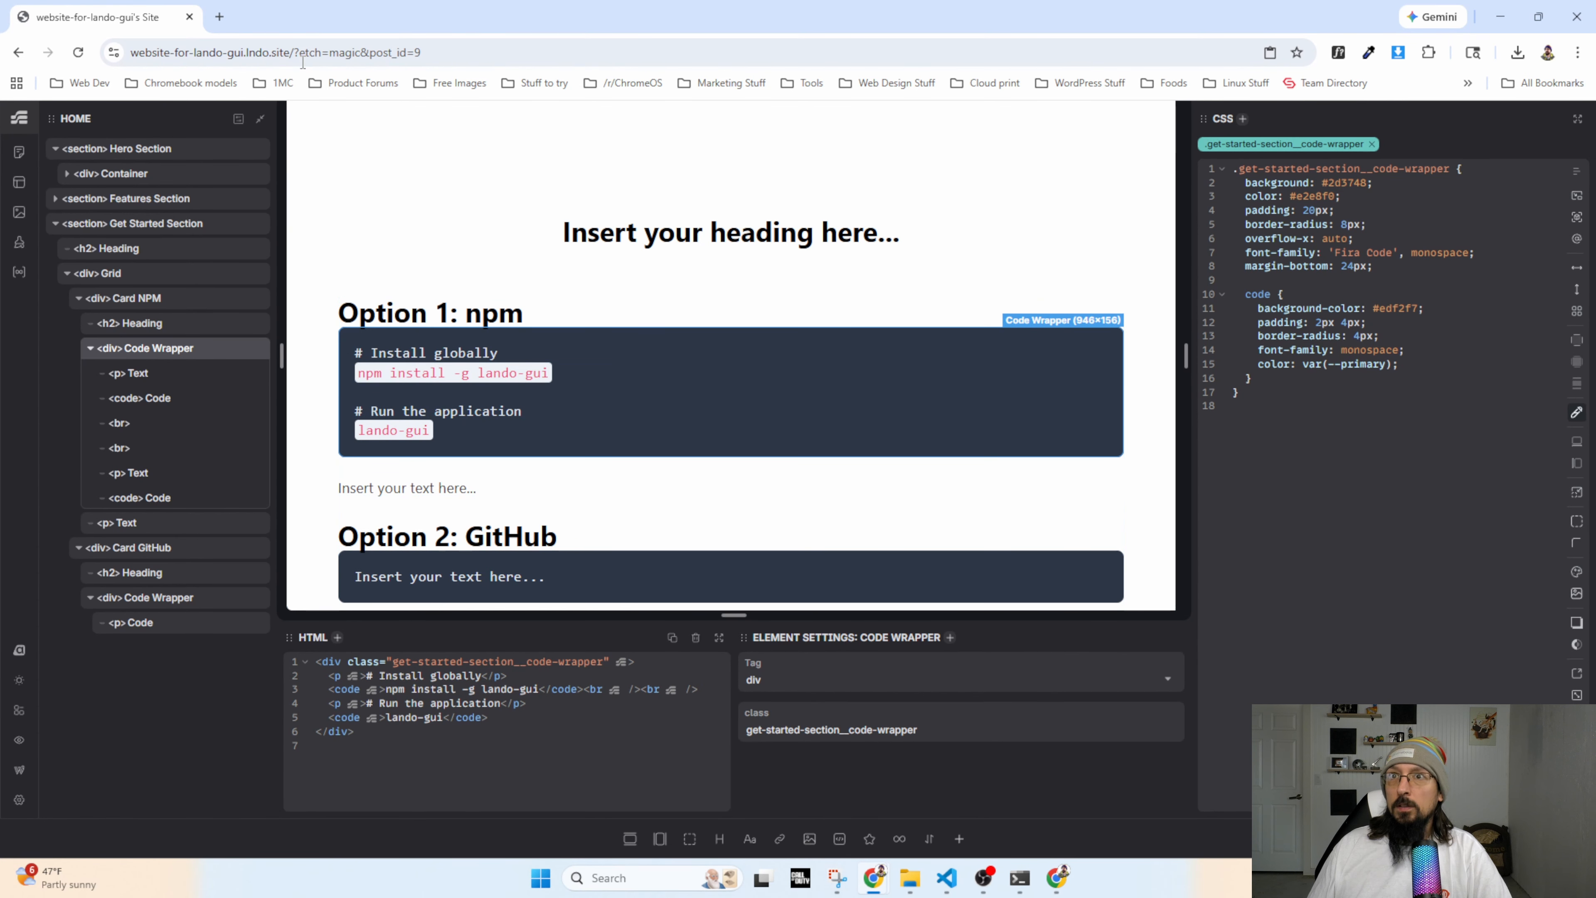
Check the npm code block in the mockup, return to the page builder and add a nested p rule with margin-block-end: 10px to the wrapper.
{"action": "key", "text": "alt+Tab"}
{"action": "key", "text": "alt+Tab"}
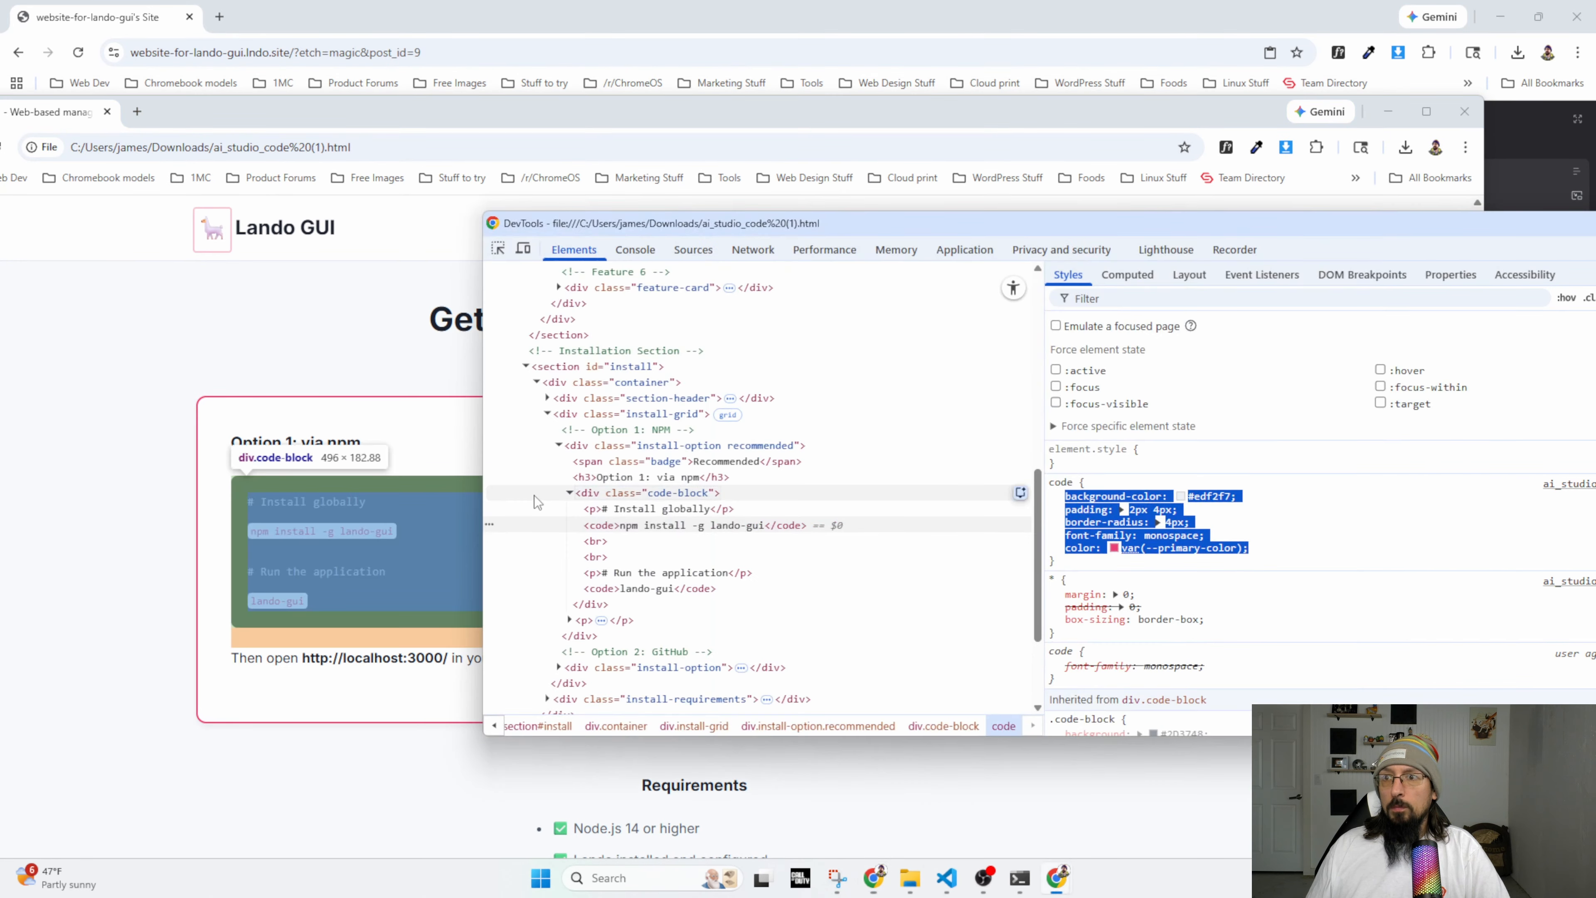
{"action": "key", "text": "alt+Tab"}
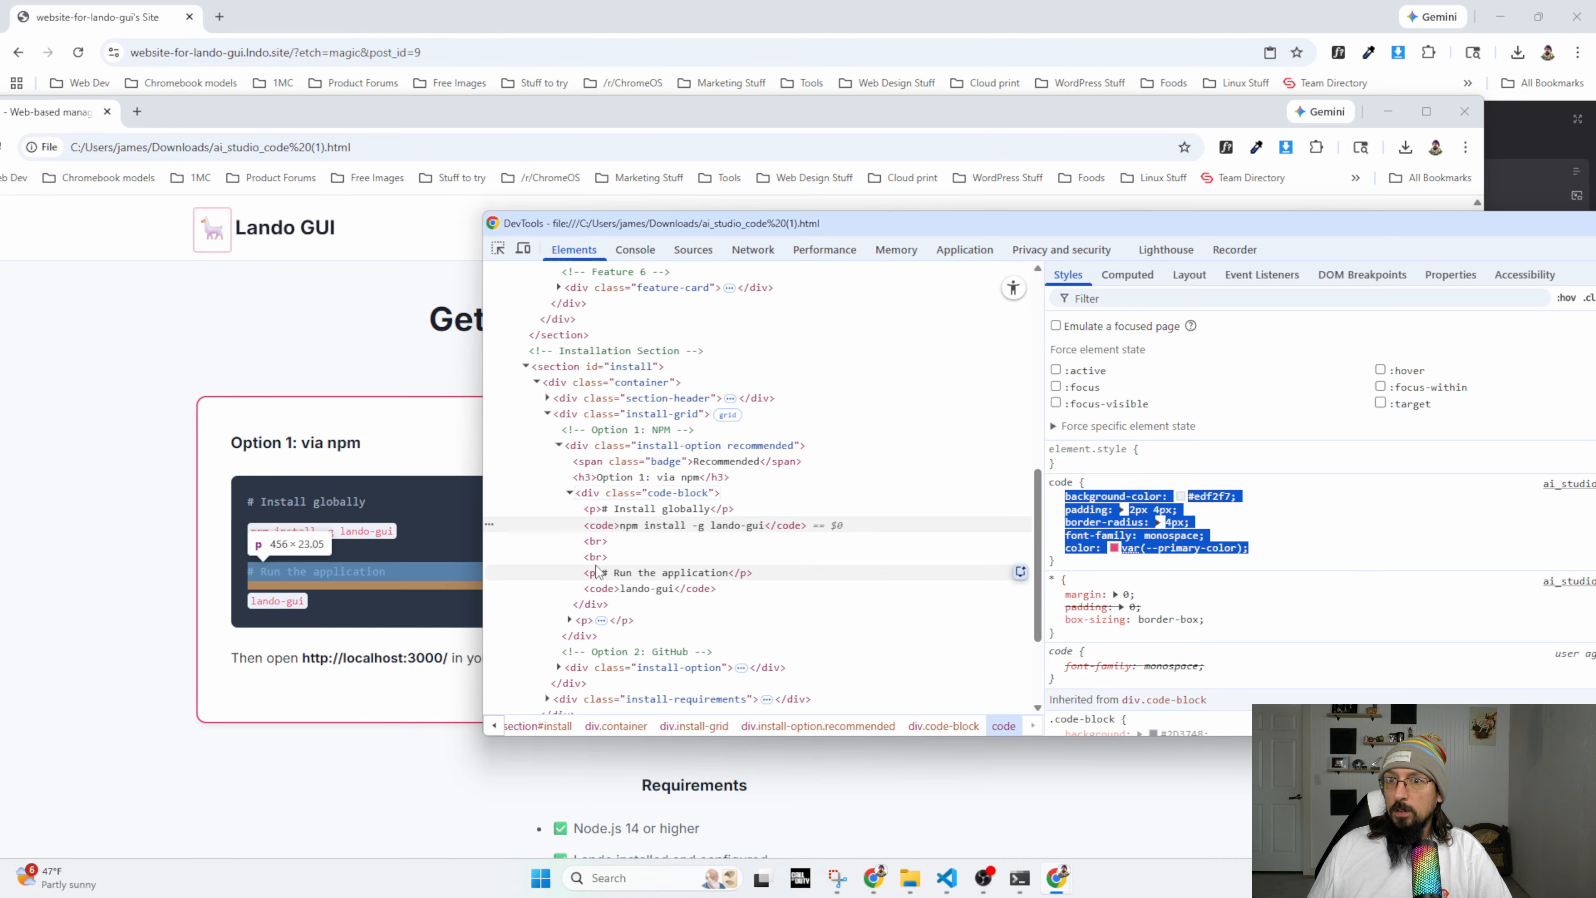
{"action": "left_click", "coordinate": [170, 110]}
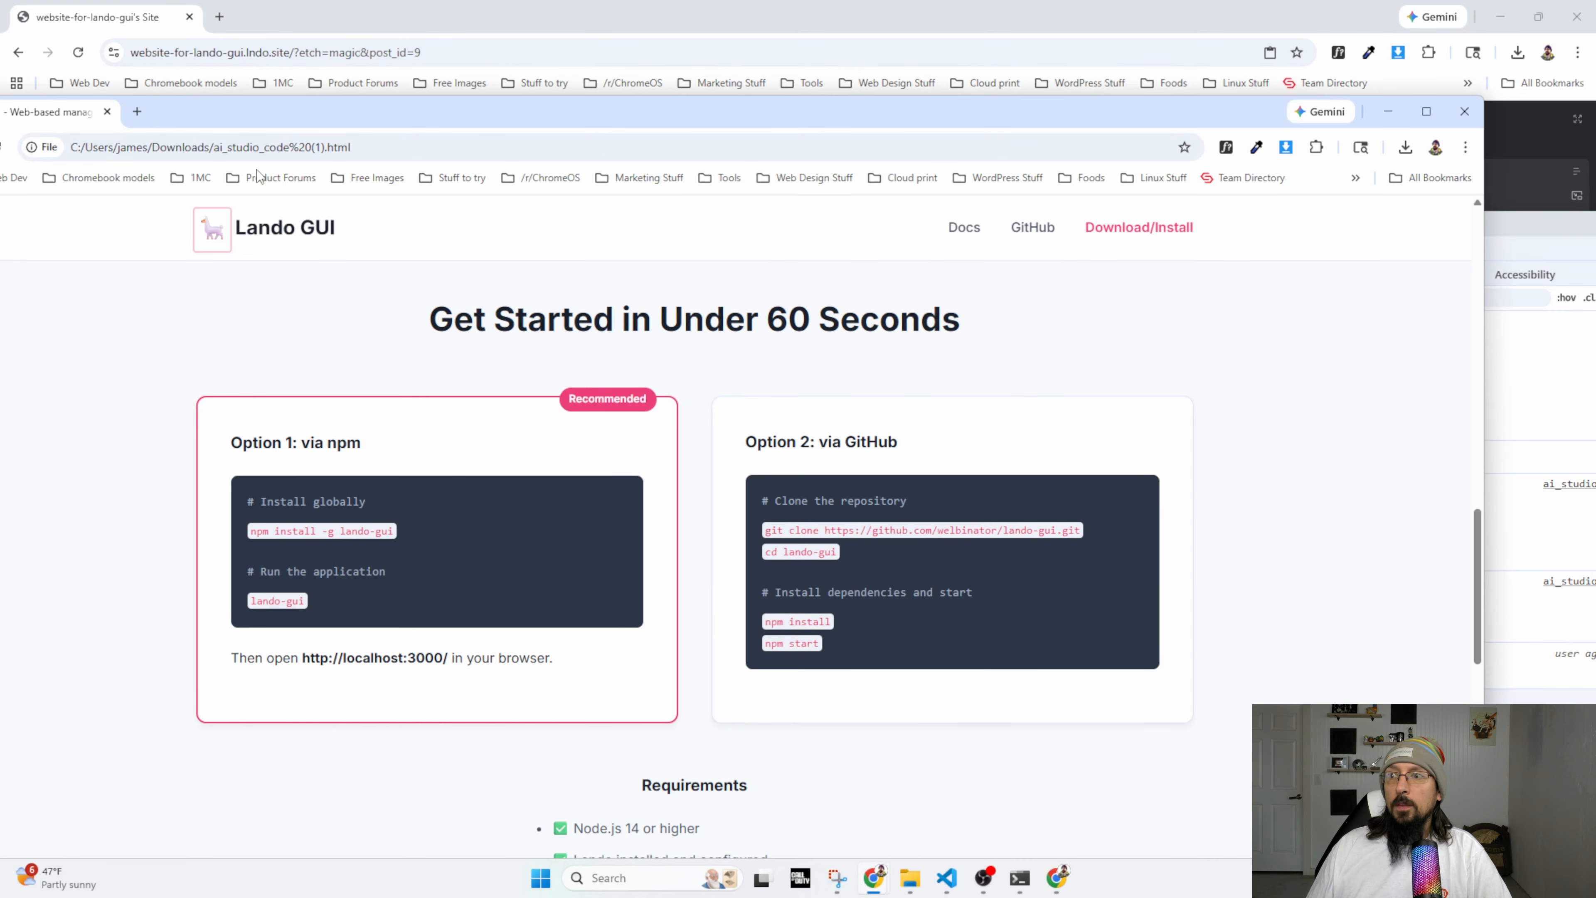
{"action": "left_click", "coordinate": [254, 47]}
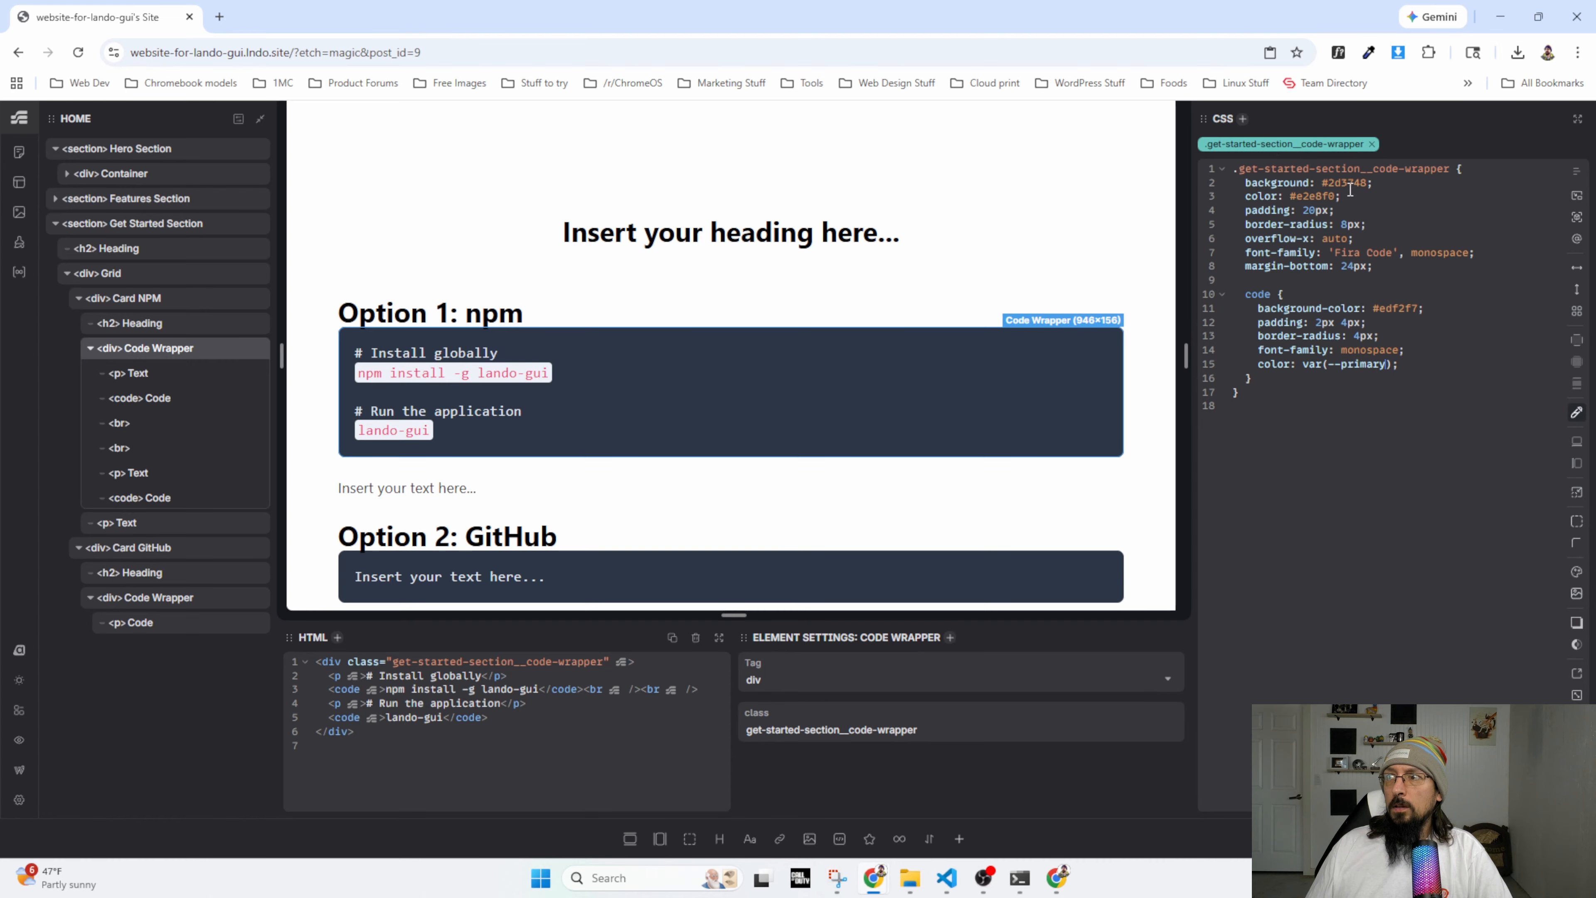
{"action": "left_click", "coordinate": [1394, 270]}
{"action": "key", "text": "Return"}
{"action": "key", "text": "Return"}
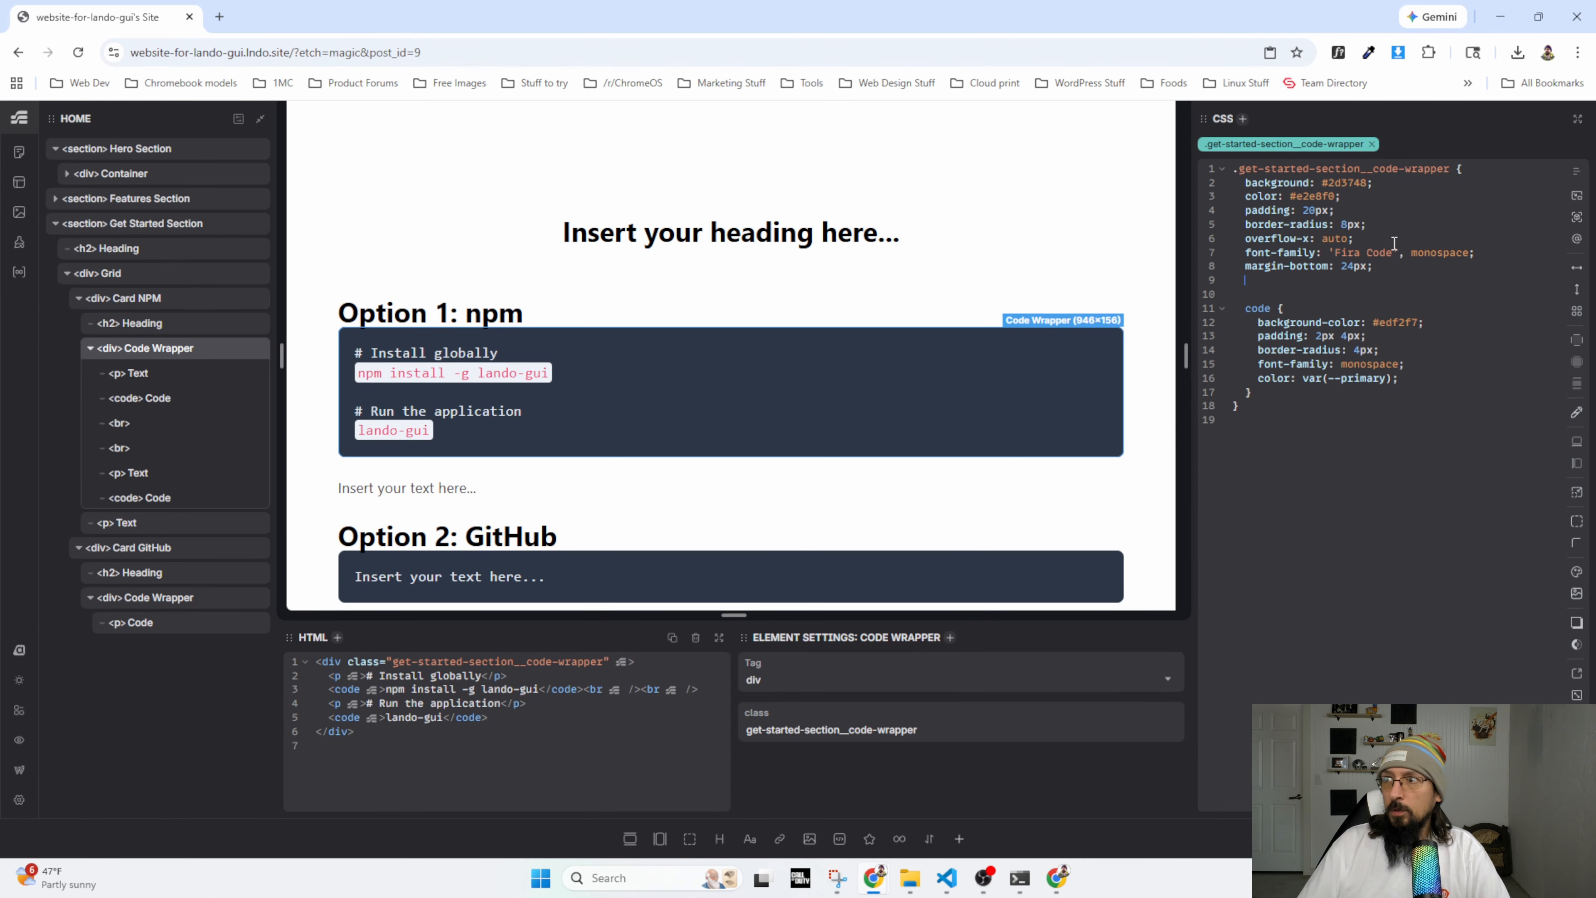
{"action": "type", "text": "p {"}
{"action": "key", "text": "Return"}
{"action": "type", "text": "mar"}
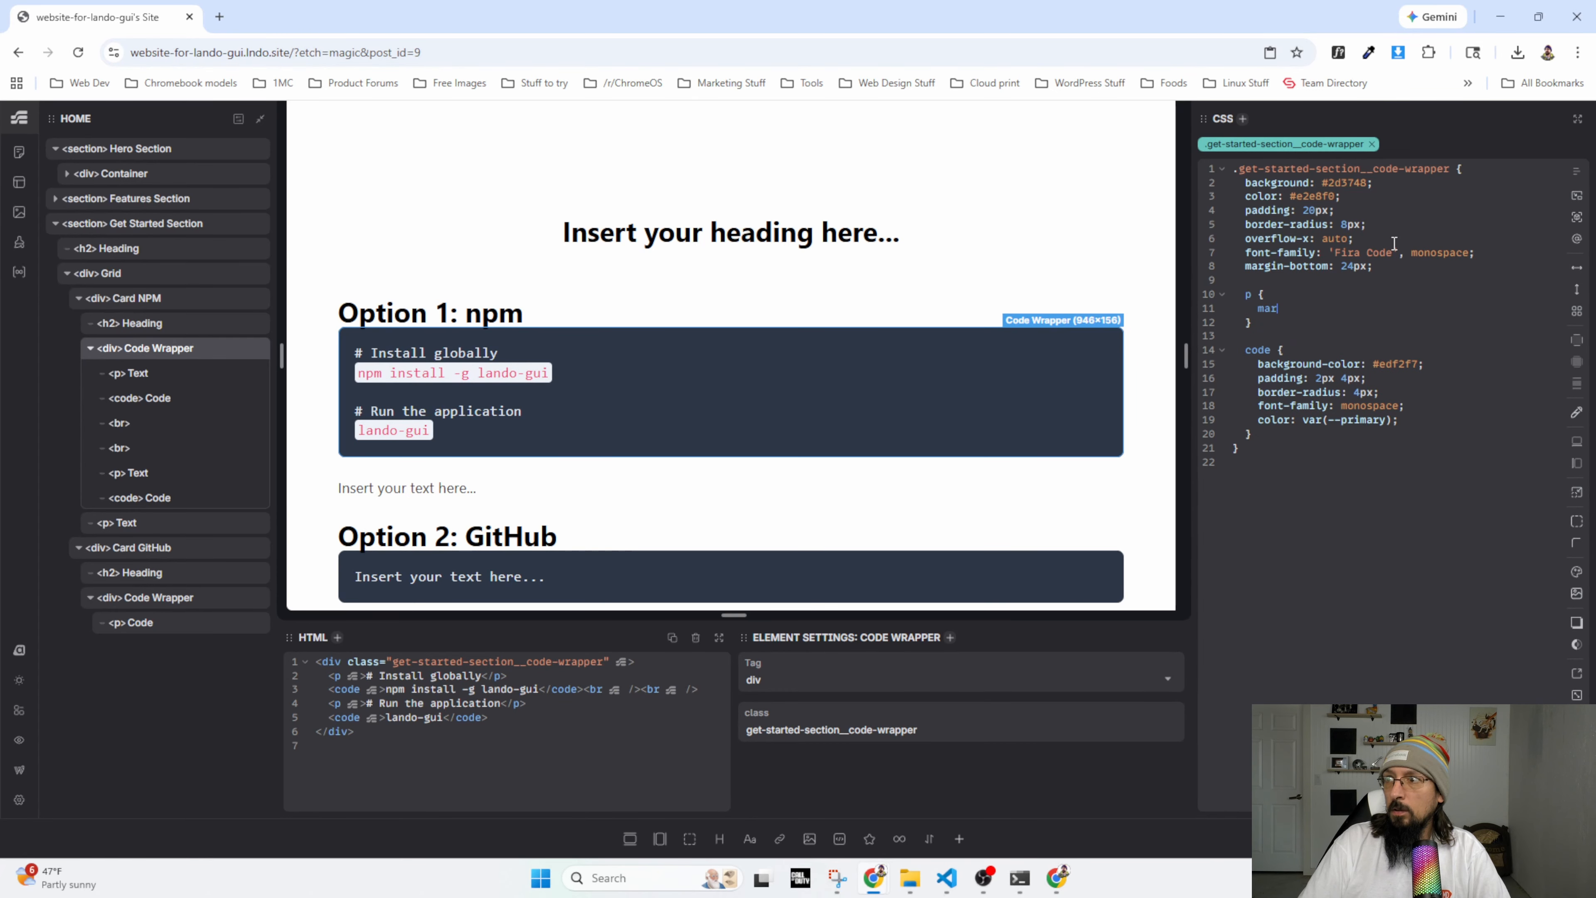
{"action": "type", "text": "gin-block-end"}
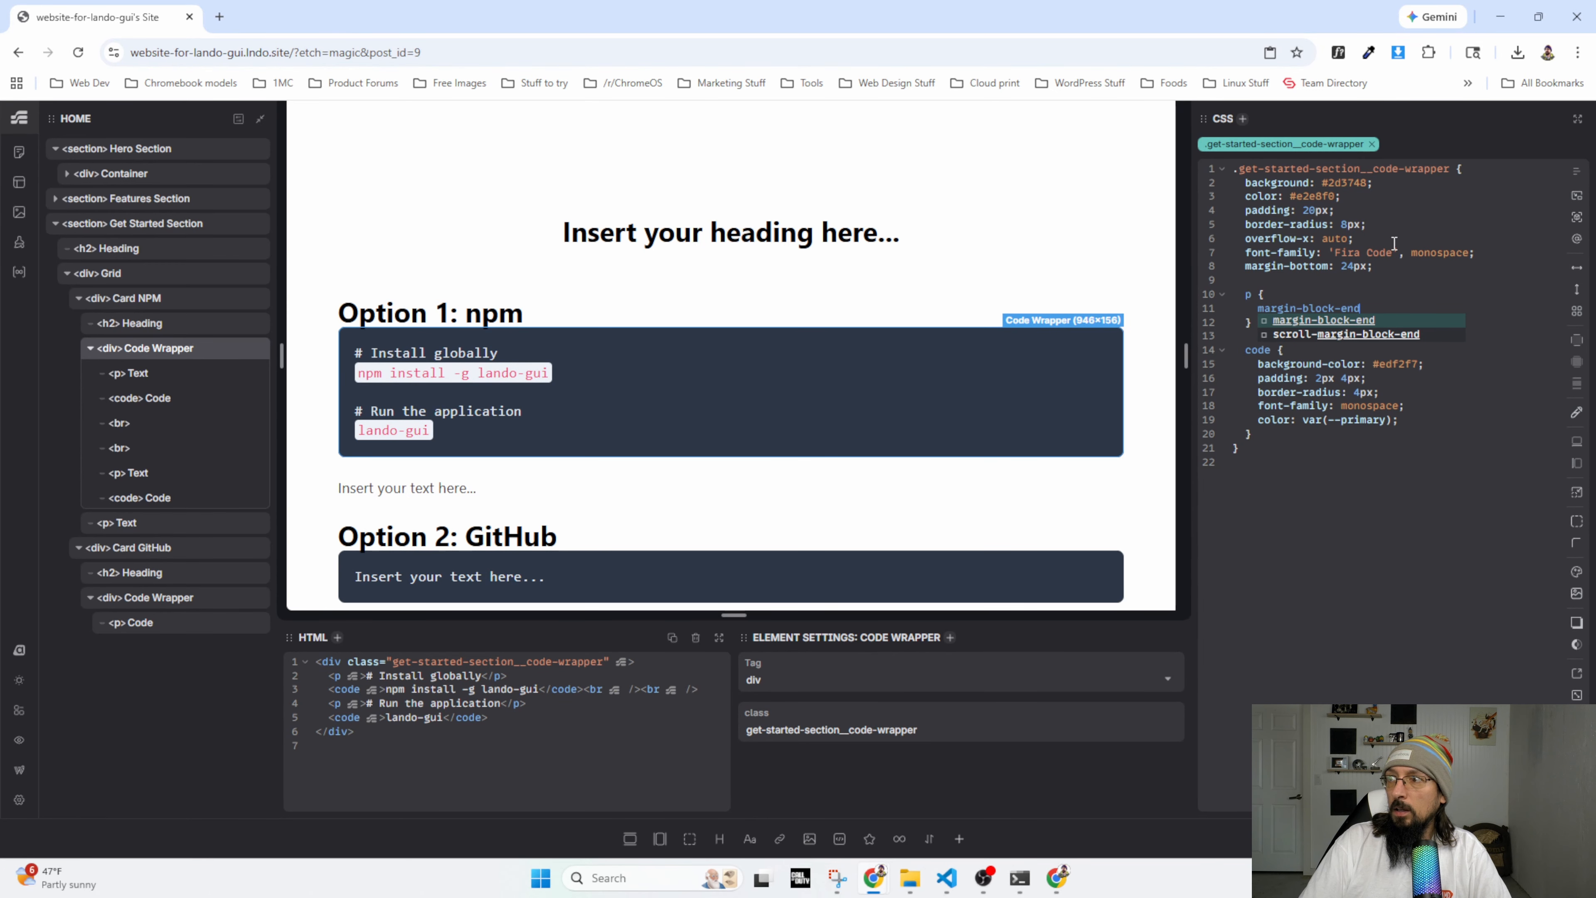
{"action": "key", "text": "Return"}
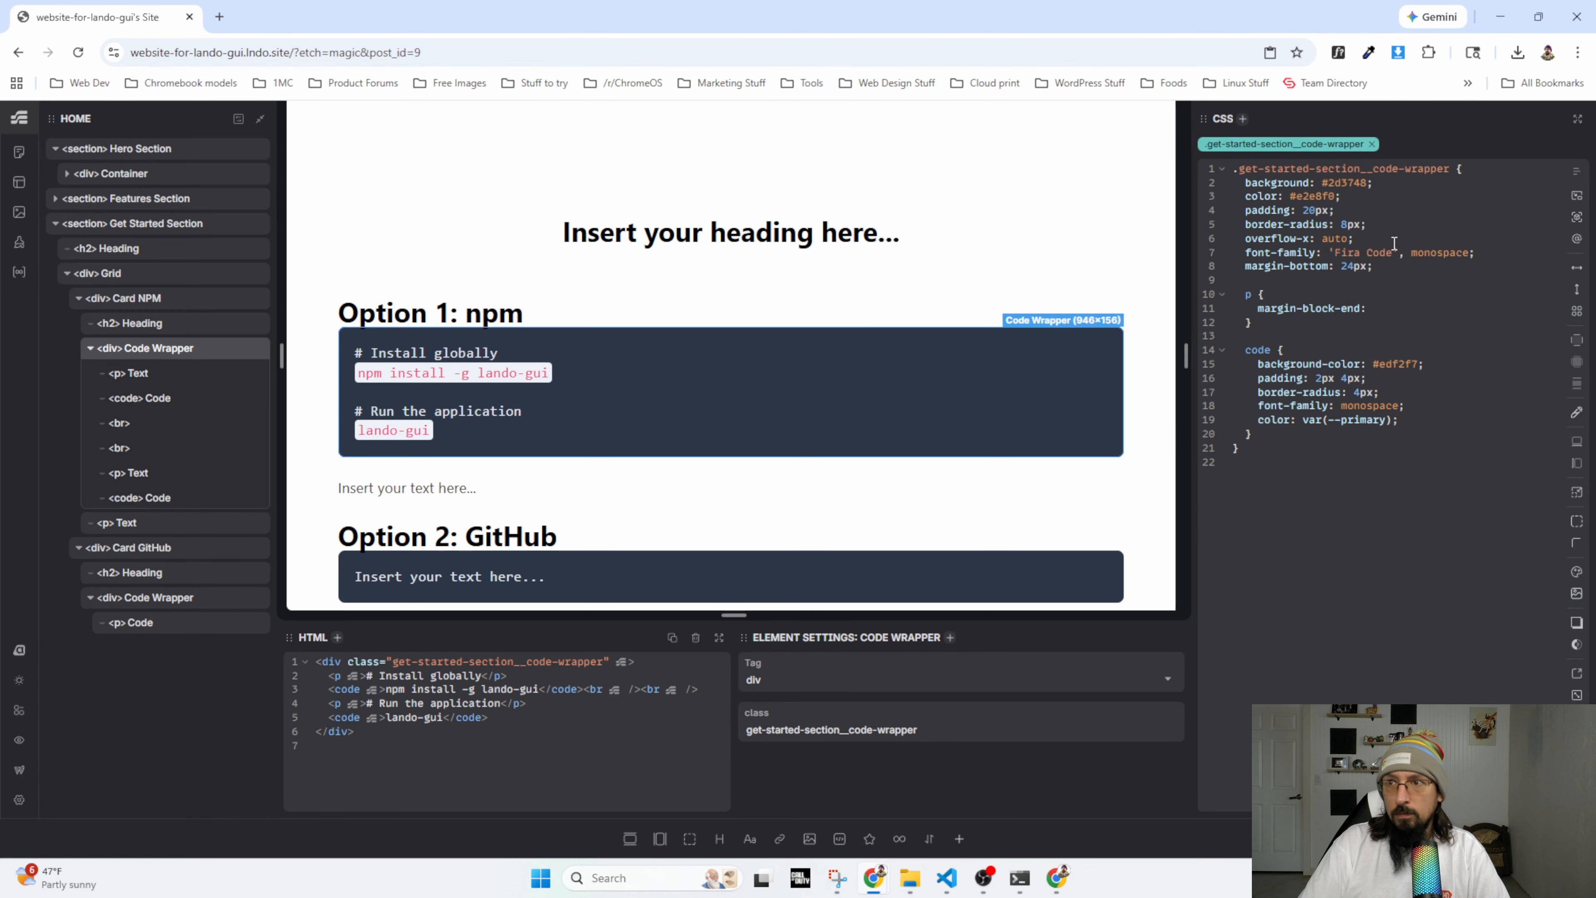
{"action": "type", "text": "10px;"}
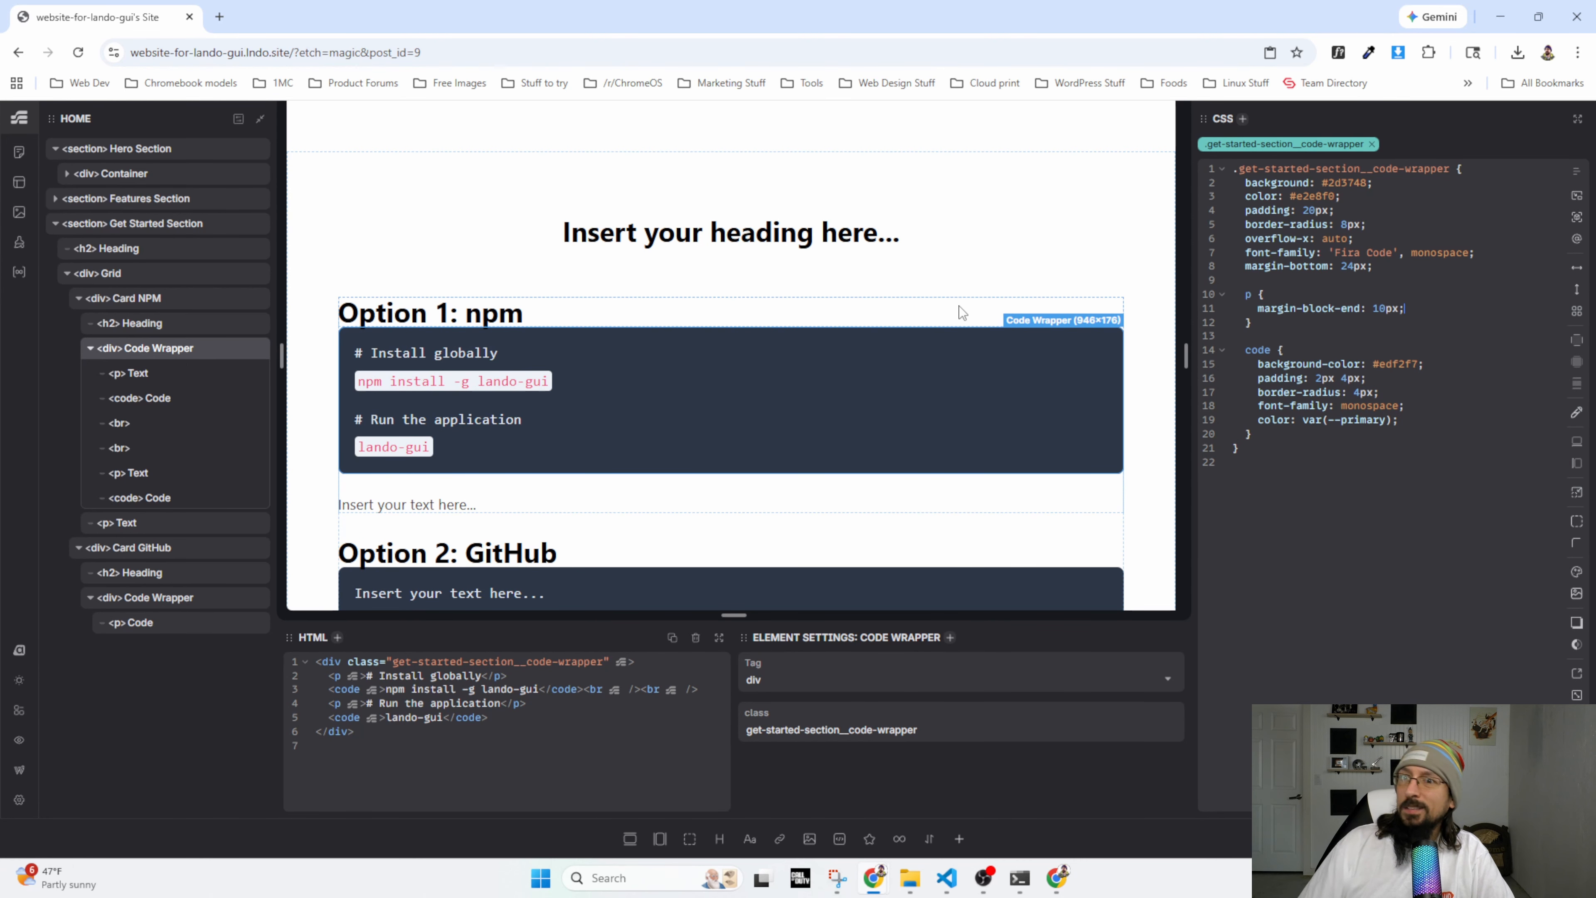
Switch to the mockup, inspect the GitHub option's code and copy its code-block div with its contents.
{"action": "scroll", "coordinate": [587, 465], "scroll_direction": "down", "scroll_amount": 2}
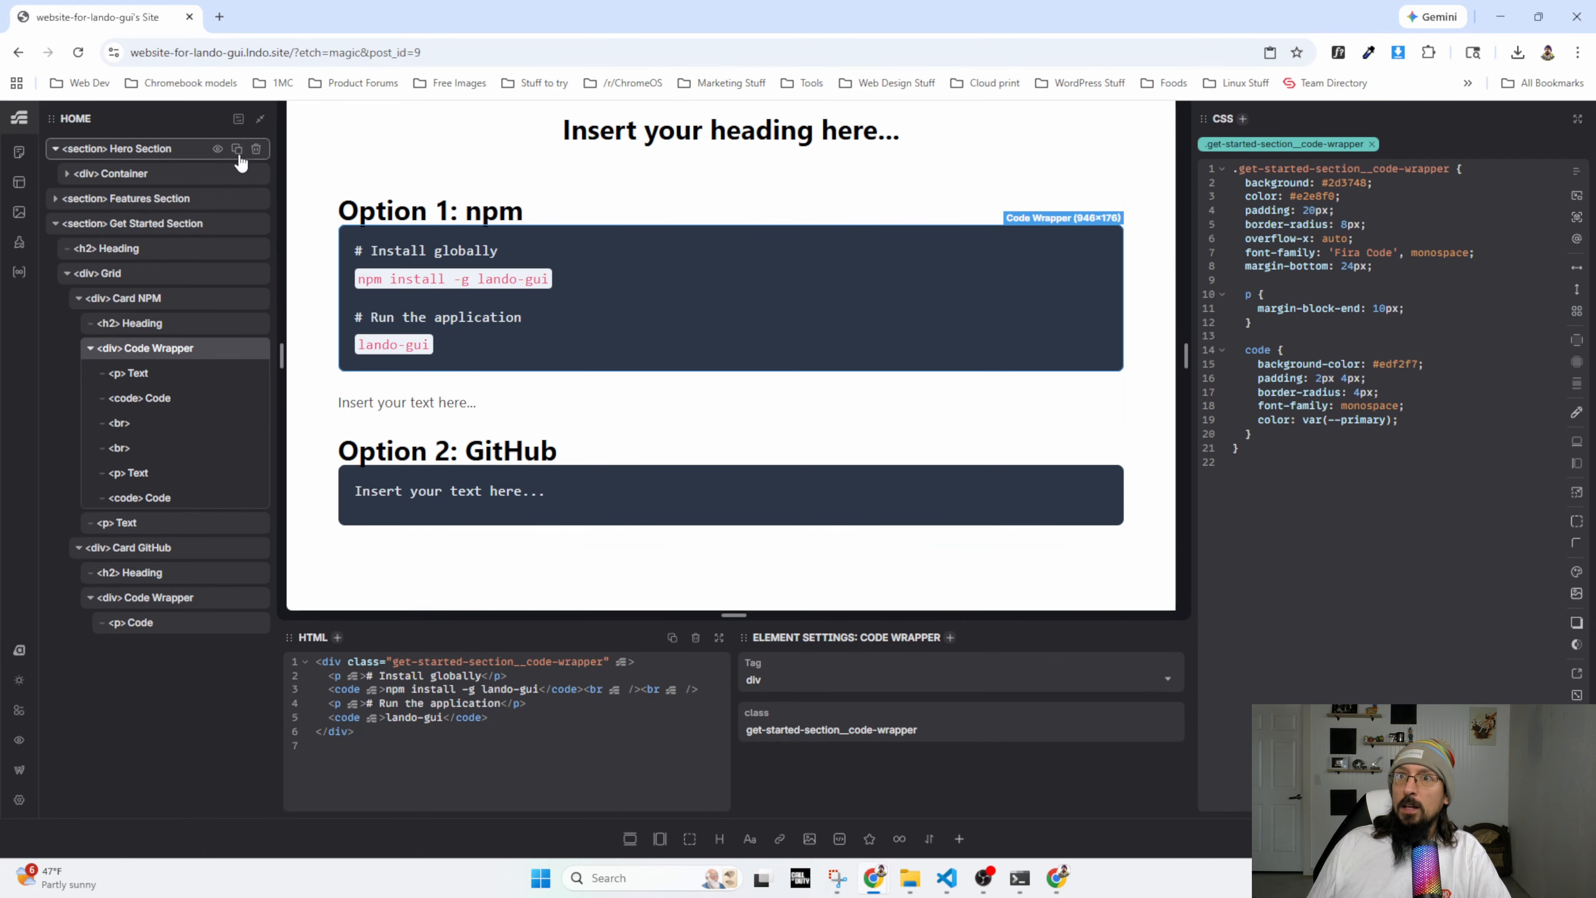
{"action": "key", "text": "alt+Tab"}
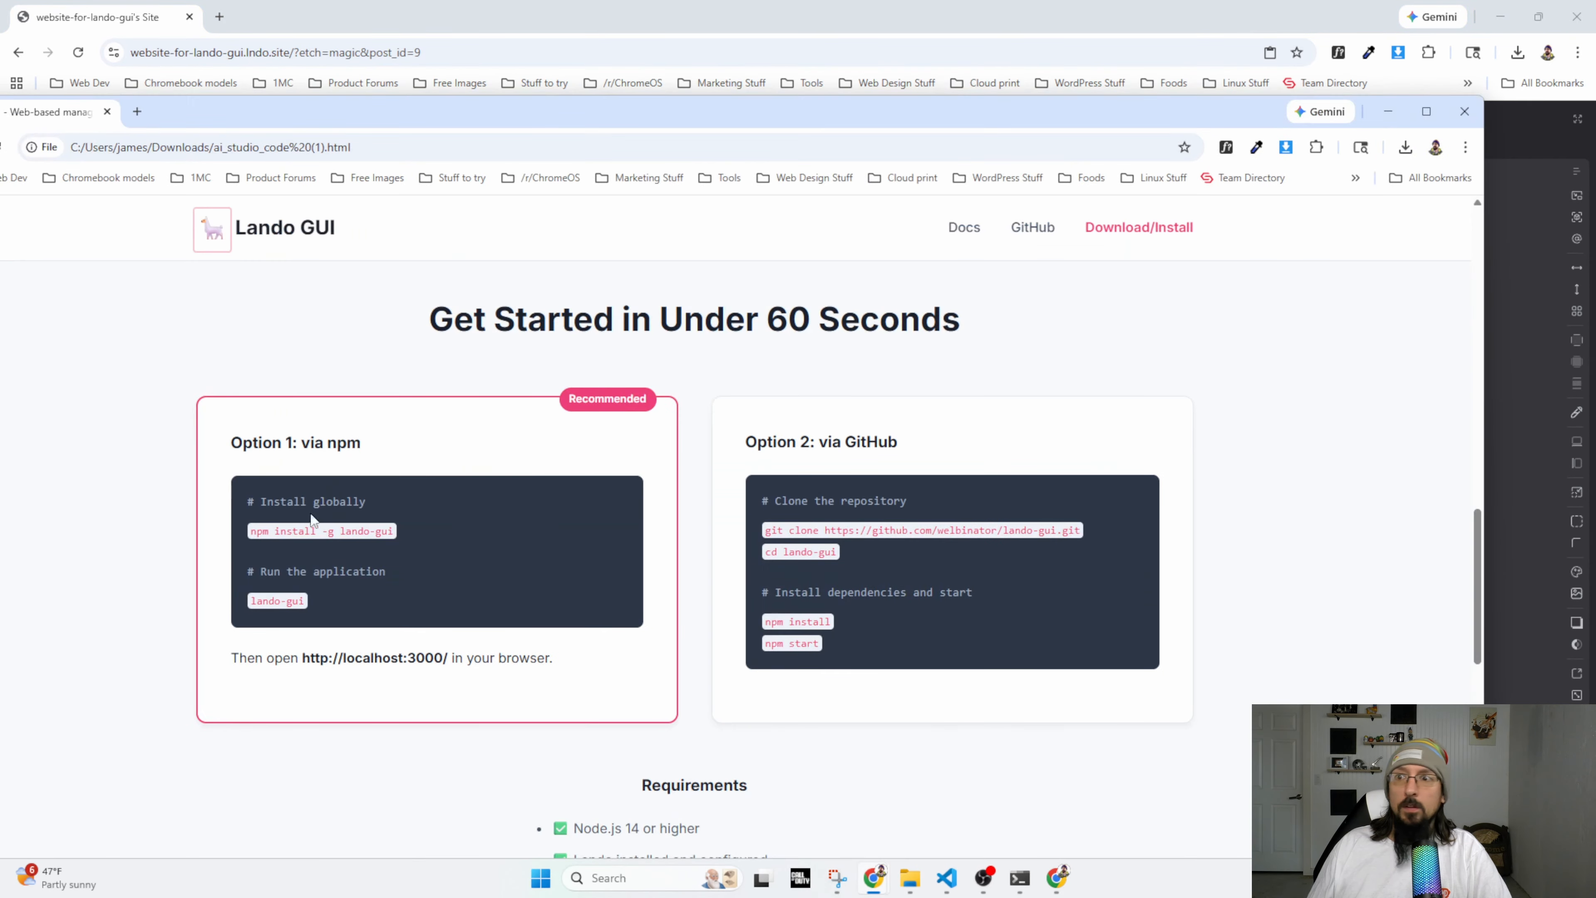
{"action": "right_click", "coordinate": [860, 500]}
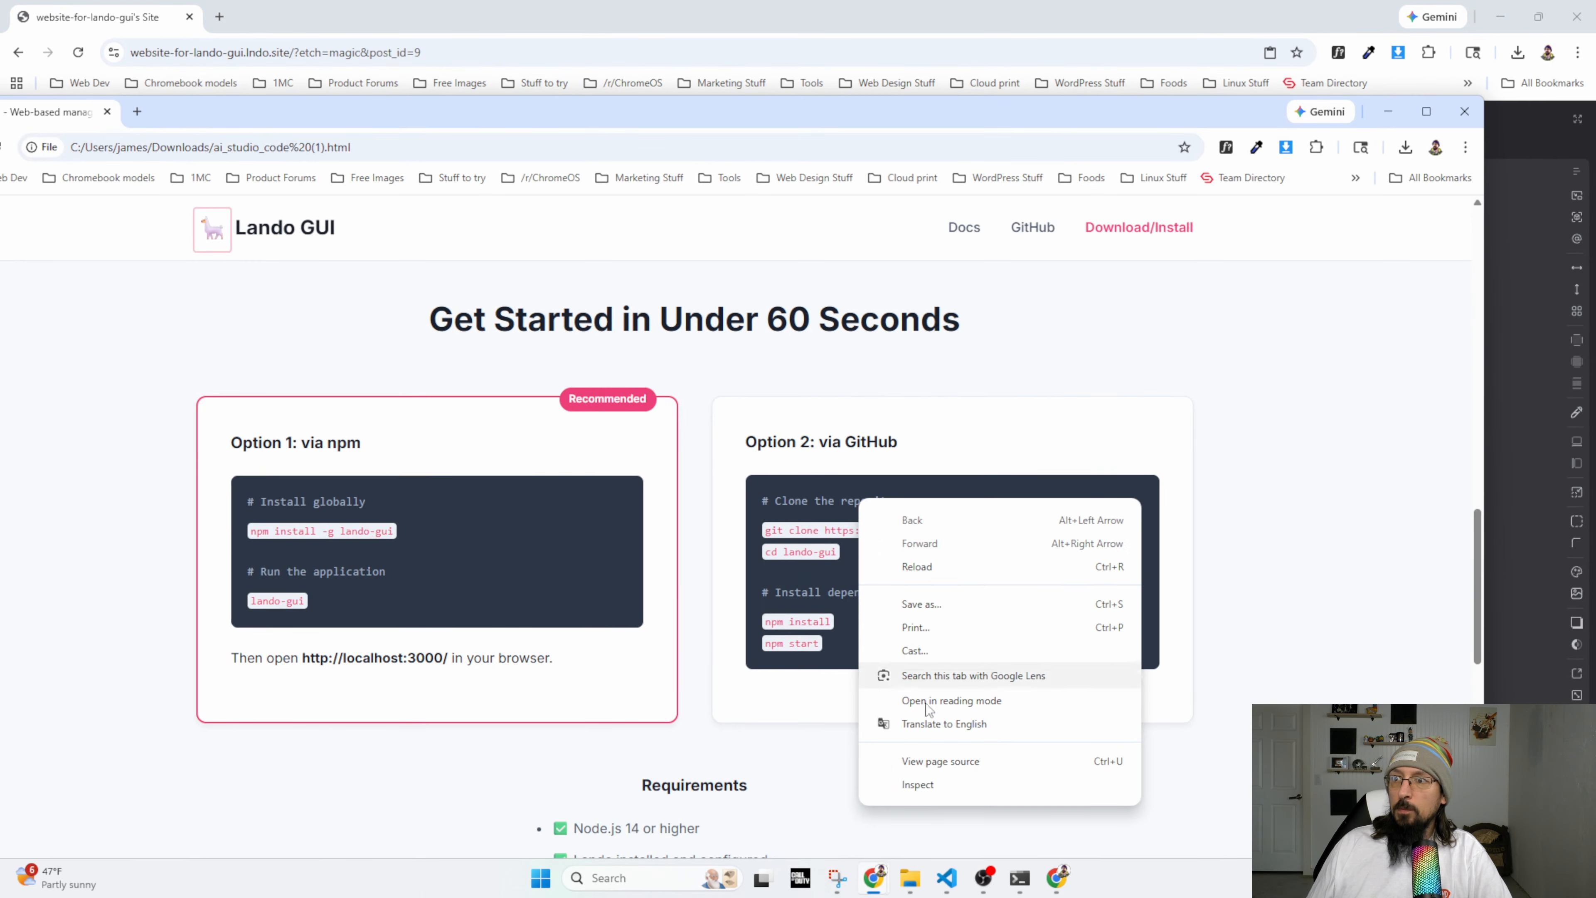
{"action": "left_click", "coordinate": [943, 783]}
{"action": "left_click", "coordinate": [666, 486]}
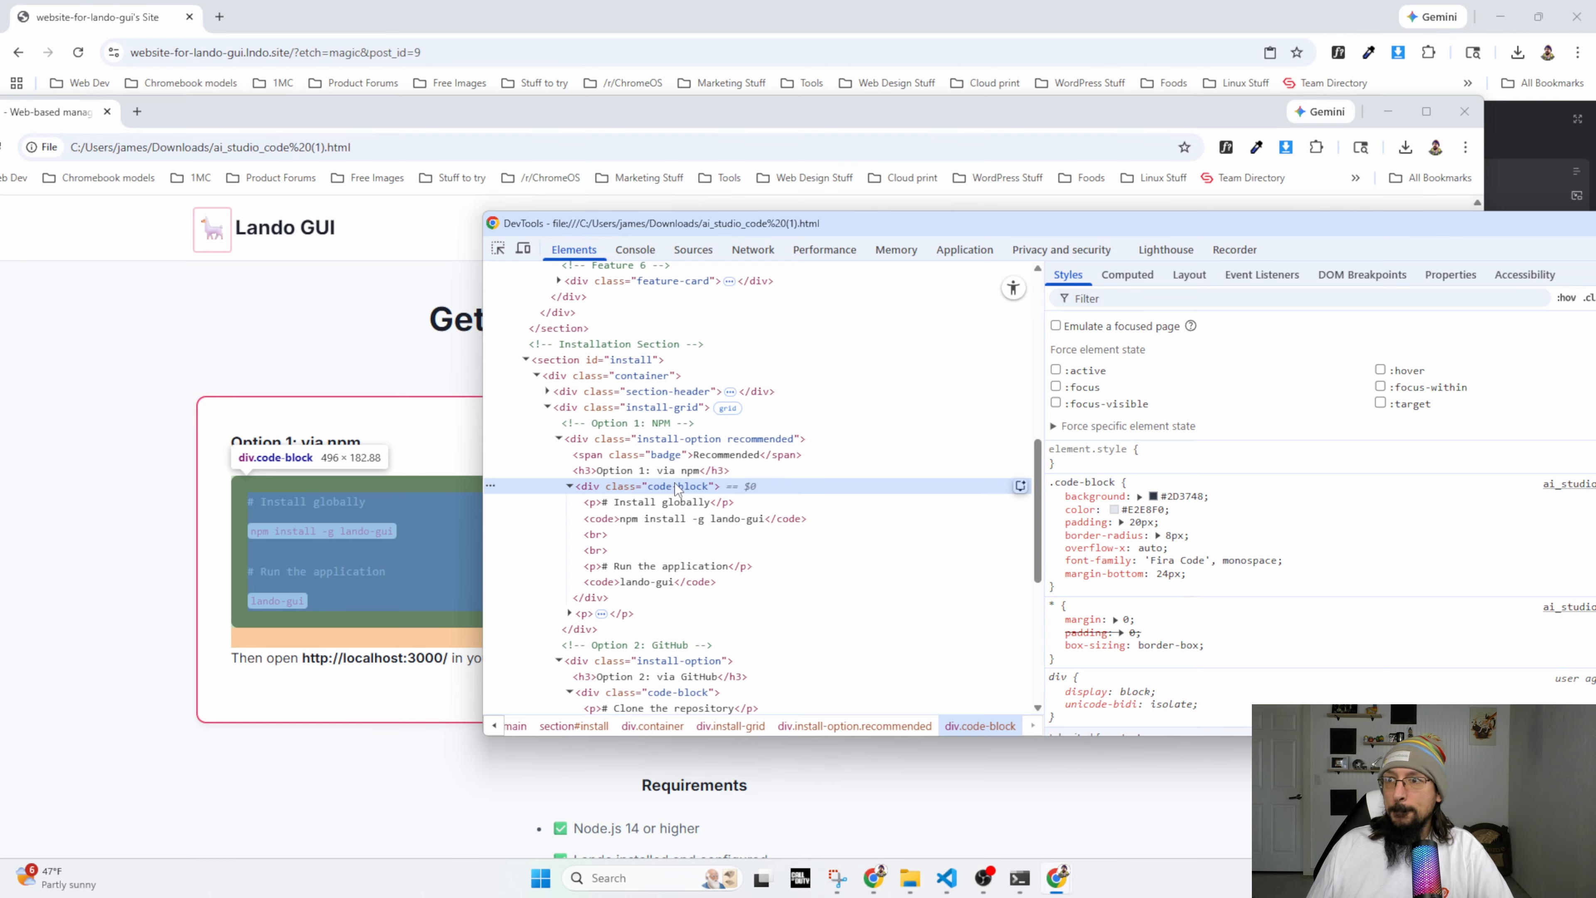
{"action": "left_click", "coordinate": [675, 692]}
{"action": "right_click", "coordinate": [675, 692]}
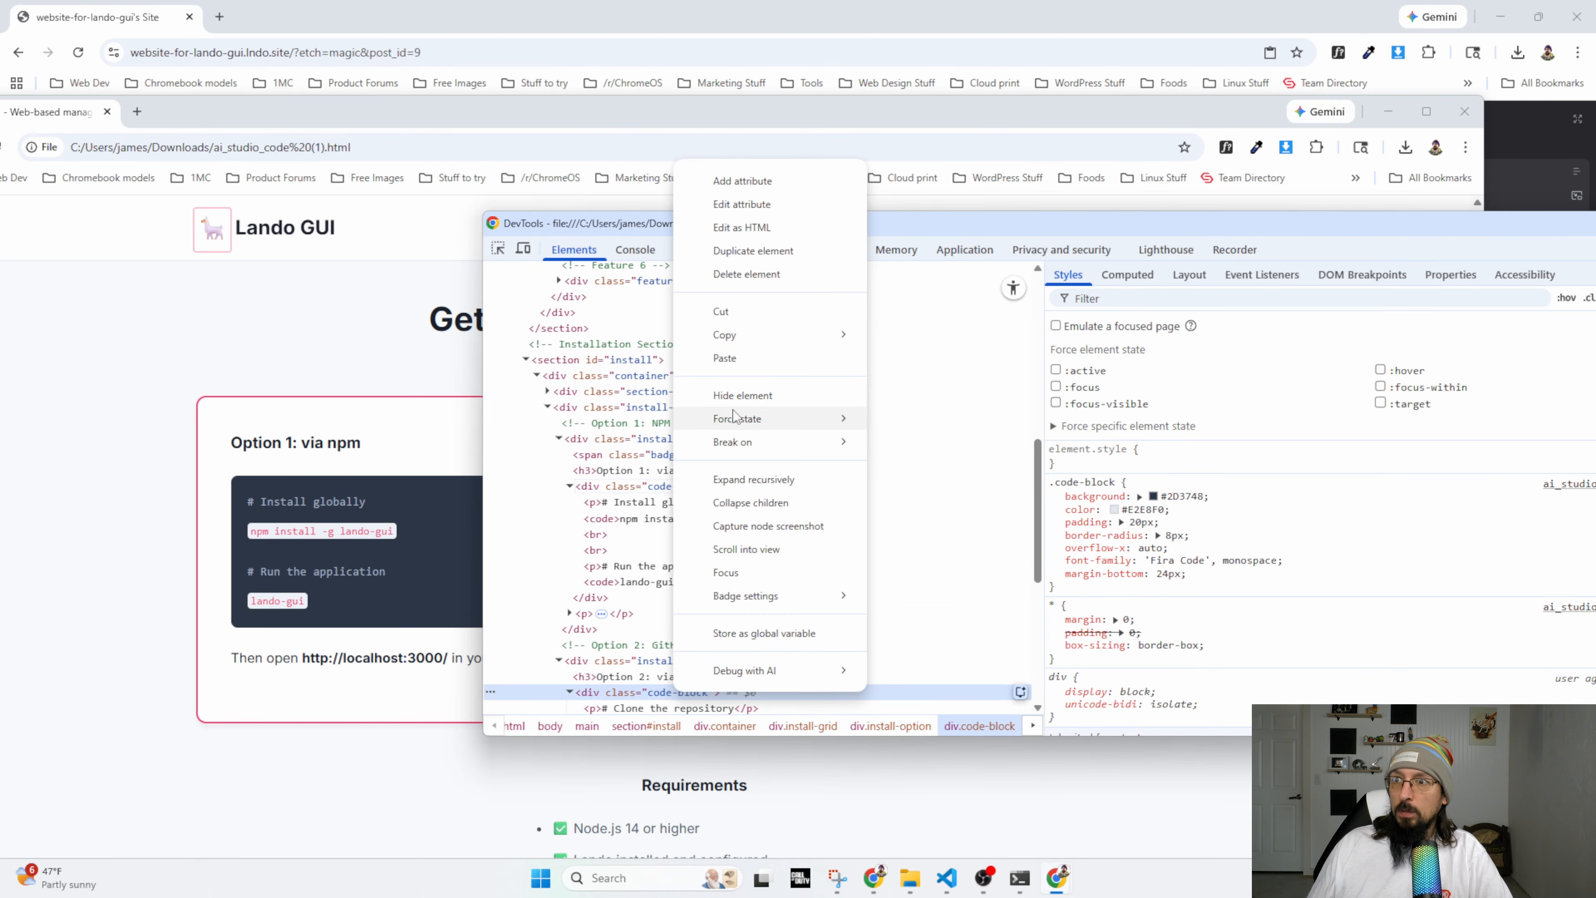
{"action": "left_click", "coordinate": [911, 339]}
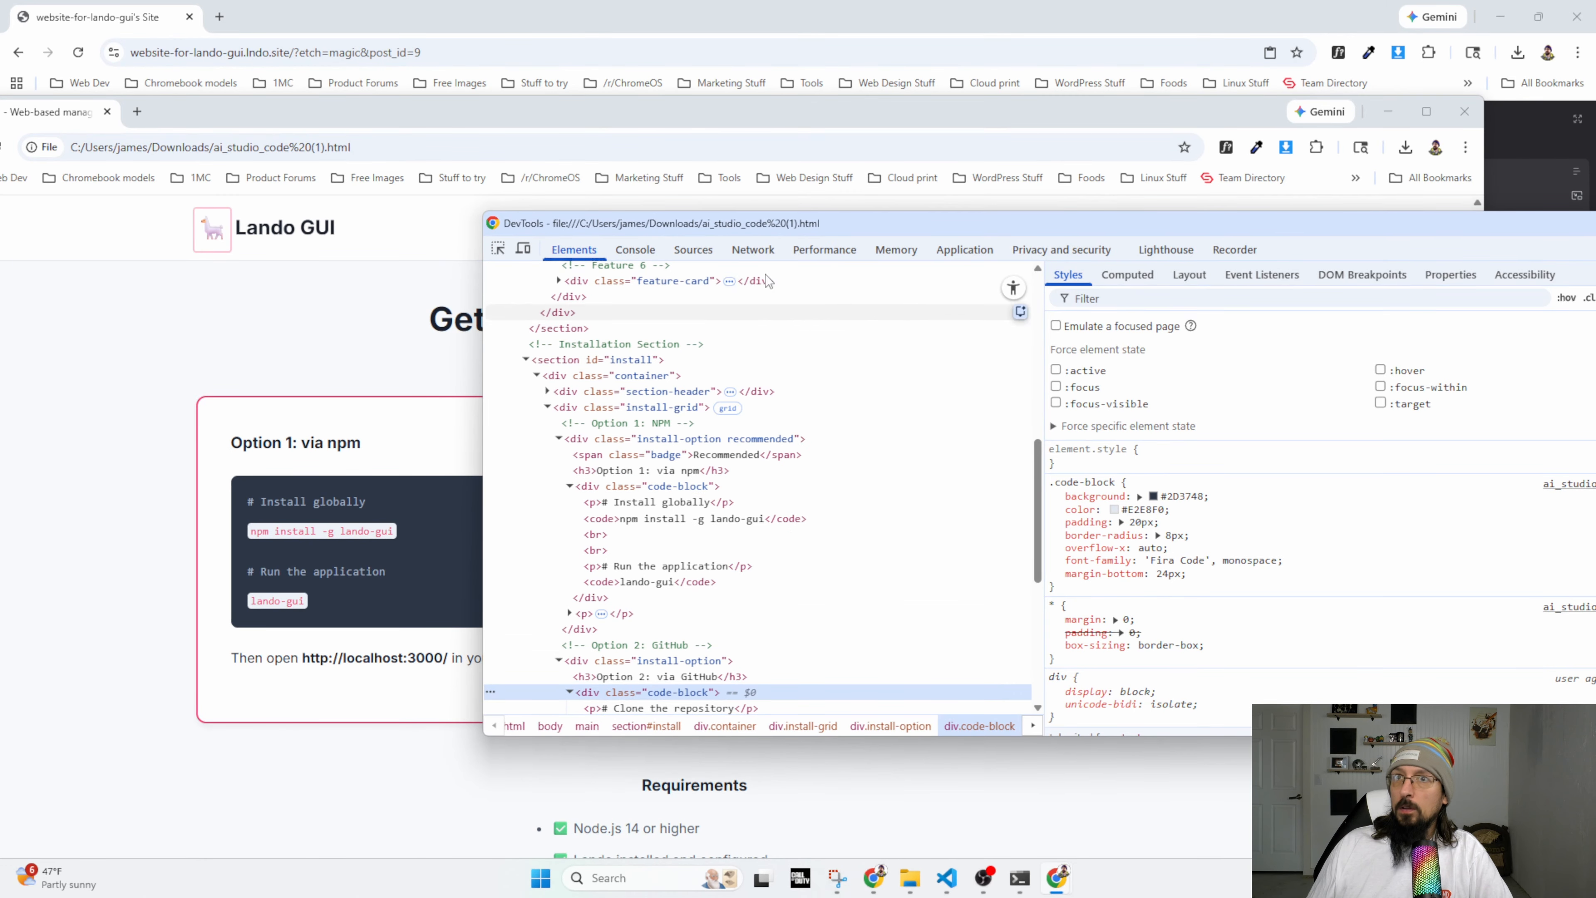
Return to the page builder and replace the GitHub card's Code Wrapper HTML with the copied code-block markup.
{"action": "left_click", "coordinate": [240, 7]}
{"action": "left_click", "coordinate": [425, 483]}
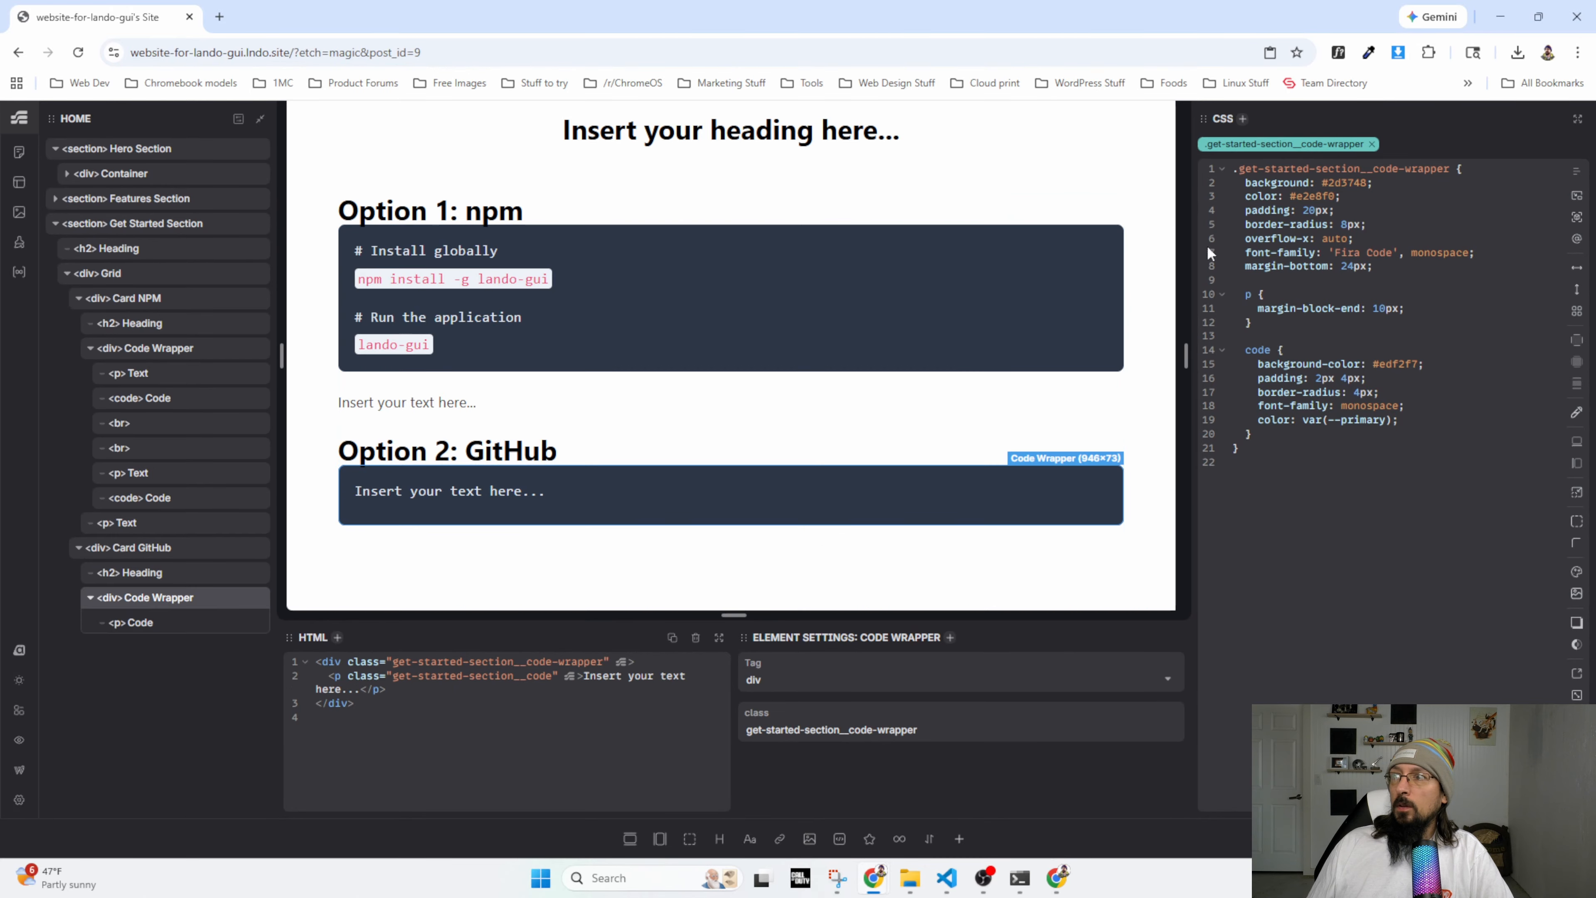
{"action": "left_click", "coordinate": [362, 705]}
{"action": "key", "text": "ctrl+a"}
{"action": "key", "text": "ctrl+v"}
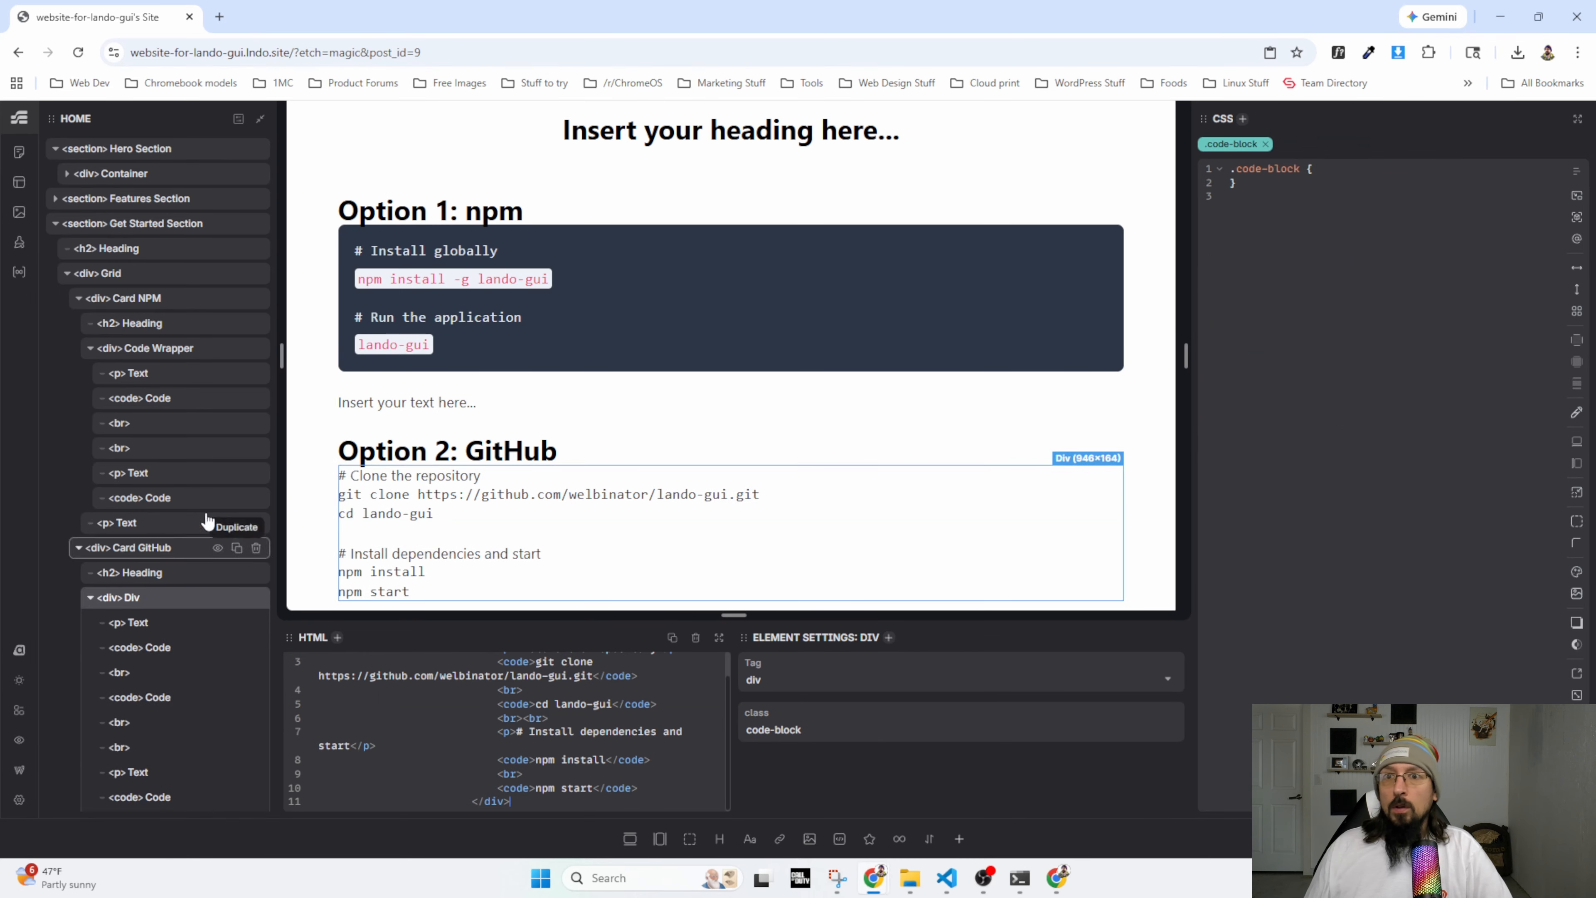
Copy the npm Code Wrapper's selector and add the class .get-started-section__code-wrapper to the GitHub card's code-block div.
{"action": "left_click", "coordinate": [144, 347]}
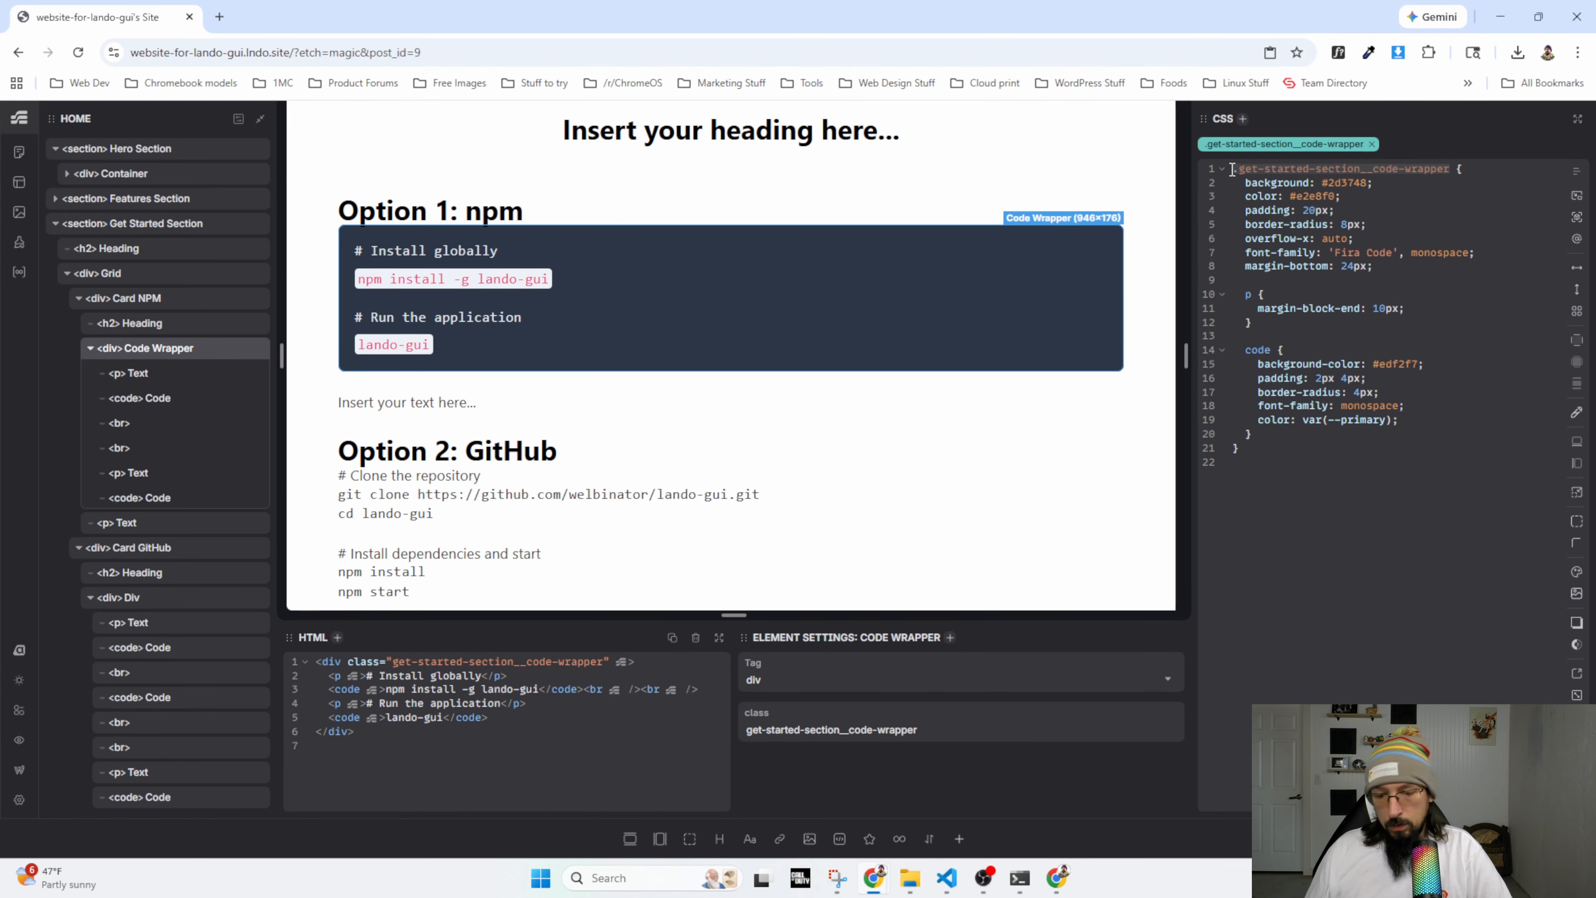
{"action": "left_click", "coordinate": [381, 482]}
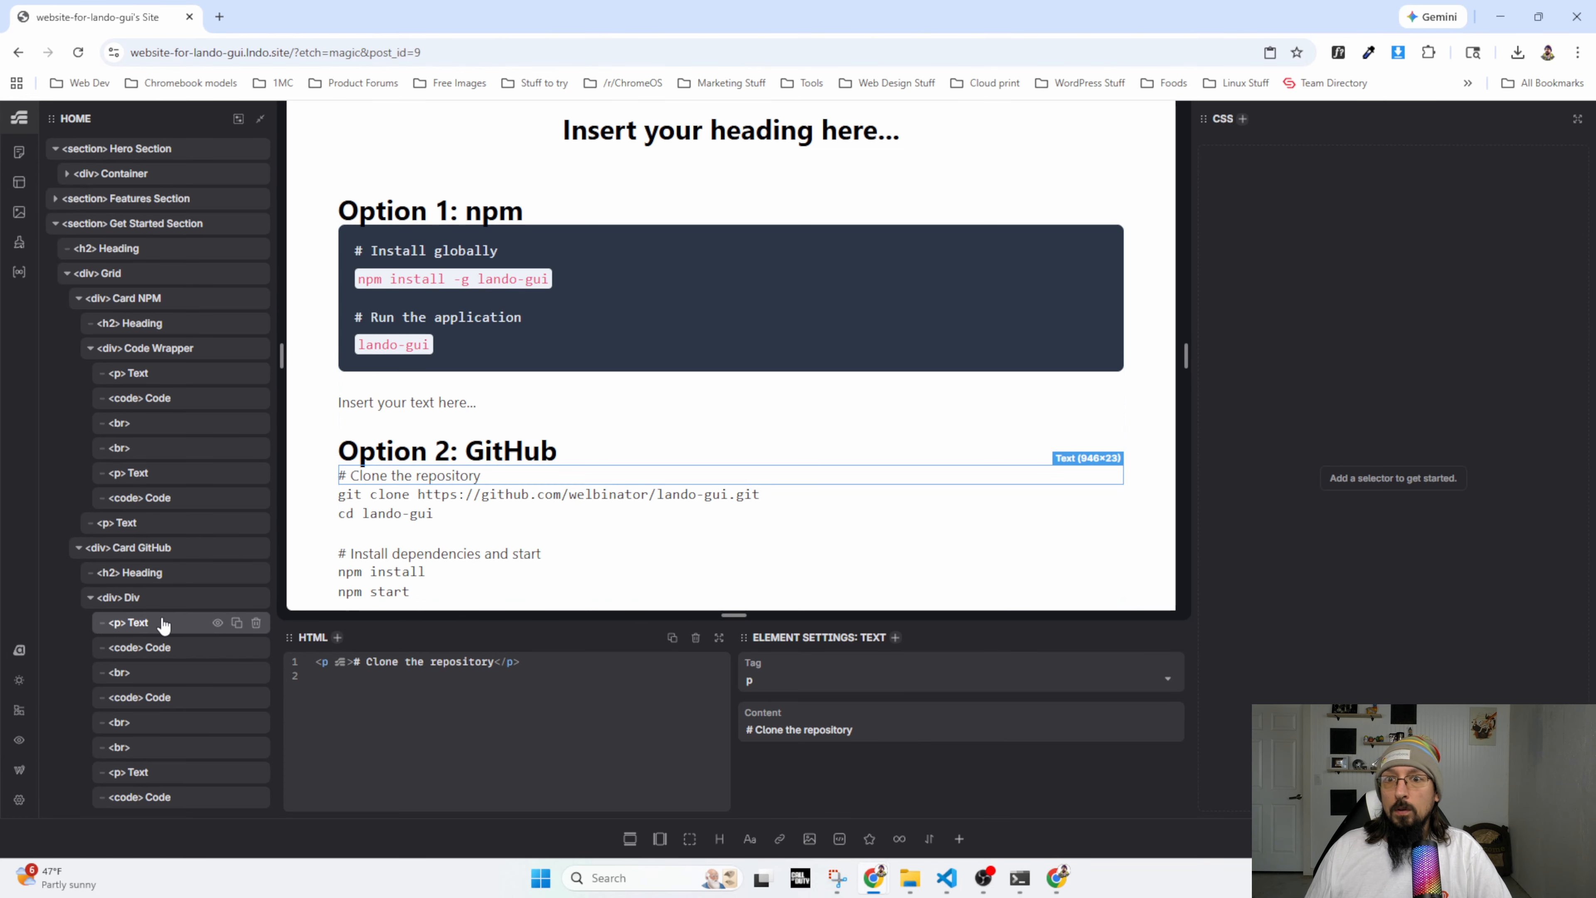
{"action": "left_click", "coordinate": [153, 599]}
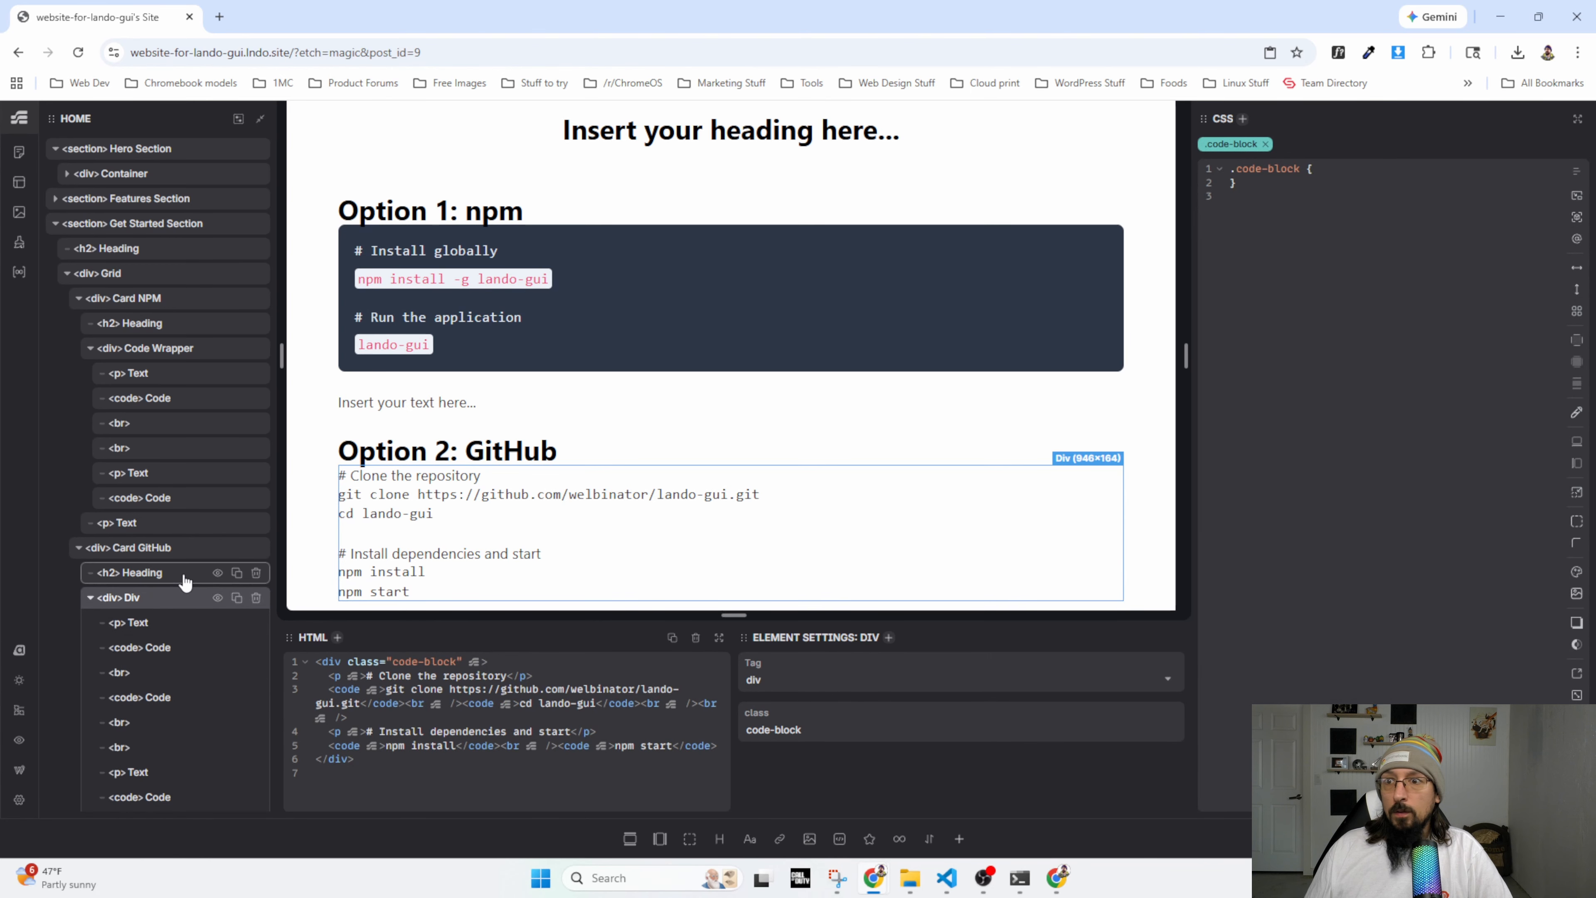
{"action": "key", "text": "ctrl+e"}
{"action": "key", "text": "ctrl+v"}
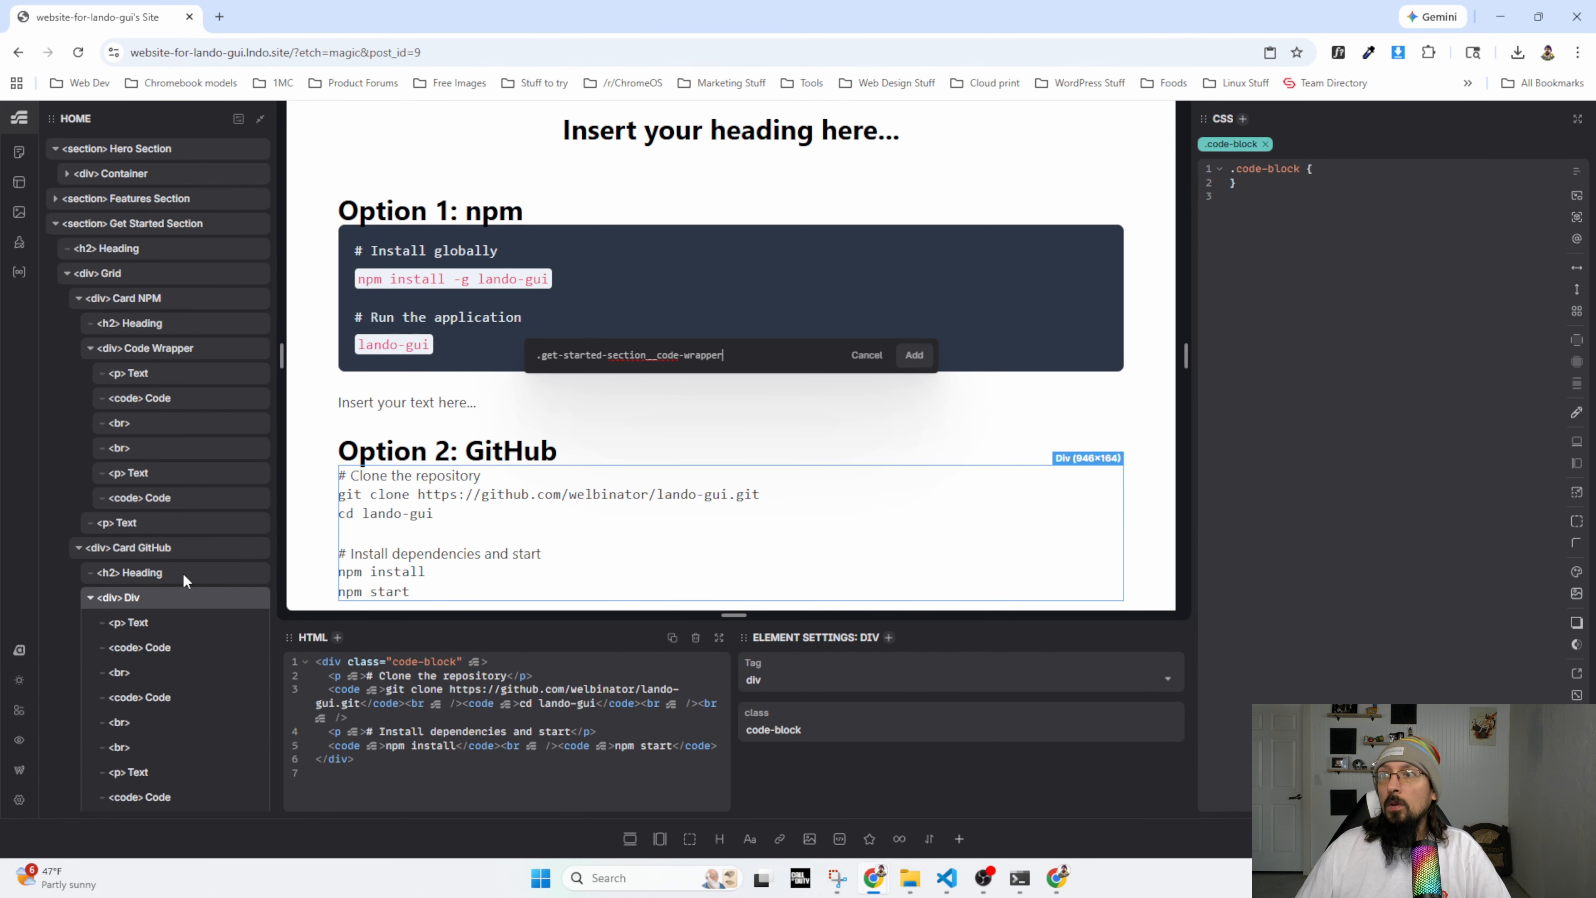
{"action": "key", "text": "Return"}
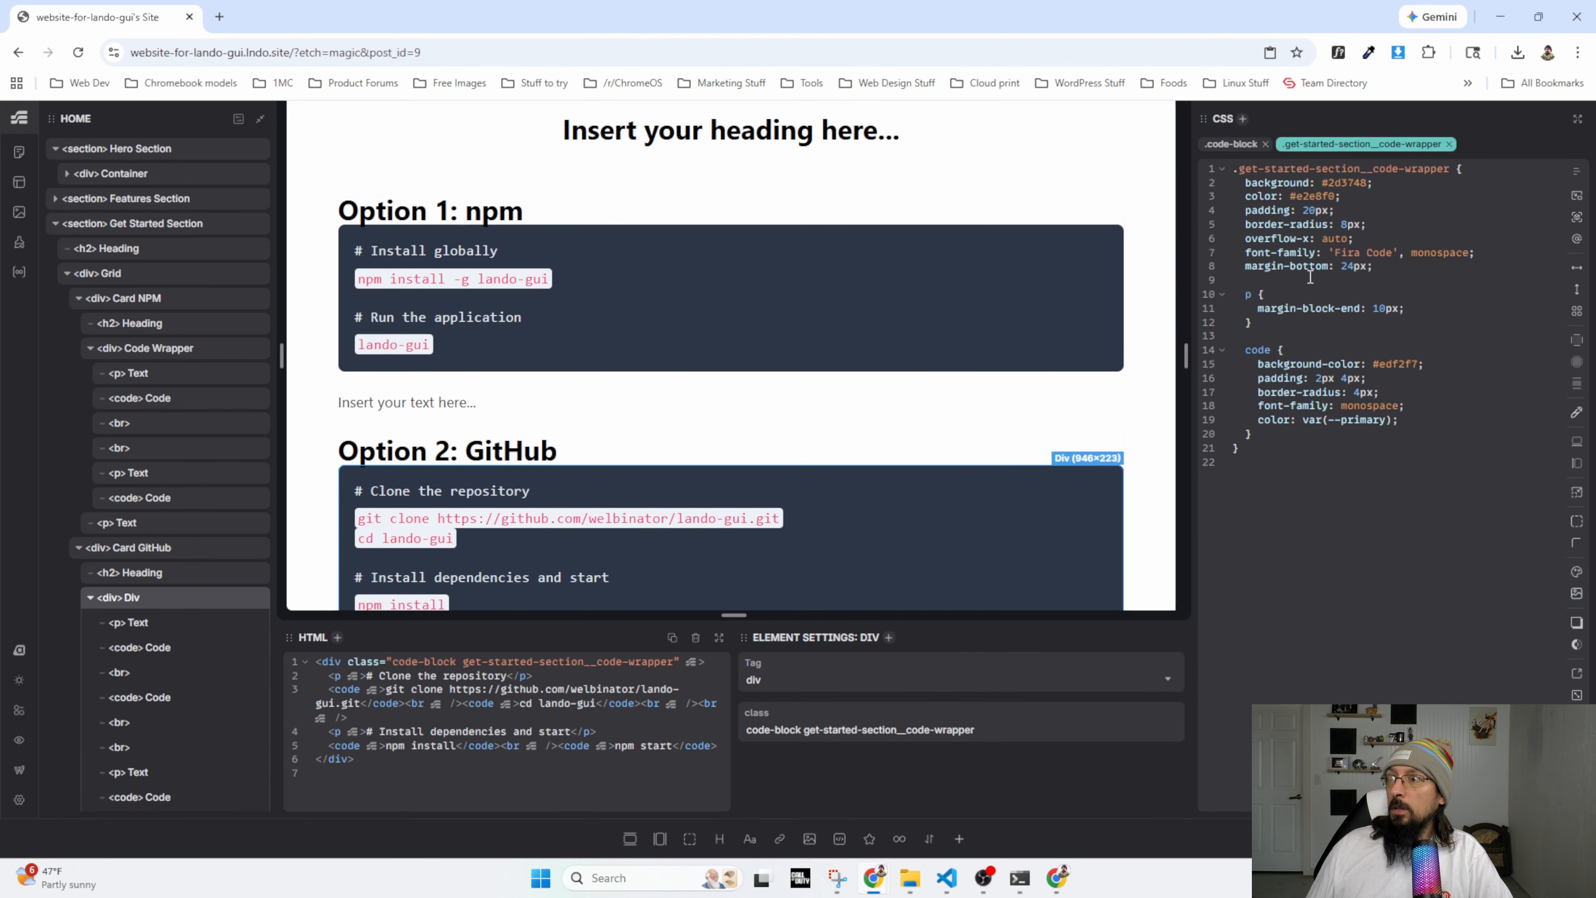
Extend the nested p rule's selector in the code wrapper CSS to p, code.
{"action": "scroll", "coordinate": [724, 456], "scroll_direction": "down", "scroll_amount": 2}
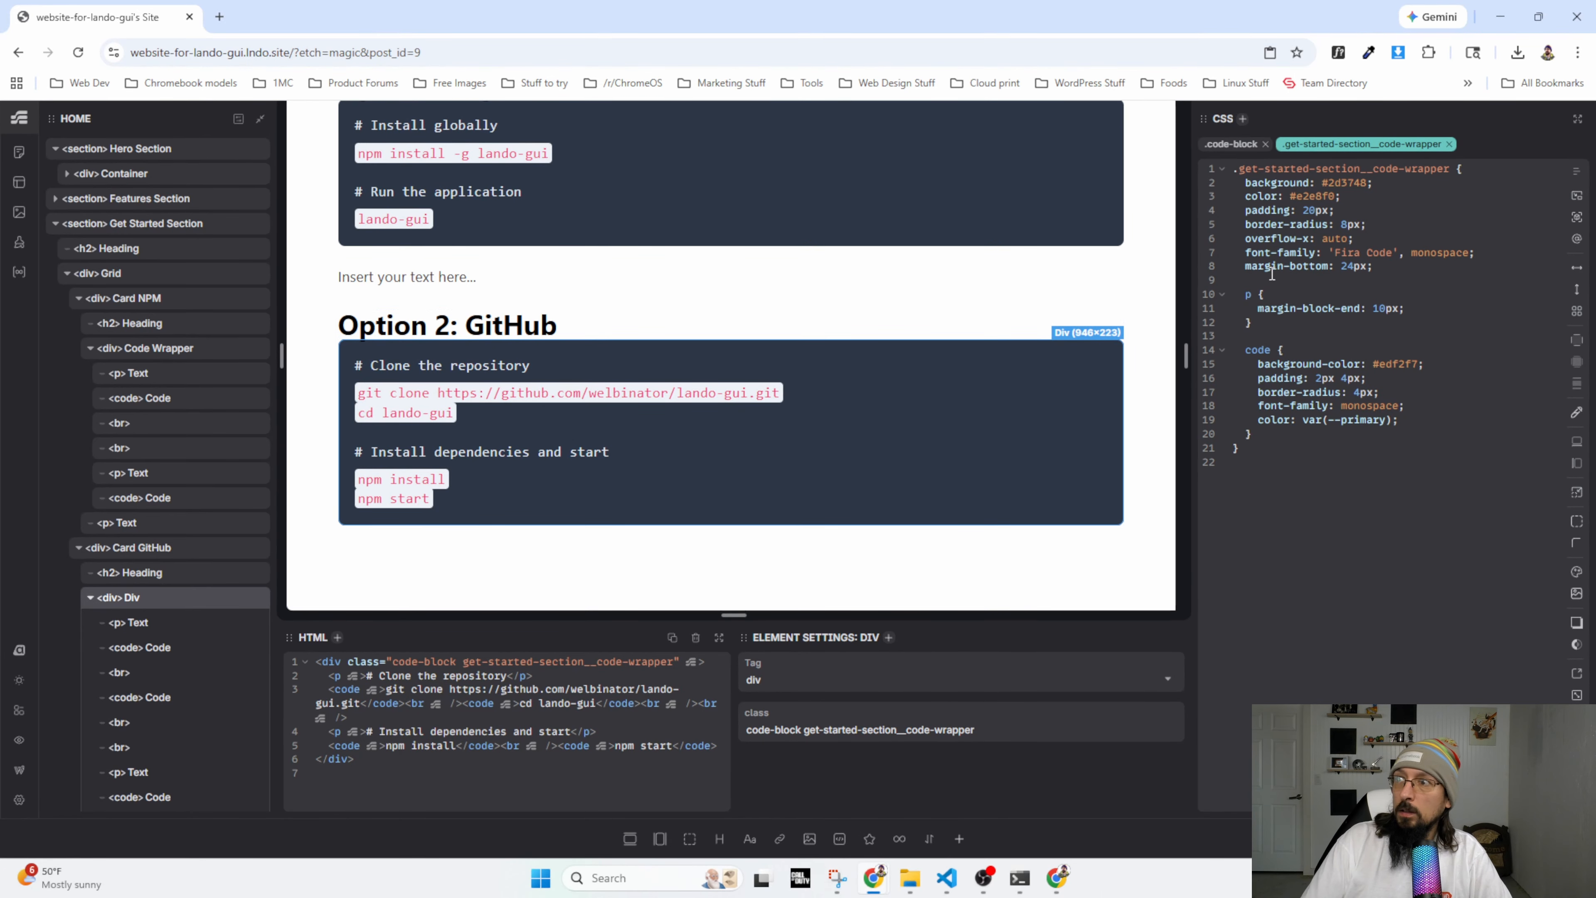
{"action": "type", "text": ", code"}
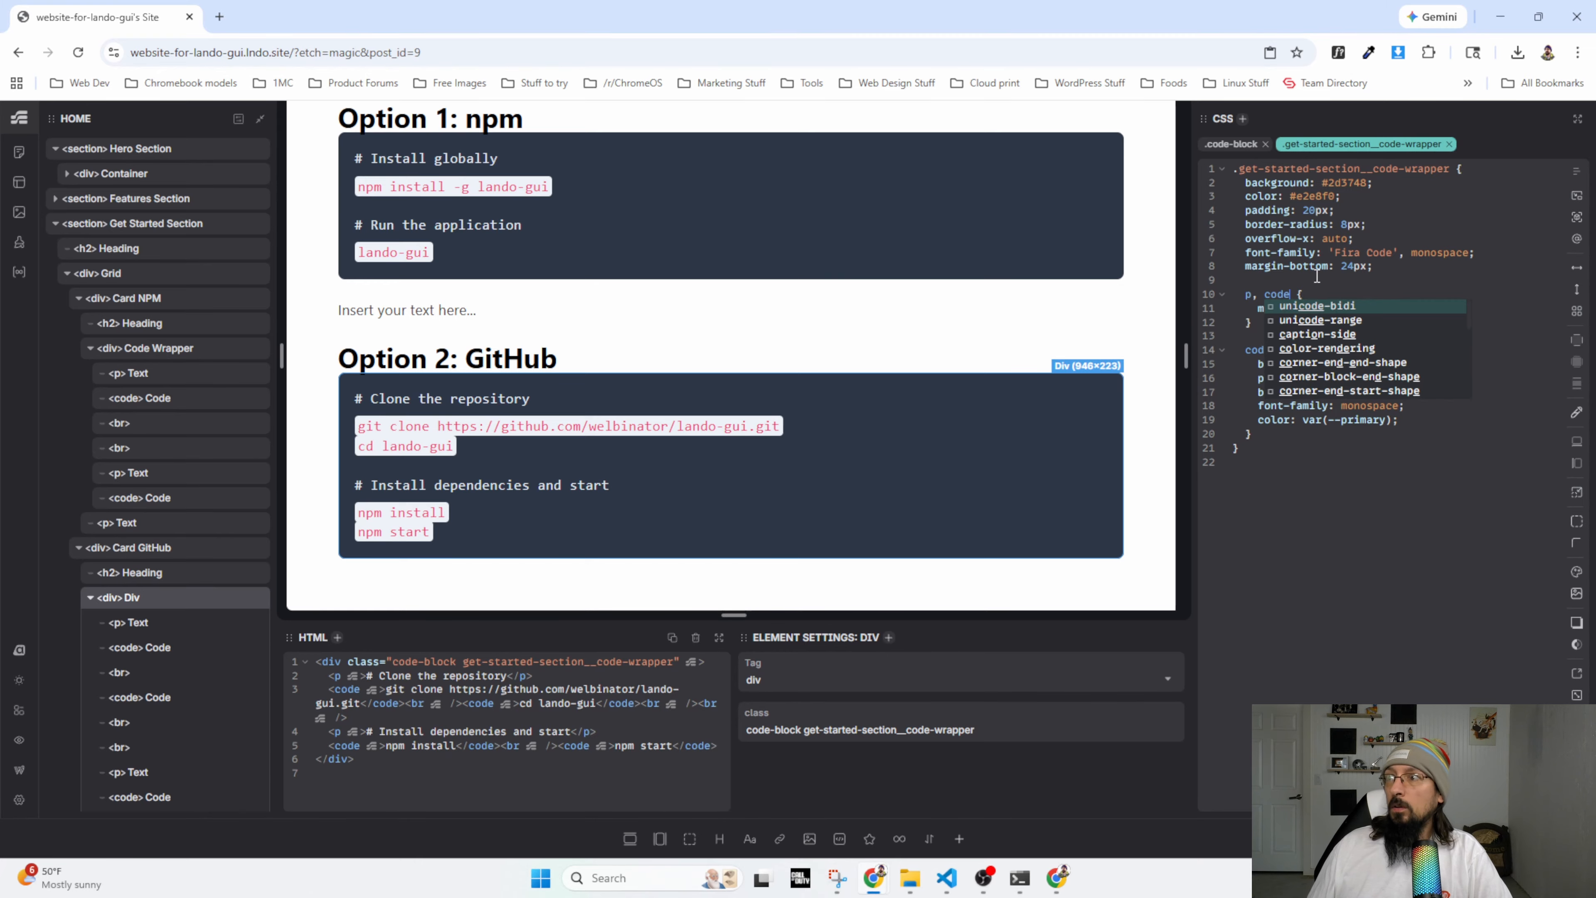
{"action": "key", "text": "Escape"}
{"action": "scroll", "coordinate": [431, 403], "scroll_direction": "up", "scroll_amount": 2}
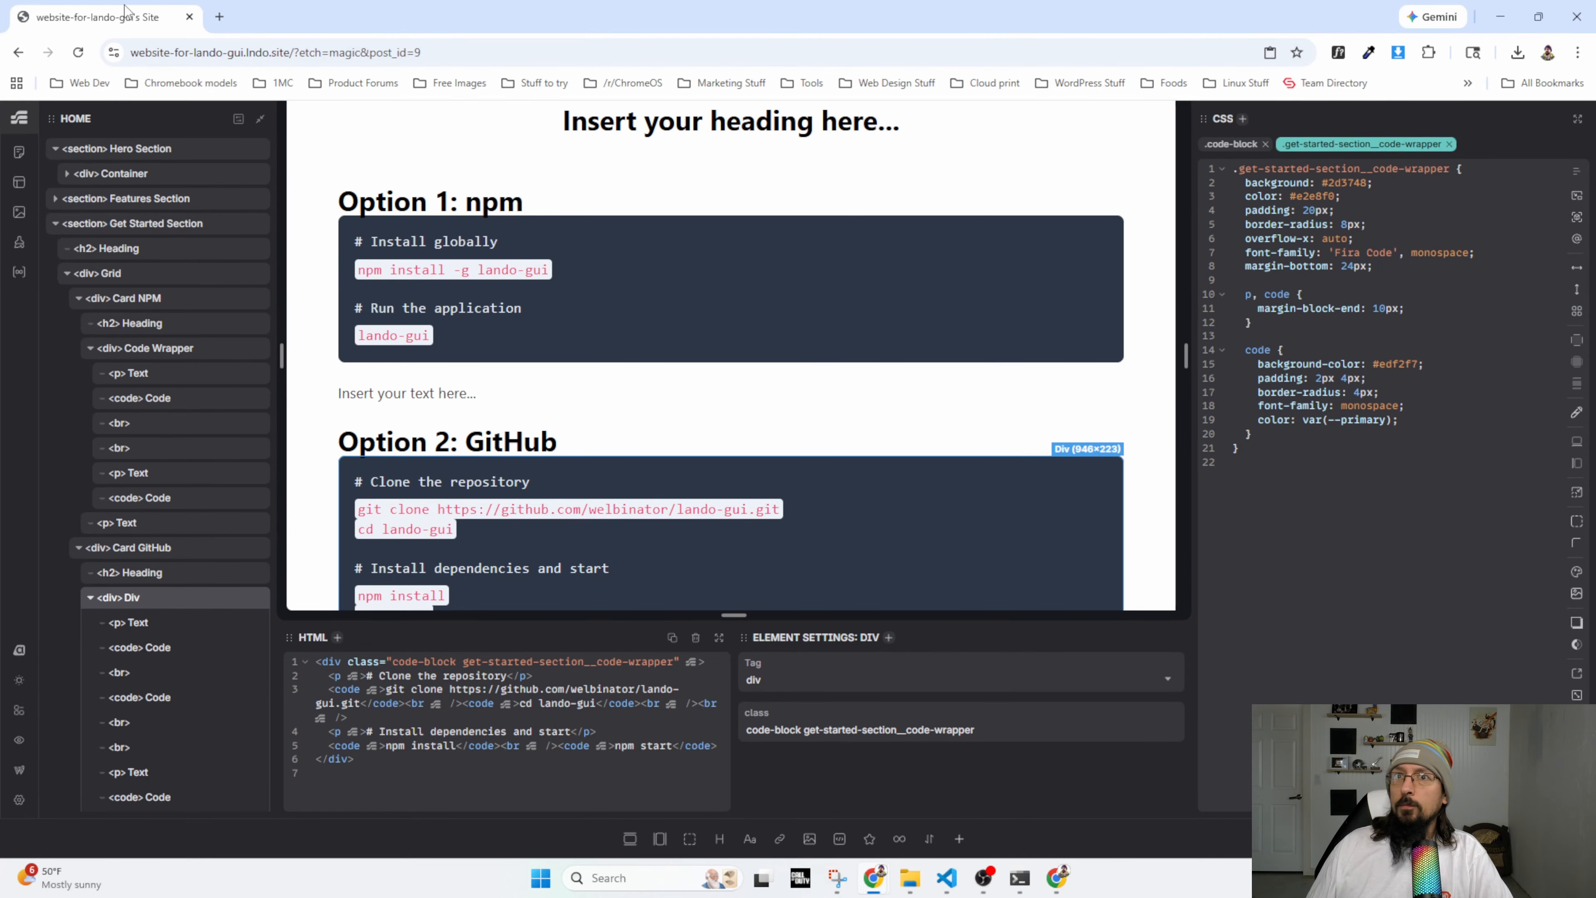
Reload the published page, inspect the git clone code element and toggle its margin-block-end off and on.
{"action": "left_click_drag", "start_coordinate": [119, 17], "coordinate": [446, 40]}
{"action": "left_click", "coordinate": [79, 58]}
{"action": "scroll", "coordinate": [620, 544], "scroll_direction": "down", "scroll_amount": 15}
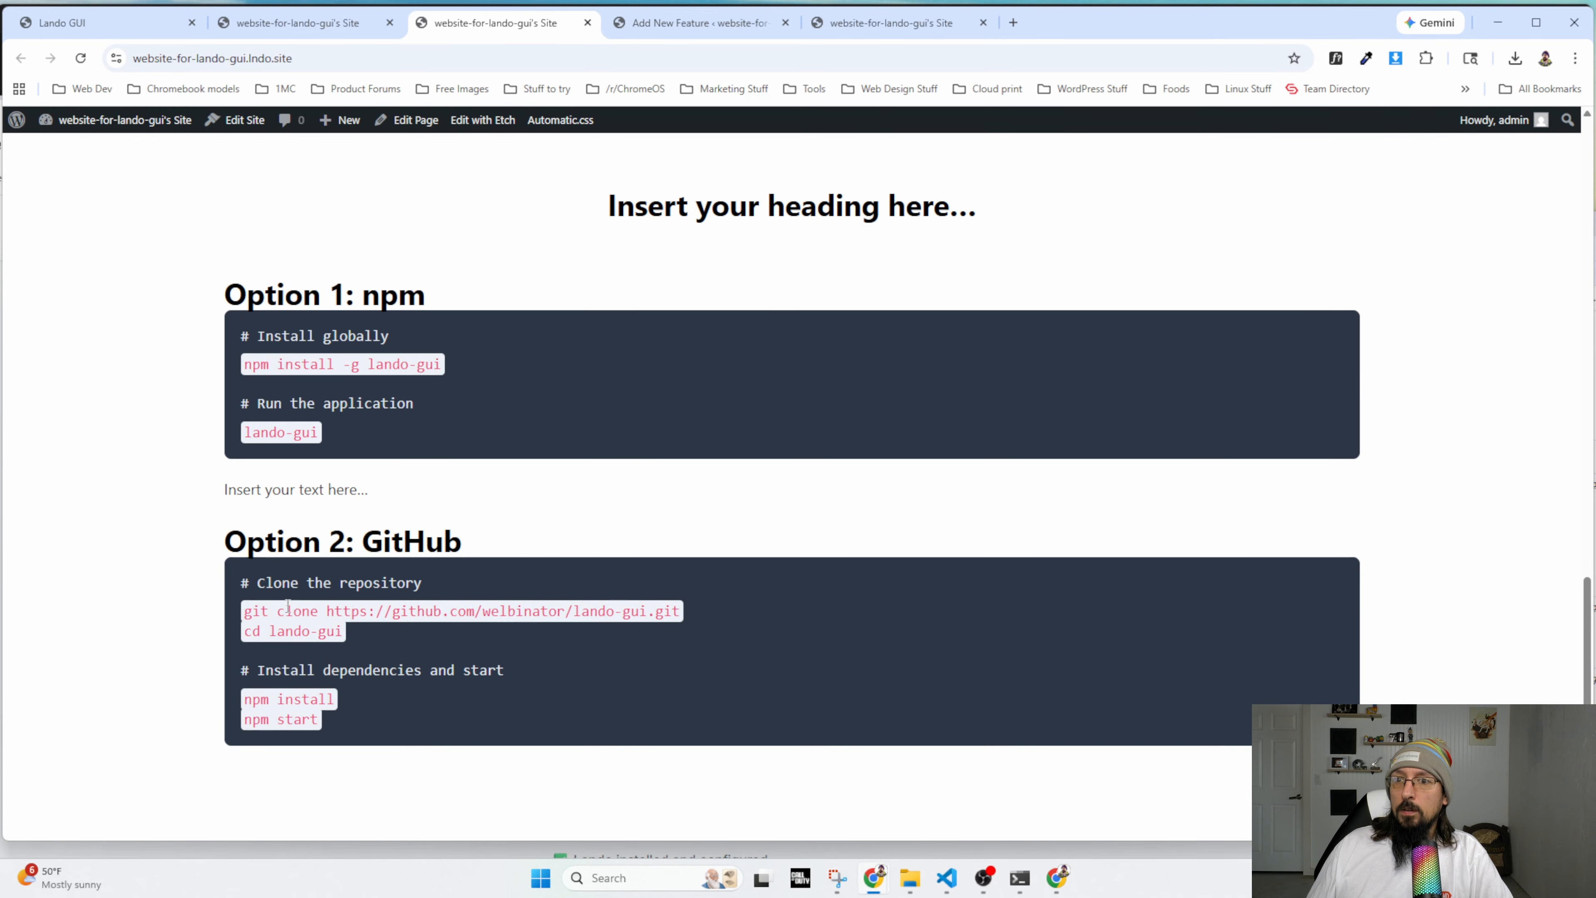
{"action": "right_click", "coordinate": [287, 605]}
{"action": "left_click", "coordinate": [330, 587]}
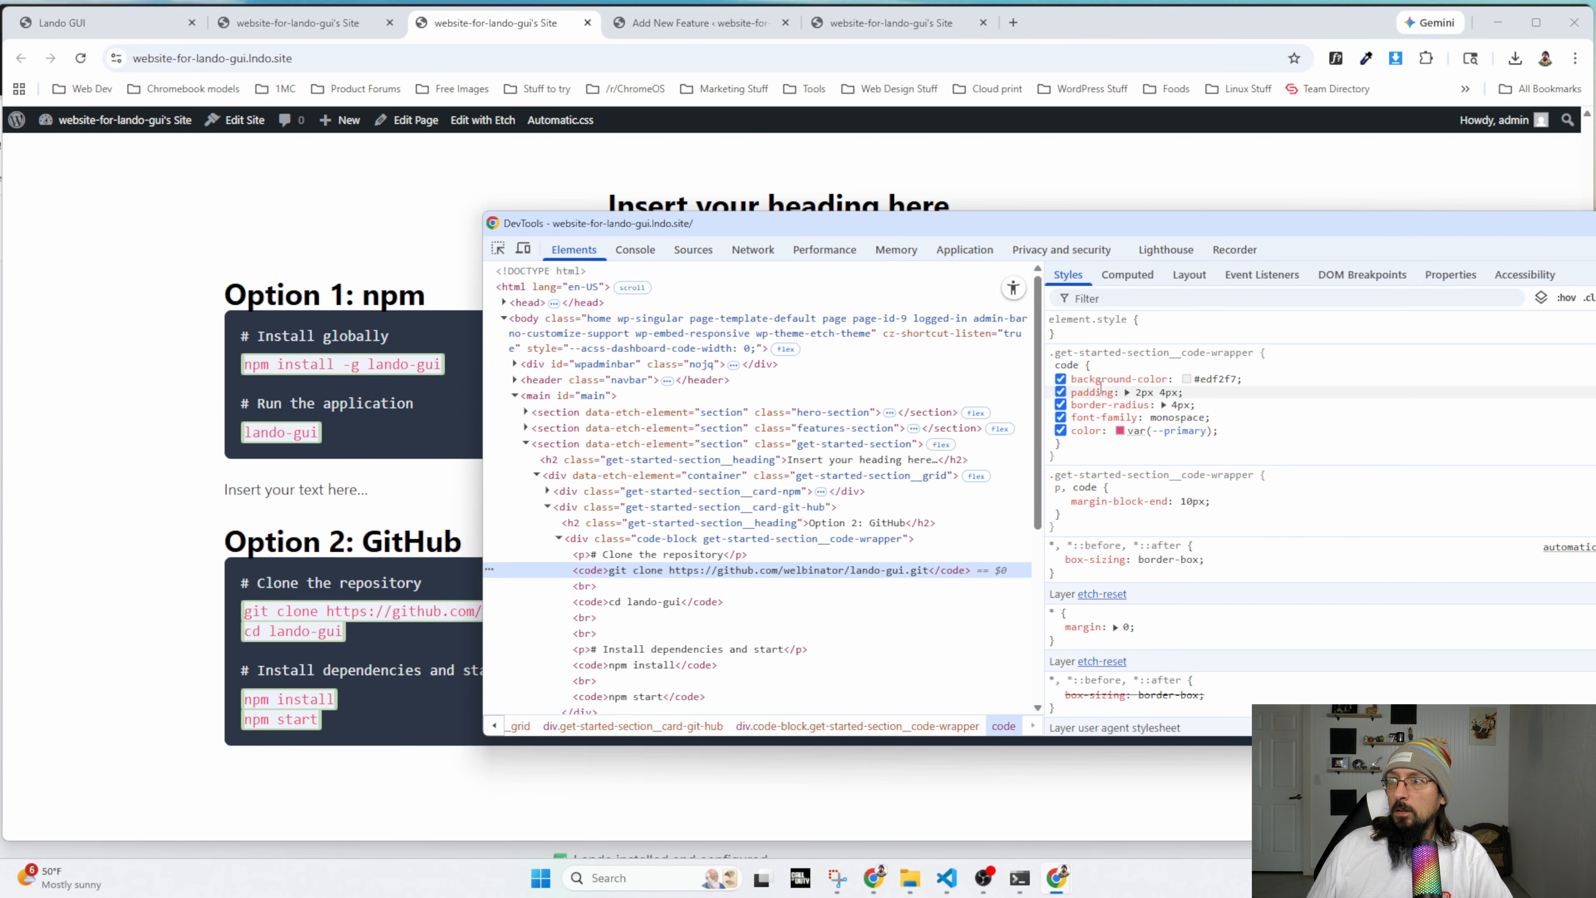
{"action": "left_click", "coordinate": [1061, 502]}
{"action": "left_click", "coordinate": [1061, 502]}
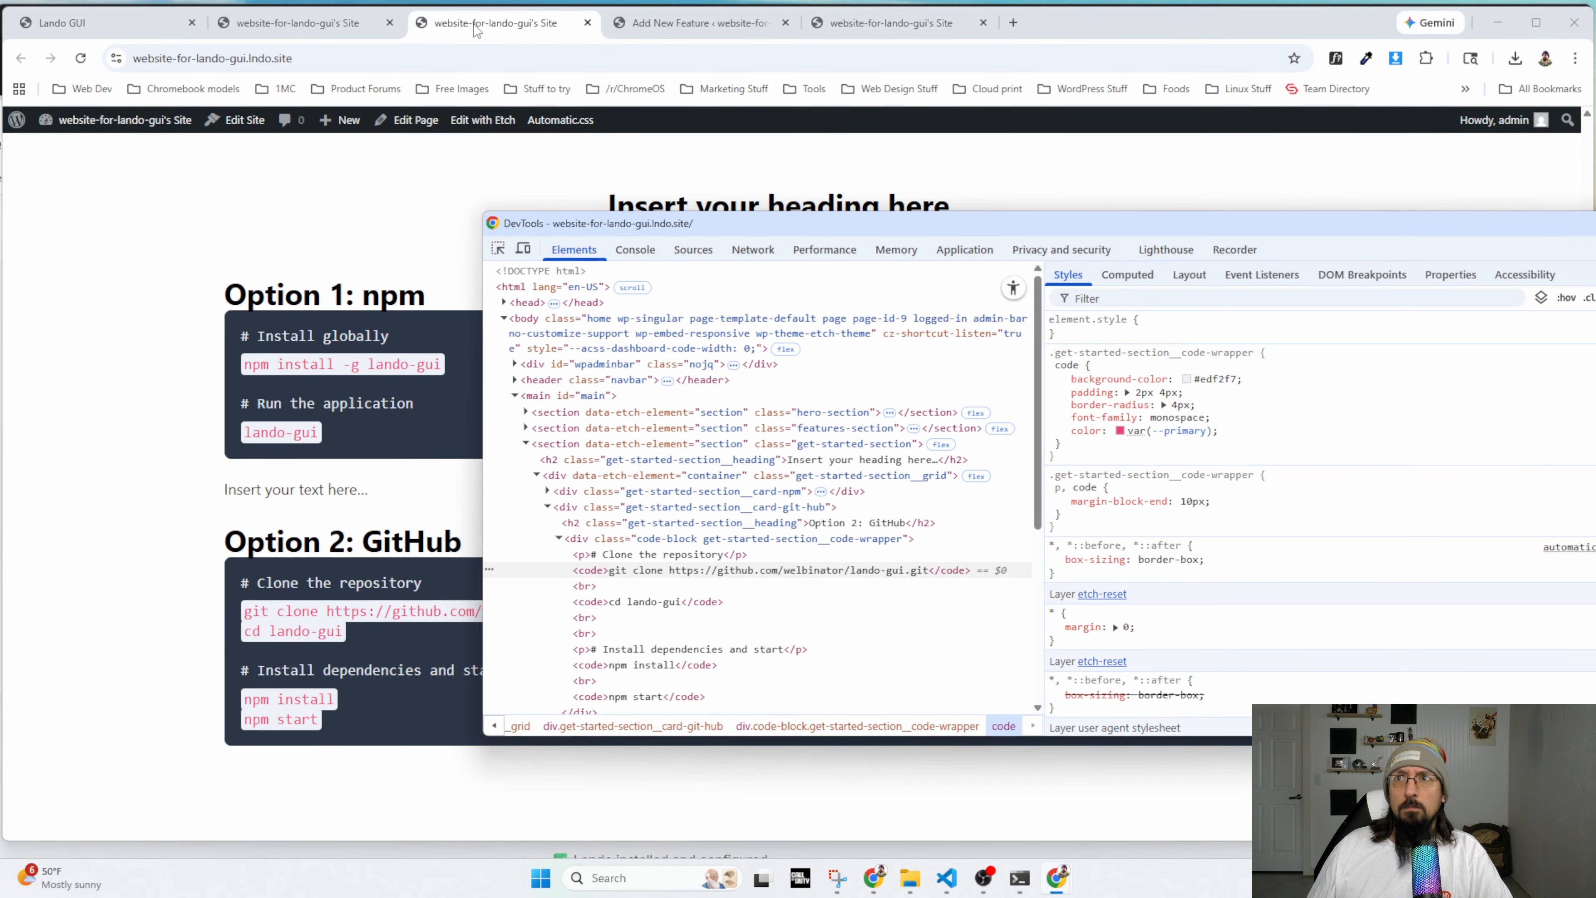
Switch back to the page builder and try to add a <br /> after the git clone code element.
{"action": "left_click", "coordinate": [298, 23]}
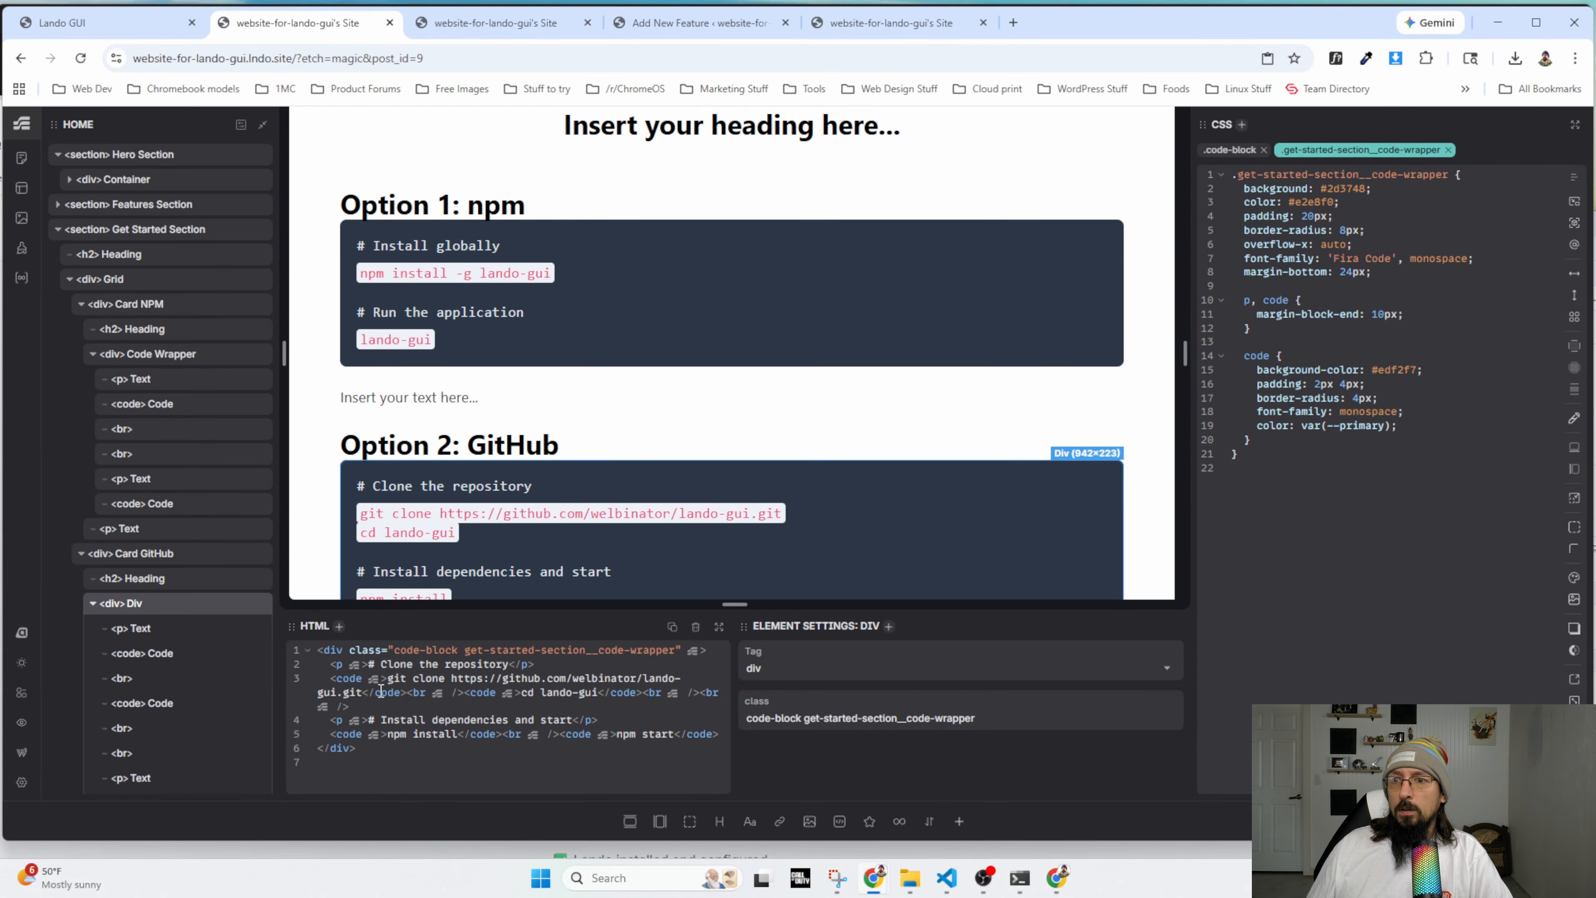
{"action": "left_click", "coordinate": [358, 692]}
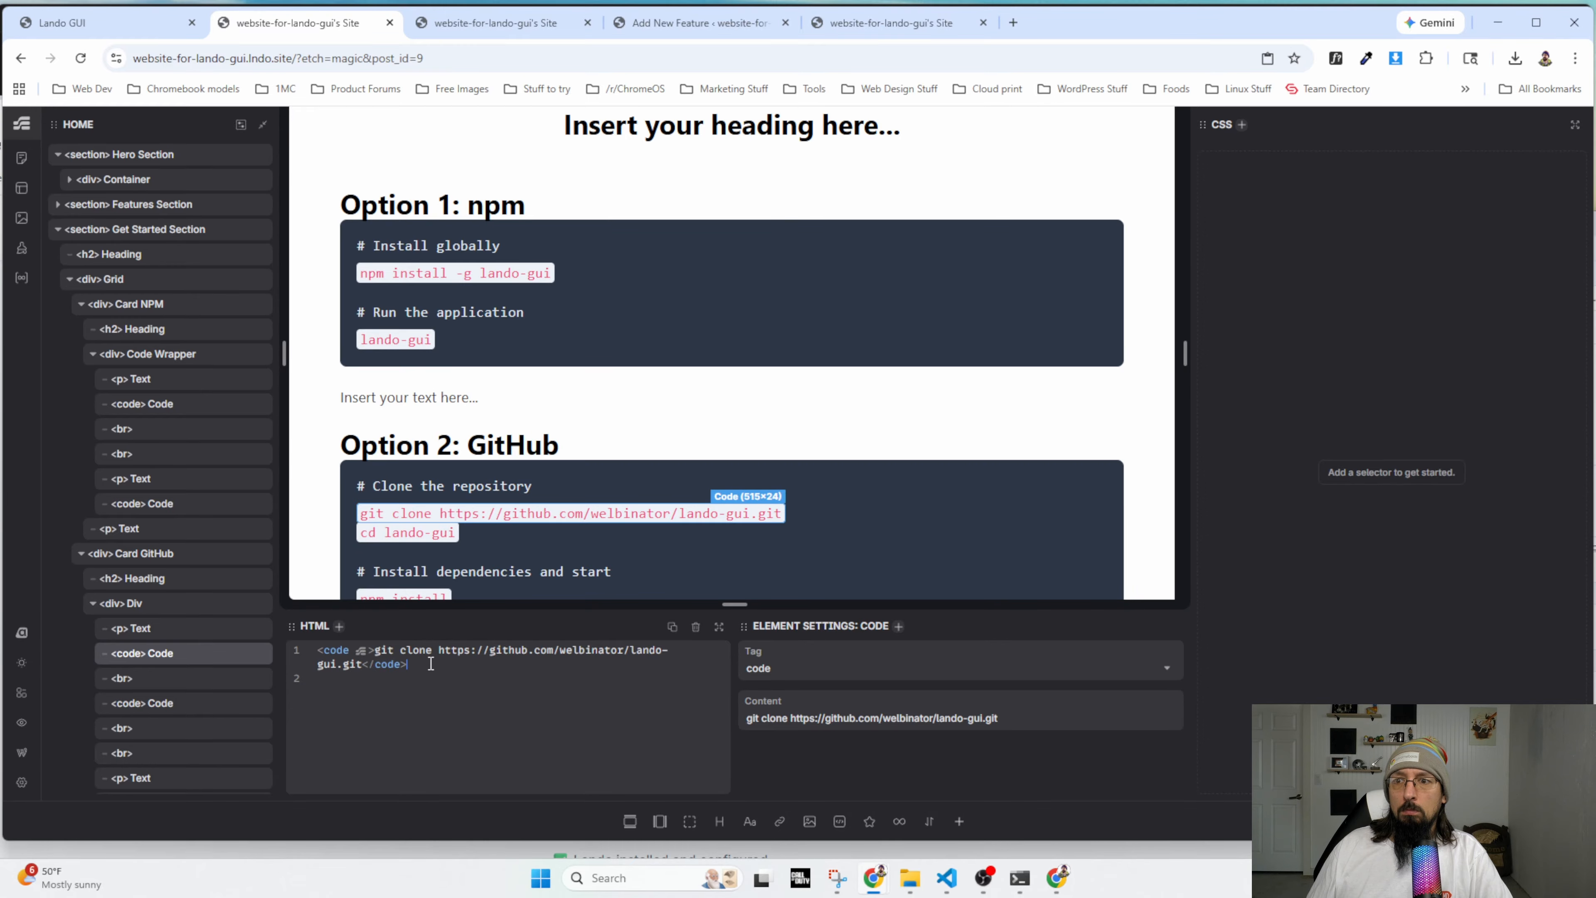
{"action": "type", "text": "<br"}
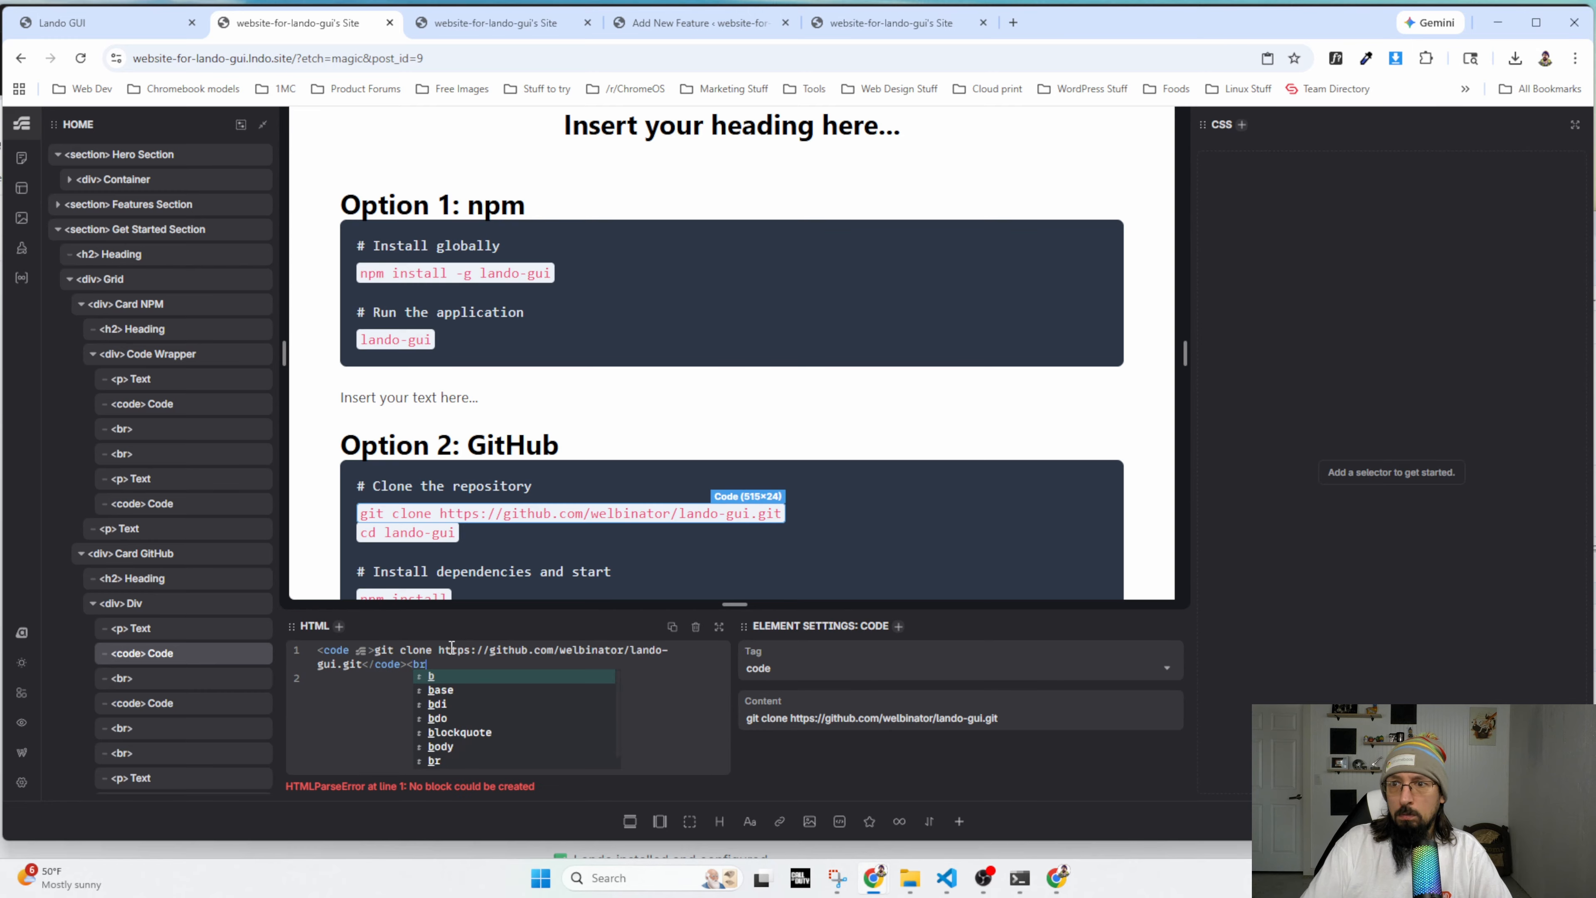
{"action": "type", "text": " />"}
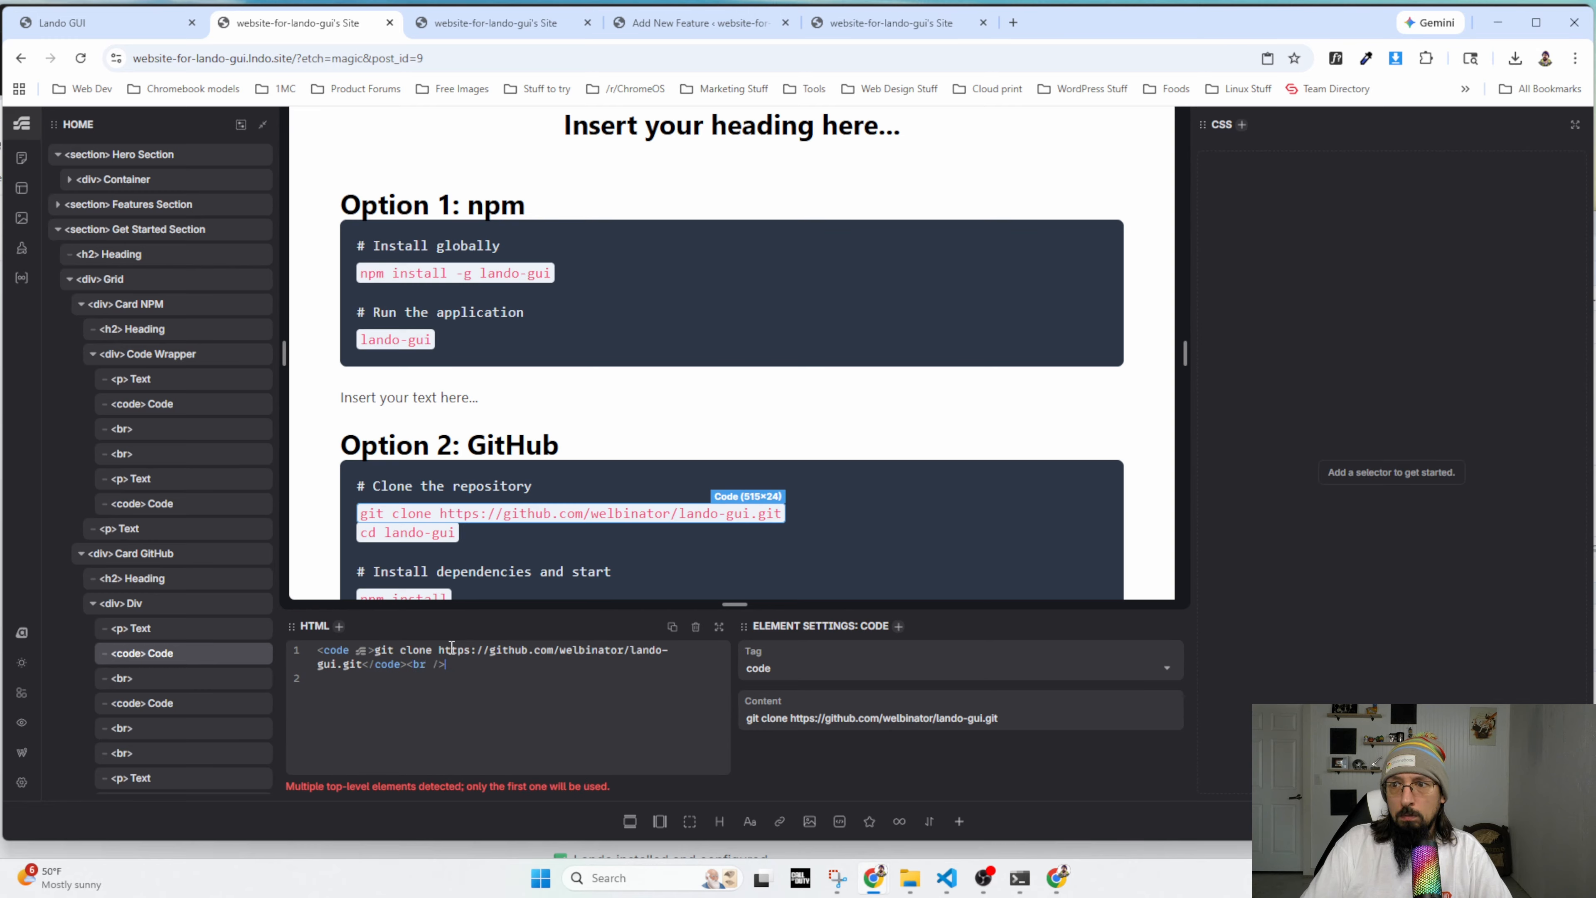
{"action": "key", "text": "BackSpace"}
{"action": "key", "text": "BackSpace"}
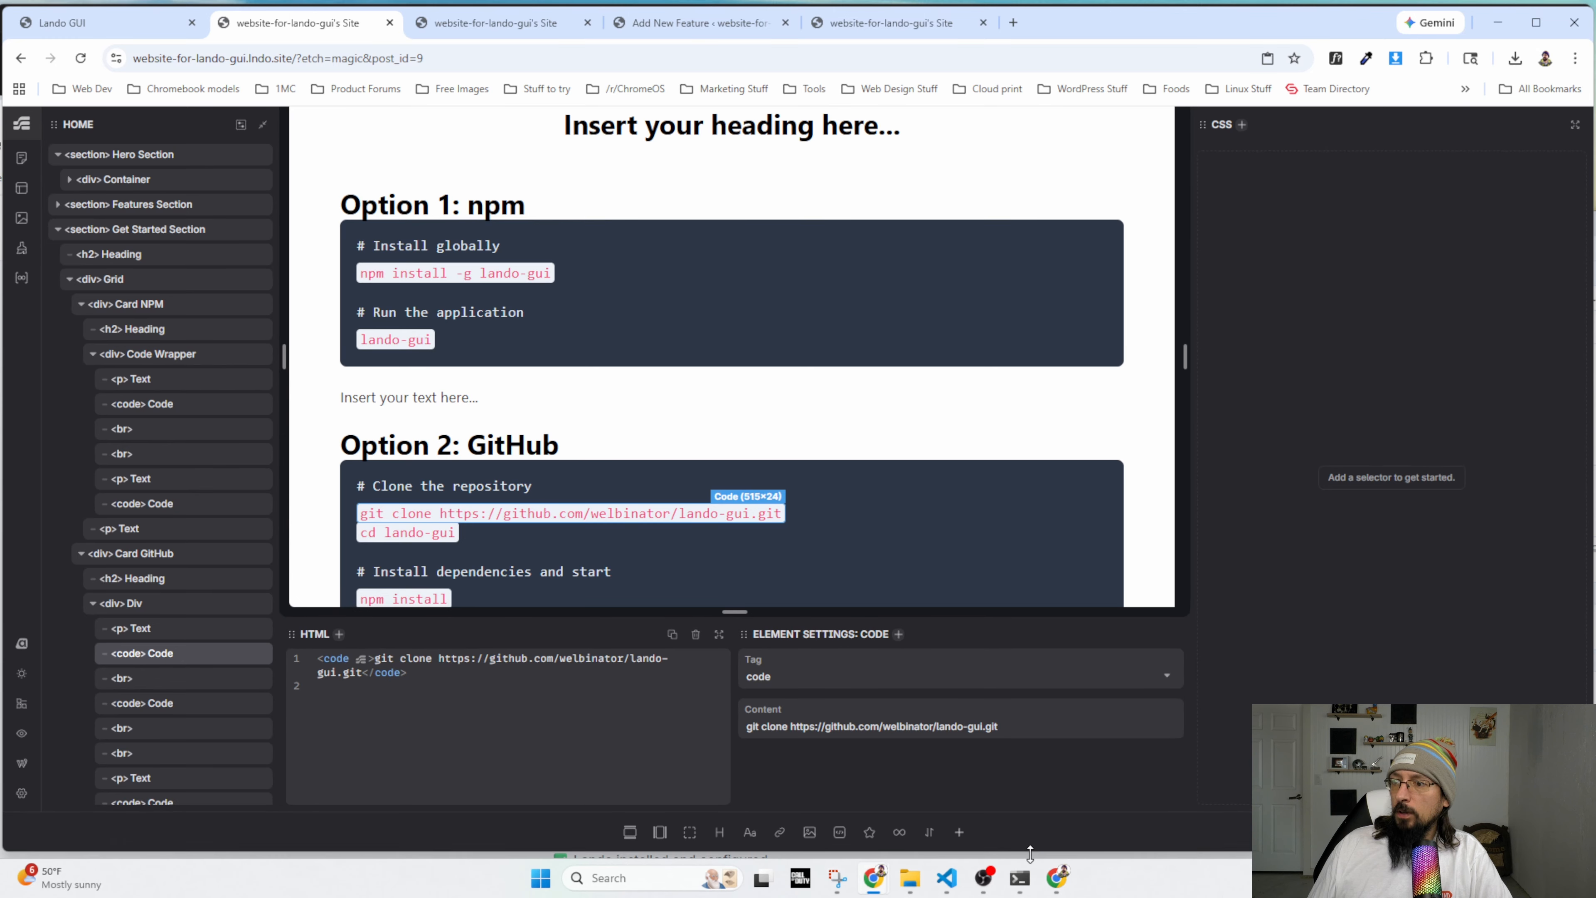
Check the git clone code and its following line break in the GitHub card, toggling the line break's visibility off and on.
{"action": "scroll", "coordinate": [596, 470], "scroll_direction": "down", "scroll_amount": 2}
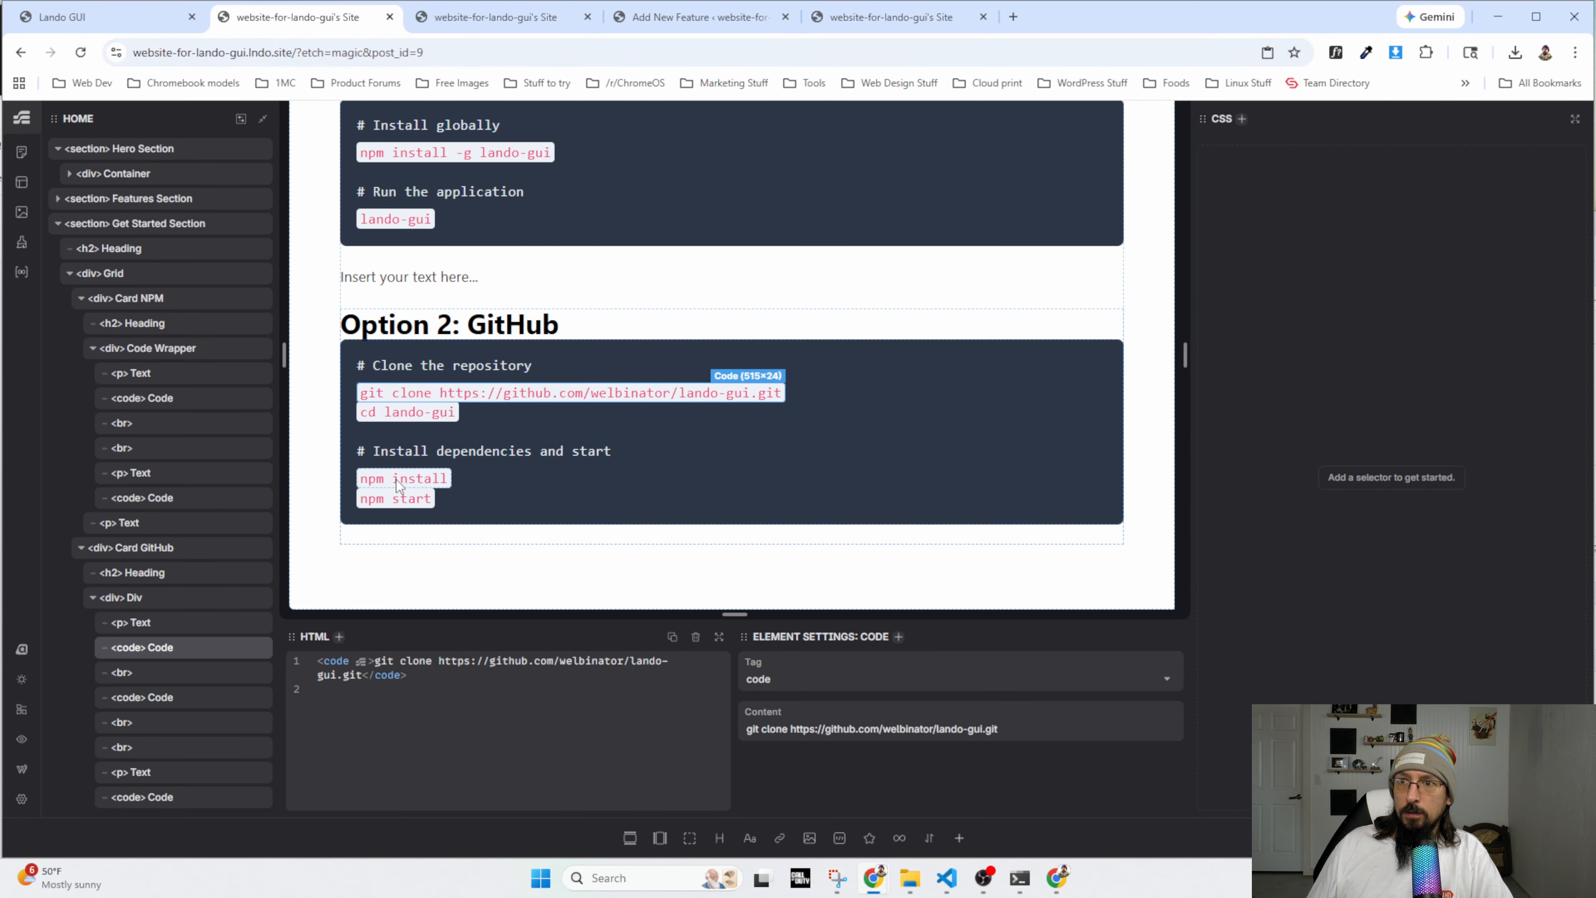
{"action": "left_click", "coordinate": [122, 676]}
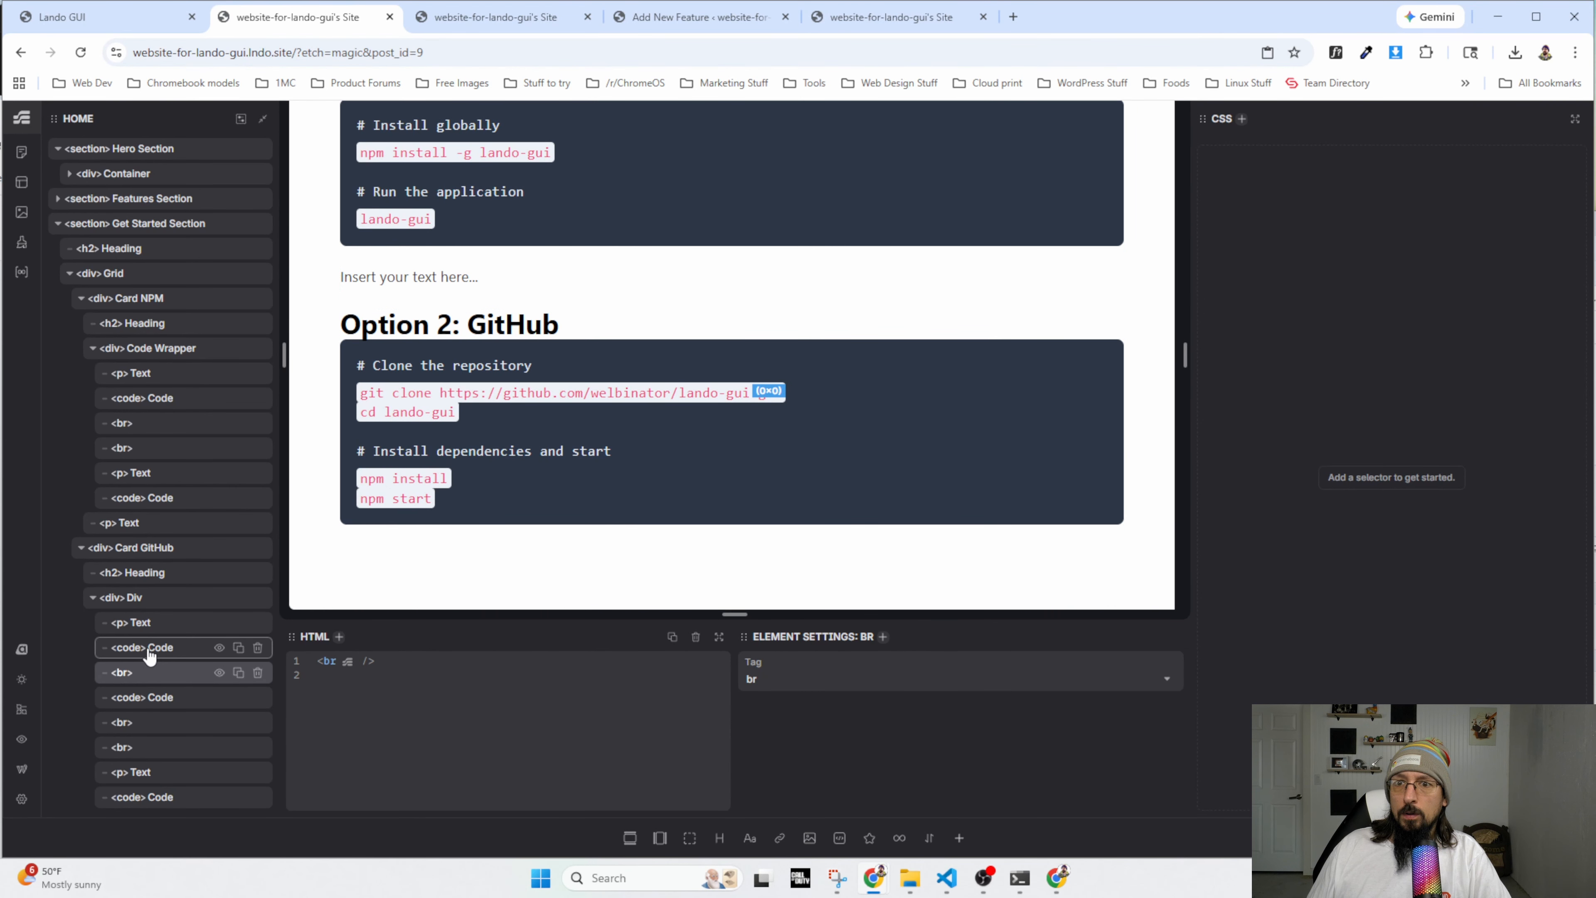
{"action": "left_click", "coordinate": [125, 651]}
{"action": "left_click", "coordinate": [129, 679]}
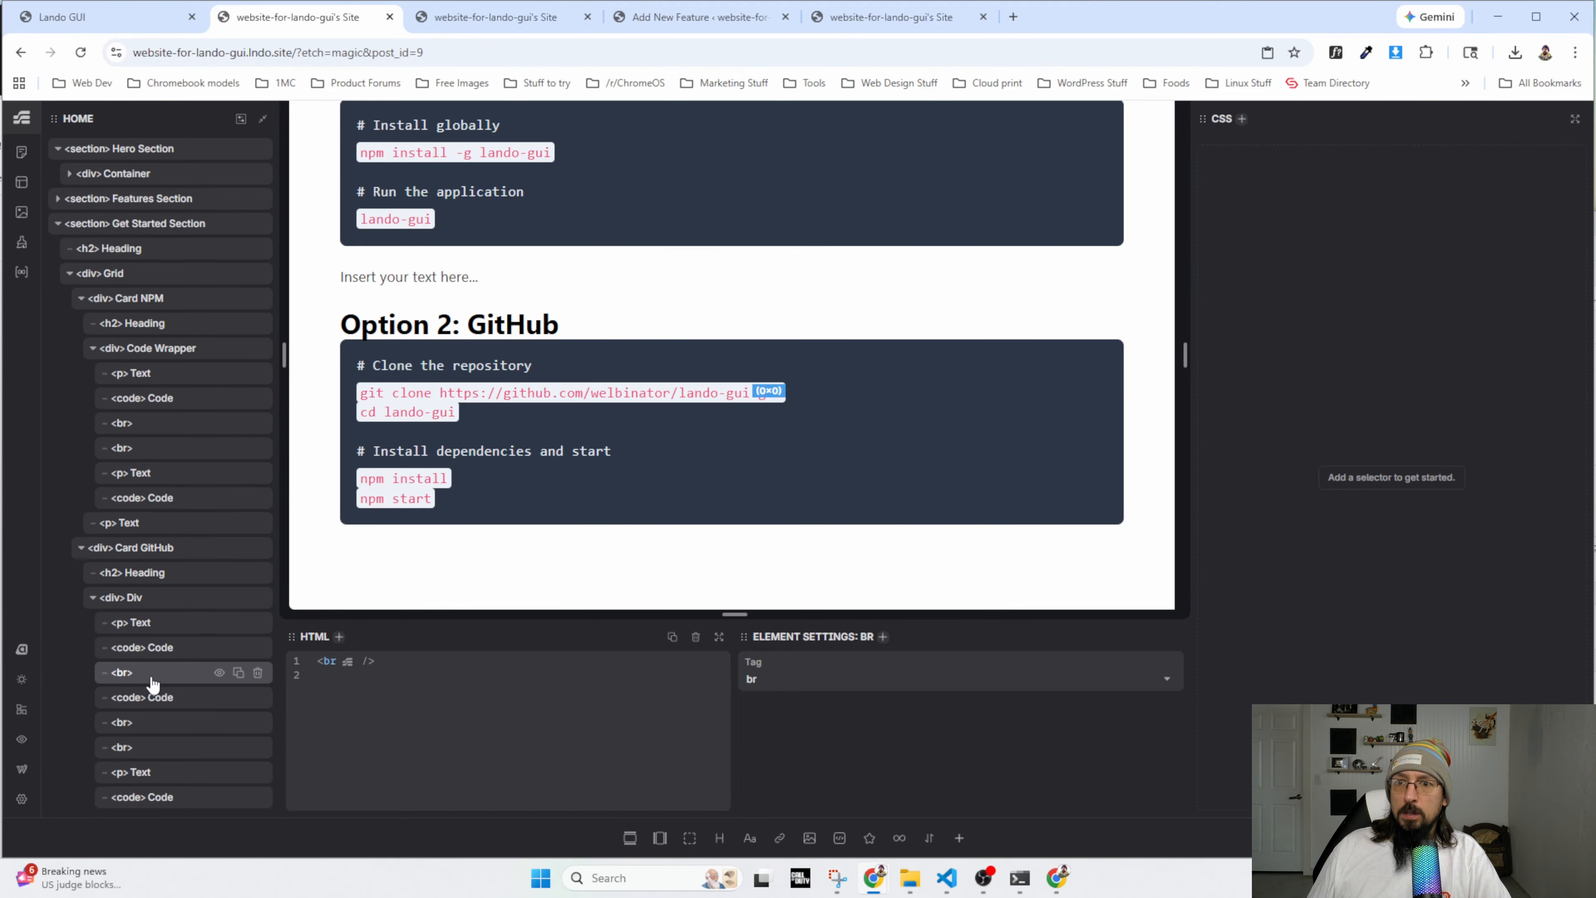
{"action": "left_click", "coordinate": [220, 673]}
{"action": "left_click", "coordinate": [220, 672]}
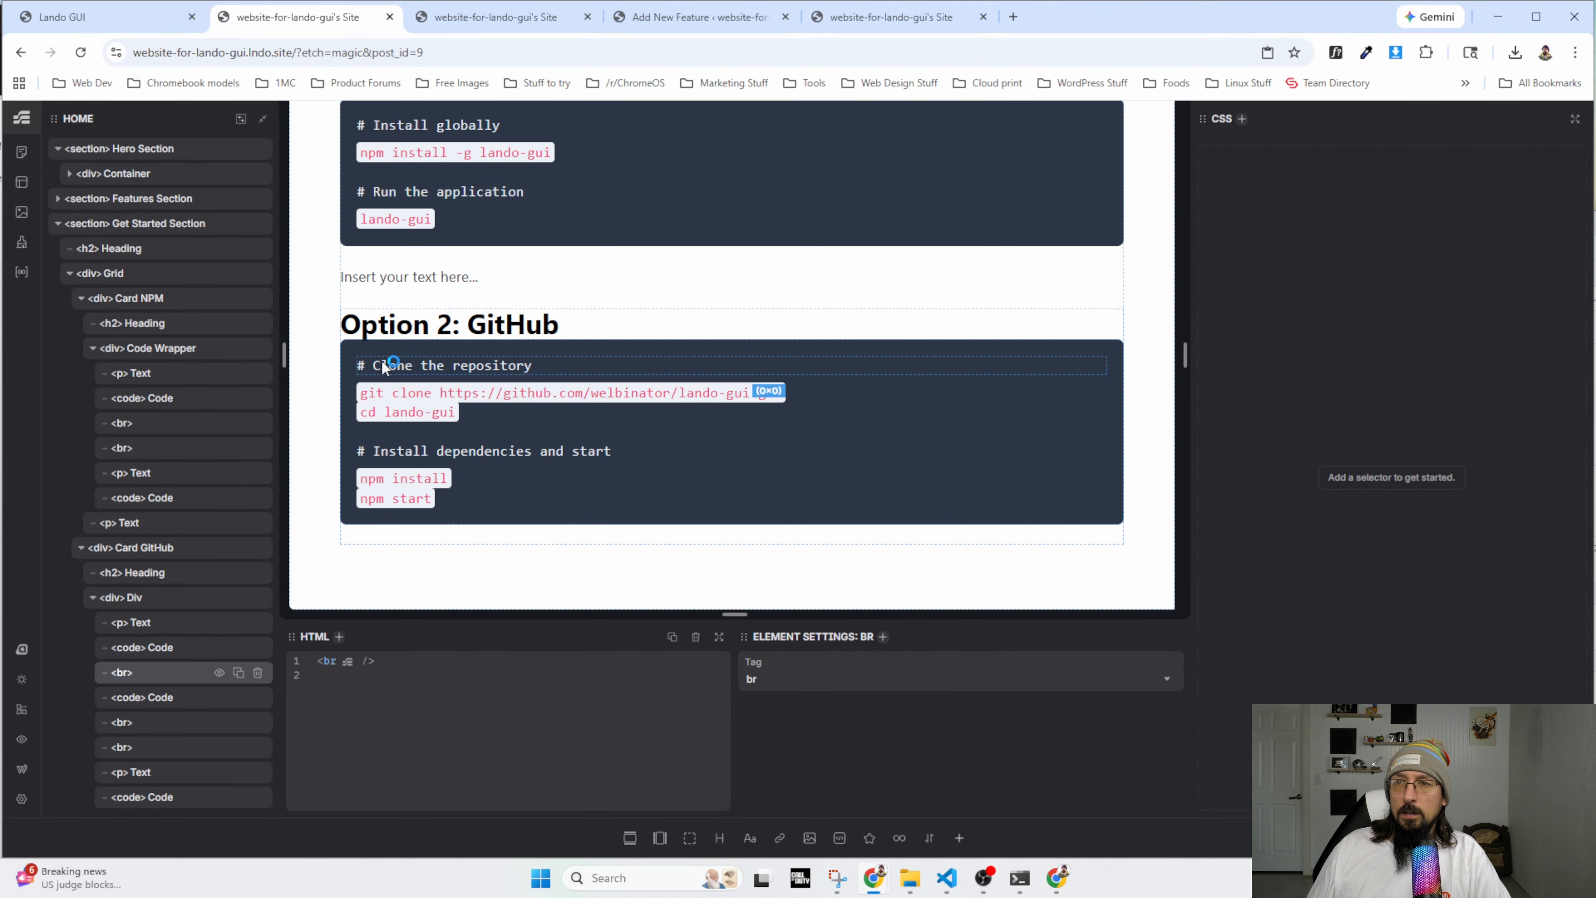
{"action": "left_click", "coordinate": [162, 654]}
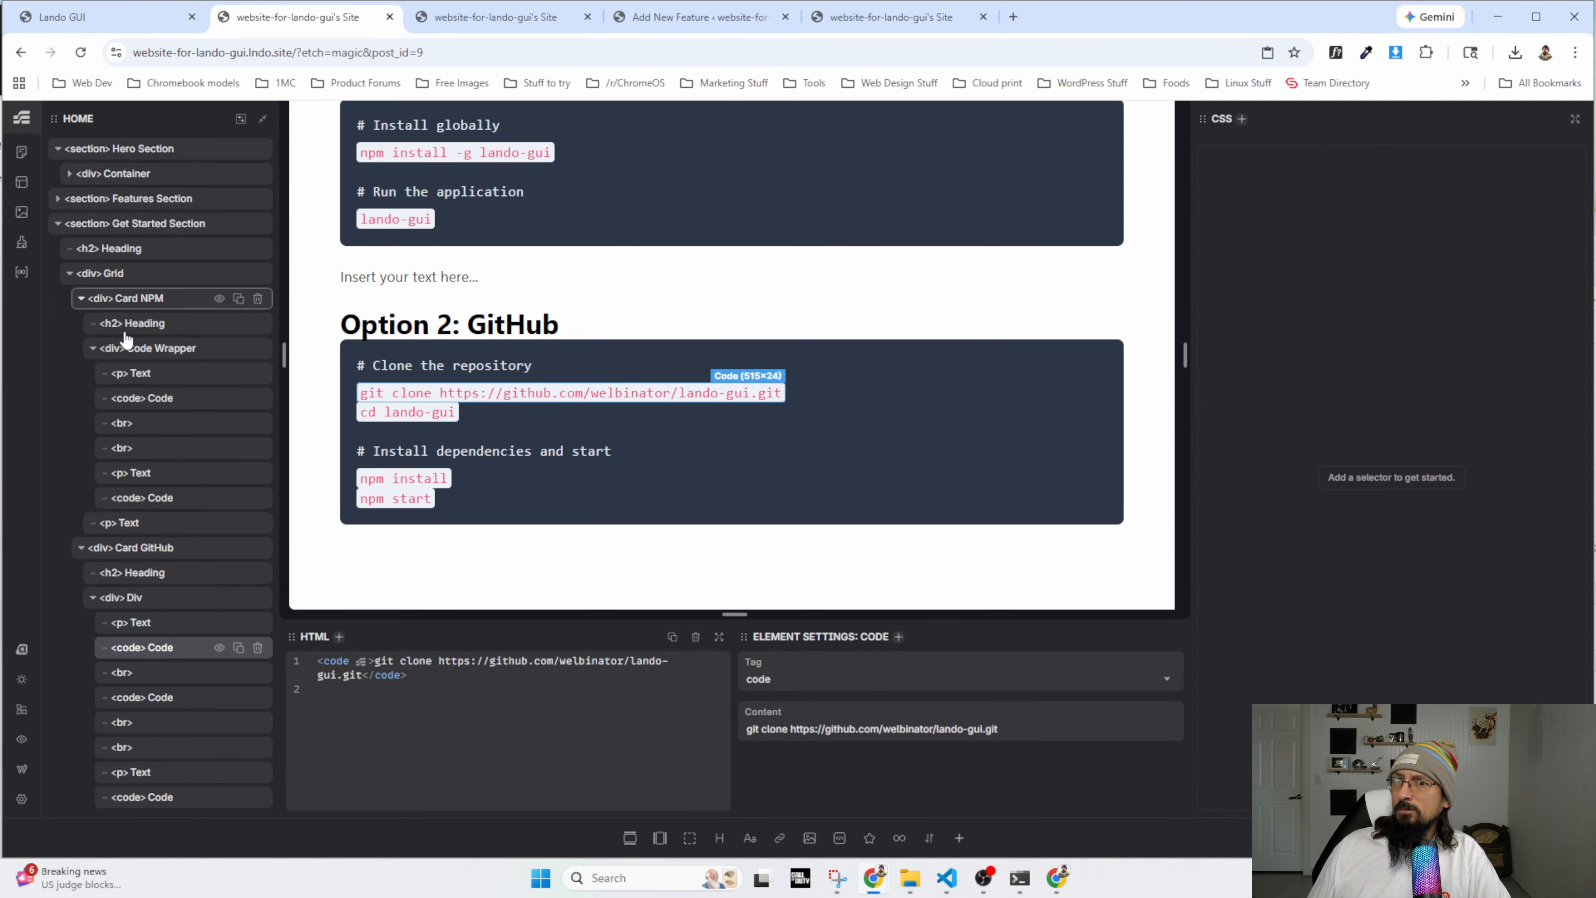
Switch to the published page, reload it and inspect the git clone code element.
{"action": "key", "text": "ctrl+Tab"}
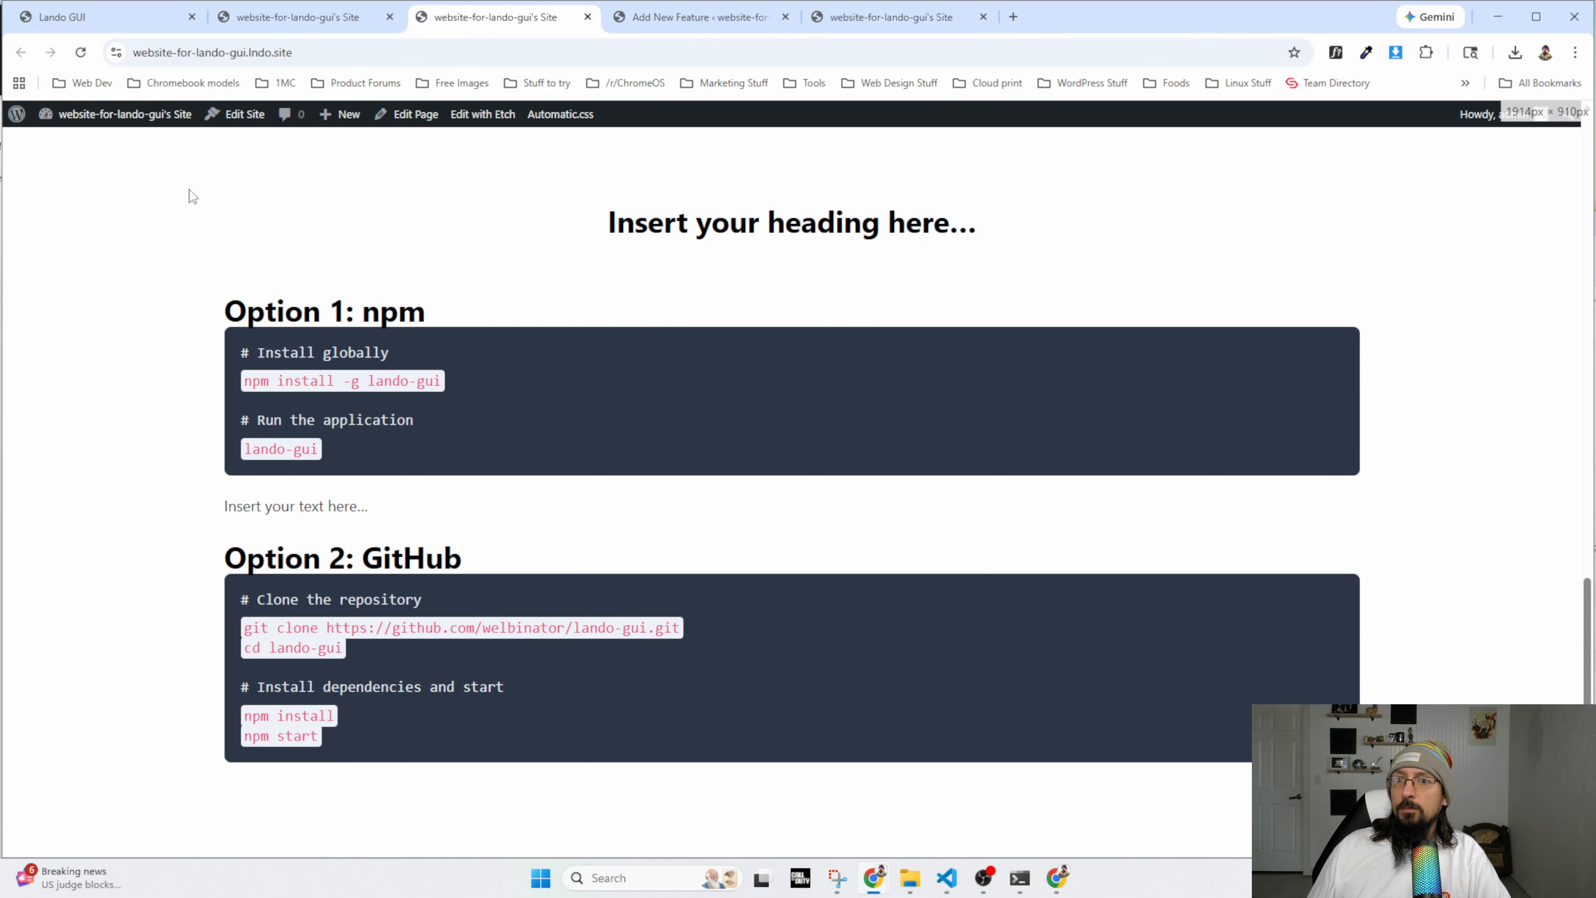
{"action": "left_click", "coordinate": [81, 53]}
{"action": "right_click", "coordinate": [312, 628]}
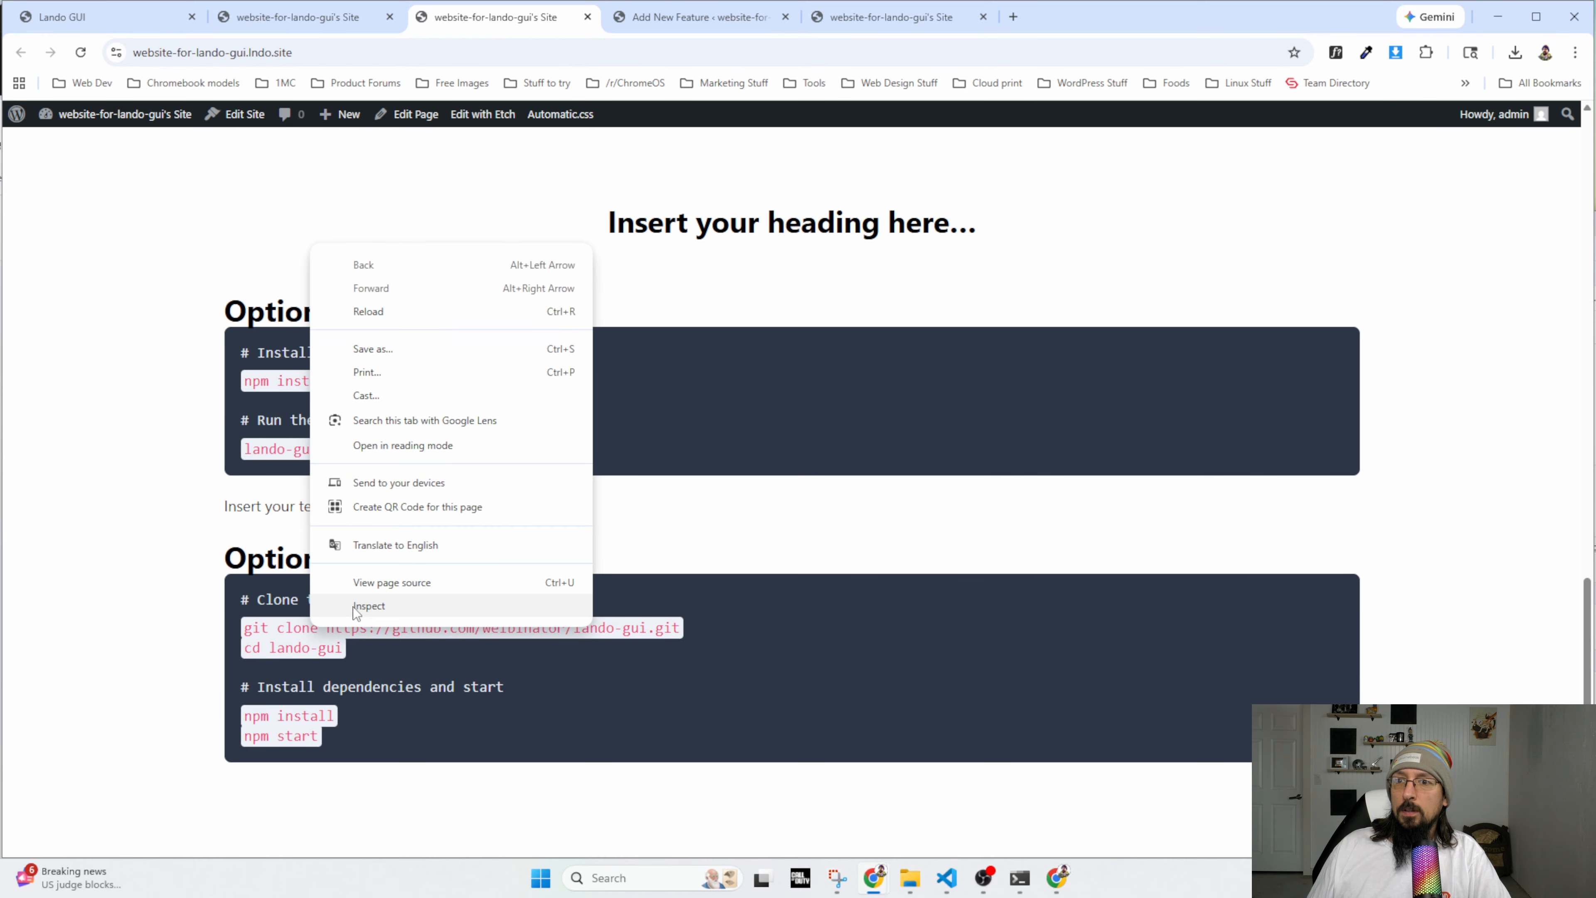
{"action": "left_click", "coordinate": [344, 608]}
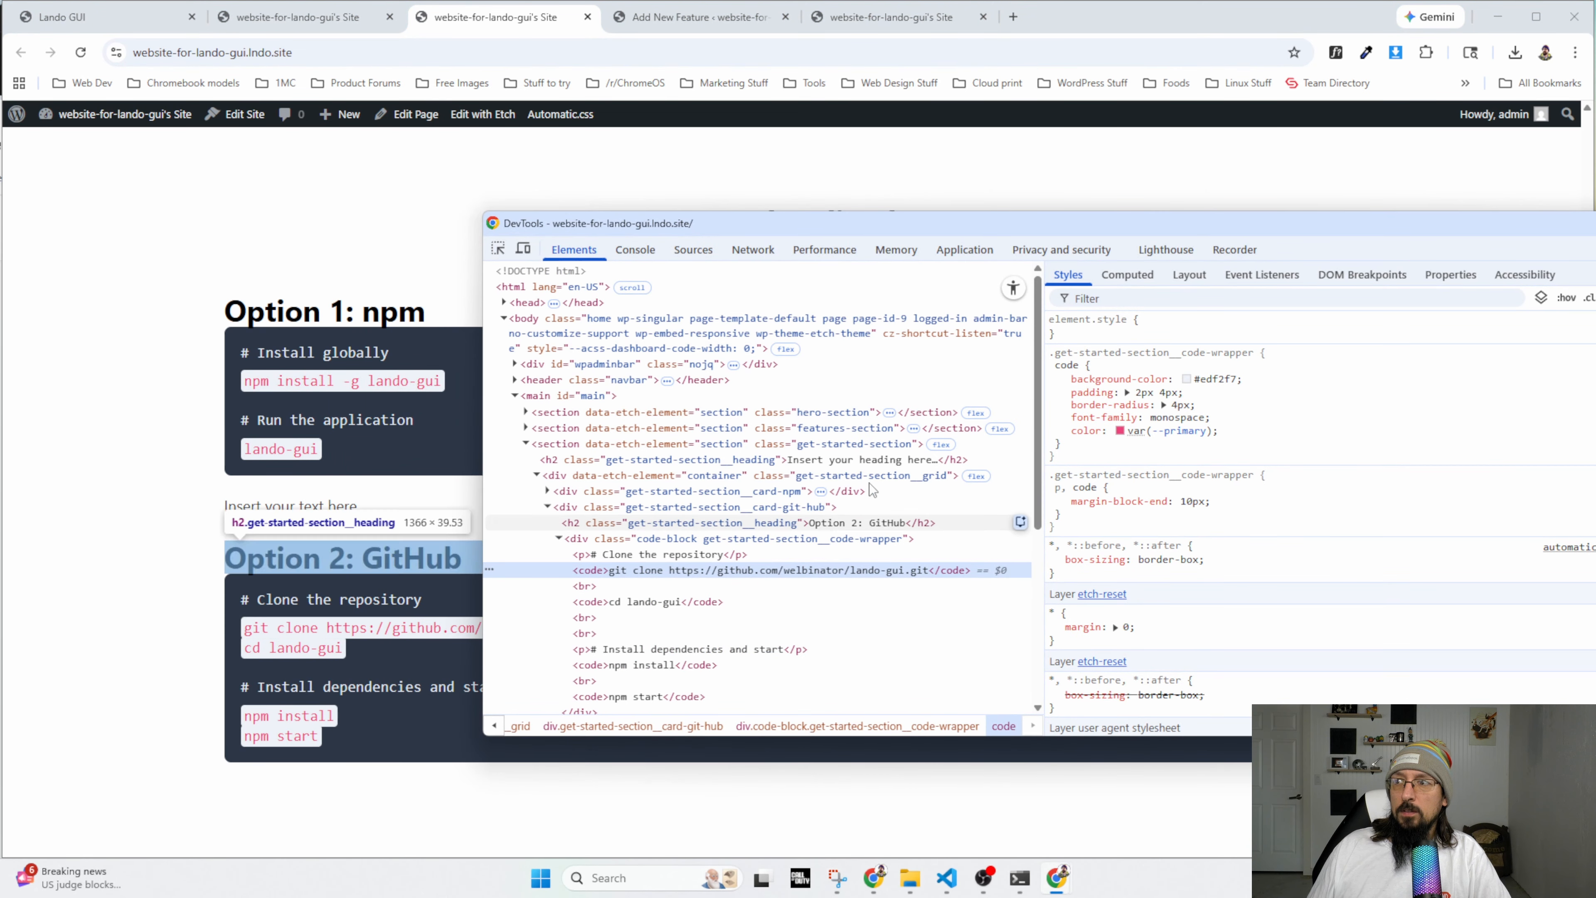
Test the spacing by raising margin-block-end in the inspected p, code rule to 50px and lowering it to 11px.
{"action": "left_click", "coordinate": [1191, 499]}
{"action": "key", "text": "Up"}
{"action": "key", "text": "Up"}
{"action": "key", "text": "Up"}
{"action": "key", "text": "Up"}
{"action": "key", "text": "Up"}
{"action": "key", "text": "Up"}
{"action": "key", "text": "Up"}
{"action": "key", "text": "Up"}
{"action": "key", "text": "Up"}
{"action": "key", "text": "Up"}
{"action": "key", "text": "Up"}
{"action": "key", "text": "Up"}
{"action": "key", "text": "Up"}
{"action": "key", "text": "Up"}
{"action": "key", "text": "Up"}
{"action": "key", "text": "Up"}
{"action": "key", "text": "Up"}
{"action": "key", "text": "Up"}
{"action": "key", "text": "Up"}
{"action": "key", "text": "Up"}
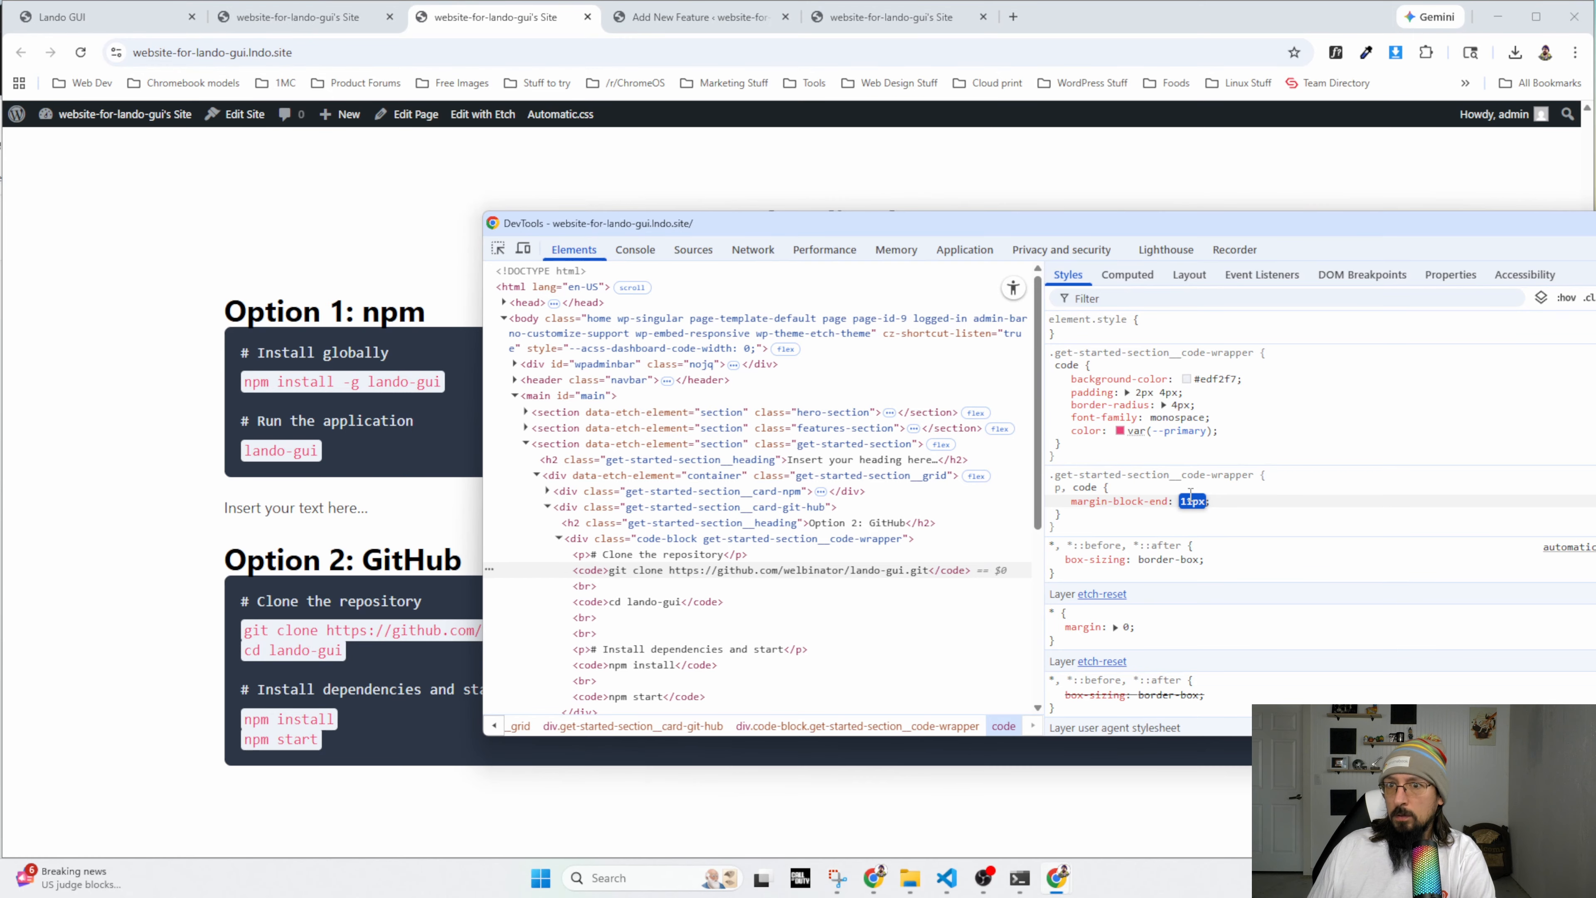
{"action": "key", "text": "Up"}
{"action": "key", "text": "Up"}
{"action": "key", "text": "Up"}
{"action": "key", "text": "Up"}
{"action": "key", "text": "Up"}
{"action": "key", "text": "Up"}
{"action": "key", "text": "Up"}
{"action": "key", "text": "Up"}
{"action": "key", "text": "Up"}
{"action": "key", "text": "Up"}
{"action": "key", "text": "Up"}
{"action": "key", "text": "Up"}
{"action": "key", "text": "Up"}
{"action": "key", "text": "Up"}
{"action": "key", "text": "Up"}
{"action": "key", "text": "Up"}
{"action": "key", "text": "Up"}
{"action": "key", "text": "Up"}
{"action": "key", "text": "Up"}
{"action": "key", "text": "Up"}
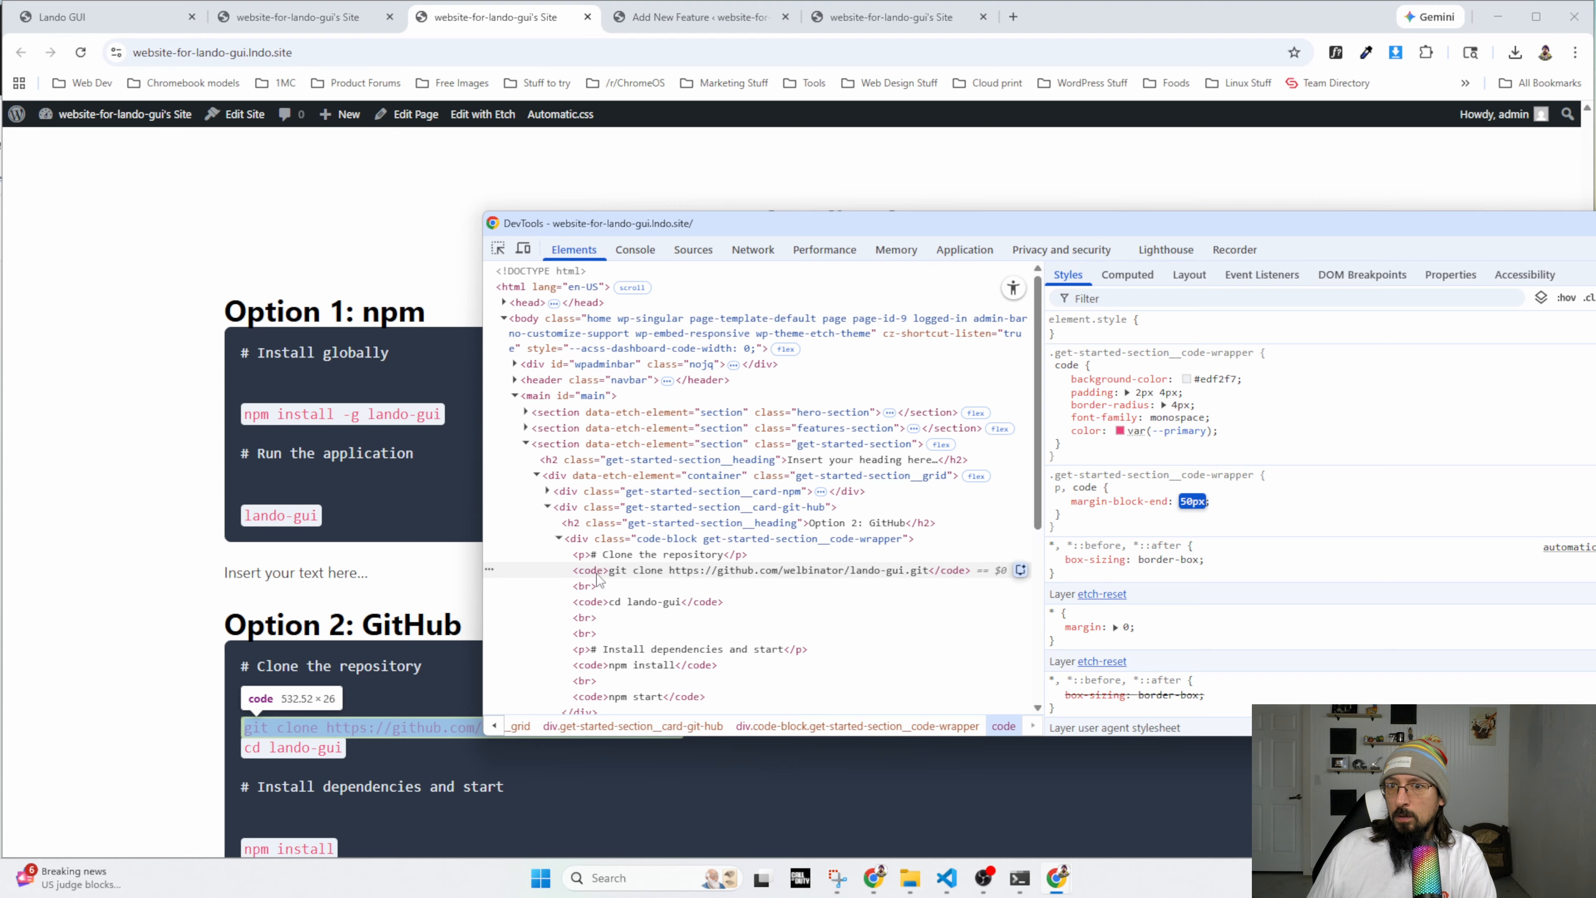
{"action": "key", "text": "Down"}
{"action": "key", "text": "Down"}
{"action": "key", "text": "Down"}
{"action": "key", "text": "Down"}
{"action": "key", "text": "Down"}
{"action": "key", "text": "Down"}
{"action": "key", "text": "Down"}
{"action": "key", "text": "Down"}
{"action": "key", "text": "Down"}
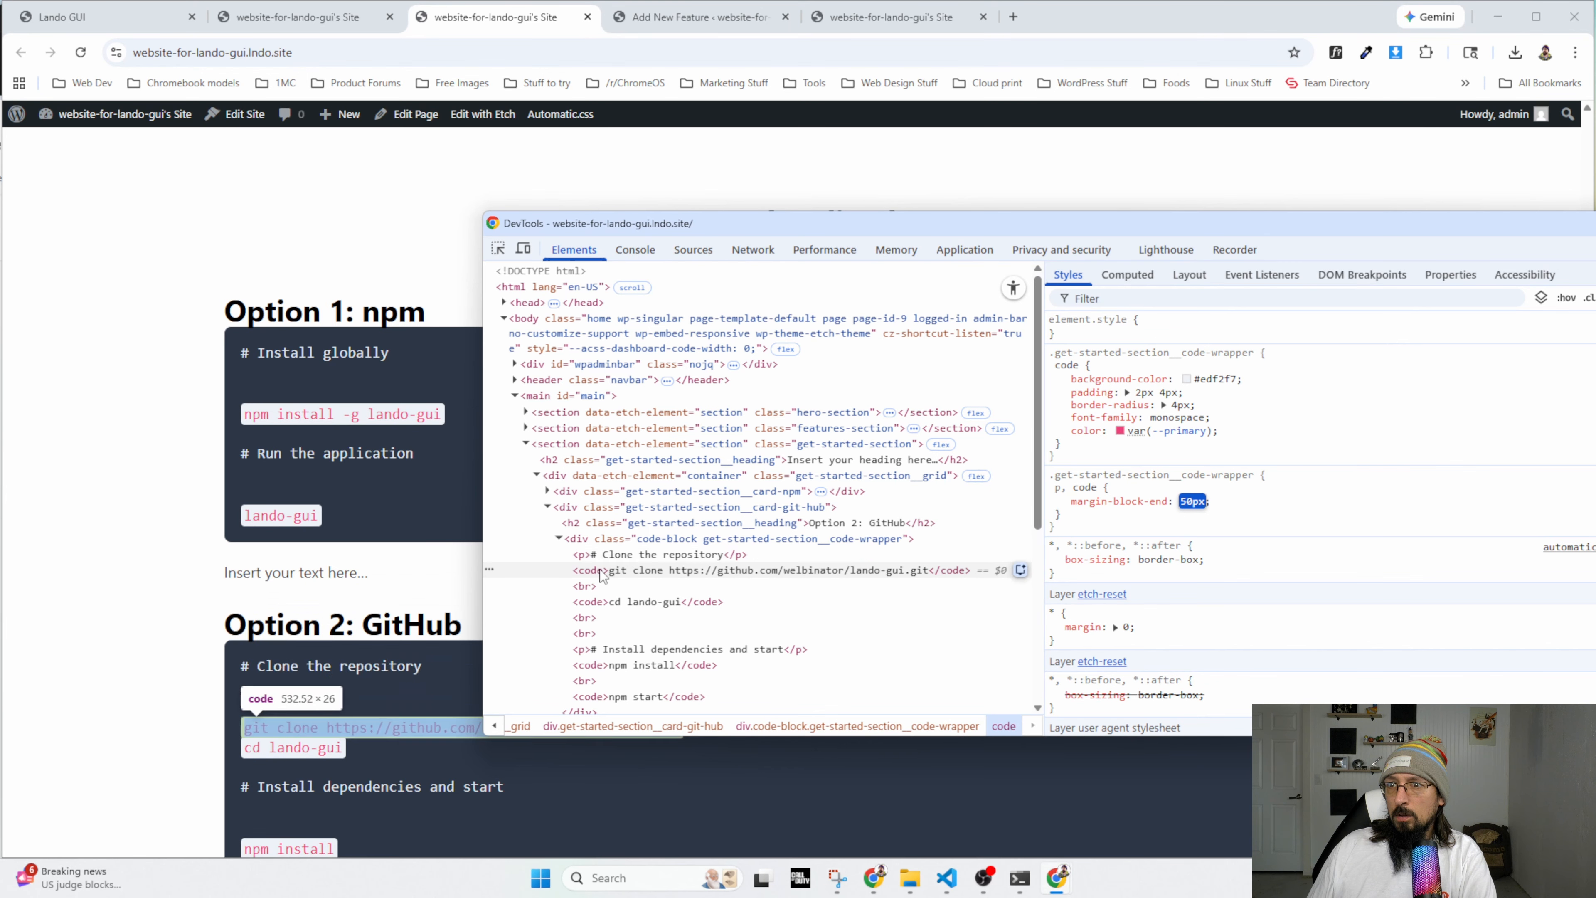
{"action": "key", "text": "Down"}
{"action": "key", "text": "Down"}
{"action": "key", "text": "Down"}
{"action": "key", "text": "Down"}
{"action": "key", "text": "Down"}
{"action": "key", "text": "Down"}
{"action": "key", "text": "Down"}
{"action": "key", "text": "Down"}
{"action": "key", "text": "Down"}
{"action": "key", "text": "Down"}
{"action": "key", "text": "Down"}
{"action": "key", "text": "Down"}
{"action": "key", "text": "Down"}
{"action": "key", "text": "Down"}
{"action": "key", "text": "Down"}
{"action": "key", "text": "Down"}
{"action": "key", "text": "Down"}
{"action": "key", "text": "Down"}
{"action": "key", "text": "Down"}
{"action": "key", "text": "Down"}
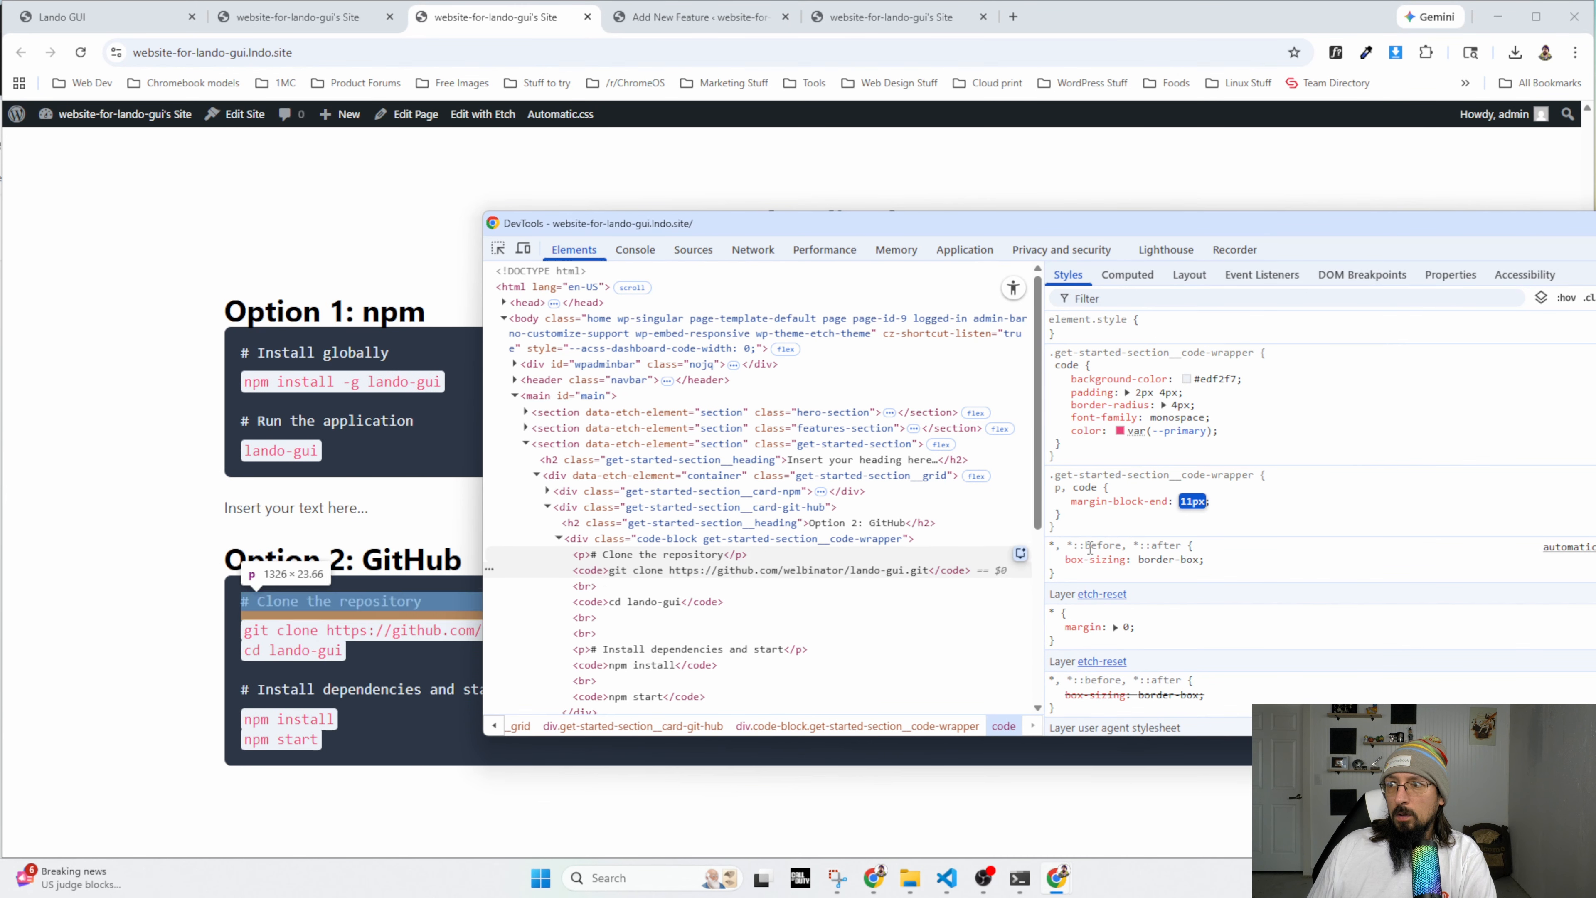
Try margin-bottom: 20px !important in the inspected code rule and disable it again.
{"action": "left_click", "coordinate": [1233, 432]}
{"action": "type", "text": "margin-bot"}
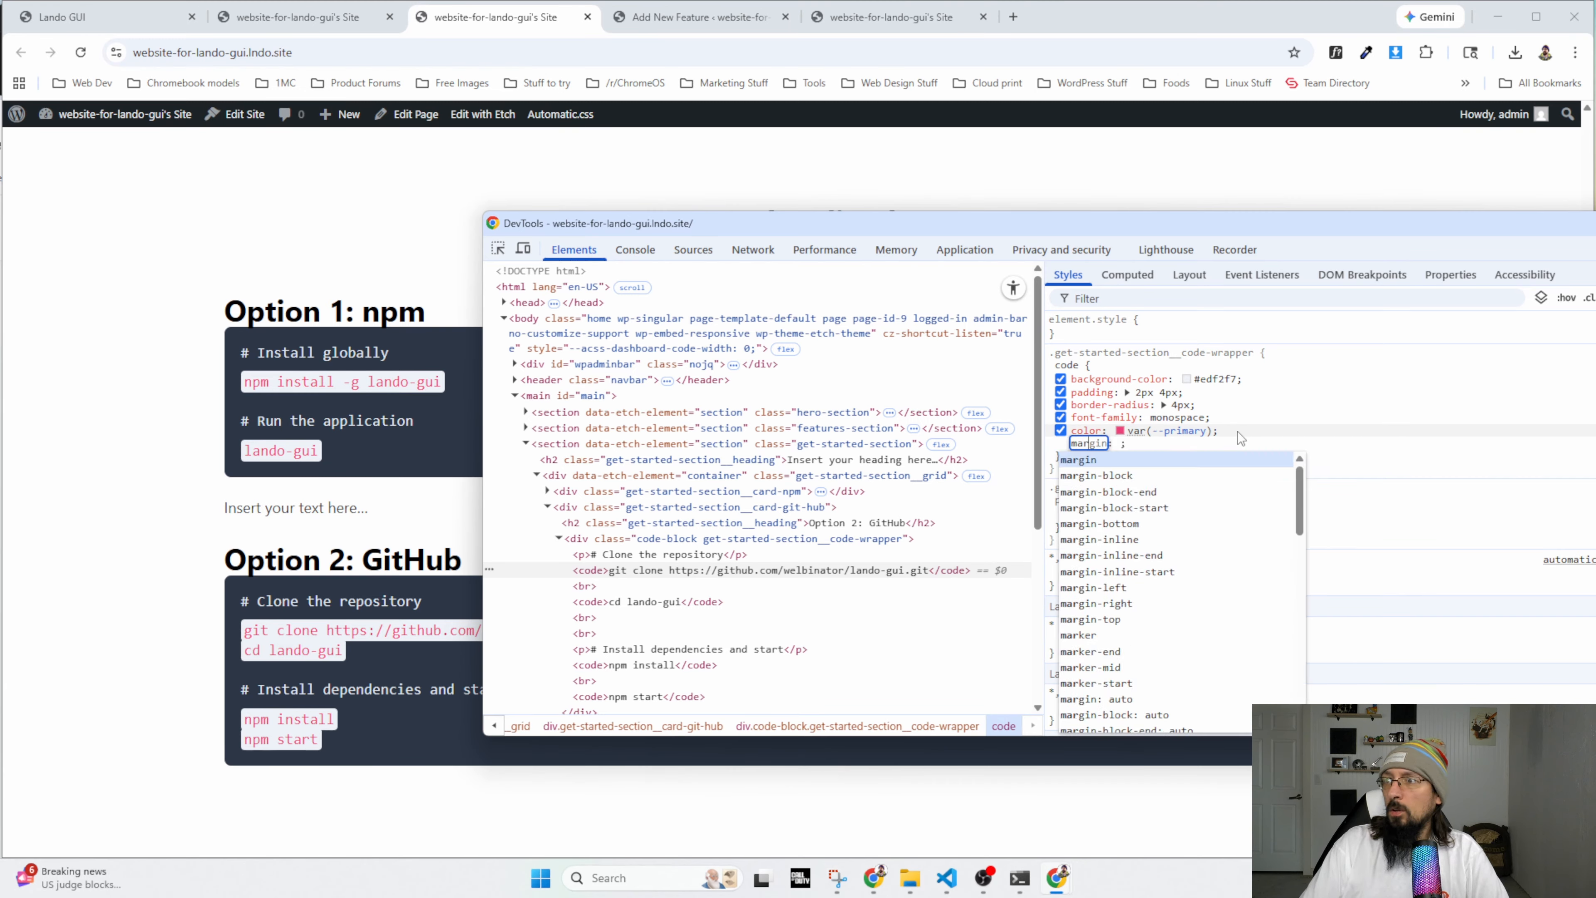
{"action": "type", "text": "tom"}
{"action": "key", "text": "Tab"}
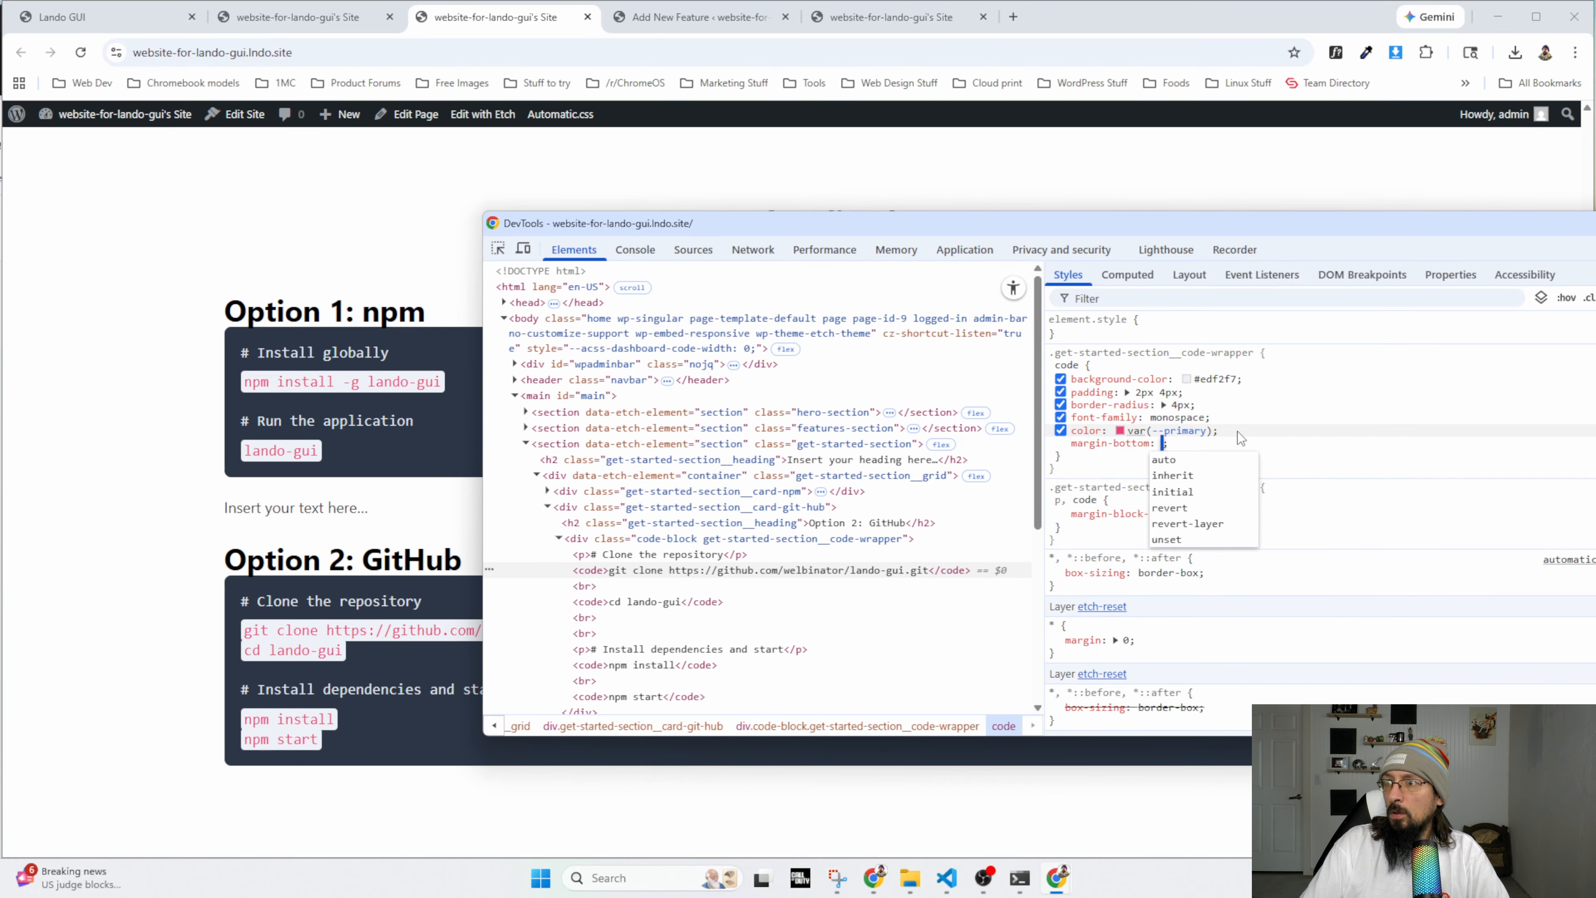
{"action": "type", "text": "20px!important"}
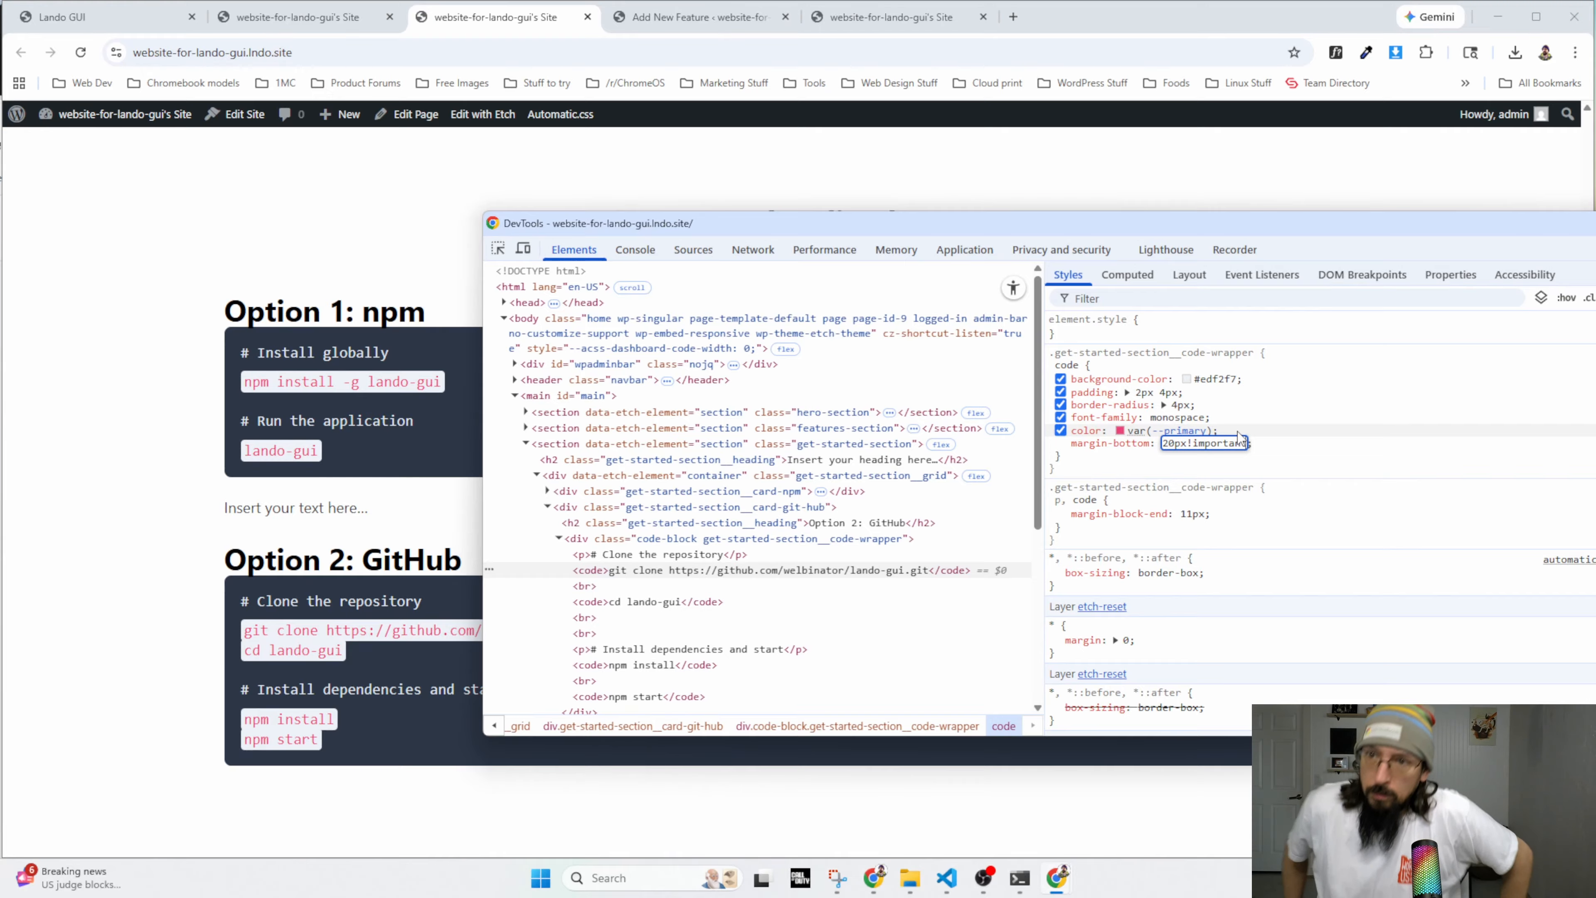
{"action": "key", "text": "Return"}
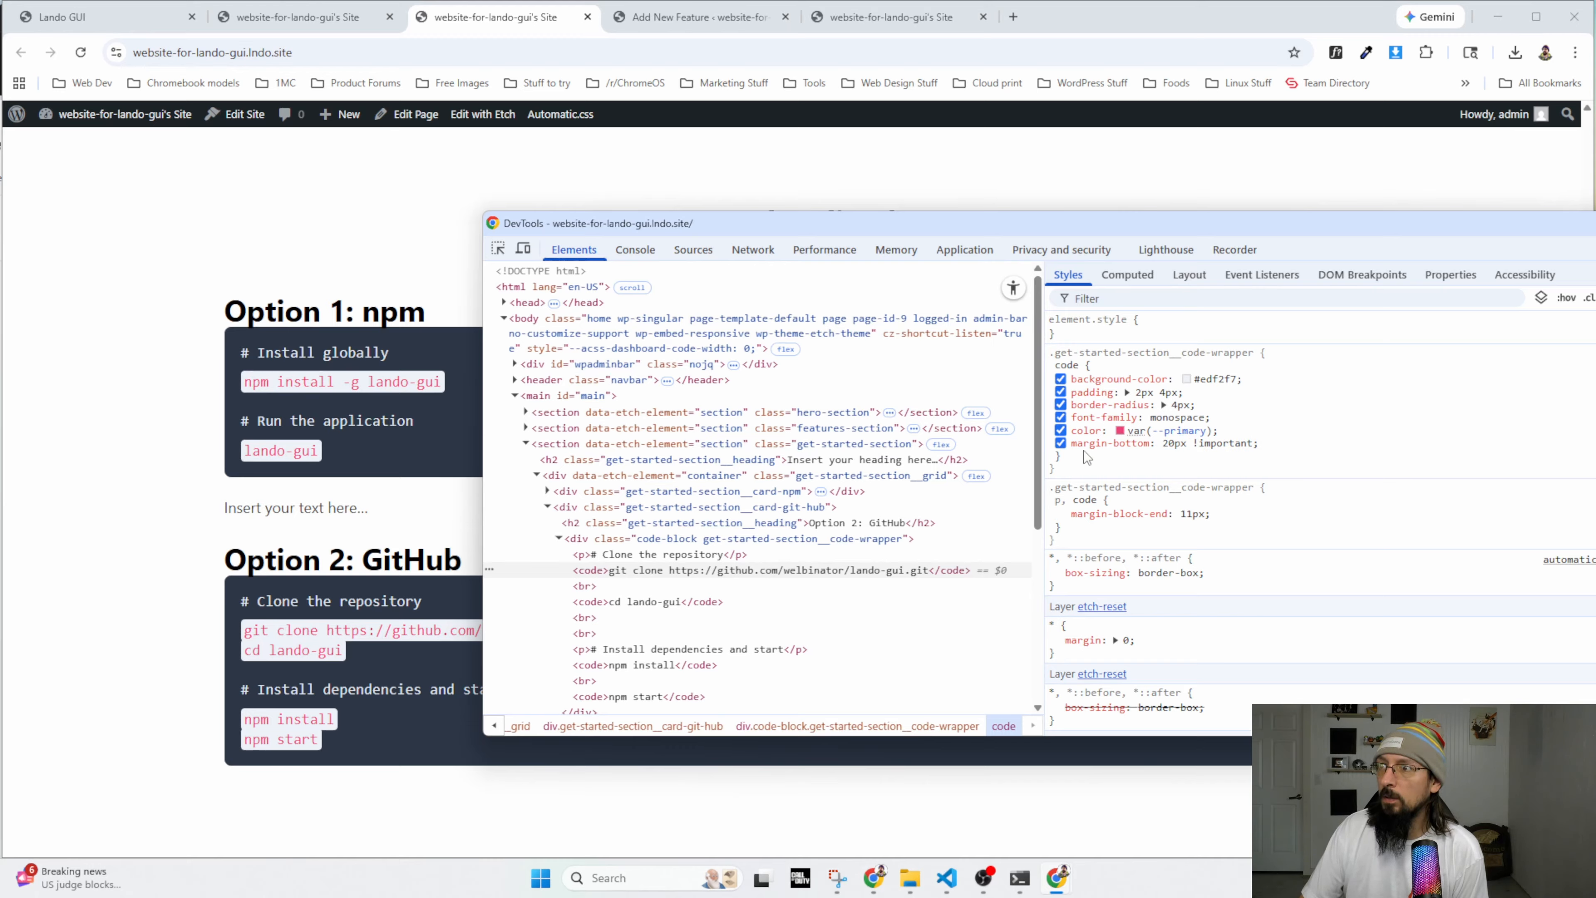
{"action": "left_click", "coordinate": [1060, 444]}
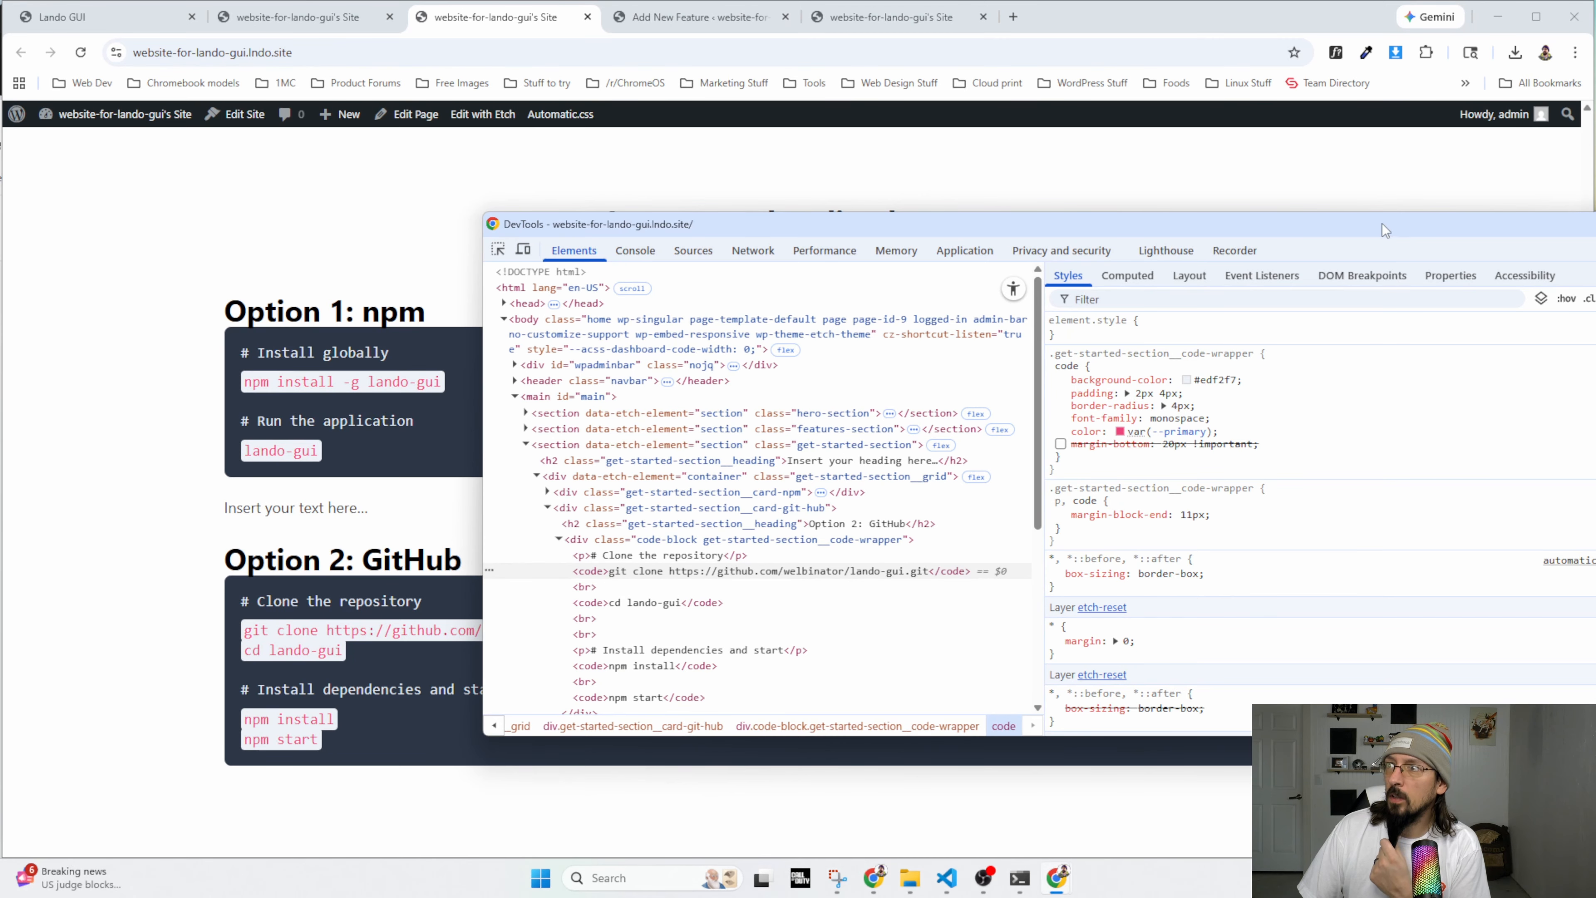
Close the developer tools and reload the published page to discard the test styles.
{"action": "left_click_drag", "start_coordinate": [1387, 228], "coordinate": [1239, 222]}
{"action": "left_click", "coordinate": [1530, 217]}
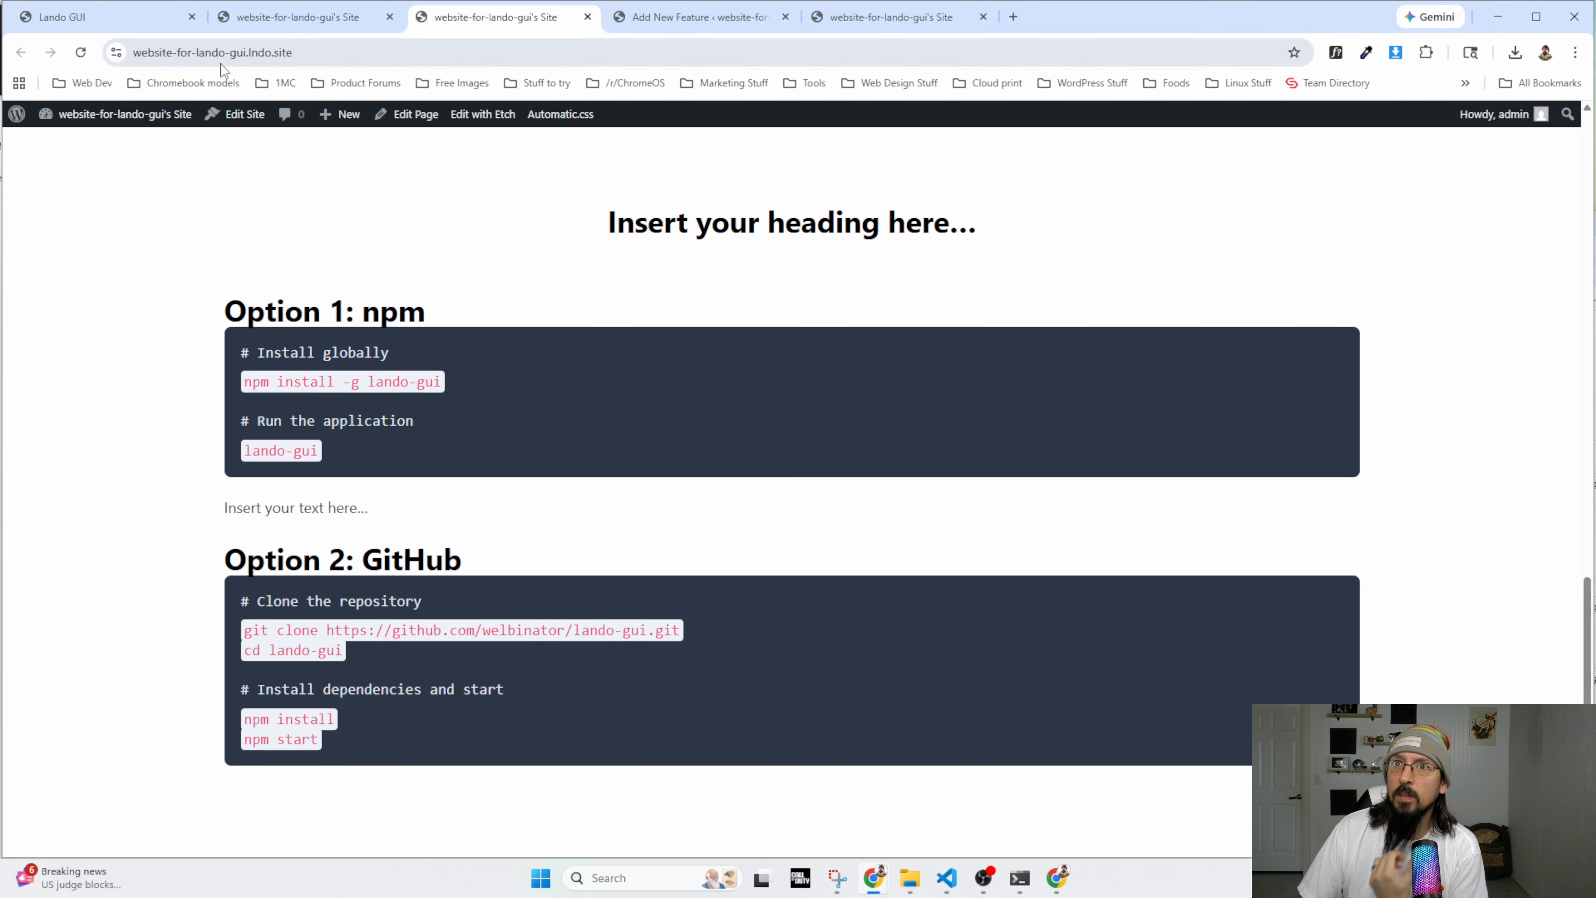
{"action": "left_click", "coordinate": [81, 52]}
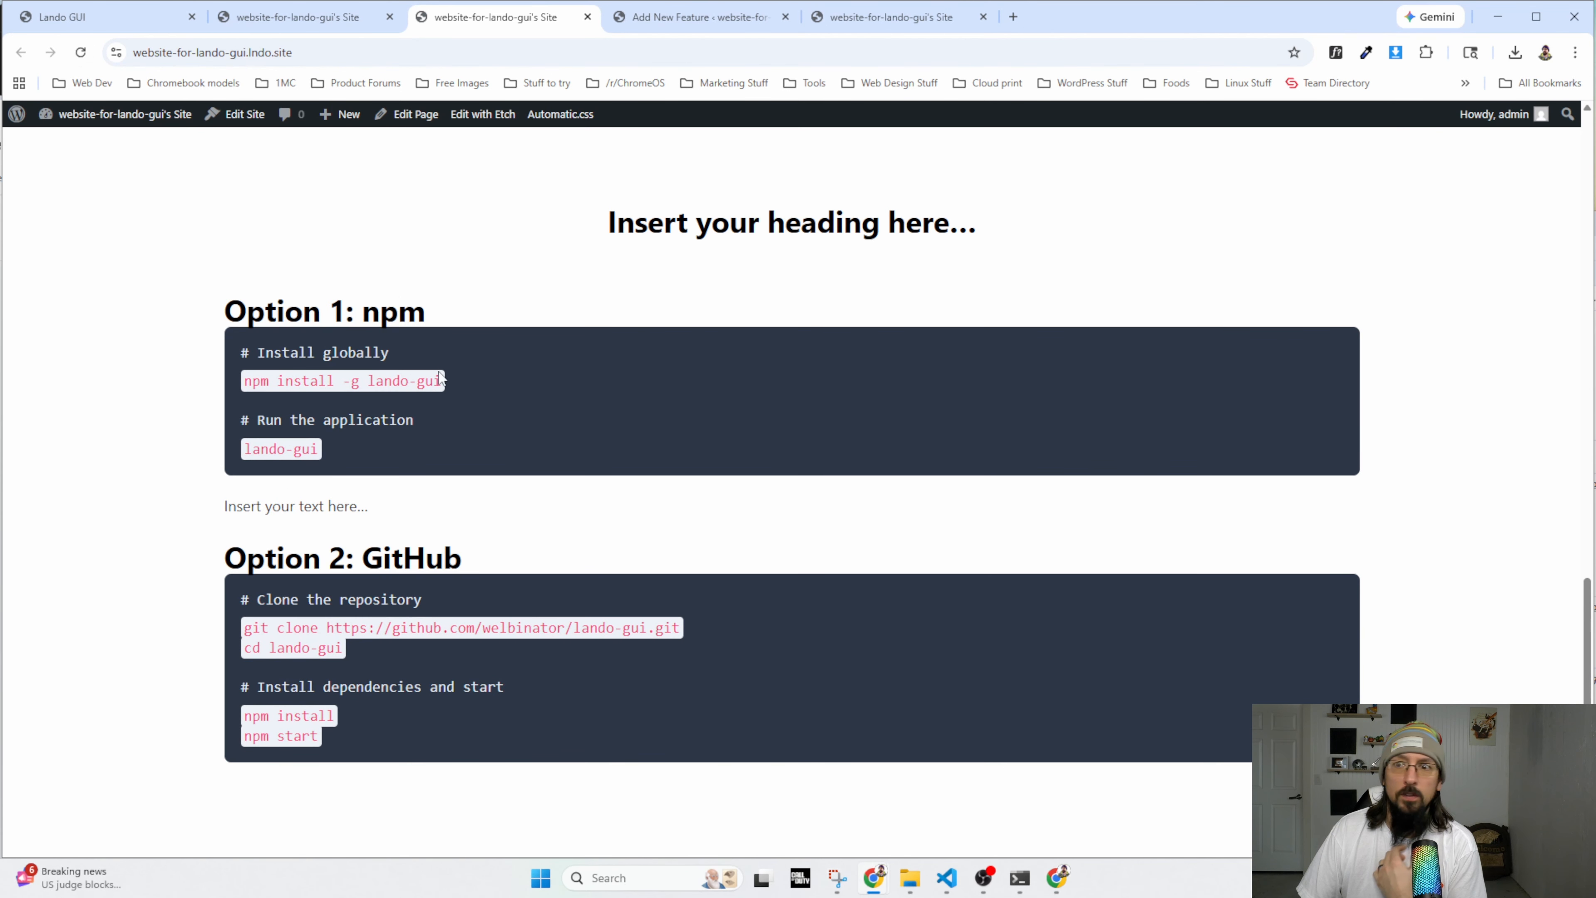
Return to the Etch editor and collapse the Code Wrapper, Card GitHub and Card NPM elements in the structure tree.
{"action": "scroll", "coordinate": [445, 203], "scroll_direction": "up", "scroll_amount": 5}
{"action": "left_click", "coordinate": [298, 19]}
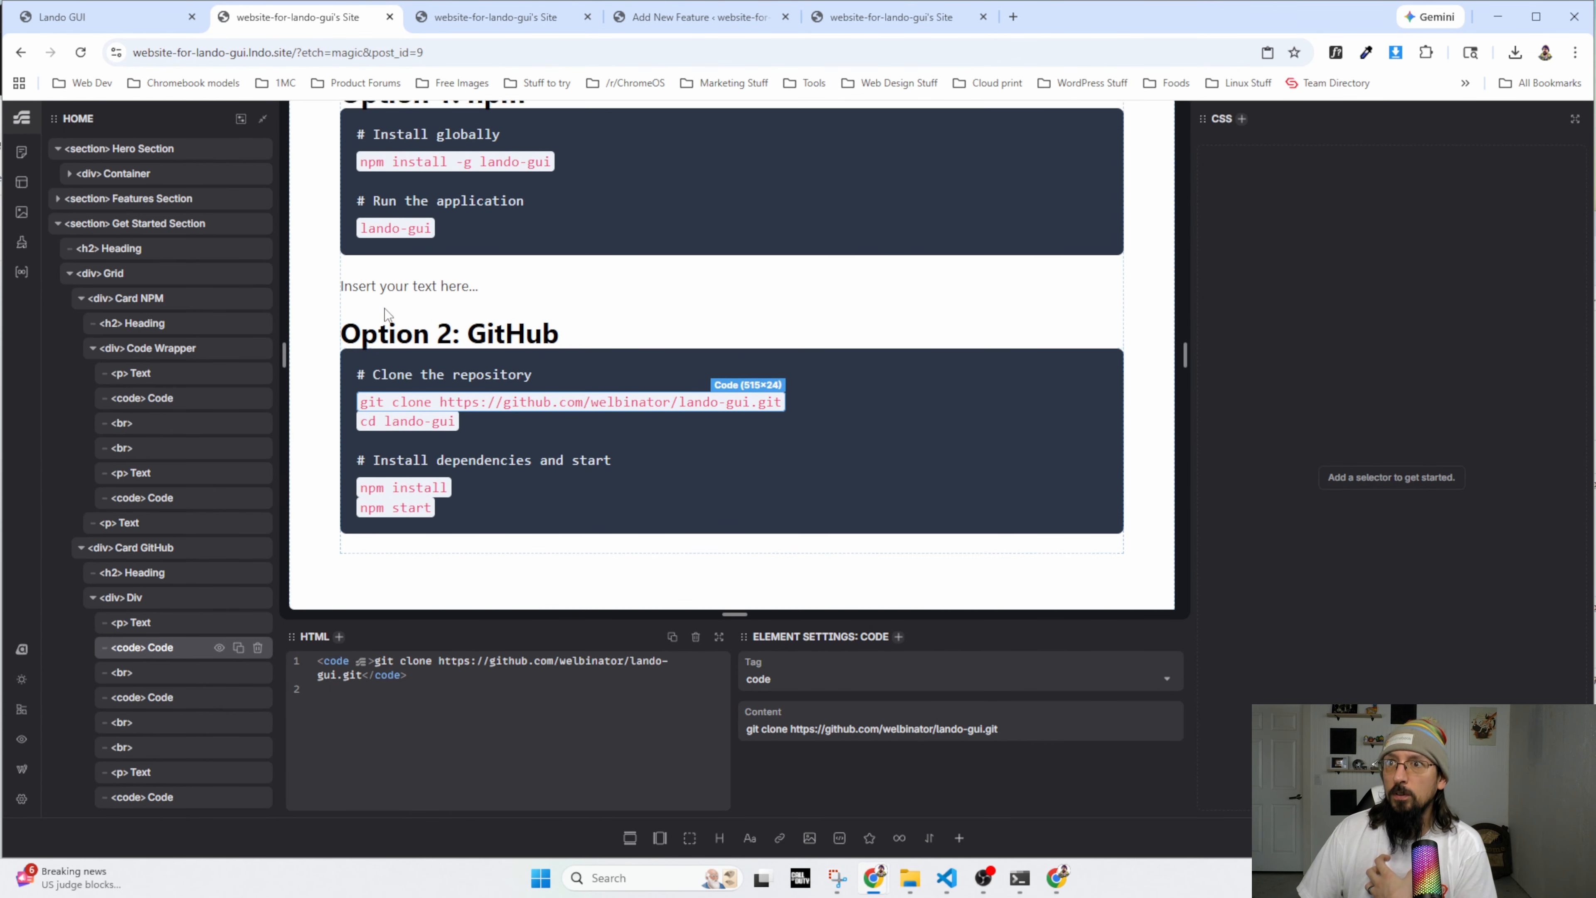
{"action": "scroll", "coordinate": [389, 398], "scroll_direction": "up", "scroll_amount": 5}
{"action": "left_click", "coordinate": [92, 348]}
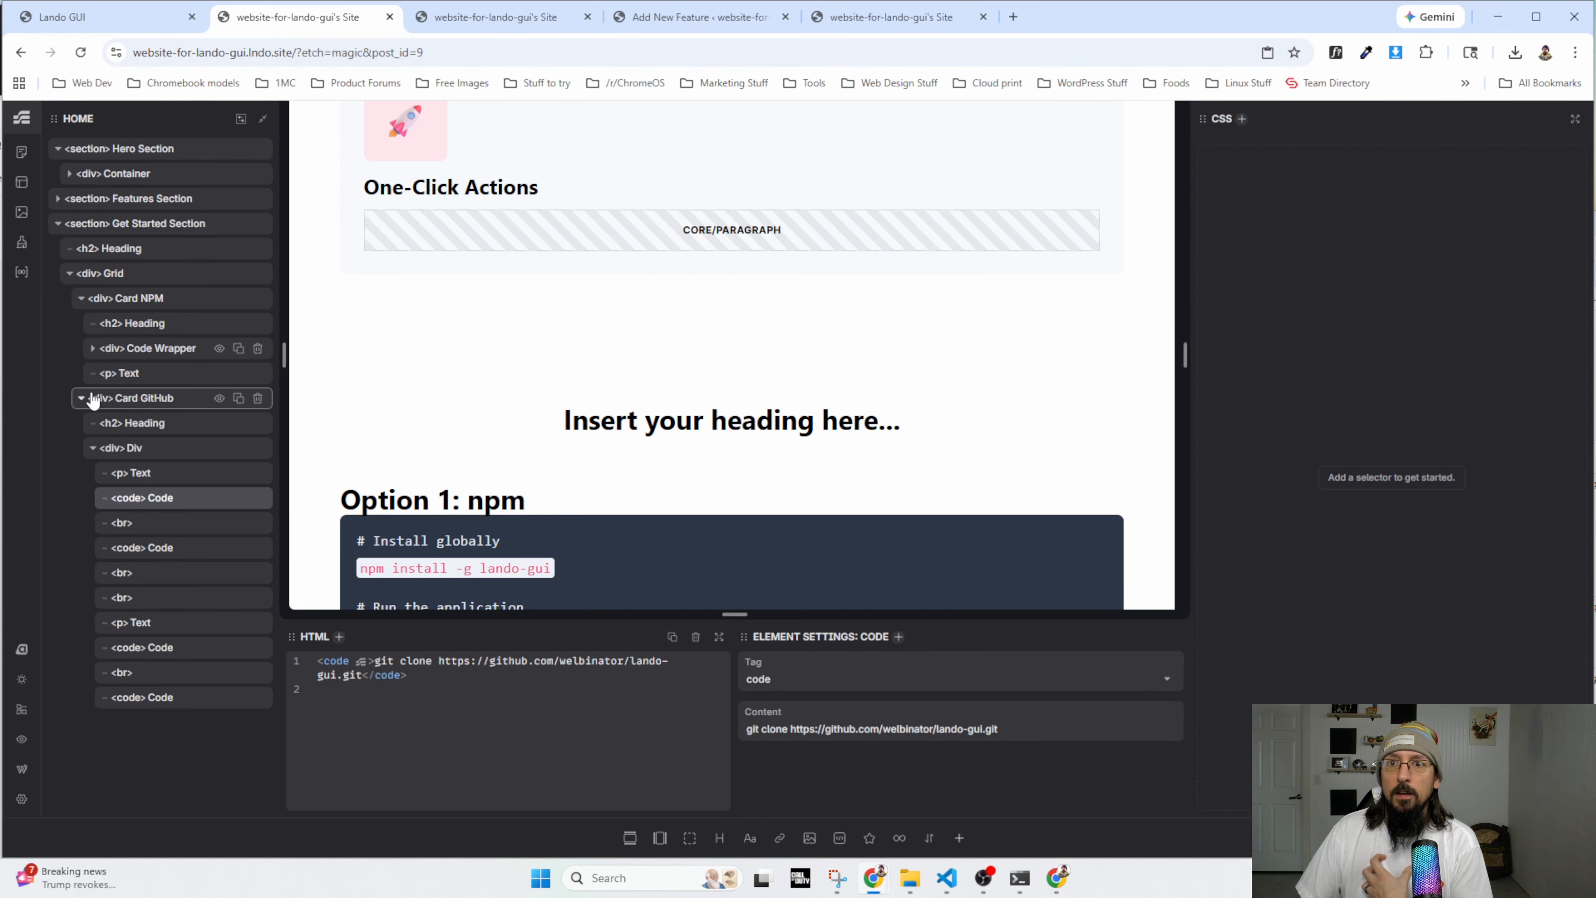
{"action": "left_click", "coordinate": [81, 397]}
{"action": "left_click", "coordinate": [81, 298]}
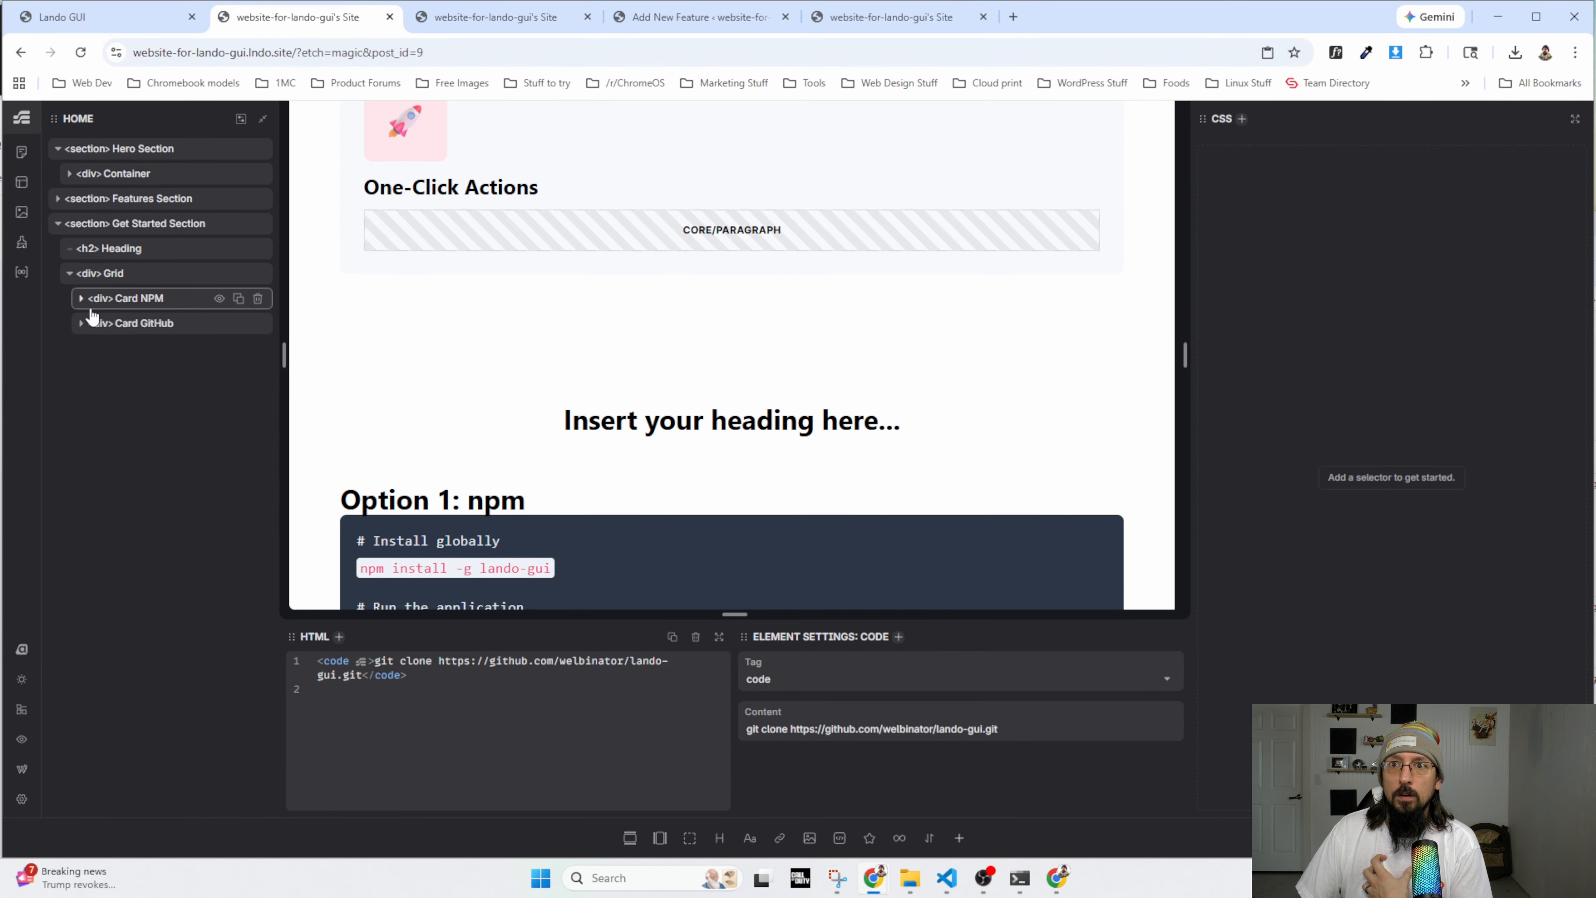
Insert the ?auto grid recipe into the .get-started-section__grid rule of the Get Started section's Grid element.
{"action": "left_click", "coordinate": [131, 277]}
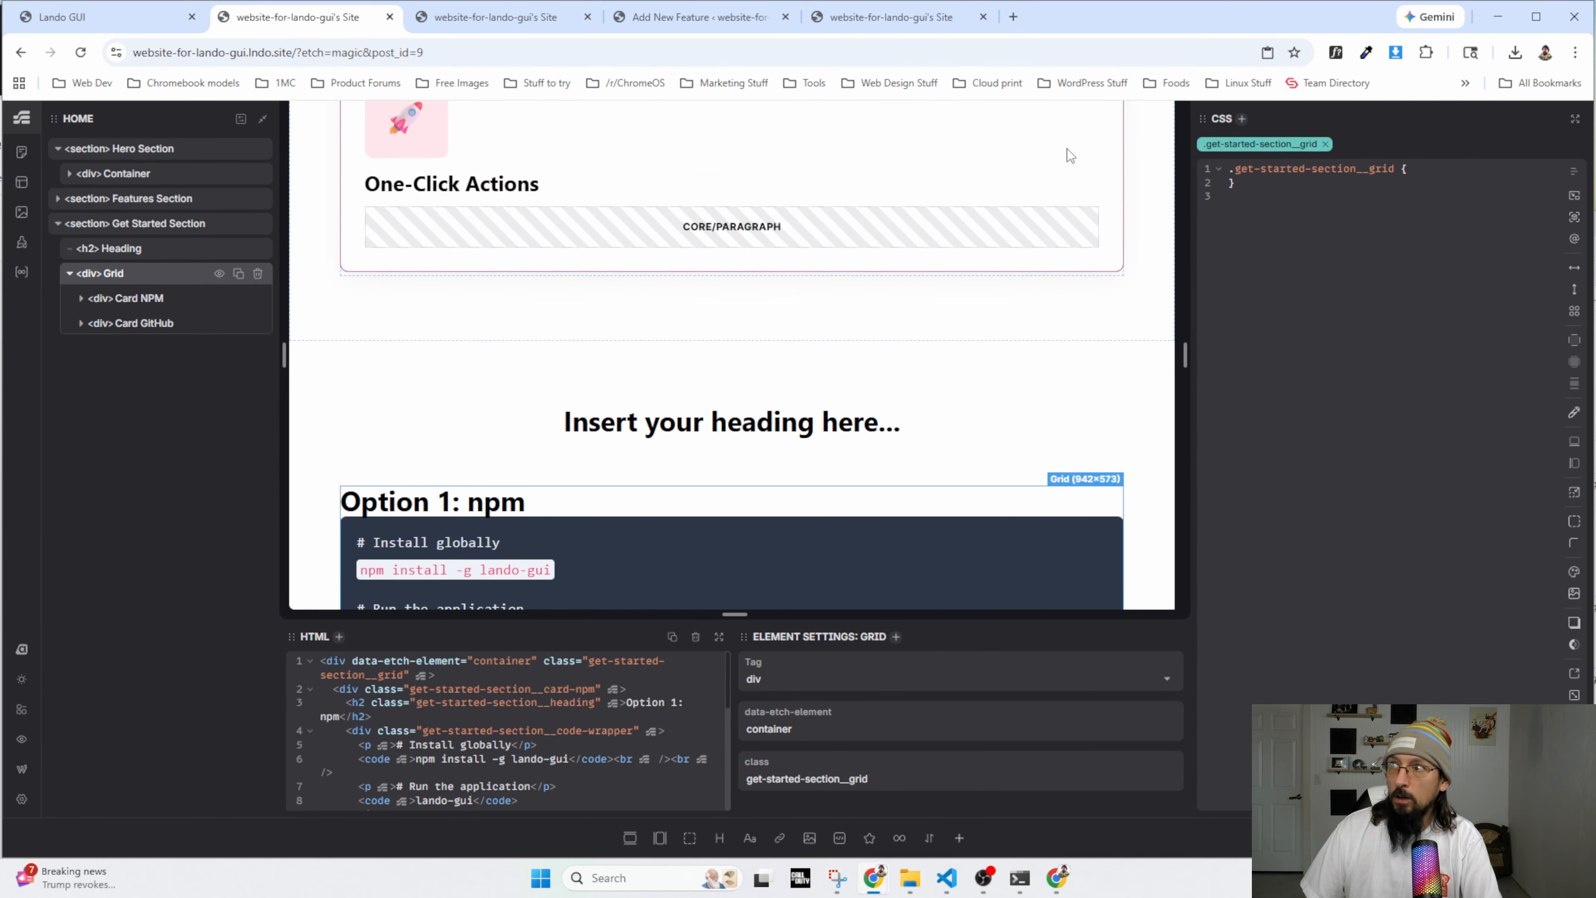
{"action": "left_click", "coordinate": [1427, 181]}
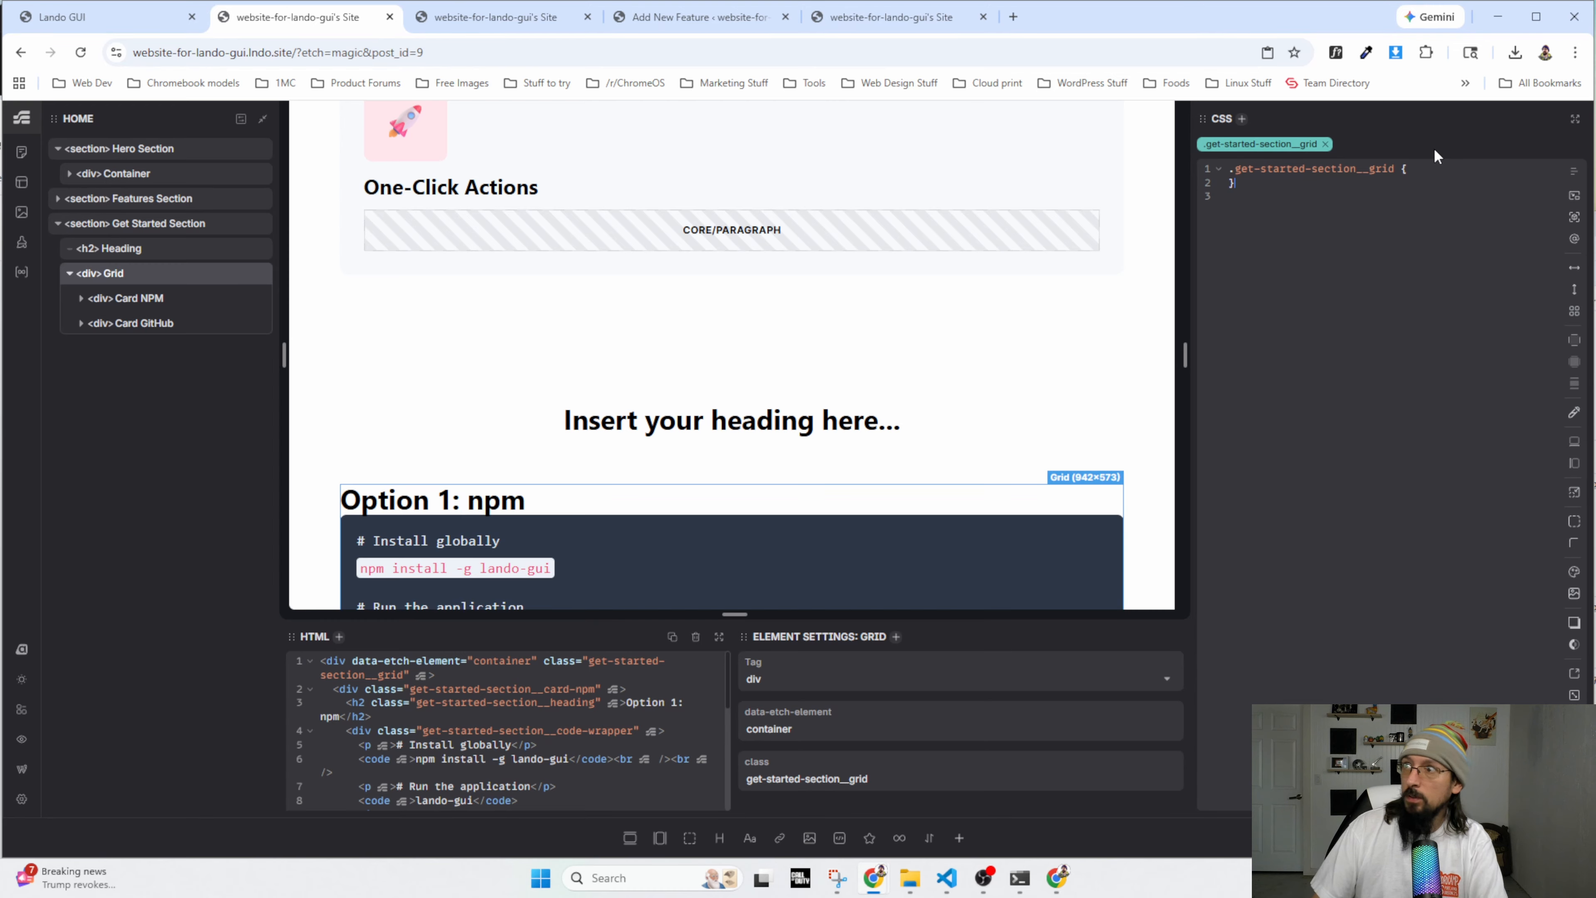
{"action": "type", "text": "?"}
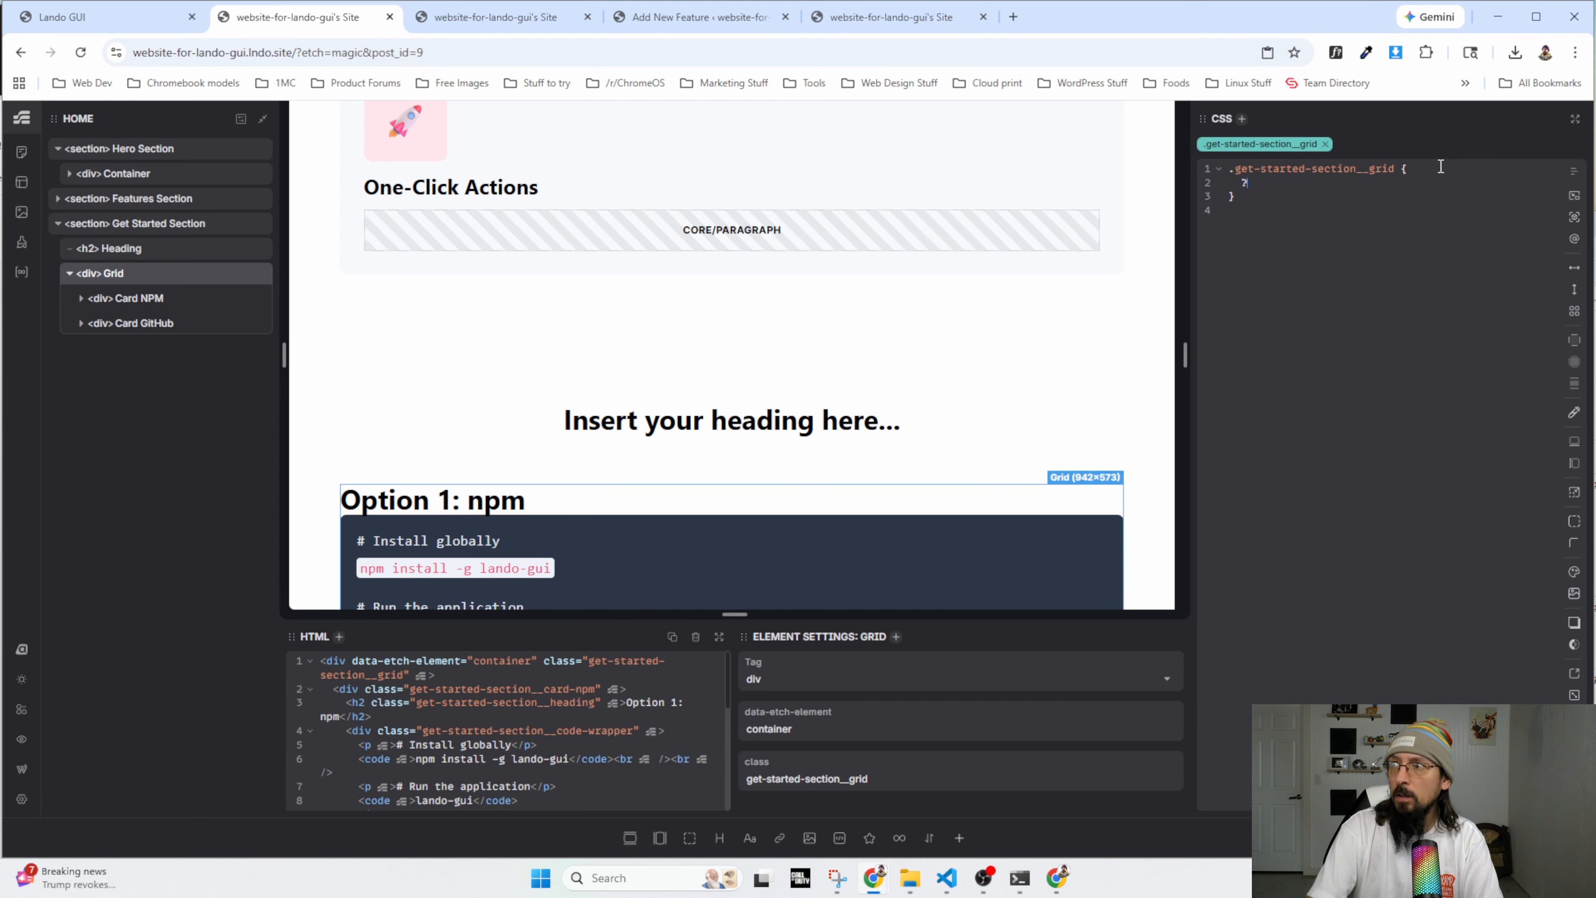
{"action": "type", "text": "auto"}
{"action": "key", "text": "Return"}
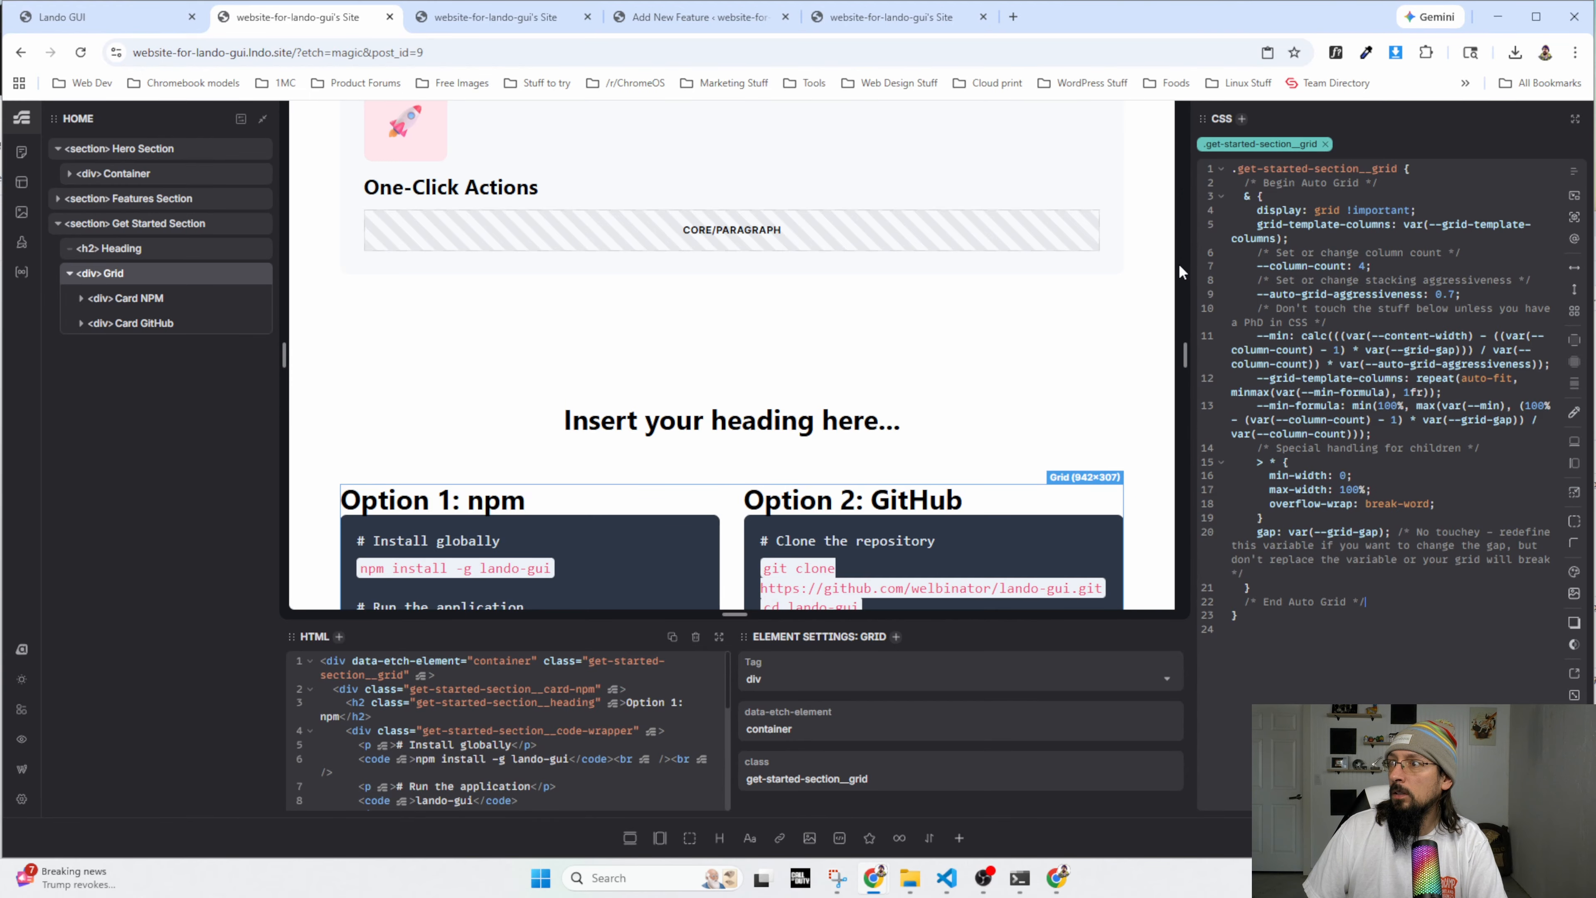
Set --column-count to 2 and --auto-grid-aggressiveness to 0.5 in the .get-started-section__grid rule.
{"action": "left_click", "coordinate": [1365, 266]}
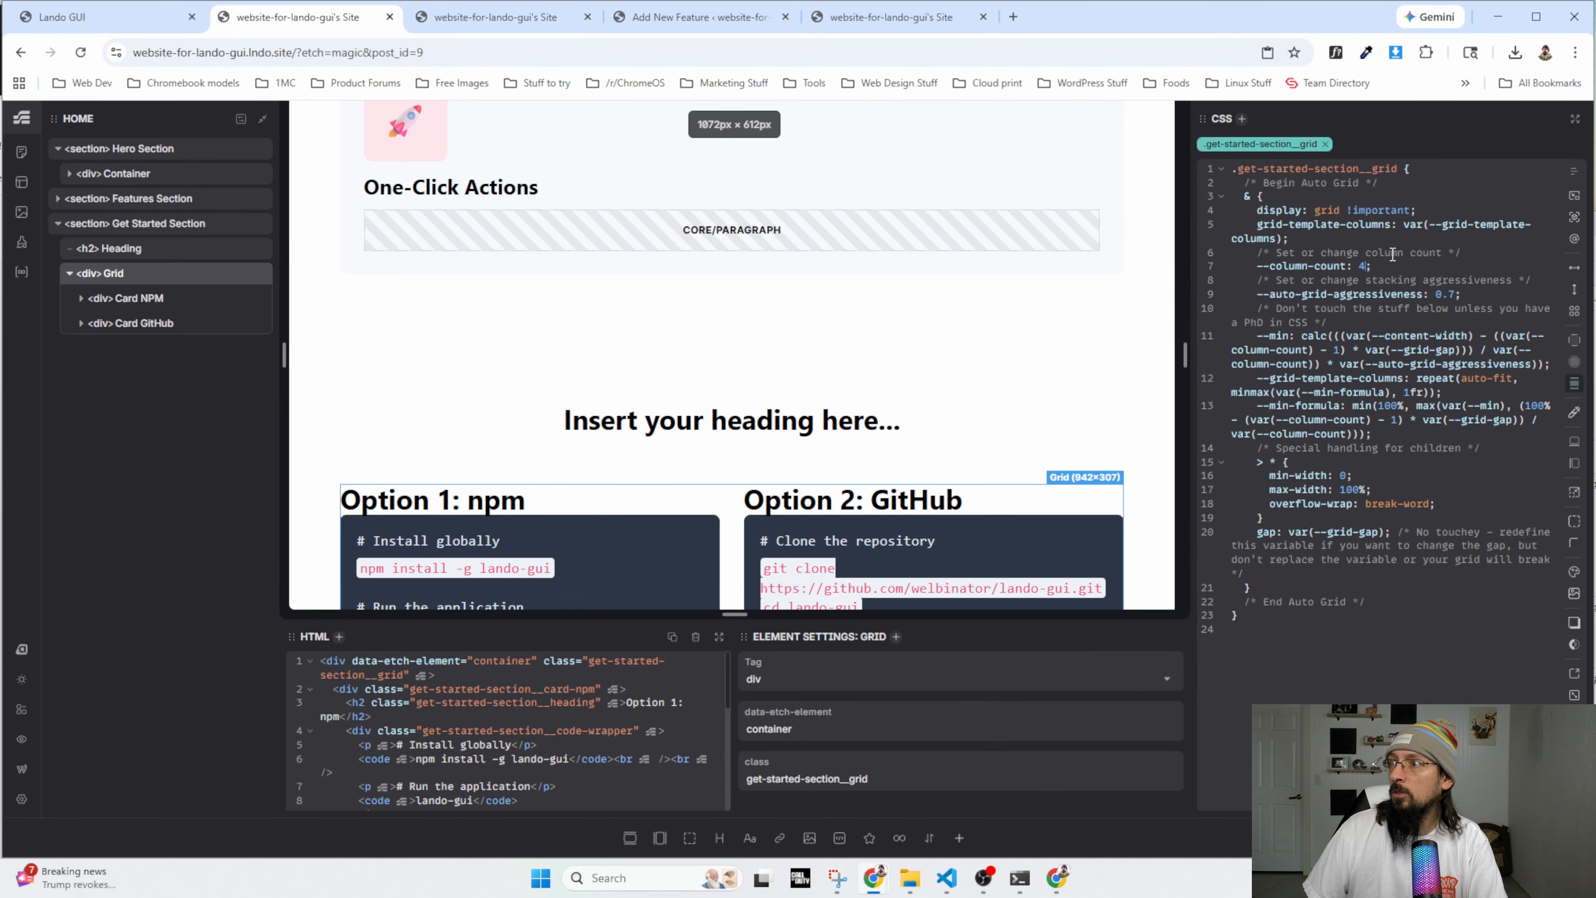
{"action": "key", "text": "BackSpace"}
{"action": "type", "text": "2"}
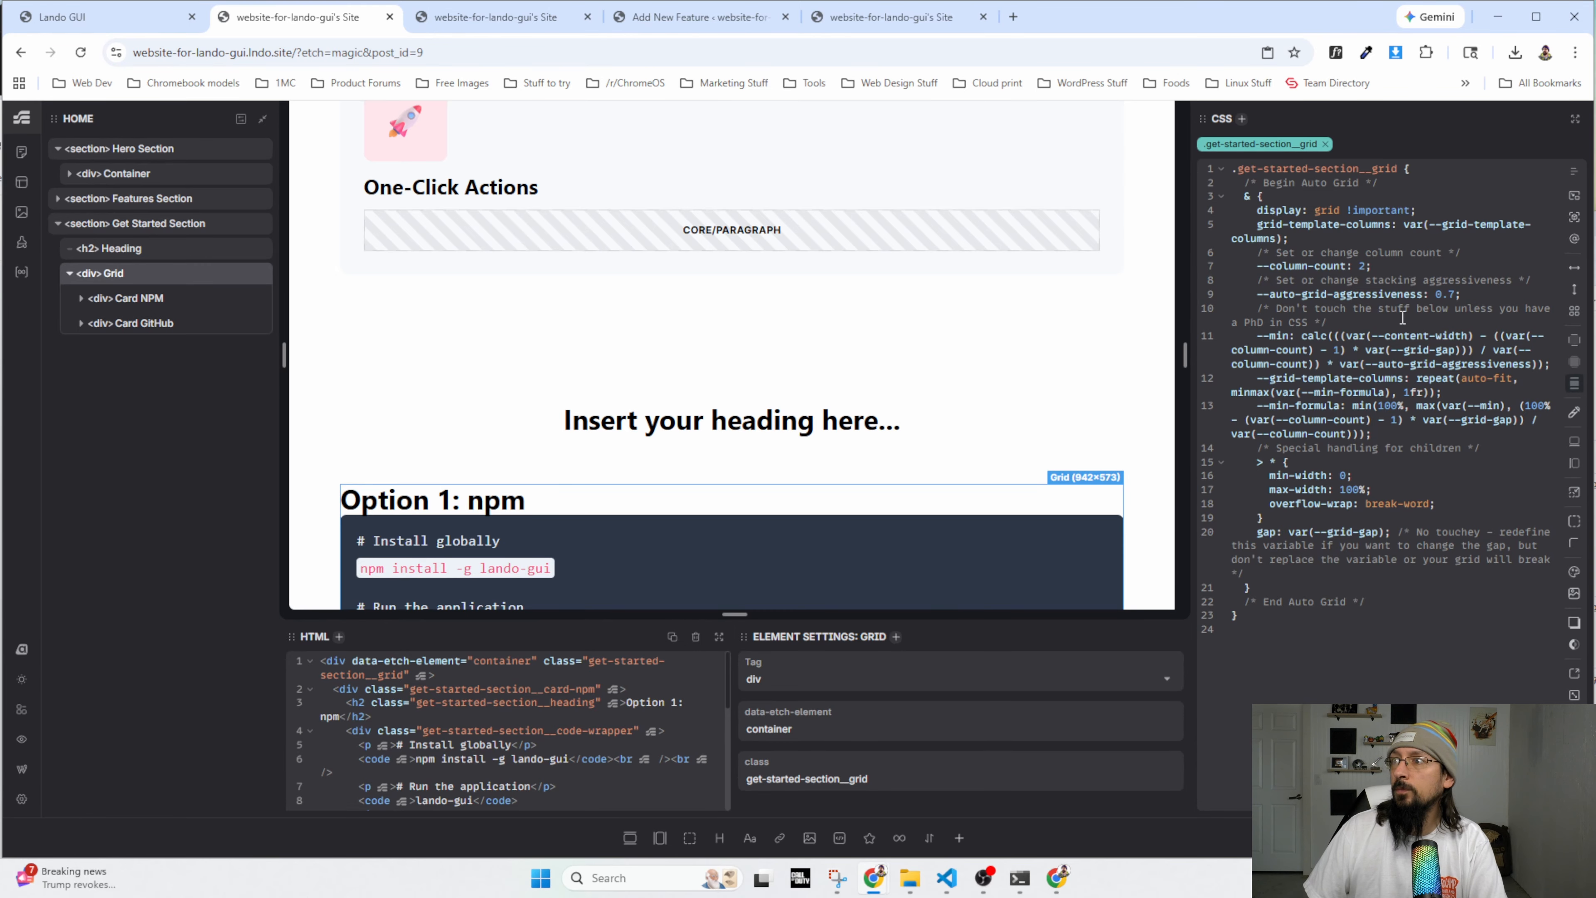
{"action": "key", "text": "BackSpace"}
{"action": "type", "text": "5"}
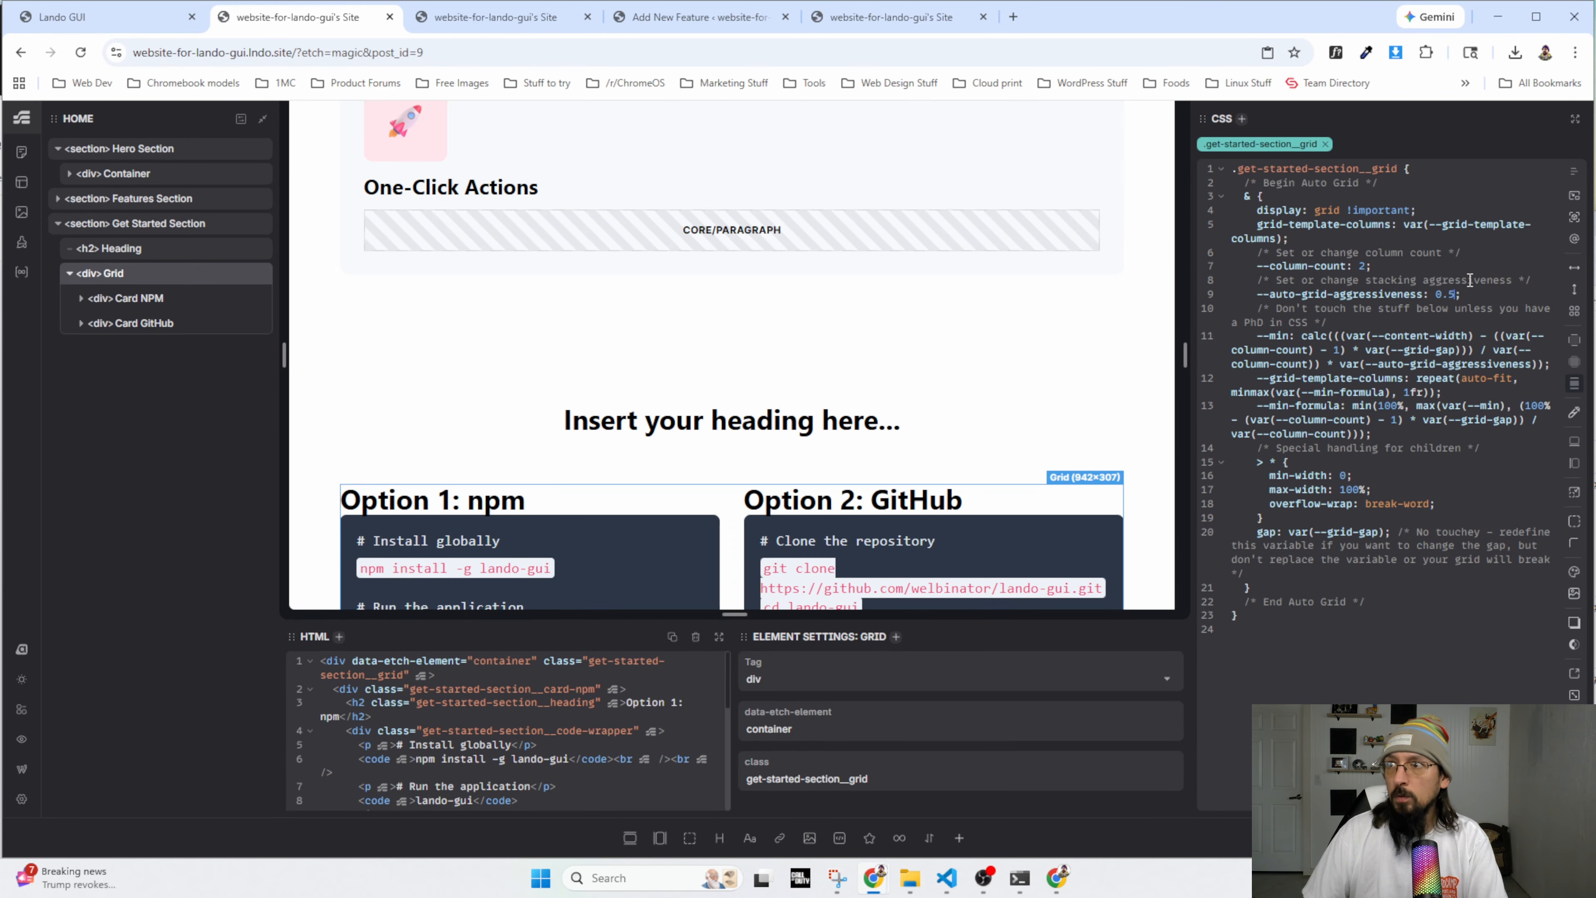
{"action": "scroll", "coordinate": [391, 484], "scroll_direction": "down", "scroll_amount": 3}
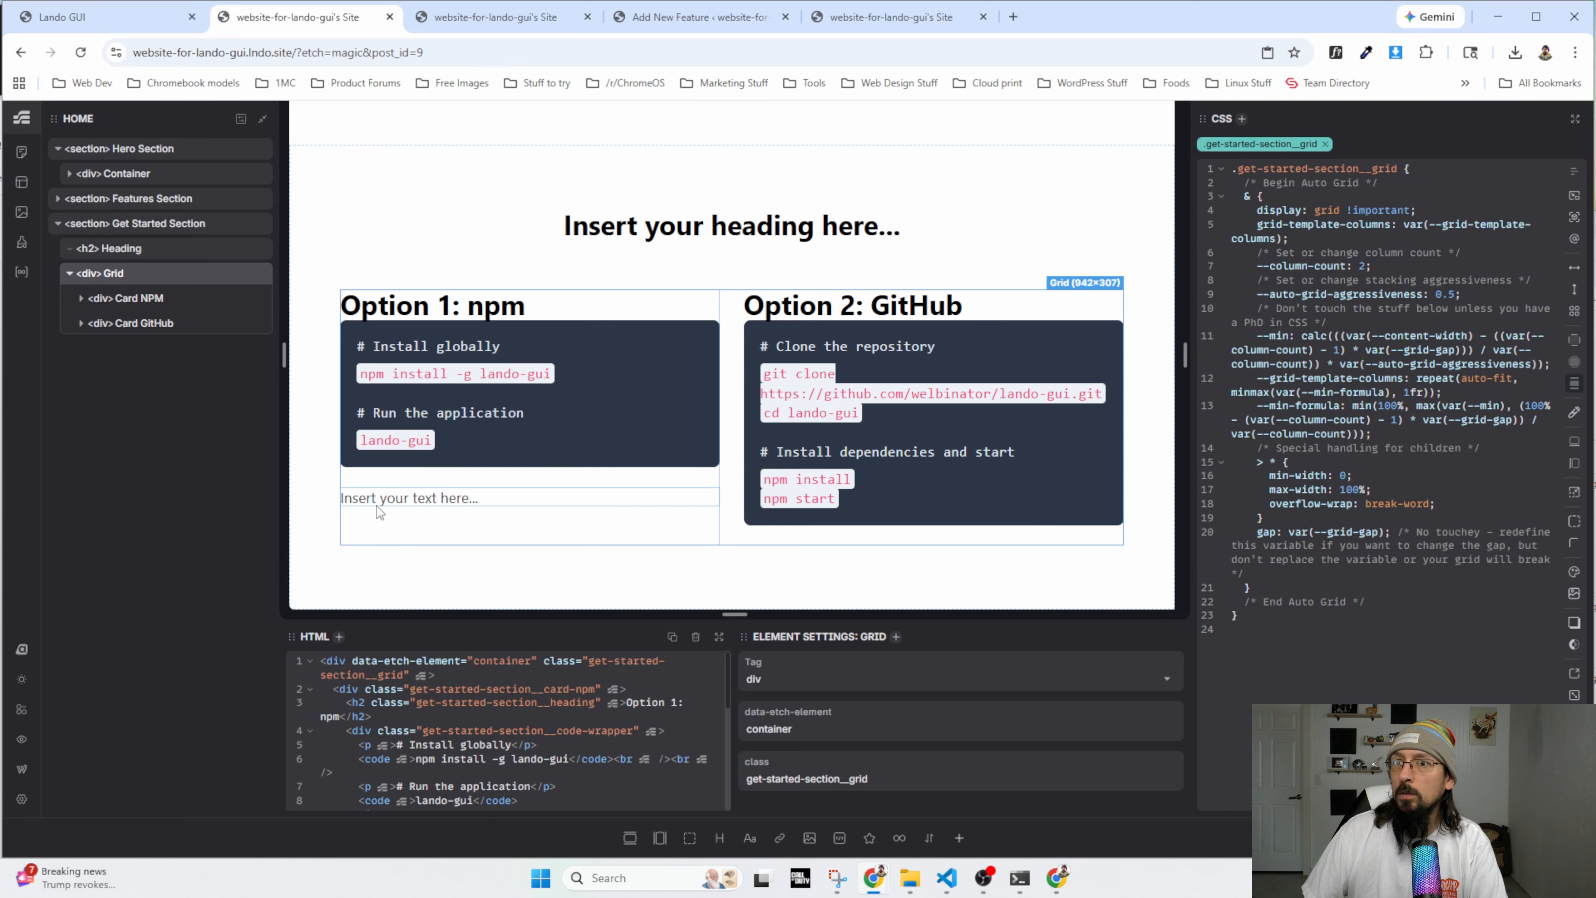
Change the Card NPM classes to get-started-section__card npm and the Card GitHub classes to get-started-section__card github.
{"action": "left_click", "coordinate": [602, 308]}
{"action": "left_click", "coordinate": [144, 300]}
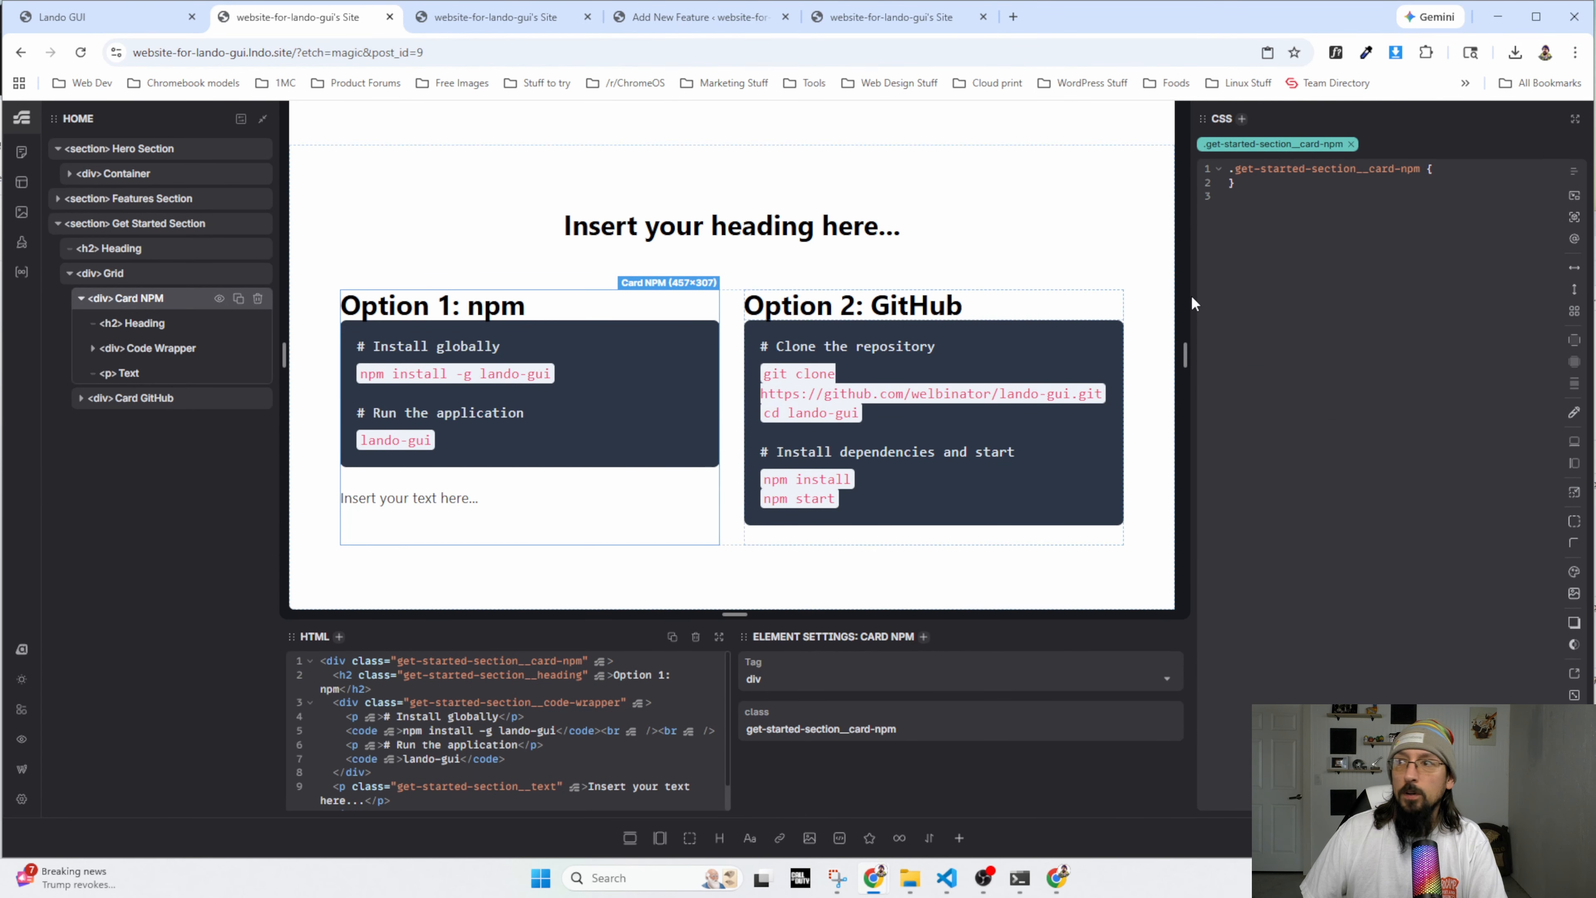
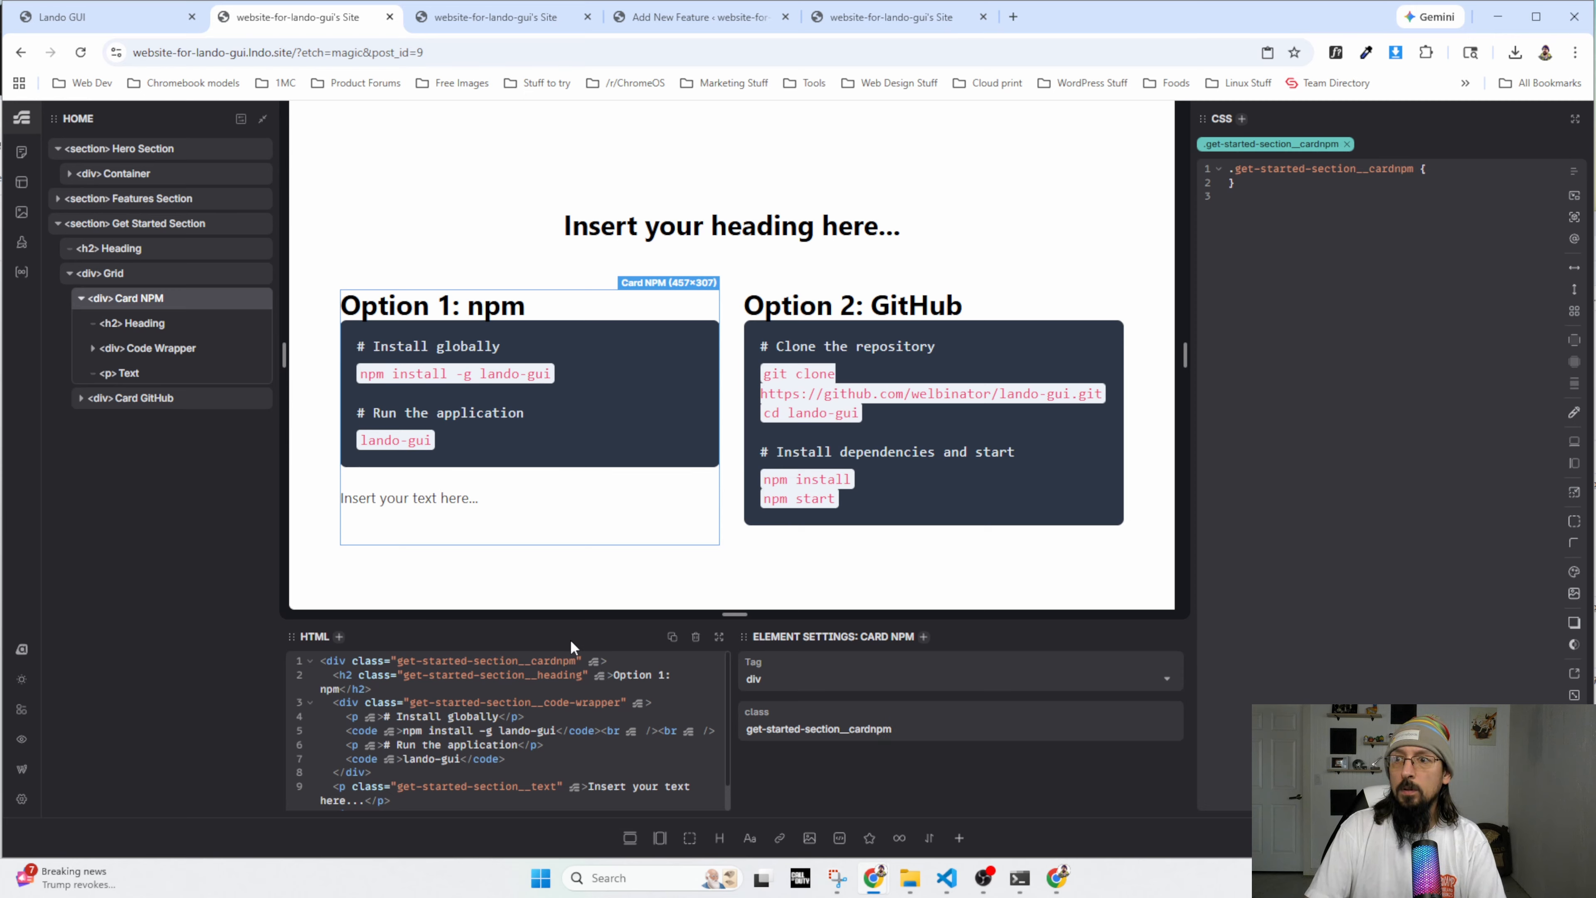
{"action": "left_click", "coordinate": [126, 398]}
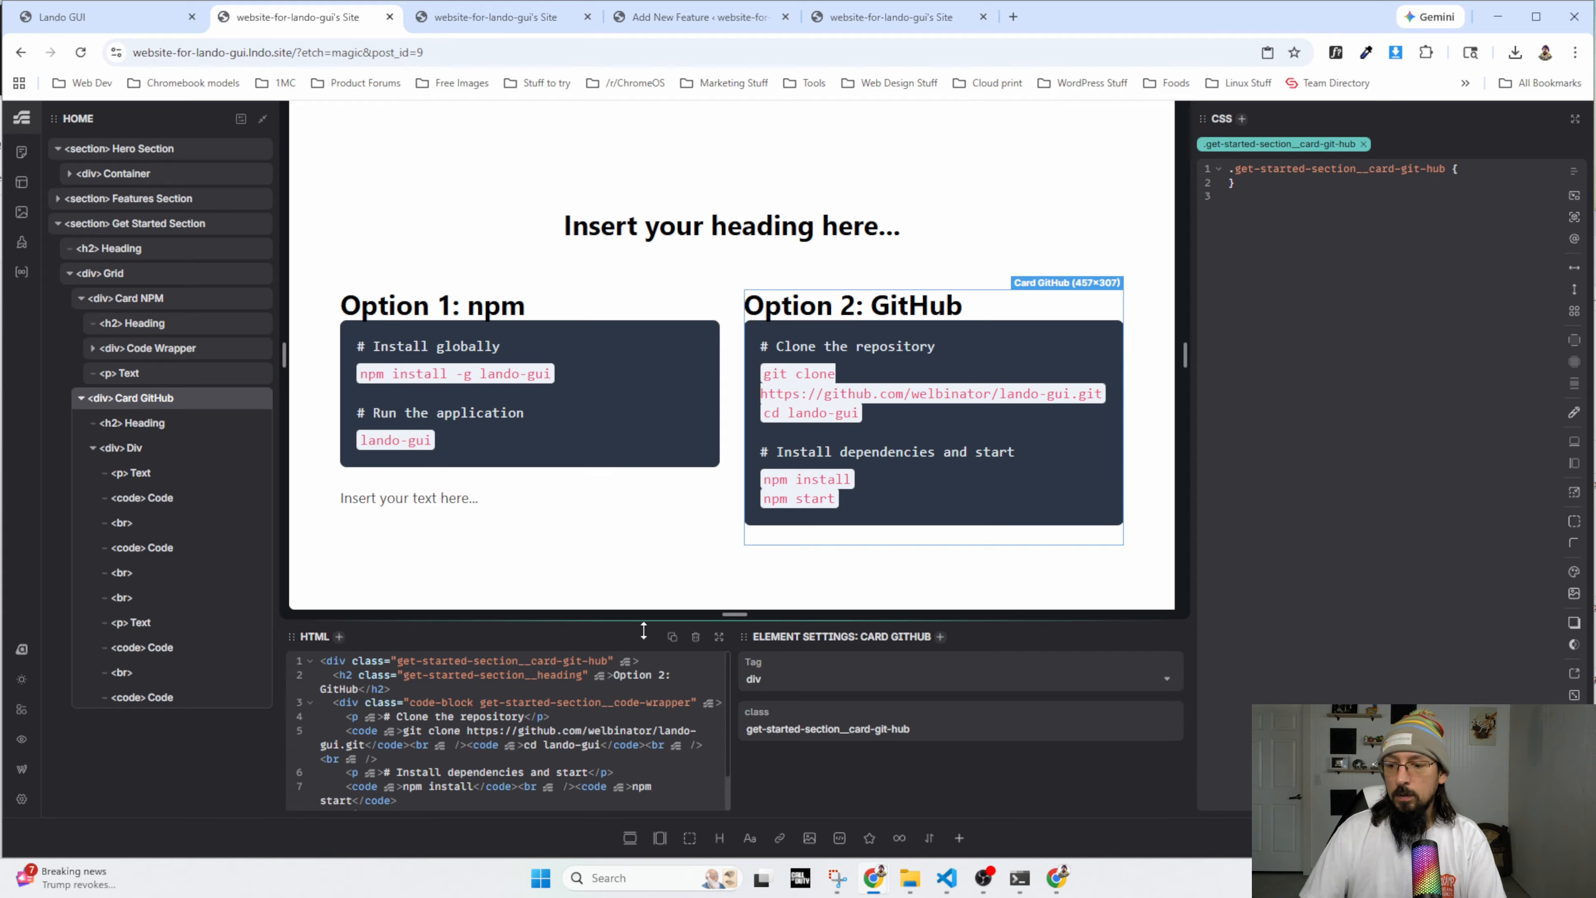
{"action": "key", "text": "BackSpace"}
{"action": "key", "text": "BackSpace"}
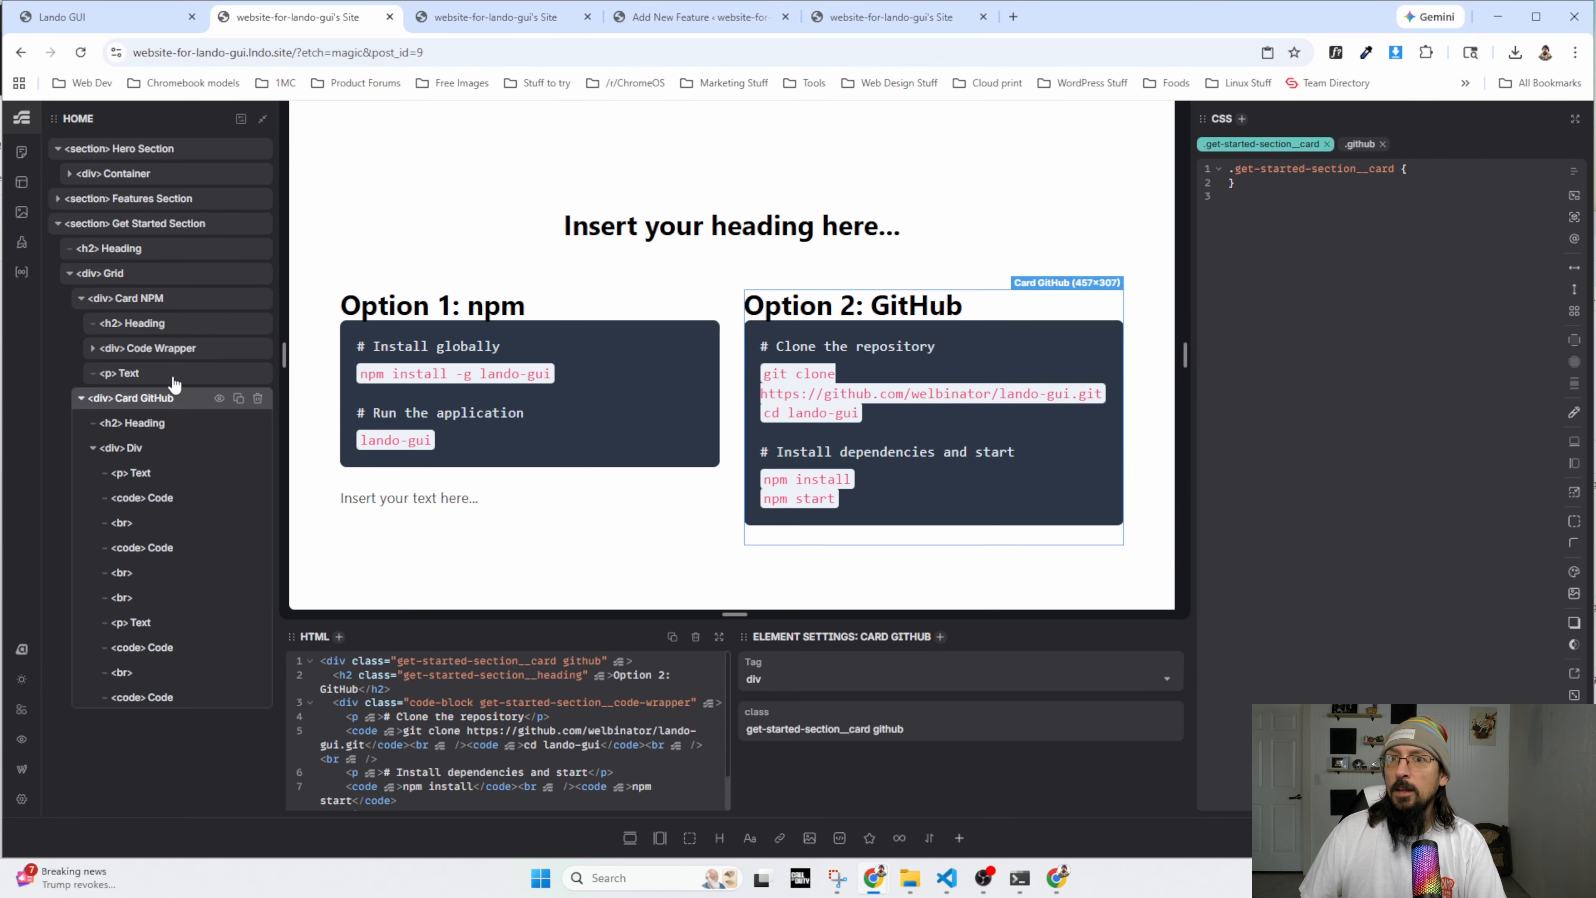
Copy the .get-started-section__card selector from Card NPM, add it to the Automatic.css card selectors after .features-section__card and save.
{"action": "left_click", "coordinate": [131, 301]}
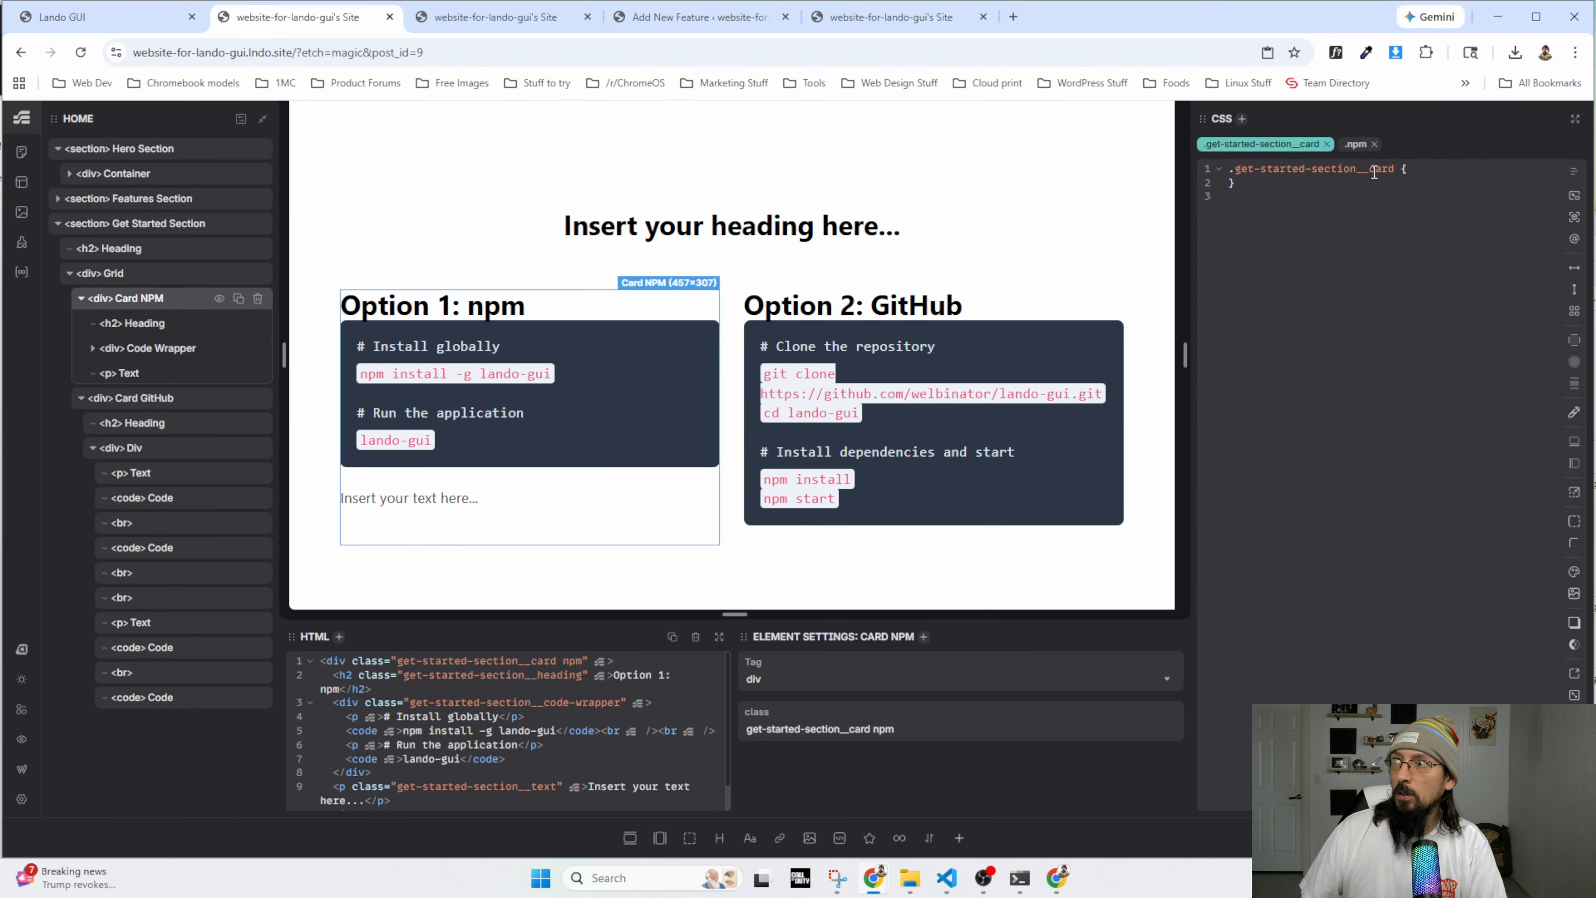
{"action": "left_click_drag", "start_coordinate": [1396, 171], "coordinate": [1231, 171]}
{"action": "key", "text": "ctrl+c"}
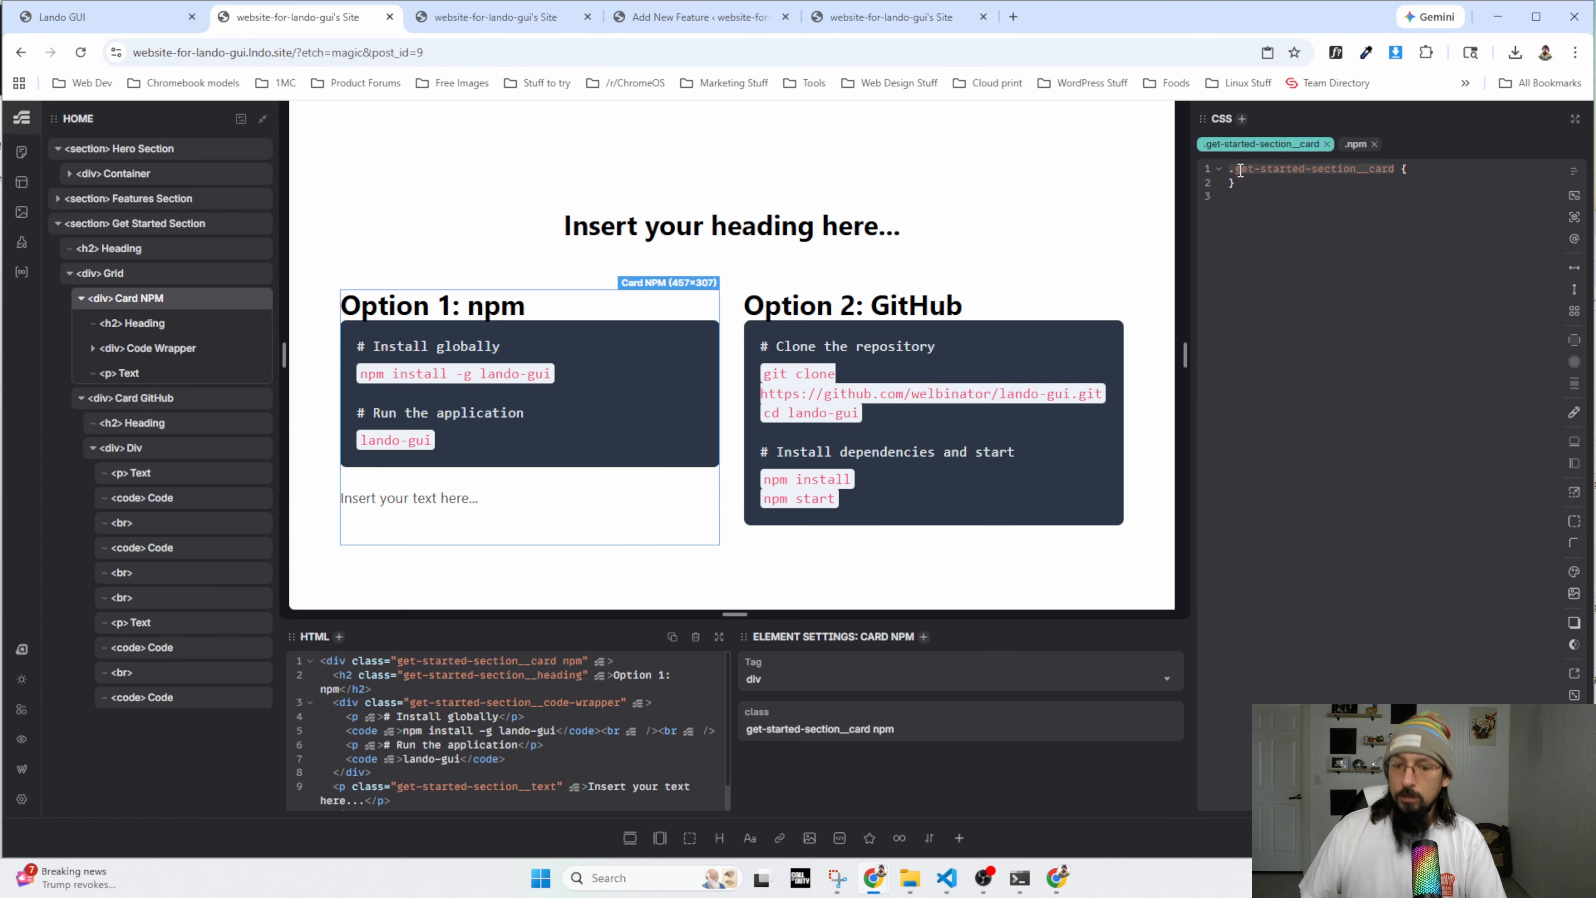
{"action": "left_click", "coordinate": [21, 649]}
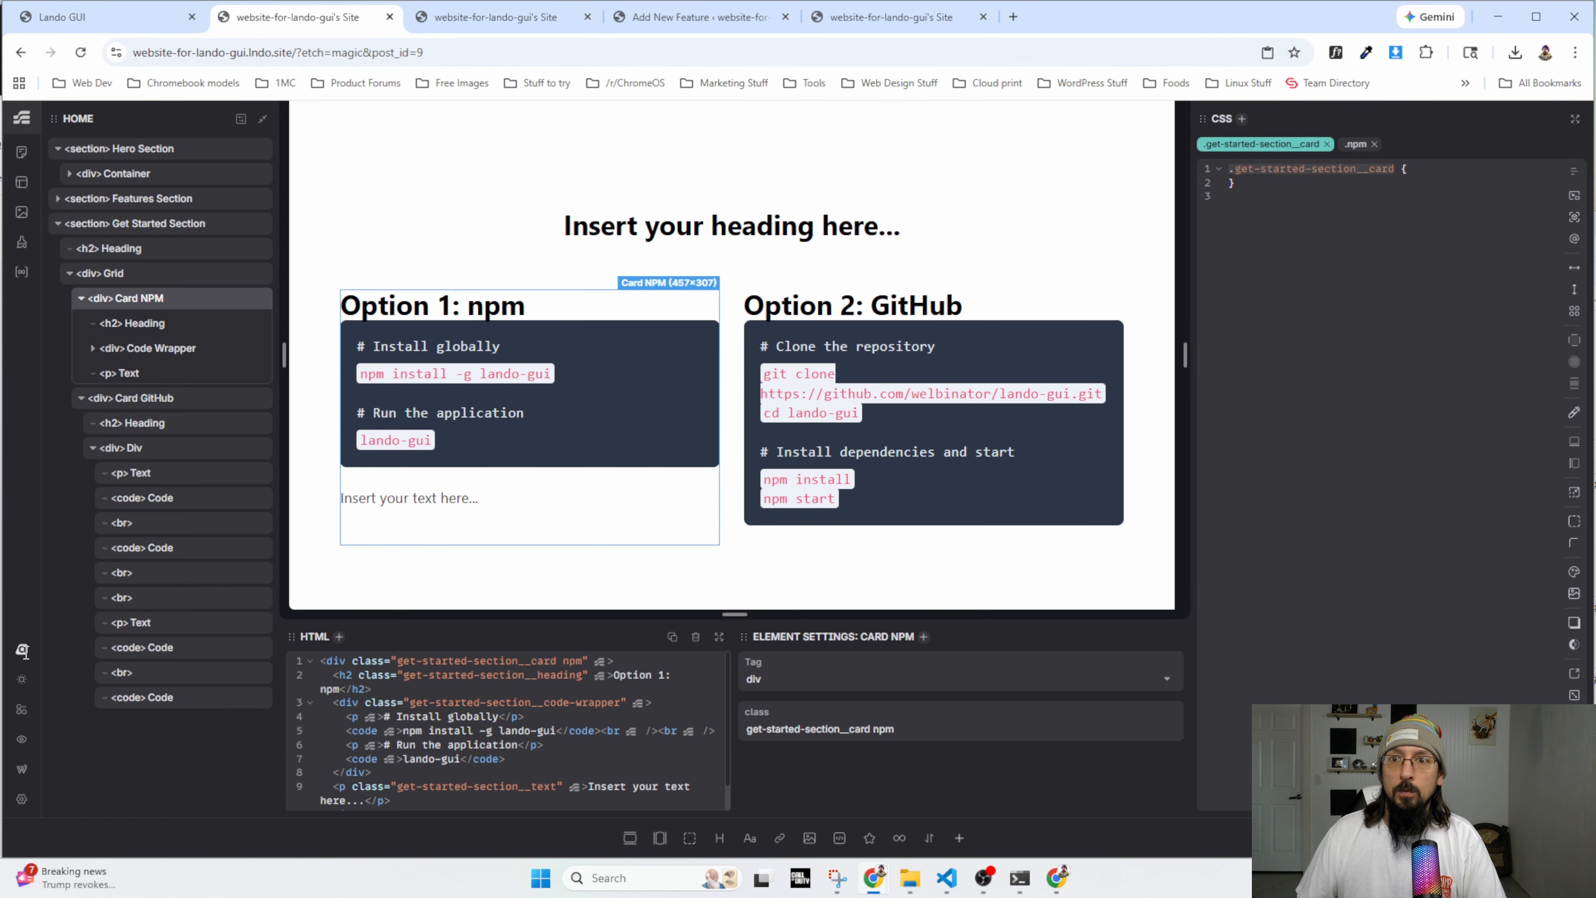
{"action": "left_click", "coordinate": [53, 173]}
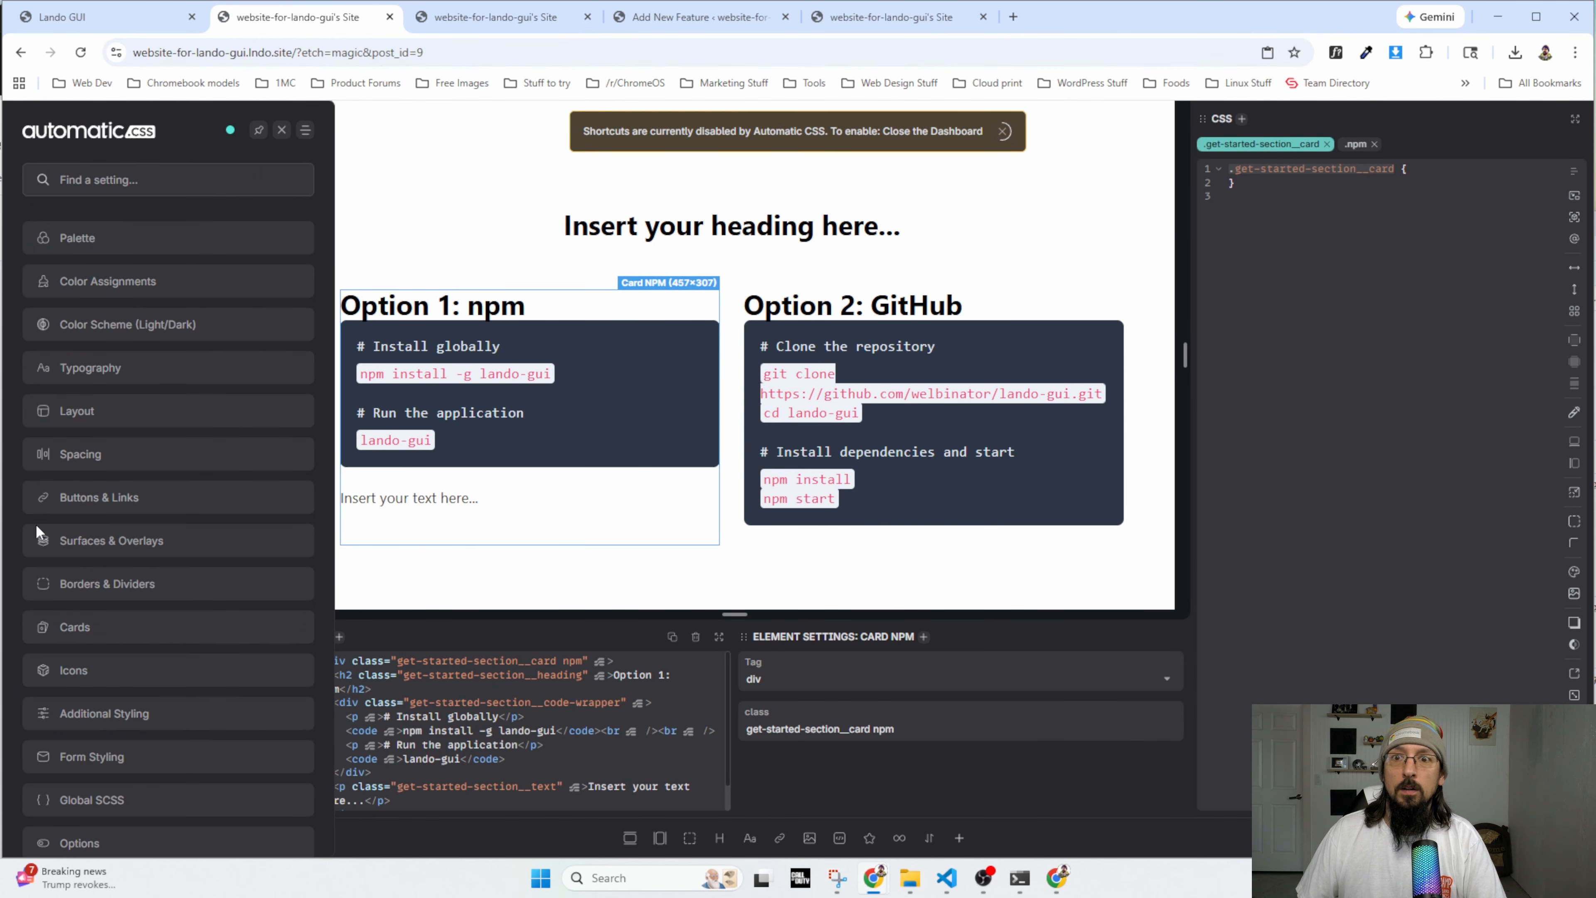
{"action": "left_click", "coordinate": [90, 631]}
{"action": "left_click", "coordinate": [242, 294]}
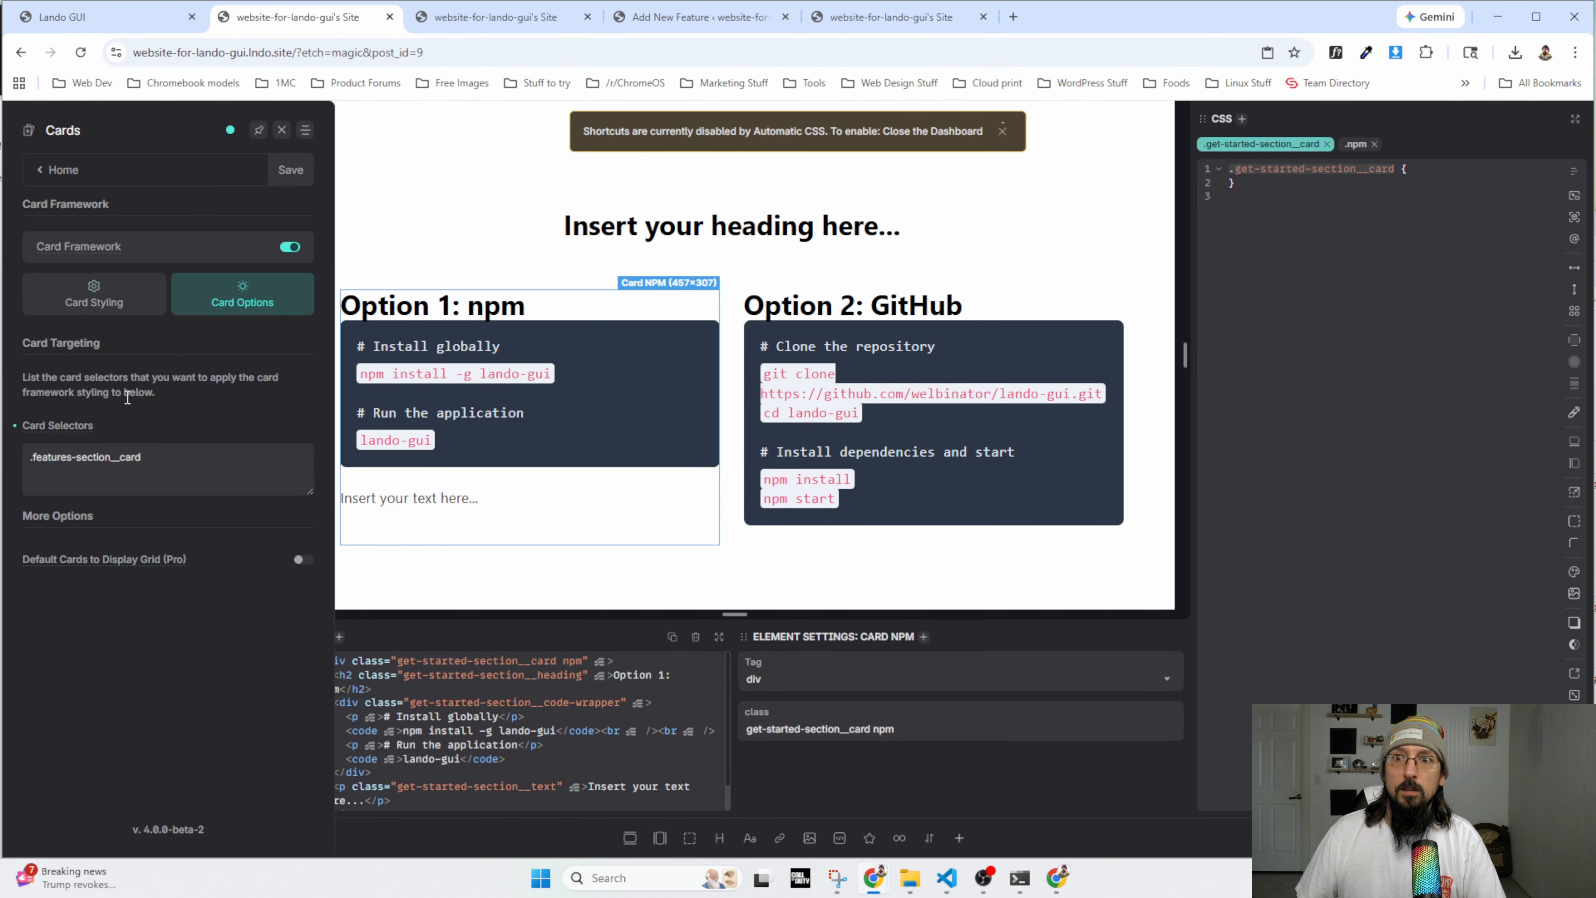
{"action": "left_click", "coordinate": [160, 459]}
{"action": "type", "text": ","}
{"action": "right_click", "coordinate": [159, 460]}
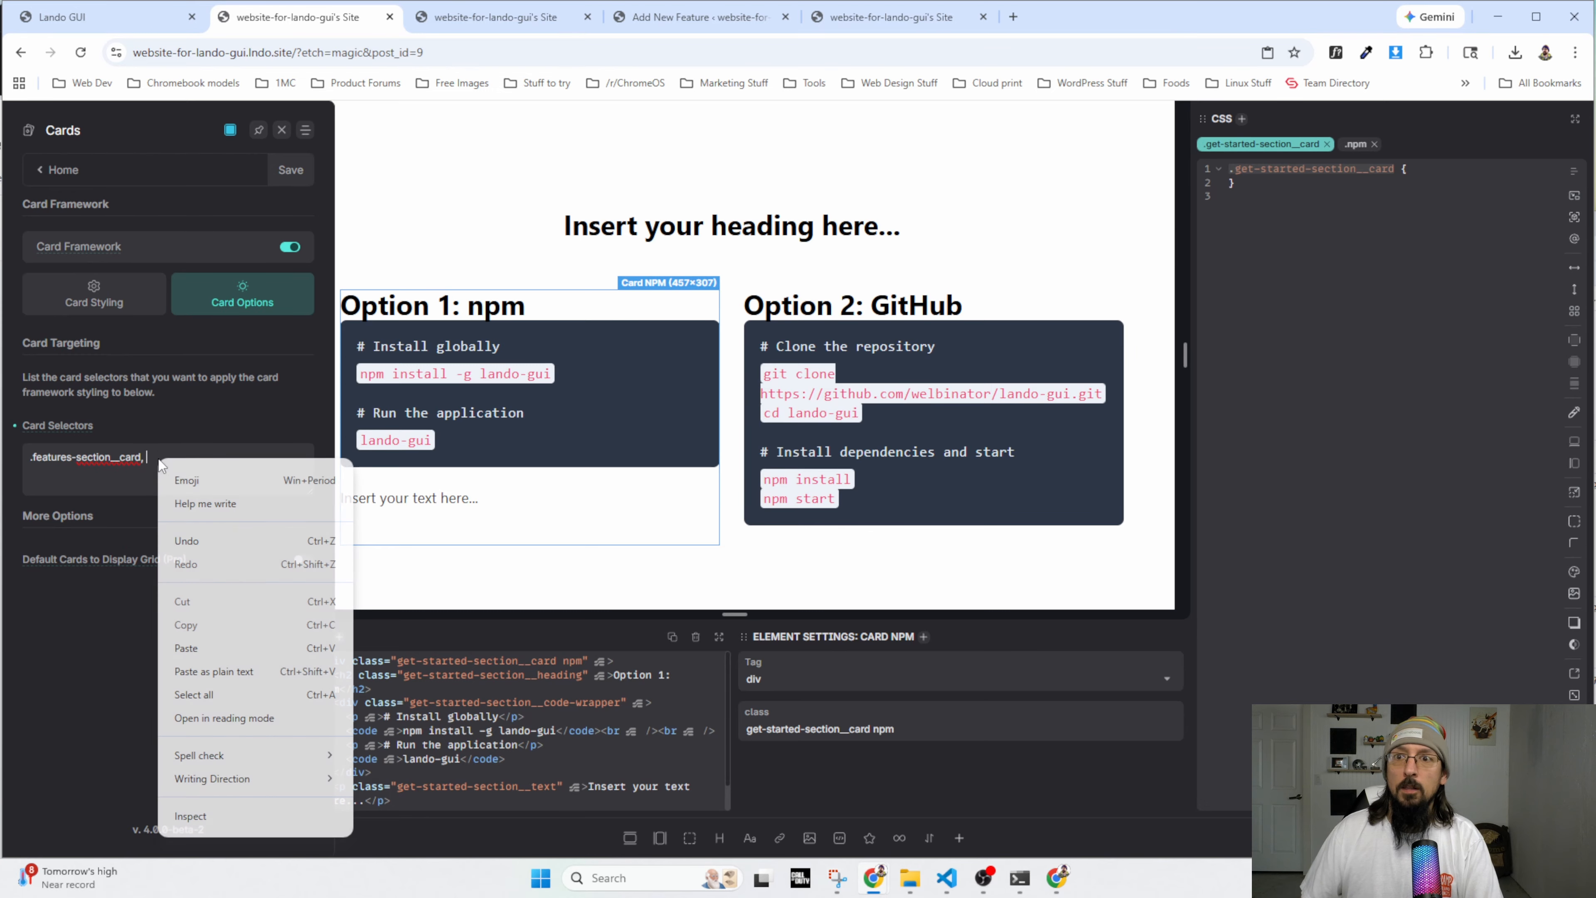
{"action": "left_click", "coordinate": [186, 648]}
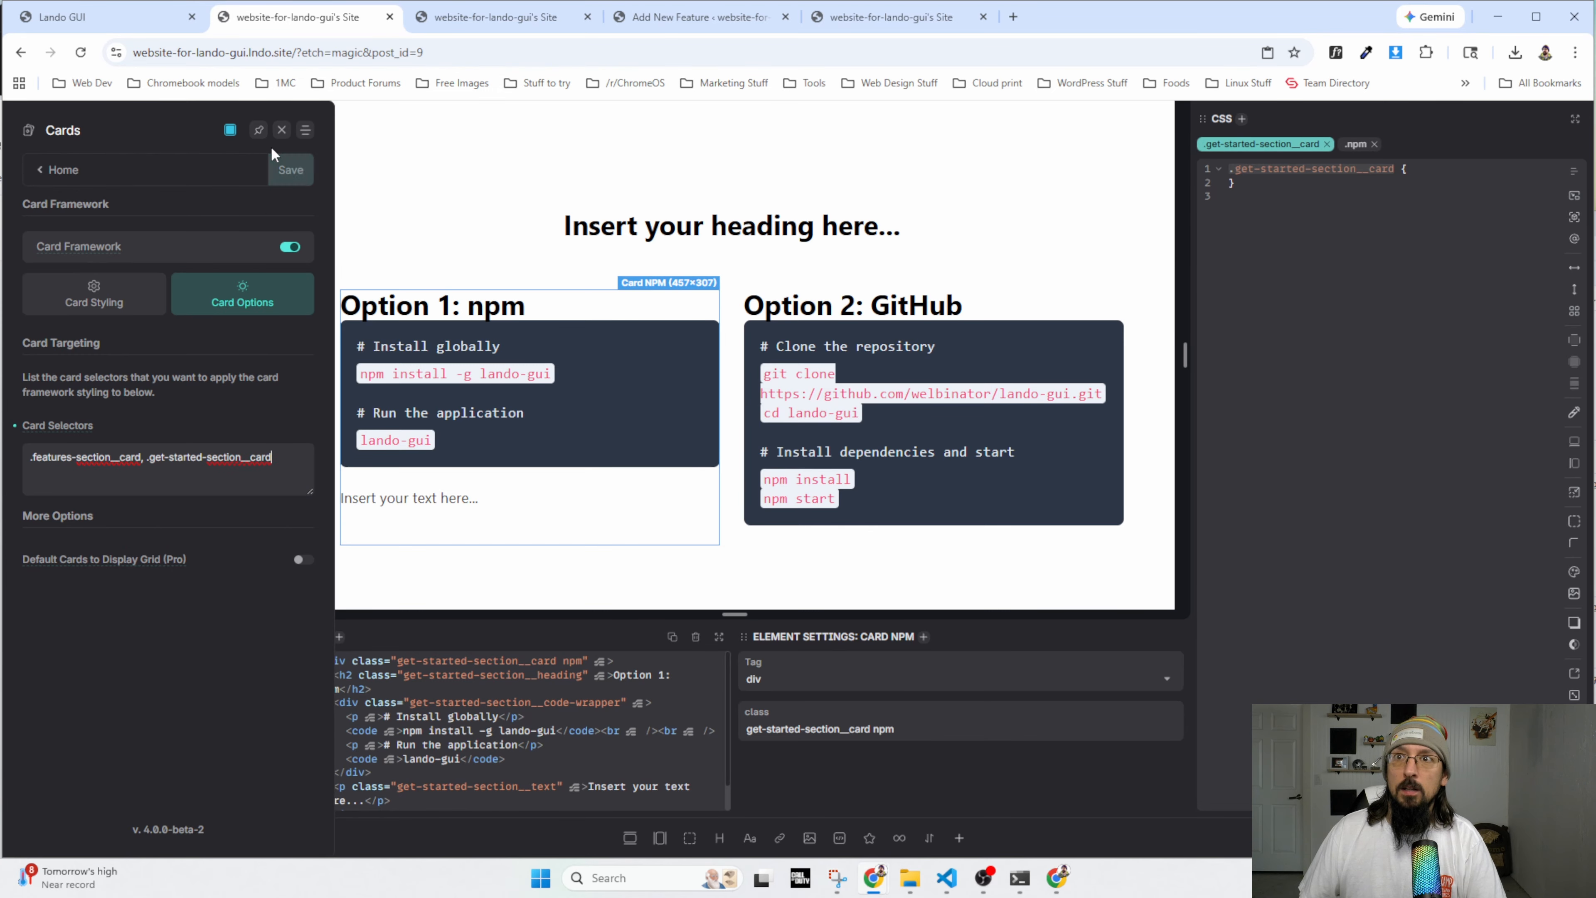
{"action": "left_click", "coordinate": [286, 172]}
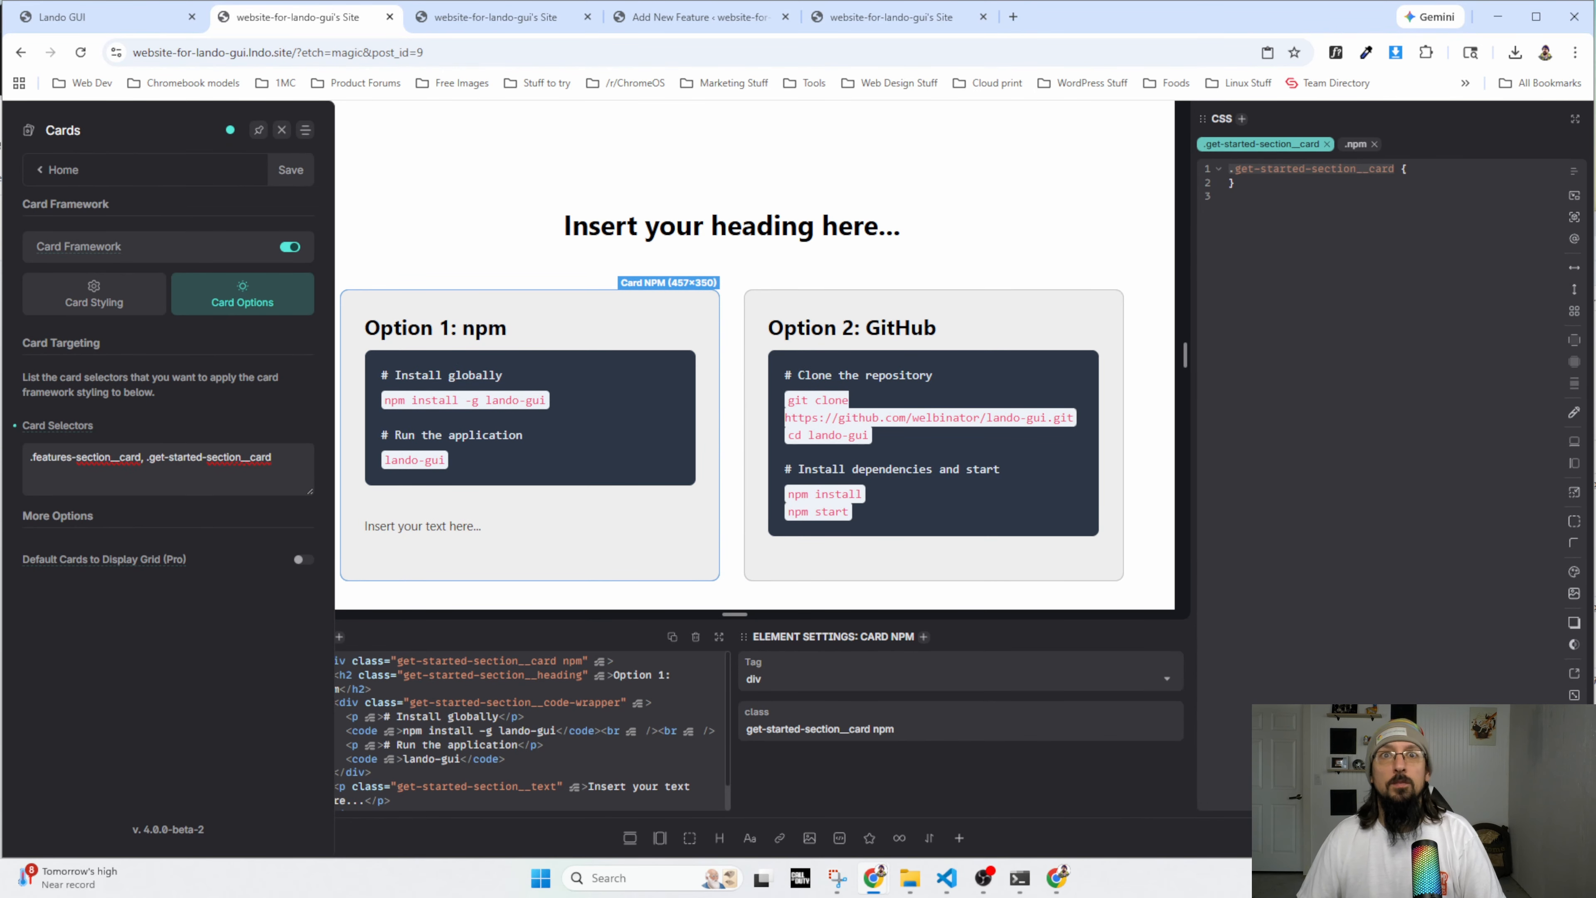
Switch to the Lando GUI mockup and compare its Features and Get Started cards with the styled cards in Etch.
{"action": "key", "text": "alt+Tab"}
{"action": "left_click_drag", "start_coordinate": [255, 121], "coordinate": [341, 66]}
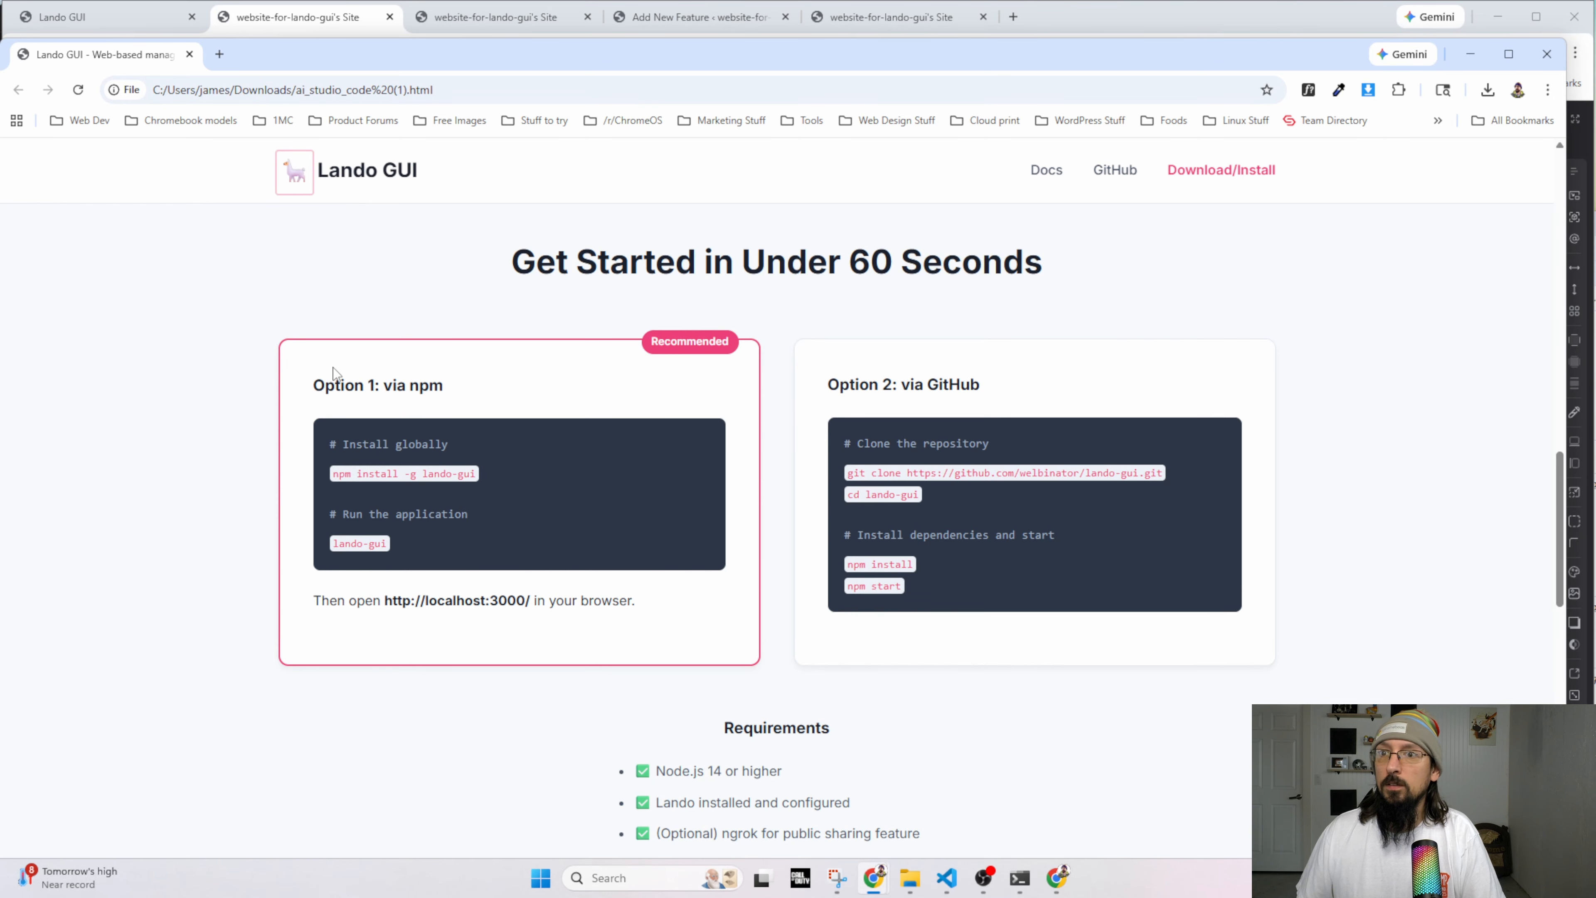
{"action": "scroll", "coordinate": [300, 385], "scroll_direction": "up", "scroll_amount": 4}
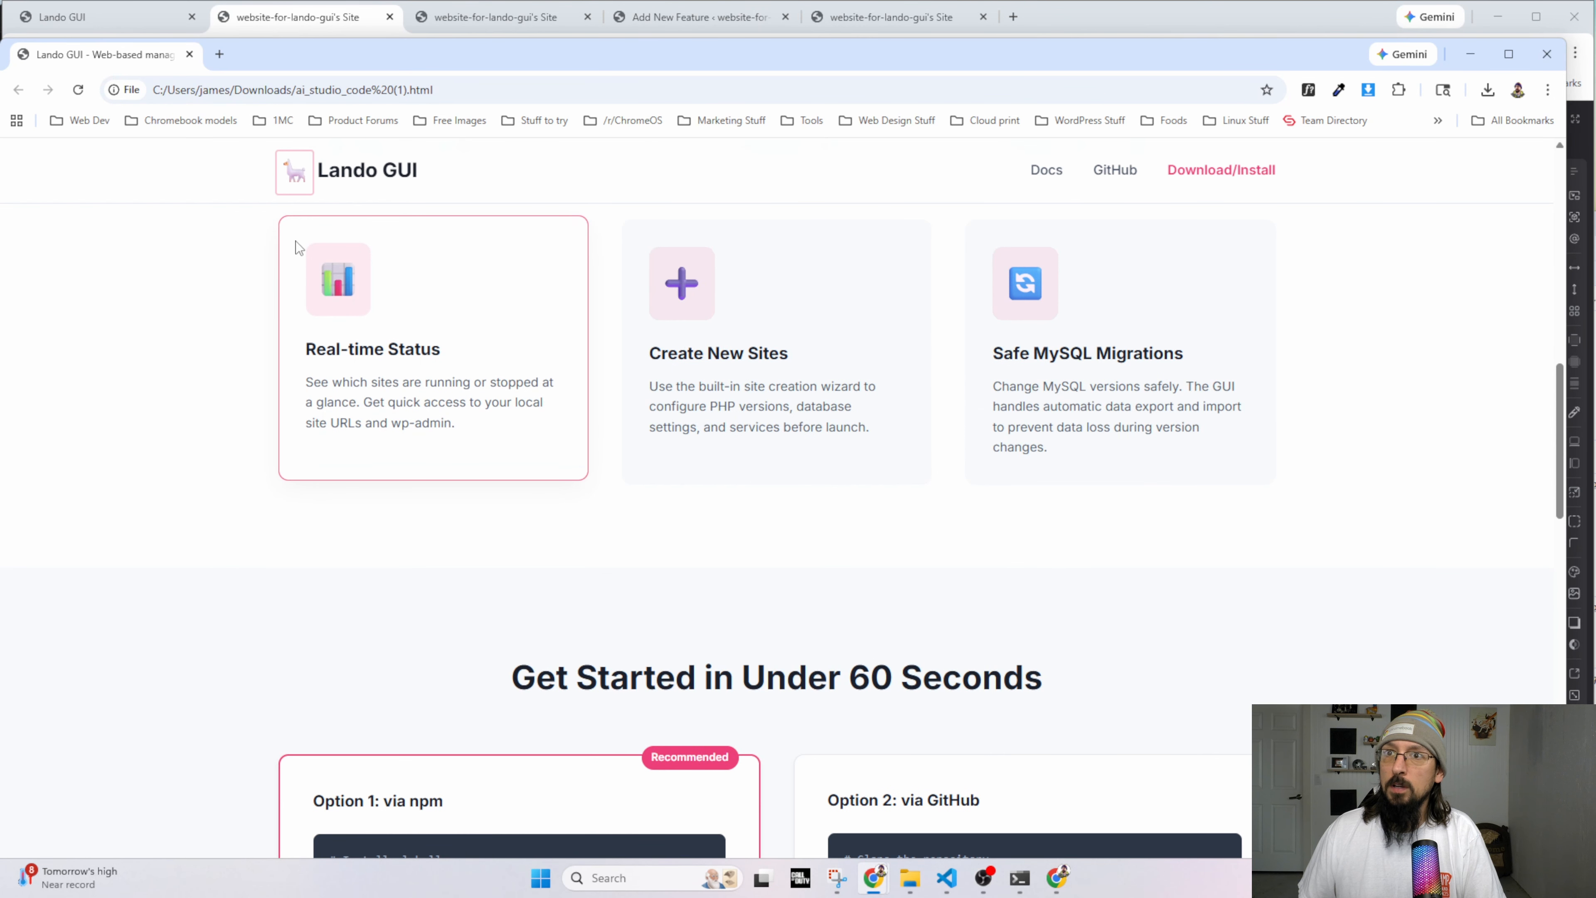
{"action": "scroll", "coordinate": [300, 500], "scroll_direction": "down", "scroll_amount": 4}
{"action": "key", "text": "alt+Tab"}
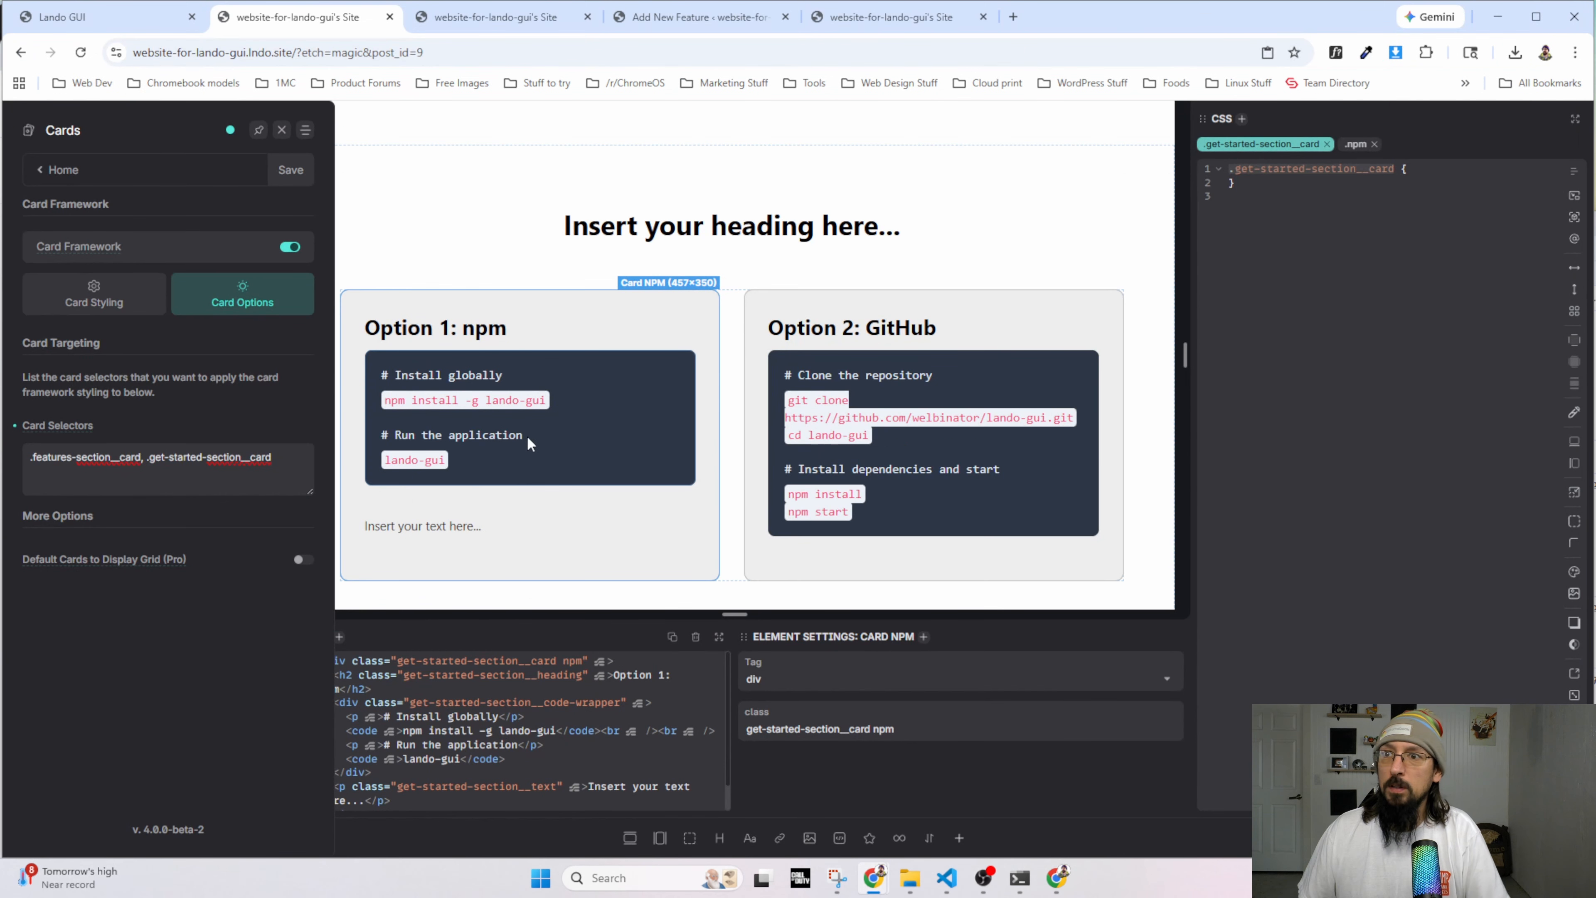
{"action": "key", "text": "alt+Tab"}
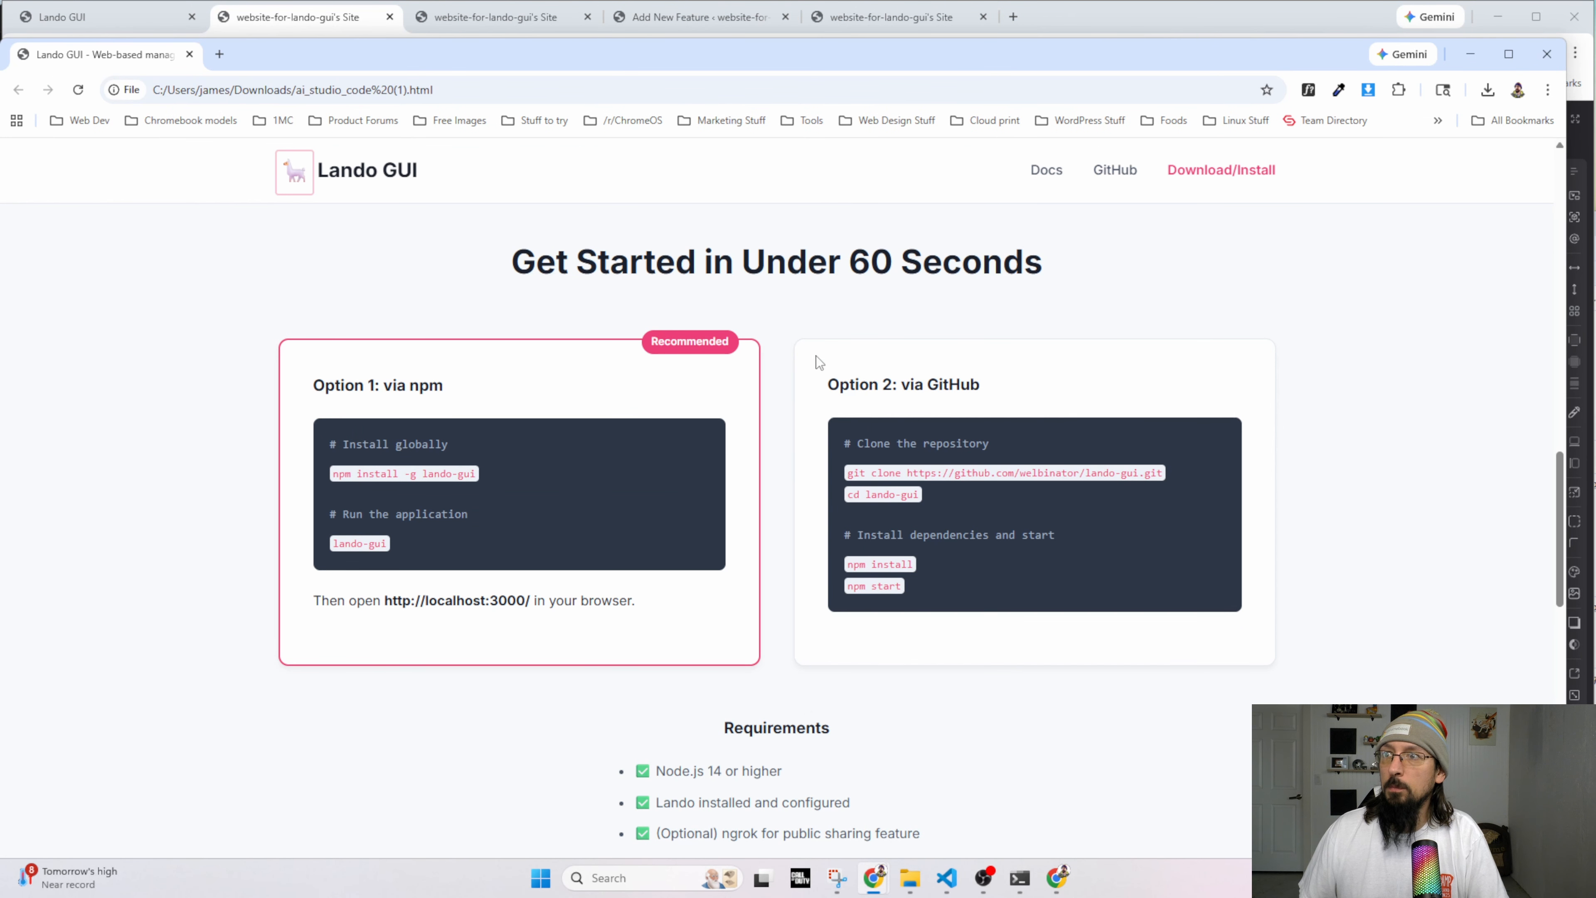
Inspect the mockup's Option 2: via GitHub card and copy the hex value of its .install-option border color.
{"action": "right_click", "coordinate": [1115, 351]}
{"action": "left_click", "coordinate": [1162, 637]}
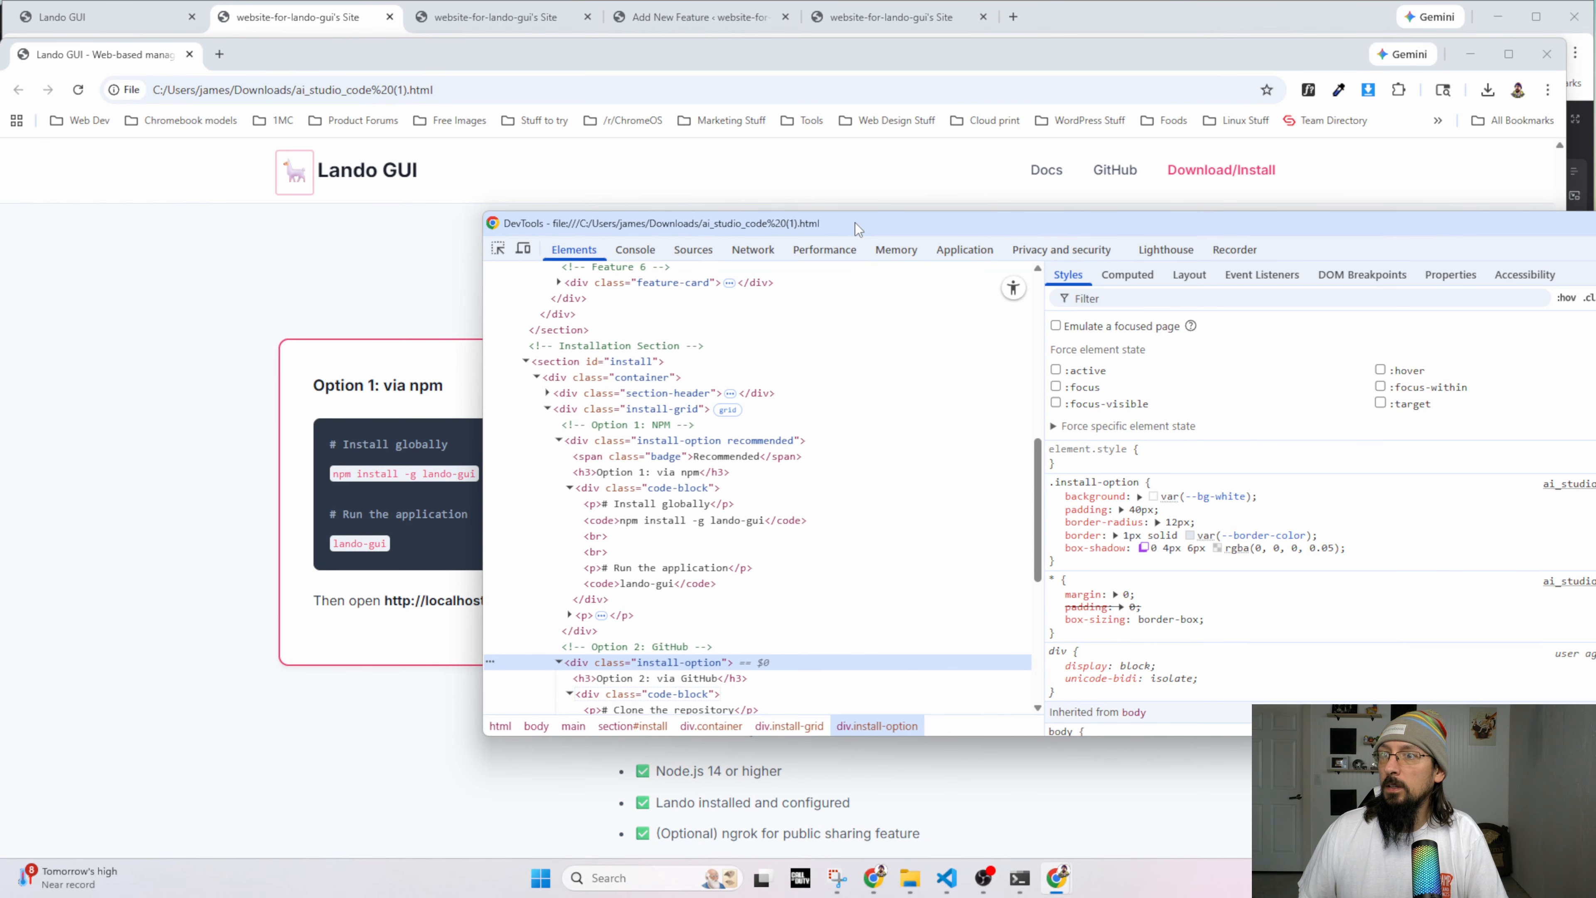
{"action": "left_click_drag", "start_coordinate": [858, 228], "coordinate": [541, 240]}
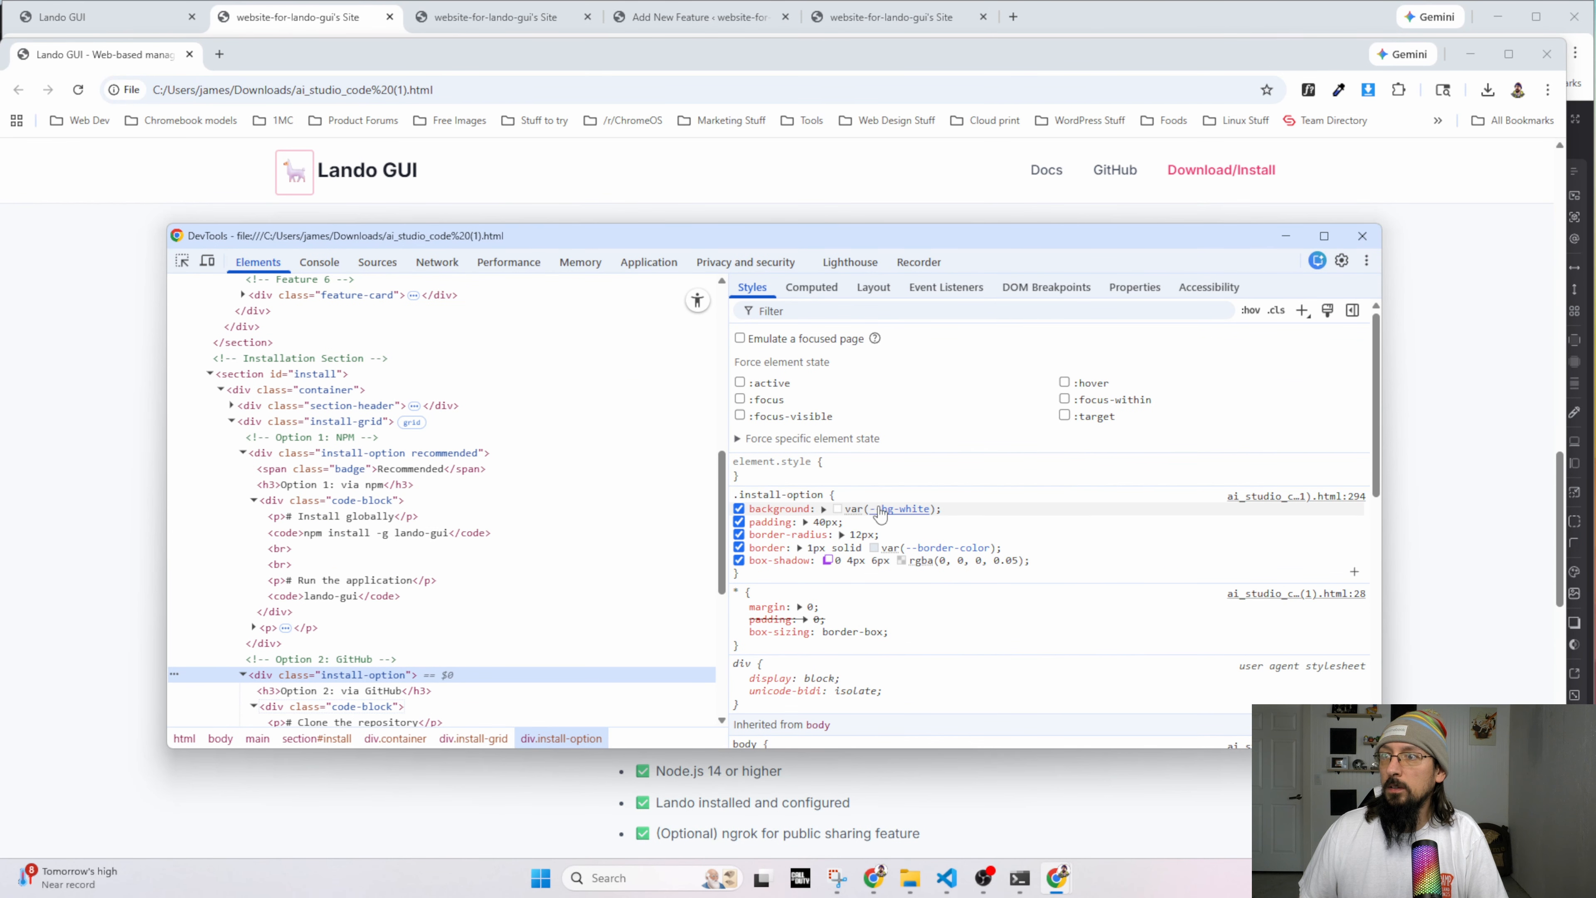
{"action": "mouse_move", "coordinate": [884, 515]}
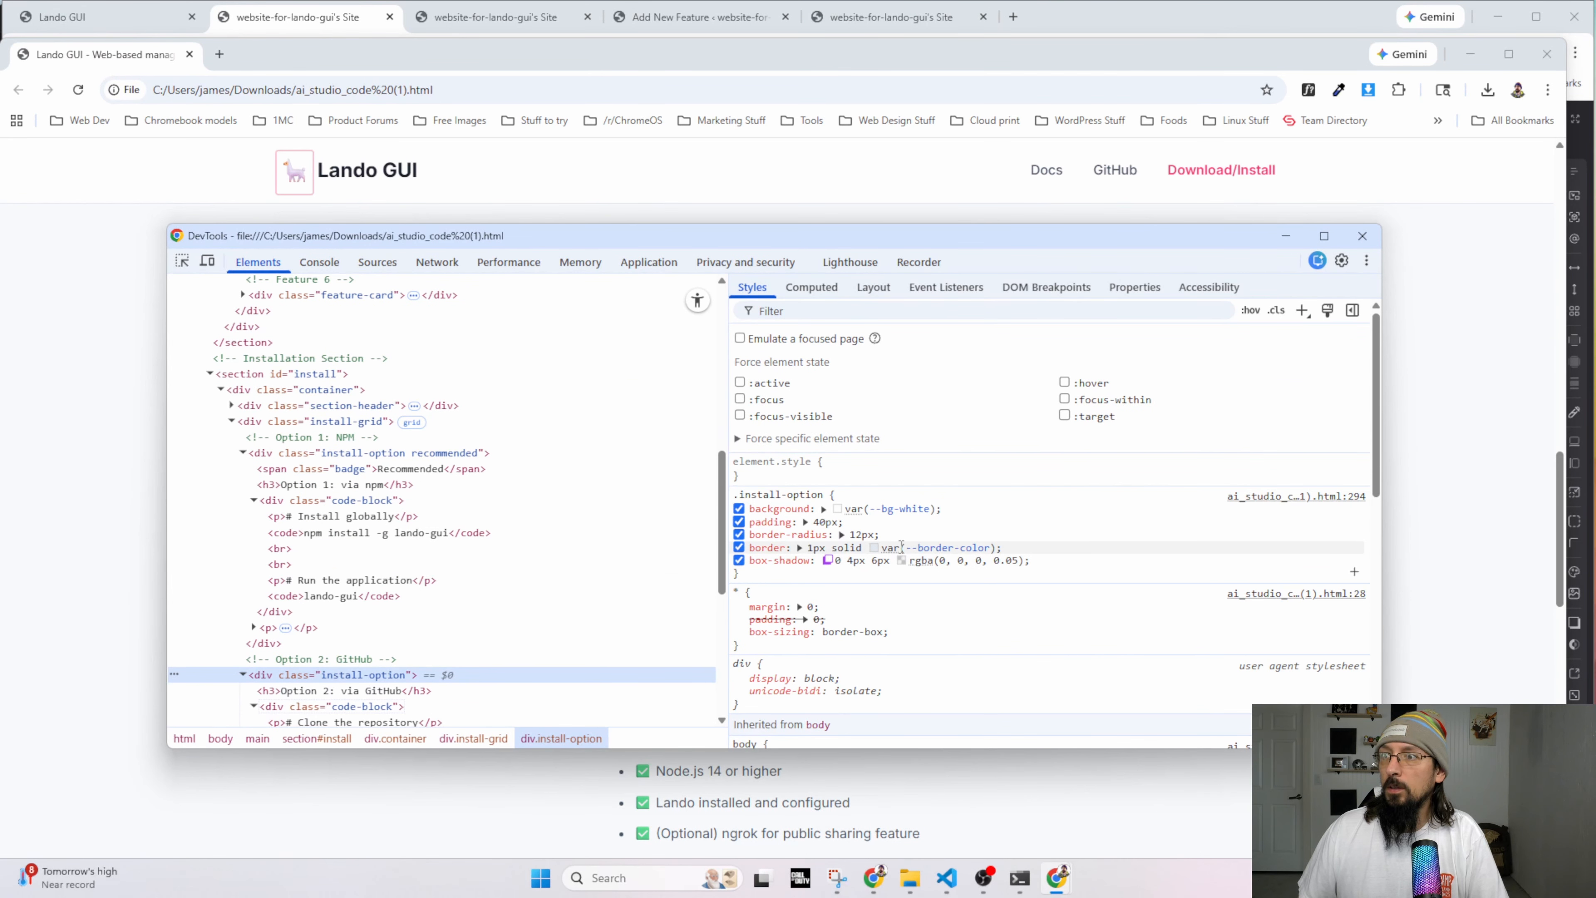
{"action": "left_click", "coordinate": [875, 548]}
{"action": "triple_click", "coordinate": [961, 452]}
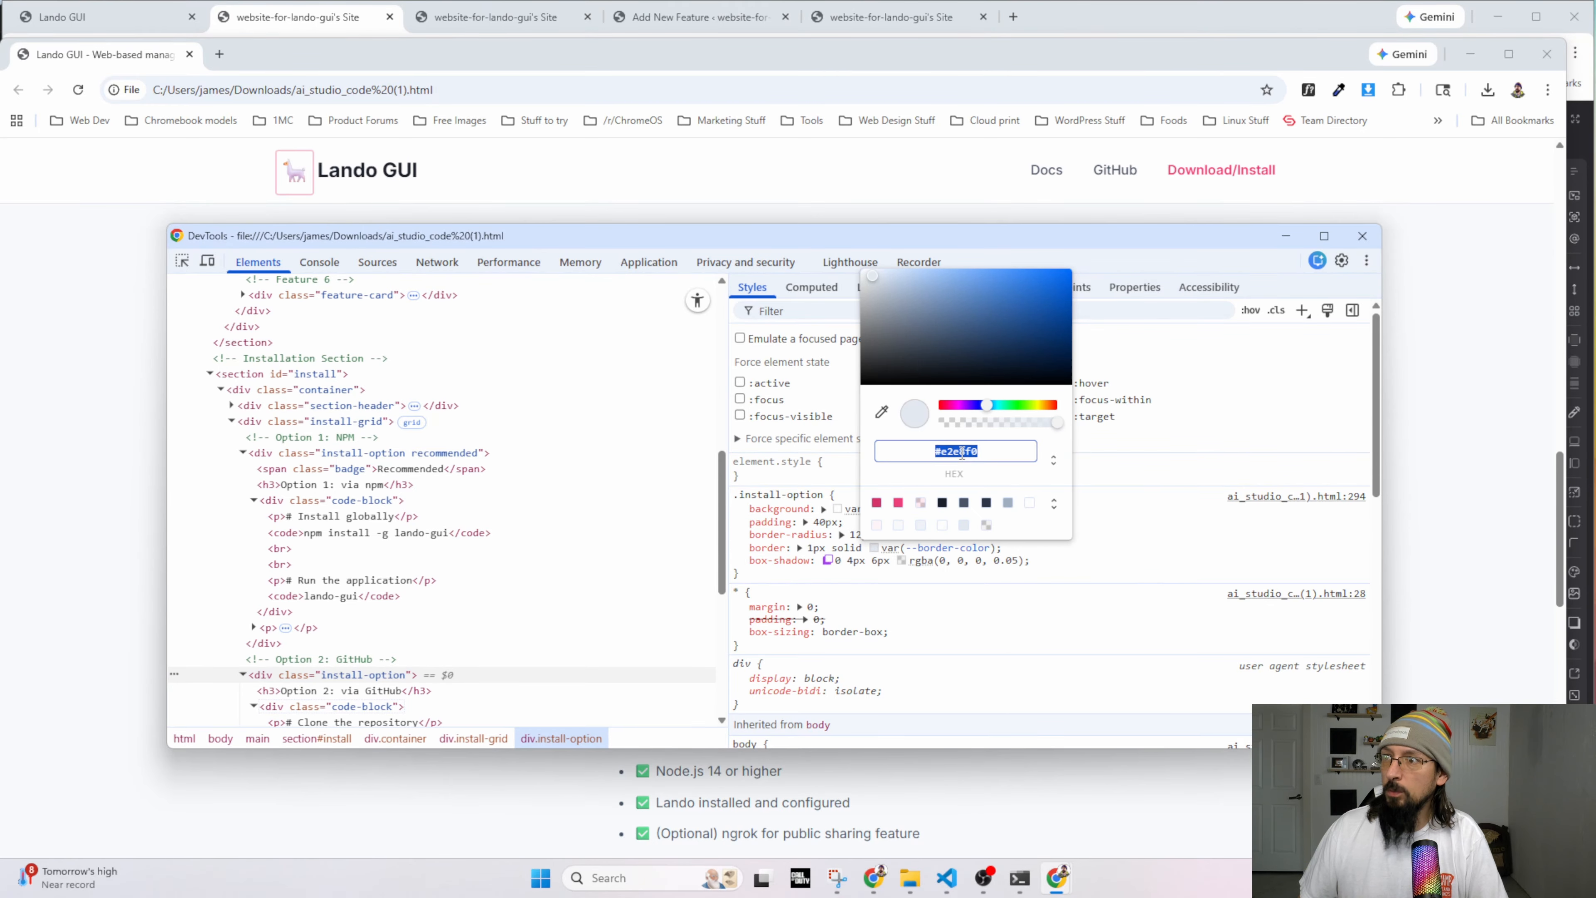
{"action": "right_click", "coordinate": [964, 458]}
{"action": "left_click", "coordinate": [988, 535]}
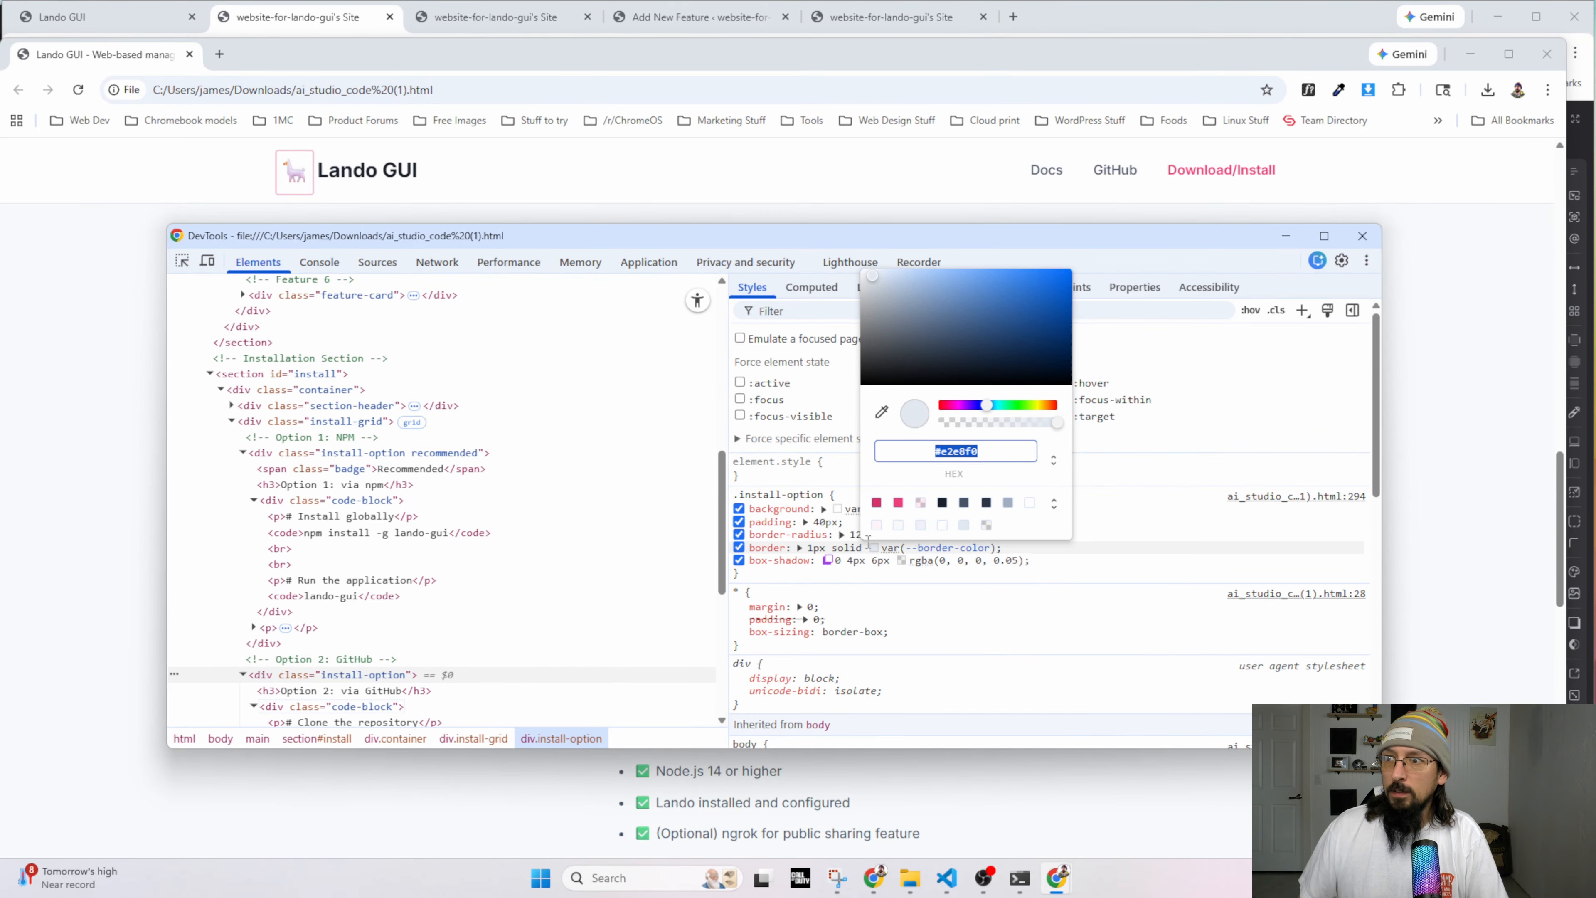
{"action": "left_click", "coordinate": [880, 583]}
Switch back to the Etch page and set the Automatic.css Neutral palette color to #e2e8f0, then save the settings.
{"action": "left_click", "coordinate": [570, 161]}
{"action": "left_click", "coordinate": [296, 17]}
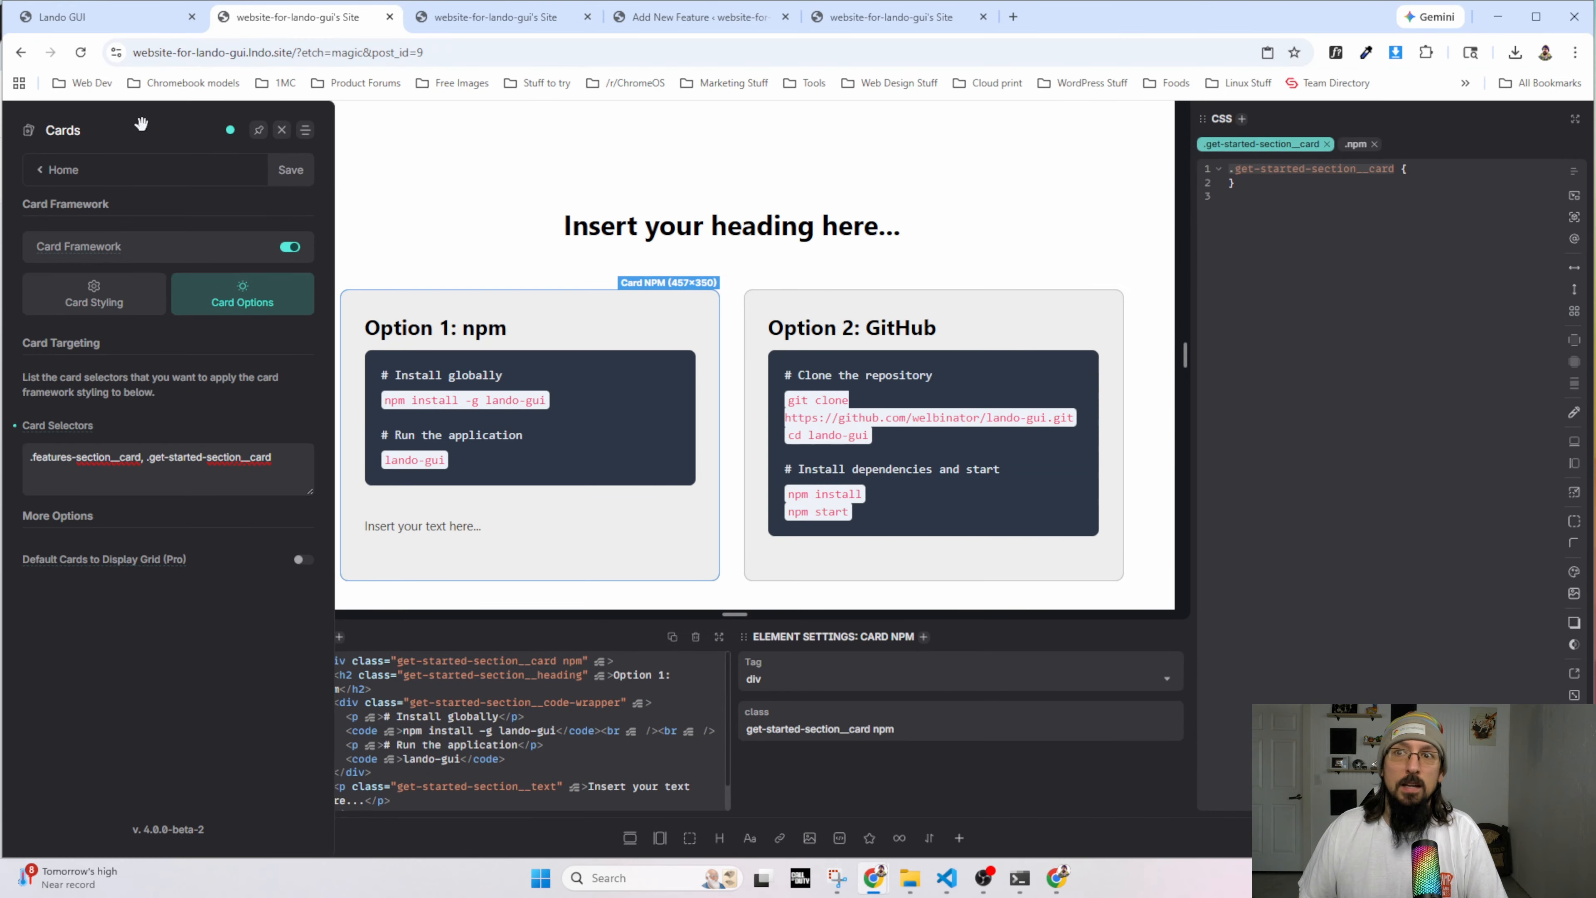
{"action": "left_click", "coordinate": [42, 175]}
{"action": "left_click", "coordinate": [64, 241]}
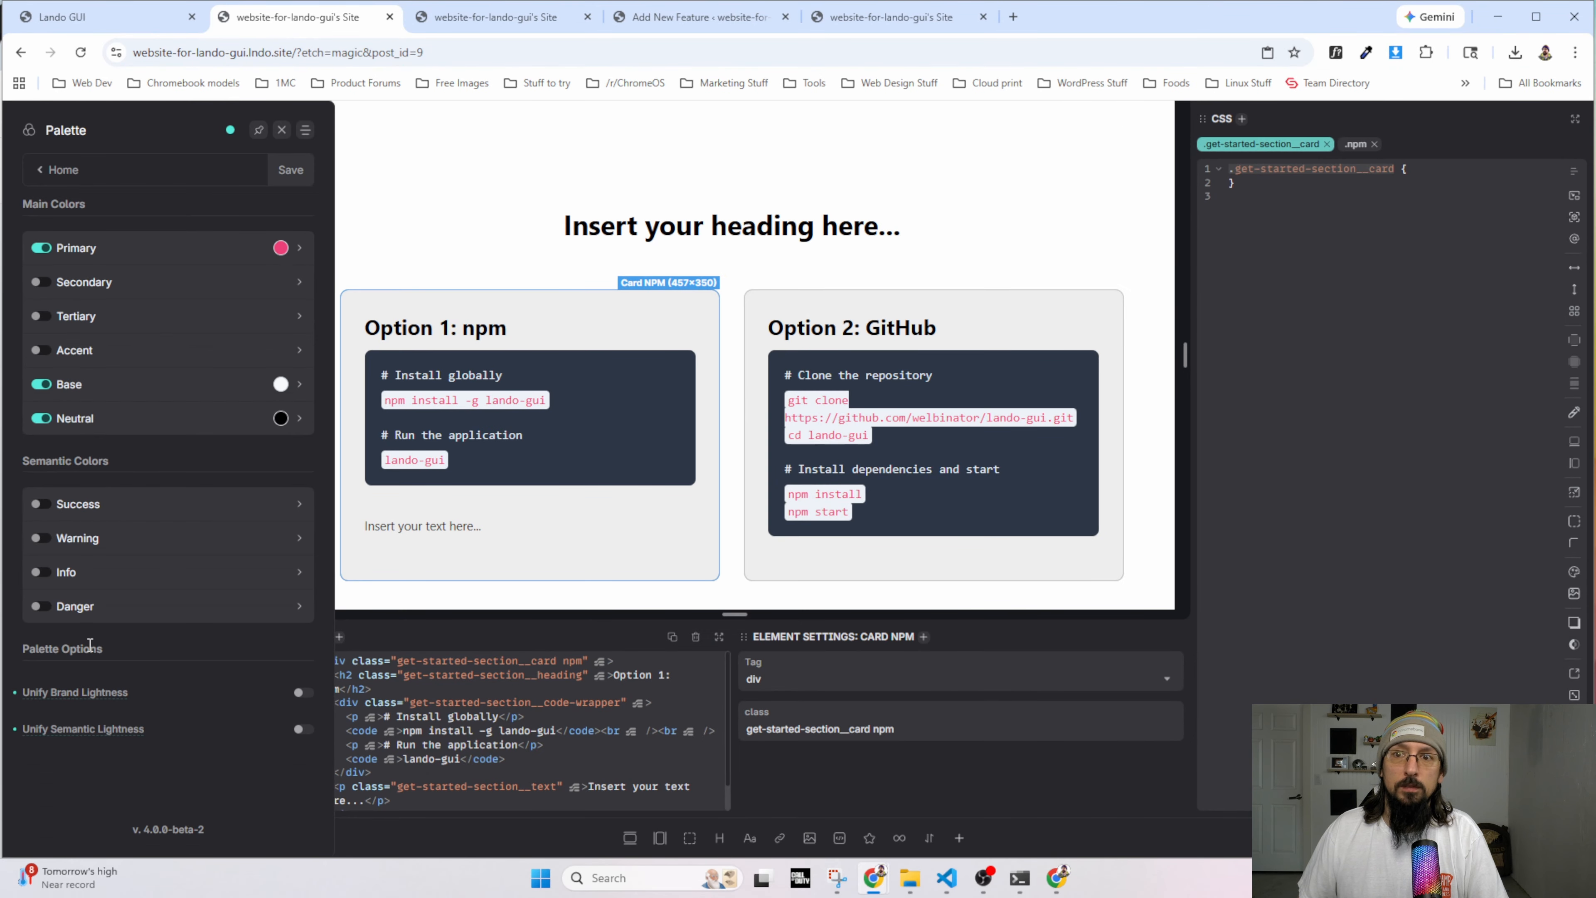
{"action": "left_click", "coordinate": [281, 419]}
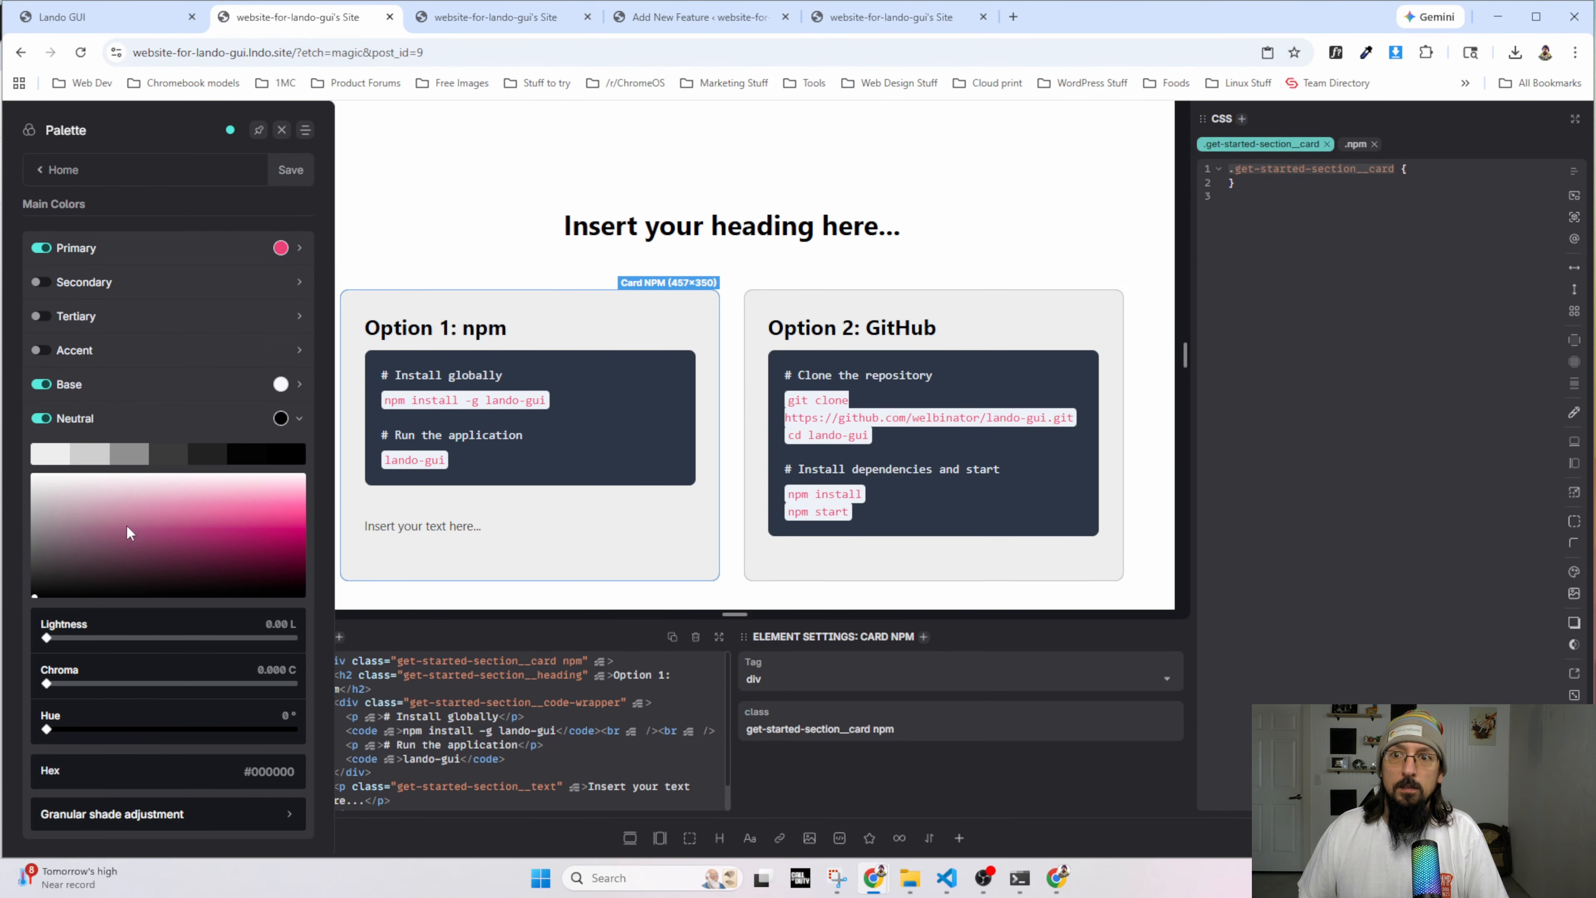
{"action": "left_click", "coordinate": [263, 774]}
{"action": "right_click", "coordinate": [262, 779]}
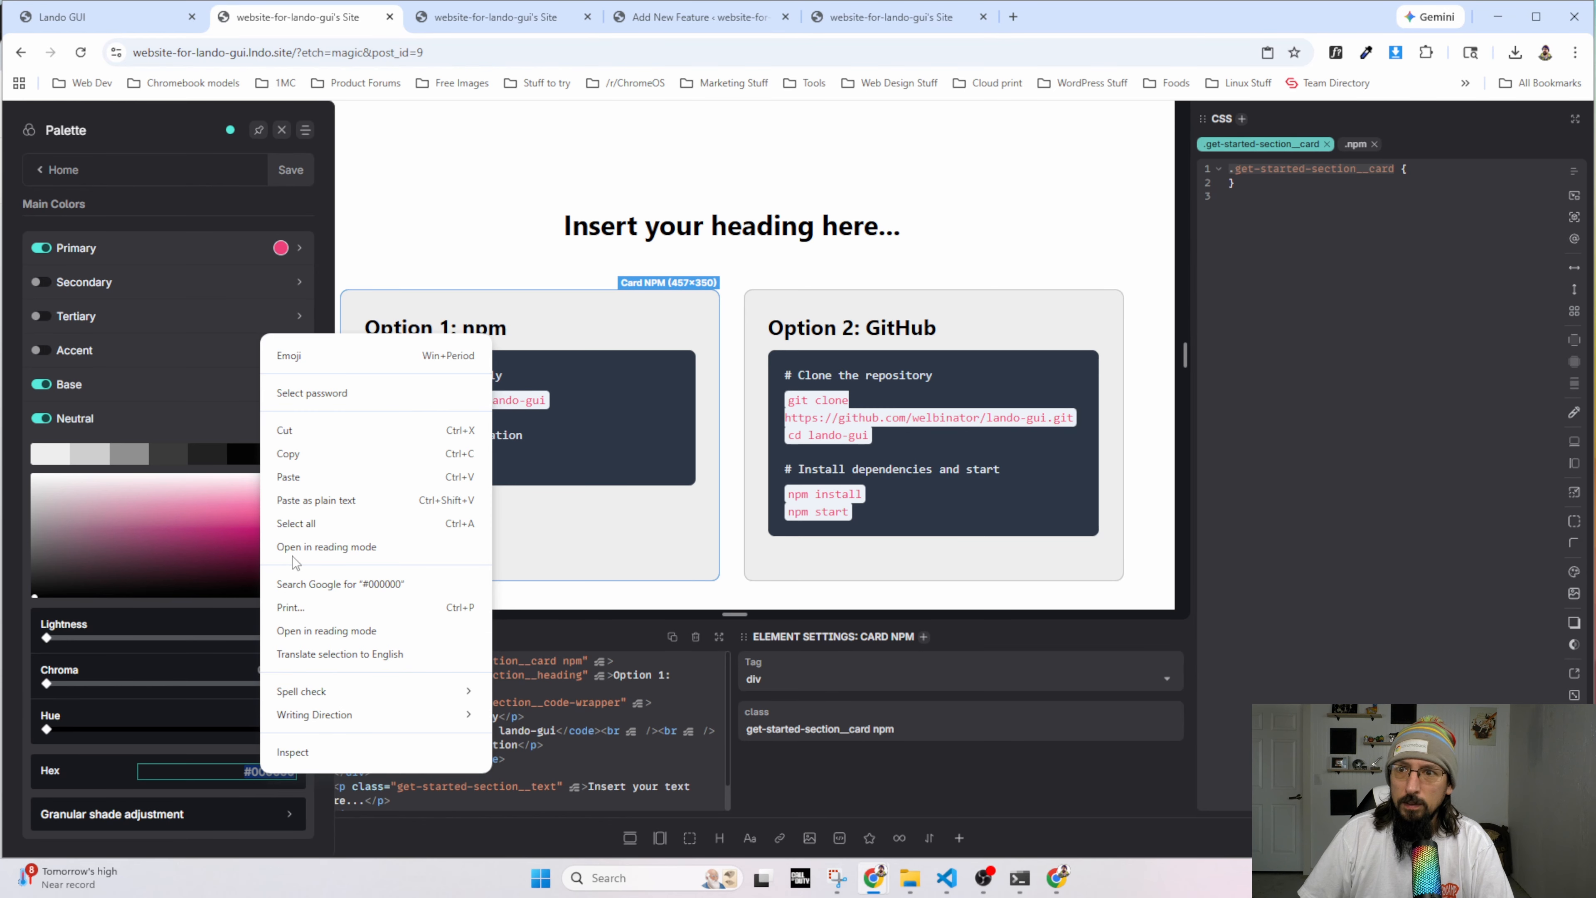
{"action": "left_click", "coordinate": [297, 485]}
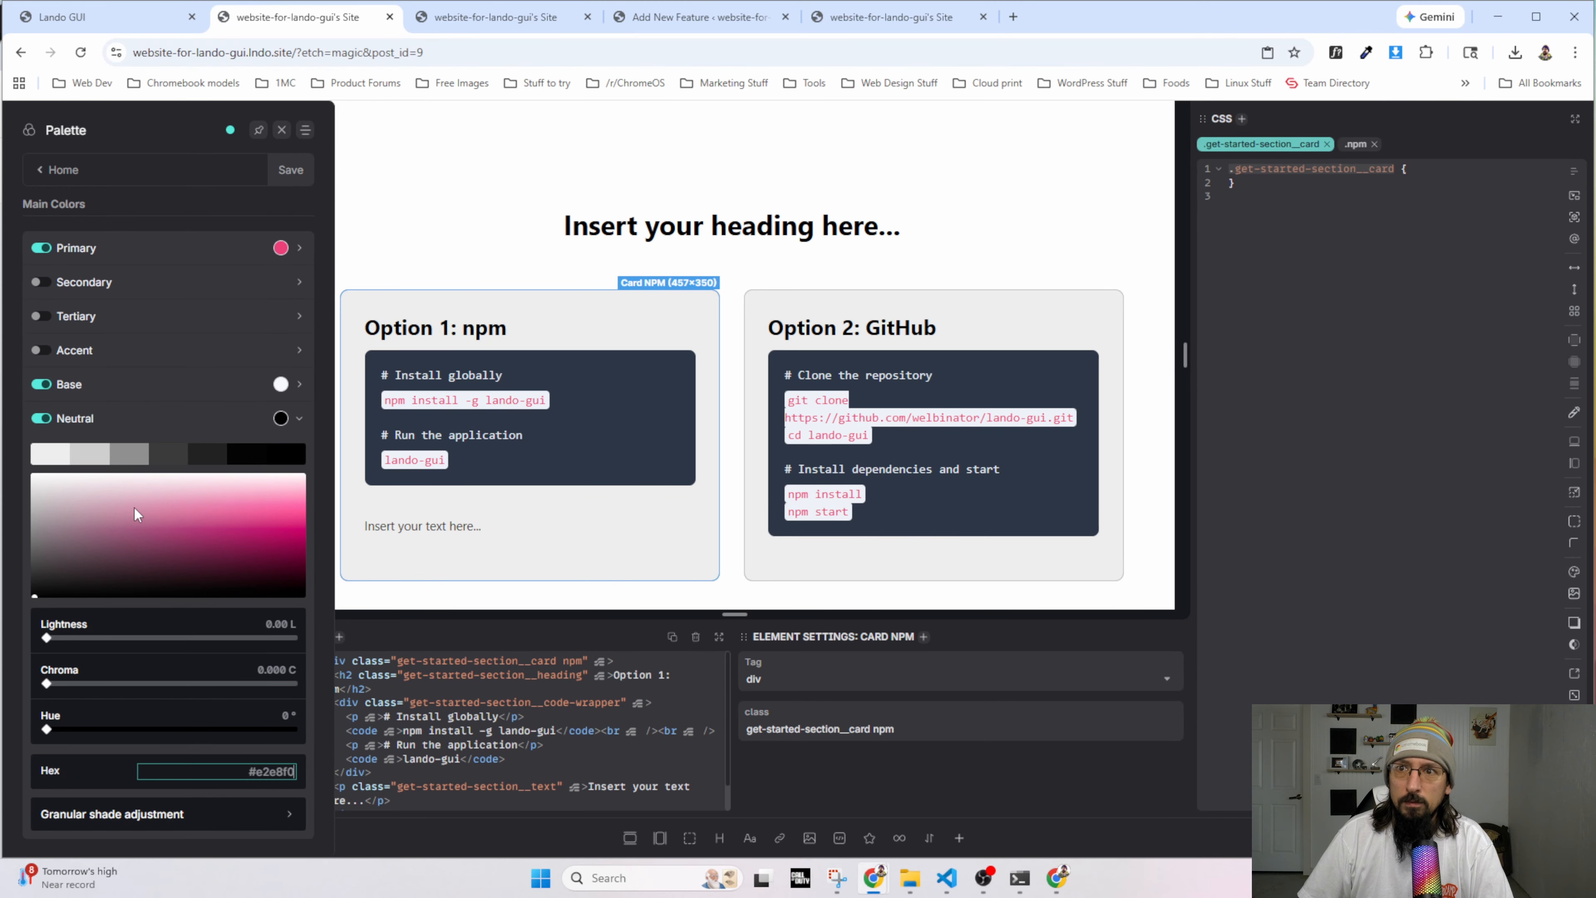
{"action": "left_click", "coordinate": [220, 753]}
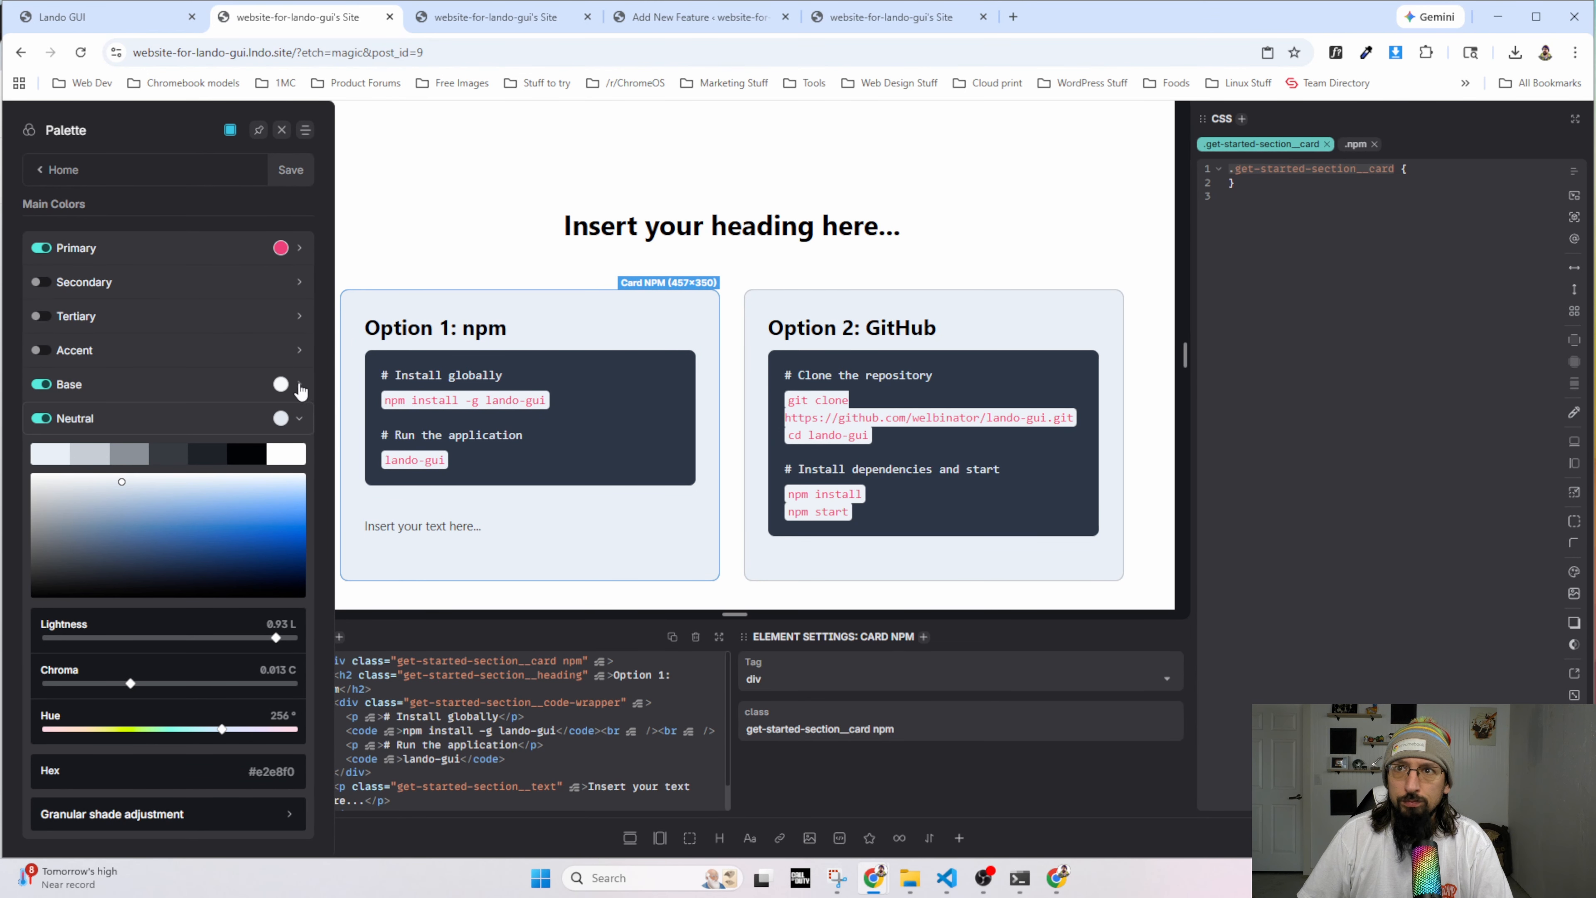
{"action": "left_click", "coordinate": [290, 165]}
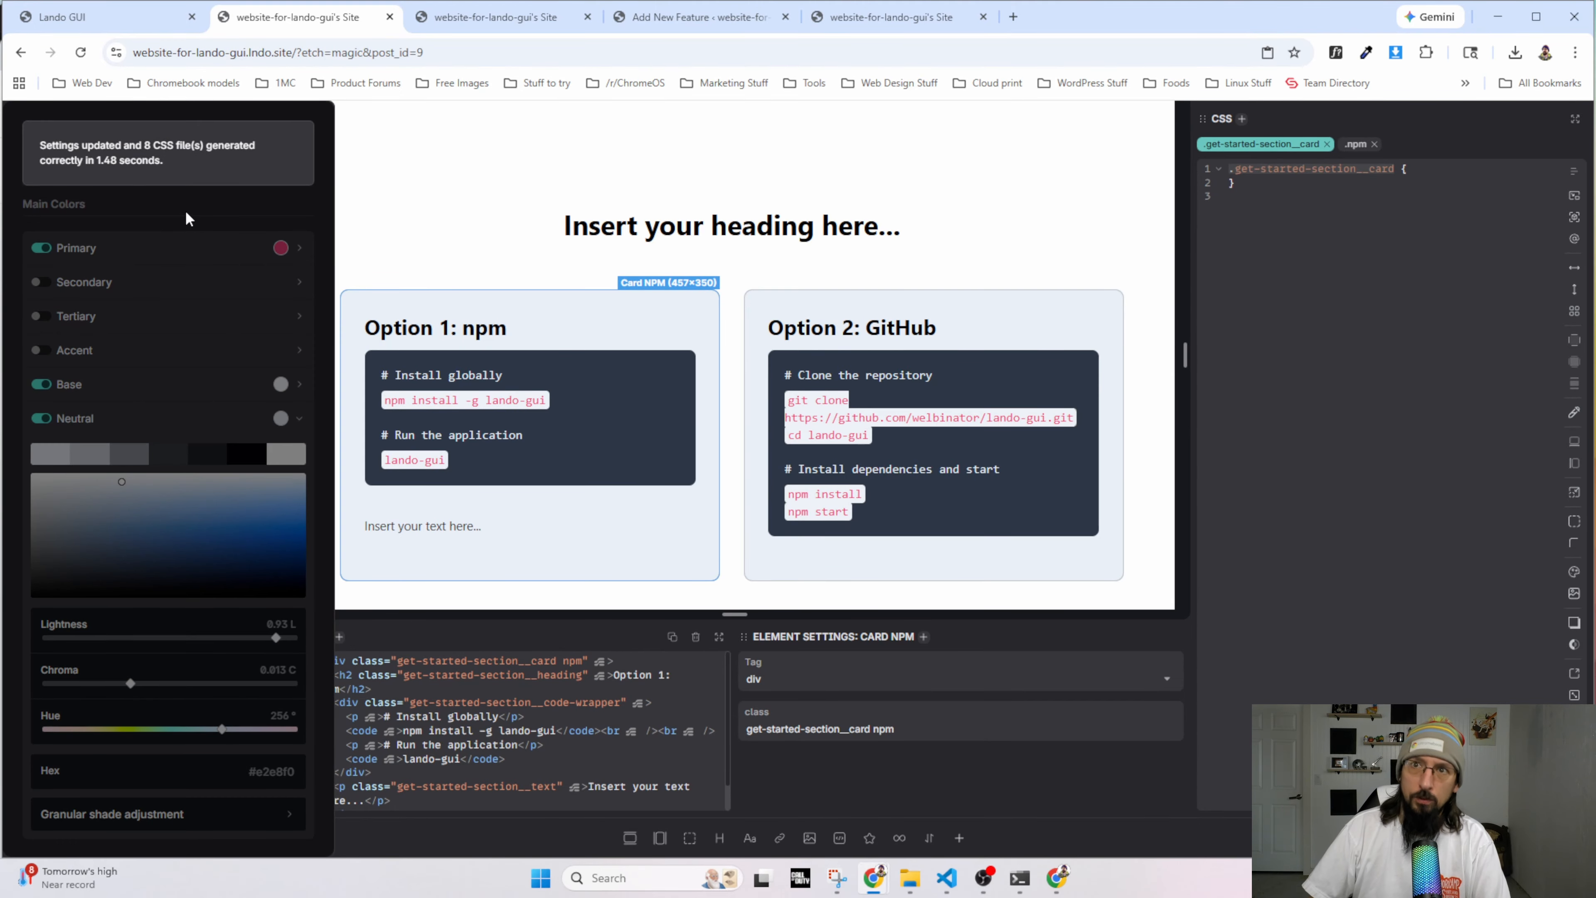
Compare the Features card with the Get Started cards on the canvas and close the Automatic.css panel.
{"action": "scroll", "coordinate": [384, 448], "scroll_direction": "down", "scroll_amount": 1}
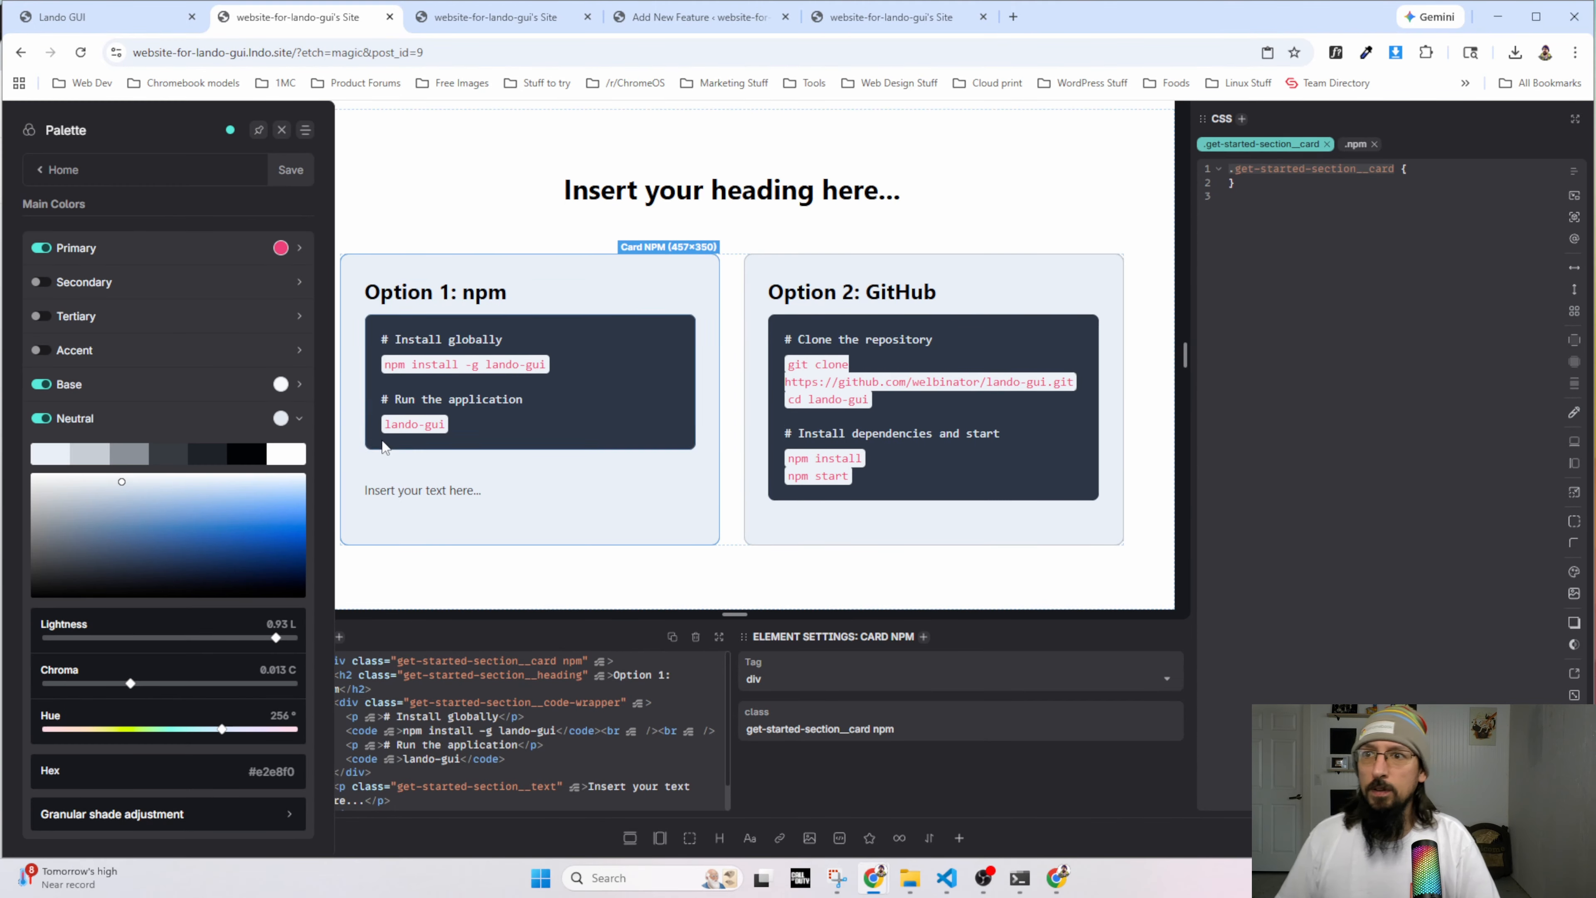
{"action": "left_click", "coordinate": [447, 575]}
{"action": "scroll", "coordinate": [442, 343], "scroll_direction": "up", "scroll_amount": 5}
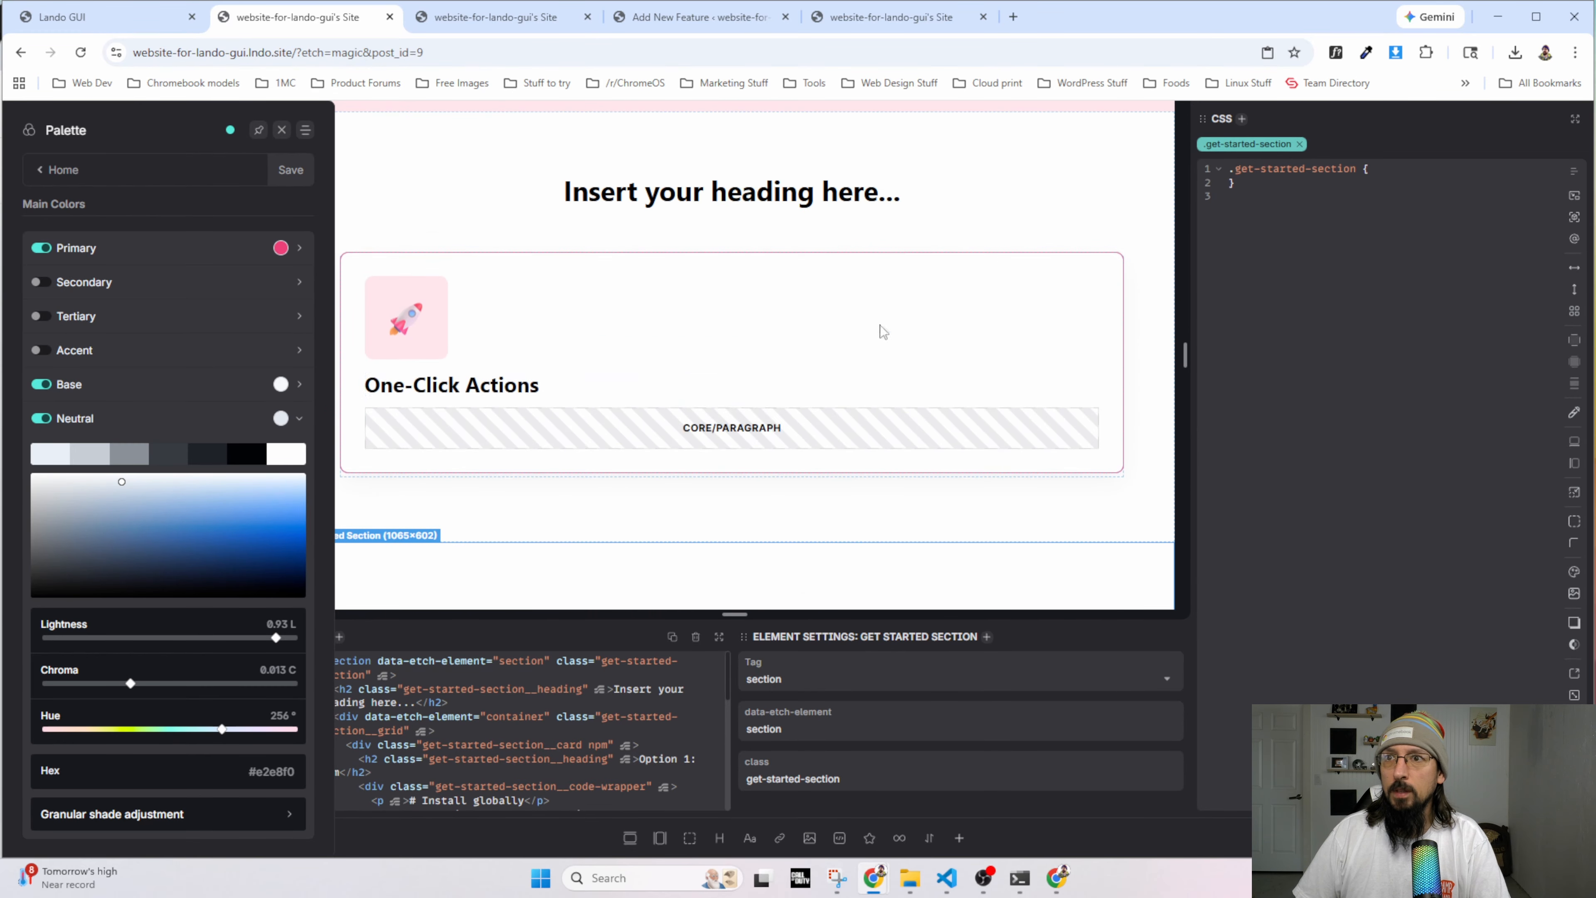
{"action": "scroll", "coordinate": [482, 308], "scroll_direction": "down", "scroll_amount": 5}
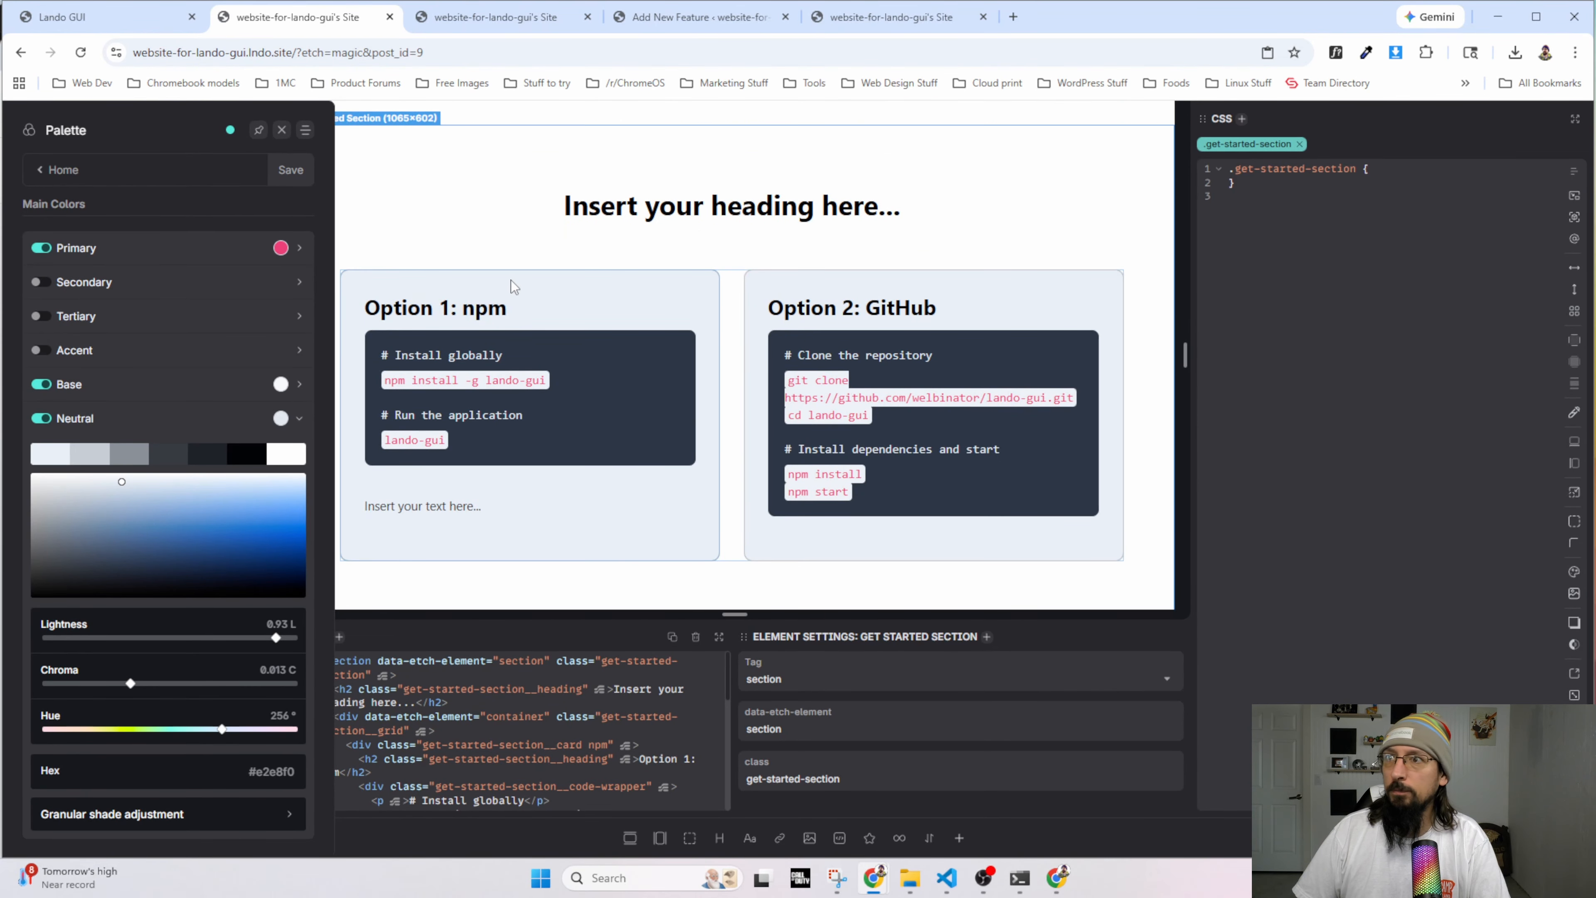
{"action": "left_click", "coordinate": [281, 131]}
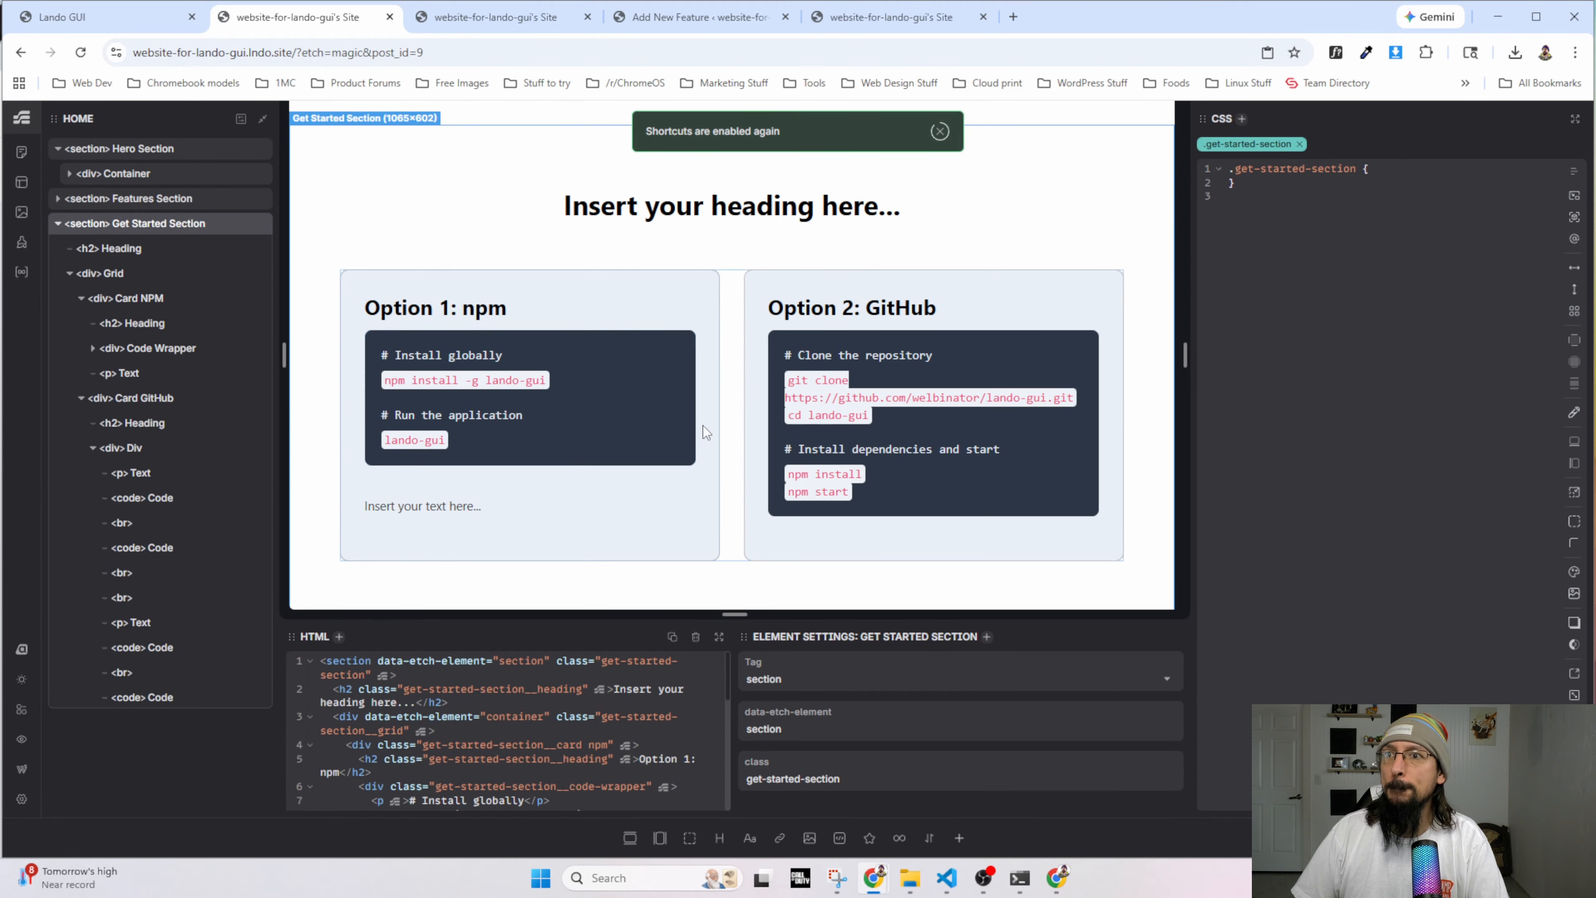
Add background-color: var(--white); to the .get-started-section__card rule of Card NPM.
{"action": "left_click", "coordinate": [609, 280]}
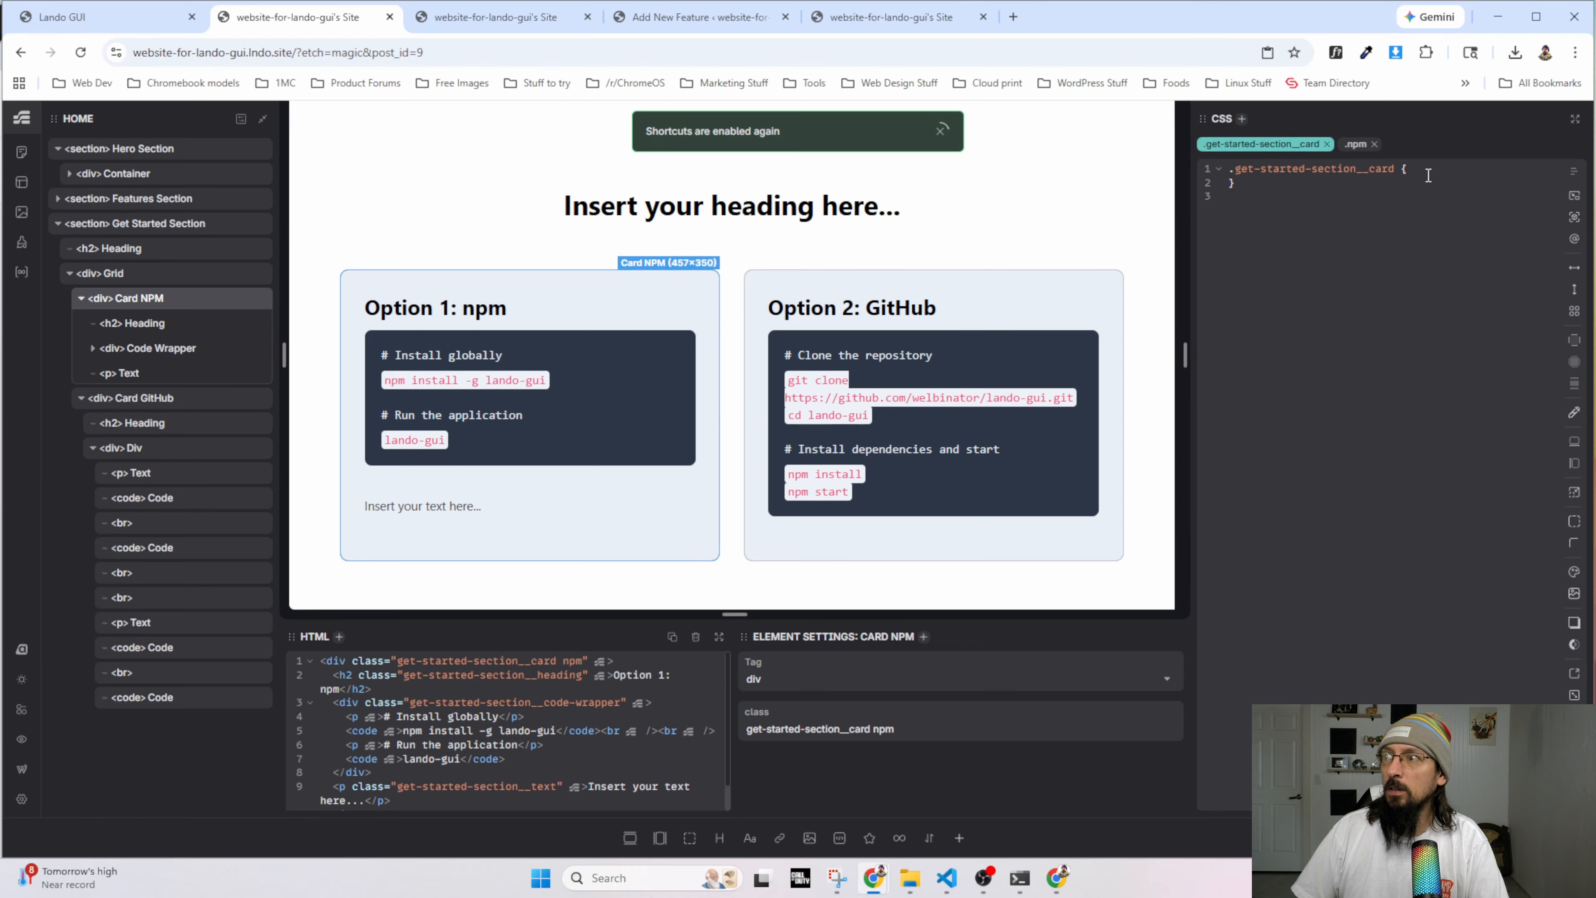
{"action": "key", "text": "Return"}
{"action": "type", "text": "backg"}
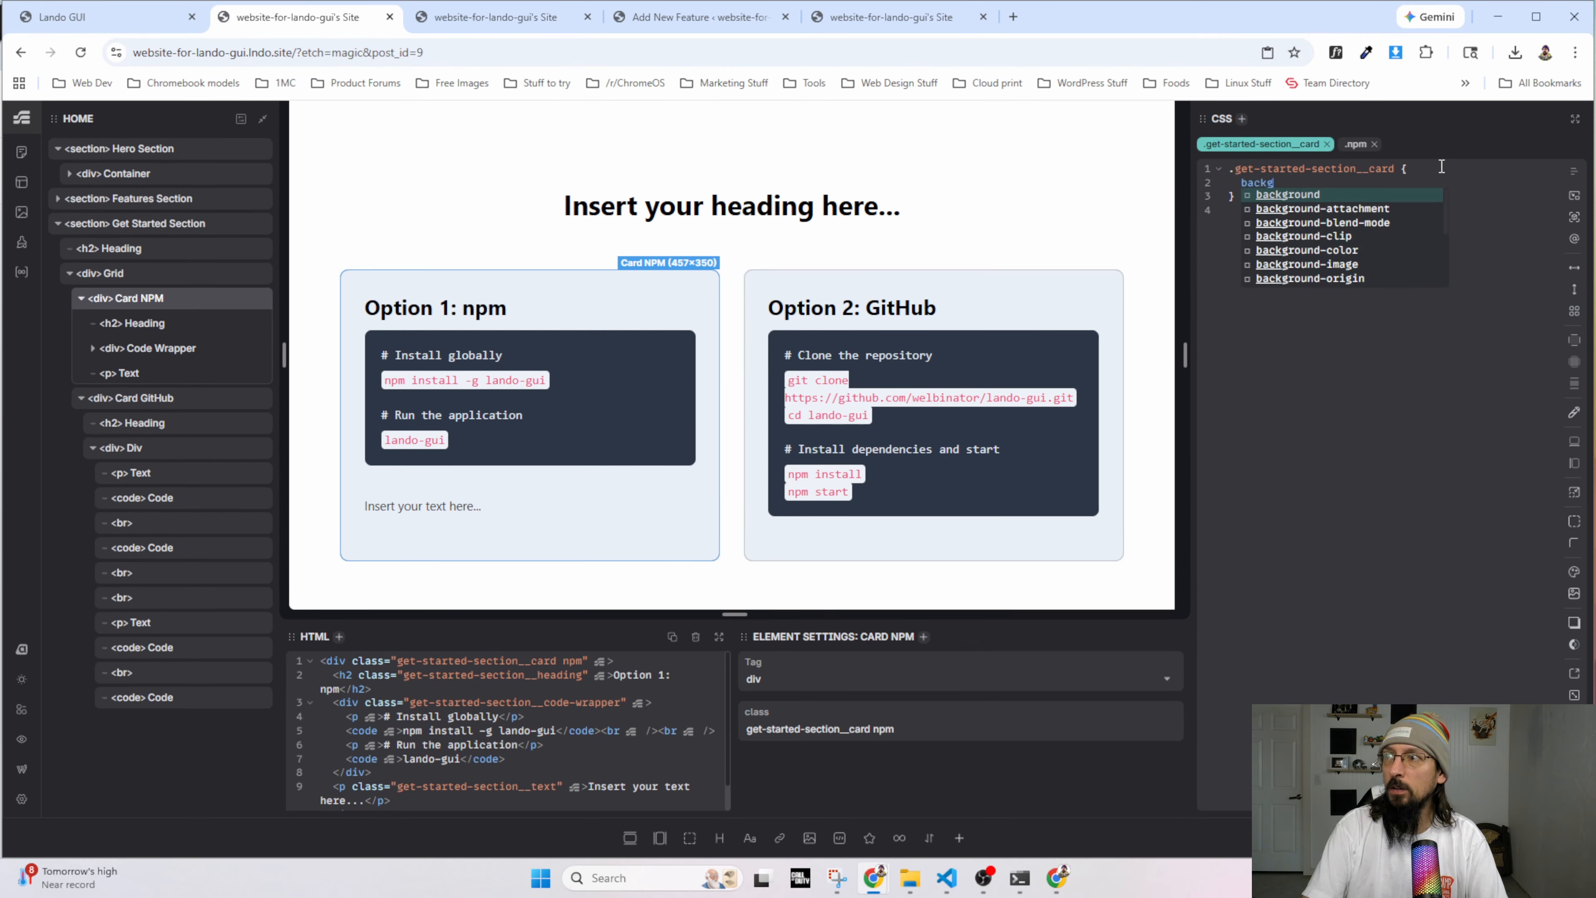
{"action": "type", "text": "round-color: w"}
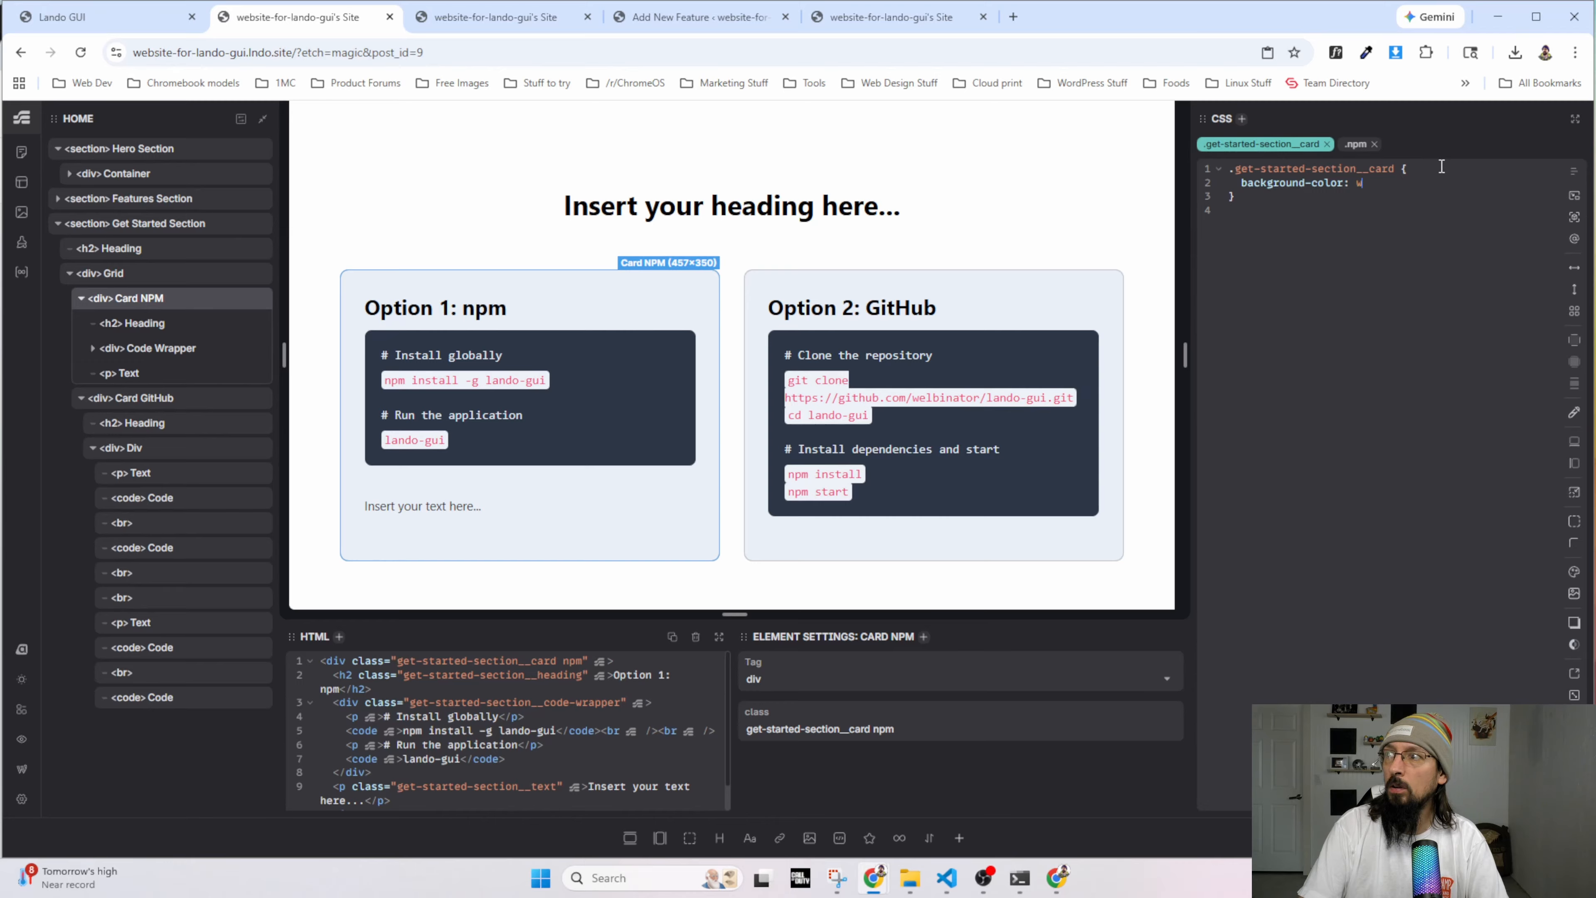
{"action": "key", "text": "BackSpace"}
{"action": "type", "text": "var(--white);"}
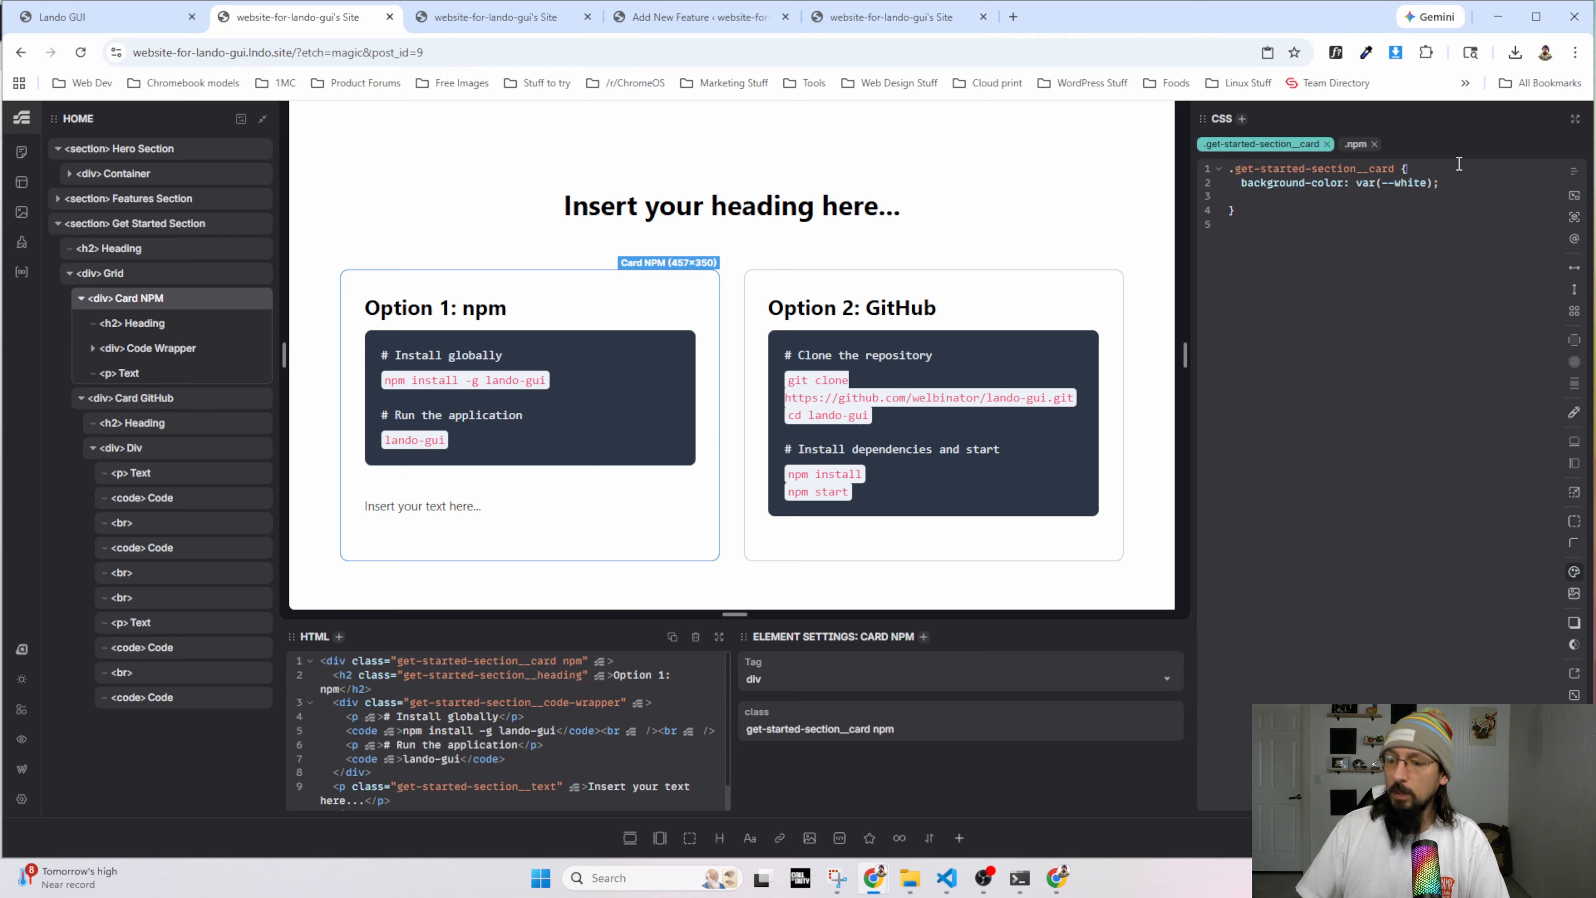
Insert --card-border-color: var(--neutral) above the background color in the .get-started-section__card rule.
{"action": "key", "text": "Return"}
{"action": "type", "text": "--card-border"}
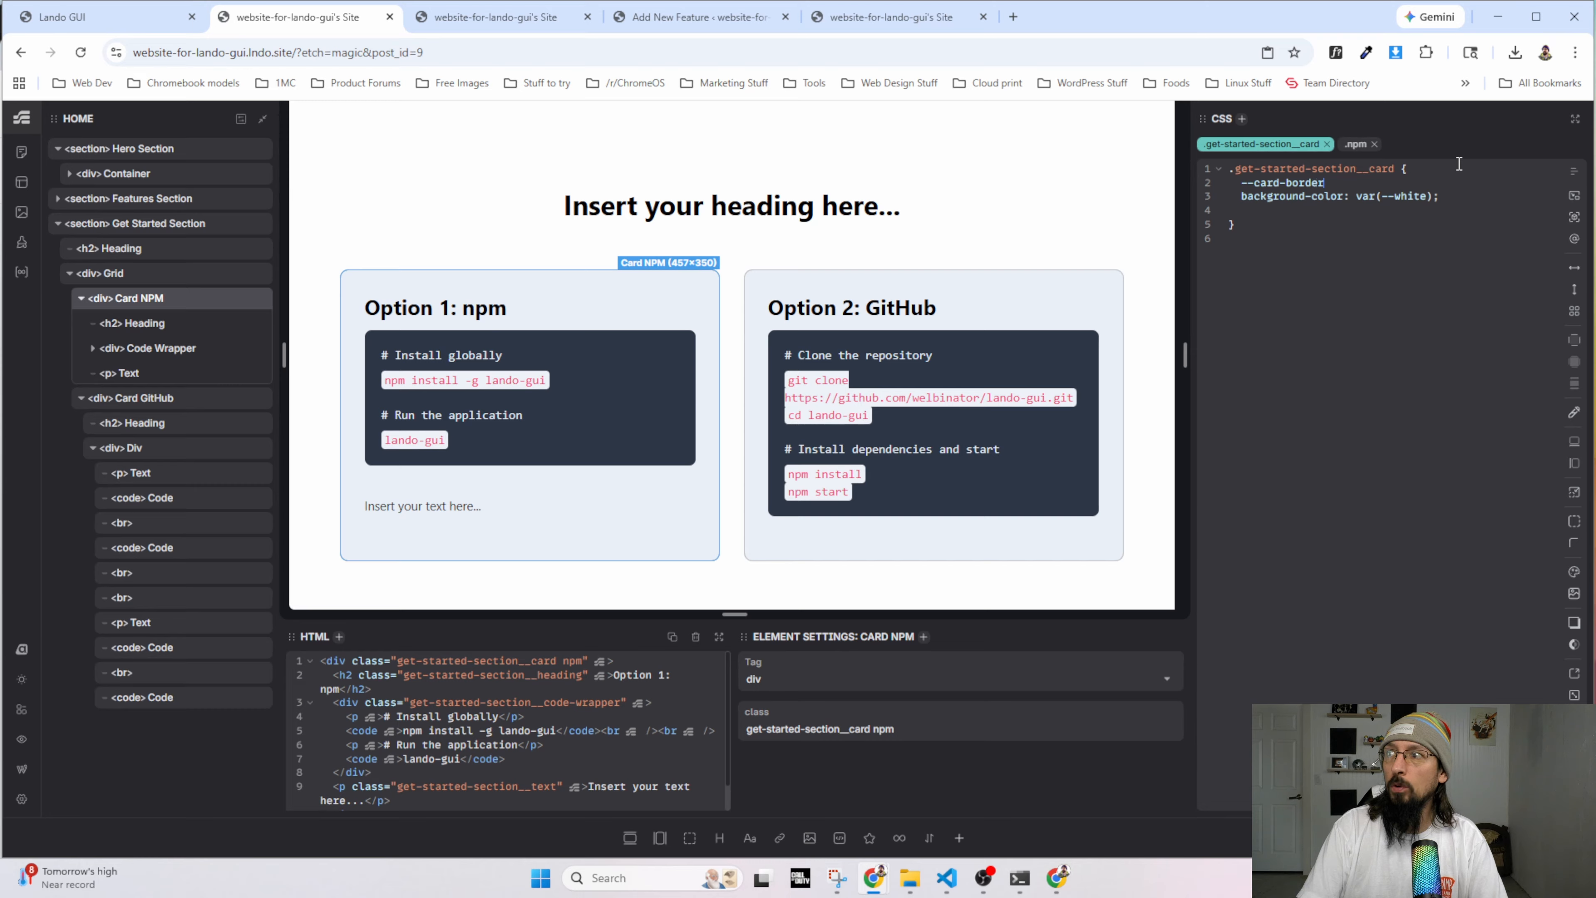
{"action": "type", "text": "-color: "}
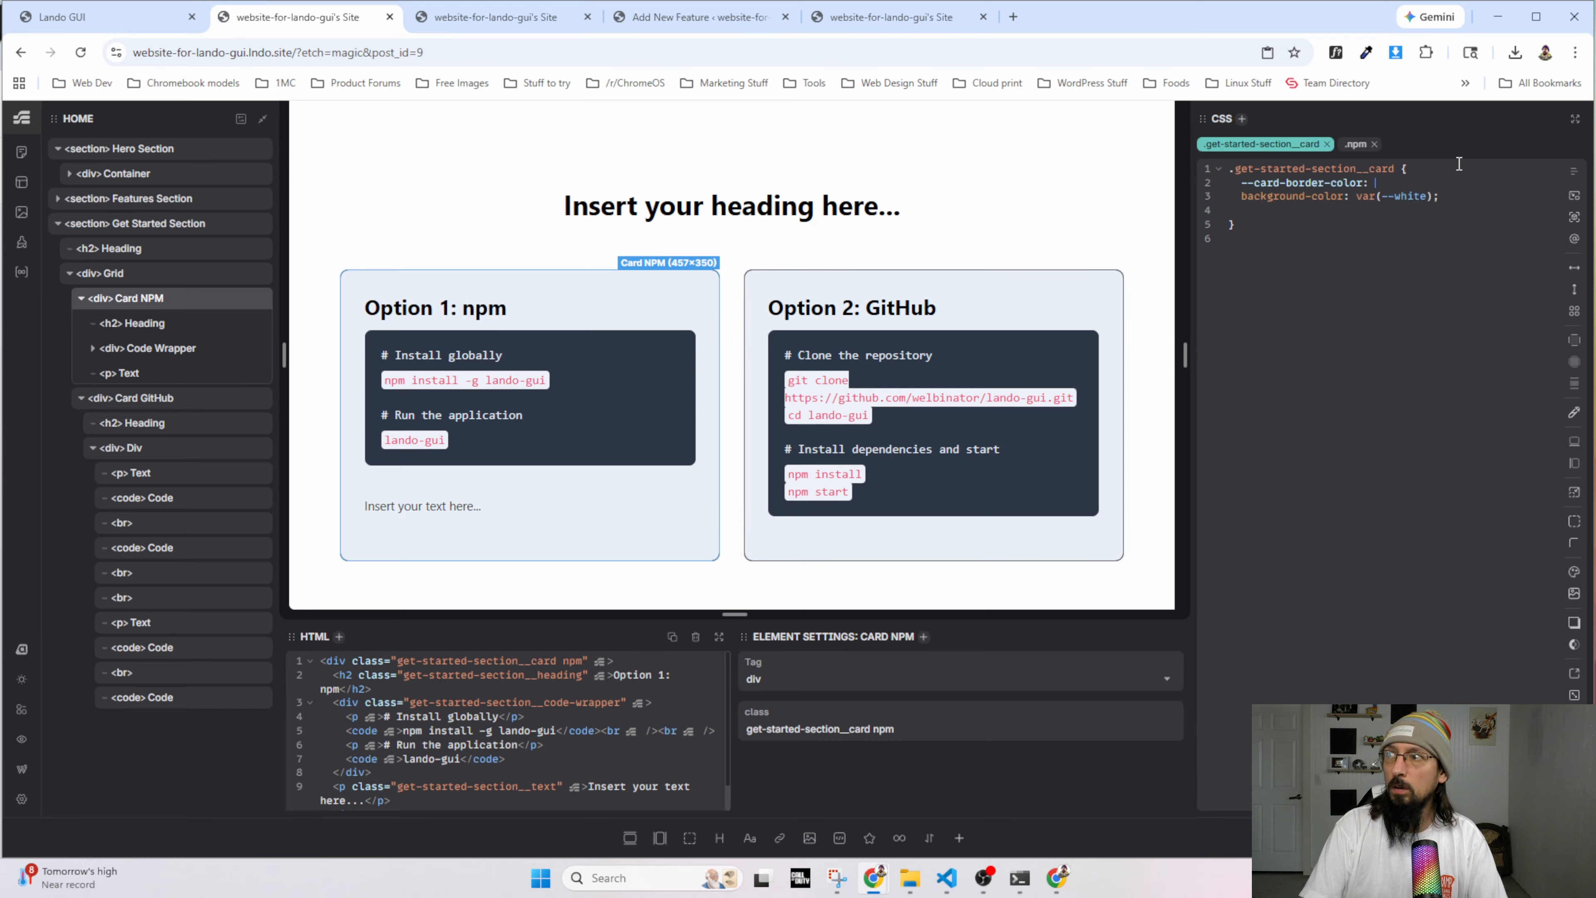
{"action": "type", "text": "--neutral"}
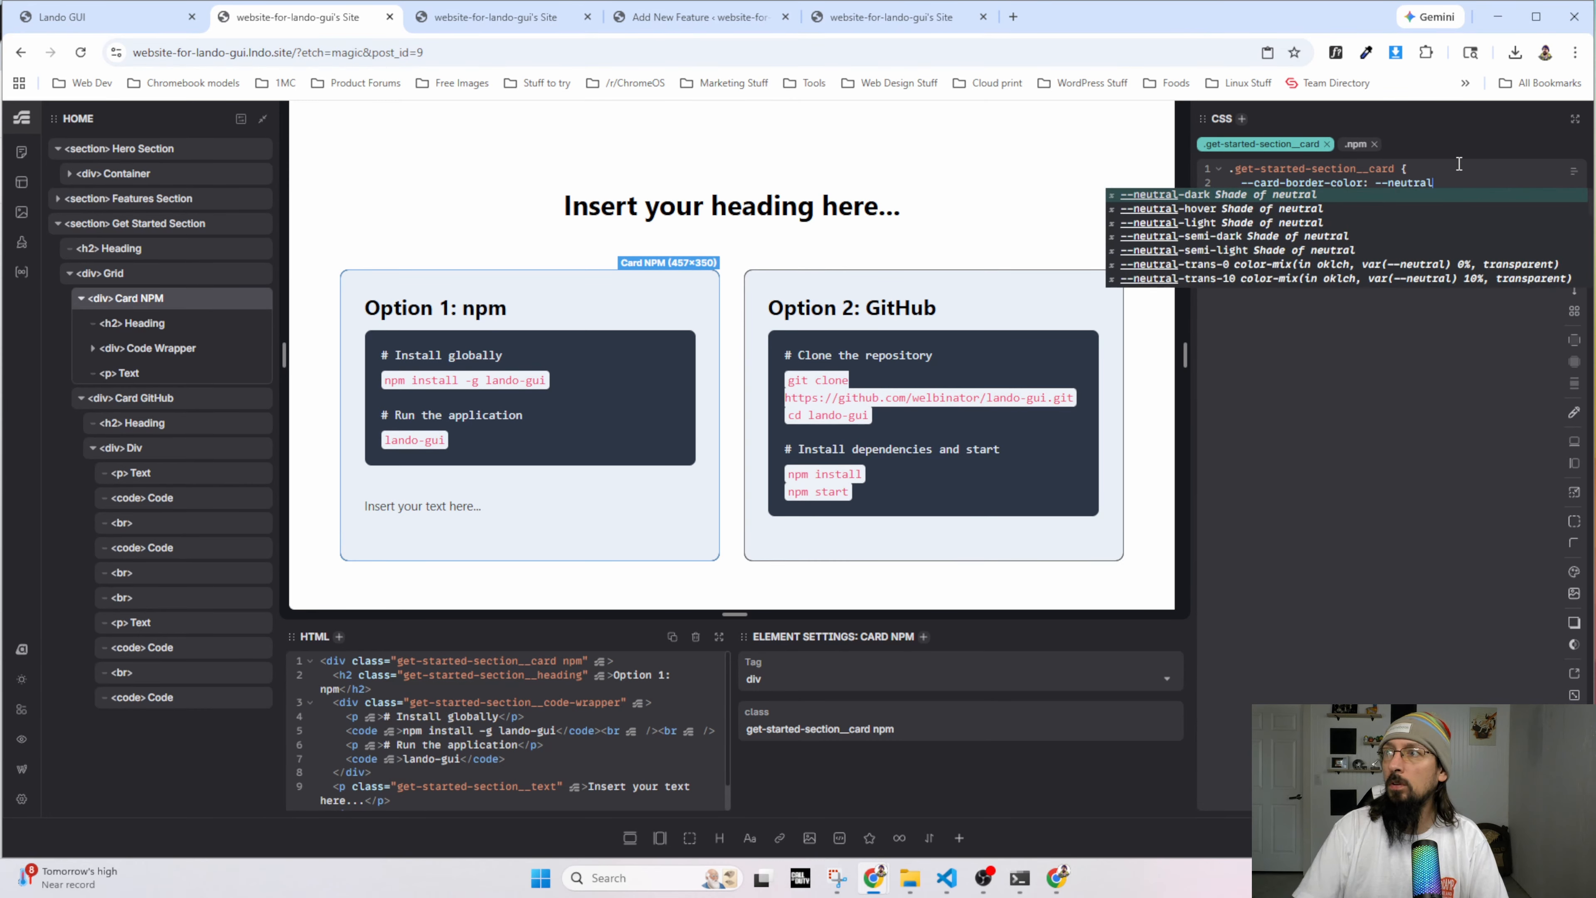
{"action": "key", "text": "Up"}
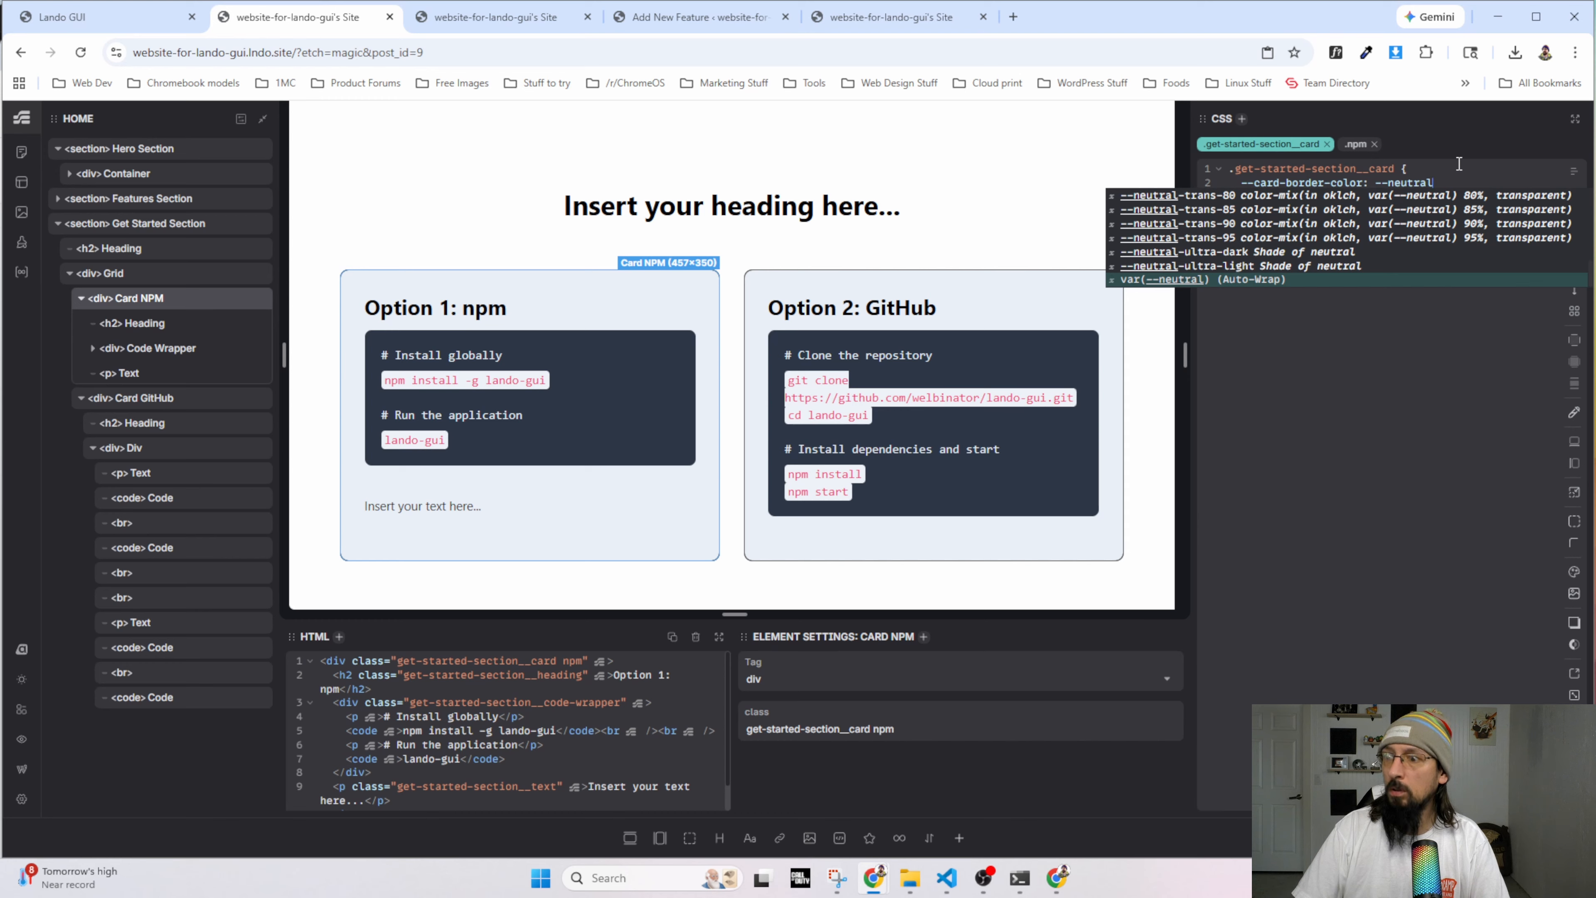
{"action": "key", "text": "Return"}
{"action": "left_click", "coordinate": [499, 247]}
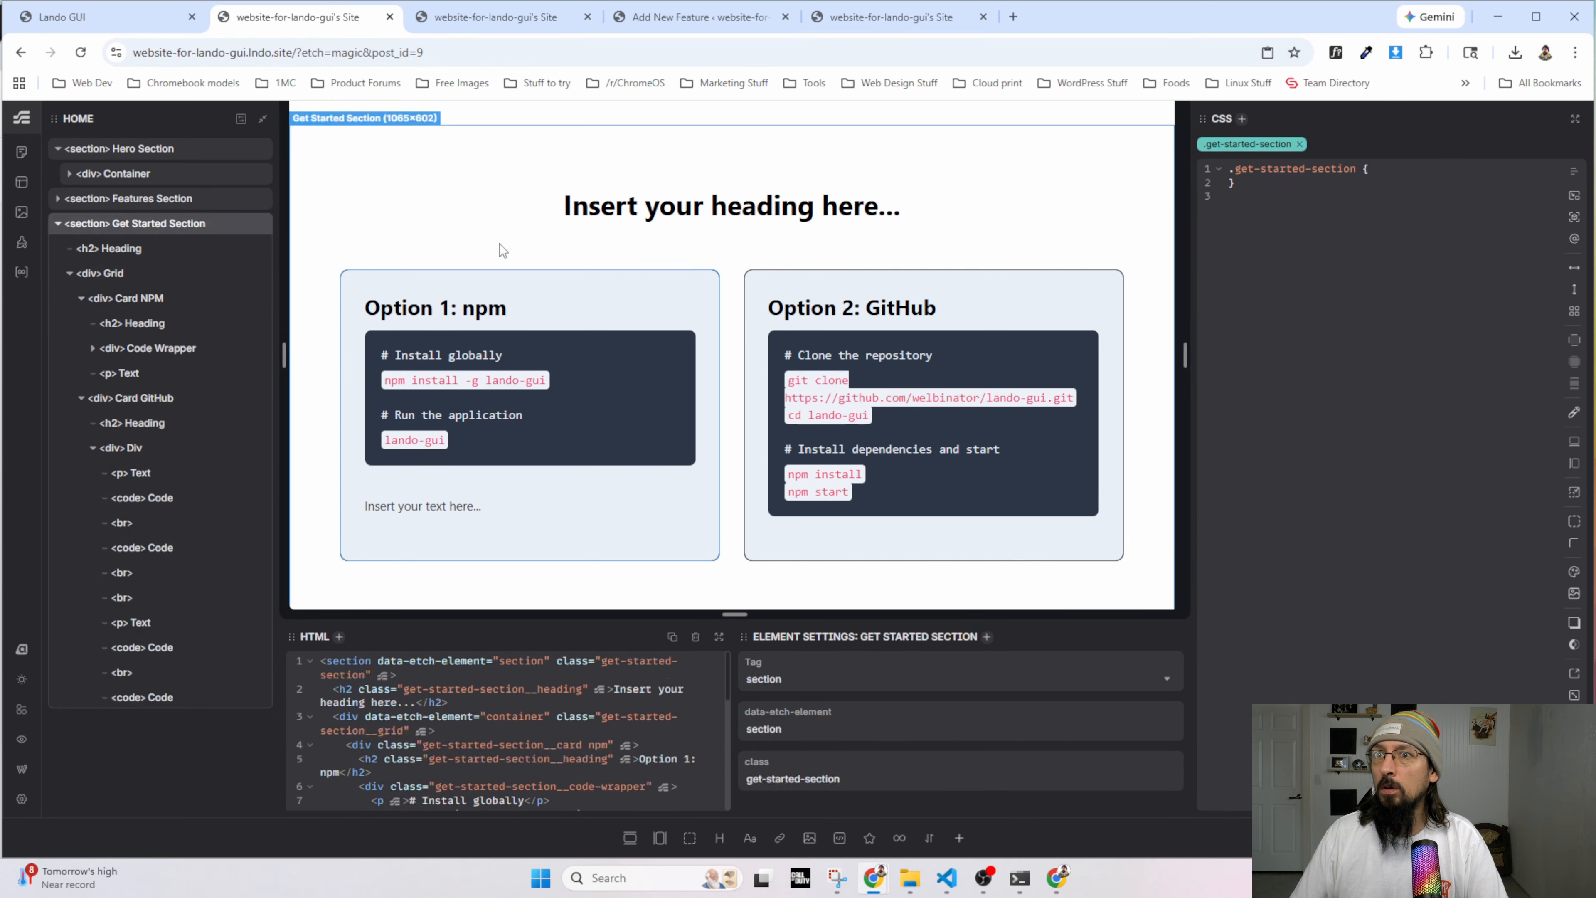
End the --card-border-color declaration with a semicolon and put the background-color declaration on its own line.
{"action": "left_click", "coordinate": [641, 283]}
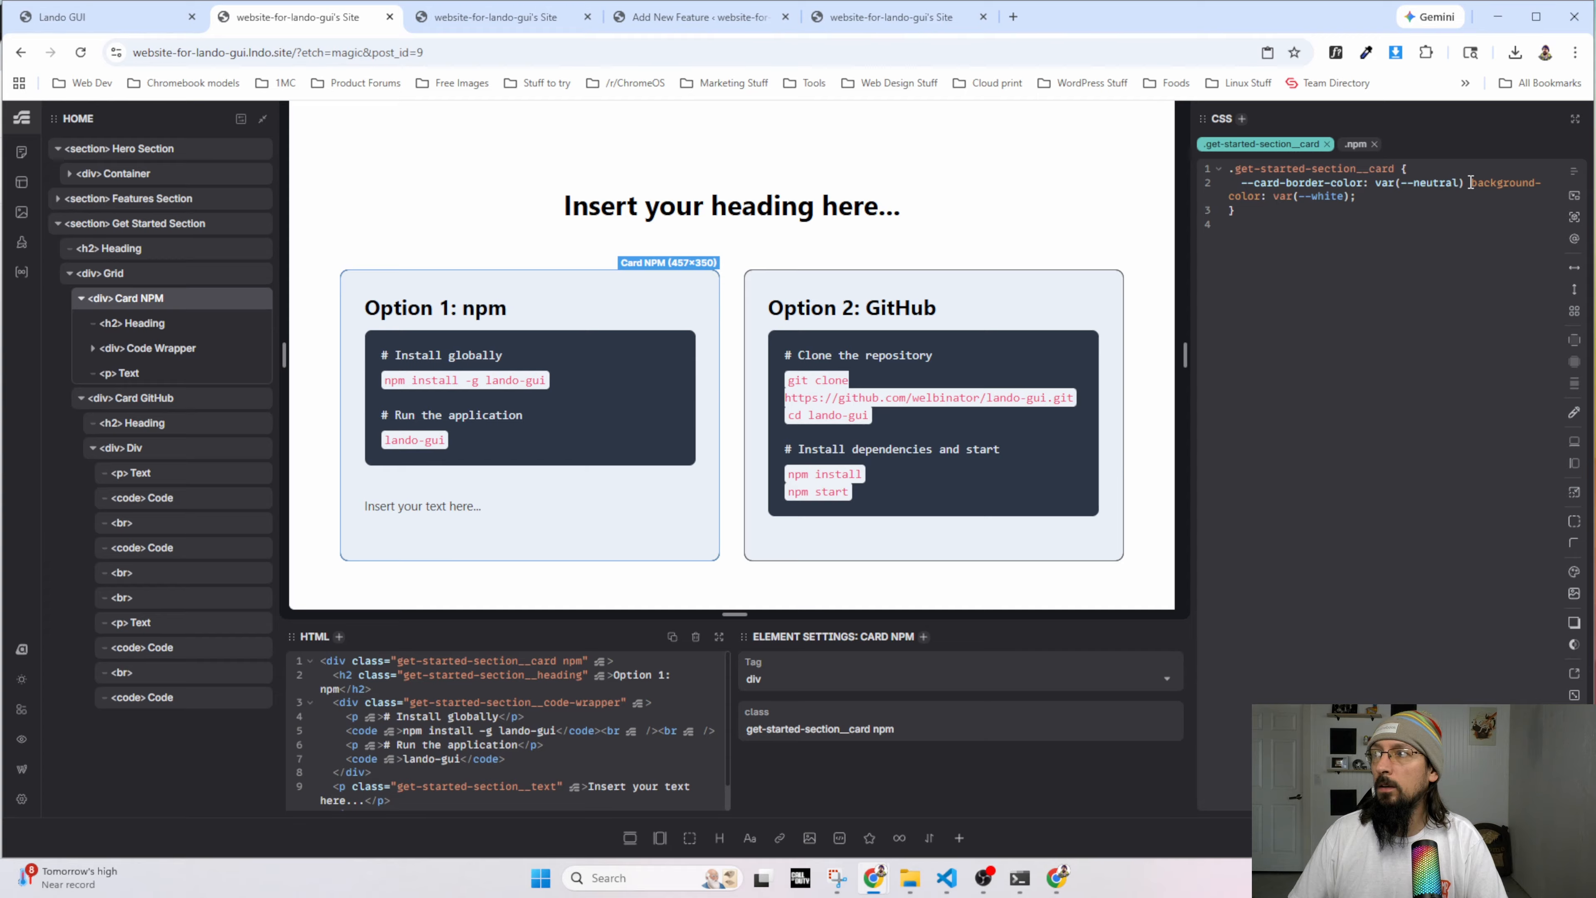
{"action": "type", "text": ";"}
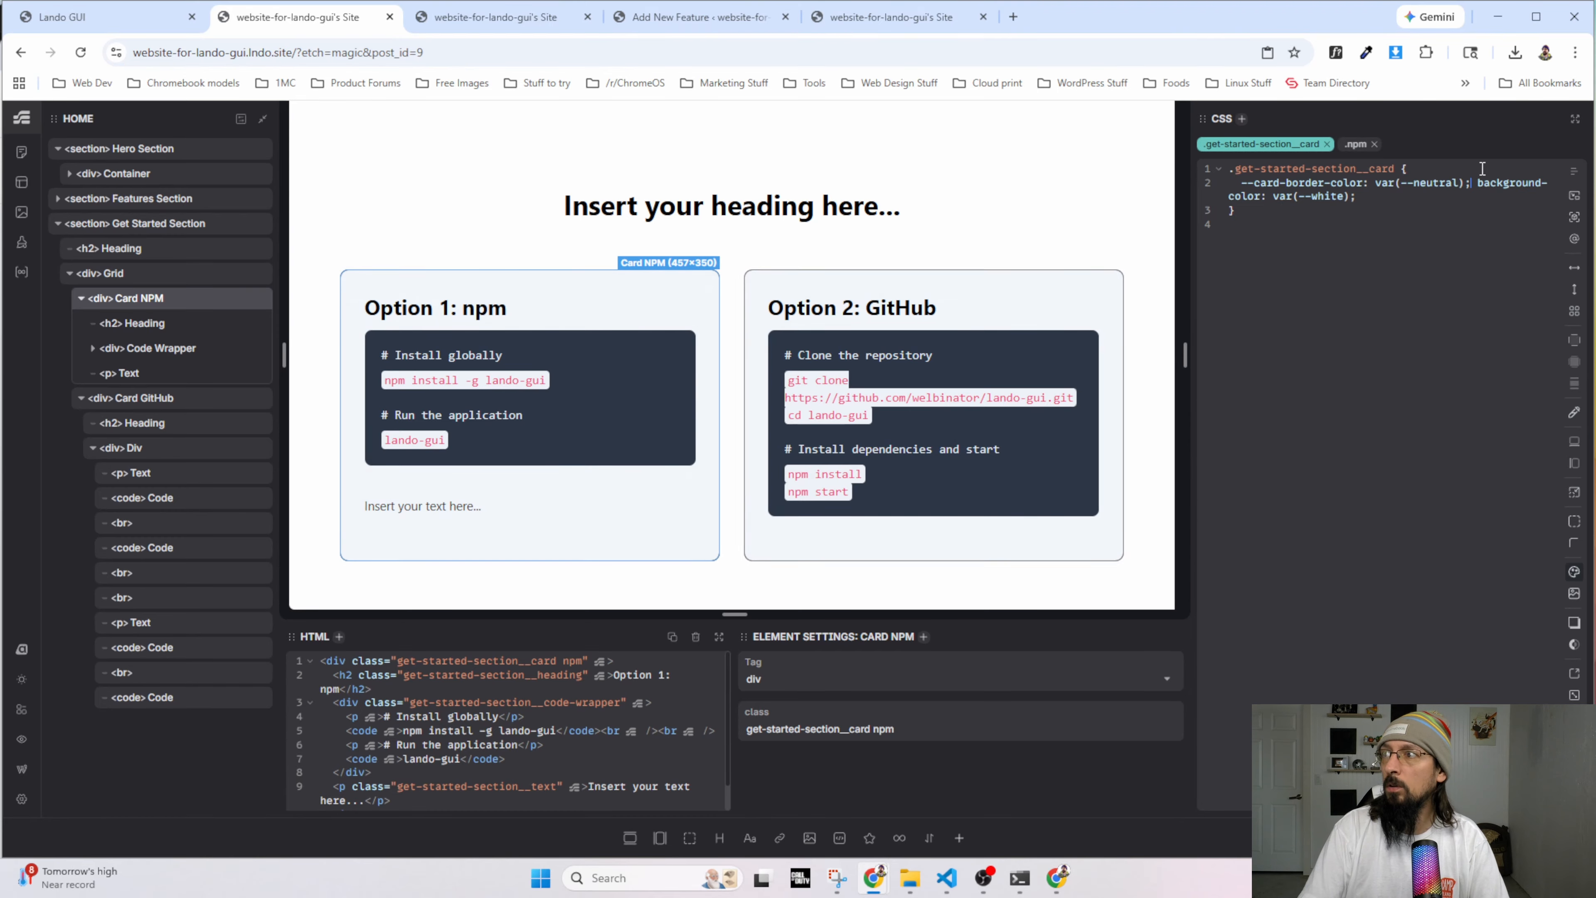
{"action": "type", "text": "0"}
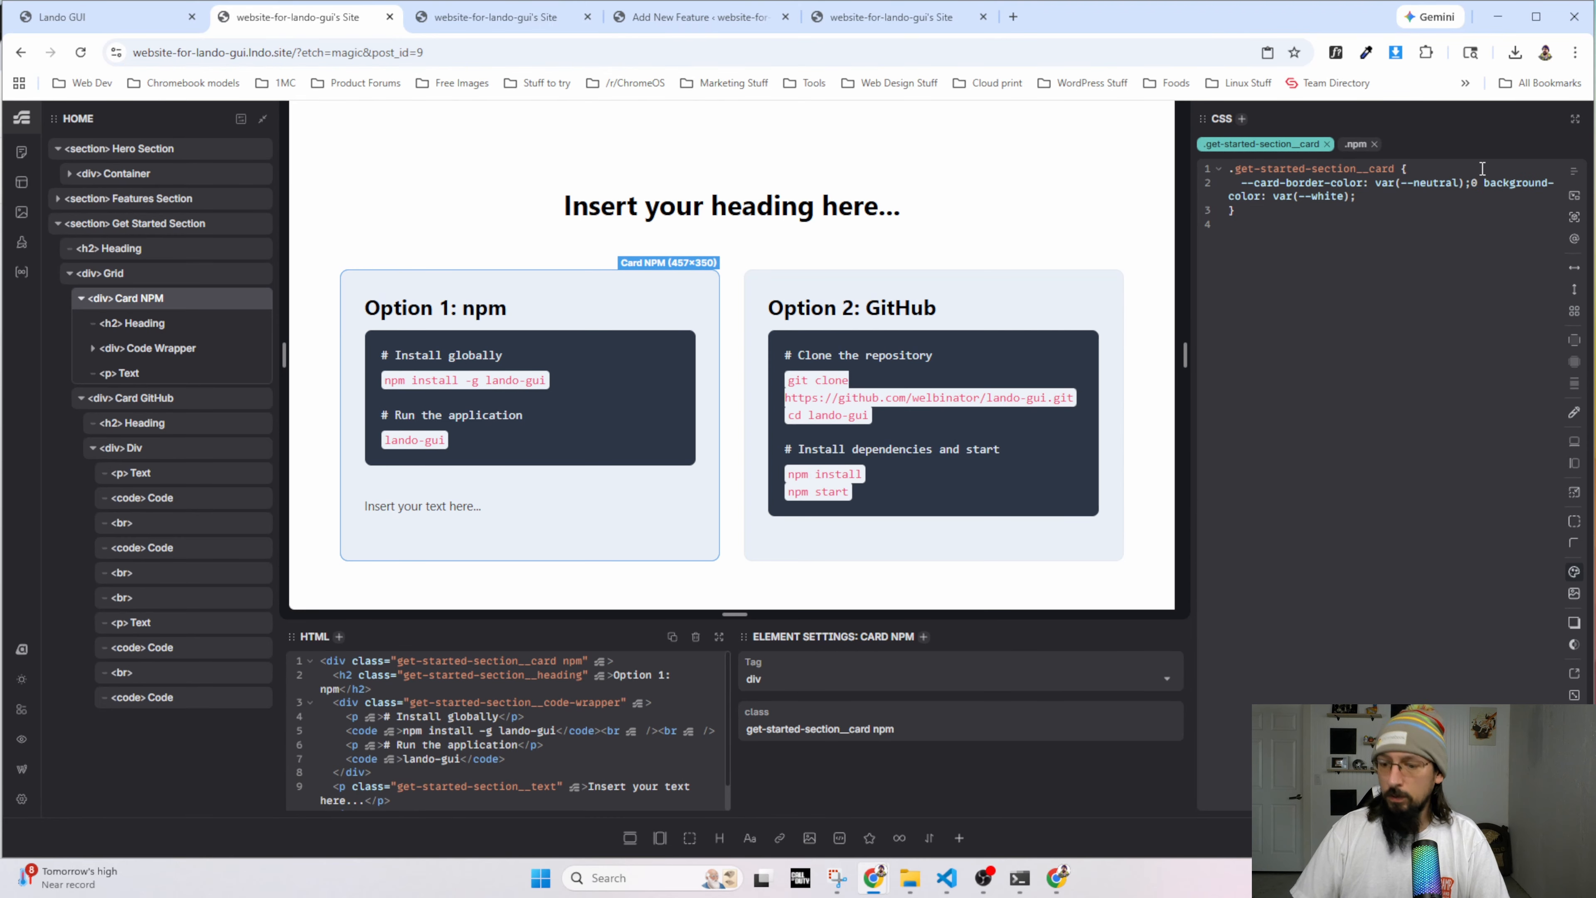
{"action": "key", "text": "BackSpace"}
{"action": "key", "text": "Return"}
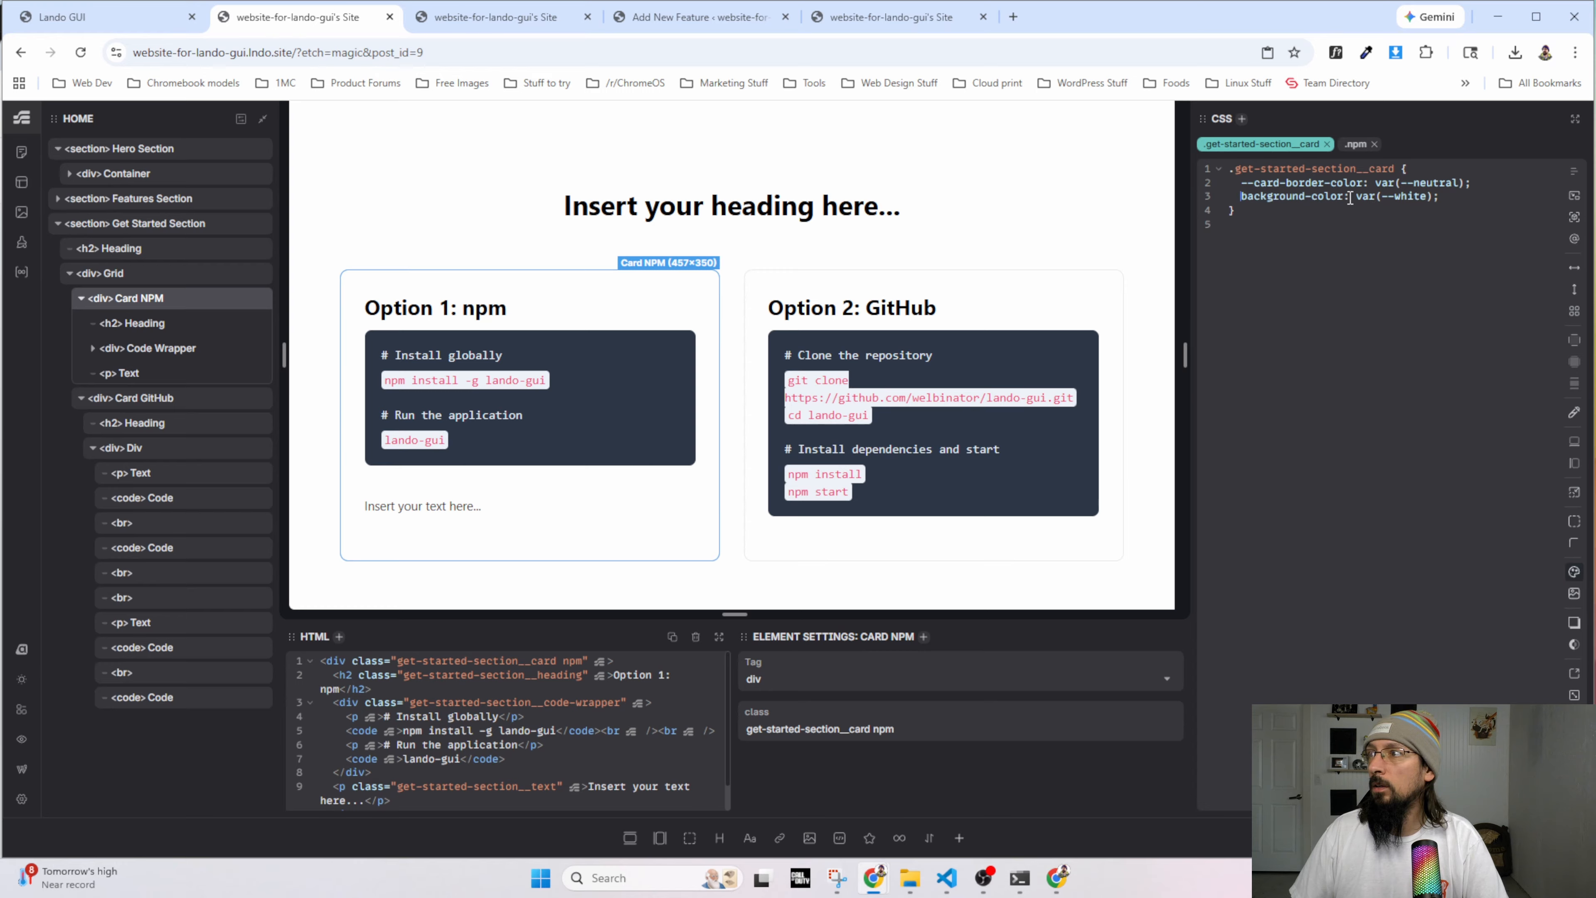
Replace the background-color property in the .get-started-section__card rule with --card-background, keeping var(--white) as its value.
{"action": "double_click", "coordinate": [1240, 194]}
{"action": "type", "text": "--card-backg"}
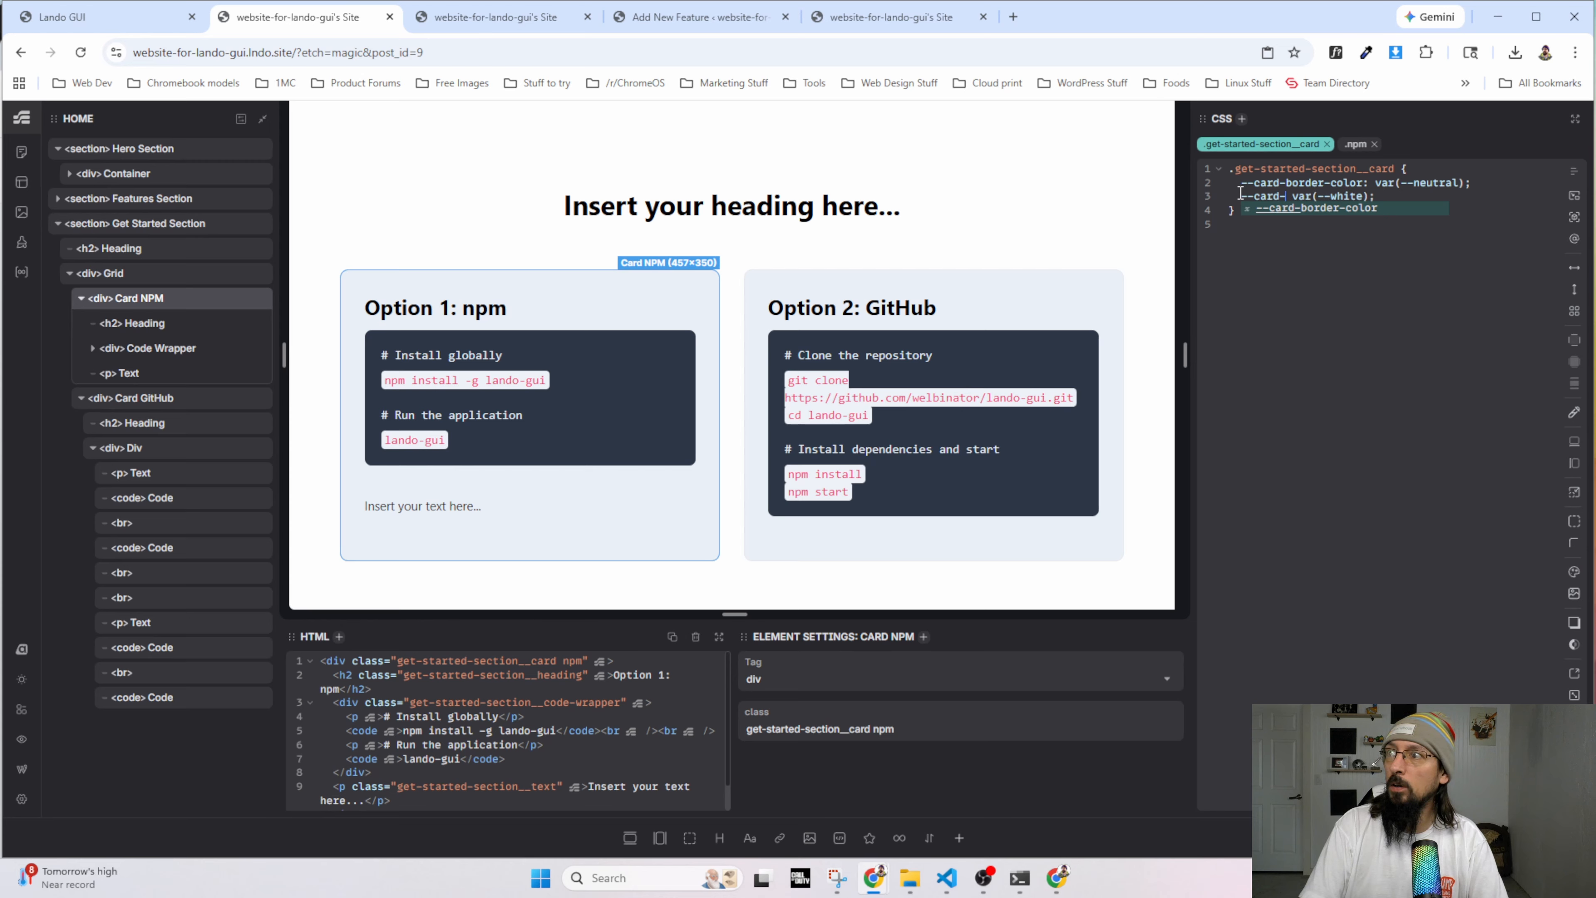
{"action": "type", "text": "round"}
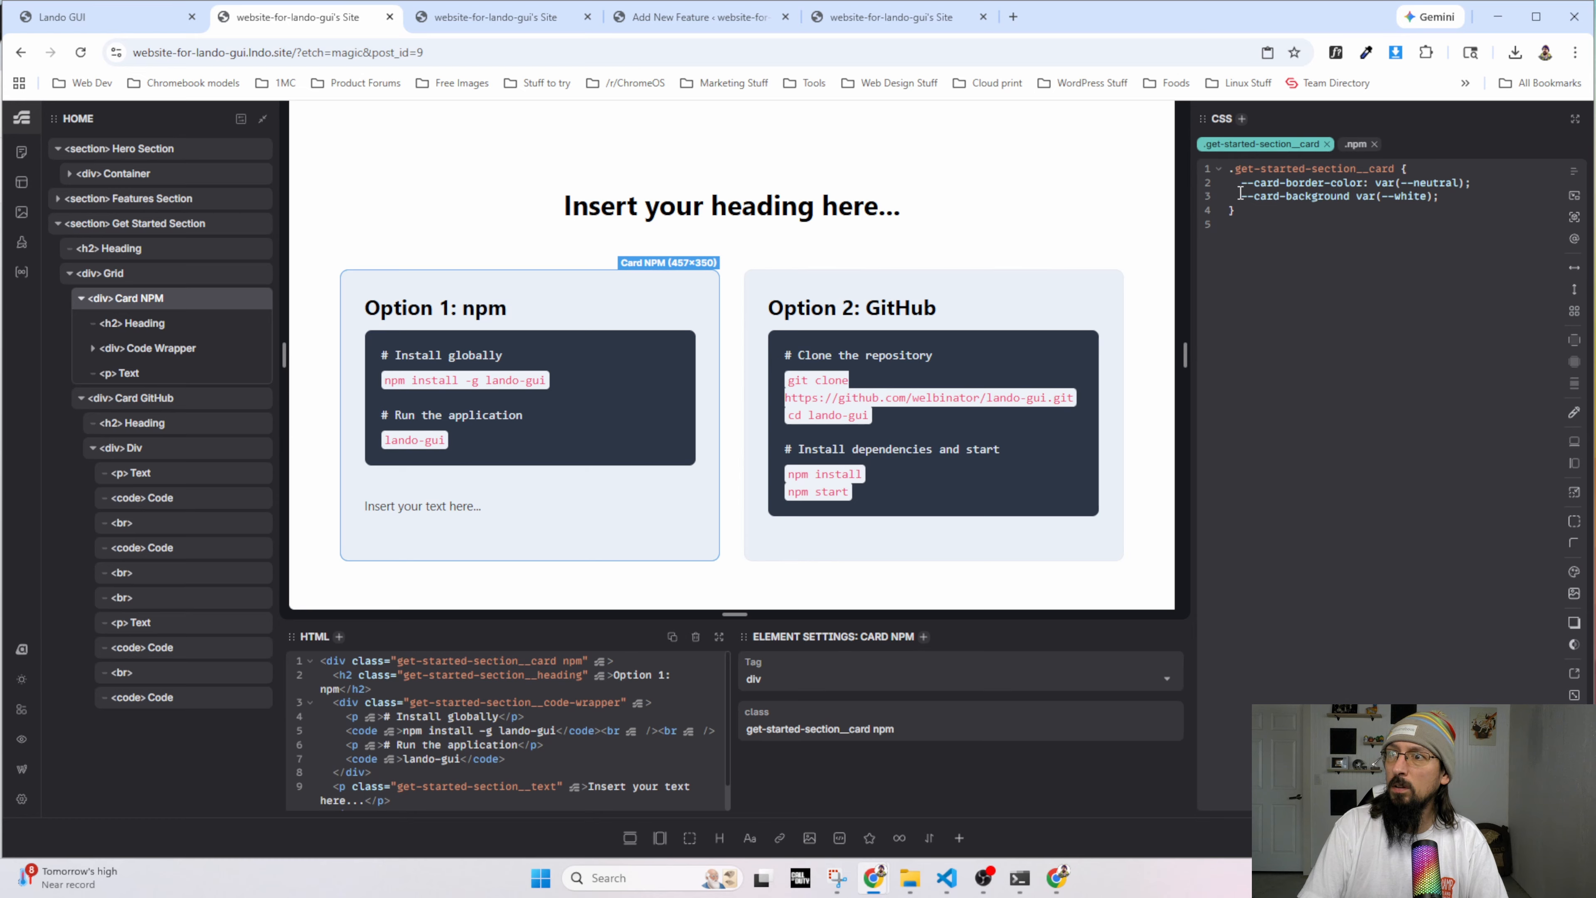
{"action": "type", "text": ":"}
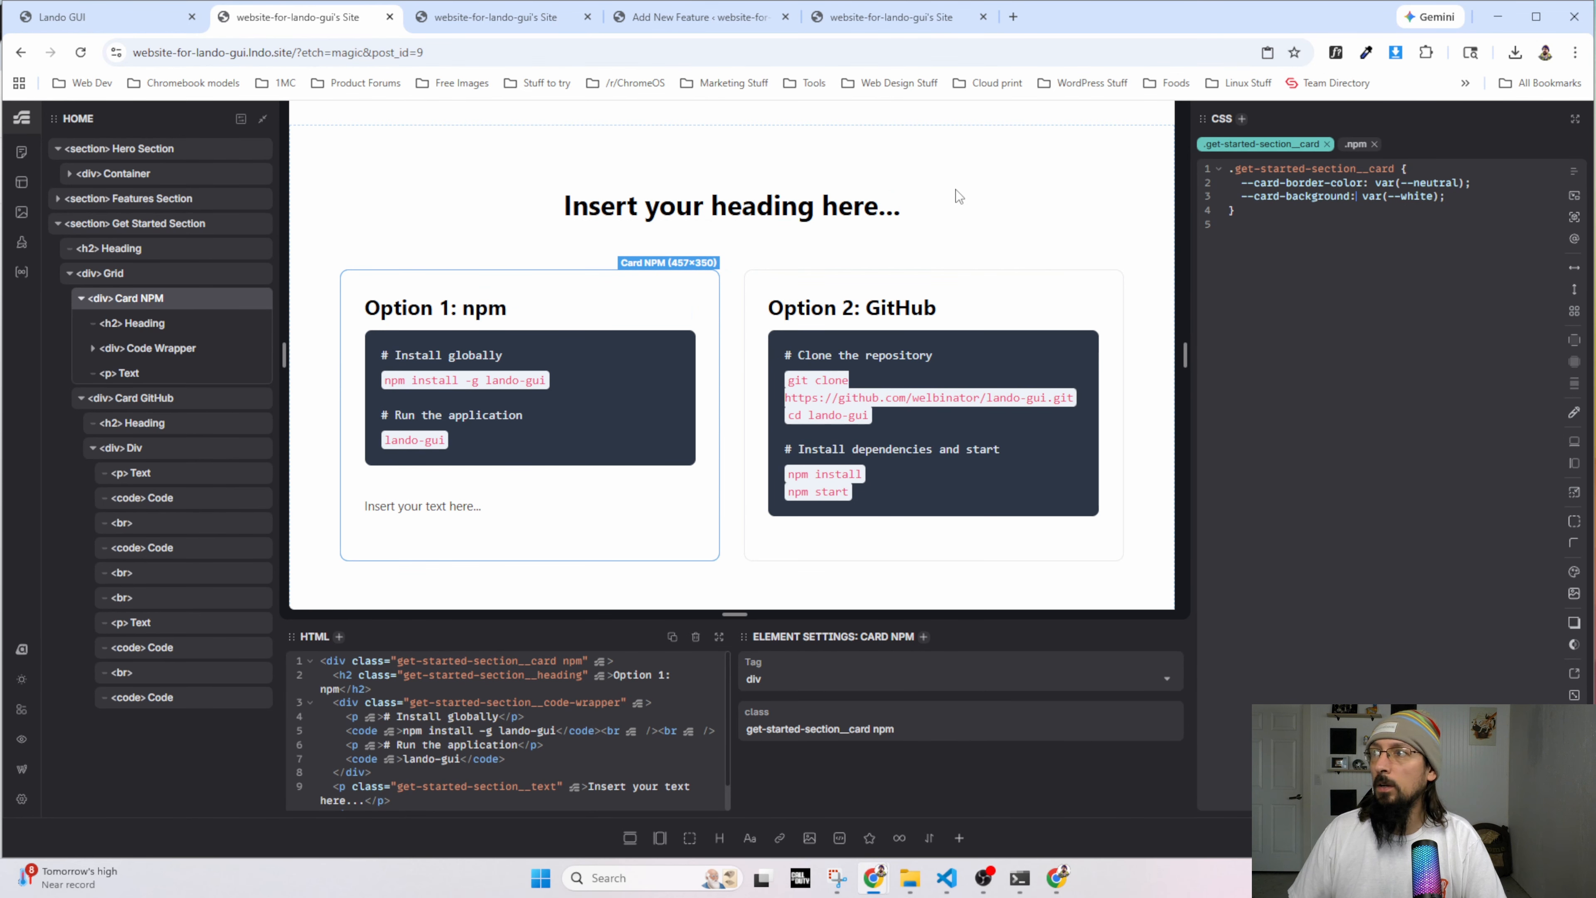
{"action": "left_click", "coordinate": [1032, 249]}
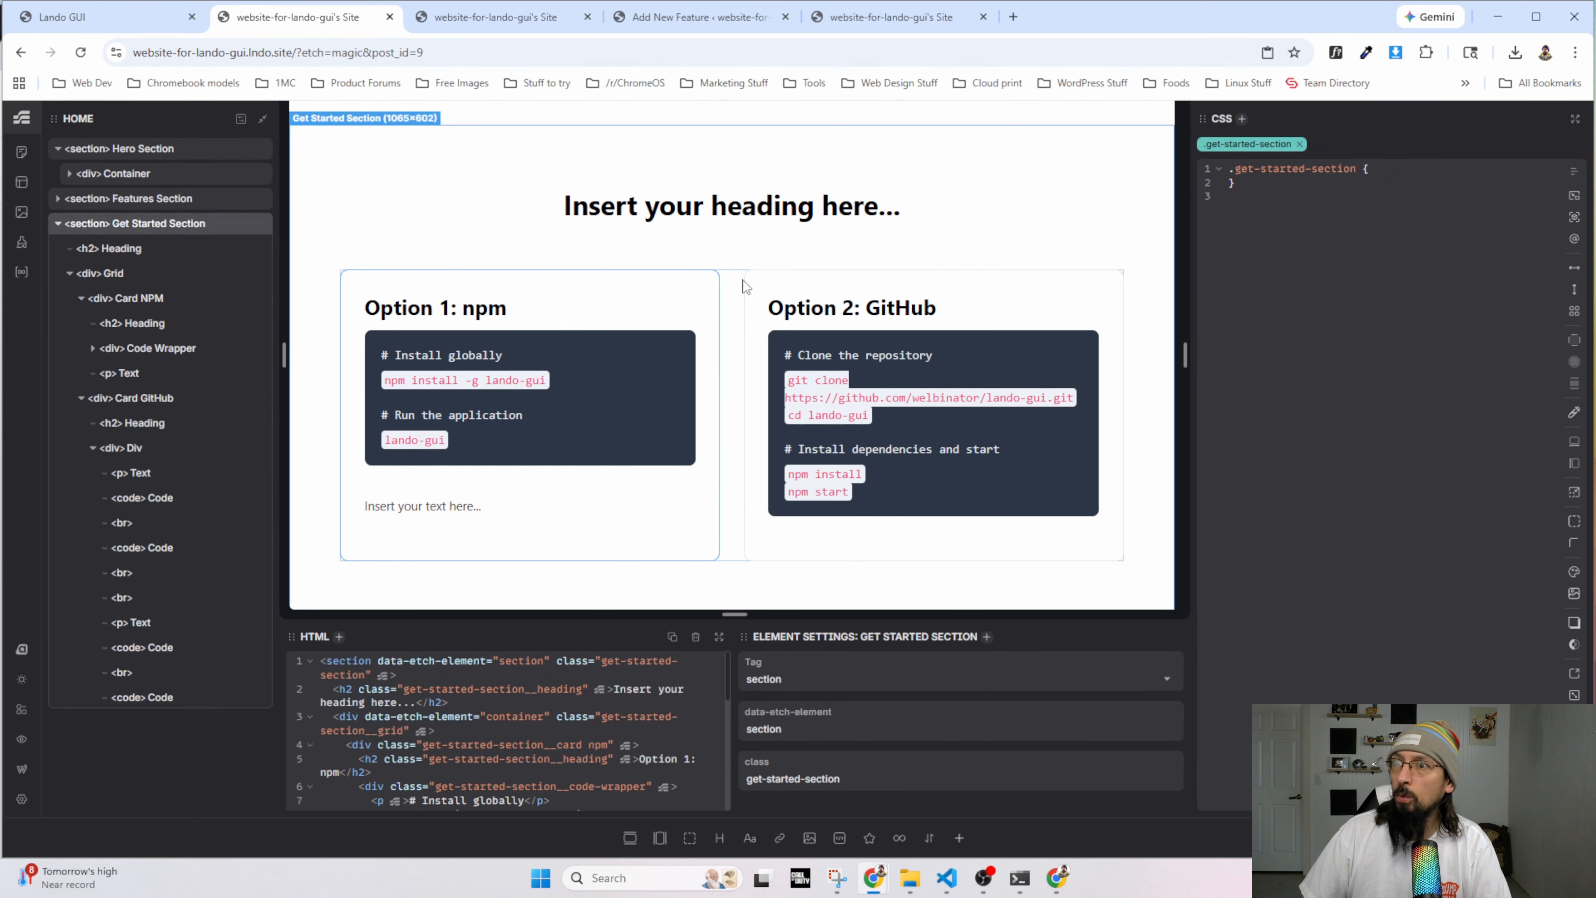
Select Card NPM and nest an &.npm block inside the .get-started-section__card rule, below the card background declaration.
{"action": "left_click", "coordinate": [533, 287]}
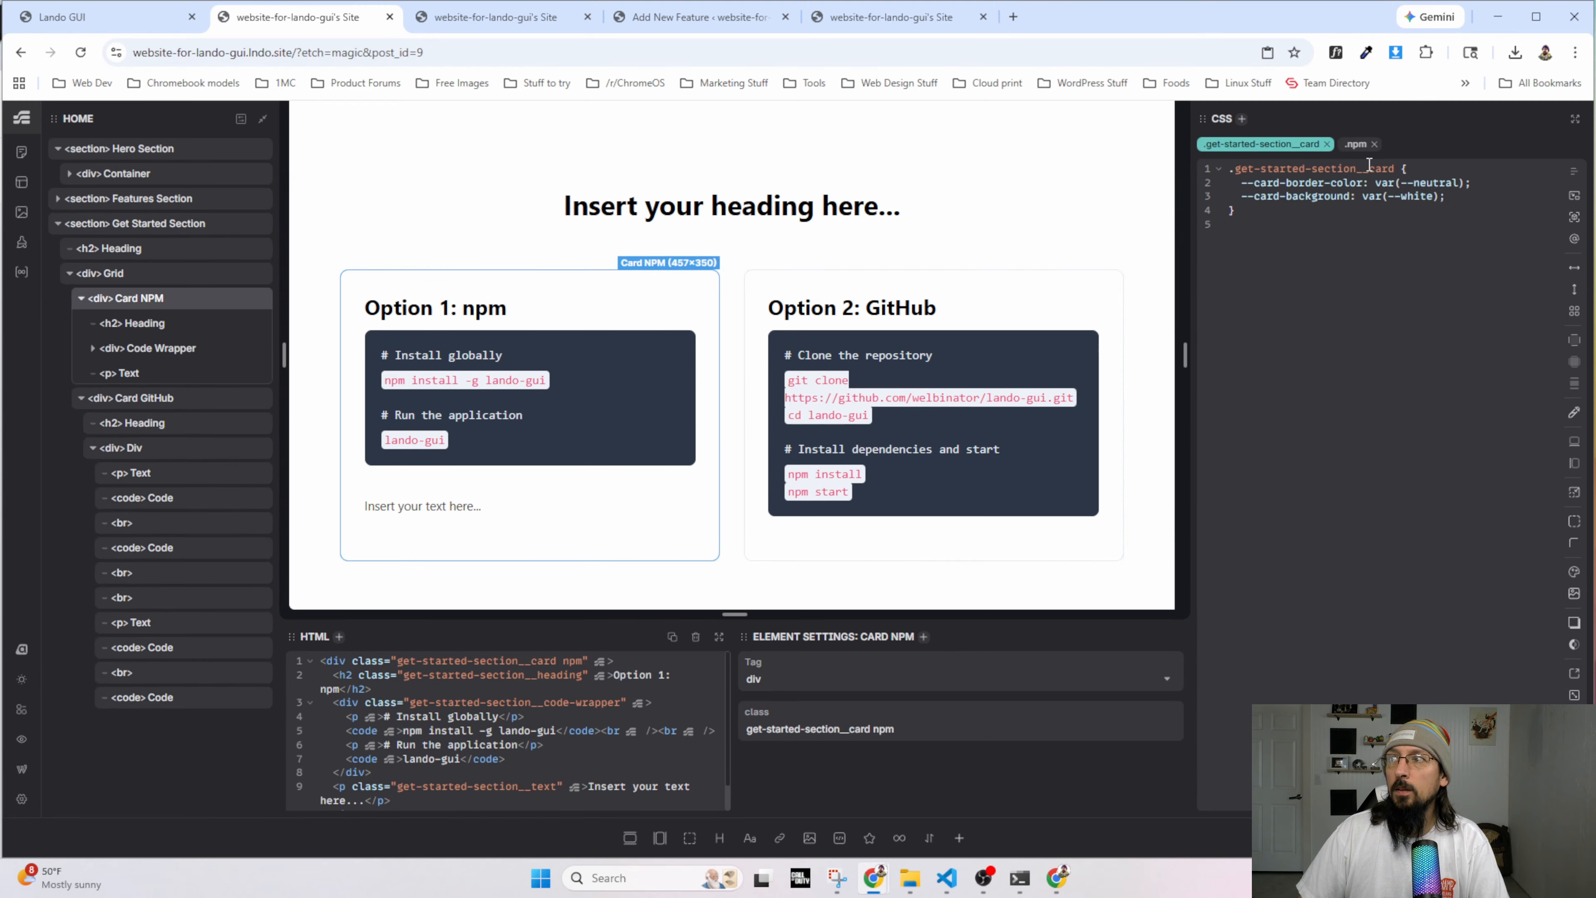
{"action": "left_click", "coordinate": [1356, 143]}
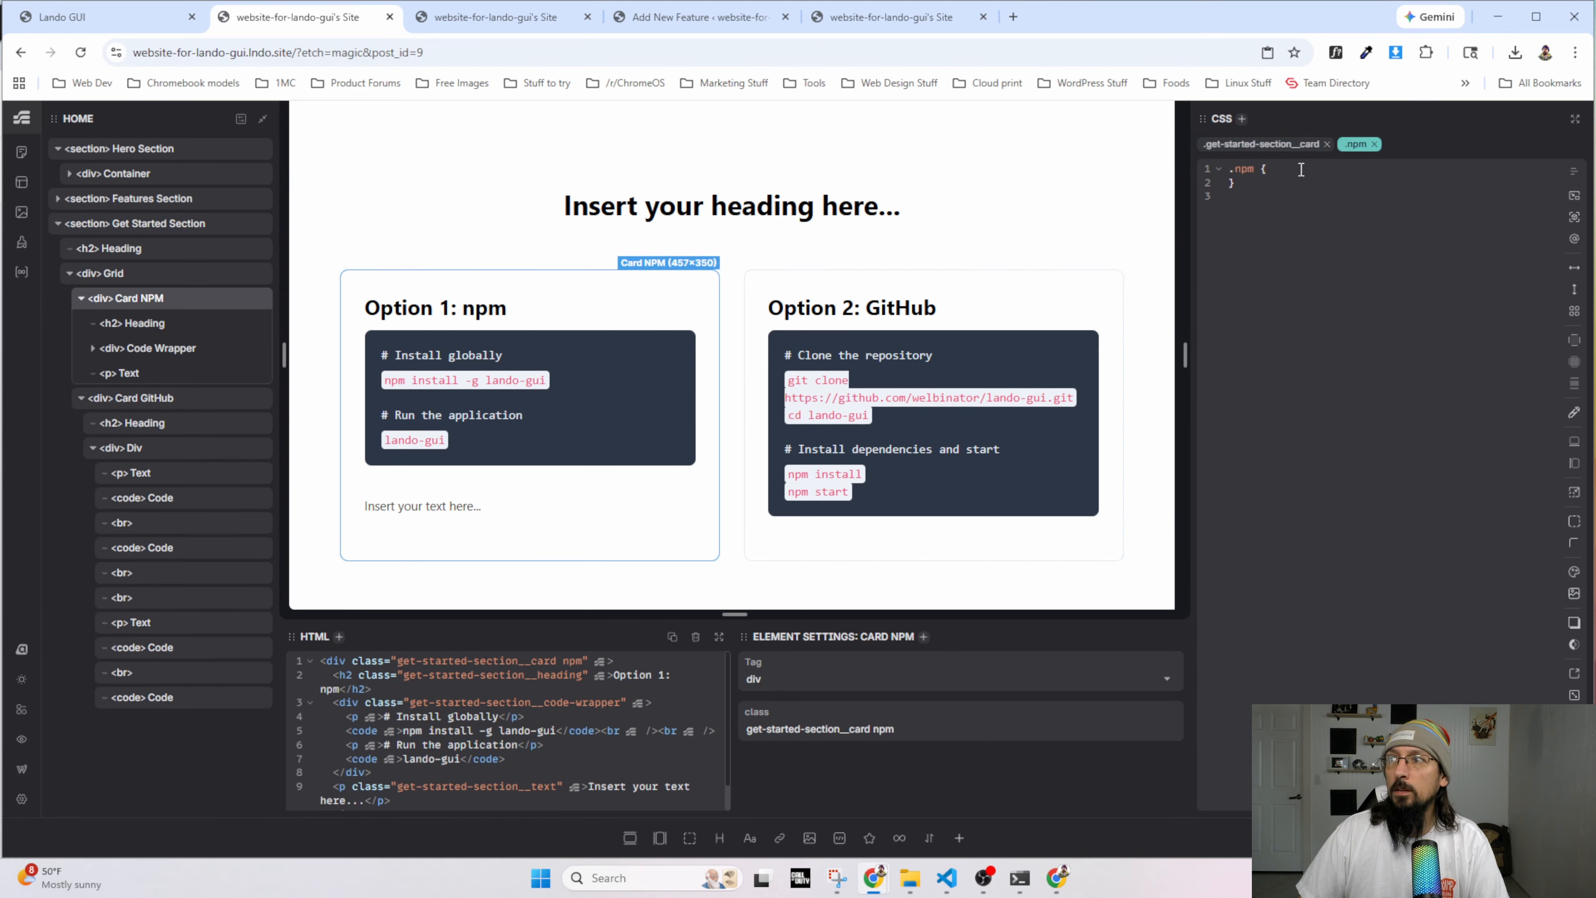
{"action": "left_click", "coordinate": [1273, 147]}
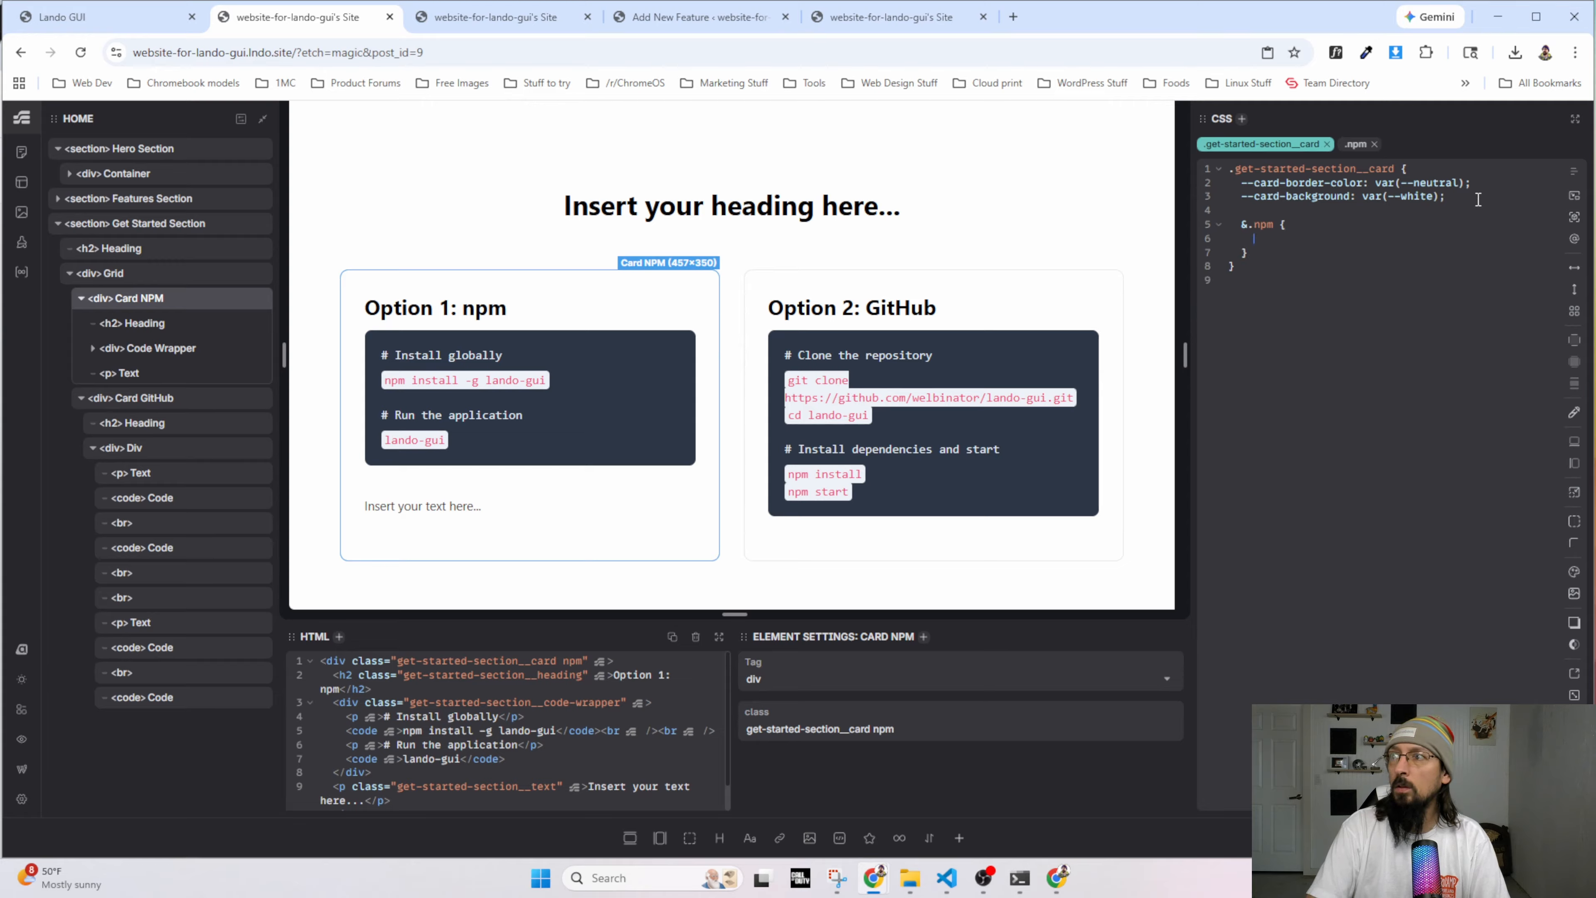
Set --card-border-color to var(--primary) inside the nested &.npm block.
{"action": "type", "text": "bord"}
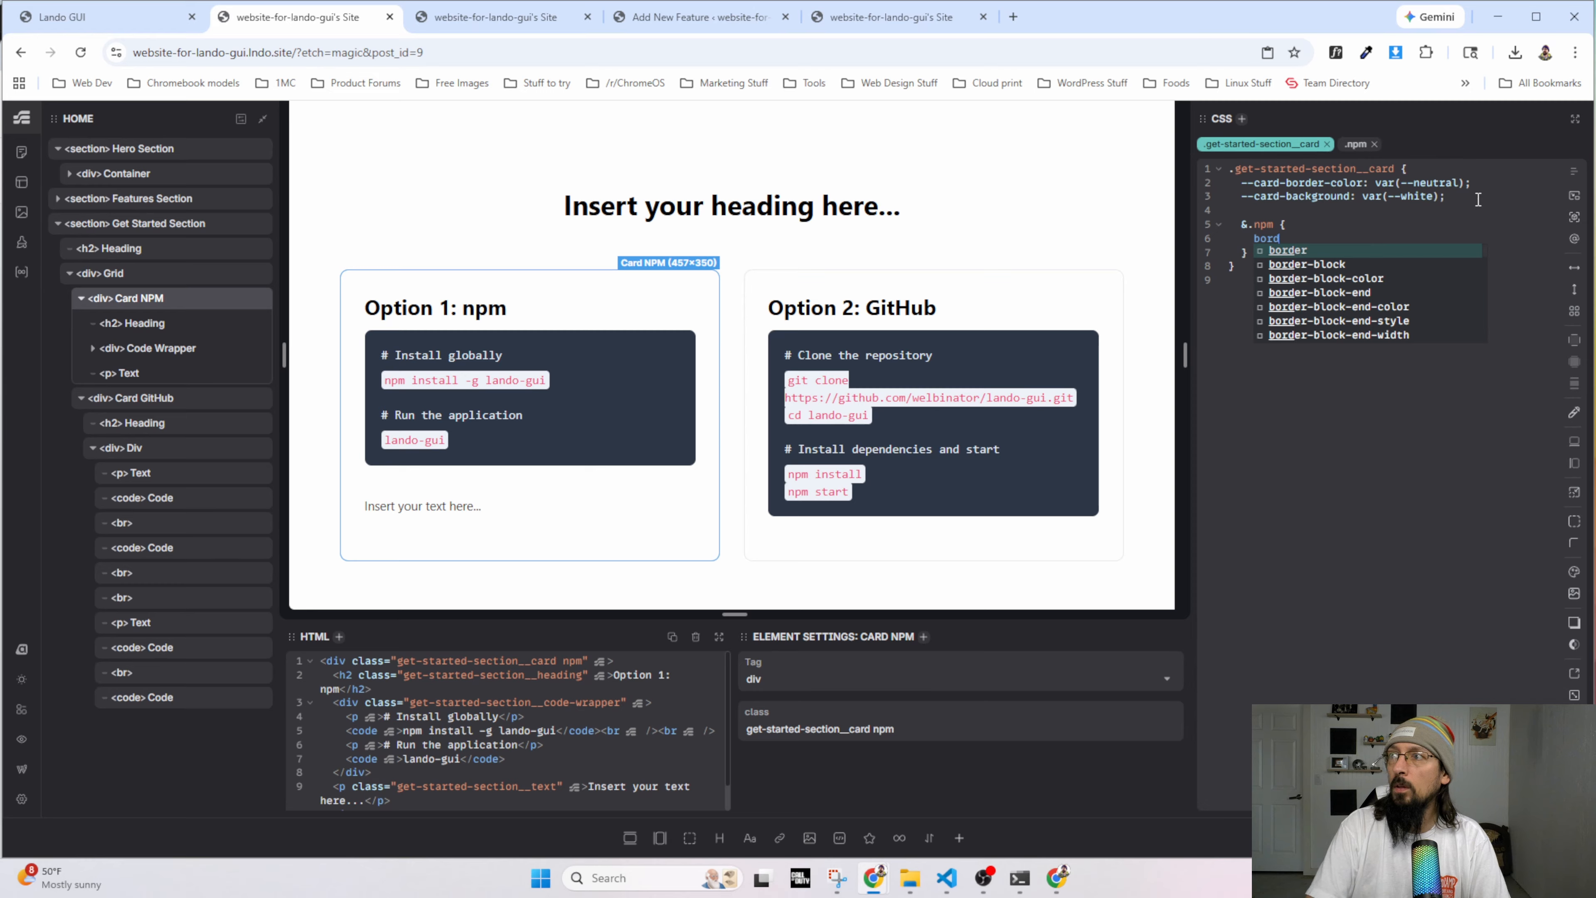
{"action": "key", "text": "BackSpace"}
{"action": "key", "text": "BackSpace"}
{"action": "key", "text": "BackSpace"}
{"action": "key", "text": "BackSpace"}
{"action": "type", "text": "--"}
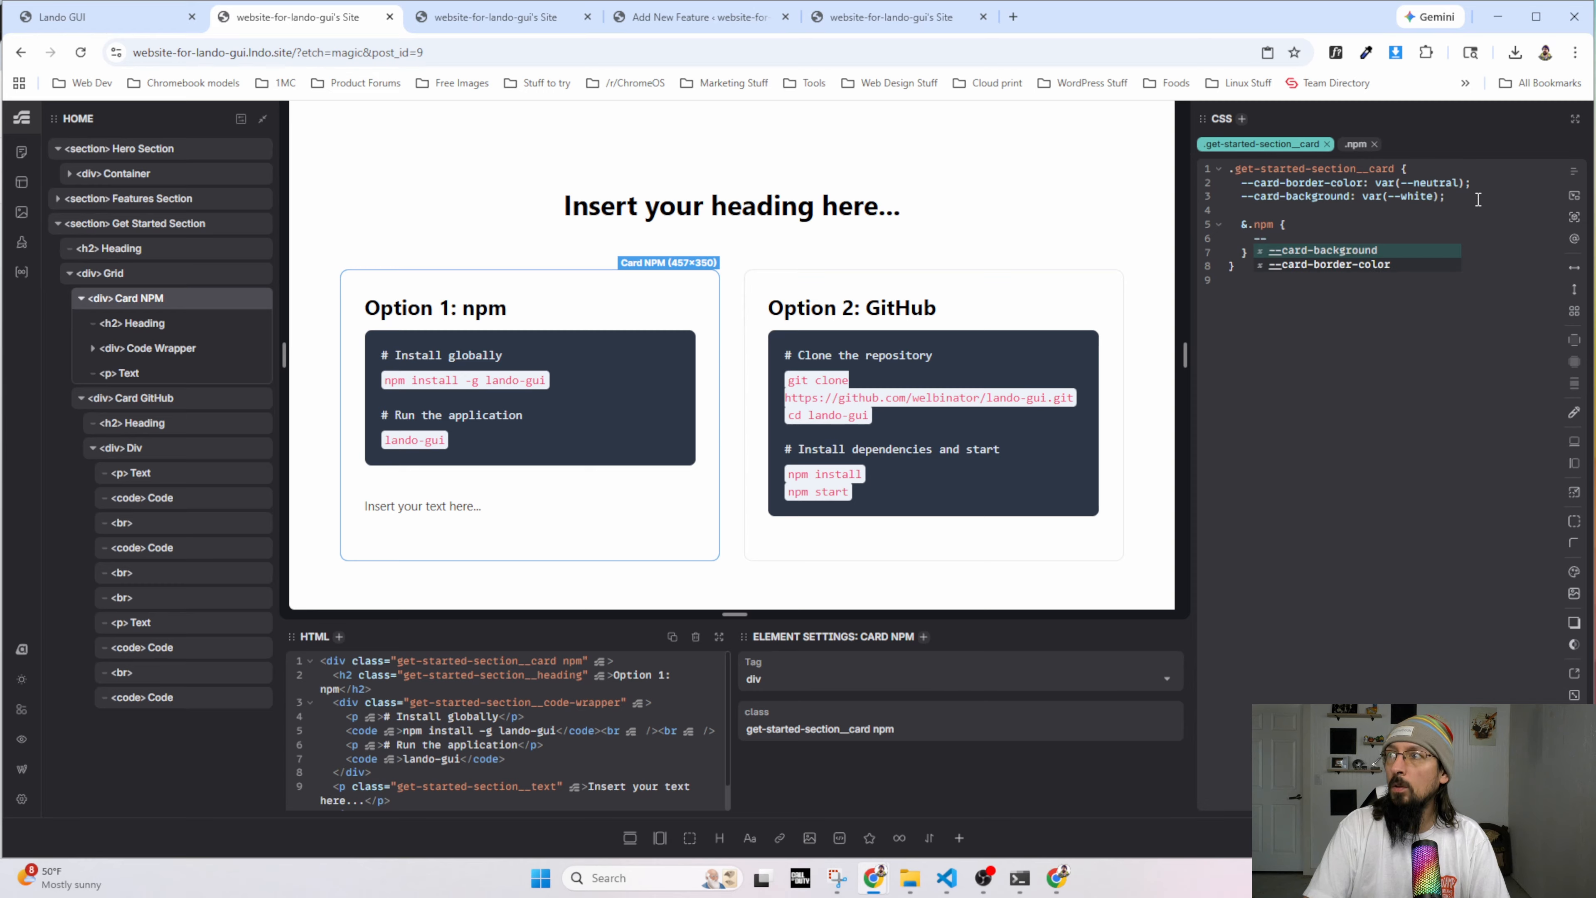
{"action": "type", "text": "card-border-"}
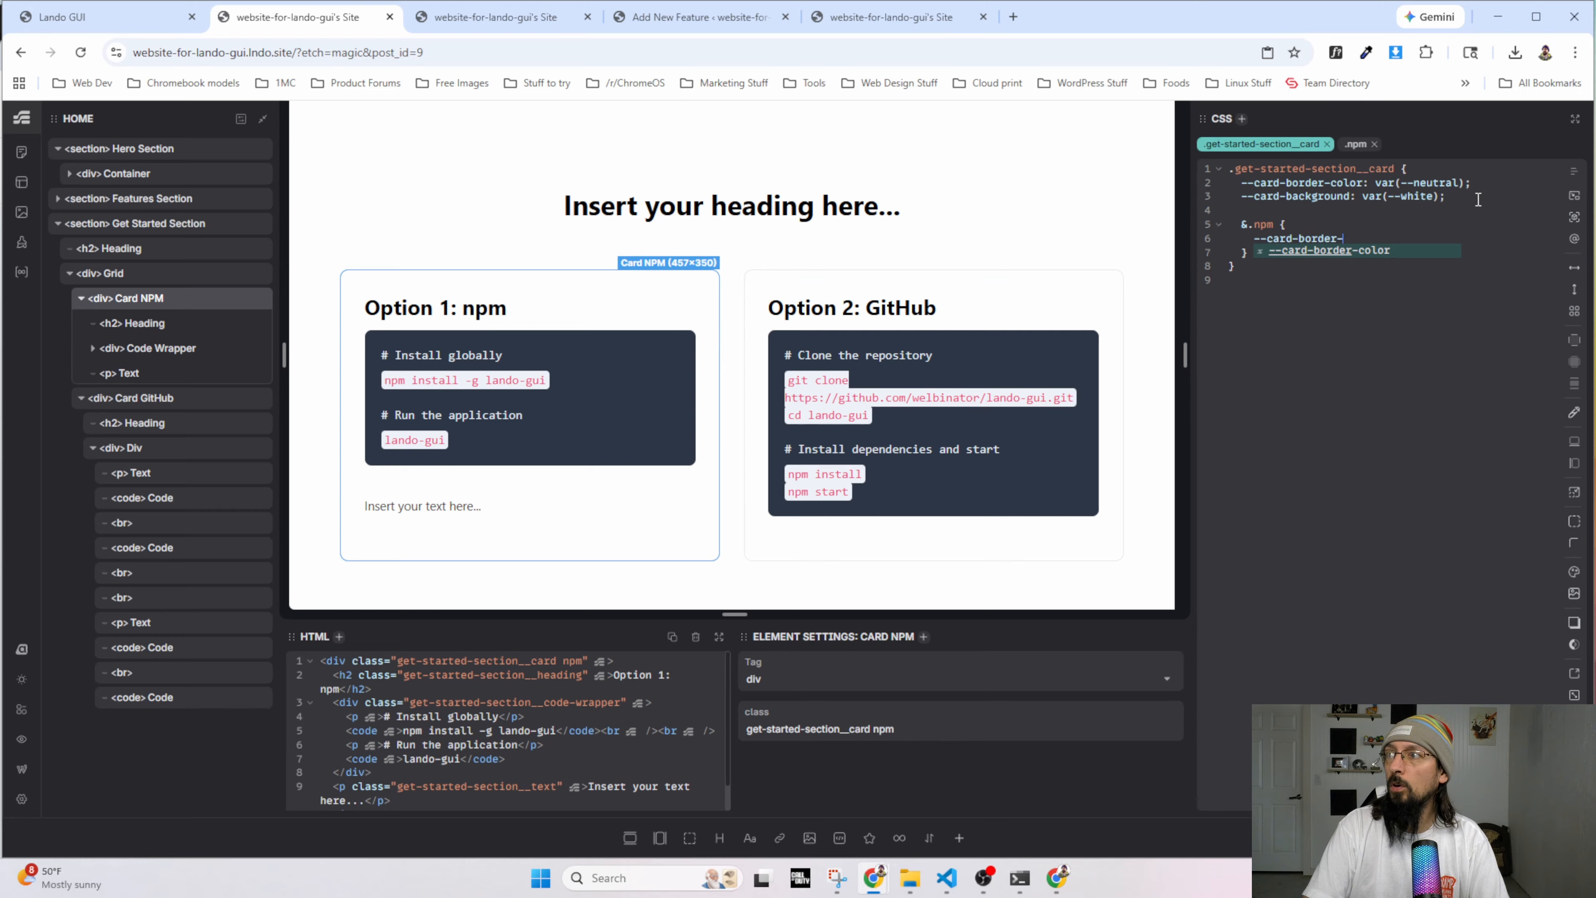
{"action": "type", "text": "color: --primary"}
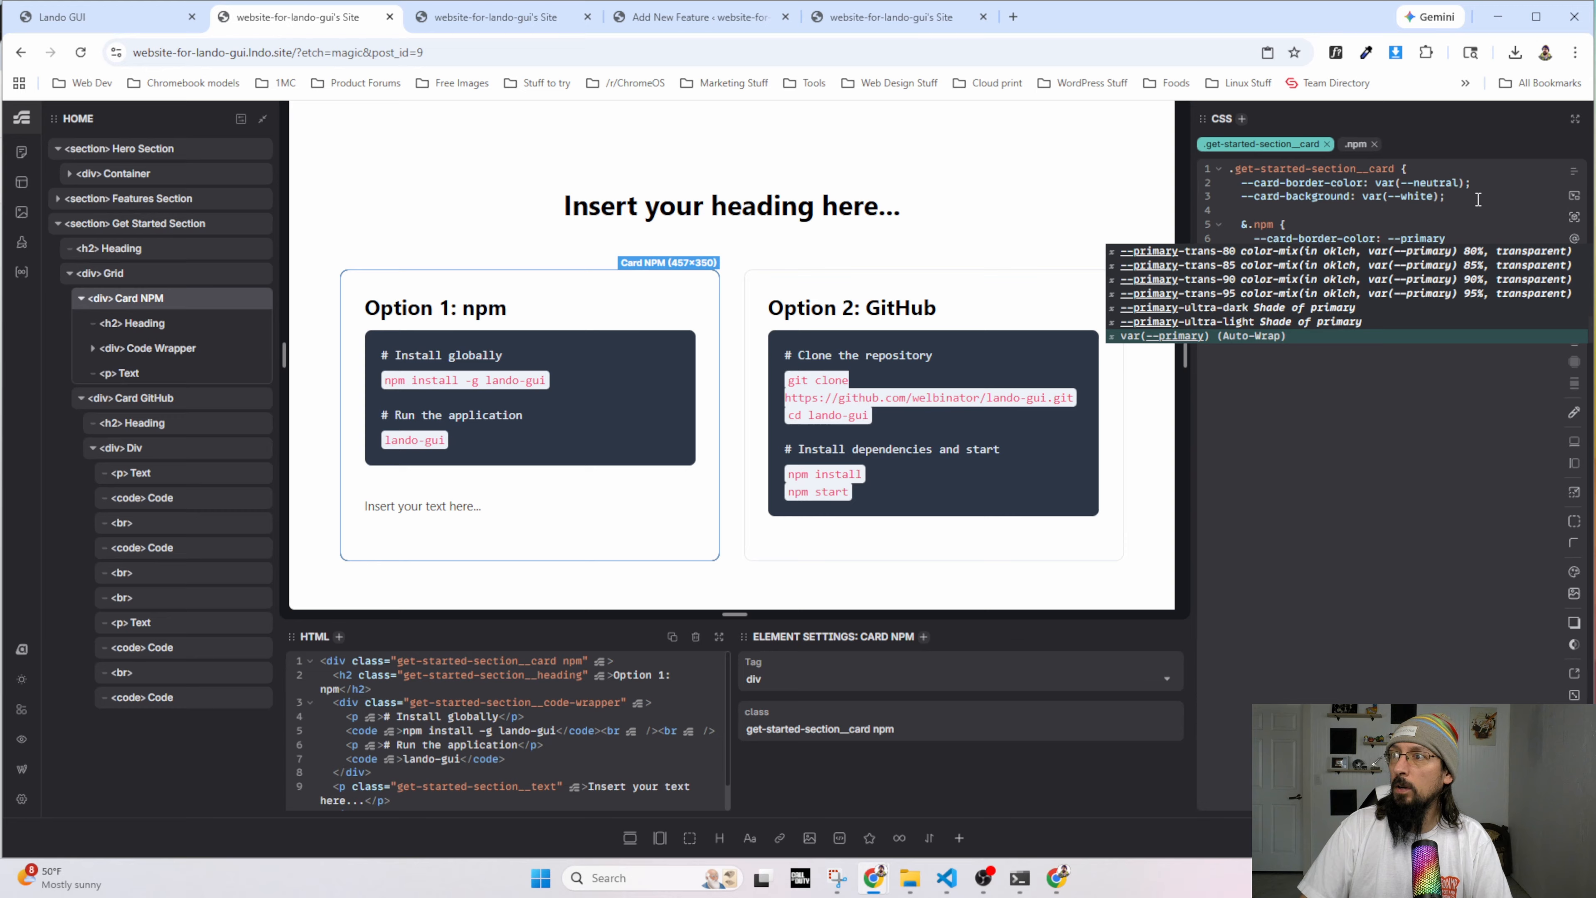
{"action": "key", "text": "Return"}
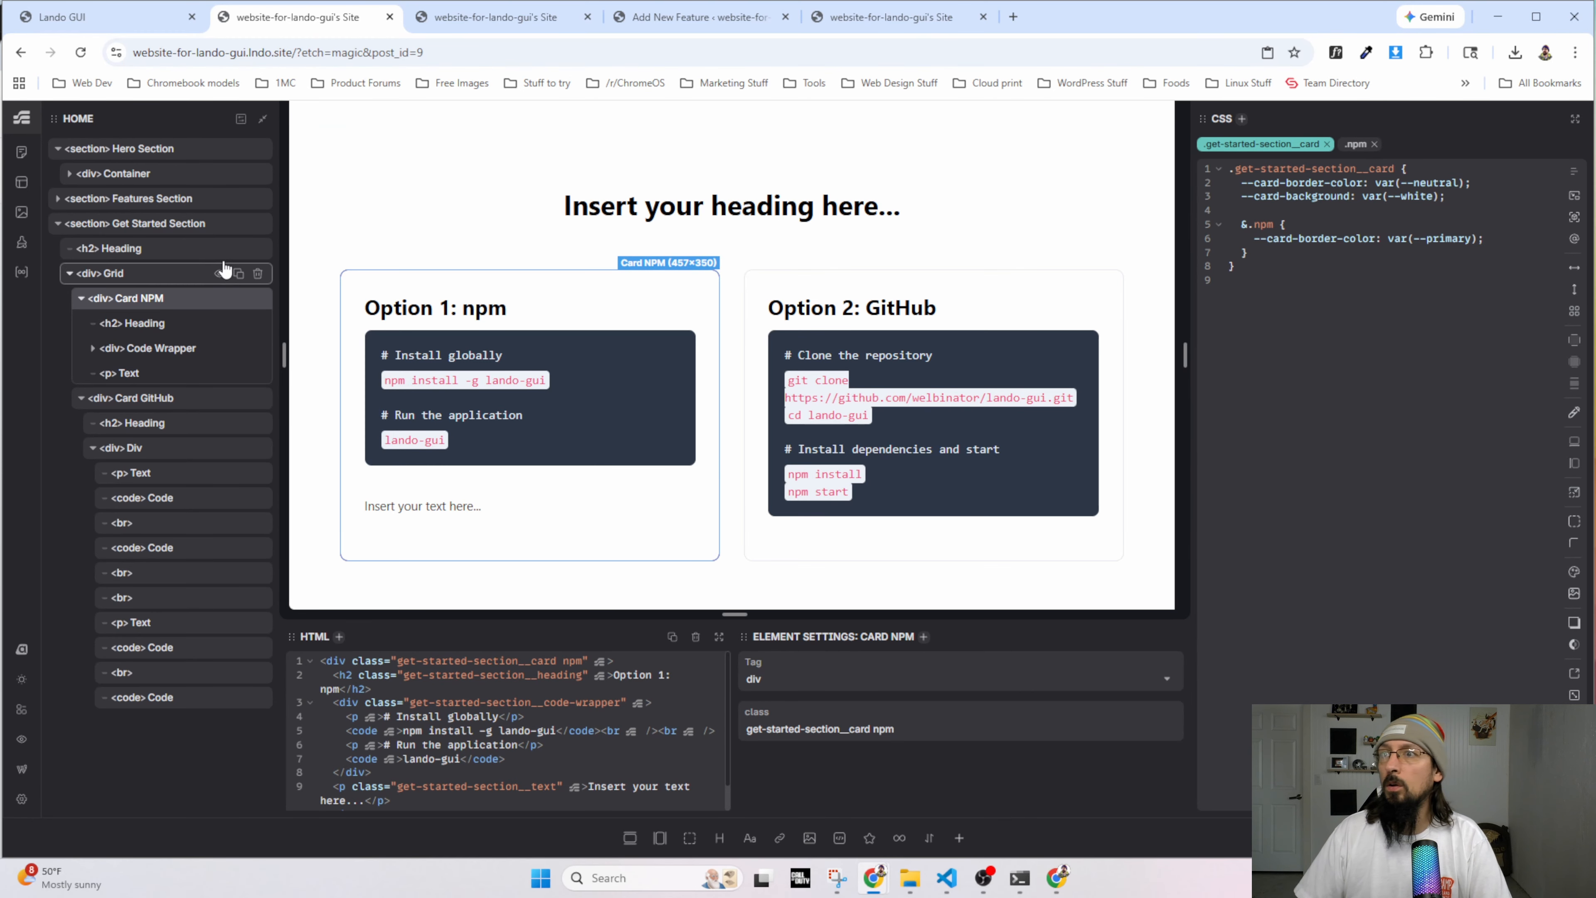
Compare the npm card's border on the live page with the mockup and inspect the mockup's recommended card styles.
{"action": "left_click", "coordinate": [809, 244]}
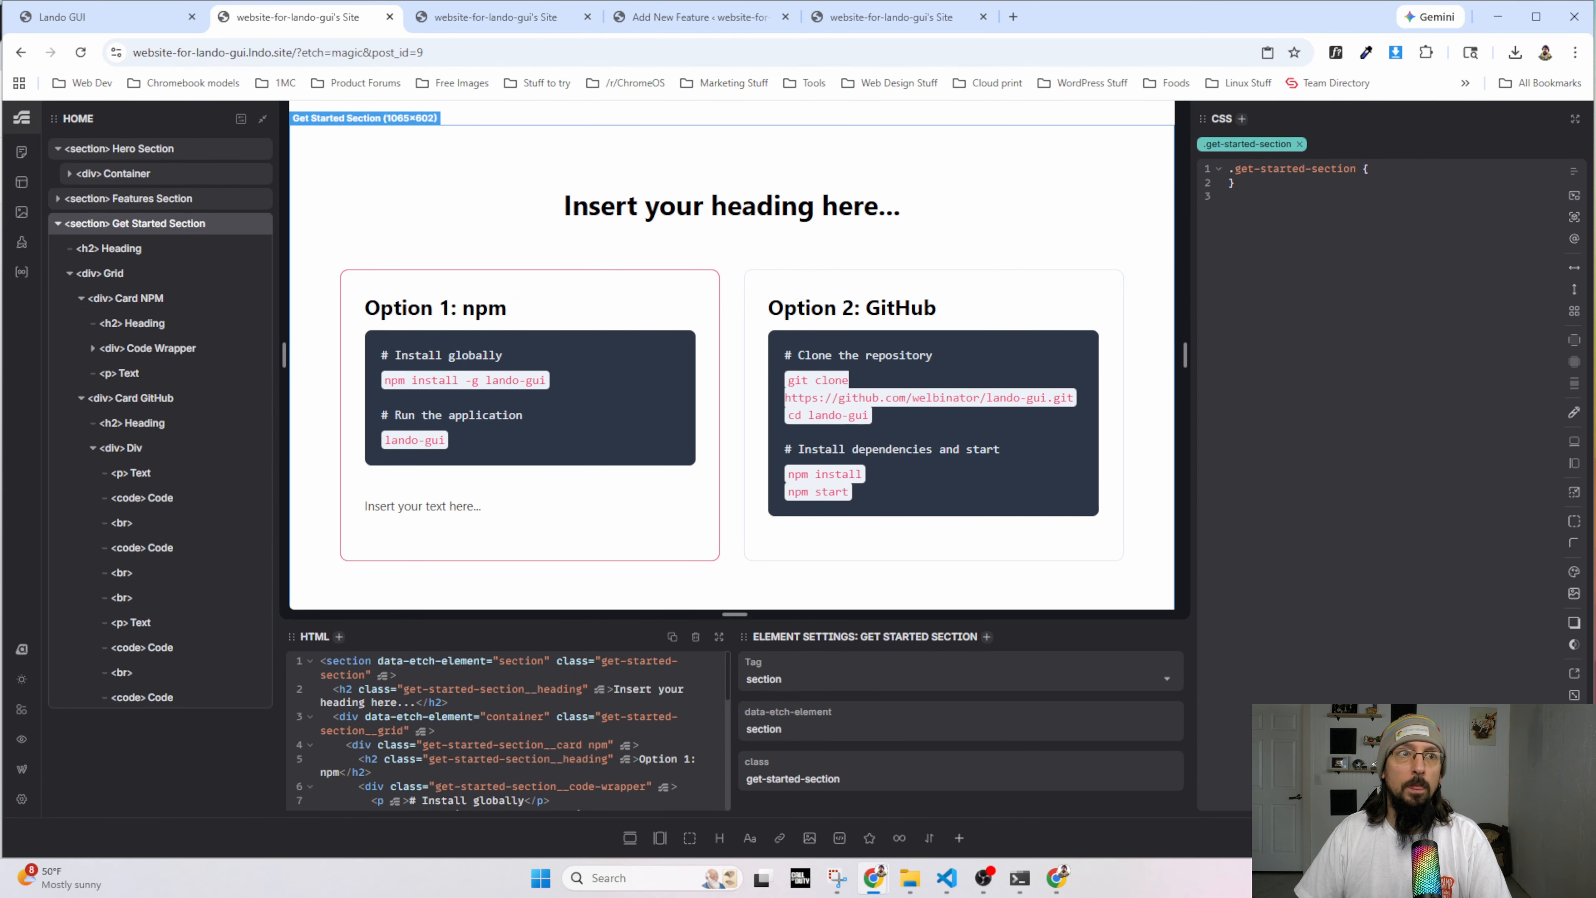
{"action": "left_click", "coordinate": [496, 17]}
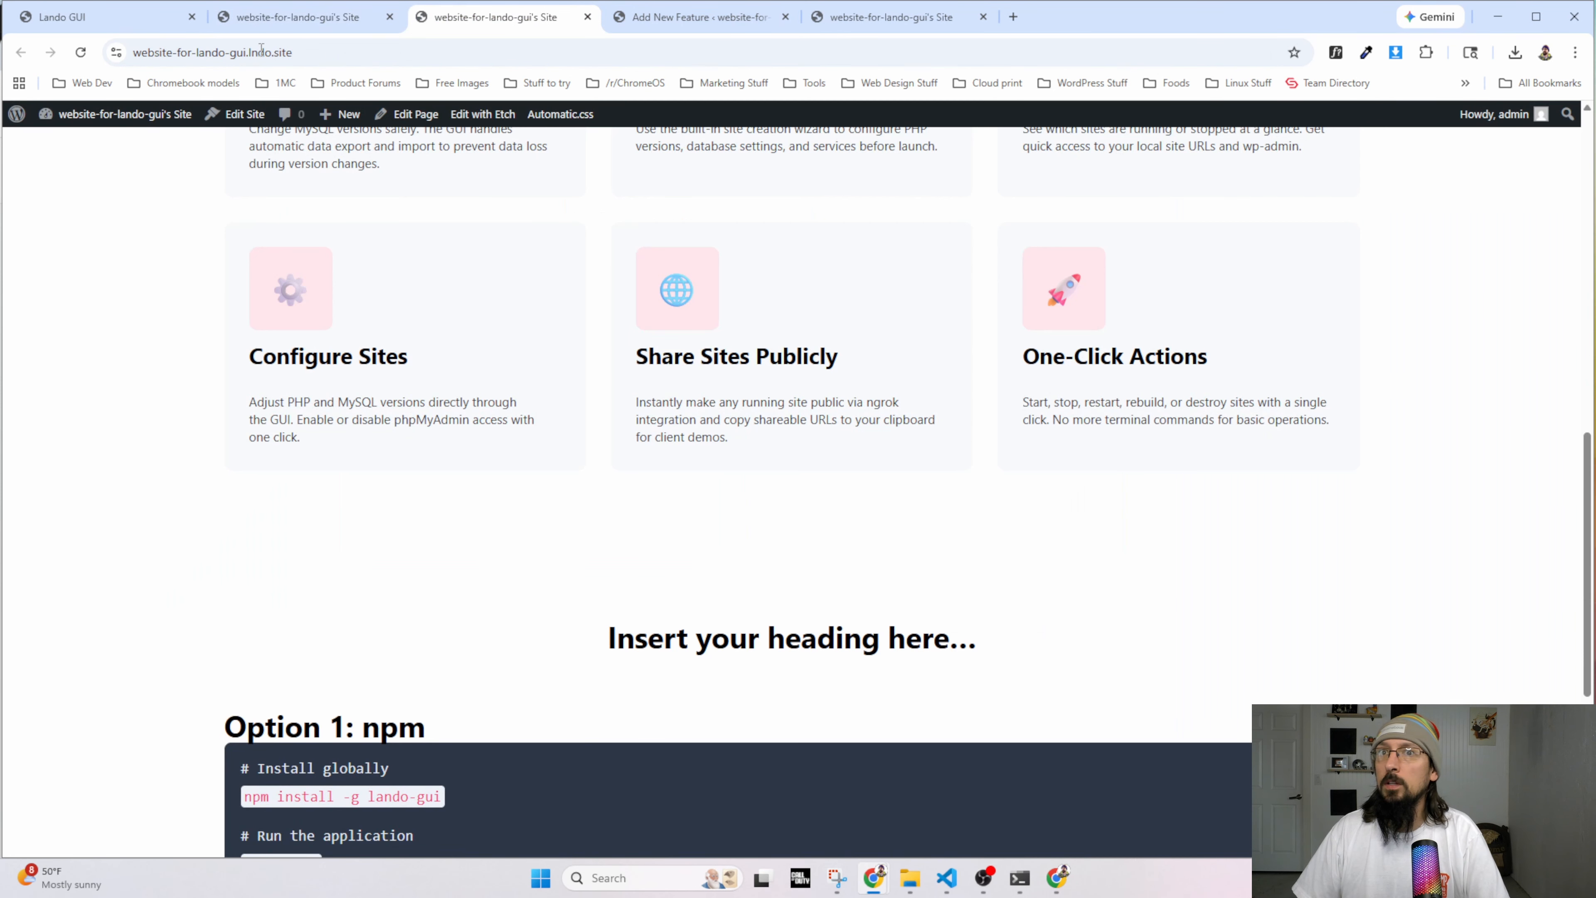
{"action": "scroll", "coordinate": [311, 490], "scroll_direction": "down", "scroll_amount": 3}
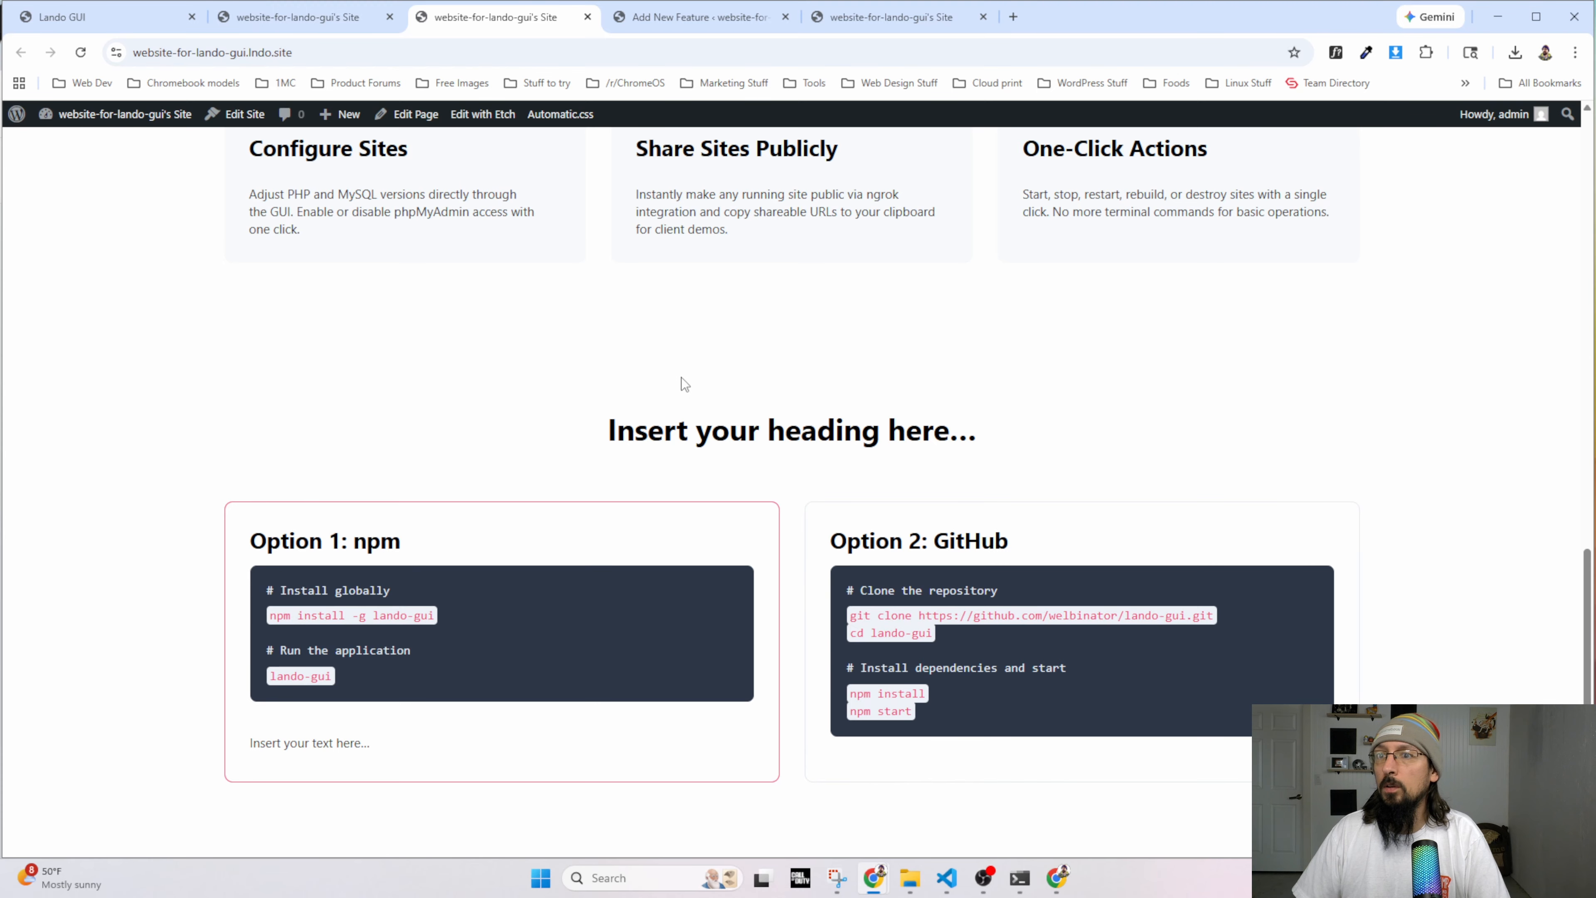
{"action": "key", "text": "alt+Tab"}
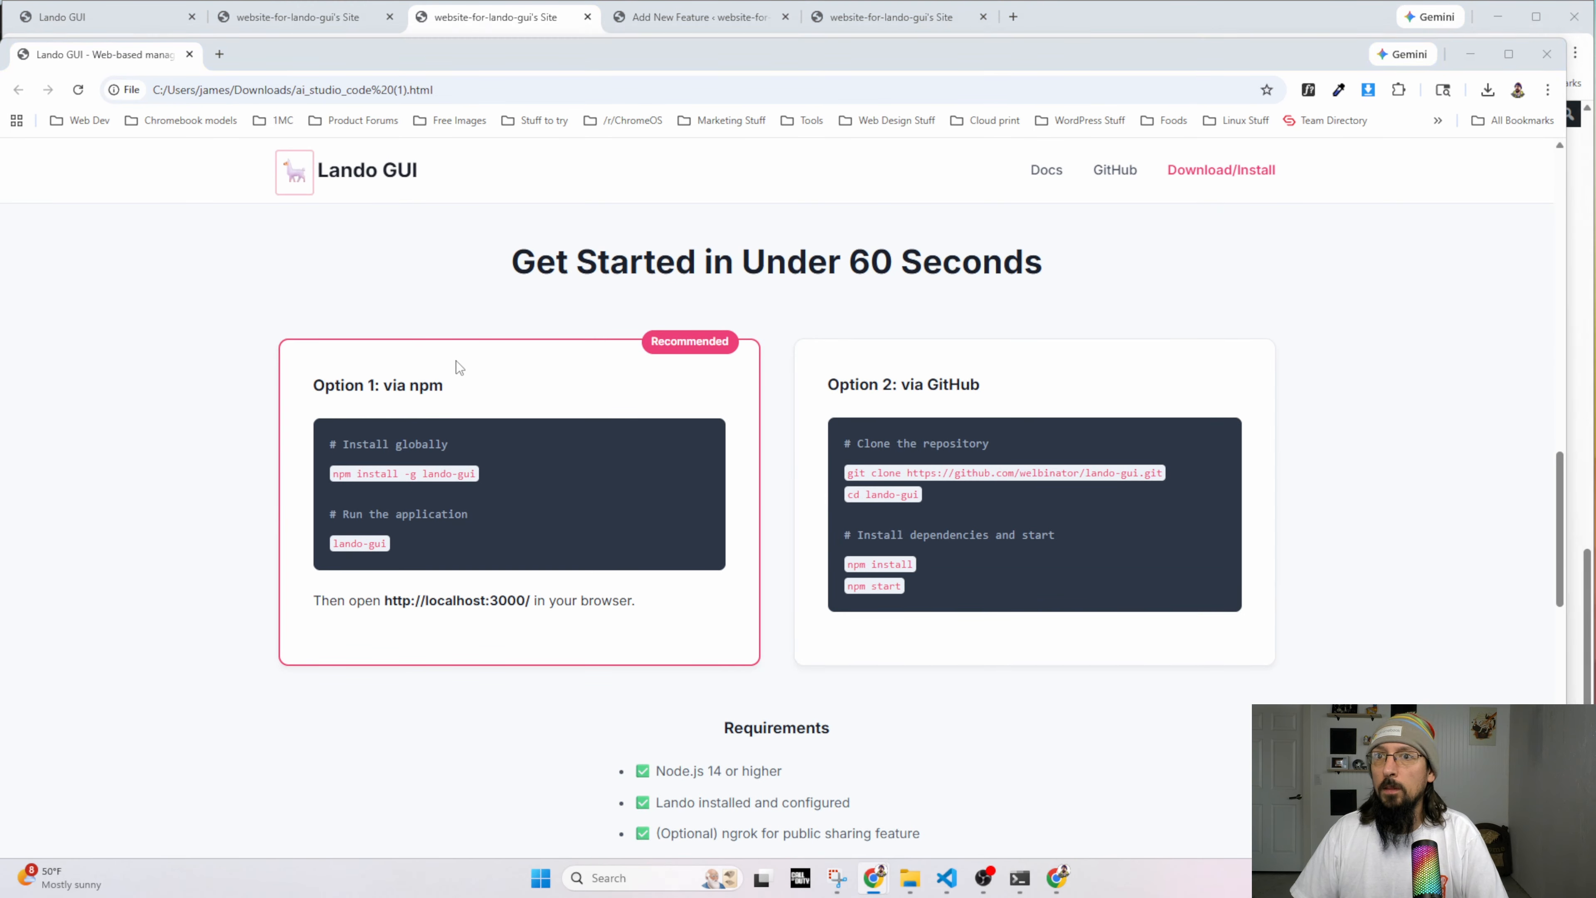
{"action": "key", "text": "alt+Tab"}
{"action": "key", "text": "alt+Tab"}
{"action": "right_click", "coordinate": [431, 347]}
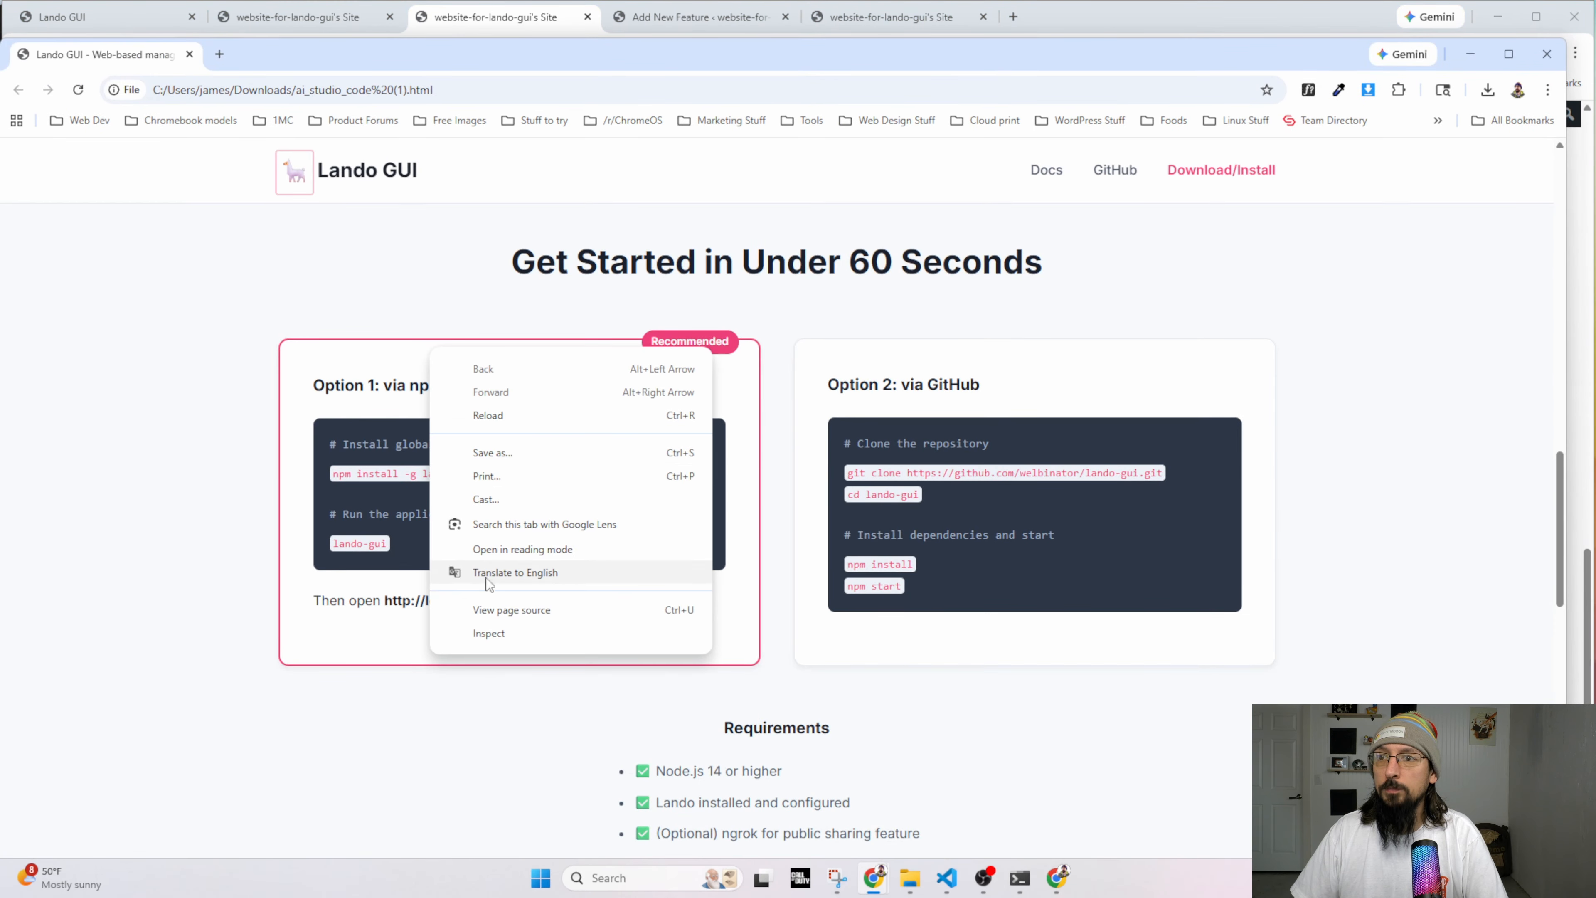
{"action": "left_click", "coordinate": [497, 621]}
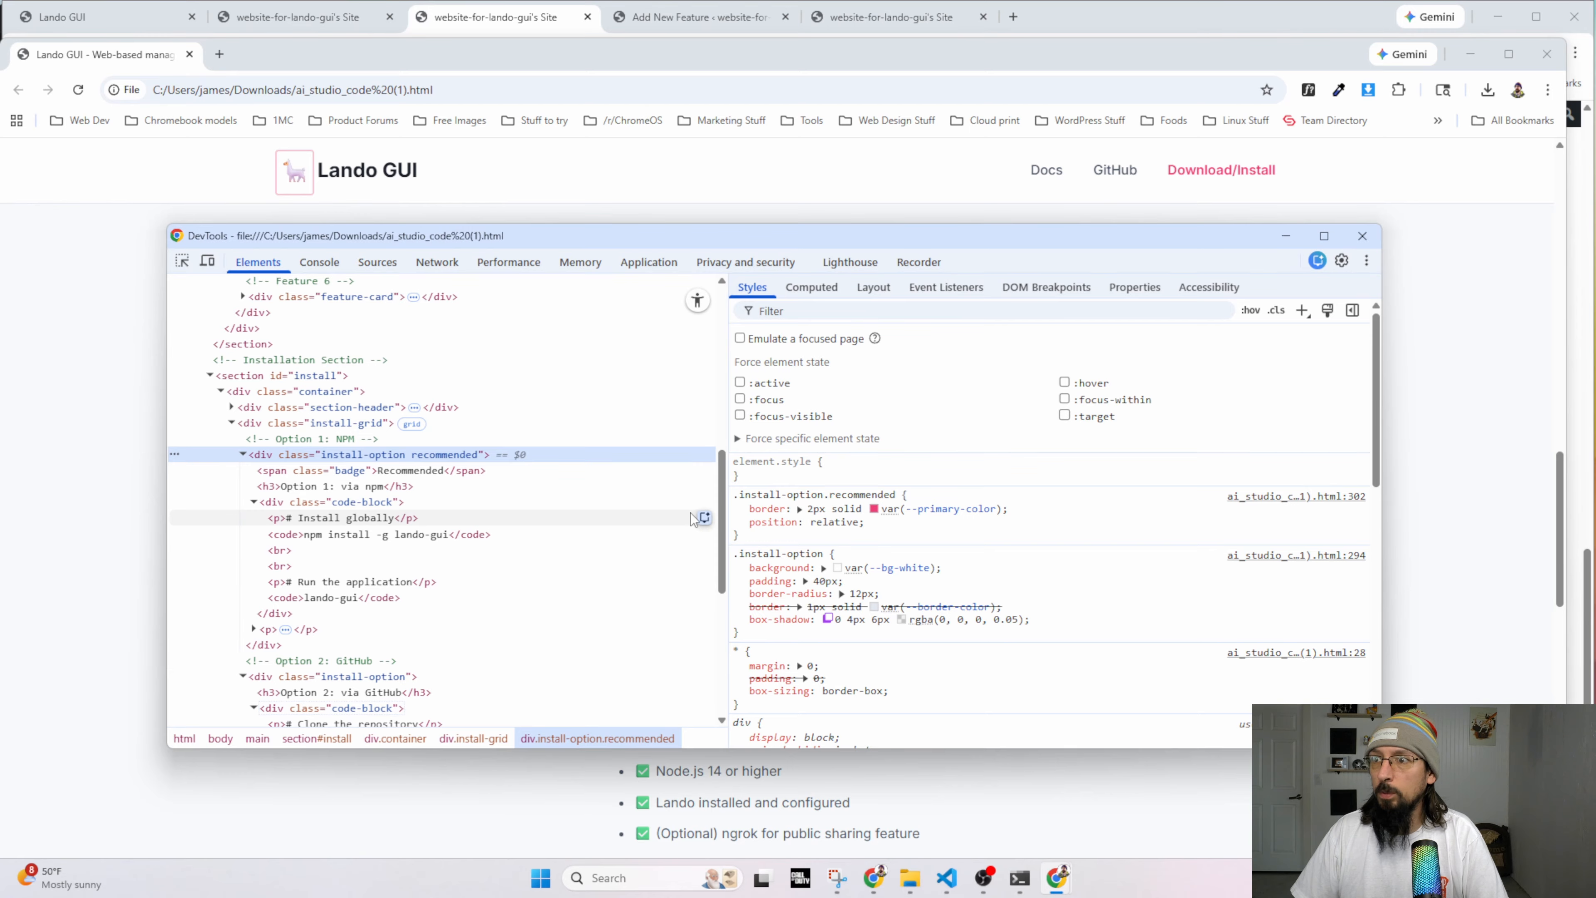
{"action": "left_click", "coordinate": [1440, 201]}
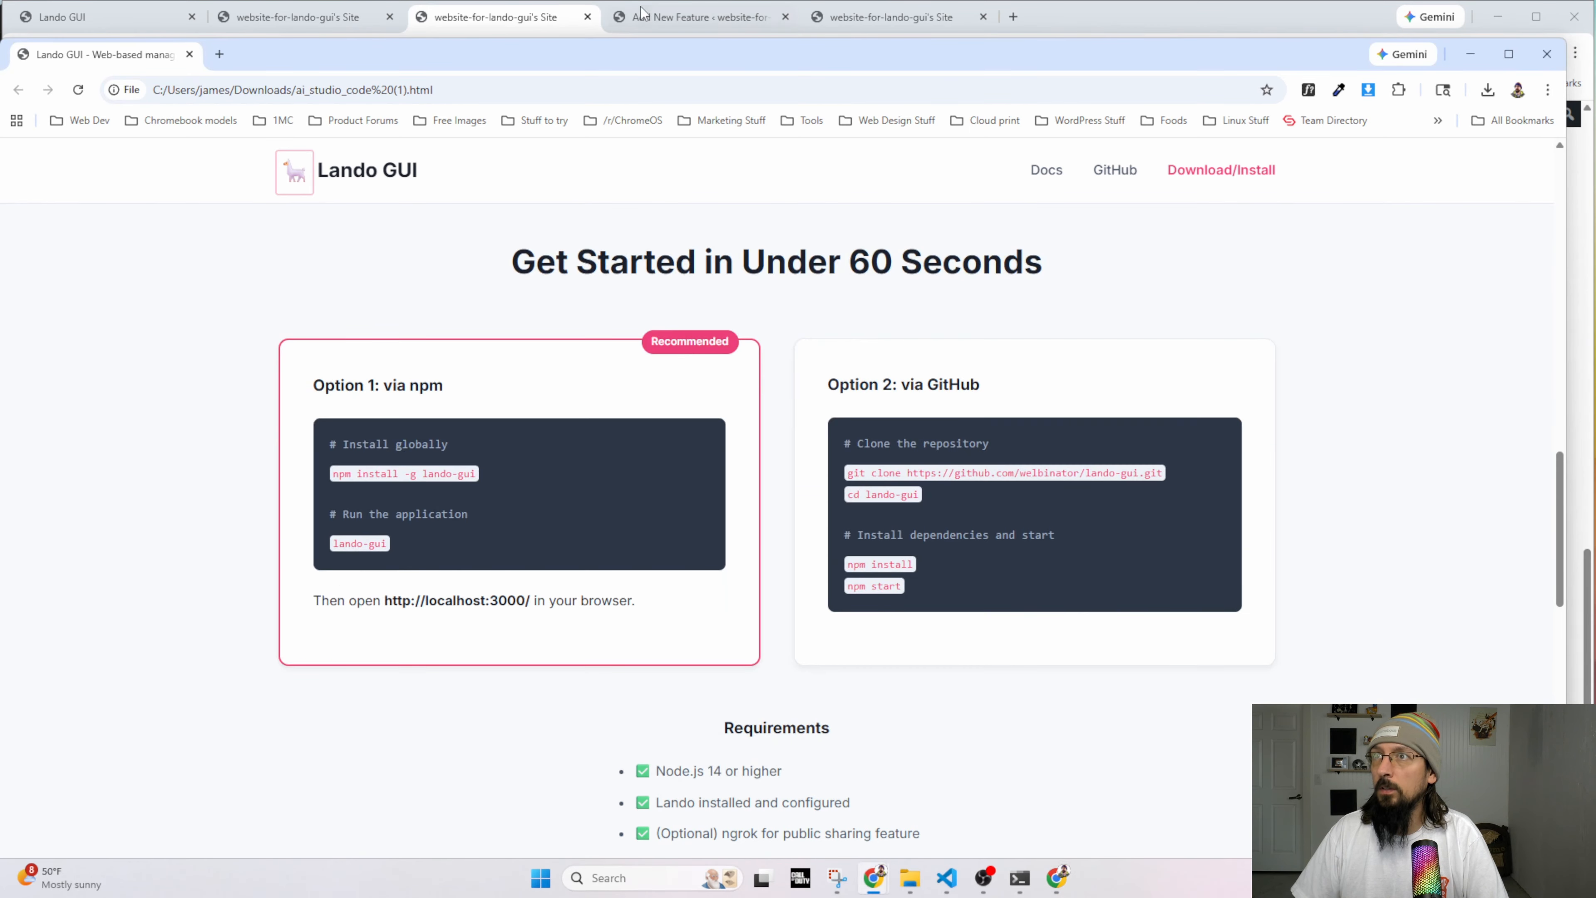
Inspect the npm card on the live page to find the variable that controls its border width.
{"action": "left_click", "coordinate": [351, 23]}
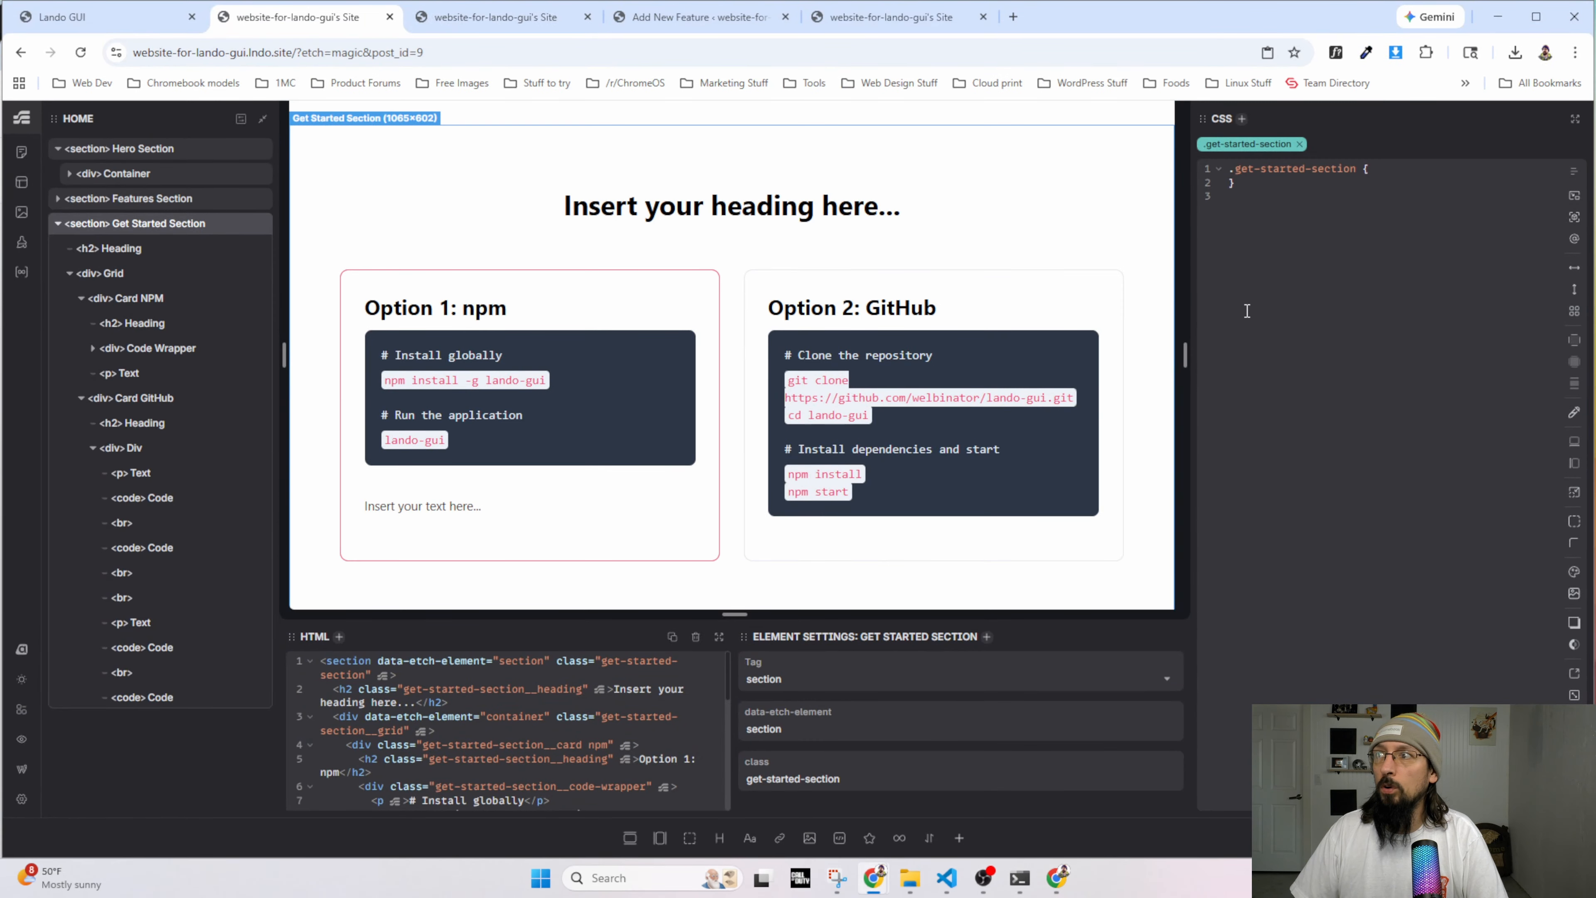
{"action": "left_click", "coordinate": [434, 19]}
{"action": "right_click", "coordinate": [687, 510]}
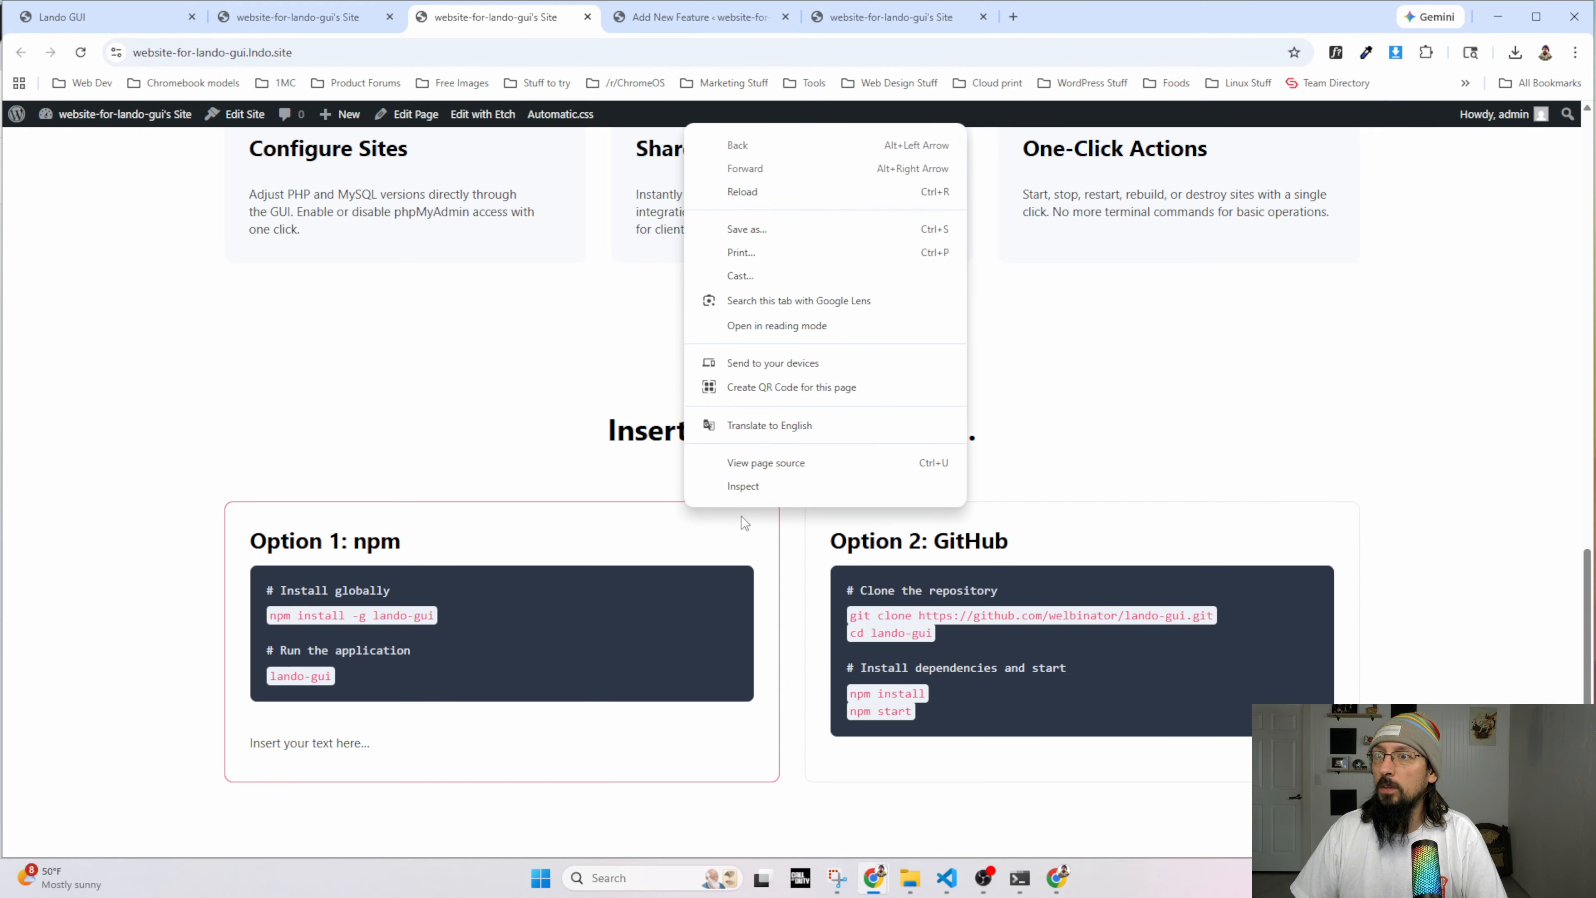
{"action": "left_click", "coordinate": [748, 490]}
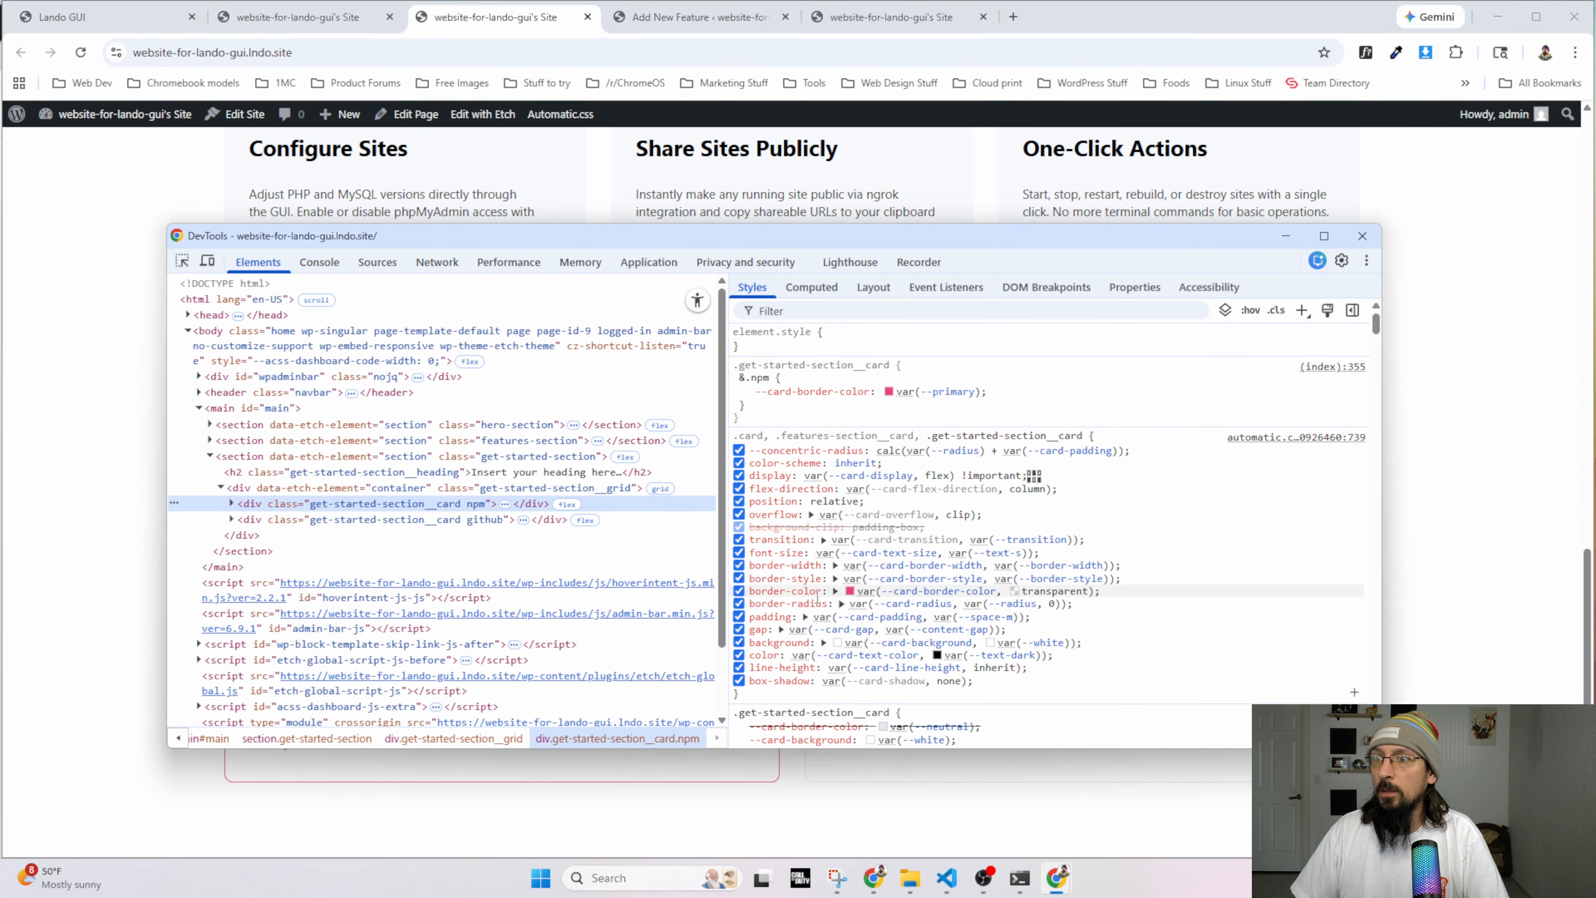
{"action": "mouse_move", "coordinate": [927, 569]}
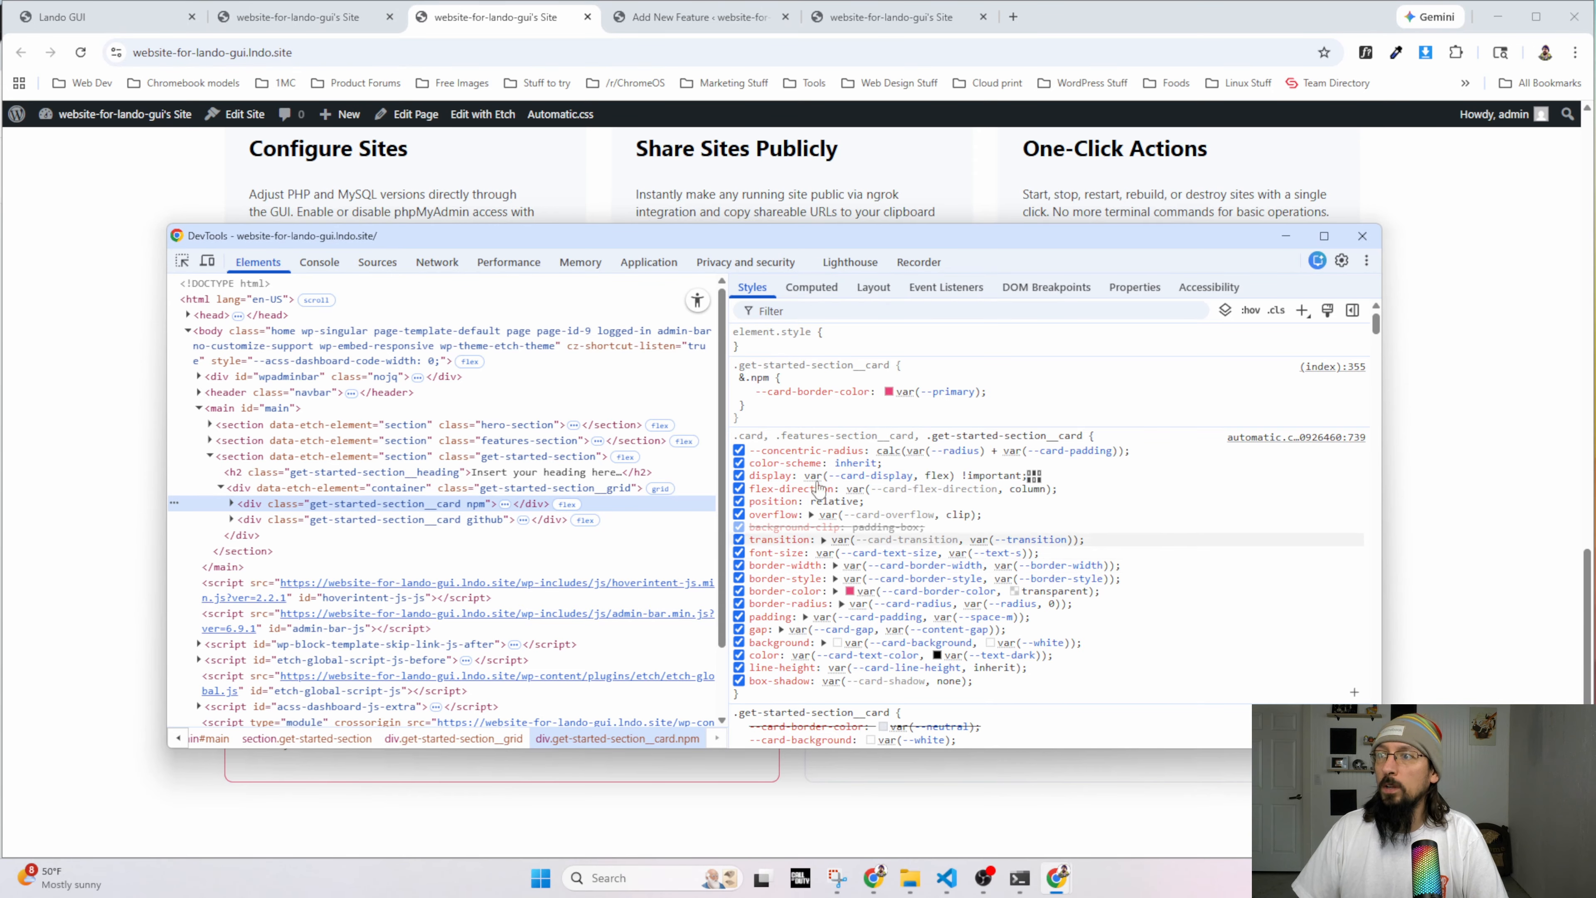
{"action": "key", "text": "F12"}
Add --card-border-width: 2px; to the nested &.npm block of Card NPM.
{"action": "left_click", "coordinate": [347, 13]}
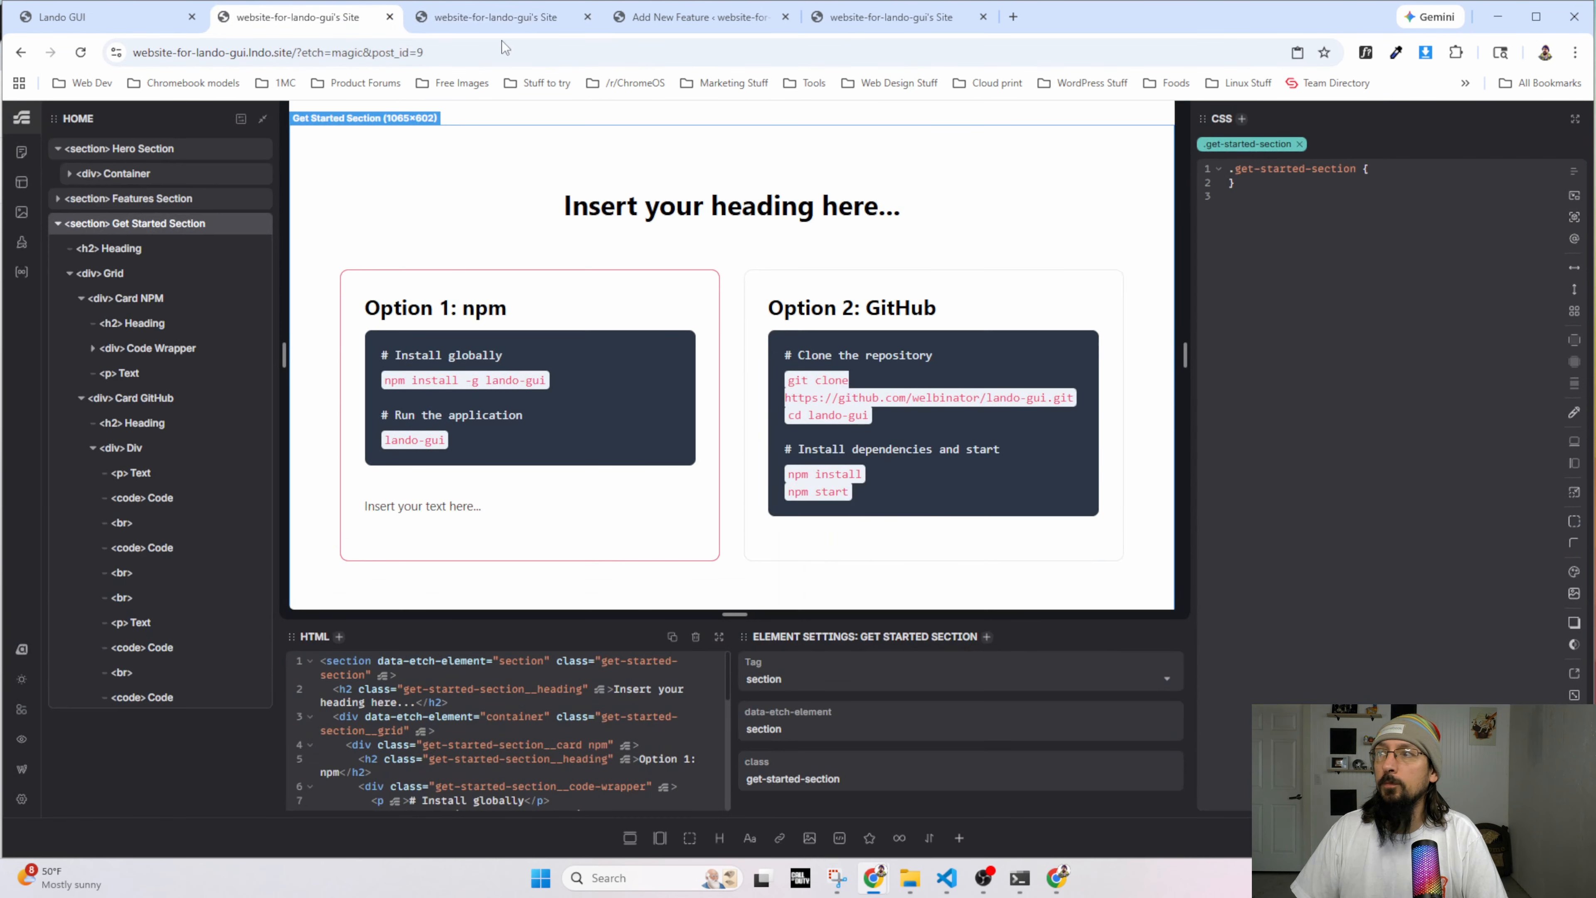
{"action": "left_click", "coordinate": [550, 301]}
{"action": "left_click", "coordinate": [569, 289]}
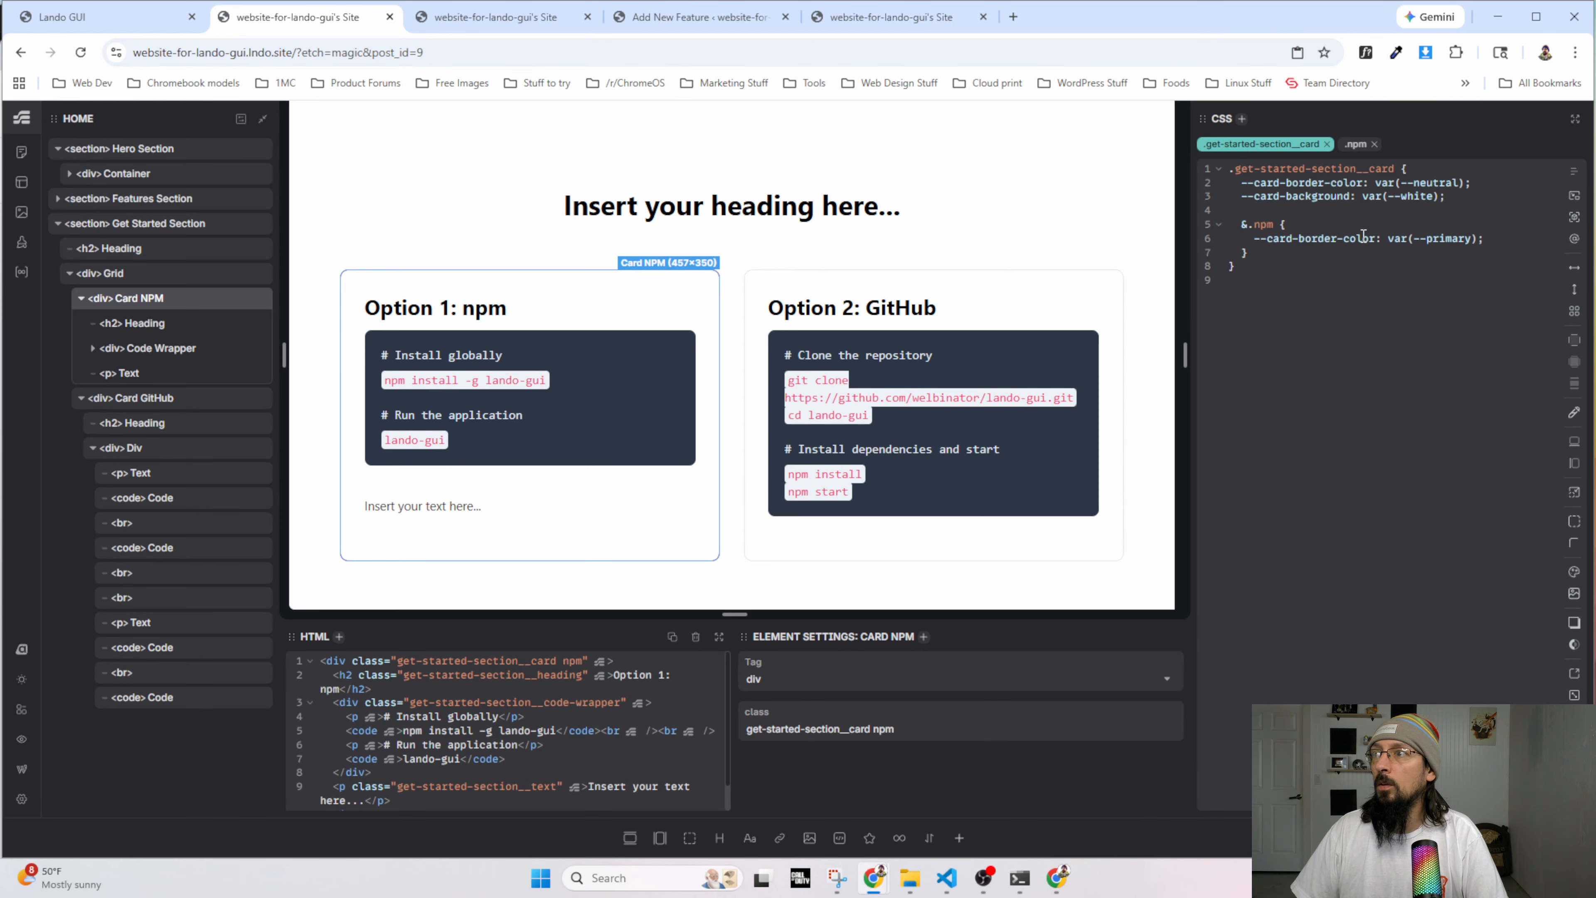
{"action": "left_click", "coordinate": [1498, 242]}
{"action": "type", "text": "--ca"}
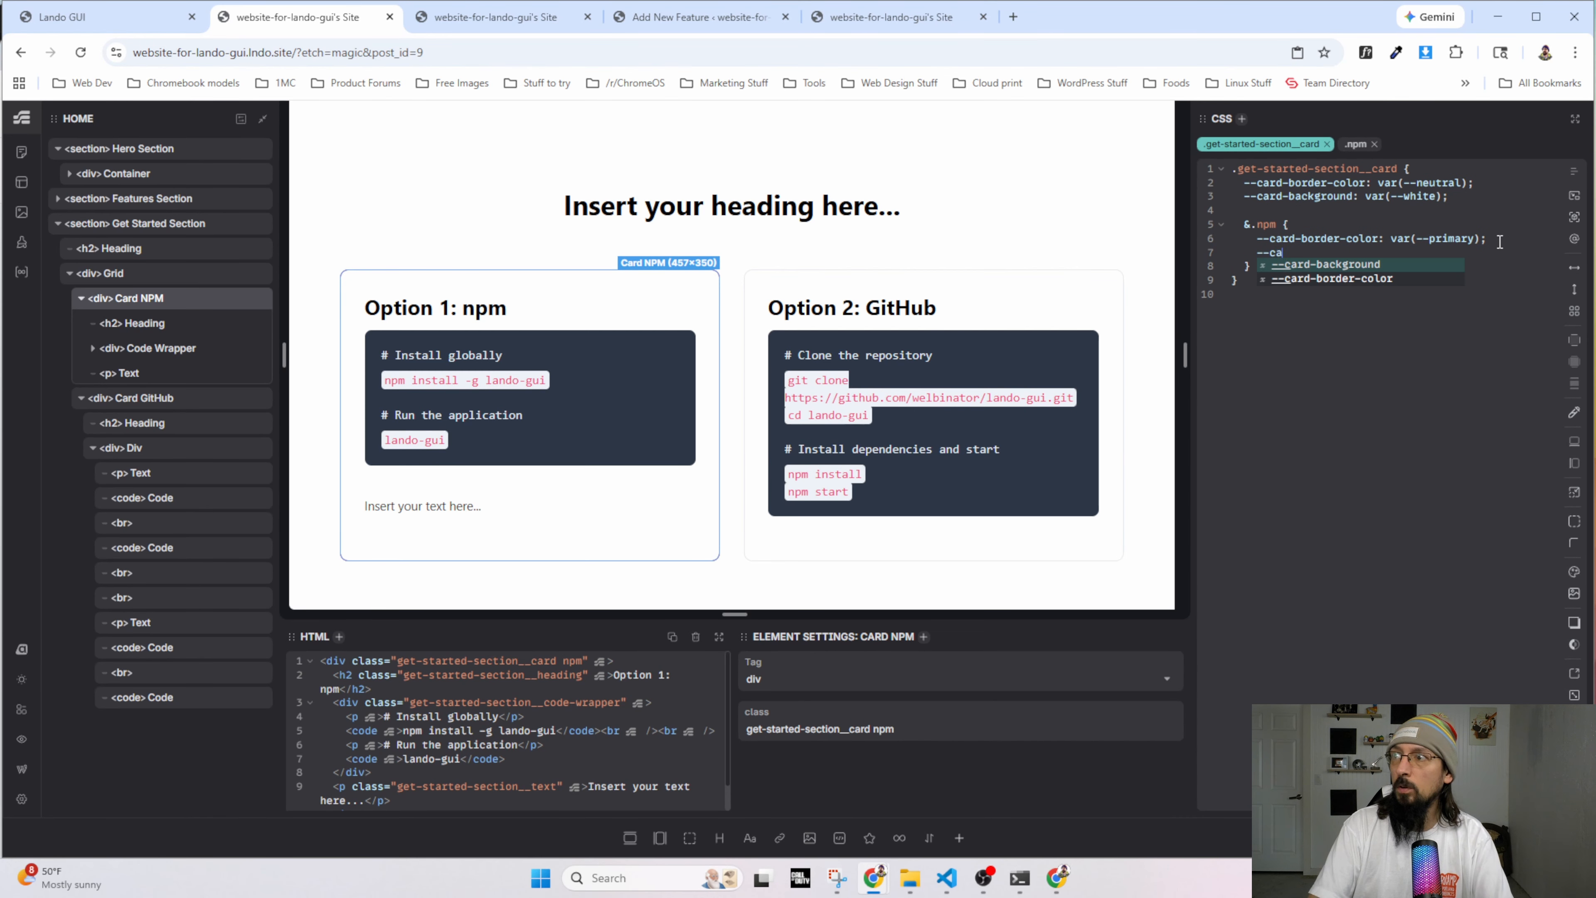
{"action": "type", "text": "rd-border-wi"}
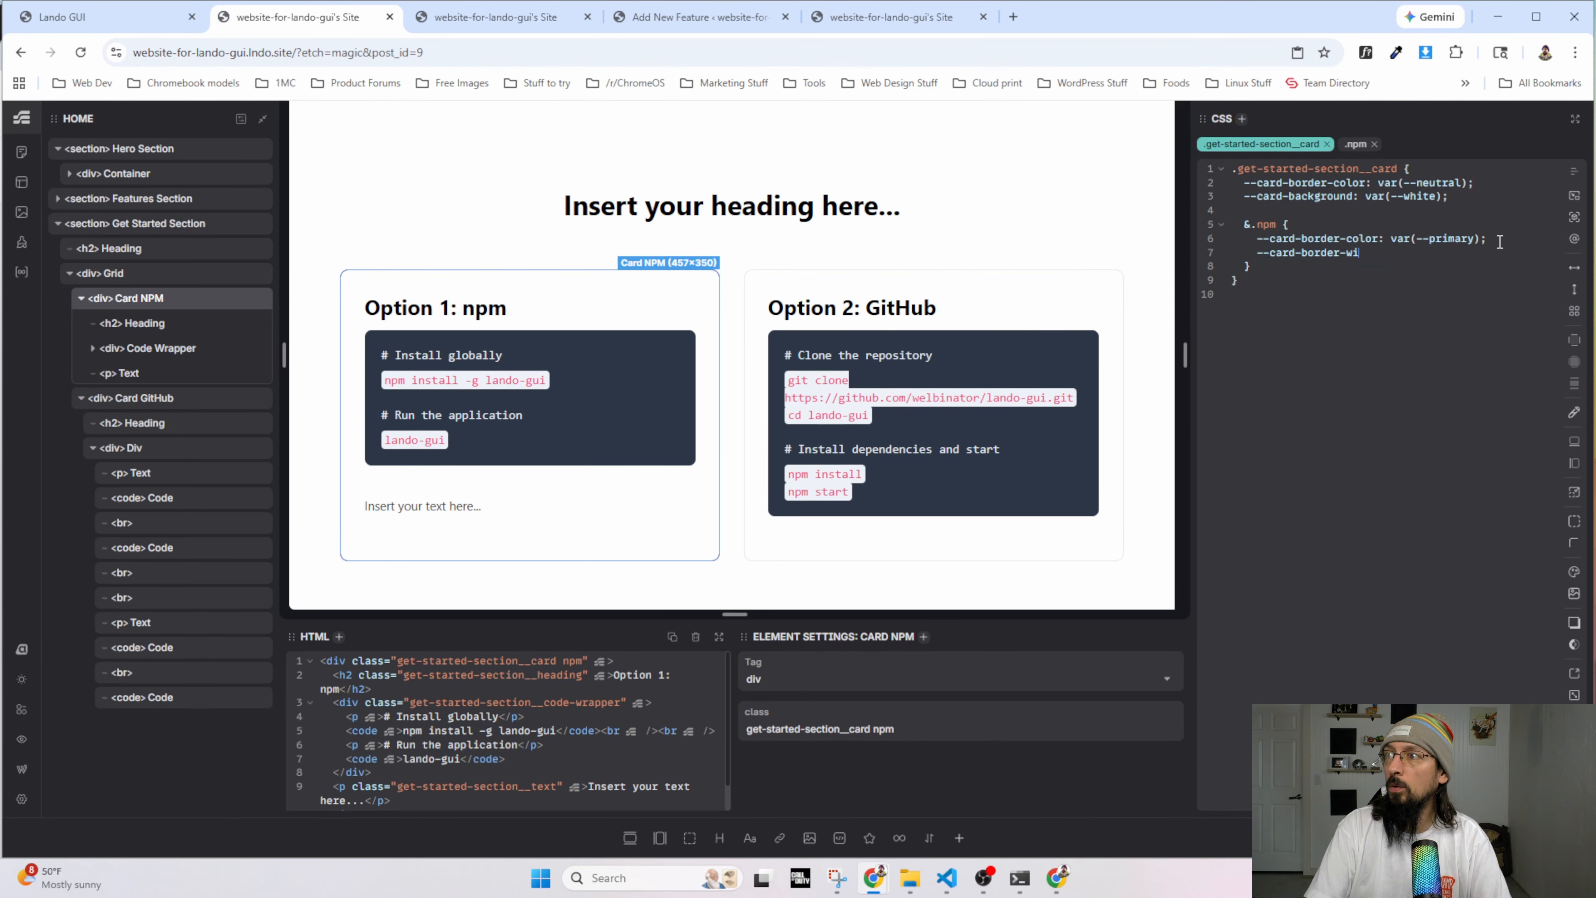
{"action": "type", "text": "dth: 2px;"}
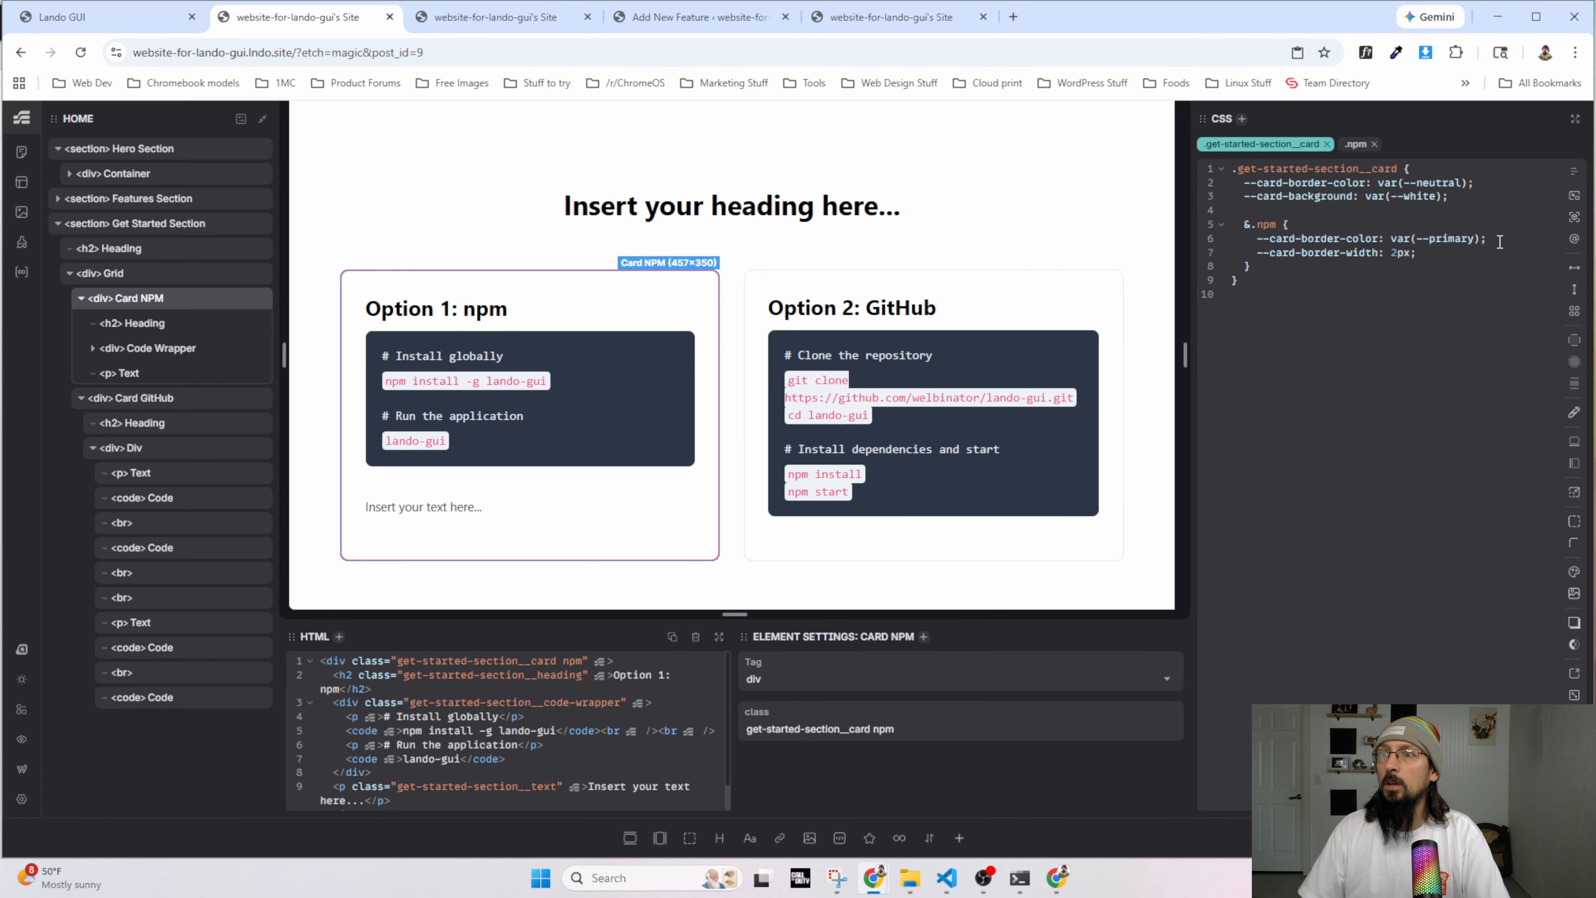
Copy the box-shadow declaration from the .install-option rule of the mockup's Option 2 GitHub card.
{"action": "left_click", "coordinate": [497, 7]}
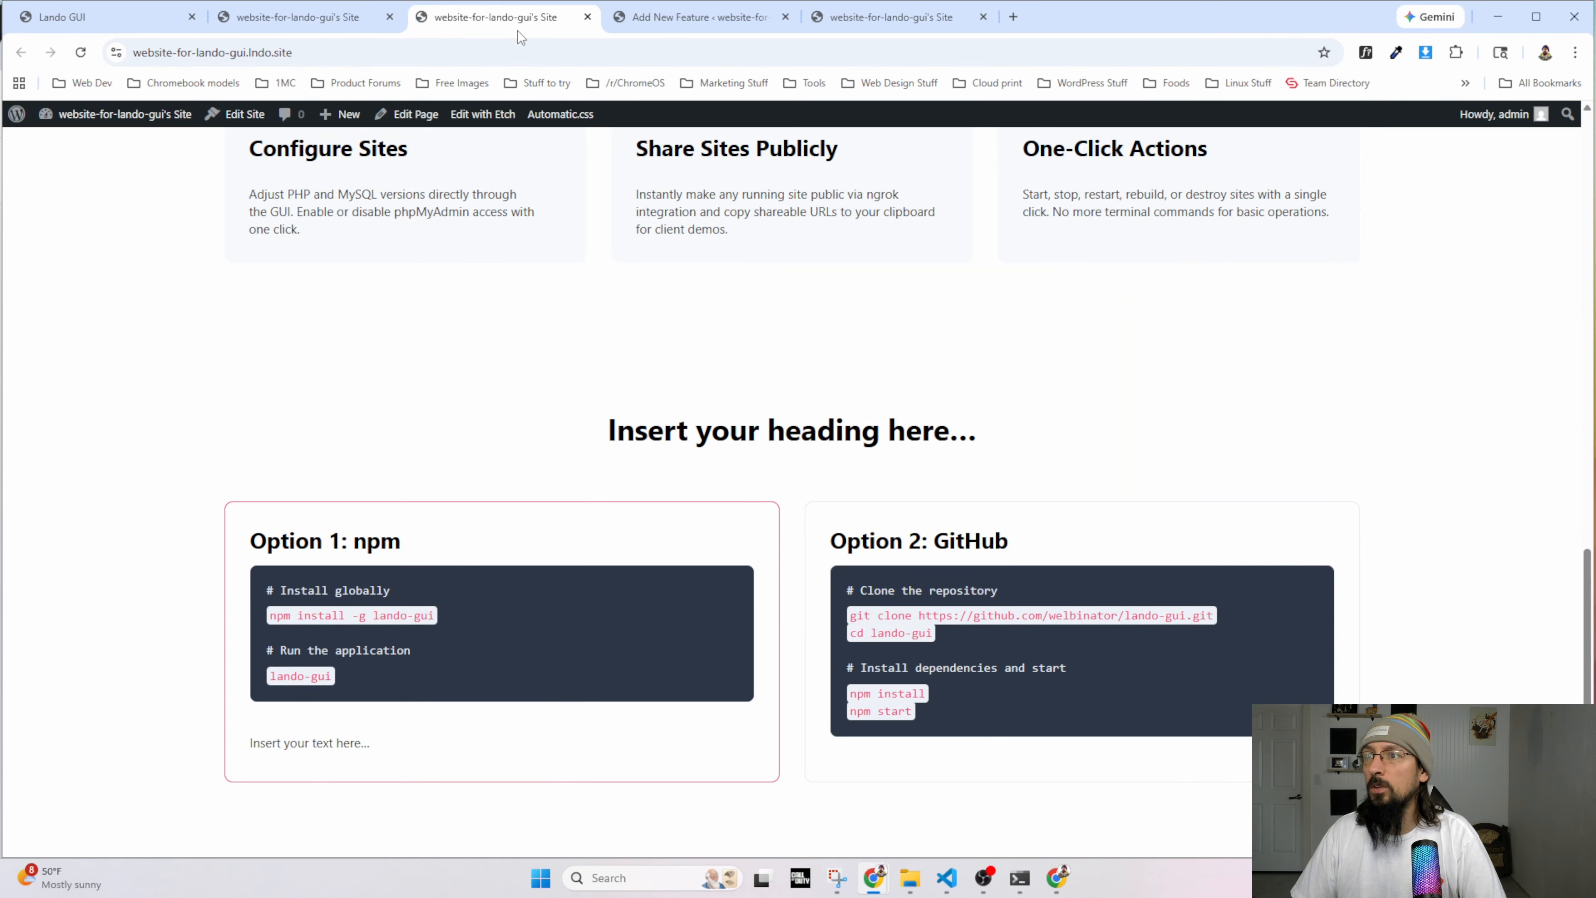
{"action": "key", "text": "ctrl+shift+i"}
{"action": "left_click", "coordinate": [1363, 236]}
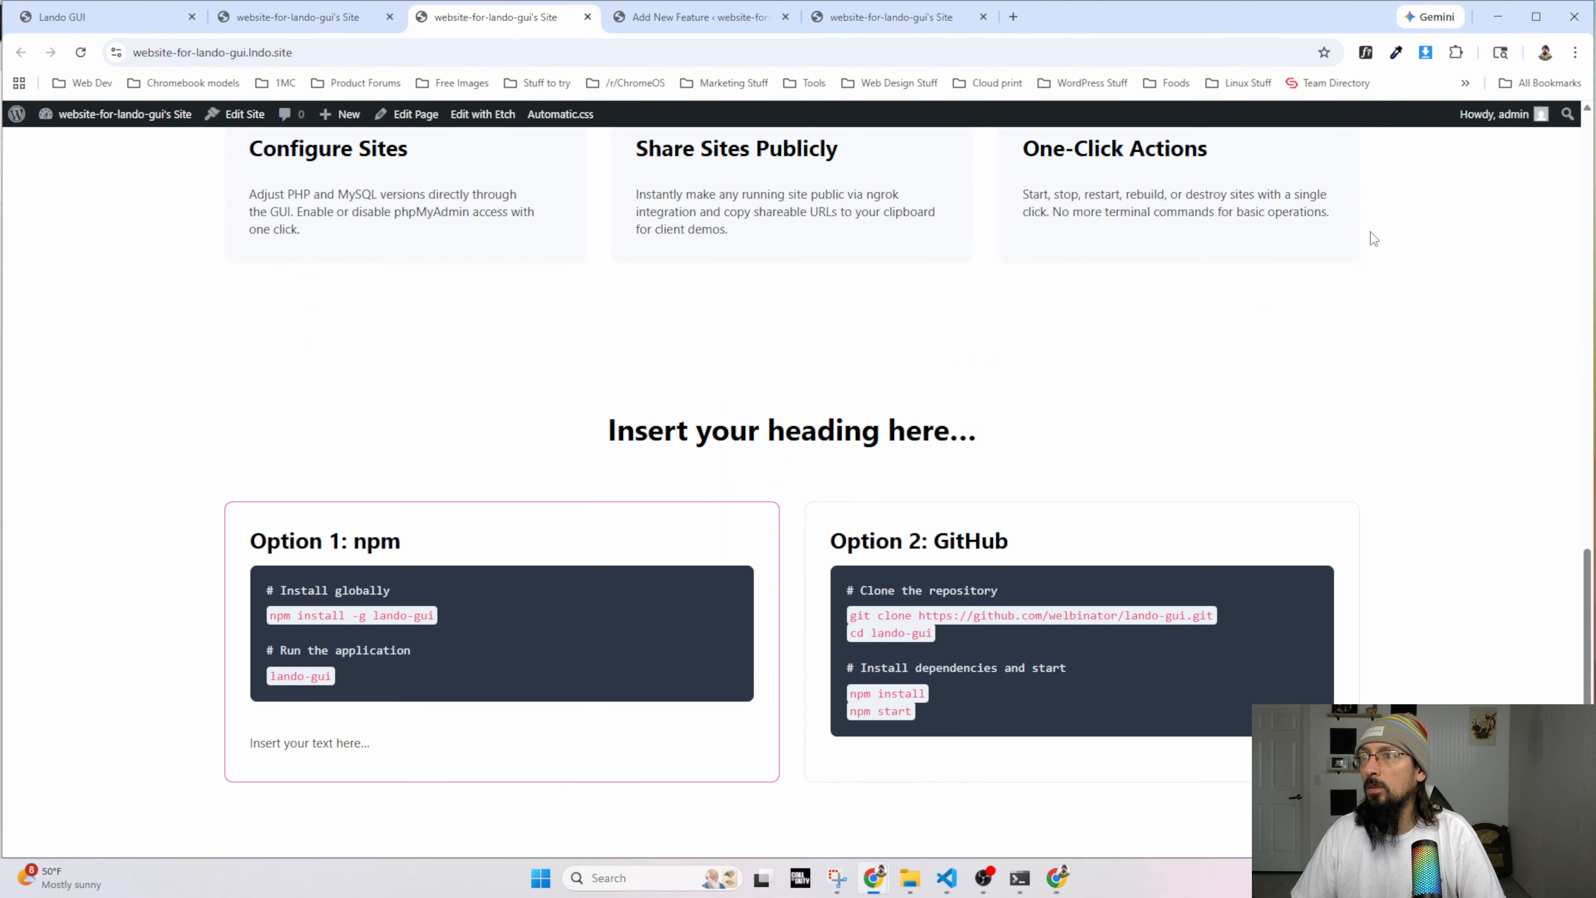
{"action": "key", "text": "alt+Tab"}
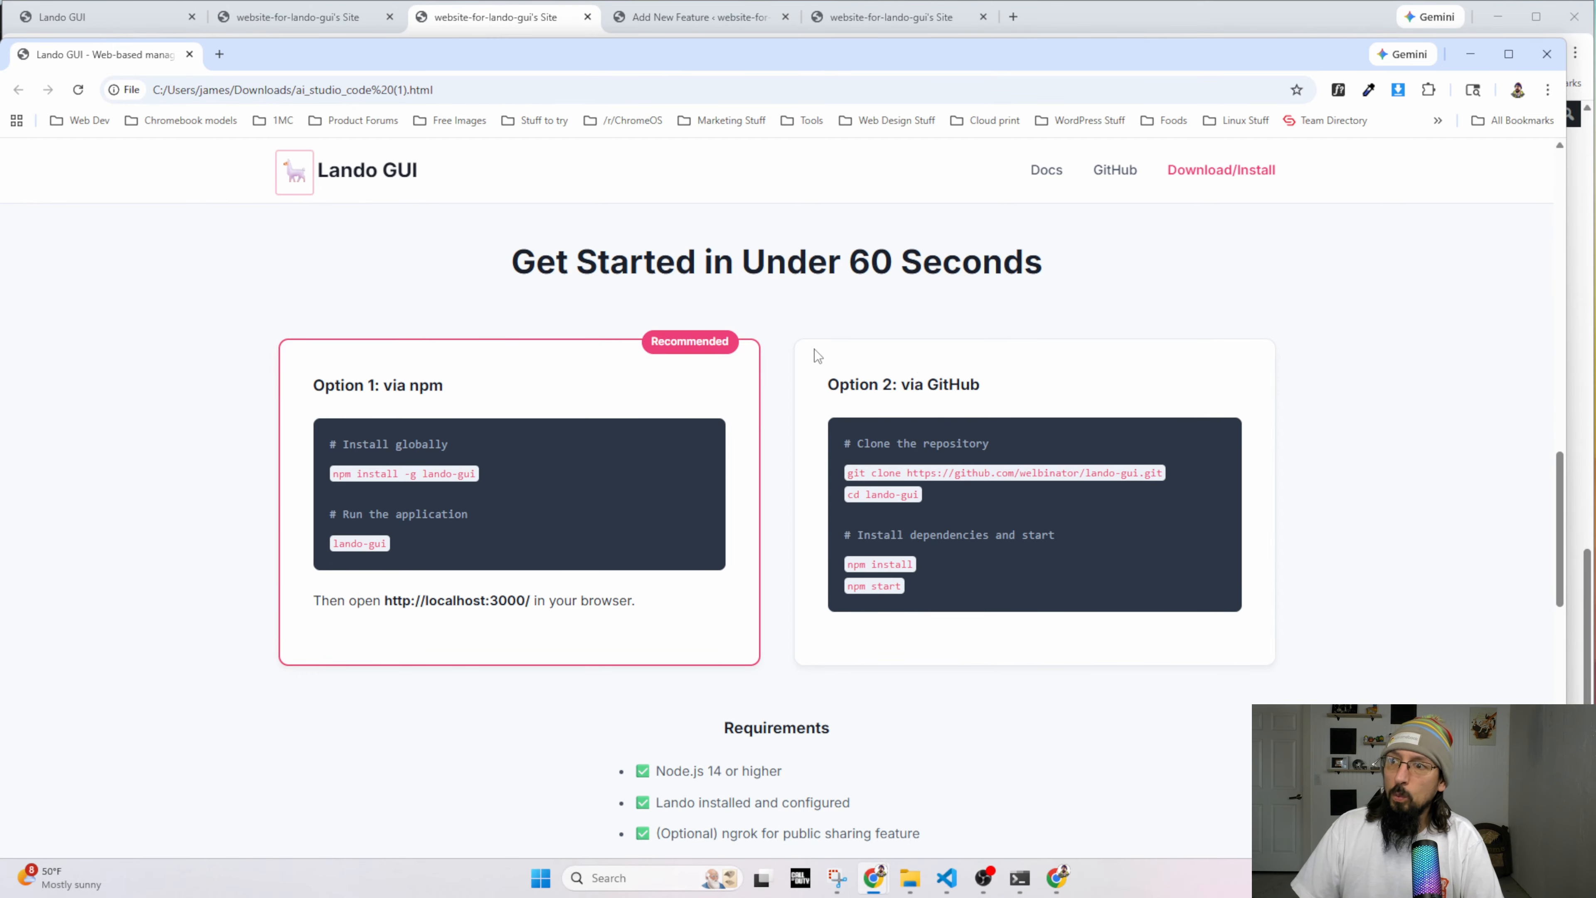
{"action": "right_click", "coordinate": [860, 347]}
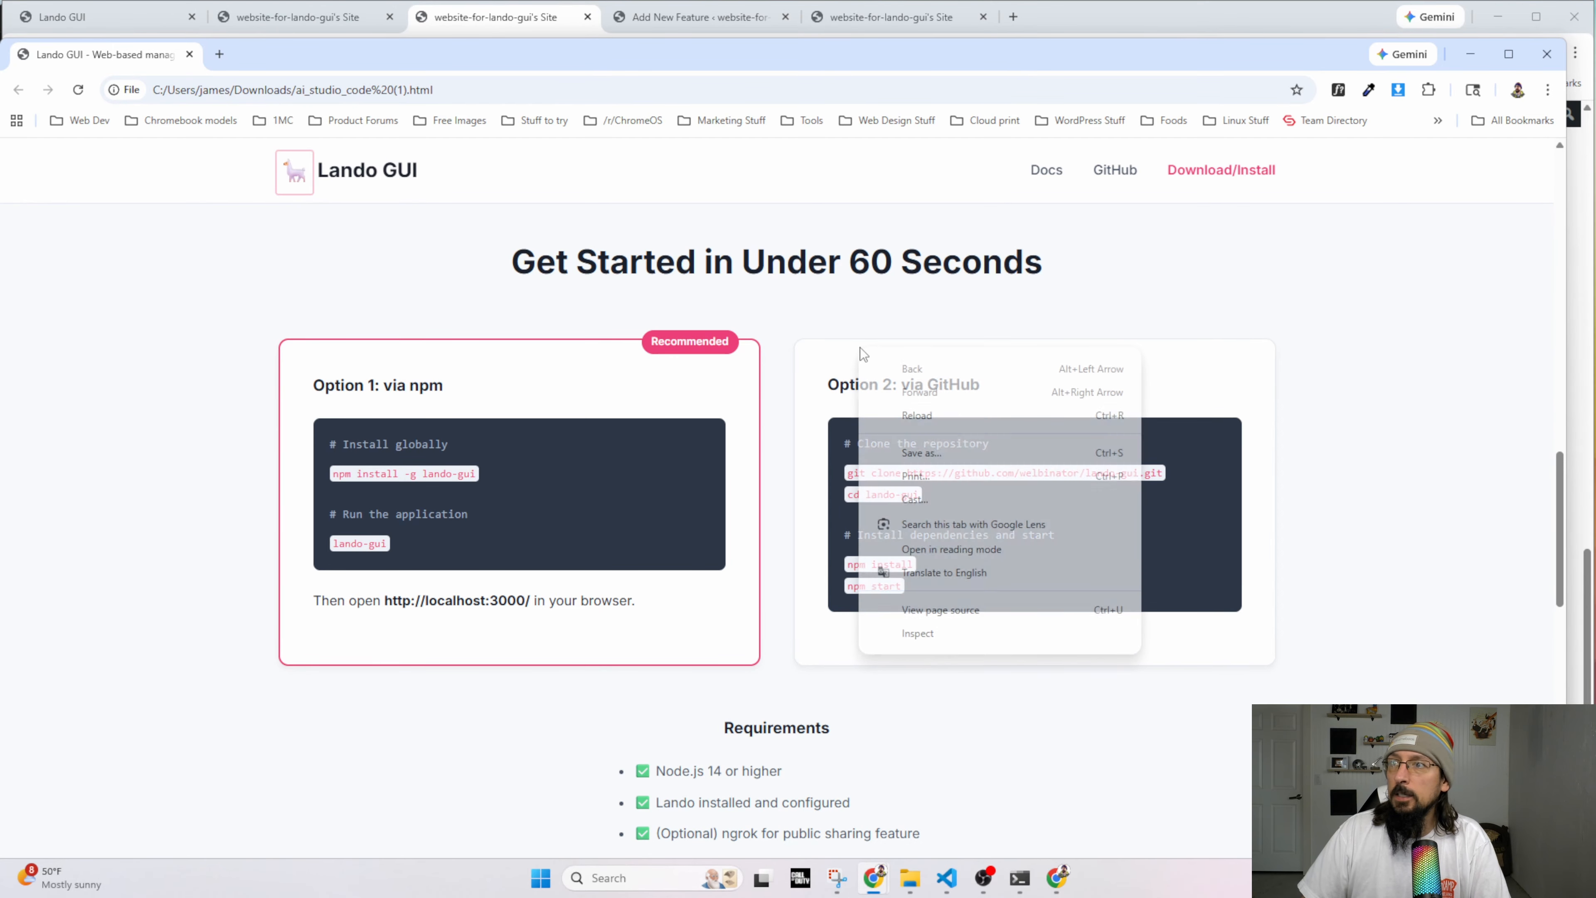
{"action": "left_click", "coordinate": [887, 649]}
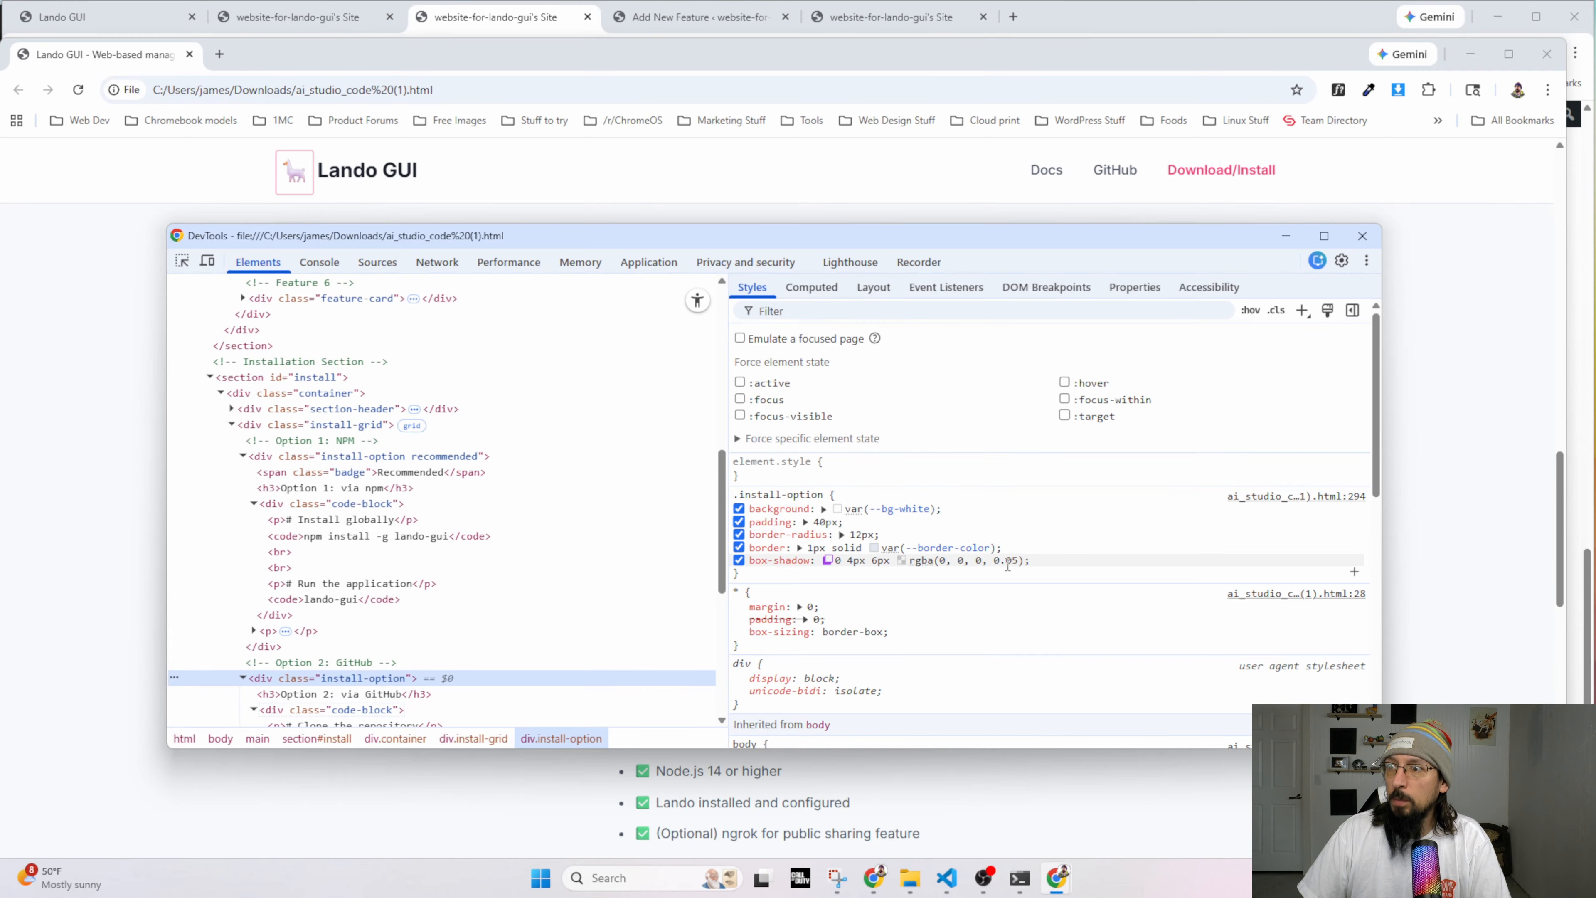
{"action": "left_click_drag", "start_coordinate": [1034, 561], "coordinate": [755, 574]}
{"action": "key", "text": "ctrl+c"}
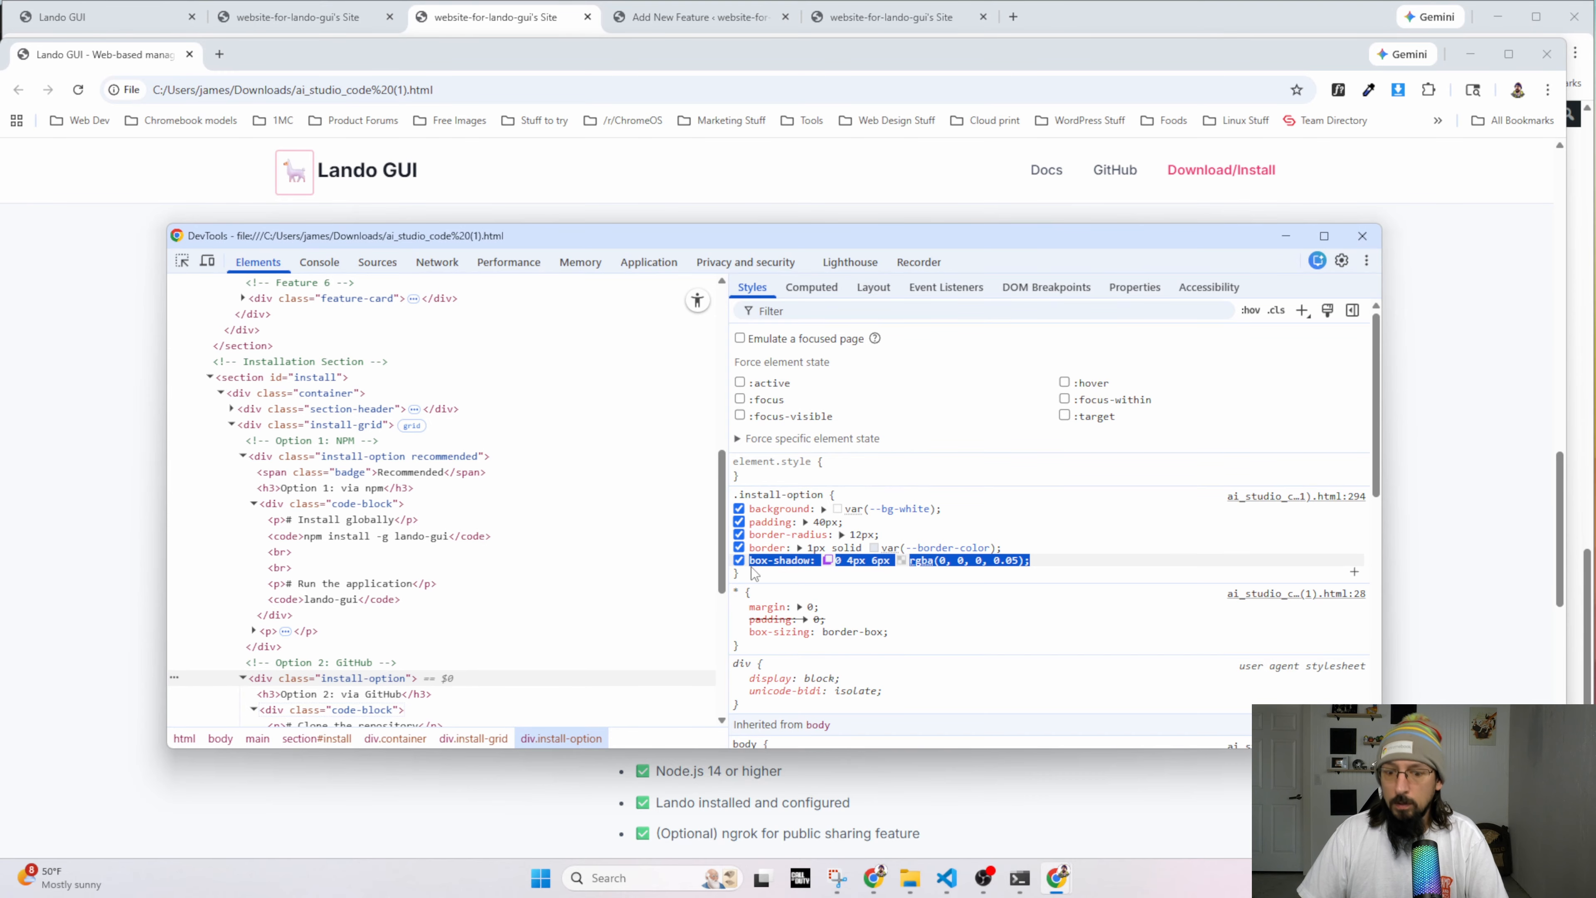
Inspect the npm card on the live page to find the variable that controls its box shadow.
{"action": "left_click", "coordinate": [302, 17]}
{"action": "left_click", "coordinate": [484, 14]}
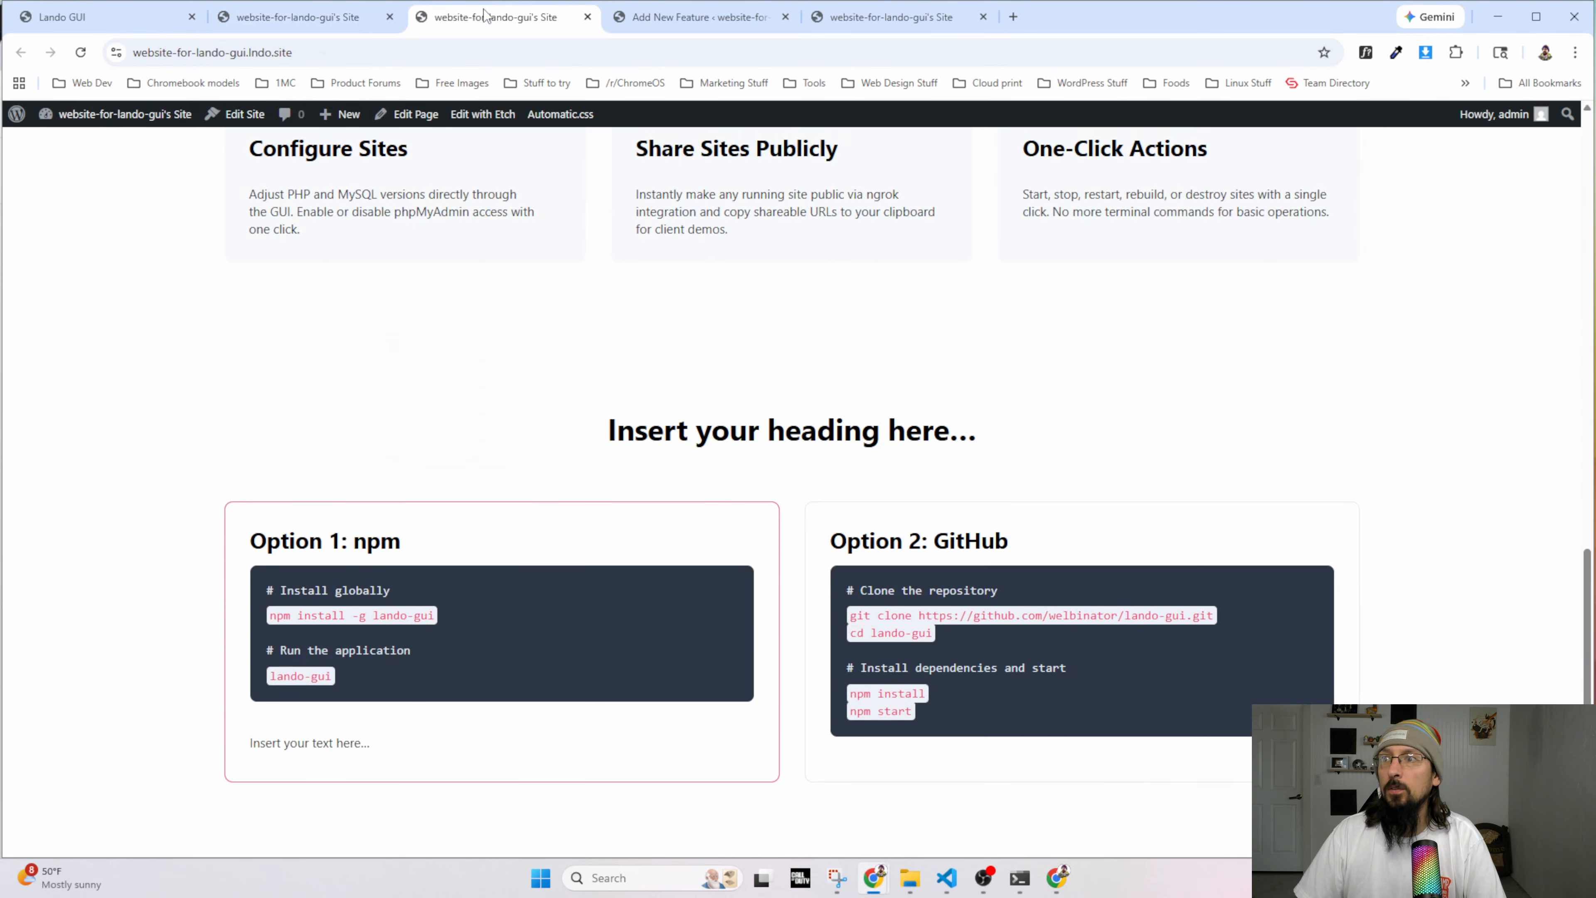
{"action": "right_click", "coordinate": [737, 519]}
{"action": "left_click", "coordinate": [802, 502]}
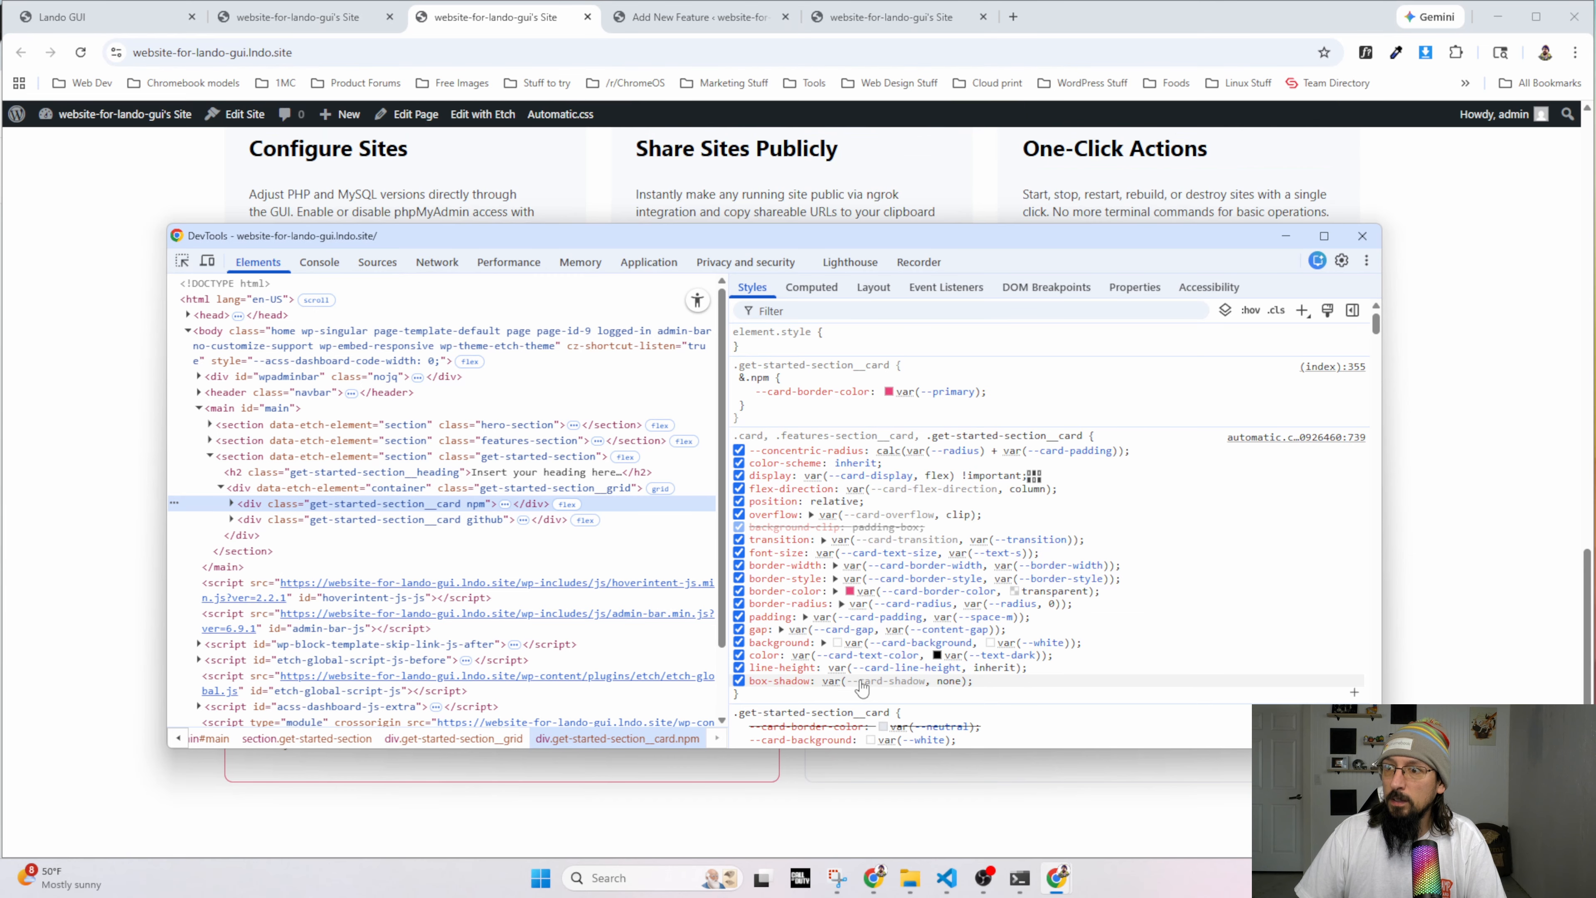
{"action": "mouse_move", "coordinate": [878, 687]}
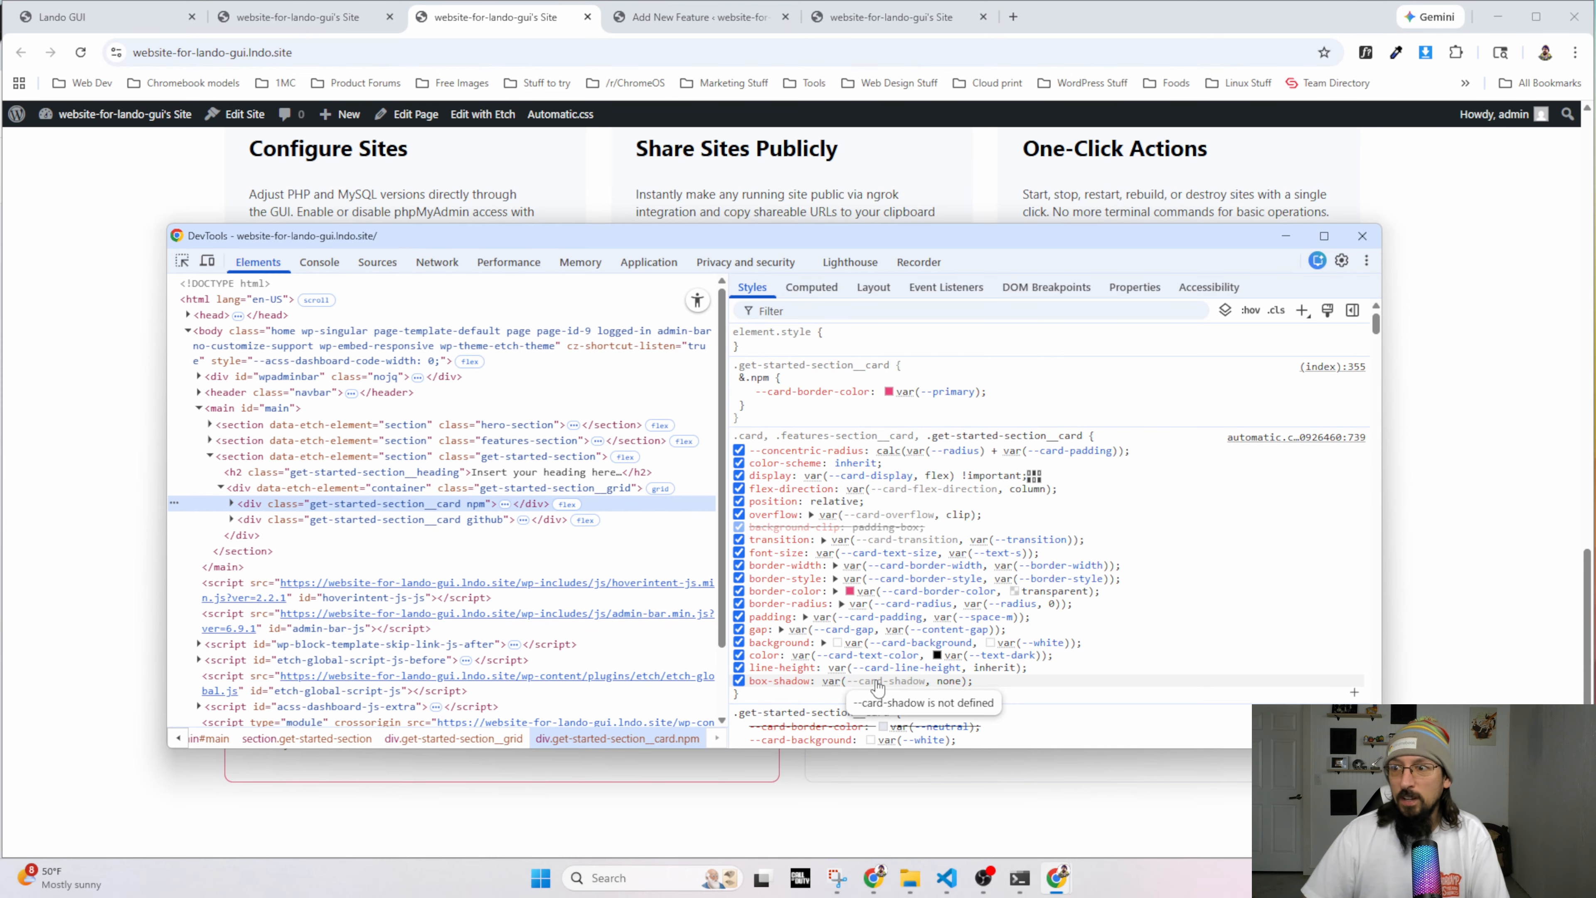
Add --card-shadow: 0 4px 6px rgba(0, 0, 0, 0.05); to the .get-started-section__card rule in Etch, pasting the copied shadow without its property name.
{"action": "left_click", "coordinate": [295, 17]}
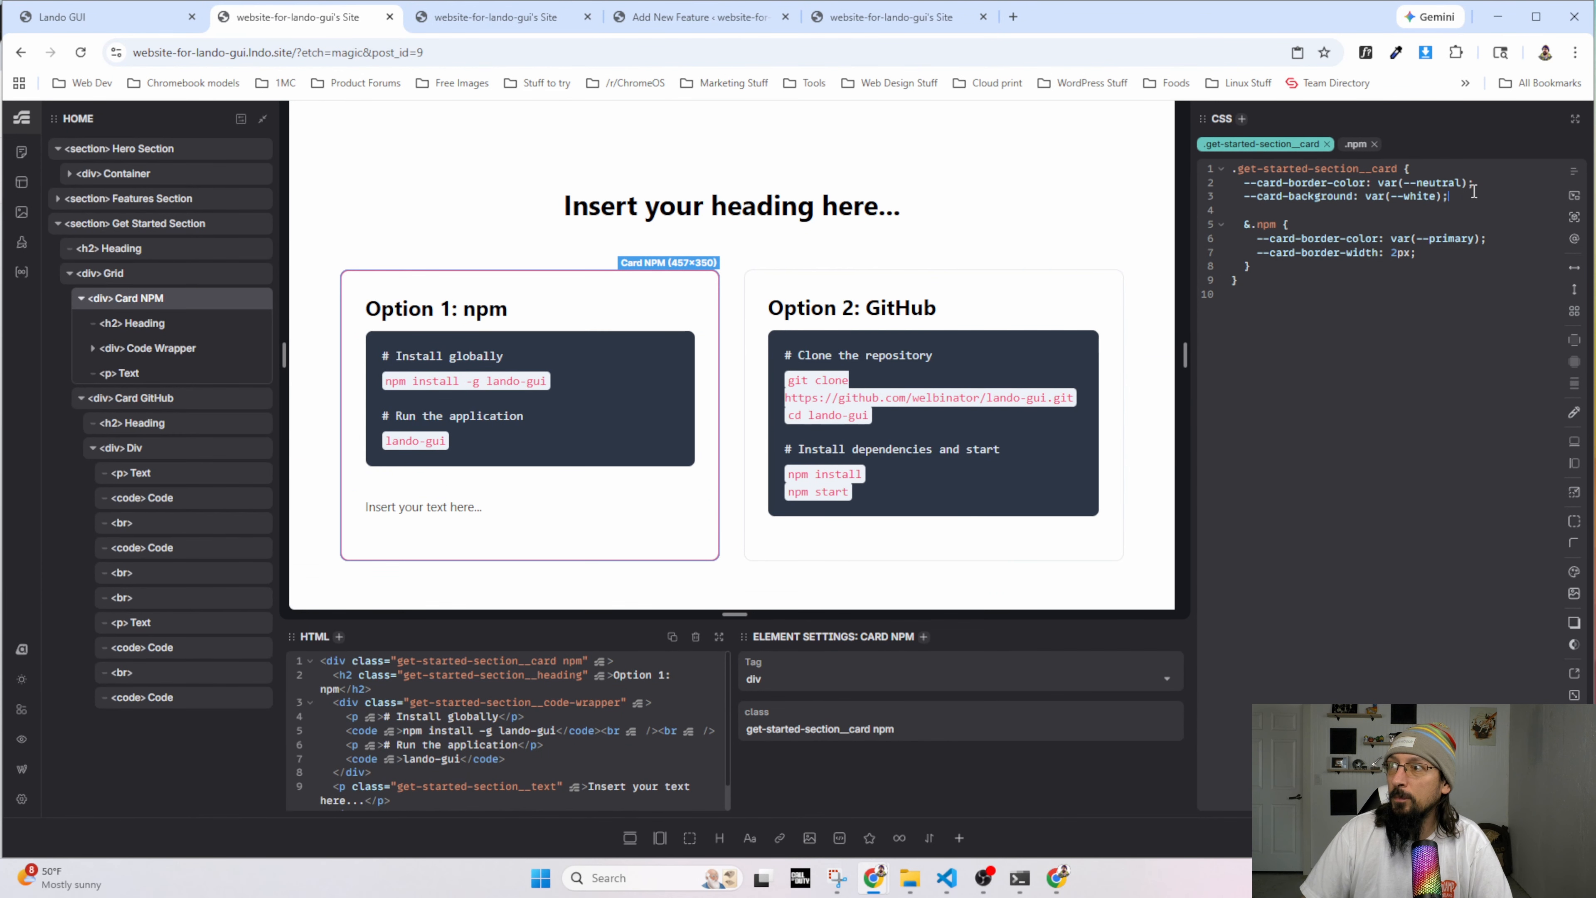
{"action": "key", "text": "Return"}
{"action": "type", "text": "--card-sha"}
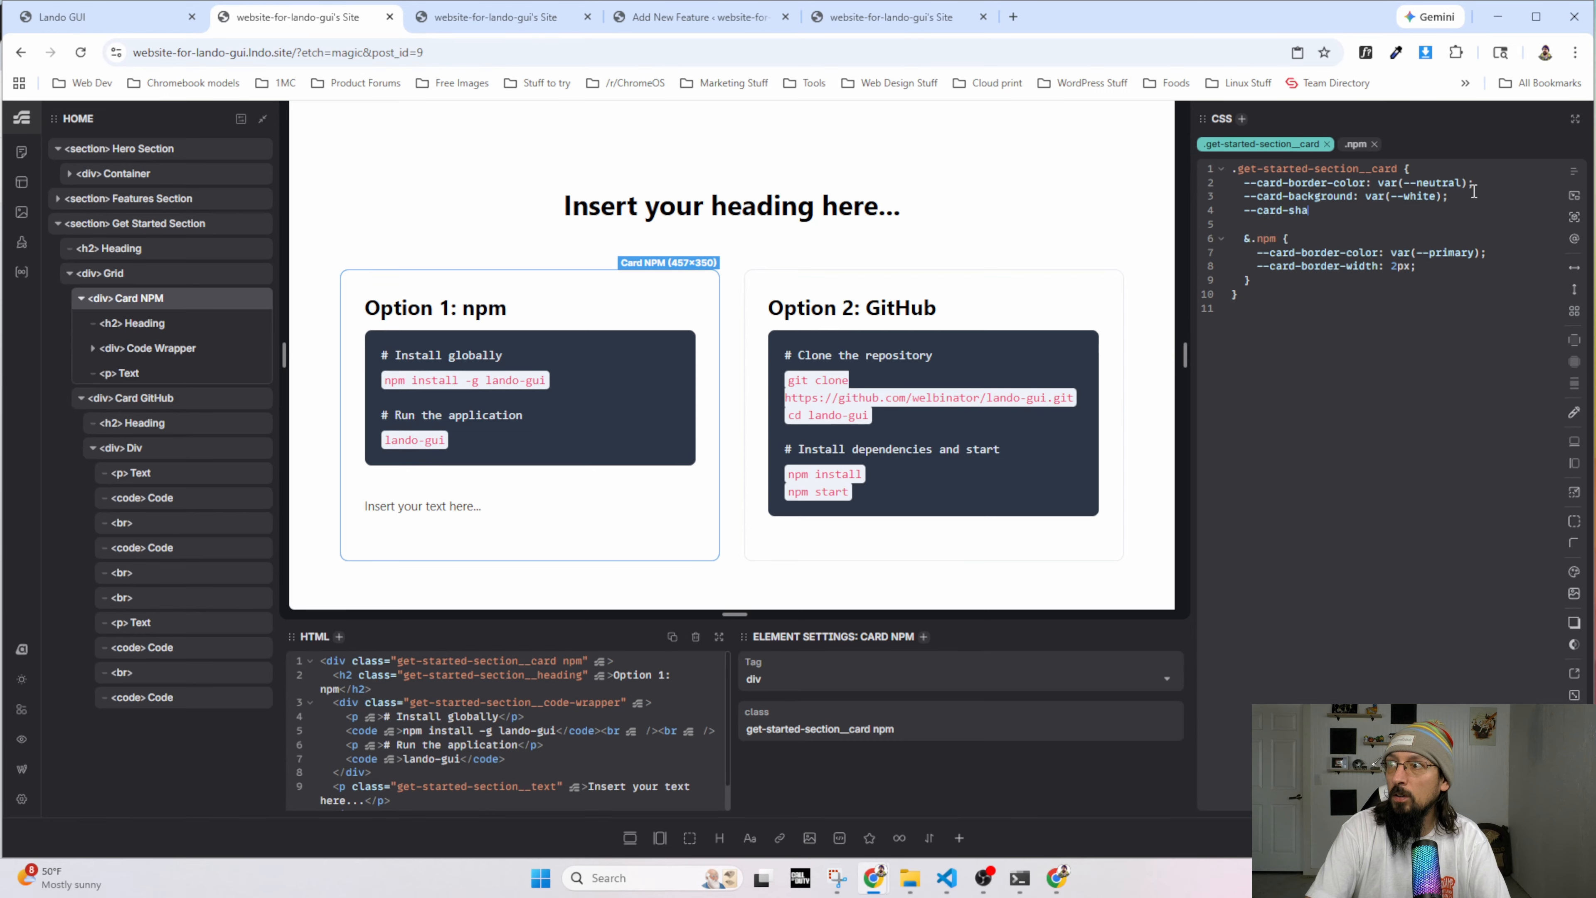
{"action": "type", "text": "dow:"}
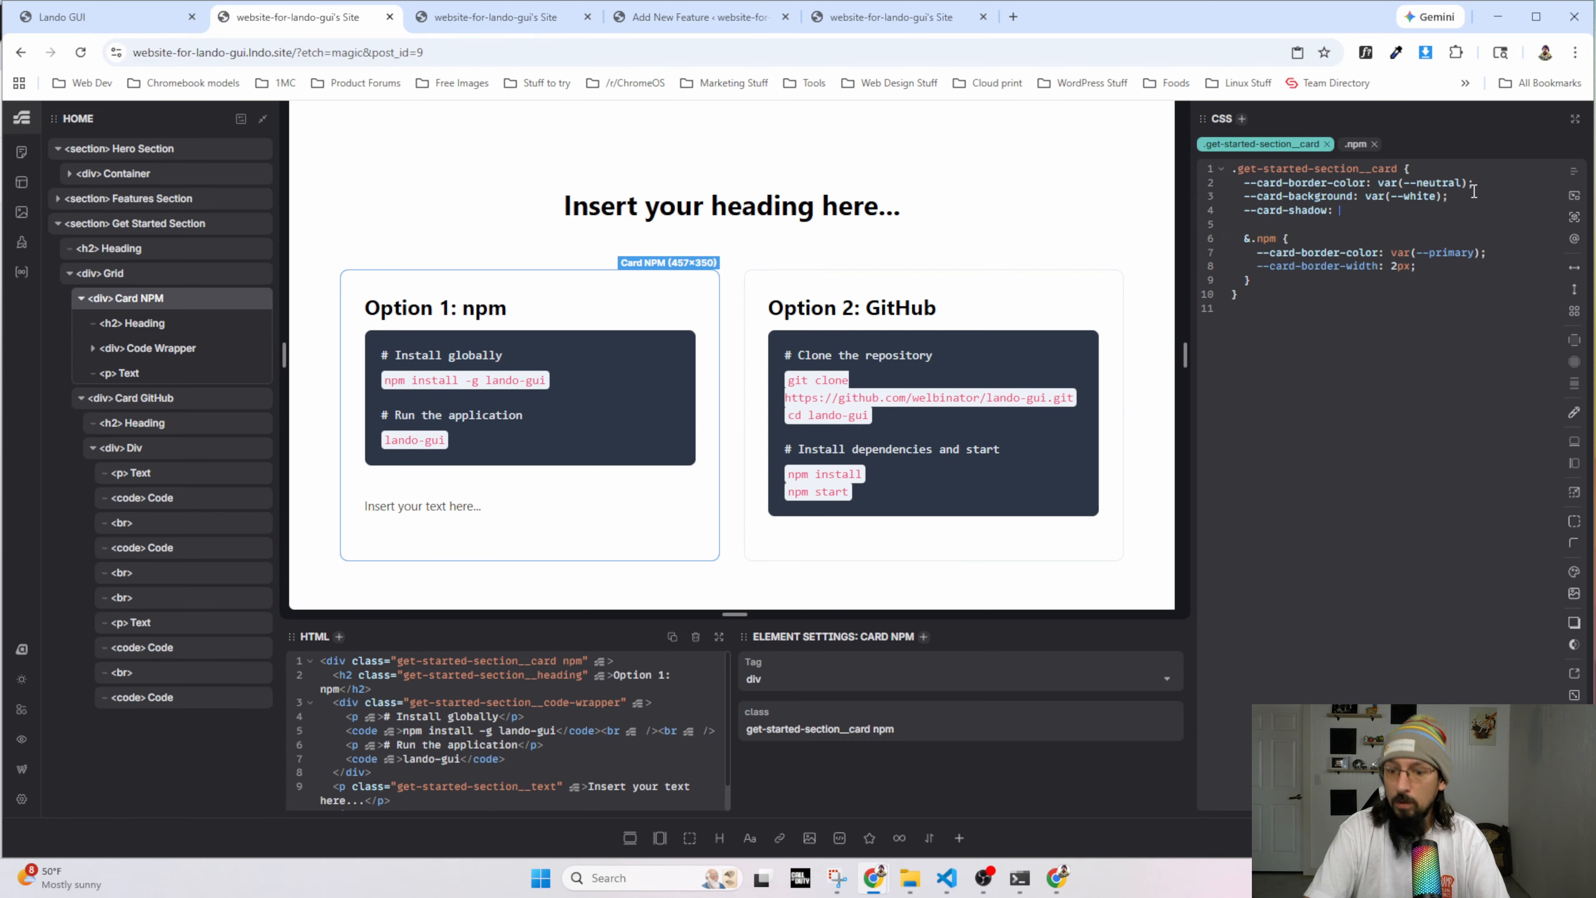
{"action": "key", "text": "ctrl+v"}
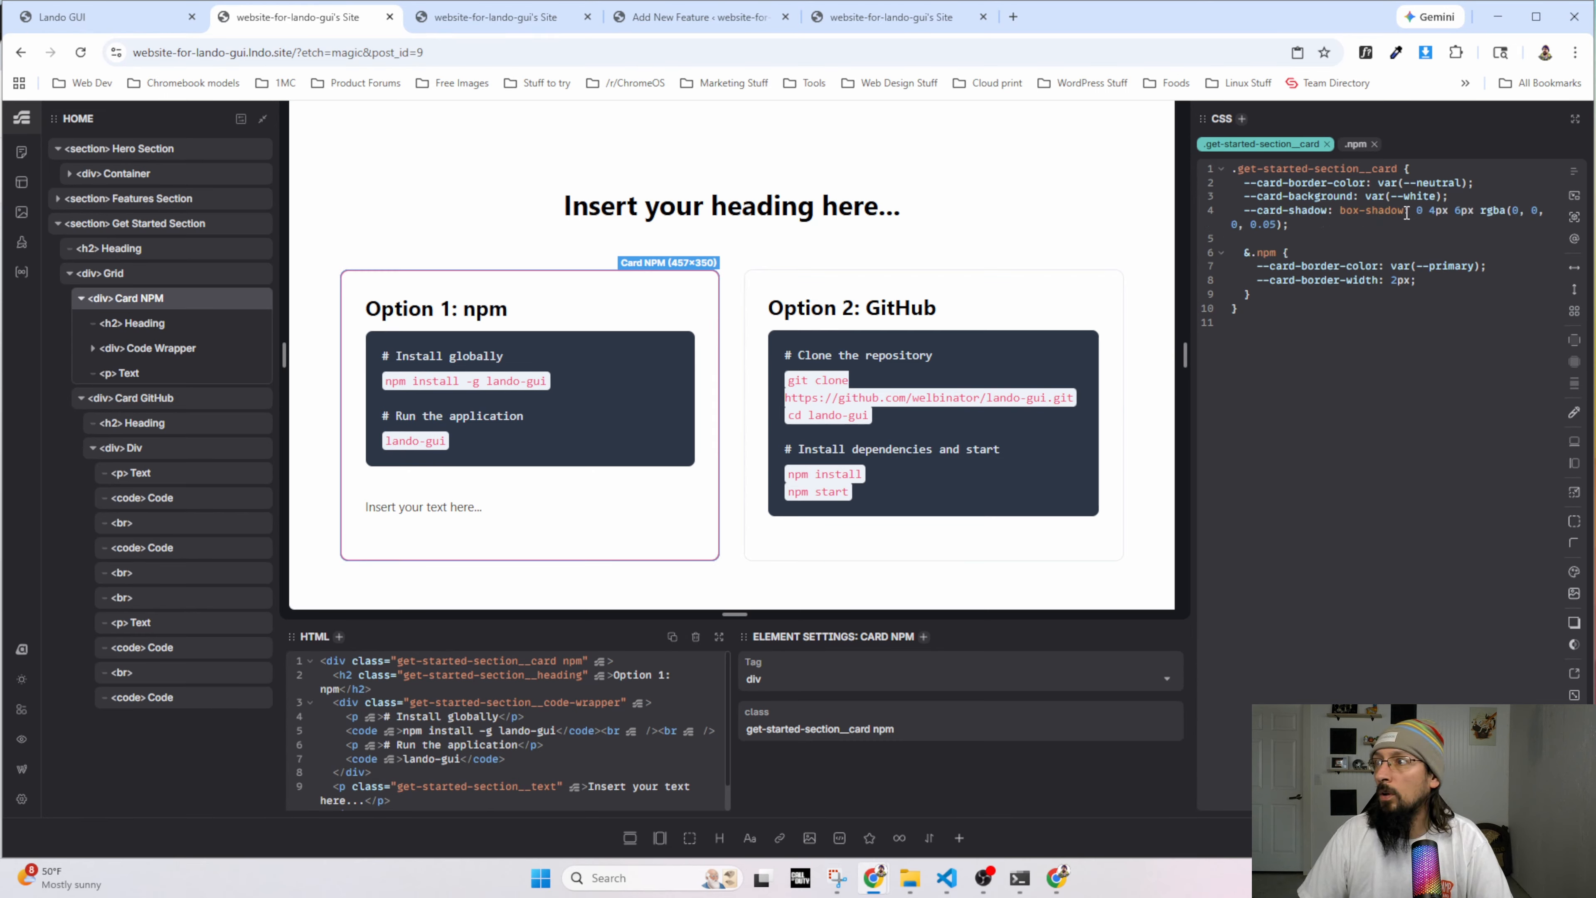
{"action": "key", "text": "BackSpace"}
{"action": "key", "text": "BackSpace"}
{"action": "key", "text": "BackSpace"}
{"action": "key", "text": "BackSpace"}
{"action": "key", "text": "BackSpace"}
{"action": "key", "text": "BackSpace"}
{"action": "key", "text": "BackSpace"}
{"action": "key", "text": "BackSpace"}
{"action": "key", "text": "BackSpace"}
{"action": "key", "text": "BackSpace"}
{"action": "key", "text": "BackSpace"}
{"action": "key", "text": "BackSpace"}
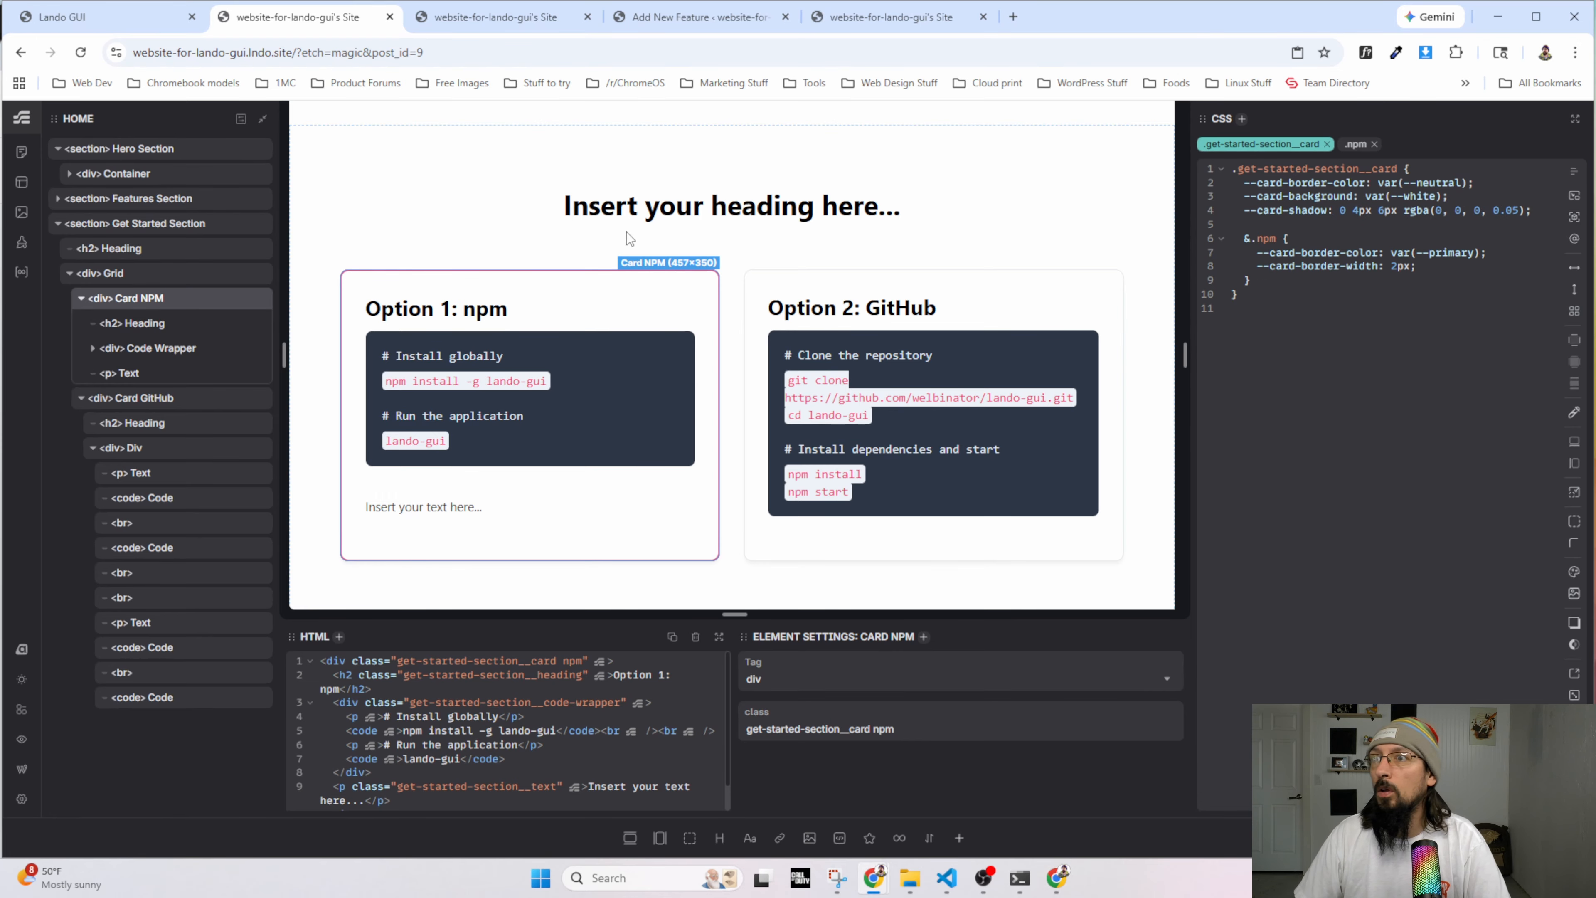
Reload the live page and inspect the npm card's box-shadow and its --card-shadow definition.
{"action": "left_click", "coordinate": [456, 227]}
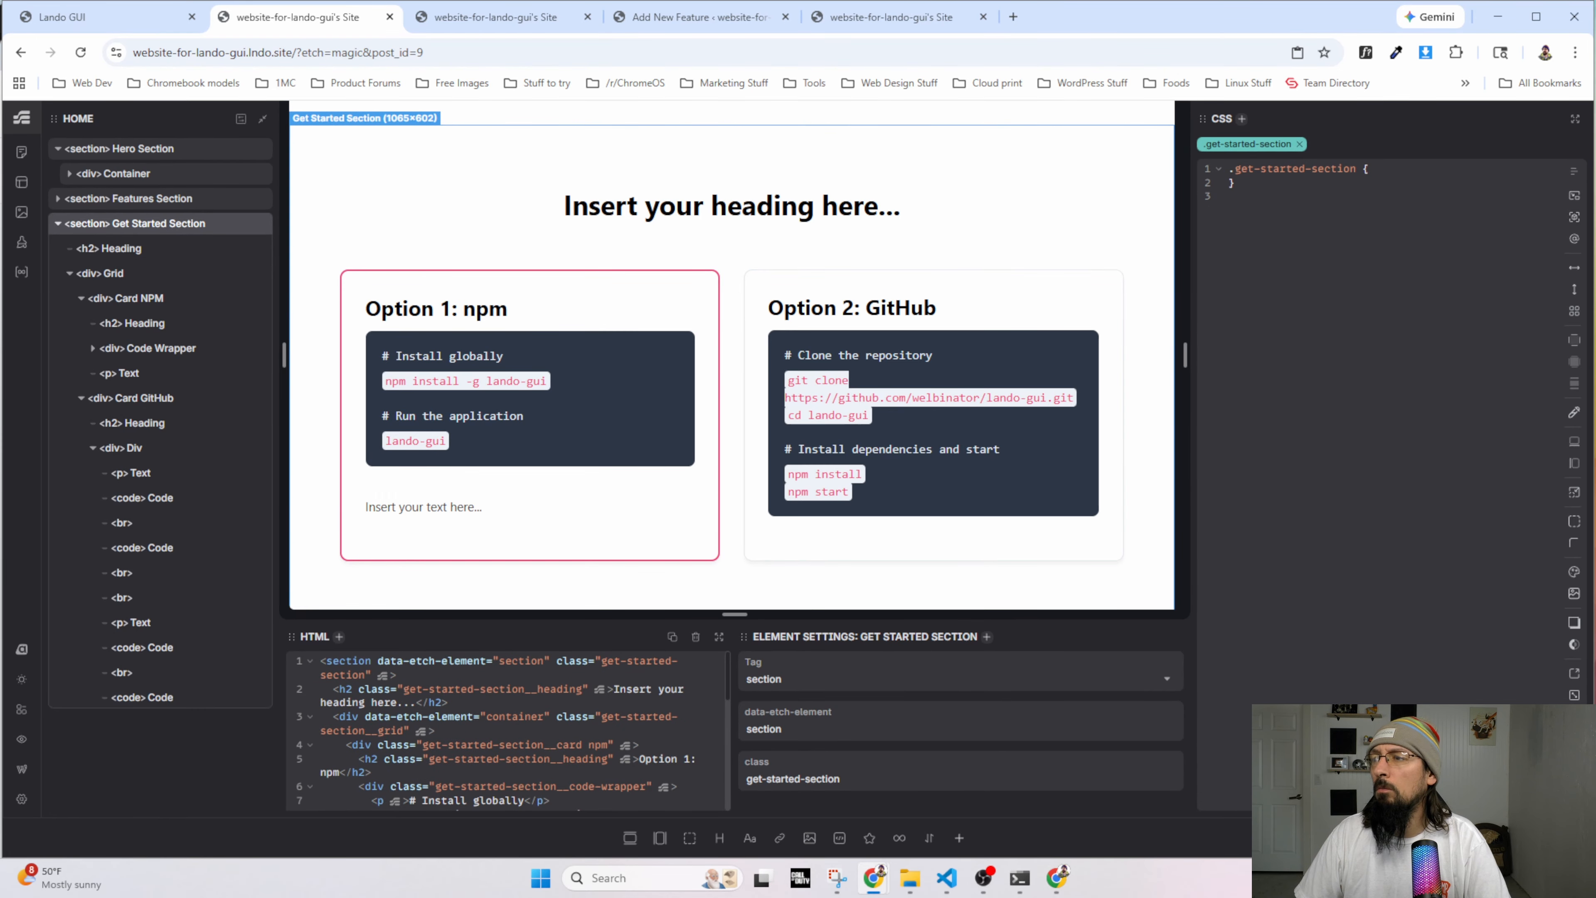
{"action": "left_click", "coordinate": [491, 19]}
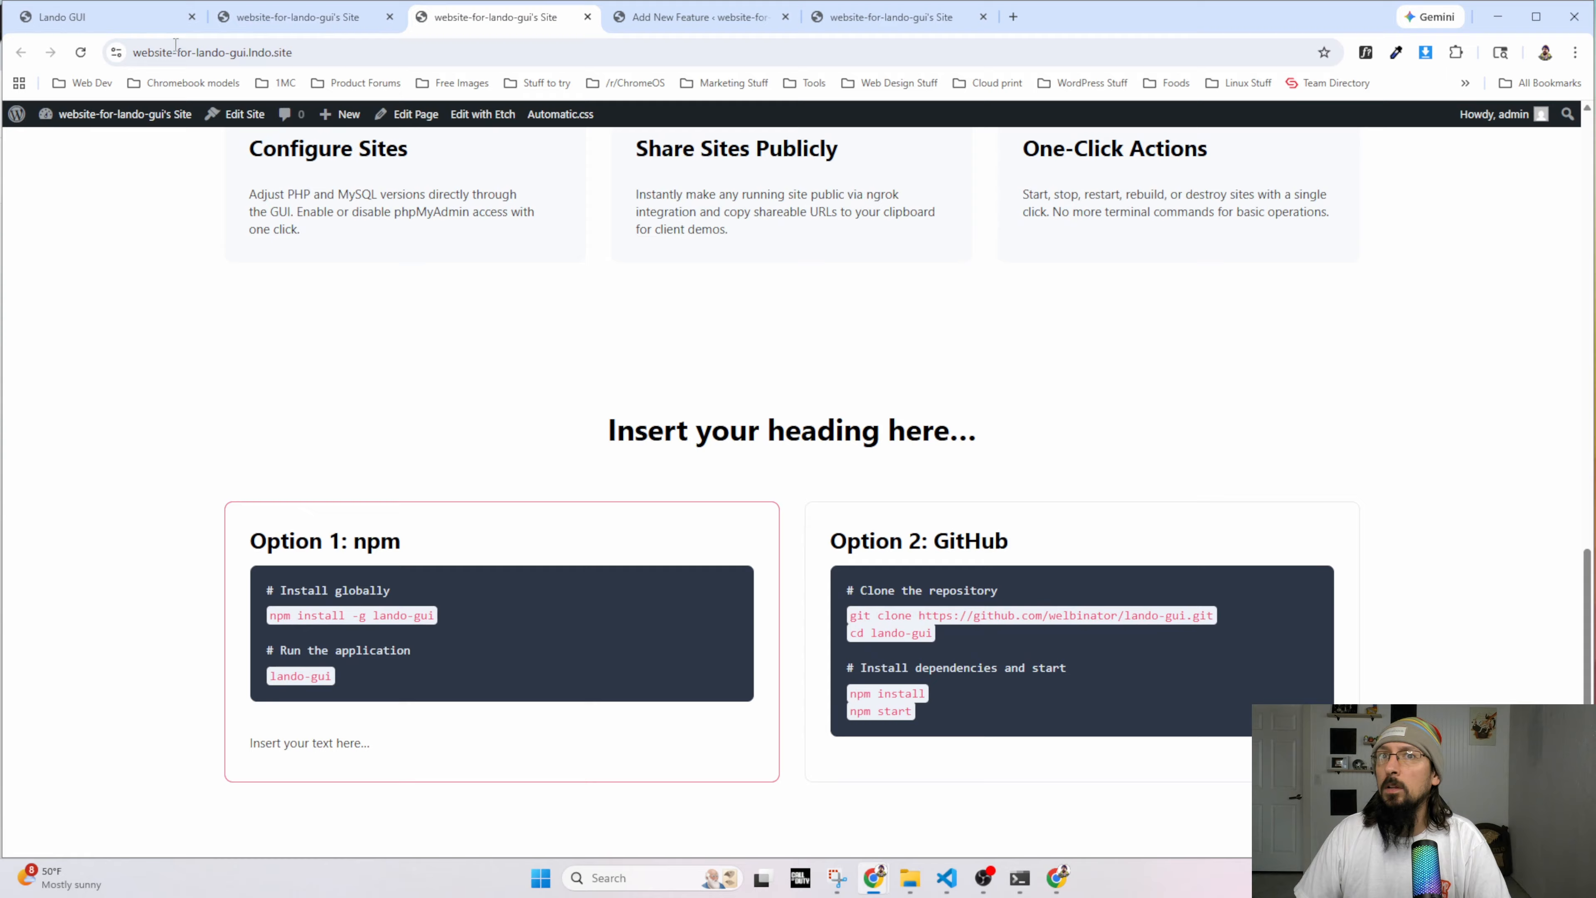
{"action": "left_click", "coordinate": [81, 53]}
{"action": "right_click", "coordinate": [719, 519]}
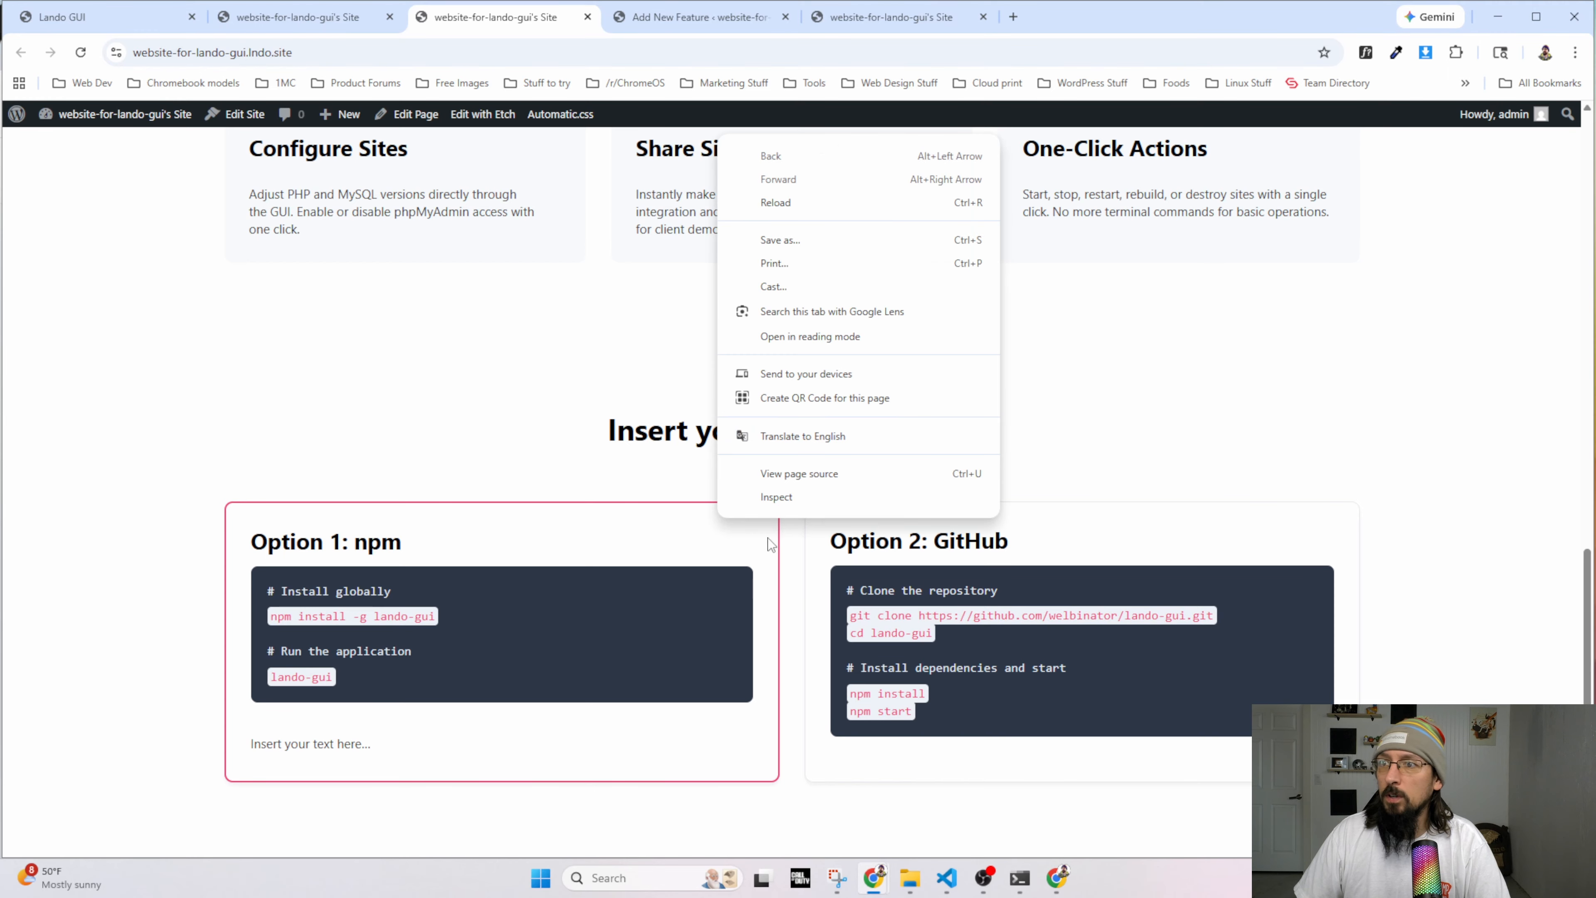
{"action": "left_click", "coordinate": [754, 503]}
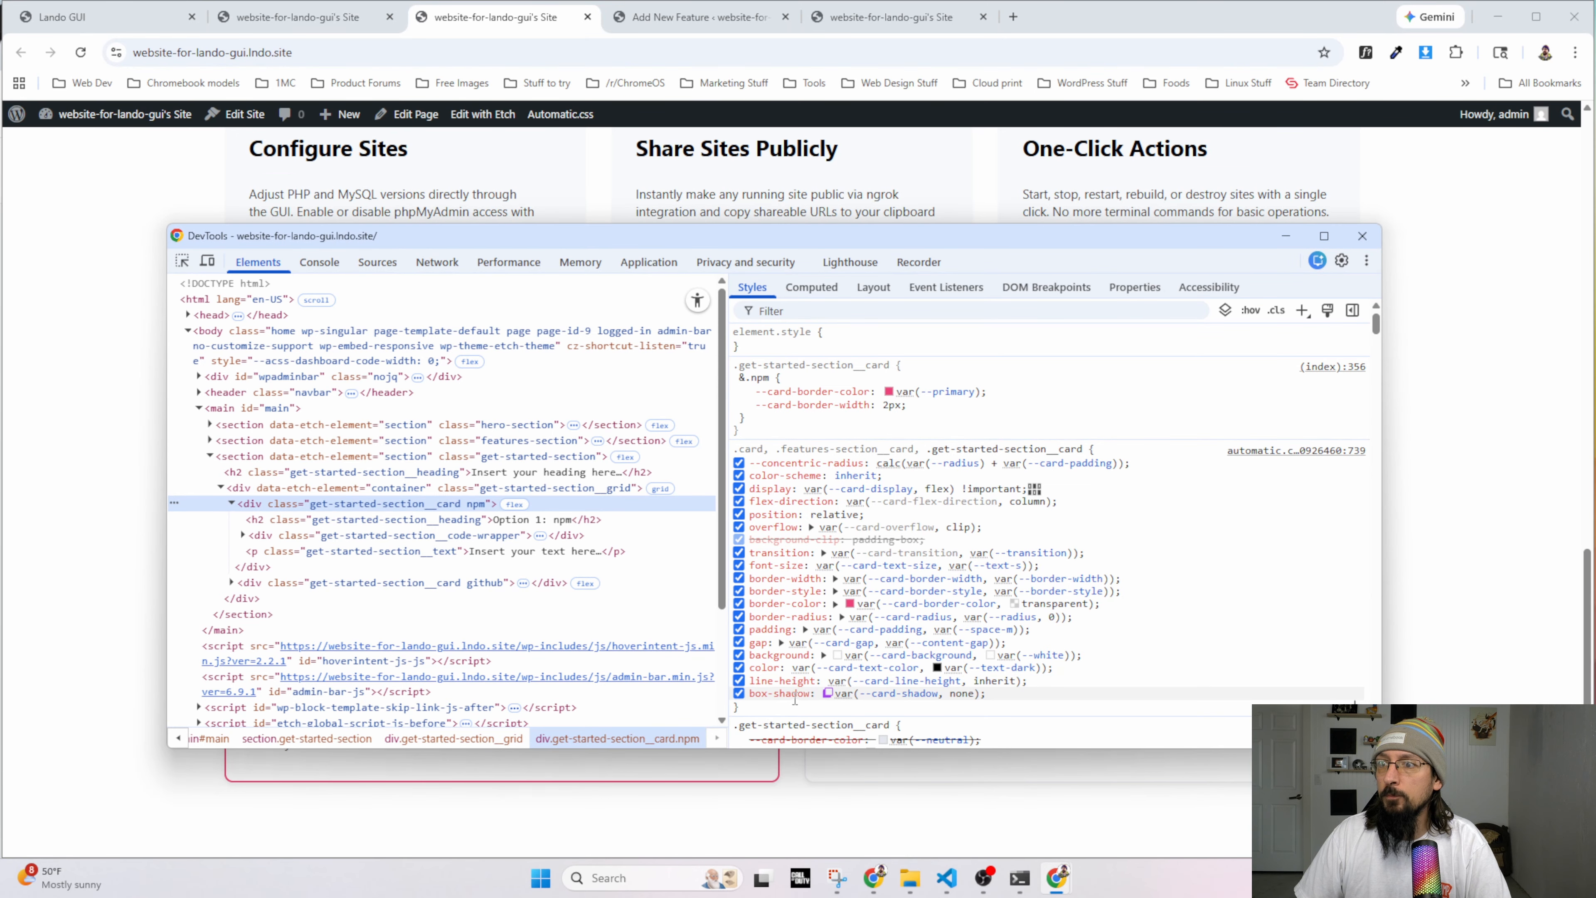
{"action": "left_click", "coordinate": [895, 694]}
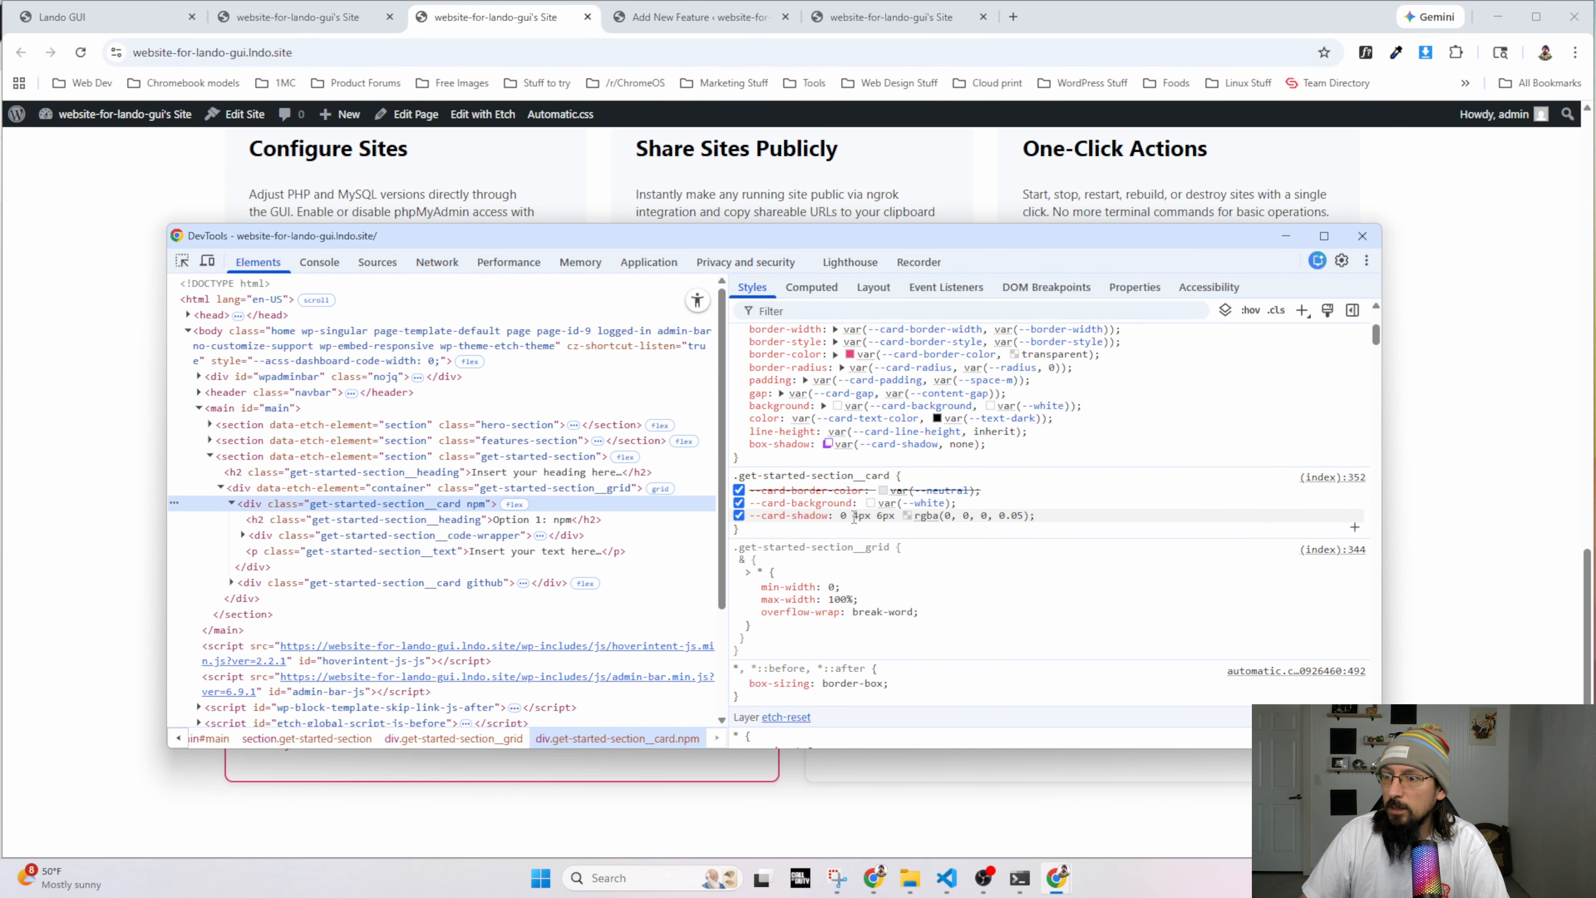
{"action": "left_click", "coordinate": [754, 829]}
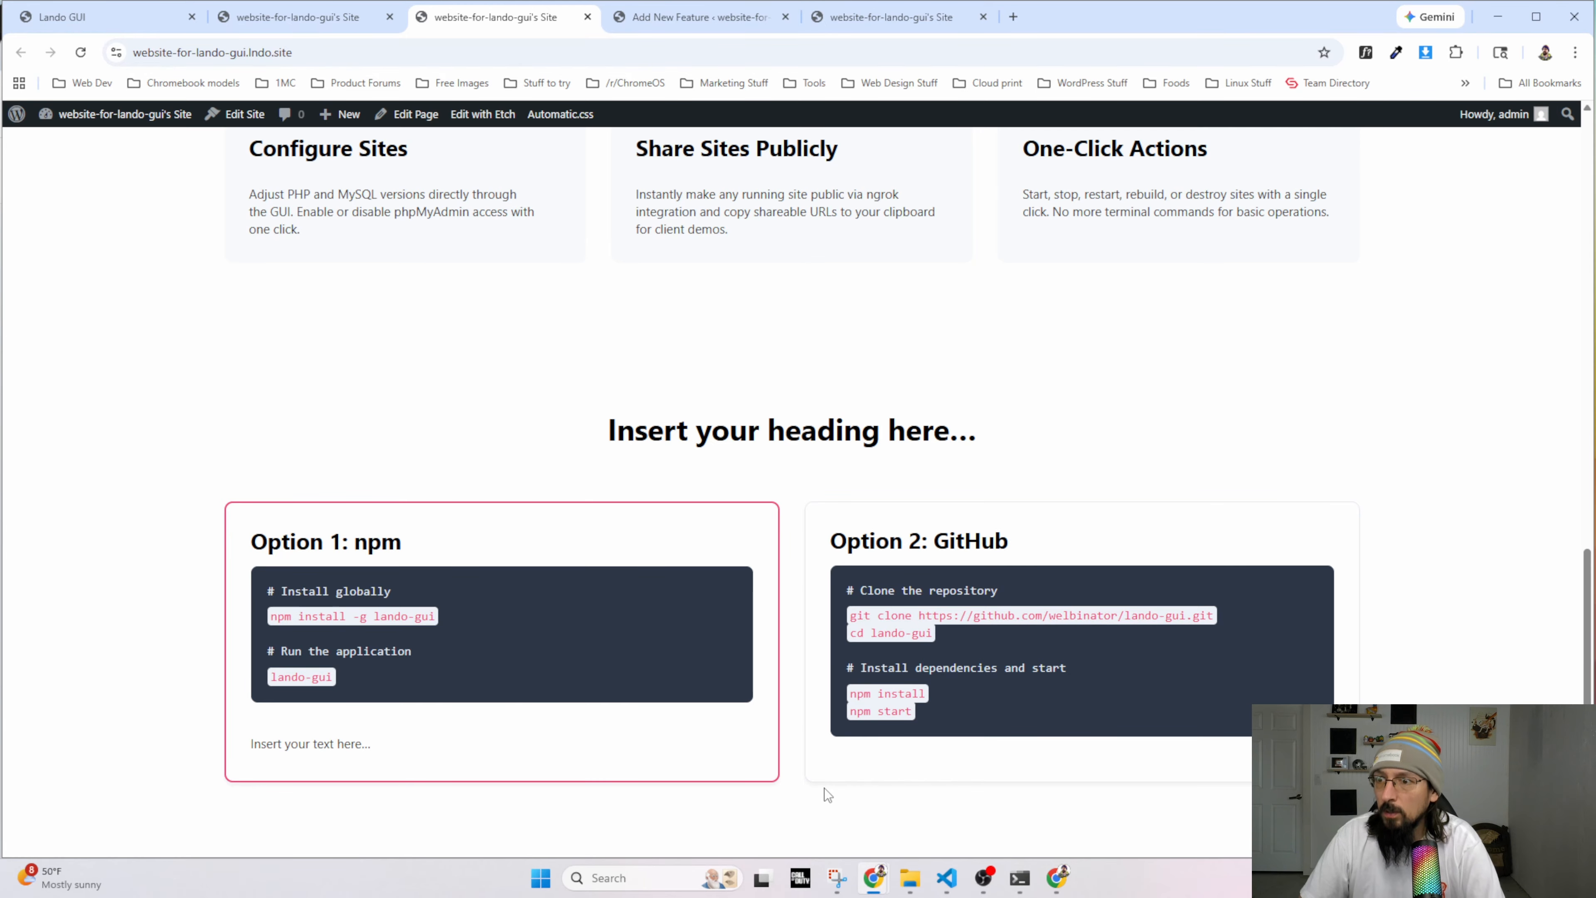
Toggle the --card-shadow declaration in the live page's inspector to check its effect on the cards, and close the mockup's inspector.
{"action": "key", "text": "alt+Tab"}
{"action": "left_click_drag", "start_coordinate": [753, 221], "coordinate": [736, 134]}
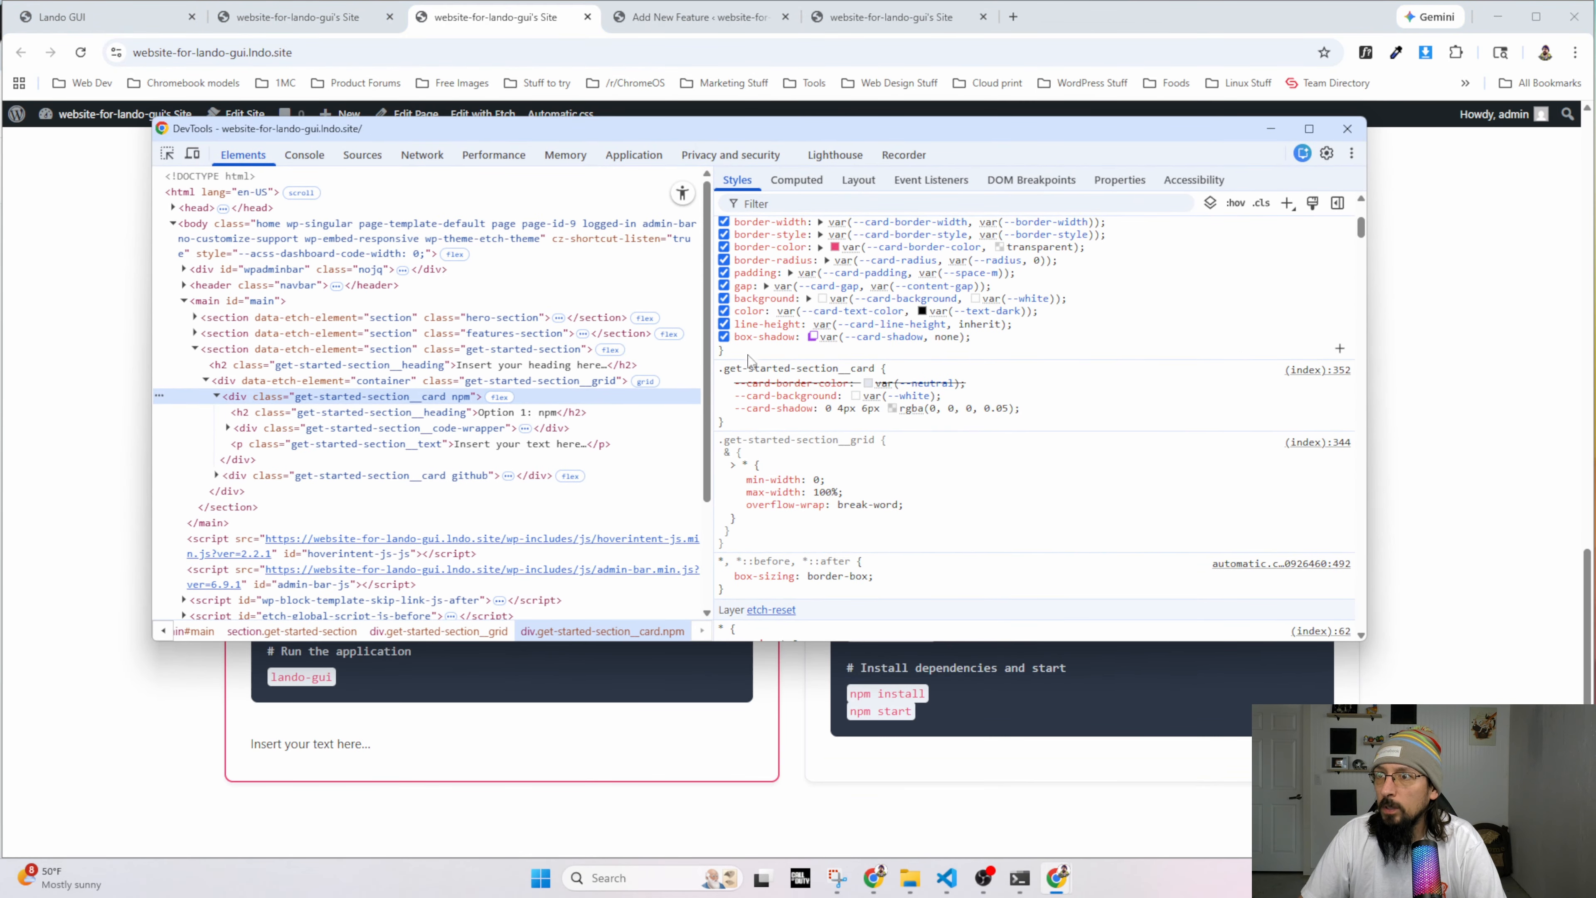
{"action": "left_click", "coordinate": [724, 409]}
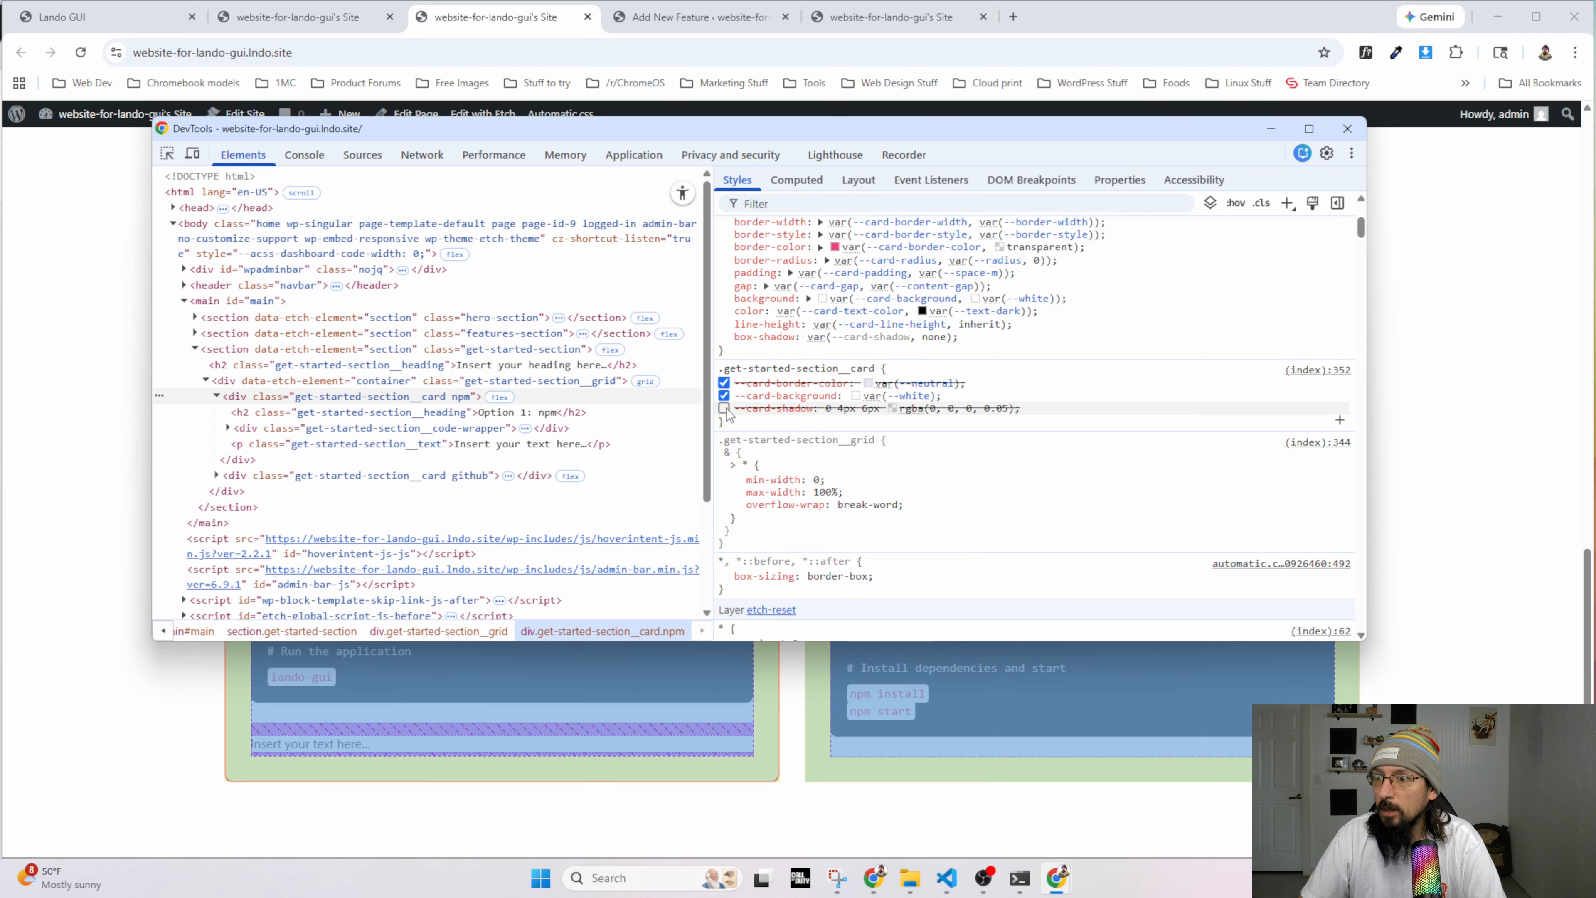
{"action": "left_click", "coordinate": [839, 802]}
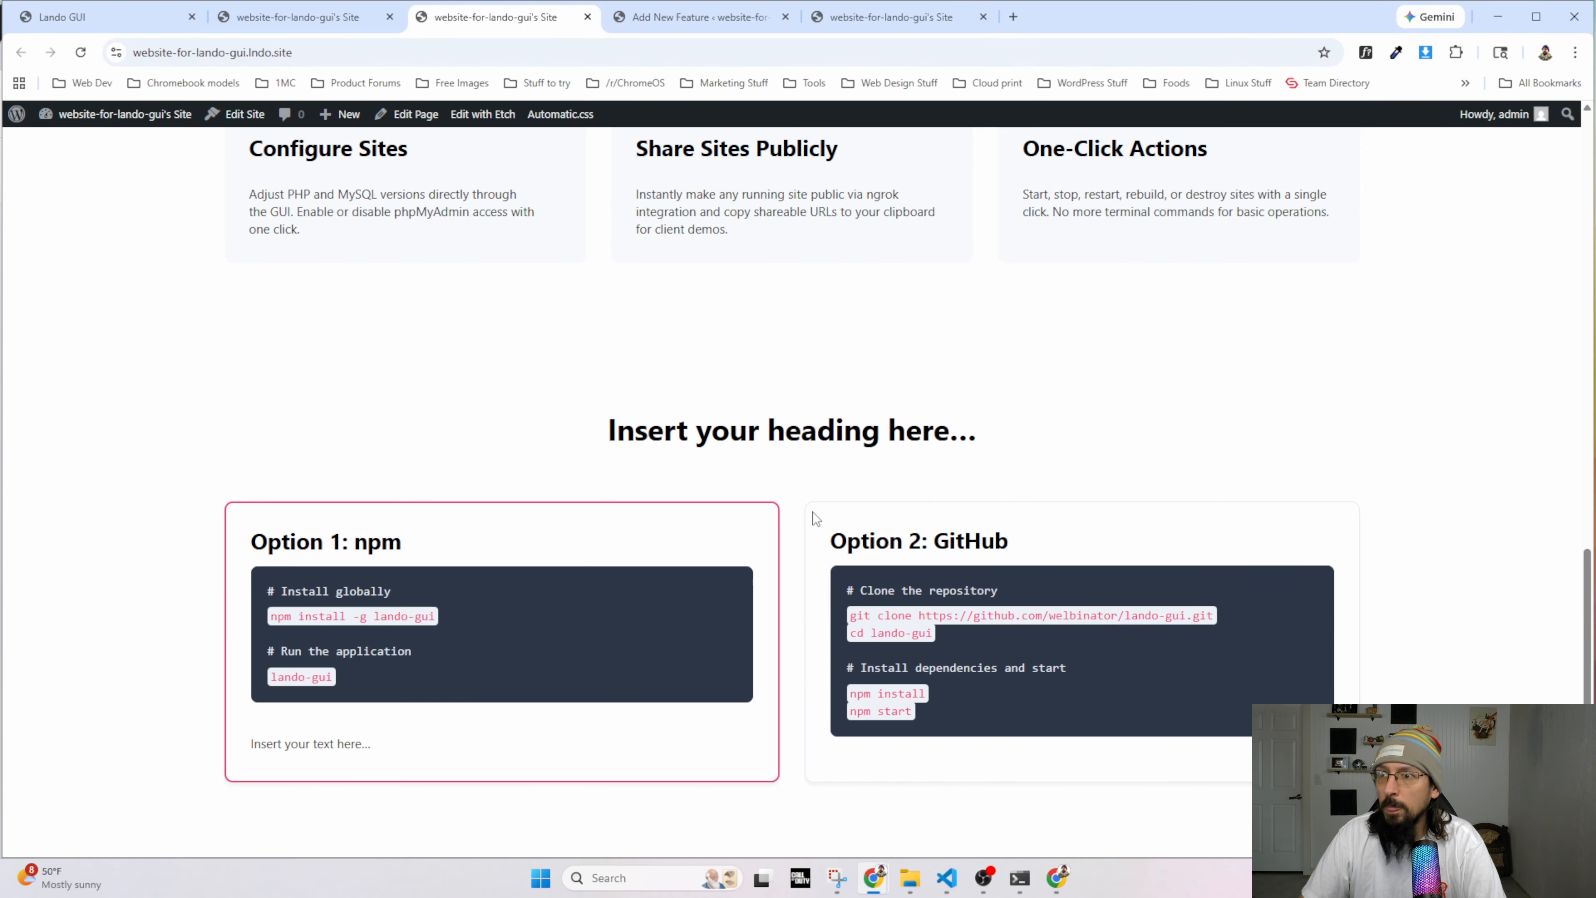
{"action": "key", "text": "alt+Tab"}
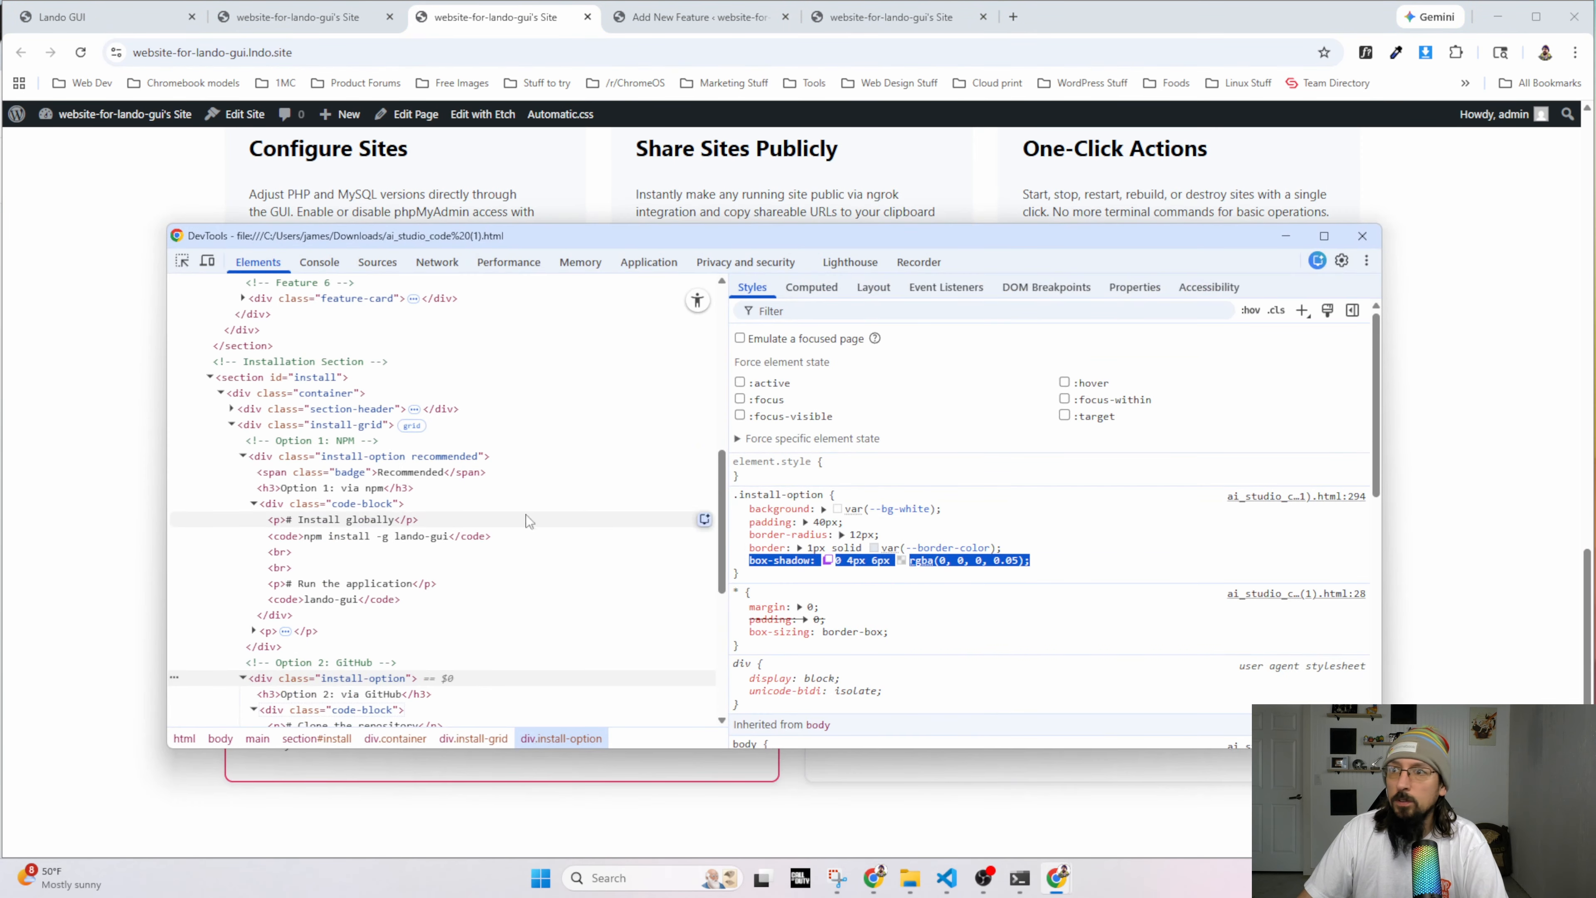
{"action": "left_click", "coordinate": [1367, 244]}
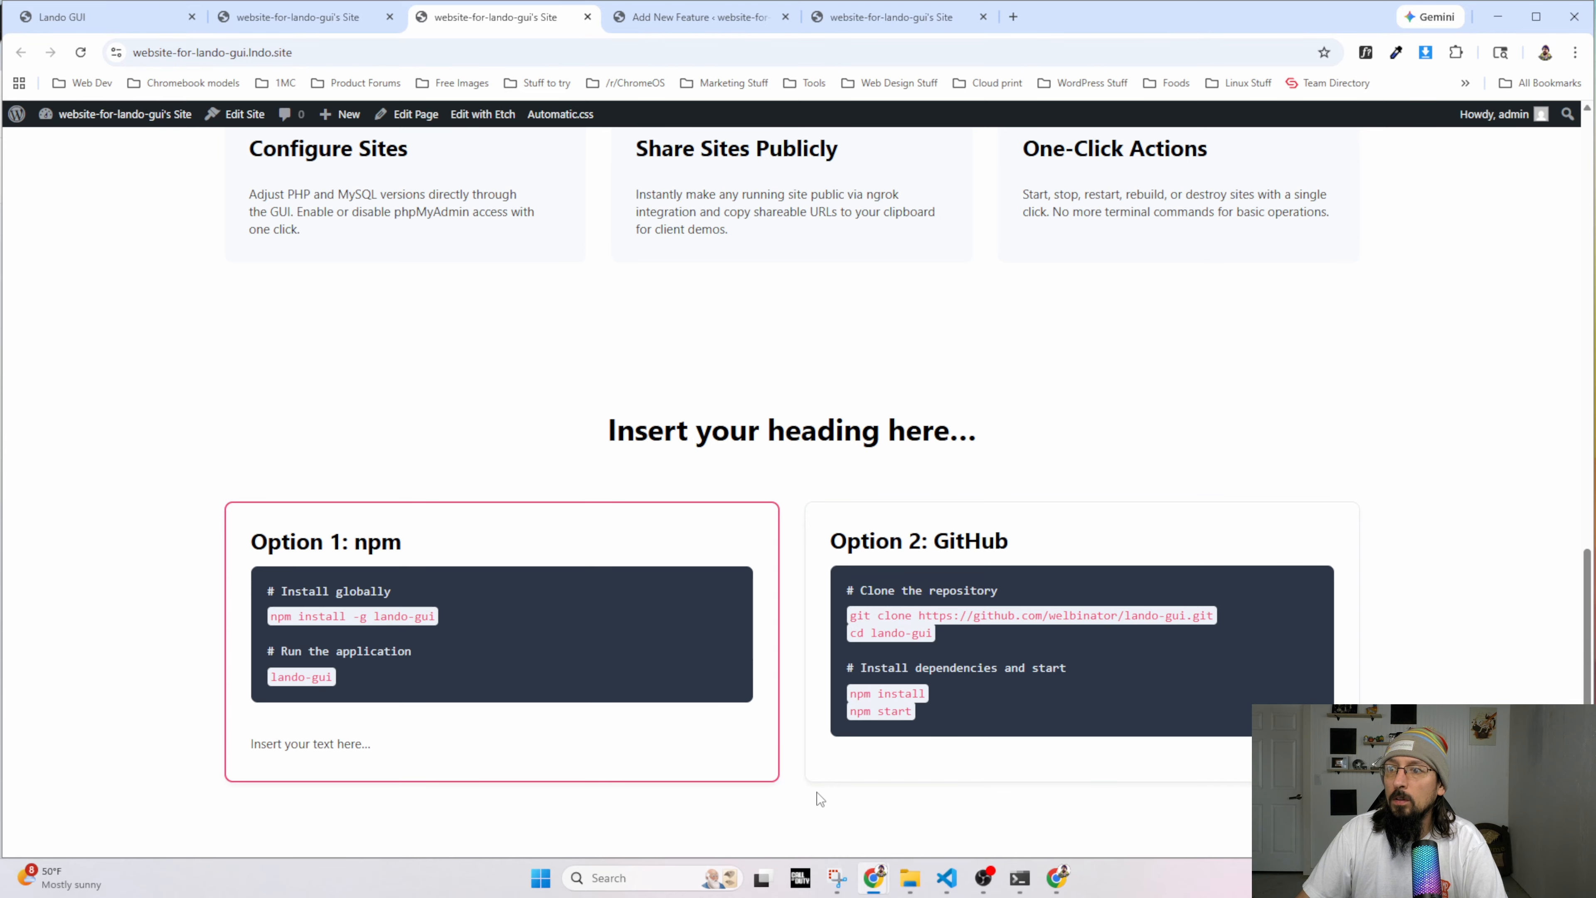
Compare the live page's npm and GitHub cards with the mockup's Get Started section.
{"action": "key", "text": "ctrl+1"}
{"action": "key", "text": "ctrl+3"}
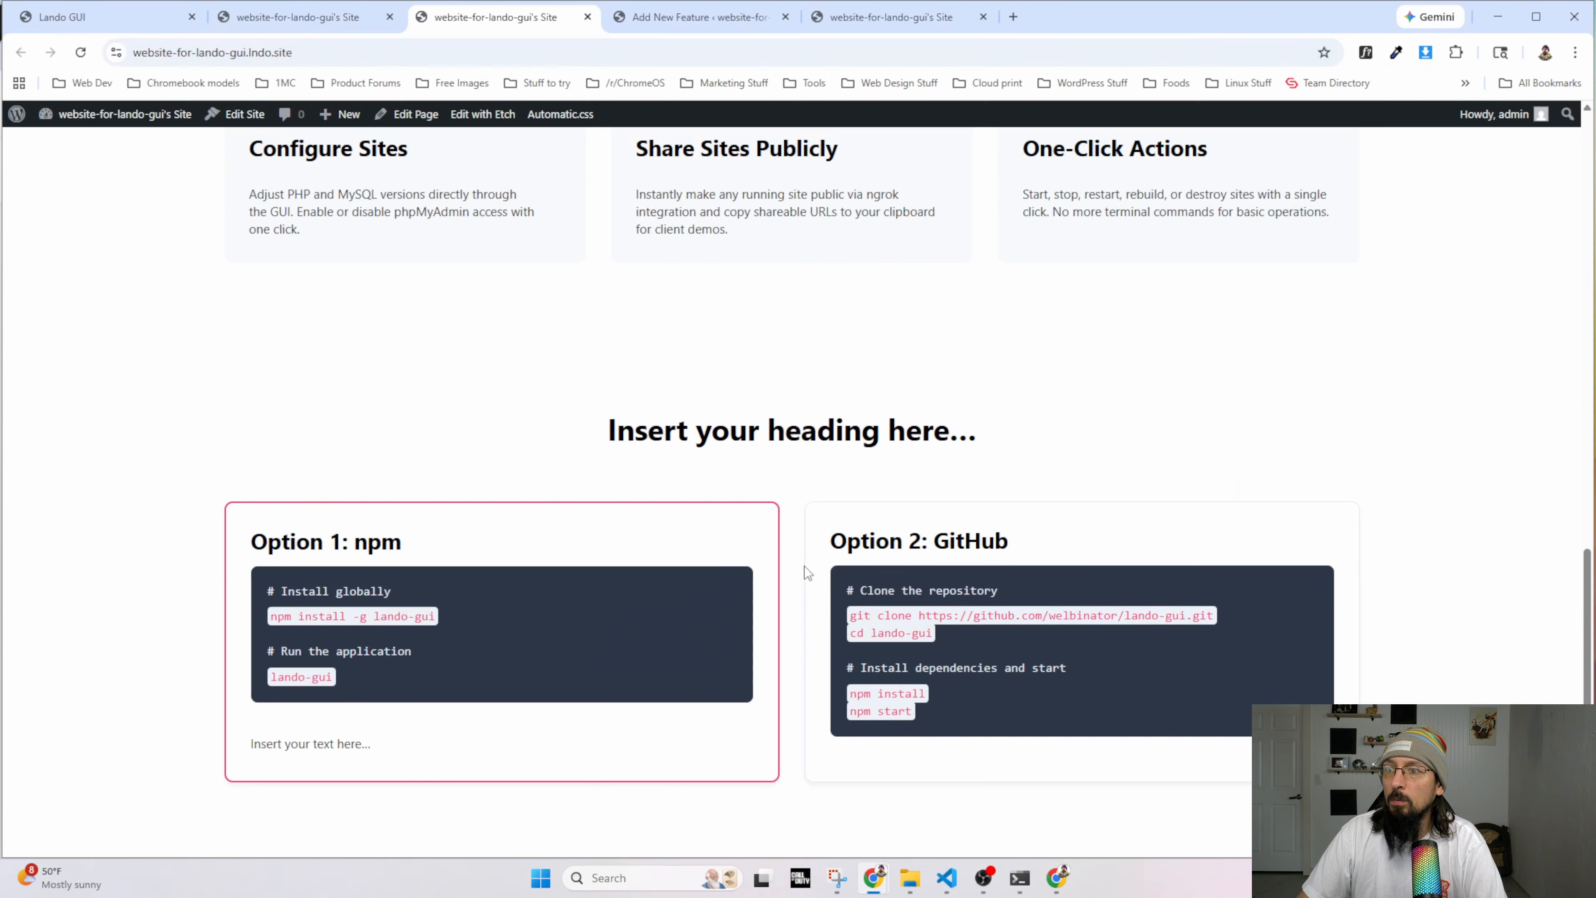
{"action": "key", "text": "alt+Tab"}
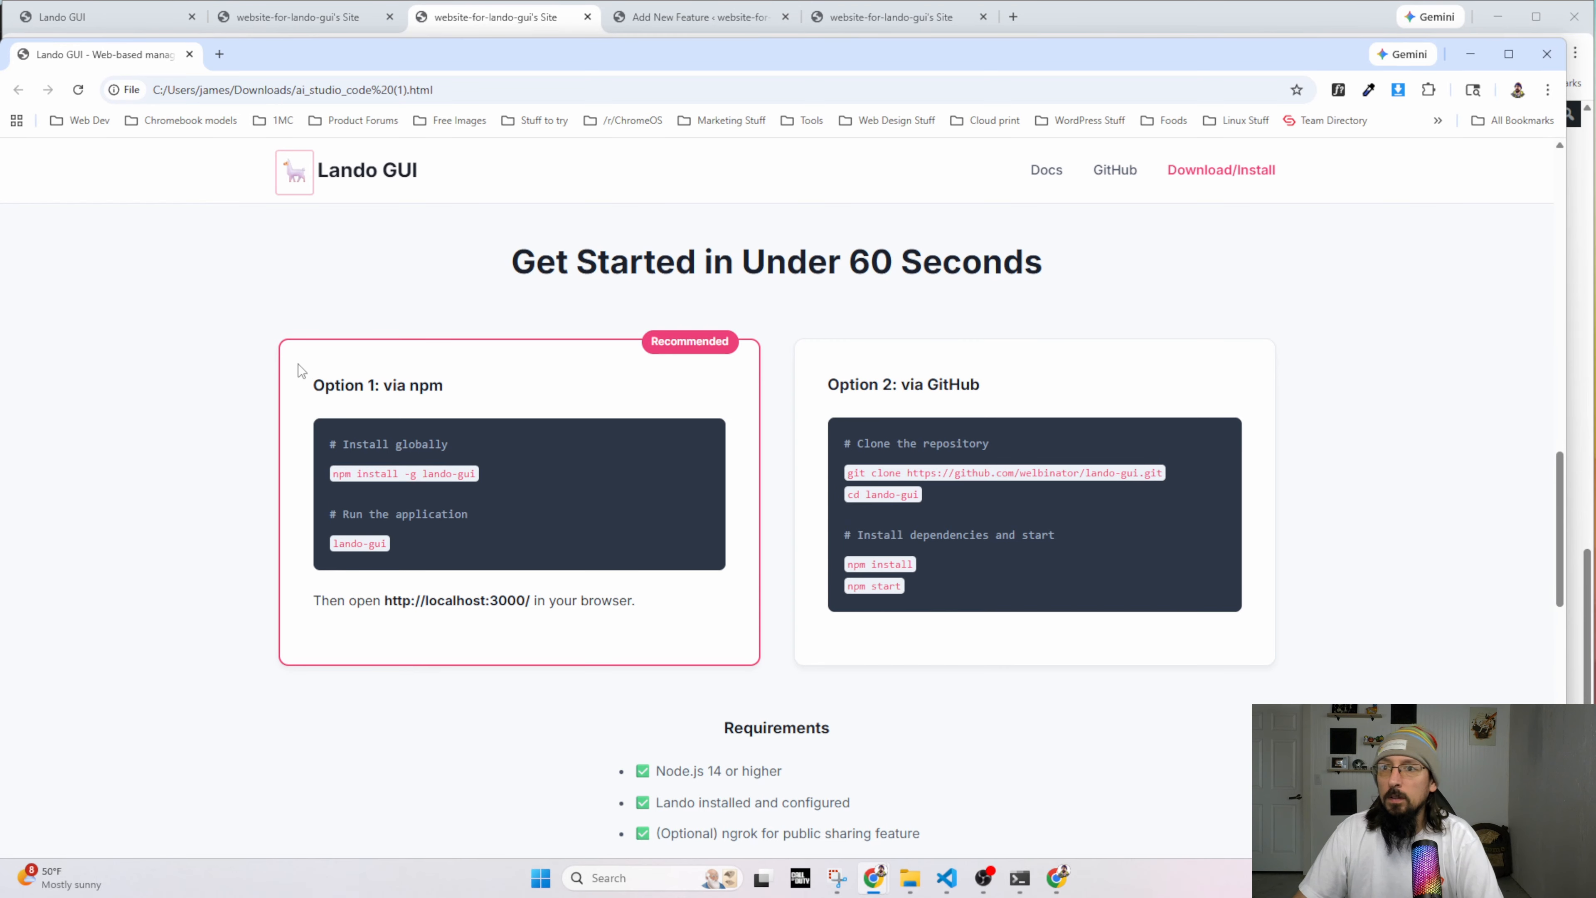
{"action": "key", "text": "alt+Tab"}
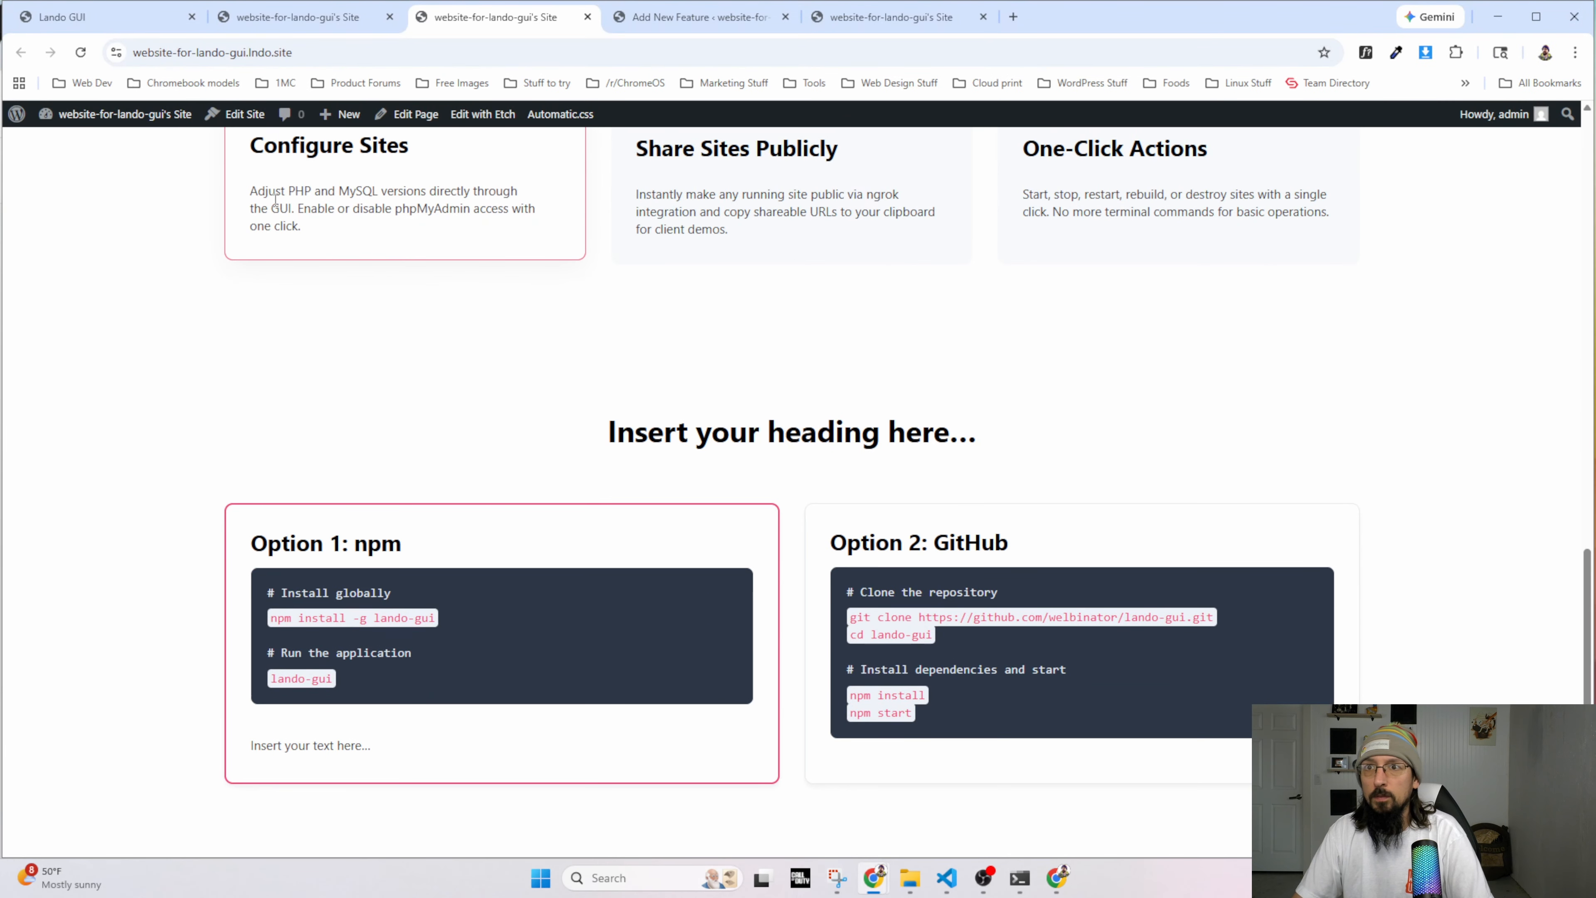
{"action": "key", "text": "alt+Tab"}
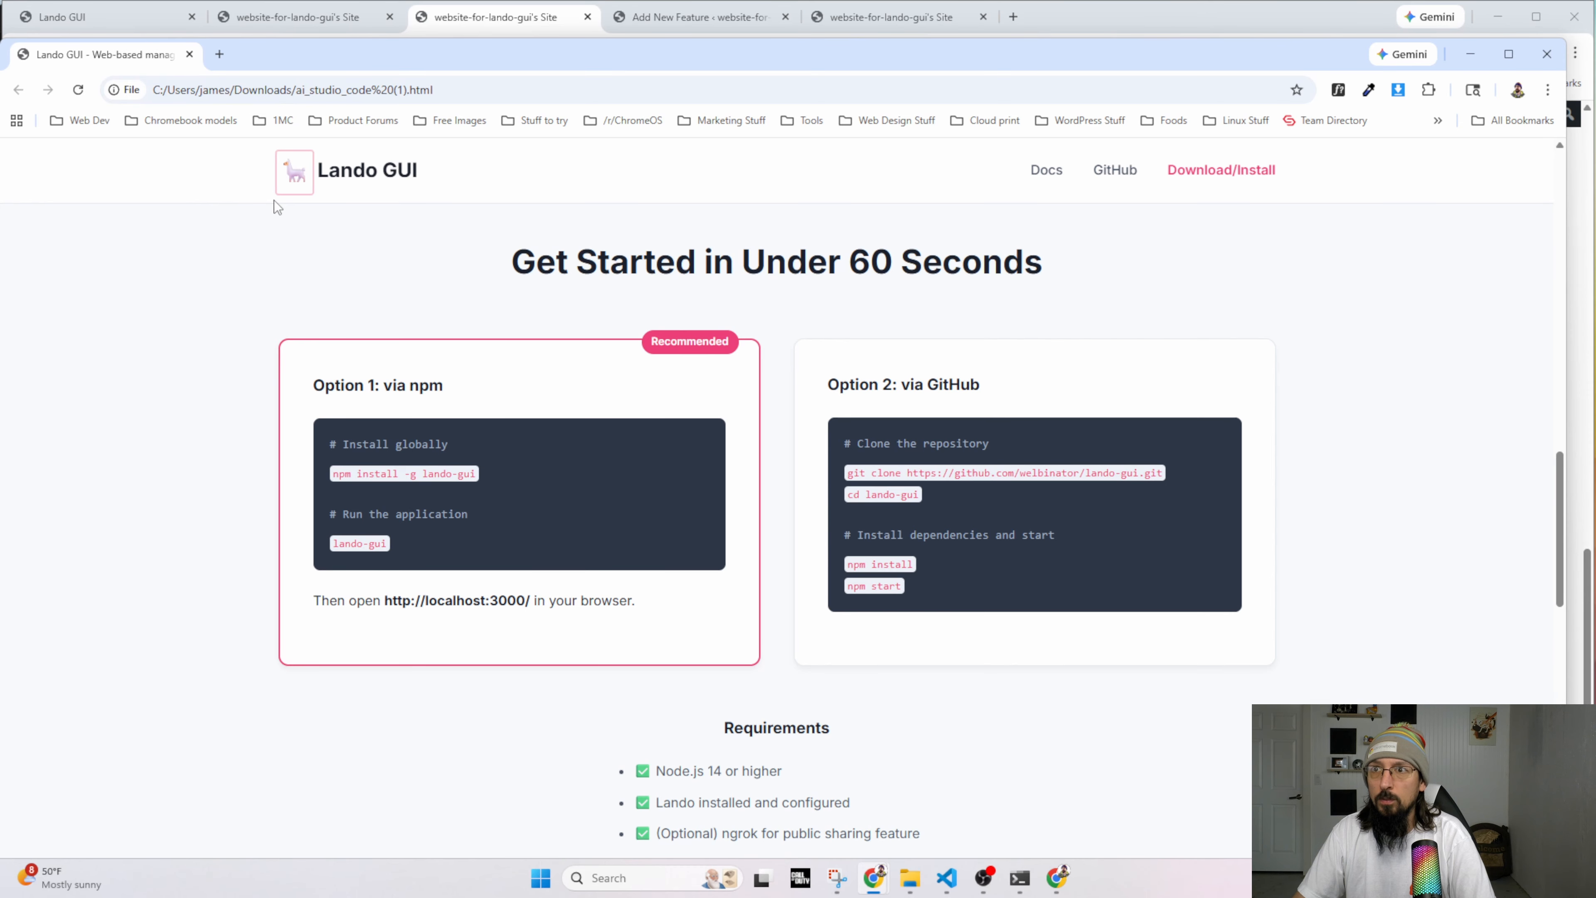
Open the Website Dimensions in the Automatic.css layout settings within Etch.
{"action": "left_click", "coordinate": [325, 24]}
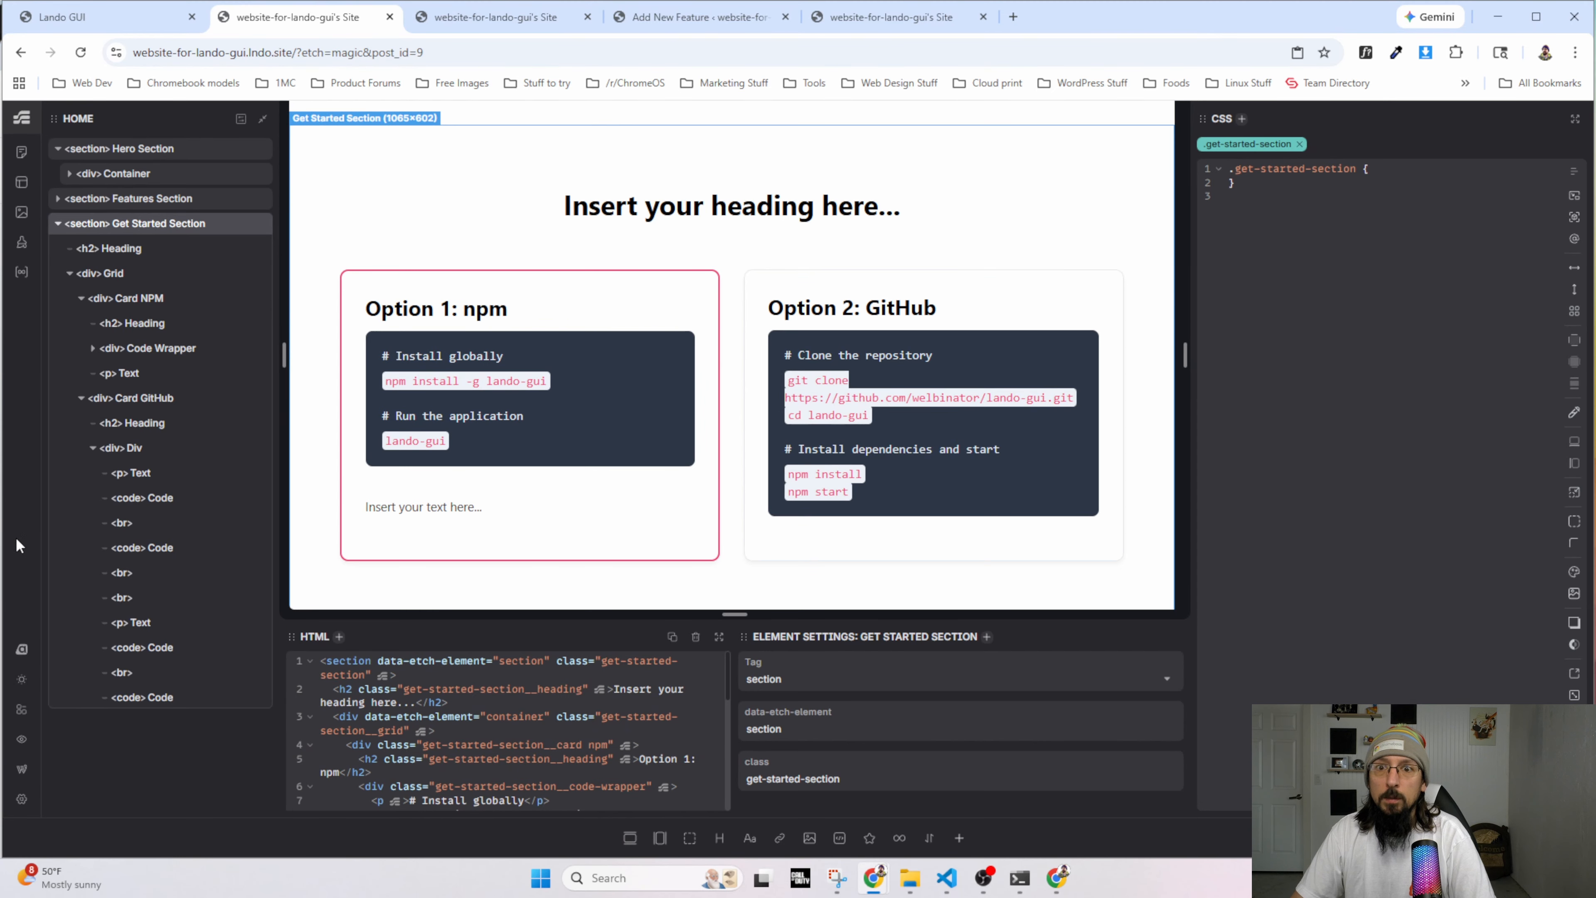
{"action": "left_click", "coordinate": [22, 649]}
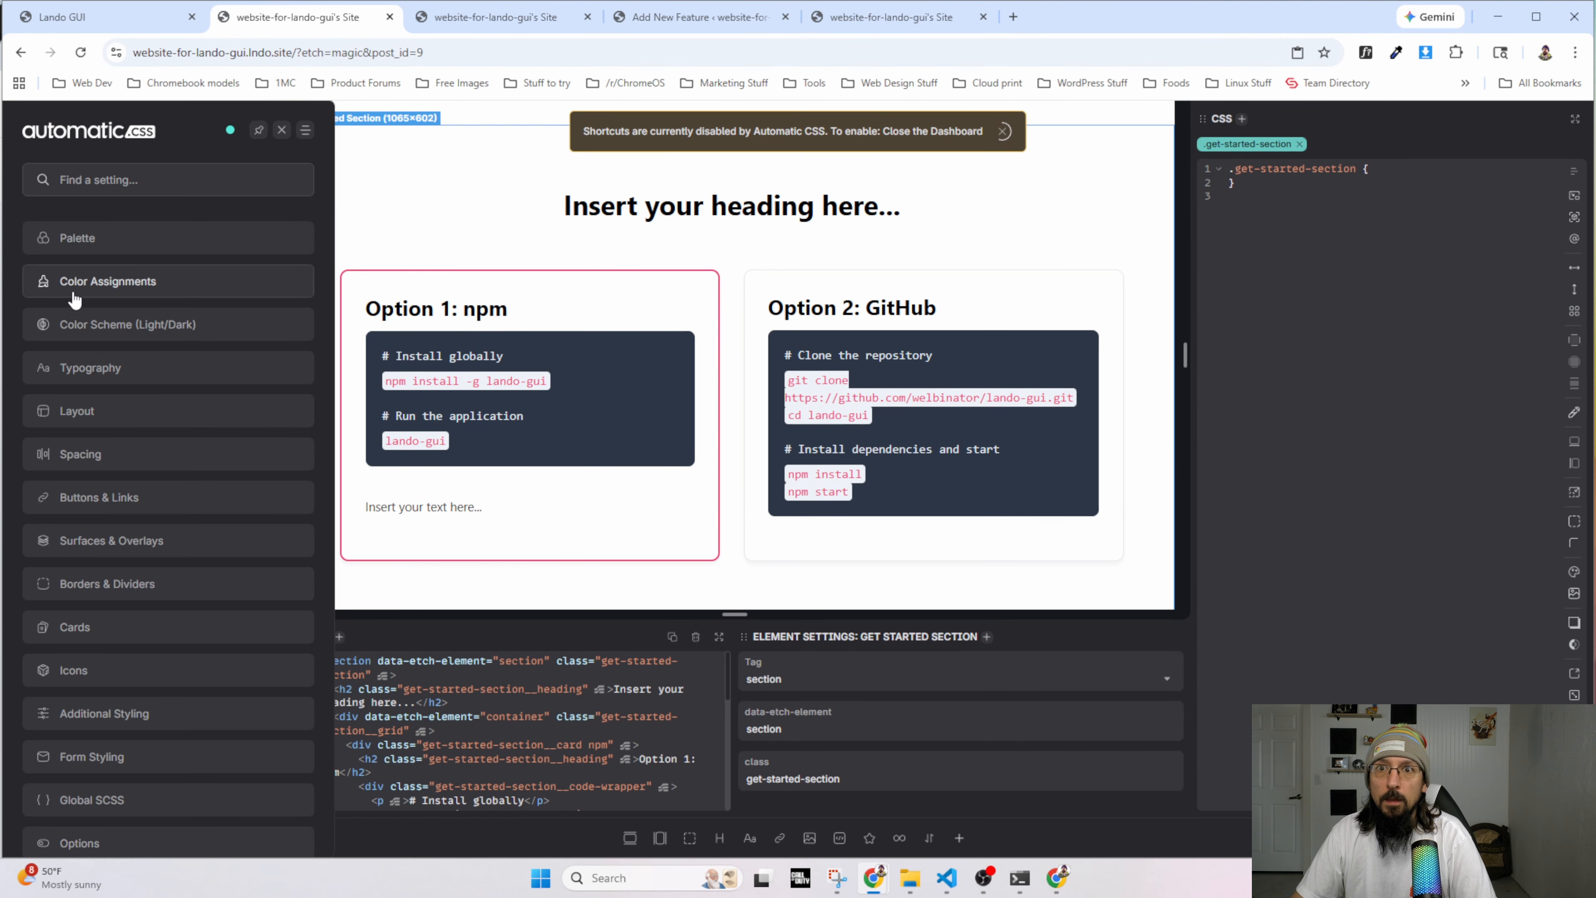
{"action": "left_click", "coordinate": [76, 412]}
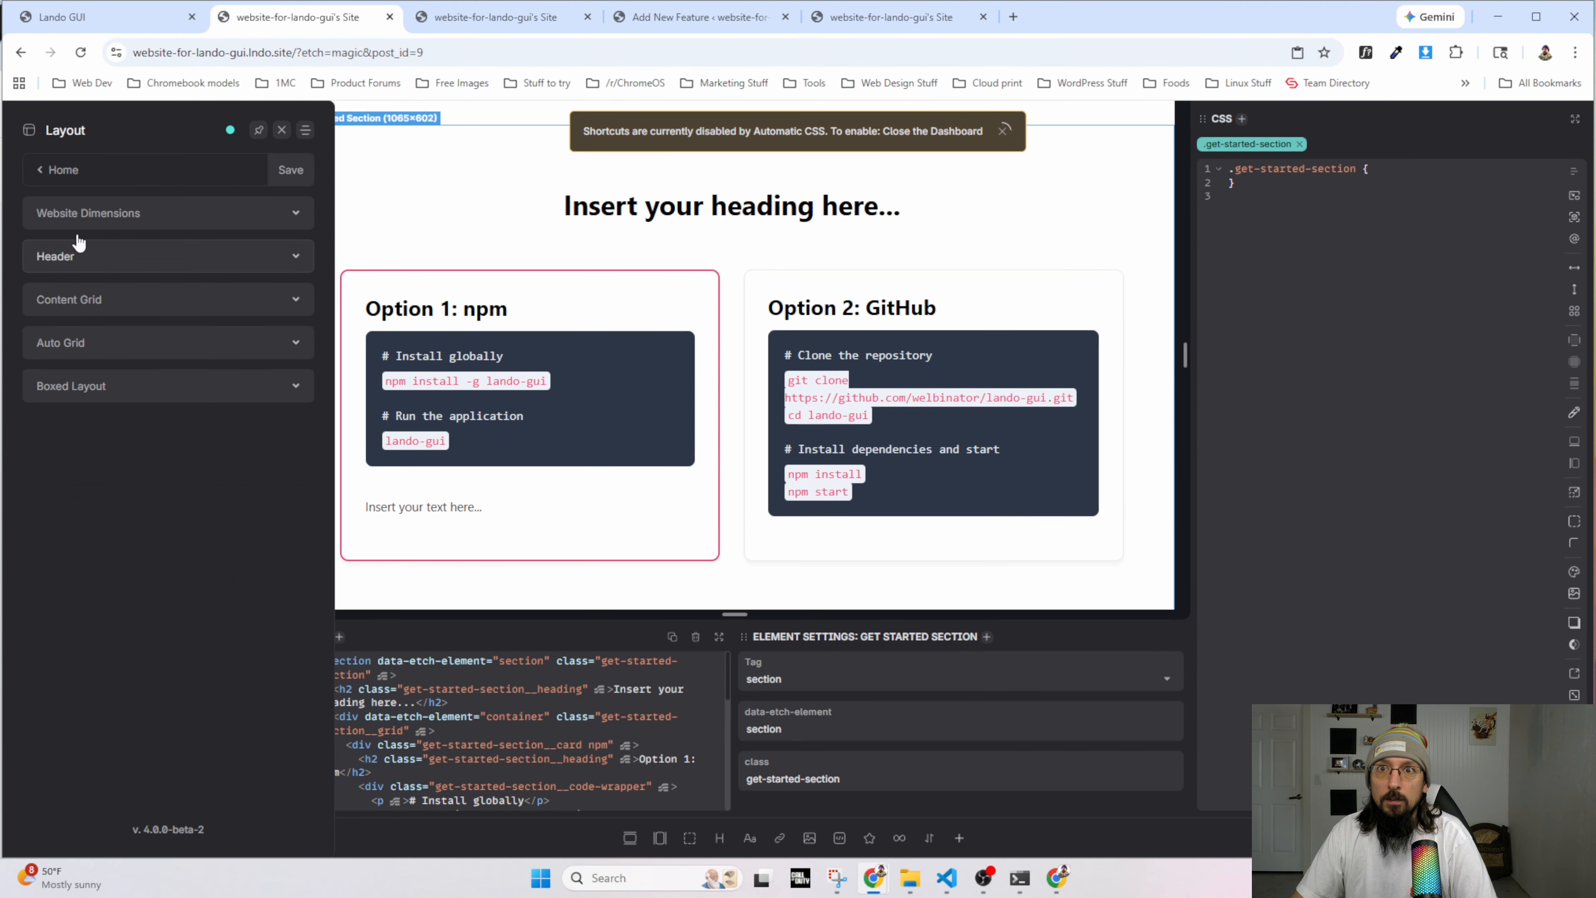
{"action": "left_click", "coordinate": [115, 217]}
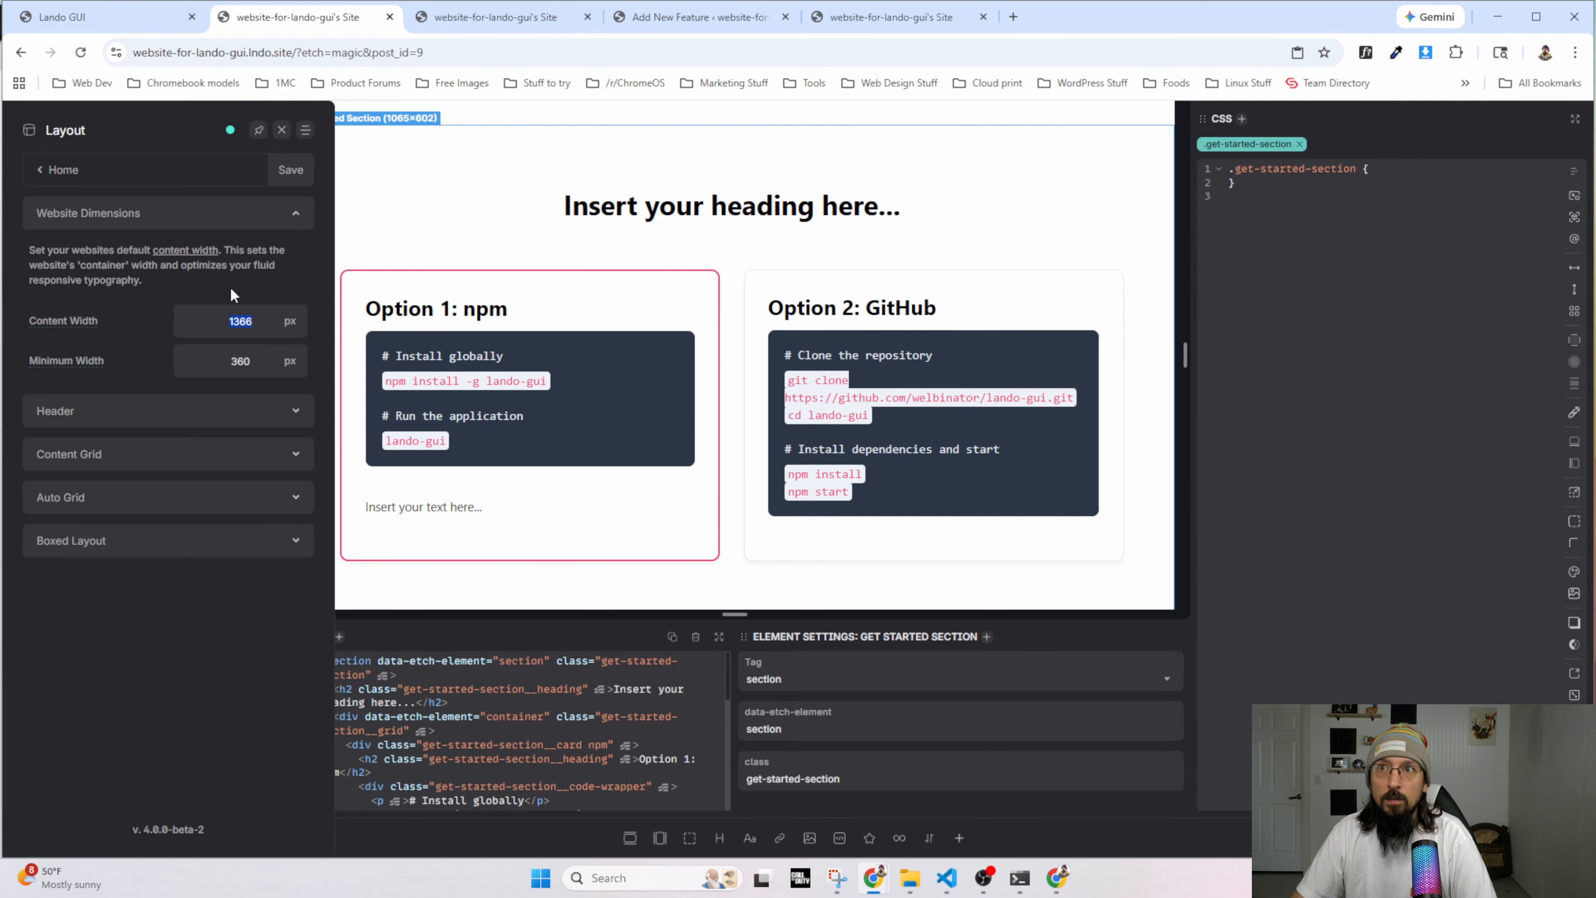
Inspect the container of the mockup's install section to find its maximum width.
{"action": "key", "text": "alt+Tab"}
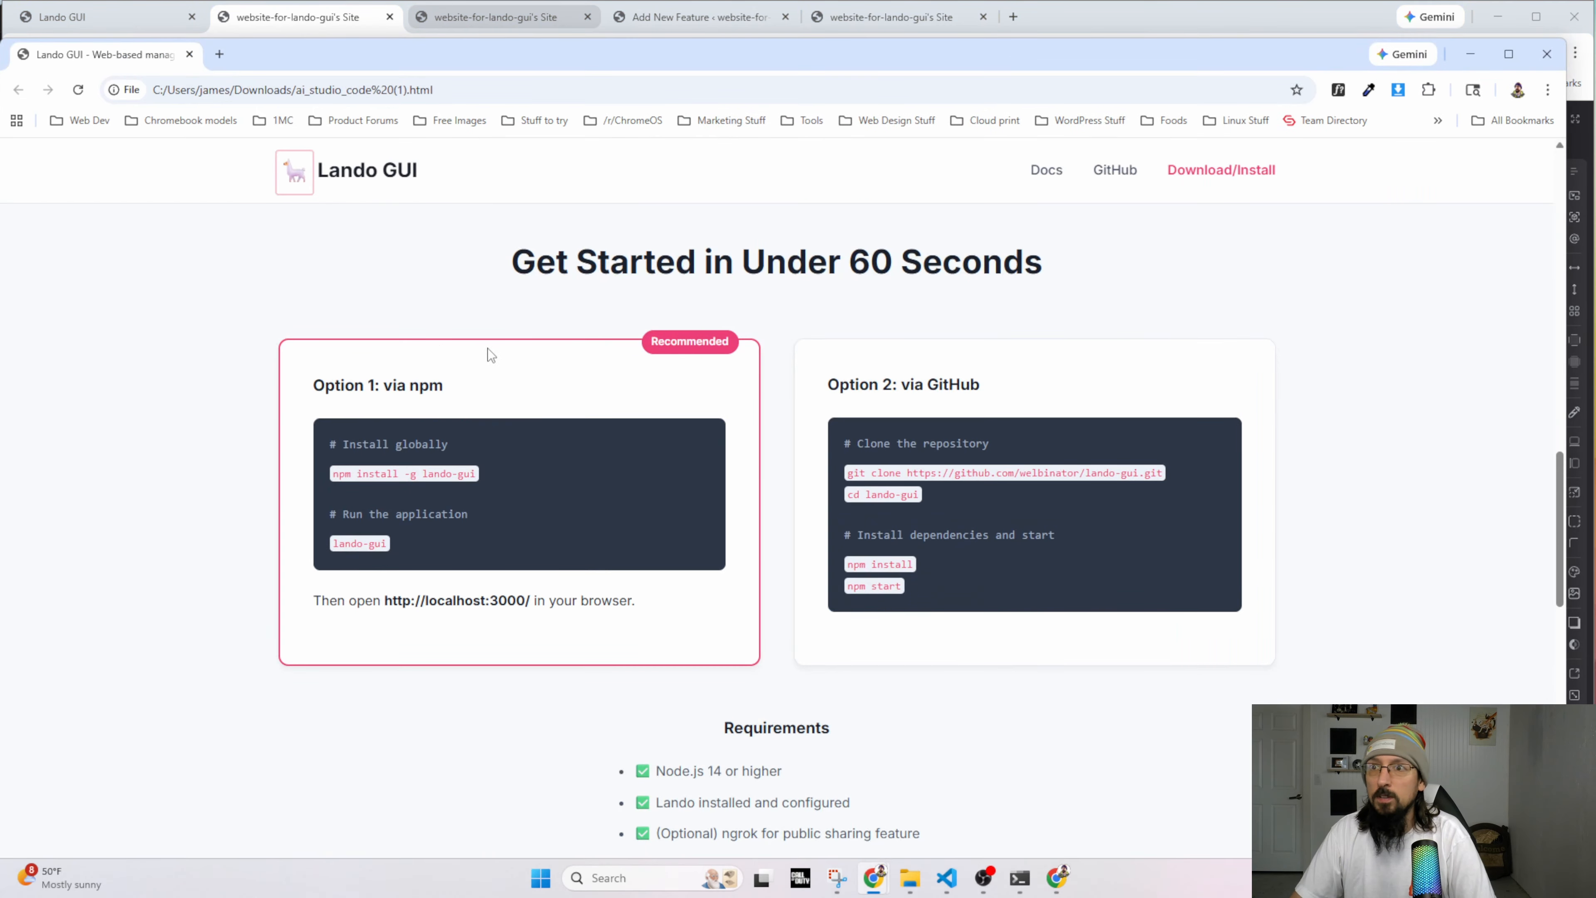
{"action": "right_click", "coordinate": [314, 327]}
{"action": "left_click", "coordinate": [410, 627]}
{"action": "right_click", "coordinate": [388, 338]}
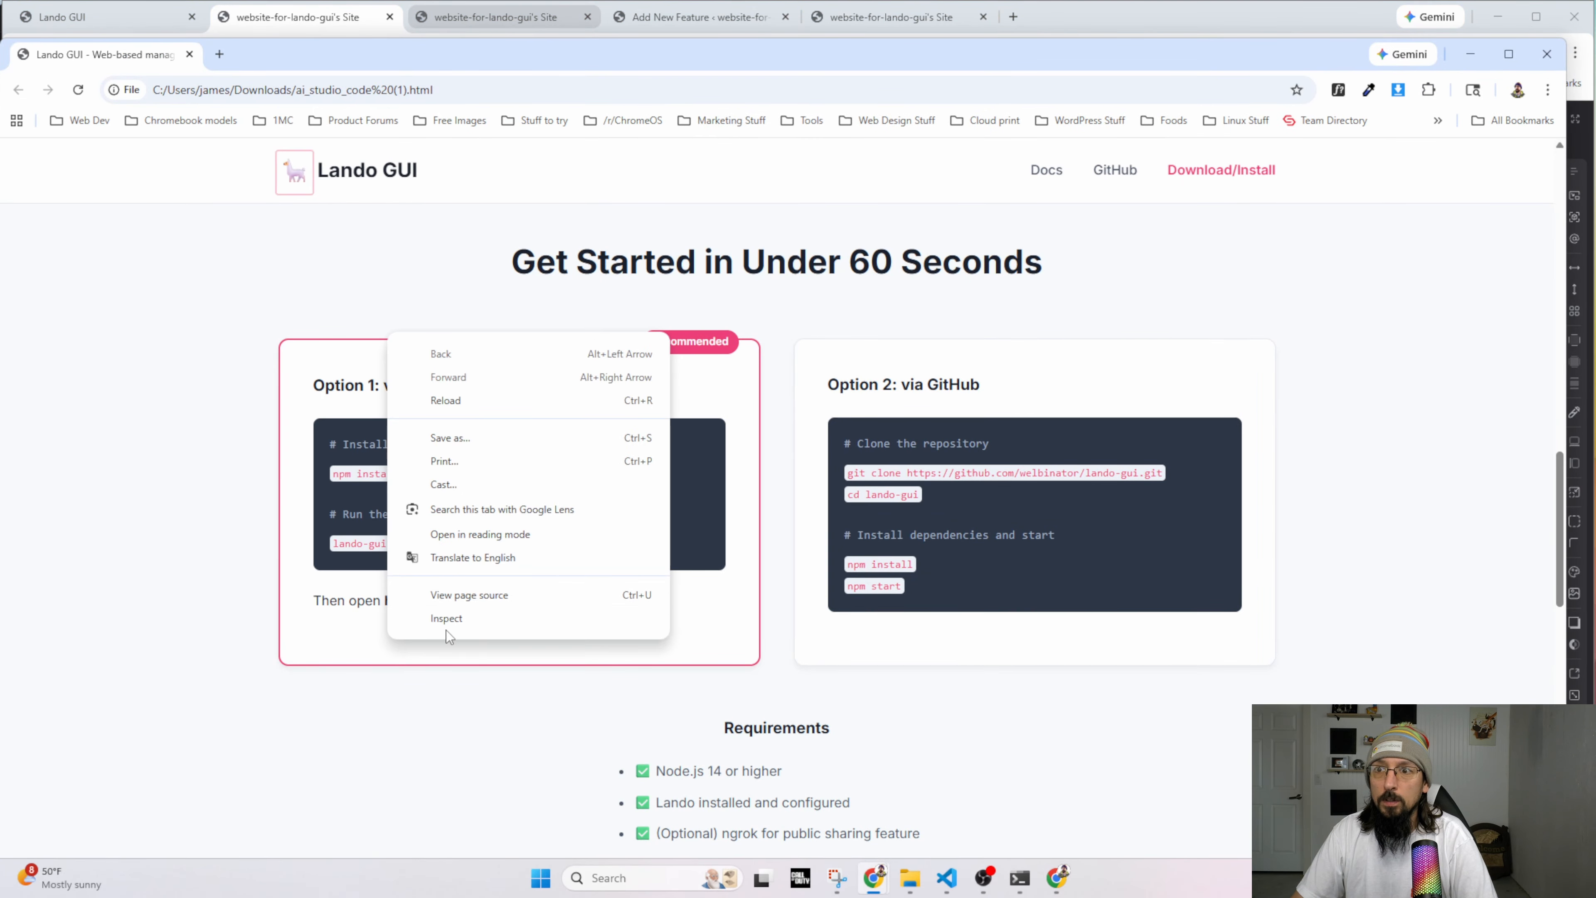
{"action": "left_click", "coordinate": [415, 632]}
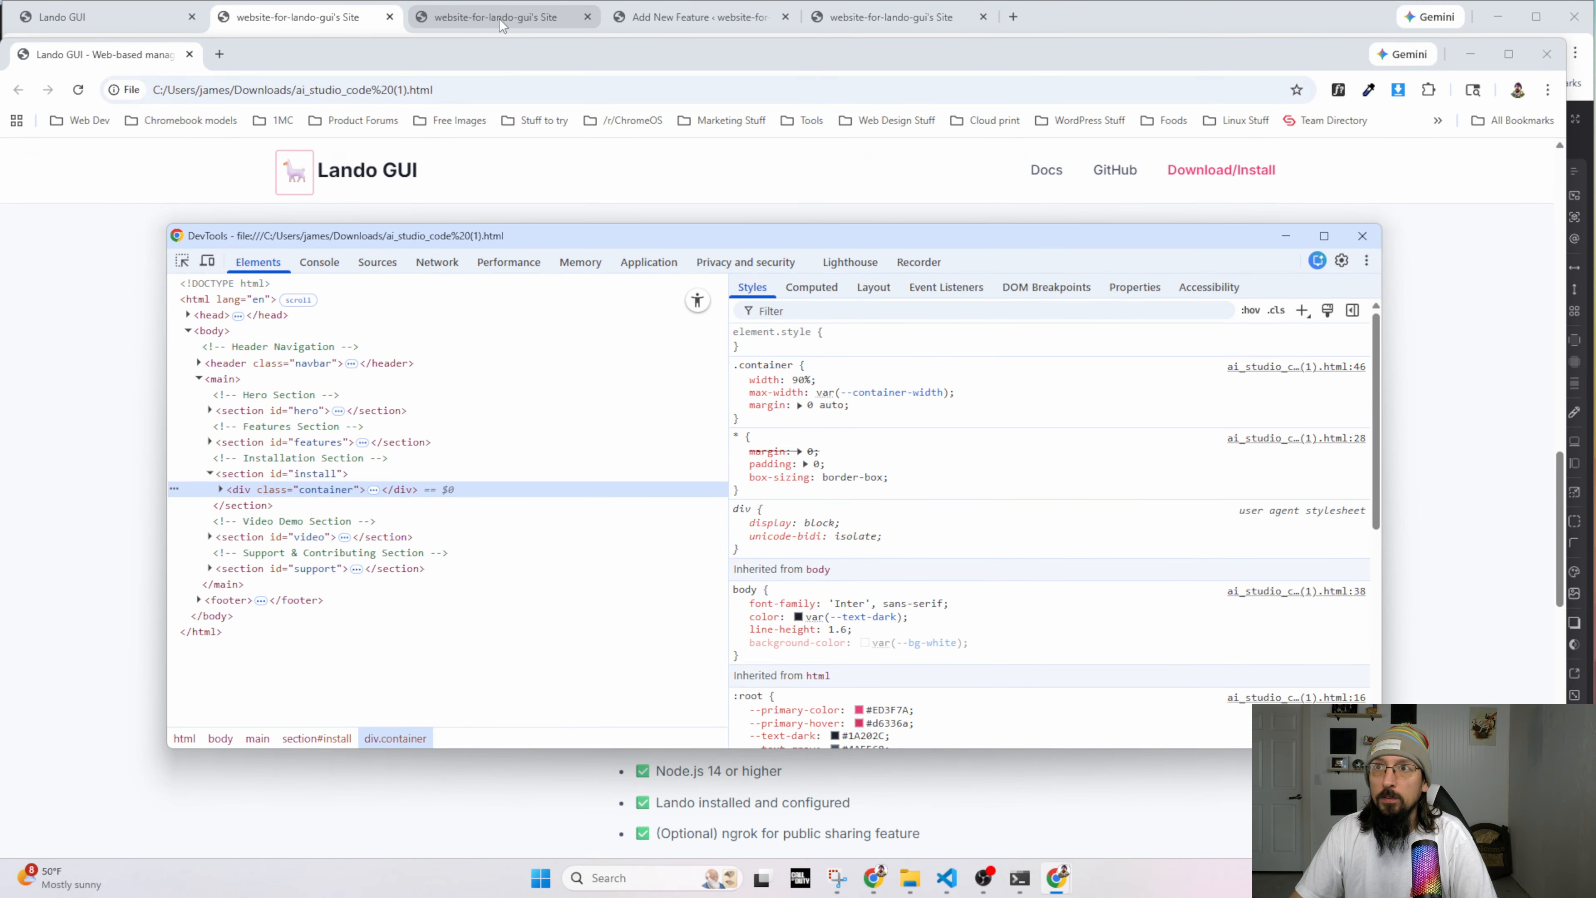
Set the website's content width to 1200 px in Automatic.css and save the settings.
{"action": "left_click", "coordinate": [320, 16]}
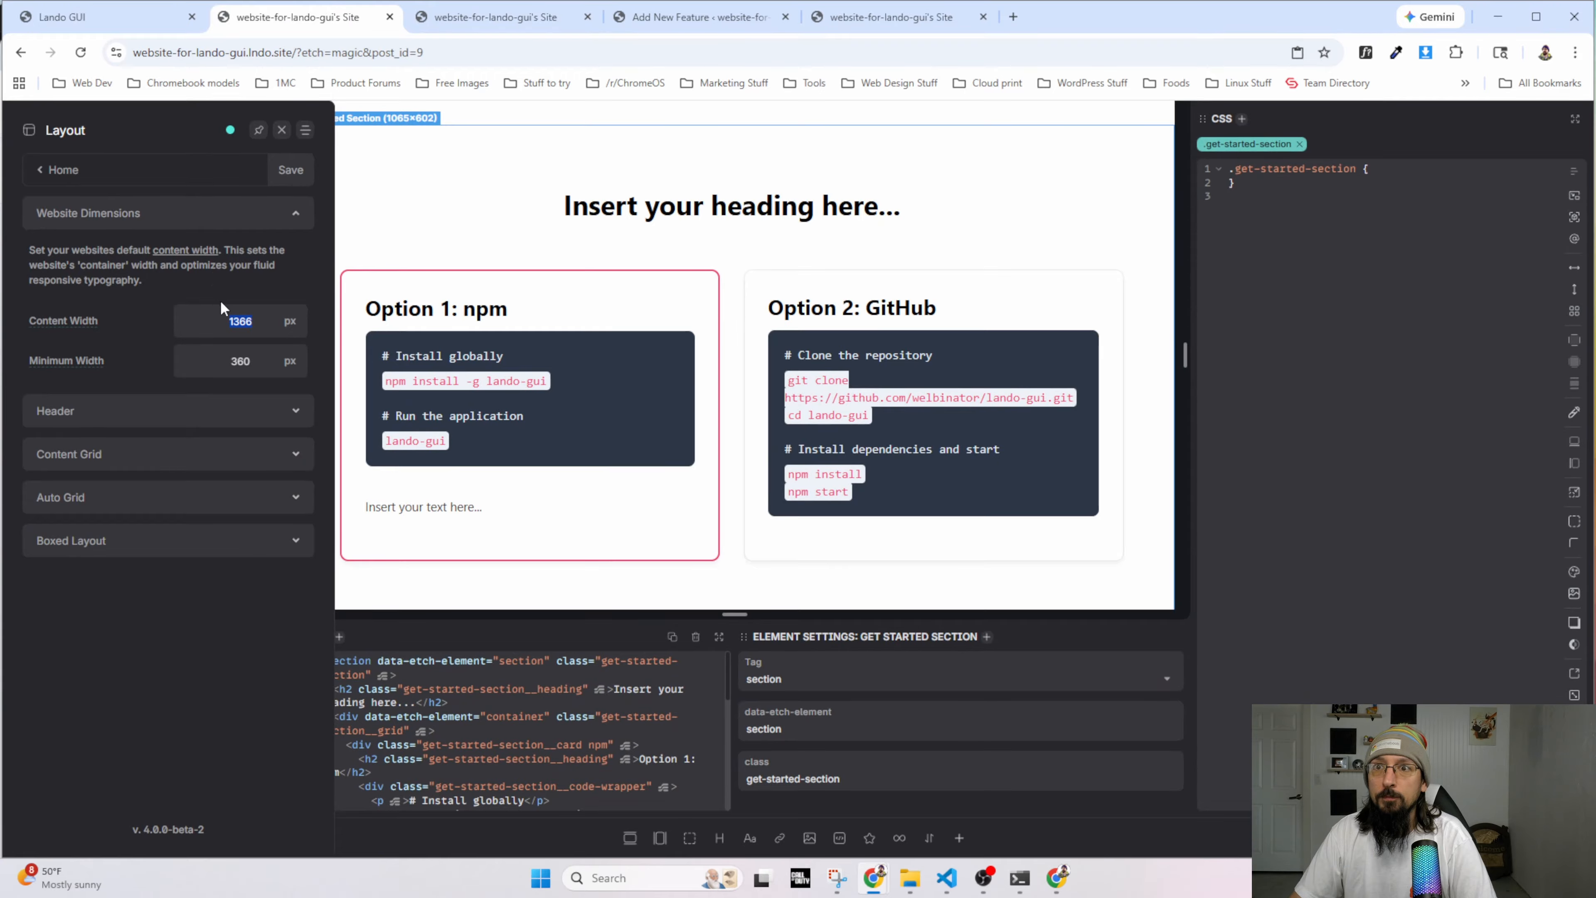
{"action": "type", "text": "1200"}
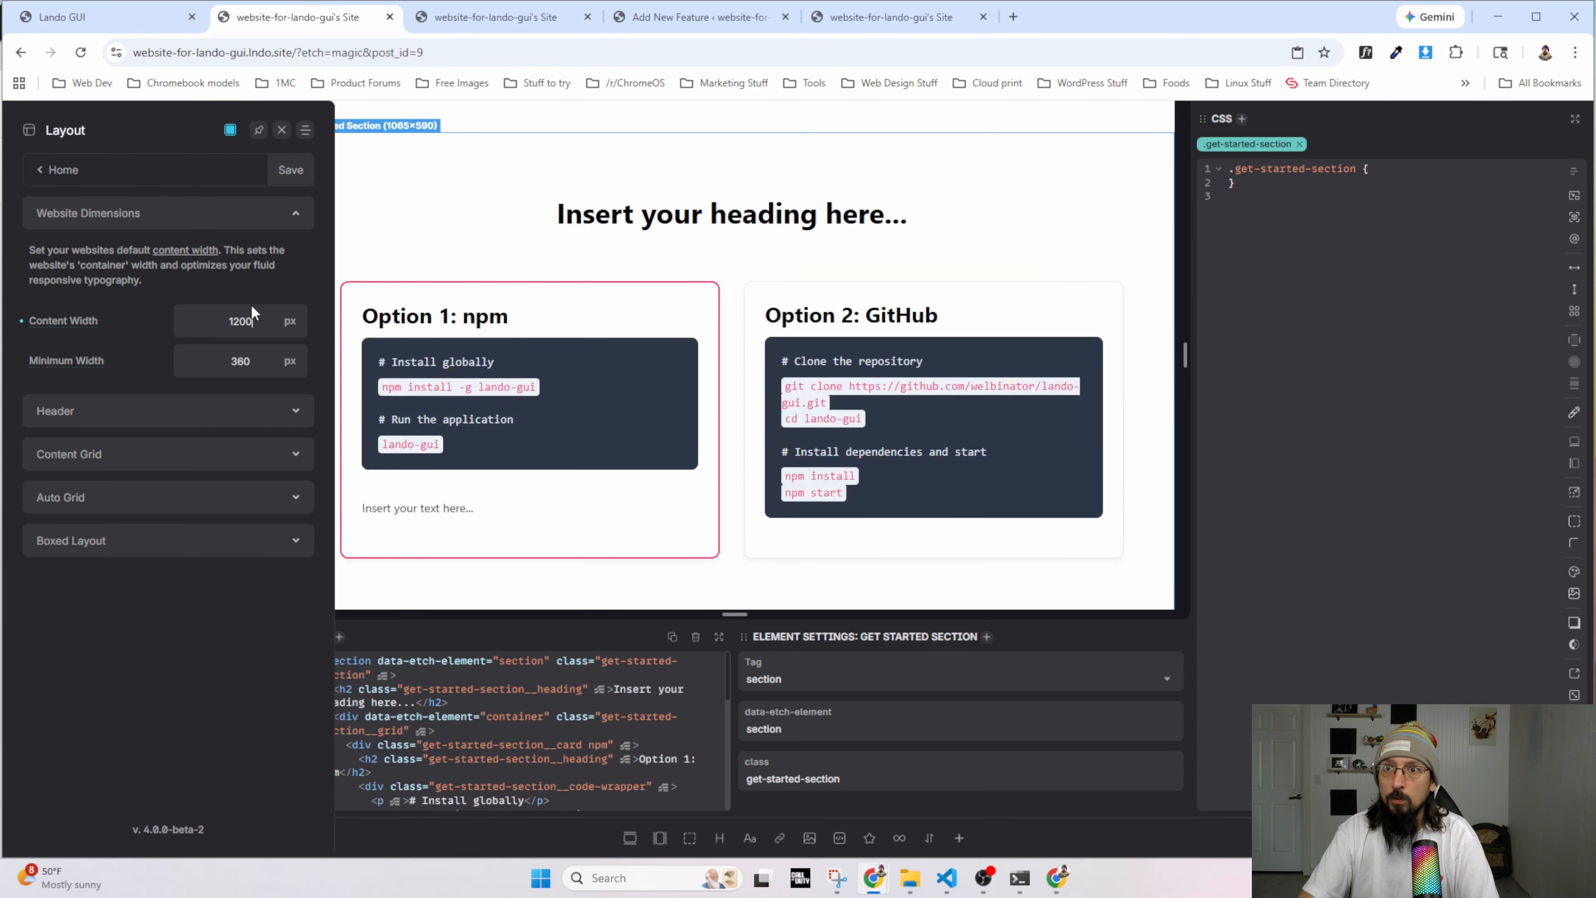
{"action": "left_click", "coordinate": [289, 169]}
Reload the live page and compare its Get Started section's width with the mockup.
{"action": "key", "text": "ctrl+Tab"}
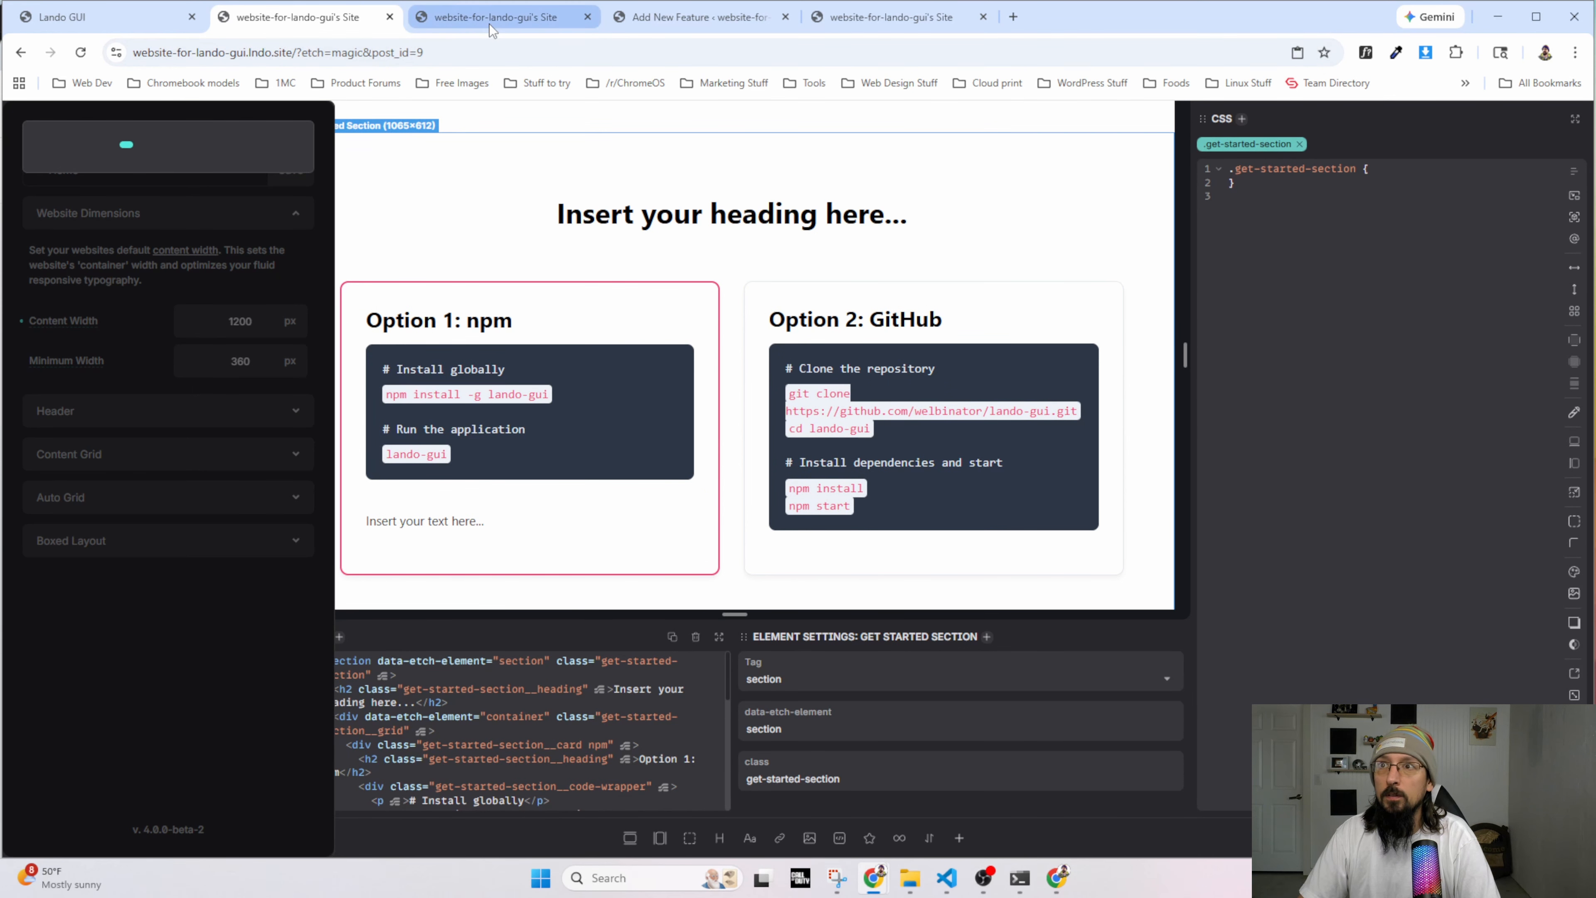
{"action": "left_click", "coordinate": [80, 53]}
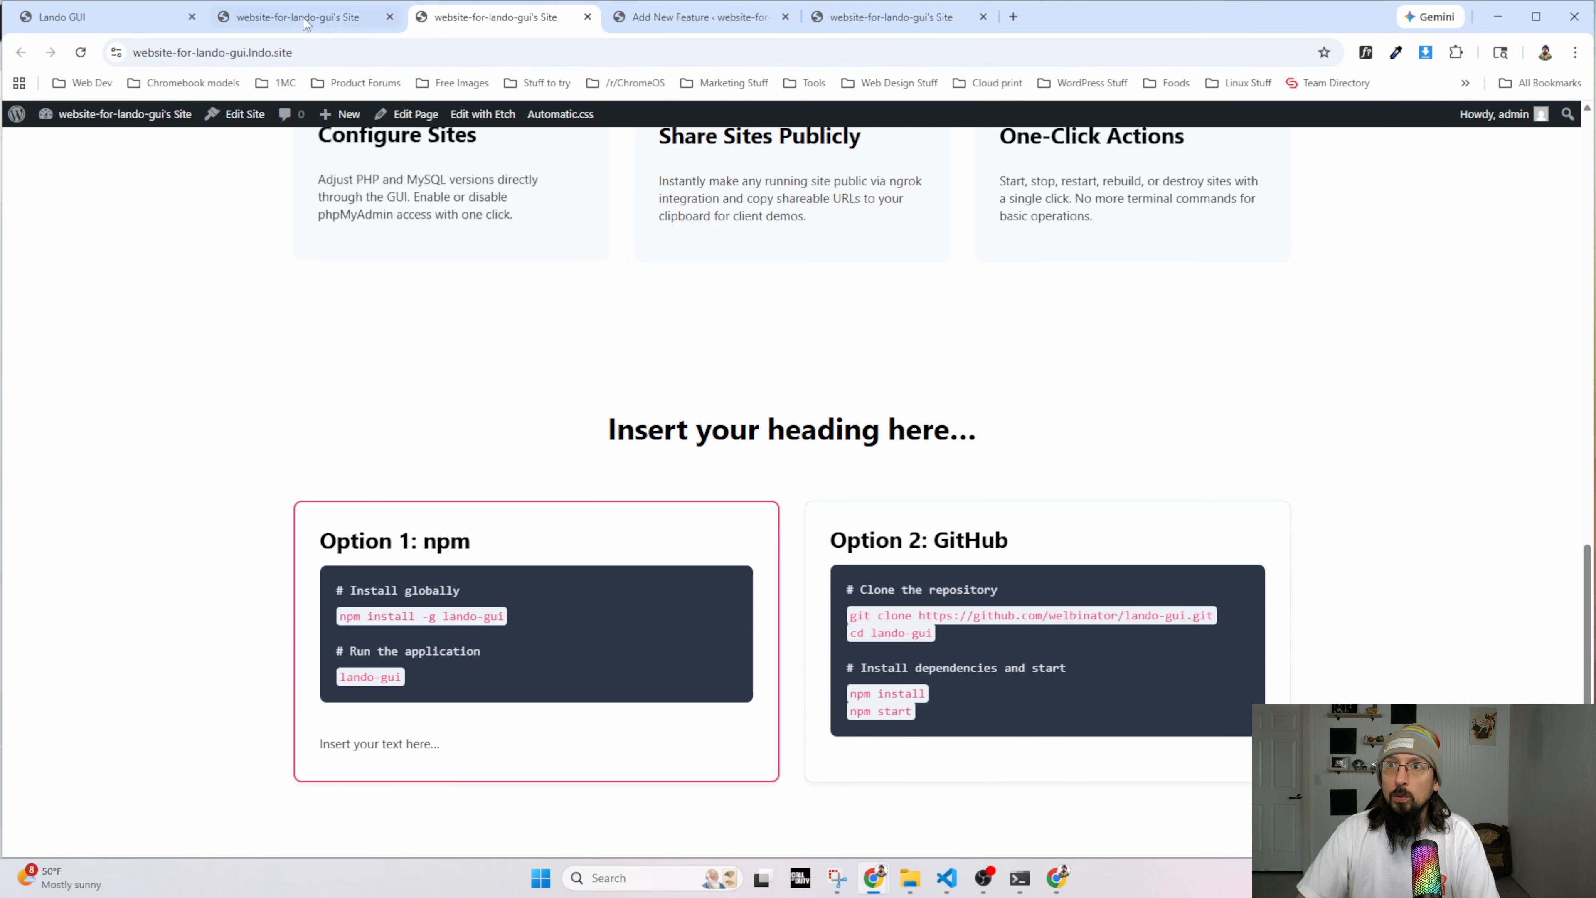
{"action": "key", "text": "alt+Tab"}
{"action": "key", "text": "F12"}
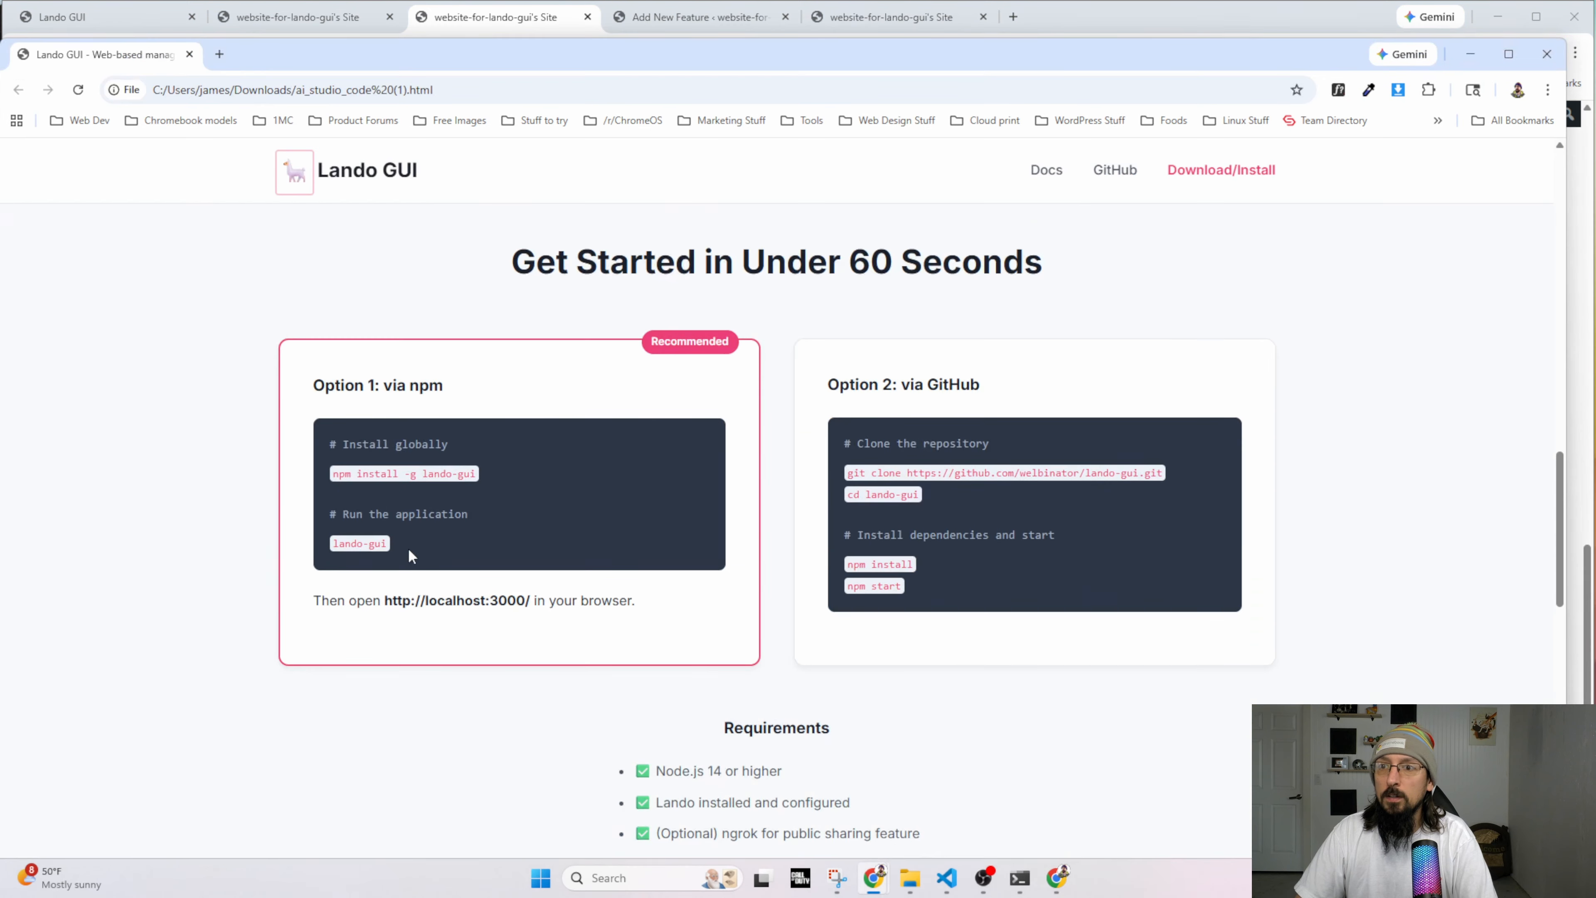
{"action": "left_click_drag", "start_coordinate": [640, 601], "coordinate": [314, 600]}
{"action": "key", "text": "ctrl+c"}
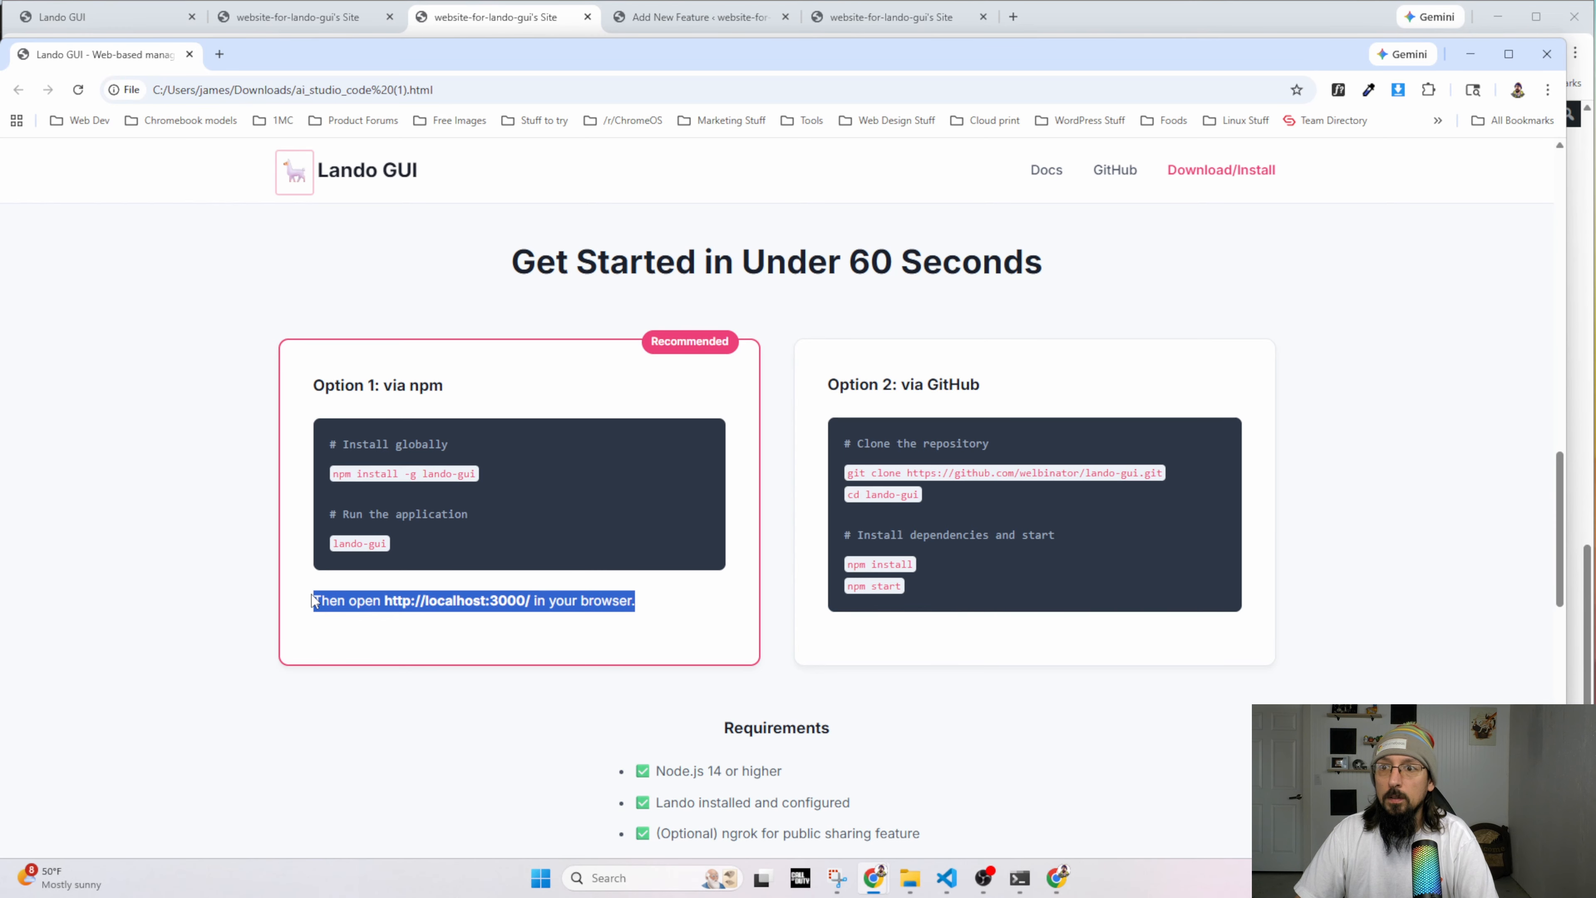
{"action": "key", "text": "alt+Tab"}
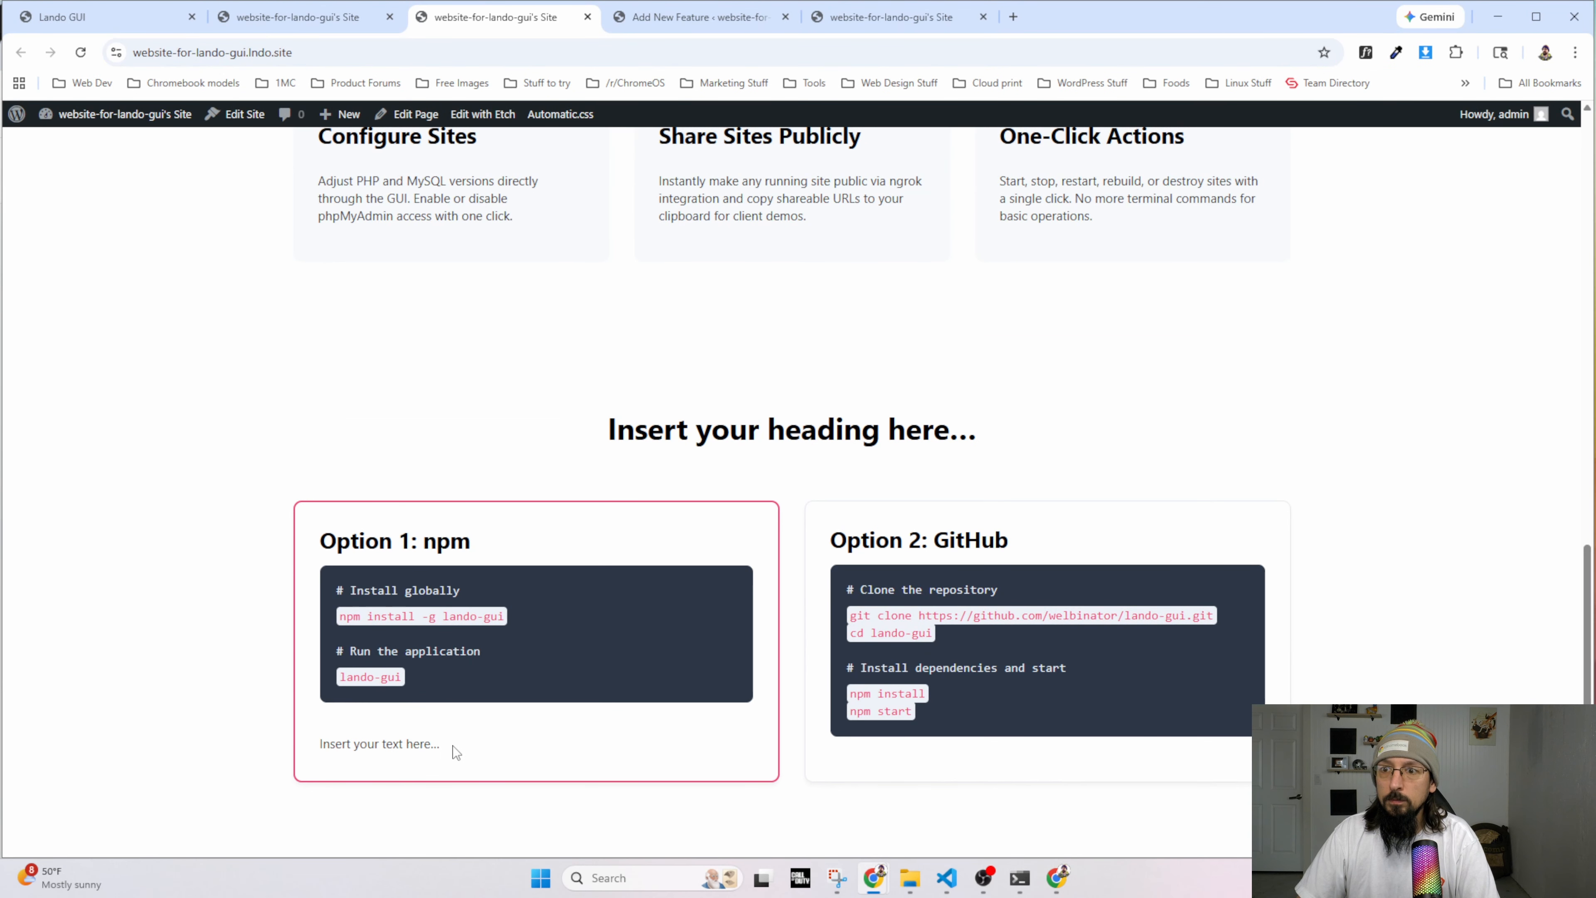
{"action": "key", "text": "ctrl+shift+Tab"}
{"action": "double_click", "coordinate": [440, 540]}
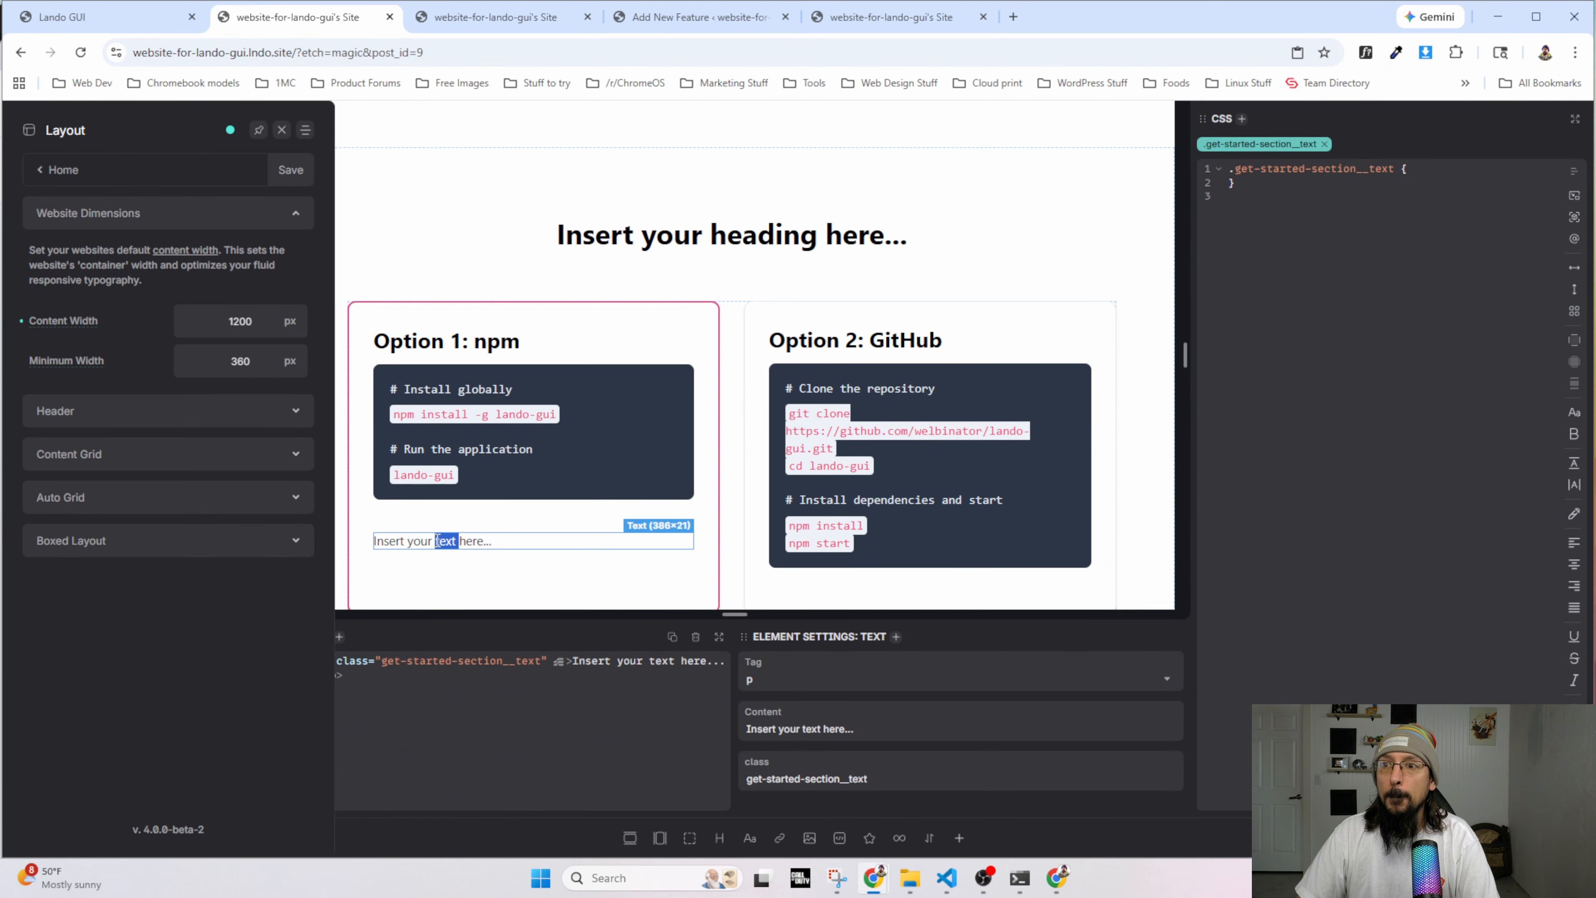
{"action": "key", "text": "ctrl+a"}
{"action": "key", "text": "ctrl+v"}
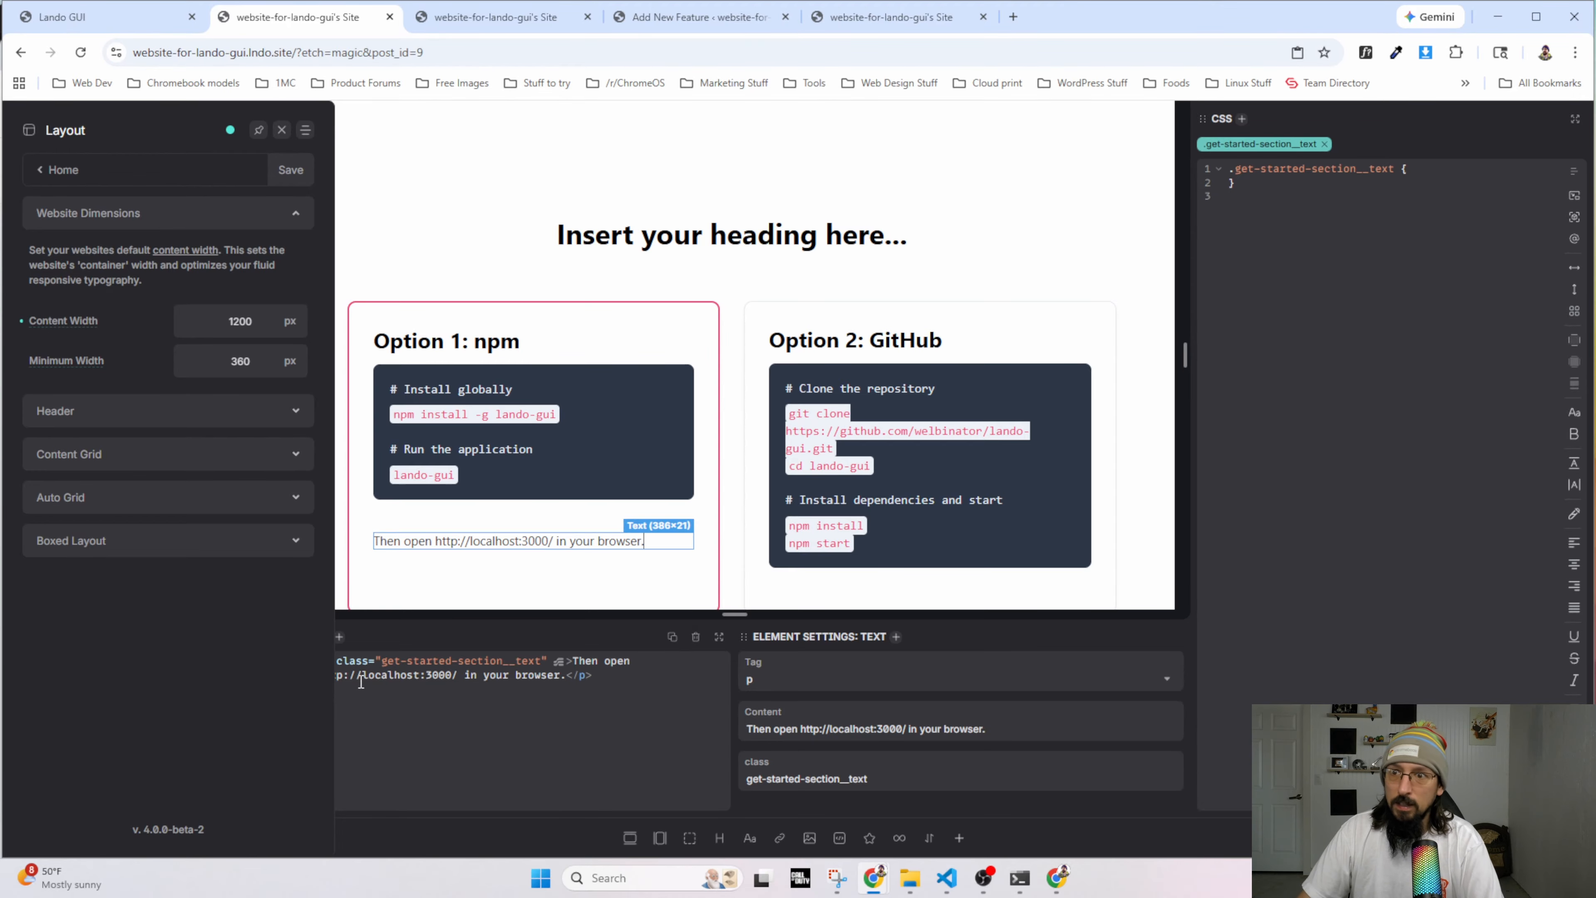
{"action": "left_click", "coordinate": [281, 129]}
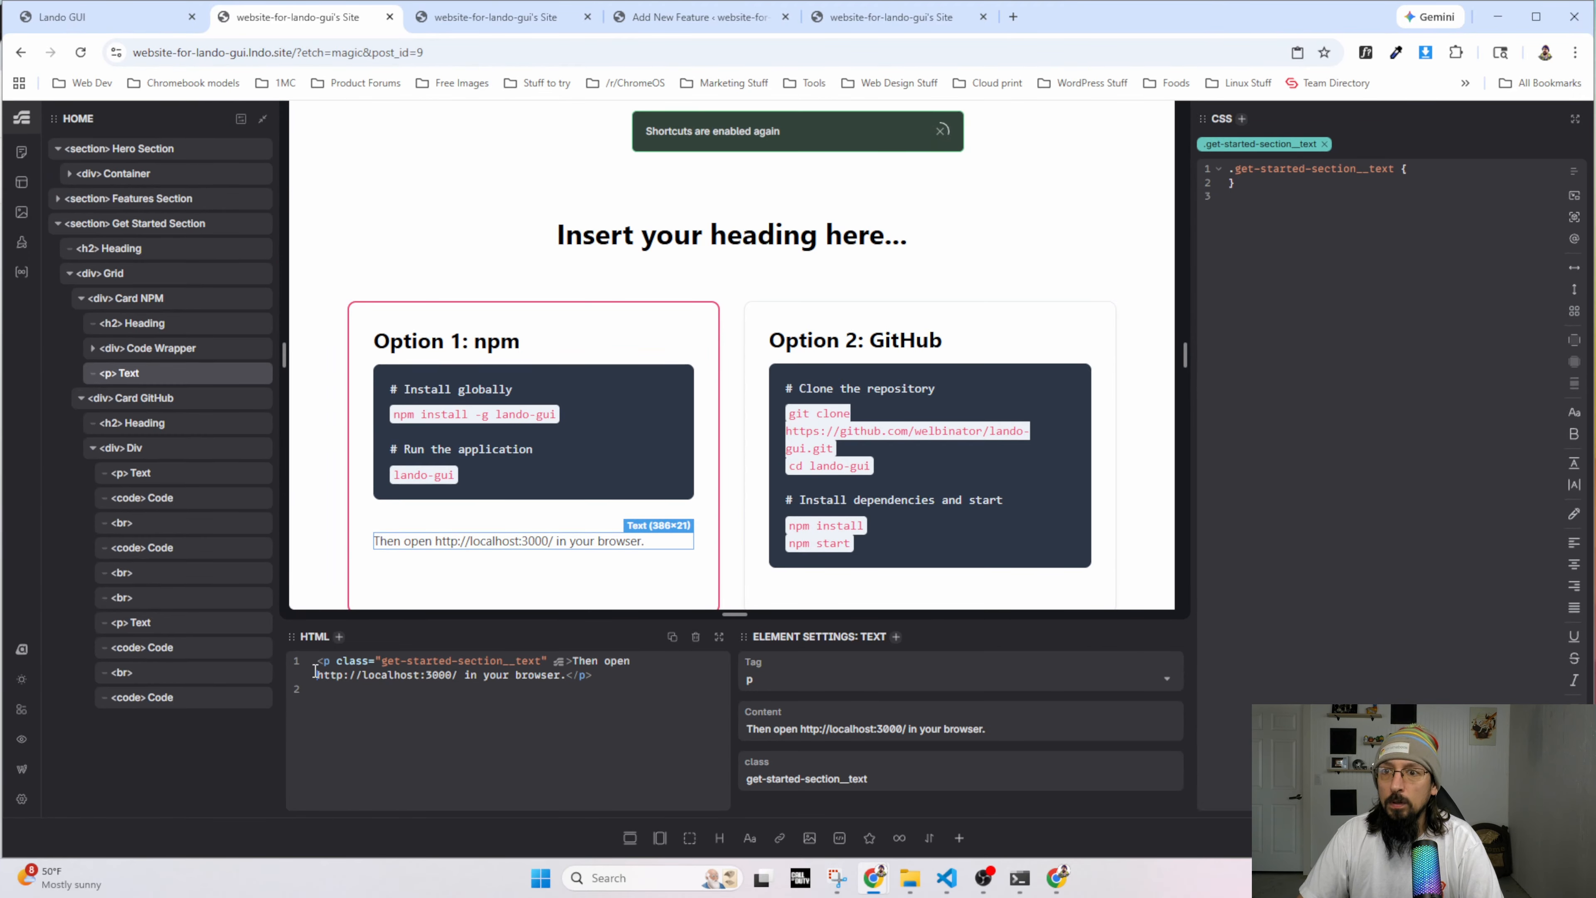
{"action": "type", "text": "<a href="}
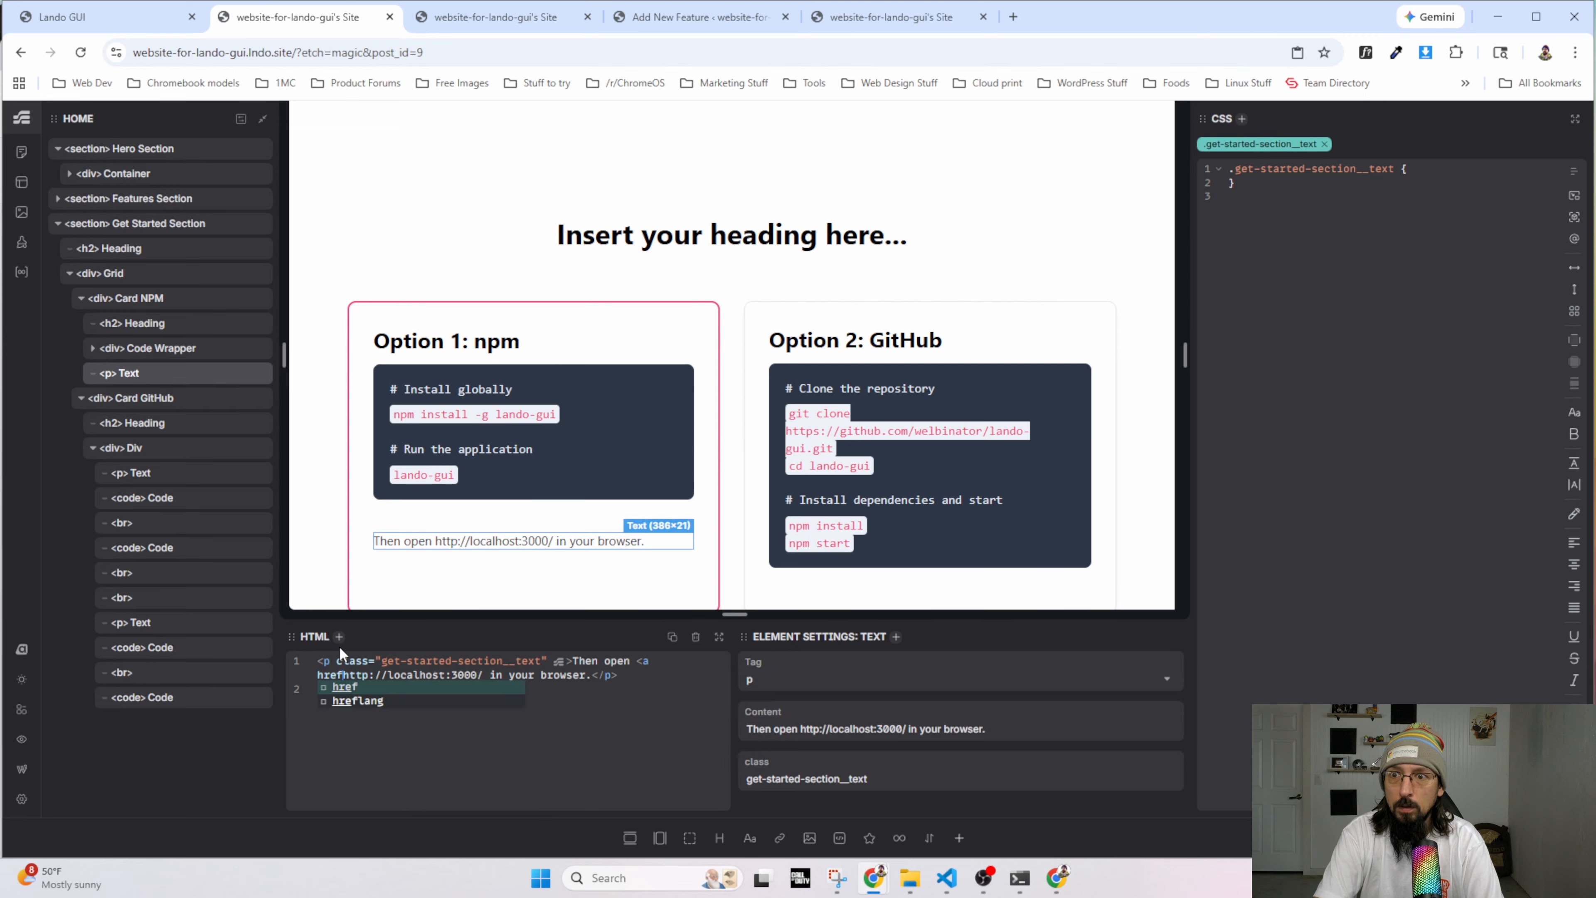
{"action": "type", "text": "\""}
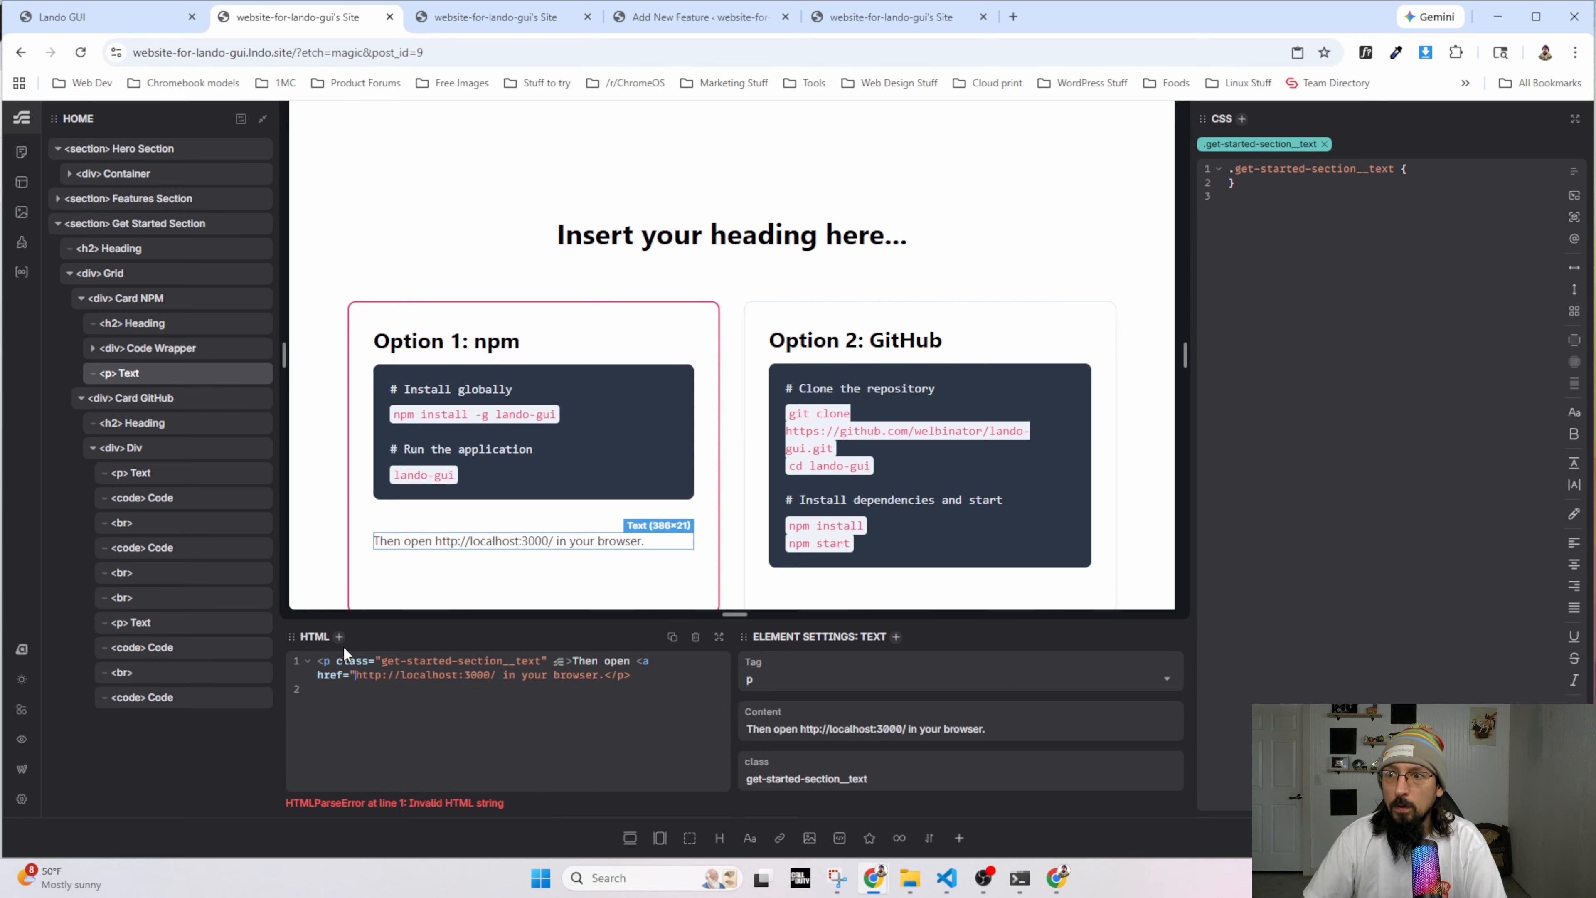
{"action": "type", "text": "http://localhost:"}
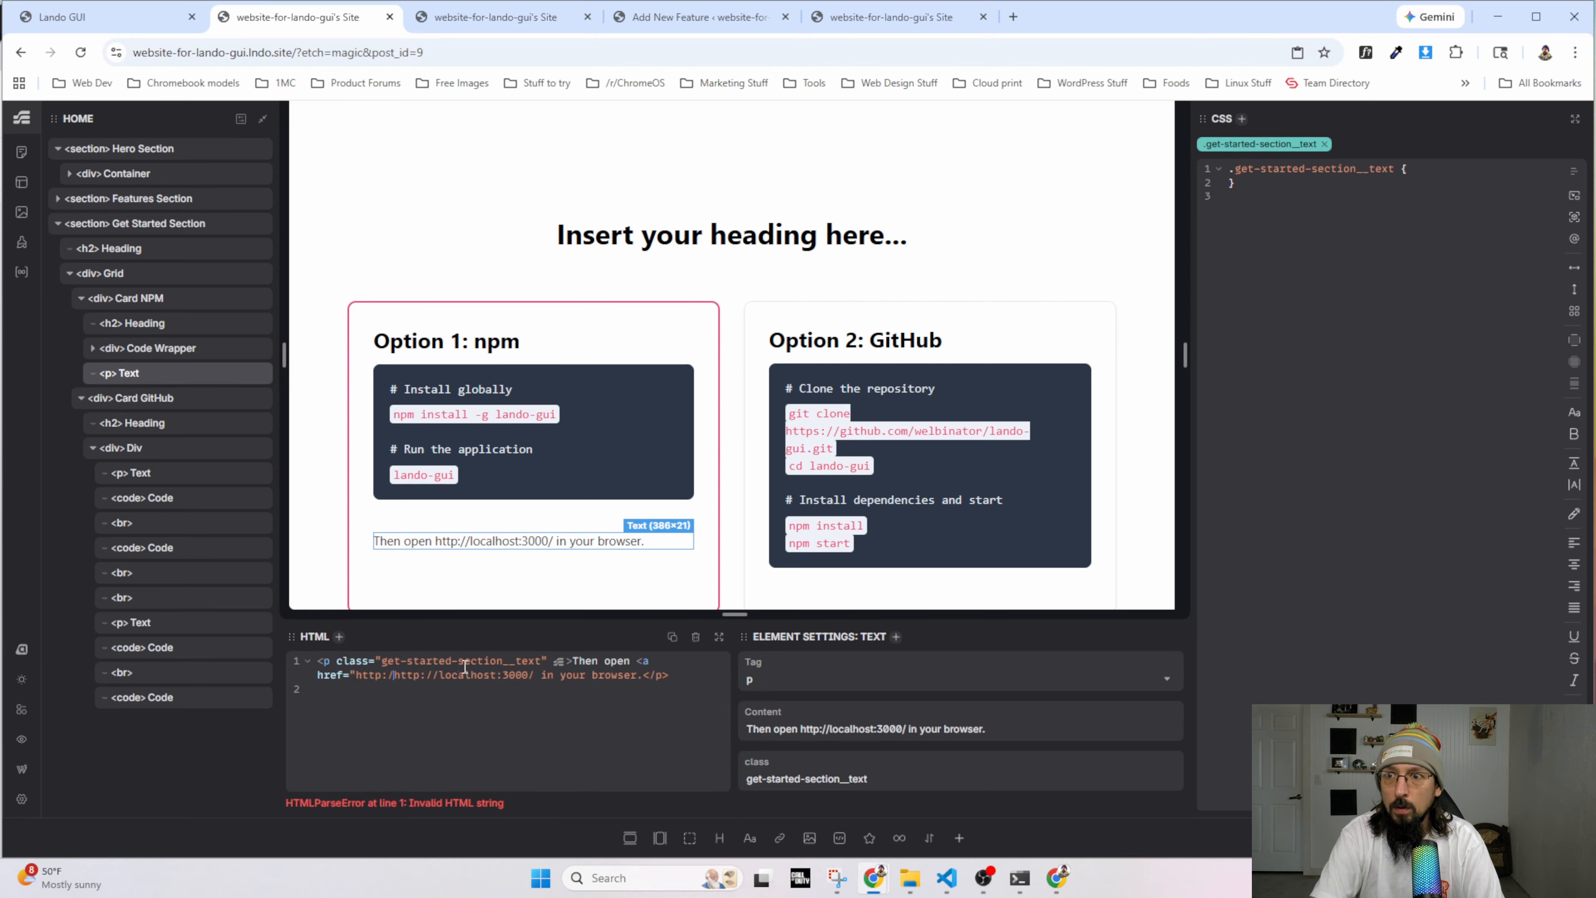
{"action": "type", "text": "3000"}
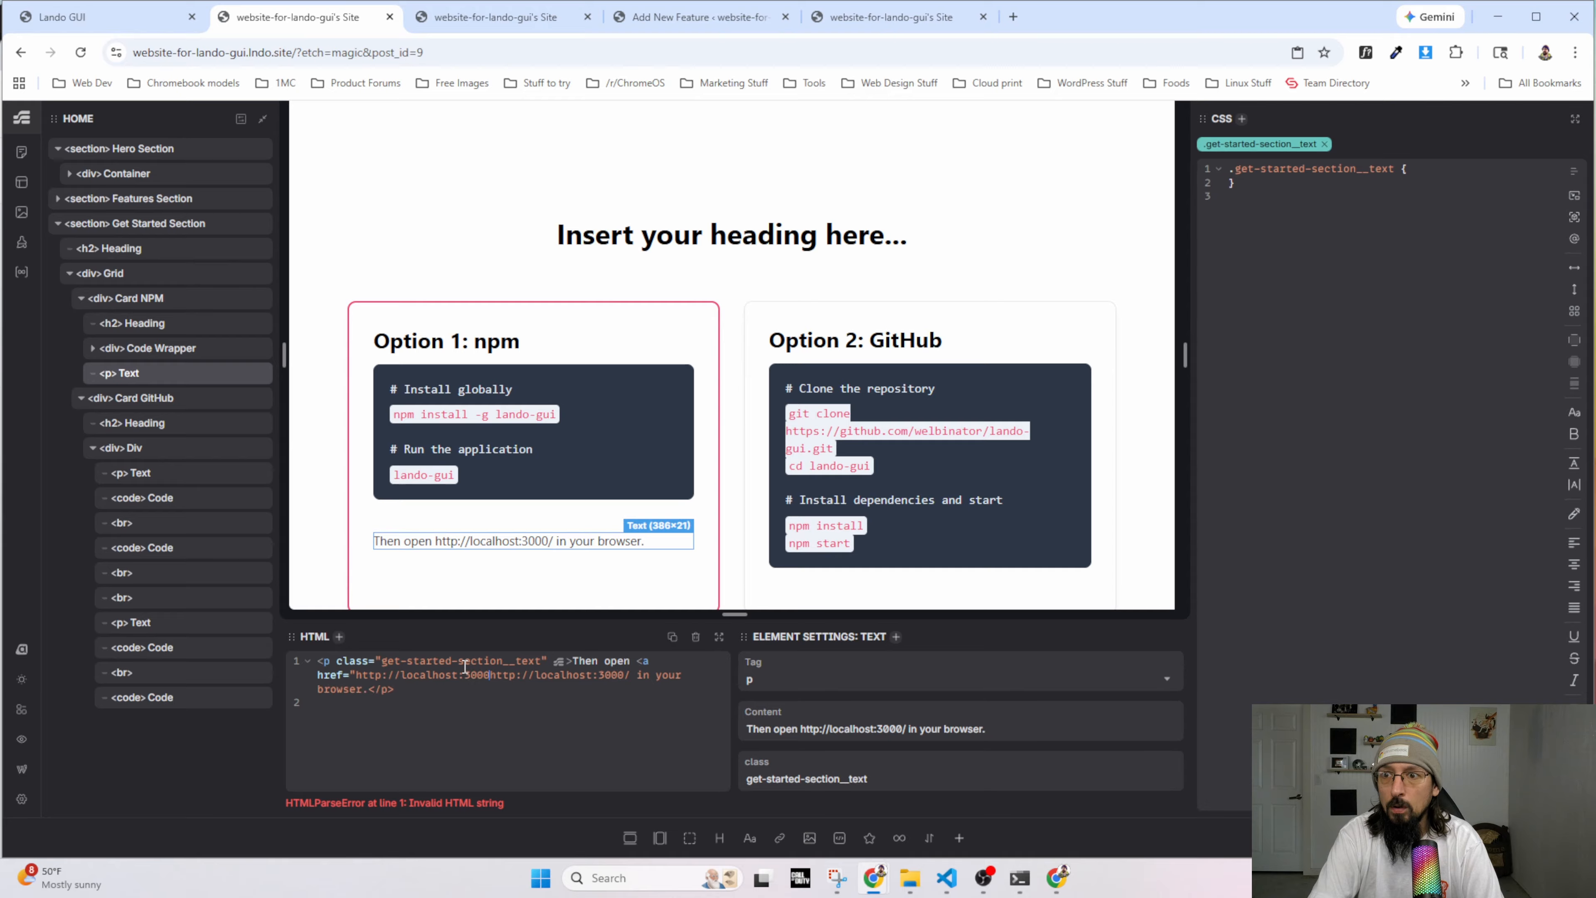
{"action": "type", "text": "/\""}
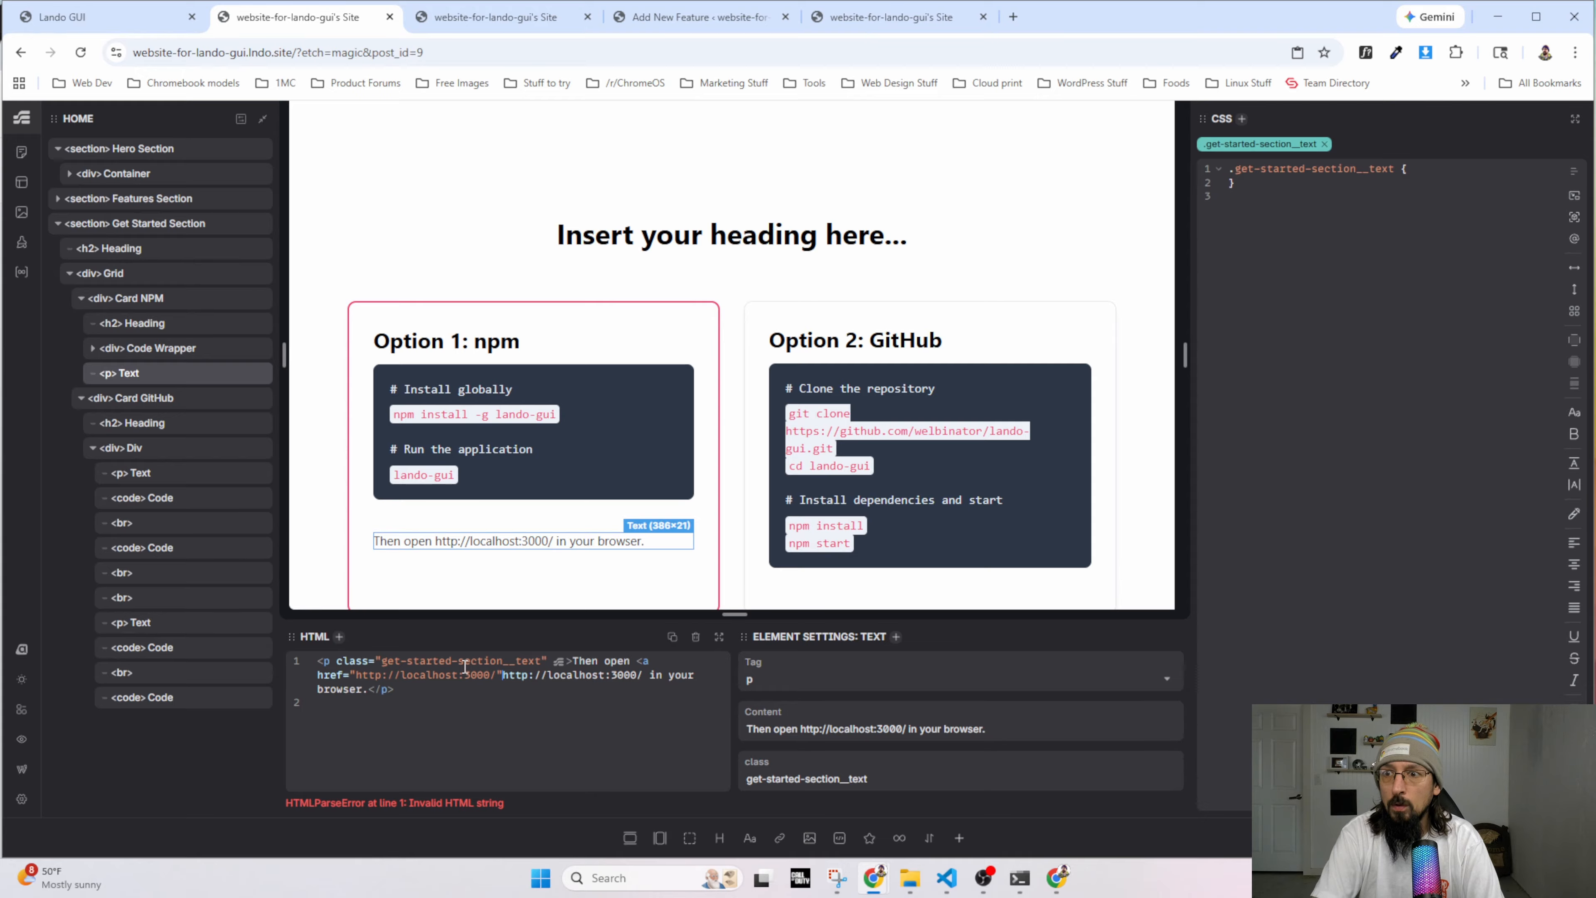
{"action": "type", "text": ">http://localhost:3000/"}
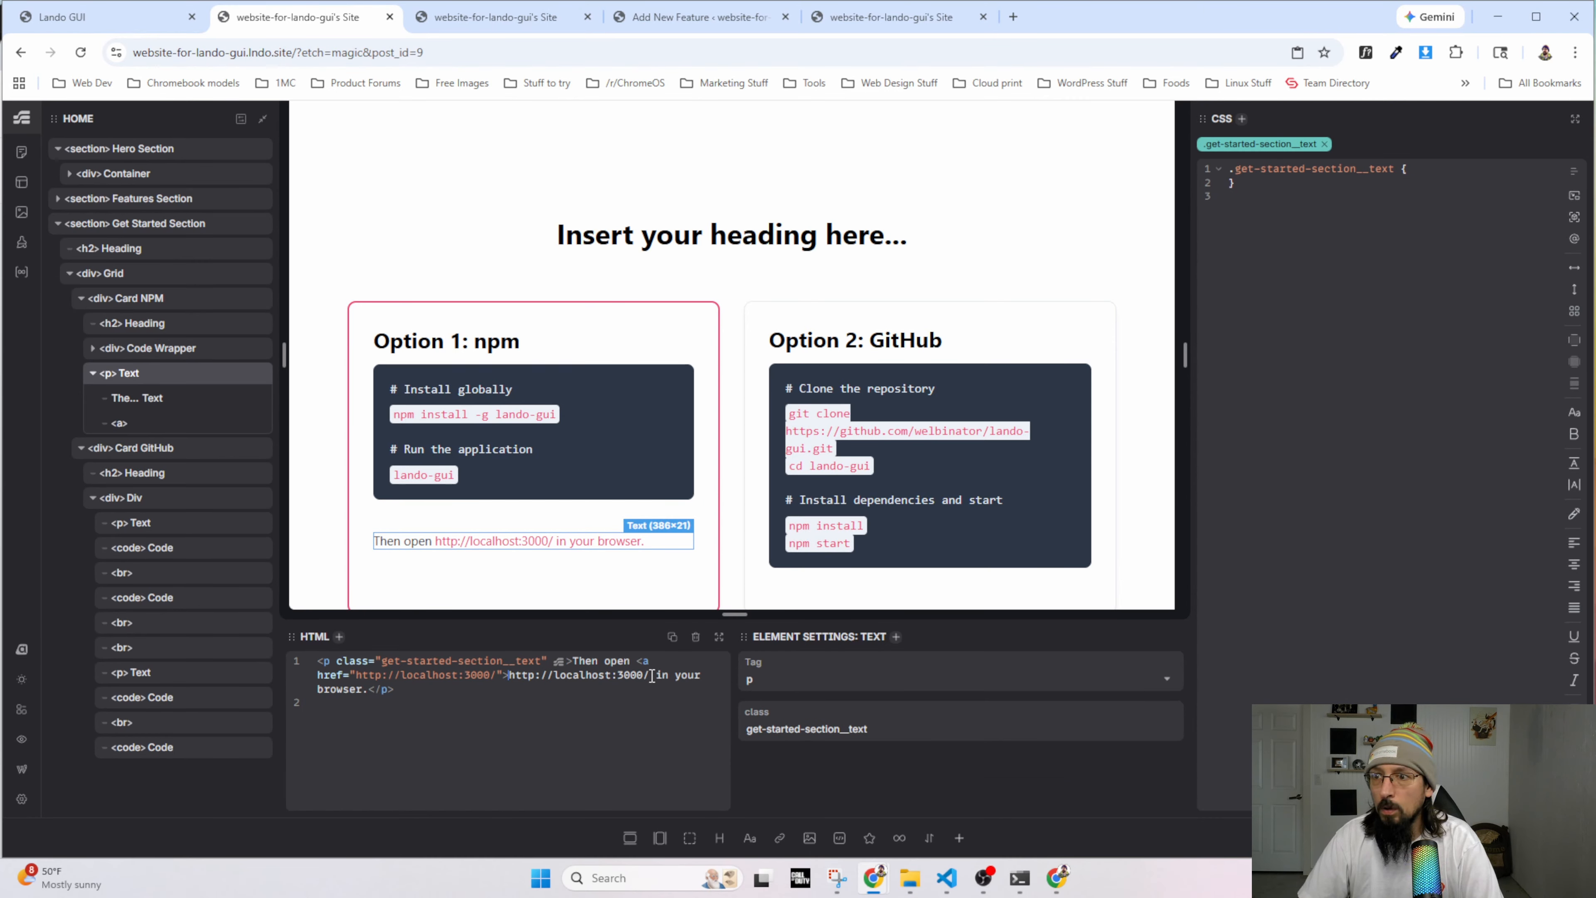
{"action": "type", "text": "</a>"}
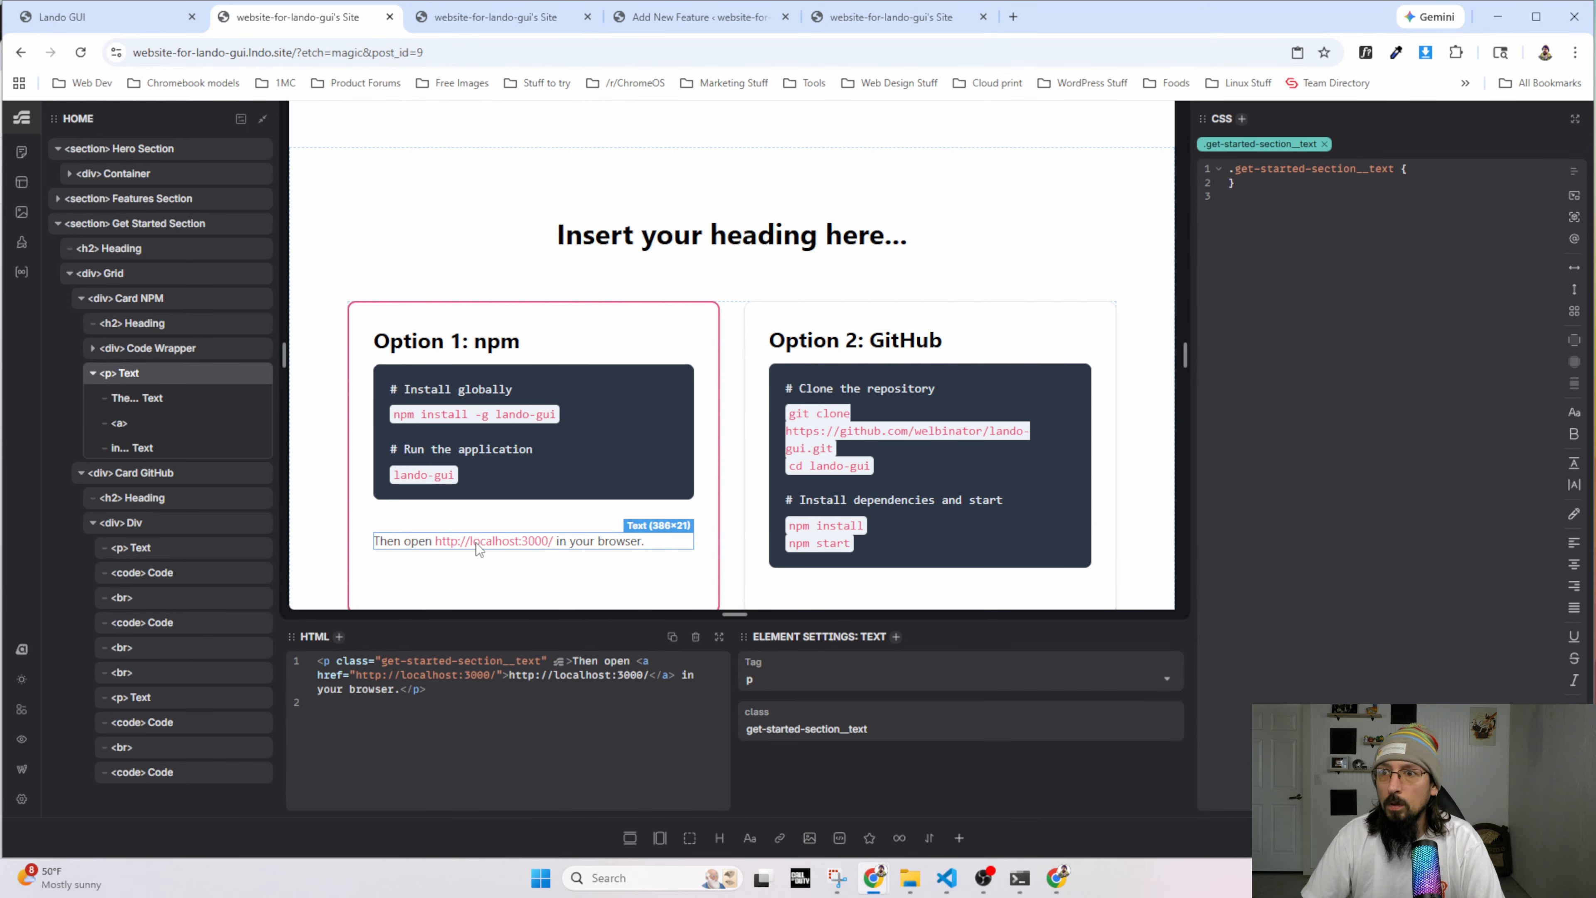
Reload the front-end page, test the localhost link in the npm card, then reopen the front end in a separate tab.
{"action": "left_click", "coordinate": [596, 17]}
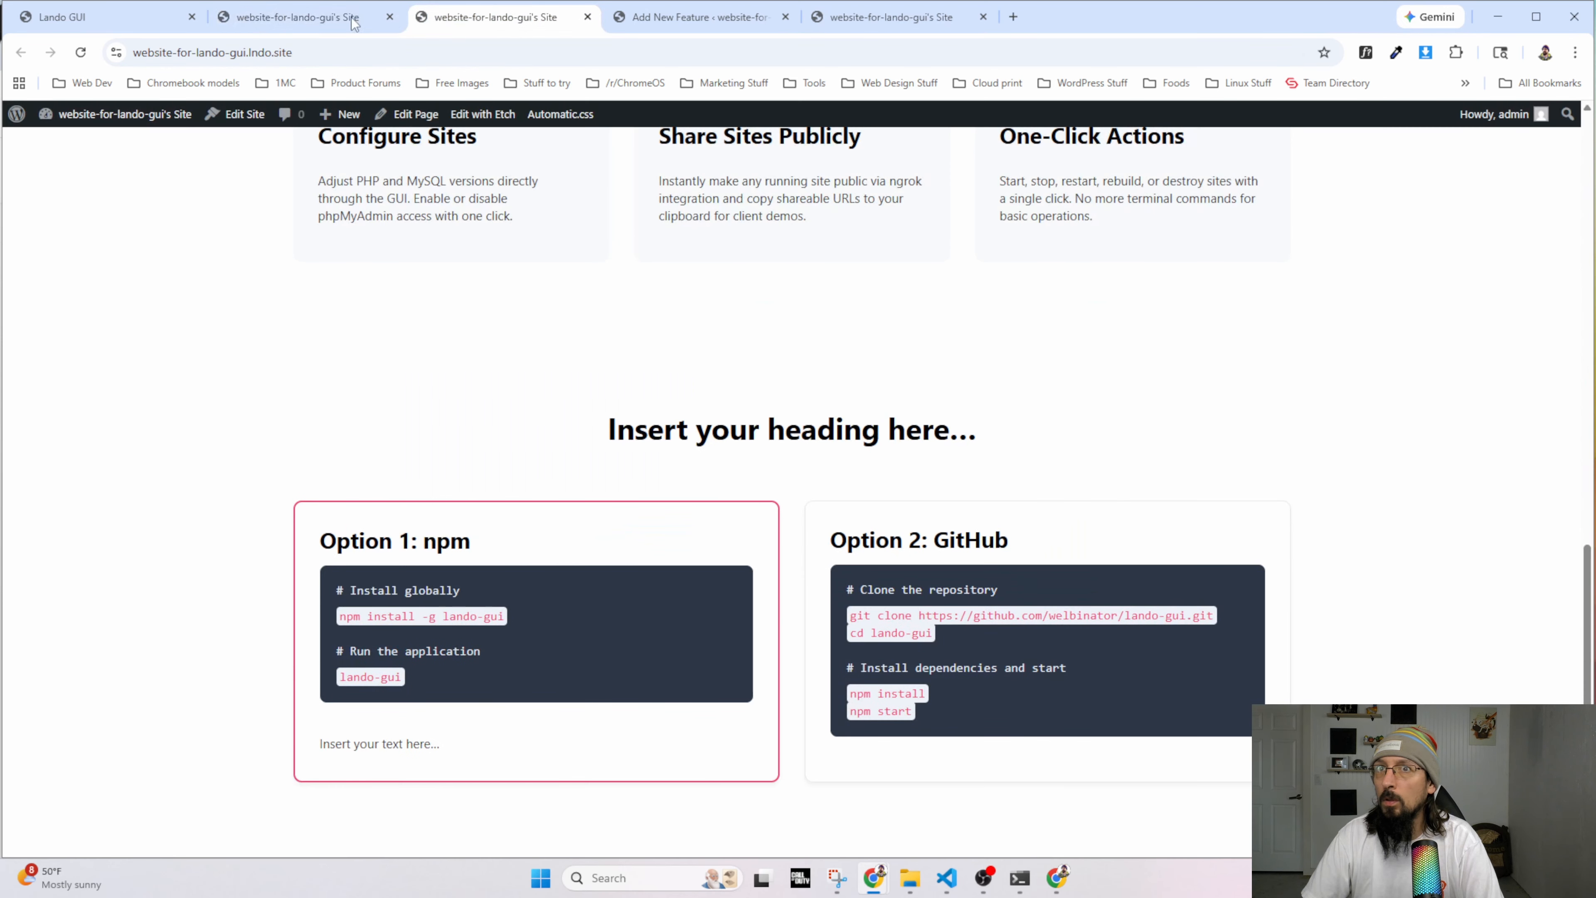
{"action": "key", "text": "ctrl+r"}
{"action": "left_click", "coordinate": [440, 744]}
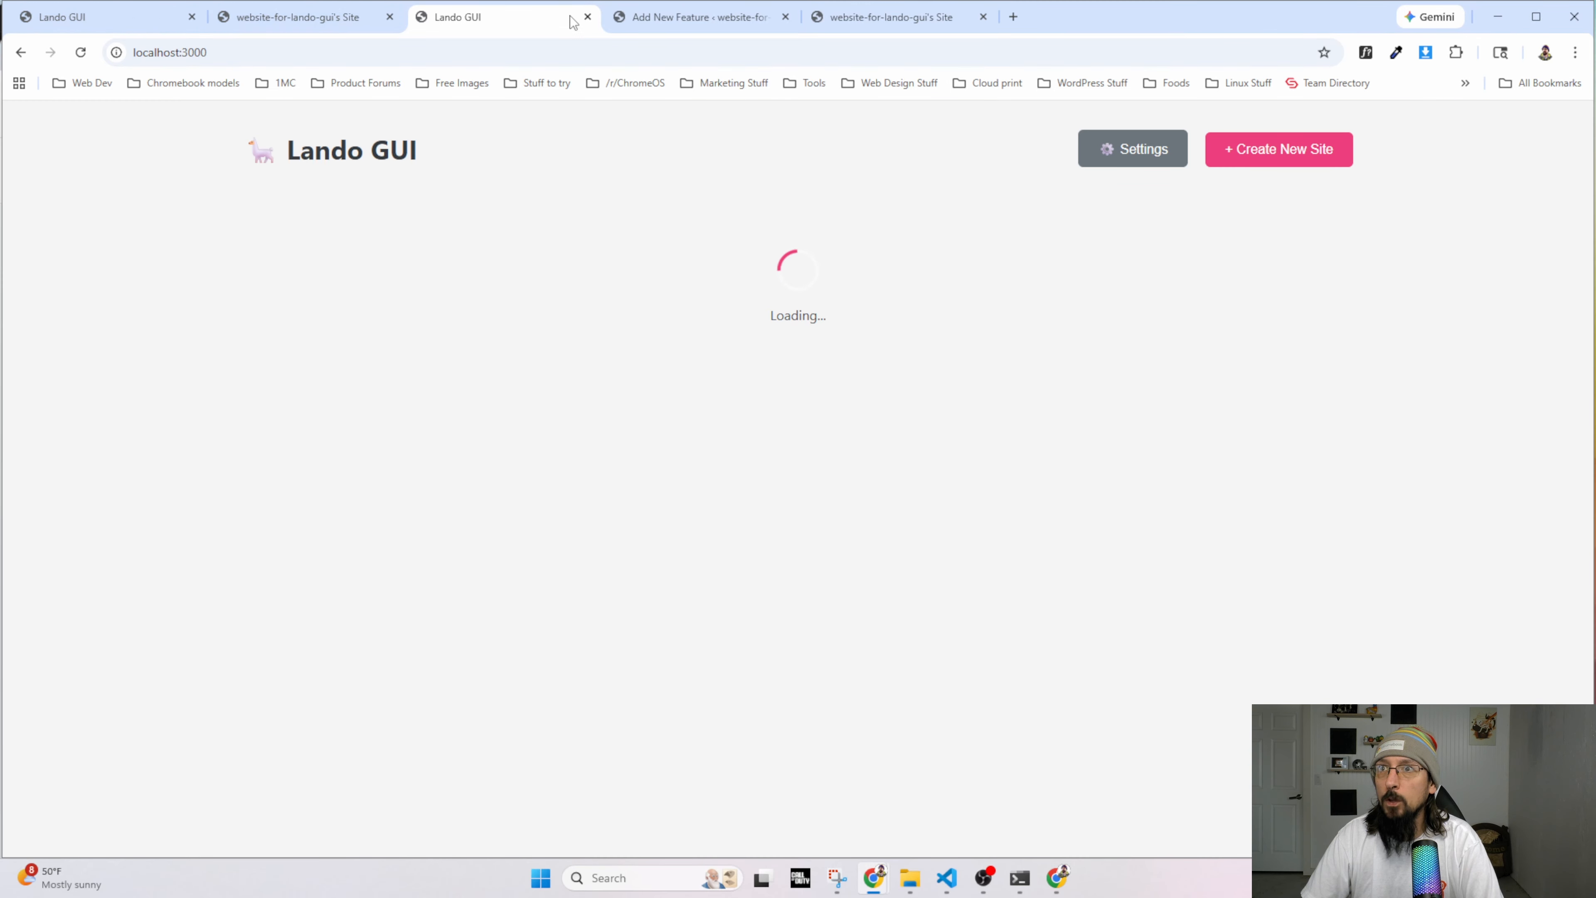
{"action": "left_click", "coordinate": [588, 17]}
{"action": "left_click", "coordinate": [330, 21]}
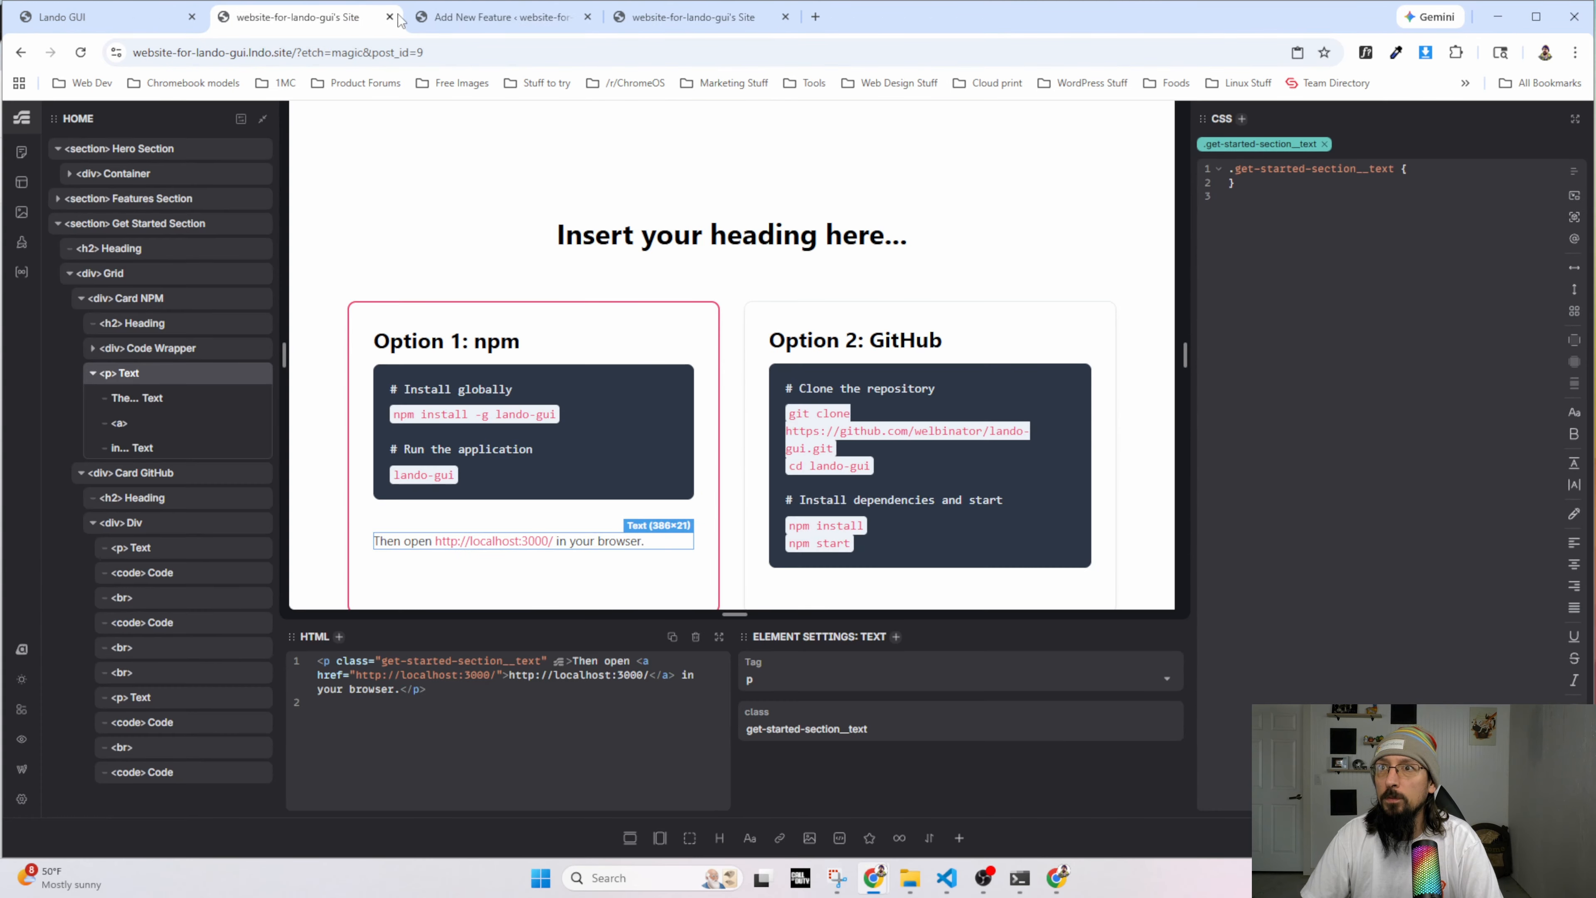
{"action": "left_click", "coordinate": [21, 739]}
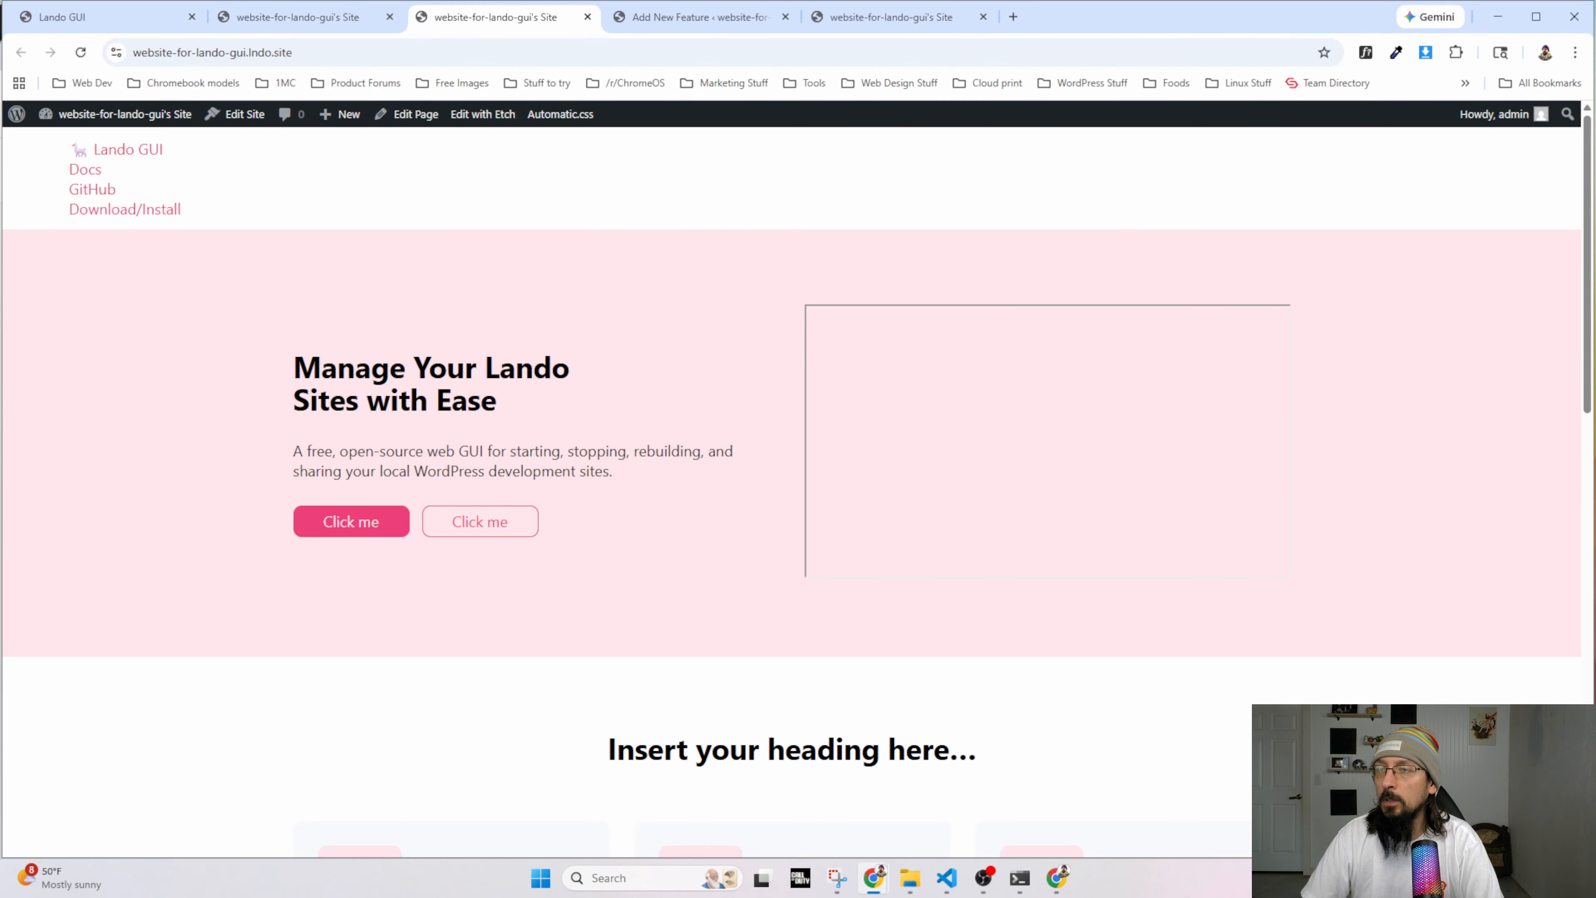
{"action": "left_click", "coordinate": [317, 21]}
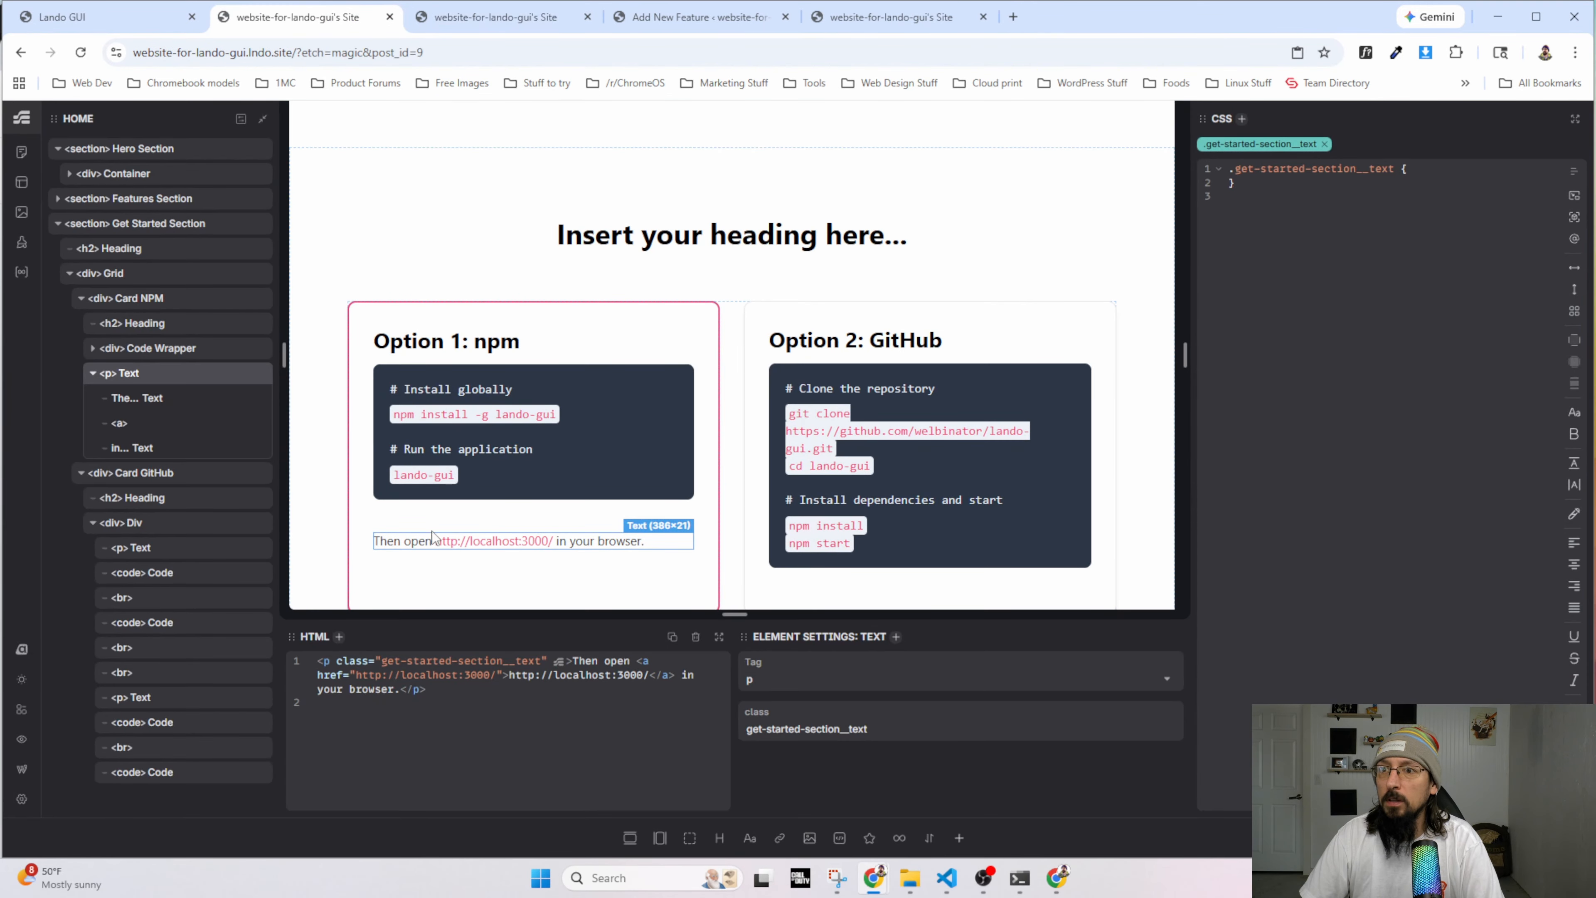
Add target="_blank" to the localhost link in the npm card and check the front-end page.
{"action": "left_click", "coordinate": [469, 541]}
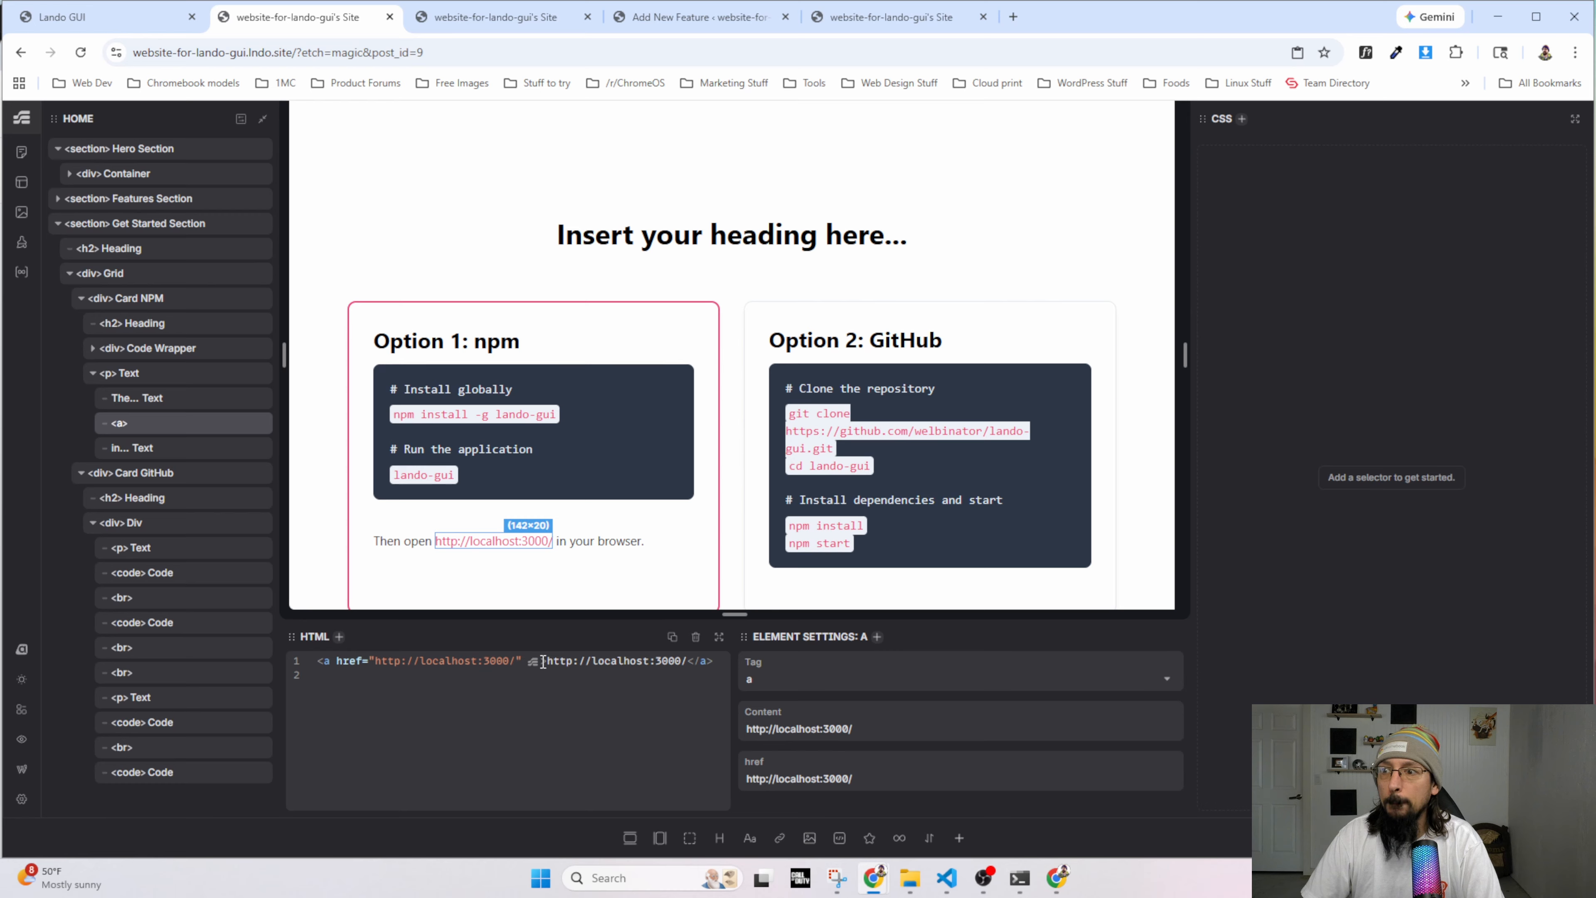
{"action": "type", "text": "target=\"\""}
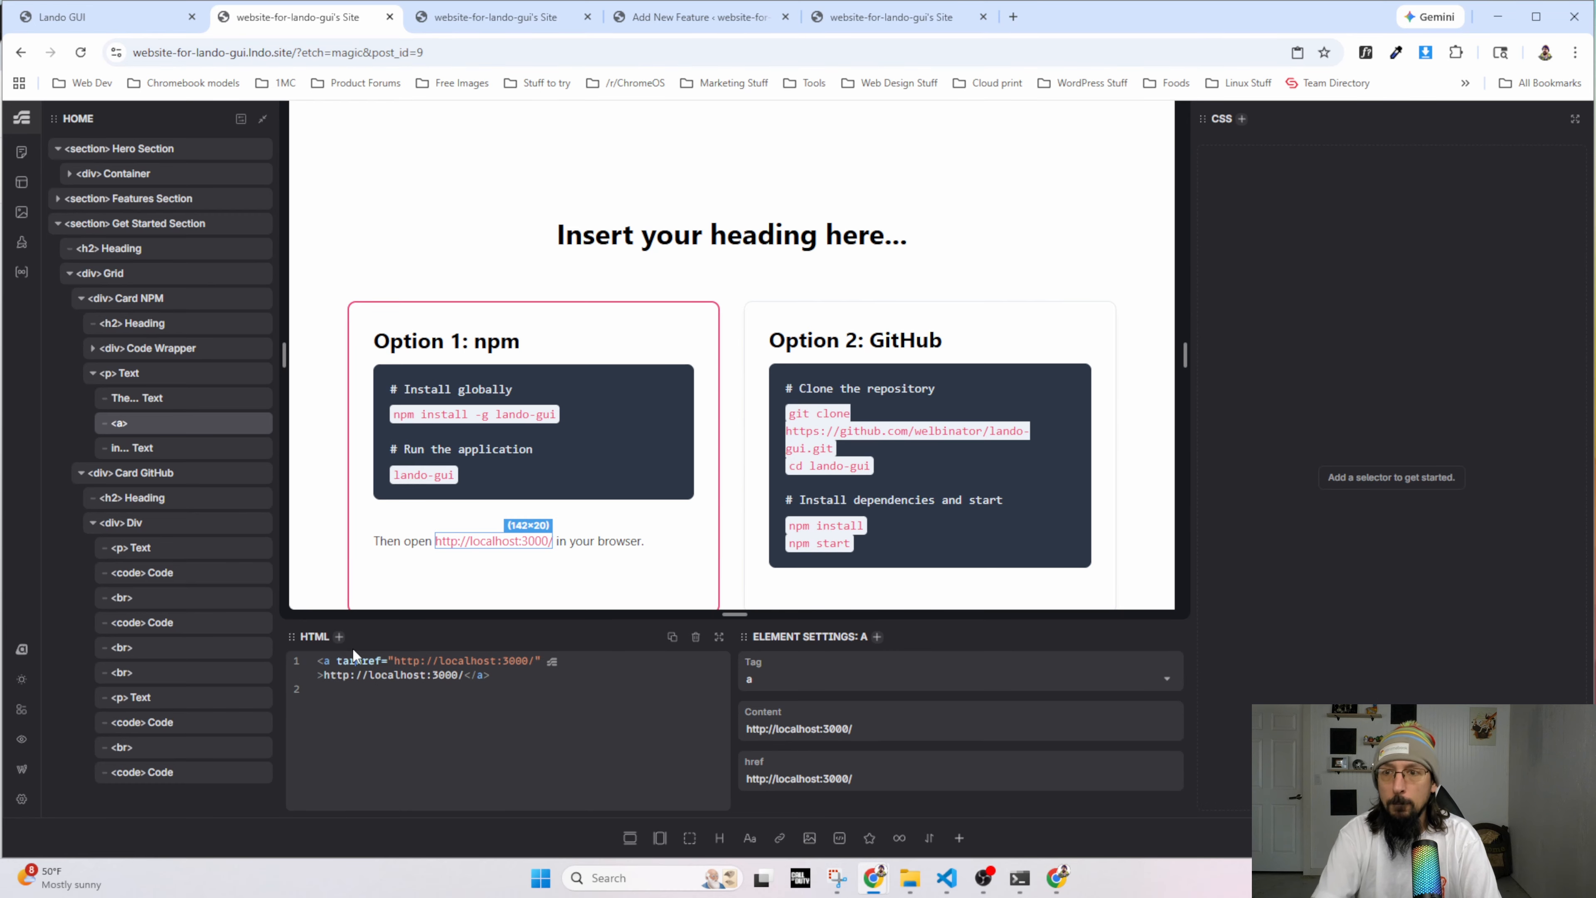
{"action": "key", "text": "BackSpace"}
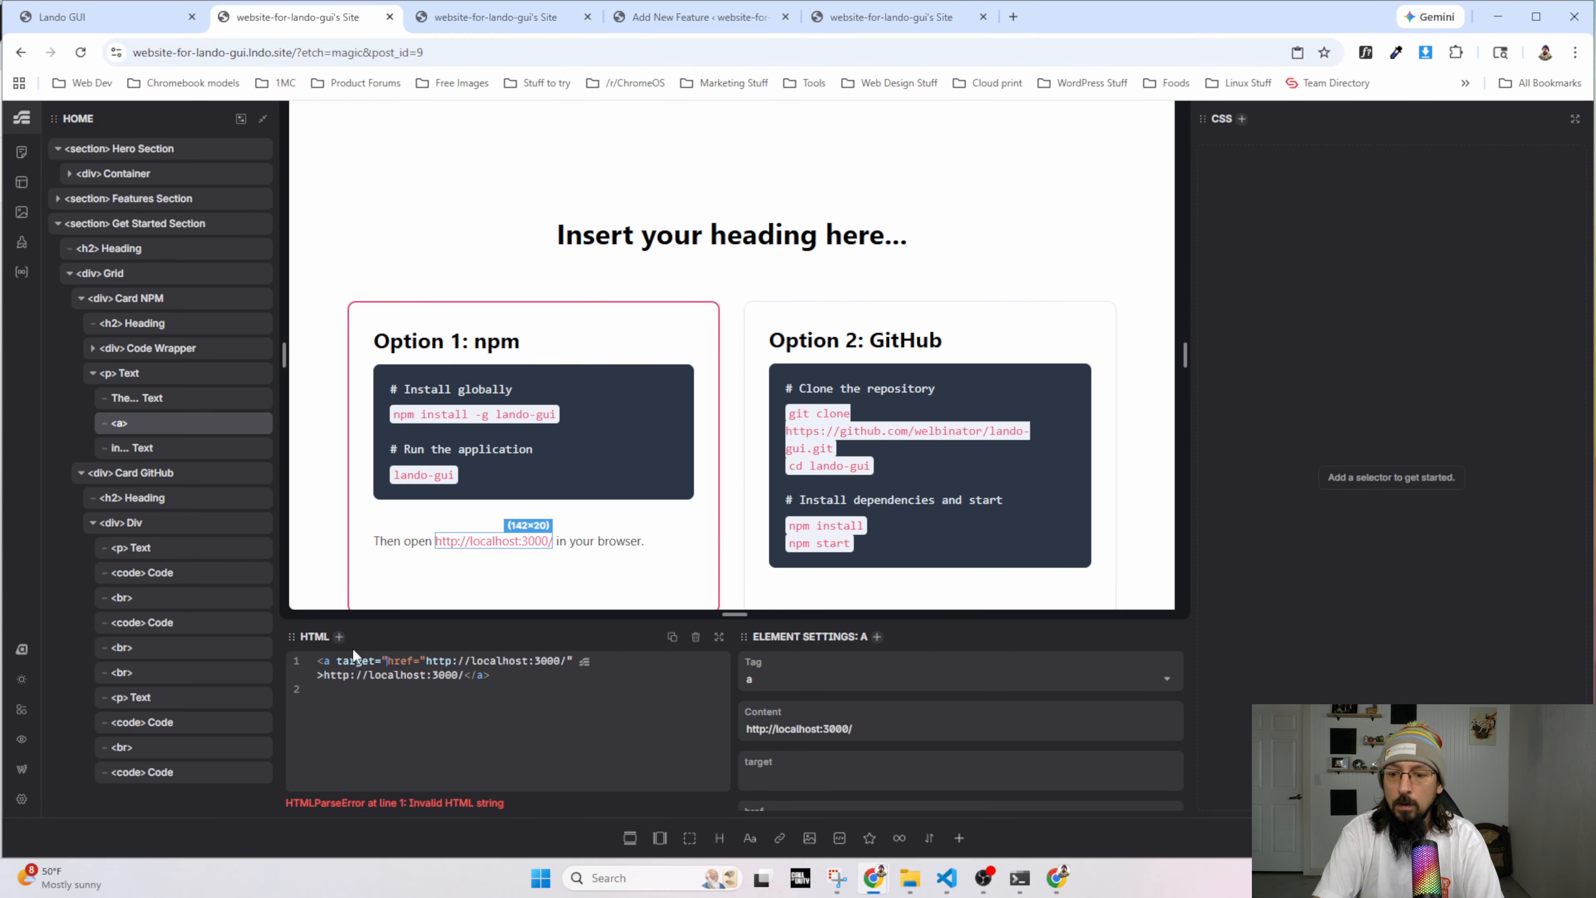
{"action": "type", "text": "_blank\""}
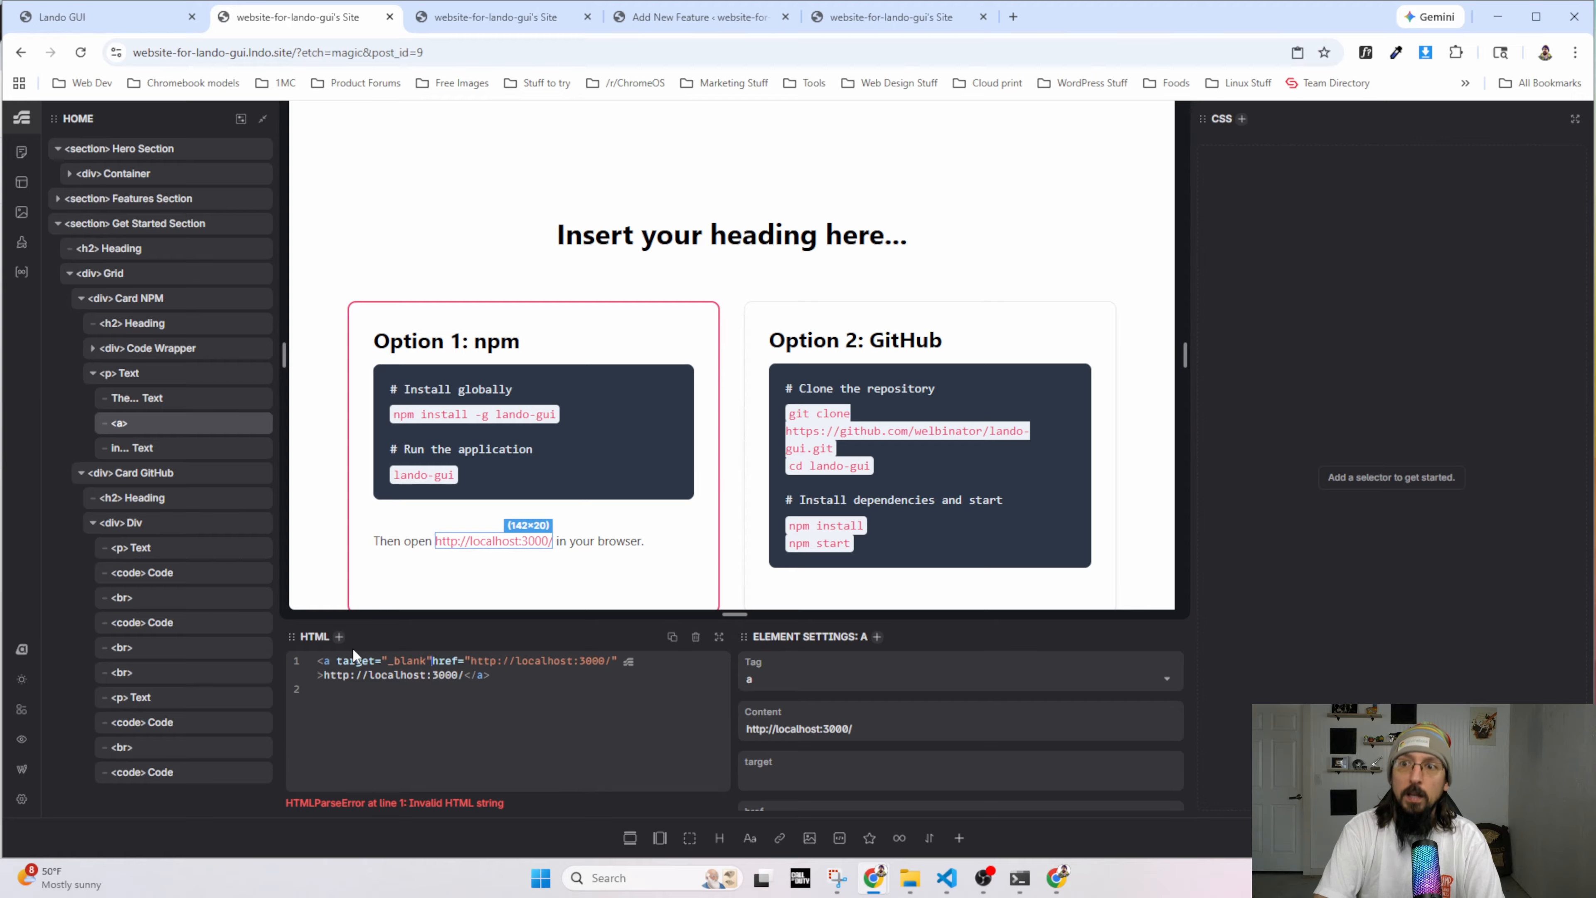
{"action": "key", "text": "Escape"}
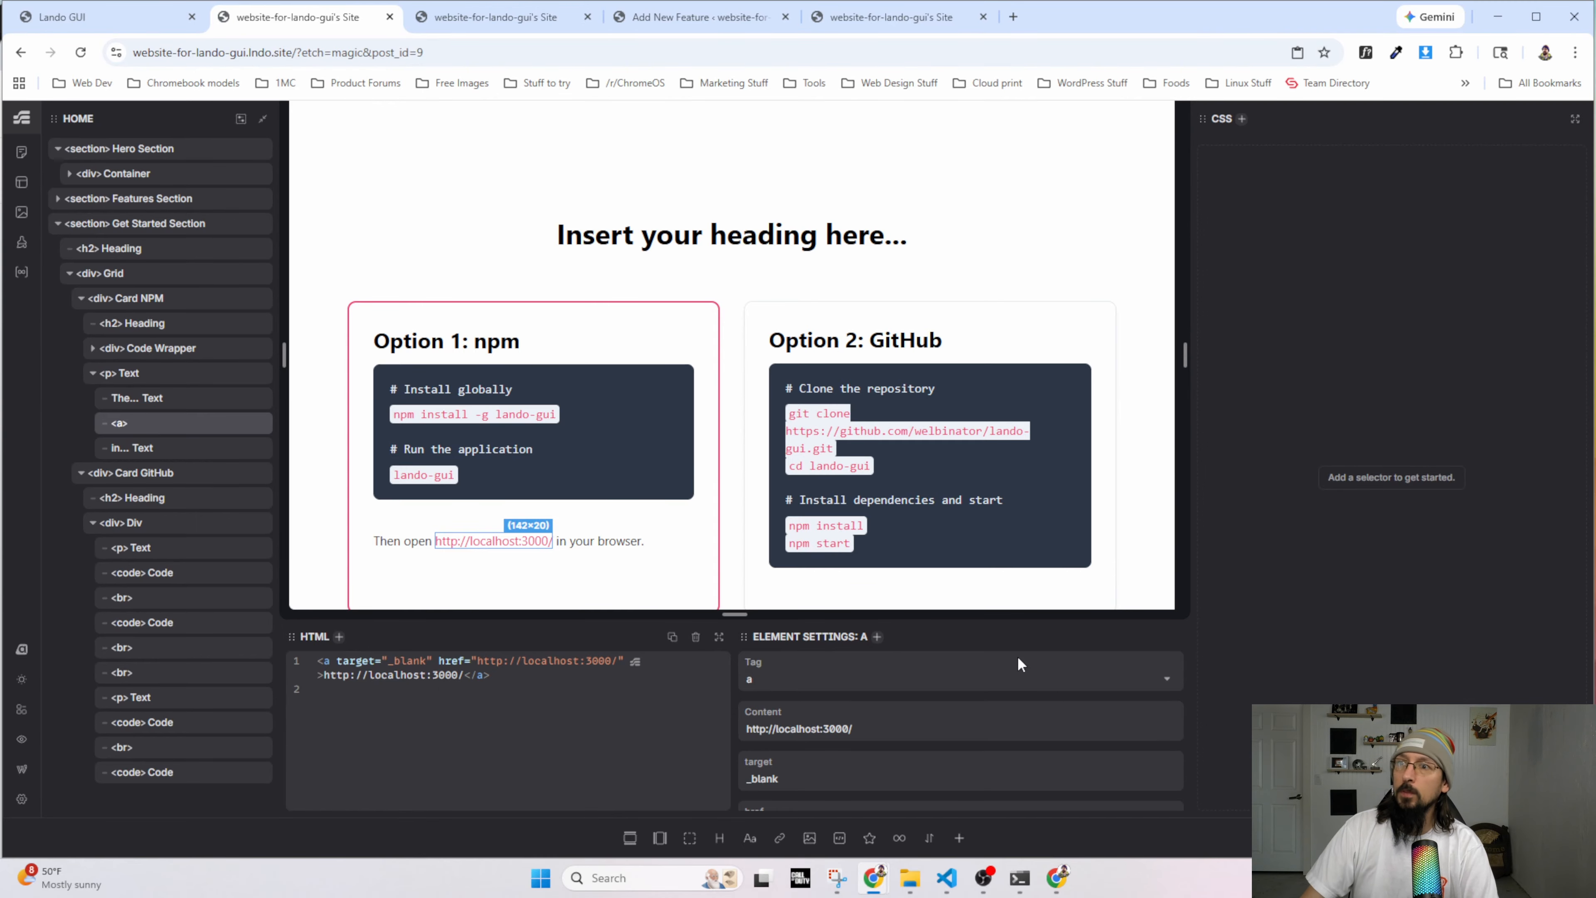
{"action": "scroll", "coordinate": [459, 377], "scroll_direction": "down", "scroll_amount": 1}
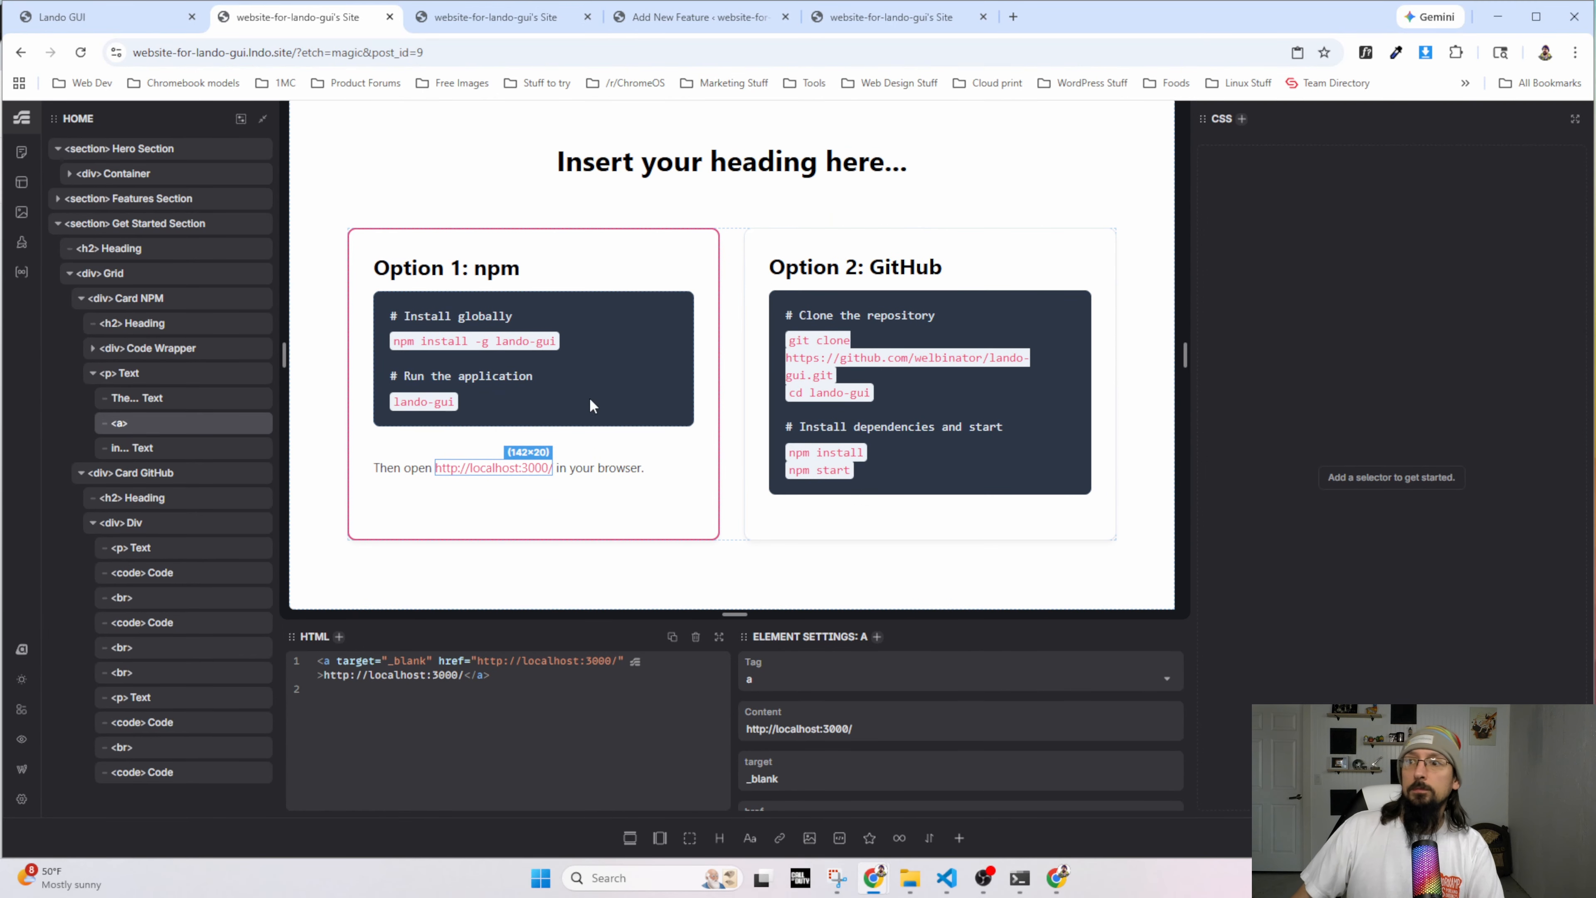
{"action": "left_click", "coordinate": [496, 17]}
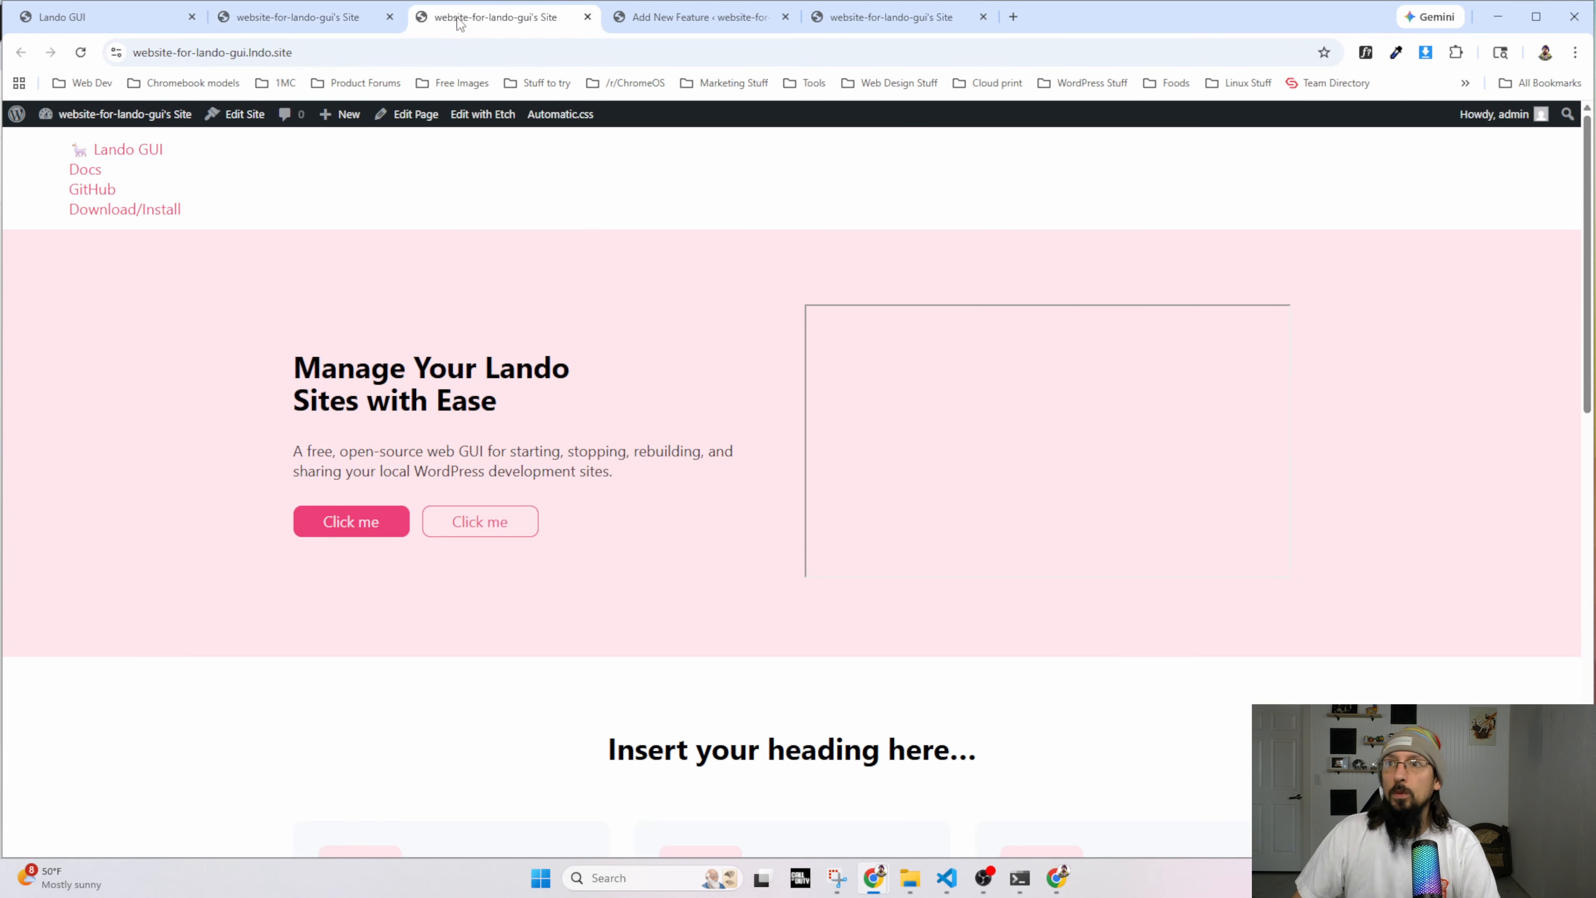
{"action": "left_click", "coordinate": [314, 17]}
Replace the Get Started section's placeholder heading with "Get Started in Under 60 Seconds" copied from the mockup.
{"action": "key", "text": "alt+Tab"}
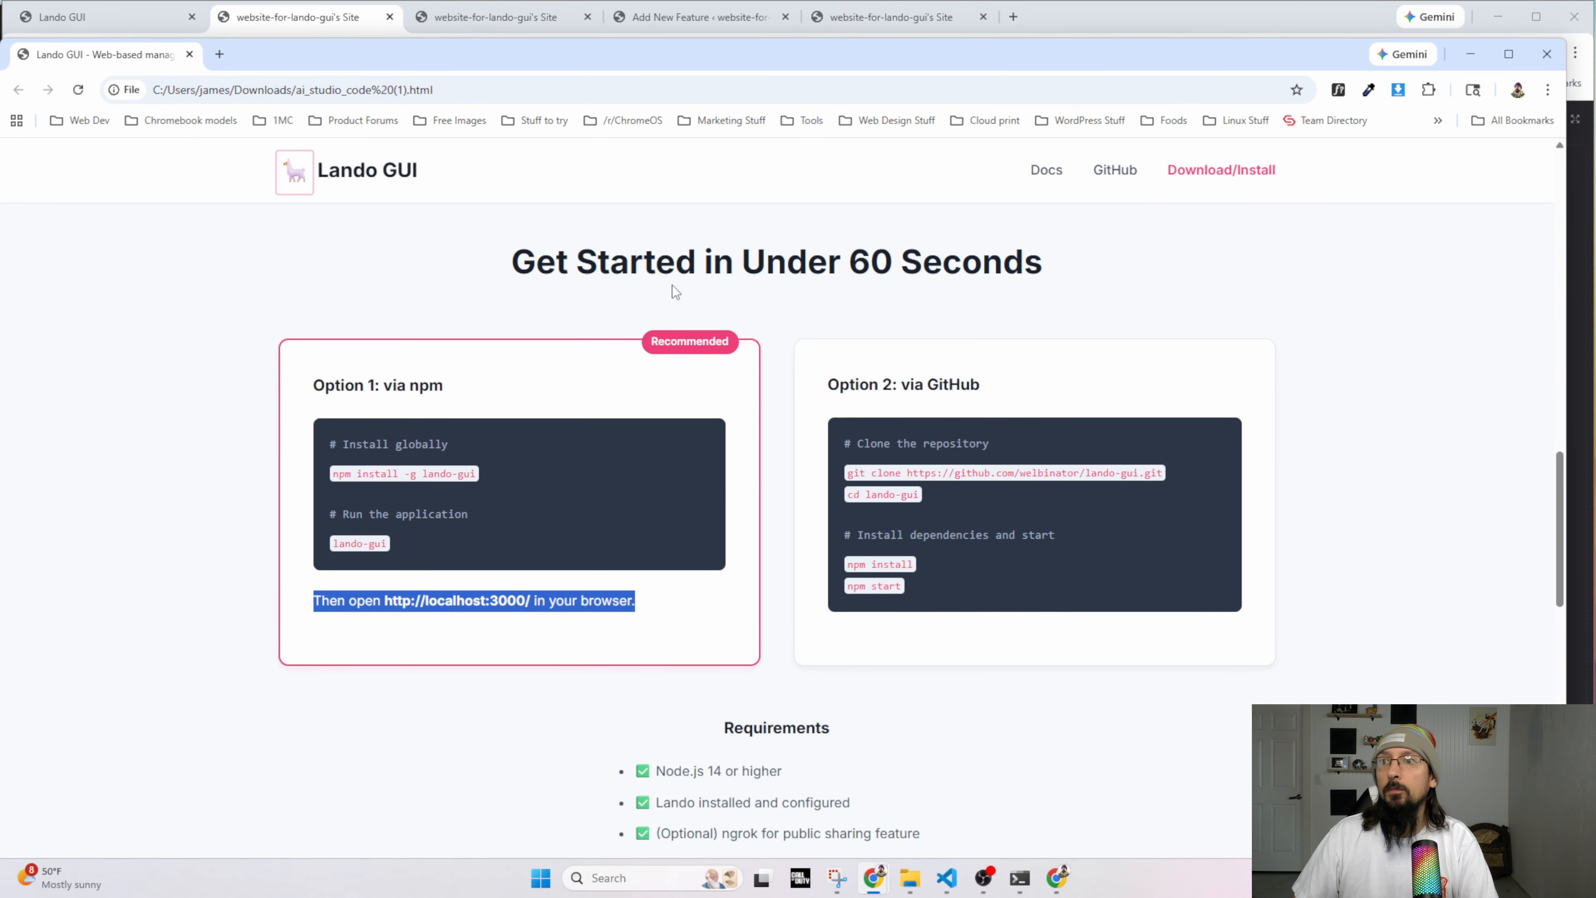
{"action": "left_click_drag", "start_coordinate": [529, 270], "coordinate": [1045, 277]}
{"action": "key", "text": "ctrl+c"}
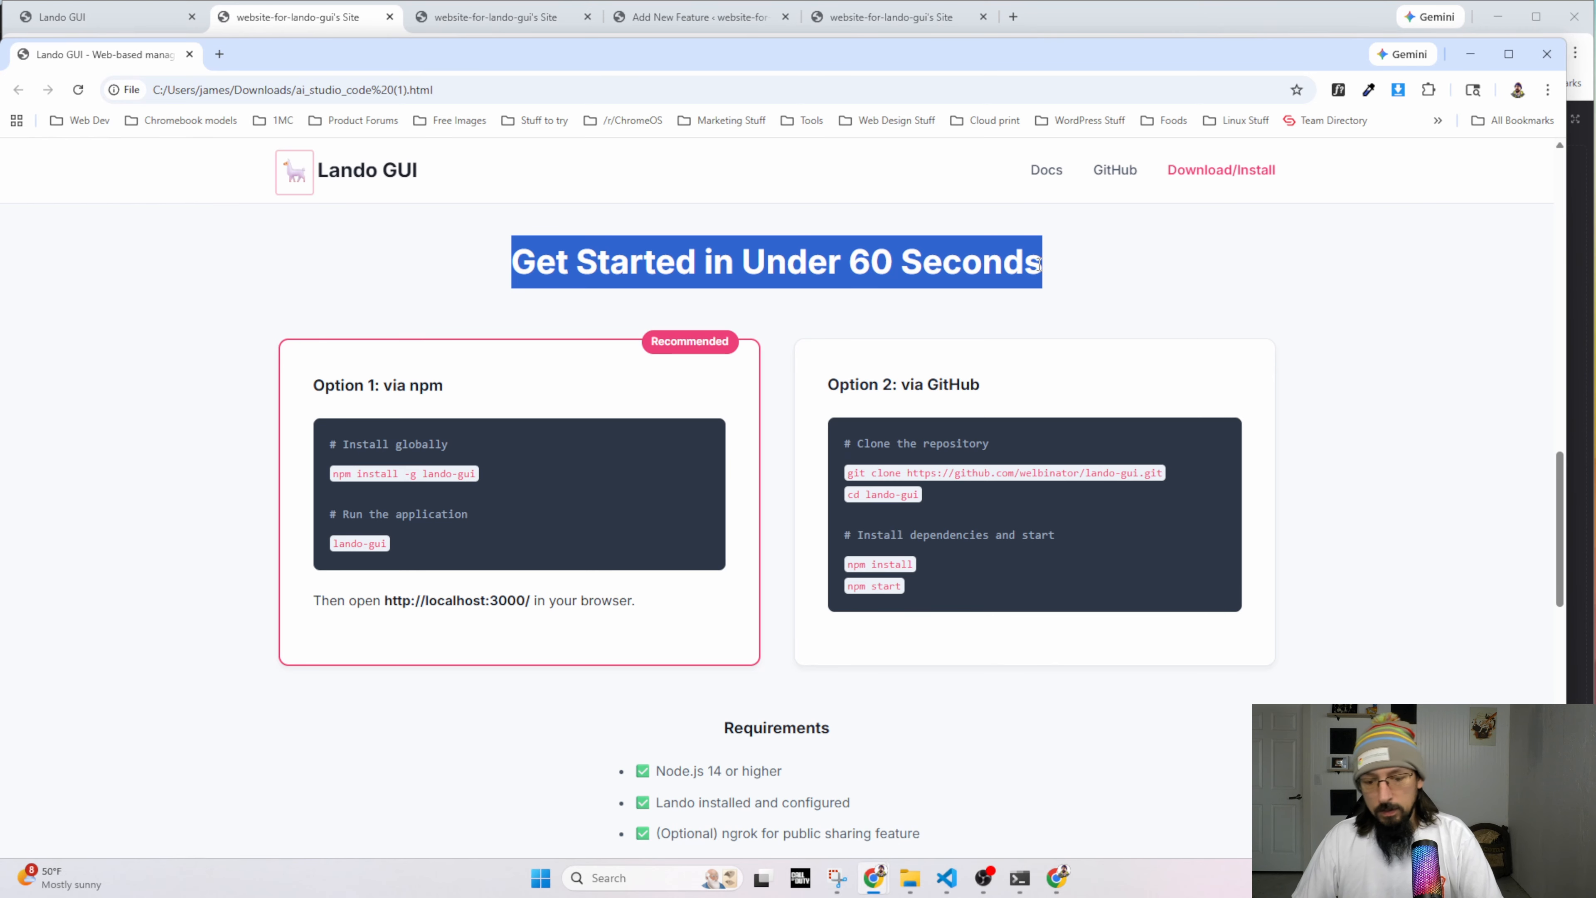
{"action": "key", "text": "alt+Tab"}
{"action": "triple_click", "coordinate": [639, 161]}
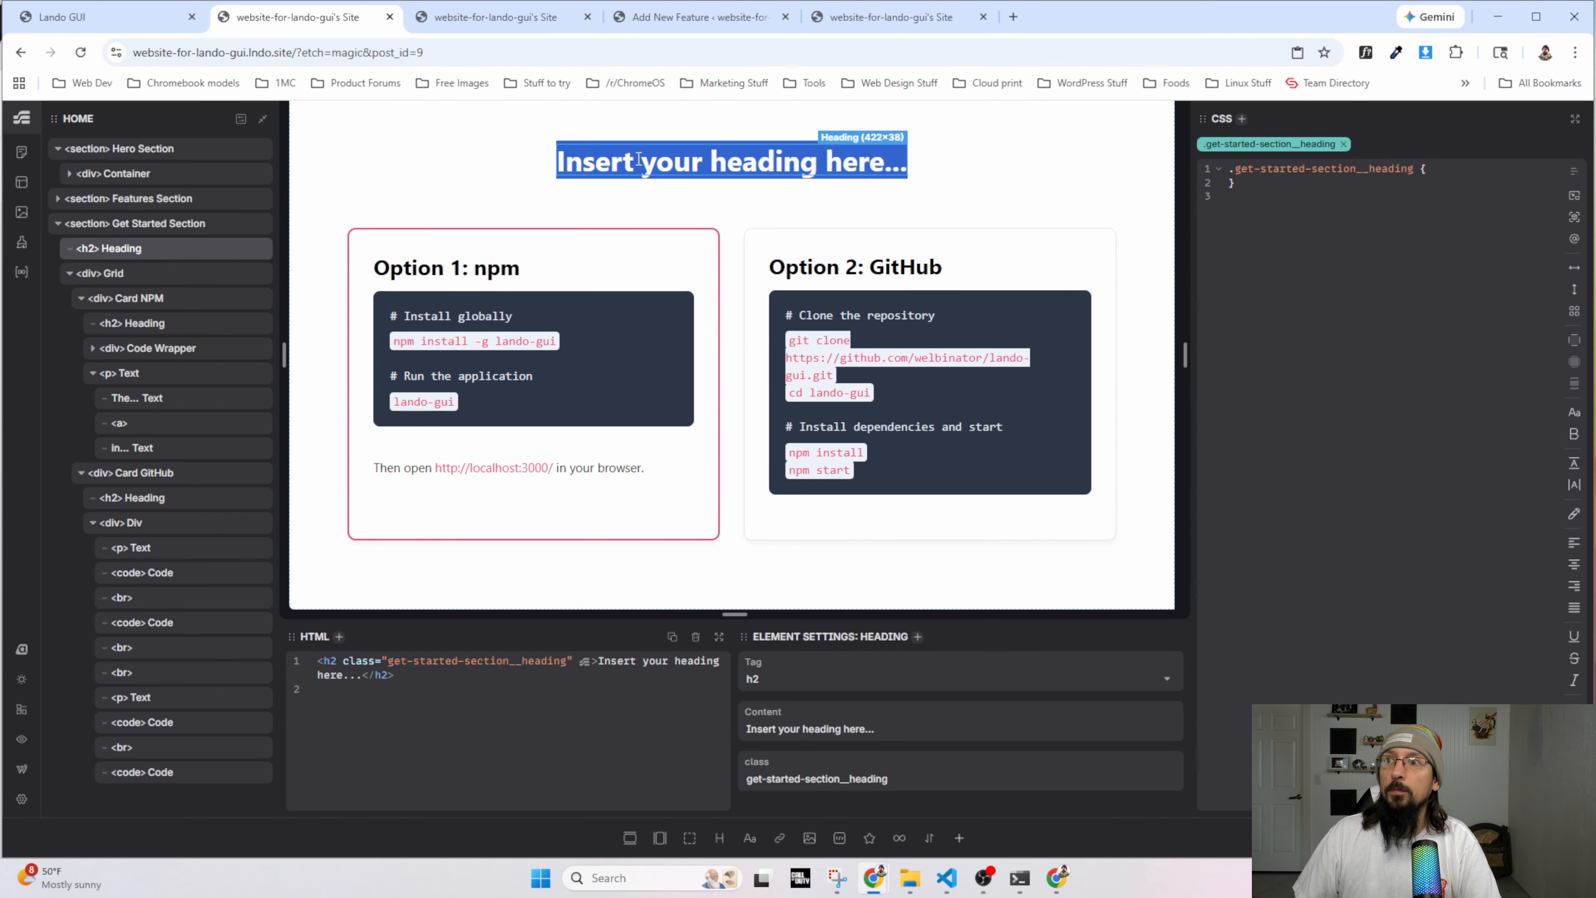
{"action": "left_click", "coordinate": [802, 729]}
{"action": "key", "text": "ctrl+a"}
{"action": "key", "text": "ctrl+v"}
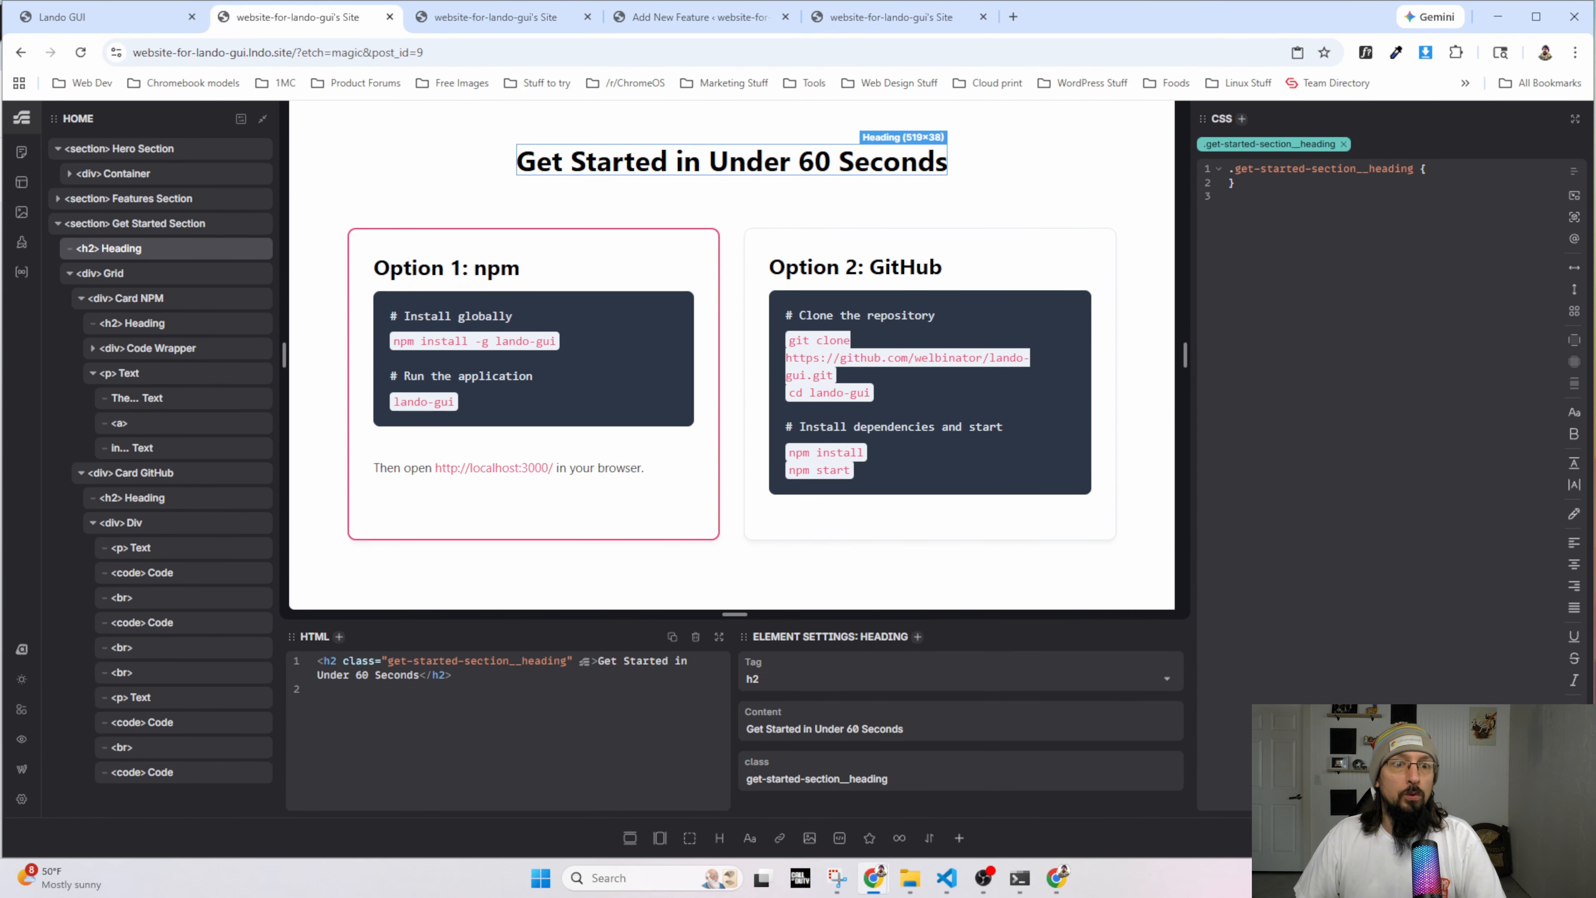
{"action": "left_click", "coordinate": [497, 17]}
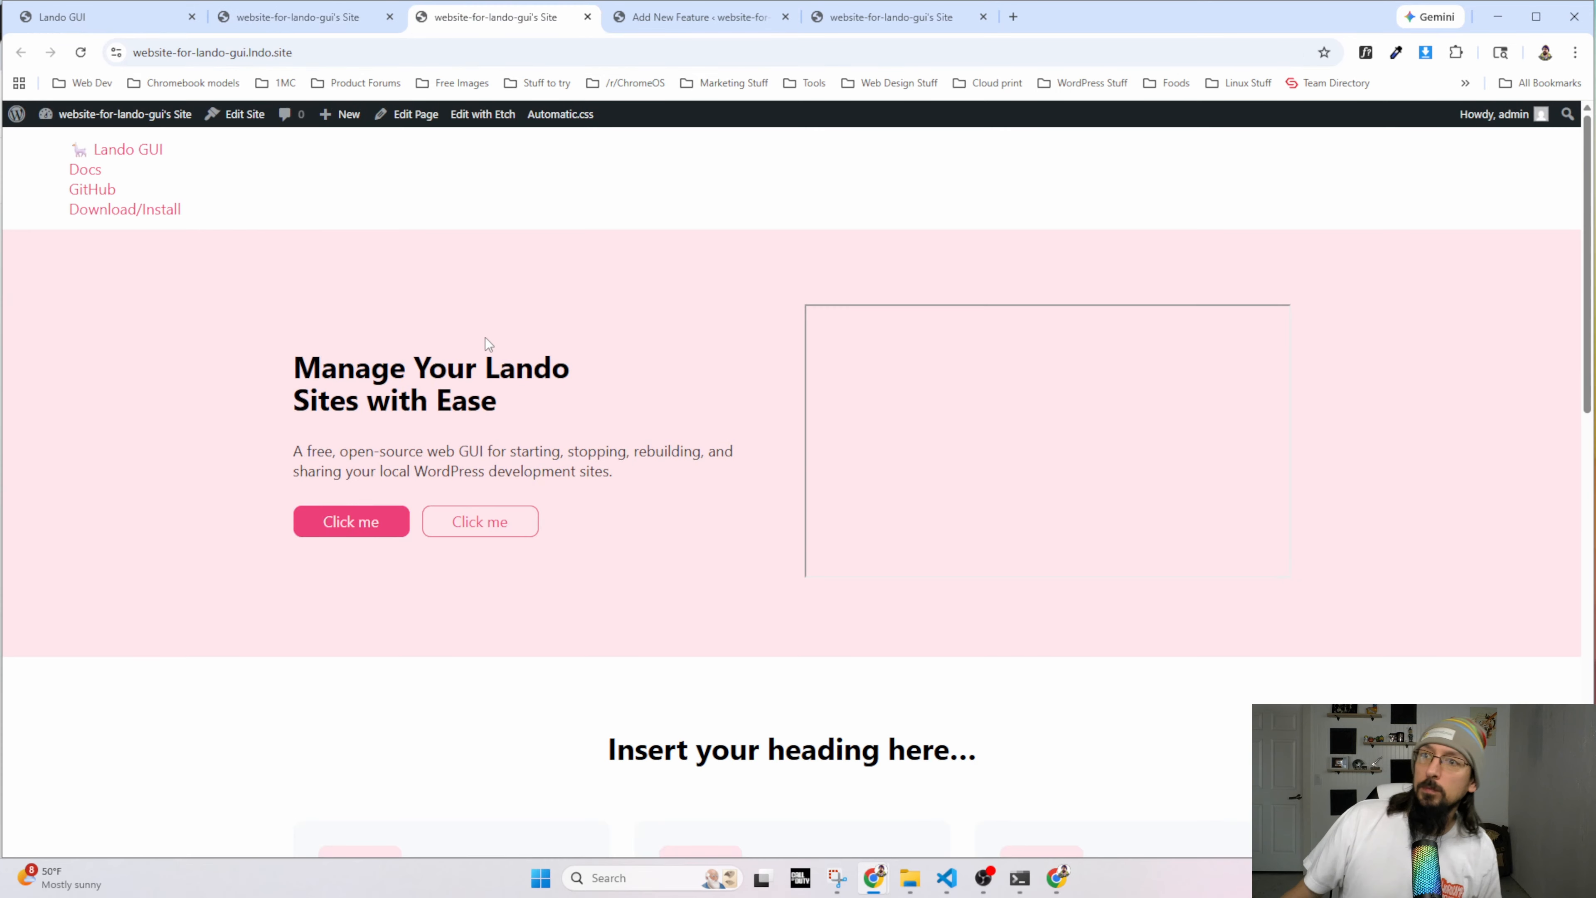
{"action": "left_click", "coordinate": [286, 17]}
Review the mockup's hero, Requirements, See It In Action and Need Help or Want to Contribute sections.
{"action": "key", "text": "alt+Tab"}
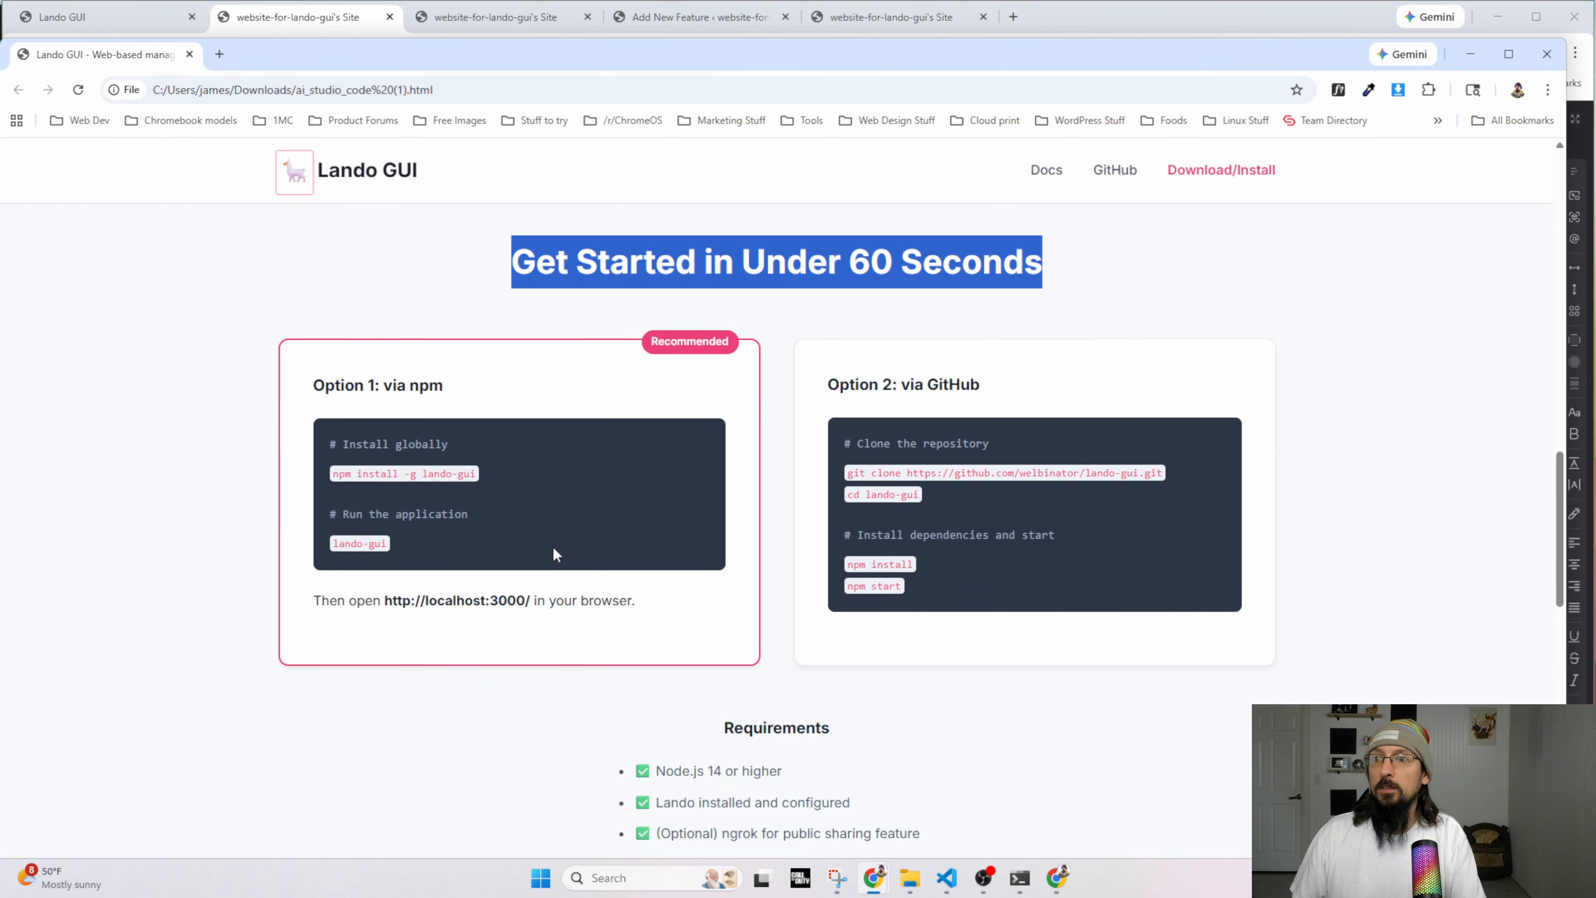
{"action": "scroll", "coordinate": [571, 540], "scroll_direction": "down", "scroll_amount": 12}
{"action": "scroll", "coordinate": [733, 453], "scroll_direction": "up", "scroll_amount": 1}
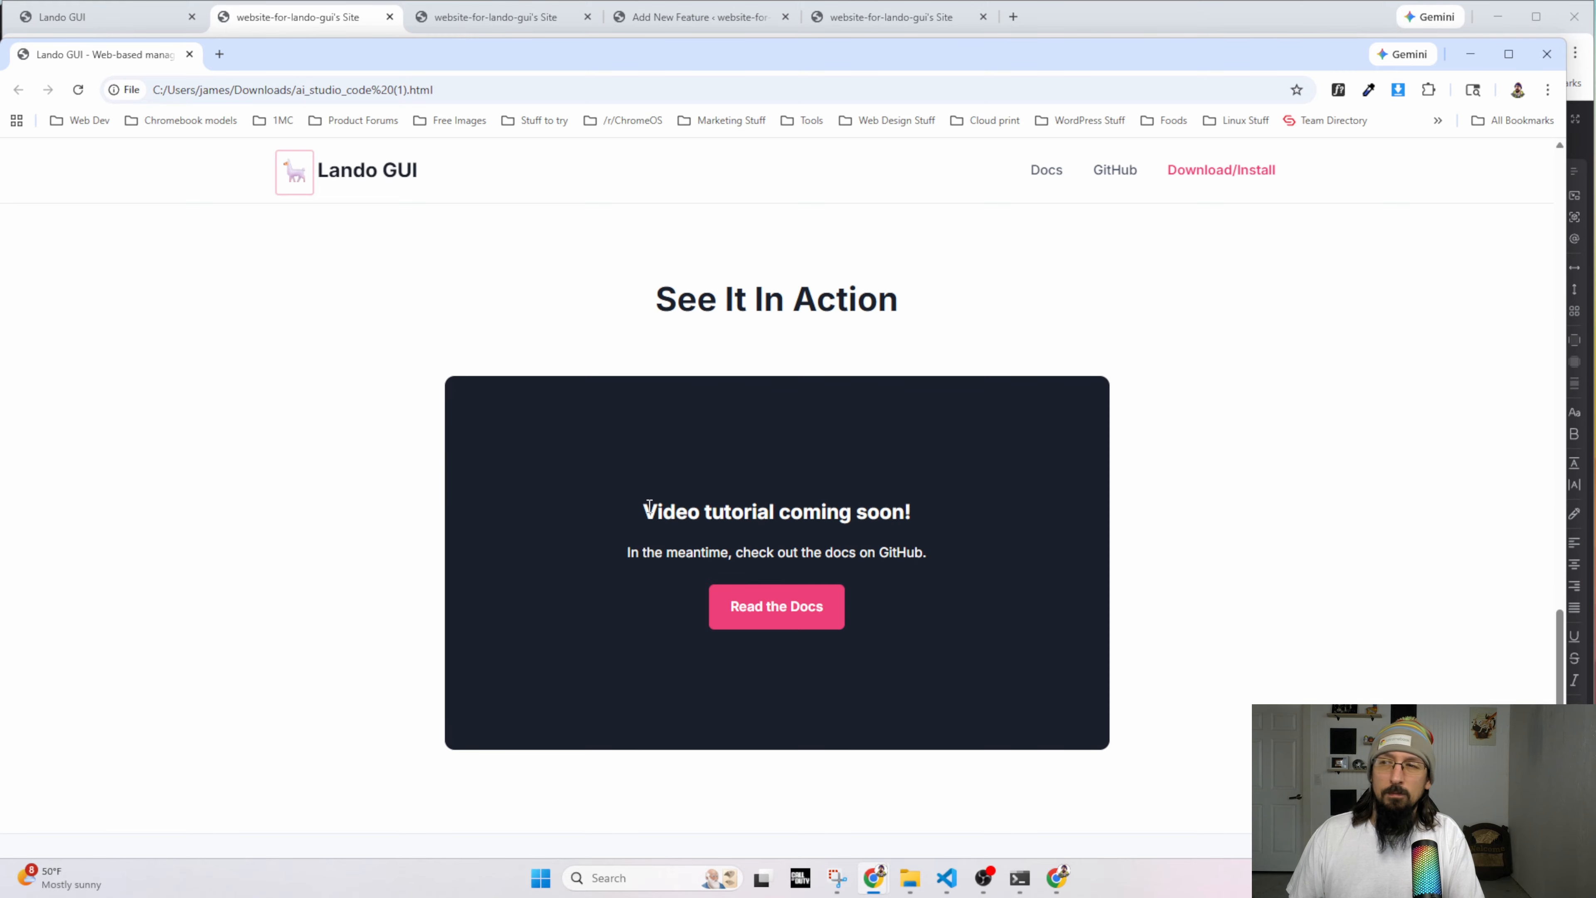
{"action": "scroll", "coordinate": [758, 557], "scroll_direction": "up", "scroll_amount": 10}
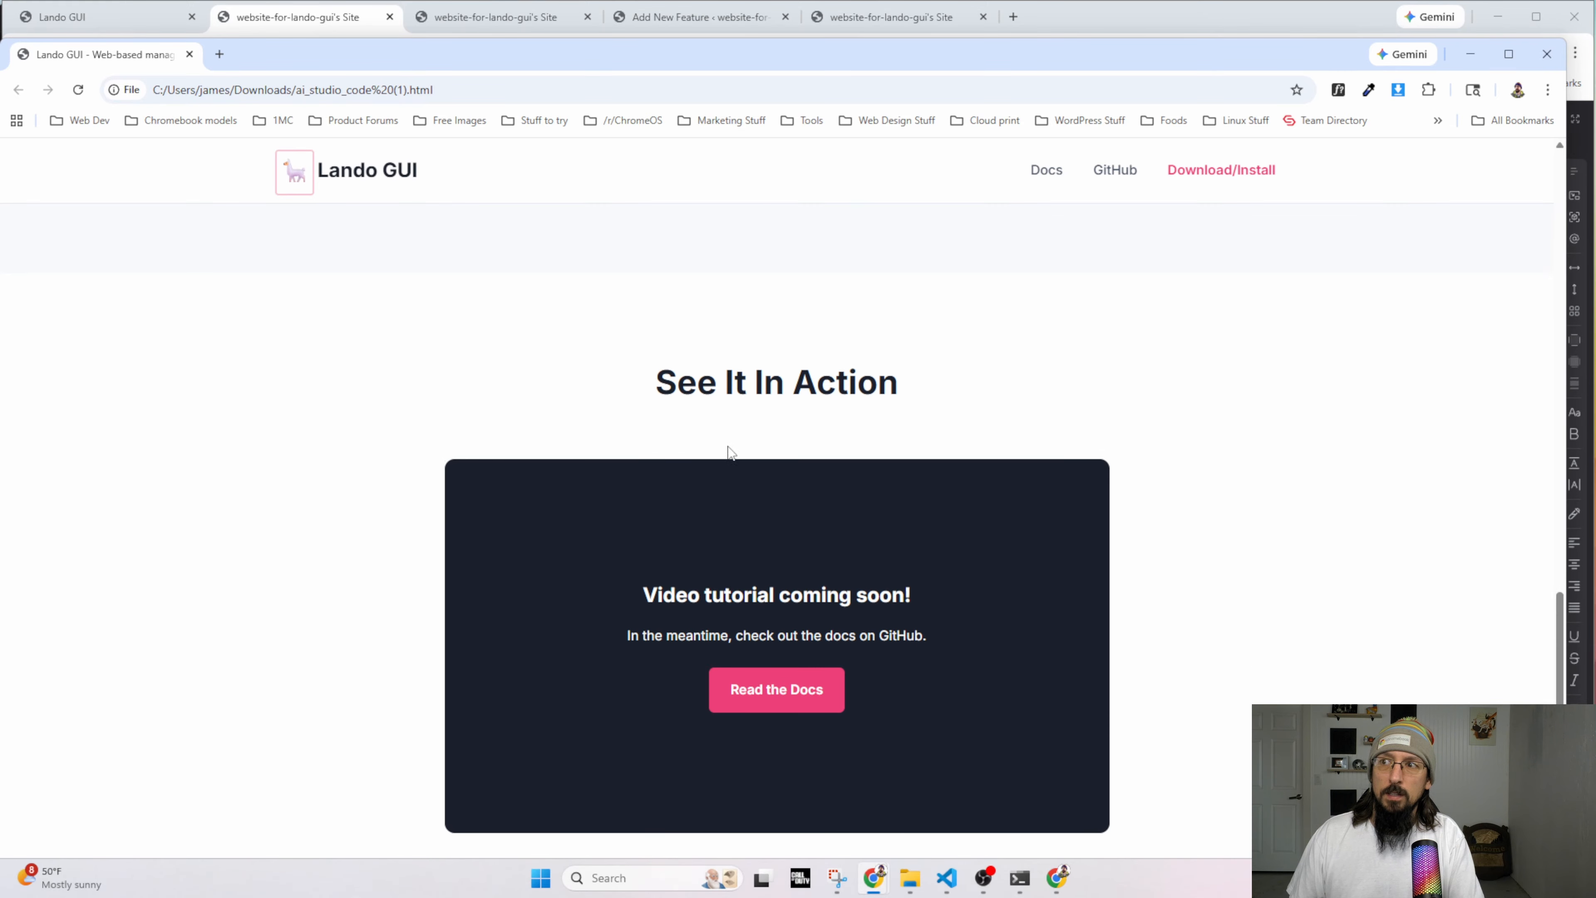
{"action": "scroll", "coordinate": [1023, 541], "scroll_direction": "up", "scroll_amount": 5}
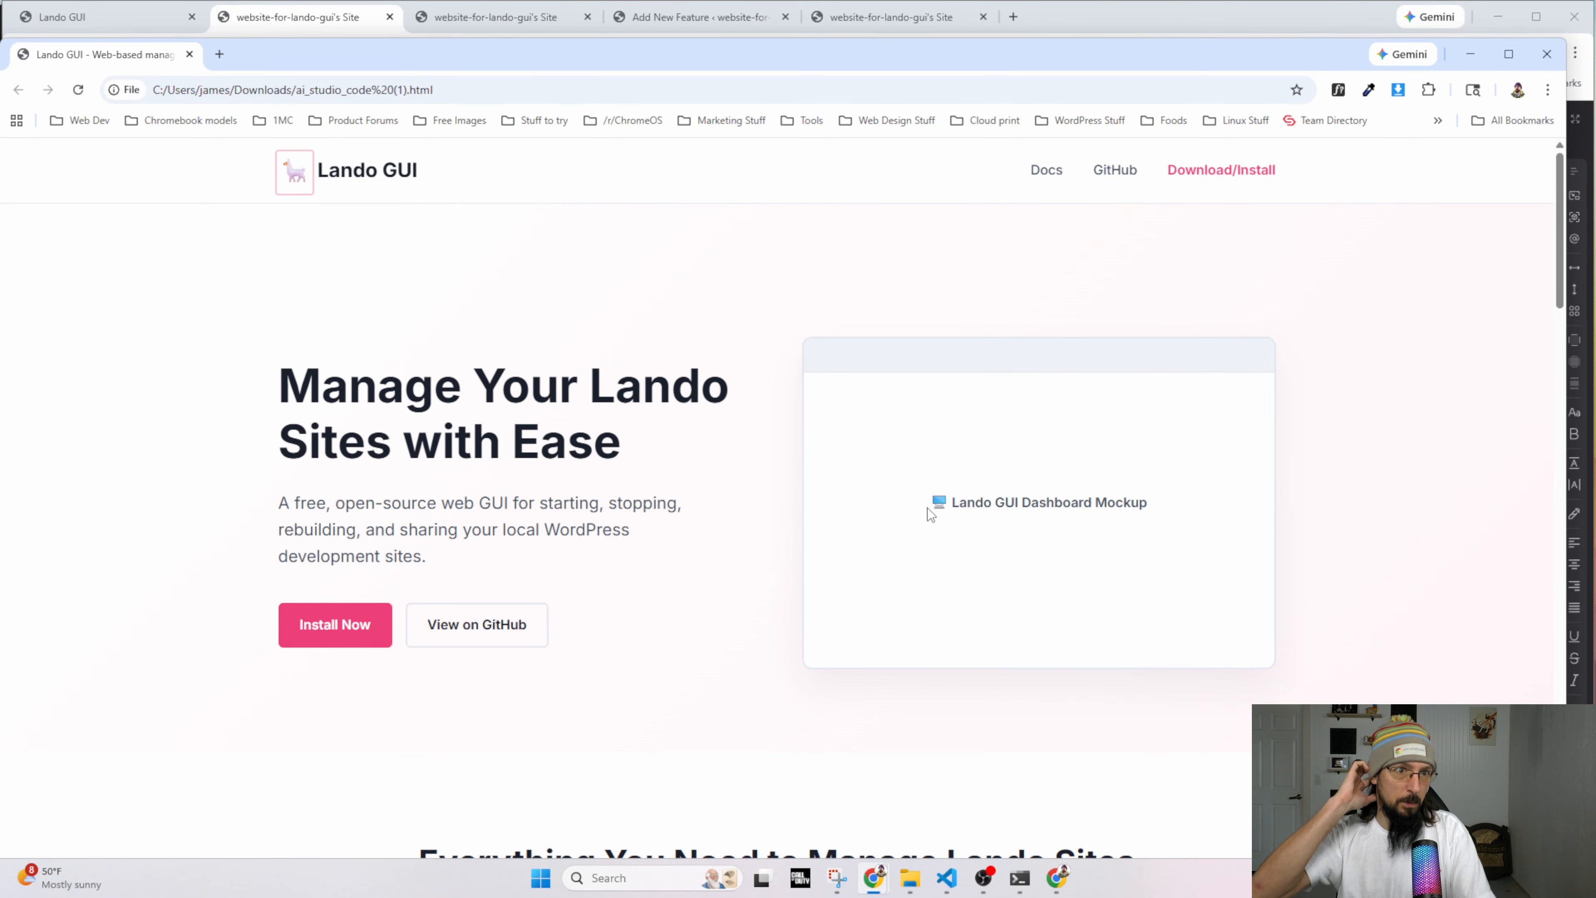
{"action": "scroll", "coordinate": [831, 529], "scroll_direction": "down", "scroll_amount": 15}
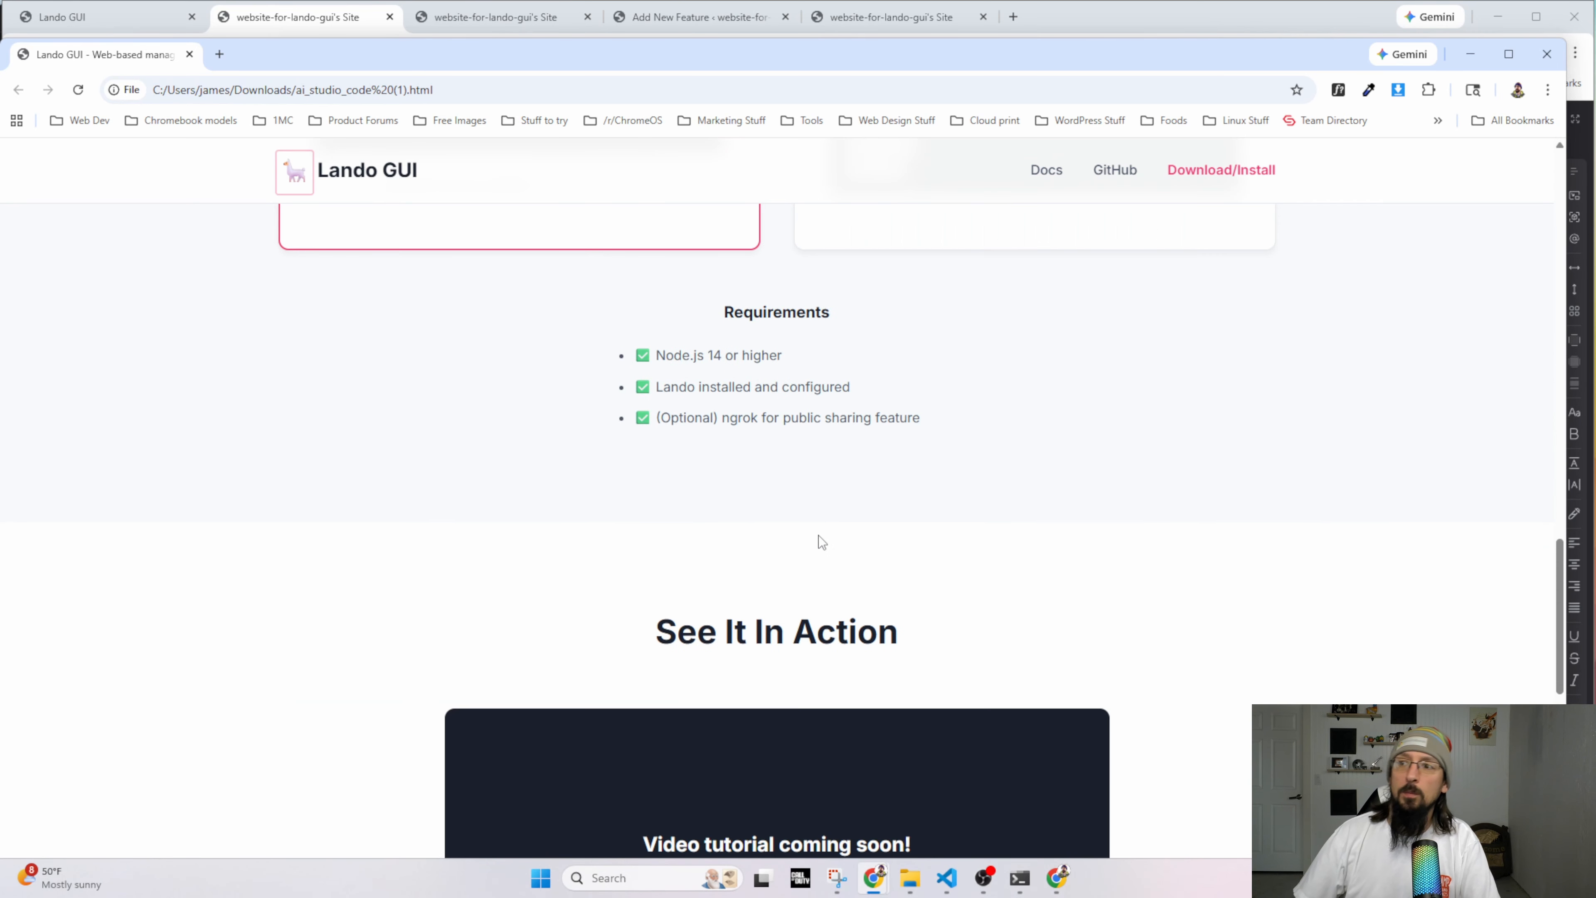
{"action": "scroll", "coordinate": [822, 542], "scroll_direction": "down", "scroll_amount": 10}
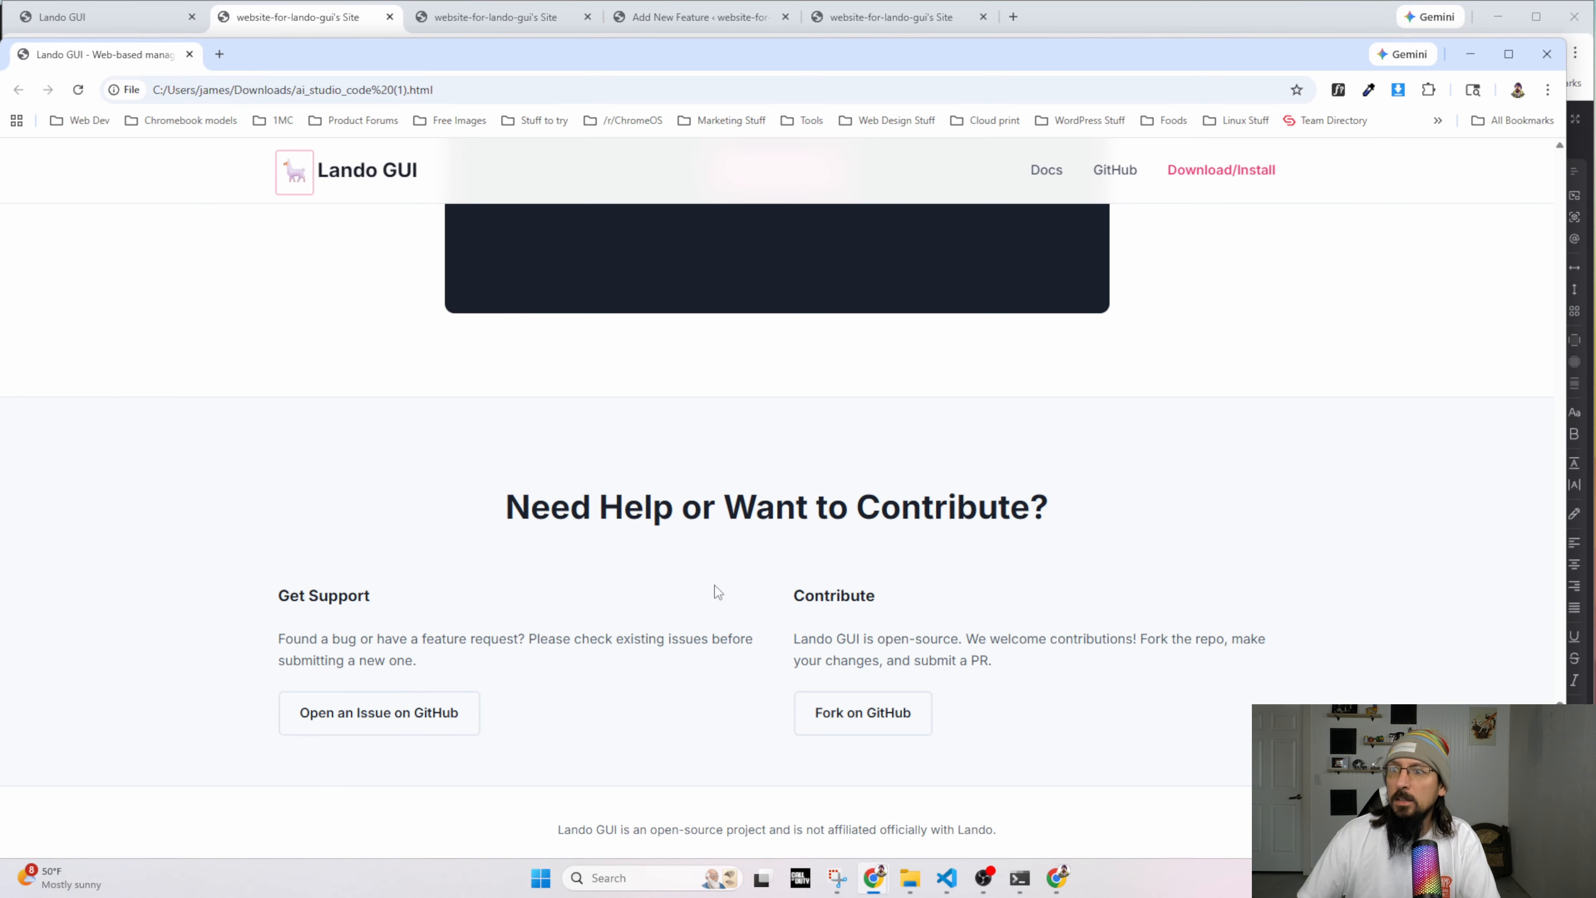
Add a nested &::after rule with content: '' inside the .npm block of the npm card's CSS, following the mockup's Recommended badge.
{"action": "scroll", "coordinate": [166, 474], "scroll_direction": "up", "scroll_amount": 10}
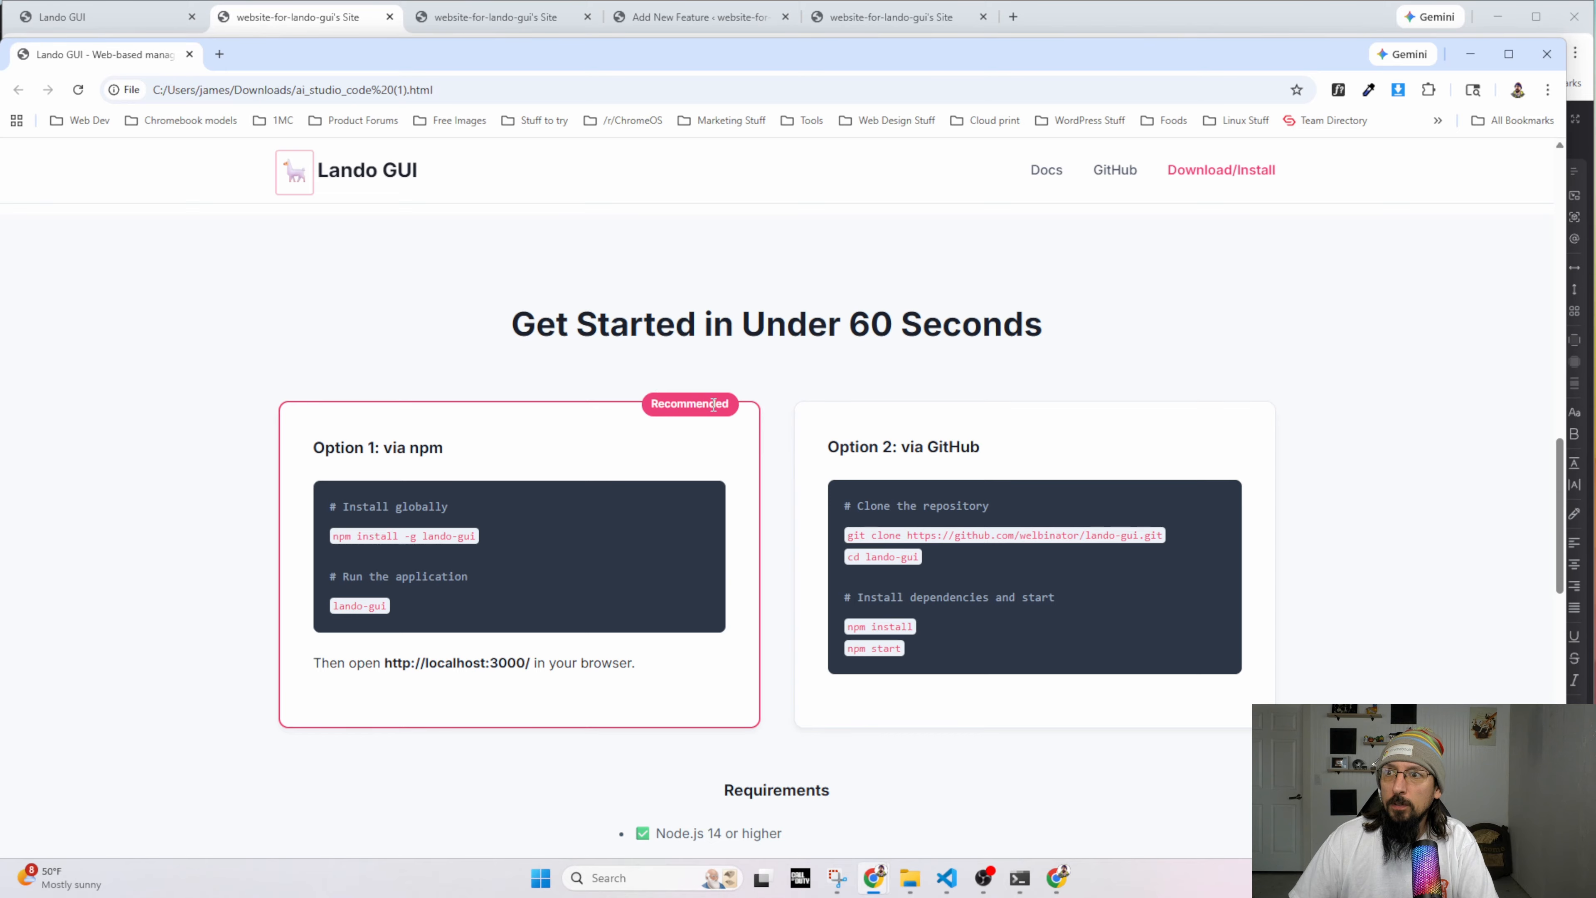
{"action": "left_click", "coordinate": [260, 23]}
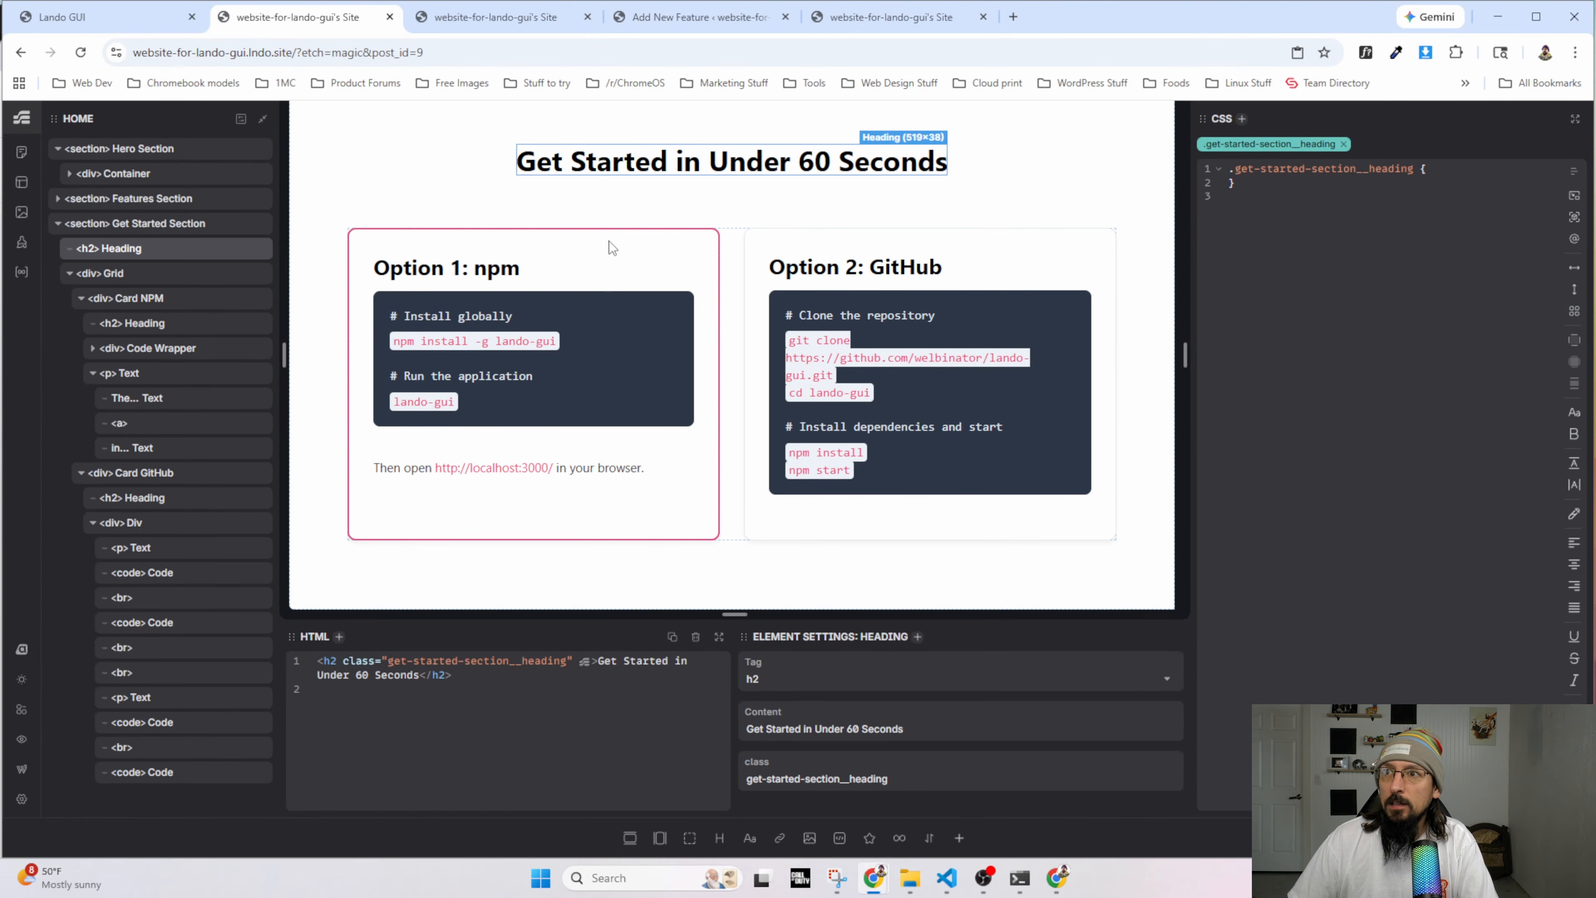
{"action": "left_click", "coordinate": [166, 308]}
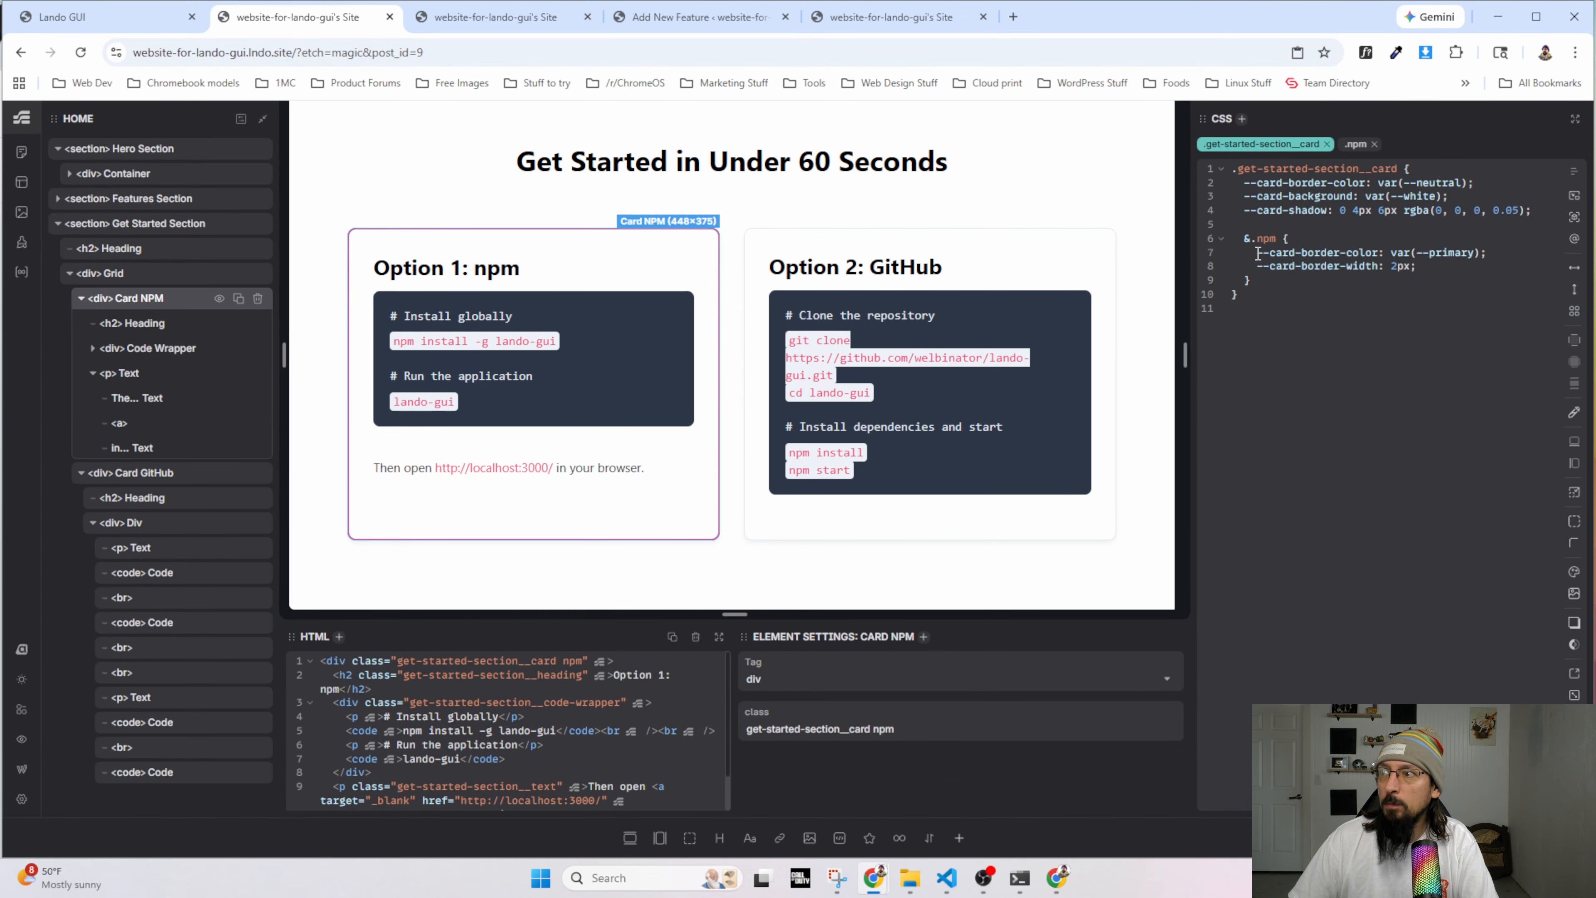
{"action": "left_click", "coordinate": [1432, 266]}
{"action": "key", "text": "Return"}
{"action": "key", "text": "Return"}
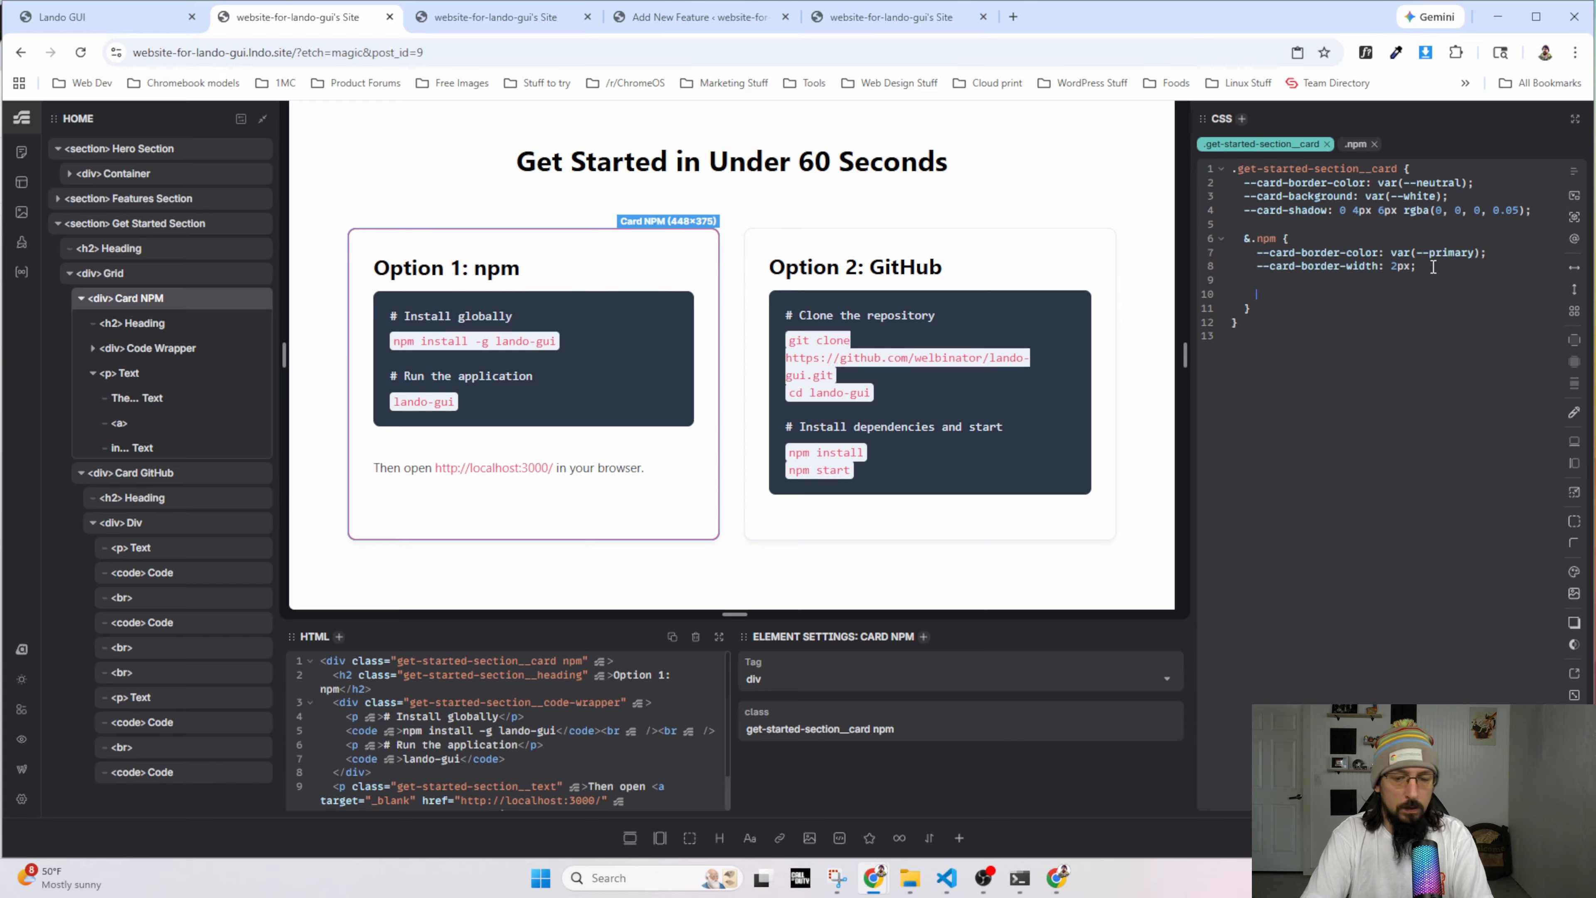
{"action": "type", "text": "&"}
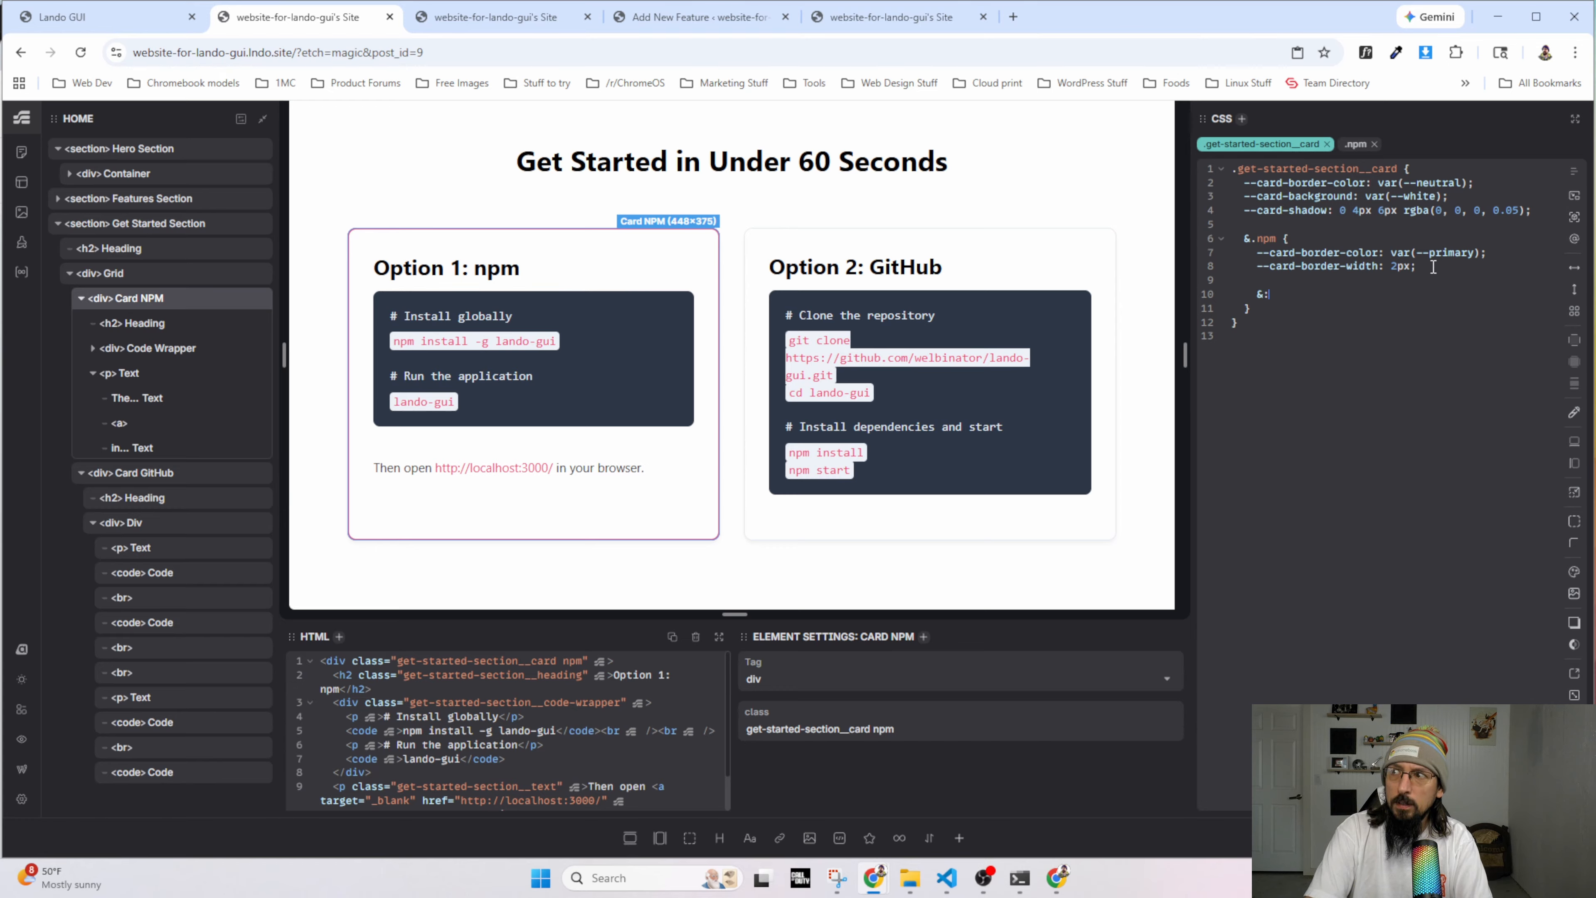
{"action": "type", "text": "::after {"}
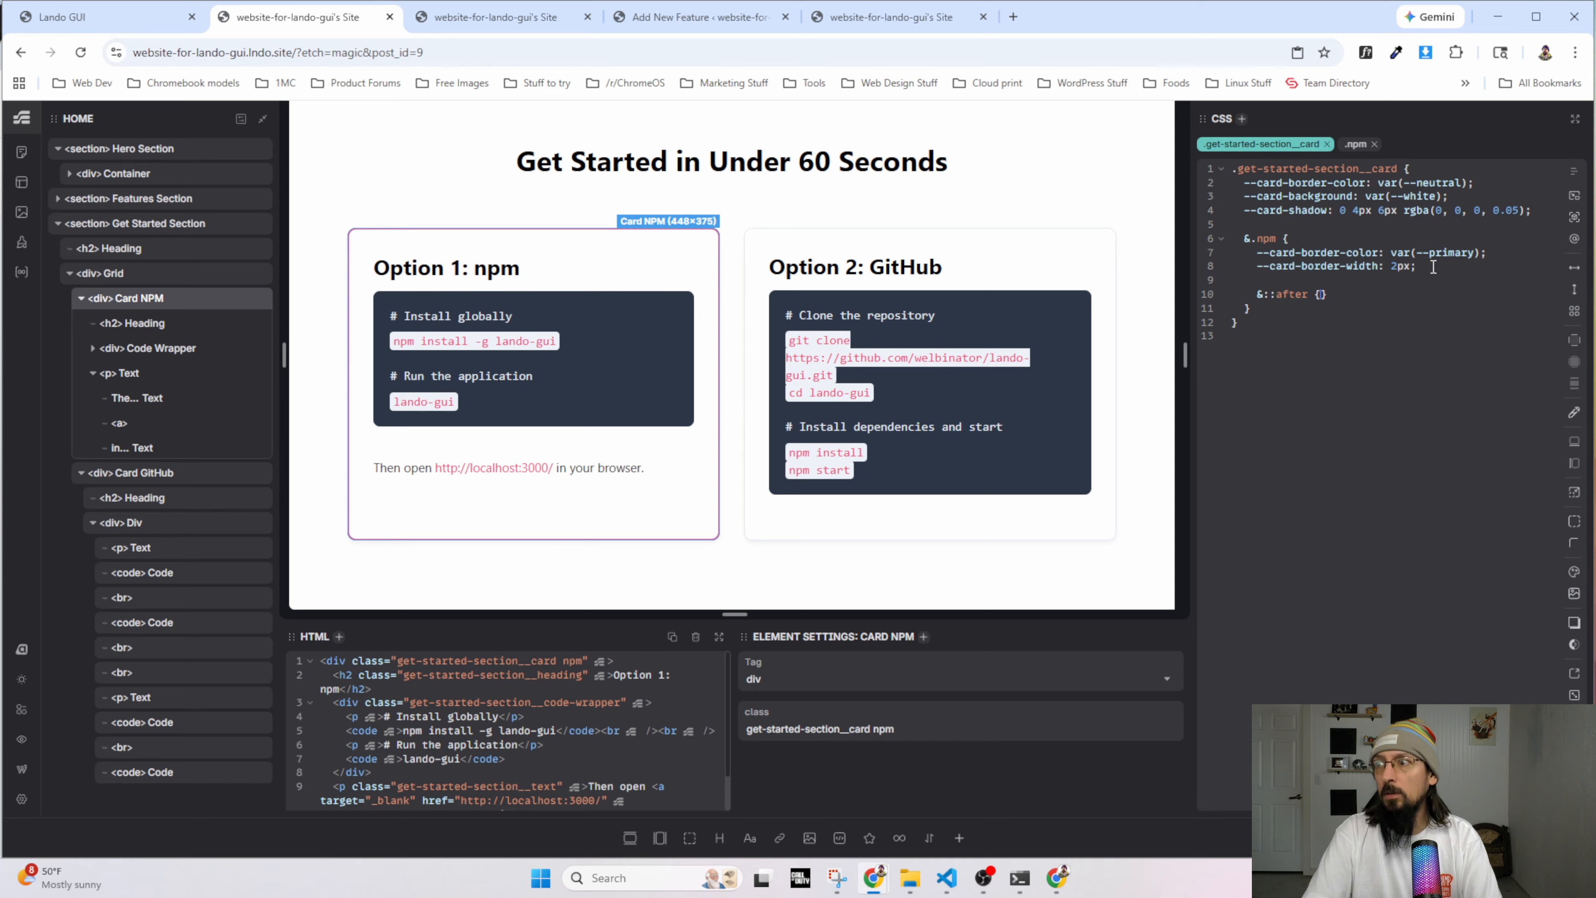
{"action": "key", "text": "Return"}
{"action": "type", "text": "conte"}
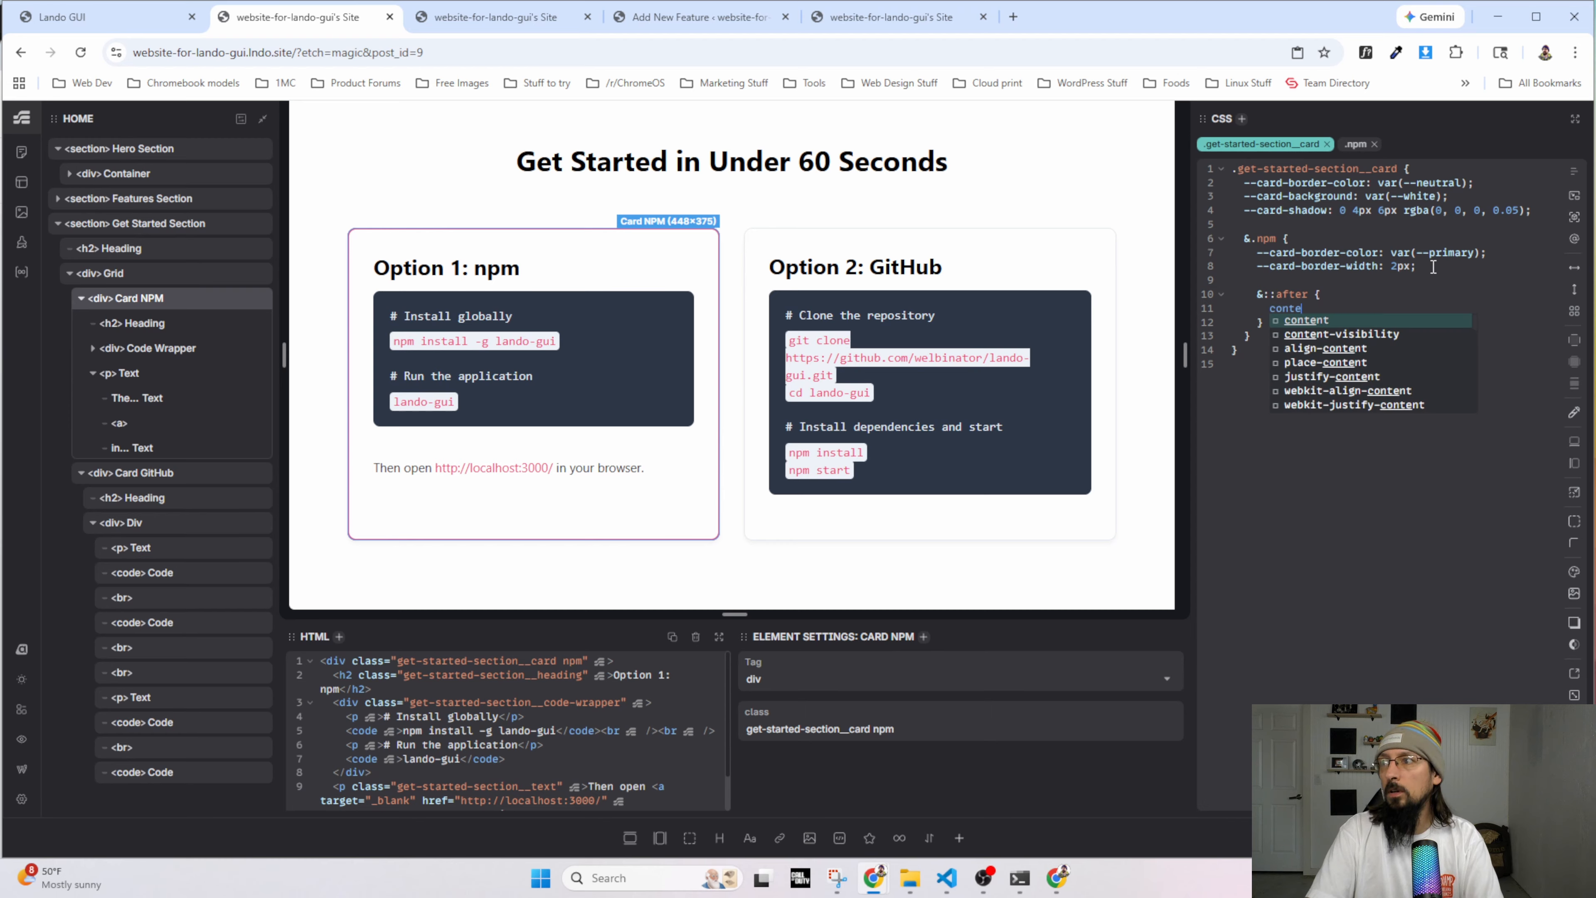
{"action": "type", "text": "nt:"}
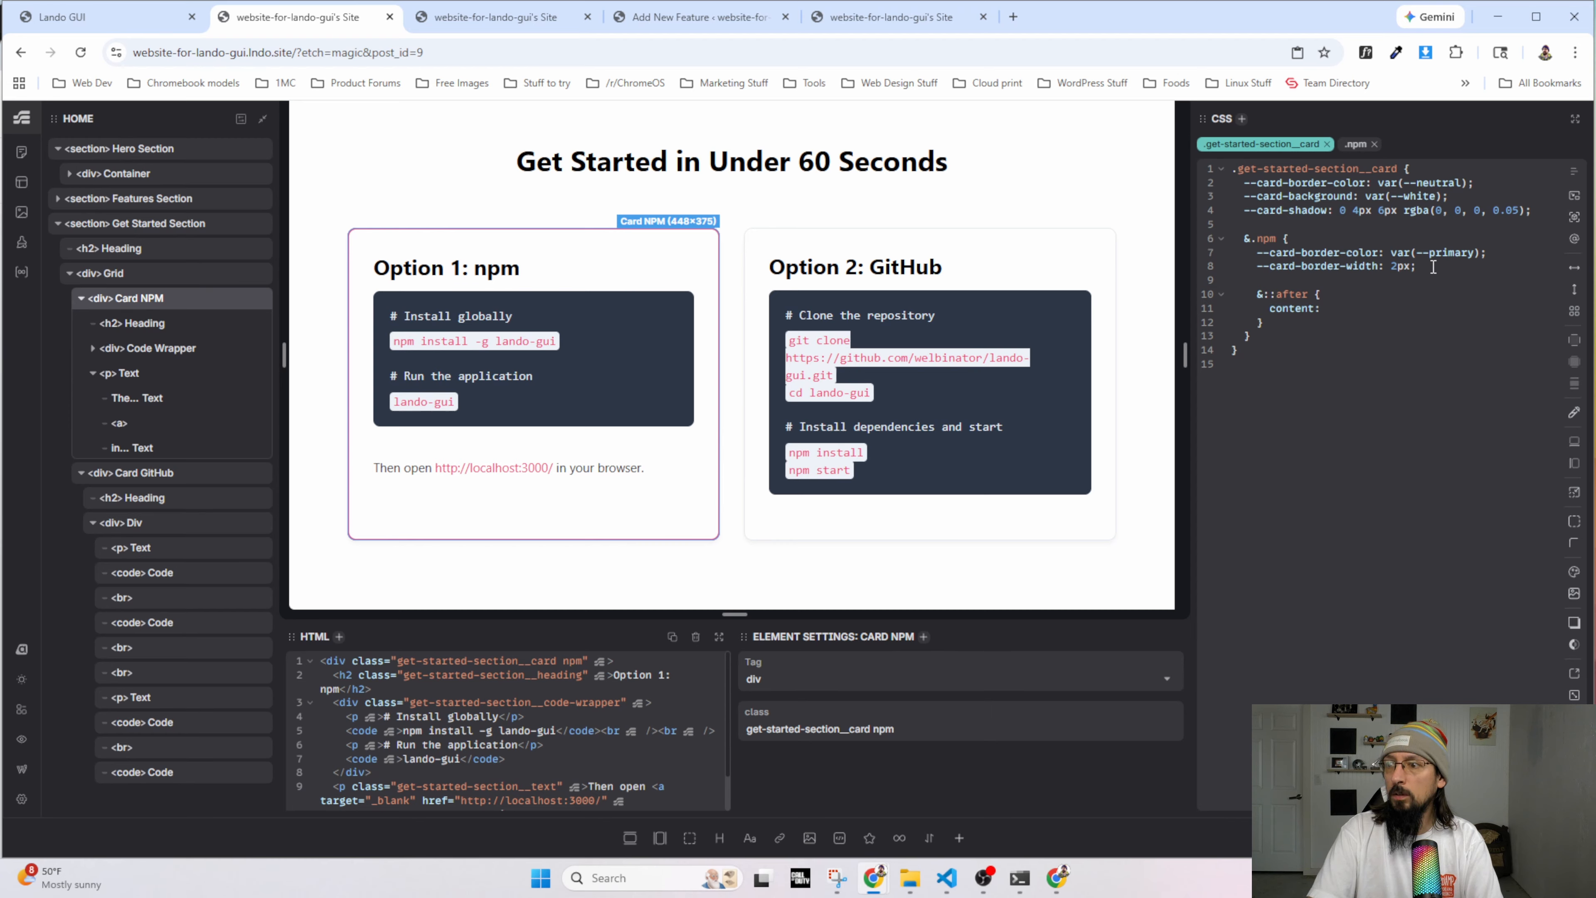
{"action": "type", "text": " '';"}
{"action": "key", "text": "Return"}
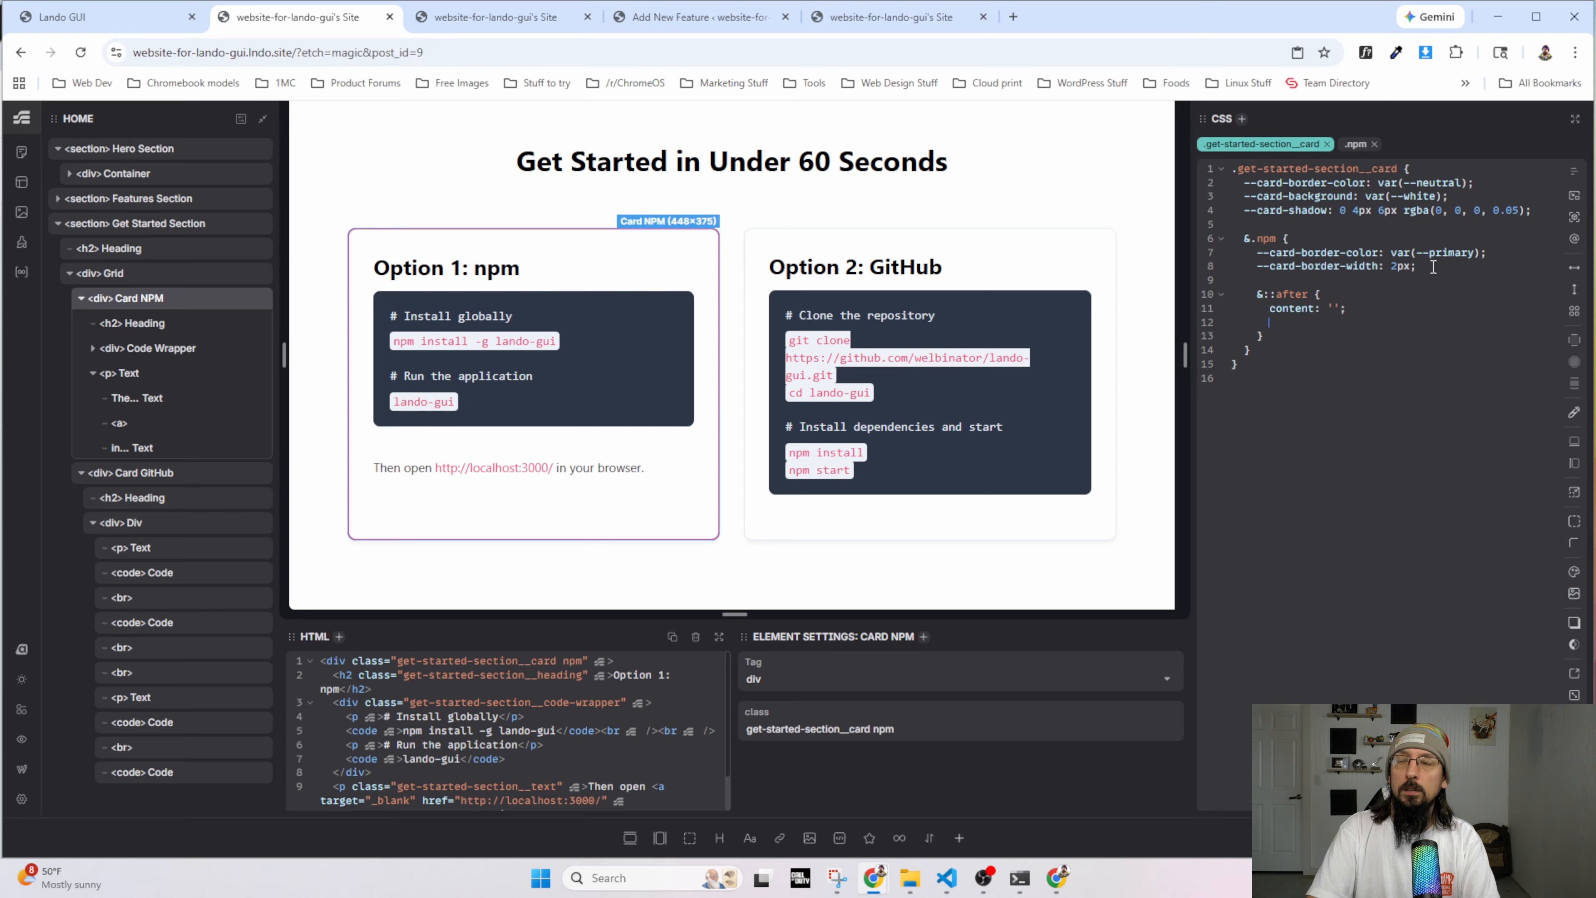
Set the ::after pseudo-element to position: absolute and its parent .npm block to position: relative.
{"action": "type", "text": "position: abosl"}
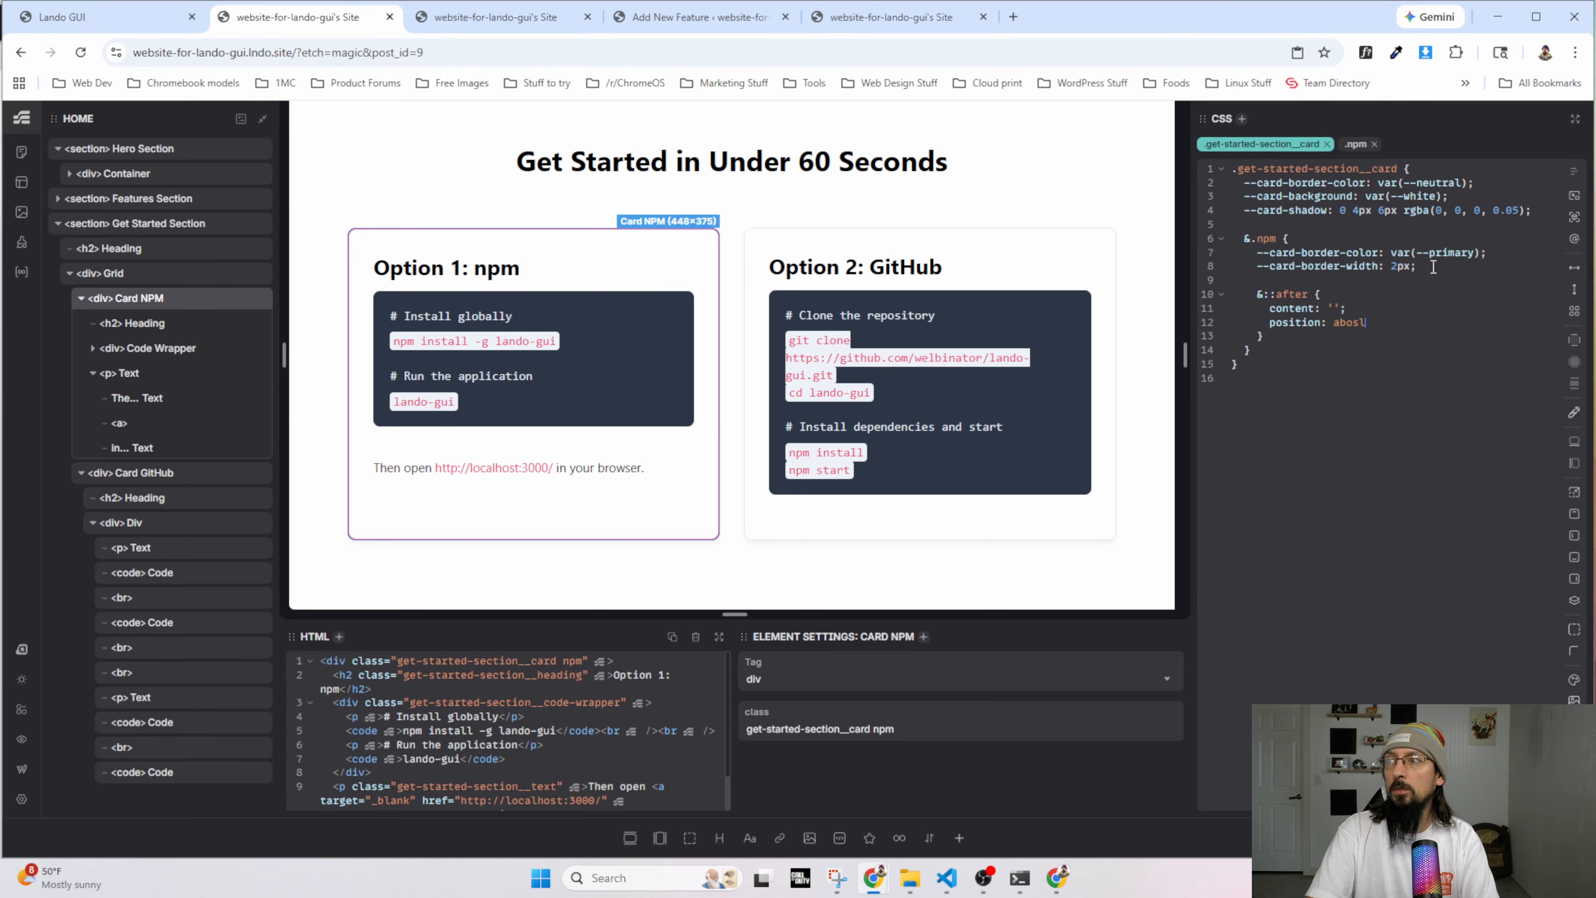
{"action": "key", "text": "BackSpace"}
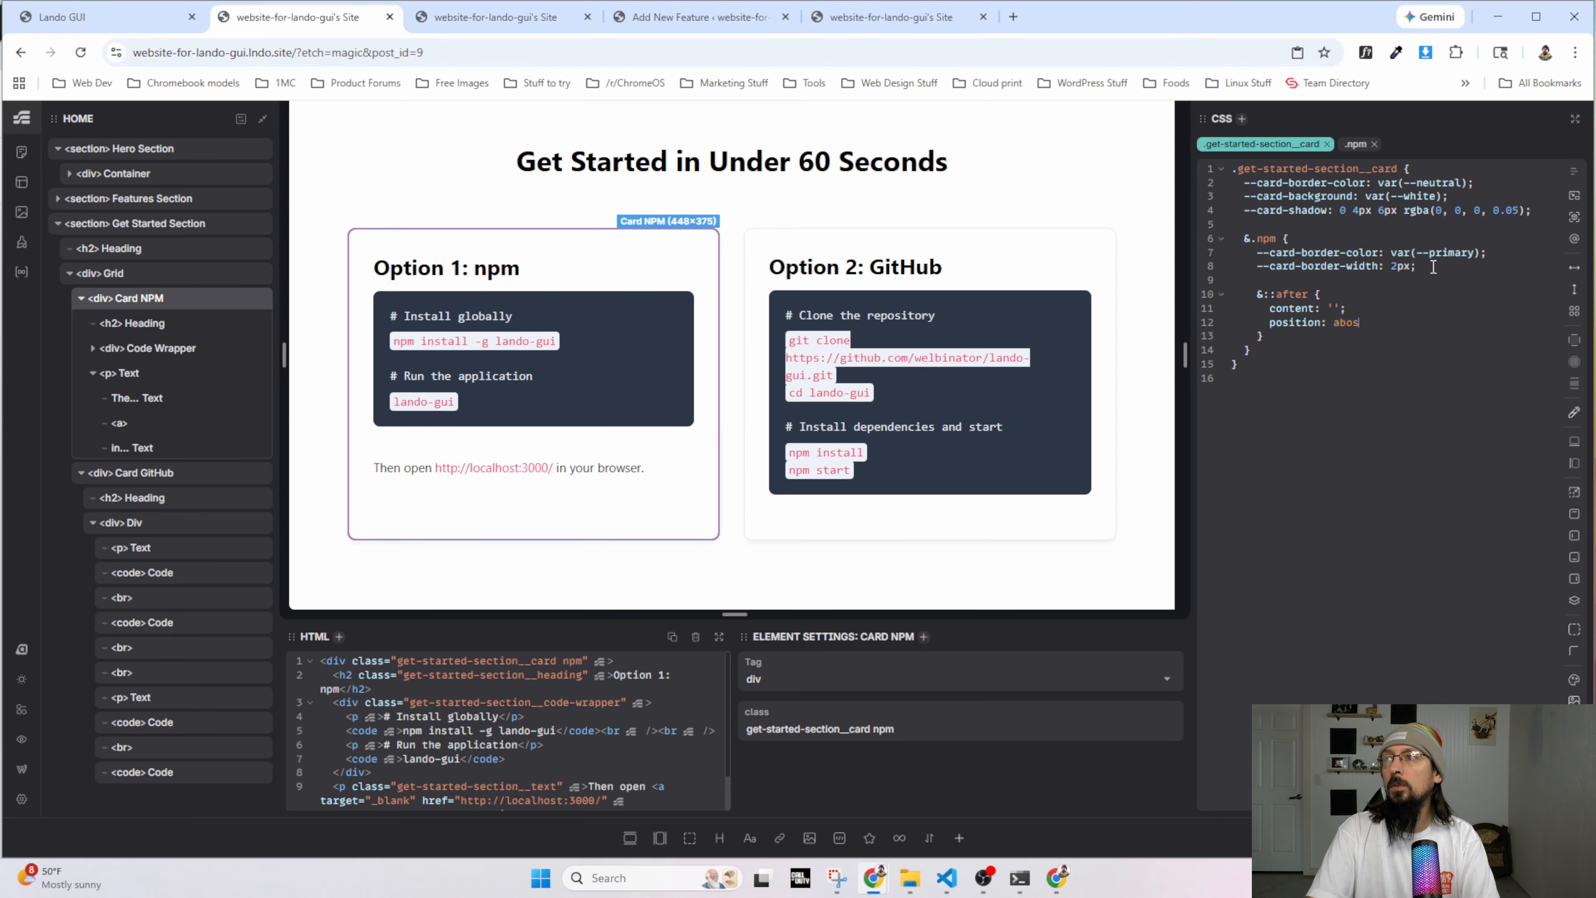
{"action": "key", "text": "BackSpace"}
{"action": "key", "text": "BackSpace"}
{"action": "type", "text": "solute;"}
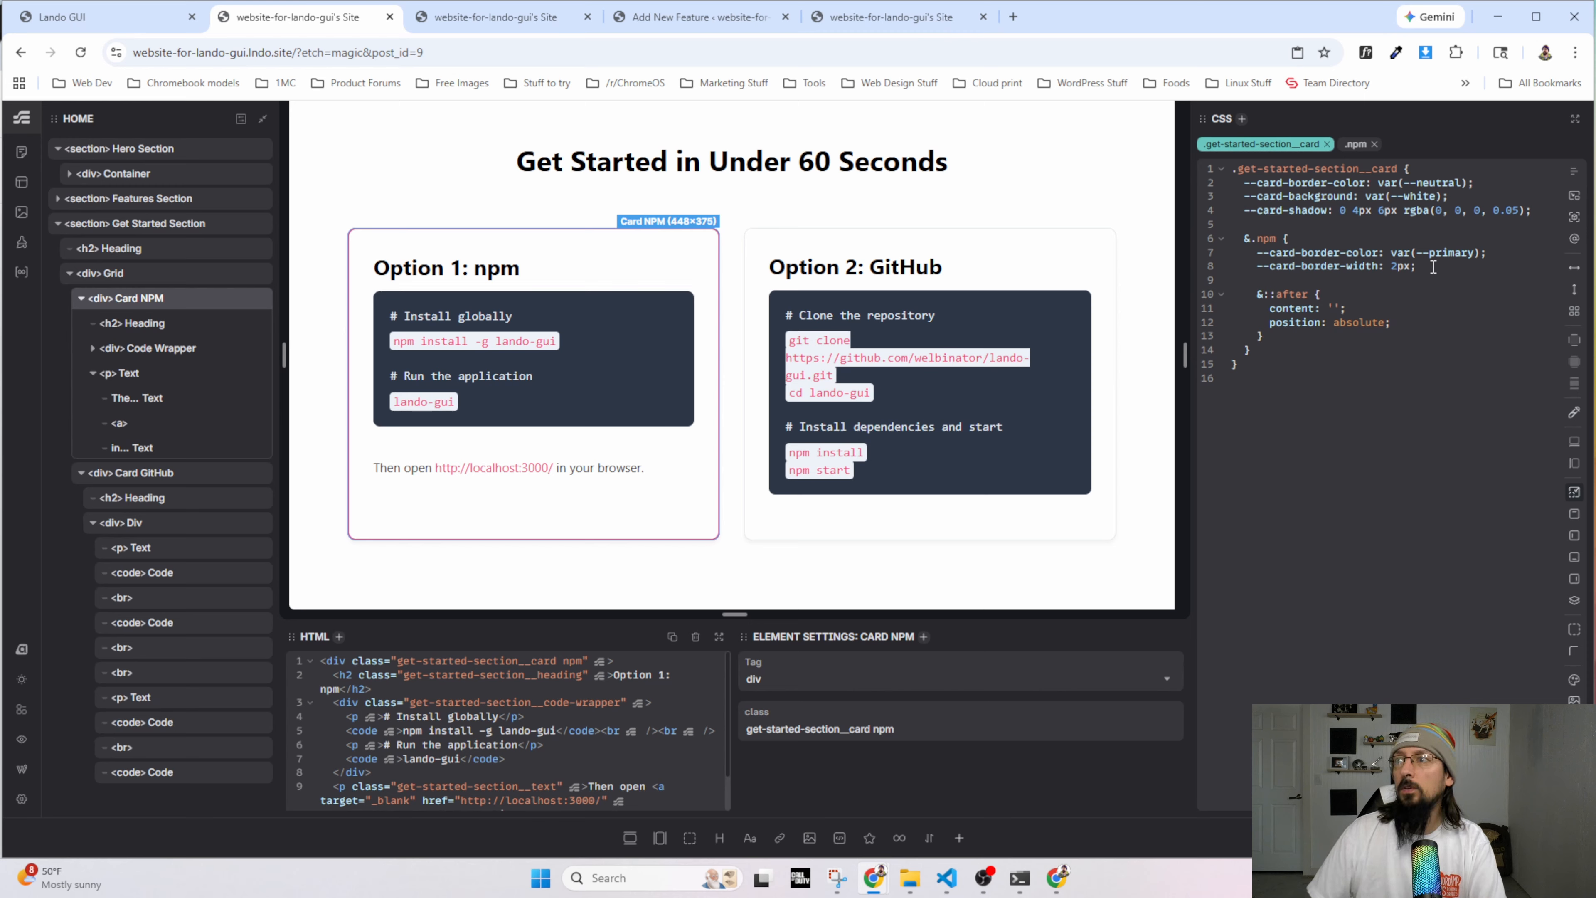
{"action": "left_click", "coordinate": [1426, 270]}
{"action": "key", "text": "Return"}
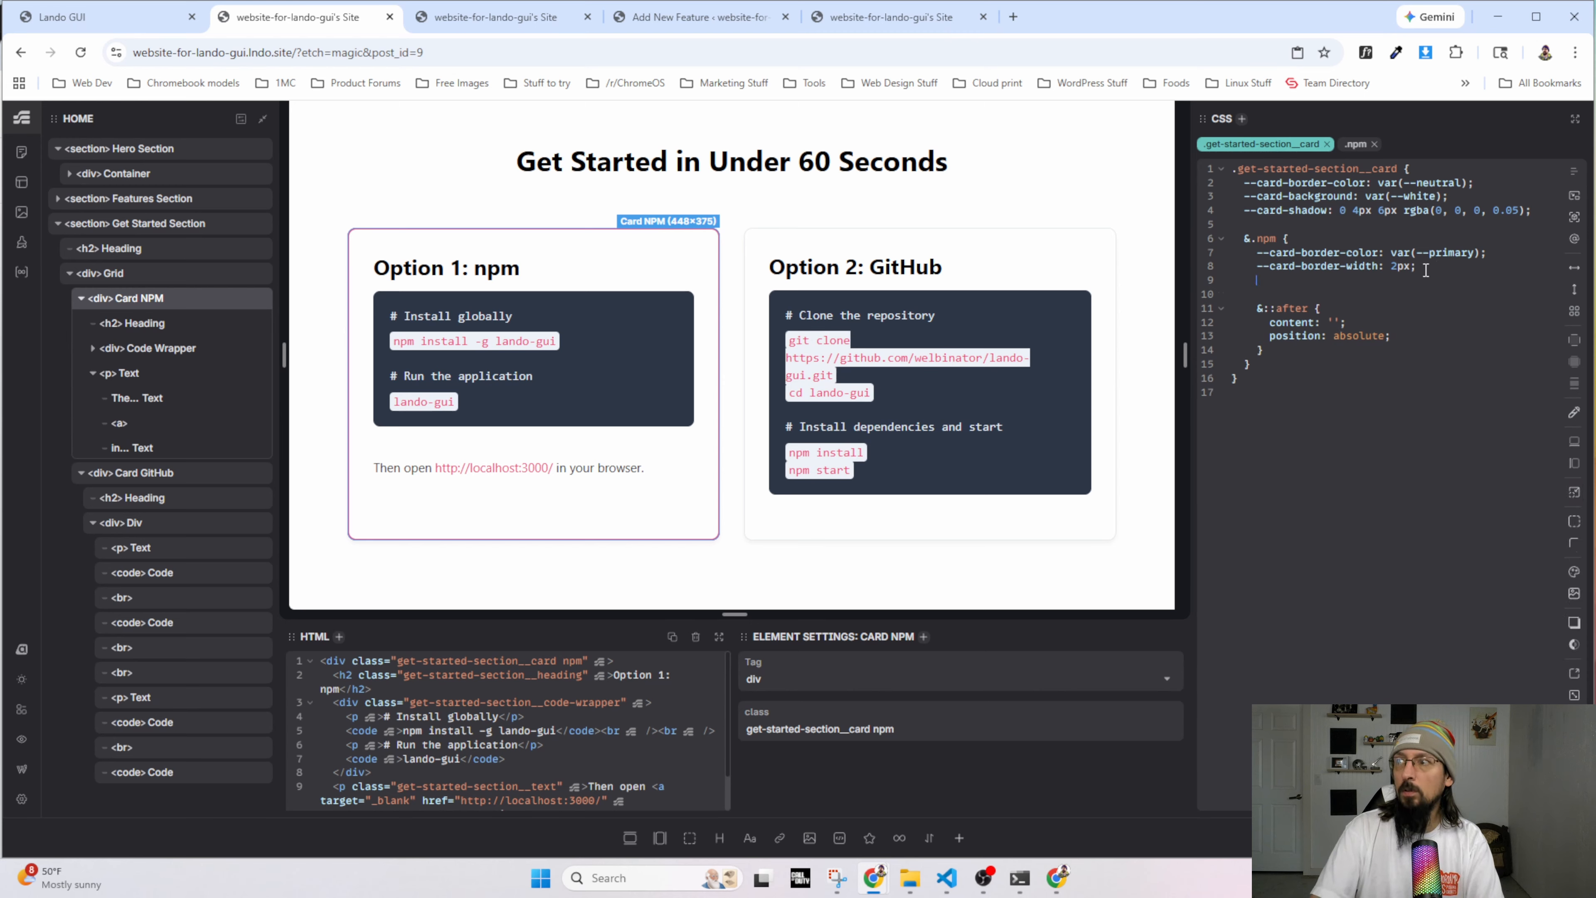
{"action": "type", "text": "position: relative;"}
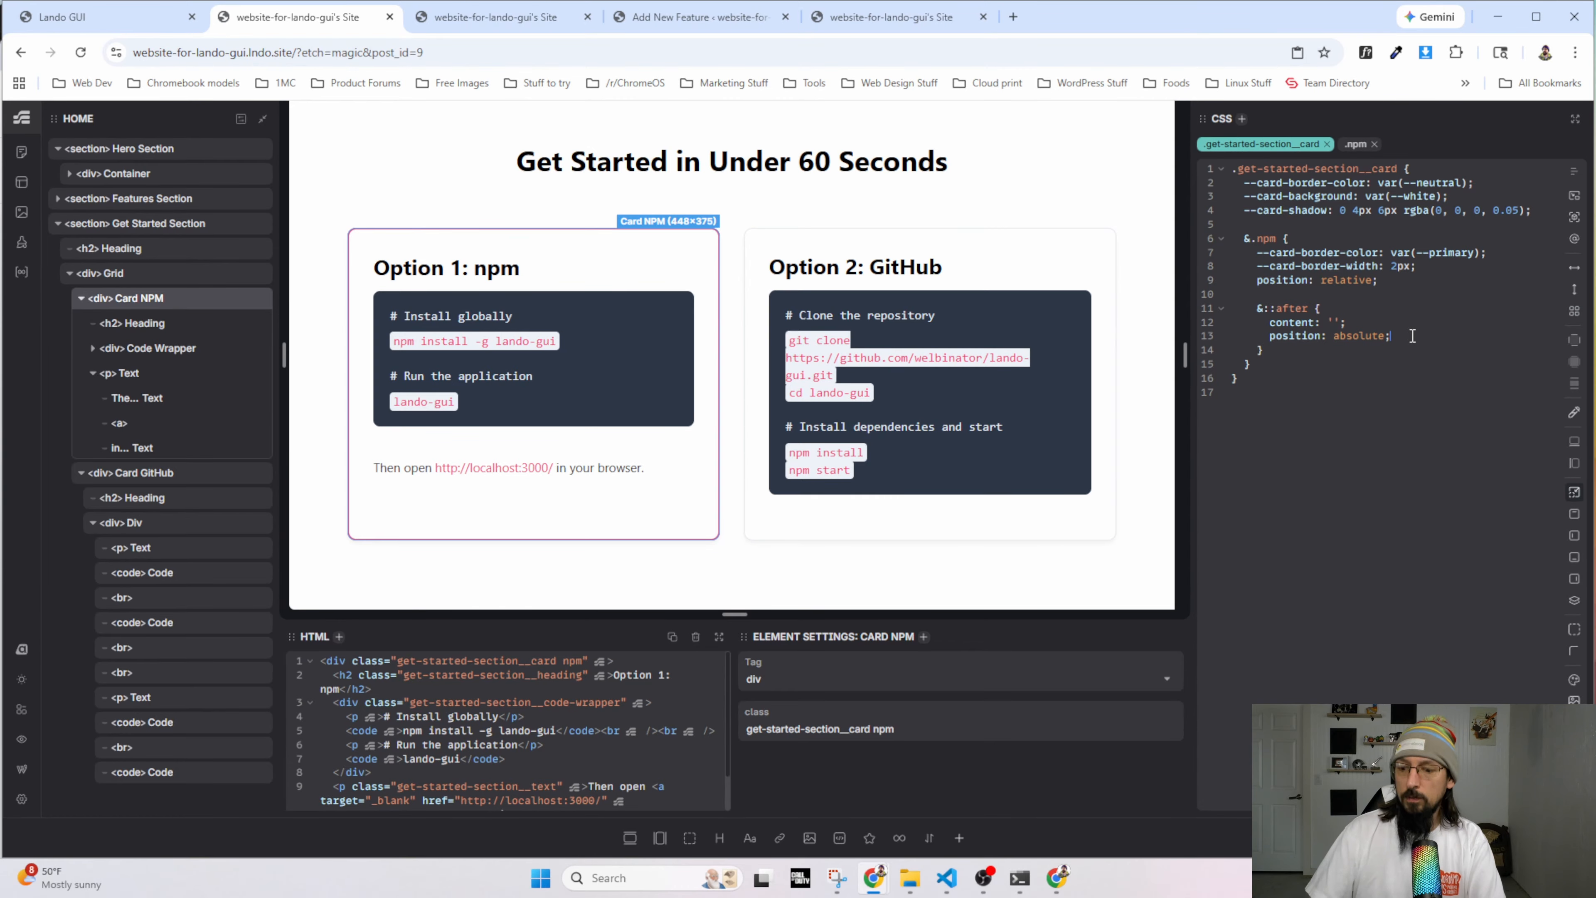
Give the npm card's ::after rule a width of 200px, a height of 50px and a red background.
{"action": "key", "text": "Return"}
{"action": "type", "text": "width"}
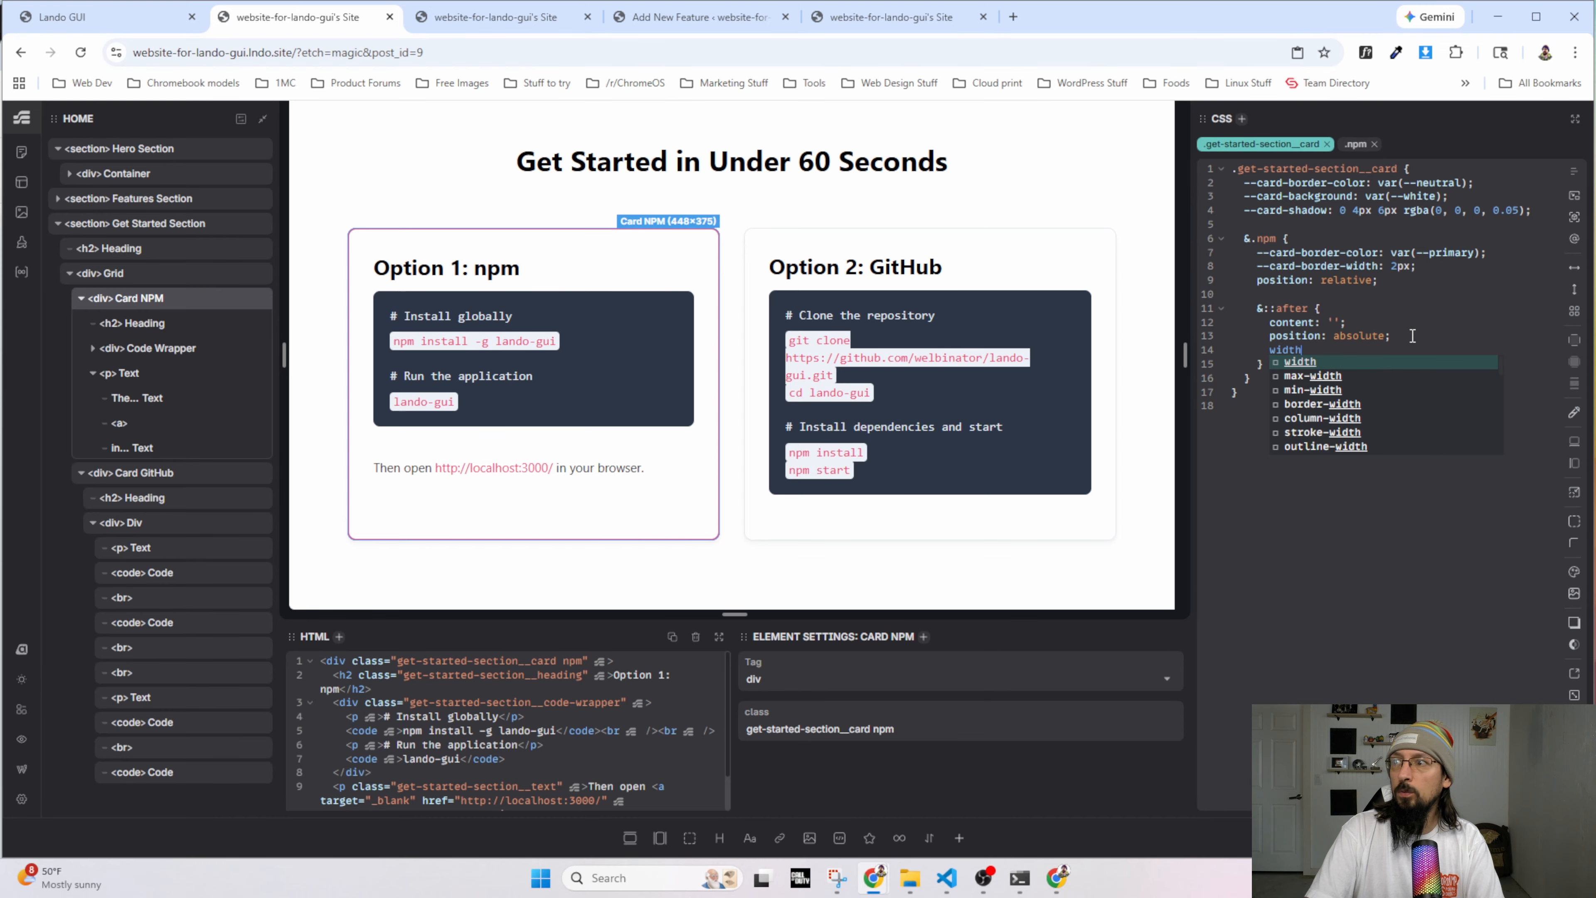
{"action": "type", "text": ": 200px;"}
{"action": "key", "text": "Return"}
{"action": "type", "text": "hei"}
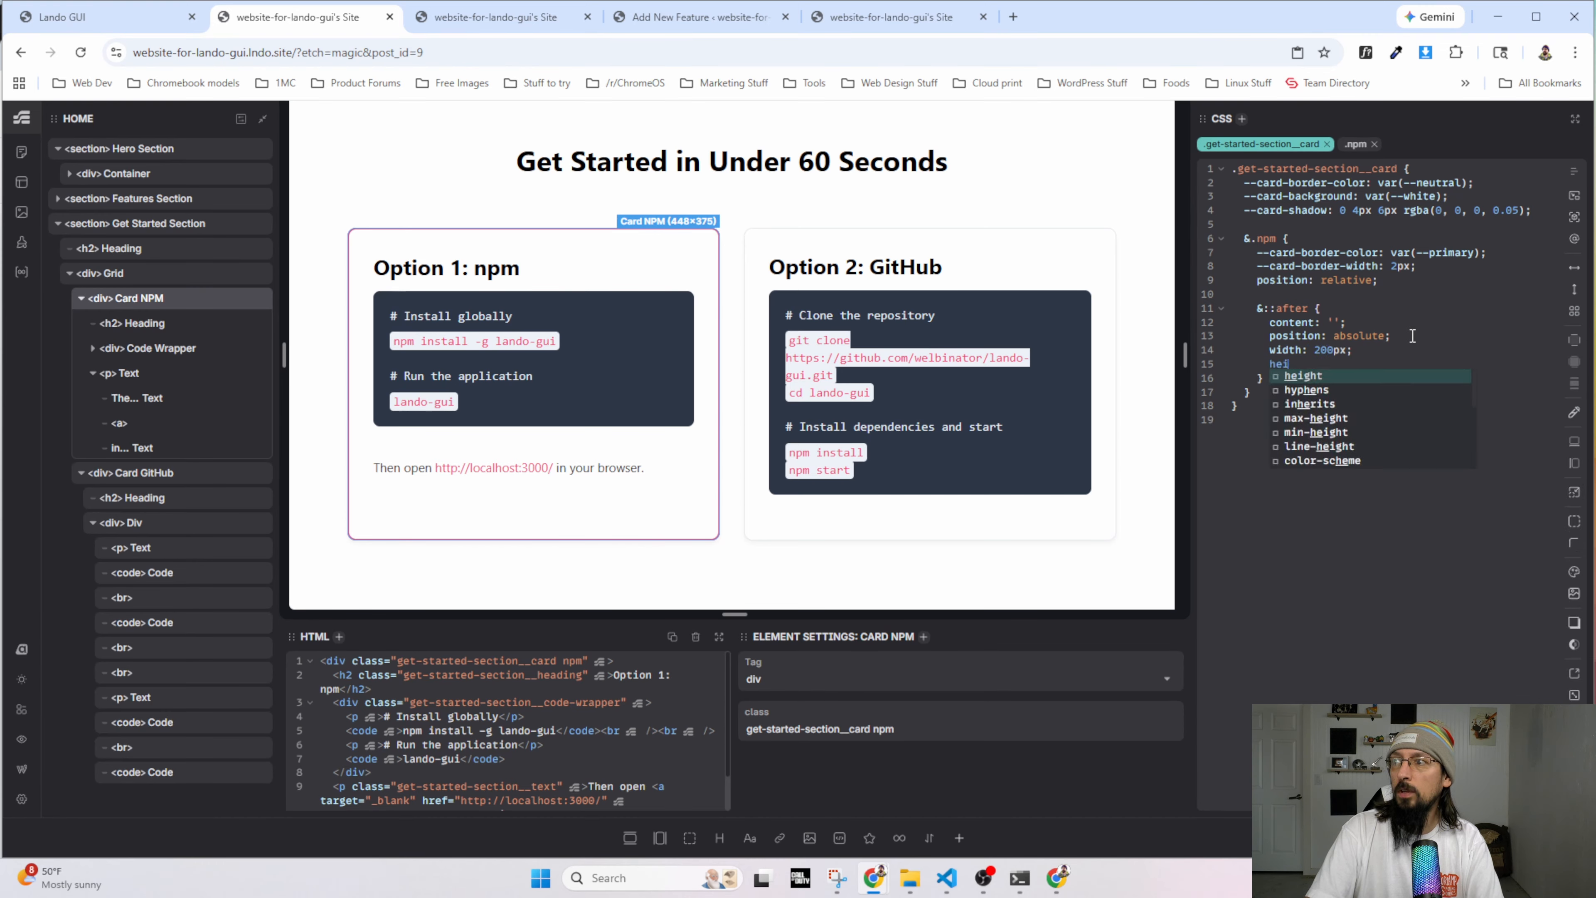
{"action": "type", "text": "ght: 50px;"}
{"action": "key", "text": "Return"}
{"action": "type", "text": "back"}
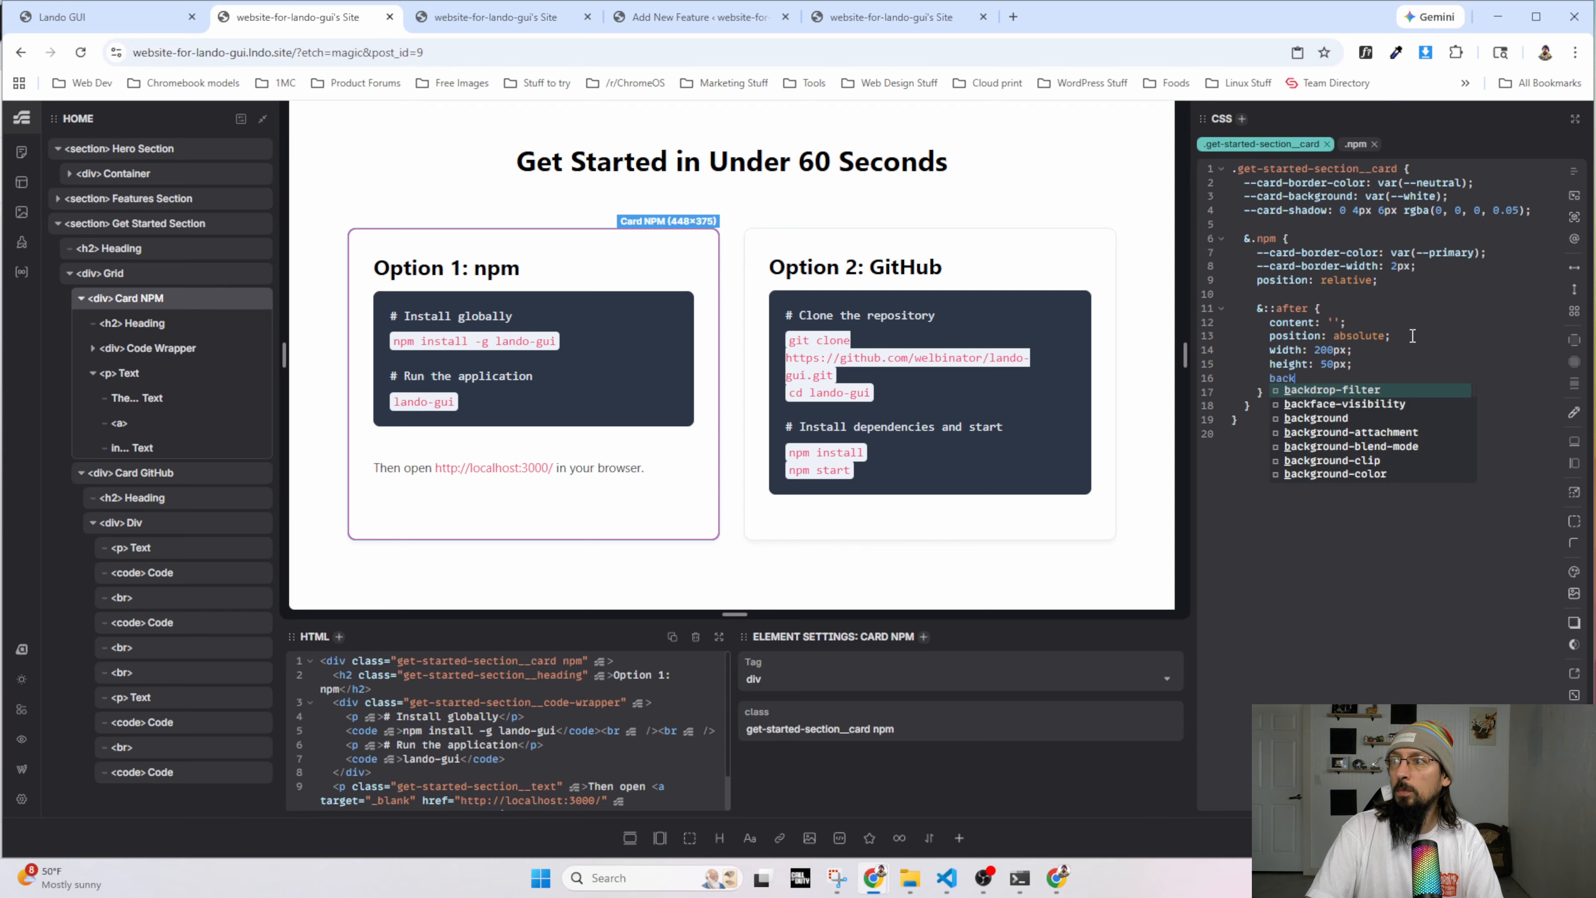
{"action": "type", "text": "ground: red;"}
{"action": "key", "text": "Return"}
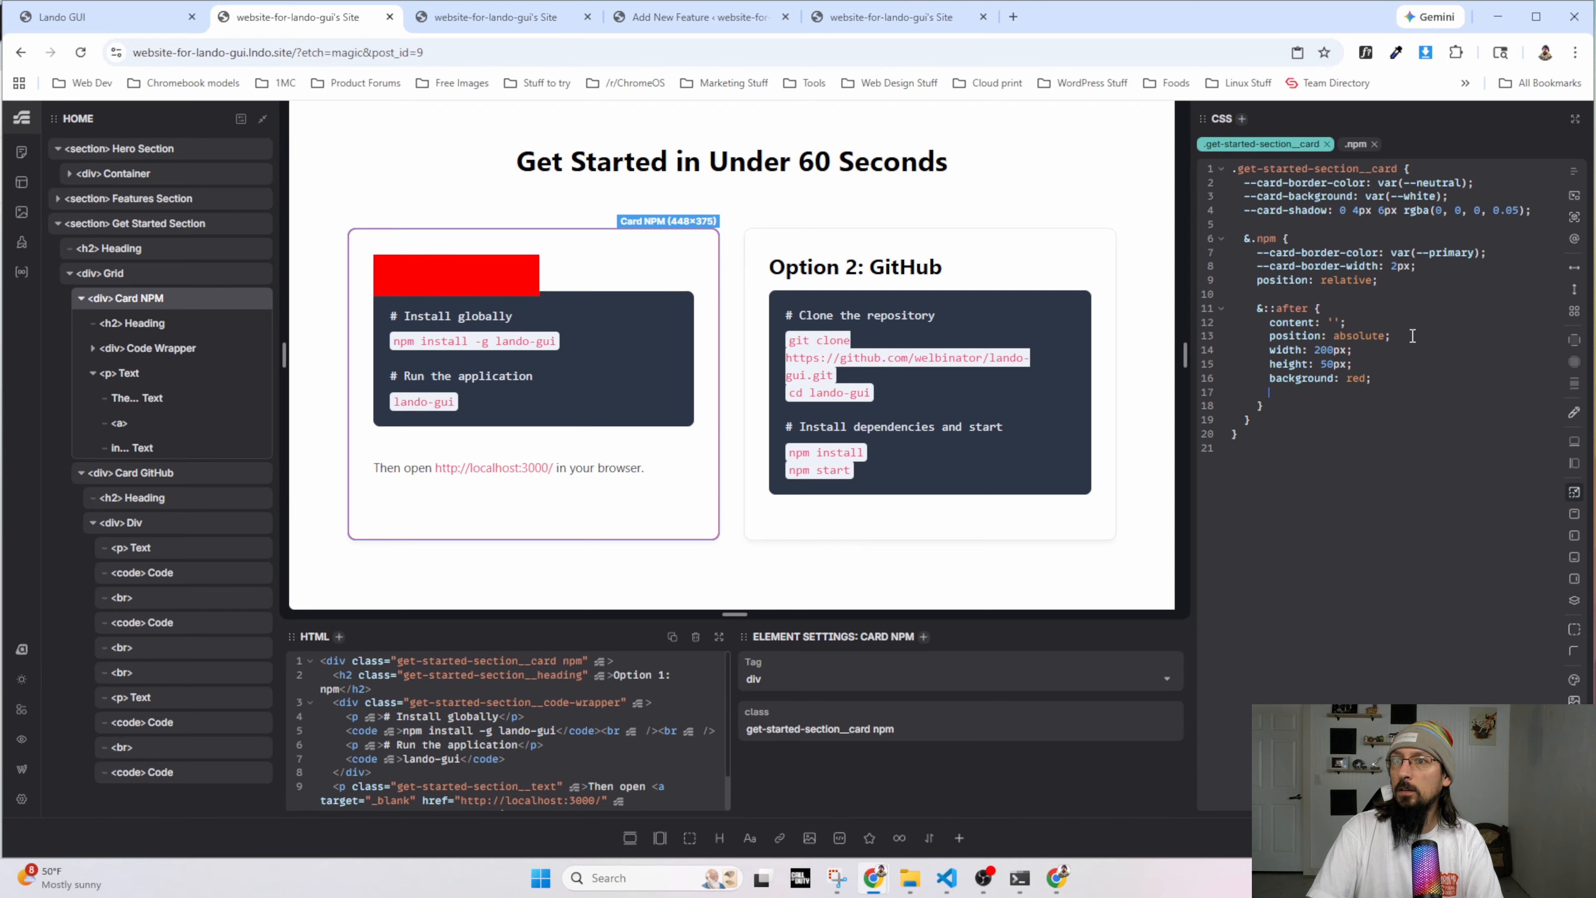
Anchor the npm card's ::after pseudo-element to the card's corner with top: 0 and right: 0.
{"action": "type", "text": "top: 0"}
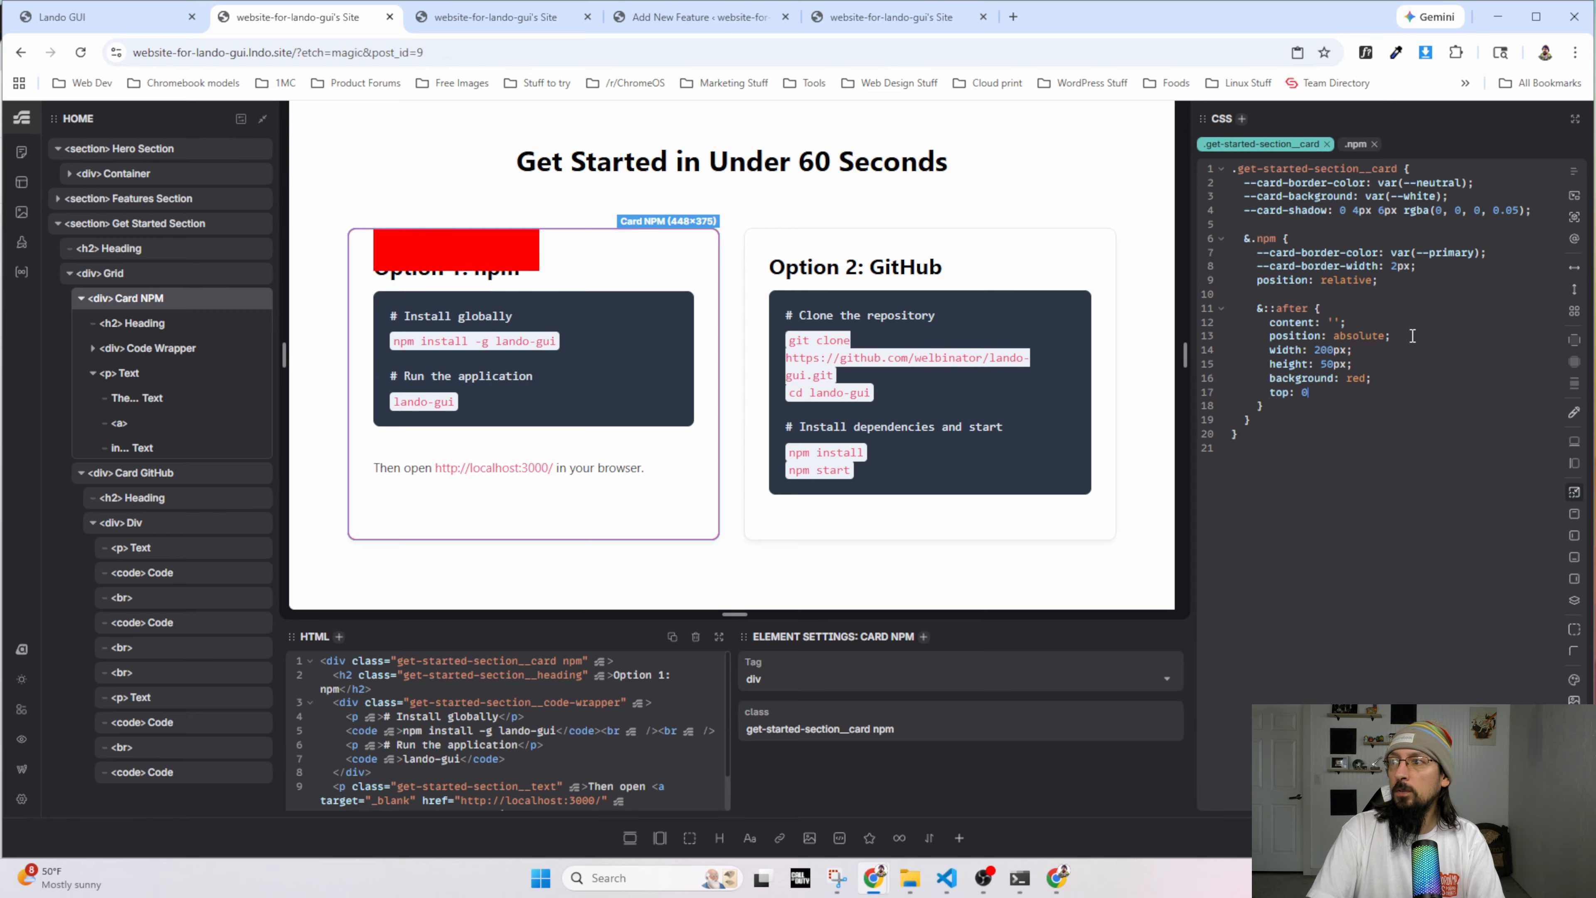
{"action": "type", "text": ";"}
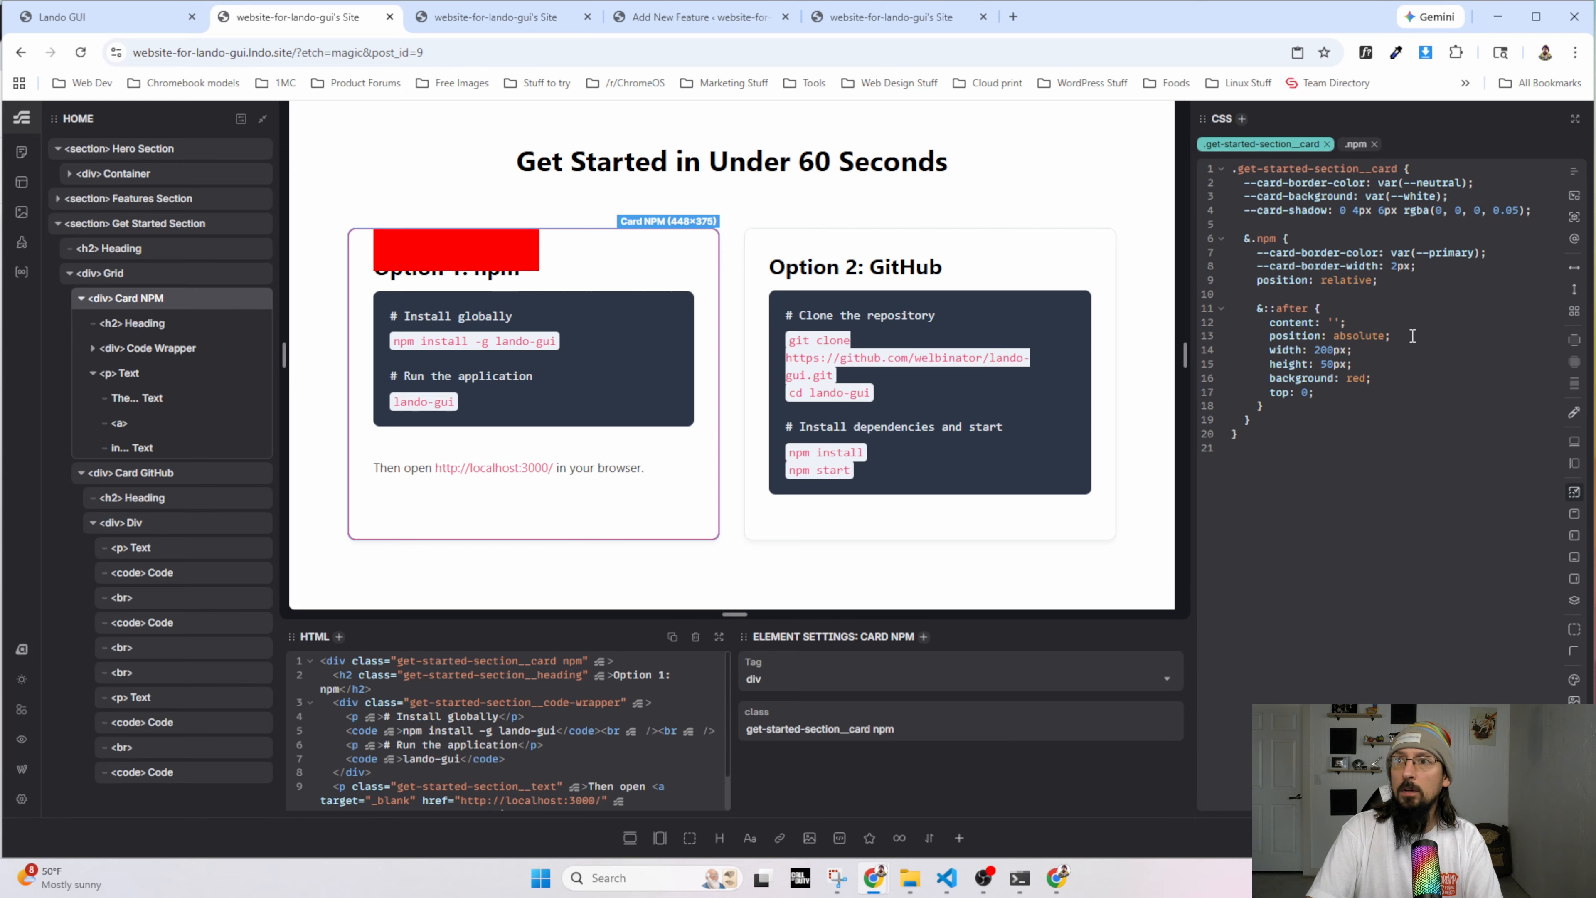
{"action": "key", "text": "Return"}
{"action": "type", "text": "right"}
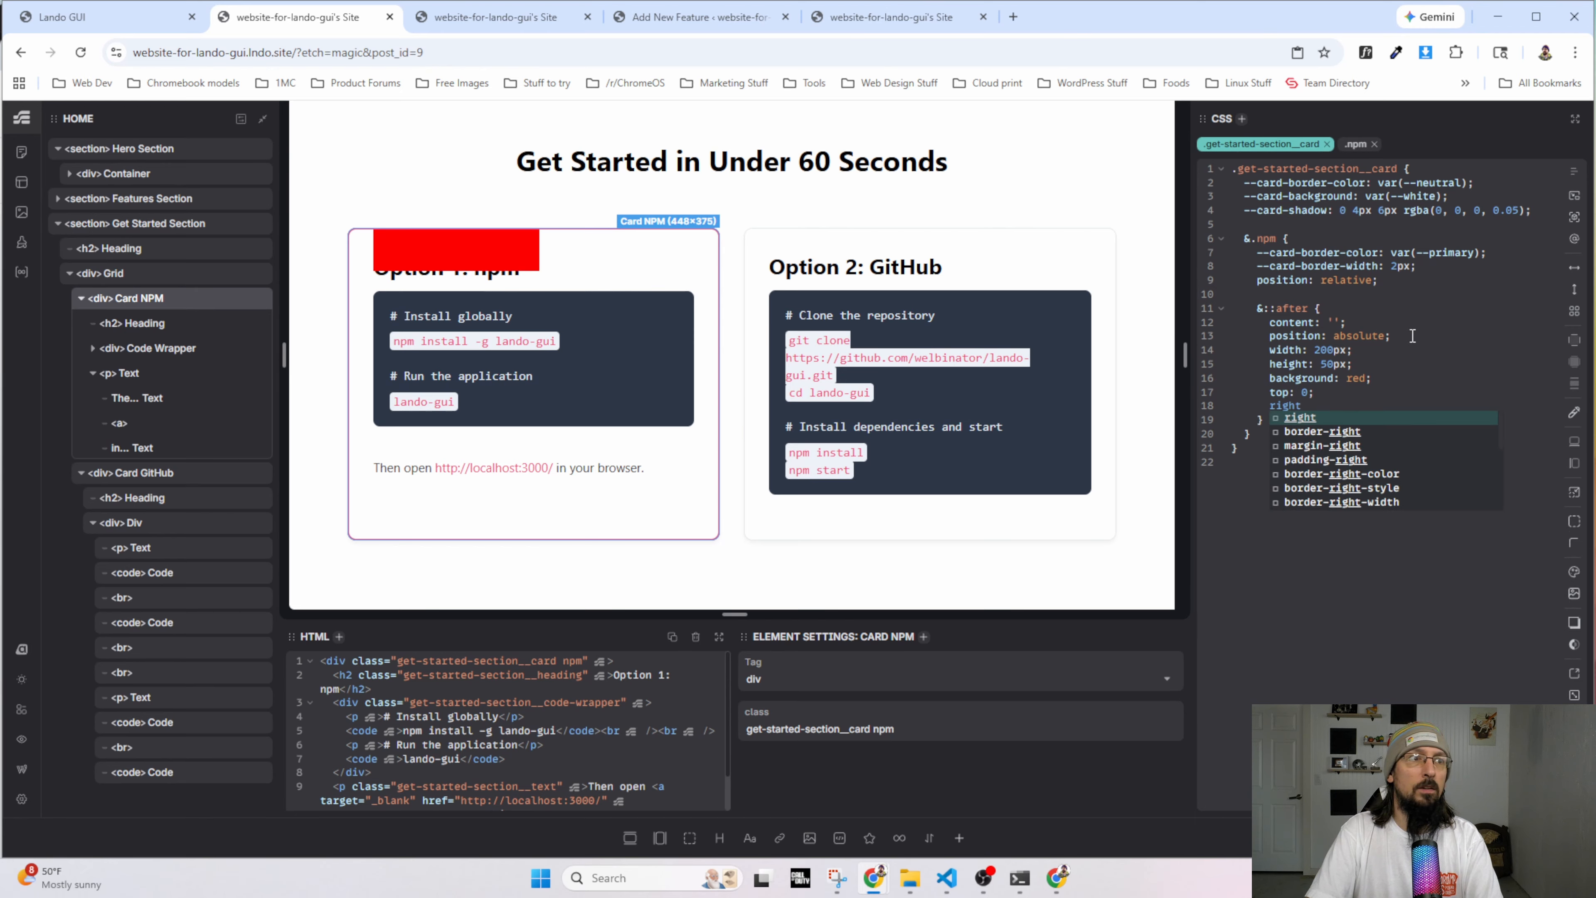
{"action": "type", "text": ": 0;"}
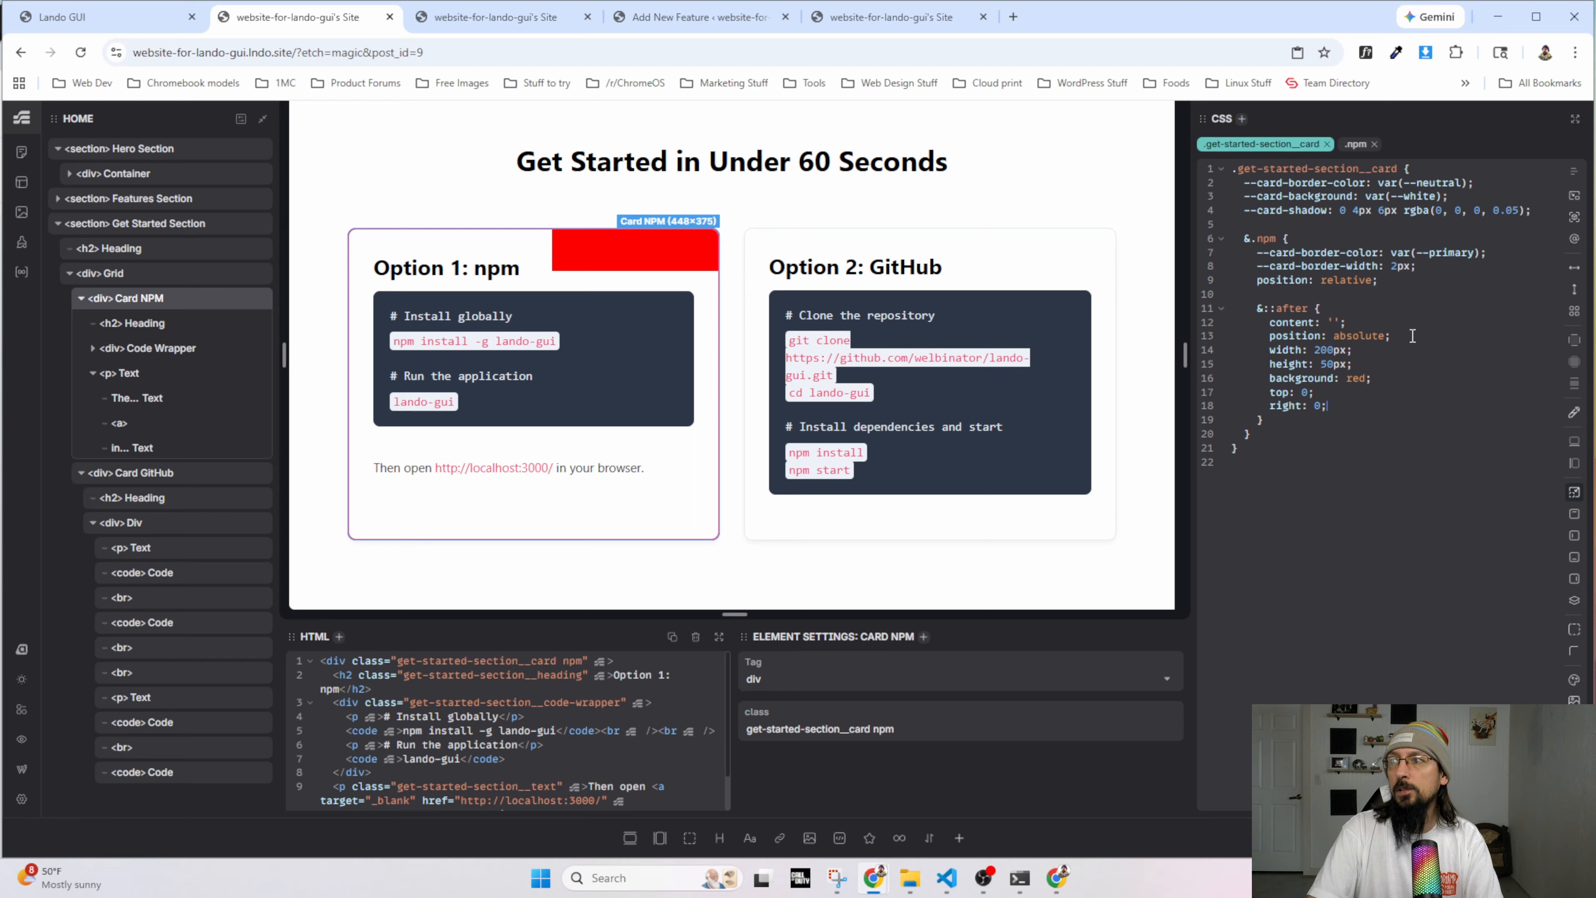
Start a transform declaration in the ::after rule and bring up the features card's CSS for reference.
{"action": "key", "text": "Return"}
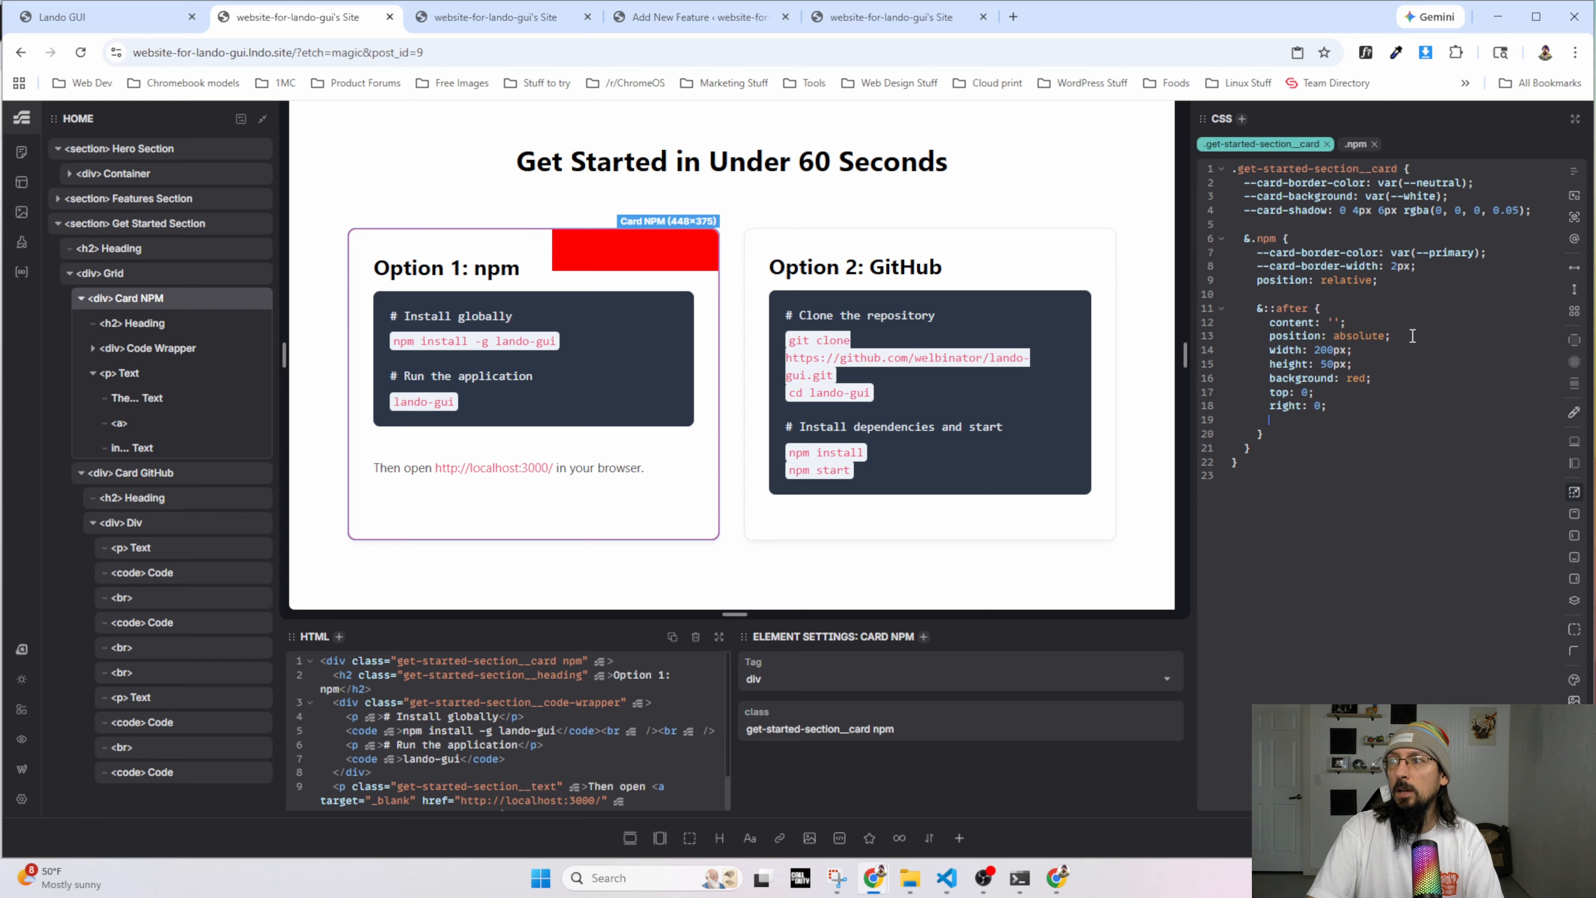
{"action": "type", "text": "transform:"}
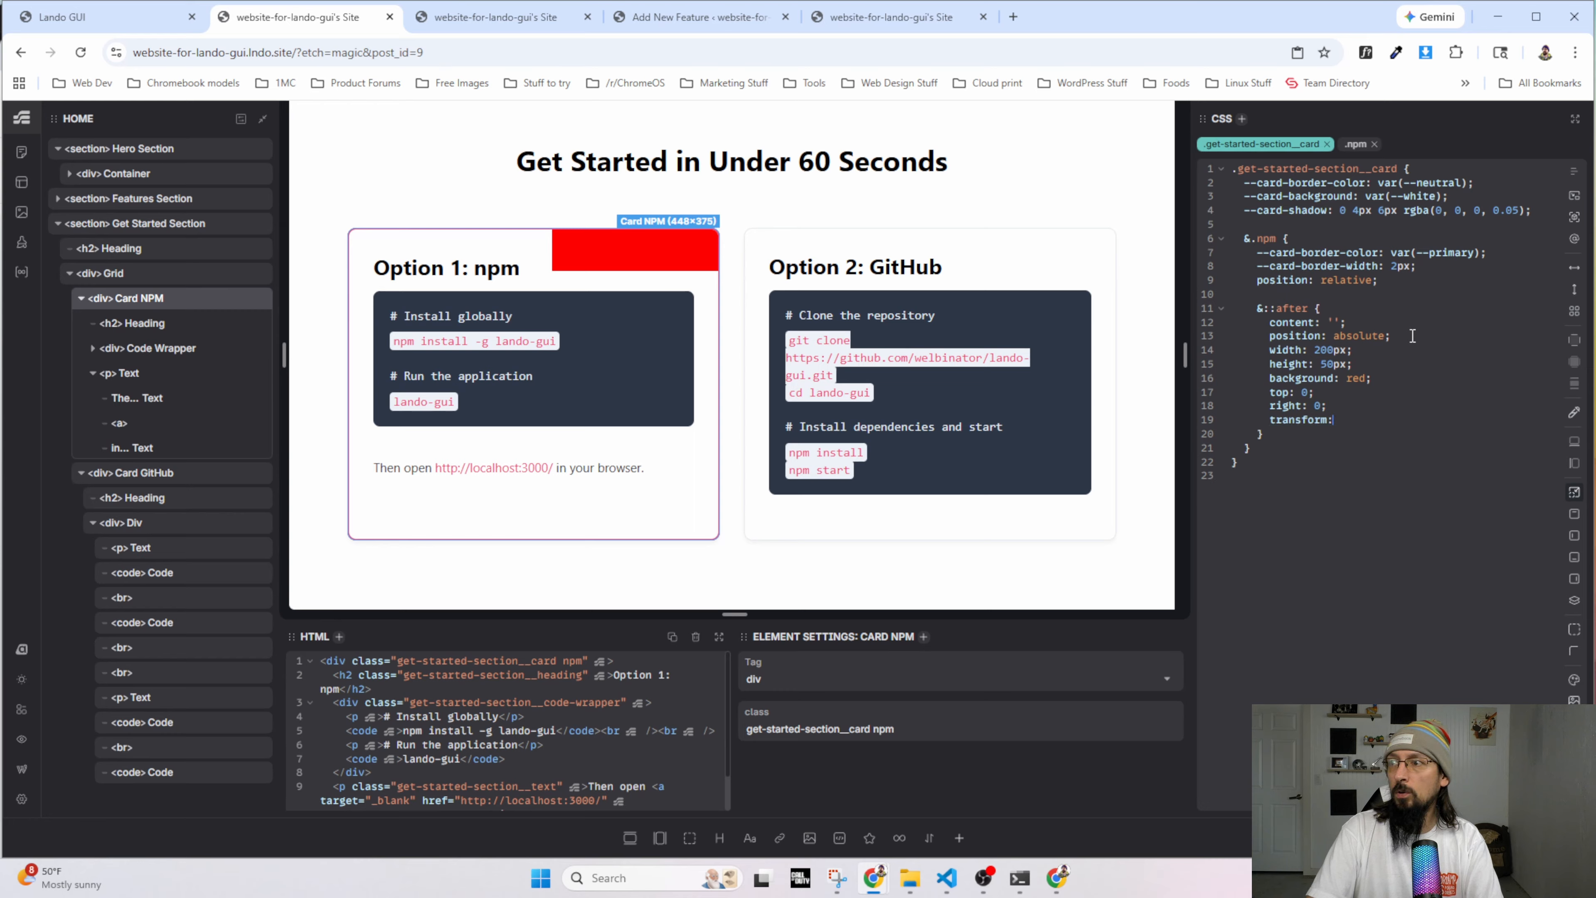
{"action": "key", "text": "BackSpace"}
{"action": "key", "text": "BackSpace"}
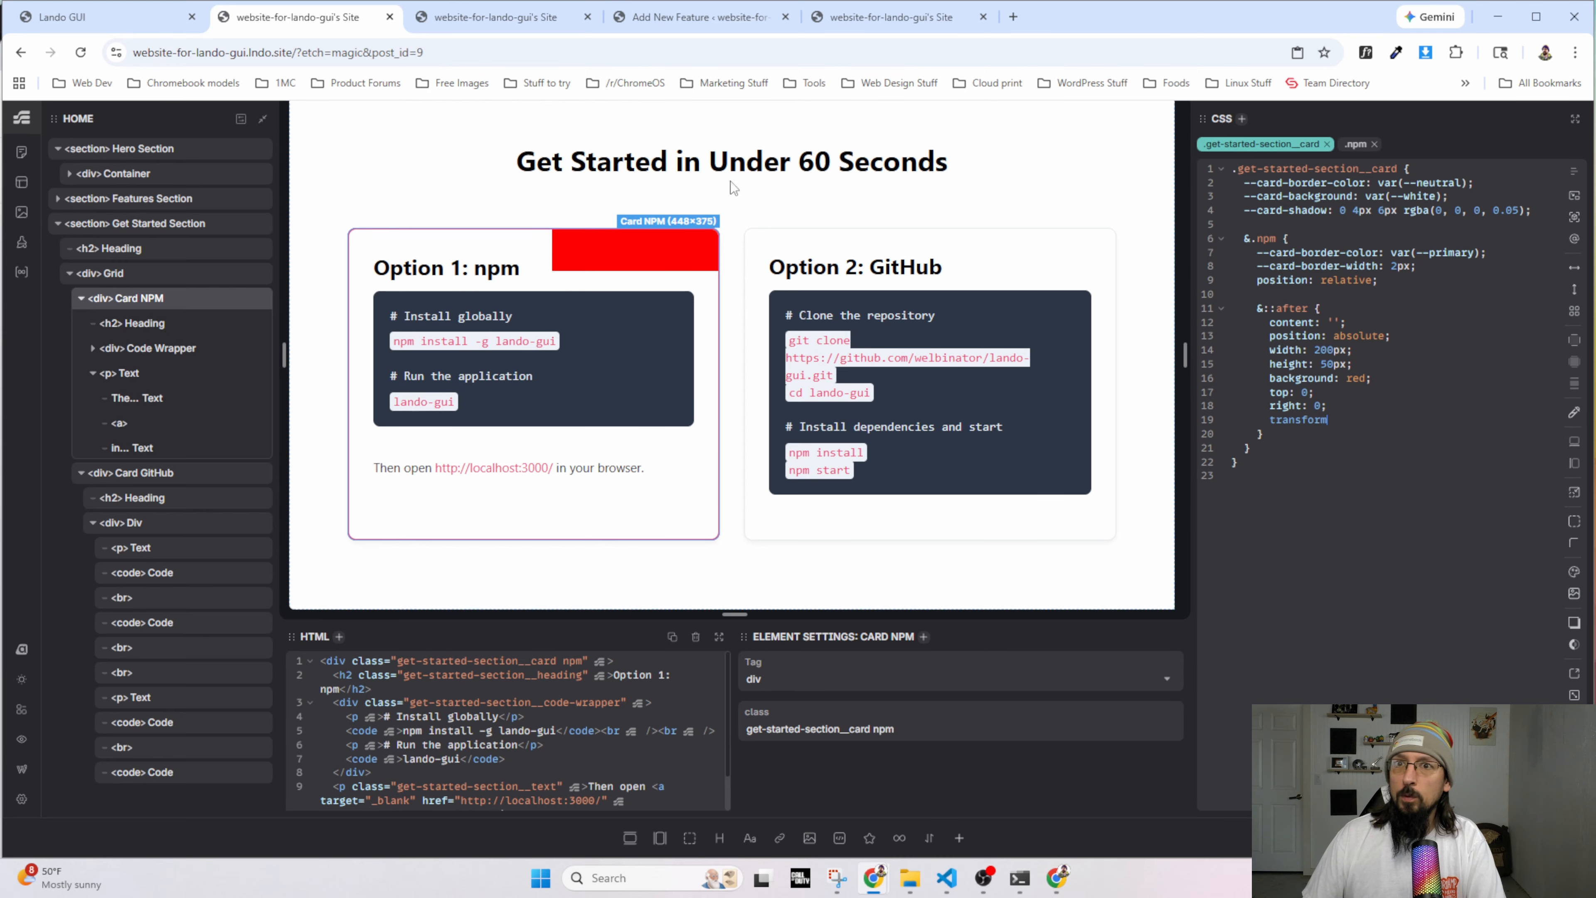
{"action": "scroll", "coordinate": [522, 250], "scroll_direction": "up", "scroll_amount": 3}
{"action": "scroll", "coordinate": [519, 255], "scroll_direction": "up", "scroll_amount": 10}
{"action": "scroll", "coordinate": [662, 250], "scroll_direction": "down", "scroll_amount": 8}
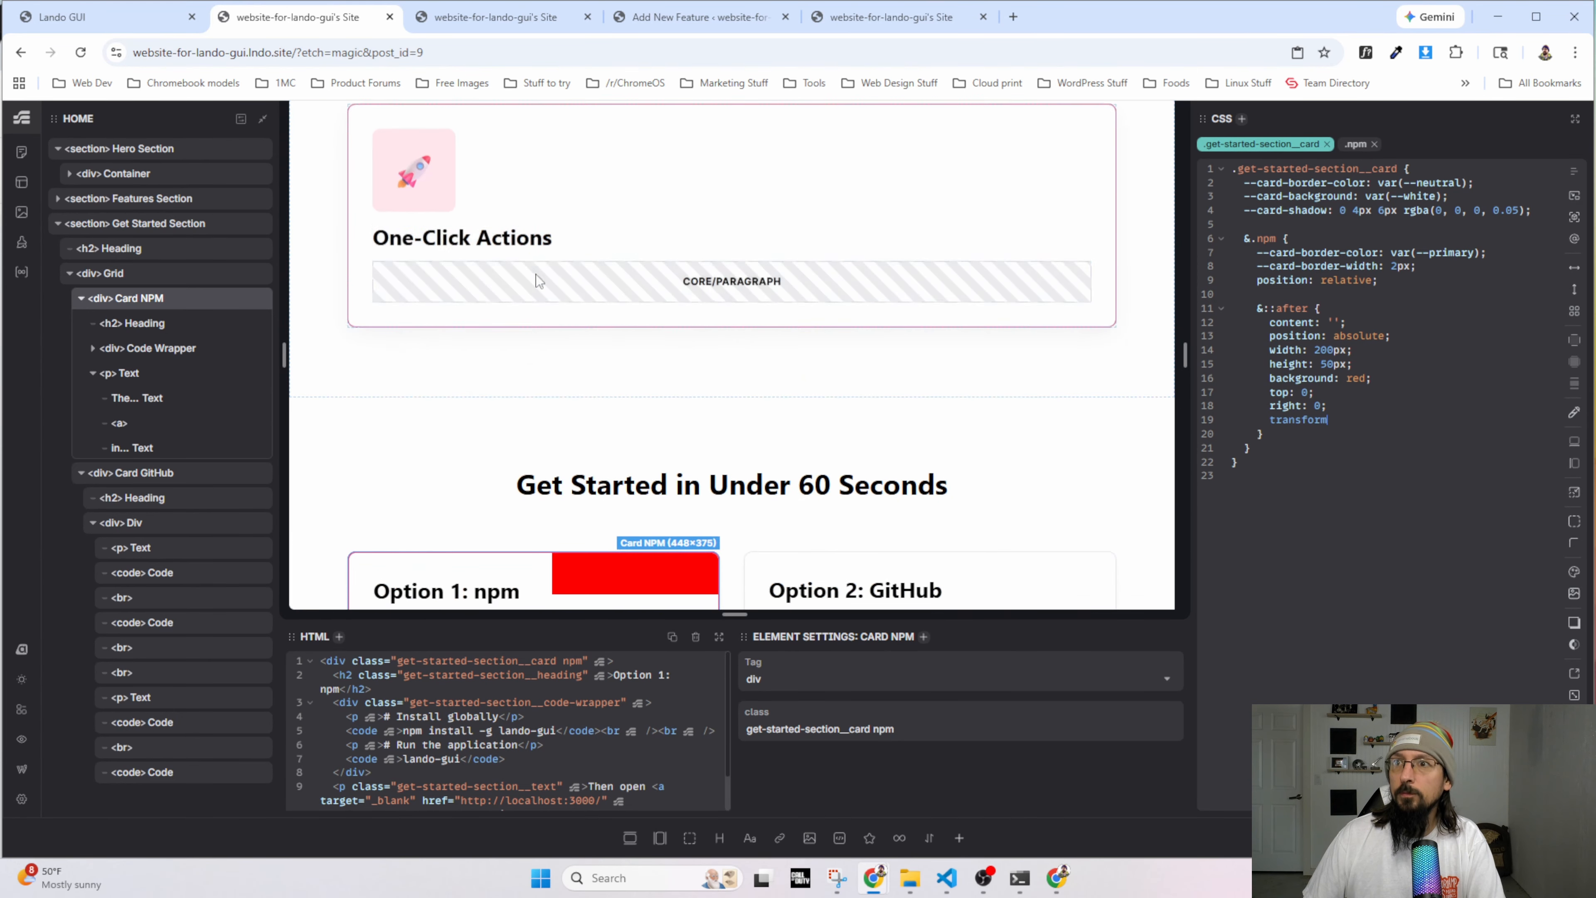
{"action": "left_click", "coordinate": [542, 128]}
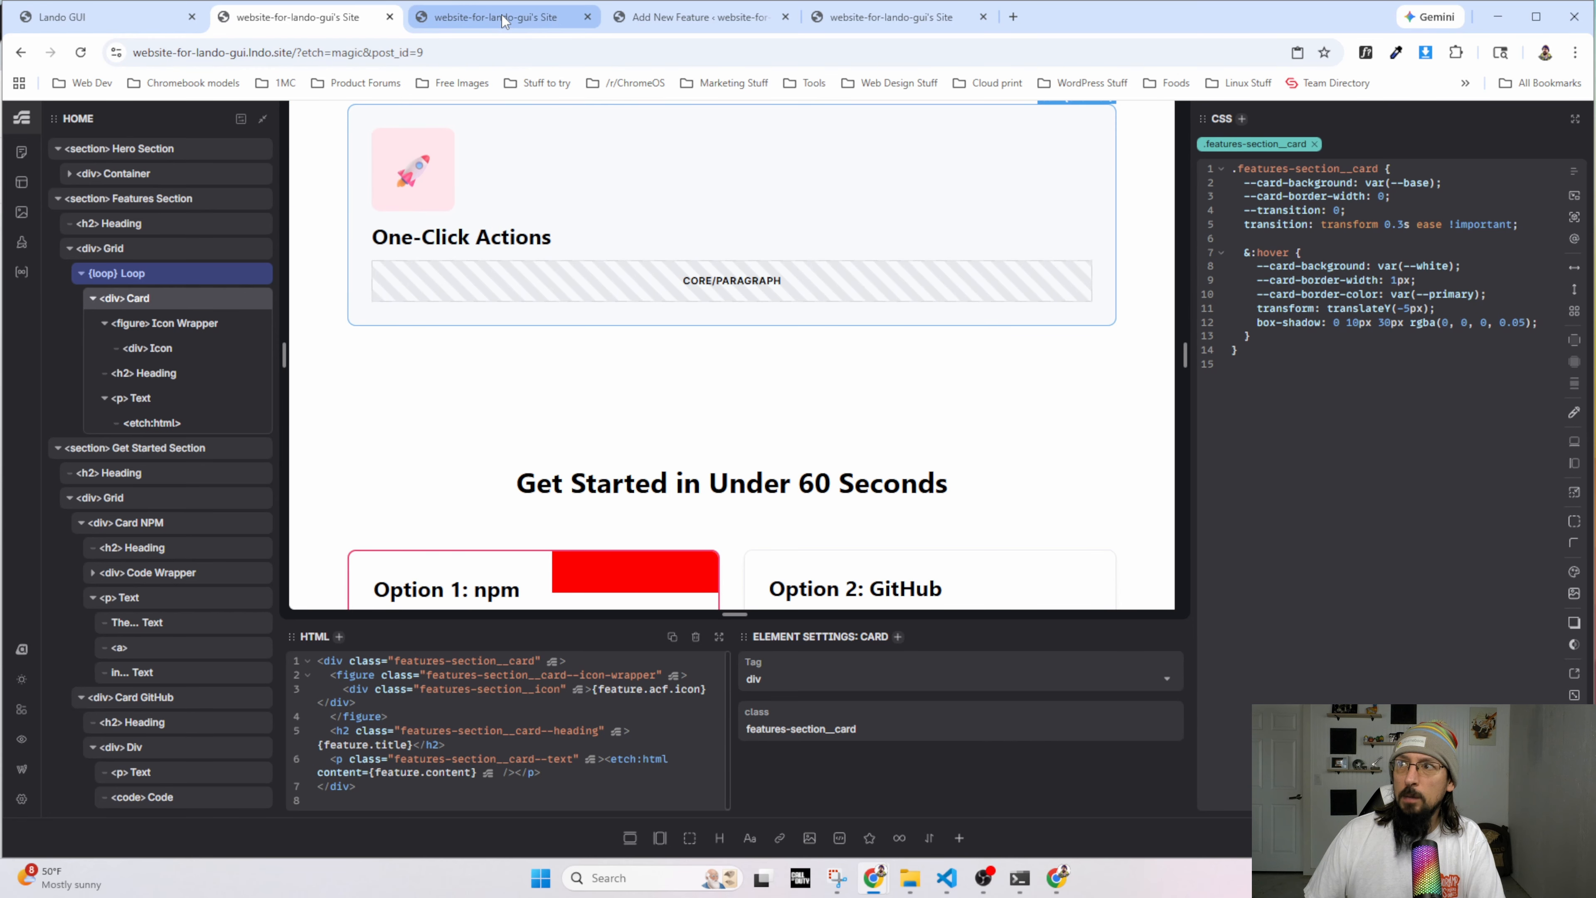
Complete the npm card's ::after transform declaration with translateY(-50%).
{"action": "scroll", "coordinate": [399, 337], "scroll_direction": "down", "scroll_amount": 5}
{"action": "left_click", "coordinate": [641, 258]}
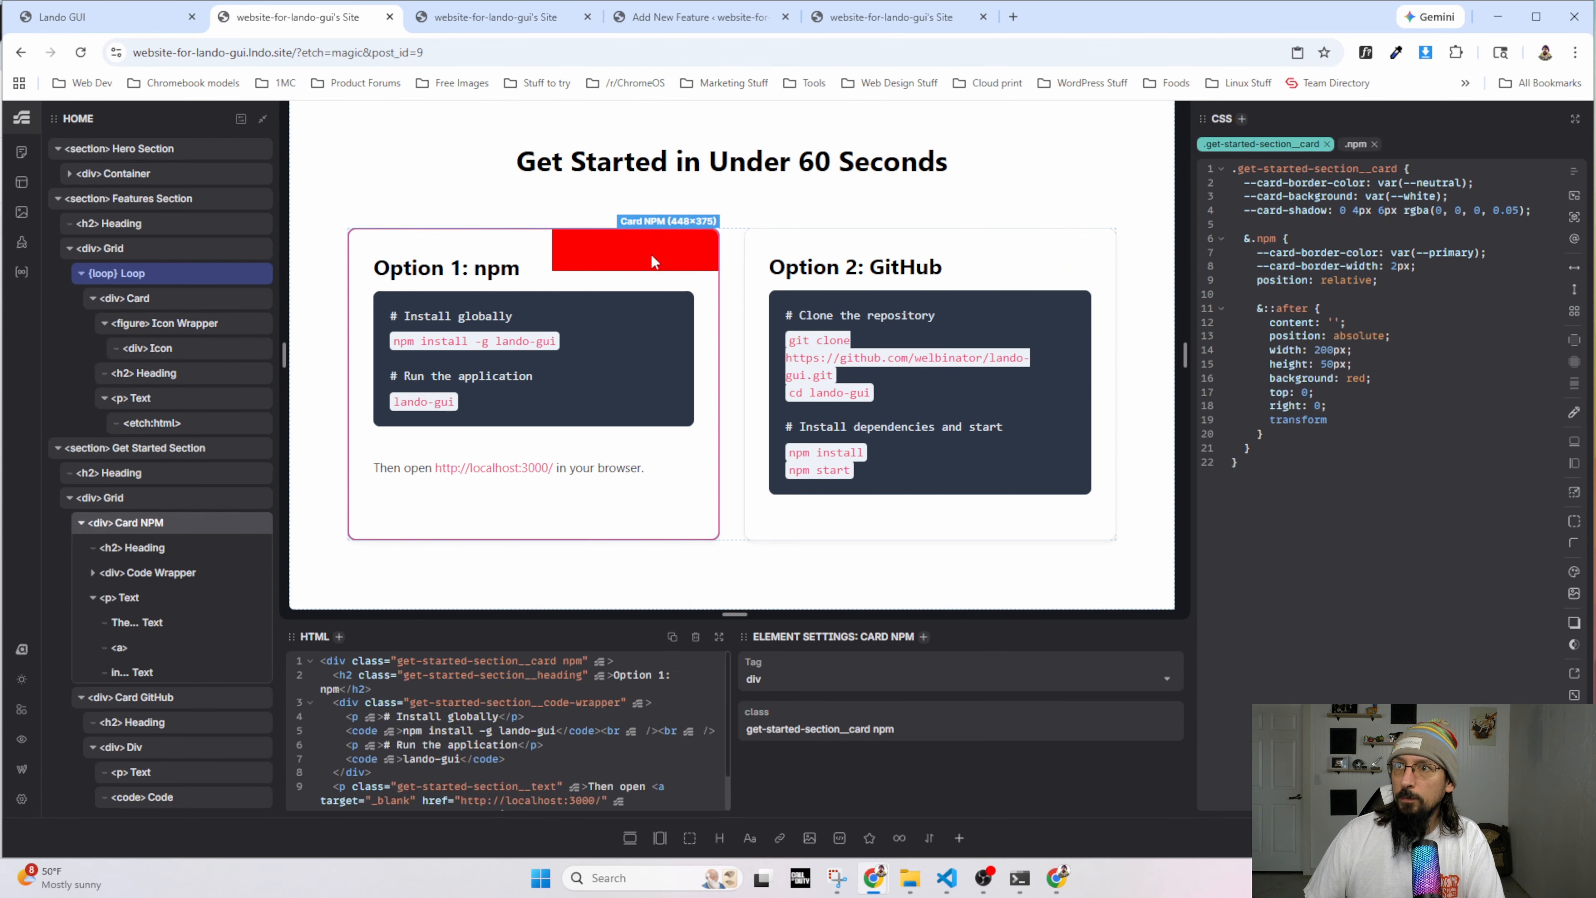
{"action": "left_click", "coordinate": [1345, 422]}
{"action": "type", "text": ":"}
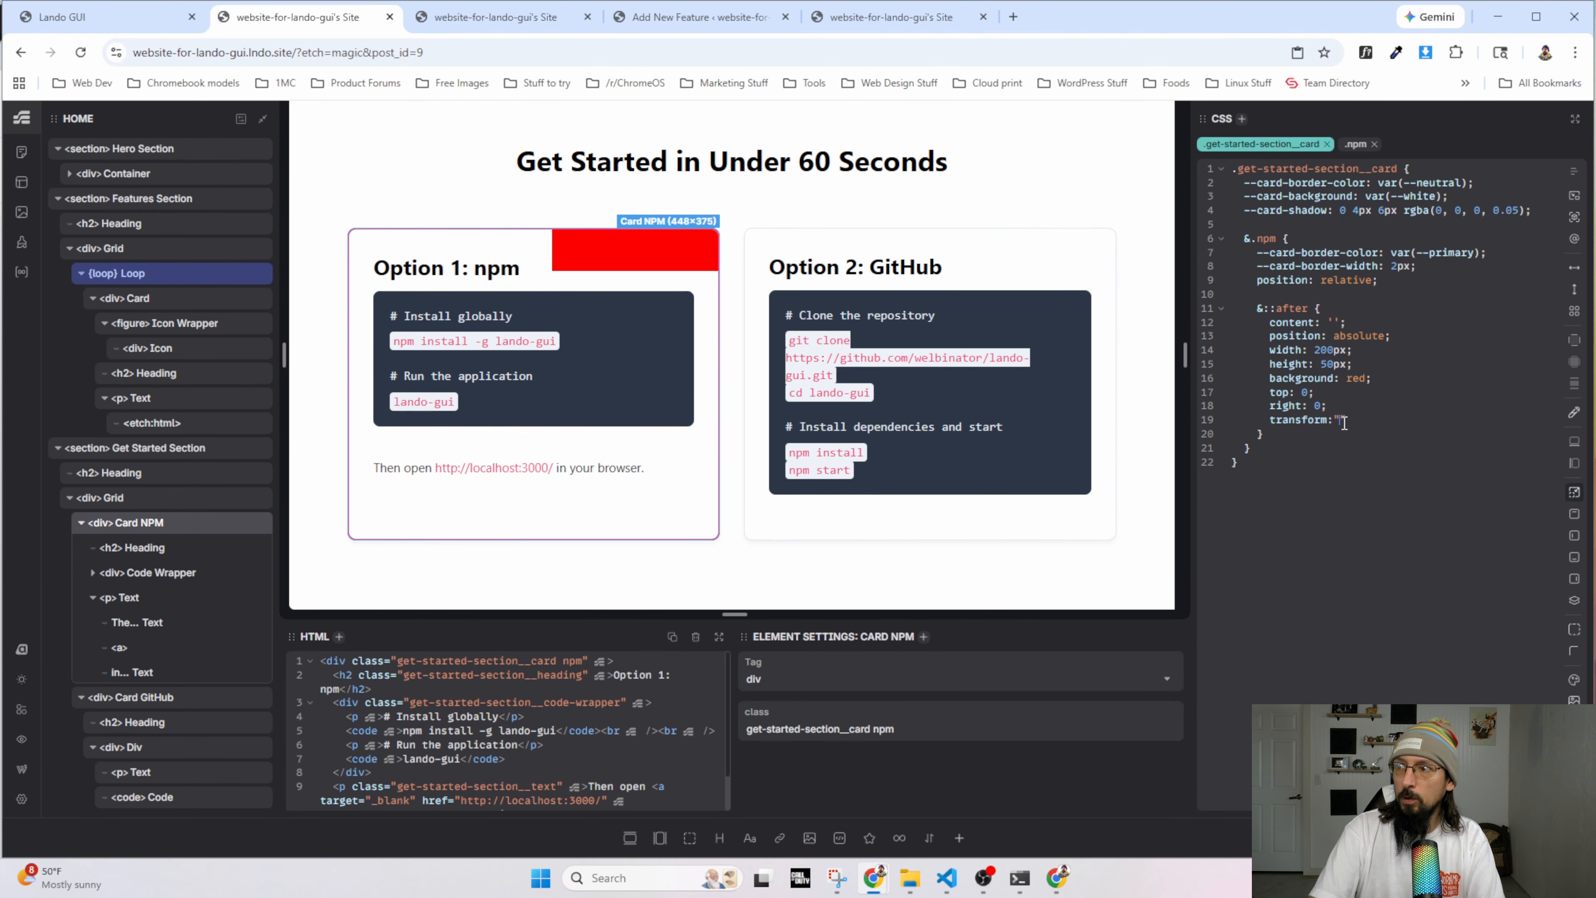
{"action": "type", "text": " translate"}
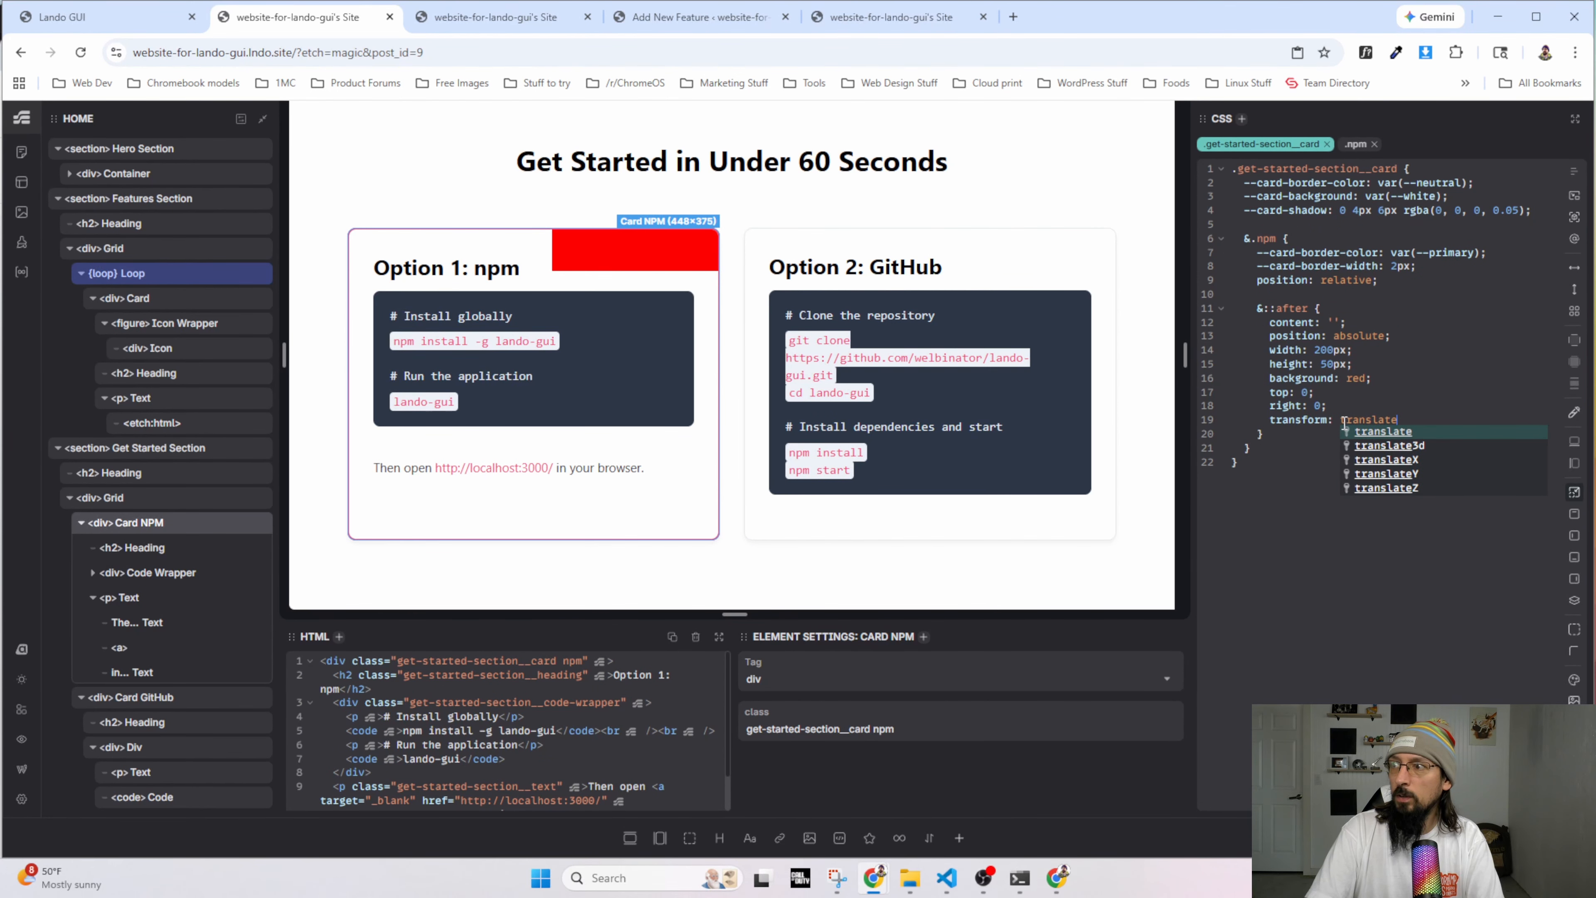
{"action": "type", "text": "Y"}
{"action": "type", "text": "(-50%)"}
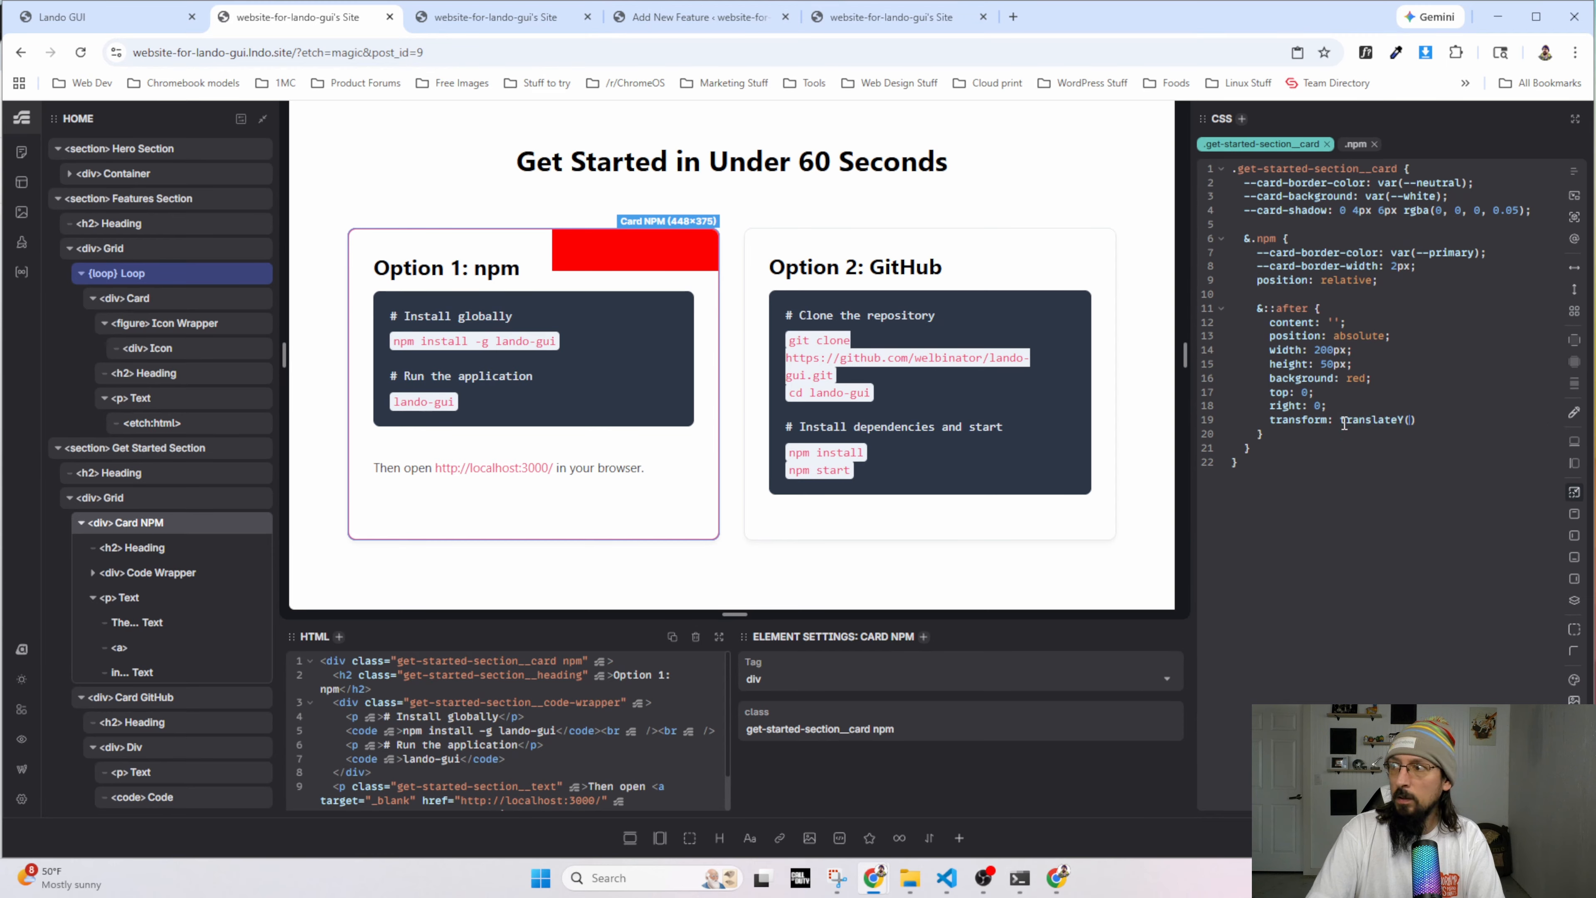
{"action": "type", "text": ";"}
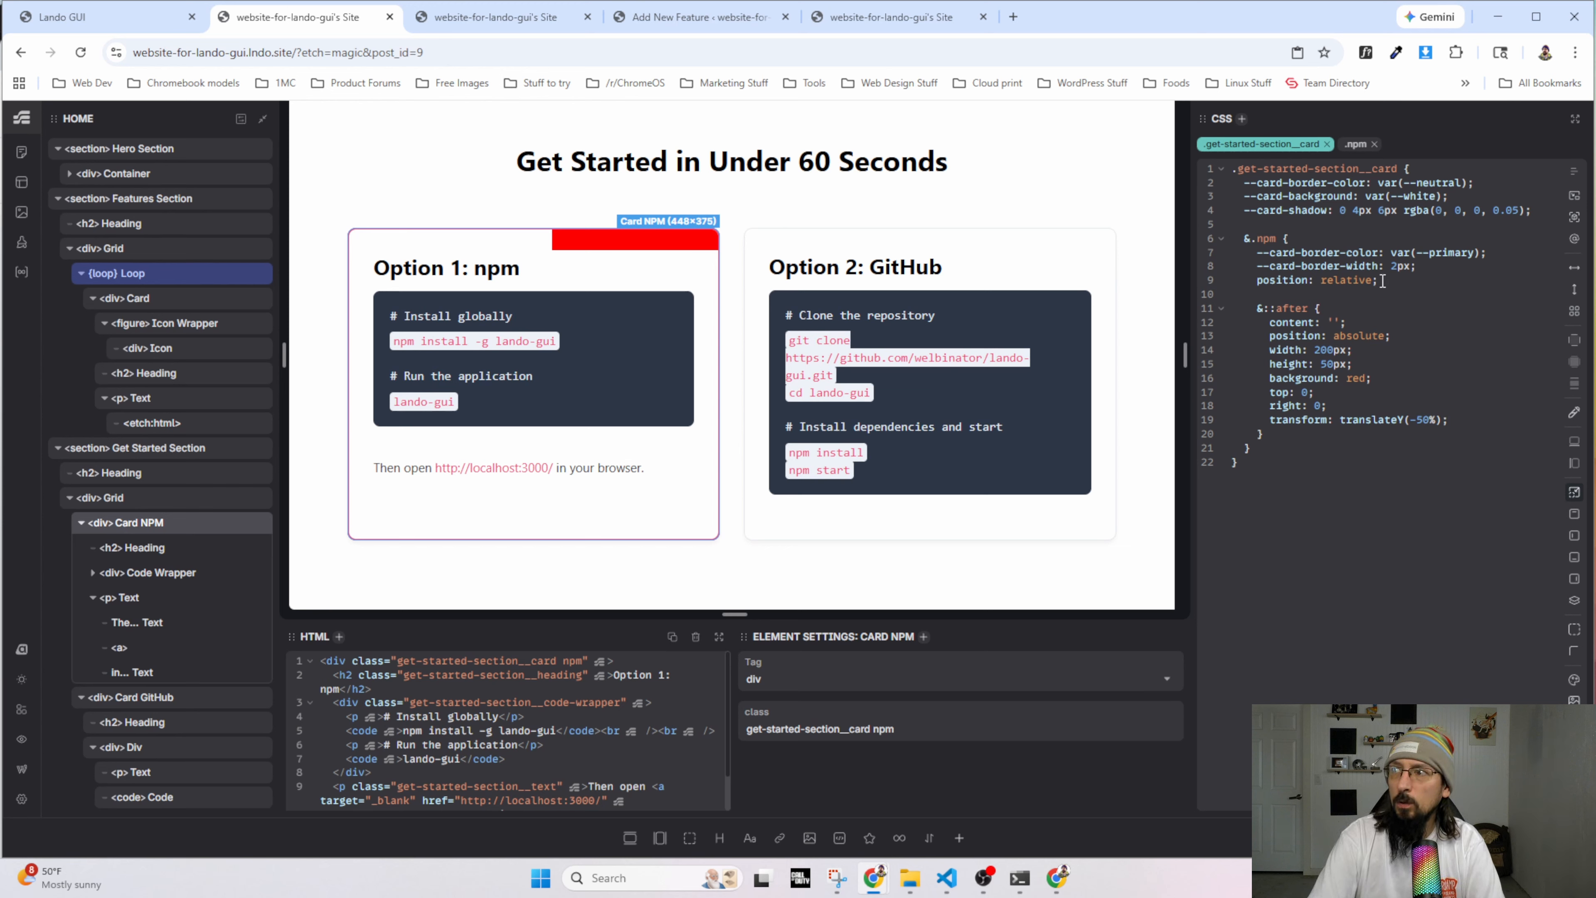
Add overflow: unset to the .npm block below its position declaration.
{"action": "key", "text": "Return"}
{"action": "type", "text": "overf"}
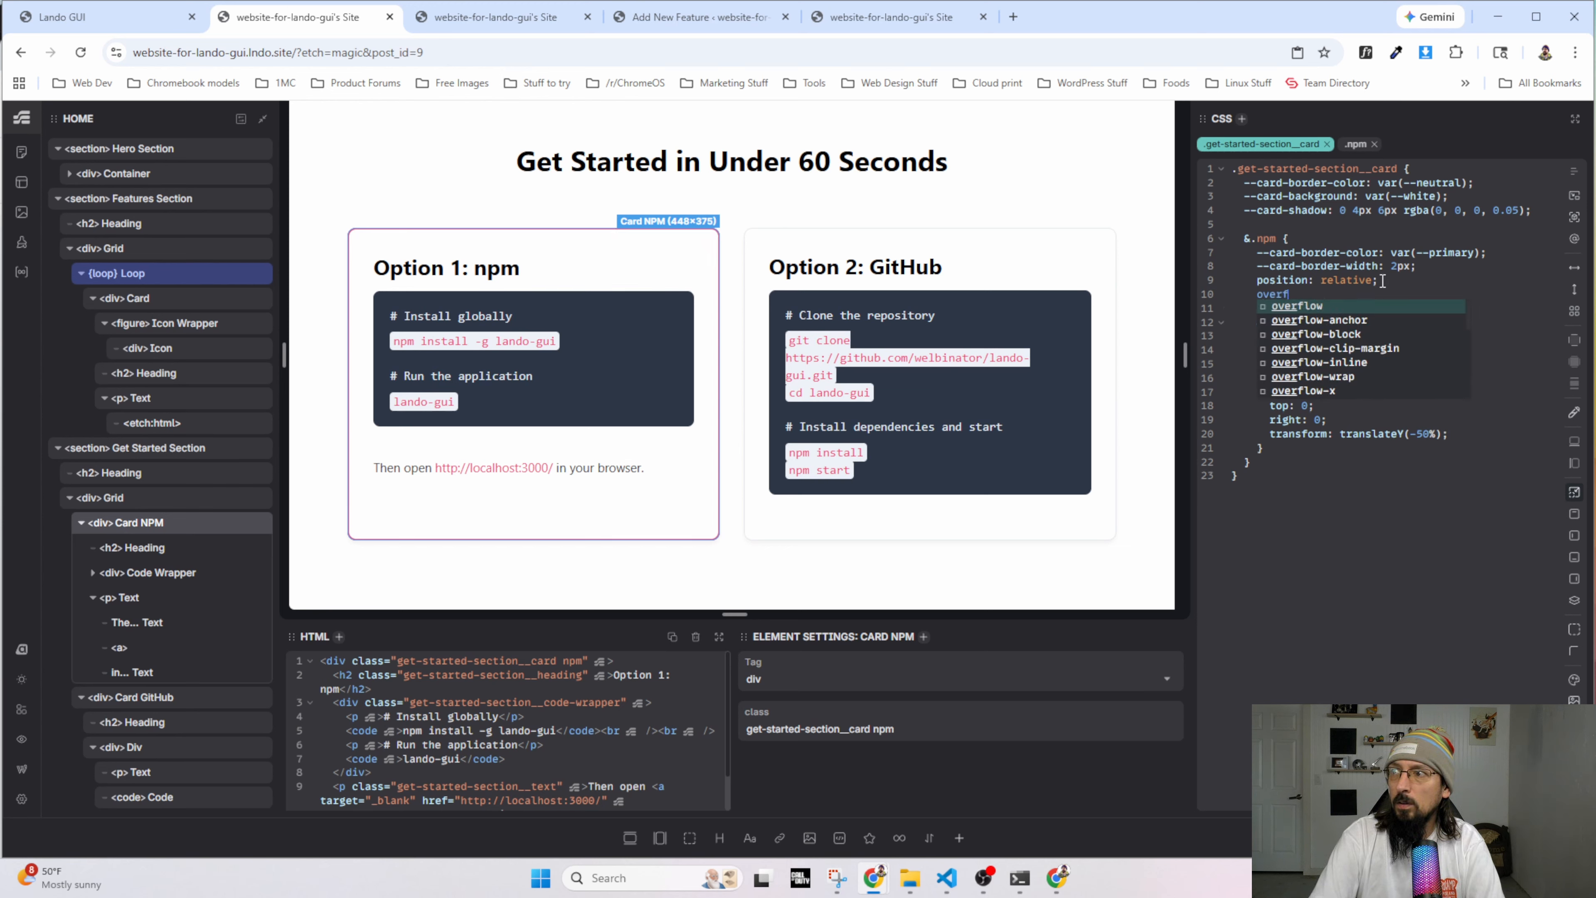
{"action": "type", "text": "low: unset;"}
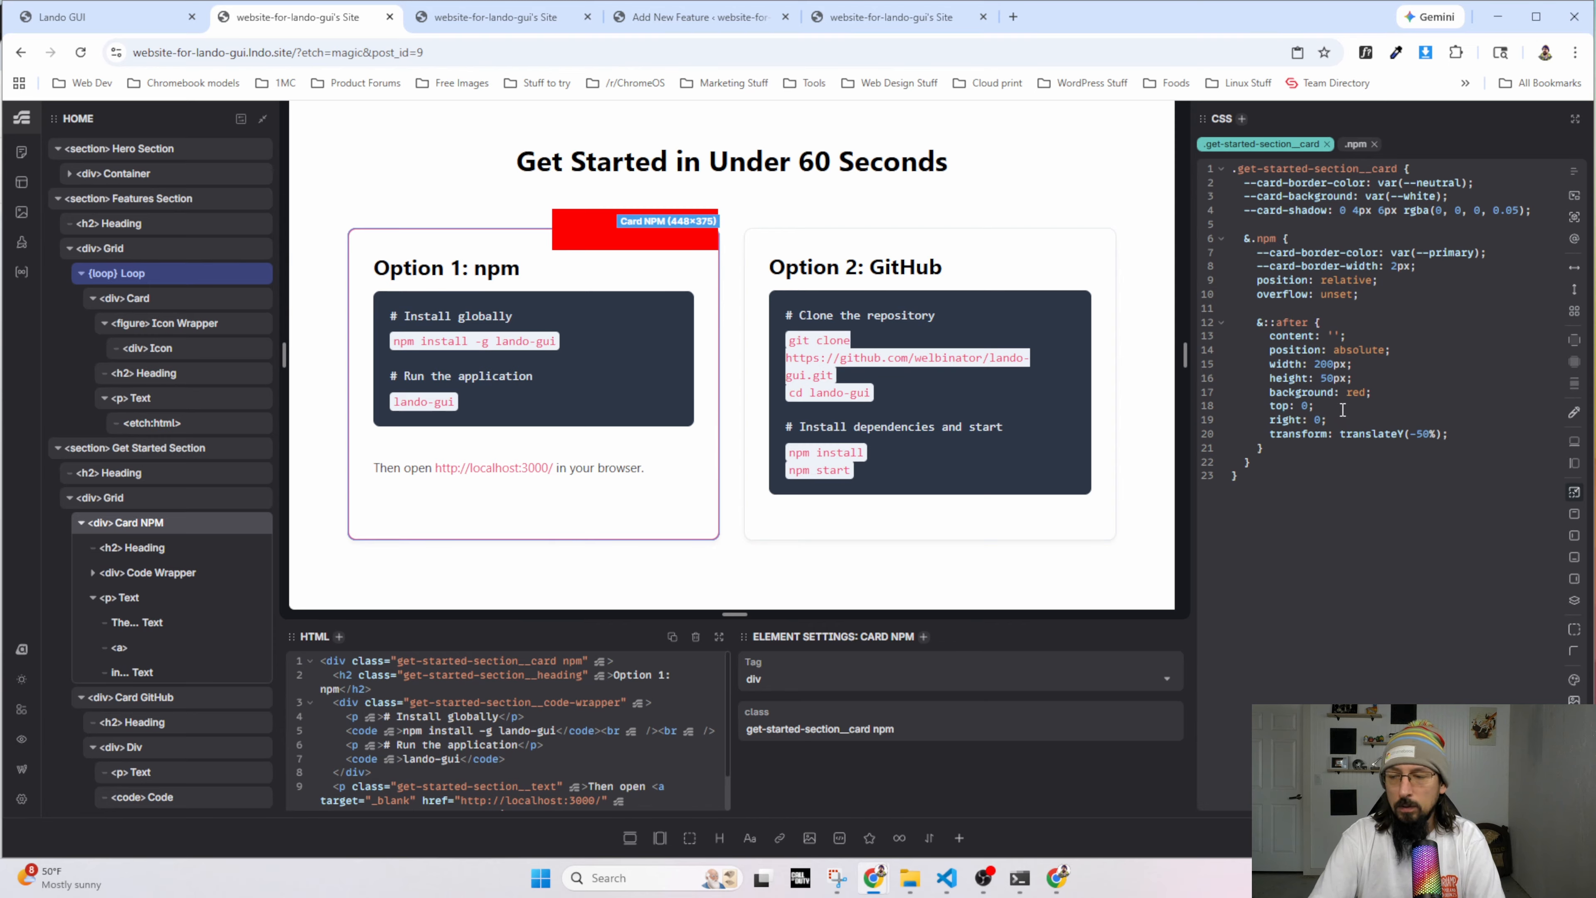
{"action": "key", "text": "BackSpace"}
{"action": "type", "text": "0"}
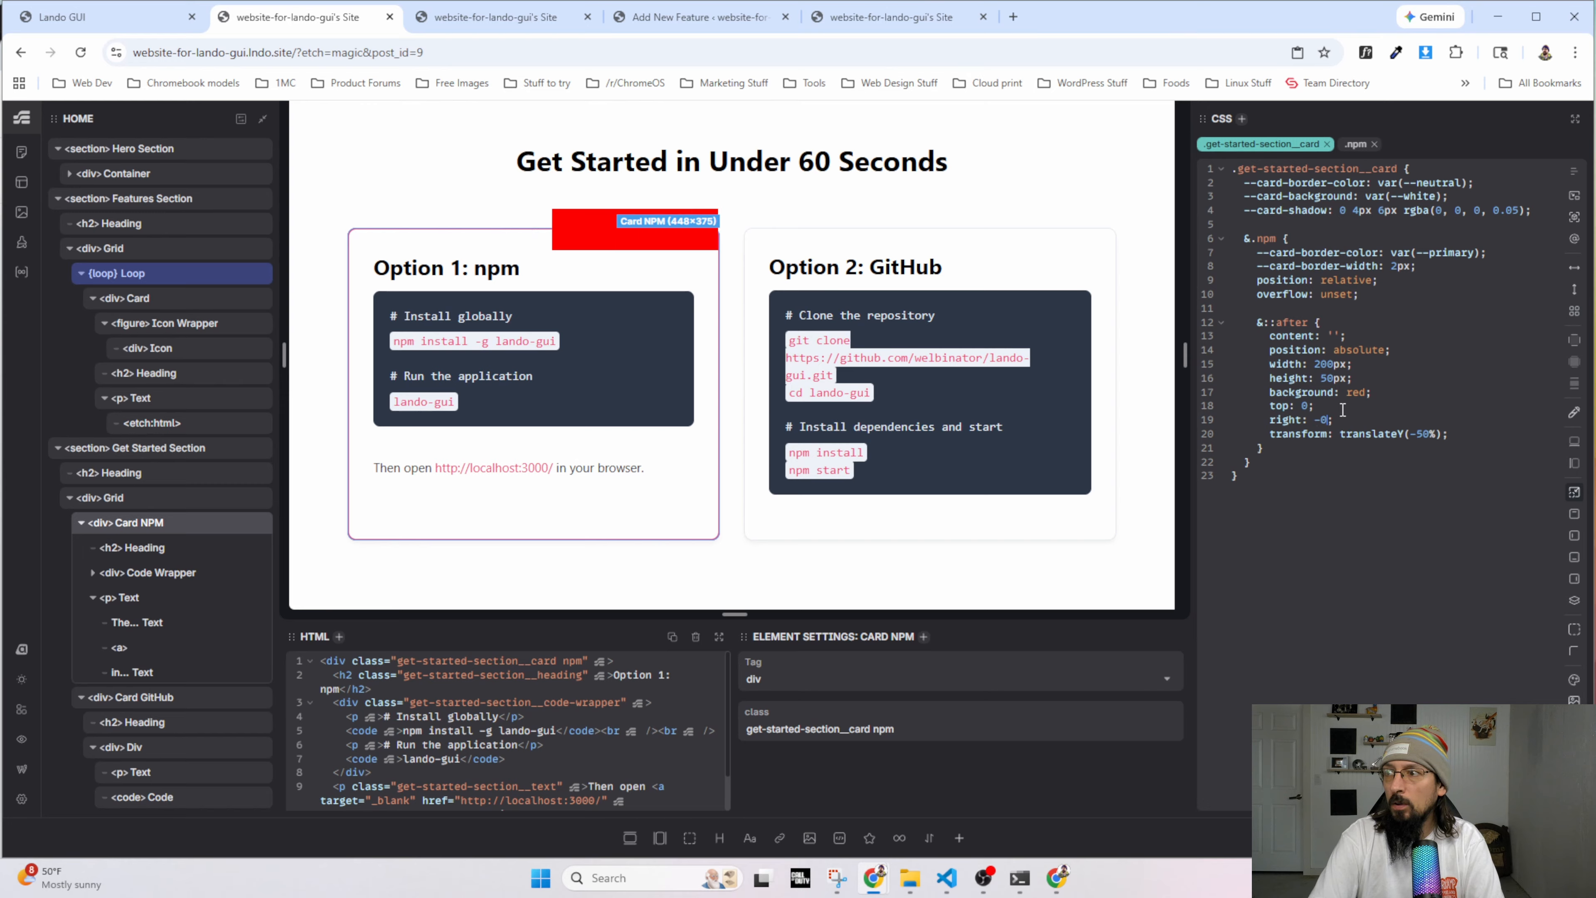
{"action": "key", "text": "BackSpace"}
{"action": "type", "text": "0"}
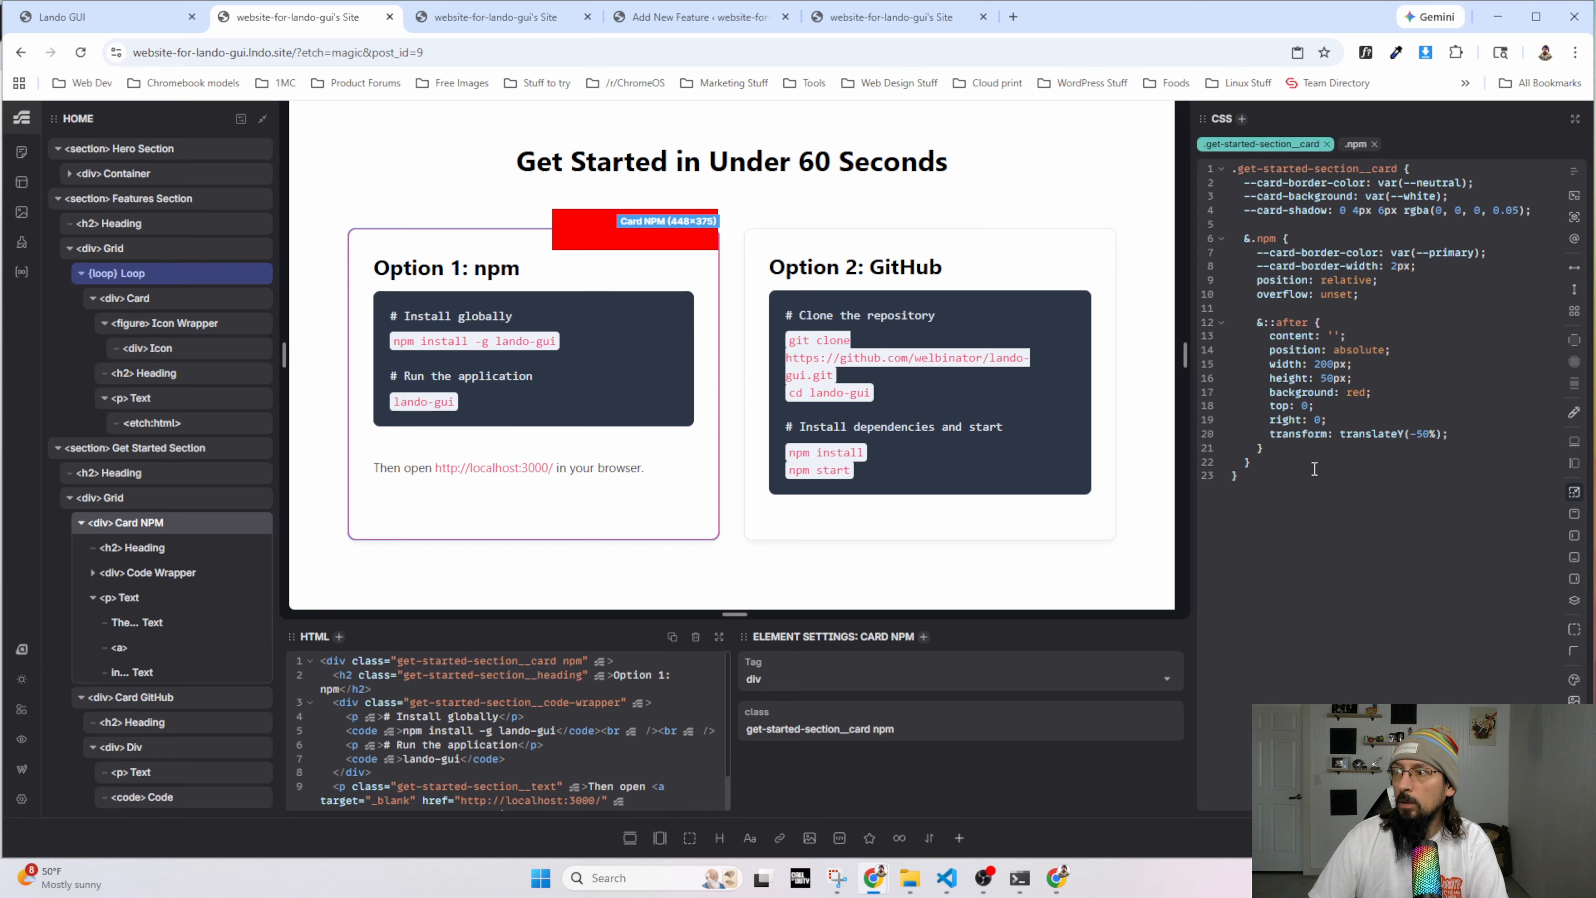
Change the npm card's ::after transform to translate(-20%, -50%).
{"action": "key", "text": "BackSpace"}
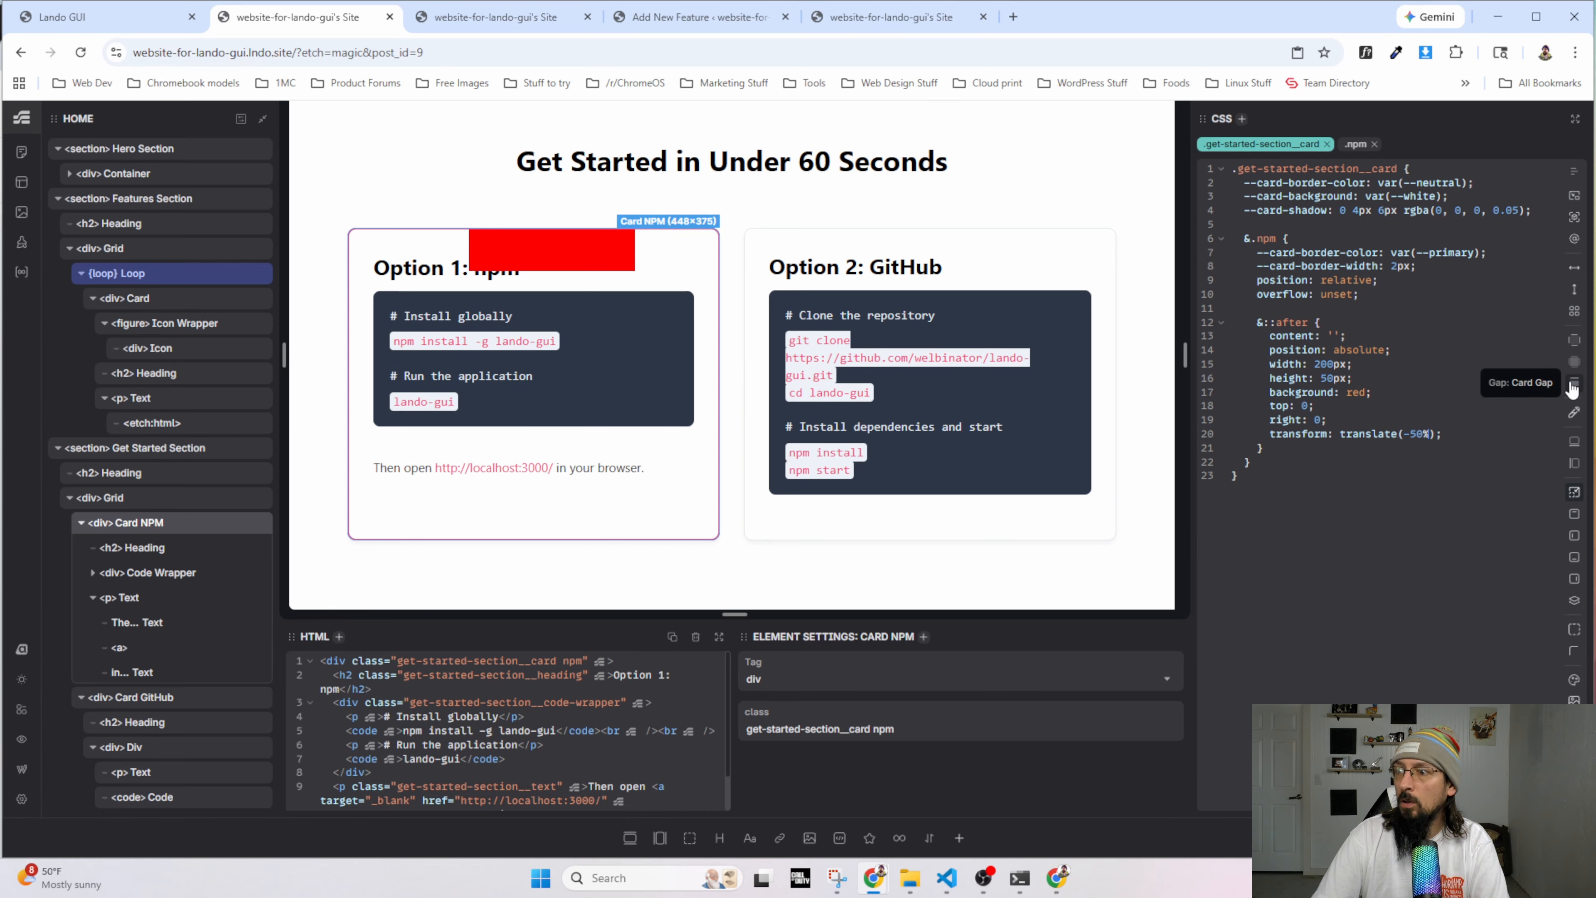
{"action": "type", "text": "-50%"}
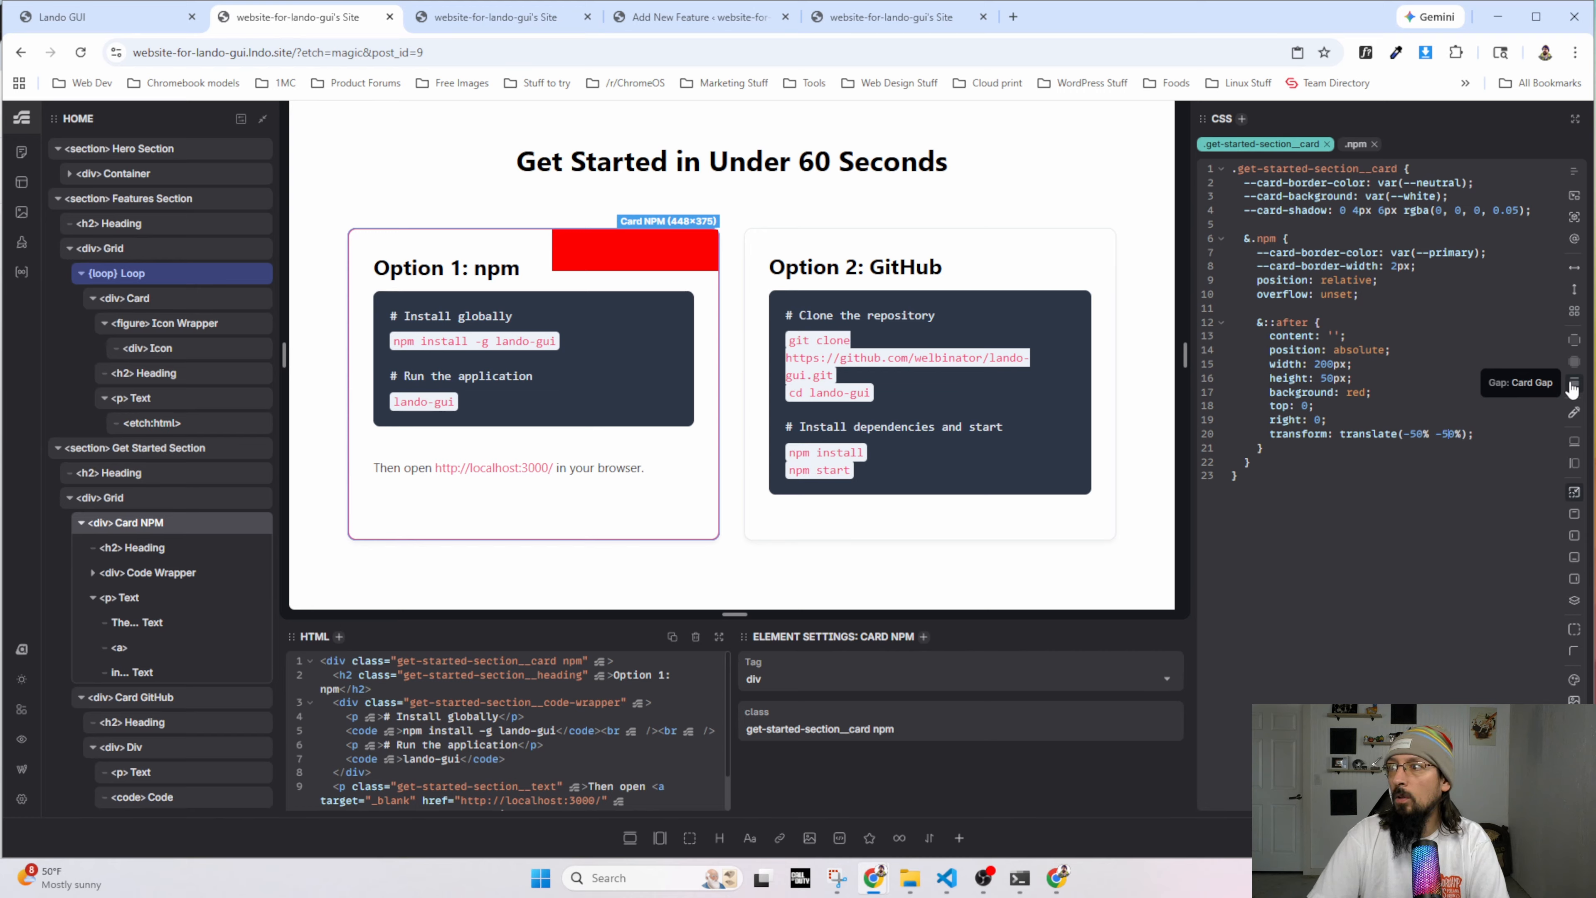
{"action": "type", "text": ","}
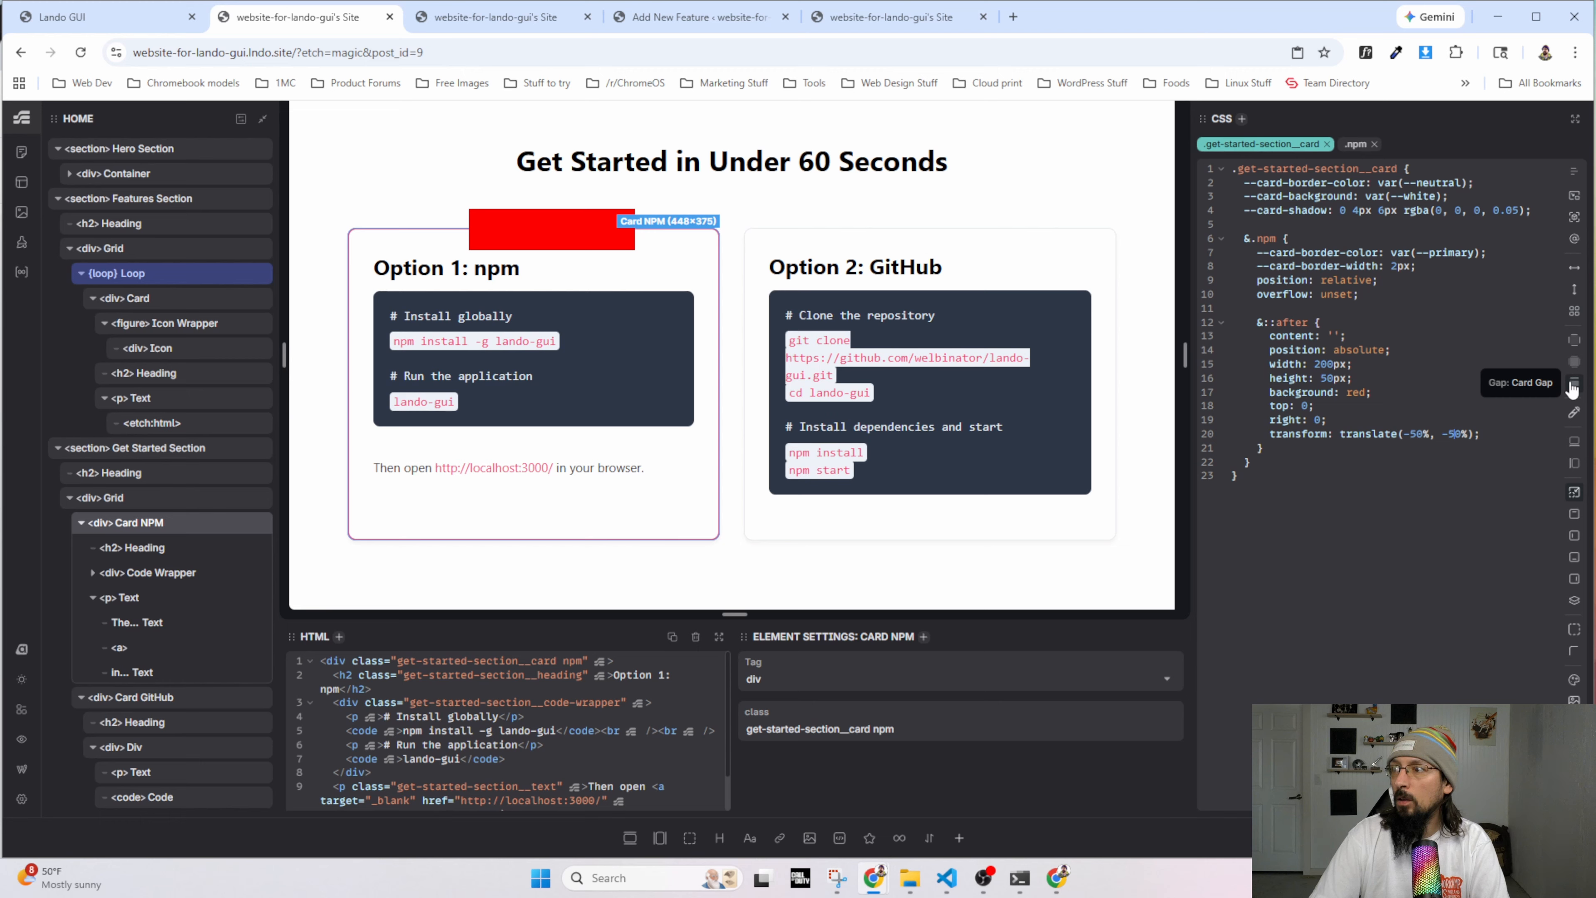
{"action": "key", "text": "BackSpace"}
{"action": "type", "text": "2"}
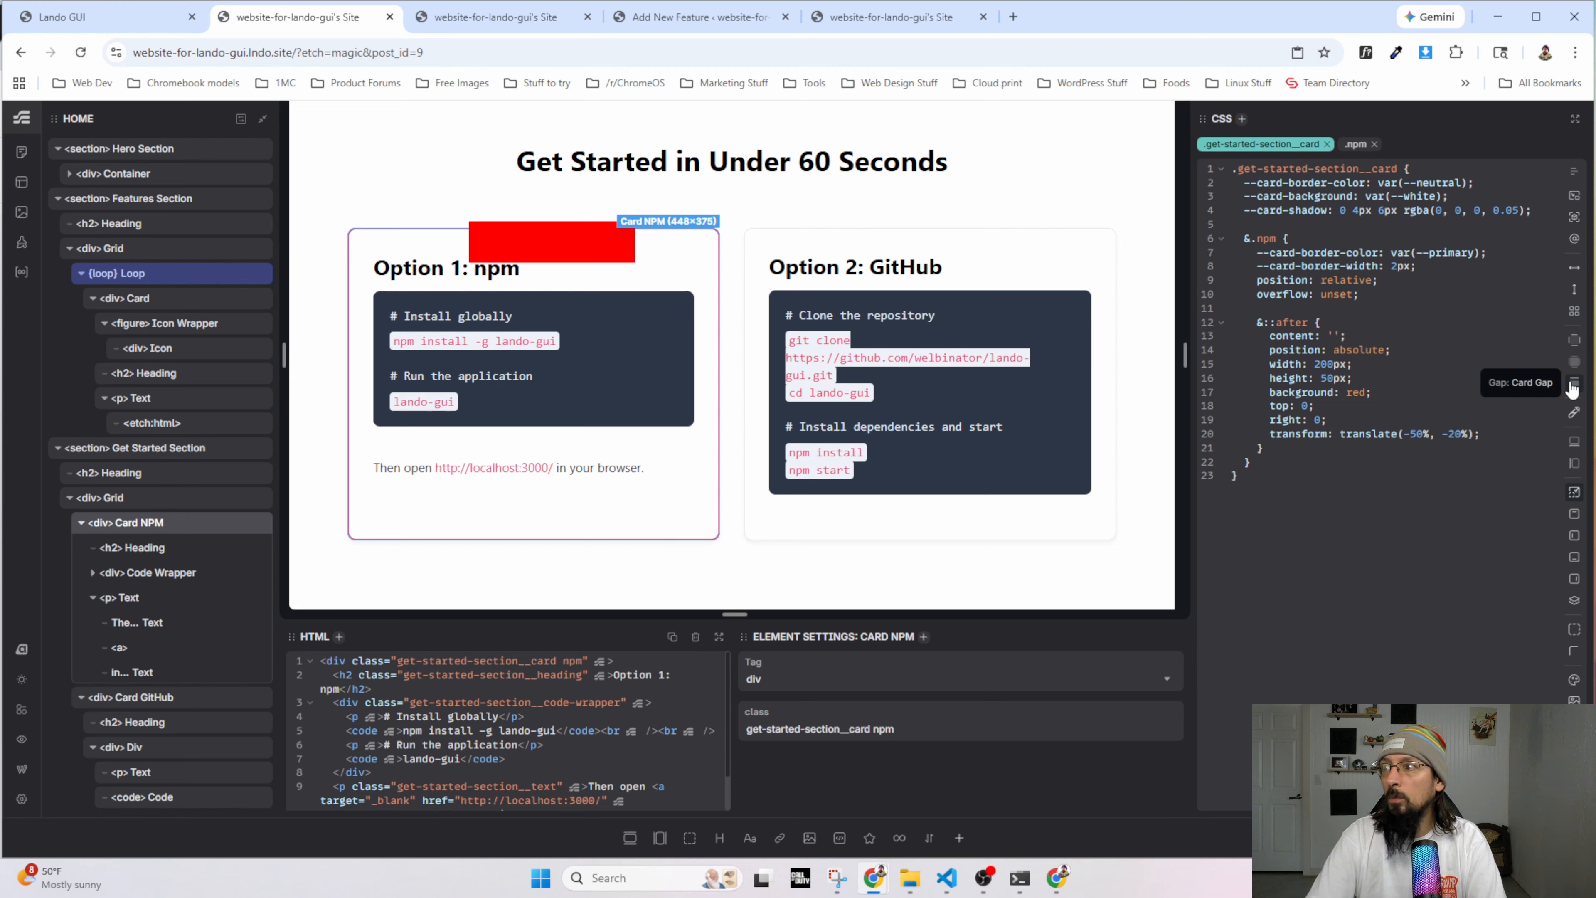
{"action": "key", "text": "BackSpace"}
{"action": "type", "text": "5"}
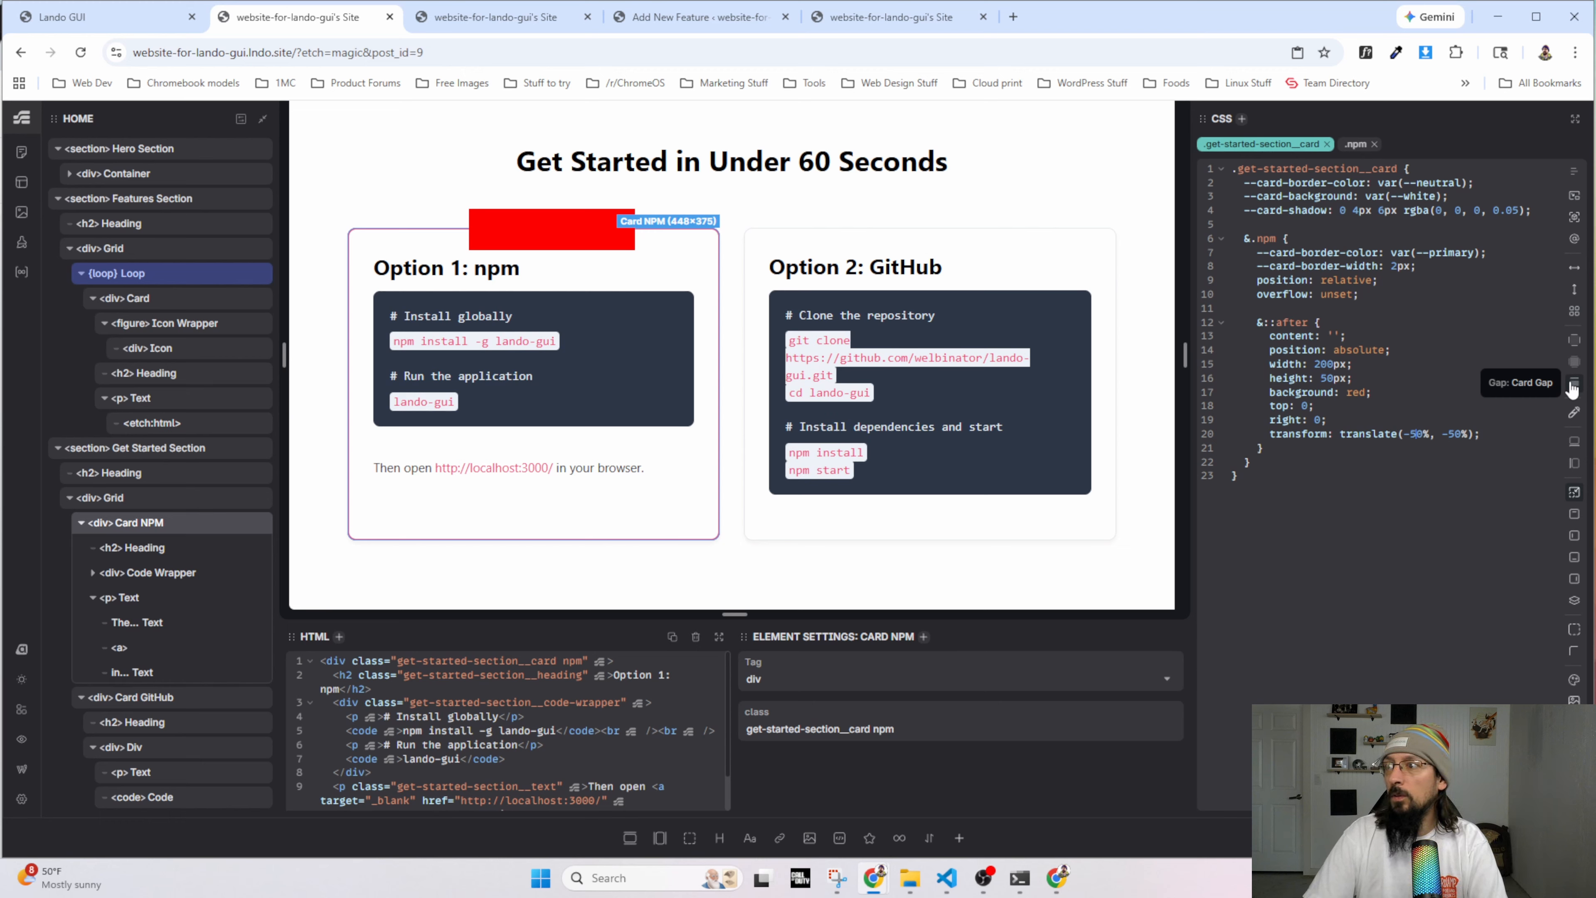
{"action": "key", "text": "BackSpace"}
{"action": "type", "text": "2"}
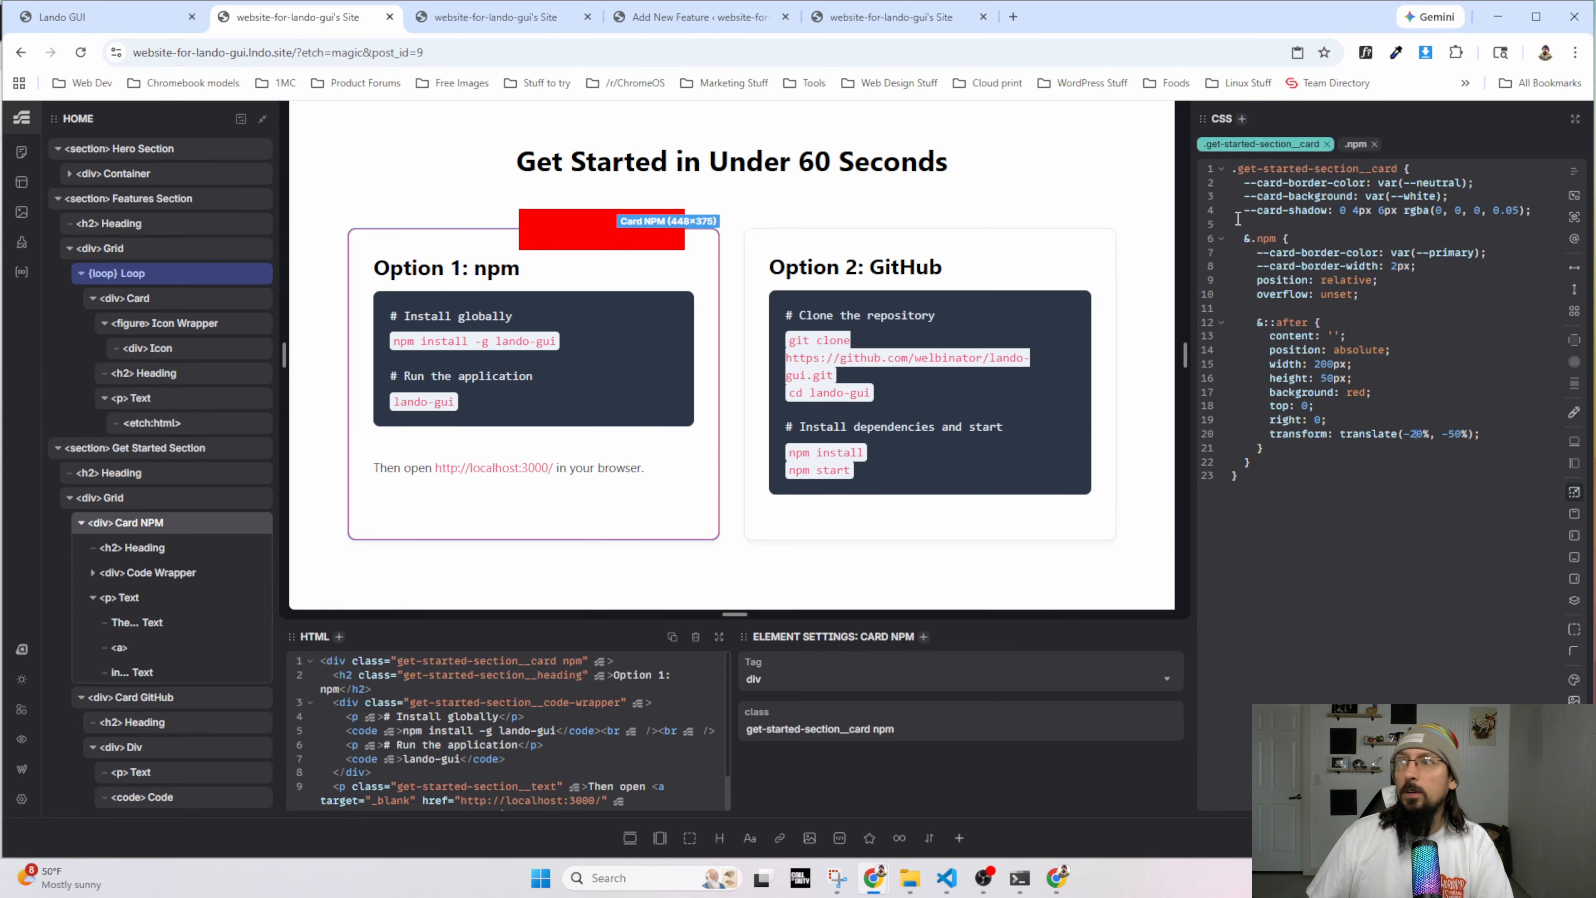
Set the height of the npm card's ::after pseudo-element to 25px.
{"action": "left_click", "coordinate": [1329, 377]}
{"action": "key", "text": "BackSpace"}
{"action": "type", "text": "2"}
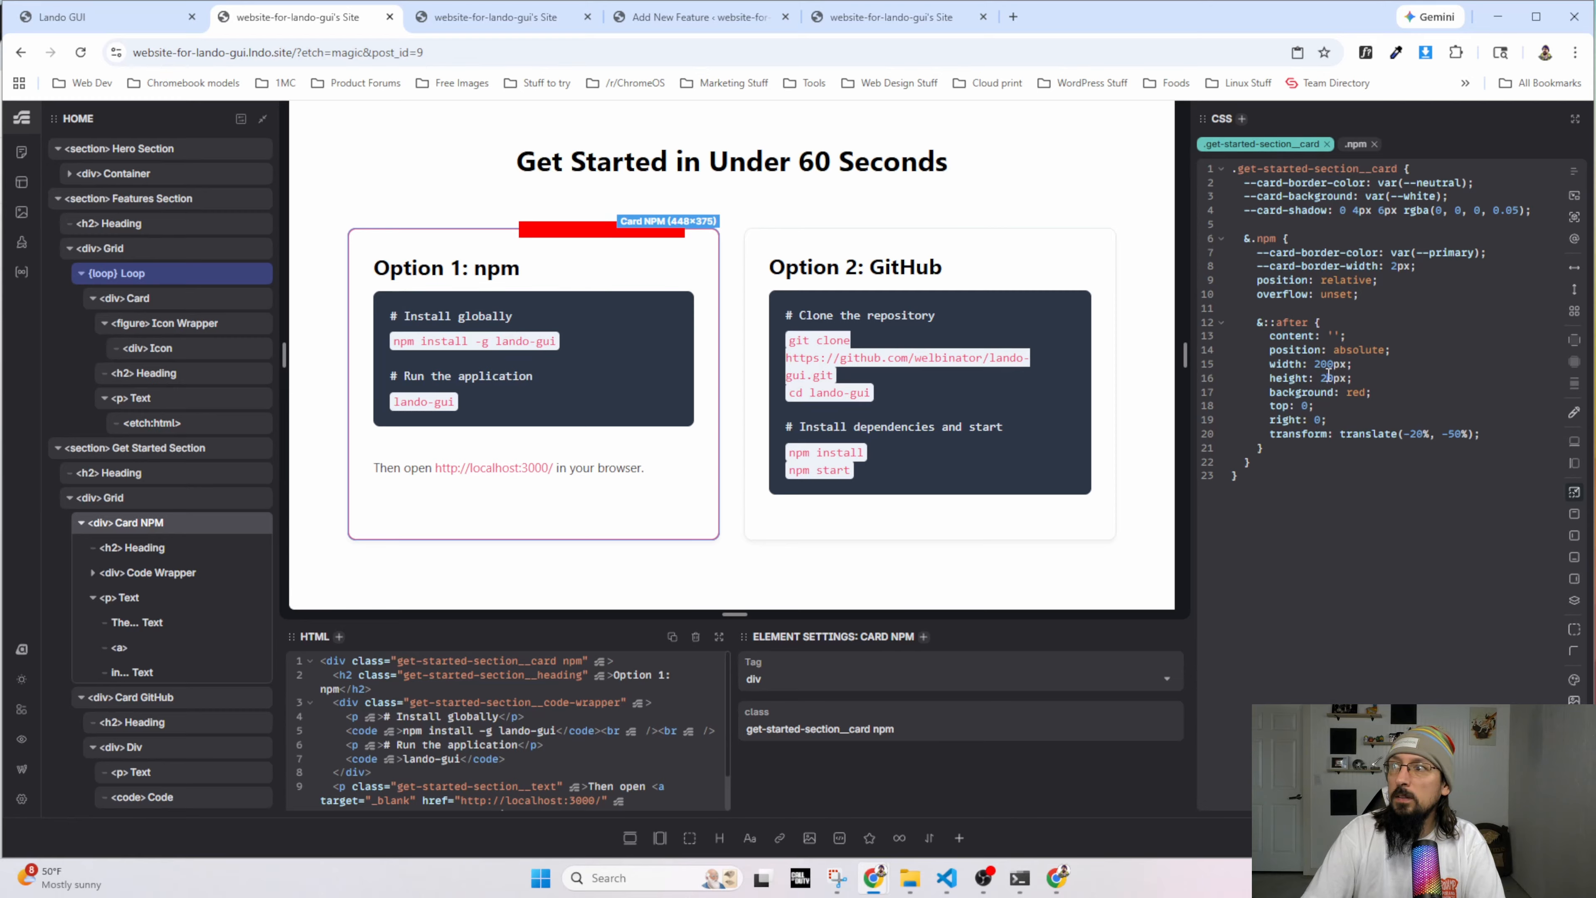
{"action": "key", "text": "BackSpace"}
{"action": "type", "text": "5"}
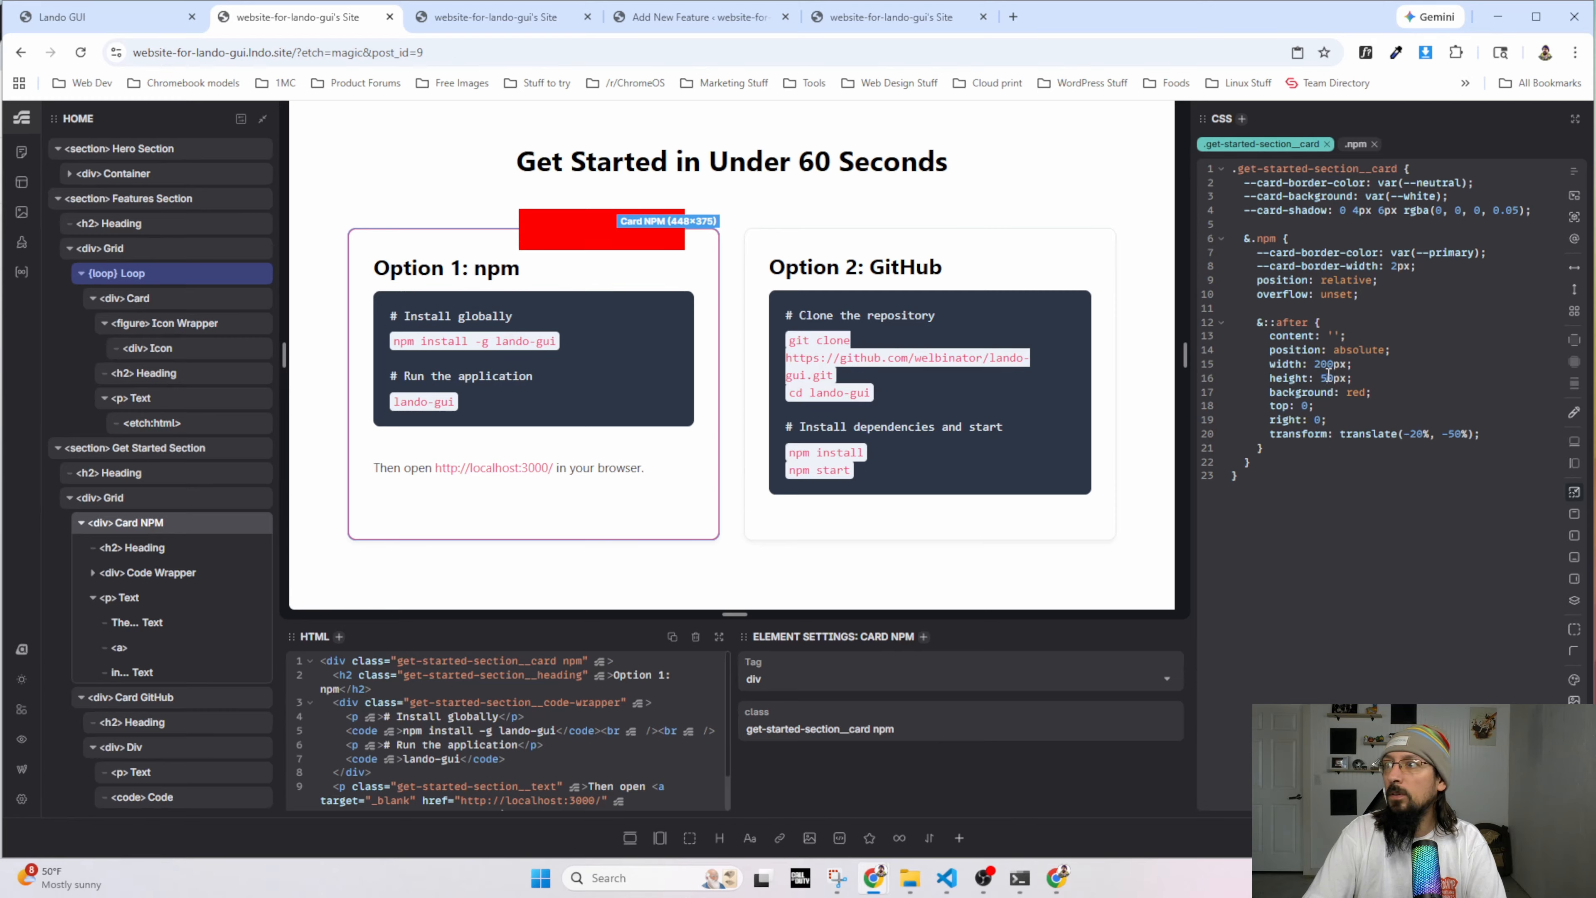
{"action": "key", "text": "BackSpace"}
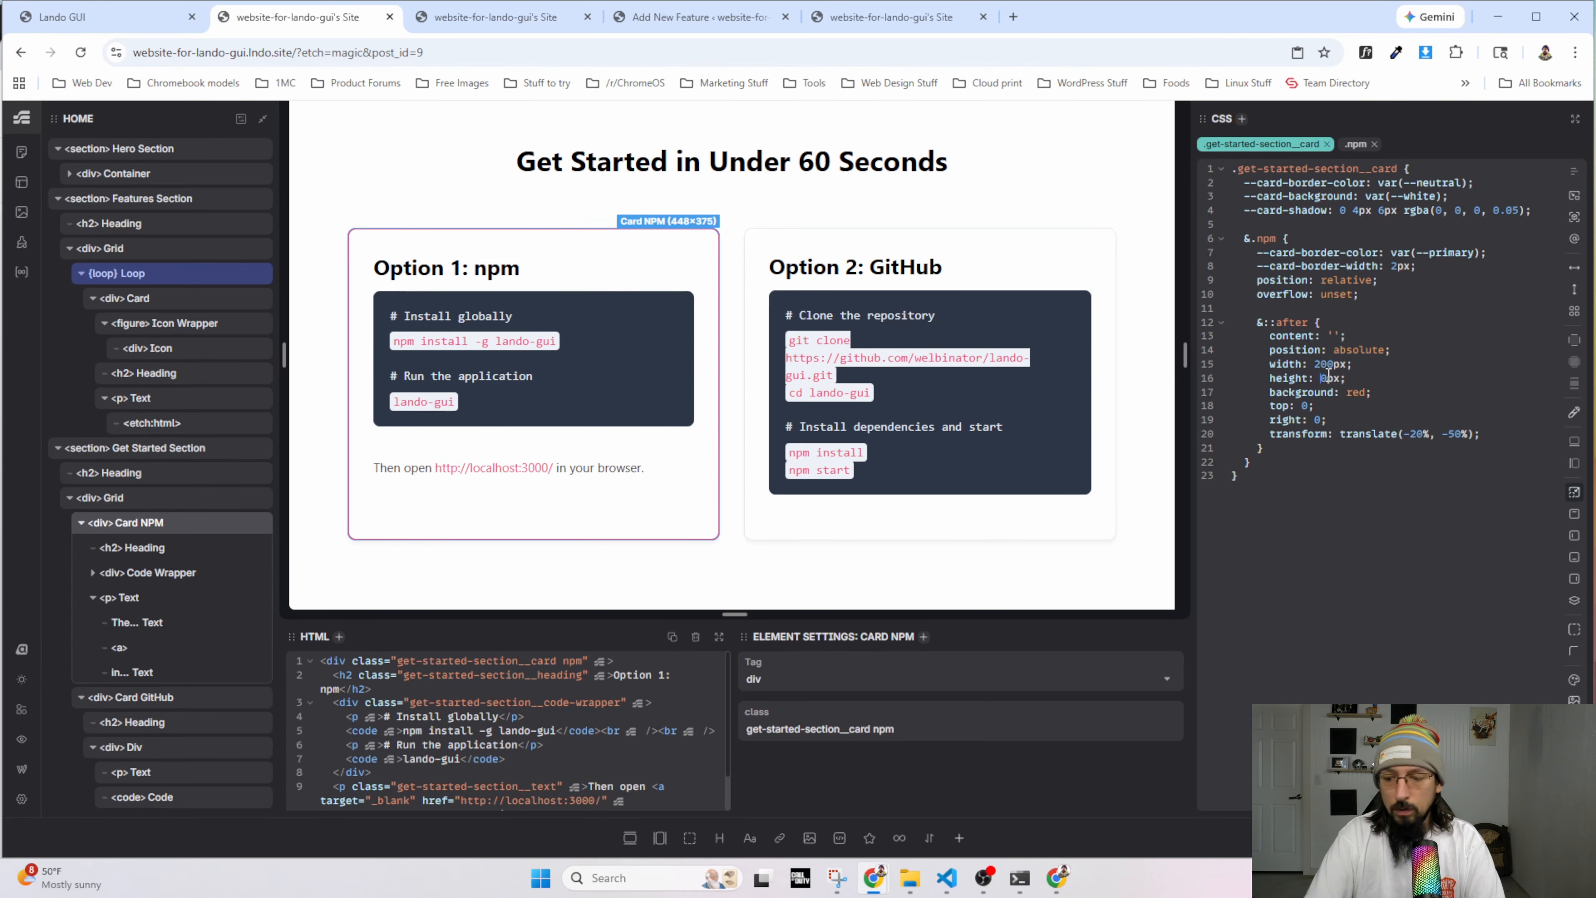
{"action": "type", "text": "25"}
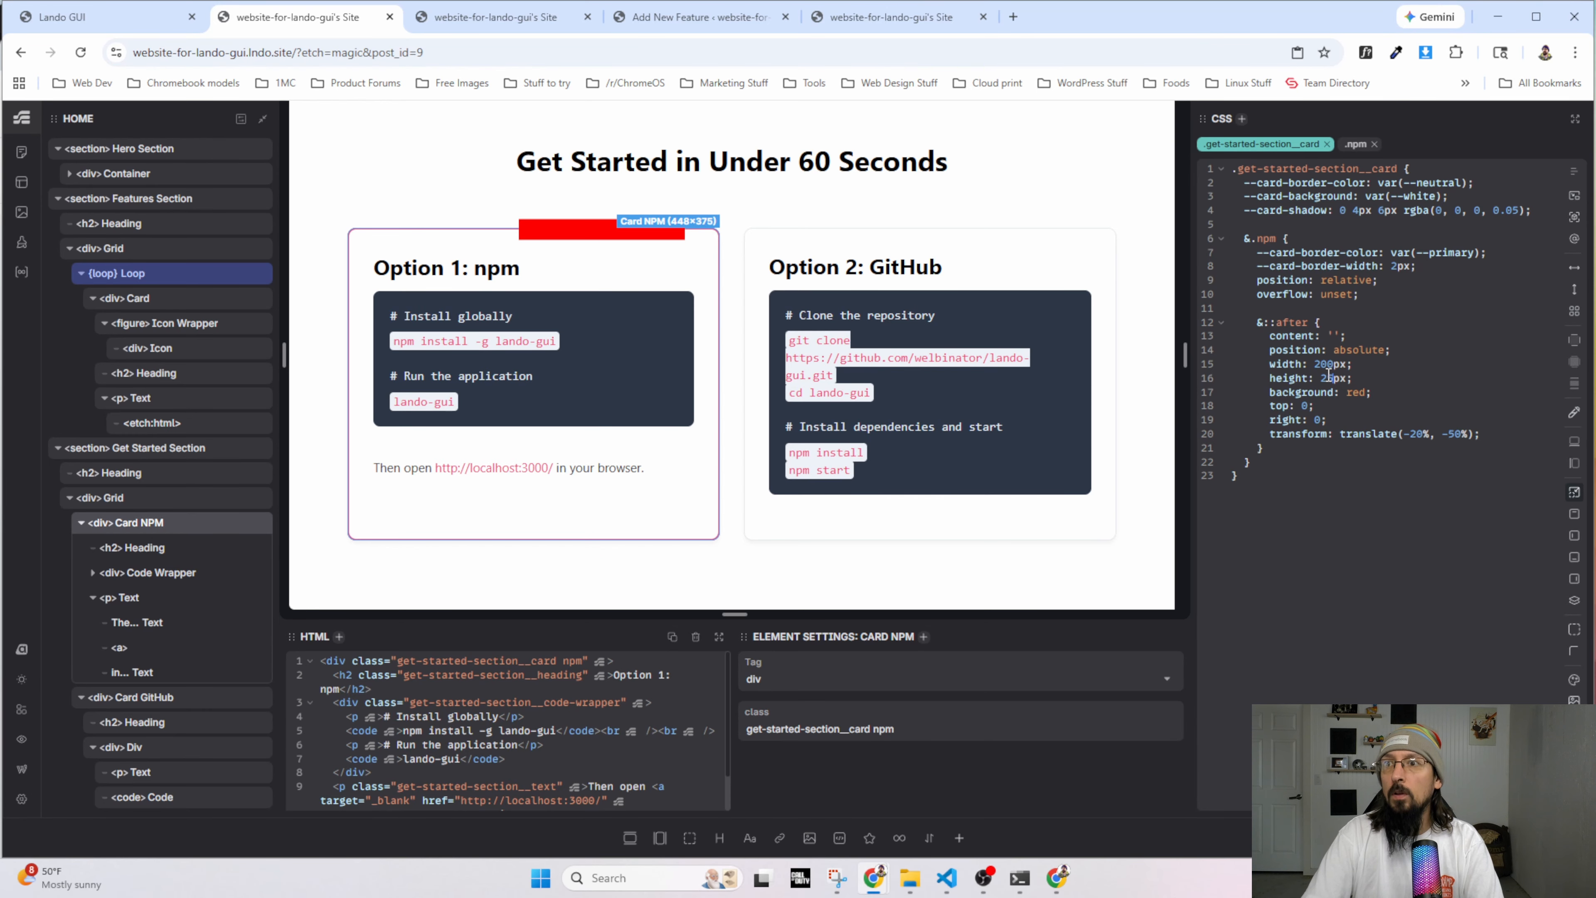
Set the width of the npm card's ::after pseudo-element to 100px.
{"action": "left_click", "coordinate": [1323, 363]}
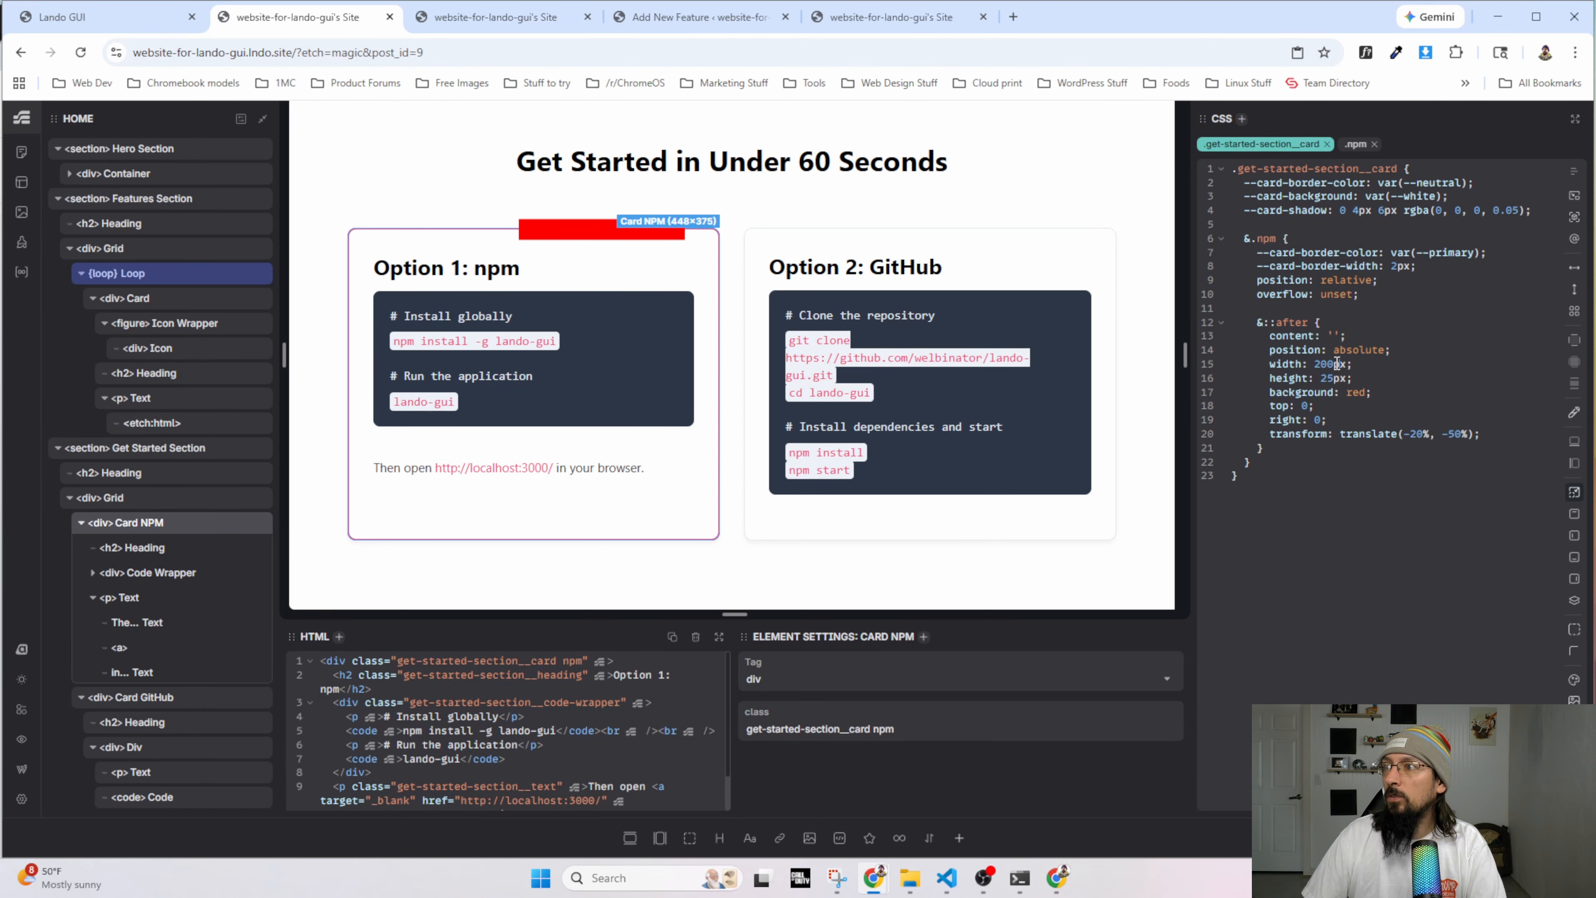
{"action": "key", "text": "BackSpace"}
{"action": "type", "text": "1"}
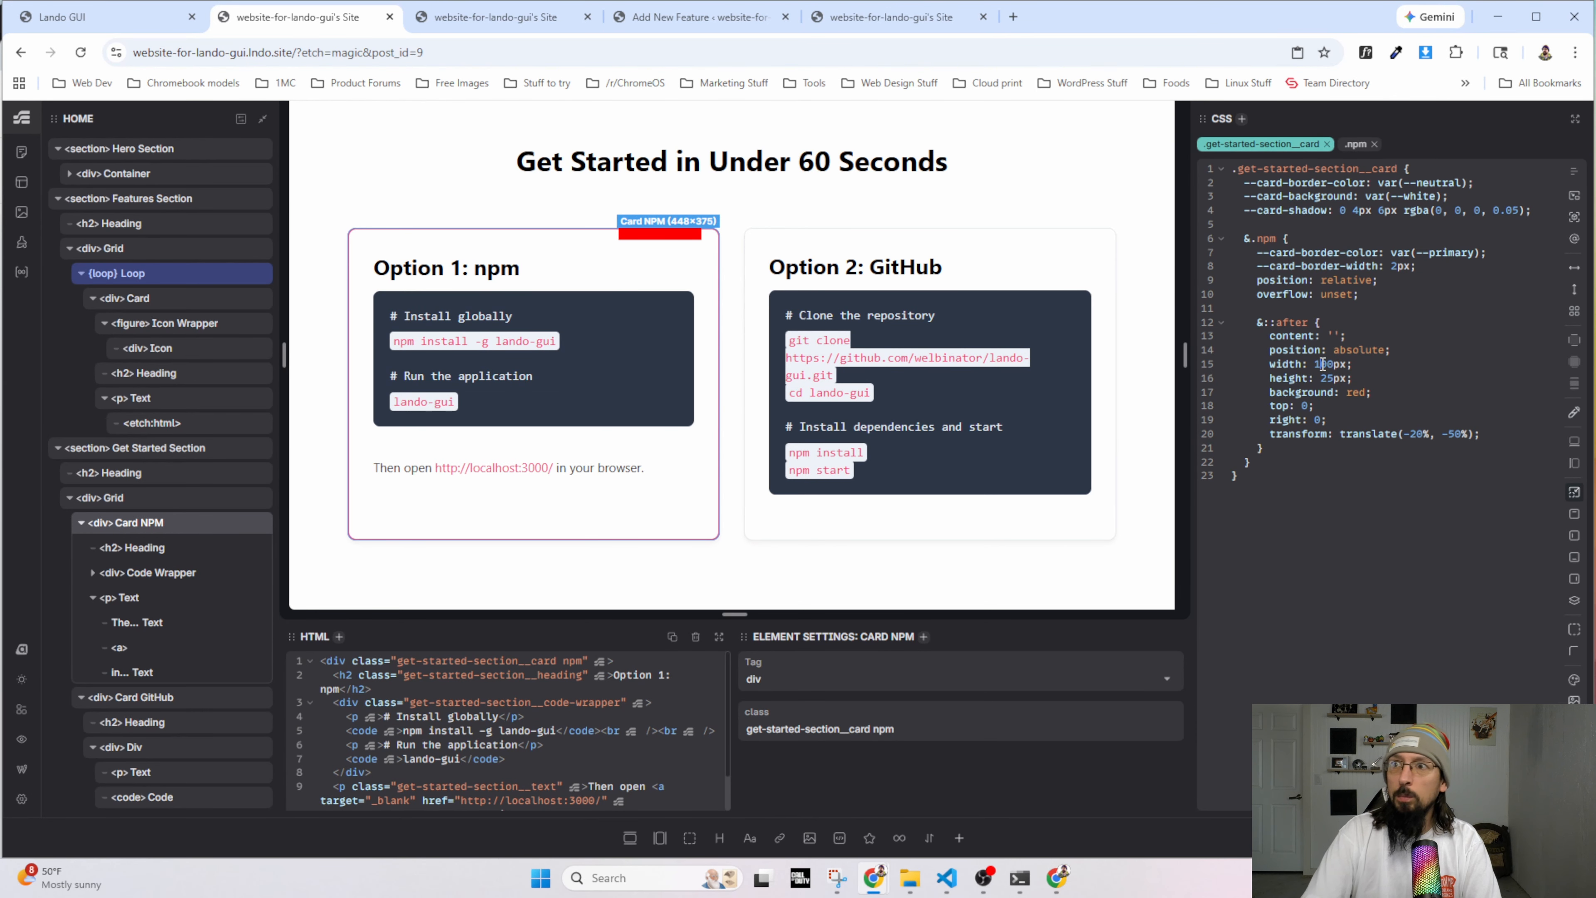
Compare with the badge in the Lando GUI mockup and set the ::after content to 'Recommended'.
{"action": "key", "text": "alt+Tab"}
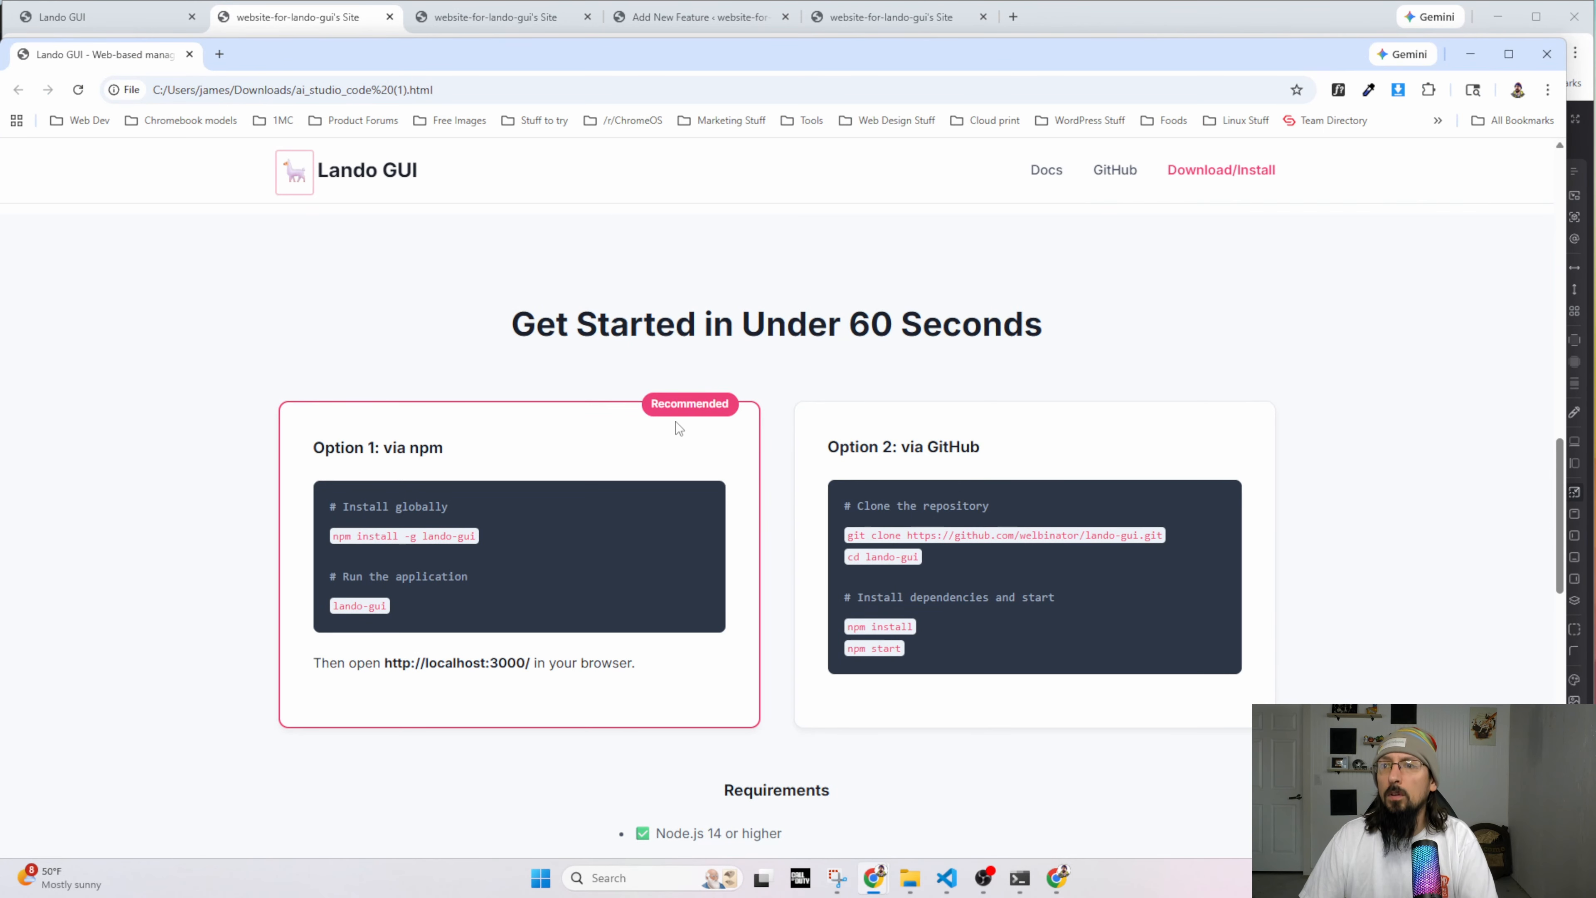
{"action": "key", "text": "alt+Tab"}
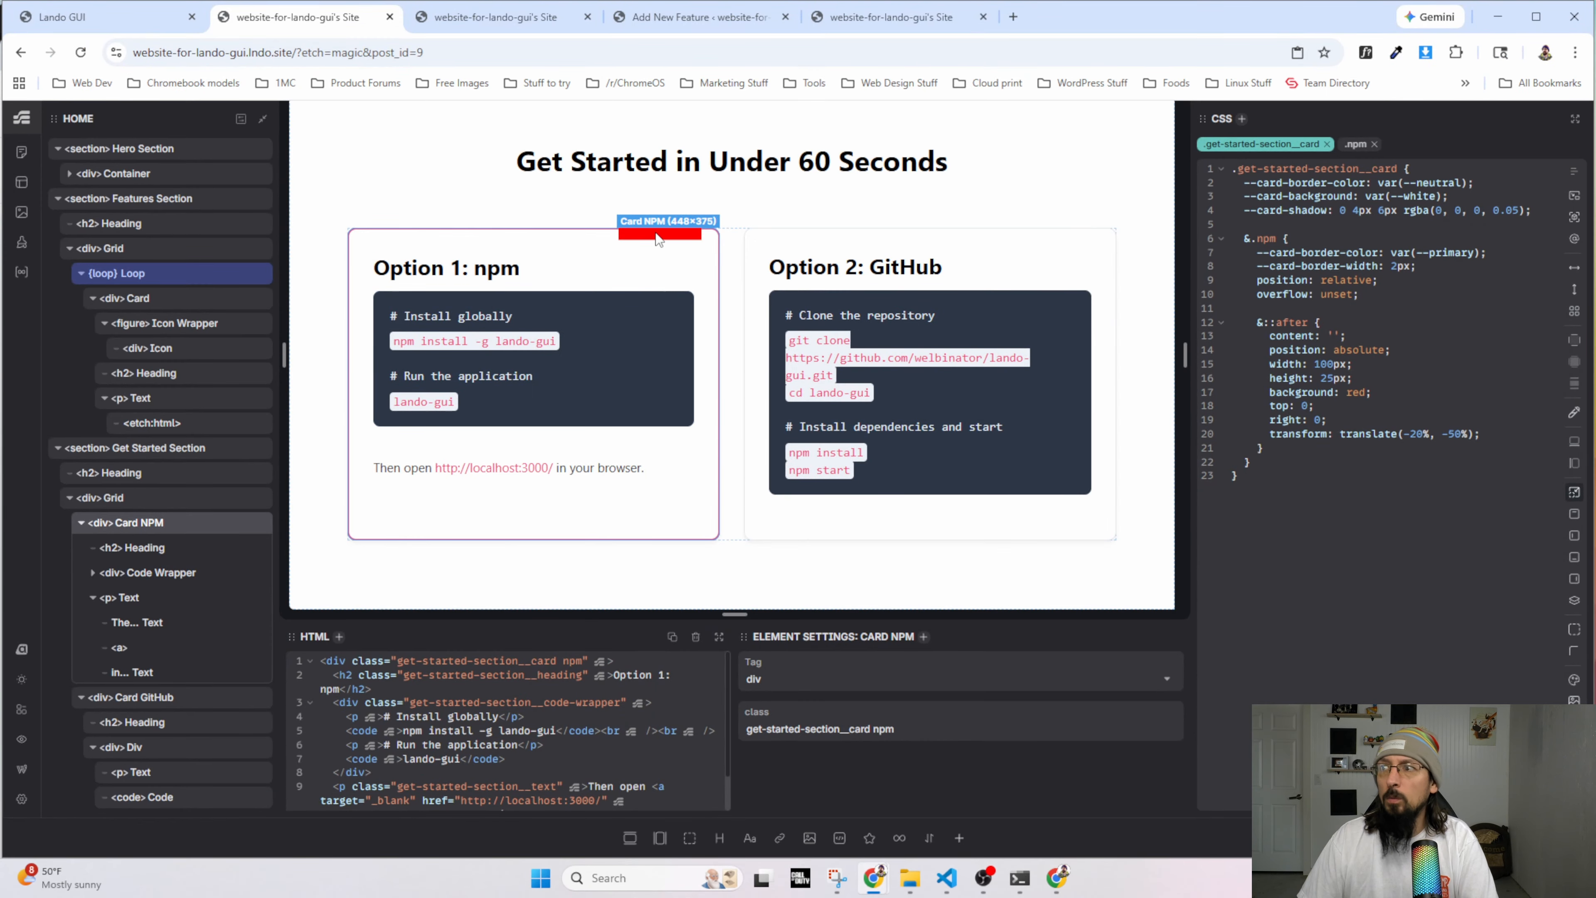
{"action": "left_click", "coordinate": [1333, 336]}
{"action": "type", "text": "Recommended"}
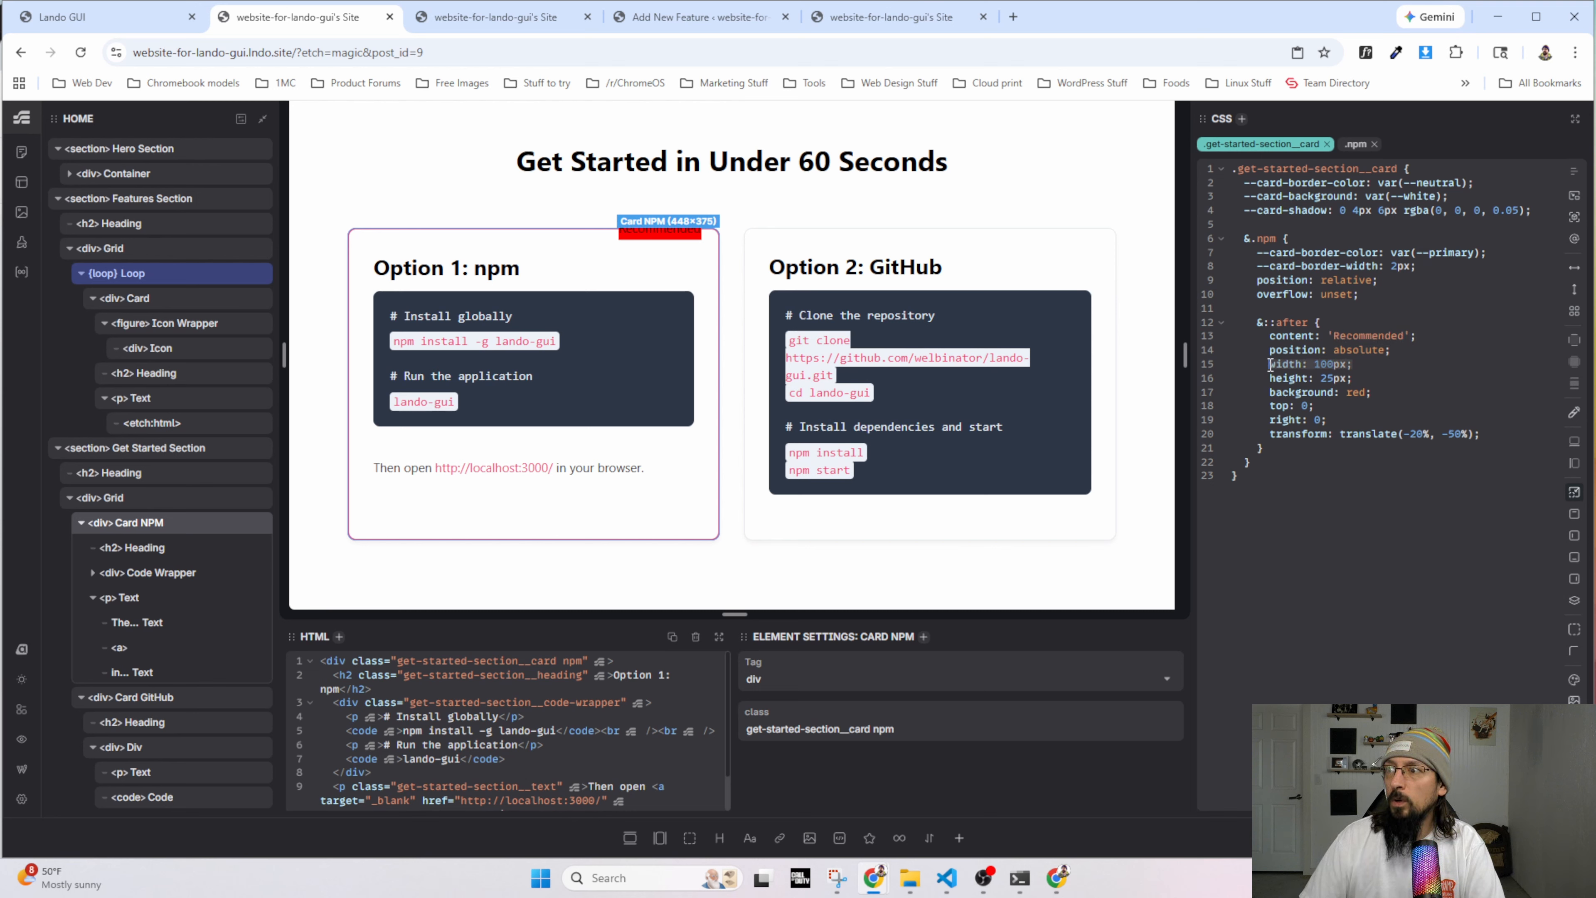
Replace the ::after rule's width declaration with padding: .5rem and deselect the npm card to see the badge.
{"action": "left_click_drag", "start_coordinate": [1269, 364], "coordinate": [1354, 365]}
{"action": "key", "text": "BackSpace"}
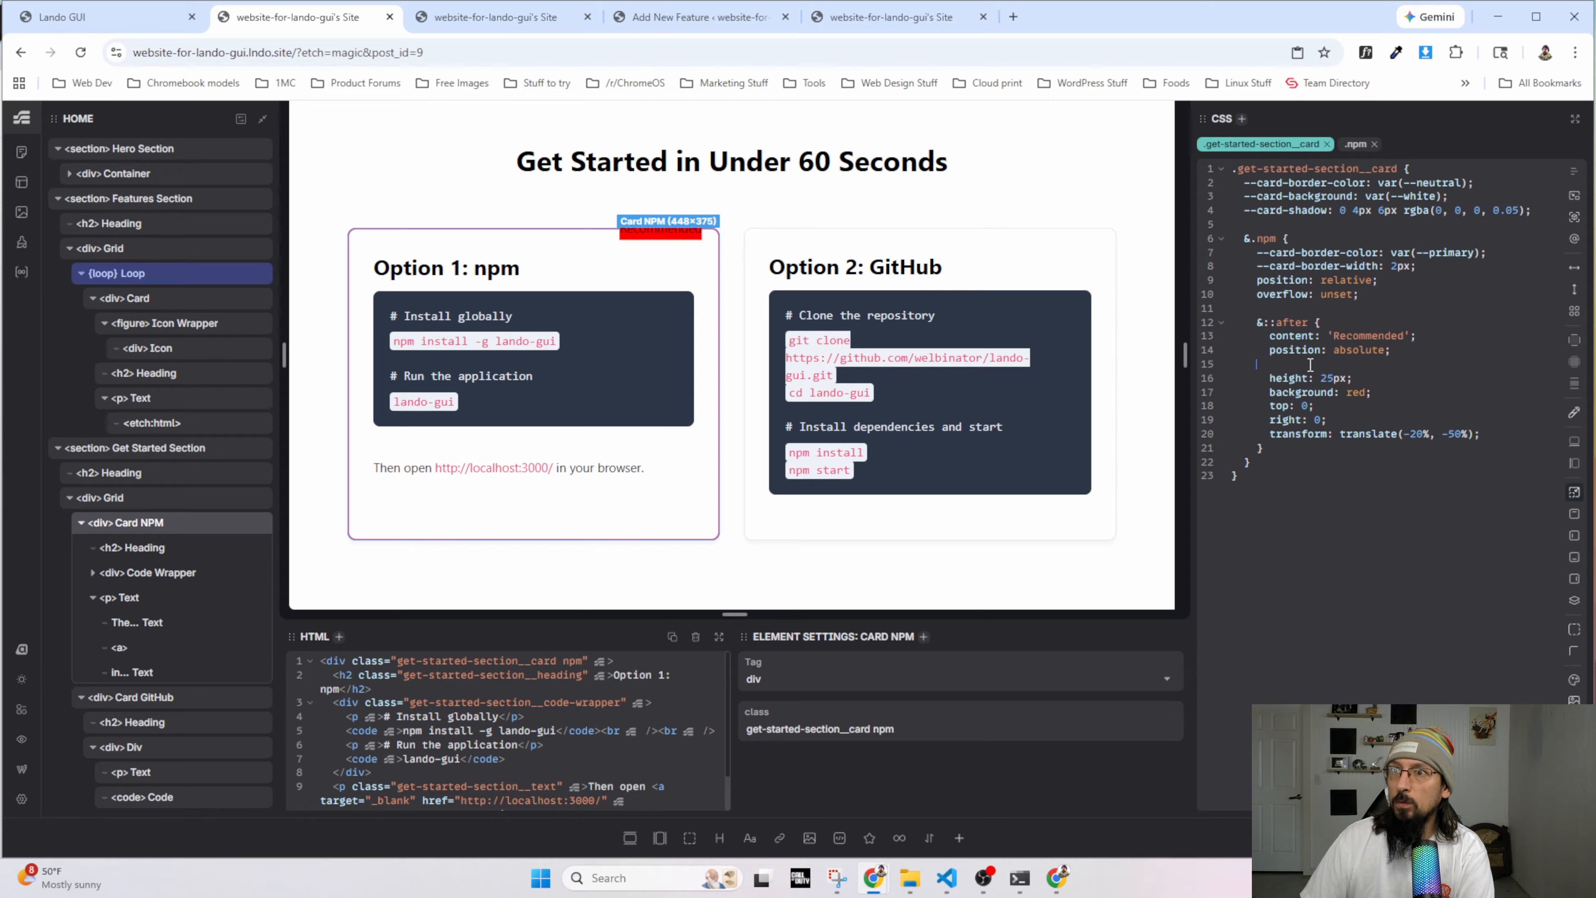
{"action": "key", "text": "BackSpace"}
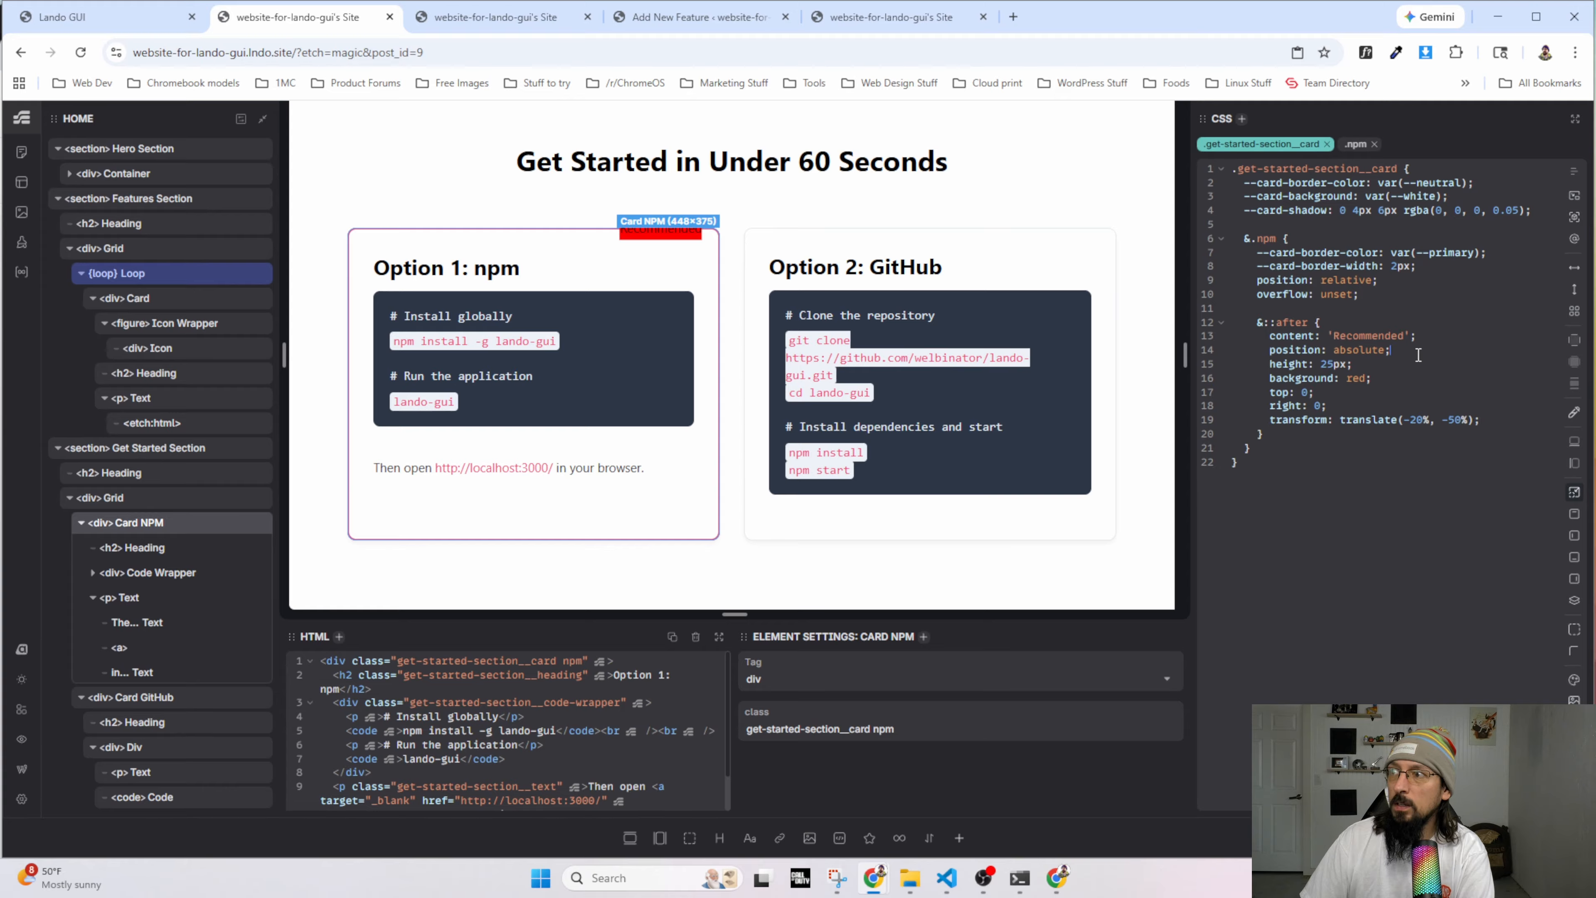
{"action": "key", "text": "Return"}
{"action": "type", "text": "paddin"}
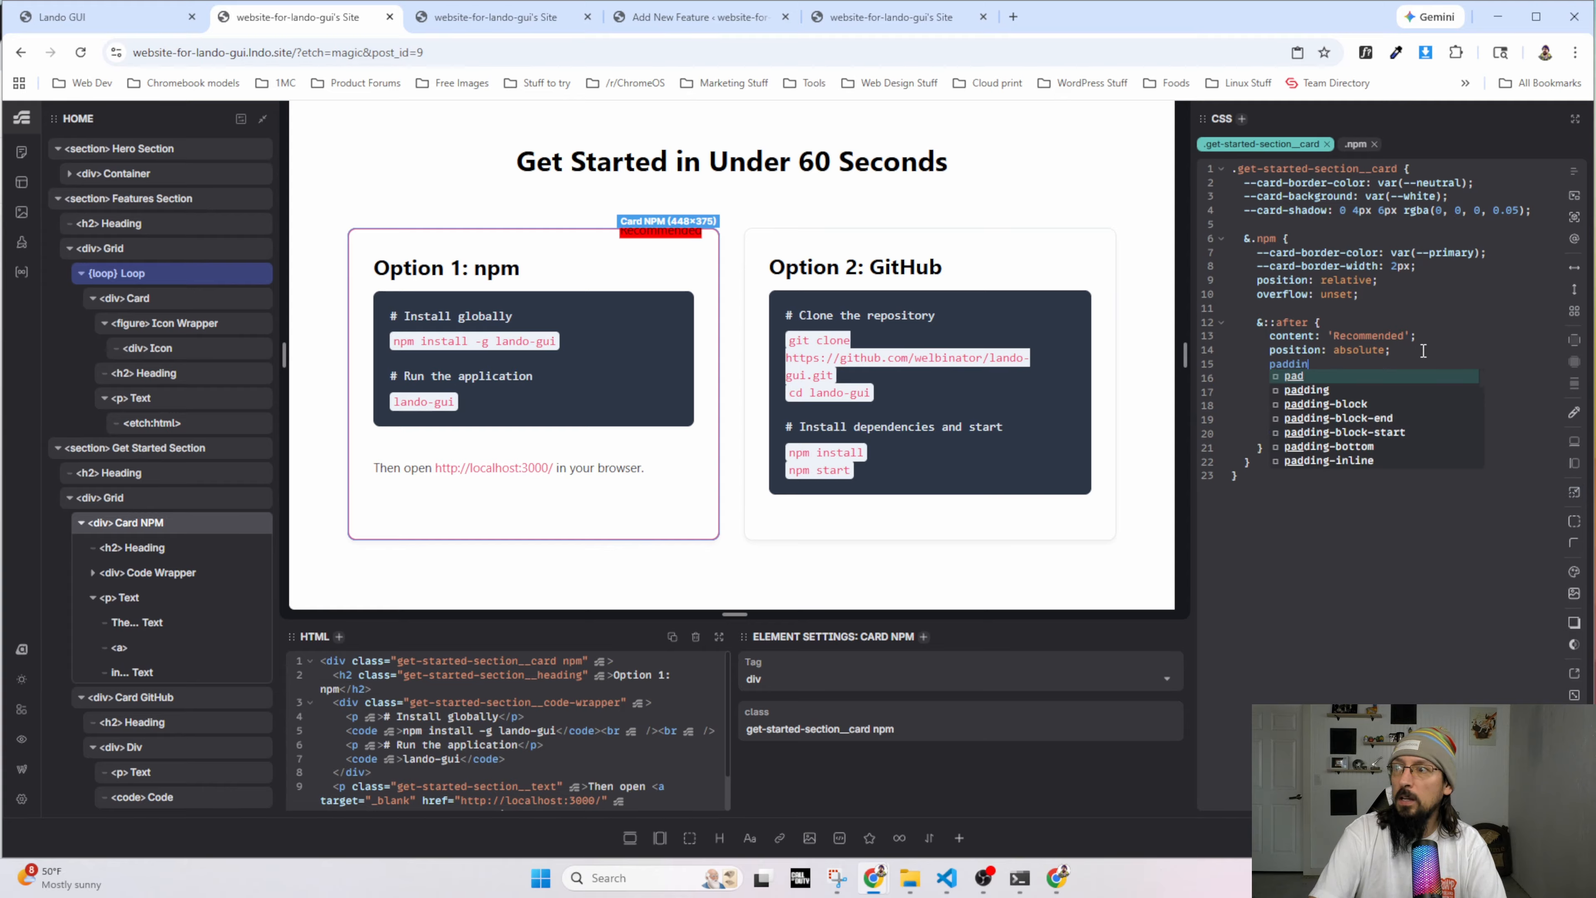
{"action": "type", "text": "g: .5rem;"}
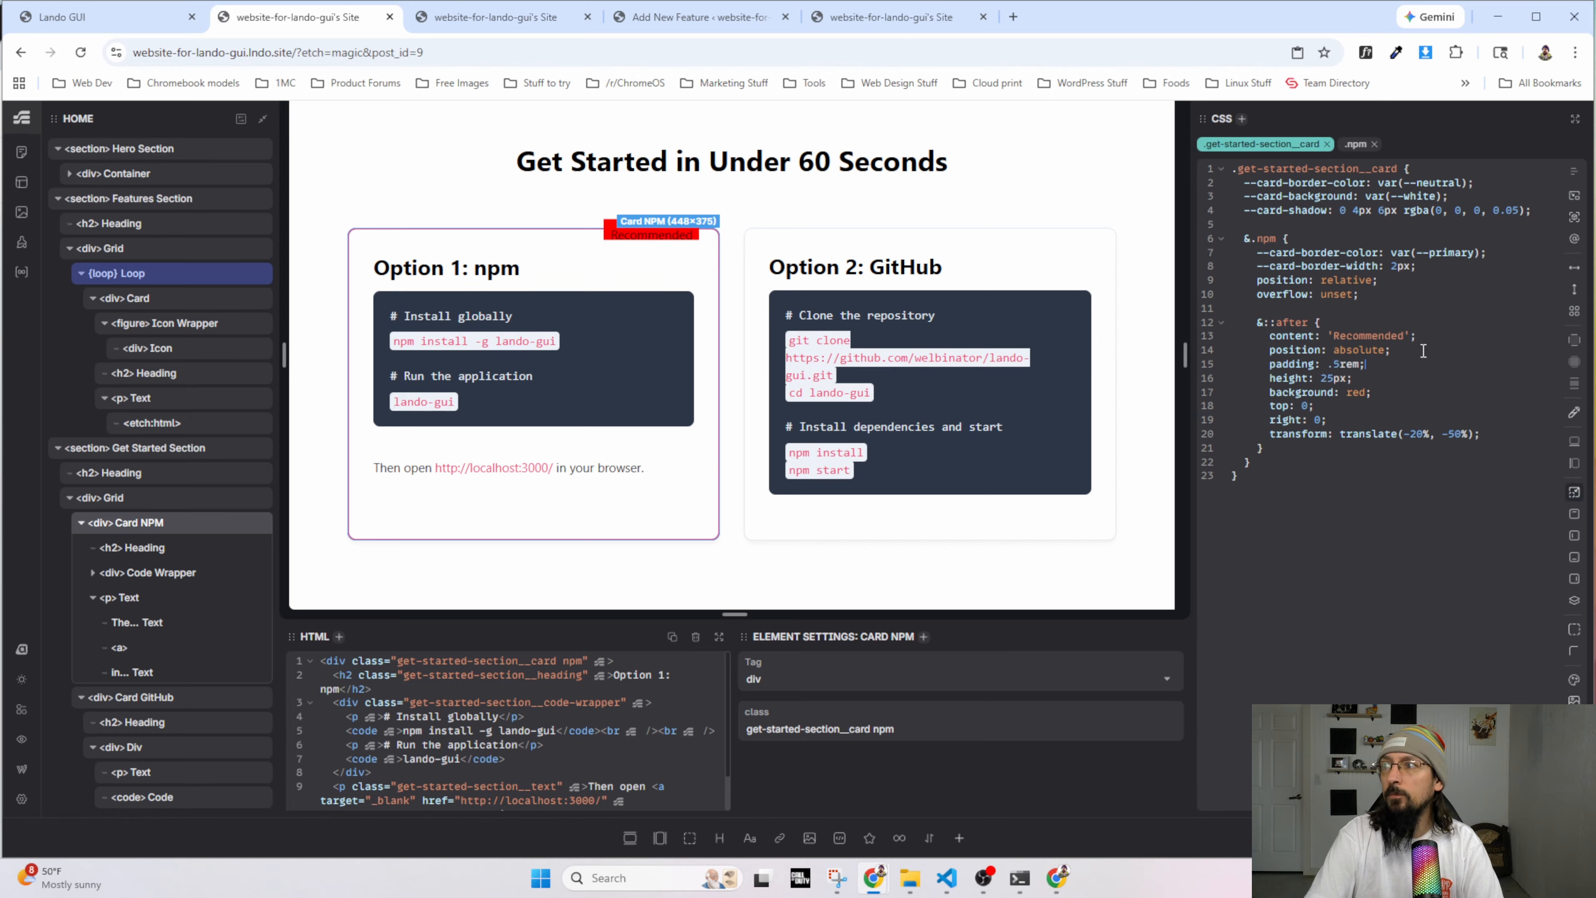
{"action": "left_click", "coordinate": [566, 200]}
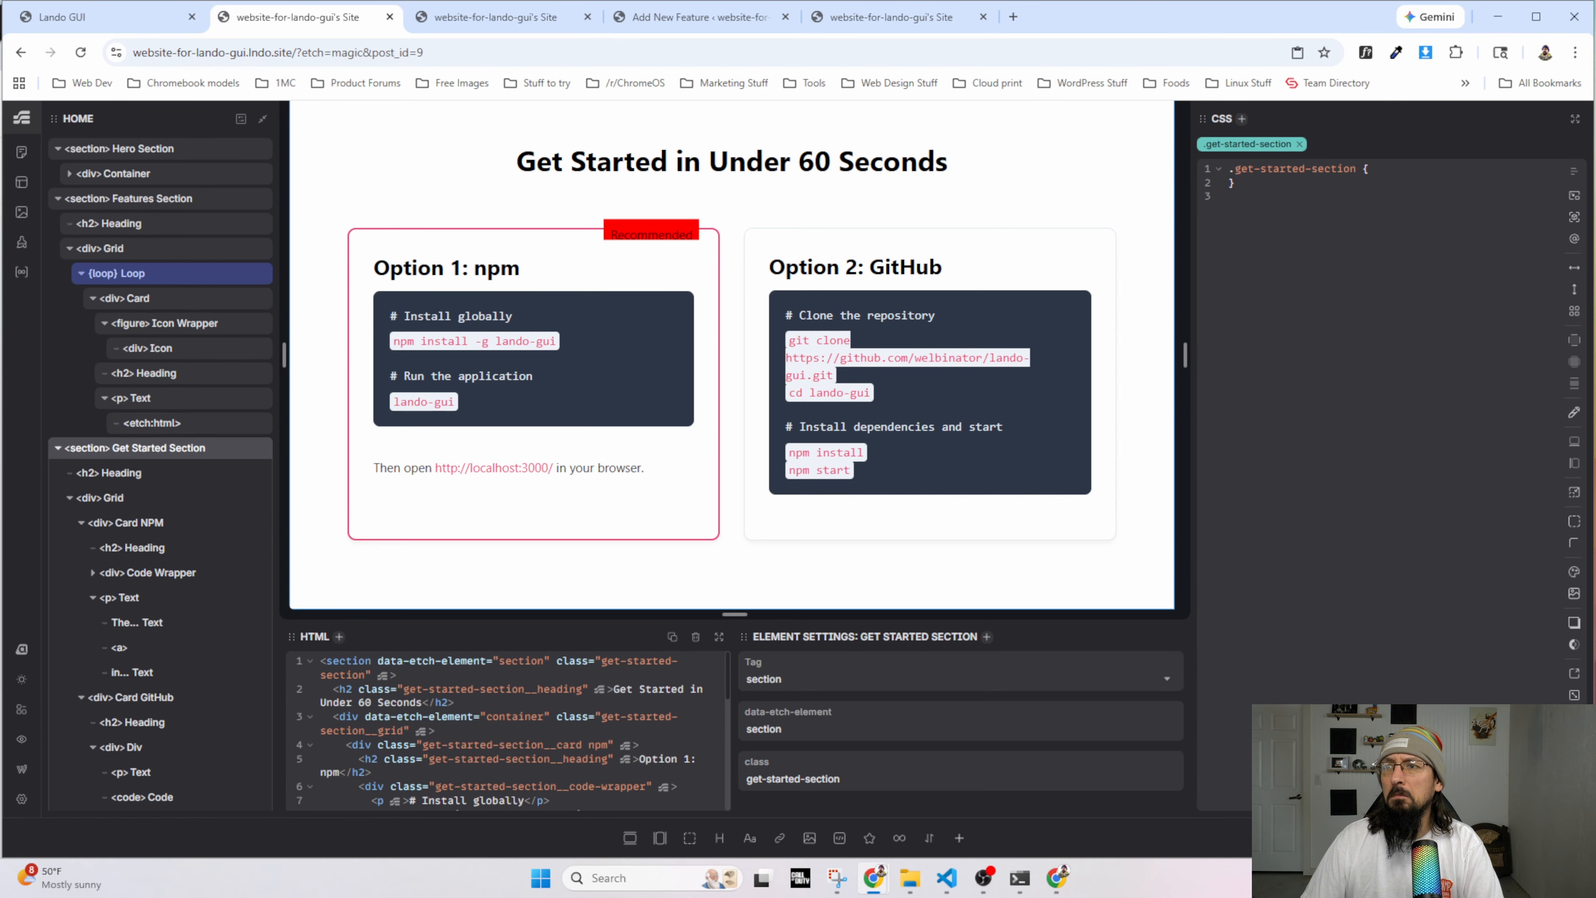
Inspect the Recommended badge on the live page in DevTools and select the npm card's ::after pseudo-element.
{"action": "left_click", "coordinate": [497, 17]}
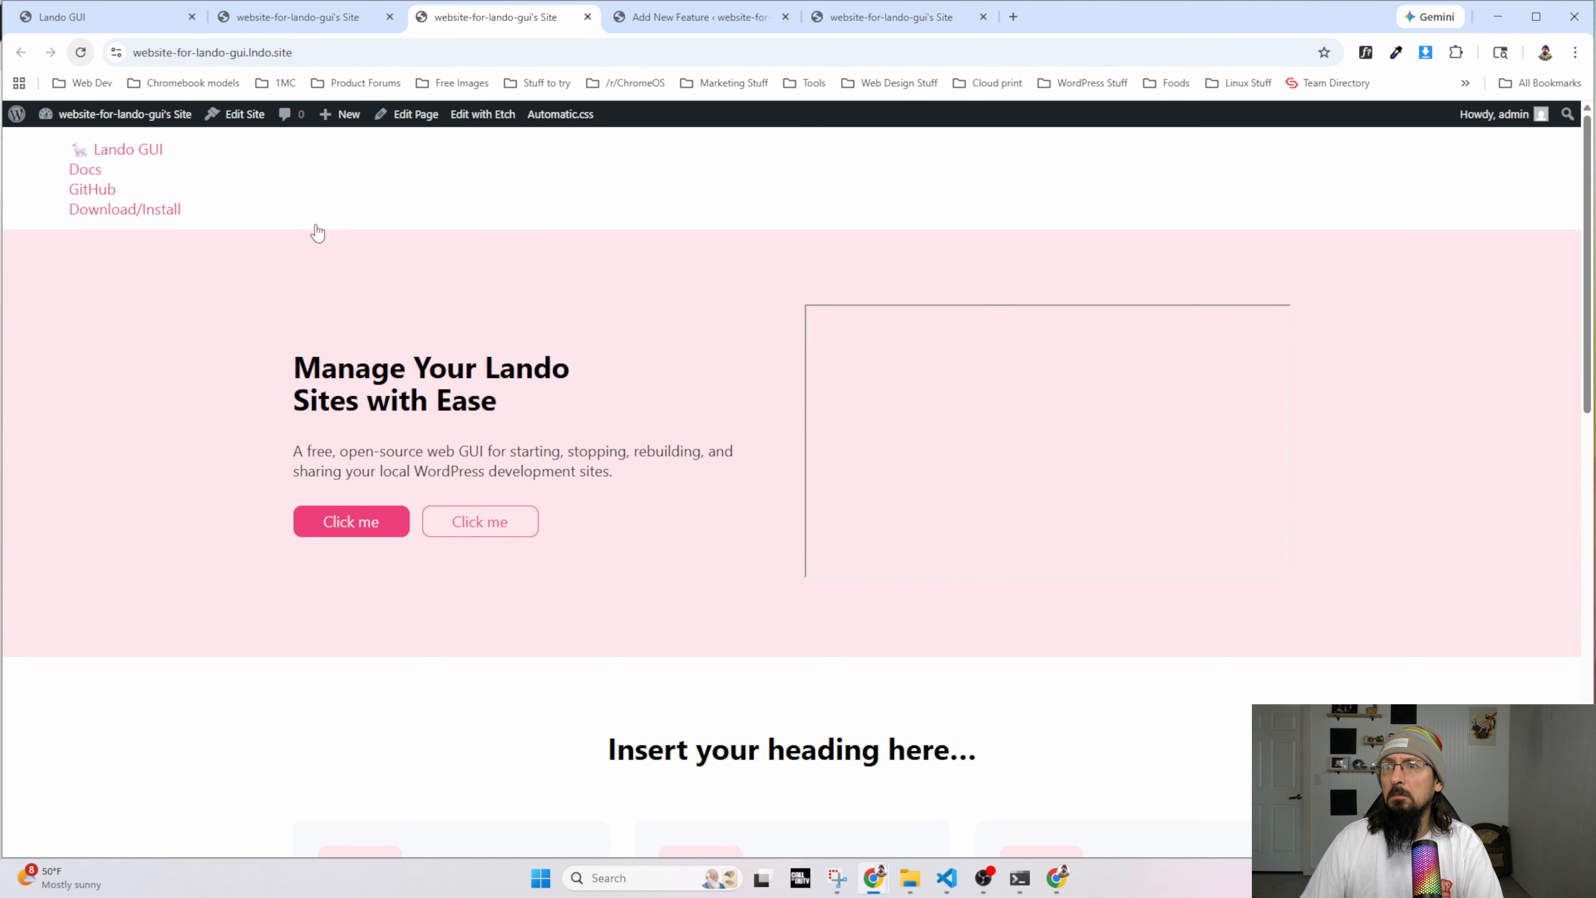
{"action": "scroll", "coordinate": [759, 484], "scroll_direction": "down", "scroll_amount": 10}
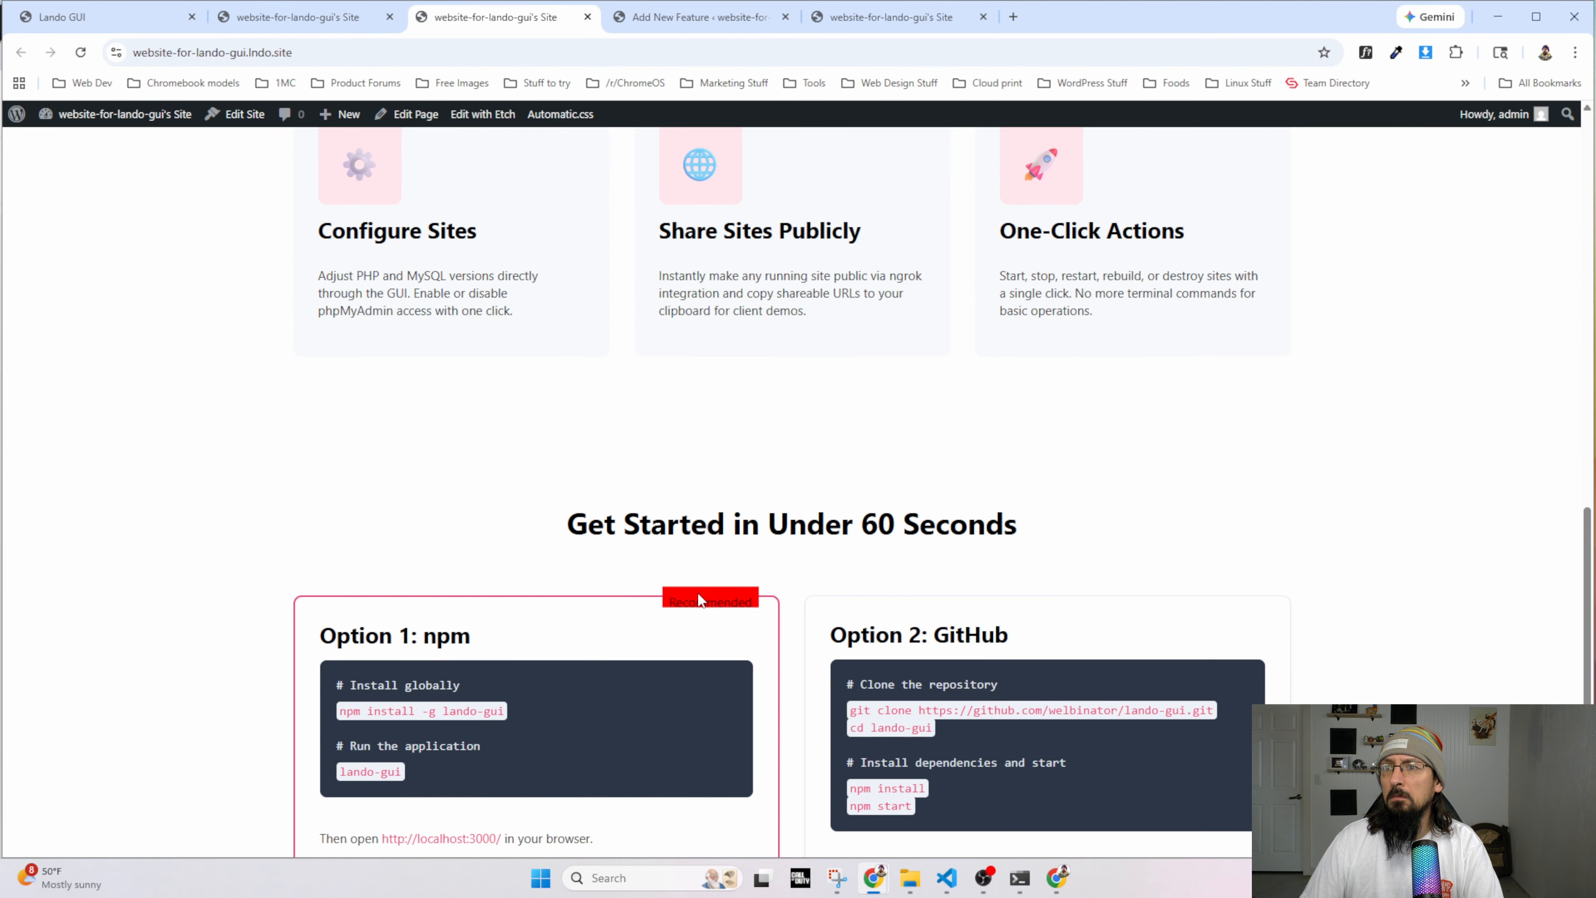
{"action": "right_click", "coordinate": [698, 595]}
{"action": "left_click", "coordinate": [739, 579]}
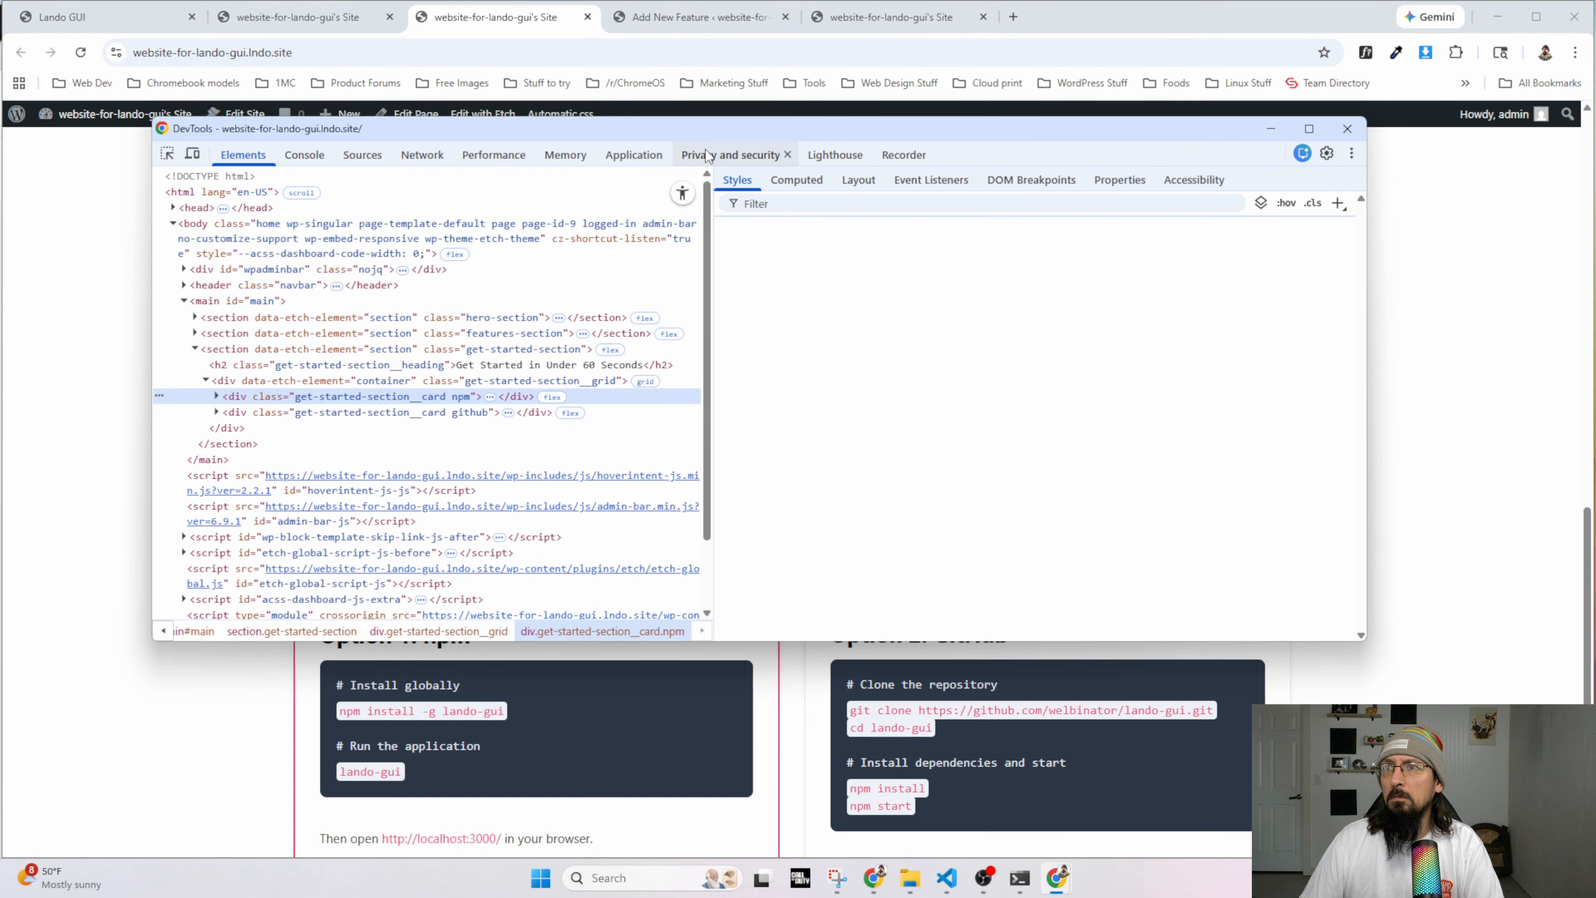
{"action": "left_click_drag", "start_coordinate": [801, 640], "coordinate": [801, 454]}
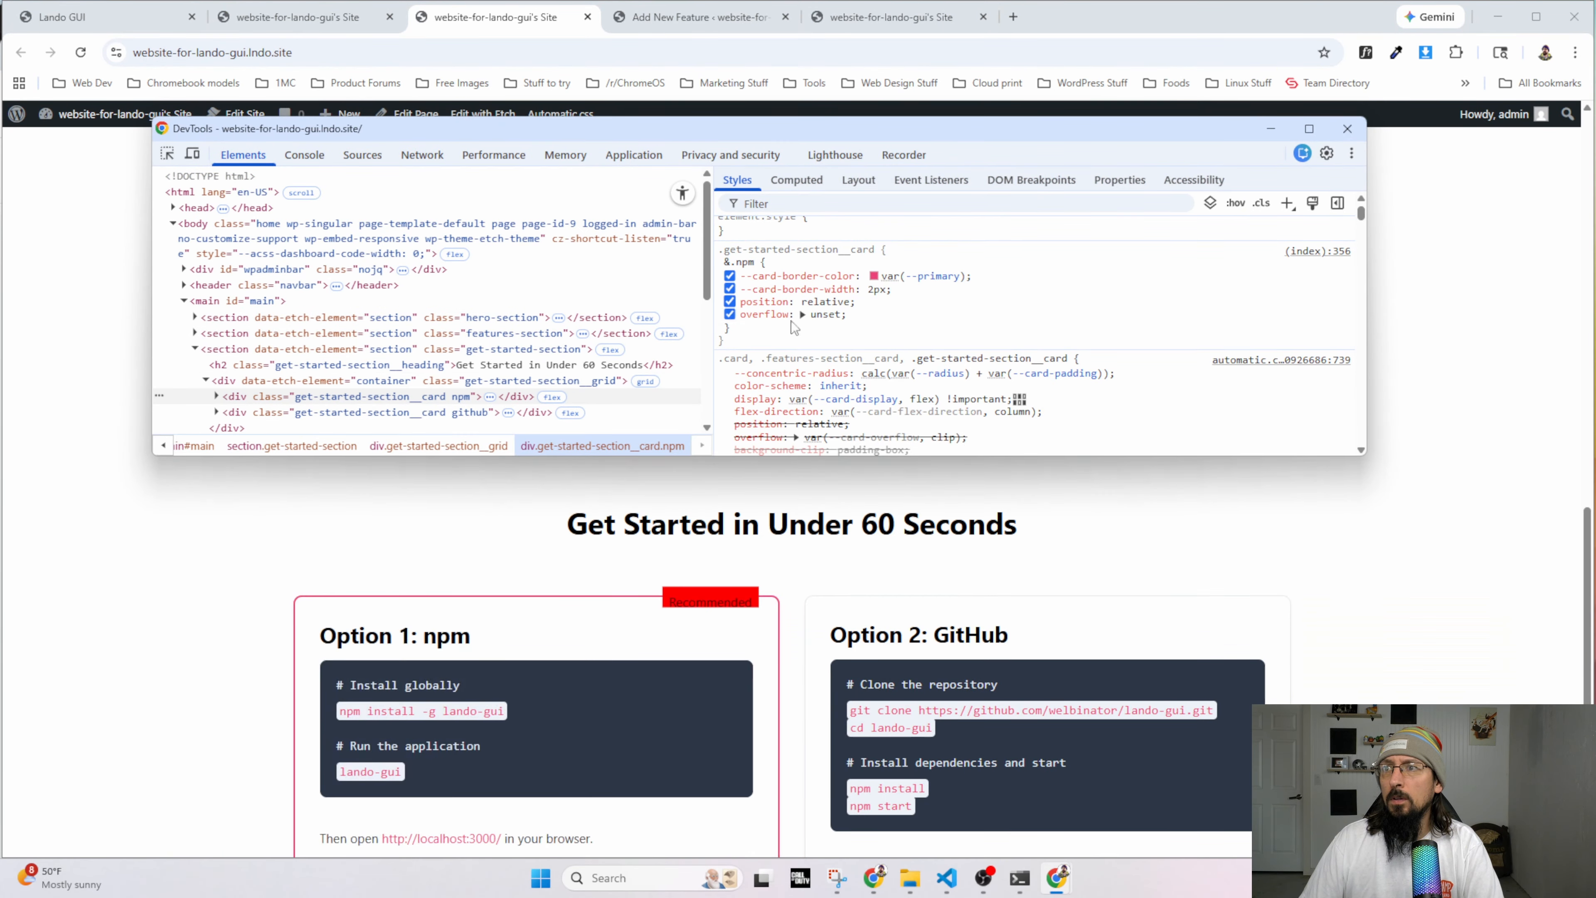
{"action": "scroll", "coordinate": [250, 388], "scroll_direction": "down", "scroll_amount": 2}
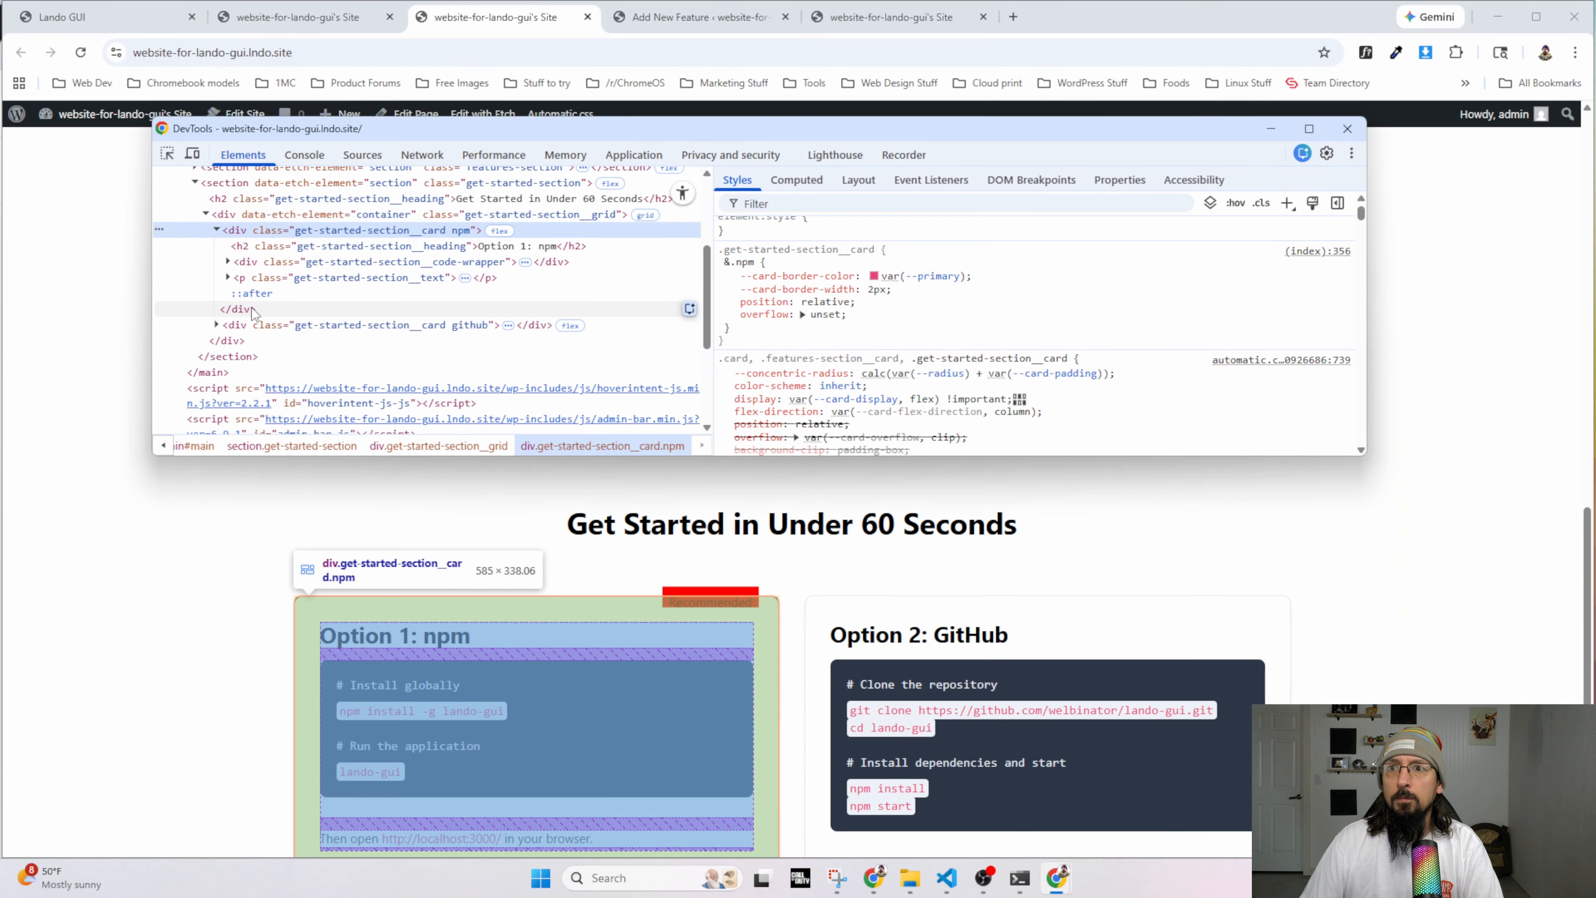
{"action": "left_click", "coordinate": [259, 291]}
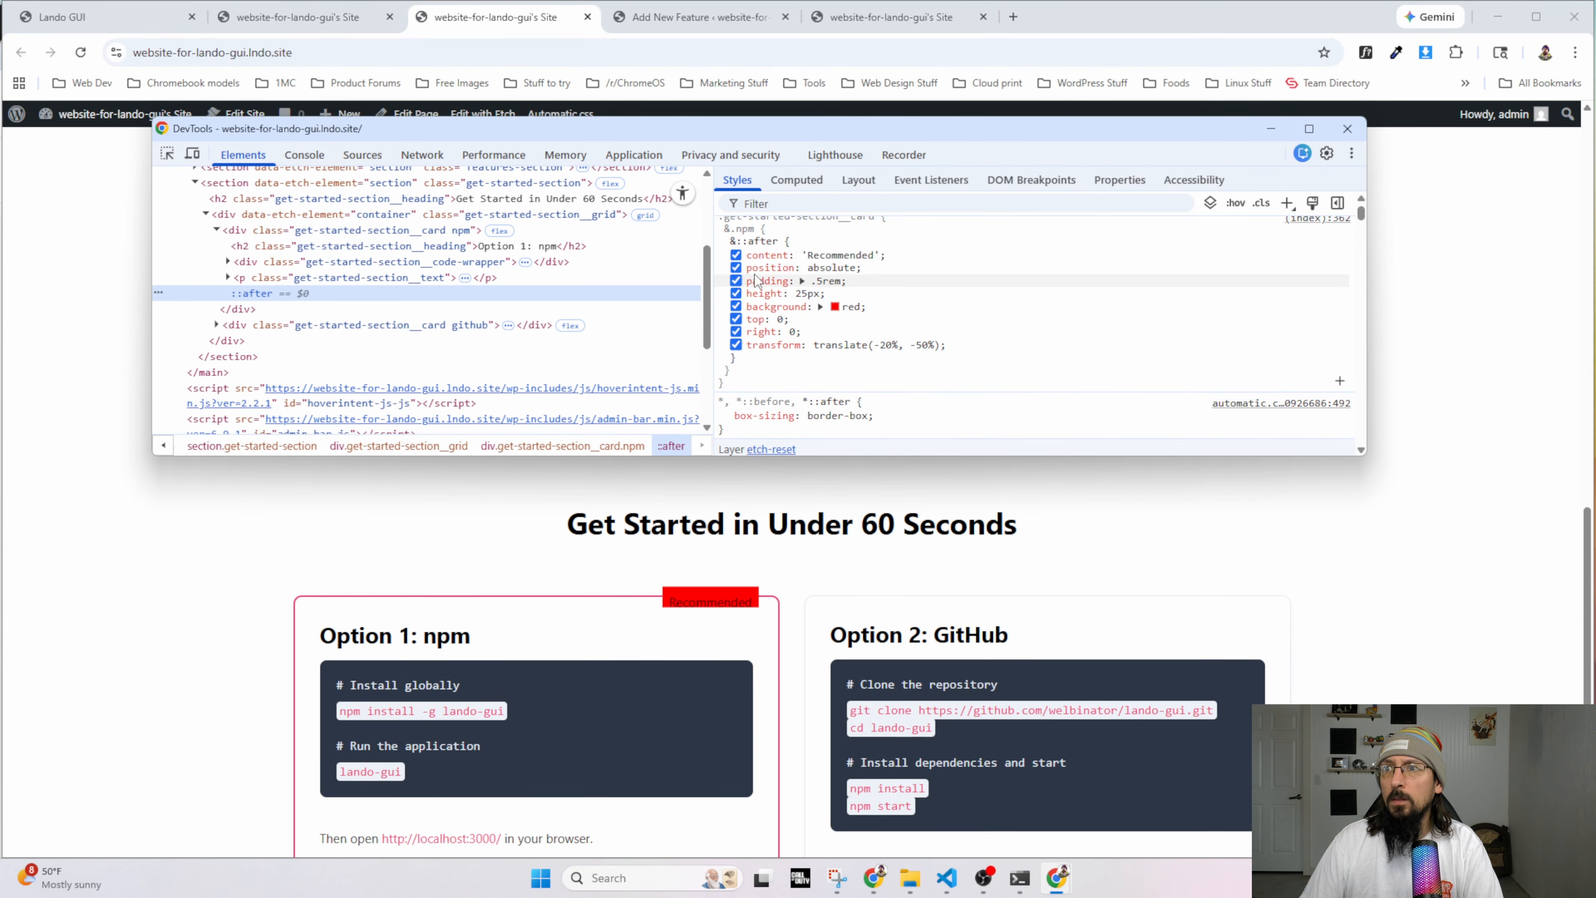
Try a padding of .15rem on the ::after rule in DevTools.
{"action": "left_click", "coordinate": [817, 281]}
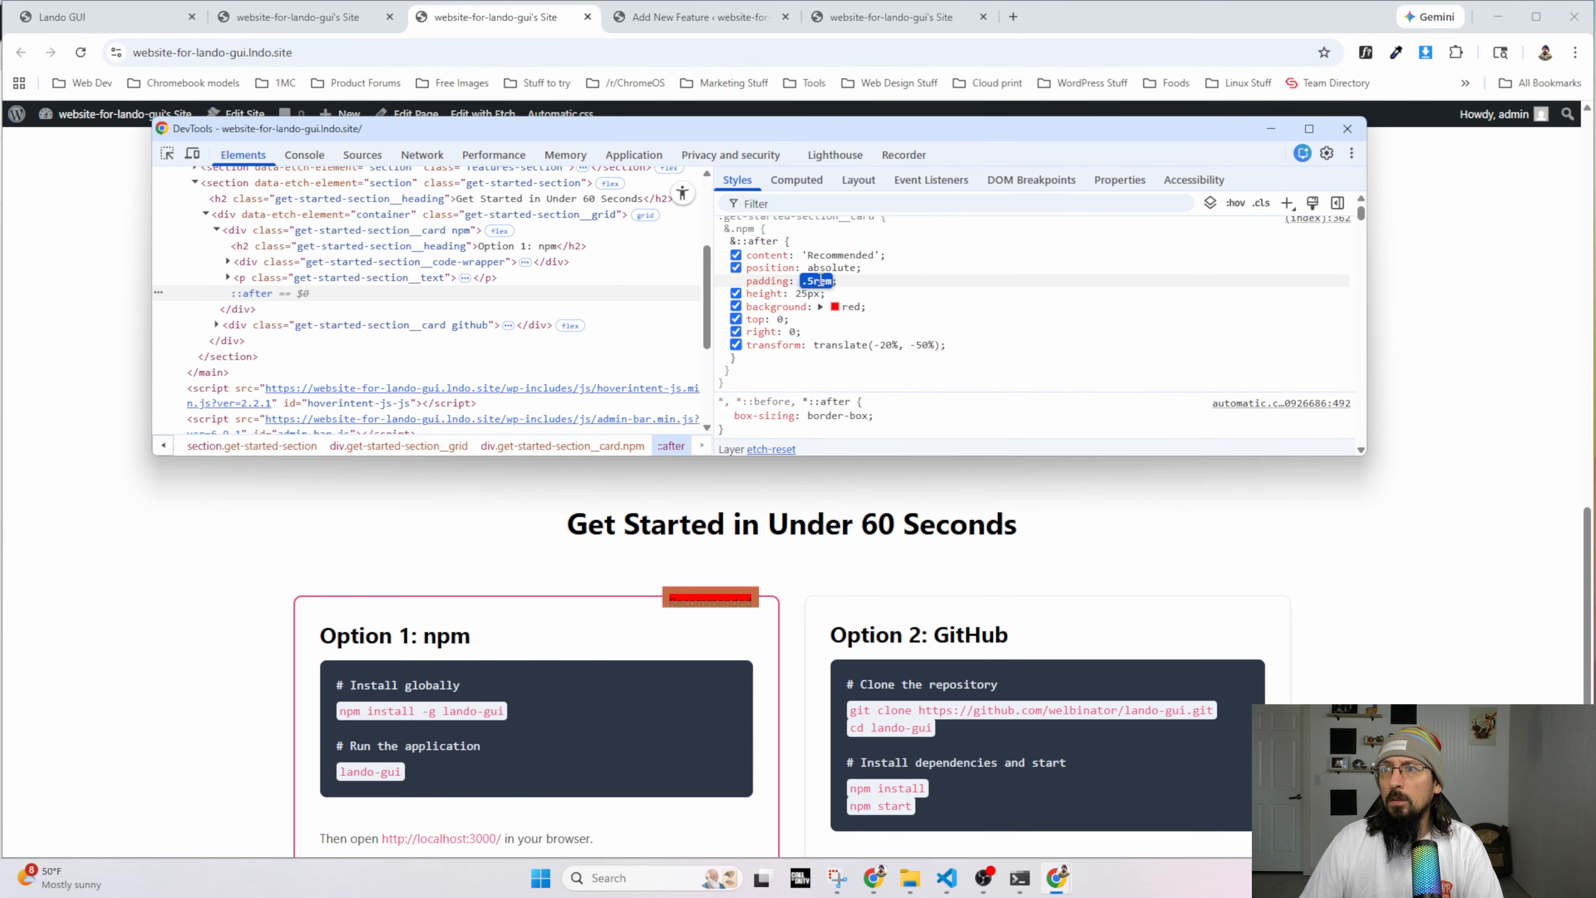
{"action": "left_click", "coordinate": [816, 281]}
{"action": "type", "text": "1"}
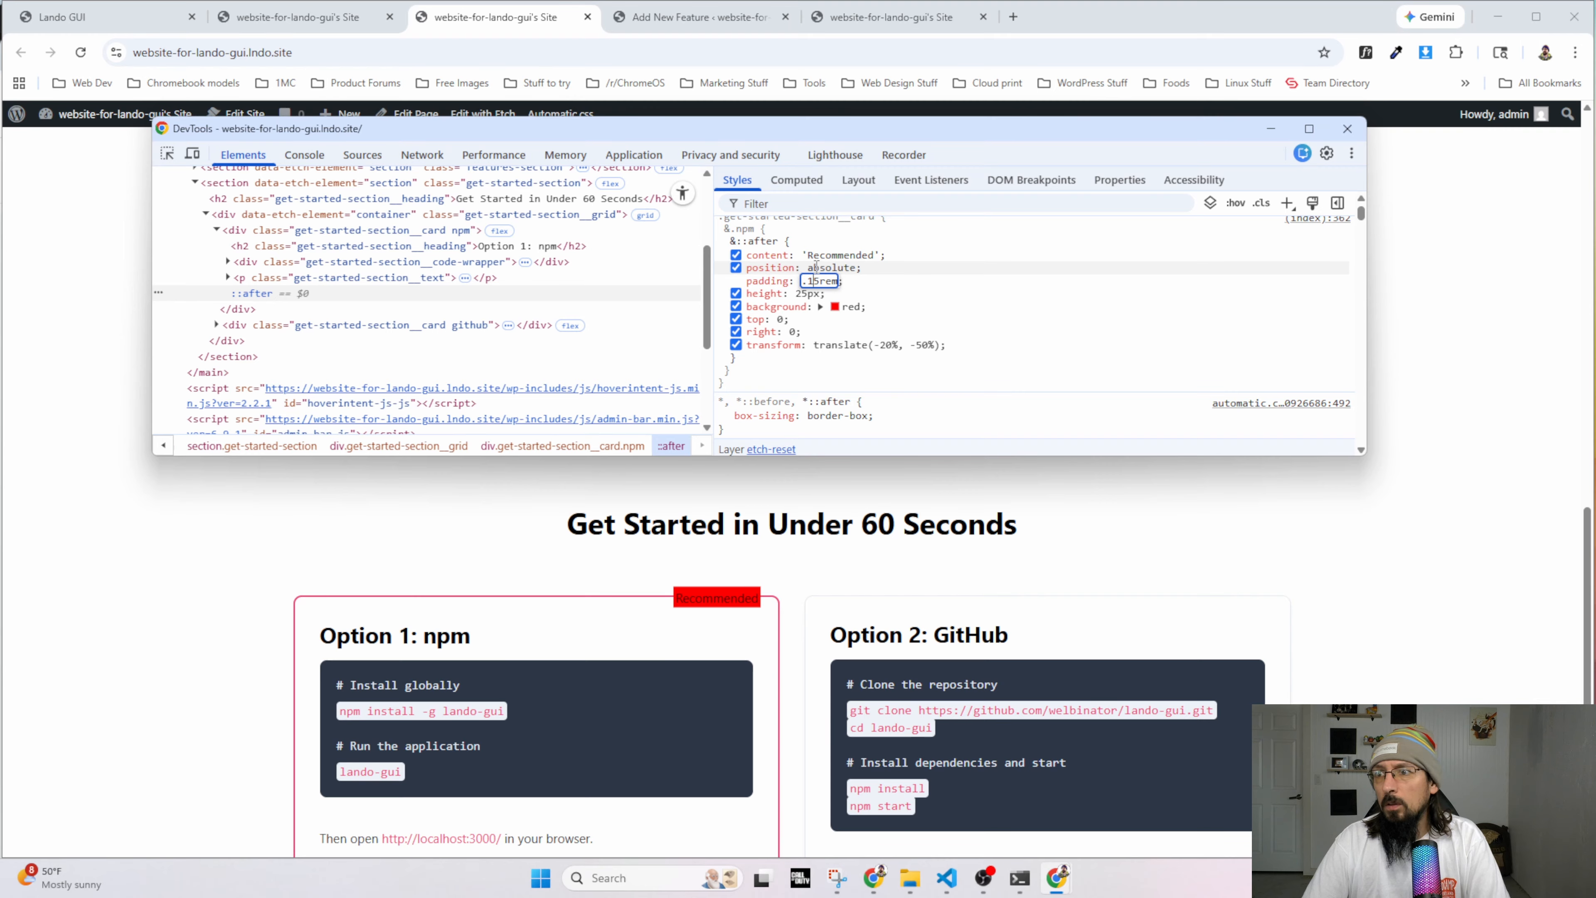
Set the ::after rule's padding to 0 1rem in DevTools.
{"action": "key", "text": "BackSpace"}
{"action": "key", "text": "BackSpace"}
{"action": "key", "text": "BackSpace"}
{"action": "key", "text": "BackSpace"}
{"action": "key", "text": "BackSpace"}
{"action": "key", "text": "BackSpace"}
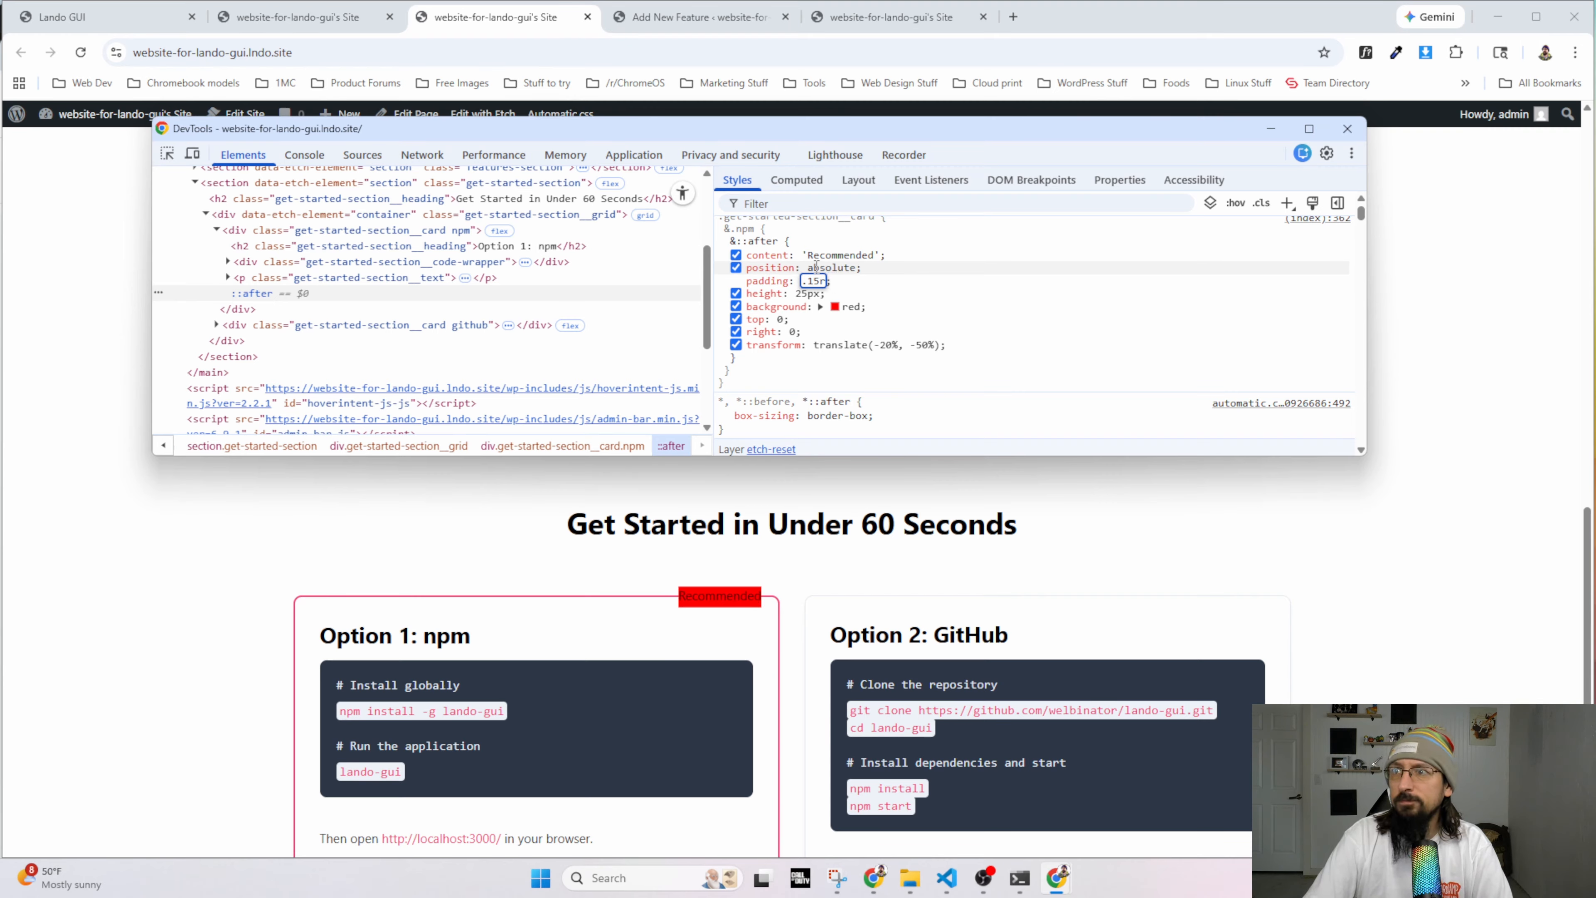
{"action": "type", "text": "0 .5rem"}
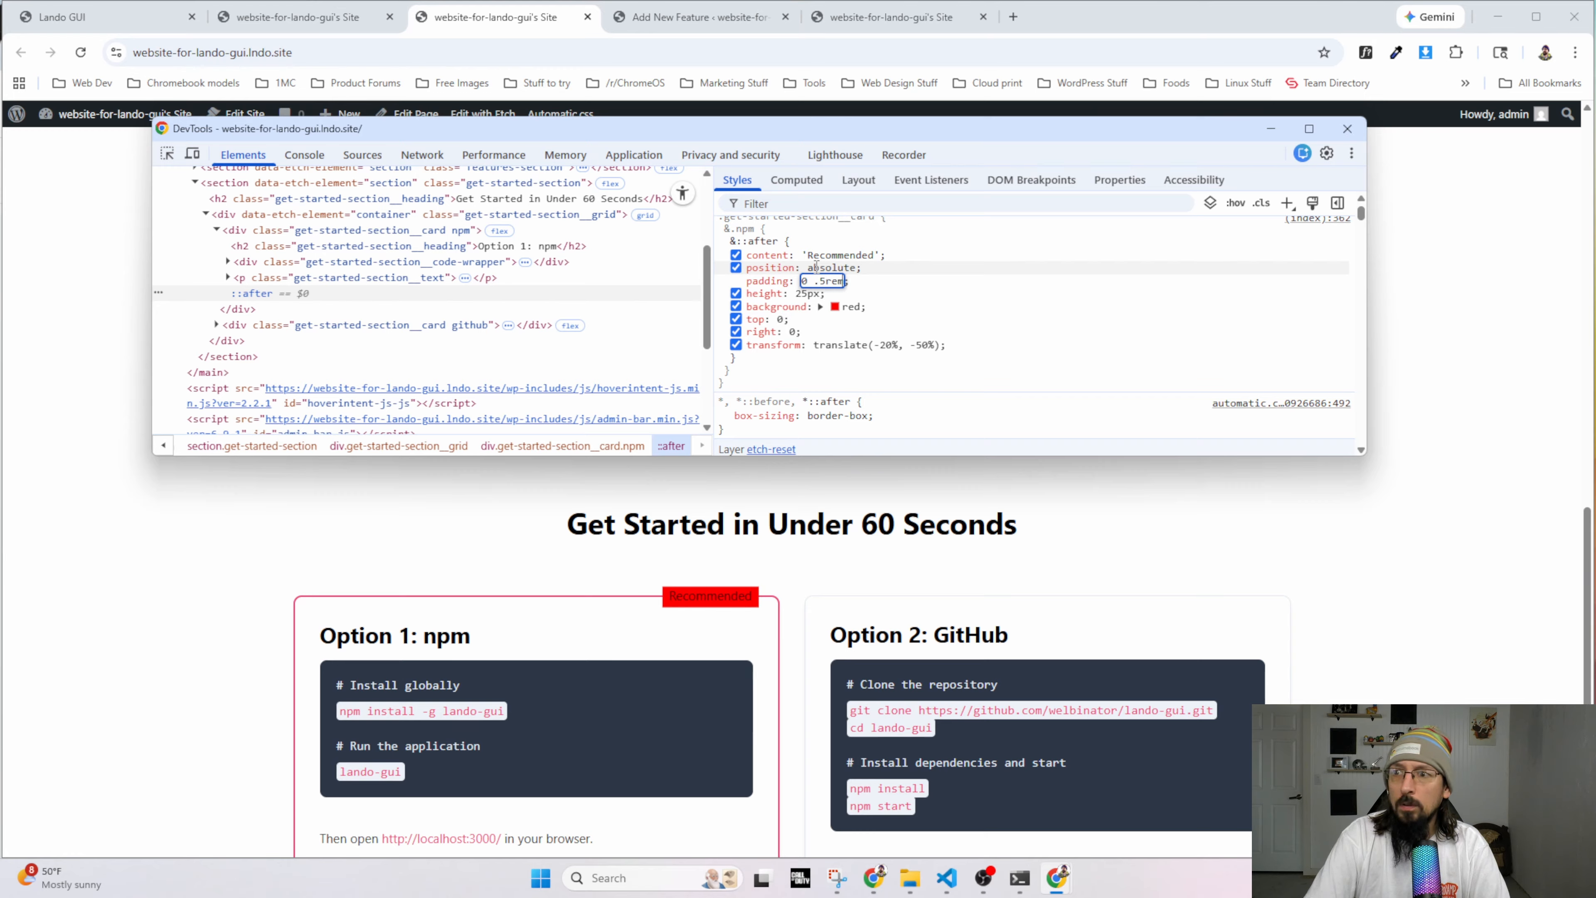
{"action": "key", "text": "BackSpace"}
{"action": "key", "text": "BackSpace"}
{"action": "key", "text": "BackSpace"}
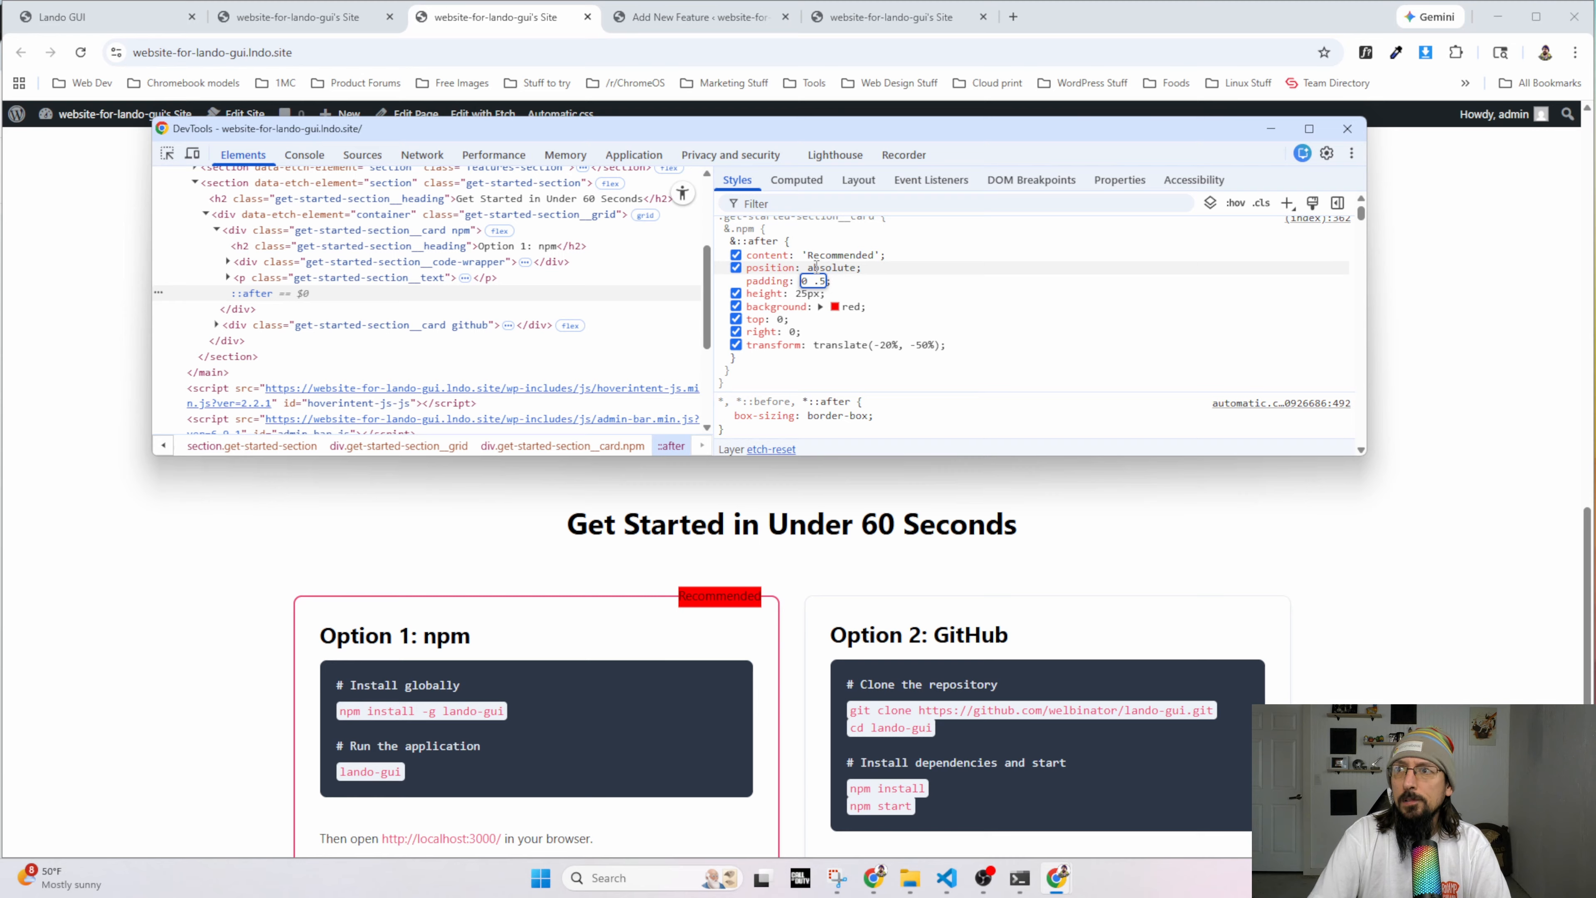
{"action": "type", "text": "1rem"}
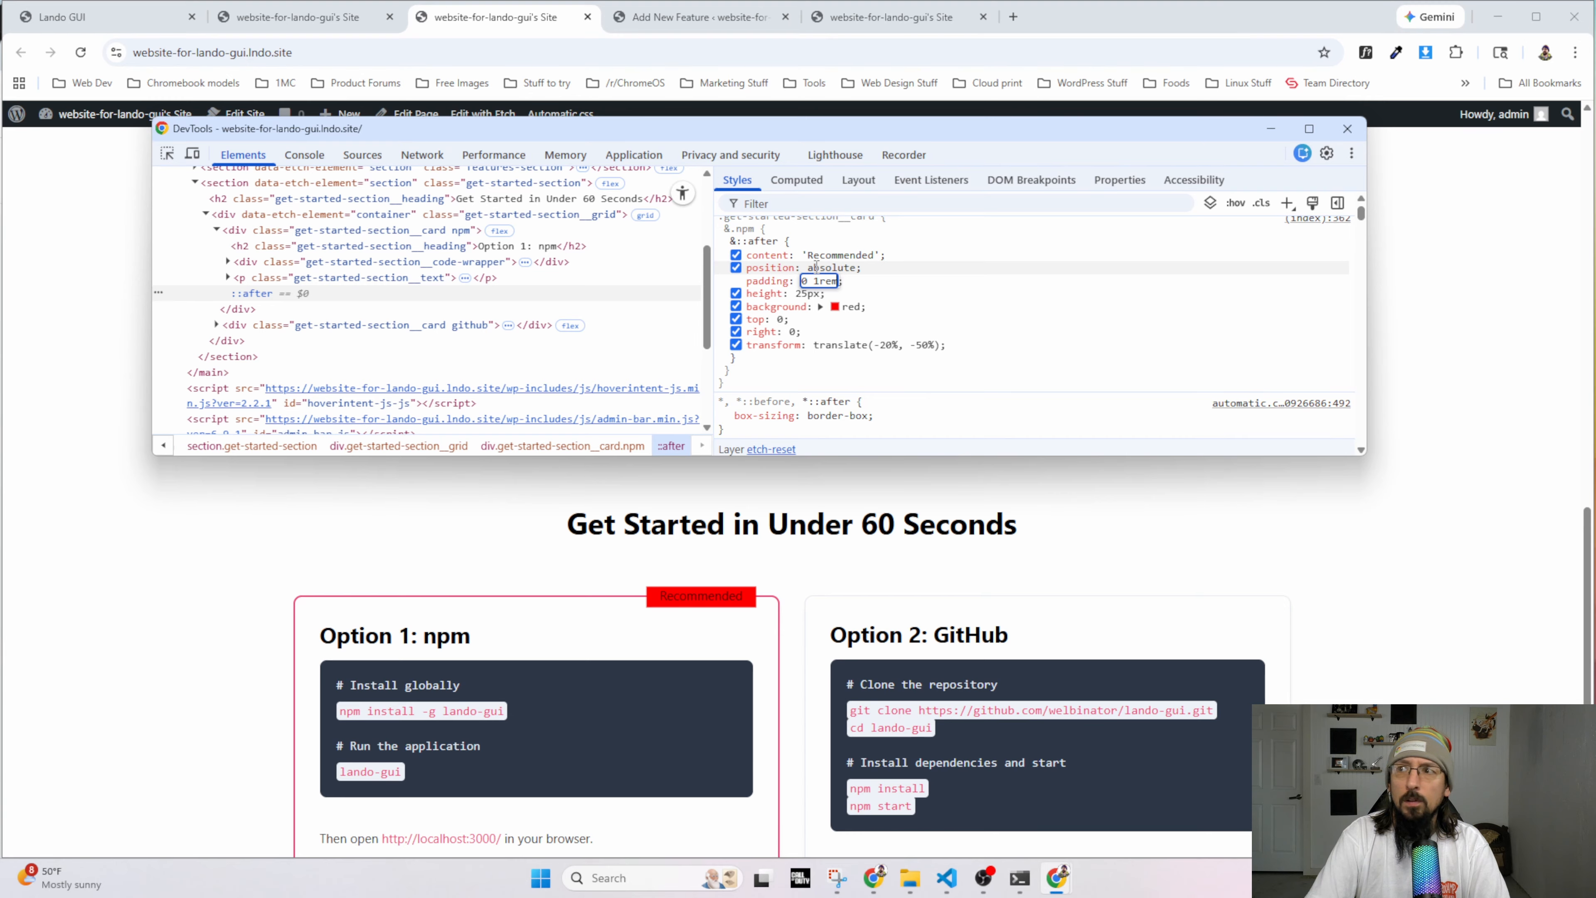
Try a line-height of 1 on the npm card's ::after rule in DevTools and switch that declaration off again.
{"action": "key", "text": "Tab"}
{"action": "key", "text": "Tab"}
{"action": "key", "text": "Tab"}
{"action": "key", "text": "Tab"}
{"action": "key", "text": "Tab"}
{"action": "key", "text": "Tab"}
{"action": "key", "text": "Tab"}
{"action": "key", "text": "Tab"}
{"action": "key", "text": "Tab"}
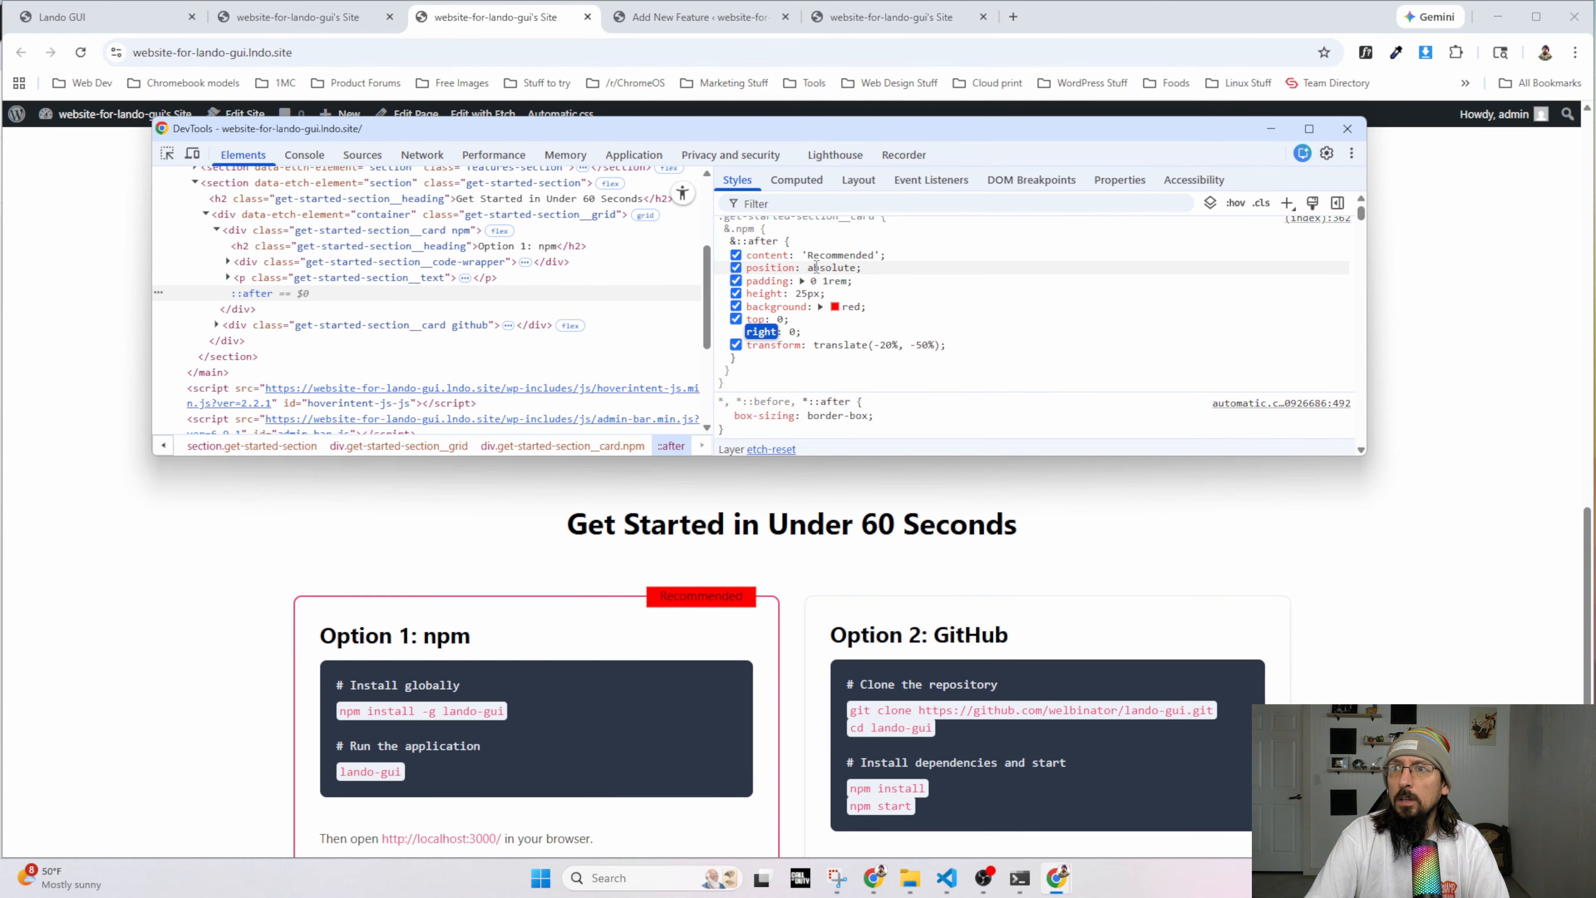
{"action": "key", "text": "Tab"}
{"action": "key", "text": "Tab"}
{"action": "type", "text": "line-height: "}
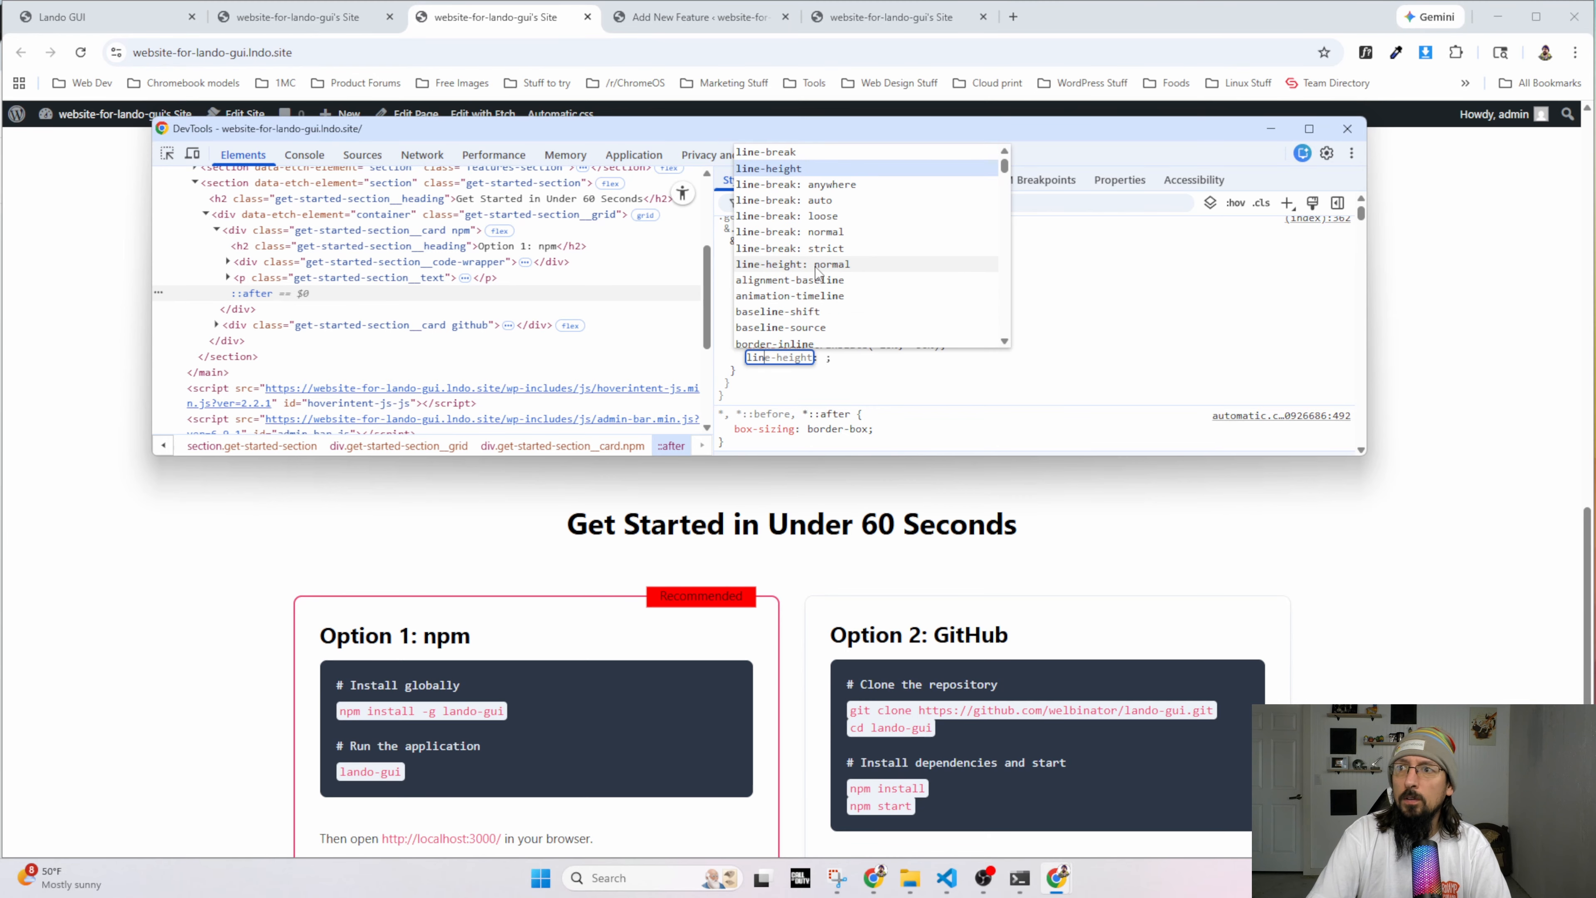
{"action": "type", "text": "1;"}
{"action": "key", "text": "Tab"}
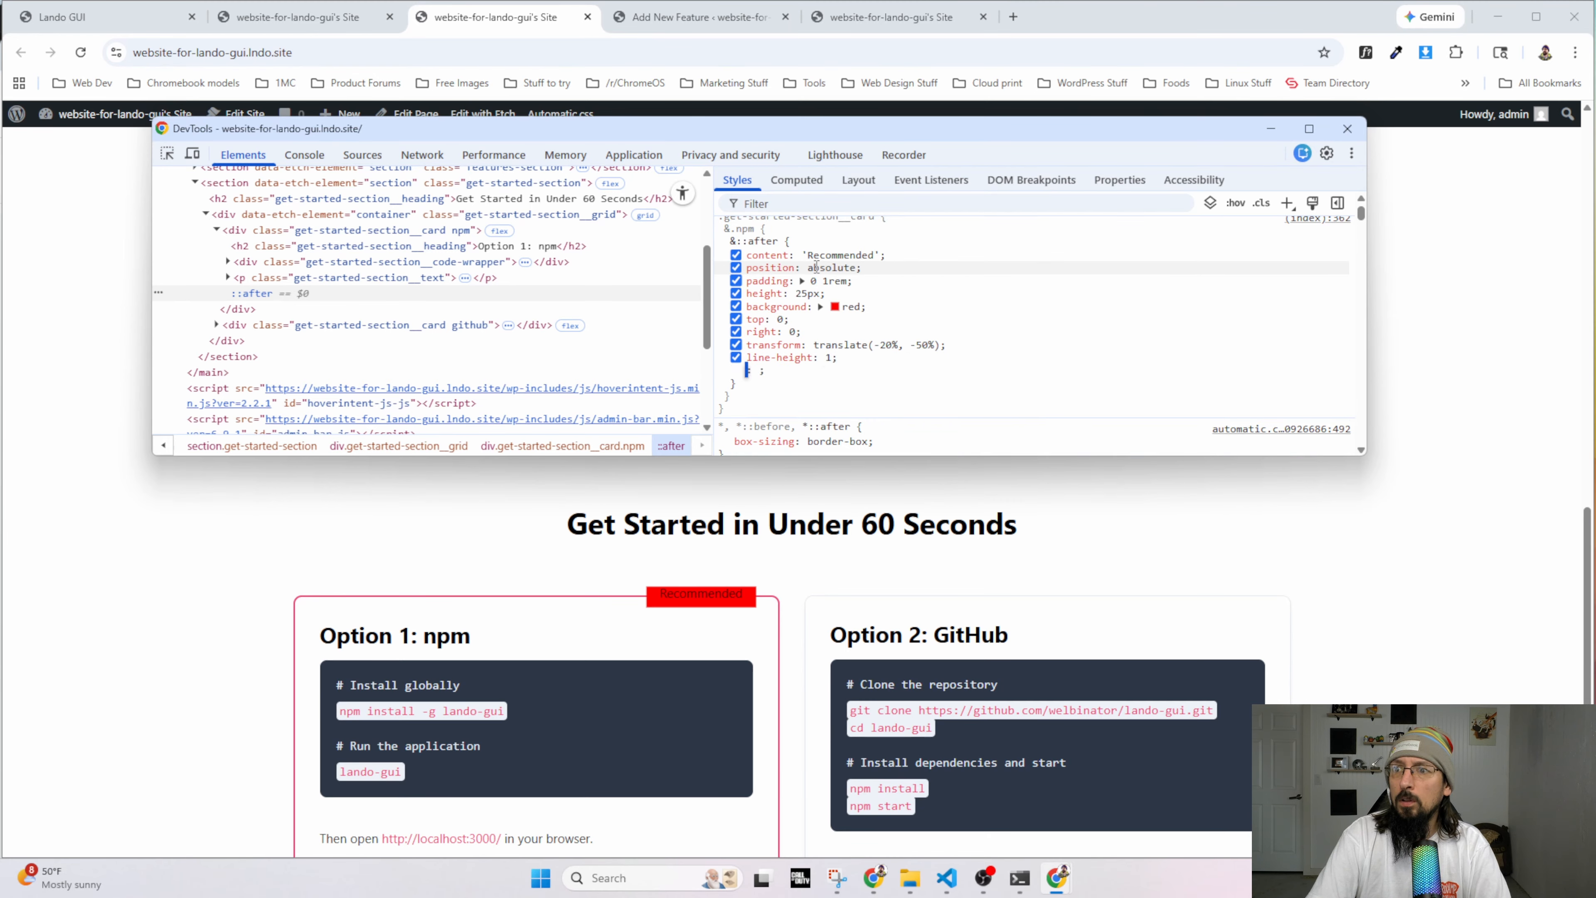
{"action": "key", "text": "shift+Tab"}
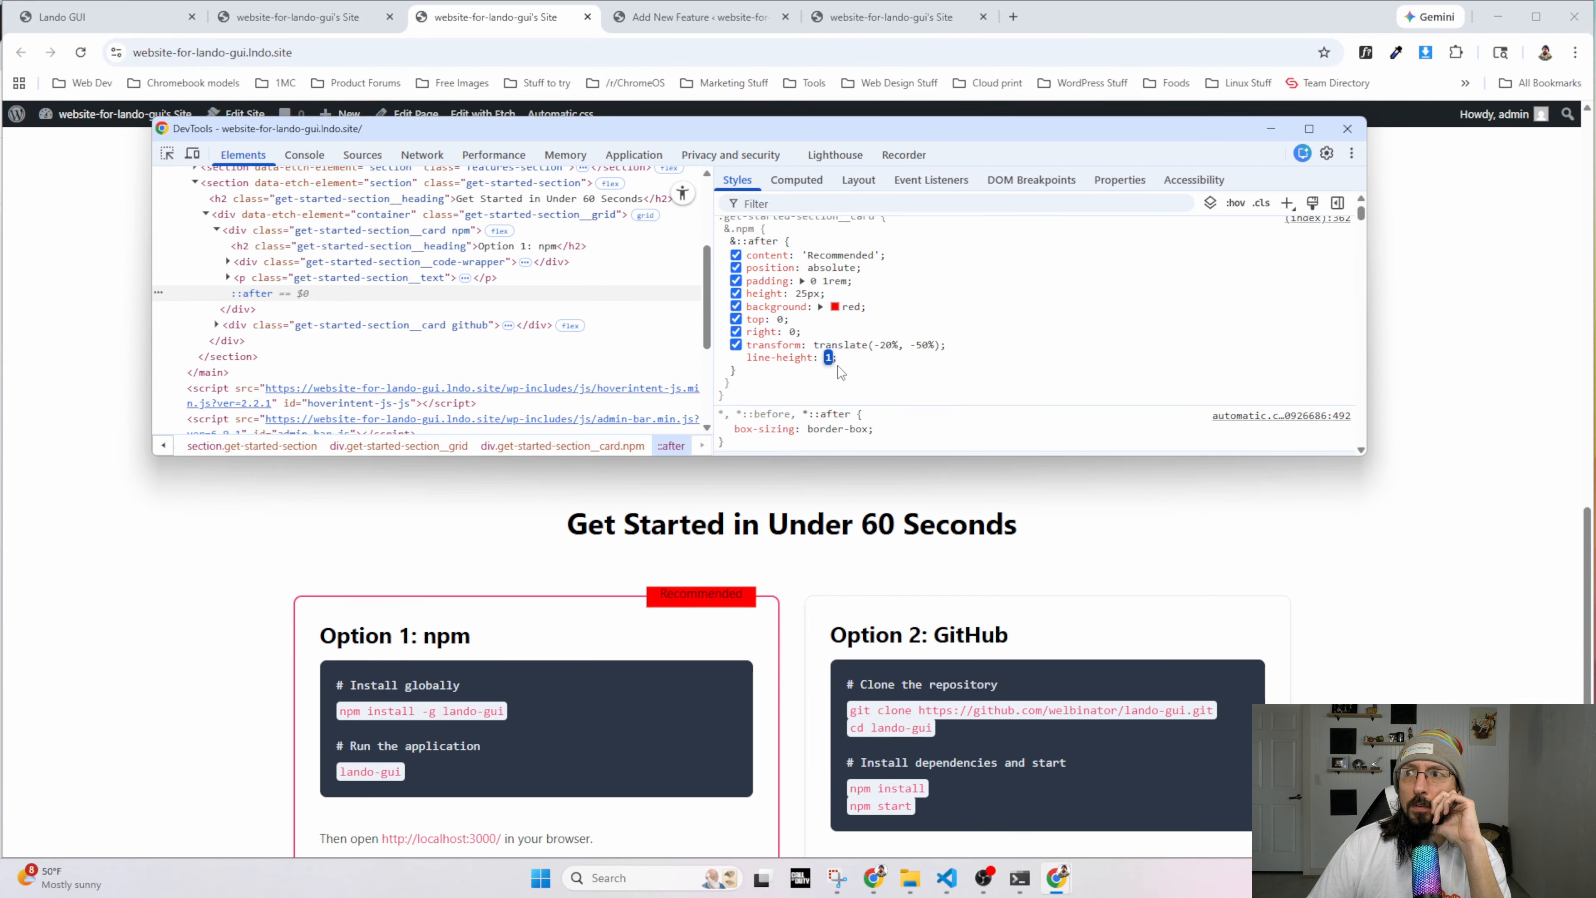
{"action": "left_click", "coordinate": [736, 357]}
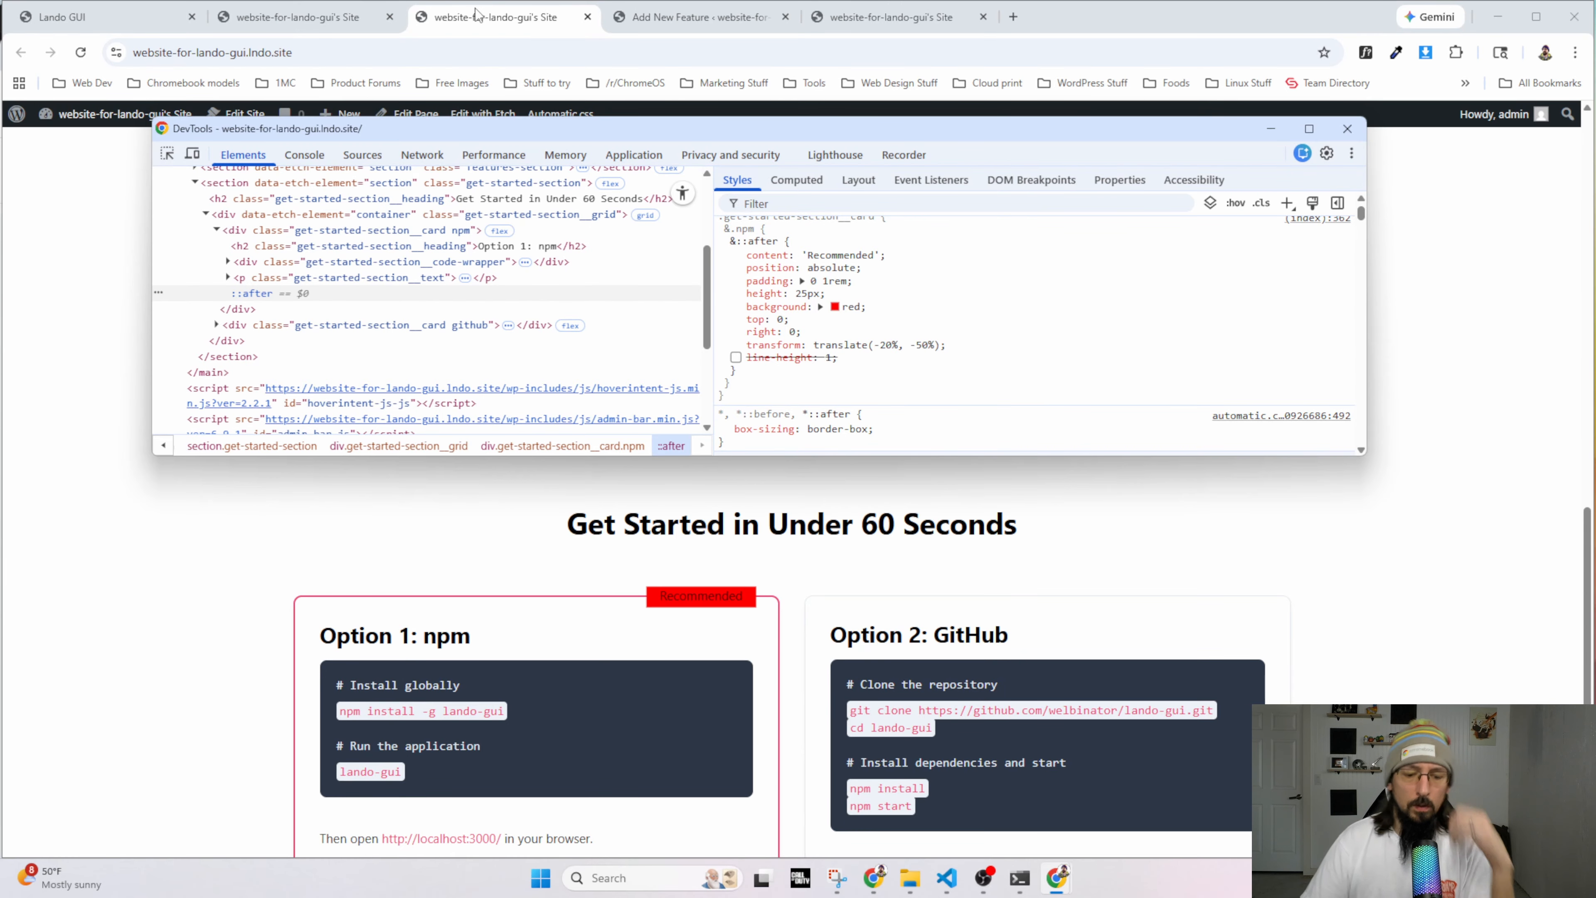
Switch to the Lando GUI mockup and inspect its Recommended badge in DevTools, keeping the badge uncovered.
{"action": "key", "text": "alt+Tab"}
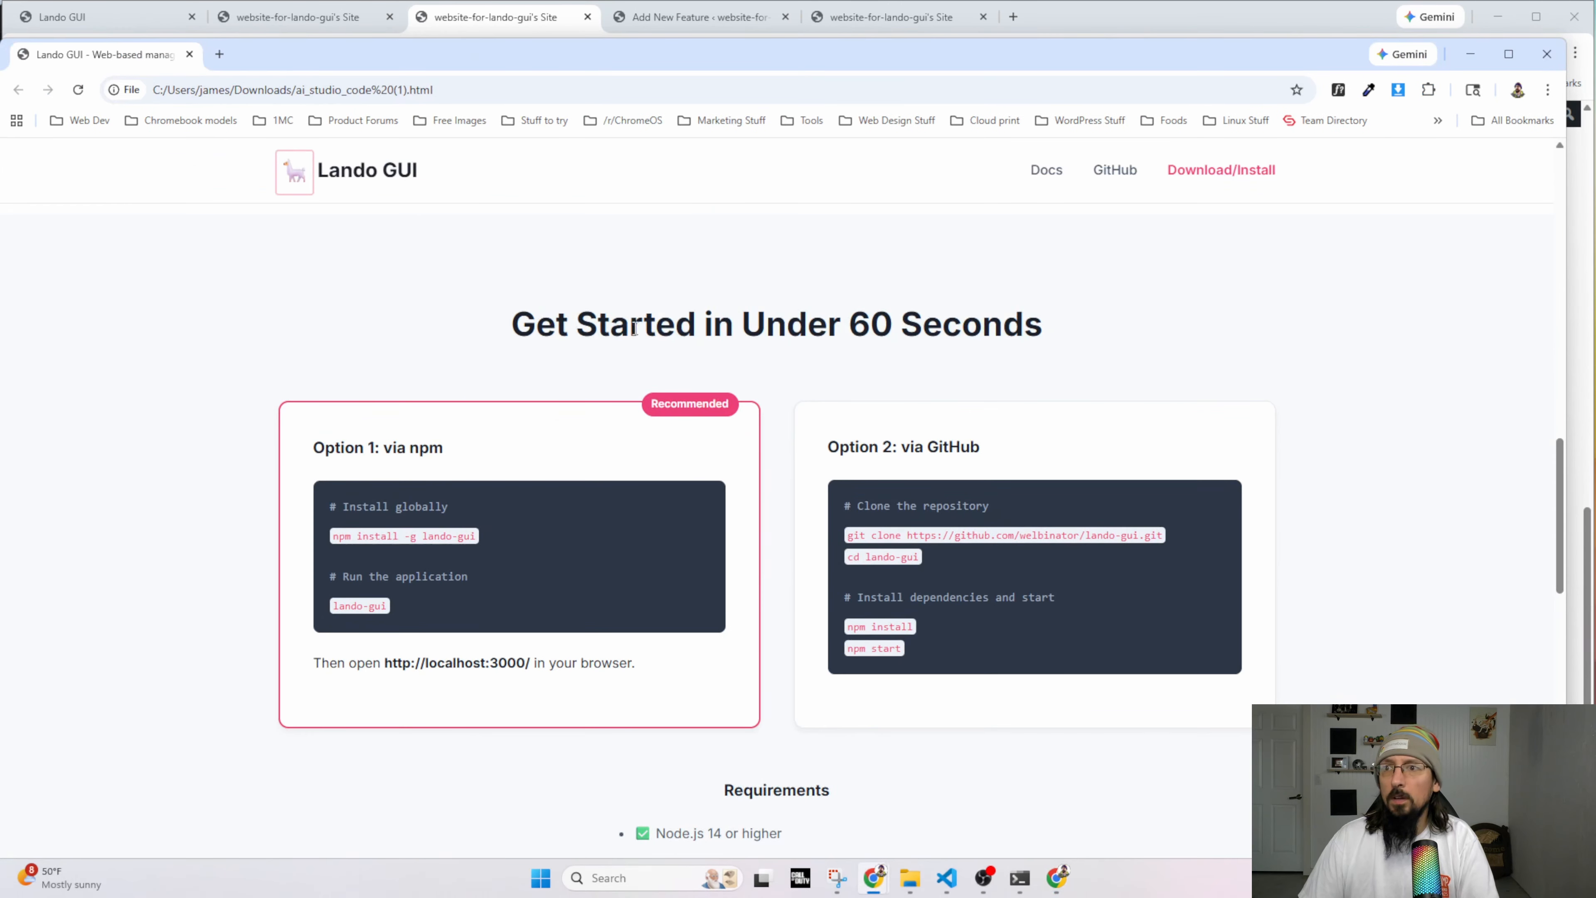
{"action": "right_click", "coordinate": [689, 410]}
{"action": "left_click", "coordinate": [784, 689]}
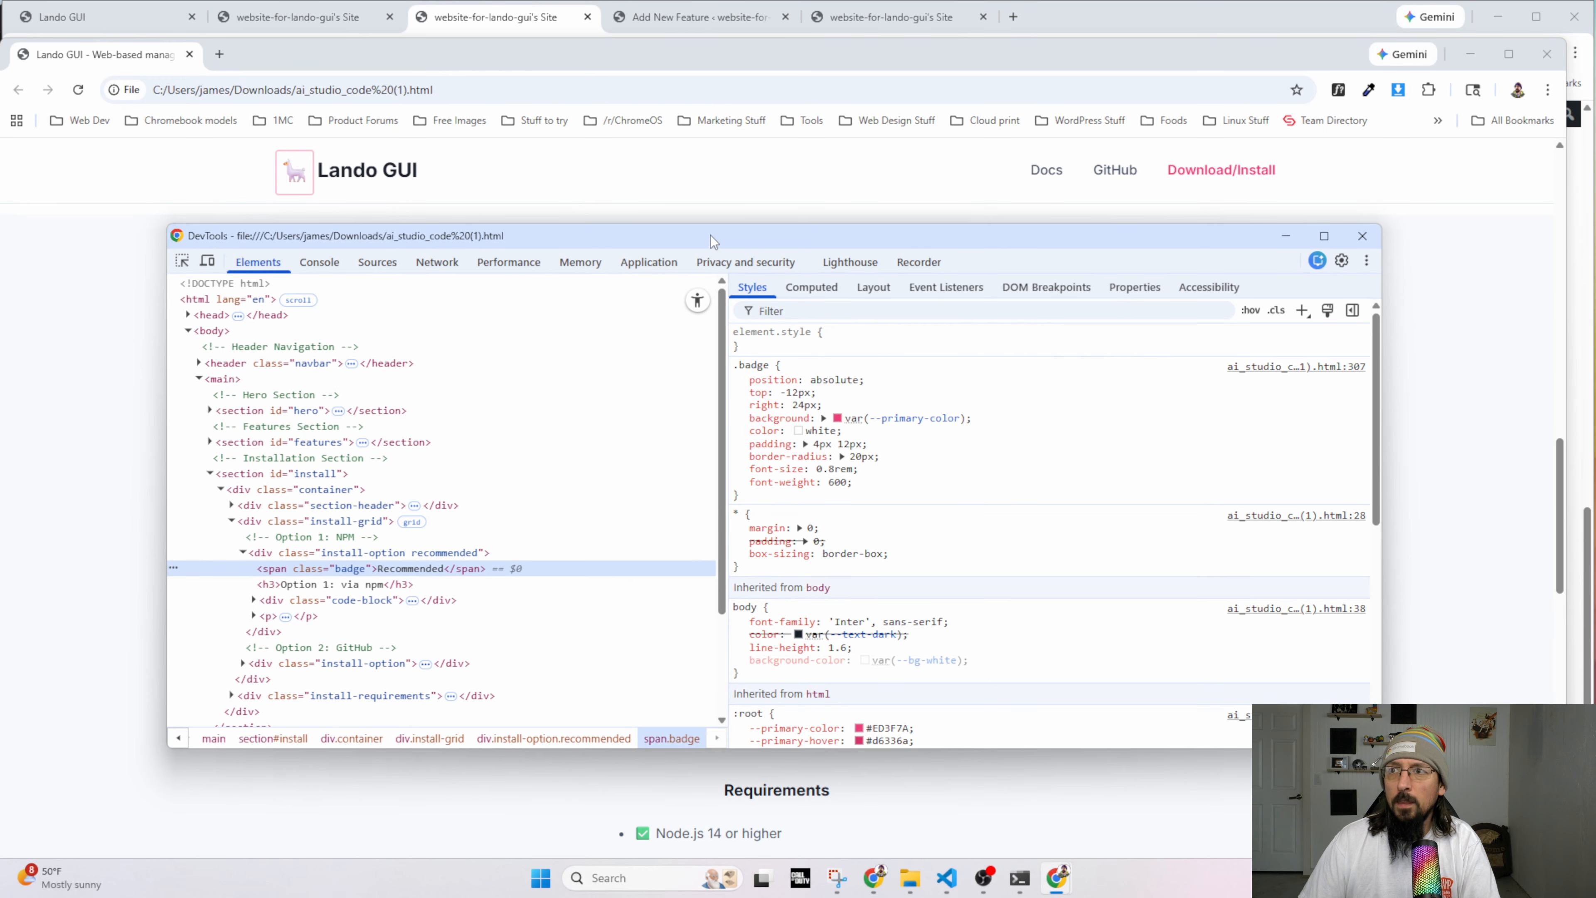
{"action": "left_click_drag", "start_coordinate": [711, 235], "coordinate": [626, 438]}
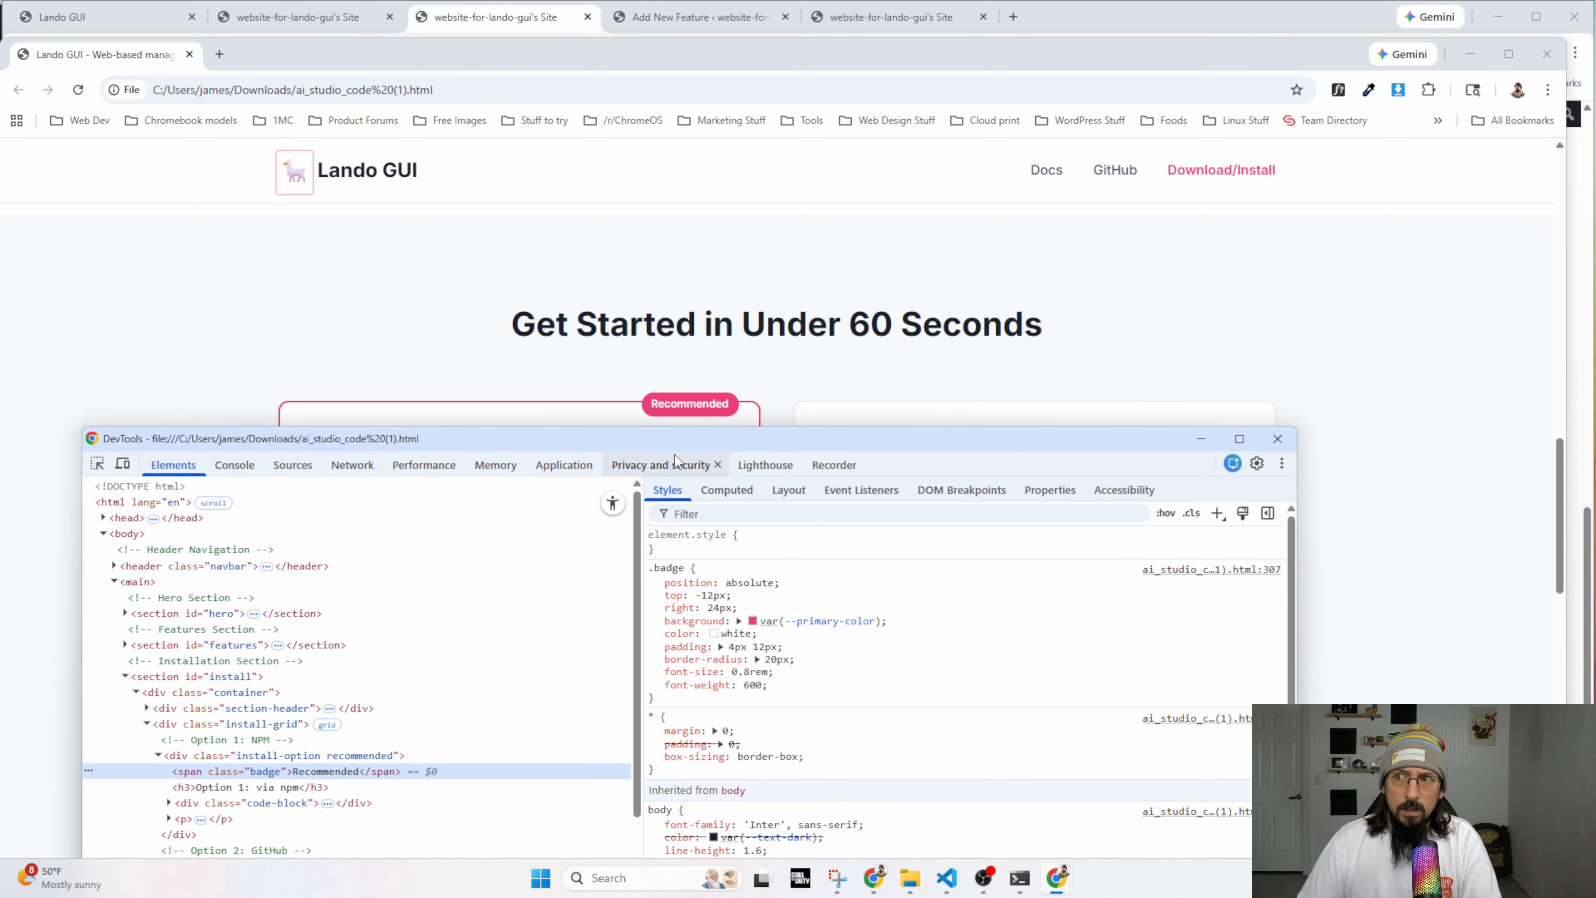
Return to the live page's DevTools, set the npm card's ::after padding to .5rem 1rem and disable its height.
{"action": "left_click", "coordinate": [489, 14]}
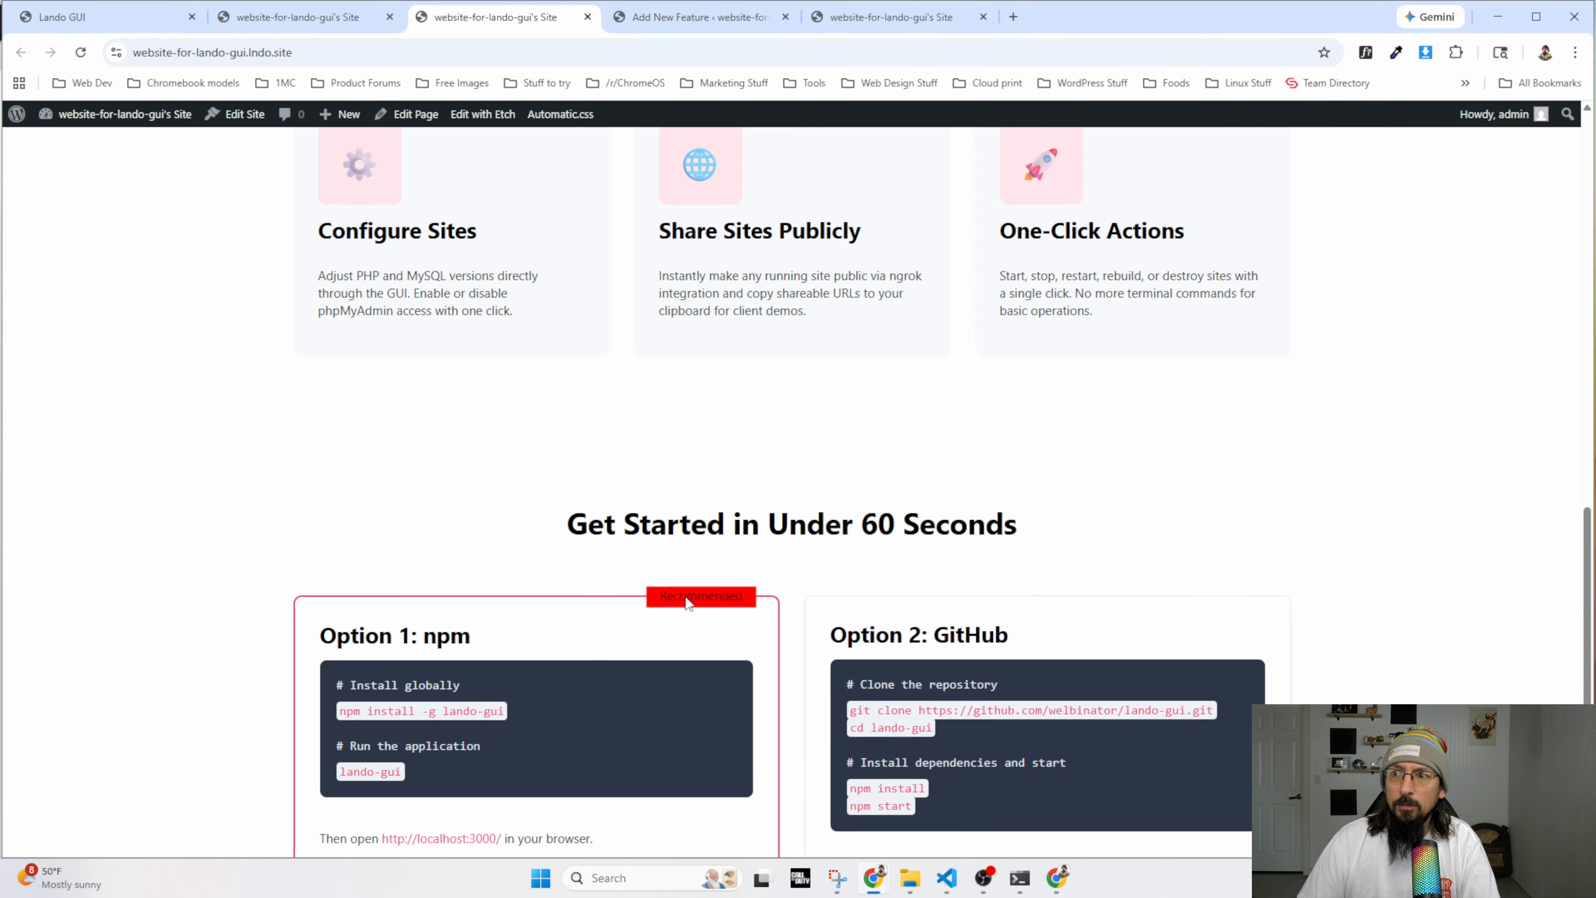
{"action": "right_click", "coordinate": [714, 601]}
{"action": "left_click", "coordinate": [788, 585]}
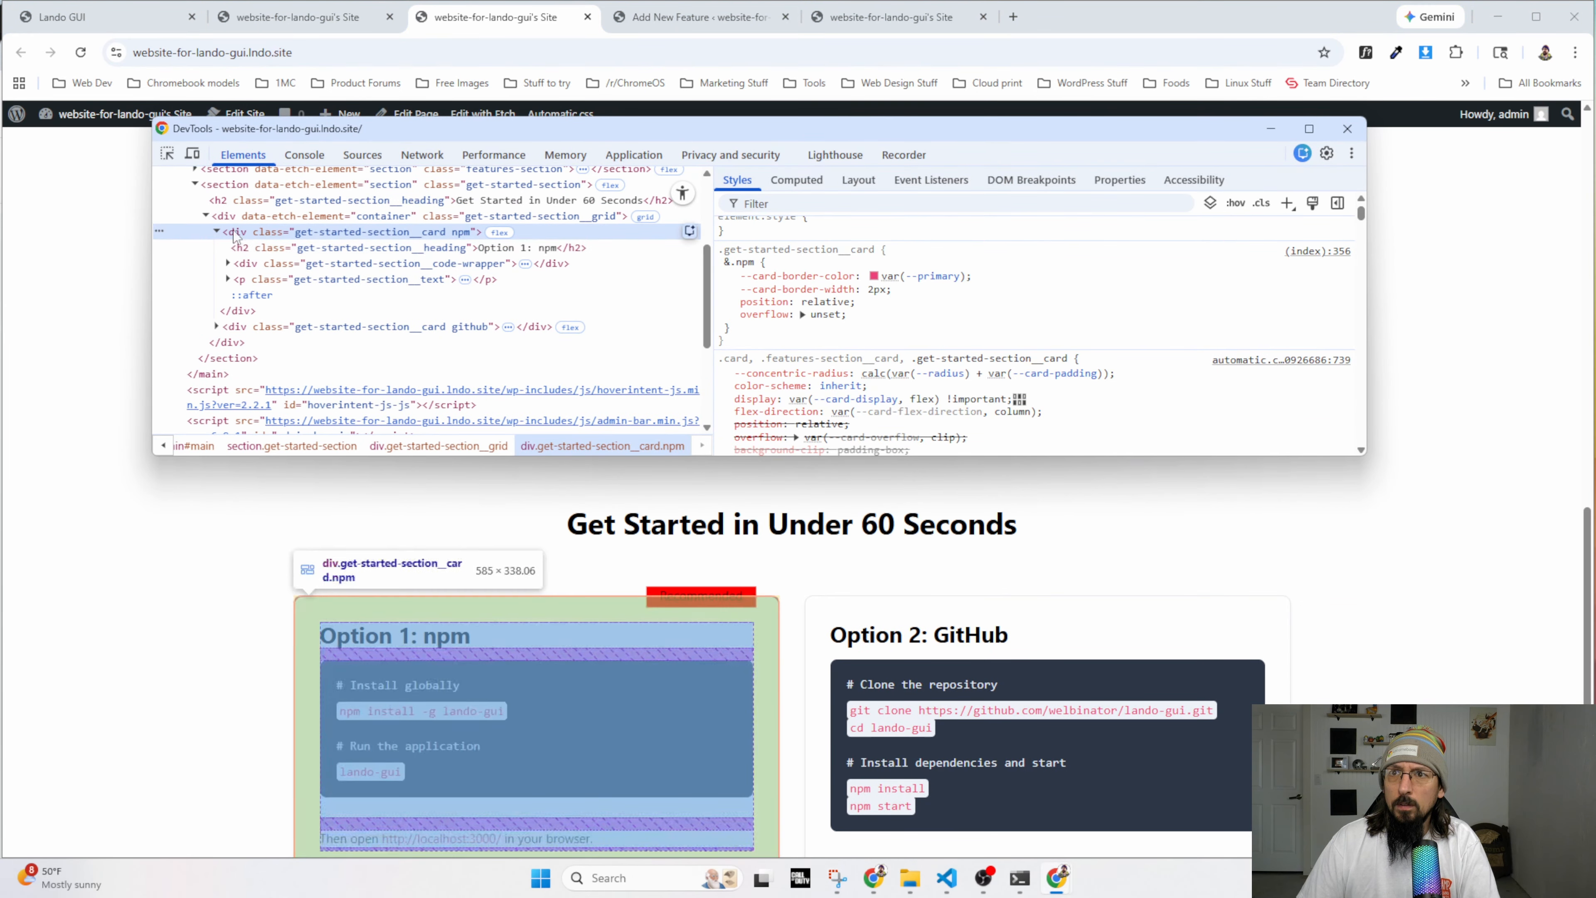
{"action": "left_click", "coordinate": [257, 296]}
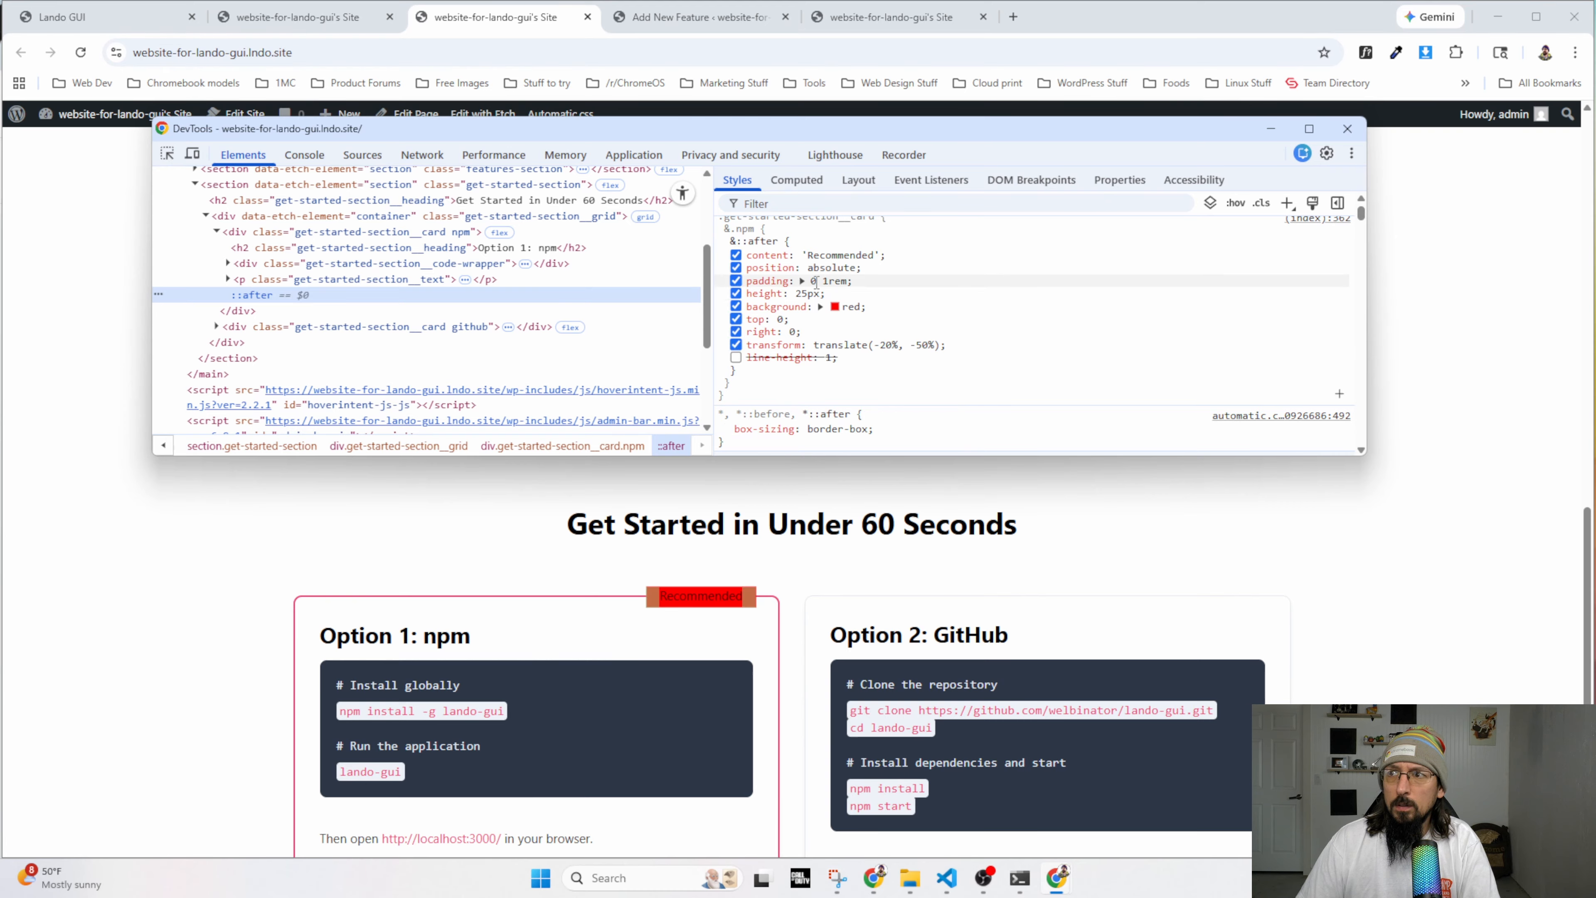
{"action": "left_click", "coordinate": [816, 281]}
{"action": "left_click", "coordinate": [823, 281]}
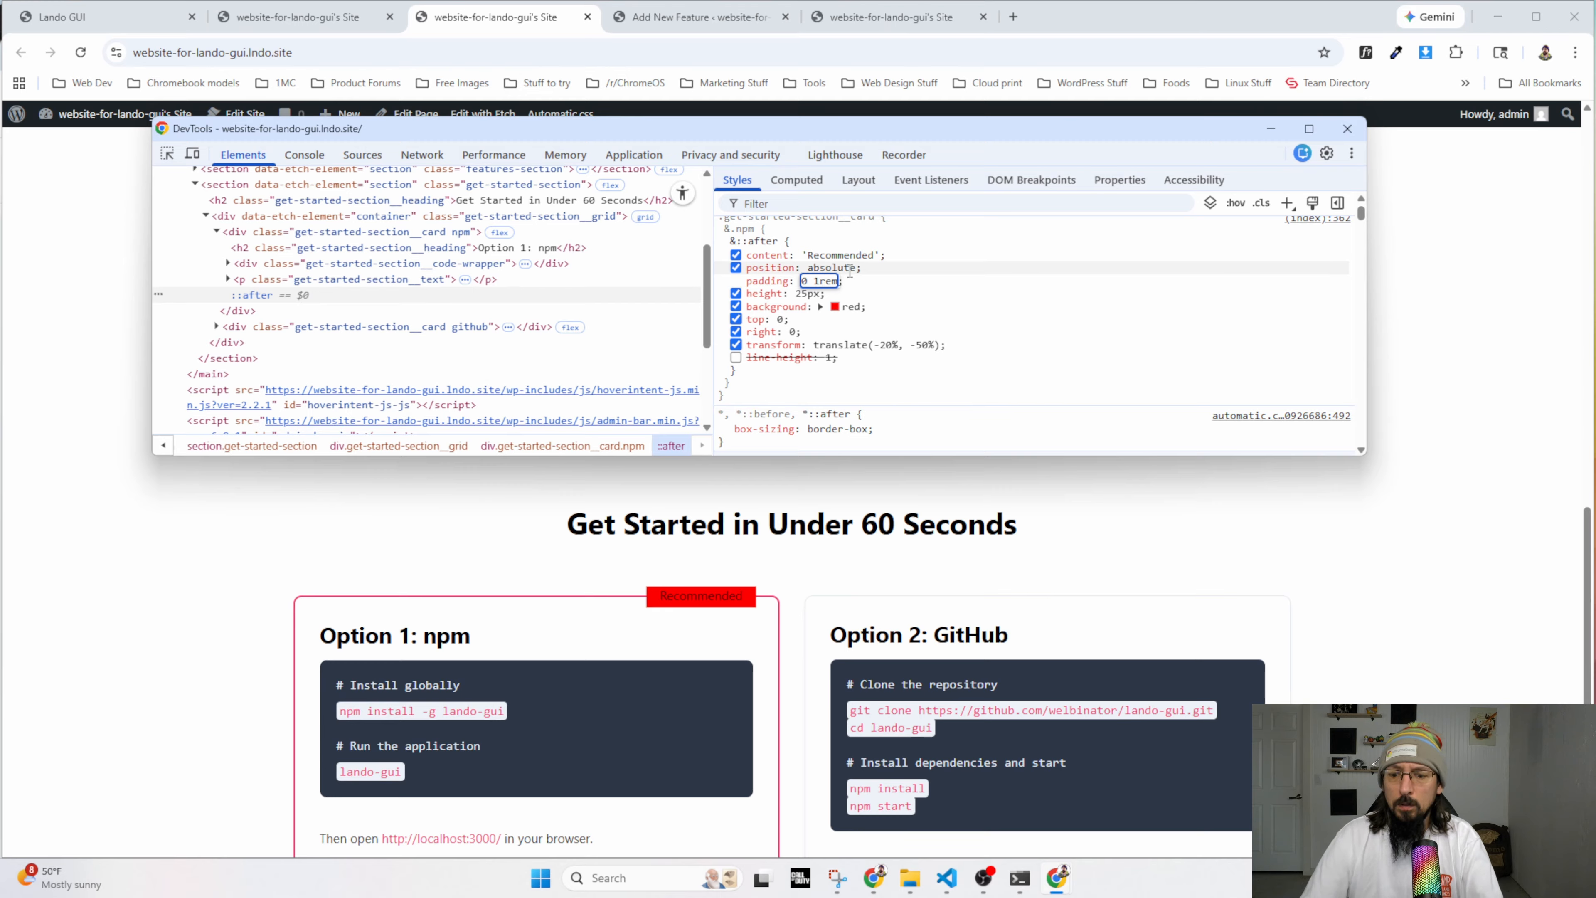
{"action": "key", "text": "Home"}
{"action": "key", "text": "Delete"}
{"action": "type", "text": ".5rem"}
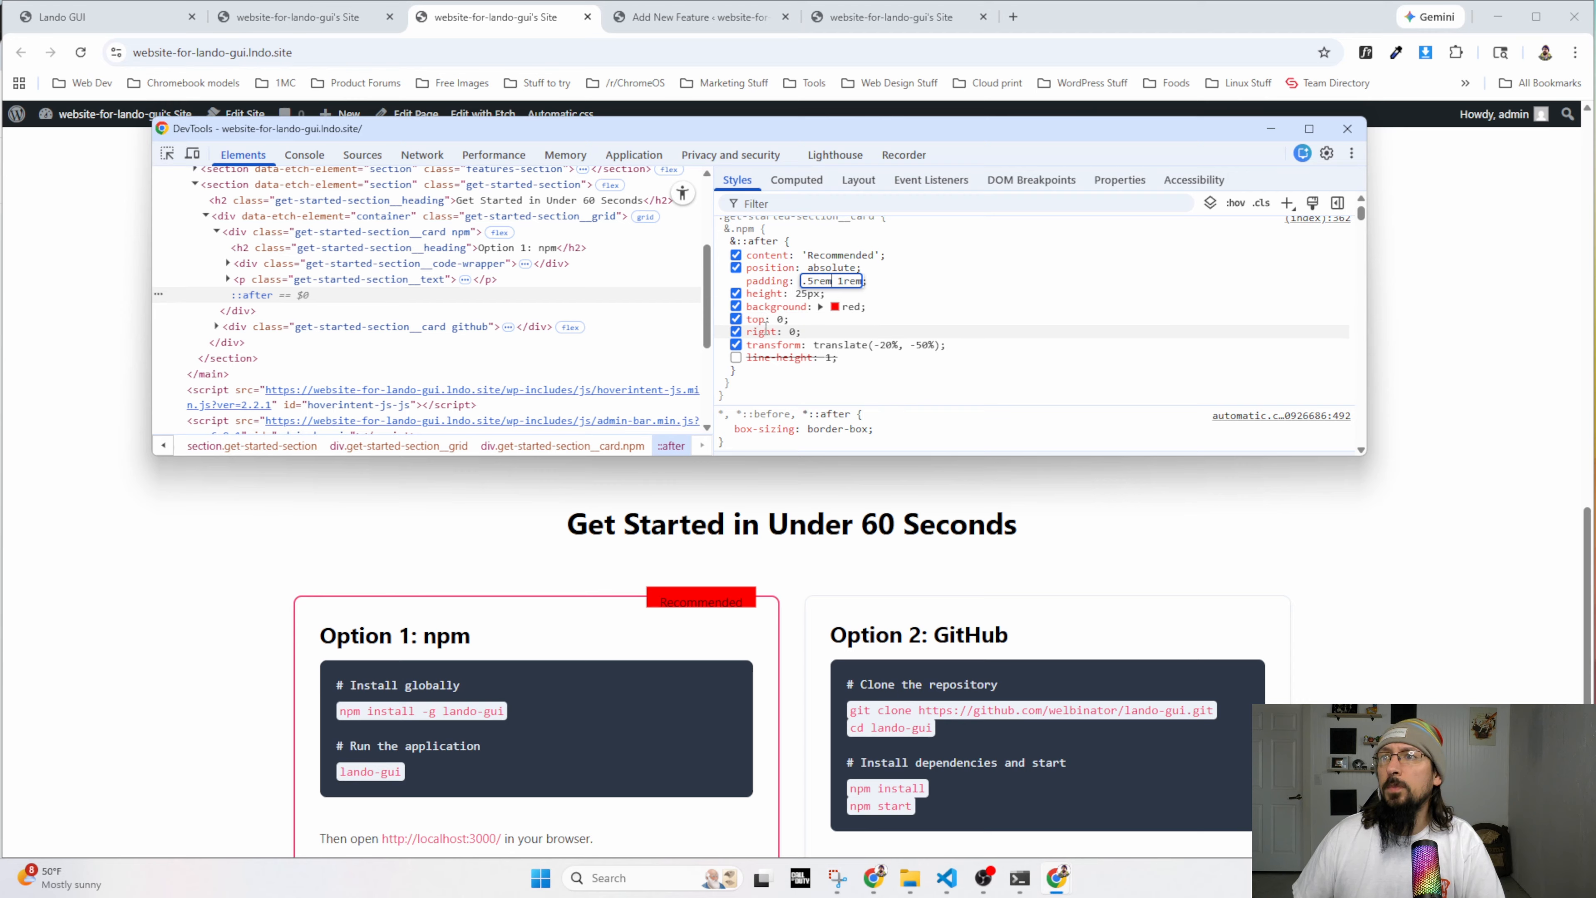
{"action": "key", "text": "Return"}
{"action": "left_click", "coordinate": [735, 293]}
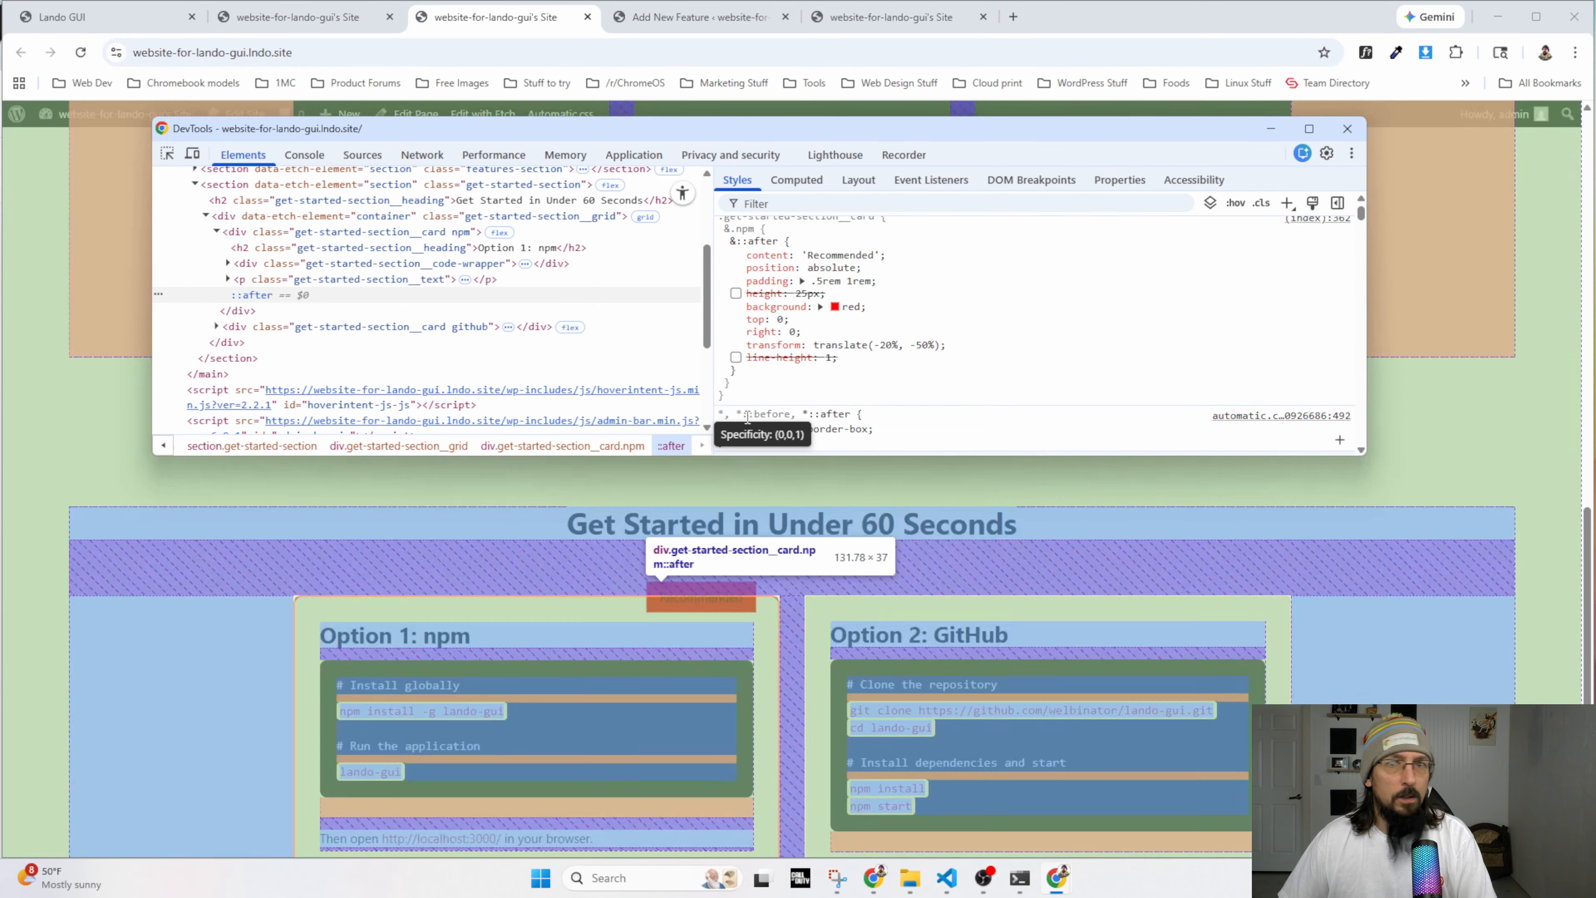
Add a border-radius of 50px to the npm card's ::after rule in DevTools.
{"action": "left_click", "coordinate": [876, 322]}
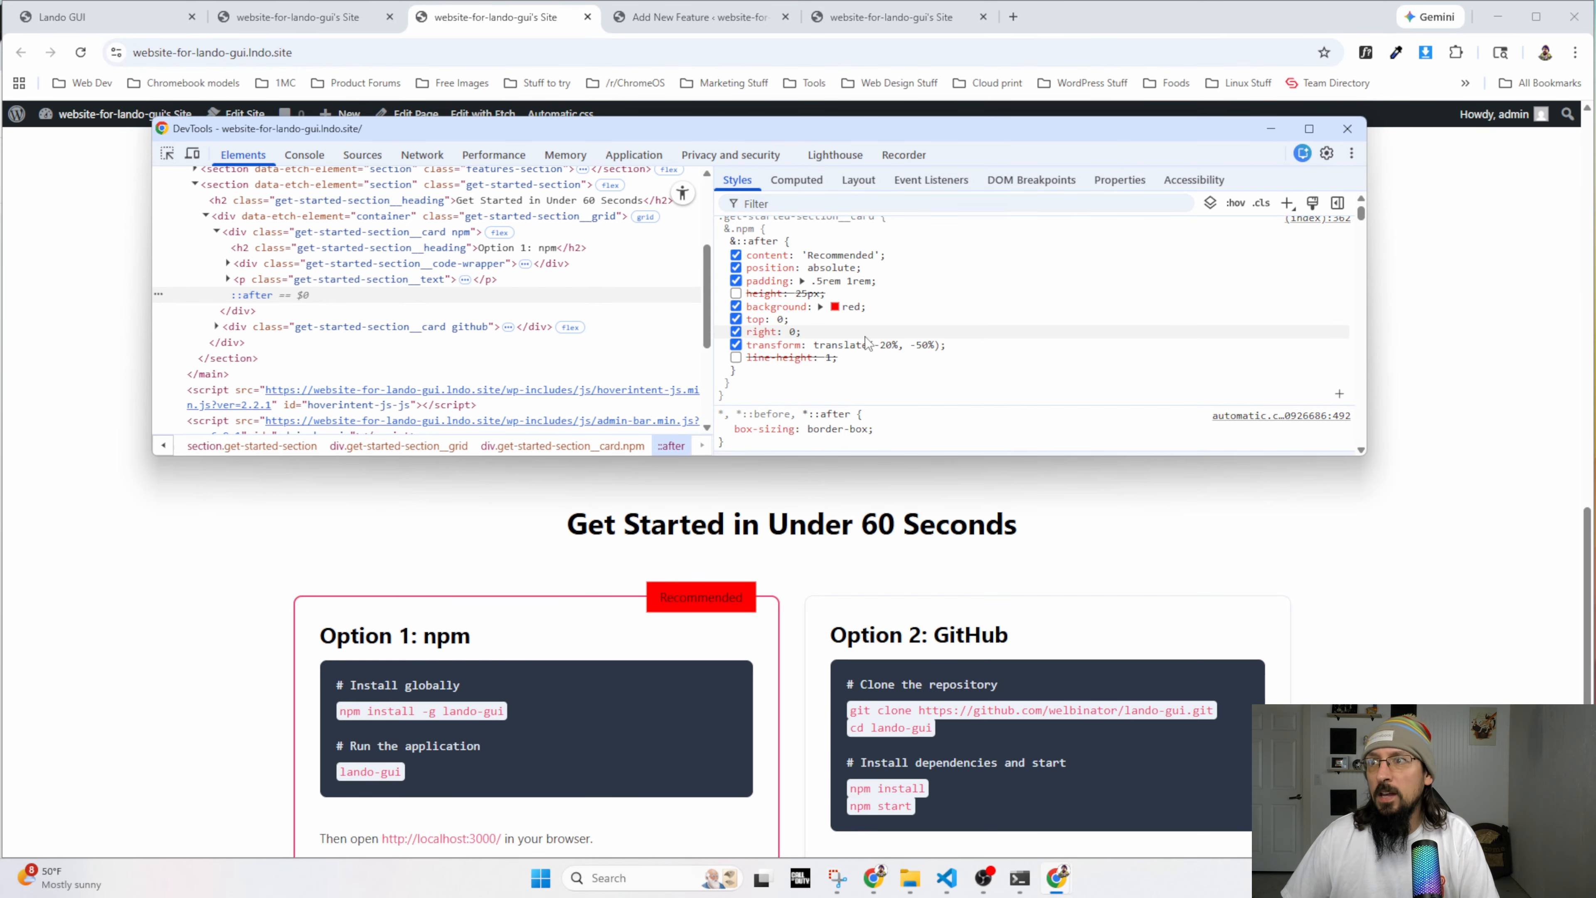
{"action": "type", "text": "border: "}
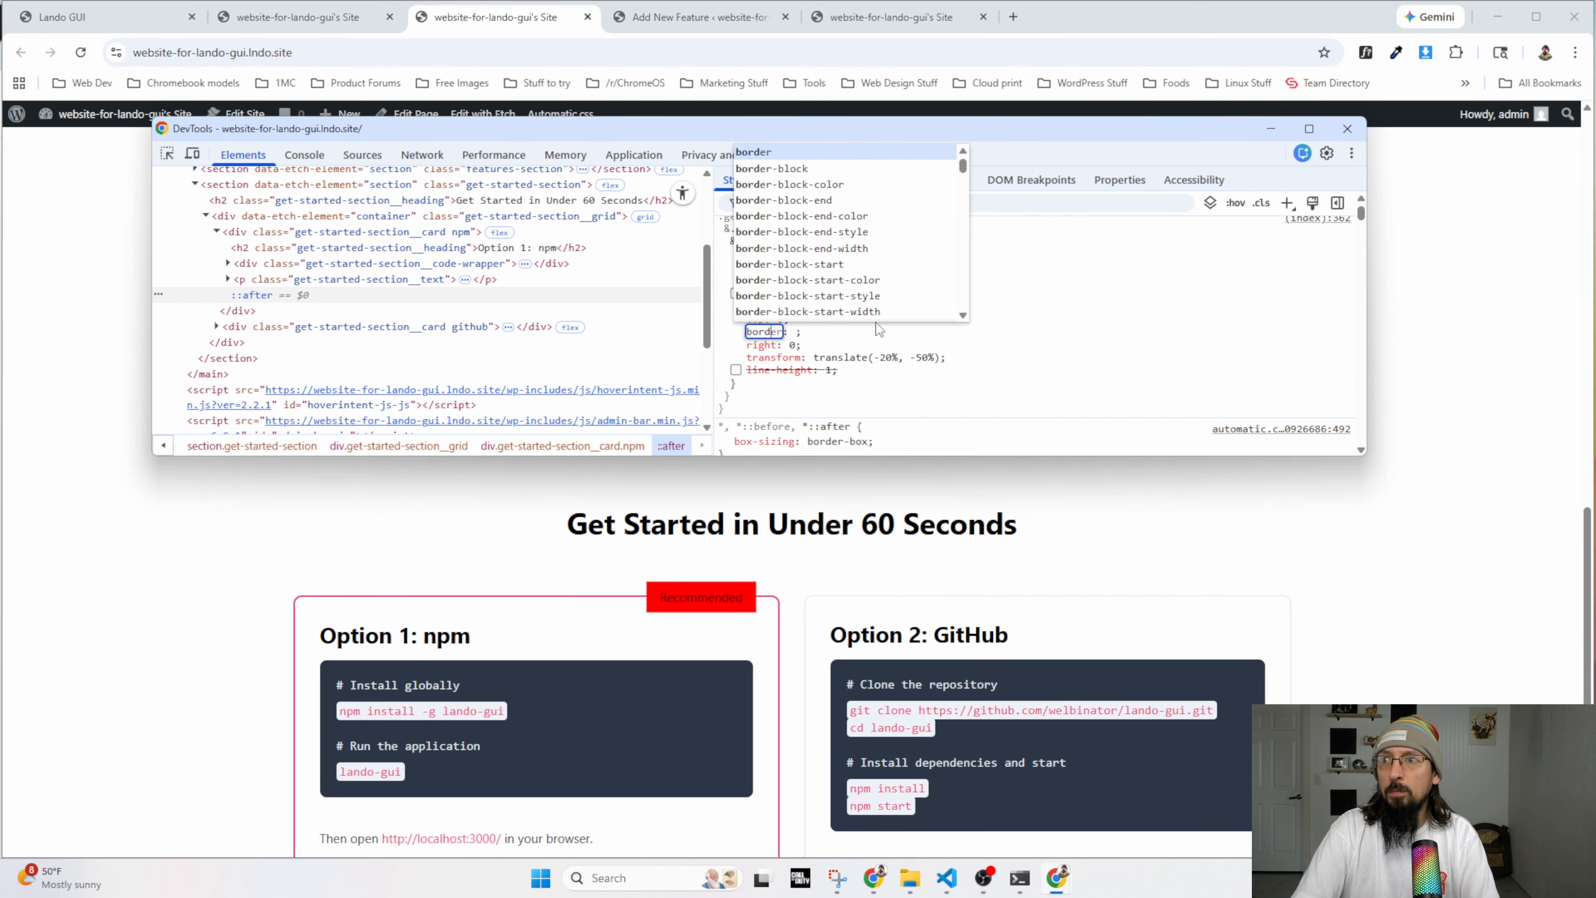
{"action": "type", "text": "50%"}
{"action": "key", "text": "shift+Tab"}
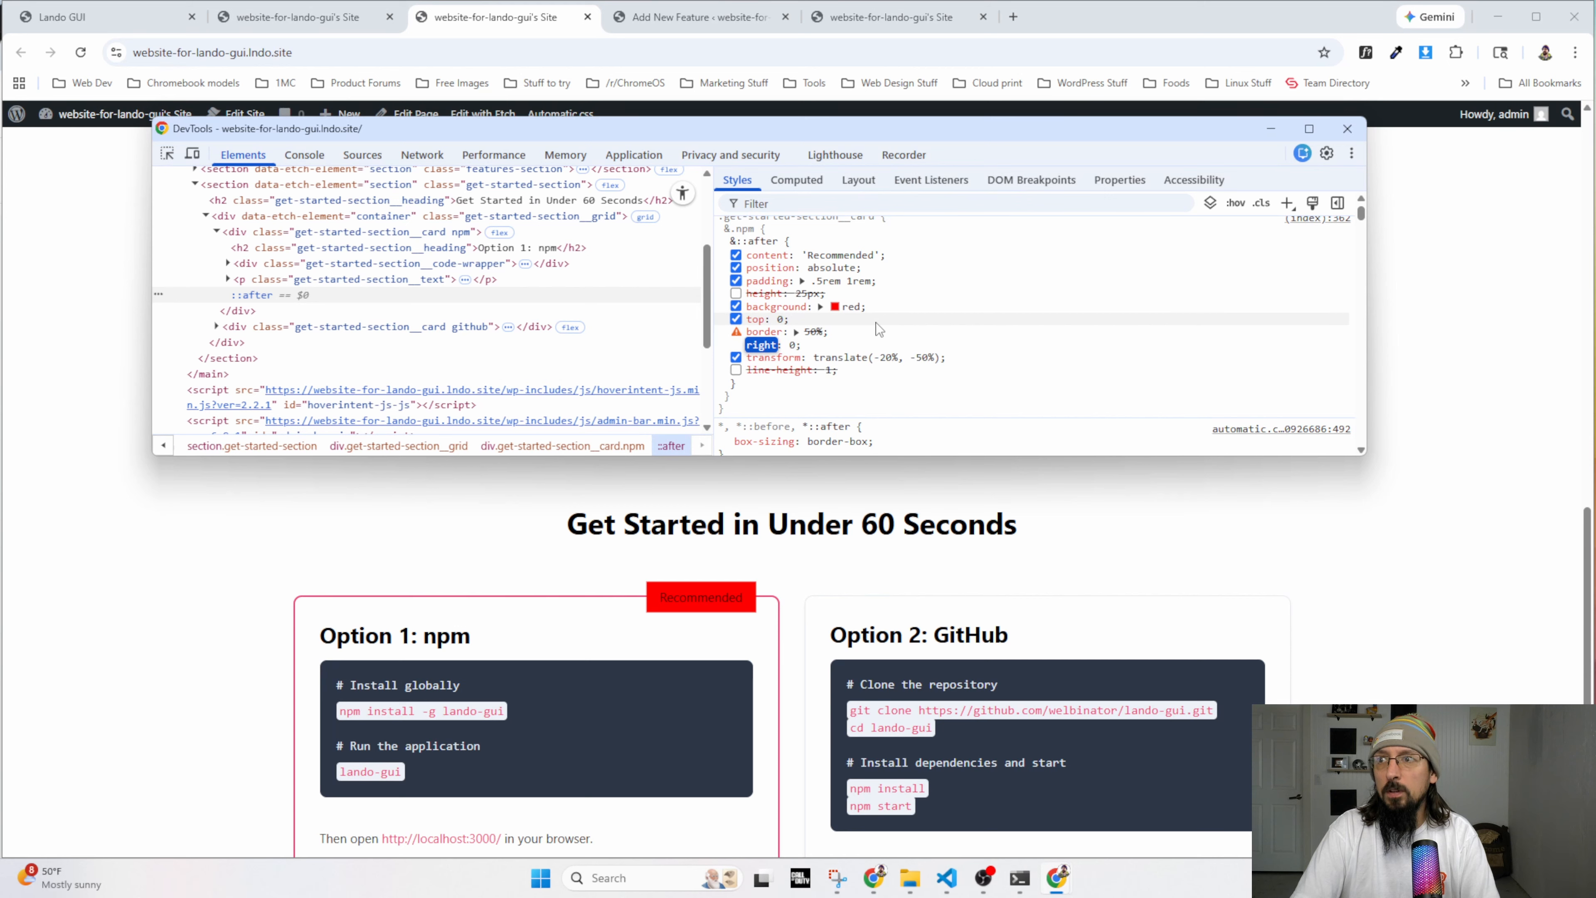
{"action": "key", "text": "Tab"}
{"action": "key", "text": "shift+Tab"}
{"action": "type", "text": "border-radius"}
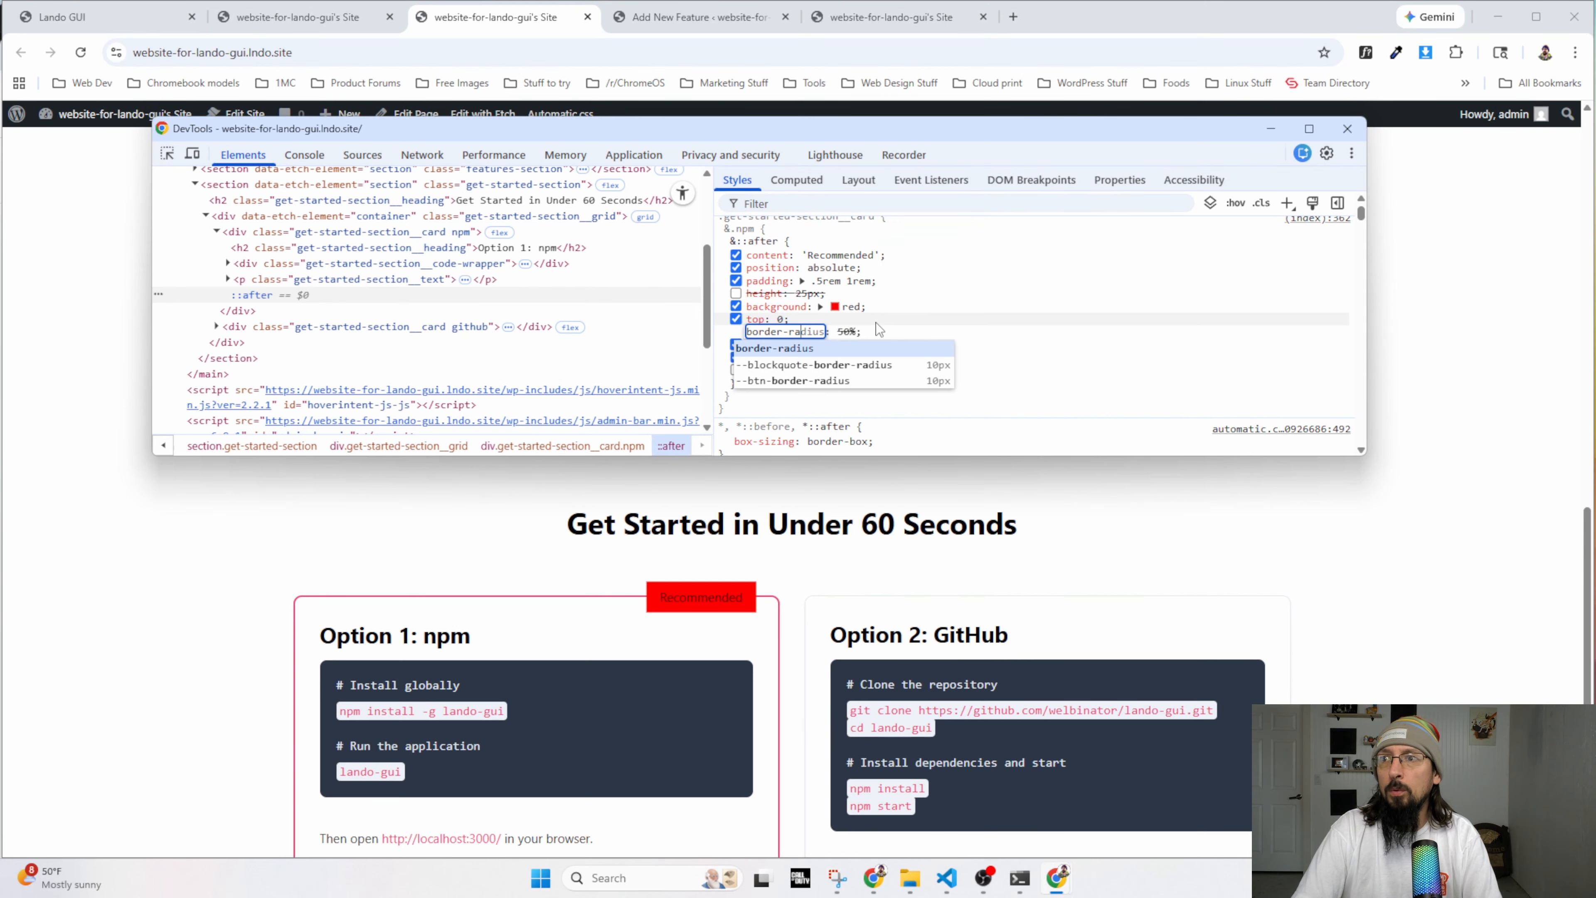
{"action": "key", "text": "Tab"}
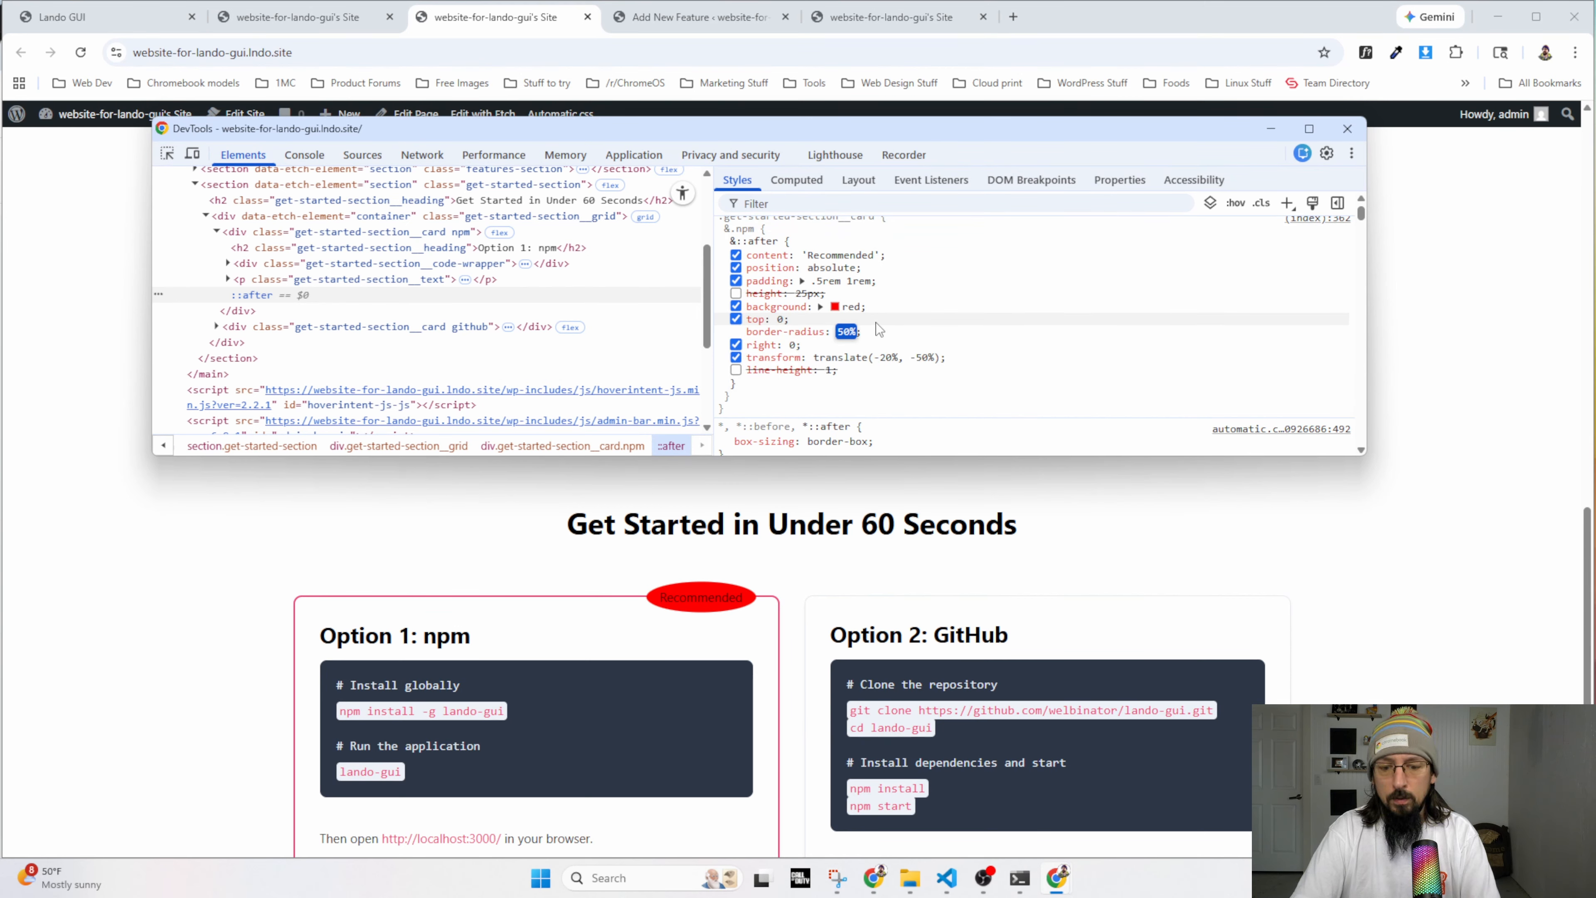
{"action": "type", "text": "50px"}
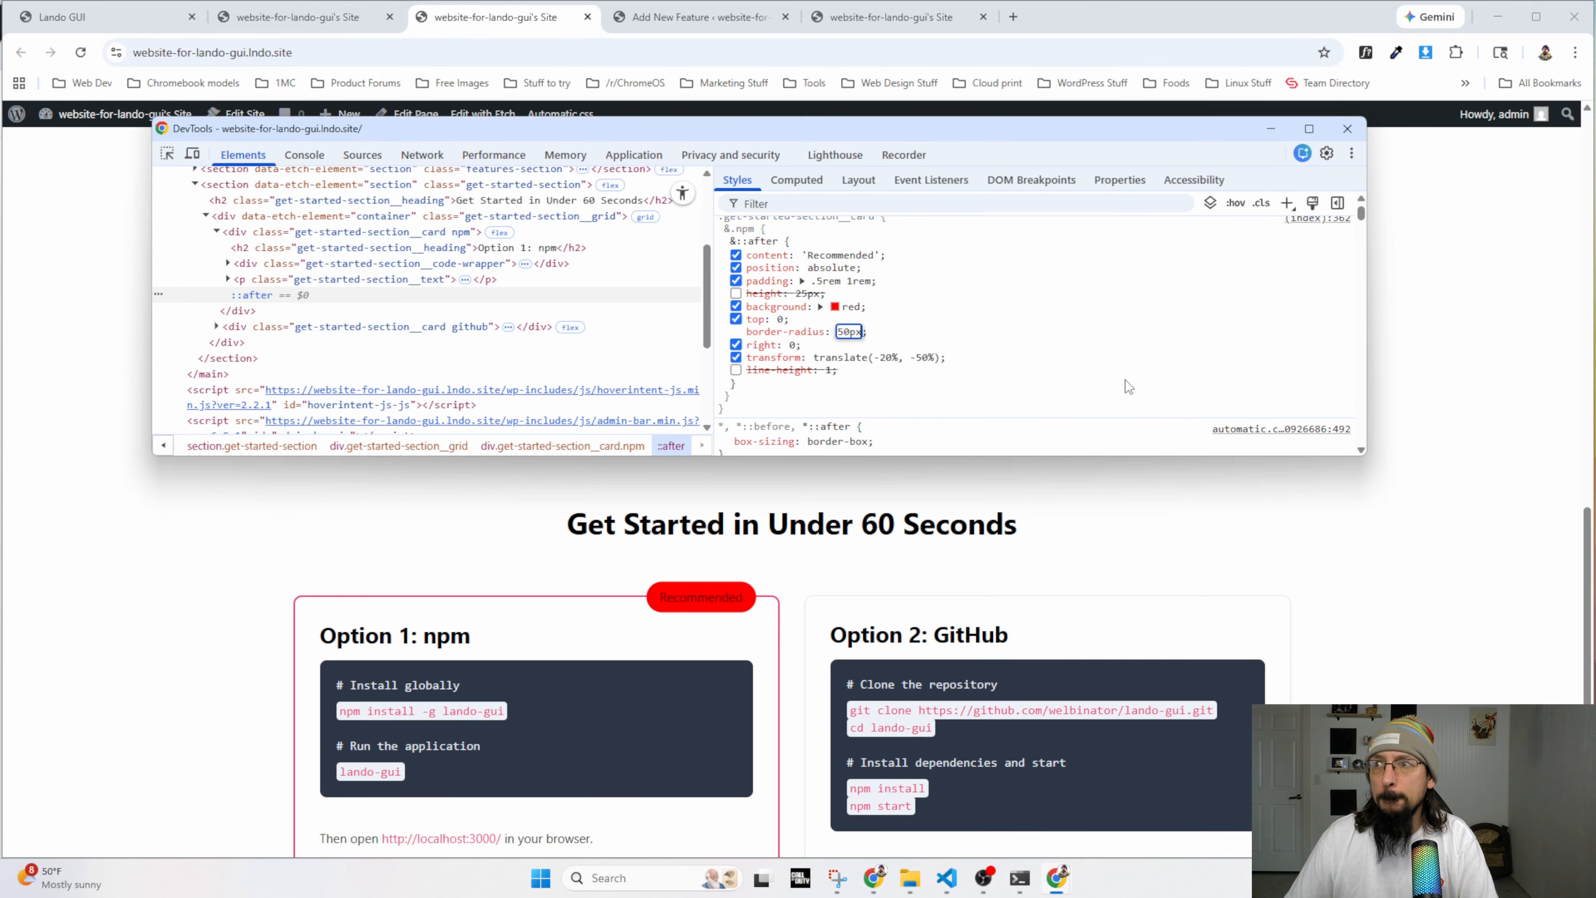
{"action": "key", "text": "Return"}
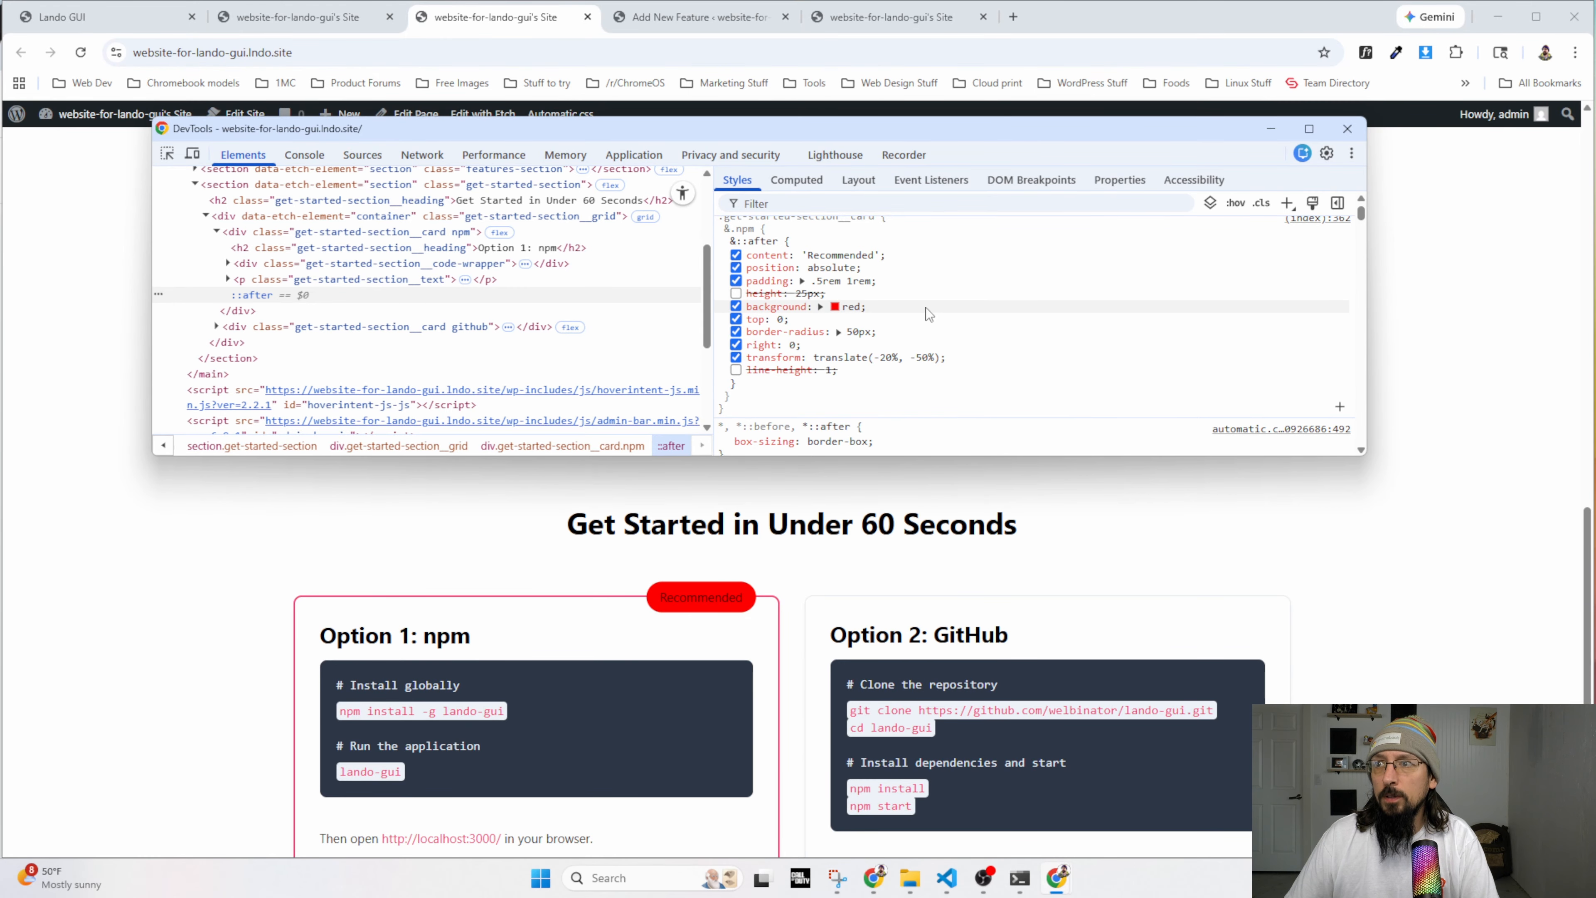
In the Etch editor, replace the npm card's ::after height with border-radius: 50px and set its padding to 0.5rem 1rem.
{"action": "left_click", "coordinate": [297, 20]}
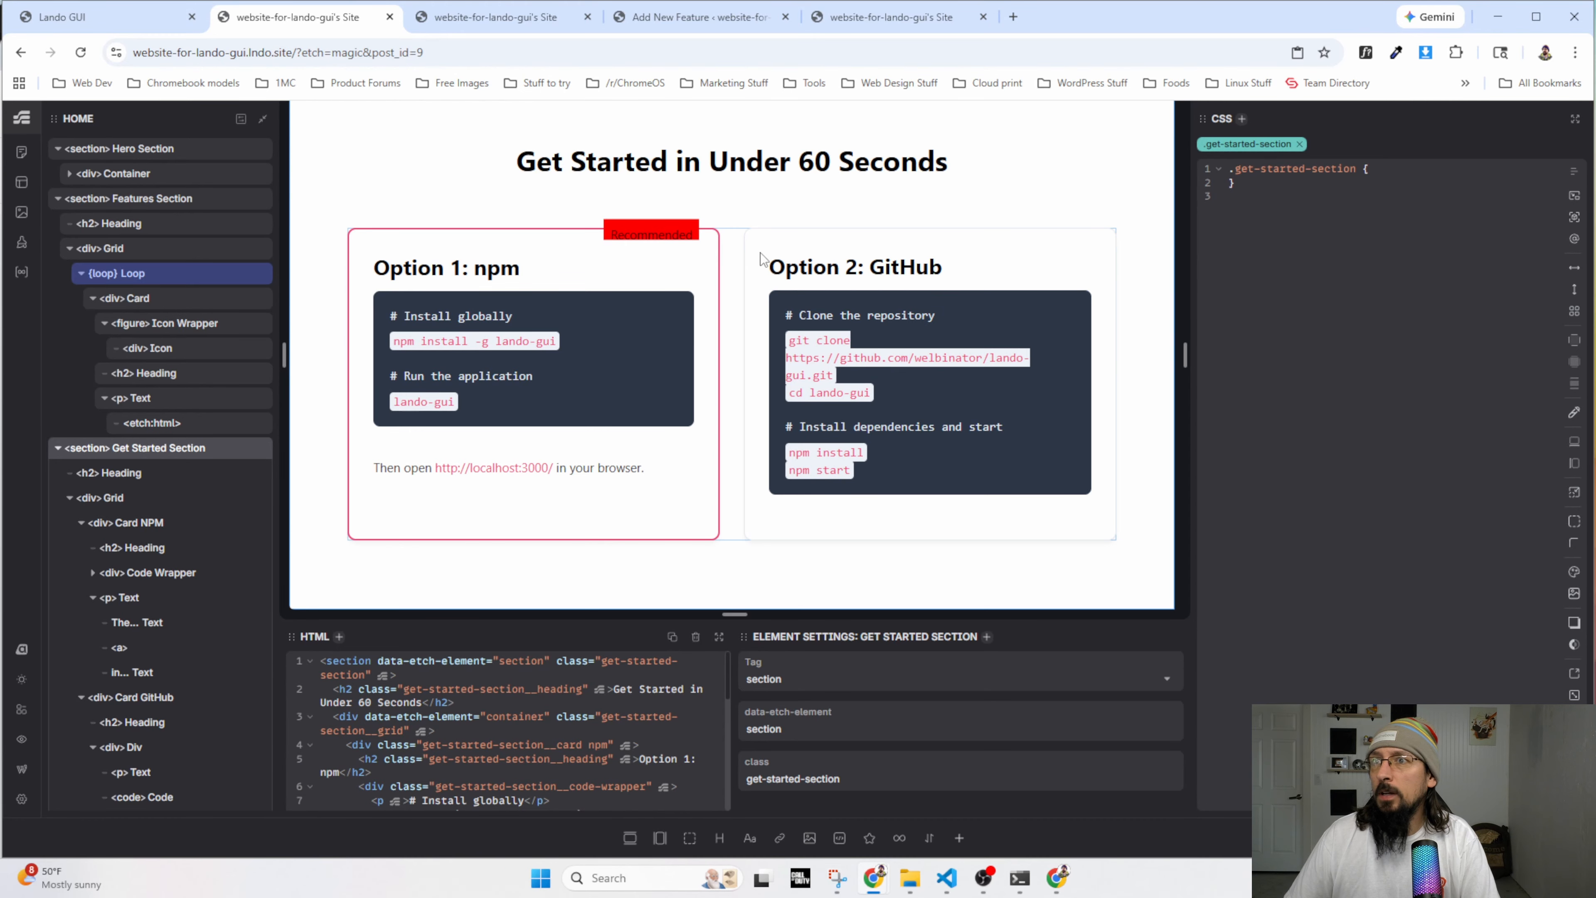
{"action": "left_click", "coordinate": [641, 225]}
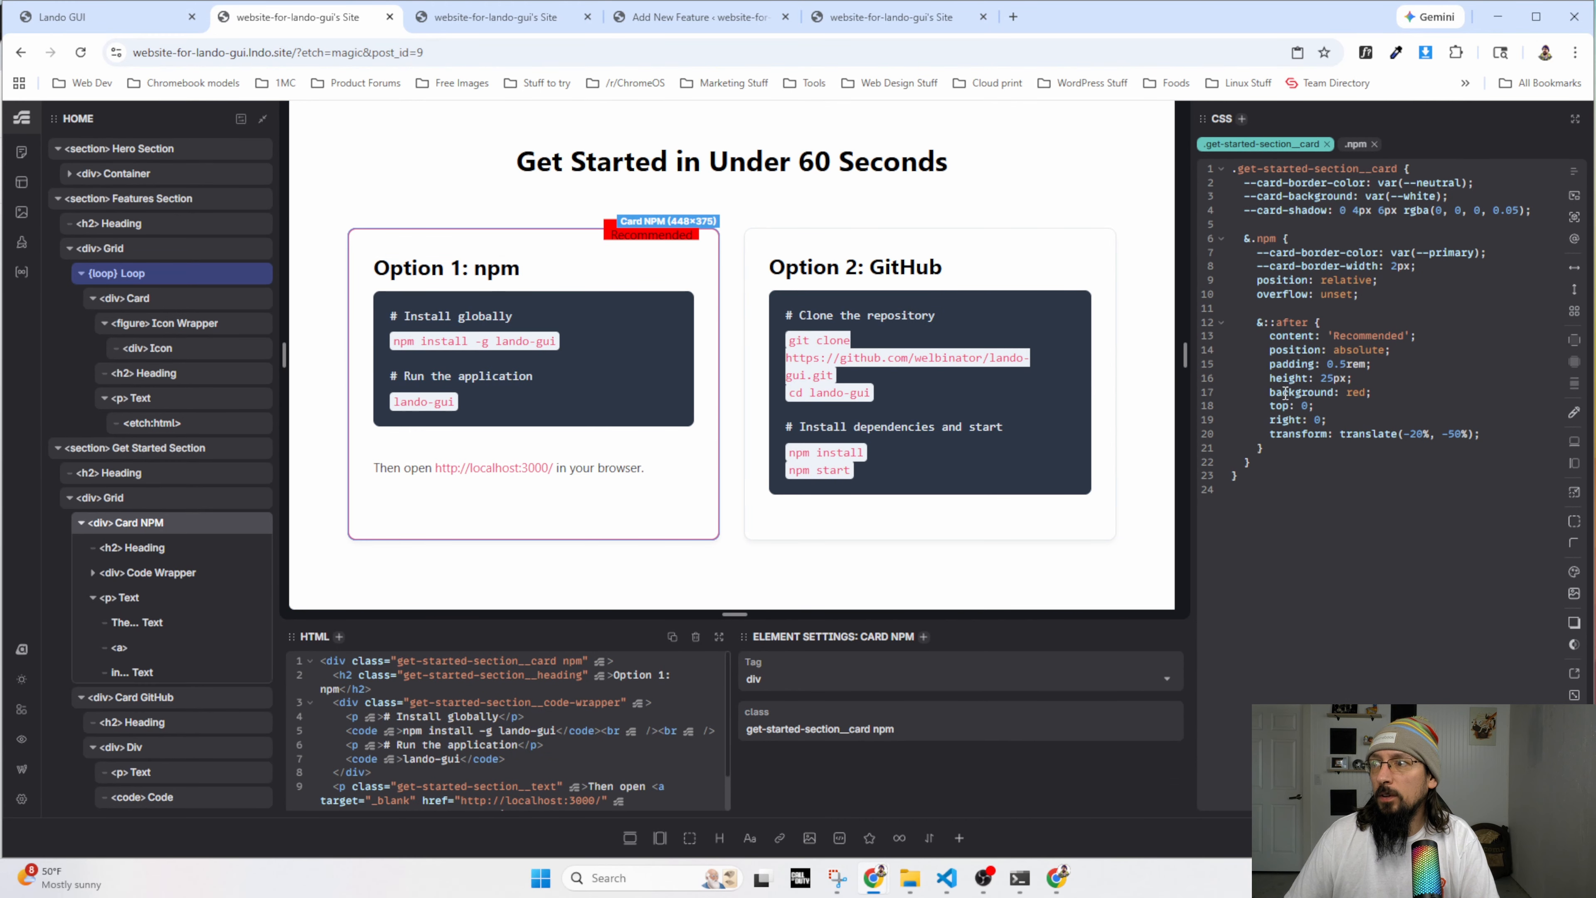
{"action": "left_click_drag", "start_coordinate": [1268, 378], "coordinate": [1373, 373]}
{"action": "key", "text": "BackSpace"}
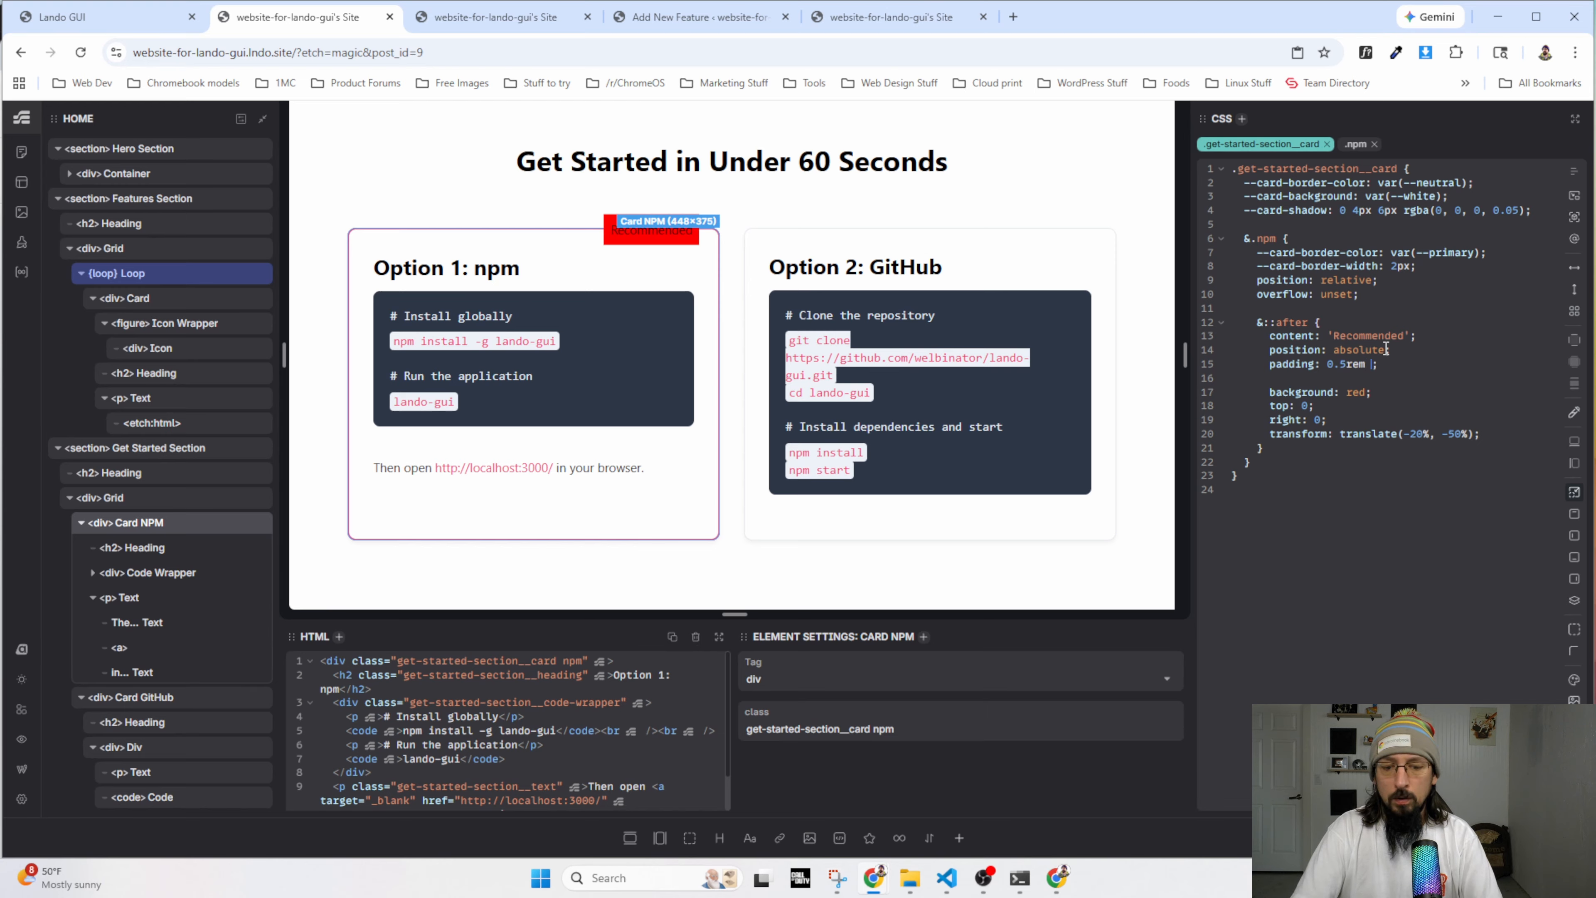
{"action": "type", "text": "1rem;       "}
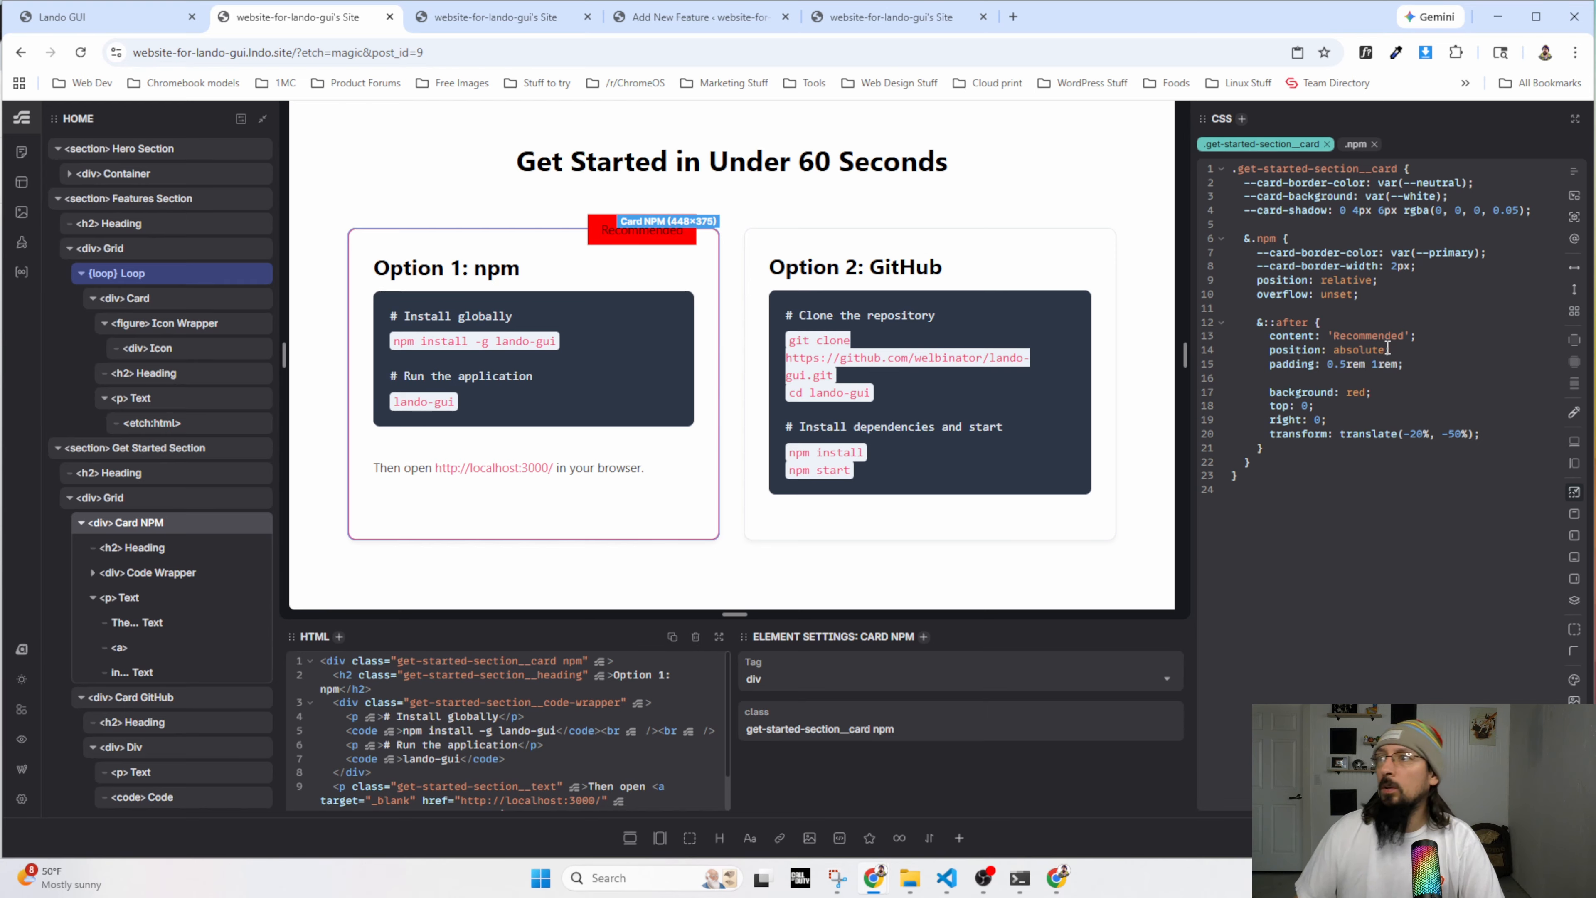
{"action": "type", "text": "borde"}
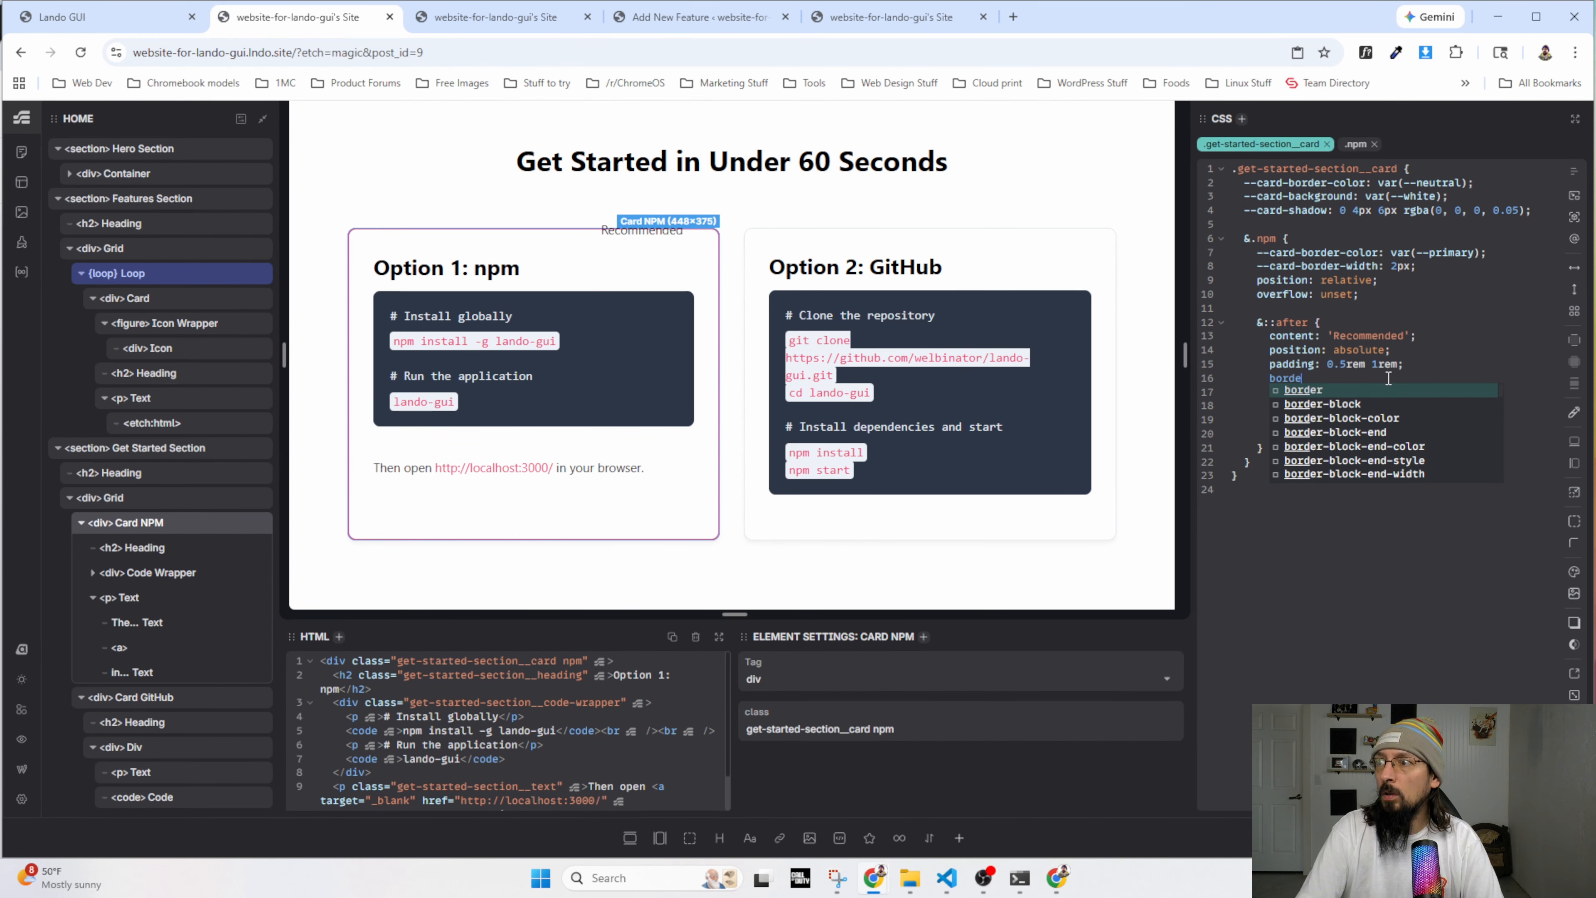
{"action": "type", "text": "r-radius: 50px;       background: "}
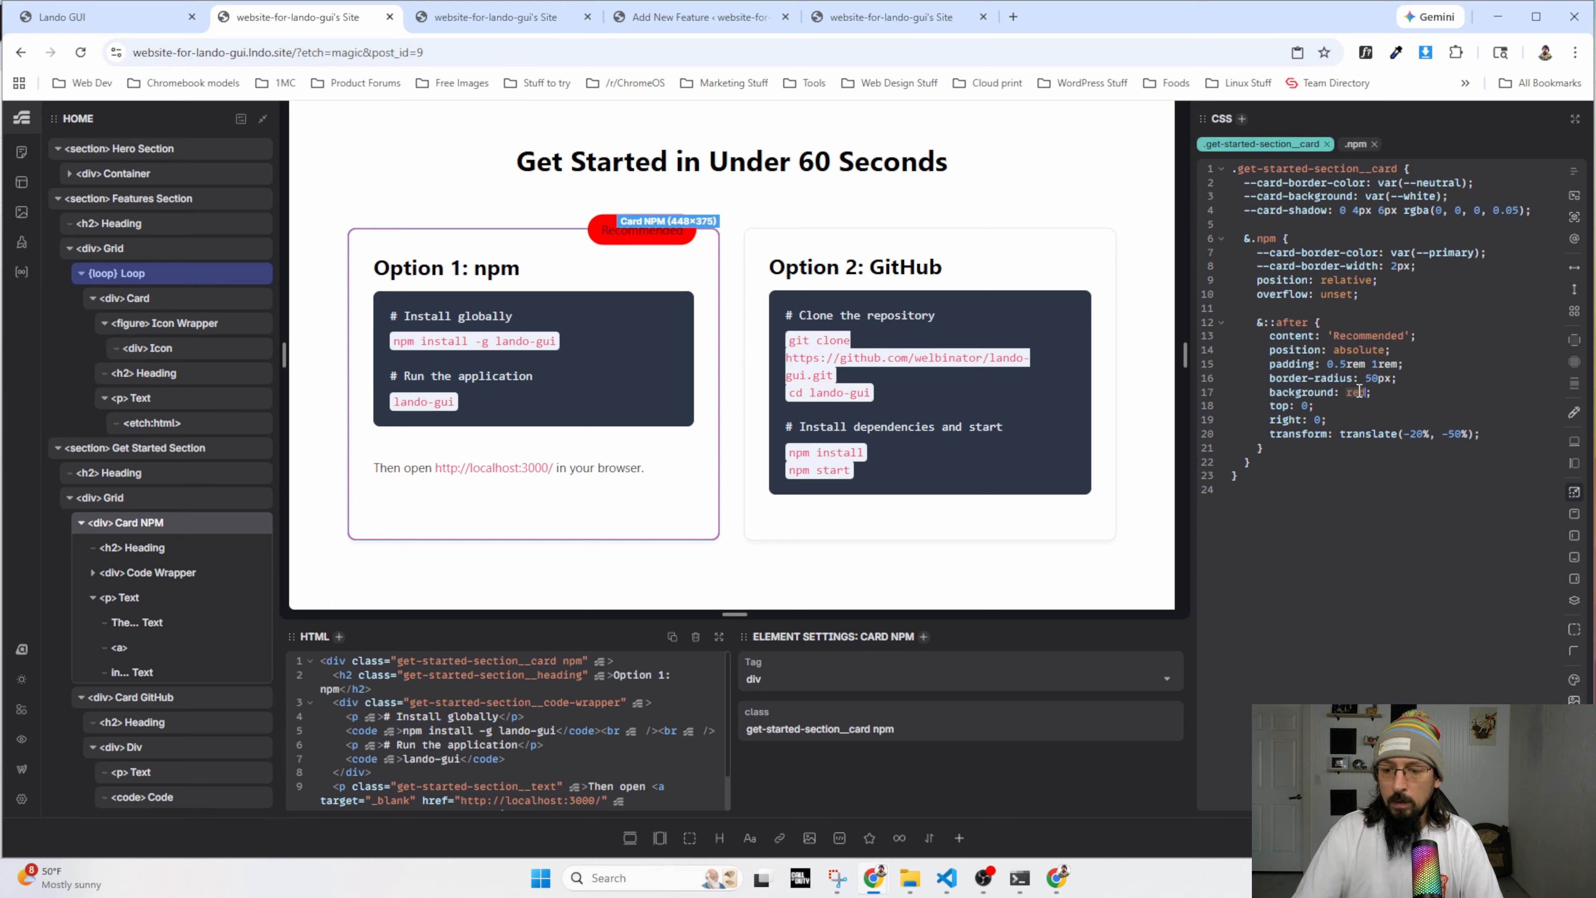
Set the ::after rule's background to var(--primary), add color: var(--white), and deselect the npm card to see the badge.
{"action": "type", "text": "--primary"}
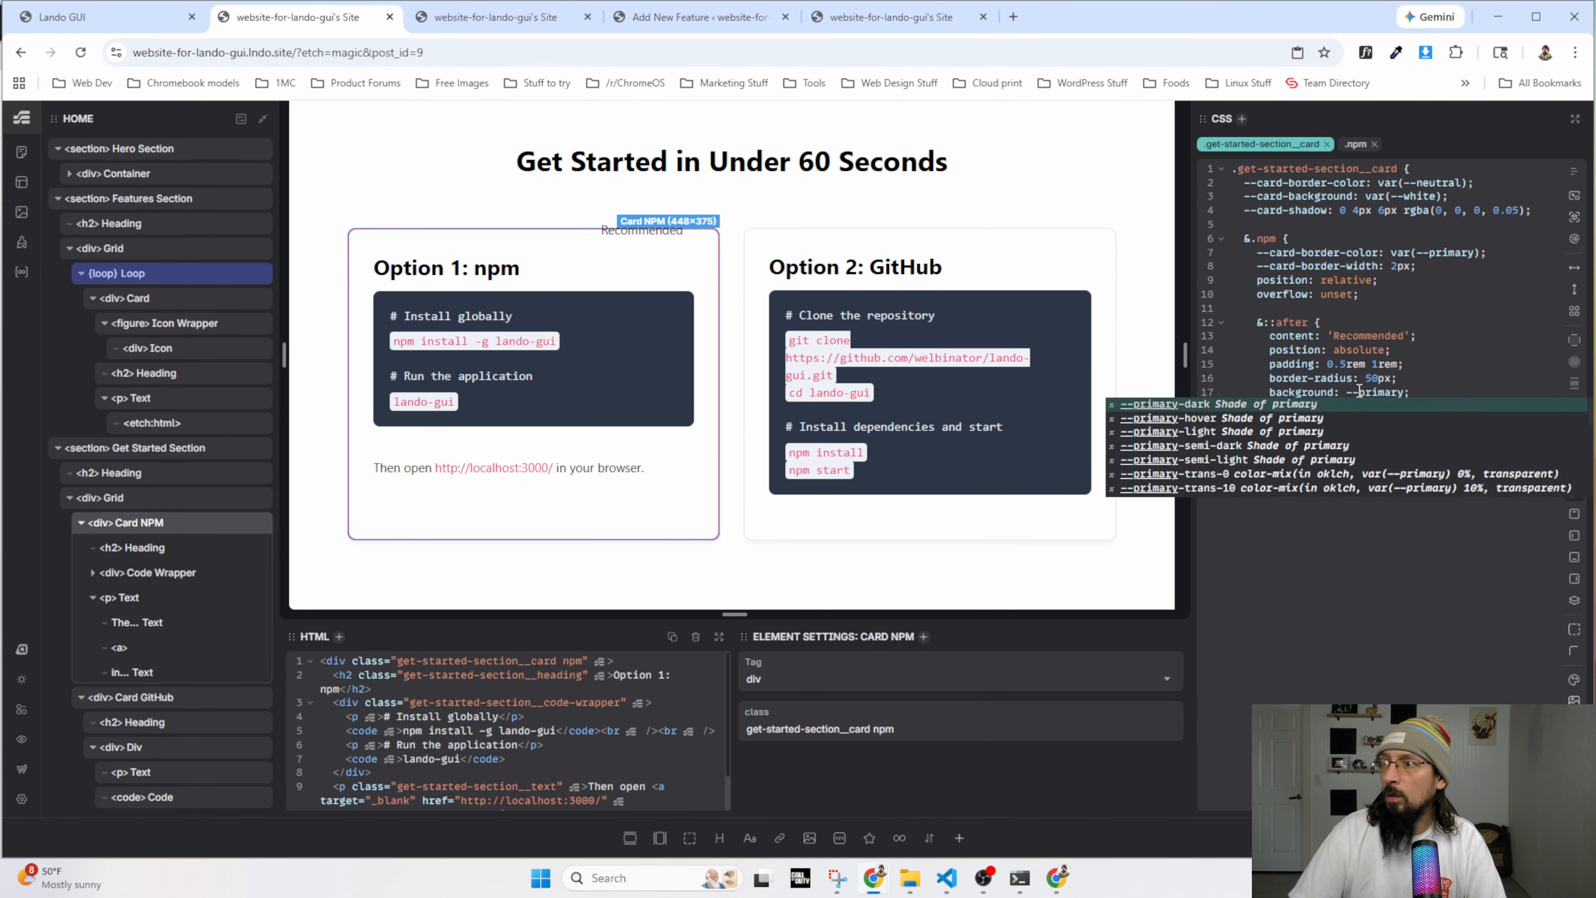
{"action": "key", "text": "Tab"}
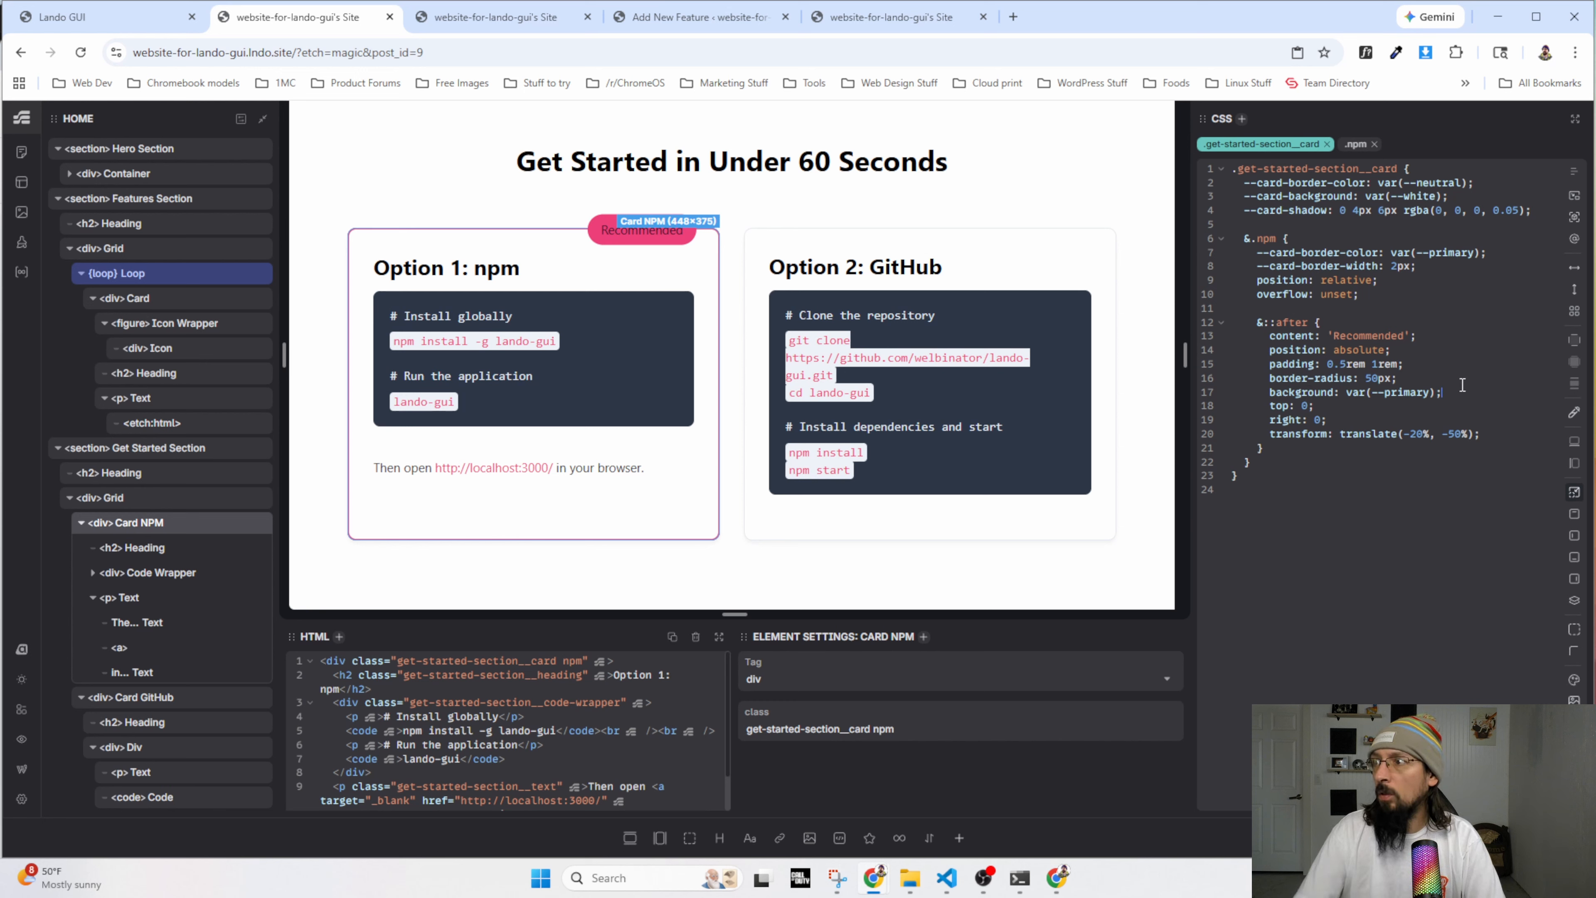
{"action": "key", "text": "Return"}
{"action": "type", "text": "color: --white"}
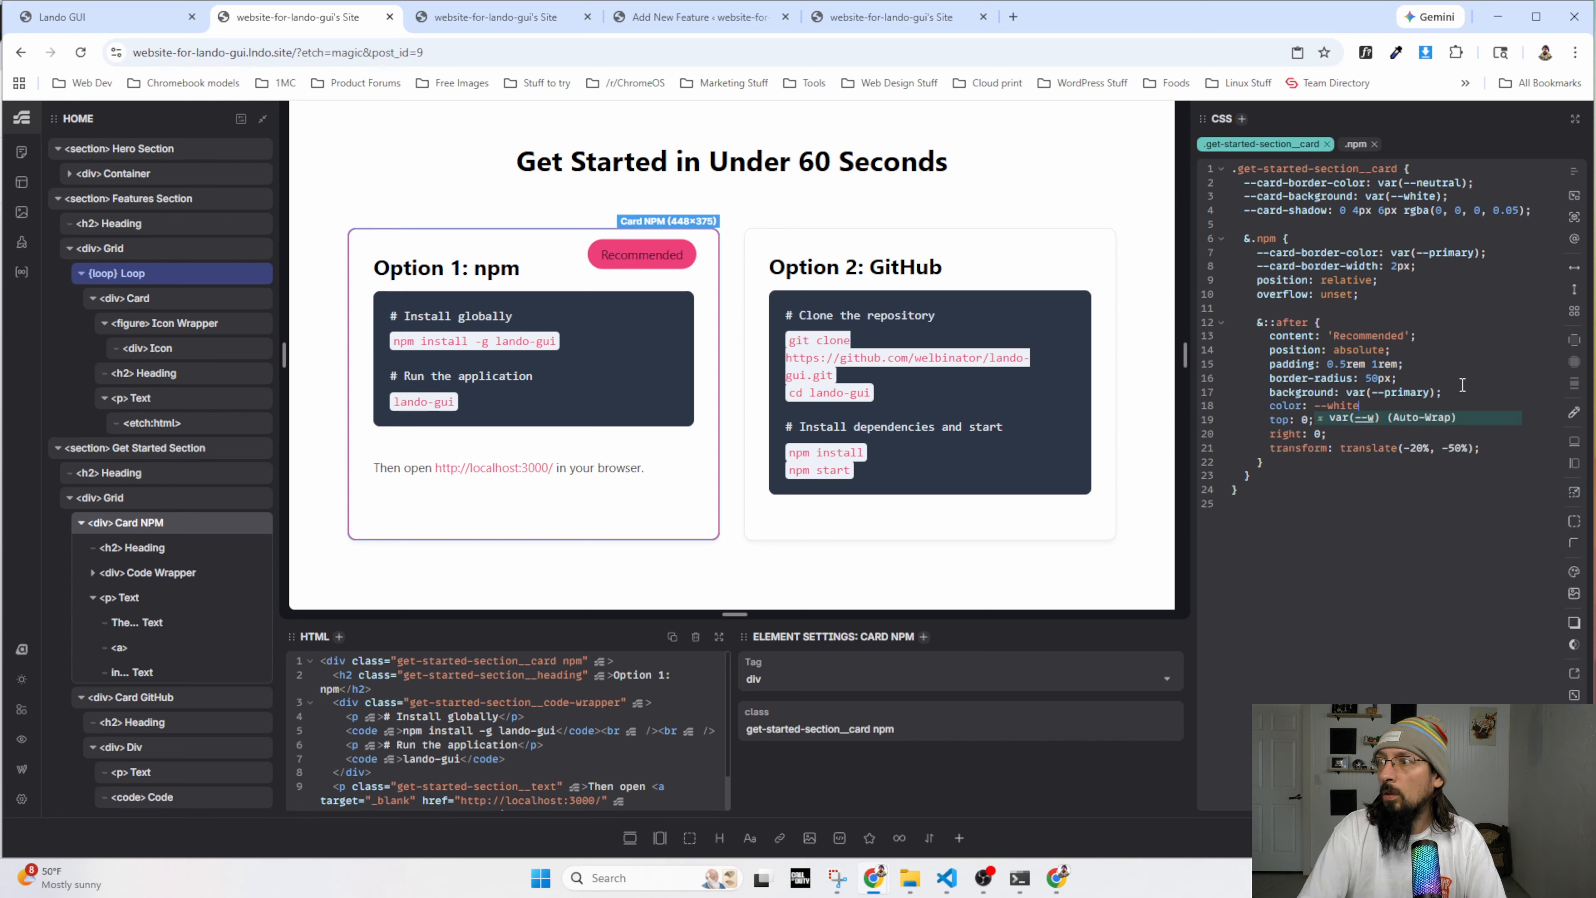
{"action": "key", "text": "Tab"}
{"action": "type", "text": ";"}
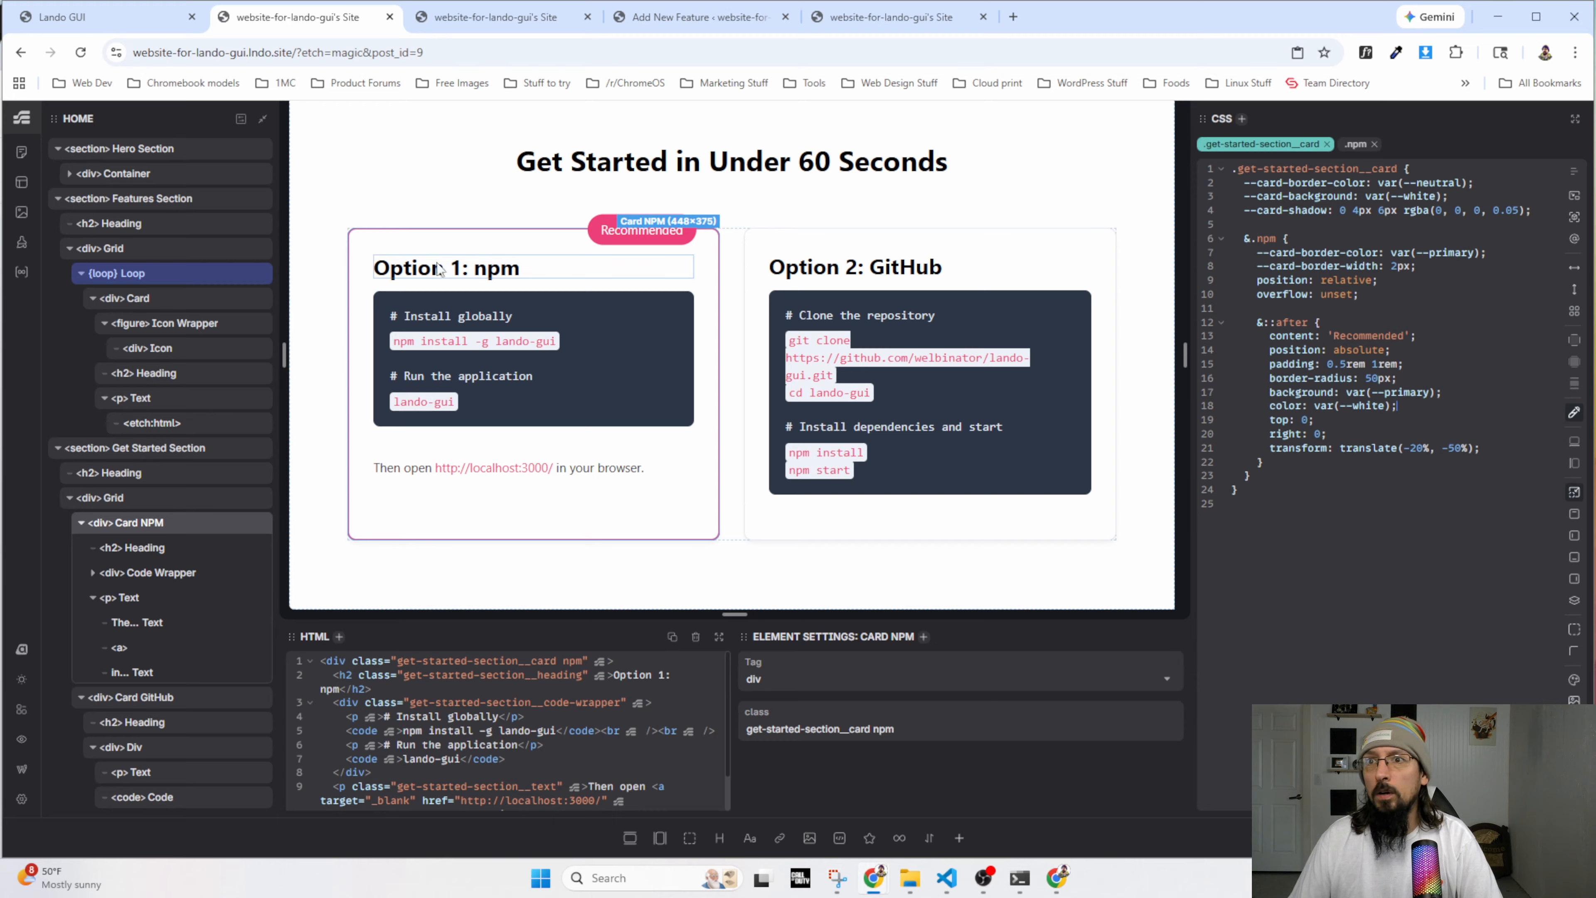
{"action": "left_click", "coordinate": [315, 360]}
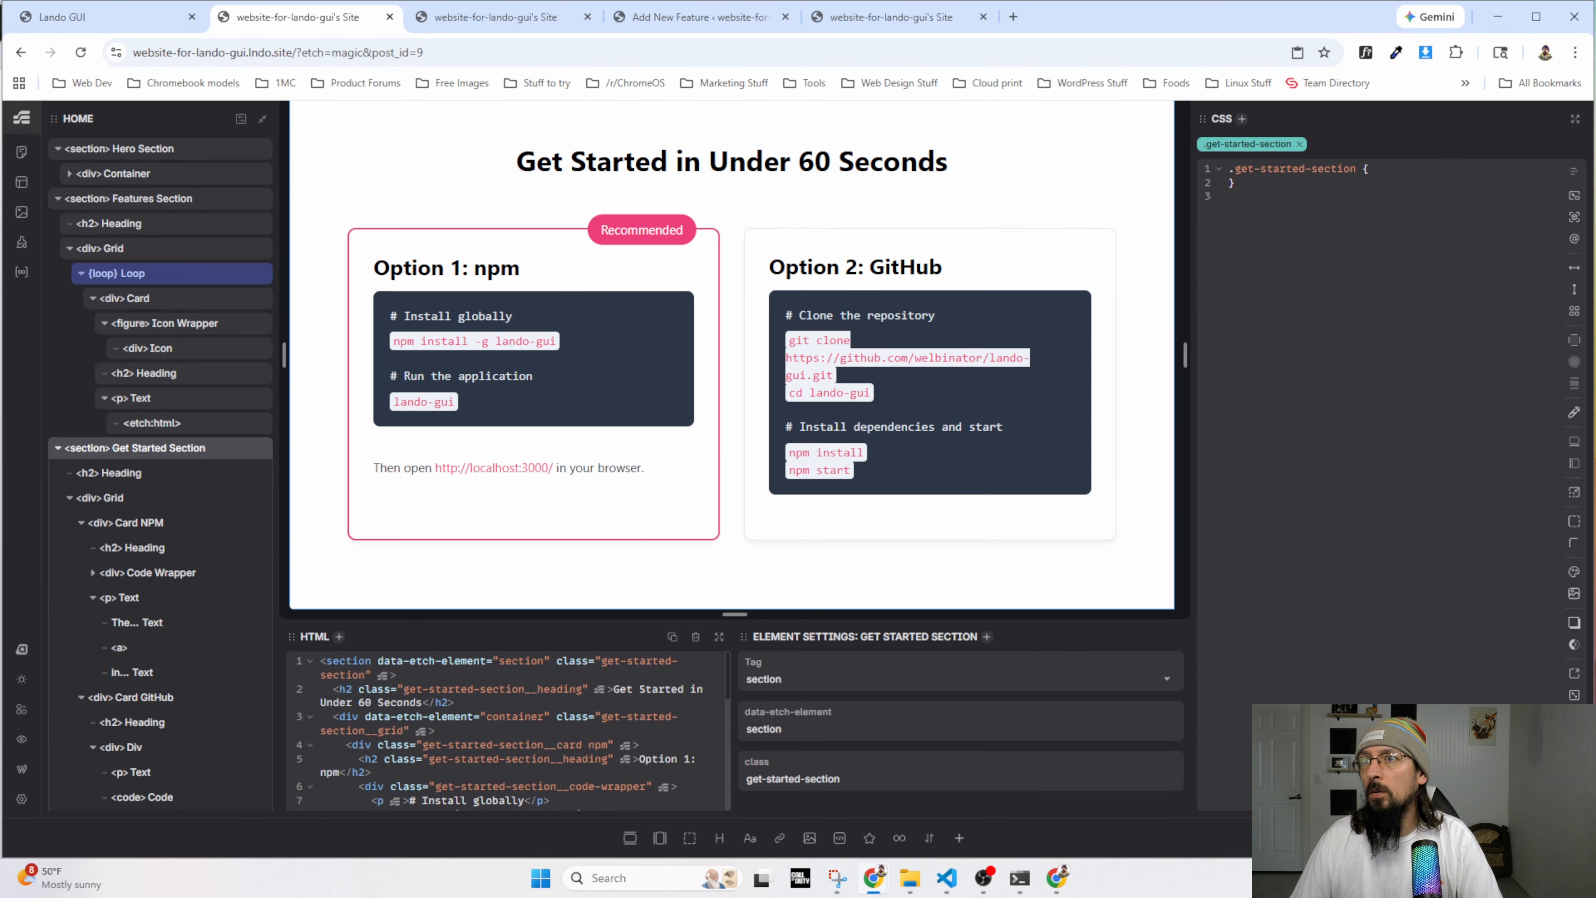
Set the npm card's ::after padding to 0.25rem 1rem and reload the live page to check the badge.
{"action": "left_click", "coordinate": [636, 228]}
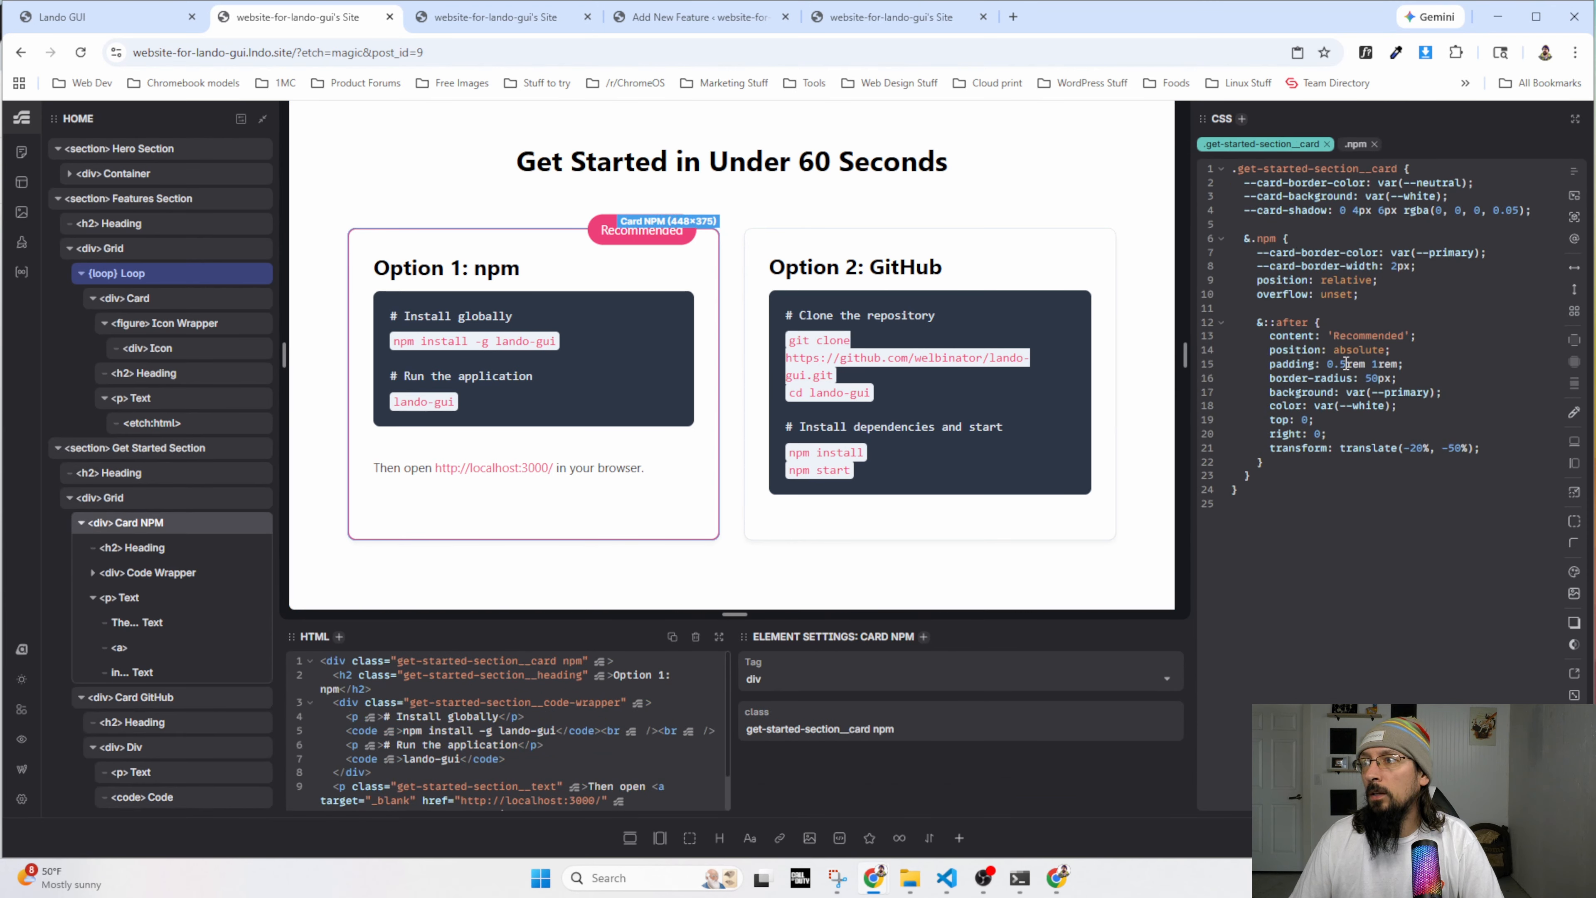
{"action": "type", "text": "2"}
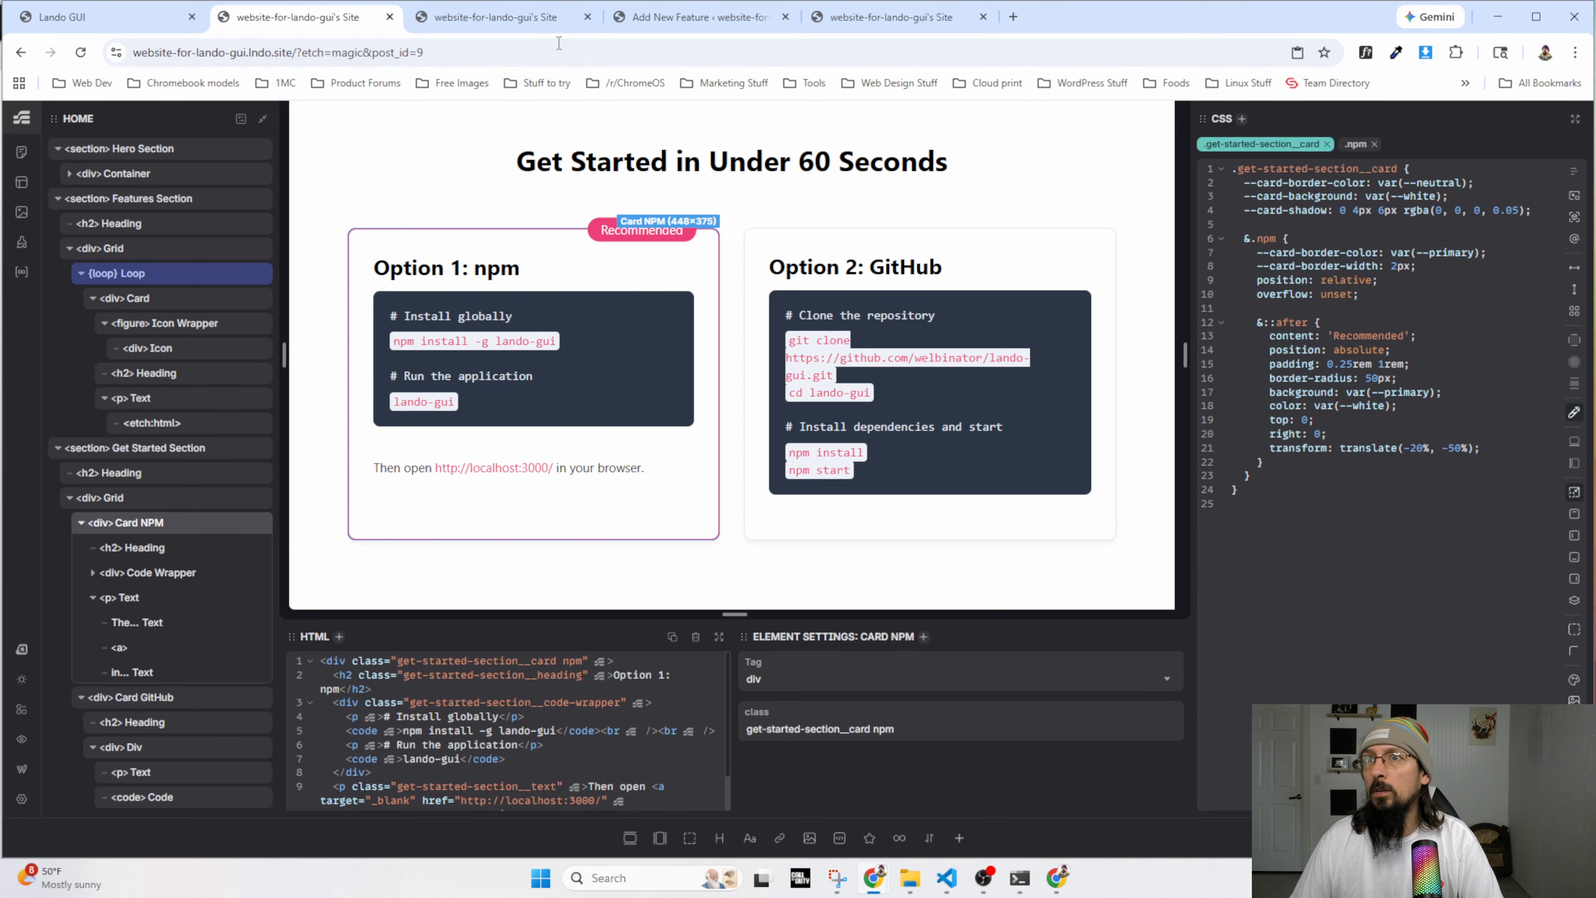
{"action": "left_click", "coordinate": [546, 19]}
{"action": "left_click", "coordinate": [81, 52]}
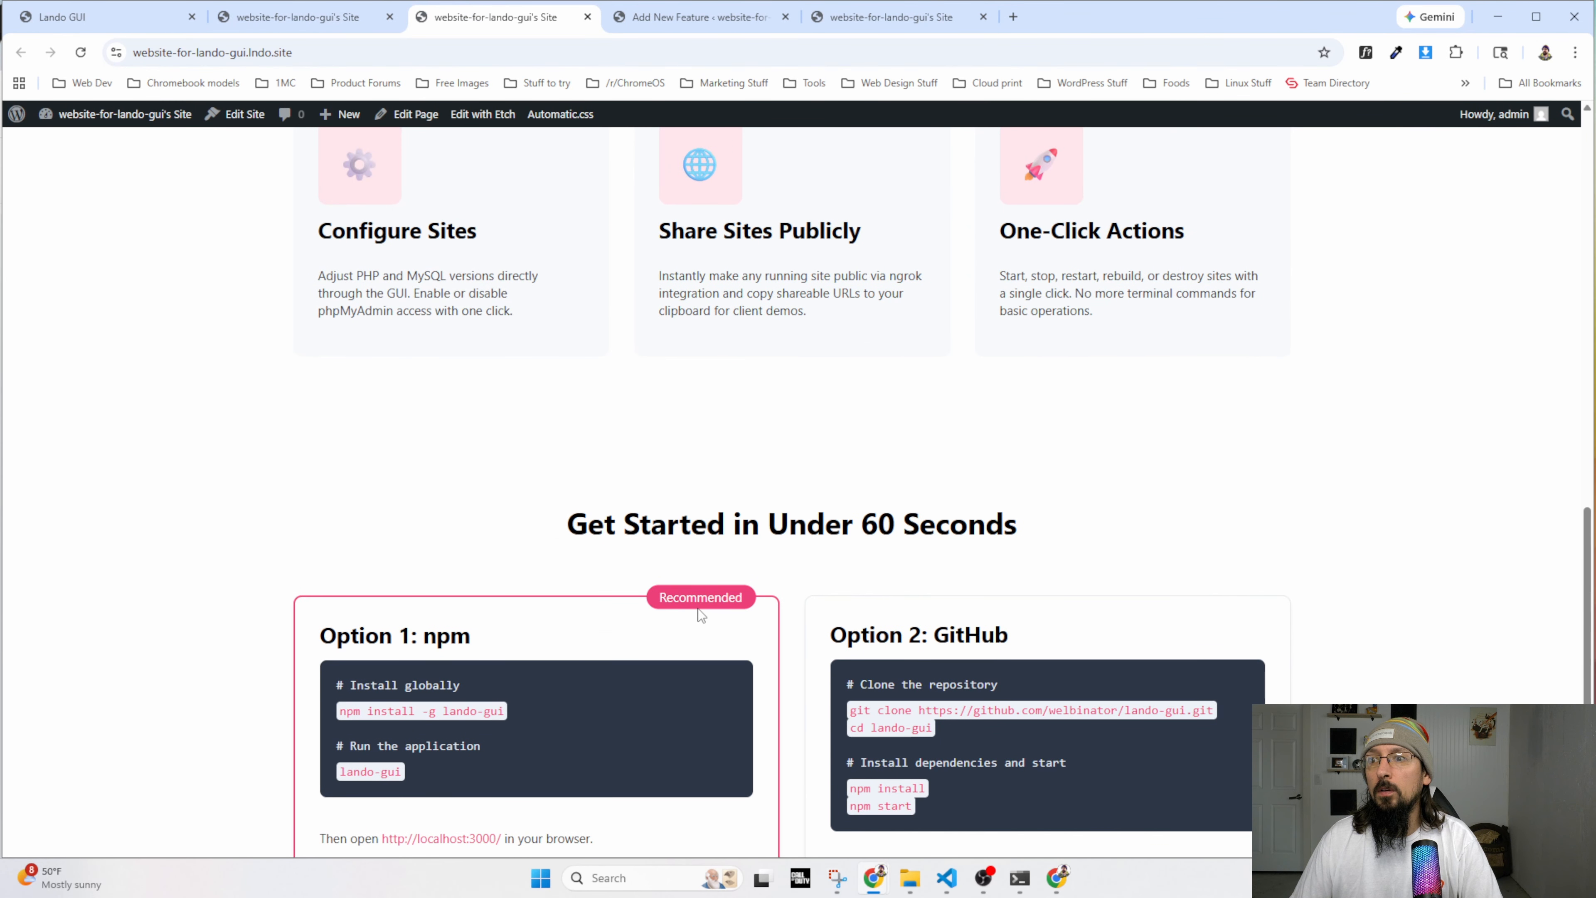
In the Etch editor, add font-weight: bold to the npm card's ::after rule and view the badge on the live page.
{"action": "left_click", "coordinate": [286, 19]}
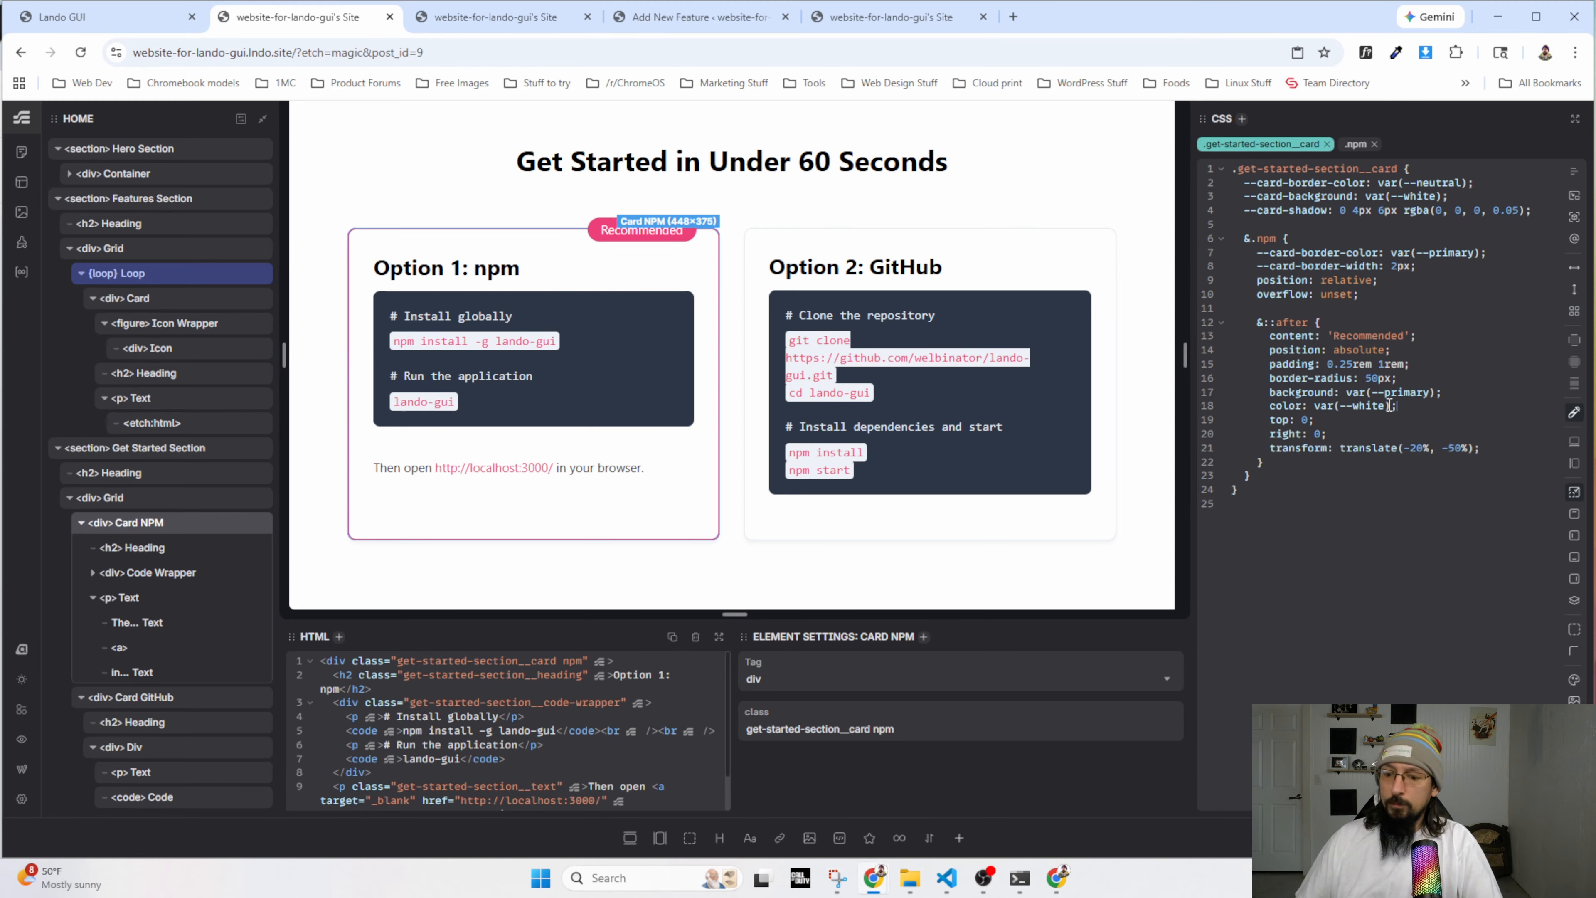
{"action": "key", "text": "Return"}
{"action": "type", "text": "font-weig"}
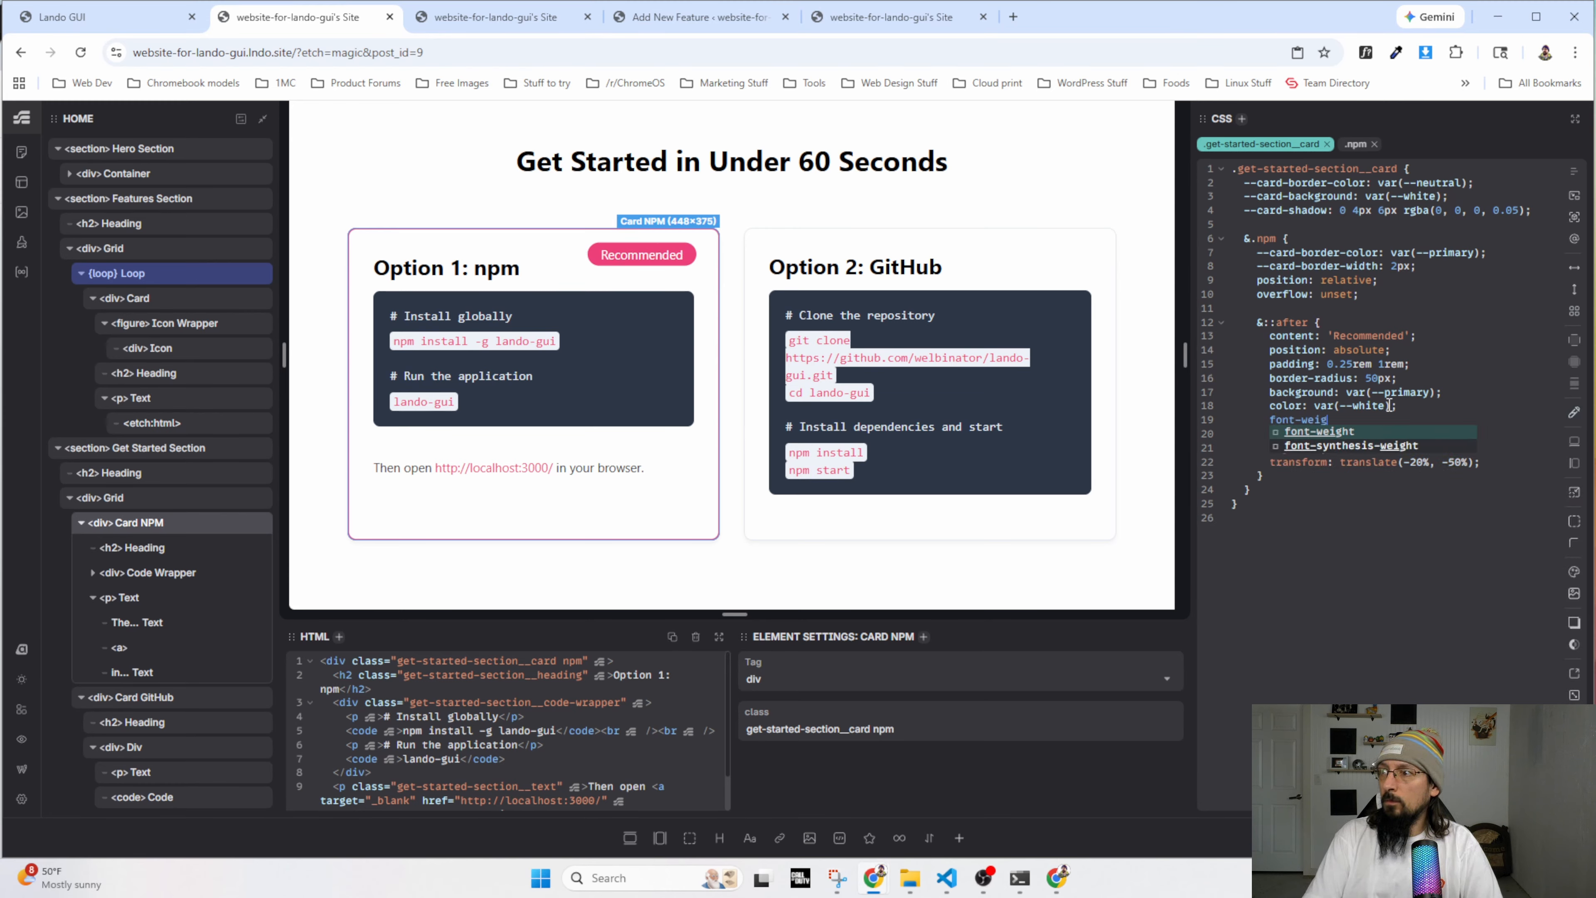
{"action": "type", "text": "ht: bolod"}
{"action": "type", "text": "d;"}
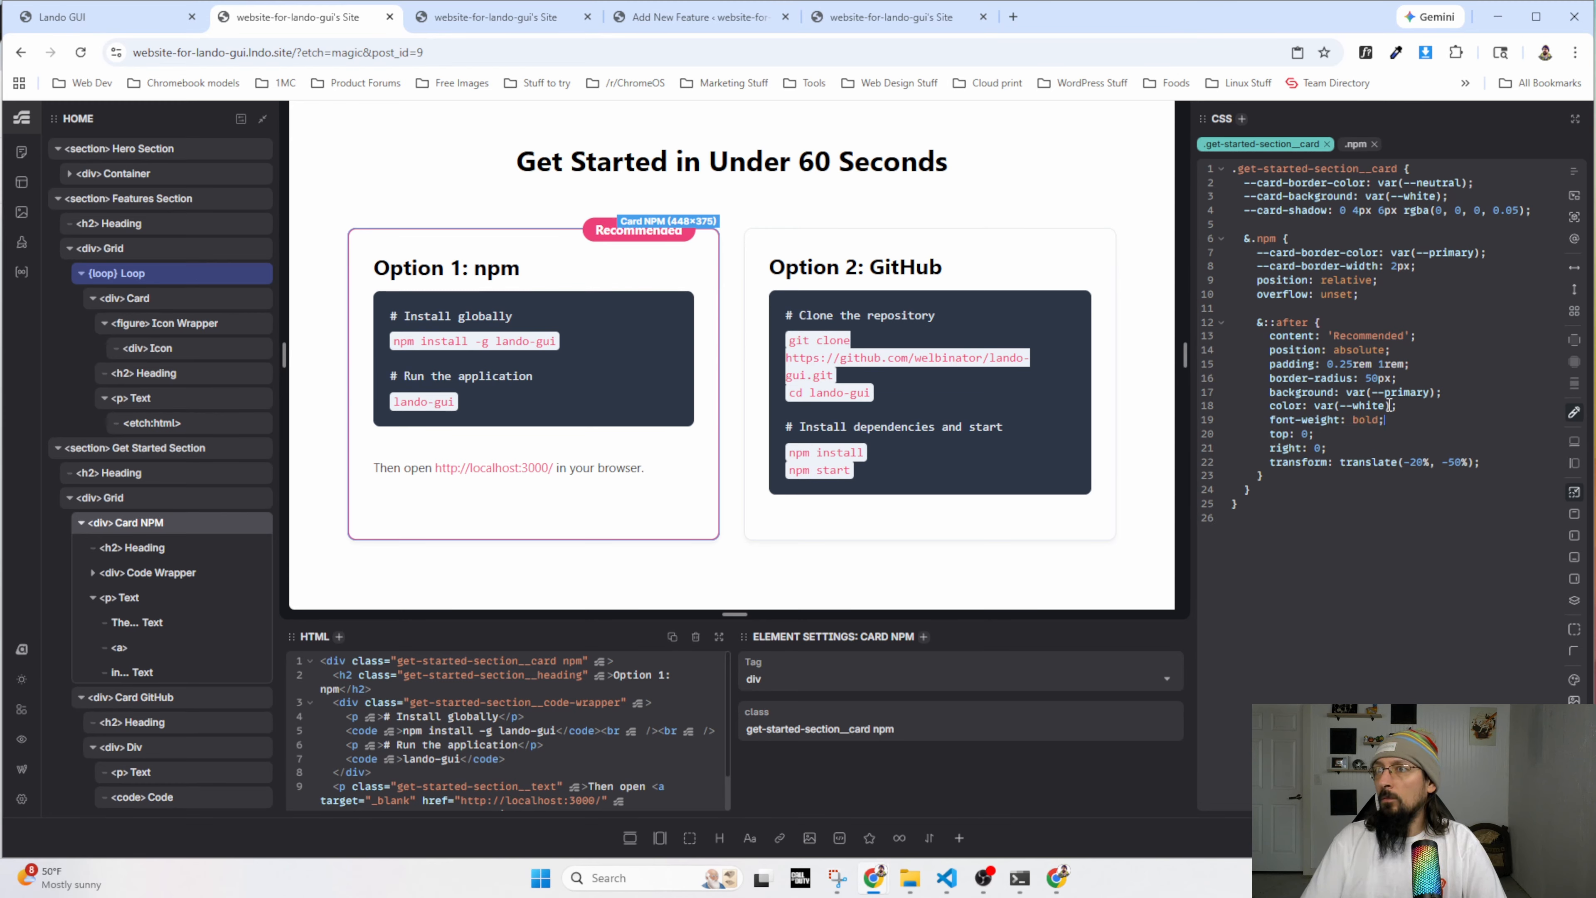
{"action": "key", "text": "ctrl+Tab"}
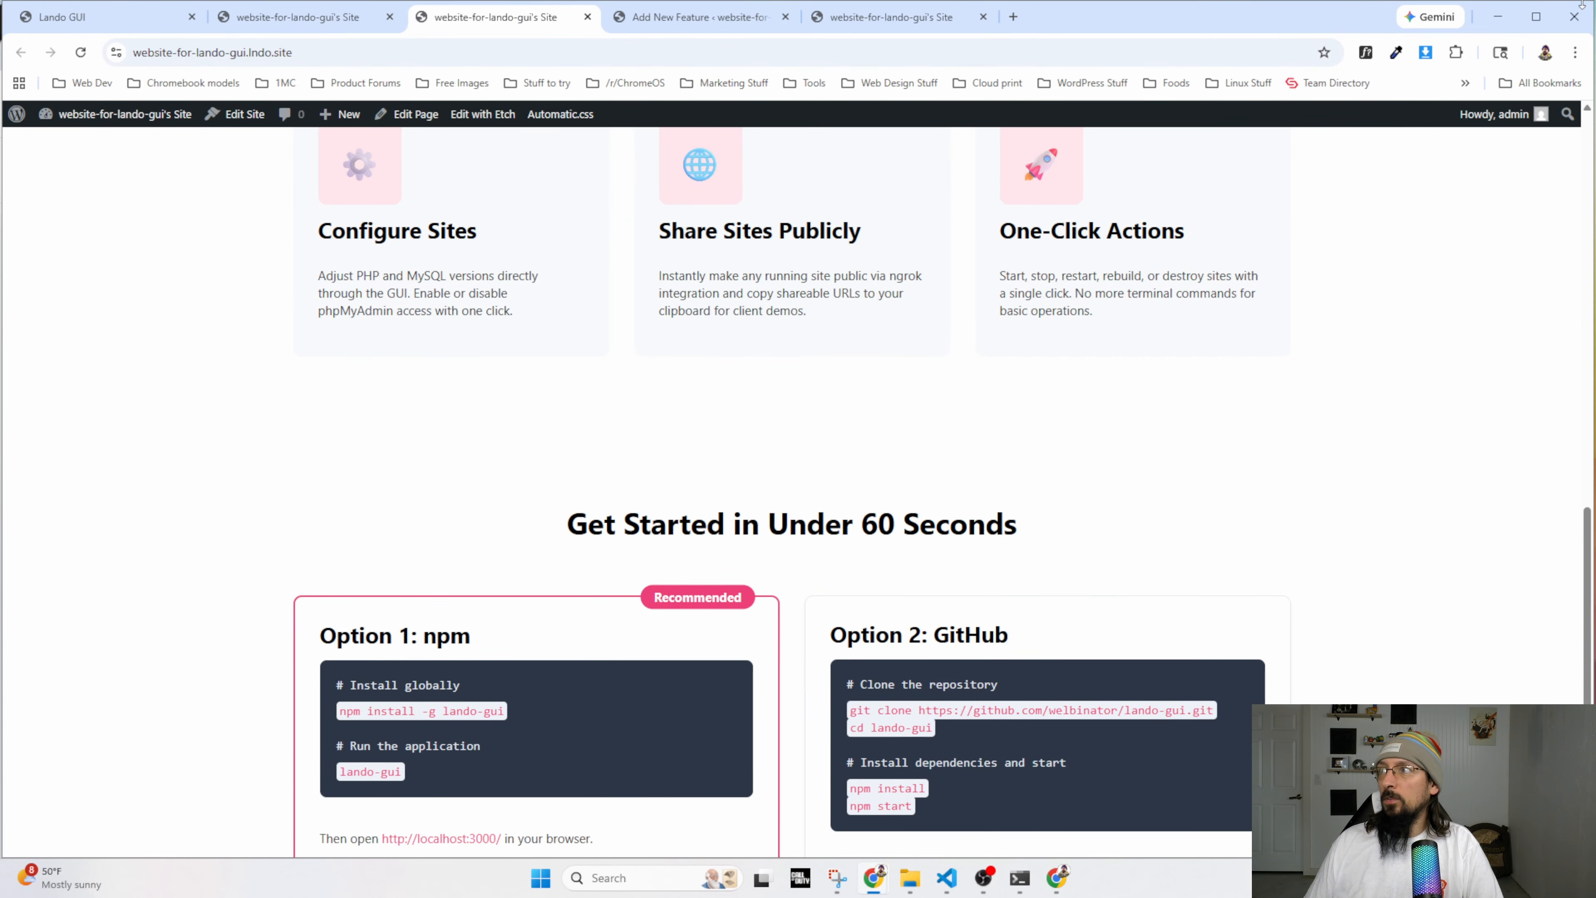
Narrow the browser window to phone width to check the Get Started cards and badge, and widen it again.
{"action": "left_click_drag", "start_coordinate": [1591, 45], "coordinate": [846, 45]}
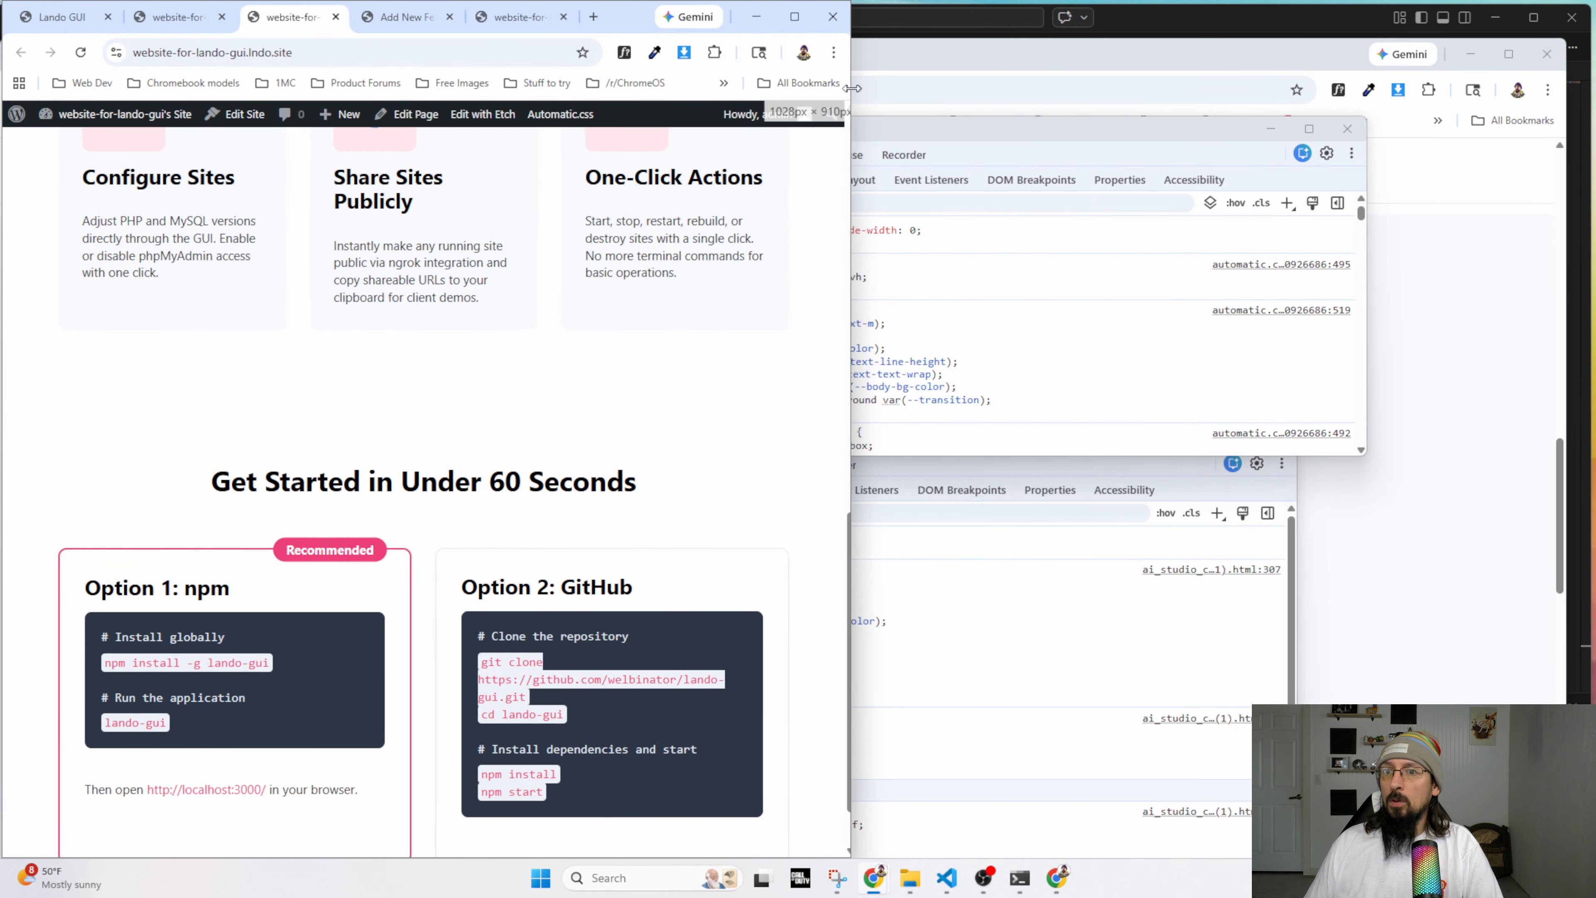
{"action": "left_click_drag", "start_coordinate": [846, 391], "coordinate": [525, 392]}
{"action": "scroll", "coordinate": [365, 572], "scroll_direction": "down", "scroll_amount": 10}
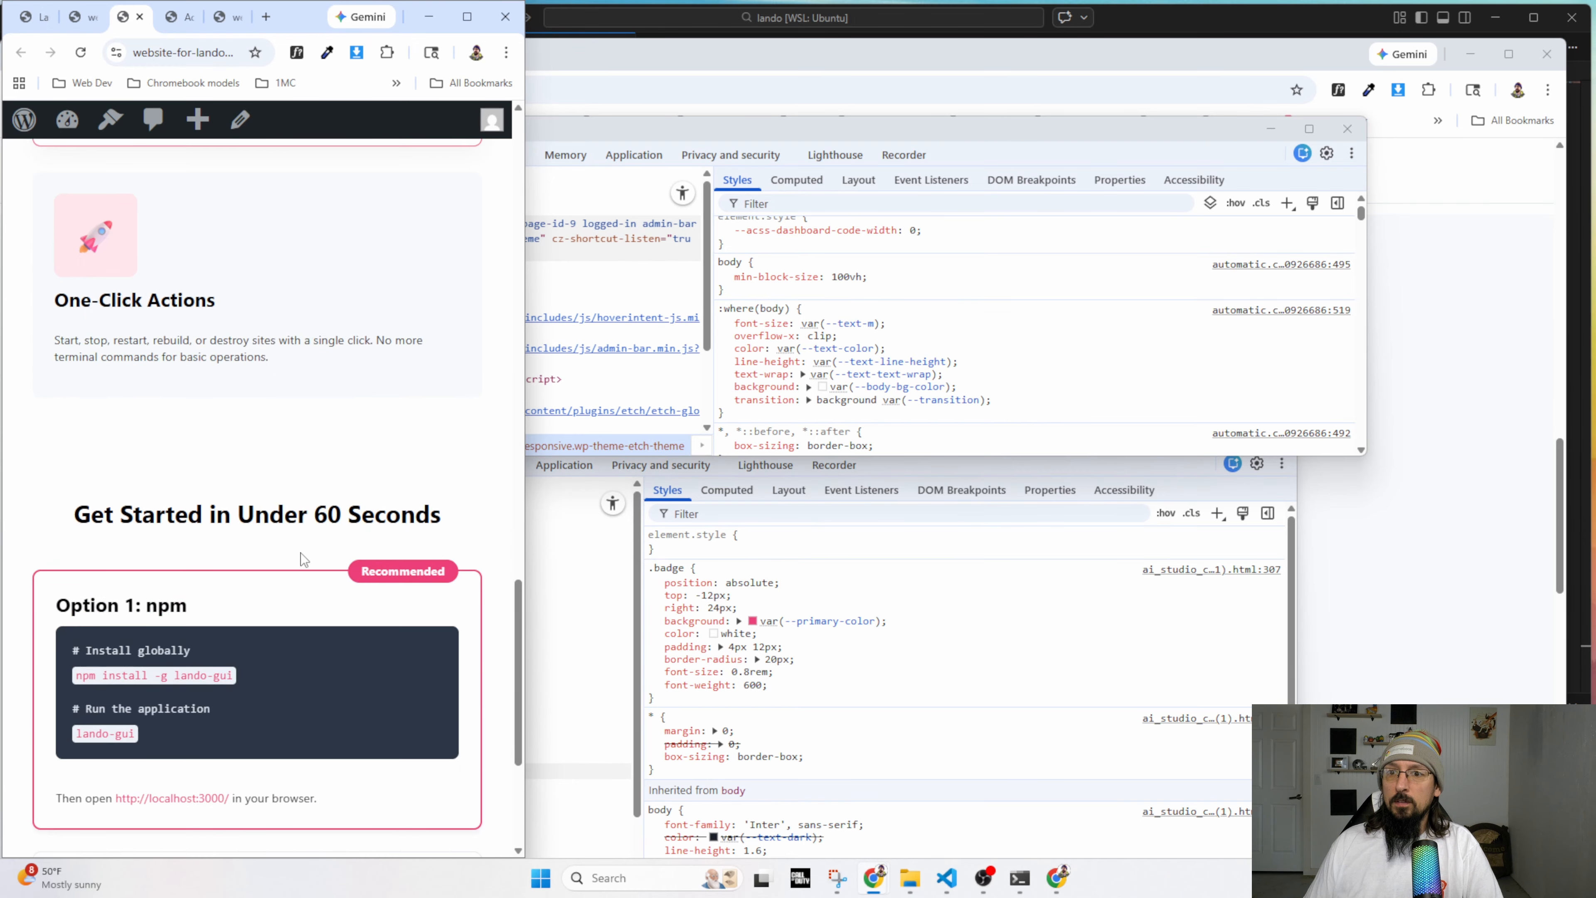
{"action": "left_click_drag", "start_coordinate": [525, 545], "coordinate": [1576, 541]}
{"action": "scroll", "coordinate": [828, 558], "scroll_direction": "down", "scroll_amount": 1}
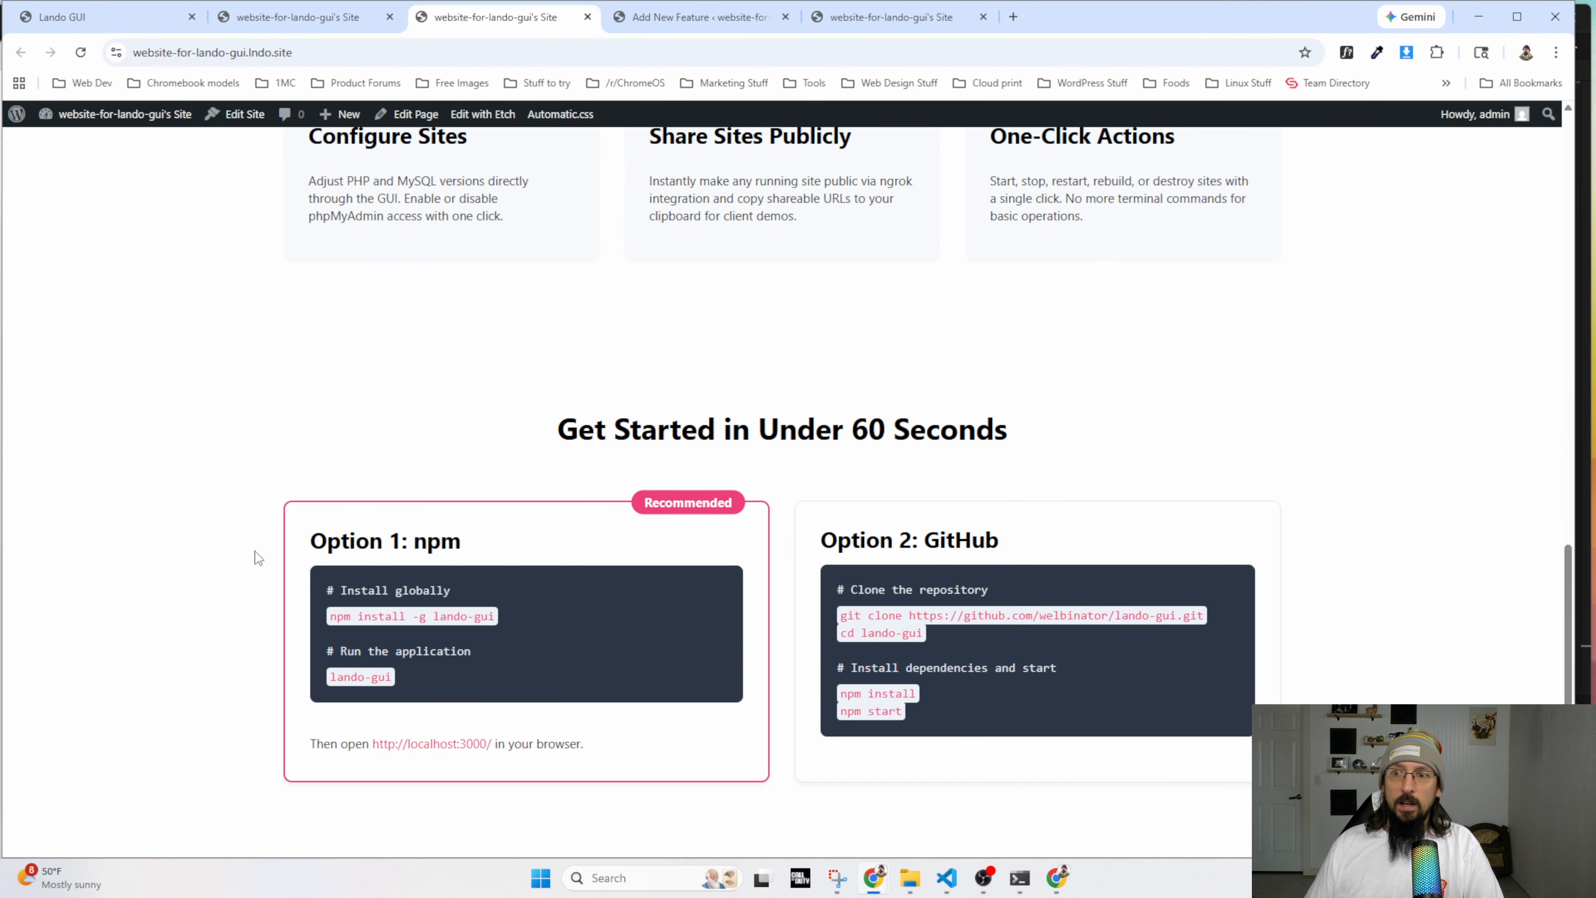
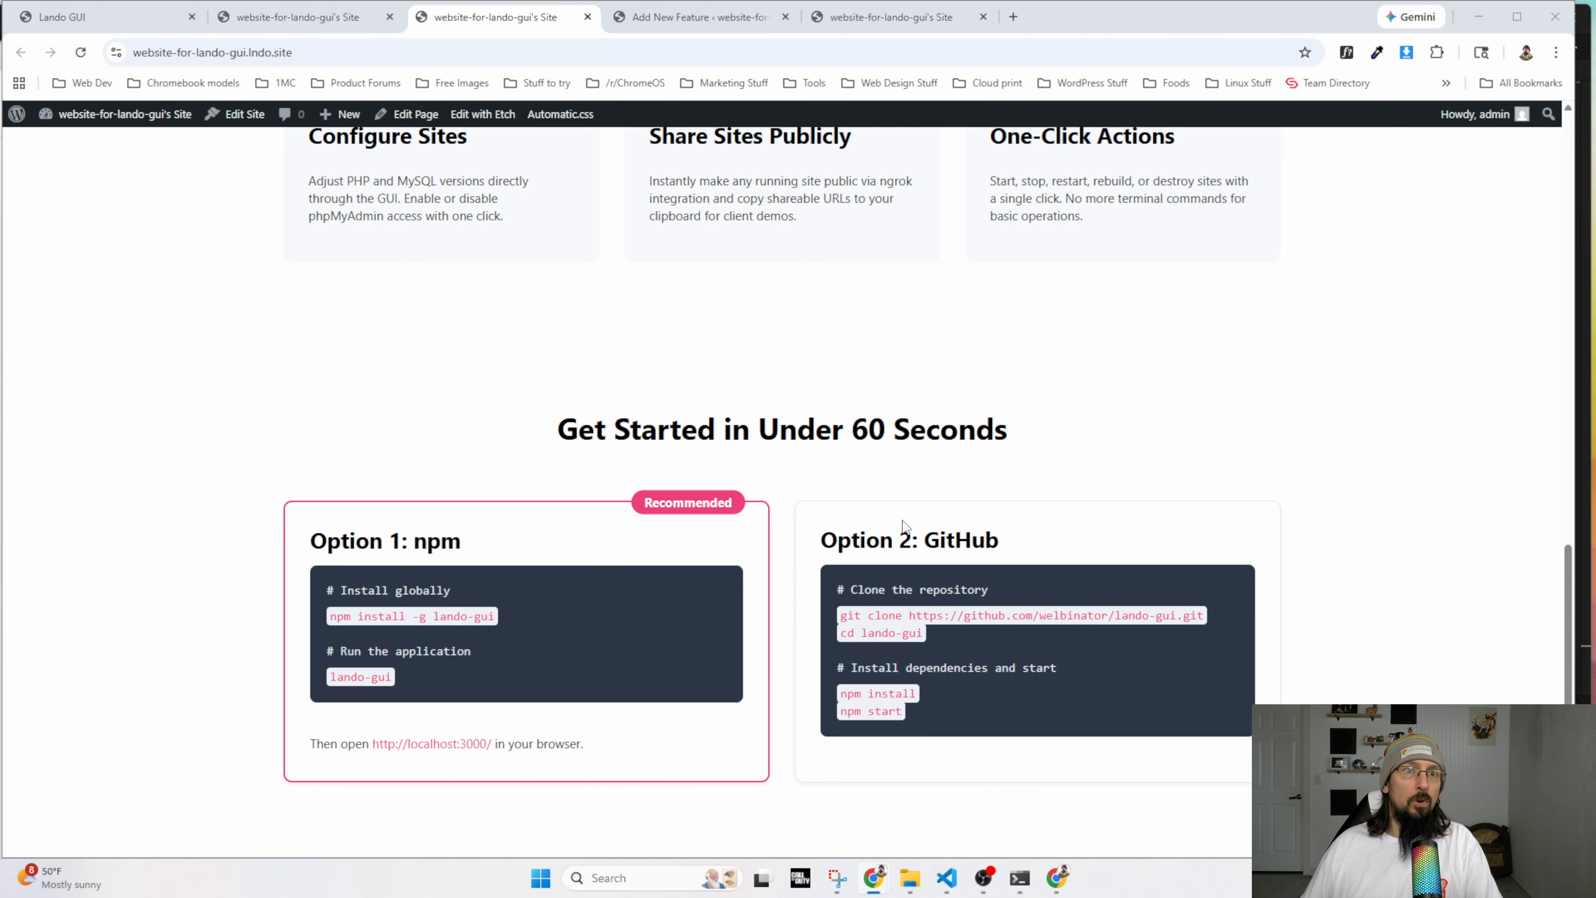
Compare the live page's Get Started cards, badge position and headings against the mockup.
{"action": "key", "text": "alt+Tab"}
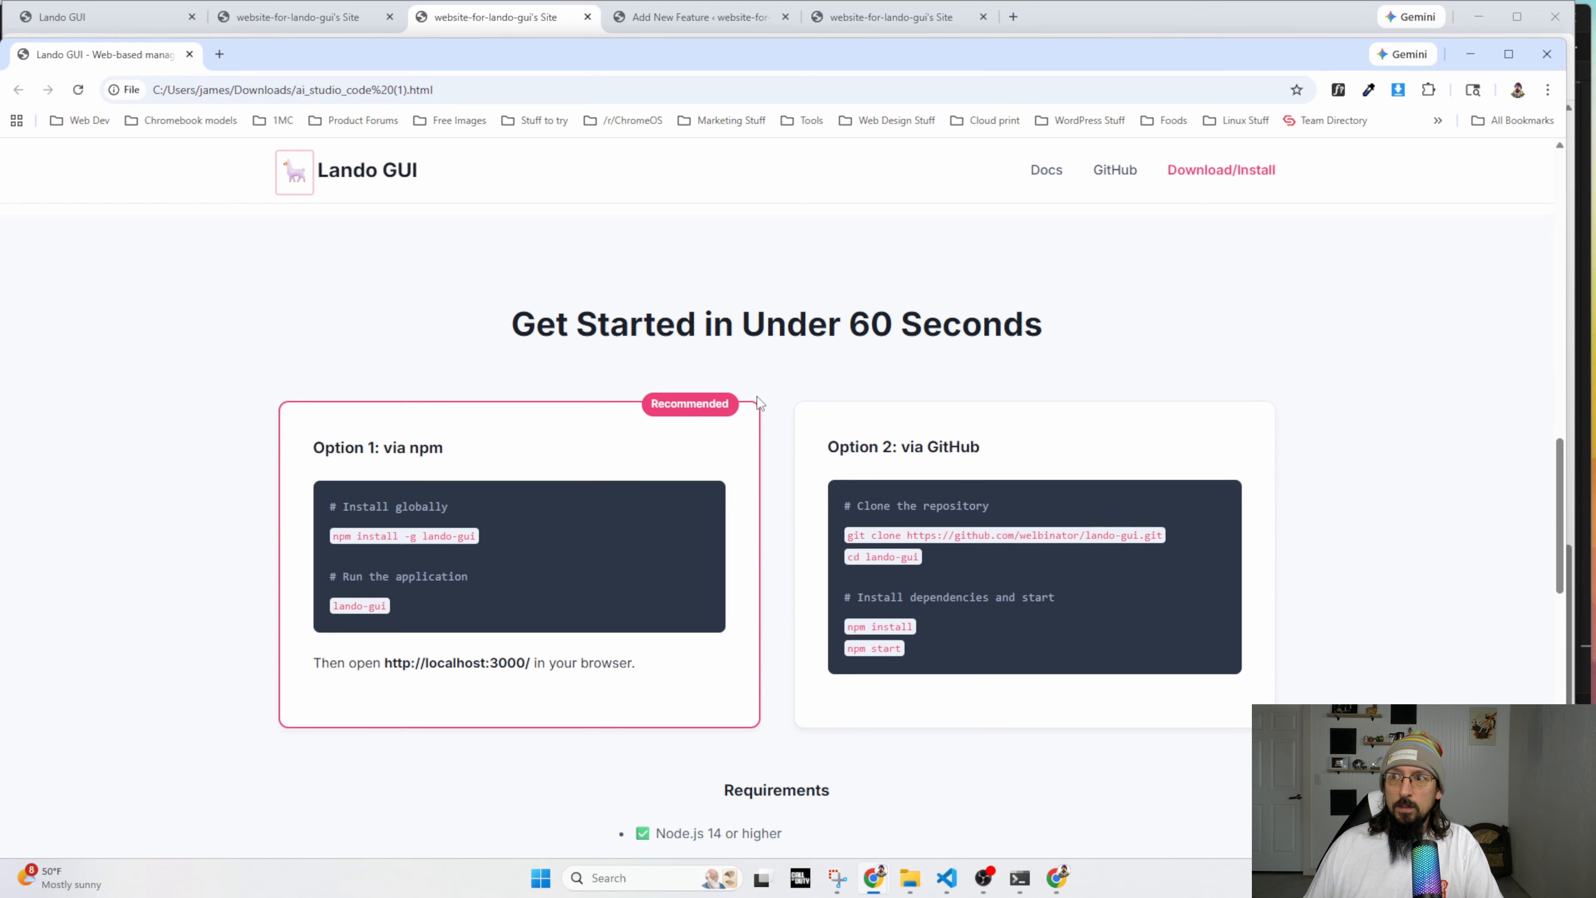
{"action": "key", "text": "alt+Tab"}
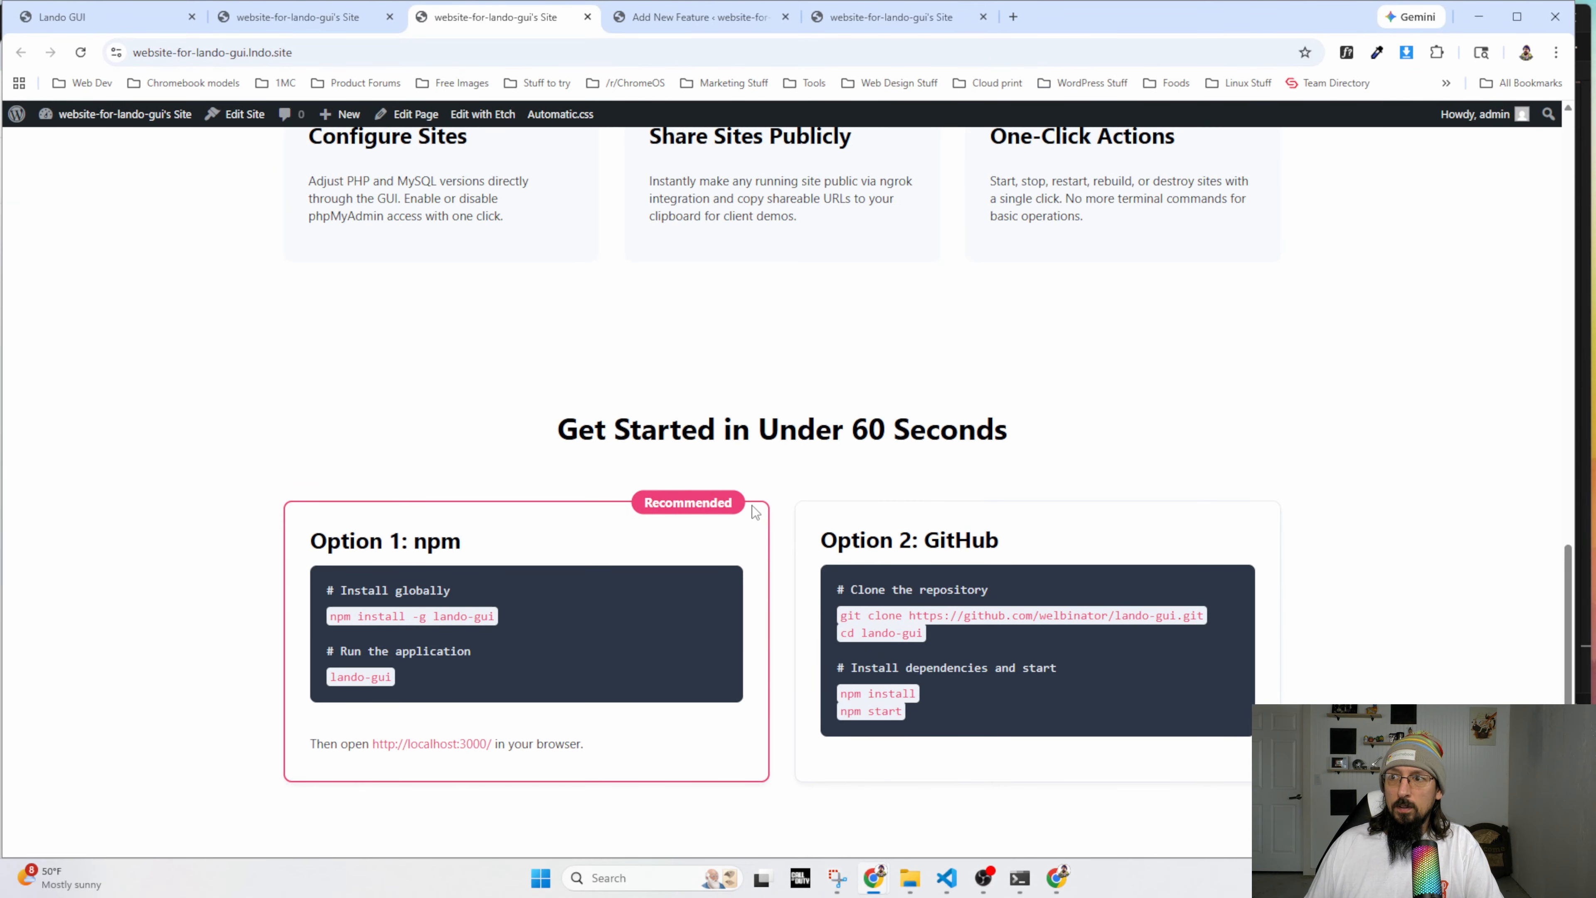
{"action": "key", "text": "alt+Tab"}
{"action": "key", "text": "alt+Tab"}
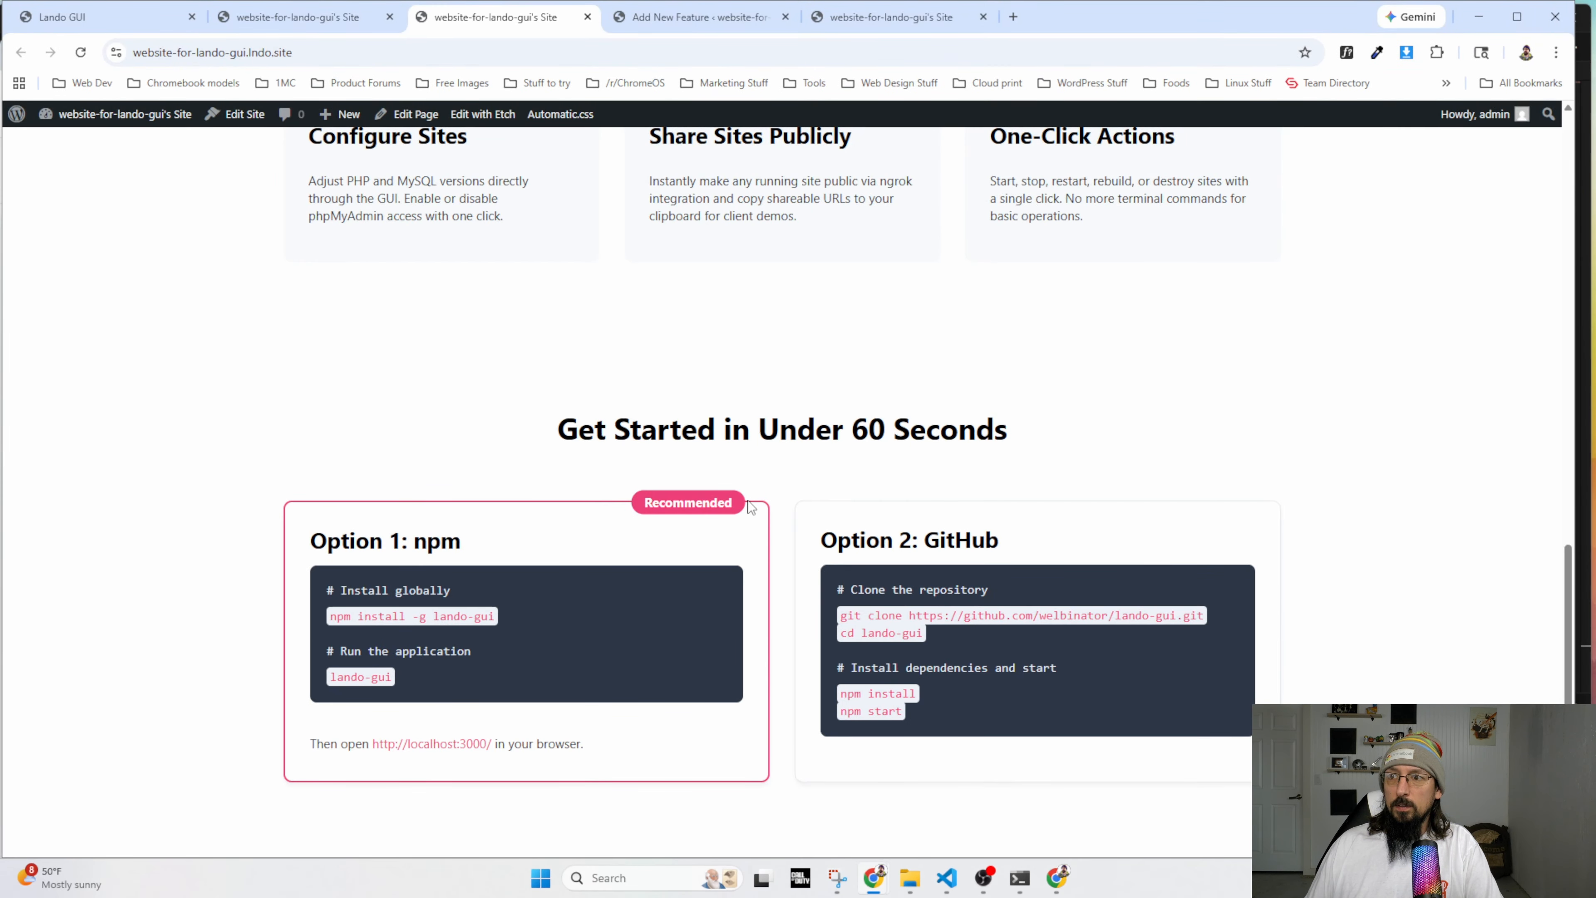
{"action": "key", "text": "alt+Tab"}
{"action": "key", "text": "alt+Tab"}
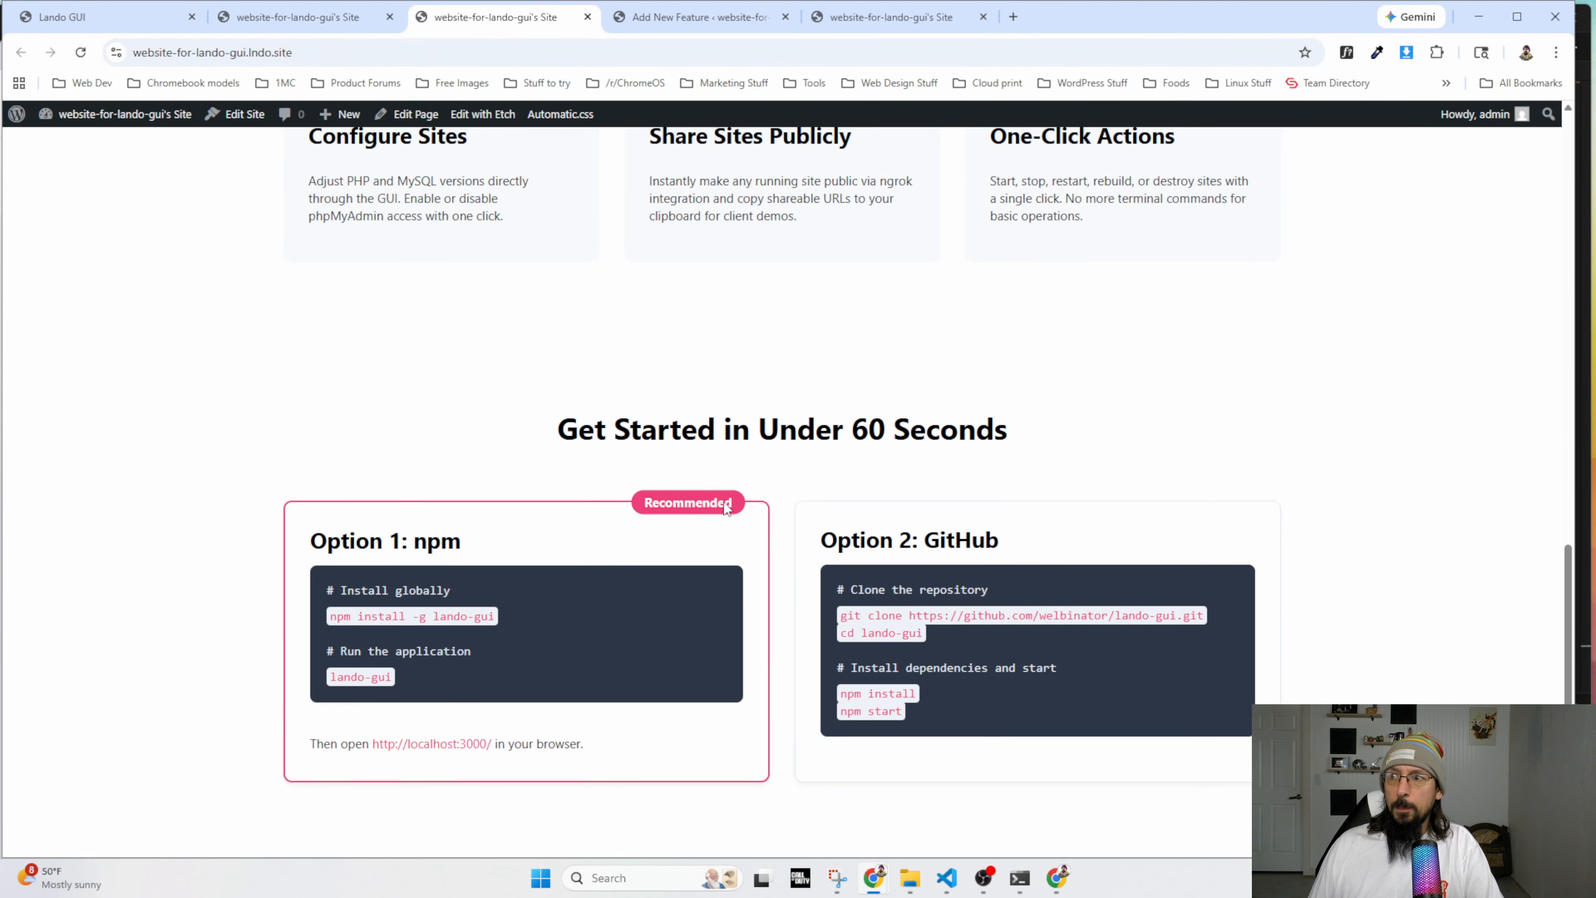
{"action": "key", "text": "alt+Tab"}
{"action": "key", "text": "alt+Tab"}
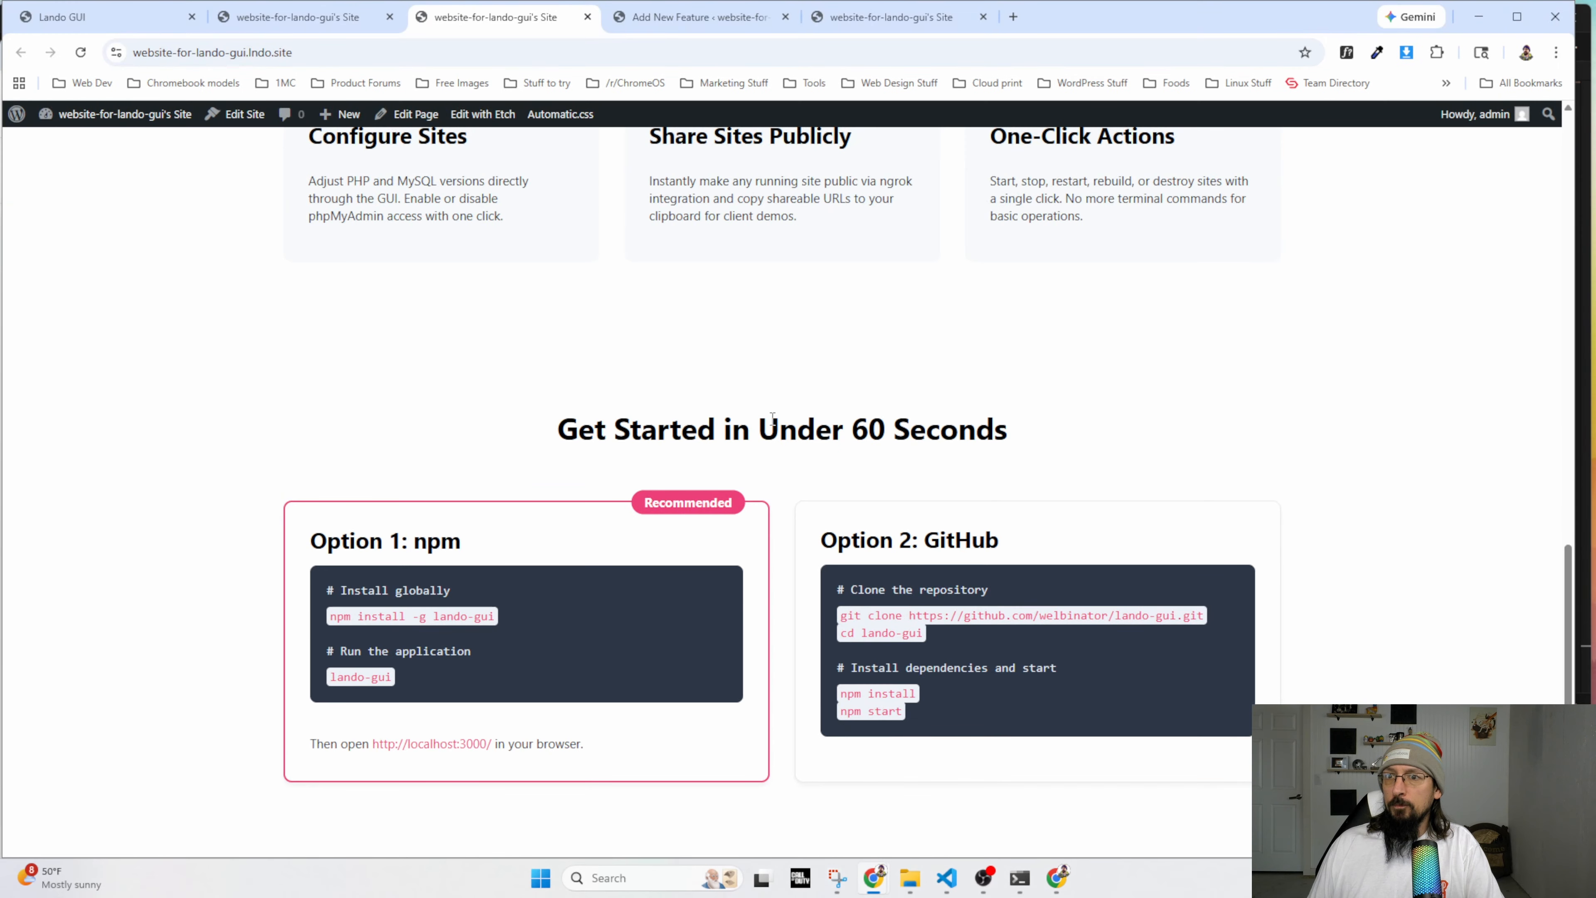
{"action": "key", "text": "alt+Tab"}
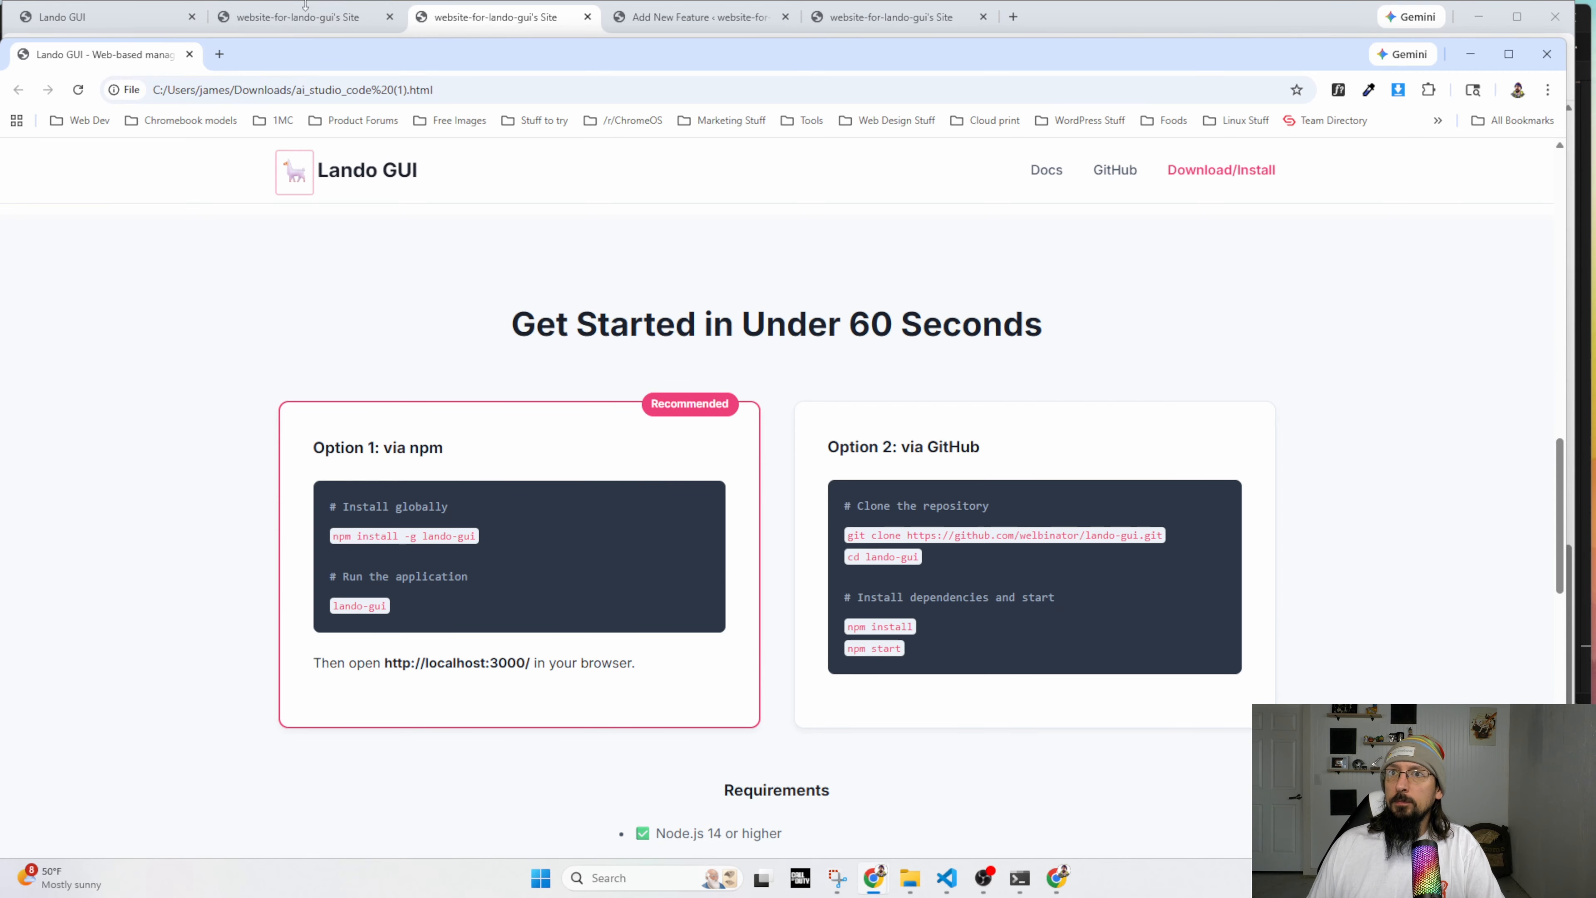
{"action": "key", "text": "alt+Tab"}
In the Etch editor, add the class h3 to the "Option 1: npm" heading and reload the live page.
{"action": "left_click", "coordinate": [500, 275]}
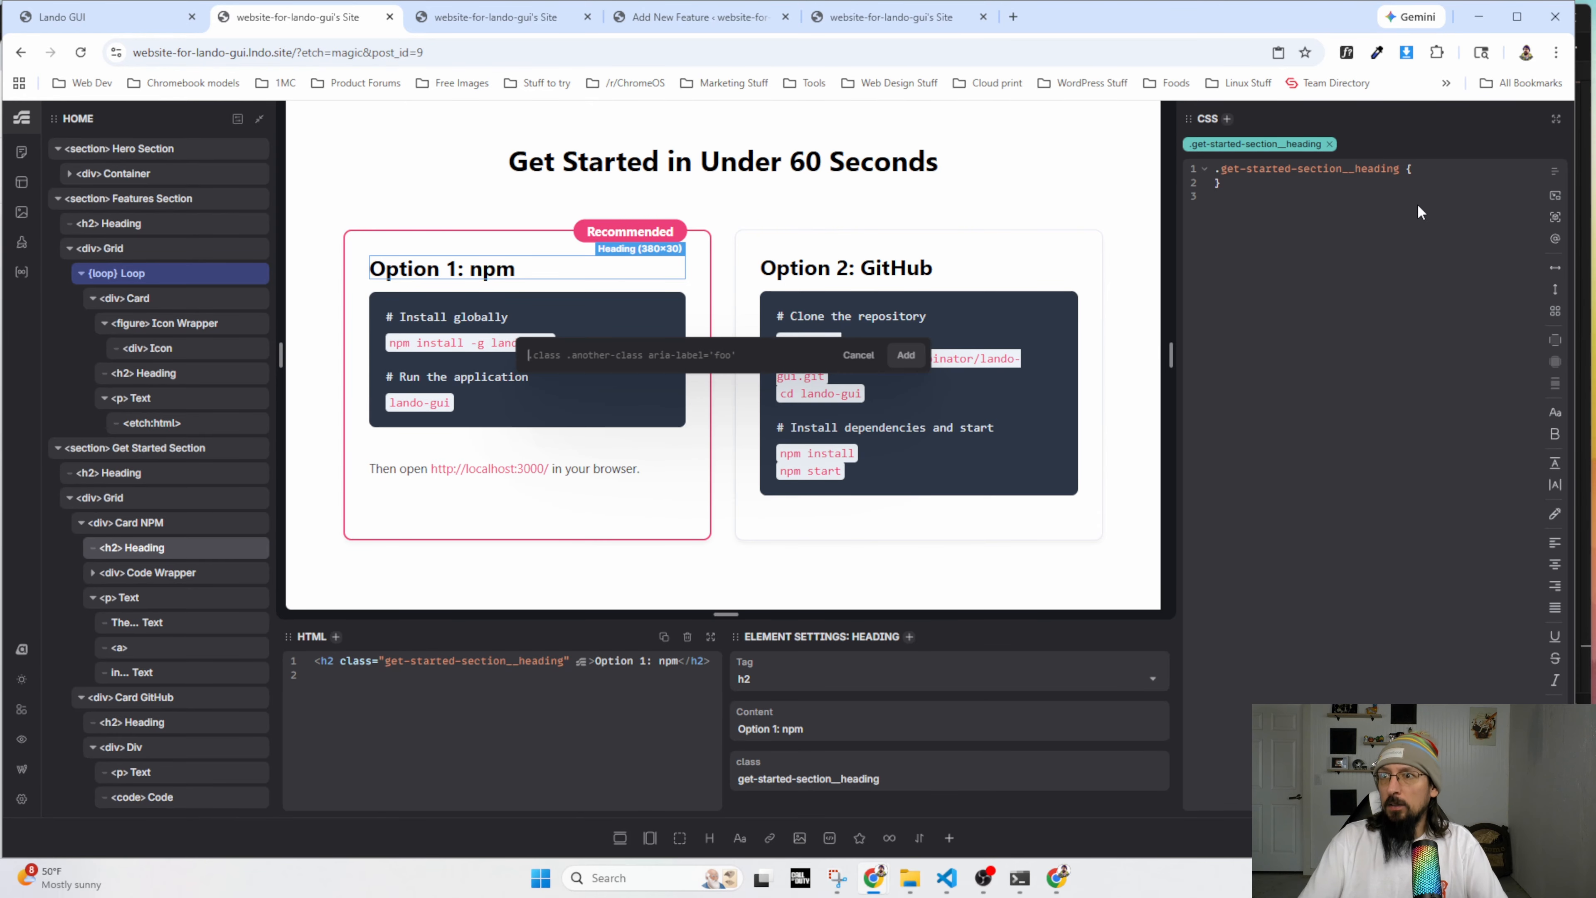
{"action": "type", "text": ".h3"}
{"action": "key", "text": "Return"}
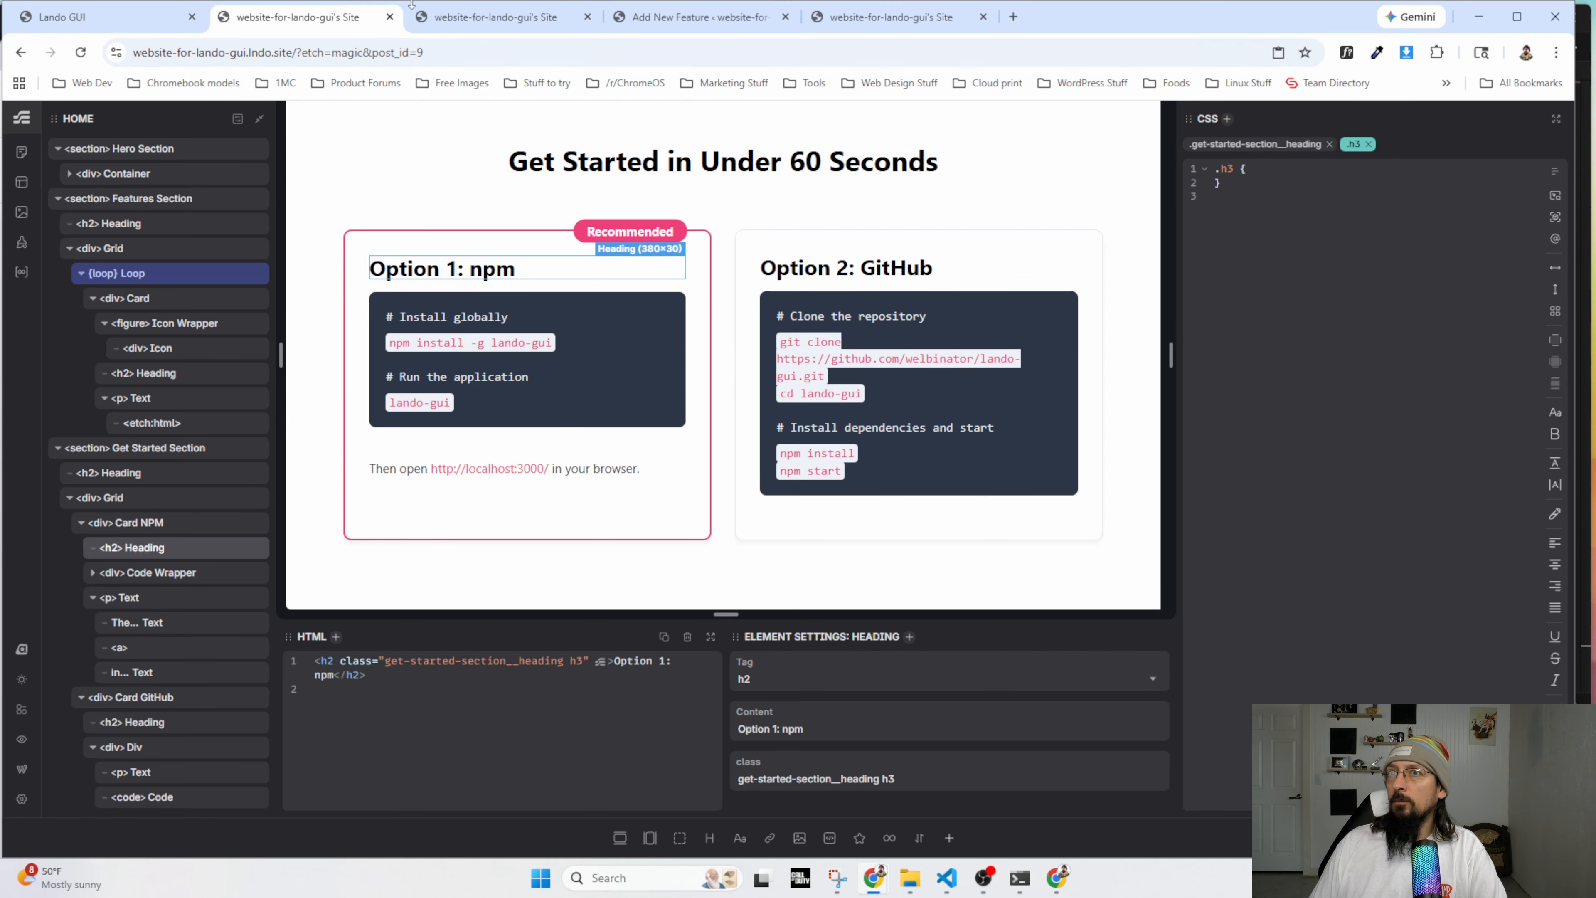
{"action": "left_click", "coordinate": [497, 17]}
{"action": "left_click", "coordinate": [81, 53]}
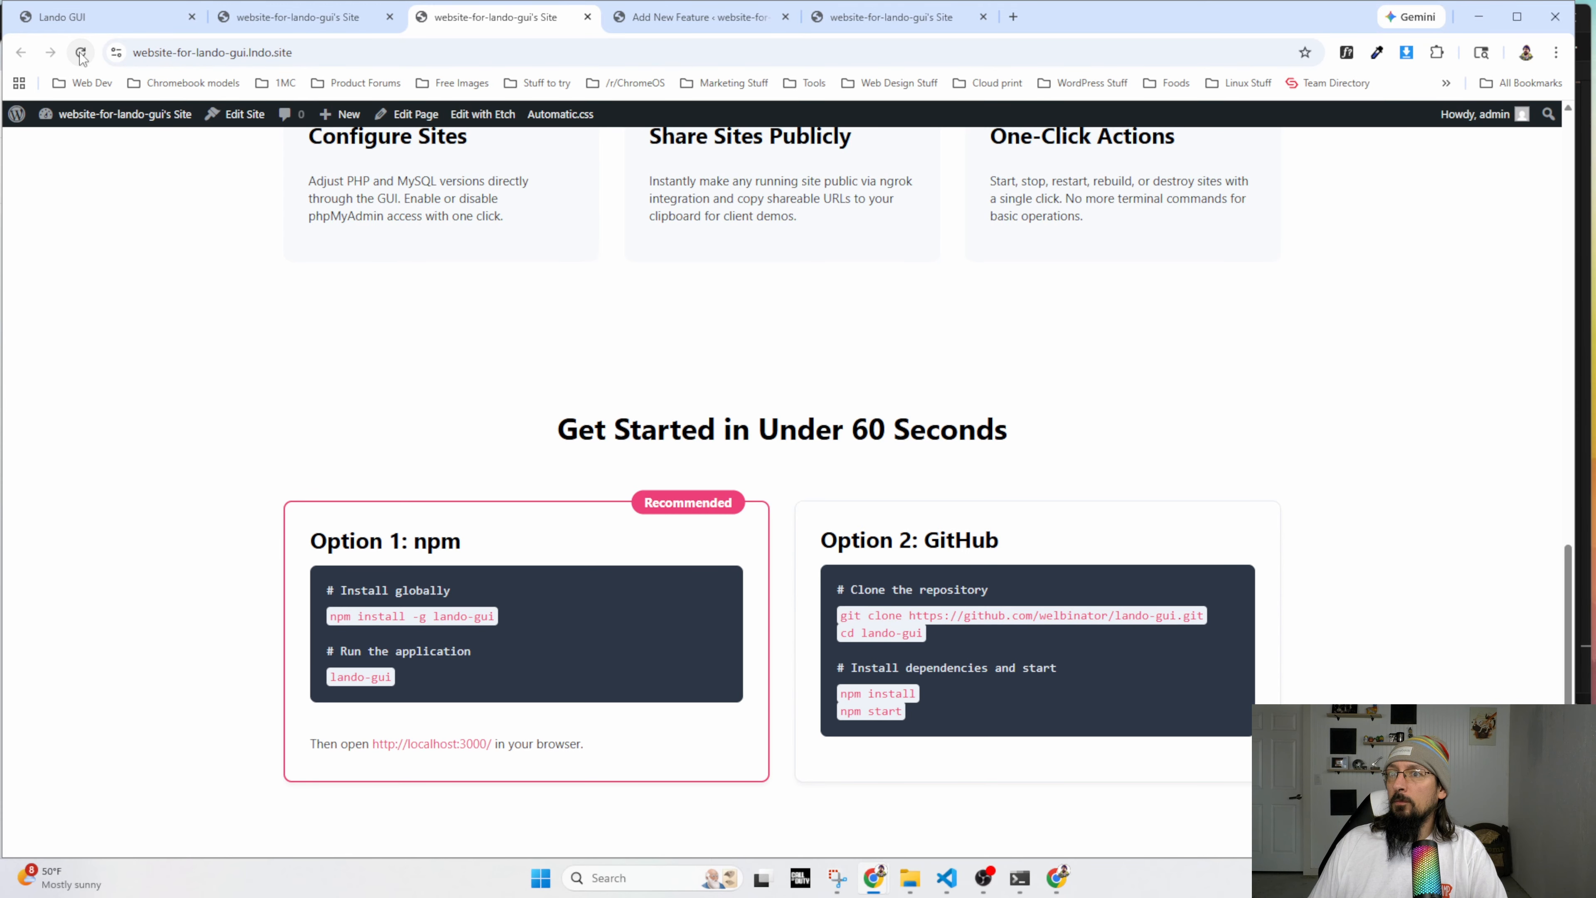
Inspect the "Option 1: npm" heading on the live page to see which font-size rules apply to it.
{"action": "left_click", "coordinate": [293, 26]}
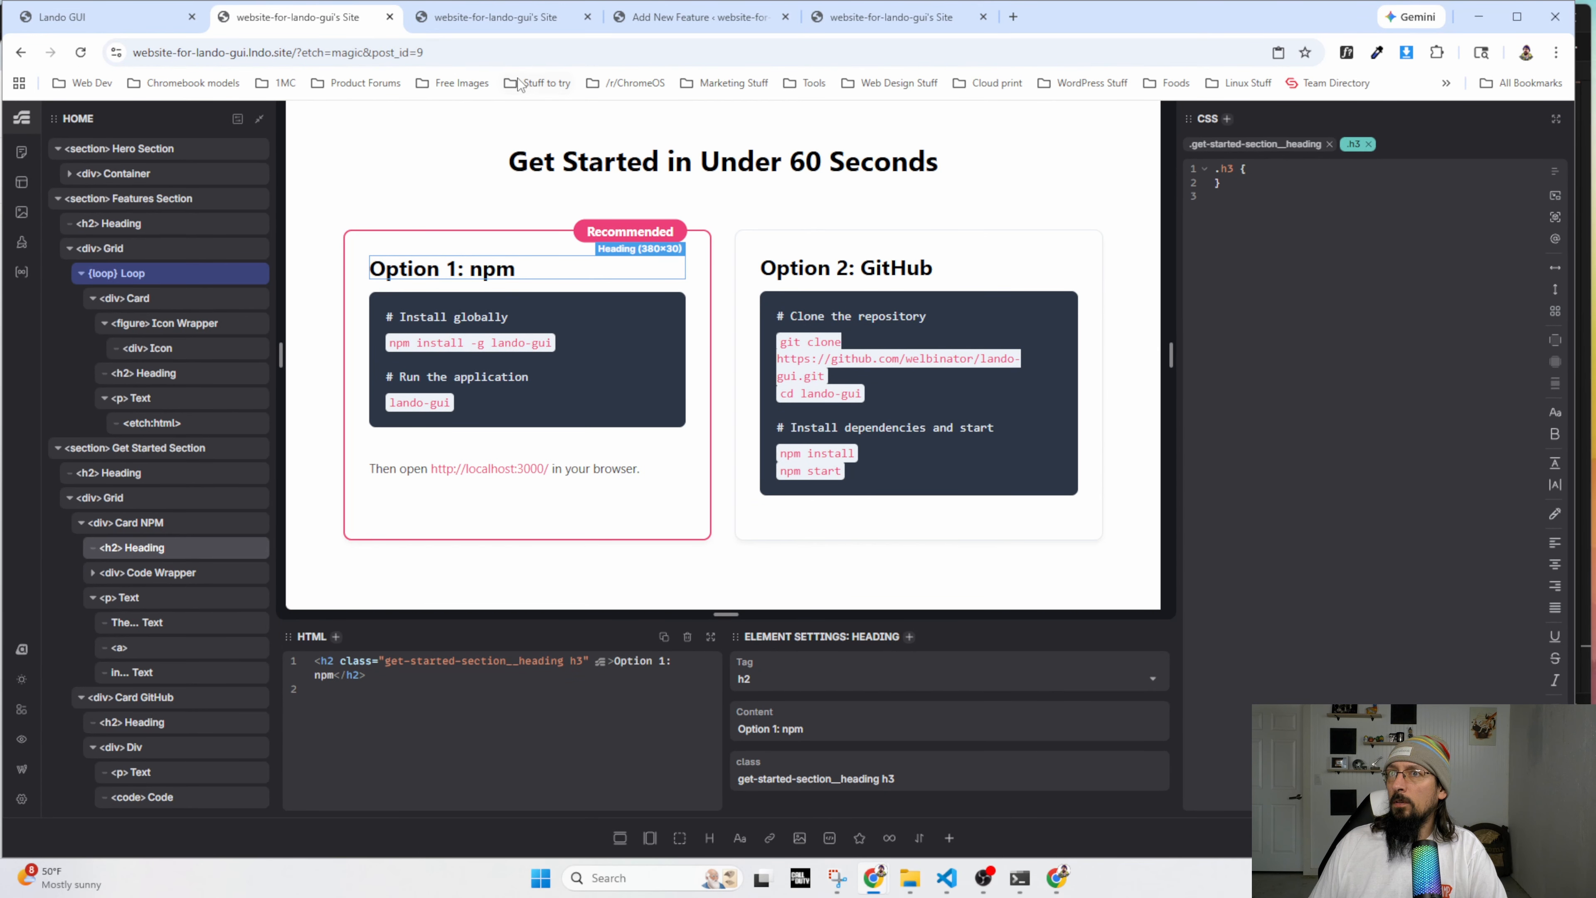
{"action": "left_click", "coordinate": [497, 18]}
{"action": "right_click", "coordinate": [371, 544]}
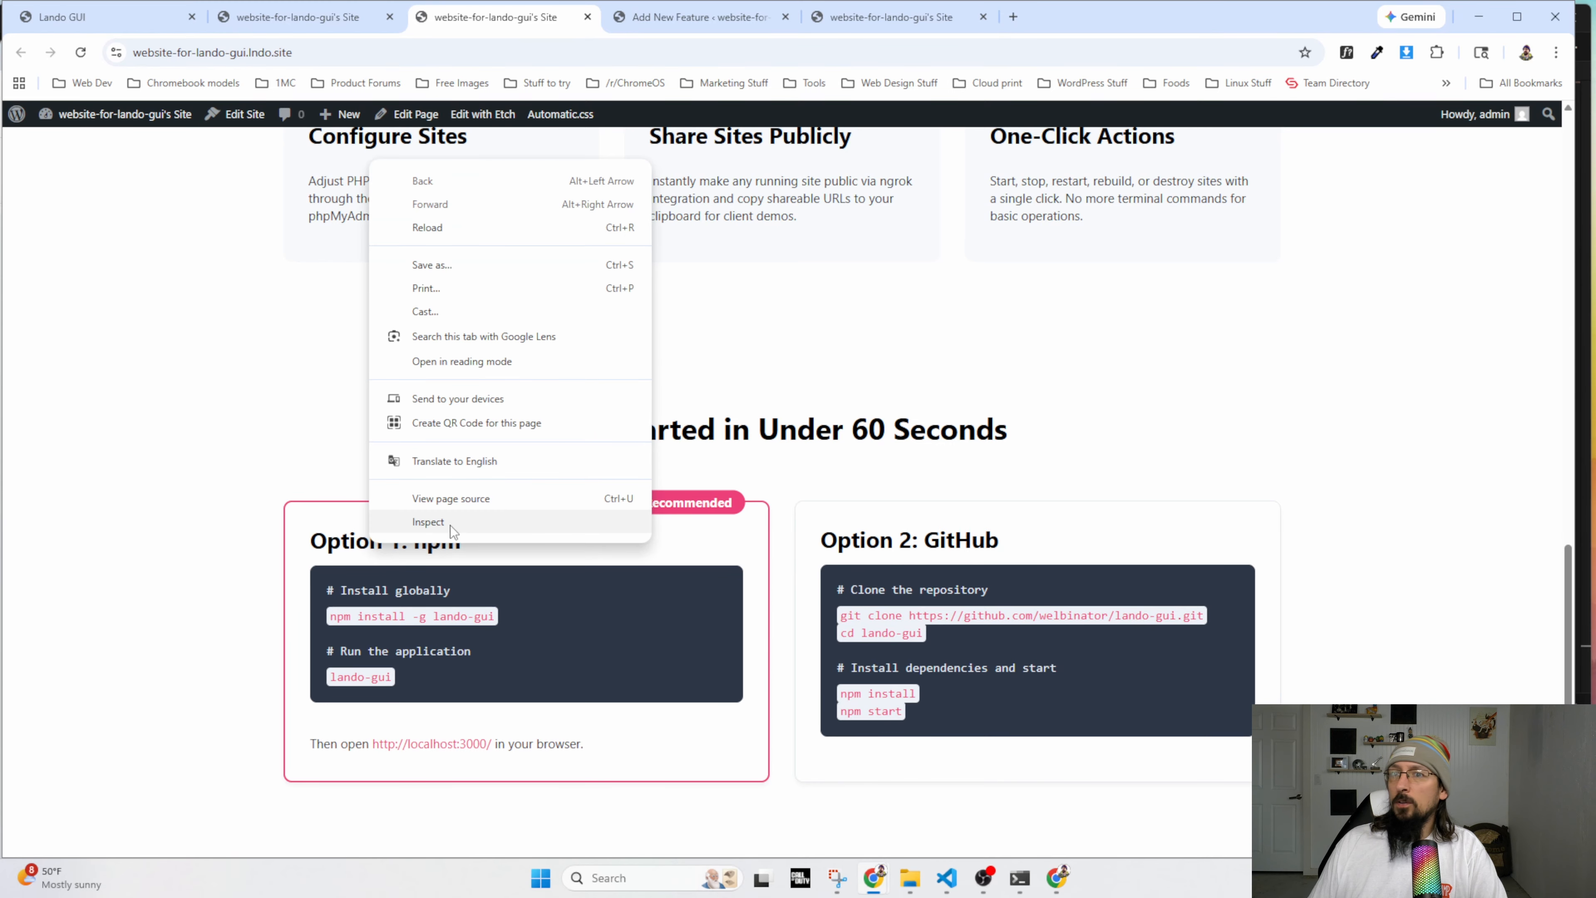
{"action": "left_click", "coordinate": [450, 525]}
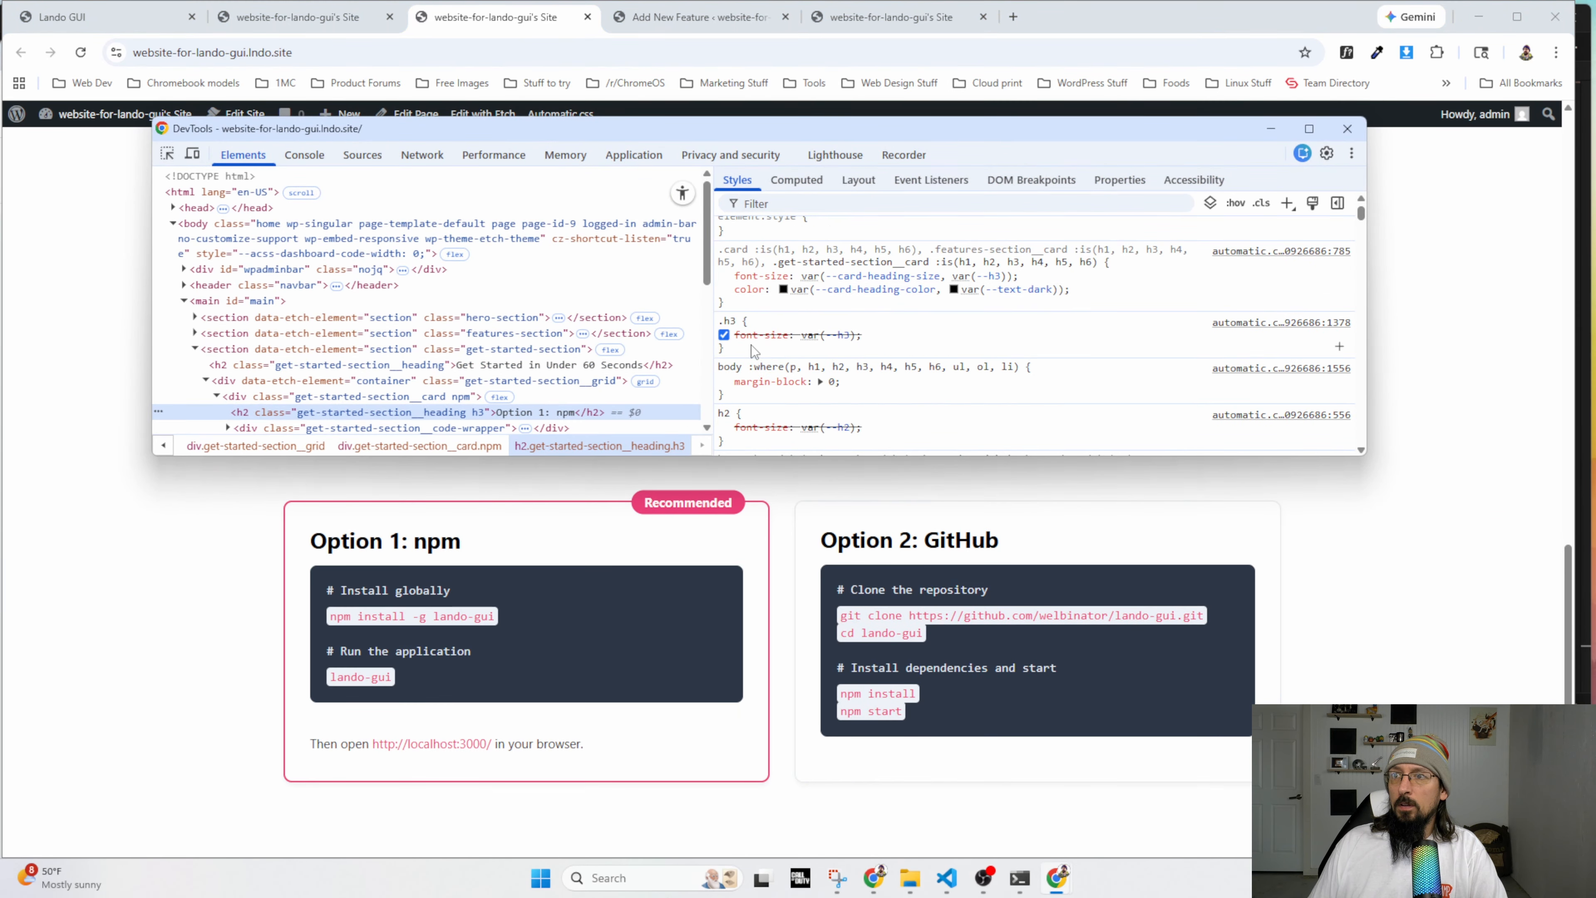
{"action": "scroll", "coordinate": [754, 327], "scroll_direction": "down", "scroll_amount": 1}
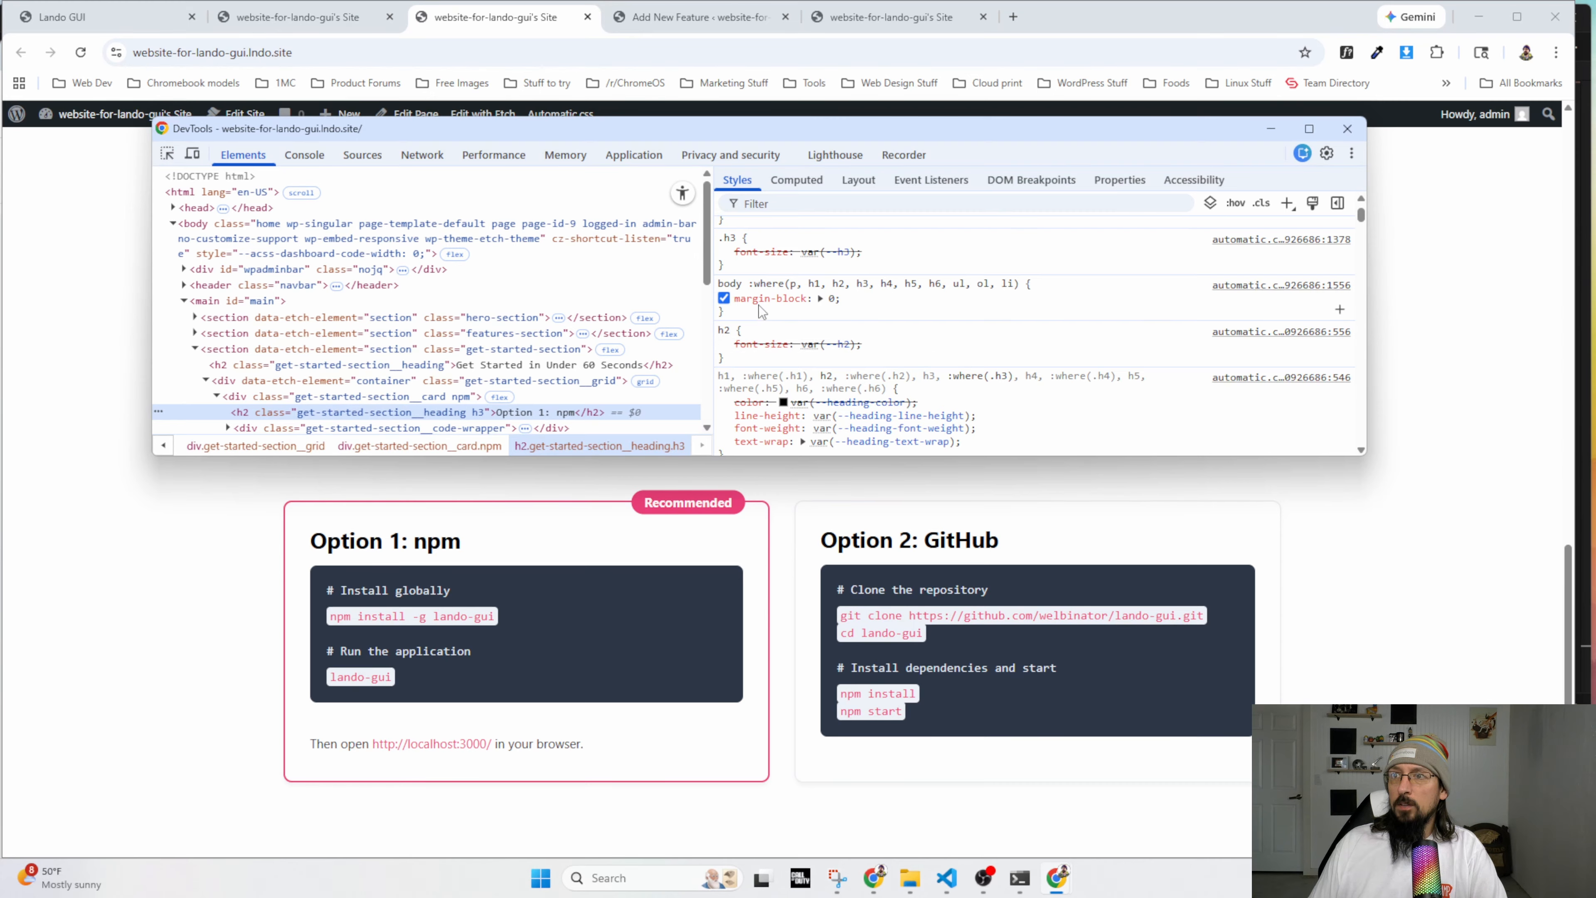
{"action": "key", "text": "F12"}
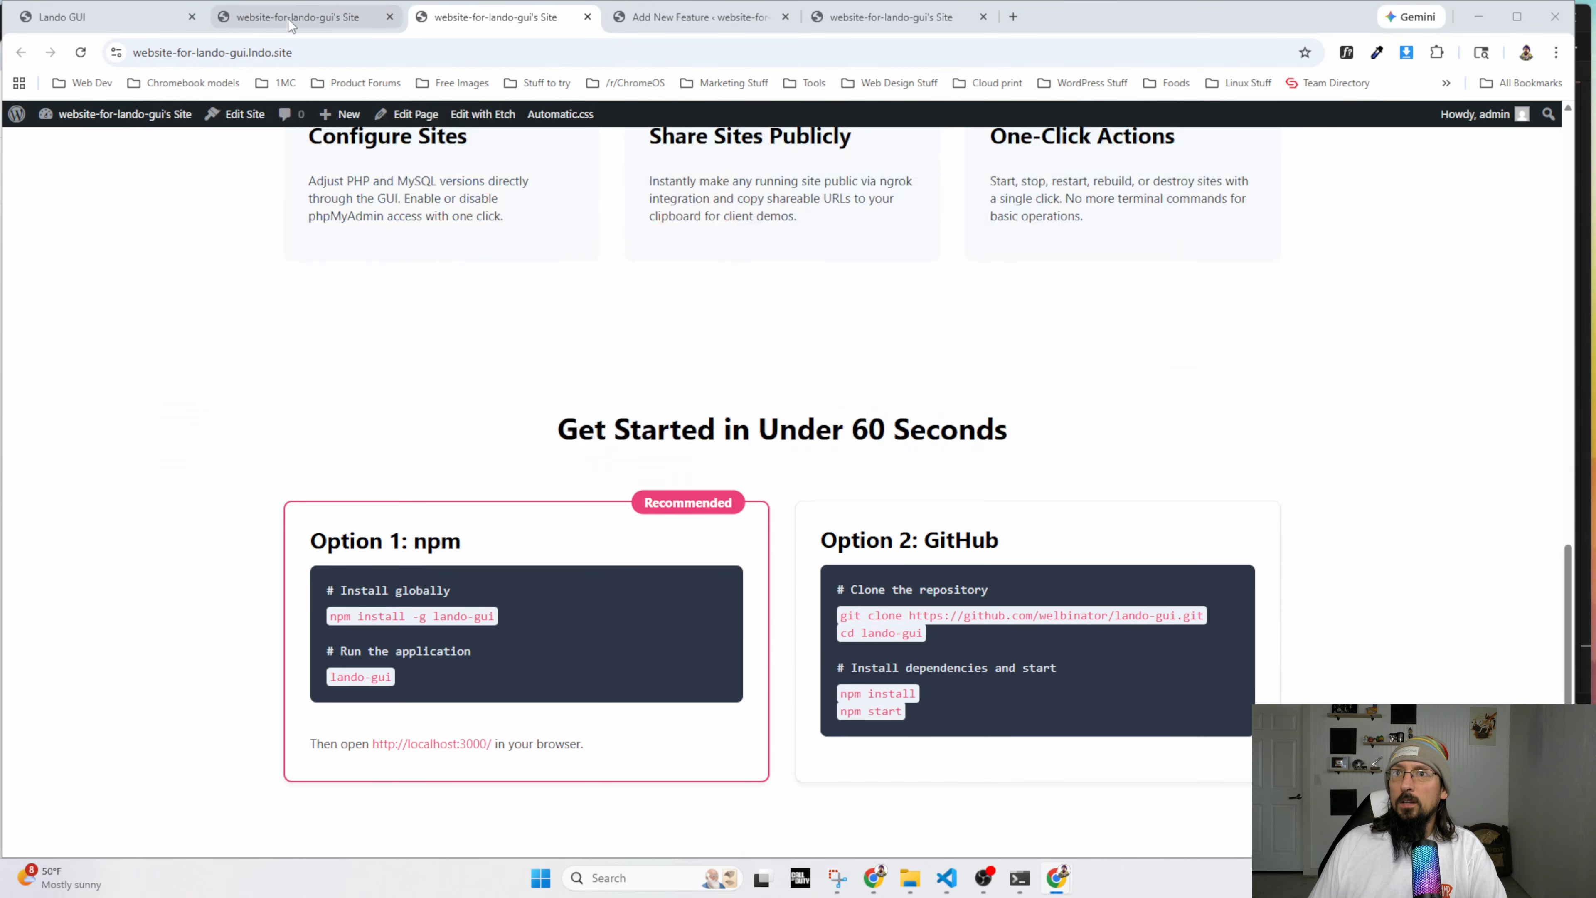
Check the heading's class in the Etch editor and examine its remaining own and inherited CSS rules in DevTools.
{"action": "left_click", "coordinate": [290, 24]}
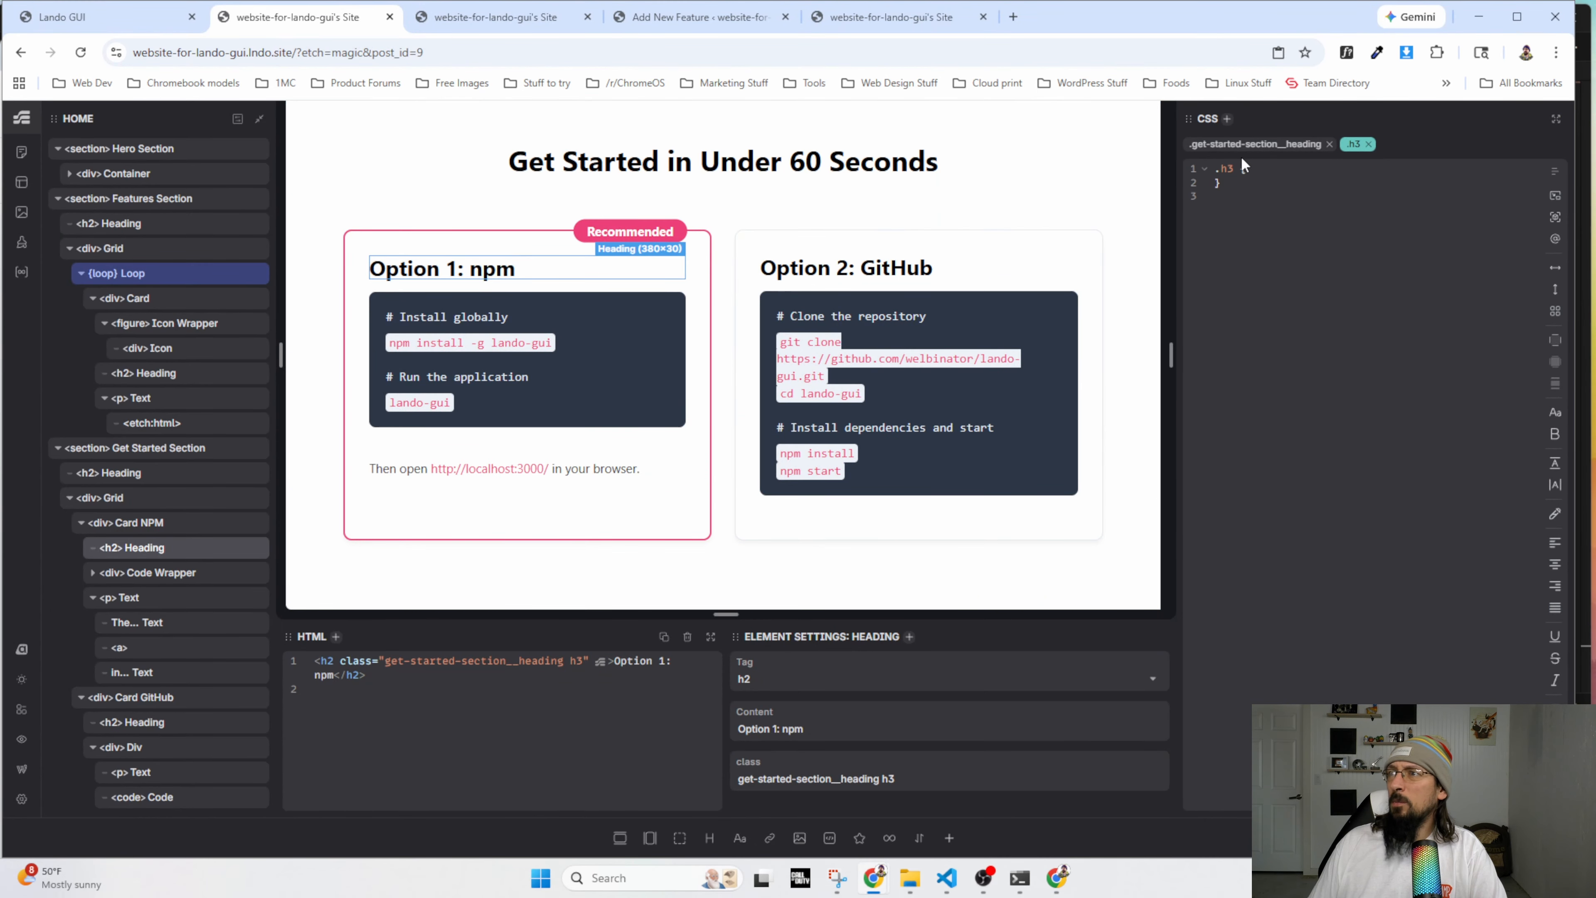
{"action": "left_click", "coordinate": [1251, 146]}
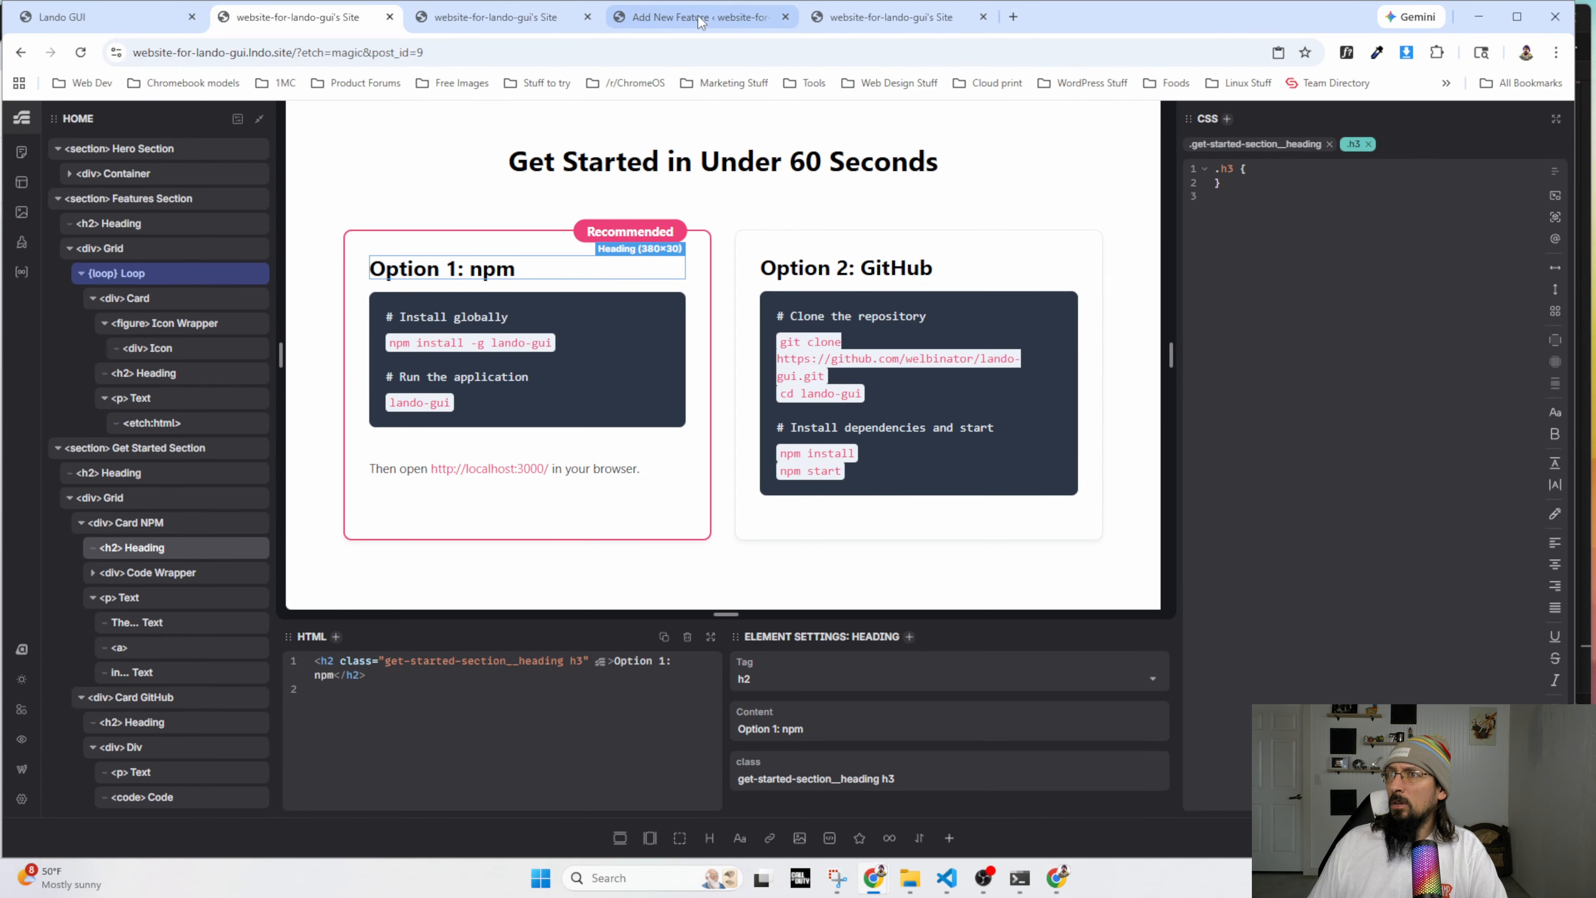
{"action": "left_click", "coordinate": [496, 17]}
{"action": "key", "text": "ctrl+shift+i"}
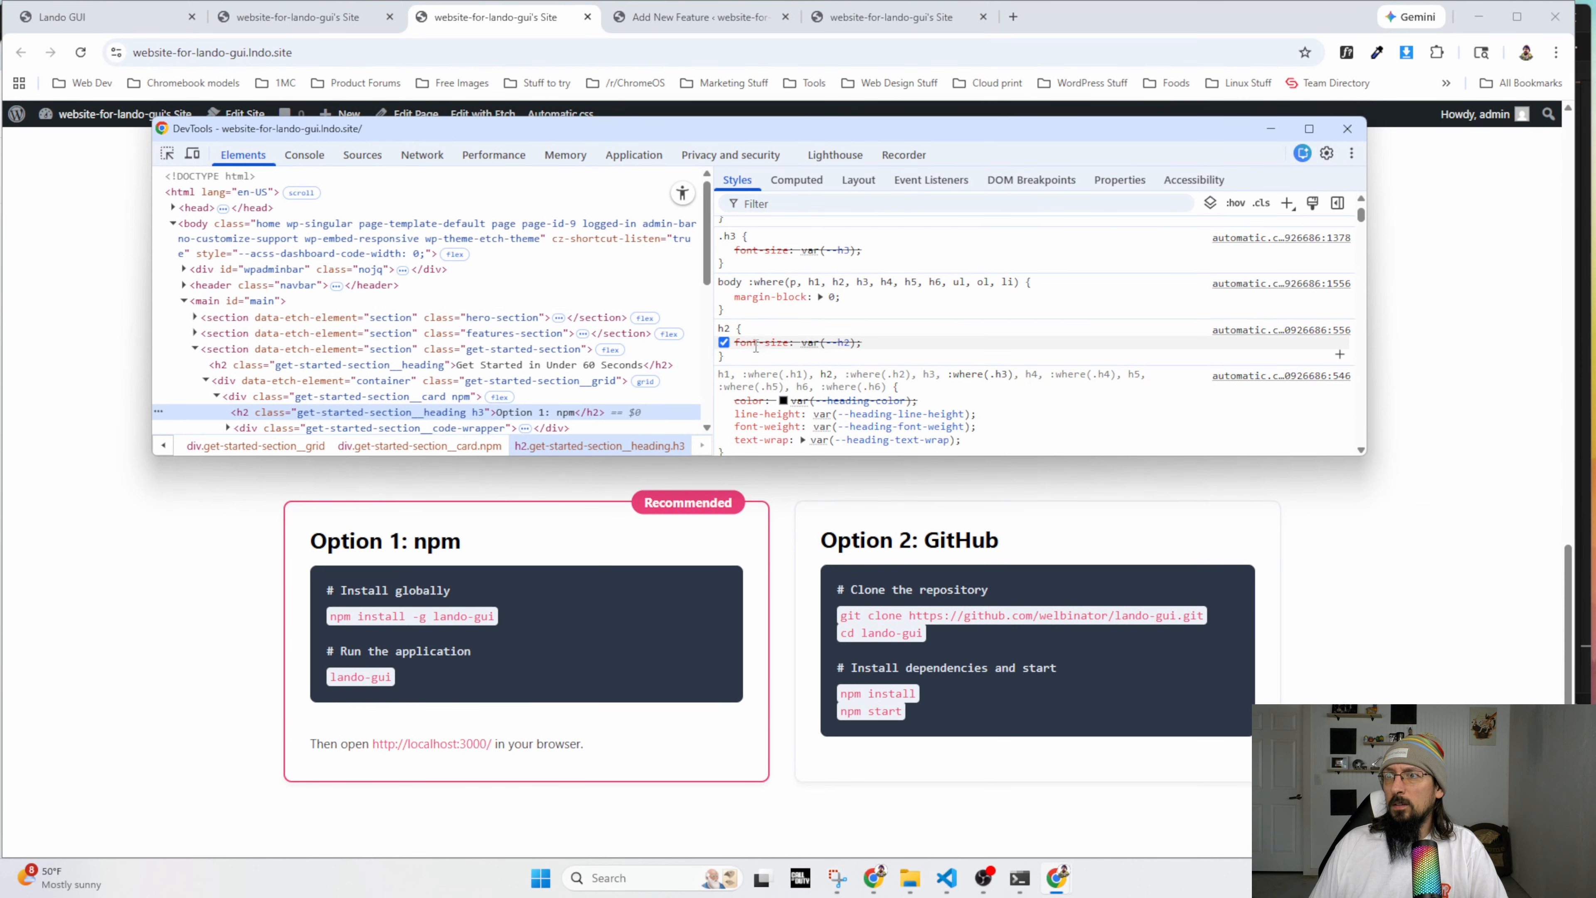
{"action": "scroll", "coordinate": [741, 302], "scroll_direction": "down", "scroll_amount": 1}
{"action": "scroll", "coordinate": [757, 334], "scroll_direction": "down", "scroll_amount": 3}
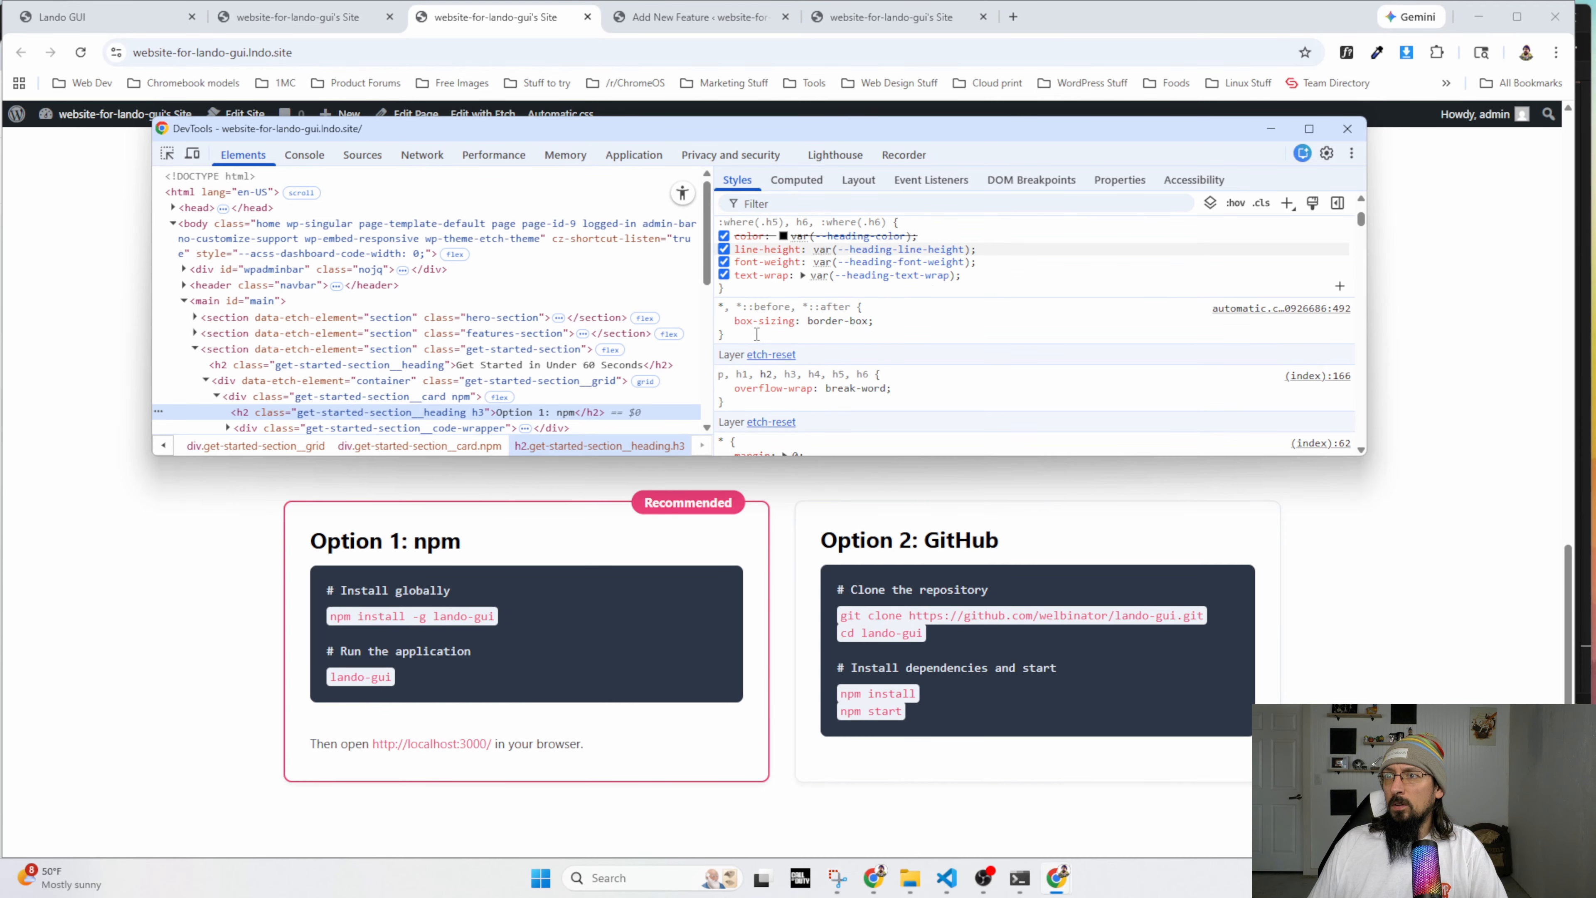
{"action": "scroll", "coordinate": [774, 340], "scroll_direction": "down", "scroll_amount": 5}
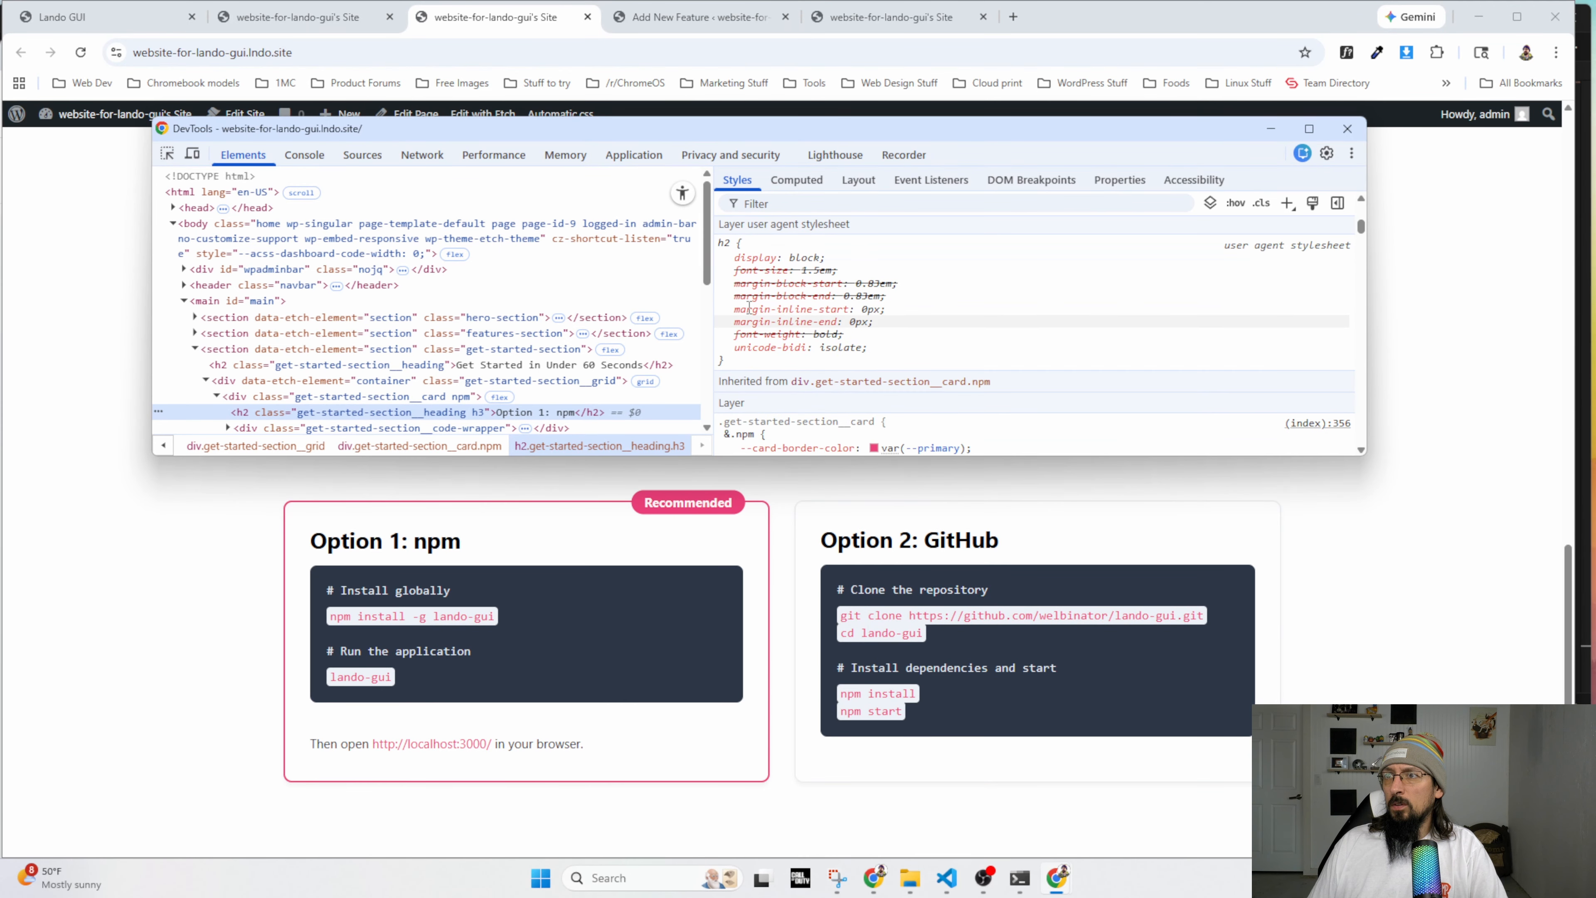
{"action": "scroll", "coordinate": [771, 357], "scroll_direction": "down", "scroll_amount": 3}
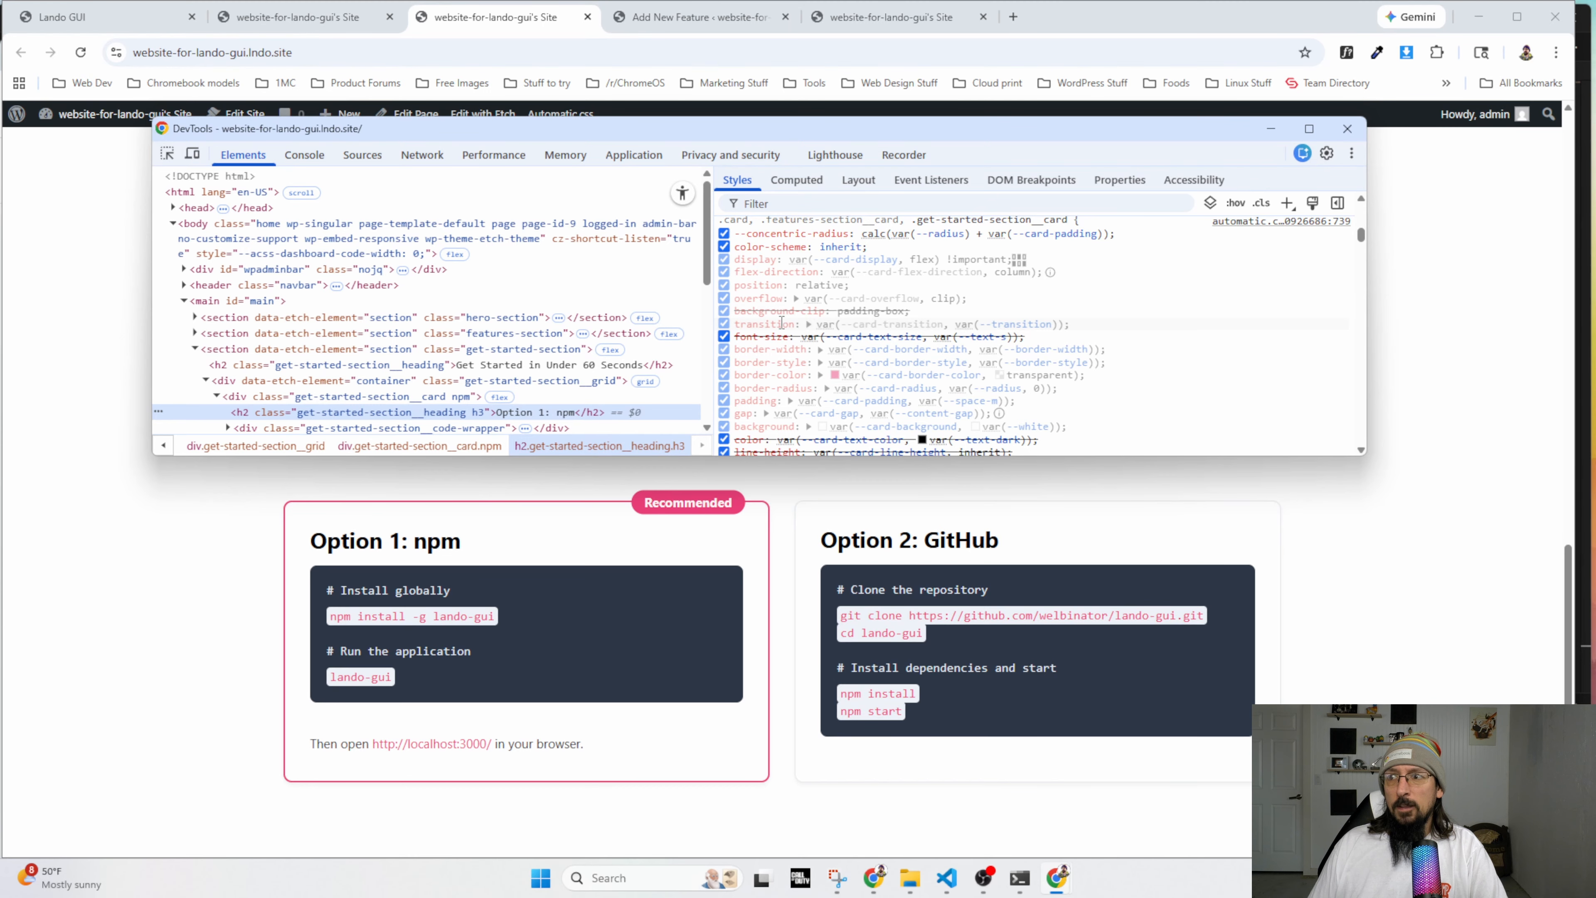
{"action": "scroll", "coordinate": [781, 327], "scroll_direction": "up", "scroll_amount": 10}
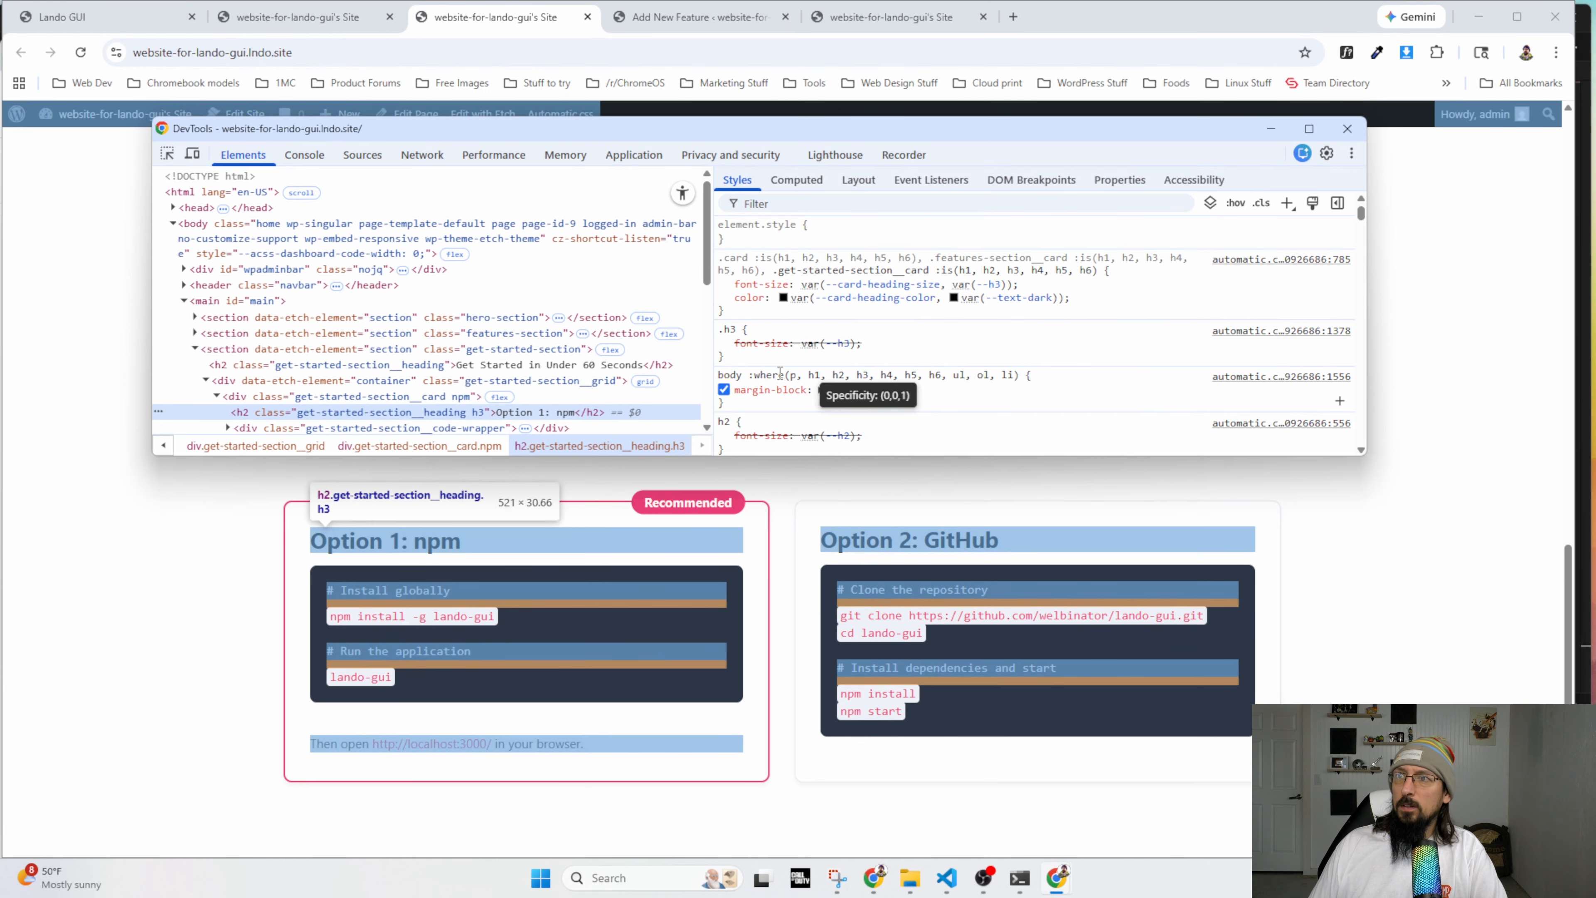
{"action": "scroll", "coordinate": [779, 372], "scroll_direction": "down", "scroll_amount": 3}
Select the npm card's div in DevTools and examine the card rules and variables that style it.
{"action": "left_click", "coordinate": [286, 403]}
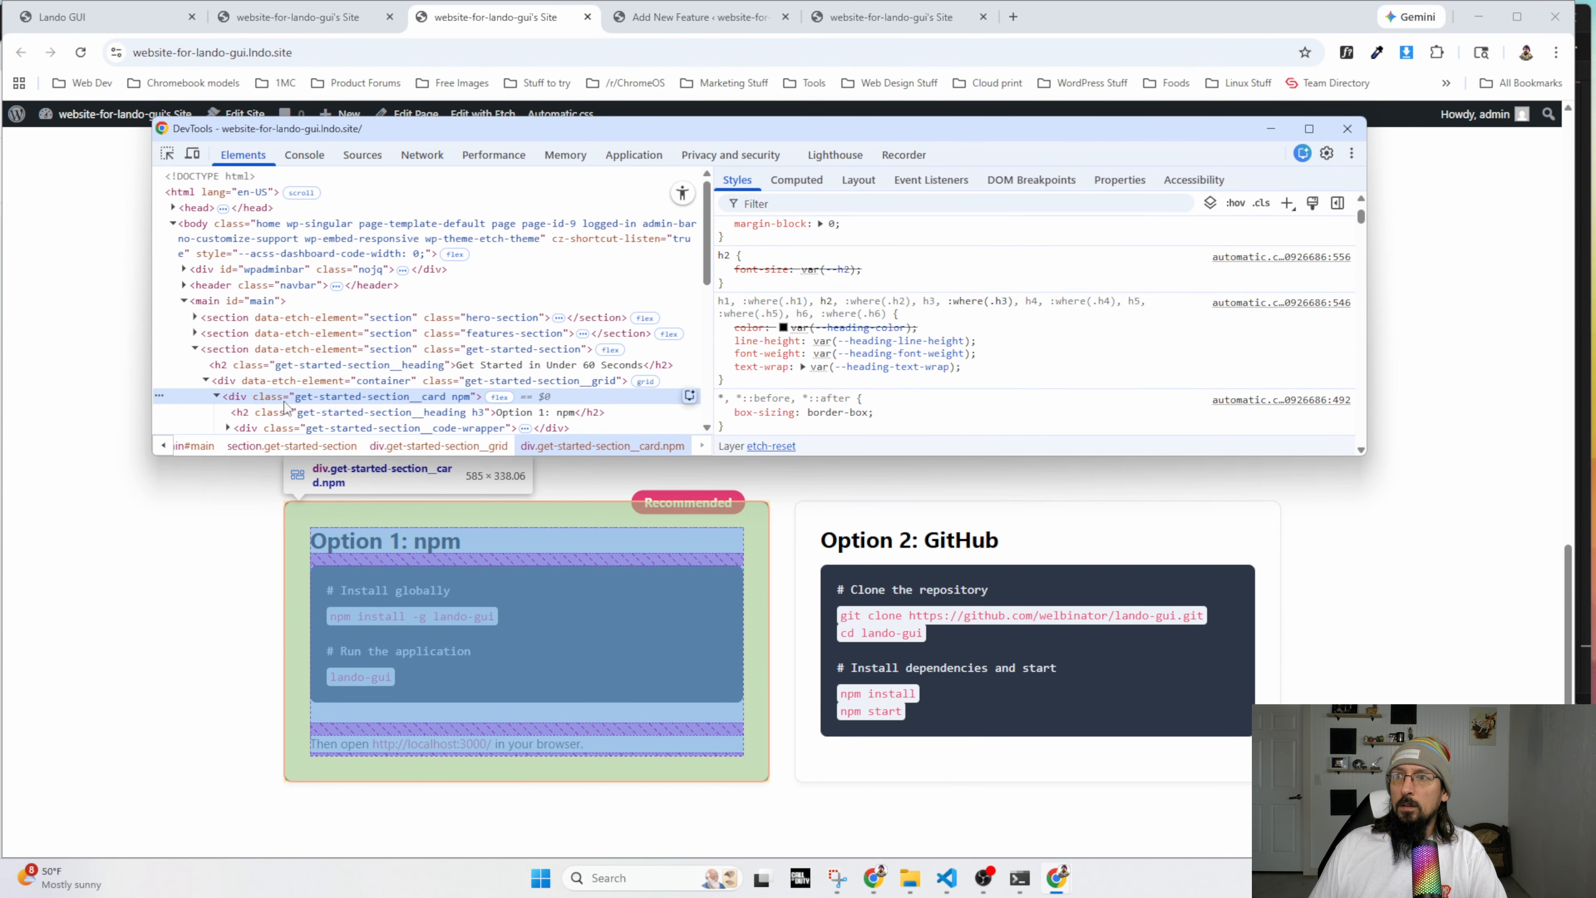
{"action": "scroll", "coordinate": [783, 308], "scroll_direction": "down", "scroll_amount": 5}
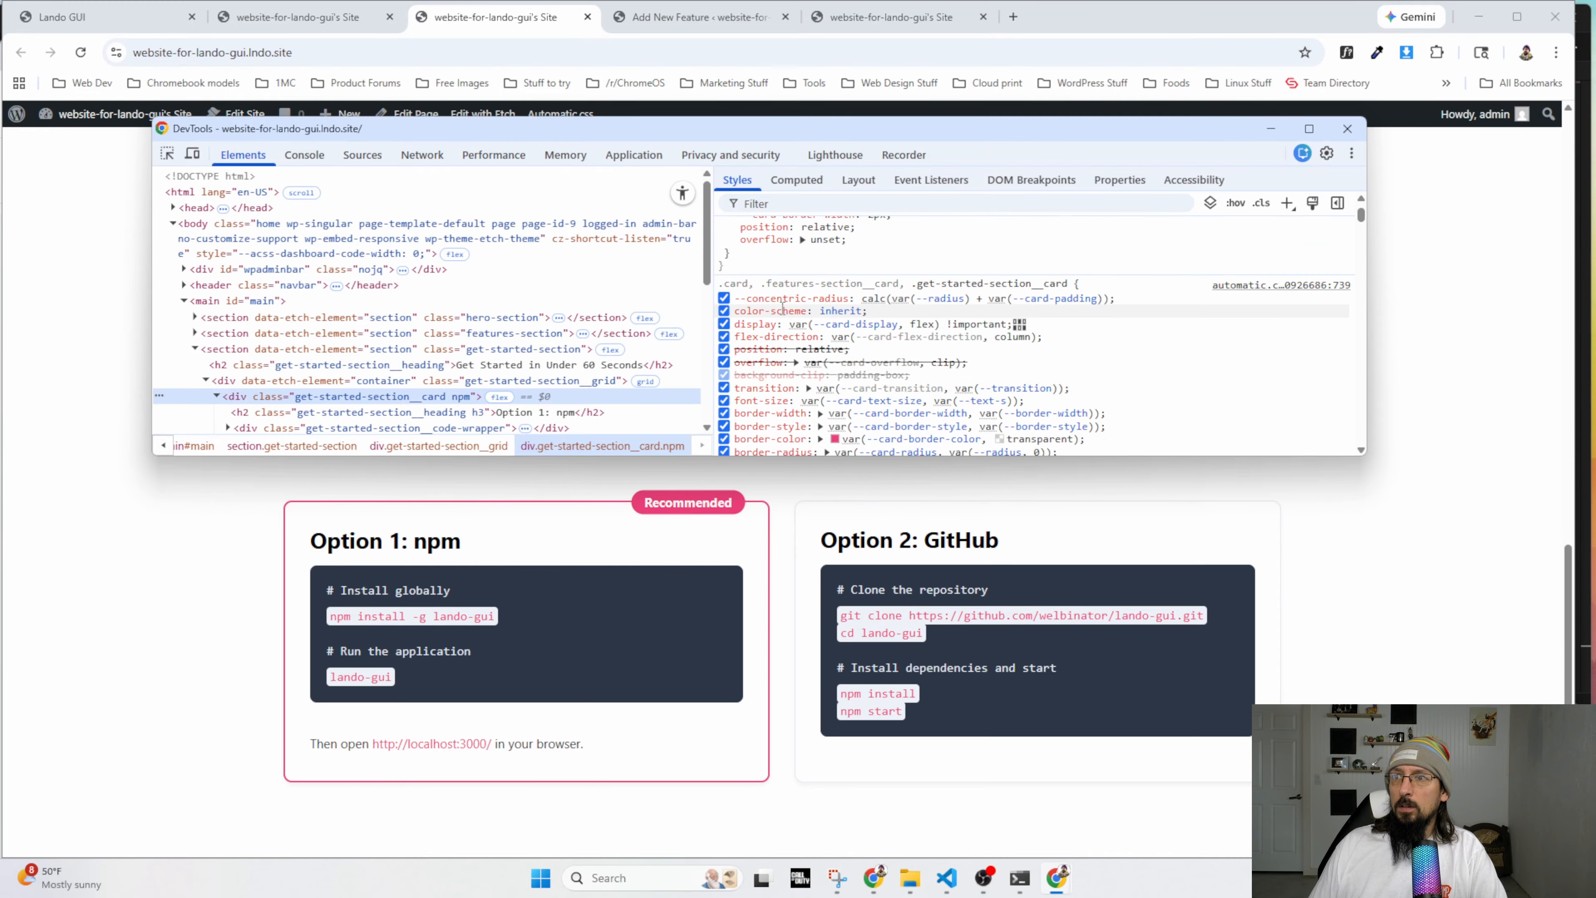
{"action": "scroll", "coordinate": [783, 308], "scroll_direction": "up", "scroll_amount": 2}
{"action": "scroll", "coordinate": [777, 315], "scroll_direction": "down", "scroll_amount": 2}
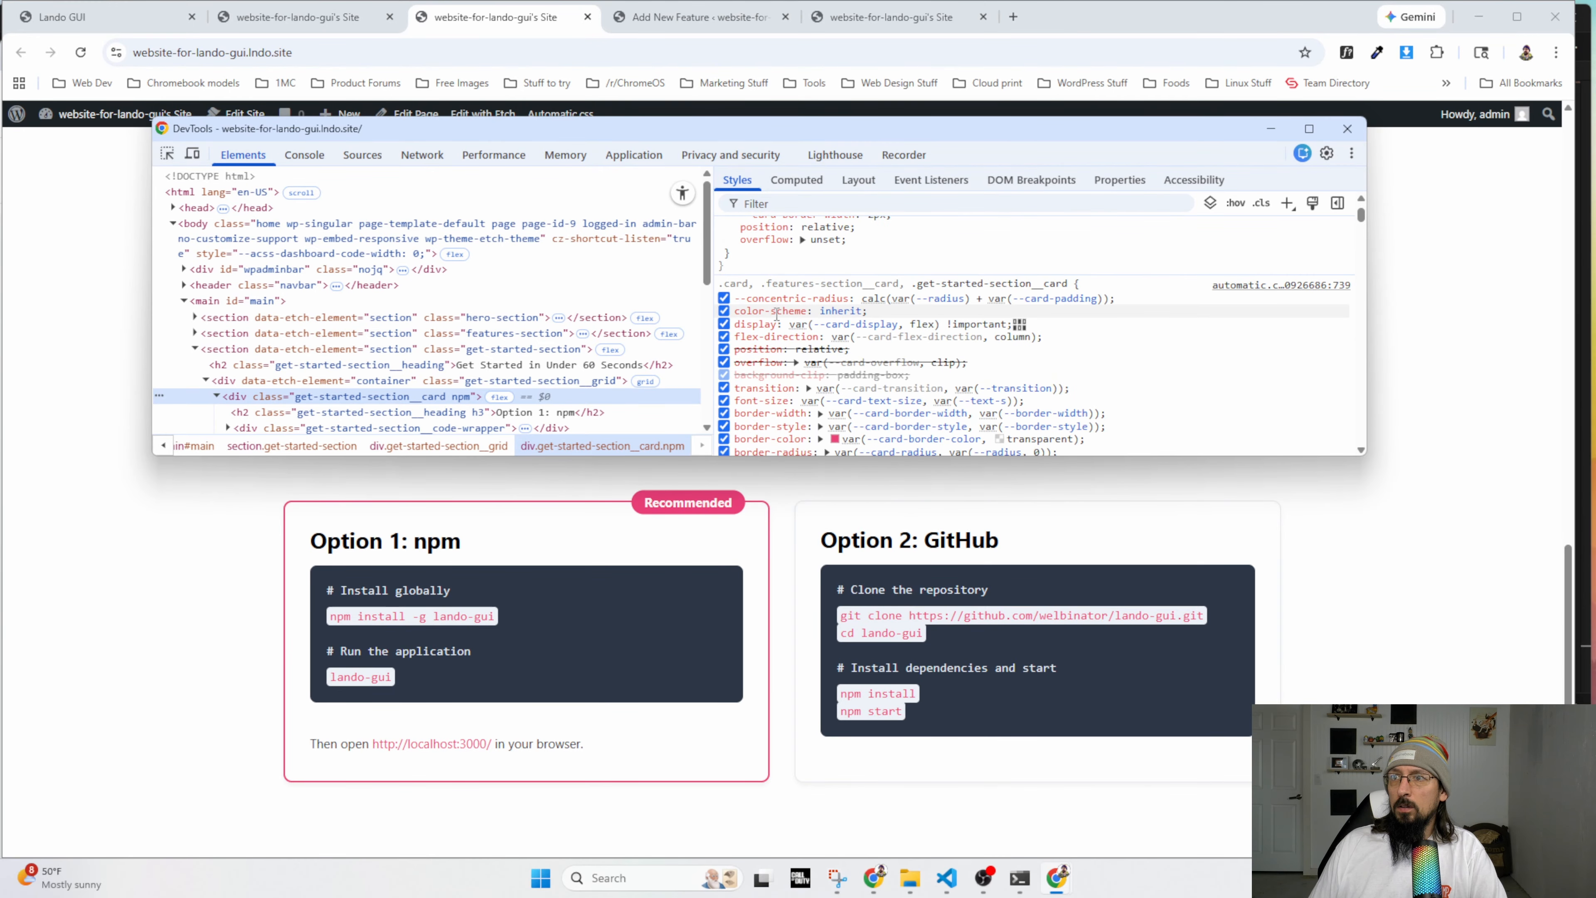
{"action": "scroll", "coordinate": [779, 318], "scroll_direction": "down", "scroll_amount": 3}
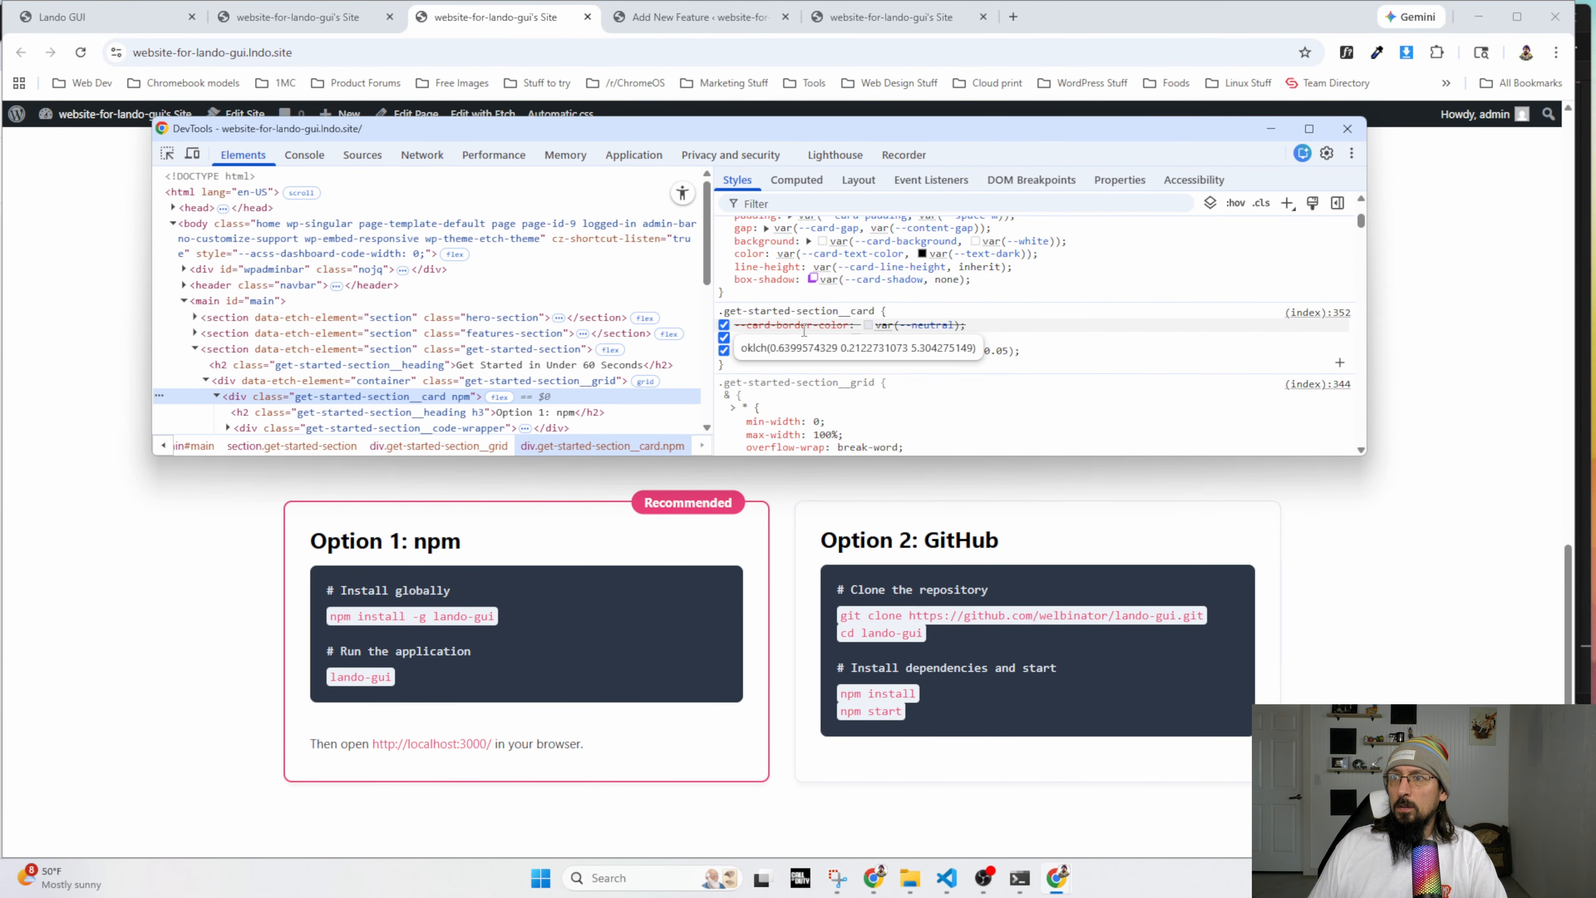
{"action": "scroll", "coordinate": [804, 330], "scroll_direction": "up", "scroll_amount": 1}
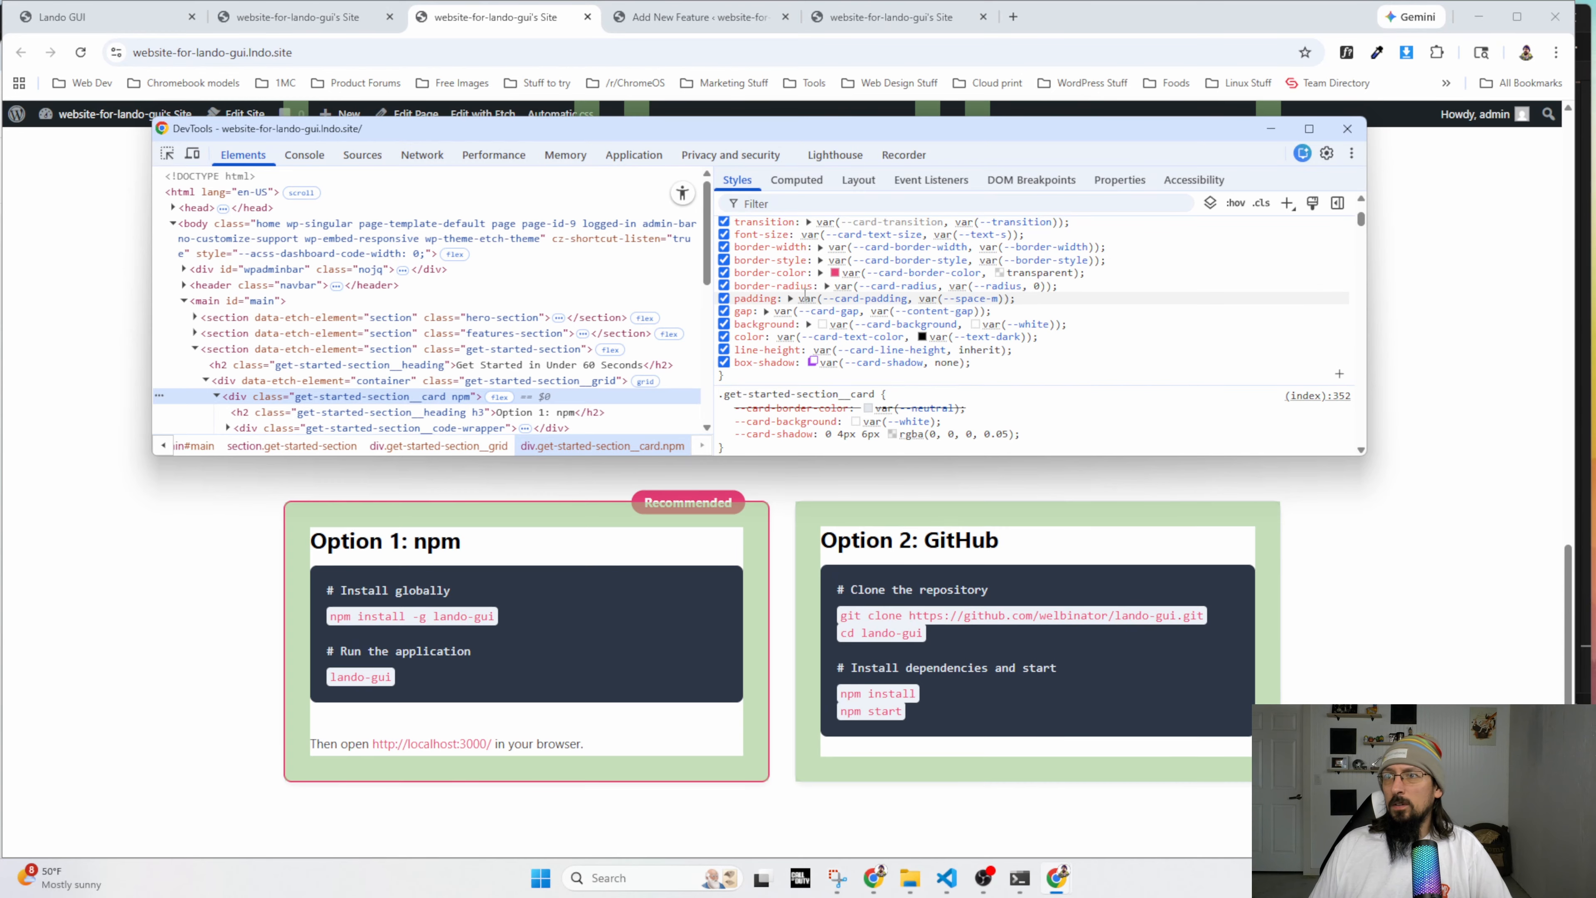
{"action": "scroll", "coordinate": [779, 314], "scroll_direction": "down", "scroll_amount": 1}
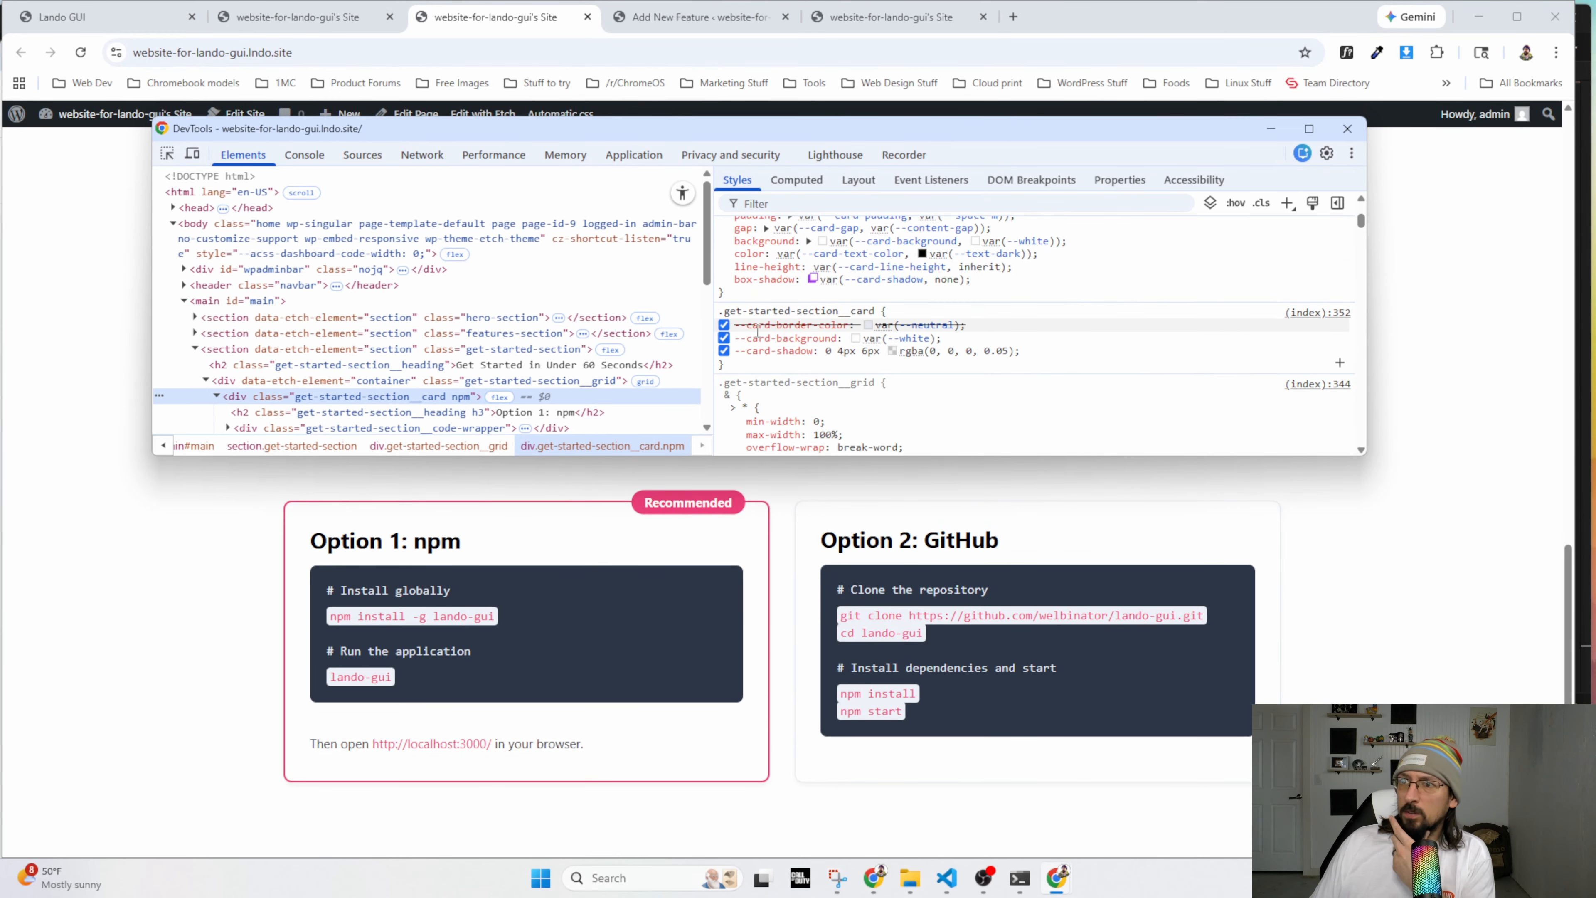
Inspect the "Option 1: npm" heading on the live page and examine its font-size rules and the --card-heading-size and --h3 variables.
{"action": "right_click", "coordinate": [396, 539]}
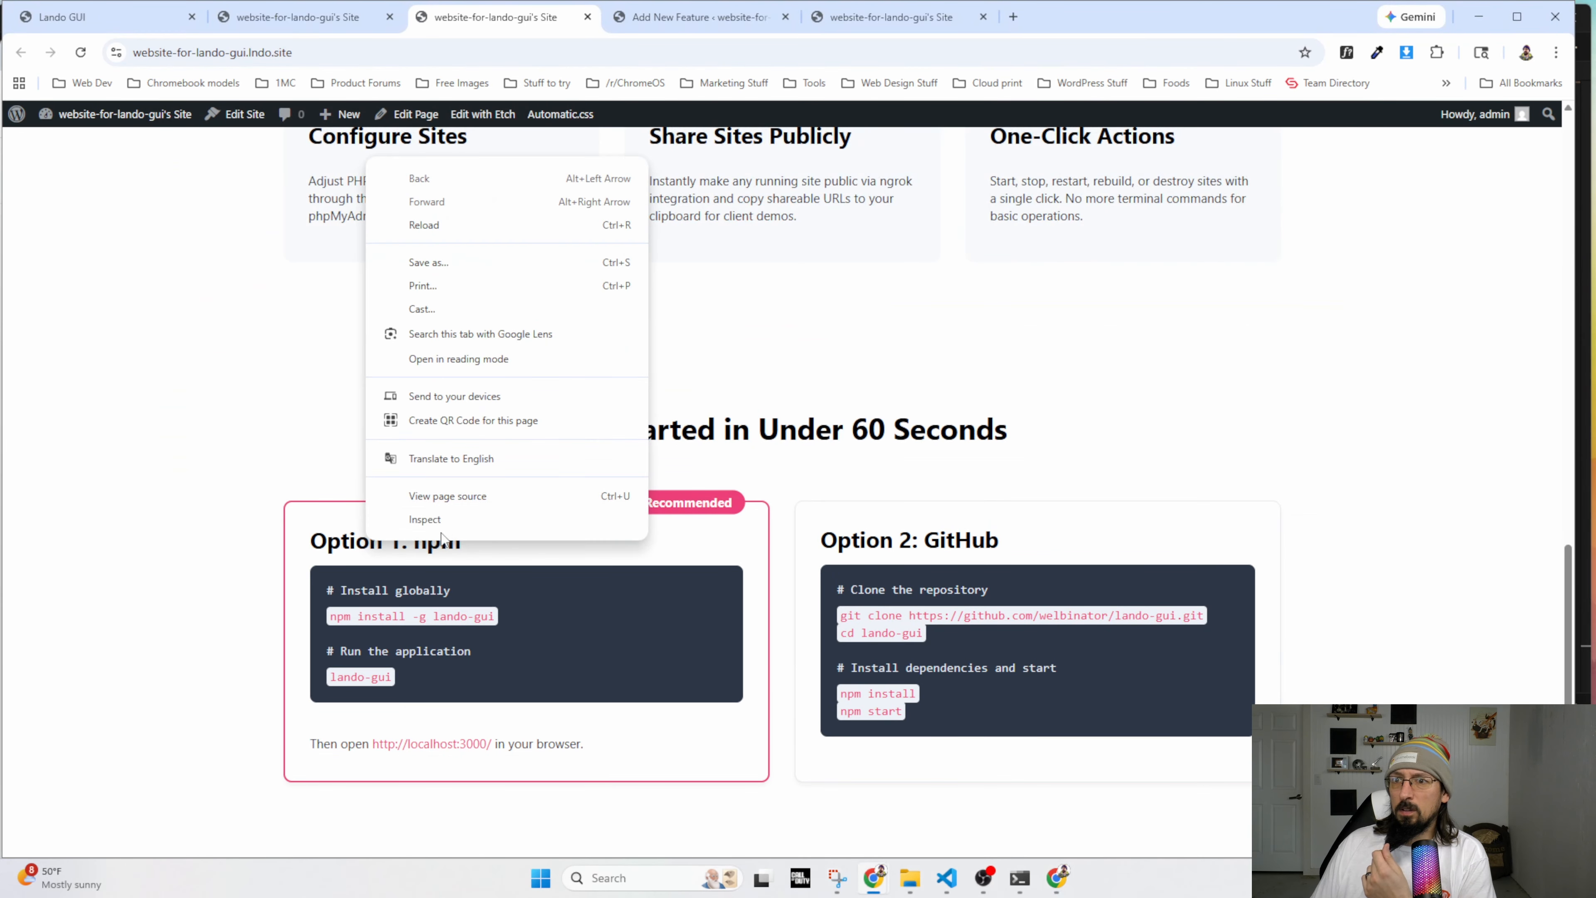
{"action": "left_click", "coordinate": [444, 518]}
{"action": "scroll", "coordinate": [886, 316], "scroll_direction": "down", "scroll_amount": 5}
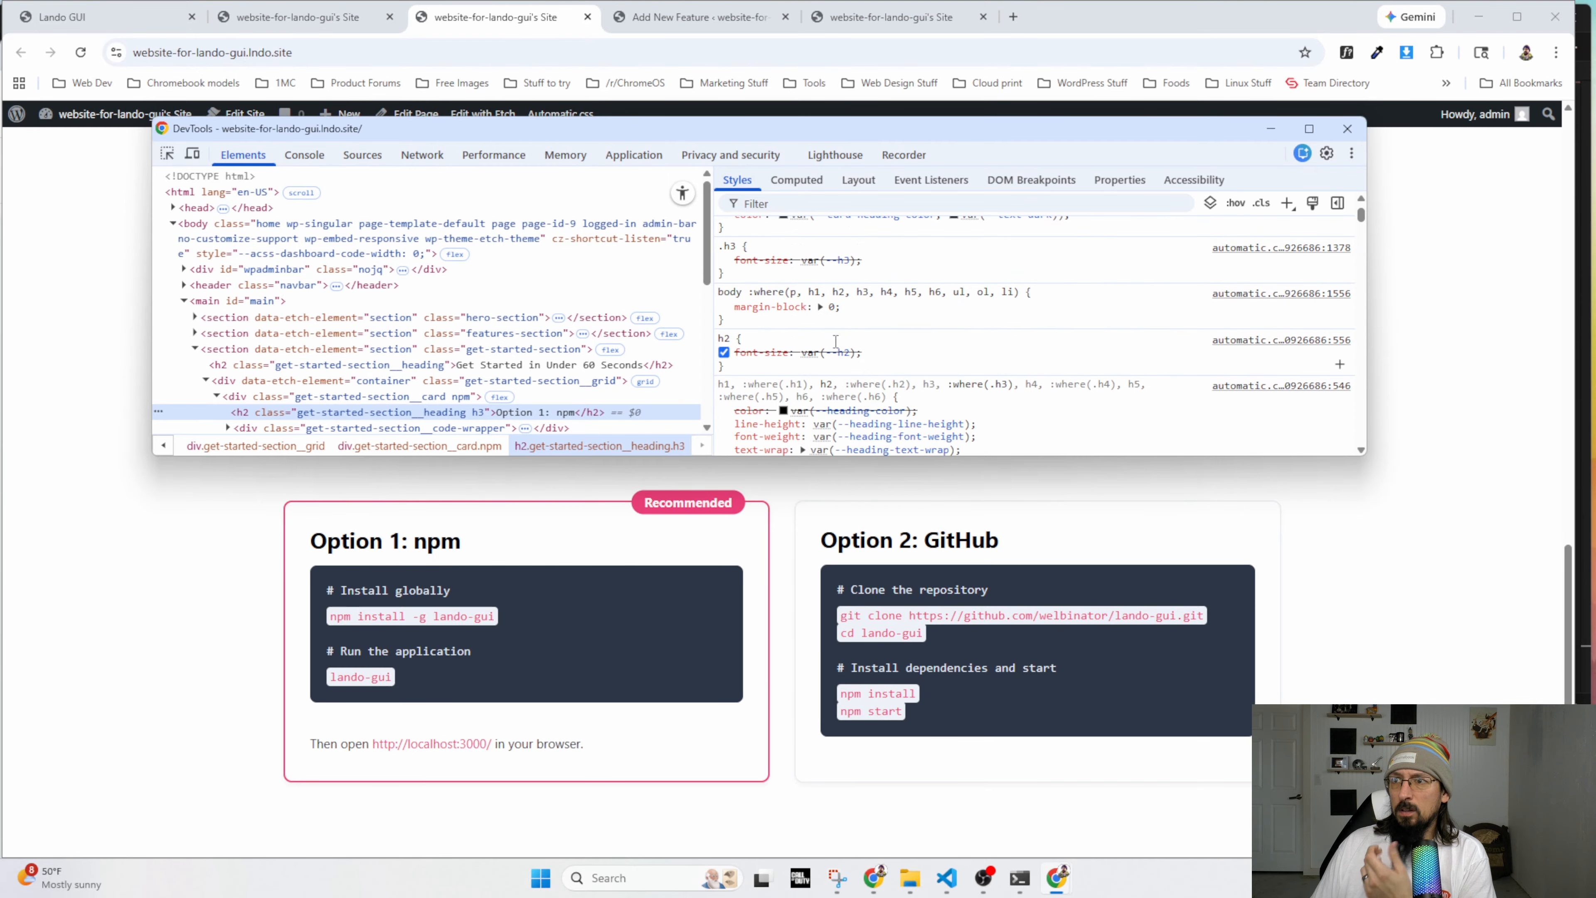
{"action": "scroll", "coordinate": [820, 346], "scroll_direction": "down", "scroll_amount": 3}
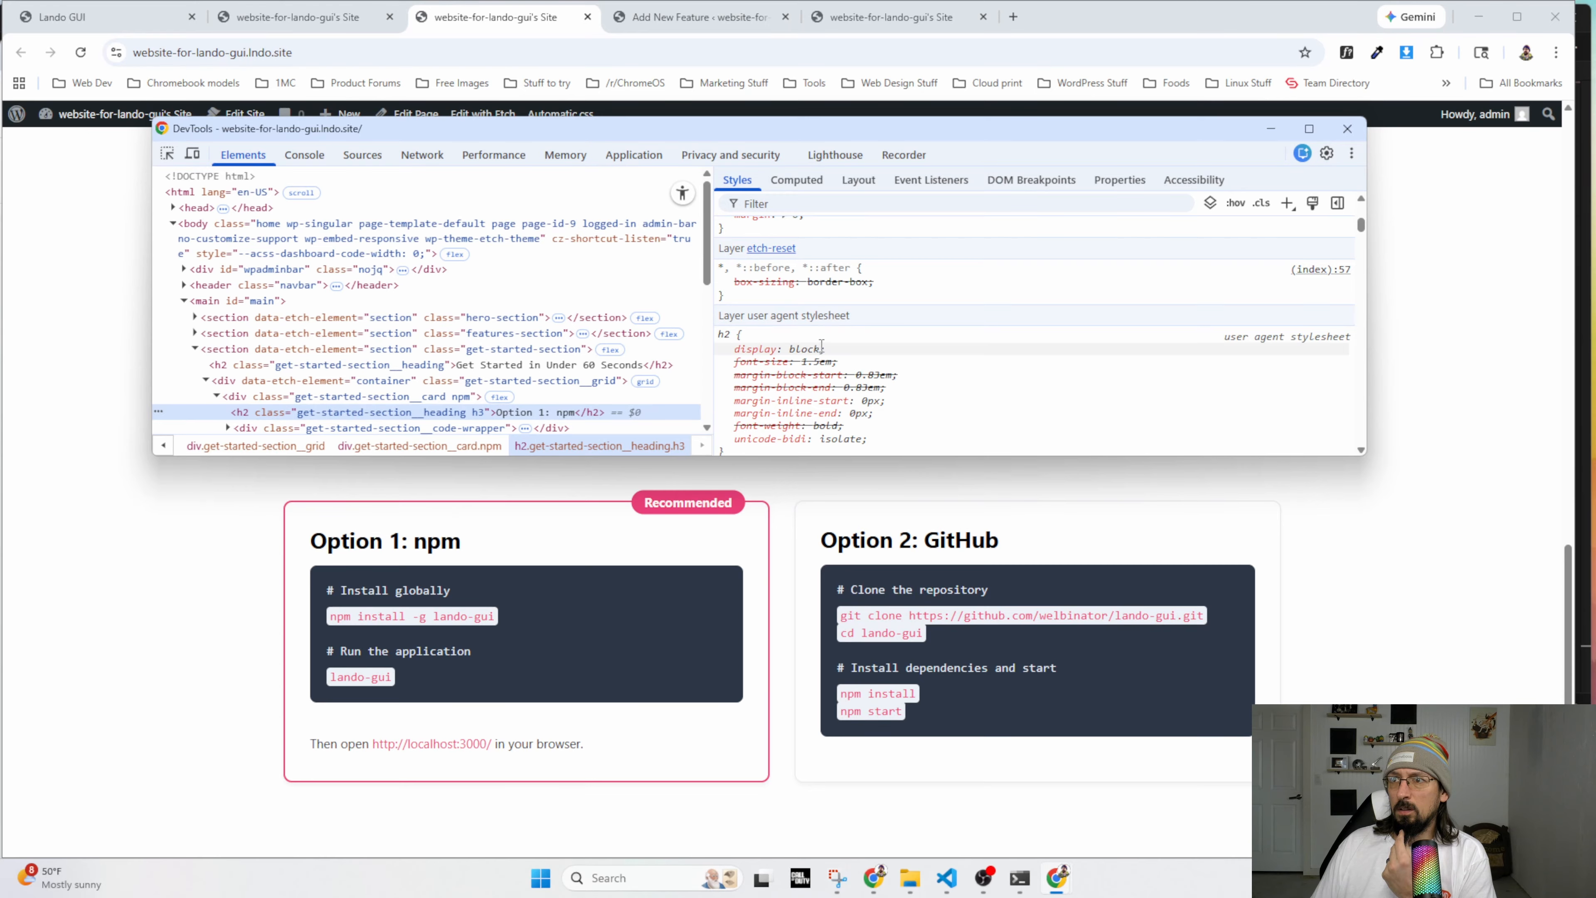
{"action": "scroll", "coordinate": [821, 347], "scroll_direction": "up", "scroll_amount": 8}
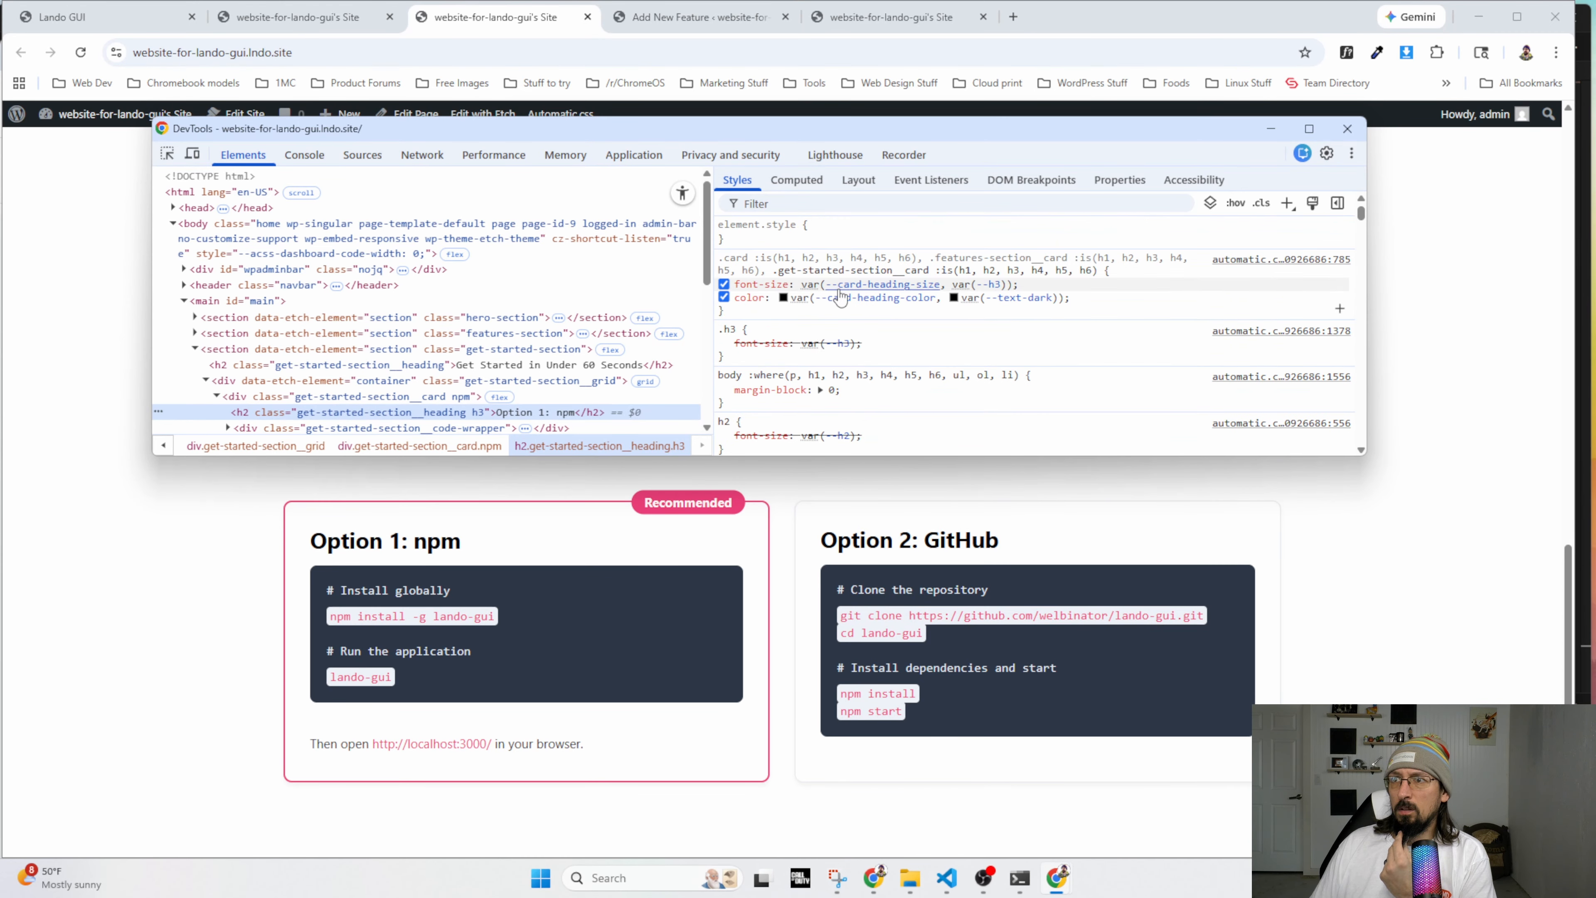
{"action": "mouse_move", "coordinate": [834, 293]}
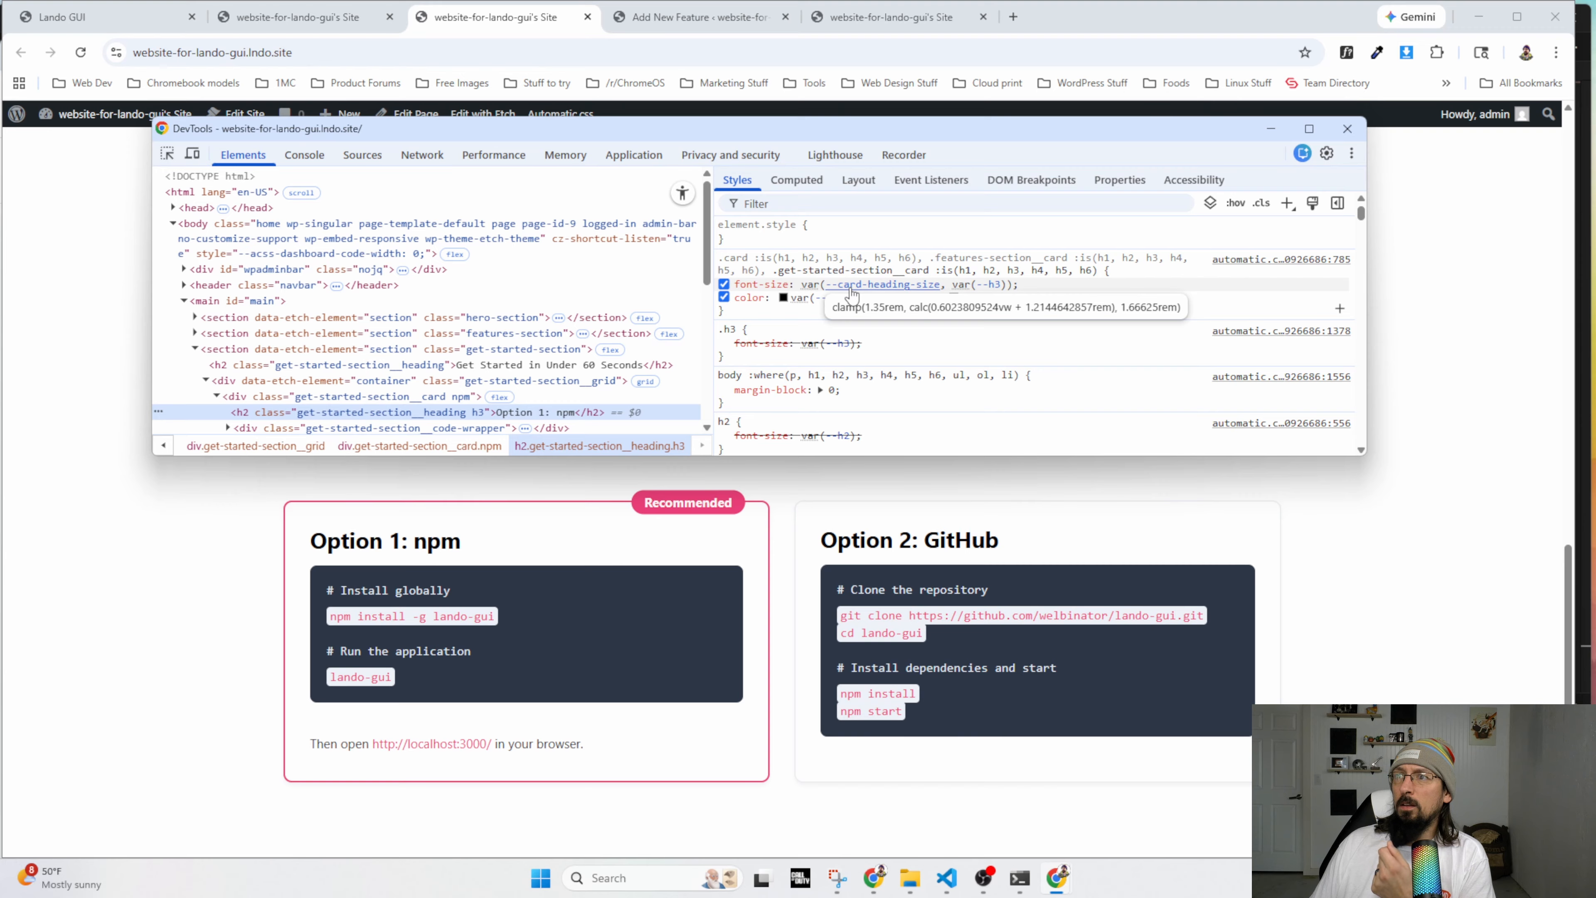
{"action": "mouse_move", "coordinate": [996, 291]}
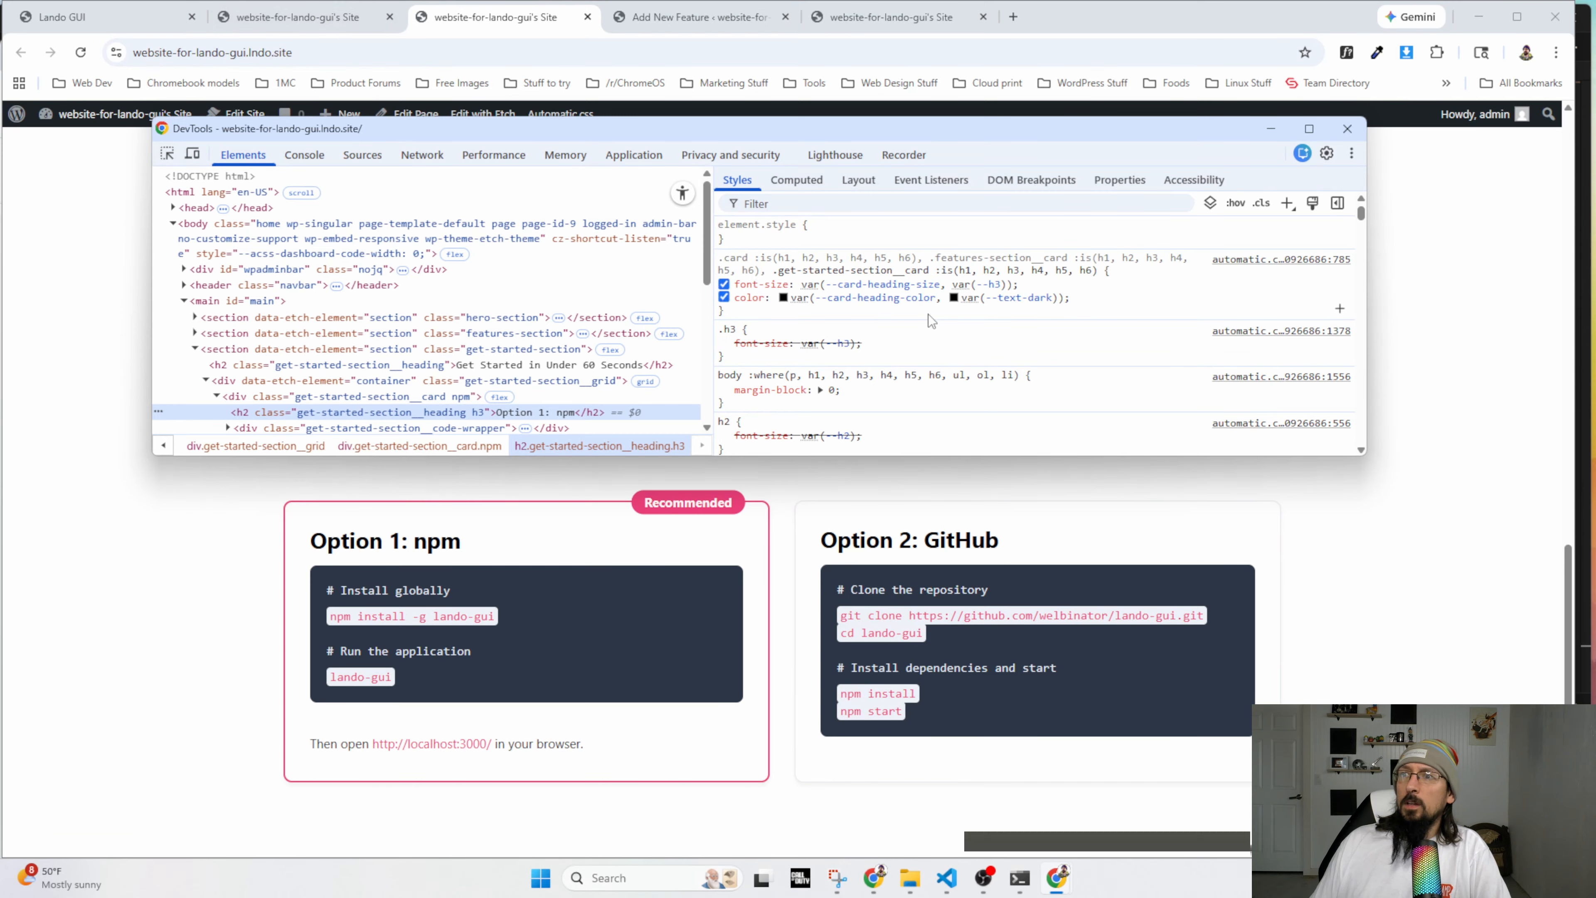
{"action": "mouse_move", "coordinate": [883, 288]}
In the Etch editor, add --card-heading-size: var(--h3); to the .get-started-section__heading rule and reload the live page.
{"action": "left_click", "coordinate": [296, 13]}
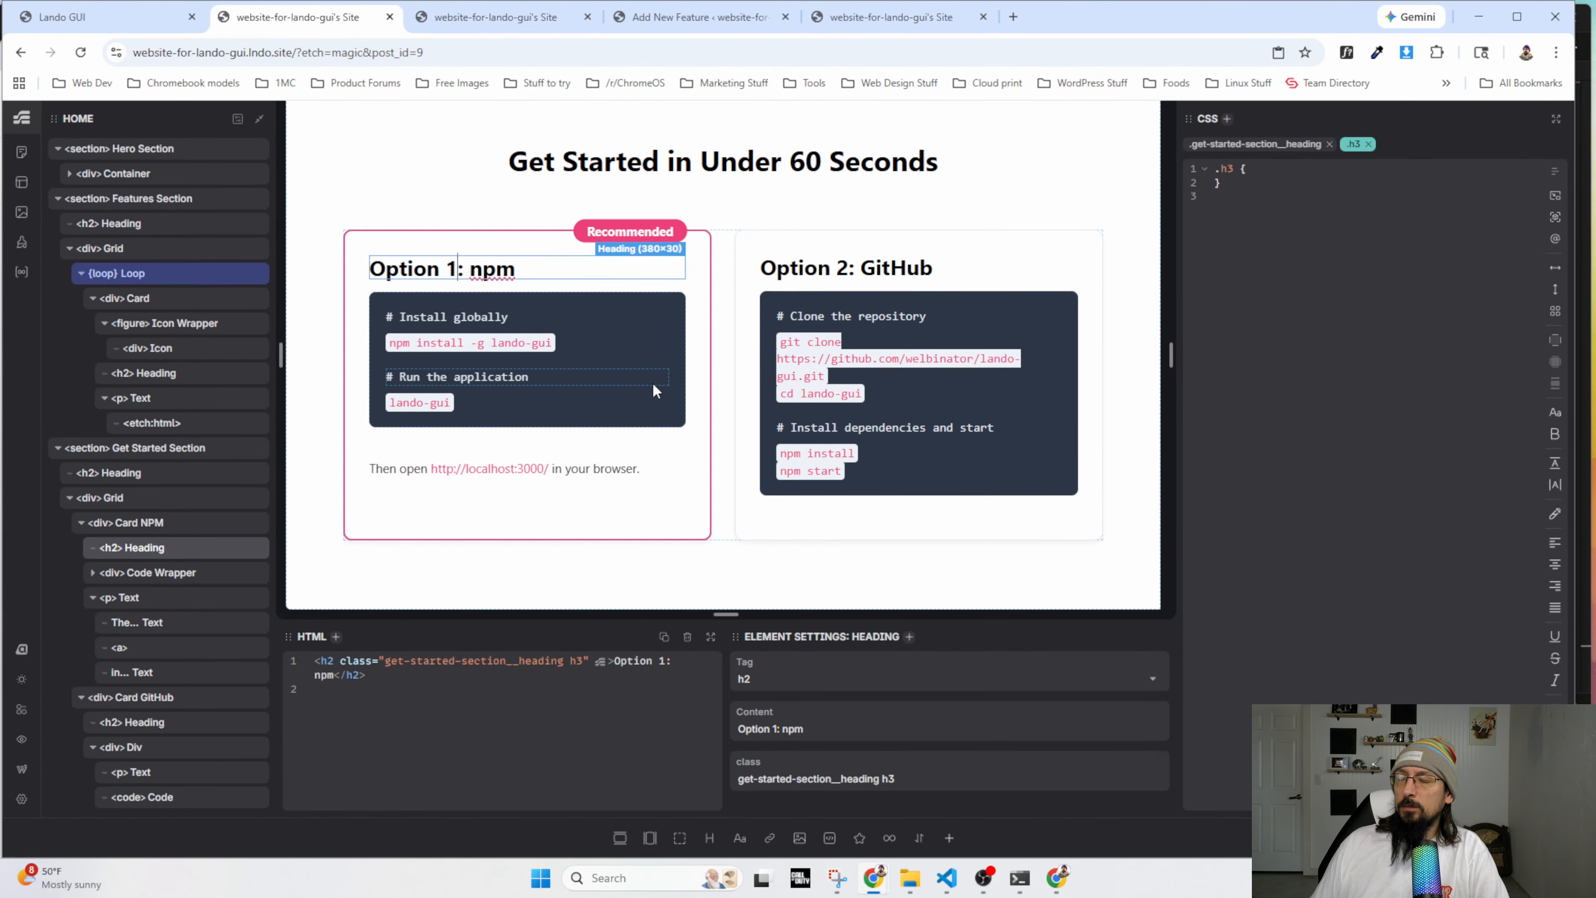
{"action": "left_click", "coordinate": [1273, 144]}
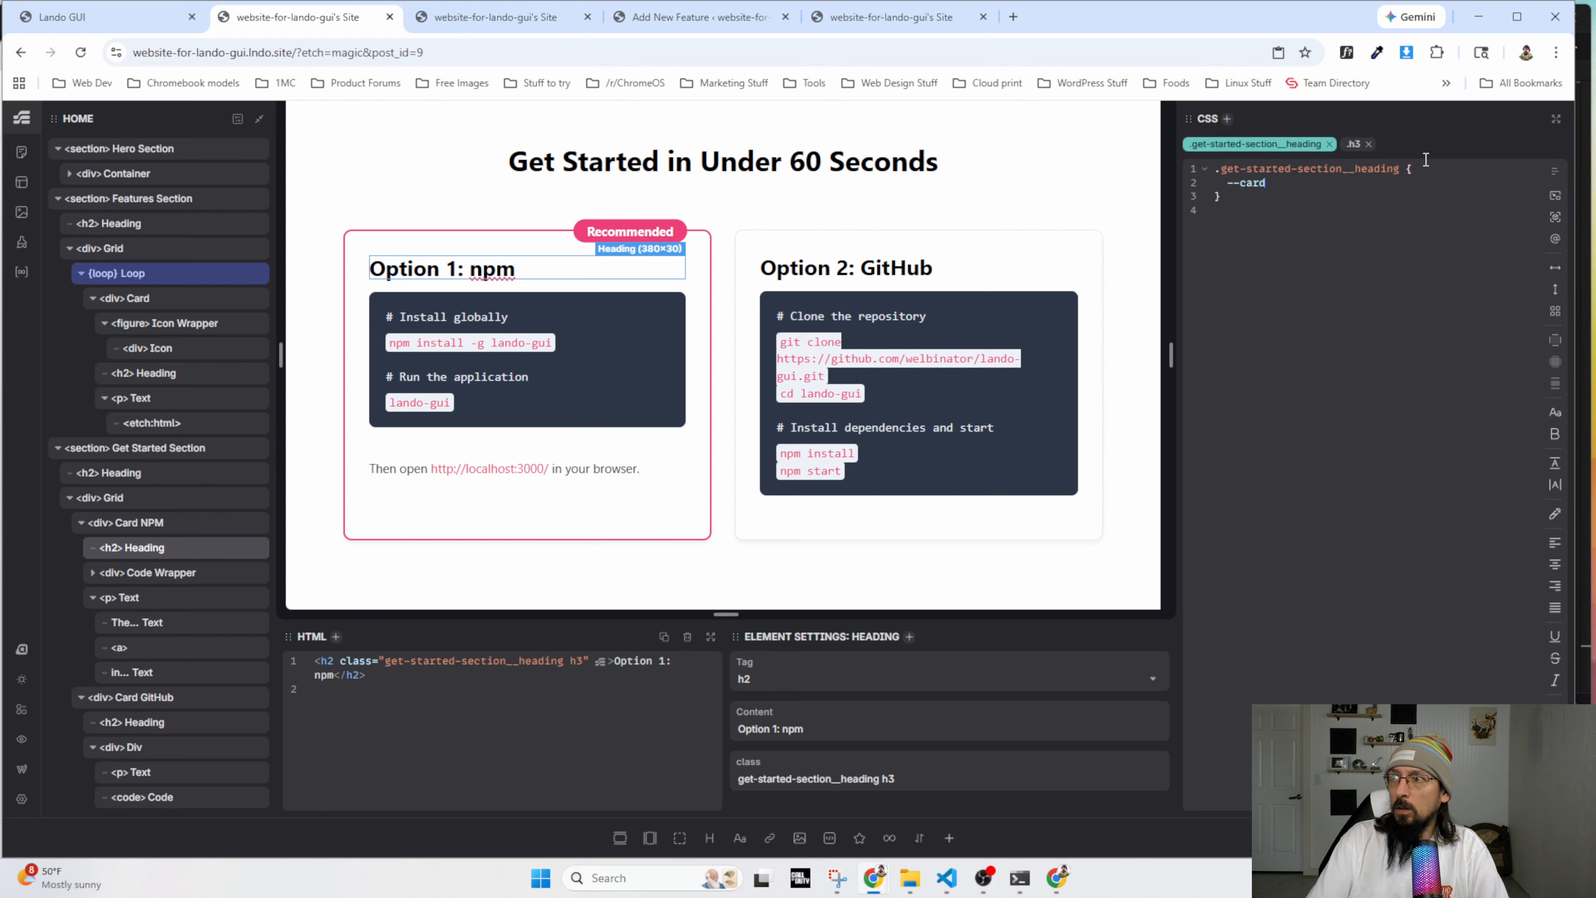
{"action": "type", "text": ": var(--h3);"}
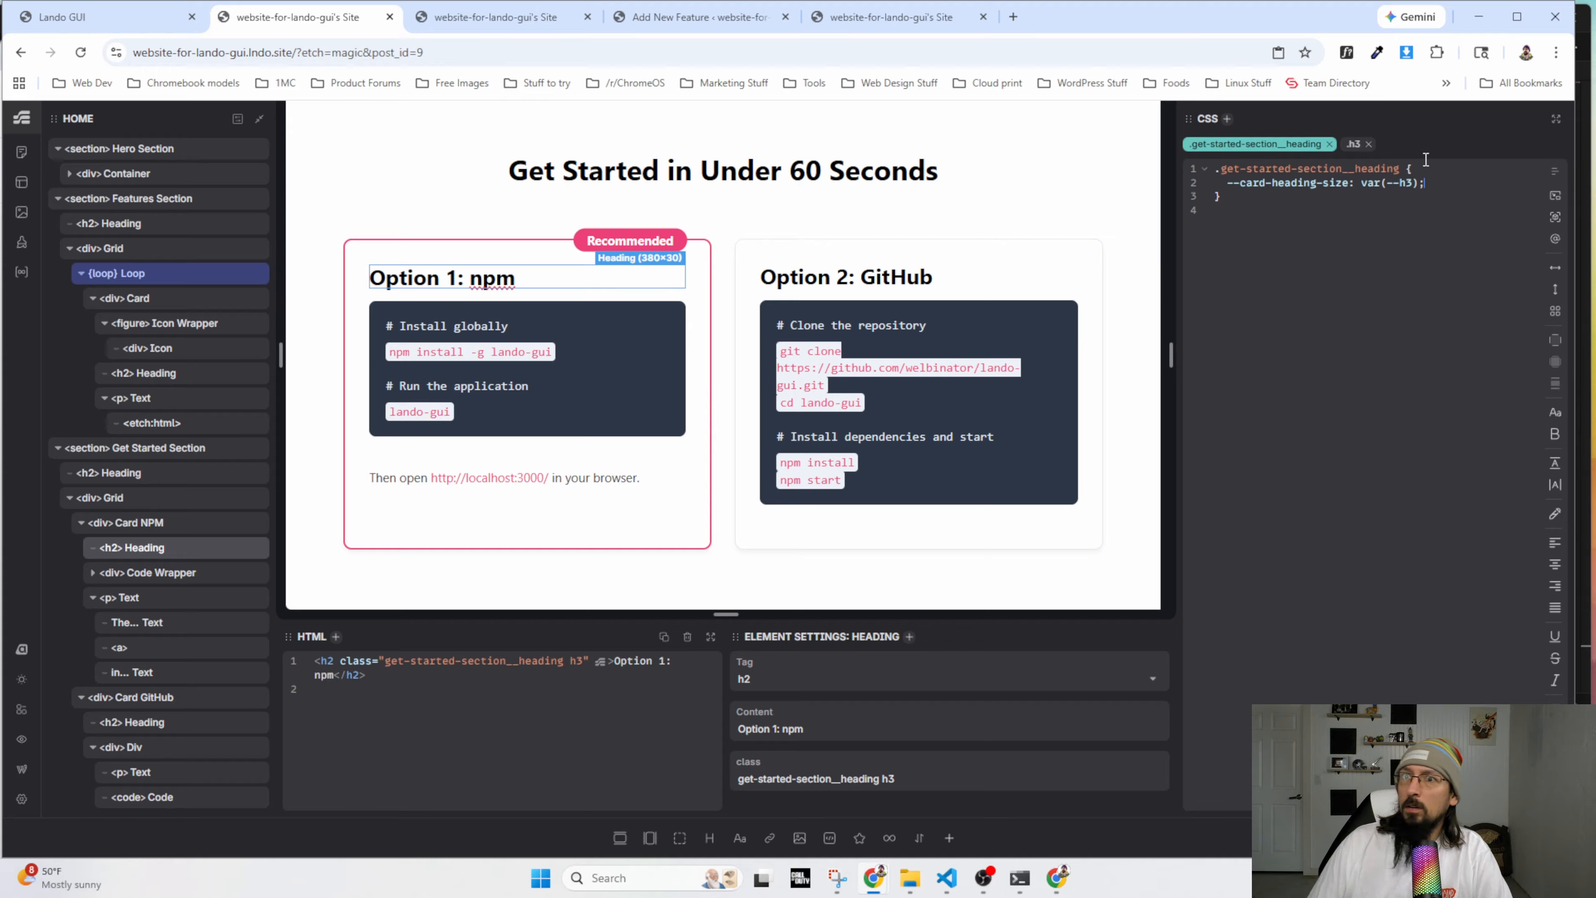
{"action": "left_click", "coordinate": [497, 17]}
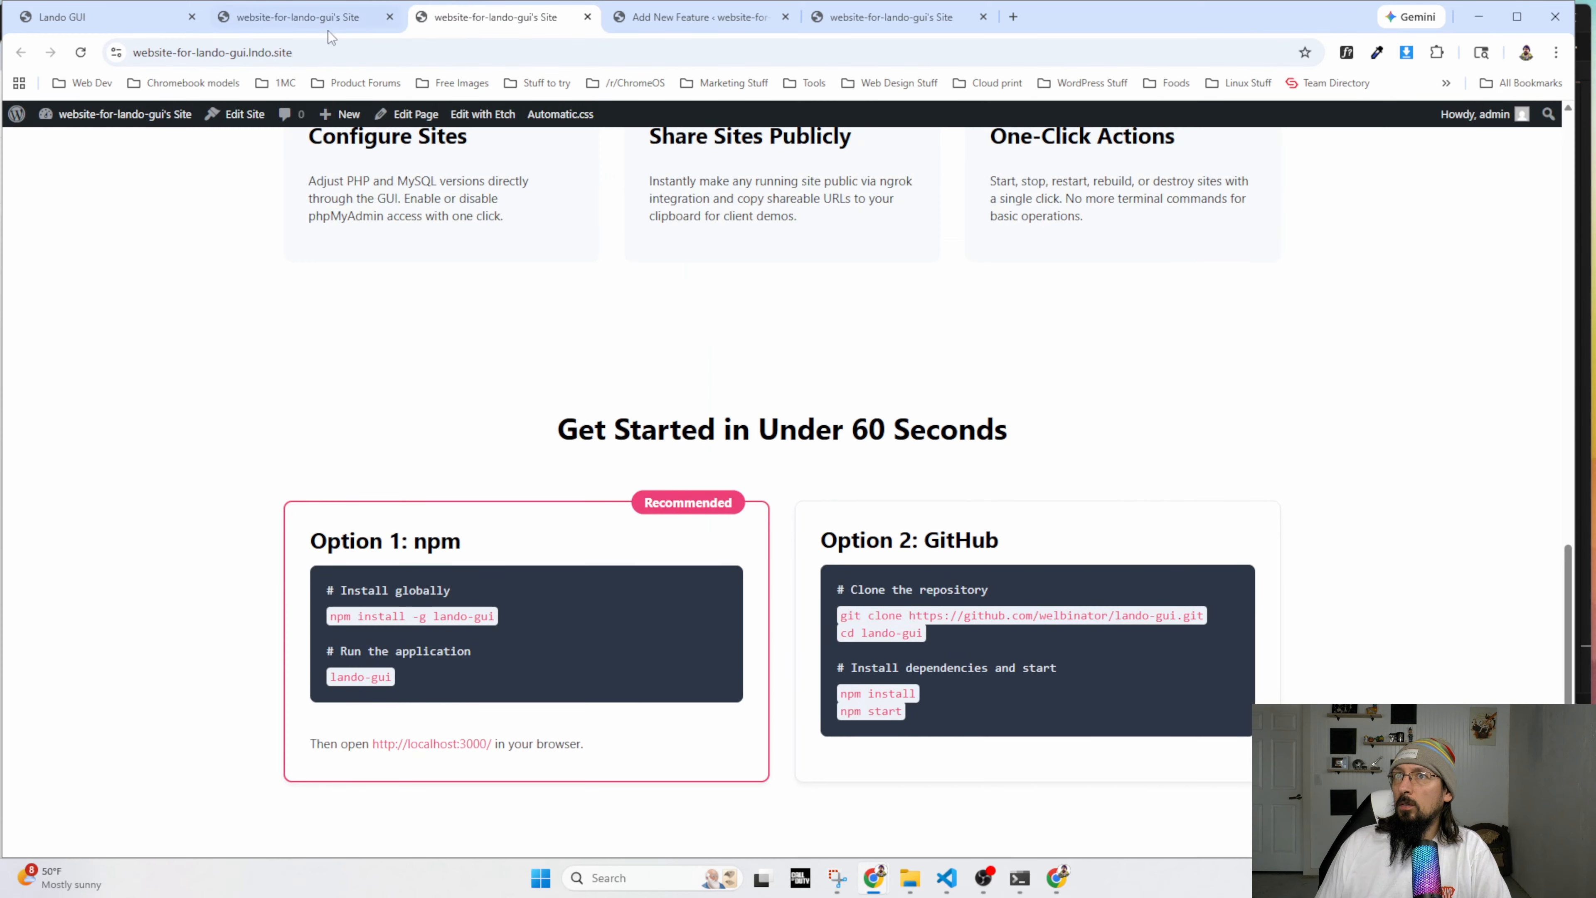
{"action": "left_click", "coordinate": [80, 53]}
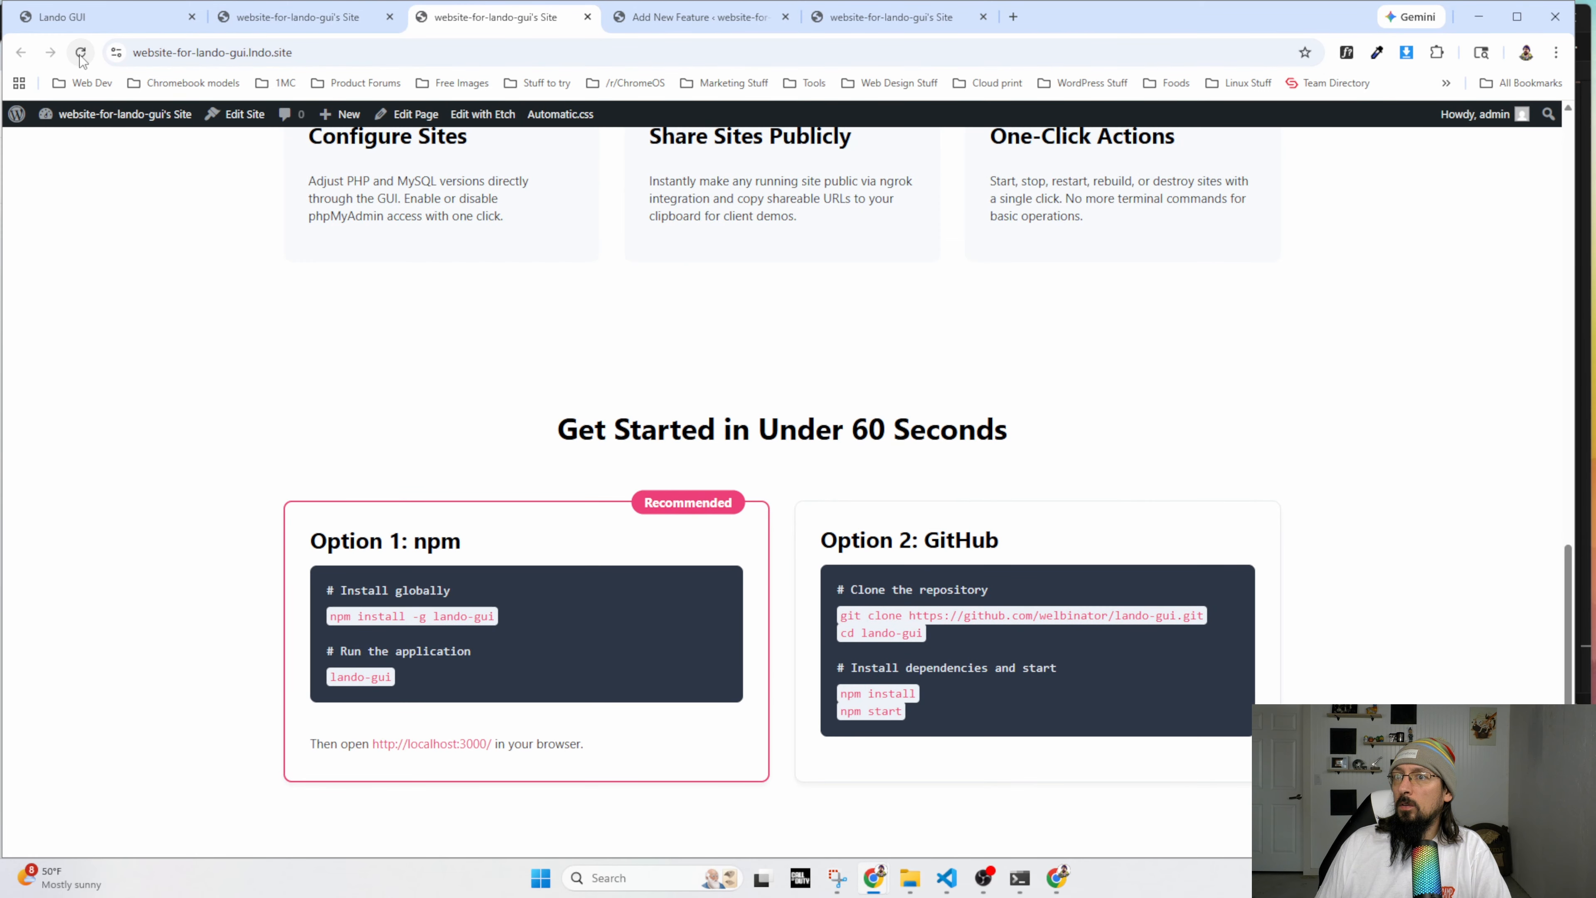
Inspect the "Option 1: npm" heading again and try var(--h3) as the card headings' font-size in DevTools.
{"action": "right_click", "coordinate": [355, 552]}
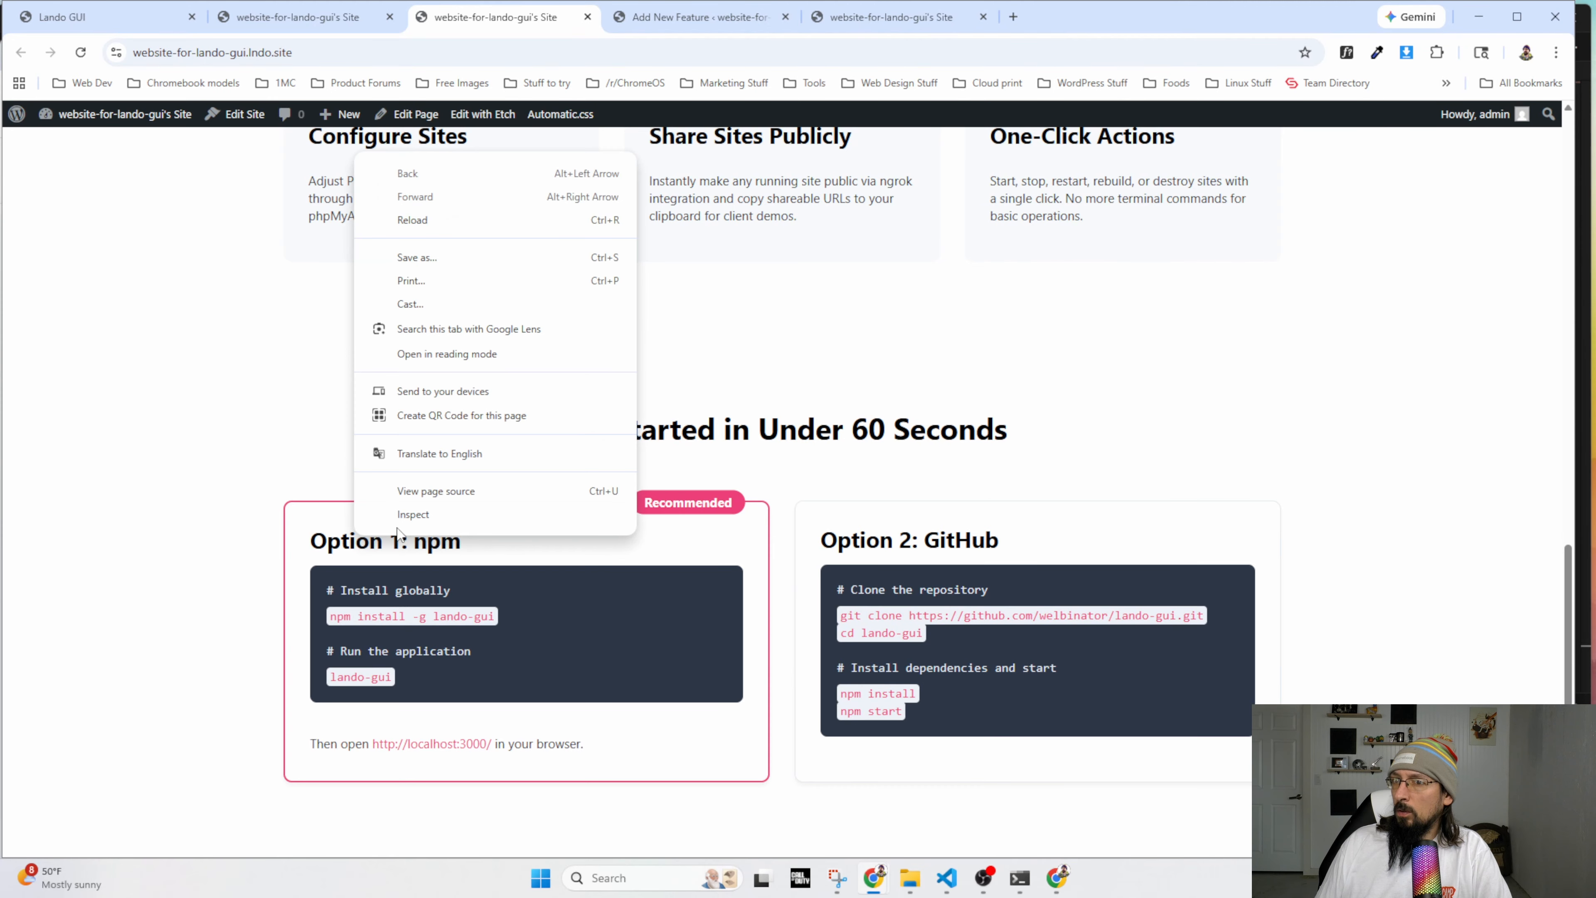
{"action": "left_click", "coordinate": [390, 517]}
{"action": "mouse_move", "coordinate": [887, 290]}
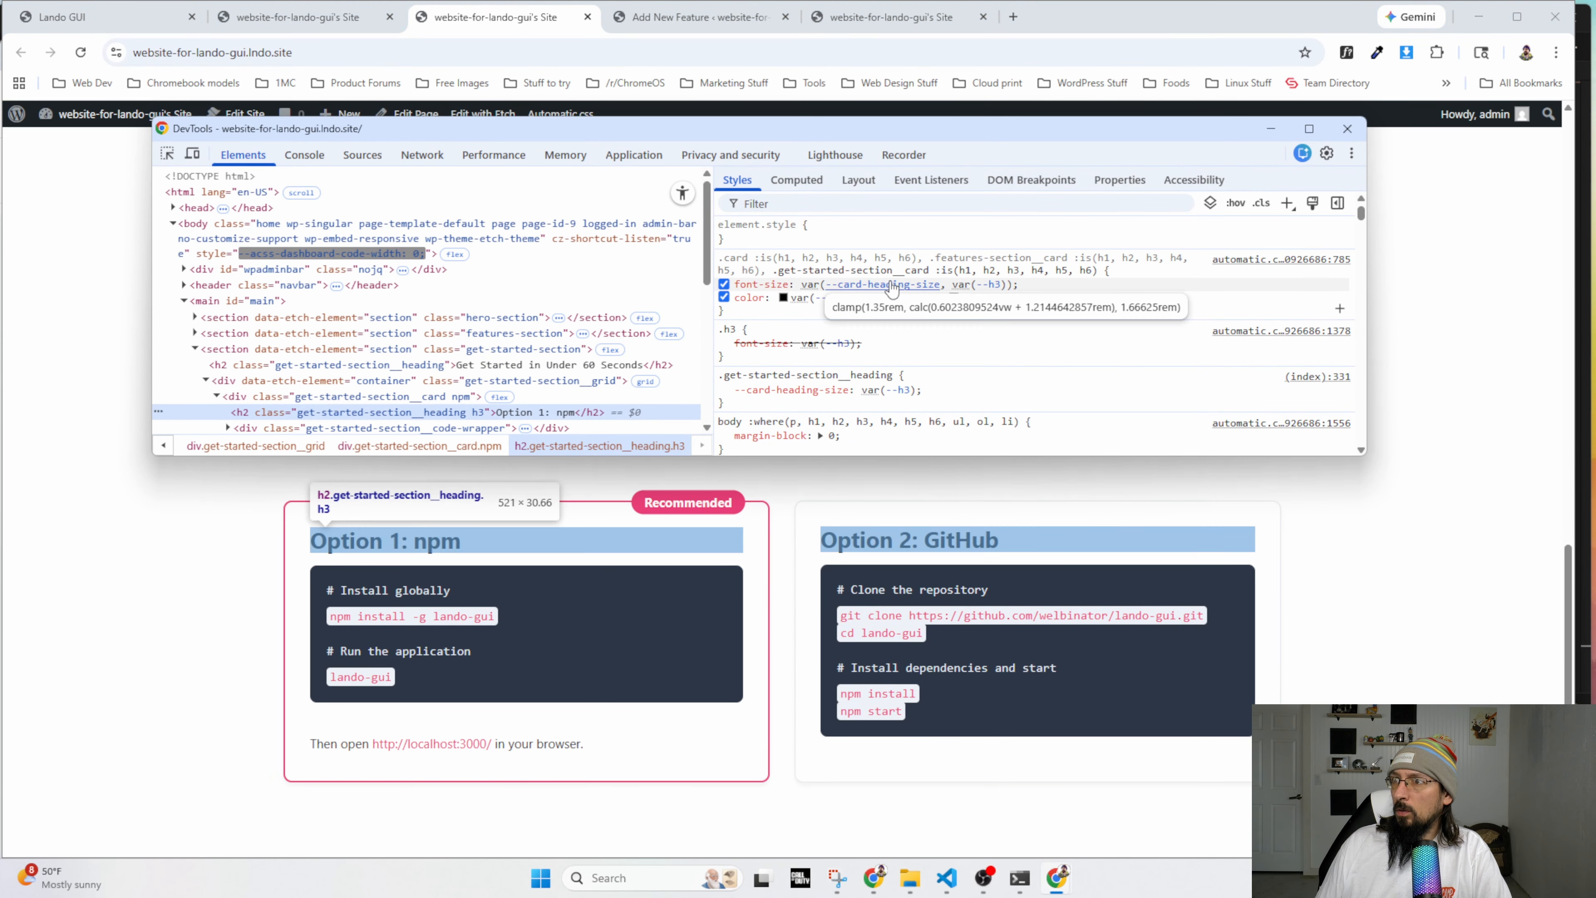
{"action": "left_click", "coordinate": [823, 284]}
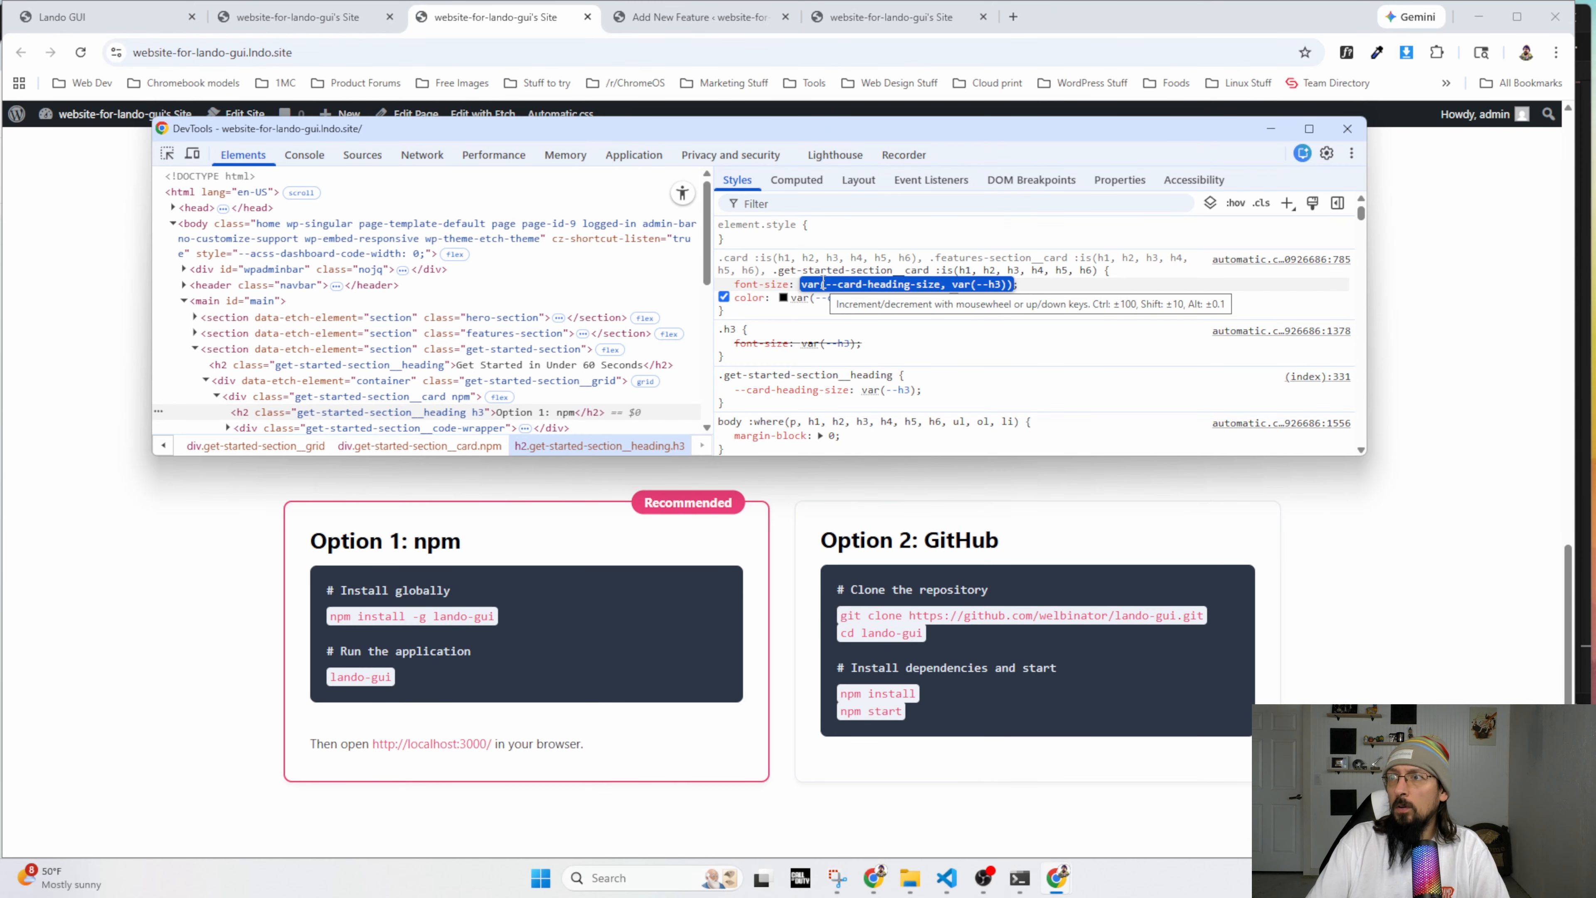
{"action": "type", "text": "var(--h3"}
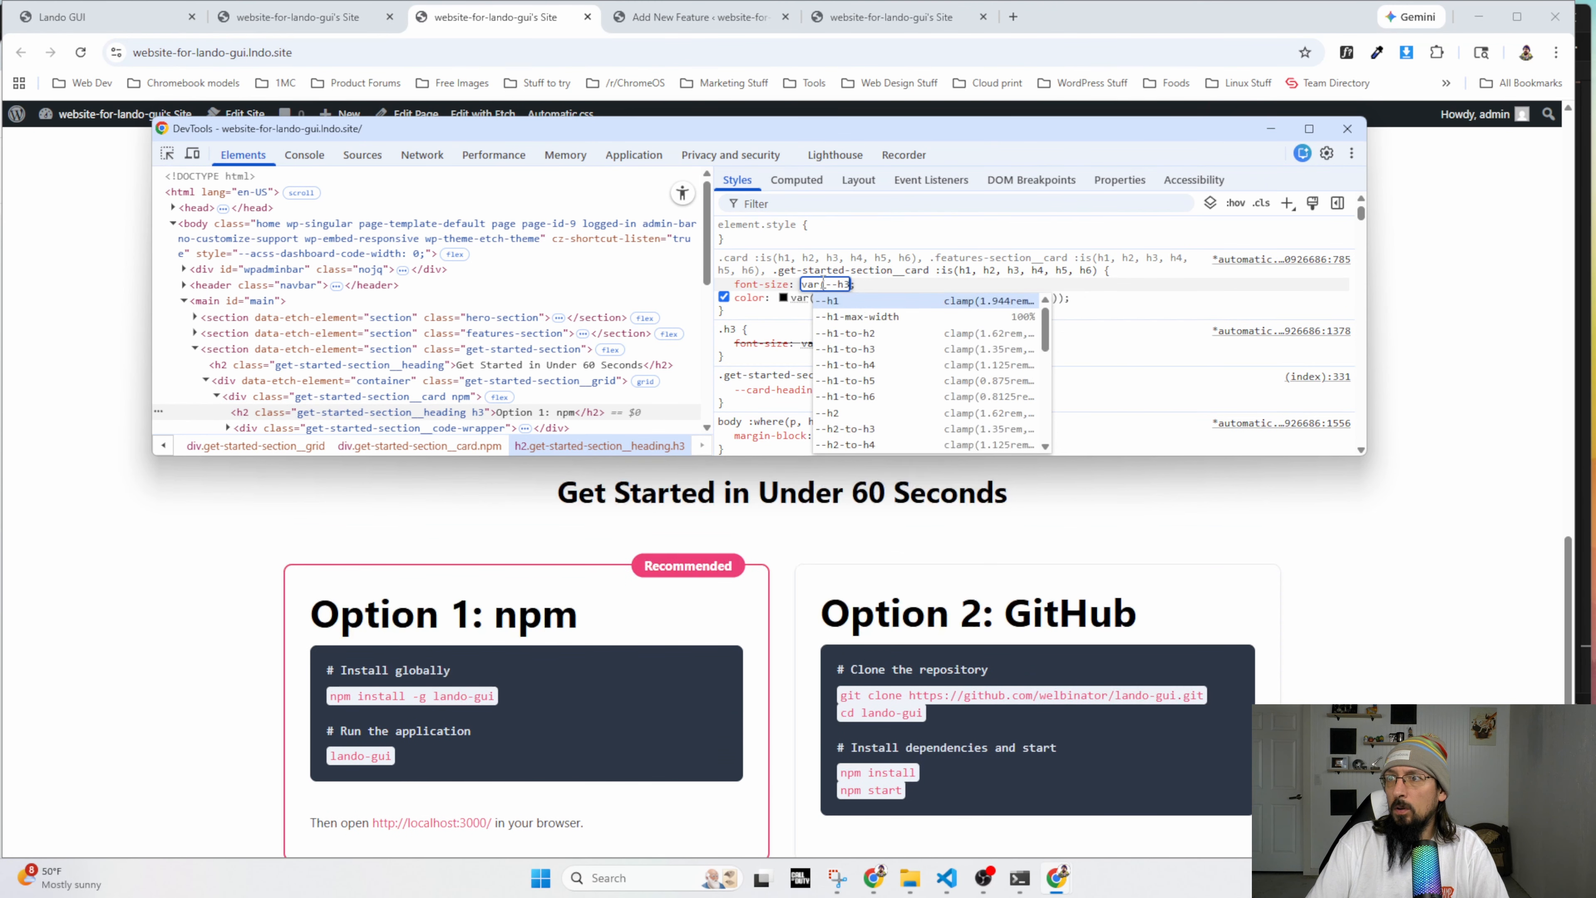
{"action": "left_click", "coordinate": [870, 287]}
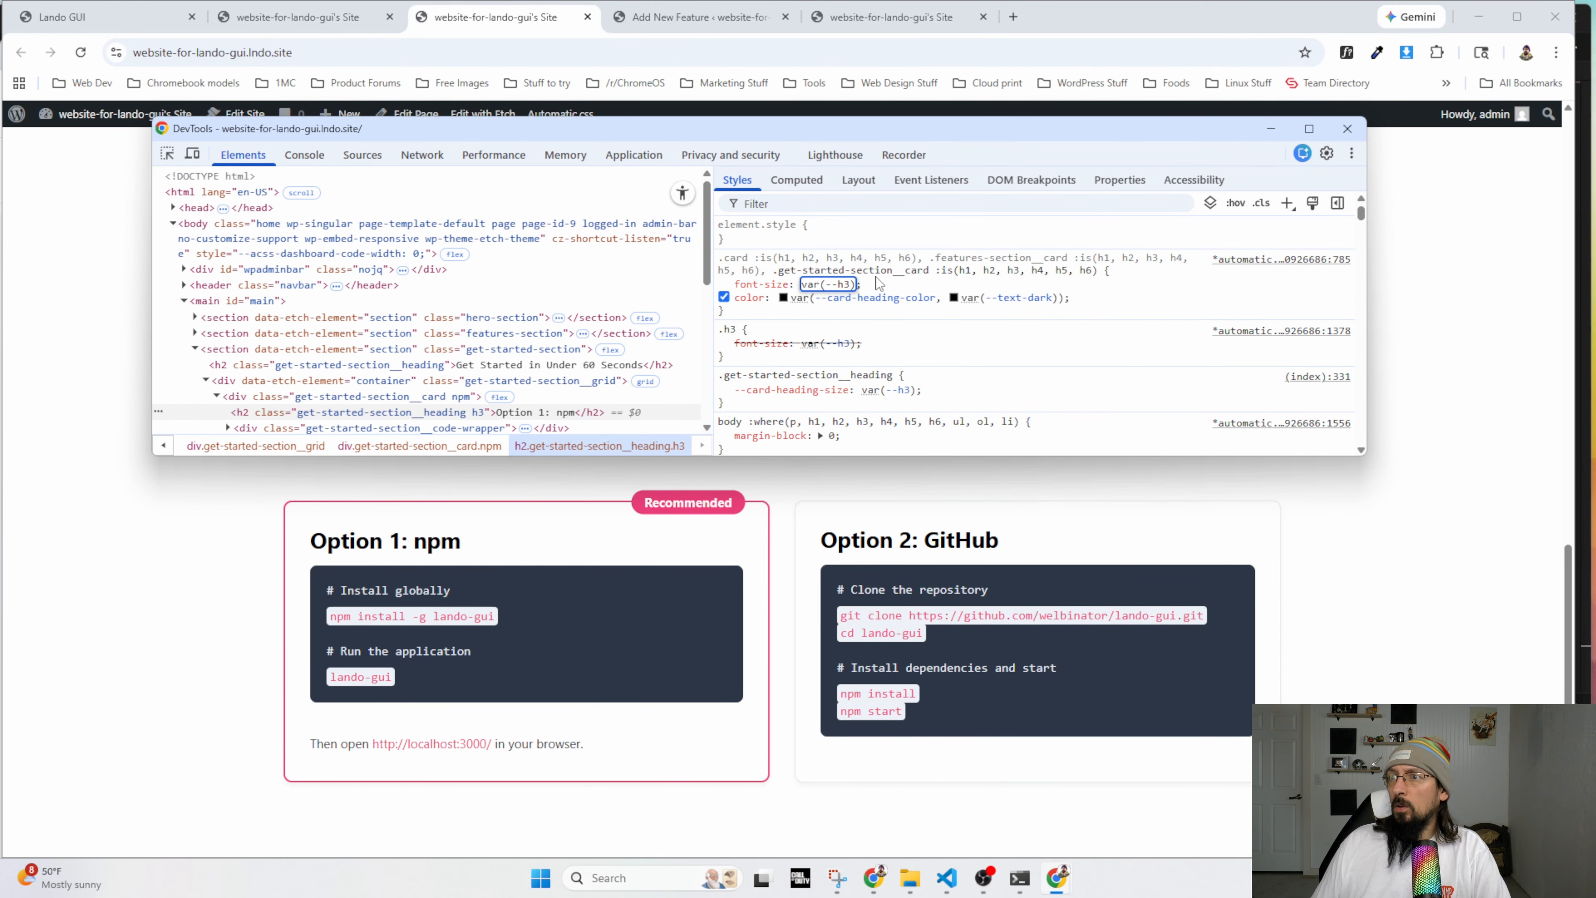
{"action": "mouse_move", "coordinate": [844, 293]}
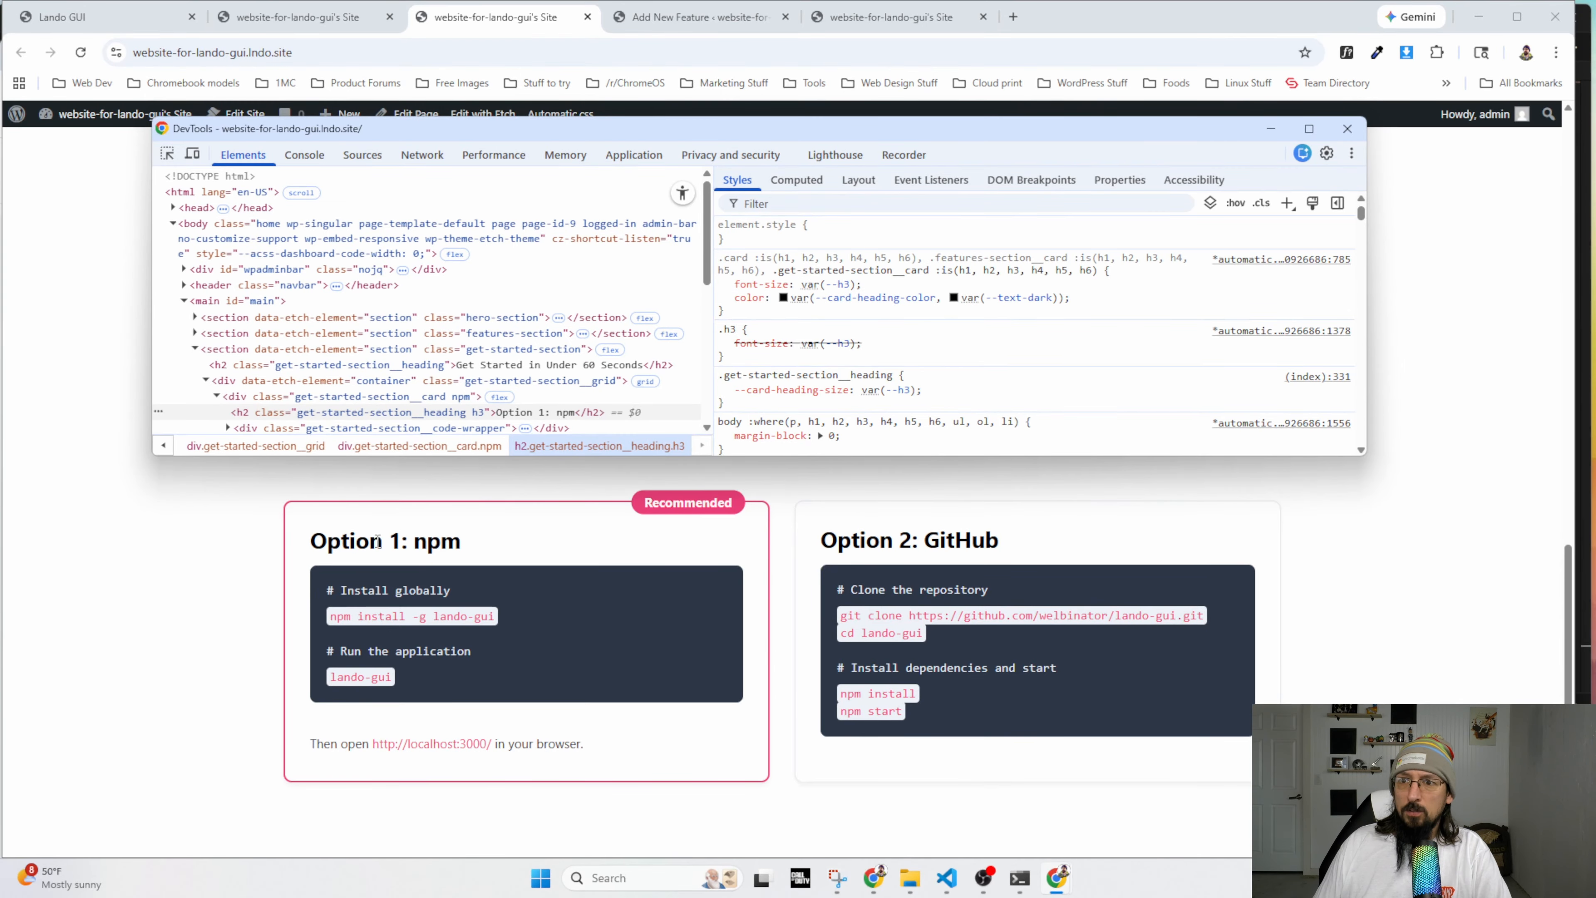
Compare the feature card headings with the Get Started ones and look up the definition of the --h3 variable in DevTools.
{"action": "scroll", "coordinate": [208, 561], "scroll_direction": "up", "scroll_amount": 5}
{"action": "scroll", "coordinate": [213, 562], "scroll_direction": "up", "scroll_amount": 5}
{"action": "scroll", "coordinate": [621, 673], "scroll_direction": "down", "scroll_amount": 3}
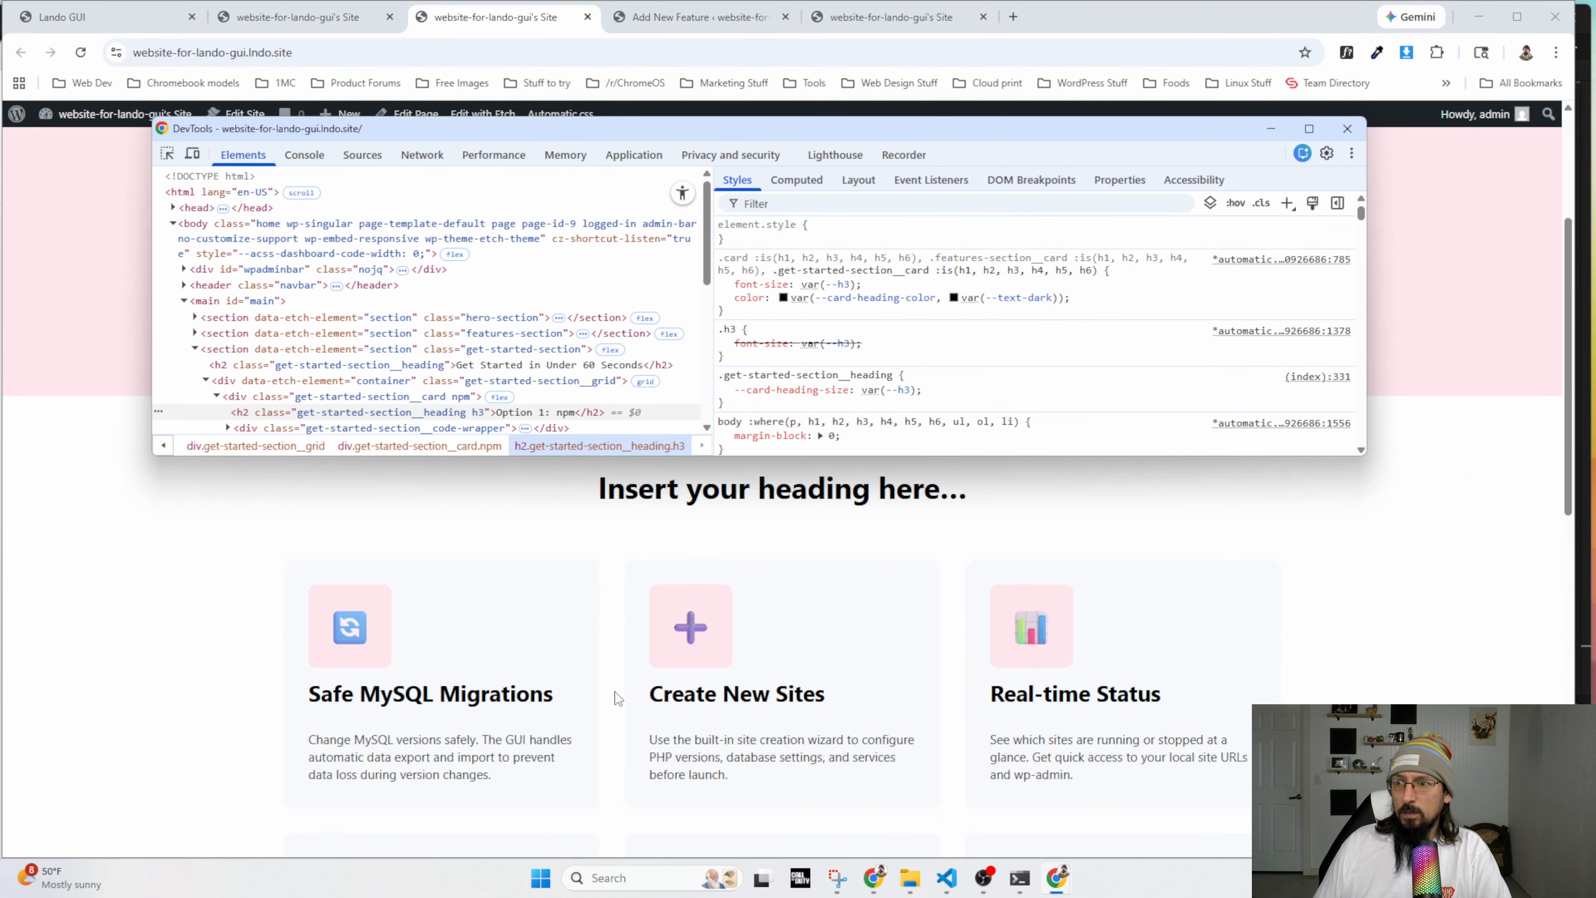
{"action": "scroll", "coordinate": [617, 697], "scroll_direction": "down", "scroll_amount": 6}
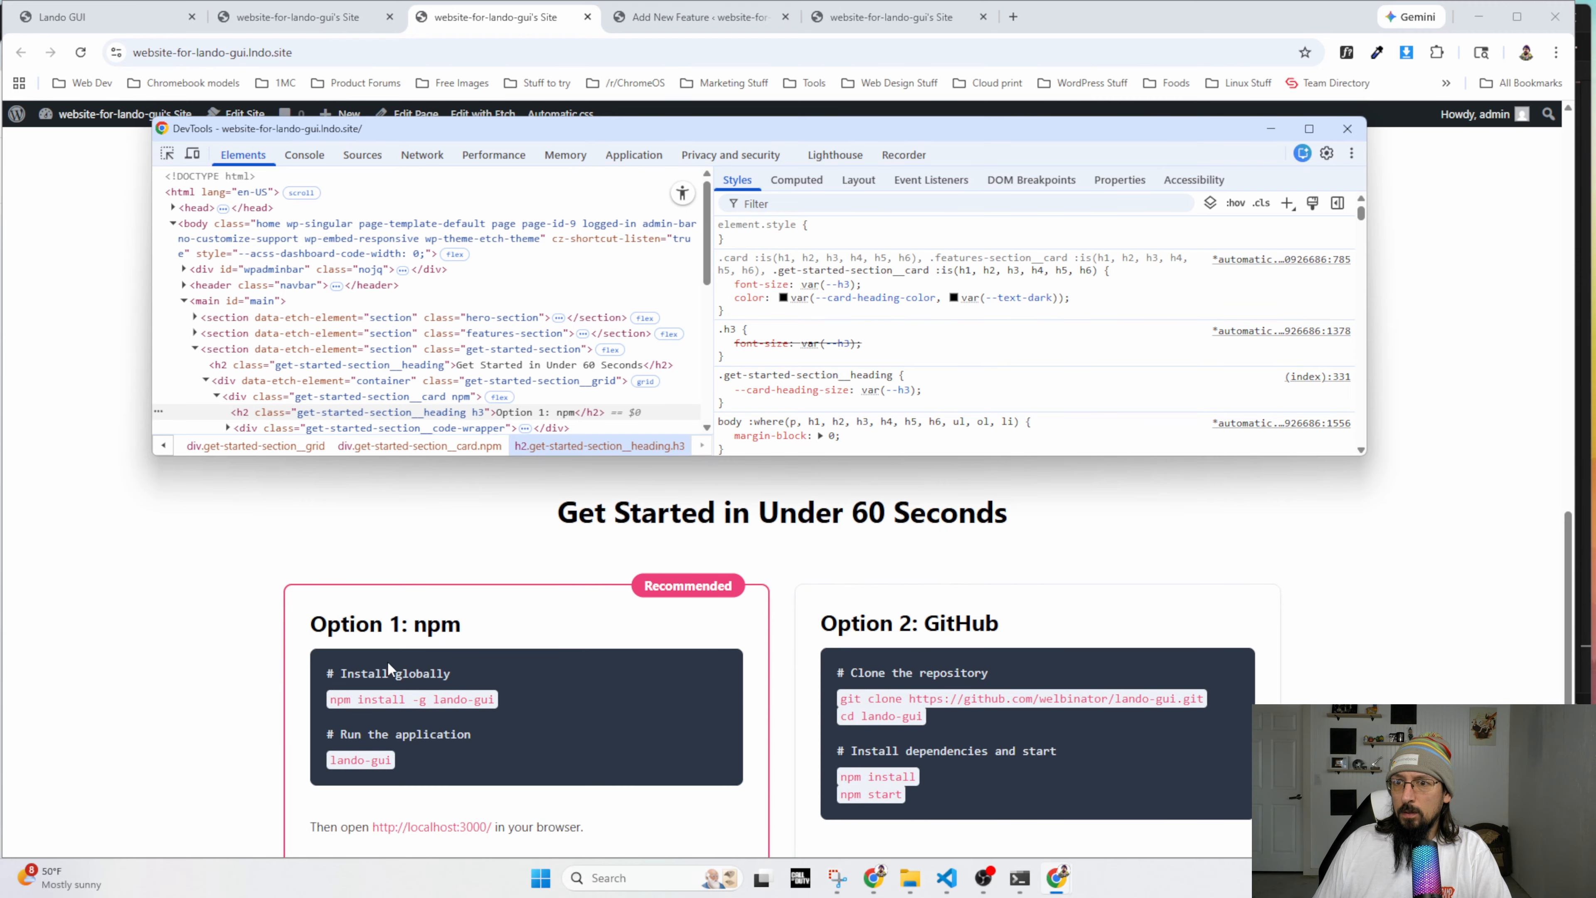
{"action": "left_click", "coordinate": [830, 284]}
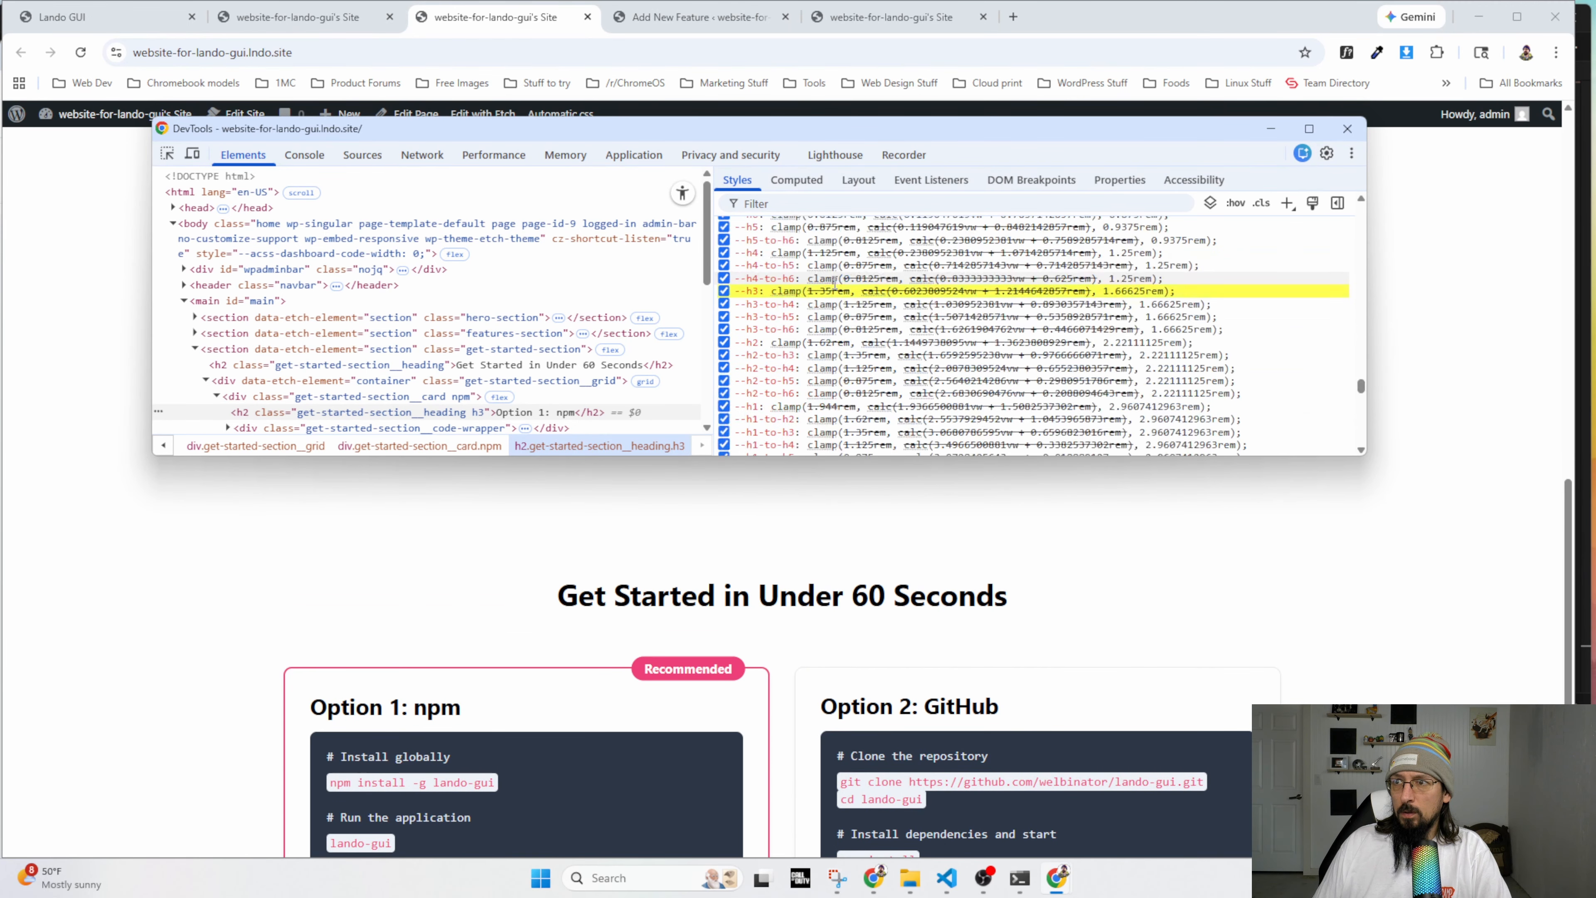
{"action": "scroll", "coordinate": [1068, 327], "scroll_direction": "up", "scroll_amount": 10}
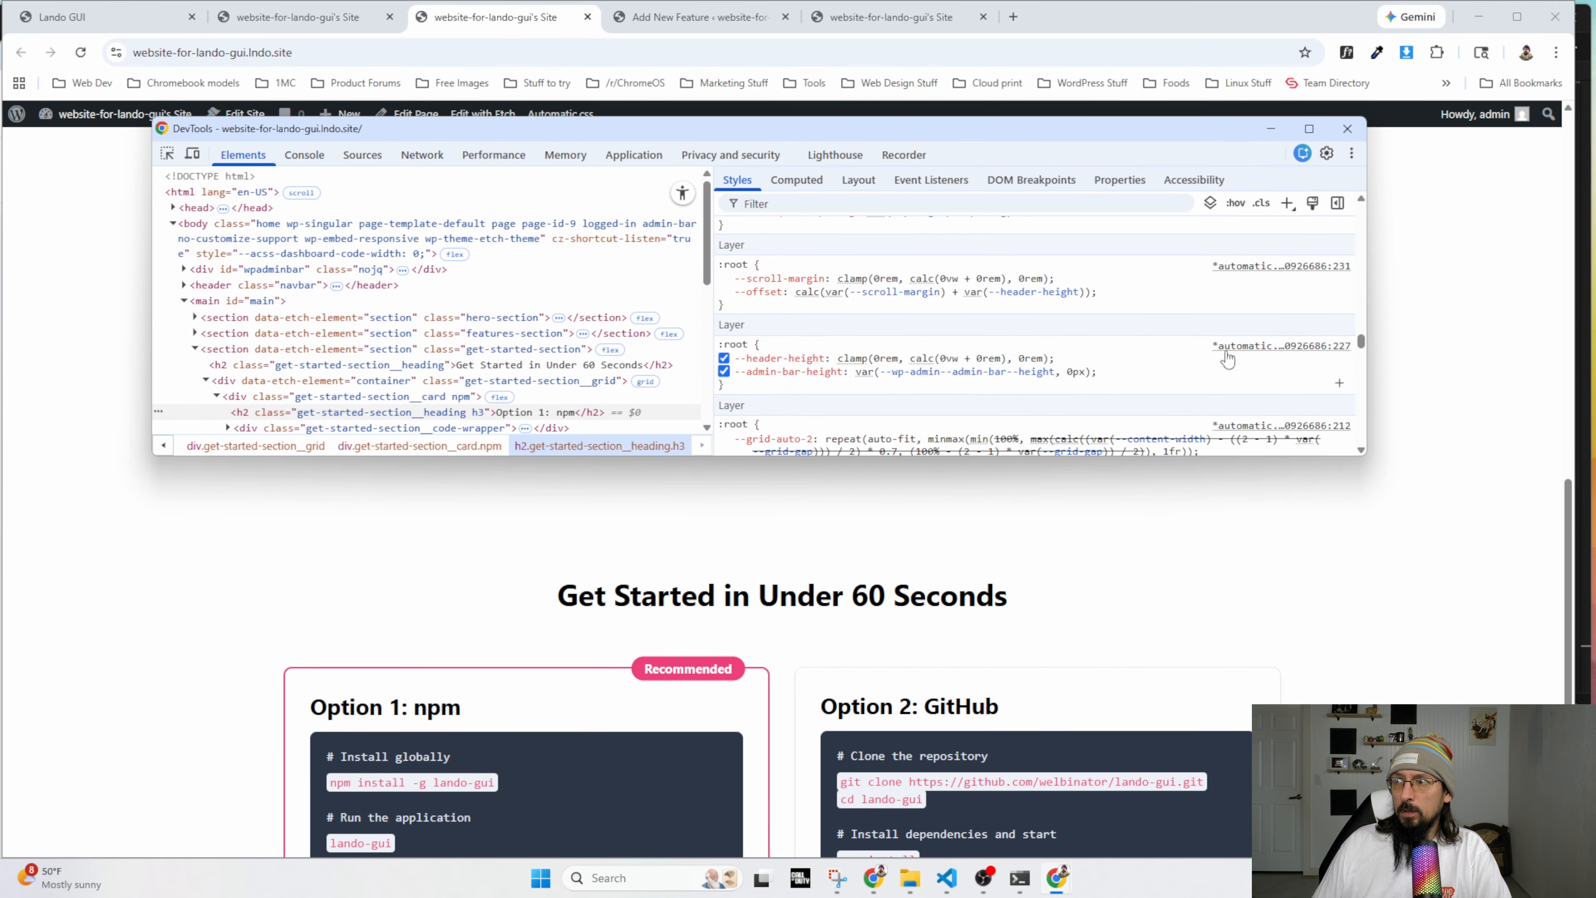
{"action": "left_click_drag", "start_coordinate": [1361, 342], "coordinate": [1361, 207]}
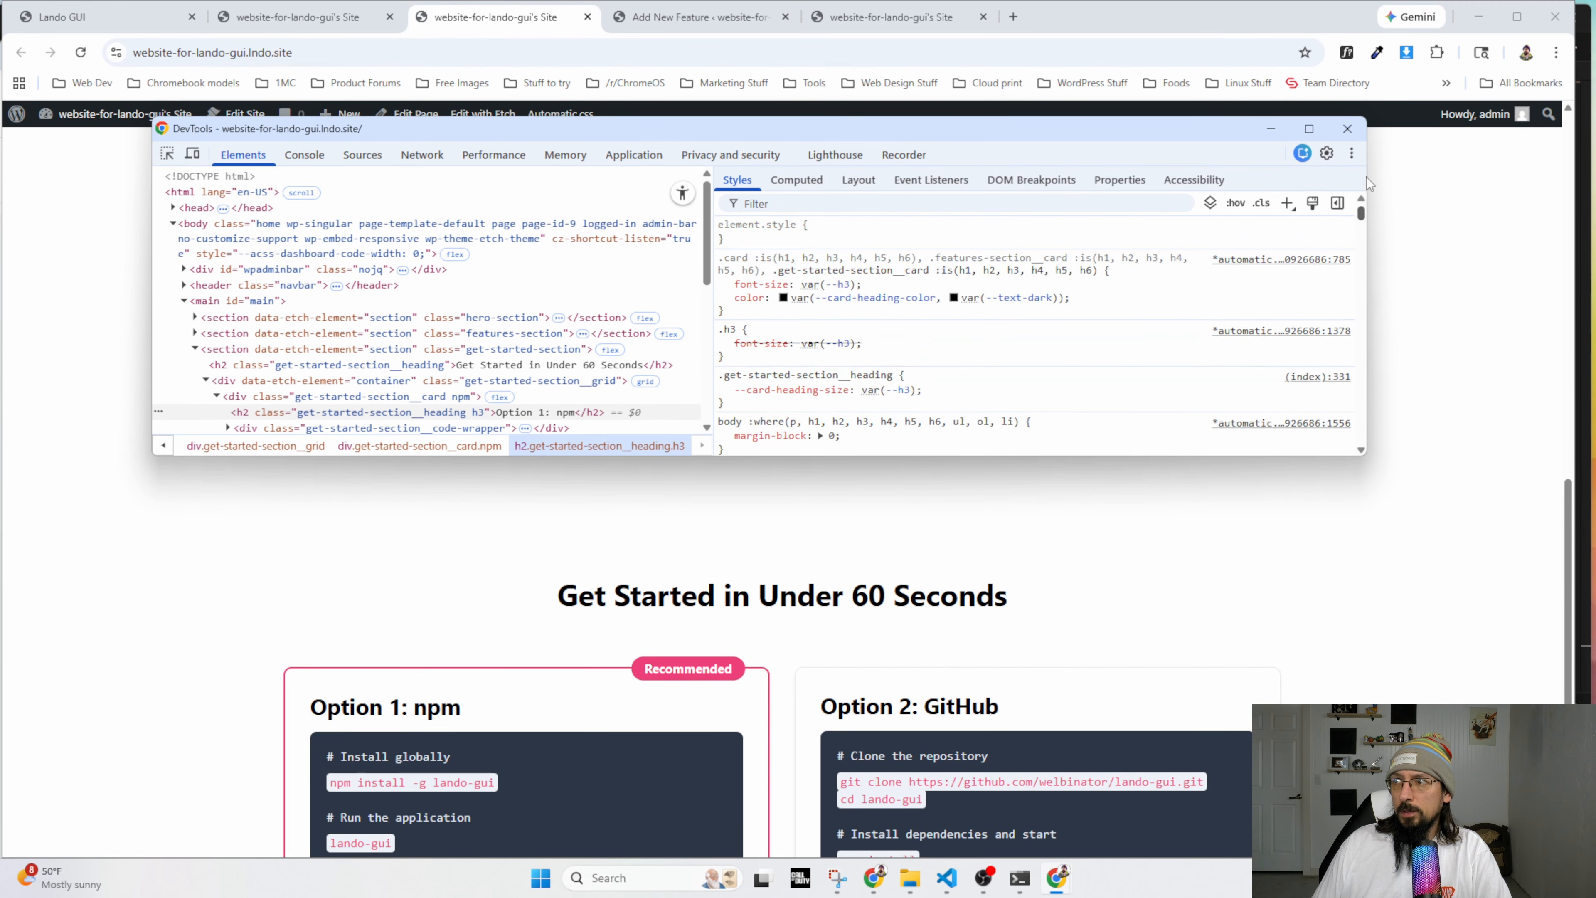
Try the card headings' font-size in DevTools with var(--h4), var(--h2) and finally var(--h3).
{"action": "left_click", "coordinate": [805, 284]}
{"action": "type", "text": "var(--h4)"}
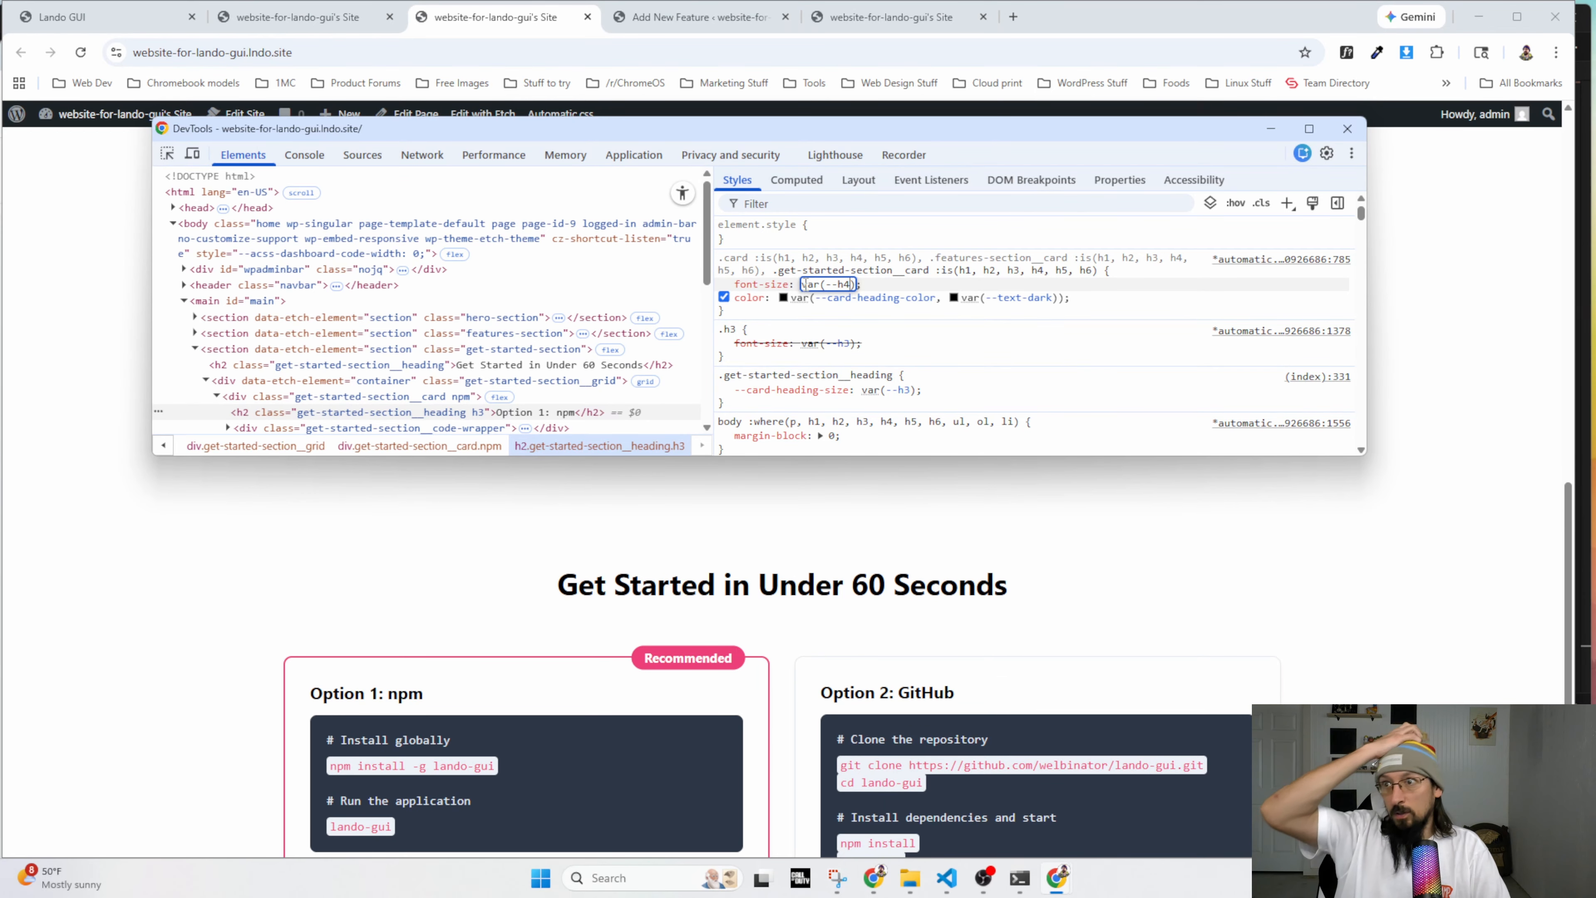
{"action": "key", "text": "Down"}
{"action": "key", "text": "Down"}
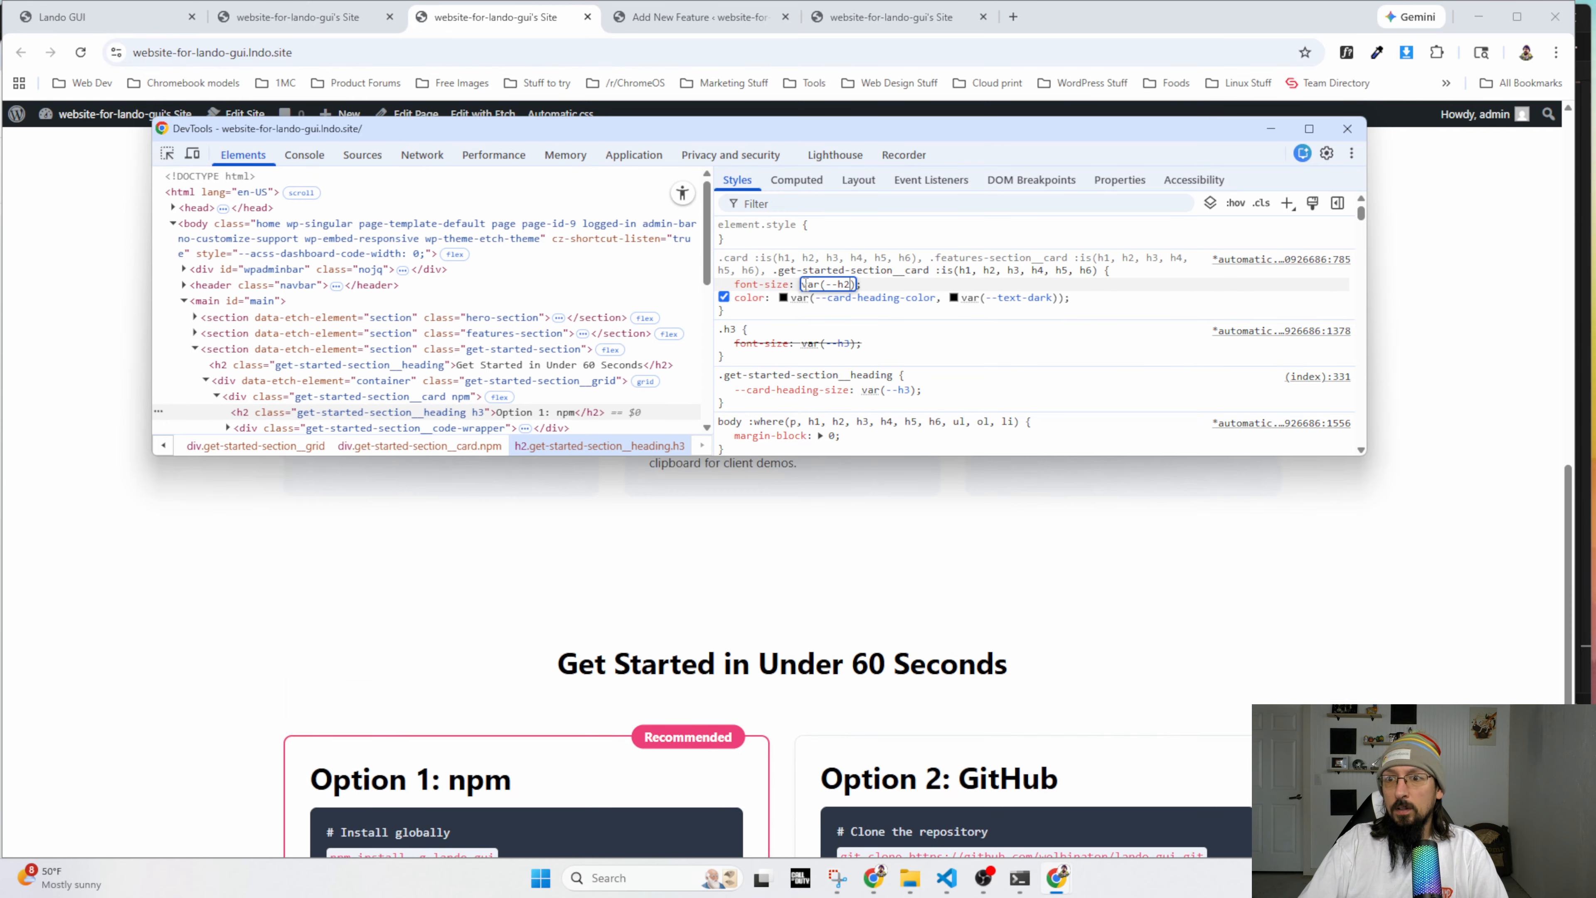
{"action": "key", "text": "Up"}
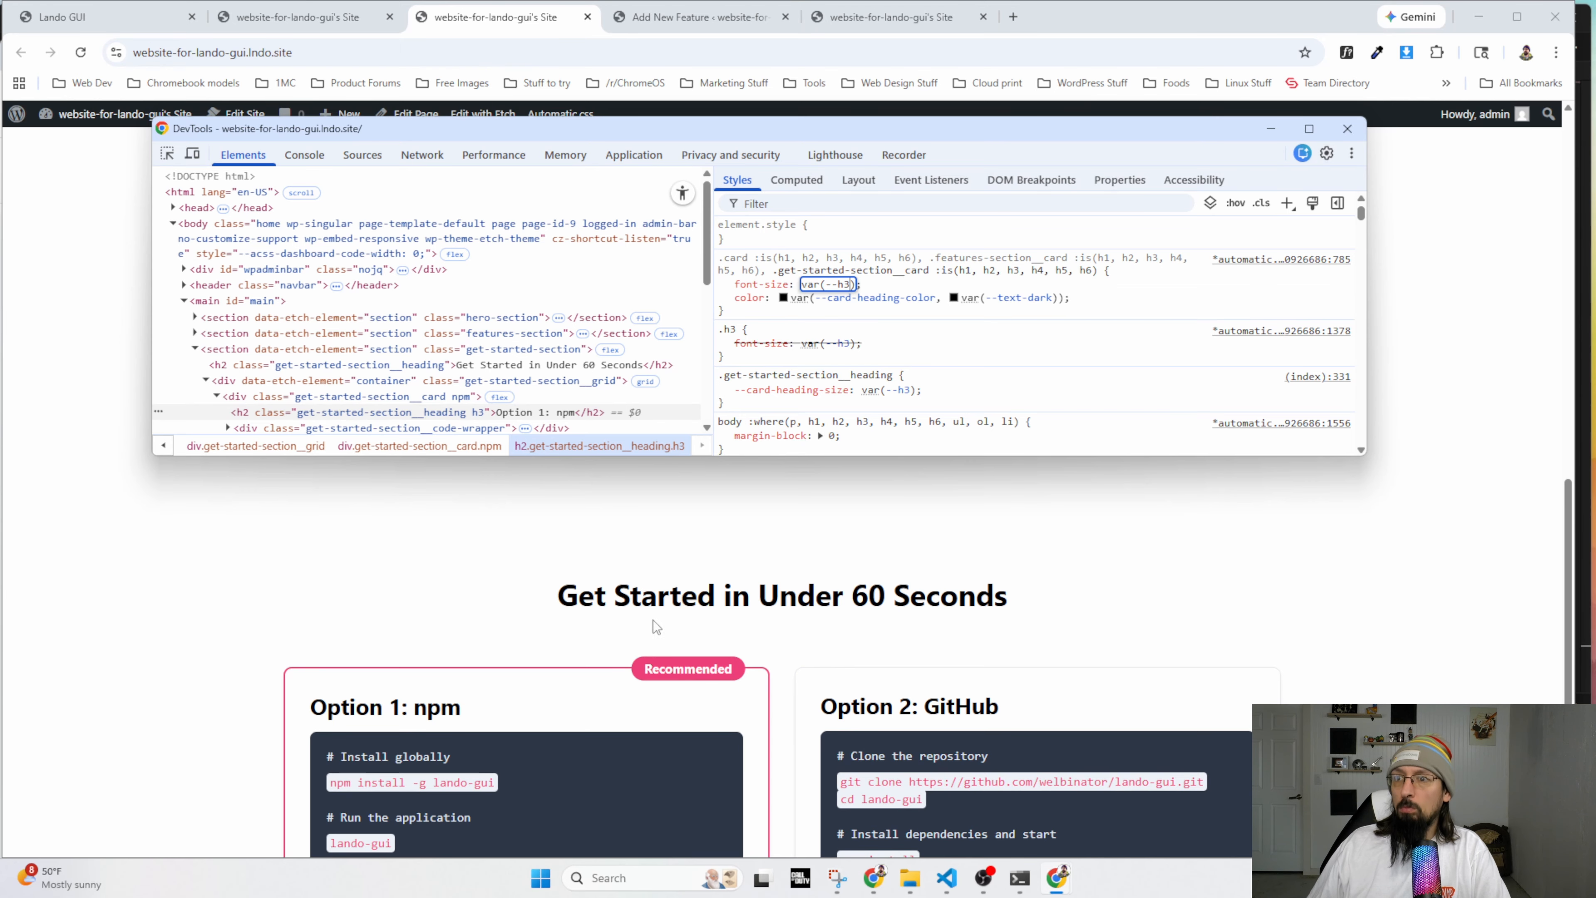
{"action": "left_click", "coordinate": [454, 692]}
In the Etch editor, remove the h3 class from the "Option 1: npm" heading and compare it with the "Option 2: GitHub" heading.
{"action": "left_click", "coordinate": [306, 16]}
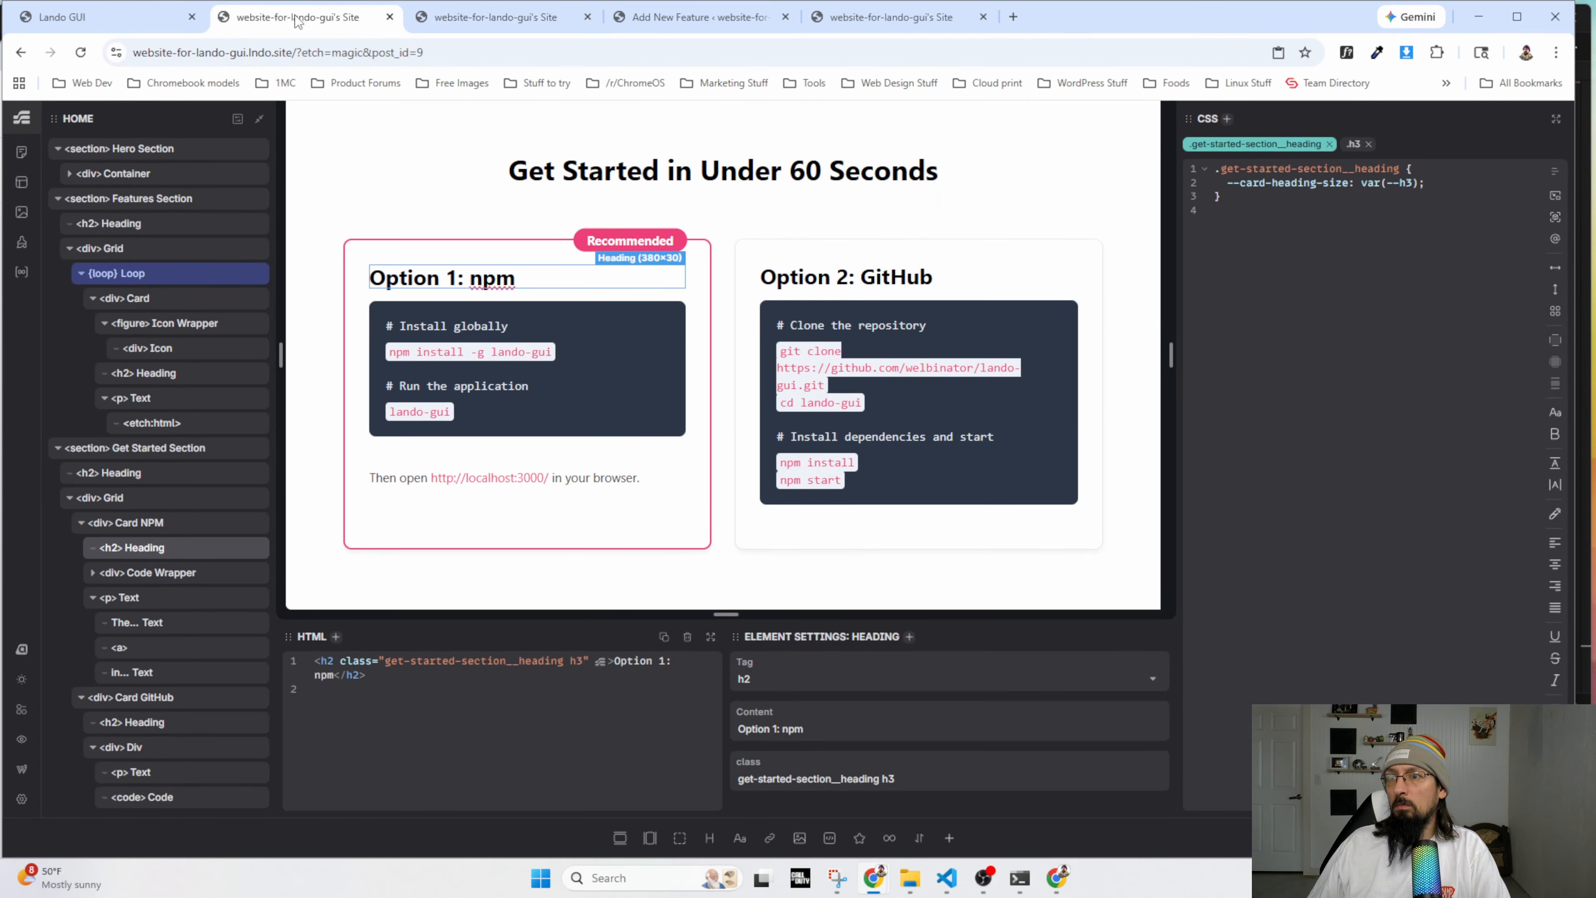
{"action": "left_click", "coordinate": [798, 275]}
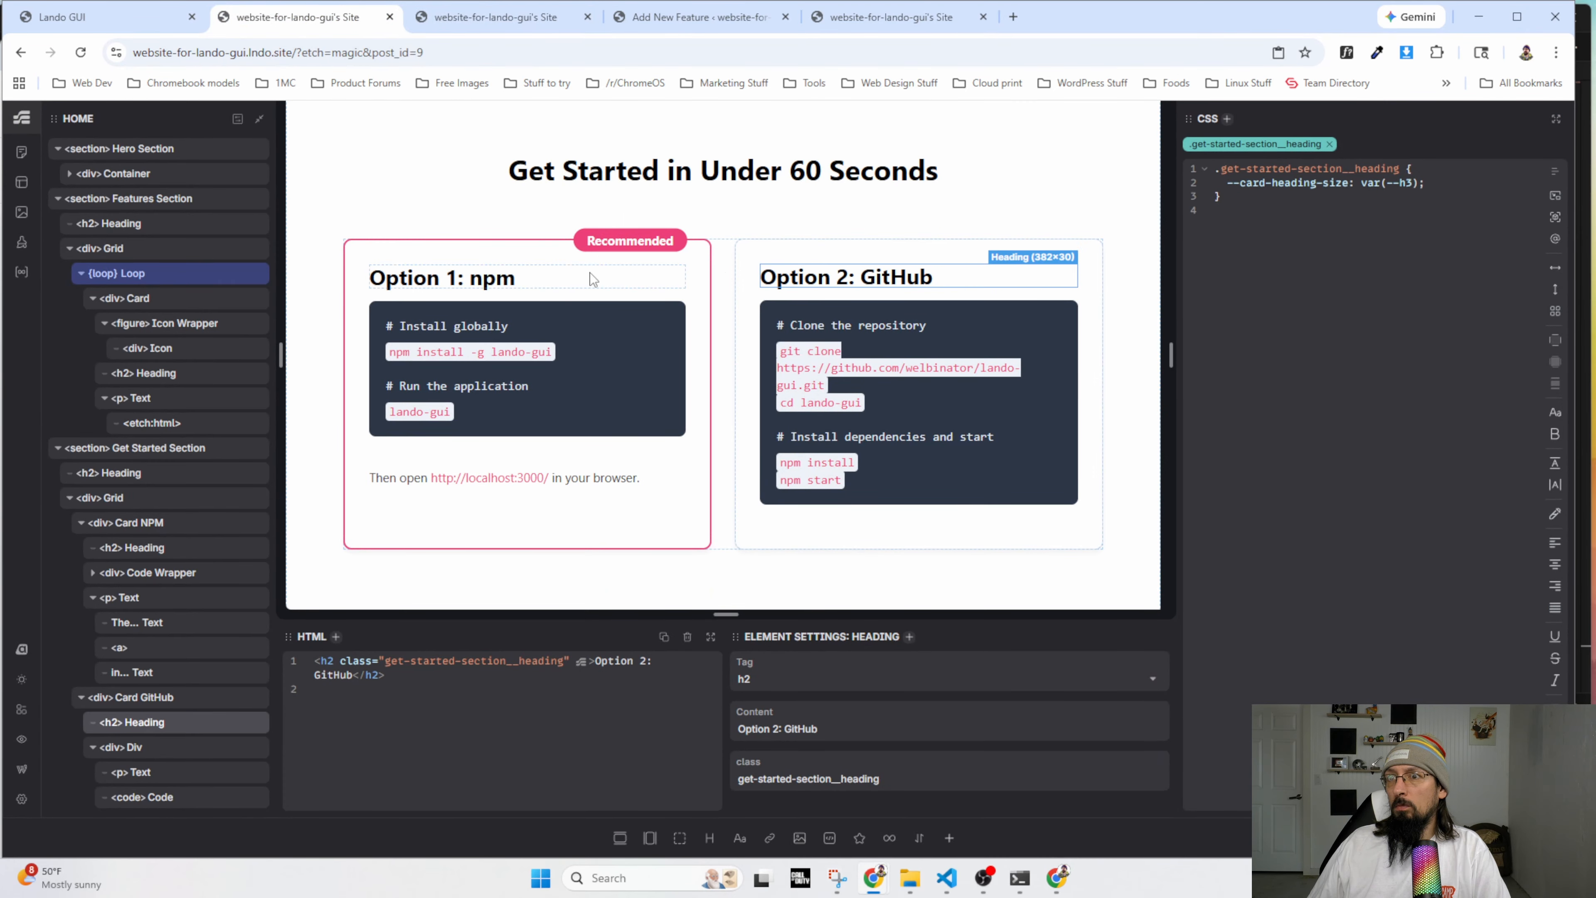
{"action": "left_click", "coordinate": [481, 283]}
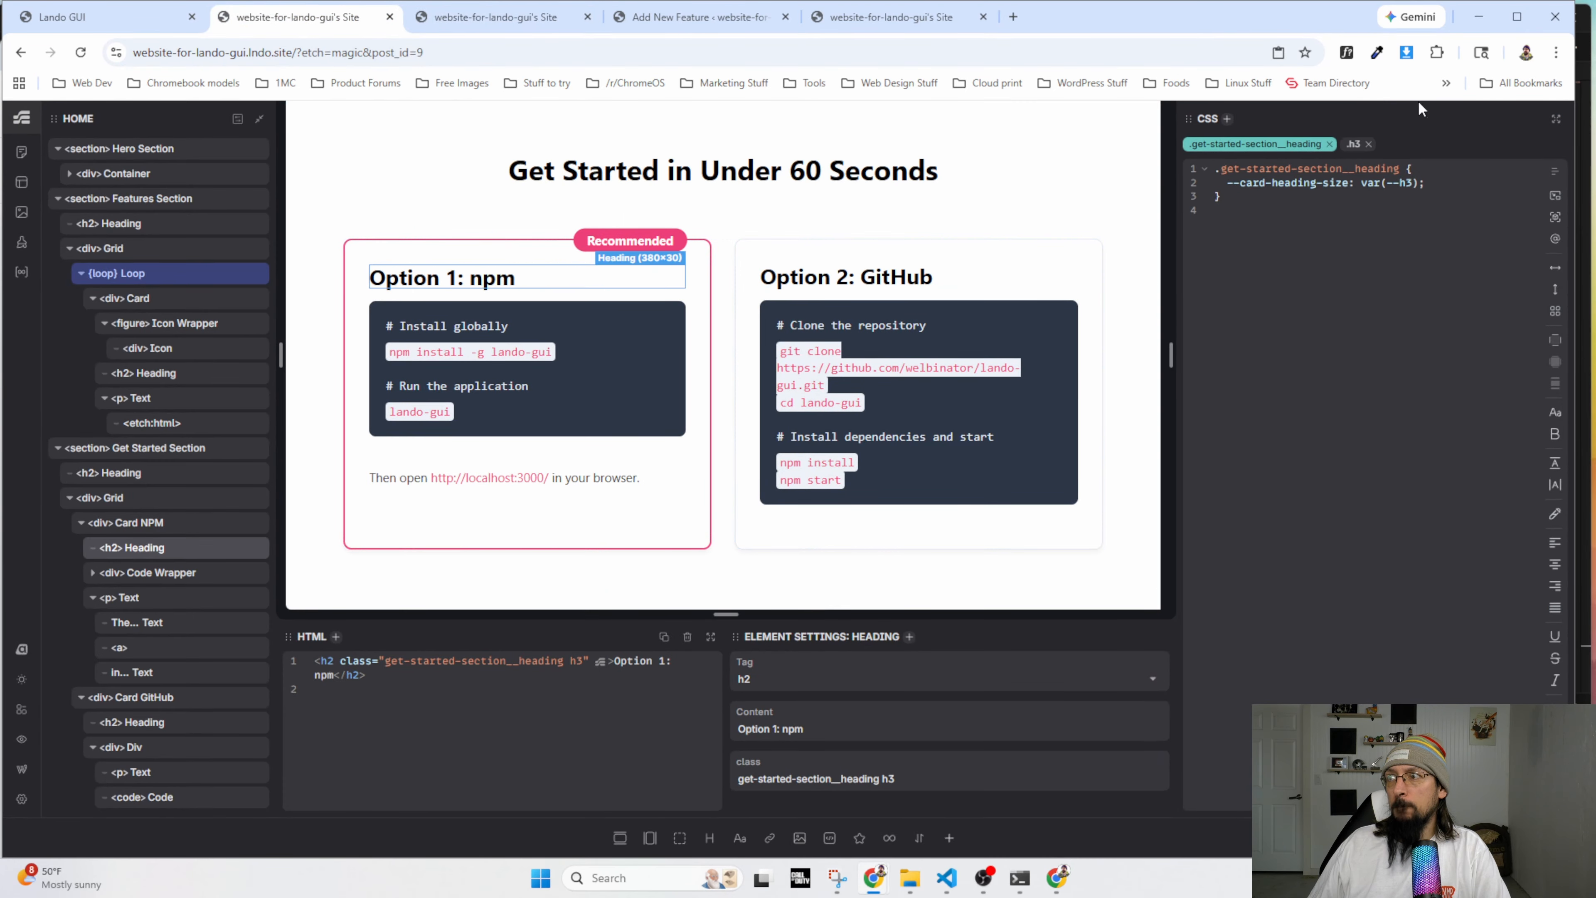
{"action": "left_click", "coordinate": [1368, 145]}
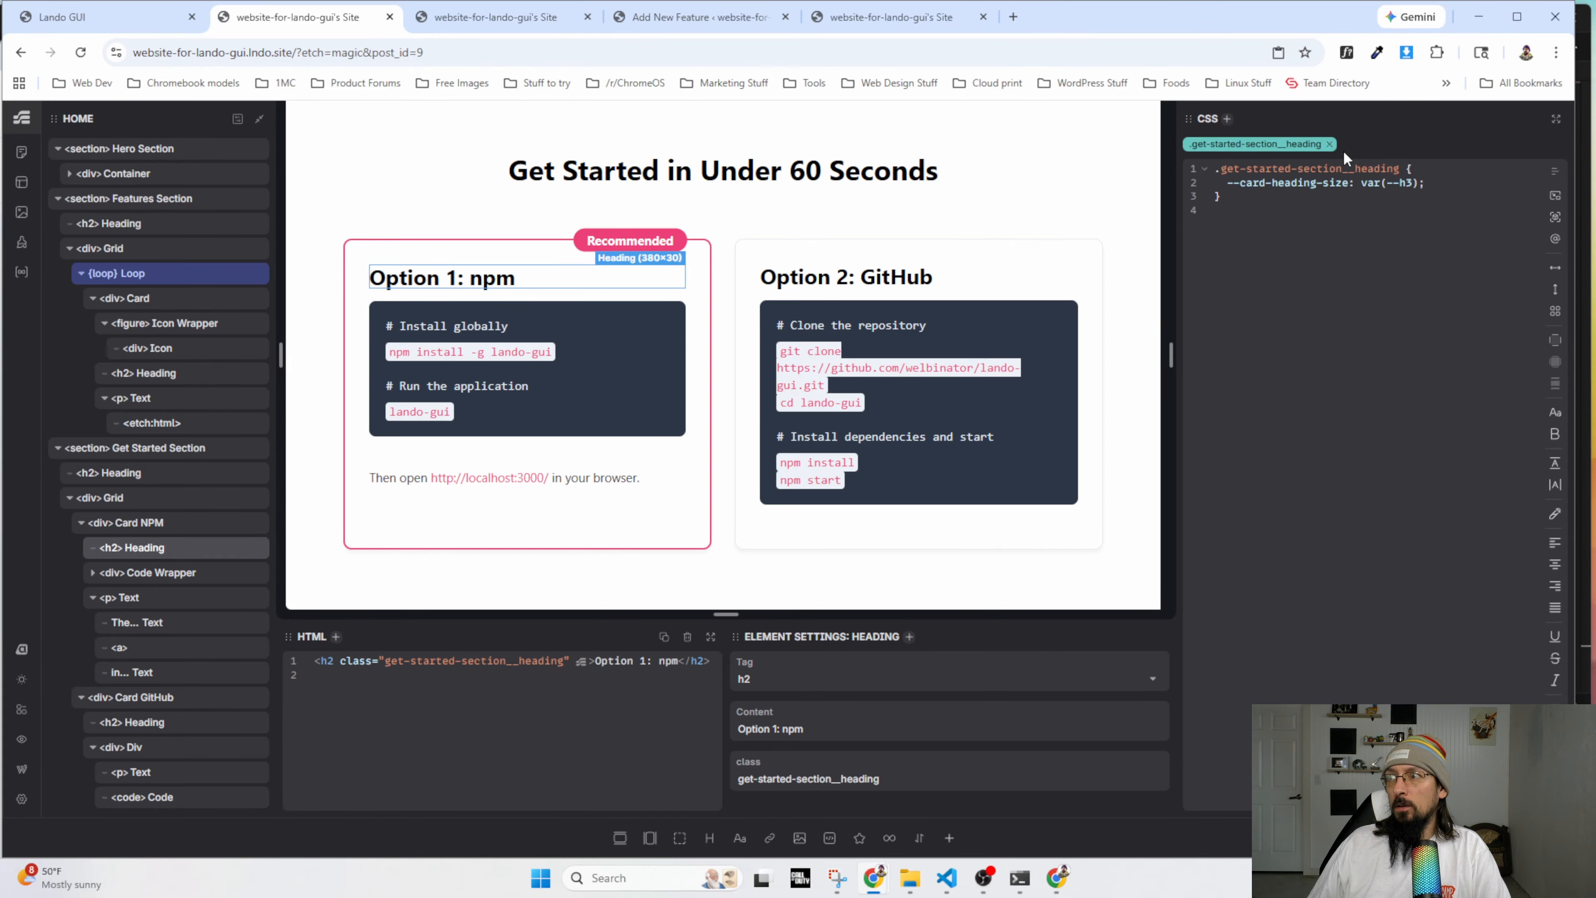
{"action": "left_click", "coordinate": [918, 273]}
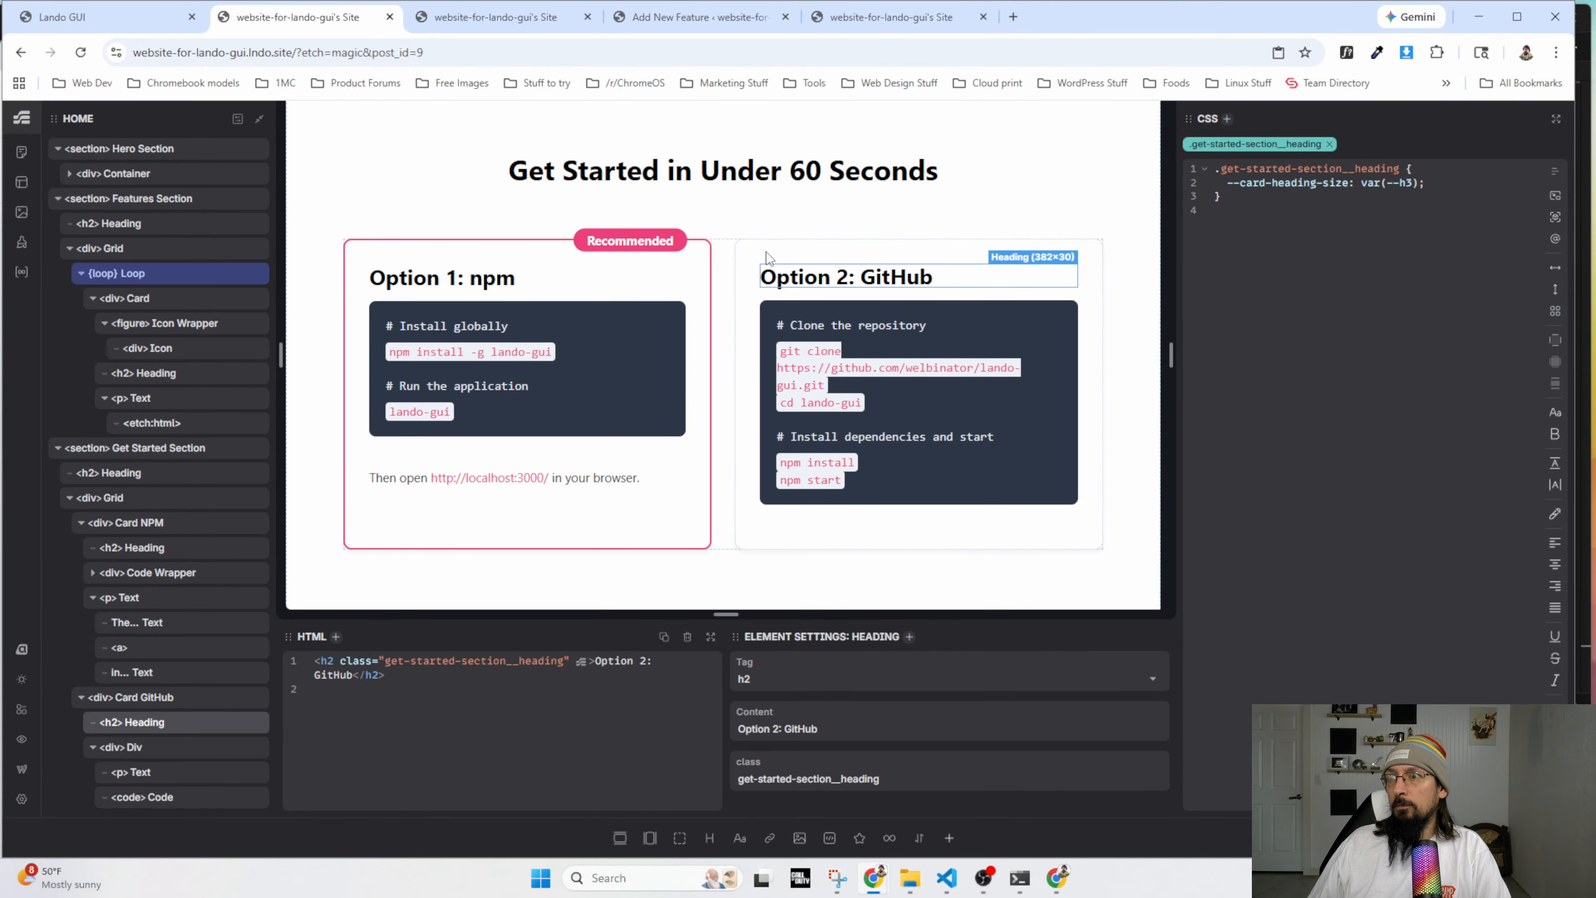
{"action": "left_click", "coordinate": [519, 280]}
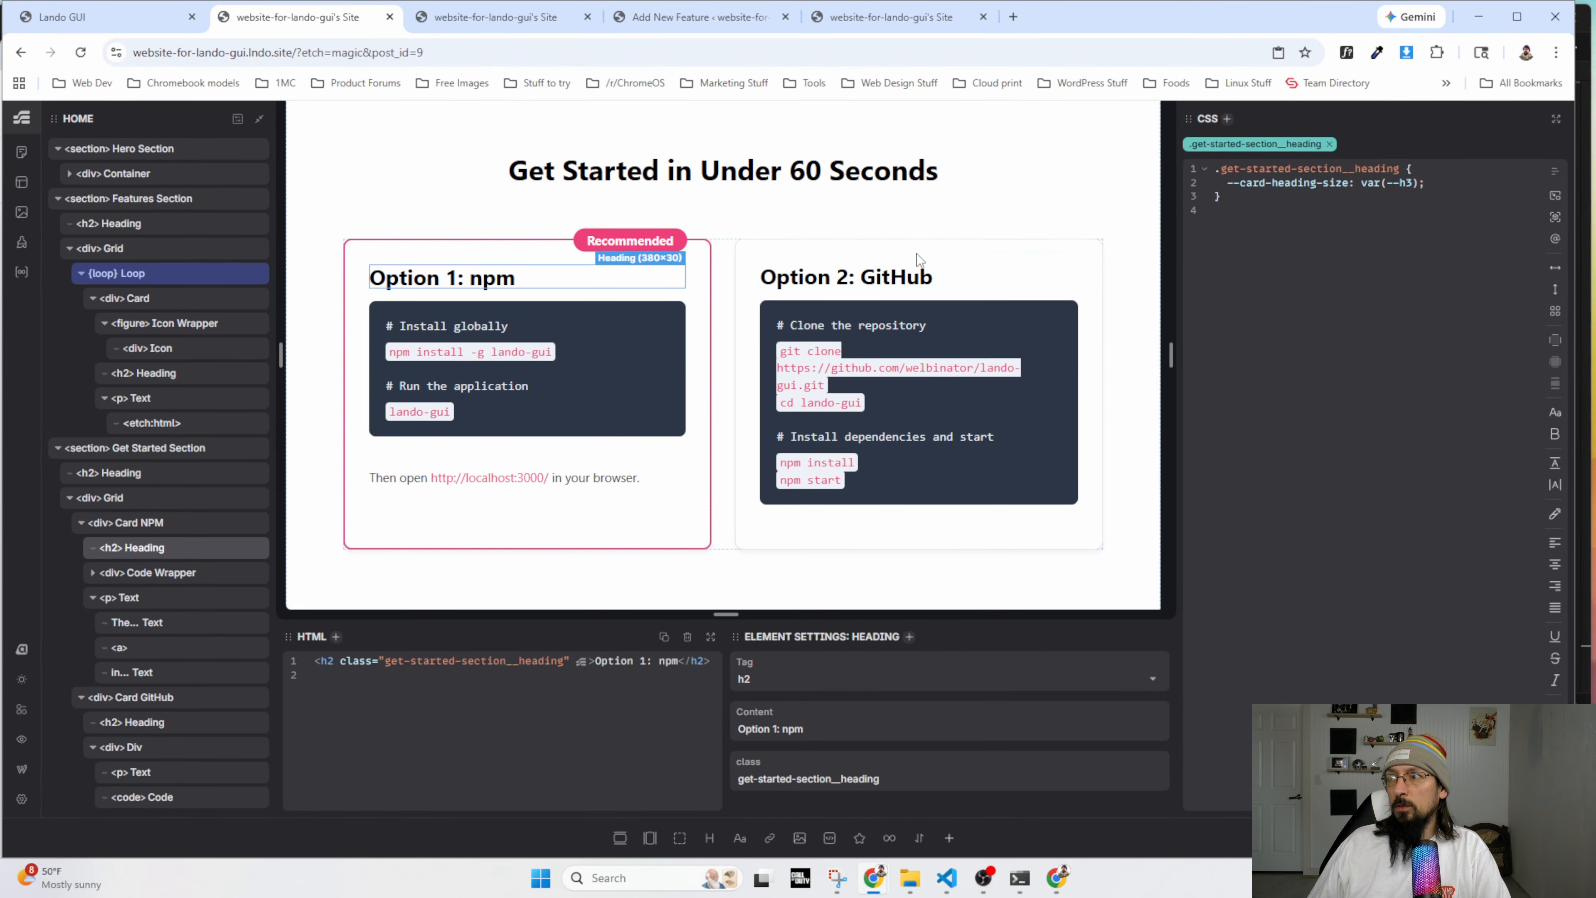
{"action": "left_click", "coordinate": [779, 281]}
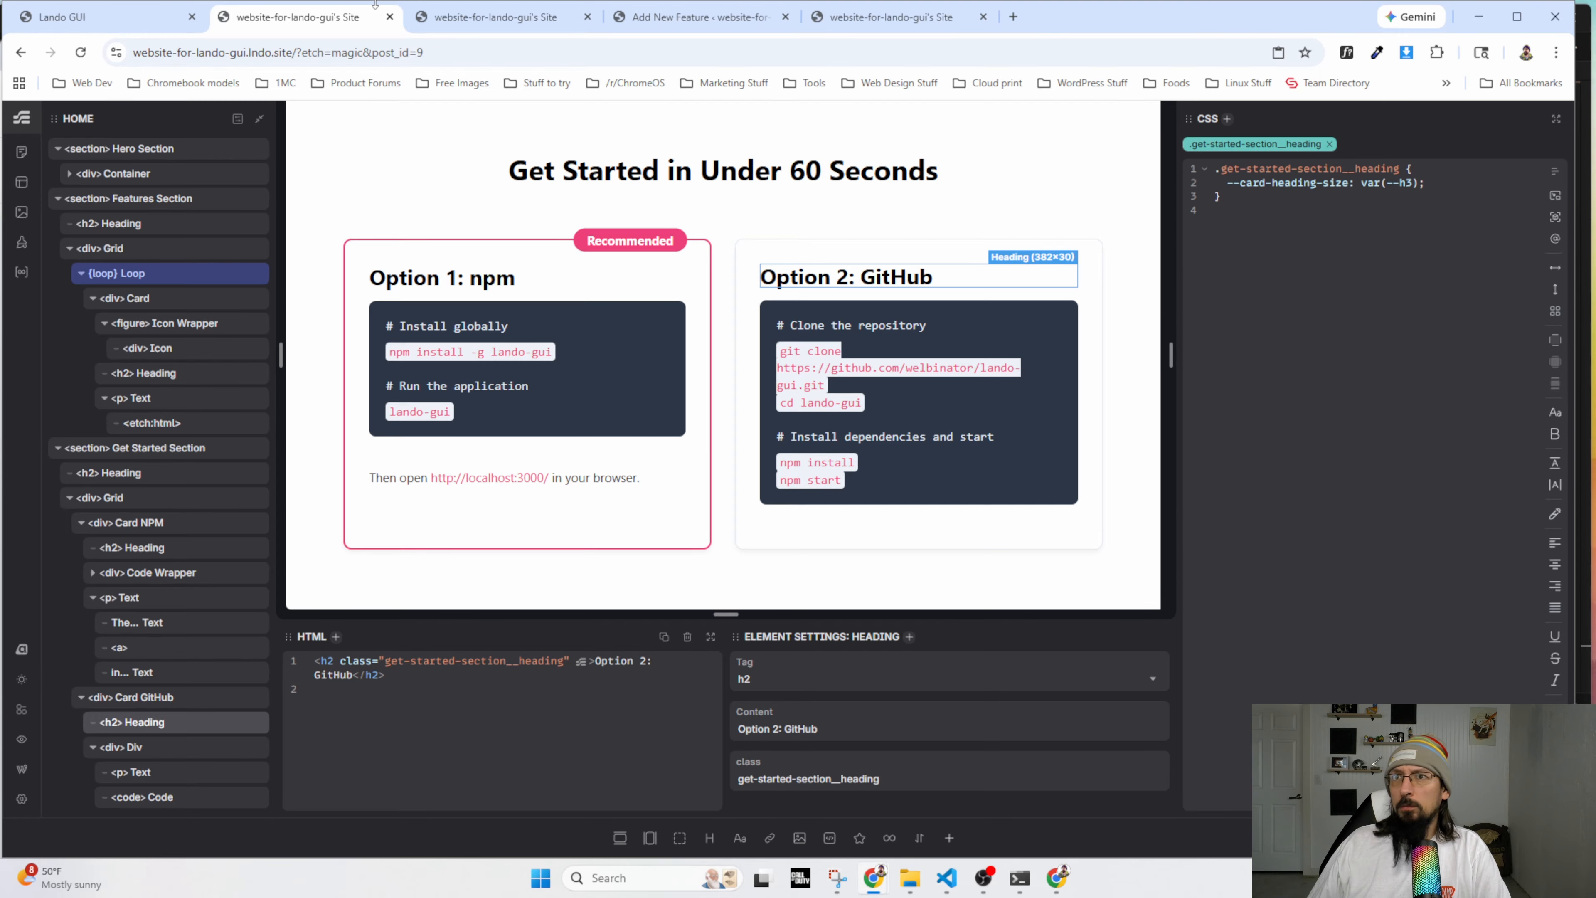
Reload the live page and compare its Get Started card headings with those in the mockup.
{"action": "left_click", "coordinate": [443, 19]}
{"action": "left_click", "coordinate": [80, 52]}
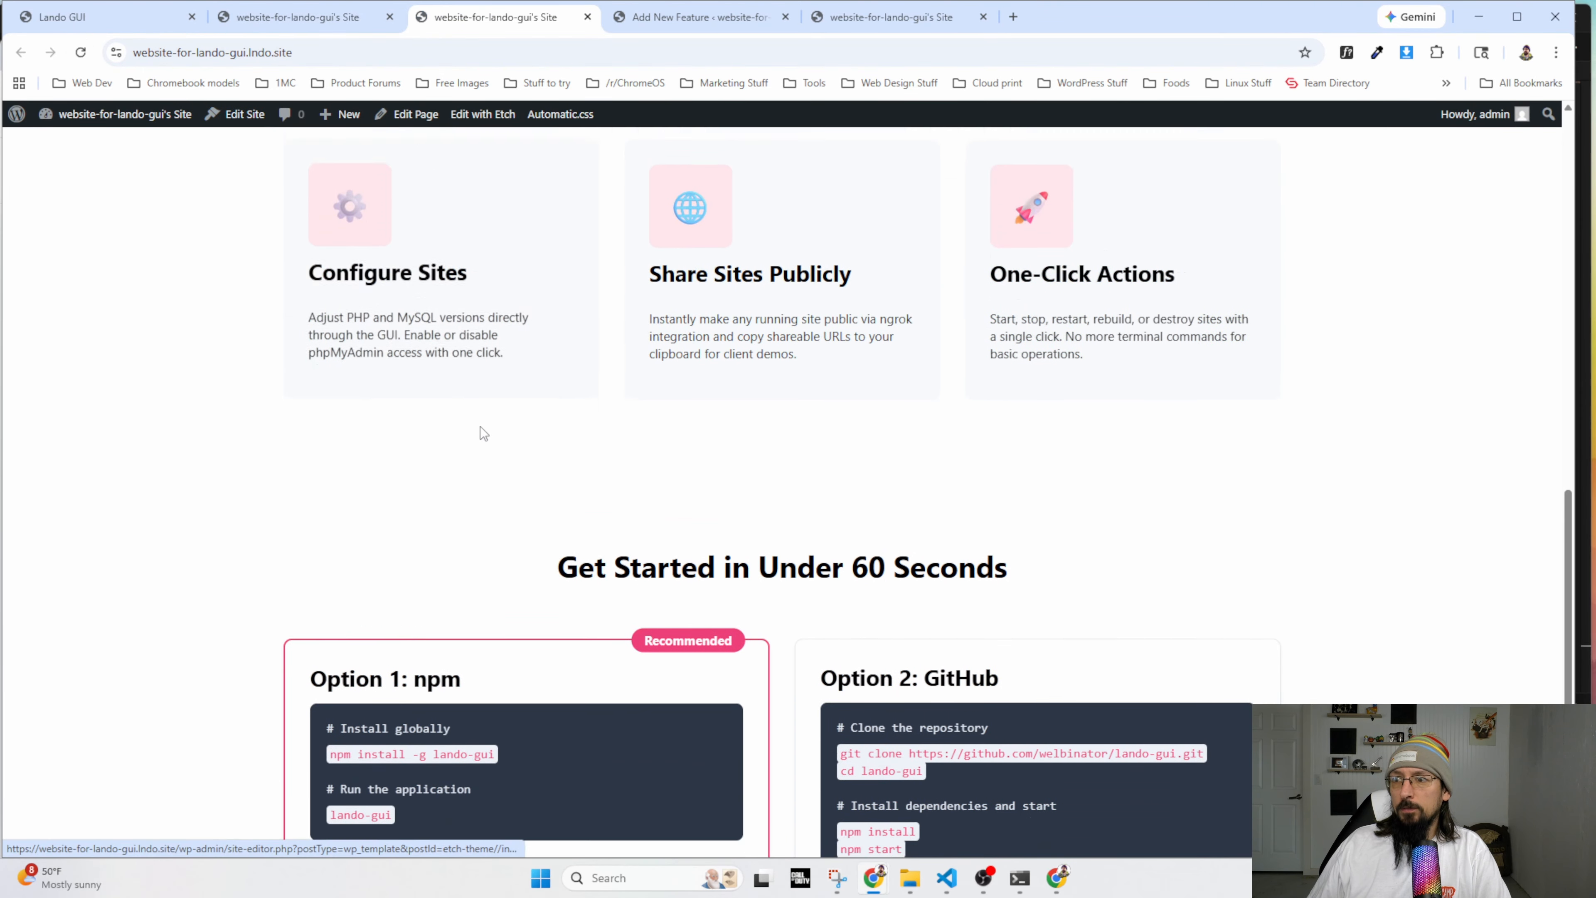
{"action": "scroll", "coordinate": [481, 431], "scroll_direction": "down", "scroll_amount": 2}
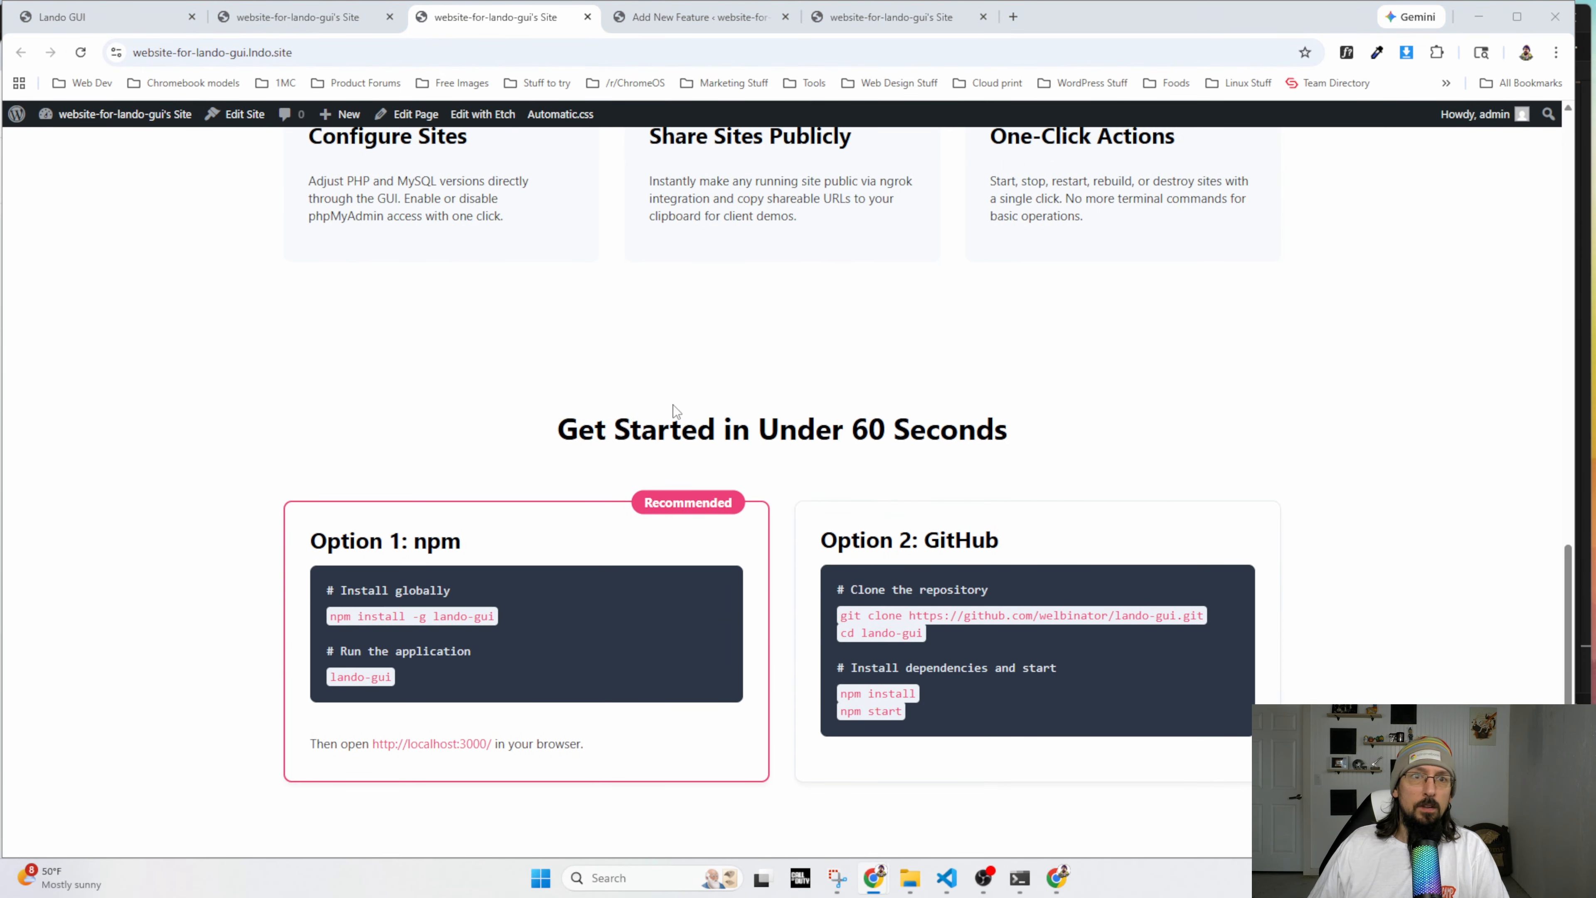
{"action": "key", "text": "alt+Tab"}
{"action": "left_click_drag", "start_coordinate": [461, 460], "coordinate": [291, 454]}
{"action": "left_click", "coordinate": [384, 448]}
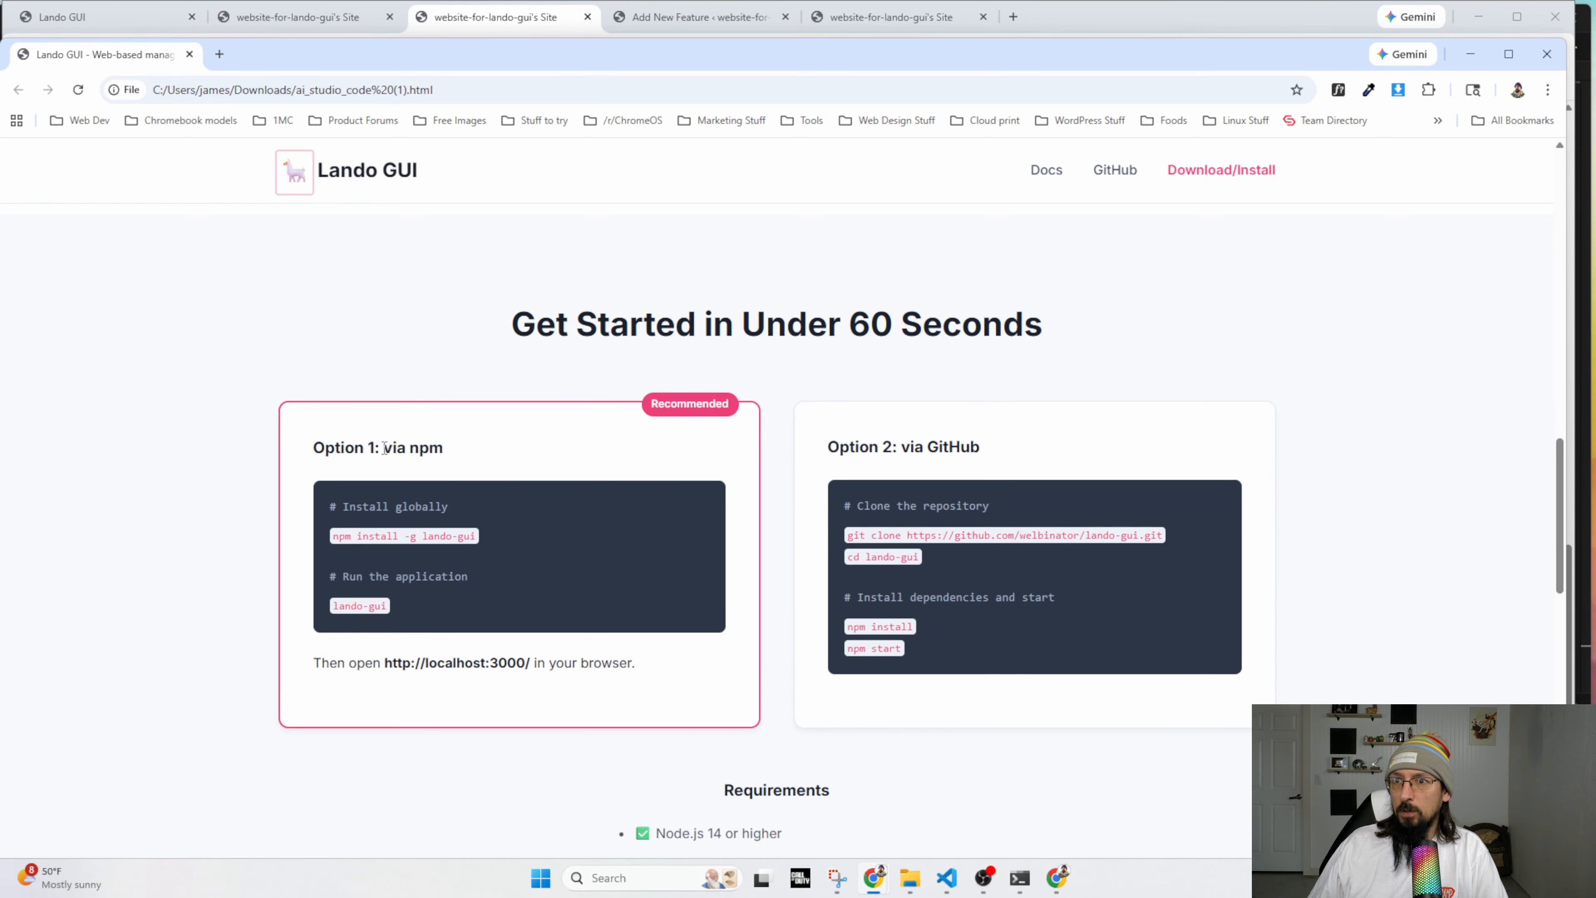
Inspect the "Option 1: npm" heading on the live page in DevTools and set the card headings' font-size to var(--h4).
{"action": "key", "text": "alt+Tab"}
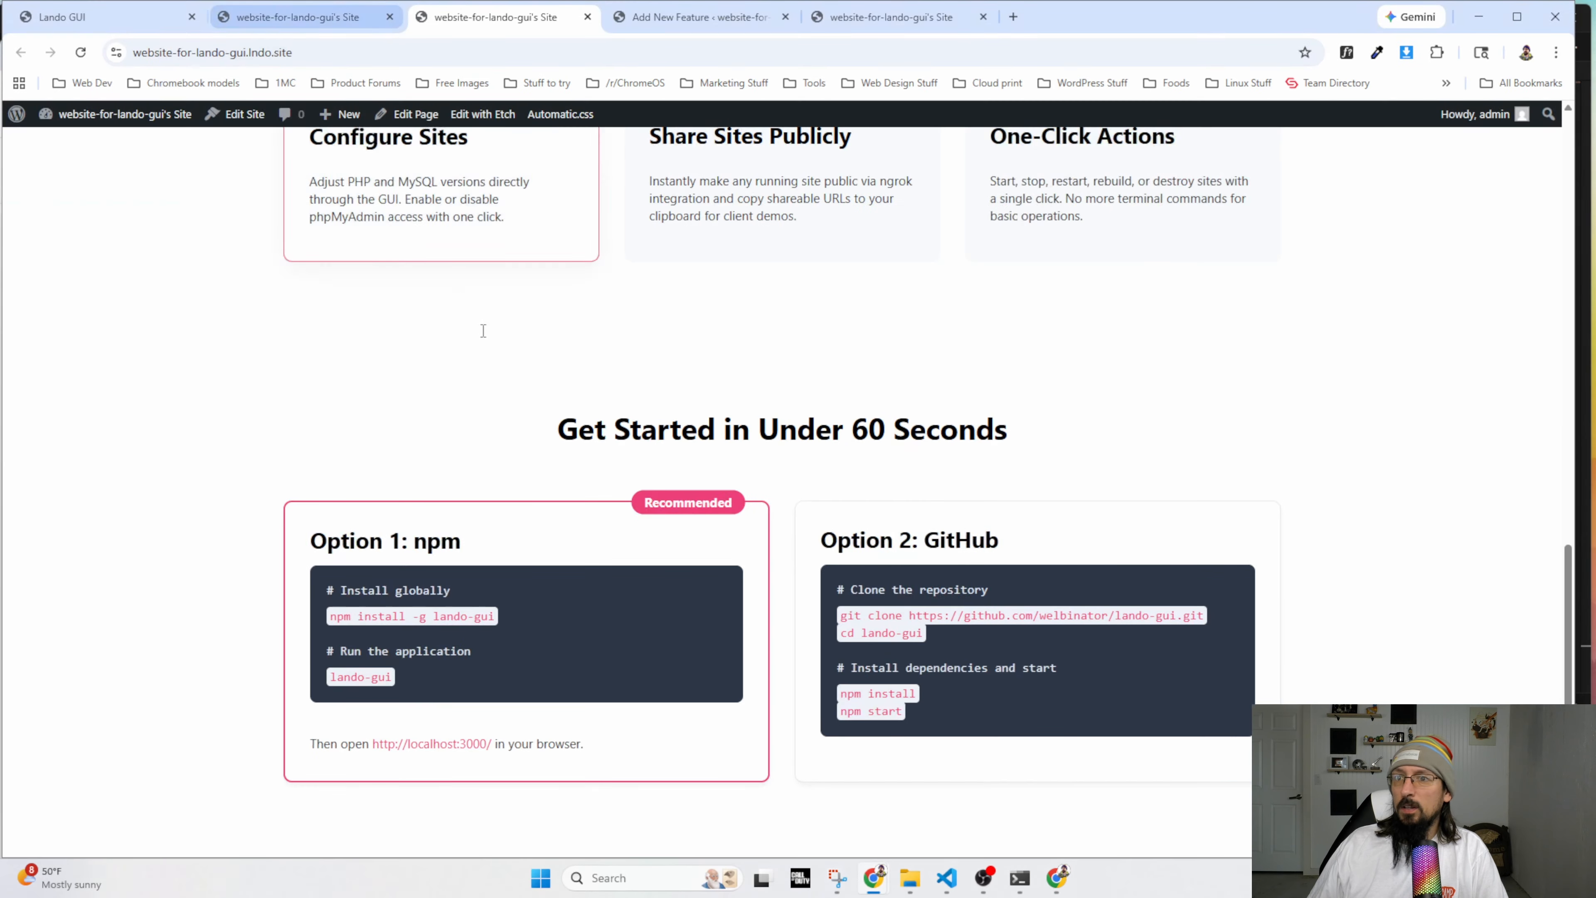
{"action": "right_click", "coordinate": [413, 544]}
{"action": "left_click", "coordinate": [440, 528]}
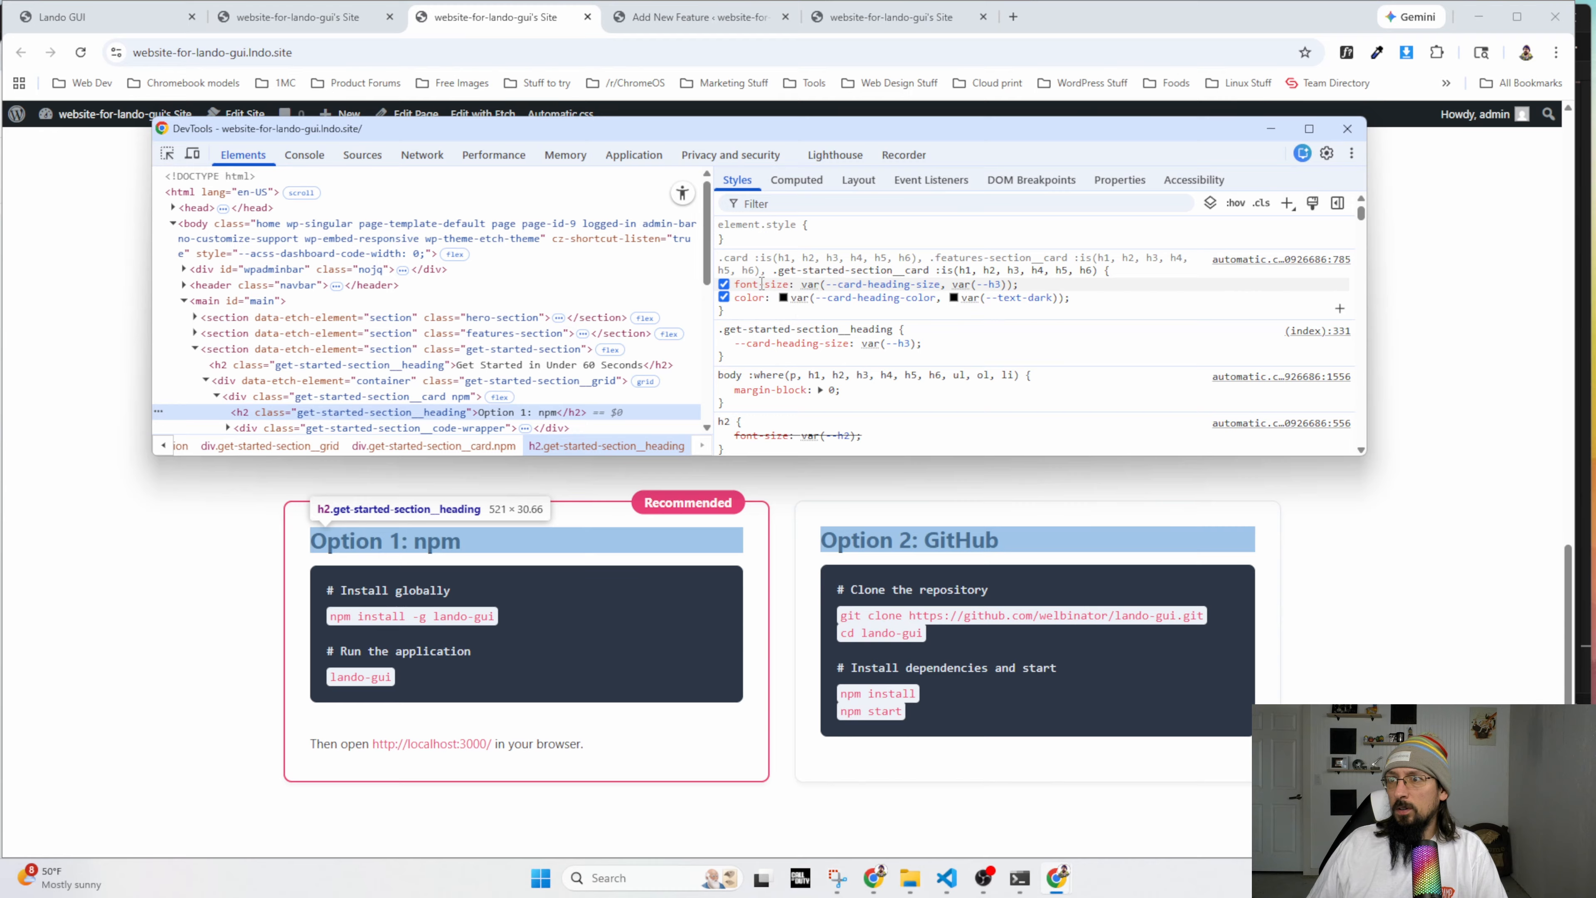
{"action": "left_click", "coordinate": [802, 283]}
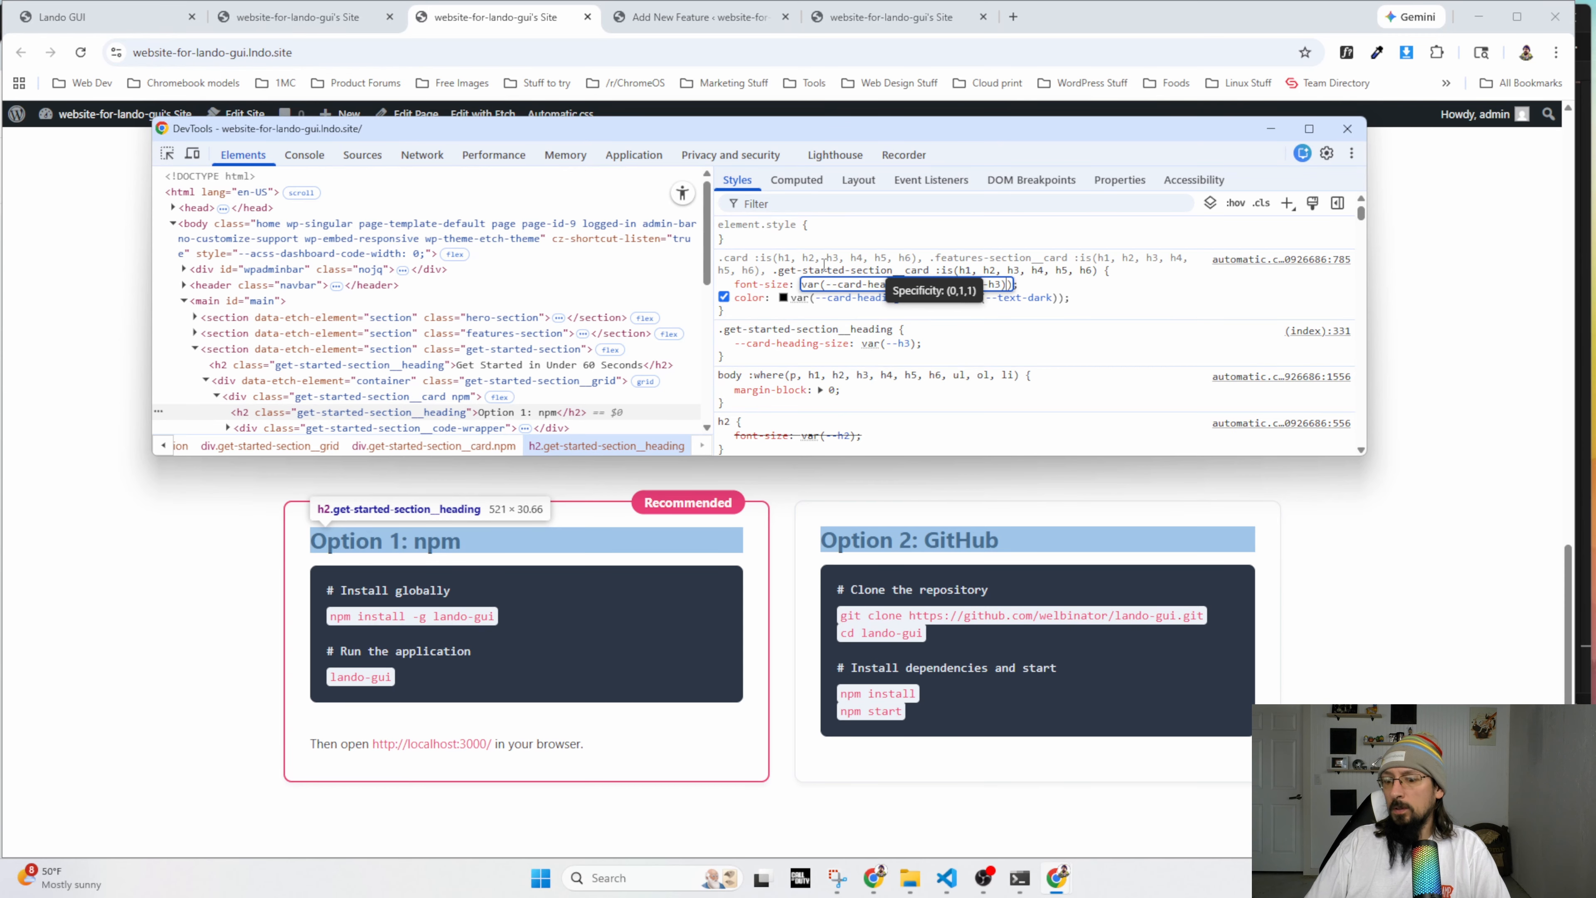
{"action": "key", "text": "BackSpace"}
{"action": "key", "text": "BackSpace"}
{"action": "key", "text": "BackSpace"}
{"action": "key", "text": "BackSpace"}
{"action": "key", "text": "BackSpace"}
{"action": "key", "text": "BackSpace"}
{"action": "key", "text": "BackSpace"}
{"action": "key", "text": "BackSpace"}
{"action": "key", "text": "BackSpace"}
{"action": "key", "text": "BackSpace"}
{"action": "key", "text": "BackSpace"}
{"action": "key", "text": "BackSpace"}
{"action": "key", "text": "BackSpace"}
{"action": "key", "text": "BackSpace"}
{"action": "key", "text": "BackSpace"}
{"action": "key", "text": "BackSpace"}
{"action": "key", "text": "BackSpace"}
{"action": "key", "text": "BackSpace"}
{"action": "key", "text": "BackSpace"}
{"action": "key", "text": "BackSpace"}
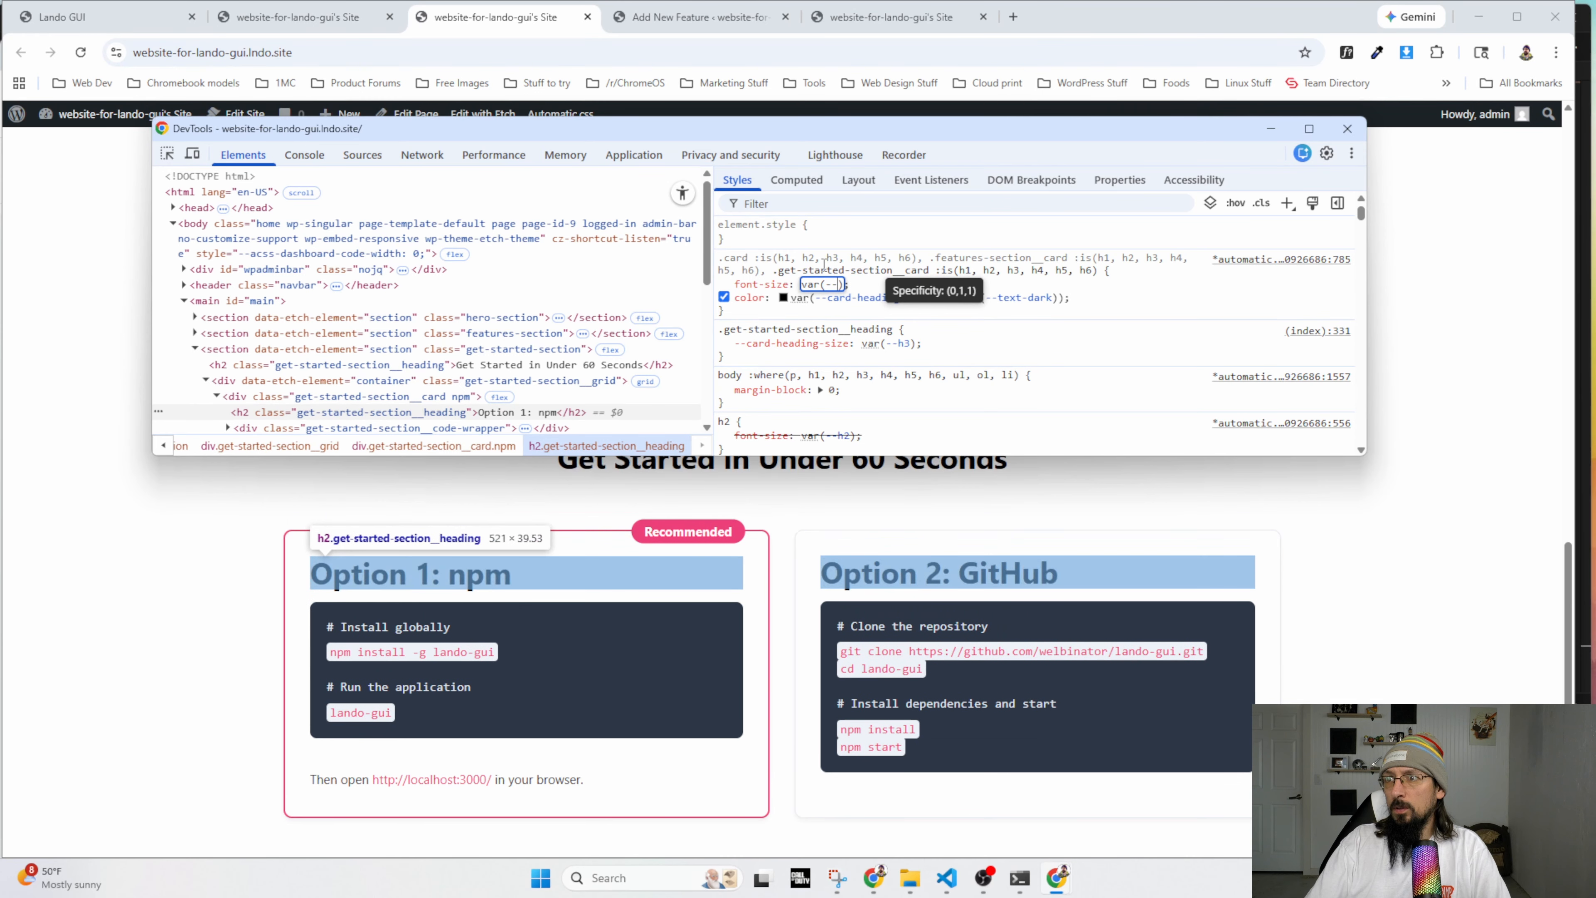
{"action": "type", "text": "h3"}
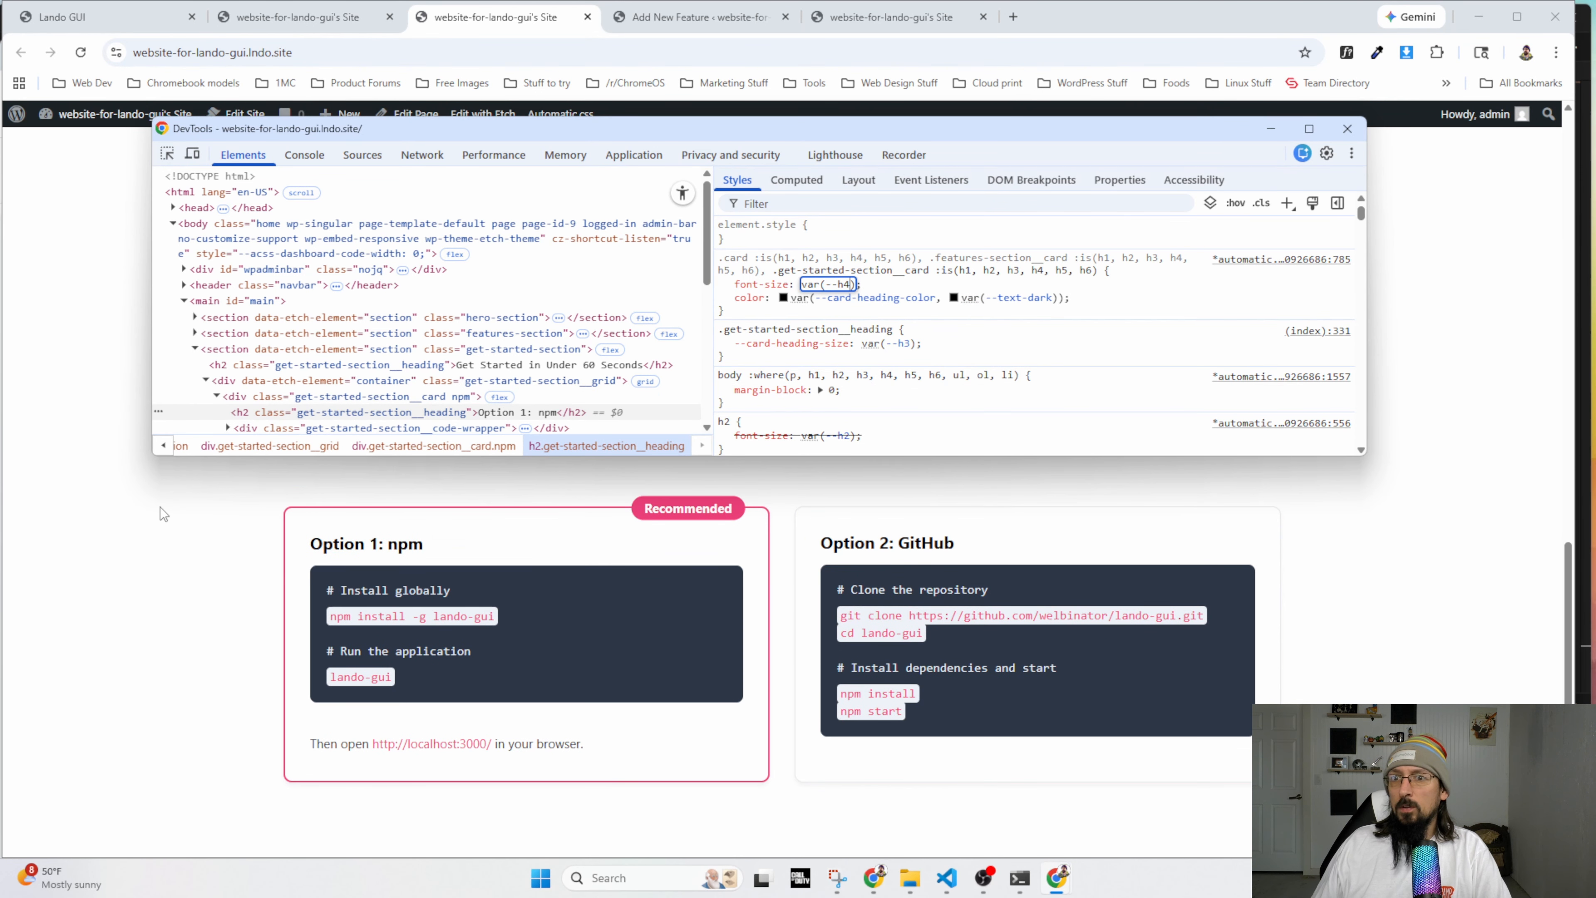
{"action": "left_click", "coordinate": [158, 509]}
Compare the resized Get Started card headings on the live page with those in the mockup.
{"action": "key", "text": "alt+Tab"}
{"action": "key", "text": "alt+Tab"}
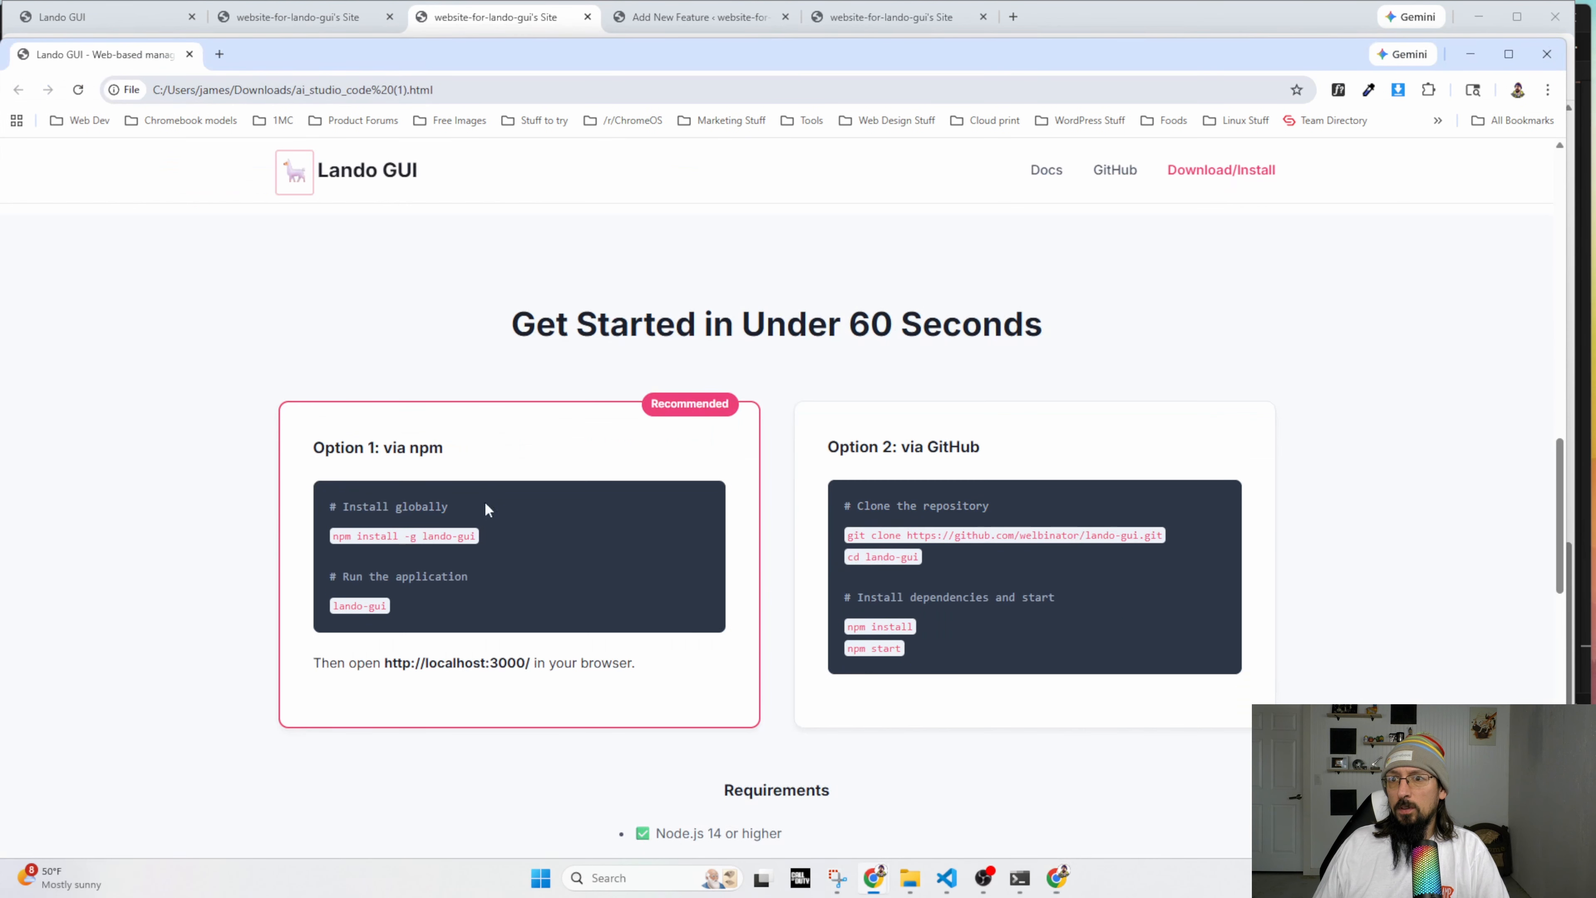
{"action": "key", "text": "alt+Tab"}
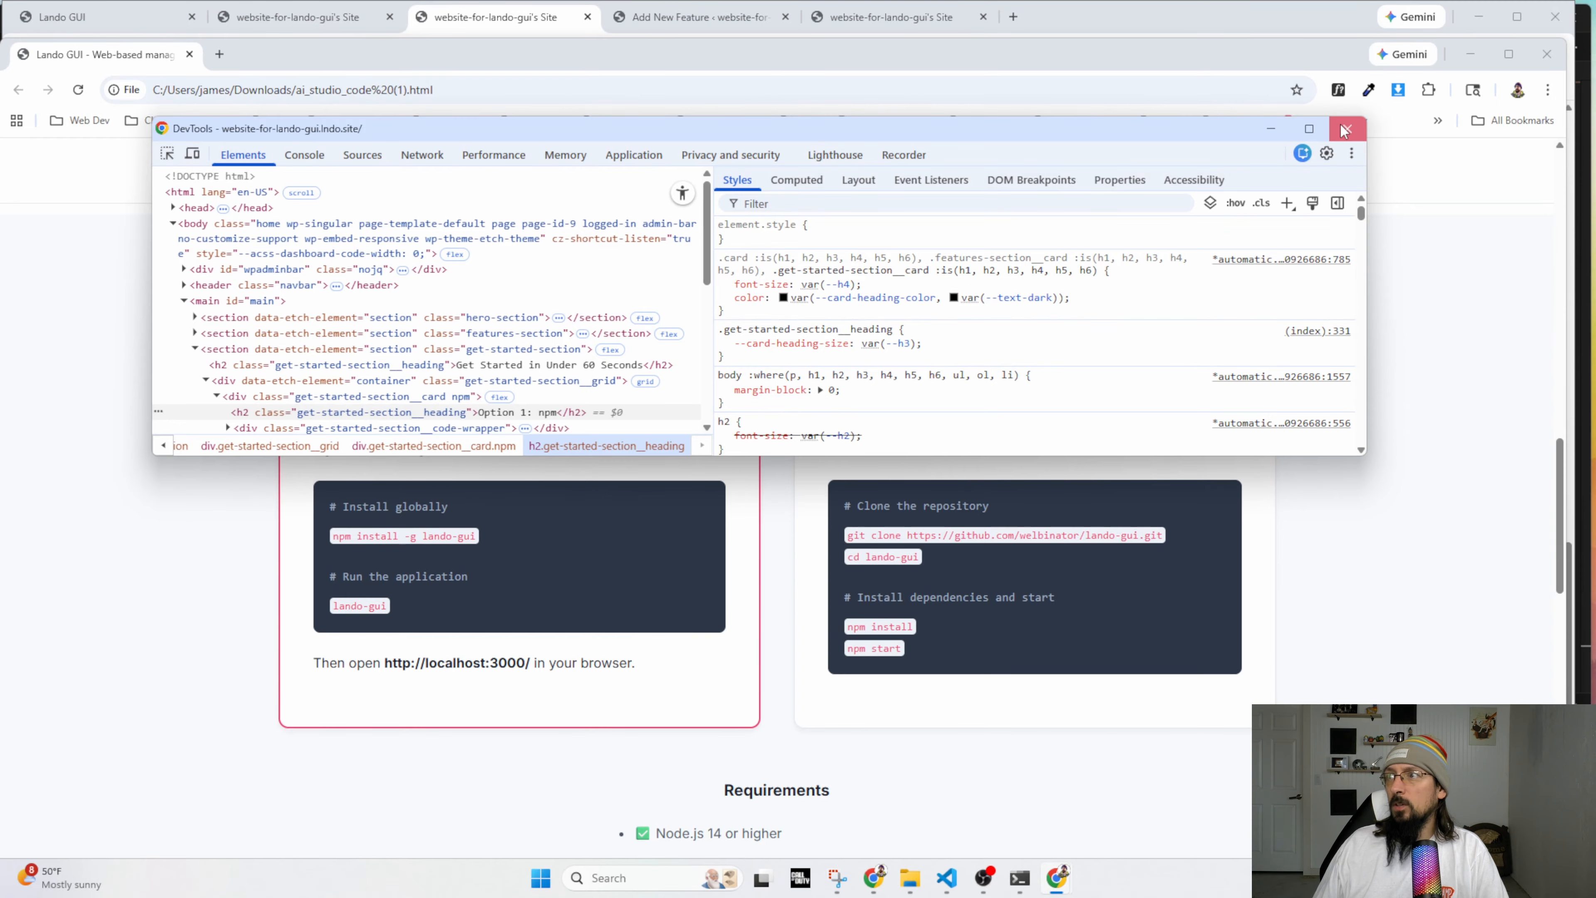
{"action": "key", "text": "alt+Tab"}
{"action": "key", "text": "alt+Tab"}
{"action": "key", "text": "alt+Tab"}
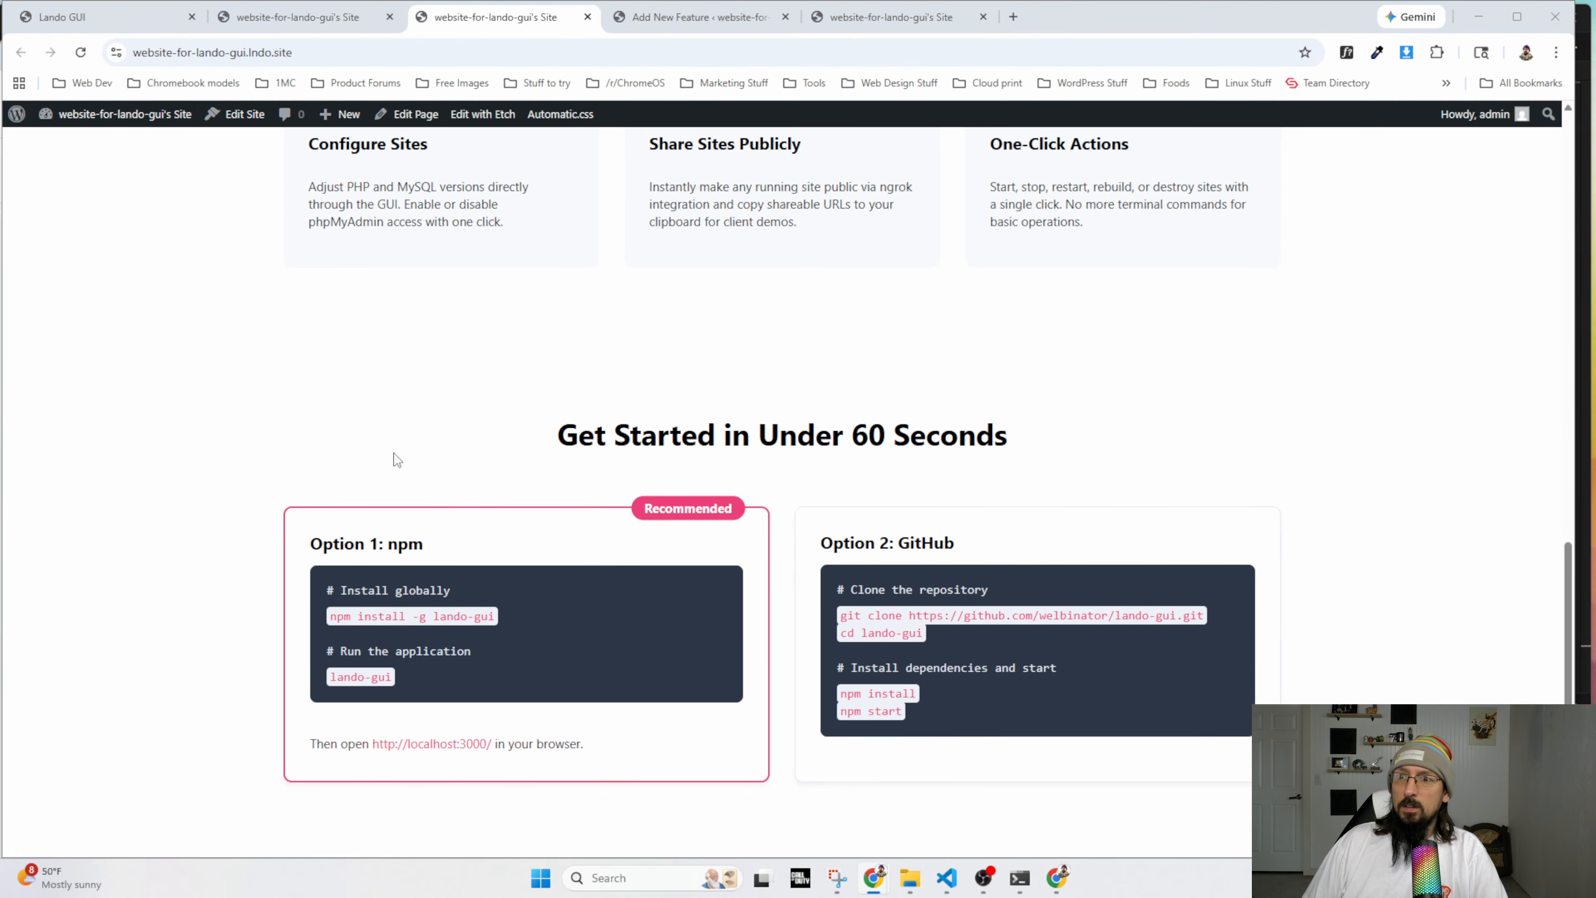
{"action": "key", "text": "alt+Tab"}
{"action": "key", "text": "alt+Tab"}
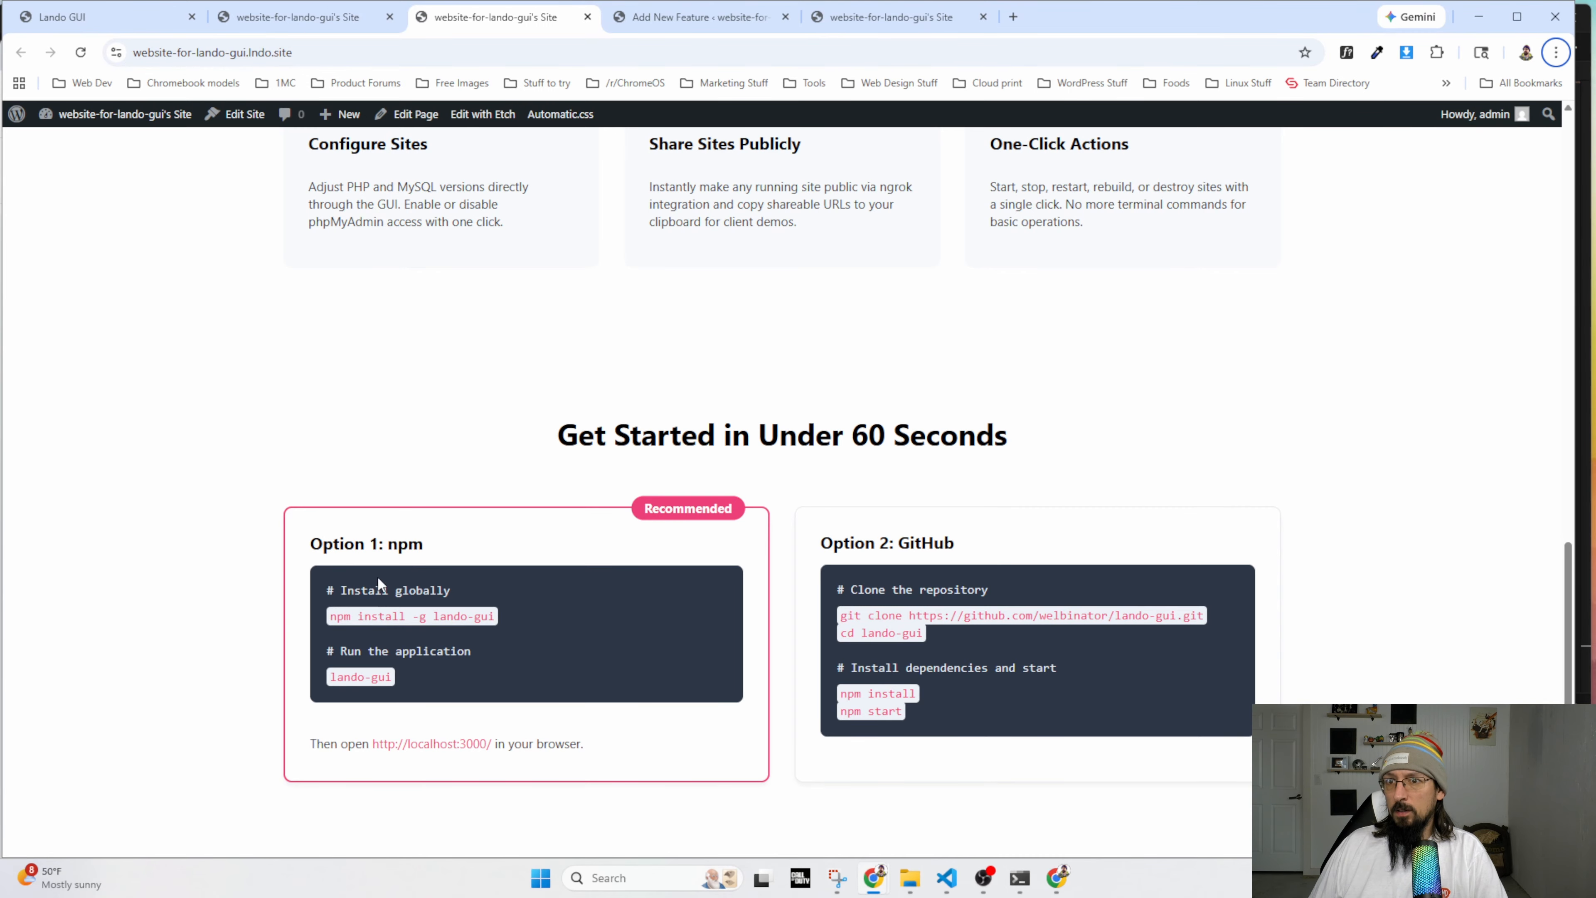
Inspect the Option 1 heading on the live page, then the mockup's Option 1 heading and code block styles in DevTools.
{"action": "right_click", "coordinate": [355, 547]}
{"action": "left_click", "coordinate": [422, 537]}
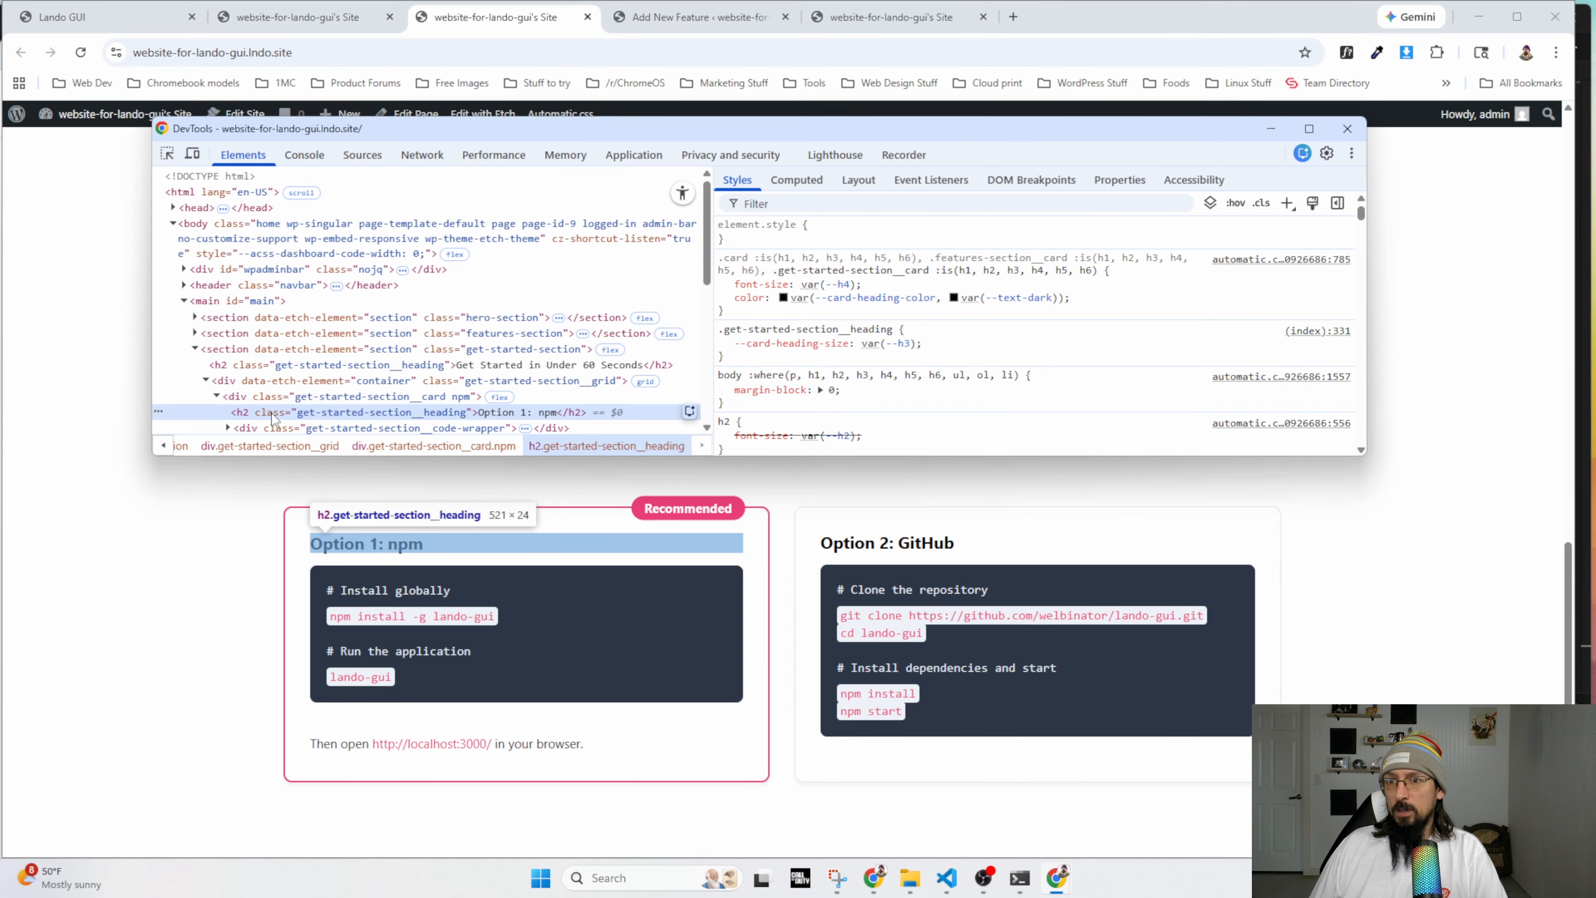
{"action": "key", "text": "F12"}
{"action": "key", "text": "alt+Tab"}
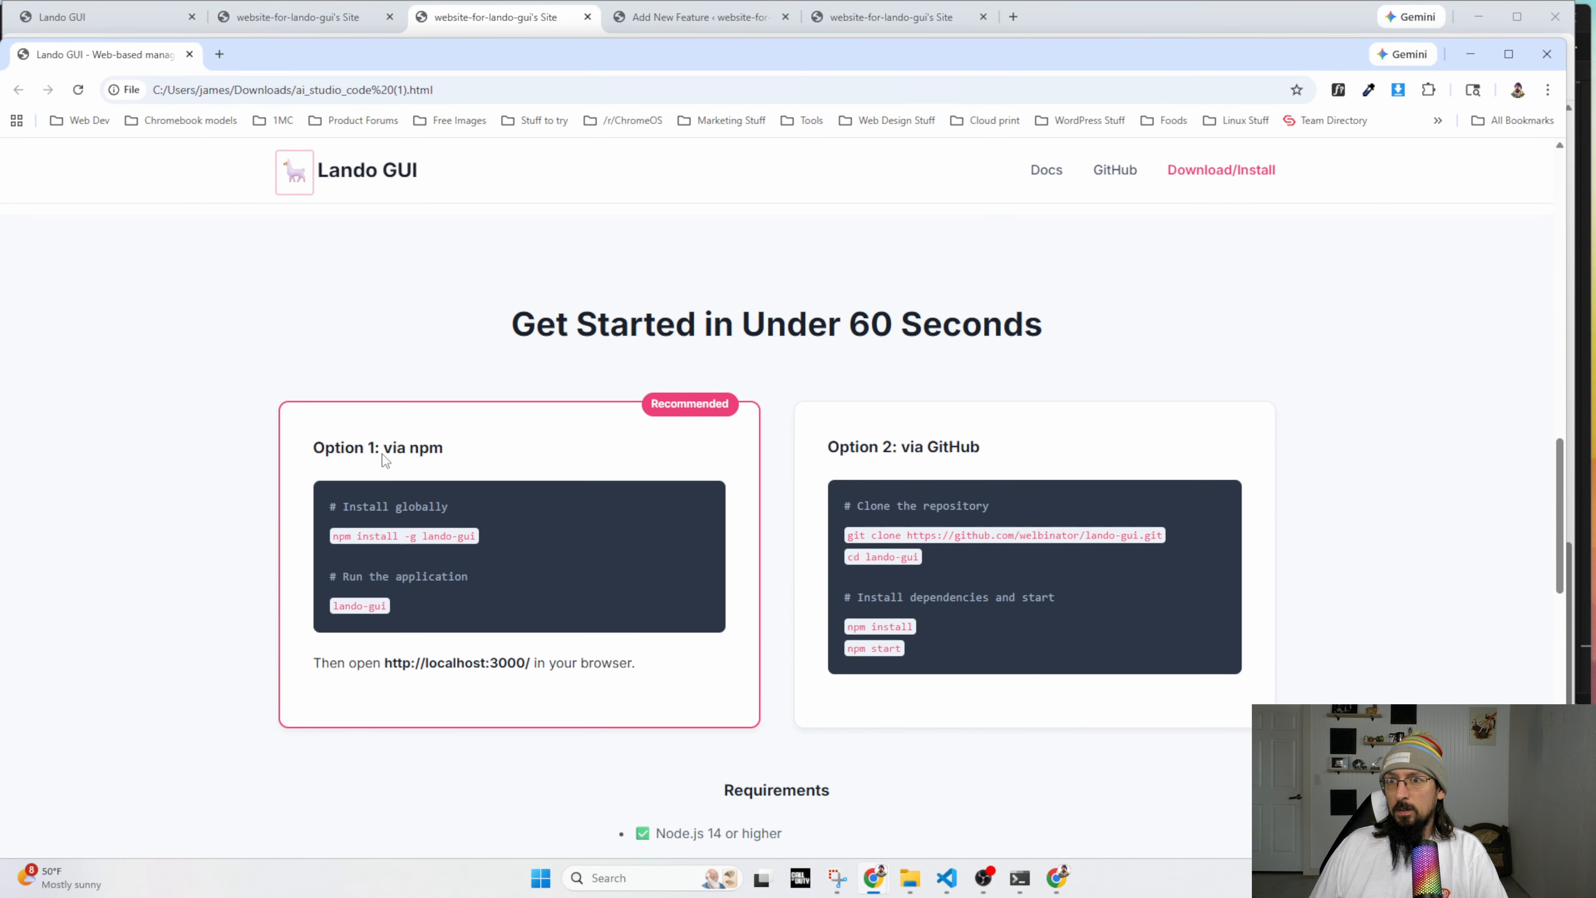
{"action": "right_click", "coordinate": [386, 461]}
{"action": "left_click", "coordinate": [440, 739]}
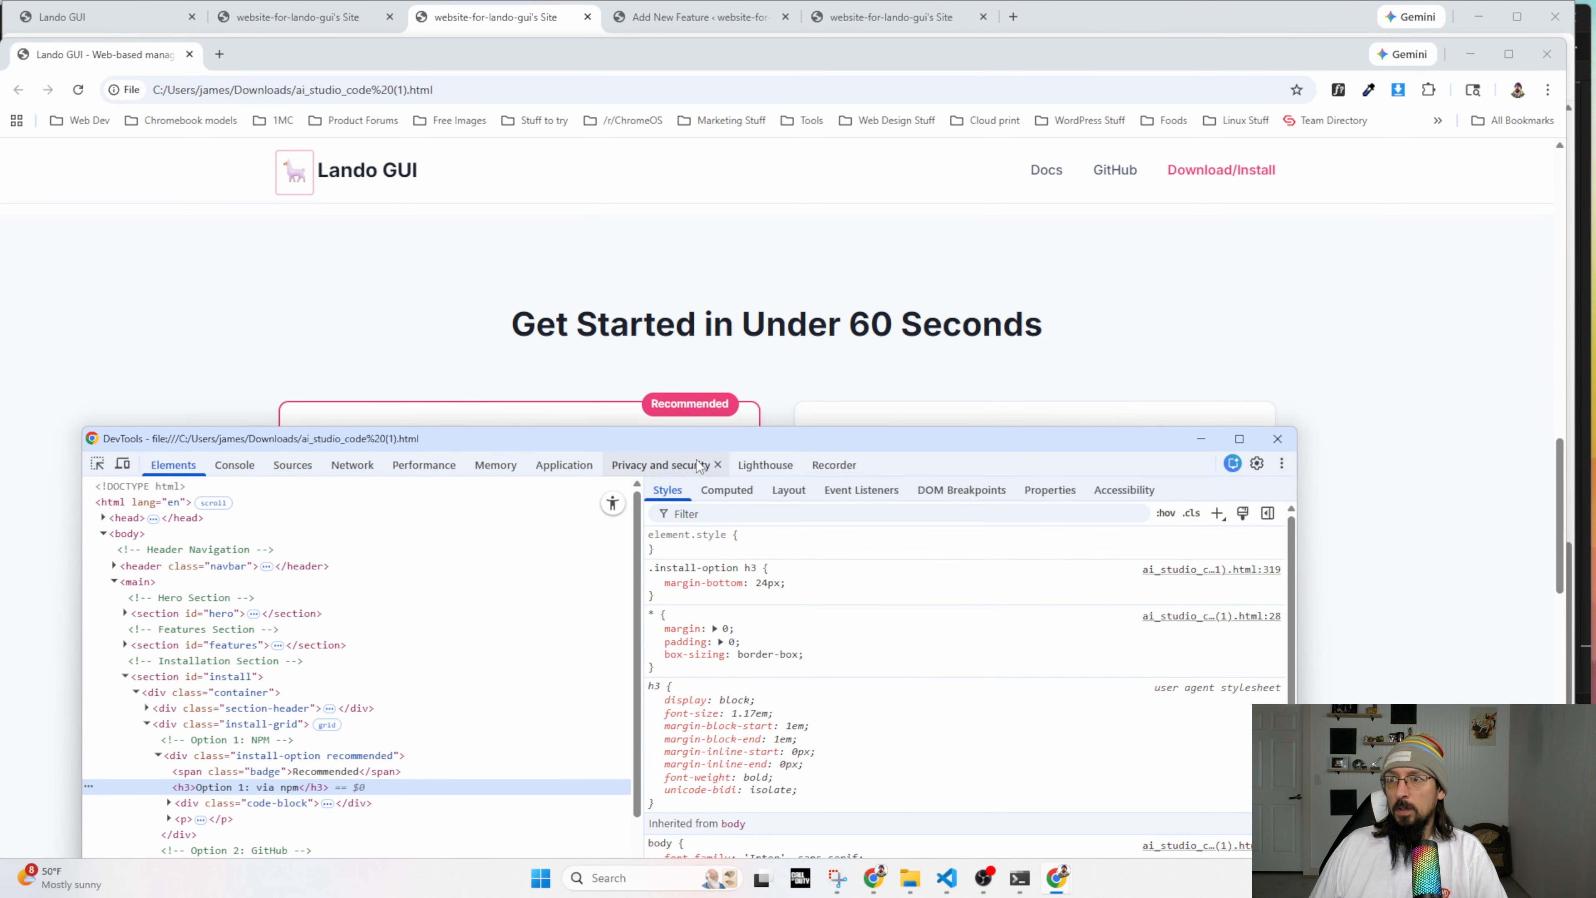
{"action": "left_click_drag", "start_coordinate": [705, 442], "coordinate": [1092, 186]}
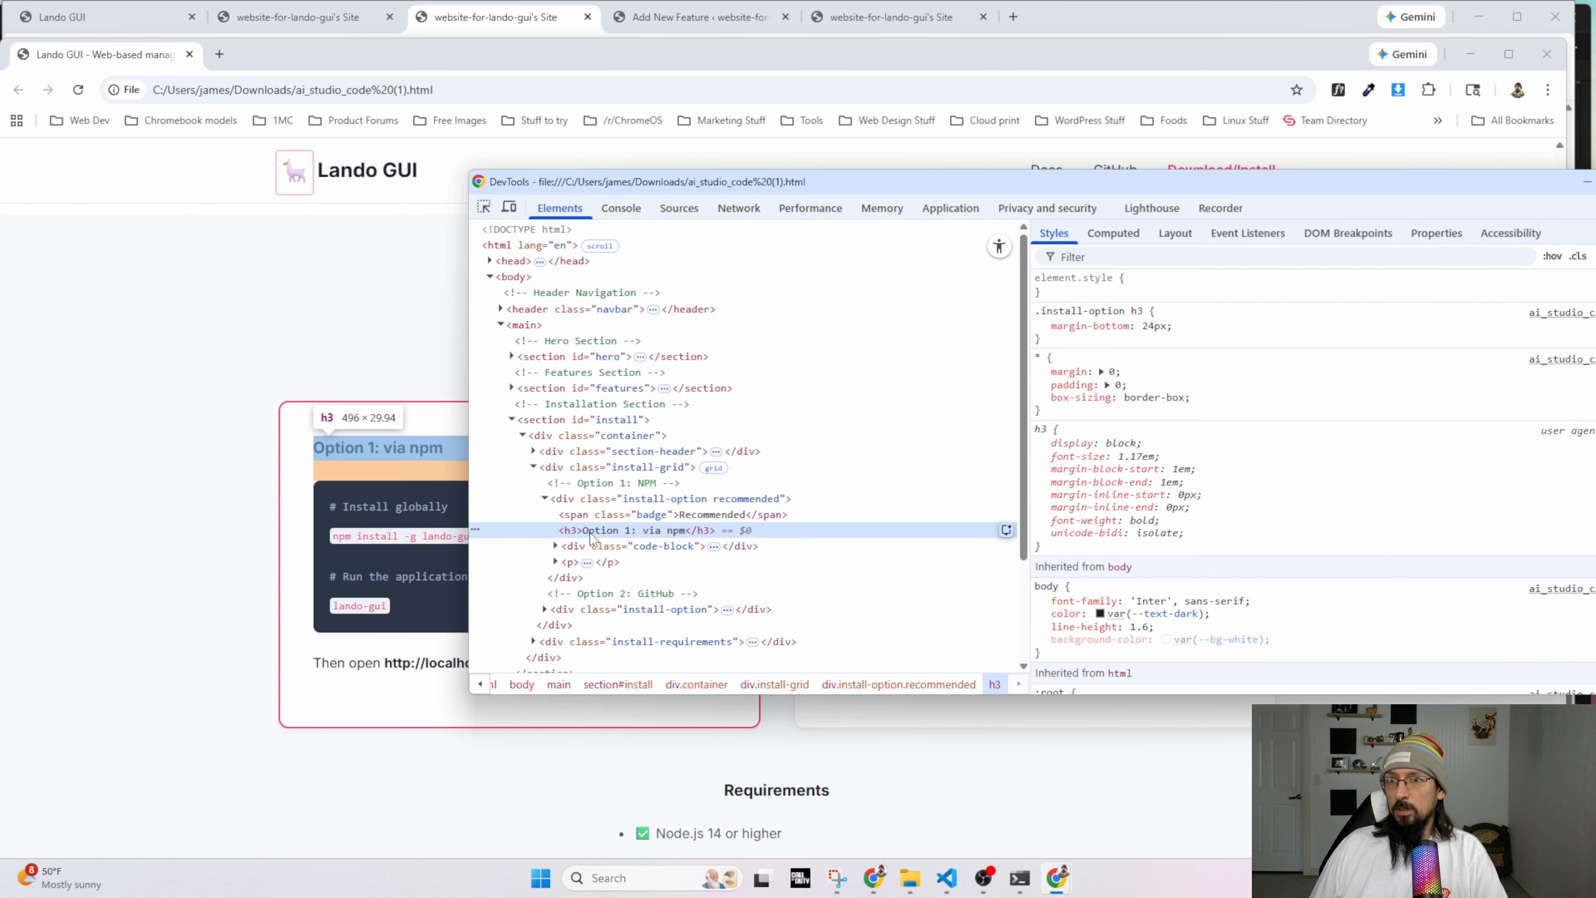
{"action": "left_click", "coordinate": [595, 547]}
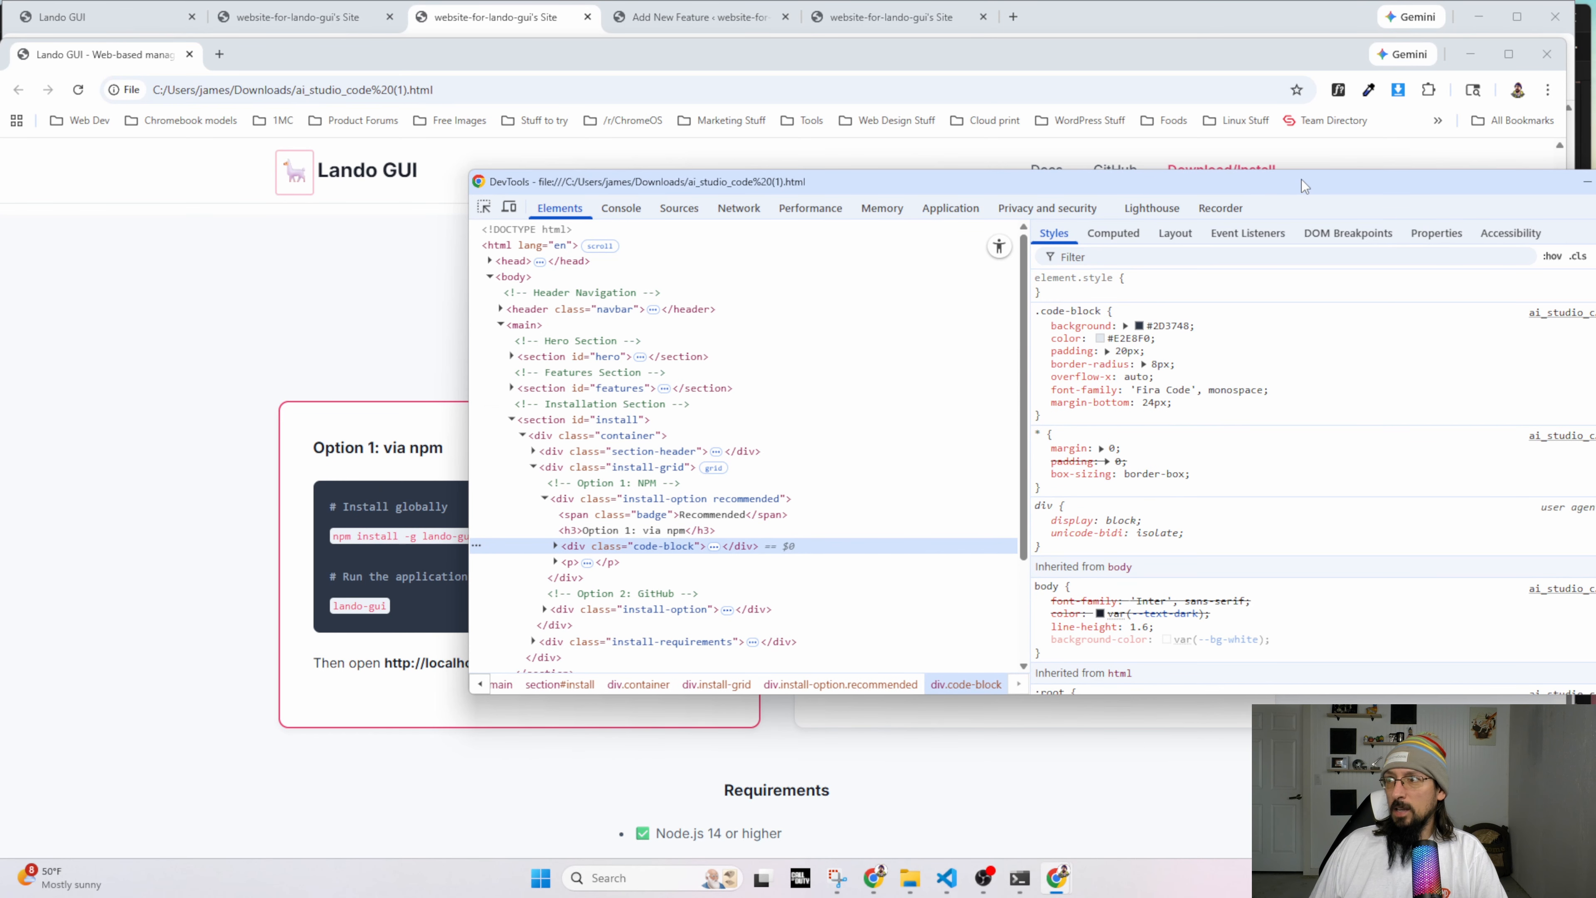
{"action": "left_click_drag", "start_coordinate": [1302, 180], "coordinate": [785, 133]}
{"action": "left_click", "coordinate": [320, 28]}
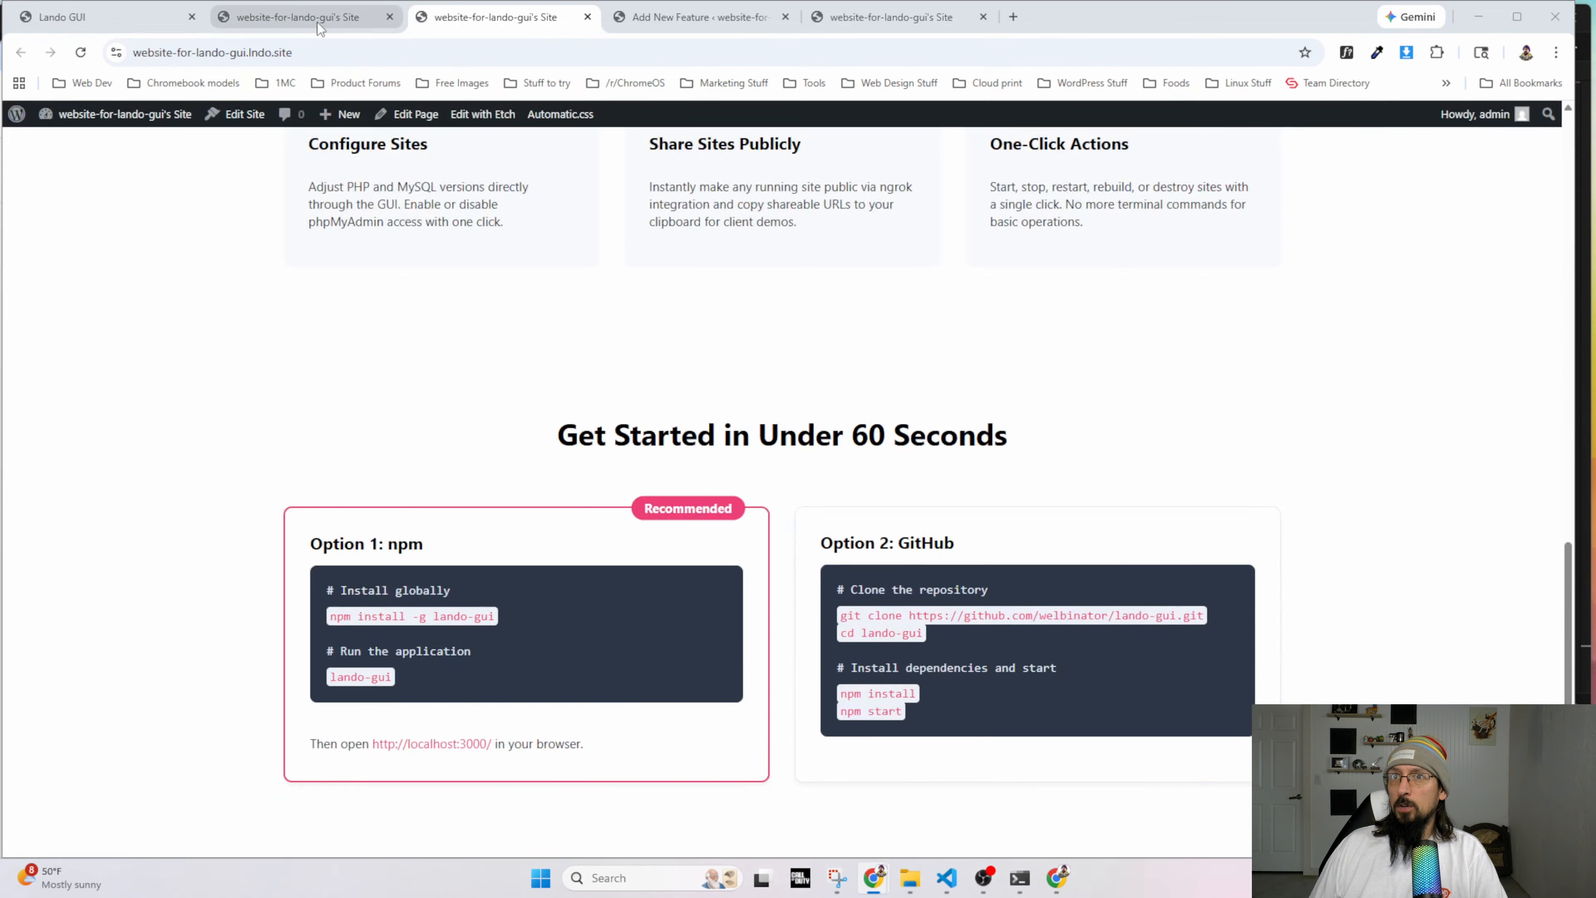
{"action": "left_click", "coordinate": [321, 28]}
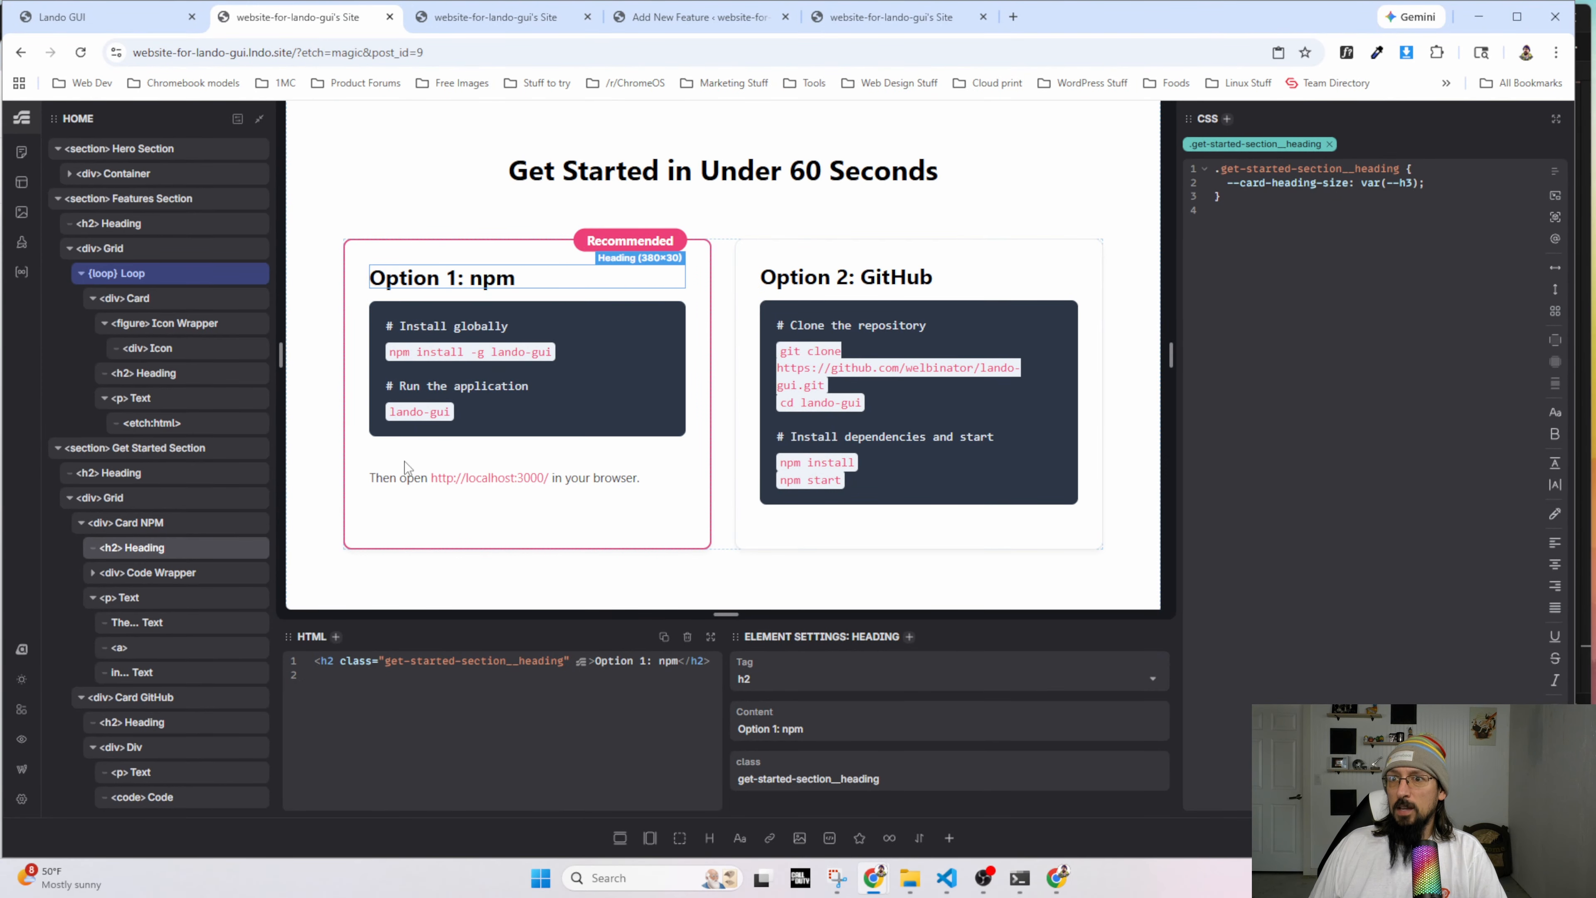
Inspect the npm card's code wrapper on the live page and disable its margin-bottom in DevTools.
{"action": "key", "text": "ctrl+Tab"}
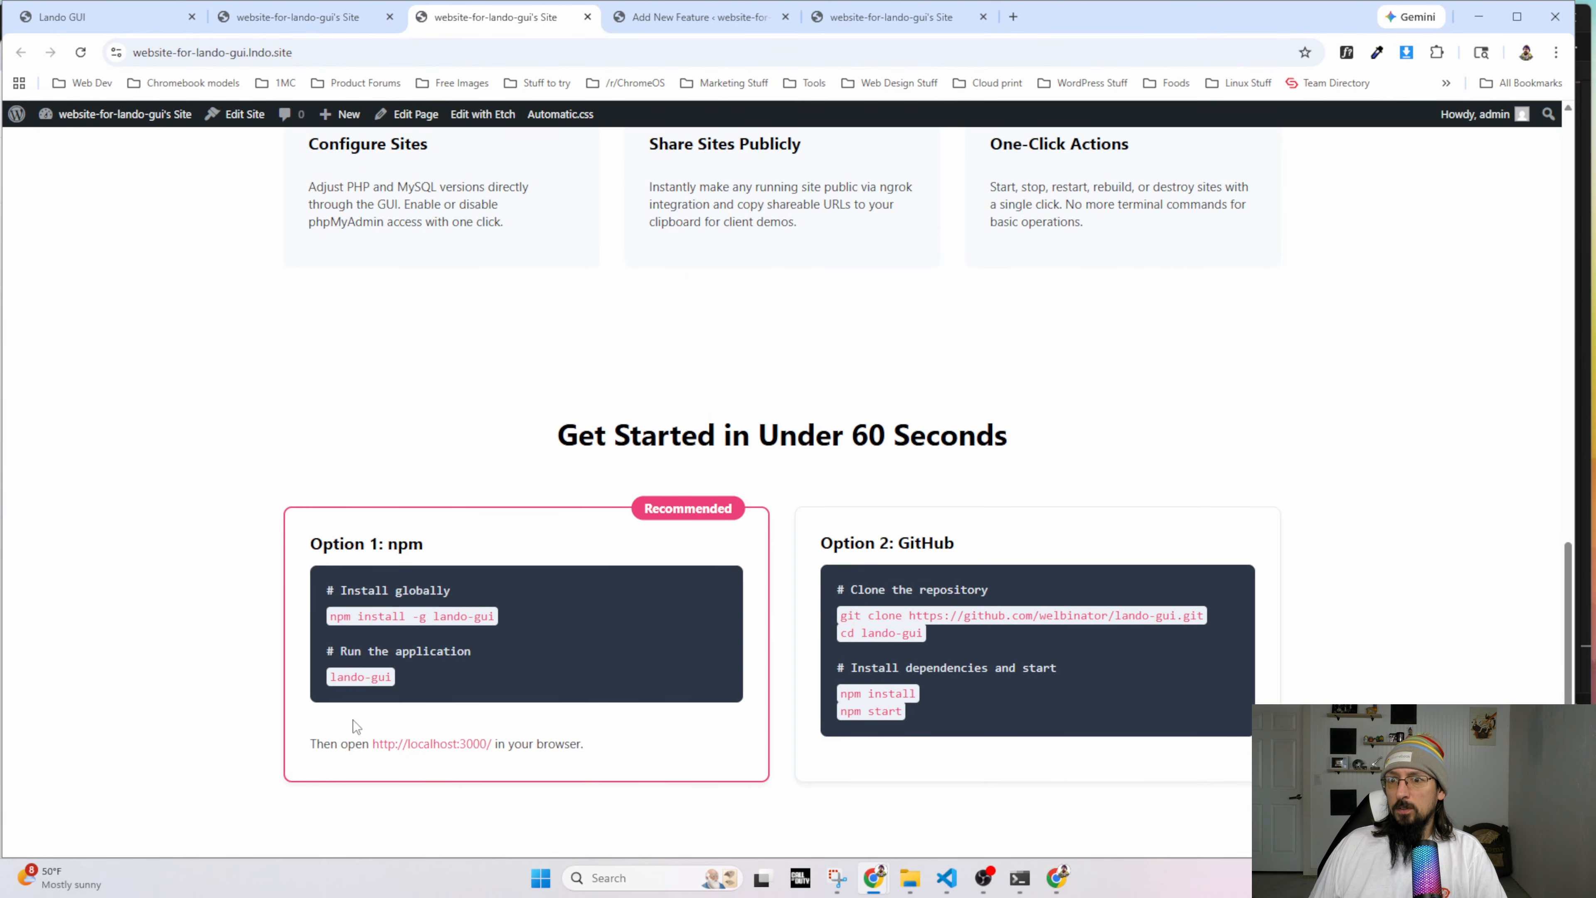
{"action": "right_click", "coordinate": [356, 695]}
{"action": "left_click", "coordinate": [383, 668]}
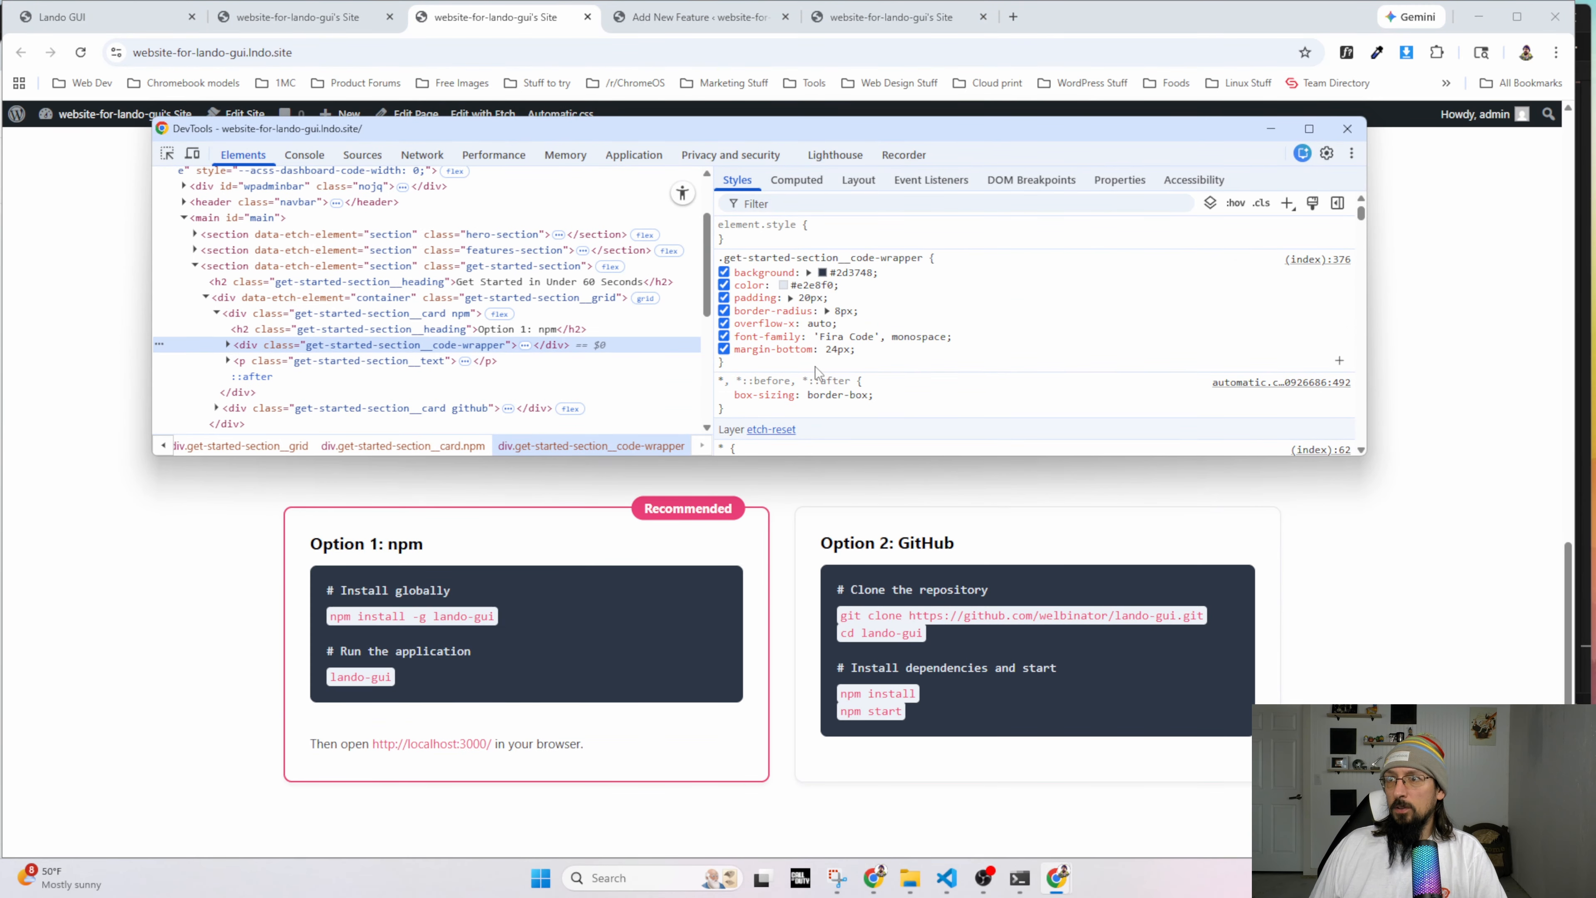
{"action": "left_click", "coordinate": [724, 349]}
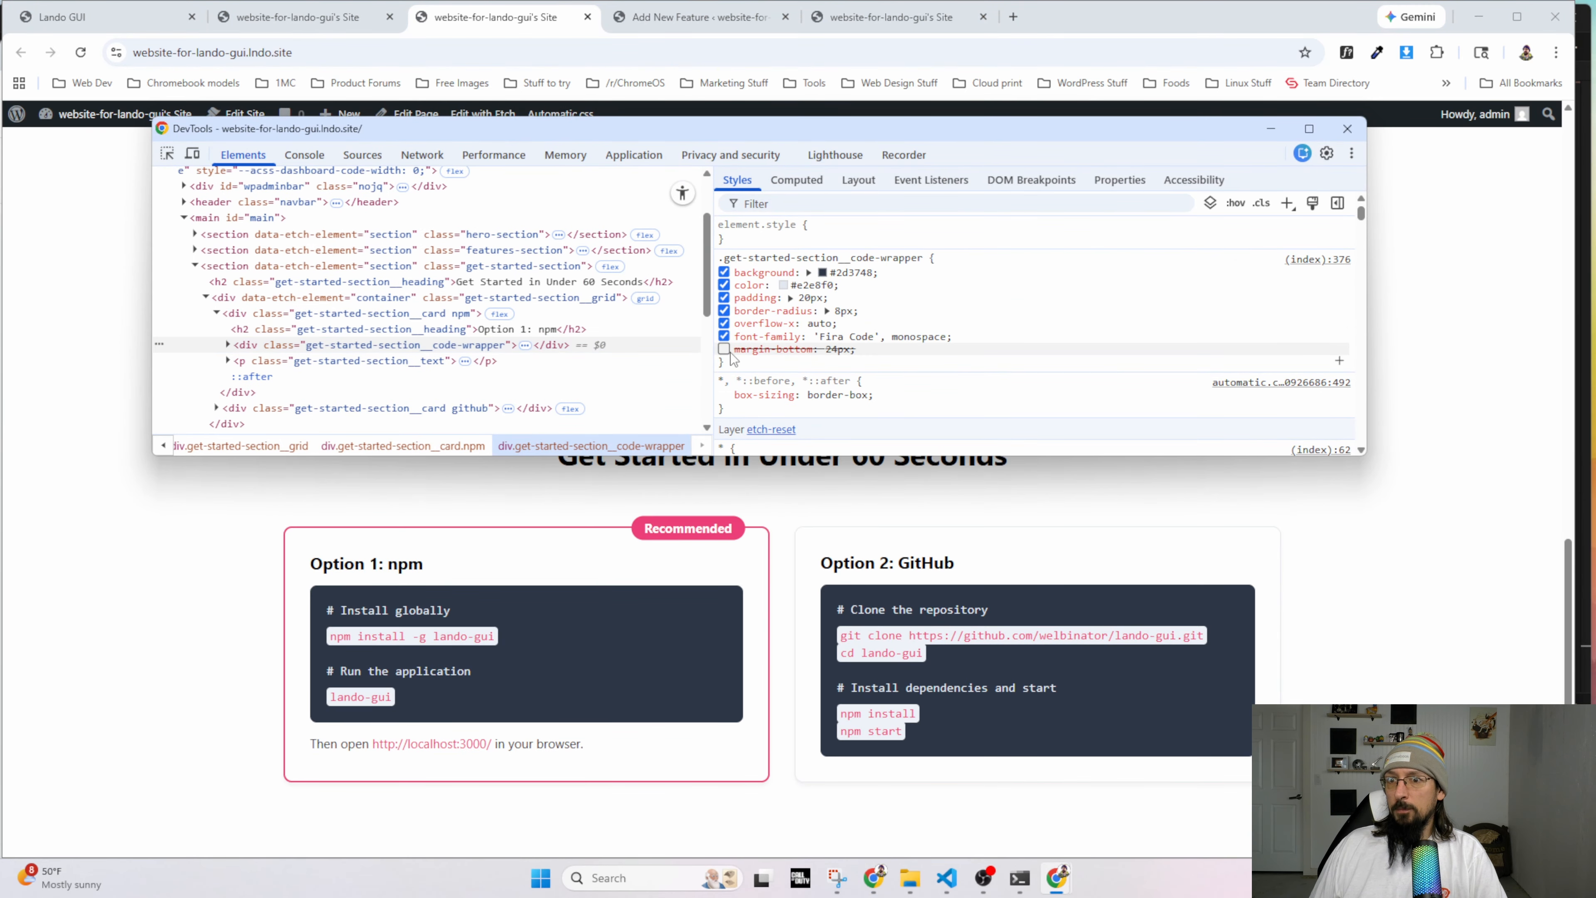
{"action": "left_click", "coordinate": [117, 482]}
In the Etch editor, delete the margin-bottom declaration from the .get-started-section__code-wrapper CSS.
{"action": "left_click", "coordinate": [296, 17]}
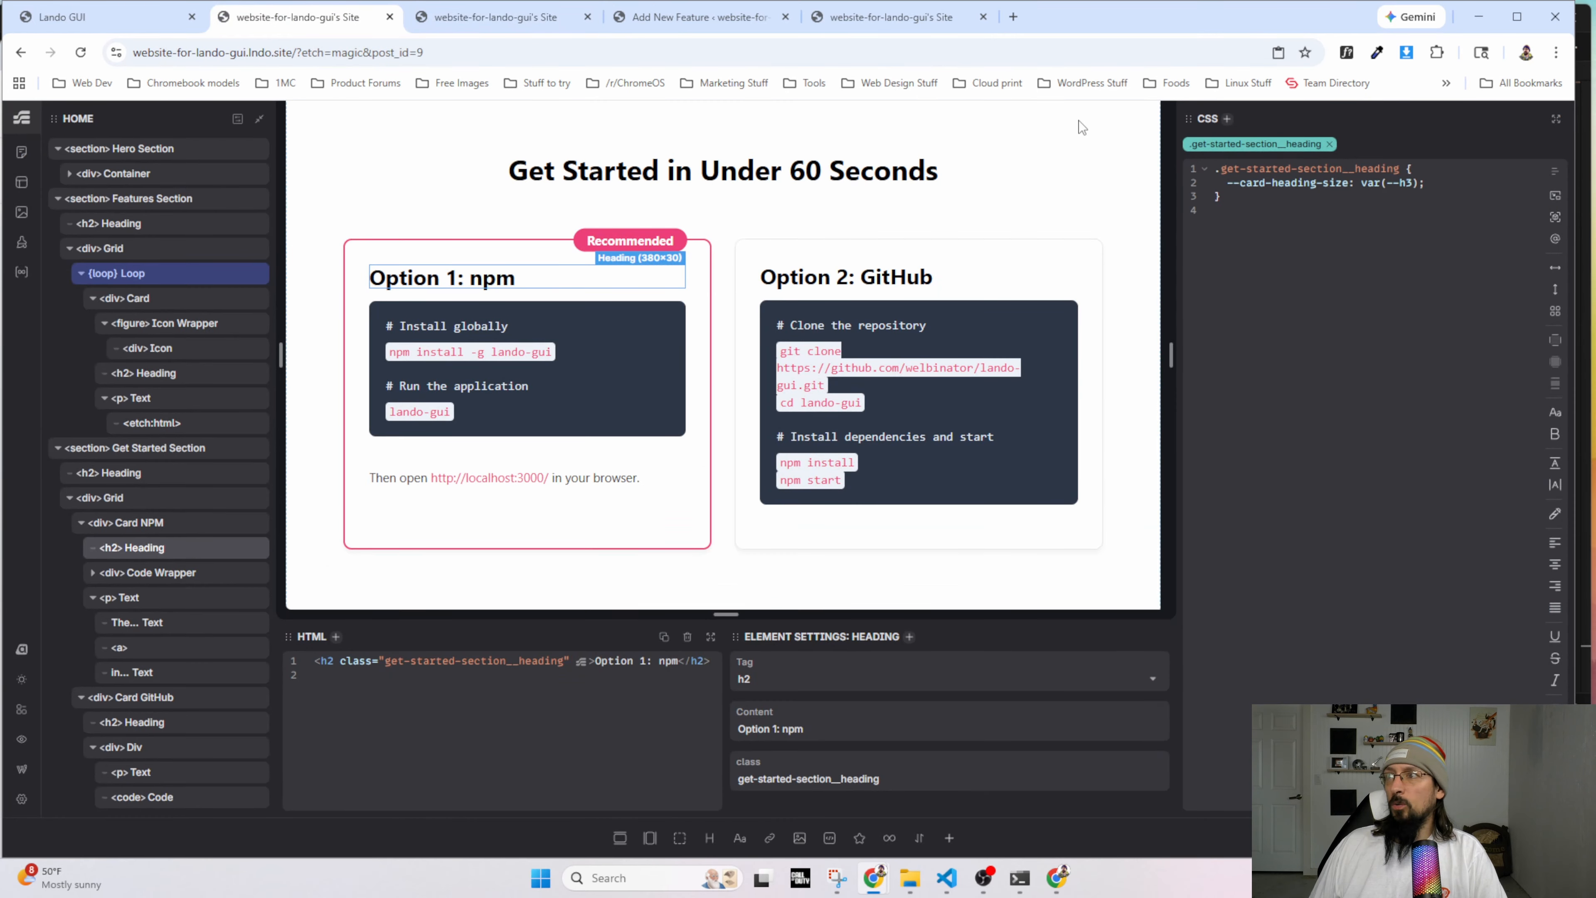
{"action": "left_click", "coordinate": [154, 573]}
{"action": "left_click", "coordinate": [1373, 266]}
{"action": "key", "text": "shift+Home"}
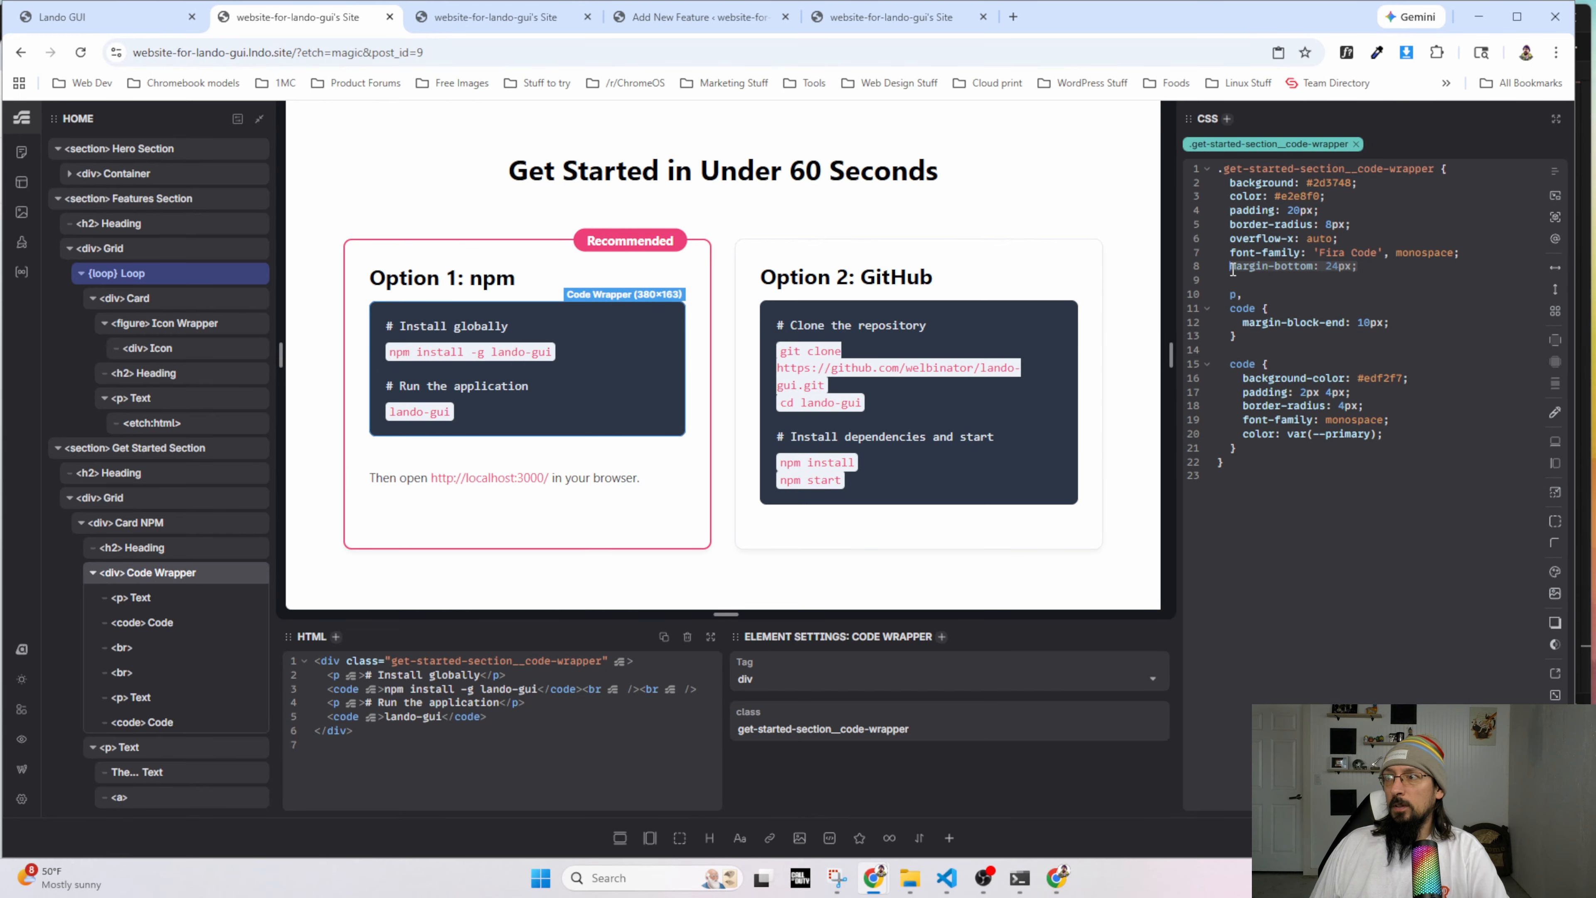
{"action": "key", "text": "BackSpace"}
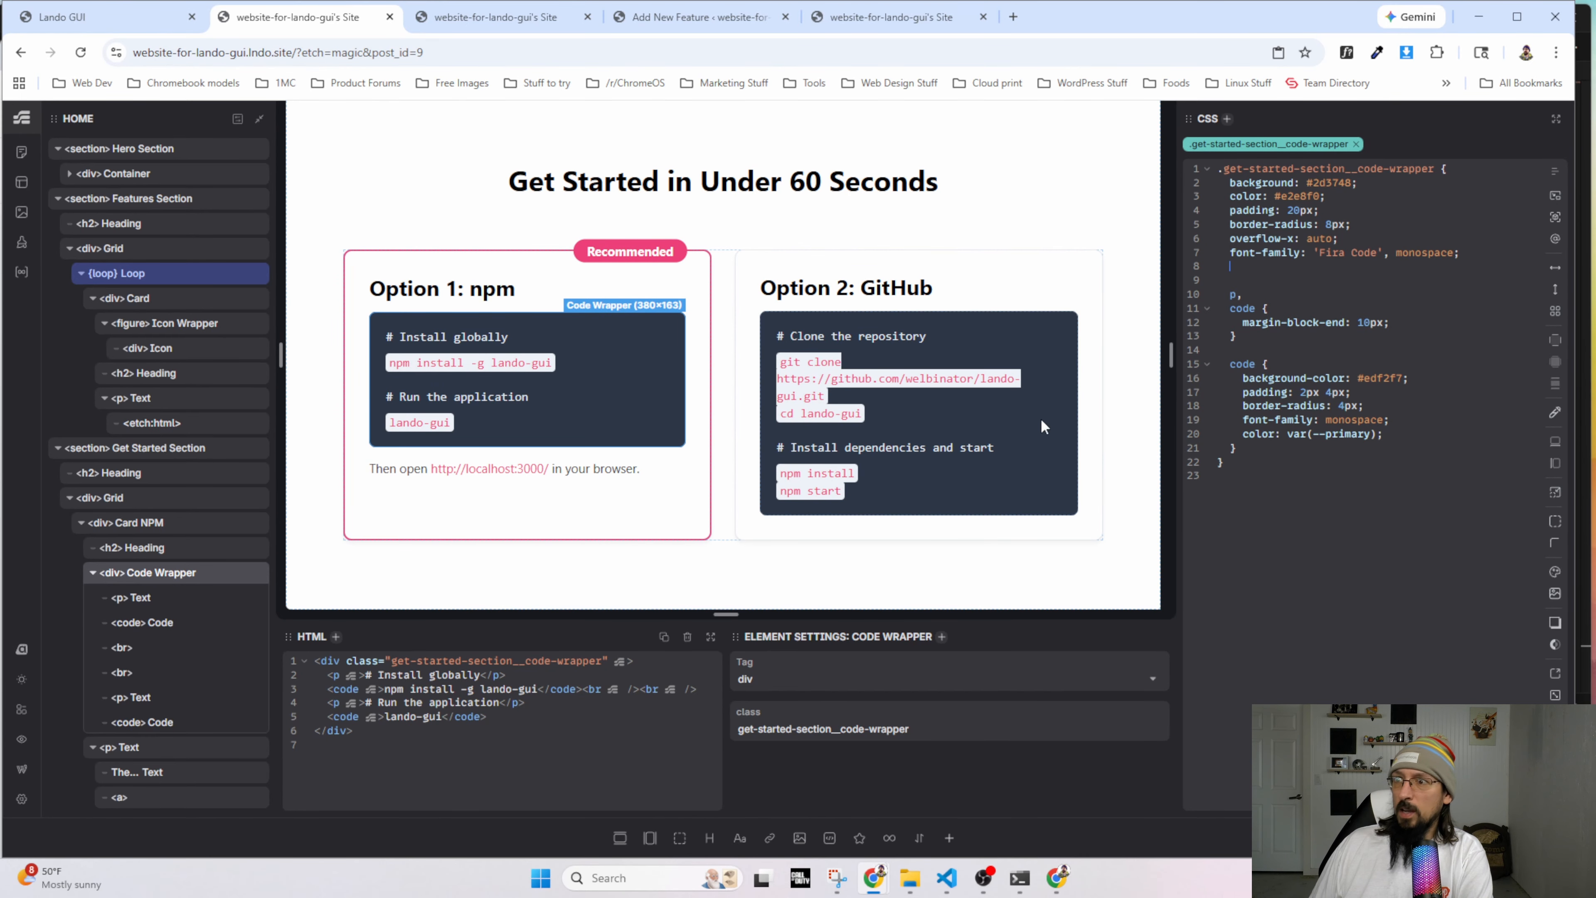
Check the features card's CSS in Etch, and examine the npm card's spacing and gap rules in DevTools on the live page.
{"action": "left_click", "coordinate": [125, 298]}
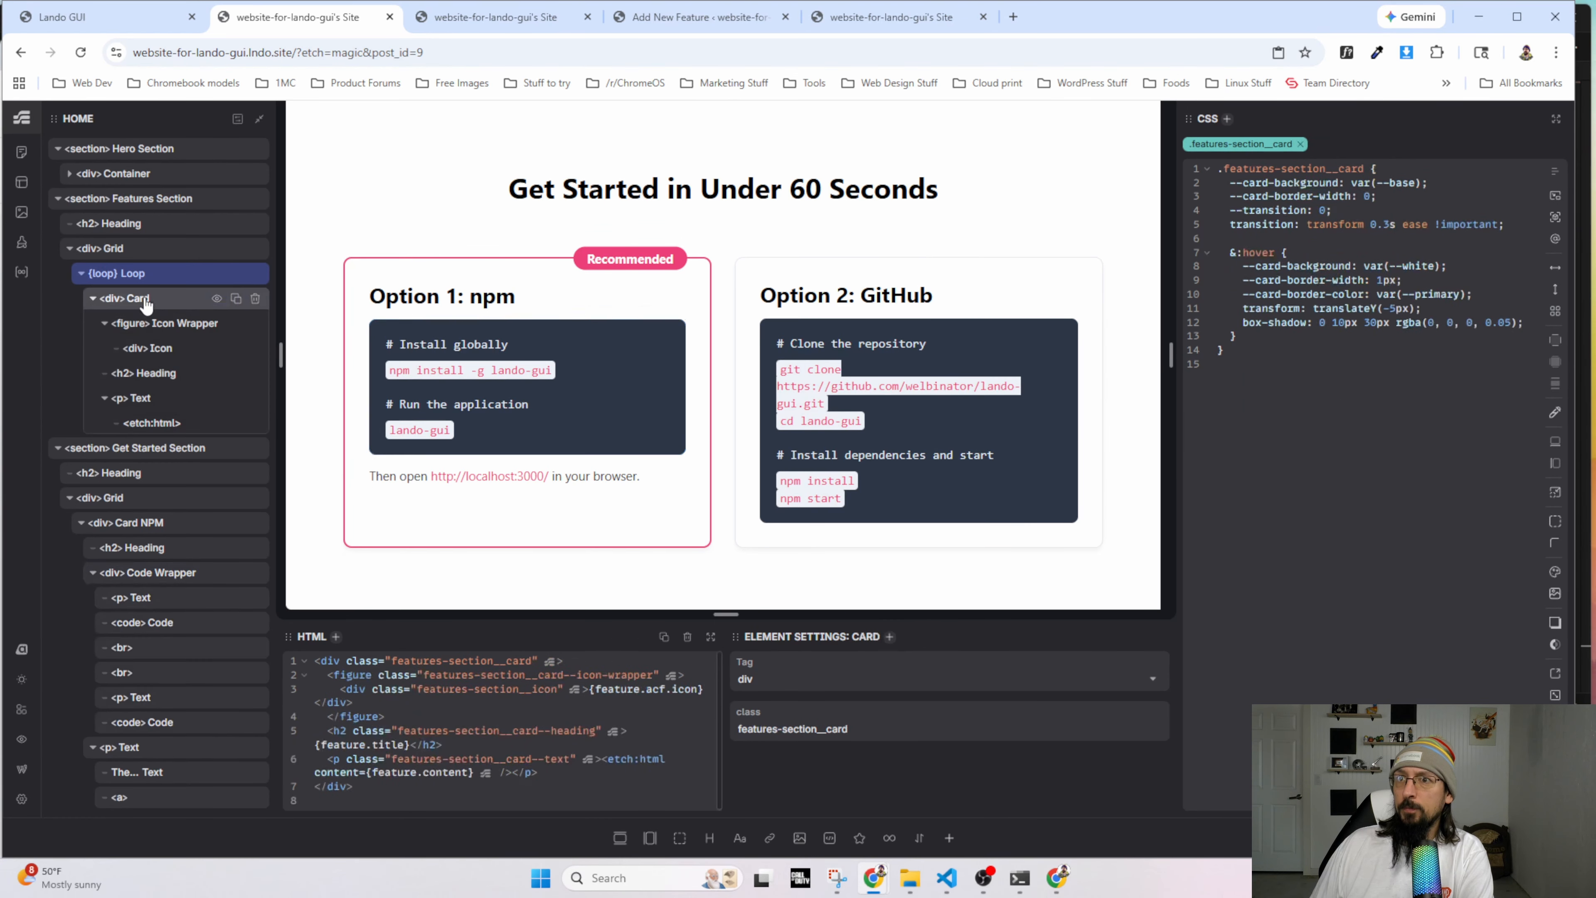
{"action": "scroll", "coordinate": [723, 378], "scroll_direction": "down", "scroll_amount": 4}
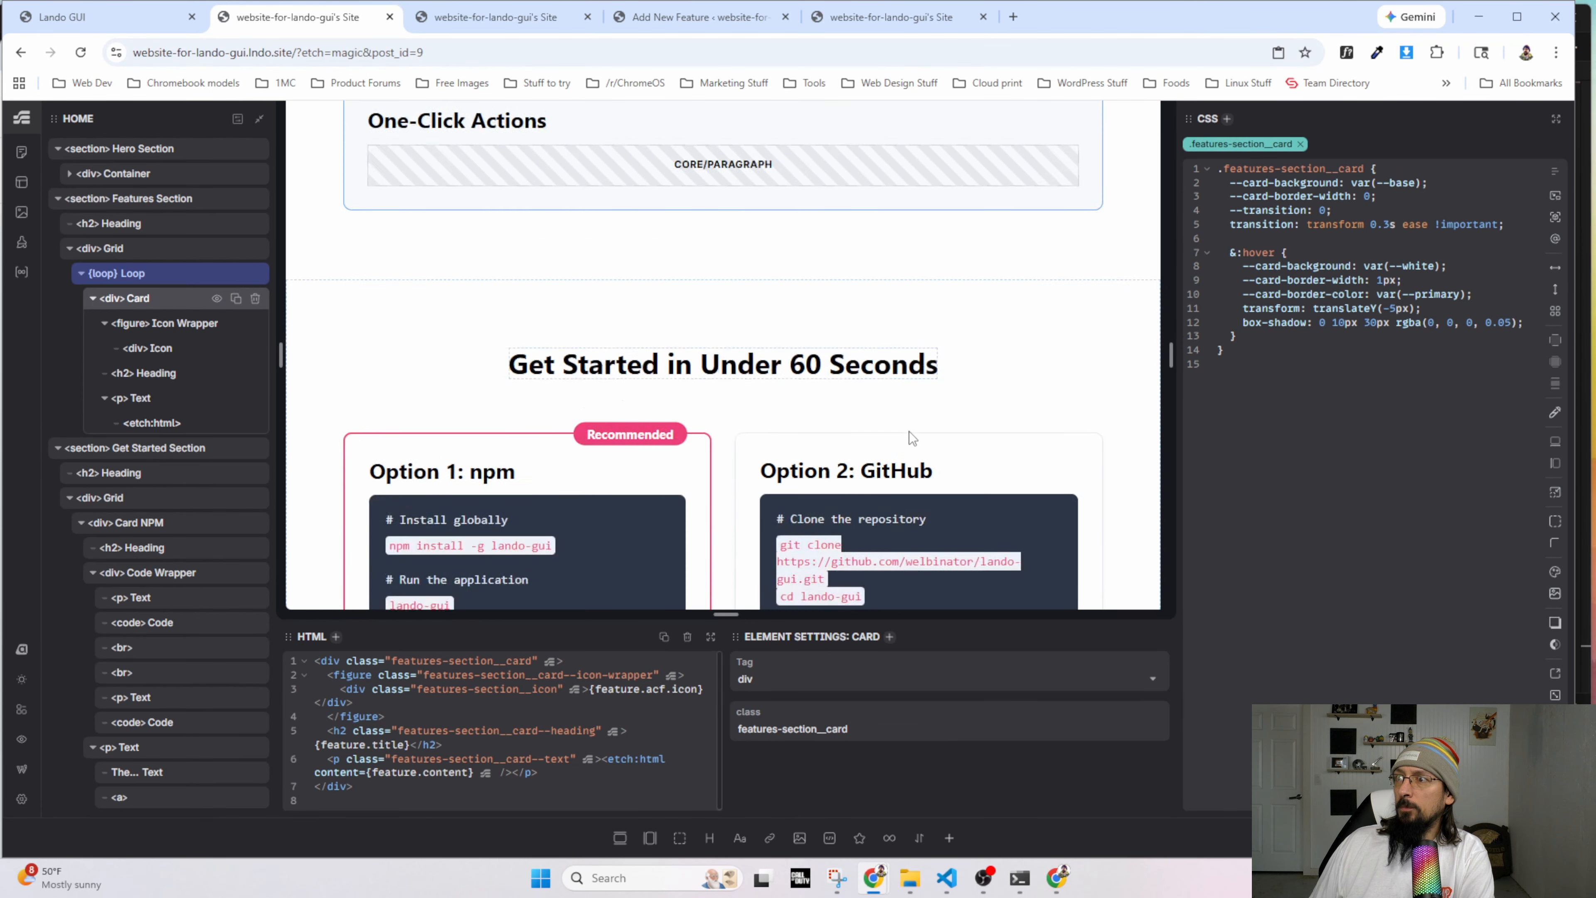
{"action": "left_click", "coordinate": [465, 21]}
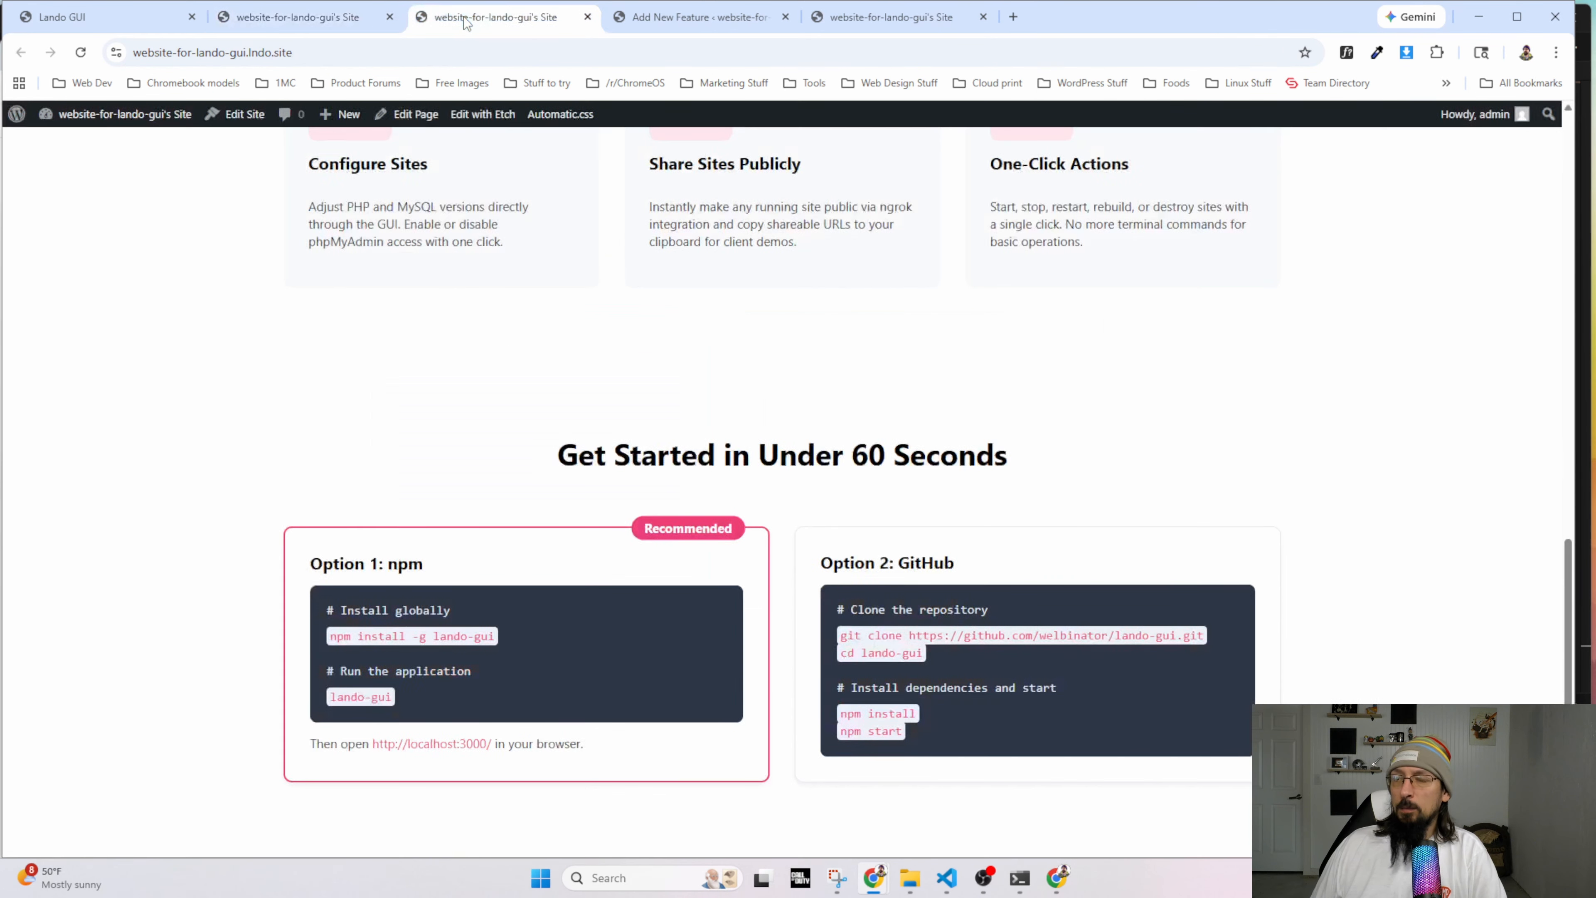
{"action": "right_click", "coordinate": [605, 565]}
{"action": "left_click", "coordinate": [662, 550]}
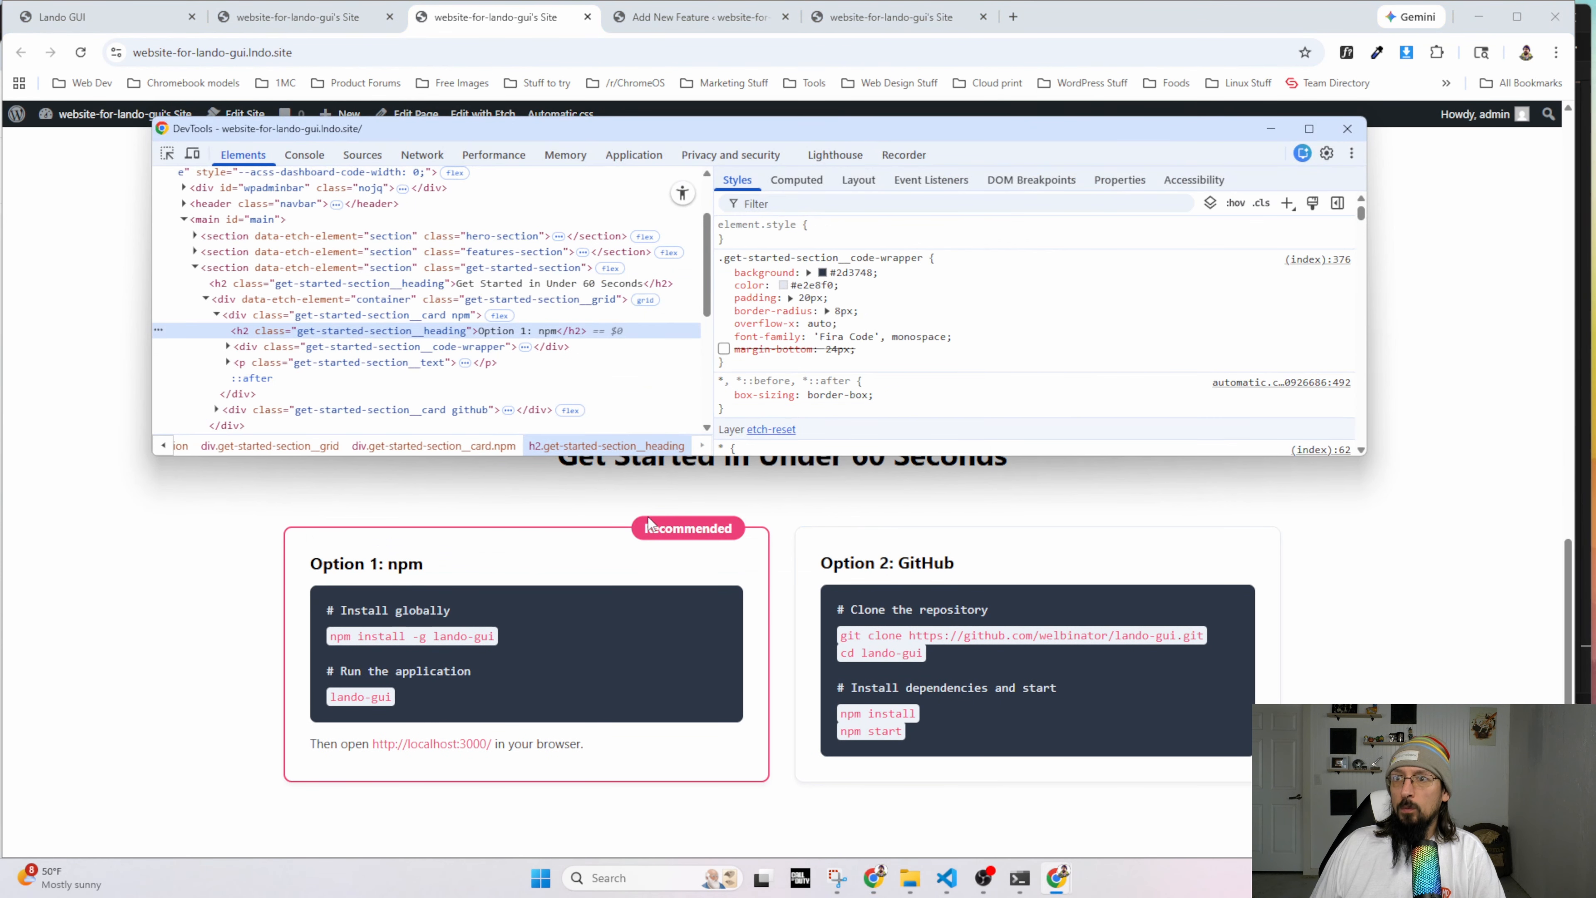
{"action": "scroll", "coordinate": [874, 327], "scroll_direction": "up", "scroll_amount": 4}
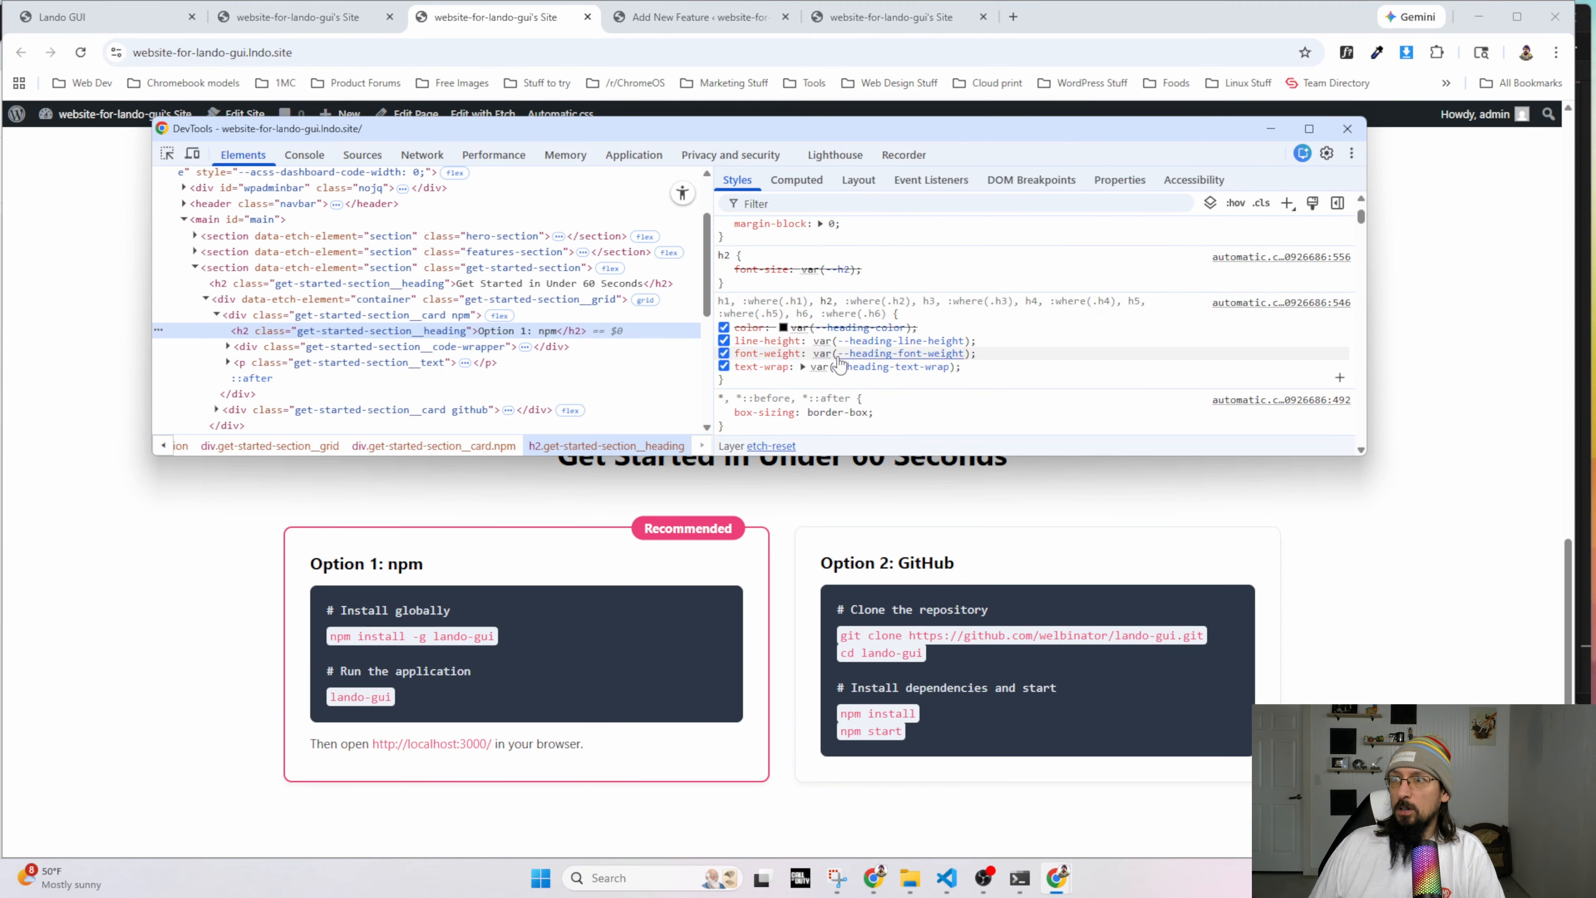
{"action": "left_click", "coordinate": [343, 314]}
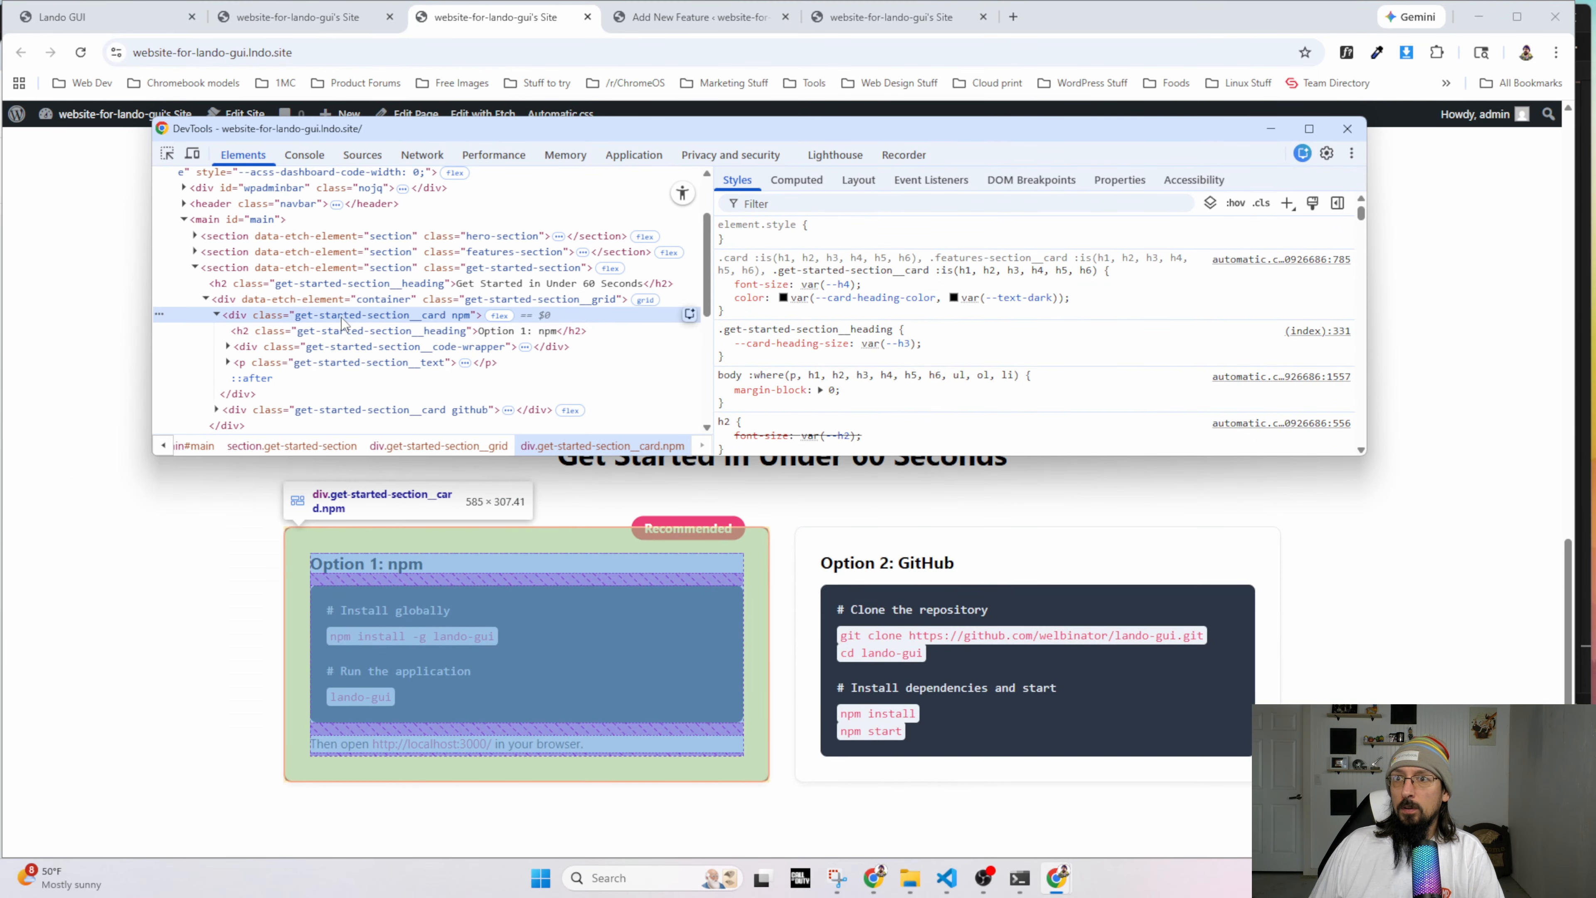
{"action": "scroll", "coordinate": [829, 357], "scroll_direction": "down", "scroll_amount": 5}
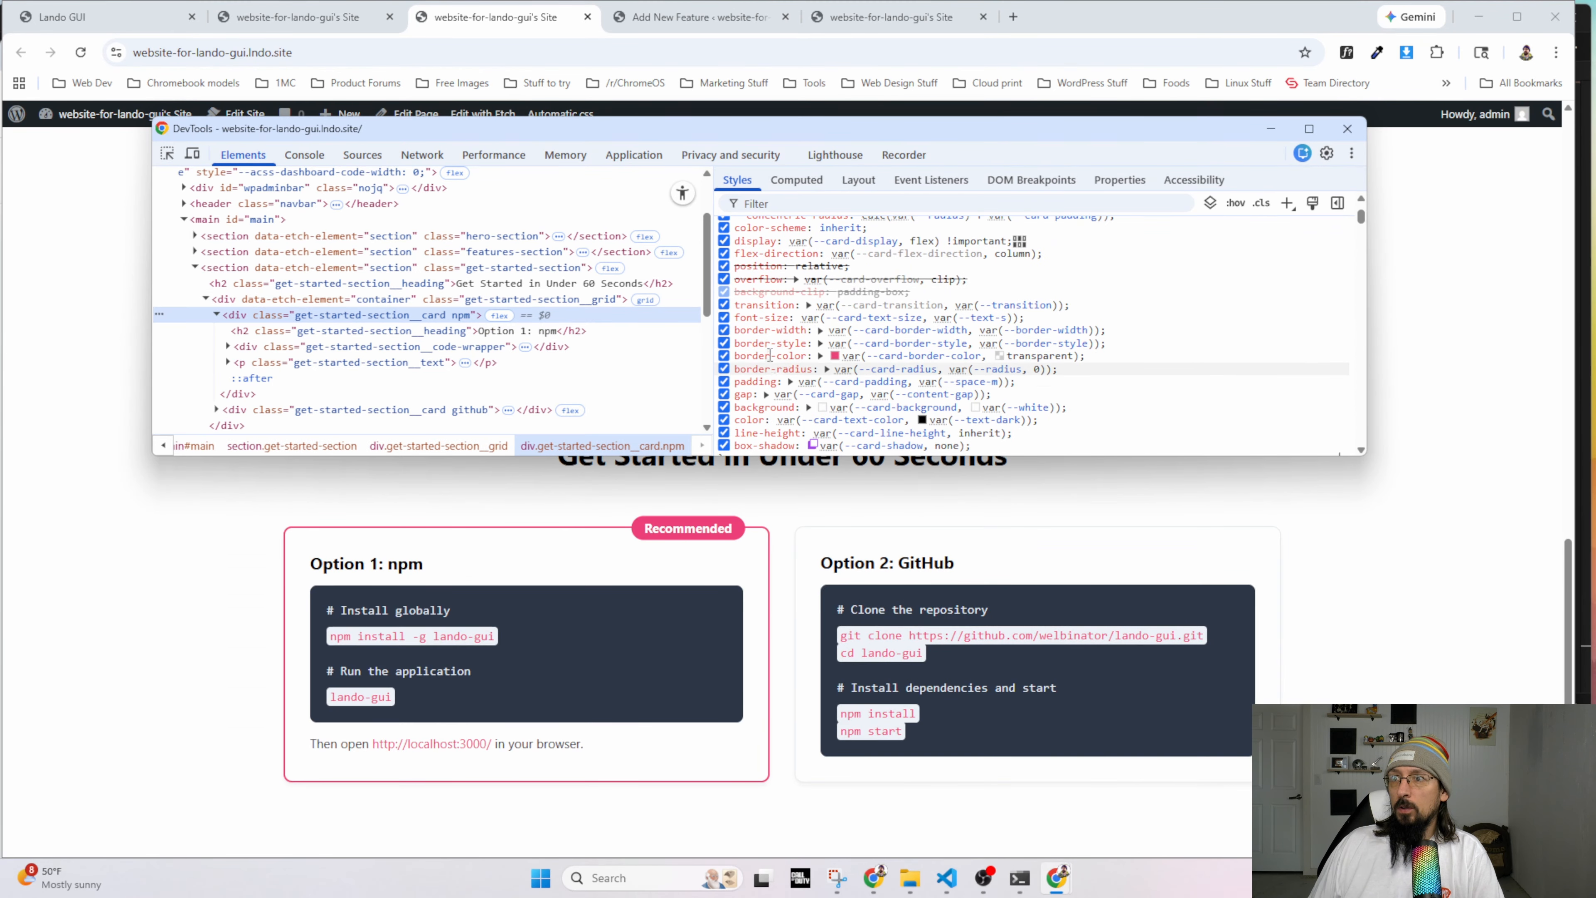
{"action": "scroll", "coordinate": [817, 327], "scroll_direction": "up", "scroll_amount": 3}
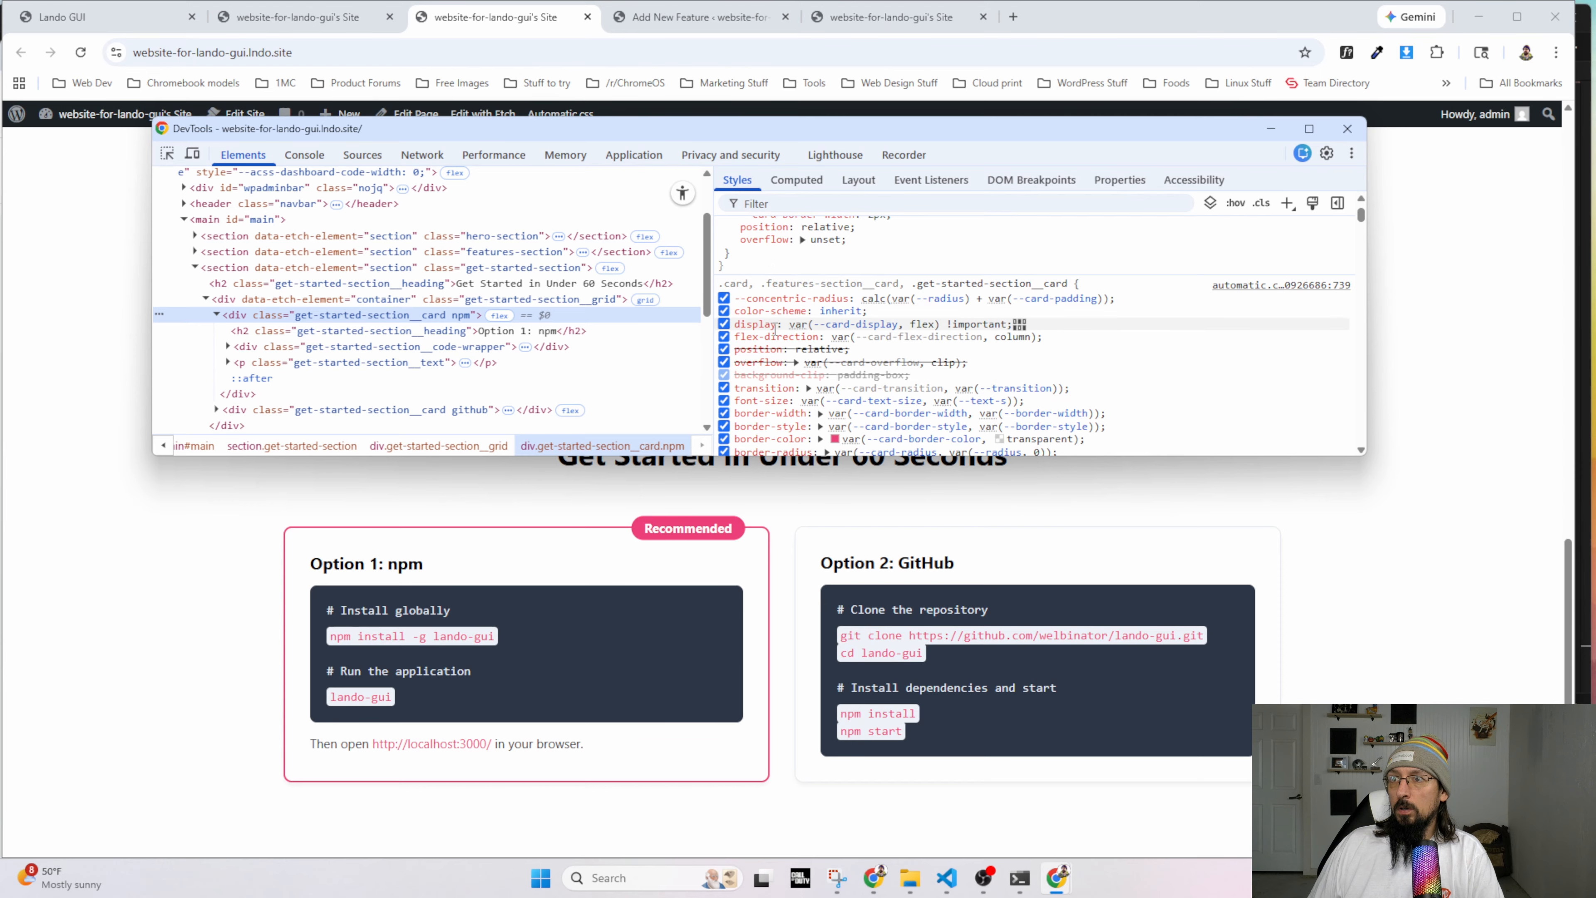
{"action": "scroll", "coordinate": [790, 331], "scroll_direction": "down", "scroll_amount": 5}
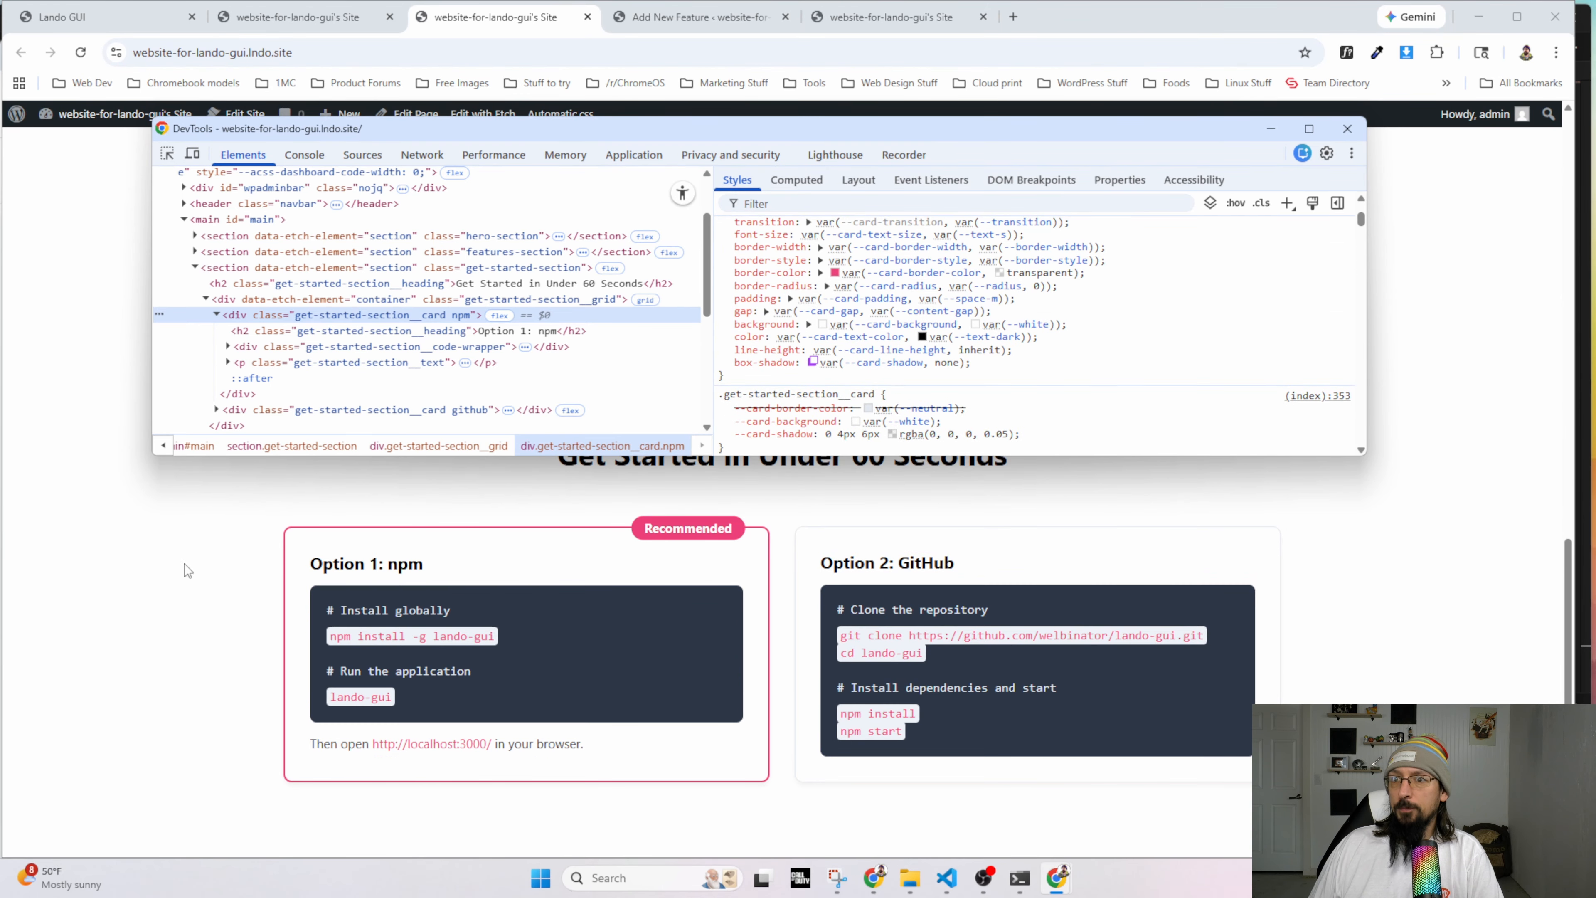
{"action": "left_click", "coordinate": [185, 564]}
{"action": "key", "text": "alt+Tab"}
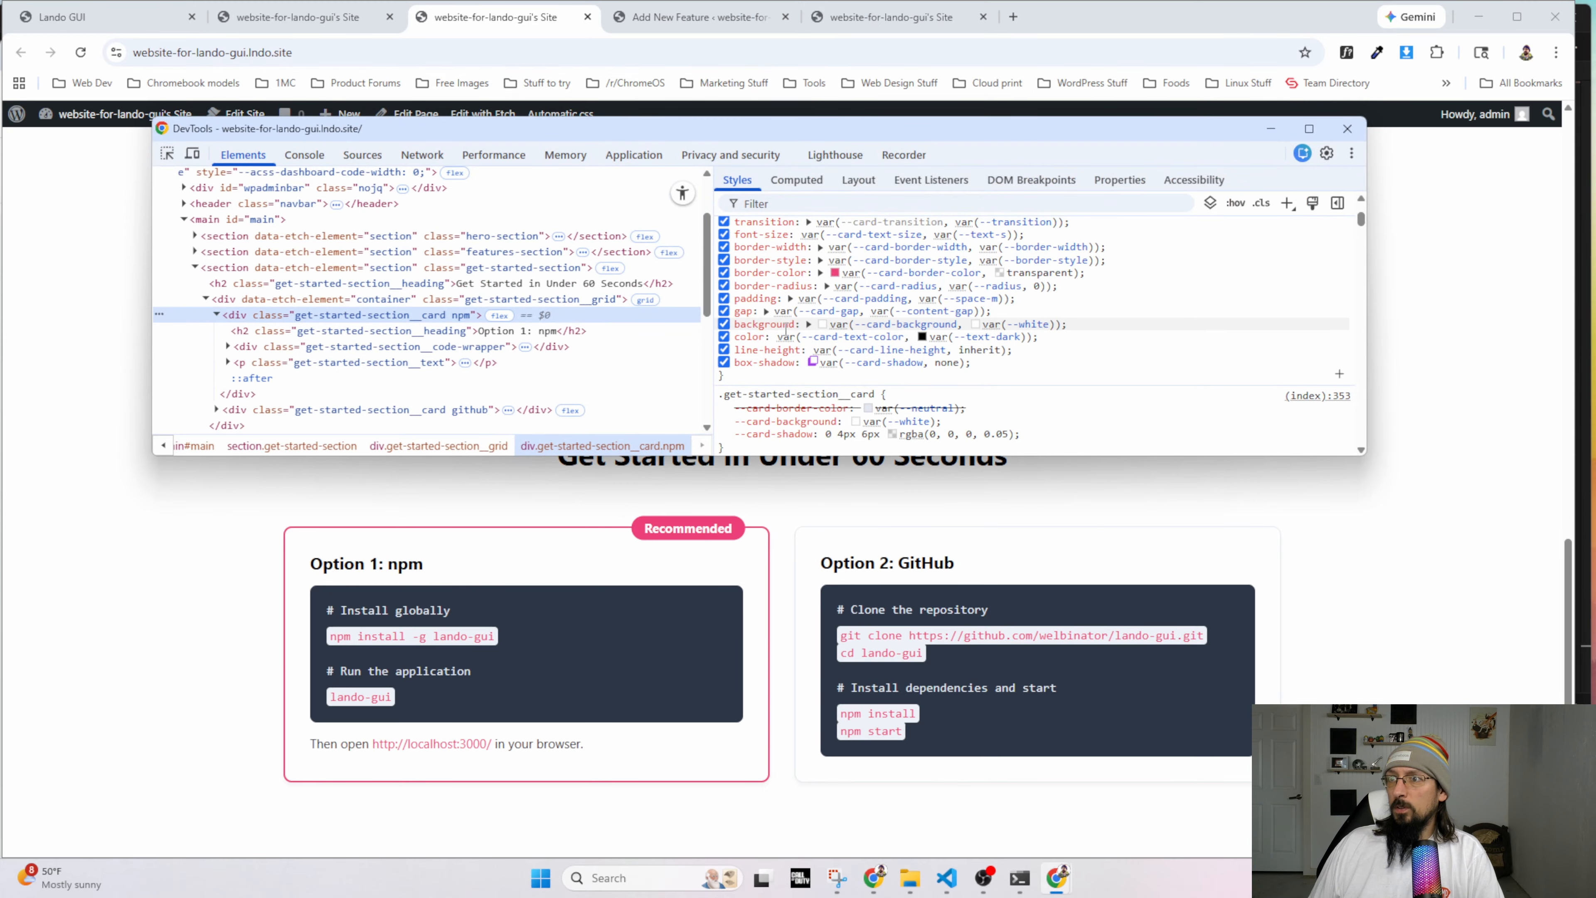
{"action": "mouse_move", "coordinate": [828, 312]}
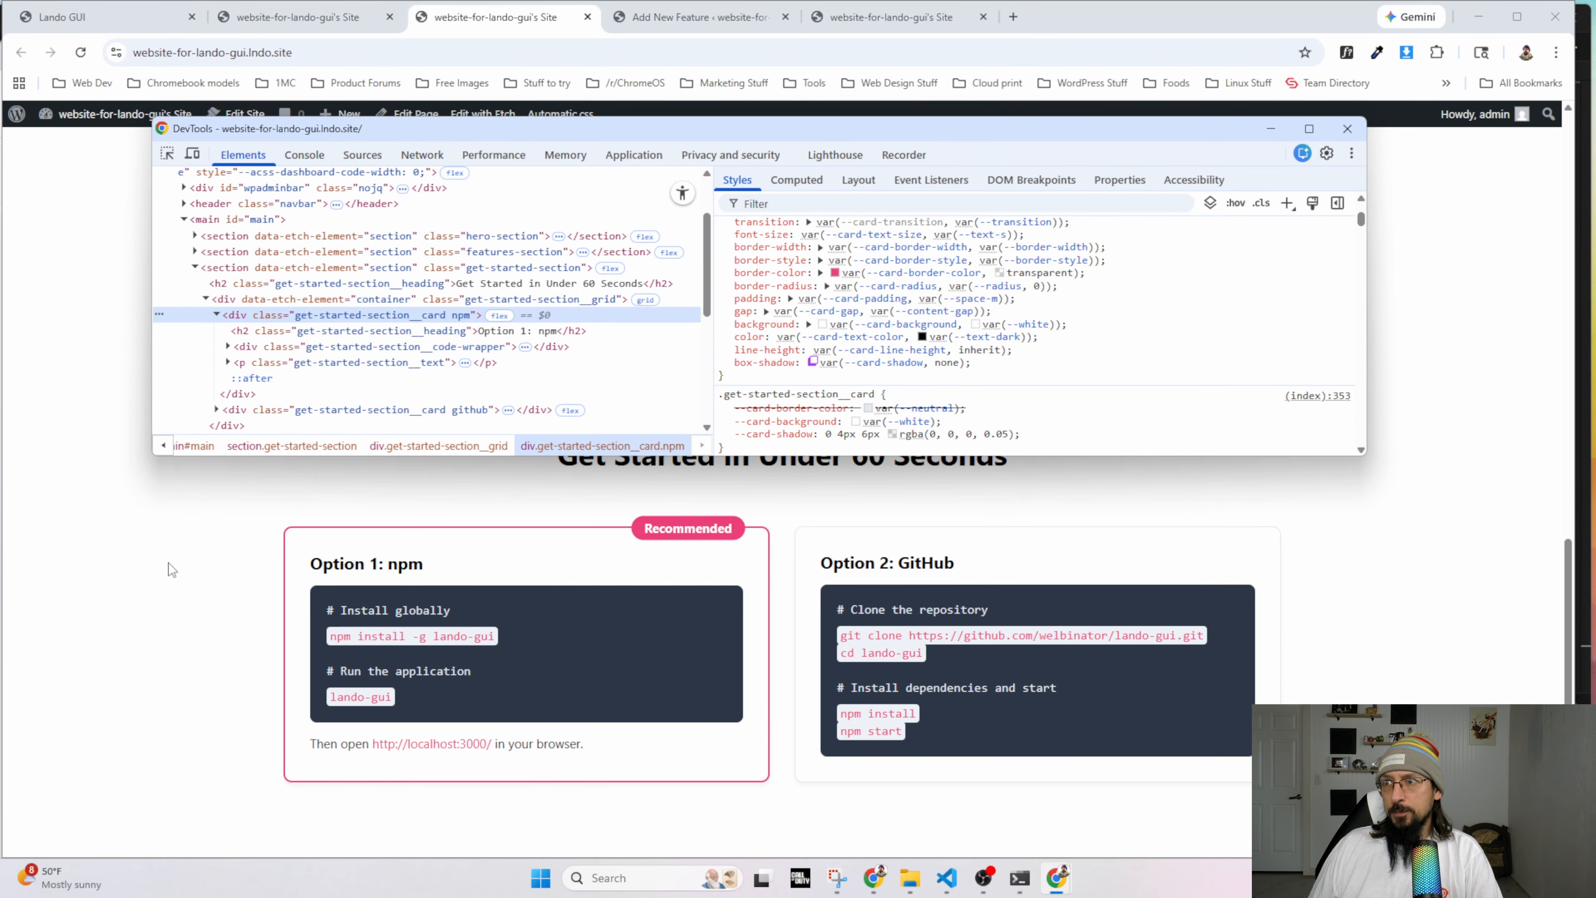
Close DevTools and review the feature cards' headings and spacing on the live page.
{"action": "key", "text": "F12"}
{"action": "scroll", "coordinate": [169, 563], "scroll_direction": "up", "scroll_amount": 8}
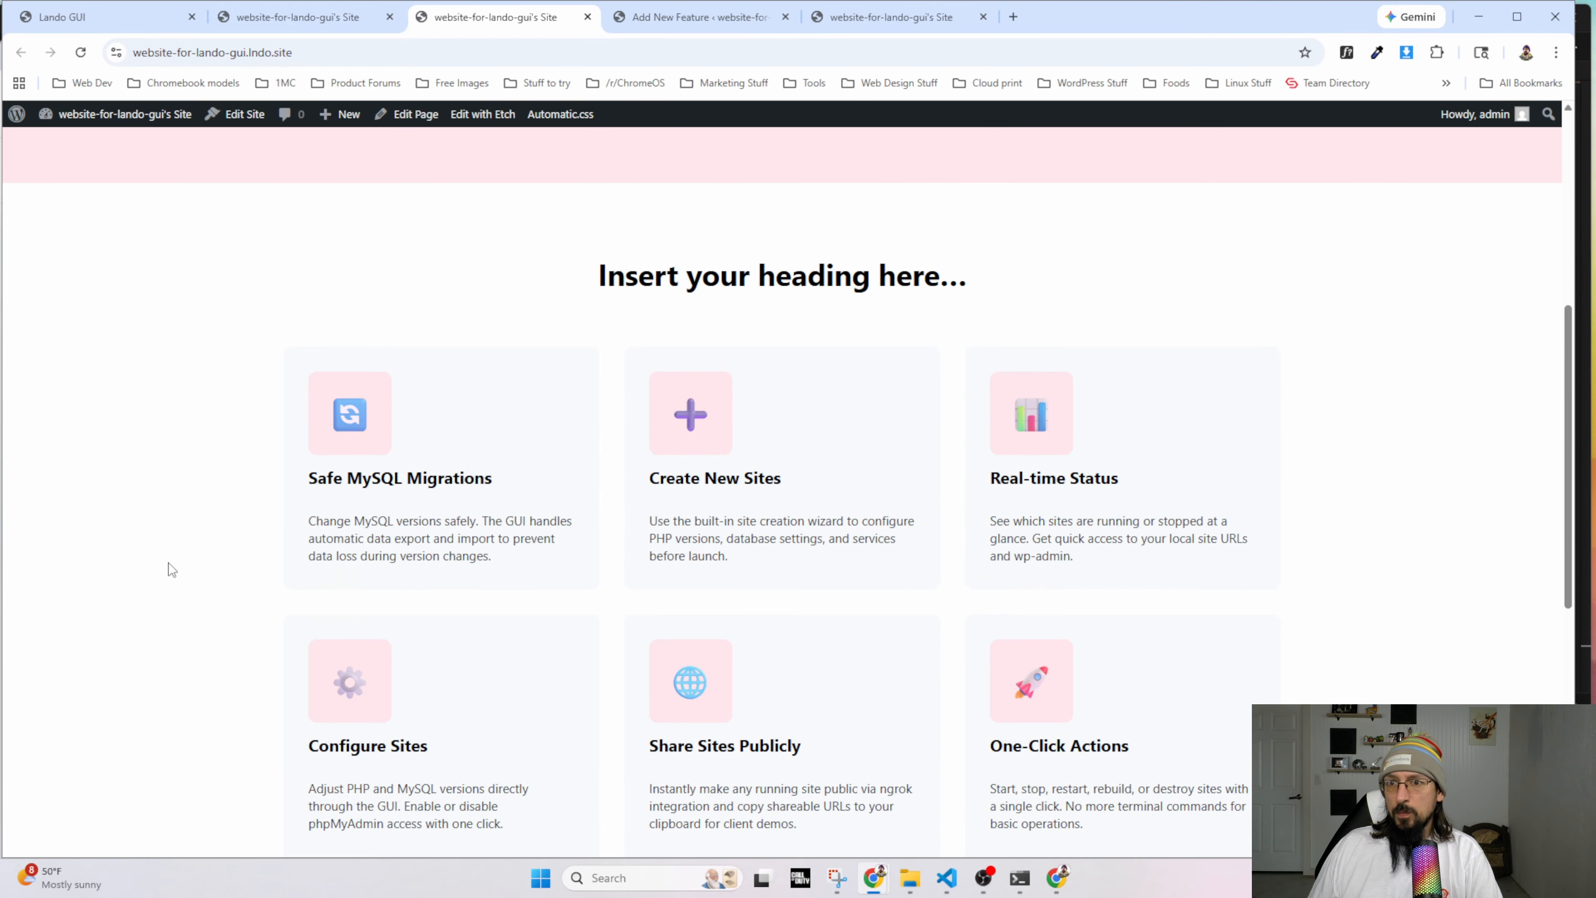
{"action": "scroll", "coordinate": [169, 563], "scroll_direction": "up", "scroll_amount": 6}
{"action": "scroll", "coordinate": [168, 563], "scroll_direction": "down", "scroll_amount": 12}
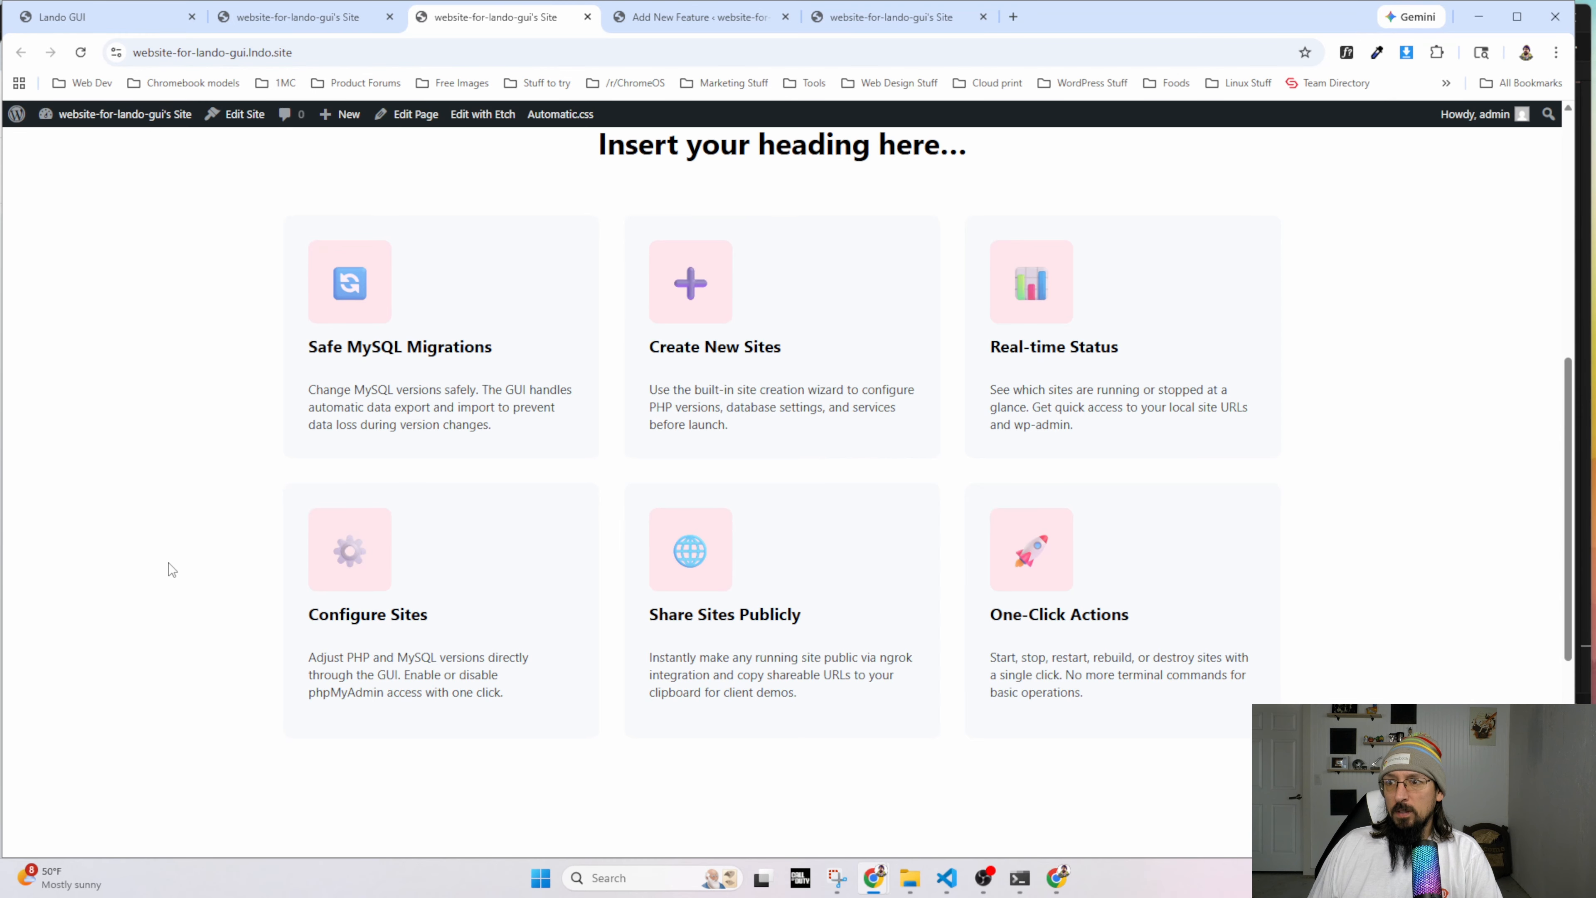
In the Etch editor, add --card-gap: var(--content-gap) to the .features-section__card CSS.
{"action": "scroll", "coordinate": [168, 563], "scroll_direction": "up", "scroll_amount": 3}
{"action": "scroll", "coordinate": [168, 563], "scroll_direction": "down", "scroll_amount": 4}
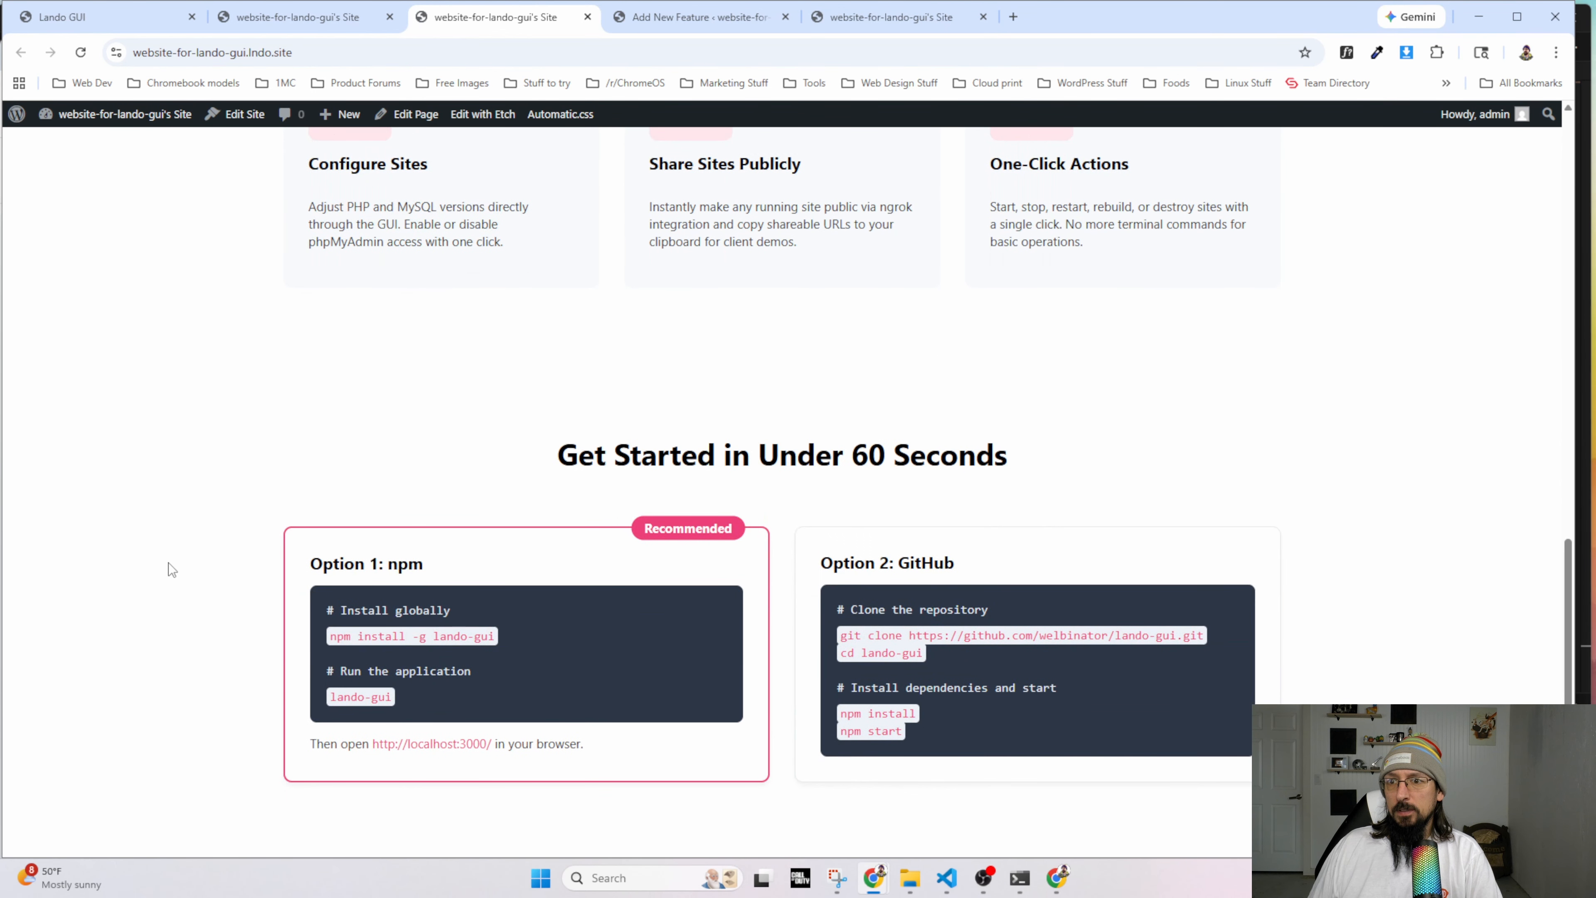
{"action": "left_click", "coordinate": [326, 25]}
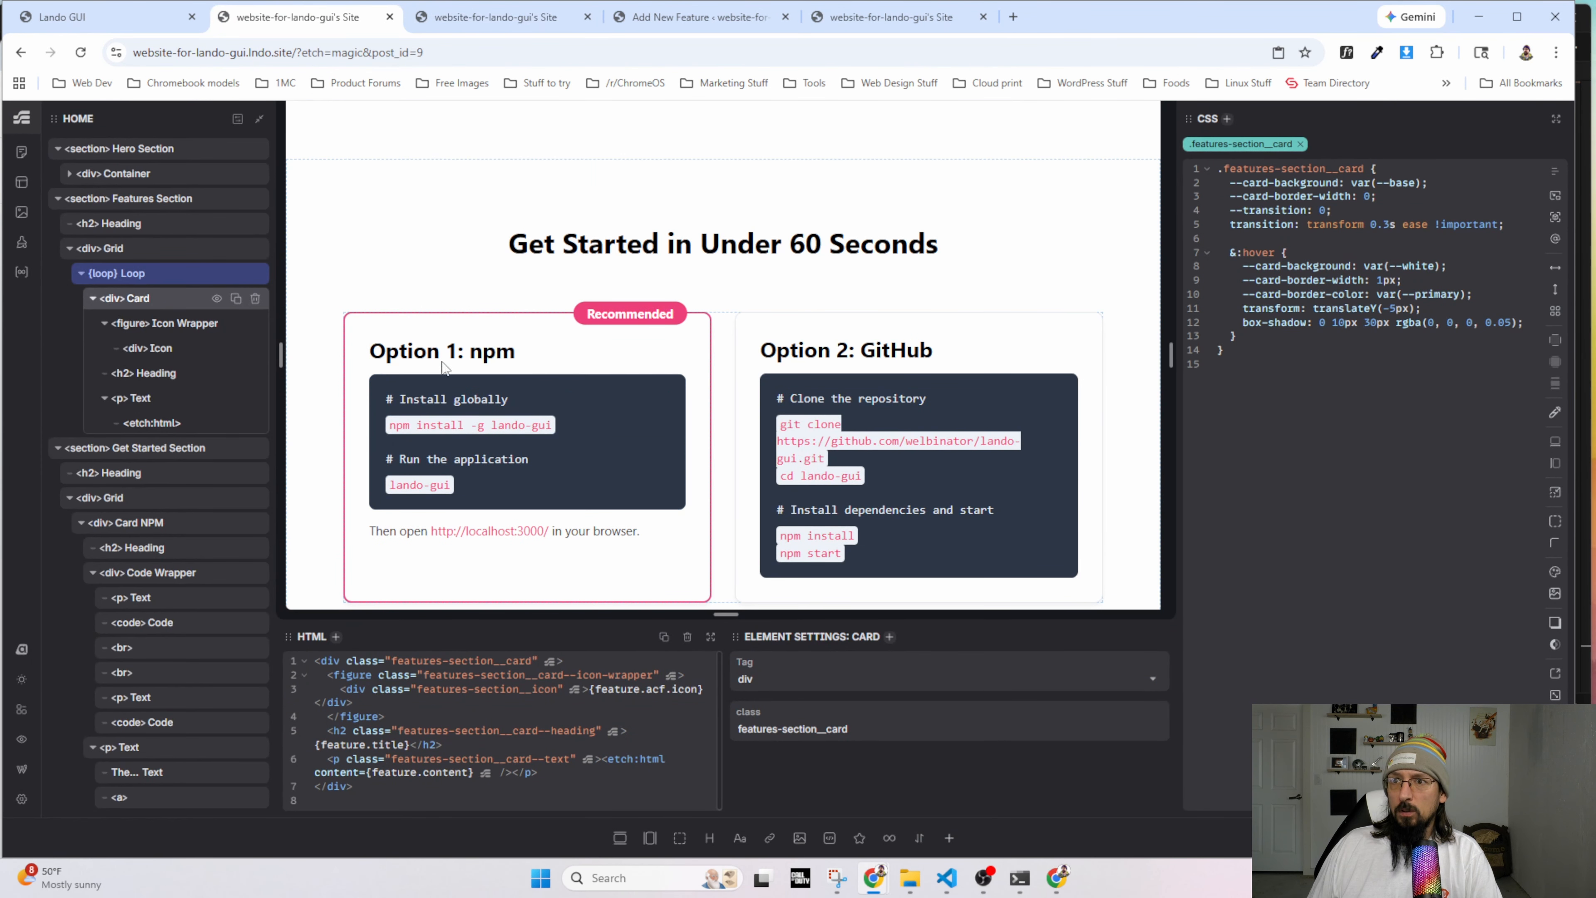
{"action": "left_click", "coordinate": [1514, 225]}
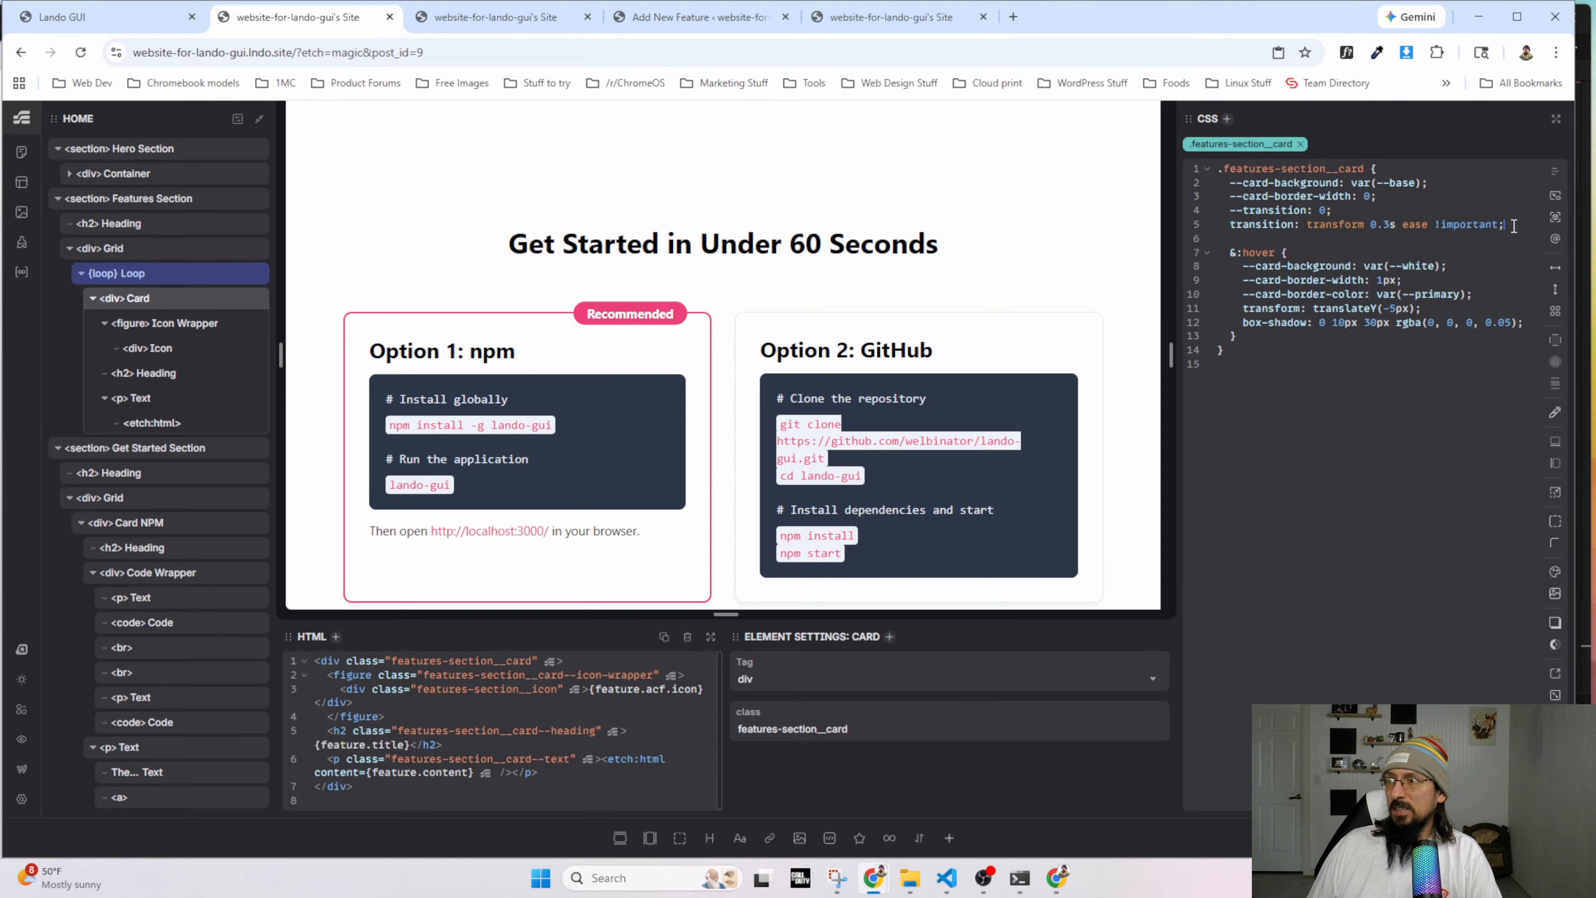
{"action": "key", "text": "Return"}
{"action": "type", "text": "--ca"}
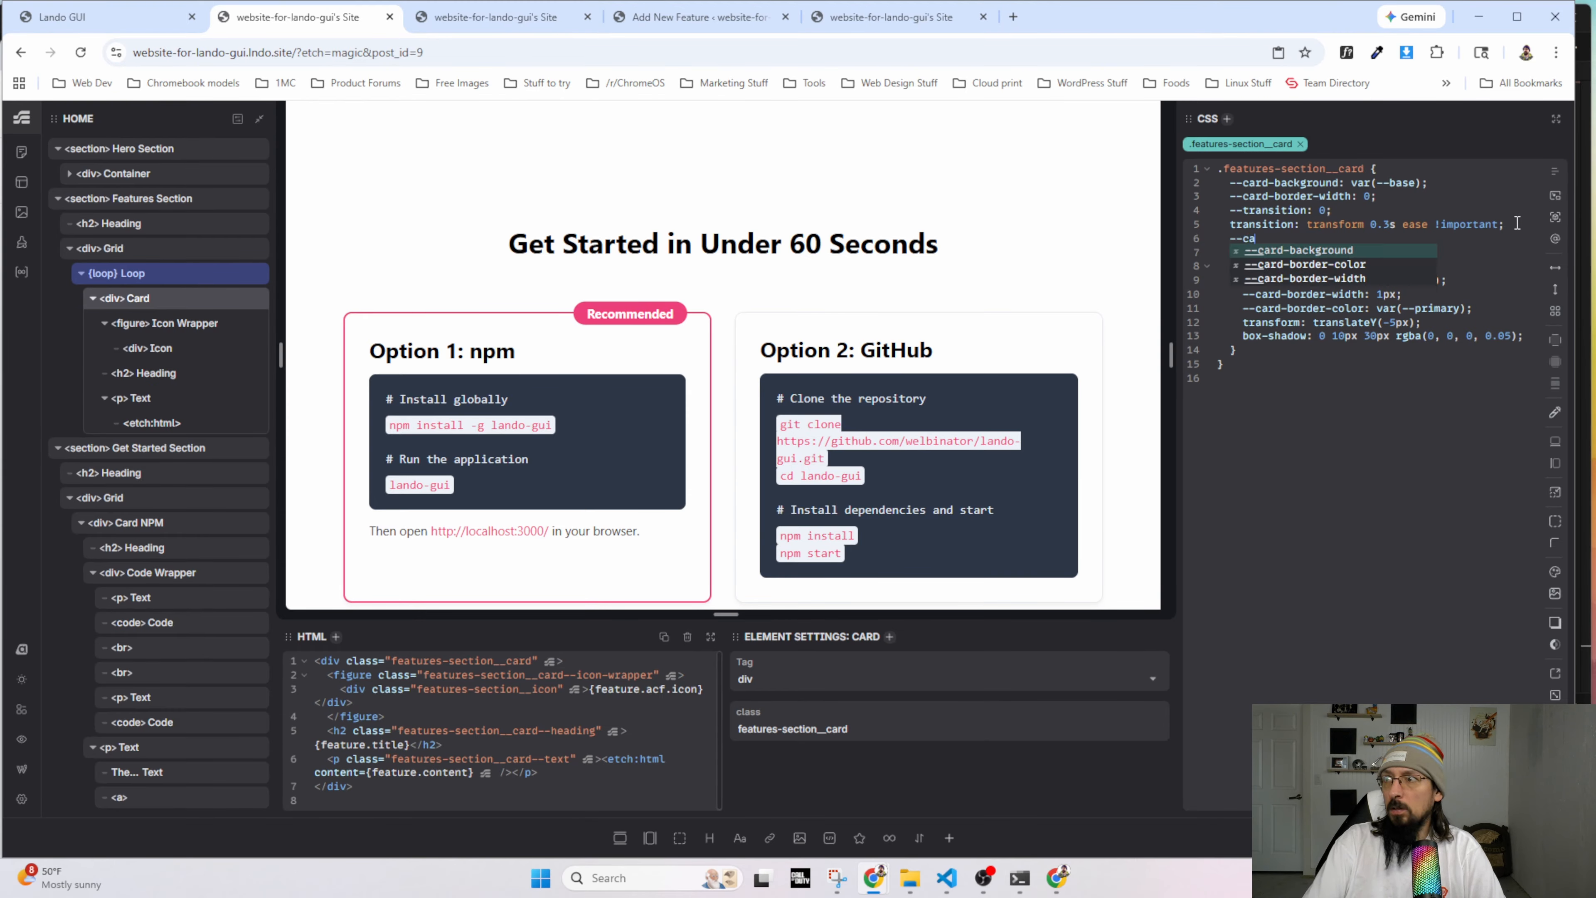
{"action": "type", "text": "rd-ga"}
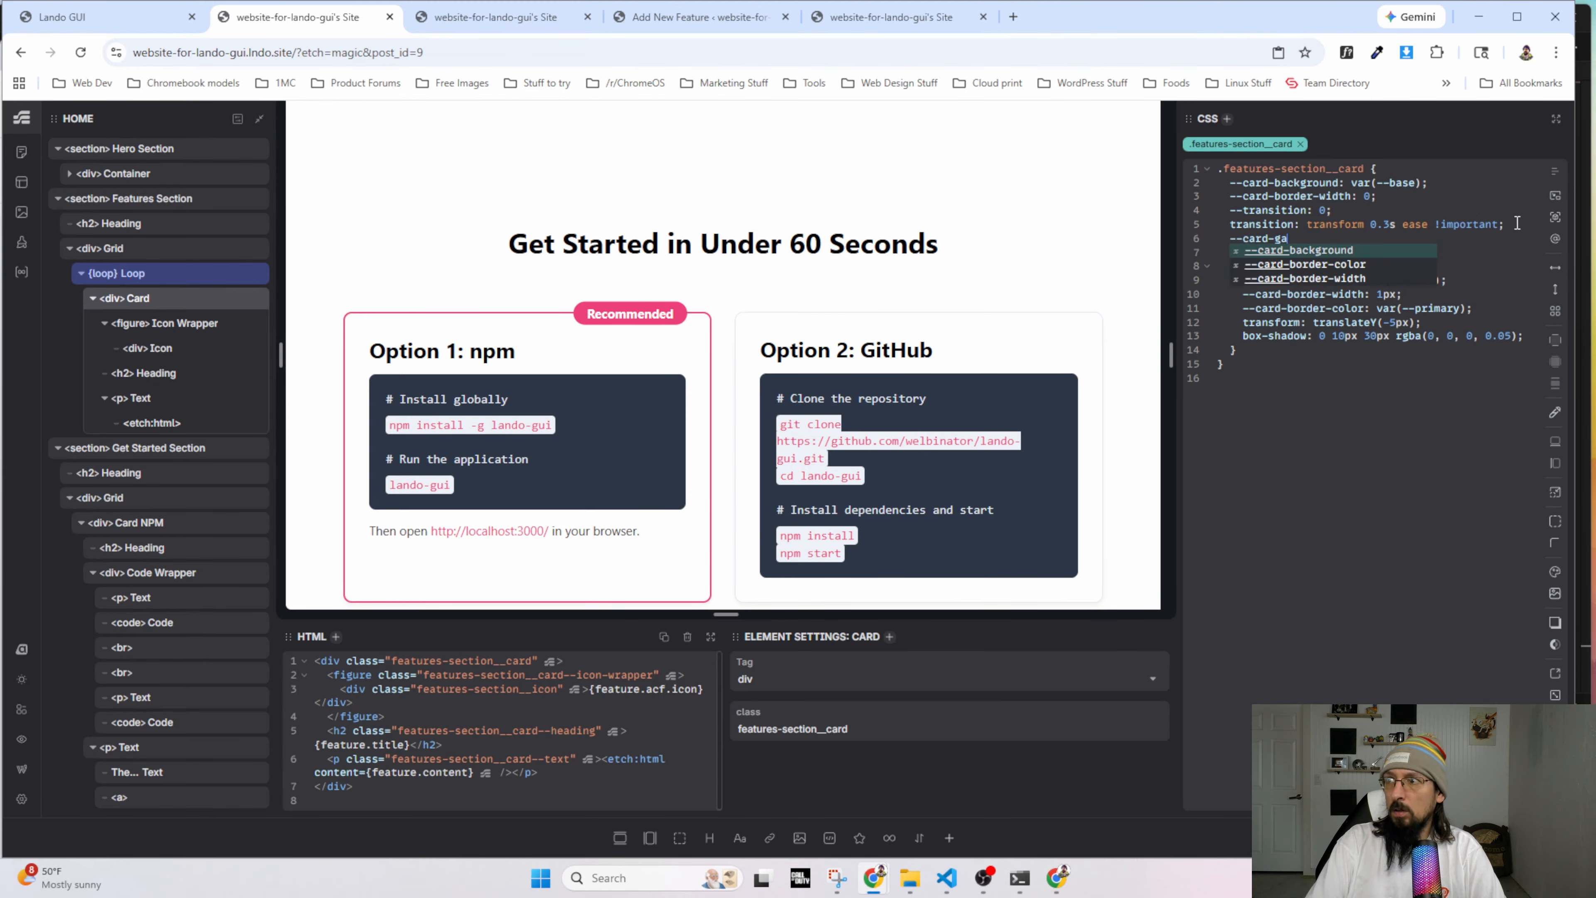
{"action": "type", "text": "p: "}
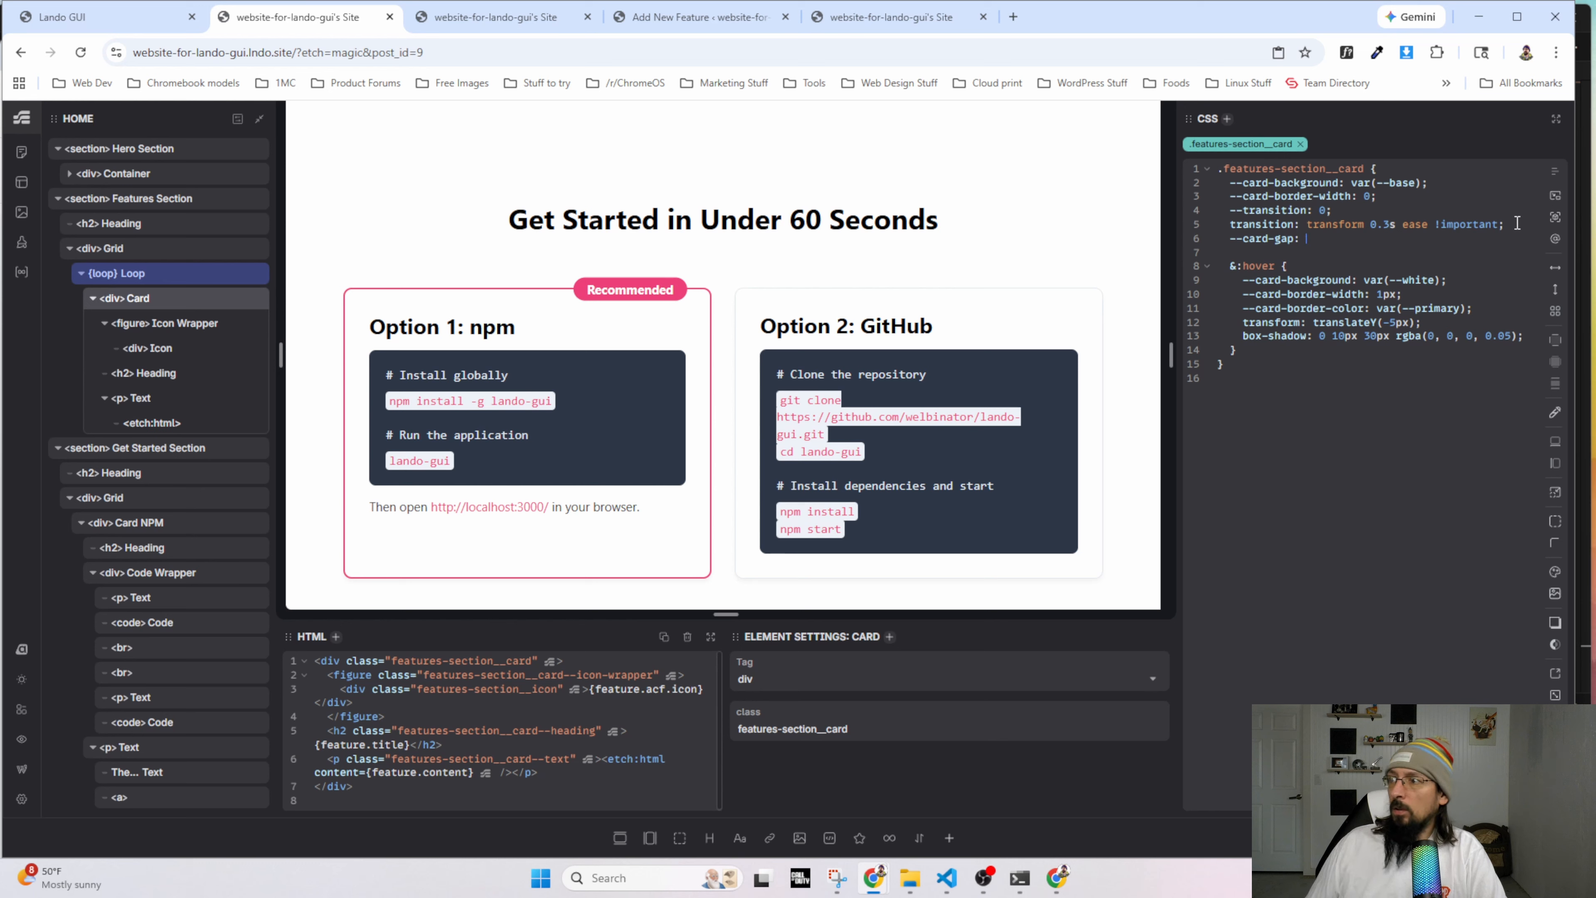
{"action": "type", "text": "var(--cont"}
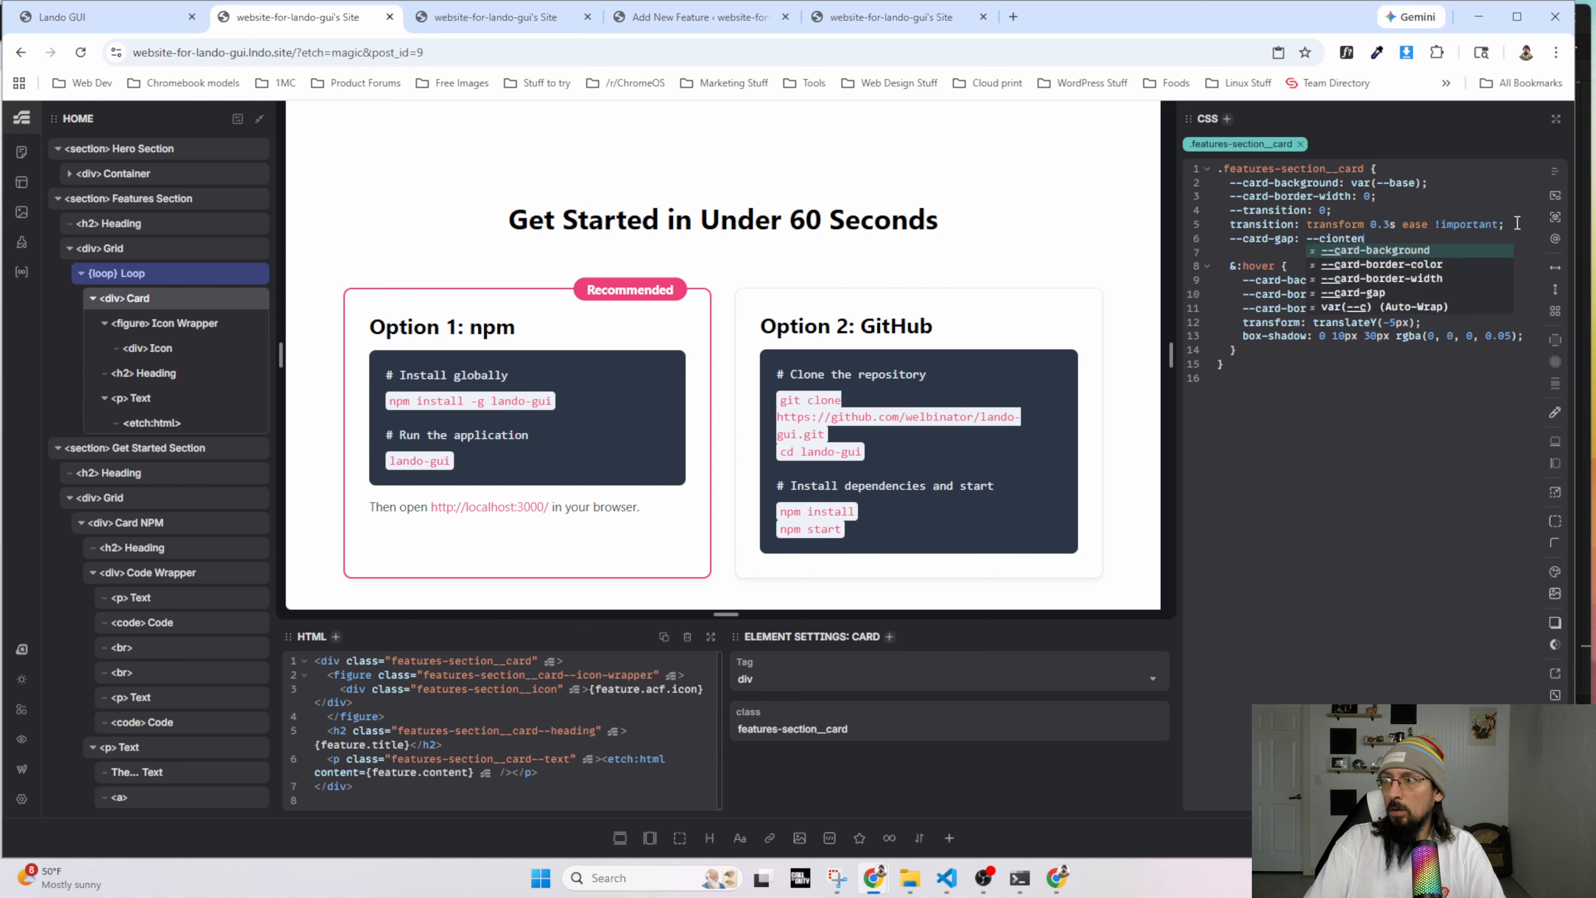
{"action": "type", "text": "ent-gap"}
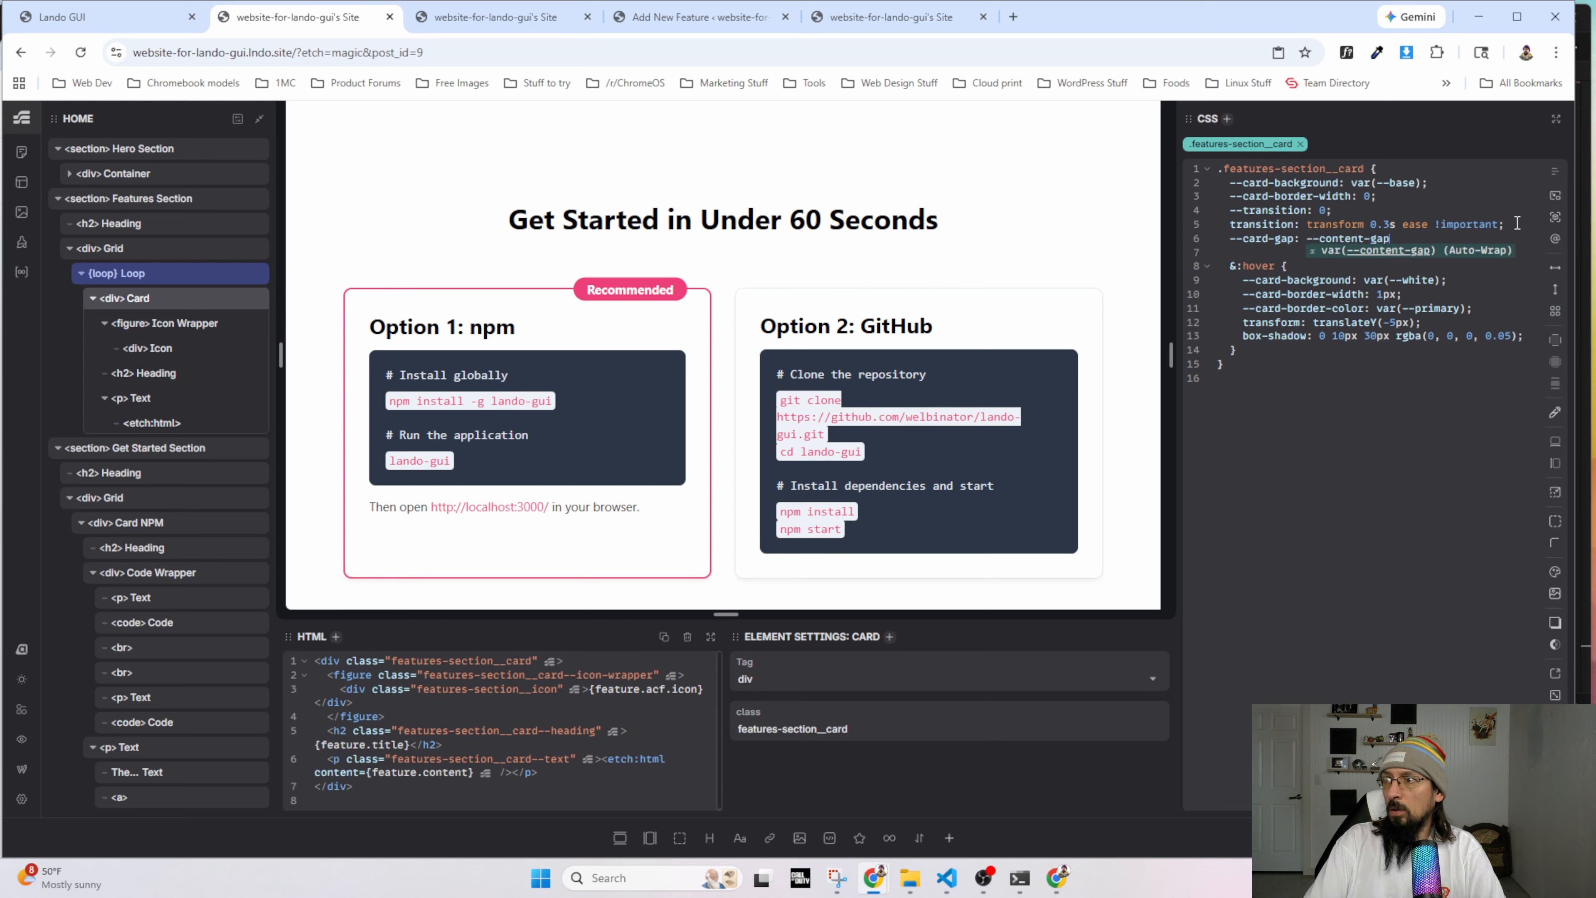
{"action": "key", "text": "Return"}
{"action": "type", "text": ";"}
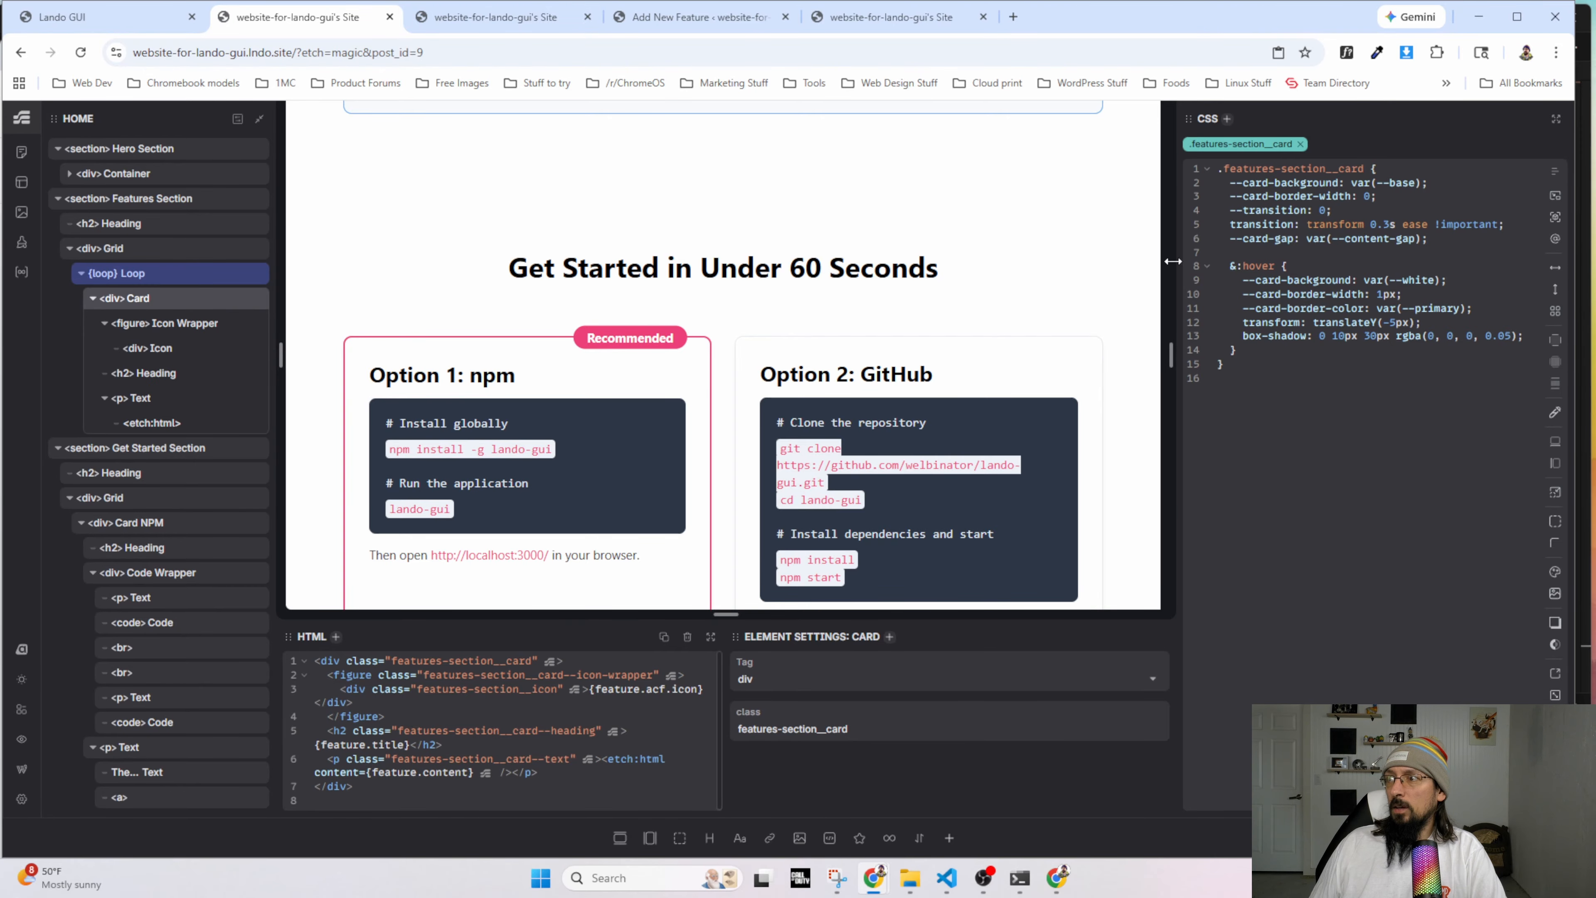
Change the features card's --card-gap value to var(--grid-gap).
{"action": "scroll", "coordinate": [672, 434], "scroll_direction": "down", "scroll_amount": 1}
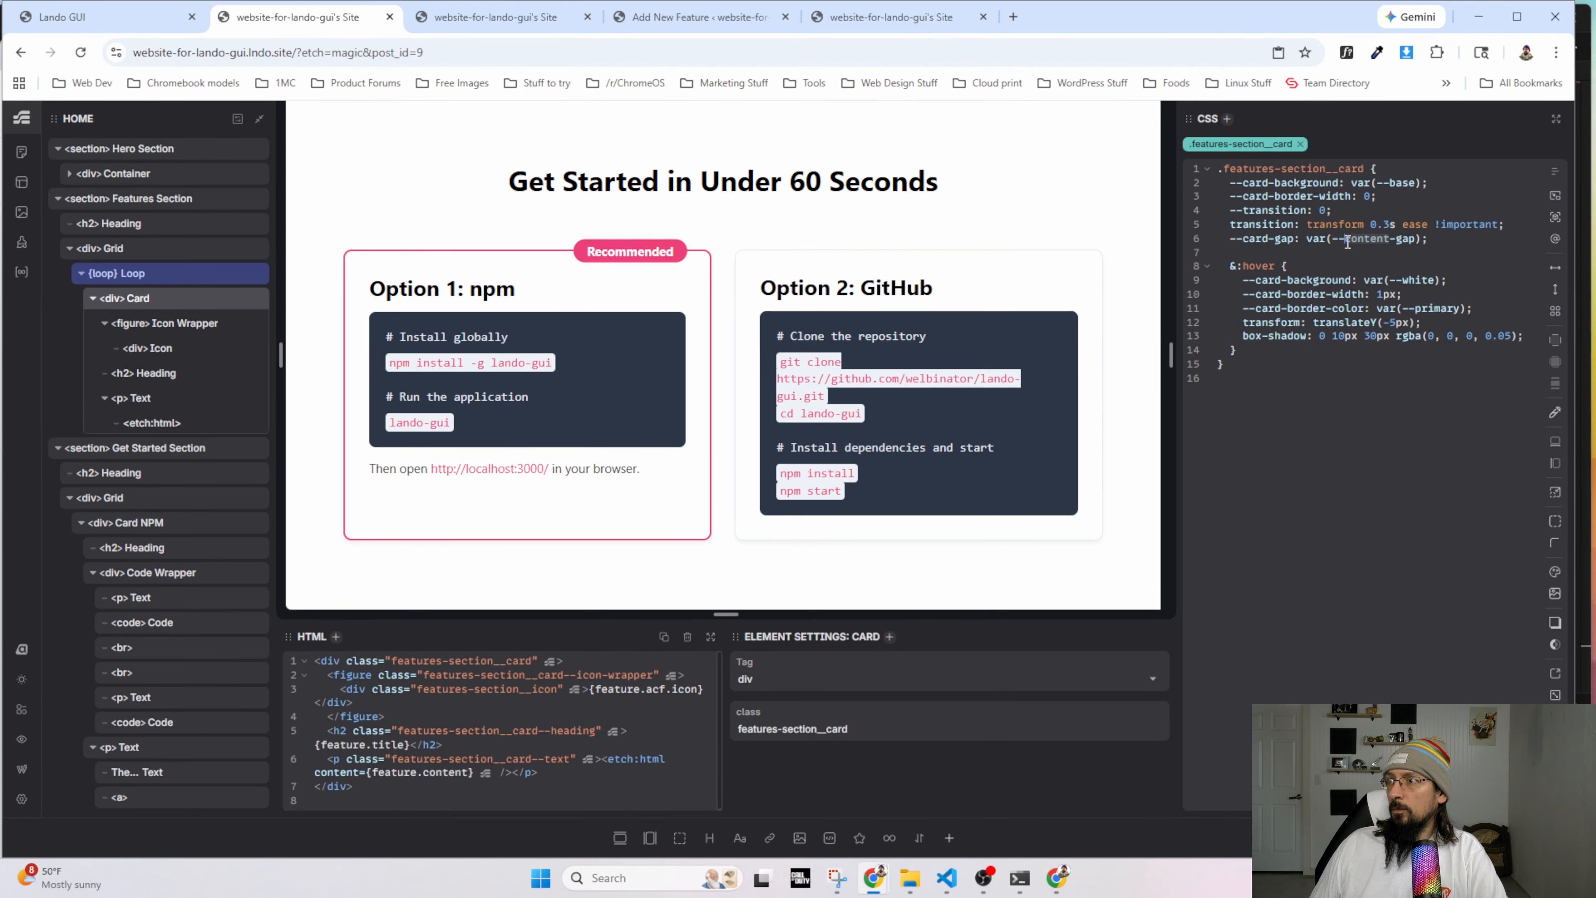
{"action": "double_click", "coordinate": [1360, 240]}
{"action": "type", "text": "grid"}
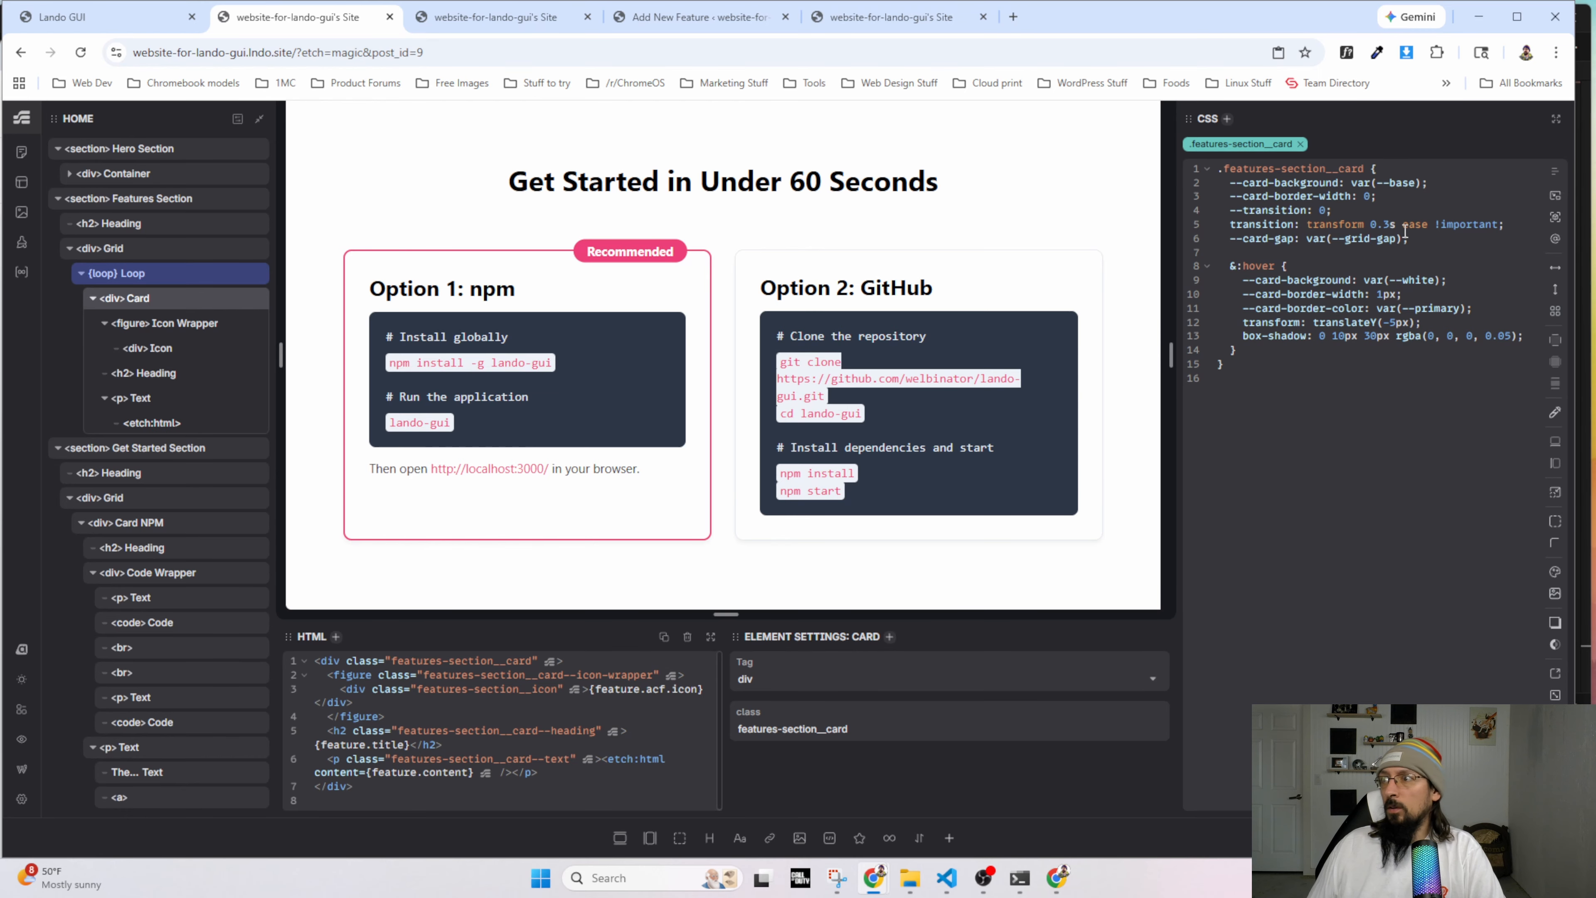
{"action": "left_click", "coordinate": [1426, 241]}
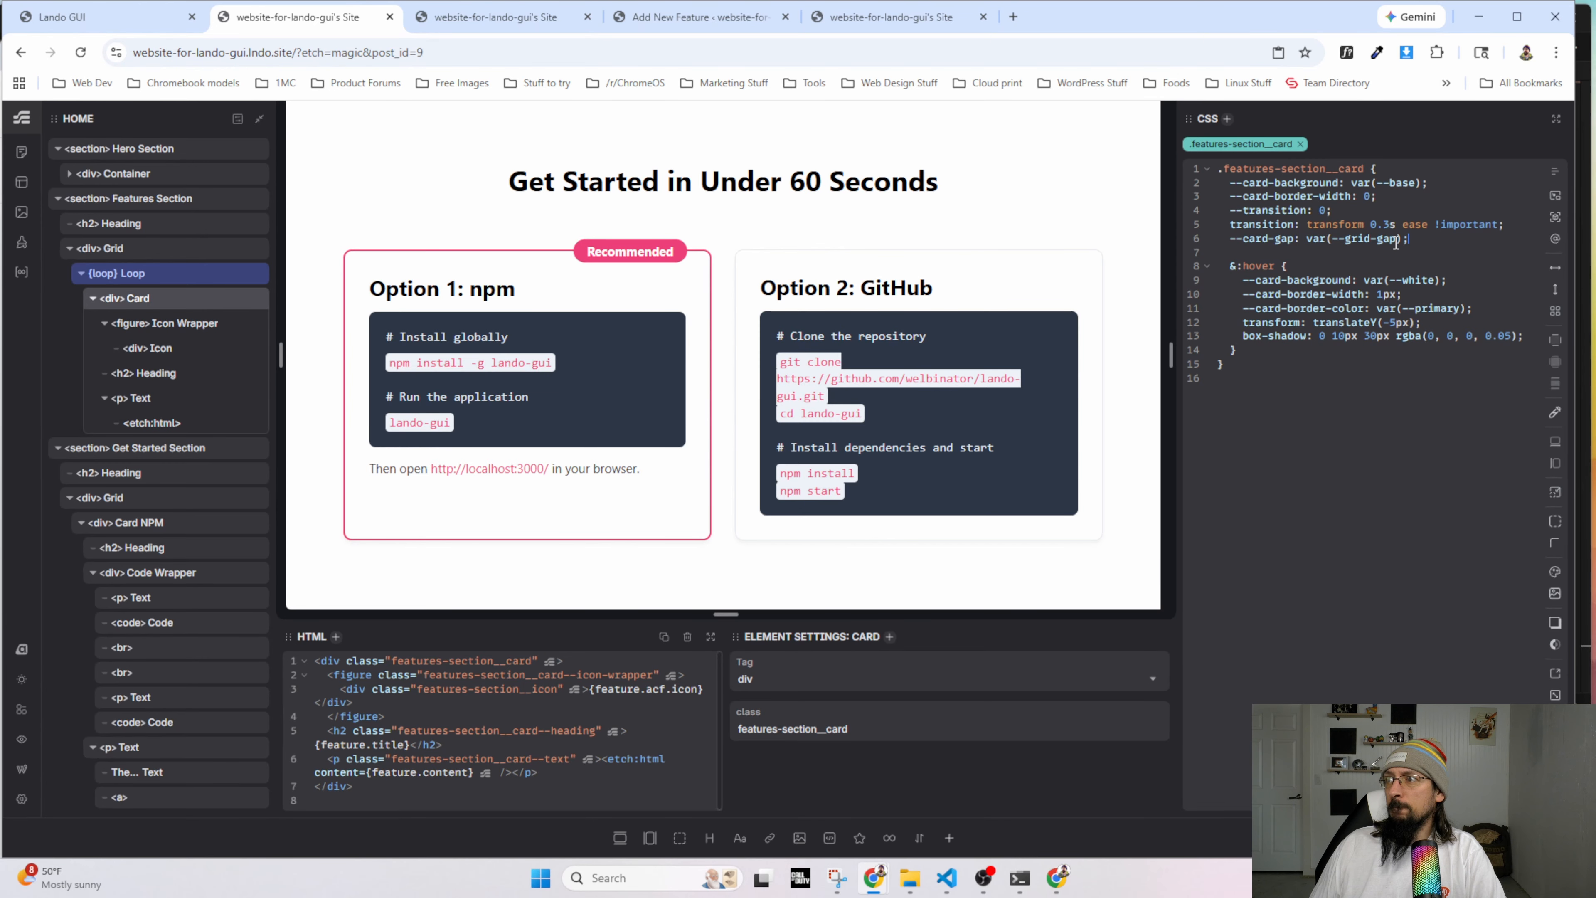
Reload the live page and inspect the npm card's heading and gap rules in DevTools.
{"action": "left_click", "coordinate": [496, 17]}
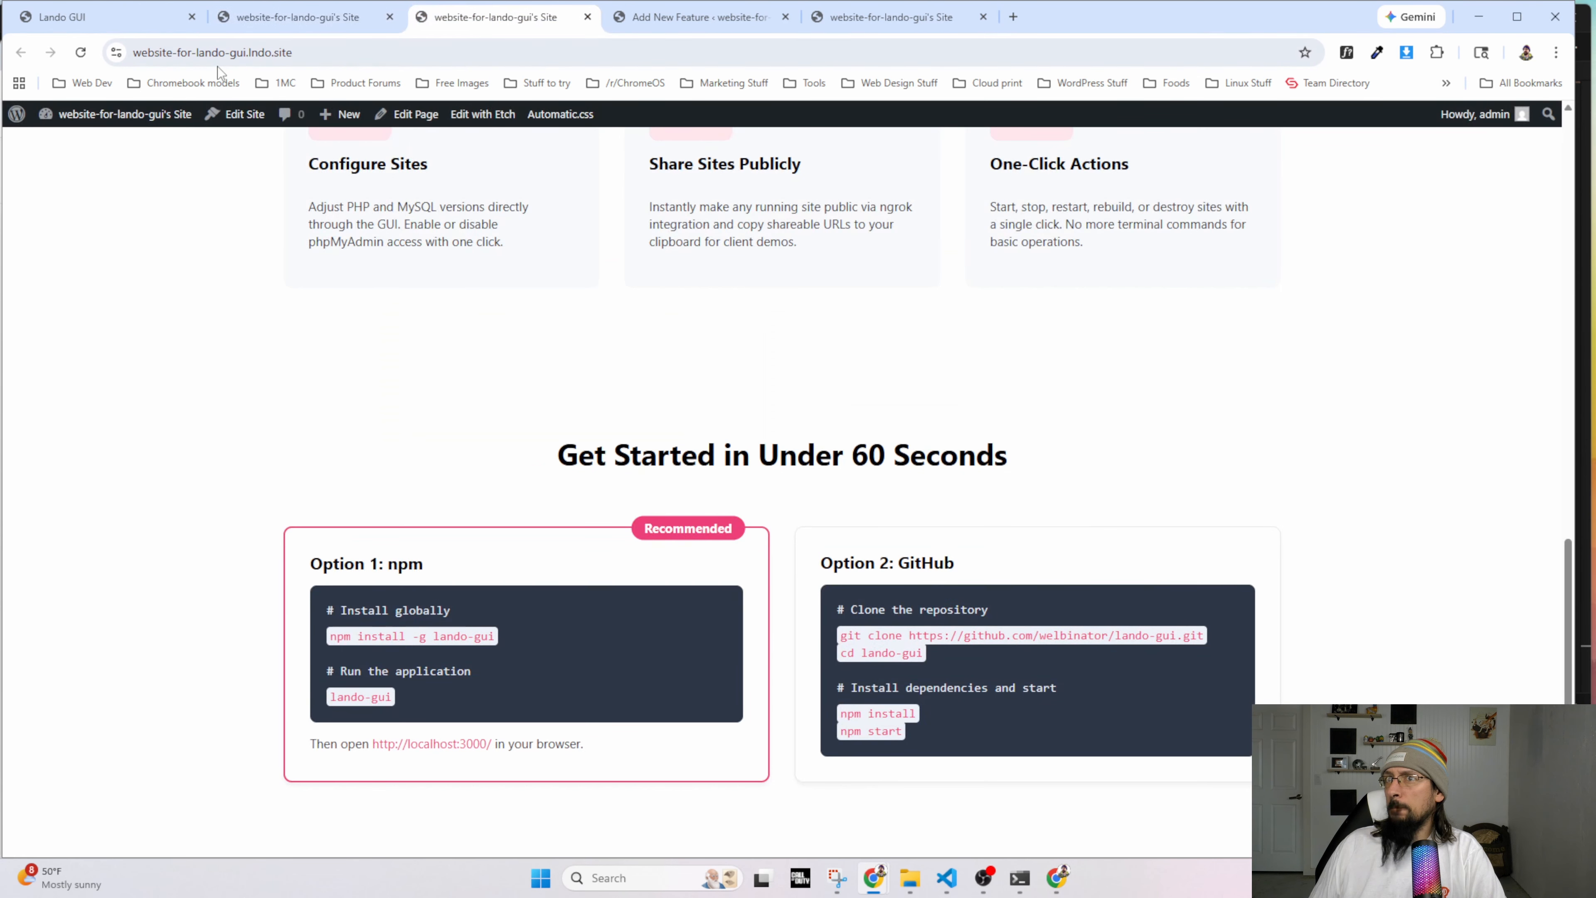
{"action": "left_click", "coordinate": [81, 53]}
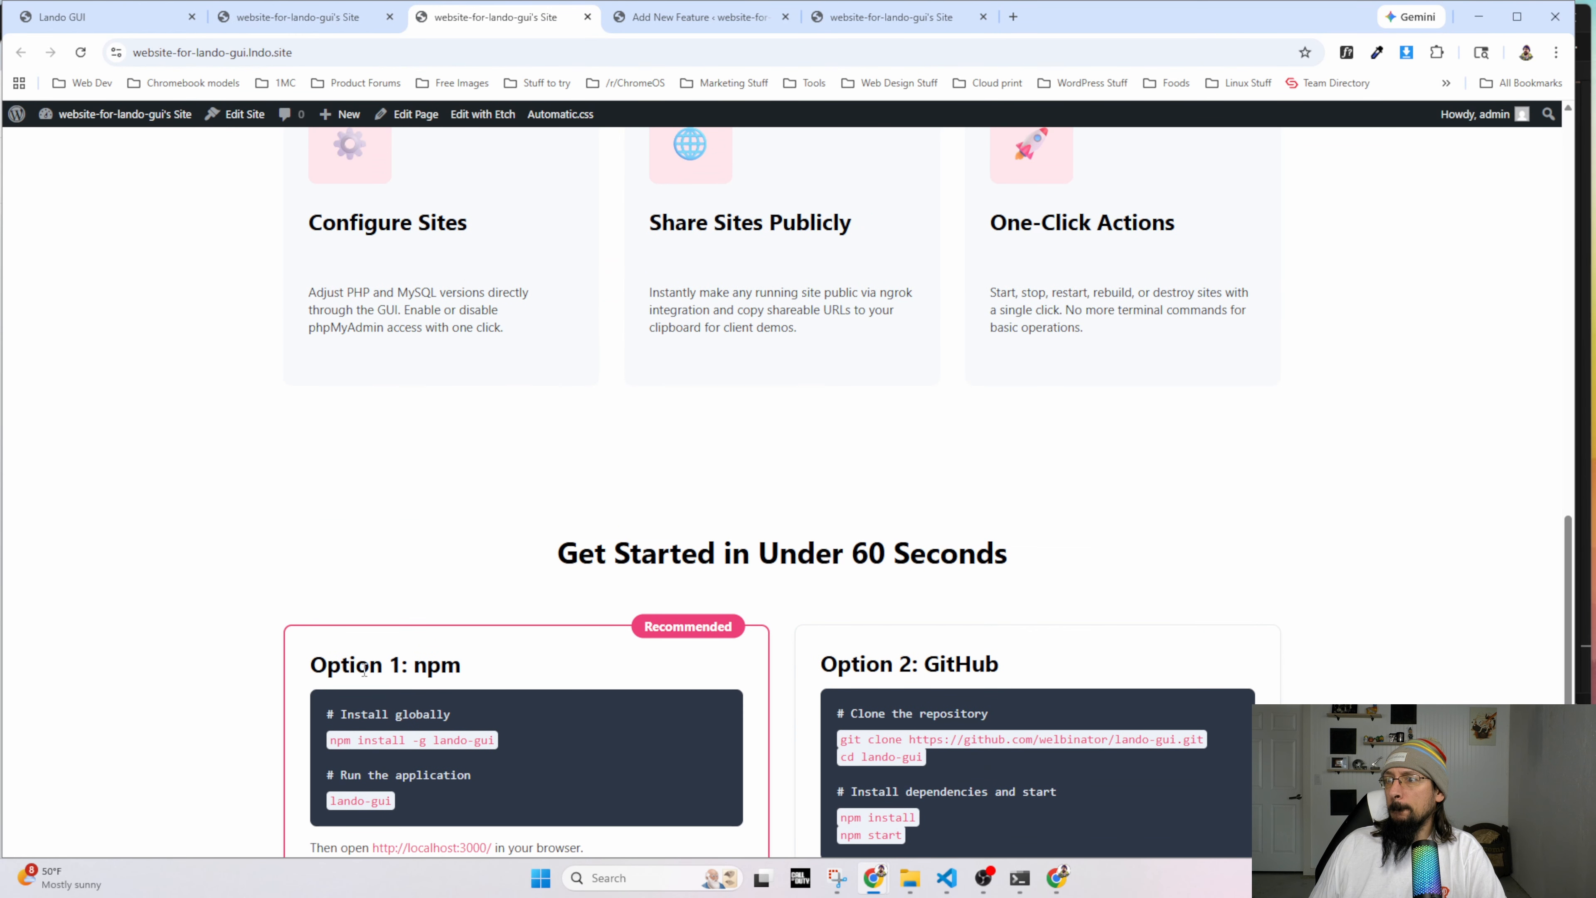
{"action": "right_click", "coordinate": [364, 670]}
{"action": "left_click", "coordinate": [400, 674]}
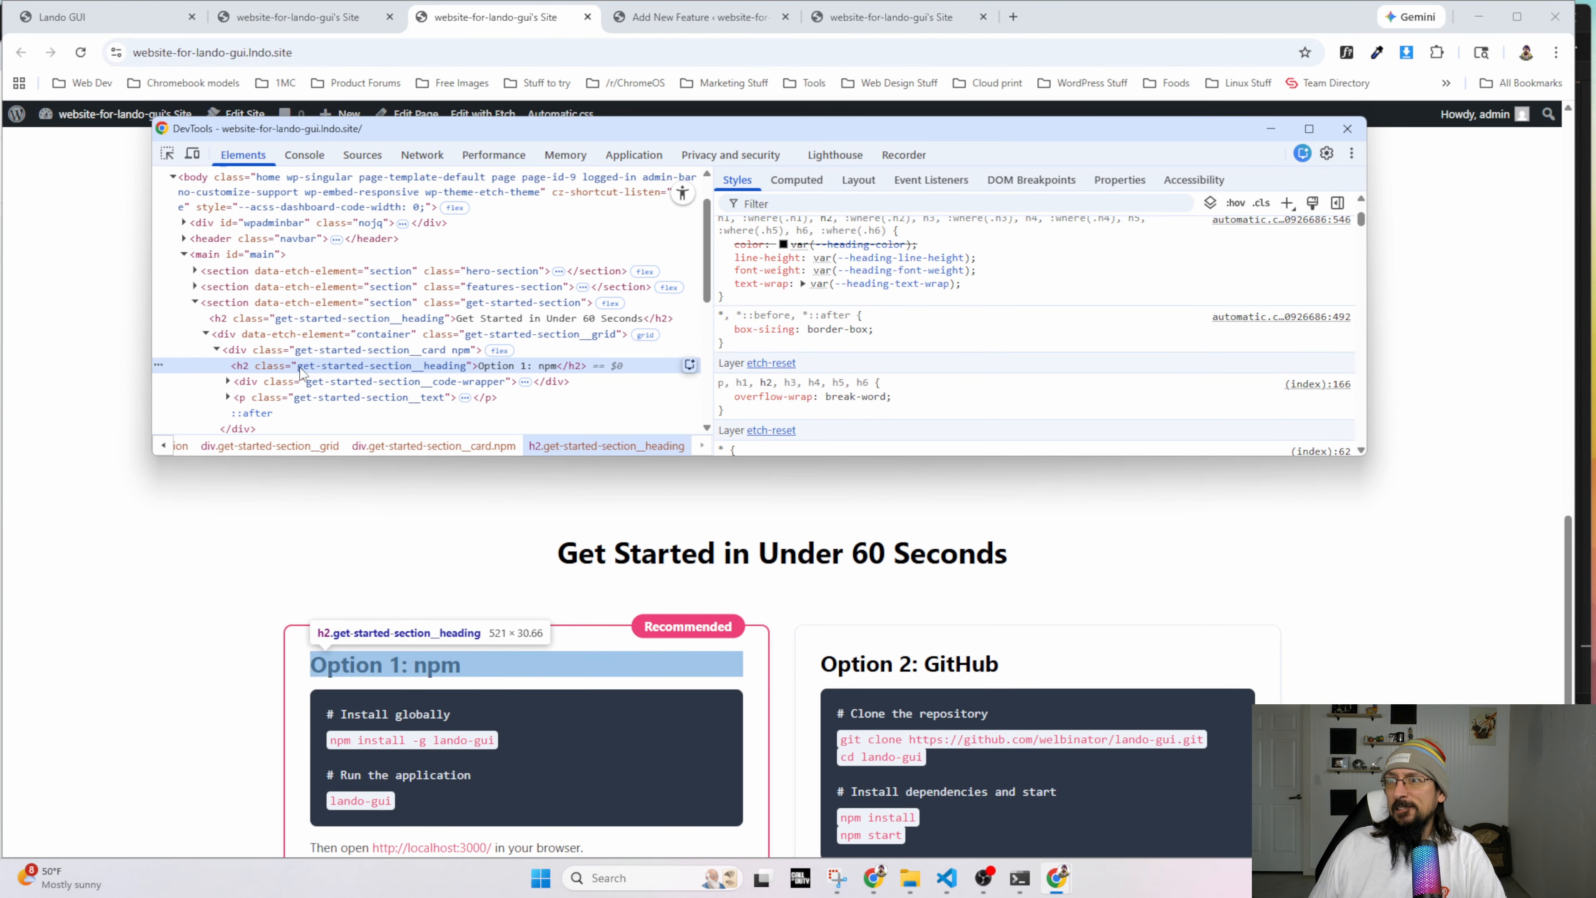
{"action": "scroll", "coordinate": [802, 319], "scroll_direction": "up", "scroll_amount": 5}
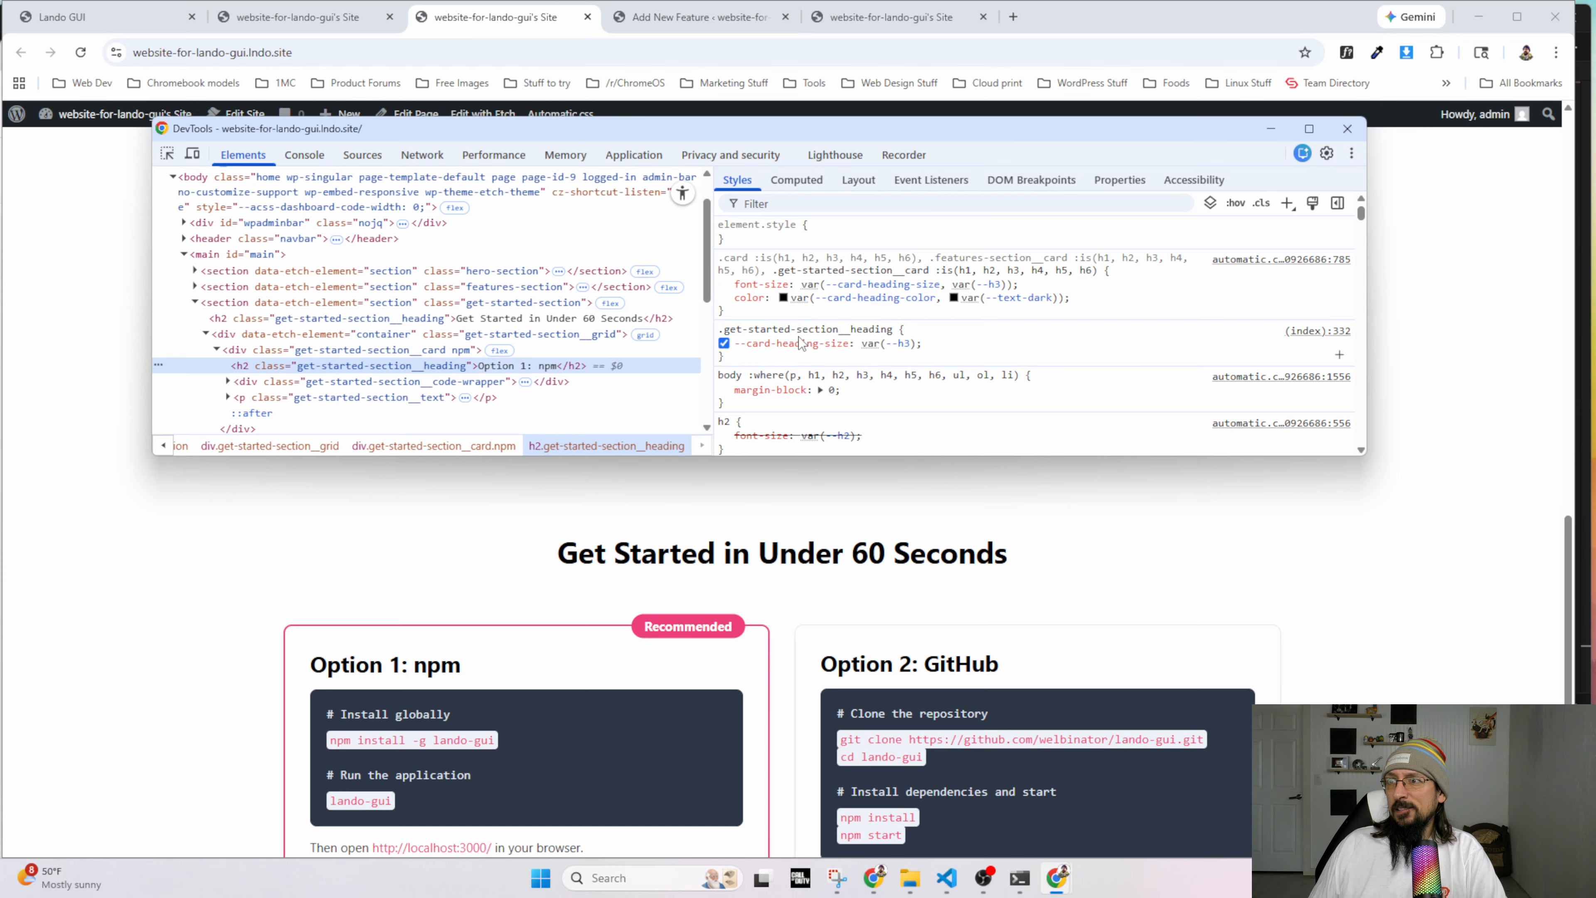
{"action": "scroll", "coordinate": [289, 264], "scroll_direction": "down", "scroll_amount": 2}
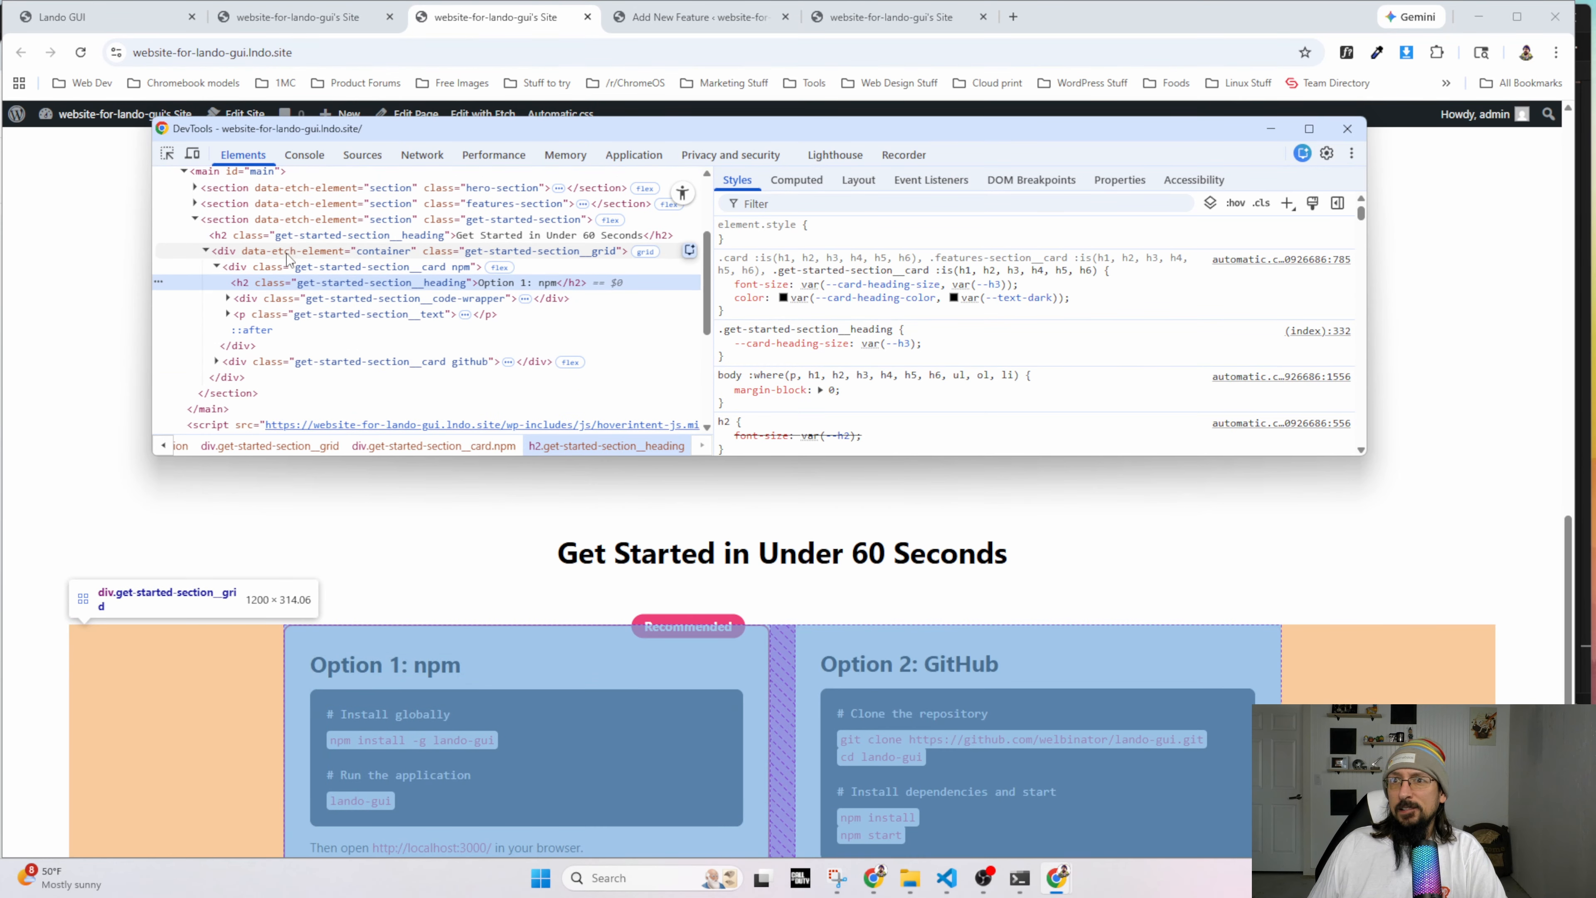
{"action": "left_click", "coordinate": [289, 267]}
{"action": "scroll", "coordinate": [785, 352], "scroll_direction": "down", "scroll_amount": 3}
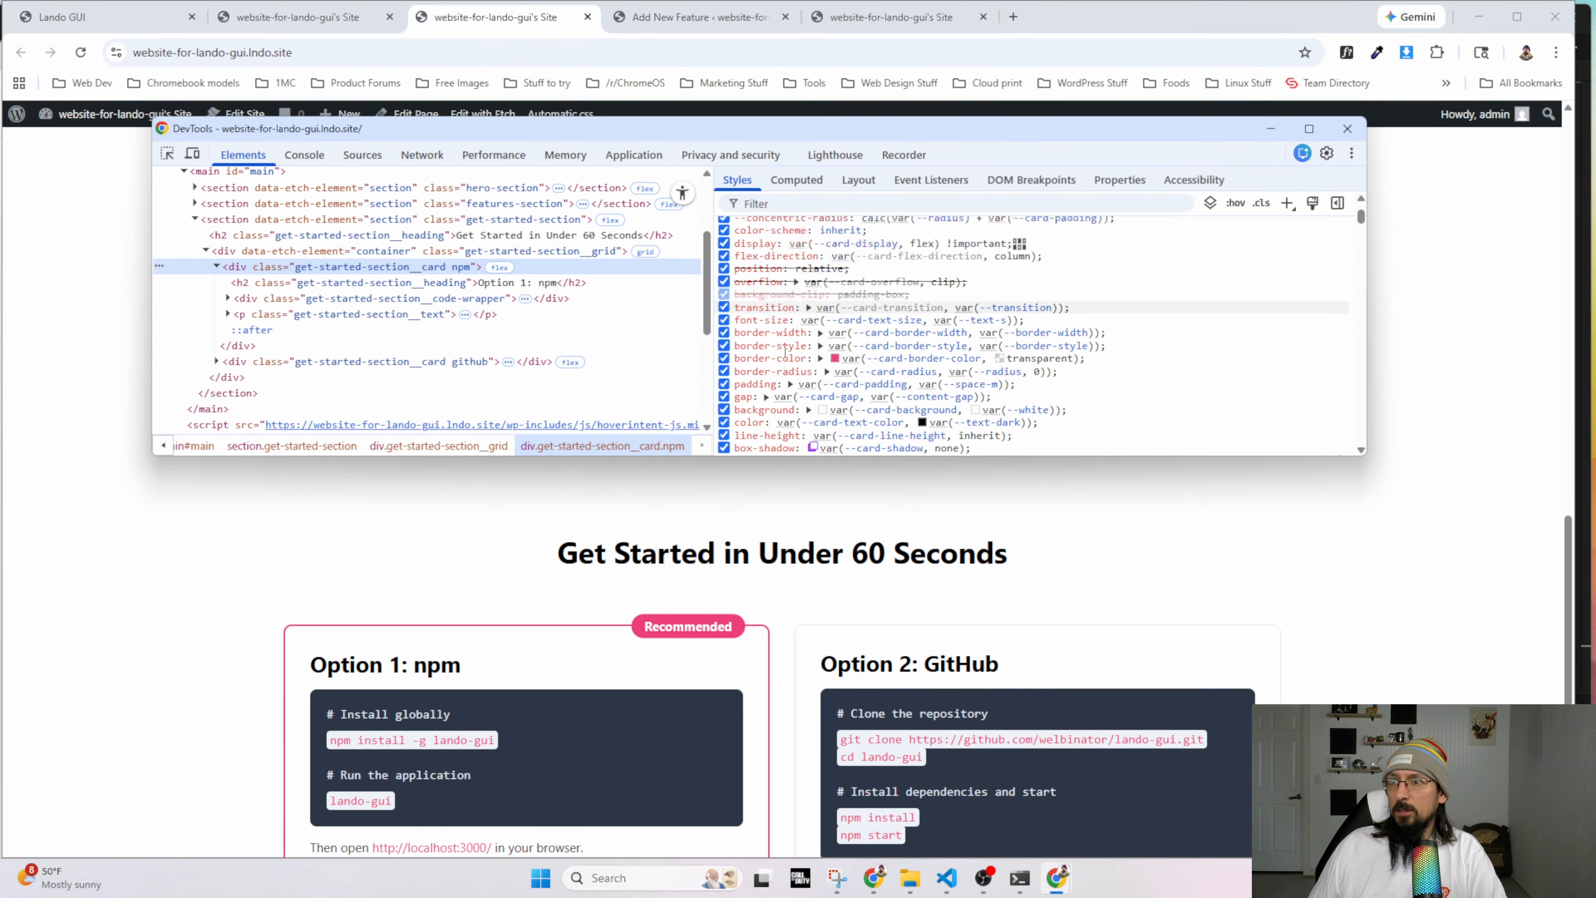
{"action": "mouse_move", "coordinate": [830, 399]}
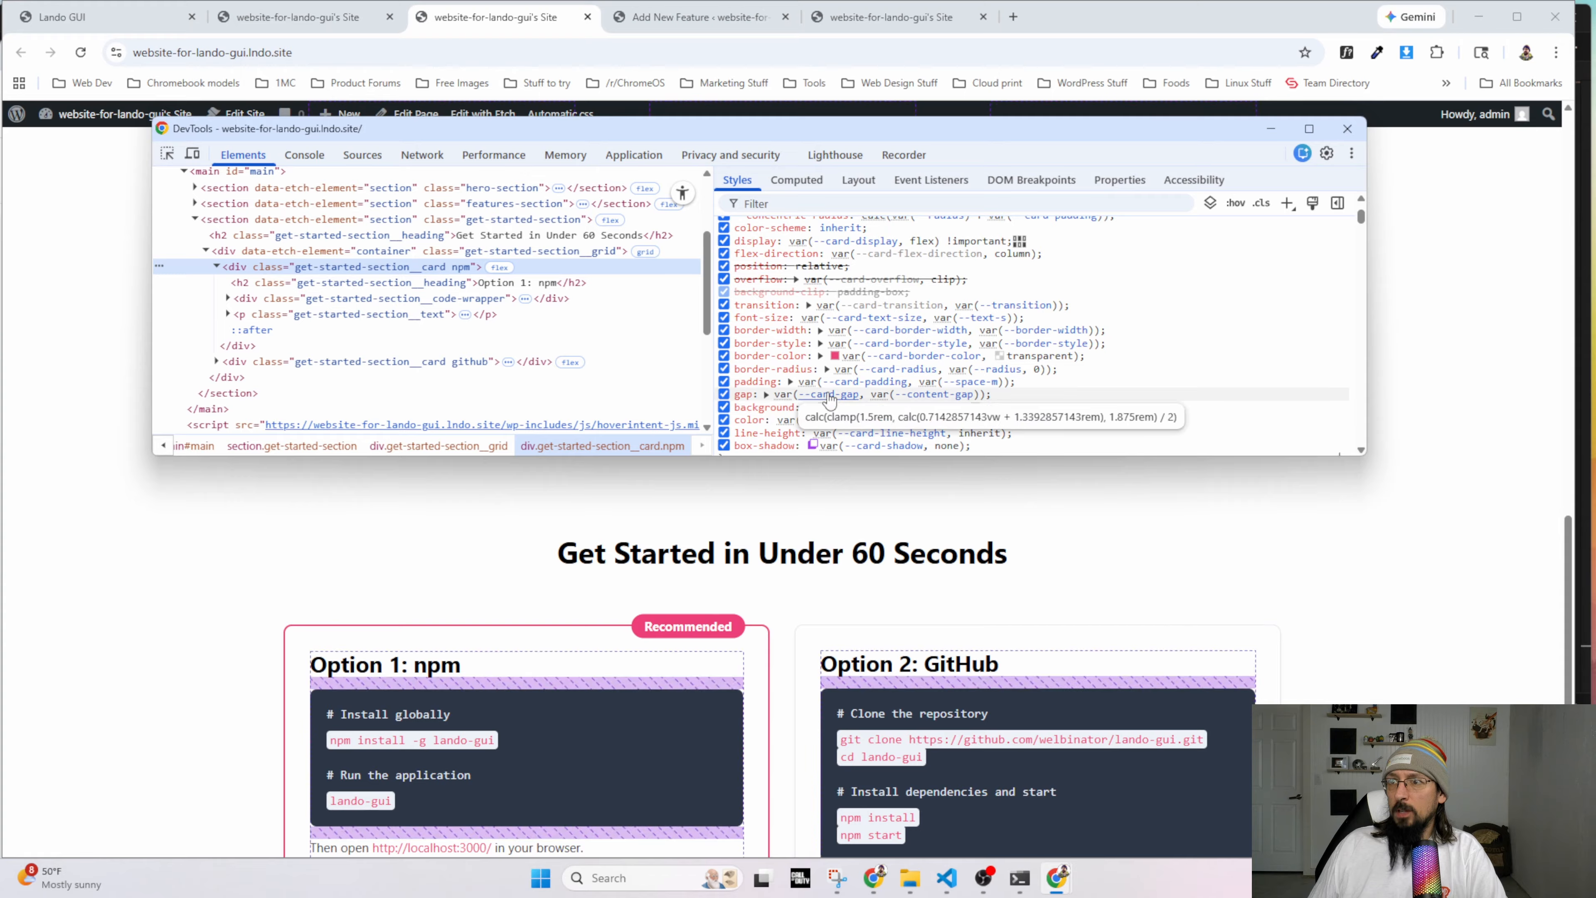
{"action": "scroll", "coordinate": [574, 659], "scroll_direction": "down", "scroll_amount": 2}
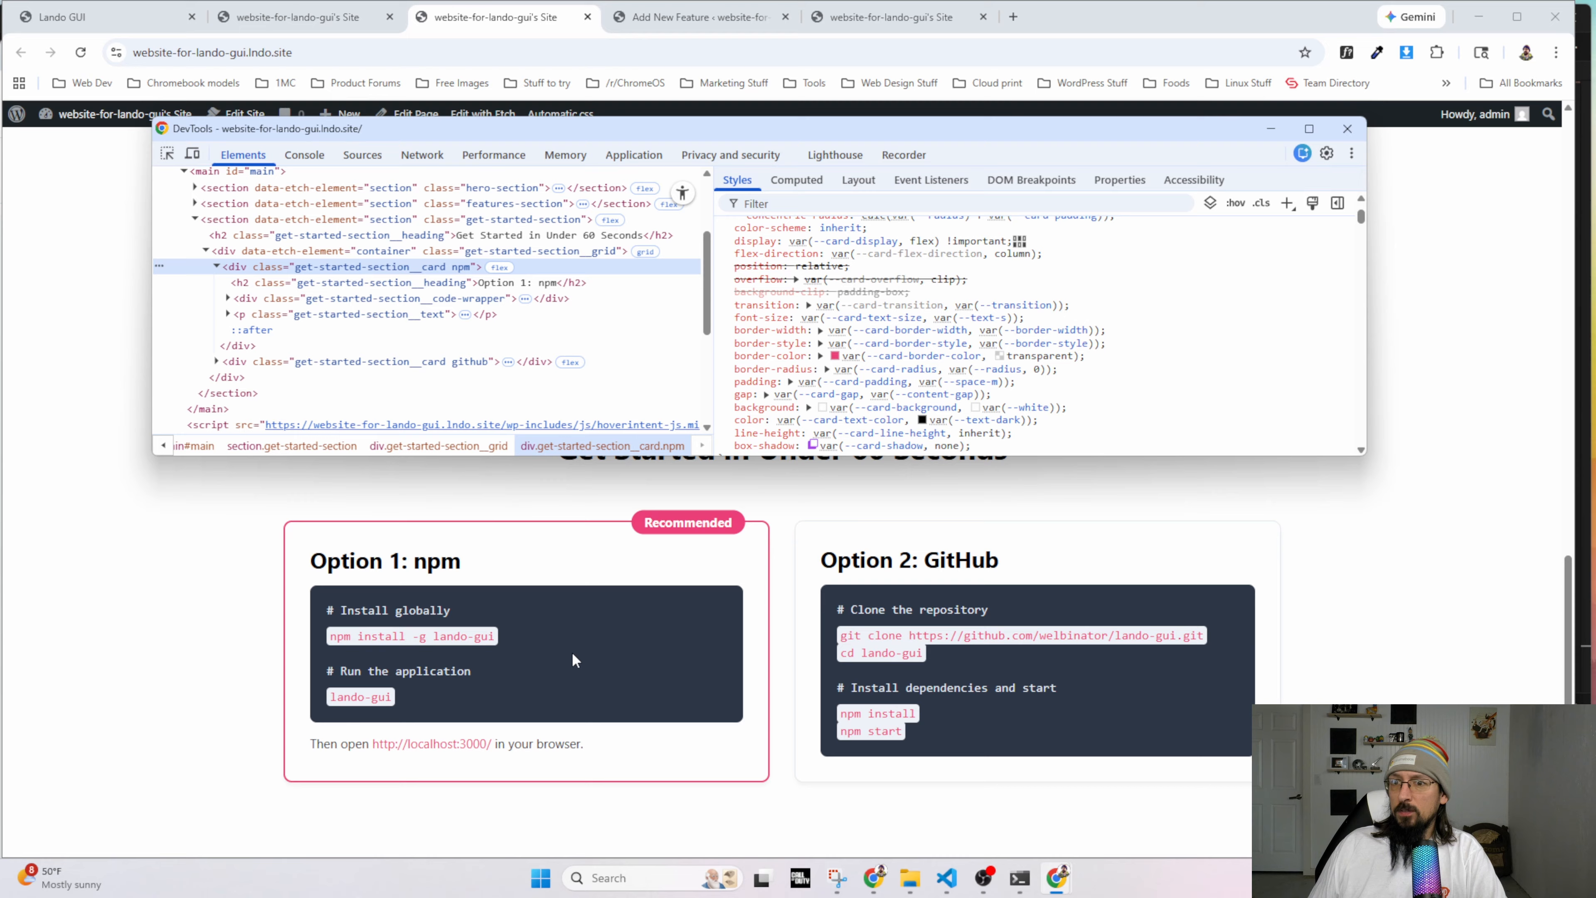
{"action": "left_click", "coordinate": [172, 567]}
In Etch, set the features card's --card-gap to calc(var(--grid-gap) * 2) and check the card spacing on the live page.
{"action": "left_click", "coordinate": [308, 24]}
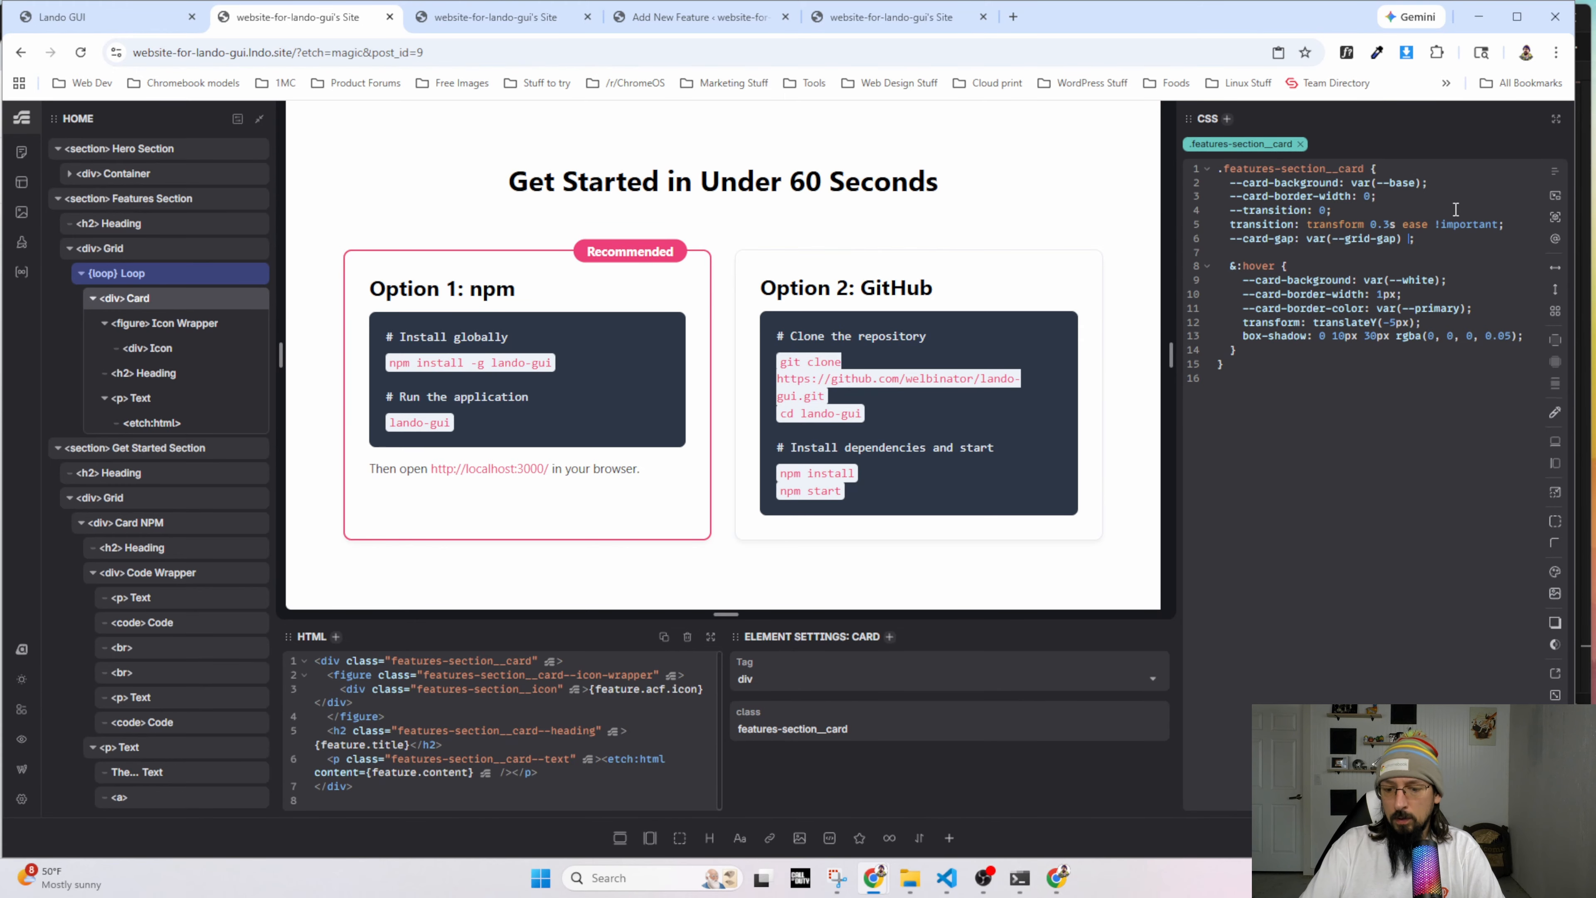
{"action": "type", "text": "* 2)"}
{"action": "left_click", "coordinate": [1307, 238]}
{"action": "type", "text": "calc("}
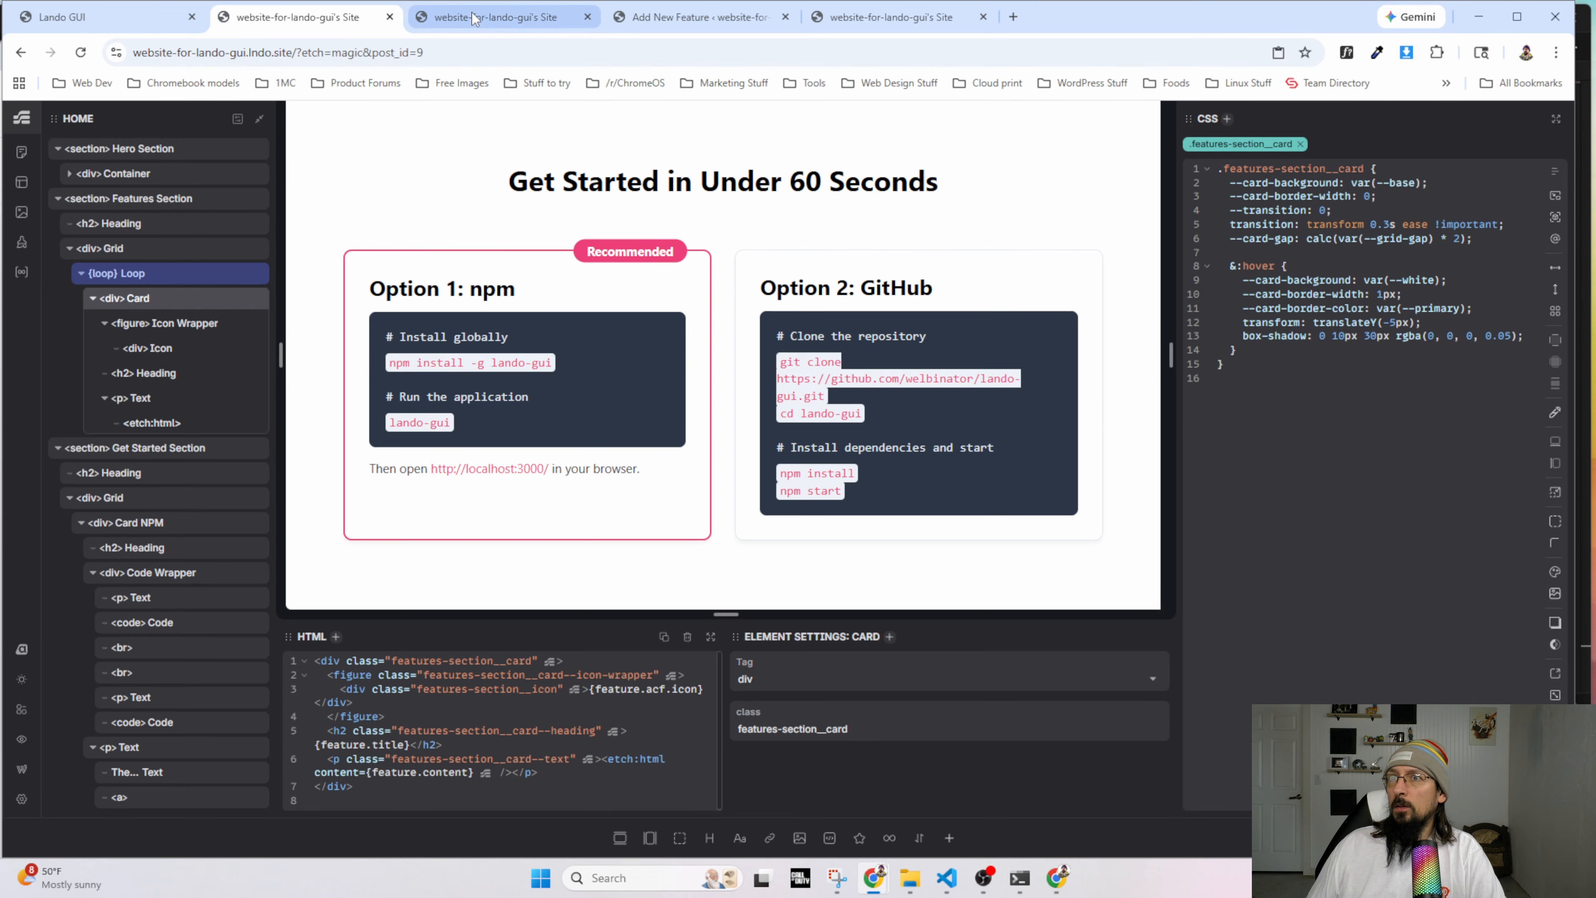
{"action": "left_click", "coordinate": [440, 19]}
{"action": "scroll", "coordinate": [436, 780], "scroll_direction": "down", "scroll_amount": 3}
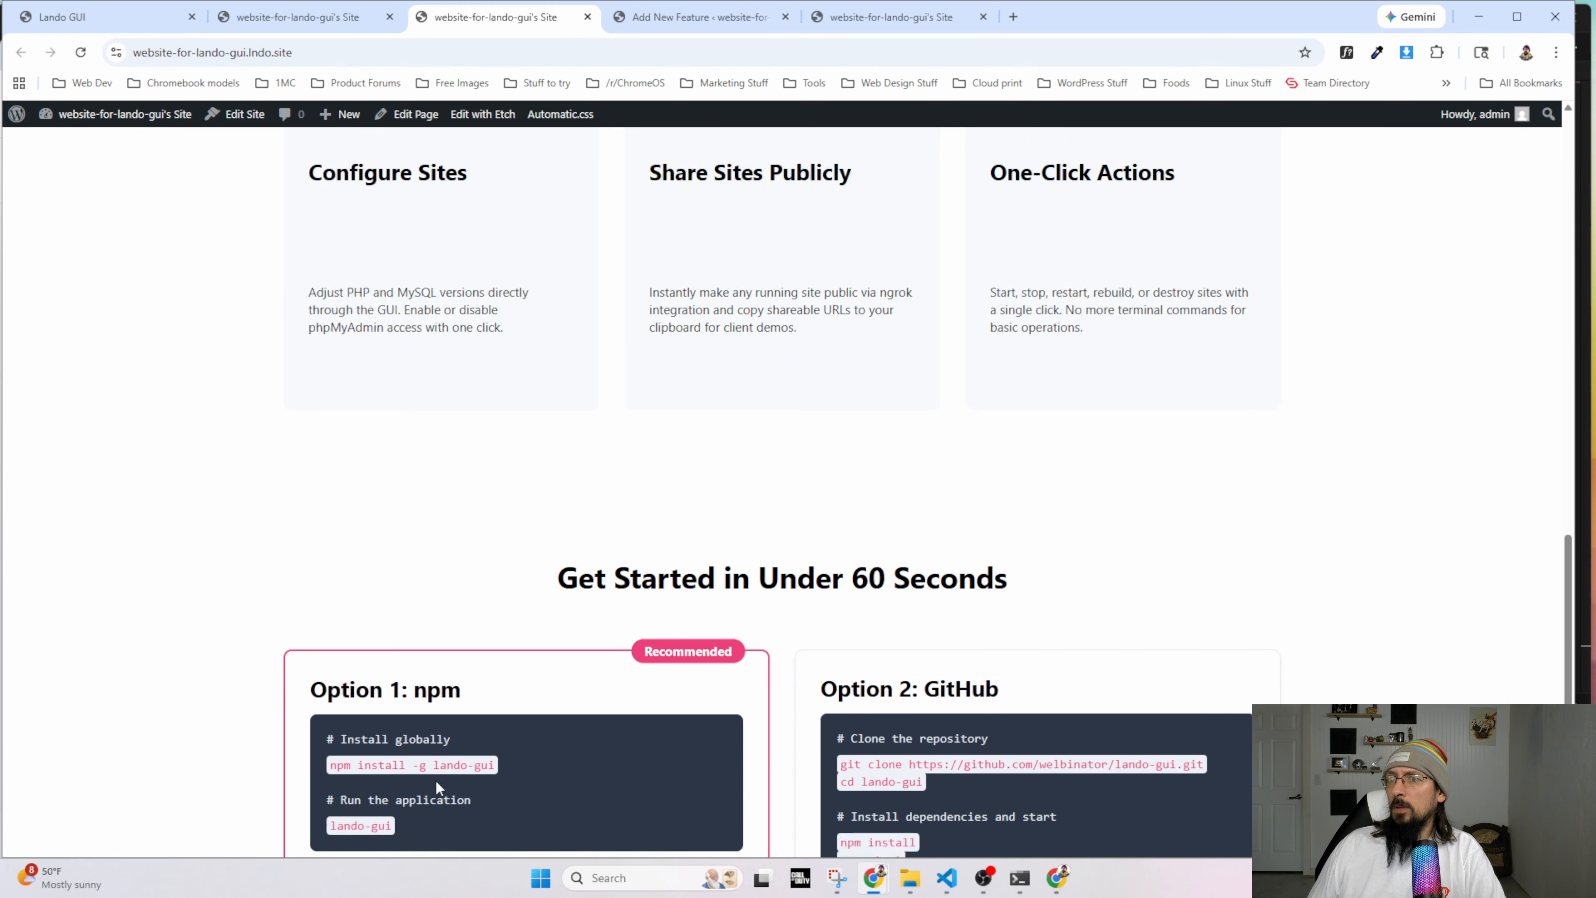
In Etch, delete the --card-gap declaration from the .features-section__card CSS.
{"action": "left_click", "coordinate": [300, 25]}
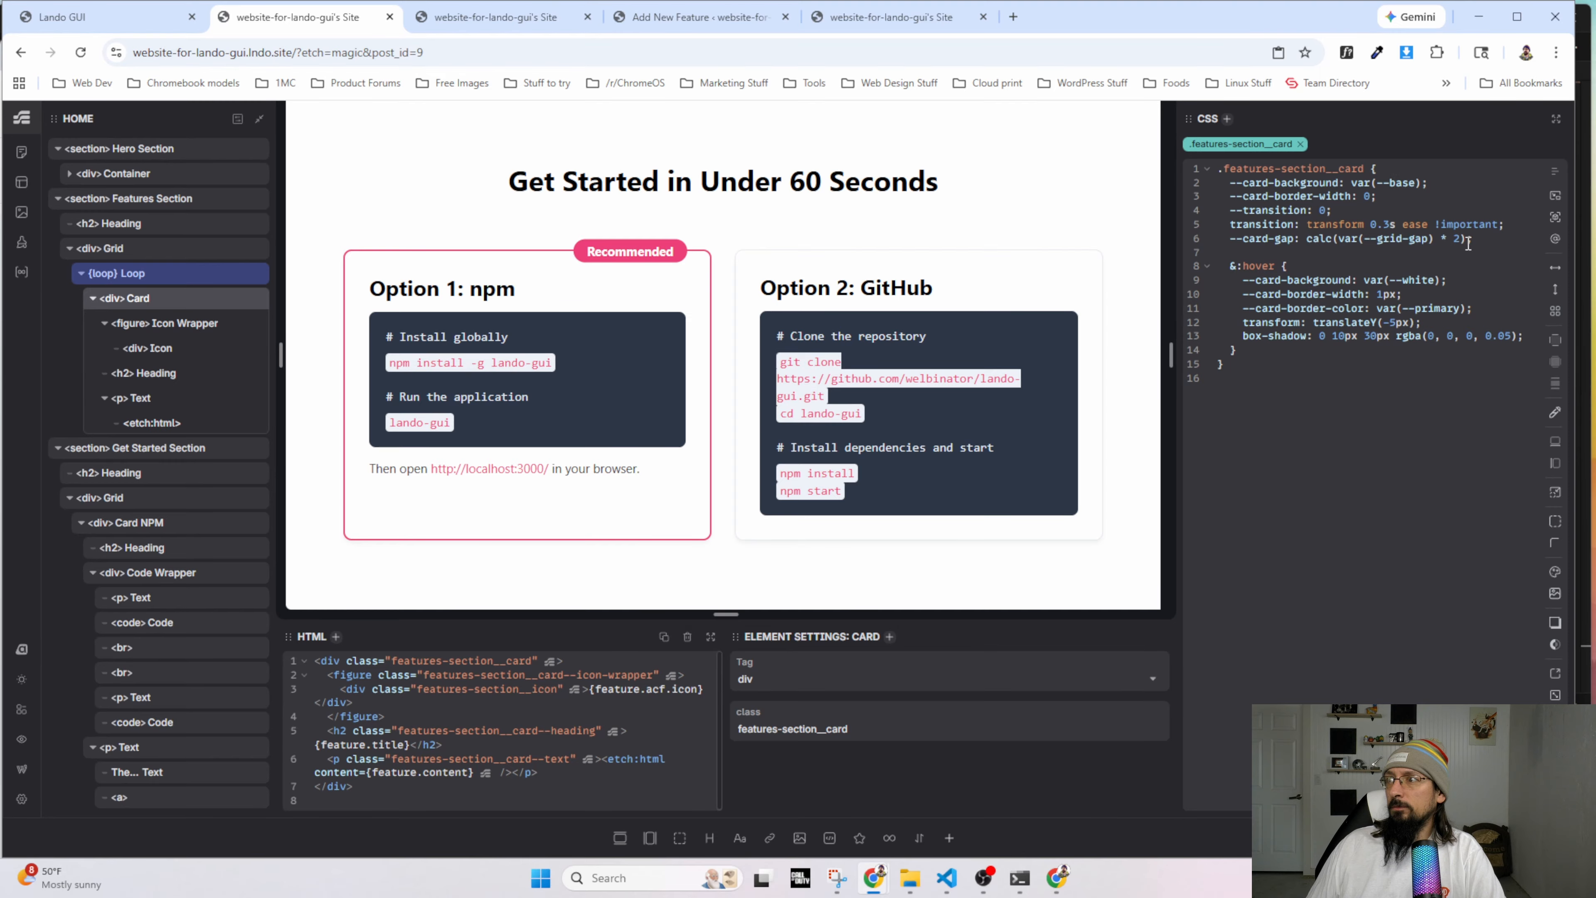
{"action": "left_click_drag", "start_coordinate": [1469, 243], "coordinate": [1235, 244]}
{"action": "key", "text": "BackSpace"}
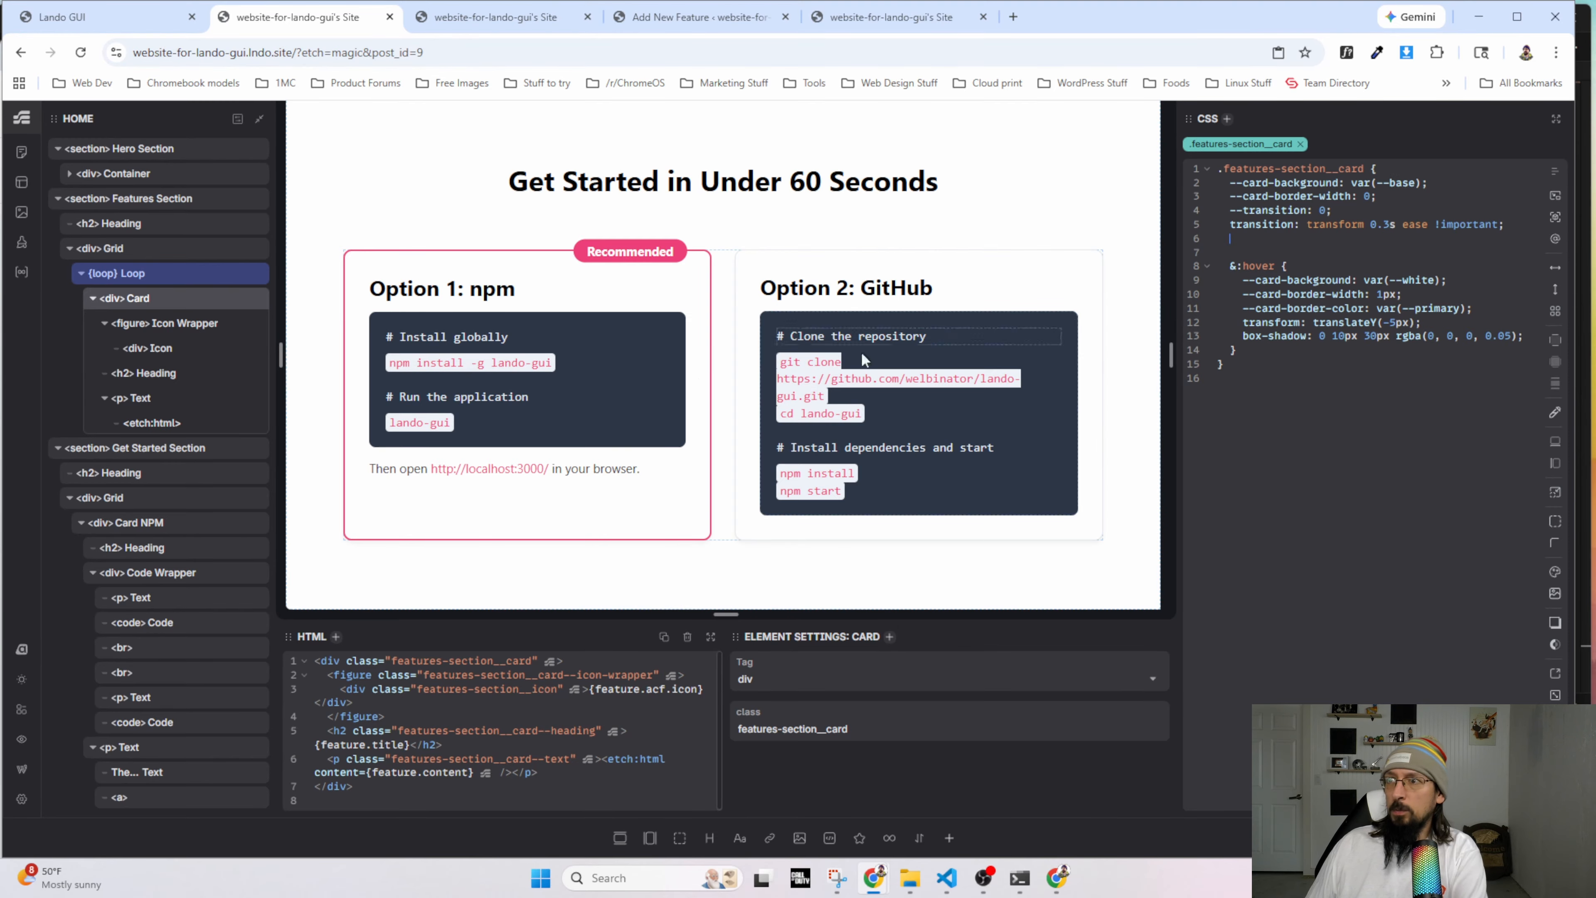
Add --card-gap: var(--content-gap) to the .get-started-section__card CSS of the npm card.
{"action": "left_click", "coordinate": [129, 525]}
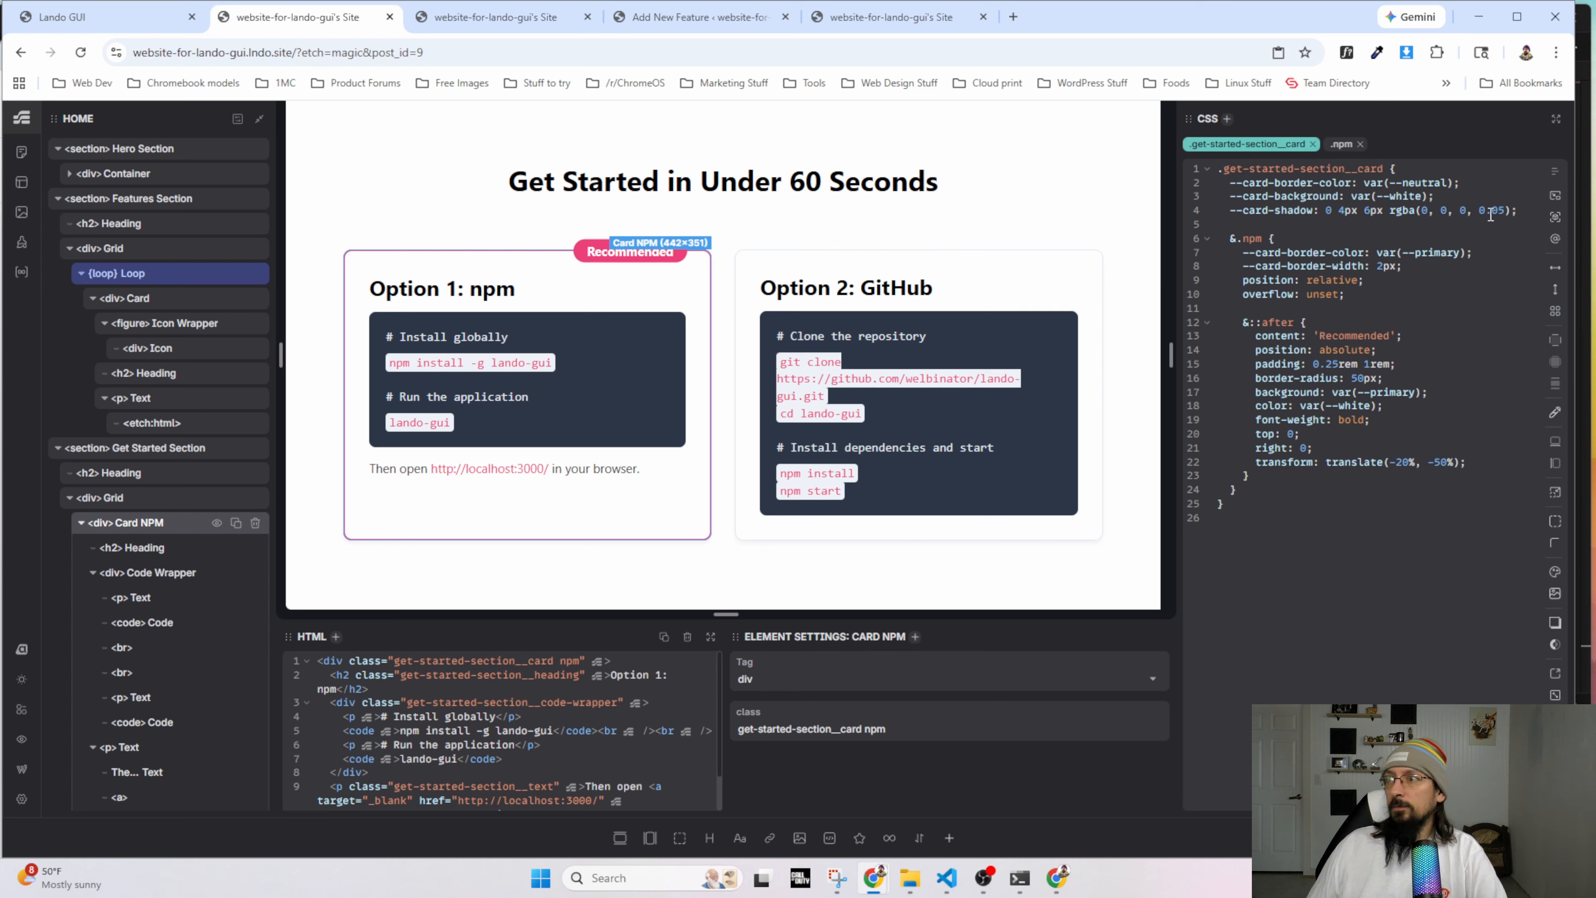
{"action": "left_click", "coordinate": [1521, 211]}
{"action": "key", "text": "Return"}
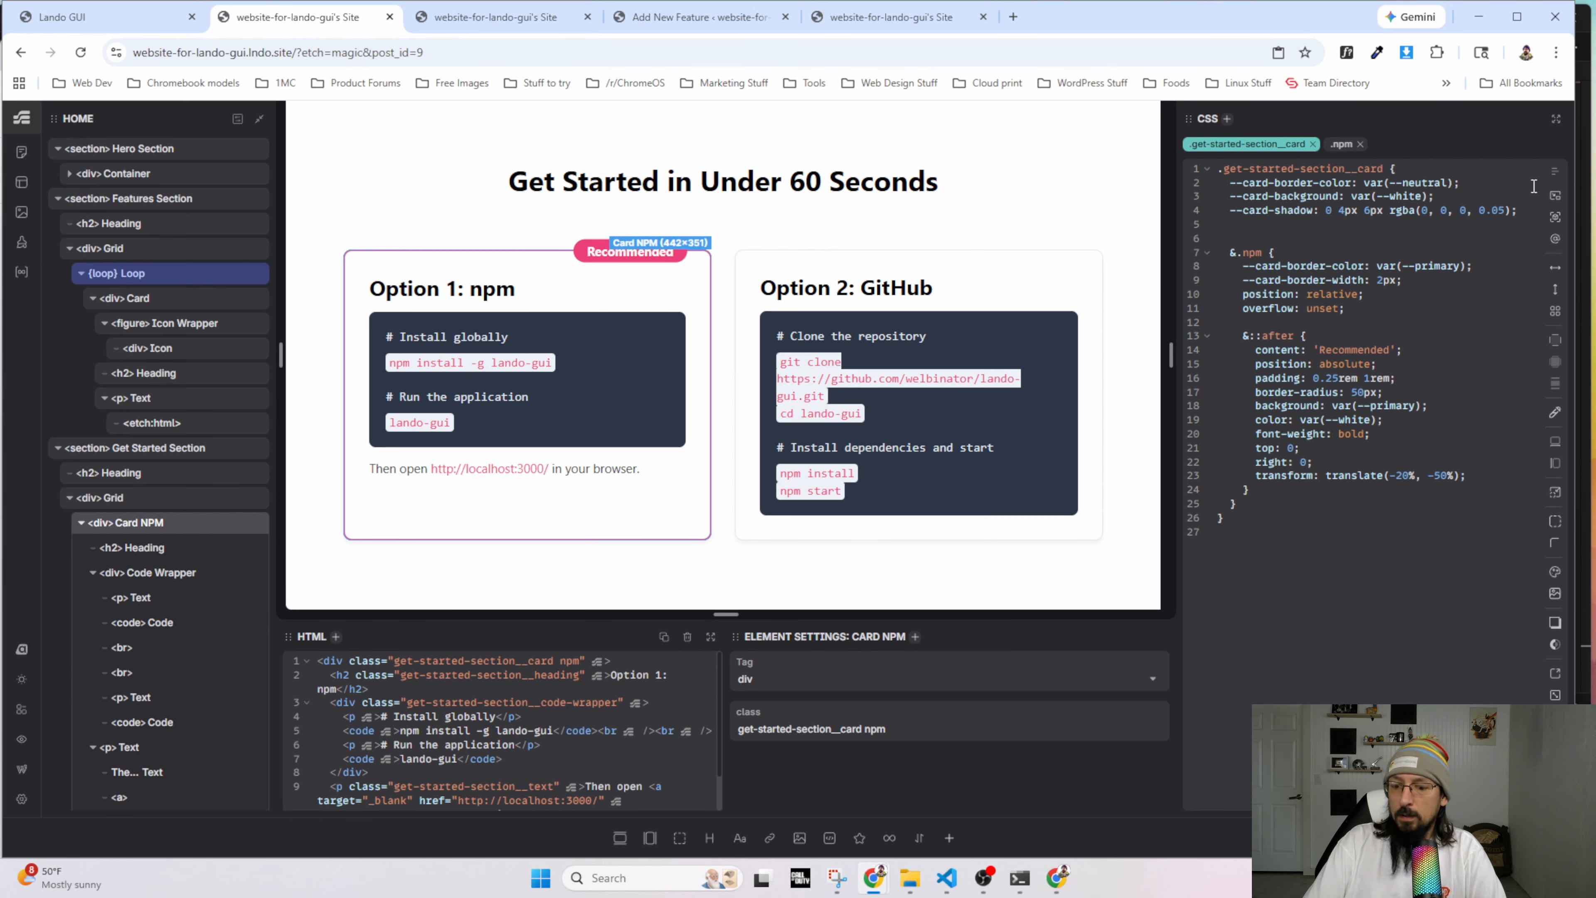
{"action": "type", "text": "--card-gap: "}
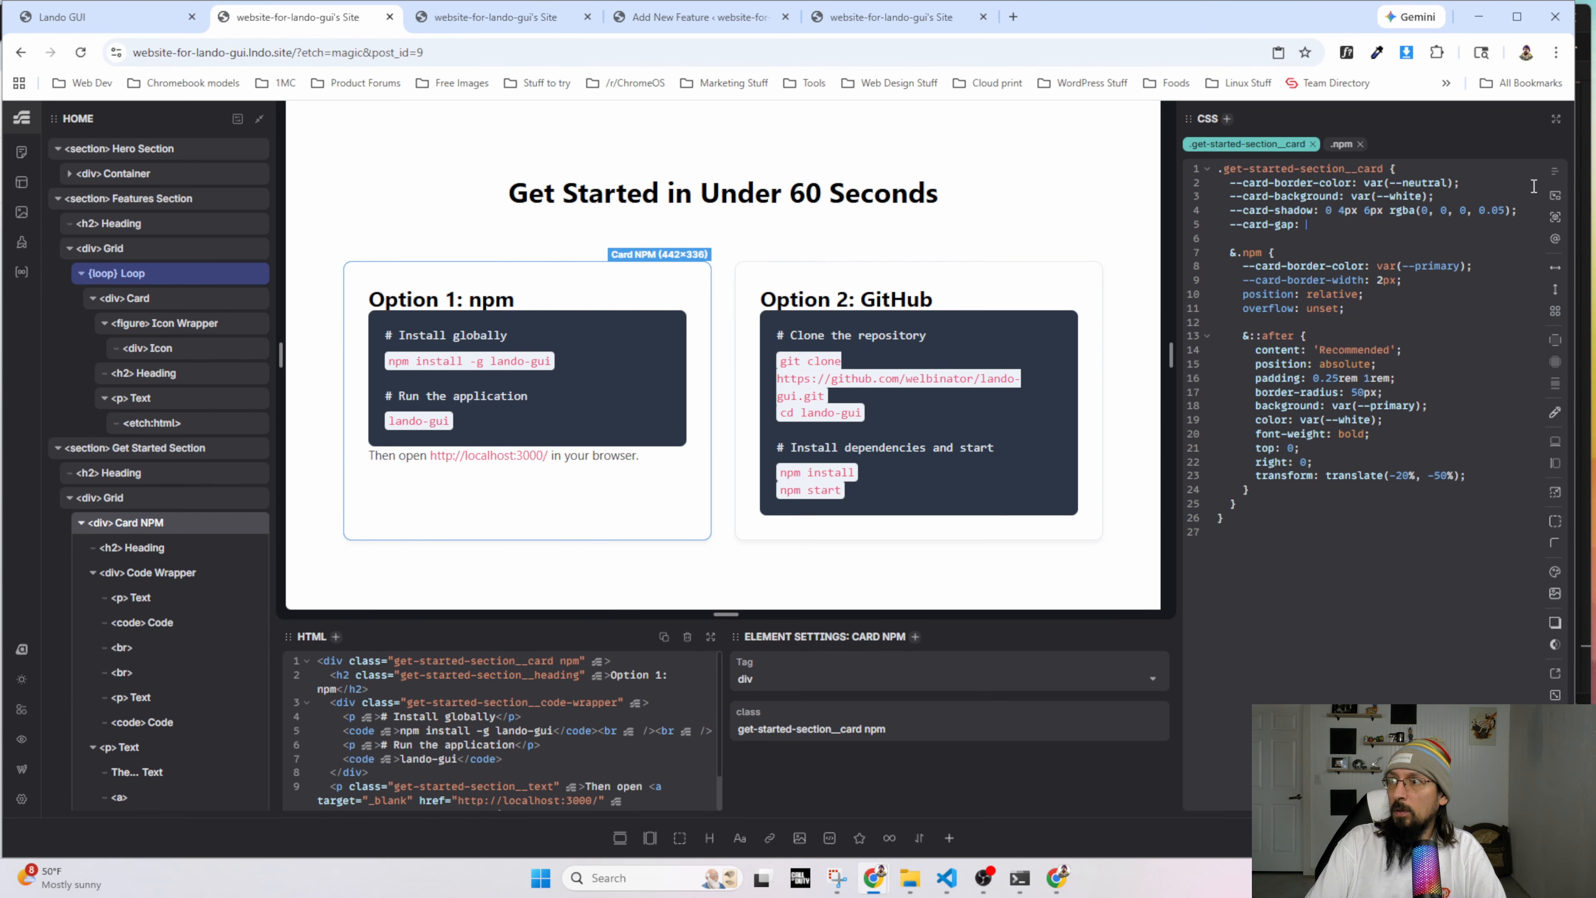
{"action": "type", "text": "var(--"}
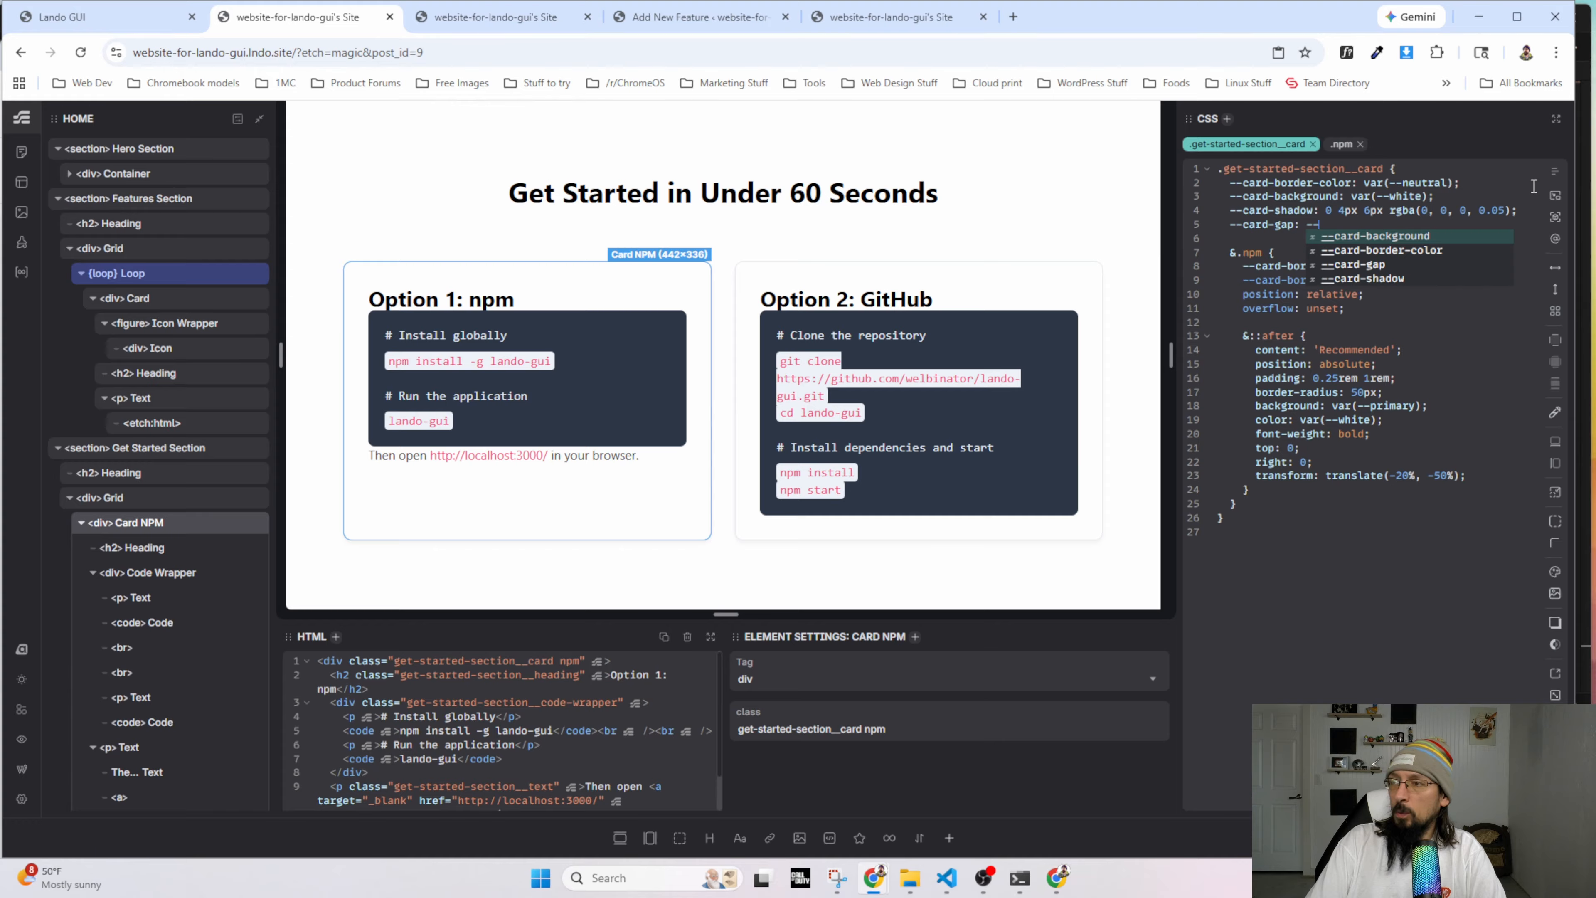
{"action": "type", "text": "content-gap"}
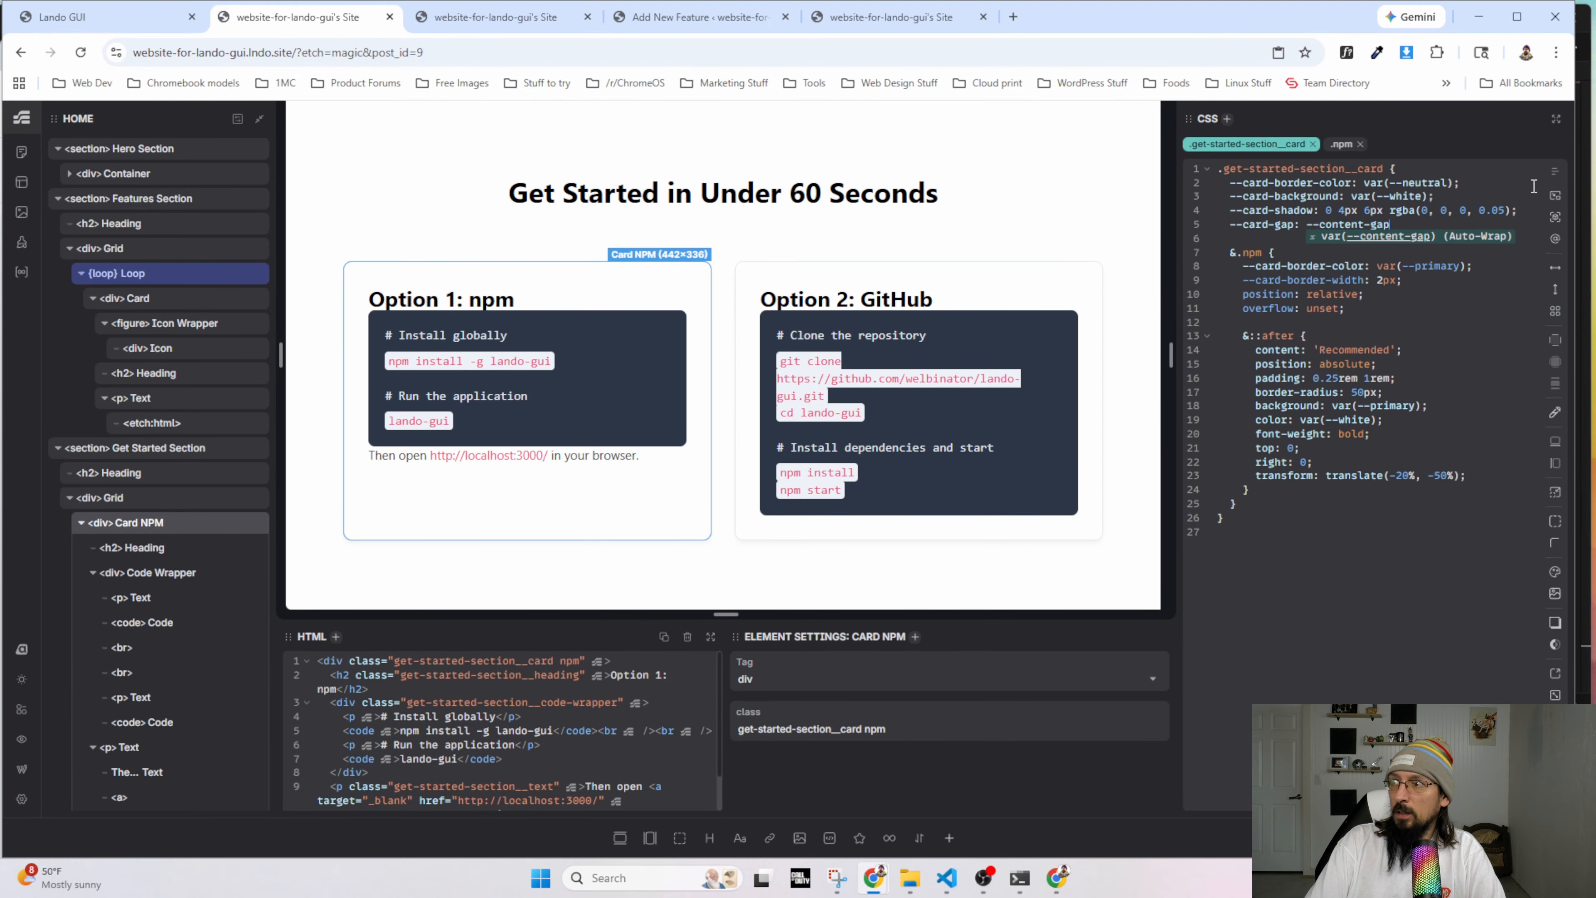
{"action": "key", "text": "Return"}
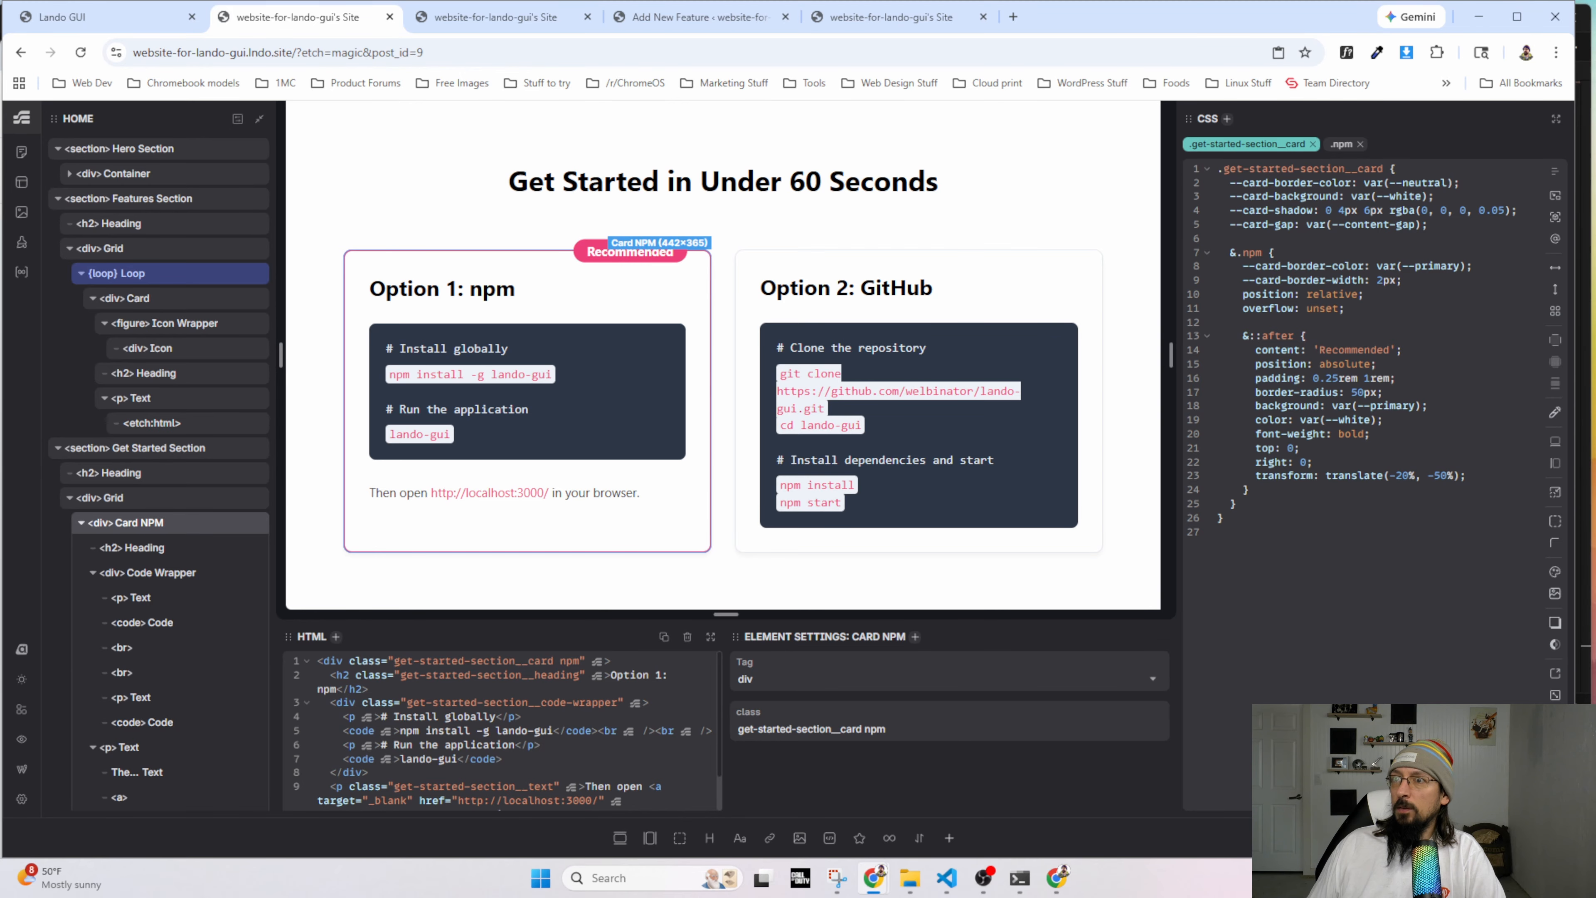
Compare the npm card's heading on the live page, and set --card-heading-size to var(--h4) in the .get-started-section__heading CSS in Etch.
{"action": "left_click", "coordinate": [454, 294]}
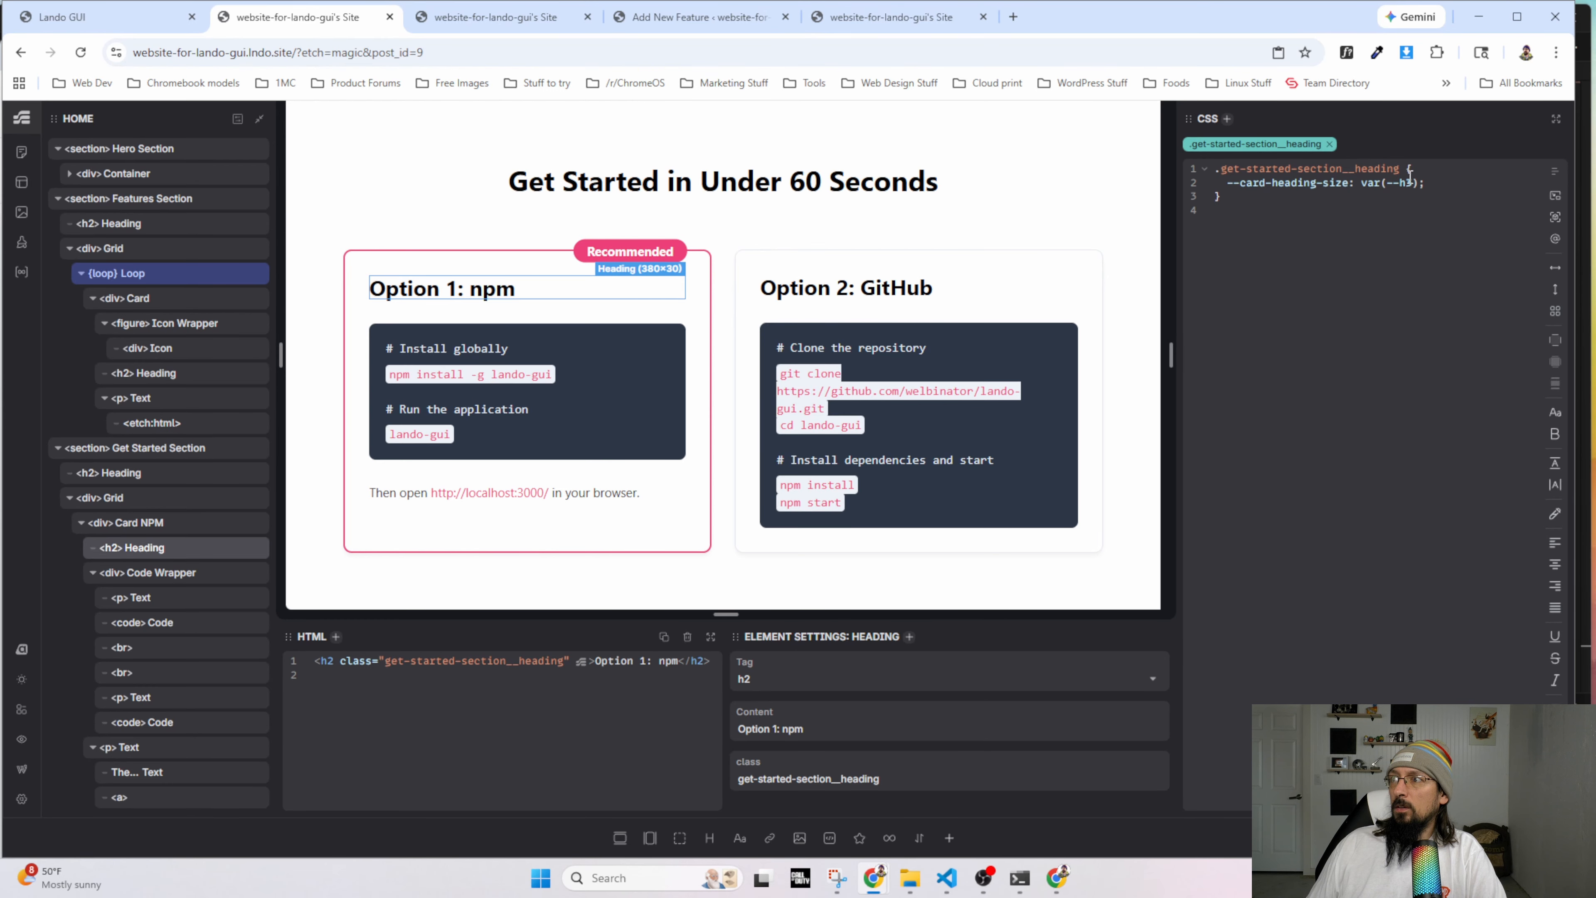
{"action": "left_click", "coordinate": [552, 17]}
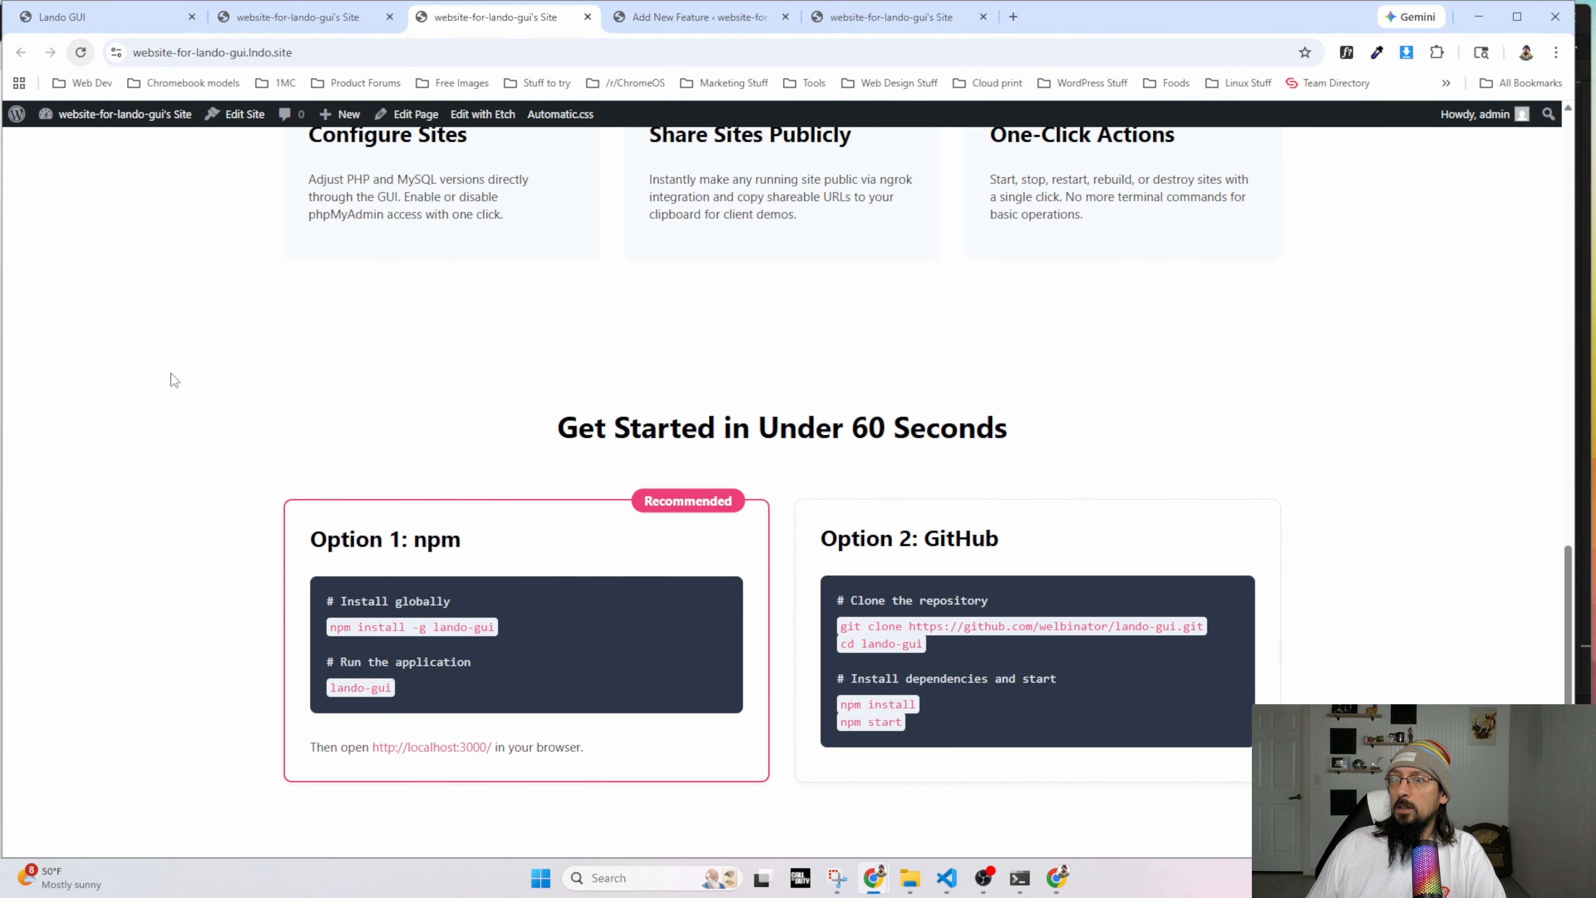
{"action": "right_click", "coordinate": [353, 557]}
{"action": "left_click", "coordinate": [311, 19]}
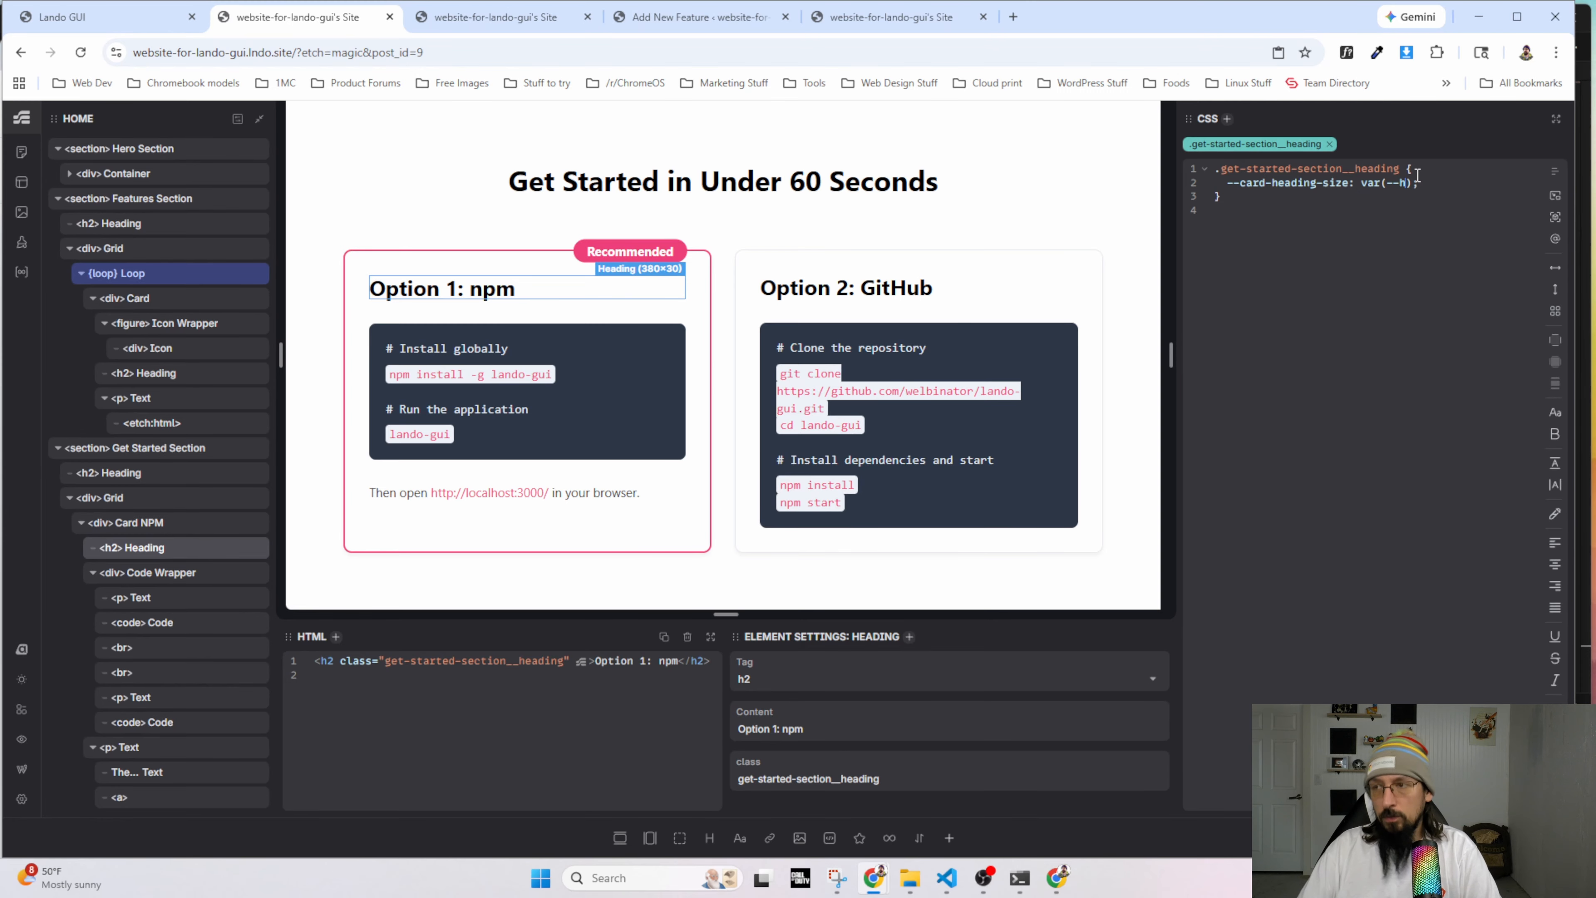
{"action": "type", "text": "4"}
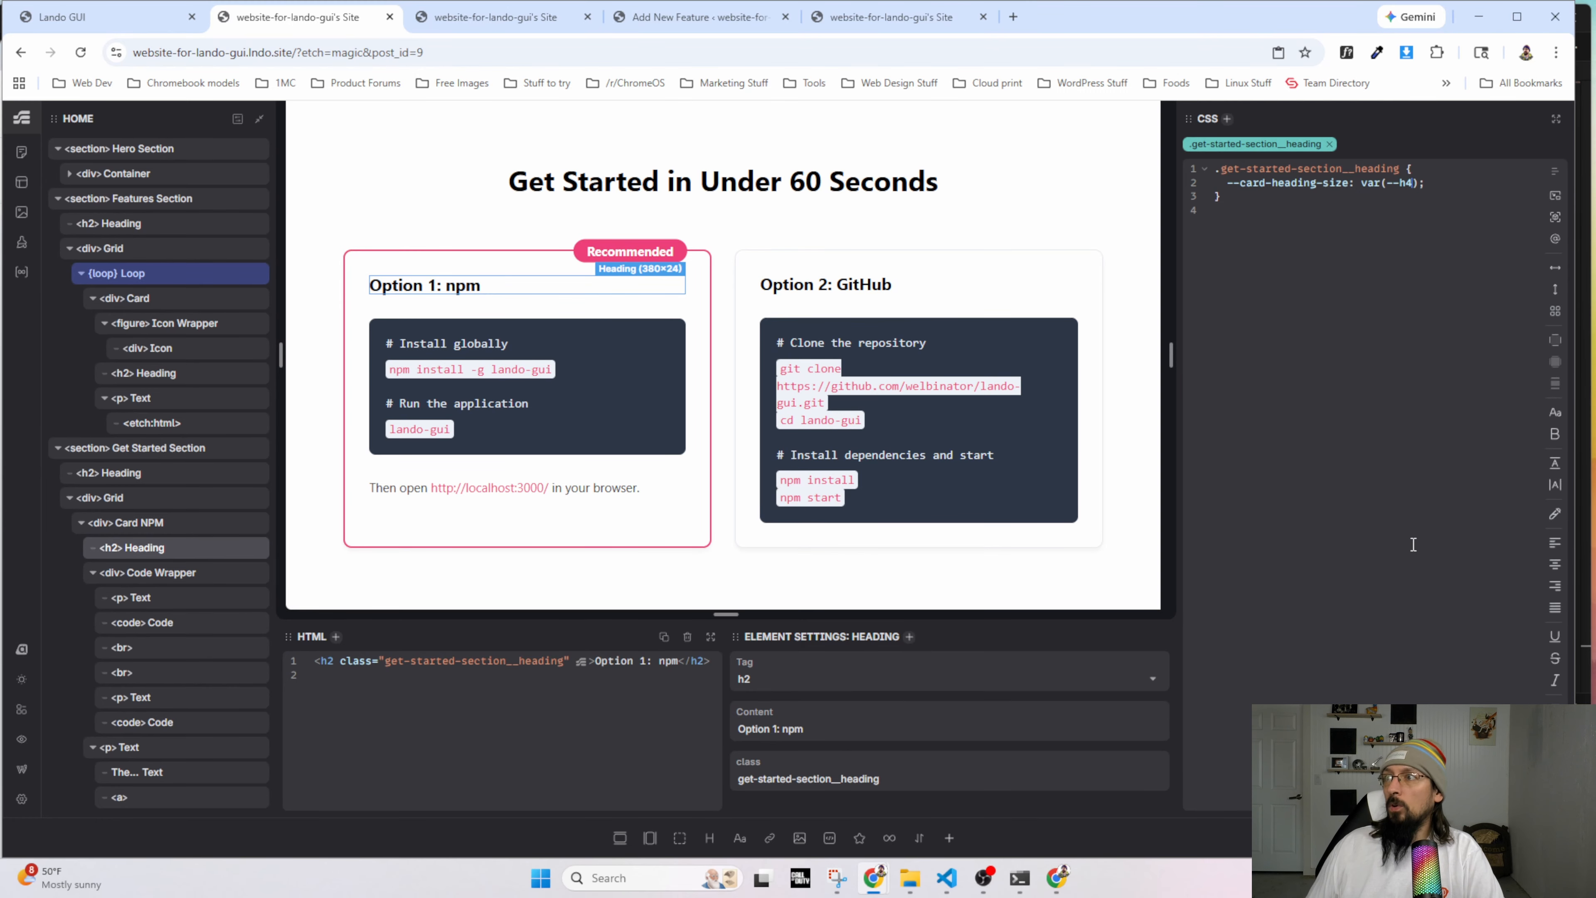
Reload the live page and check the Get Started cards' headings and spacing.
{"action": "left_click", "coordinate": [405, 19]}
{"action": "left_click", "coordinate": [81, 52]}
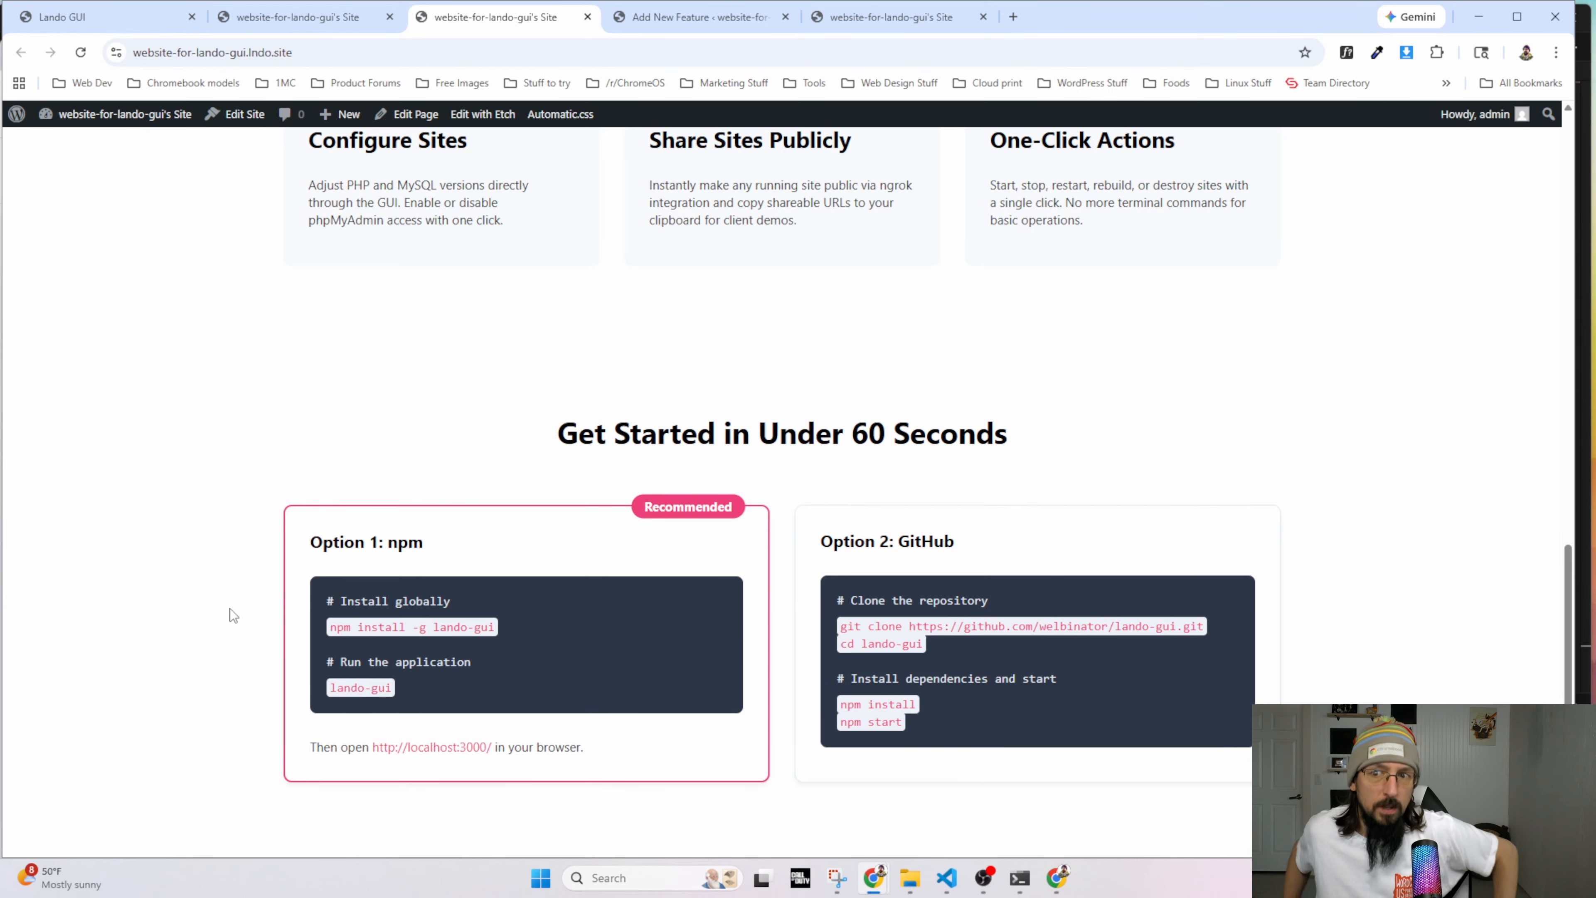
{"action": "scroll", "coordinate": [457, 476], "scroll_direction": "up", "scroll_amount": 1}
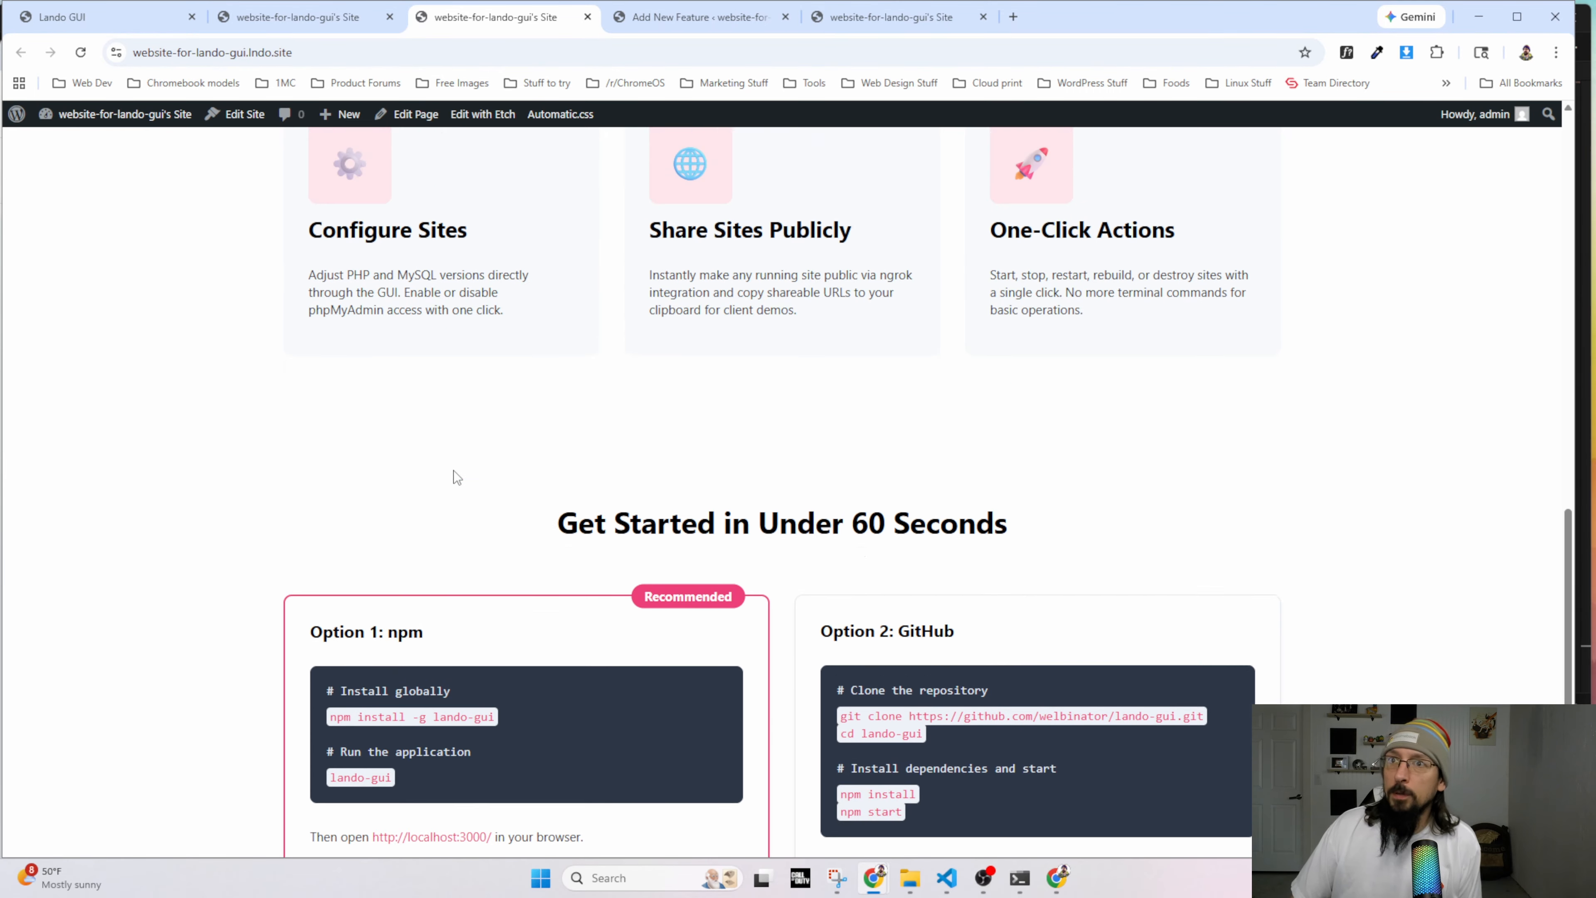
{"action": "scroll", "coordinate": [457, 476], "scroll_direction": "down", "scroll_amount": 1}
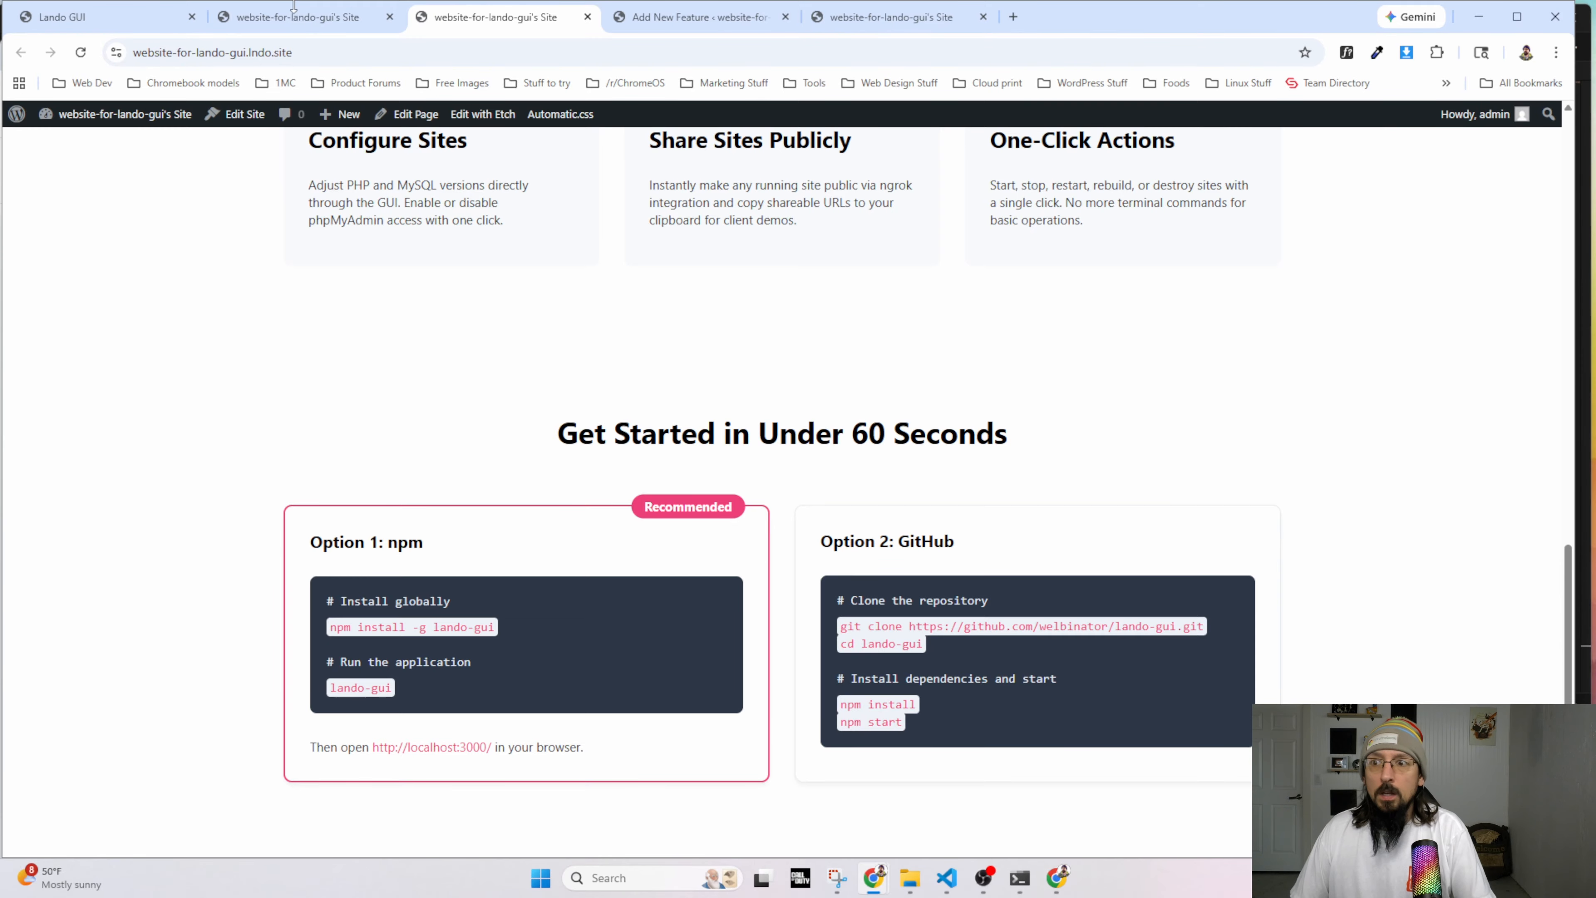
Review the mockup's remaining sections, from Requirements through Need Help or Want to Contribute.
{"action": "key", "text": "alt+Tab"}
{"action": "scroll", "coordinate": [527, 275], "scroll_direction": "down", "scroll_amount": 5}
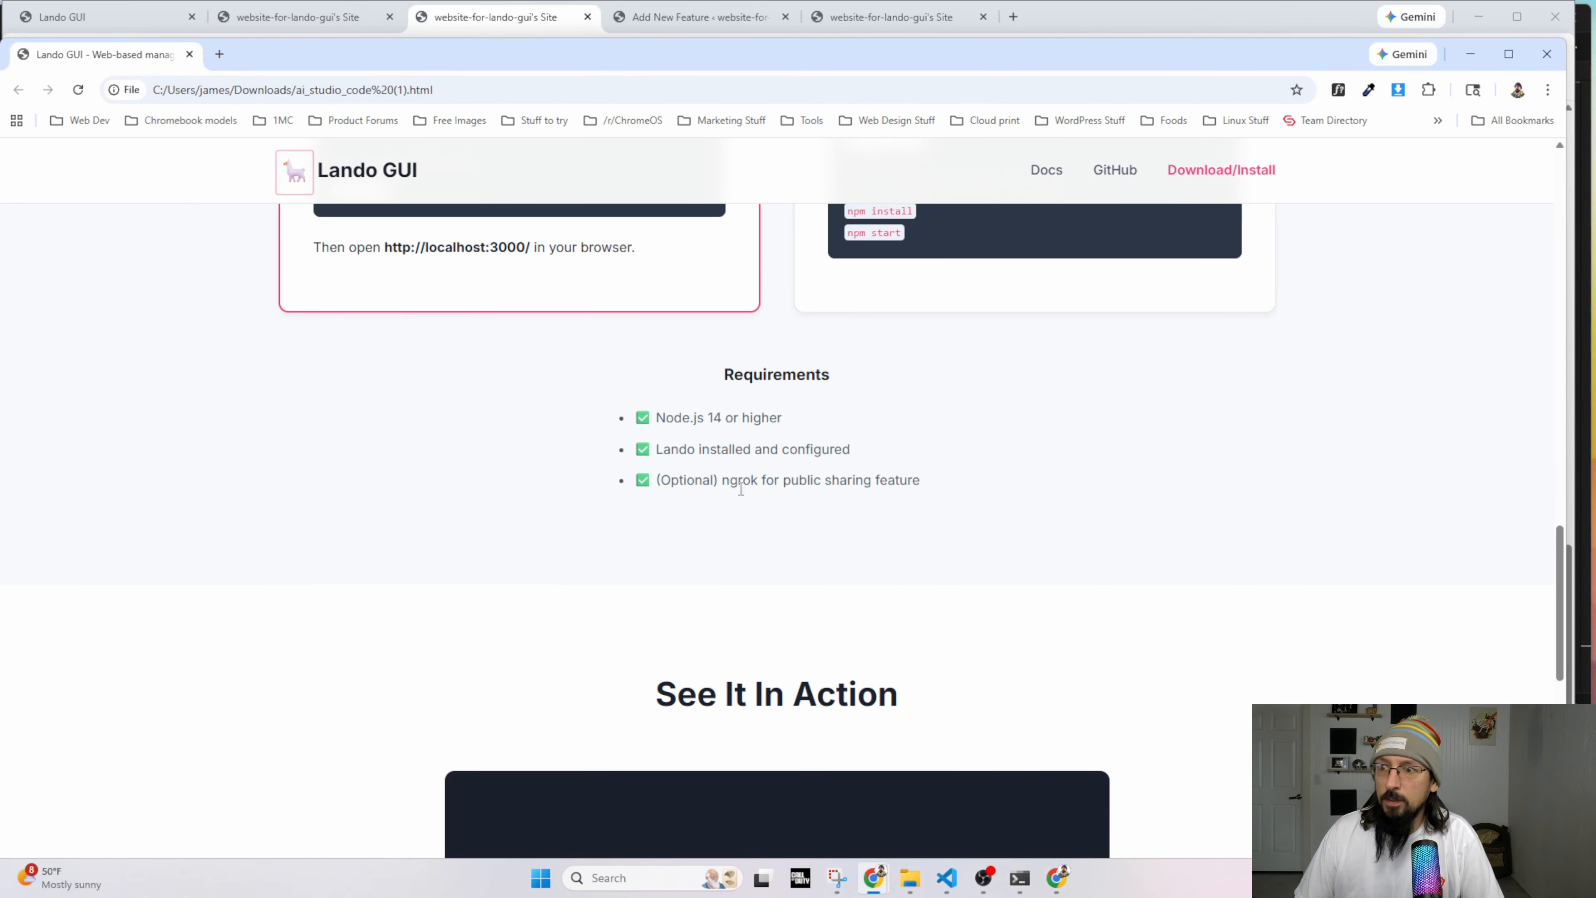
{"action": "left_click_drag", "start_coordinate": [710, 383], "coordinate": [883, 417]}
{"action": "scroll", "coordinate": [770, 464], "scroll_direction": "down", "scroll_amount": 9}
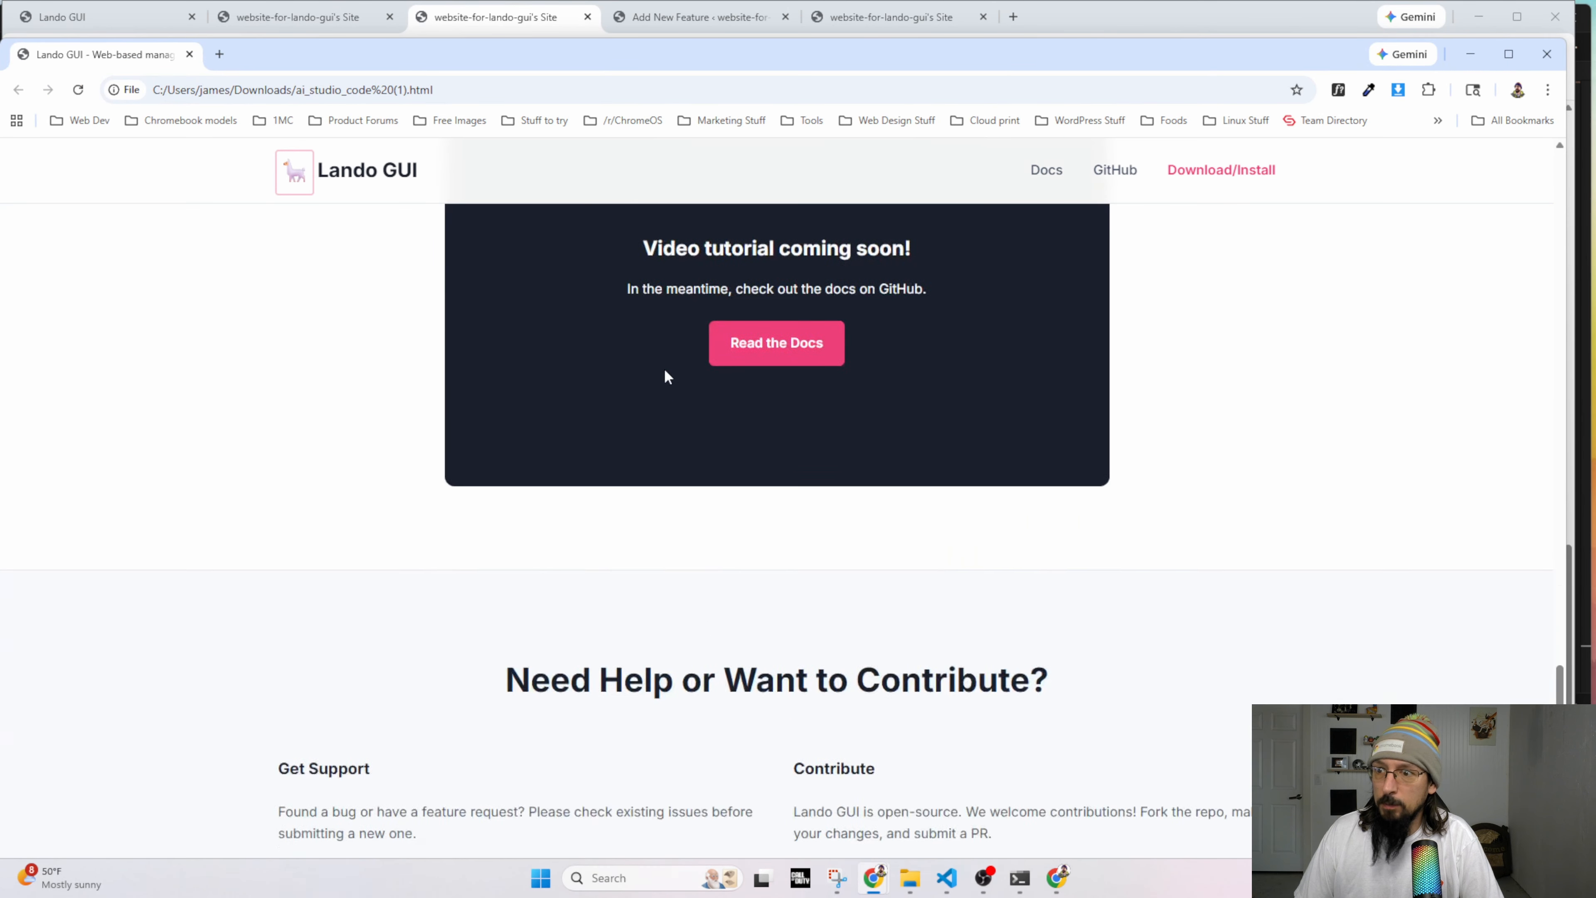
{"action": "left_click_drag", "start_coordinate": [464, 464], "coordinate": [1099, 687]}
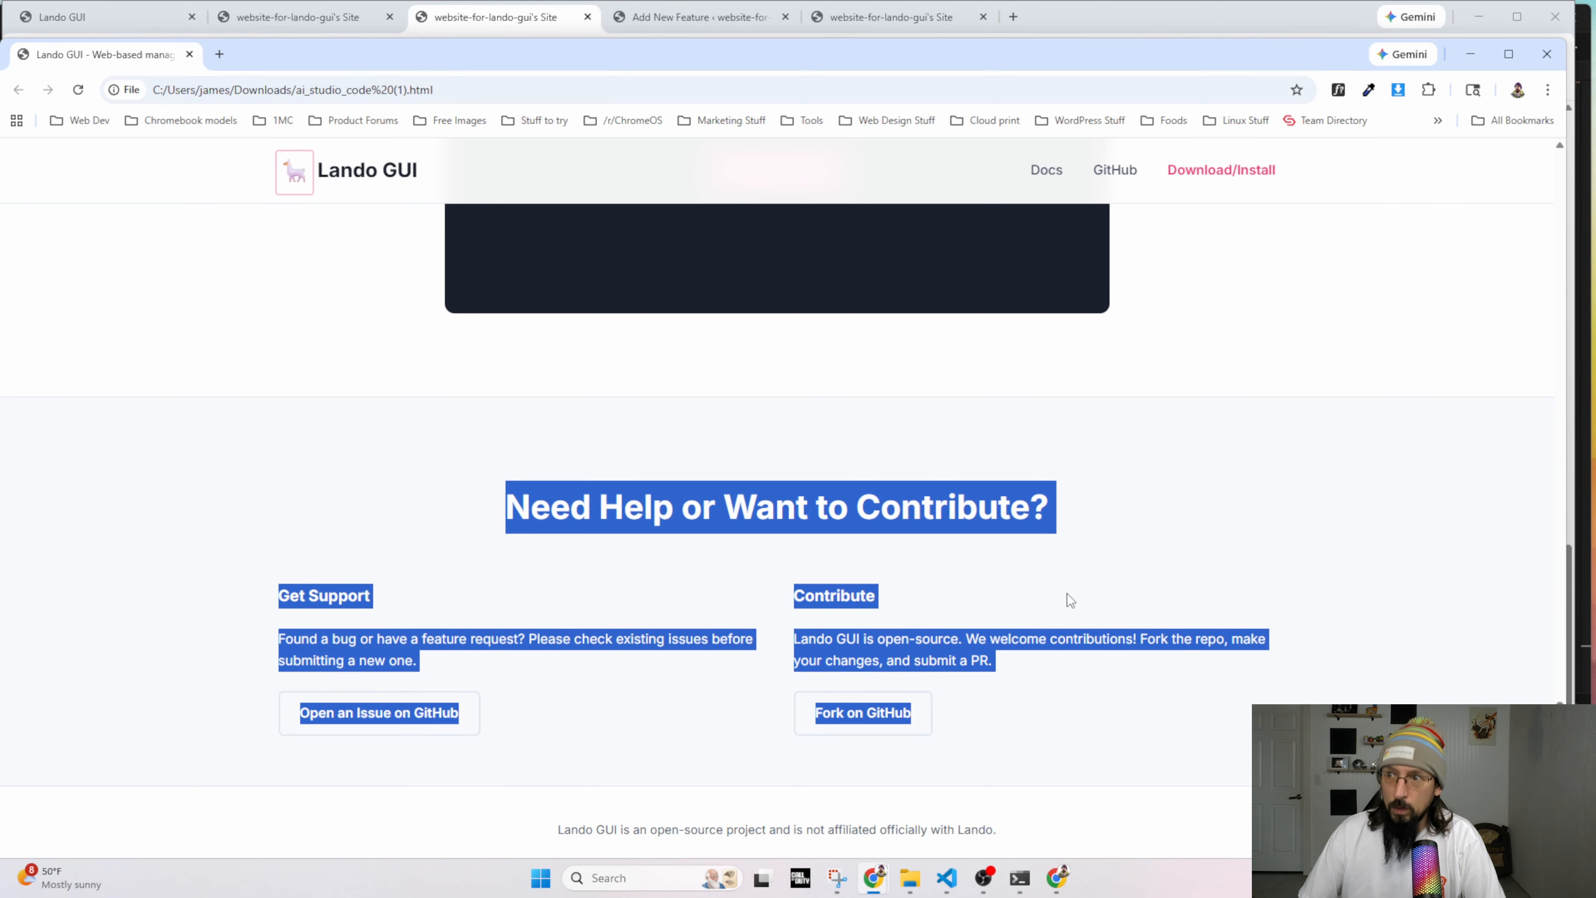
{"action": "left_click", "coordinate": [976, 589]}
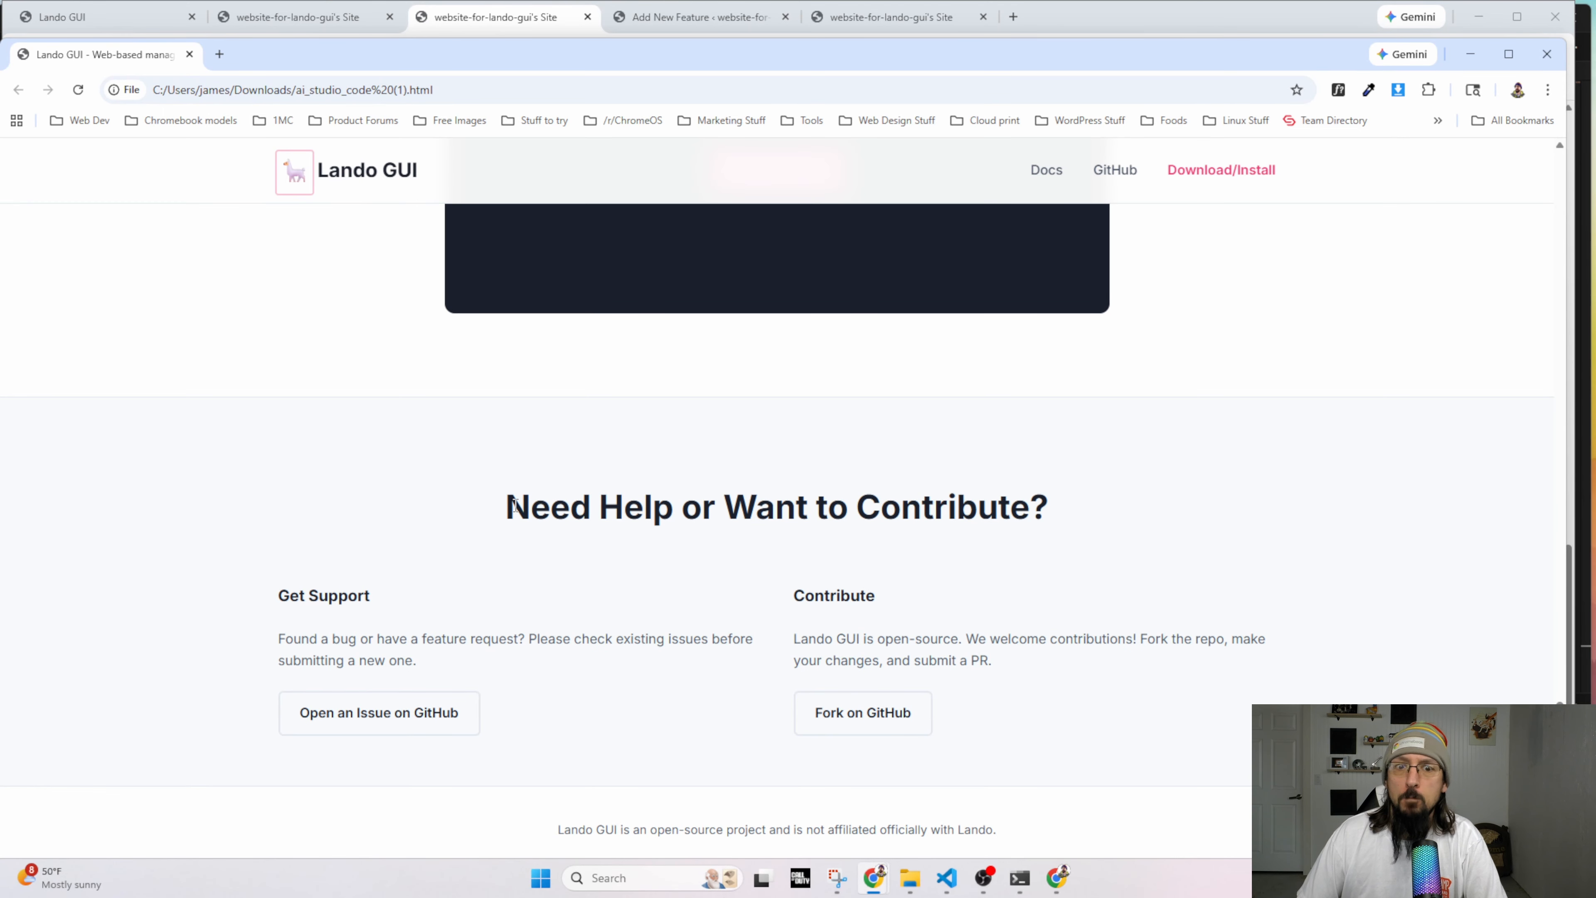
In Etch, add a section after the Get Started Section and name it Get Involved.
{"action": "left_click", "coordinate": [284, 13]}
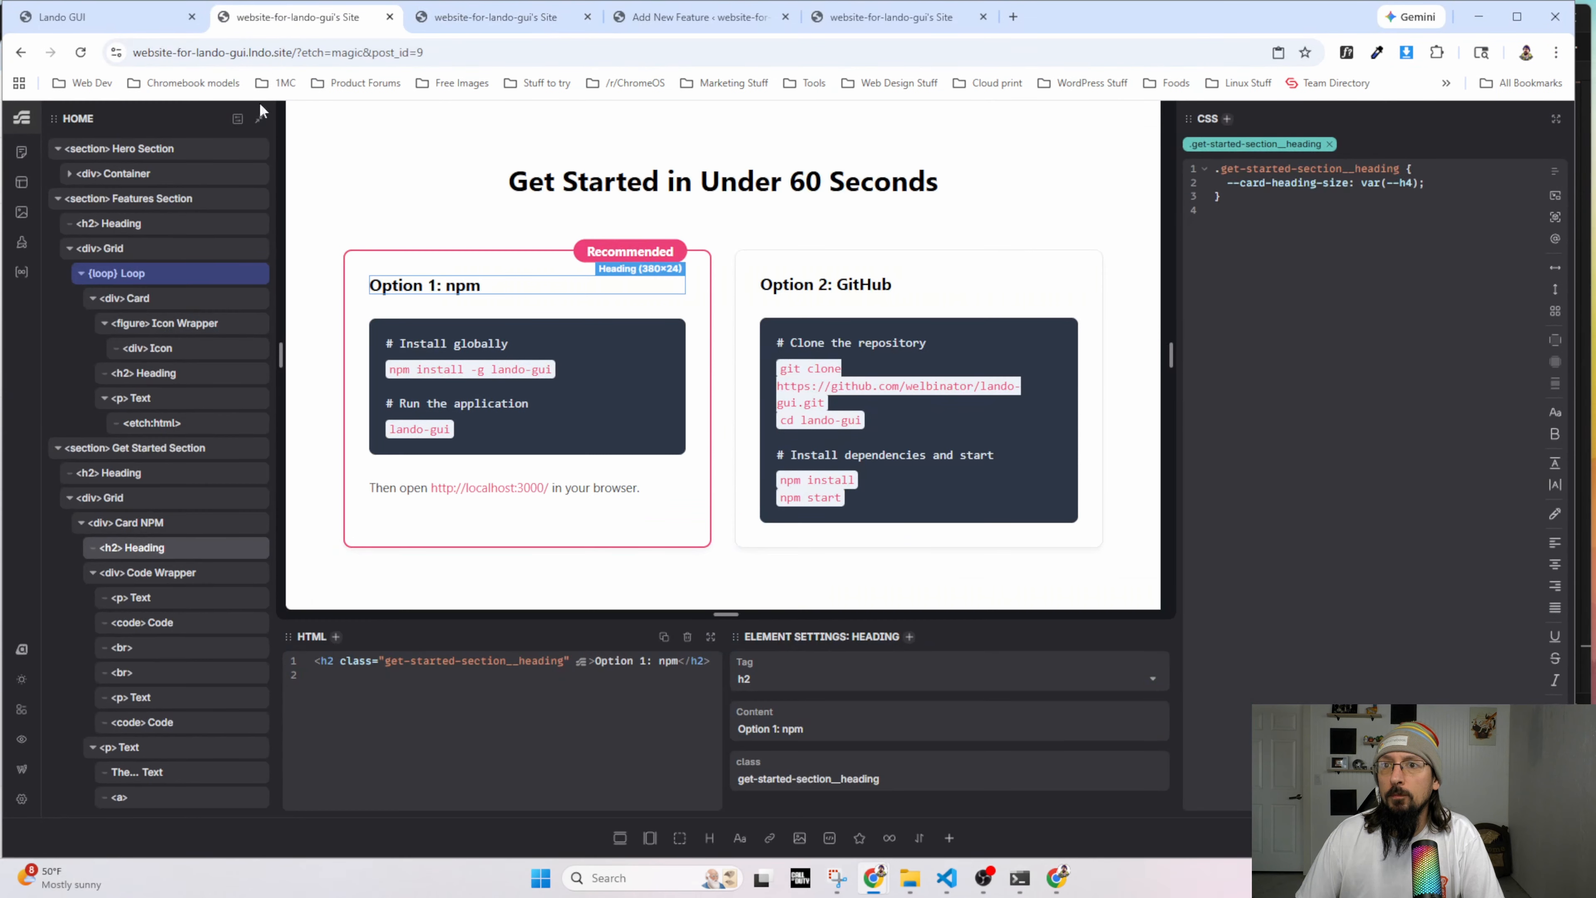
{"action": "scroll", "coordinate": [126, 327], "scroll_direction": "down", "scroll_amount": 3}
{"action": "scroll", "coordinate": [79, 534], "scroll_direction": "up", "scroll_amount": 5}
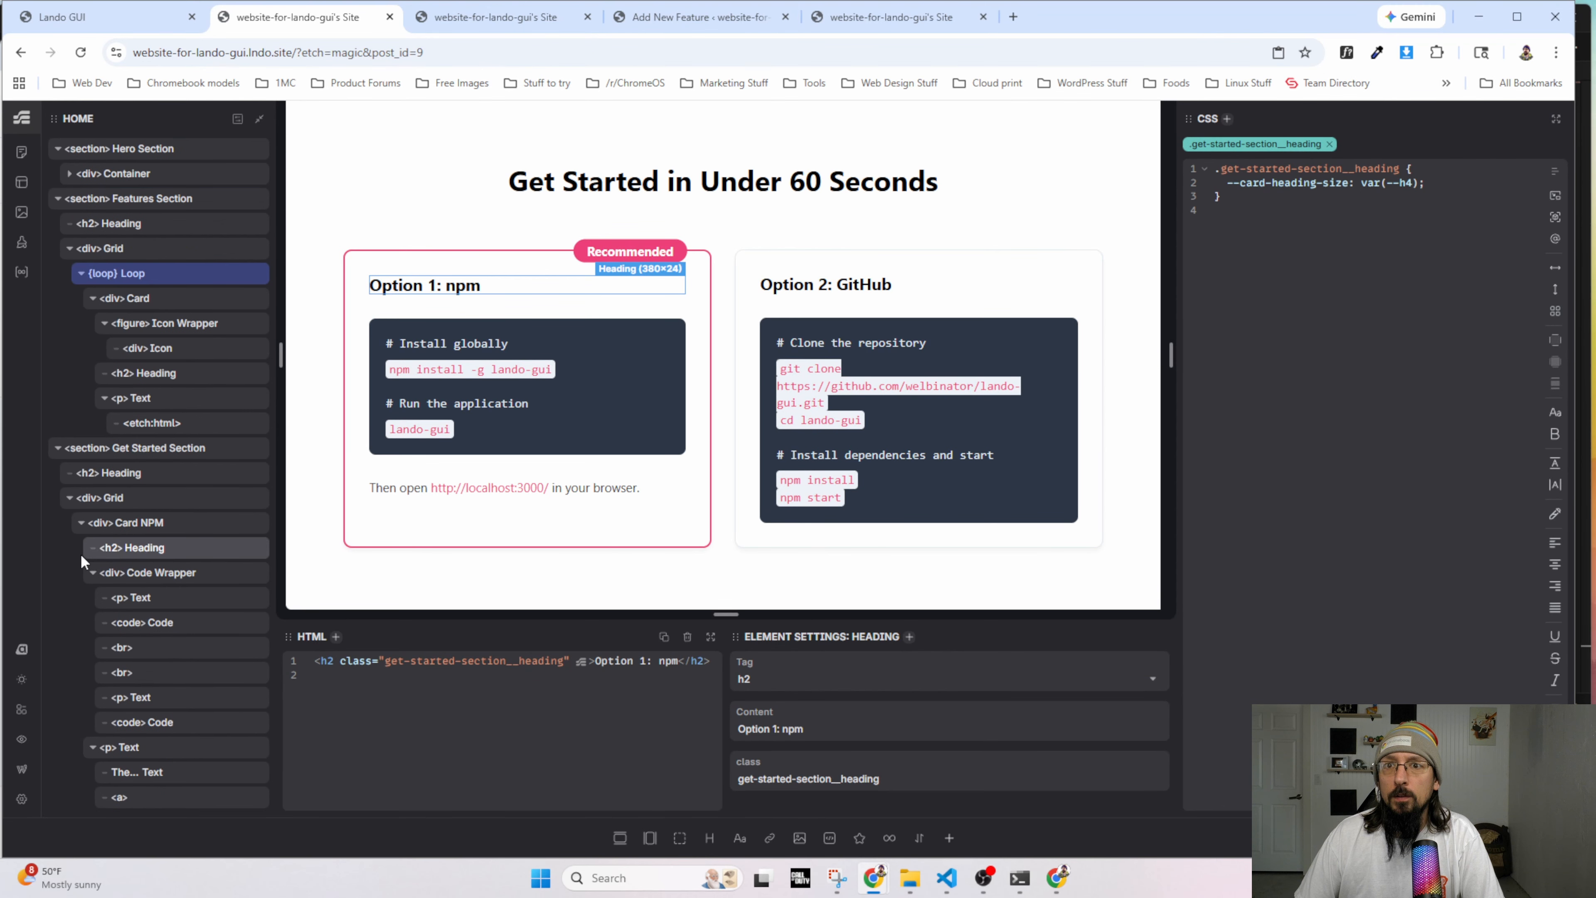
{"action": "left_click", "coordinate": [57, 447]}
{"action": "left_click", "coordinate": [113, 449]}
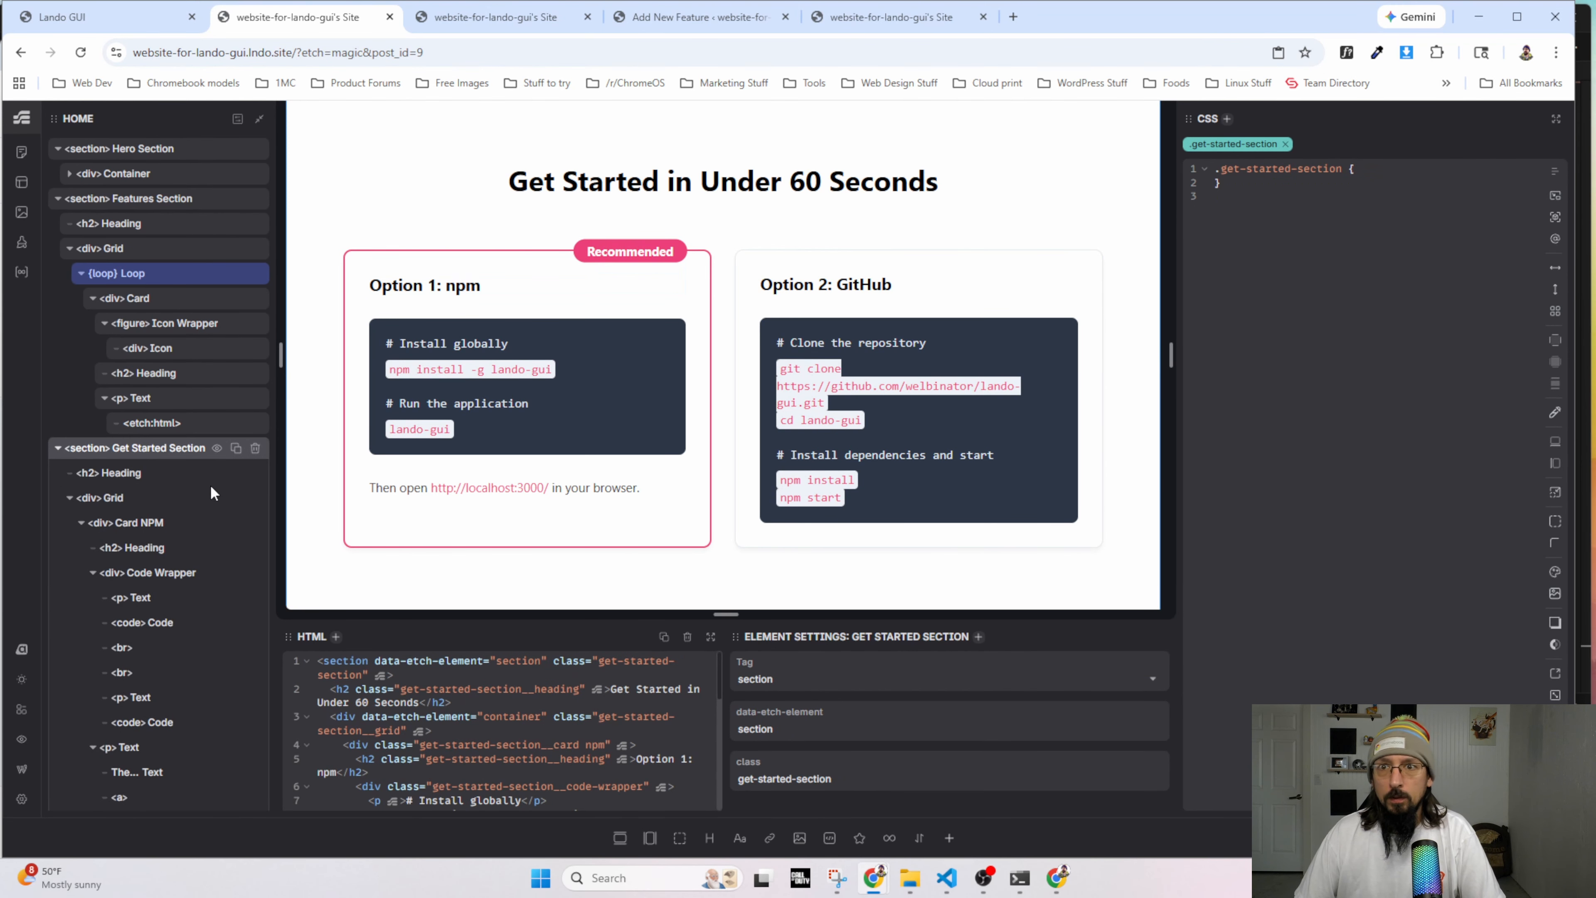
{"action": "left_click", "coordinate": [621, 837]}
{"action": "scroll", "coordinate": [123, 562], "scroll_direction": "down", "scroll_amount": 3}
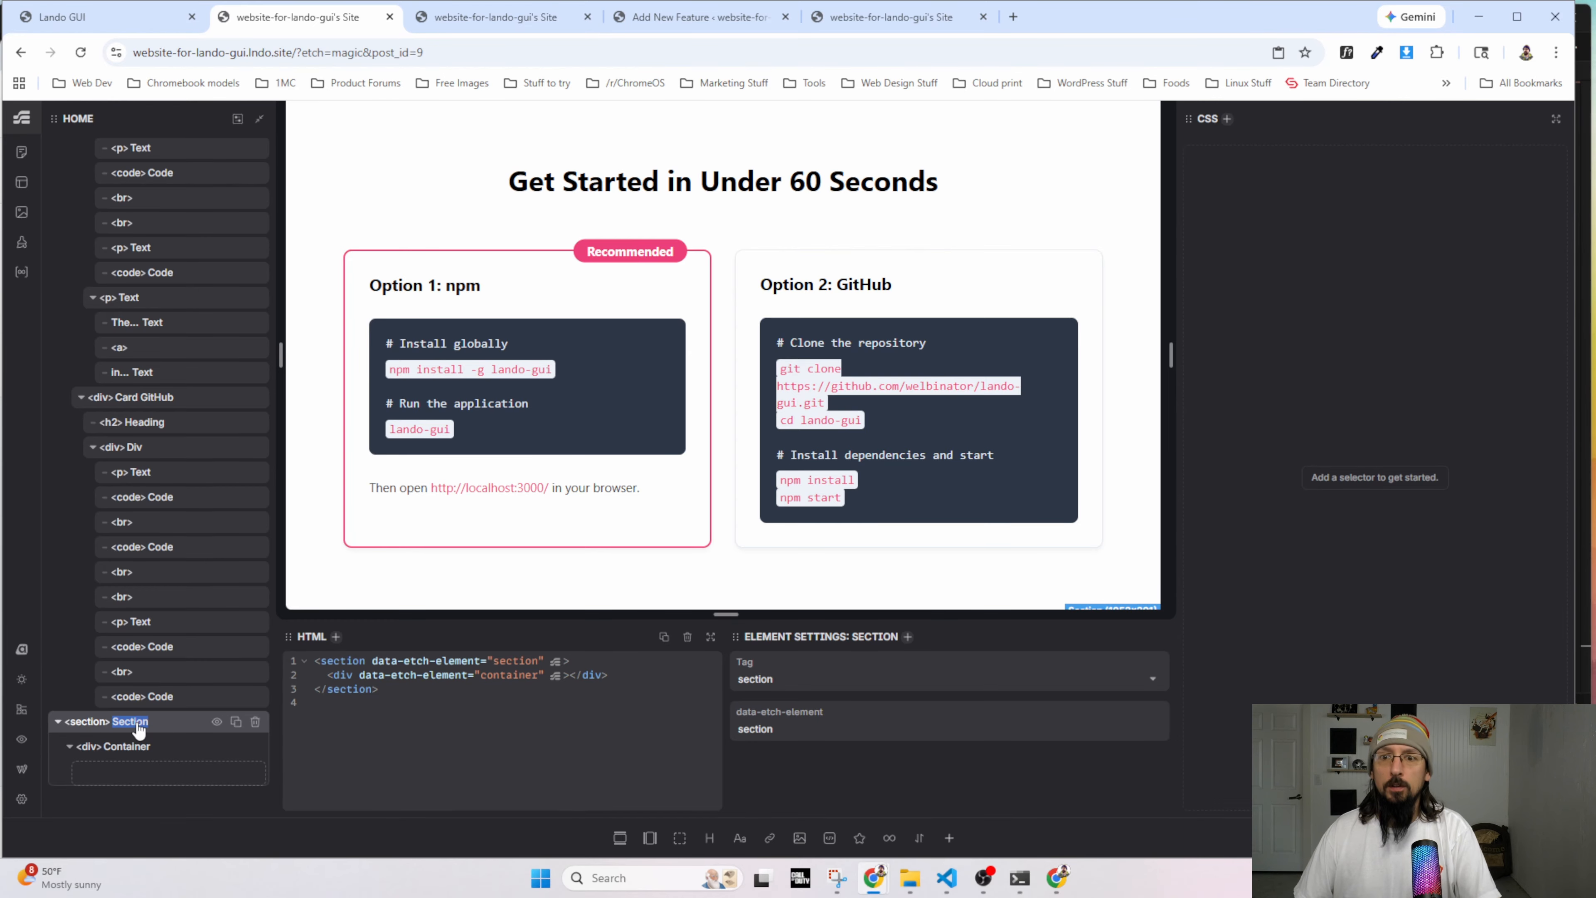
{"action": "type", "text": "Get Invol"}
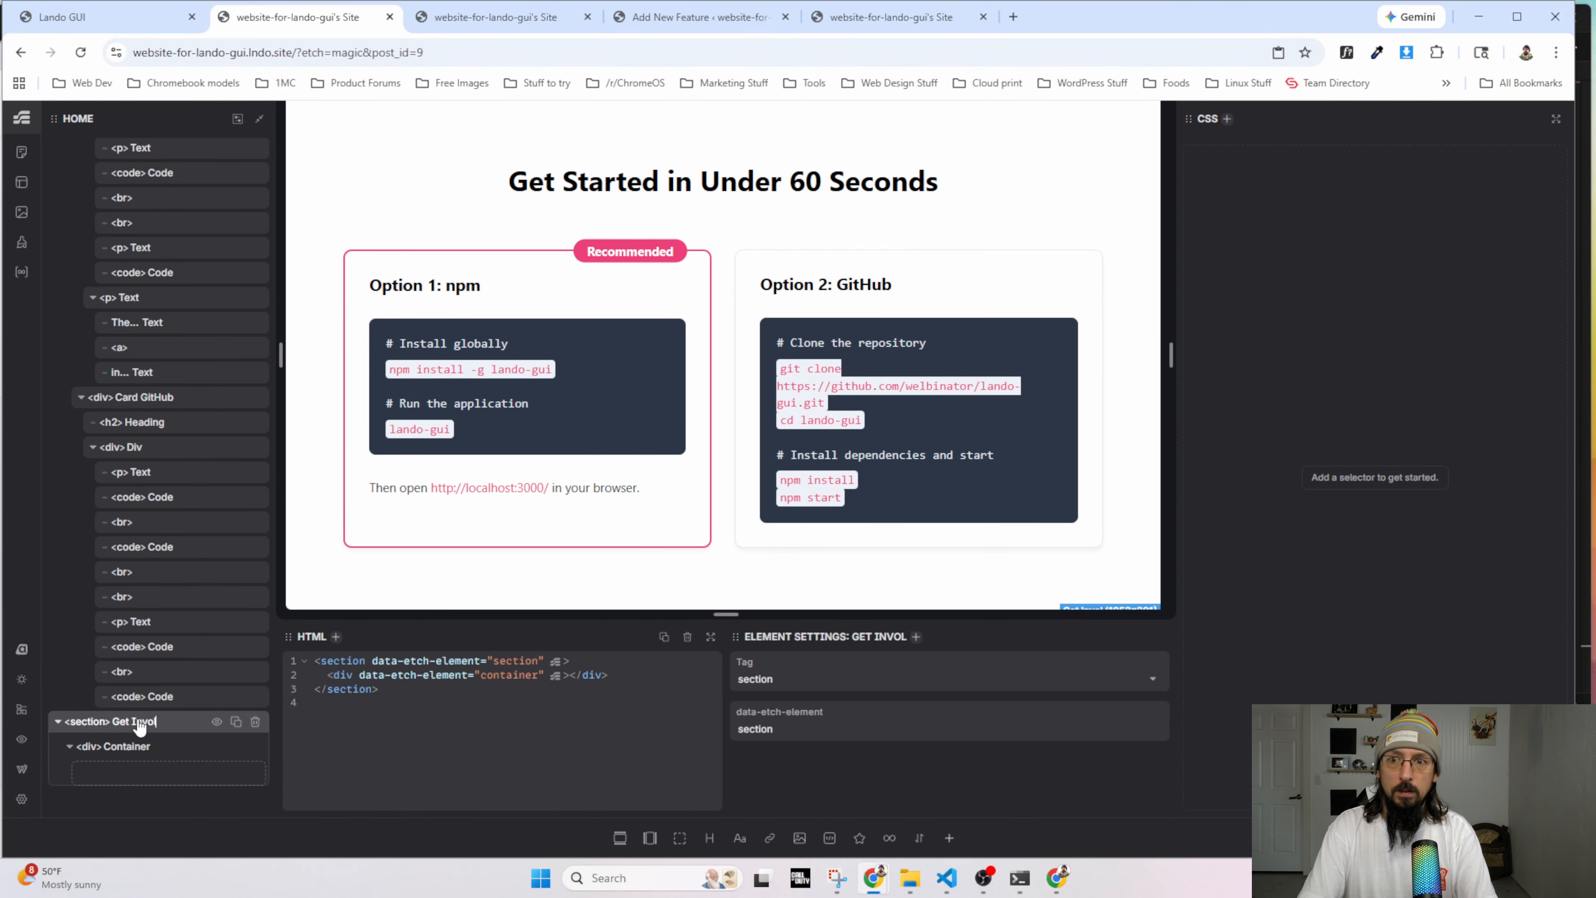
{"action": "type", "text": "ved"}
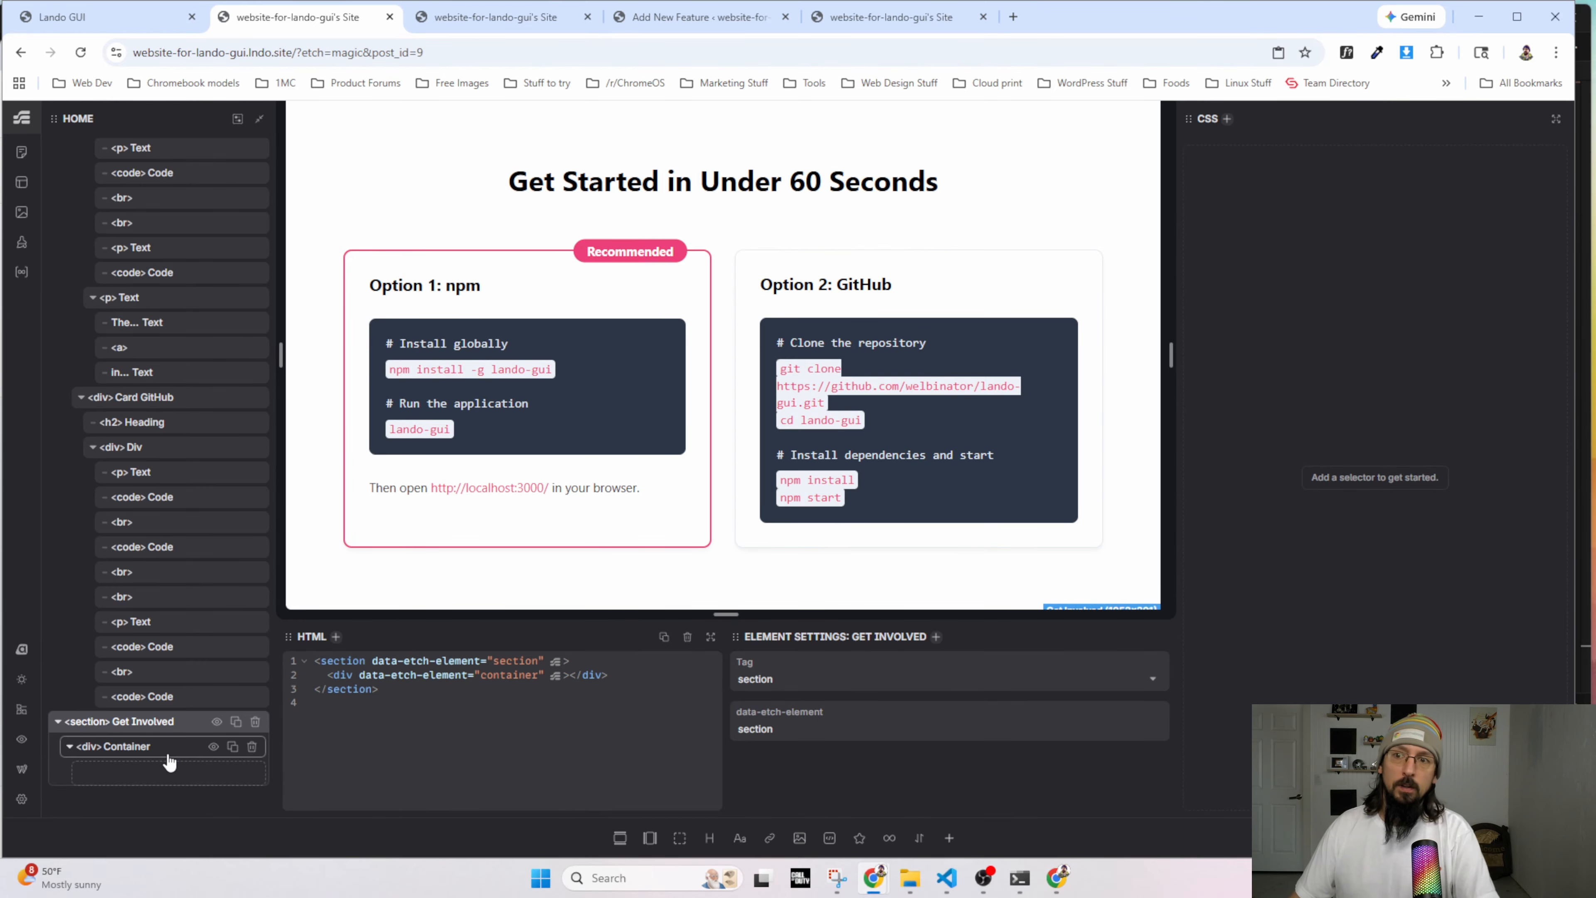
Add an h2 heading above the container in the Get Involved section and rename the container Grid.
{"action": "left_click", "coordinate": [148, 747]}
{"action": "left_click", "coordinate": [144, 723]}
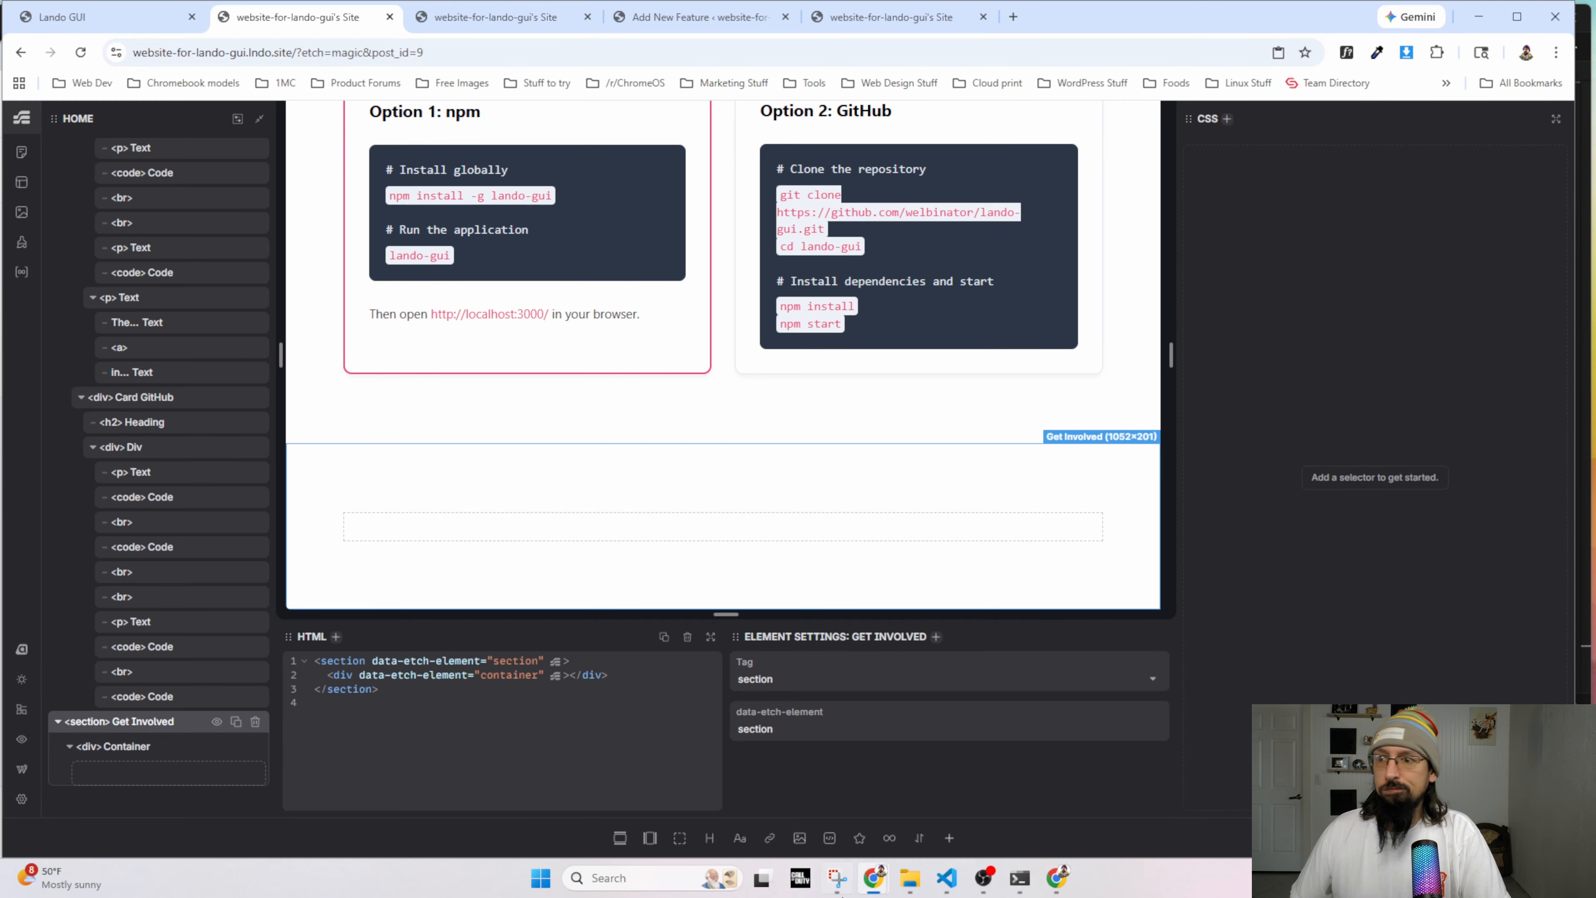
{"action": "left_click", "coordinate": [710, 837]}
{"action": "left_click_drag", "start_coordinate": [107, 800], "coordinate": [111, 746]}
{"action": "left_click", "coordinate": [116, 778]}
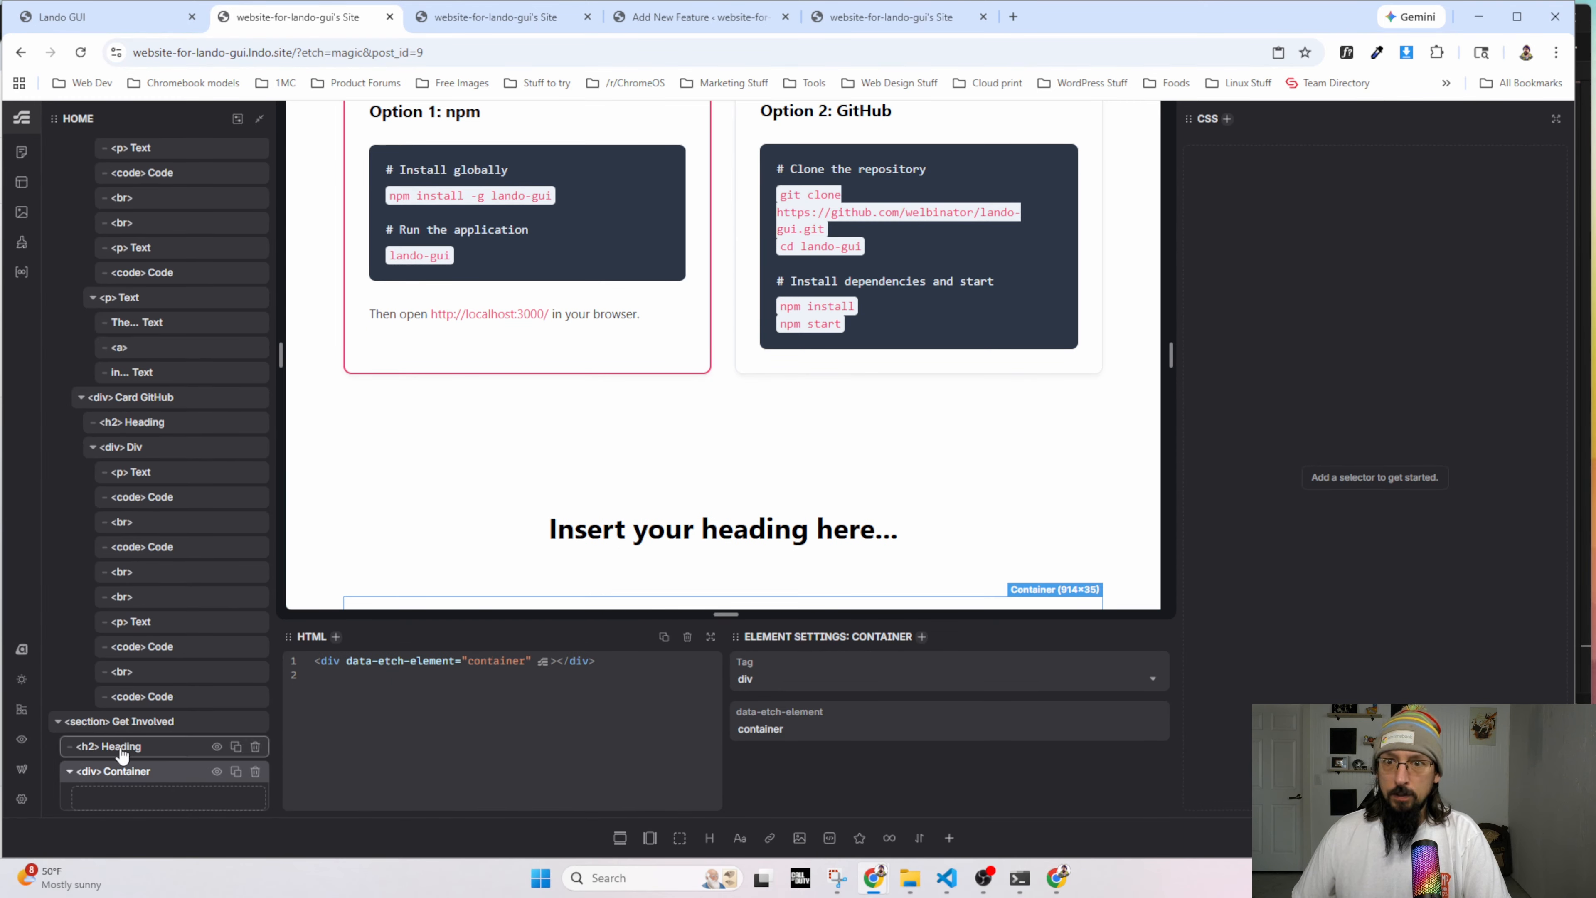
{"action": "double_click", "coordinate": [123, 772]}
{"action": "type", "text": "Grid"}
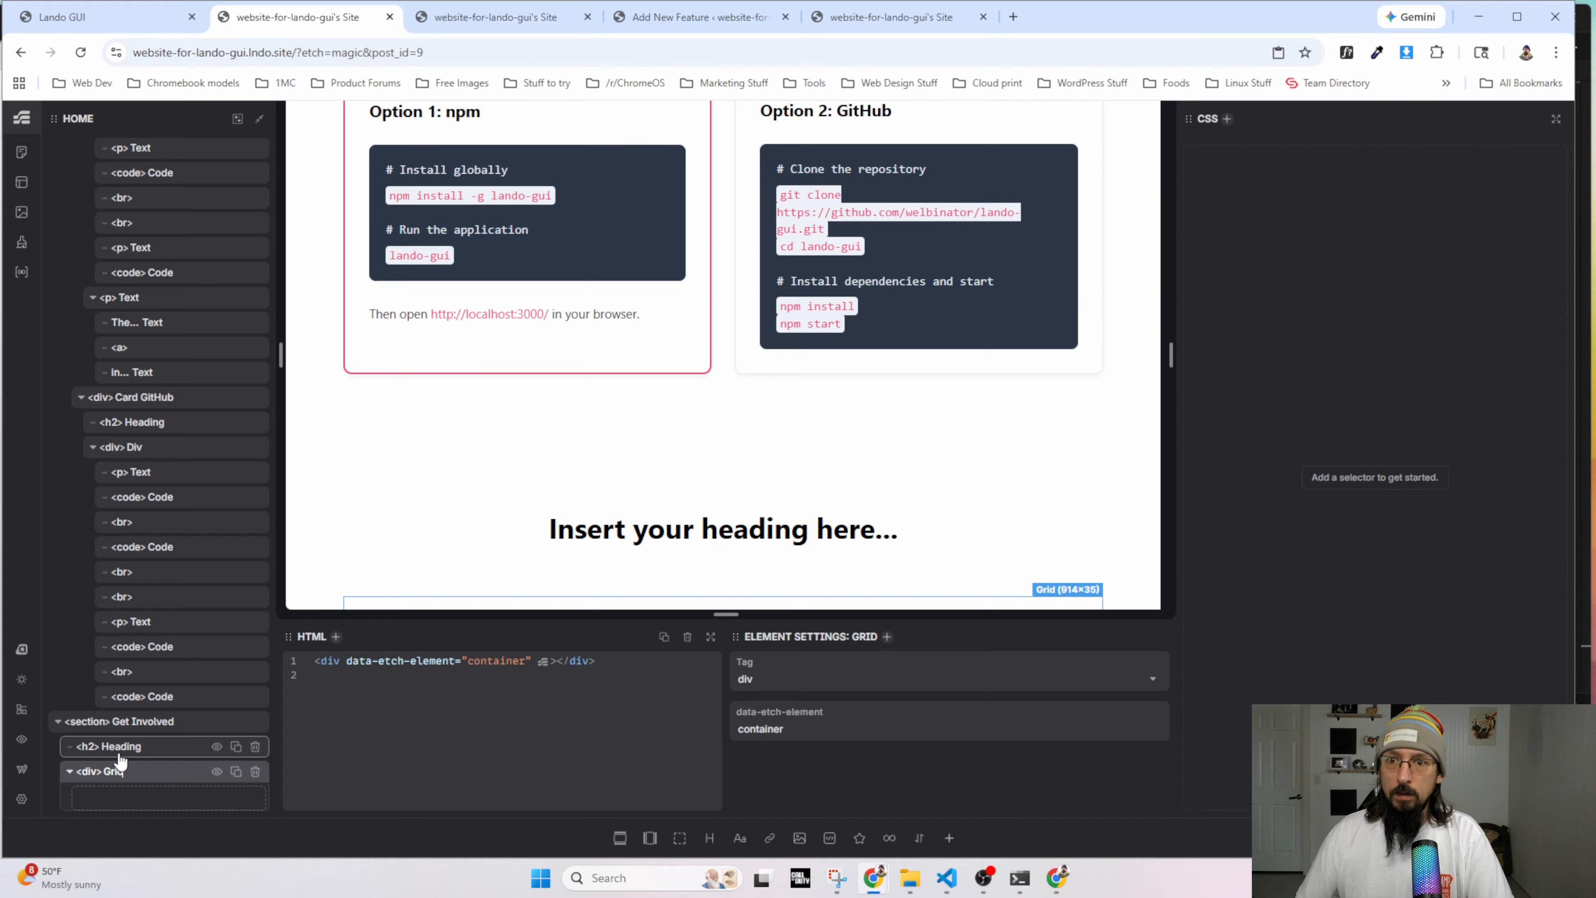
{"action": "key", "text": "Return"}
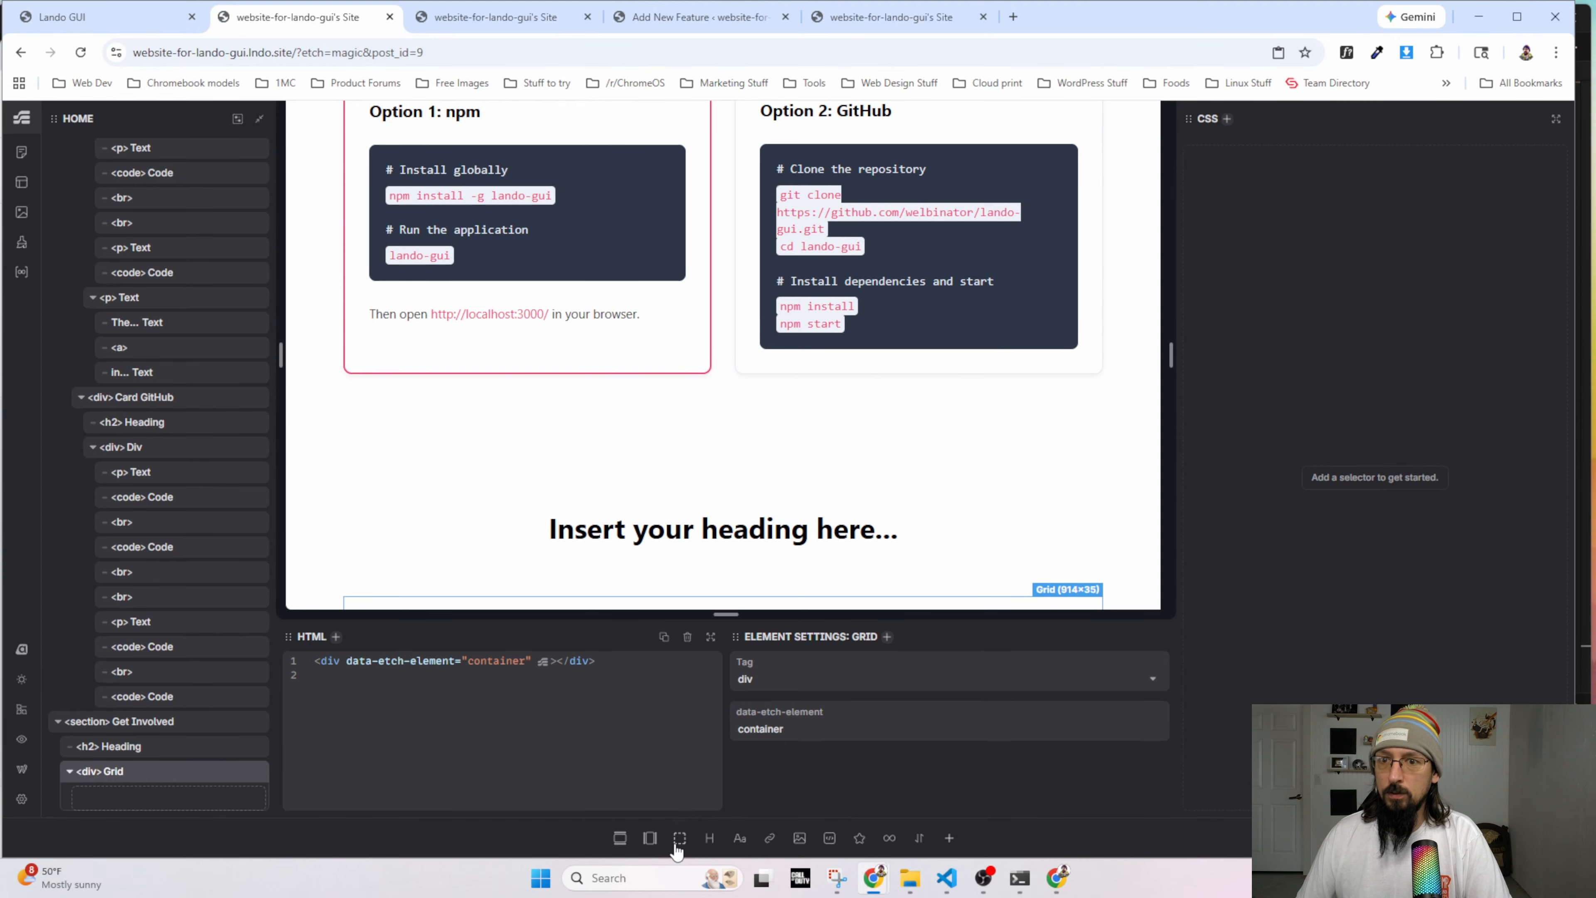
Following the mockup's Get Support column, add a div inside the Get Involved grid containing a heading, a text and an anchor.
{"action": "scroll", "coordinate": [171, 635], "scroll_direction": "down", "scroll_amount": 2}
{"action": "key", "text": "alt+Tab"}
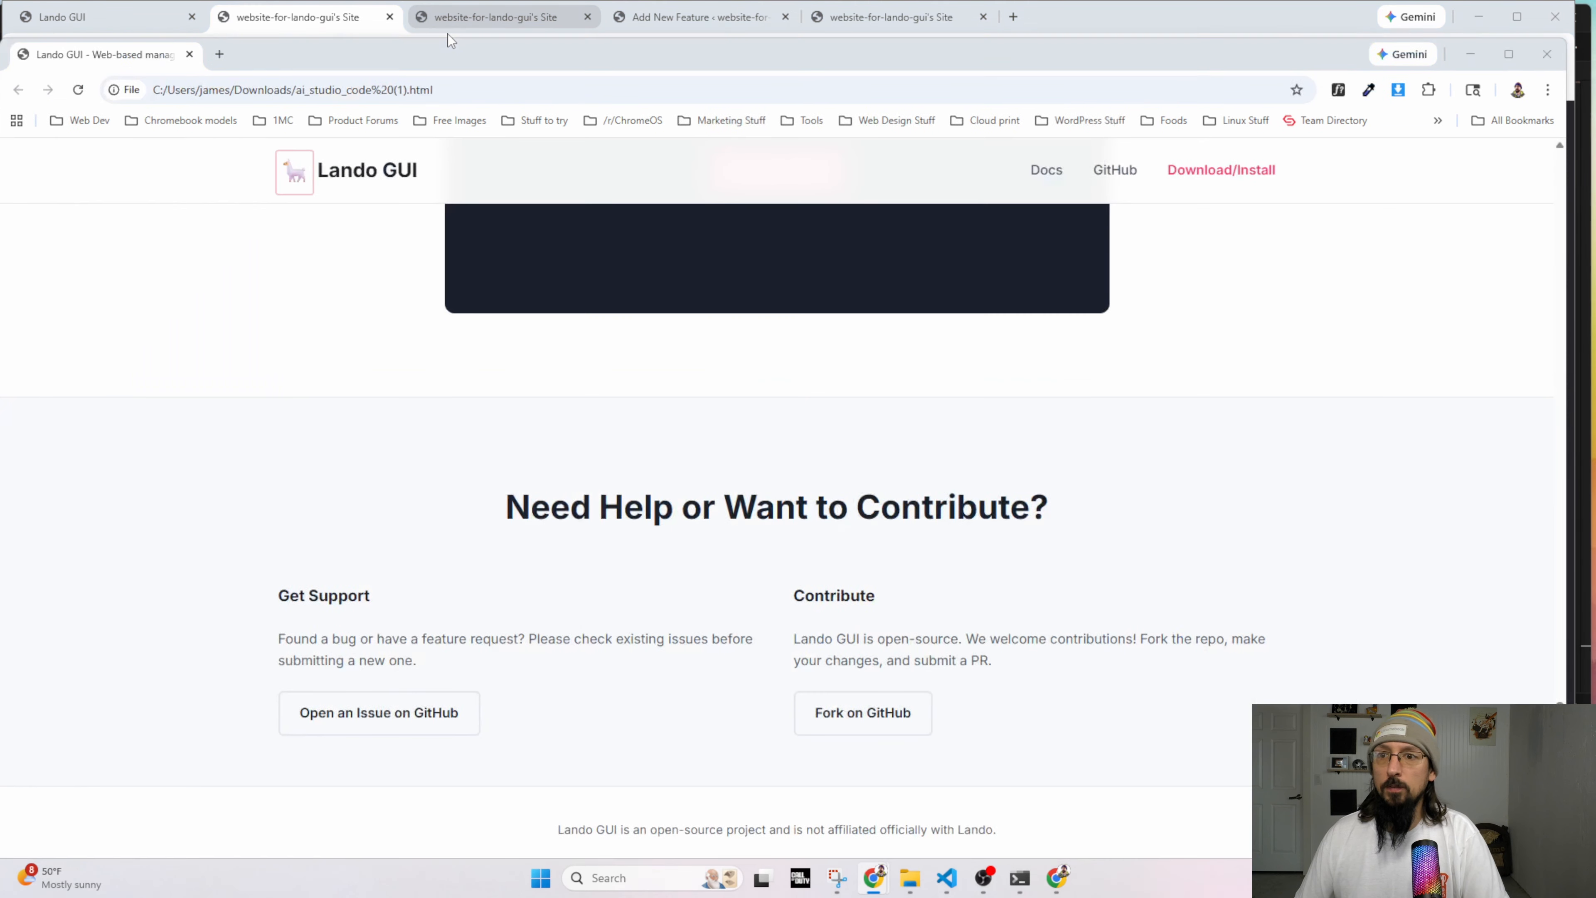
{"action": "left_click_drag", "start_coordinate": [294, 589], "coordinate": [516, 636]}
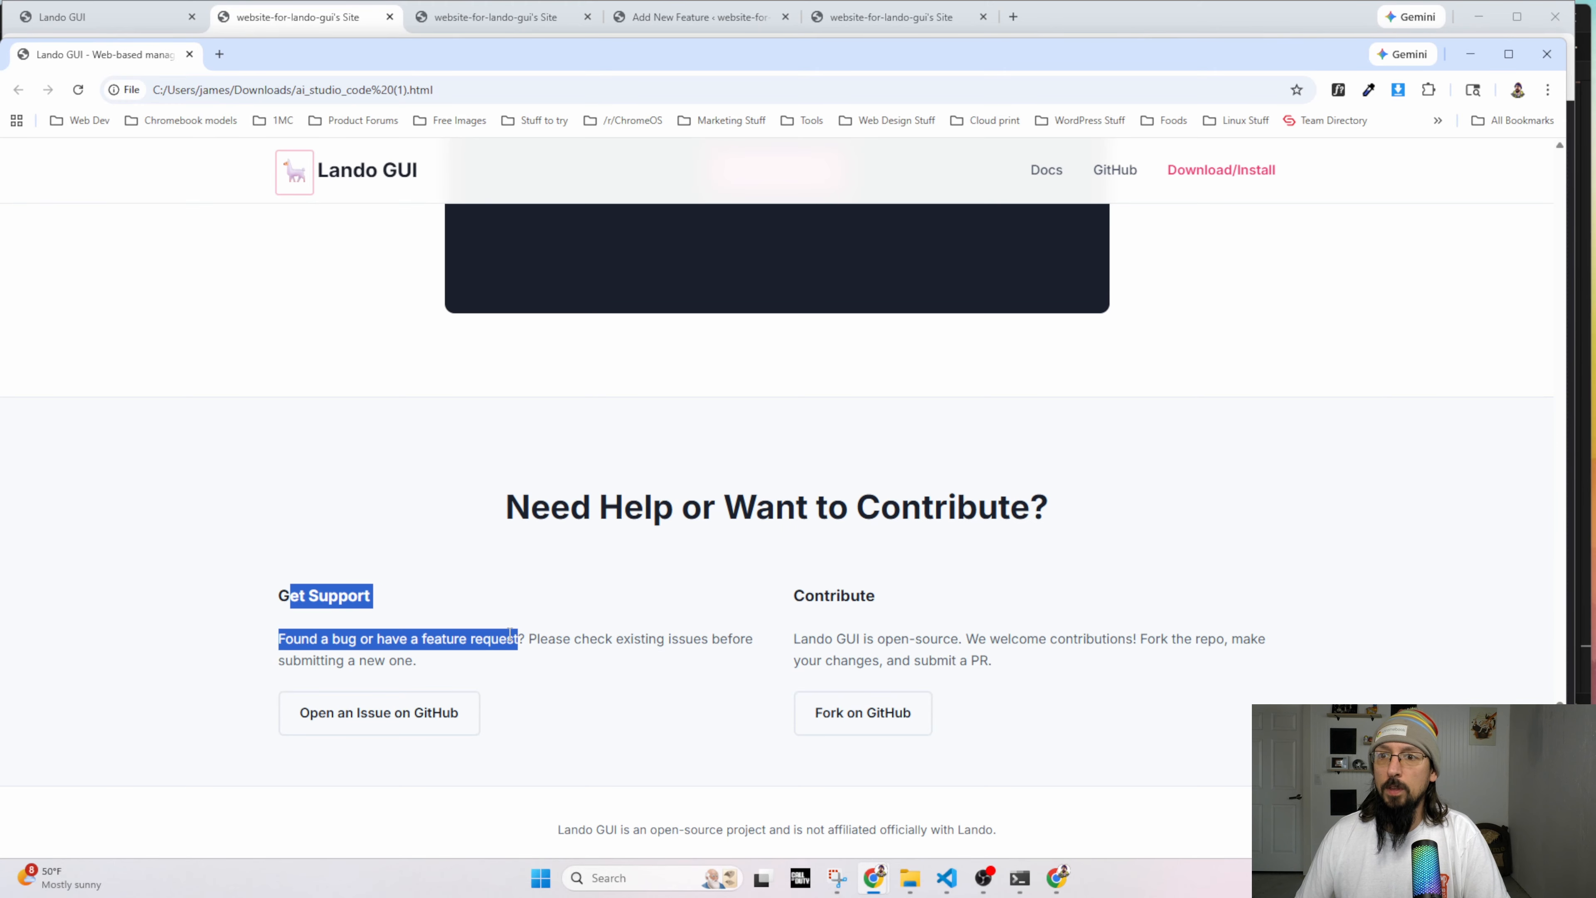
{"action": "left_click_drag", "start_coordinate": [397, 661], "coordinate": [402, 714]}
{"action": "key", "text": "alt+Tab"}
{"action": "left_click", "coordinate": [102, 746]}
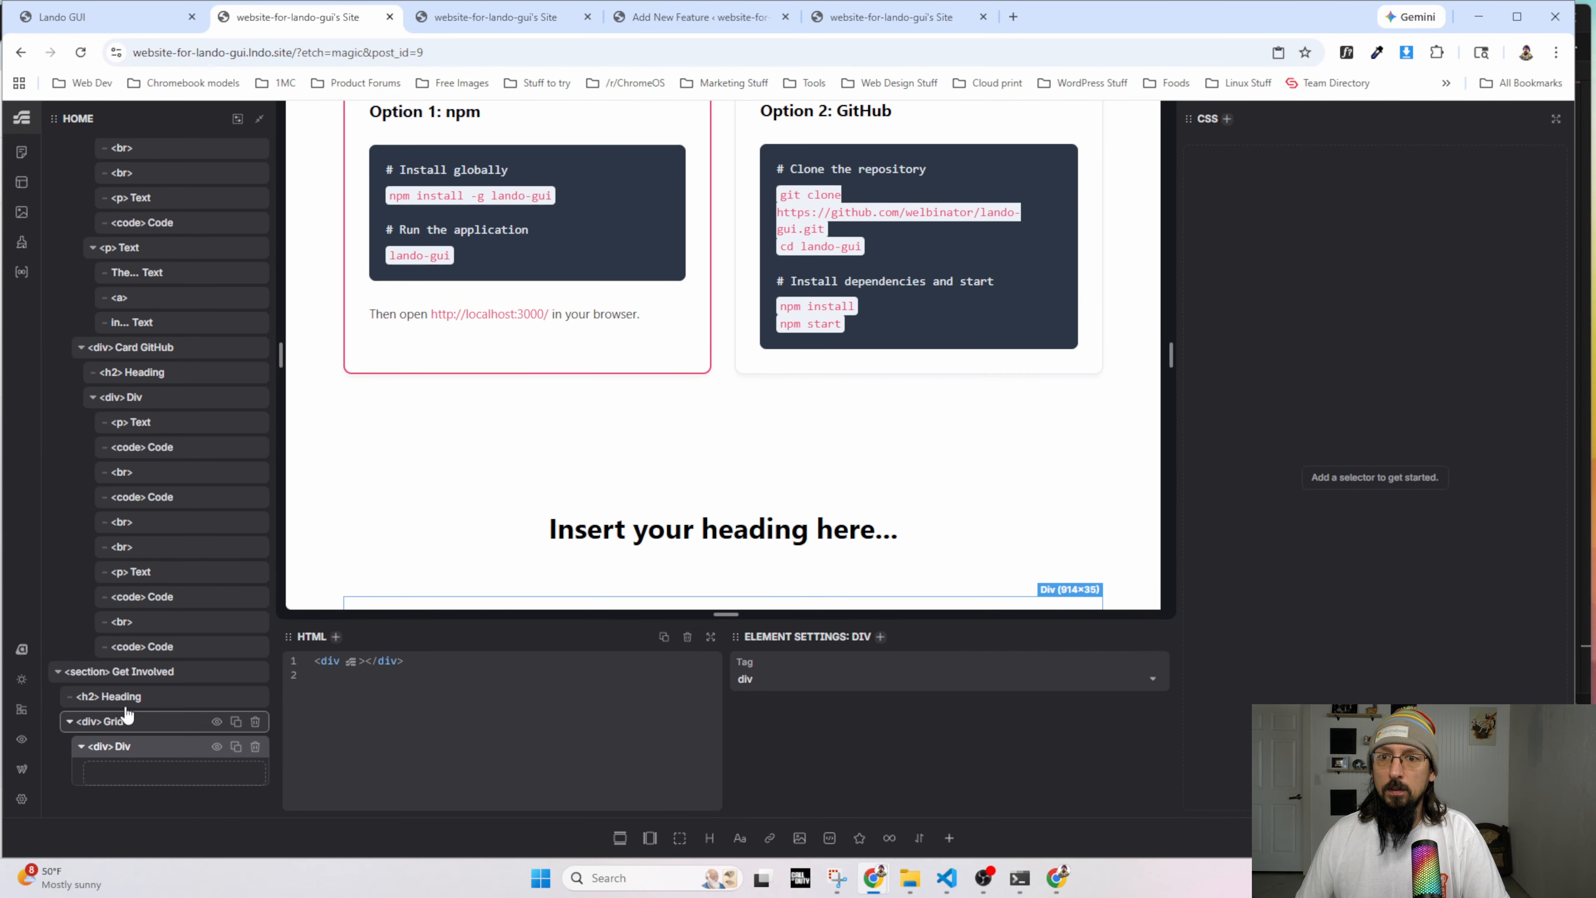
{"action": "left_click", "coordinate": [710, 838]}
{"action": "left_click", "coordinate": [739, 838]}
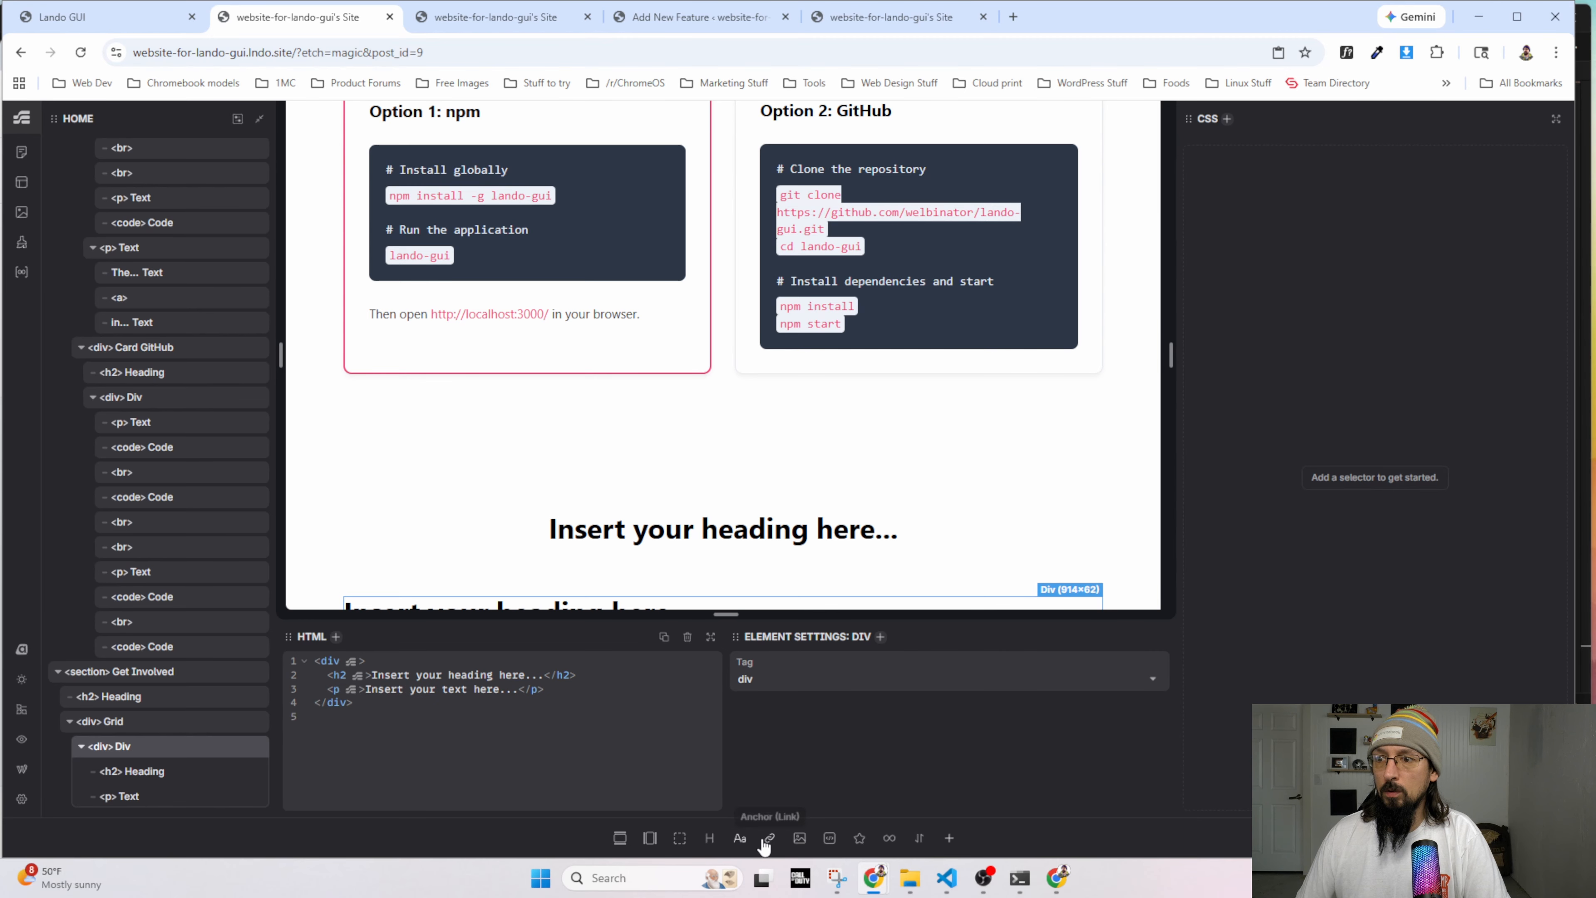
{"action": "left_click", "coordinate": [769, 838]}
Rename the grid's new div Card NPM and its anchor CTA.
{"action": "scroll", "coordinate": [110, 728], "scroll_direction": "down", "scroll_amount": 1}
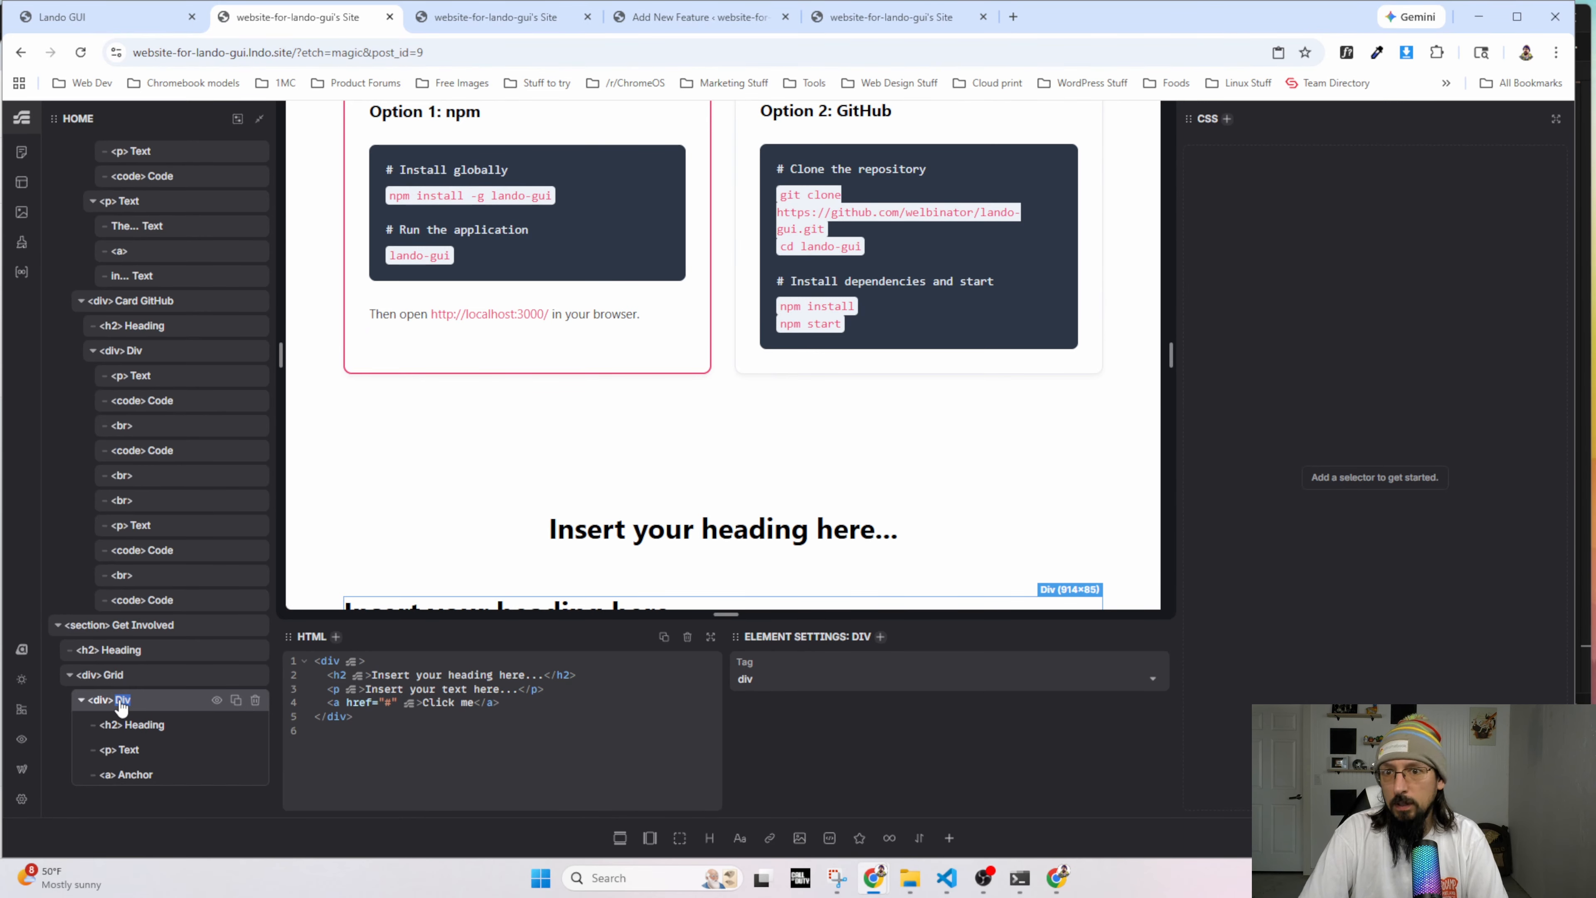
{"action": "type", "text": "Card"}
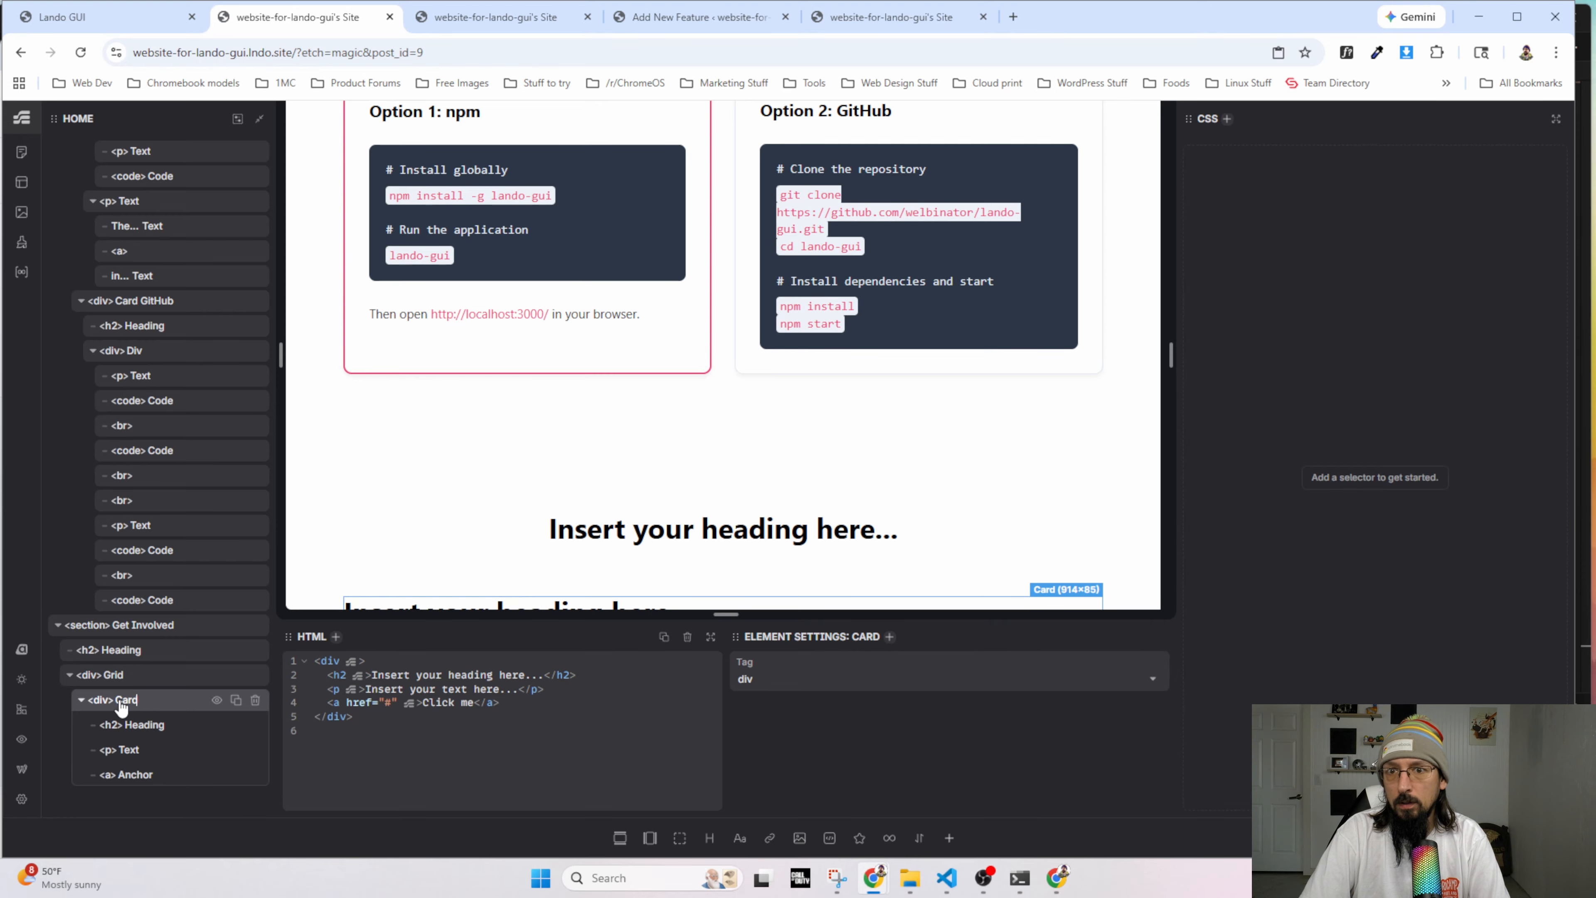
{"action": "type", "text": " NPM"}
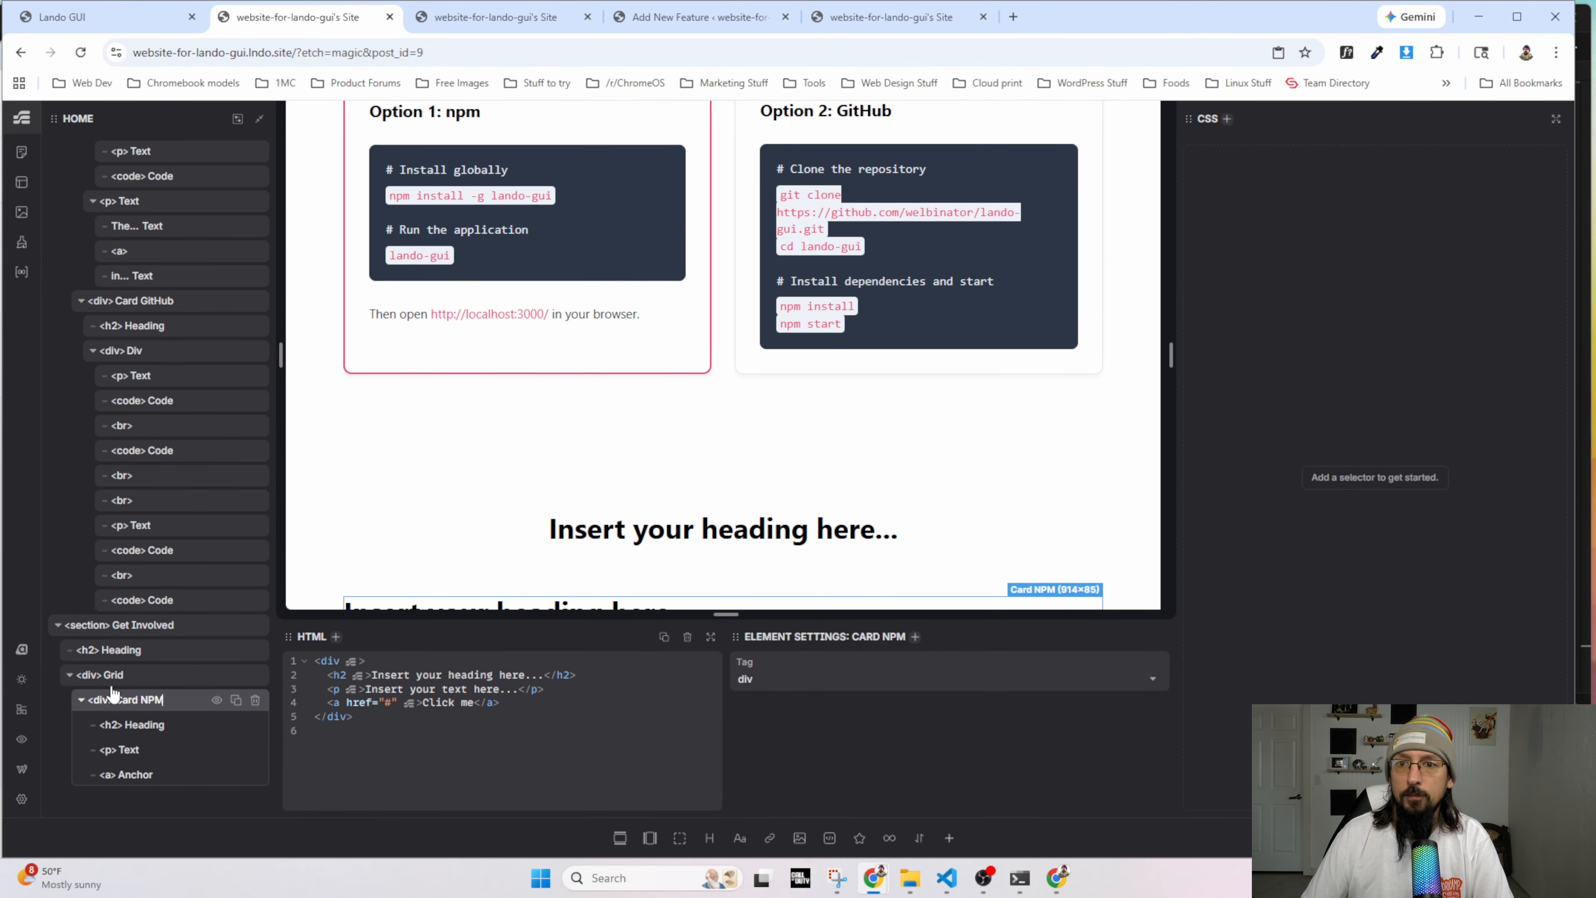
{"action": "double_click", "coordinate": [151, 775]}
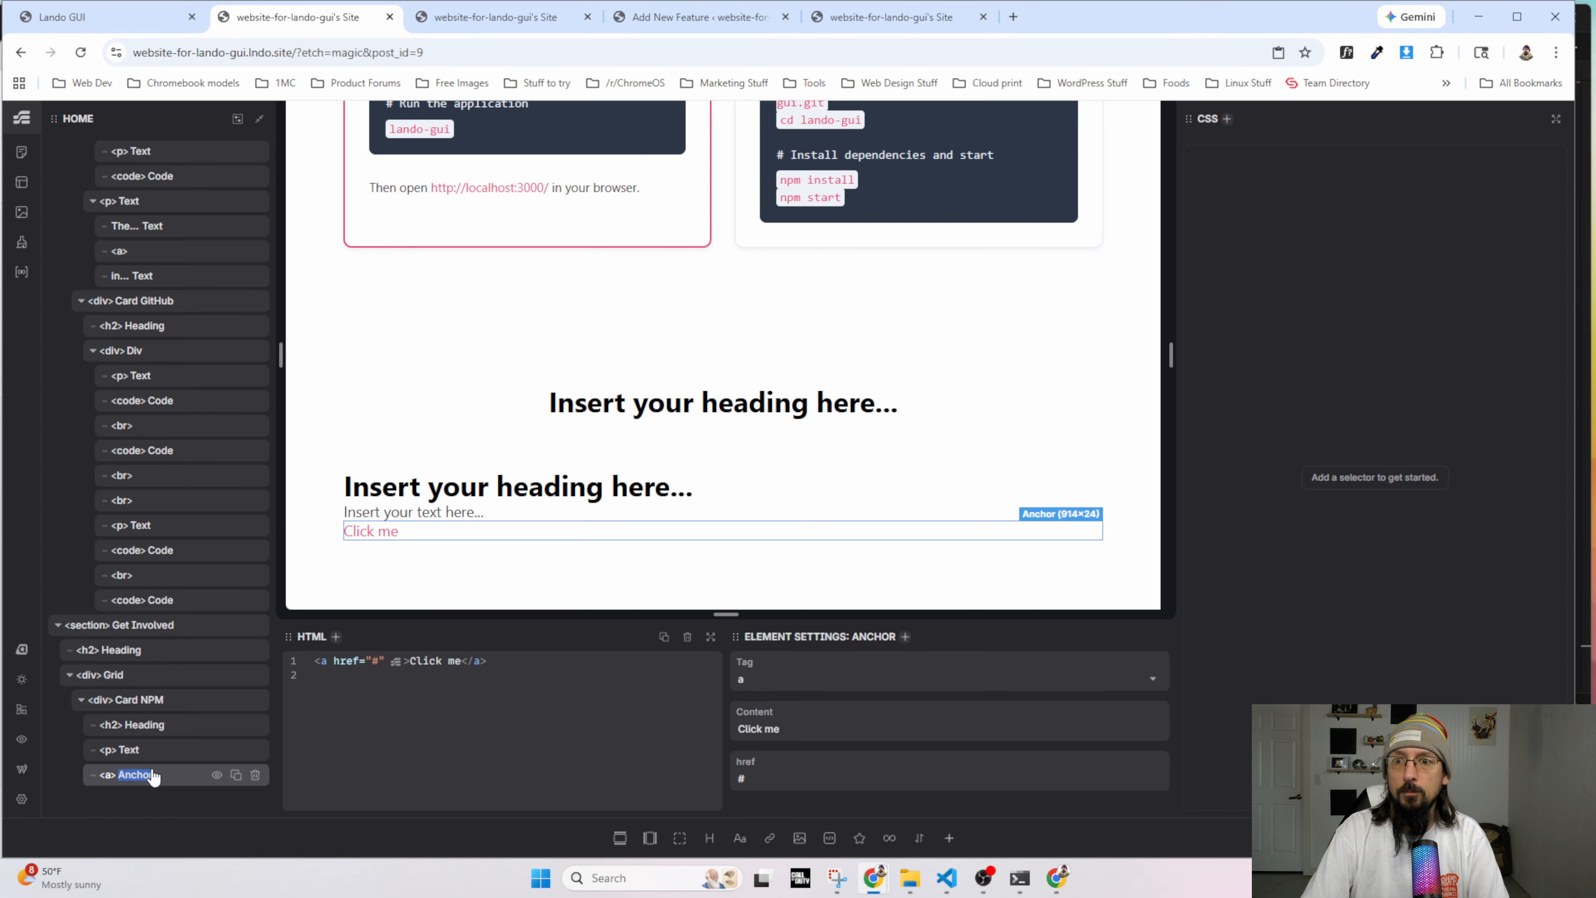
{"action": "type", "text": "CTA"}
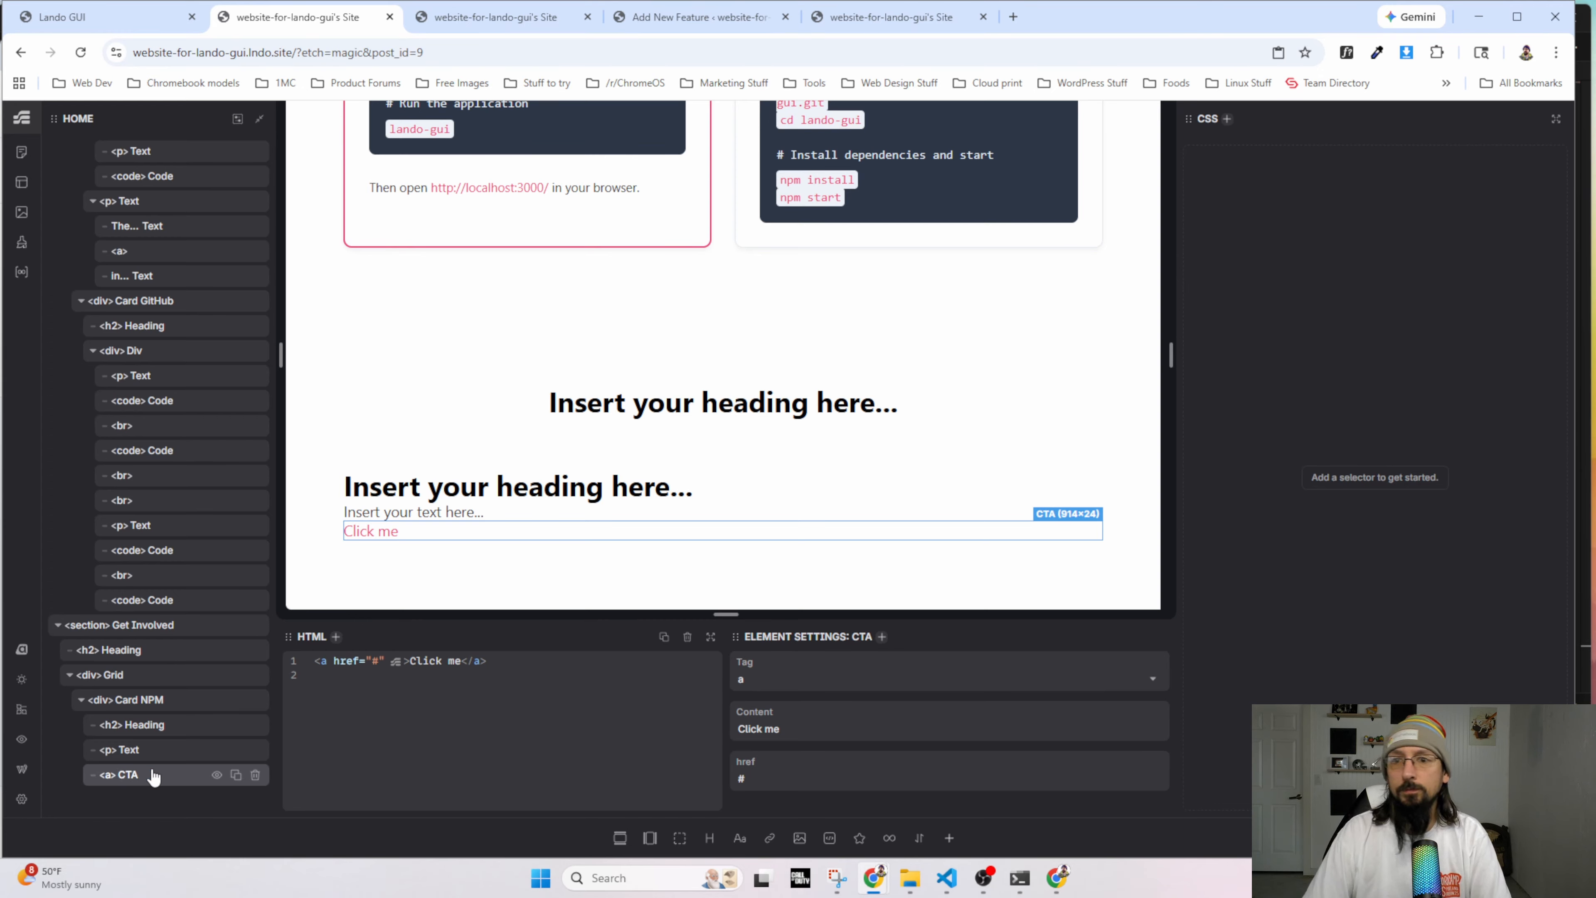
Duplicate the Get Involved grid's card, check the mockup's column titles, and select the word NPM in the copy's name.
{"action": "left_click", "coordinate": [163, 701]}
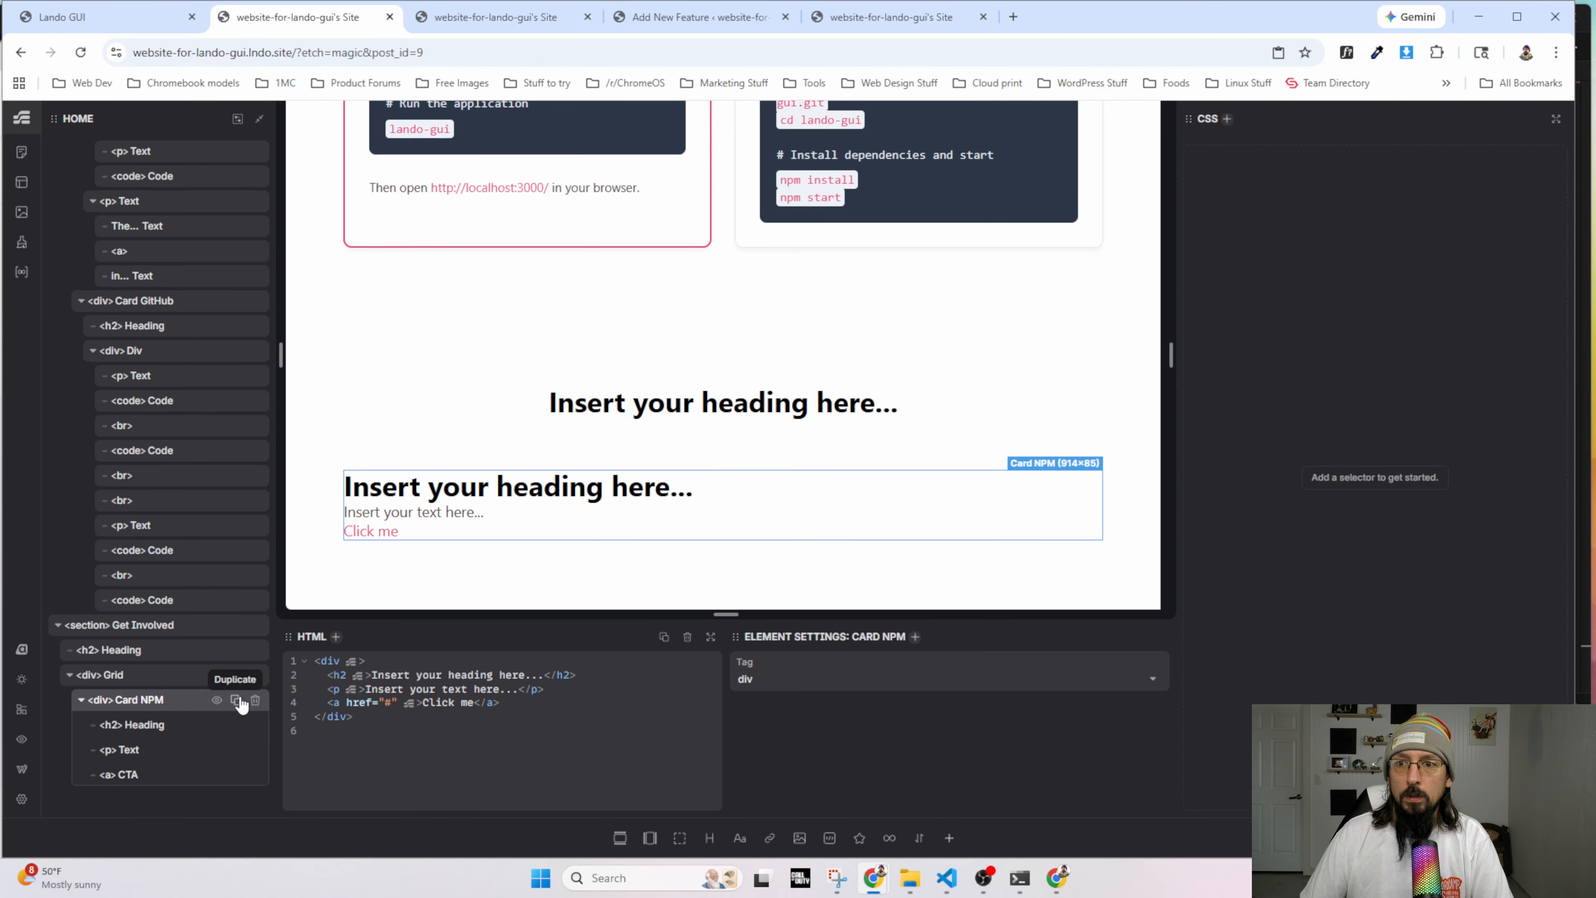
{"action": "left_click", "coordinate": [237, 701]}
{"action": "scroll", "coordinate": [145, 811], "scroll_direction": "down", "scroll_amount": 2}
{"action": "left_click_drag", "start_coordinate": [149, 799], "coordinate": [162, 706]}
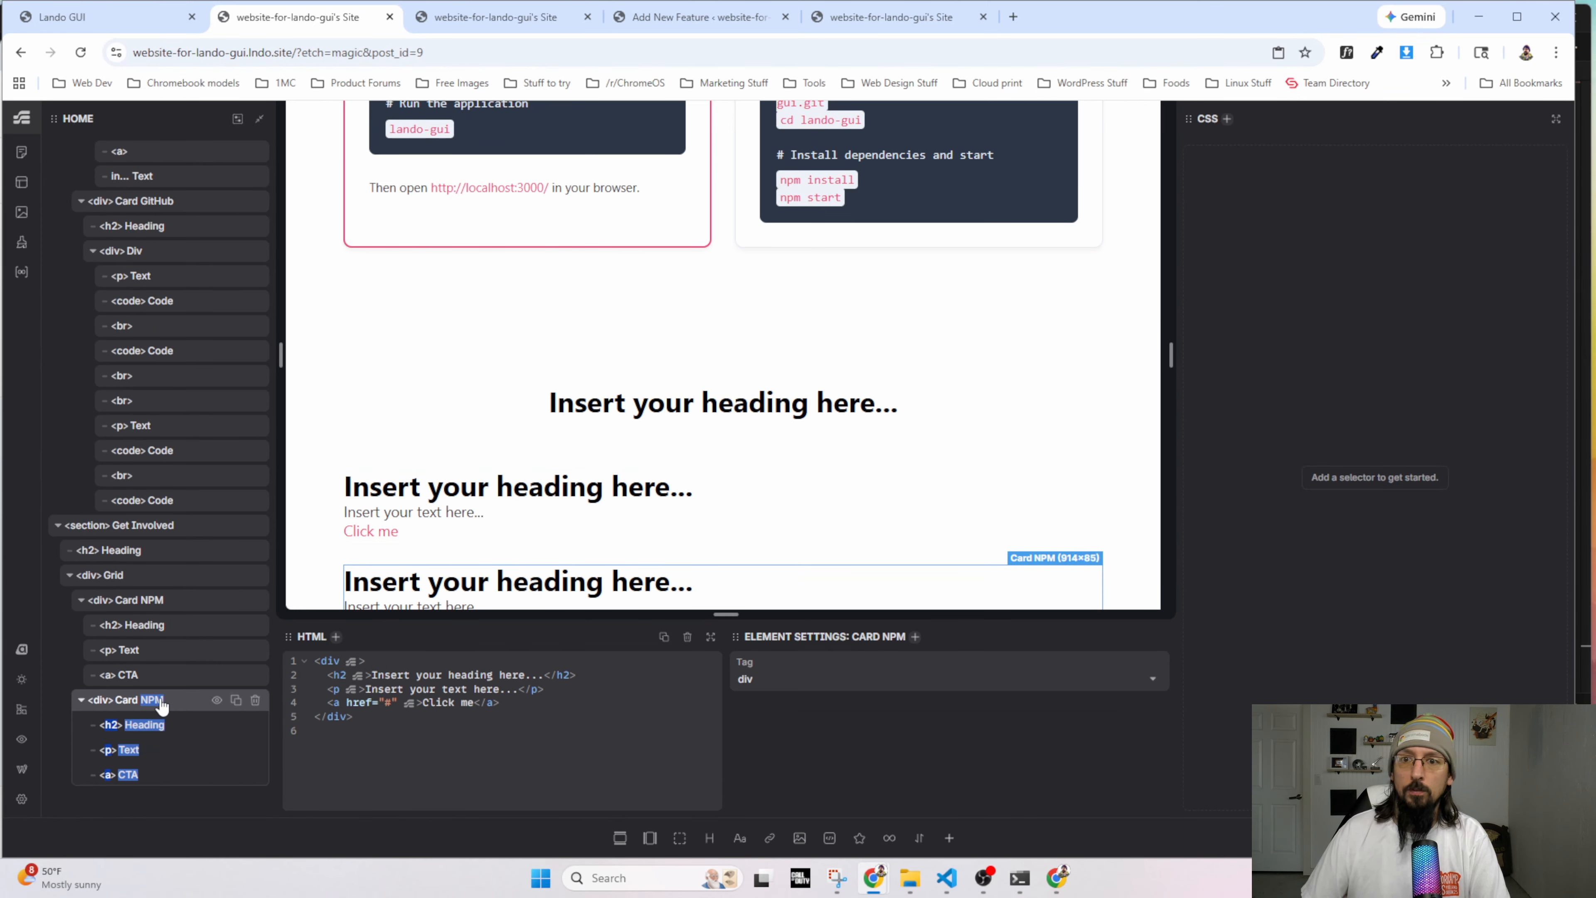
{"action": "left_click", "coordinate": [158, 706]}
{"action": "key", "text": "alt+Tab"}
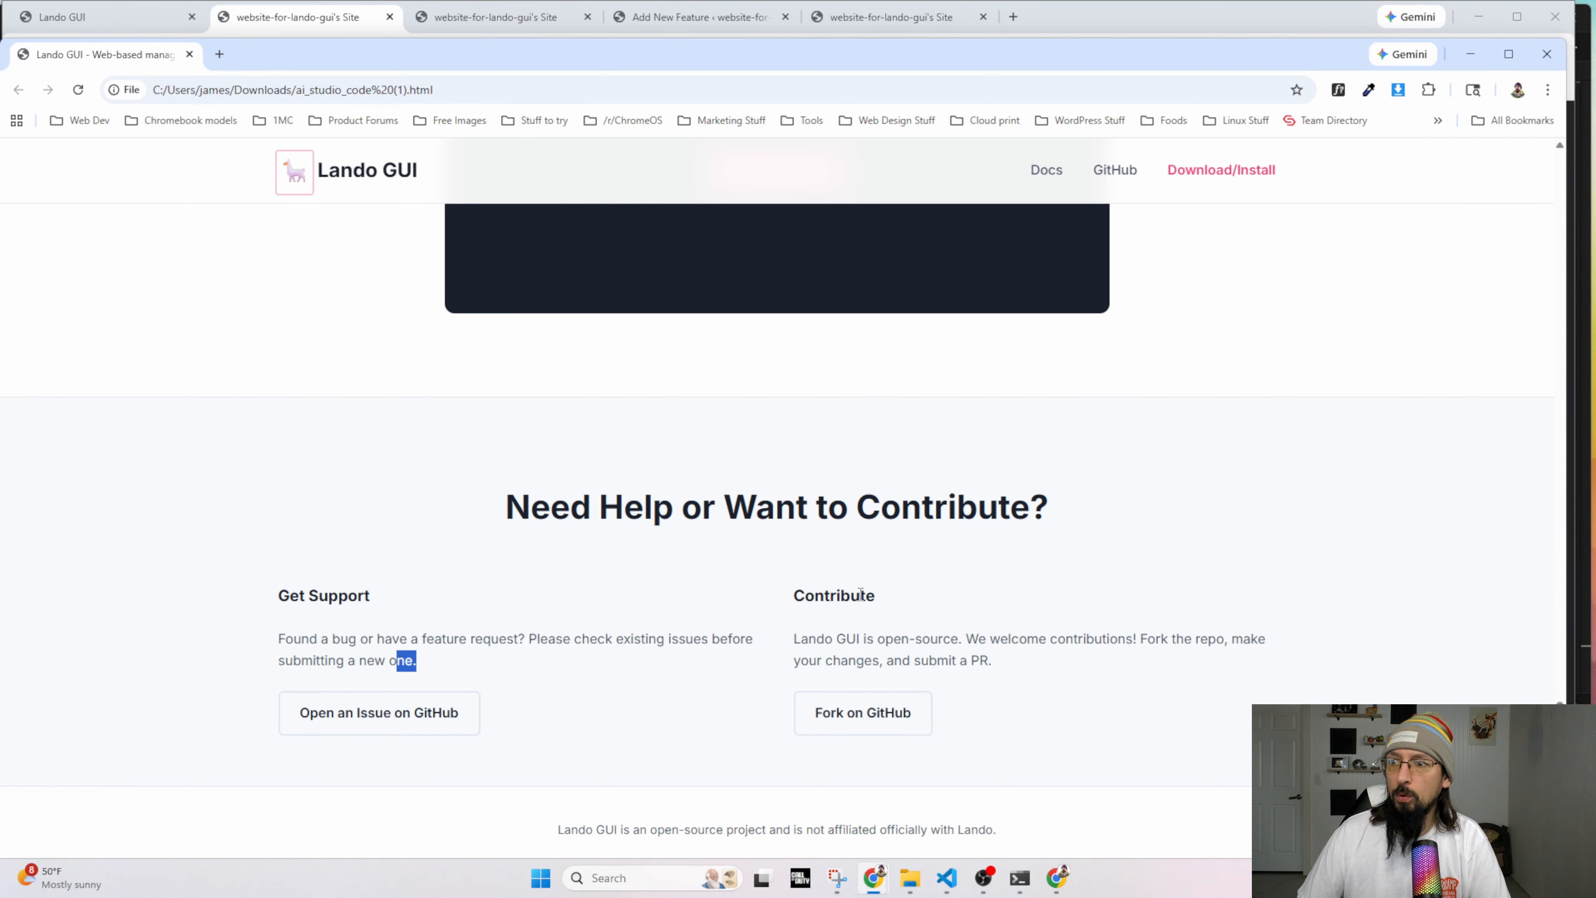
{"action": "key", "text": "alt+Tab"}
{"action": "double_click", "coordinate": [154, 703]}
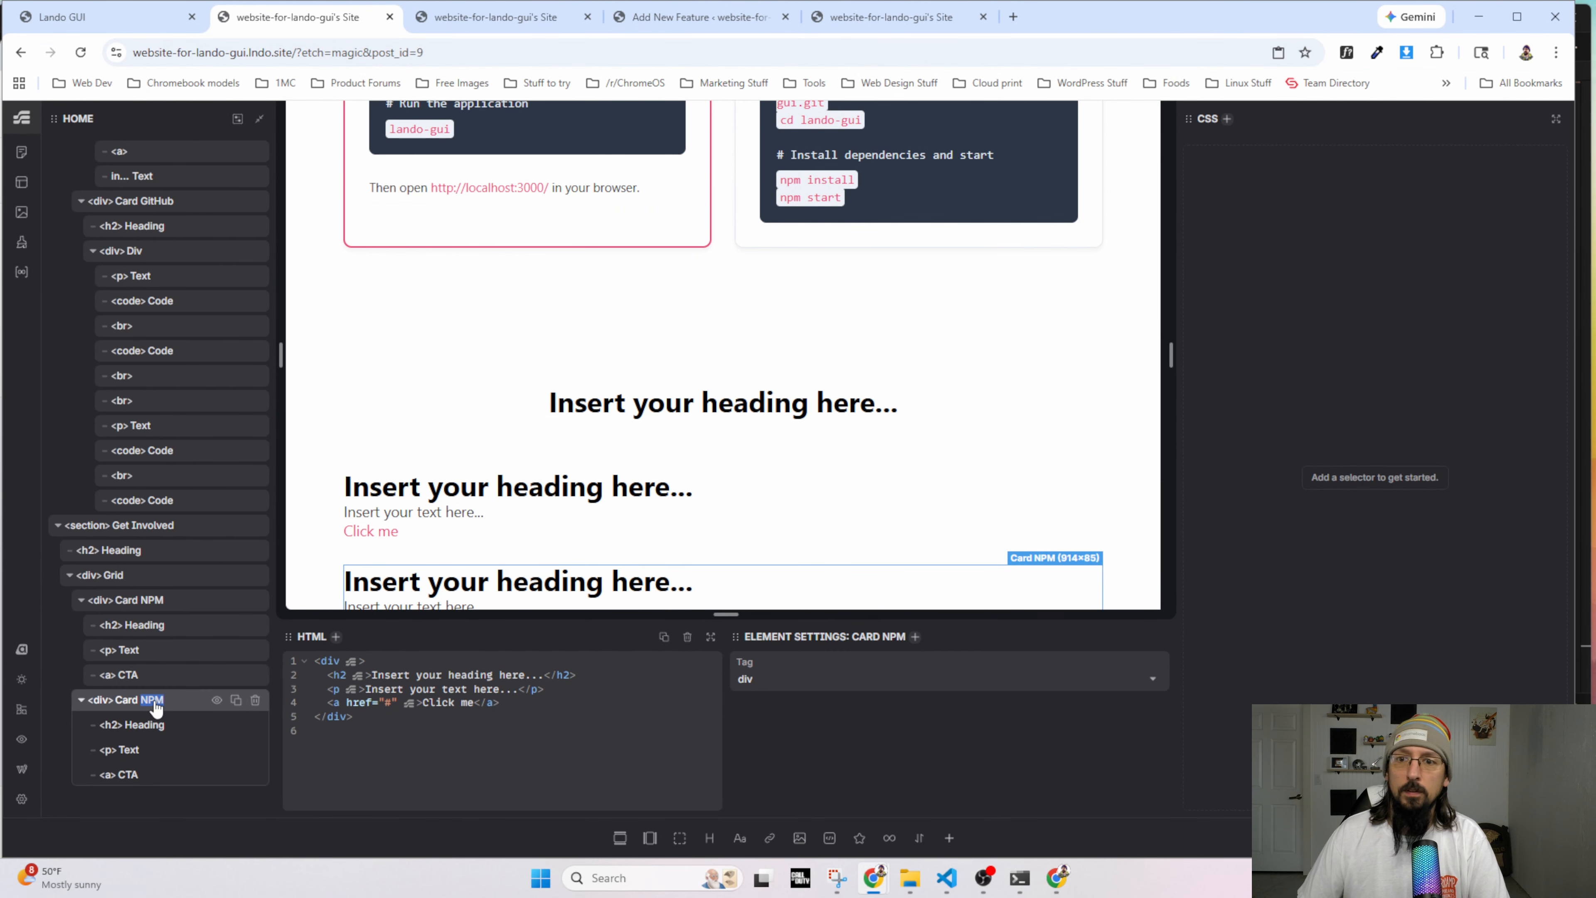
{"action": "type", "text": "Get Inv"}
{"action": "key", "text": "BackSpace"}
{"action": "key", "text": "BackSpace"}
{"action": "key", "text": "BackSpace"}
{"action": "key", "text": "BackSpace"}
{"action": "key", "text": "BackSpace"}
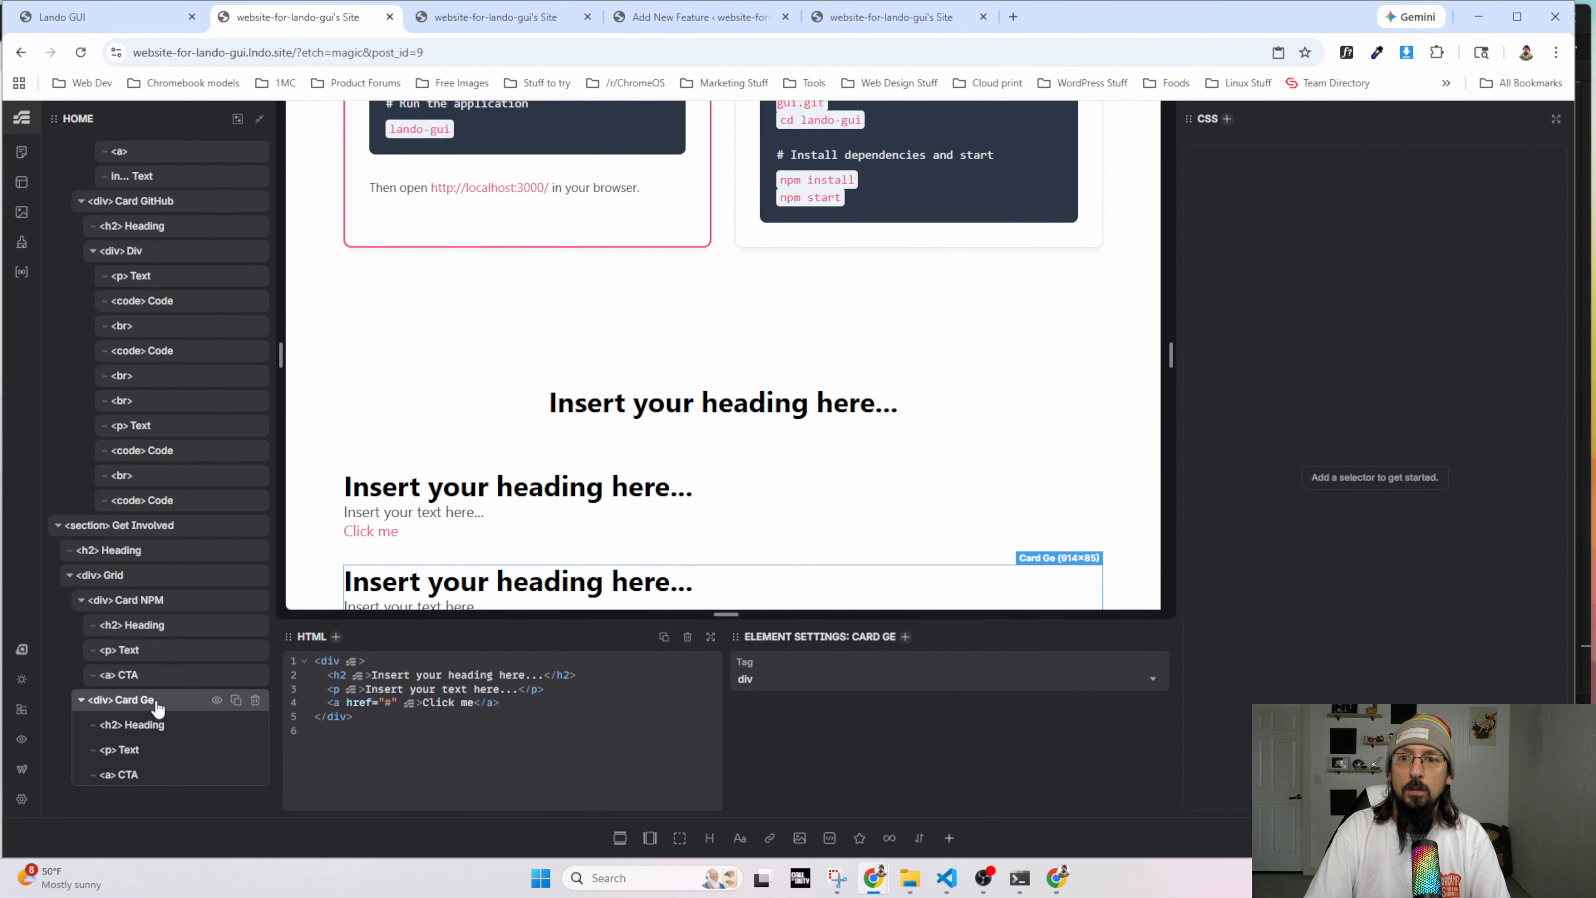
{"action": "key", "text": "BackSpace"}
{"action": "key", "text": "BackSpace"}
{"action": "type", "text": "Support"}
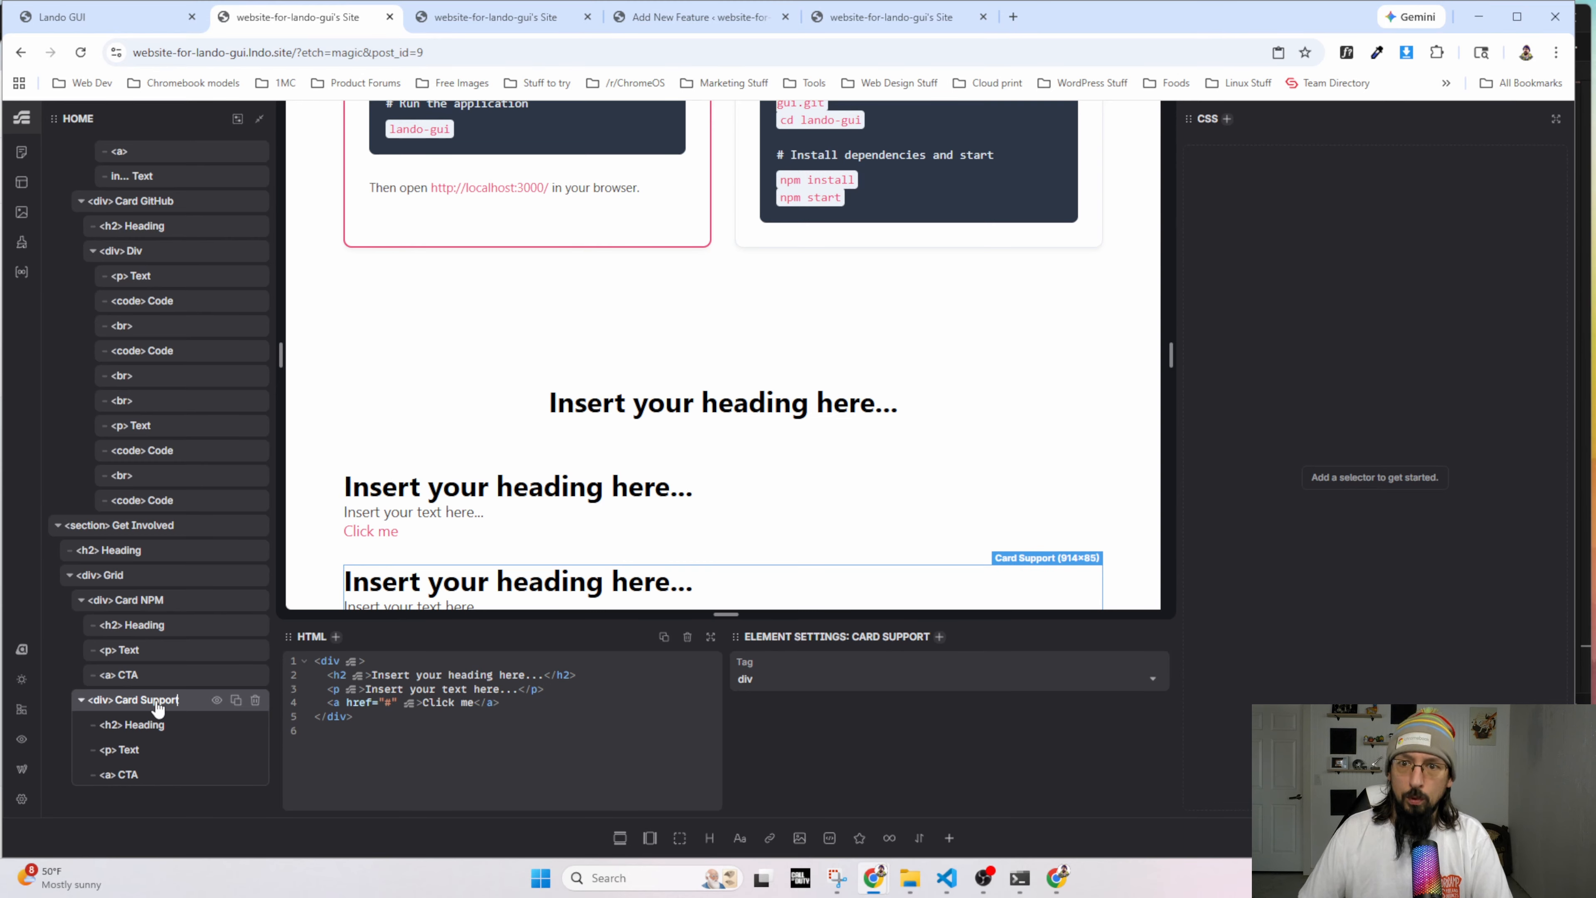
{"action": "key", "text": "BackSpace"}
{"action": "key", "text": "BackSpace"}
{"action": "key", "text": "BackSpace"}
{"action": "key", "text": "BackSpace"}
{"action": "key", "text": "BackSpace"}
{"action": "key", "text": "BackSpace"}
{"action": "key", "text": "BackSpace"}
Rename the duplicated card Card Contribute and the original card above it Card Support.
{"action": "type", "text": "C"}
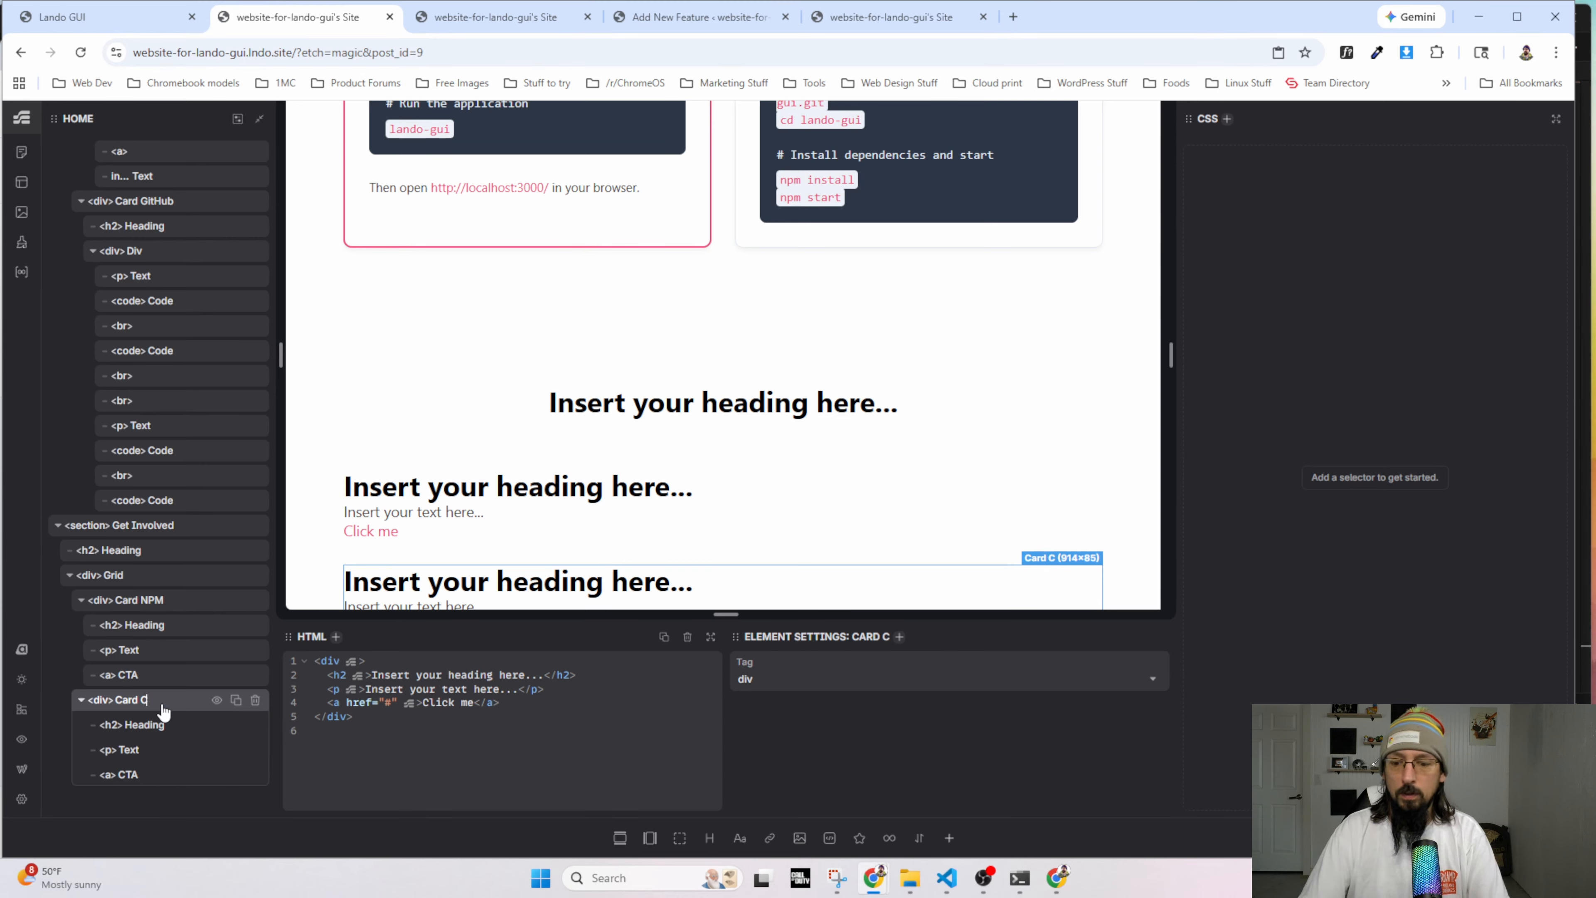
{"action": "type", "text": "ontribute"}
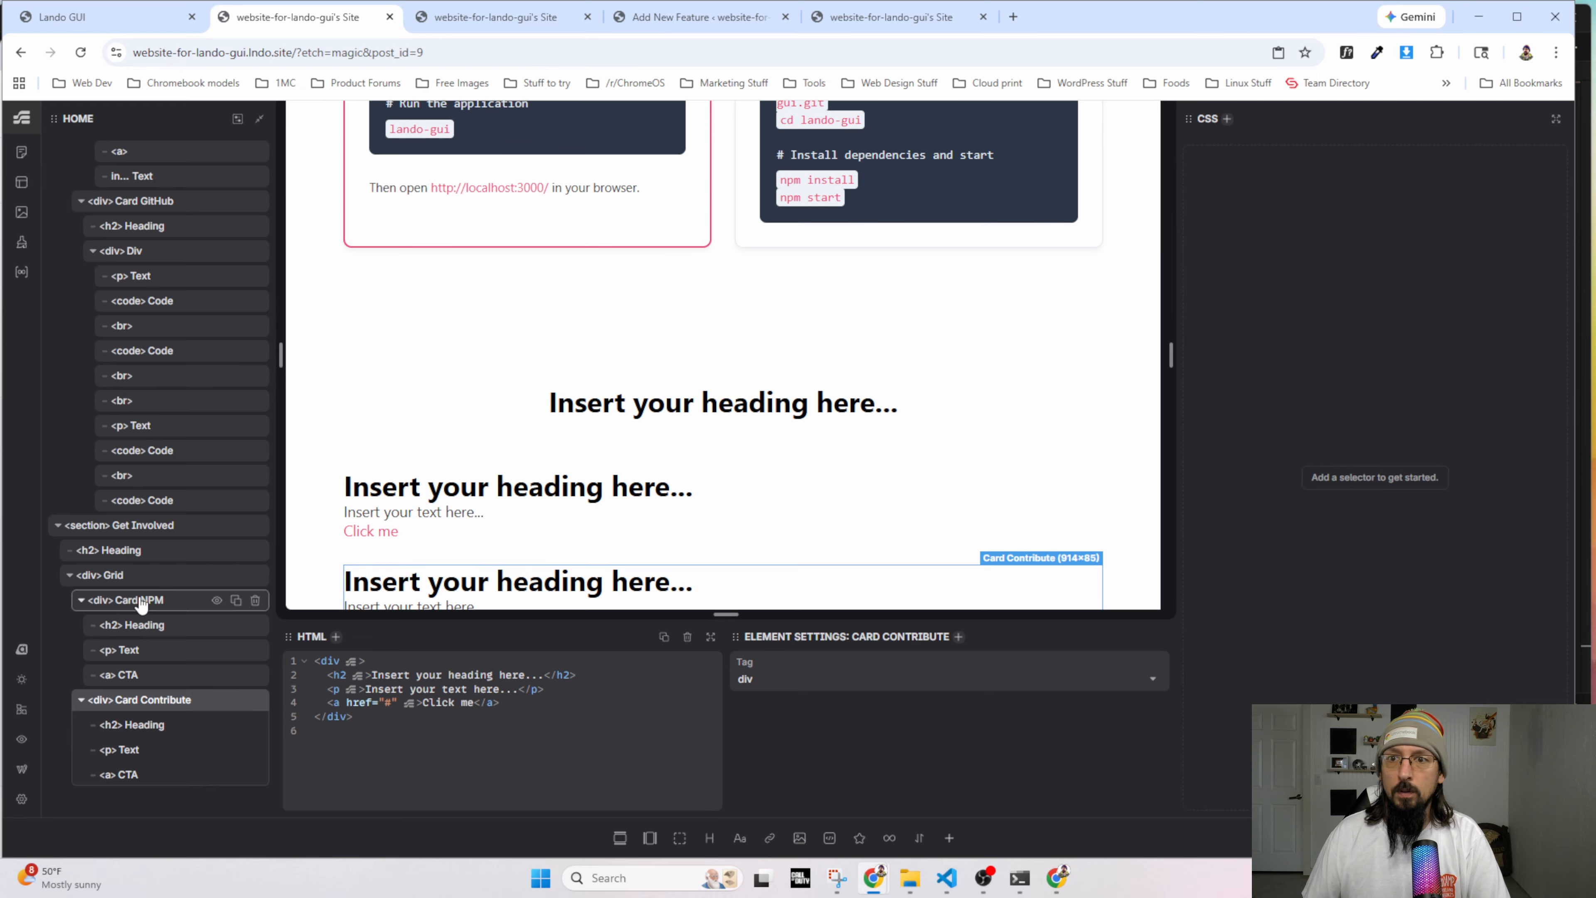
{"action": "left_click", "coordinate": [154, 602]}
{"action": "type", "text": "Support"}
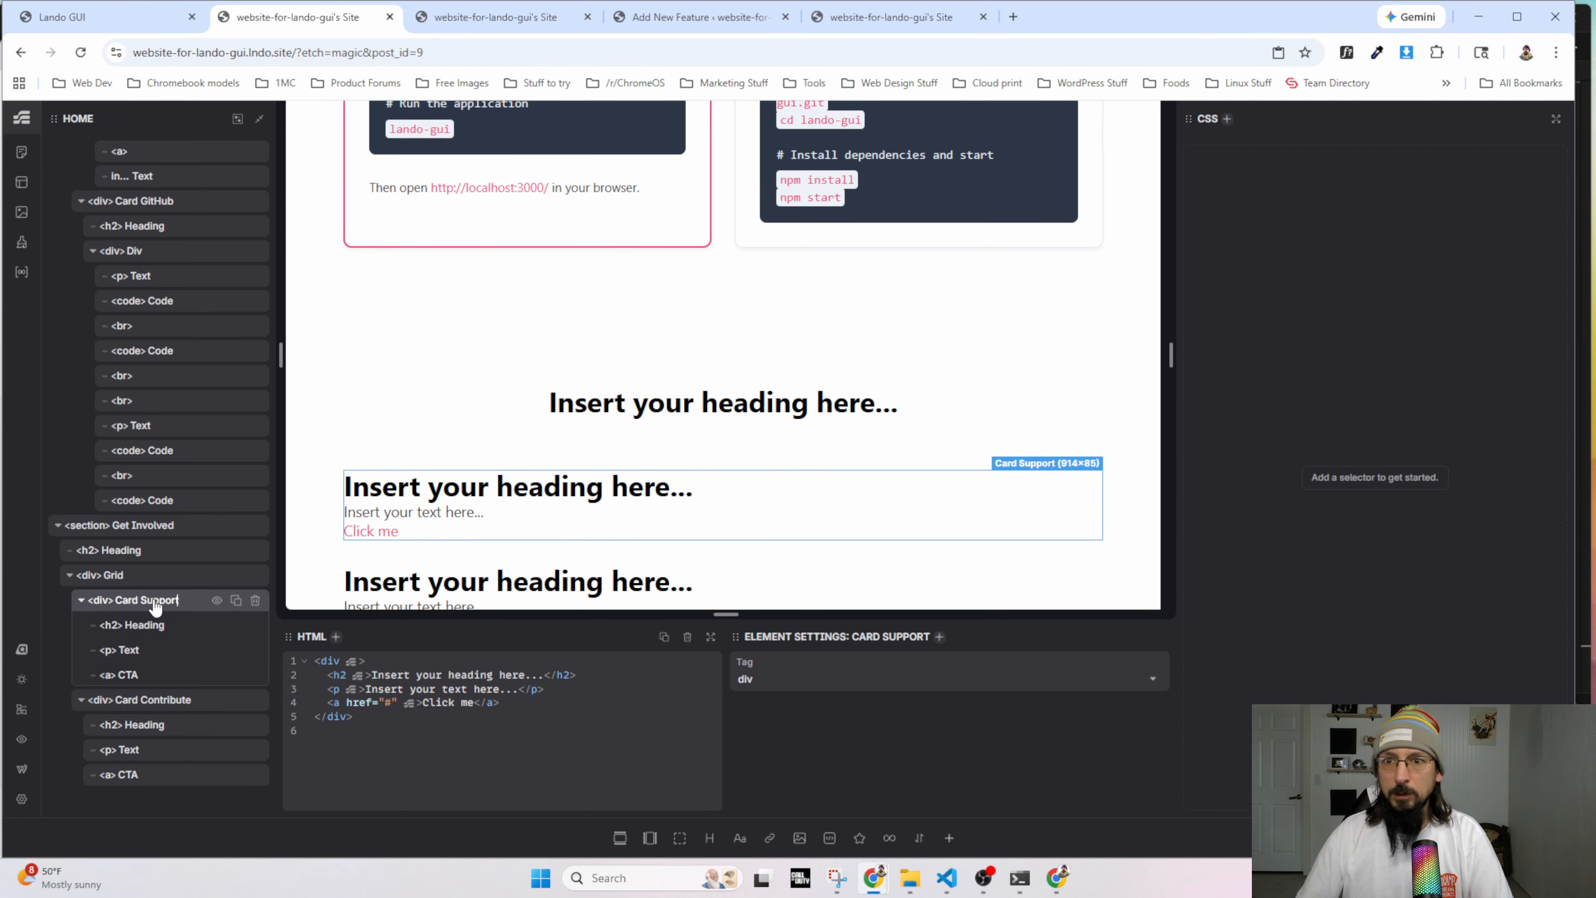
Confirm the Card Support name and create BEM classes for the Get Involved section and its nested elements.
{"action": "key", "text": "Return"}
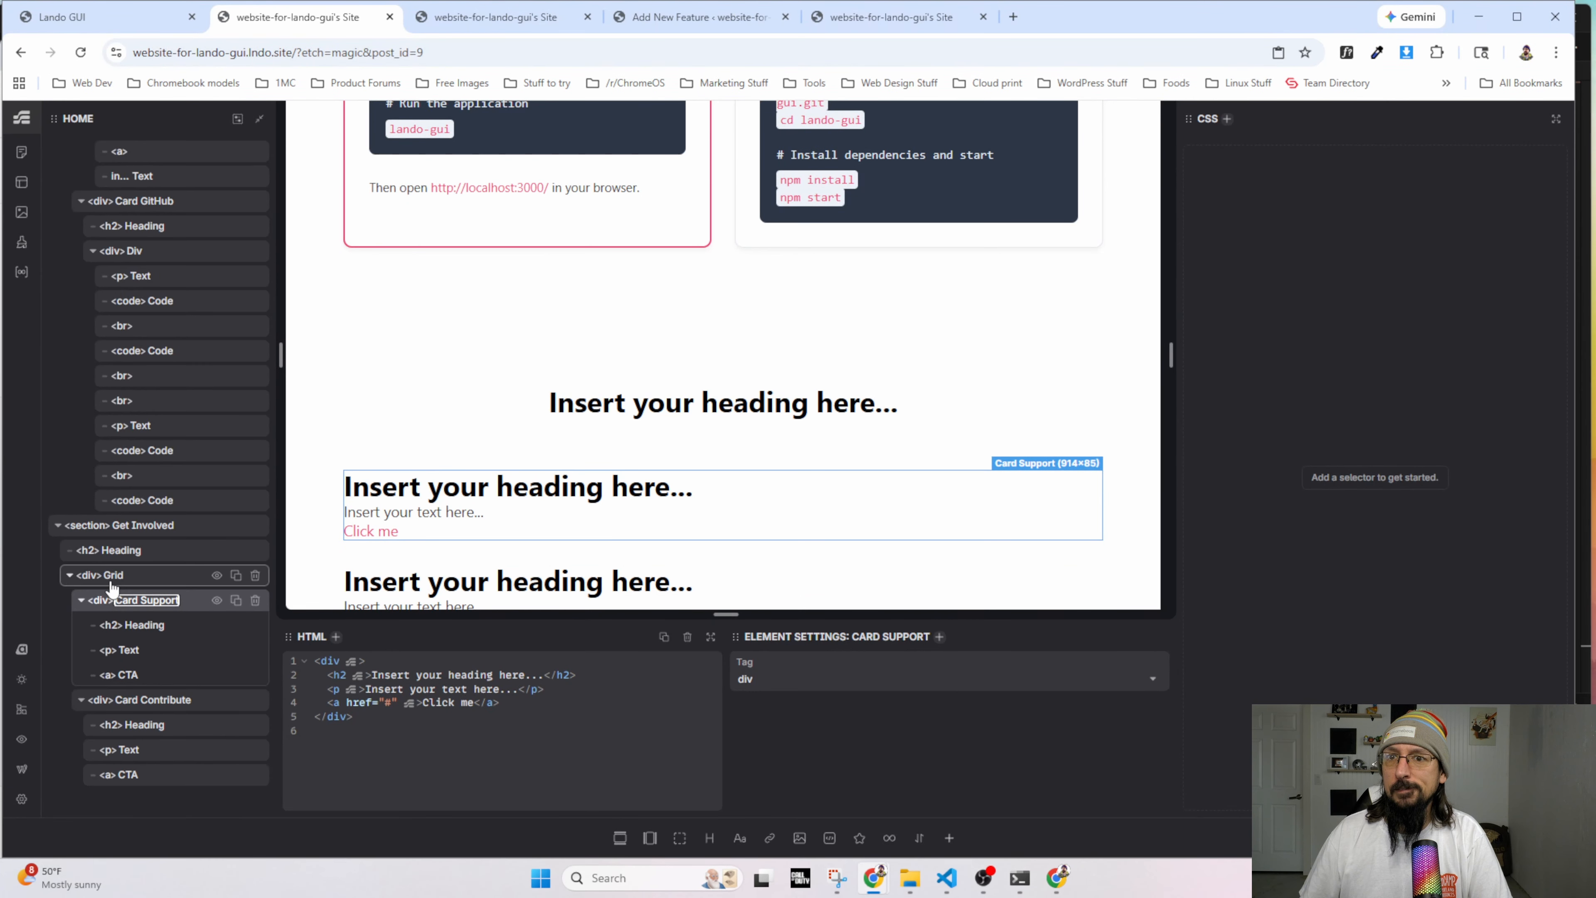
{"action": "left_click", "coordinate": [135, 530]}
{"action": "right_click", "coordinate": [136, 534]}
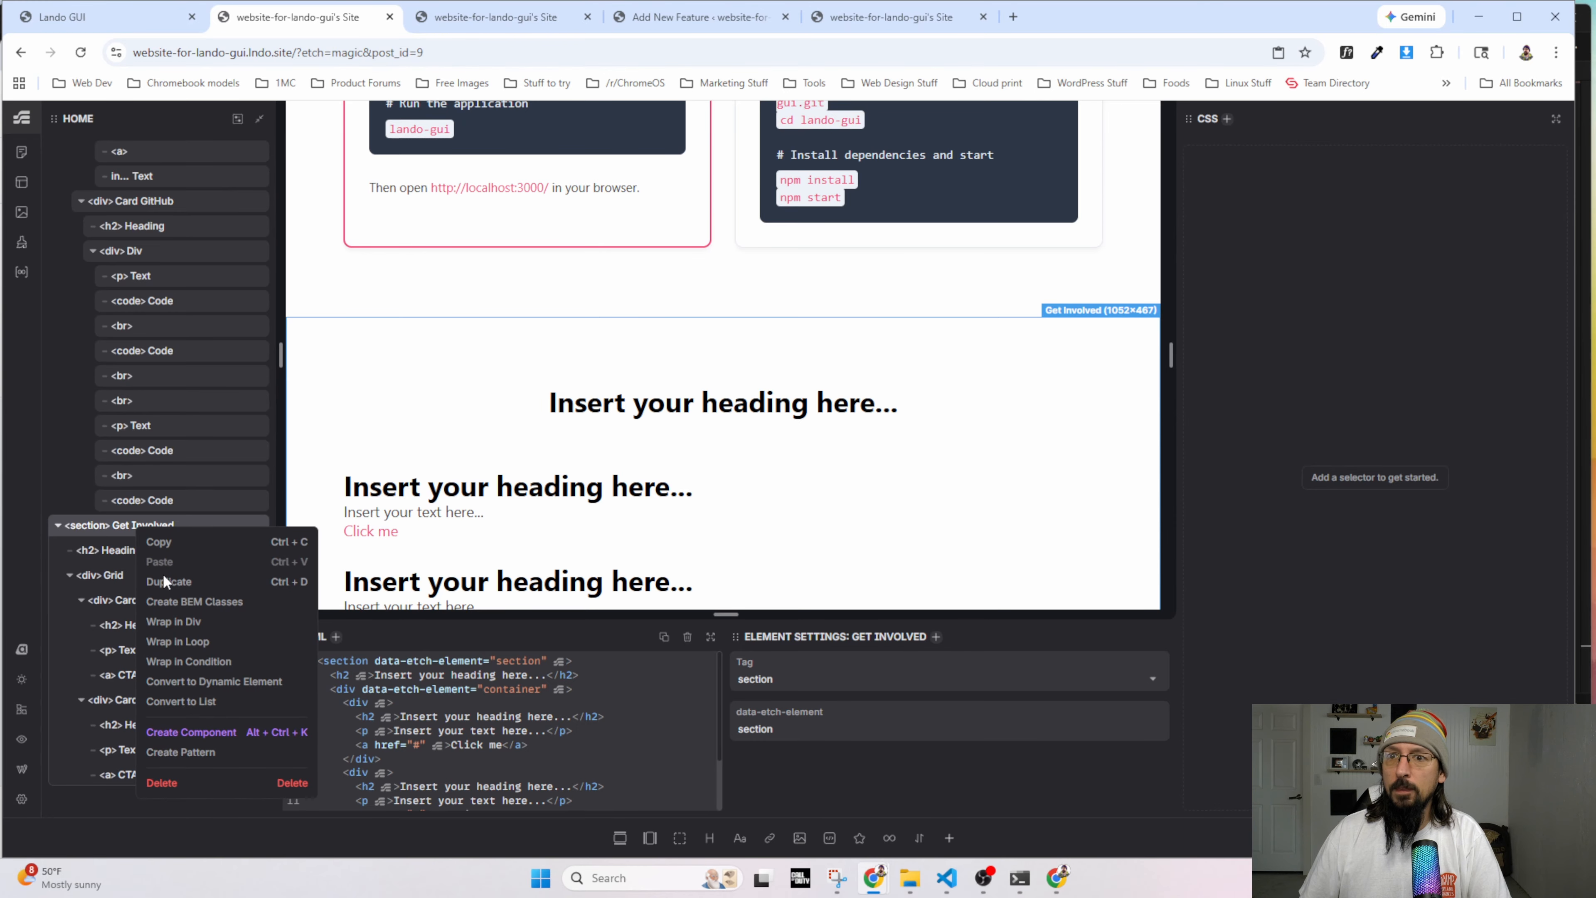
{"action": "left_click", "coordinate": [133, 600]}
Split the two cards' classes into get-involved__card plus support for Card Support, and get-involved__card plus contribute for Card Contribute.
{"action": "left_click", "coordinate": [162, 610]}
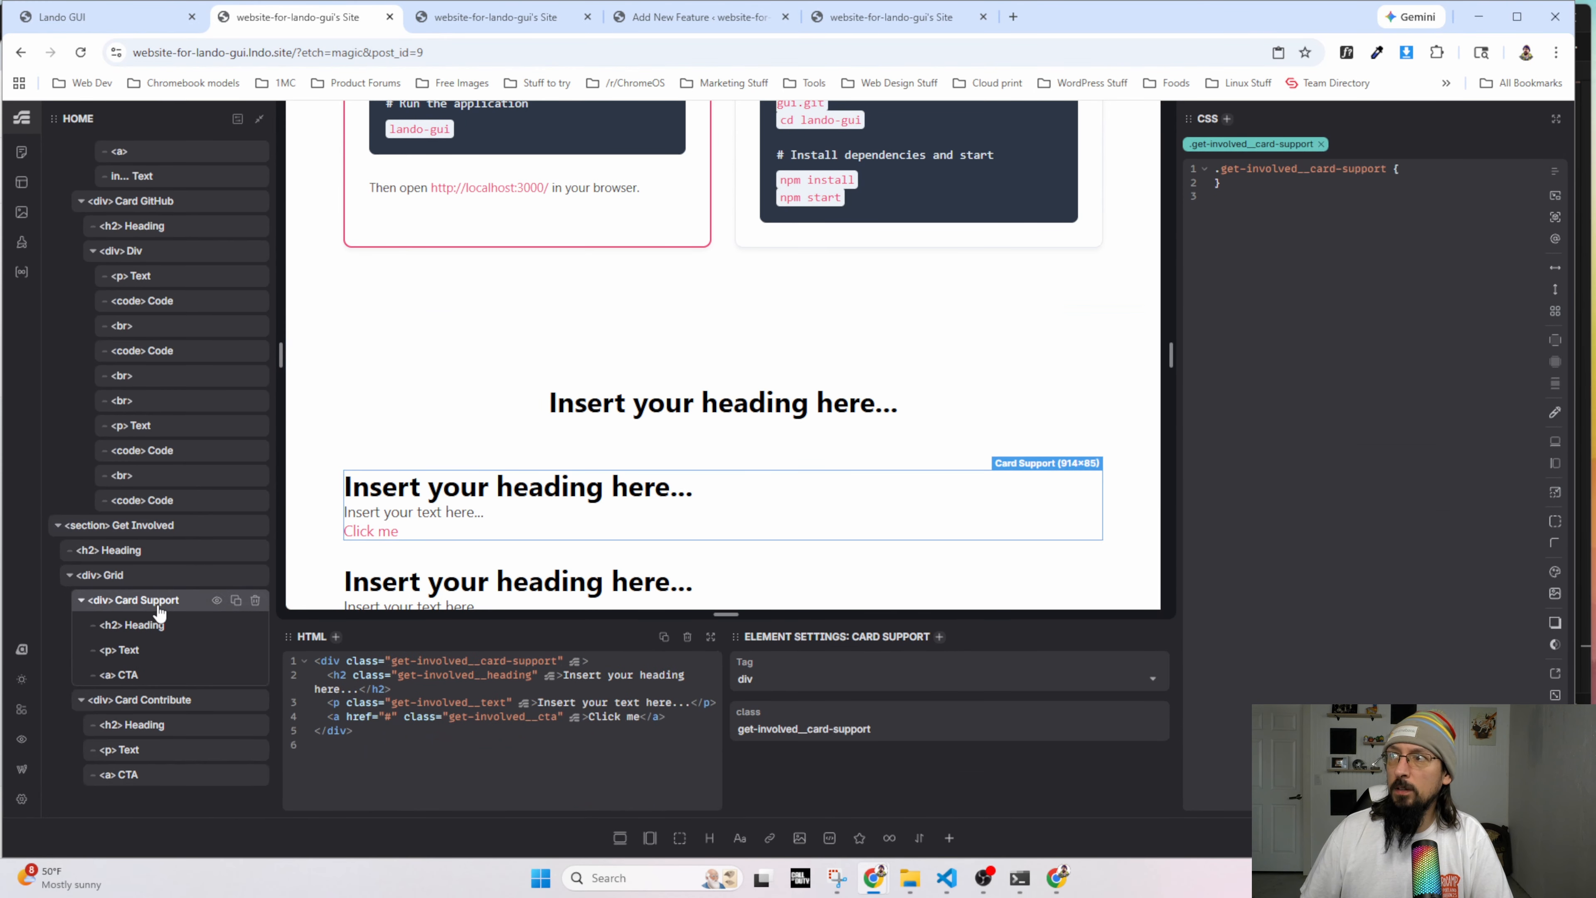
{"action": "left_click", "coordinate": [514, 661]}
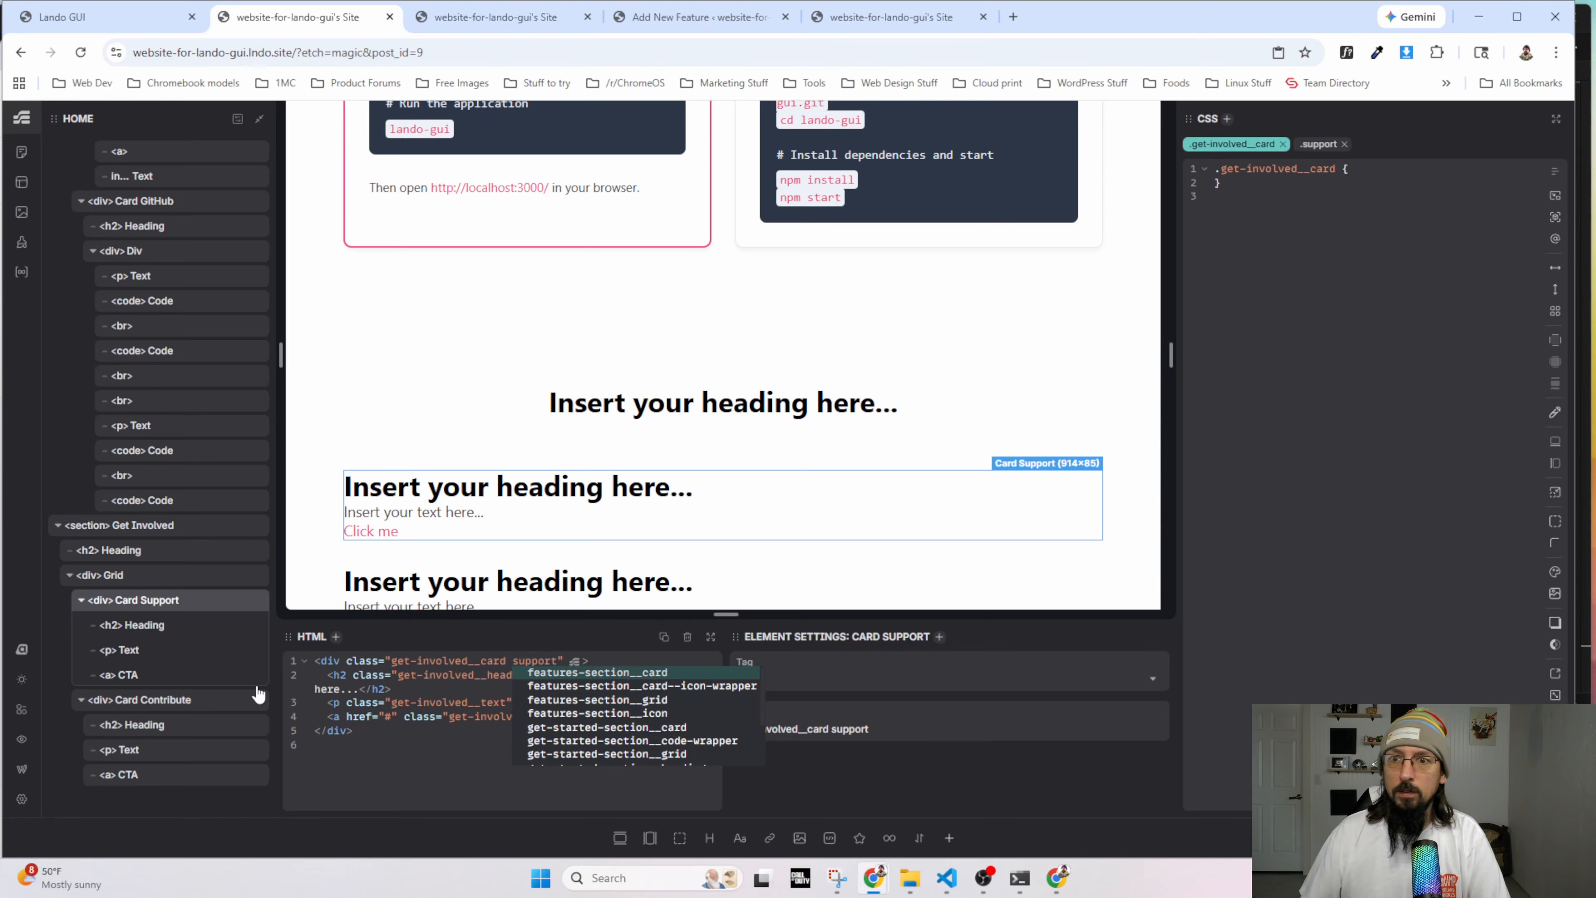
{"action": "left_click", "coordinate": [163, 702]}
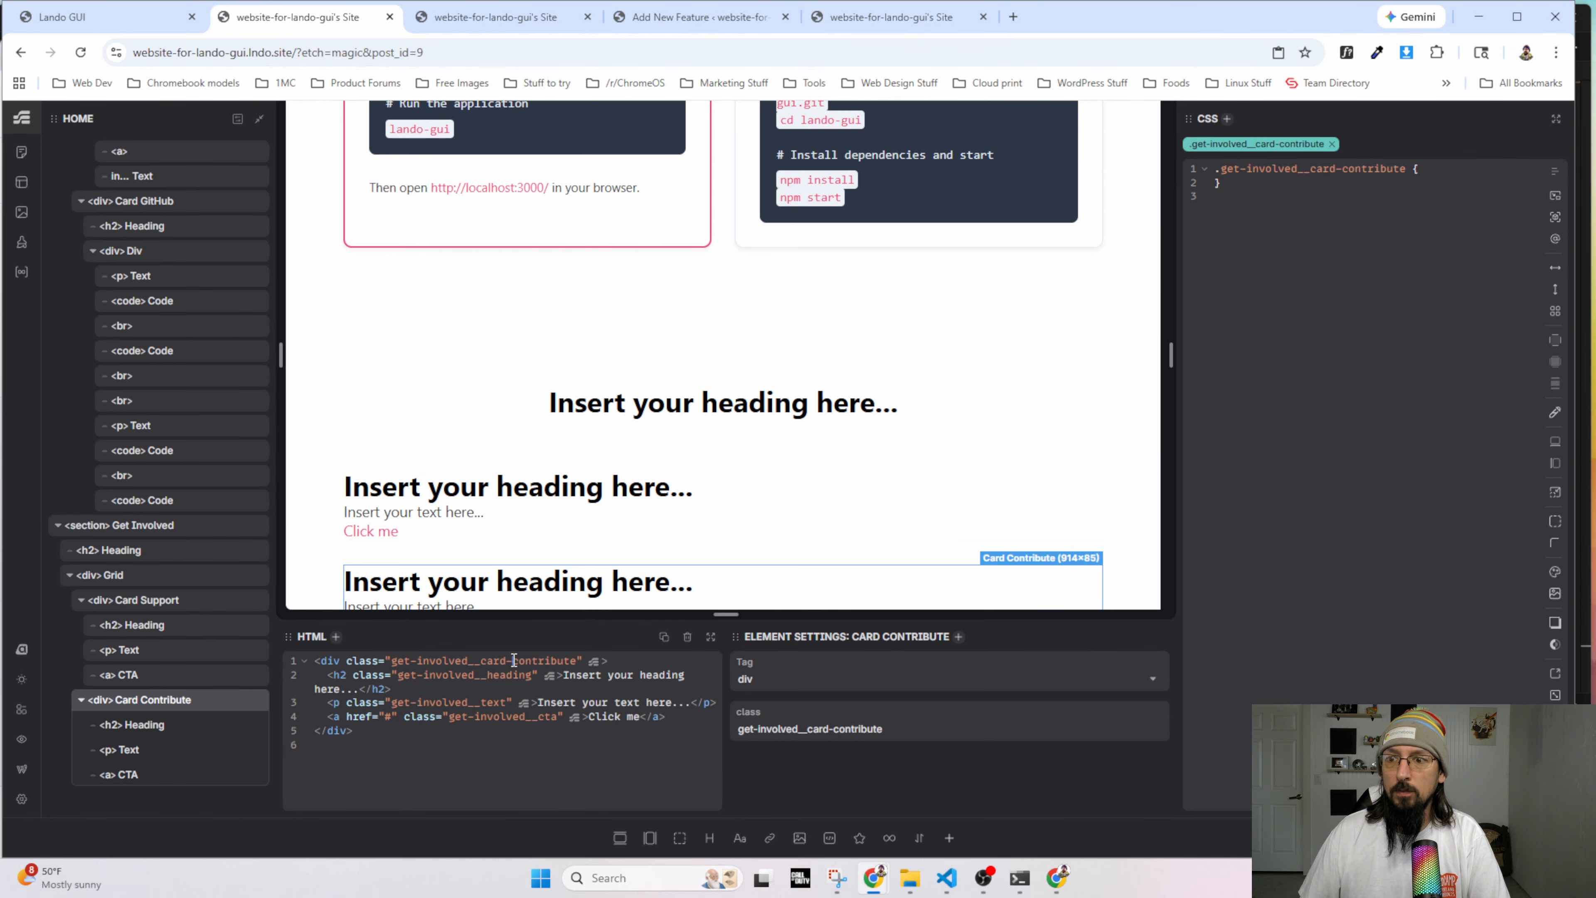
{"action": "left_click", "coordinate": [515, 661]}
{"action": "key", "text": "BackSpace"}
{"action": "left_click", "coordinate": [481, 660]}
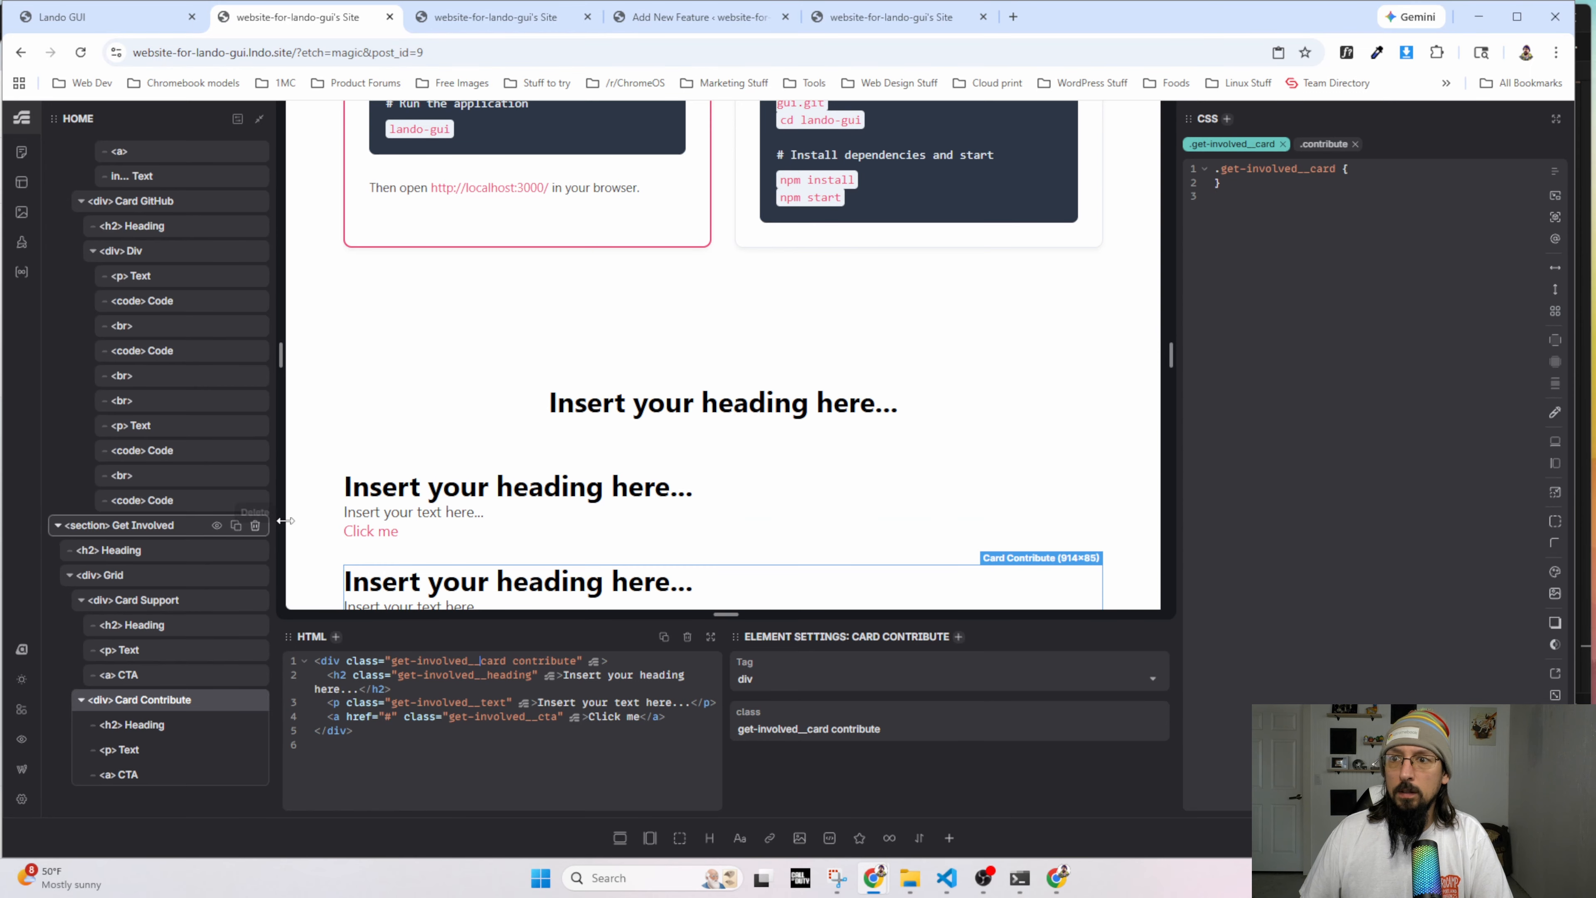
Expand the ?auto-grid recipe in the CSS of the Get Involved grid's get-involved__grid class.
{"action": "scroll", "coordinate": [580, 403], "scroll_direction": "down", "scroll_amount": 1}
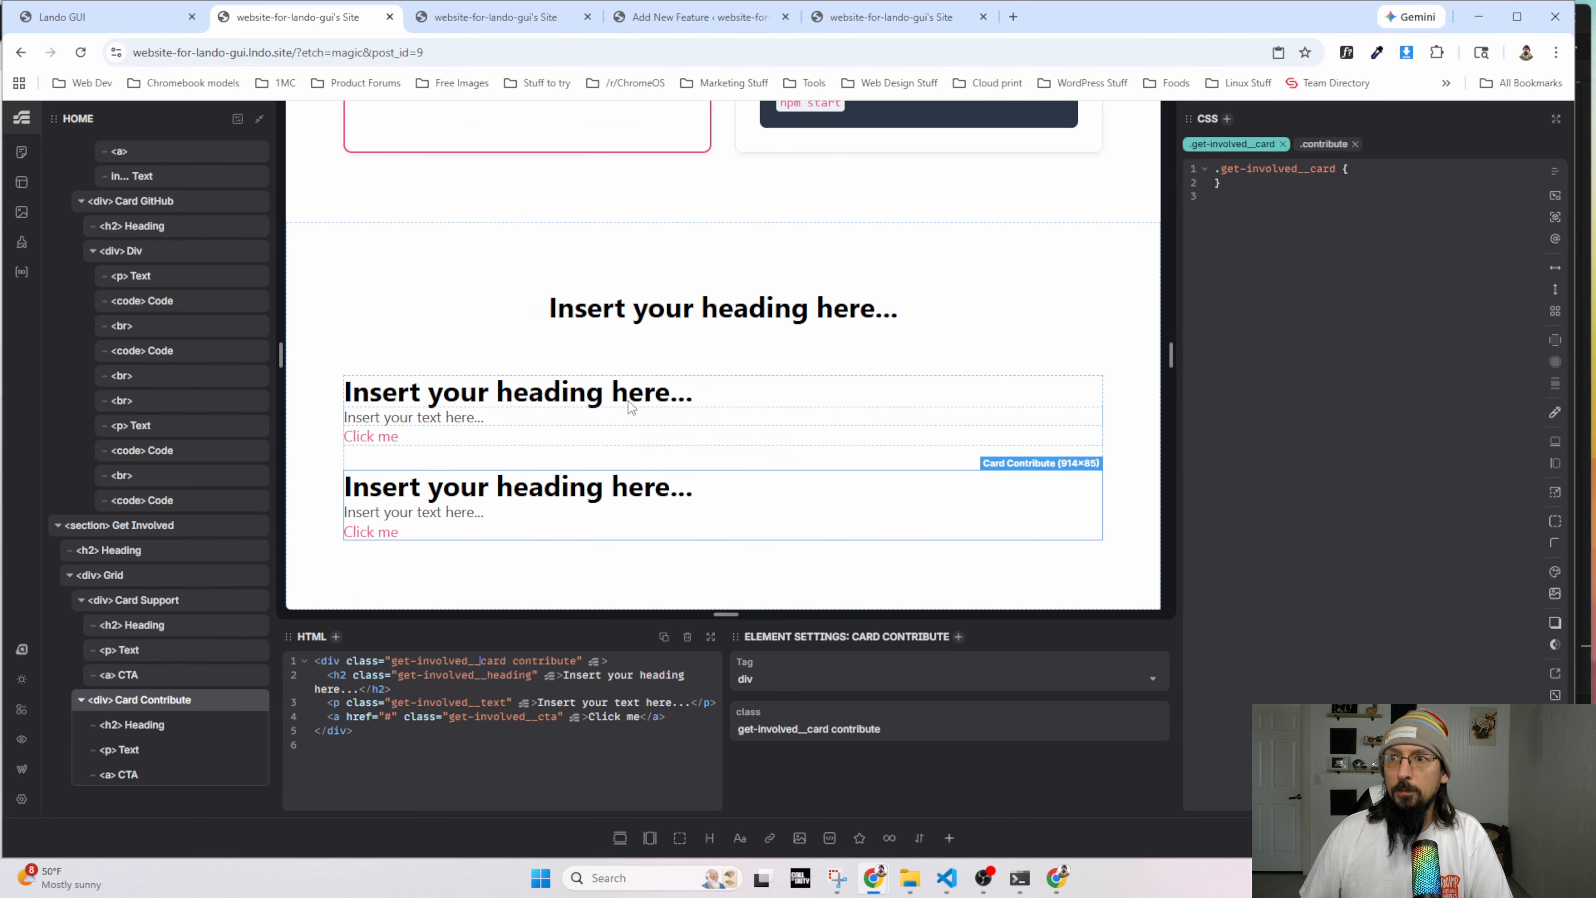
{"action": "left_click", "coordinate": [118, 575]}
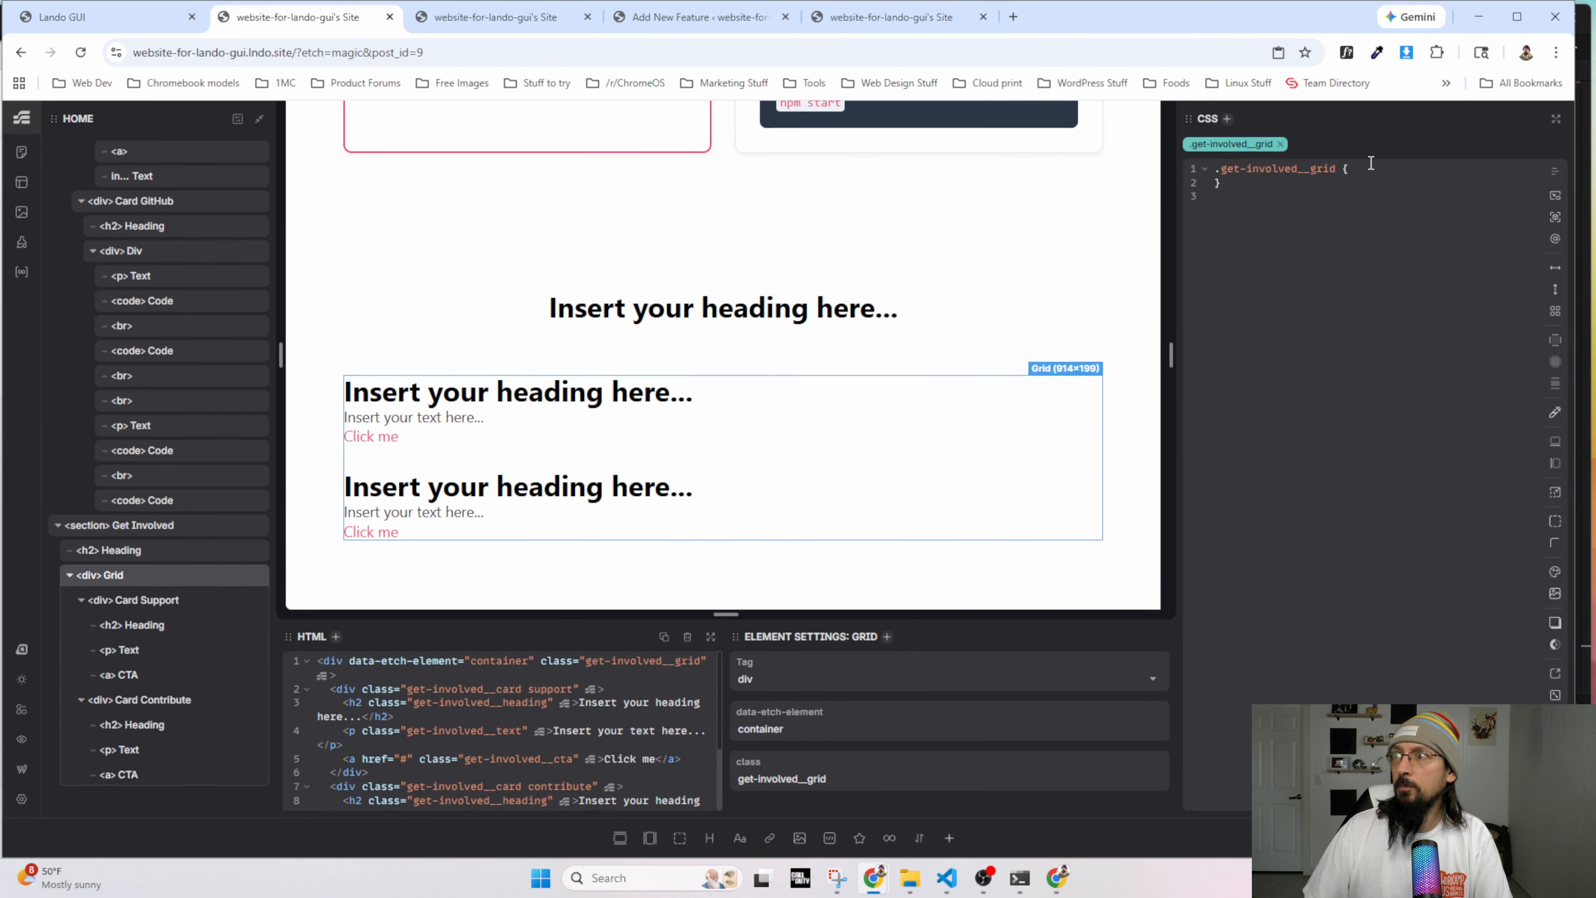
{"action": "type", "text": "autoo-gri"}
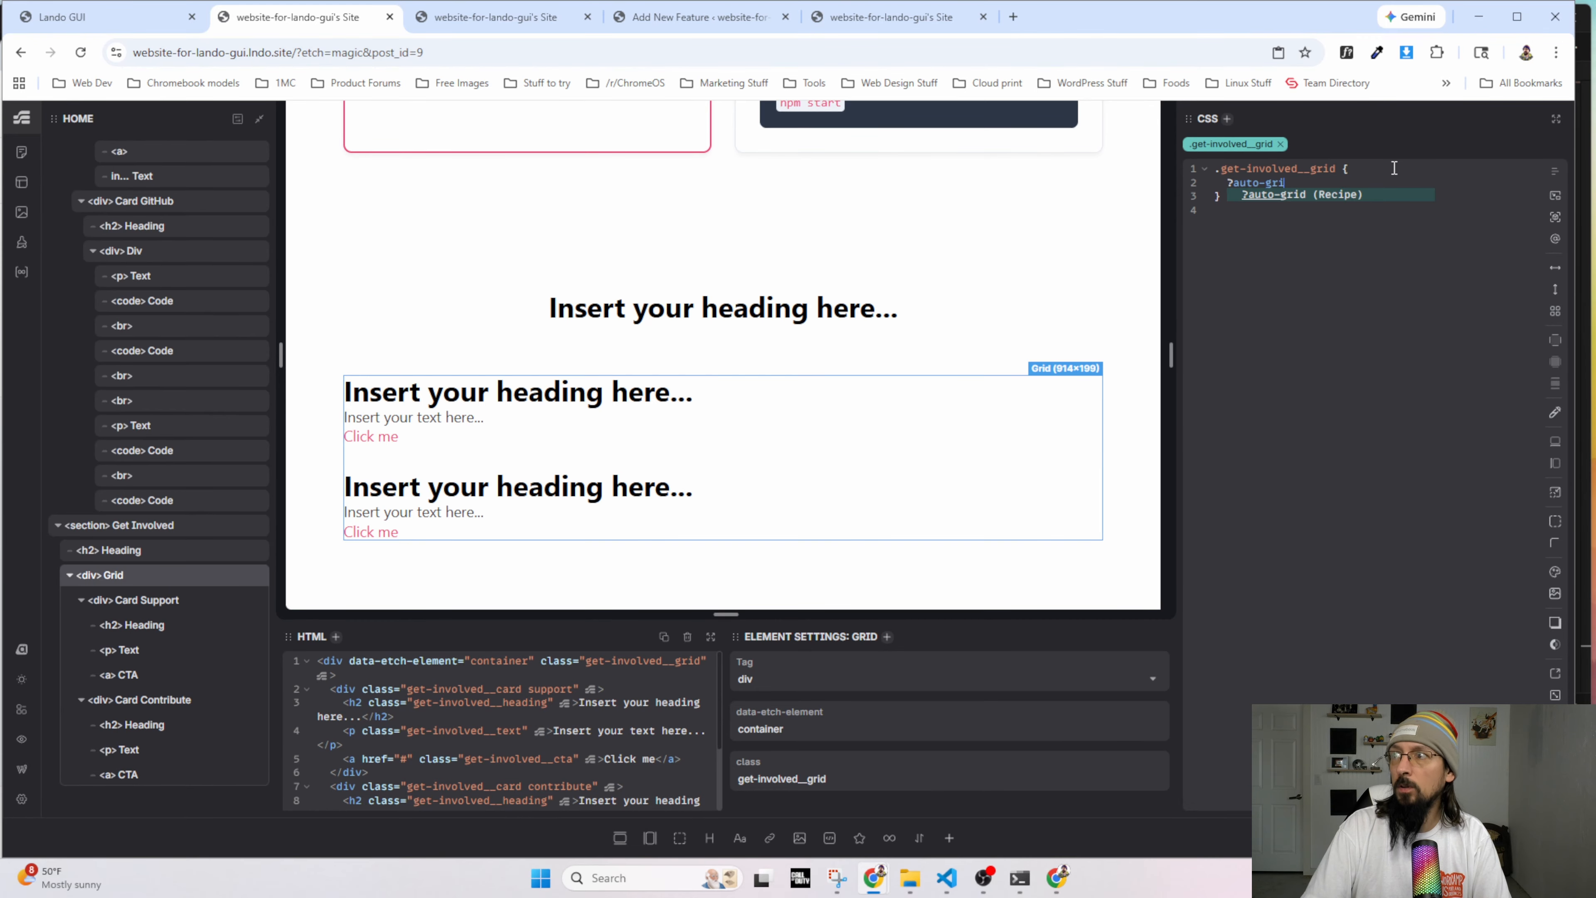
{"action": "key", "text": "Return"}
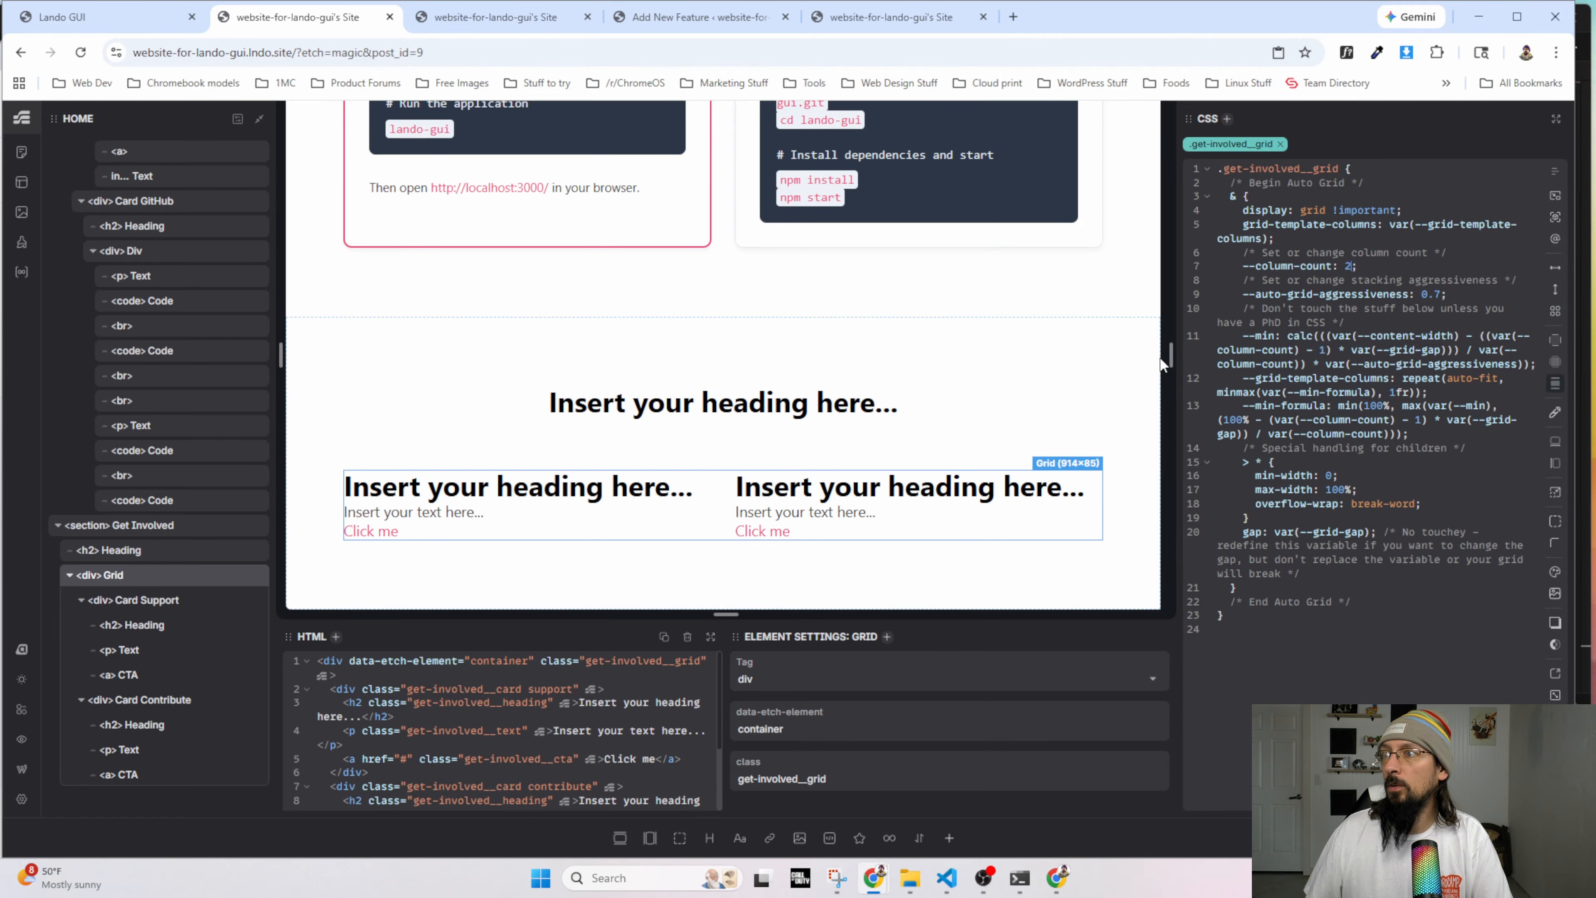
{"action": "mouse_move", "coordinate": [1169, 358]}
{"action": "left_mouse_down"}
{"action": "mouse_move", "coordinate": [1105, 356]}
{"action": "mouse_move", "coordinate": [1171, 362]}
{"action": "left_mouse_up"}
Copy the Get Support title from the mockup and use it to replace the Support card's placeholder heading.
{"action": "key", "text": "alt+Tab"}
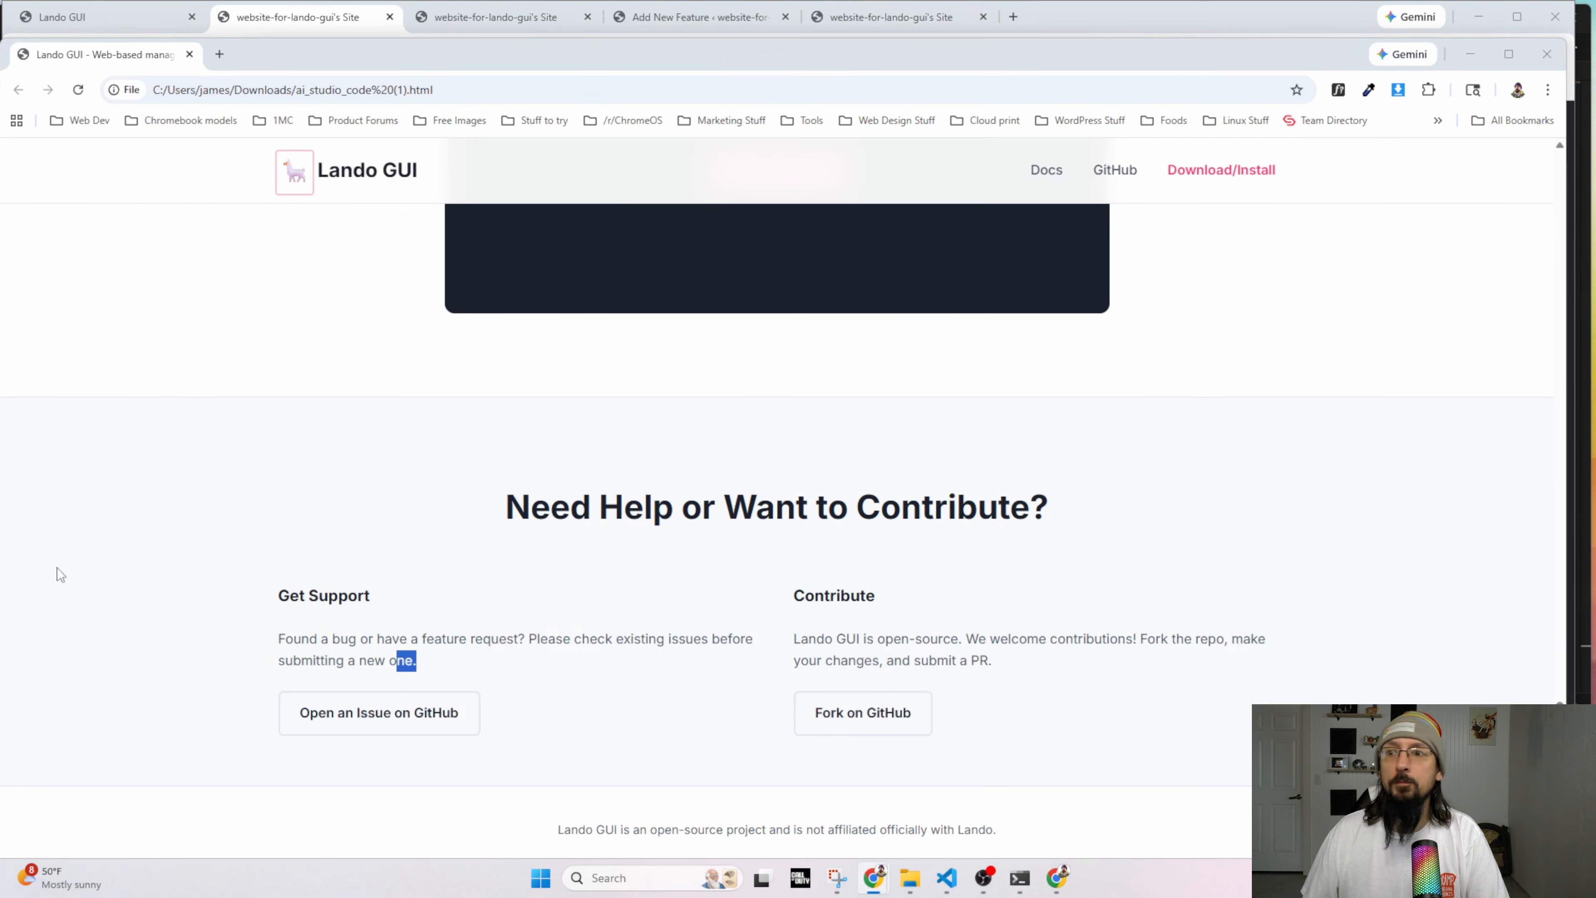
{"action": "triple_click", "coordinate": [339, 596]}
{"action": "key", "text": "ctrl+c"}
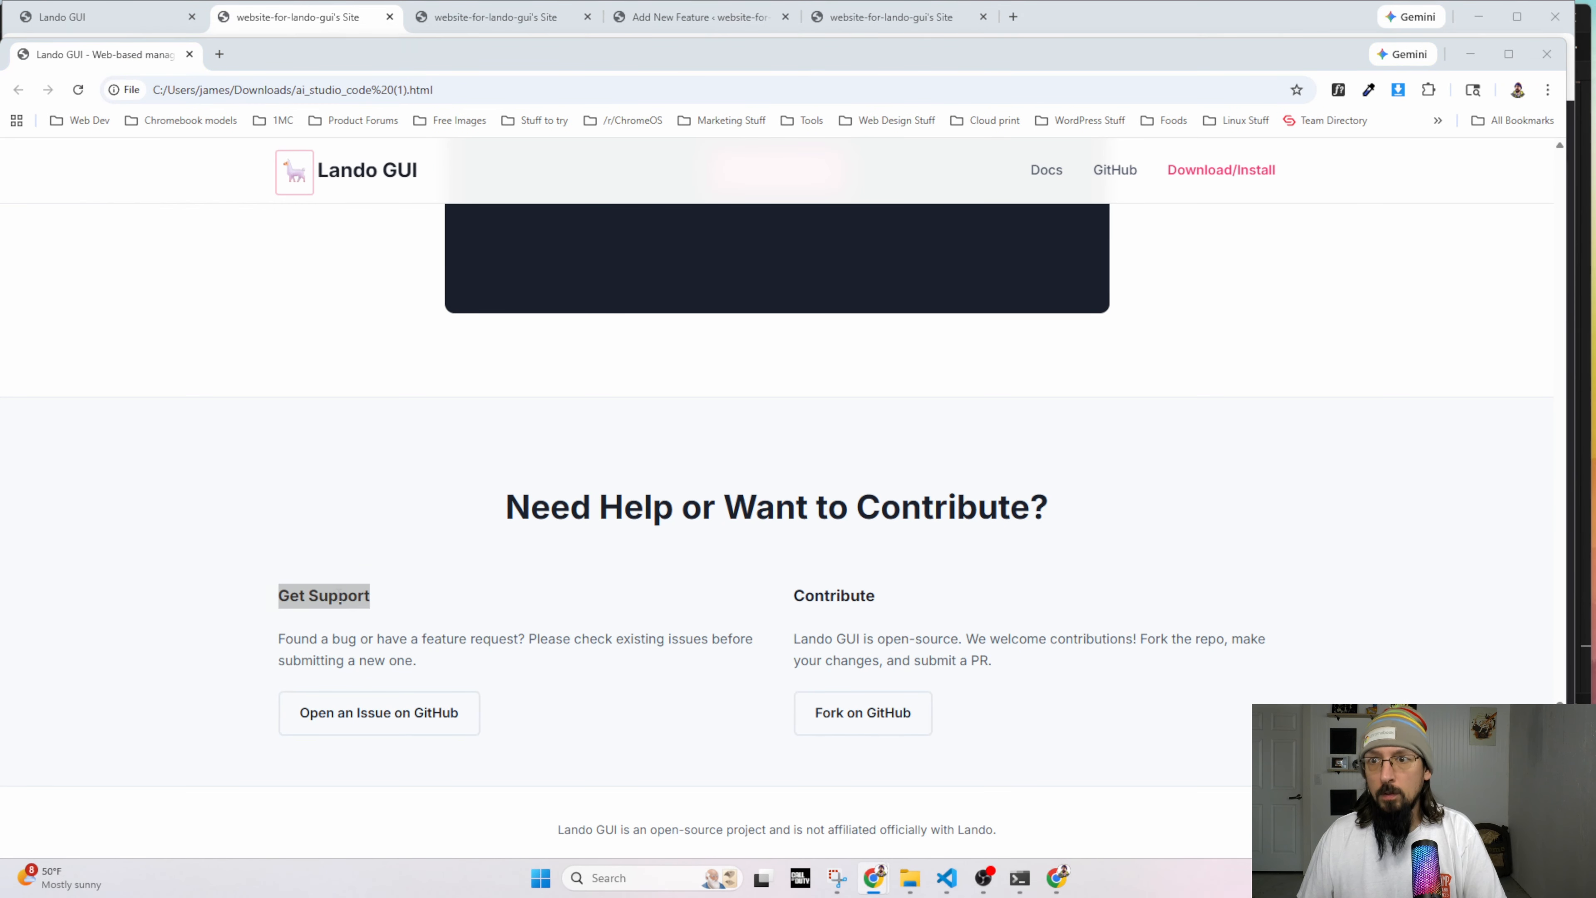
{"action": "key", "text": "alt+Tab"}
{"action": "triple_click", "coordinate": [491, 535]}
{"action": "key", "text": "ctrl+v"}
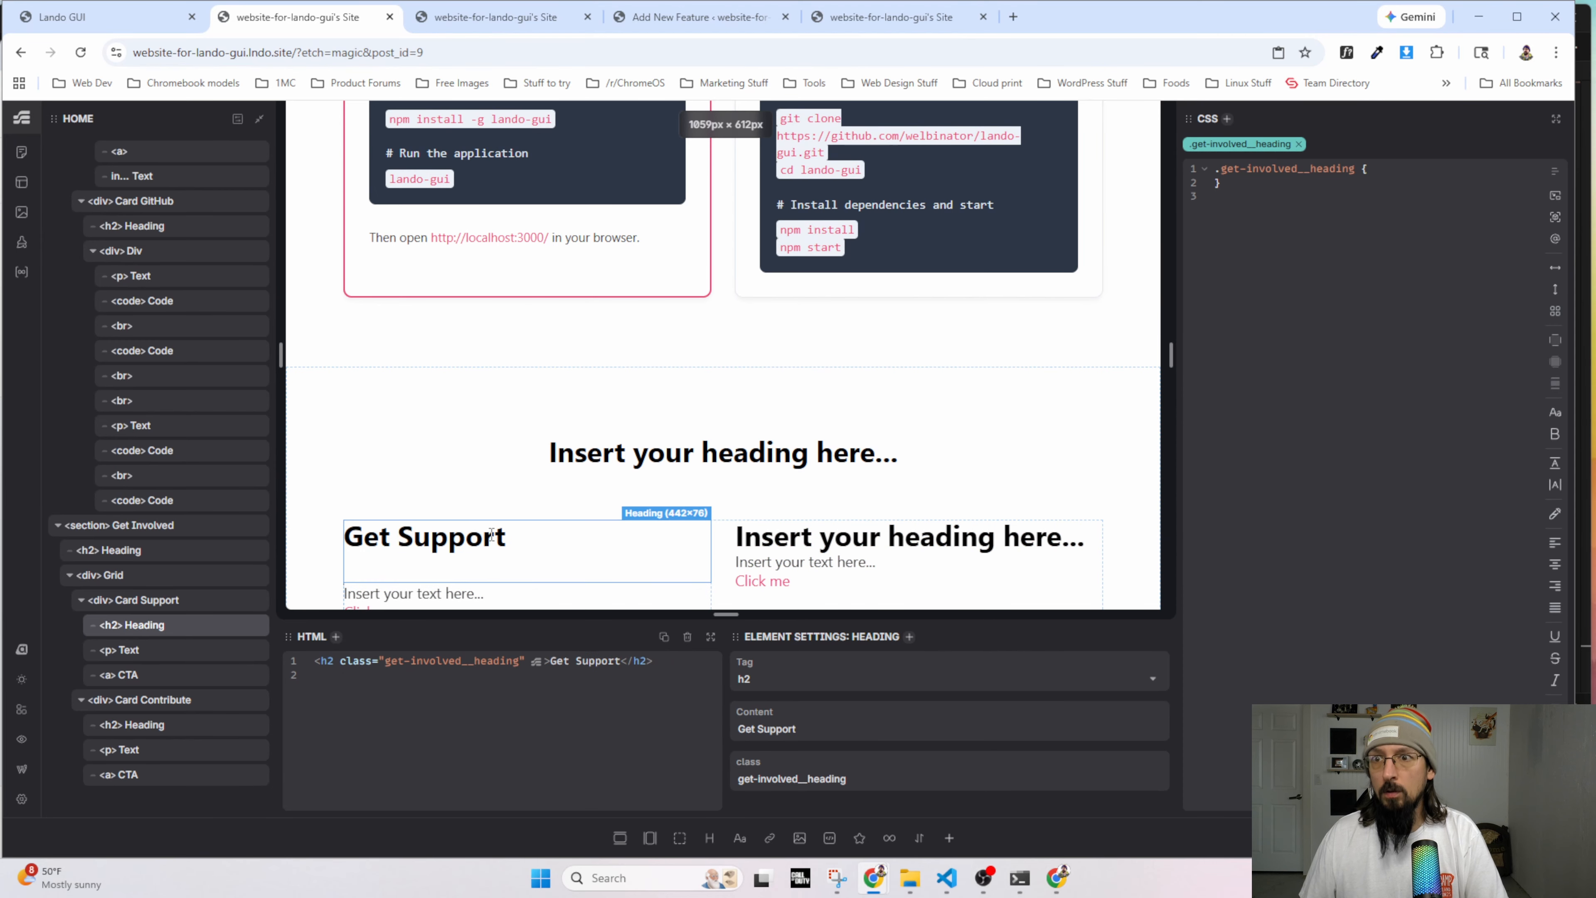
Copy the Contribute title from the mockup and use it to replace the second card's placeholder heading.
{"action": "key", "text": "alt+Tab"}
{"action": "triple_click", "coordinate": [857, 597]}
{"action": "key", "text": "ctrl+c"}
{"action": "key", "text": "alt+Tab"}
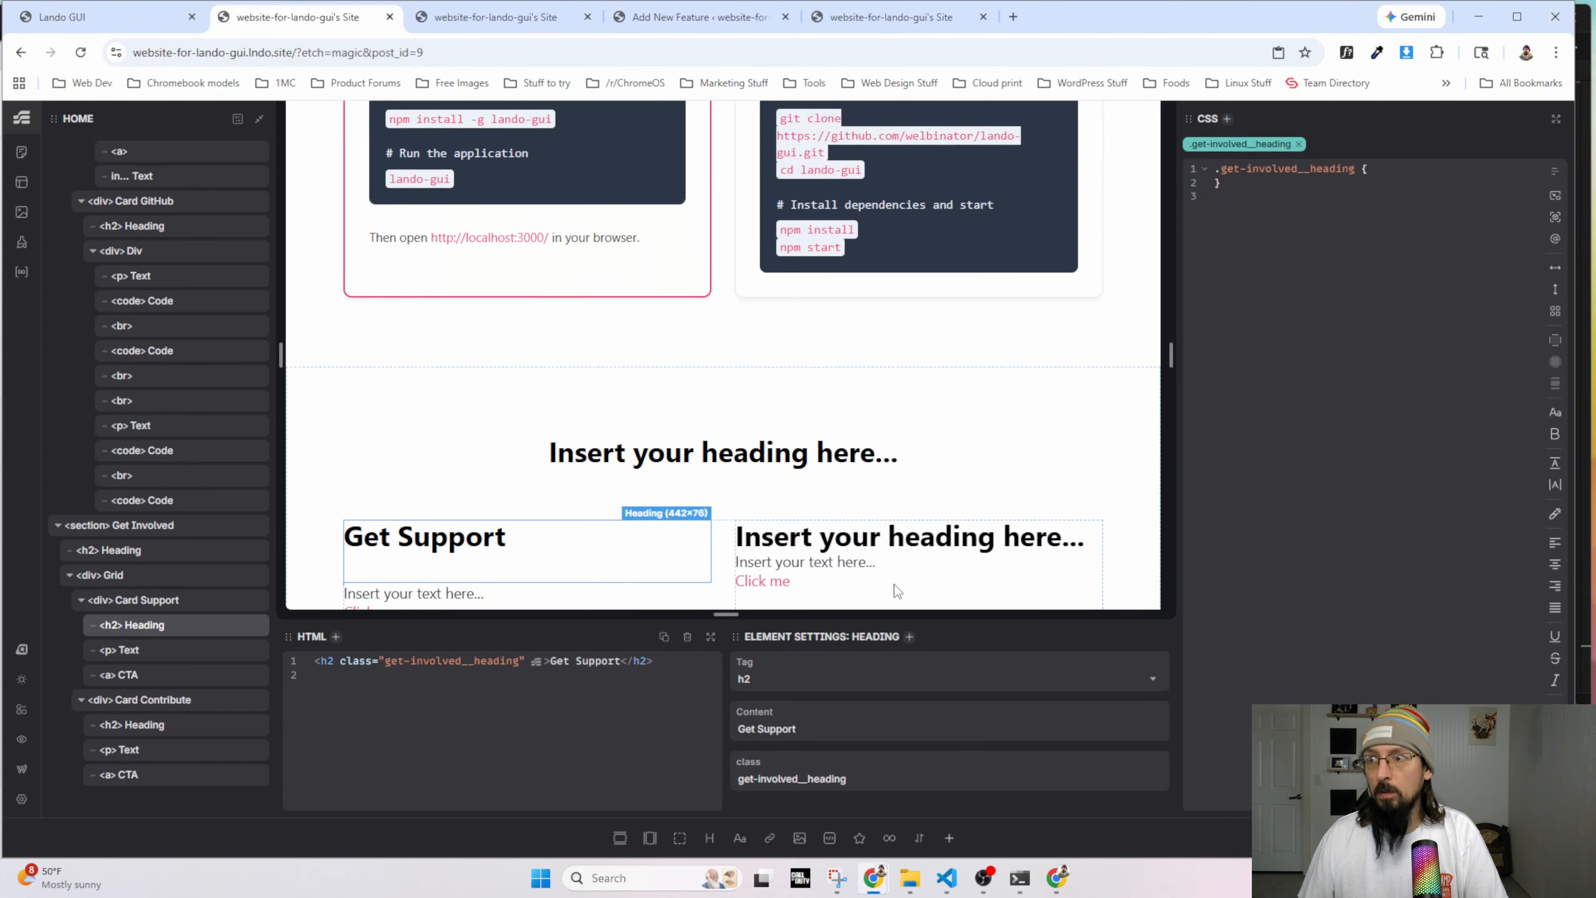
{"action": "triple_click", "coordinate": [934, 538]}
{"action": "key", "text": "ctrl+v"}
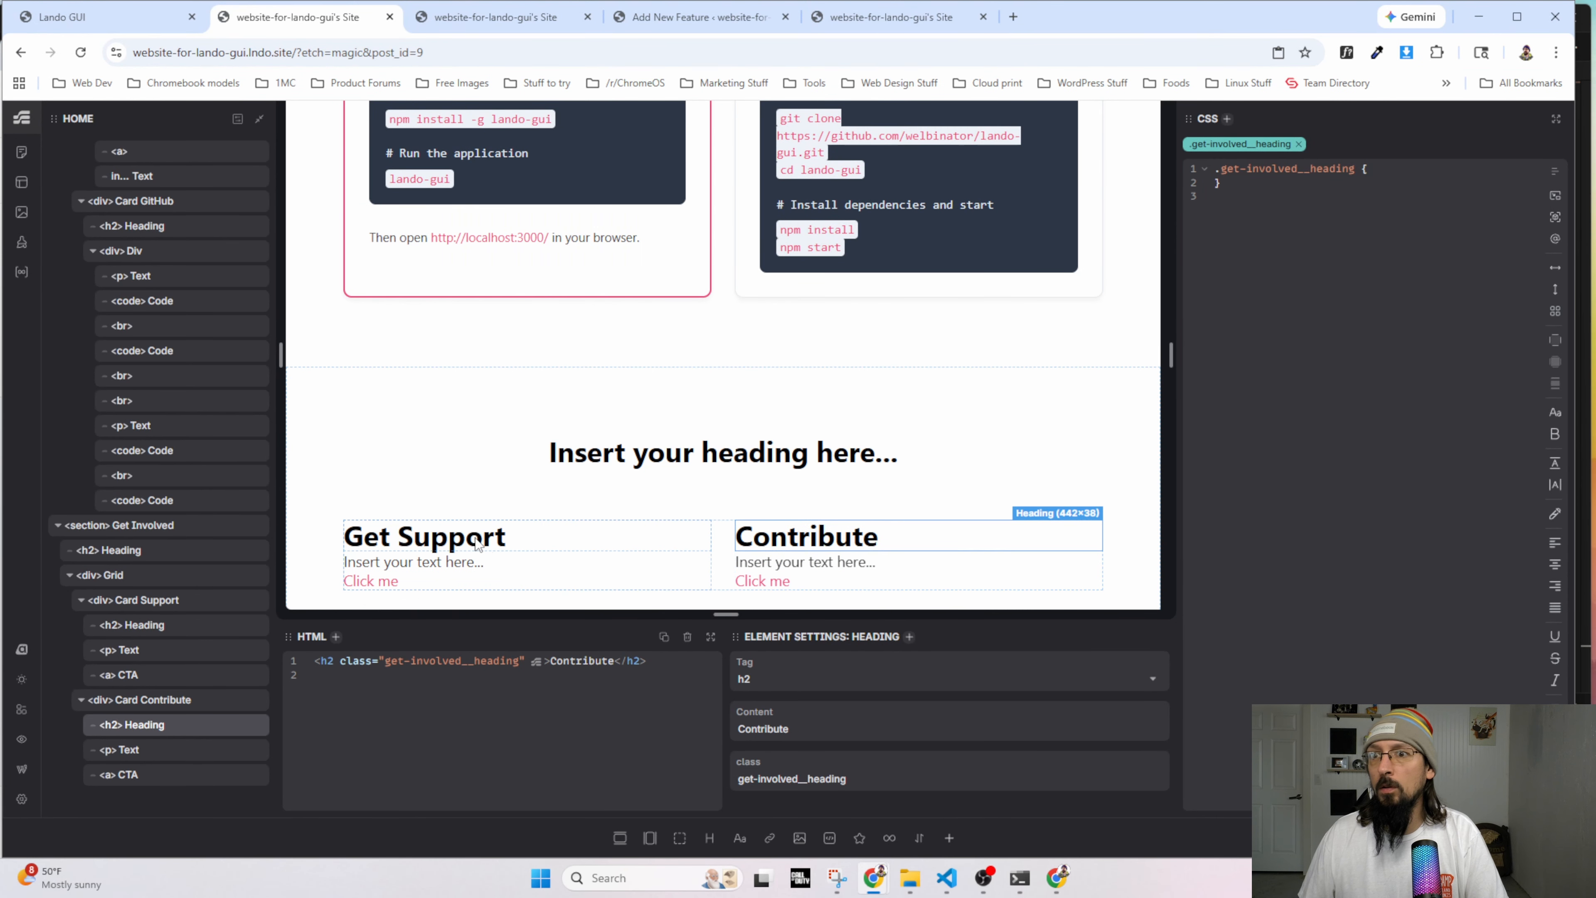
Set the font-size of the get-involved__heading class to var(--h3), starting from the Get Support heading.
{"action": "left_click", "coordinate": [477, 542]}
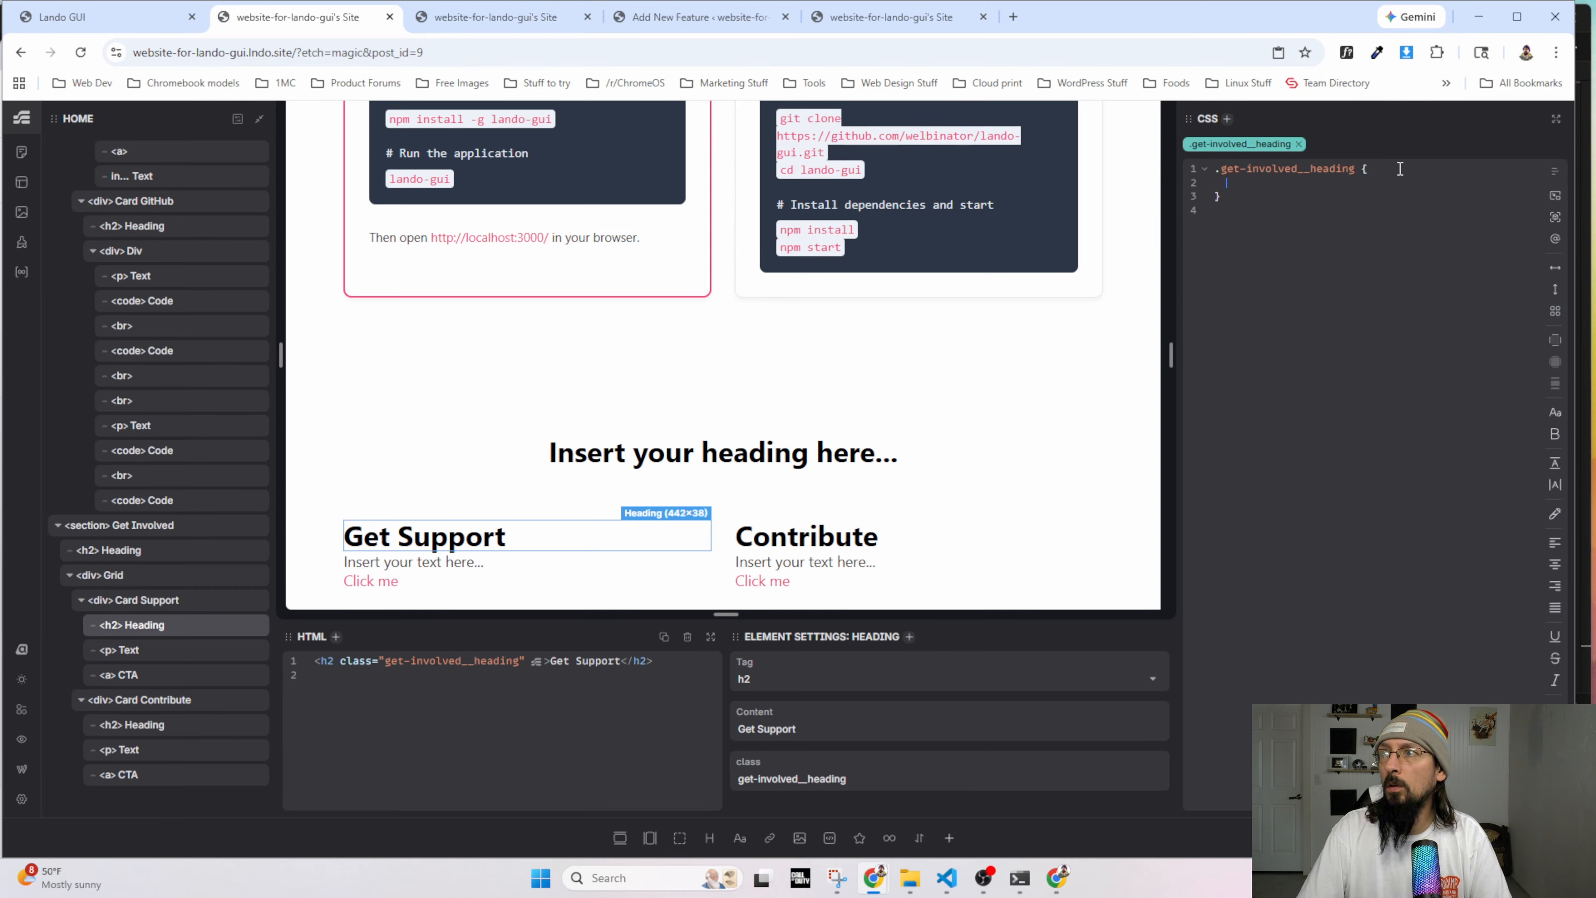
{"action": "type", "text": "size: "}
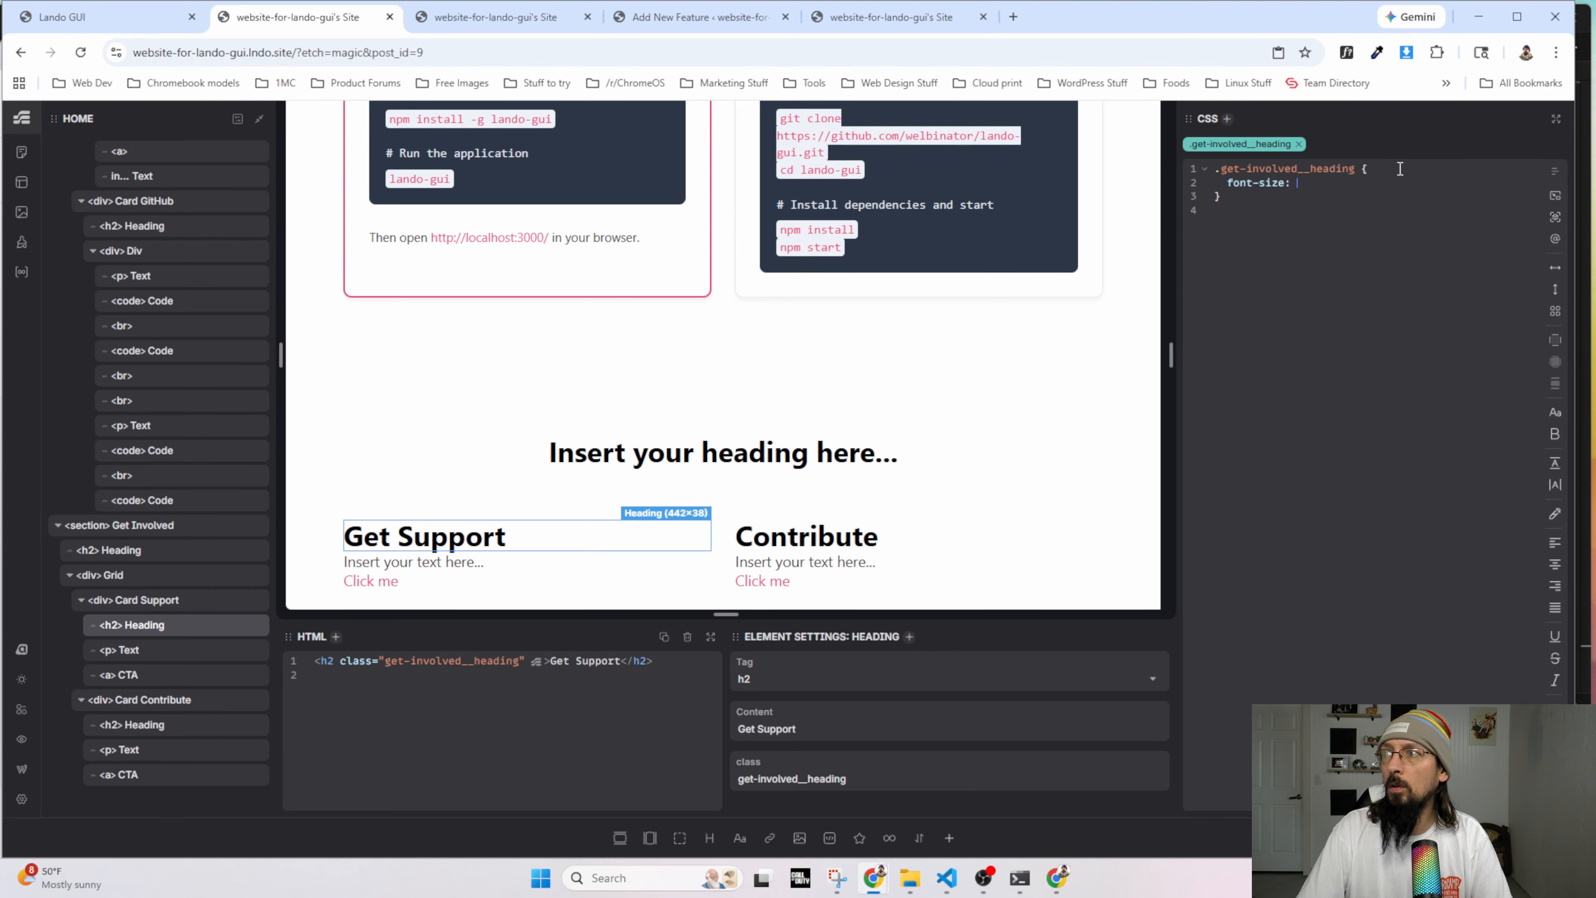
{"action": "type", "text": "var(--h3"}
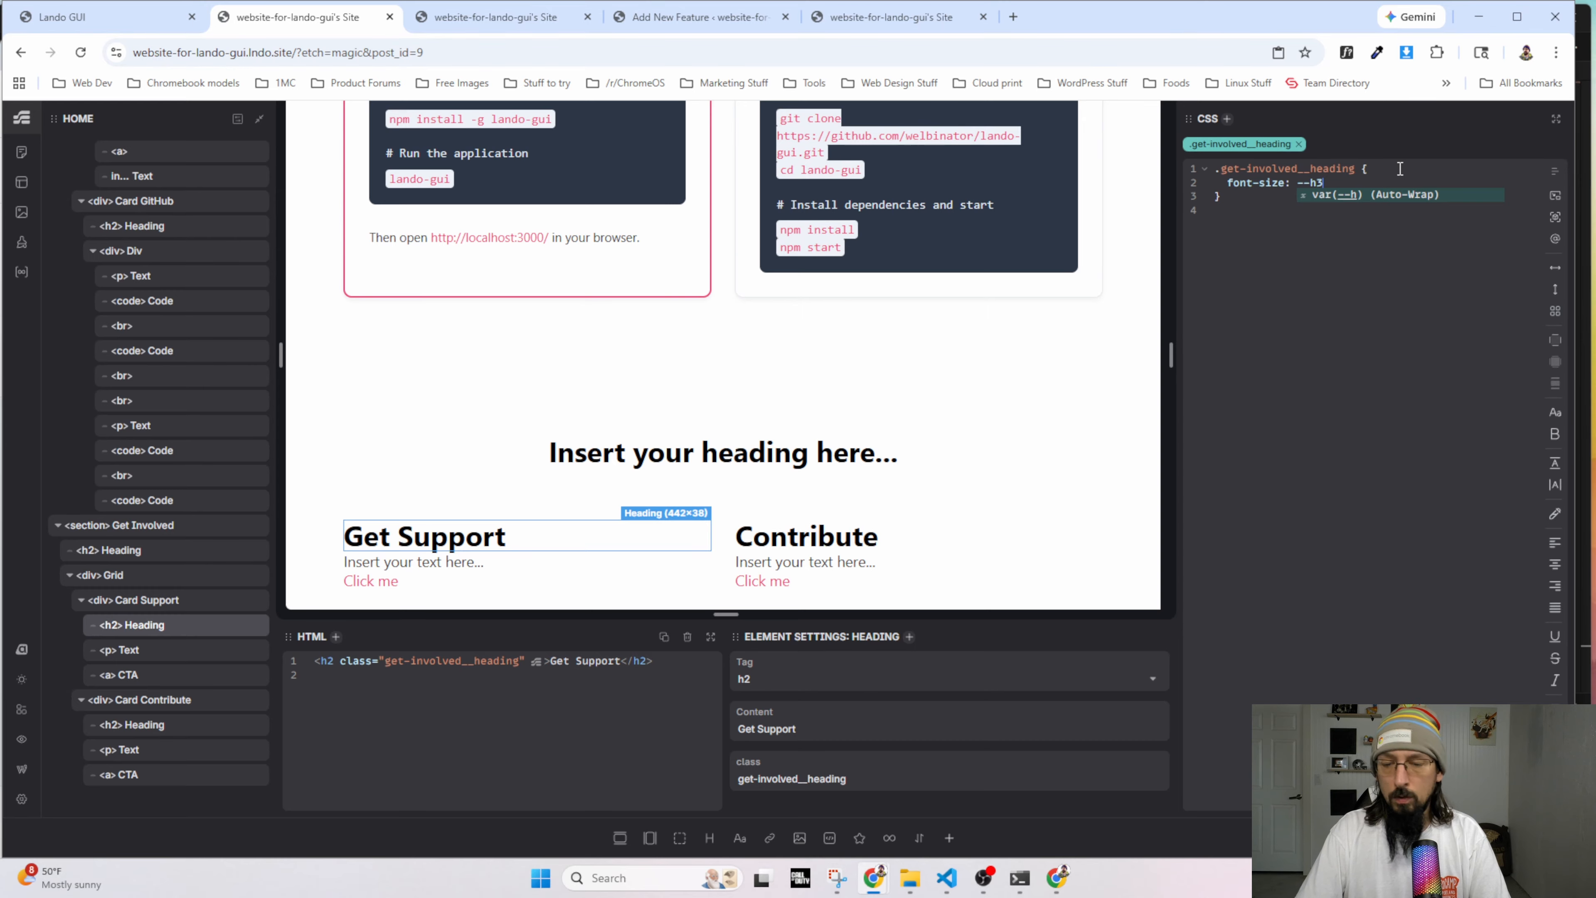
{"action": "key", "text": "Return"}
{"action": "type", "text": ";"}
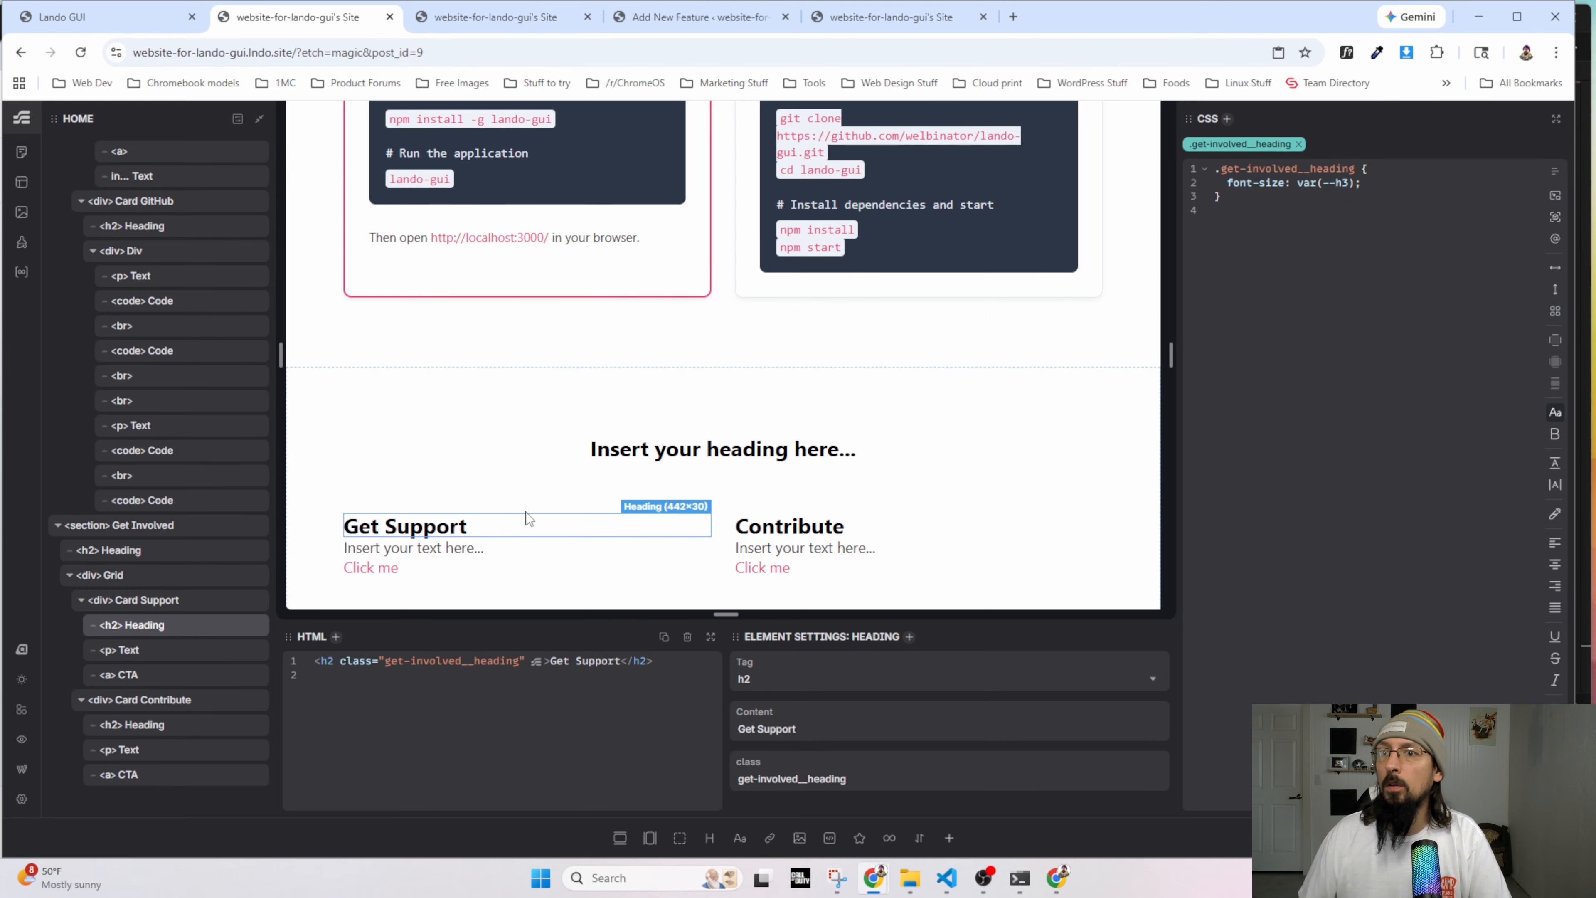
{"action": "scroll", "coordinate": [522, 515], "scroll_direction": "down", "scroll_amount": 1}
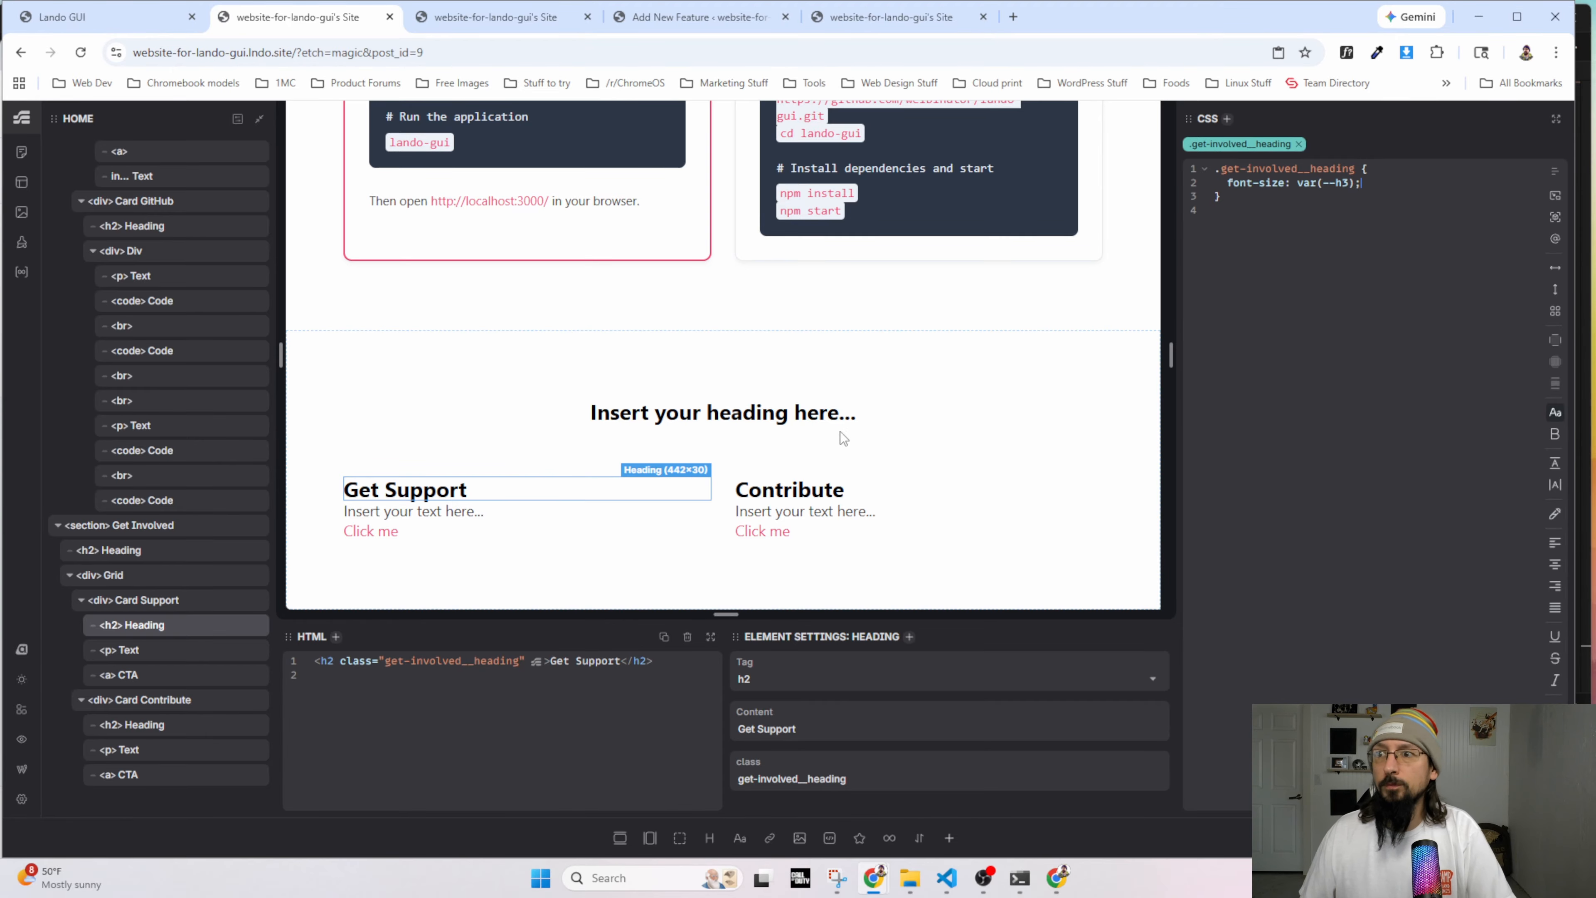
Replace the Support card's placeholder text with the mockup's paragraph about reporting a bug or feature request.
{"action": "key", "text": "alt+Tab"}
{"action": "triple_click", "coordinate": [332, 637]}
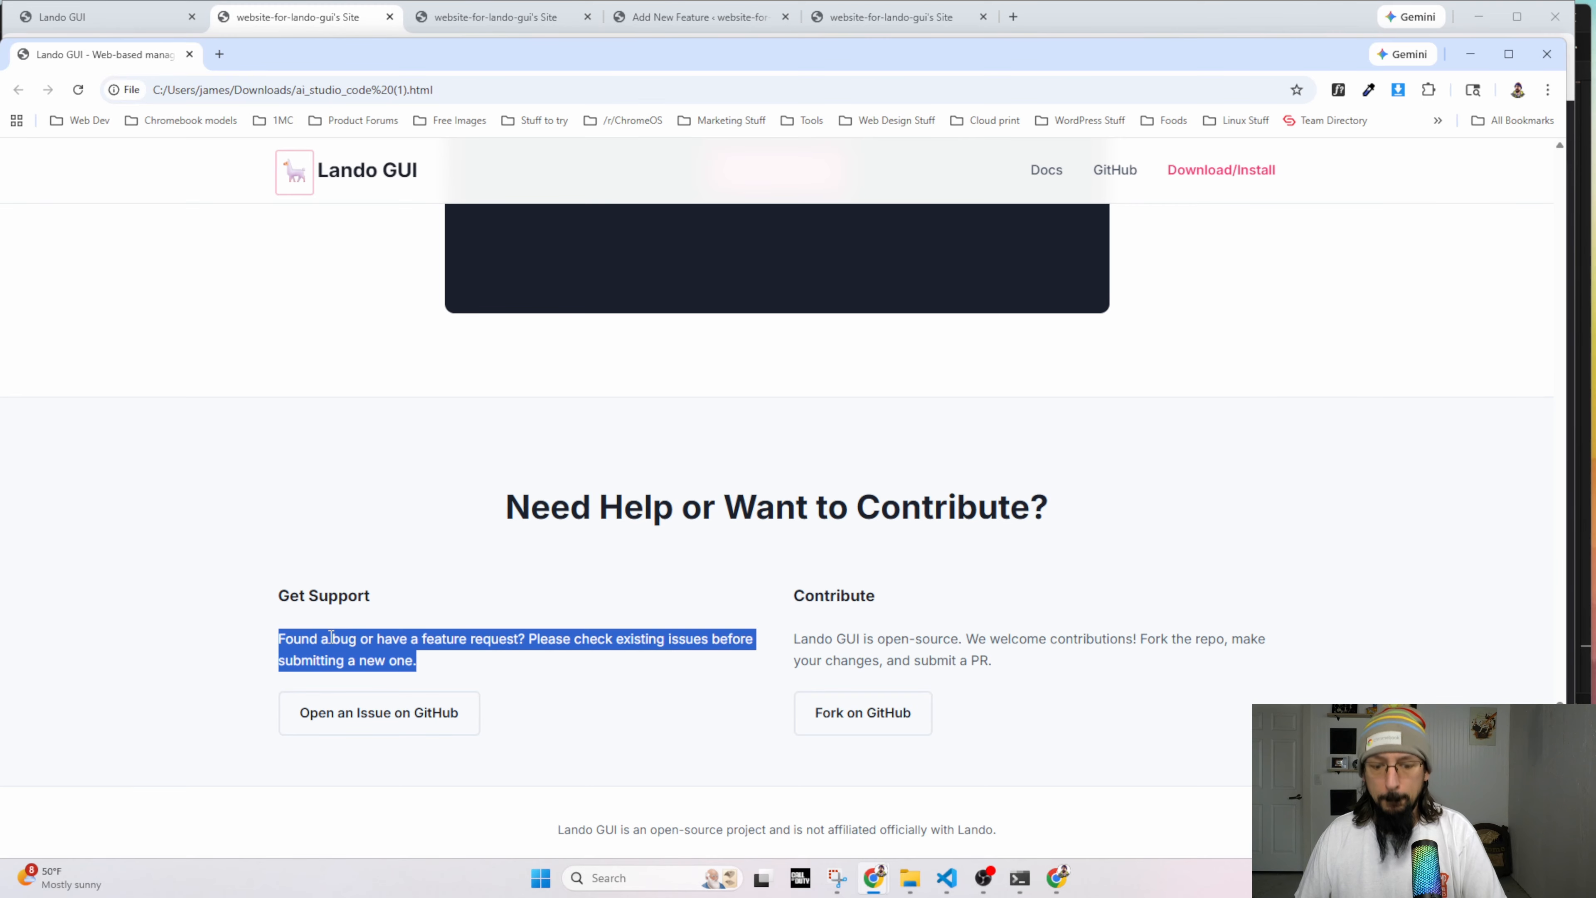
{"action": "key", "text": "ctrl+c"}
{"action": "key", "text": "alt+Tab"}
{"action": "triple_click", "coordinate": [400, 512]}
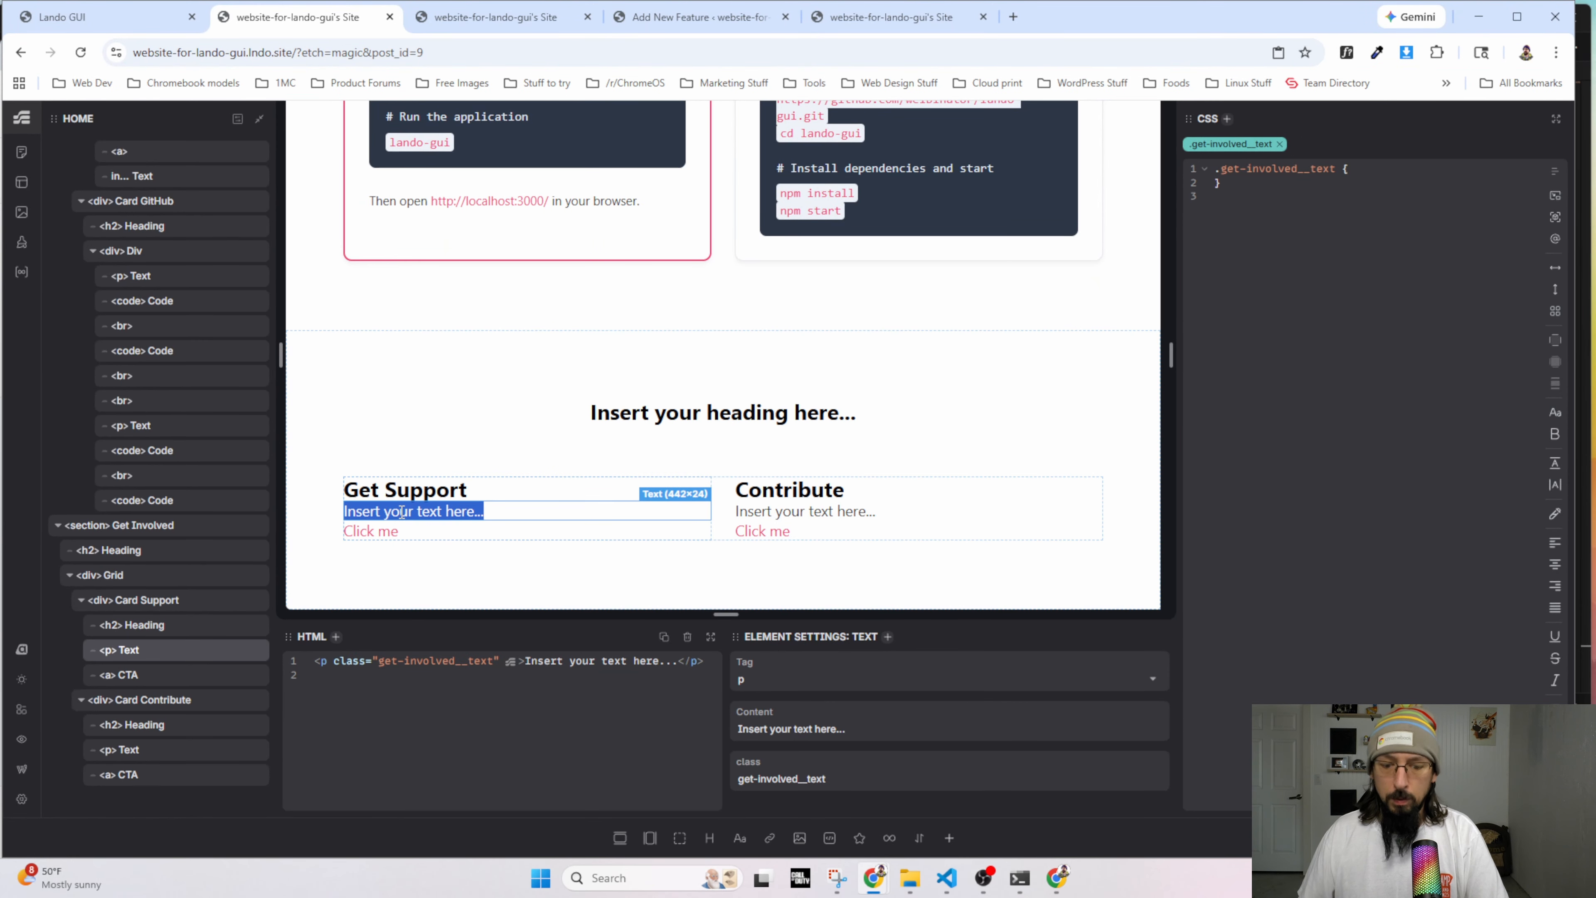
{"action": "key", "text": "ctrl+v"}
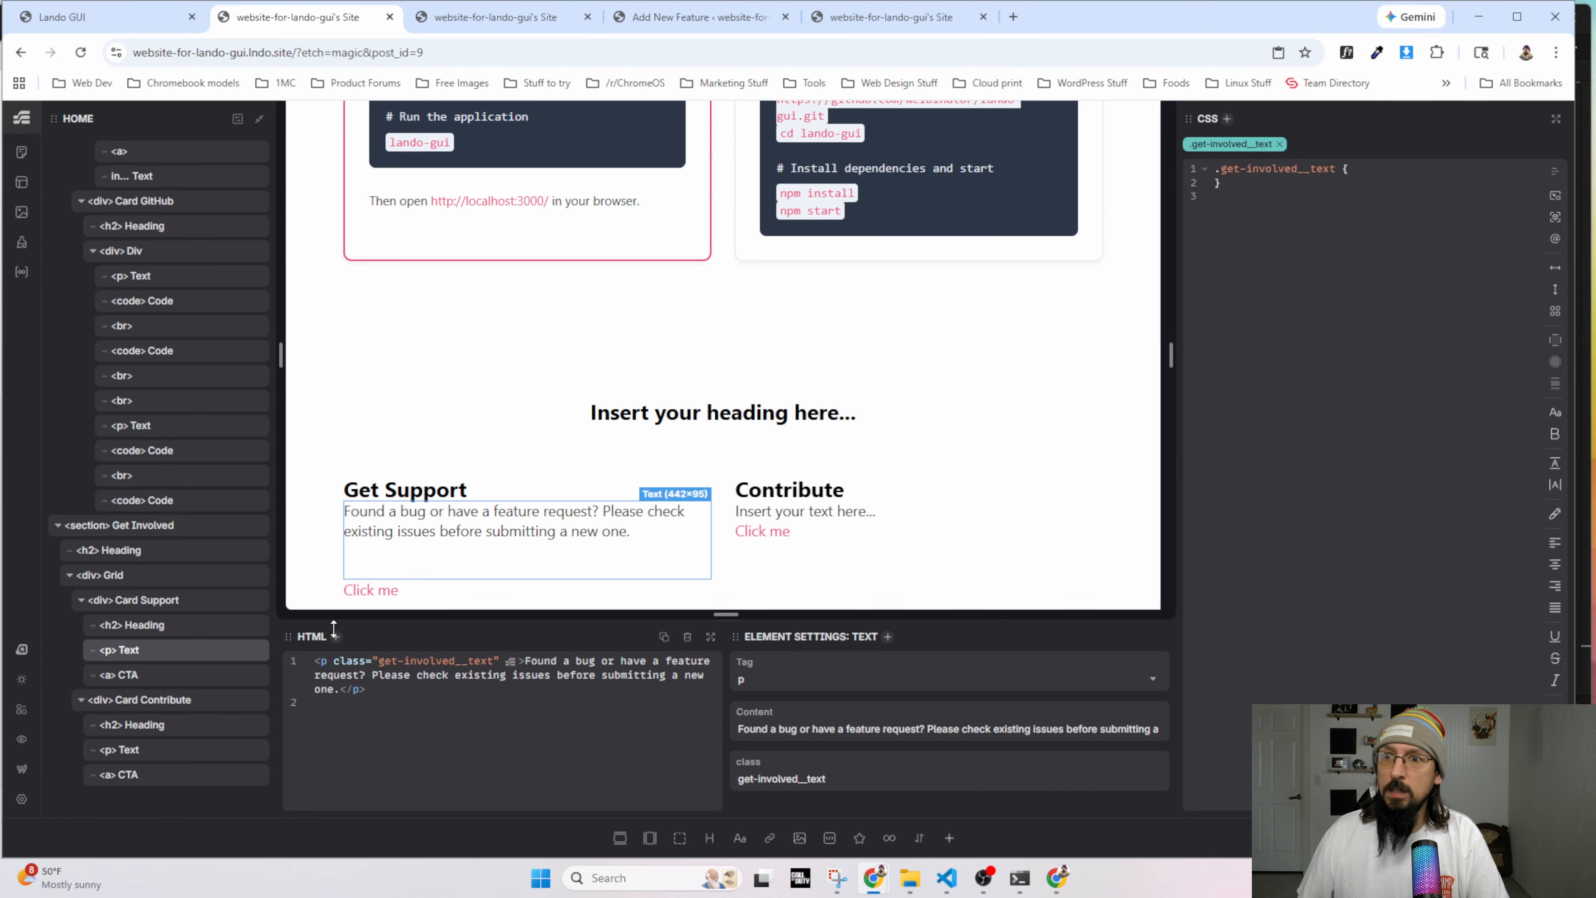
{"action": "left_click", "coordinate": [453, 493]}
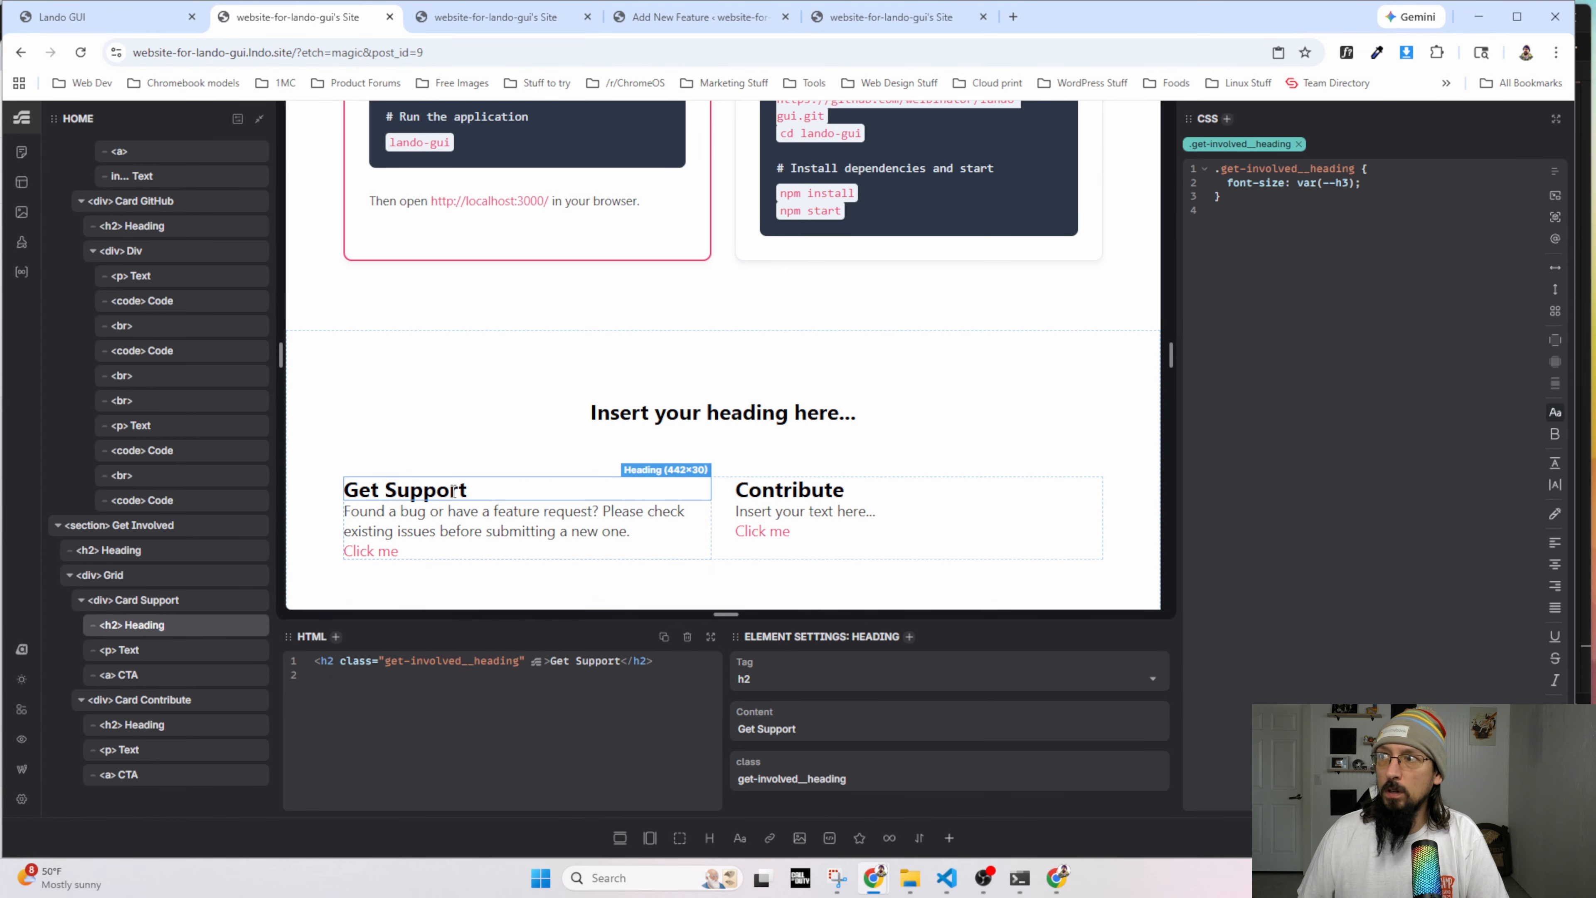
Replace the Contribute card's placeholder text with the mockup's paragraph about Lando GUI being open-source.
{"action": "key", "text": "alt+Tab"}
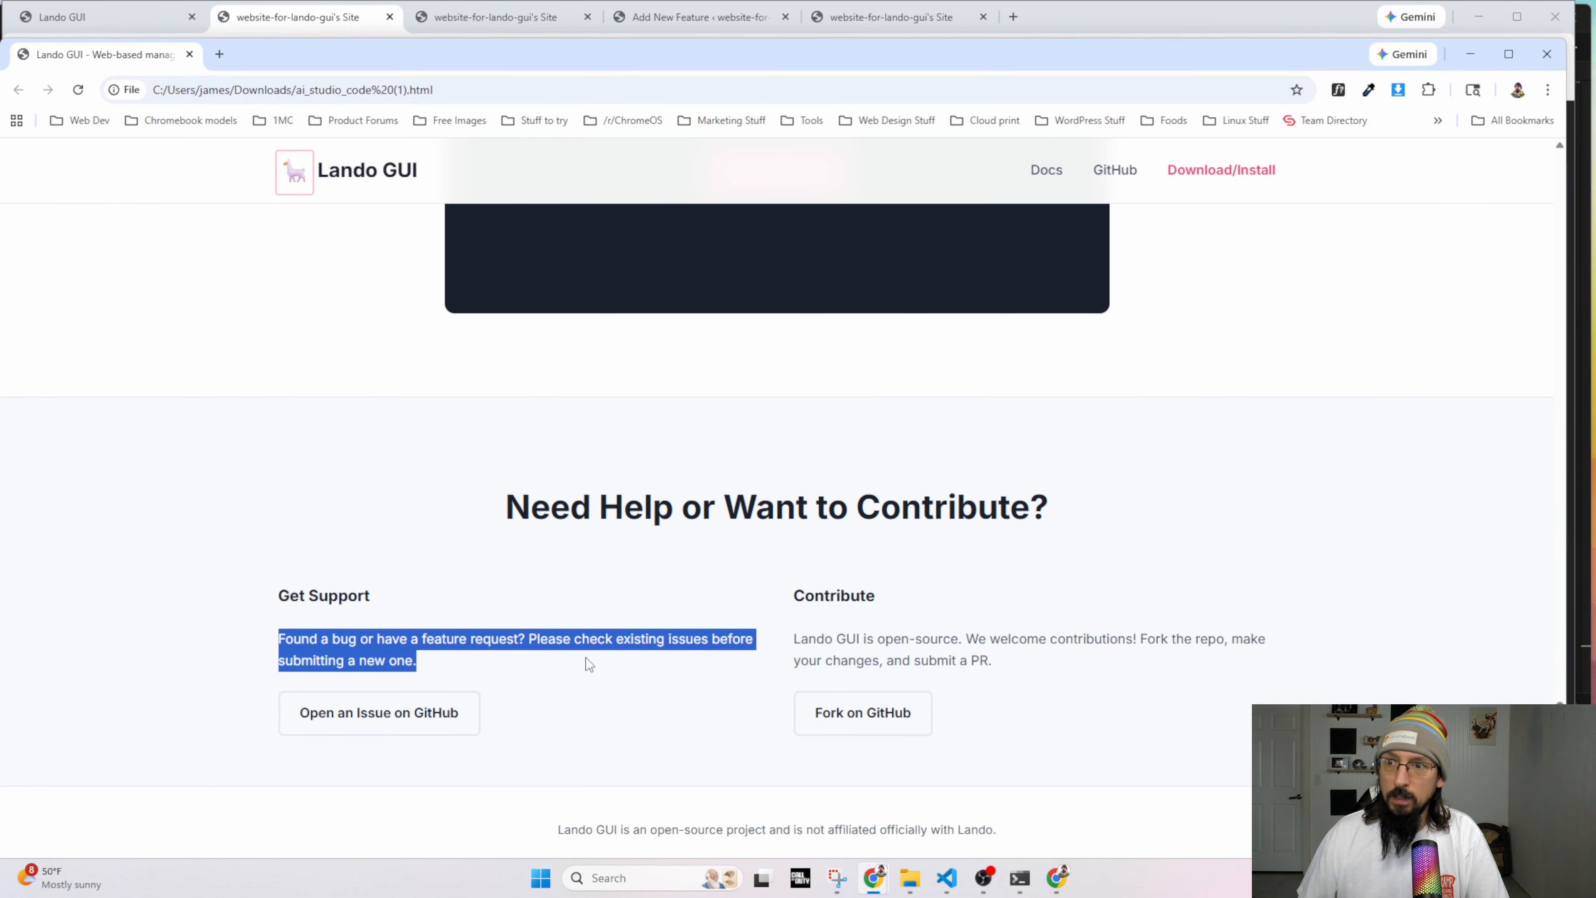
{"action": "triple_click", "coordinate": [796, 637]}
{"action": "key", "text": "alt+Tab"}
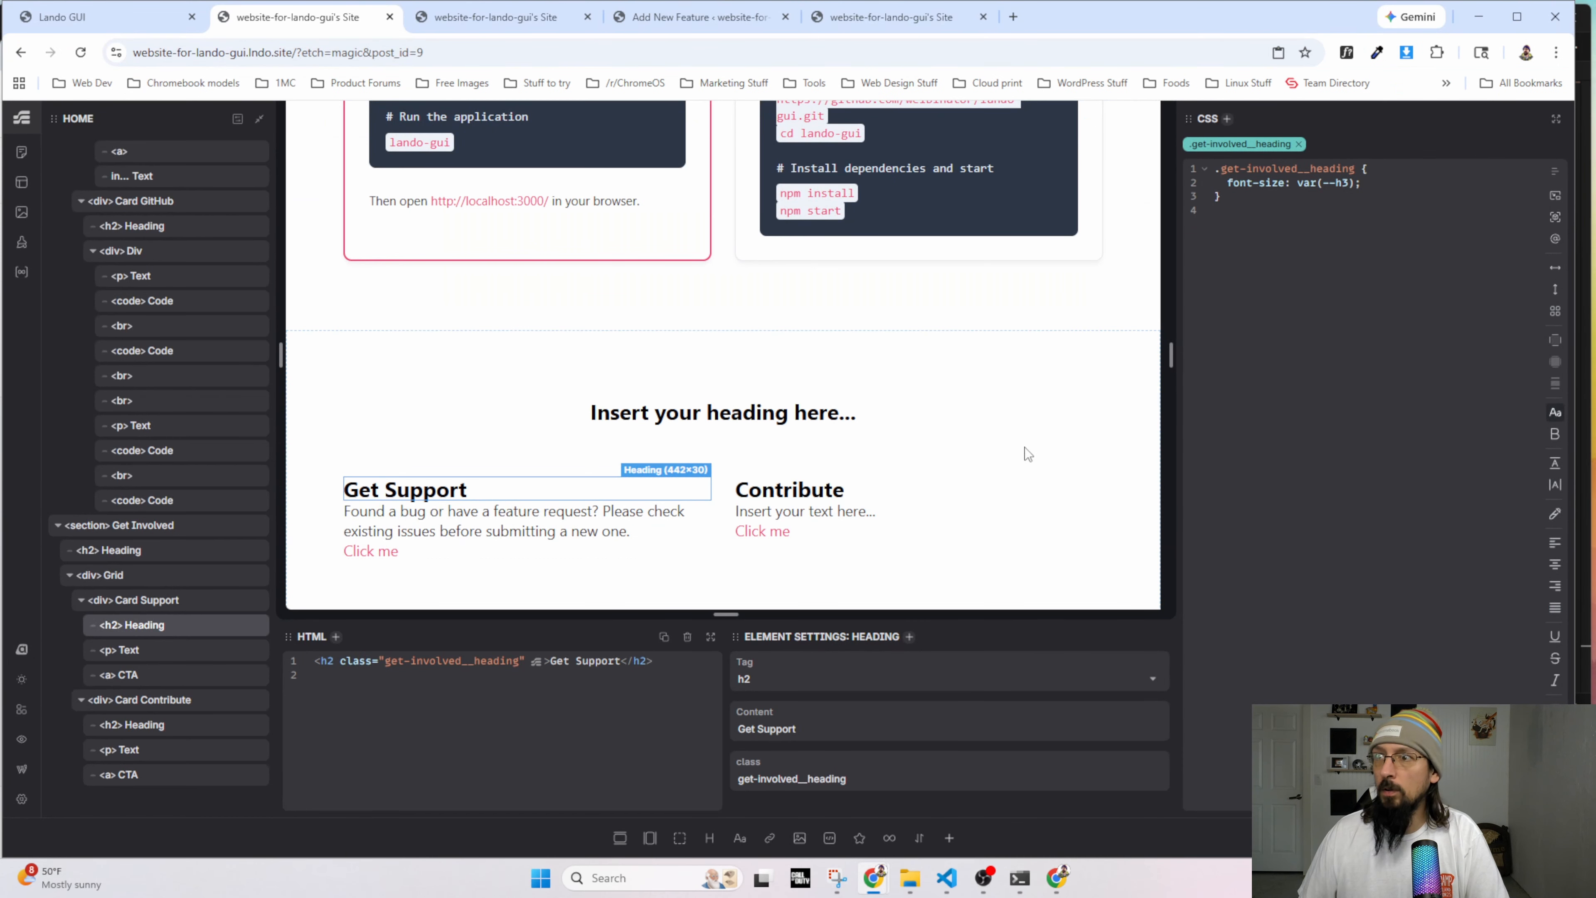
{"action": "double_click", "coordinate": [830, 517]}
{"action": "key", "text": "ctrl+v"}
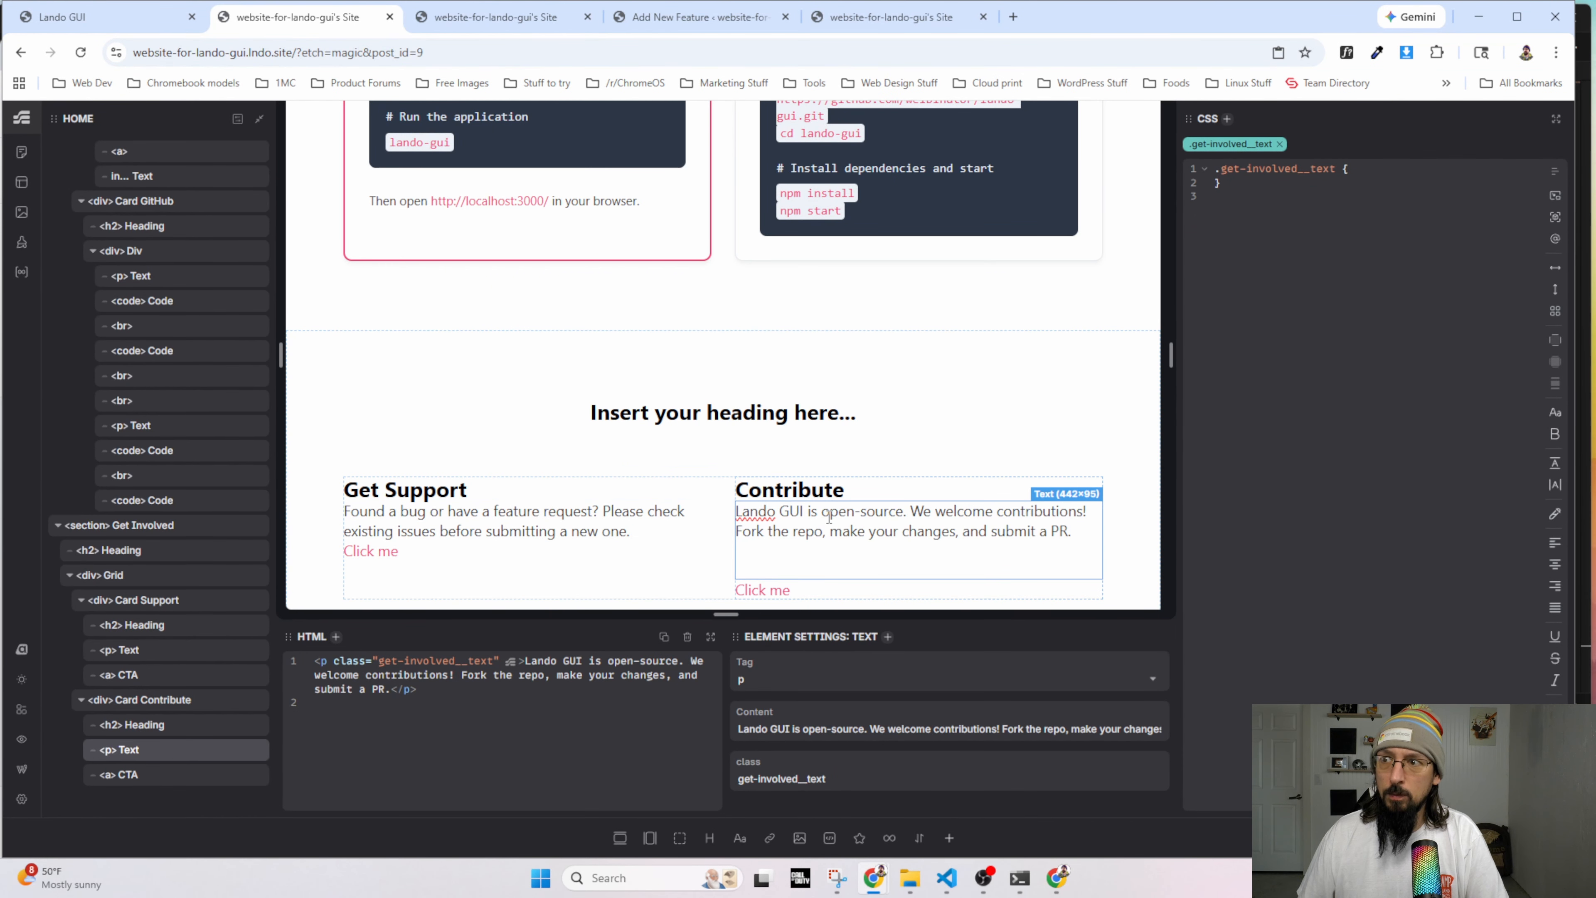
{"action": "left_click", "coordinate": [668, 534]}
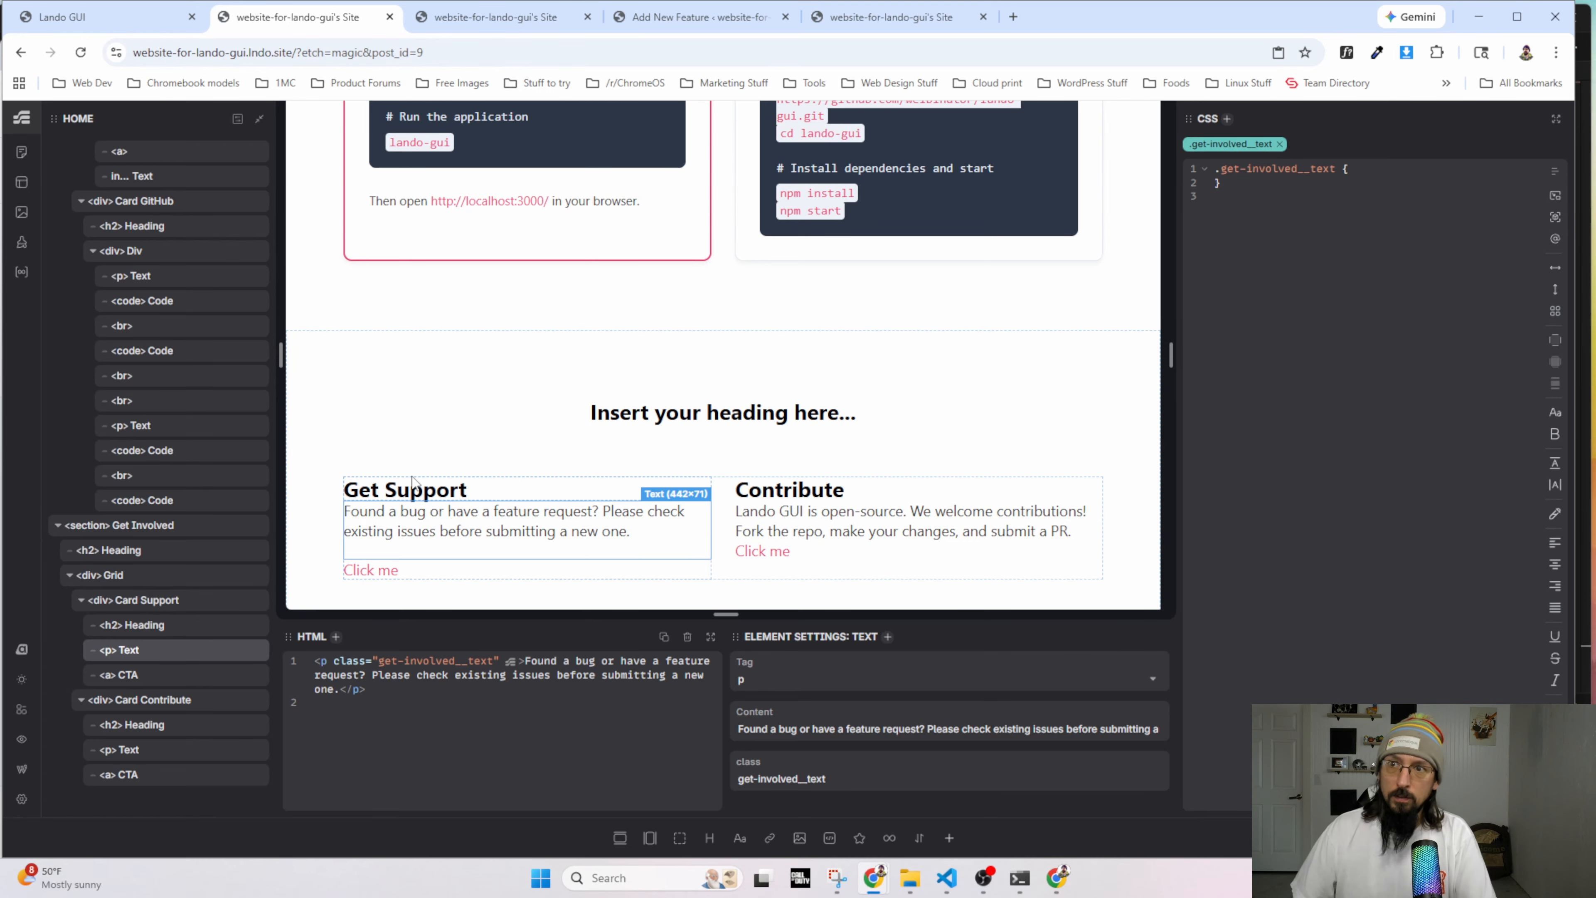
Following the mockup's button label, set the Support card's CTA content to Open an Issue on GitHub.
{"action": "key", "text": "alt+Tab"}
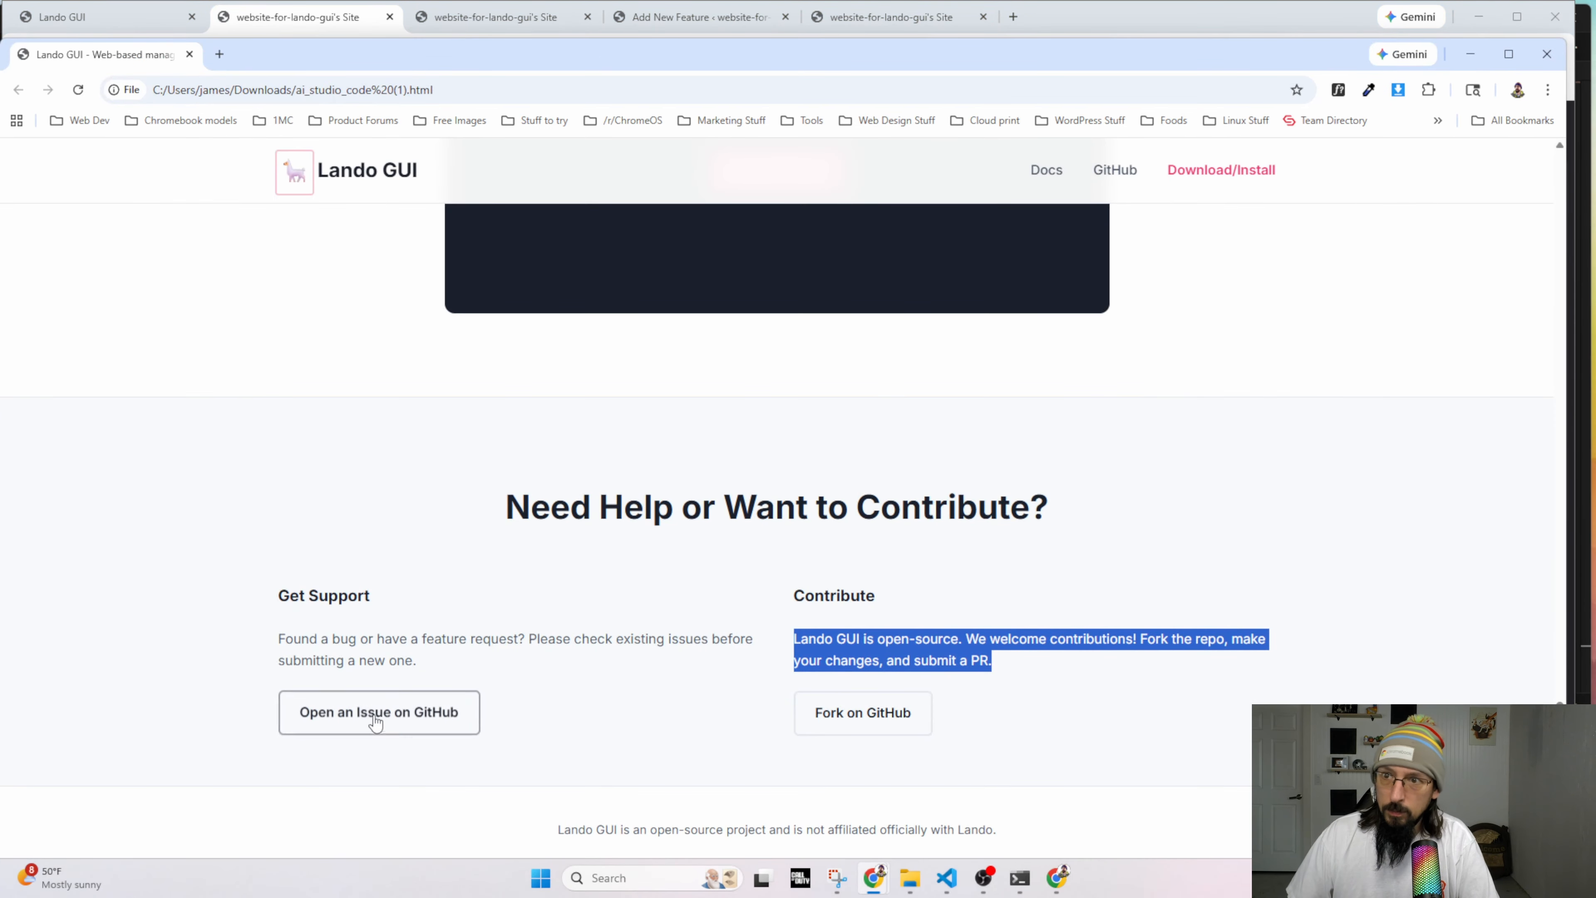
{"action": "key", "text": "alt+Tab"}
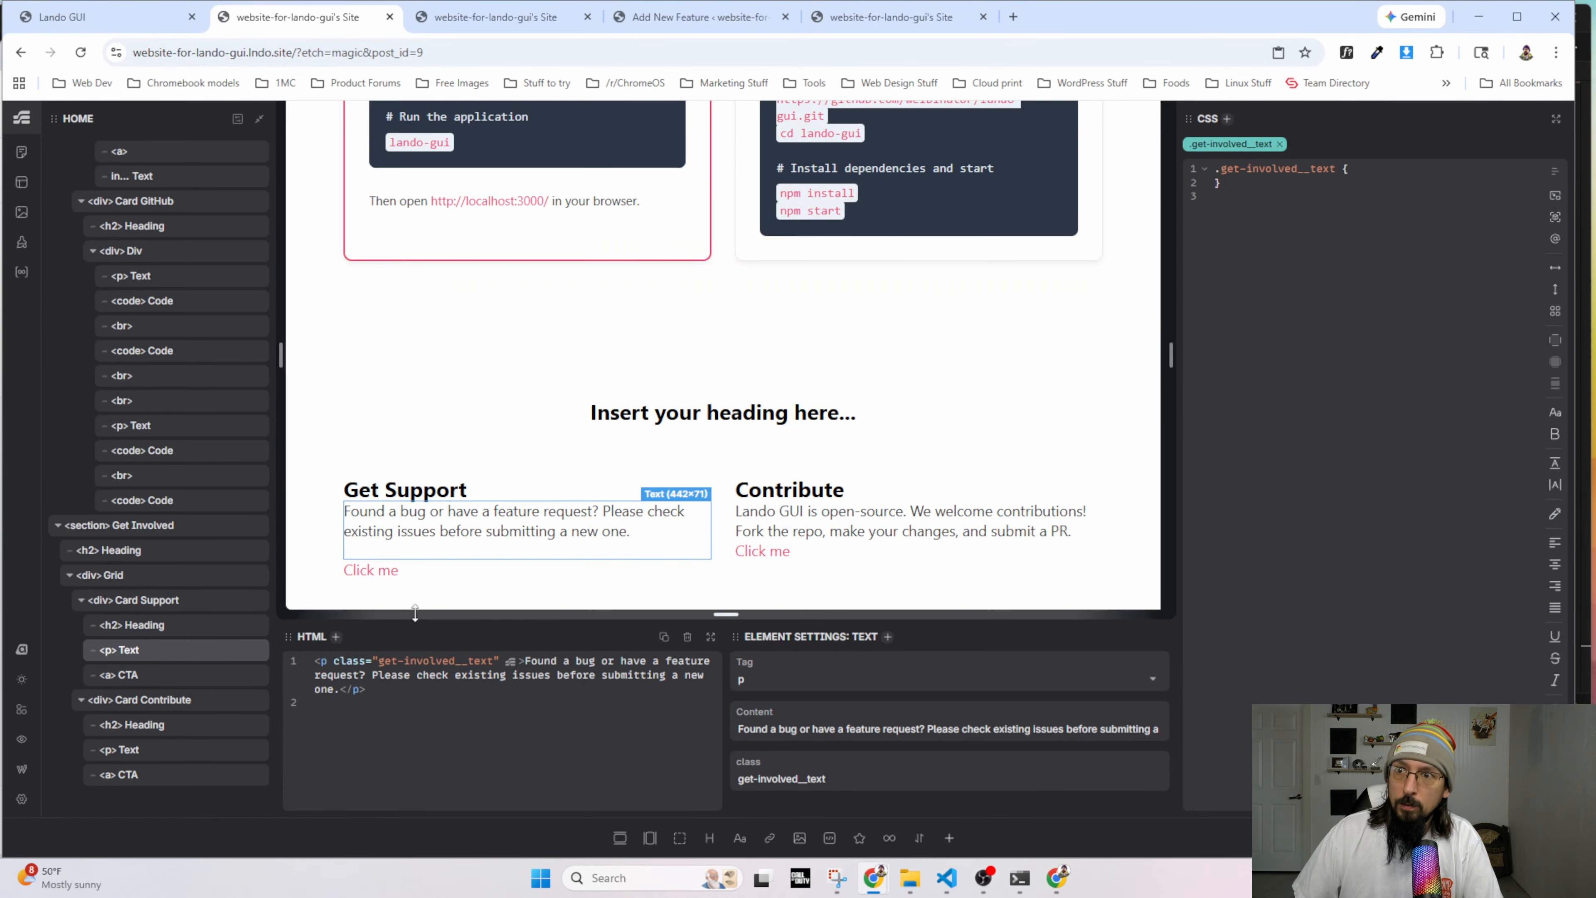
{"action": "double_click", "coordinate": [374, 576]}
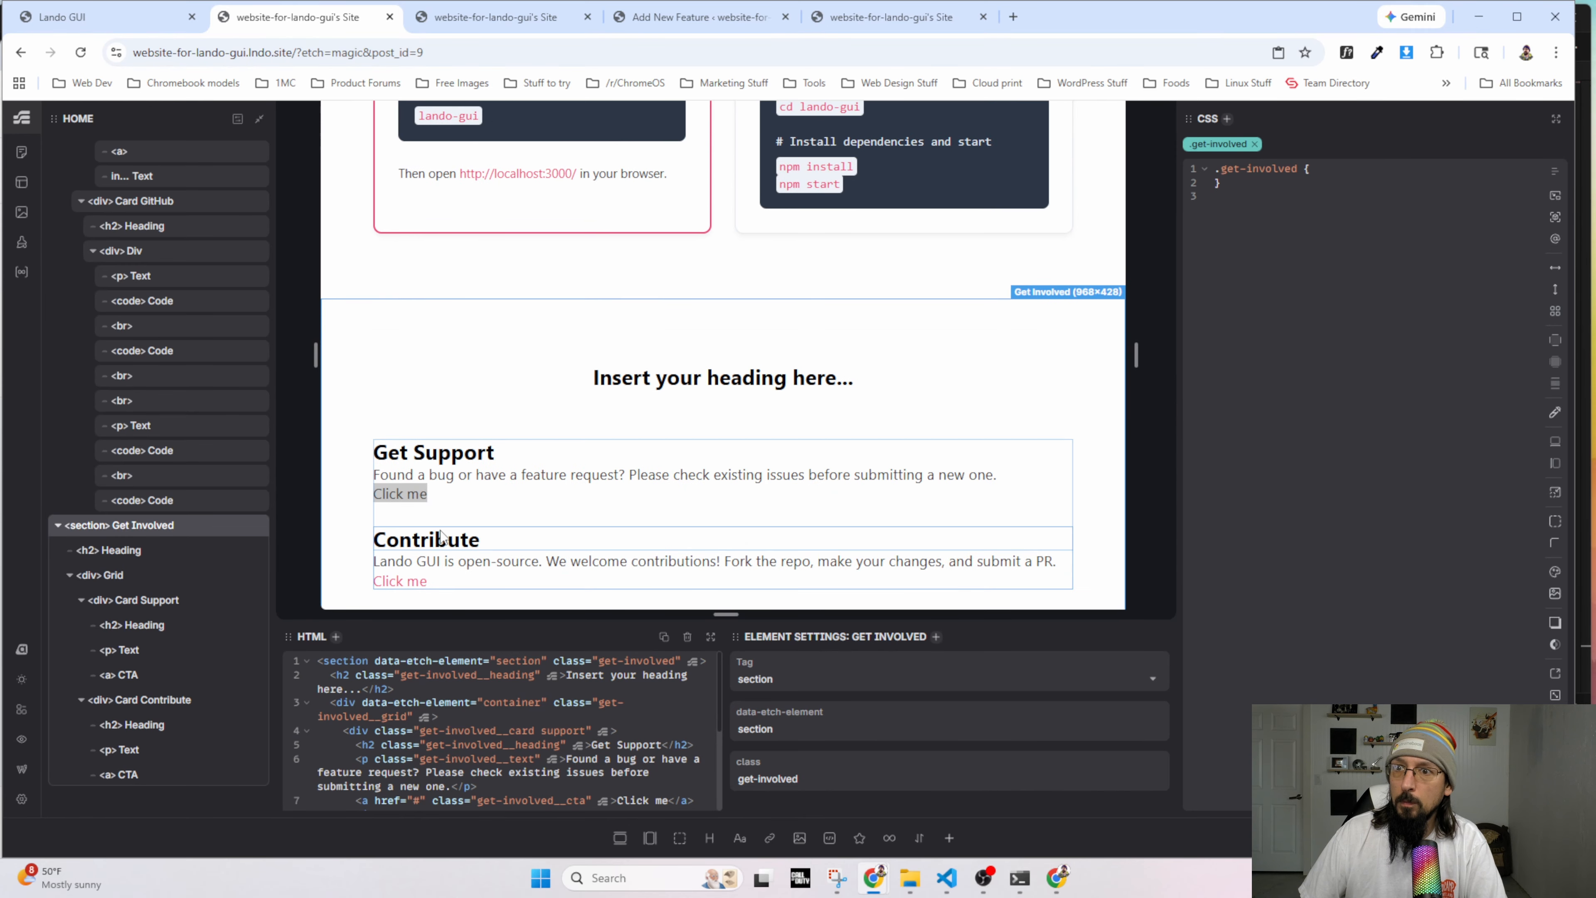
{"action": "left_click", "coordinate": [400, 493]}
{"action": "double_click", "coordinate": [806, 730]}
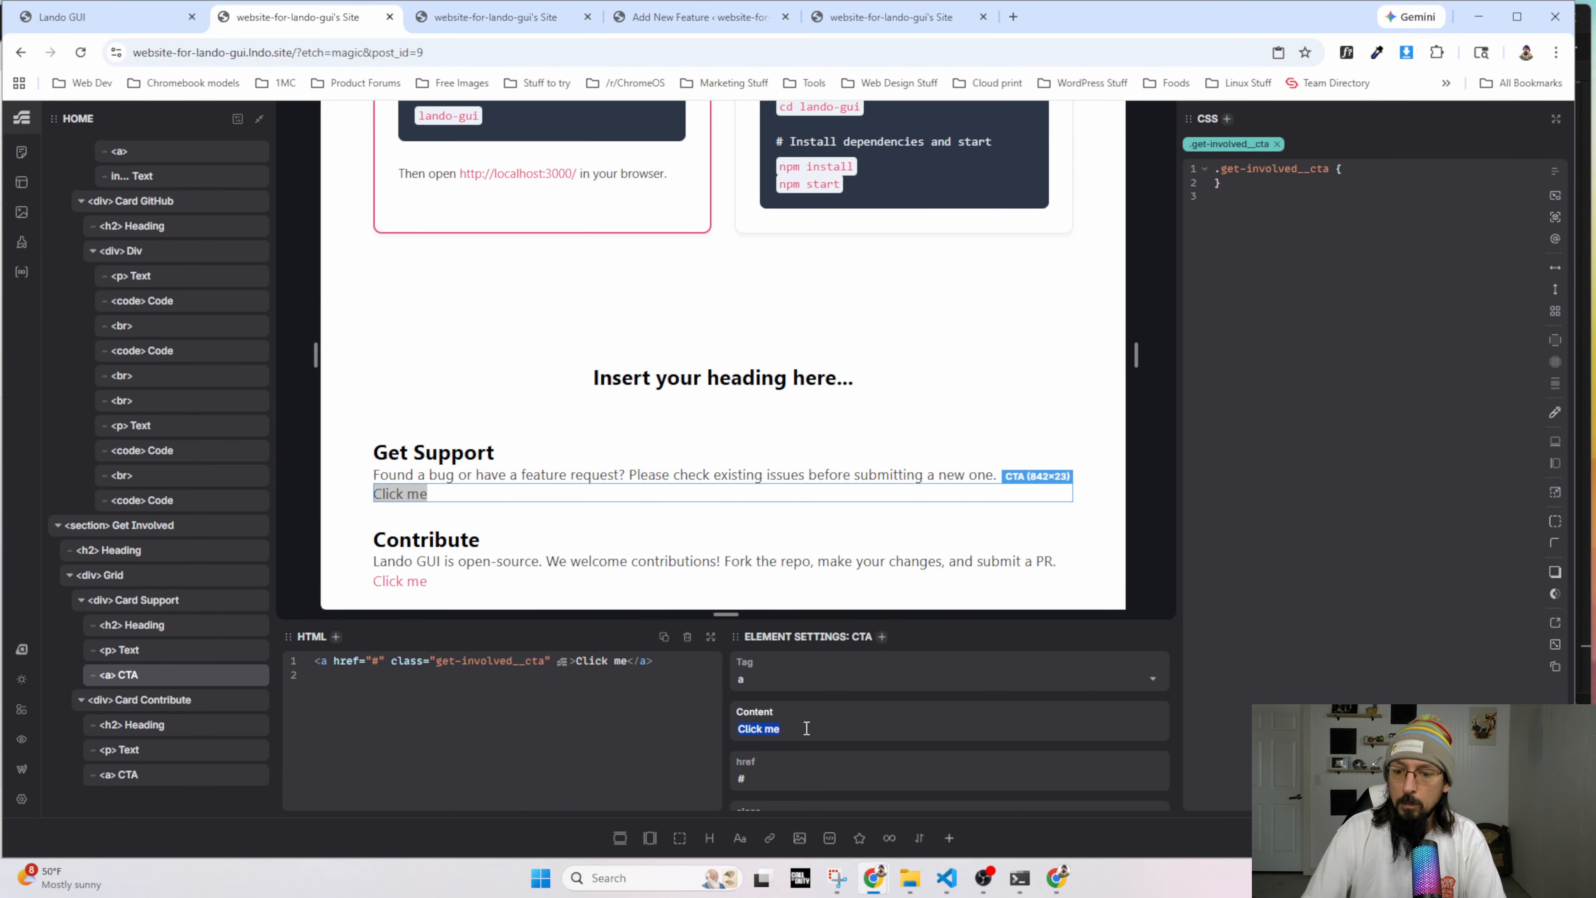
{"action": "type", "text": "Open an "}
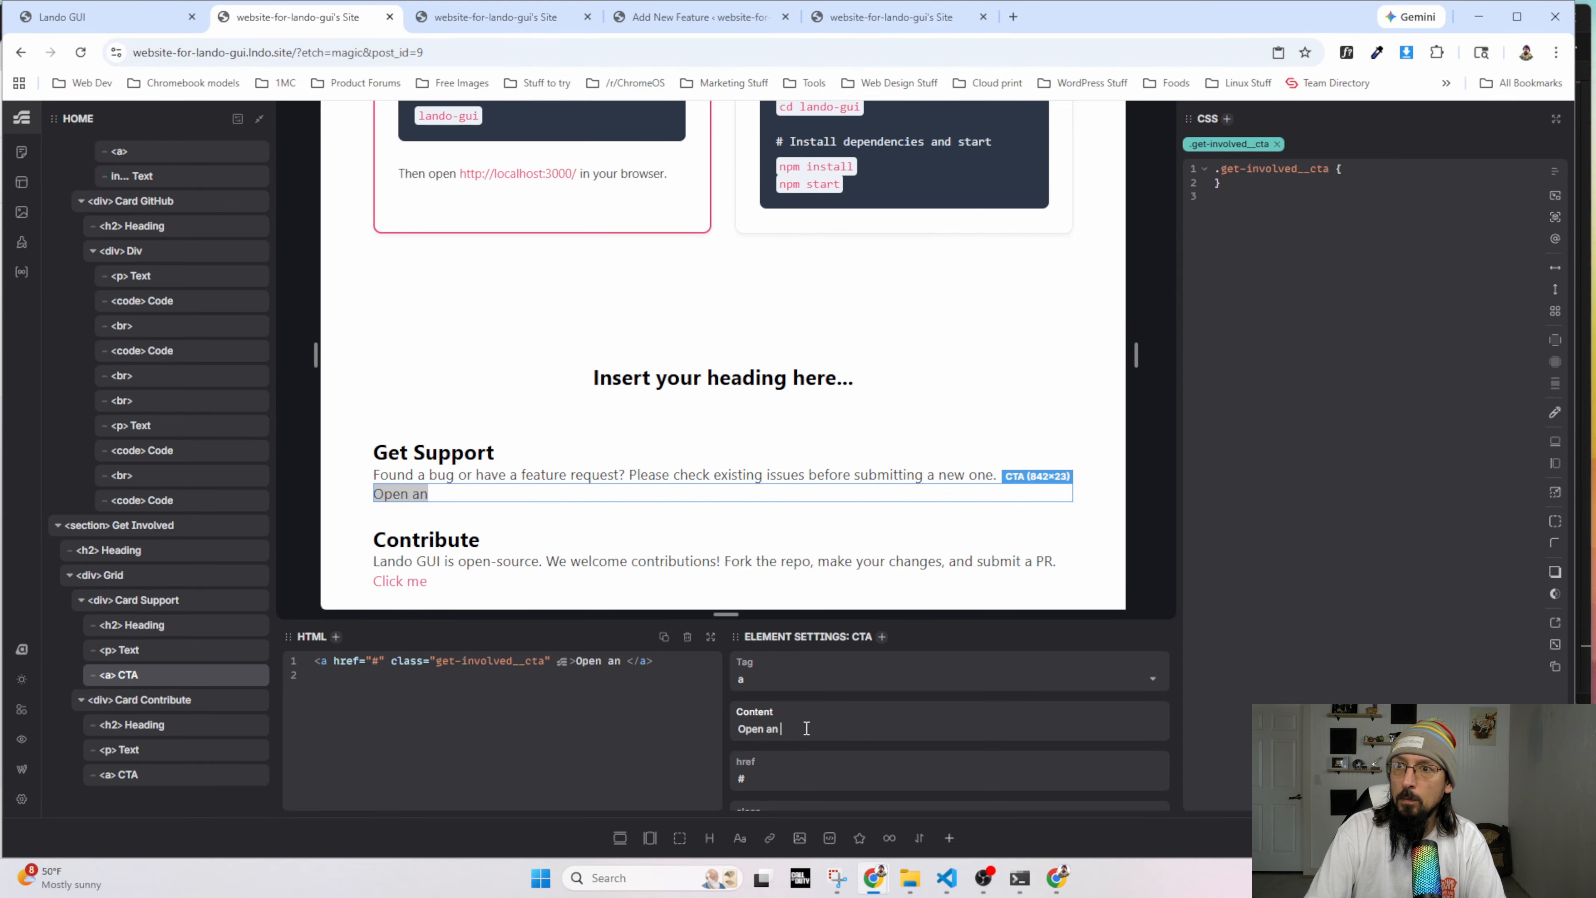
{"action": "type", "text": "Issue on GitHub"}
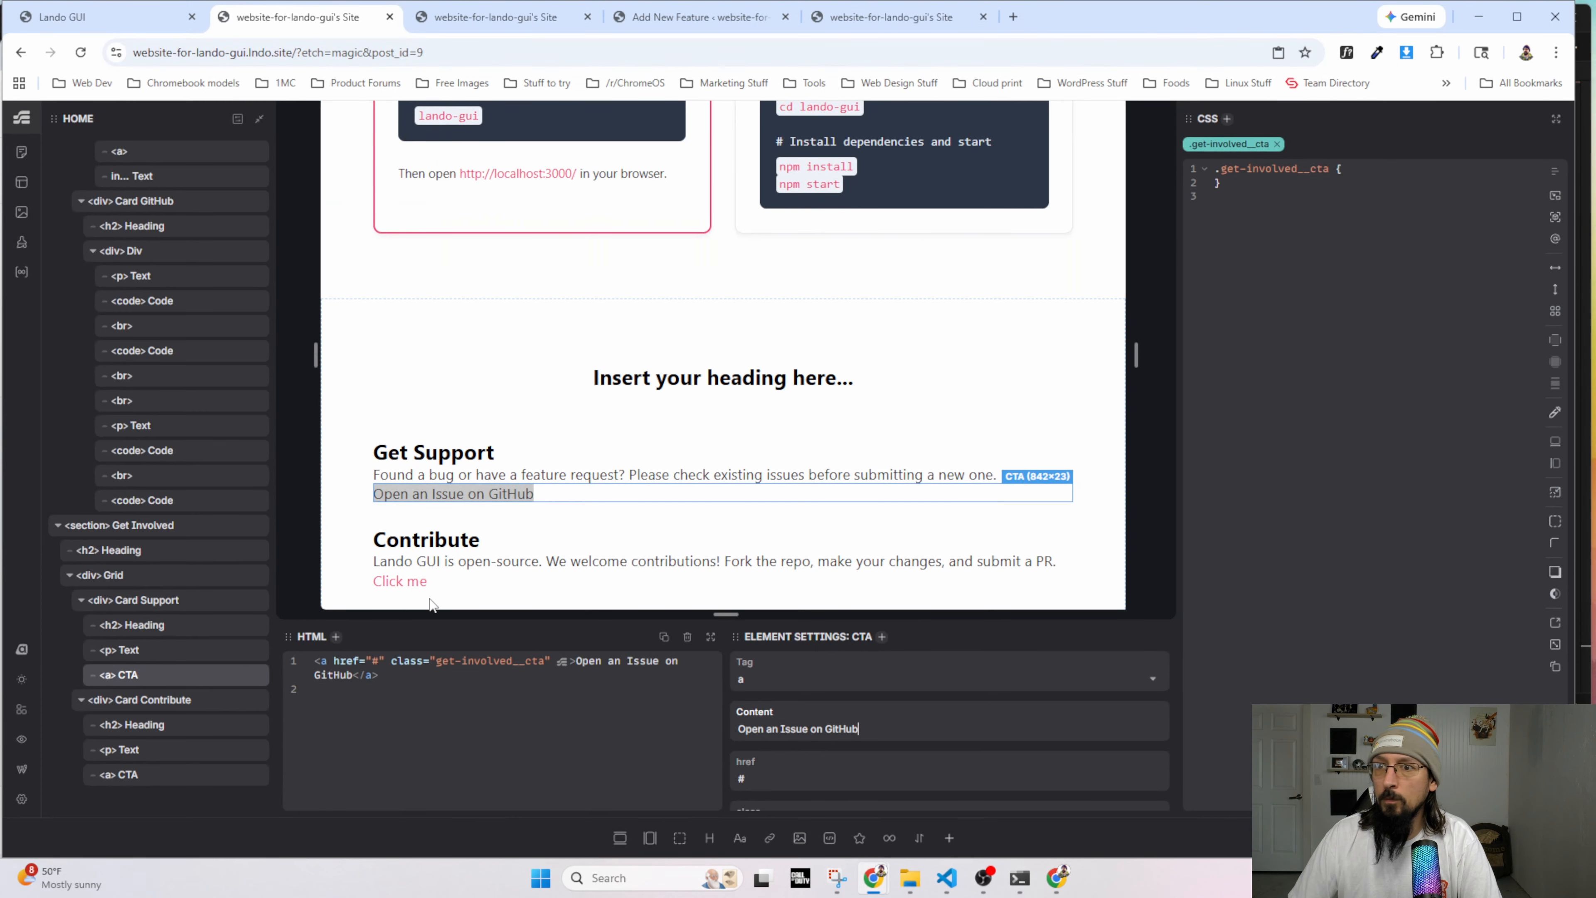
Set the Contribute card's CTA content to Fork on GitHub.
{"action": "left_click", "coordinate": [424, 590]}
{"action": "triple_click", "coordinate": [765, 728]}
{"action": "type", "text": "Fo"}
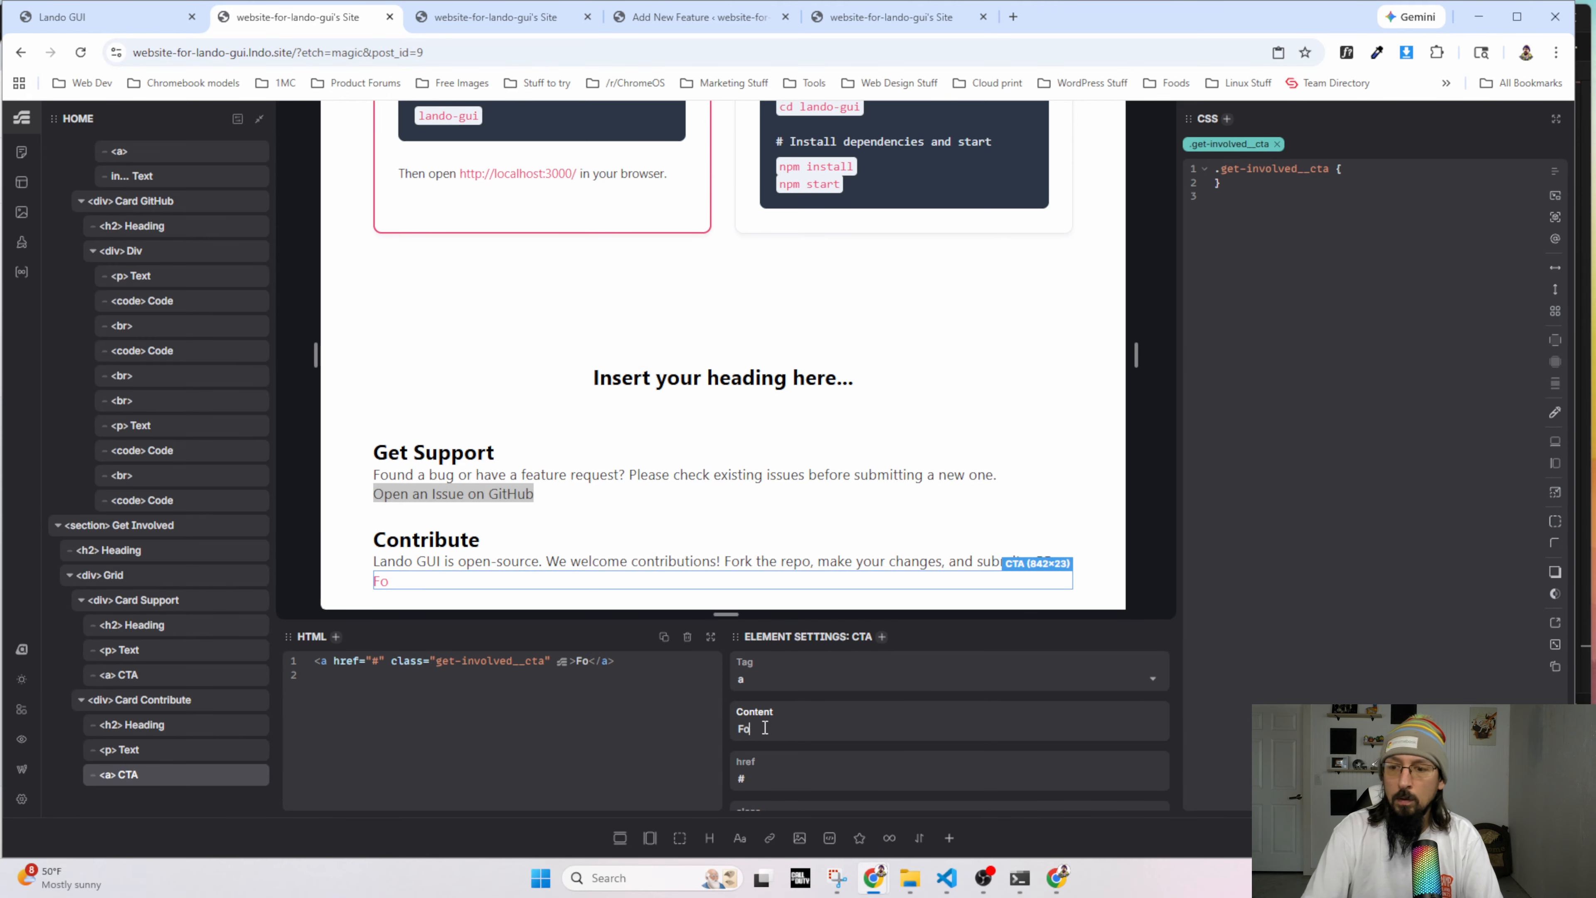
{"action": "type", "text": "rk on GitHub"}
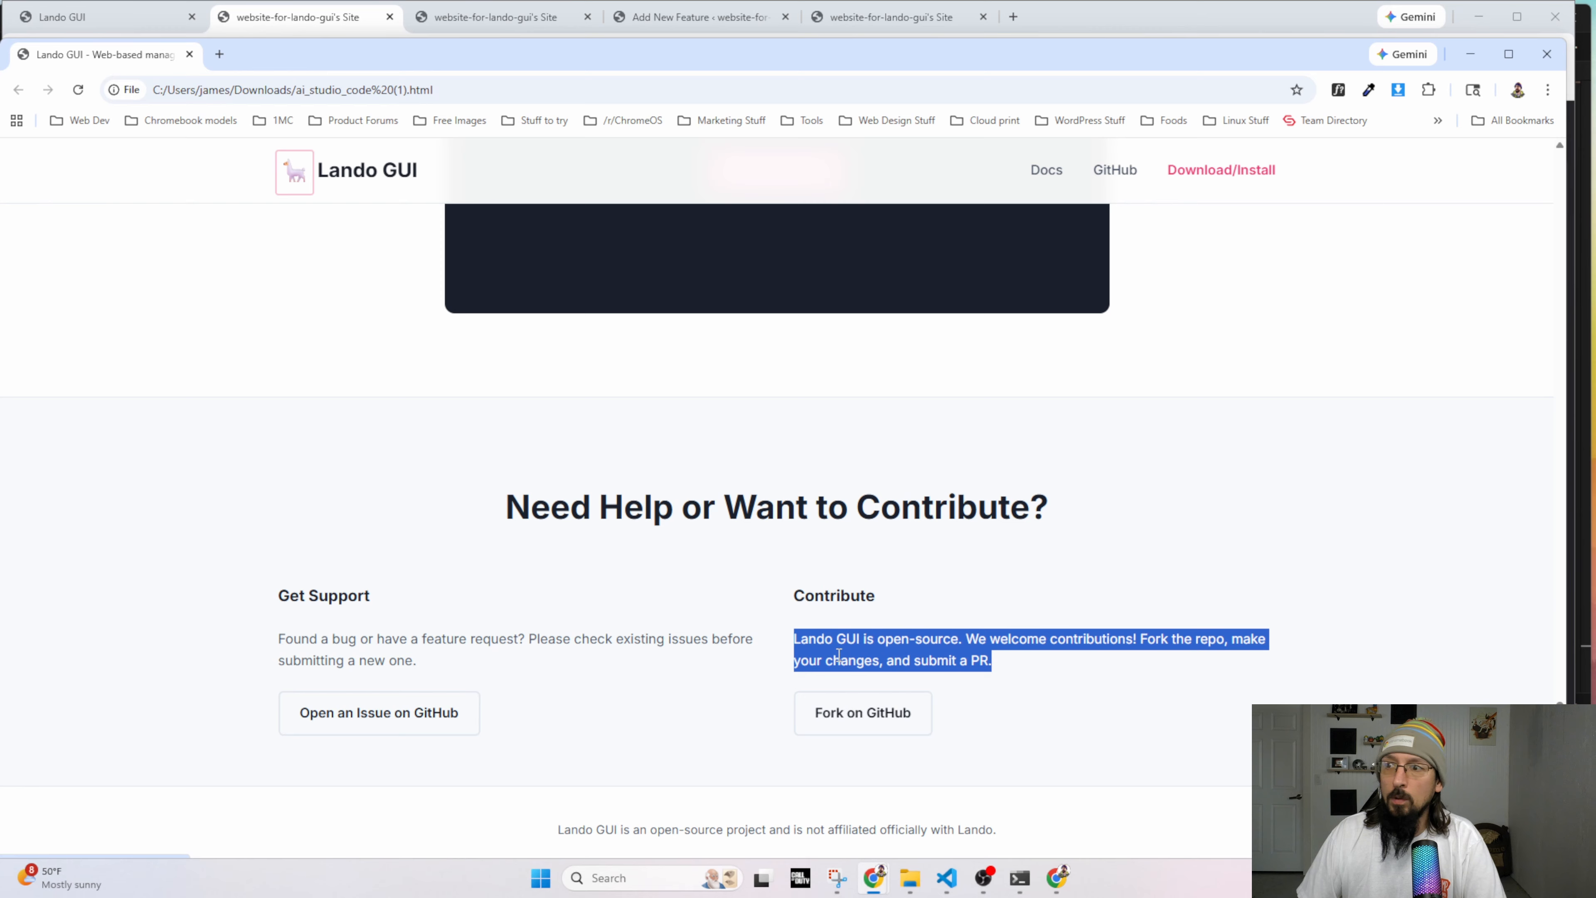
In the mockup, check where the Fork on GitHub and Open an Issue on GitHub buttons lead, returning to the mockup each time.
{"action": "left_click", "coordinate": [861, 736]}
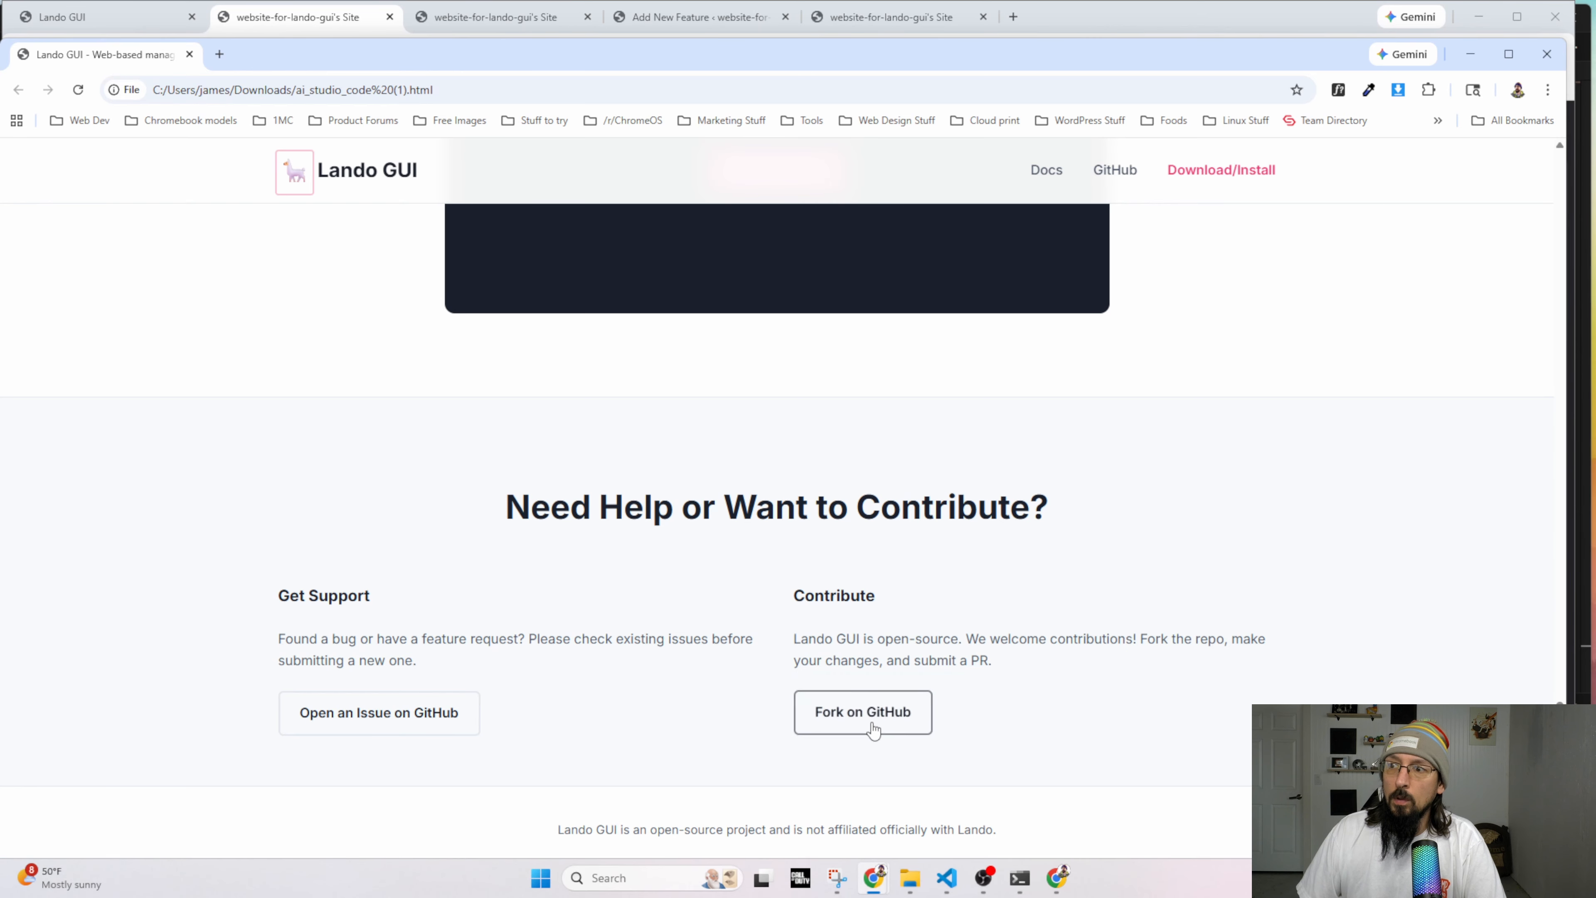
{"action": "left_click", "coordinate": [884, 721]}
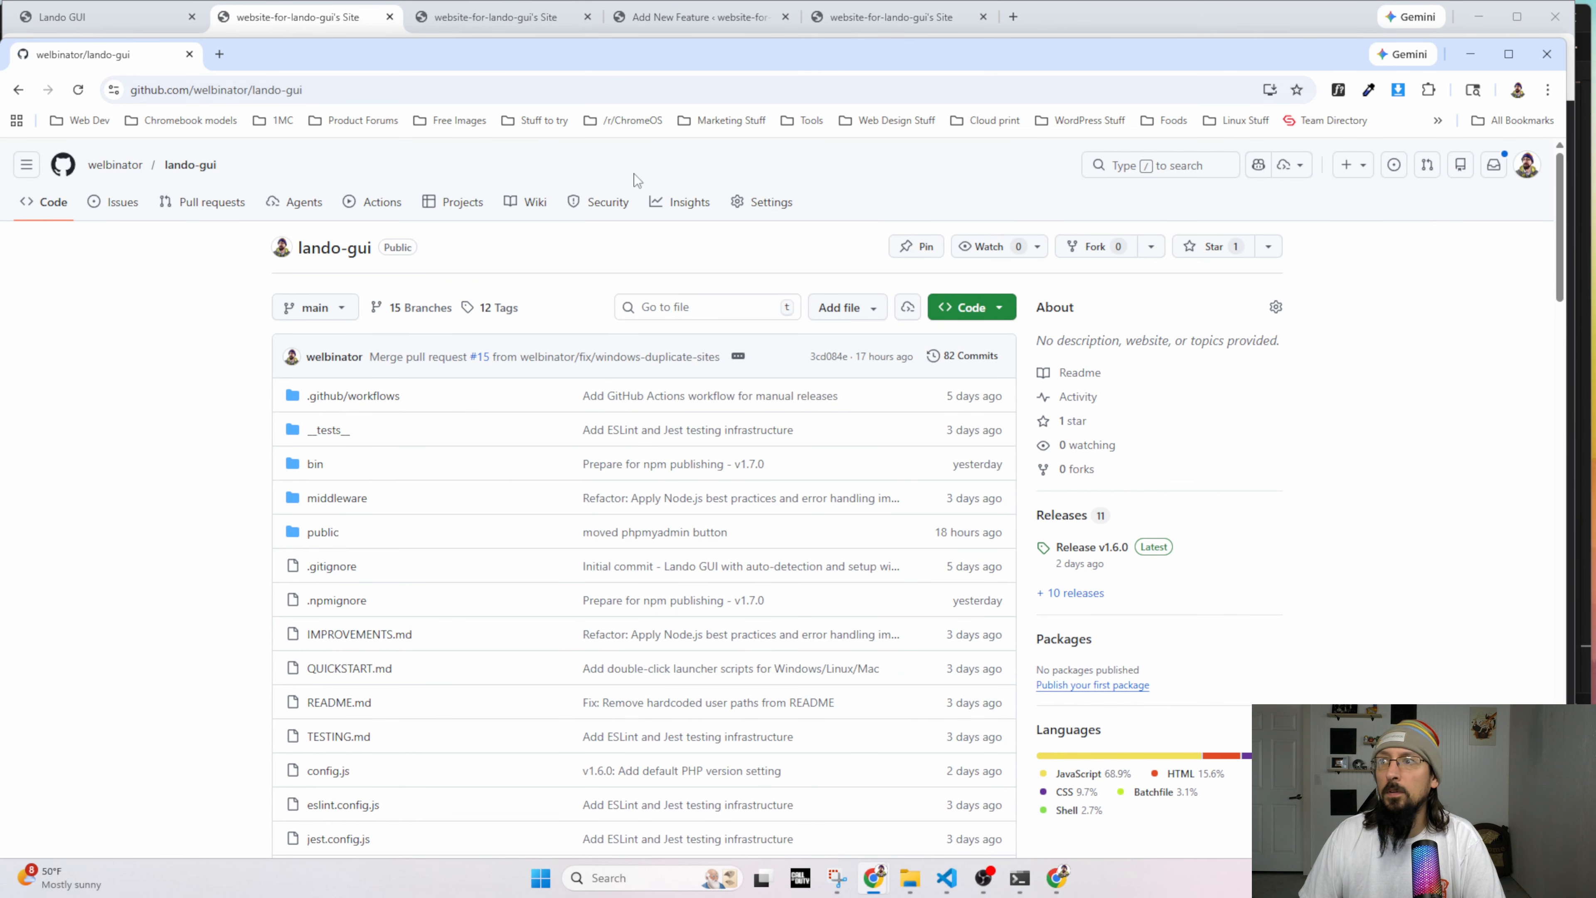
{"action": "left_click", "coordinate": [18, 90]}
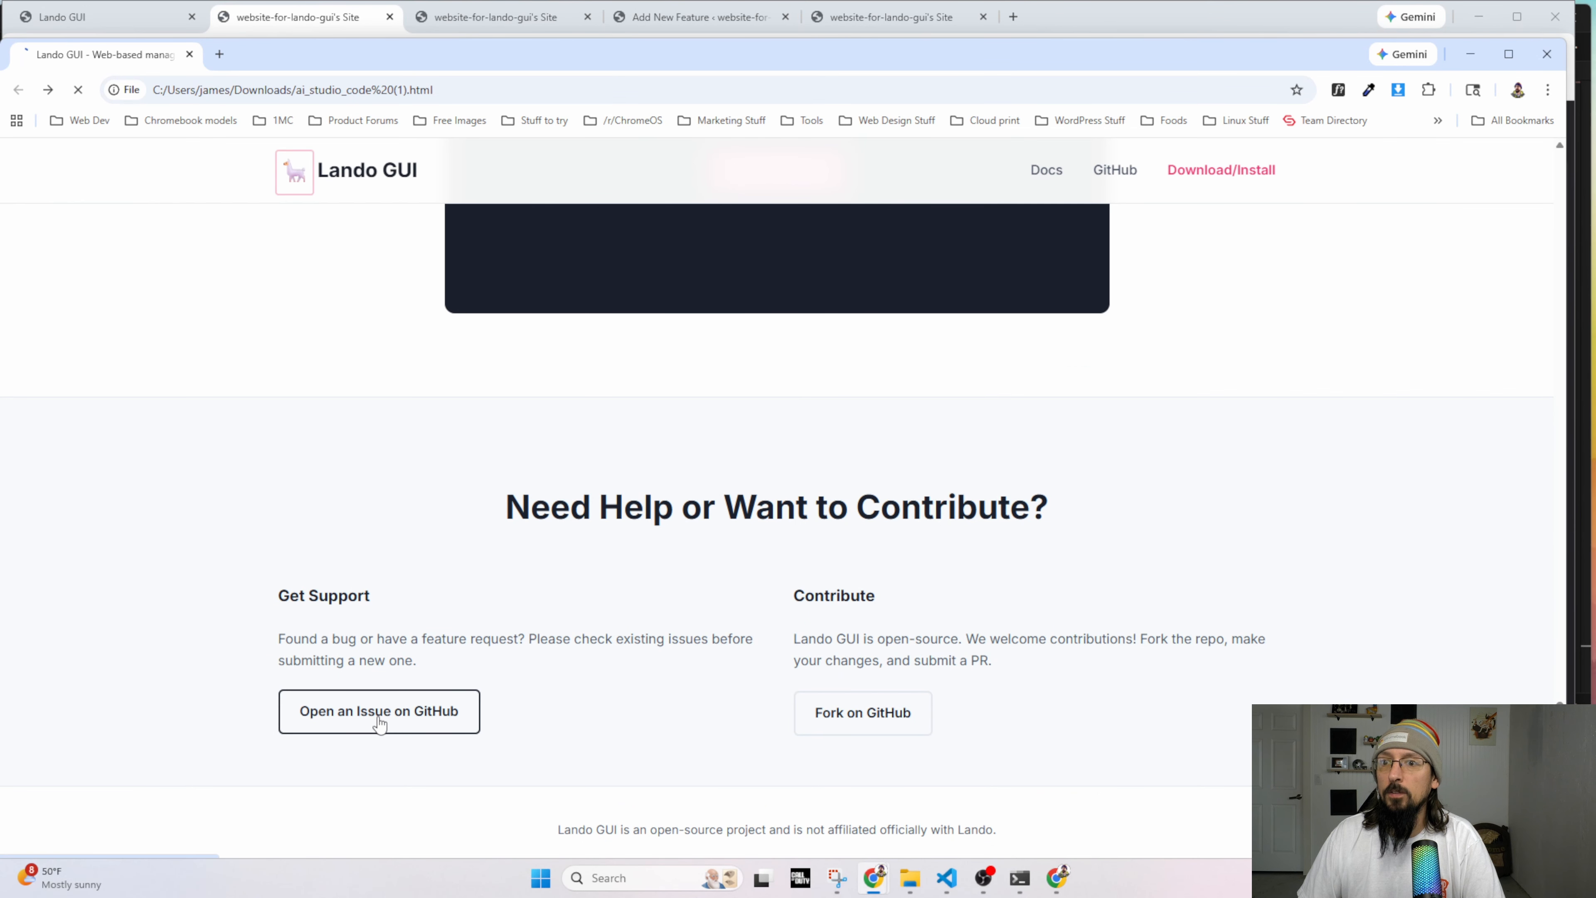
{"action": "left_click", "coordinate": [18, 89]}
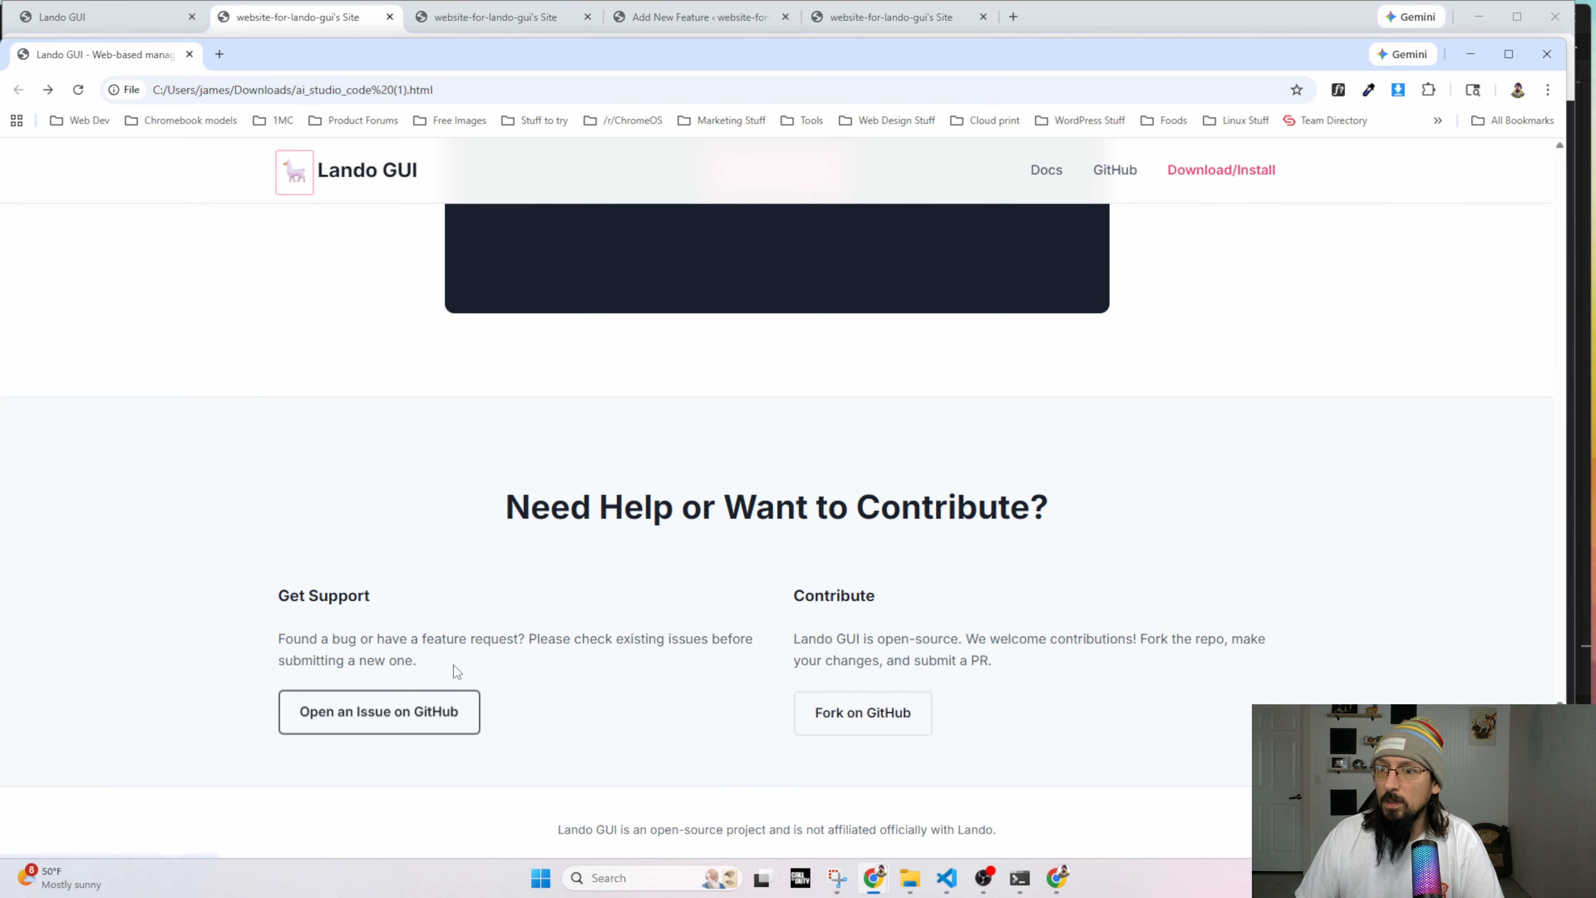
Back in the Etch editor, add the btn--neutral and btn--outline classes to the Support card's CTA.
{"action": "key", "text": "alt+Tab"}
{"action": "left_click", "coordinate": [509, 500]}
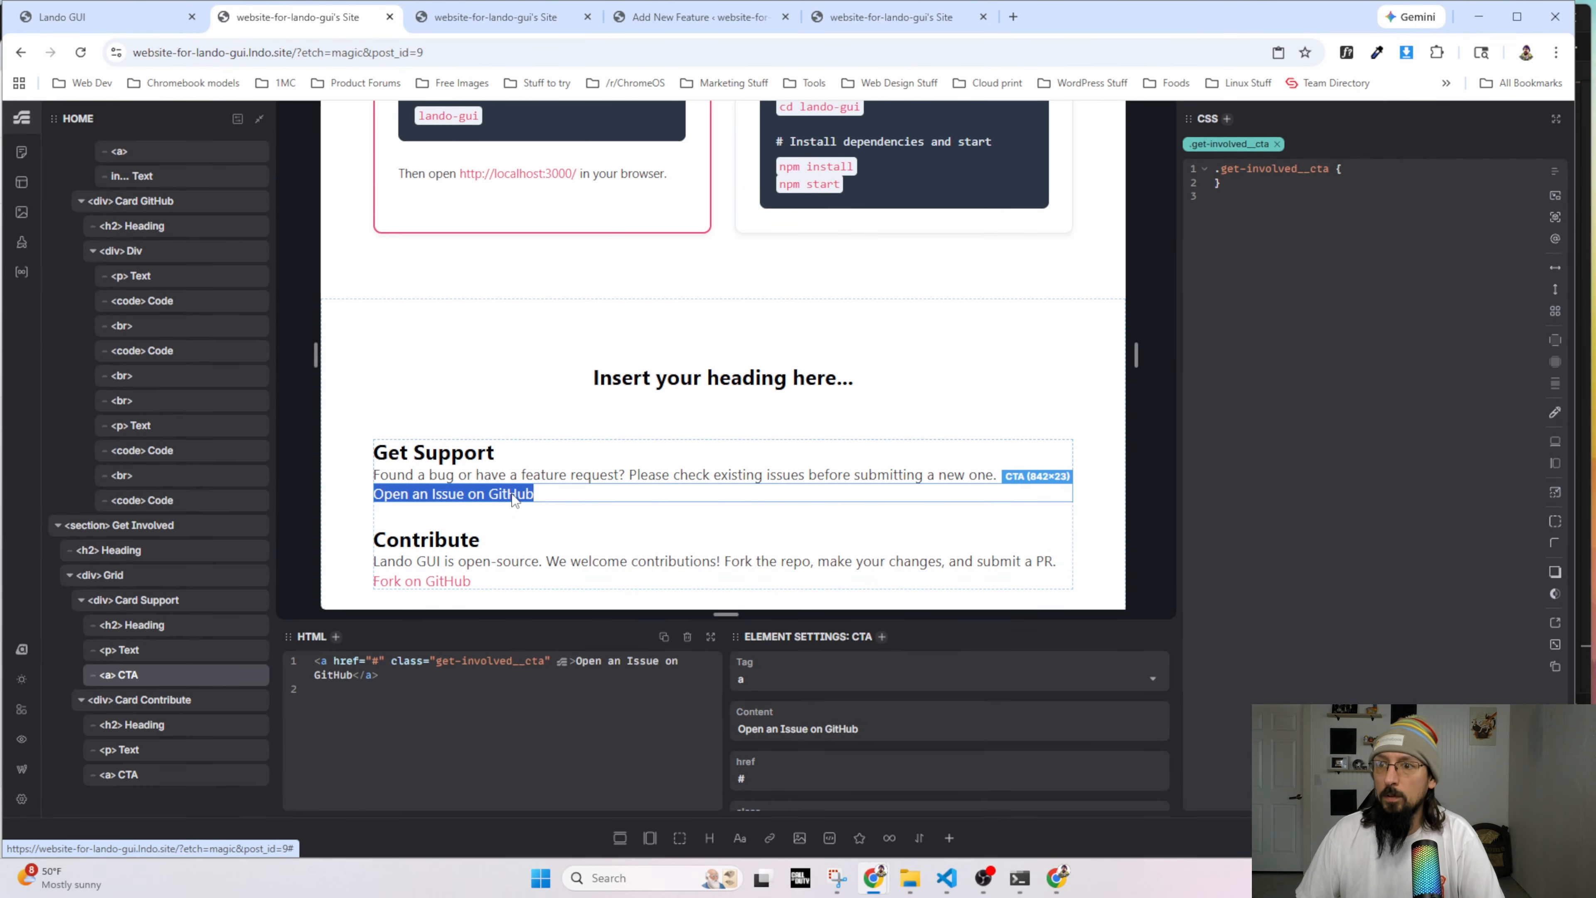
{"action": "type", "text": ".btn"}
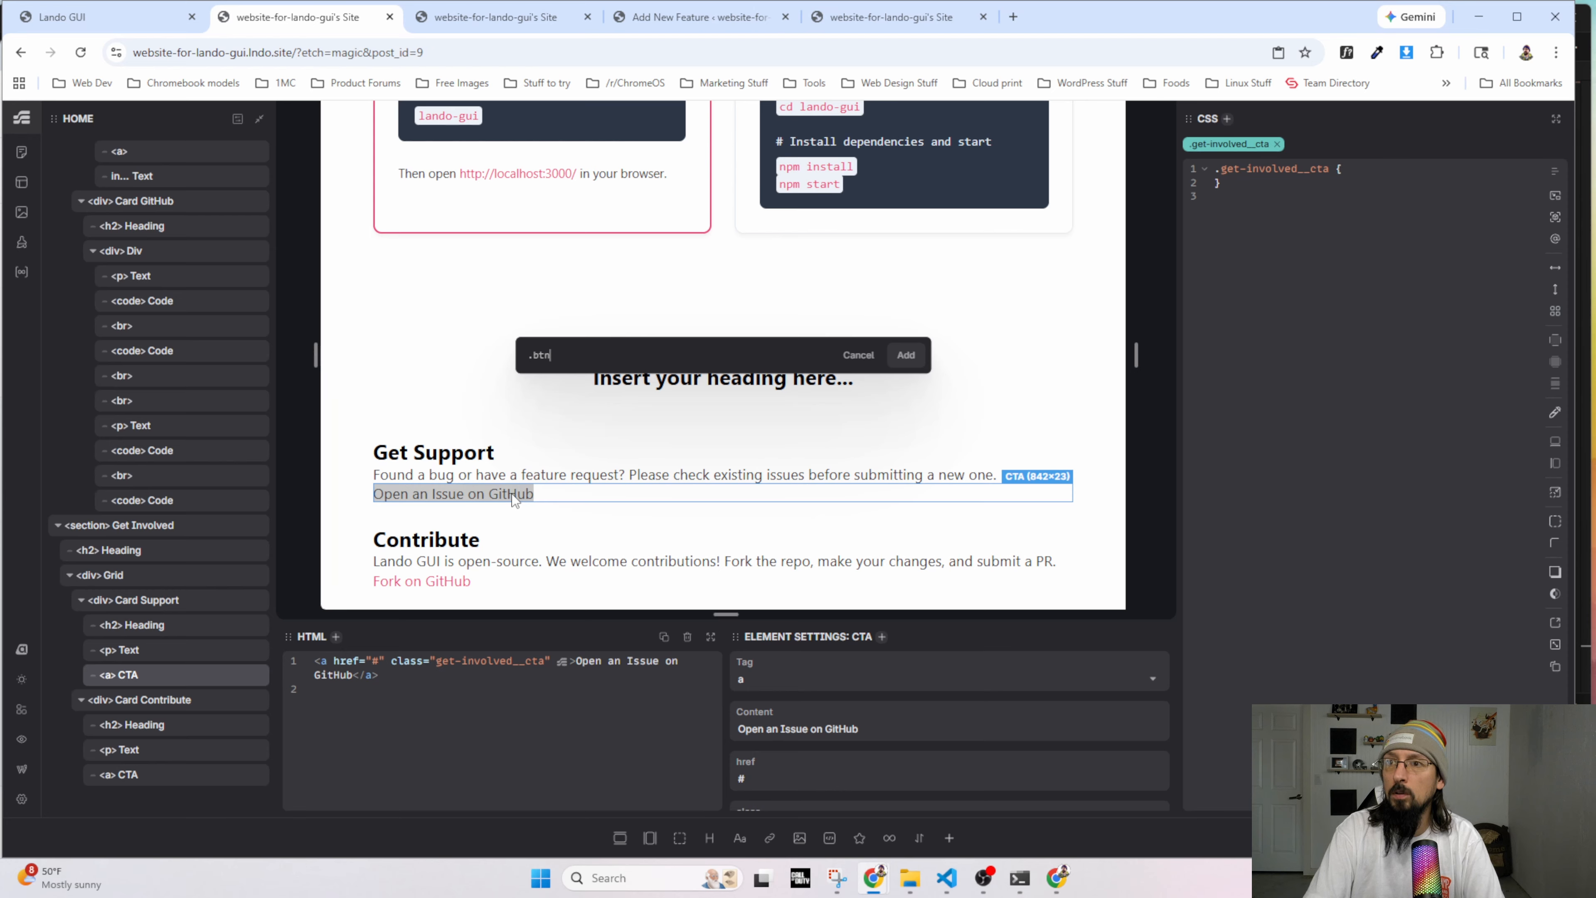
{"action": "type", "text": "--"}
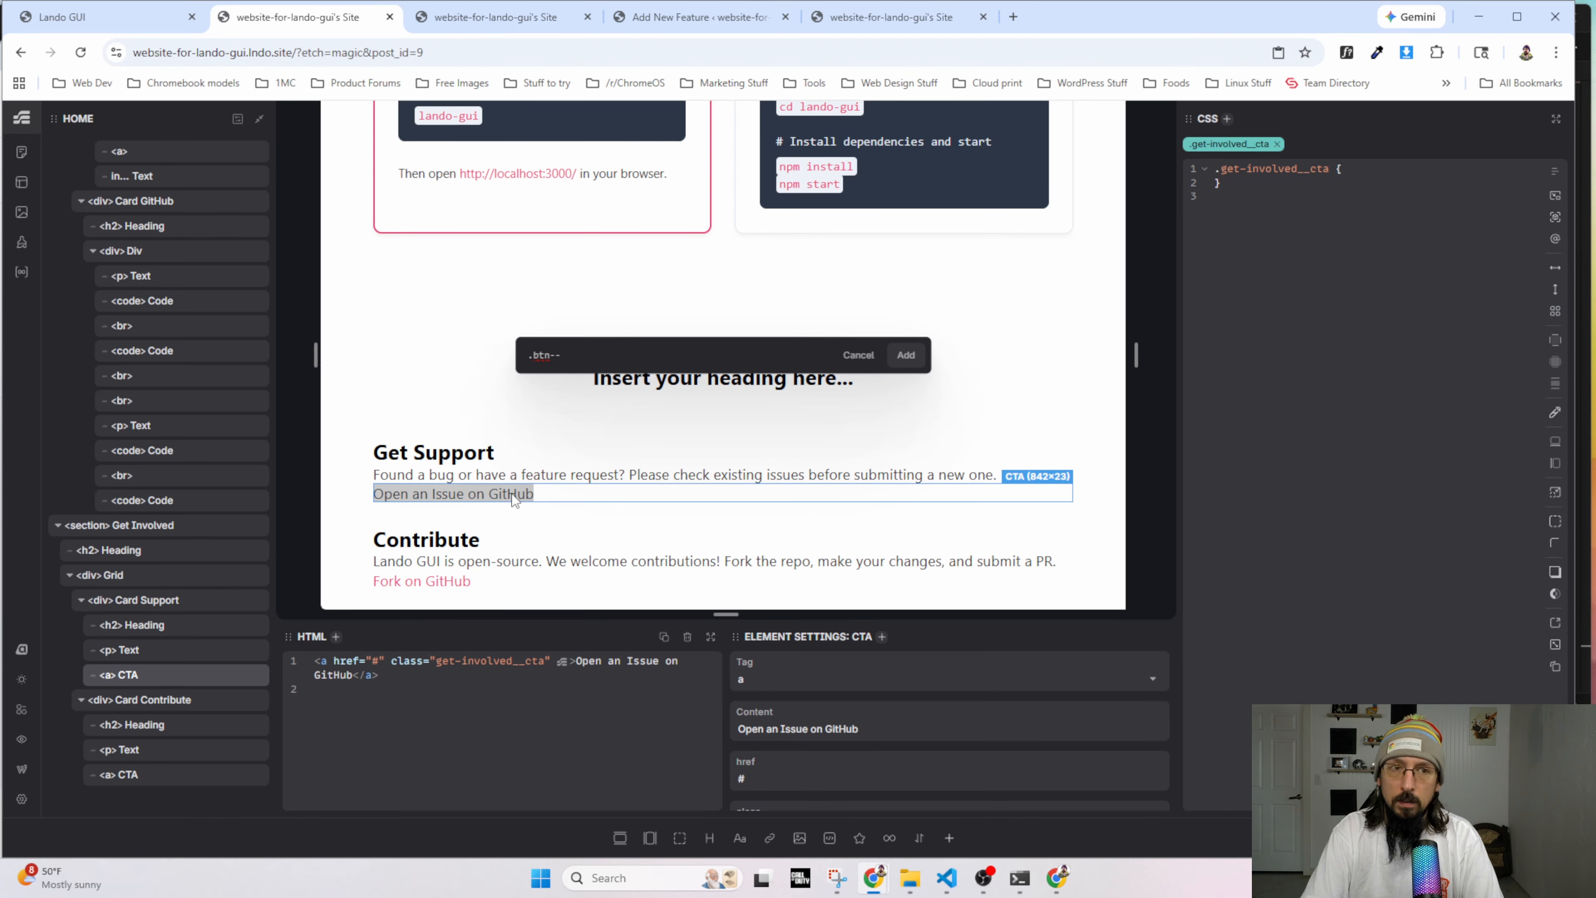
{"action": "type", "text": "neutral"}
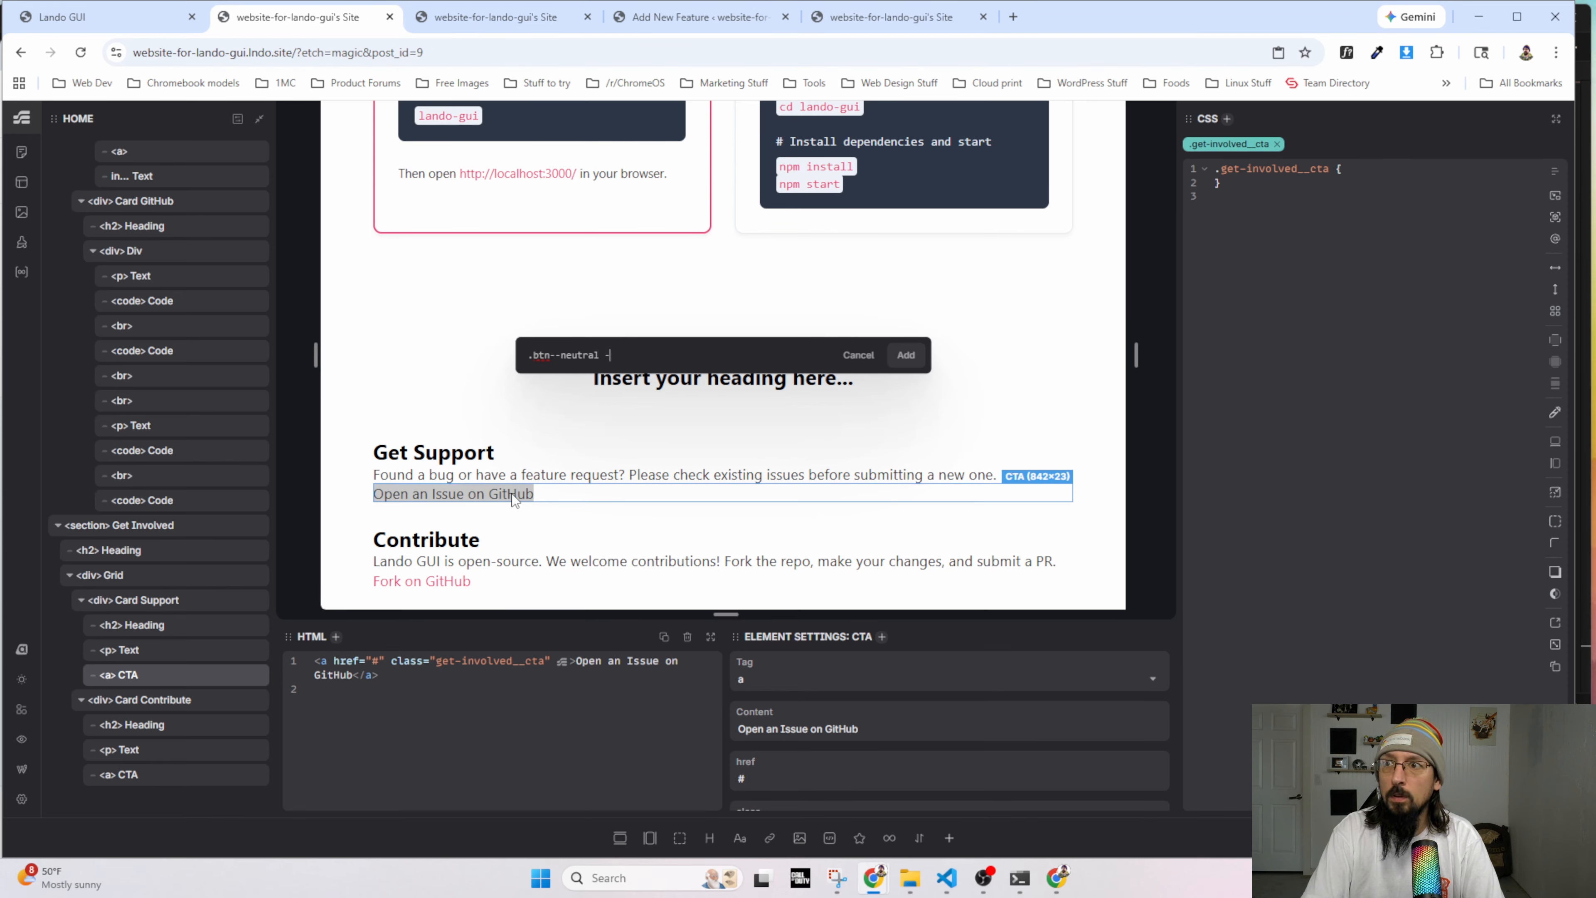
{"action": "type", "text": " .btn--"}
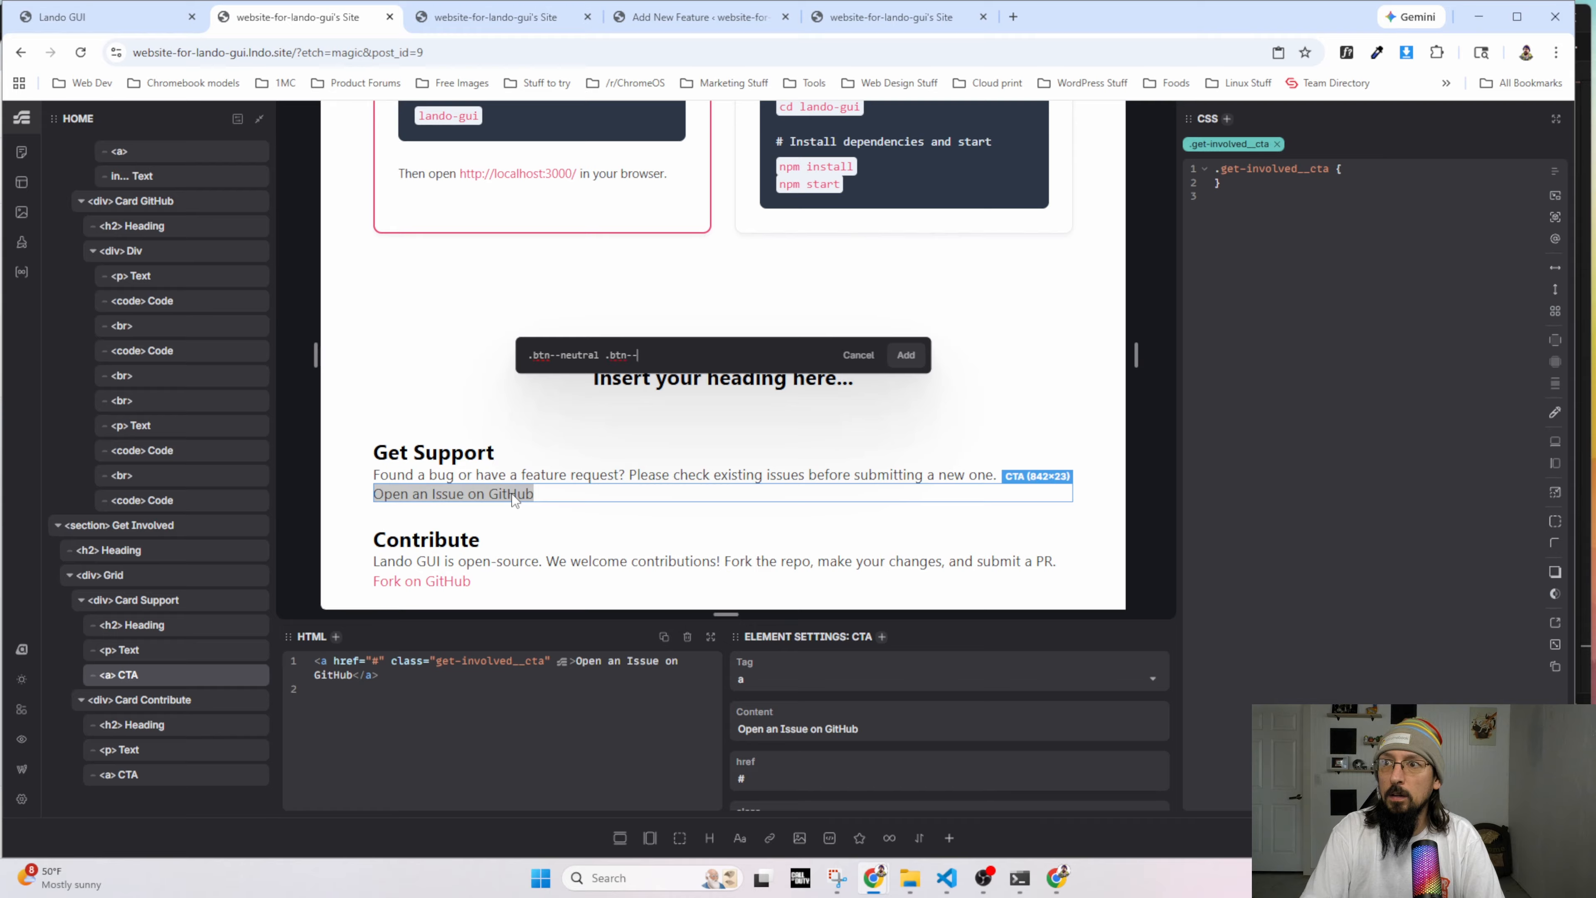
{"action": "type", "text": "outline"}
{"action": "key", "text": "Return"}
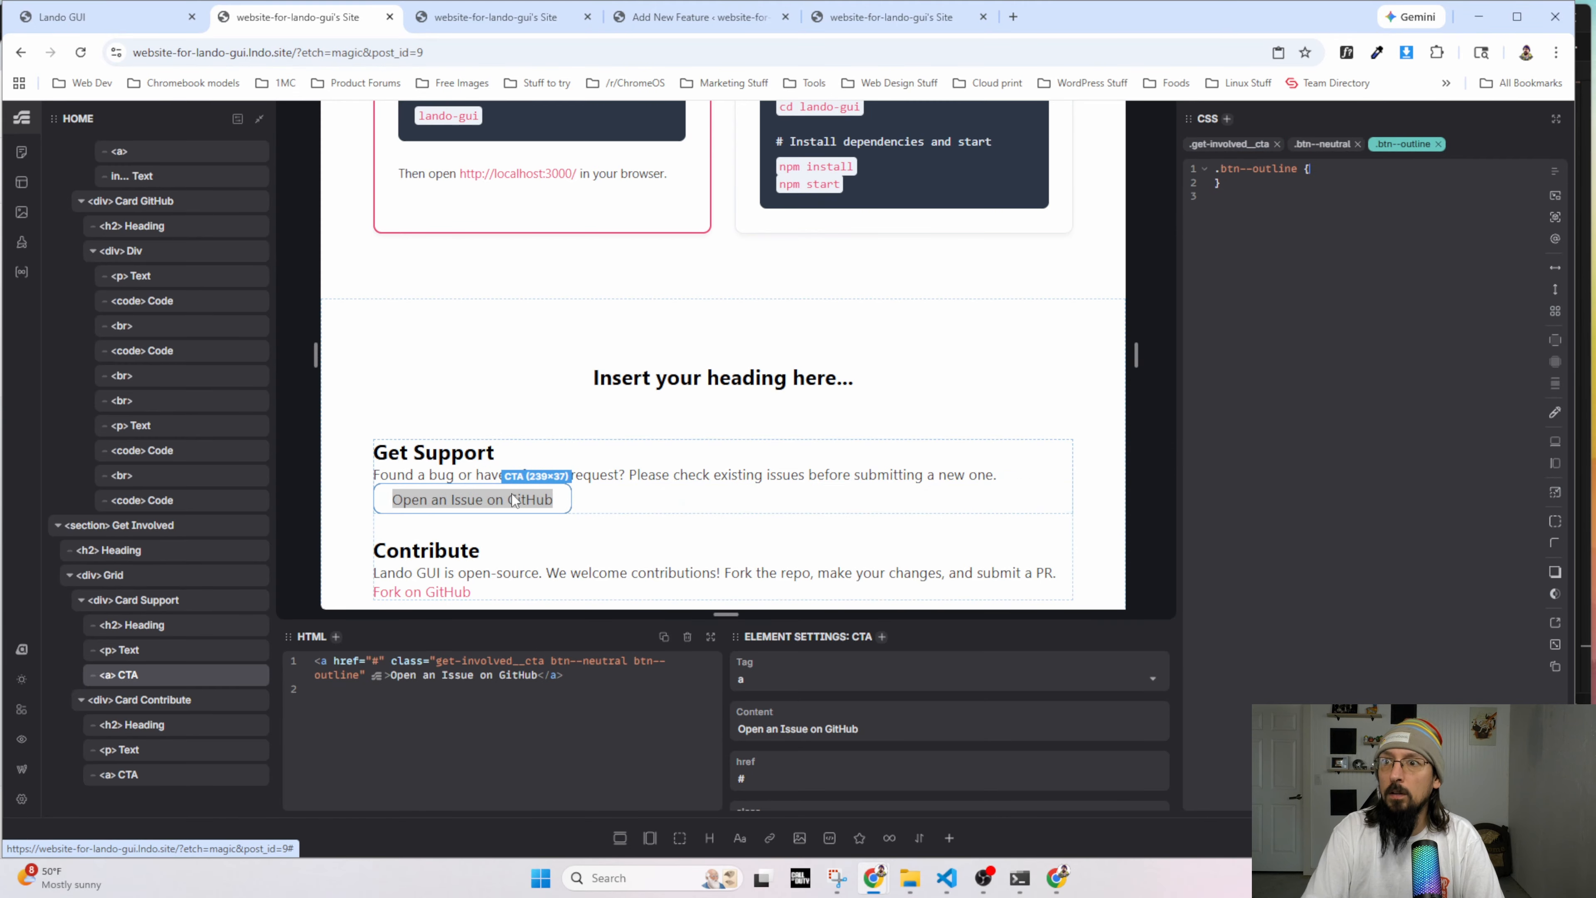
Give the Contribute card's Fork on GitHub CTA the btn--neutral and btn--outline classes.
{"action": "left_click", "coordinate": [439, 594]}
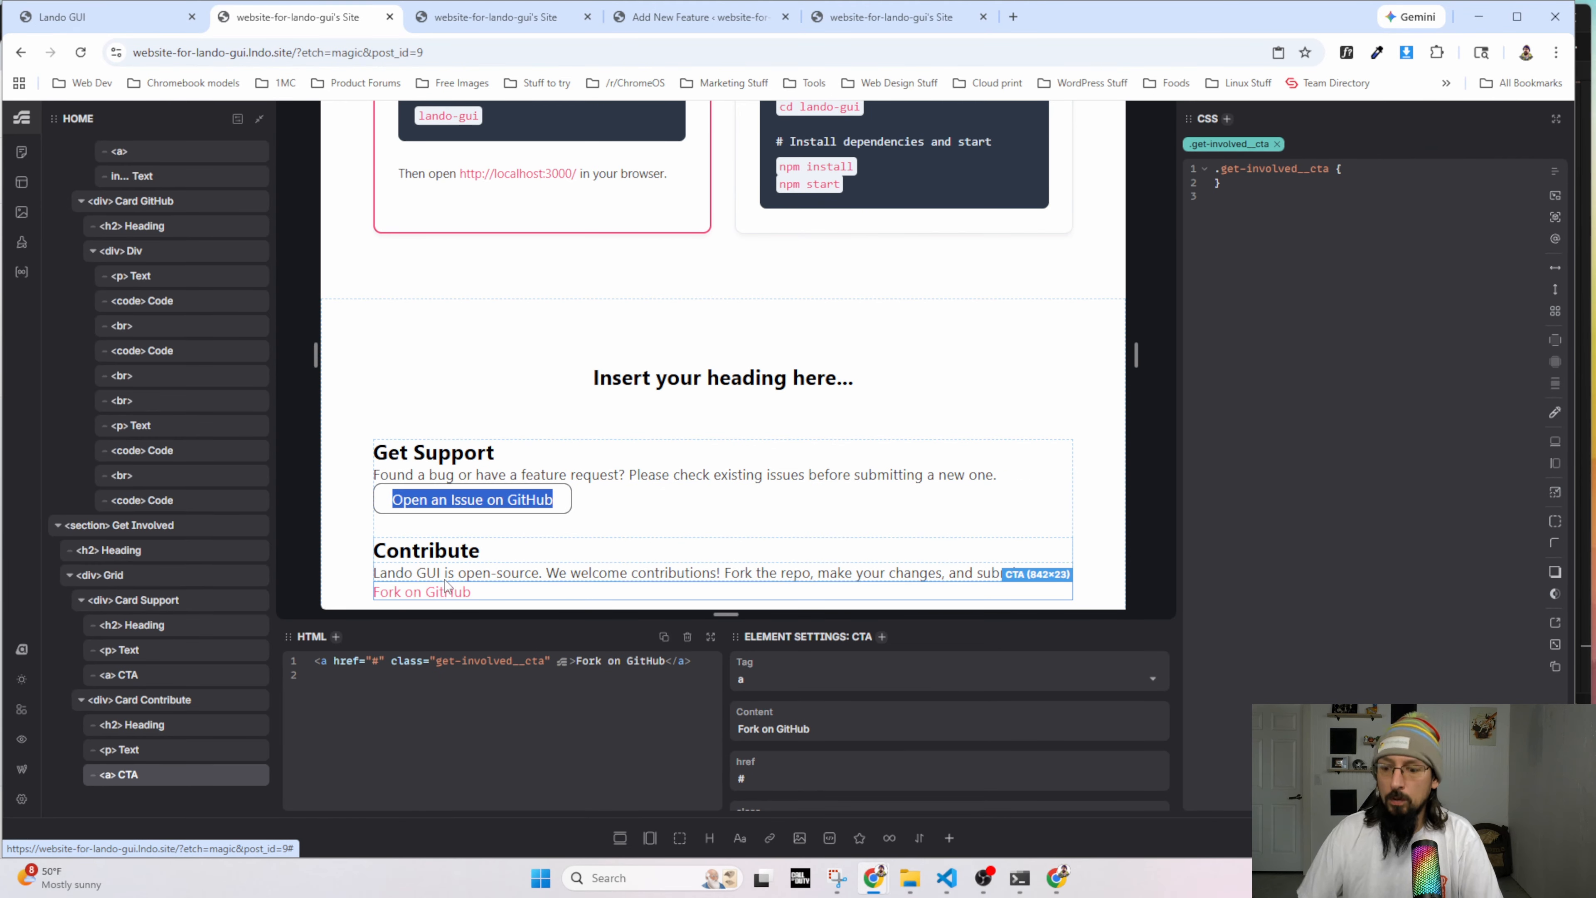
{"action": "key", "text": "ctrl+shift+a"}
{"action": "type", "text": ".b"}
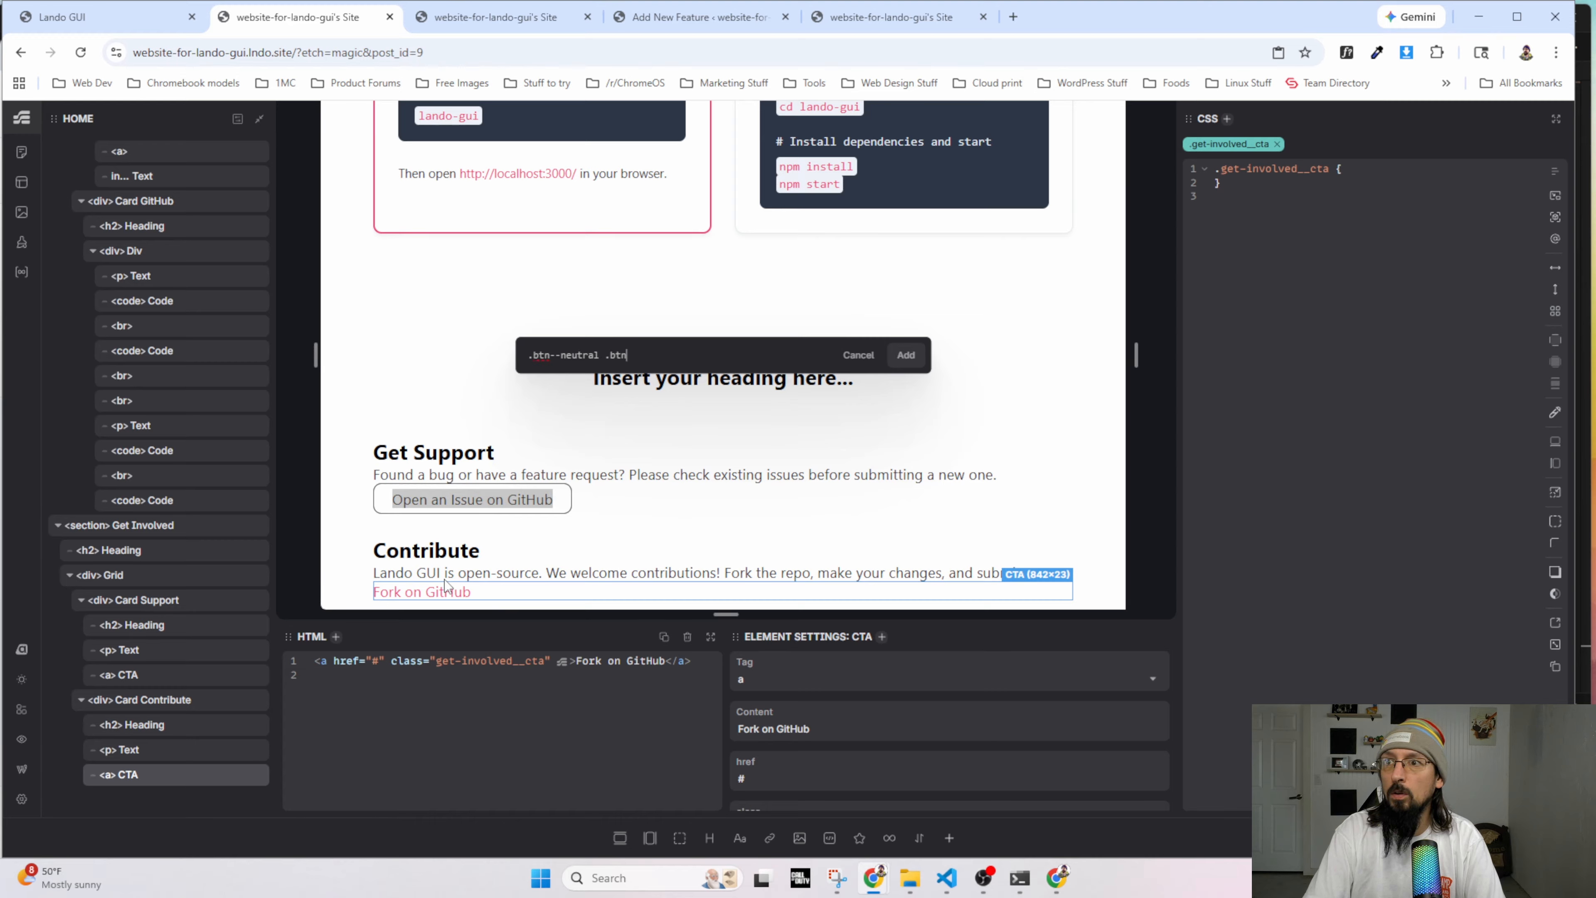
{"action": "type", "text": "tn--neutral .btn--outline"}
{"action": "key", "text": "Return"}
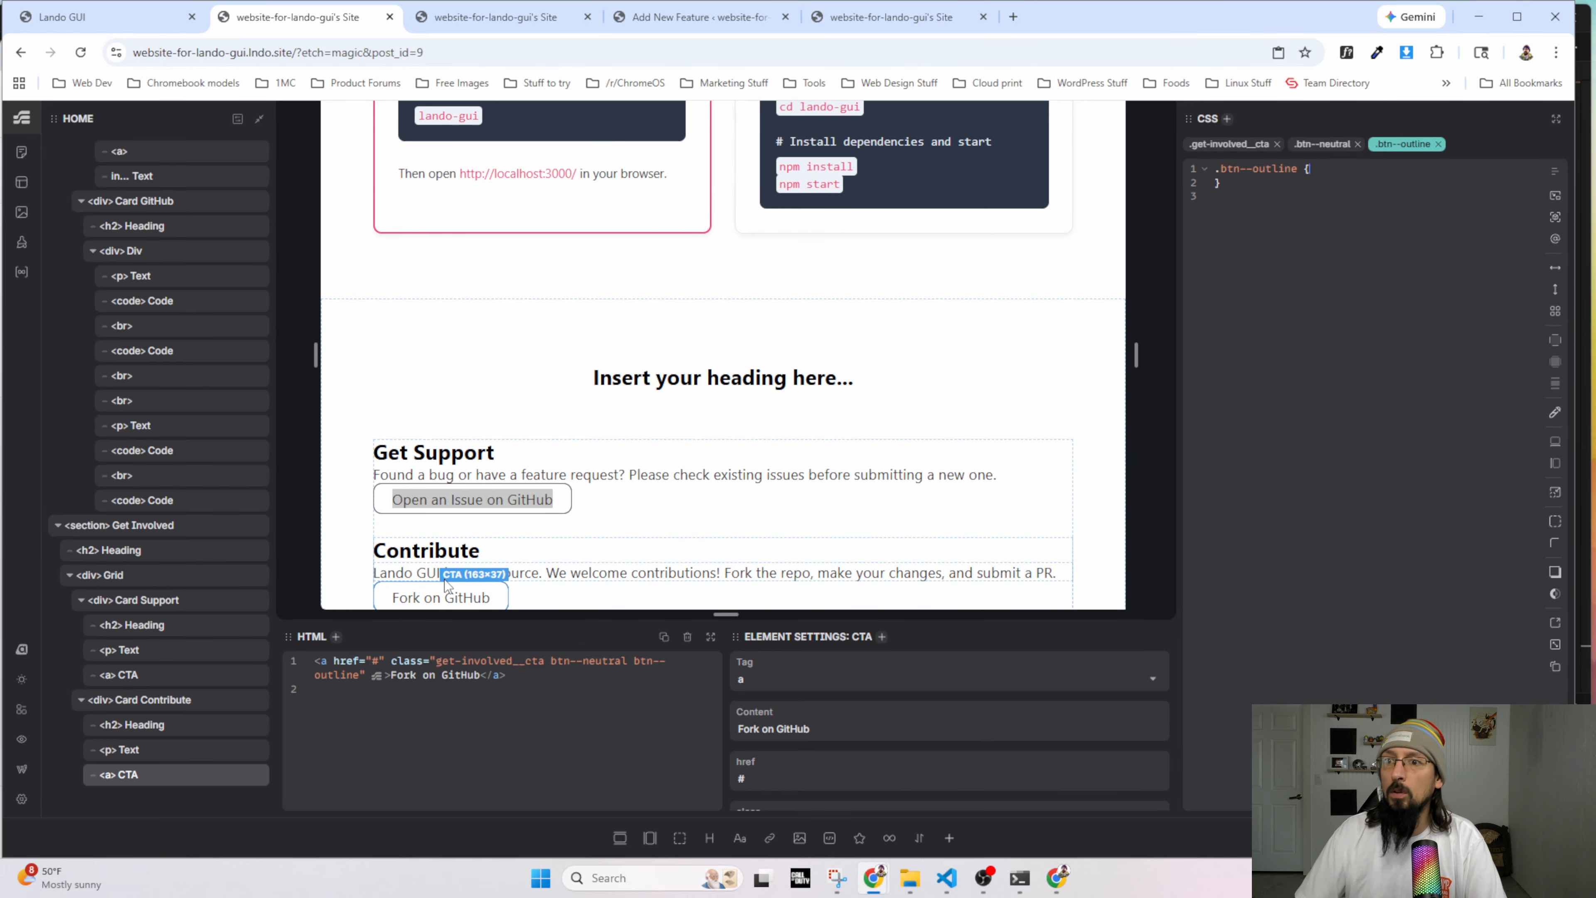
Bring up the front-end view of the site for checking the page.
{"action": "left_click", "coordinate": [496, 17]}
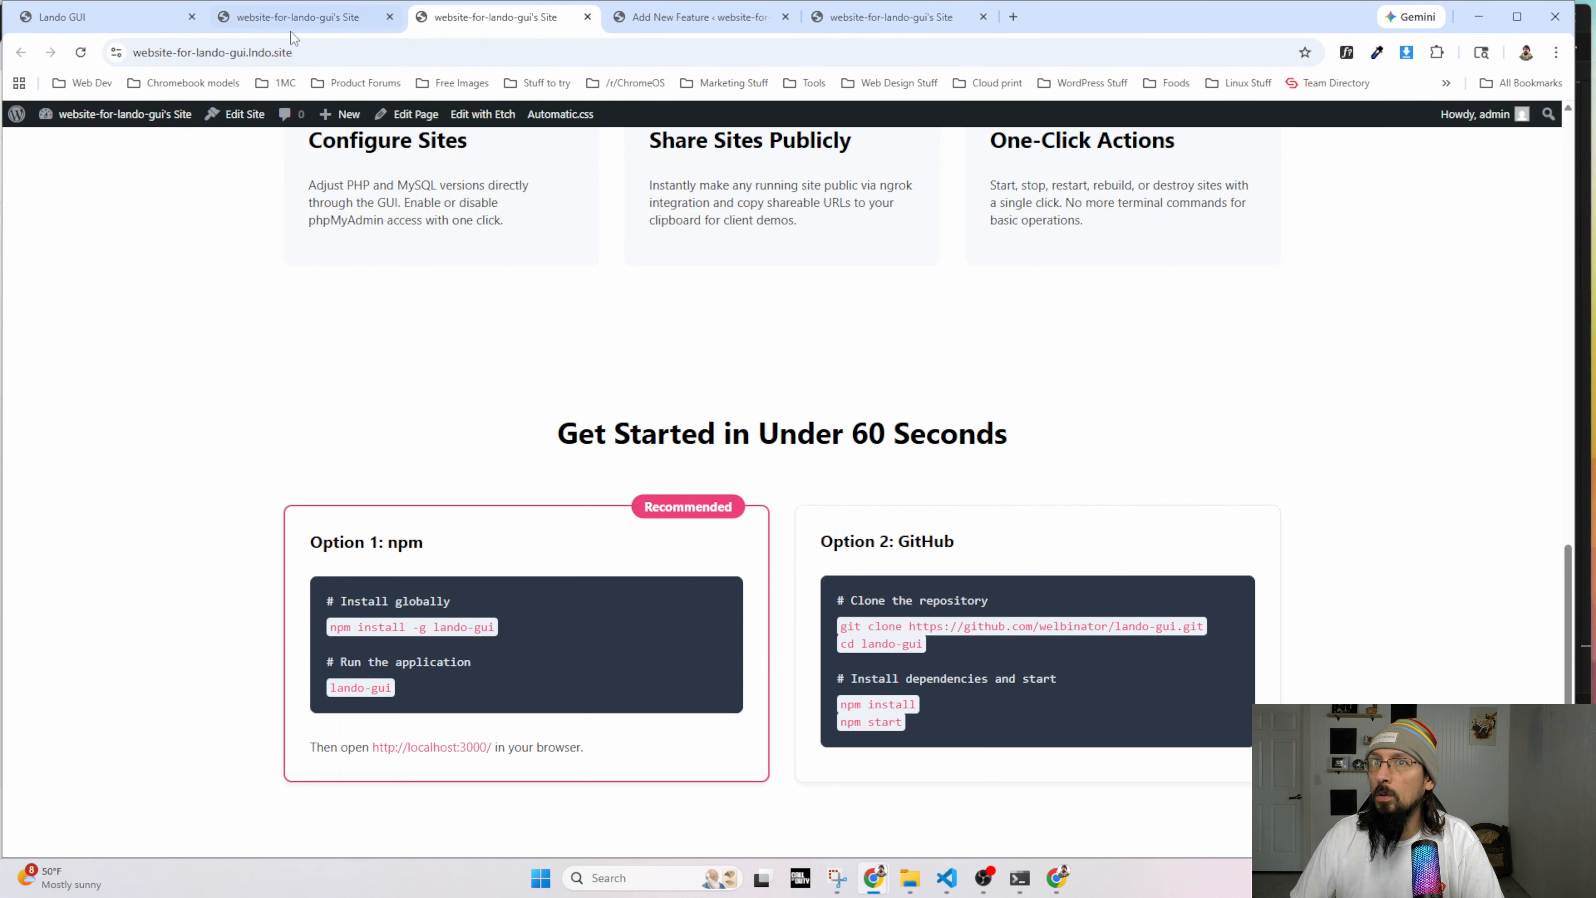
Give the get-involved__card class a flex layout with column direction, starting from the Card Support div, and check the live page.
{"action": "scroll", "coordinate": [368, 530], "scroll_direction": "down", "scroll_amount": 5}
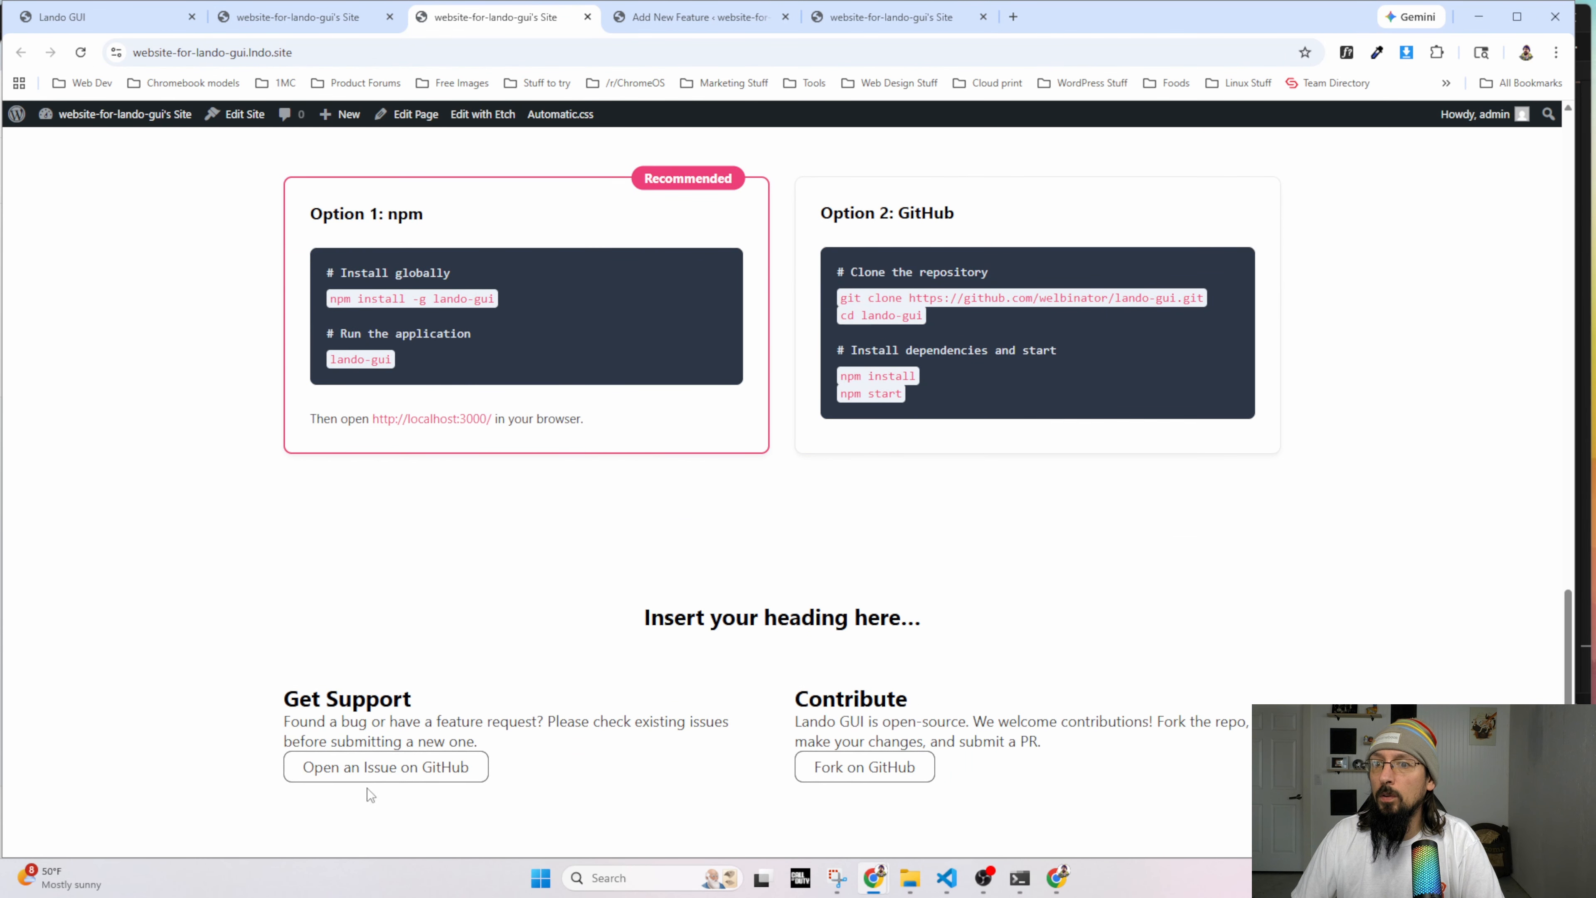
{"action": "left_click", "coordinate": [295, 17]}
{"action": "scroll", "coordinate": [845, 387], "scroll_direction": "down", "scroll_amount": 1}
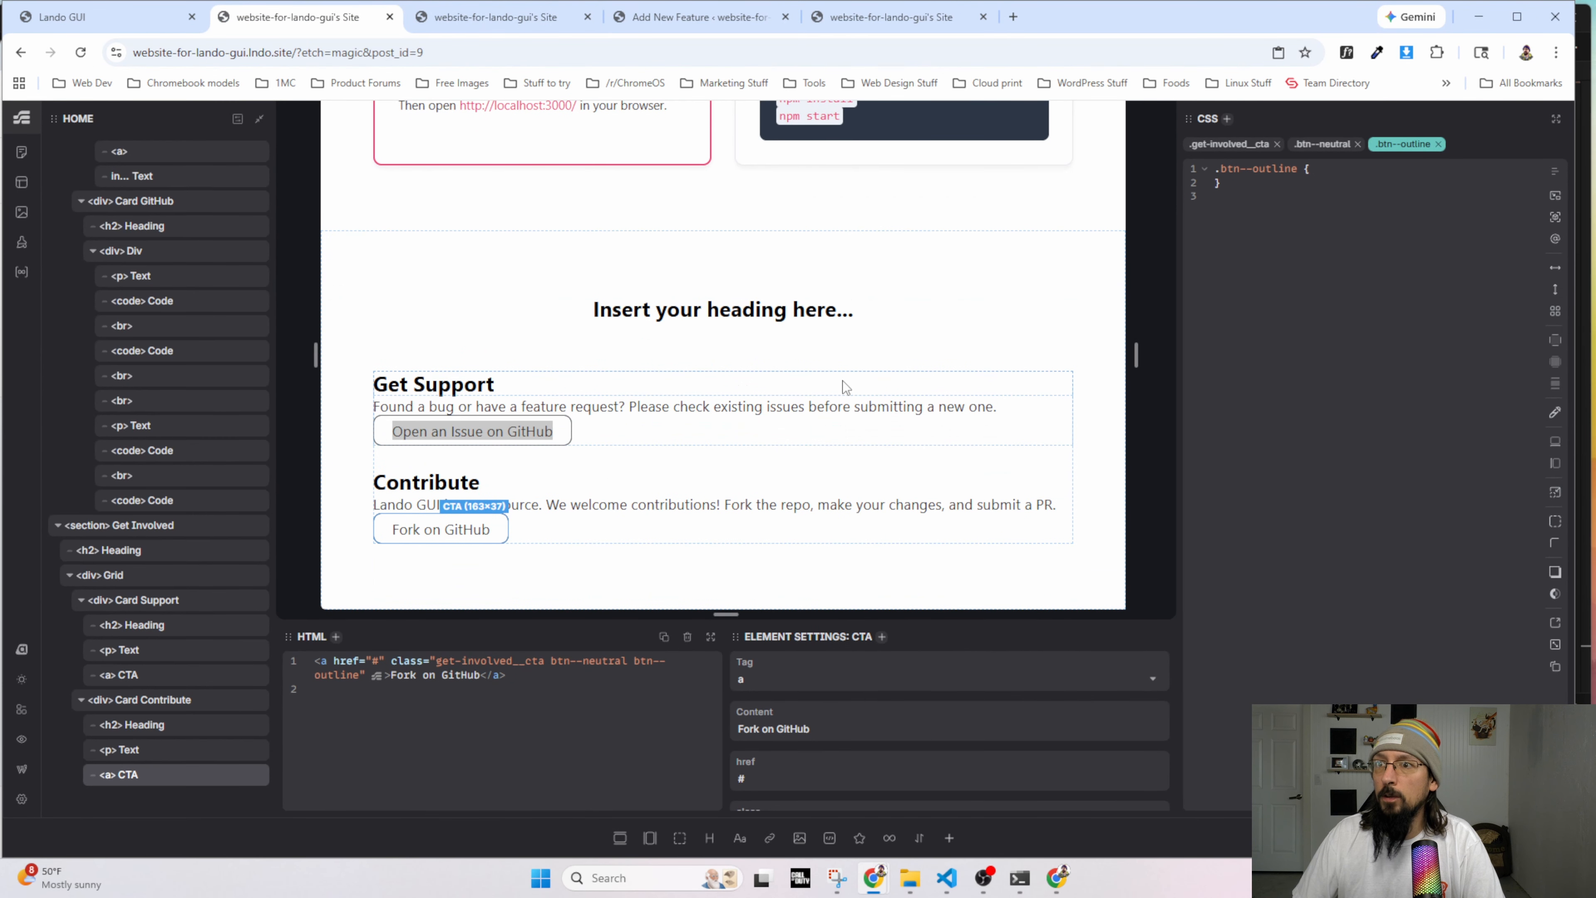
{"action": "left_click", "coordinate": [527, 388]}
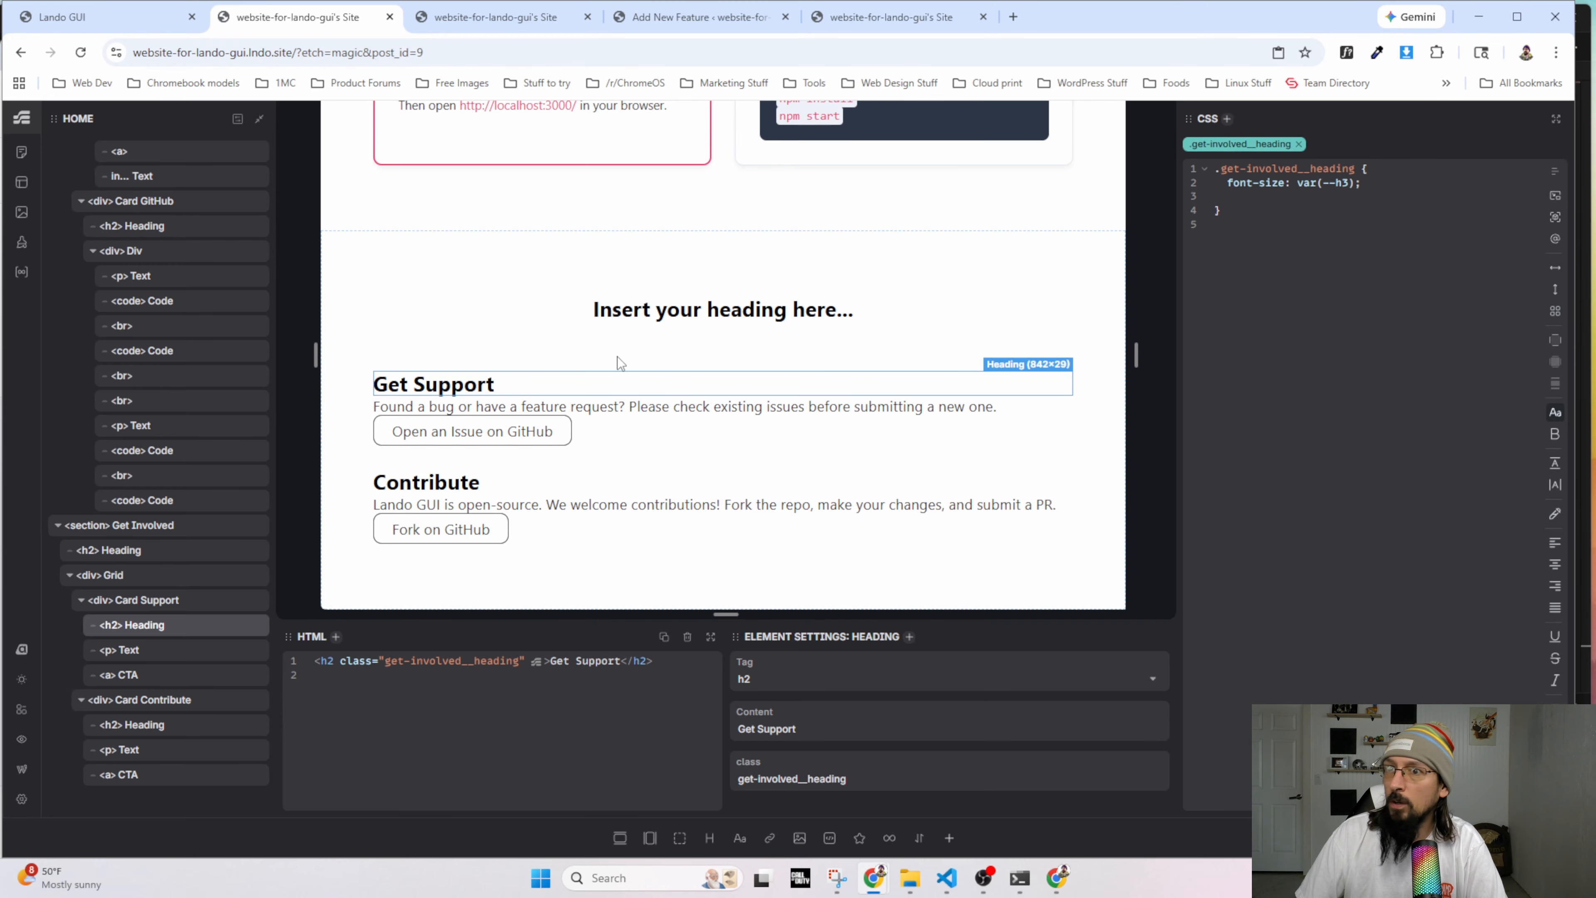
{"action": "left_click", "coordinate": [128, 601]}
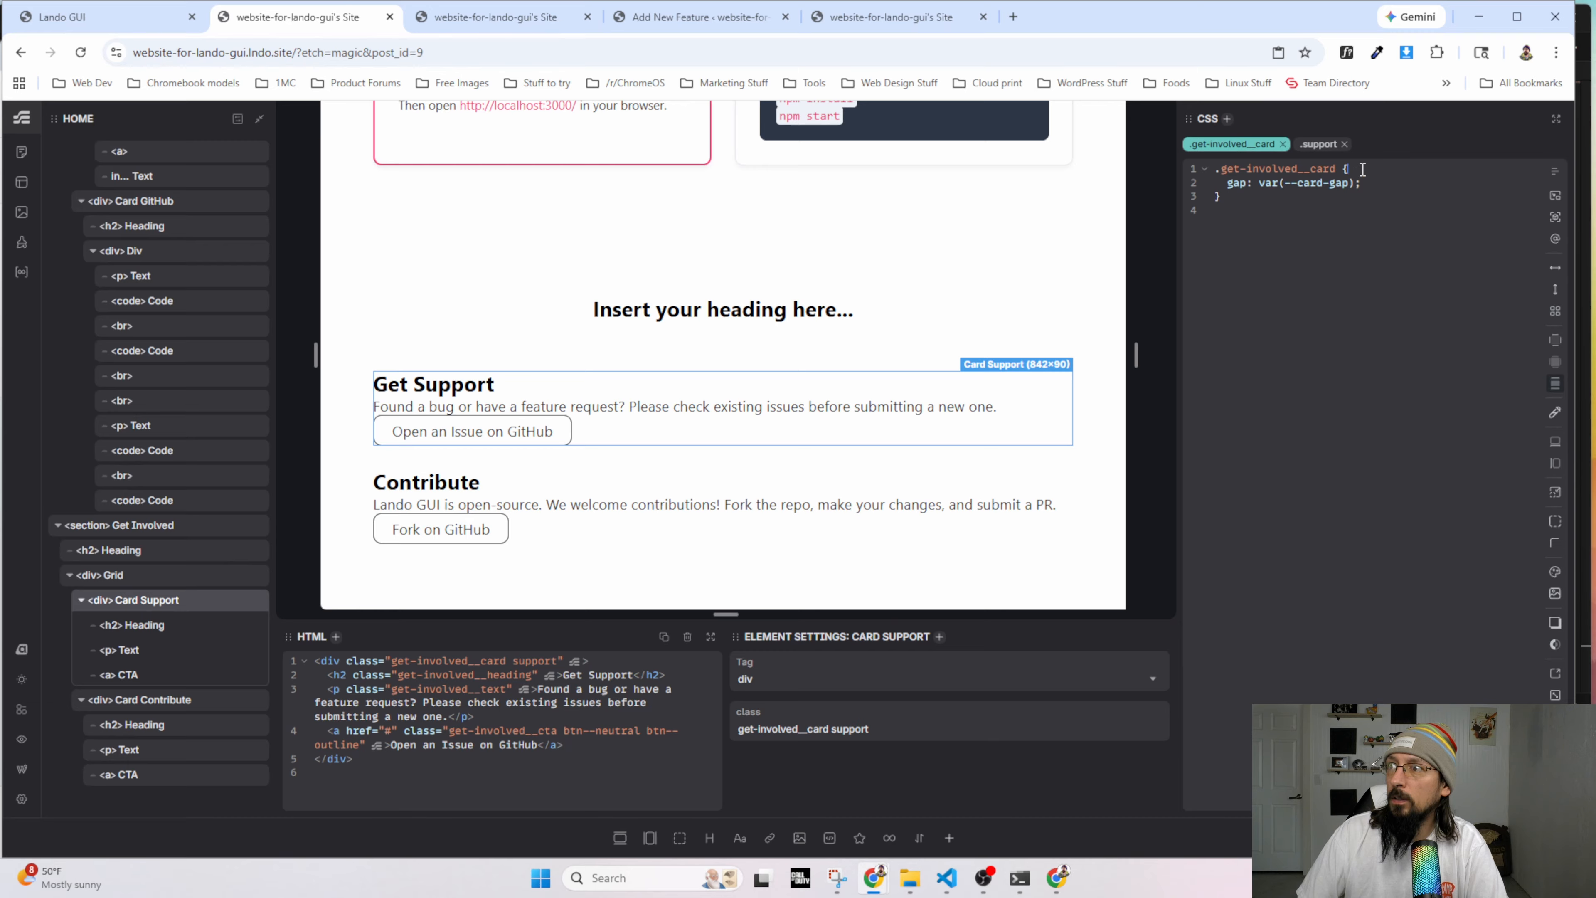
{"action": "left_click", "coordinate": [1555, 289]}
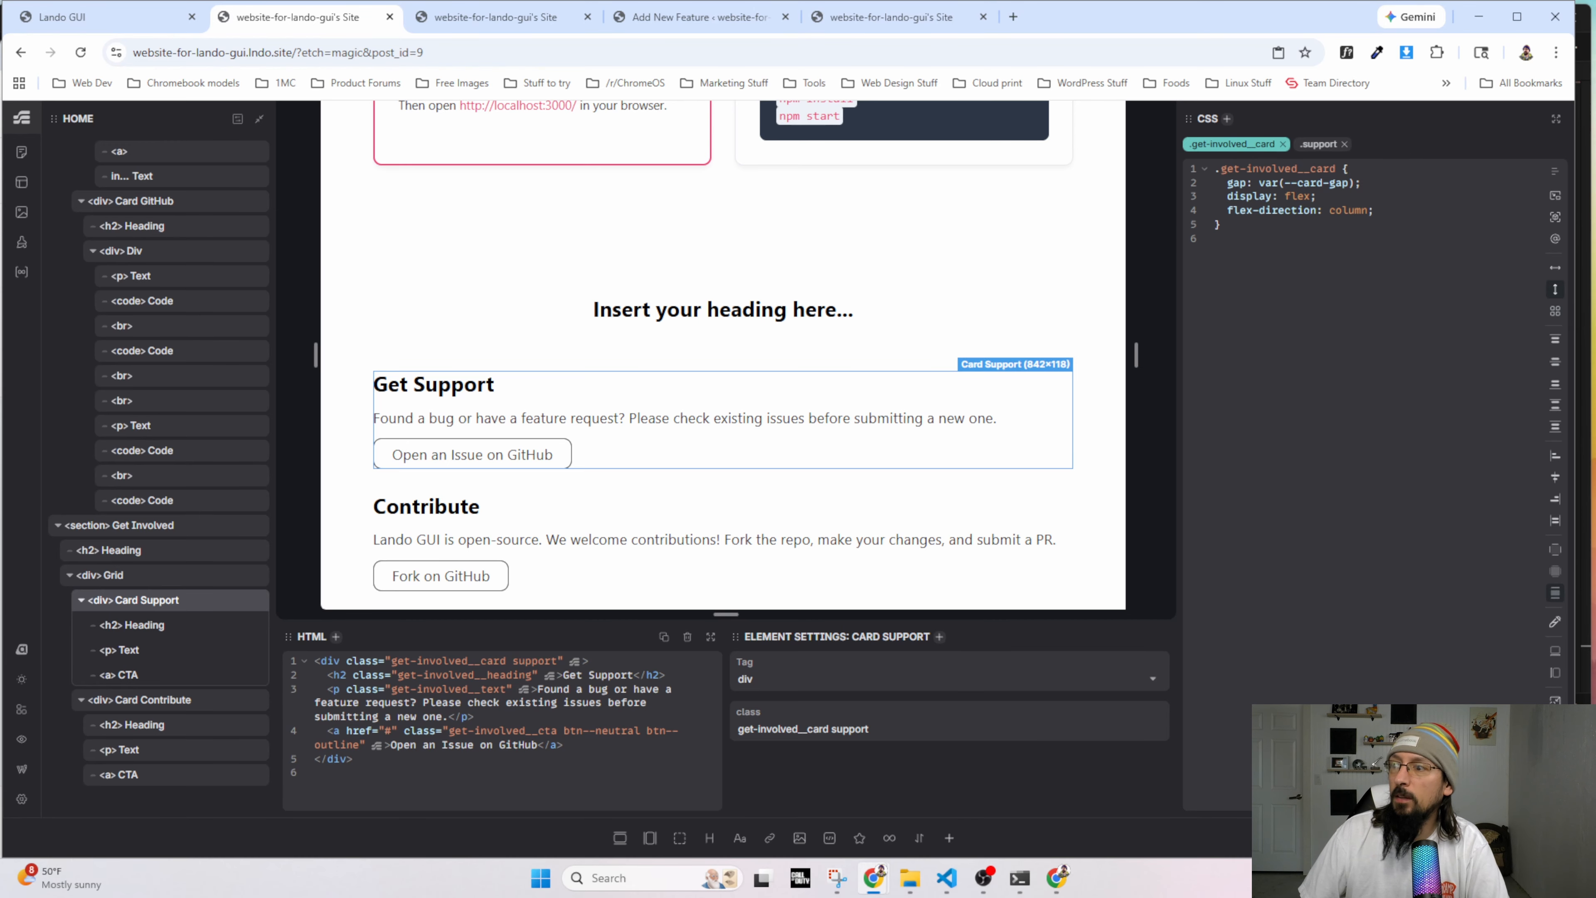
{"action": "left_click", "coordinate": [478, 17]}
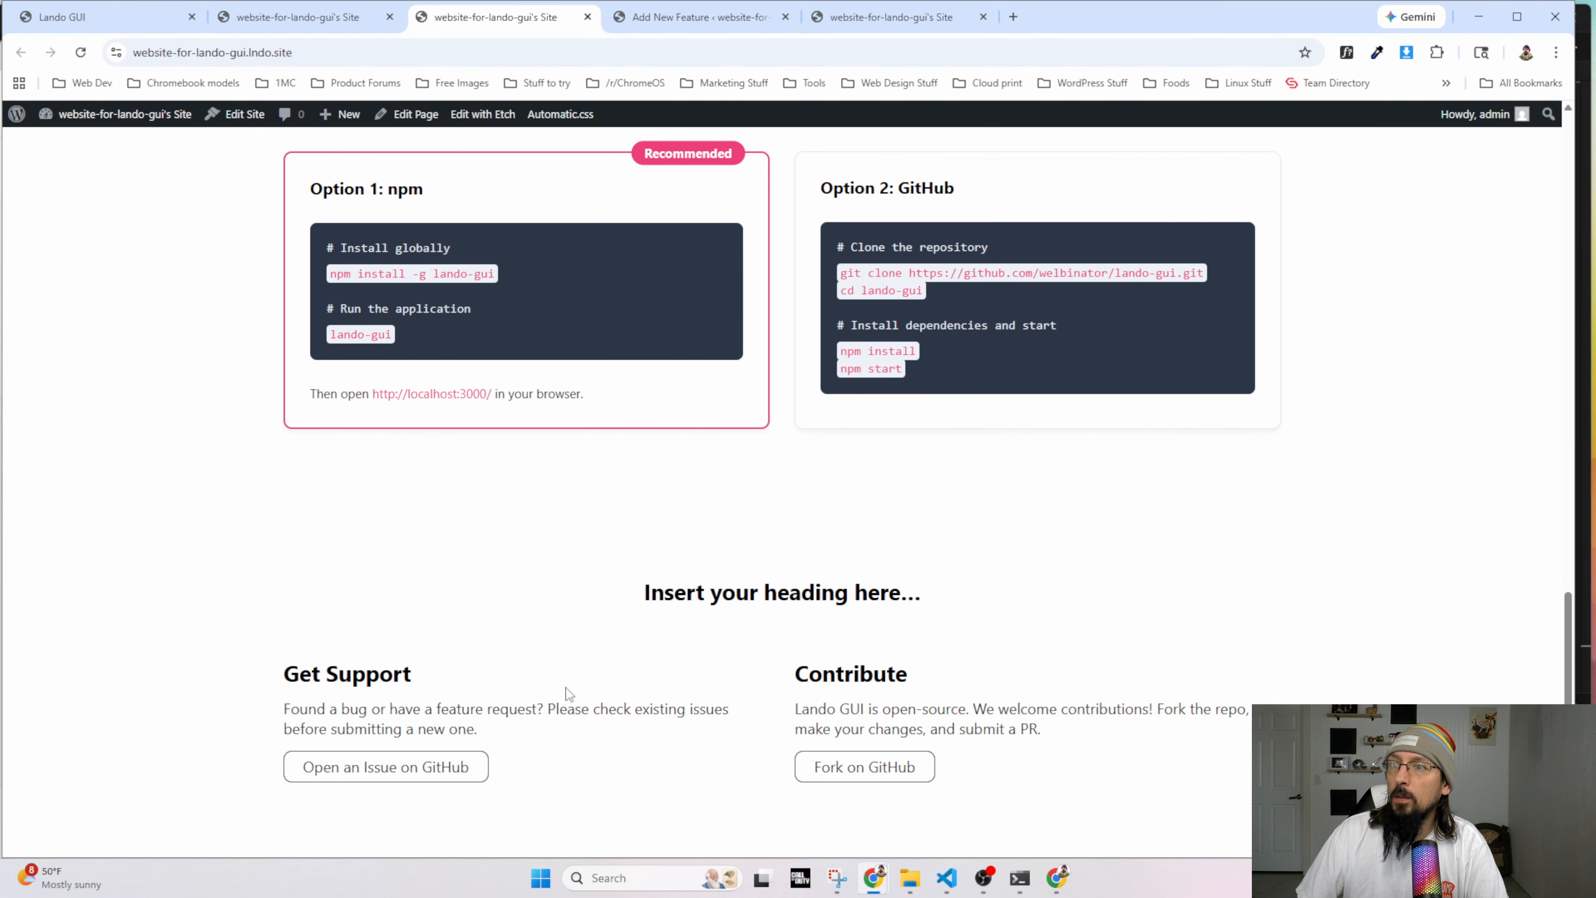
Copy the heading "Need Help or Want to Contribute?" from the design mockup and replace the Get Involved section's placeholder heading with it.
{"action": "key", "text": "alt+Tab"}
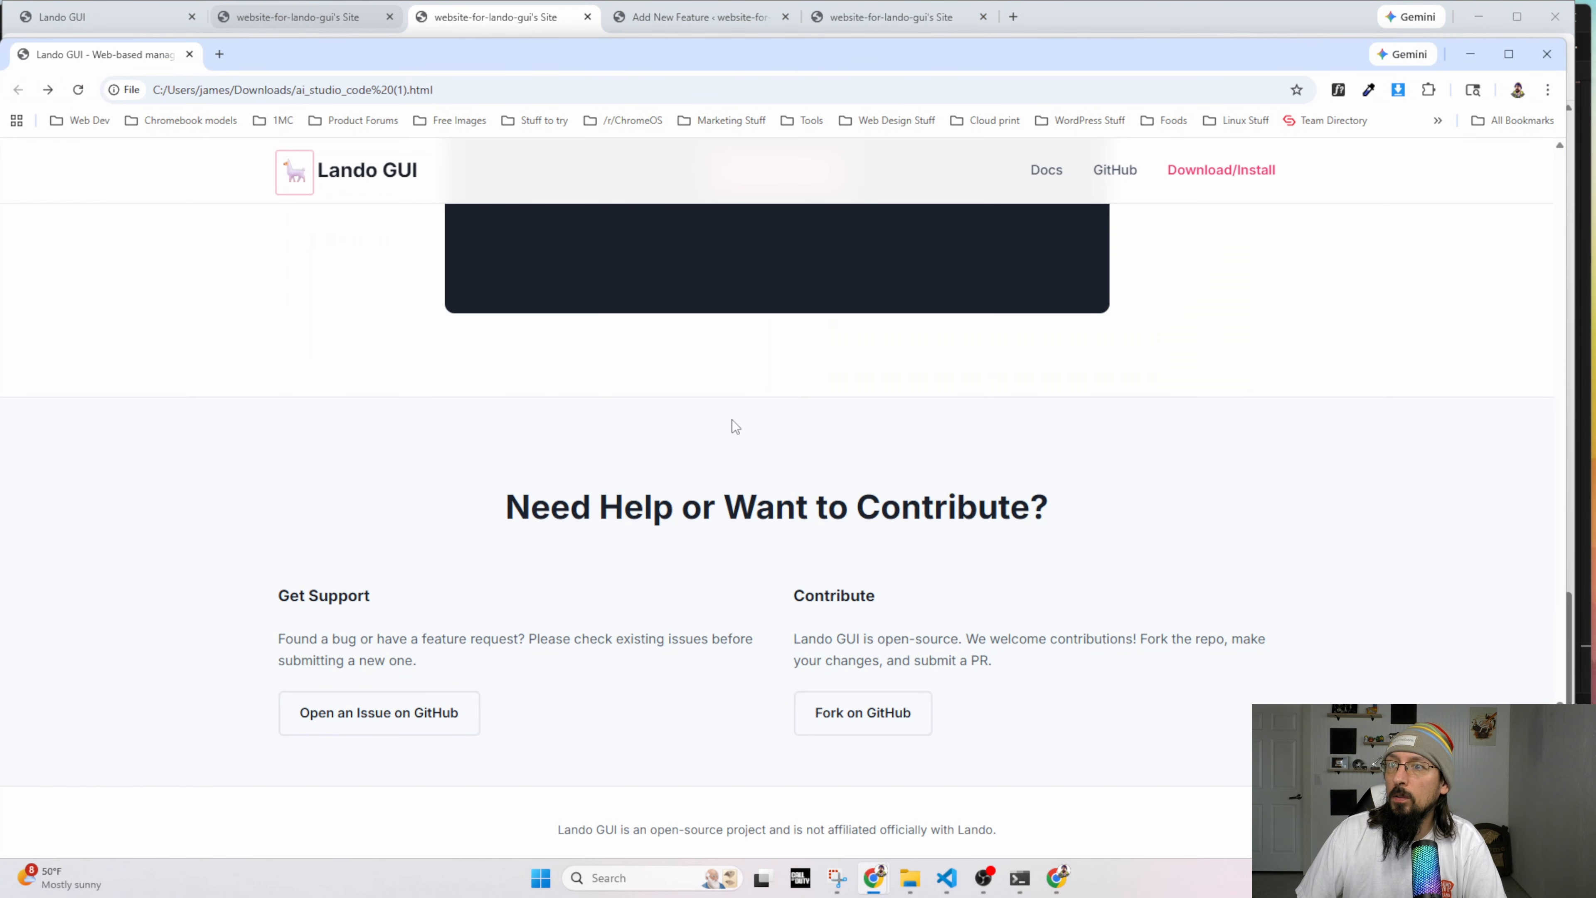
{"action": "triple_click", "coordinate": [636, 505]}
{"action": "key", "text": "ctrl+c"}
{"action": "key", "text": "alt+Tab"}
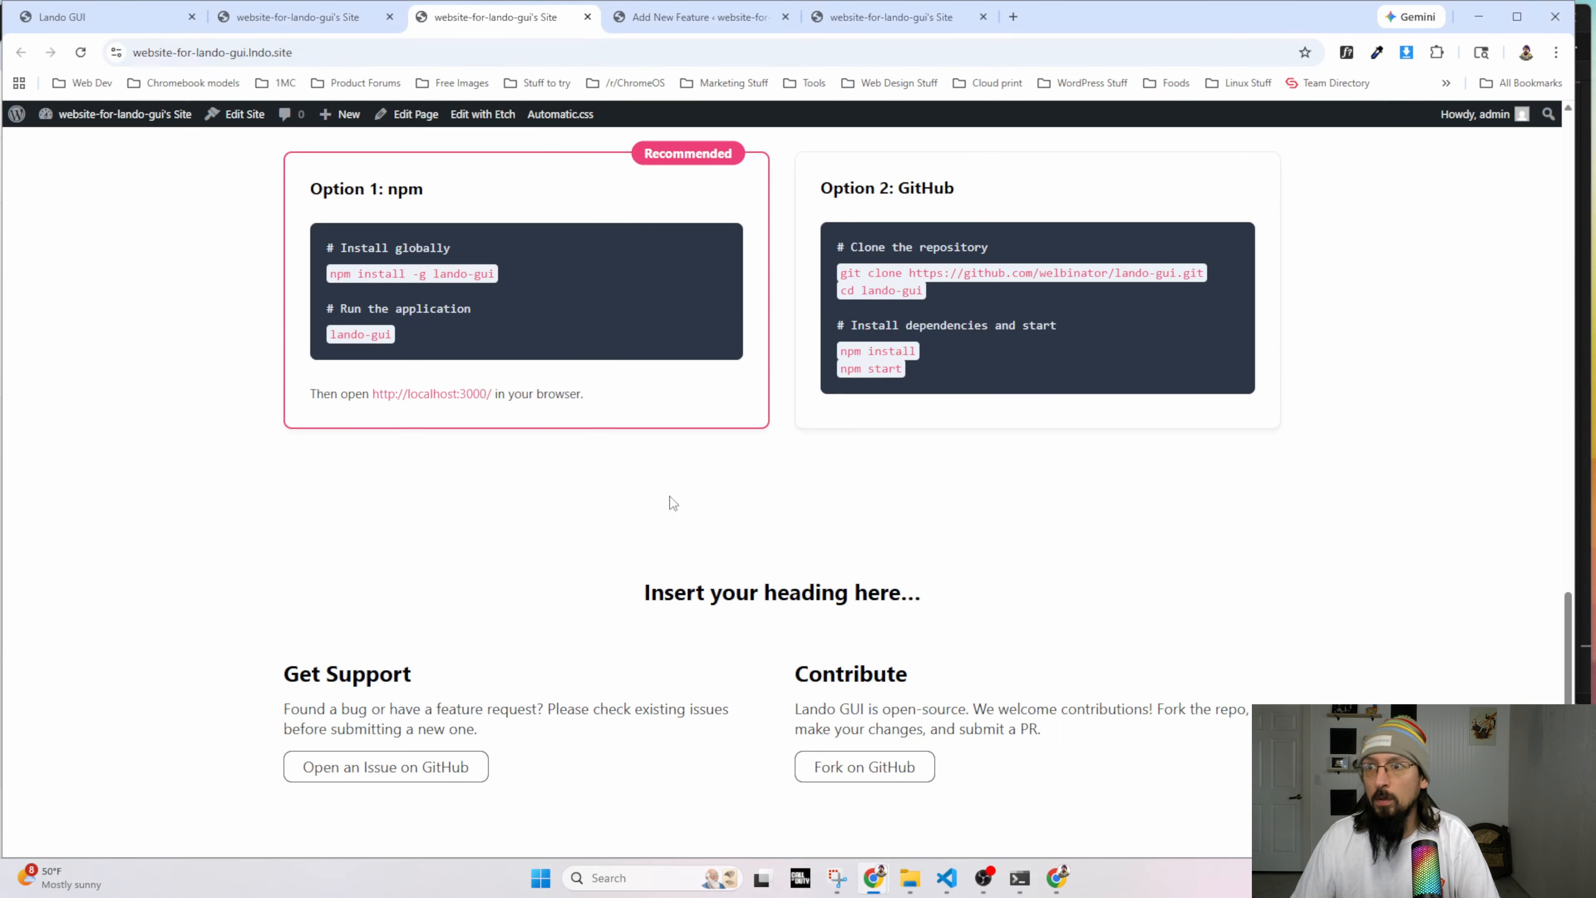
{"action": "left_click", "coordinate": [377, 17]}
{"action": "left_click", "coordinate": [679, 312]}
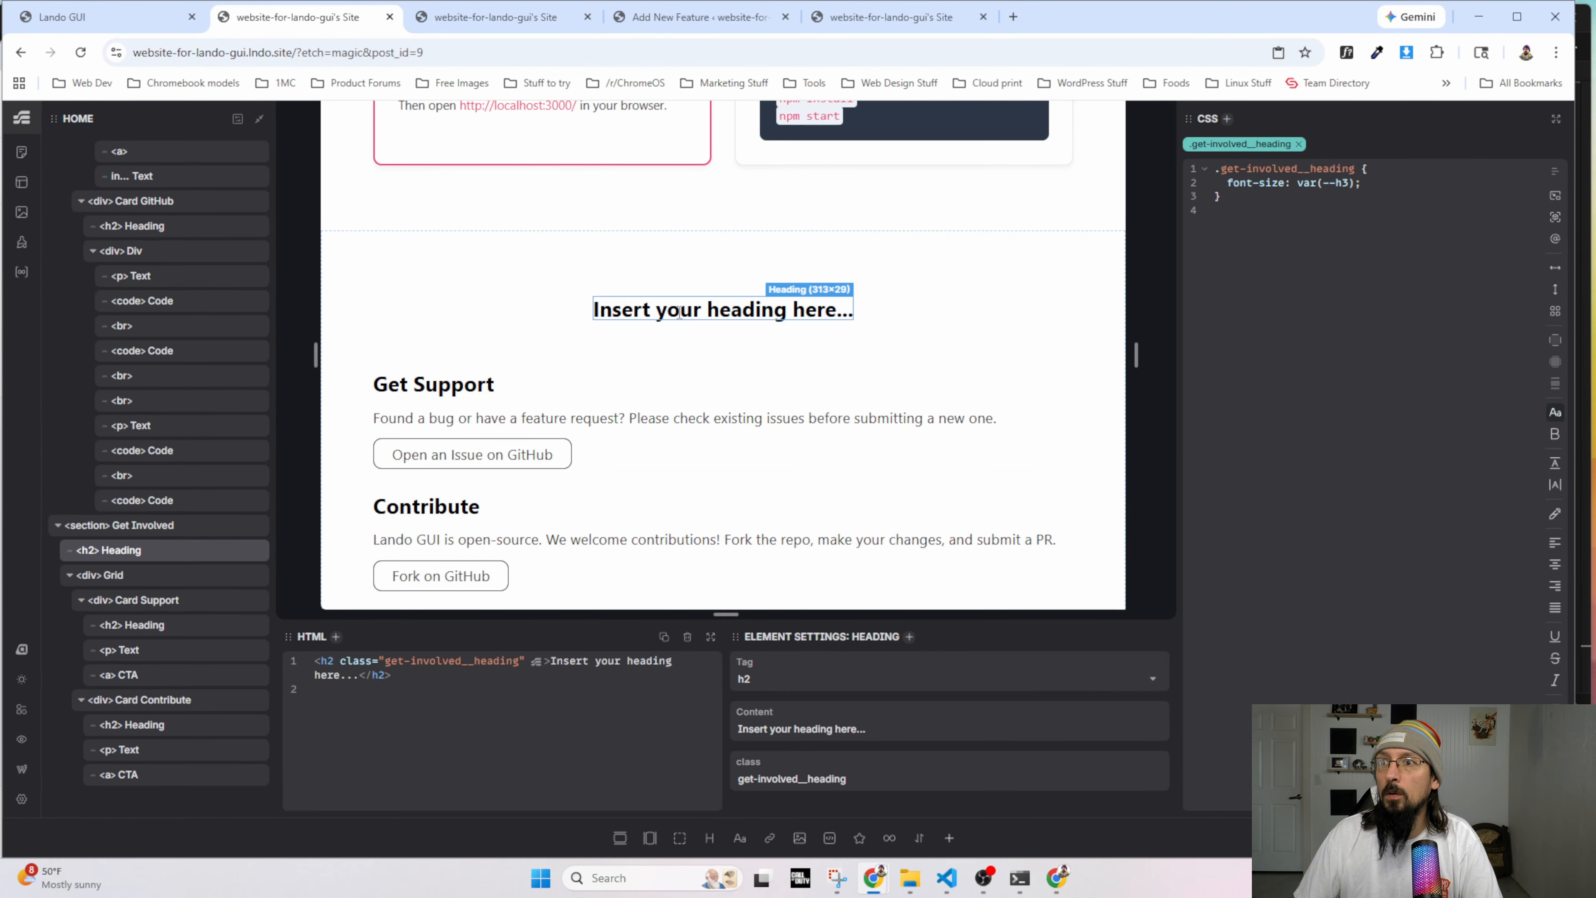
{"action": "double_click", "coordinate": [679, 313]}
{"action": "key", "text": "ctrl+v"}
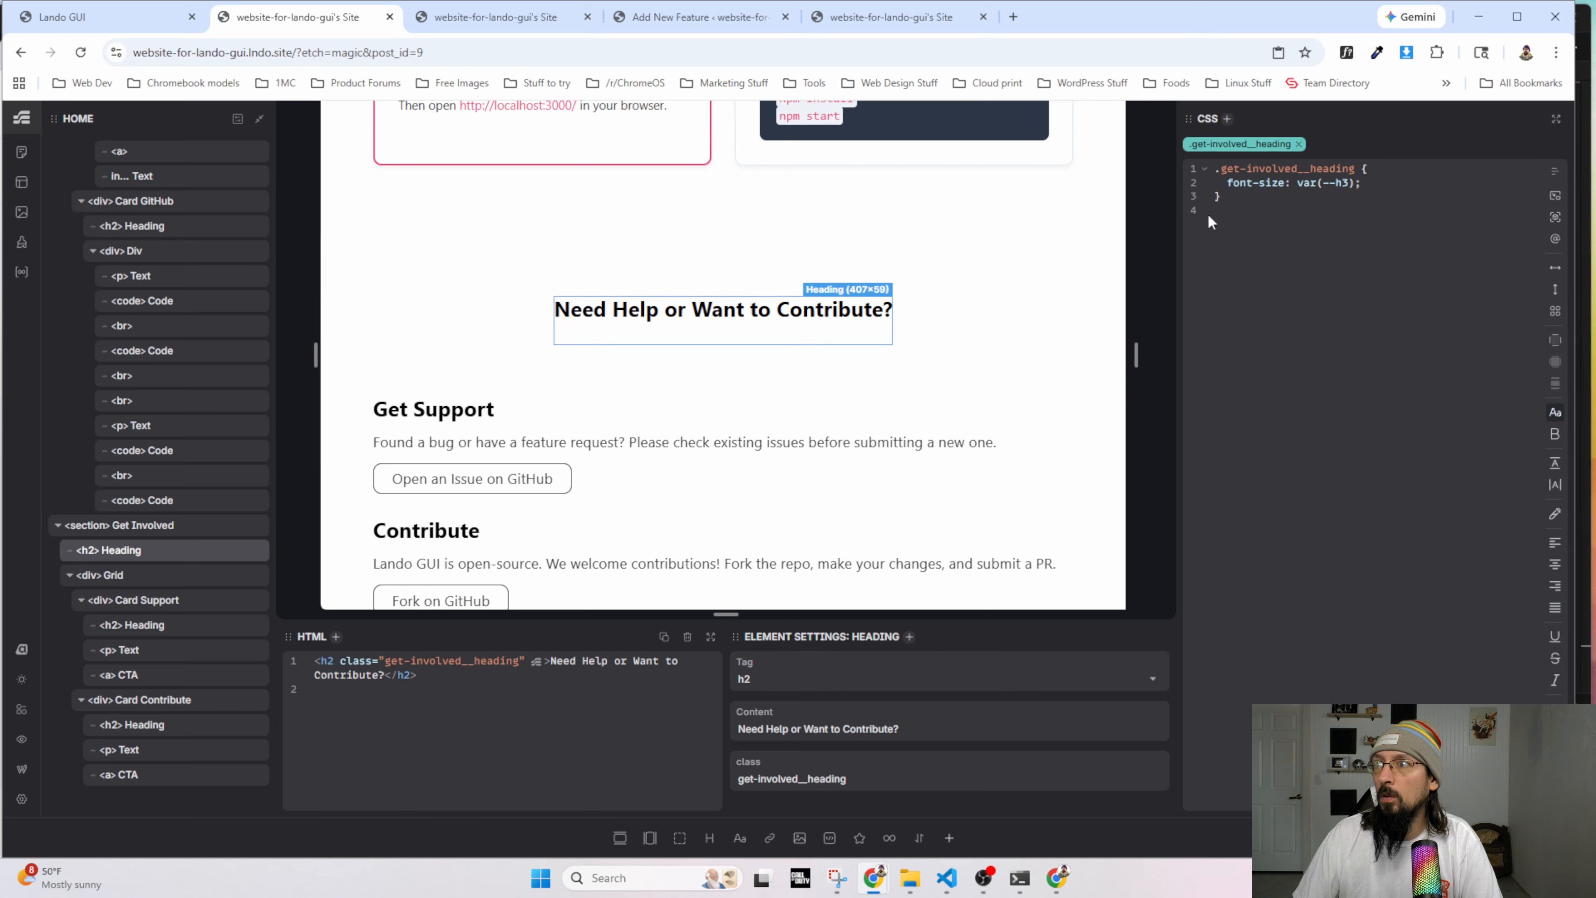
Change the class of the "Get Support" card heading to get-involved__card--heading.
{"action": "left_click", "coordinate": [457, 413]}
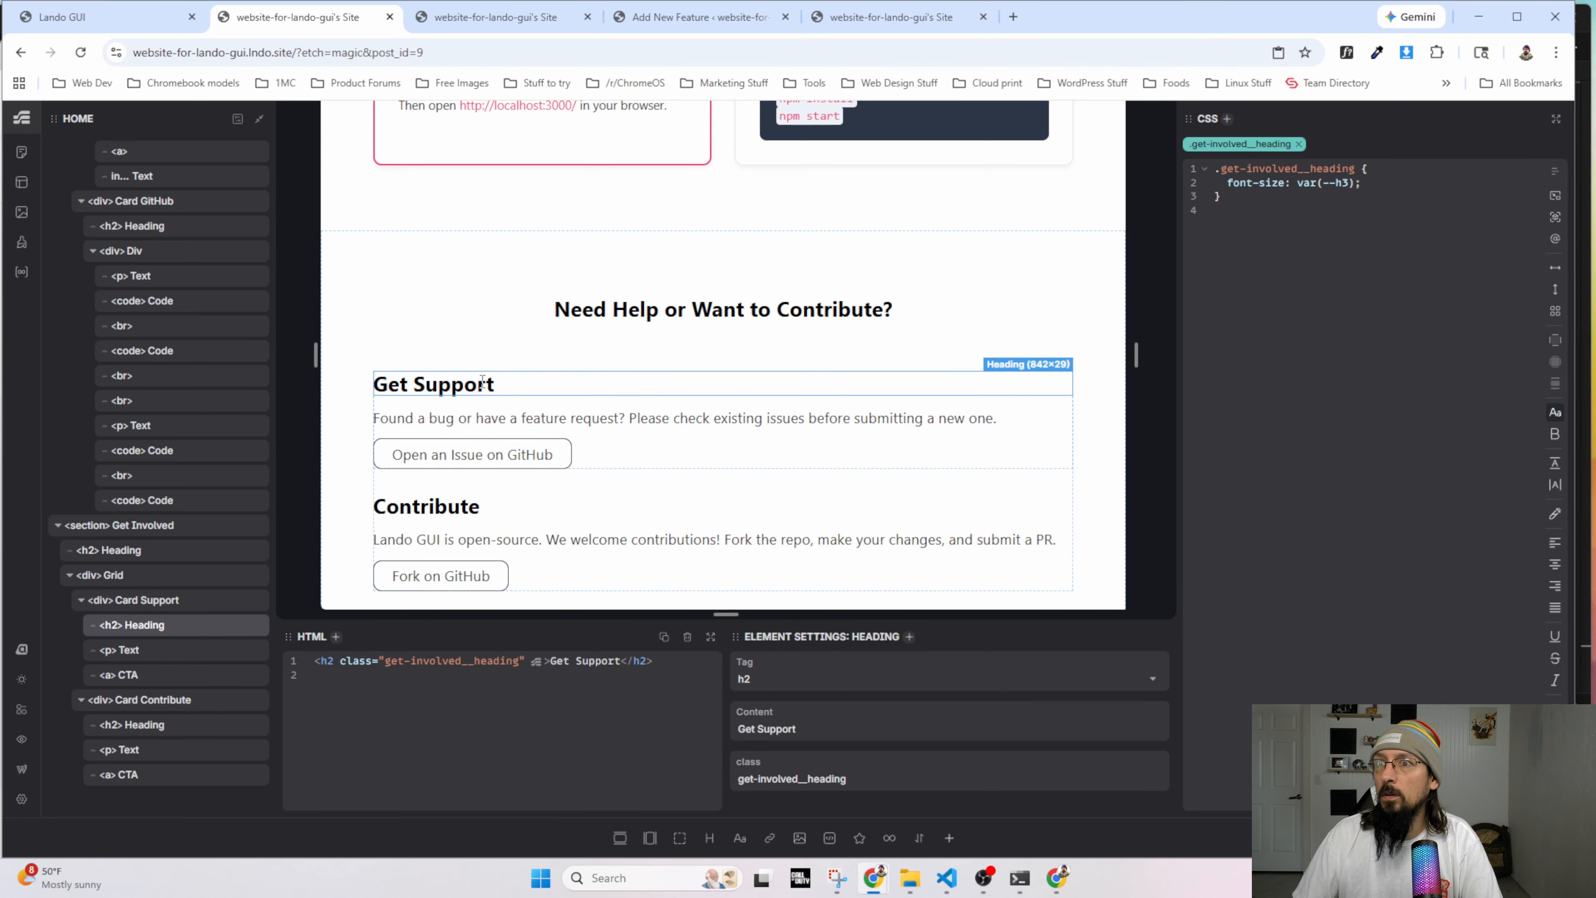
{"action": "left_click", "coordinate": [640, 316]}
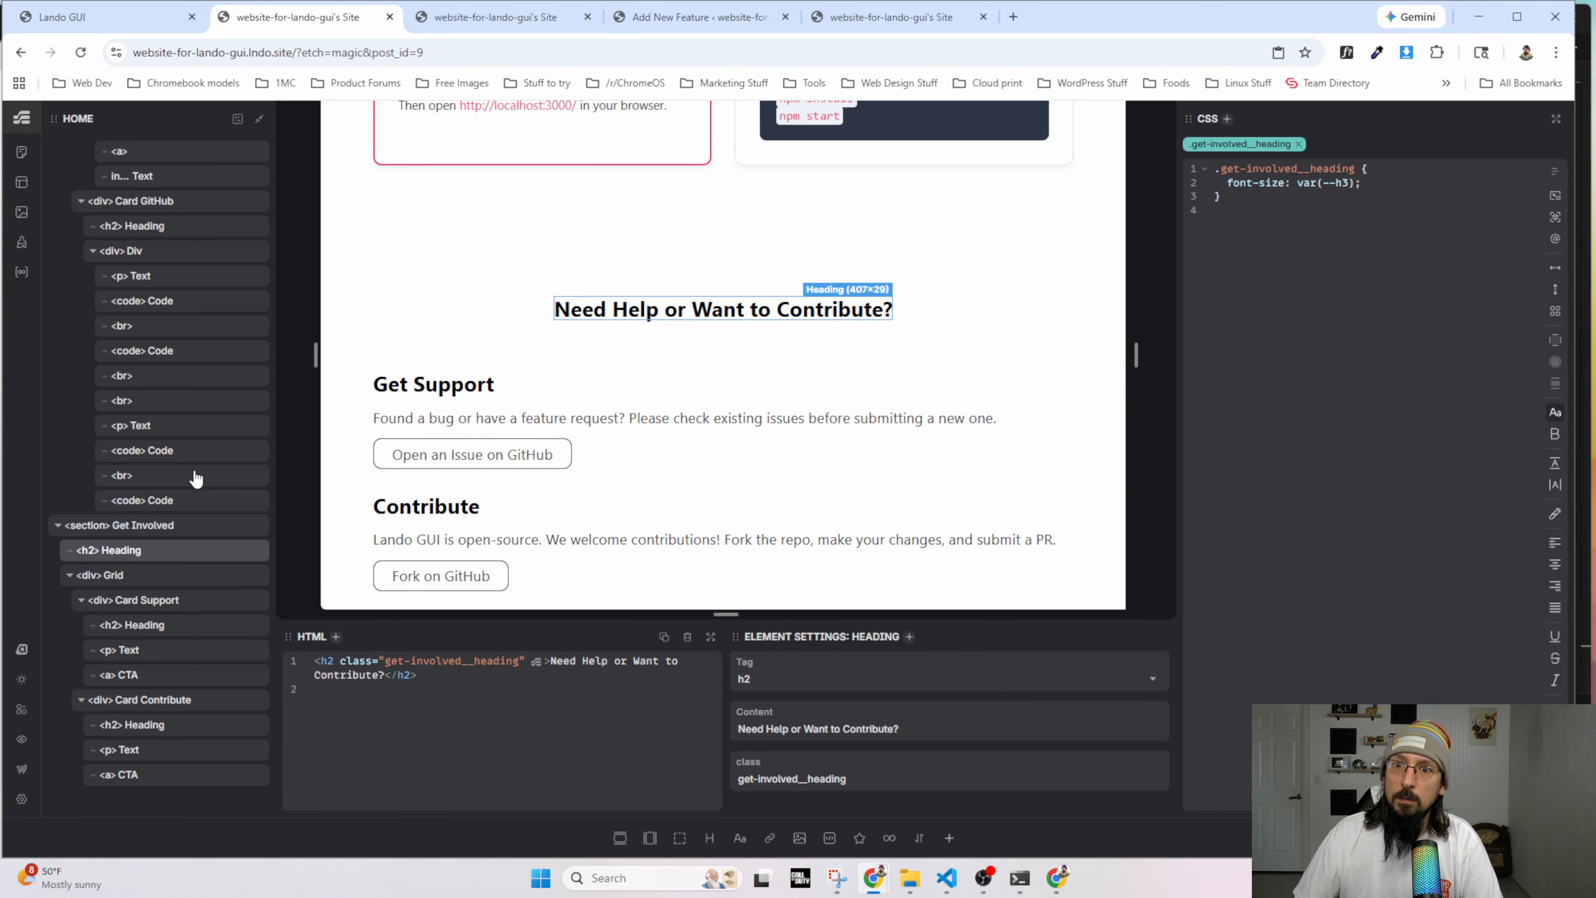
{"action": "left_click", "coordinate": [133, 626]}
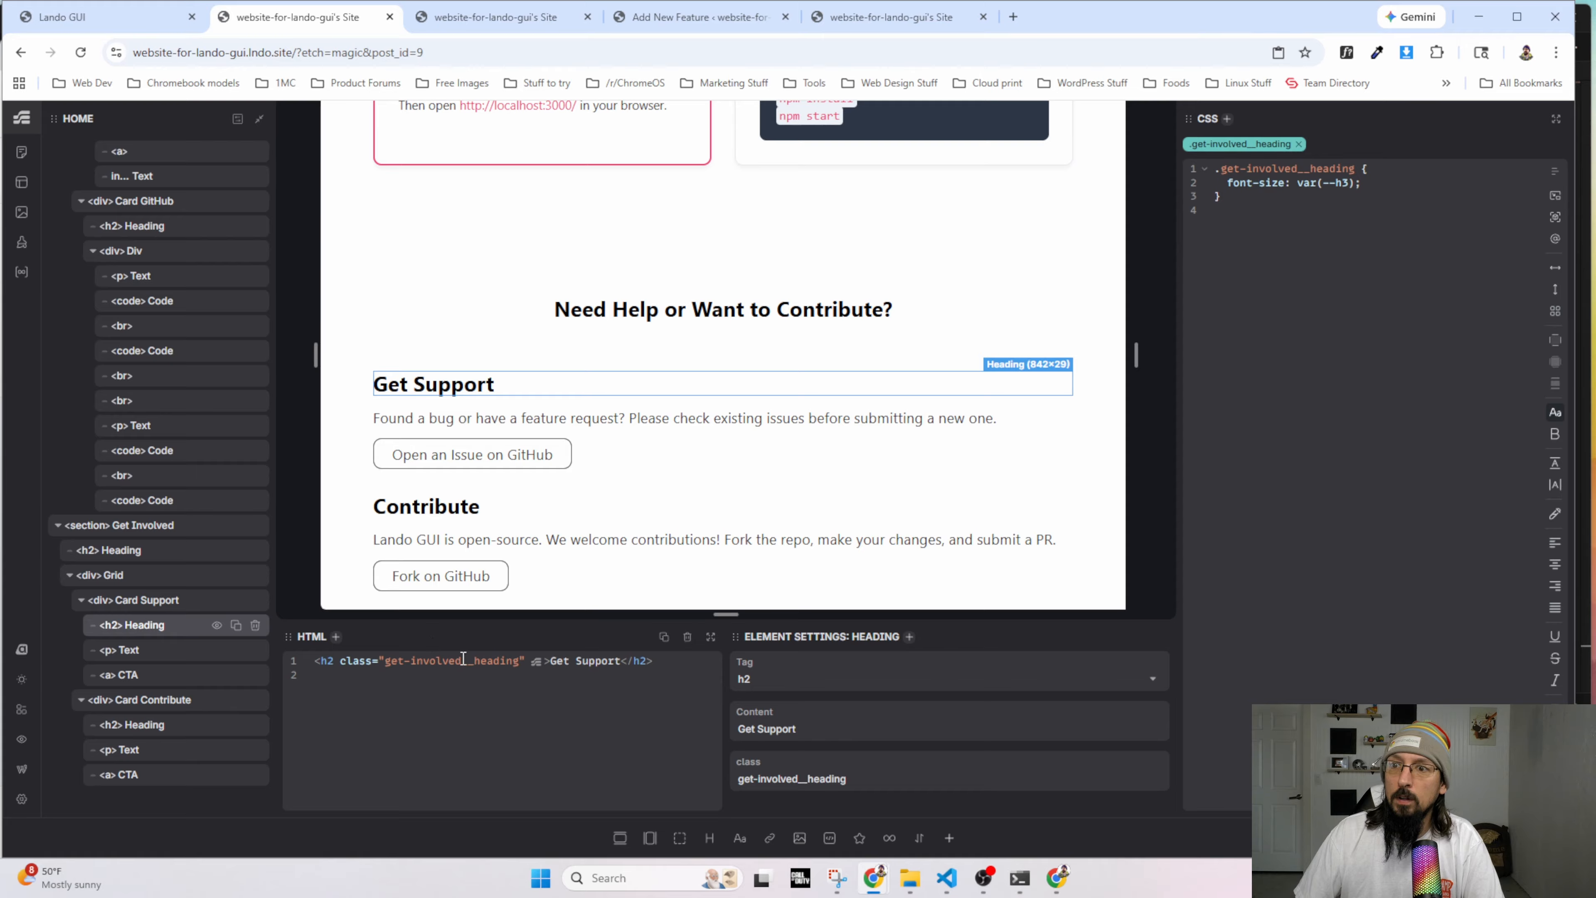
{"action": "left_click", "coordinate": [157, 615]}
{"action": "left_click", "coordinate": [156, 625]}
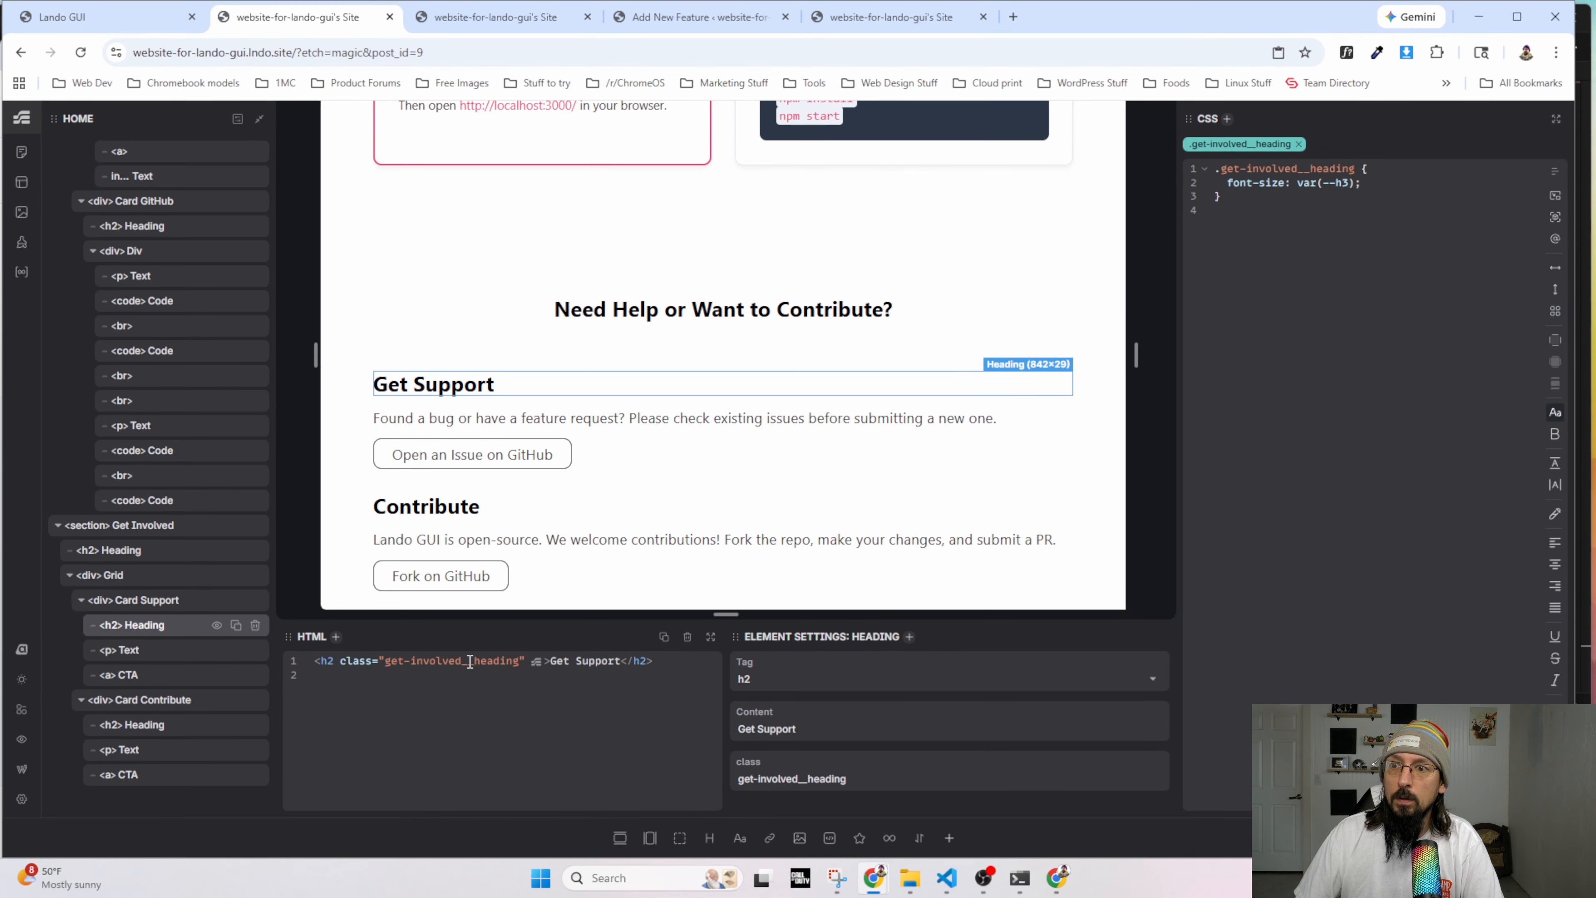
{"action": "left_click", "coordinate": [475, 660]}
{"action": "type", "text": "card--"}
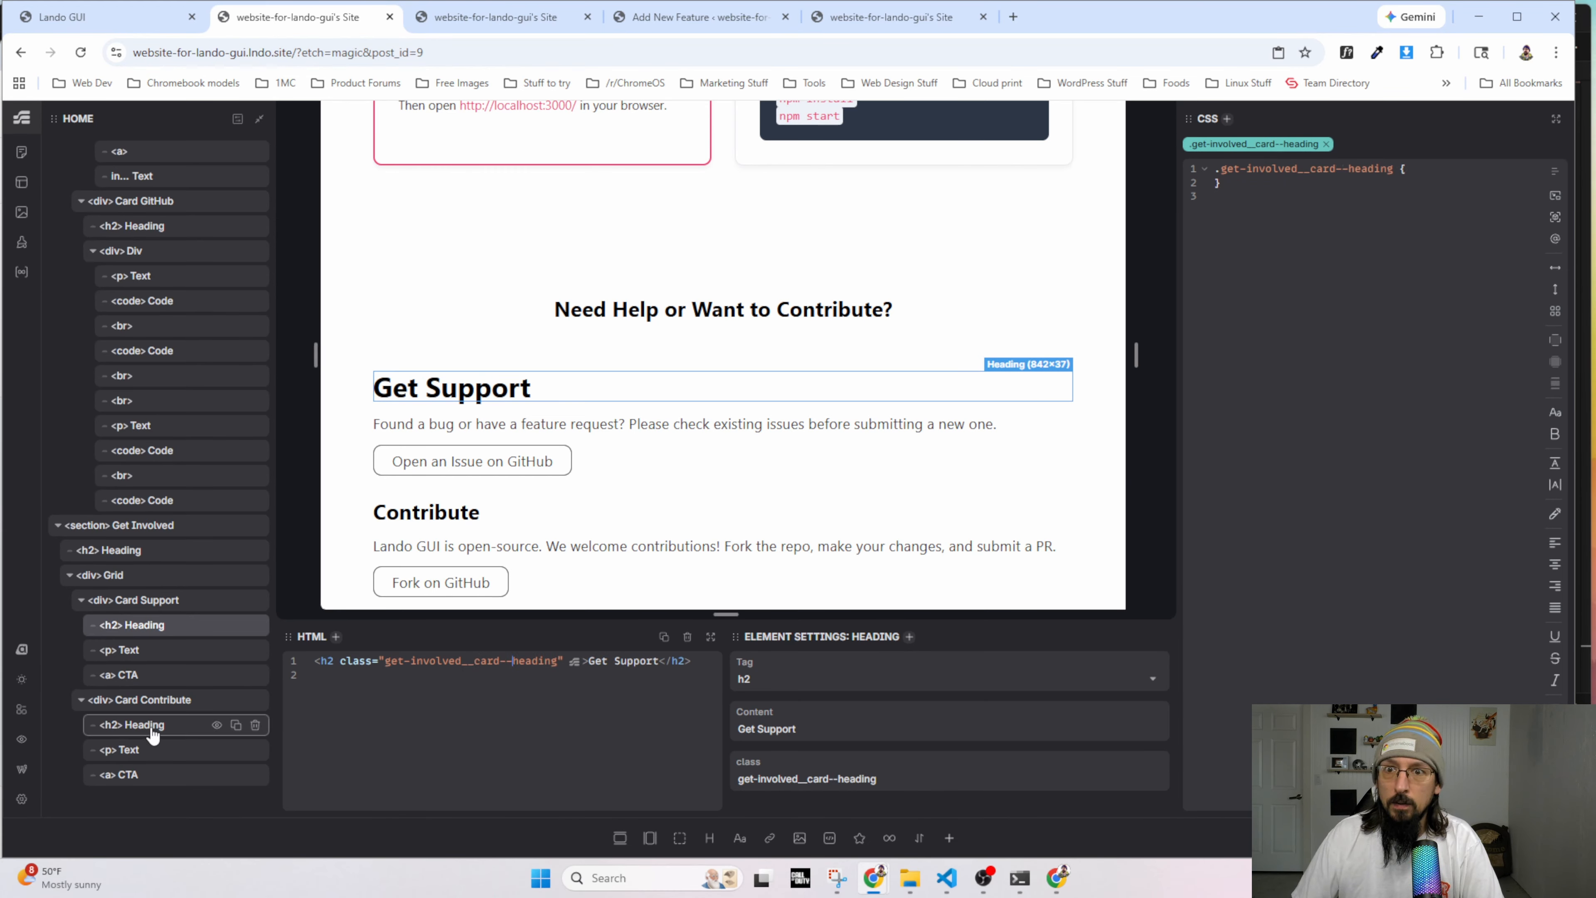
Change the class of the "Contribute" card heading to get-involved__card--heading.
{"action": "left_click", "coordinate": [129, 727]}
{"action": "left_click", "coordinate": [473, 660]}
{"action": "type", "text": "card--"}
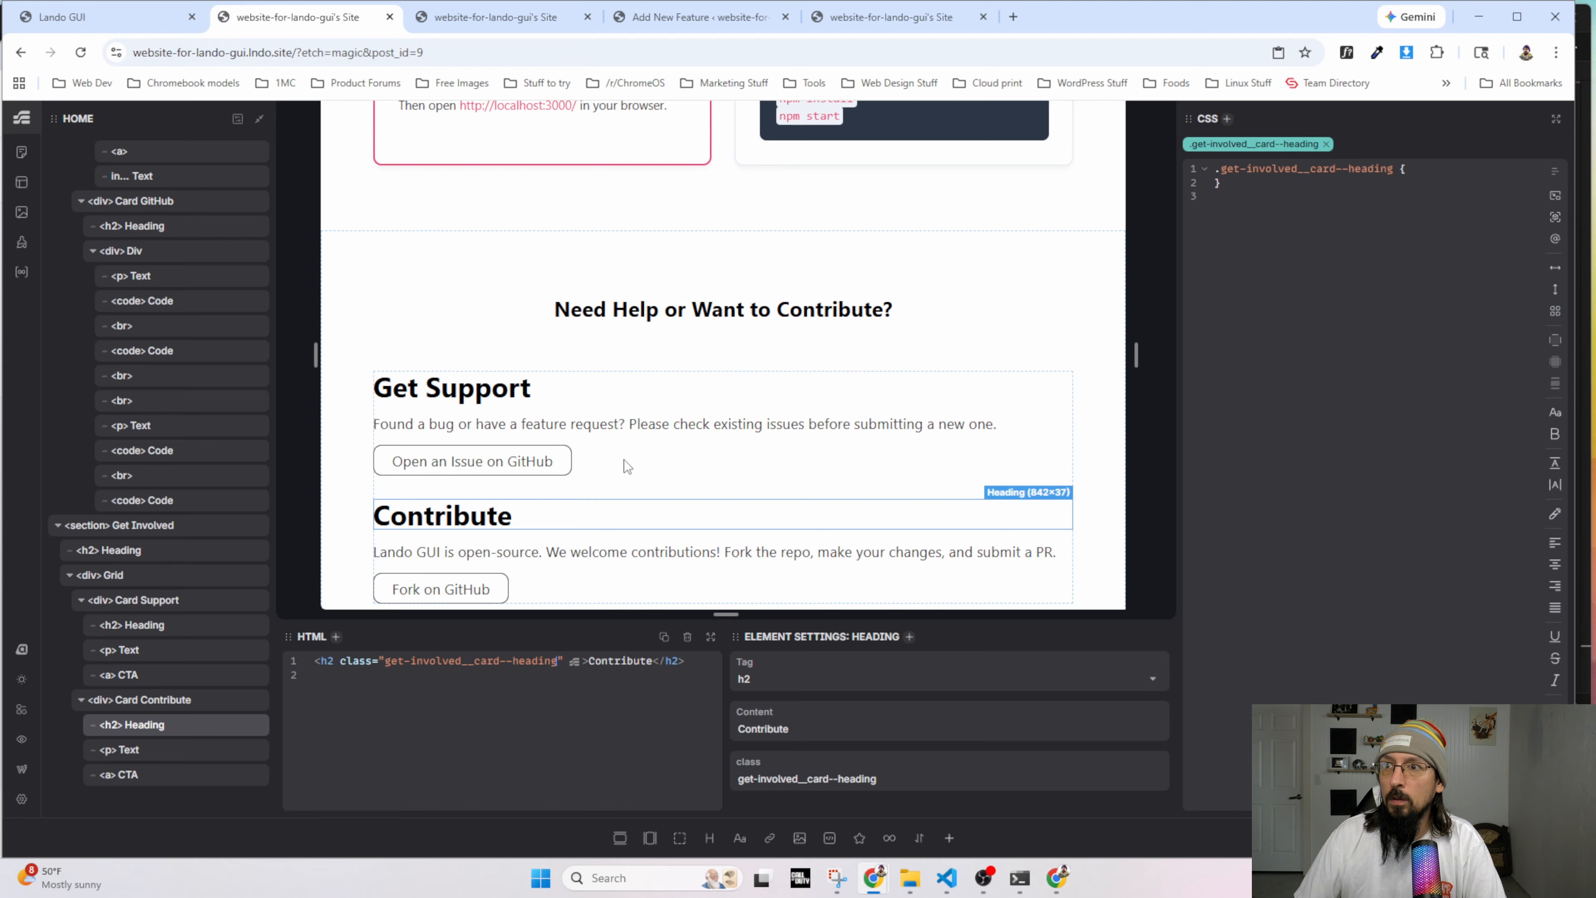
Remove the font-size rule from get-involved__heading and add font-size: var(--h3); to get-involved__card--heading.
{"action": "left_click", "coordinate": [635, 387]}
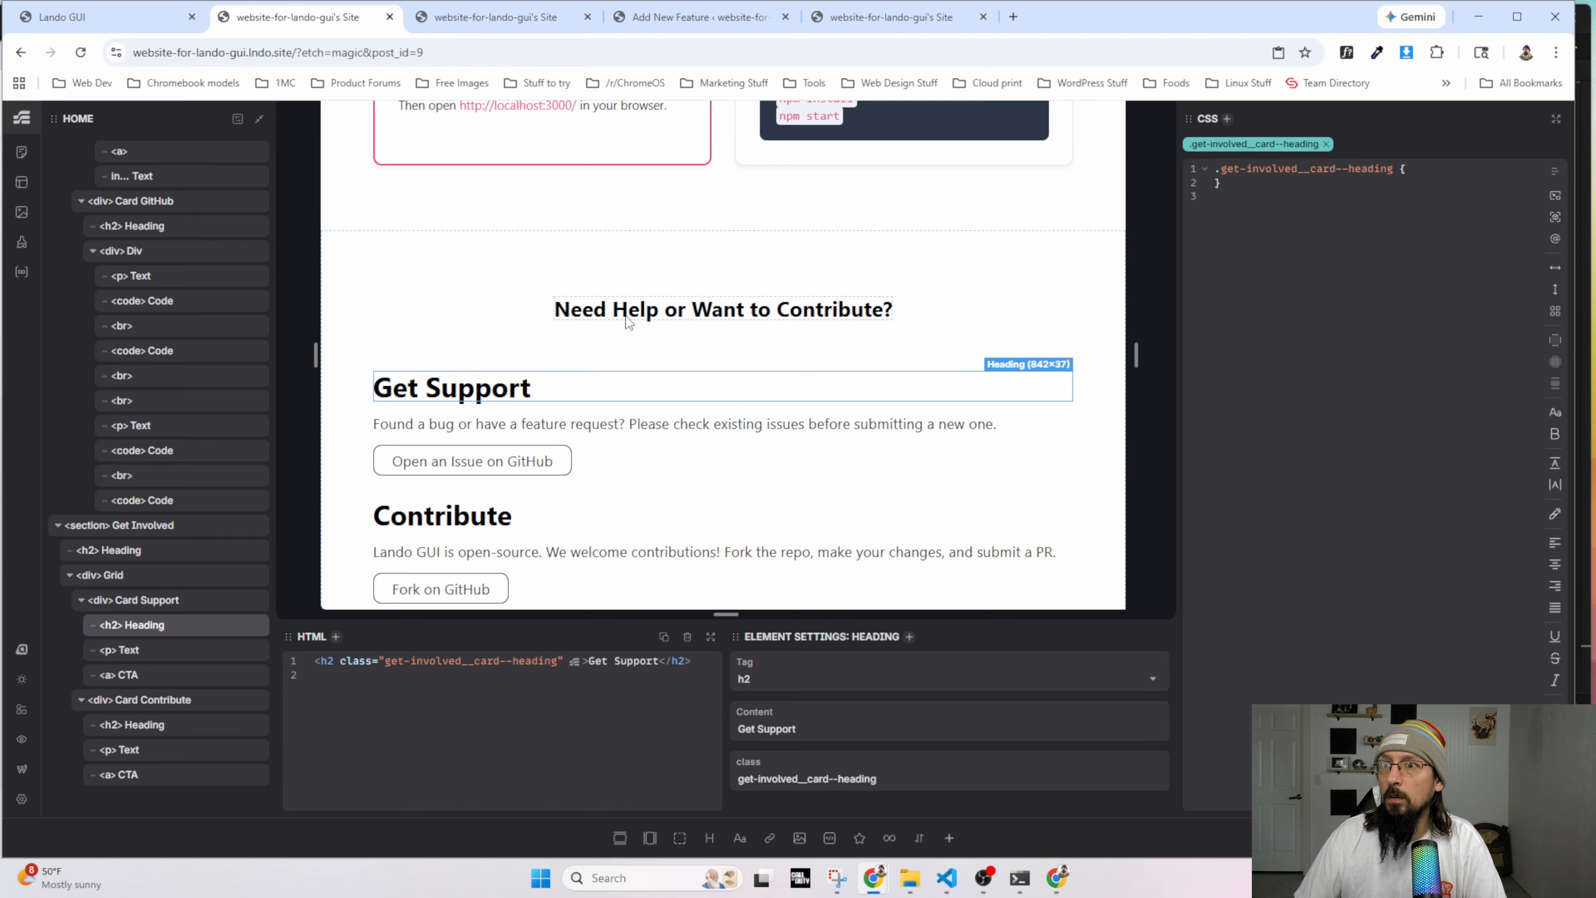
{"action": "left_click", "coordinate": [627, 316]}
{"action": "left_click_drag", "start_coordinate": [1373, 183], "coordinate": [1245, 186]}
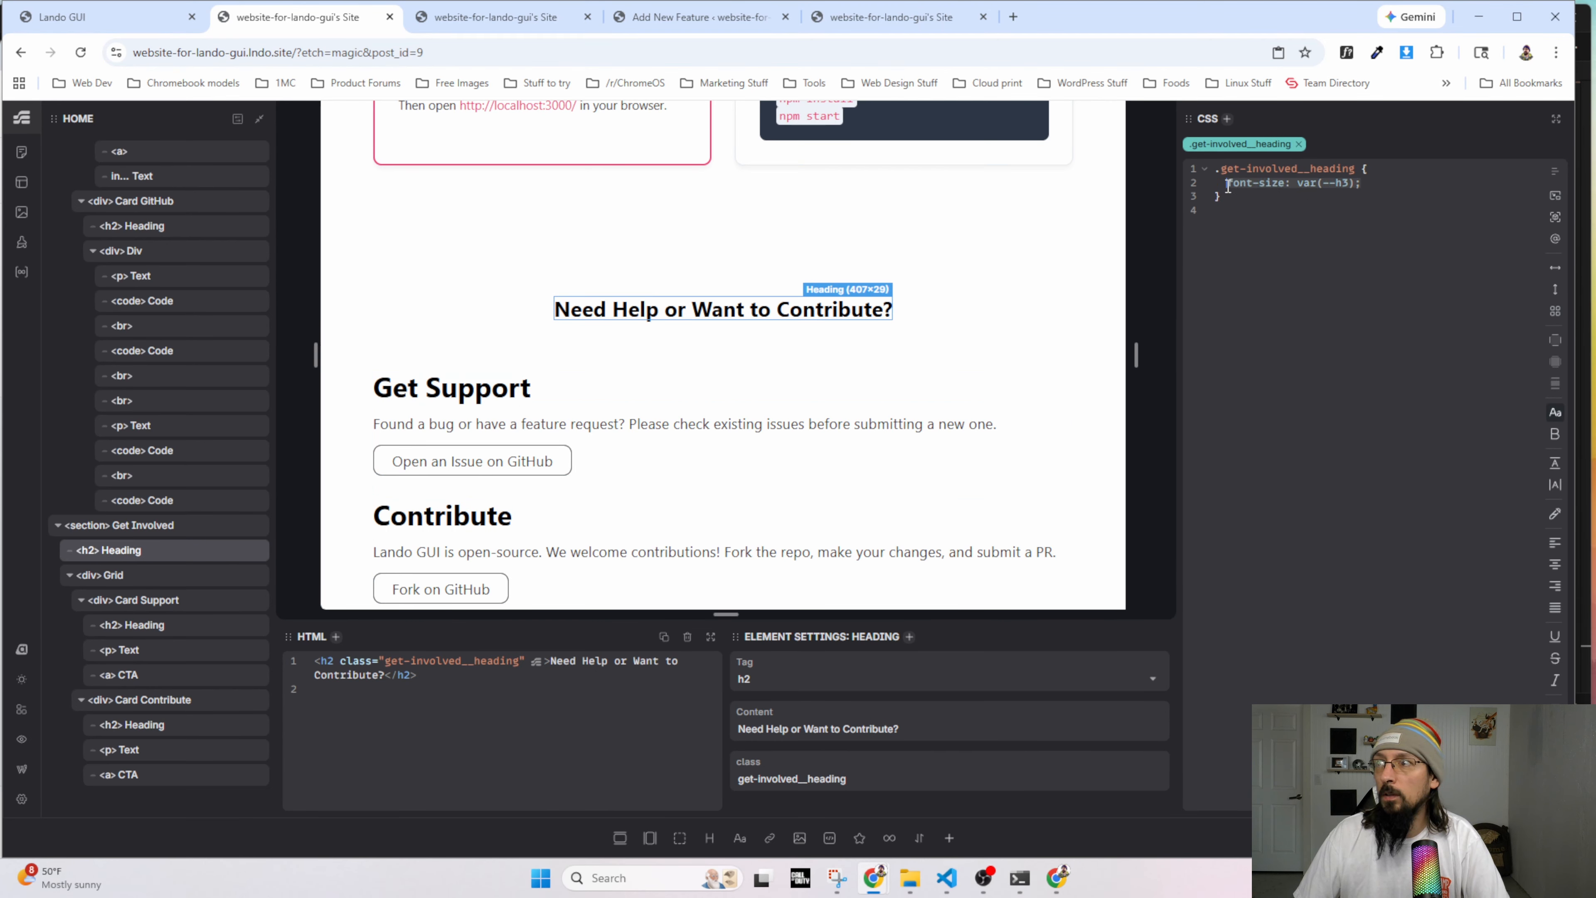
{"action": "key", "text": "BackSpace"}
{"action": "left_click", "coordinate": [786, 393]}
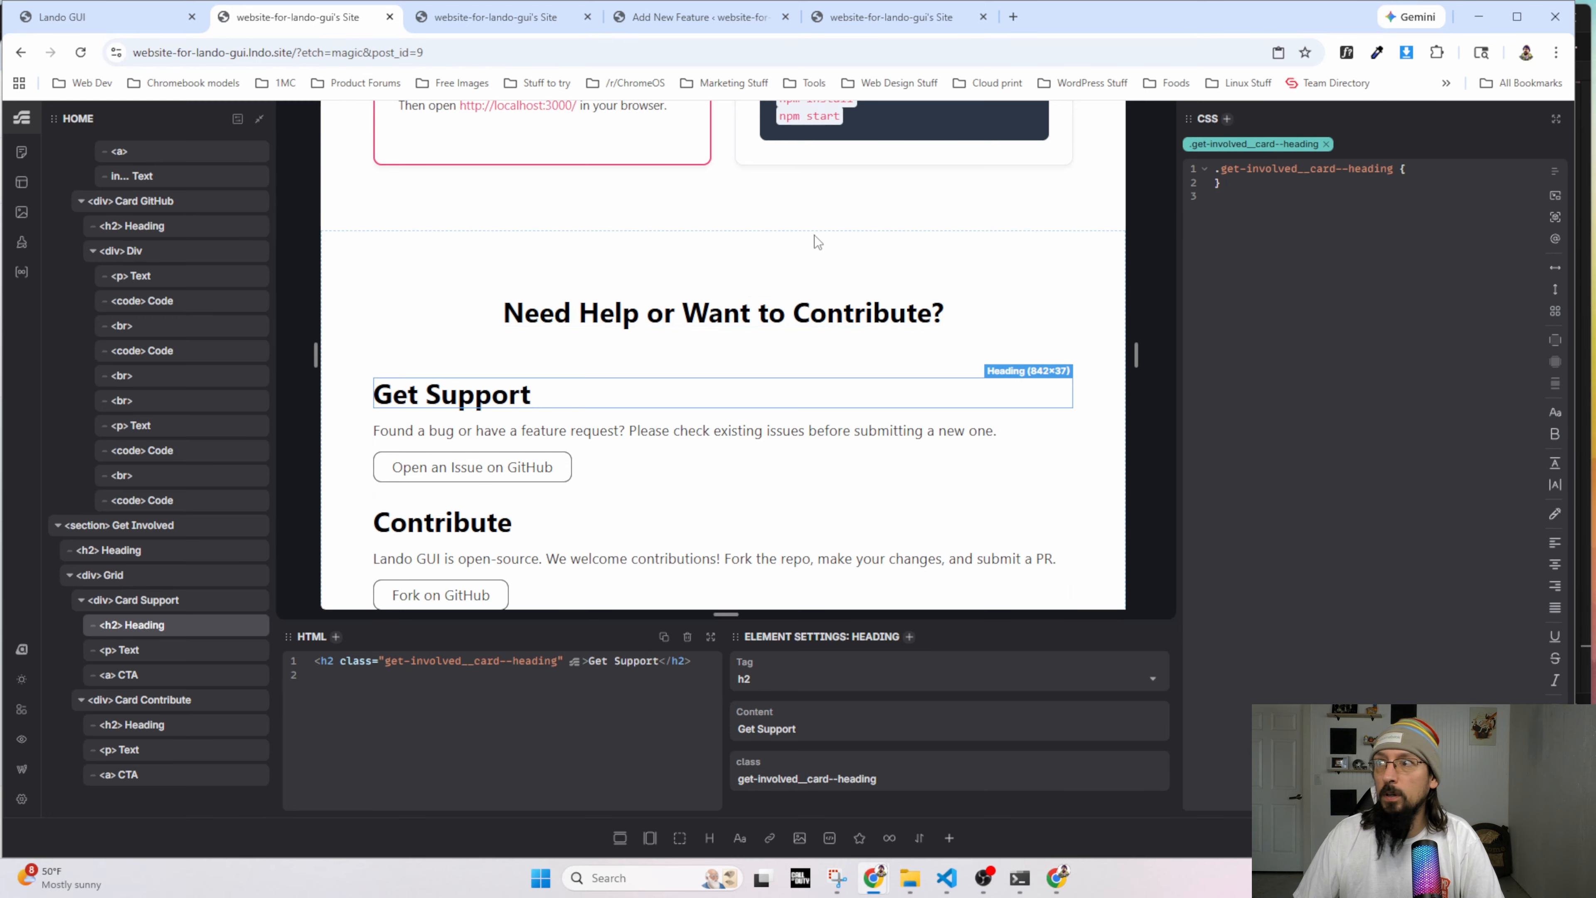
{"action": "key", "text": "Return"}
{"action": "type", "text": "font-size: var(--h3);"}
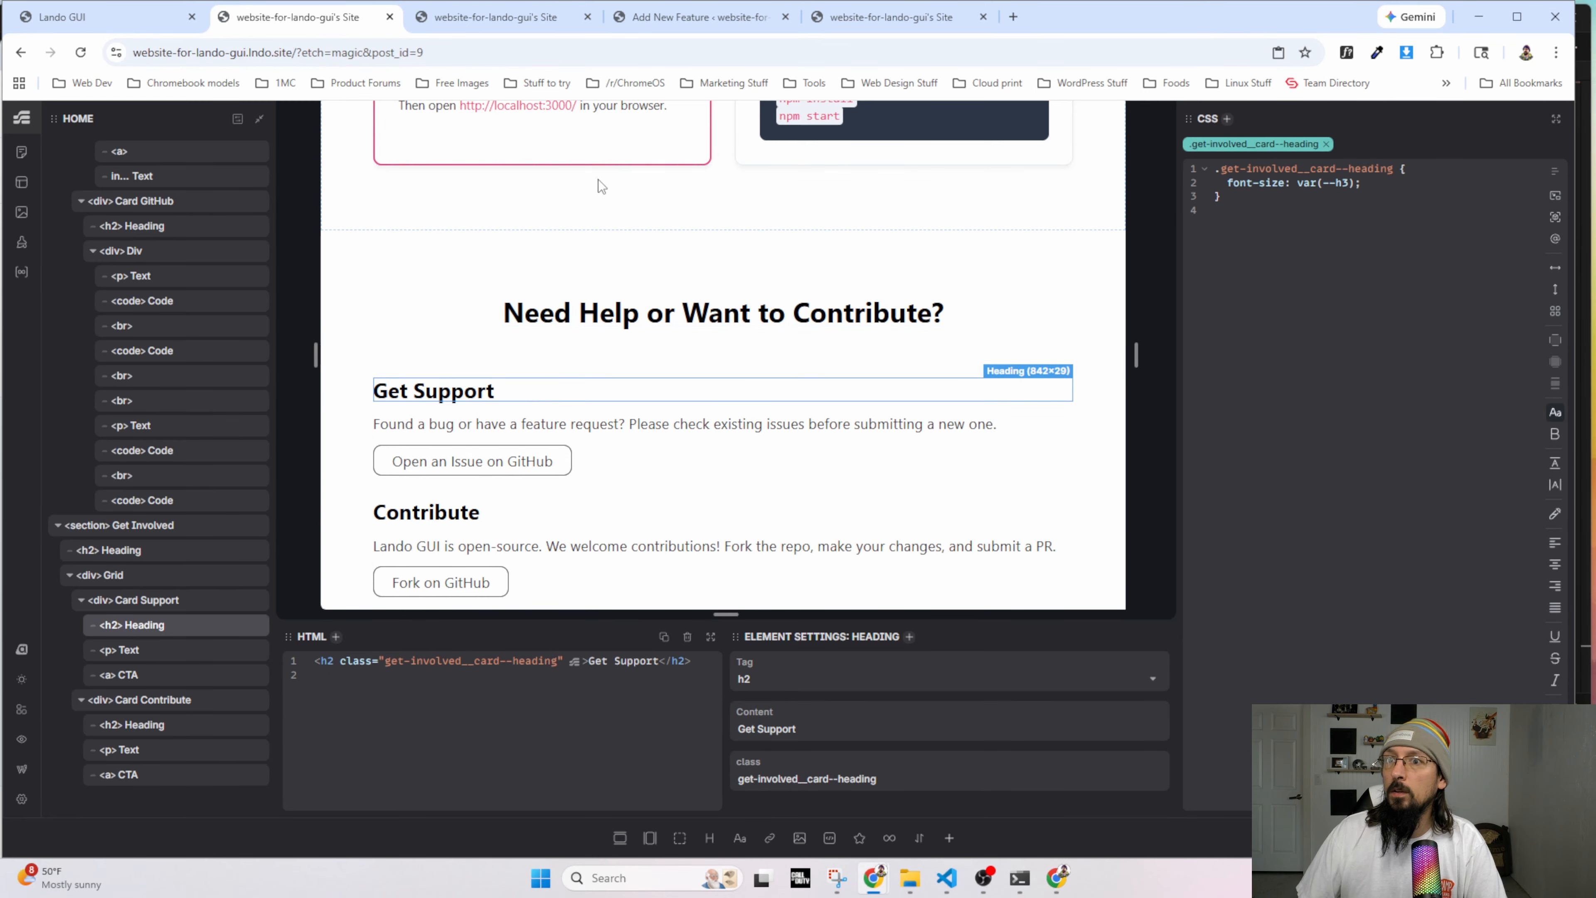
Widen the editor preview, reload the live site and compare its Get Involved section with the design mockup.
{"action": "left_click_drag", "start_coordinate": [316, 377], "coordinate": [254, 378]}
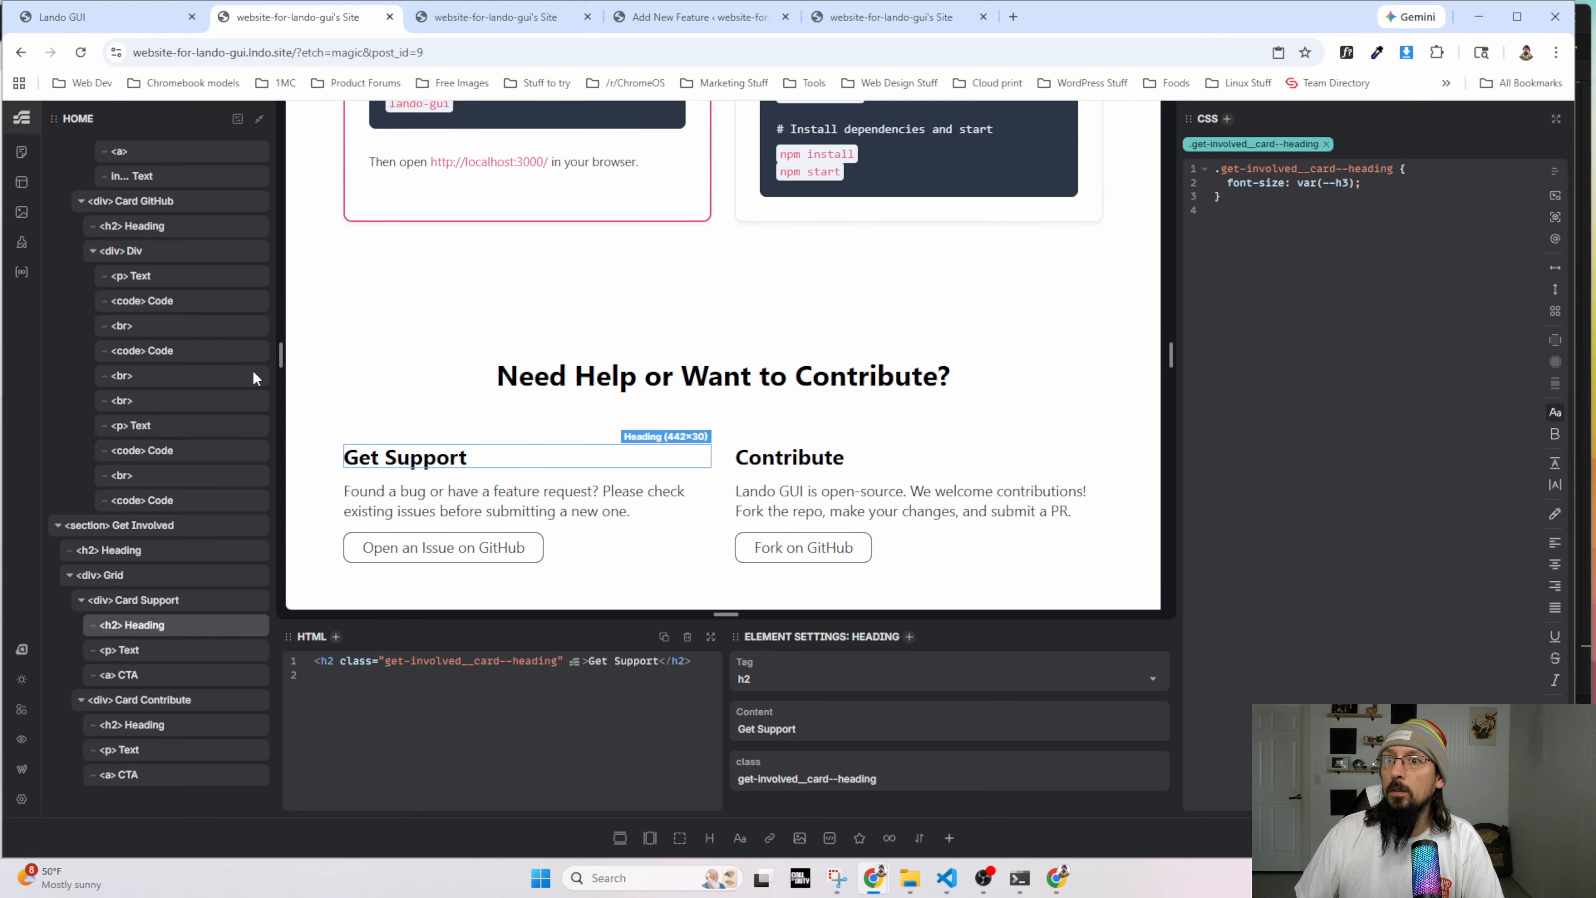
{"action": "left_click", "coordinate": [434, 17]}
{"action": "left_click", "coordinate": [81, 53]}
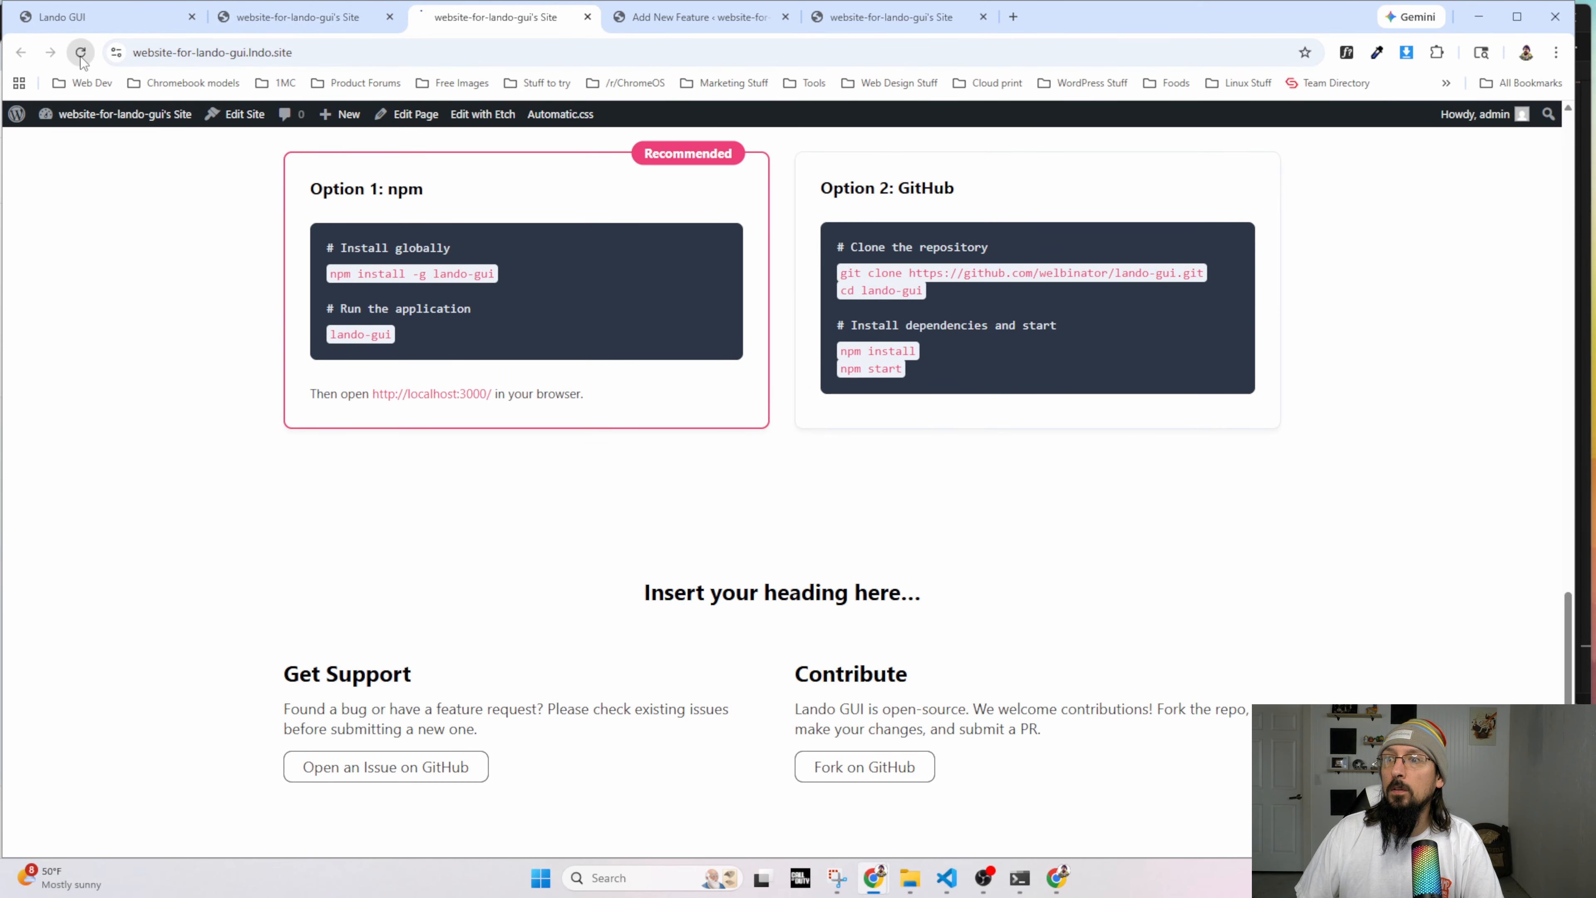
{"action": "key", "text": "alt+Tab"}
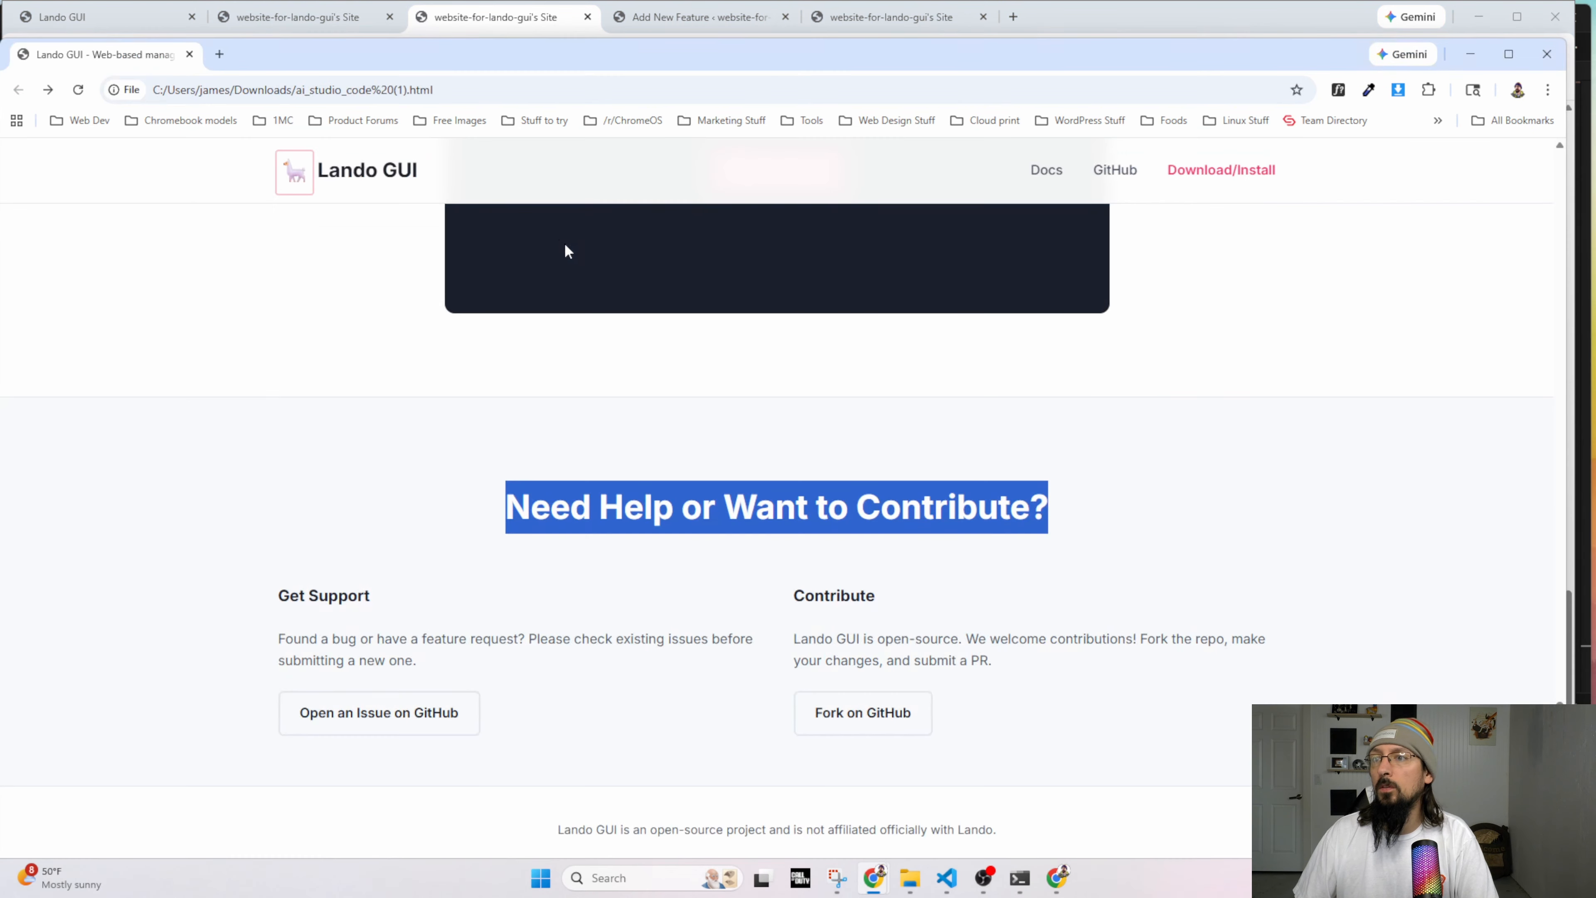
{"action": "left_click", "coordinate": [803, 576]}
{"action": "key", "text": "alt+Tab"}
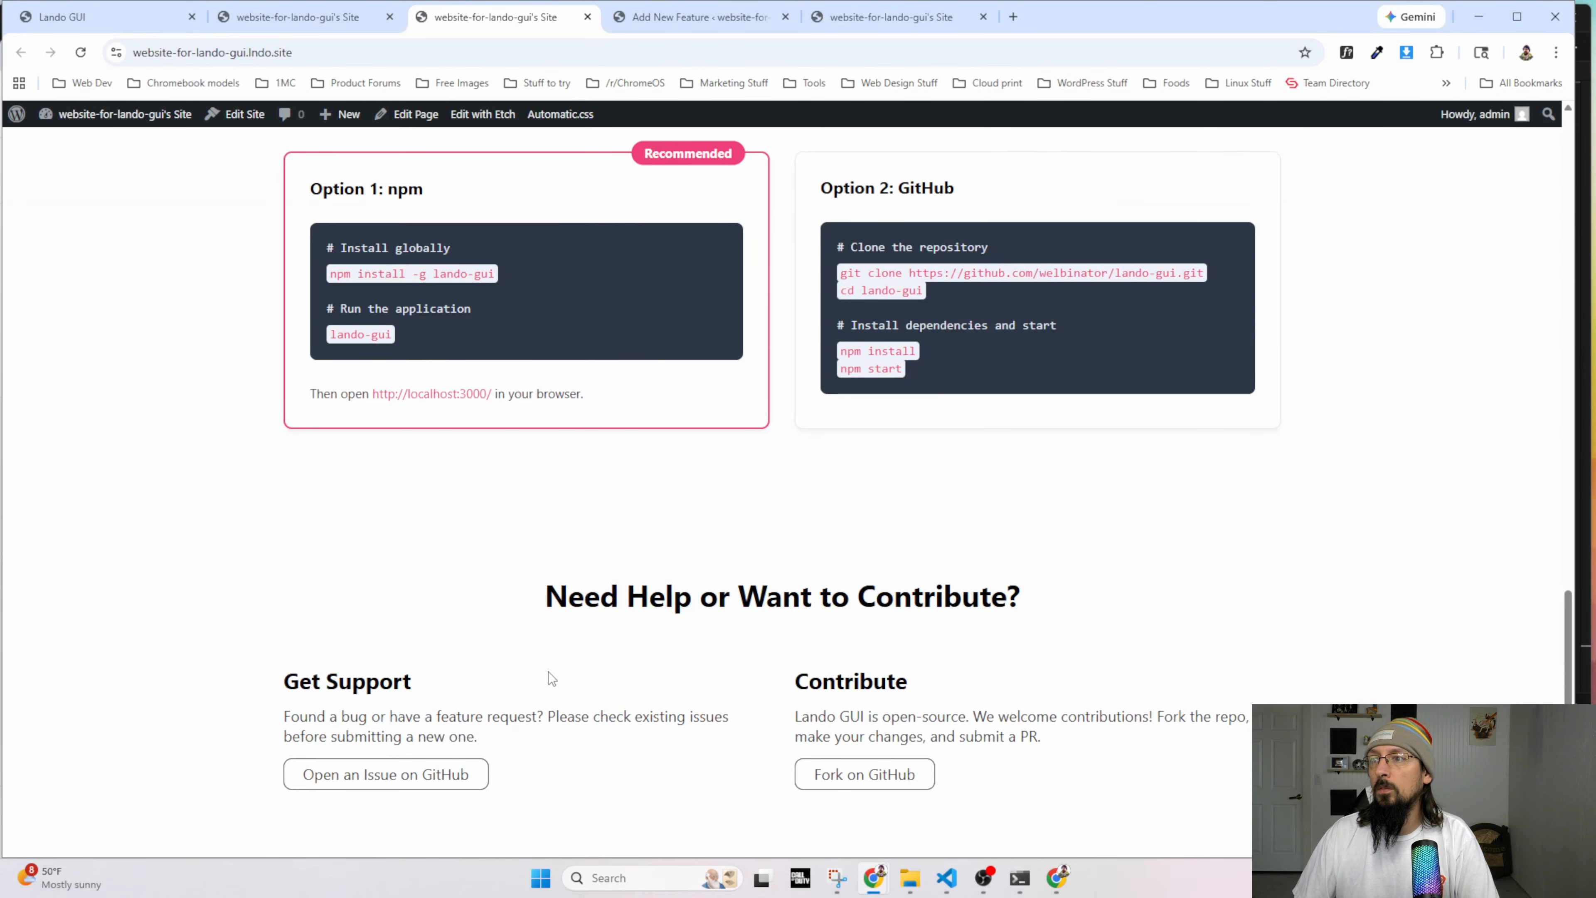
{"action": "key", "text": "alt+Tab"}
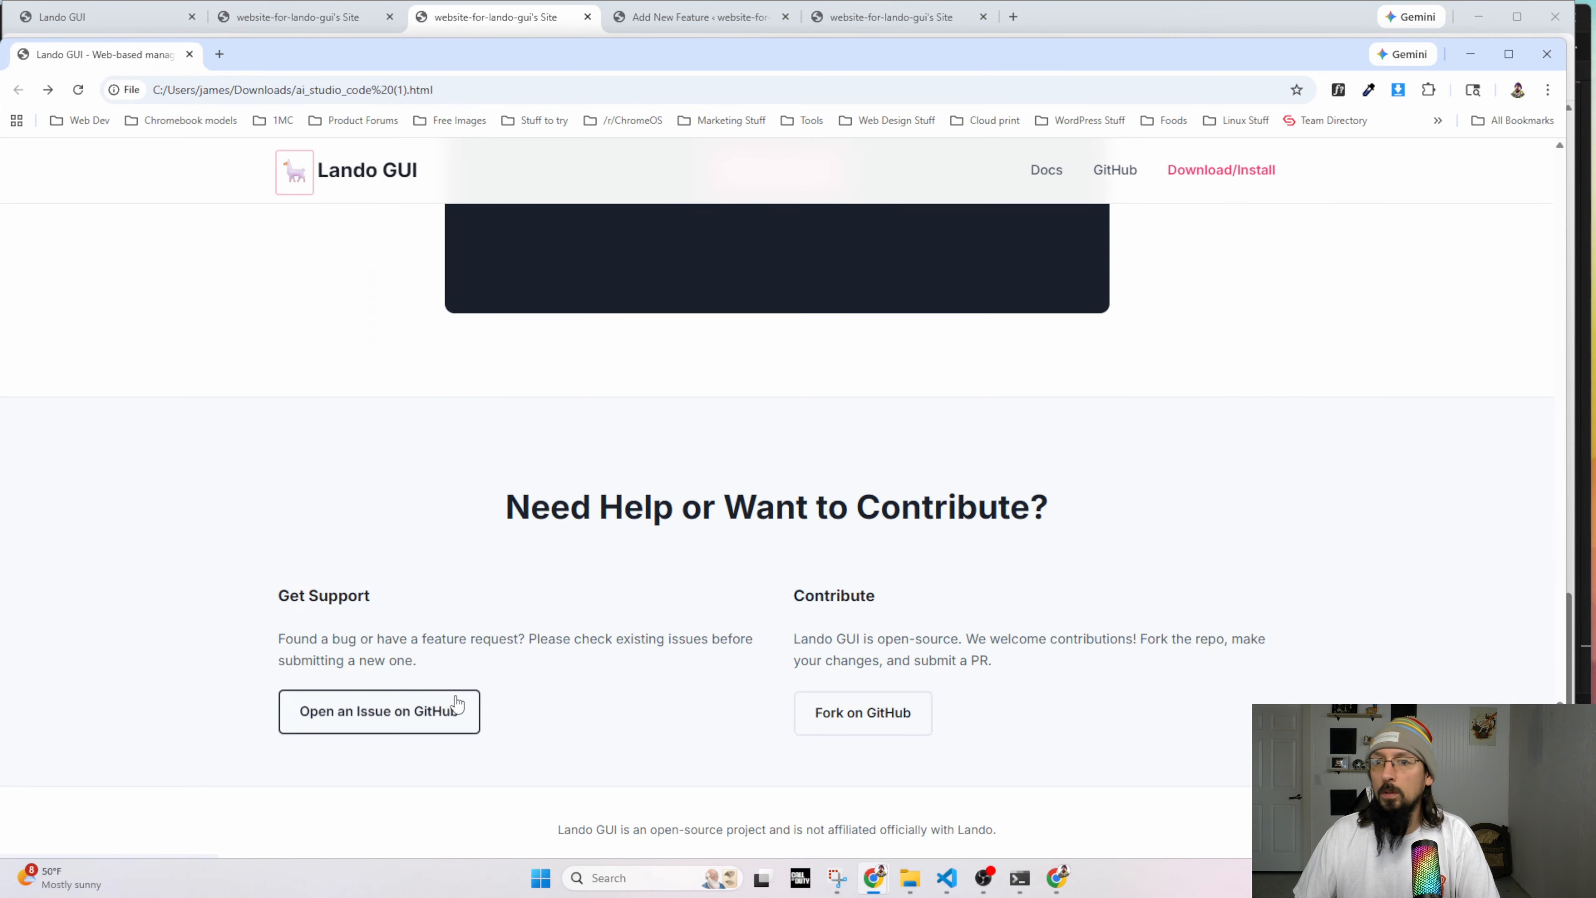
{"action": "key", "text": "alt+Tab"}
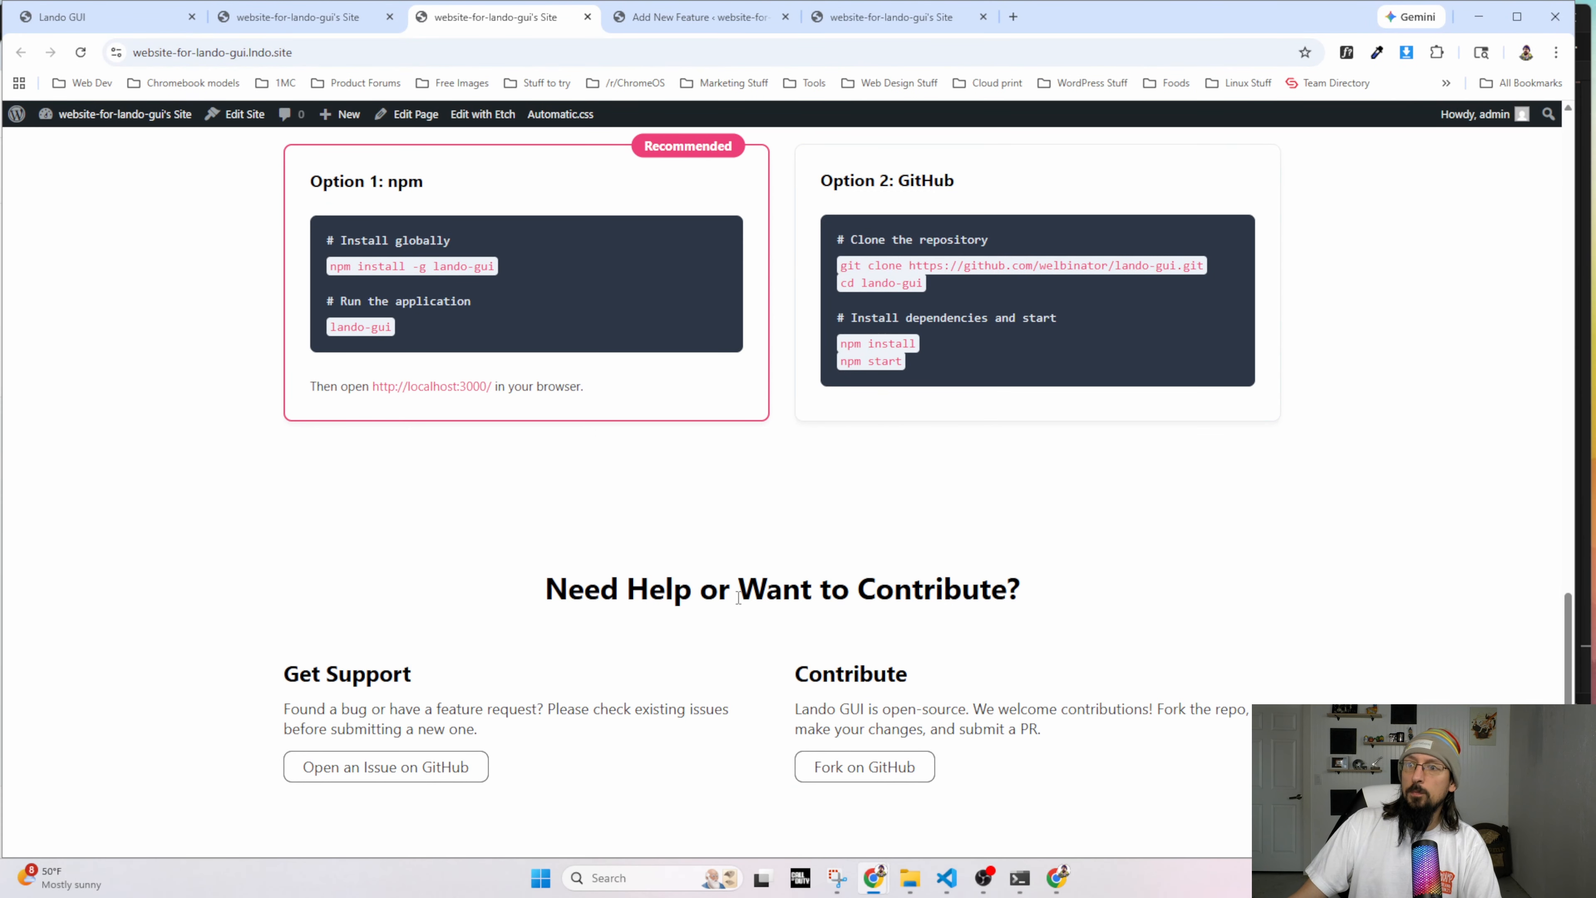
Inspect the mockup's "Open an Issue on GitHub" button in the developer tools and show its forced element state options.
{"action": "key", "text": "alt+Tab"}
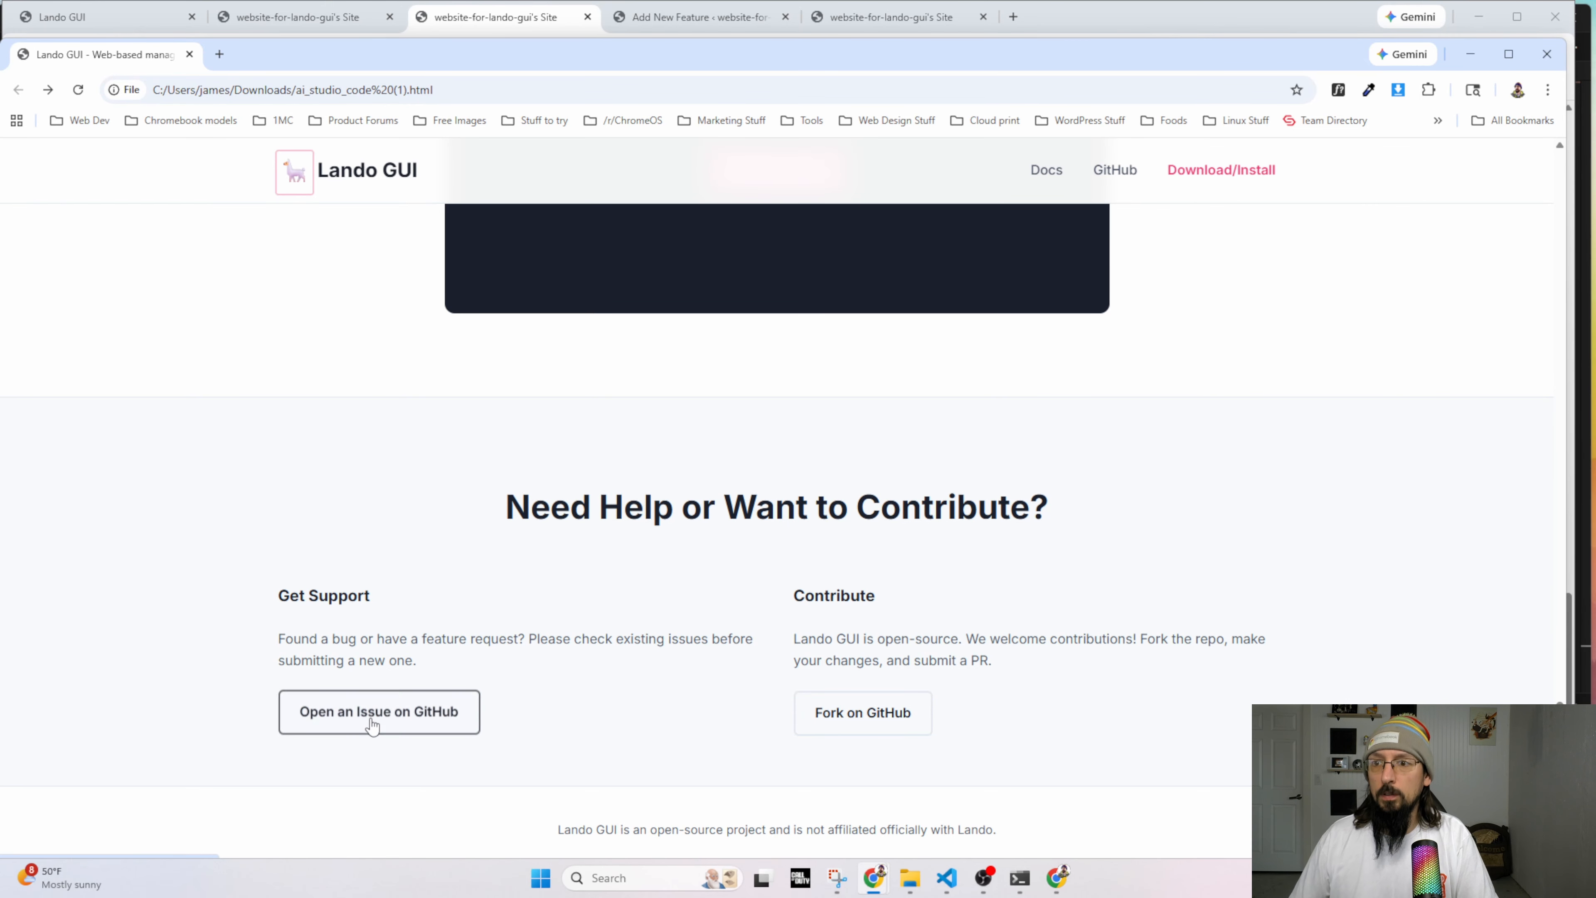
{"action": "right_click", "coordinate": [474, 704]}
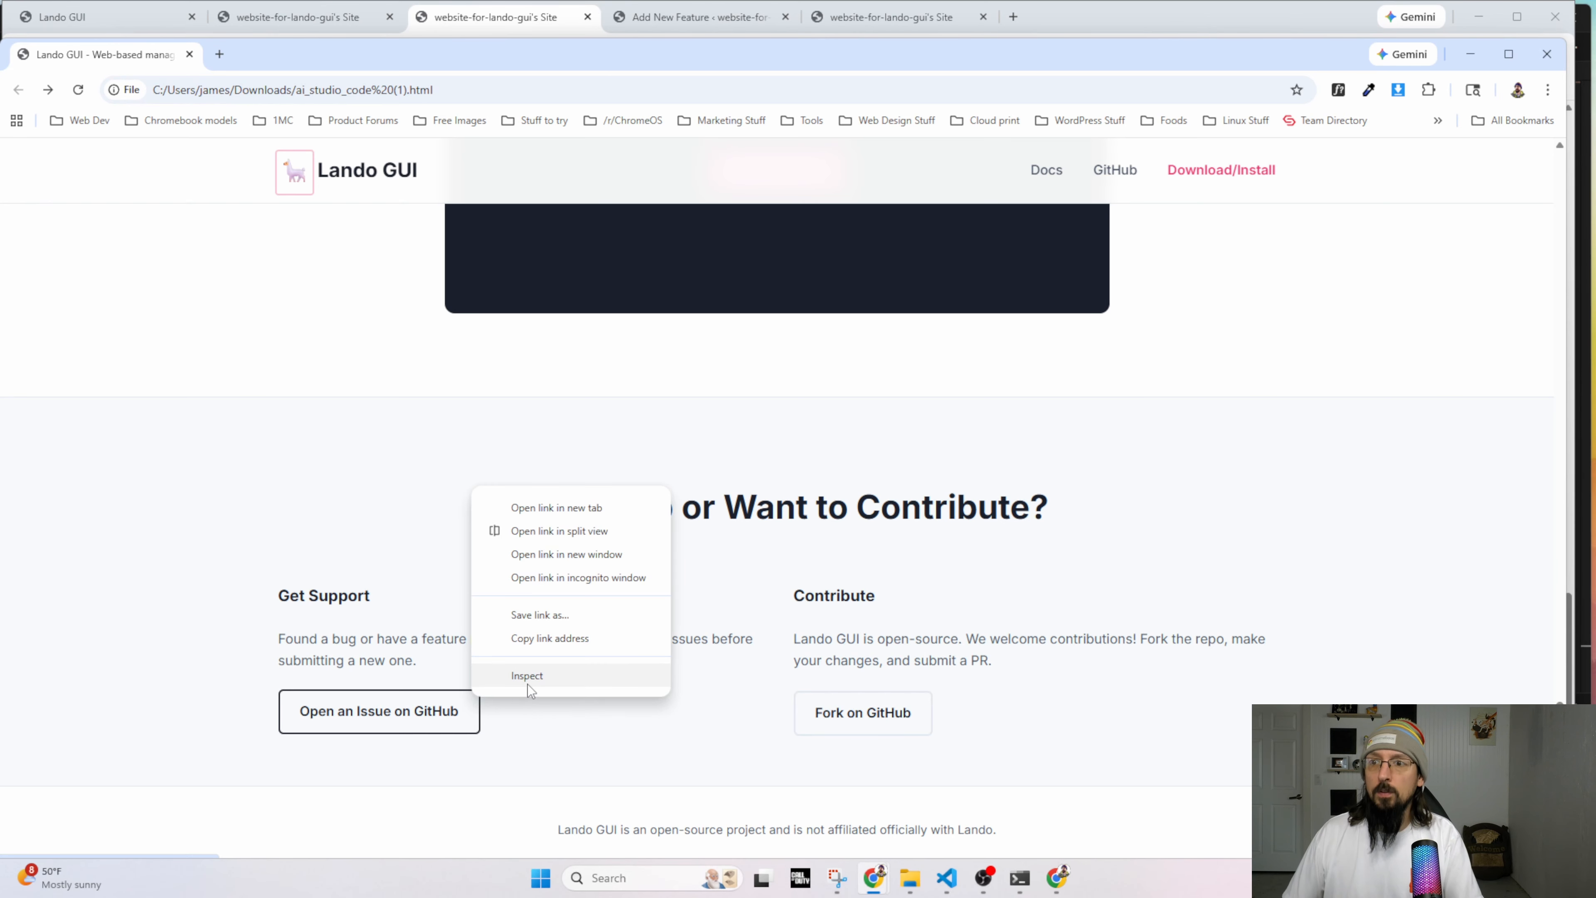
{"action": "left_click", "coordinate": [527, 684]}
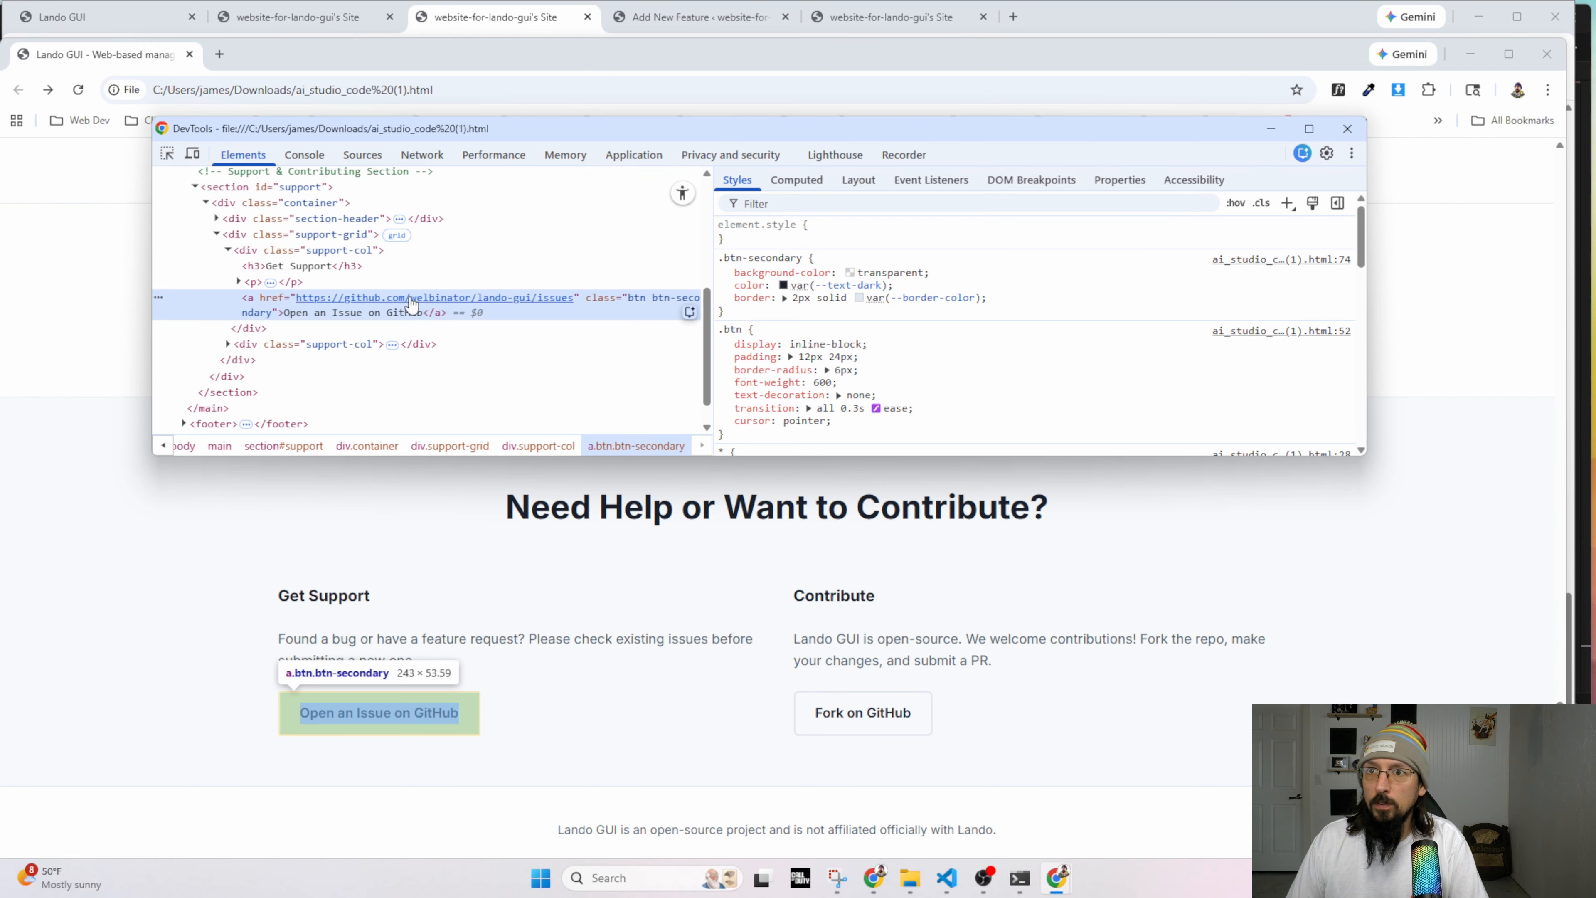
{"action": "left_click", "coordinate": [1235, 202]}
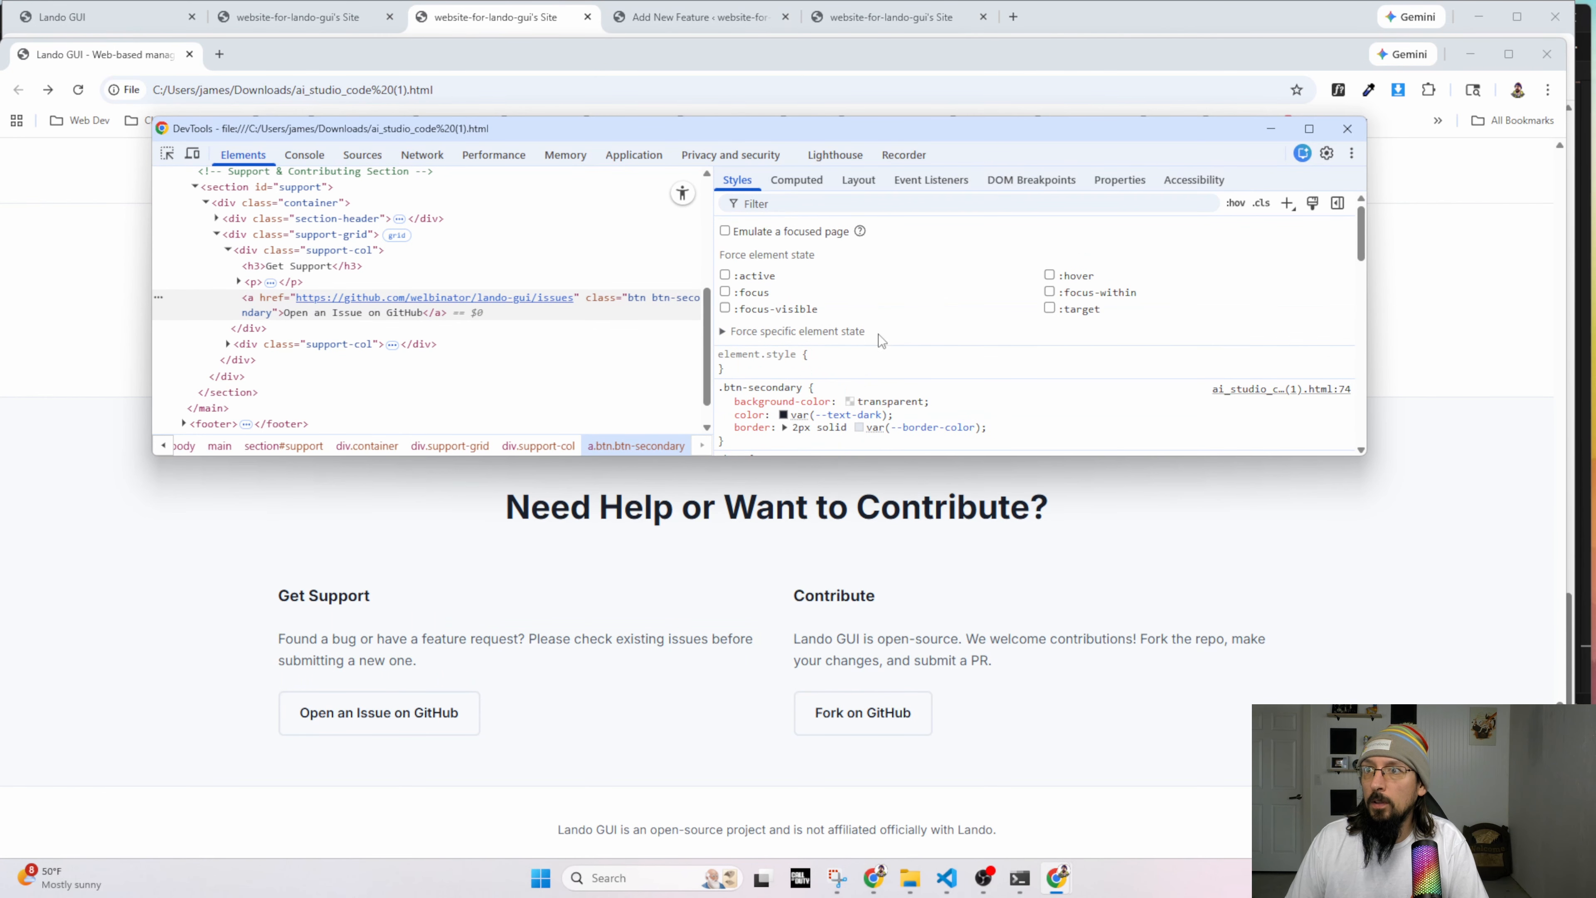
{"action": "scroll", "coordinate": [830, 396], "scroll_direction": "up", "scroll_amount": 6}
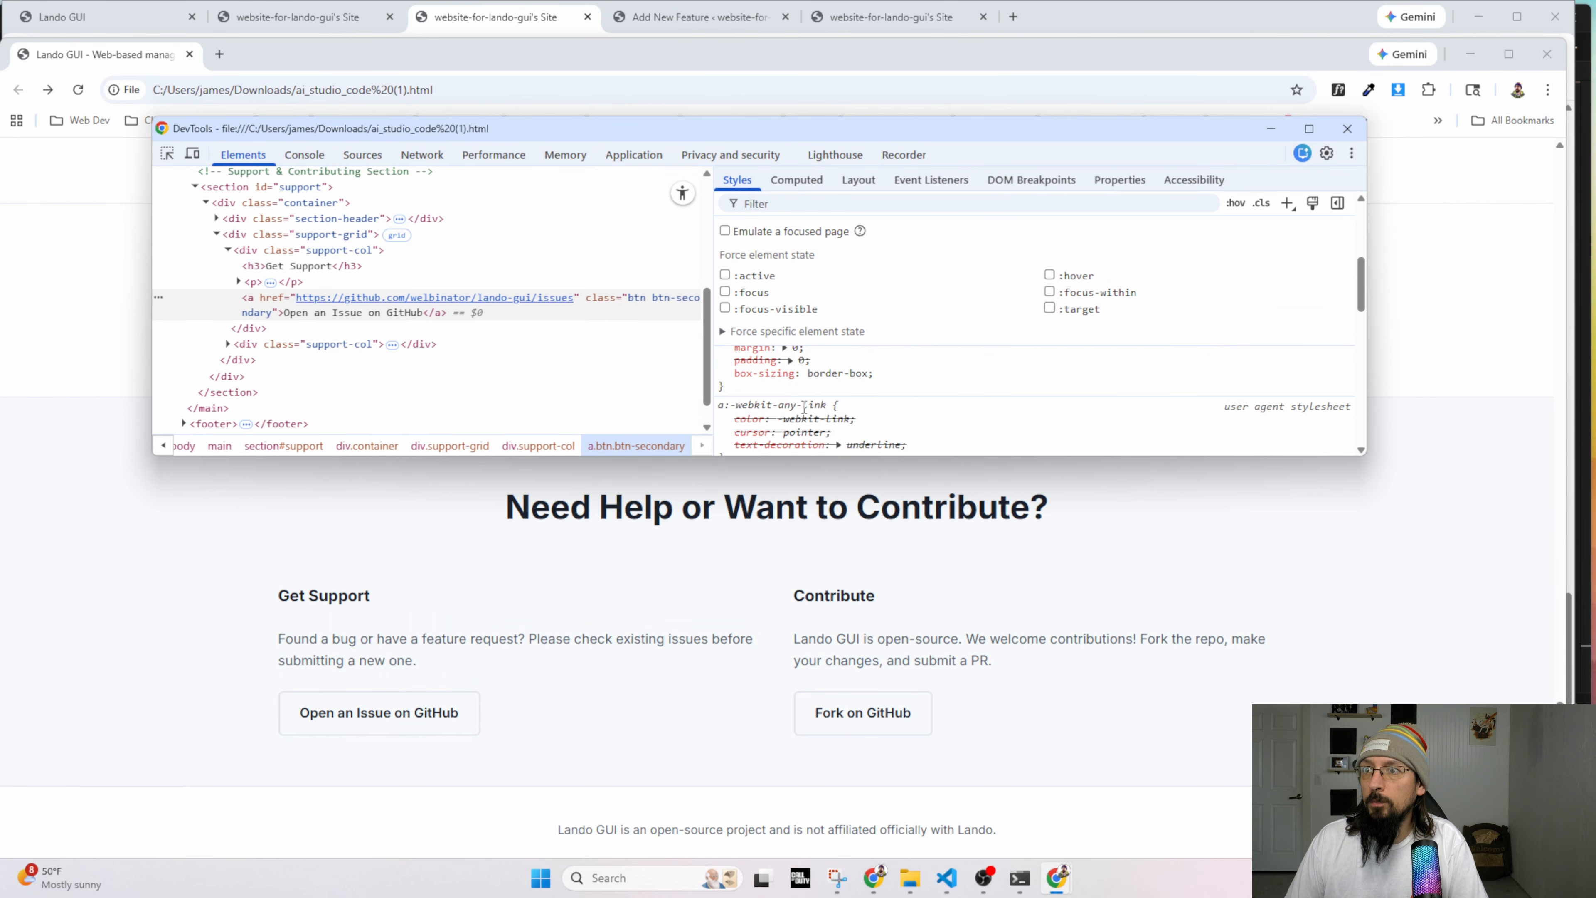
{"action": "scroll", "coordinate": [804, 412], "scroll_direction": "up", "scroll_amount": 5}
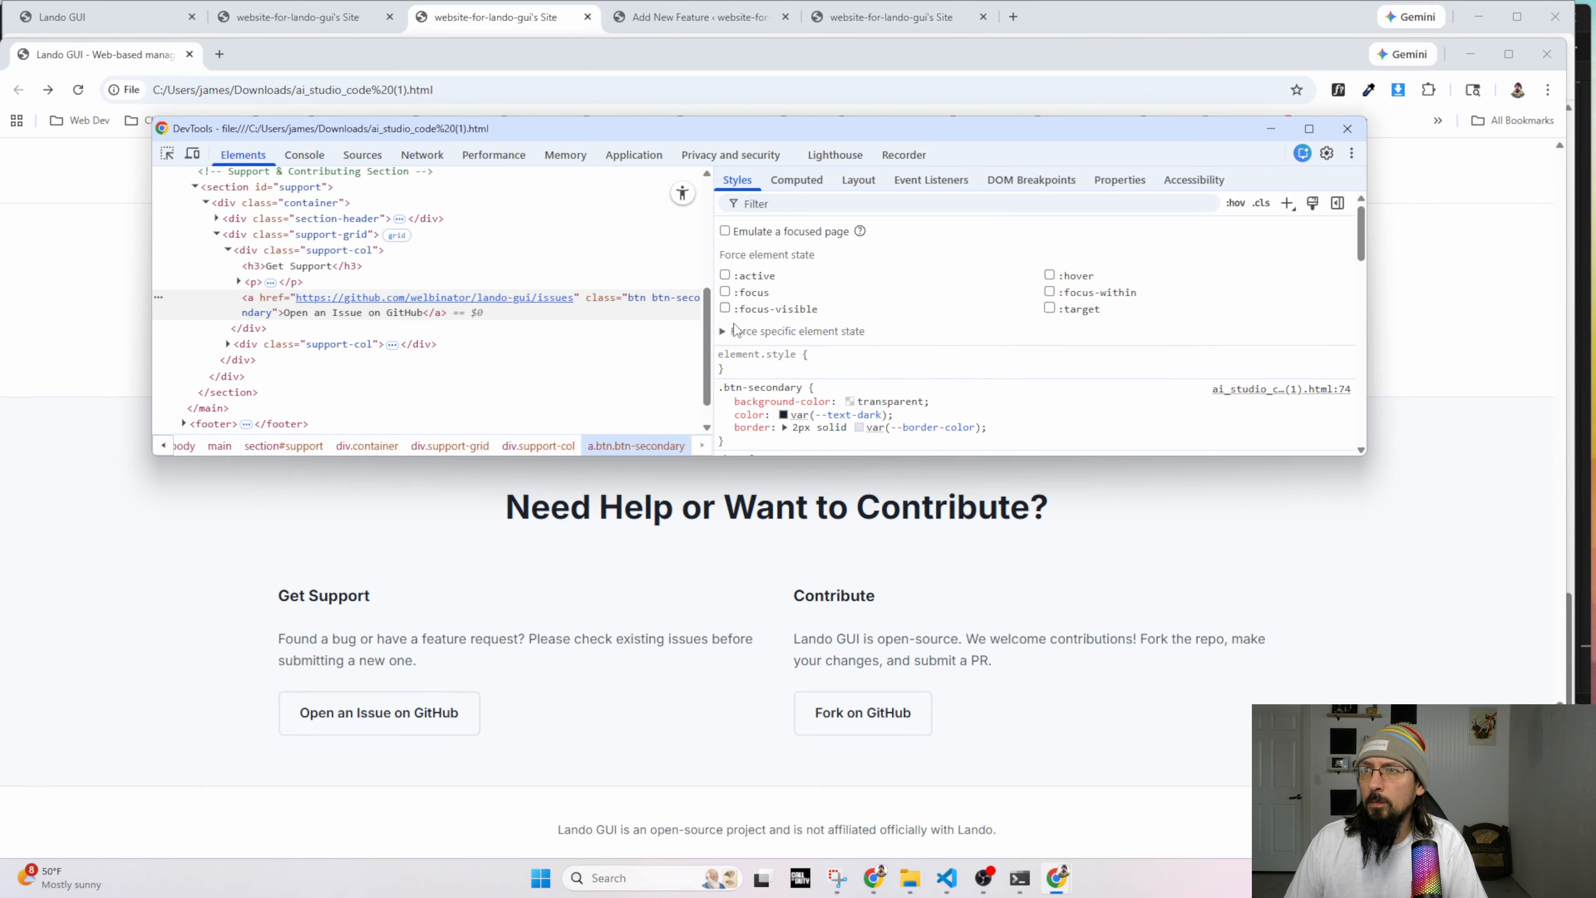
{"action": "left_click_drag", "start_coordinate": [770, 457], "coordinate": [770, 542]}
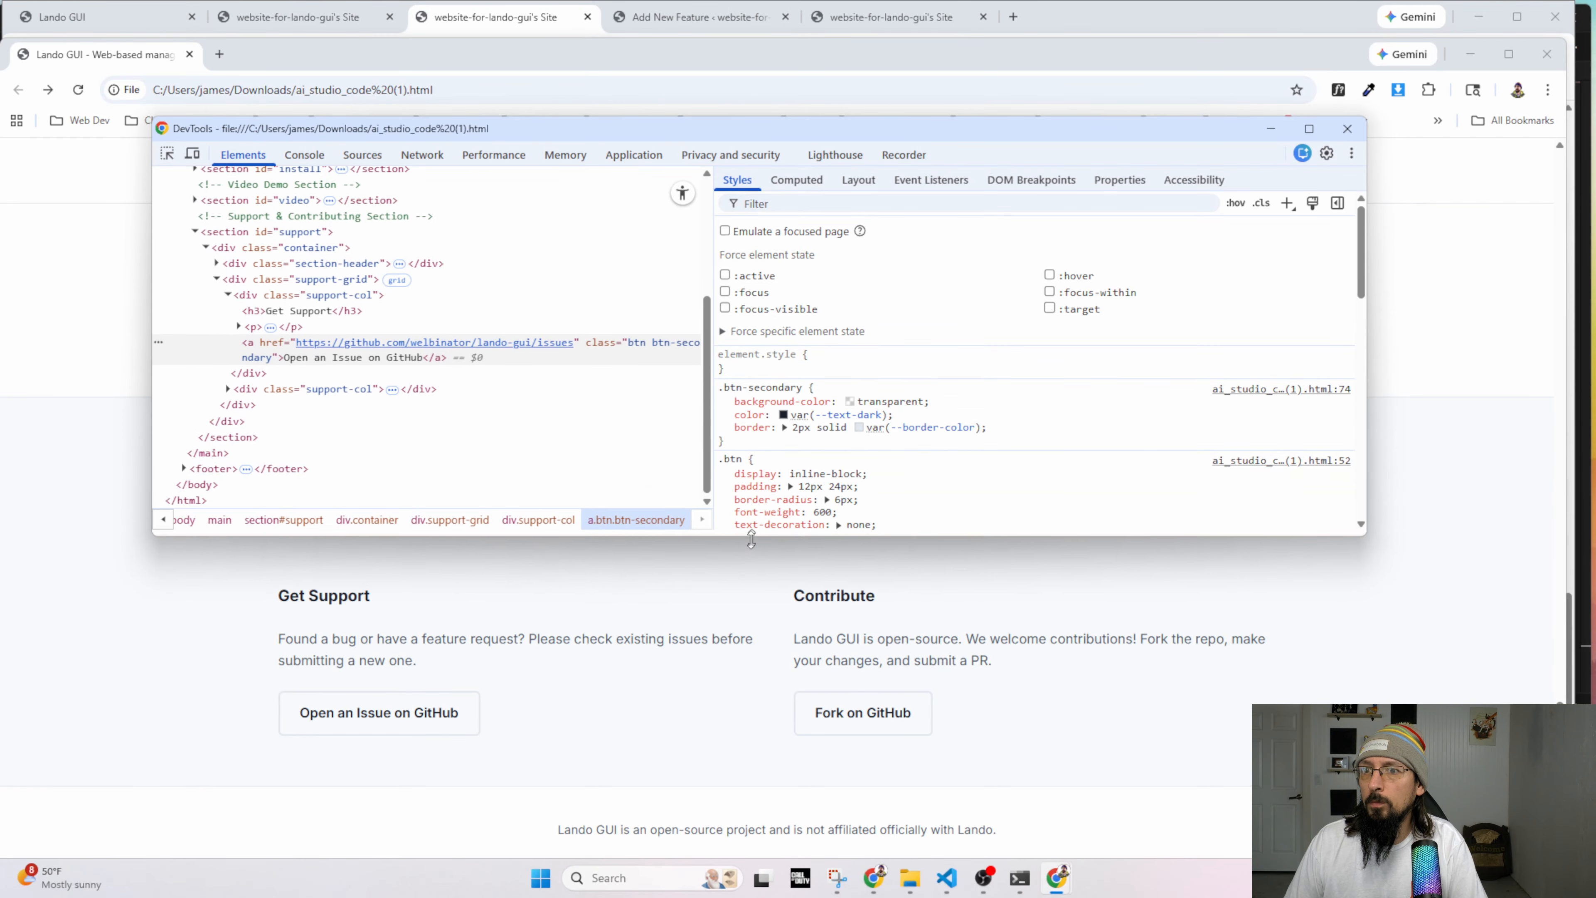
Force the button's hover state and copy the border-color, background-color and transform declarations from .btn-secondary:hover.
{"action": "left_click", "coordinate": [1049, 275]}
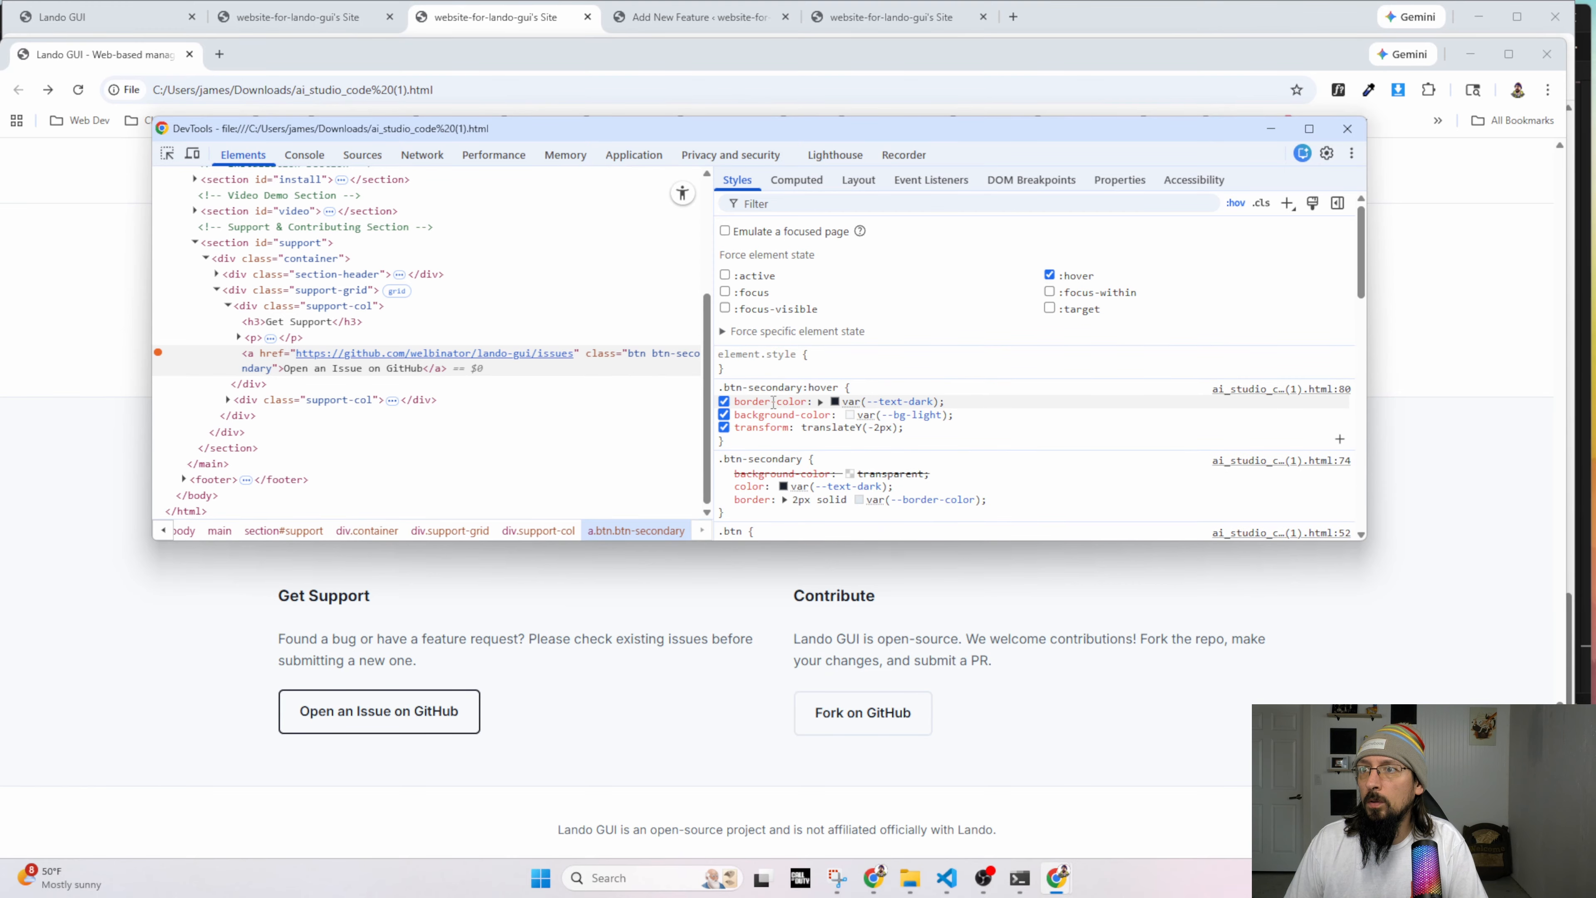
{"action": "left_click_drag", "start_coordinate": [905, 428], "coordinate": [731, 408]}
{"action": "key", "text": "ctrl+c"}
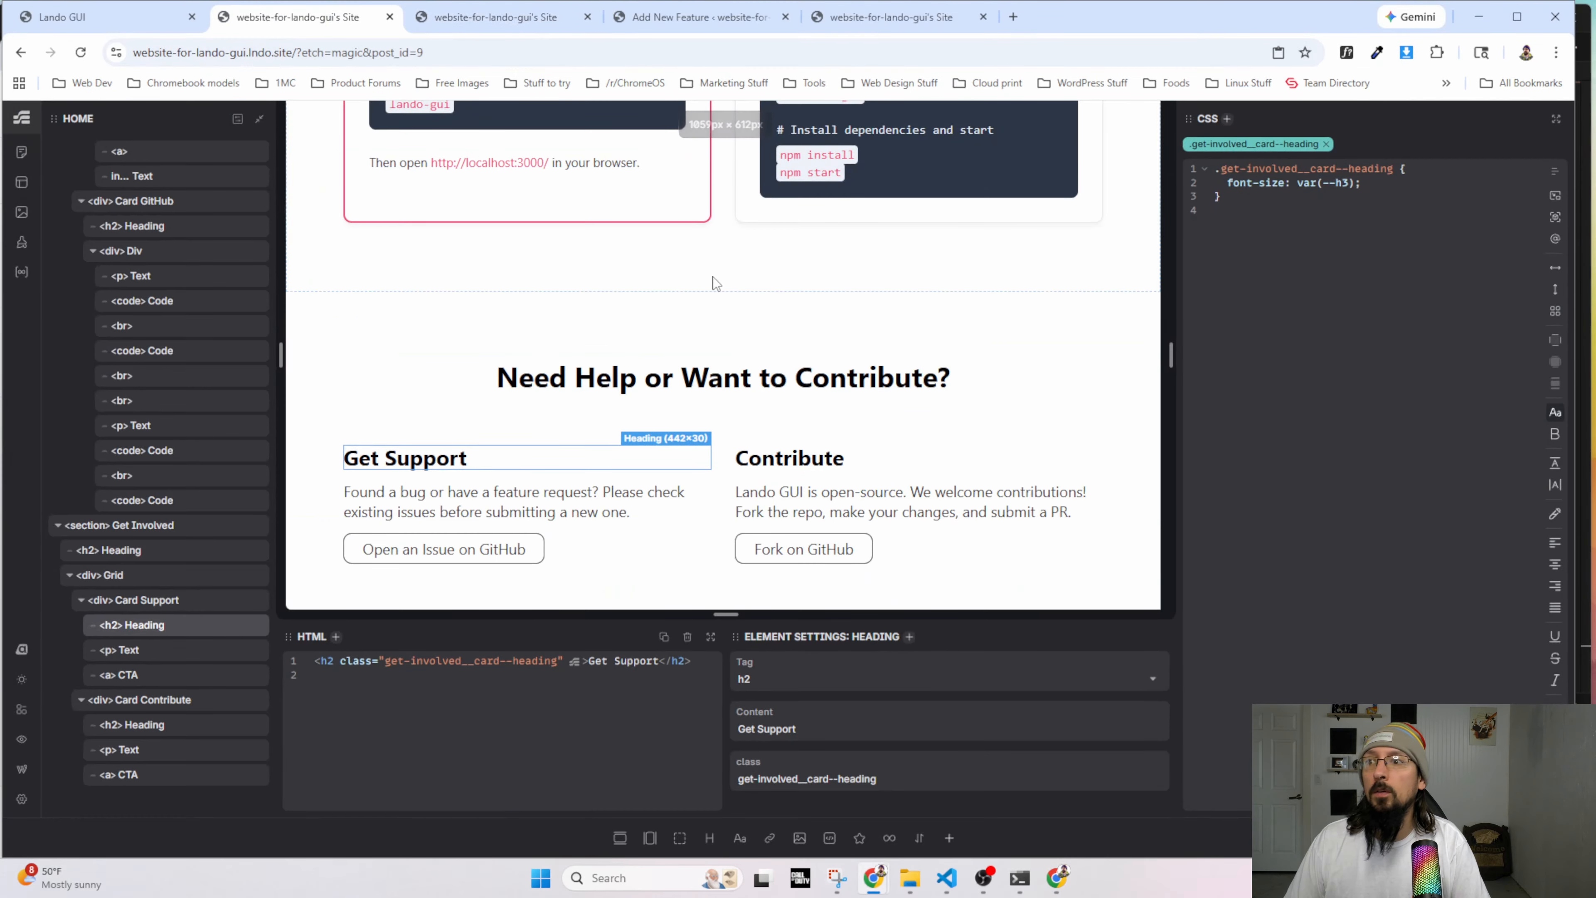
Add a nested &:hover rule to .get-involved__cta with border-color: var(--text-dark), background-color: var(--bg-light) and transform: translateY(-2px).
{"action": "left_click", "coordinate": [375, 540]}
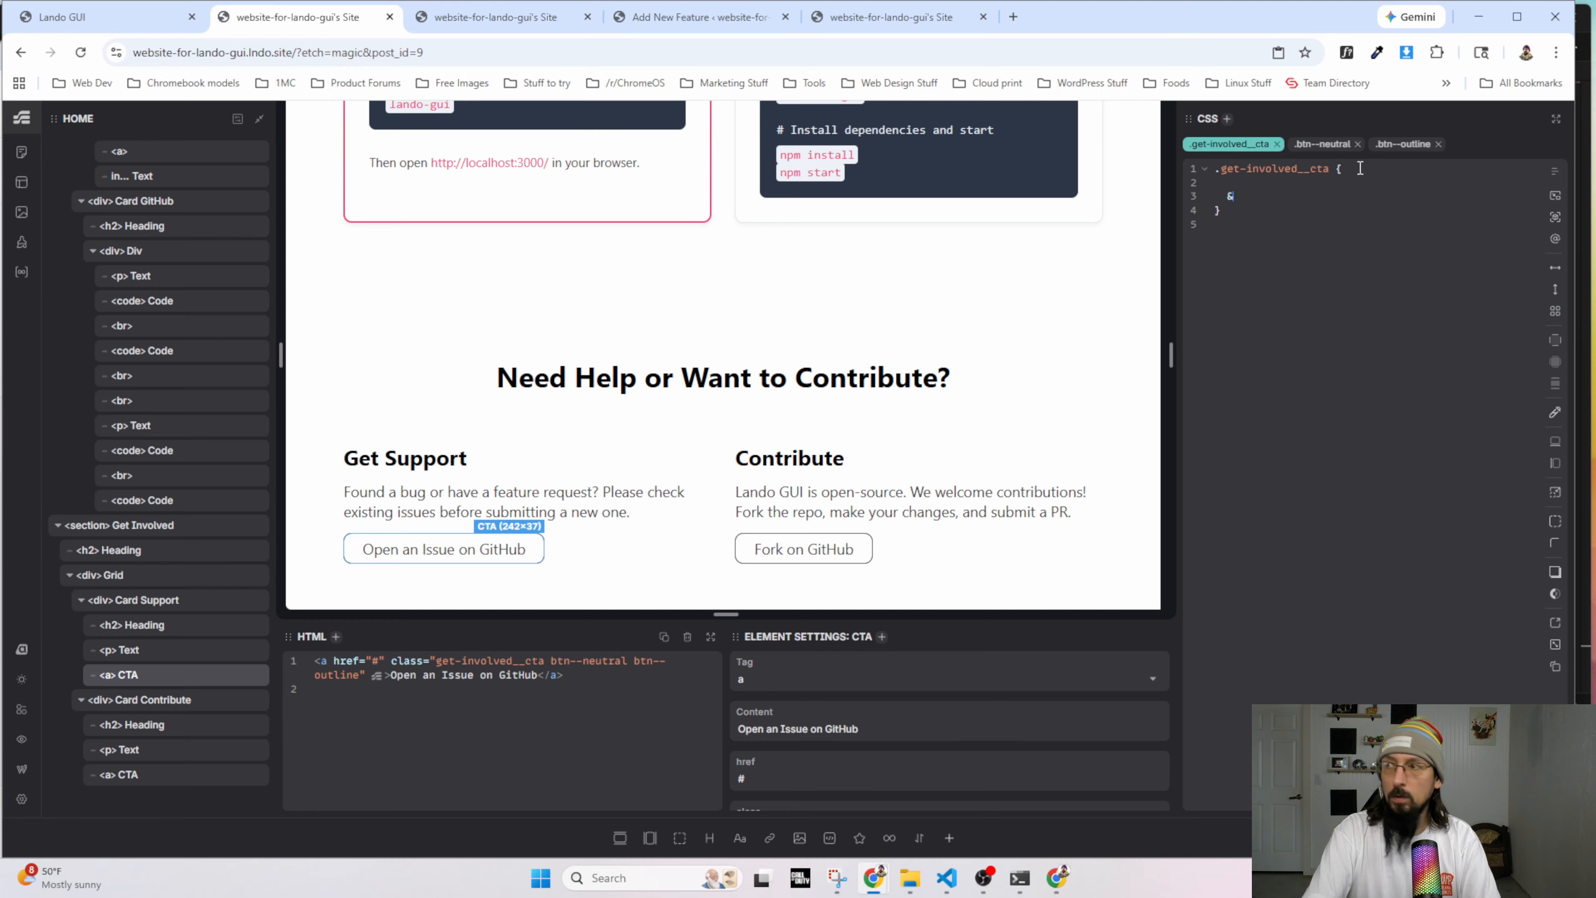
{"action": "type", "text": ":hover {}"}
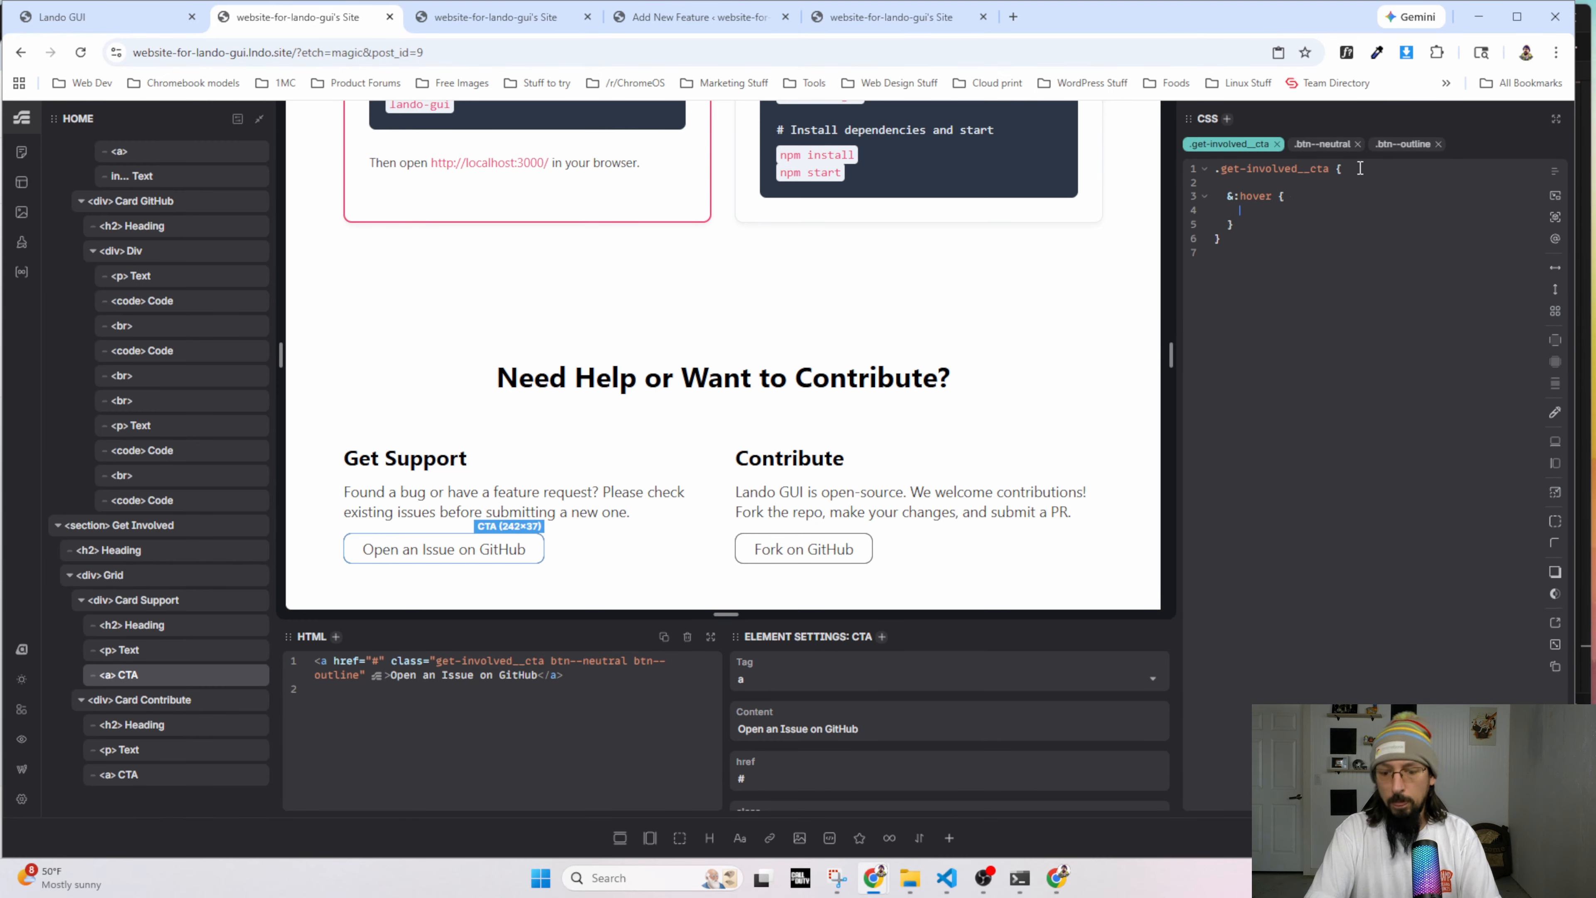
{"action": "key", "text": "ctrl+v"}
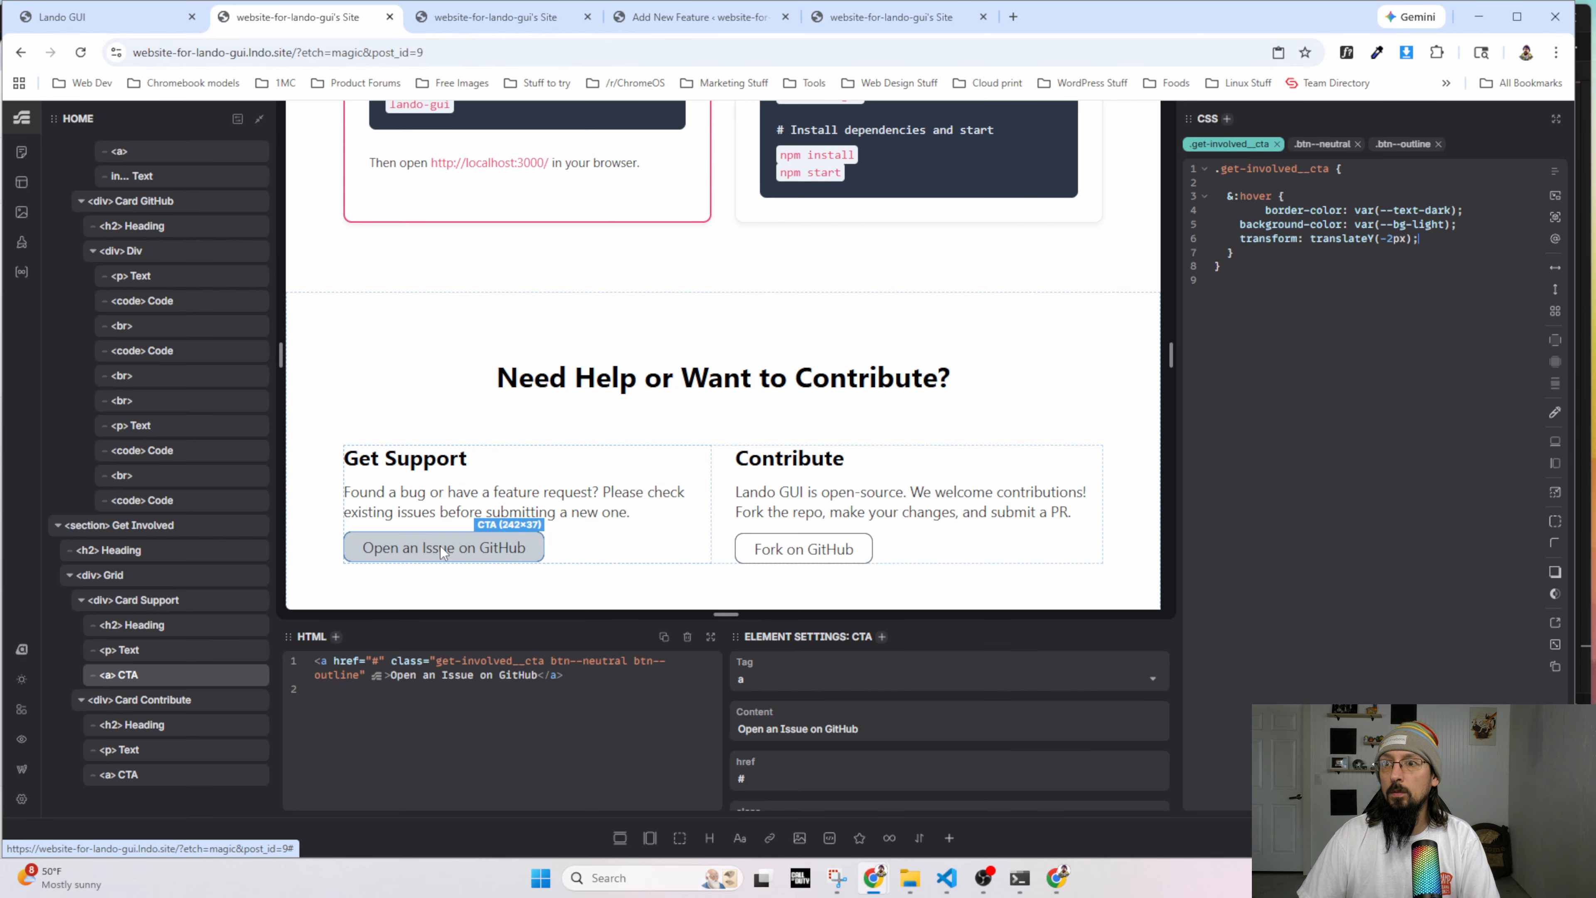
Reload the live site to check the hover styling of its Get Involved buttons.
{"action": "left_click", "coordinate": [472, 19]}
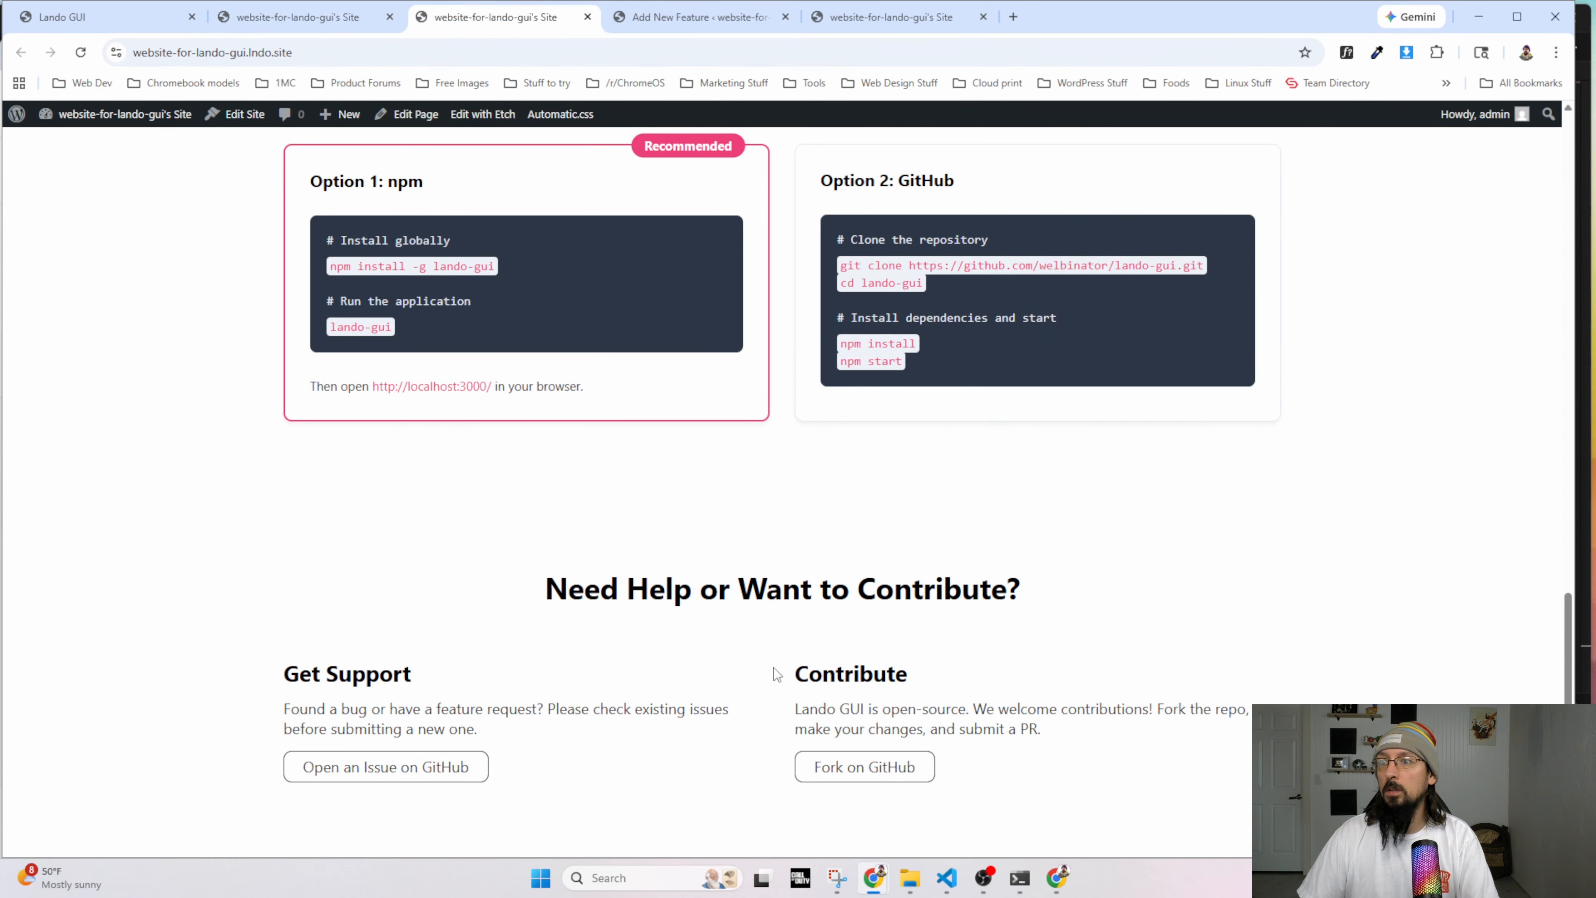
{"action": "key", "text": "ctrl+shift+Tab"}
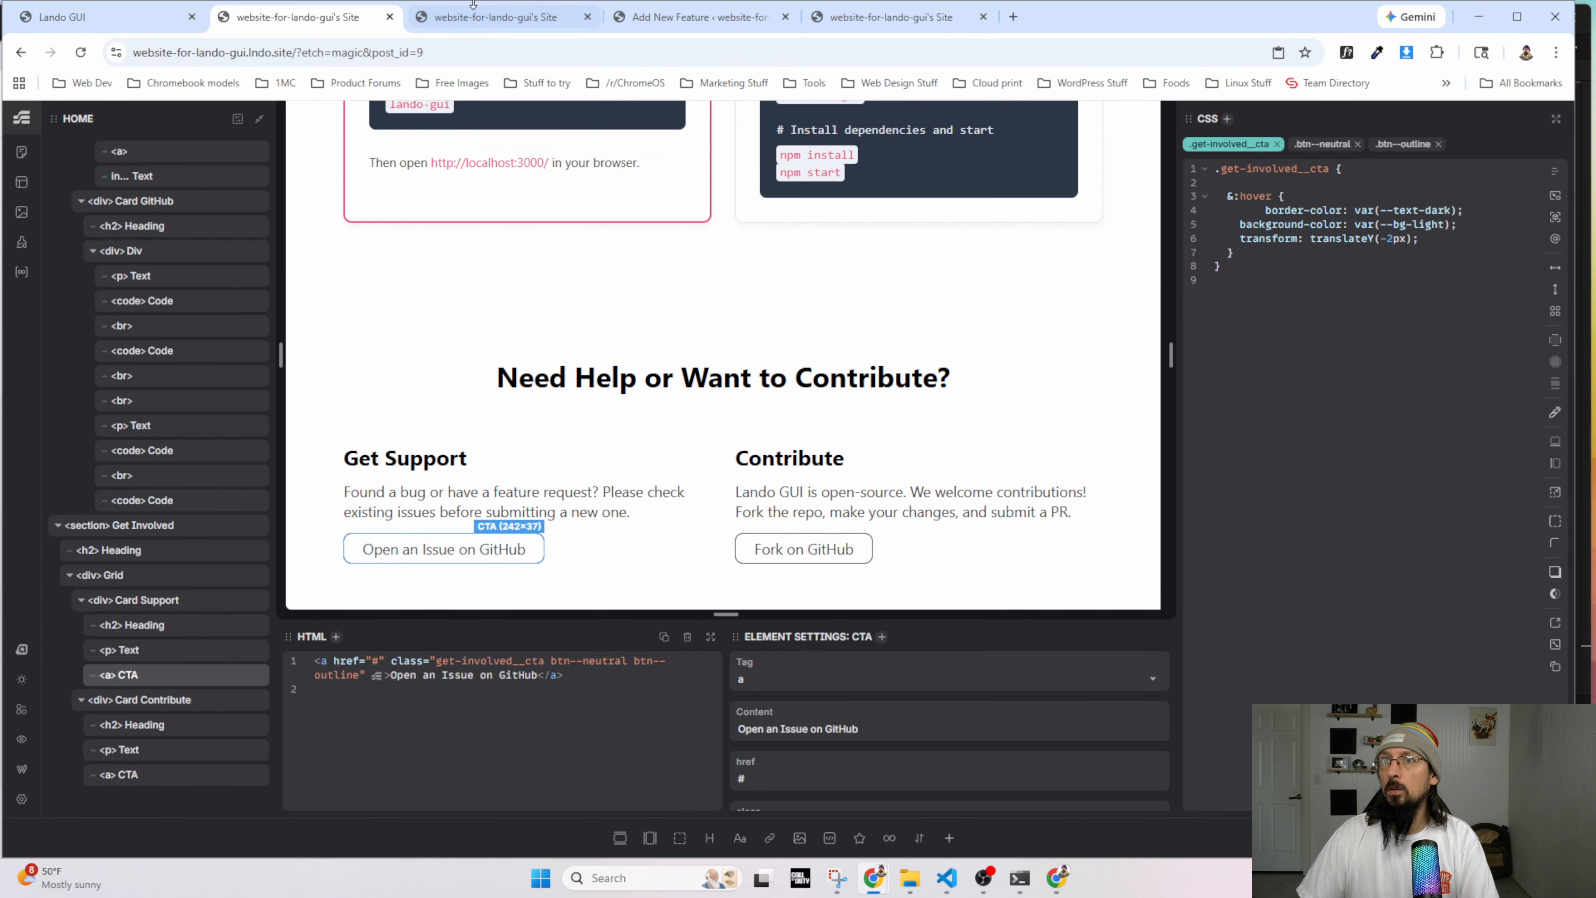
{"action": "left_click", "coordinate": [497, 17]}
{"action": "left_click", "coordinate": [80, 53]}
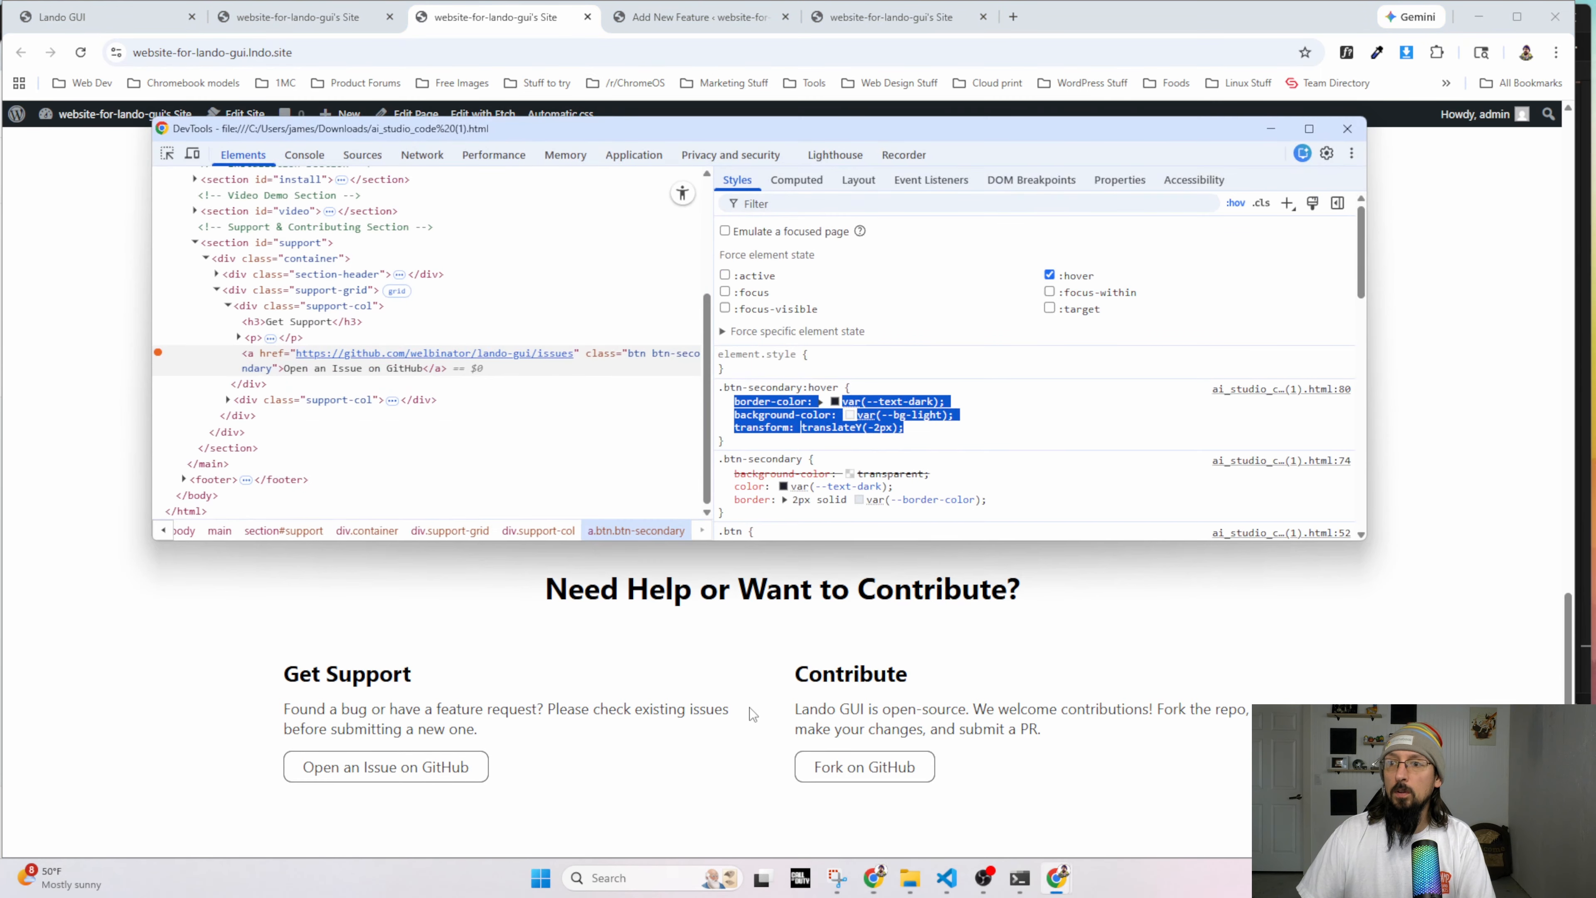
Inspect the mockup's "Open an Issue on GitHub" button, turn off its forced hover state and copy the background-color, color and border declarations from .btn-secondary.
{"action": "key", "text": "alt+Tab"}
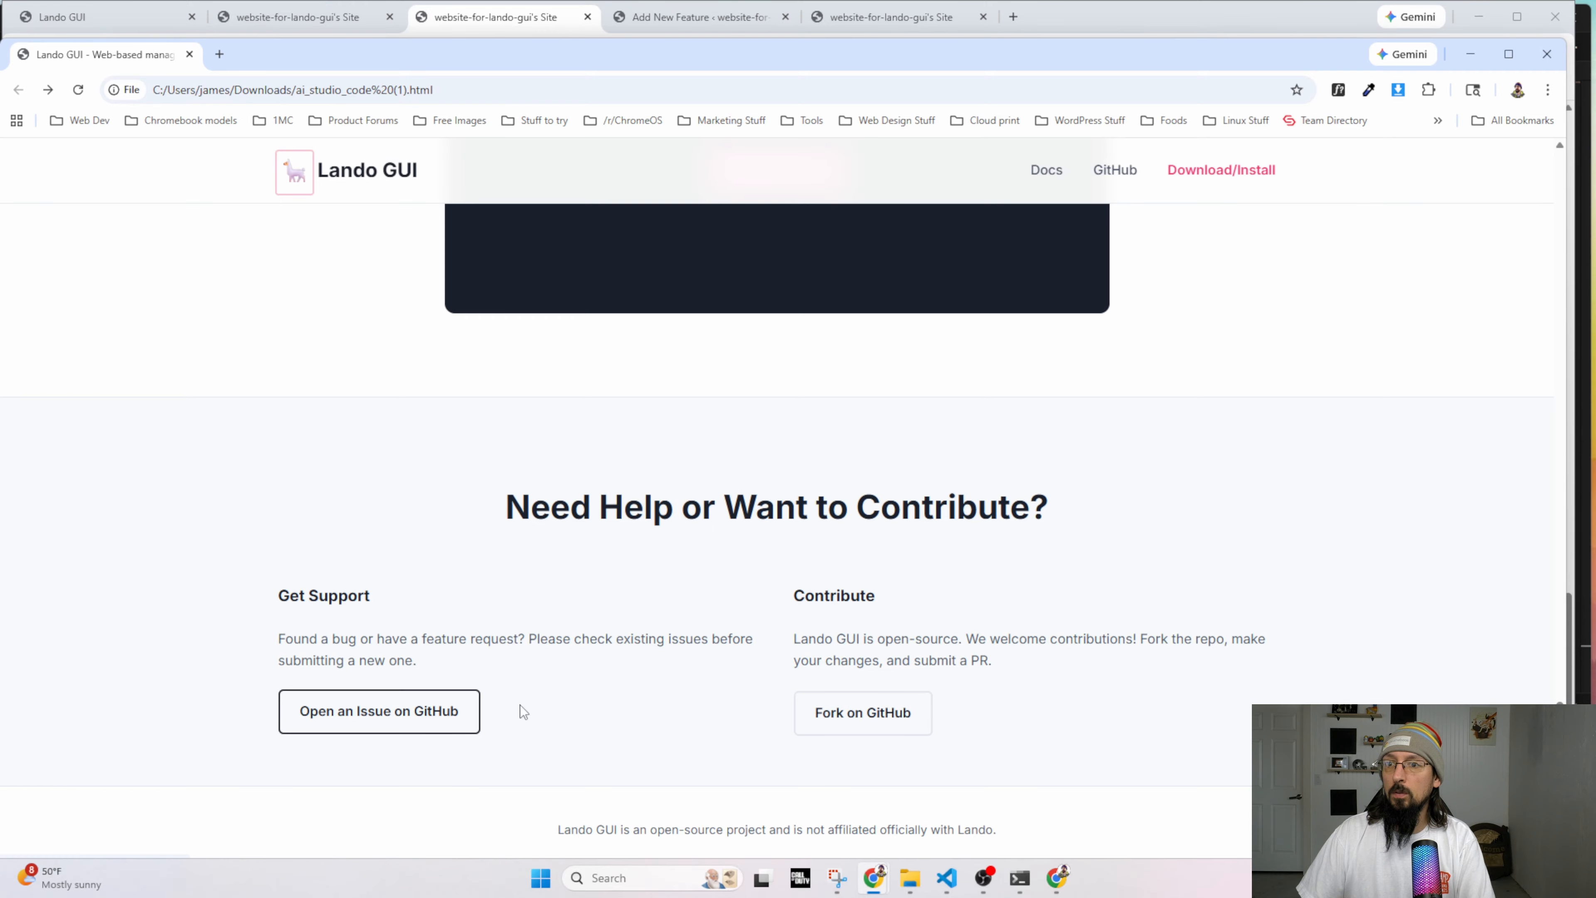
{"action": "right_click", "coordinate": [402, 707]}
{"action": "left_click", "coordinate": [440, 674]}
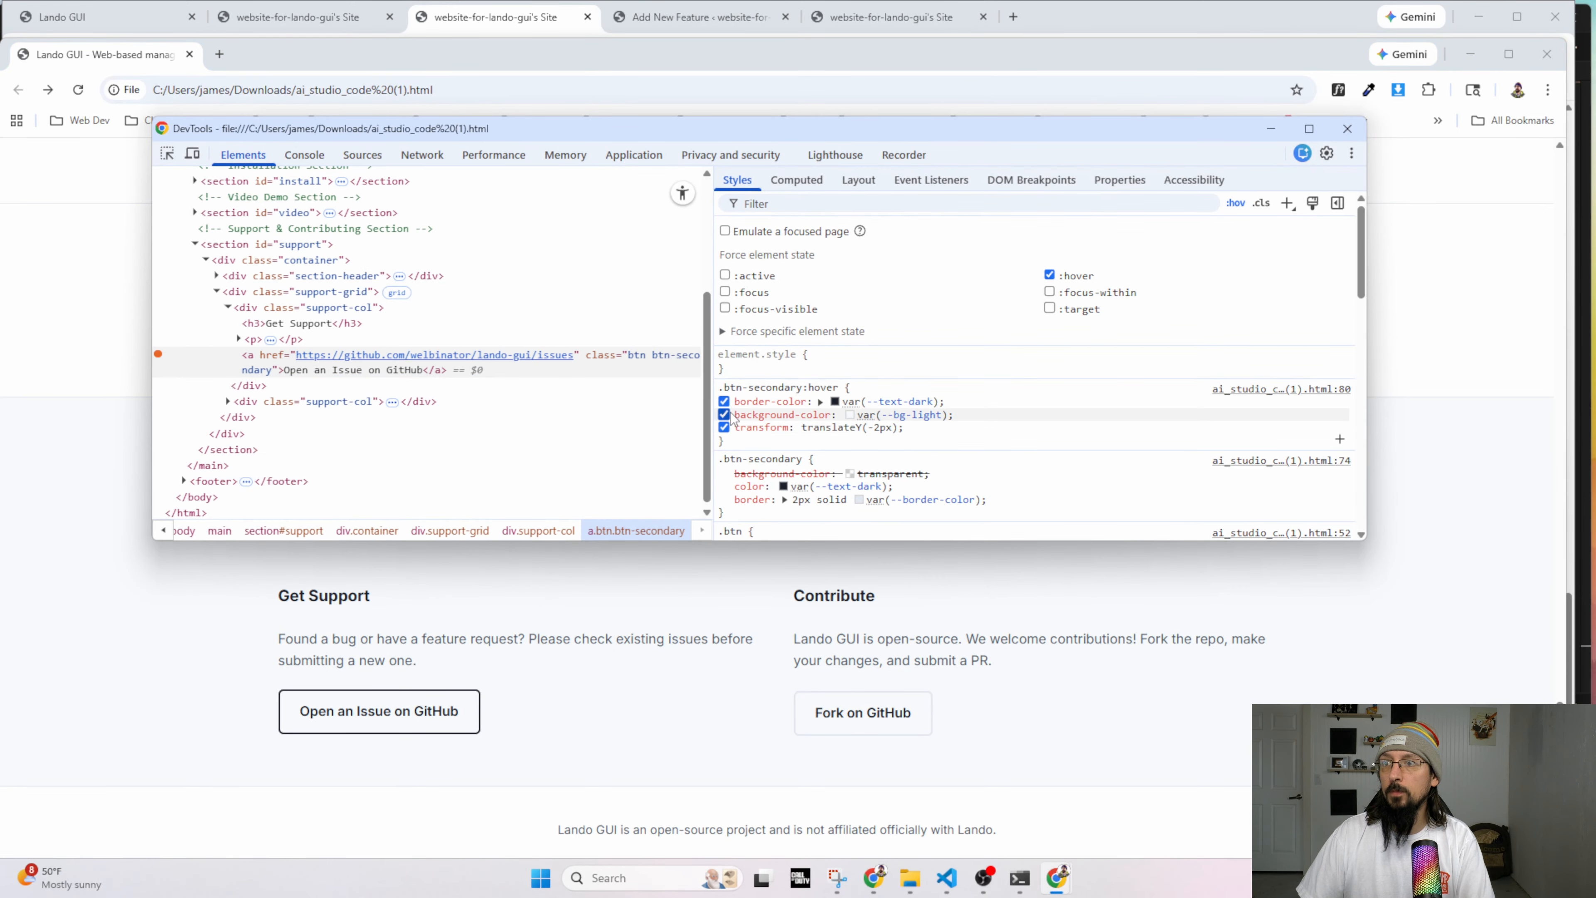
{"action": "left_click", "coordinate": [1048, 276]}
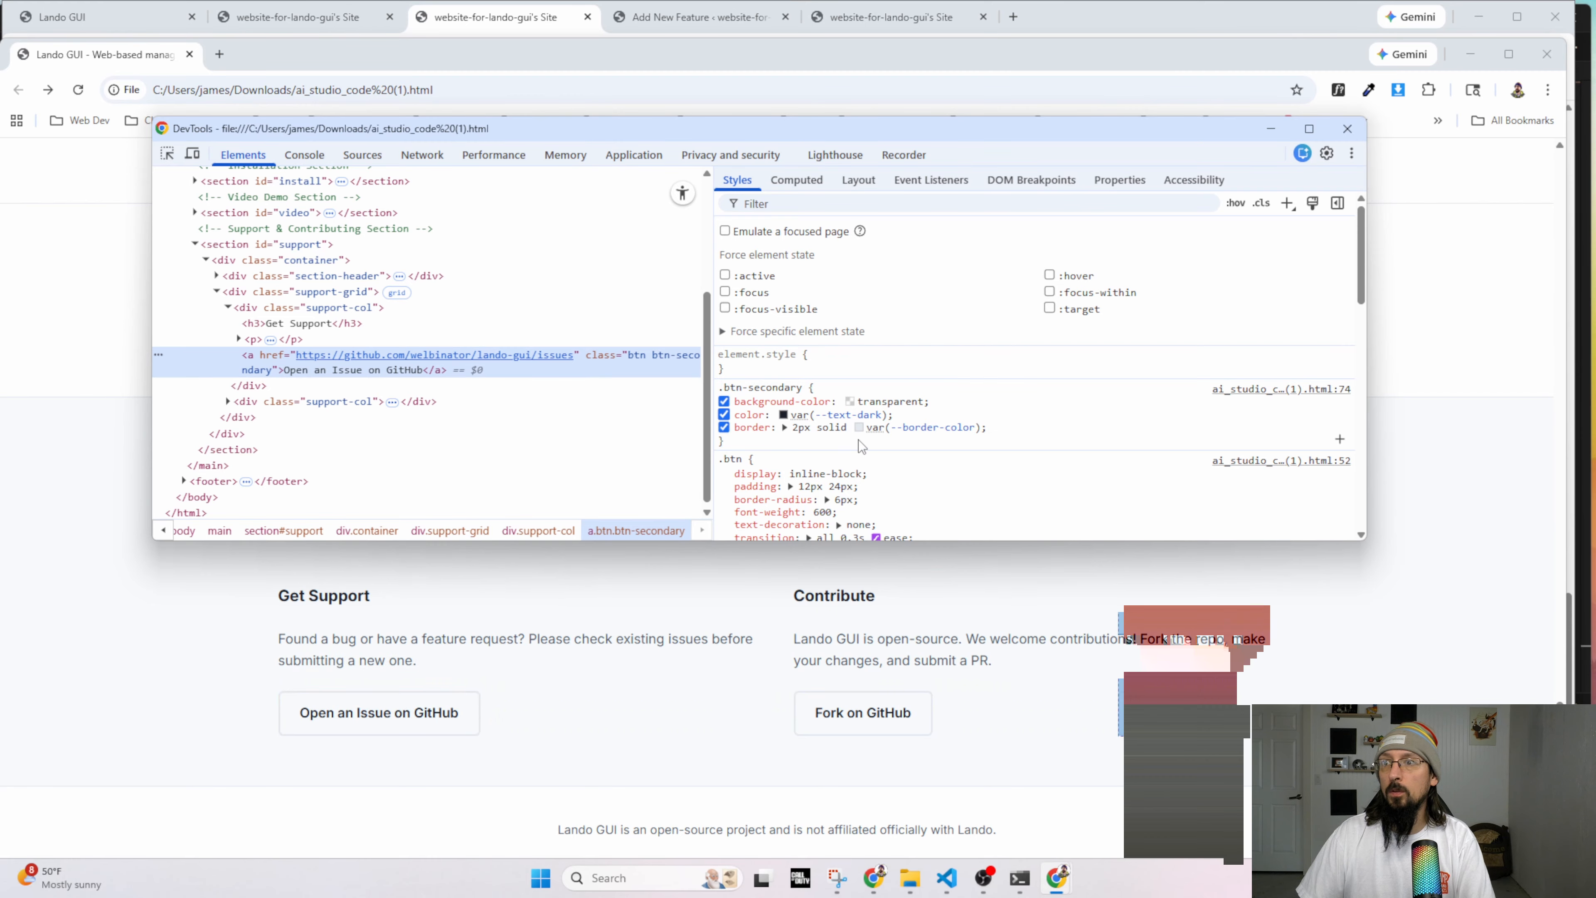
{"action": "scroll", "coordinate": [786, 425], "scroll_direction": "down", "scroll_amount": 3}
{"action": "scroll", "coordinate": [786, 425], "scroll_direction": "down", "scroll_amount": 3}
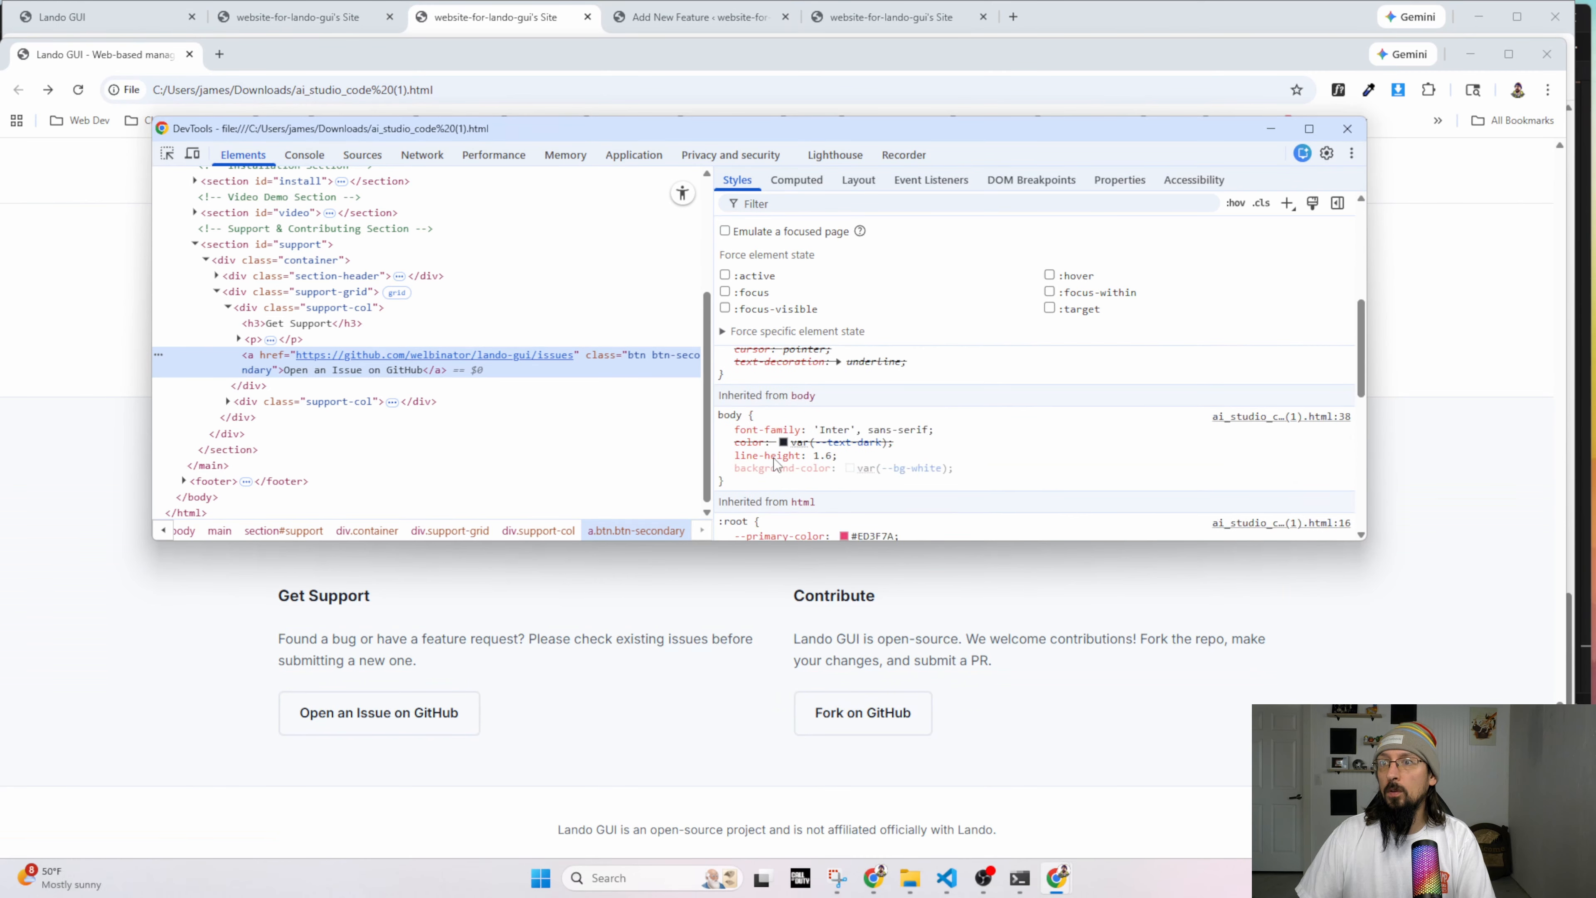
{"action": "scroll", "coordinate": [783, 472], "scroll_direction": "up", "scroll_amount": 6}
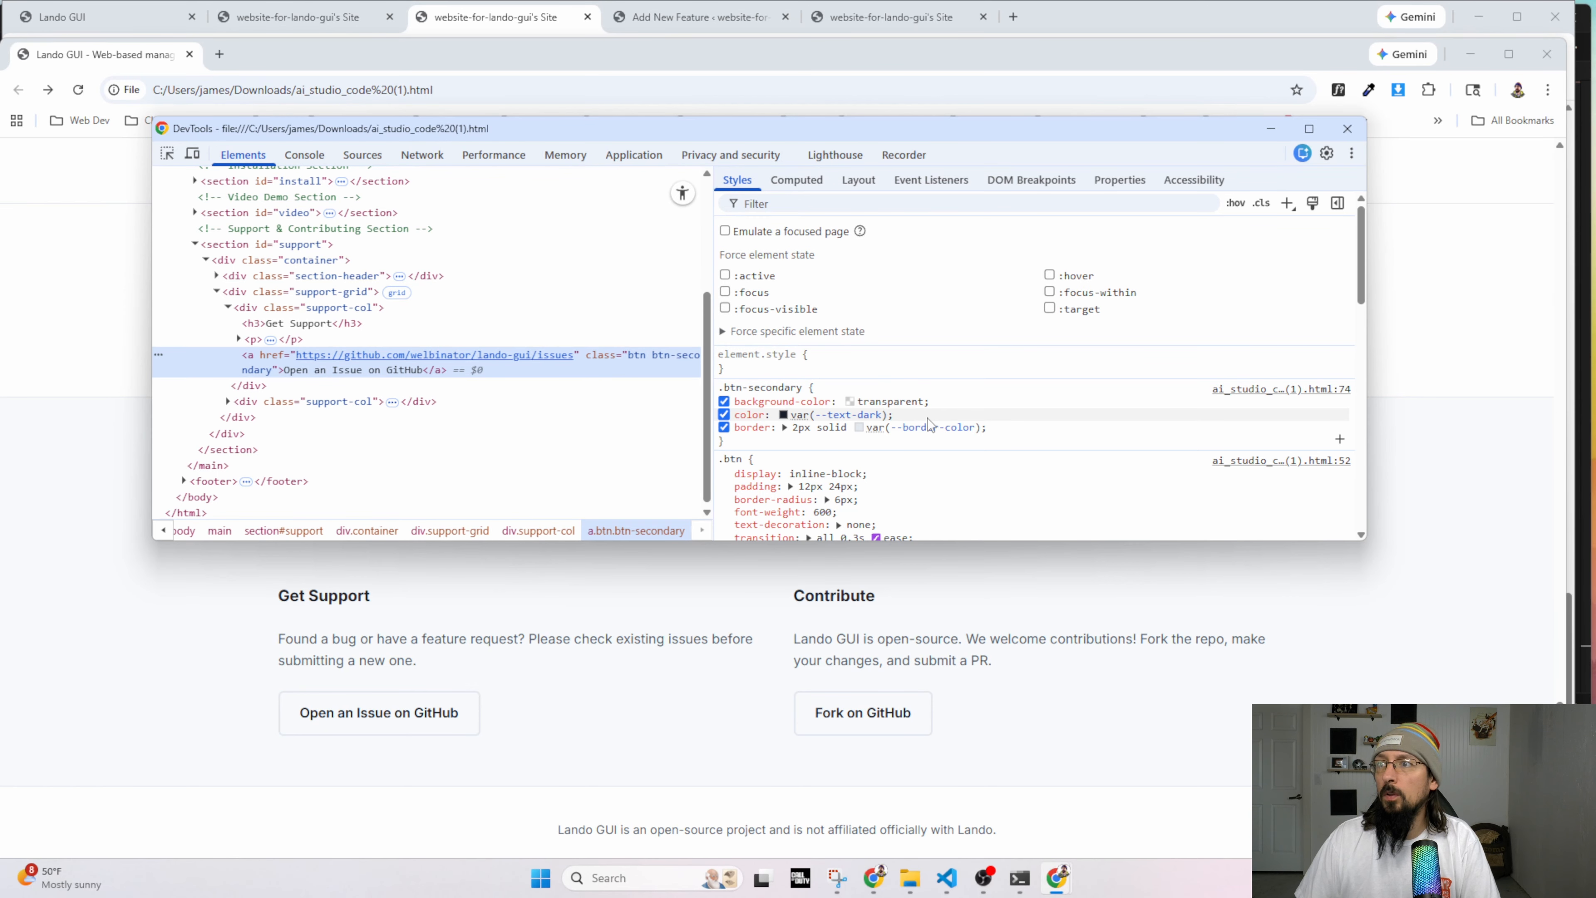
{"action": "left_click_drag", "start_coordinate": [996, 434], "coordinate": [737, 401]}
{"action": "key", "text": "ctrl+c"}
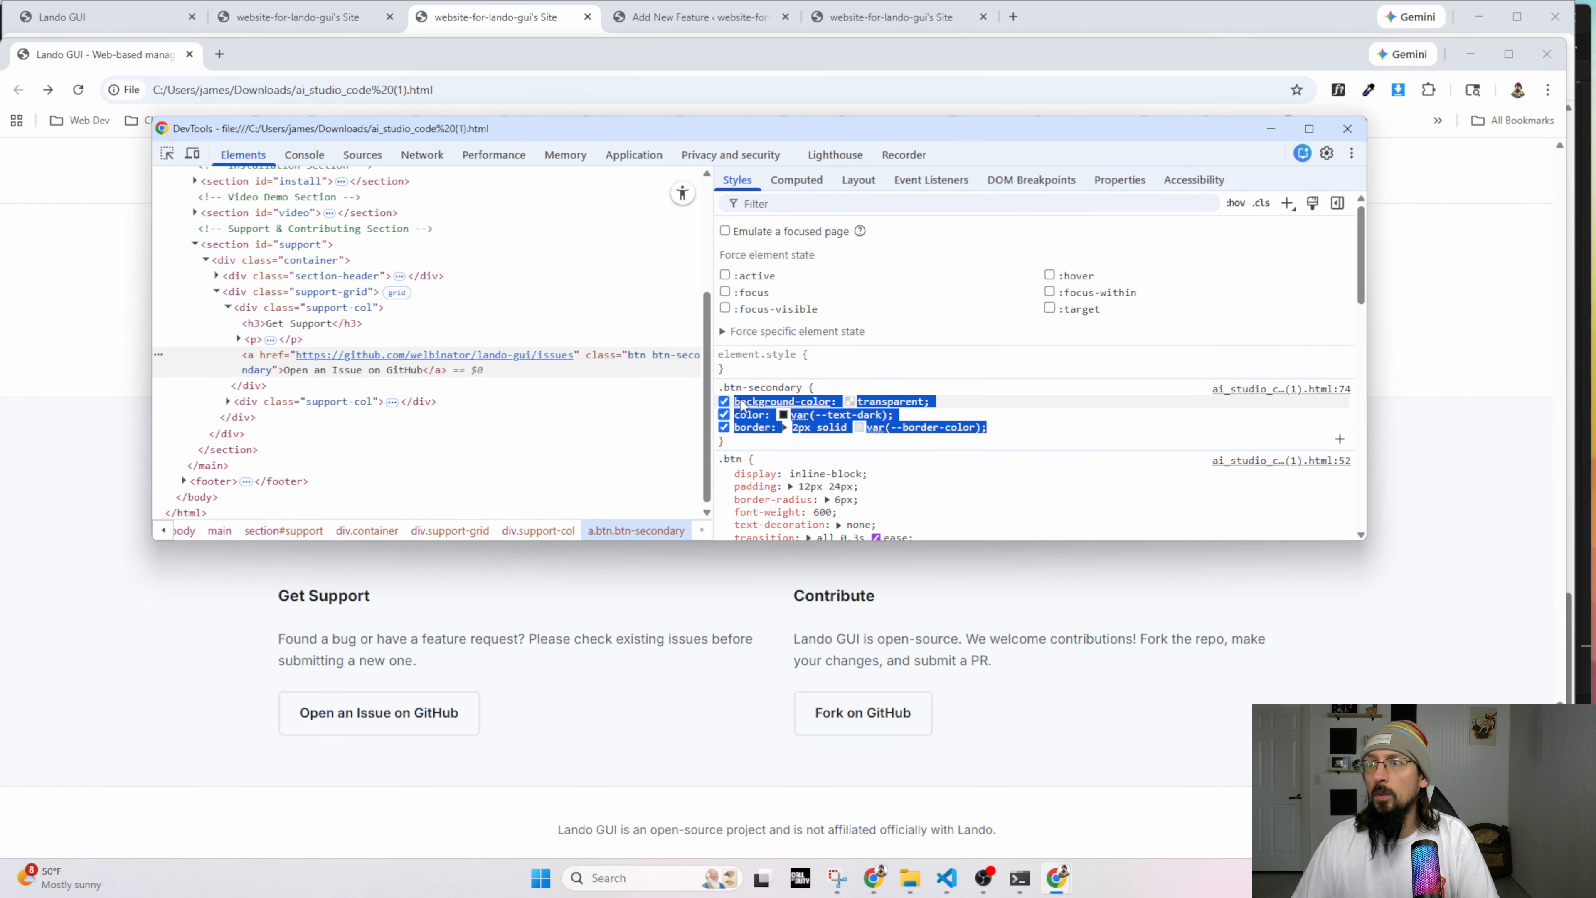
Add background-color: transparent, color: var(--text-dark) and border: 2px solid var(--border-color) to .get-involved__cta and remove the Get Support button's btn--neutral and btn--outline classes.
{"action": "left_click", "coordinate": [317, 19]}
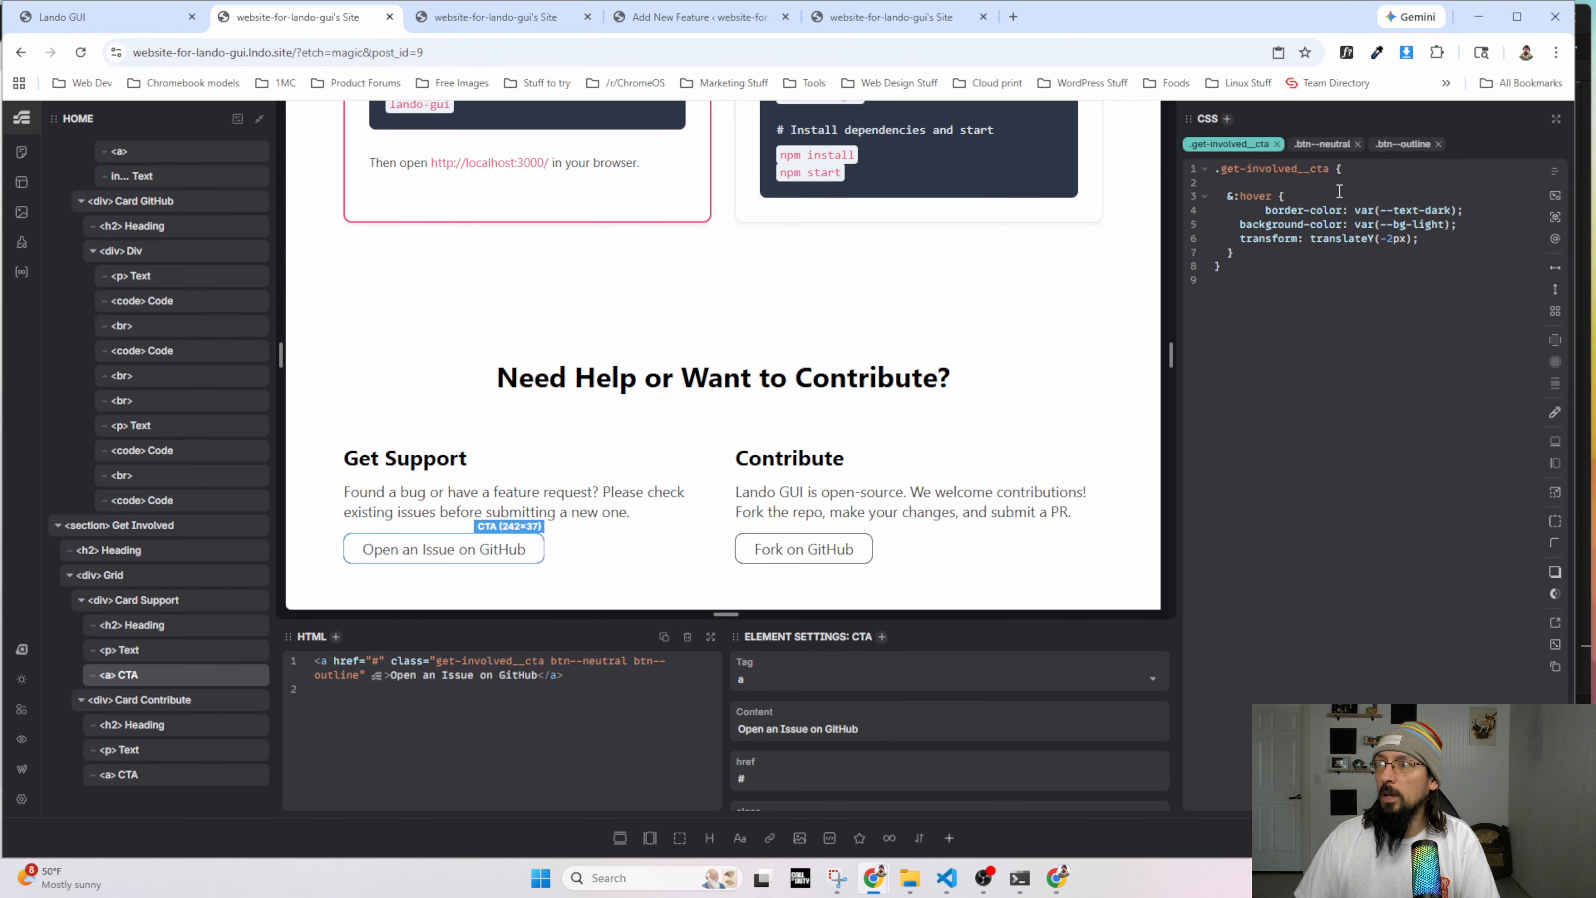
{"action": "key", "text": "ctrl+v"}
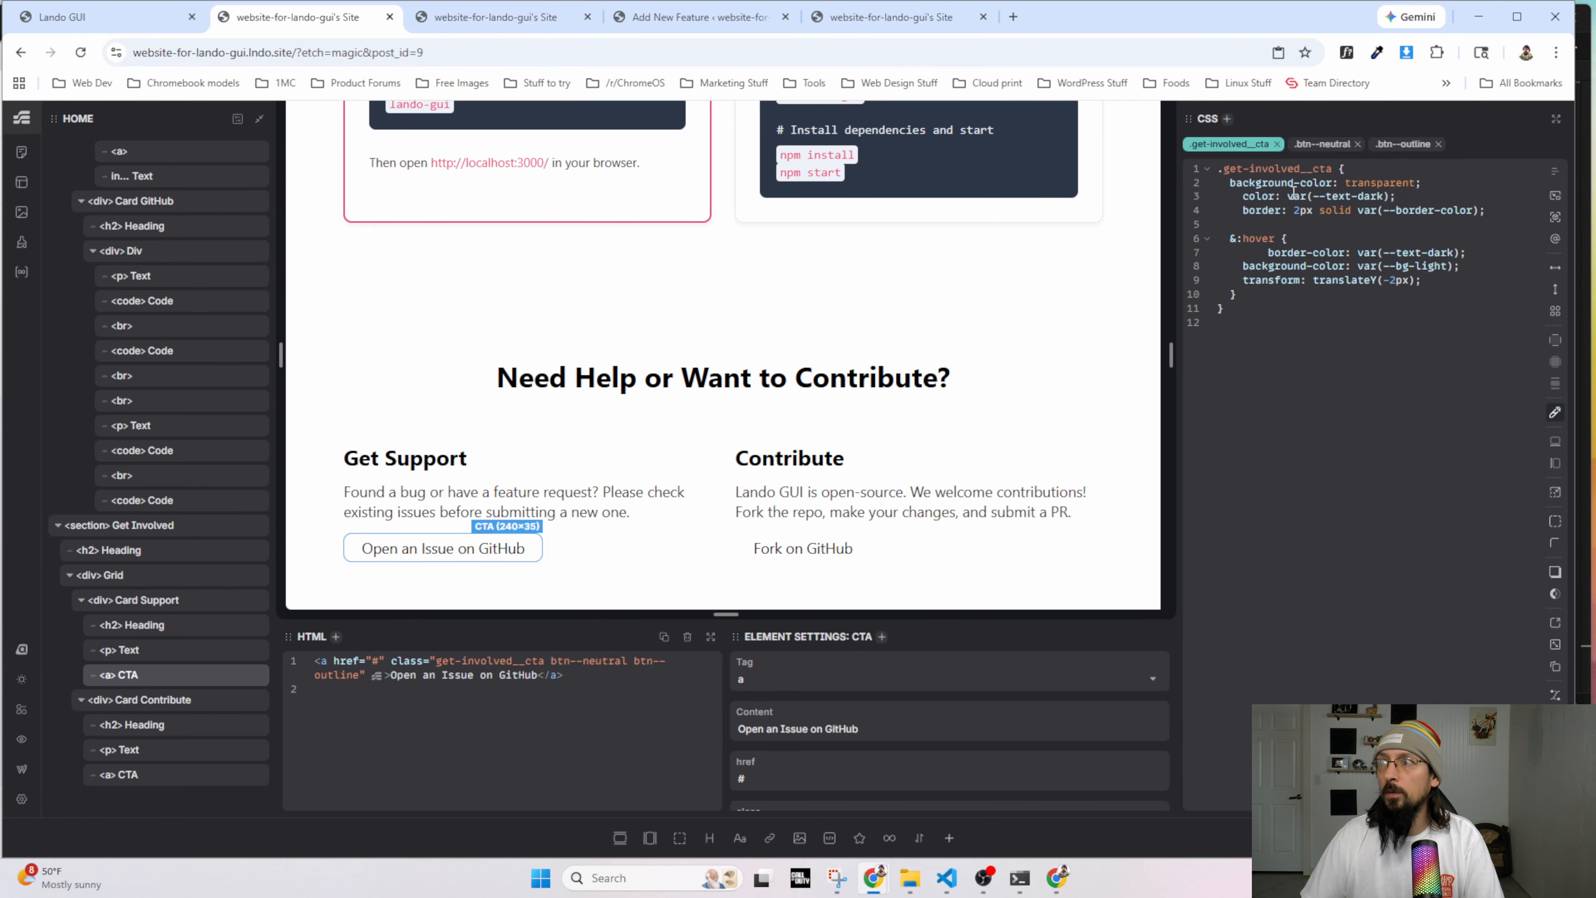
{"action": "left_click", "coordinate": [1230, 181]}
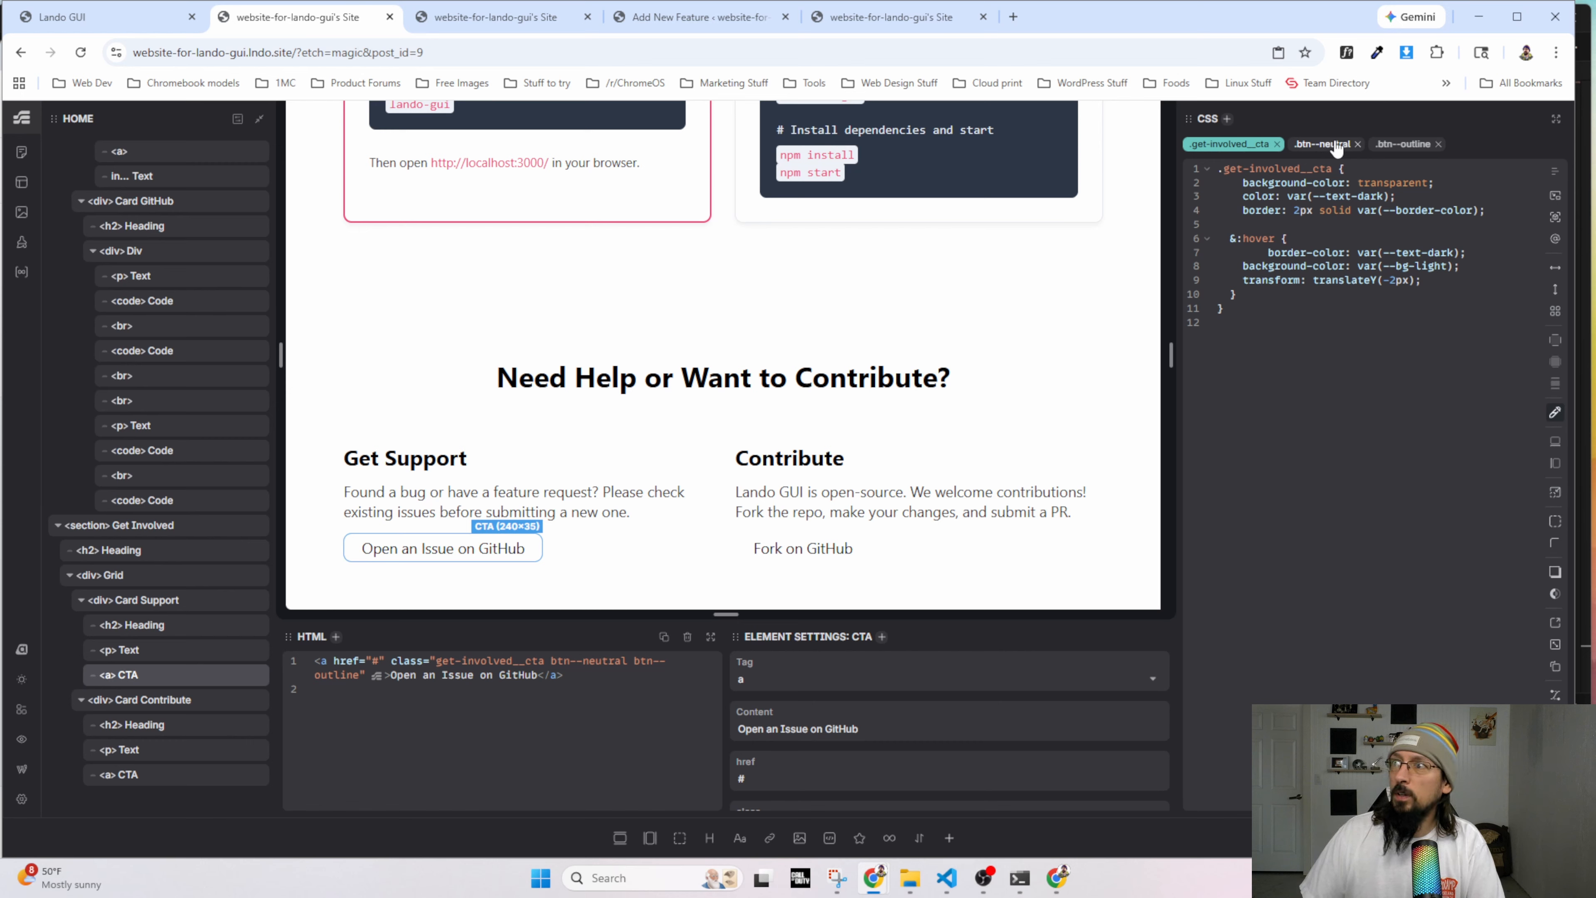
{"action": "left_click", "coordinate": [1357, 144]}
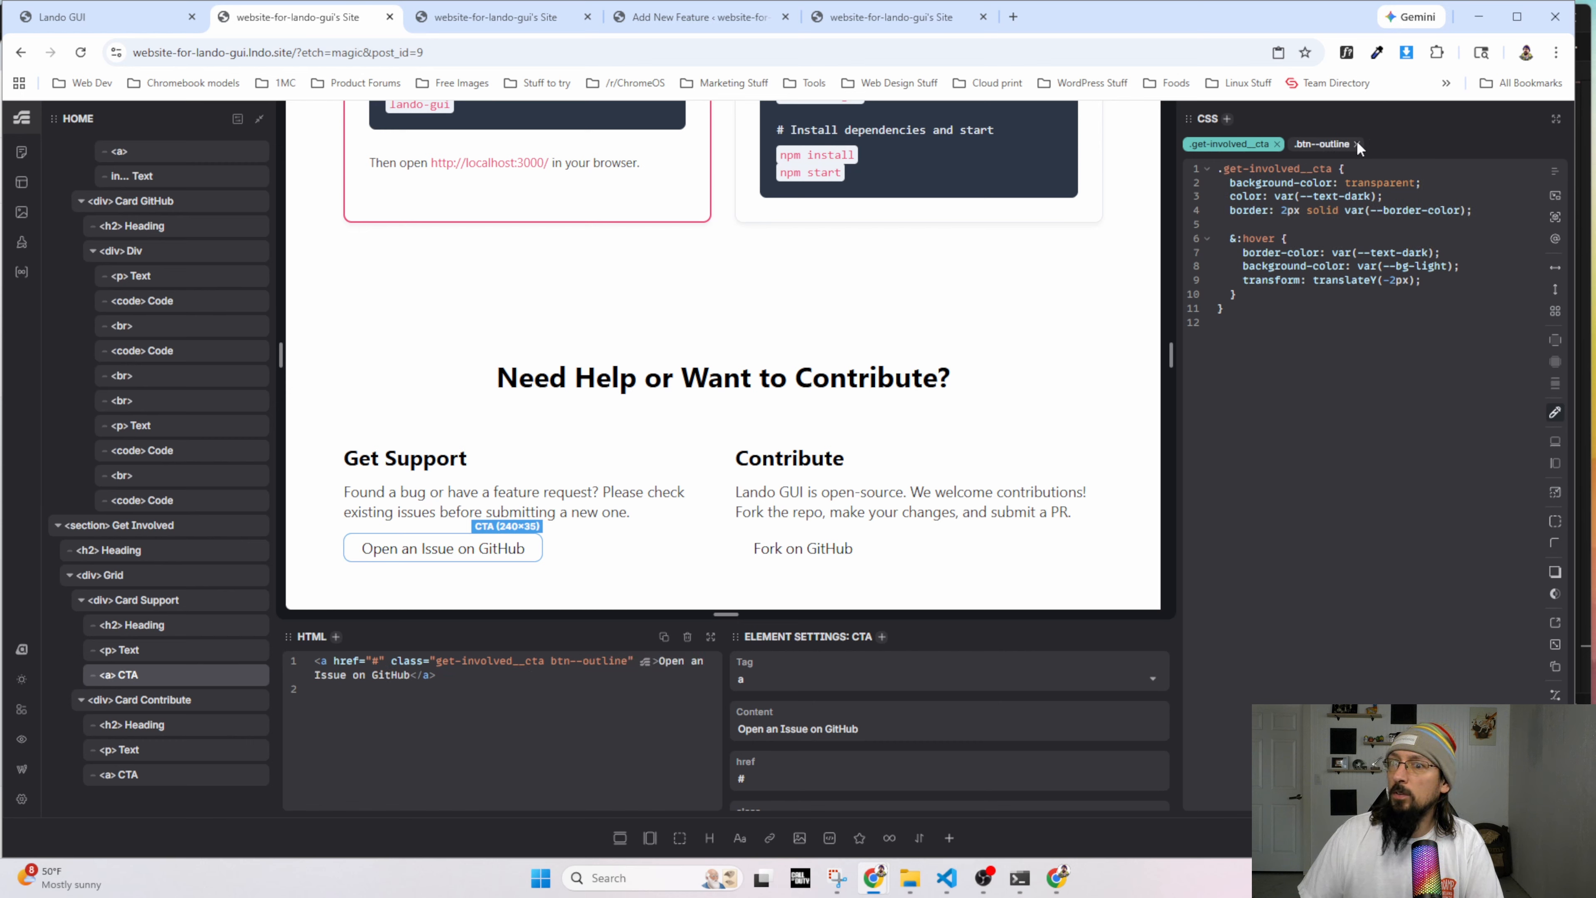
{"action": "left_click", "coordinate": [1357, 143]}
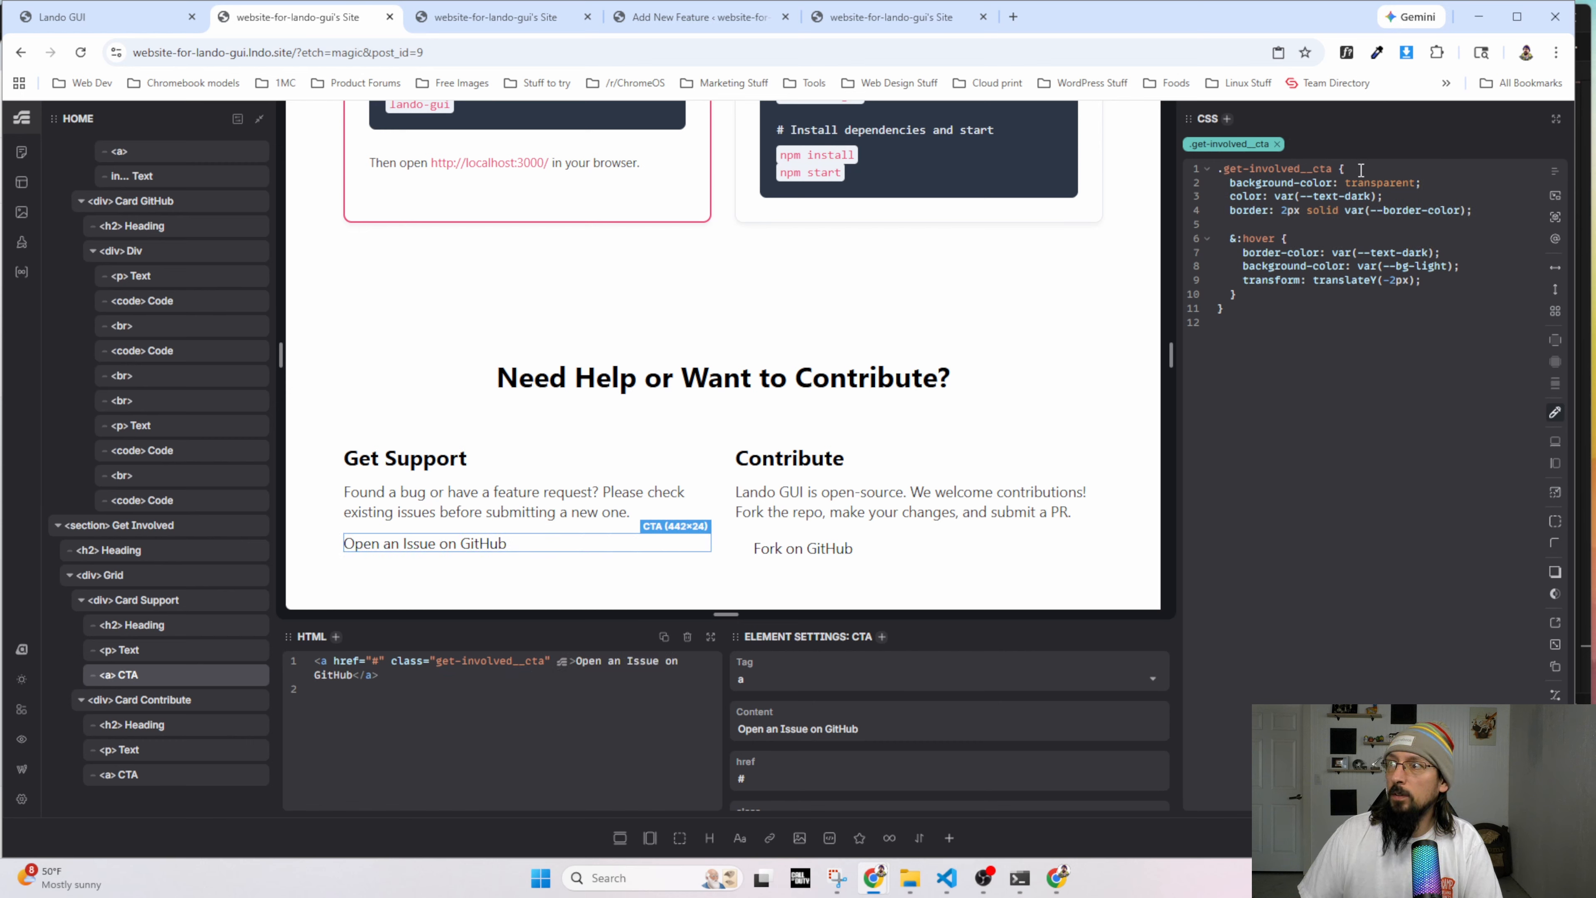
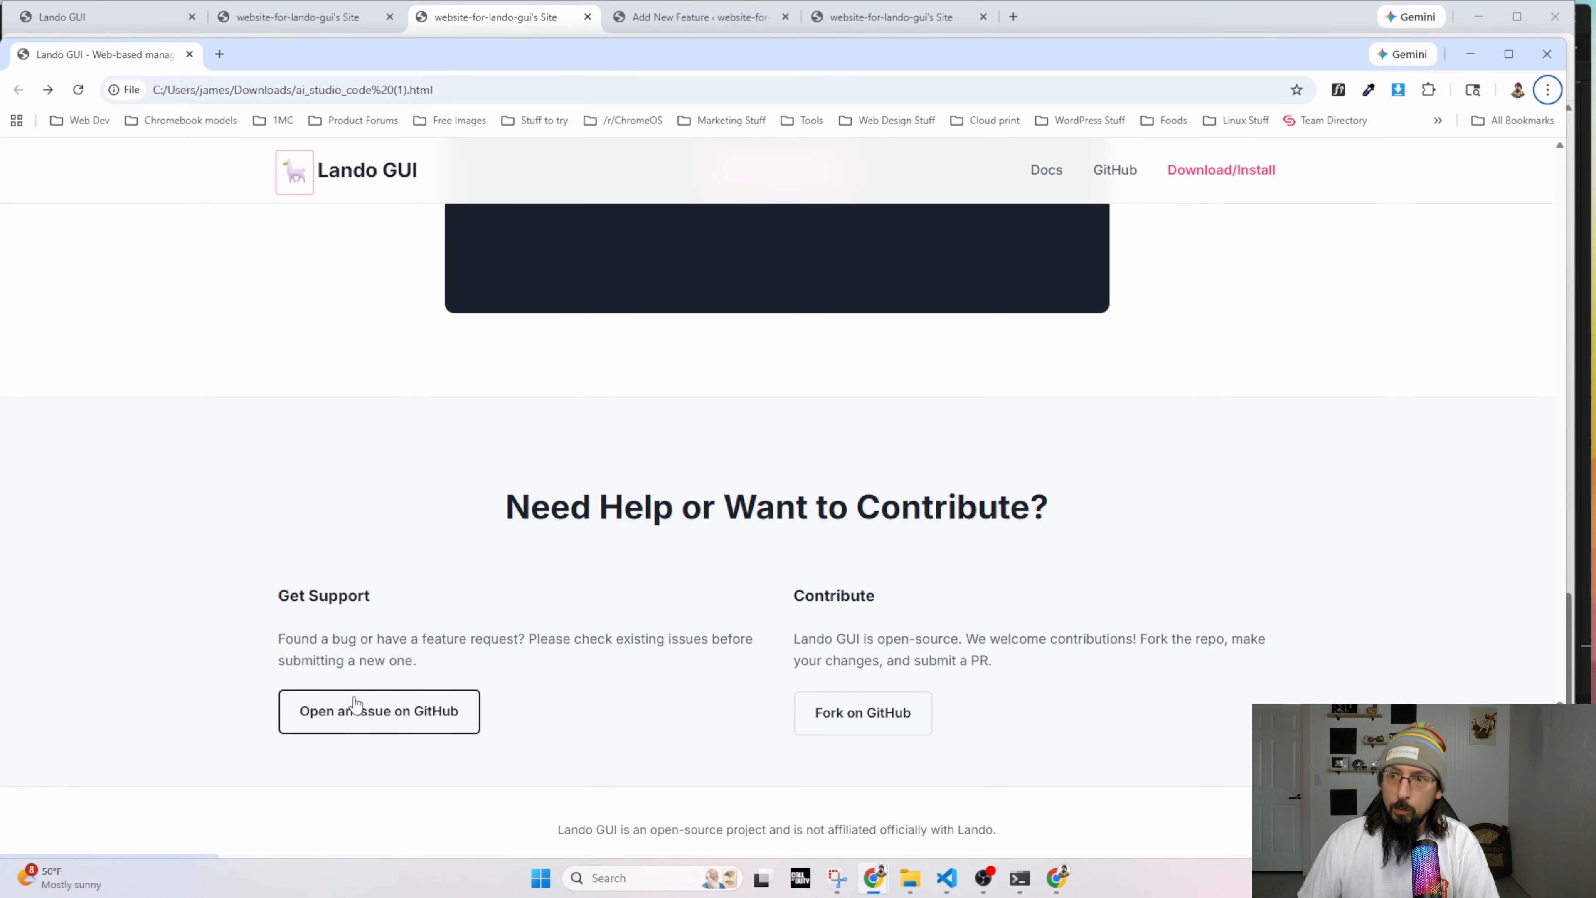
Compare the Get Involved buttons on the live site with the mockup and look over the live home page's sections up to the header.
{"action": "key", "text": "alt+Tab"}
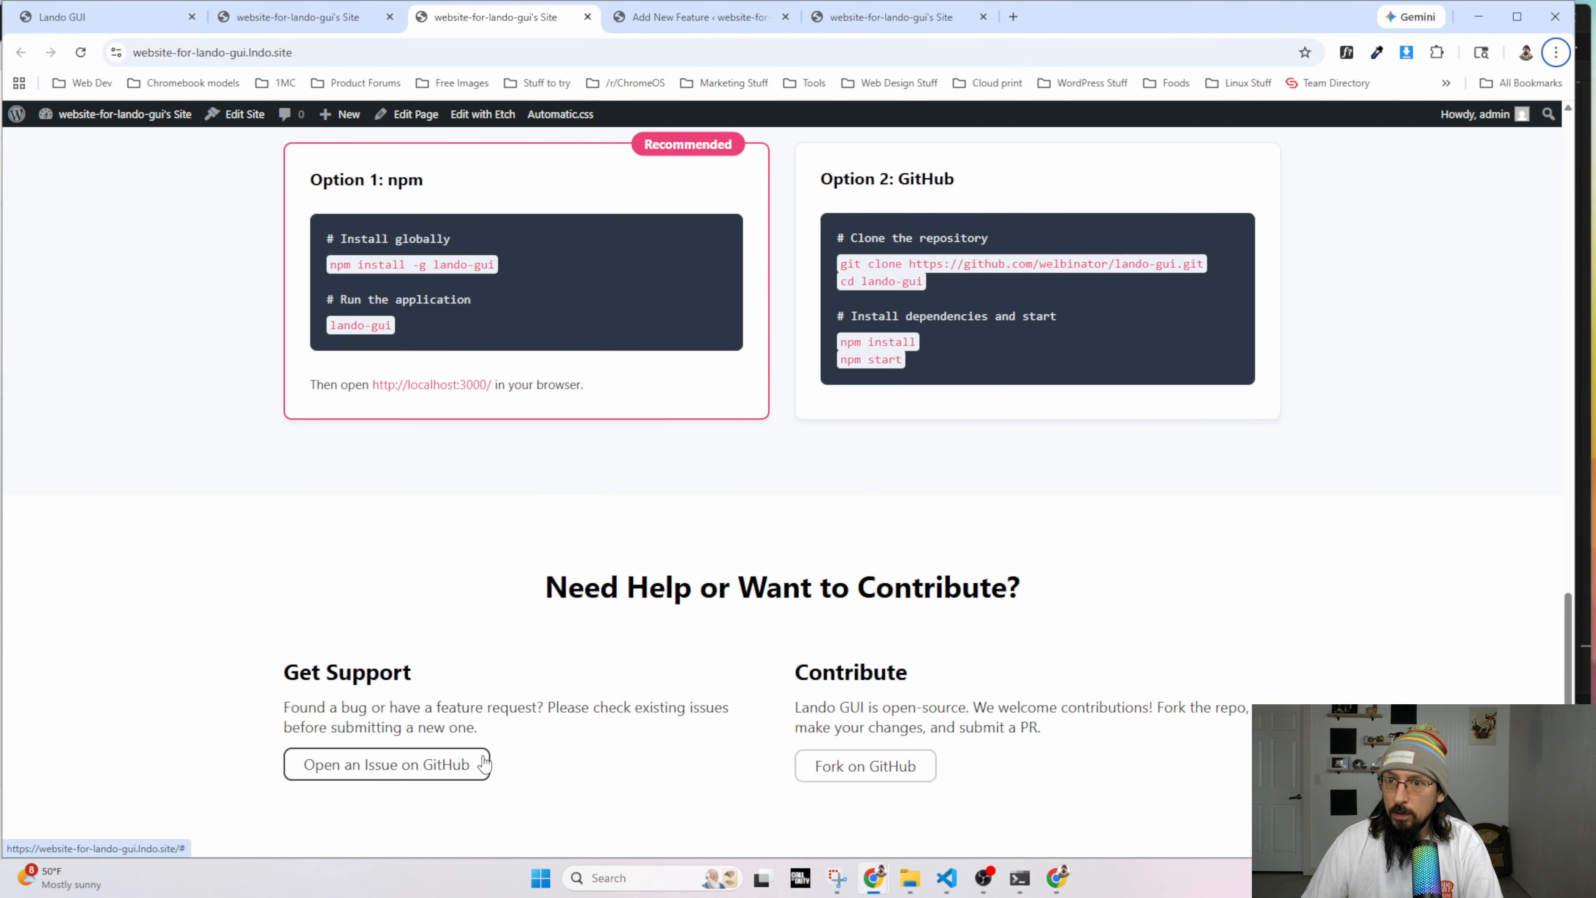
{"action": "key", "text": "alt+Tab"}
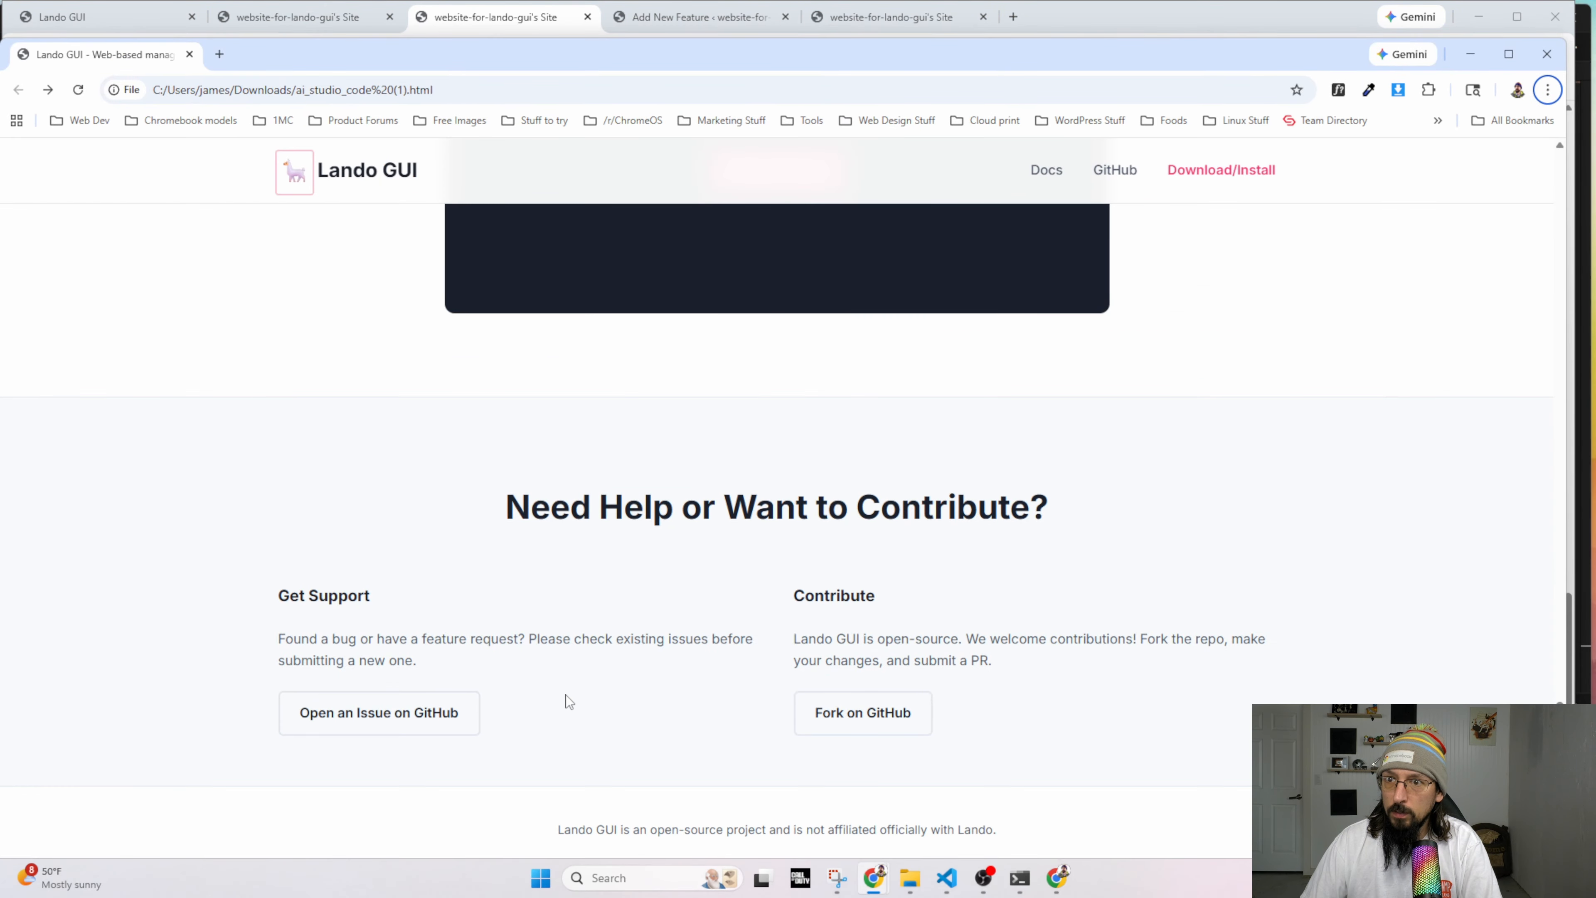
{"action": "key", "text": "alt+Tab"}
{"action": "scroll", "coordinate": [565, 724], "scroll_direction": "up", "scroll_amount": 10}
{"action": "scroll", "coordinate": [415, 663], "scroll_direction": "up", "scroll_amount": 10}
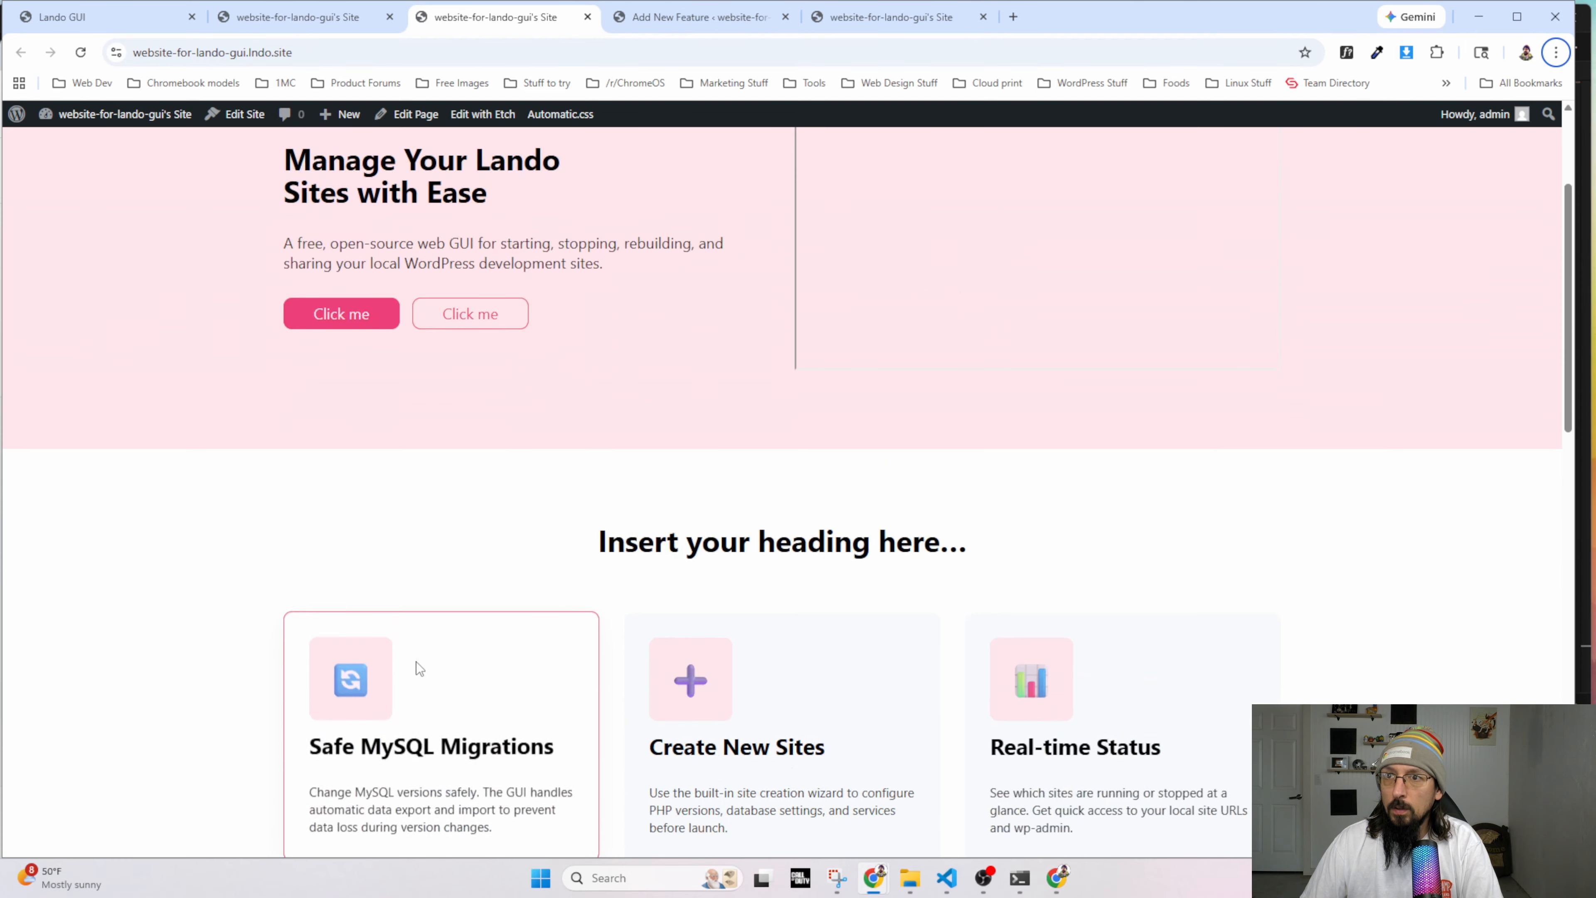
{"action": "scroll", "coordinate": [331, 521], "scroll_direction": "down", "scroll_amount": 4}
{"action": "scroll", "coordinate": [332, 525], "scroll_direction": "down", "scroll_amount": 15}
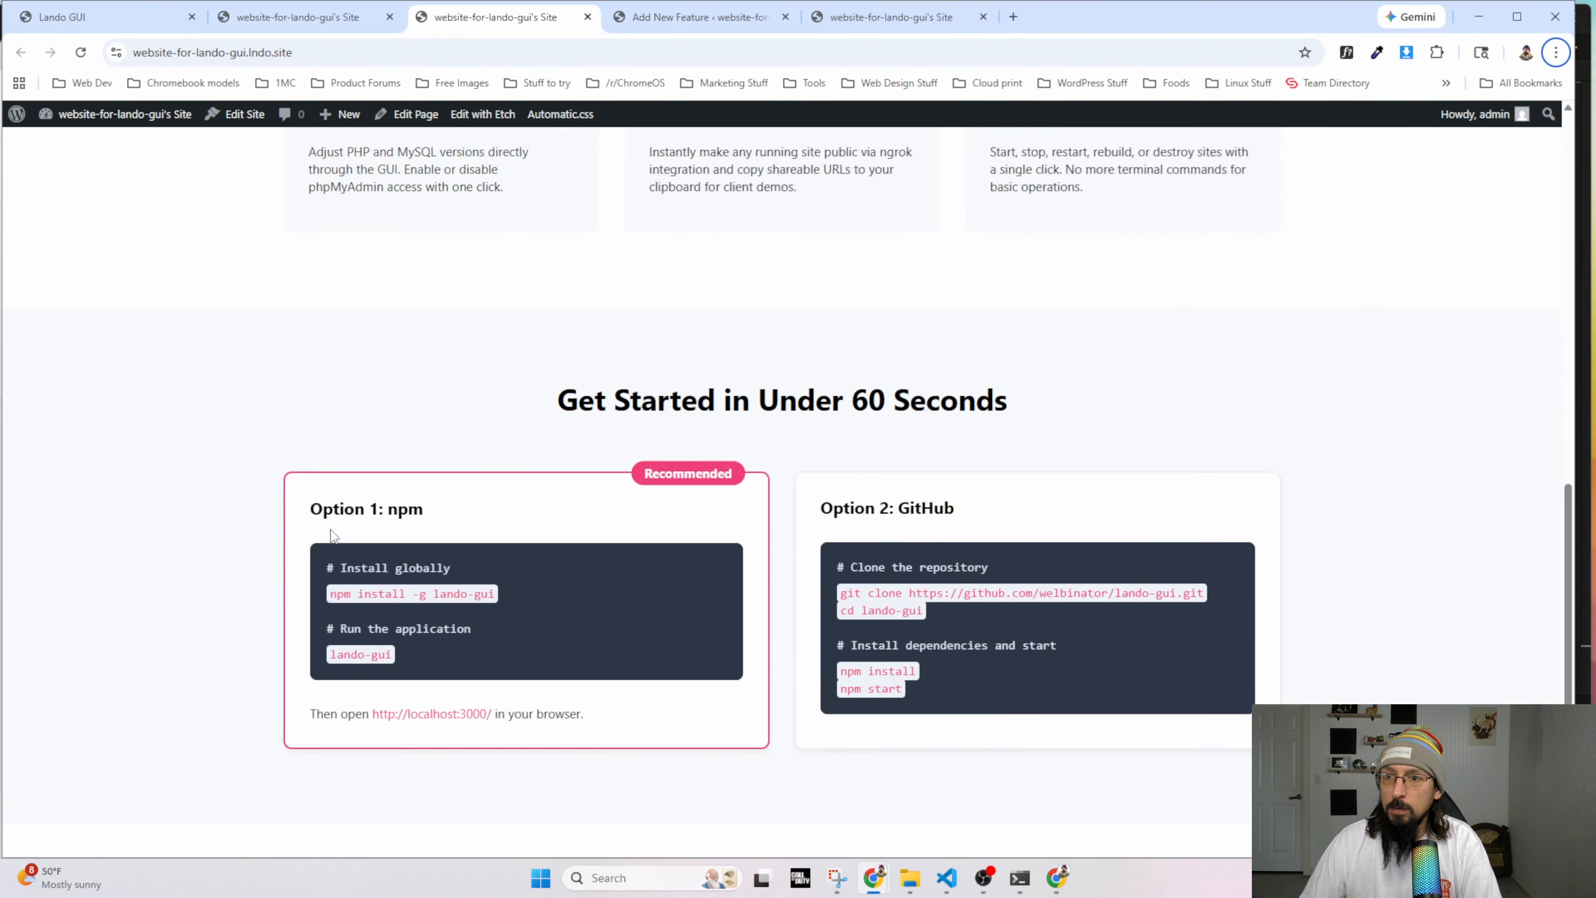
{"action": "scroll", "coordinate": [302, 755], "scroll_direction": "up", "scroll_amount": 8}
{"action": "scroll", "coordinate": [299, 748], "scroll_direction": "up", "scroll_amount": 10}
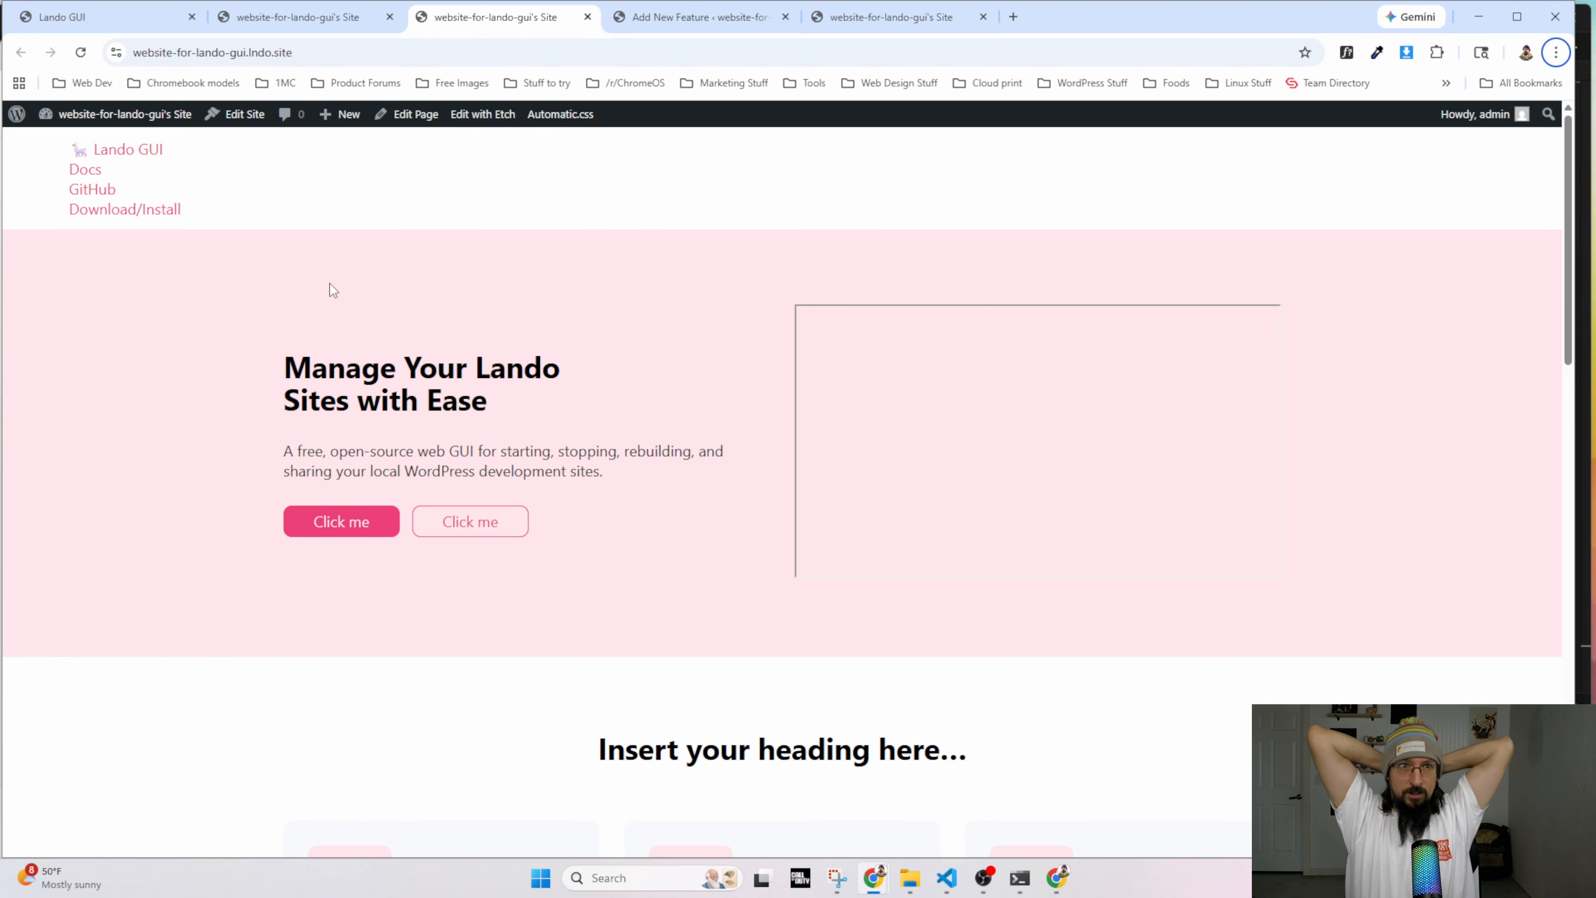
Select the hero section in the Etch editor and examine its background-color declaration.
{"action": "left_click", "coordinate": [250, 18]}
{"action": "scroll", "coordinate": [781, 277], "scroll_direction": "up", "scroll_amount": 10}
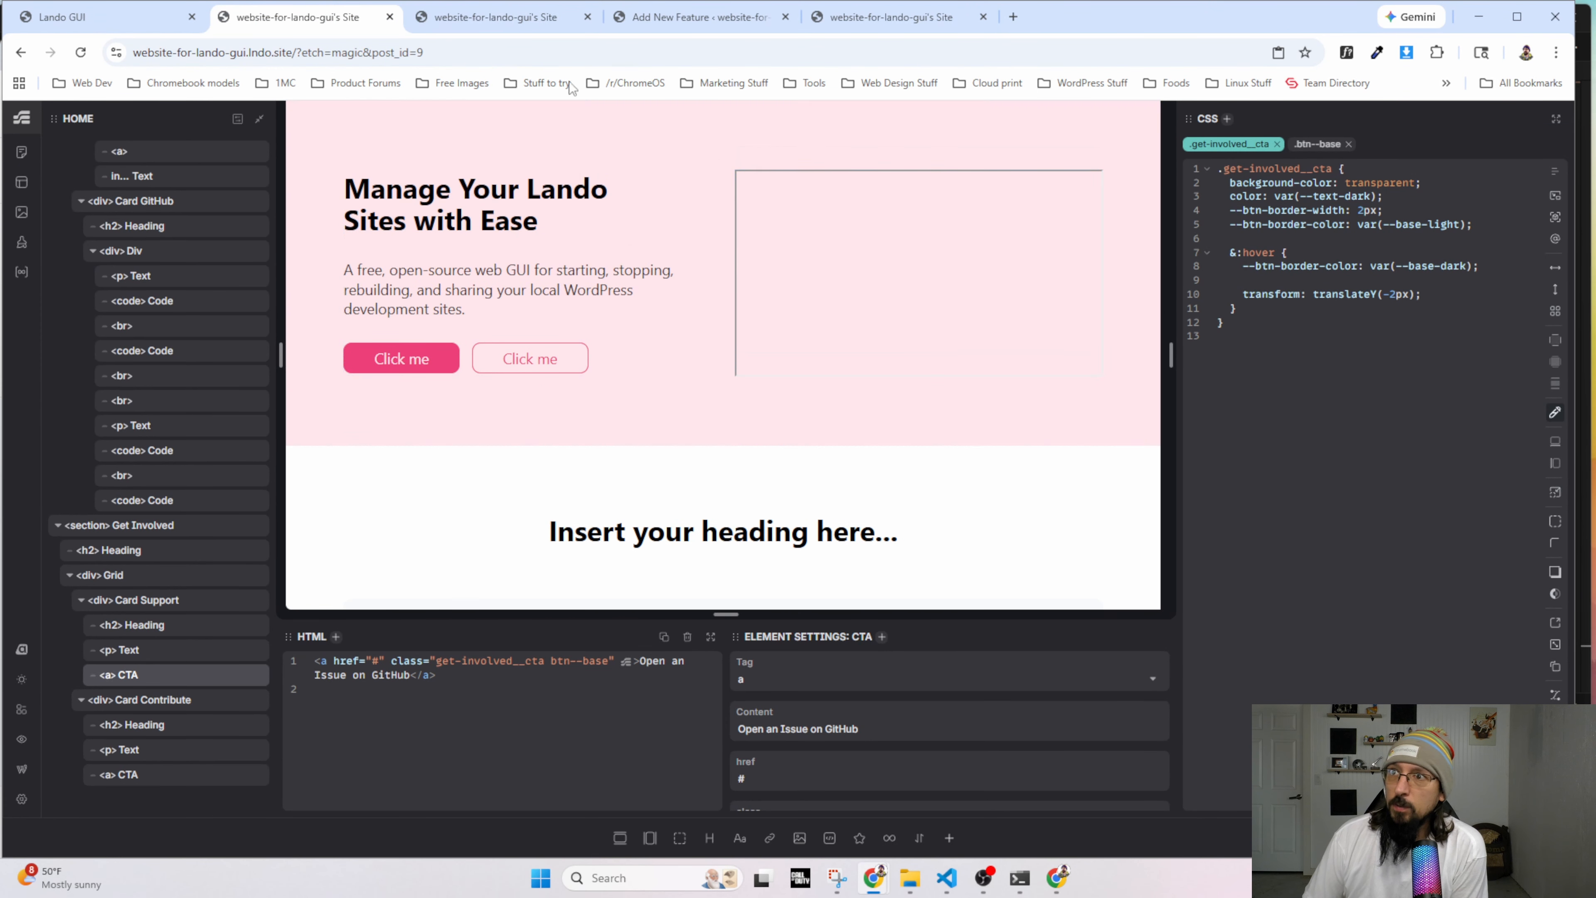
{"action": "left_click", "coordinate": [1028, 142]}
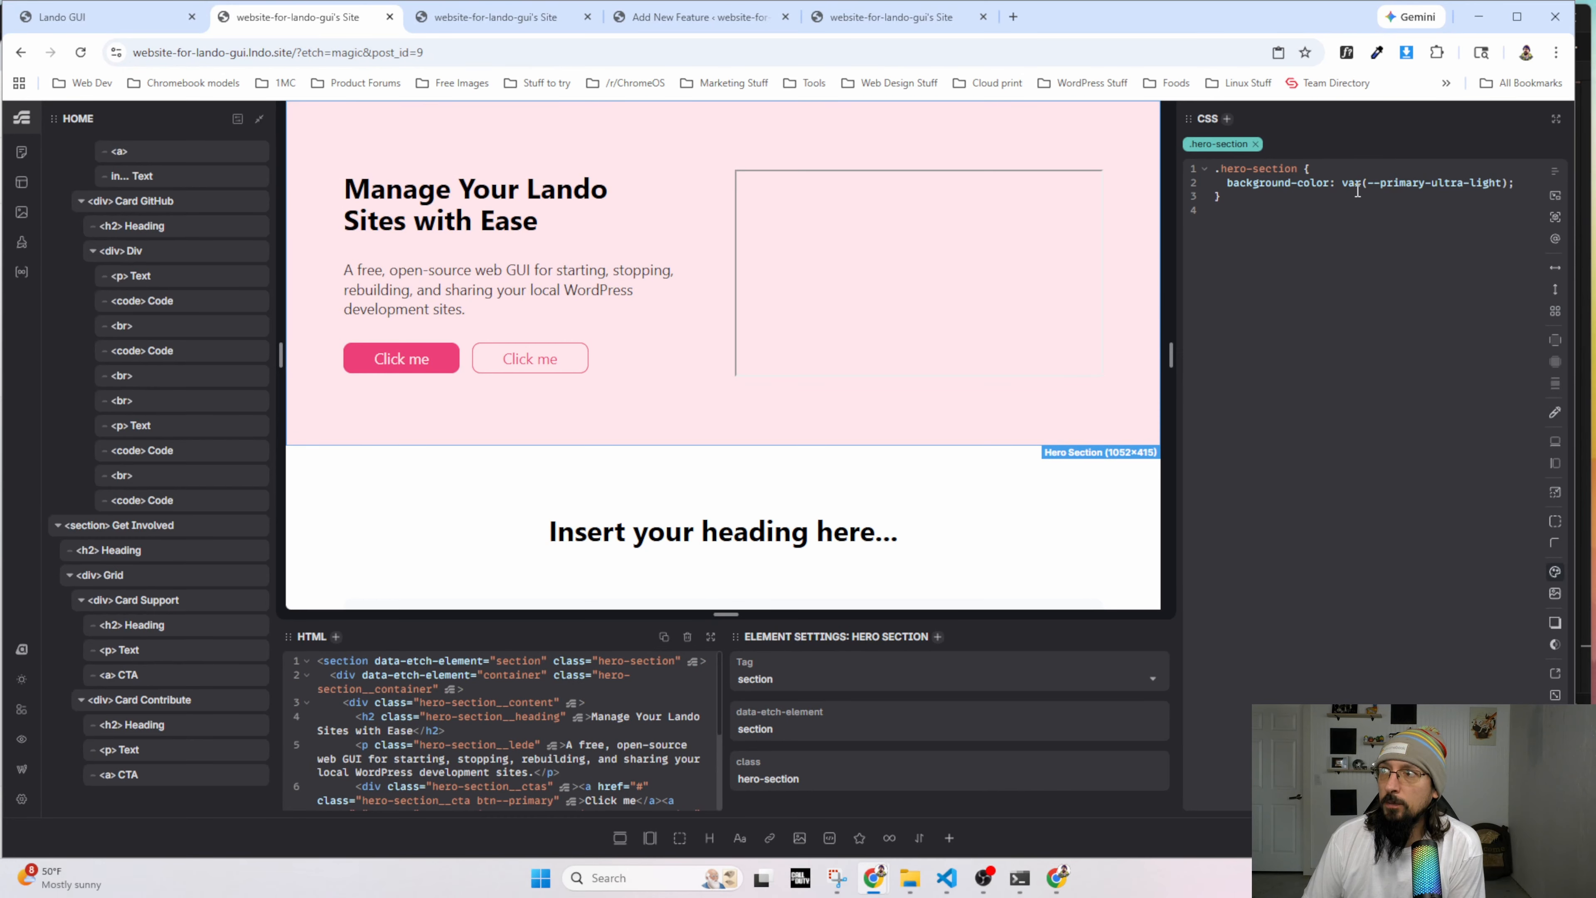
{"action": "left_click_drag", "start_coordinate": [1510, 184], "coordinate": [1366, 183]}
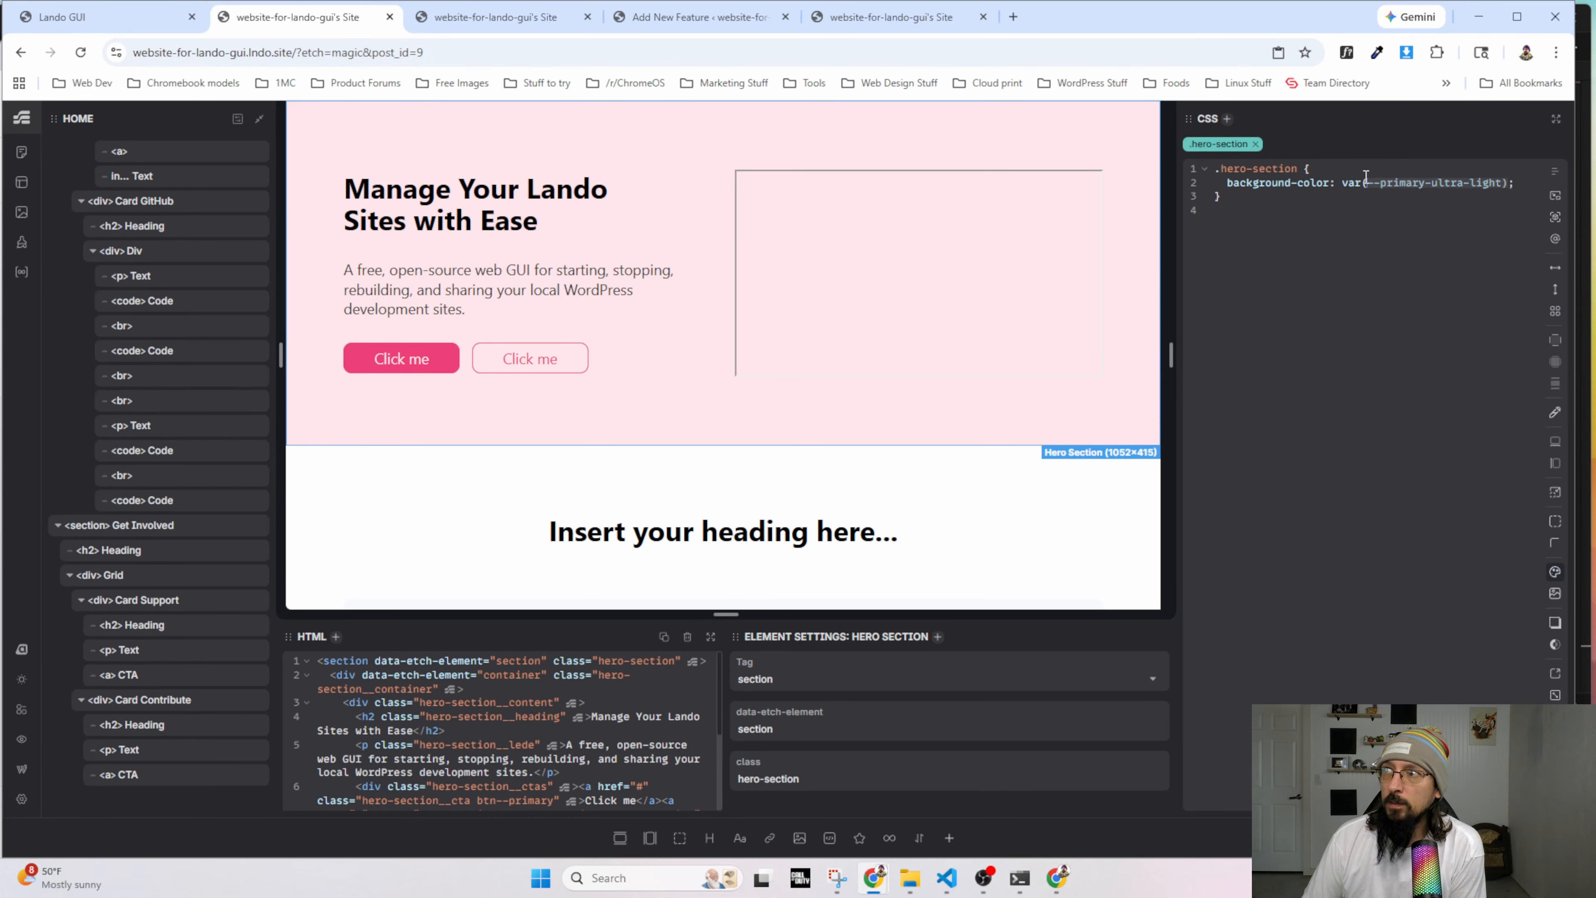
{"action": "left_click", "coordinate": [1343, 186]}
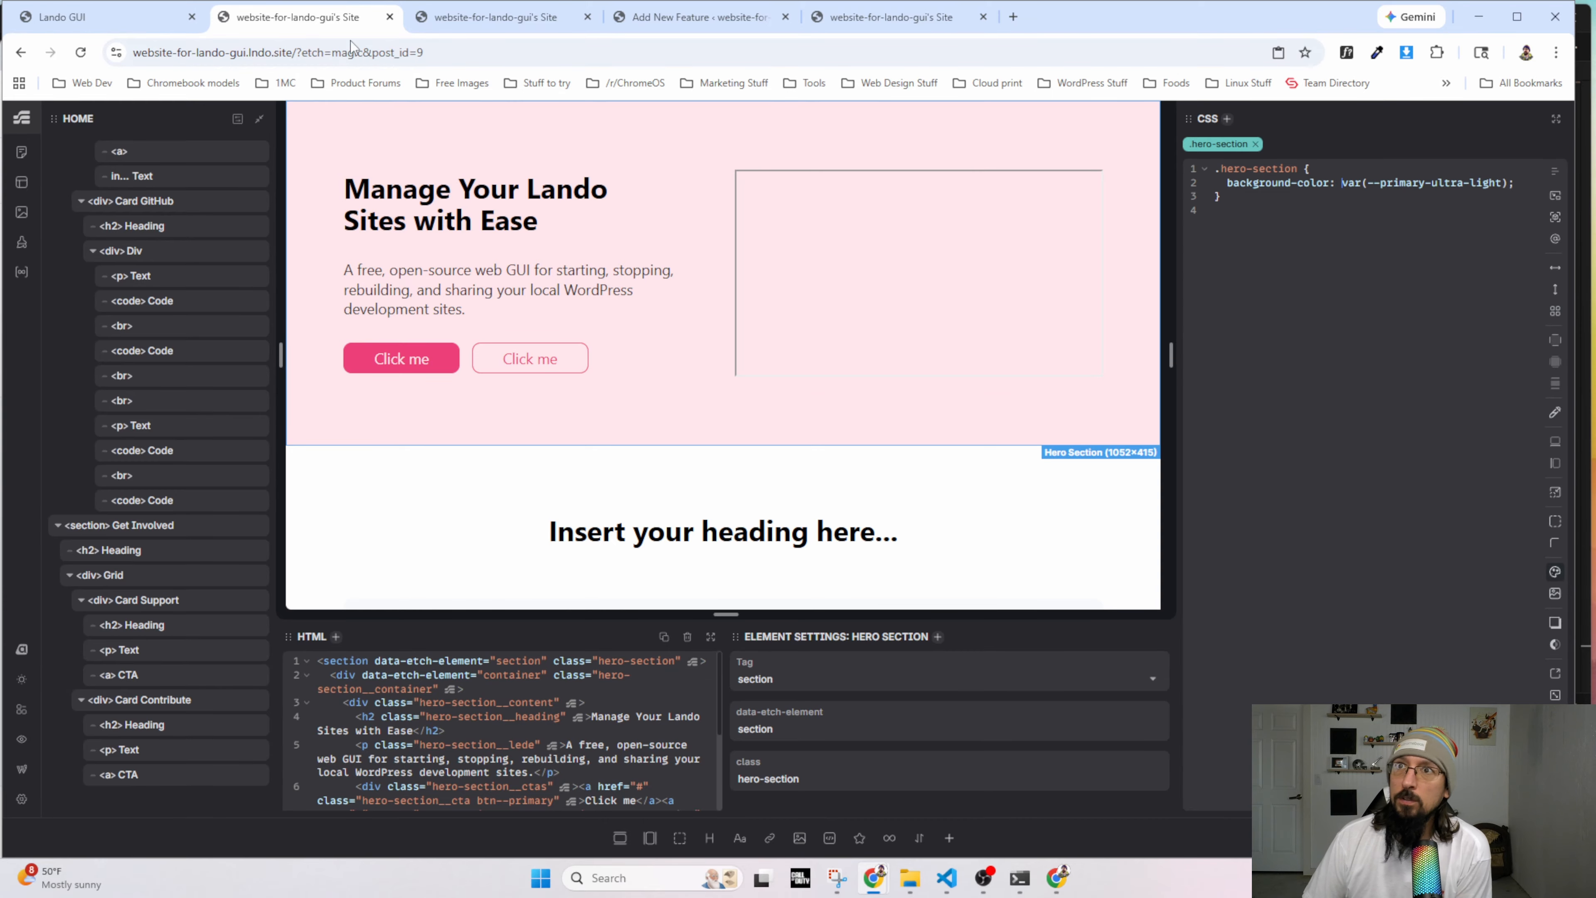
Compare the header and hero section of the live site with those at the start of the design mockup.
{"action": "left_click", "coordinate": [139, 7]}
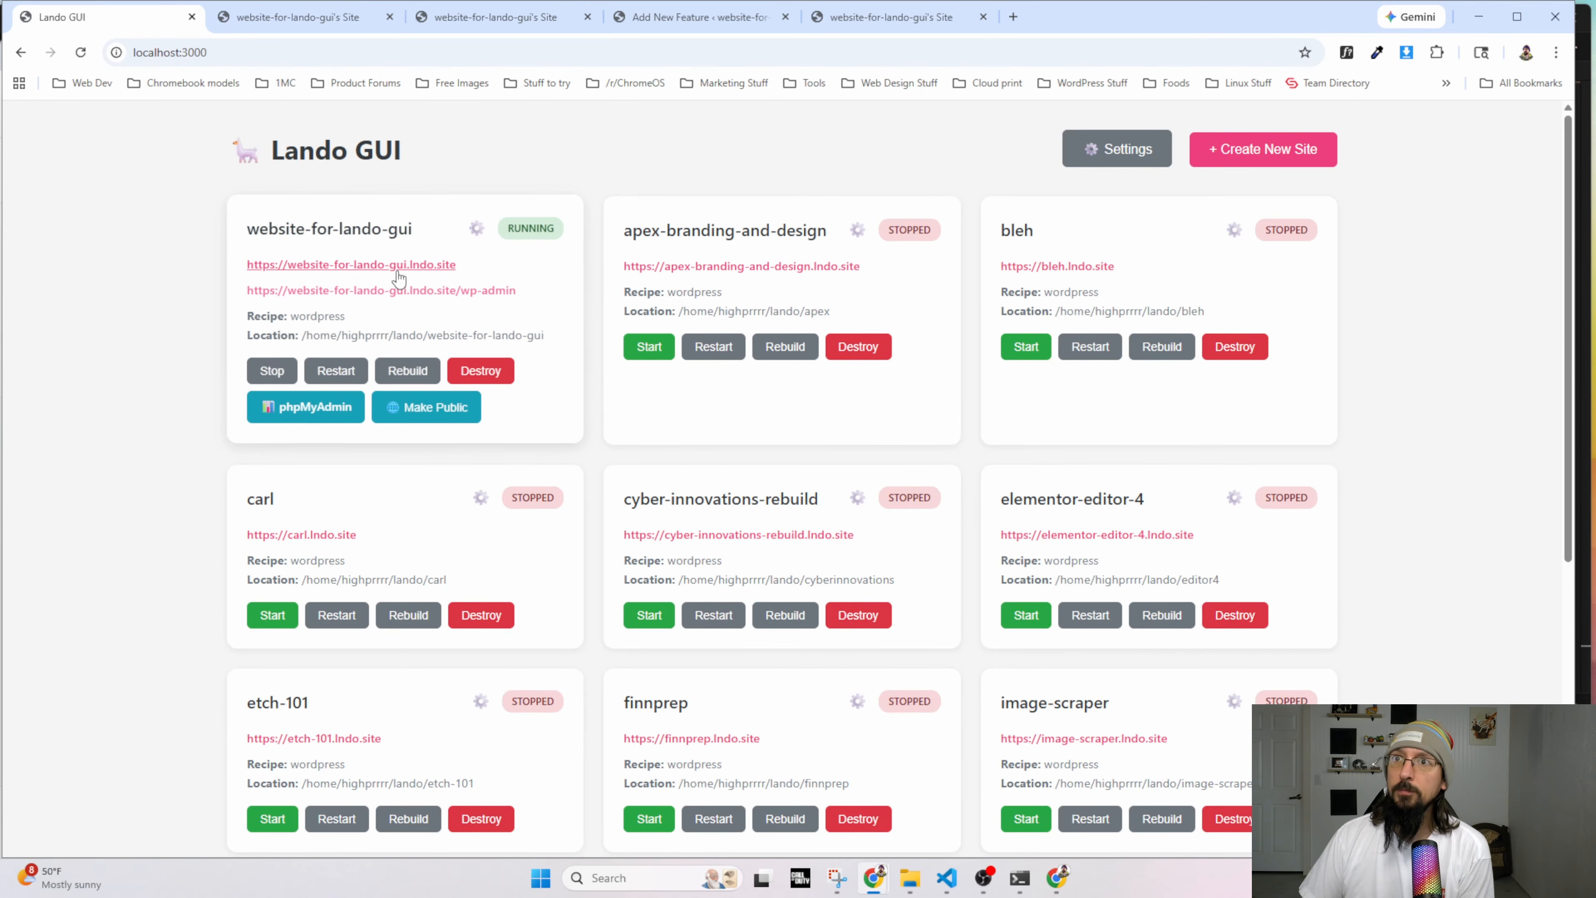
{"action": "left_click", "coordinate": [507, 8]}
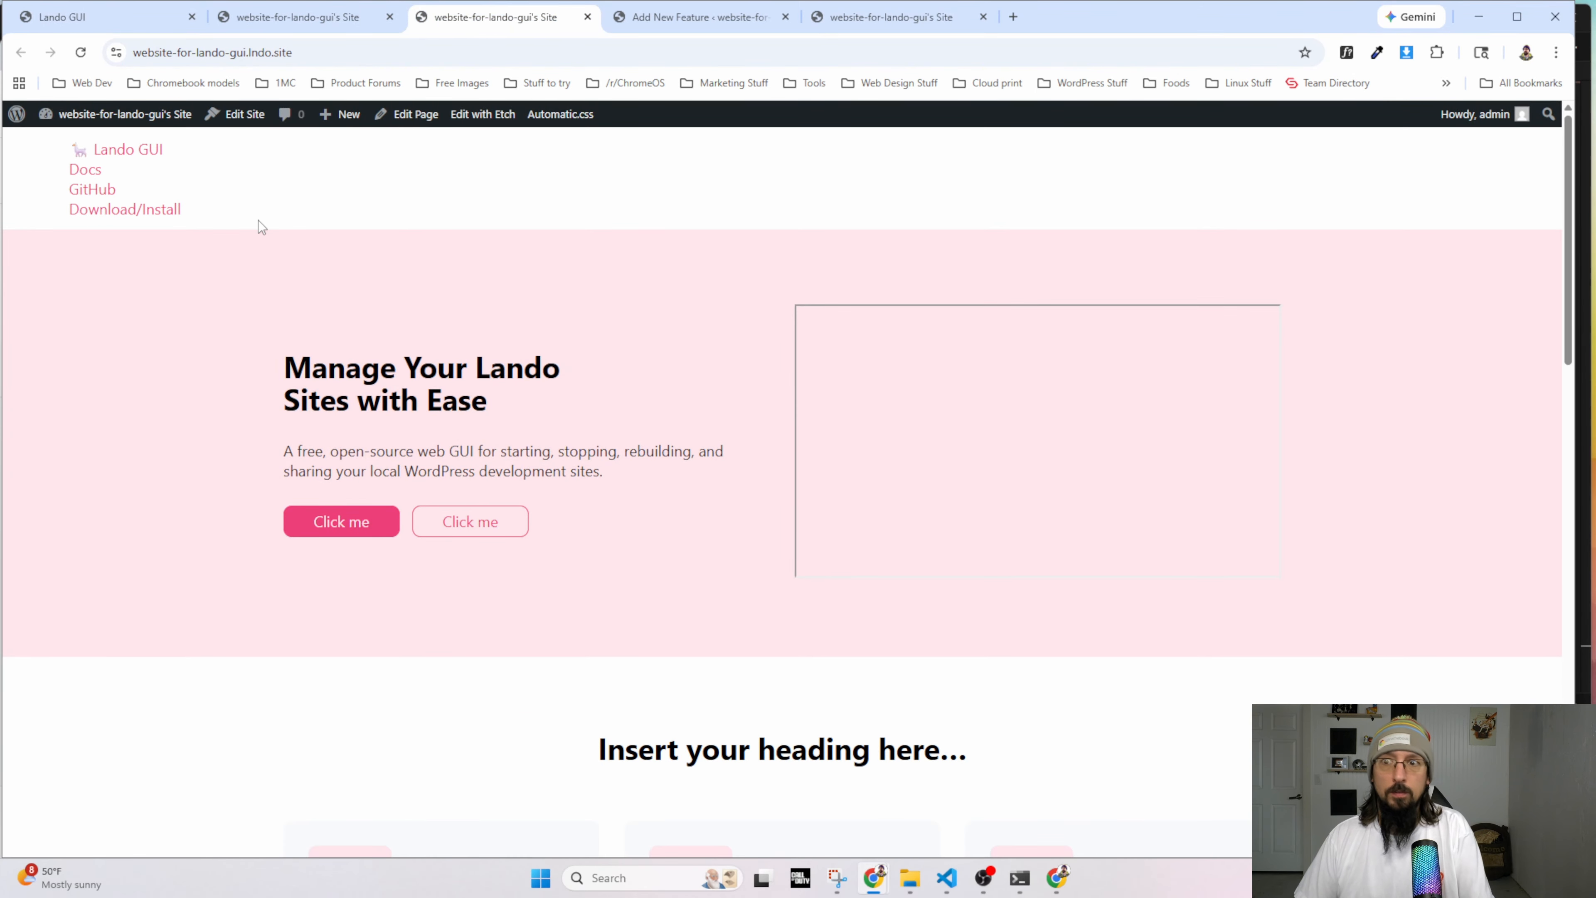
{"action": "key", "text": "alt+Tab"}
{"action": "scroll", "coordinate": [249, 432], "scroll_direction": "up", "scroll_amount": 10}
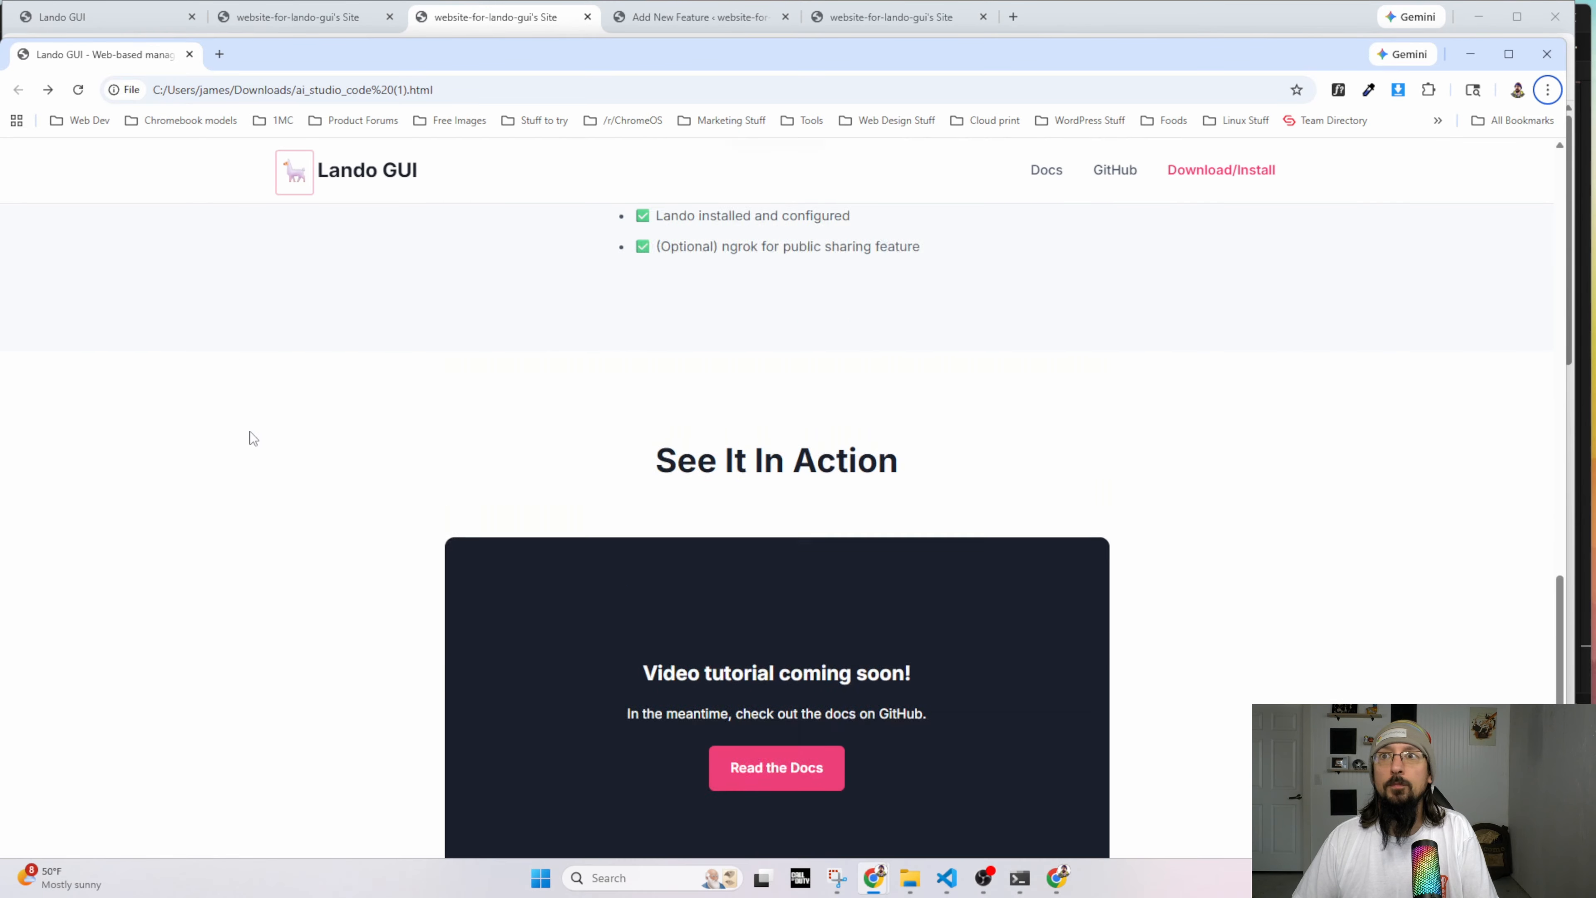
{"action": "scroll", "coordinate": [245, 425], "scroll_direction": "up", "scroll_amount": 15}
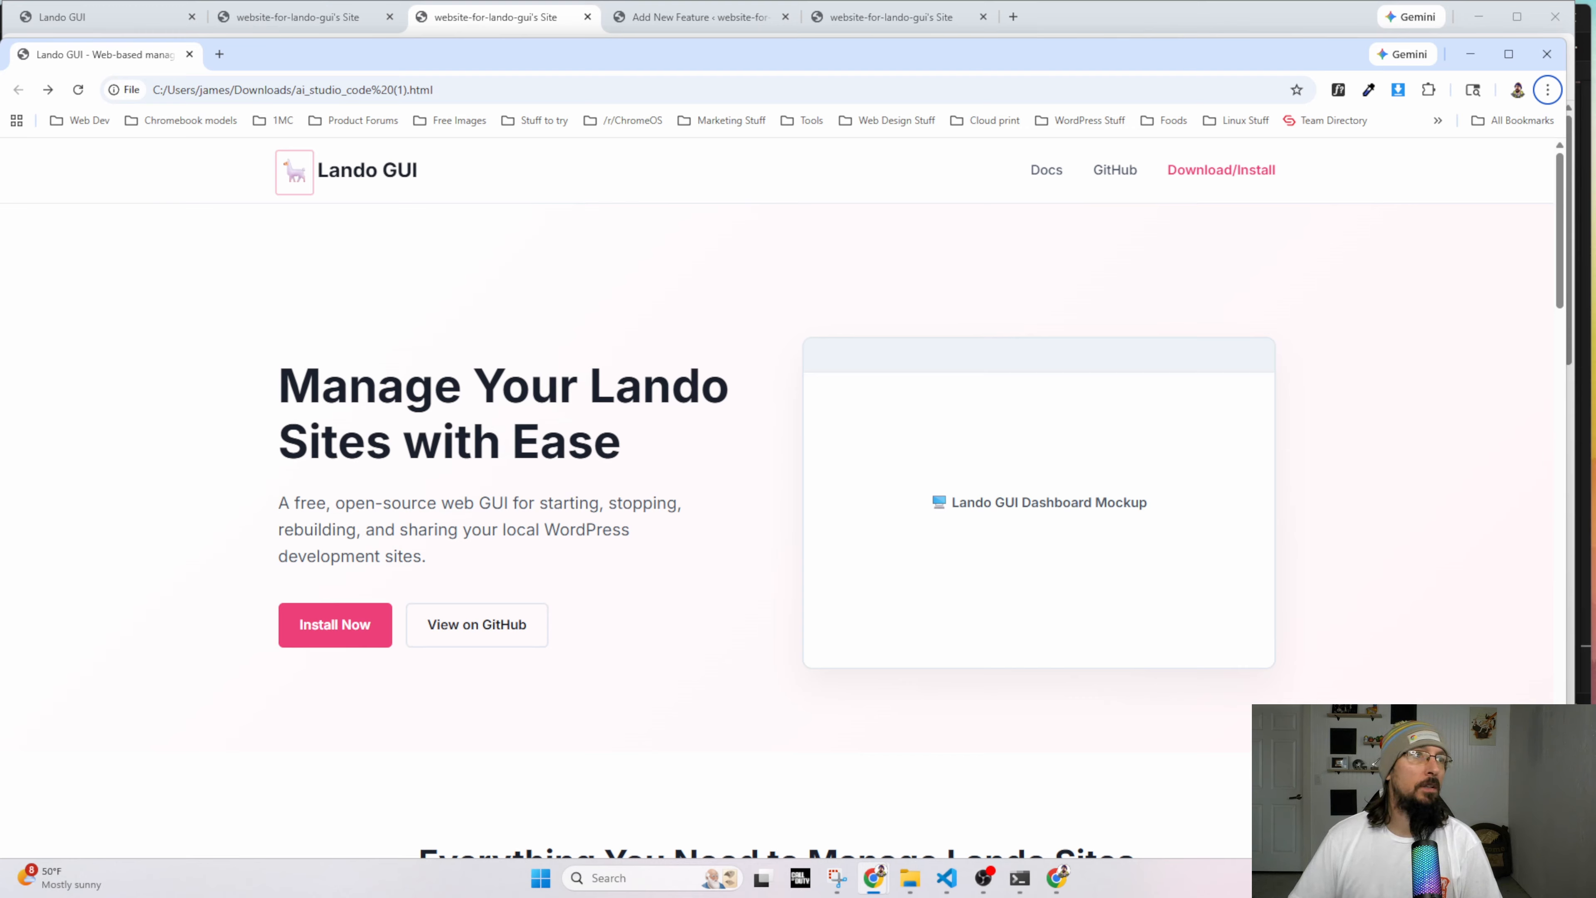
Switch to the Etch documentation page on Dynamic Data Keys.
{"action": "key", "text": "alt+Tab"}
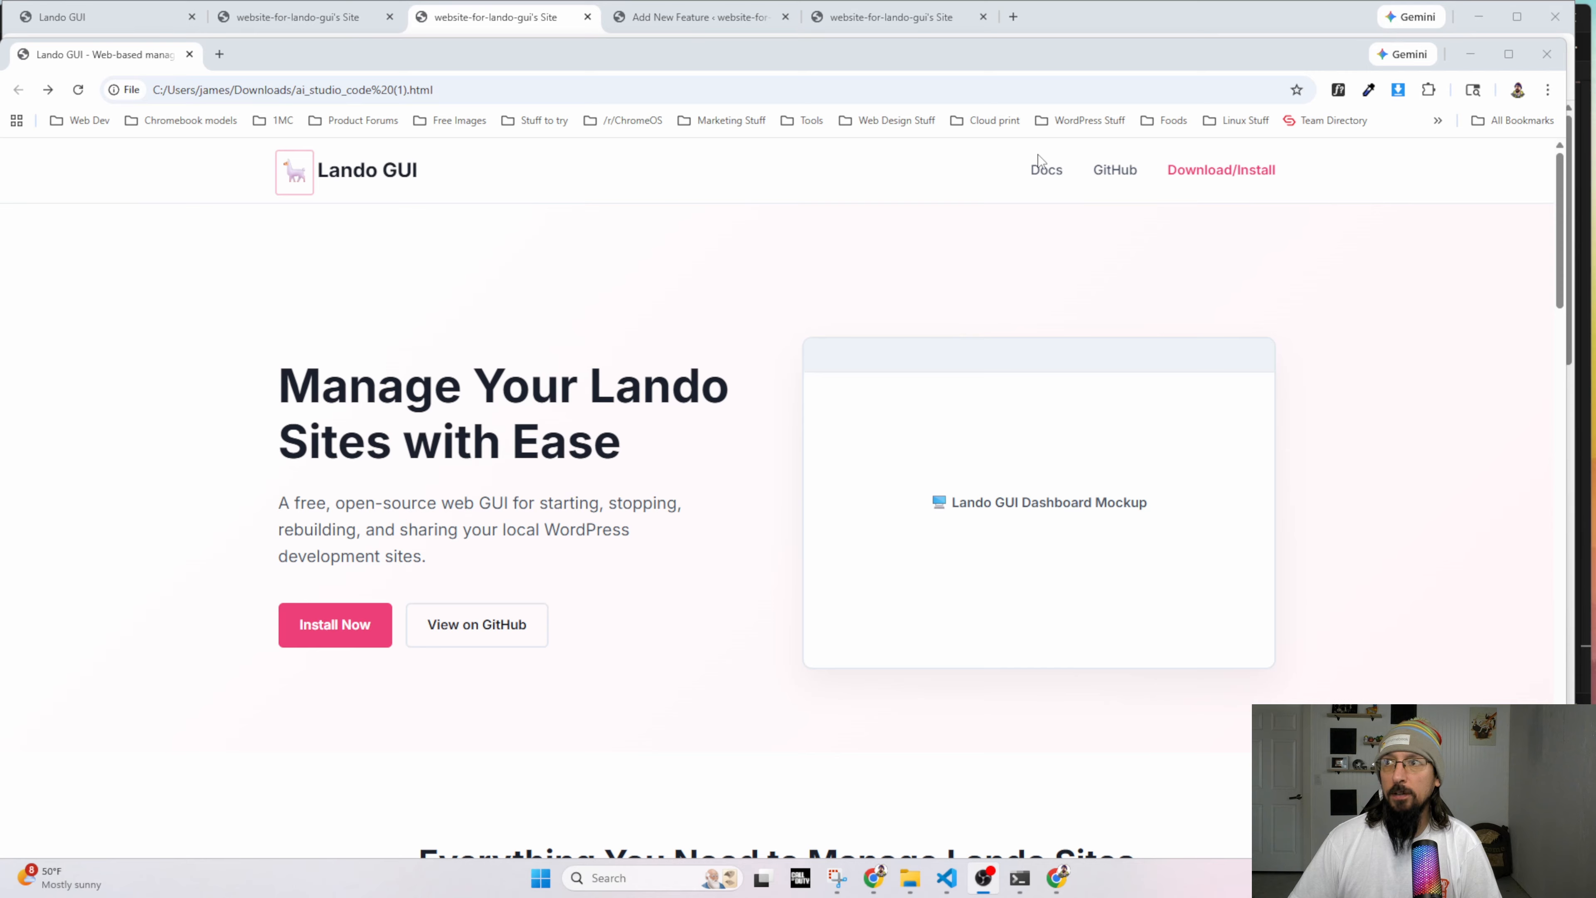
{"action": "left_click", "coordinate": [336, 240]}
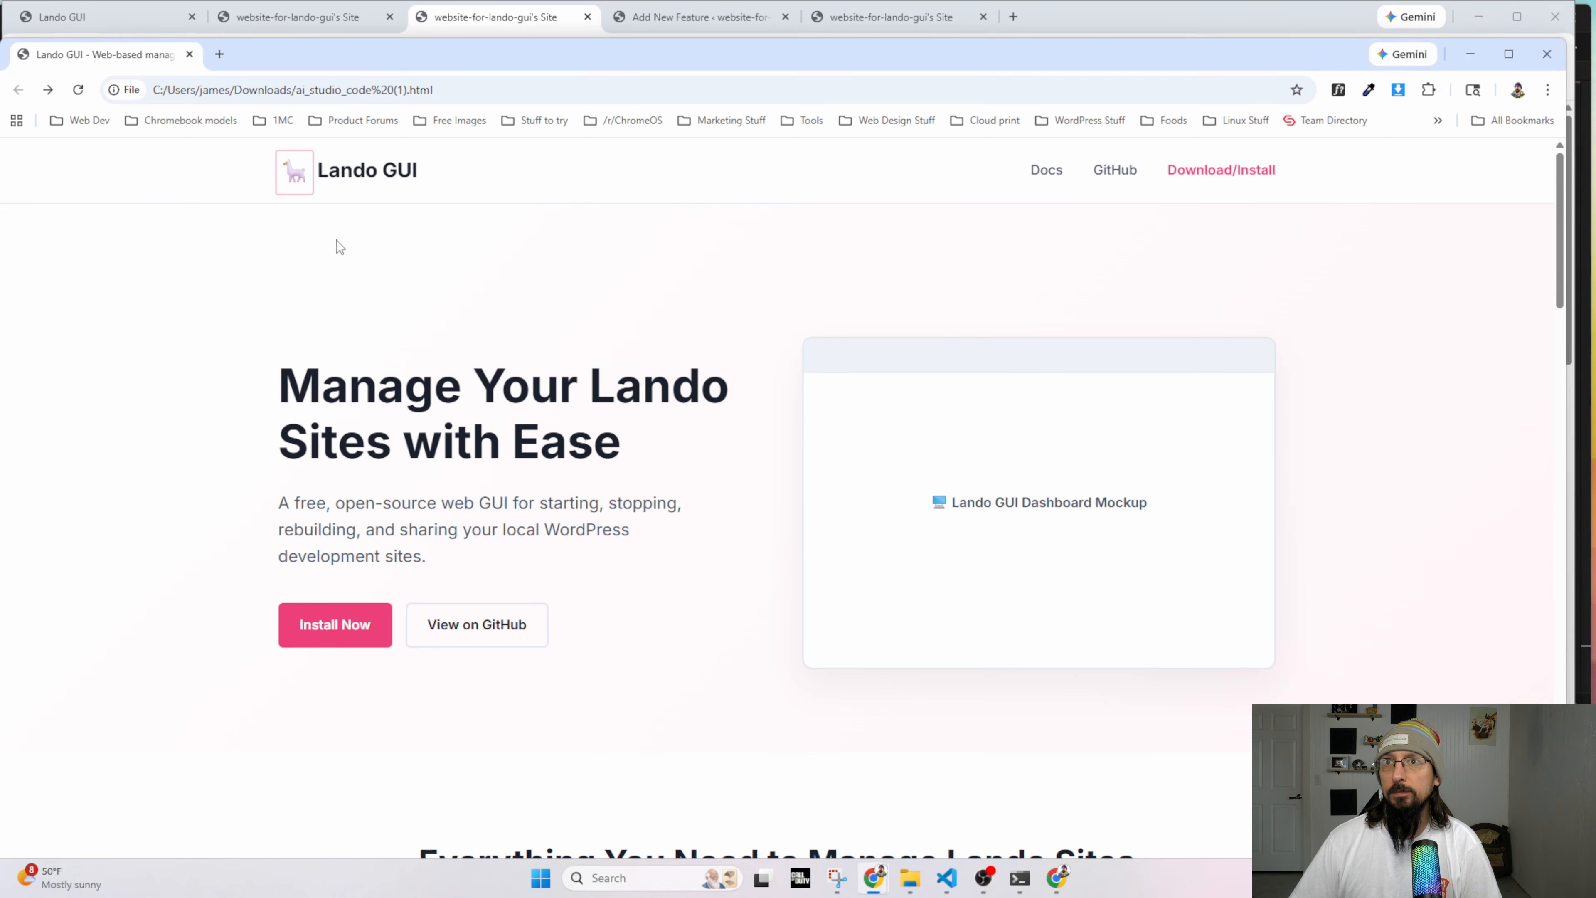
{"action": "key", "text": "alt+Tab"}
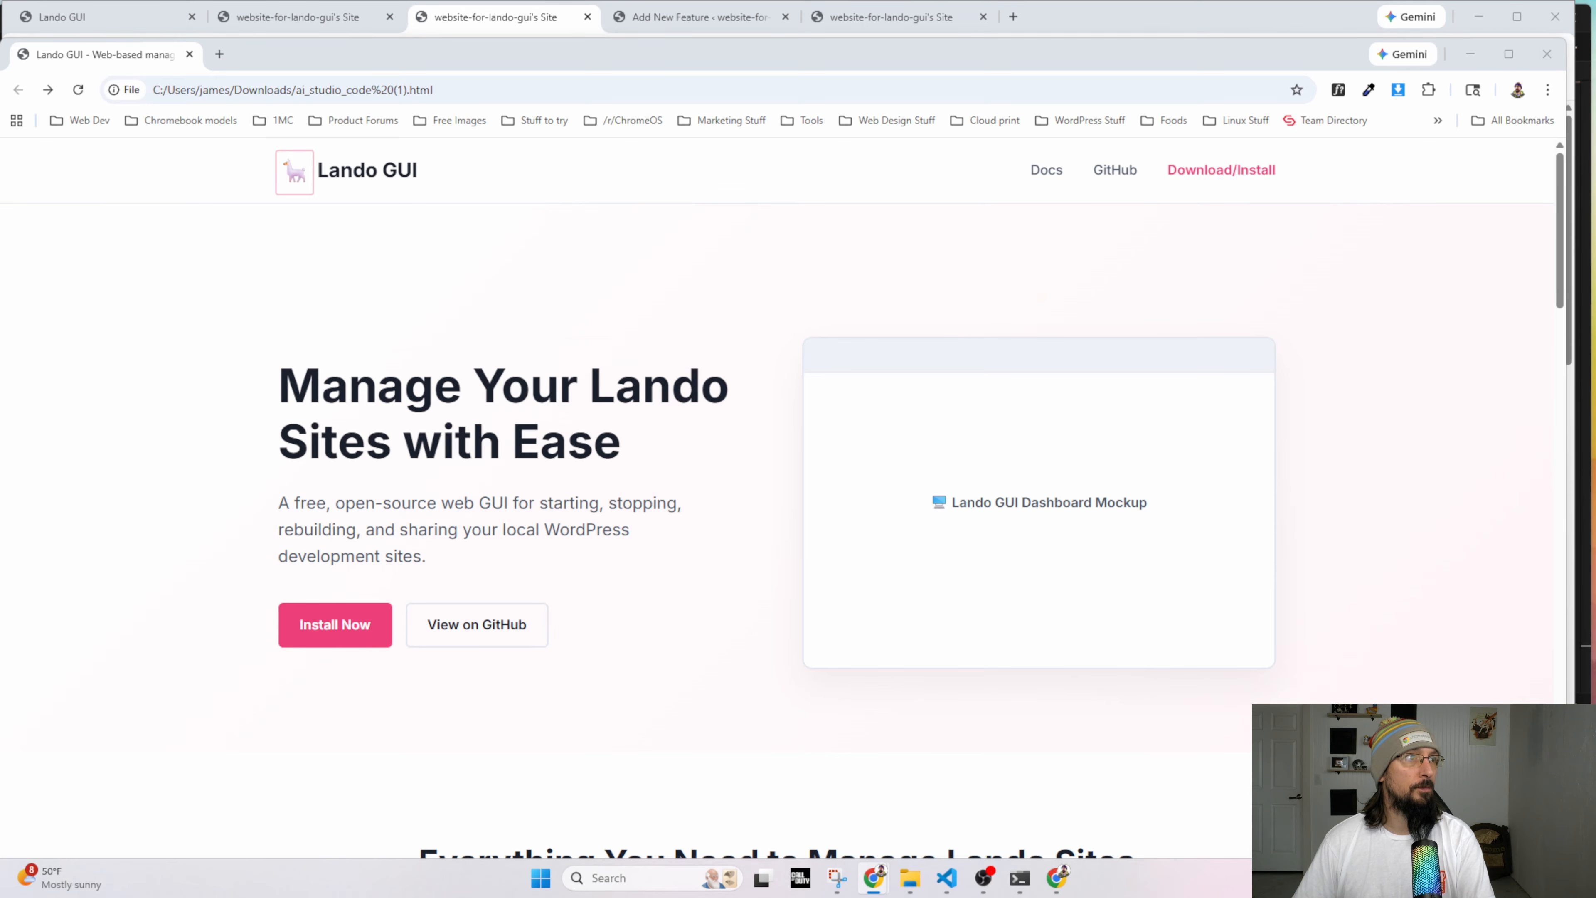
{"action": "key", "text": "alt+Tab"}
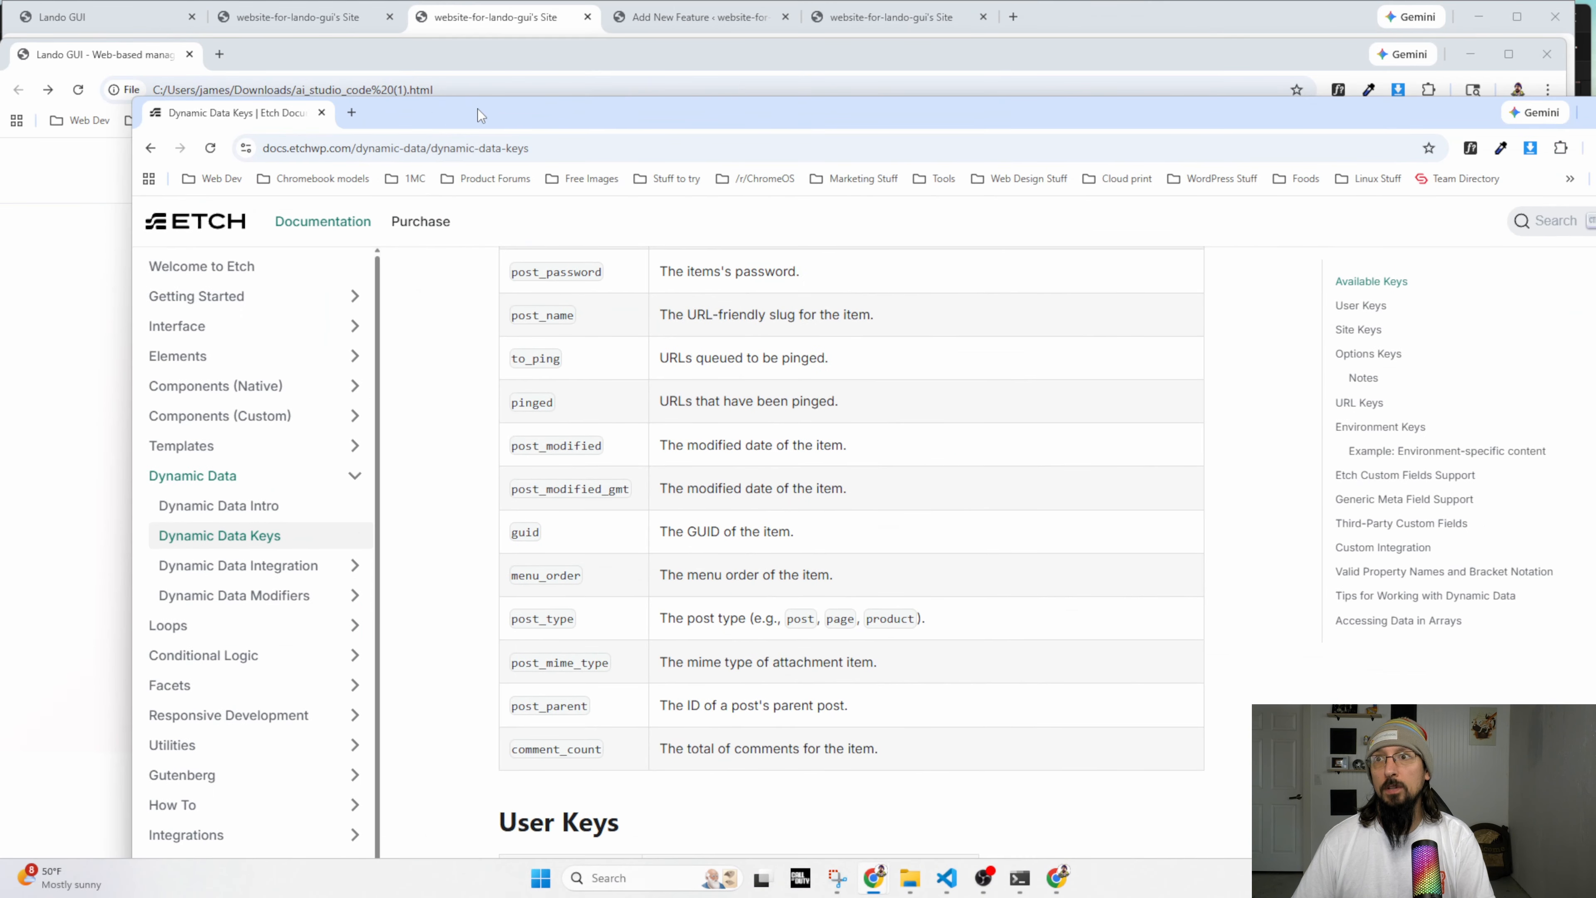
Browse the native components section of the Etch documentation and open the Nav - Basic page.
{"action": "double_click", "coordinate": [478, 109]}
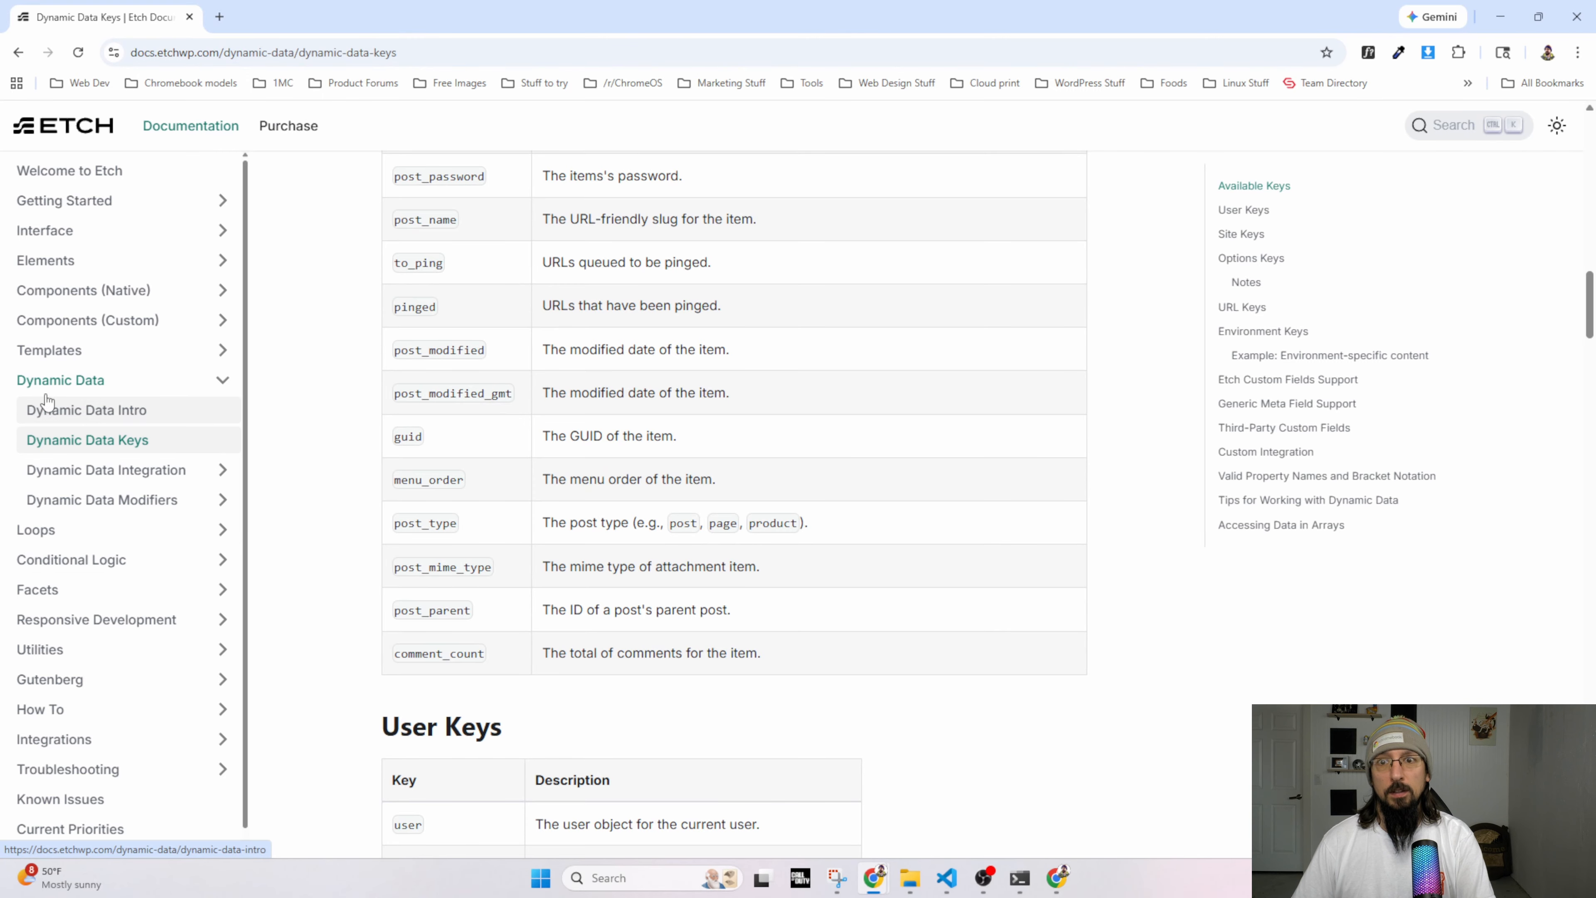
{"action": "left_click", "coordinate": [47, 270]}
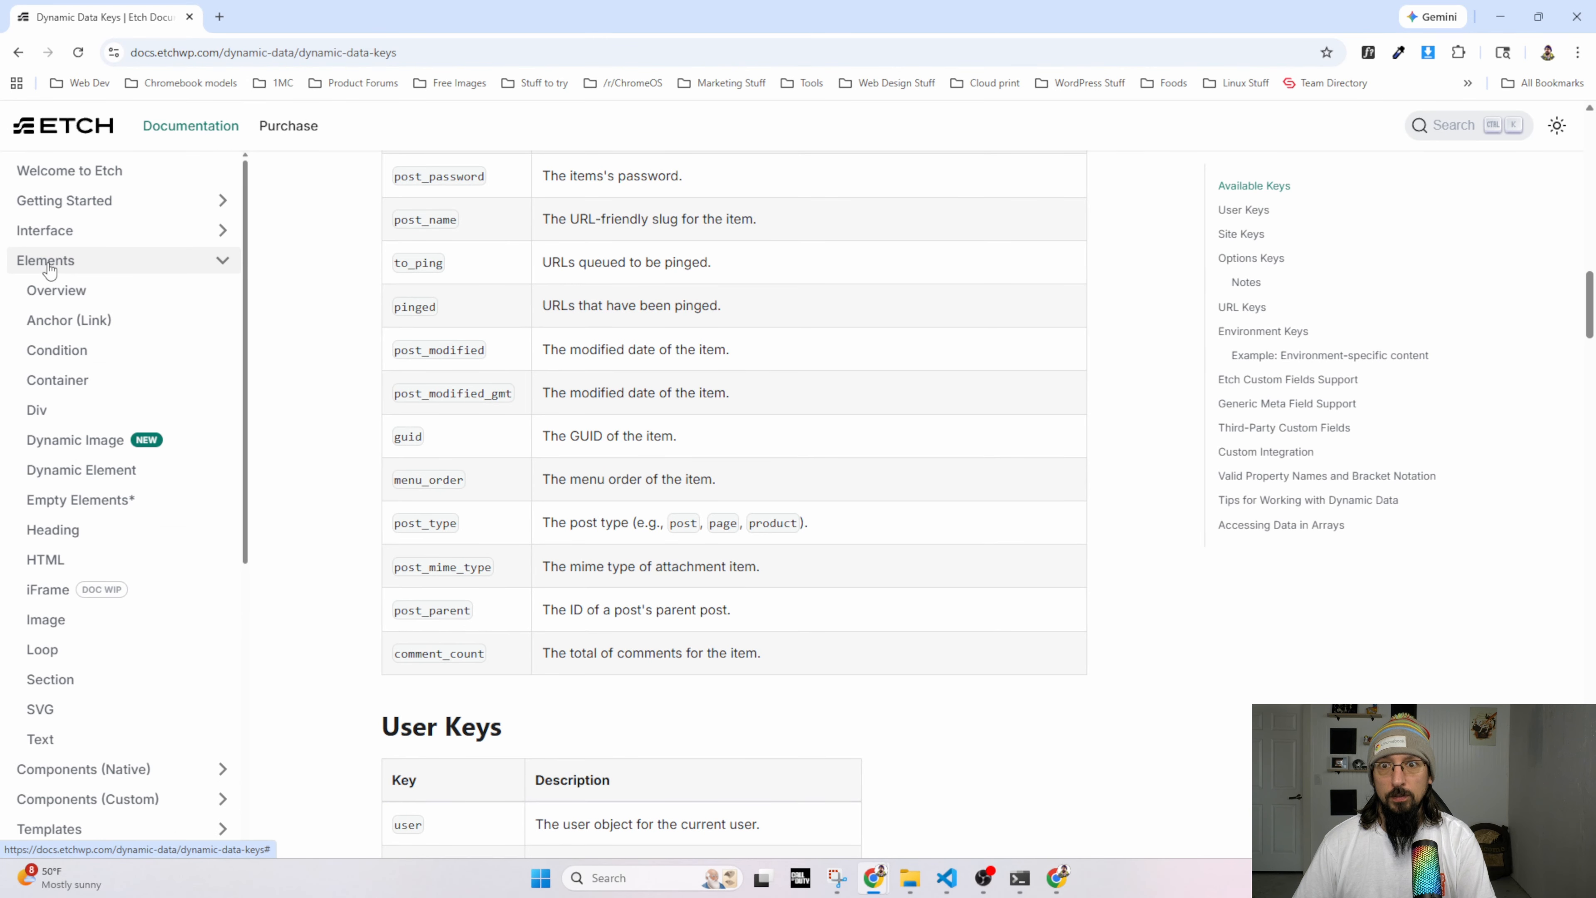
{"action": "left_click", "coordinate": [50, 270]}
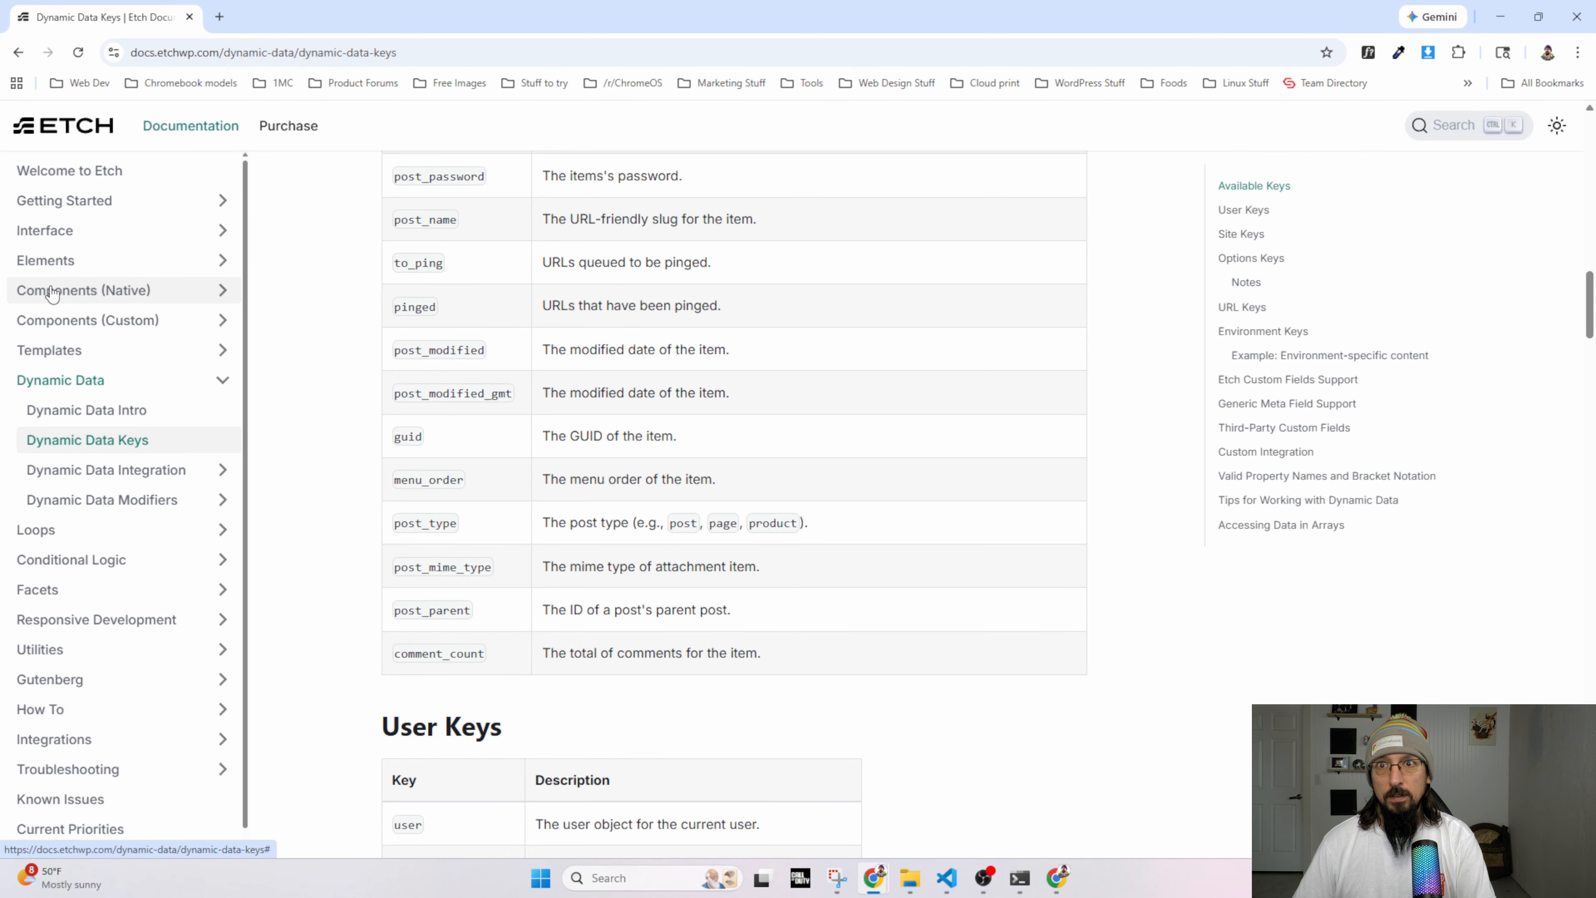
{"action": "left_click", "coordinate": [52, 291]}
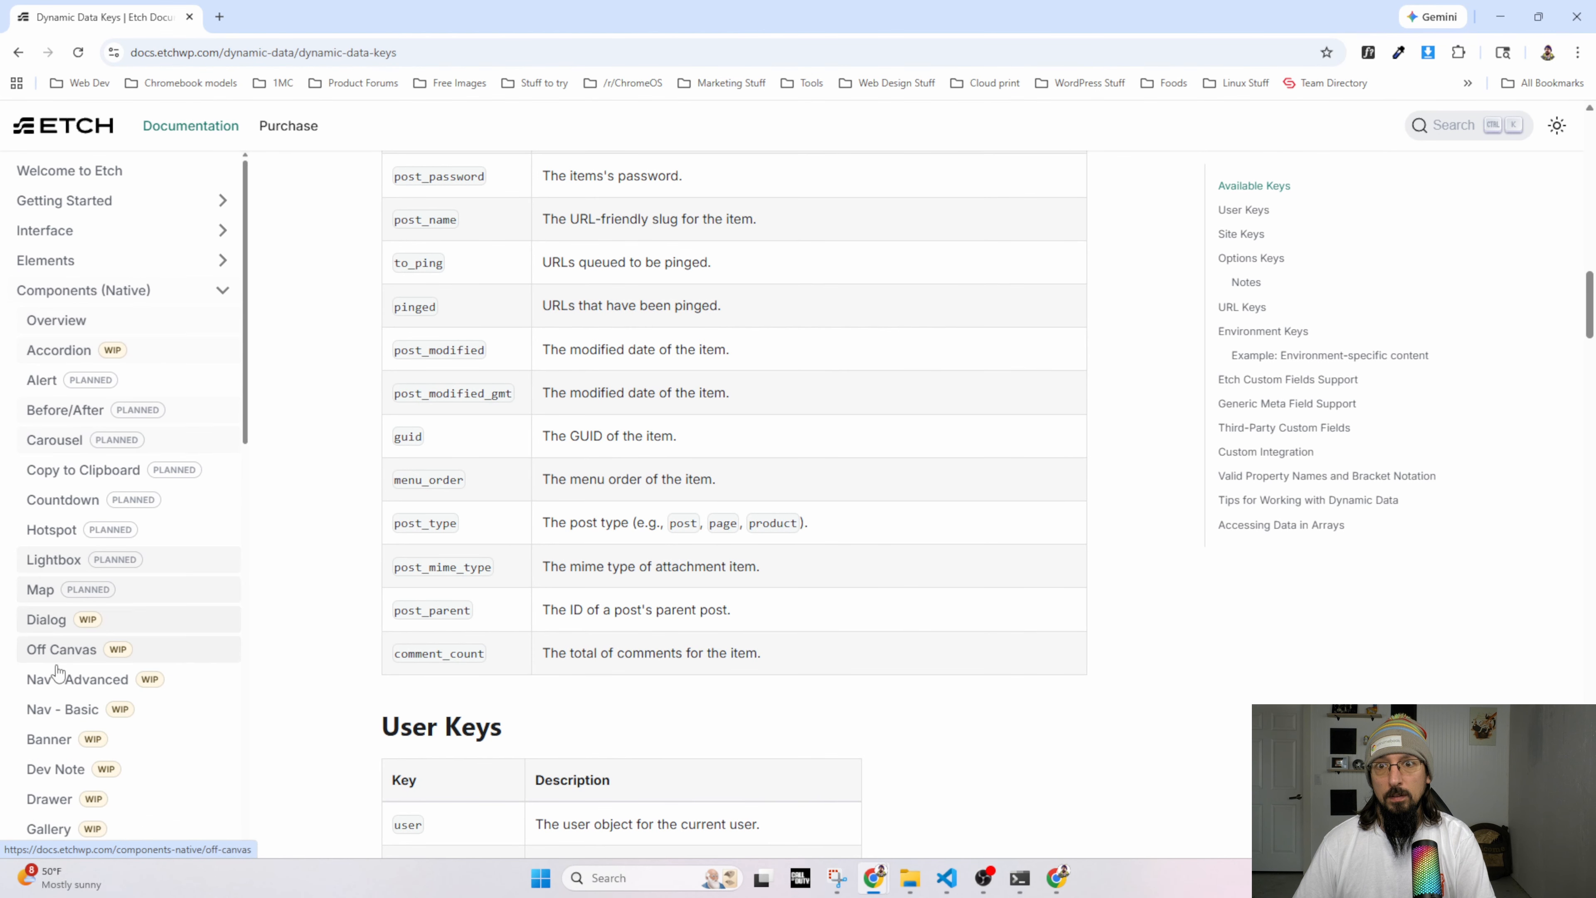
{"action": "left_click", "coordinate": [76, 708]}
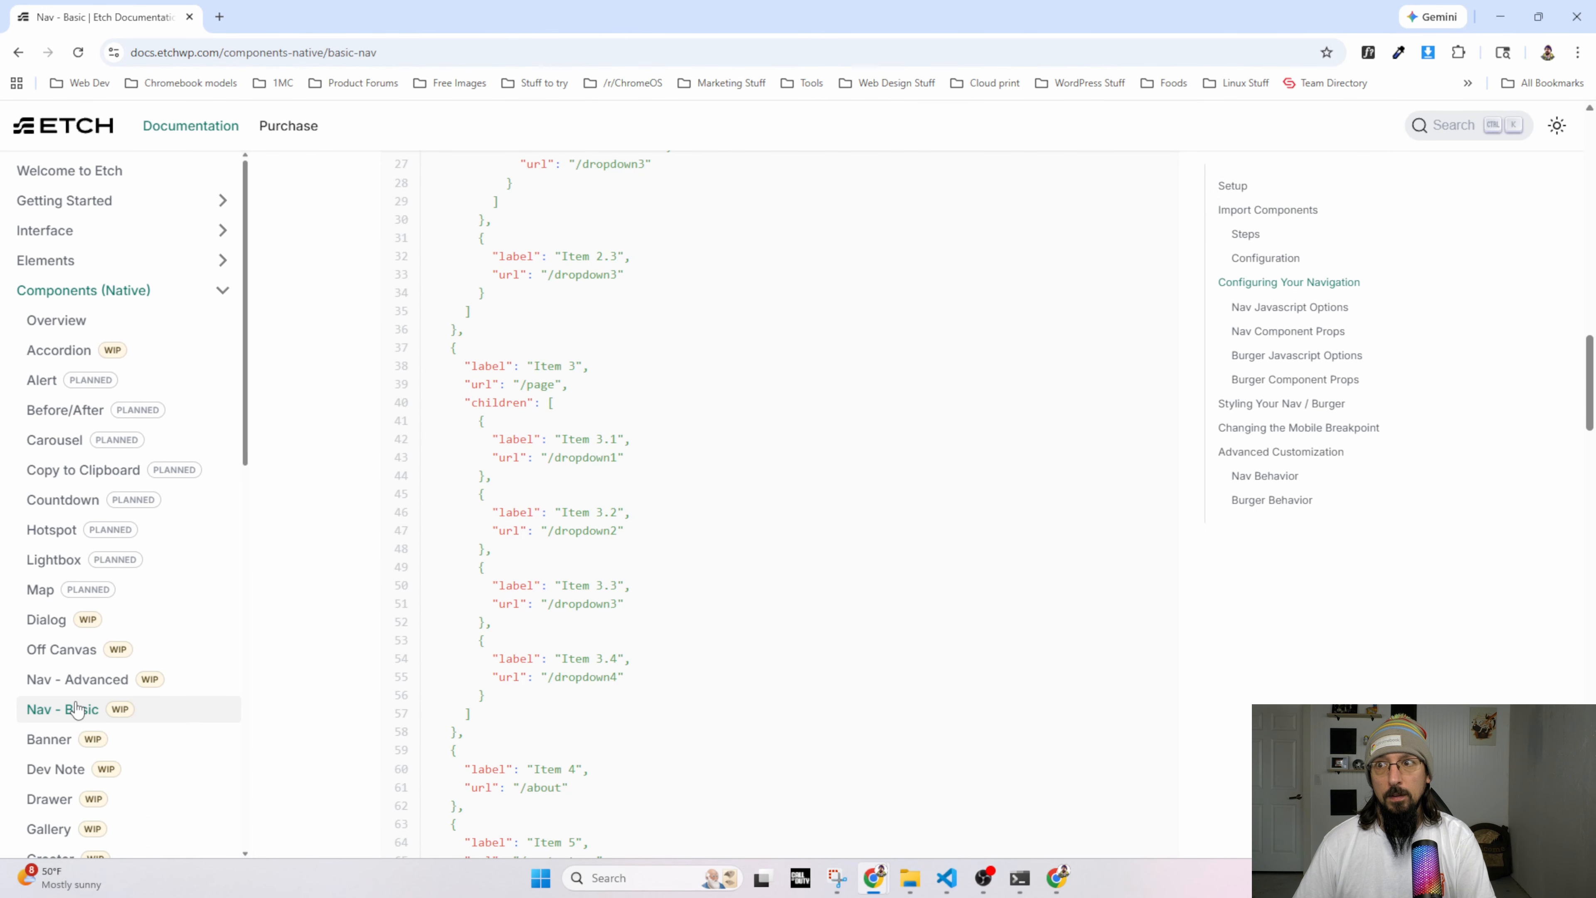
{"action": "left_click", "coordinate": [75, 679]}
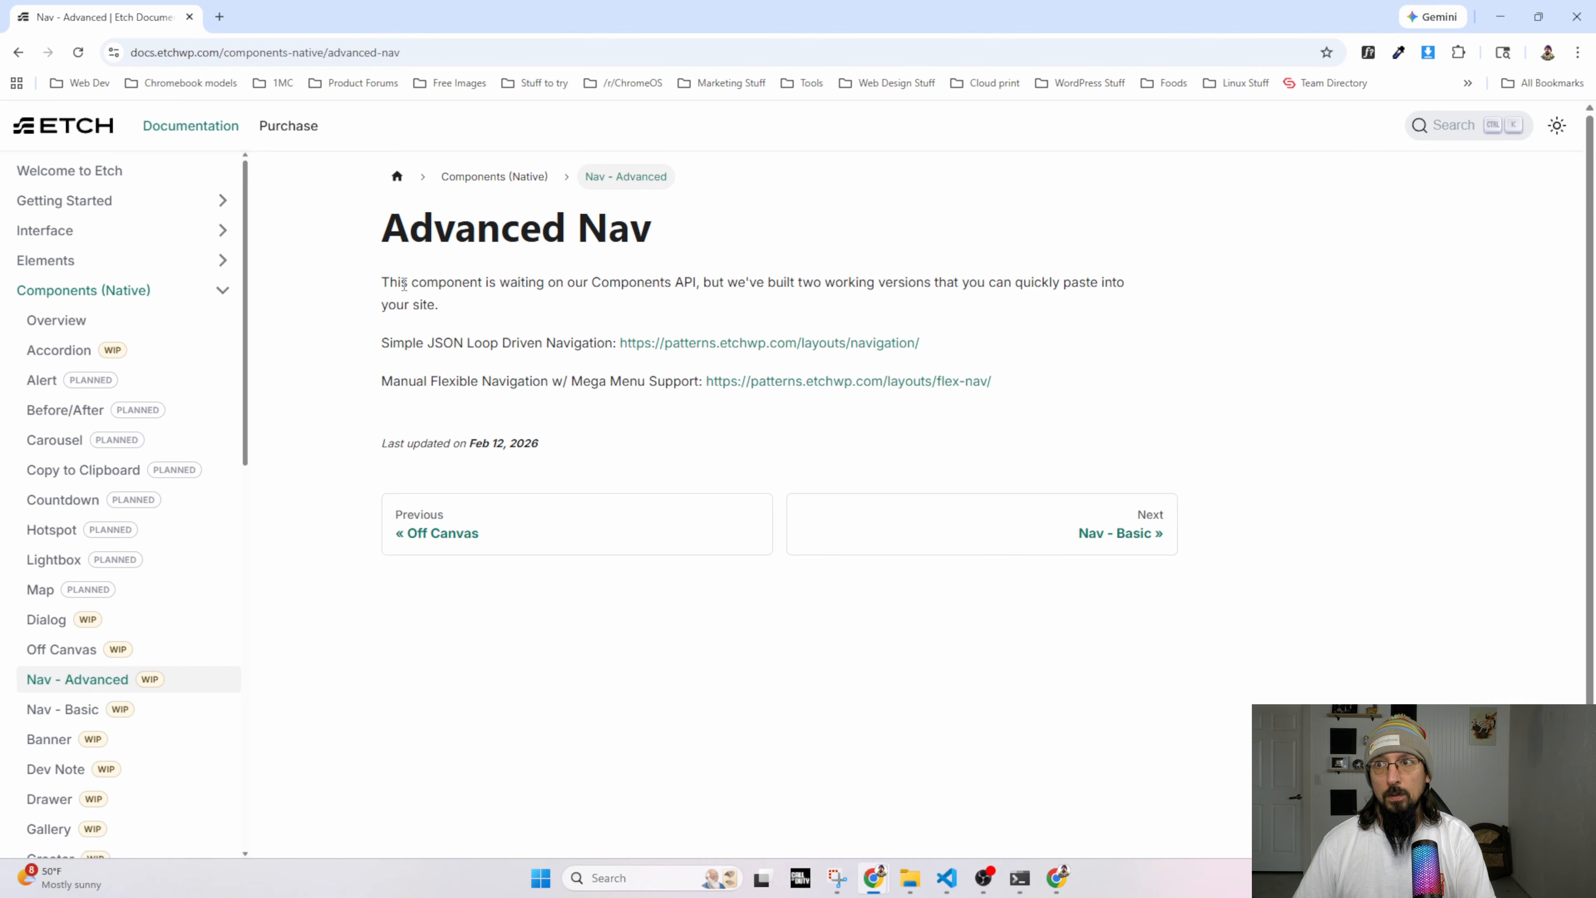
{"action": "left_click", "coordinate": [71, 709]}
Copy the ready-to-use Navigation component from the Import Components section of the documentation.
{"action": "scroll", "coordinate": [463, 461], "scroll_direction": "down", "scroll_amount": 5}
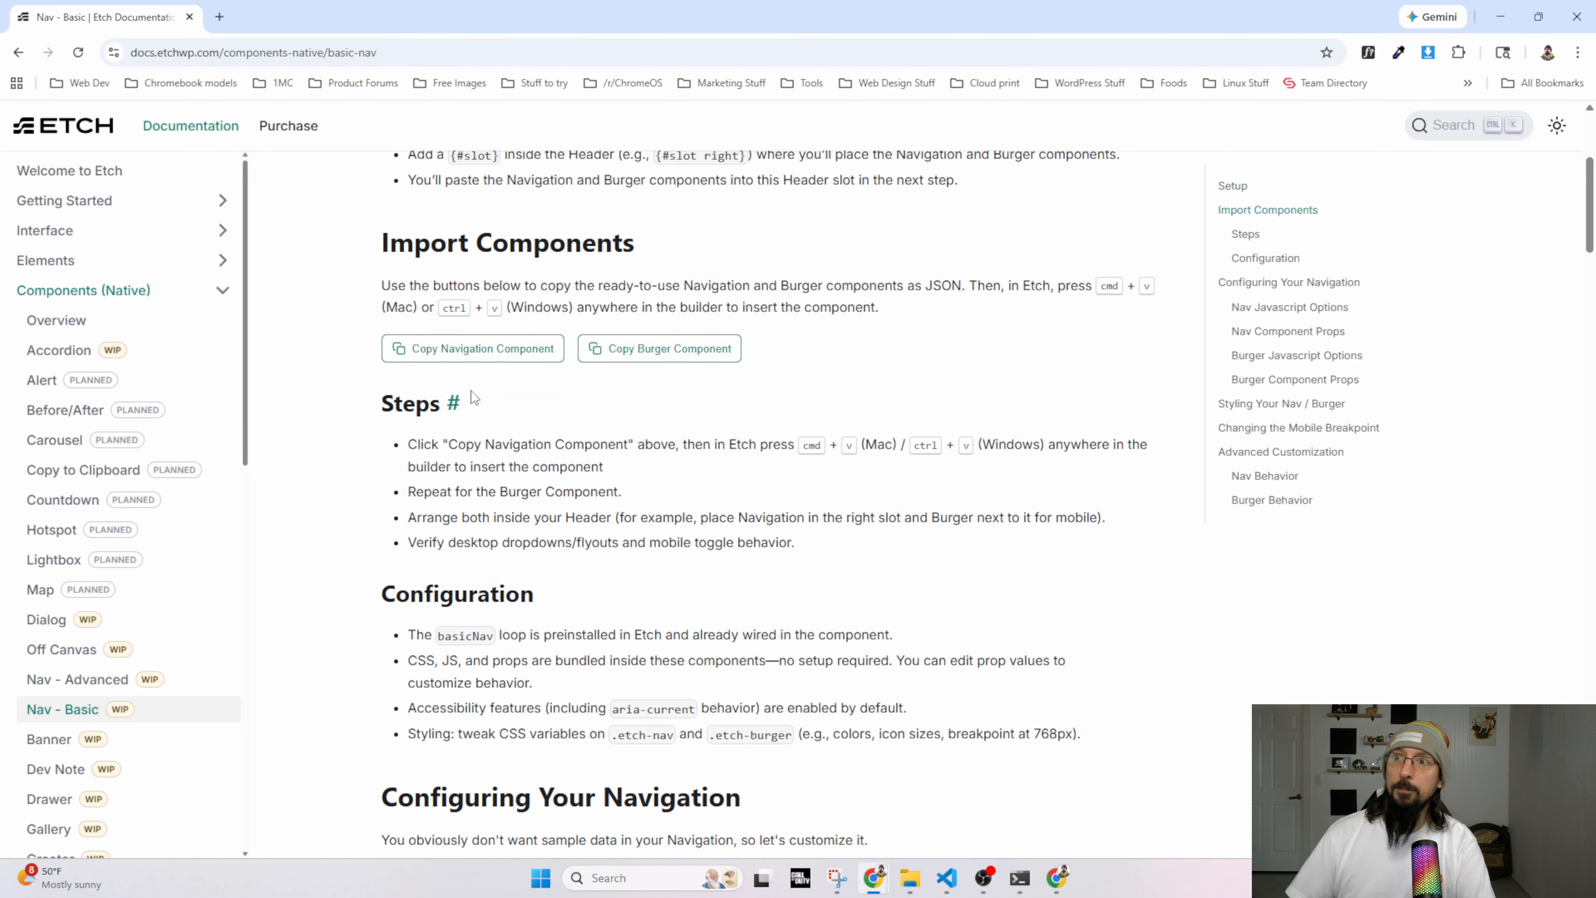
{"action": "scroll", "coordinate": [471, 390], "scroll_direction": "up", "scroll_amount": 2}
{"action": "left_click", "coordinate": [471, 432]}
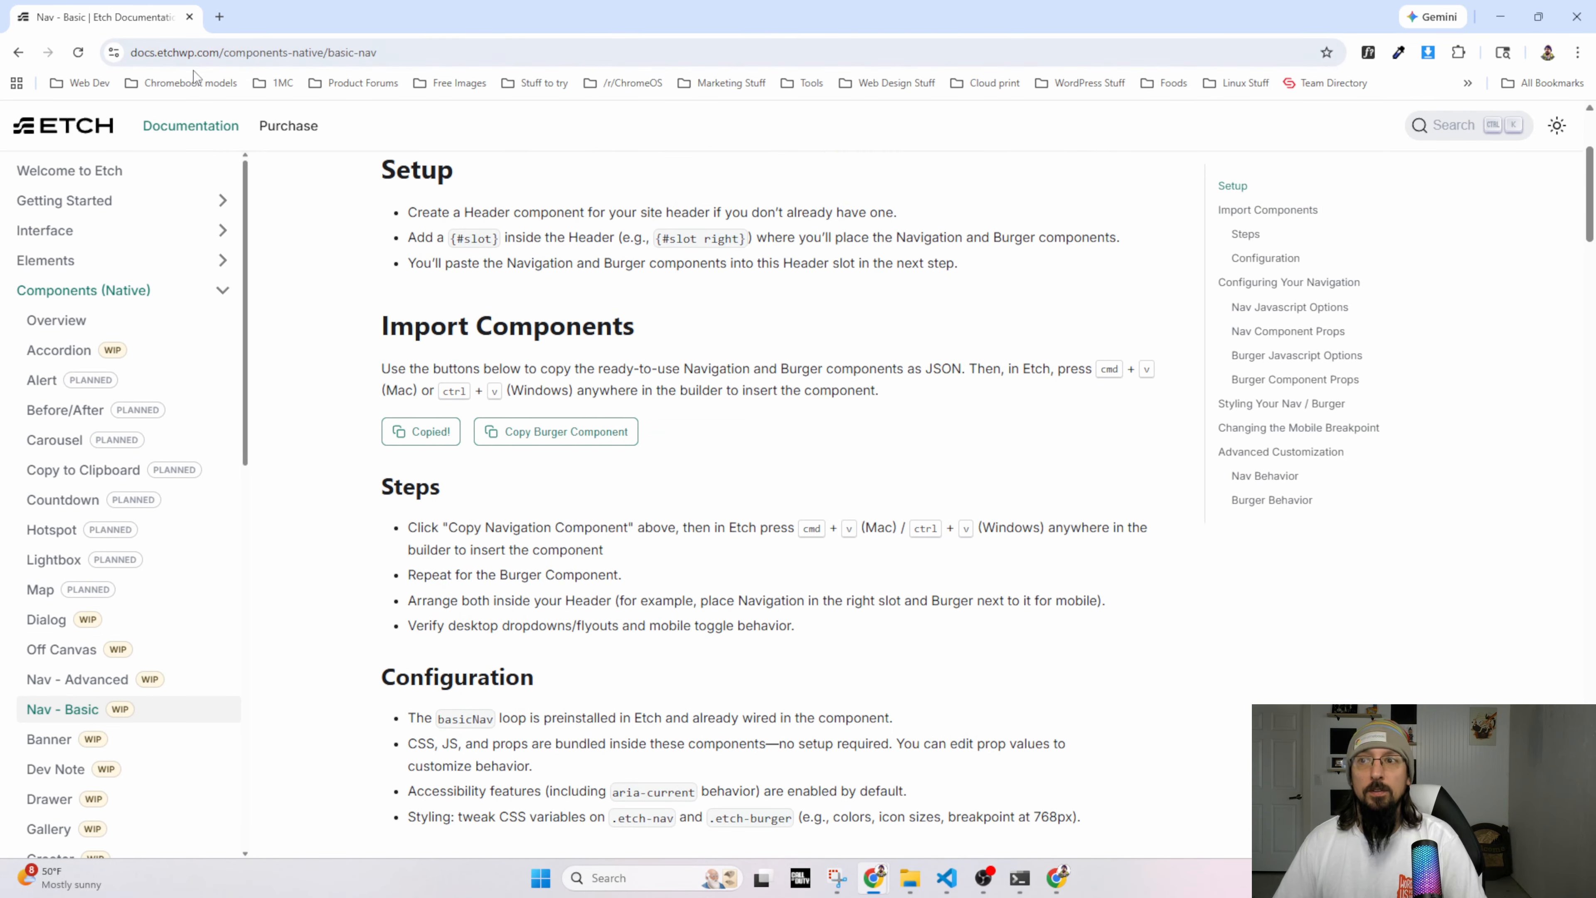
Switch back to the Etch editor and open the Index template for editing.
{"action": "key", "text": "alt+Tab"}
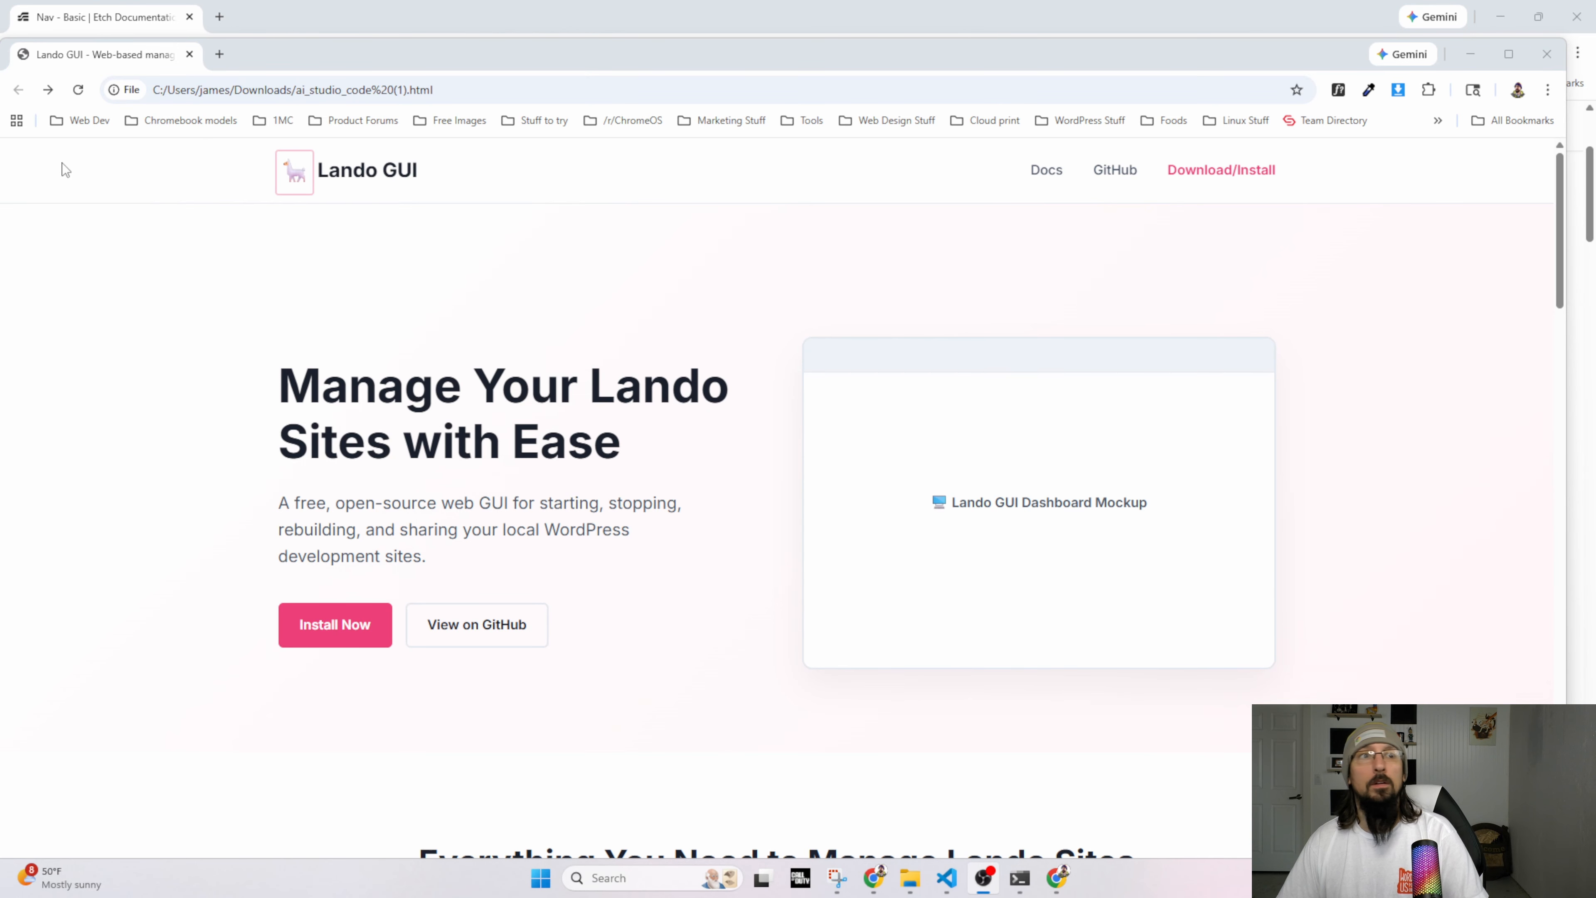
{"action": "key", "text": "alt+Tab"}
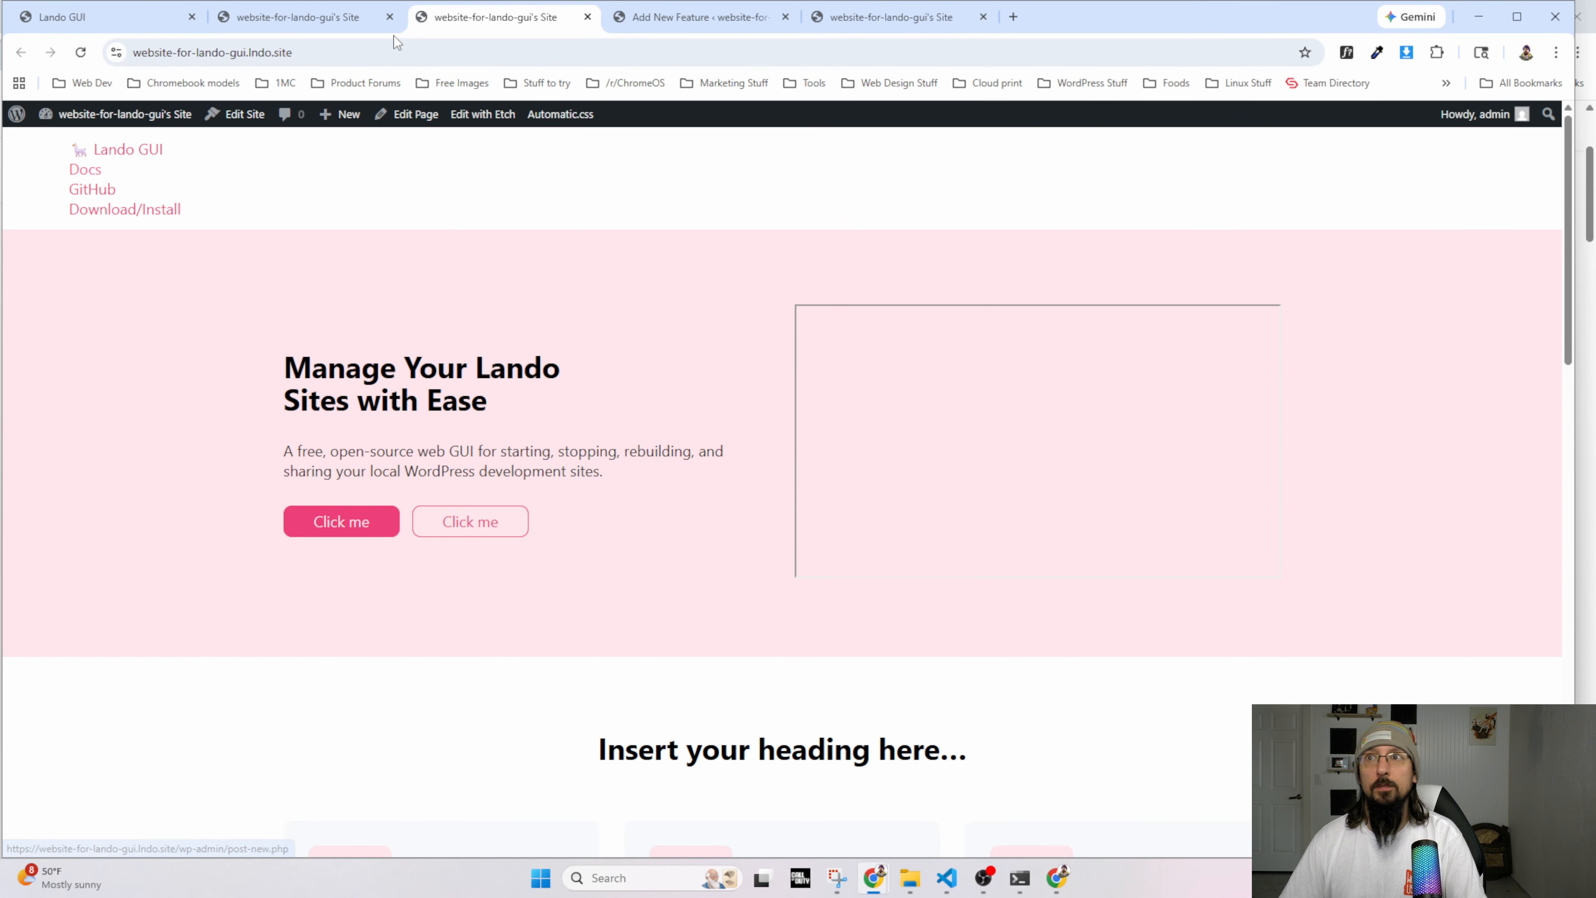
{"action": "key", "text": "ctrl+shift+Tab"}
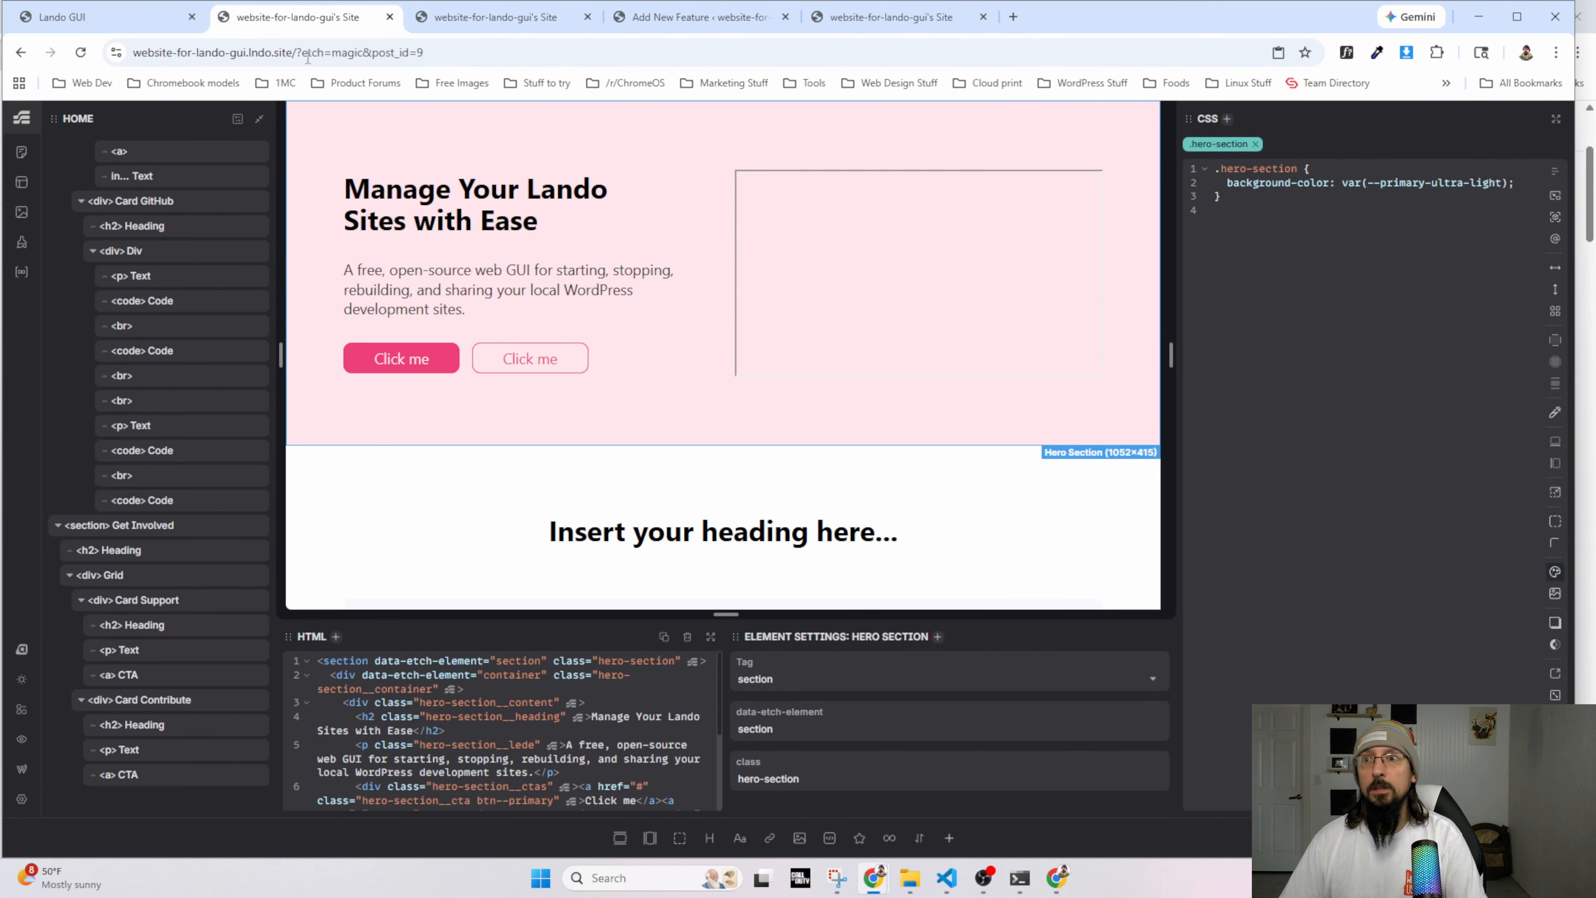
{"action": "left_click", "coordinate": [21, 182]}
{"action": "left_click", "coordinate": [157, 302]}
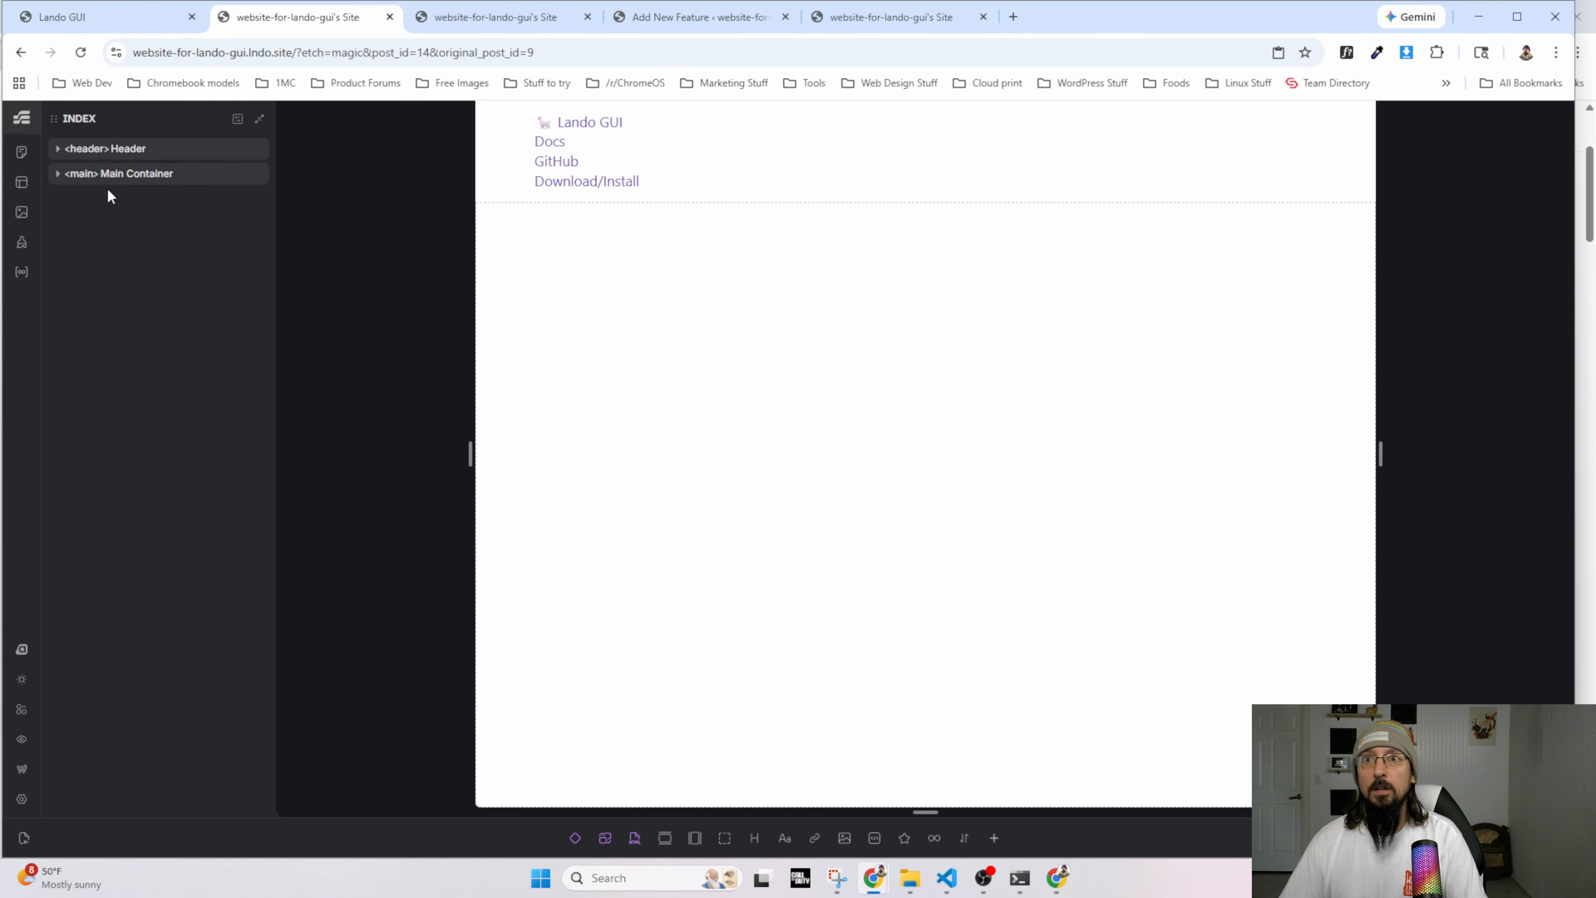
Delete the div inside the template's header element and remove the header's navbar class.
{"action": "left_click", "coordinate": [107, 158]}
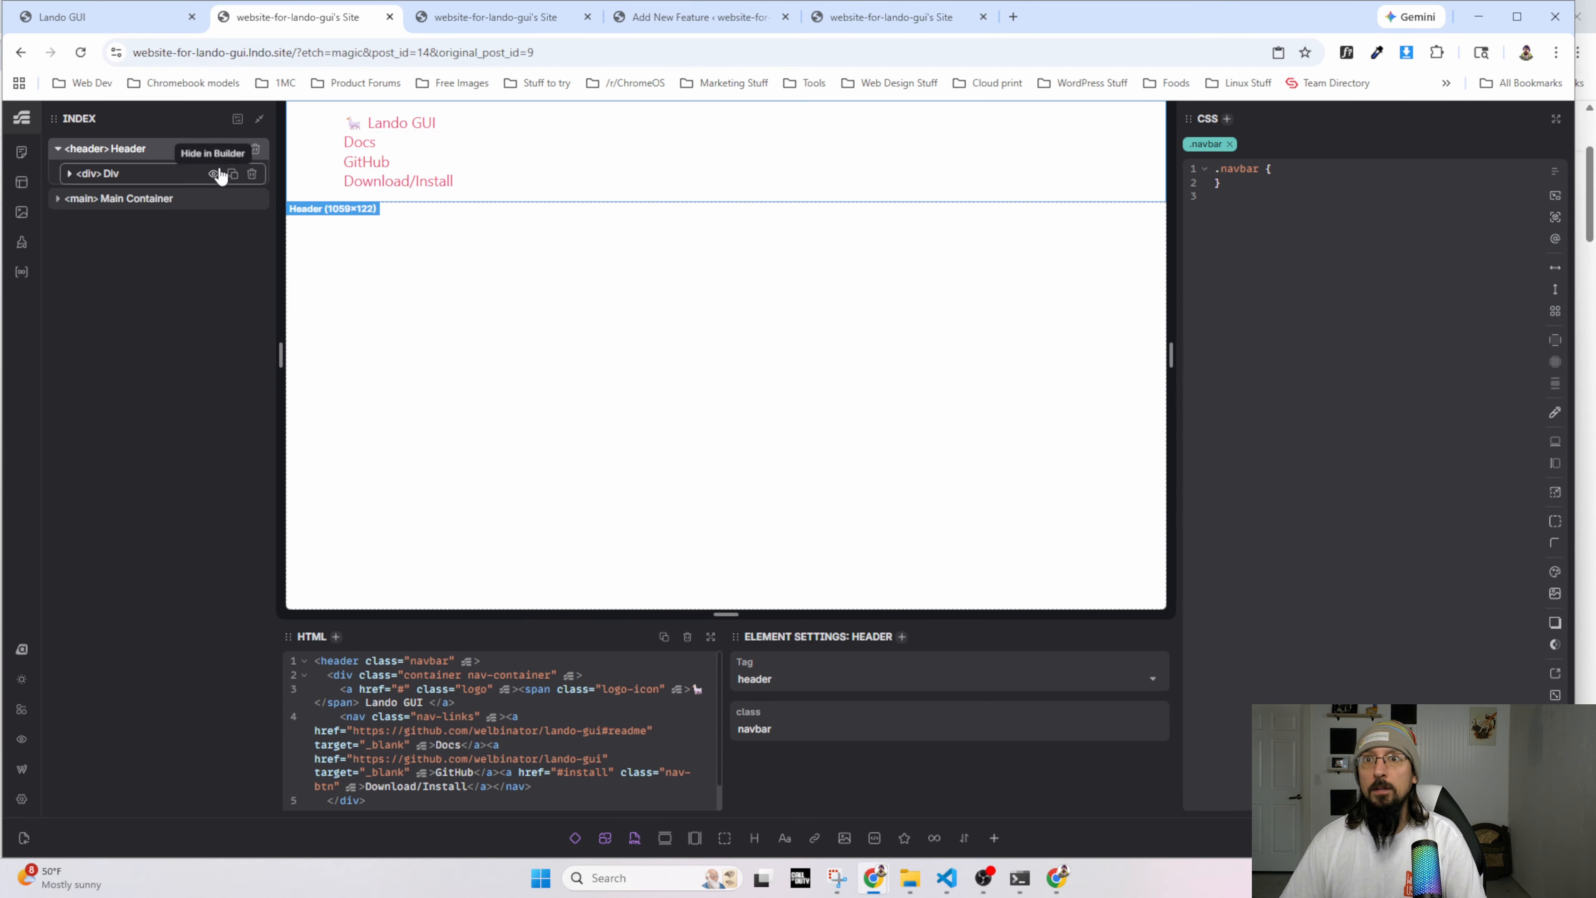
{"action": "left_click", "coordinate": [251, 173]}
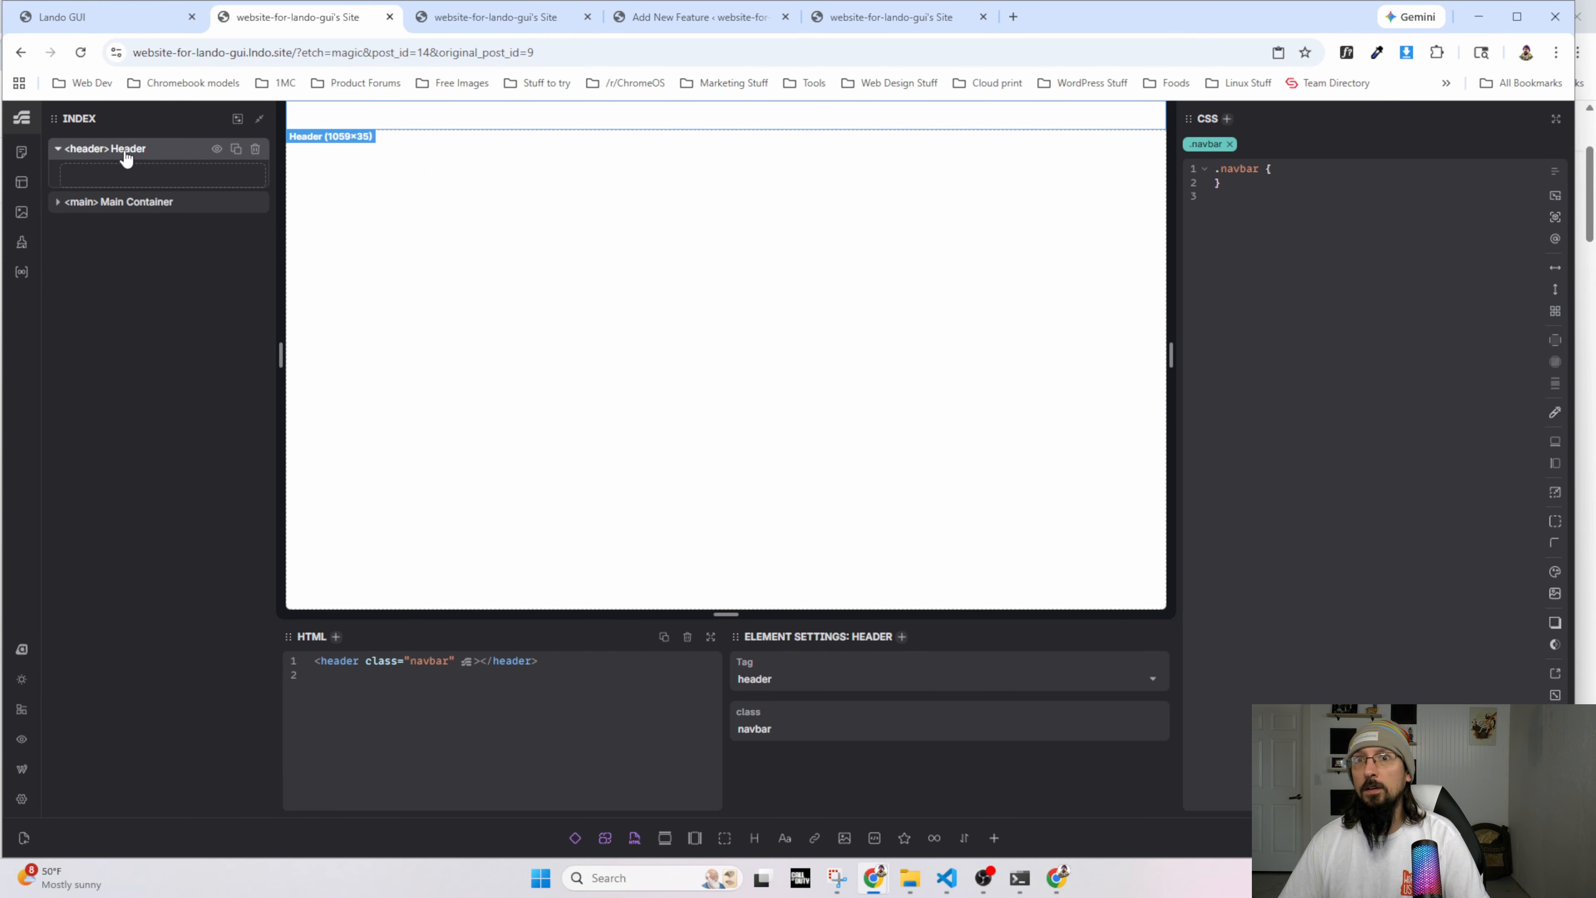
{"action": "left_click", "coordinate": [1230, 145]}
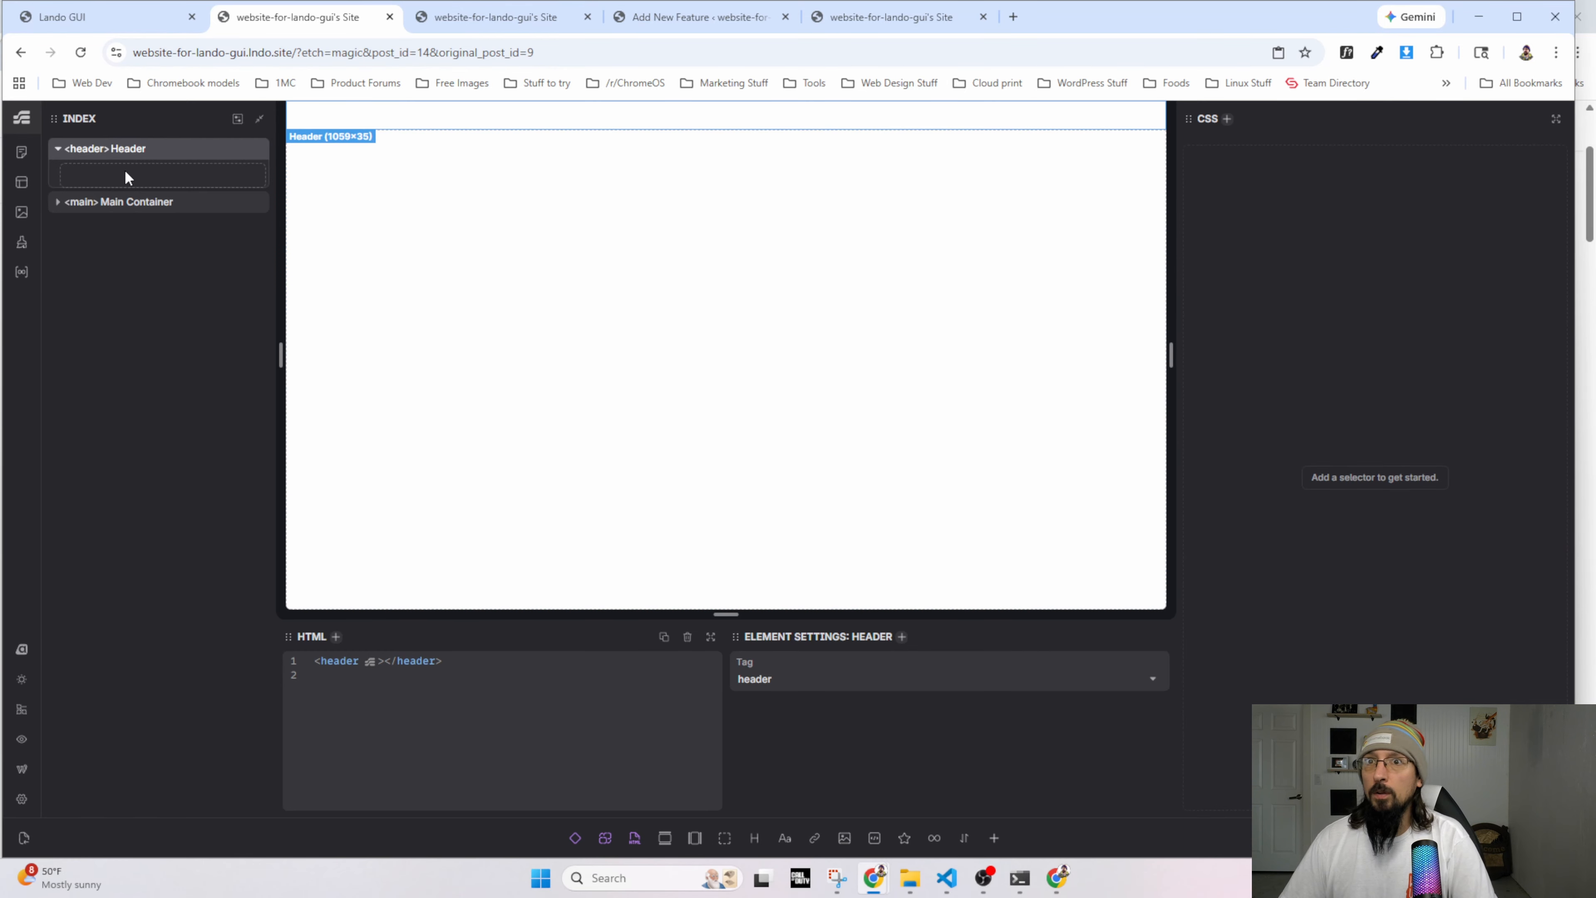
Try the copied Navigation component directly inside the plain header element and remove it again.
{"action": "key", "text": "ctrl+v"}
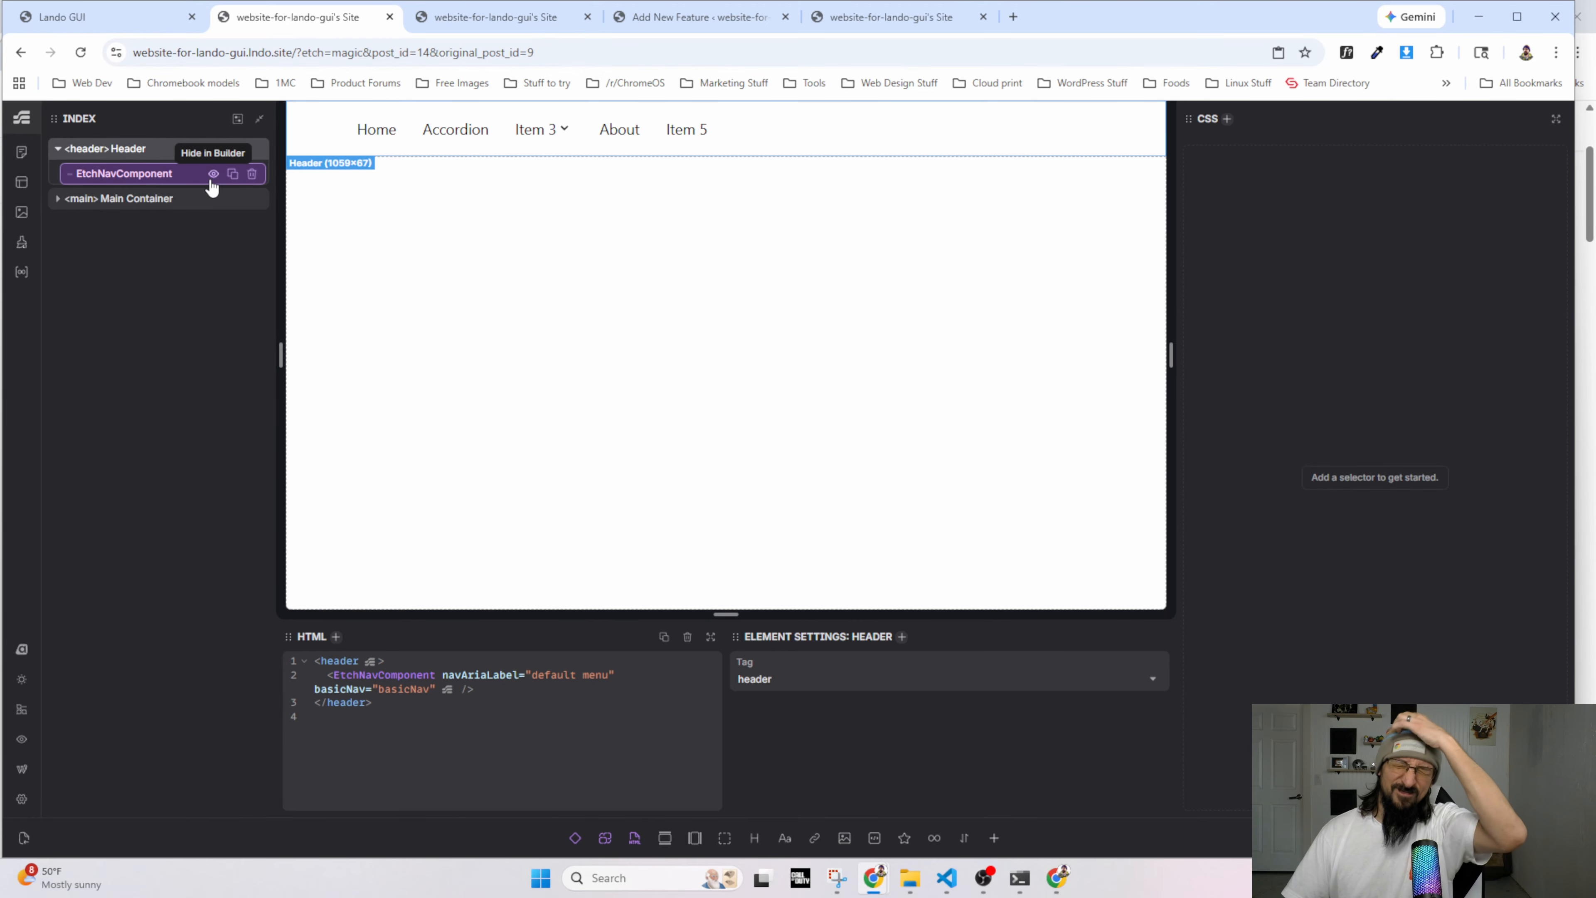
{"action": "left_click", "coordinate": [253, 175]}
Convert the empty header element into a Header component containing a default slot, and finish editing the component.
{"action": "right_click", "coordinate": [131, 154]}
{"action": "left_click", "coordinate": [185, 354]}
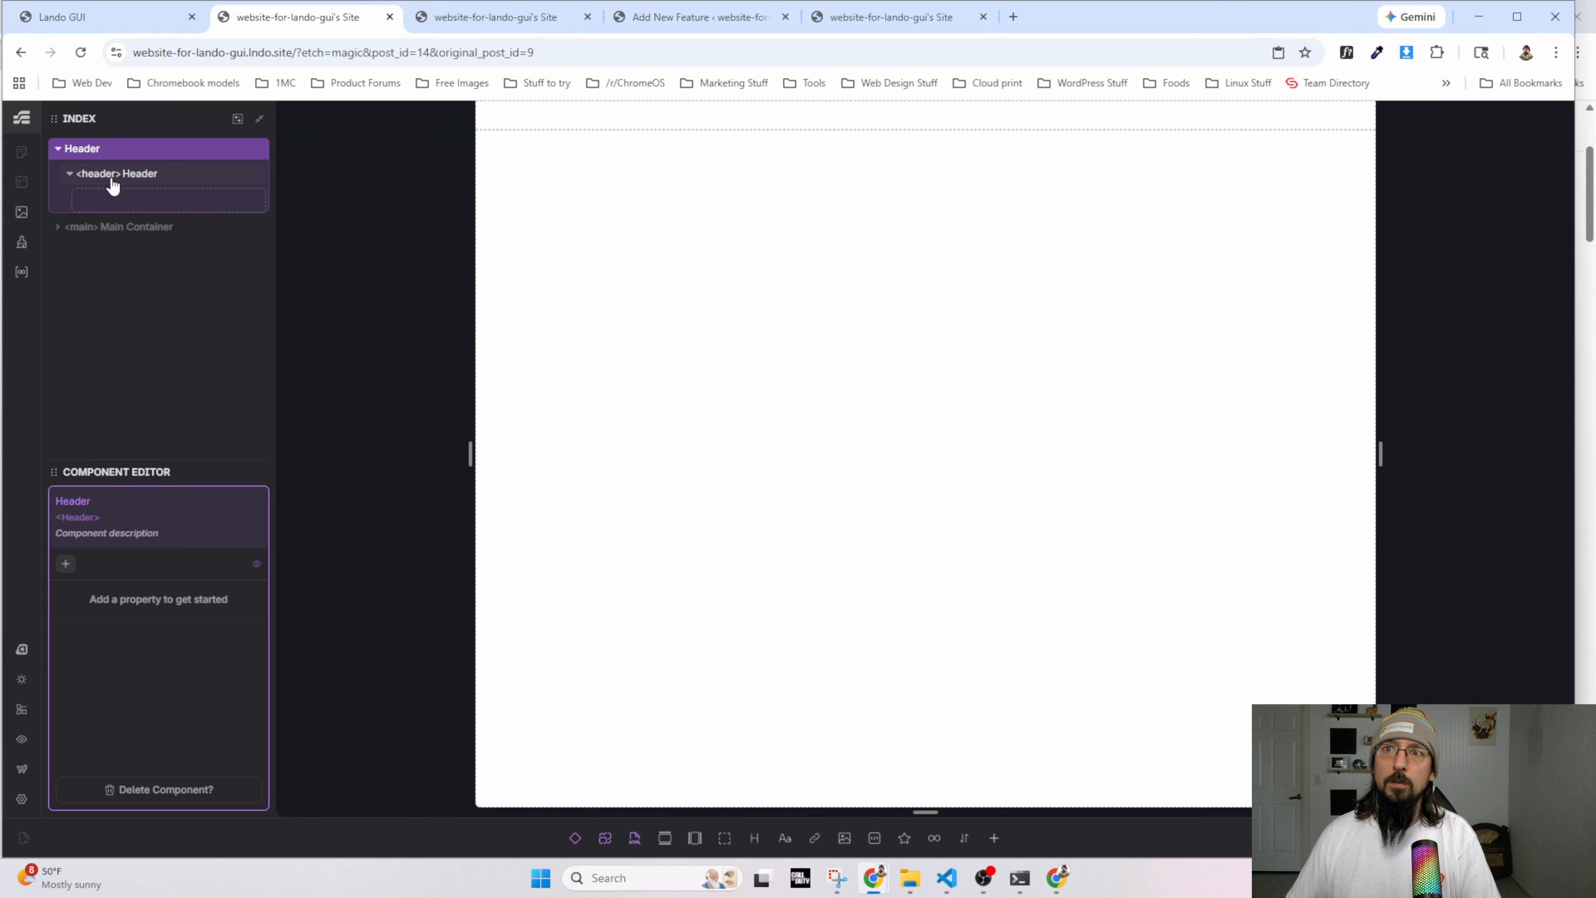
{"action": "left_click", "coordinate": [113, 178]}
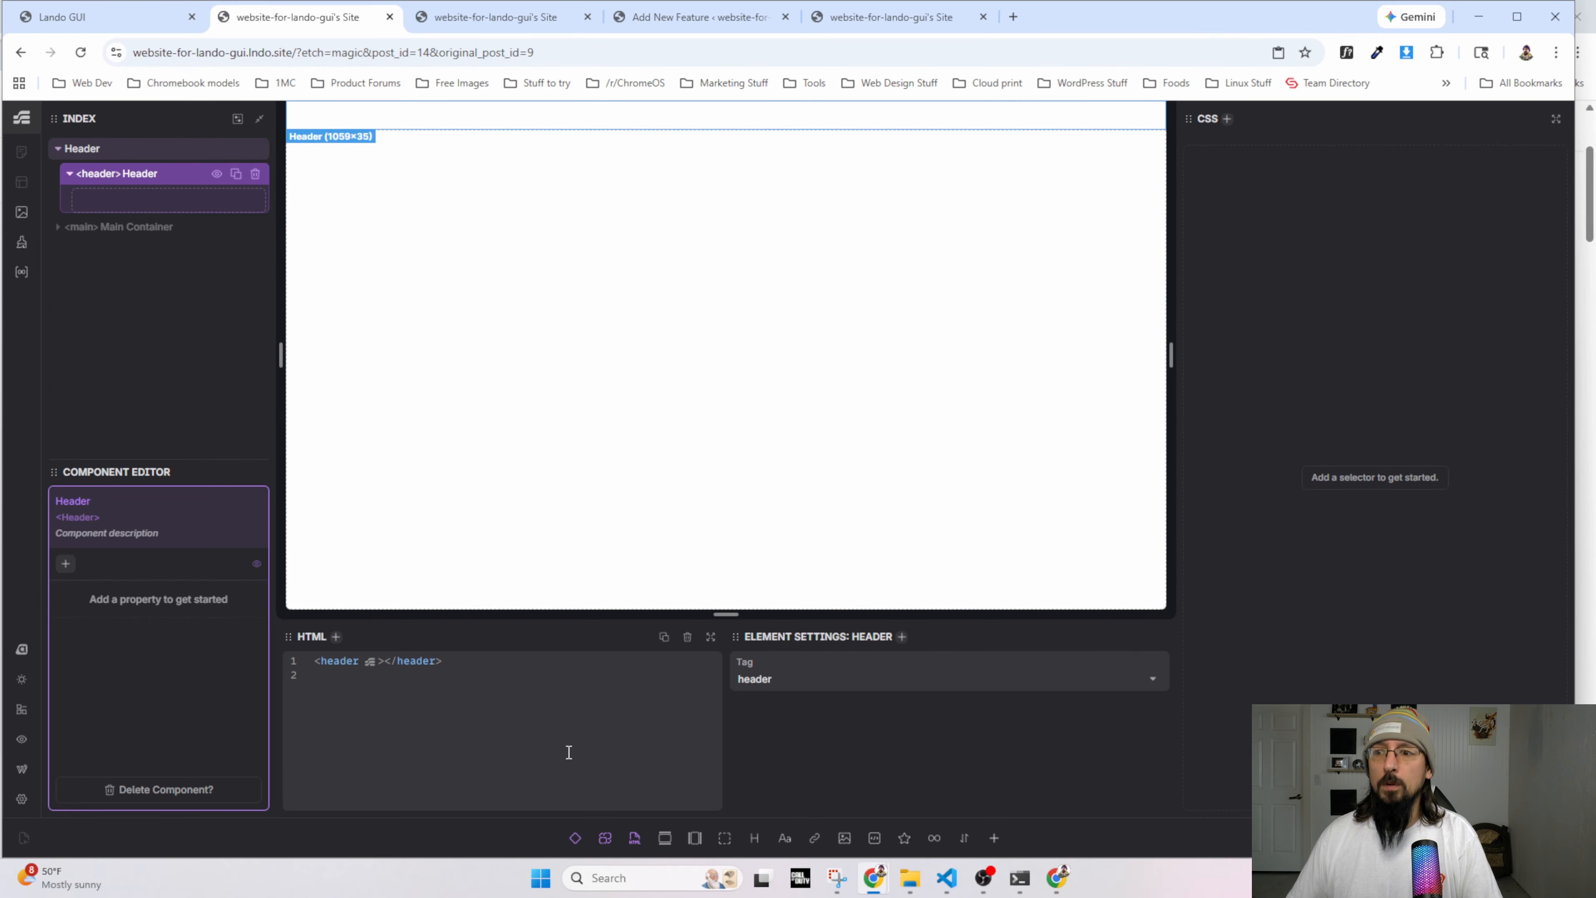
{"action": "left_click", "coordinate": [575, 837]}
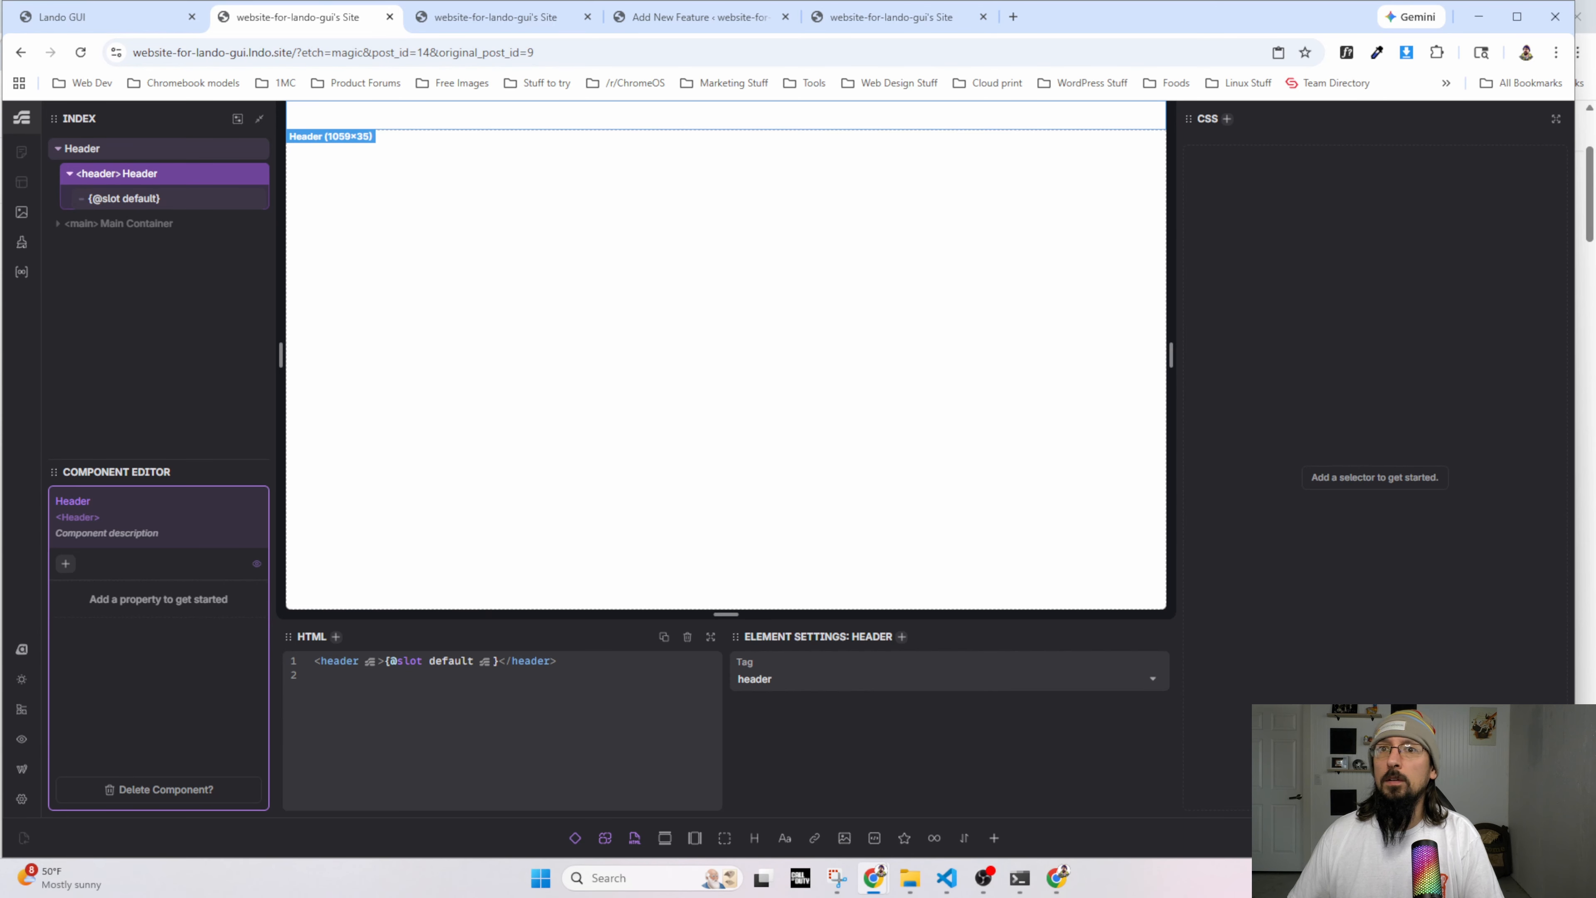
{"action": "left_click", "coordinate": [236, 173]}
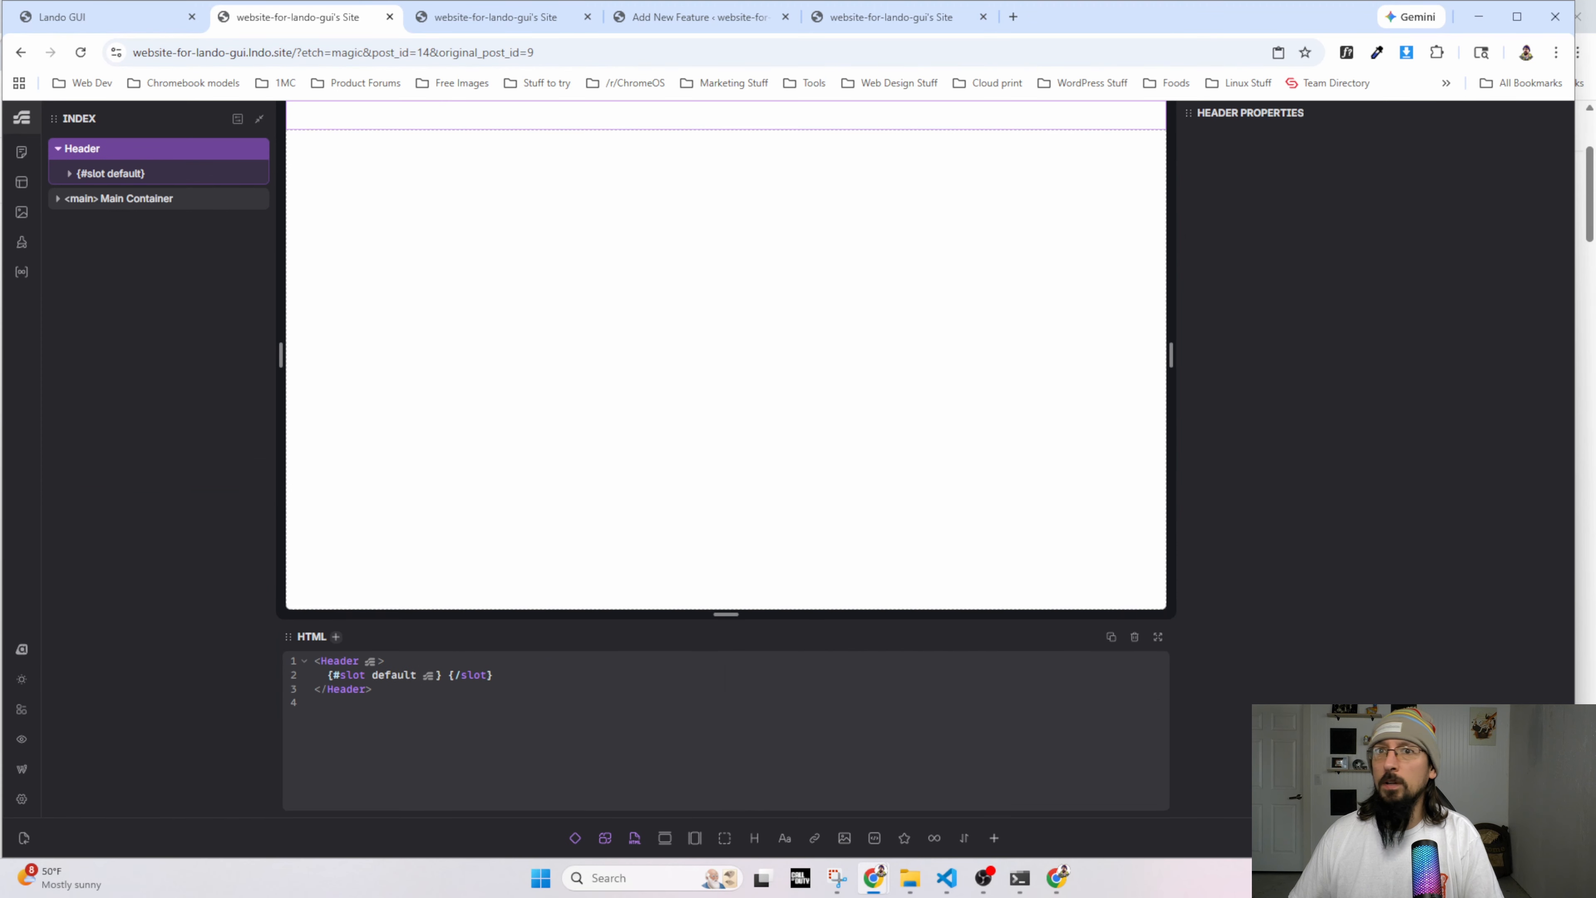
Place the copied Navigation component in the Header's default slot and add the documentation's Burger component below it.
{"action": "left_click", "coordinate": [69, 173]}
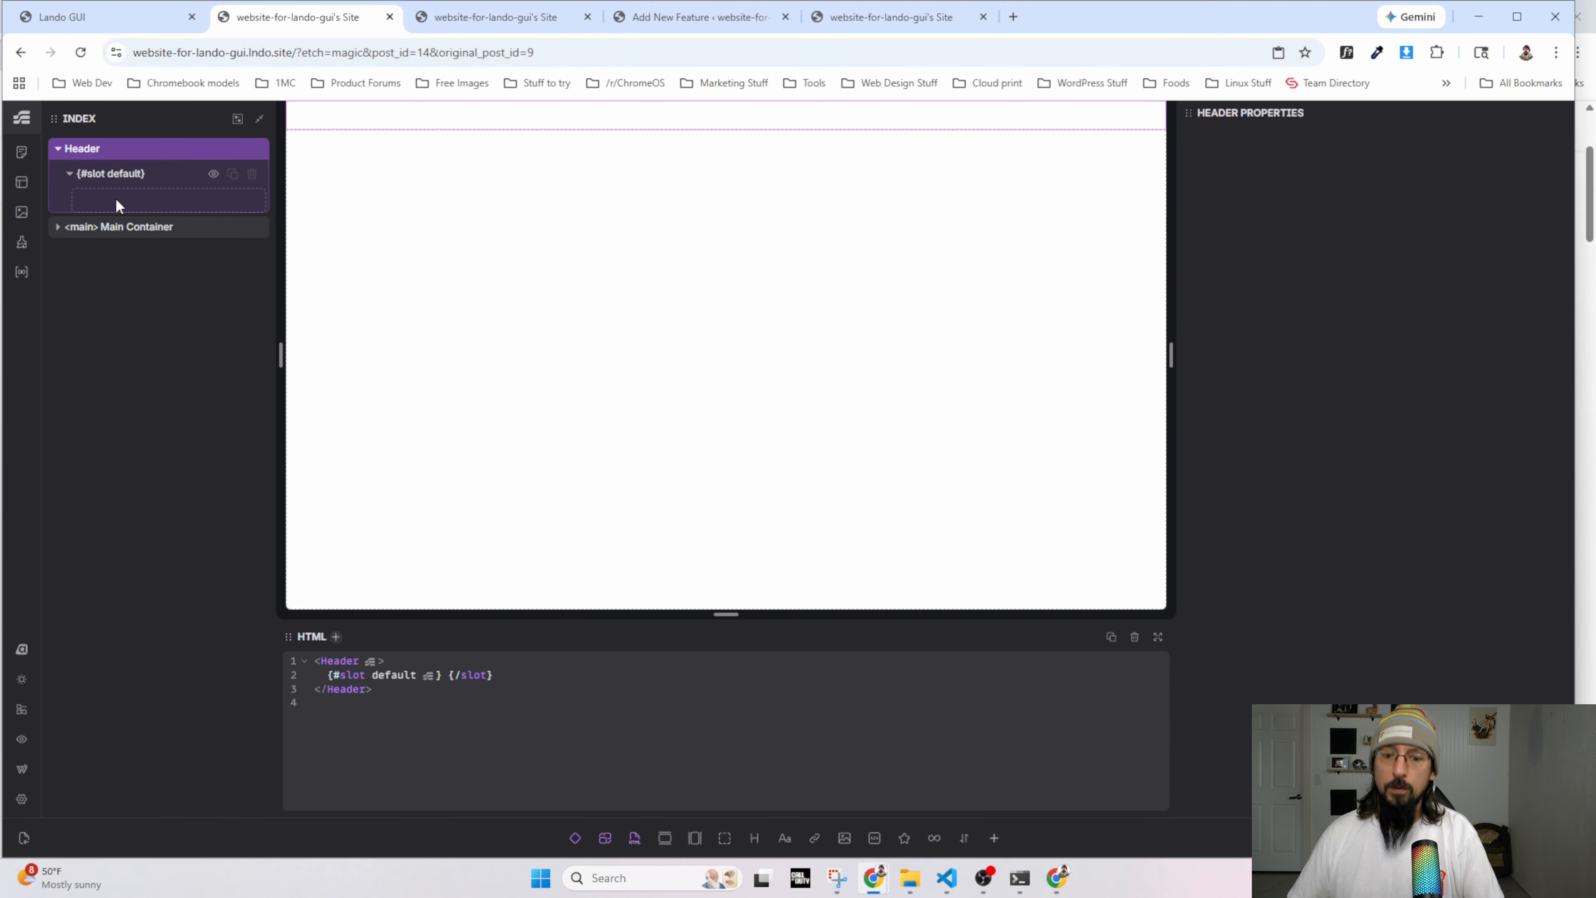
{"action": "left_click_drag", "start_coordinate": [114, 228], "coordinate": [121, 203]}
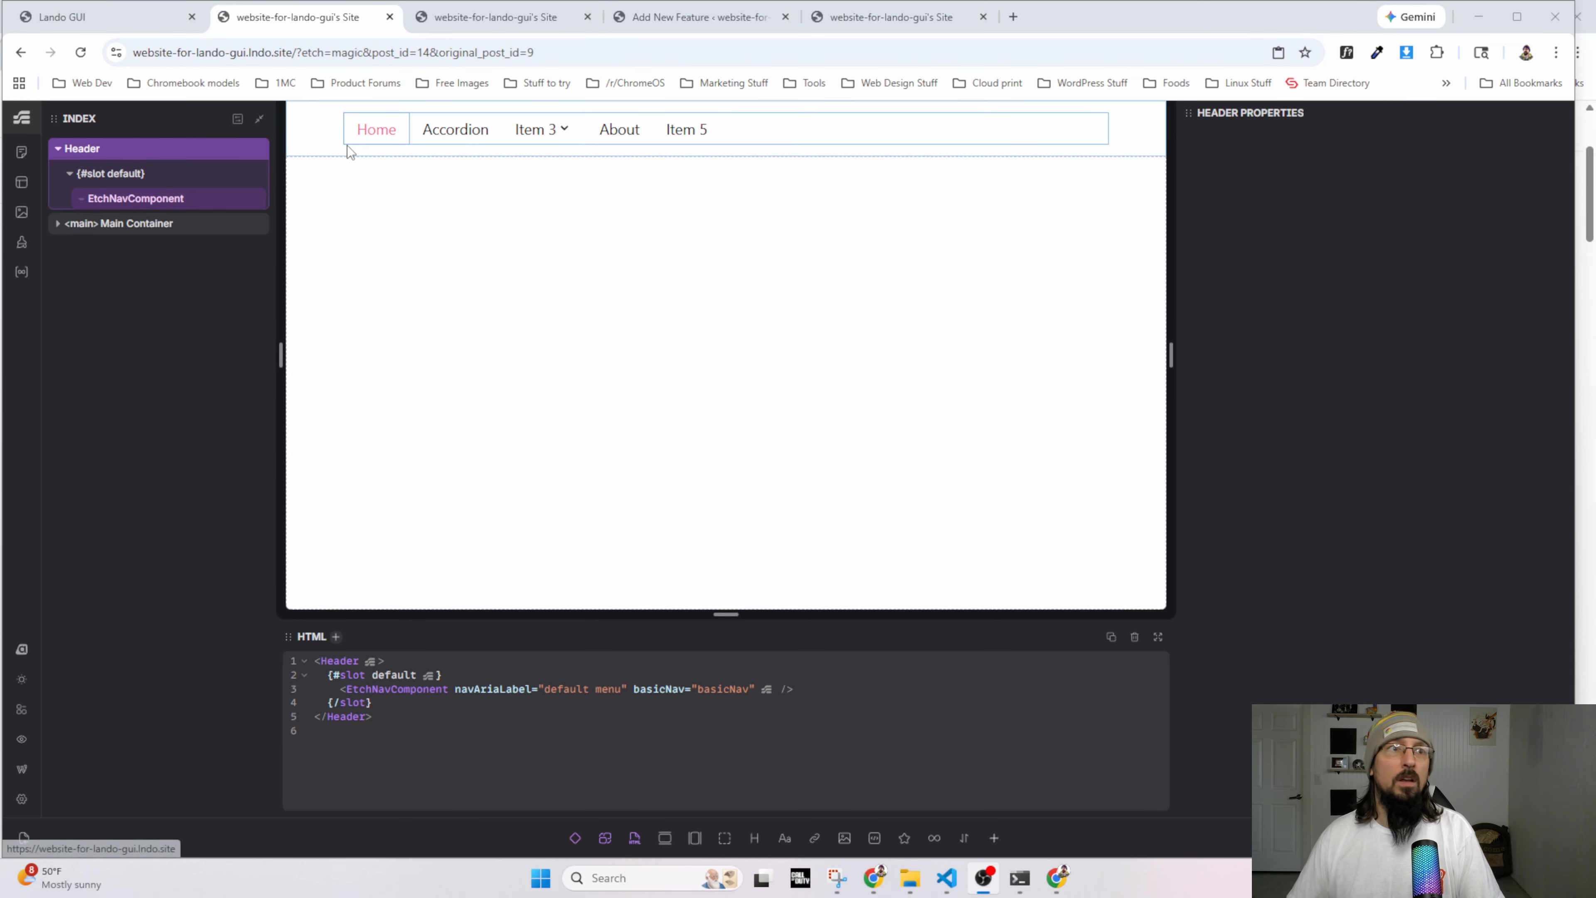
{"action": "key", "text": "alt+Tab"}
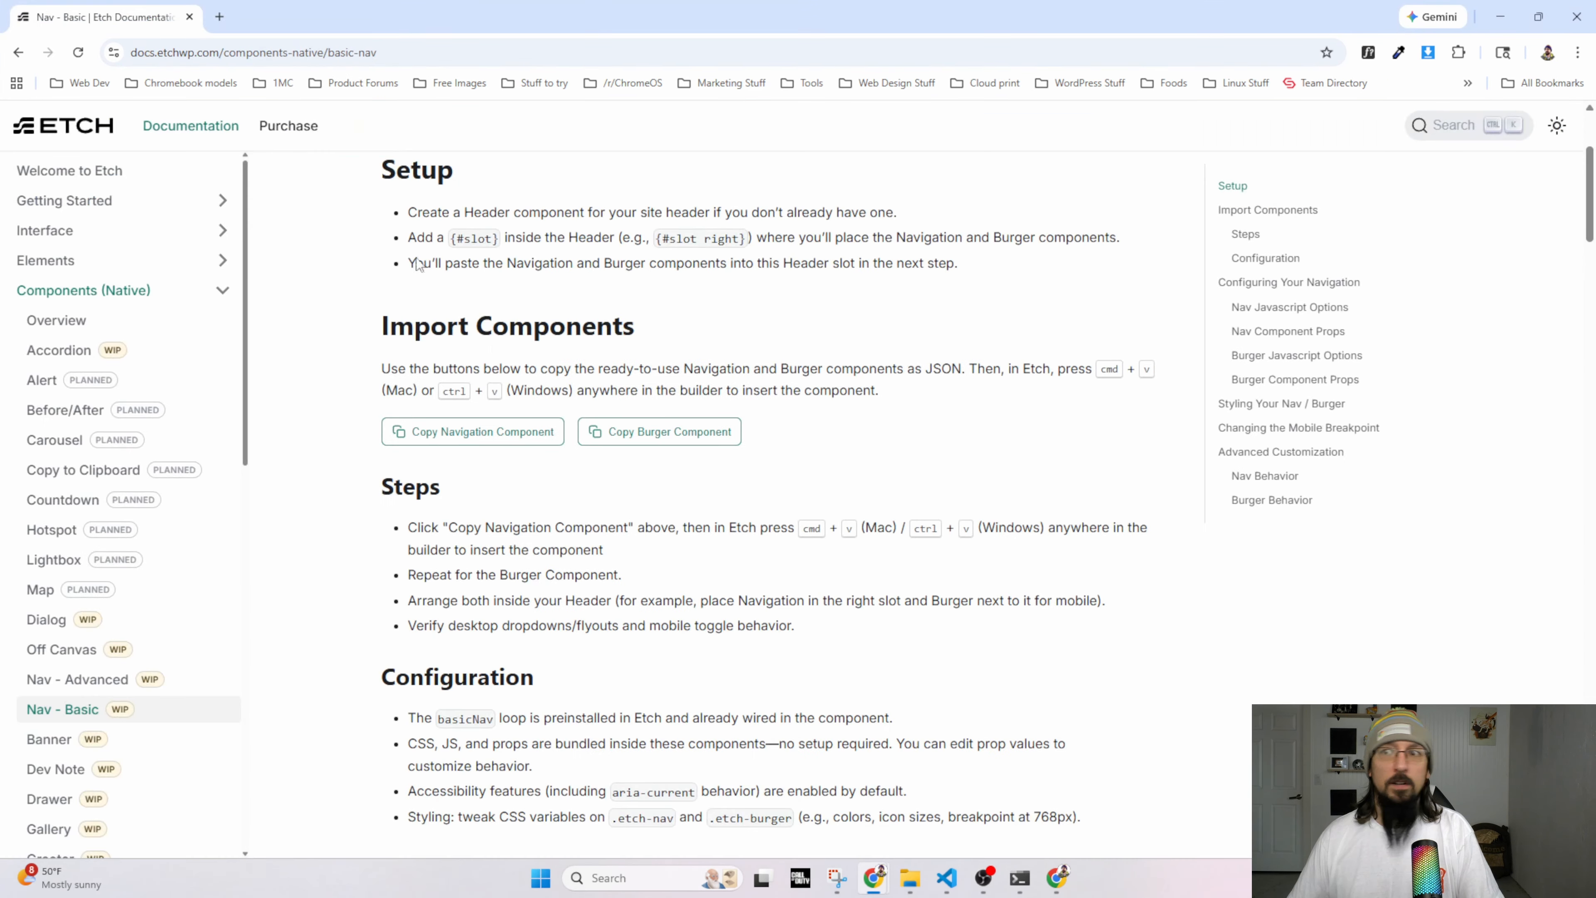
{"action": "left_click", "coordinate": [654, 441]}
{"action": "key", "text": "alt+Tab"}
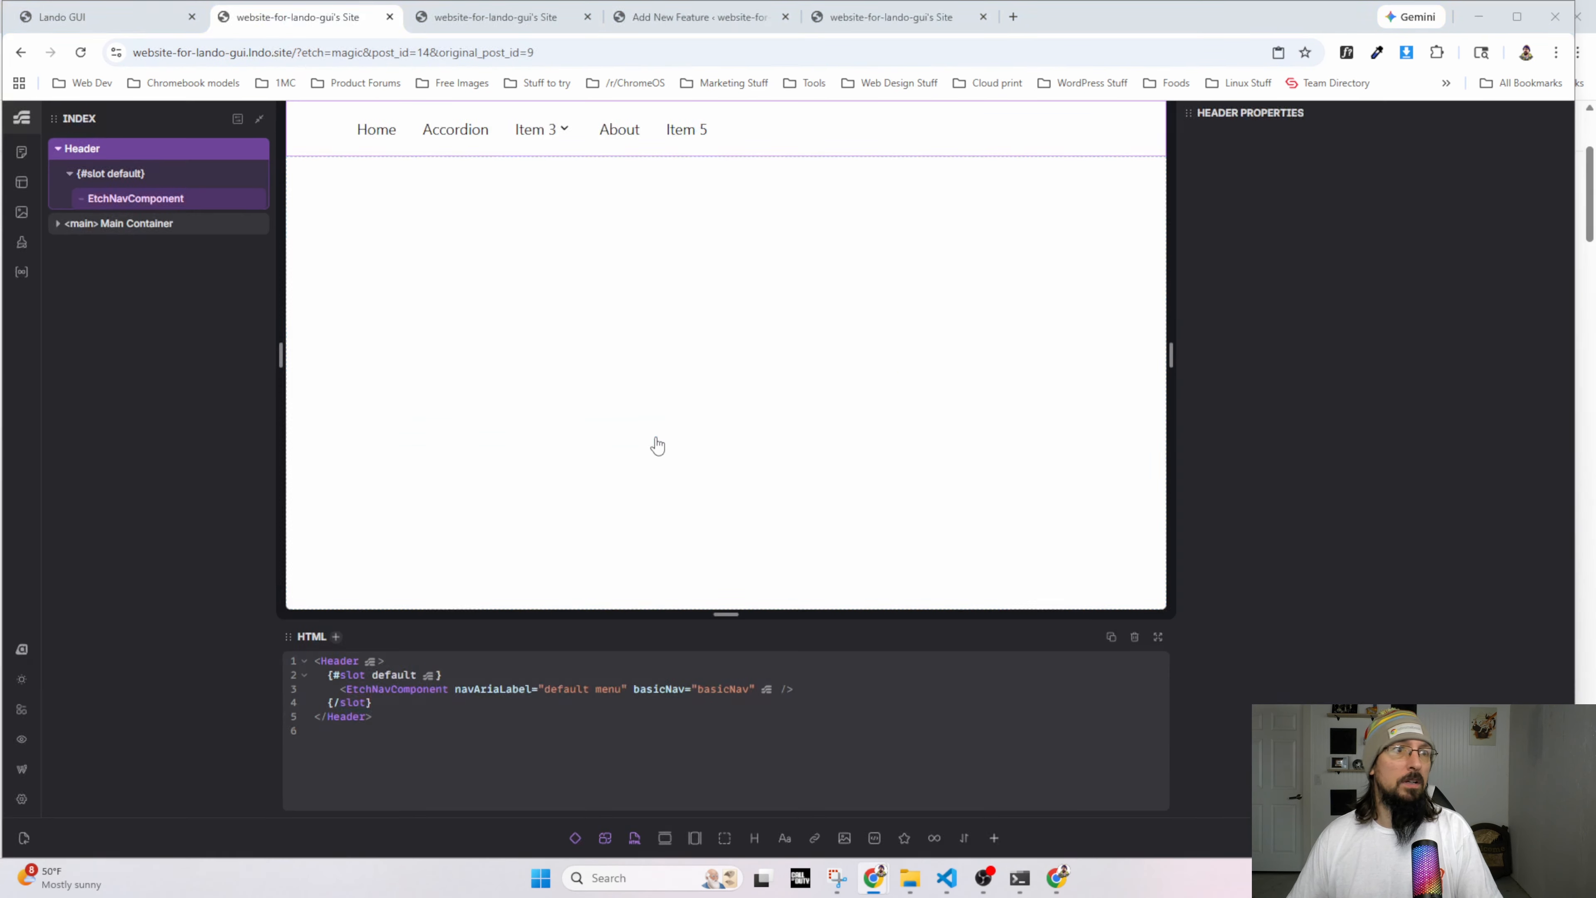
{"action": "key", "text": "ctrl+v"}
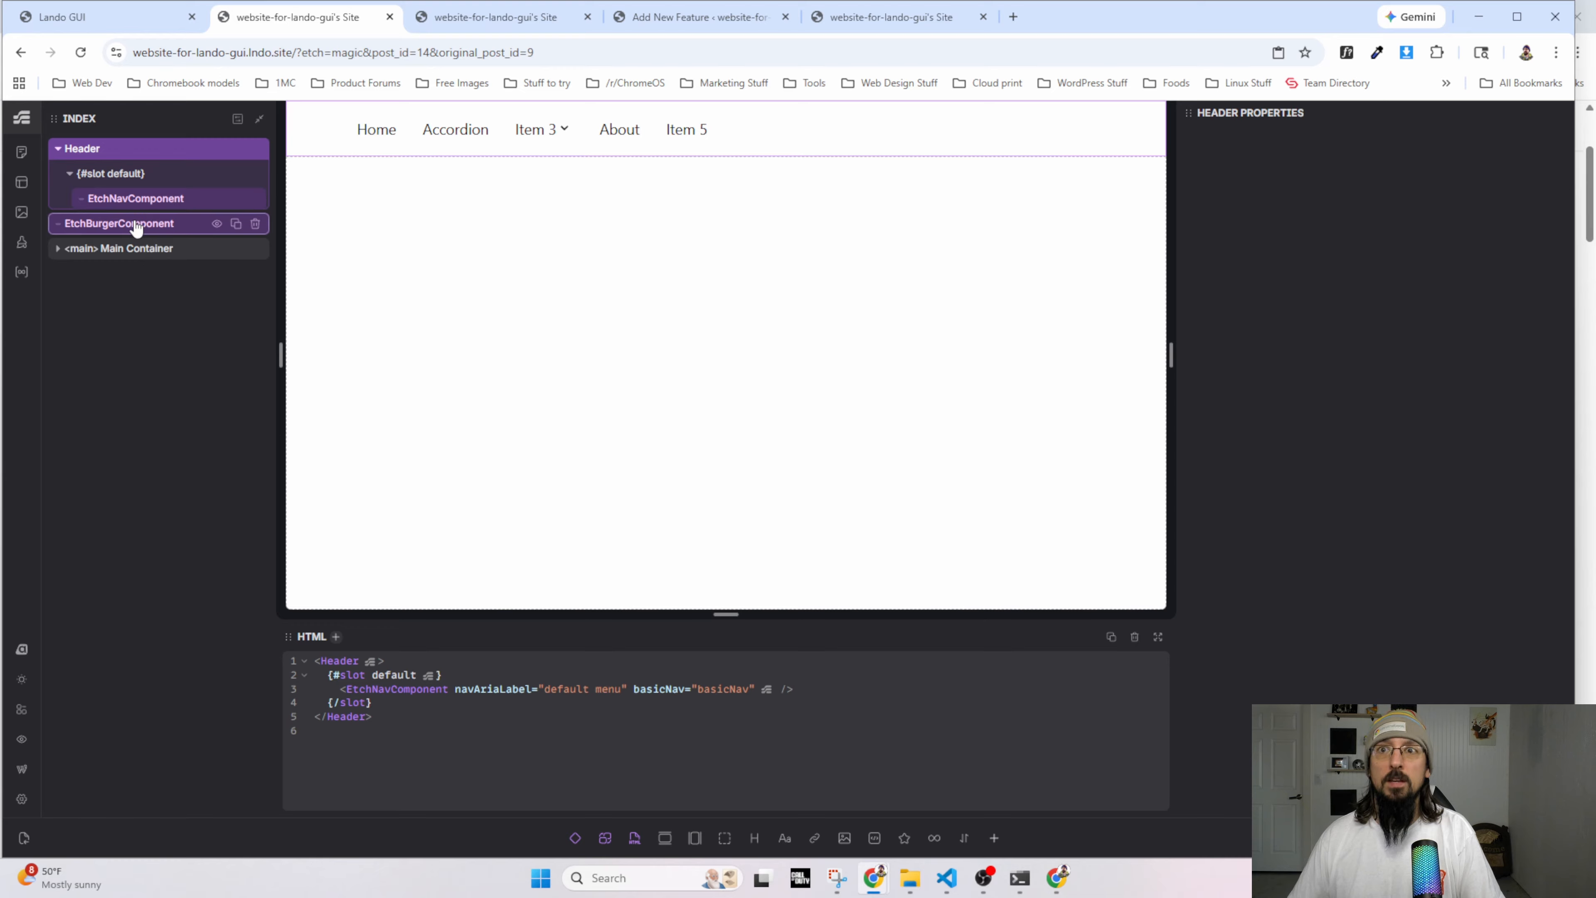
{"action": "left_click_drag", "start_coordinate": [135, 224], "coordinate": [146, 214]}
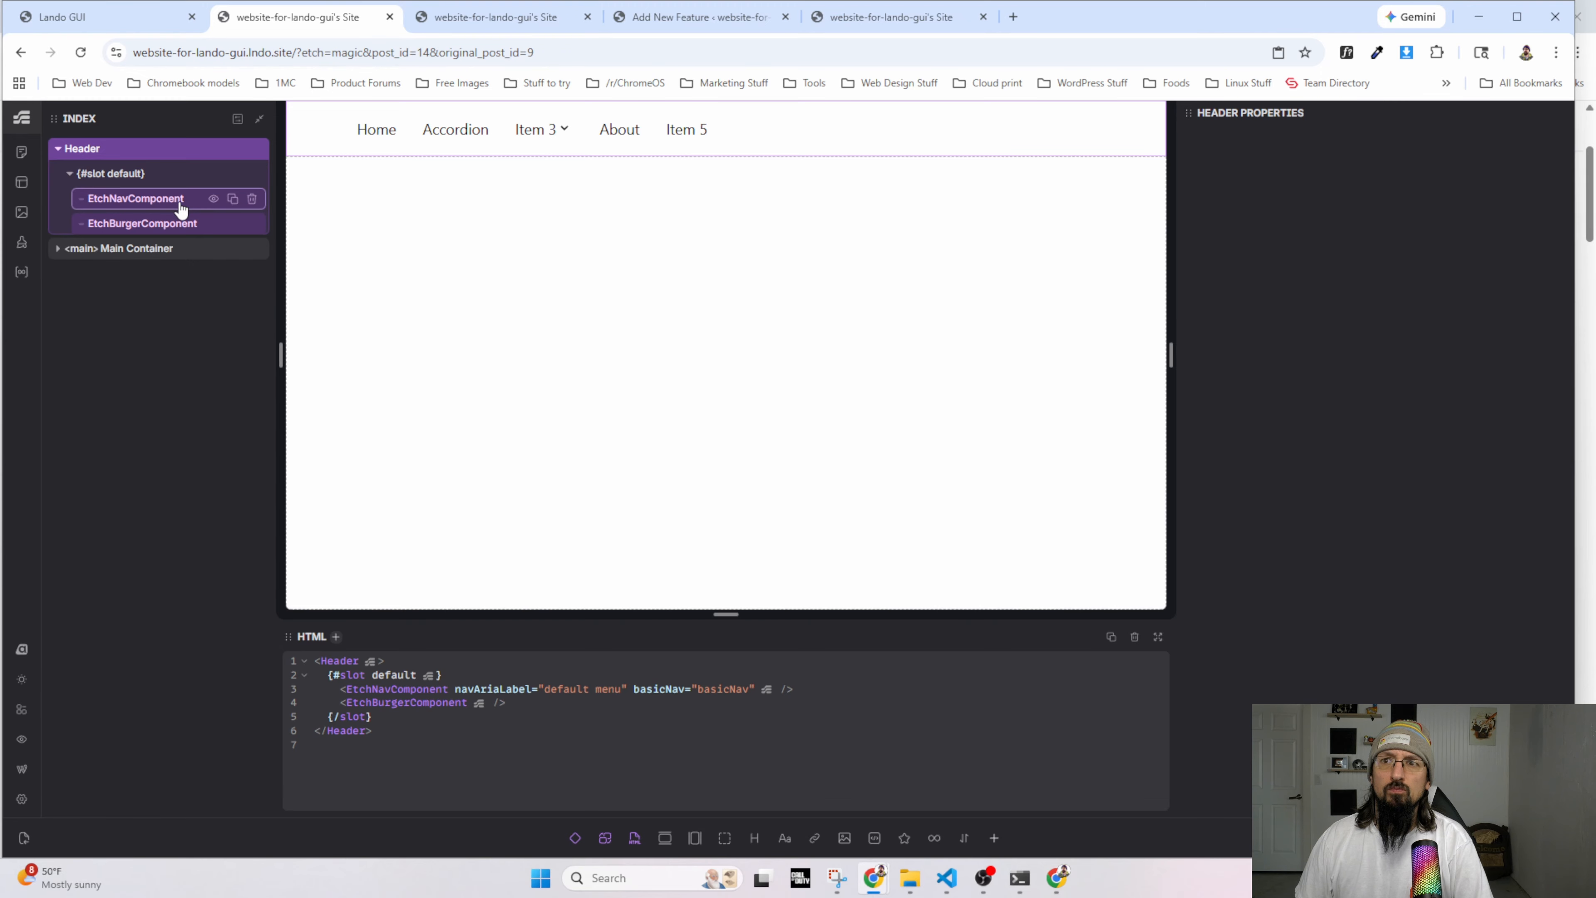
Review the Basic Nav documentation's setup and import steps, configuration notes and sample navigation JSON.
{"action": "left_click", "coordinate": [99, 17]}
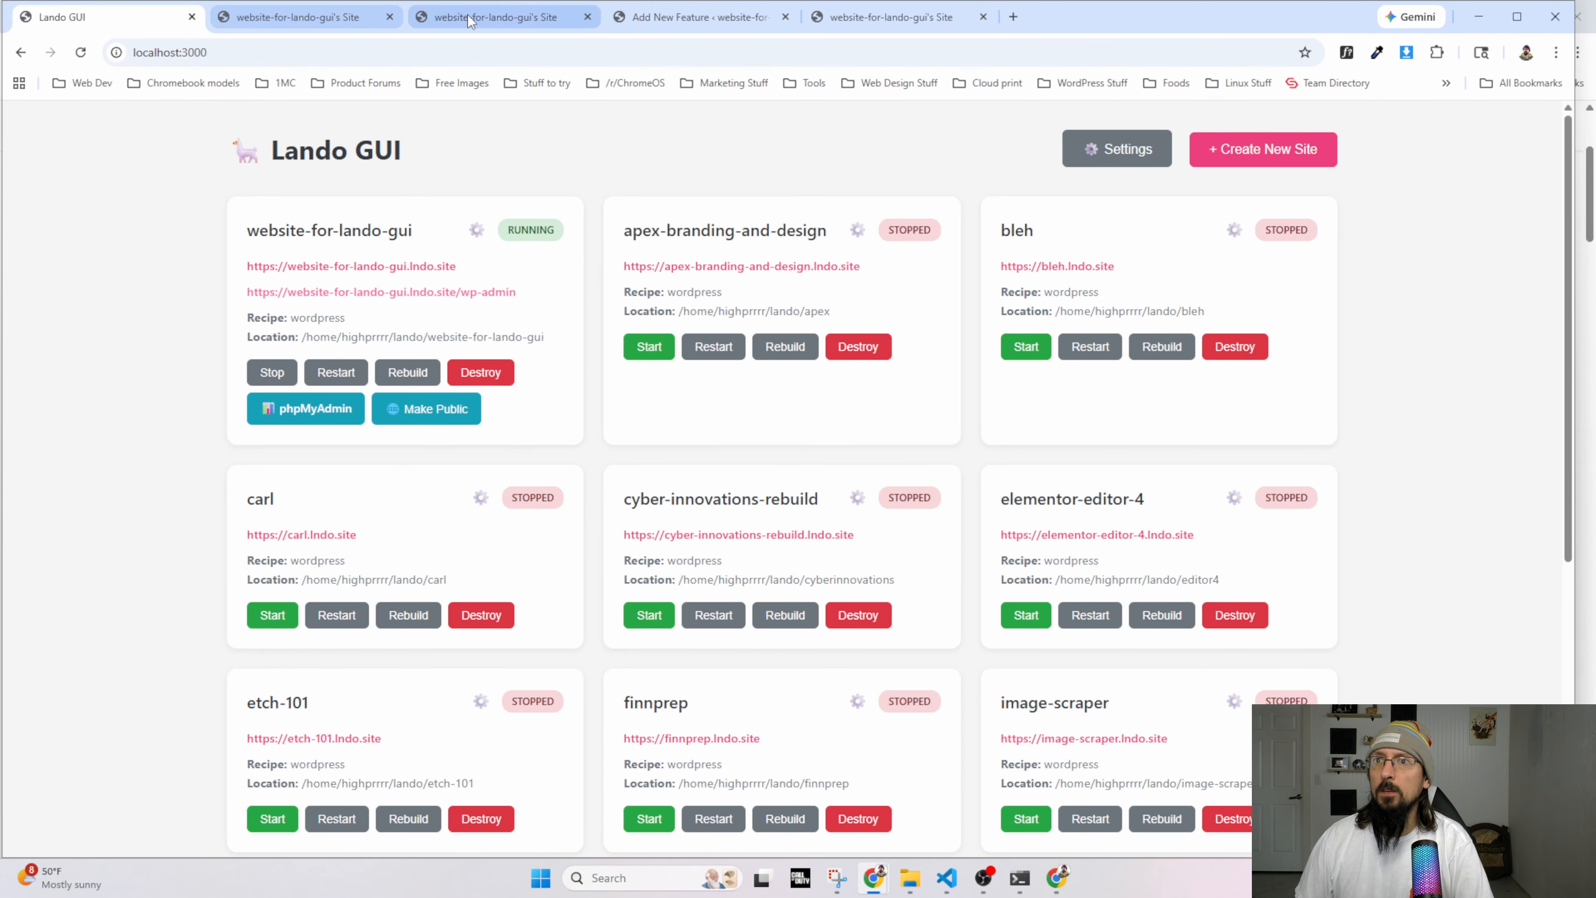
{"action": "key", "text": "ctrl+3"}
{"action": "key", "text": "alt+Tab"}
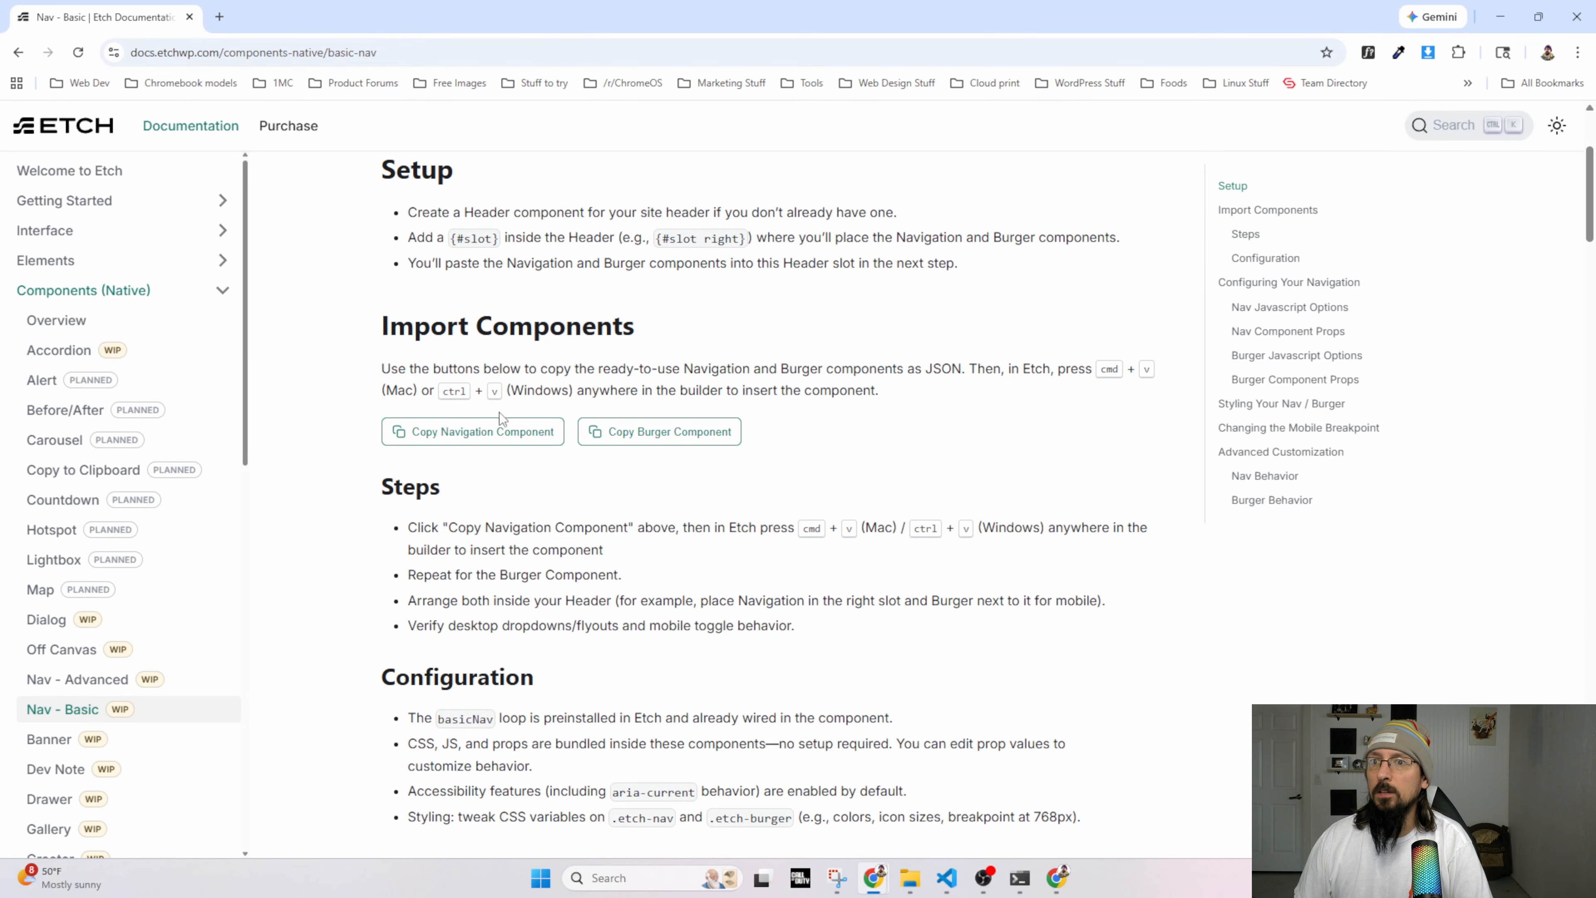
{"action": "scroll", "coordinate": [621, 601], "scroll_direction": "up", "scroll_amount": 3}
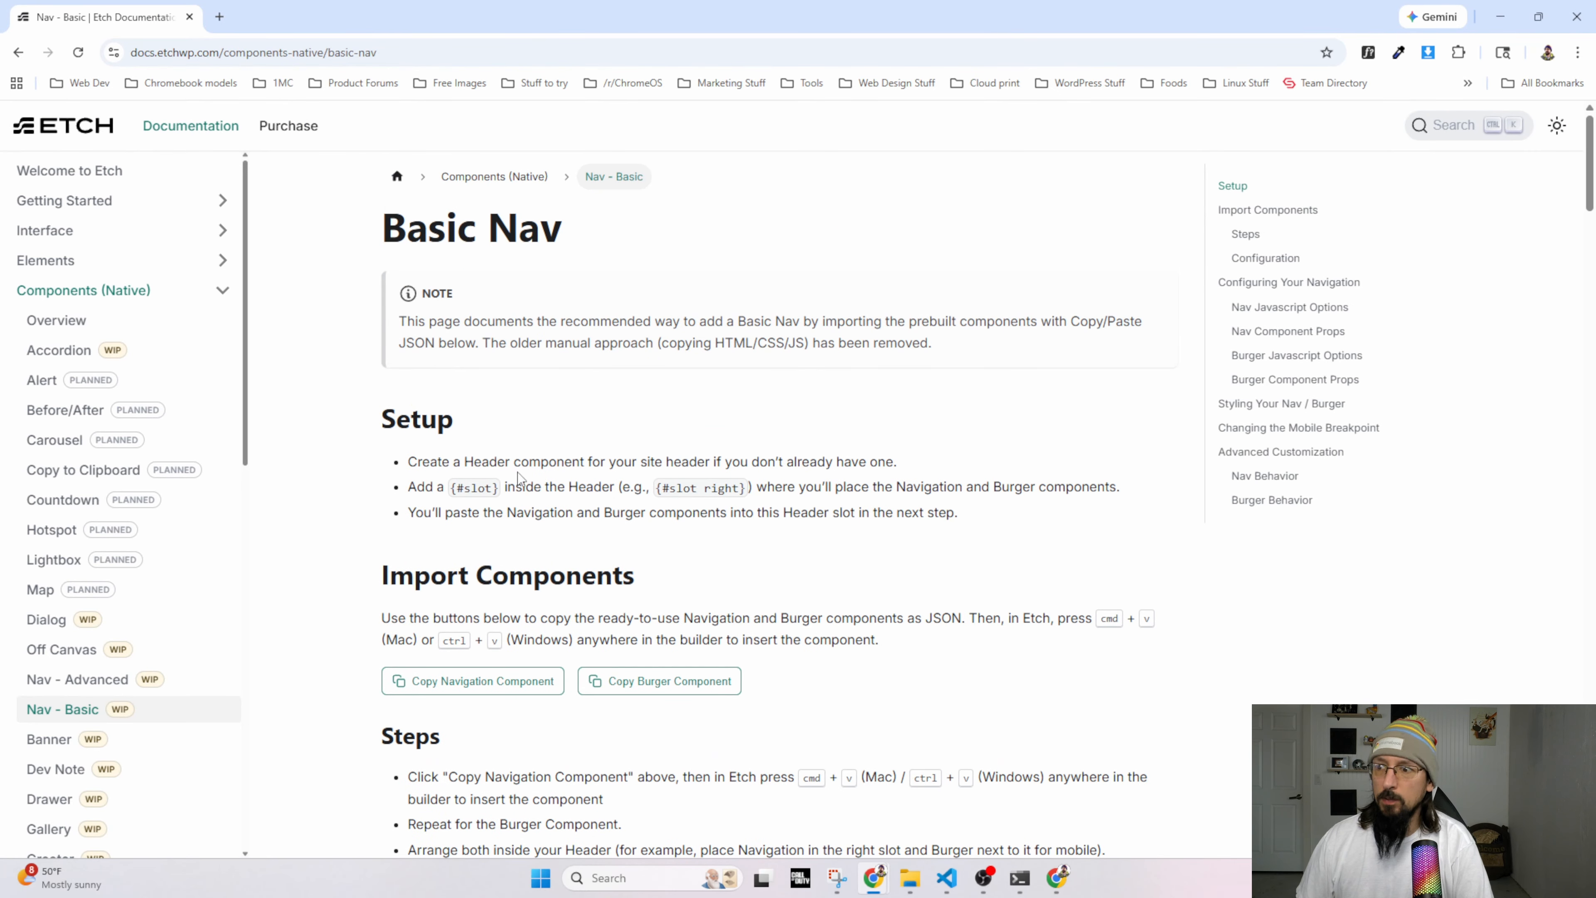
{"action": "scroll", "coordinate": [516, 478], "scroll_direction": "down", "scroll_amount": 9}
{"action": "scroll", "coordinate": [576, 569], "scroll_direction": "up", "scroll_amount": 7}
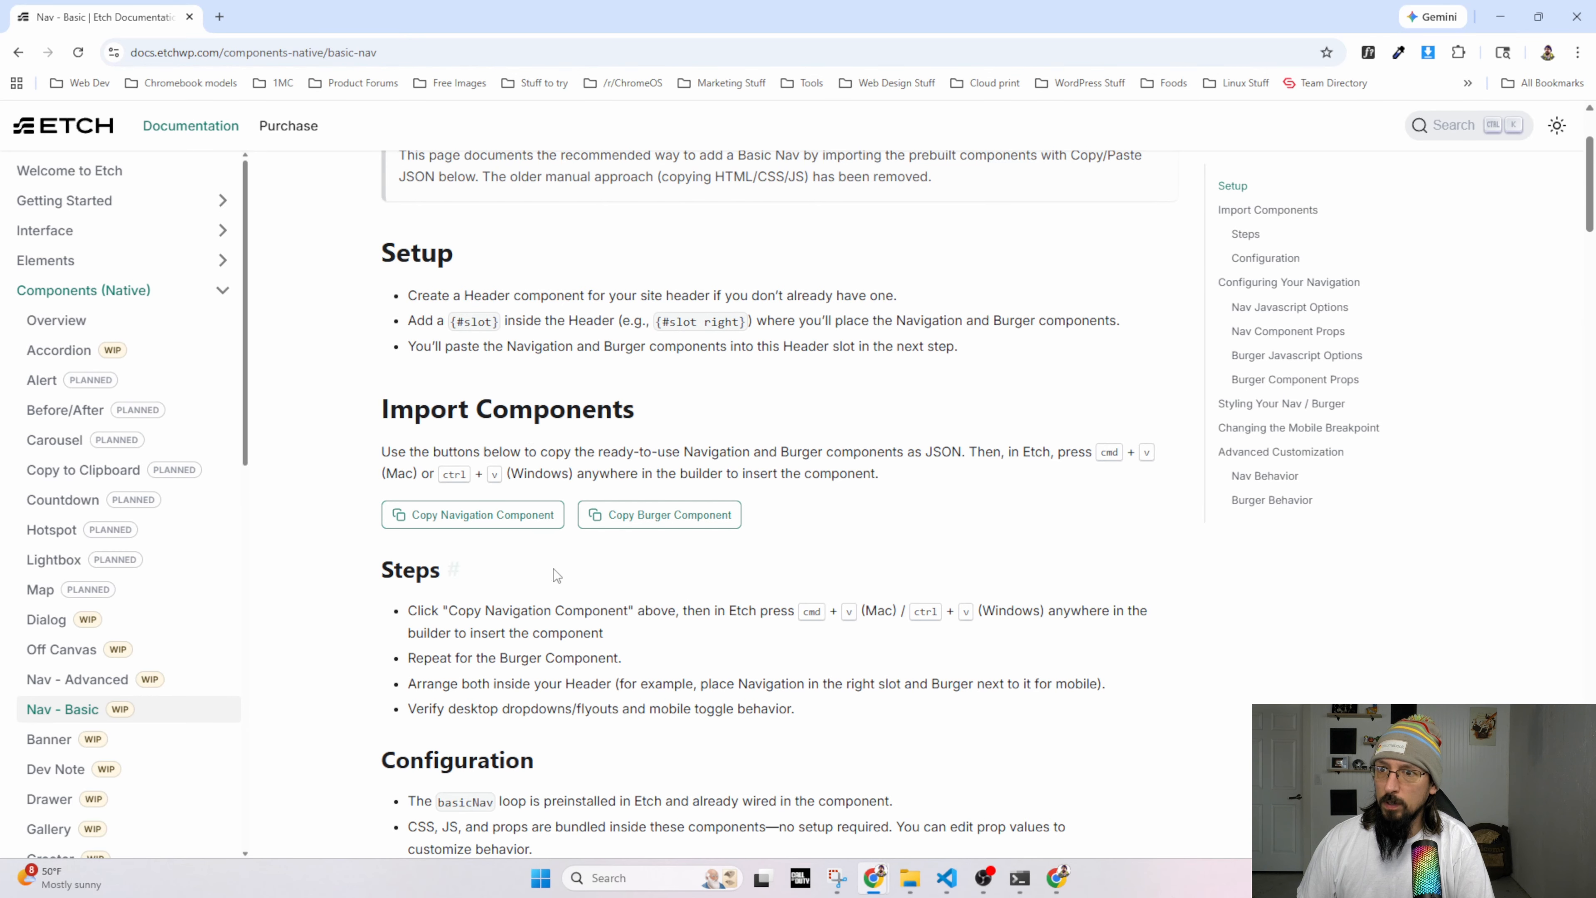
{"action": "scroll", "coordinate": [573, 654], "scroll_direction": "down", "scroll_amount": 9}
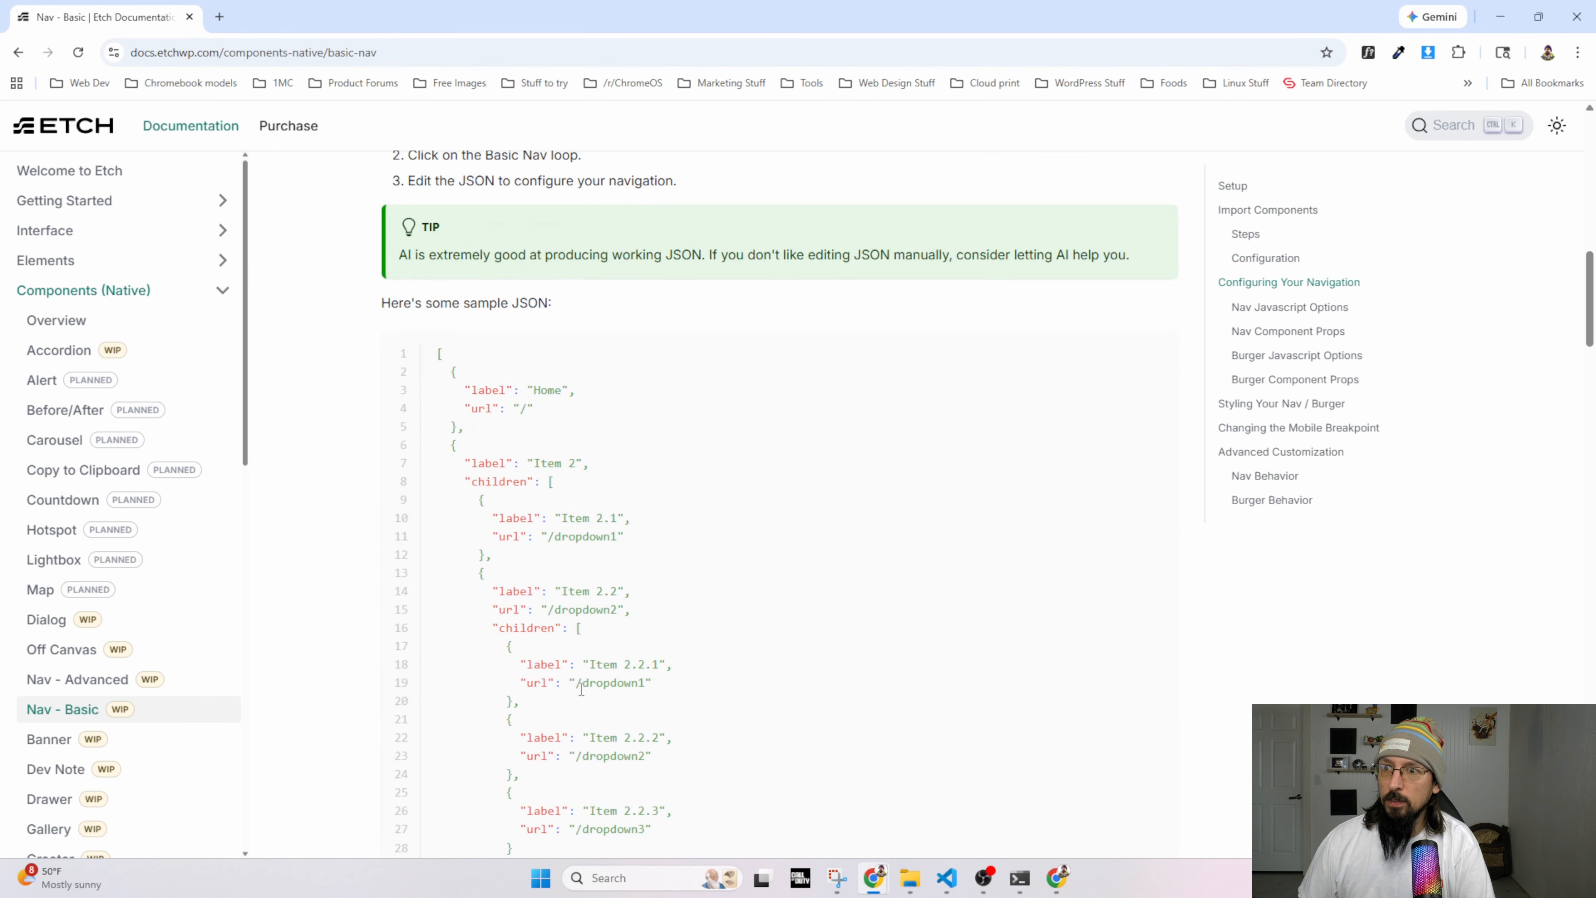
{"action": "scroll", "coordinate": [580, 688], "scroll_direction": "up", "scroll_amount": 3}
Reload the live home page to check the header navigation, and return to the Index template in Etch.
{"action": "key", "text": "alt+Tab"}
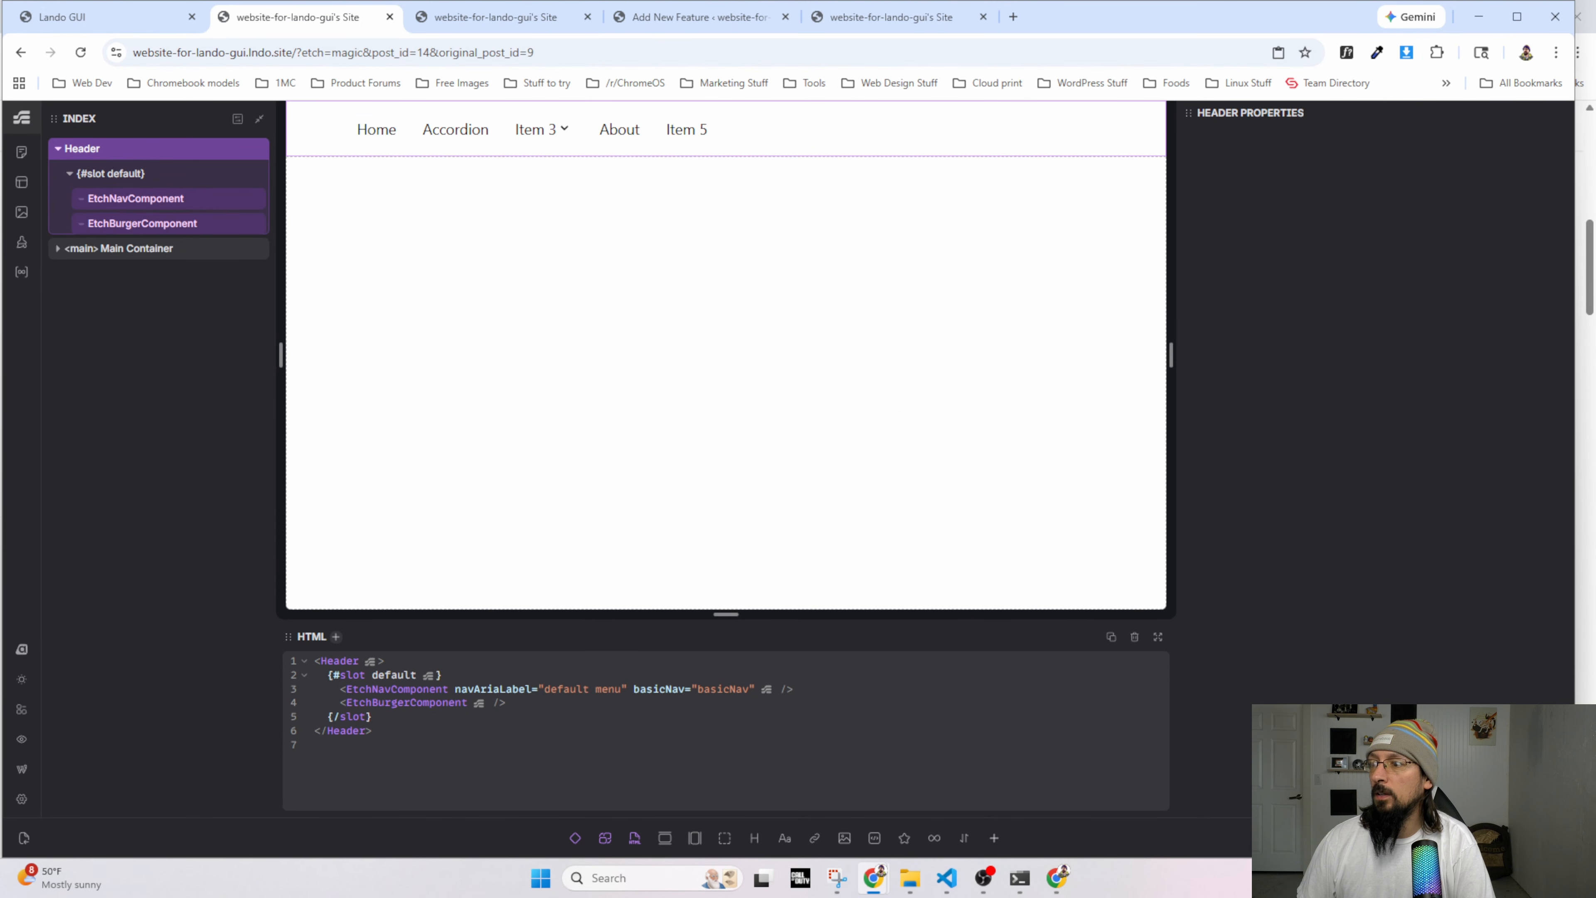
{"action": "left_click", "coordinate": [467, 18]}
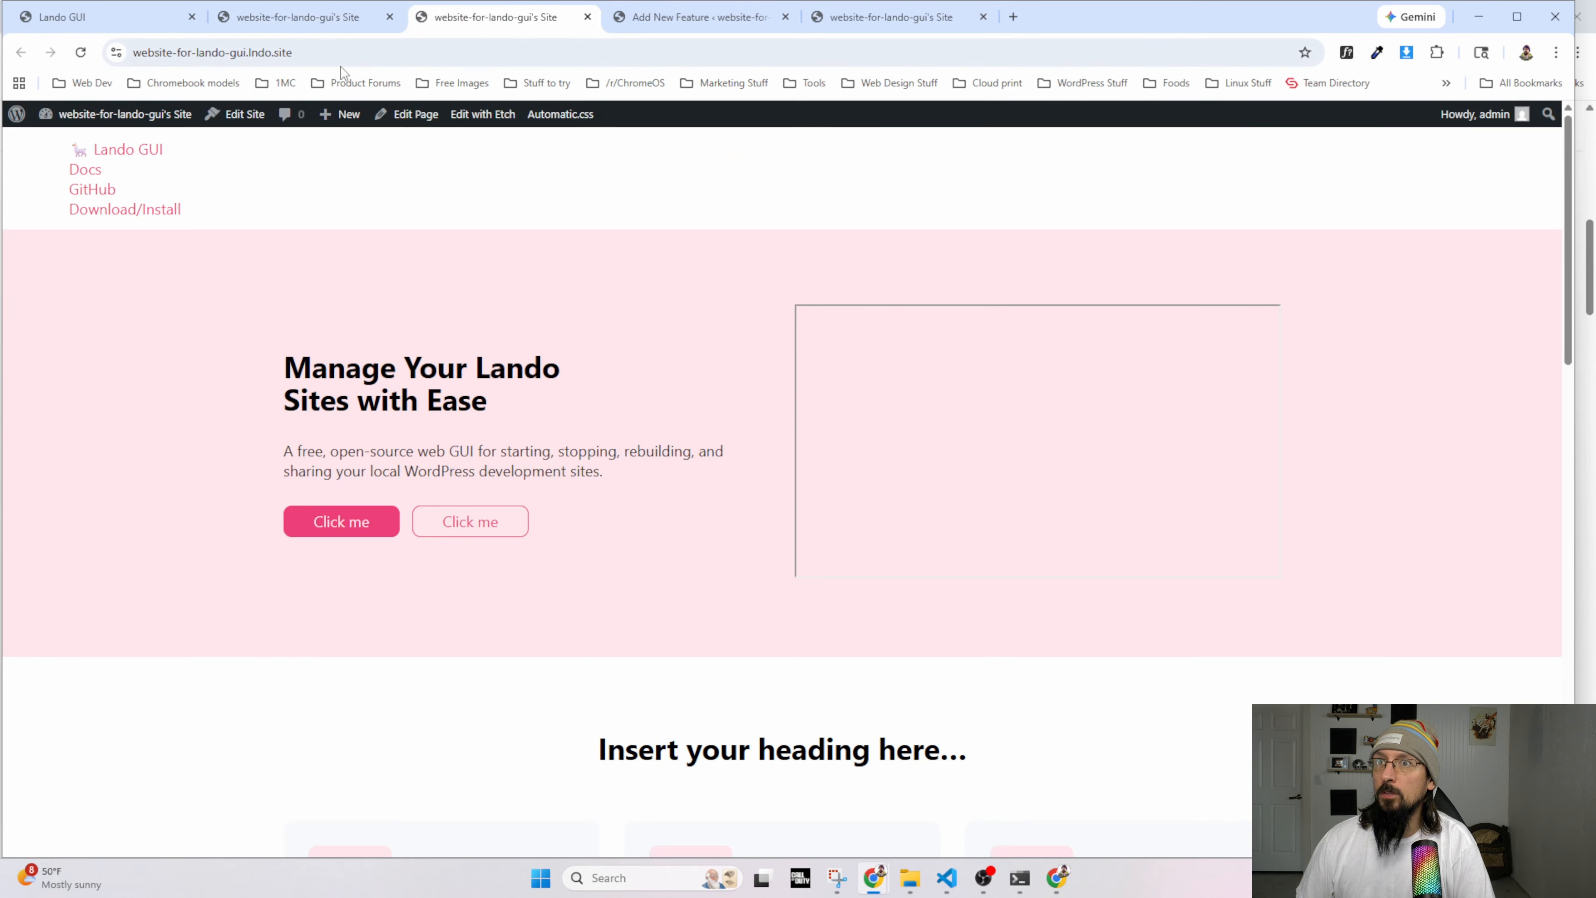
{"action": "left_click", "coordinate": [83, 55]}
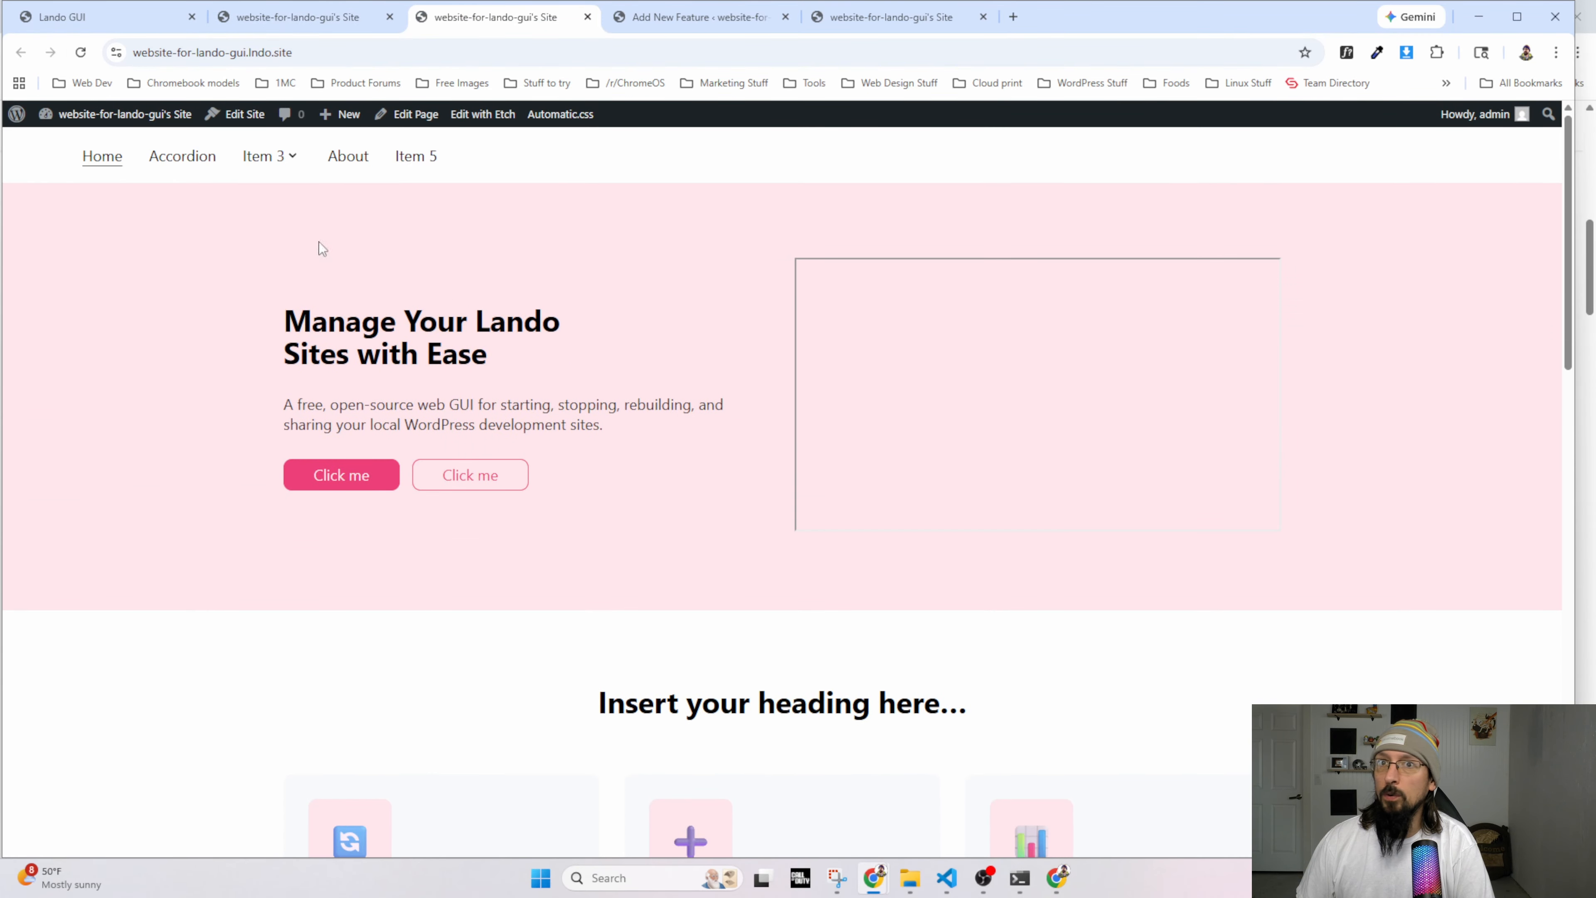
{"action": "left_click", "coordinate": [302, 17]}
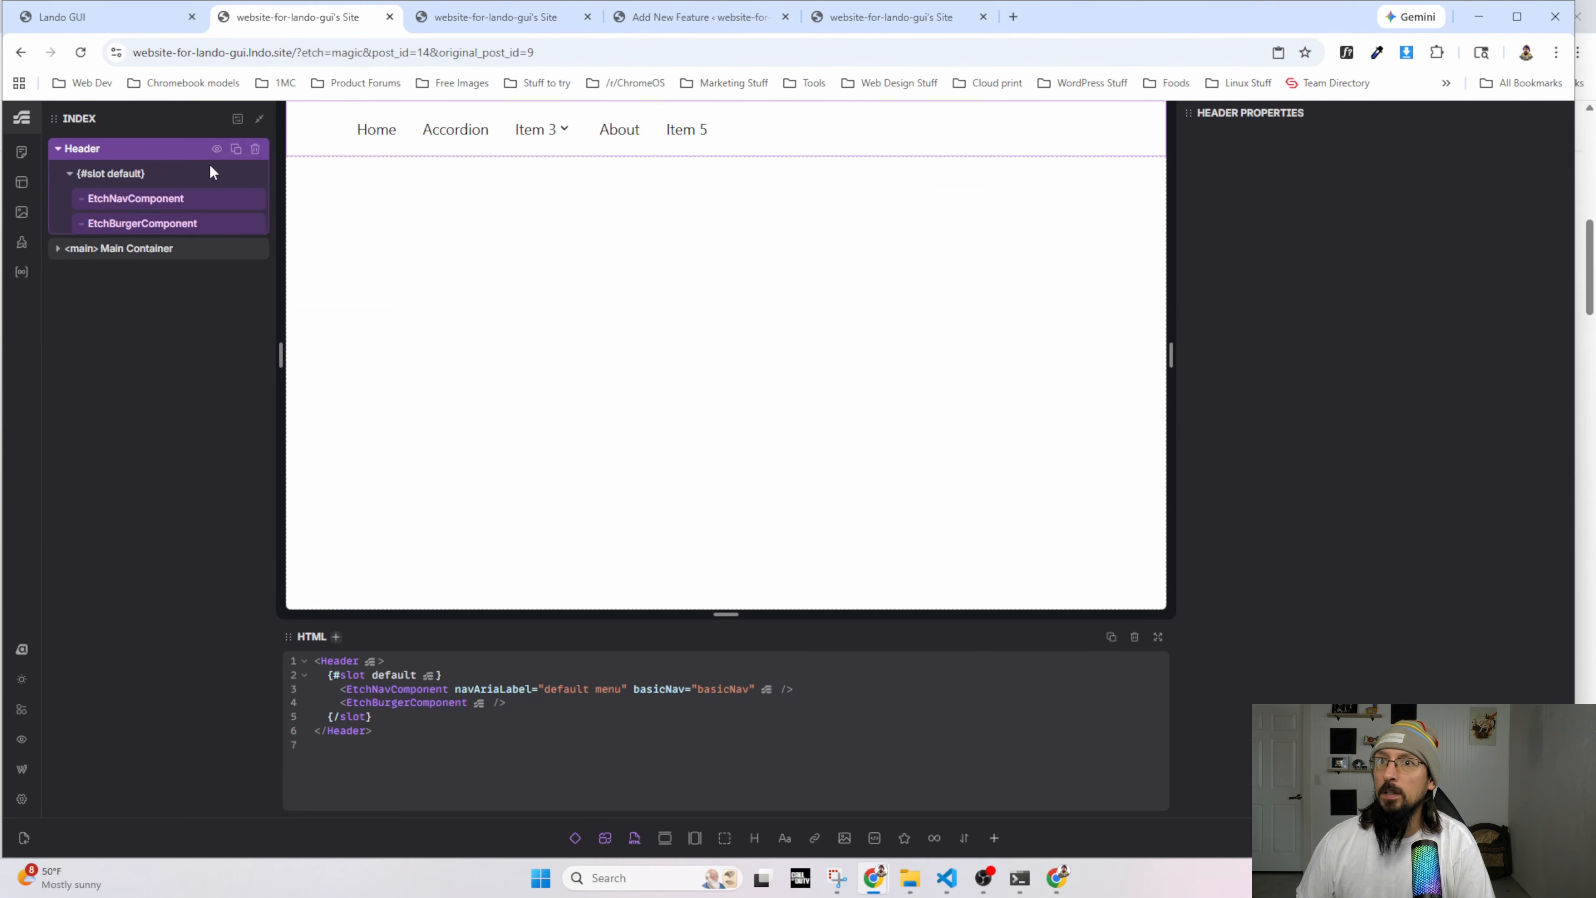
Open the EtchNavComponent inside the Header's default slot for editing and select its Etch Nav element.
{"action": "left_click", "coordinate": [117, 200]}
{"action": "right_click", "coordinate": [117, 200]}
{"action": "left_click", "coordinate": [170, 363]}
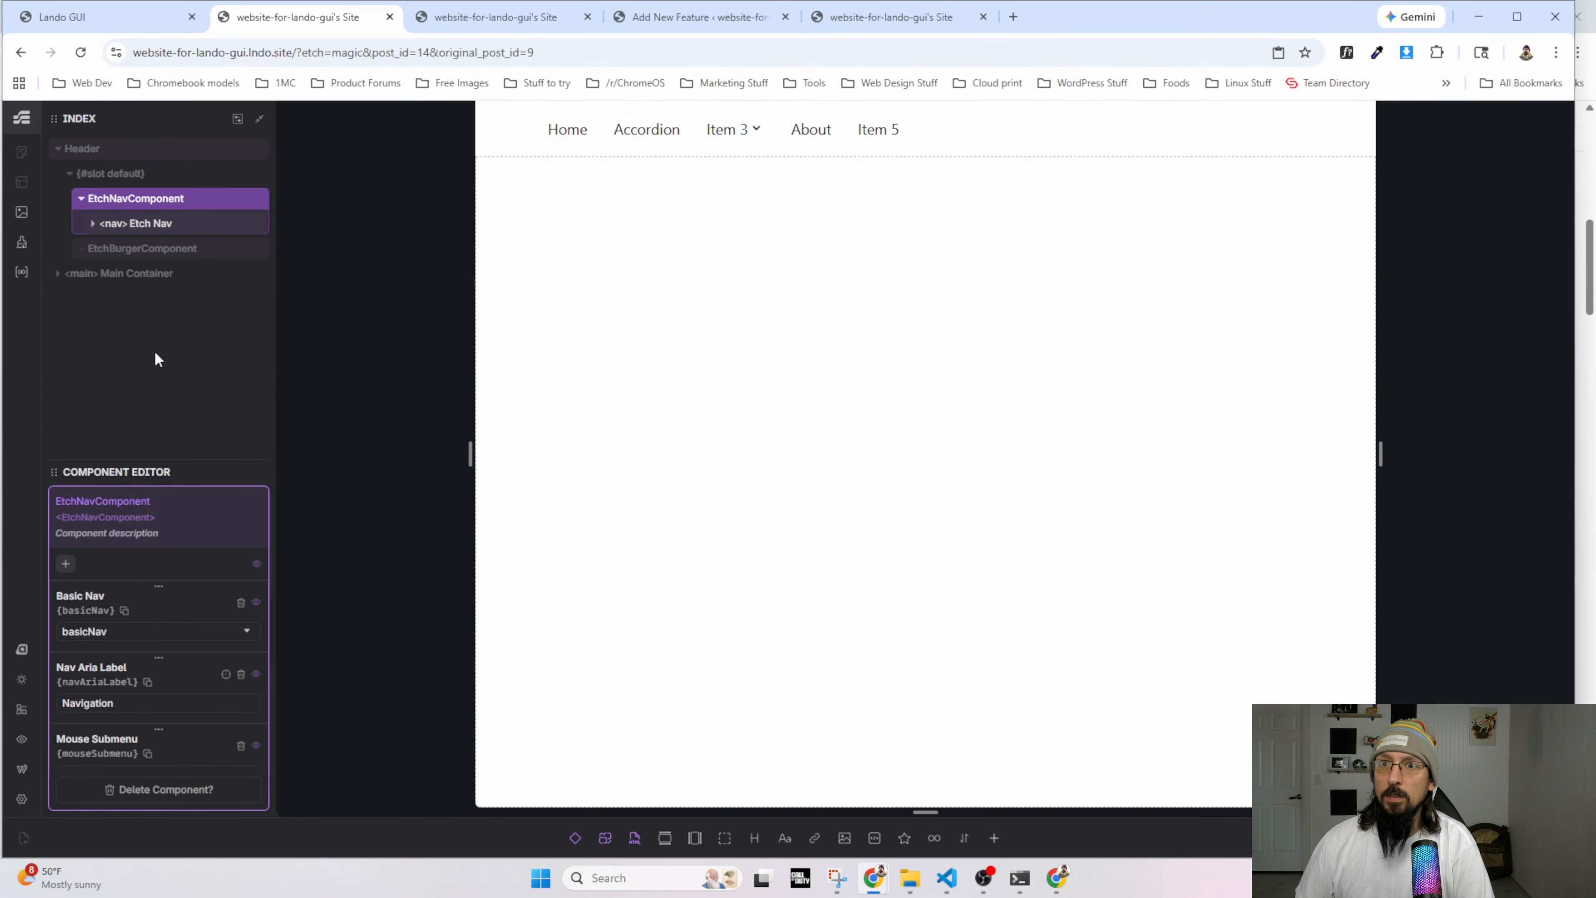
{"action": "left_click", "coordinate": [111, 226]}
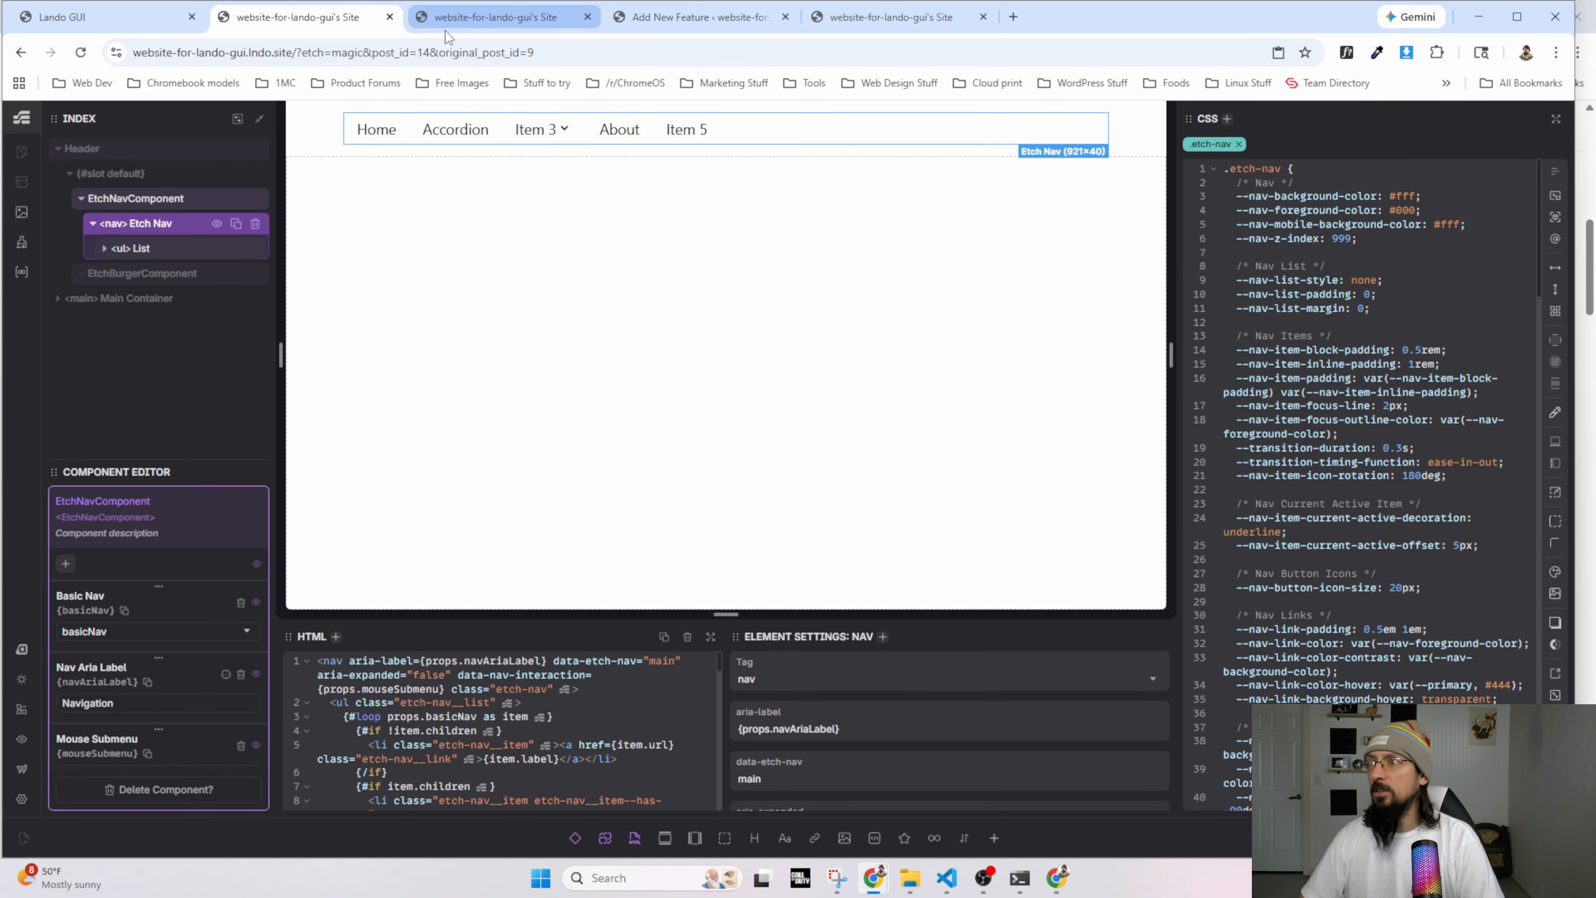
Review the Basic Nav documentation's import steps and configuration notes, check the live home page, and return to the Etch builder.
{"action": "left_click", "coordinate": [84, 19]}
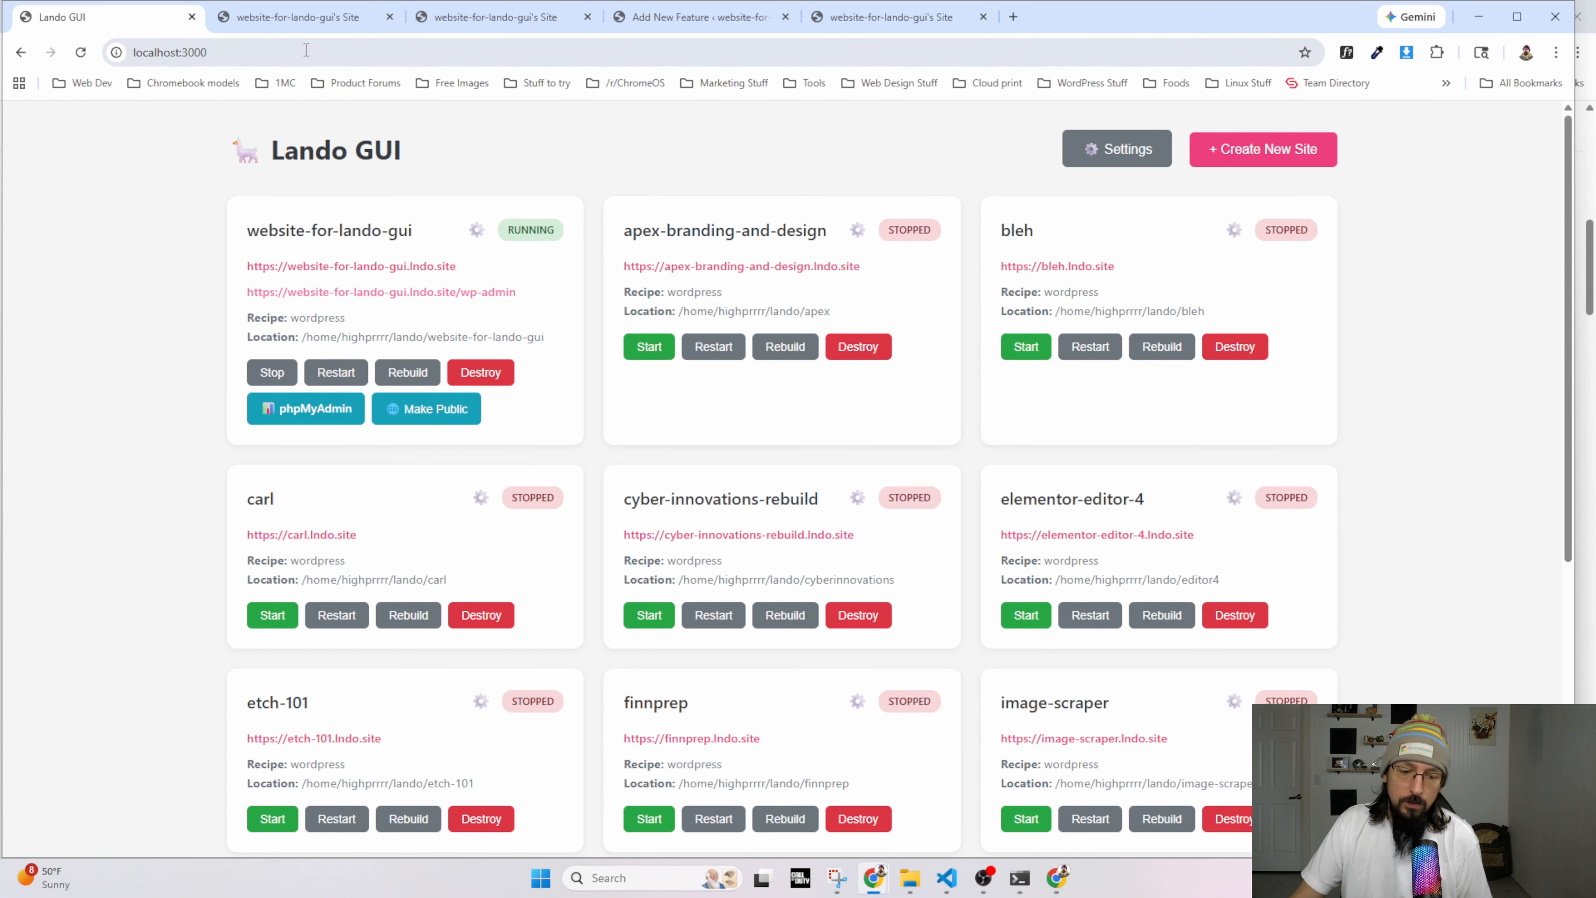
{"action": "key", "text": "alt+Tab"}
{"action": "scroll", "coordinate": [503, 251], "scroll_direction": "up", "scroll_amount": 10}
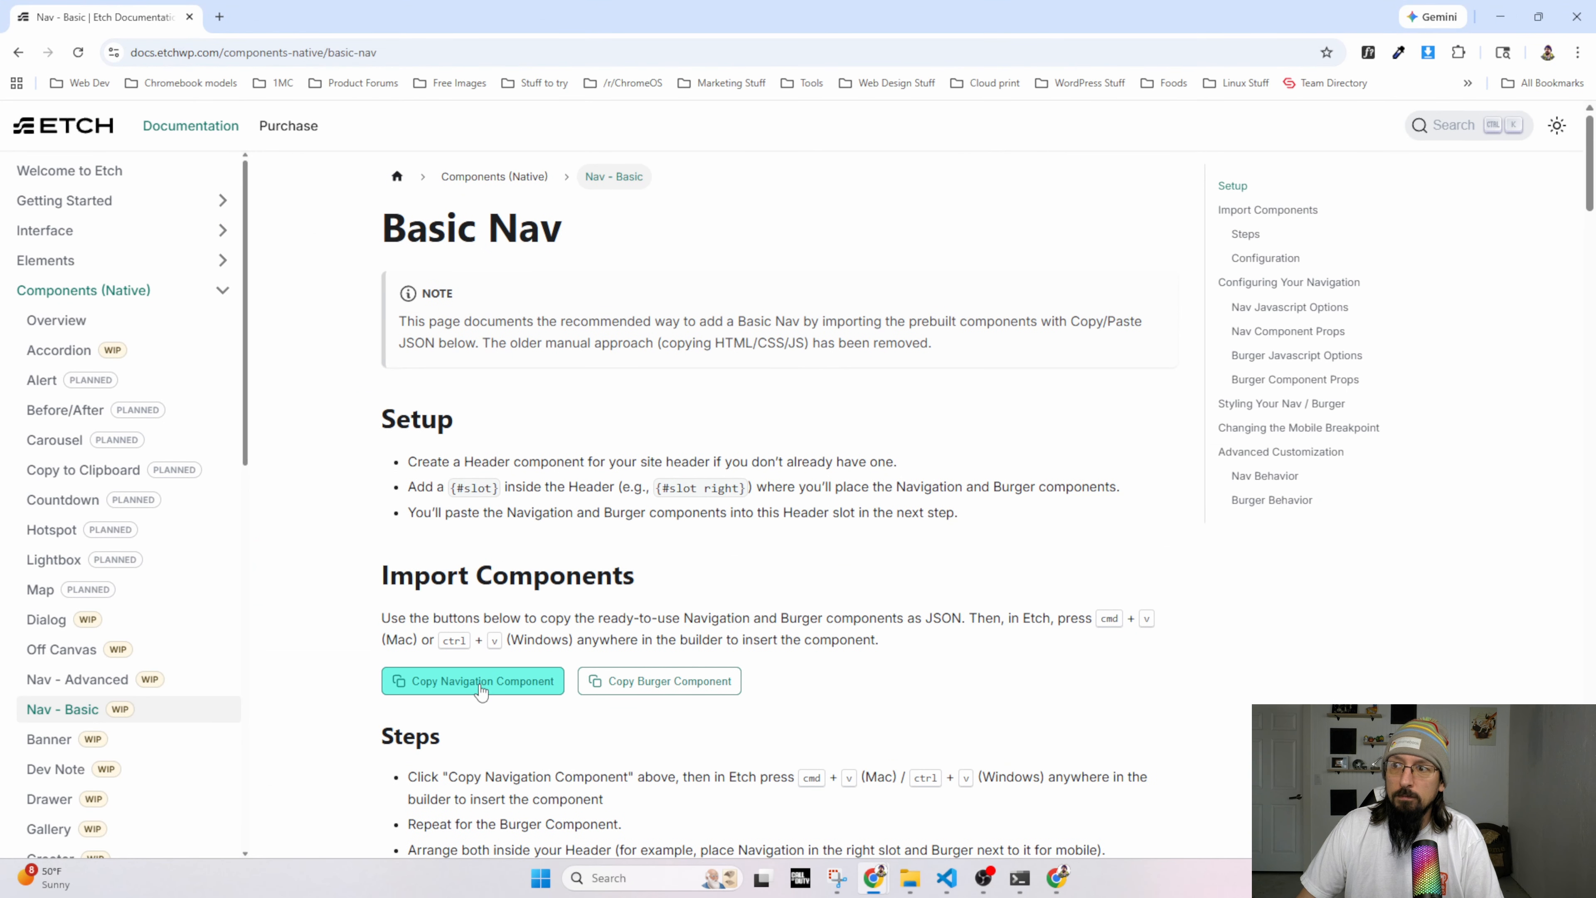
{"action": "scroll", "coordinate": [691, 629], "scroll_direction": "down", "scroll_amount": 6}
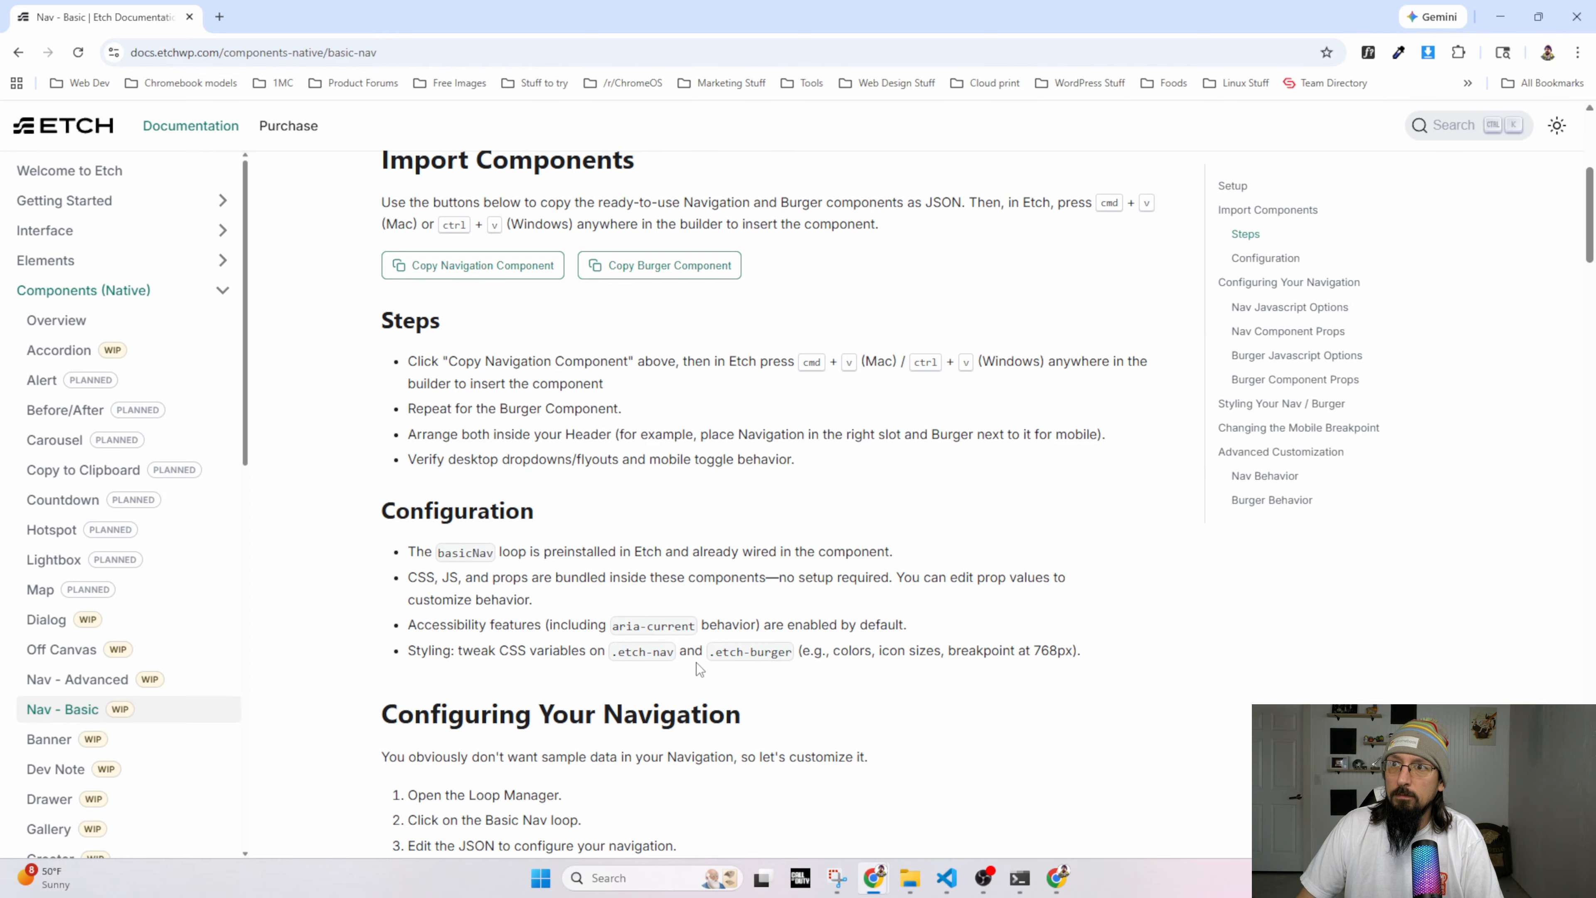
{"action": "key", "text": "alt+Tab"}
{"action": "key", "text": "ctrl+Tab"}
{"action": "key", "text": "ctrl+Tab"}
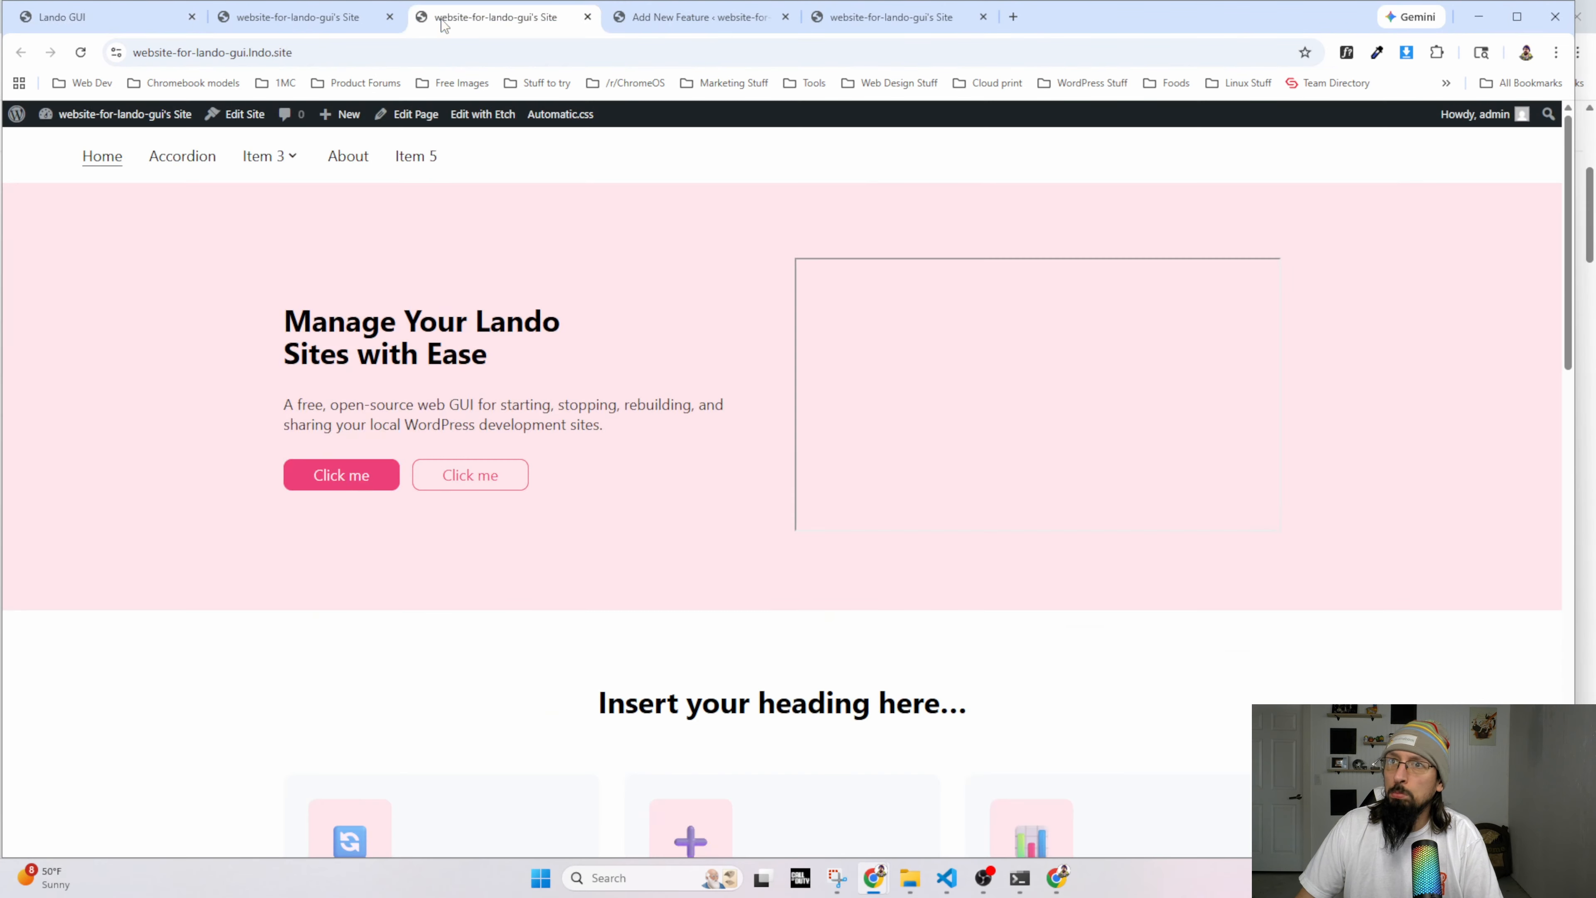
{"action": "key", "text": "ctrl+shift+Tab"}
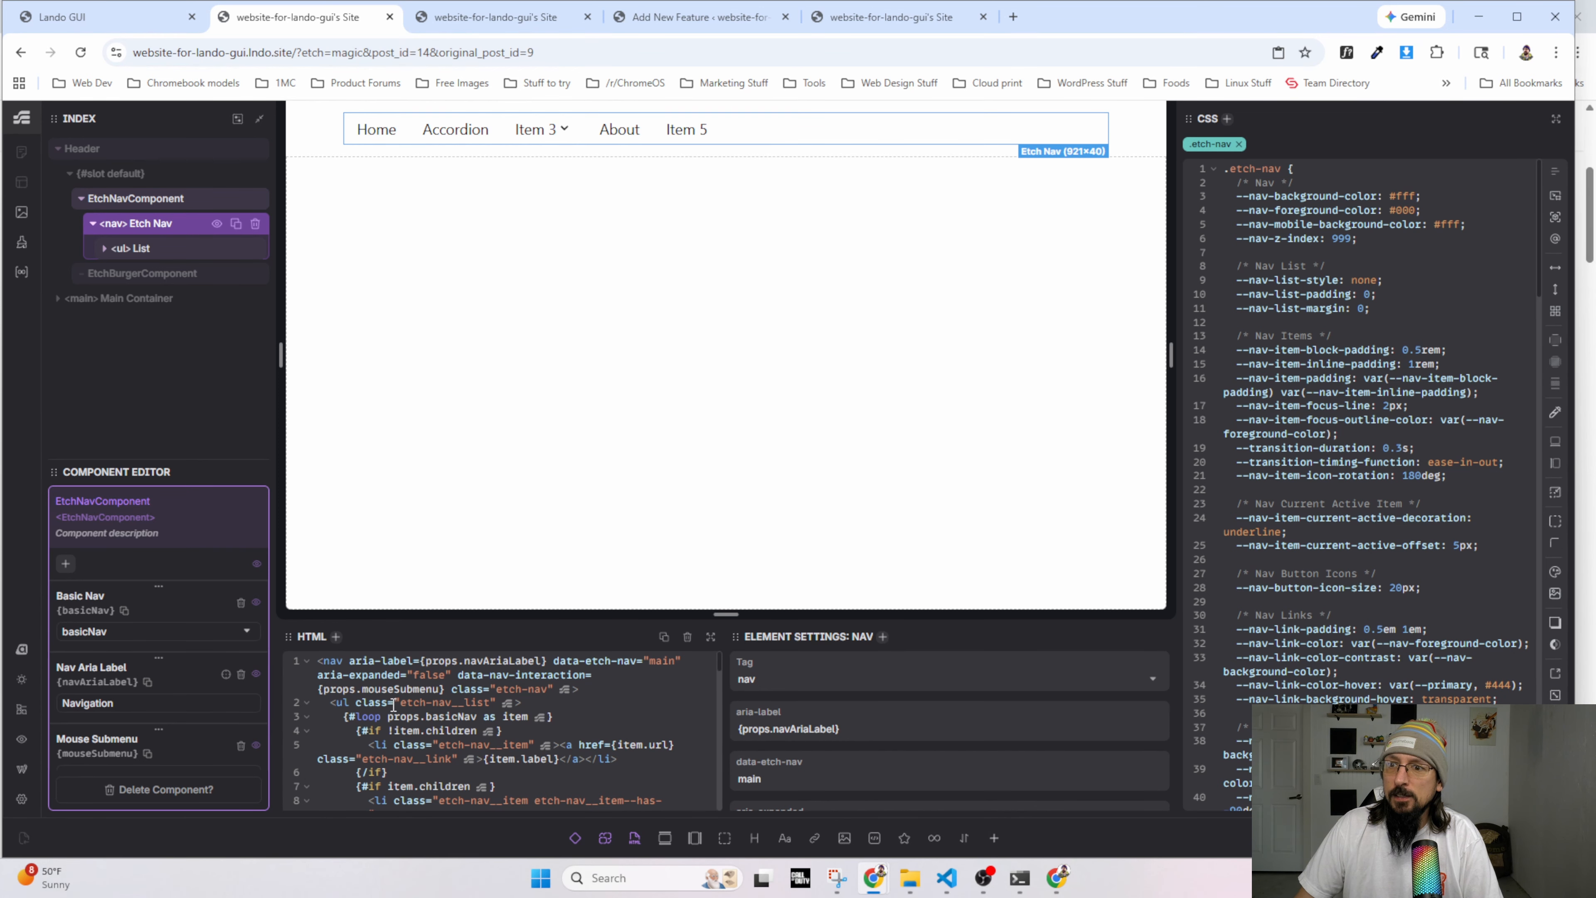
Shrink the canvas height and enlarge the HTML and element settings area, keeping the Etch Nav element collapsed in the structure.
{"action": "left_click_drag", "start_coordinate": [726, 614], "coordinate": [726, 478]}
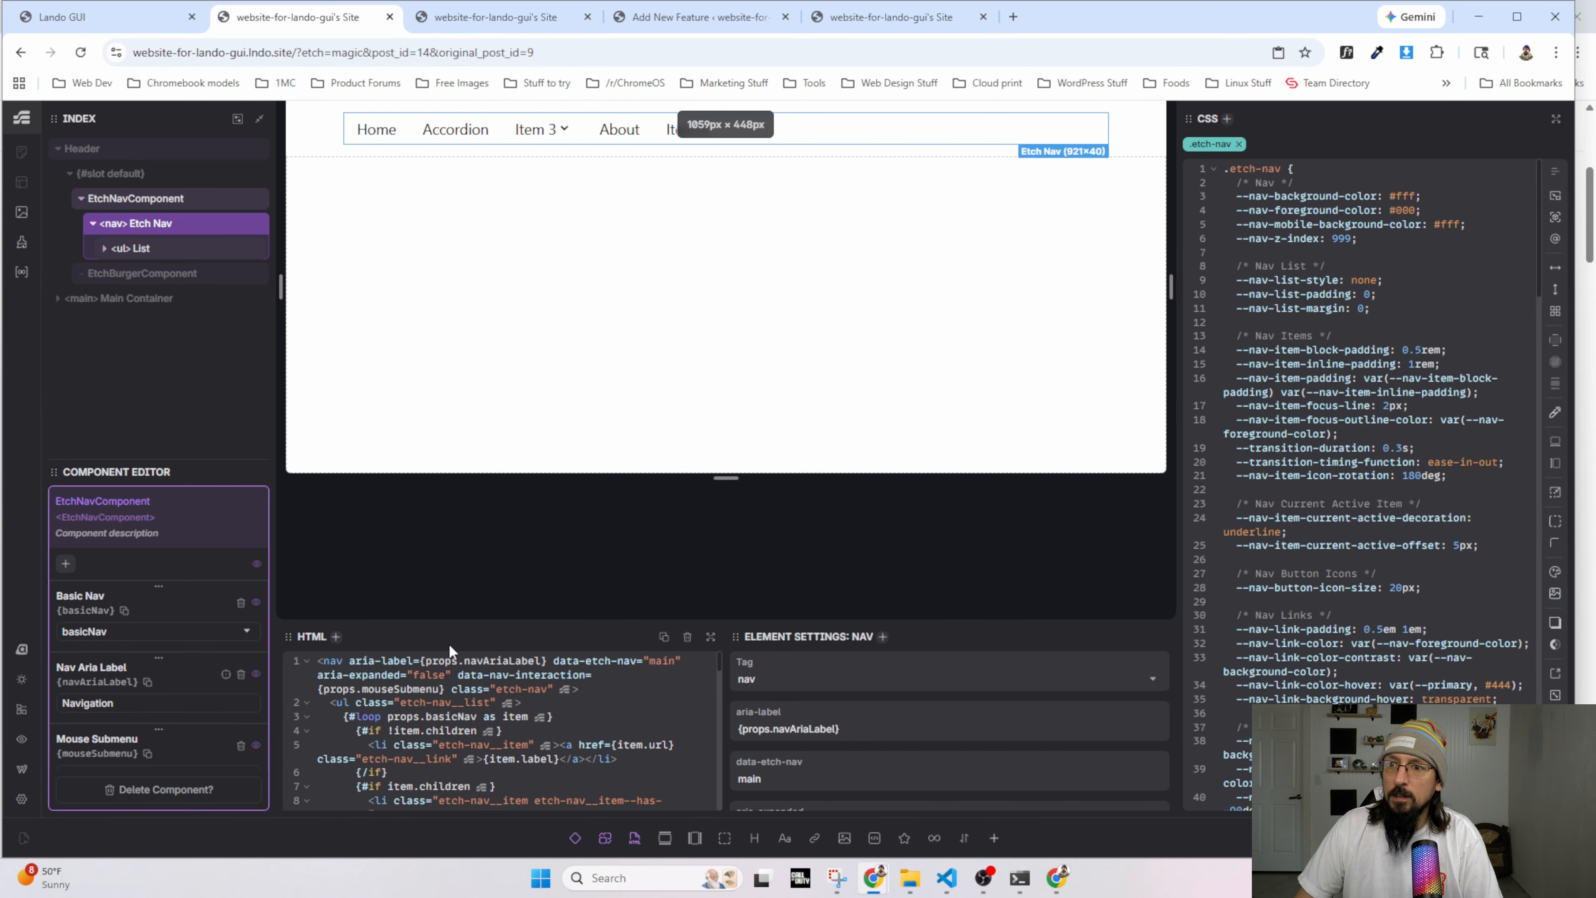
{"action": "left_click_drag", "start_coordinate": [449, 643], "coordinate": [448, 432]}
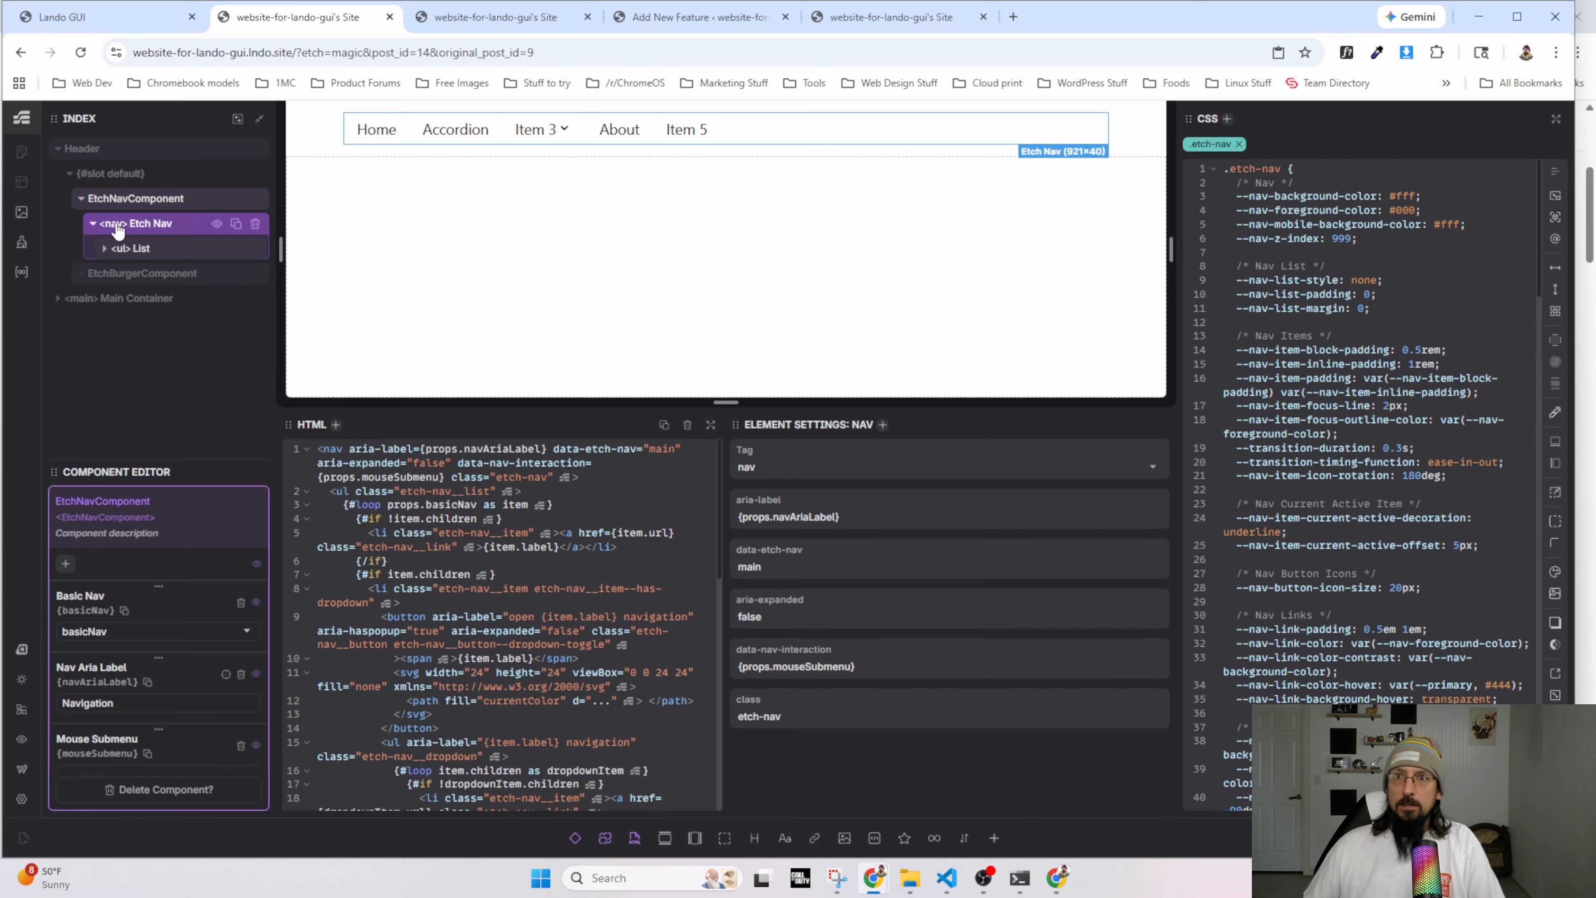
{"action": "left_click", "coordinate": [91, 224]}
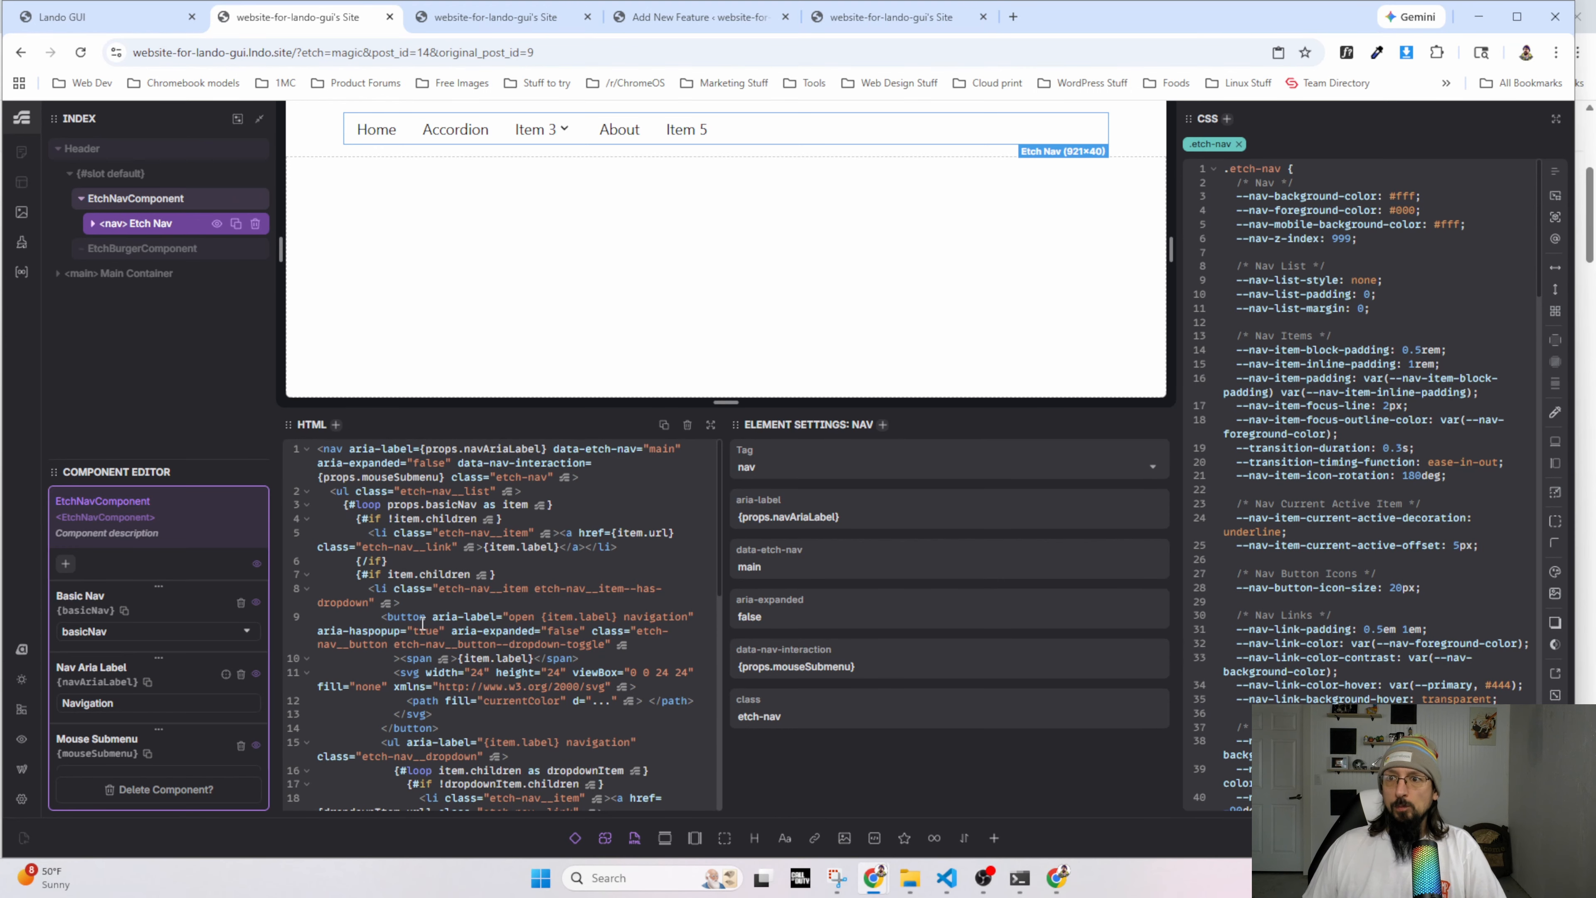
Inspect the live home page's header in DevTools, examining the styles of the header element and its etch-nav element.
{"action": "left_click", "coordinate": [497, 17]}
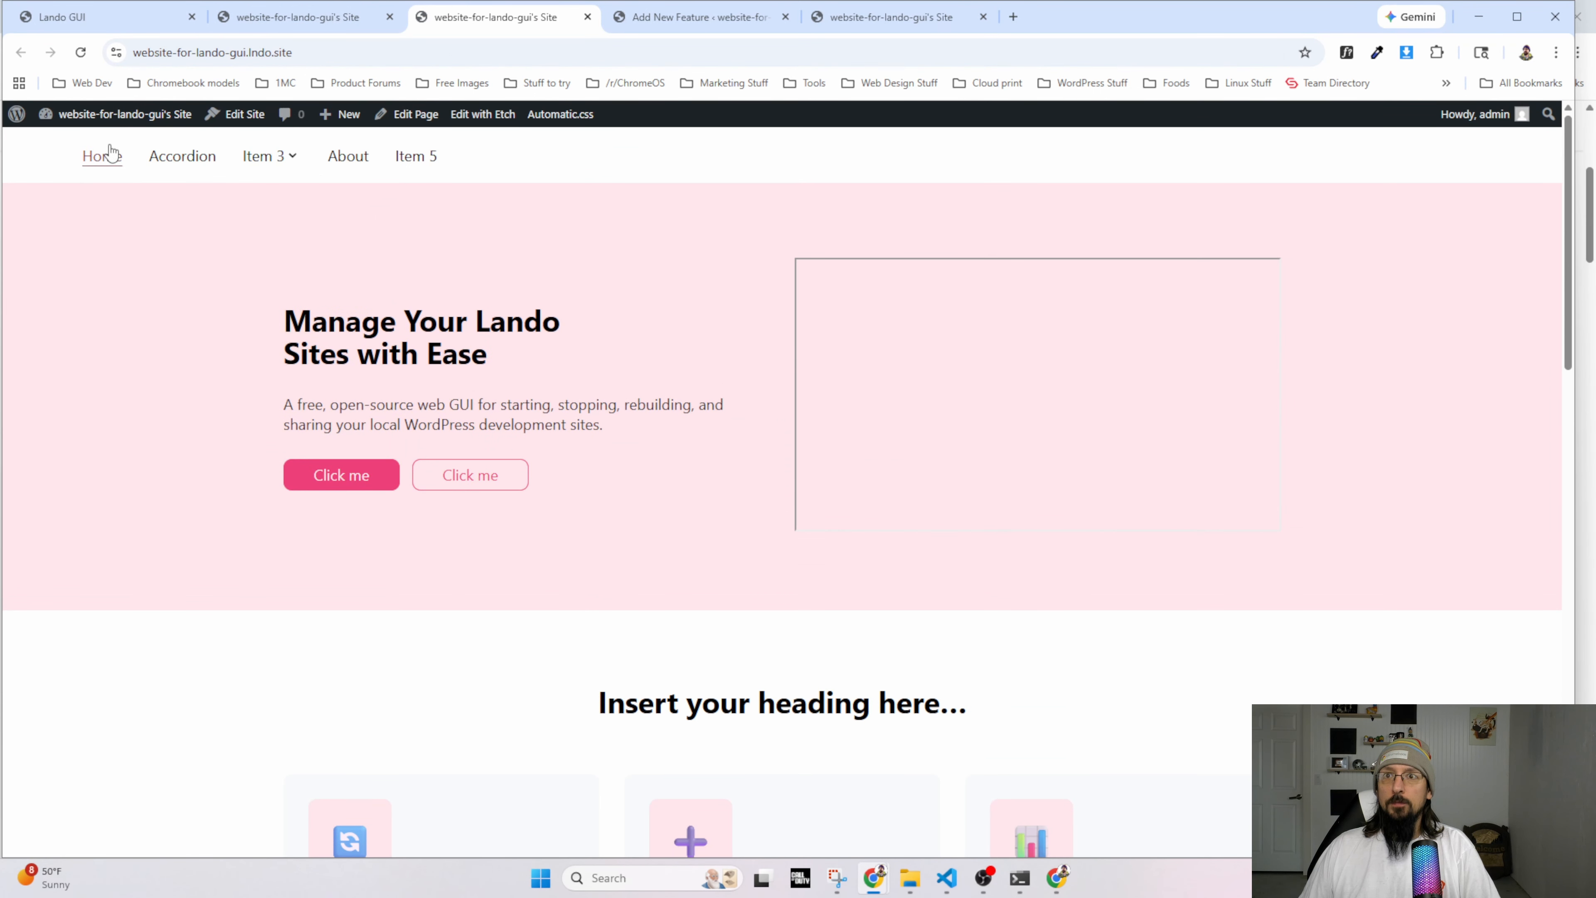
{"action": "right_click", "coordinate": [108, 153]}
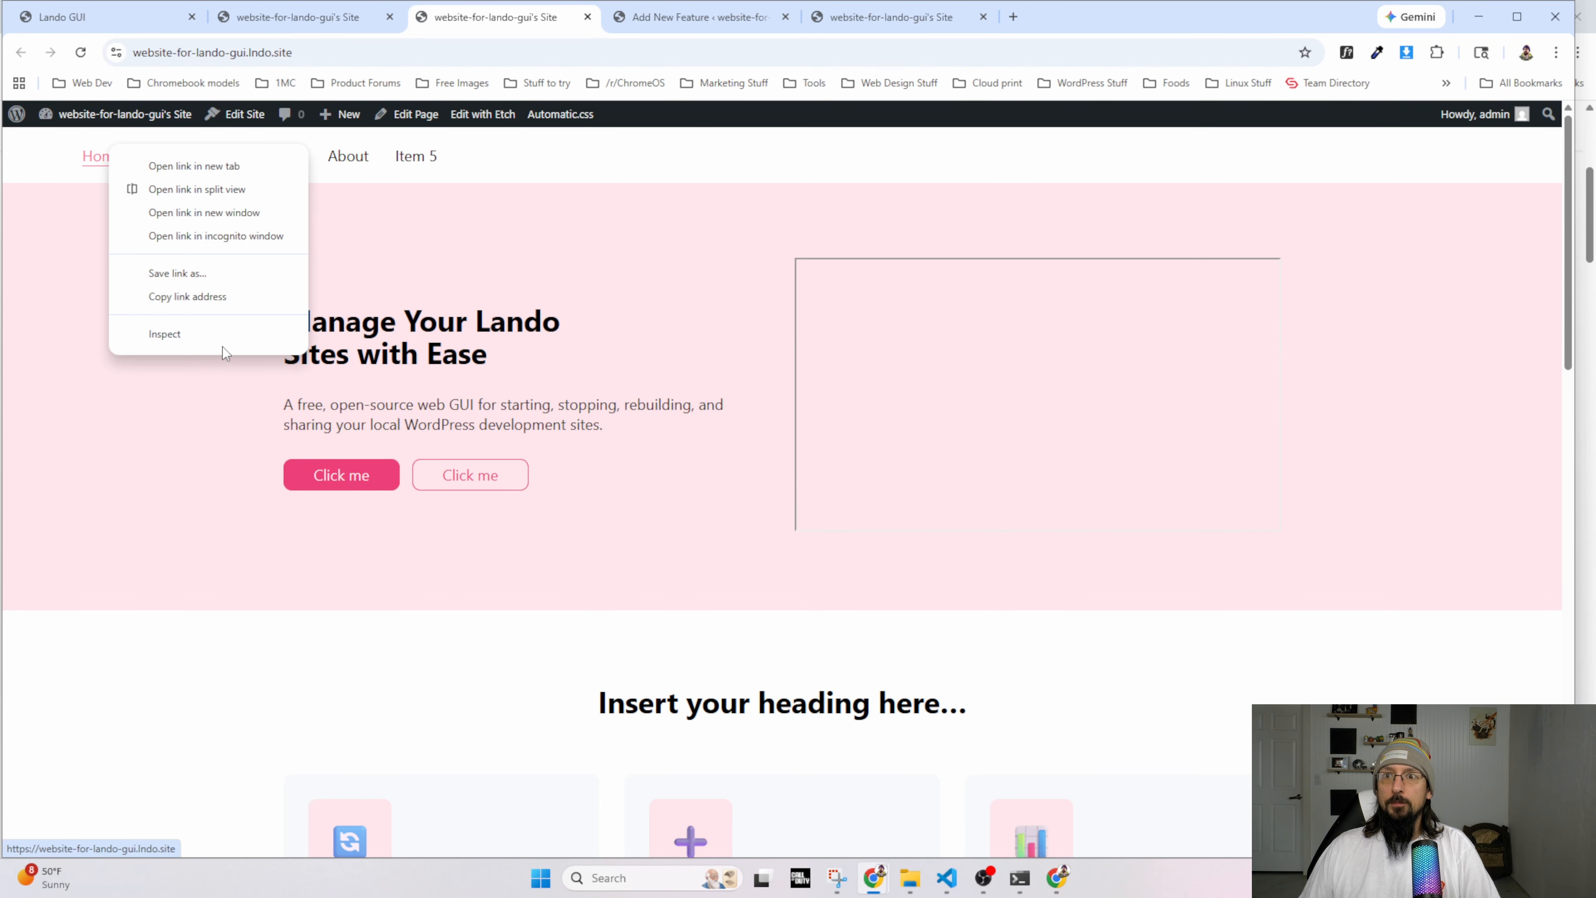
{"action": "left_click", "coordinate": [208, 332]}
{"action": "left_click", "coordinate": [212, 287]}
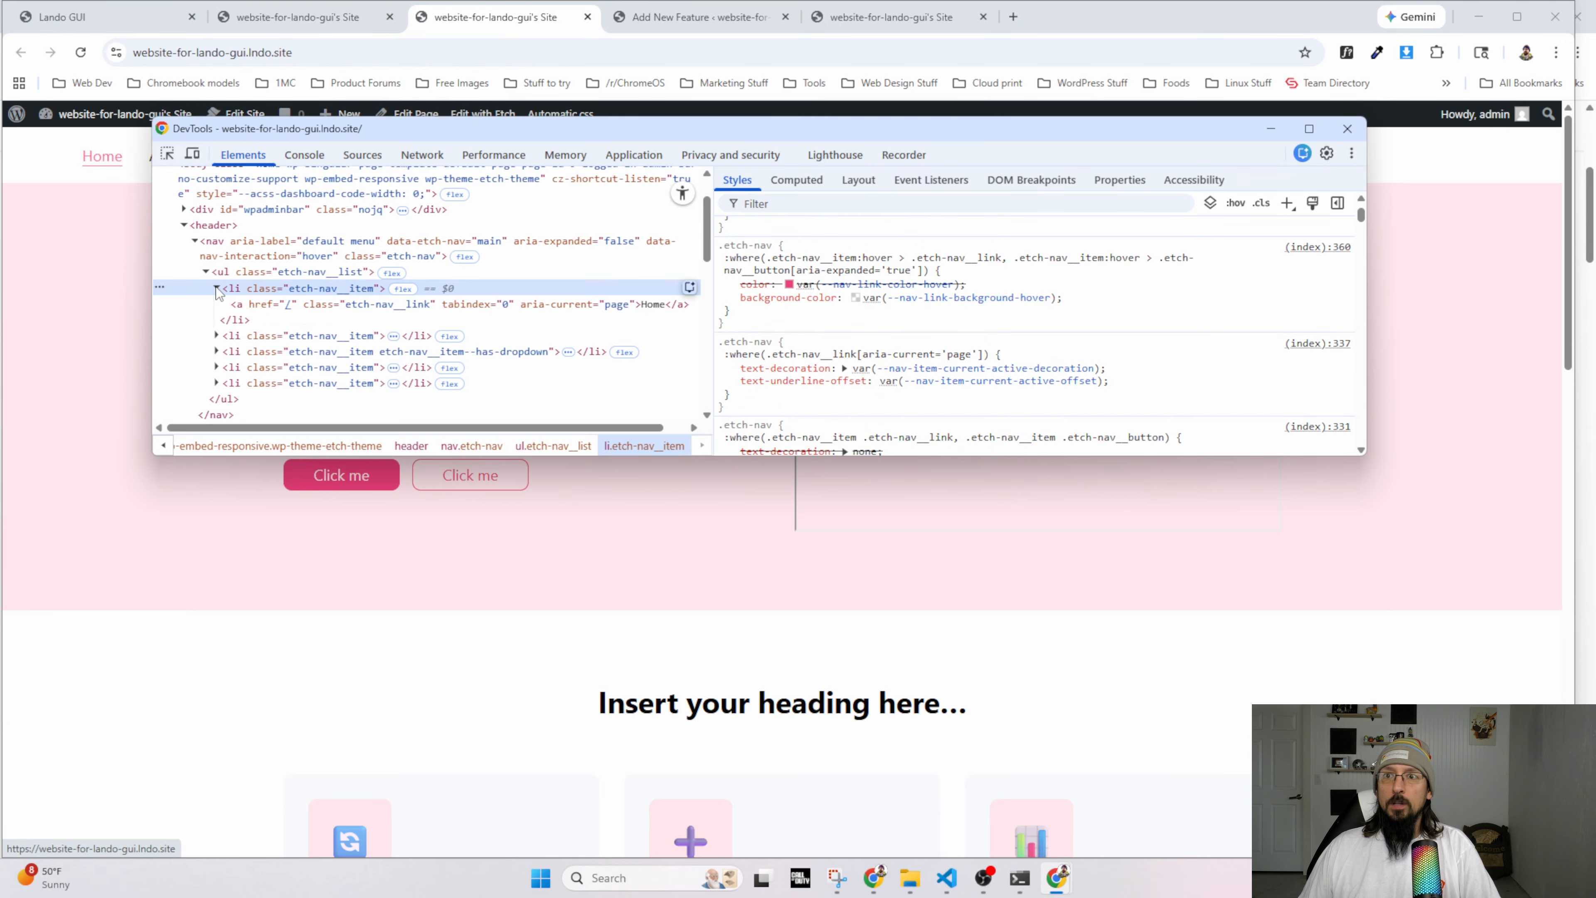
{"action": "left_click", "coordinate": [205, 272]}
{"action": "left_click", "coordinate": [195, 241]}
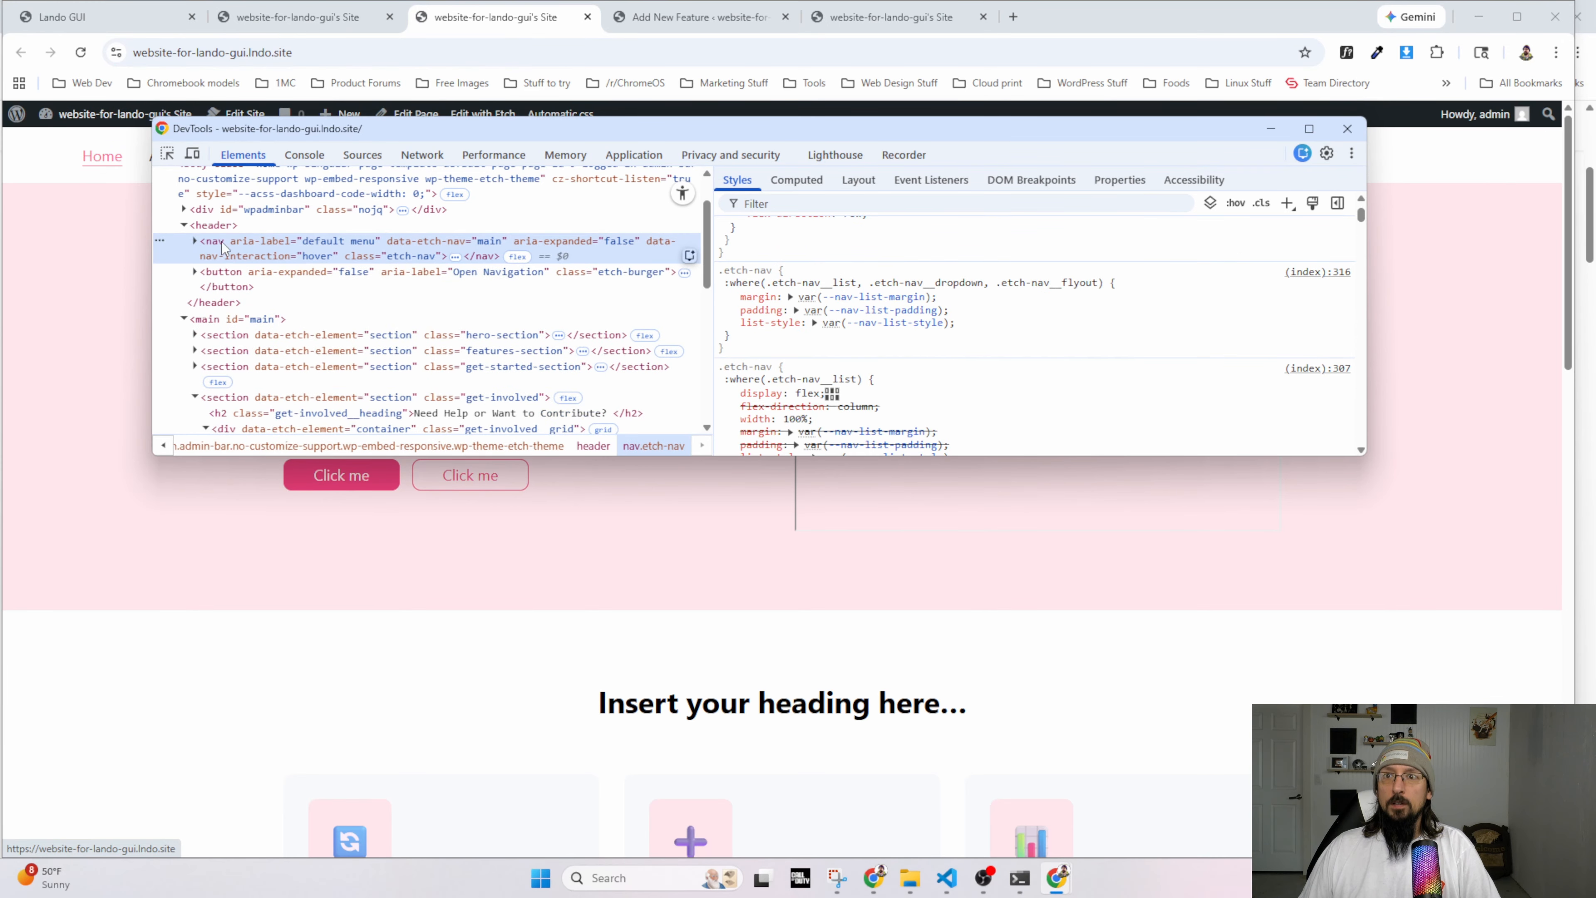
{"action": "left_click", "coordinate": [212, 227]}
{"action": "scroll", "coordinate": [1015, 332], "scroll_direction": "up", "scroll_amount": 5}
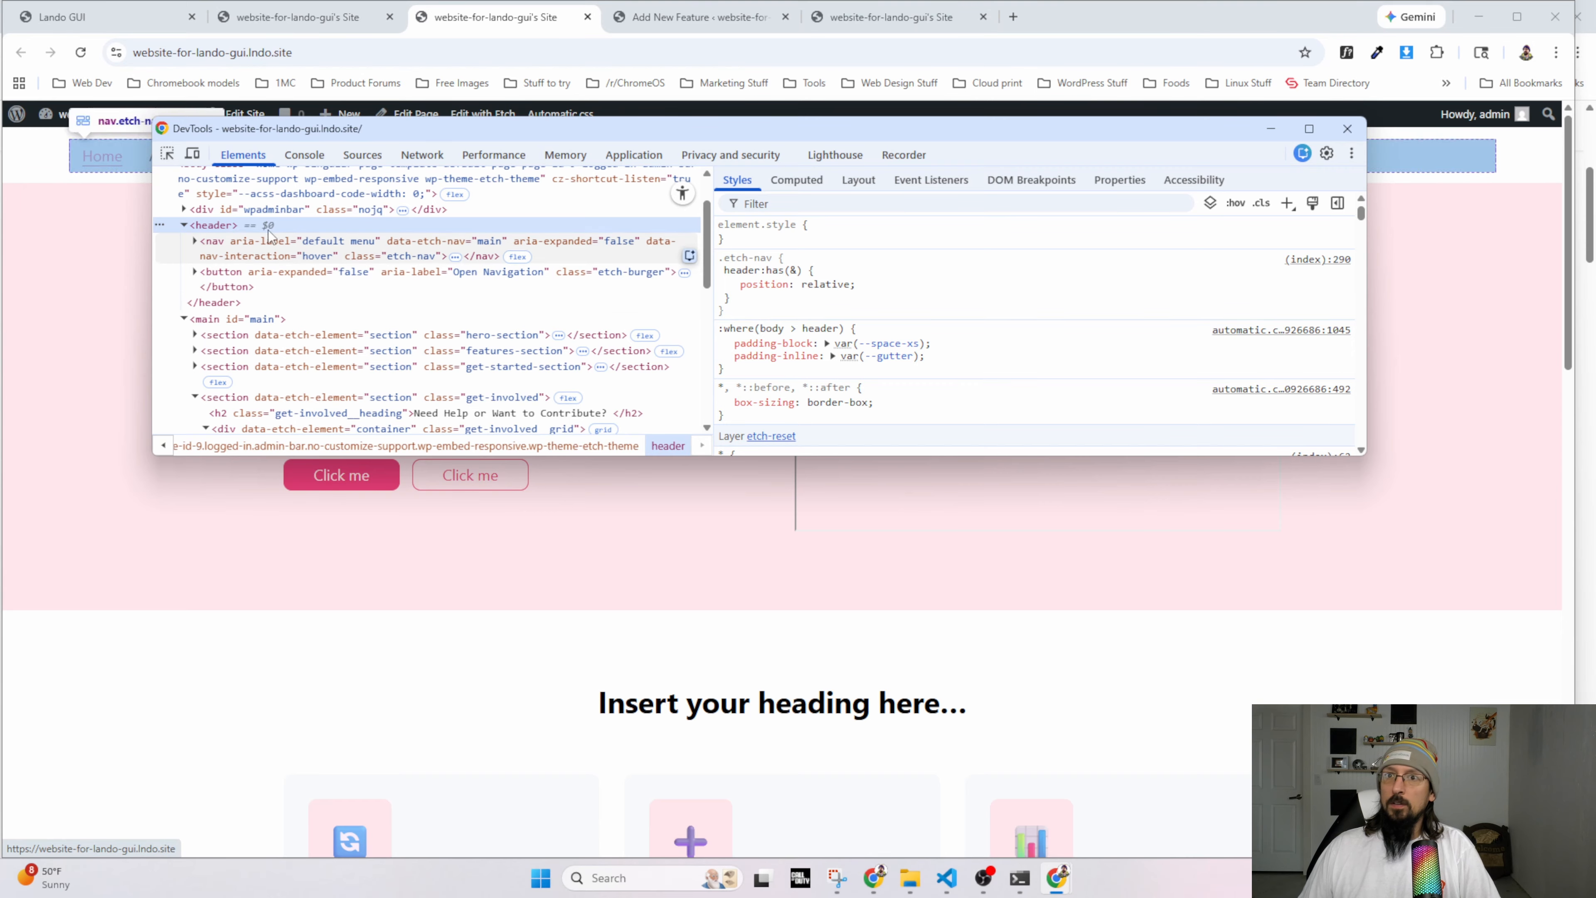
{"action": "left_click_drag", "start_coordinate": [365, 133], "coordinate": [356, 273]}
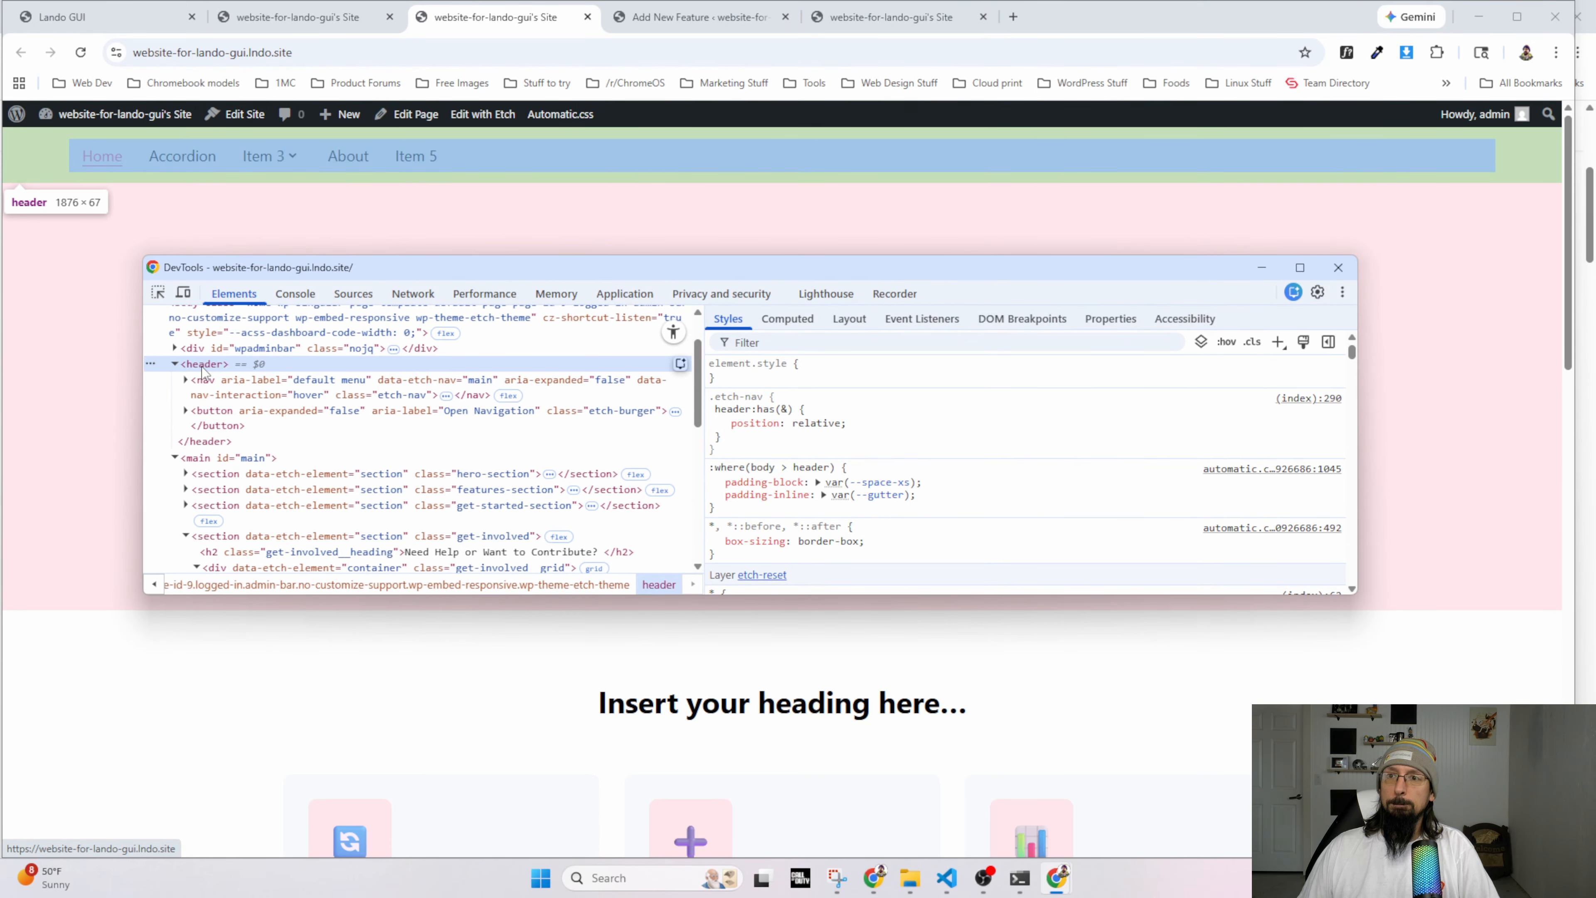
{"action": "left_click", "coordinate": [209, 386]}
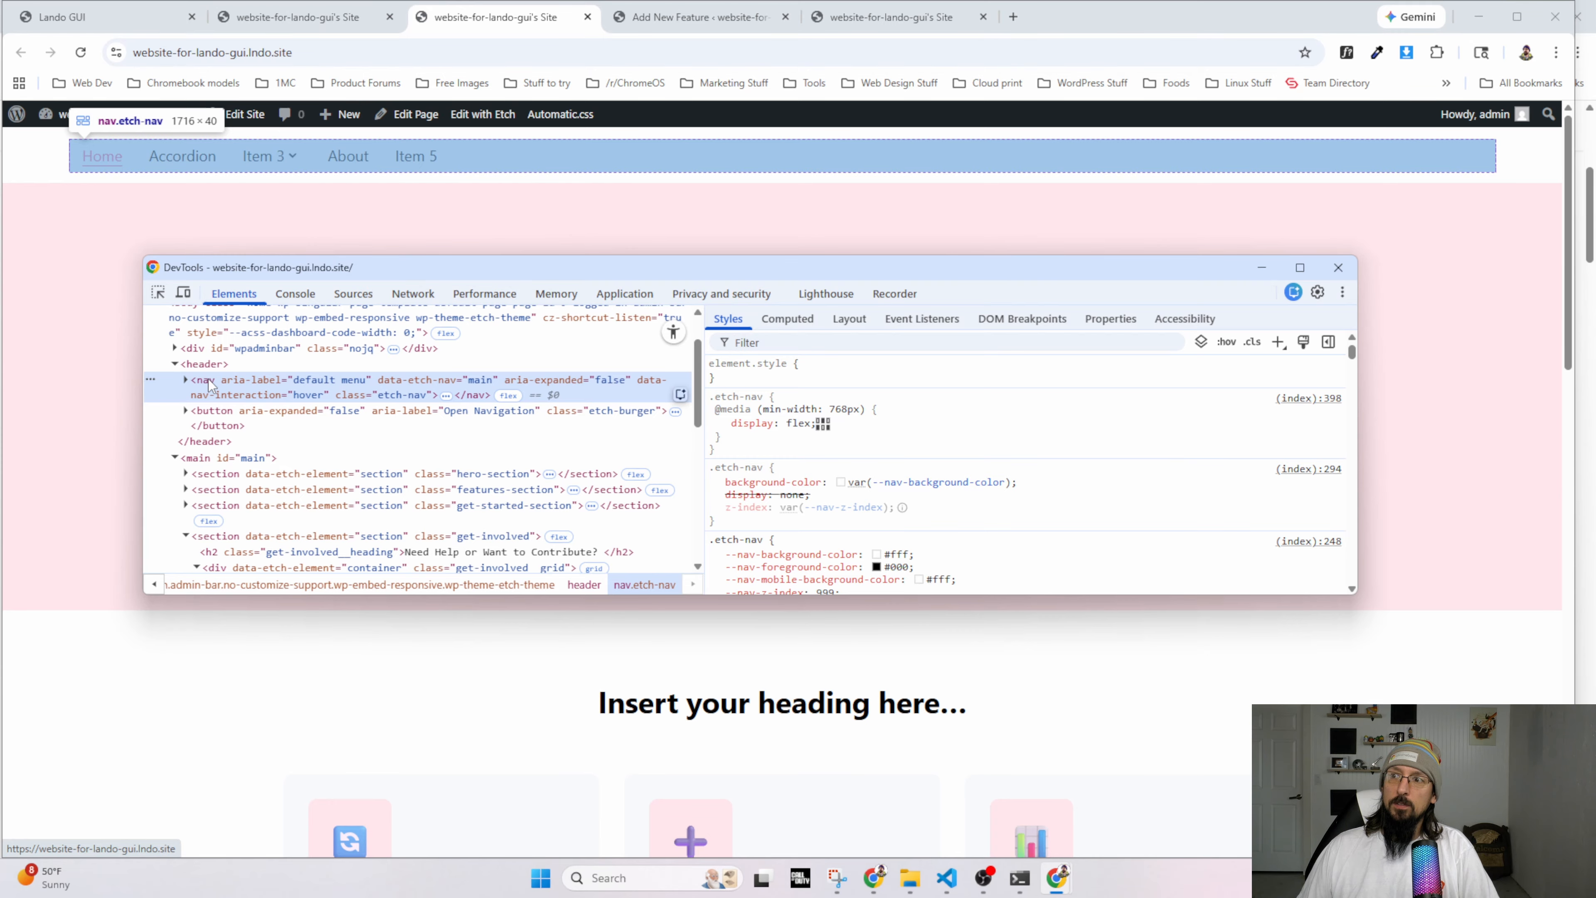
Add an SVG element to the Etch Nav in the Etch builder and place it before the list.
{"action": "left_click", "coordinate": [300, 17]}
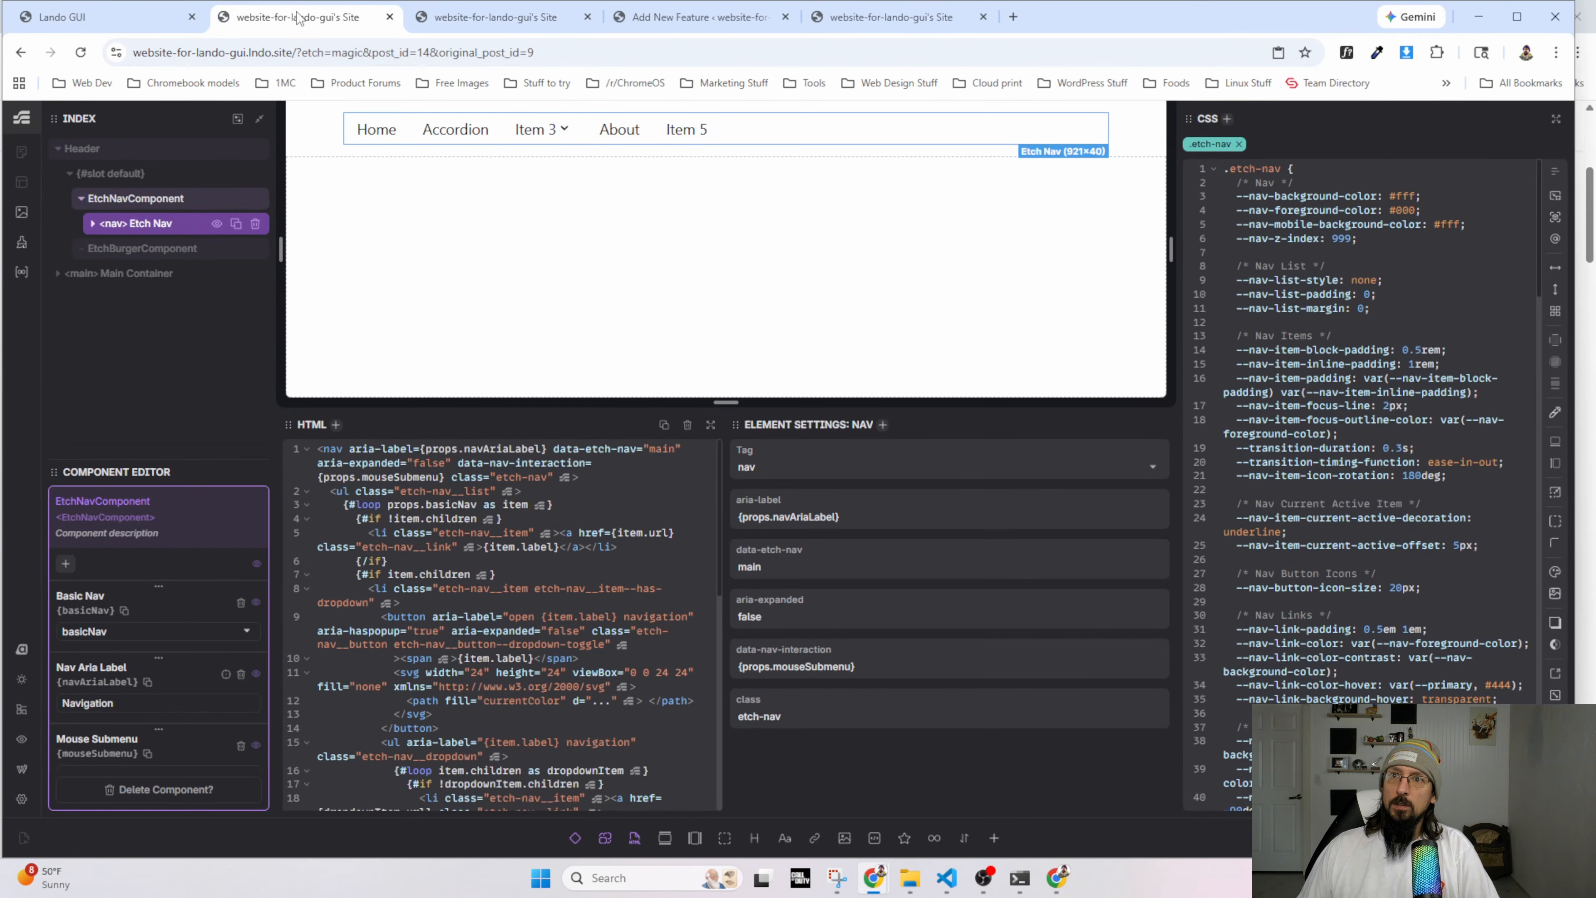
{"action": "left_click", "coordinate": [108, 228]}
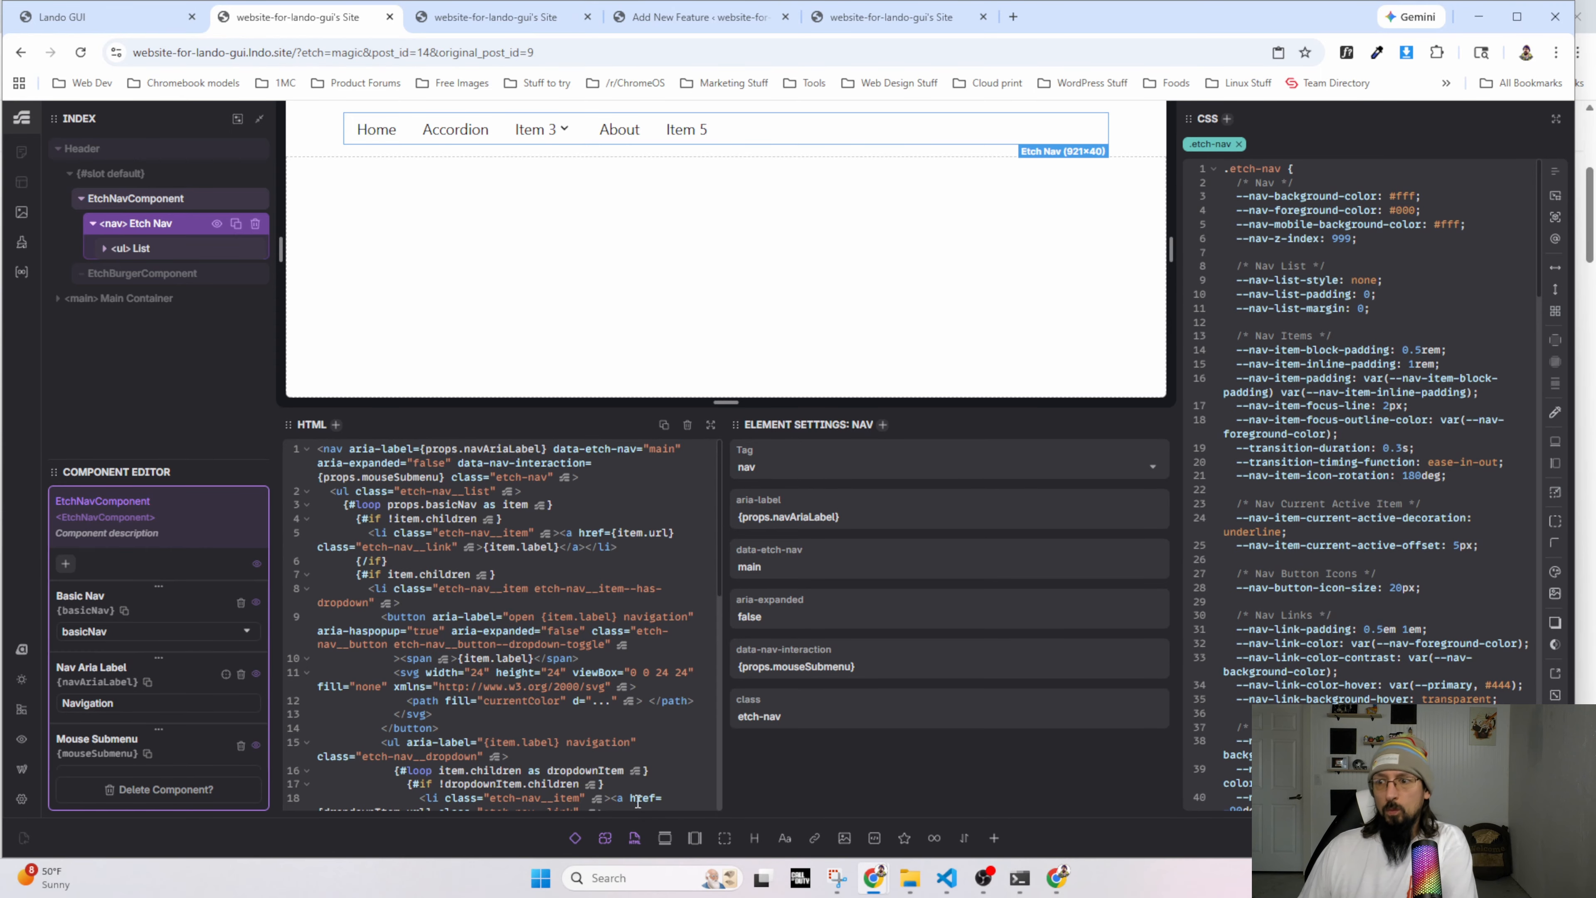
{"action": "left_click", "coordinate": [905, 838]}
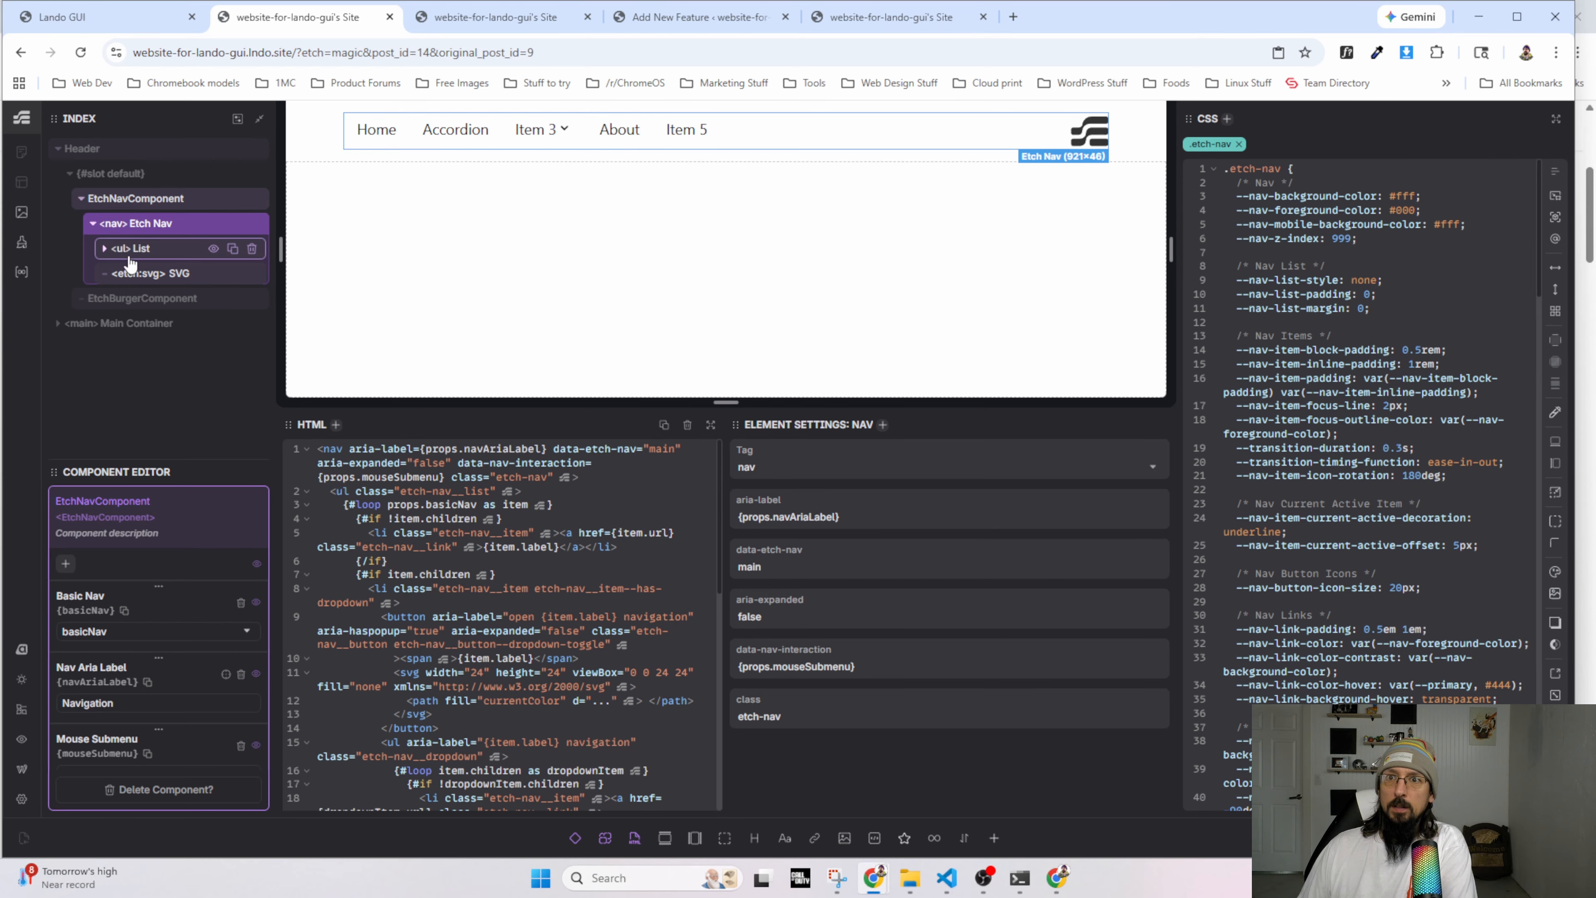
{"action": "left_click_drag", "start_coordinate": [132, 277], "coordinate": [125, 249]}
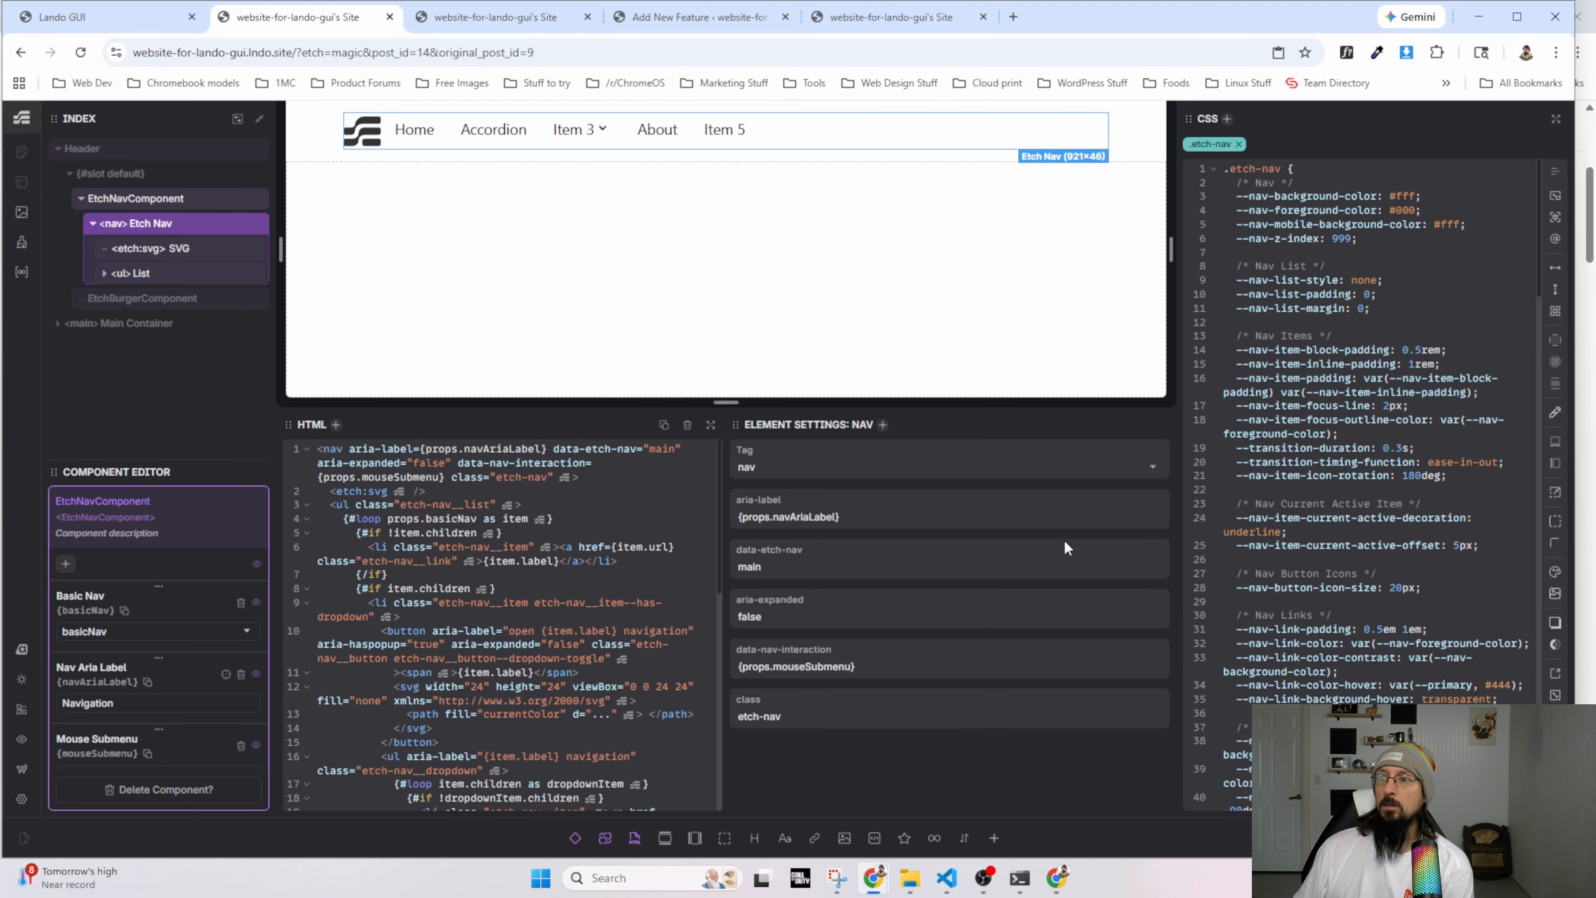
Reload the live home page and inspect the styles of the etch-nav element in DevTools.
{"action": "left_click", "coordinate": [496, 17]}
{"action": "left_click", "coordinate": [81, 54]}
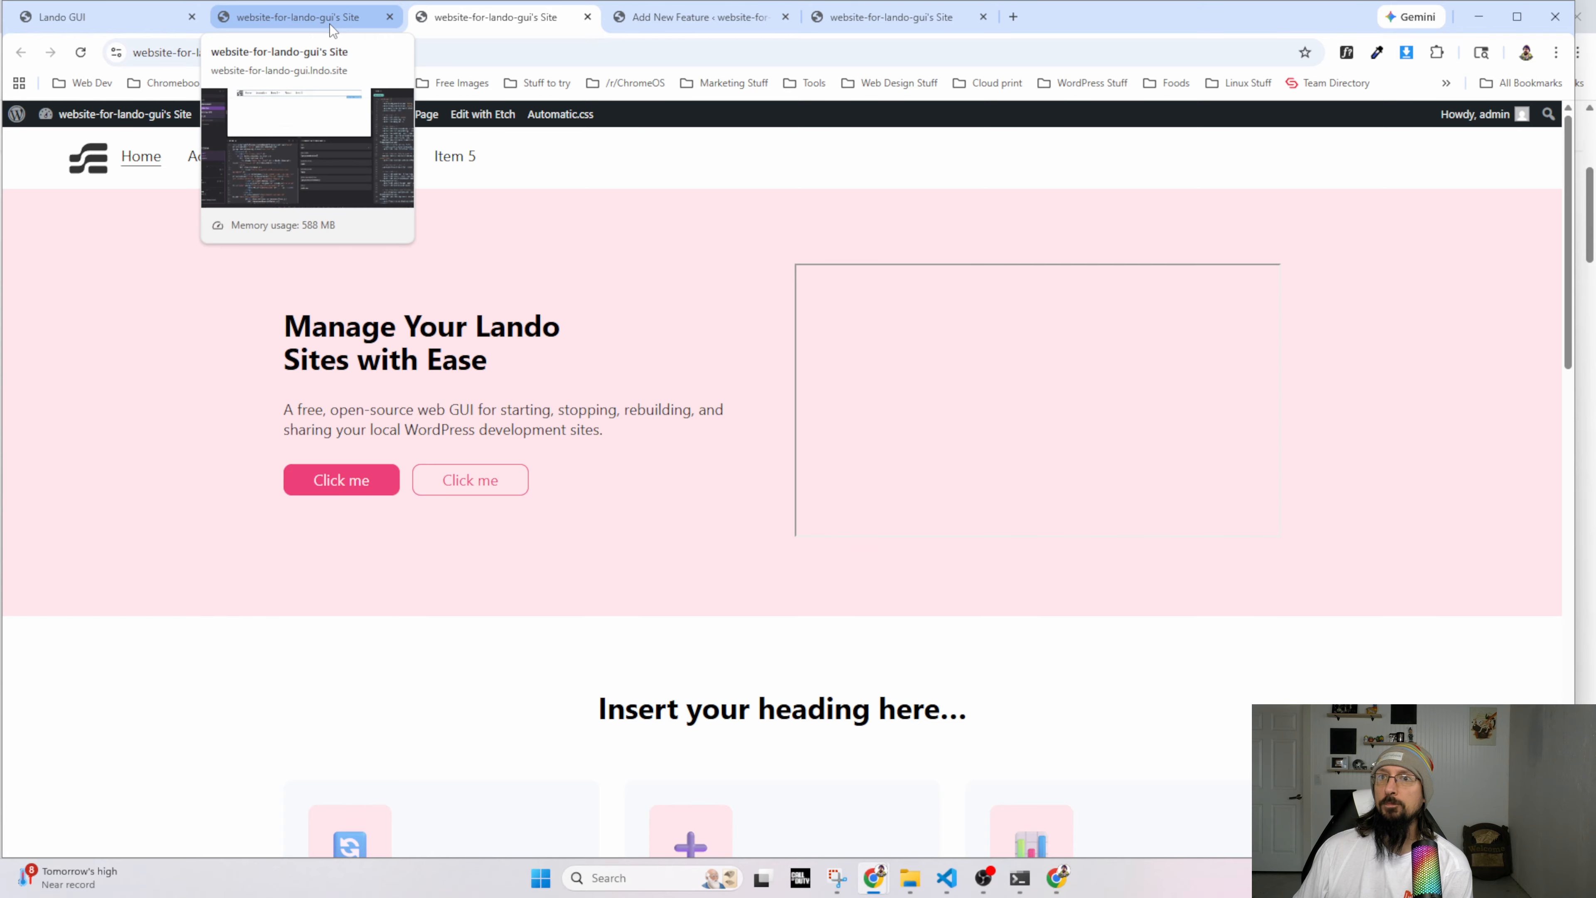
{"action": "right_click", "coordinate": [140, 162]}
{"action": "left_click", "coordinate": [192, 352]}
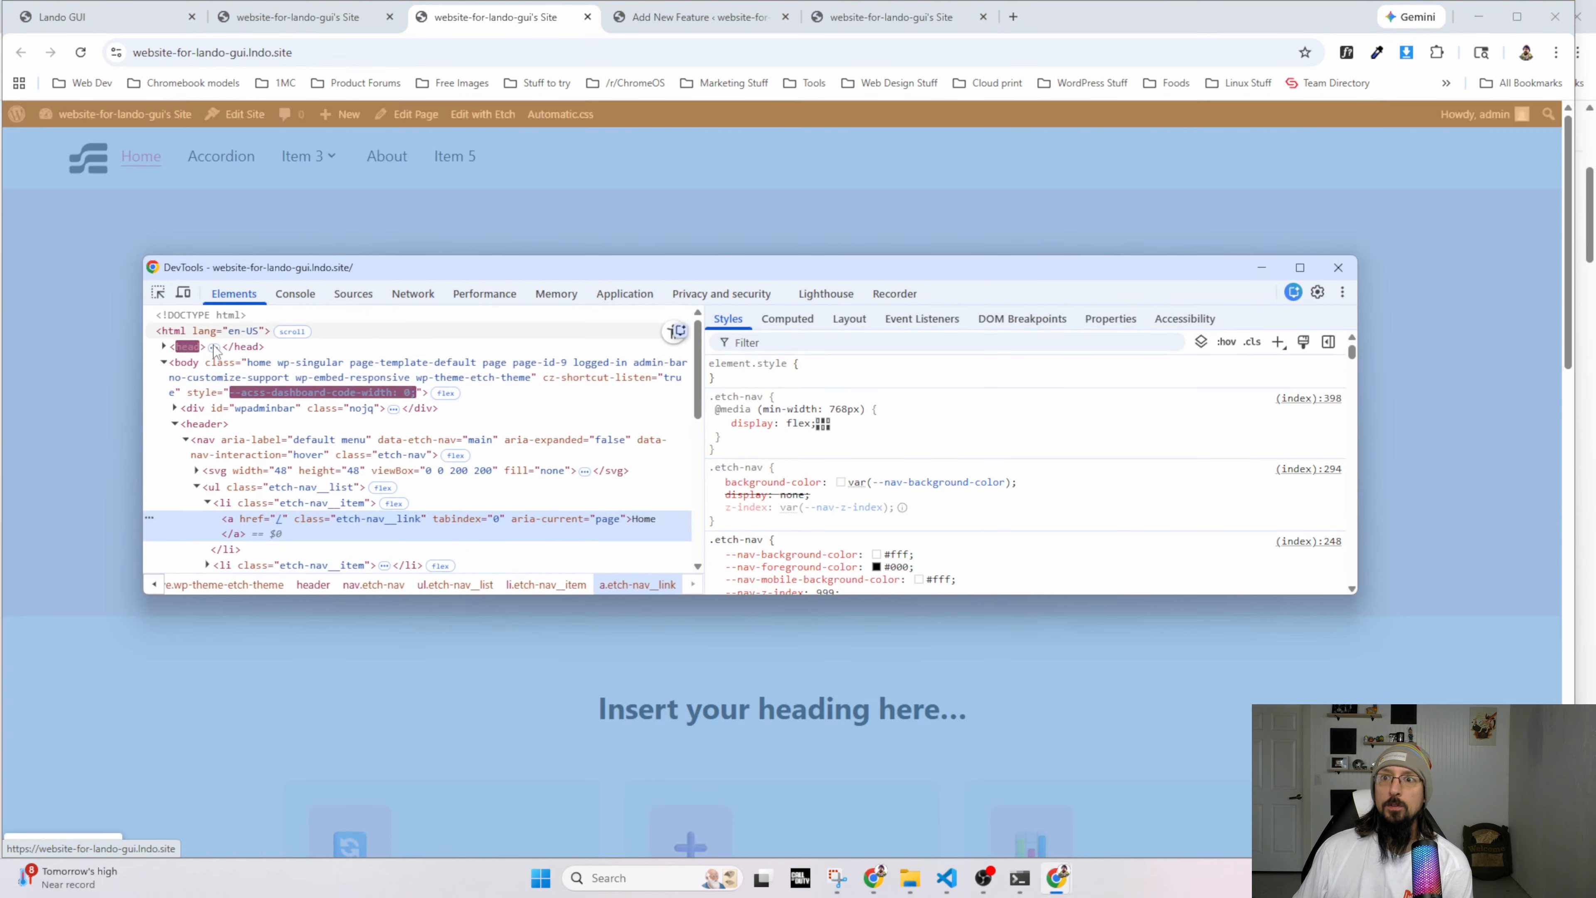
{"action": "left_click", "coordinate": [217, 447]}
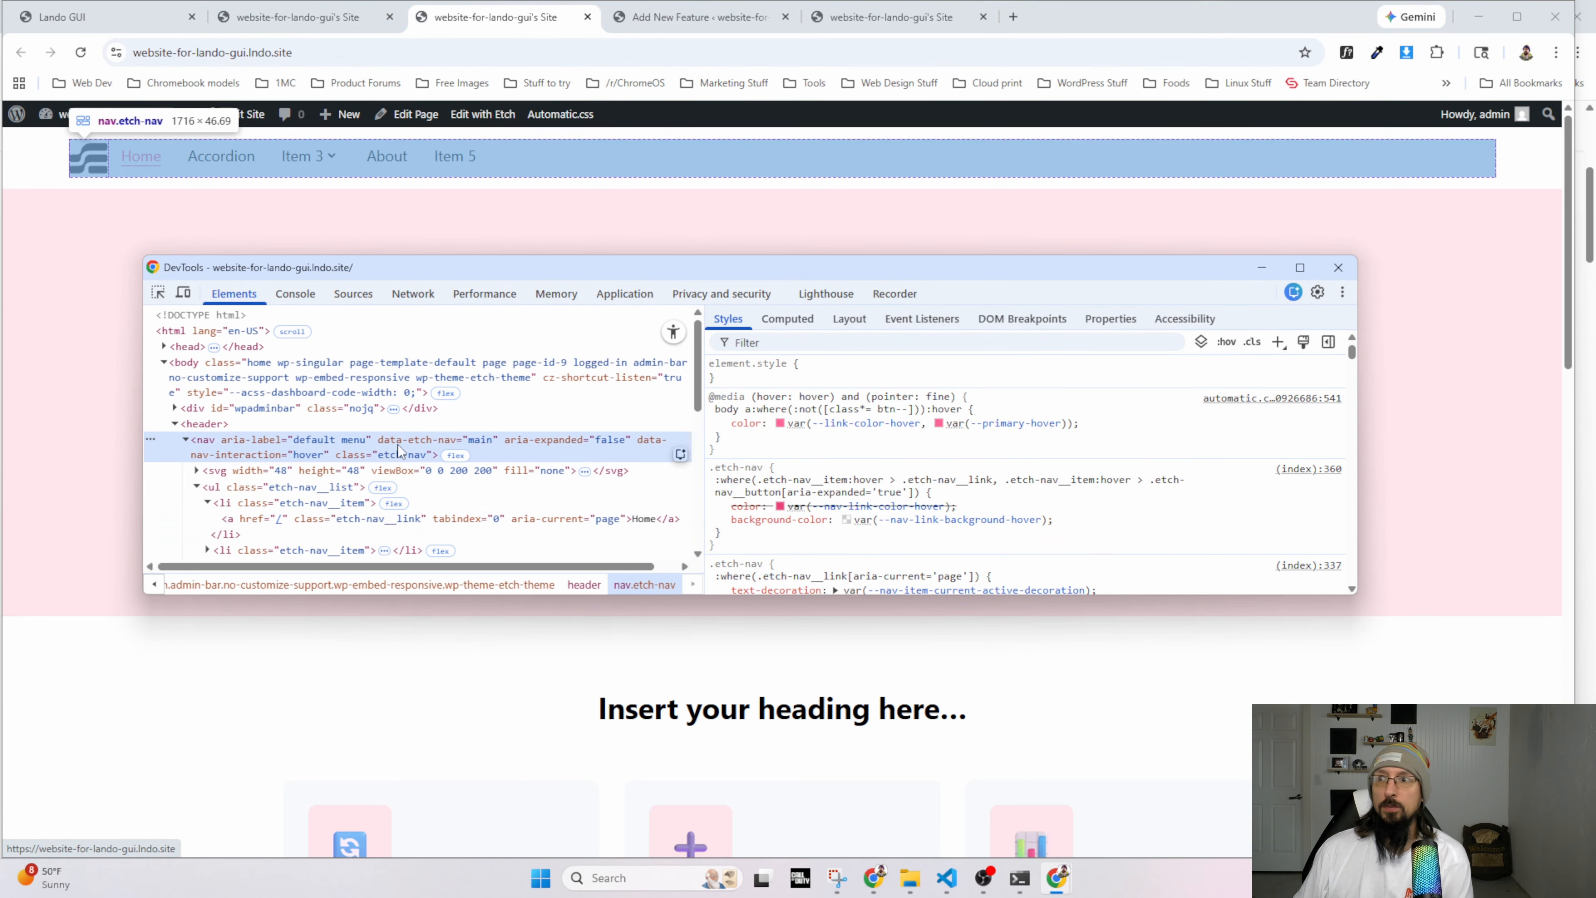
Add justify-content: space-between to the .etch-nav rule for the 768px minimum width in DevTools.
{"action": "left_click", "coordinate": [847, 420]}
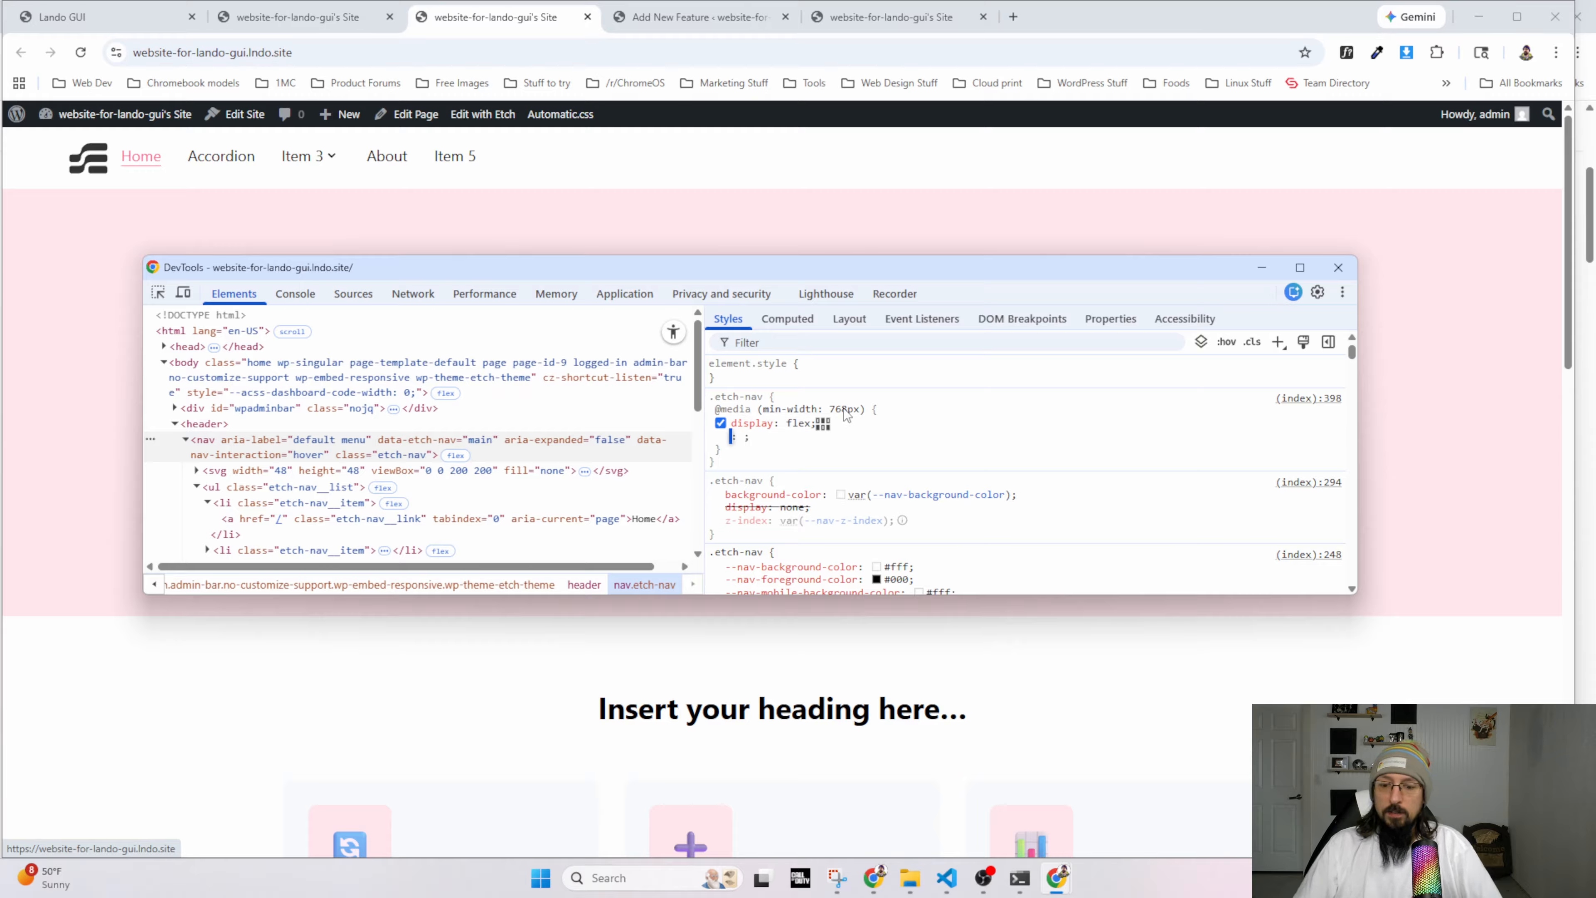
{"action": "type", "text": "justi"}
{"action": "key", "text": "Tab"}
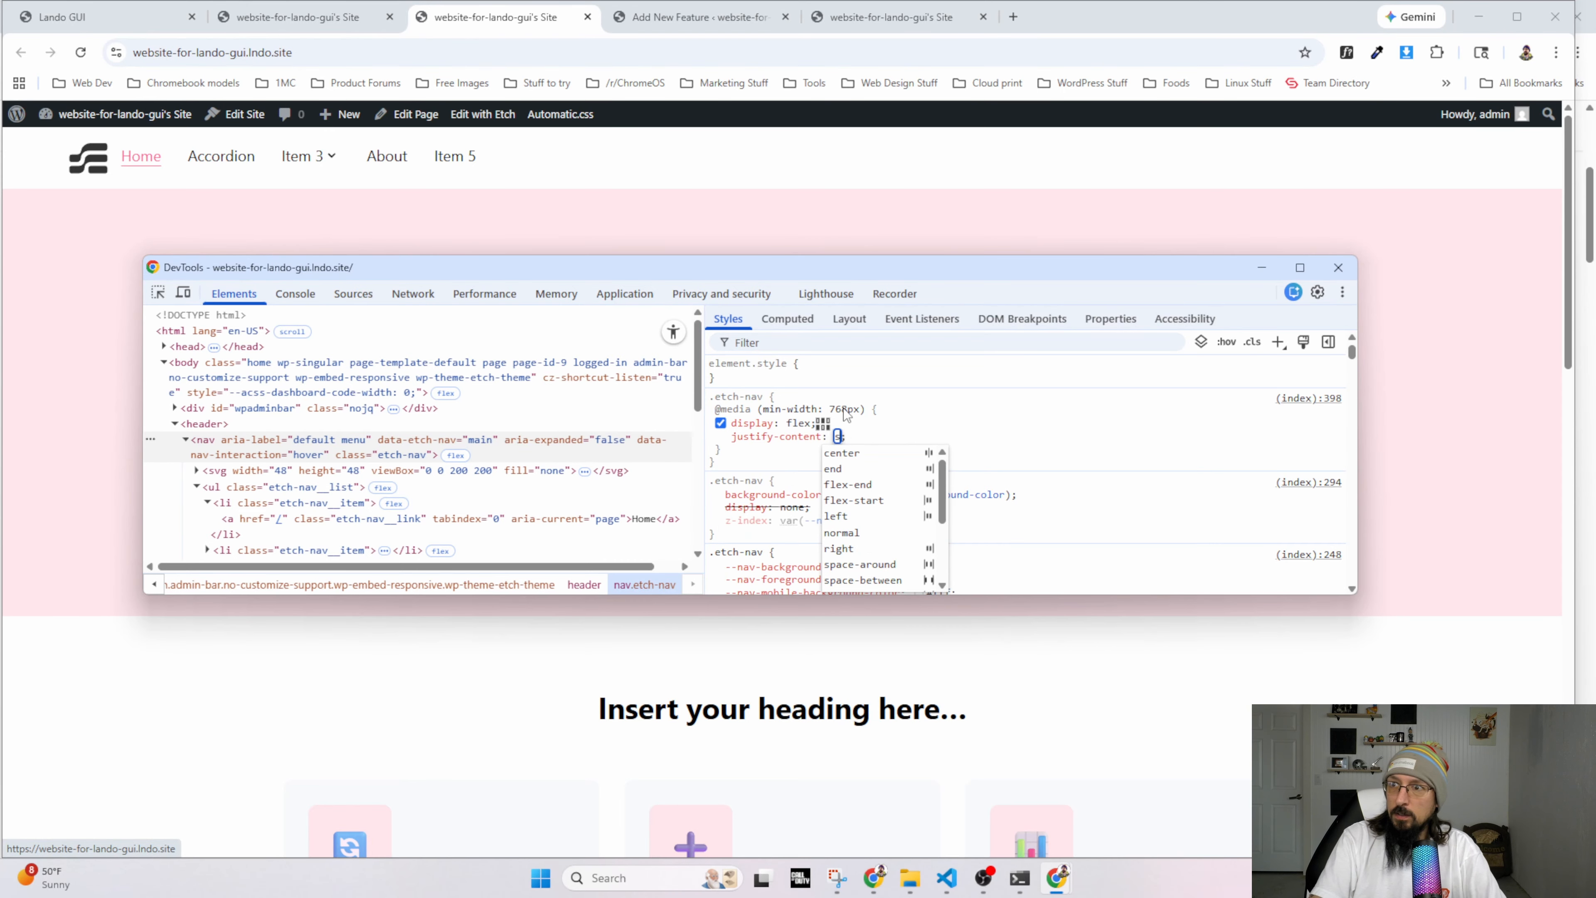
{"action": "type", "text": "space-betwe"}
{"action": "key", "text": "Return"}
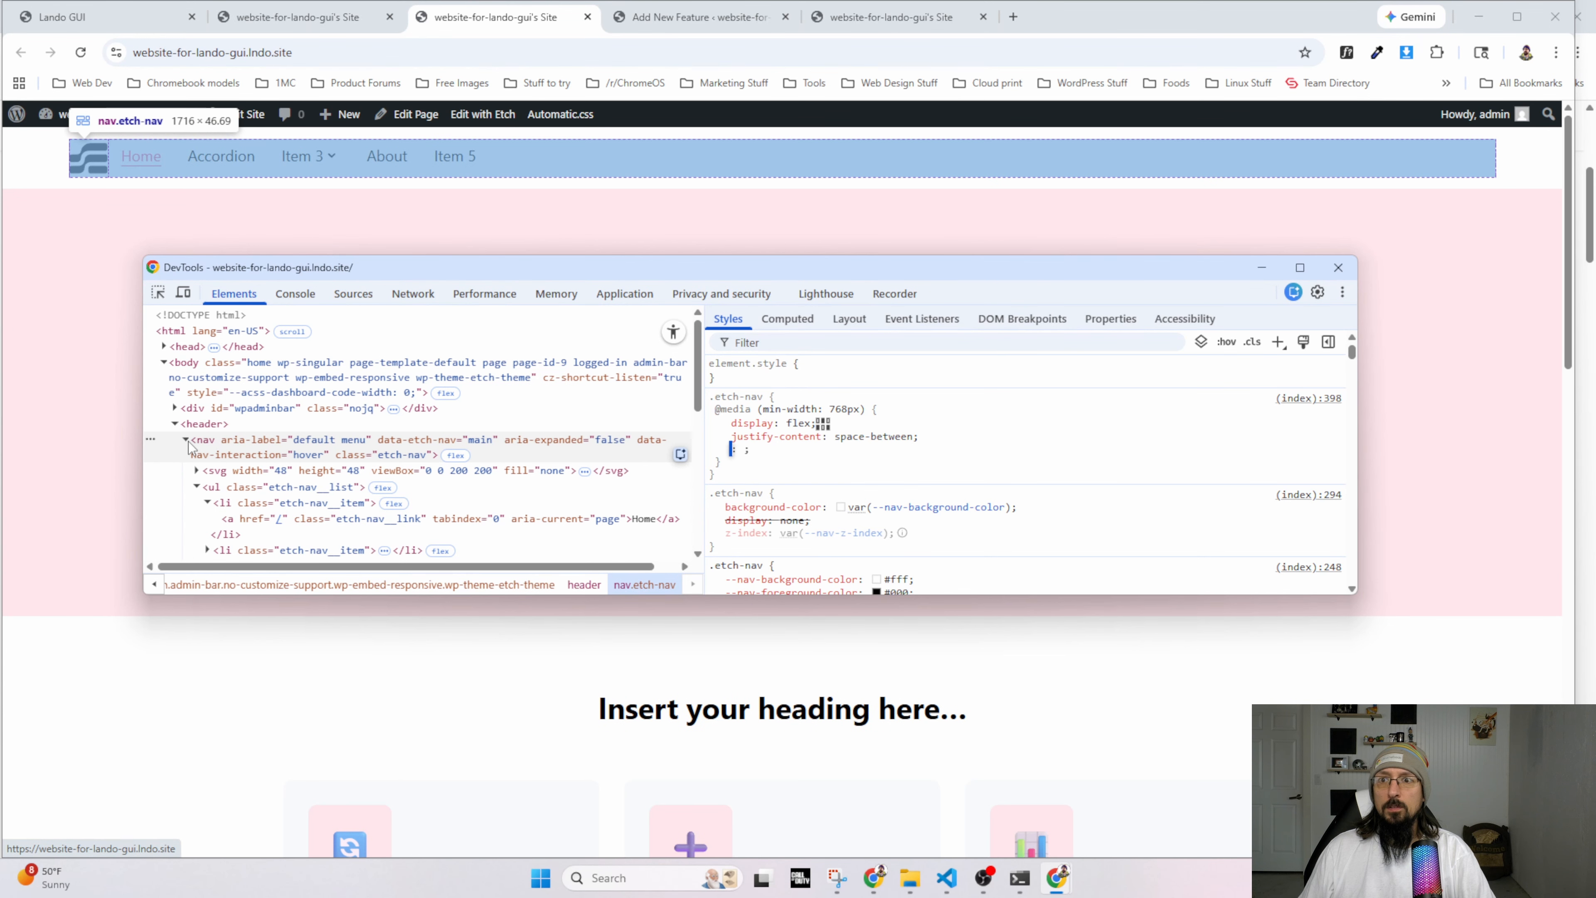
Examine the nav and etch-nav__list layout styles in DevTools, switching the list's margin declaration off and on again.
{"action": "left_click", "coordinate": [197, 487]}
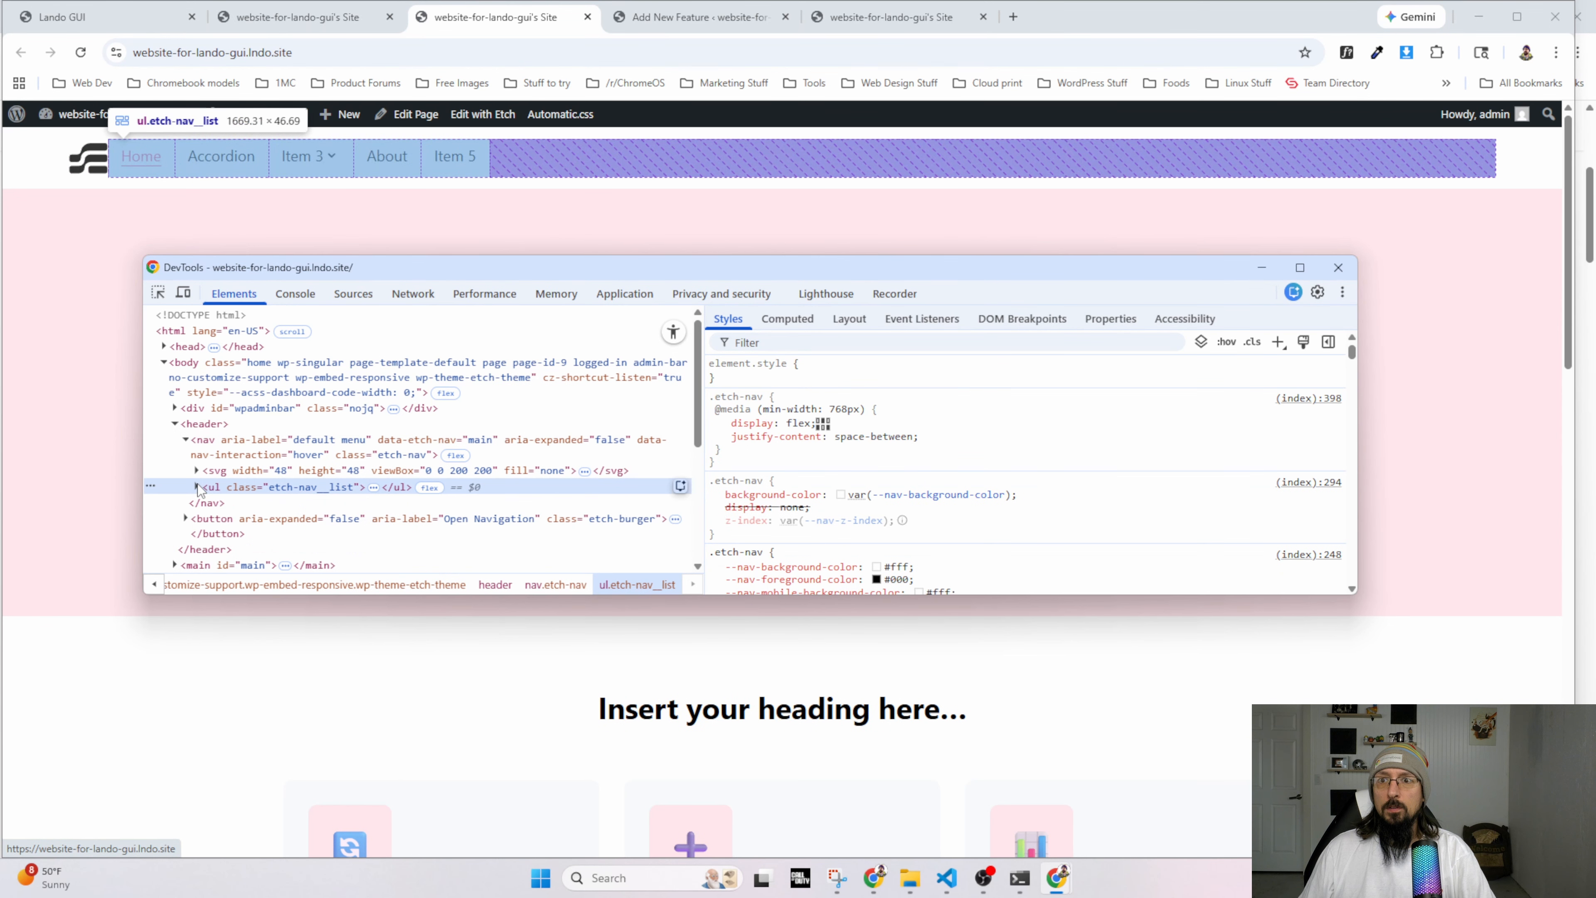
{"action": "left_click", "coordinate": [209, 449]}
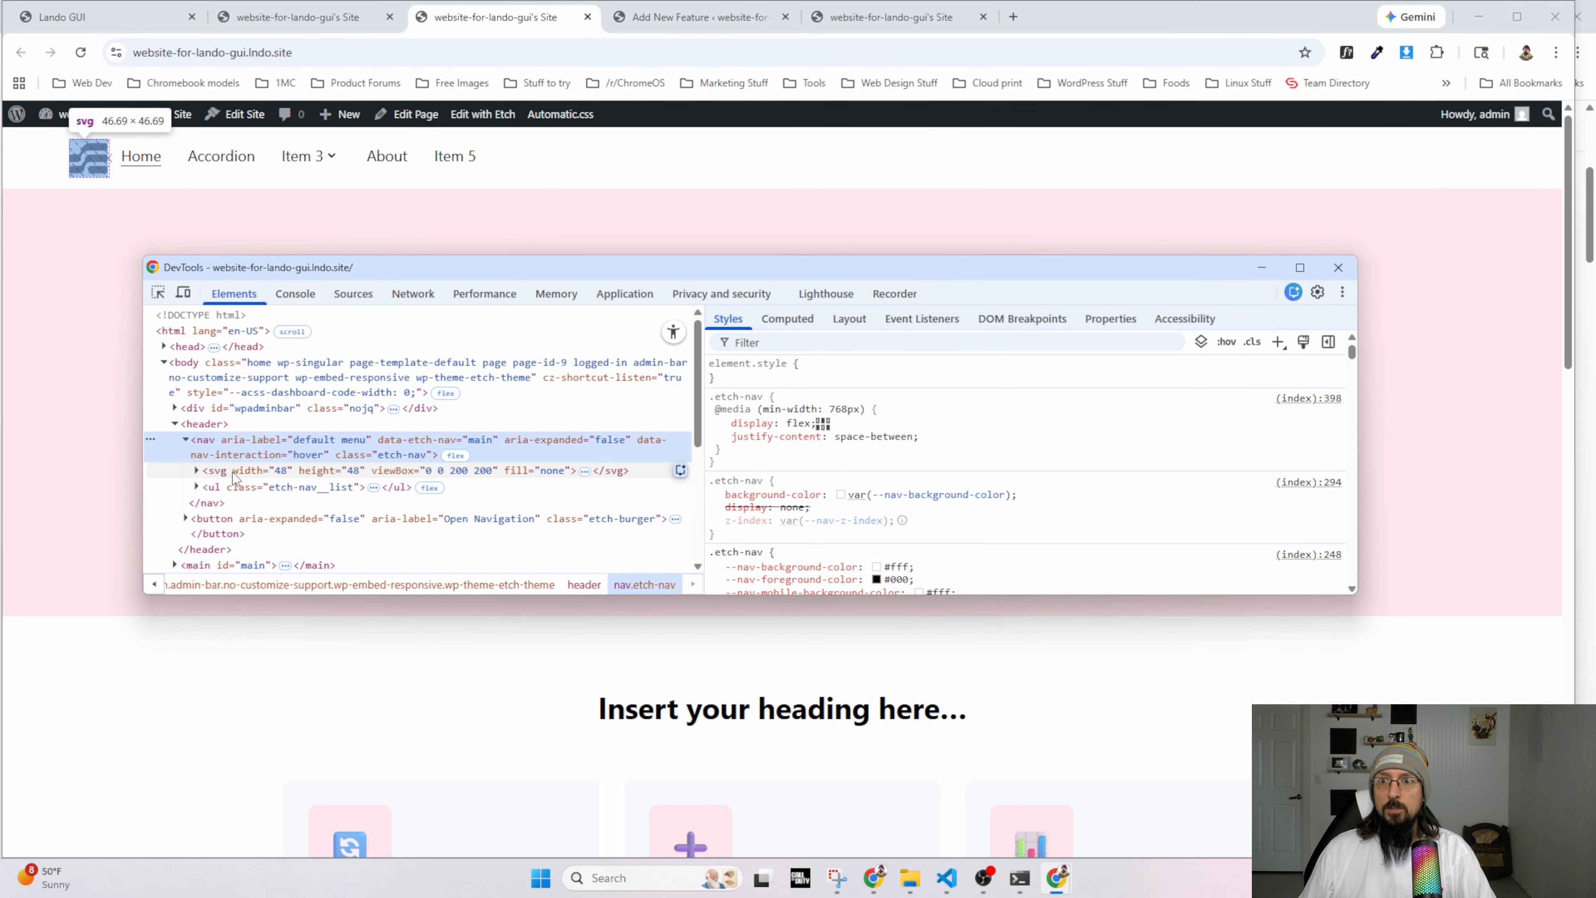
{"action": "left_click", "coordinate": [218, 490]}
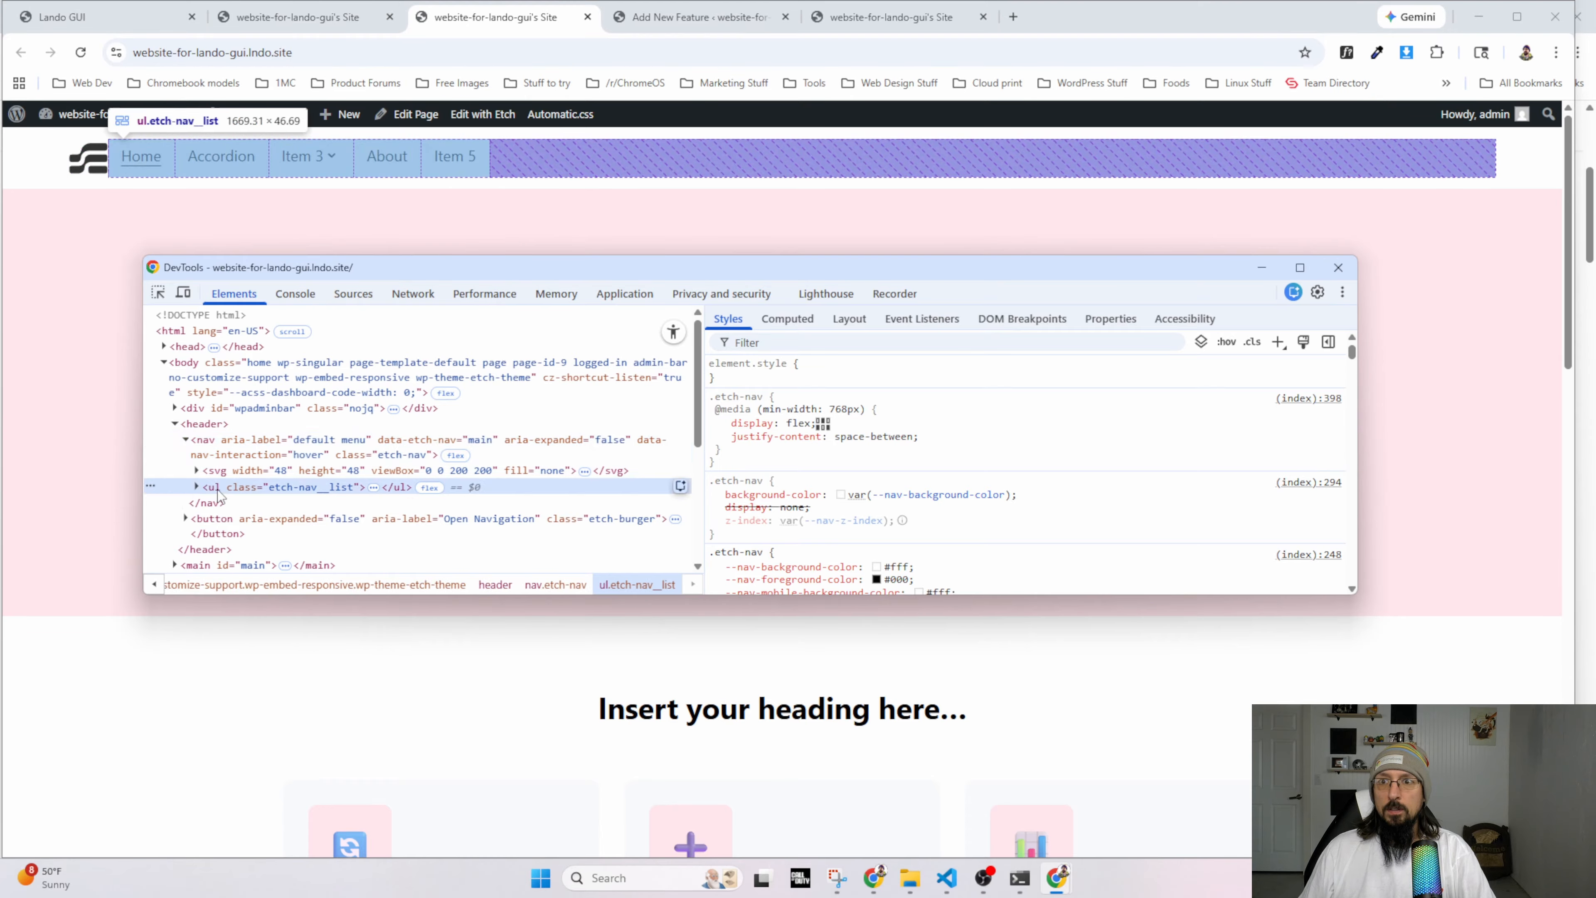
{"action": "scroll", "coordinate": [773, 462], "scroll_direction": "down", "scroll_amount": 2}
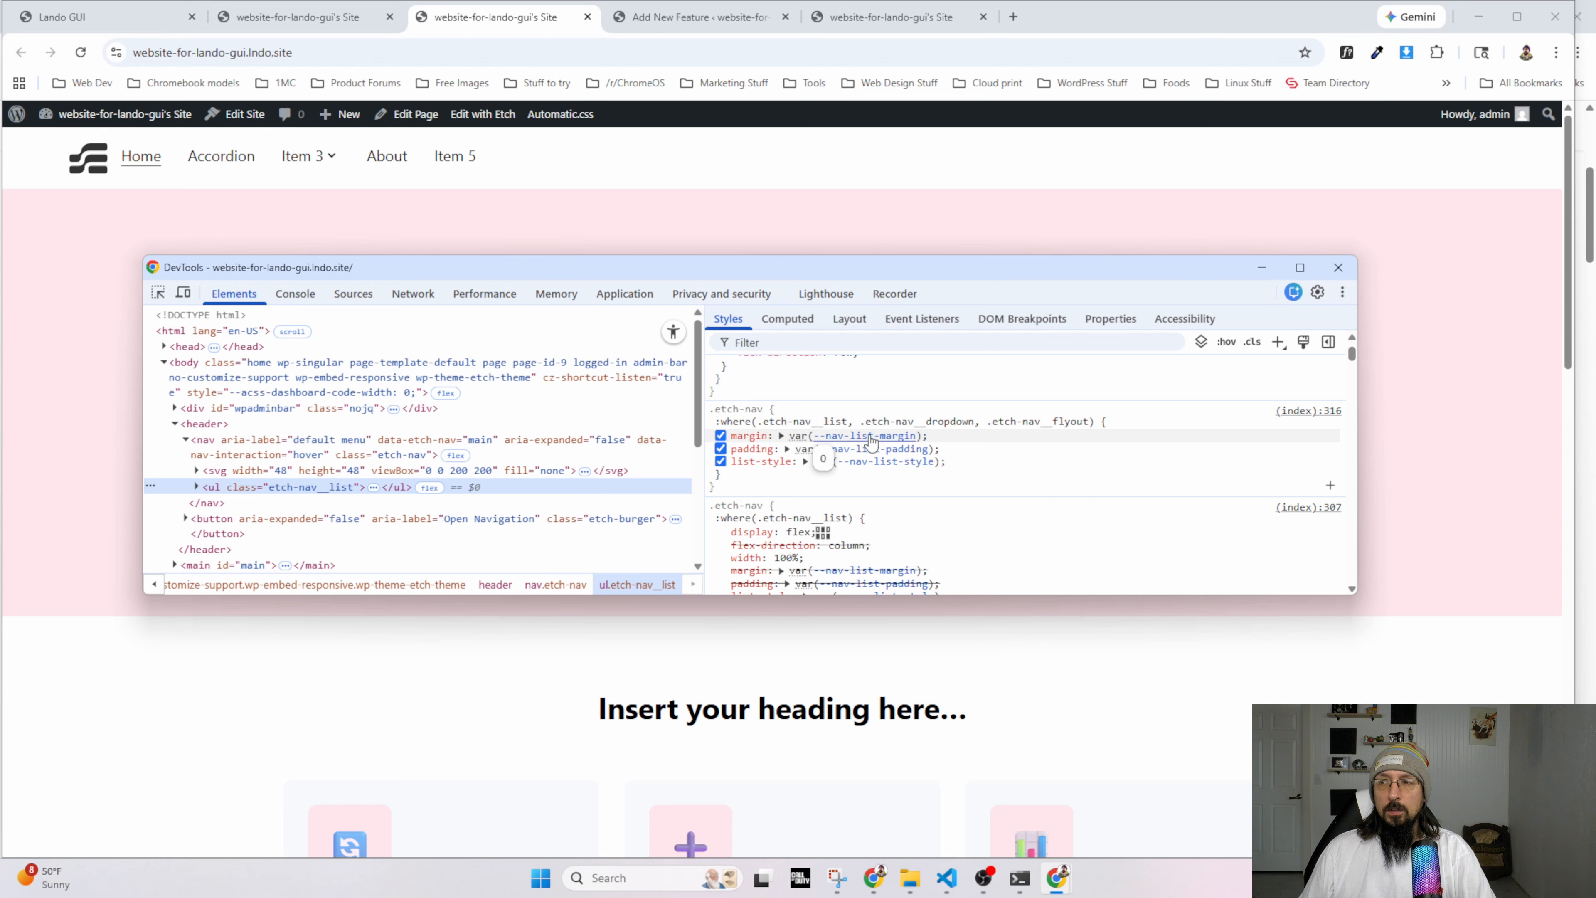
{"action": "left_click", "coordinate": [720, 435]}
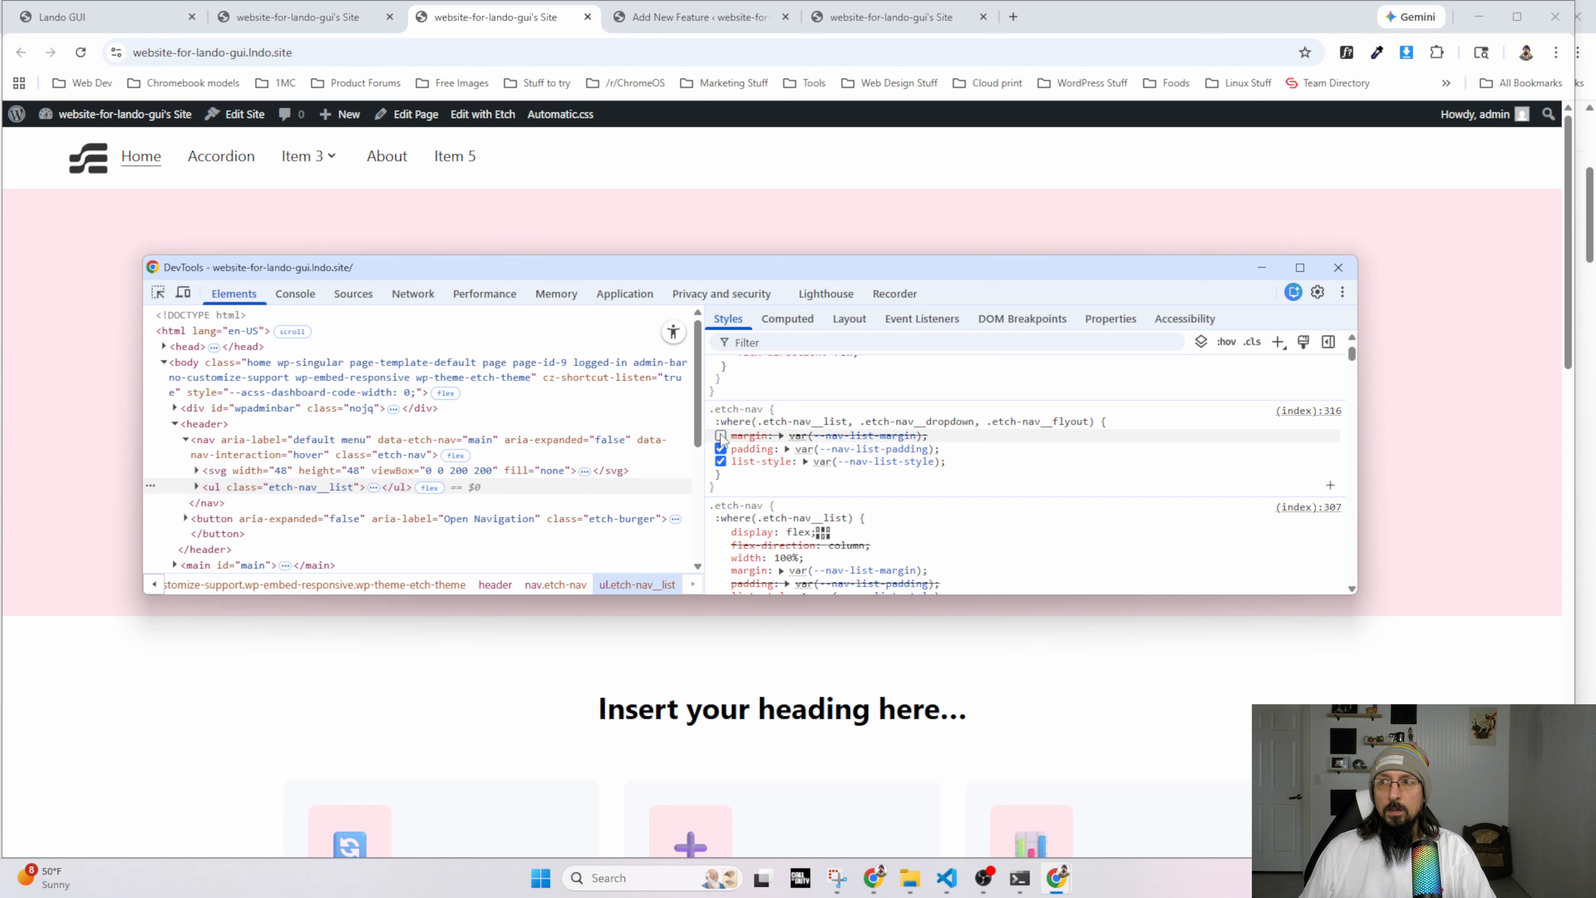
{"action": "left_click", "coordinate": [721, 435]}
{"action": "scroll", "coordinate": [735, 491], "scroll_direction": "down", "scroll_amount": 2}
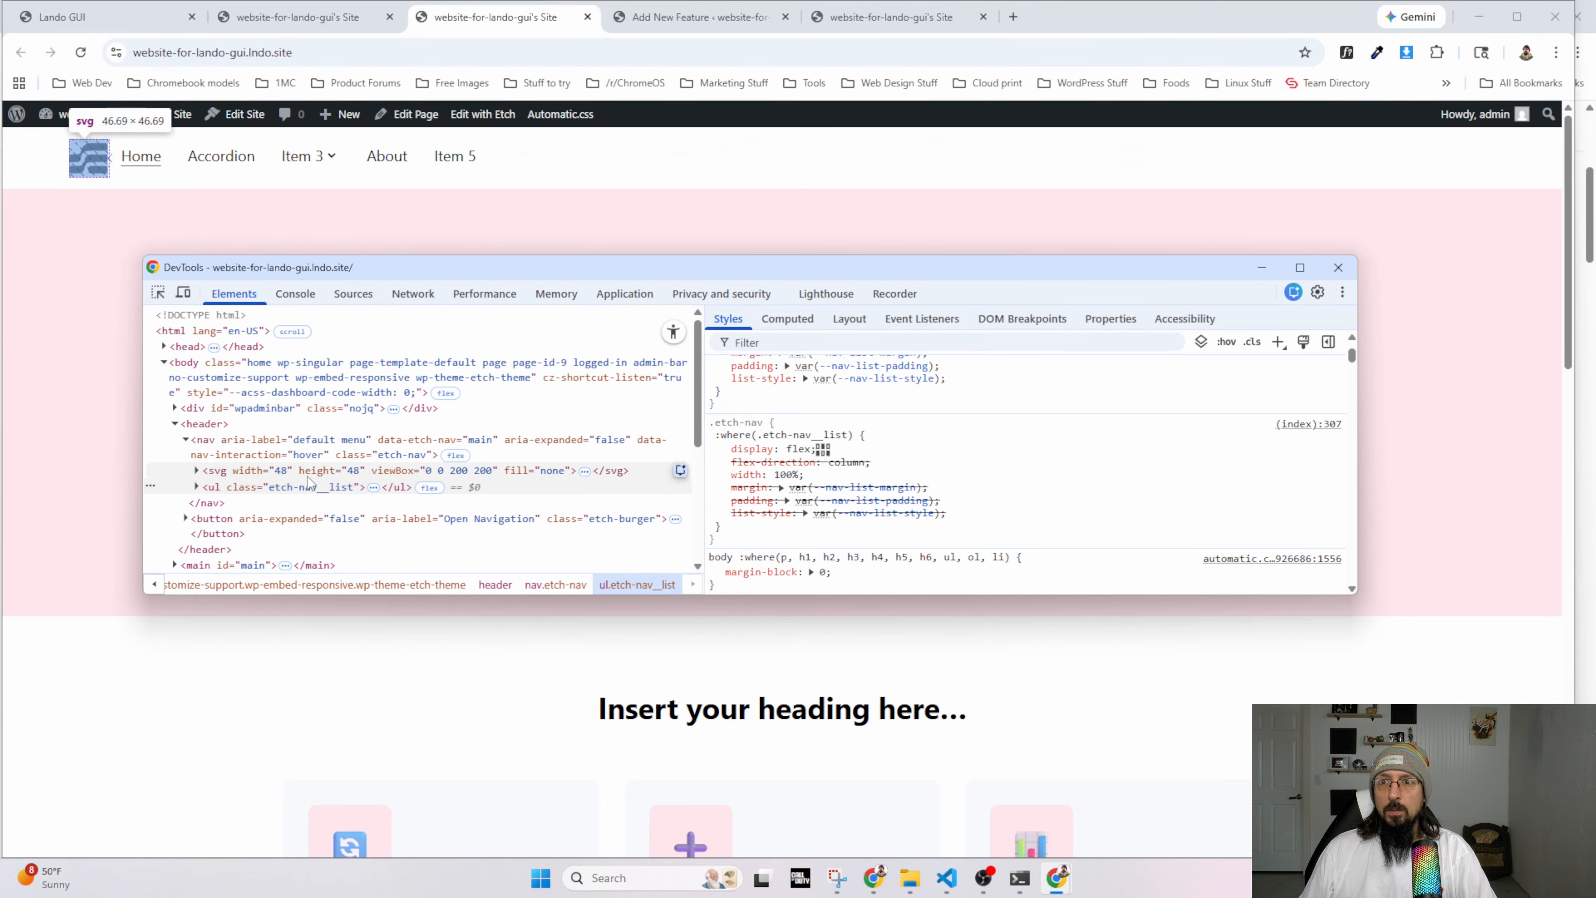
Disable the width: 100% declaration on the etch-nav__list in DevTools, and return to the Etch builder.
{"action": "left_click", "coordinate": [264, 488]}
{"action": "left_click", "coordinate": [721, 475]}
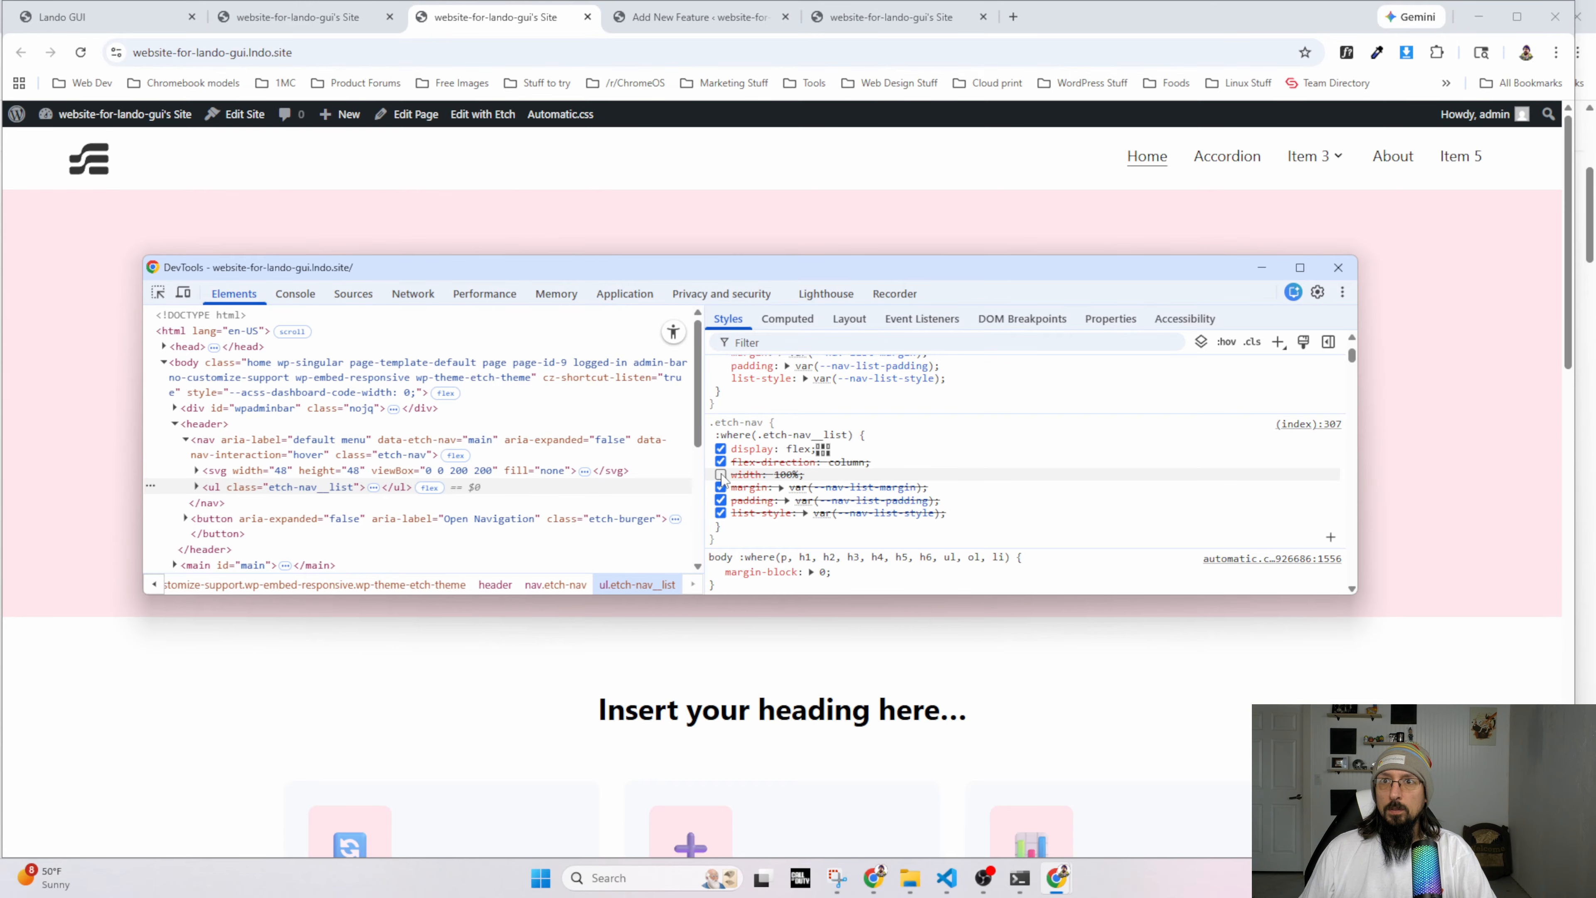
{"action": "left_click", "coordinate": [309, 18]}
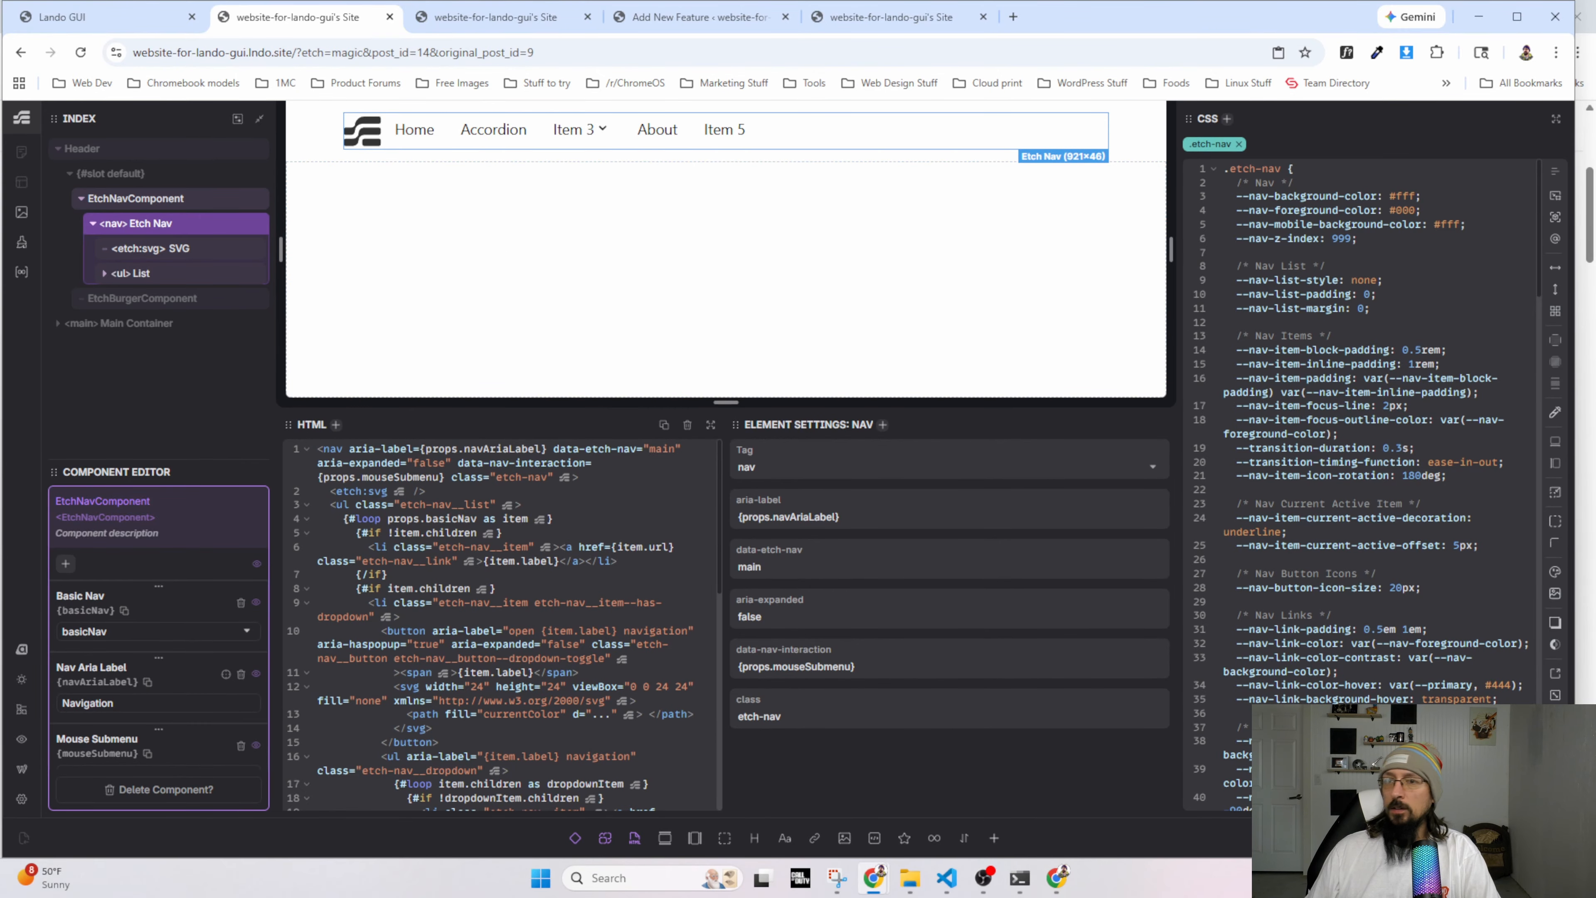
Edit the Header component to add a Container div inside its header element and nest the default slot in that container.
{"action": "key", "text": "Escape"}
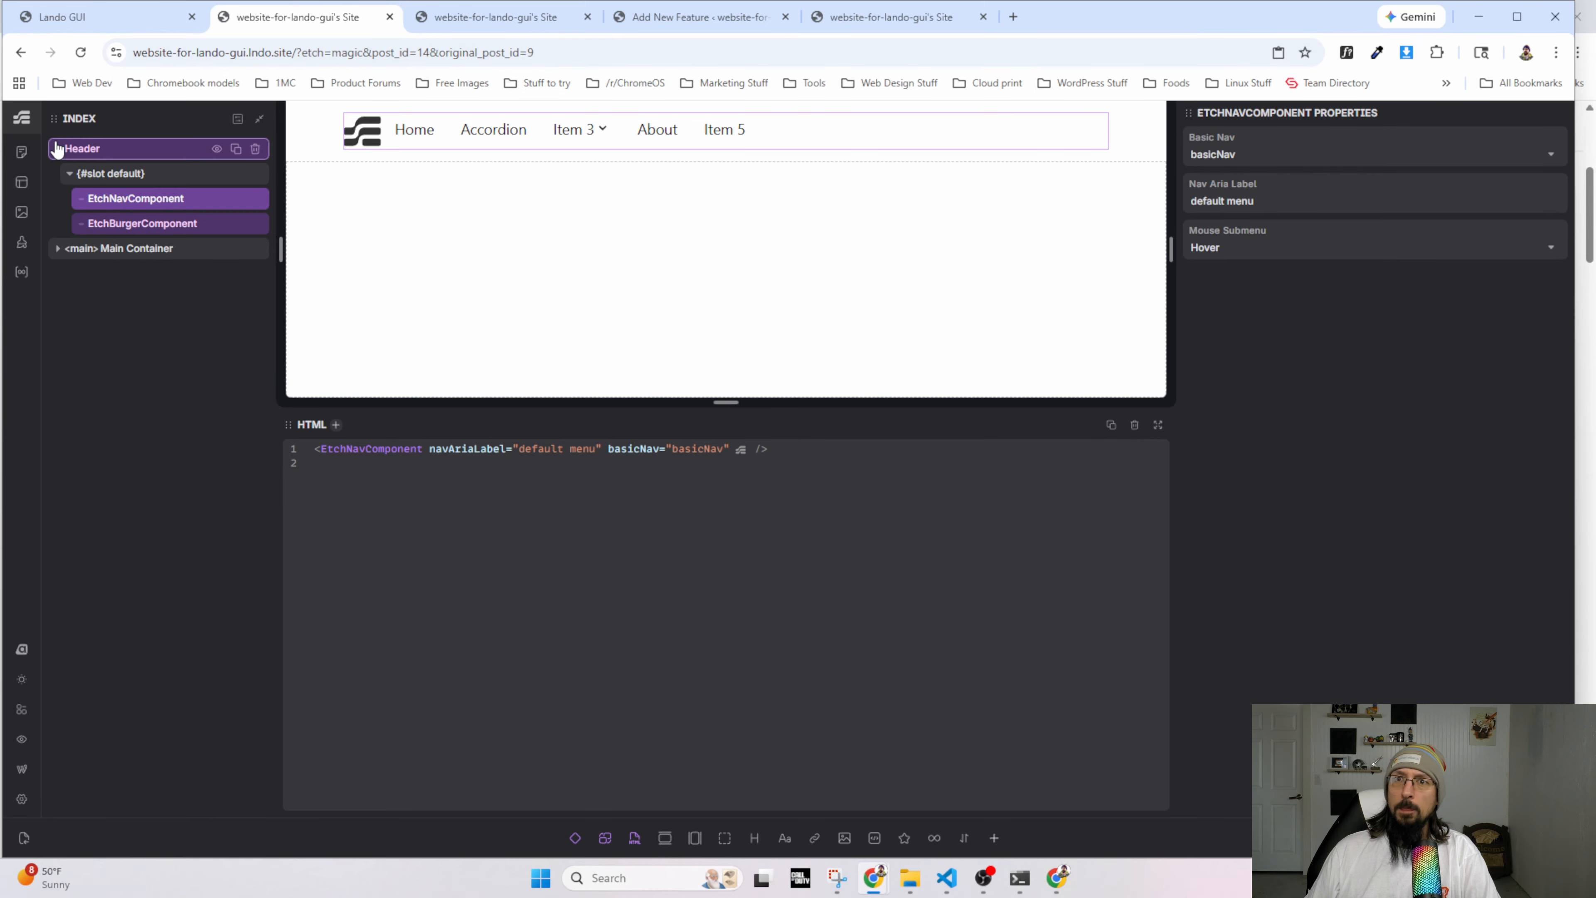
{"action": "left_click", "coordinate": [107, 150]}
{"action": "right_click", "coordinate": [108, 151]}
{"action": "left_click", "coordinate": [153, 314]}
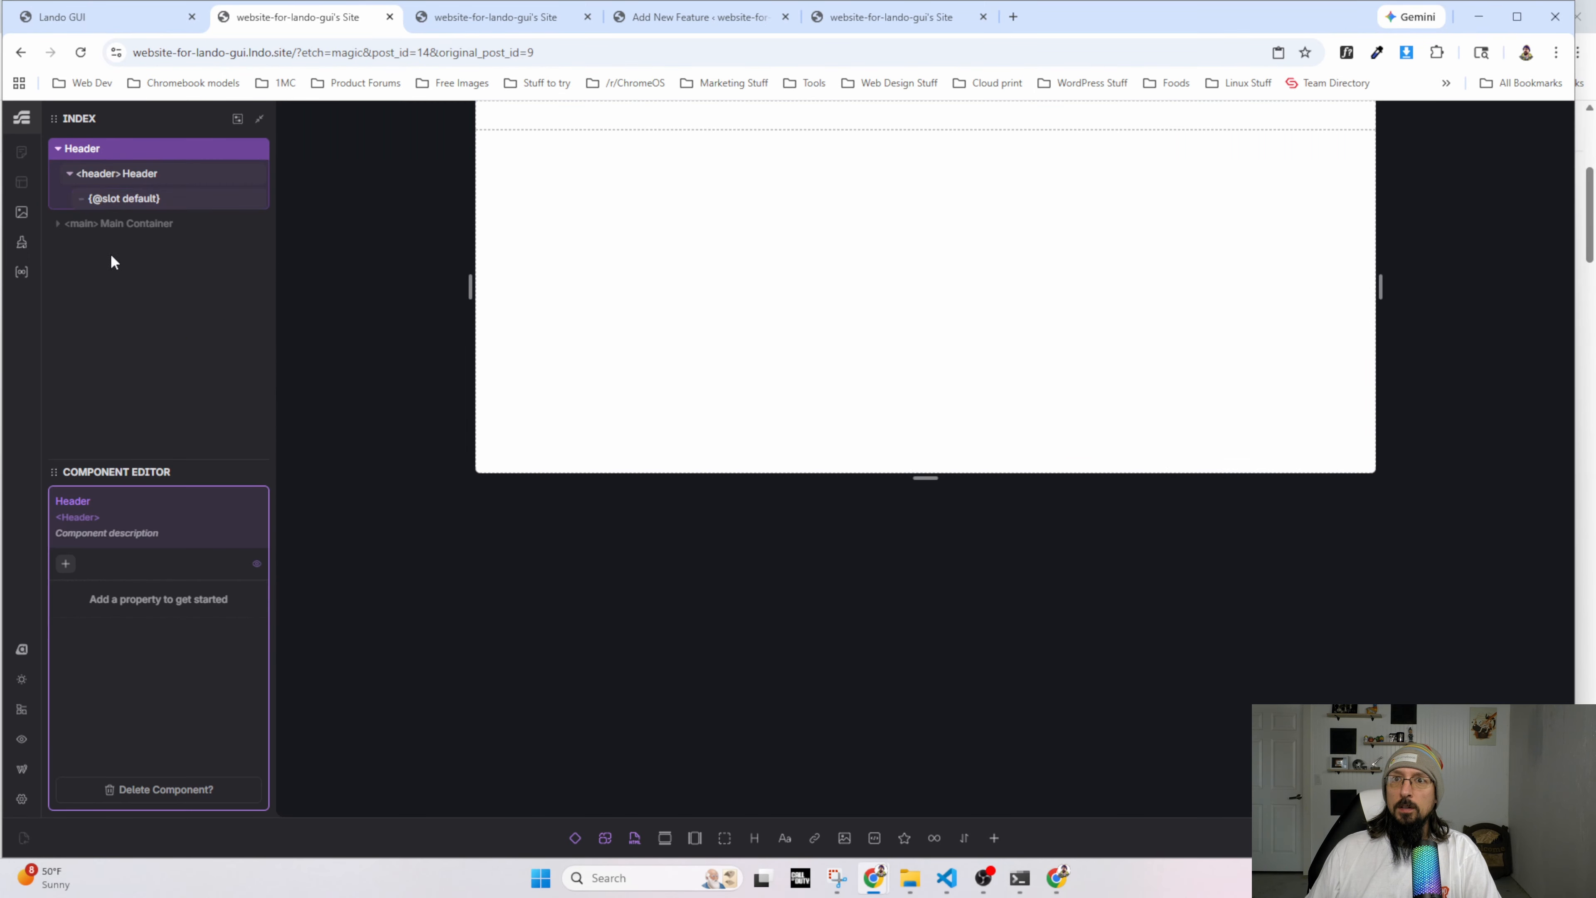
{"action": "left_click", "coordinate": [694, 838]}
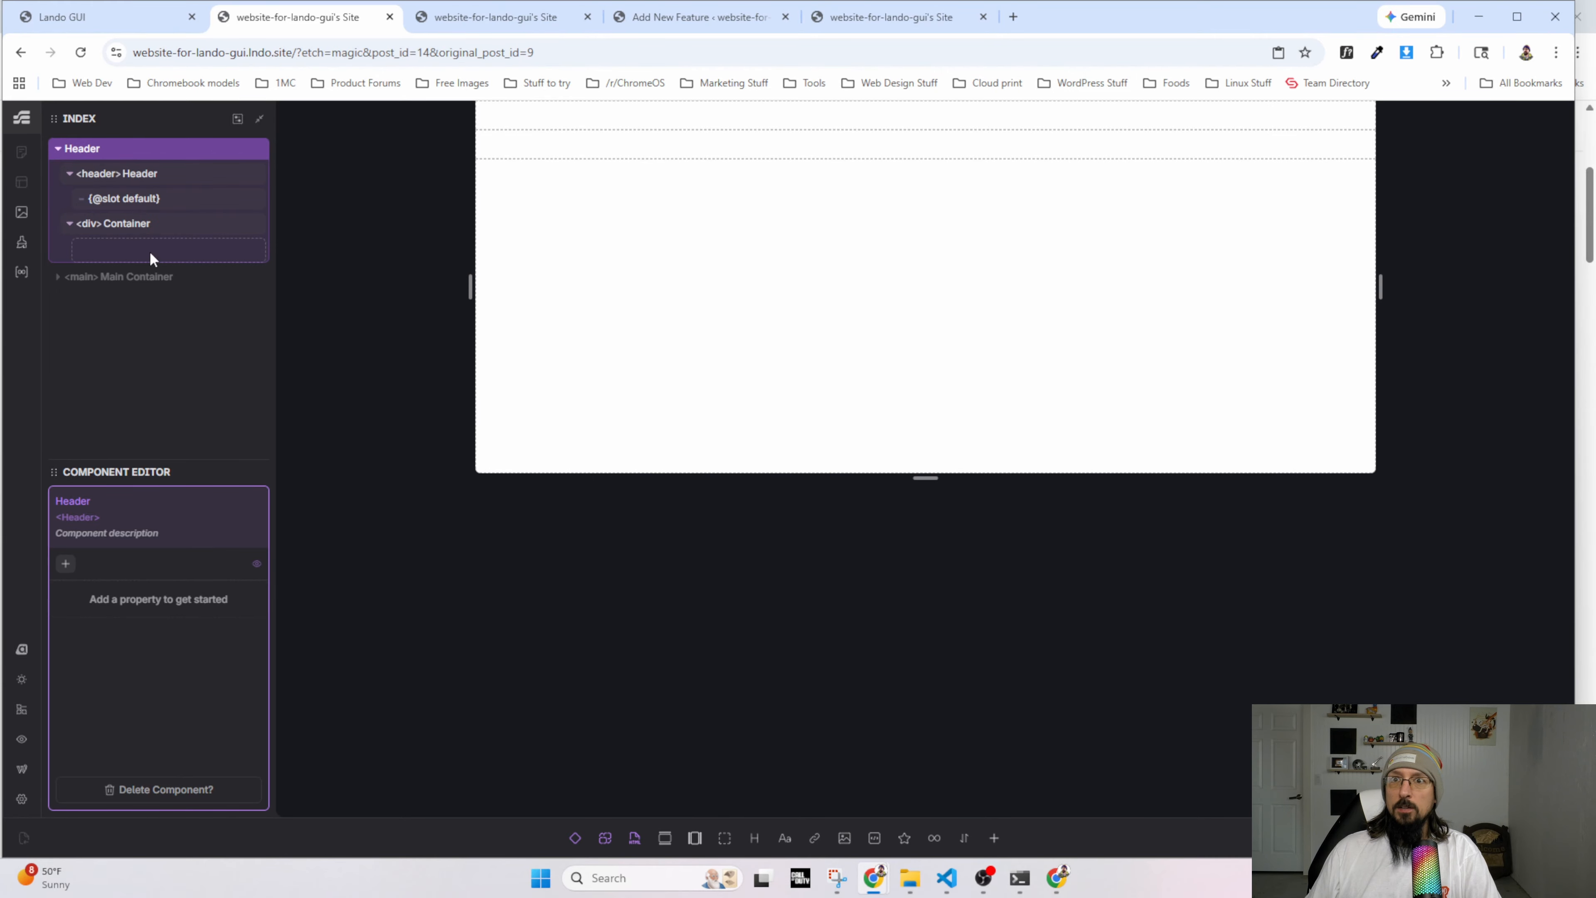
{"action": "left_click_drag", "start_coordinate": [145, 225], "coordinate": [105, 188]}
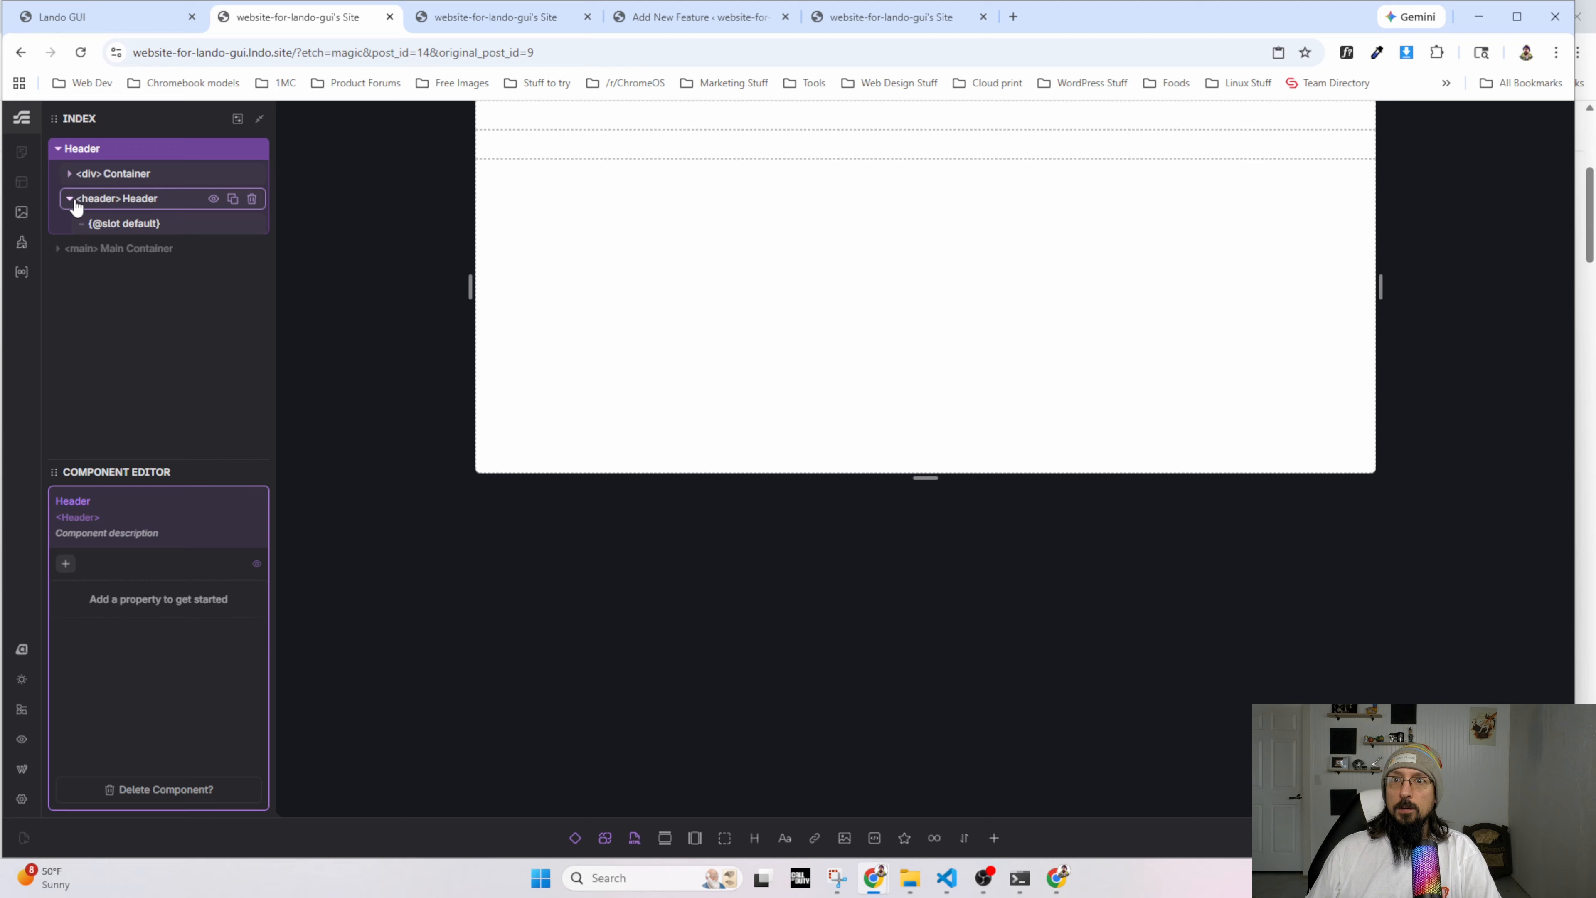
{"action": "left_click", "coordinate": [70, 173]}
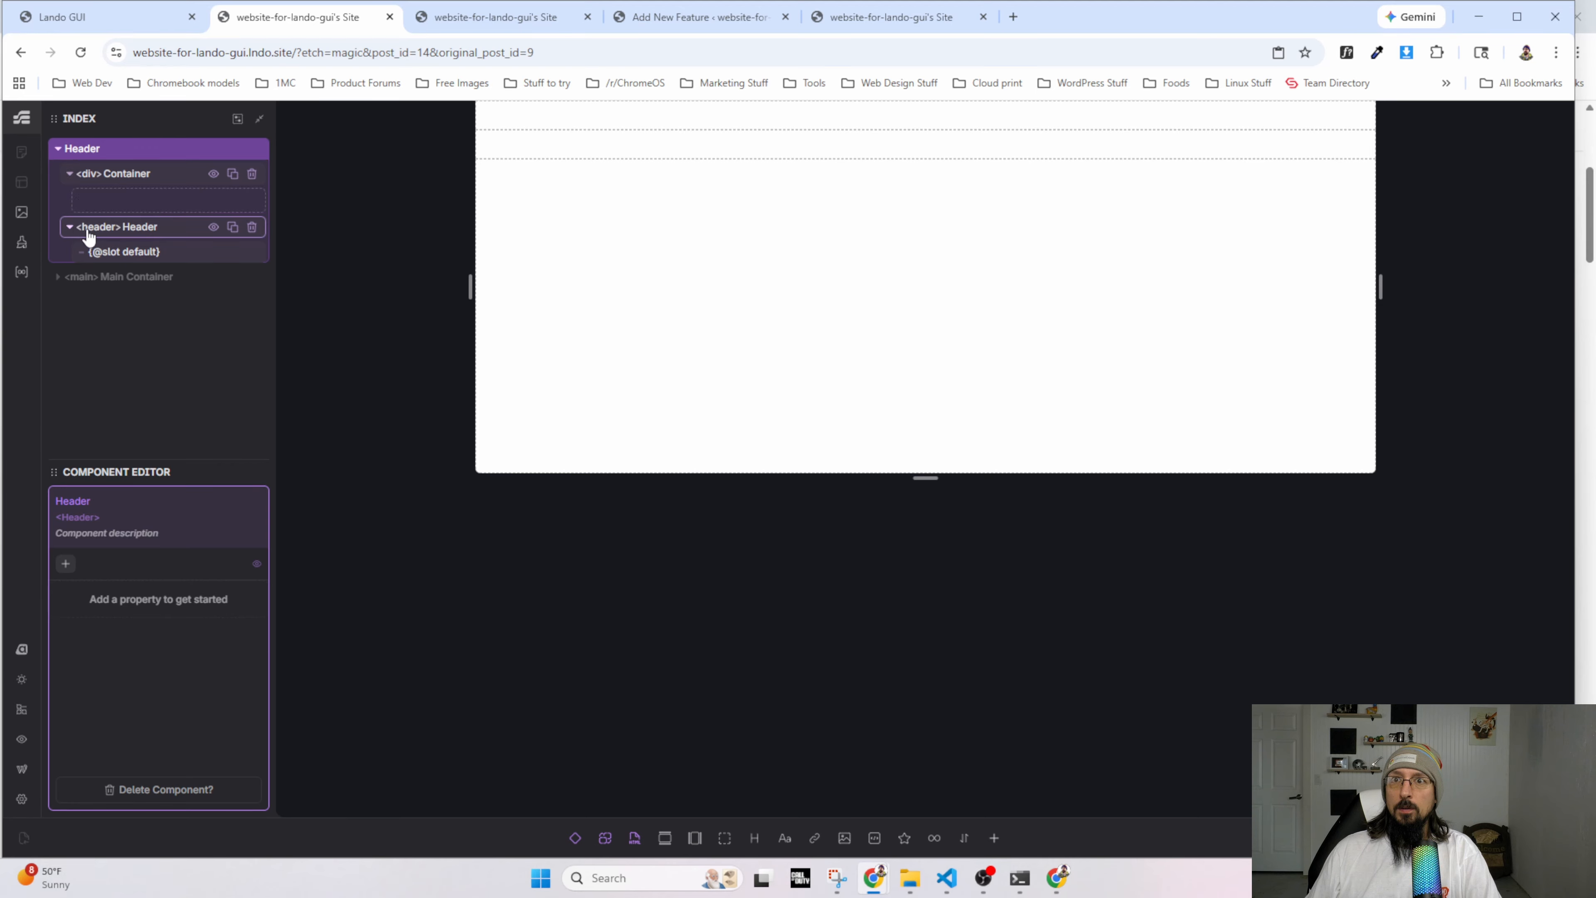
{"action": "left_click_drag", "start_coordinate": [107, 173], "coordinate": [114, 221]}
{"action": "left_click", "coordinate": [82, 199]}
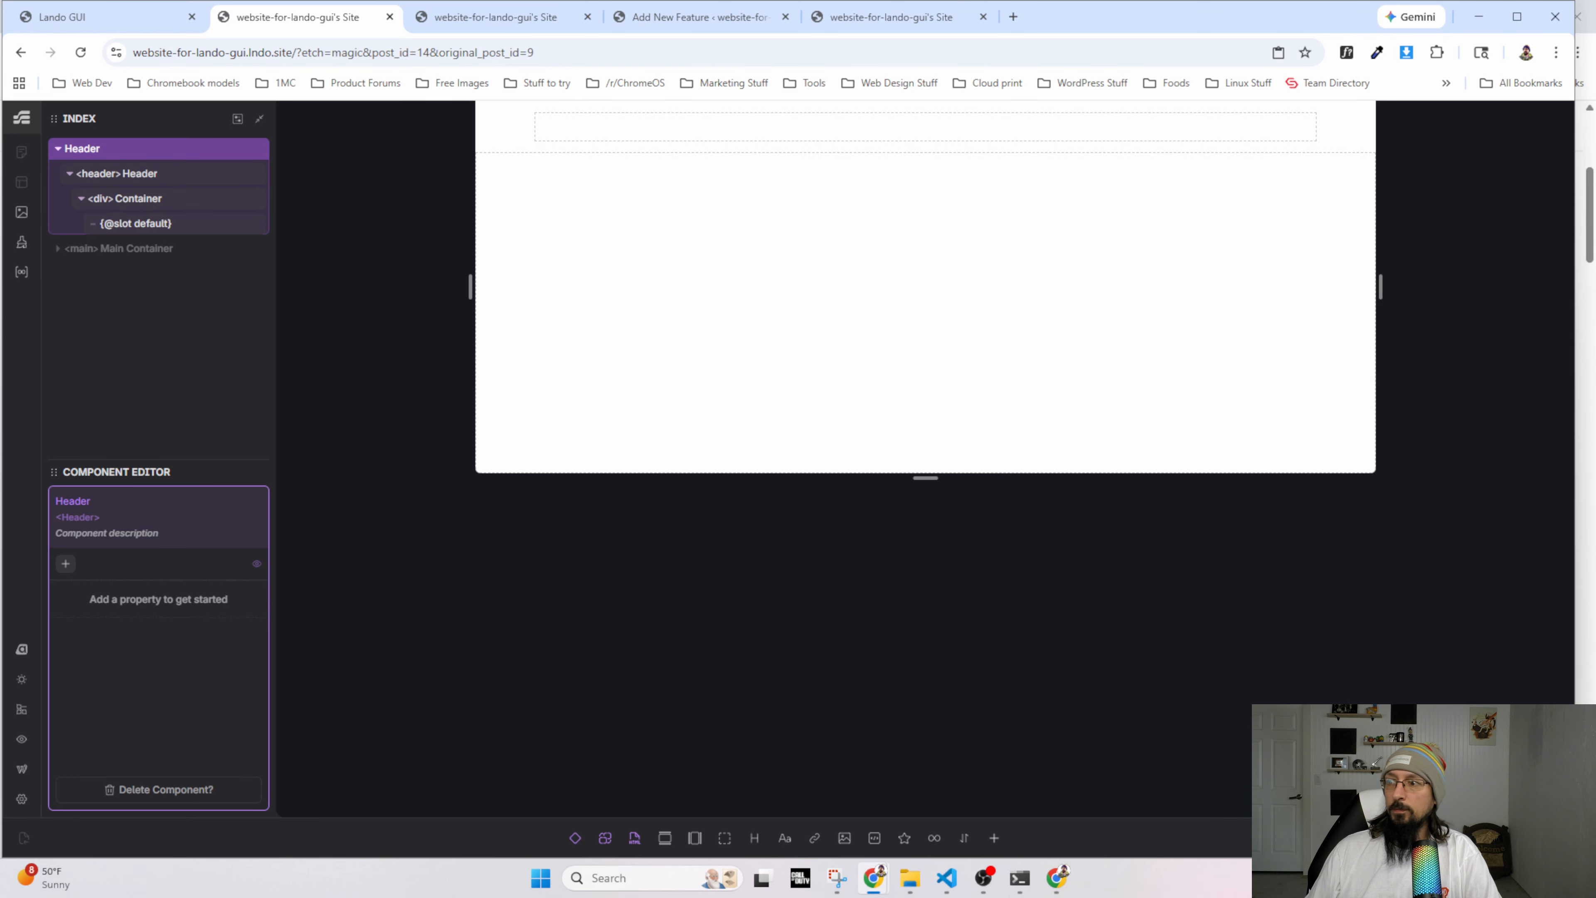
{"action": "key", "text": "Escape"}
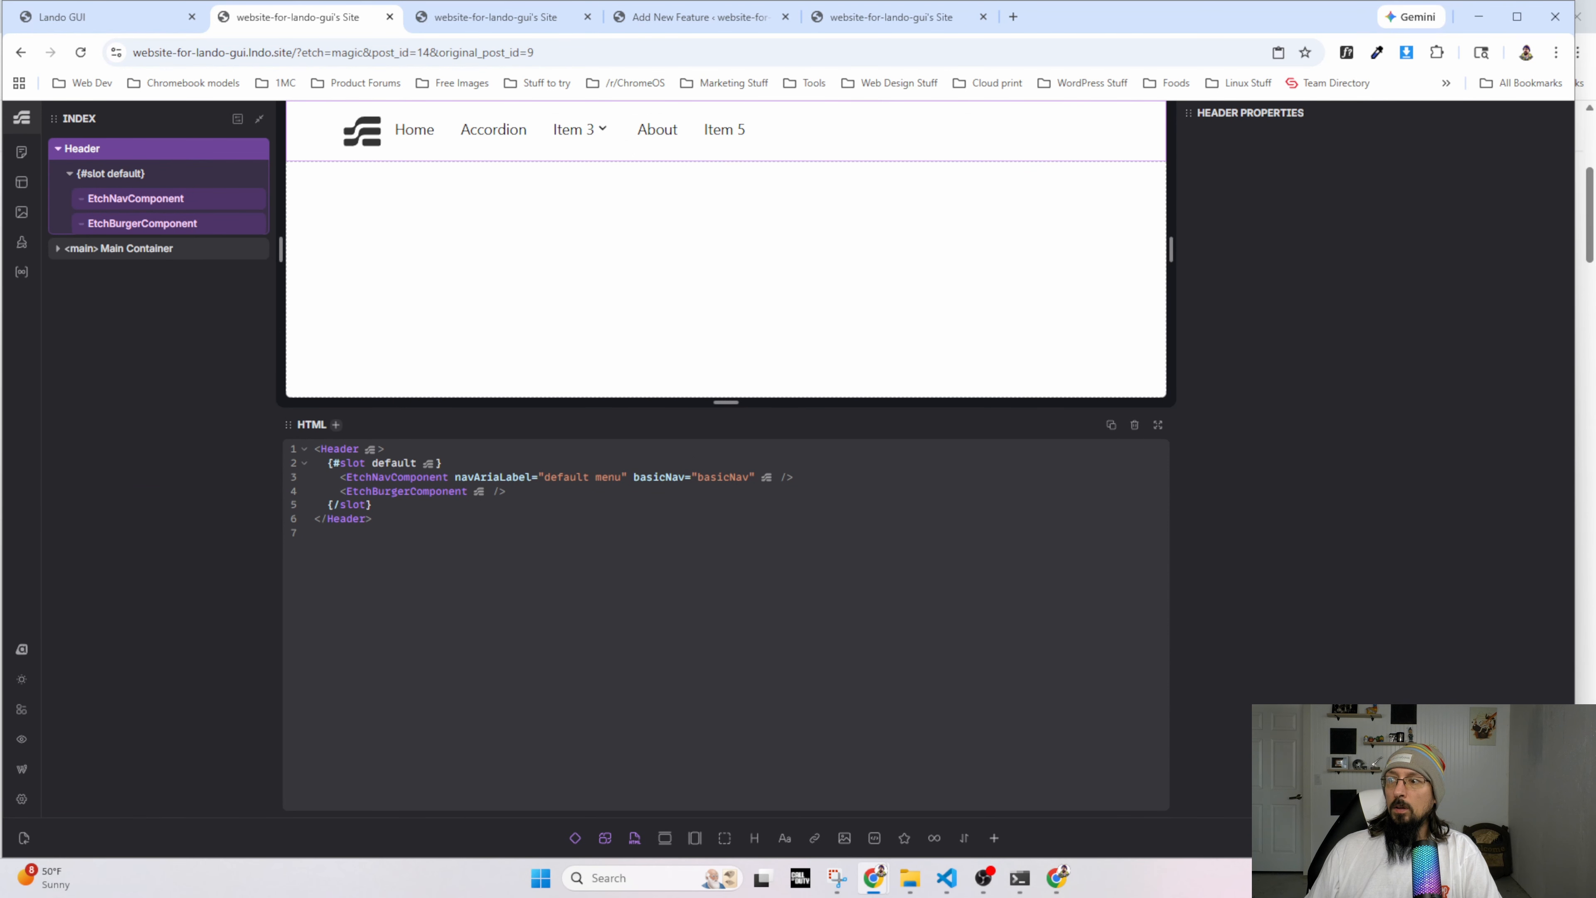
Open the EtchNavComponent for editing and select its Etch Nav element to show the .etch-nav CSS.
{"action": "left_click", "coordinate": [153, 206]}
{"action": "right_click", "coordinate": [152, 205]}
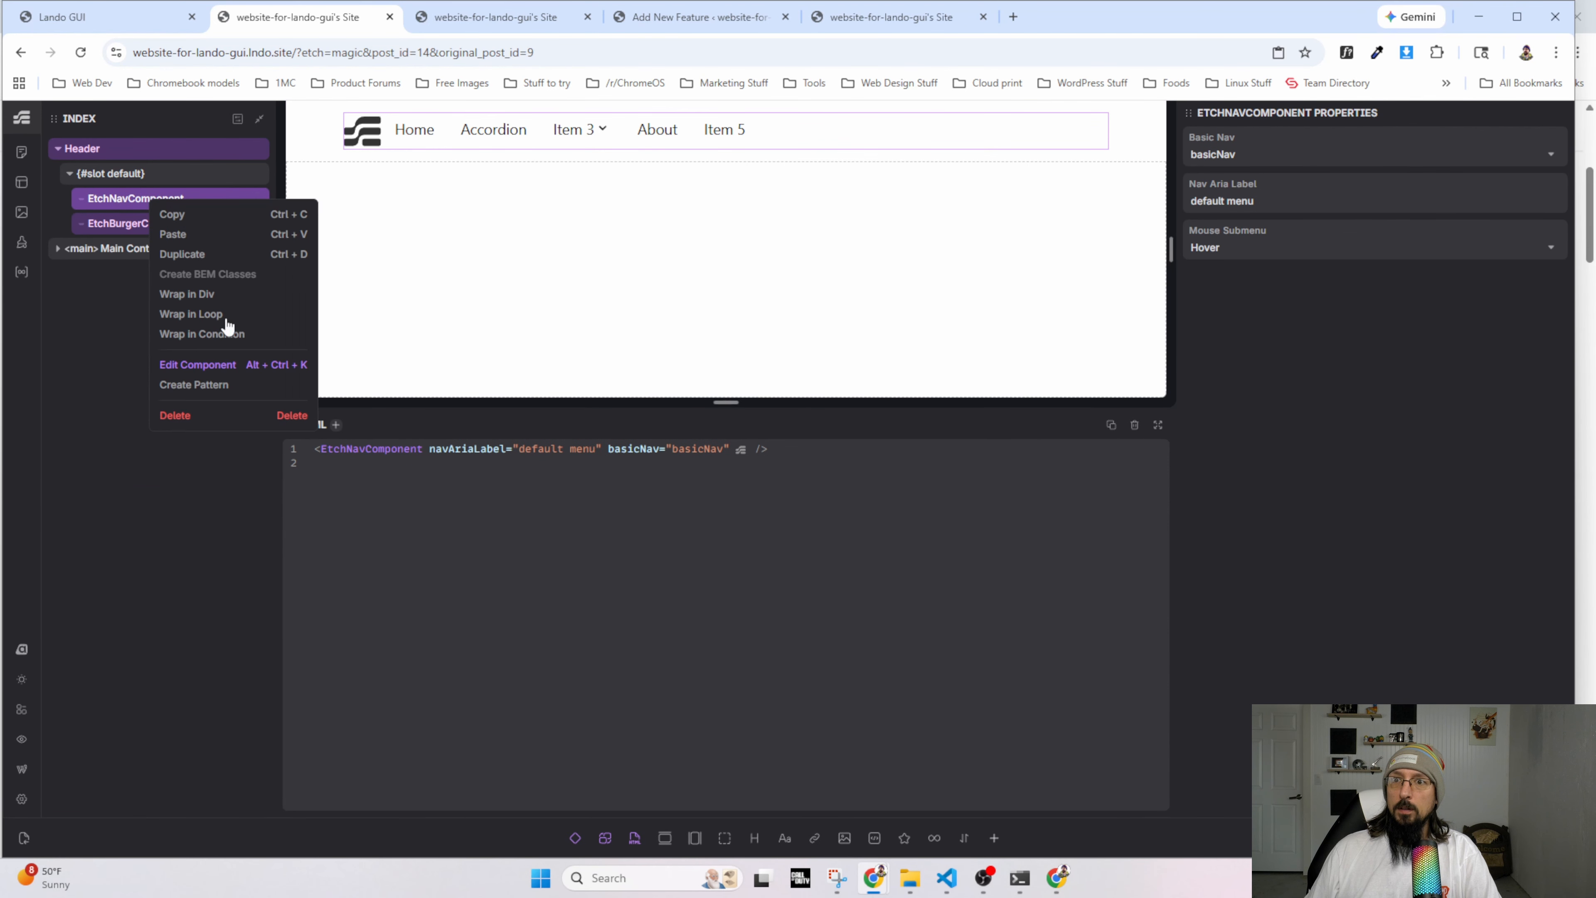
{"action": "left_click", "coordinate": [197, 366]}
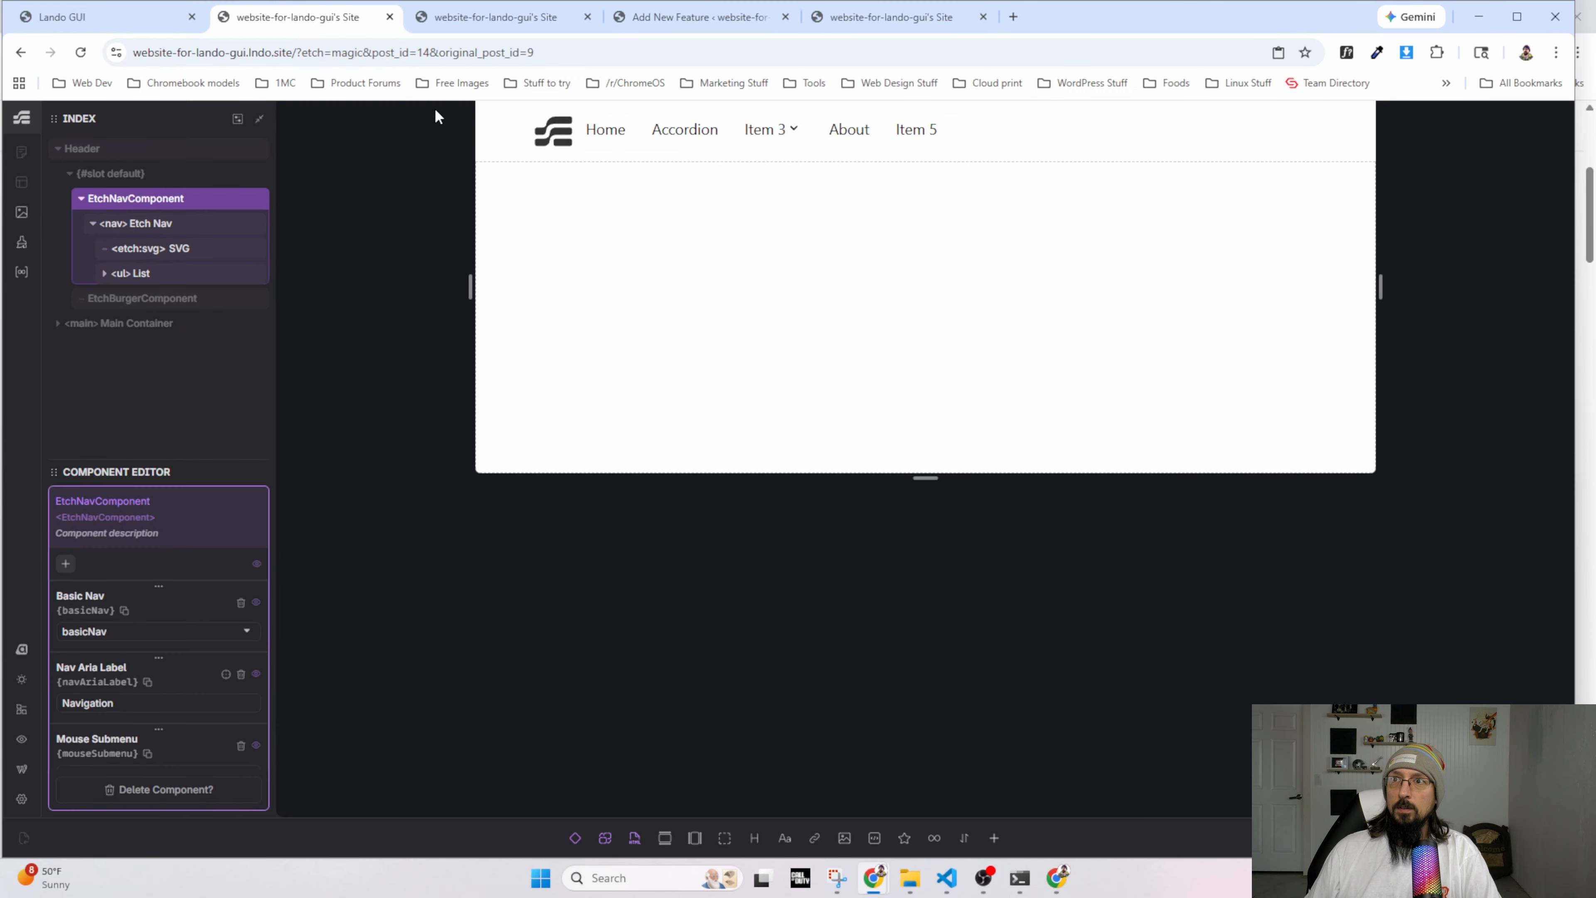
{"action": "left_click", "coordinate": [141, 232]}
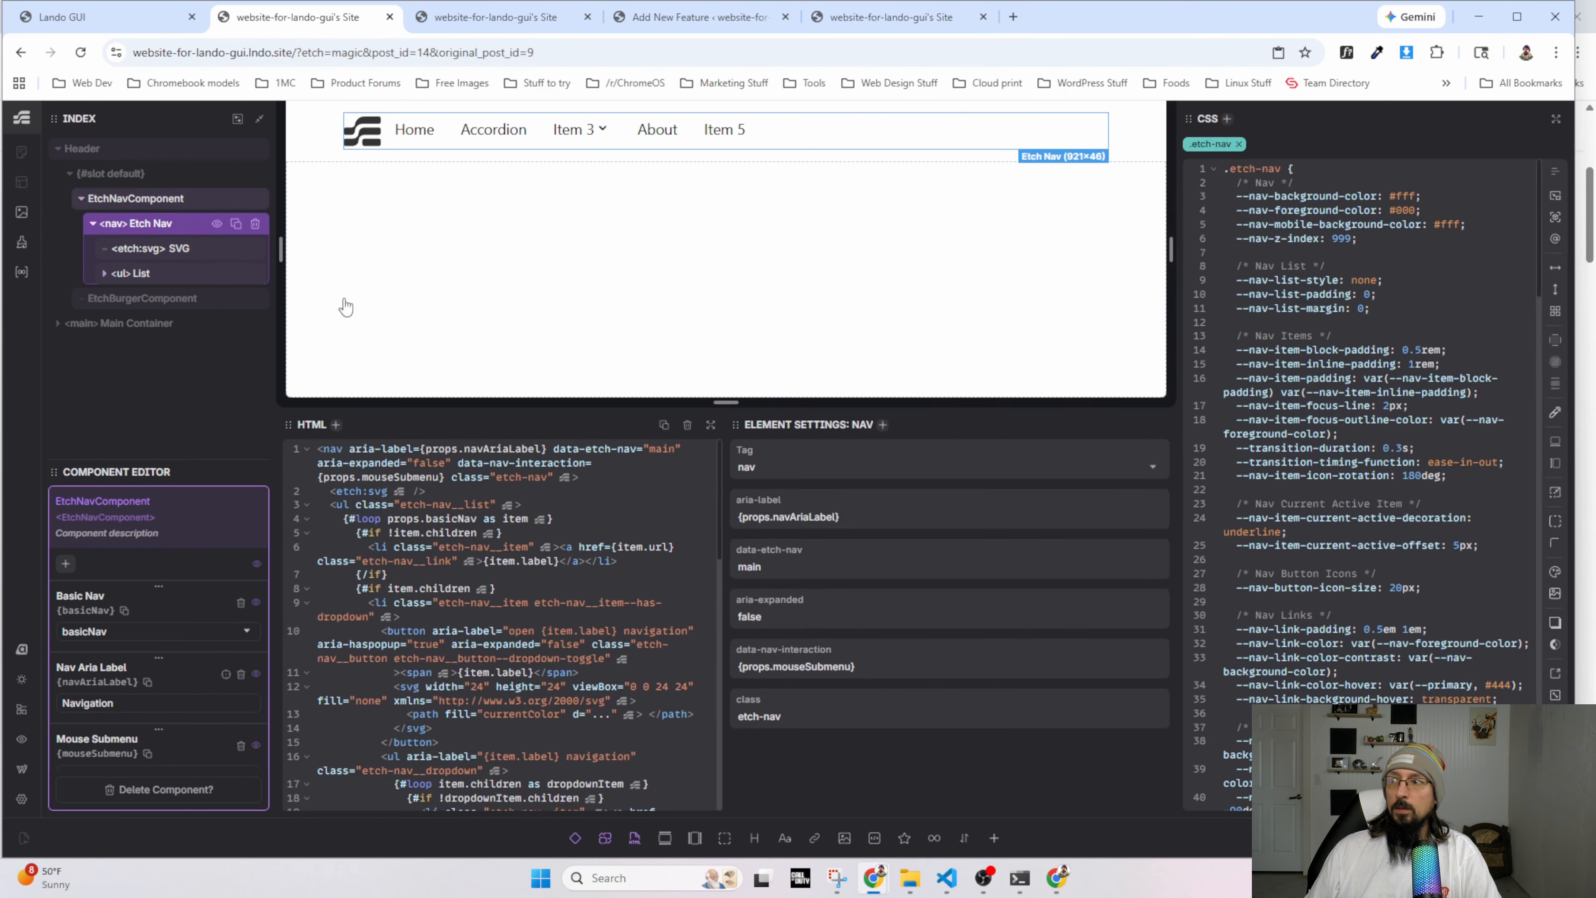
{"action": "left_click_drag", "start_coordinate": [1175, 481], "coordinate": [1168, 480]}
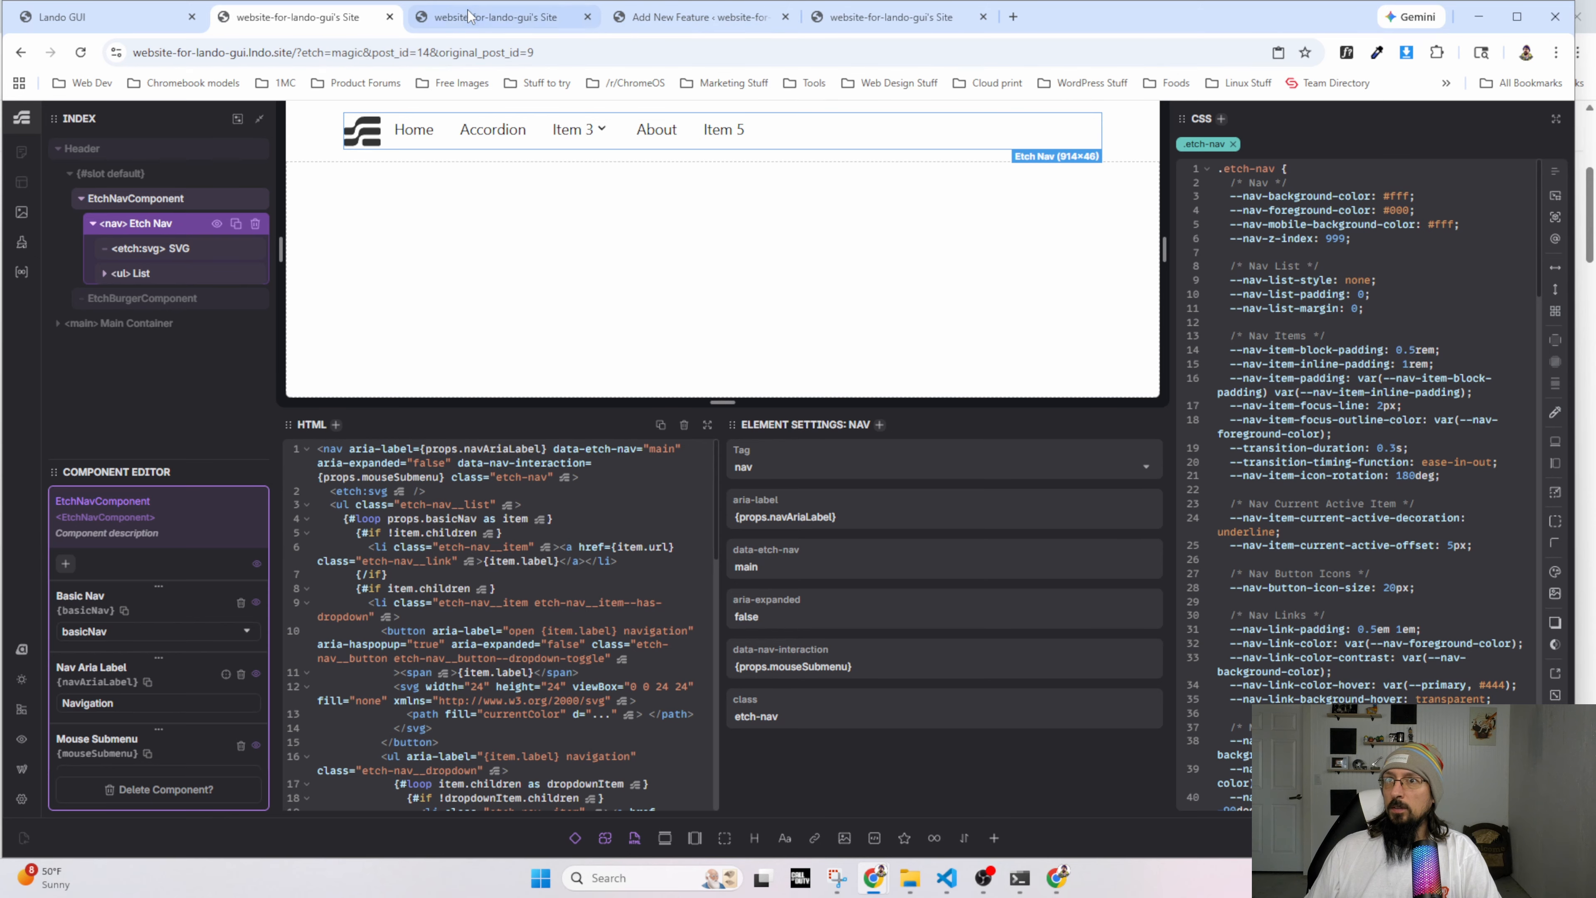
Inspect the navigation links on the live home page and examine the etch-nav__list styles in DevTools.
{"action": "left_click", "coordinate": [497, 17]}
{"action": "right_click", "coordinate": [80, 168]}
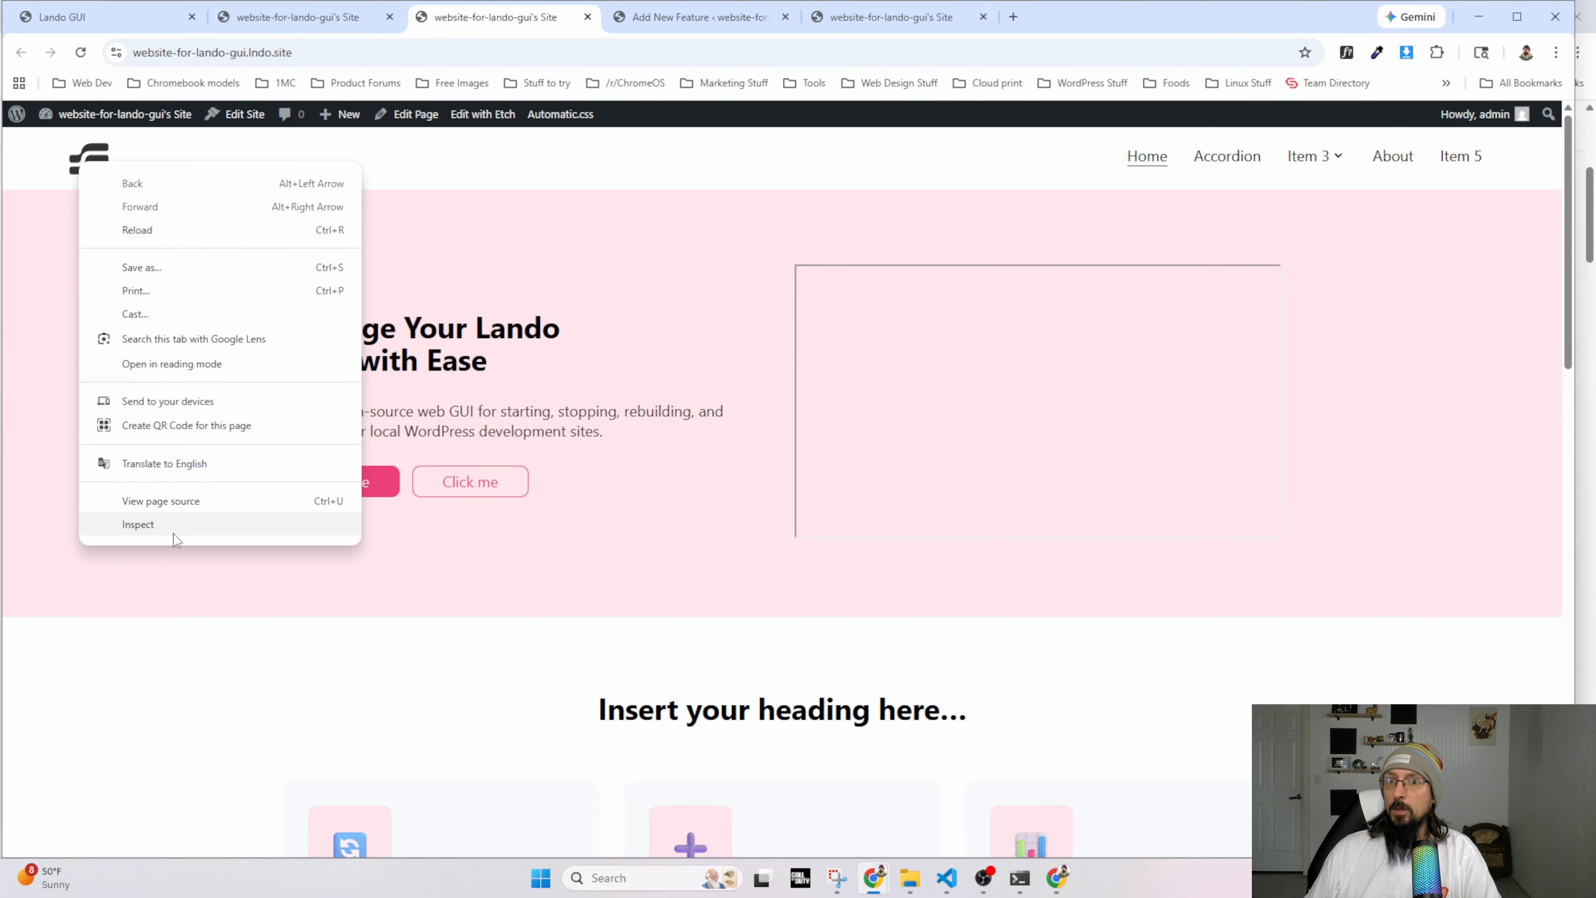
{"action": "right_click", "coordinate": [1229, 155]}
{"action": "right_click", "coordinate": [1229, 156]}
{"action": "left_click", "coordinate": [1287, 341]}
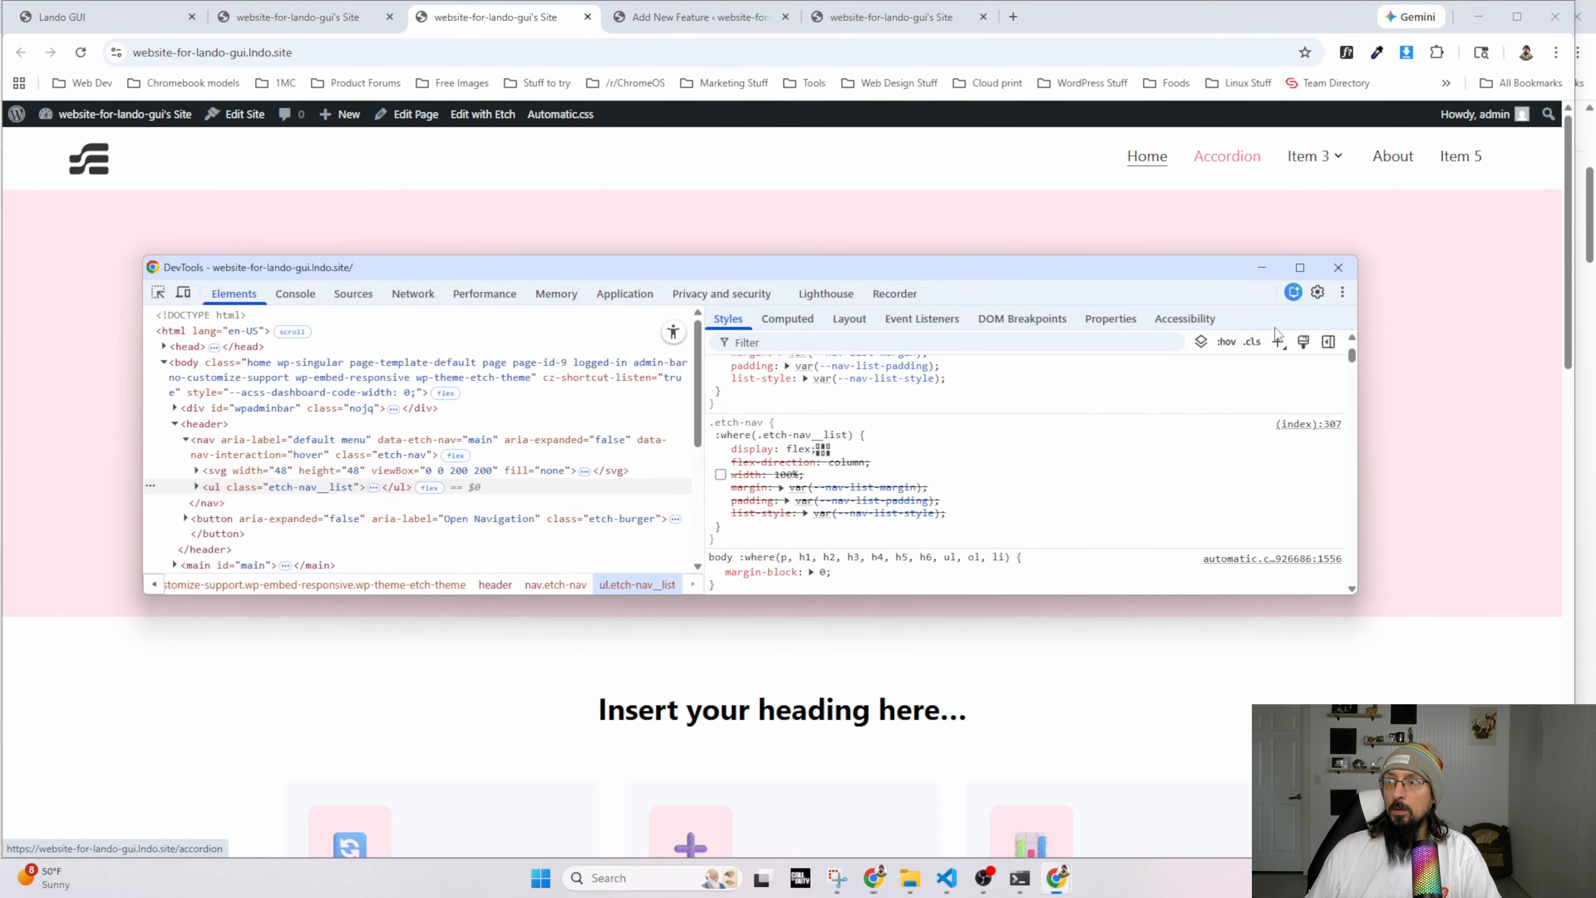
{"action": "left_click", "coordinate": [238, 477]}
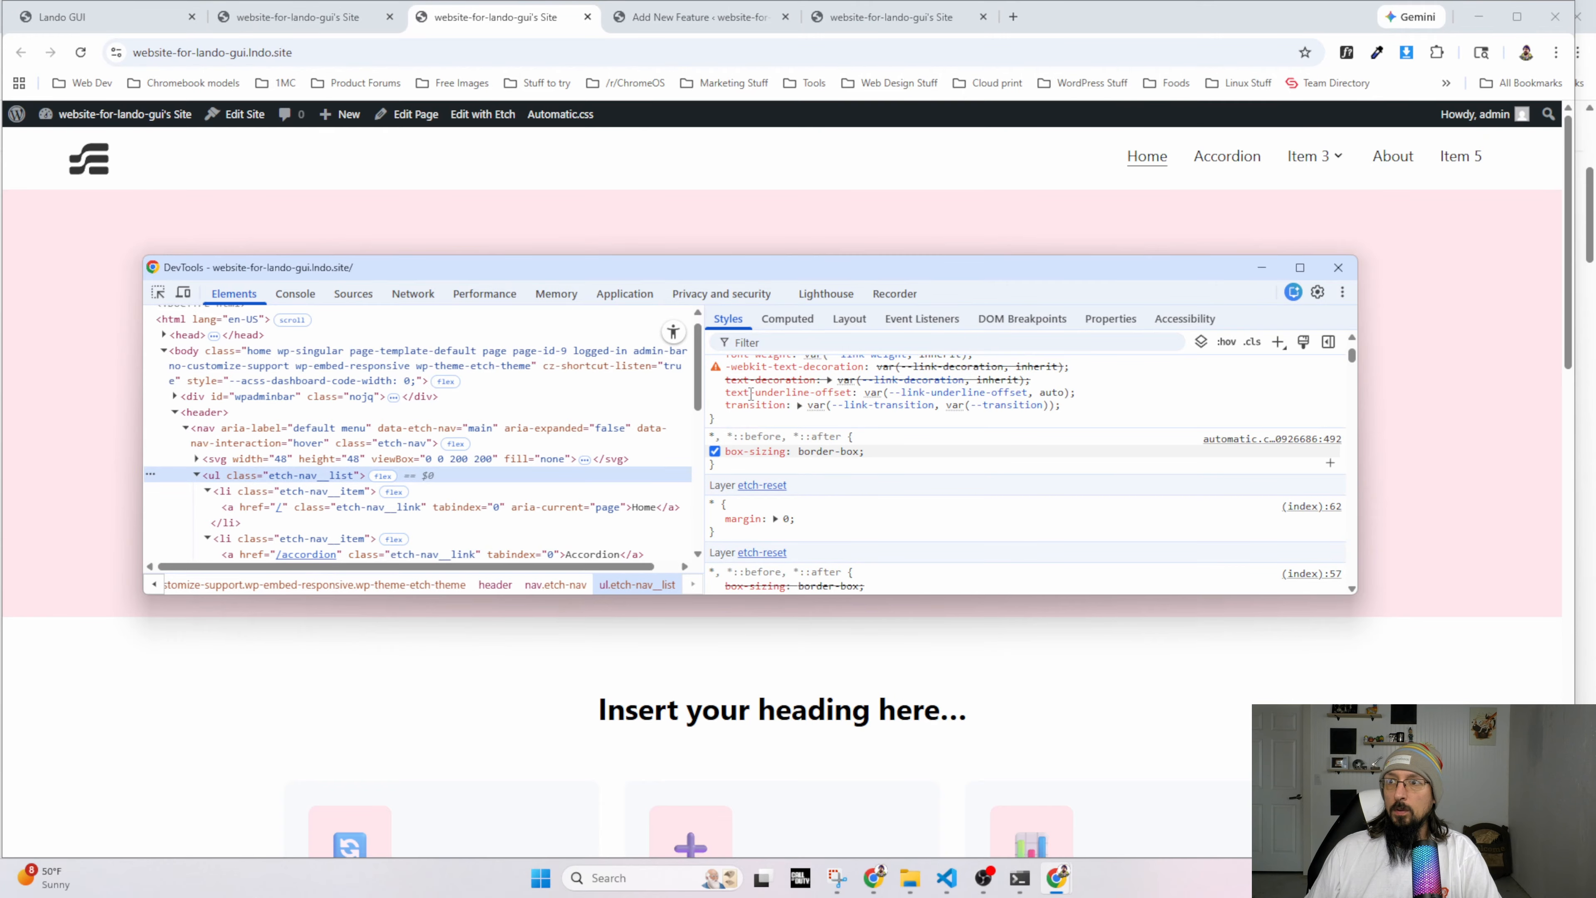
{"action": "scroll", "coordinate": [724, 479], "scroll_direction": "down", "scroll_amount": 2}
{"action": "scroll", "coordinate": [724, 481], "scroll_direction": "down", "scroll_amount": 1}
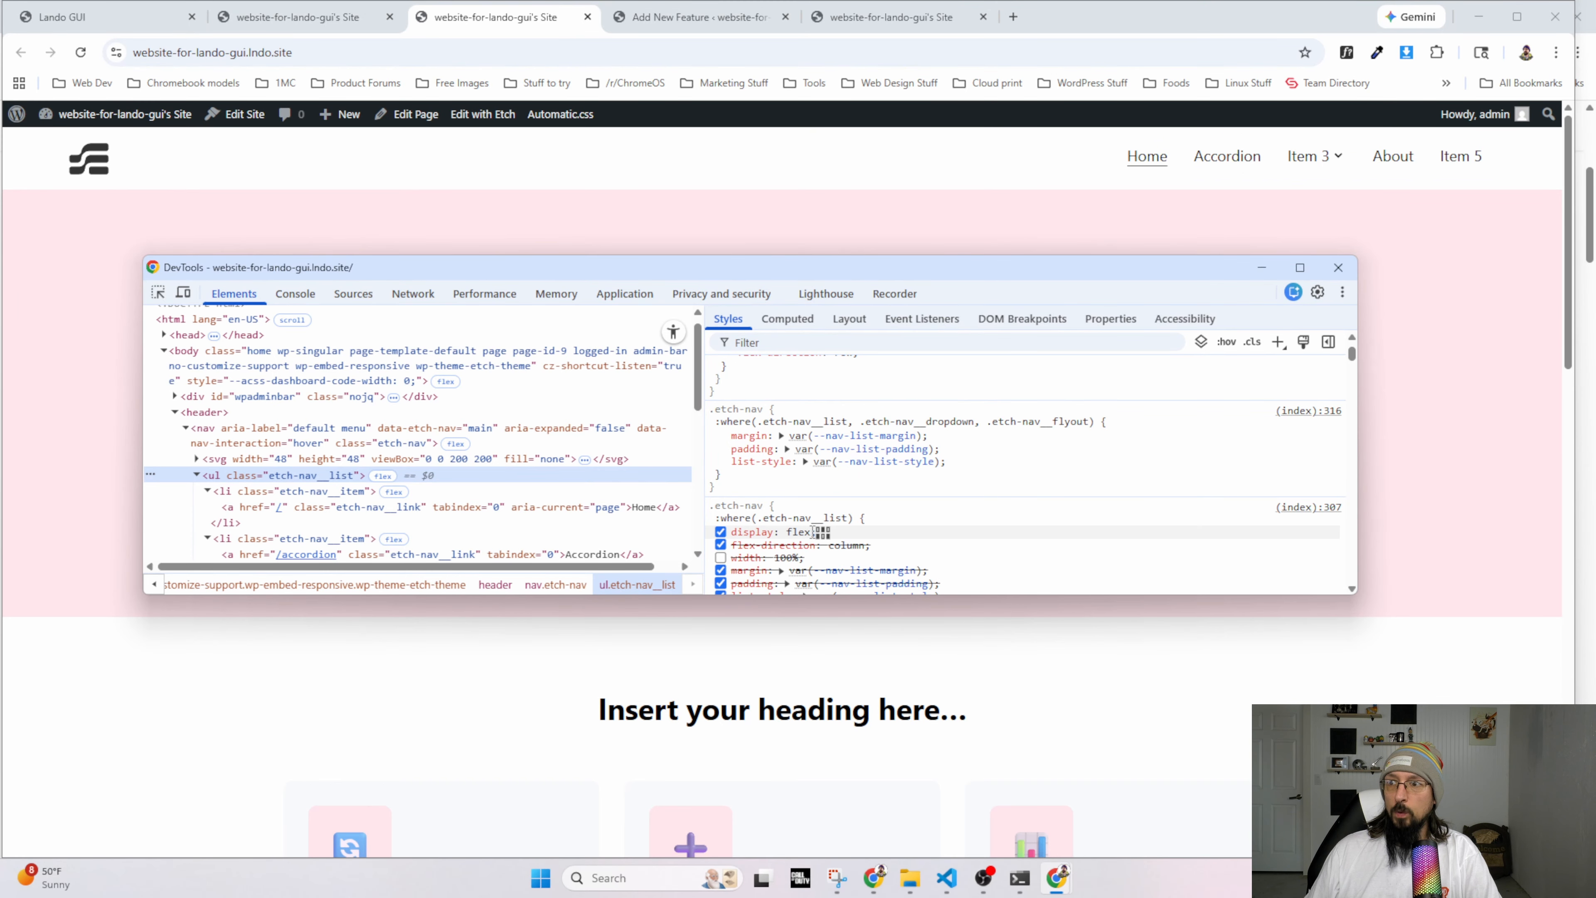
Comment out width: 100% in the .etch-nav__list rule in Etch, and check the reloaded live home page.
{"action": "left_click", "coordinate": [279, 19]}
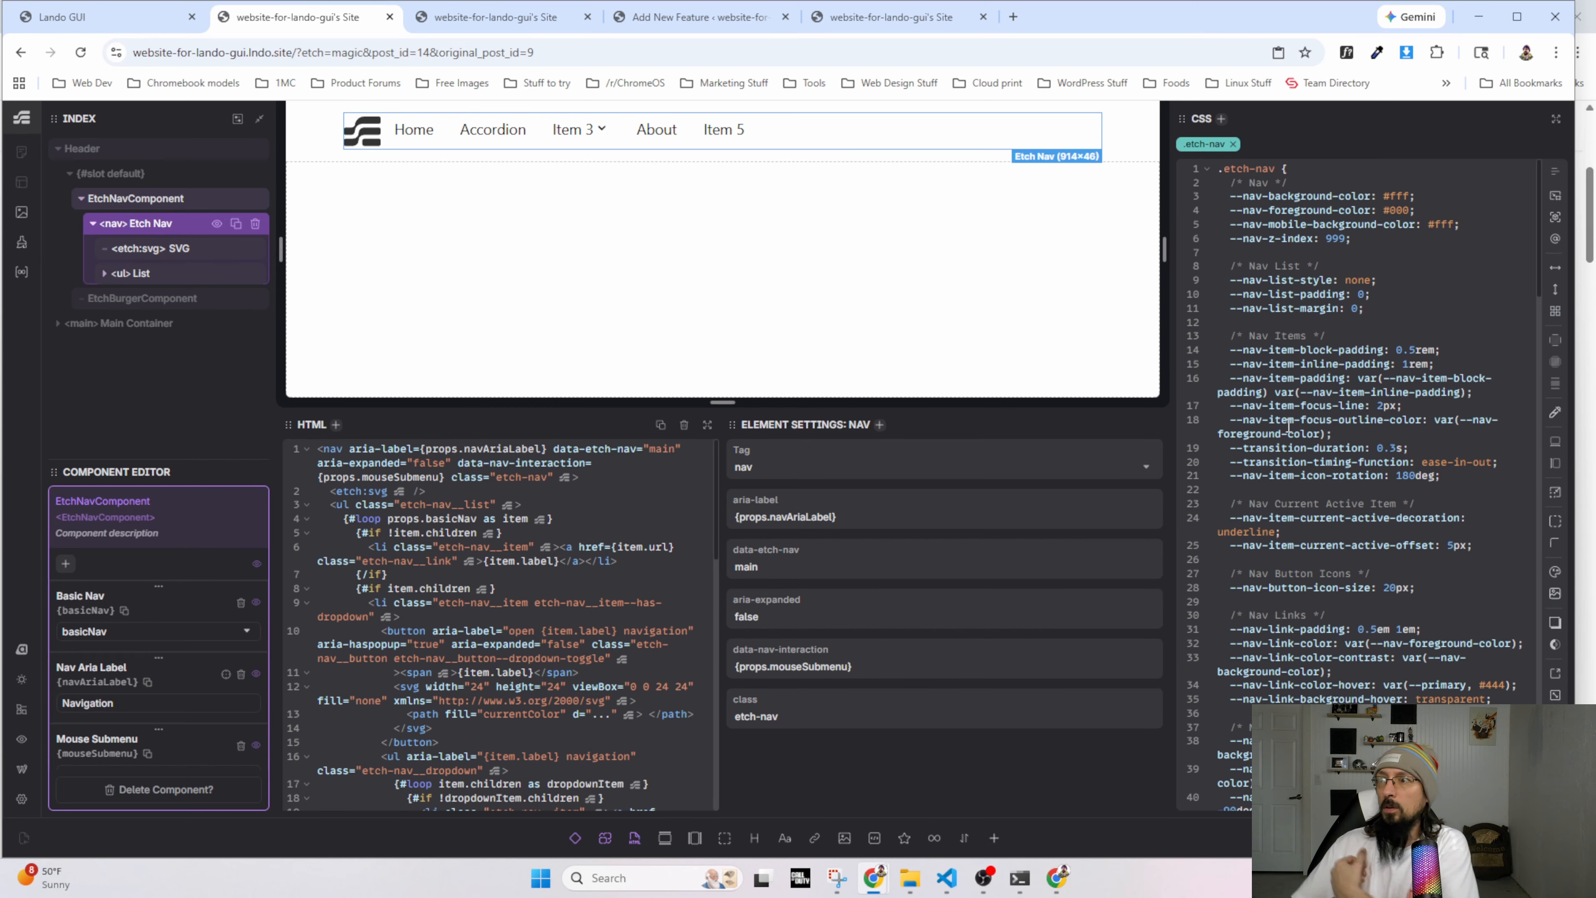
{"action": "scroll", "coordinate": [1289, 426], "scroll_direction": "down", "scroll_amount": 6}
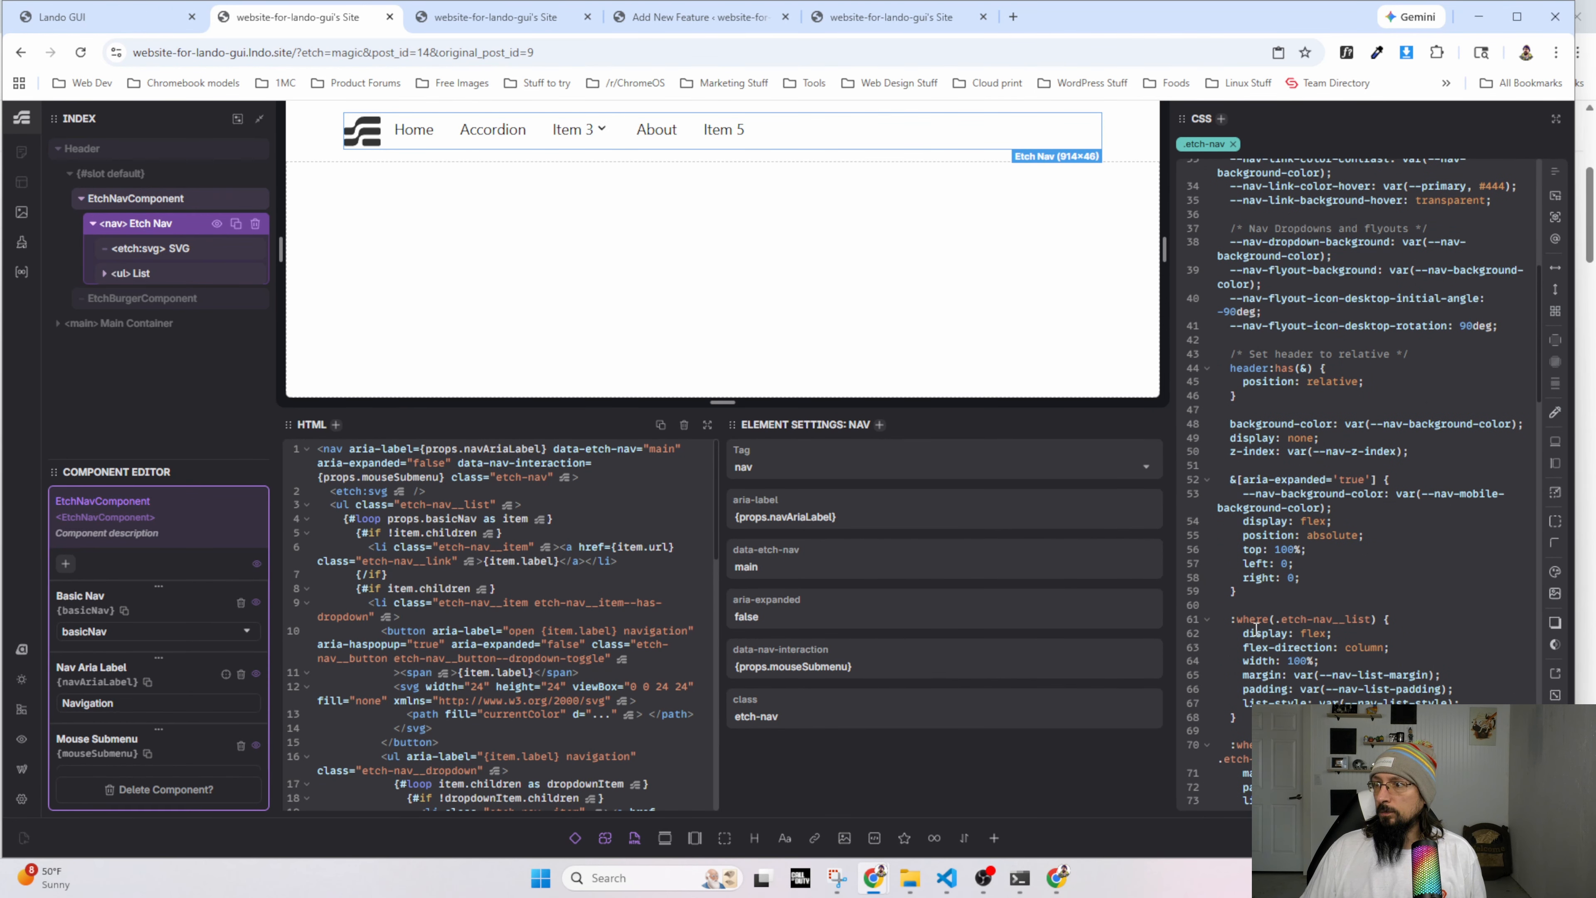
{"action": "scroll", "coordinate": [1255, 629], "scroll_direction": "down", "scroll_amount": 3}
{"action": "left_click", "coordinate": [1331, 494]}
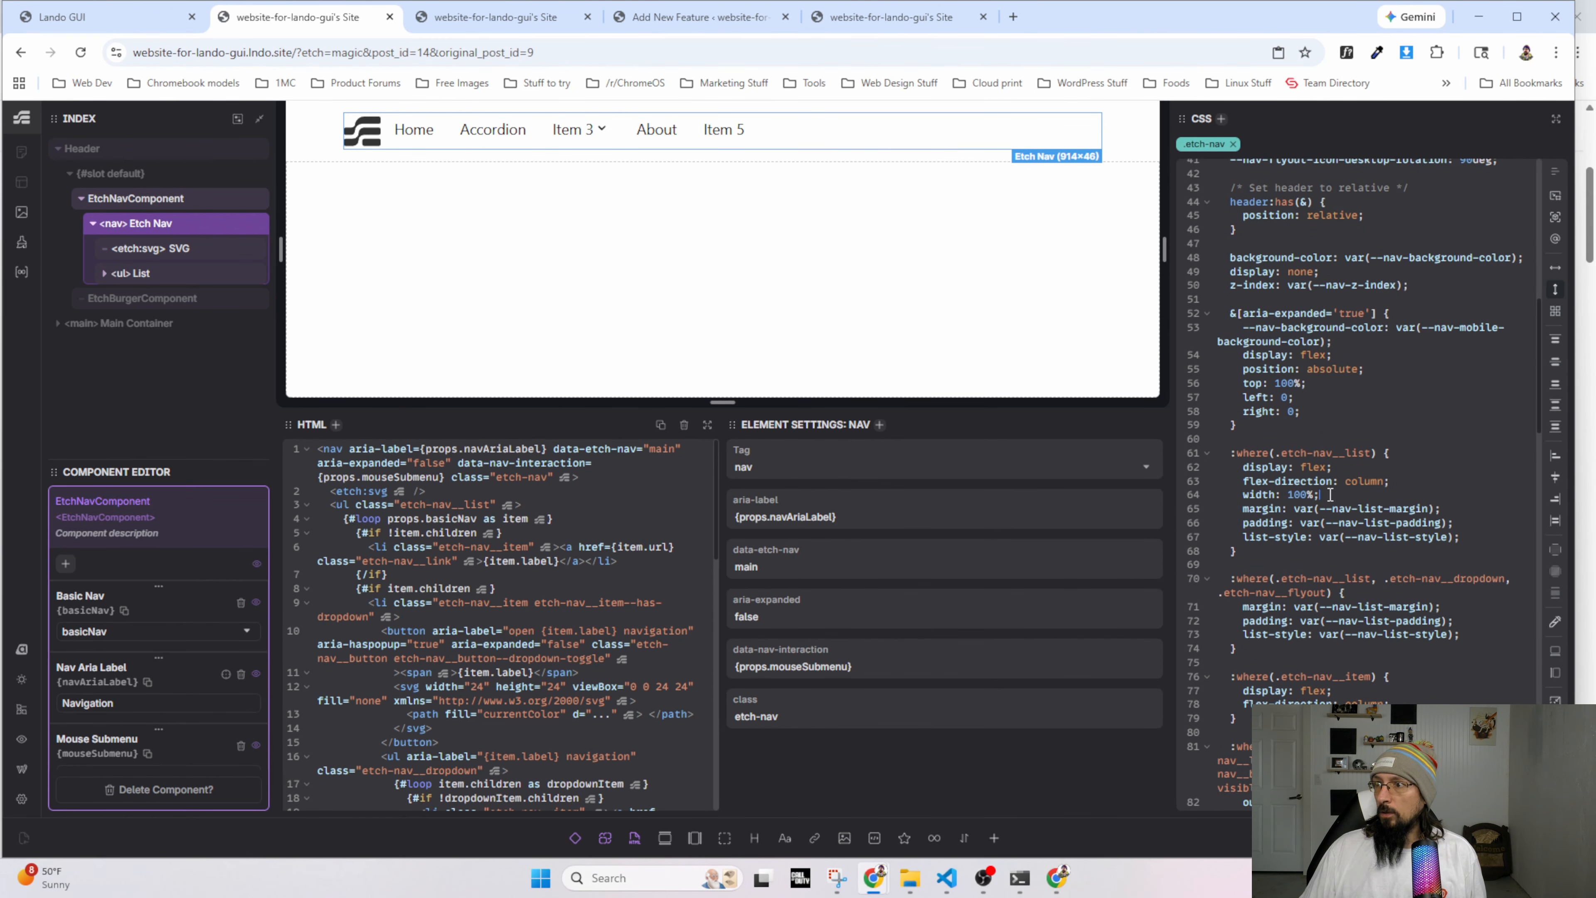
{"action": "key", "text": "ctrl+slash"}
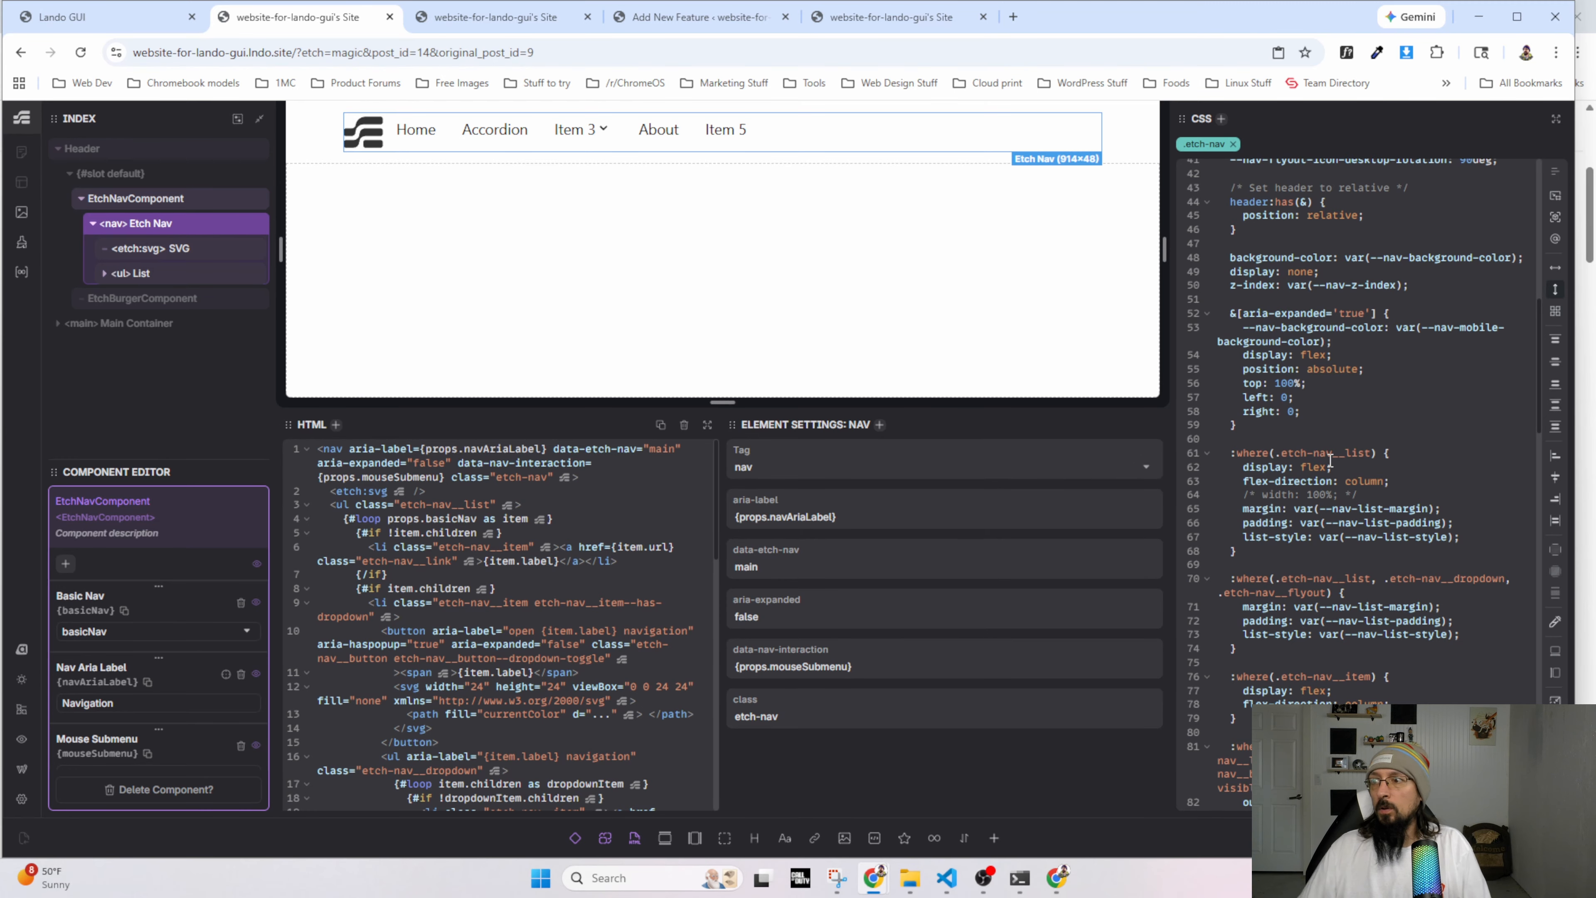
{"action": "left_click", "coordinate": [497, 17]}
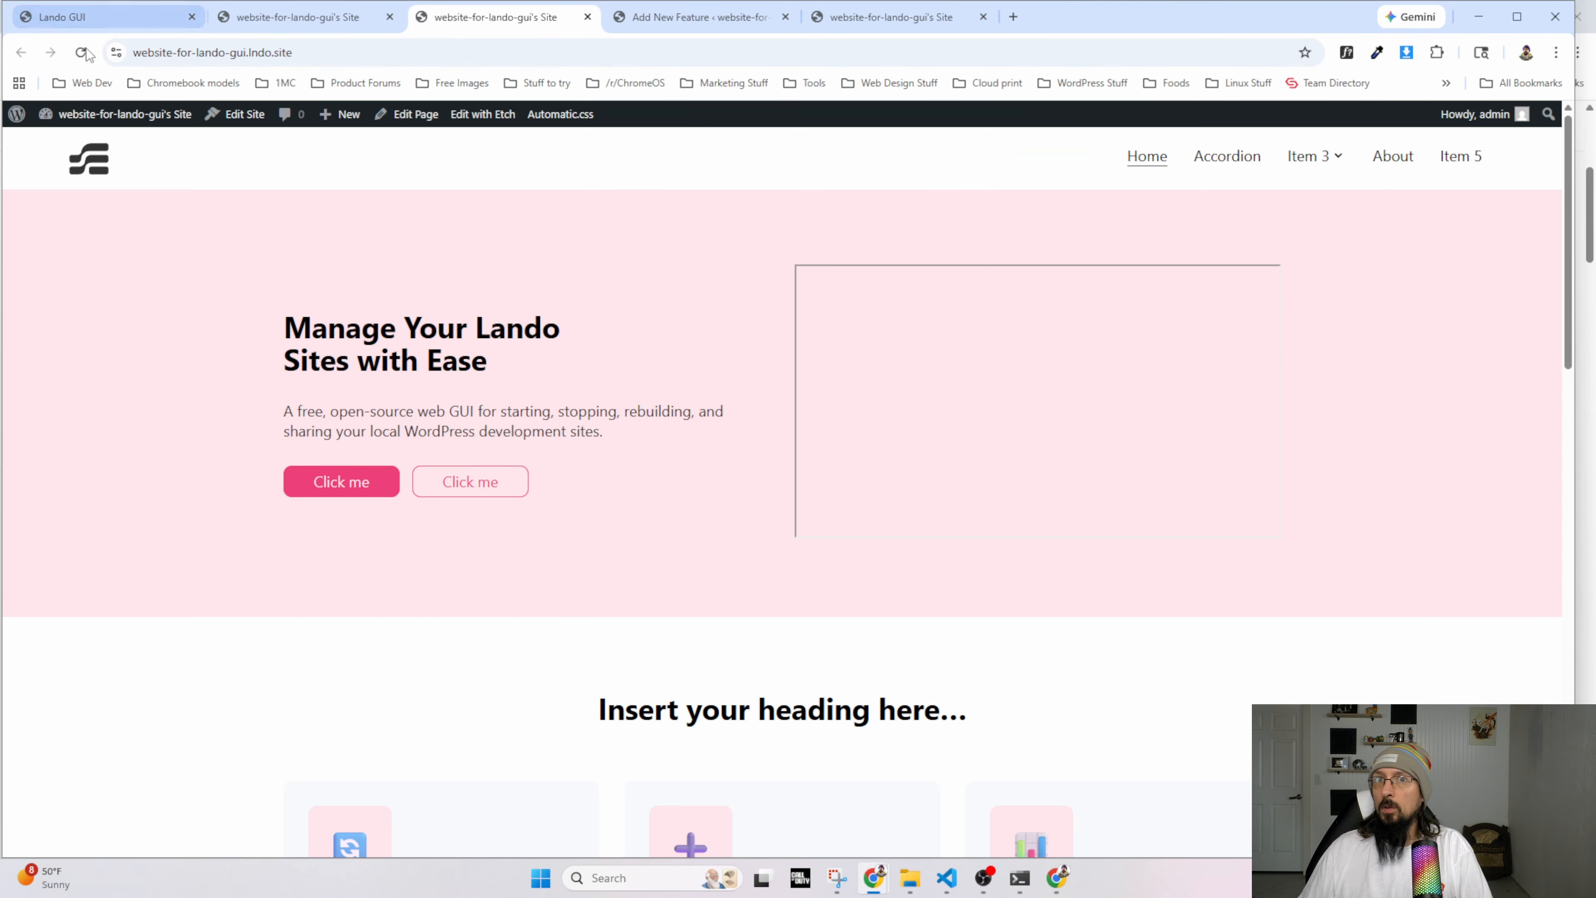
{"action": "left_click", "coordinate": [82, 53]}
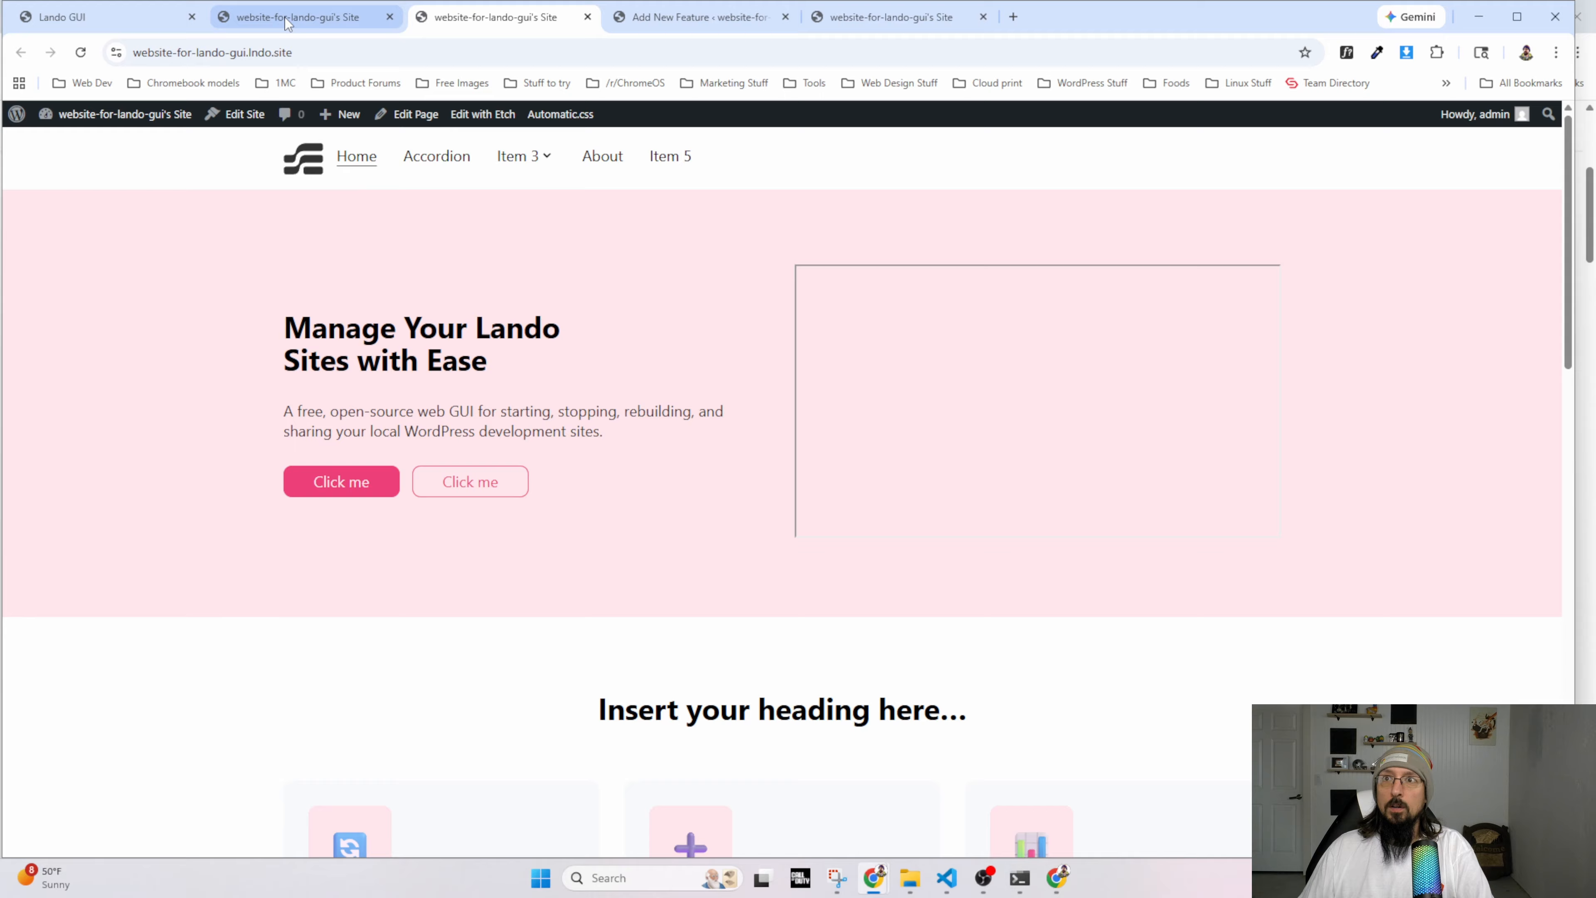
{"action": "left_click", "coordinate": [296, 17]}
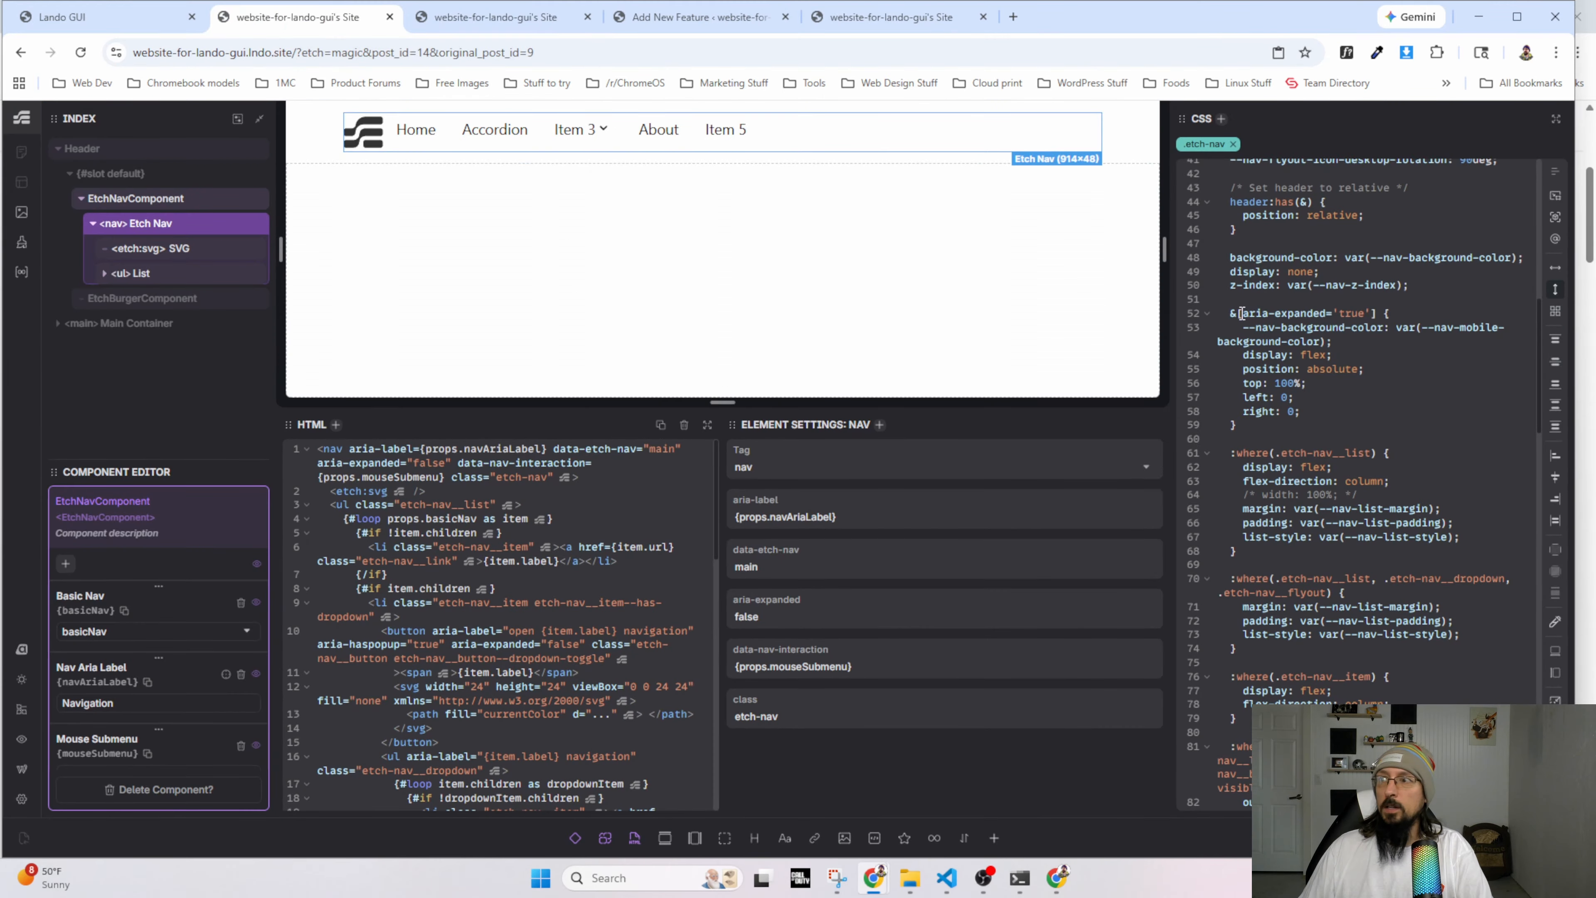
Add justify-content: space-between to the .etch-nav rule directly after its z-index declaration.
{"action": "scroll", "coordinate": [1360, 407], "scroll_direction": "up", "scroll_amount": 10}
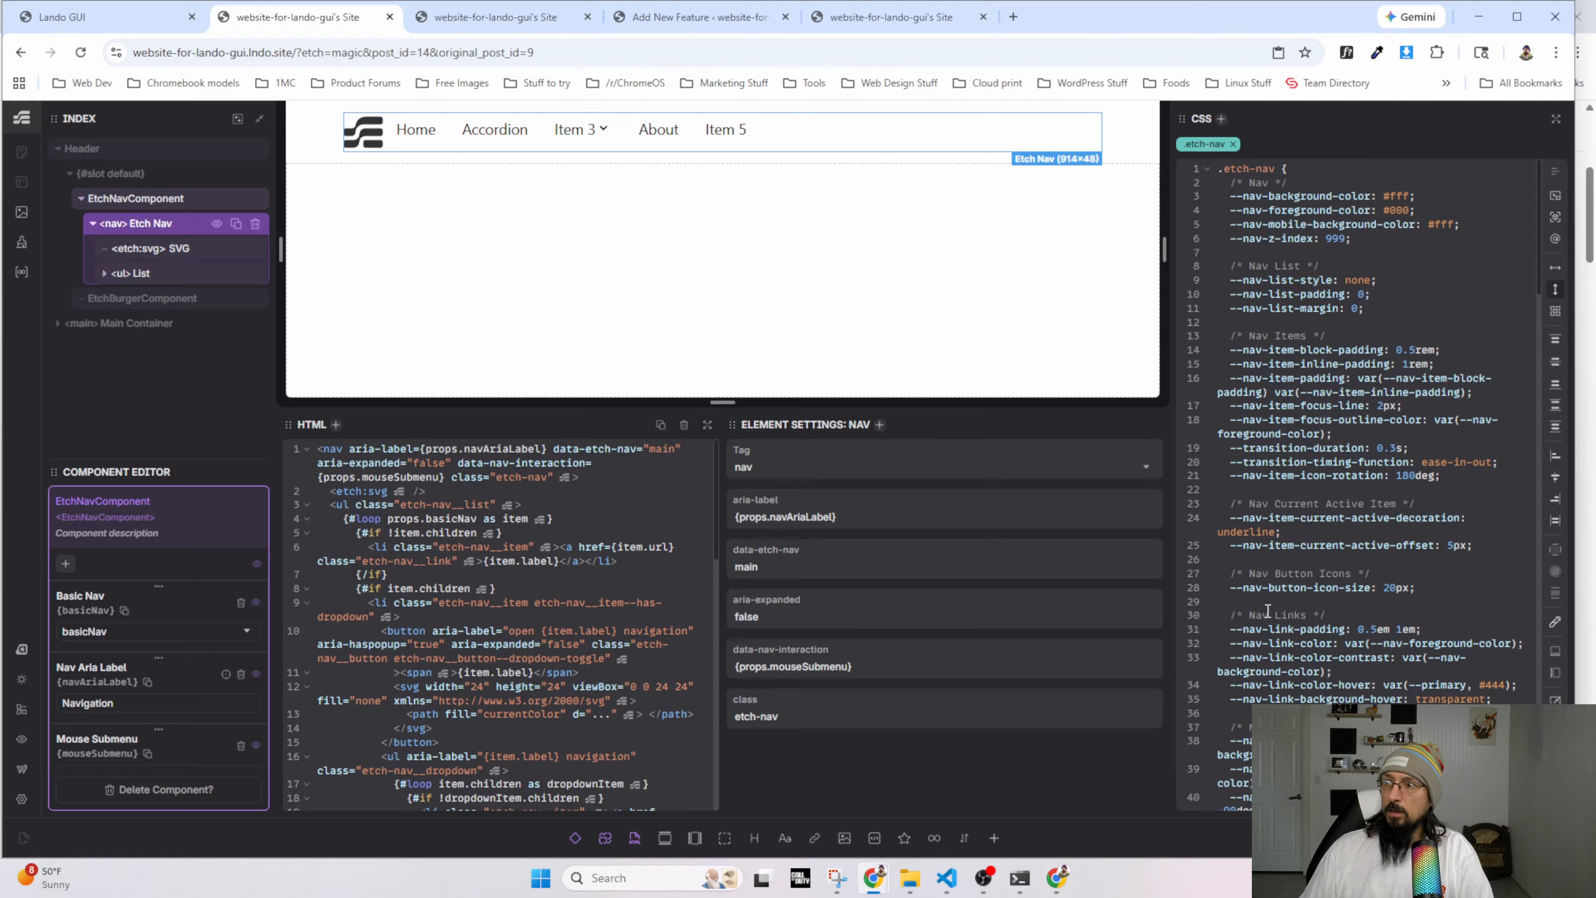
{"action": "scroll", "coordinate": [1307, 635], "scroll_direction": "down", "scroll_amount": 4}
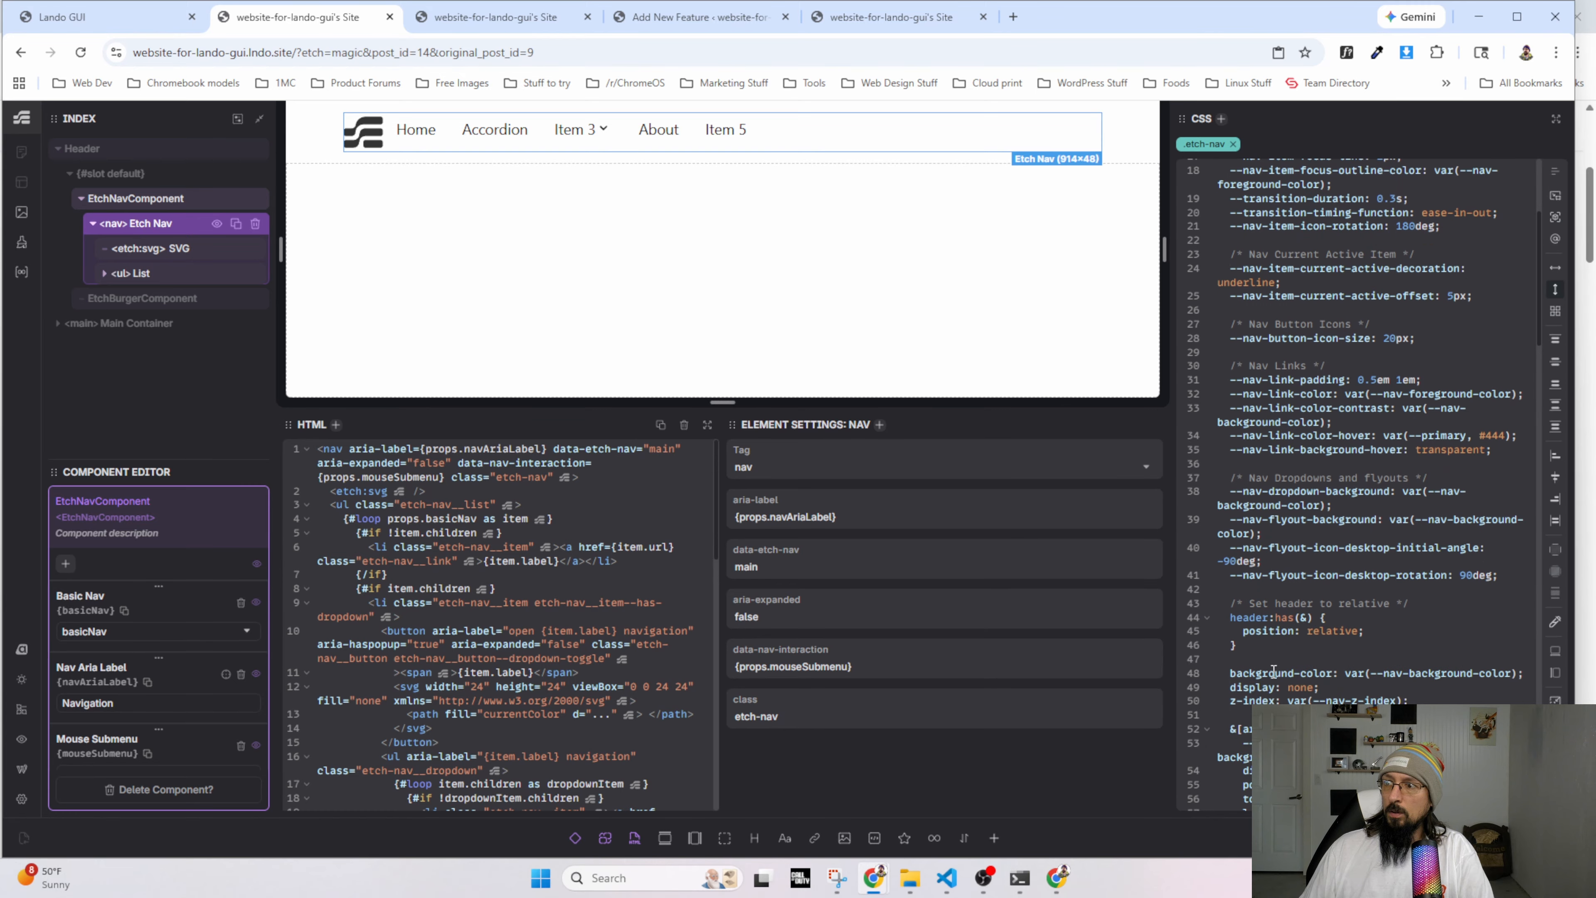
{"action": "scroll", "coordinate": [1268, 641], "scroll_direction": "down", "scroll_amount": 3}
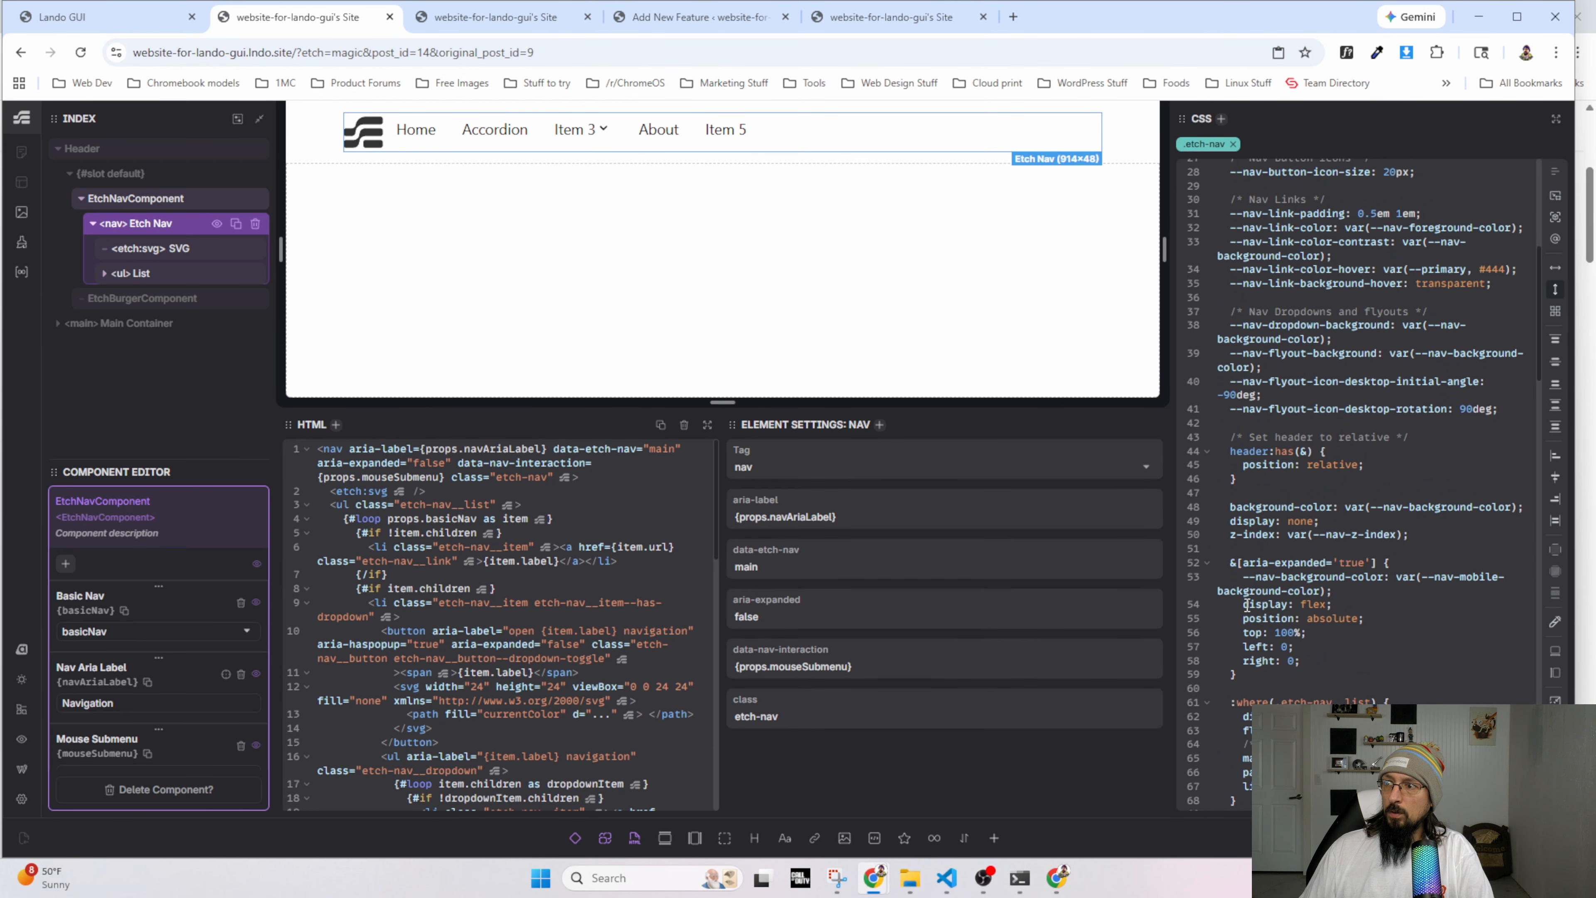
{"action": "scroll", "coordinate": [1249, 594], "scroll_direction": "down", "scroll_amount": 4}
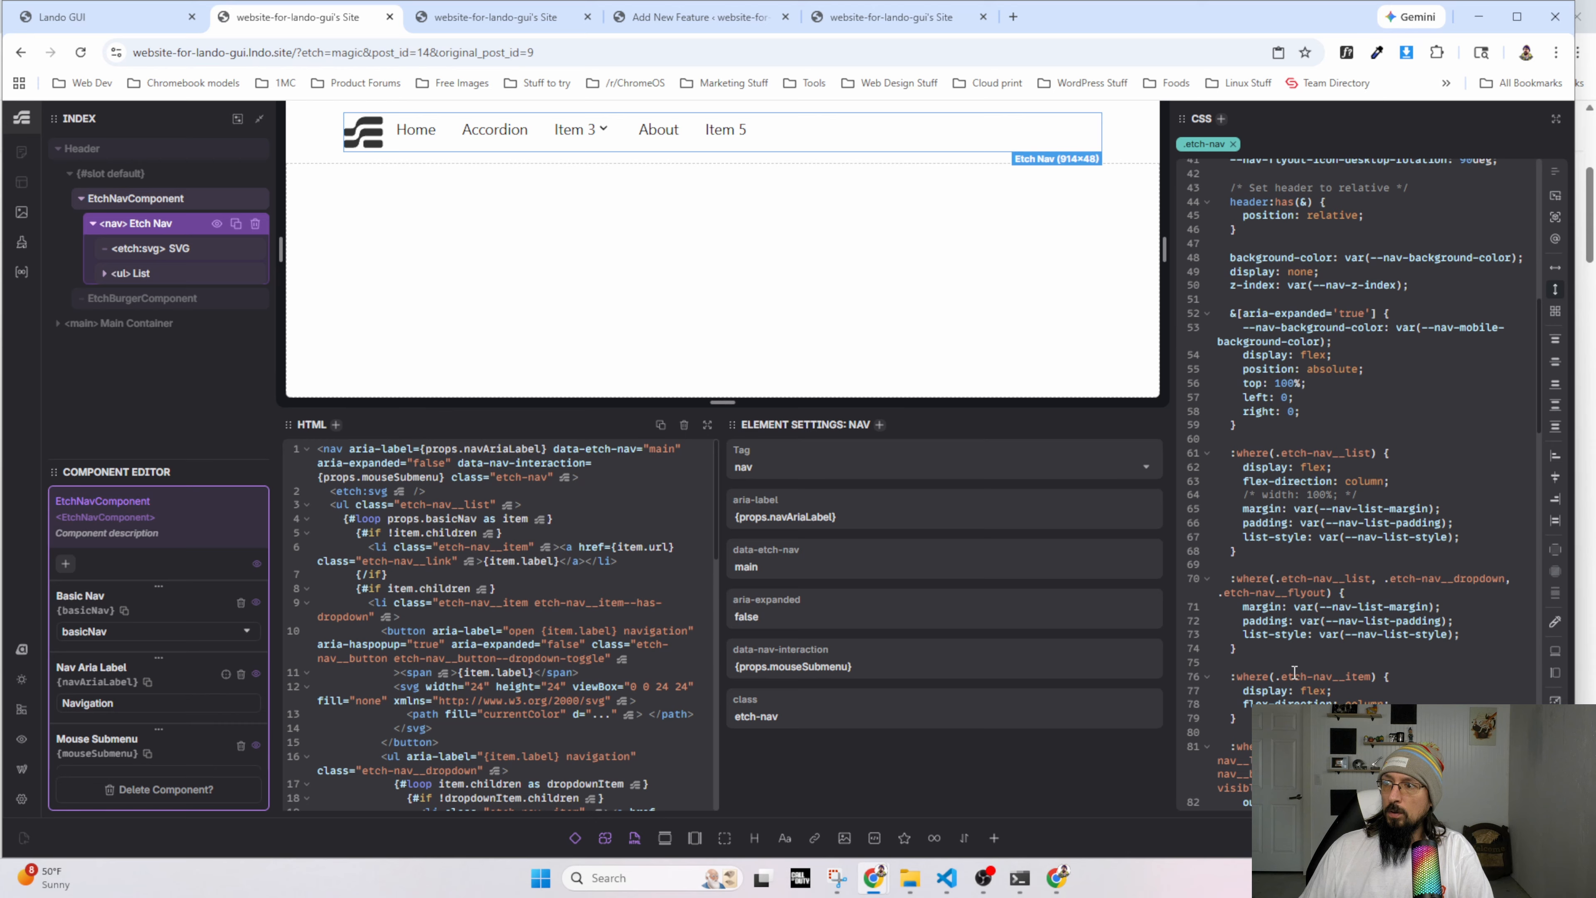
{"action": "scroll", "coordinate": [1286, 679], "scroll_direction": "down", "scroll_amount": 20}
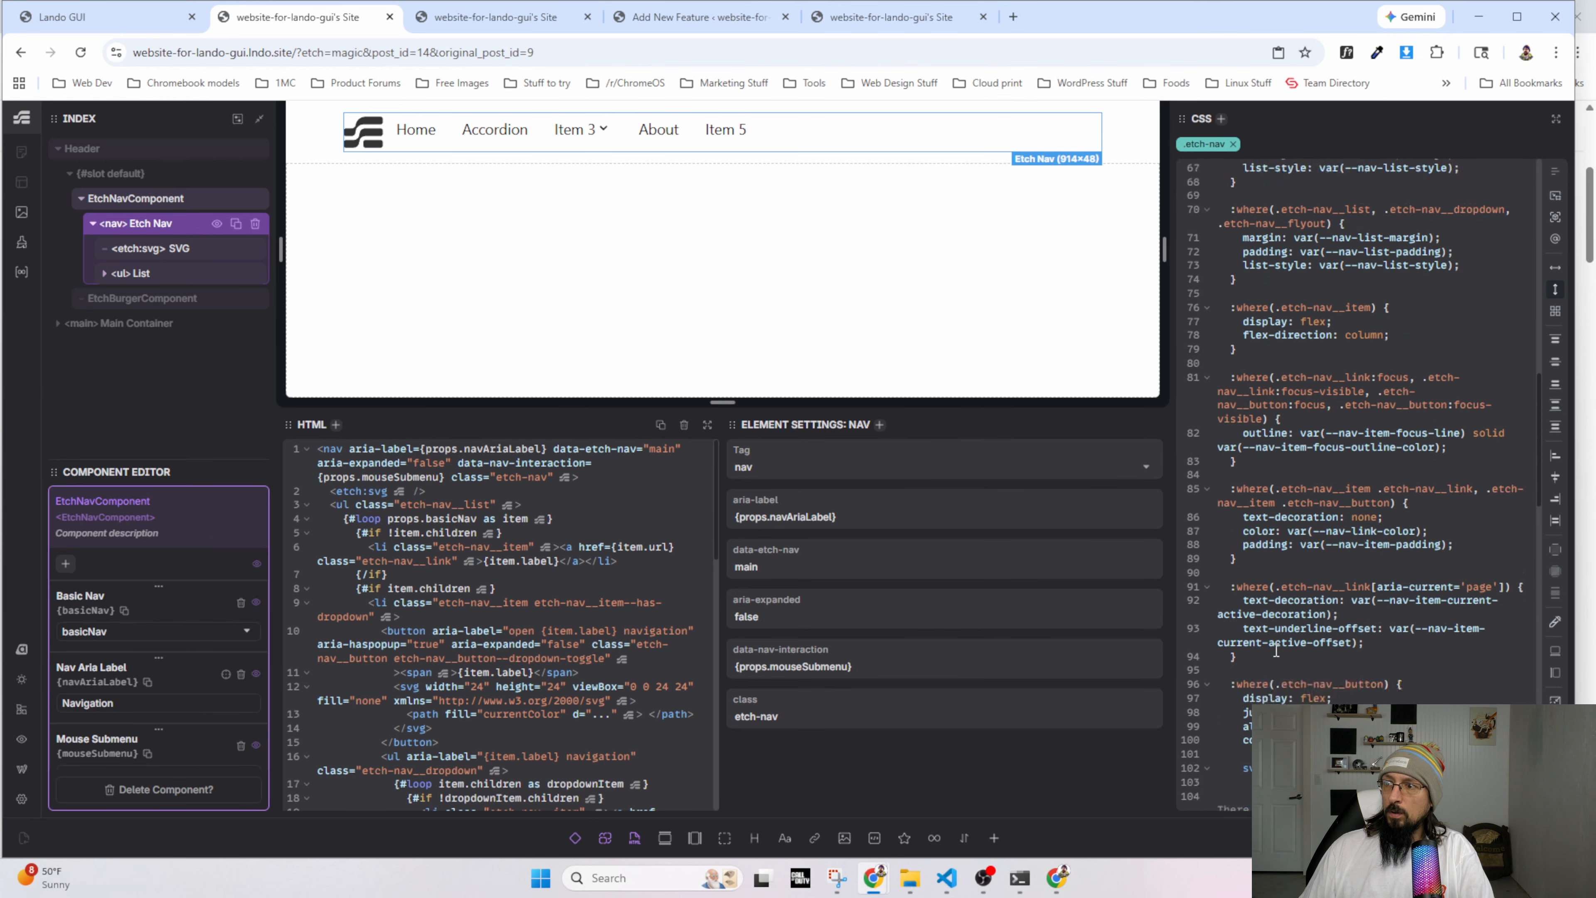
{"action": "scroll", "coordinate": [1256, 555], "scroll_direction": "down", "scroll_amount": 1}
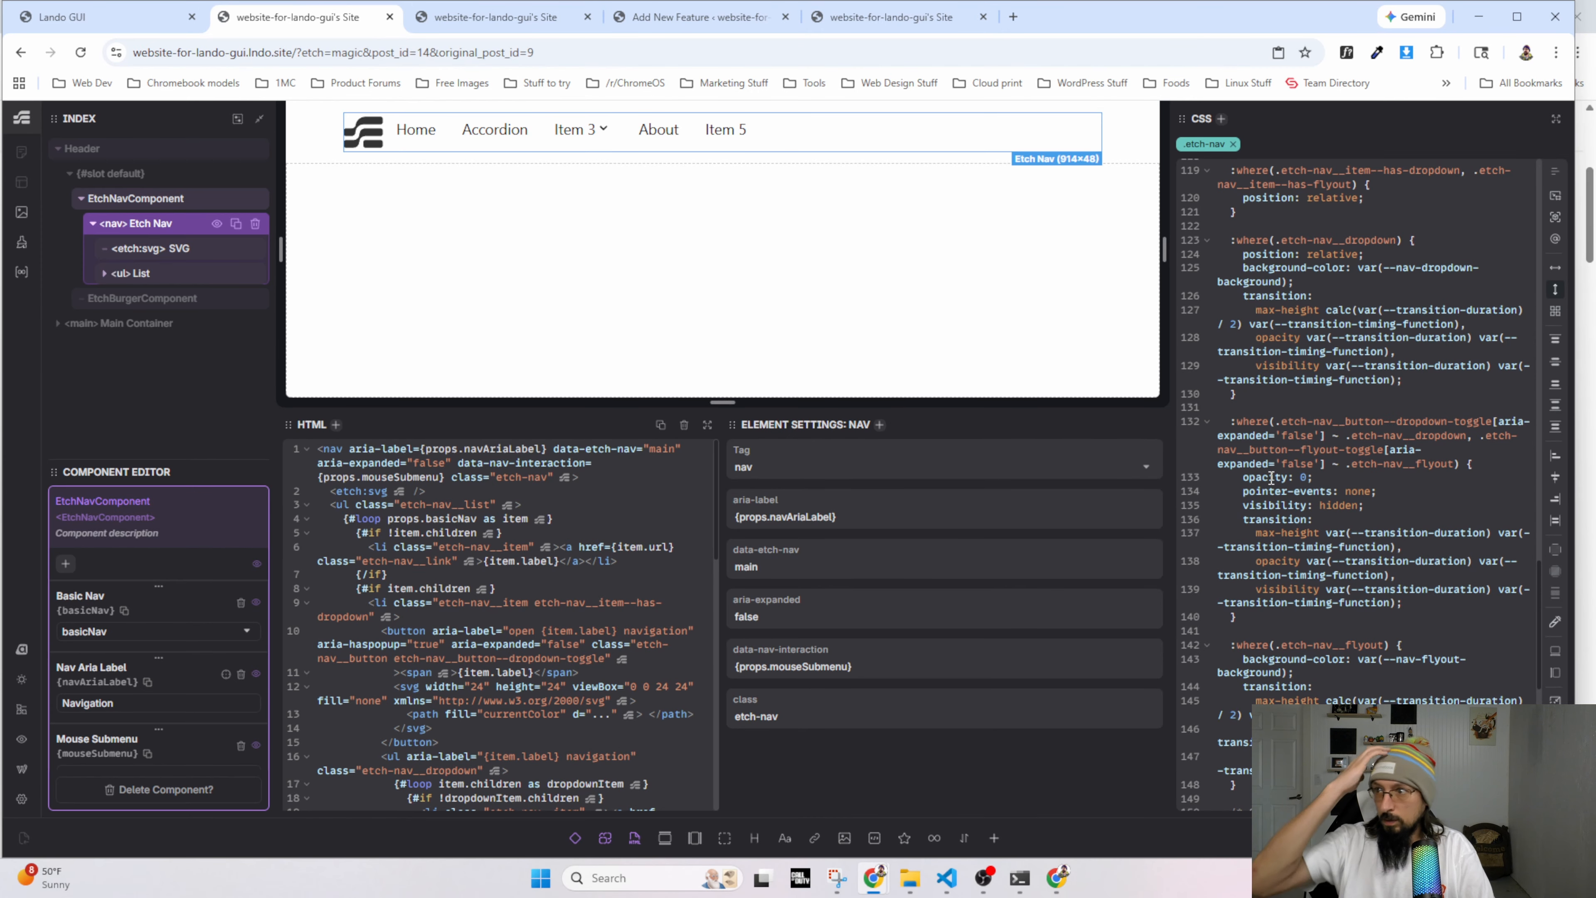
{"action": "scroll", "coordinate": [1339, 533], "scroll_direction": "down", "scroll_amount": 4}
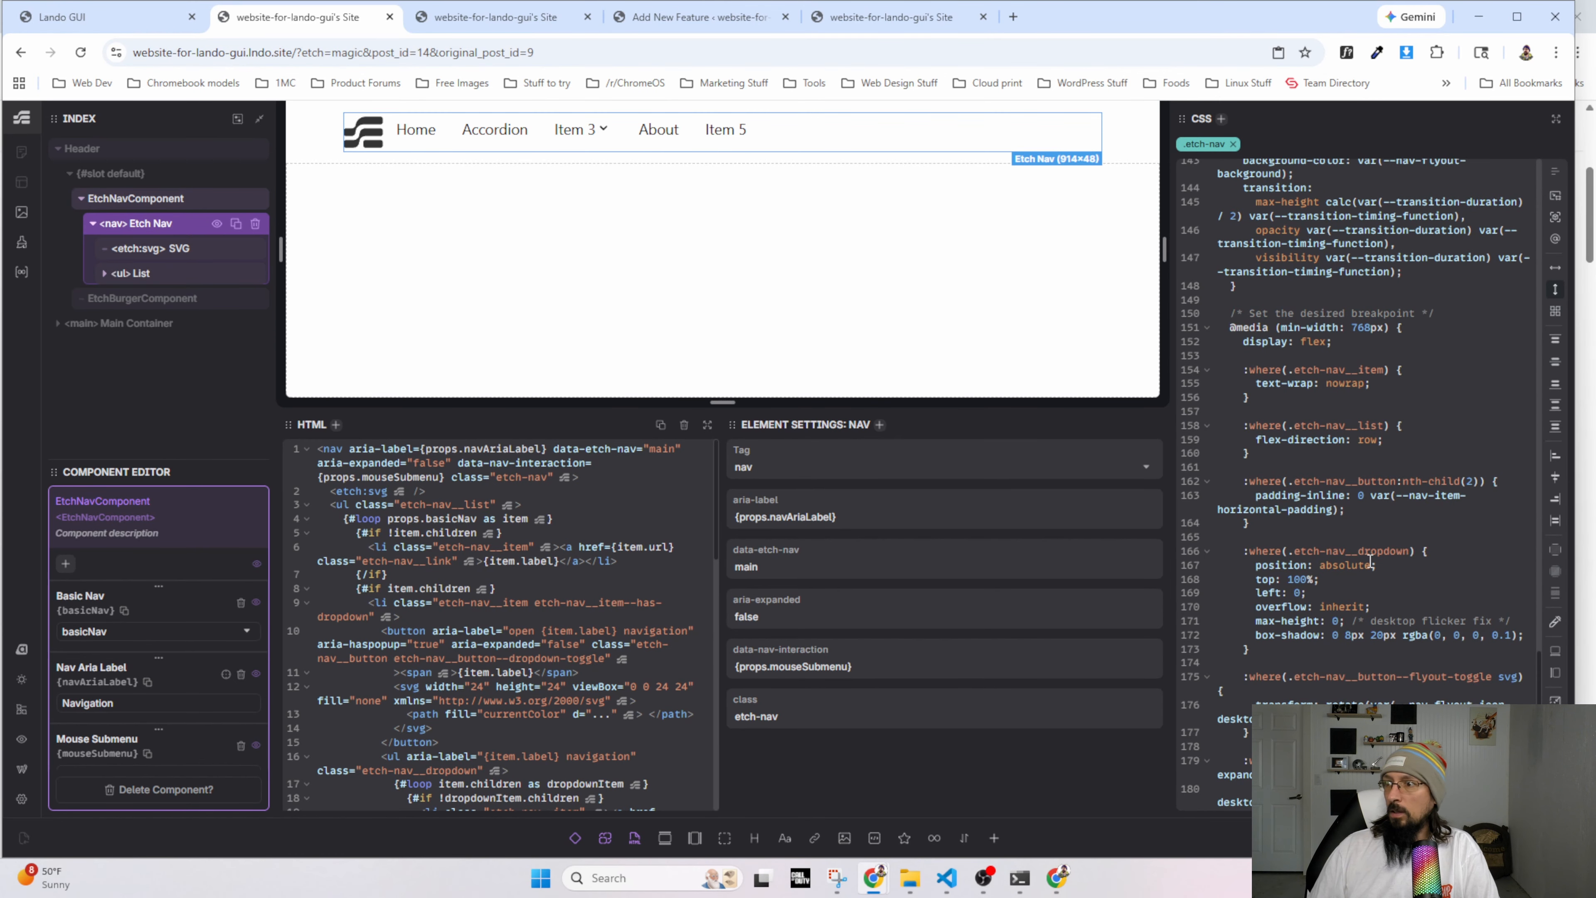
{"action": "scroll", "coordinate": [1283, 682], "scroll_direction": "down", "scroll_amount": 4}
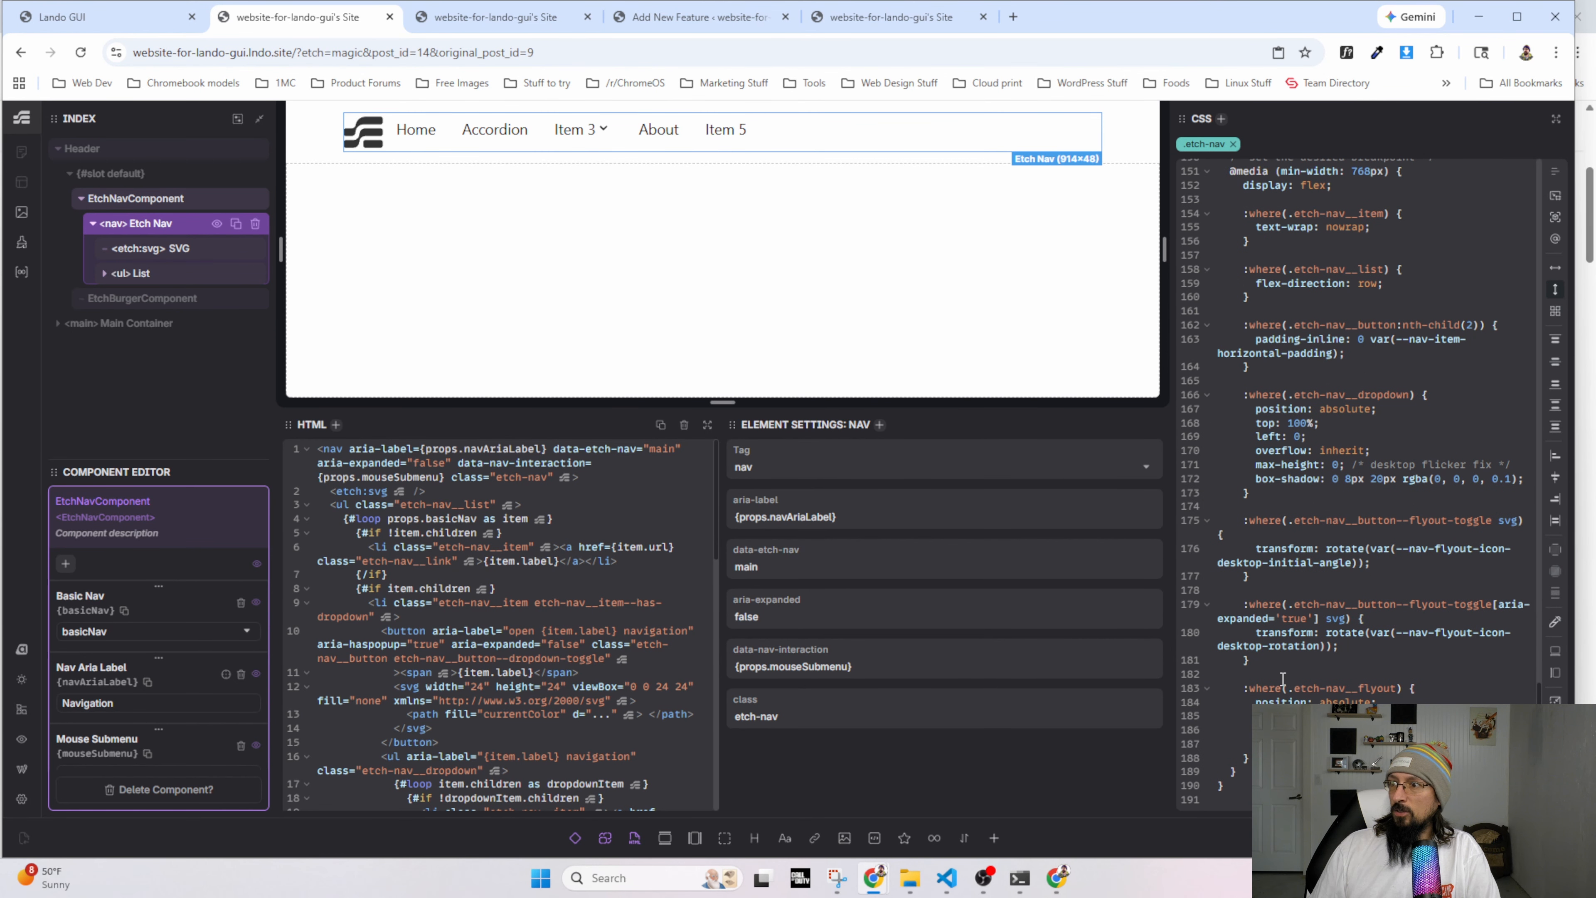
{"action": "scroll", "coordinate": [1282, 680], "scroll_direction": "up", "scroll_amount": 20}
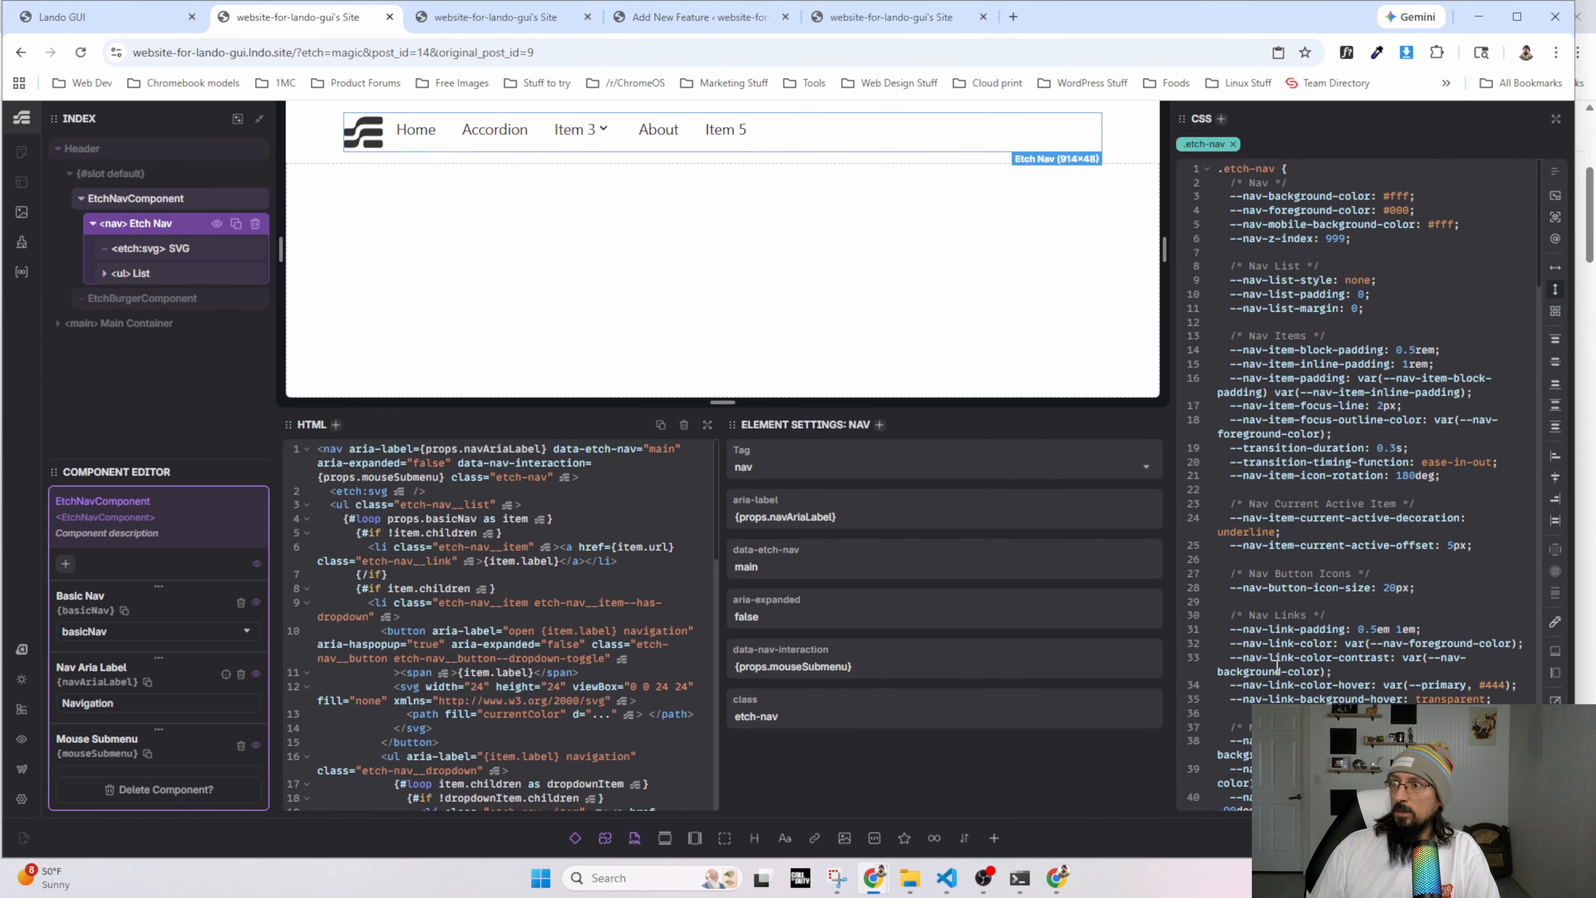
{"action": "scroll", "coordinate": [1314, 500], "scroll_direction": "down", "scroll_amount": 4}
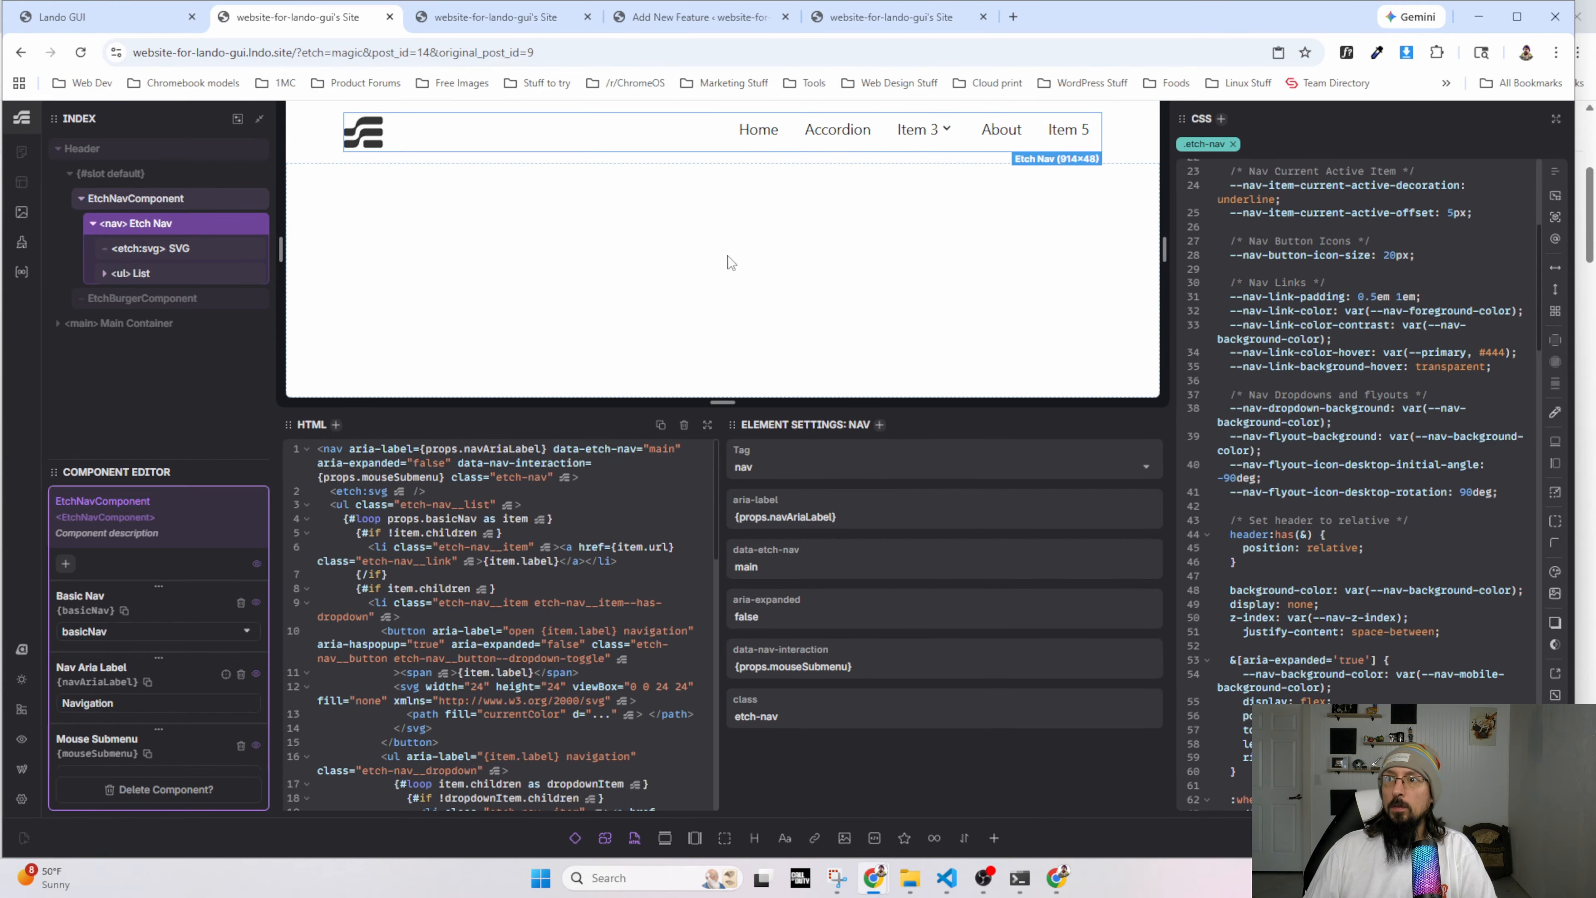
Reload the live home page to check the navigation layout, and switch to the Lando GUI mockup for comparison.
{"action": "key", "text": "ctrl+Tab"}
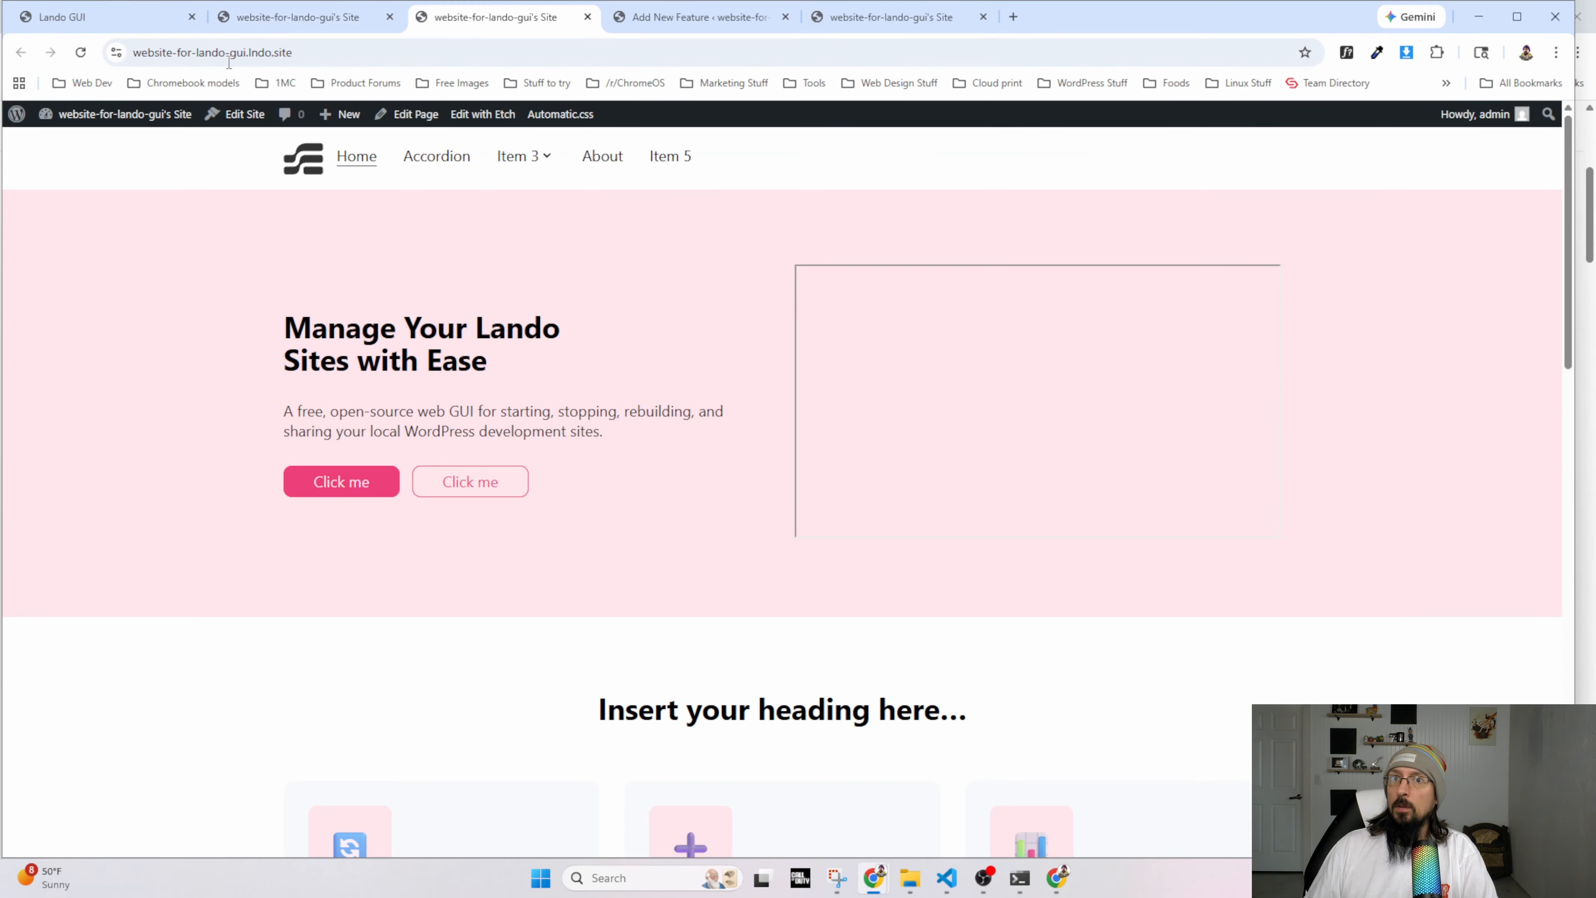
{"action": "left_click", "coordinate": [82, 52]}
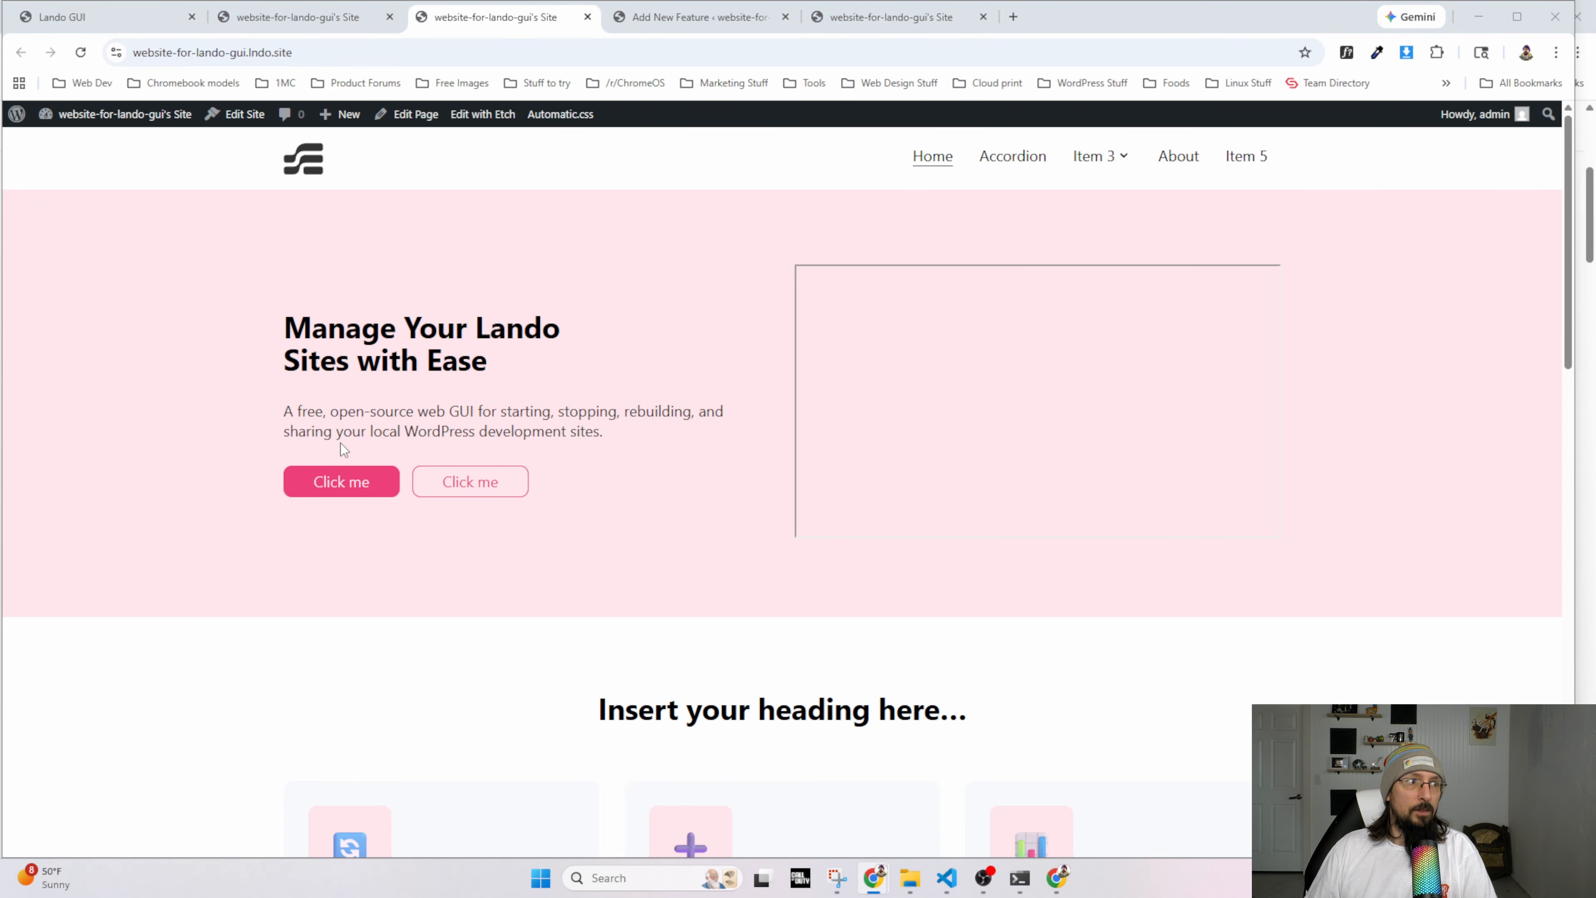
{"action": "key", "text": "alt+Tab"}
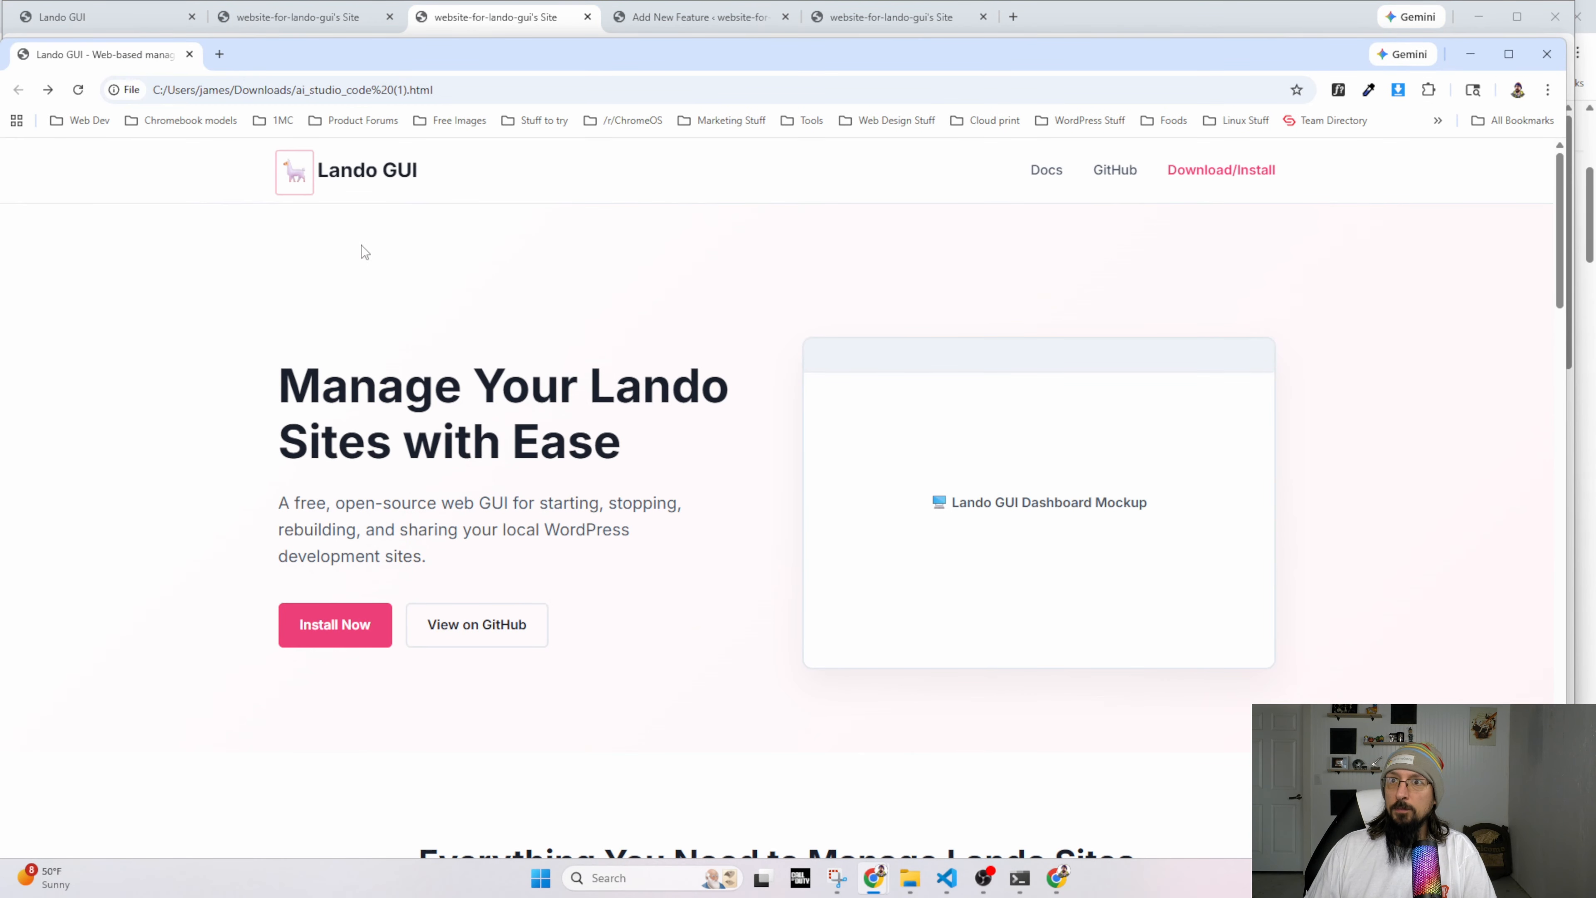
Inspect the Lando GUI logo in the mockup and copy its a.logo element with the nested logo-icon span from DevTools.
{"action": "right_click", "coordinate": [303, 180]}
{"action": "left_click", "coordinate": [243, 237]}
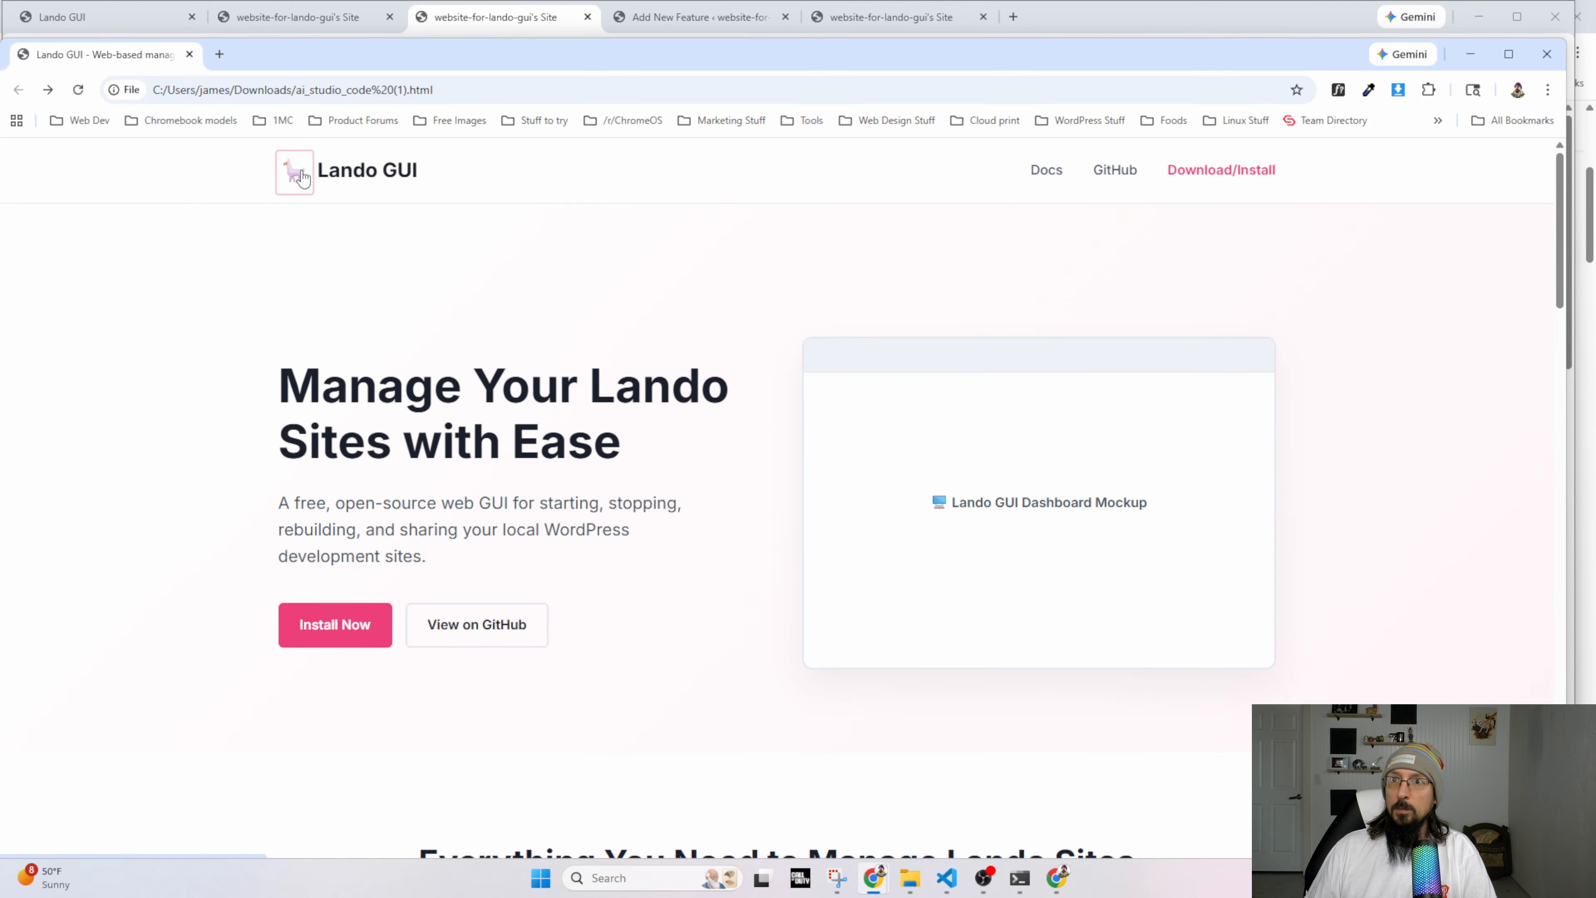
{"action": "right_click", "coordinate": [286, 182]}
{"action": "left_click", "coordinate": [357, 359]}
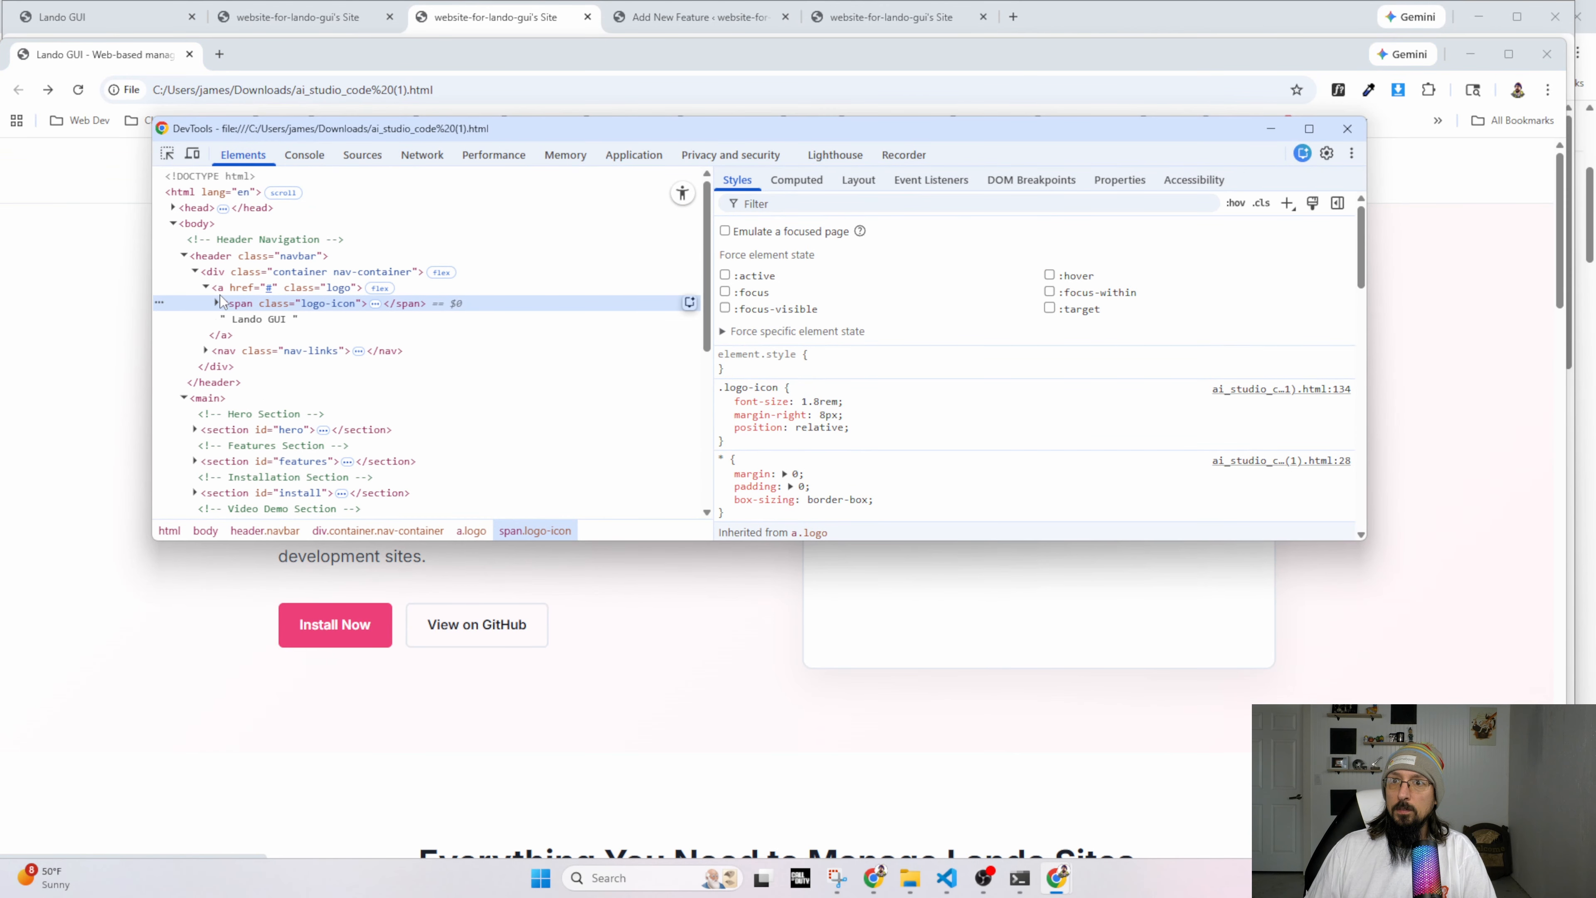
{"action": "left_click", "coordinate": [217, 303]}
{"action": "double_click", "coordinate": [245, 319]}
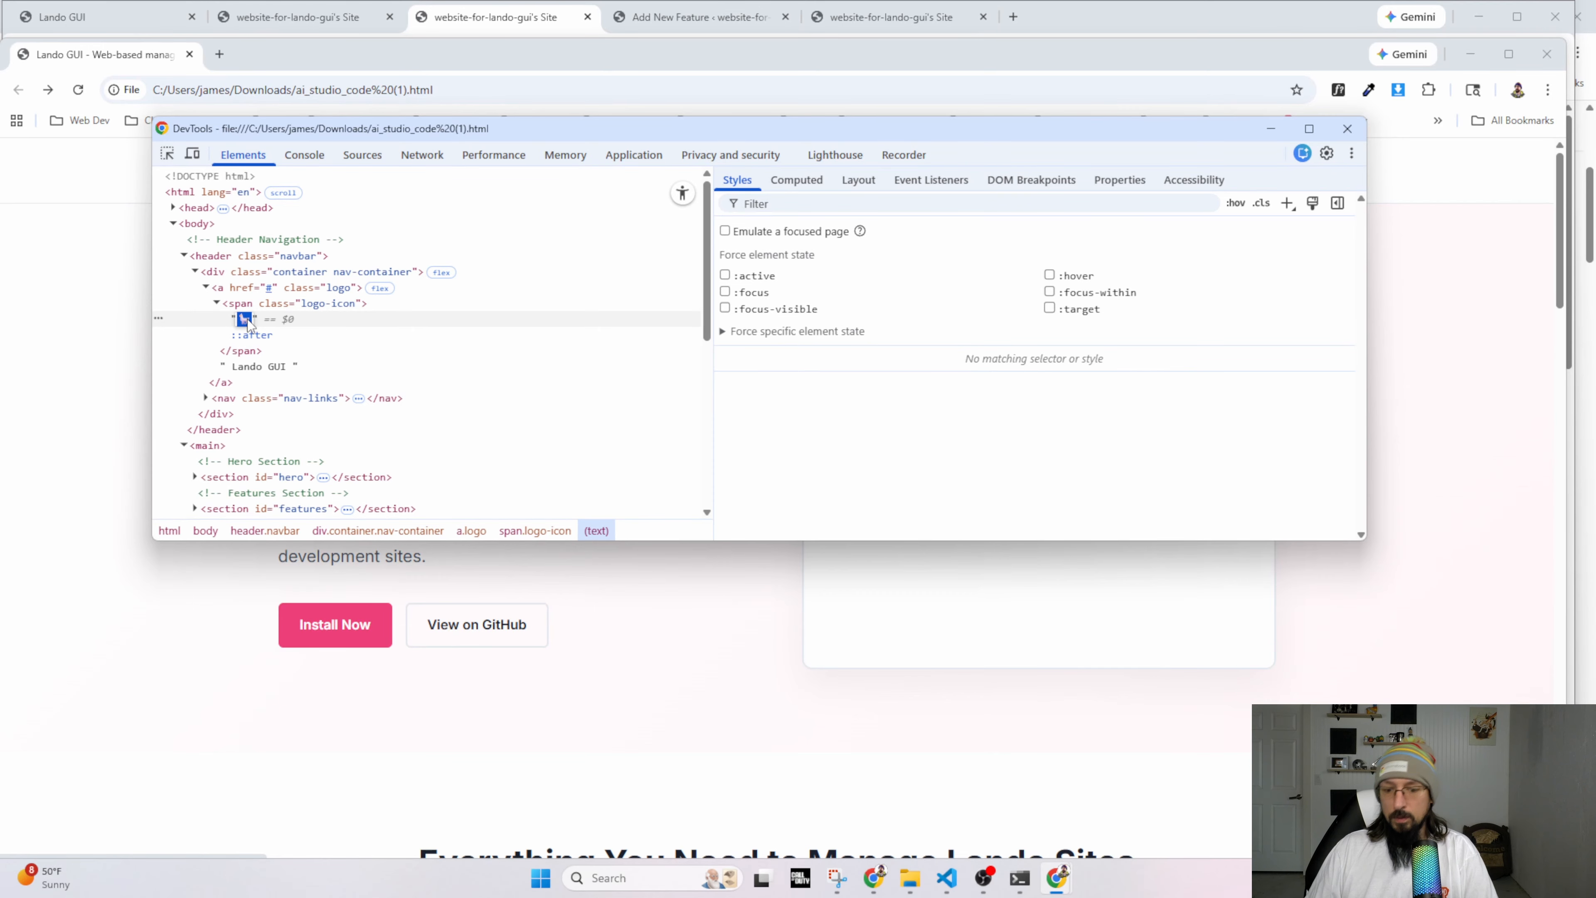
{"action": "left_click", "coordinate": [325, 304]}
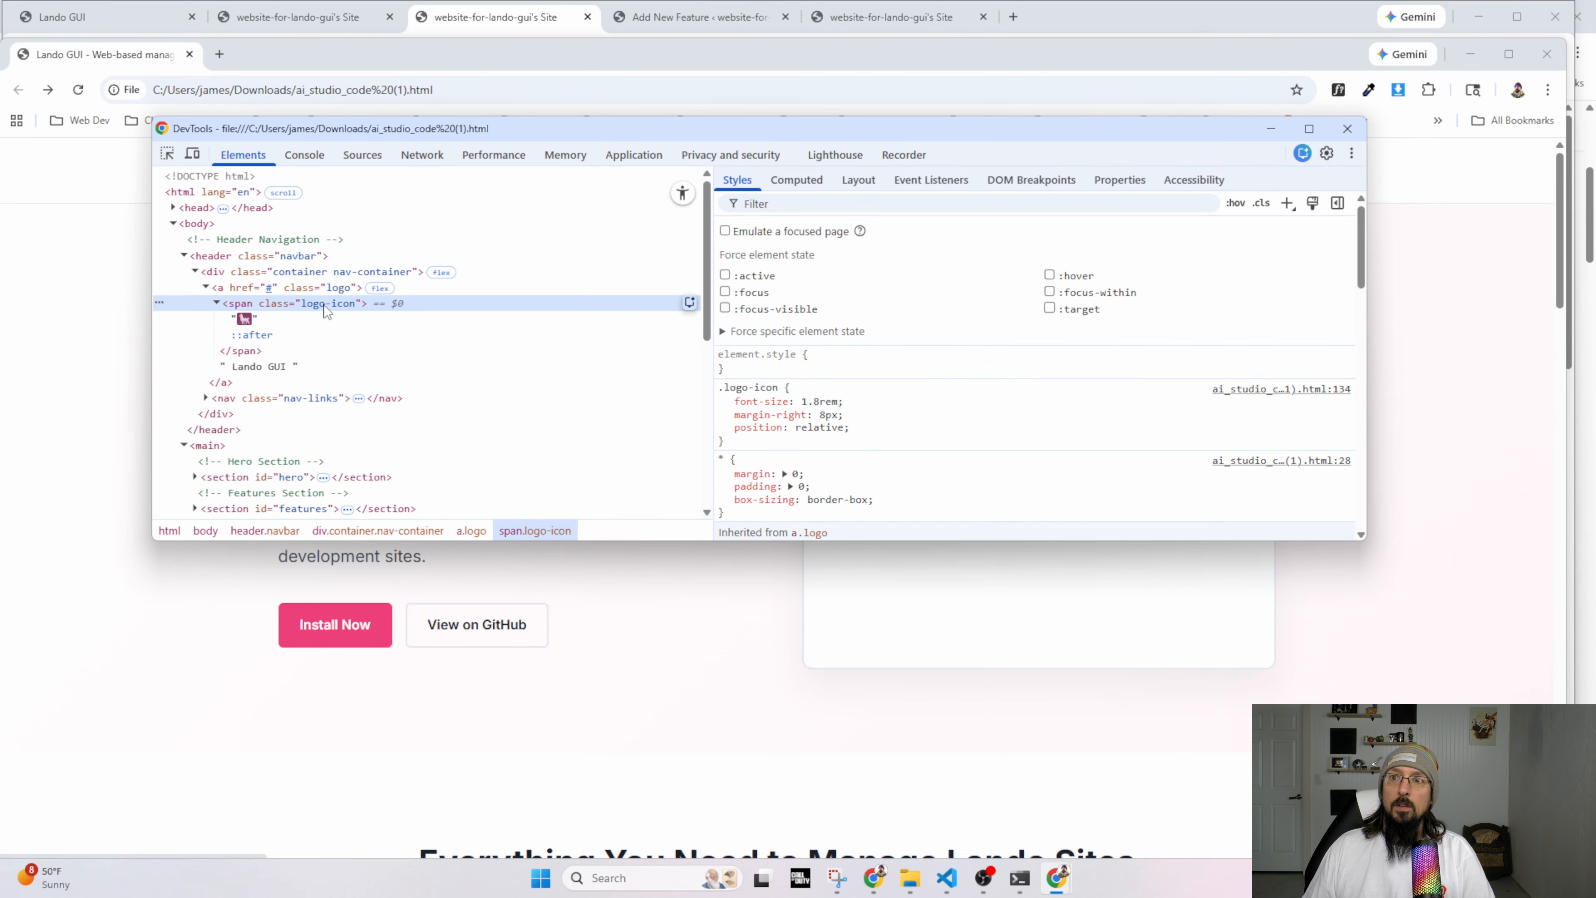
{"action": "right_click", "coordinate": [239, 288]}
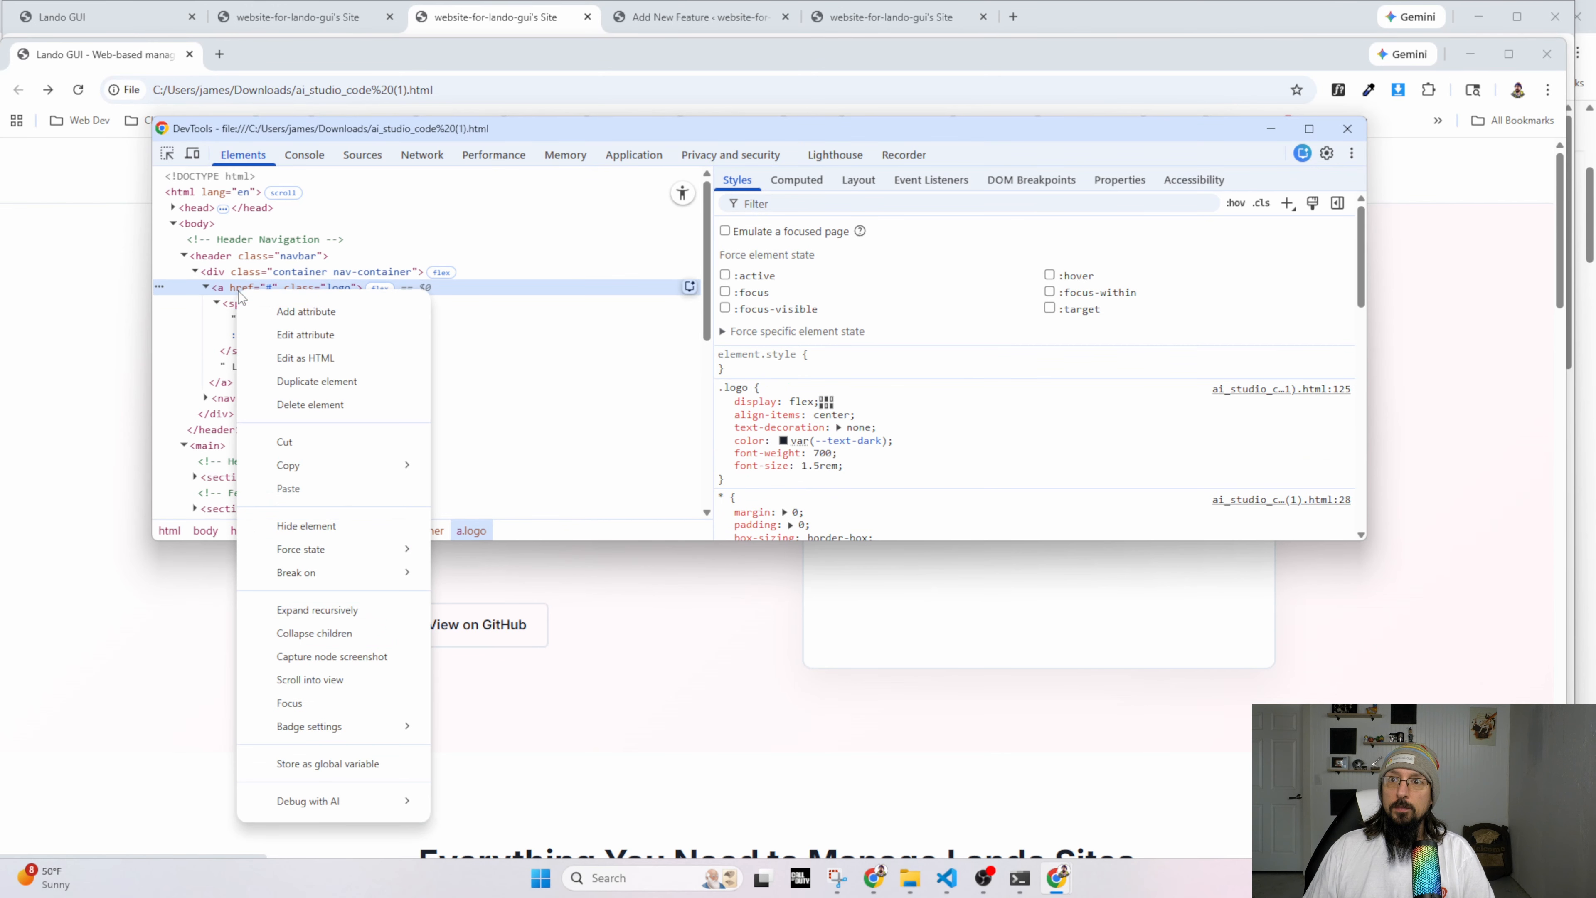
{"action": "mouse_move", "coordinate": [308, 470]}
{"action": "left_click", "coordinate": [462, 466]}
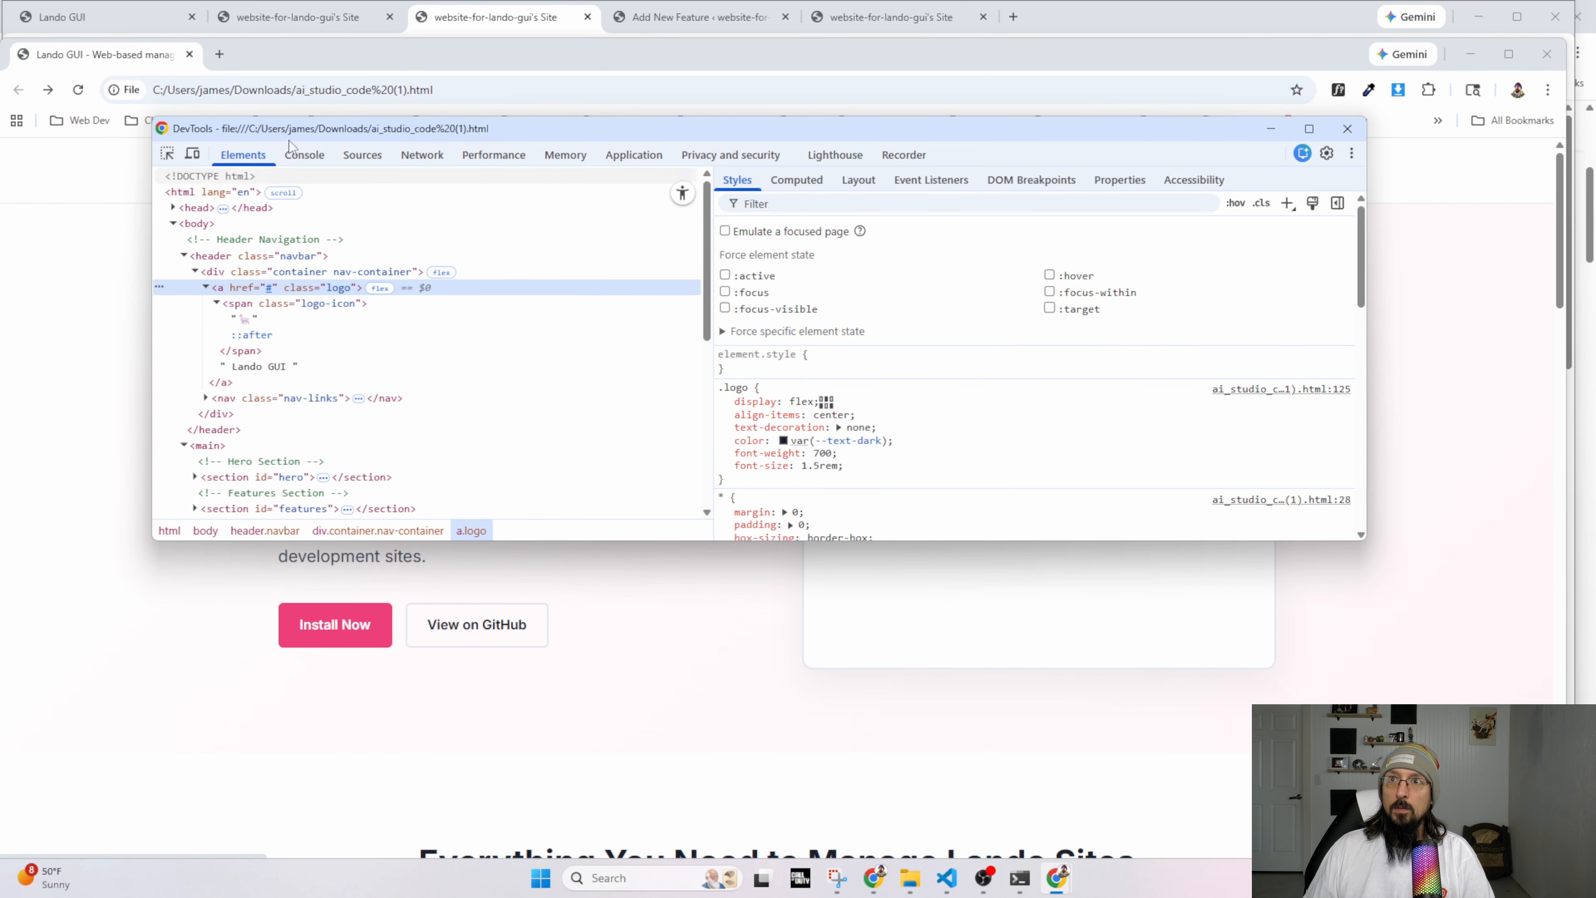
Replace the SVG inside Etch Nav with the copied logo anchor containing the llama icon span and the Lando GUI text.
{"action": "left_click", "coordinate": [320, 18]}
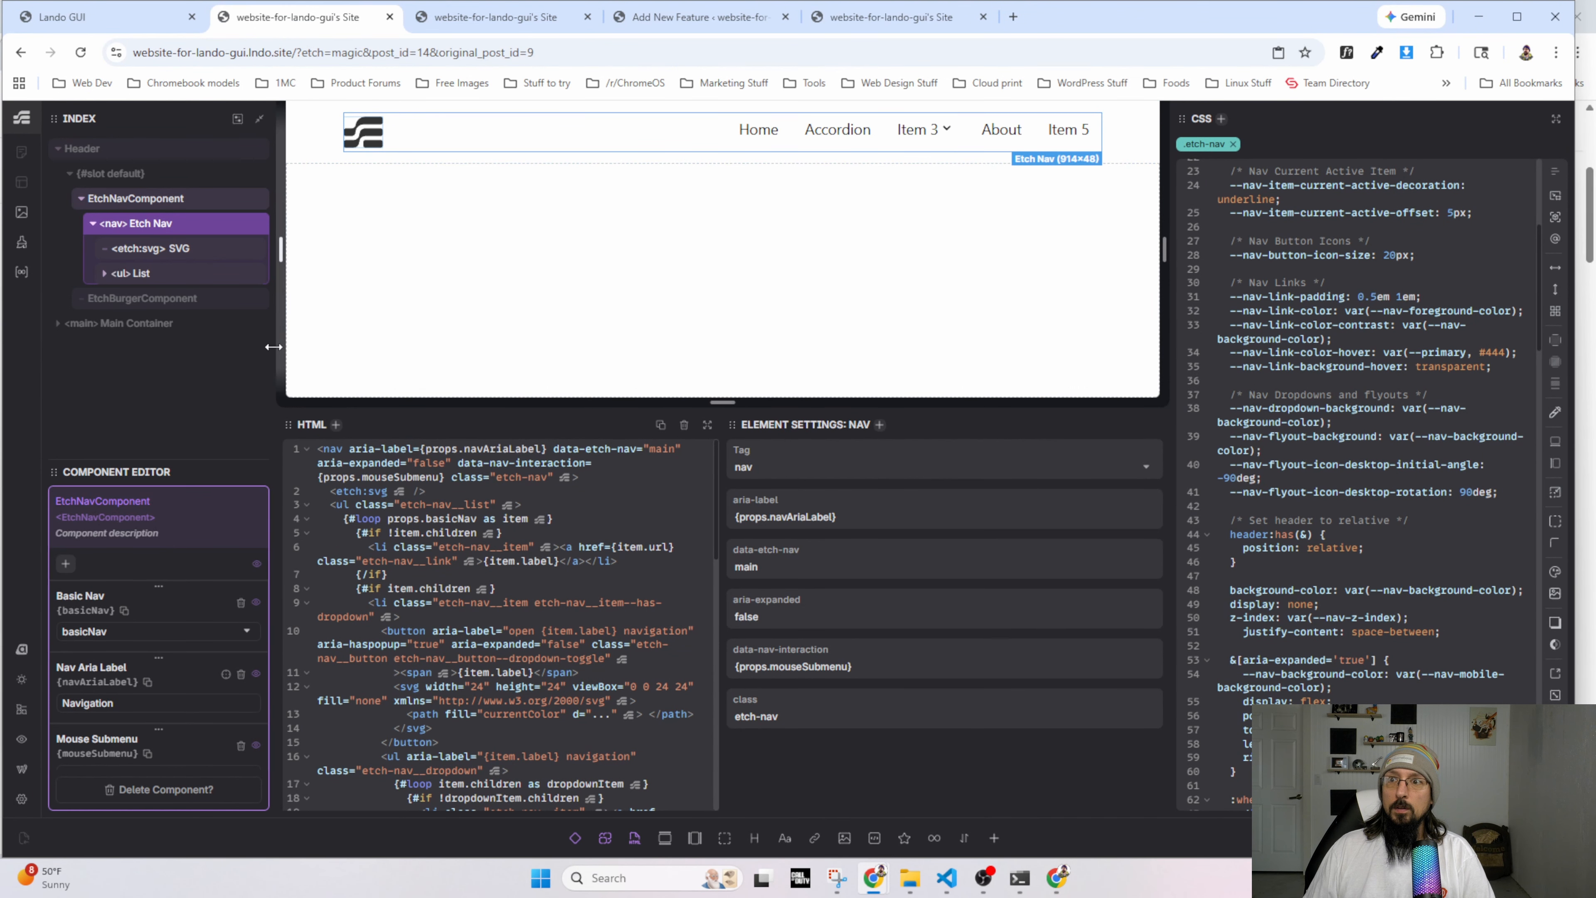
{"action": "left_click", "coordinate": [155, 250]}
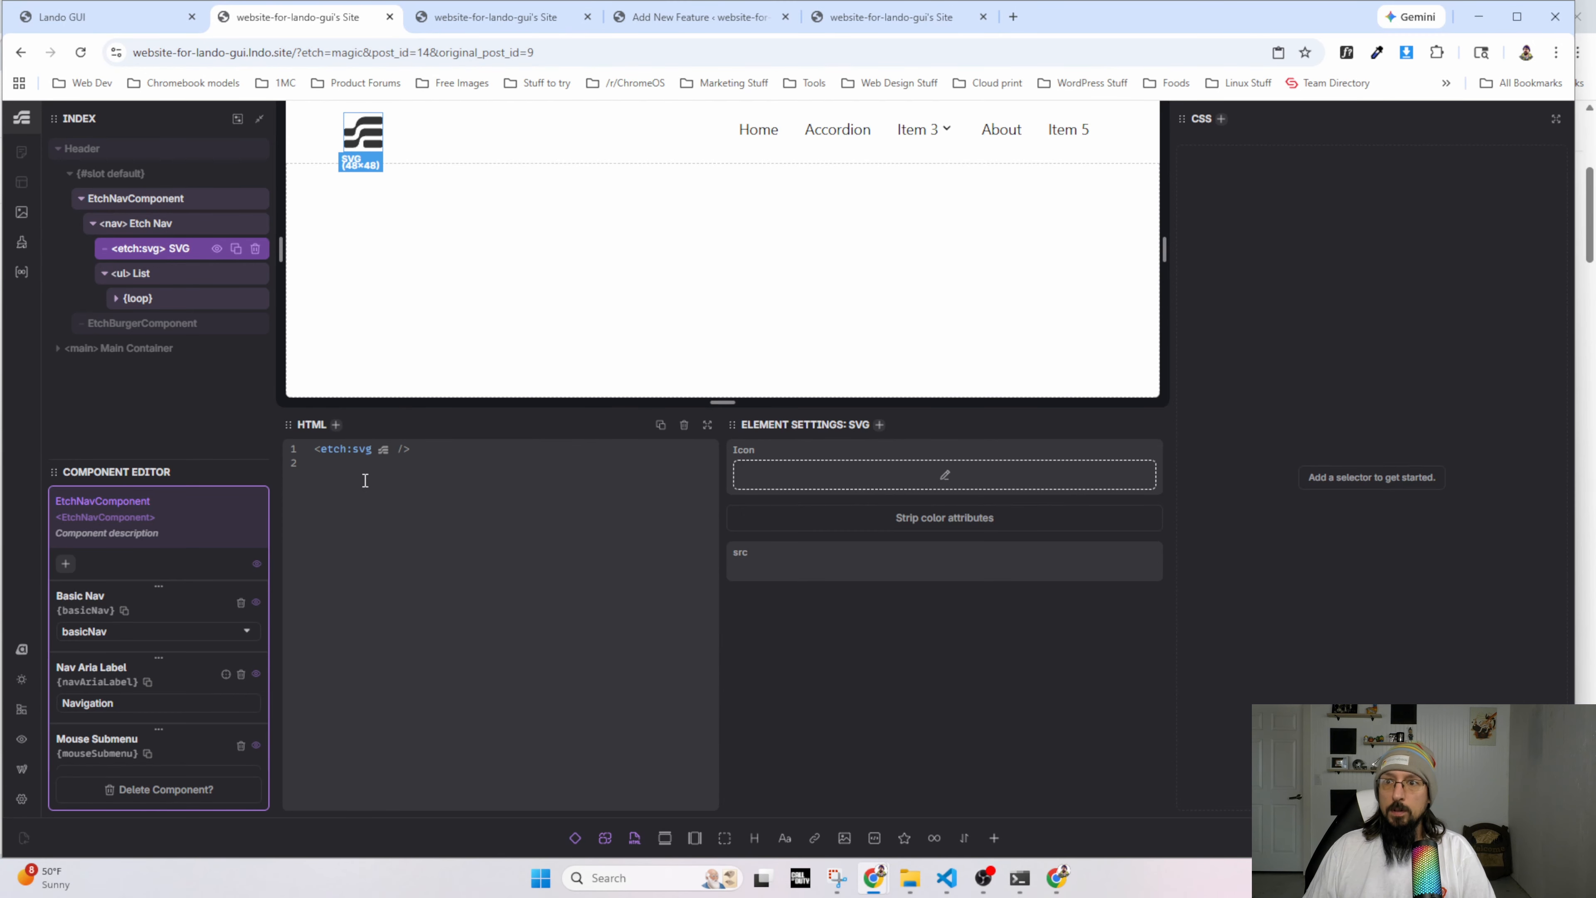
{"action": "left_click", "coordinate": [356, 465]}
{"action": "key", "text": "ctrl+a"}
{"action": "key", "text": "ctrl+v"}
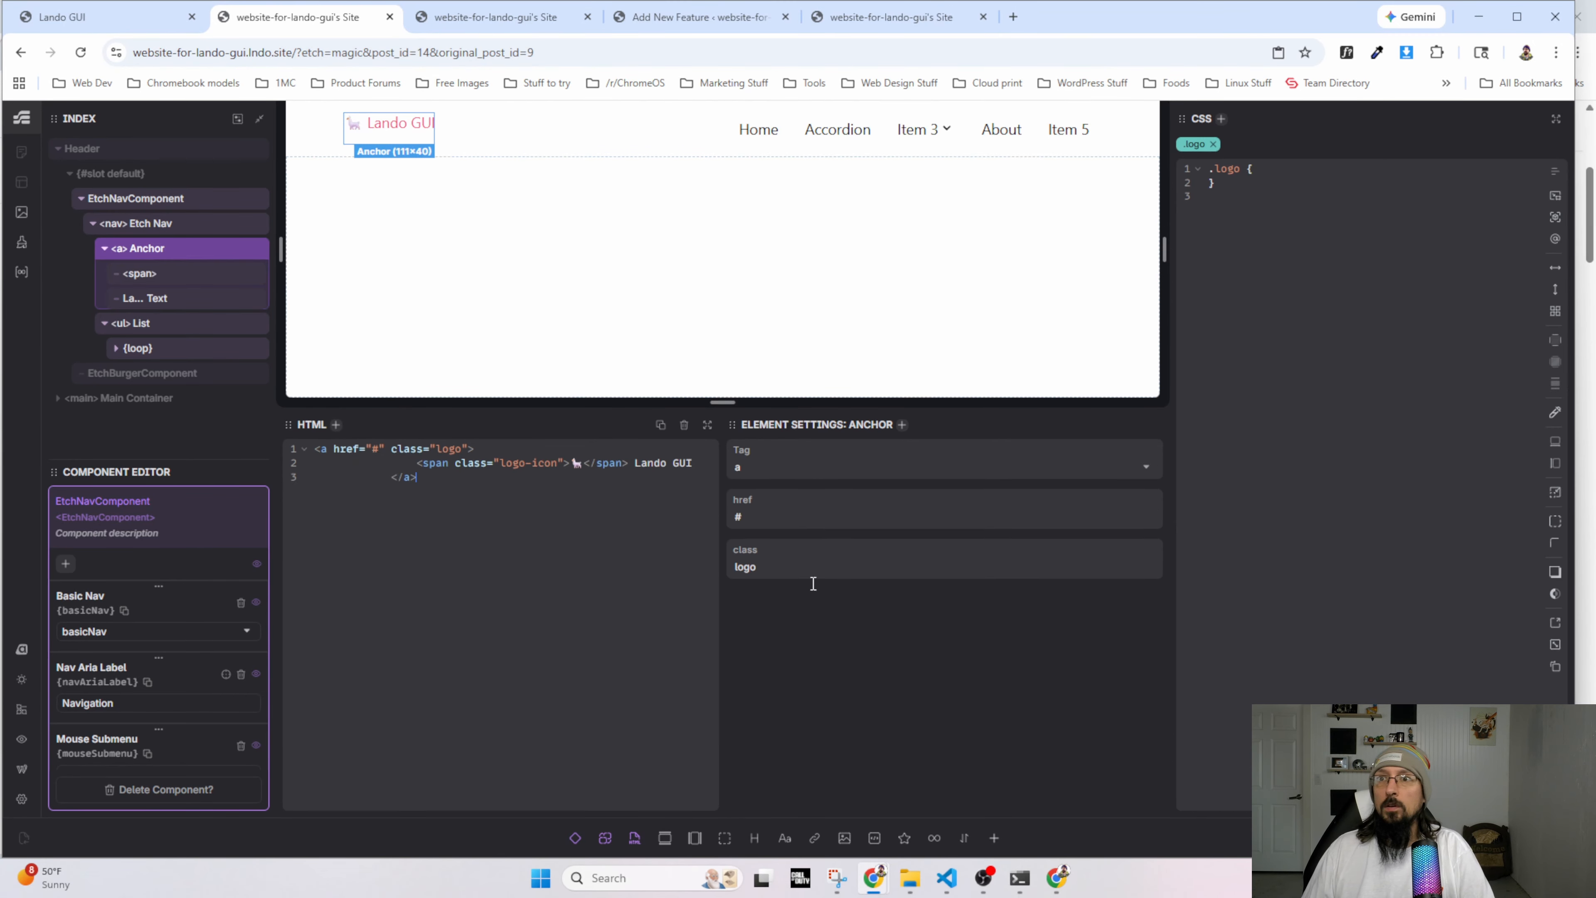
Copy the mockup's .logo declarations into the .logo rule in Etch: flex display, centered items, no text decoration, --text-dark color, weight 700, 1.5rem size.
{"action": "key", "text": "ctrl+Tab"}
{"action": "key", "text": "ctrl+shift+Tab"}
{"action": "key", "text": "alt+Tab"}
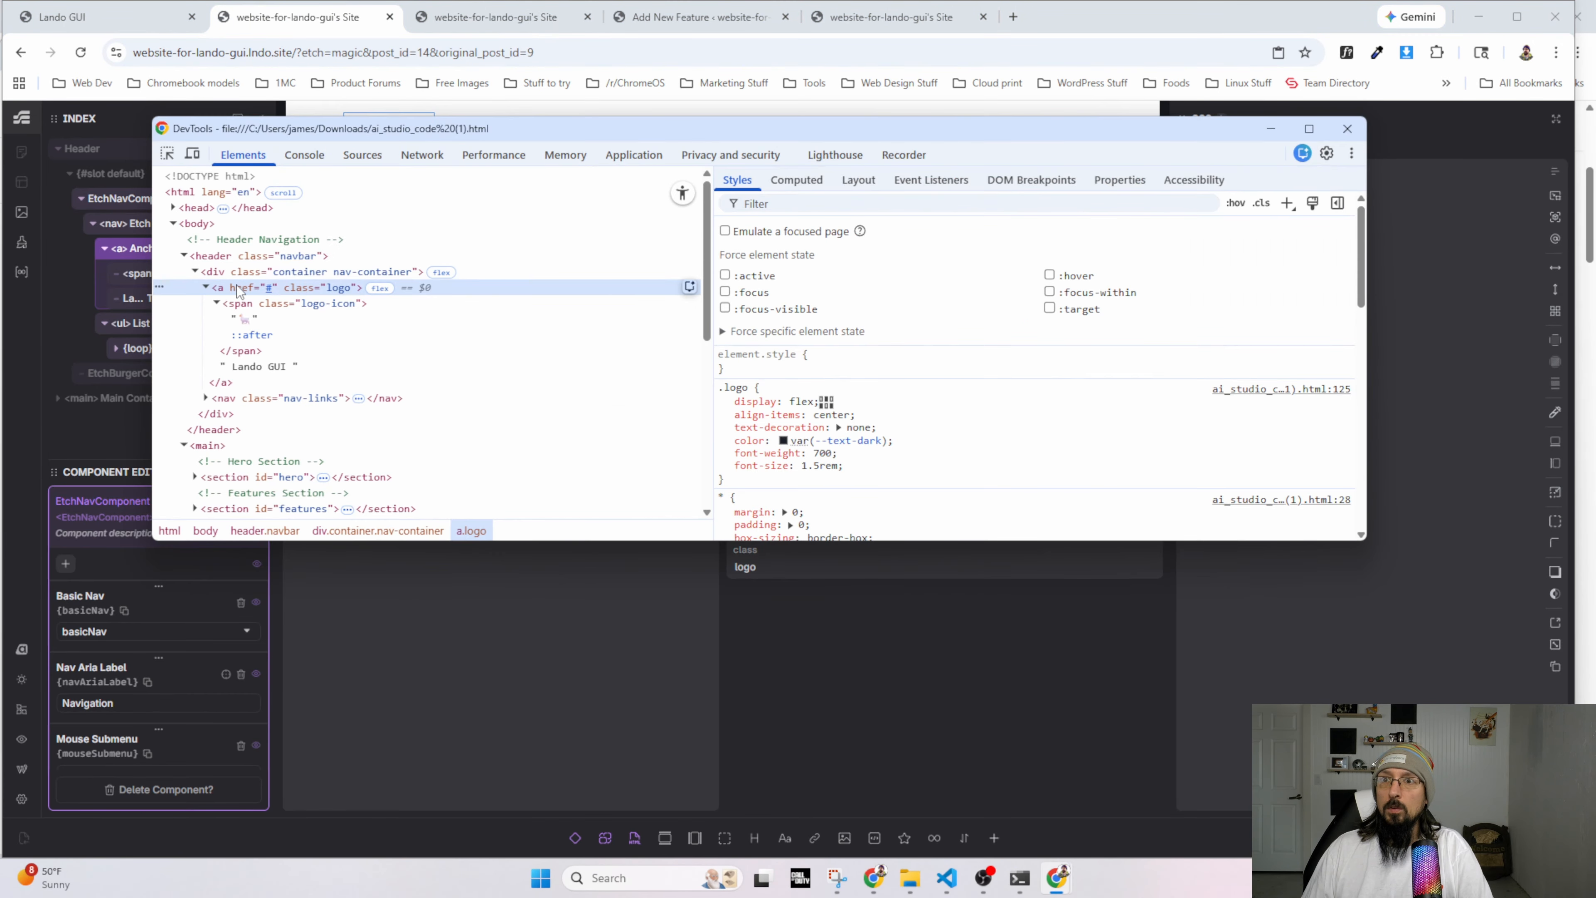
{"action": "left_click_drag", "start_coordinate": [845, 467], "coordinate": [730, 402]}
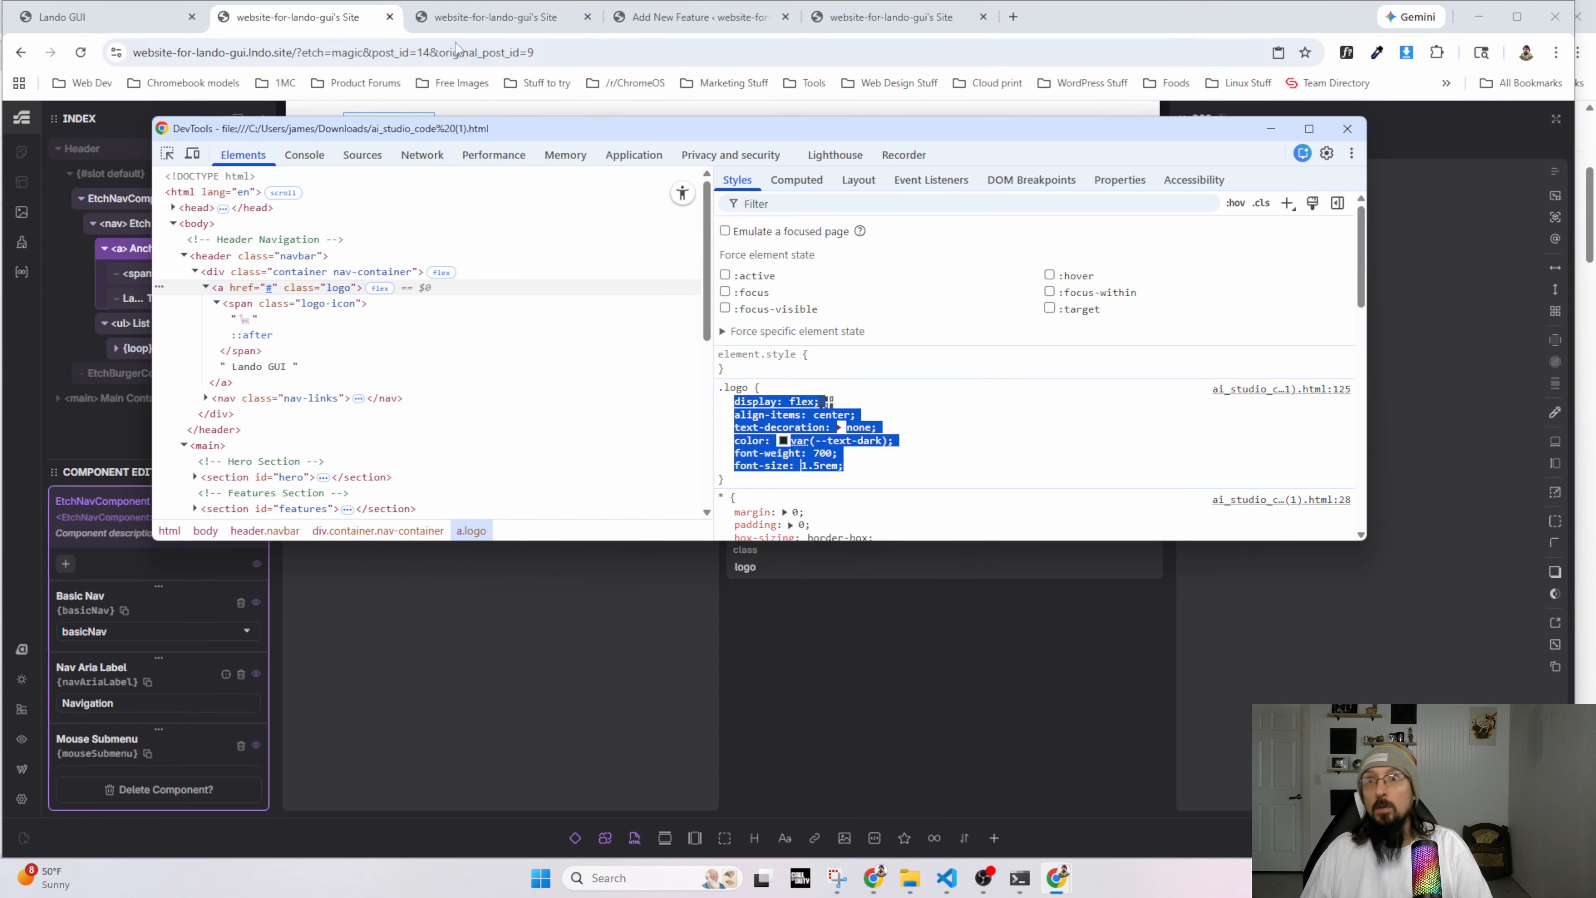
{"action": "key", "text": "alt+Tab"}
{"action": "key", "text": "ctrl+Tab"}
{"action": "left_click", "coordinate": [320, 28]}
{"action": "left_click", "coordinate": [1285, 154]}
{"action": "key", "text": "ctrl+v"}
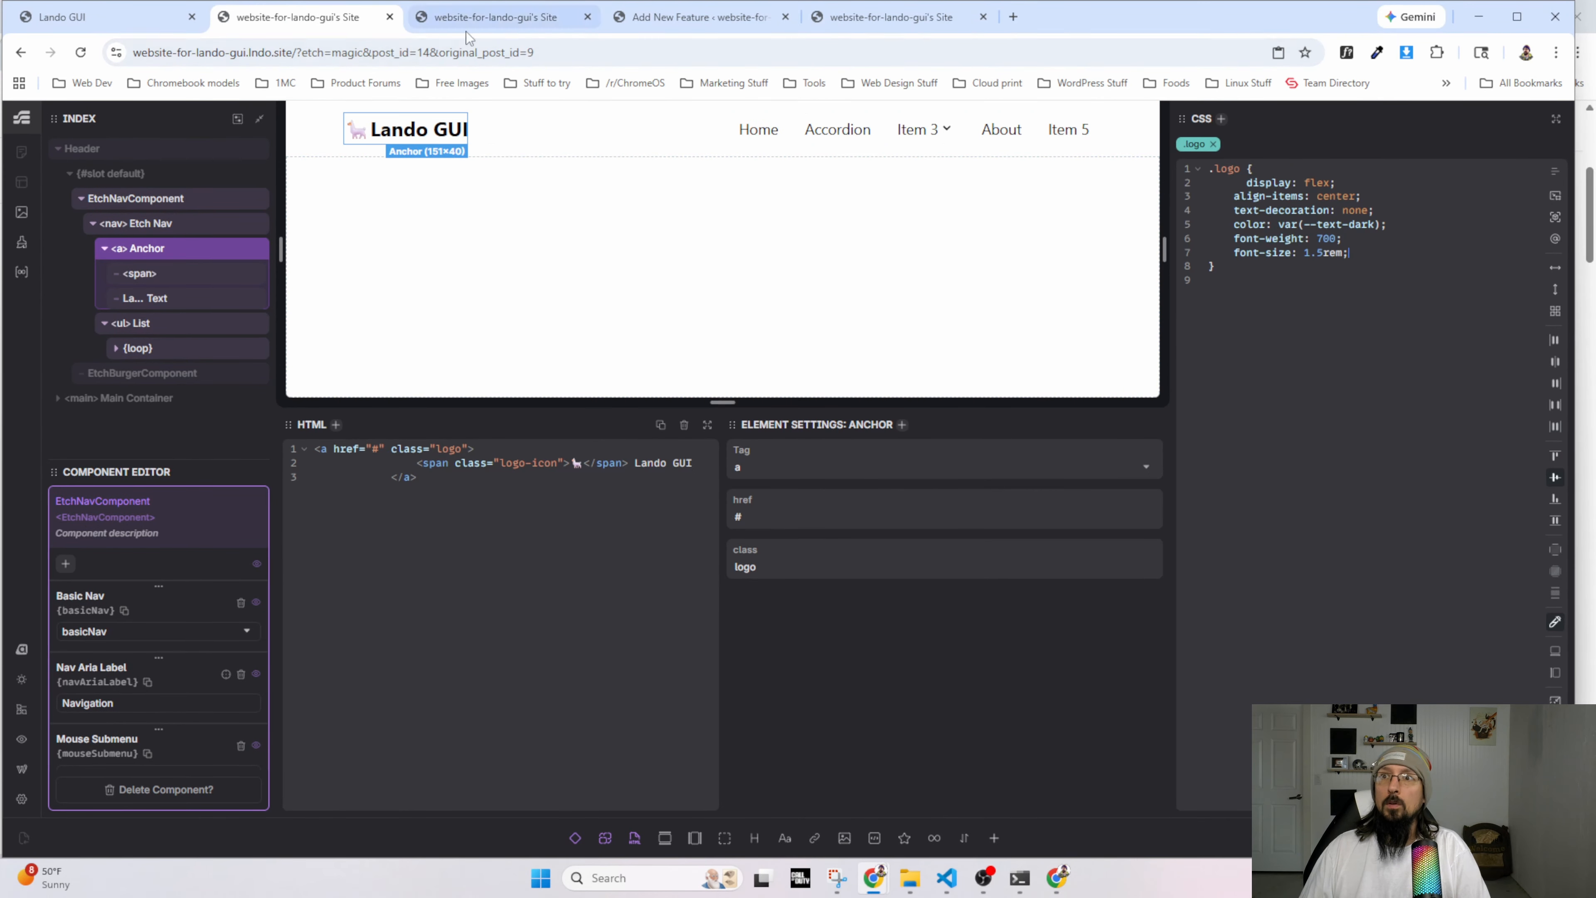
Copy the mockup's .logo-icon declarations into the span's .logo-icon rule in Etch: font-size 1.8rem, margin-right 8px, position relative.
{"action": "key", "text": "alt+Tab"}
{"action": "left_click", "coordinate": [295, 303]}
{"action": "left_click_drag", "start_coordinate": [732, 397], "coordinate": [855, 434]}
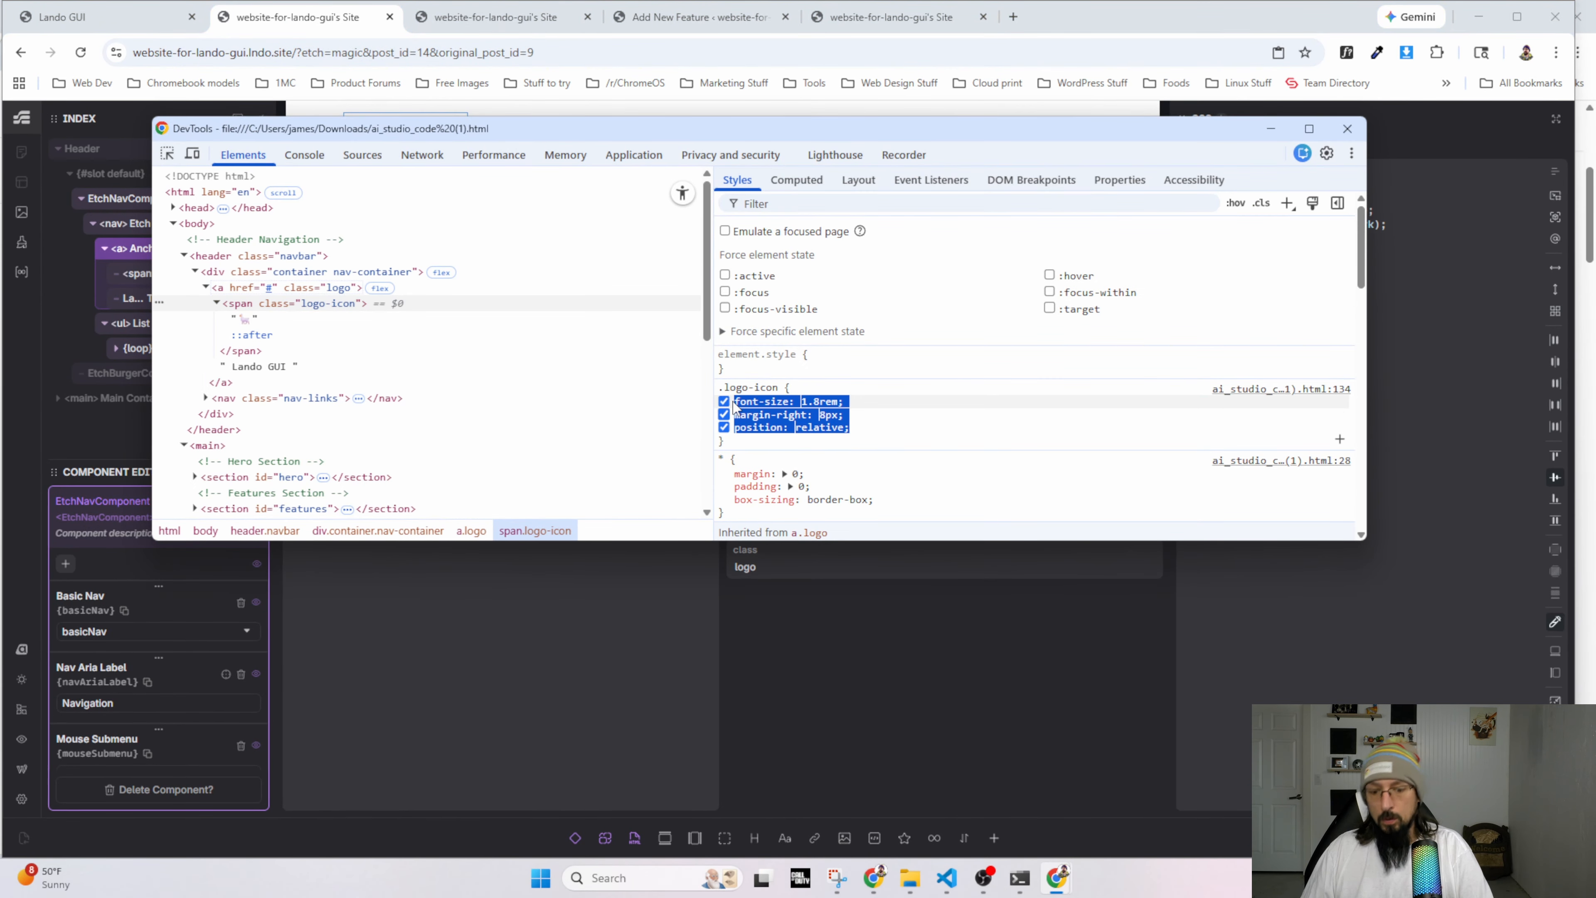
{"action": "key", "text": "alt+Tab"}
{"action": "key", "text": "ctrl+Tab"}
{"action": "left_click", "coordinate": [315, 29]}
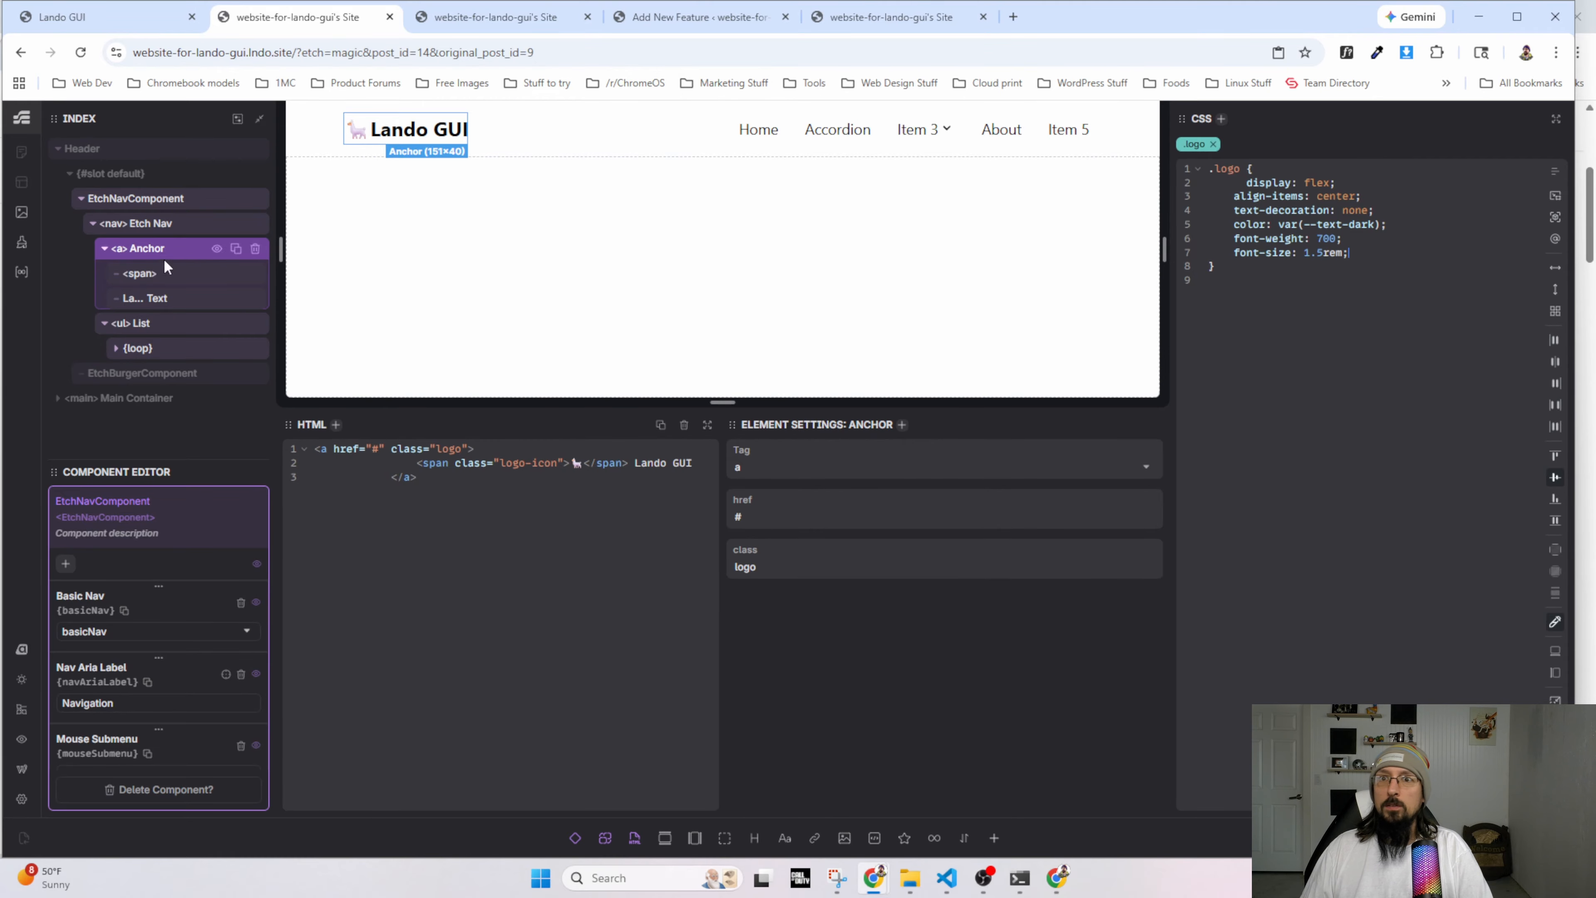
{"action": "left_click", "coordinate": [162, 280]}
{"action": "left_click", "coordinate": [1314, 173]}
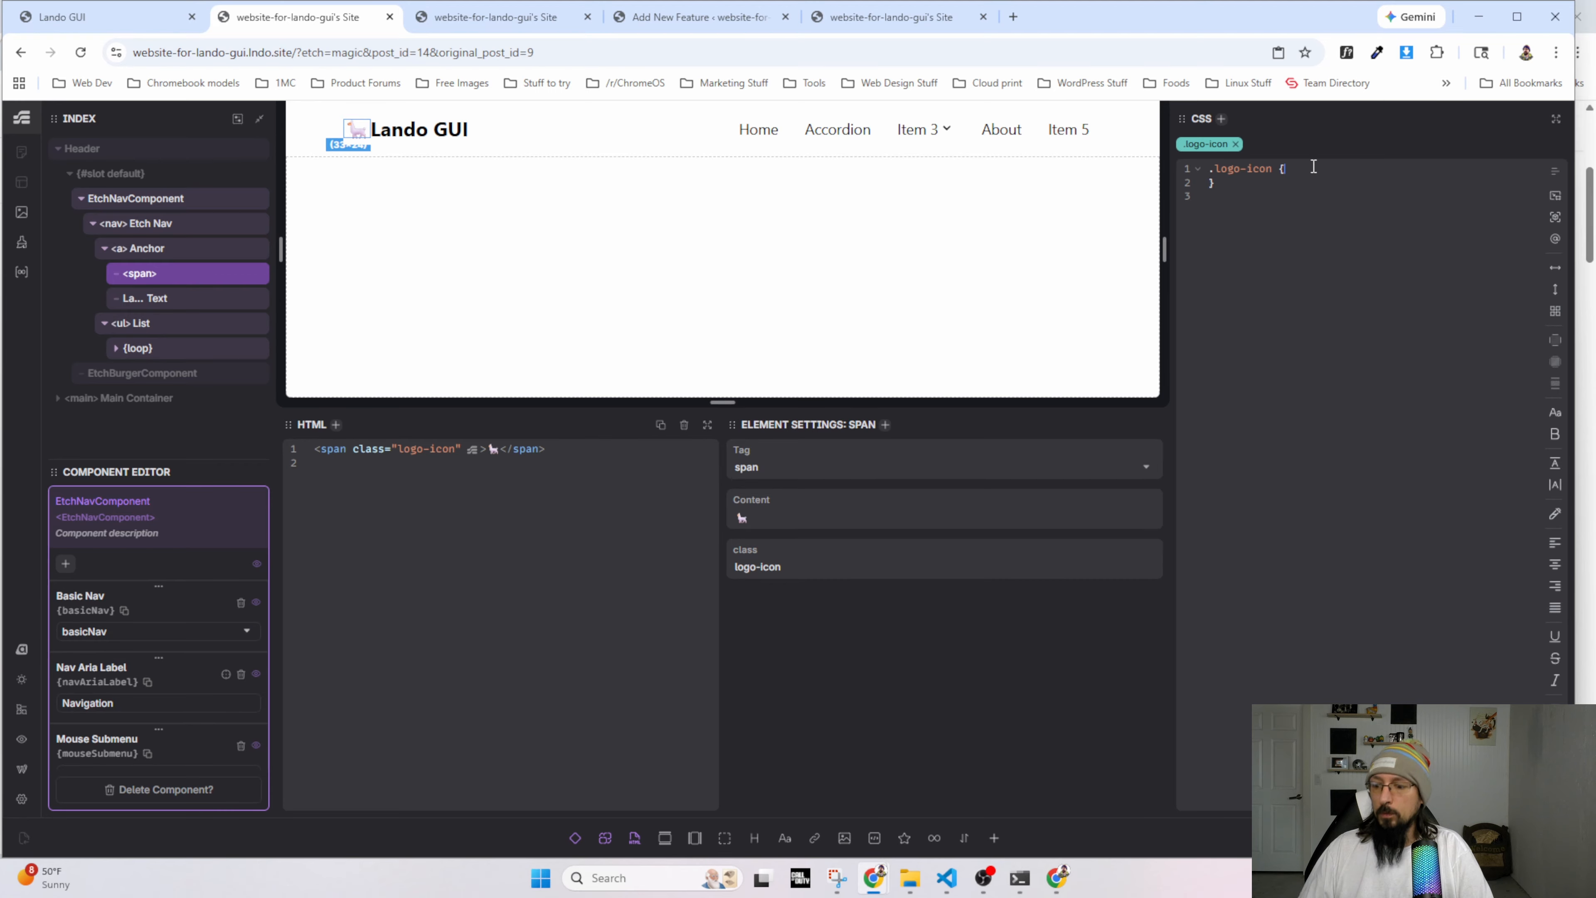
{"action": "key", "text": "Return"}
{"action": "type", "text": "font-size: 1.8rem; margin-right: 8px; position: relative;"}
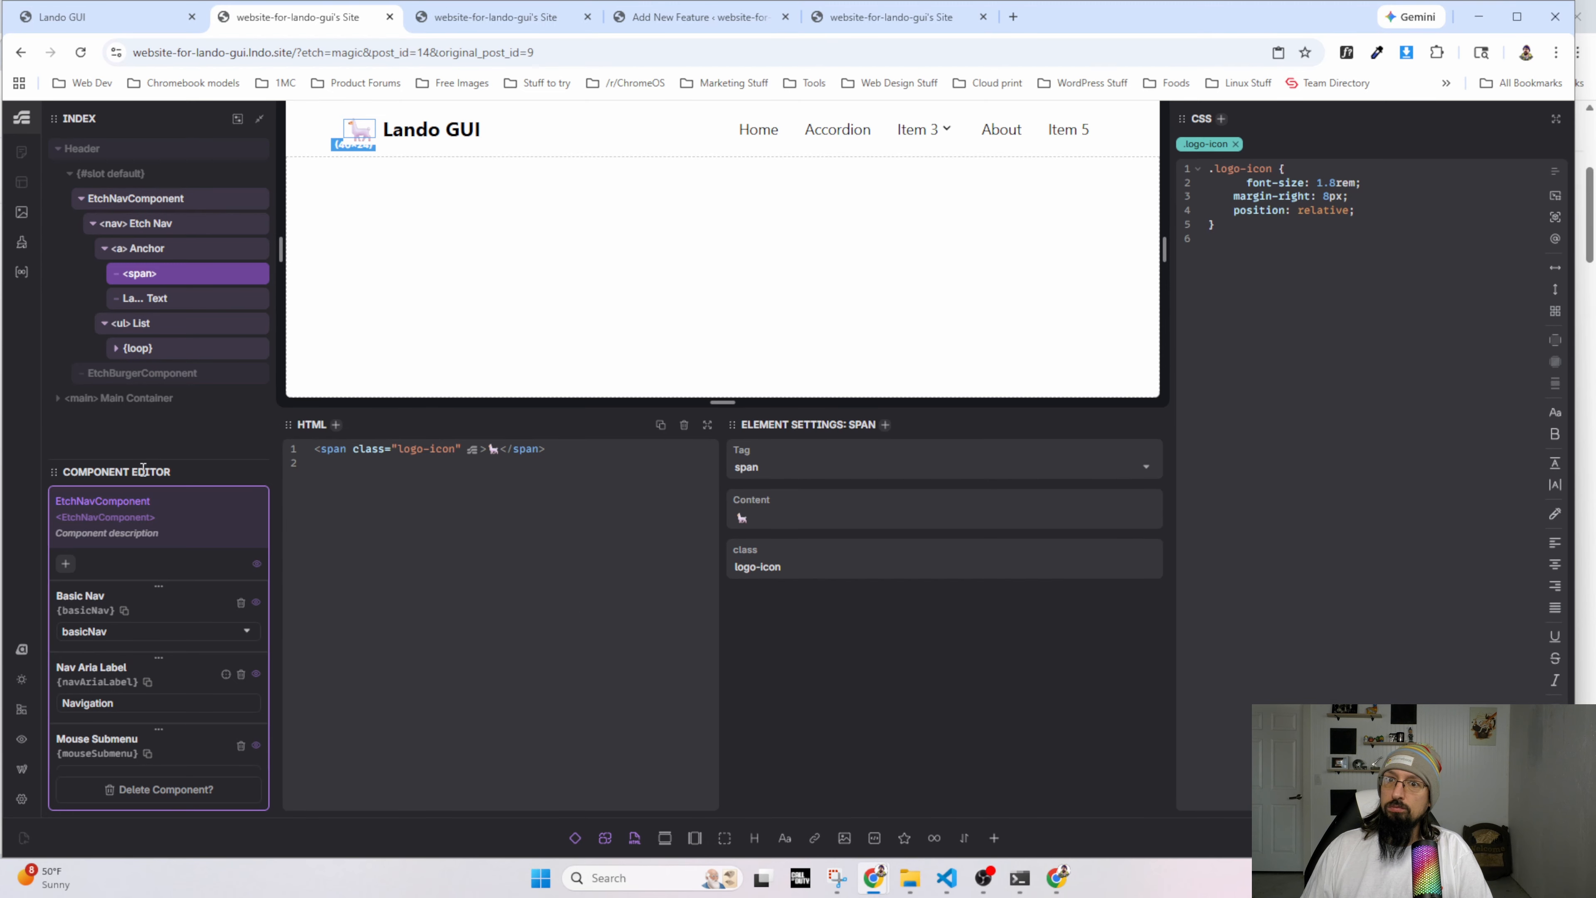
Change the nav list's loop source from props.basicNav to props.Nav, and leave the EtchNavComponent editor.
{"action": "left_click", "coordinate": [133, 348]}
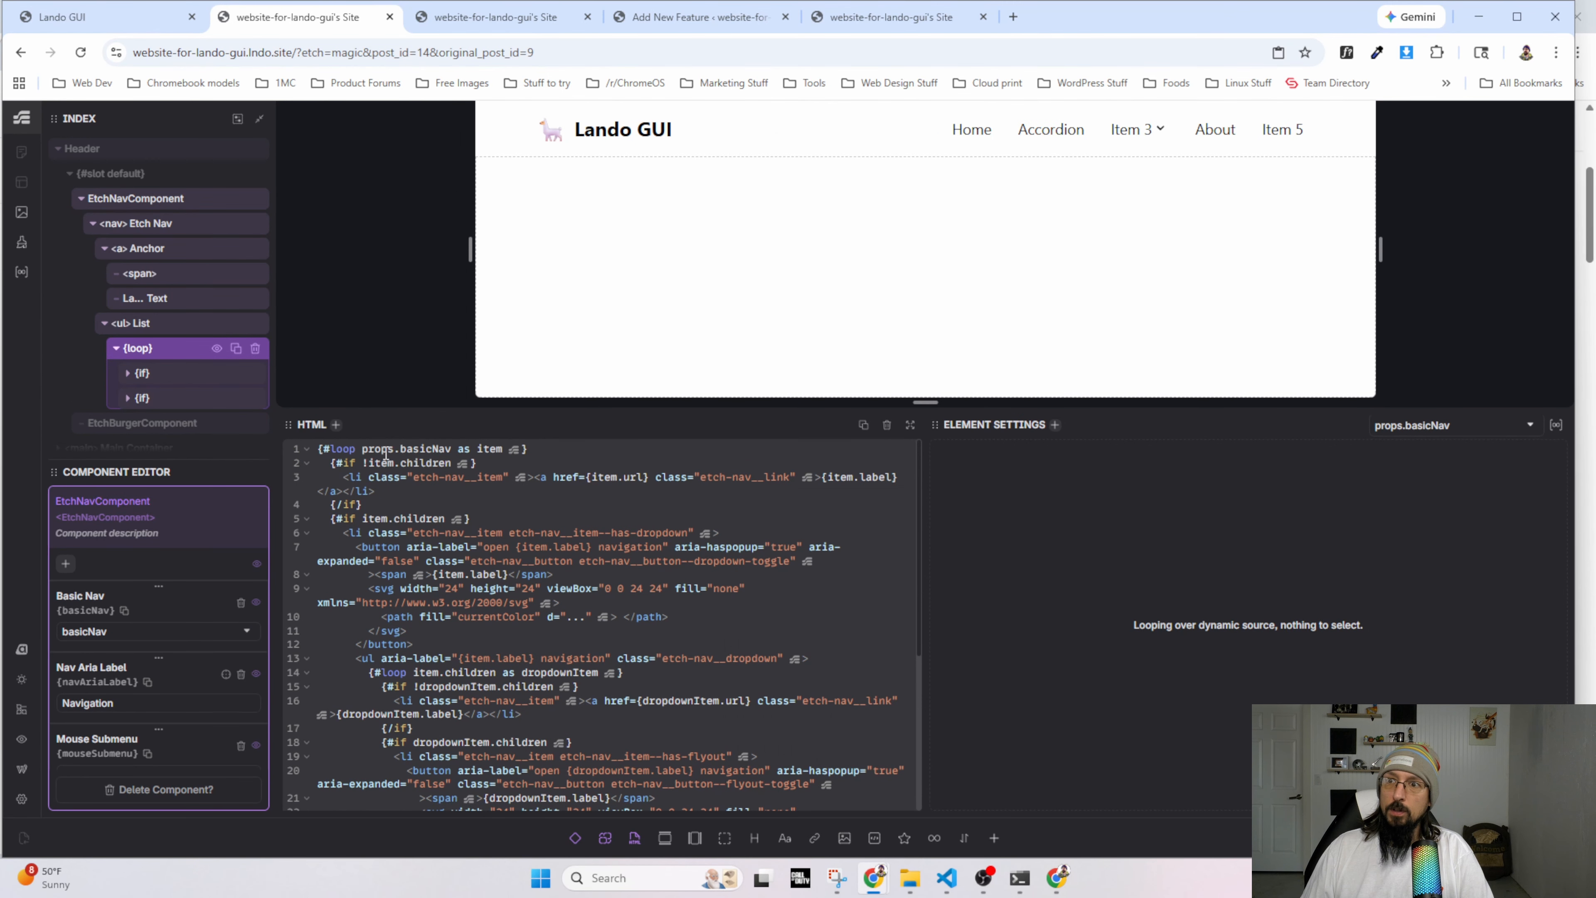
{"action": "left_click", "coordinate": [434, 450]}
{"action": "key", "text": "BackSpace"}
{"action": "key", "text": "BackSpace"}
{"action": "key", "text": "BackSpace"}
{"action": "key", "text": "BackSpace"}
{"action": "key", "text": "BackSpace"}
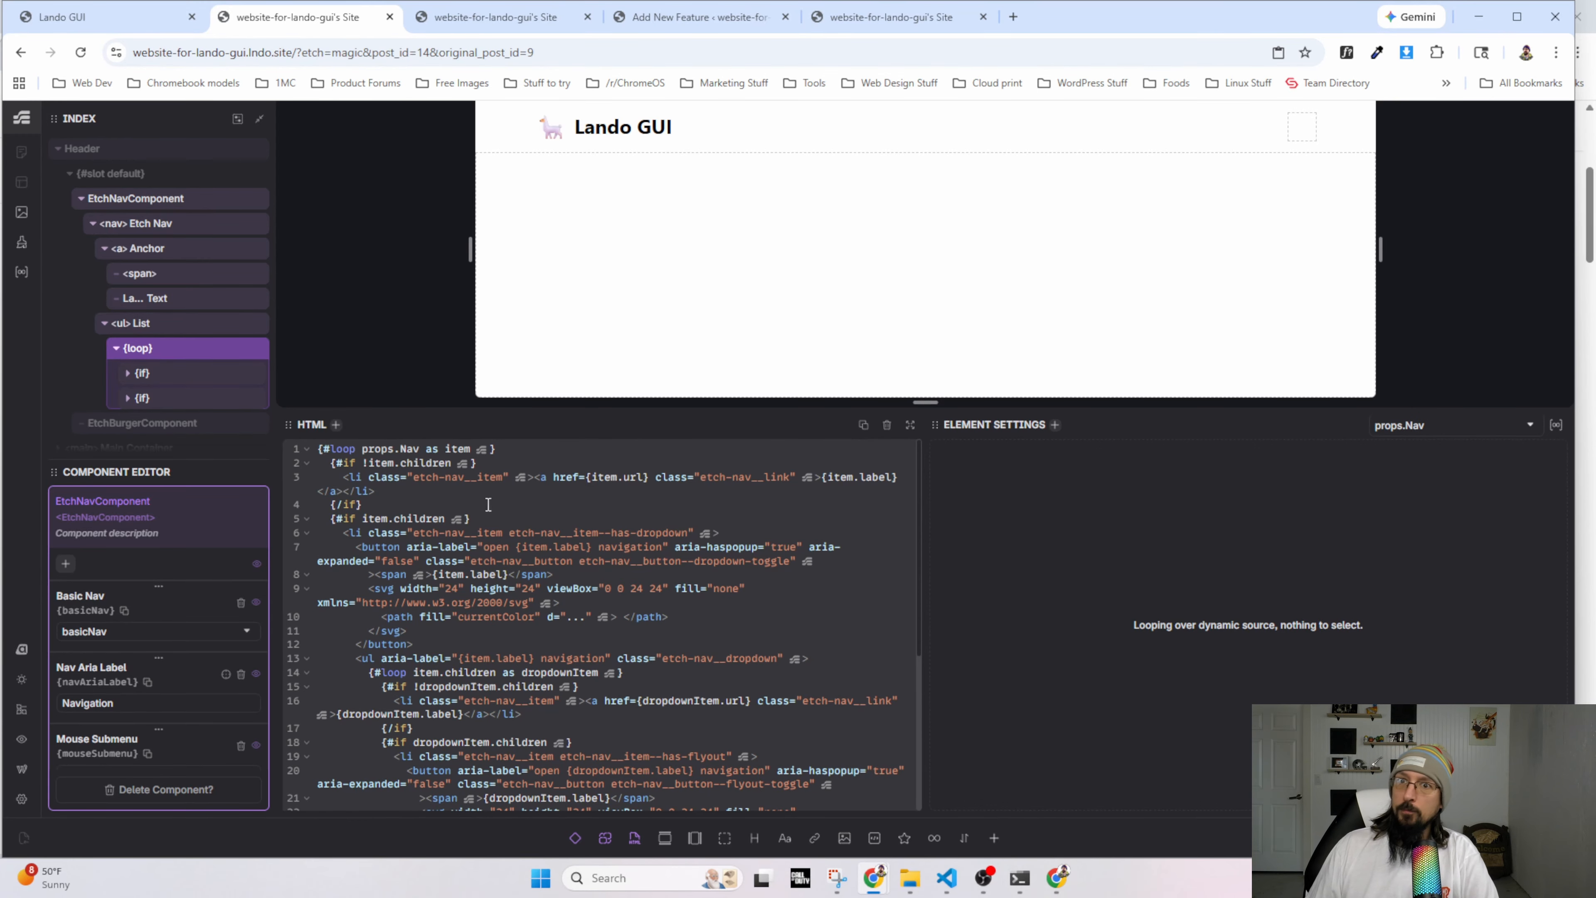
{"action": "key", "text": "Escape"}
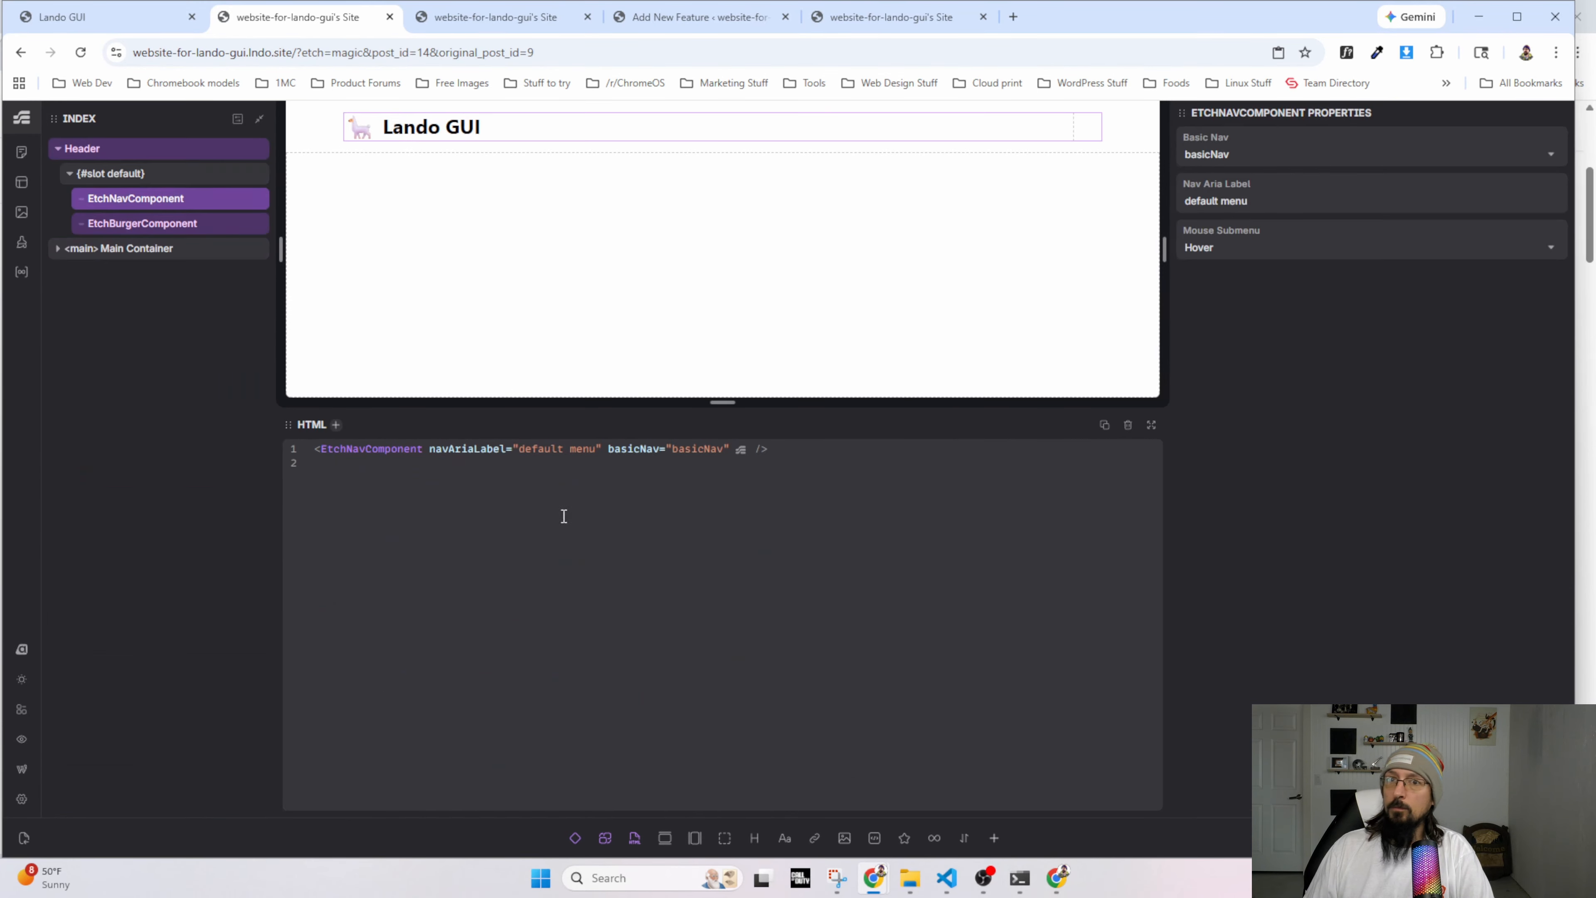
Review the saved navigation loops in the Loop Manager, and delete the Basic Nav and Basic Nav (imported) loops.
{"action": "left_click", "coordinate": [22, 272]}
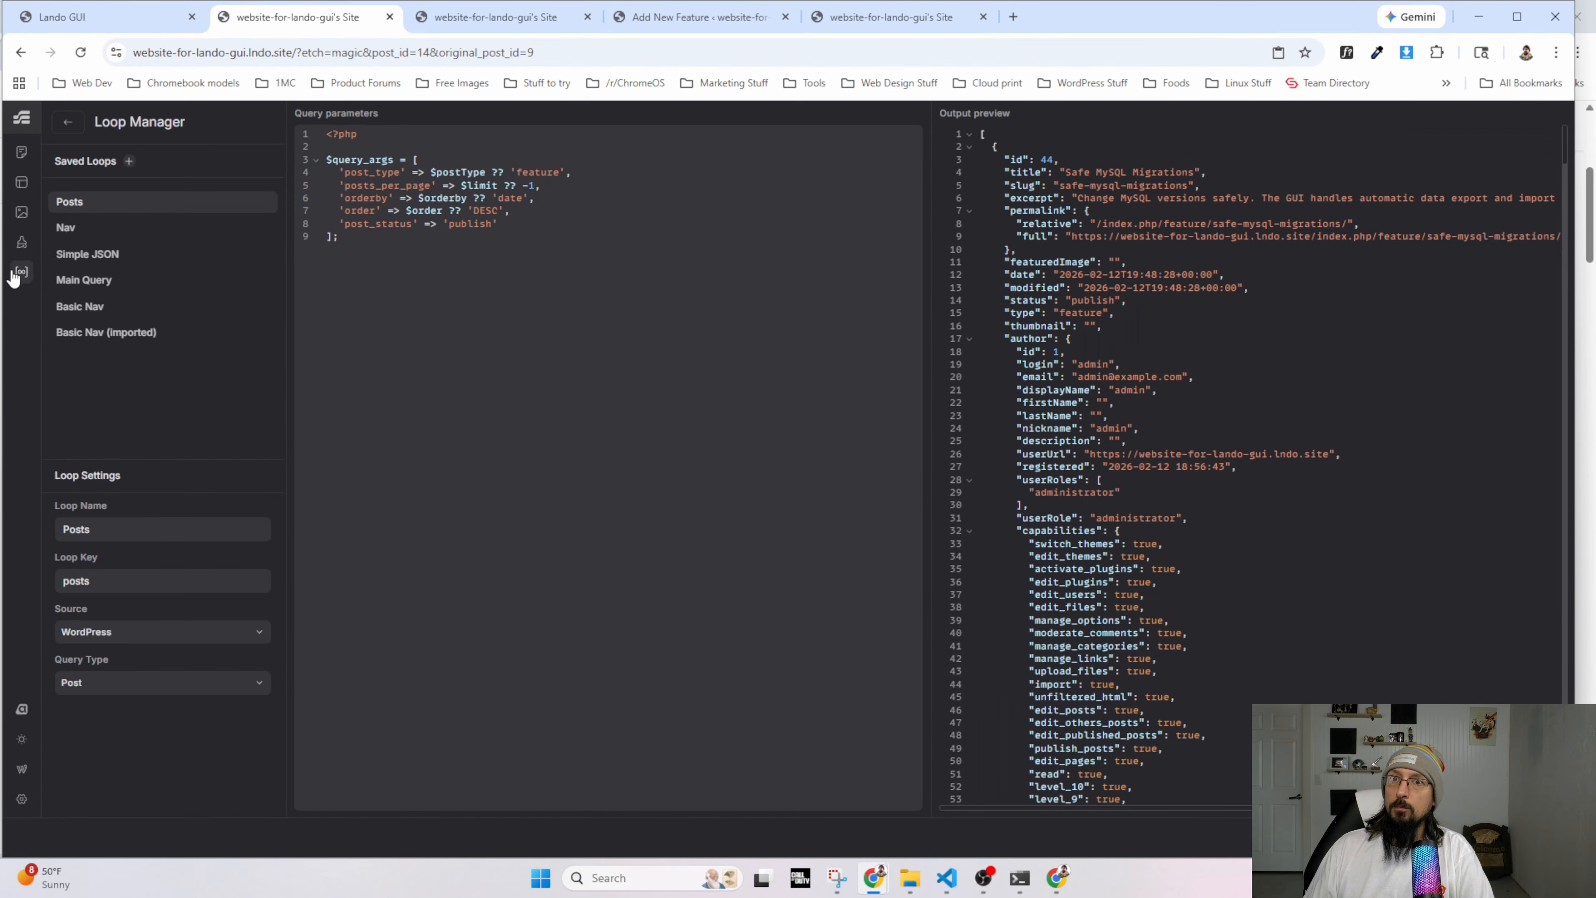
{"action": "left_click", "coordinate": [88, 234]}
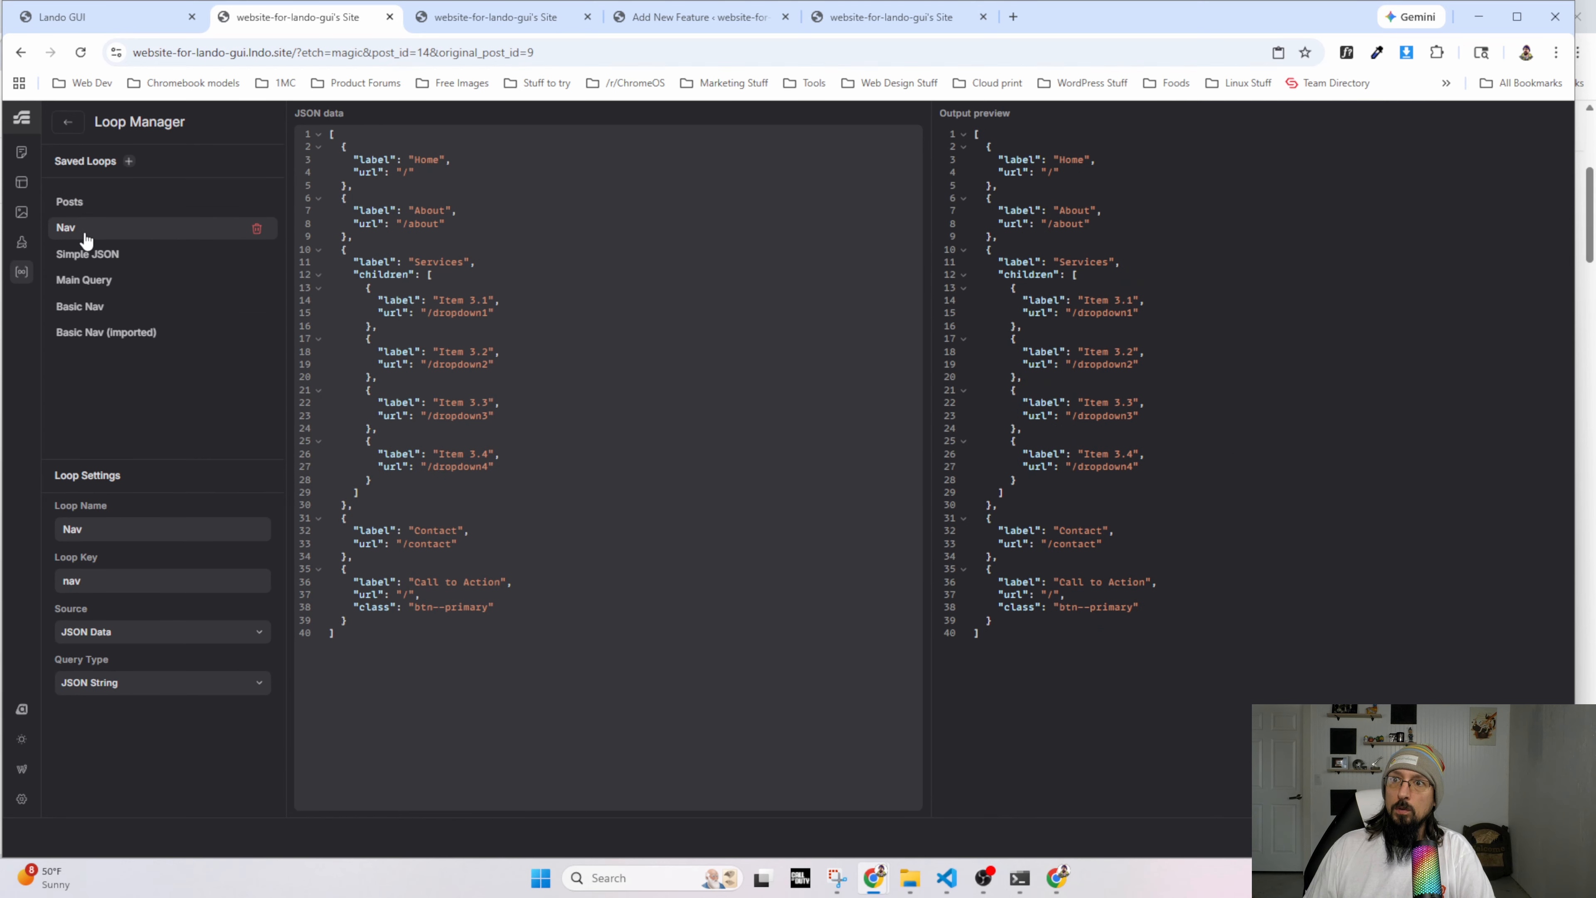
{"action": "left_click", "coordinate": [96, 311]}
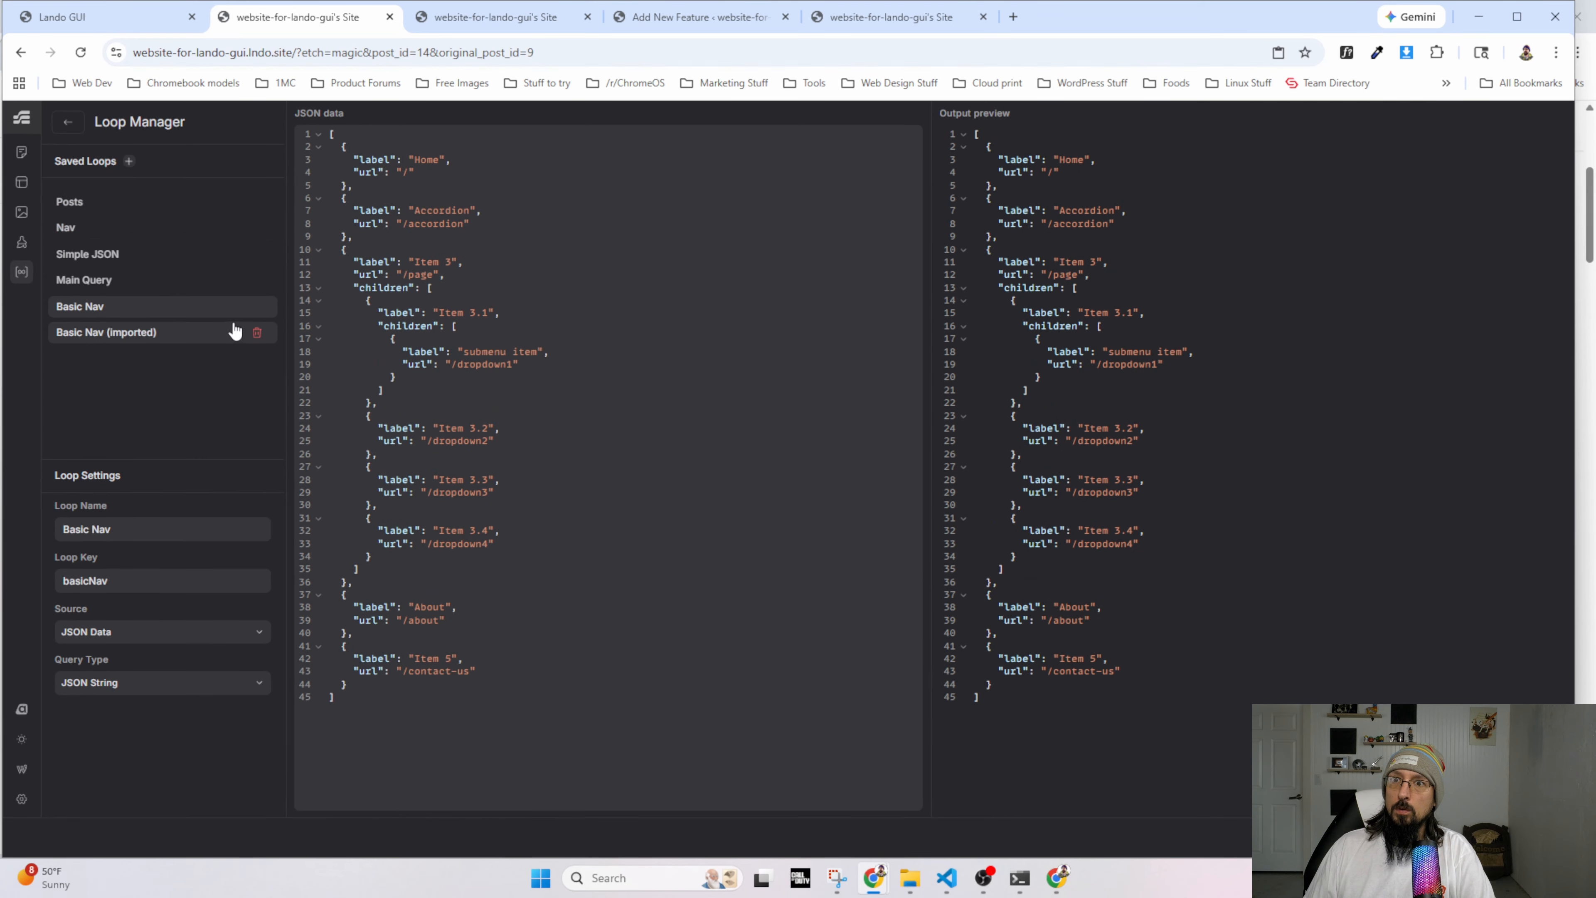
{"action": "left_click", "coordinate": [257, 307]}
{"action": "left_click", "coordinate": [257, 306]}
Relabel the first two items in the Nav loop's JSON as Docs and GitHub to match the mockup, and delete all items after them.
{"action": "left_click", "coordinate": [85, 226]}
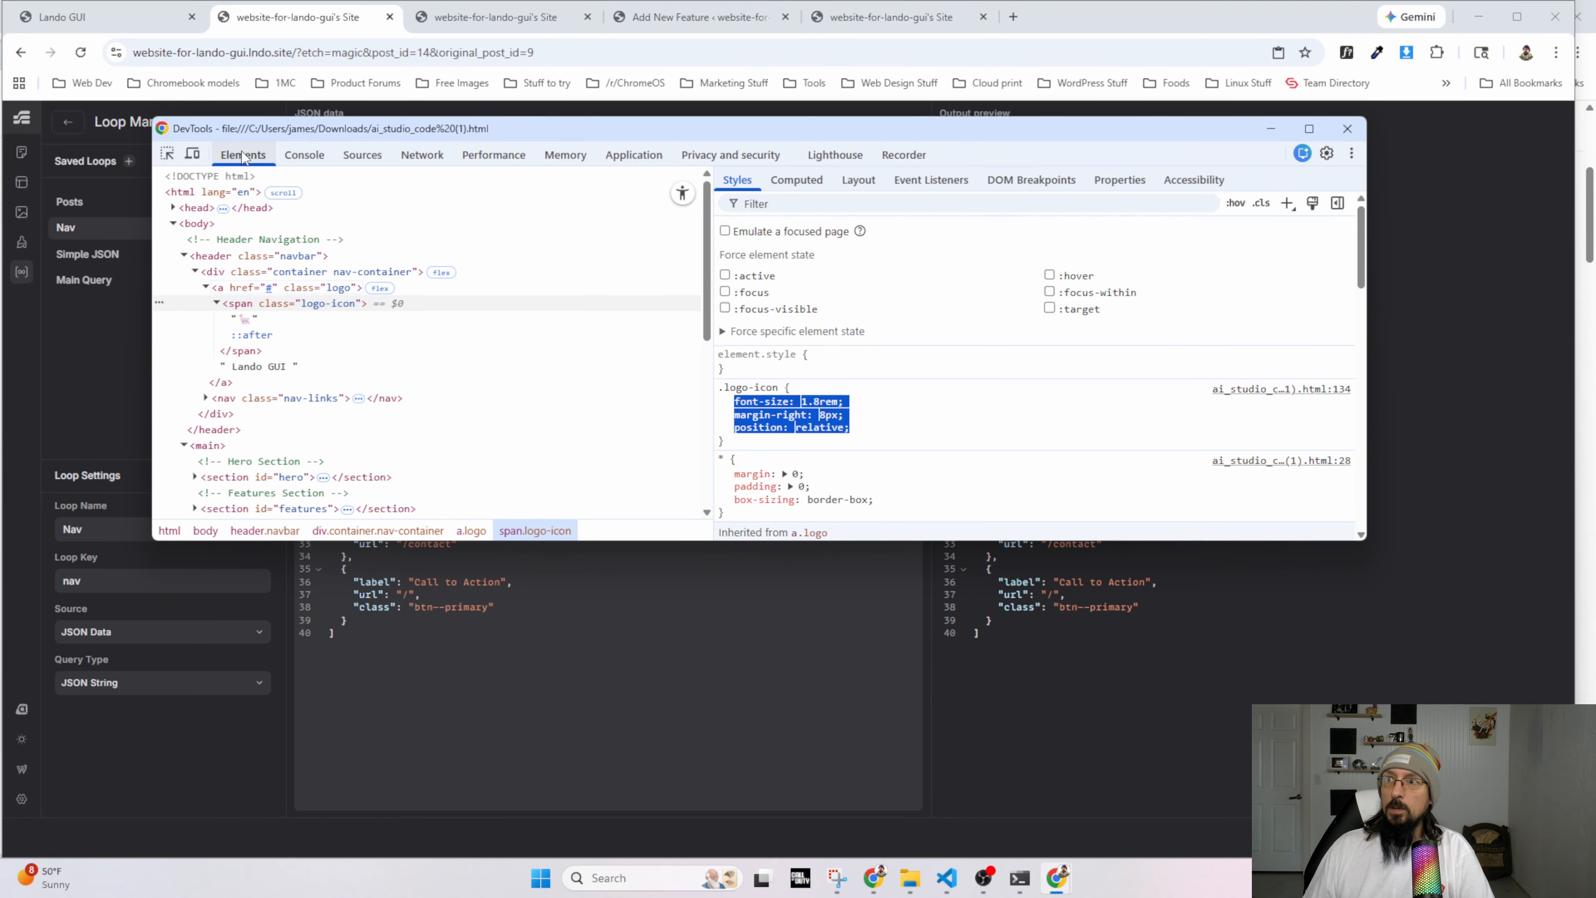
{"action": "key", "text": "alt+Tab"}
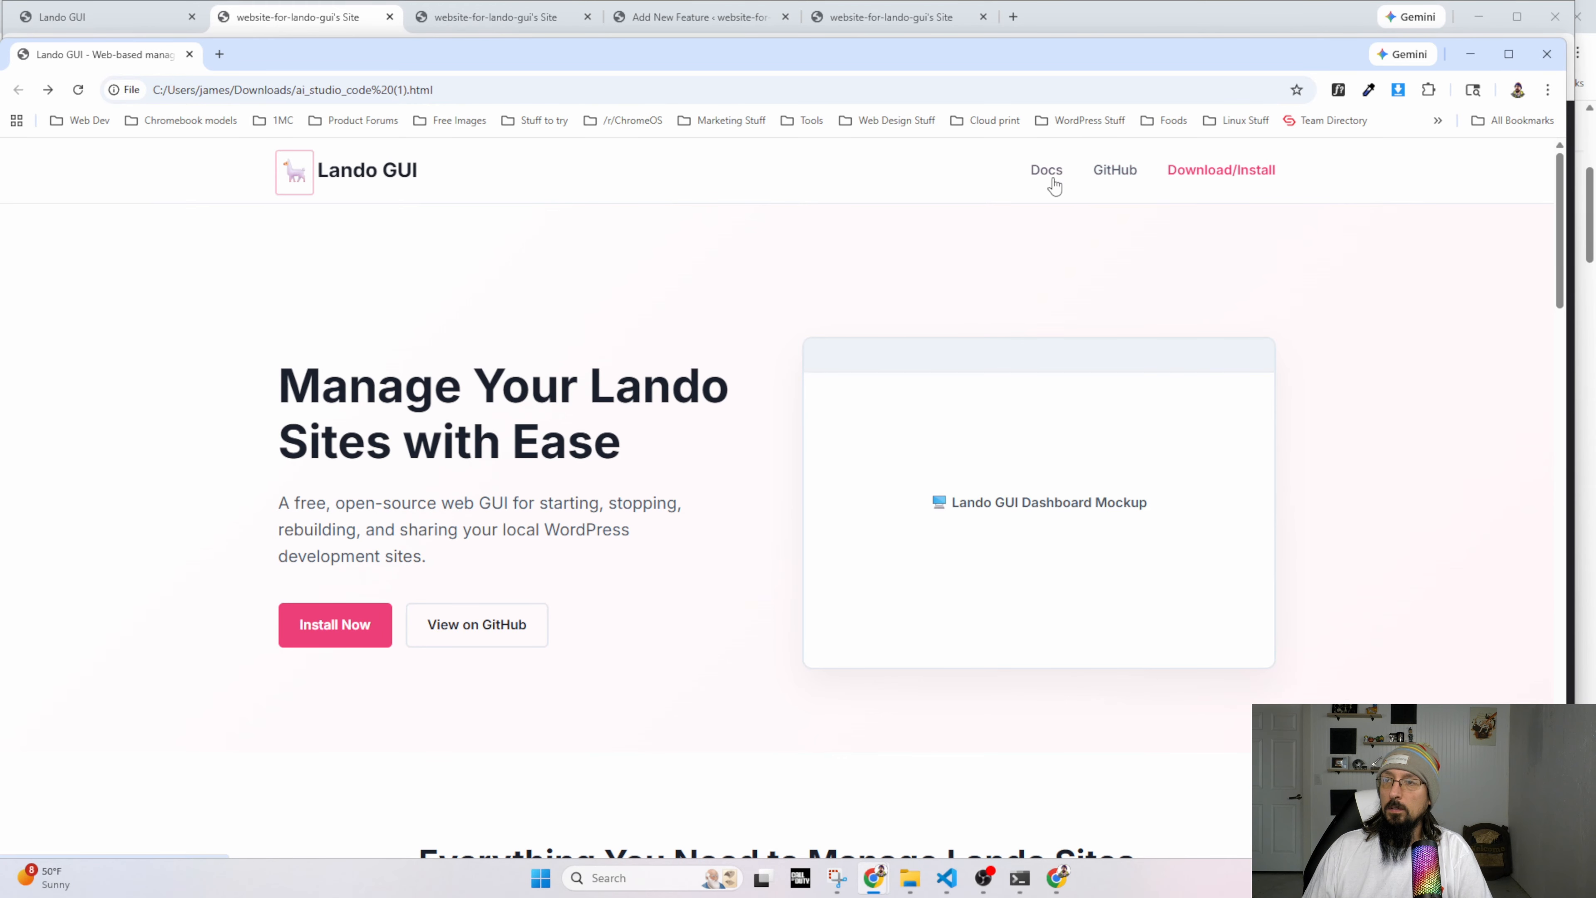
{"action": "key", "text": "alt+Tab"}
{"action": "double_click", "coordinate": [430, 160]}
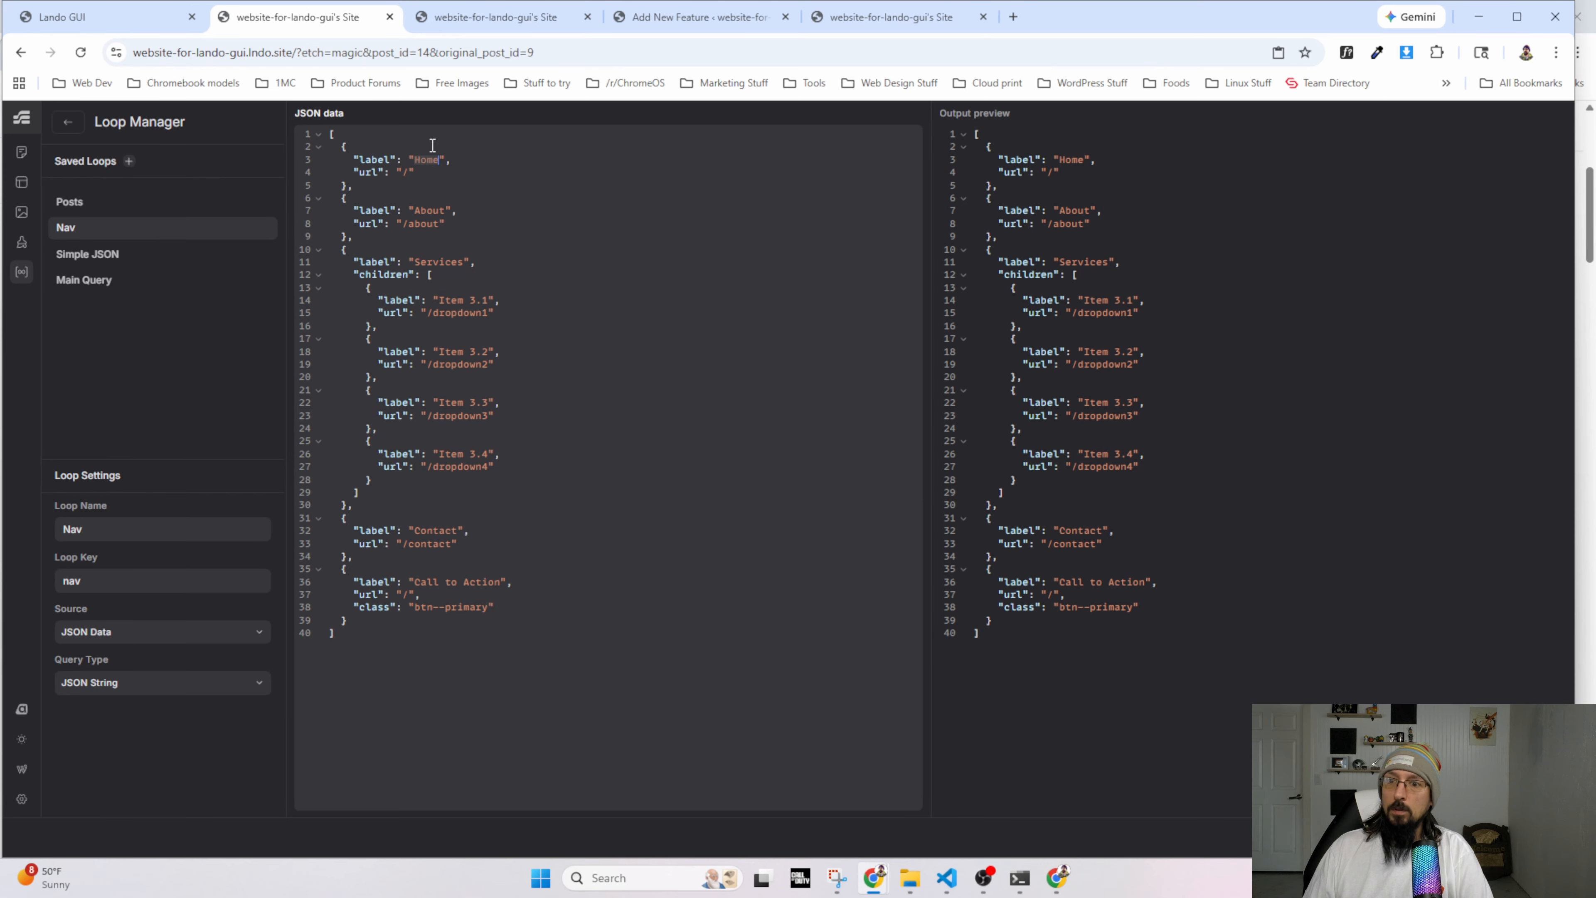
{"action": "type", "text": "Docs"}
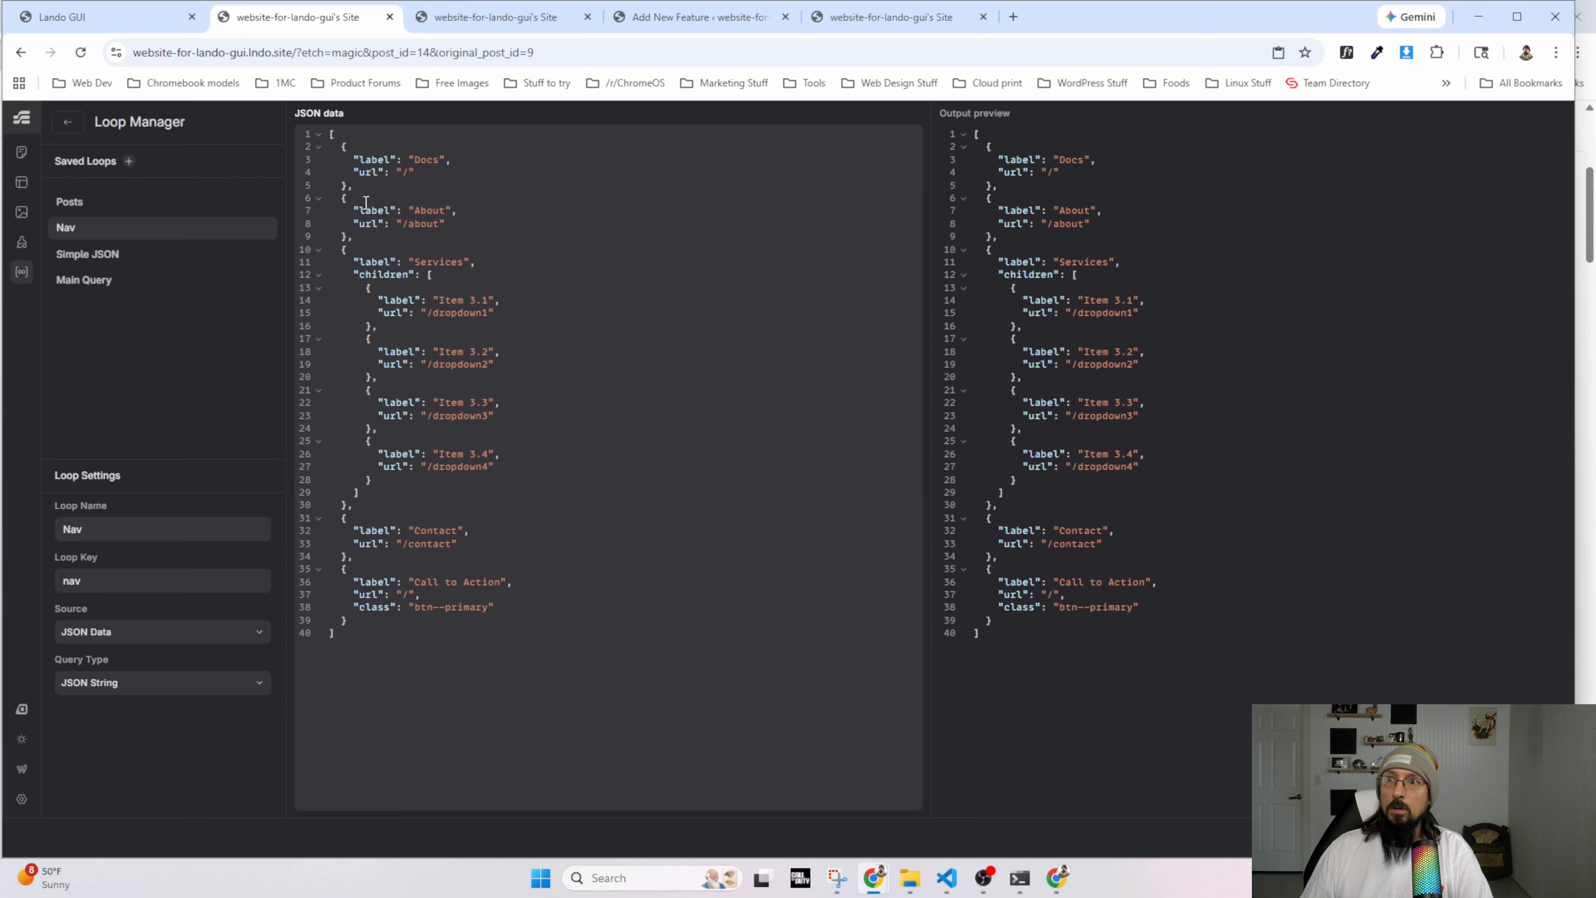
{"action": "type", "text": "Git"}
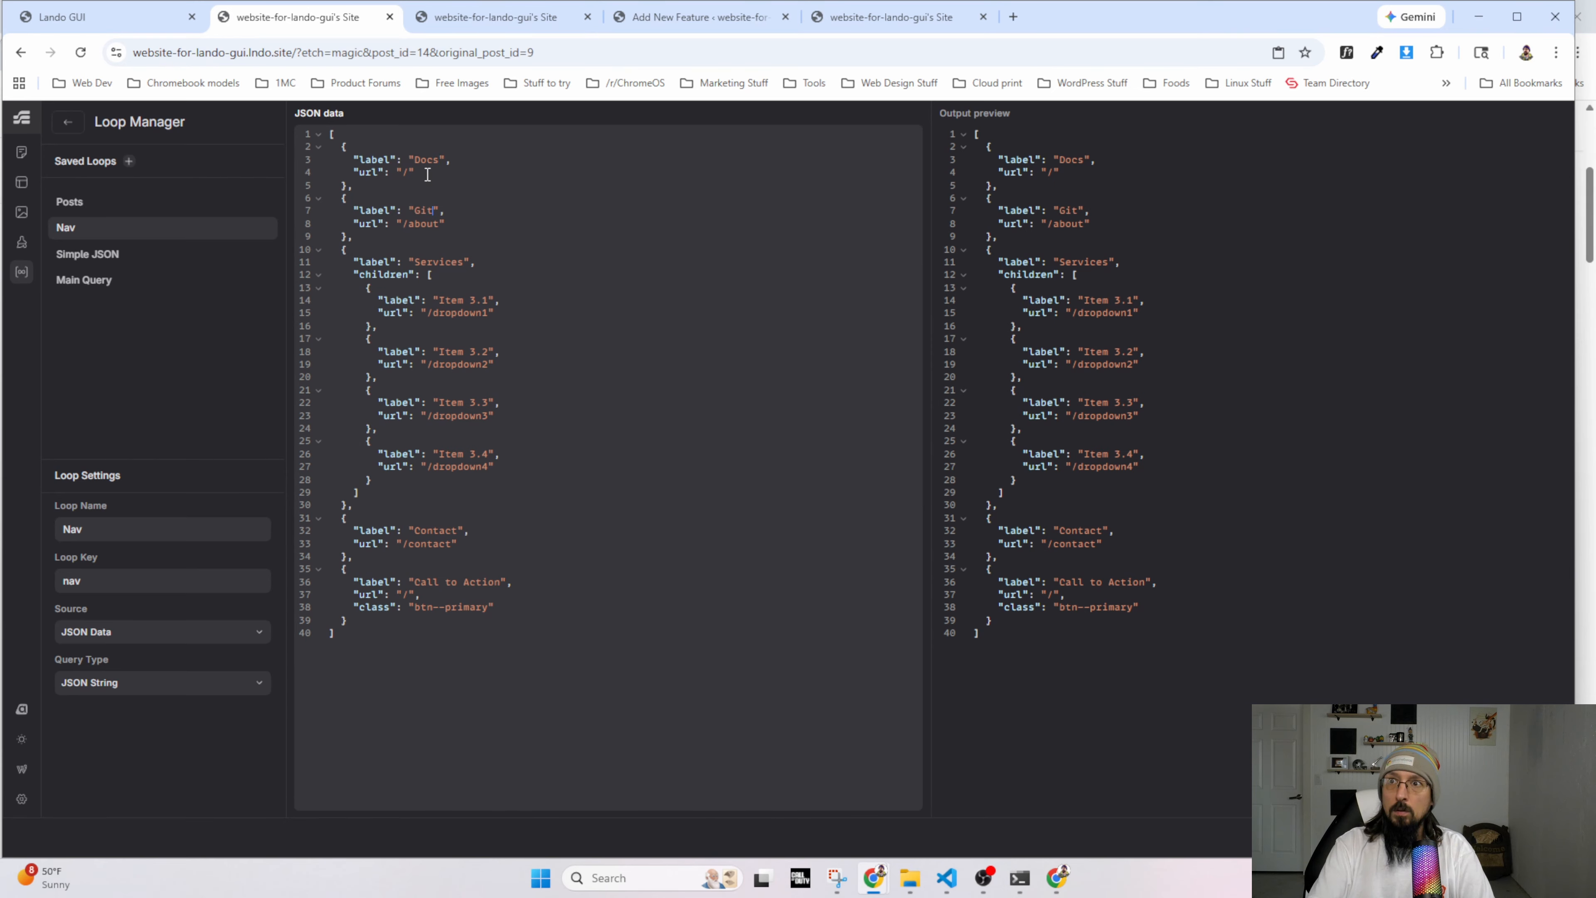
{"action": "type", "text": "Hub"}
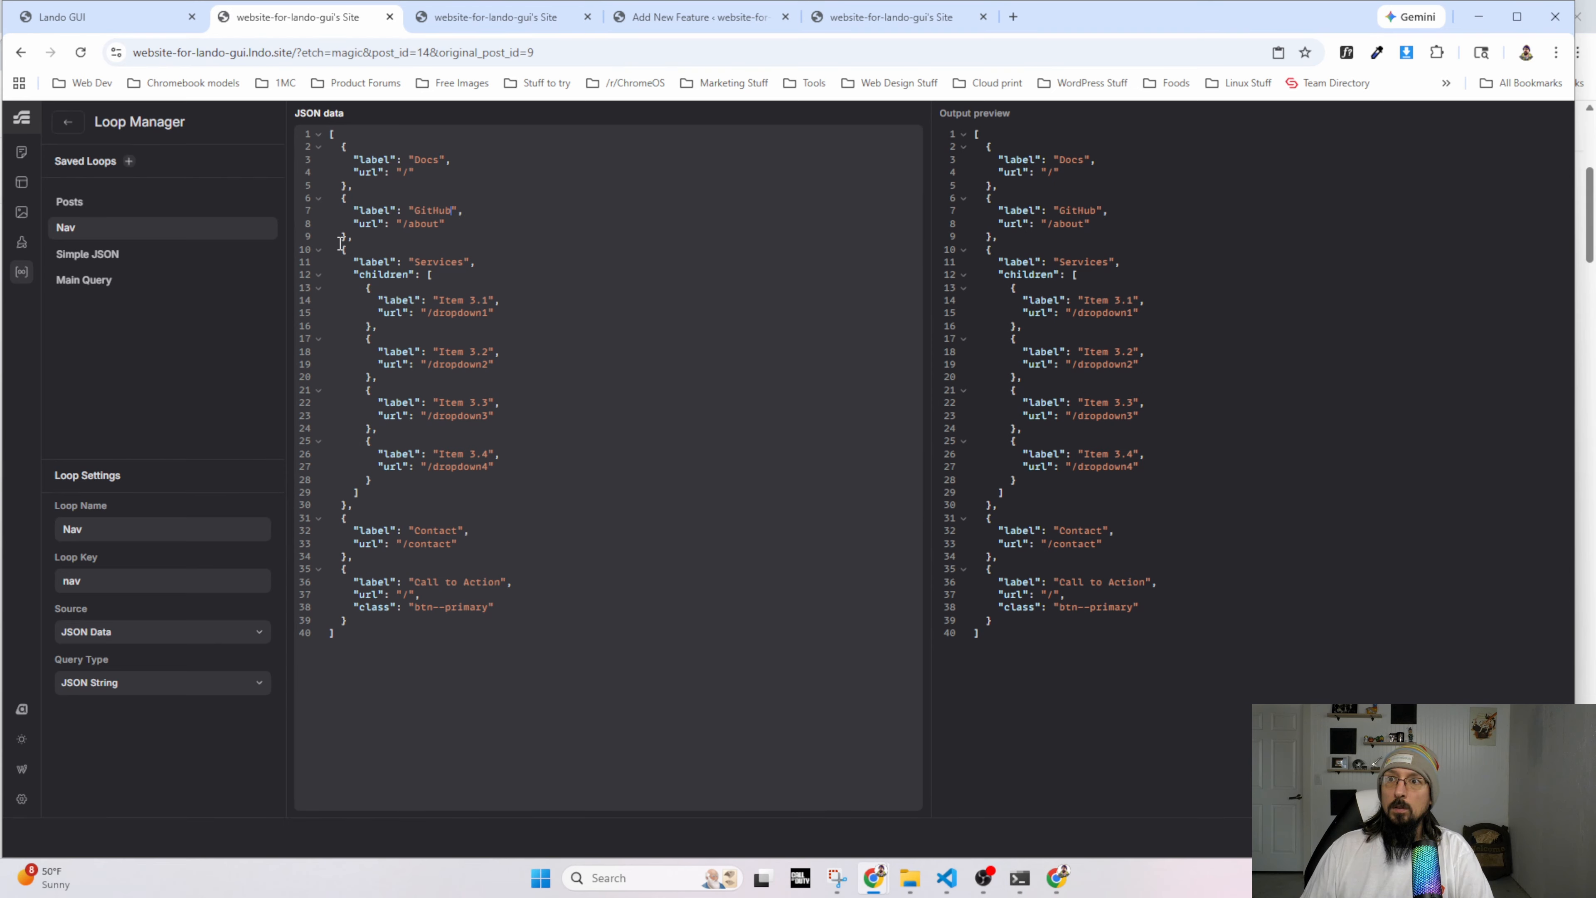
{"action": "left_click_drag", "start_coordinate": [340, 251], "coordinate": [371, 623]}
{"action": "key", "text": "BackSpace"}
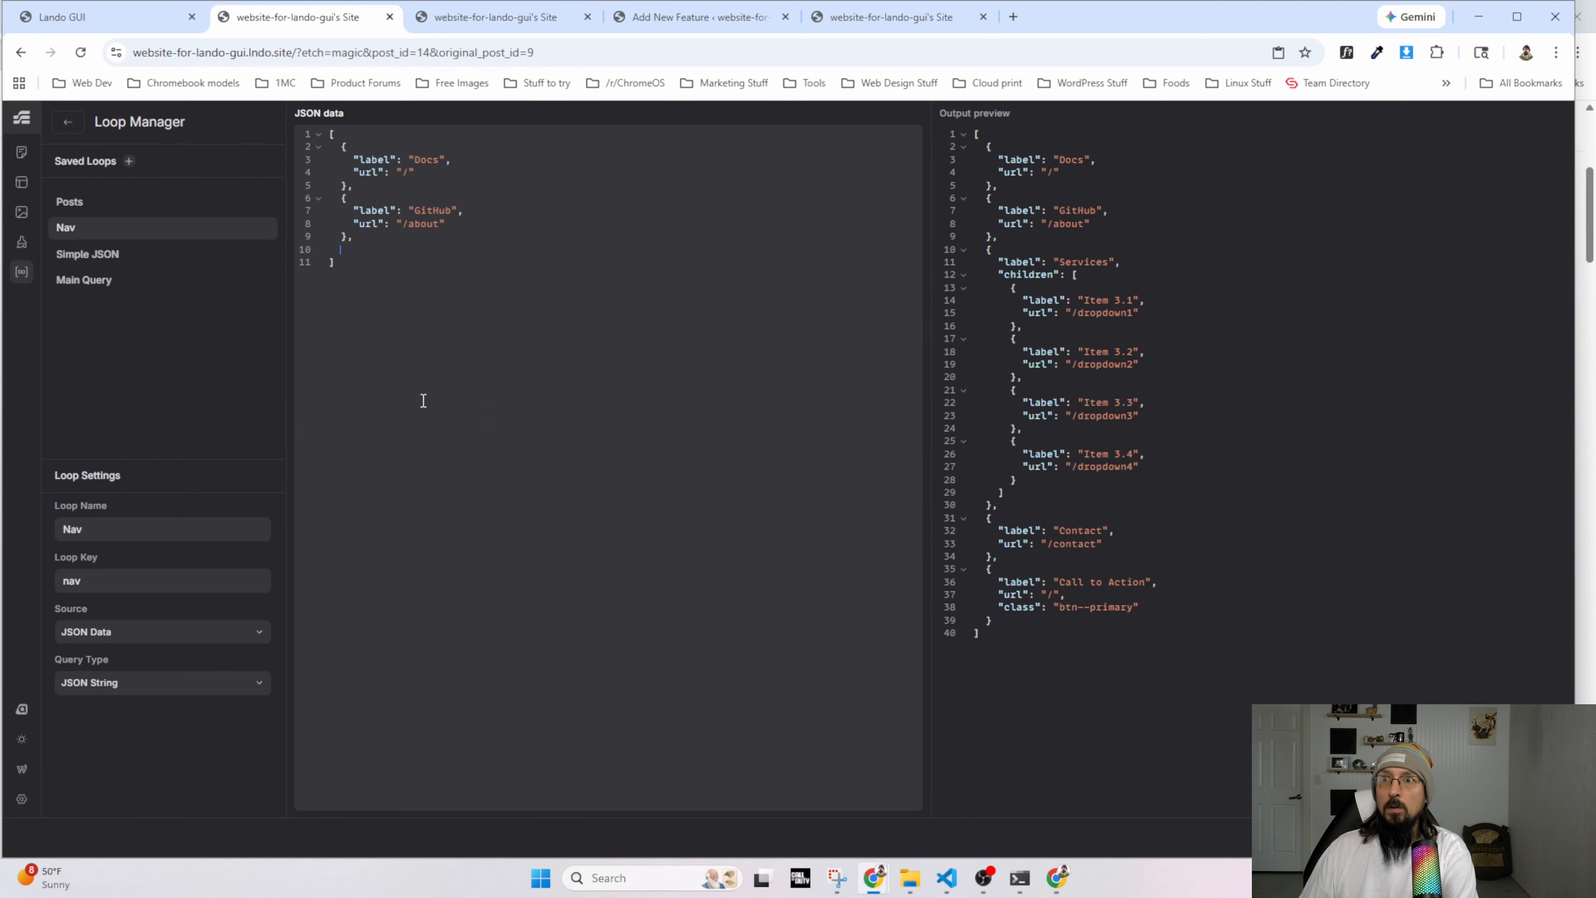
Duplicate the GitHub item as a third Nav item labelled Install without a trailing comma, and check the reloaded live home page.
{"action": "left_click_drag", "start_coordinate": [333, 201], "coordinate": [357, 235]}
{"action": "key", "text": "ctrl+c"}
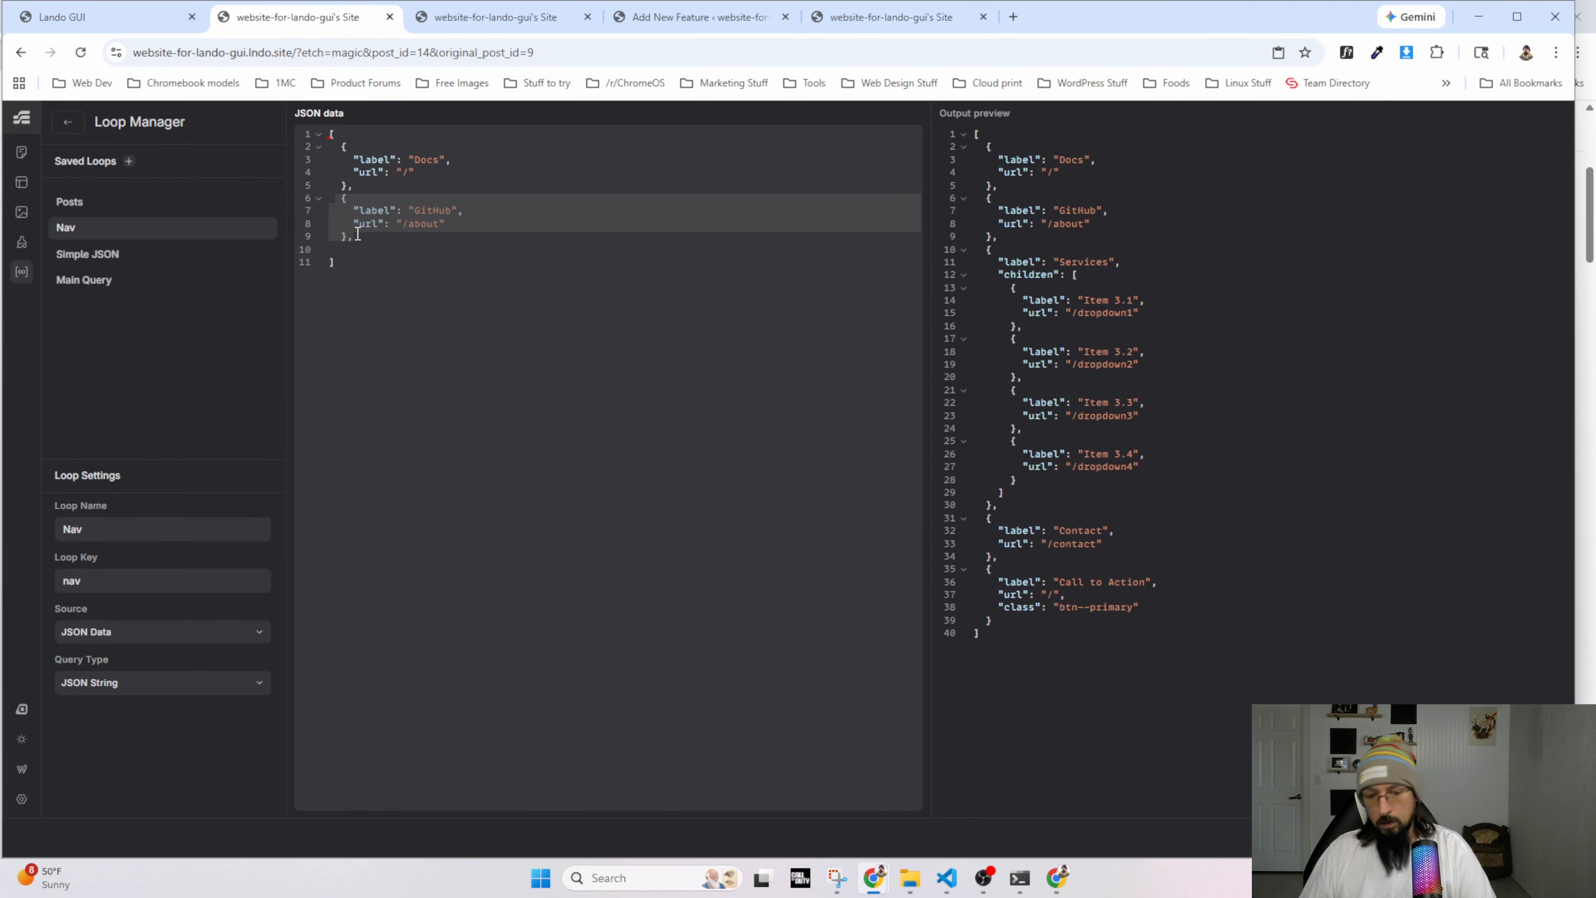
{"action": "left_click", "coordinate": [367, 237]}
{"action": "key", "text": "ctrl+v"}
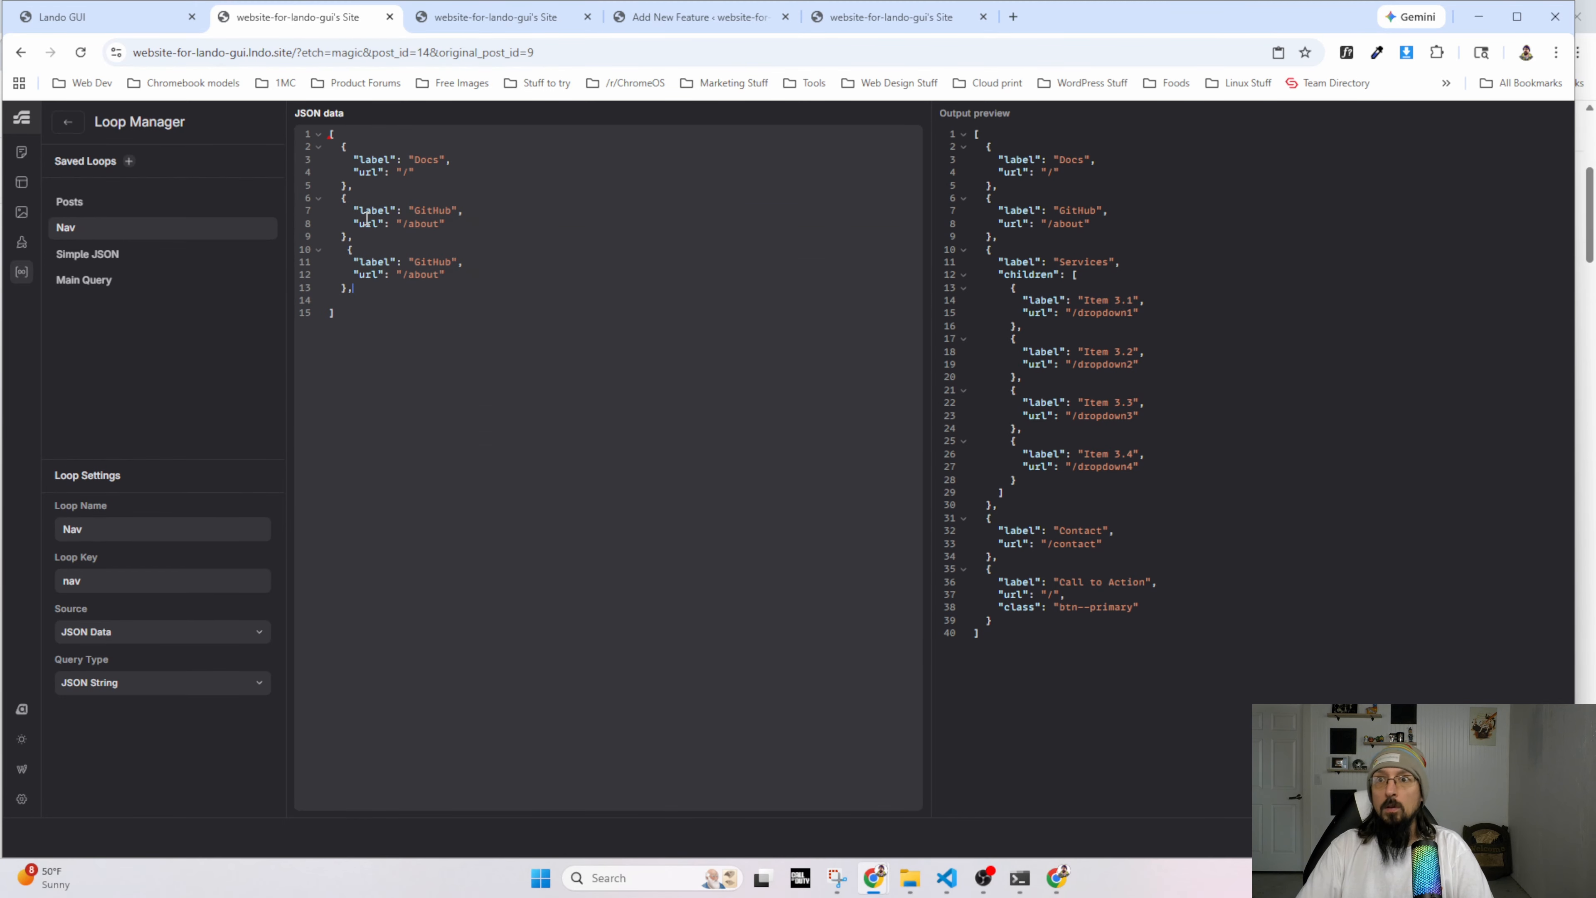
{"action": "key", "text": "BackSpace"}
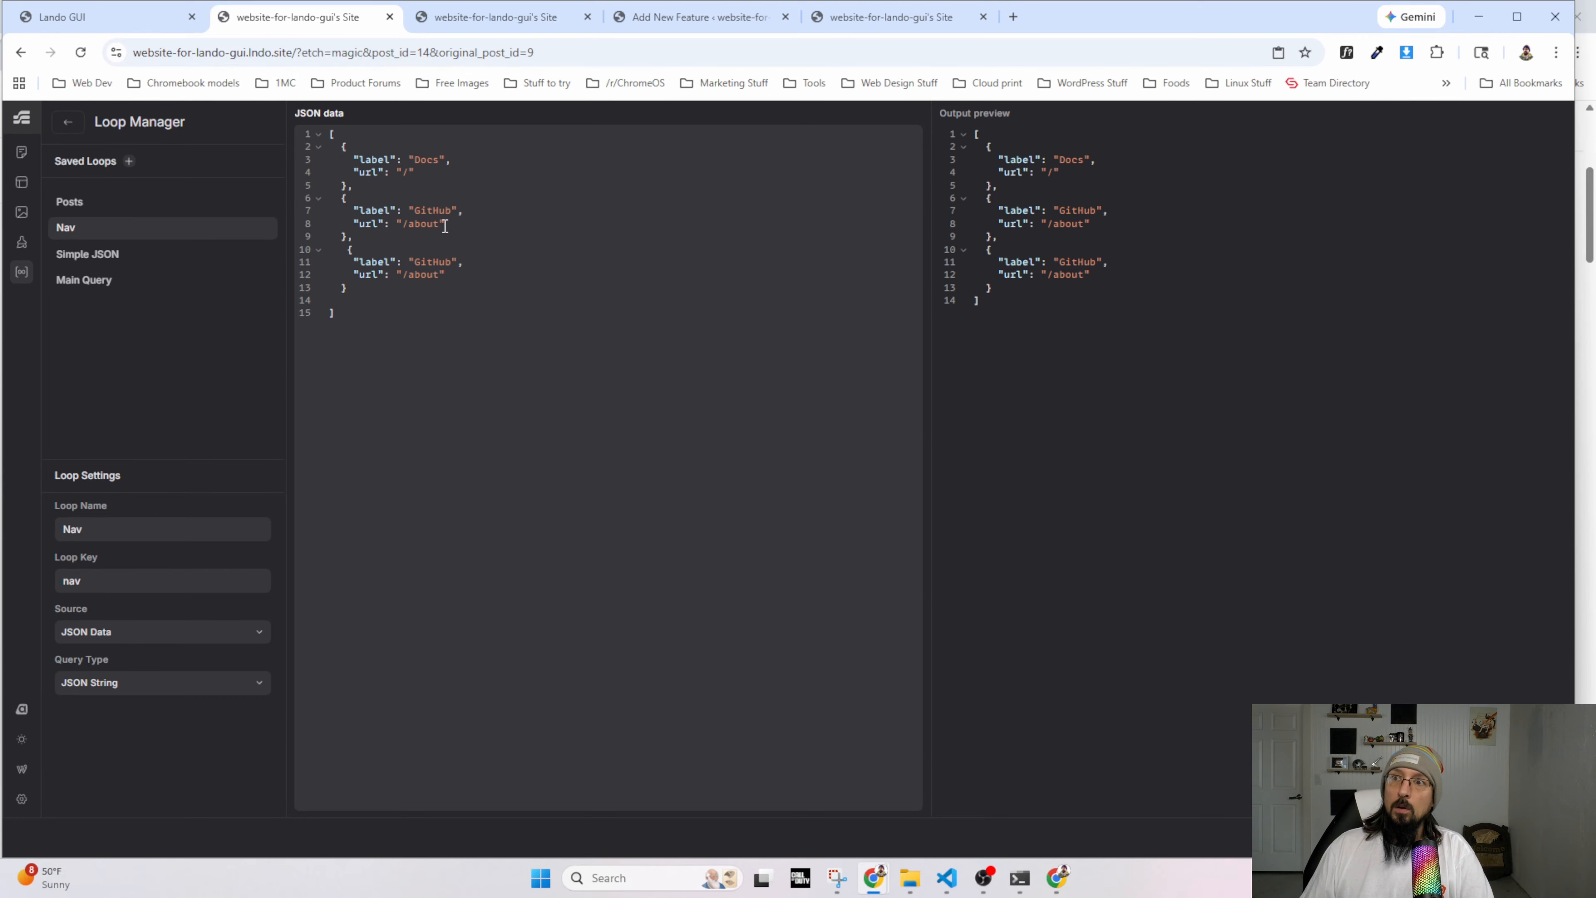
{"action": "type", "text": "D"}
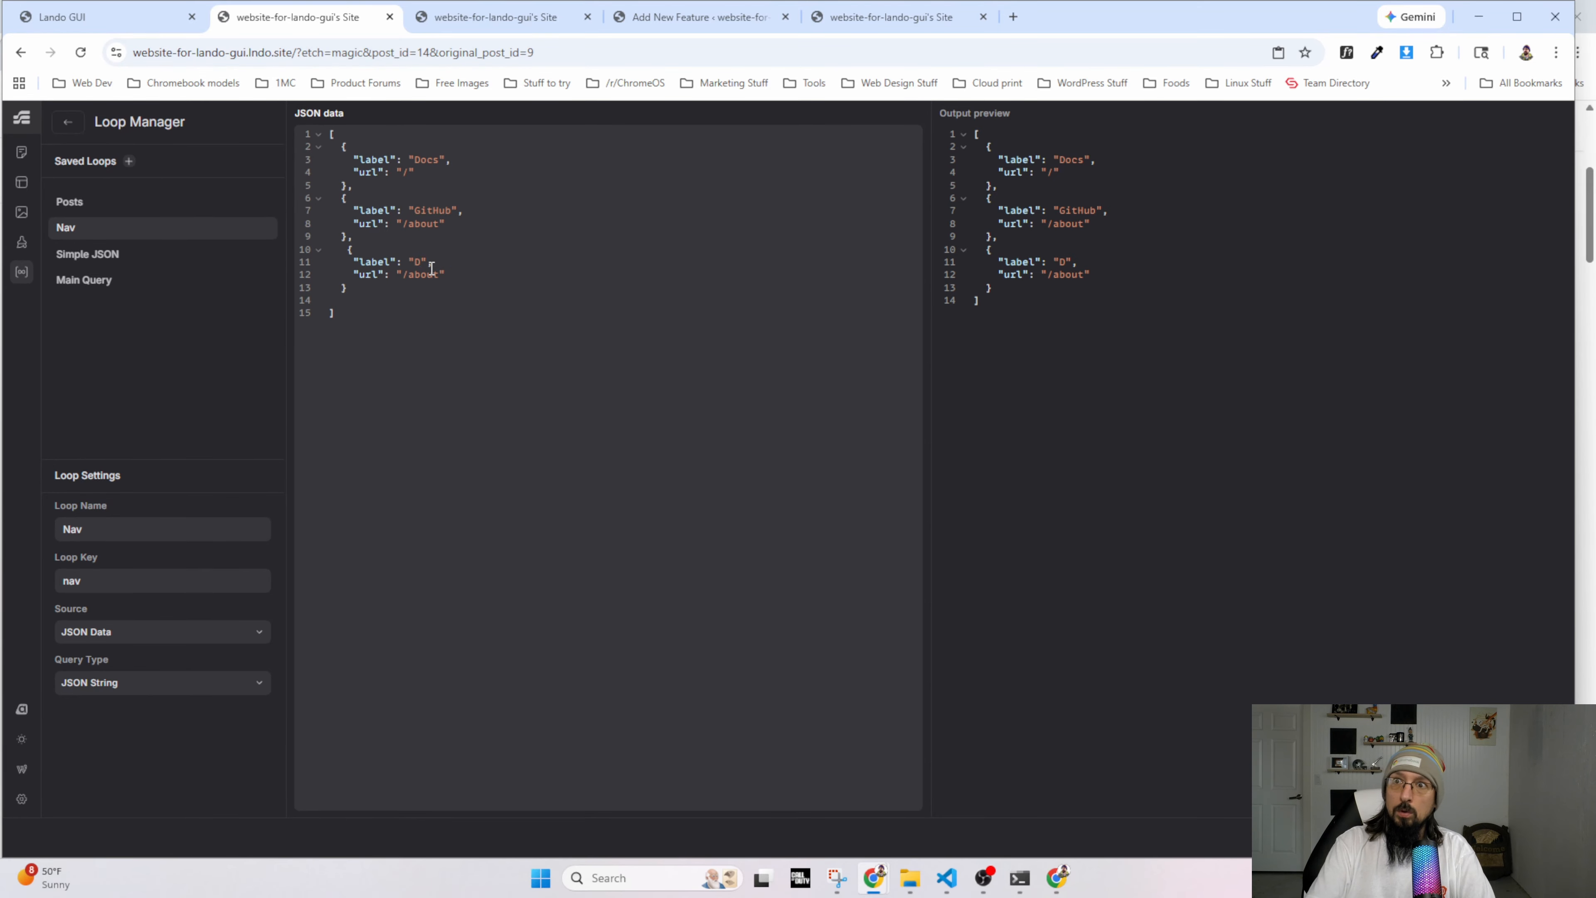
{"action": "type", "text": "nstall"}
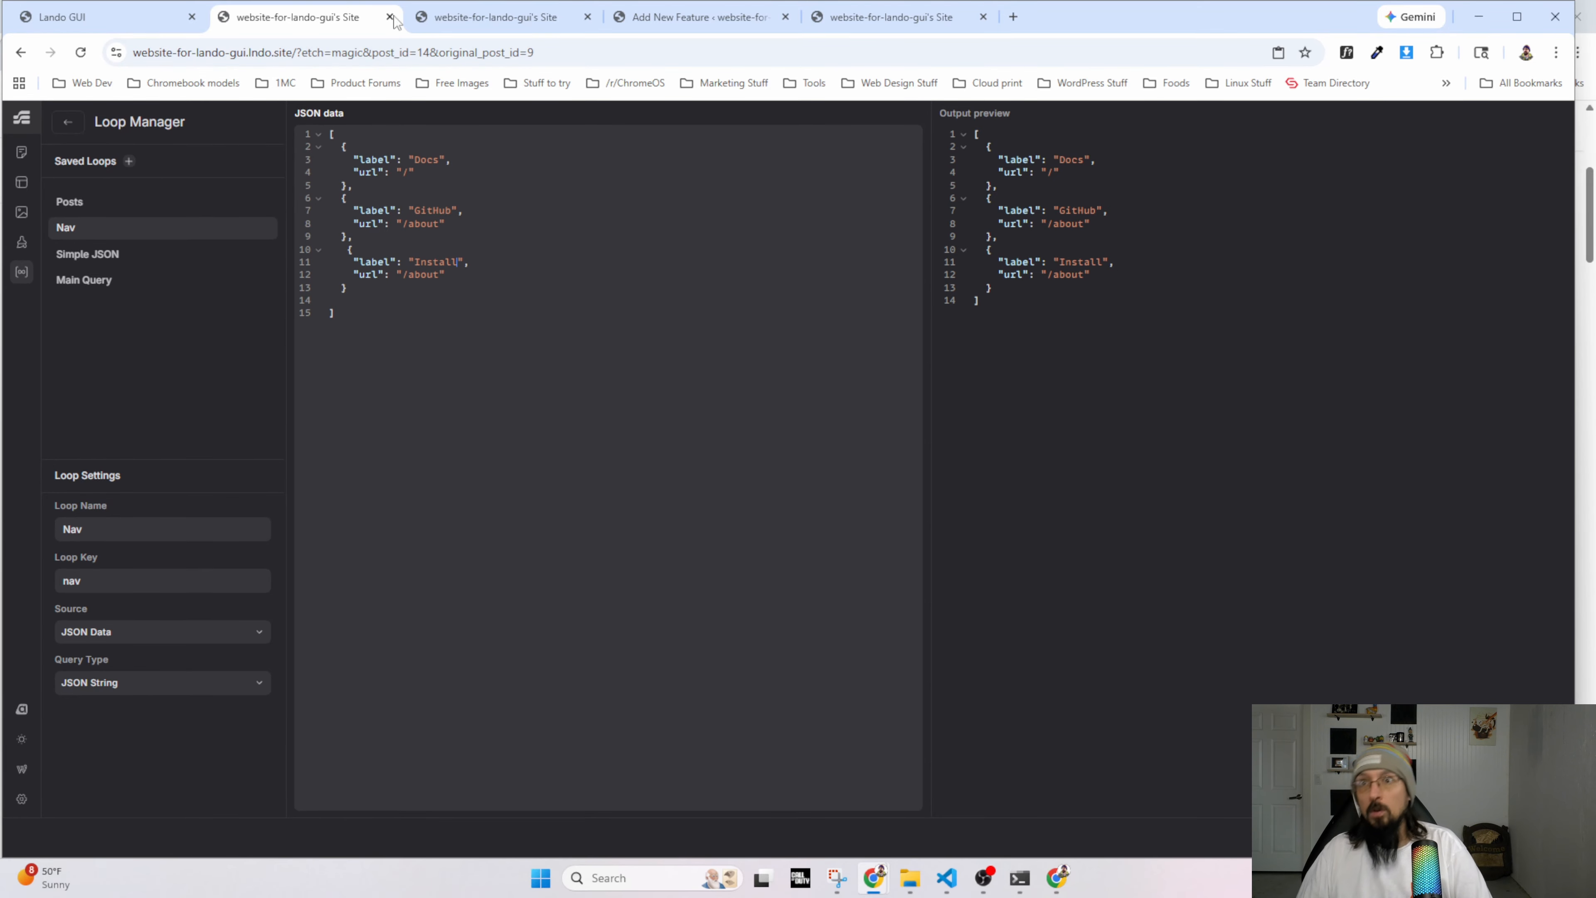
{"action": "left_click", "coordinate": [490, 17]}
{"action": "key", "text": "ctrl+r"}
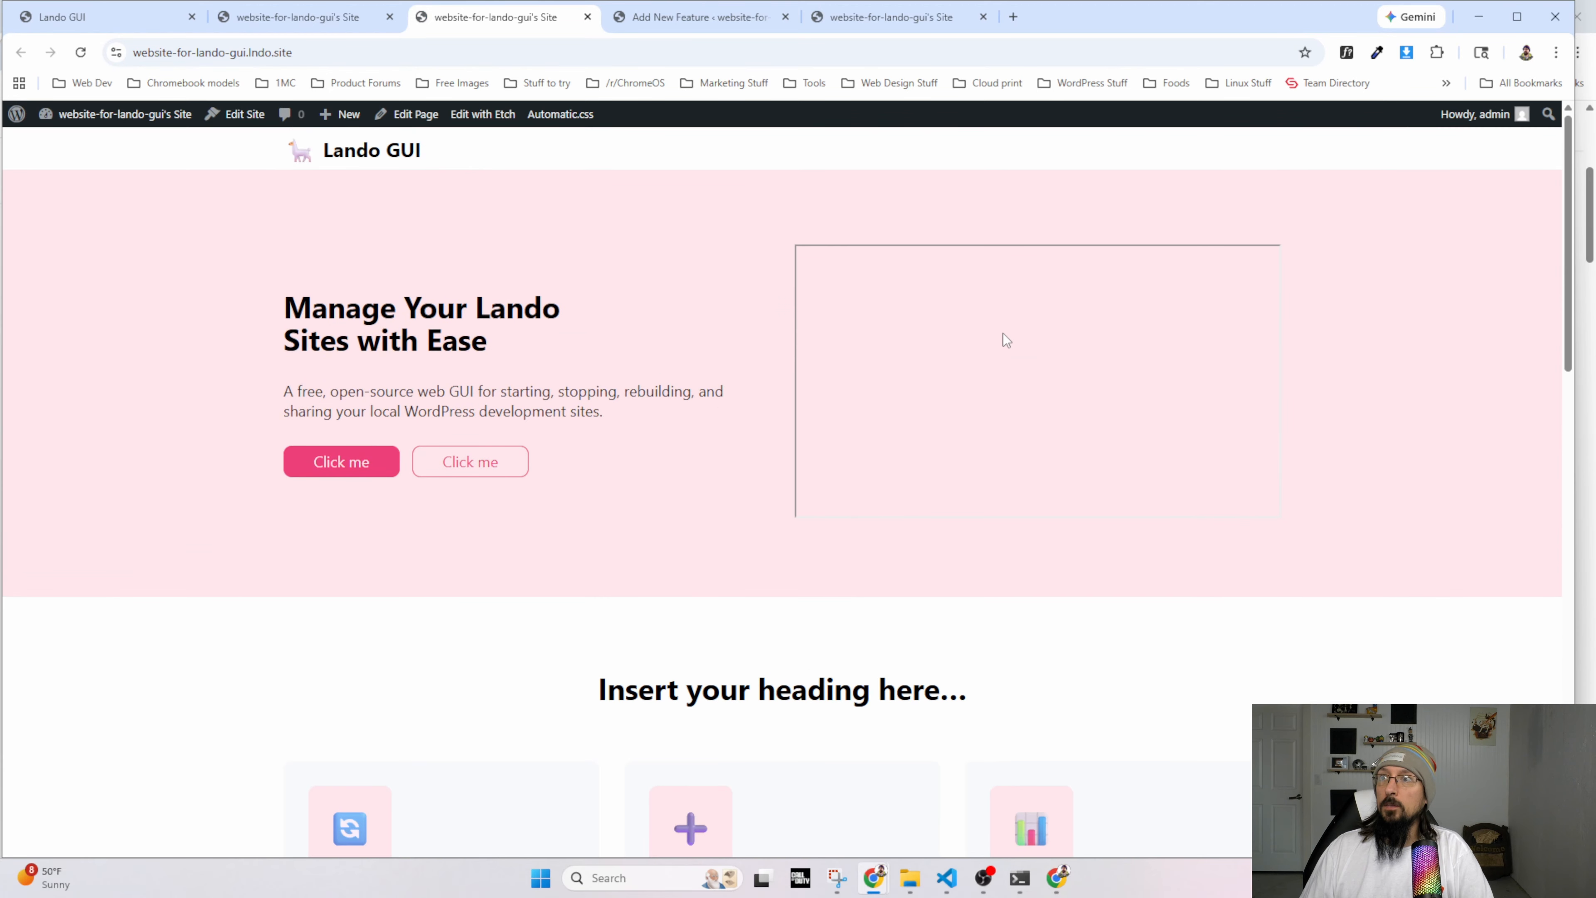
Leave the Loop Manager, open EtchNavComponent for editing, and rename its Basic Nav property to Nav.
{"action": "left_click", "coordinate": [284, 18]}
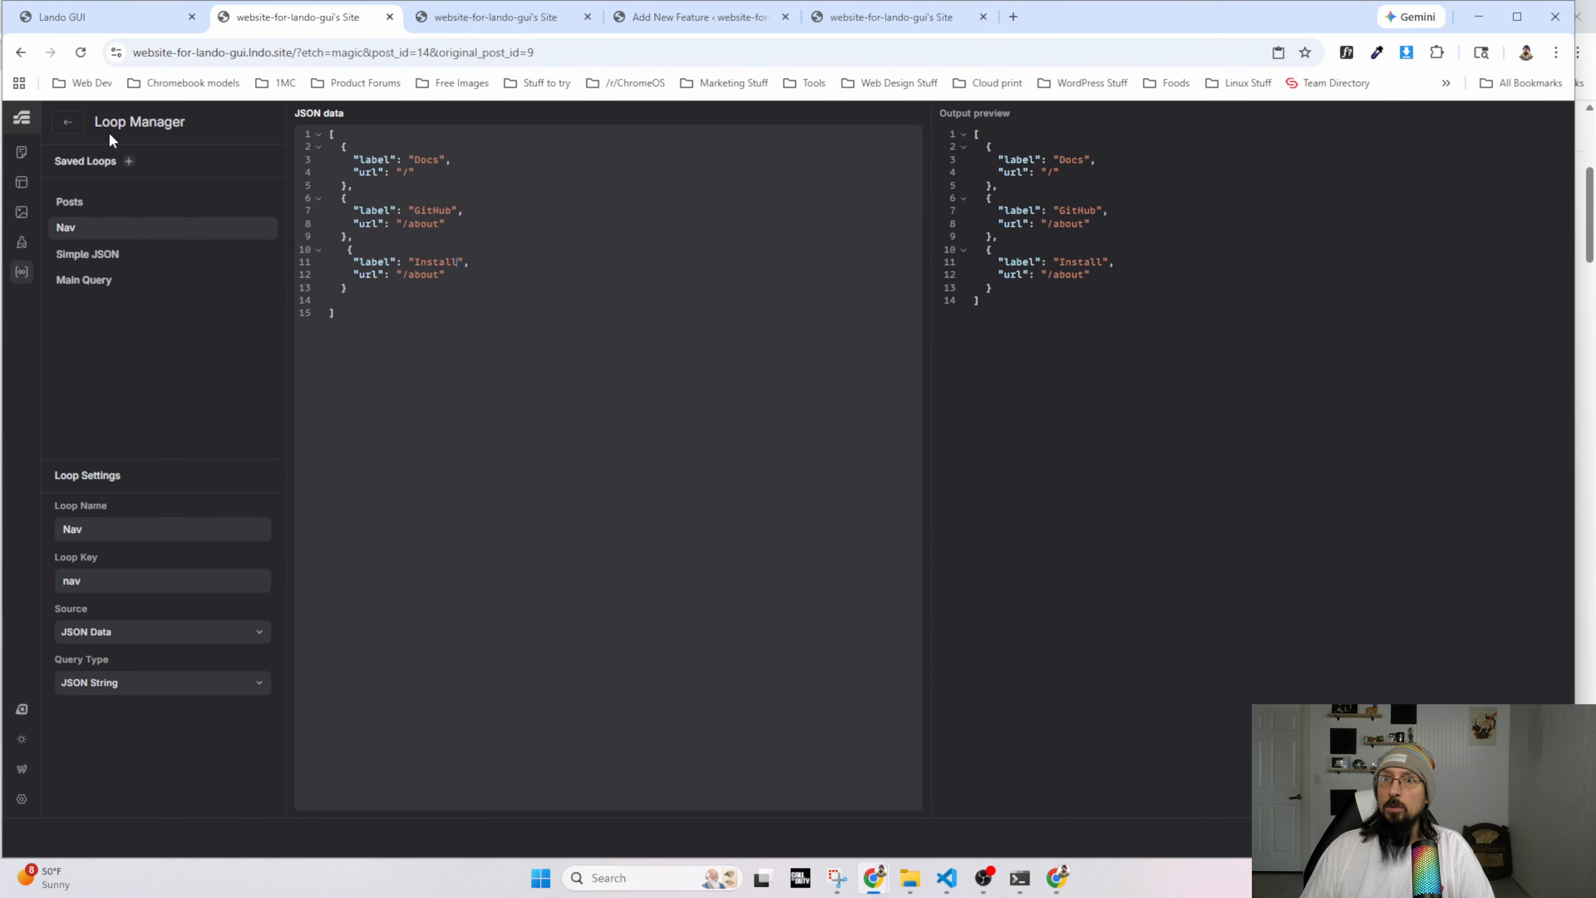
{"action": "left_click", "coordinate": [67, 122]}
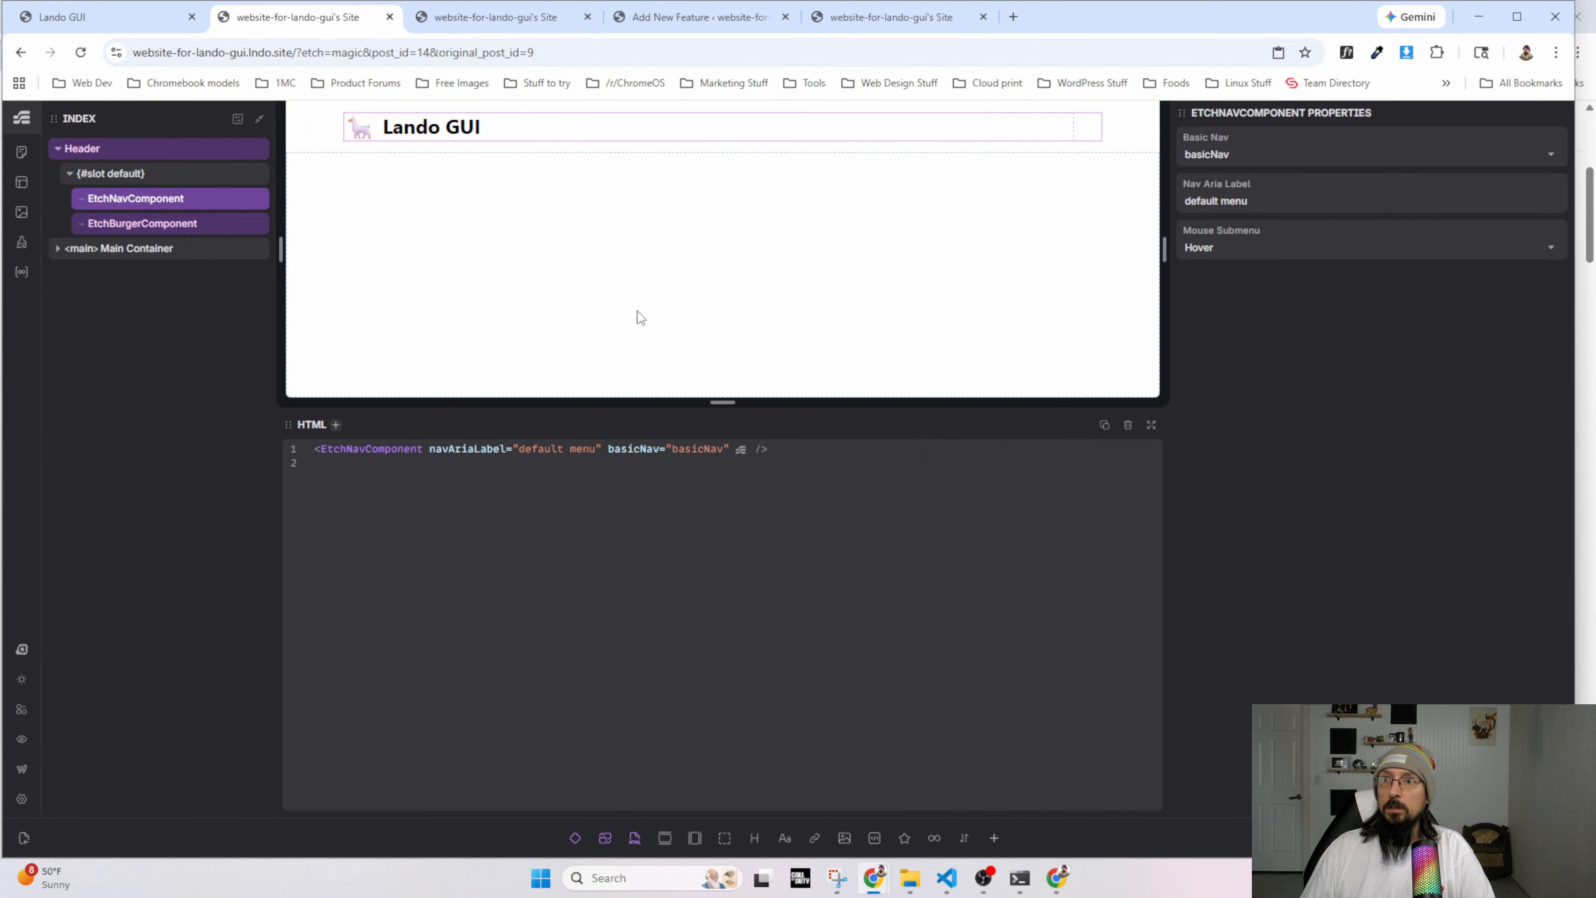
{"action": "right_click", "coordinate": [115, 207]}
{"action": "left_click", "coordinate": [156, 364]}
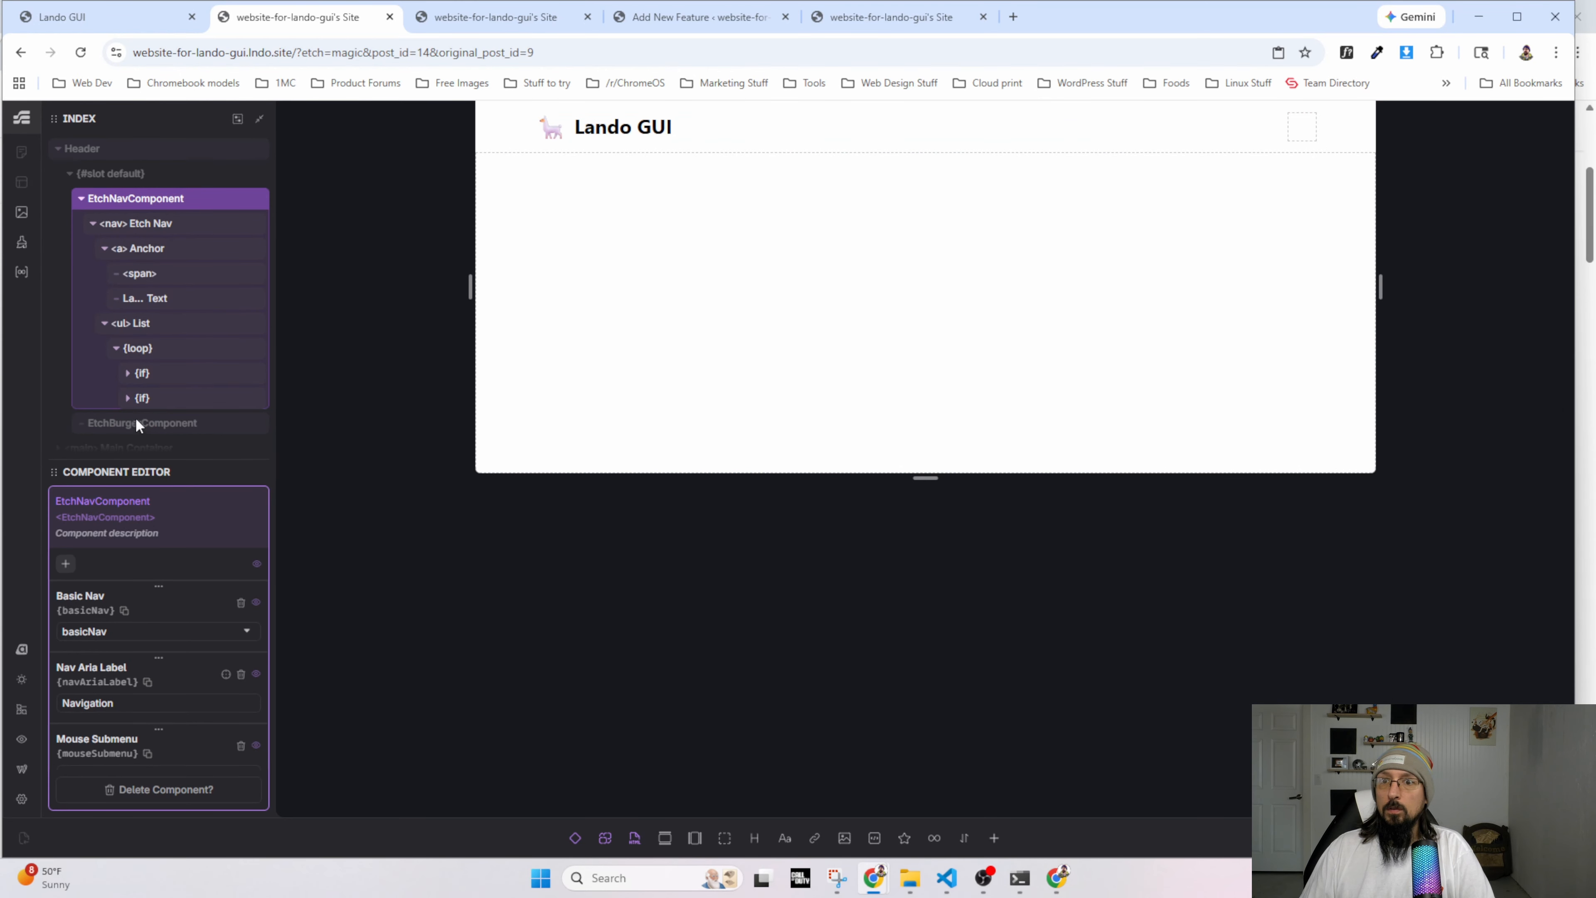
{"action": "left_click", "coordinate": [132, 356]}
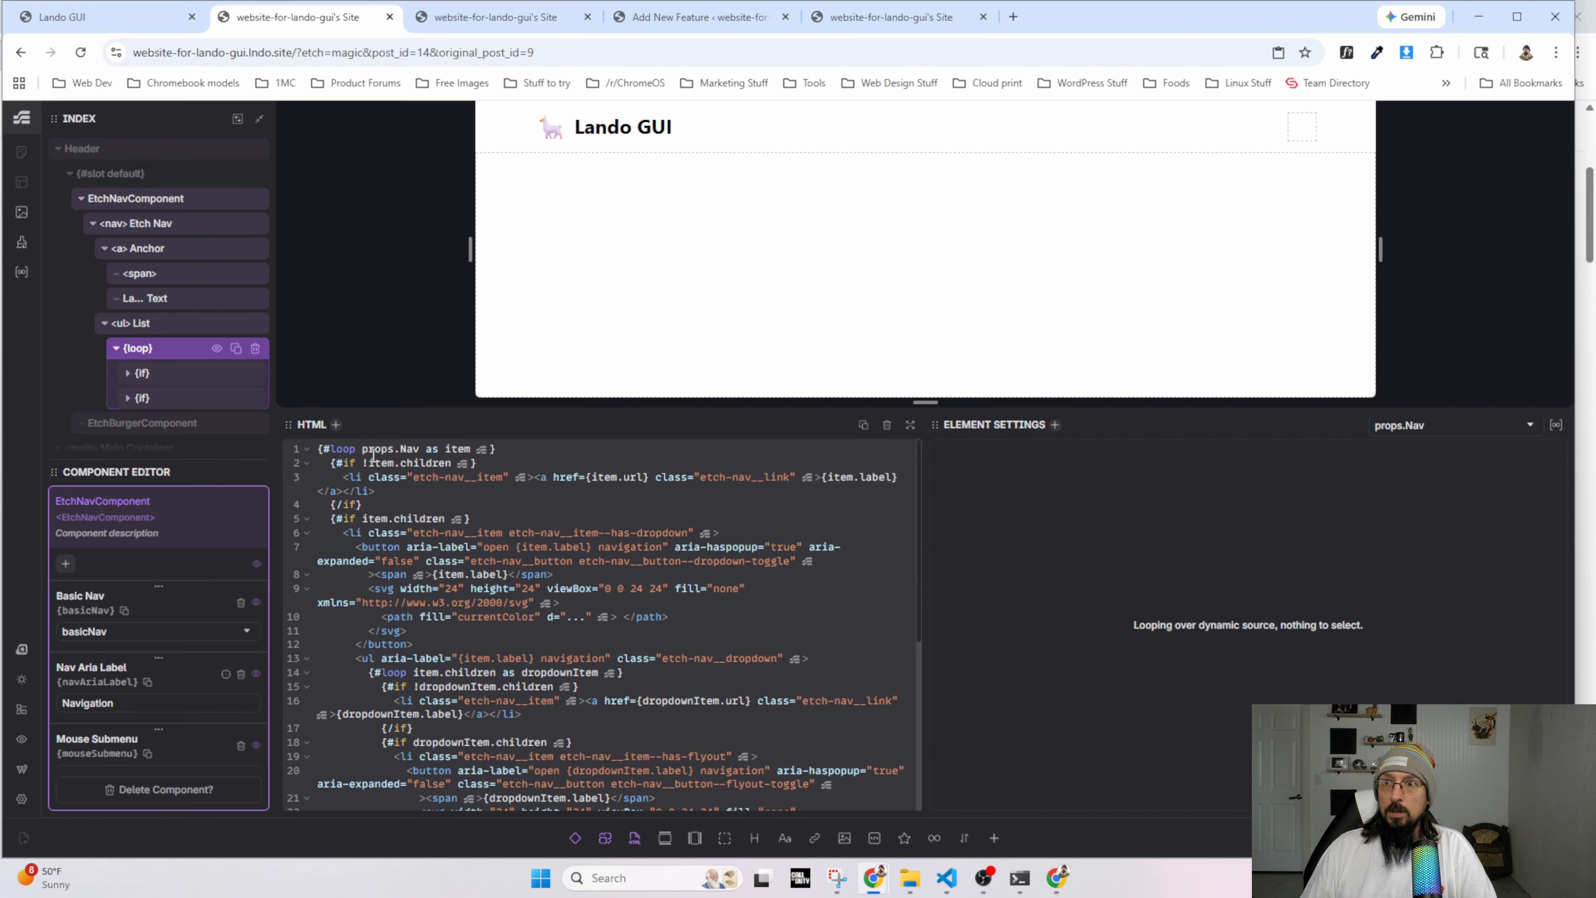
{"action": "double_click", "coordinate": [72, 595]}
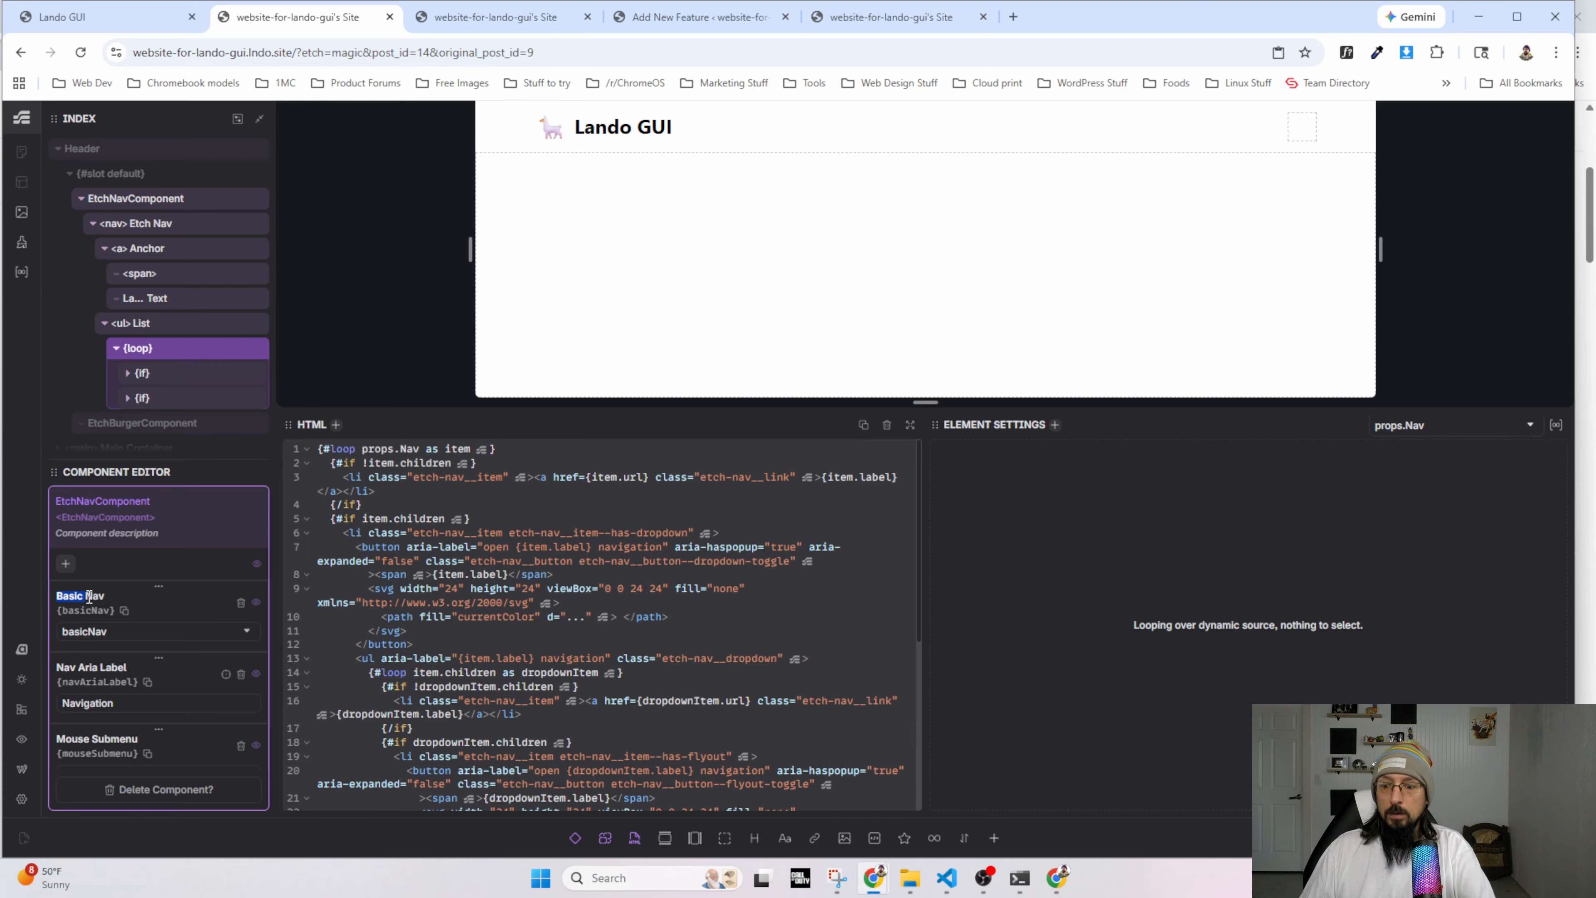
{"action": "double_click", "coordinate": [92, 610]}
{"action": "type", "text": "Nav"}
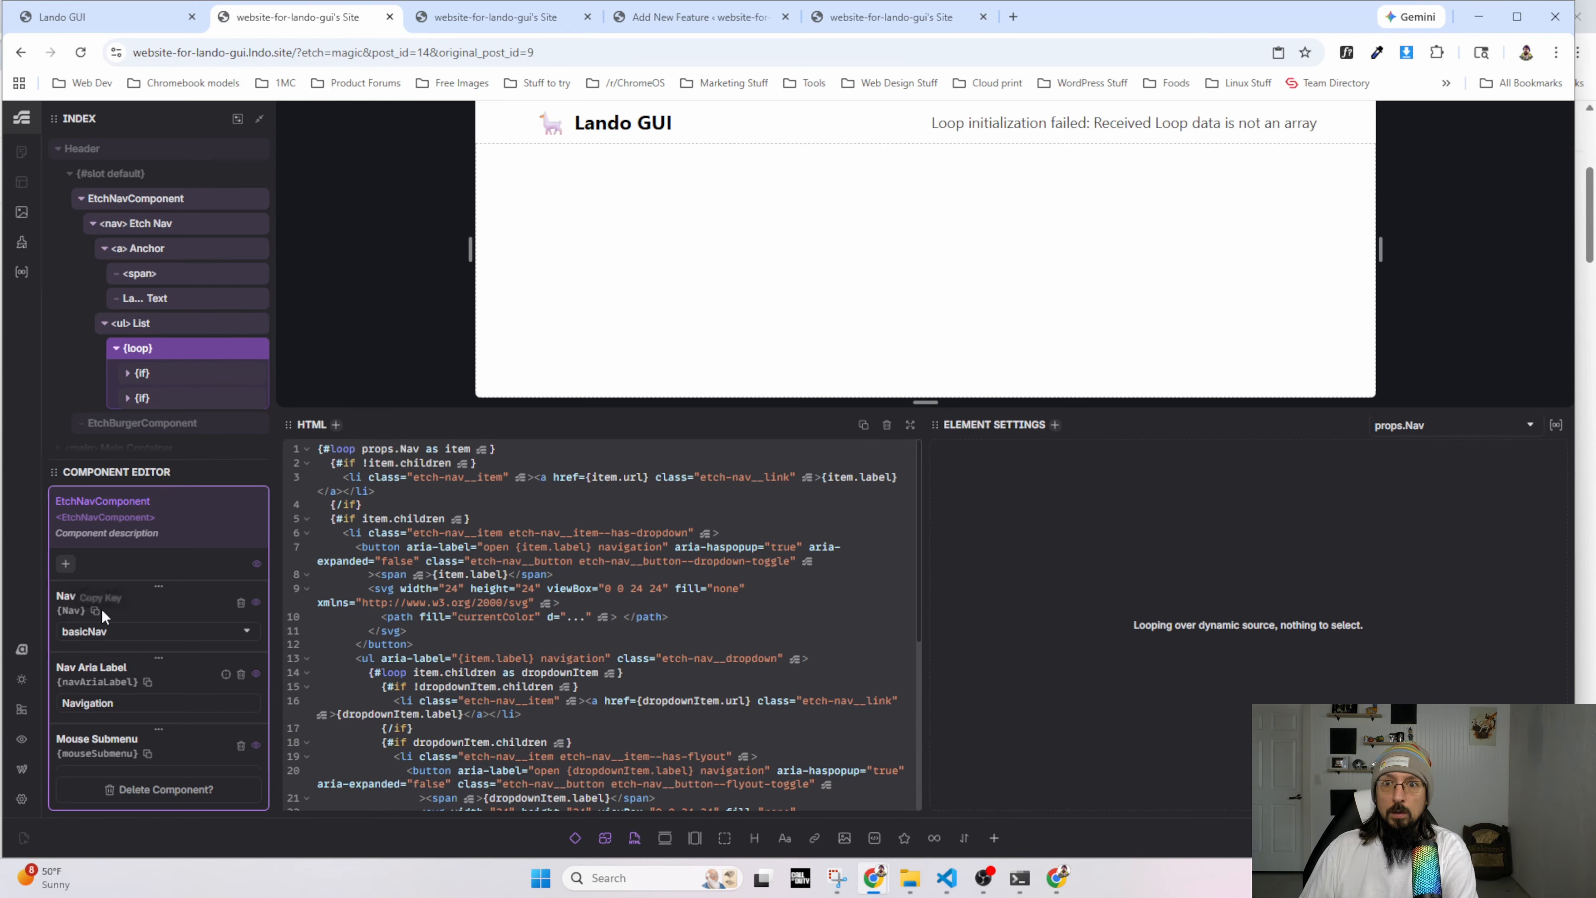
Set the component's Nav property to the Nav JSON loop, and leave the component editor.
{"action": "left_click", "coordinate": [107, 633]}
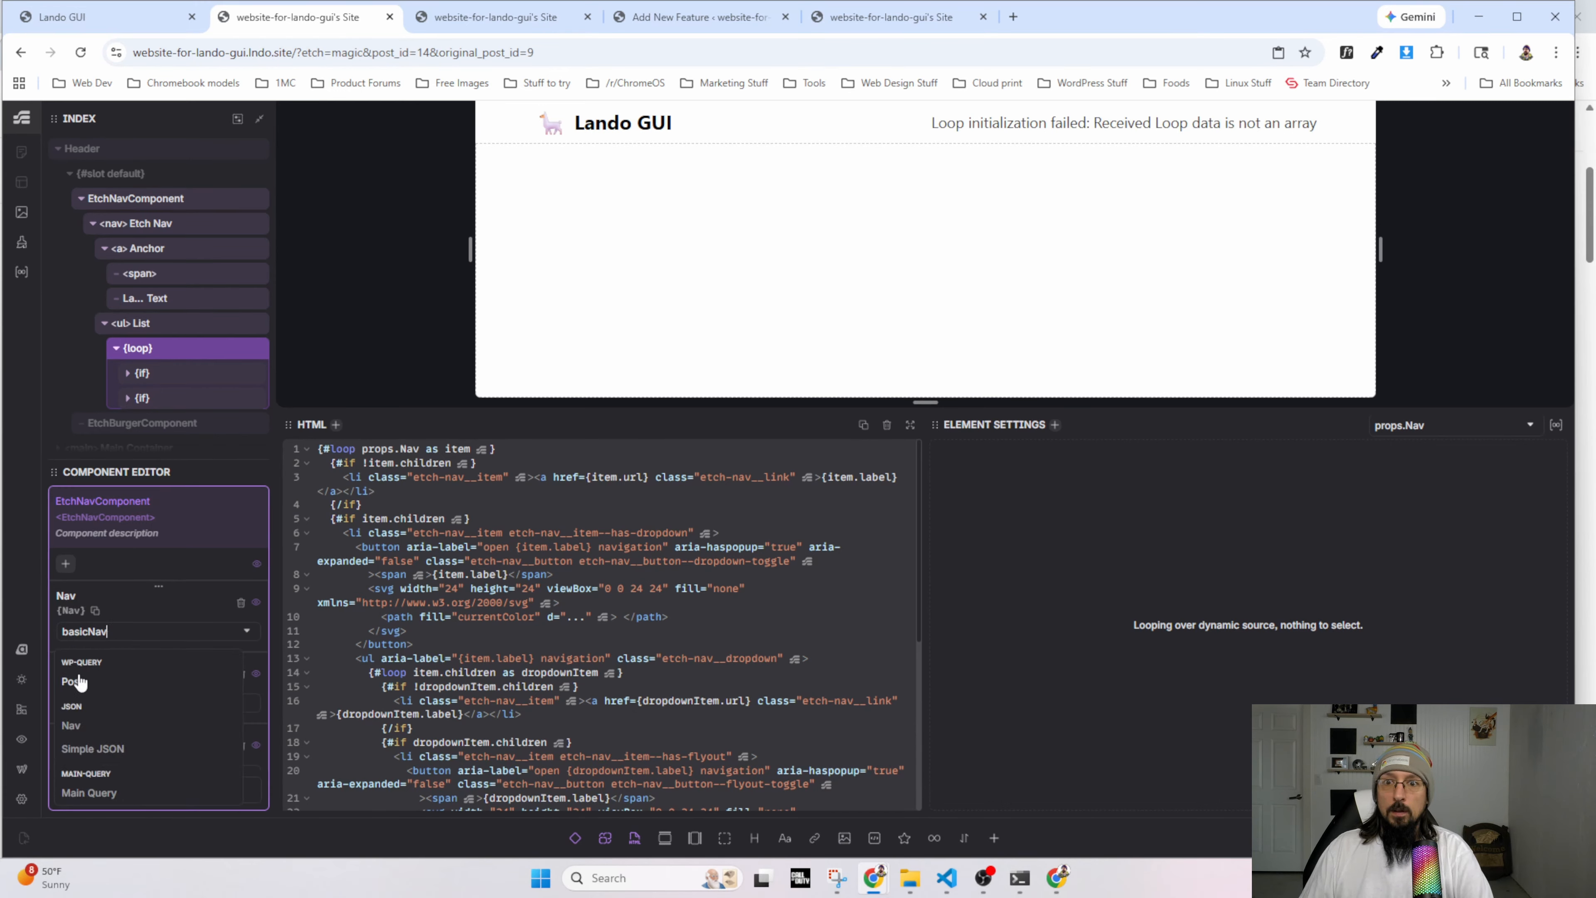
{"action": "left_click", "coordinate": [72, 733]}
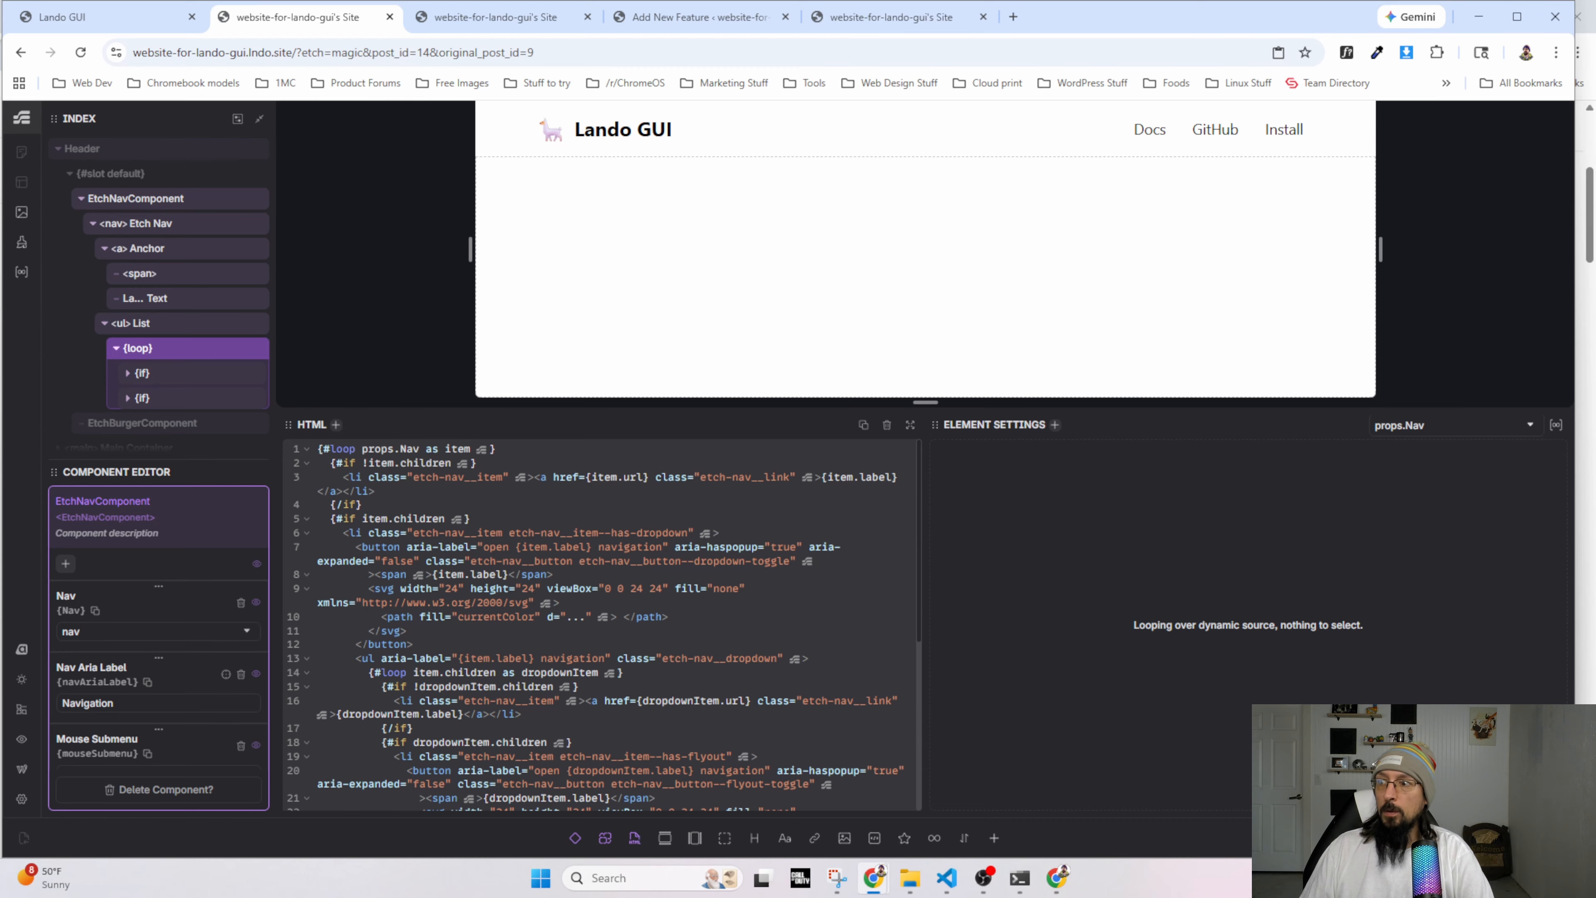
{"action": "key", "text": "Escape"}
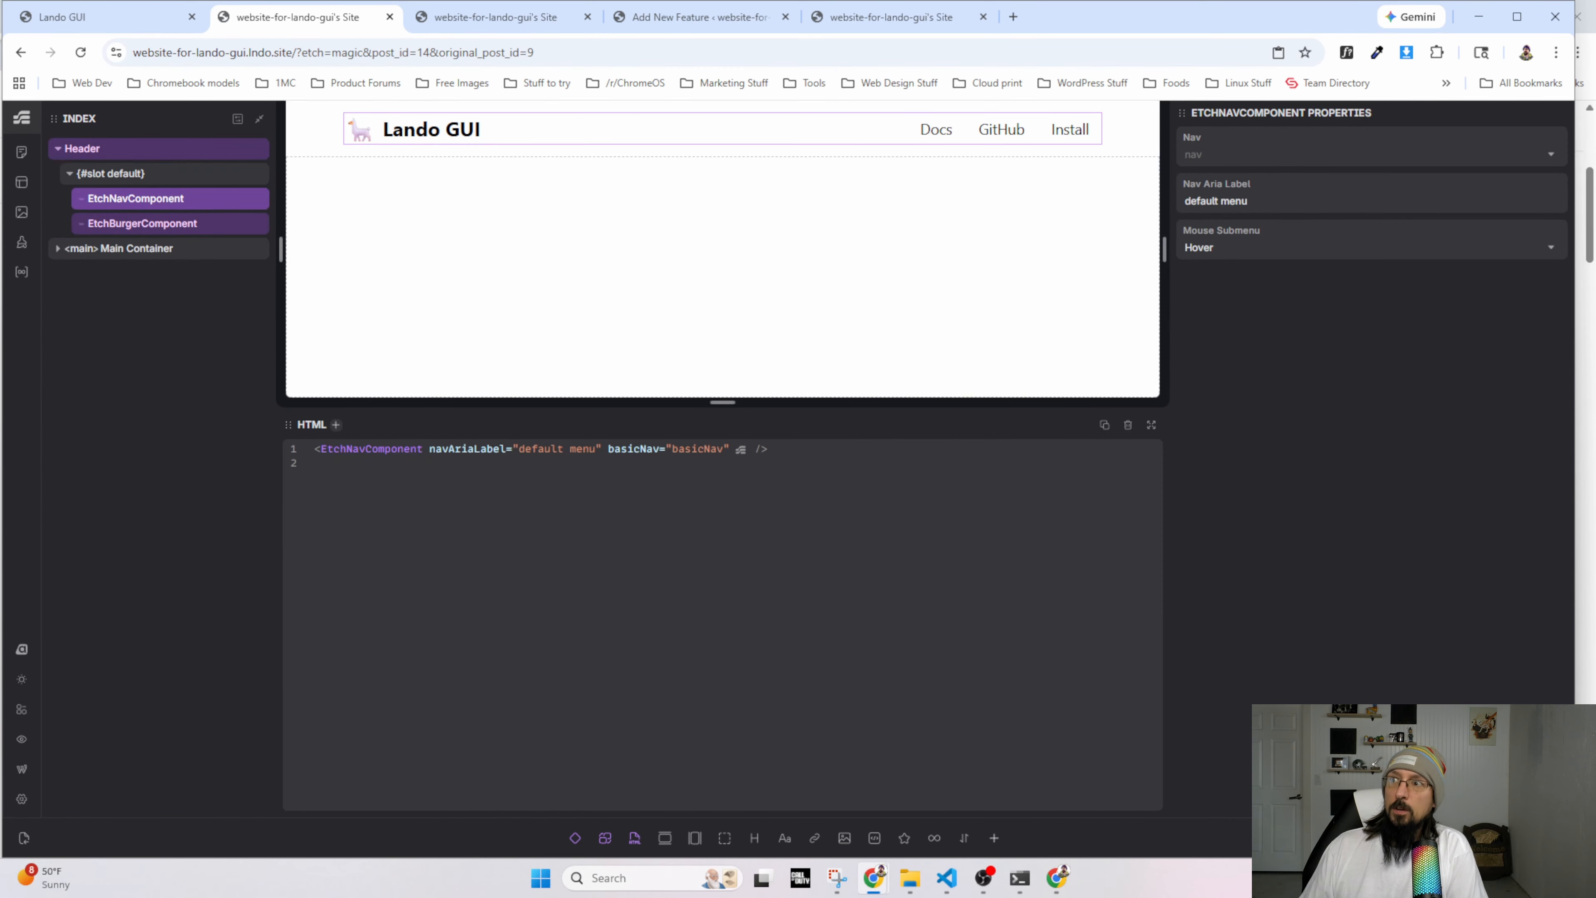
Reload the live home page to check the header navigation, and compare its links with the mockup's.
{"action": "left_click", "coordinate": [458, 14]}
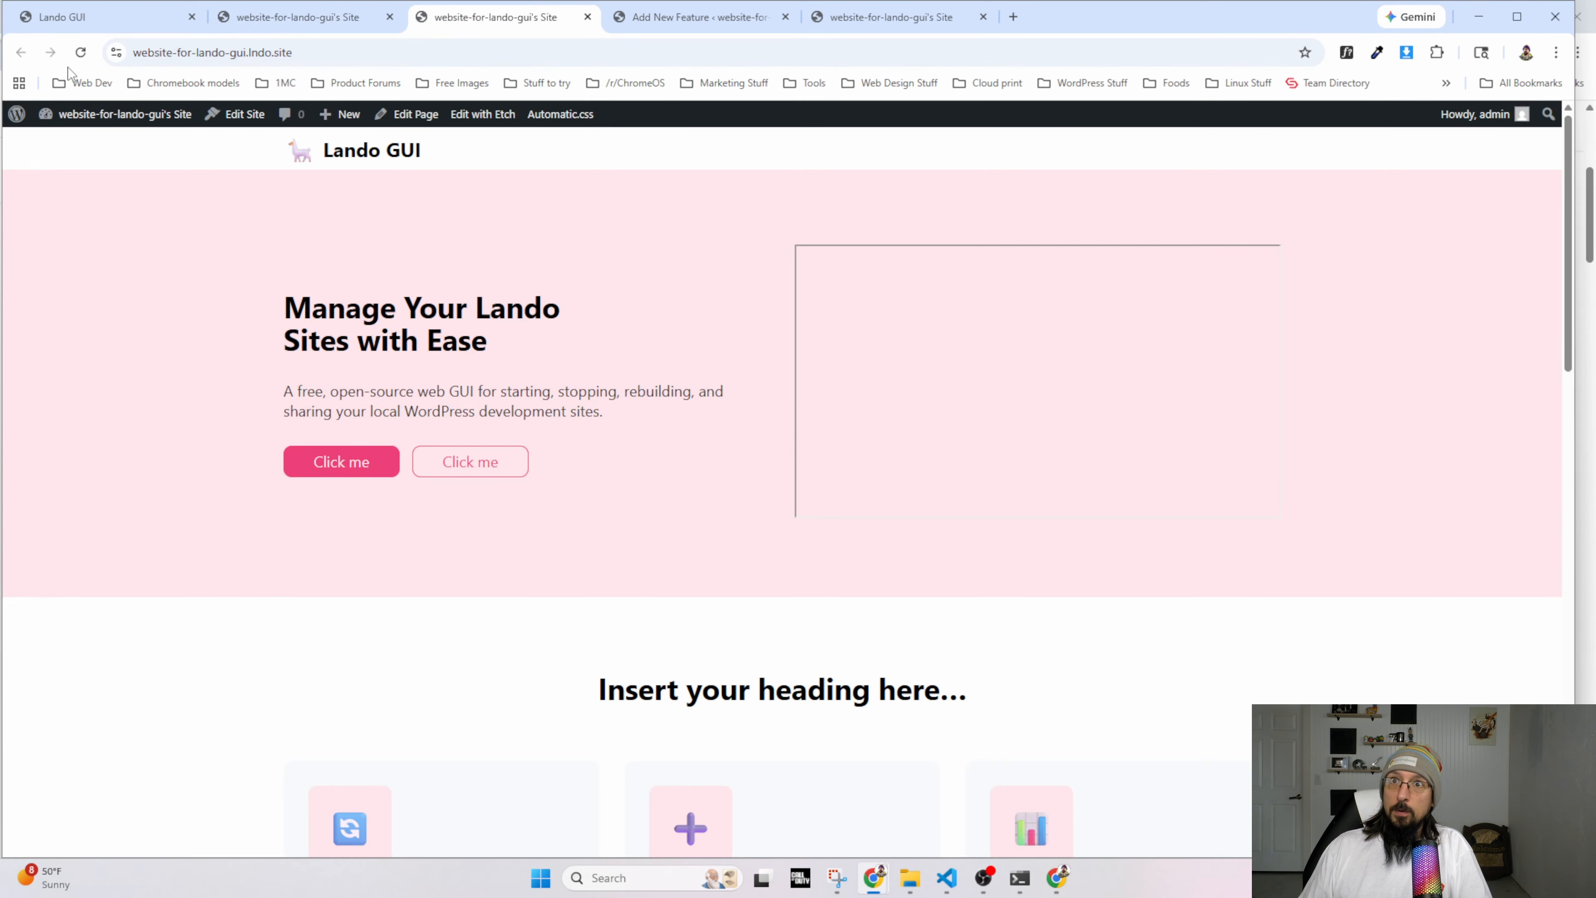
{"action": "left_click", "coordinate": [81, 53]}
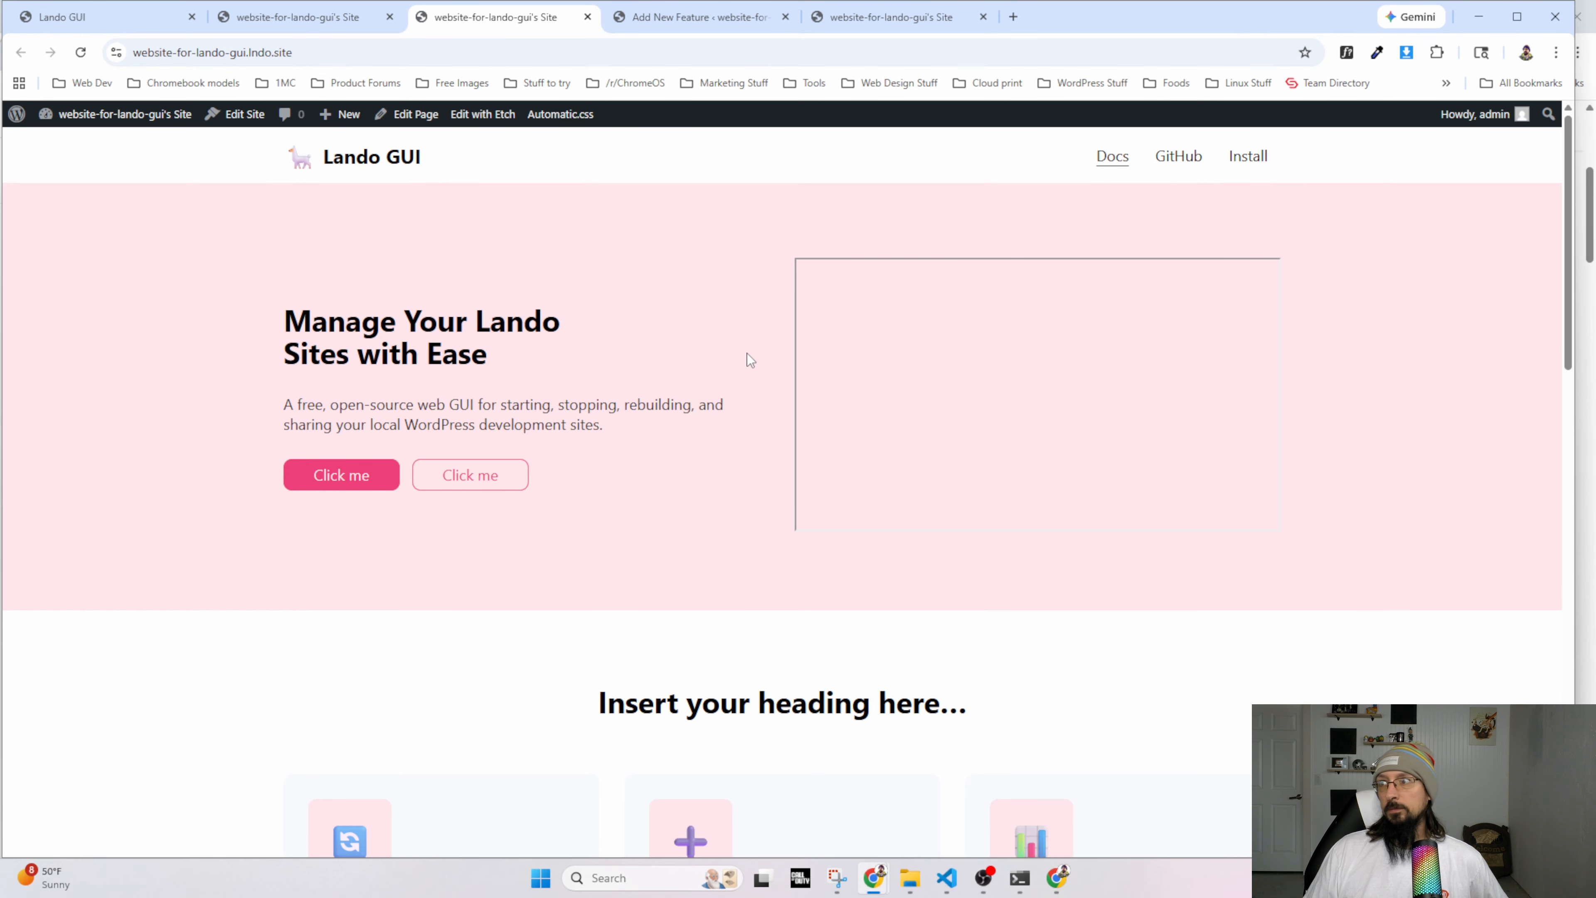
{"action": "scroll", "coordinate": [1422, 467], "scroll_direction": "down", "scroll_amount": 5}
{"action": "scroll", "coordinate": [1037, 501], "scroll_direction": "up", "scroll_amount": 5}
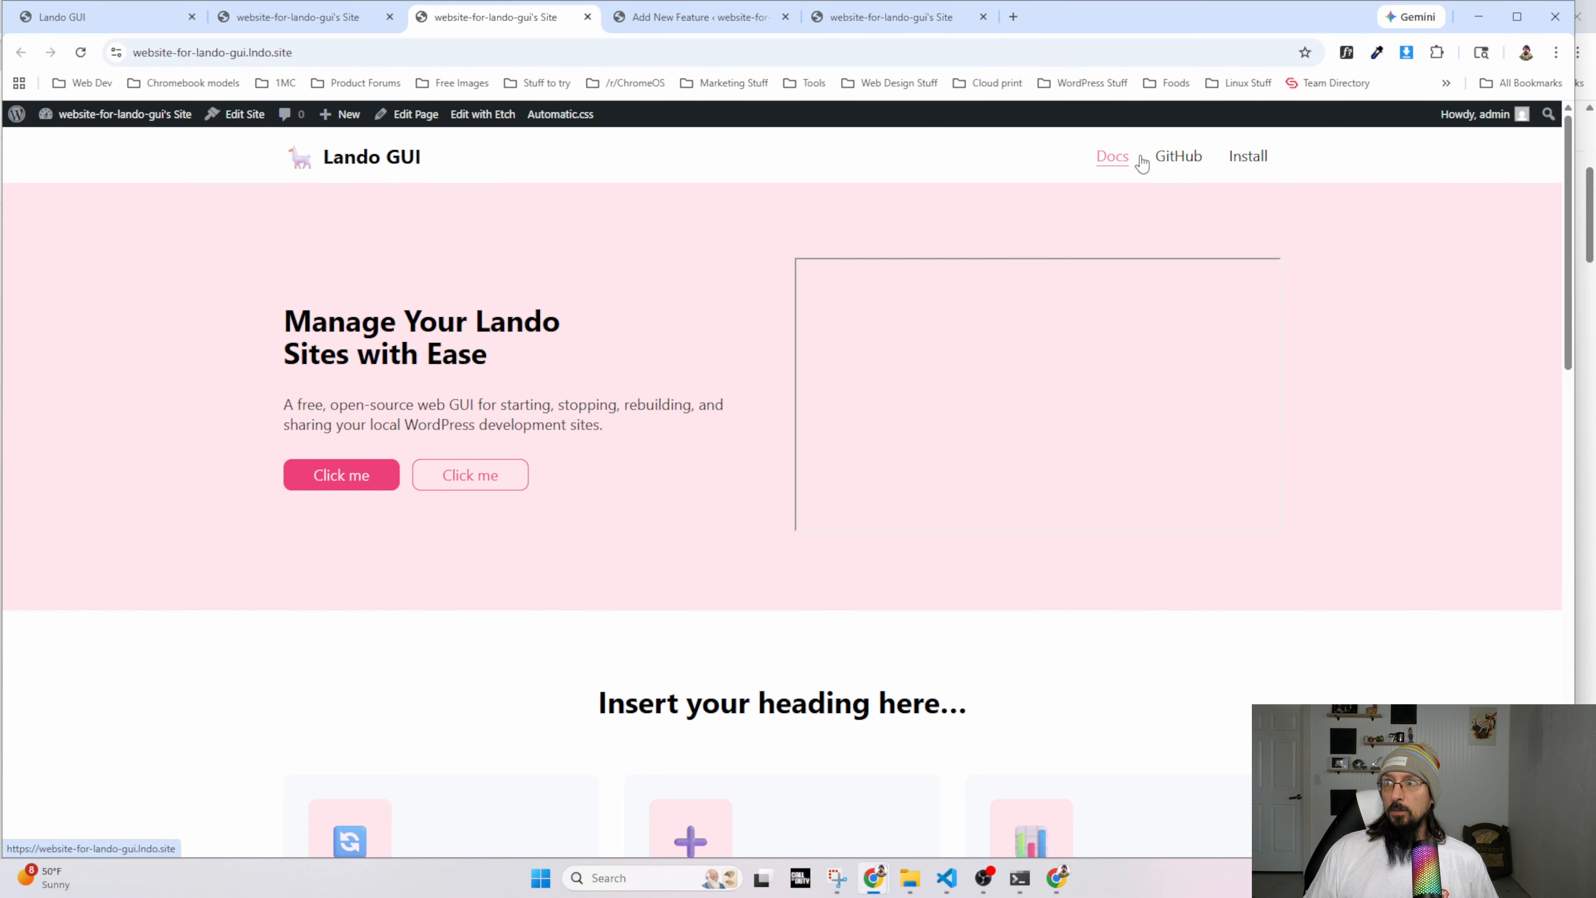
{"action": "left_click", "coordinate": [306, 18]}
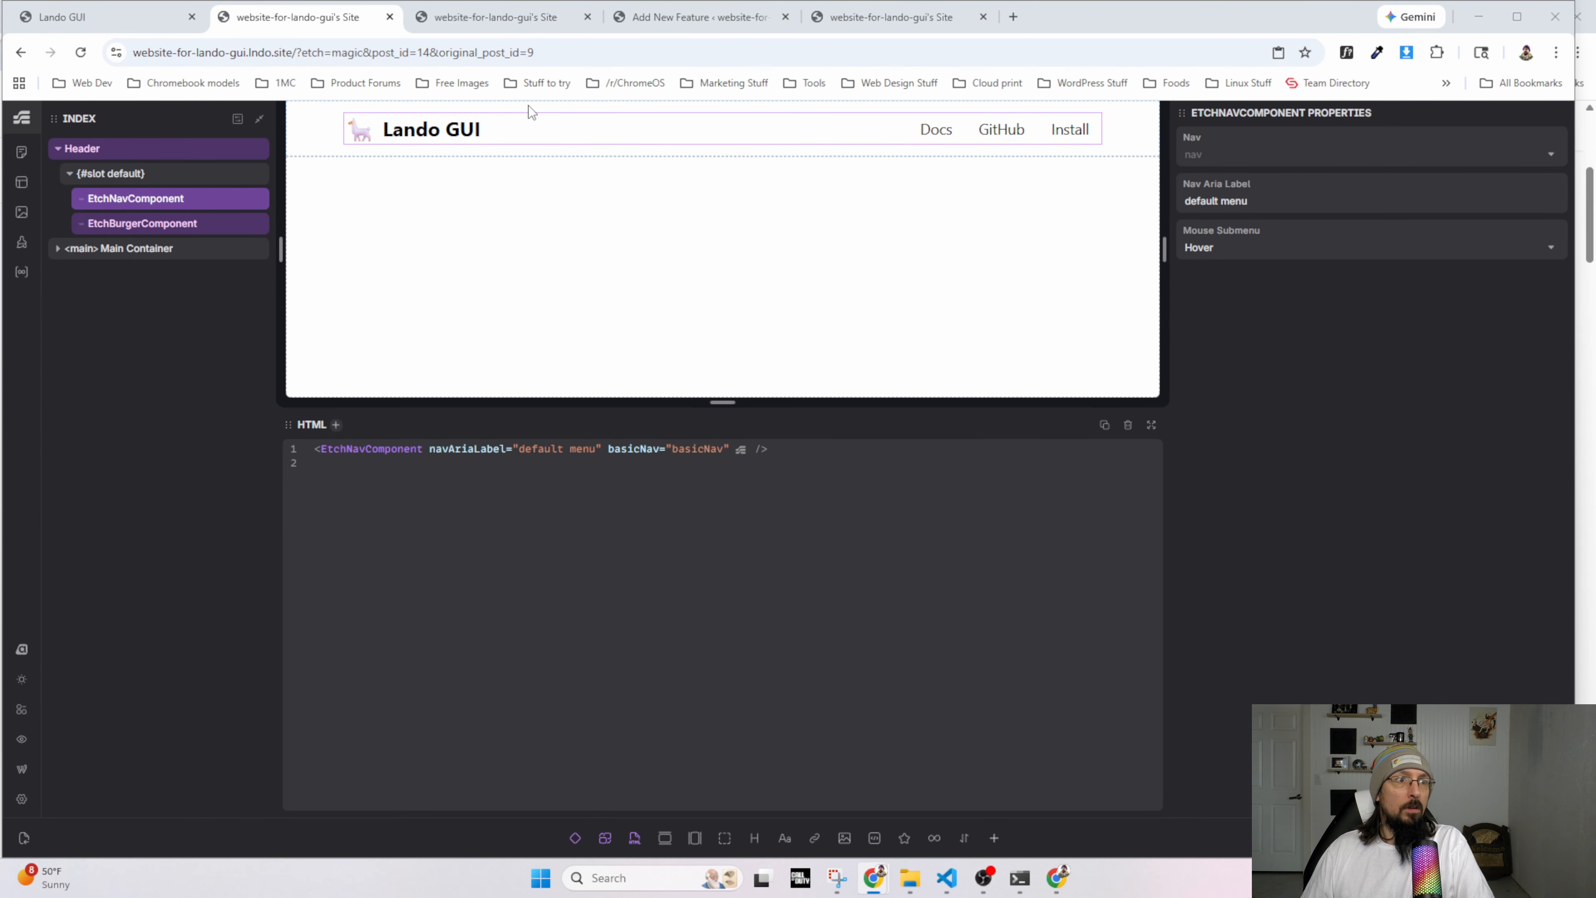
{"action": "key", "text": "alt+Tab"}
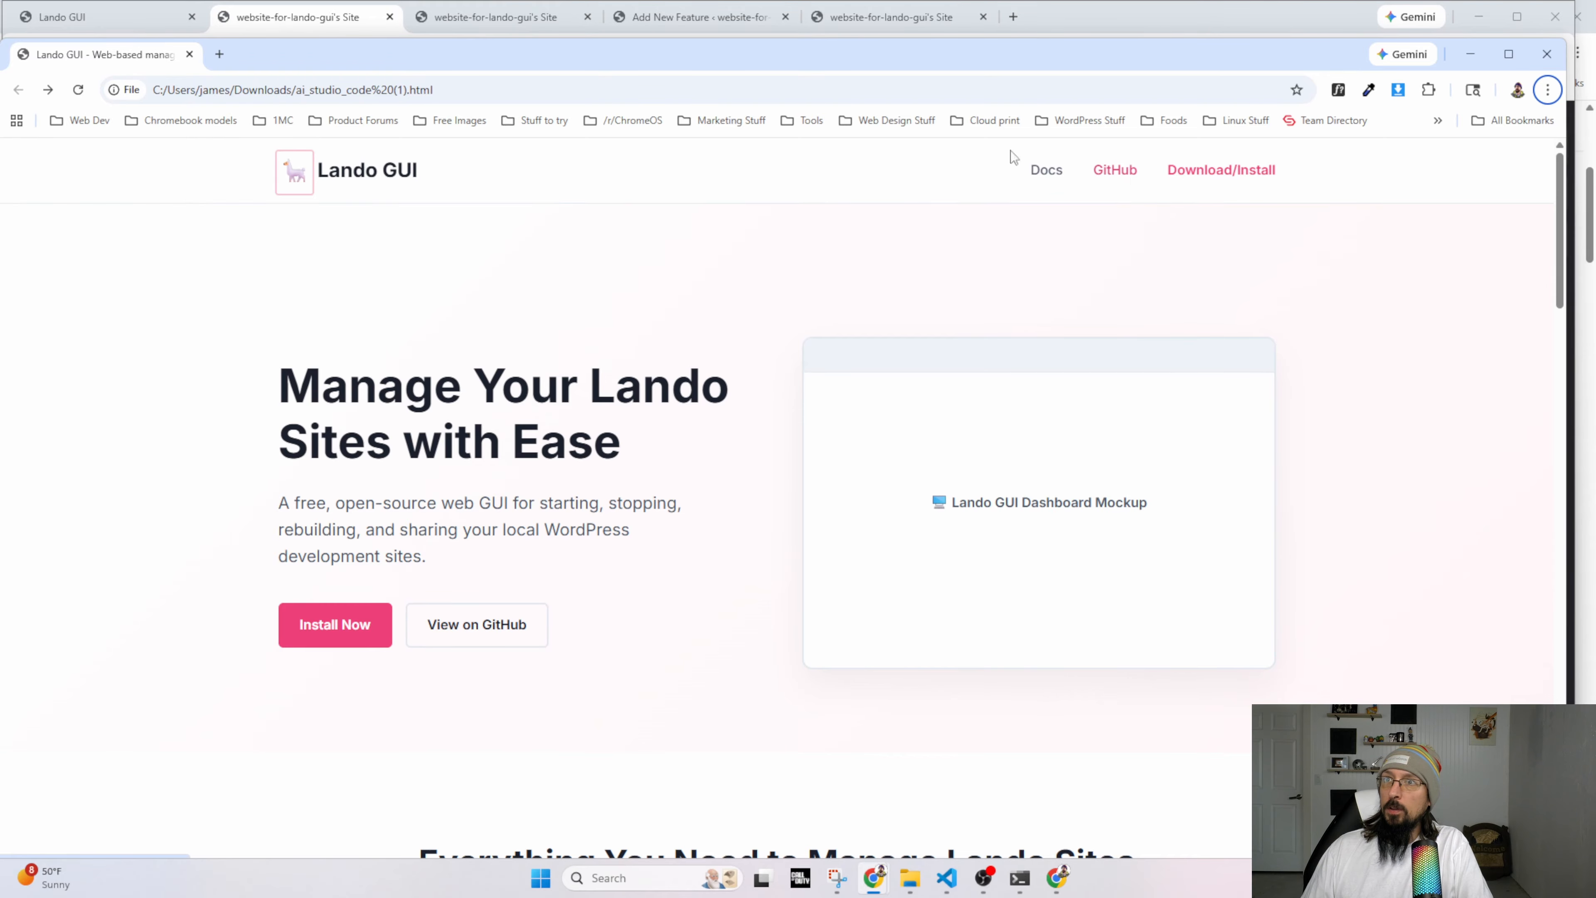
Return from the mockup to the Etch builder, and open EtchNavComponent for editing.
{"action": "left_click", "coordinate": [256, 5]}
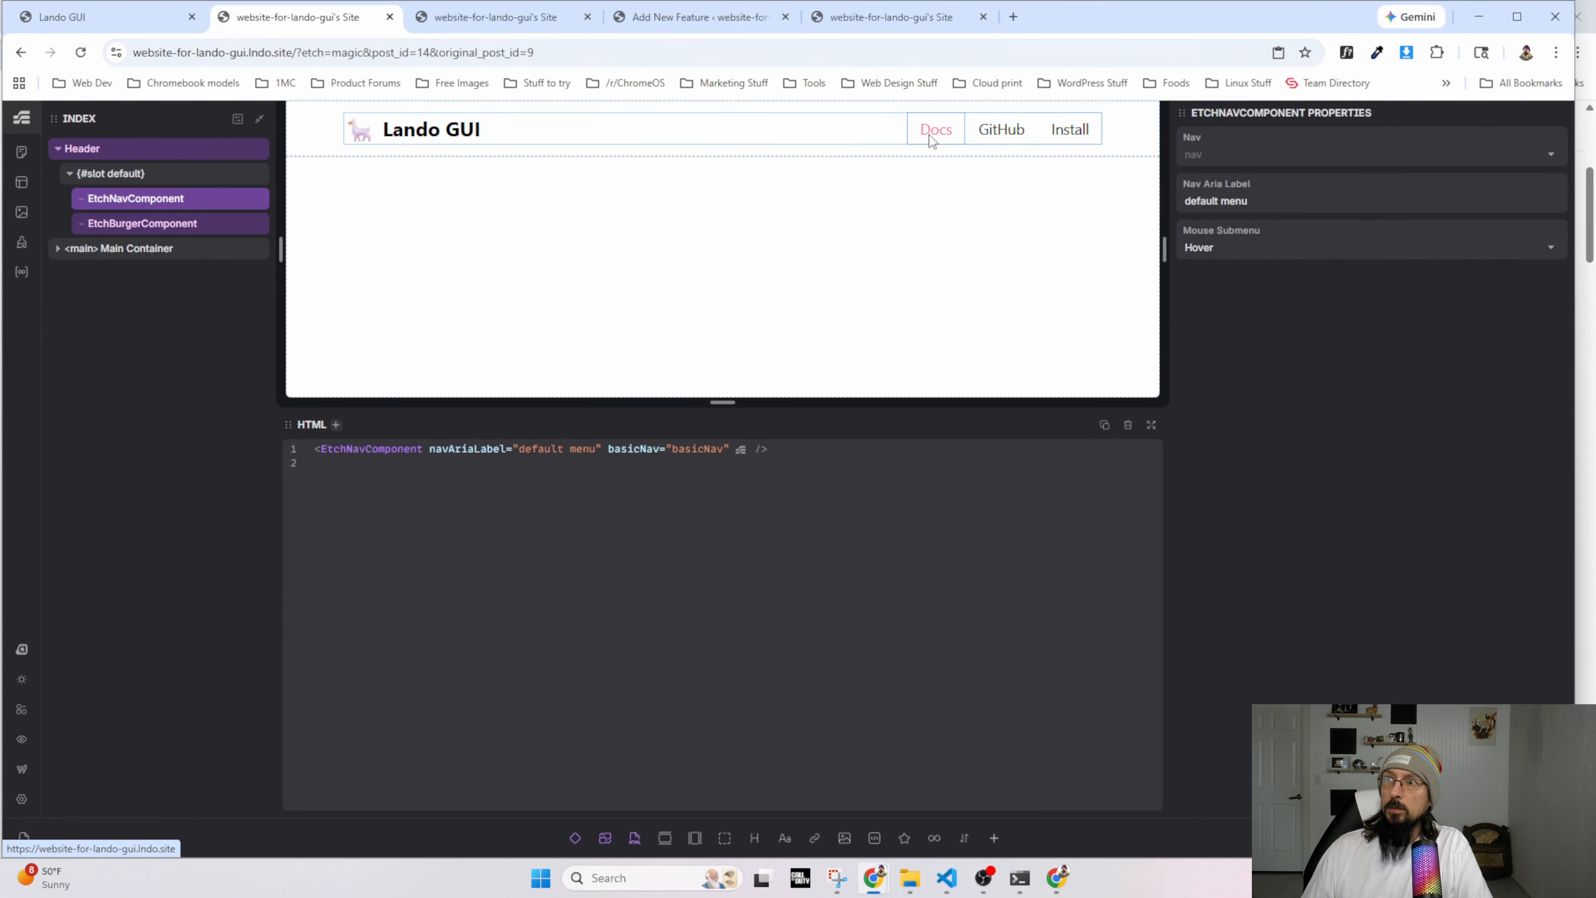
{"action": "right_click", "coordinate": [130, 198]}
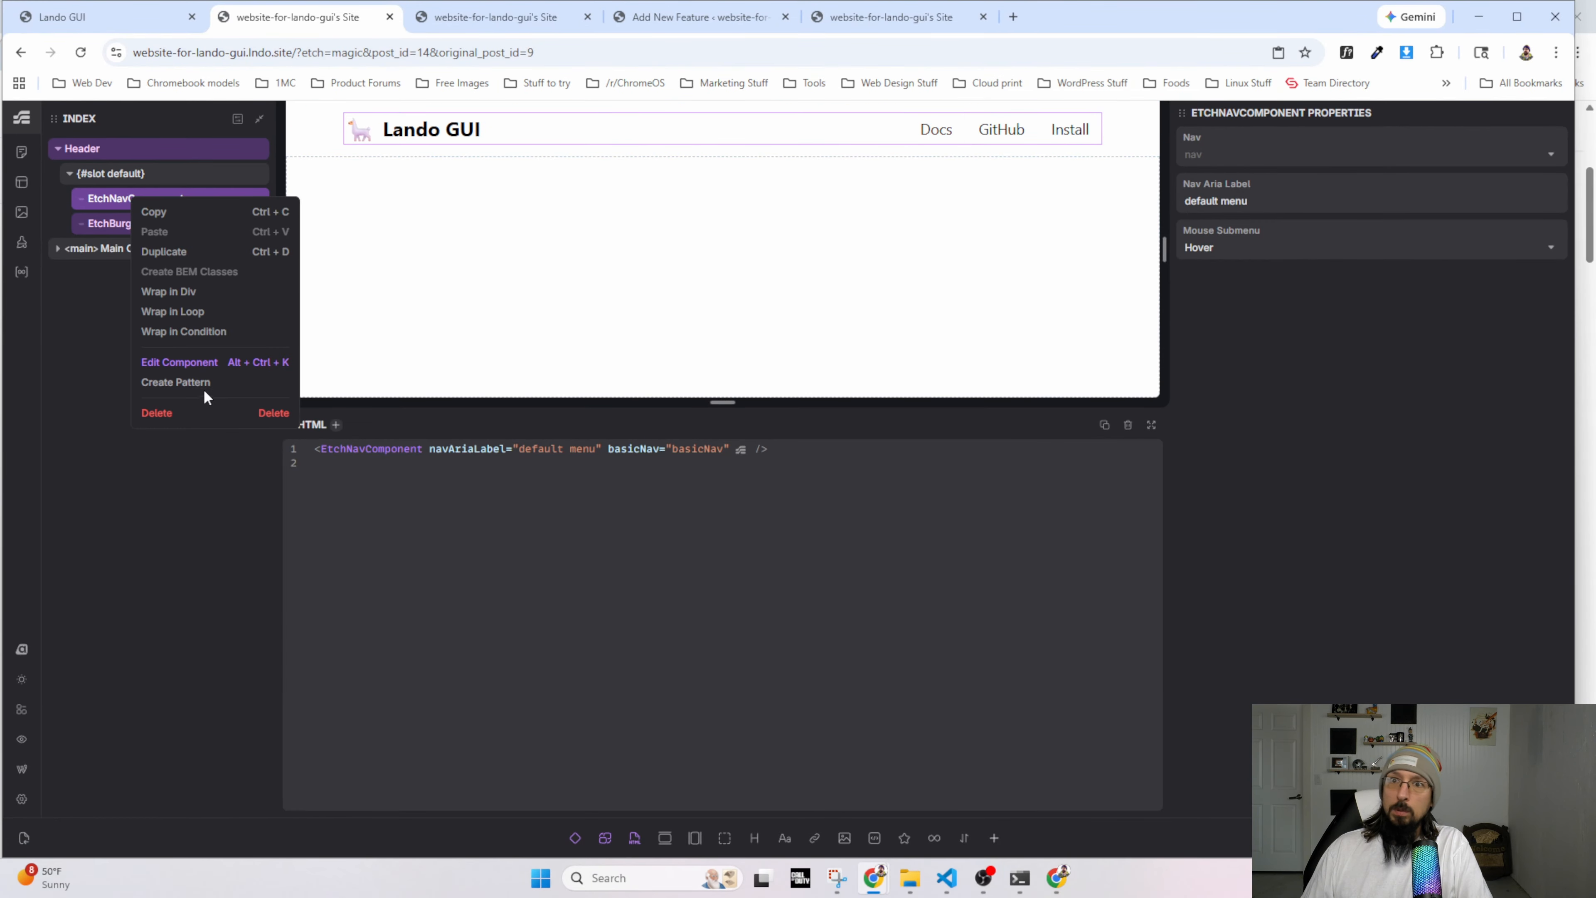
{"action": "left_click", "coordinate": [200, 367]}
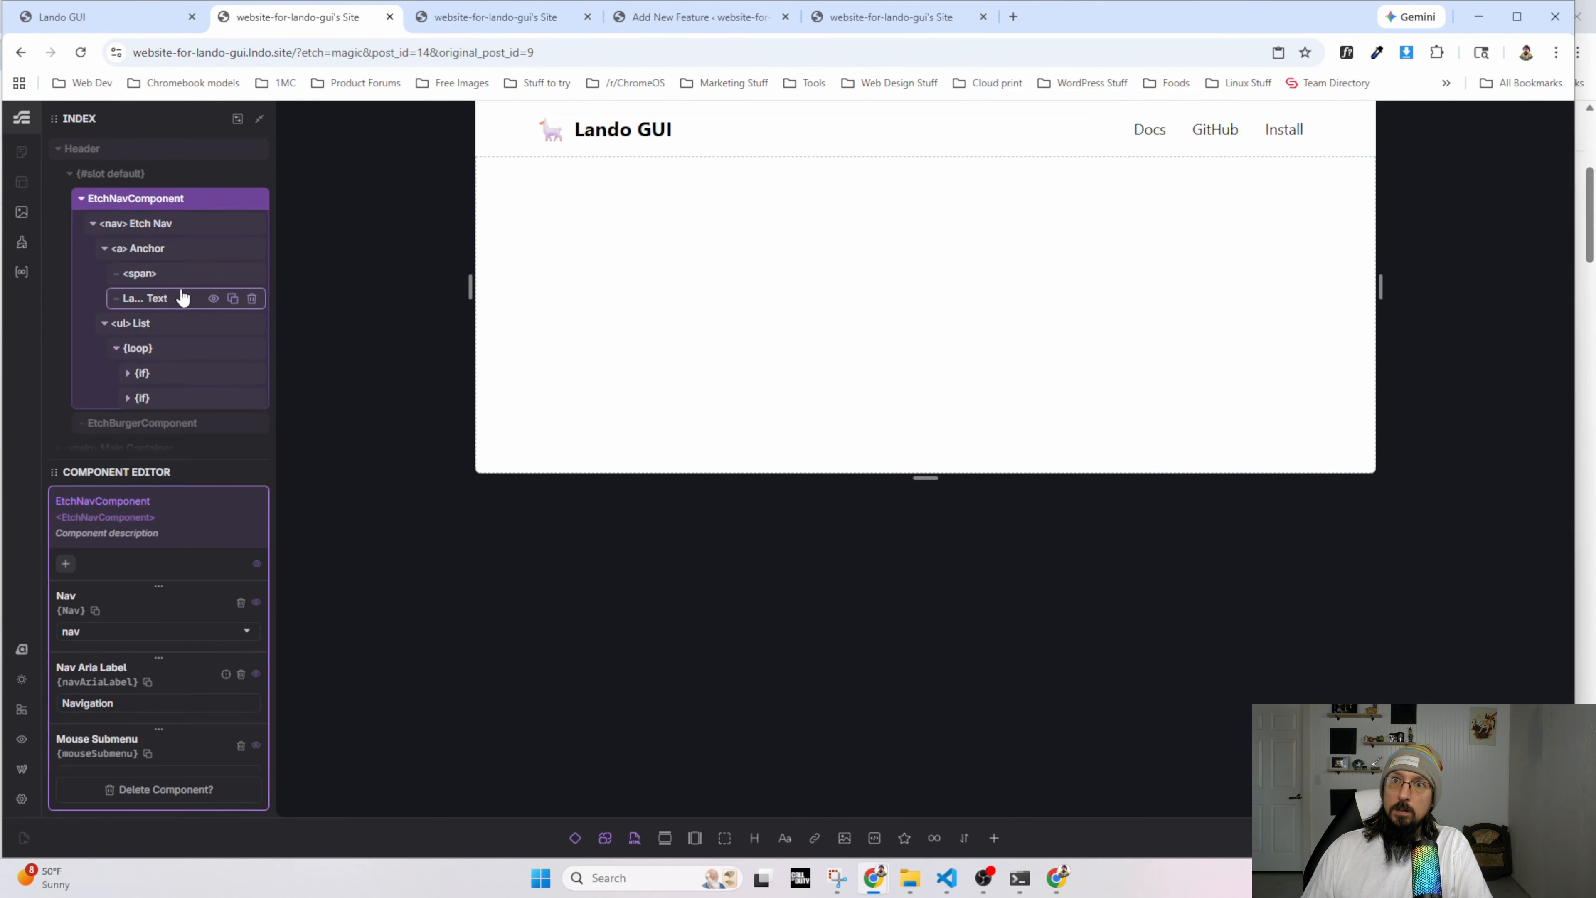
Inspect the Docs link on the live home page to examine its color, text-decoration and padding rules.
{"action": "left_click", "coordinate": [496, 17]}
{"action": "right_click", "coordinate": [1110, 155]}
{"action": "left_click", "coordinate": [1175, 336]}
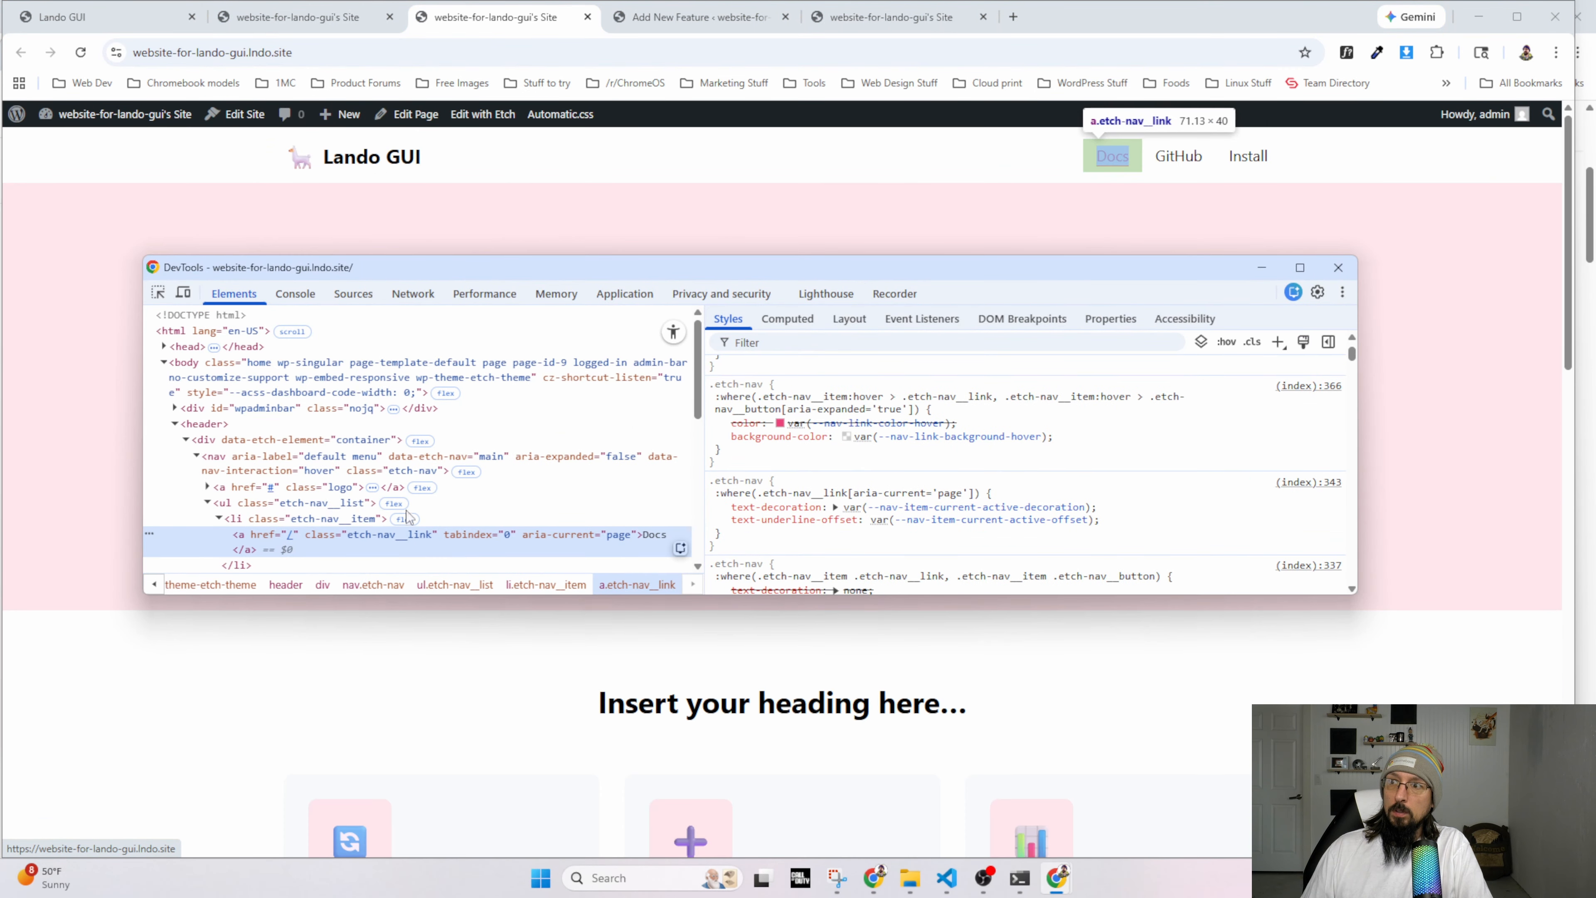
{"action": "scroll", "coordinate": [807, 417], "scroll_direction": "up", "scroll_amount": 2}
{"action": "scroll", "coordinate": [807, 417], "scroll_direction": "up", "scroll_amount": 1}
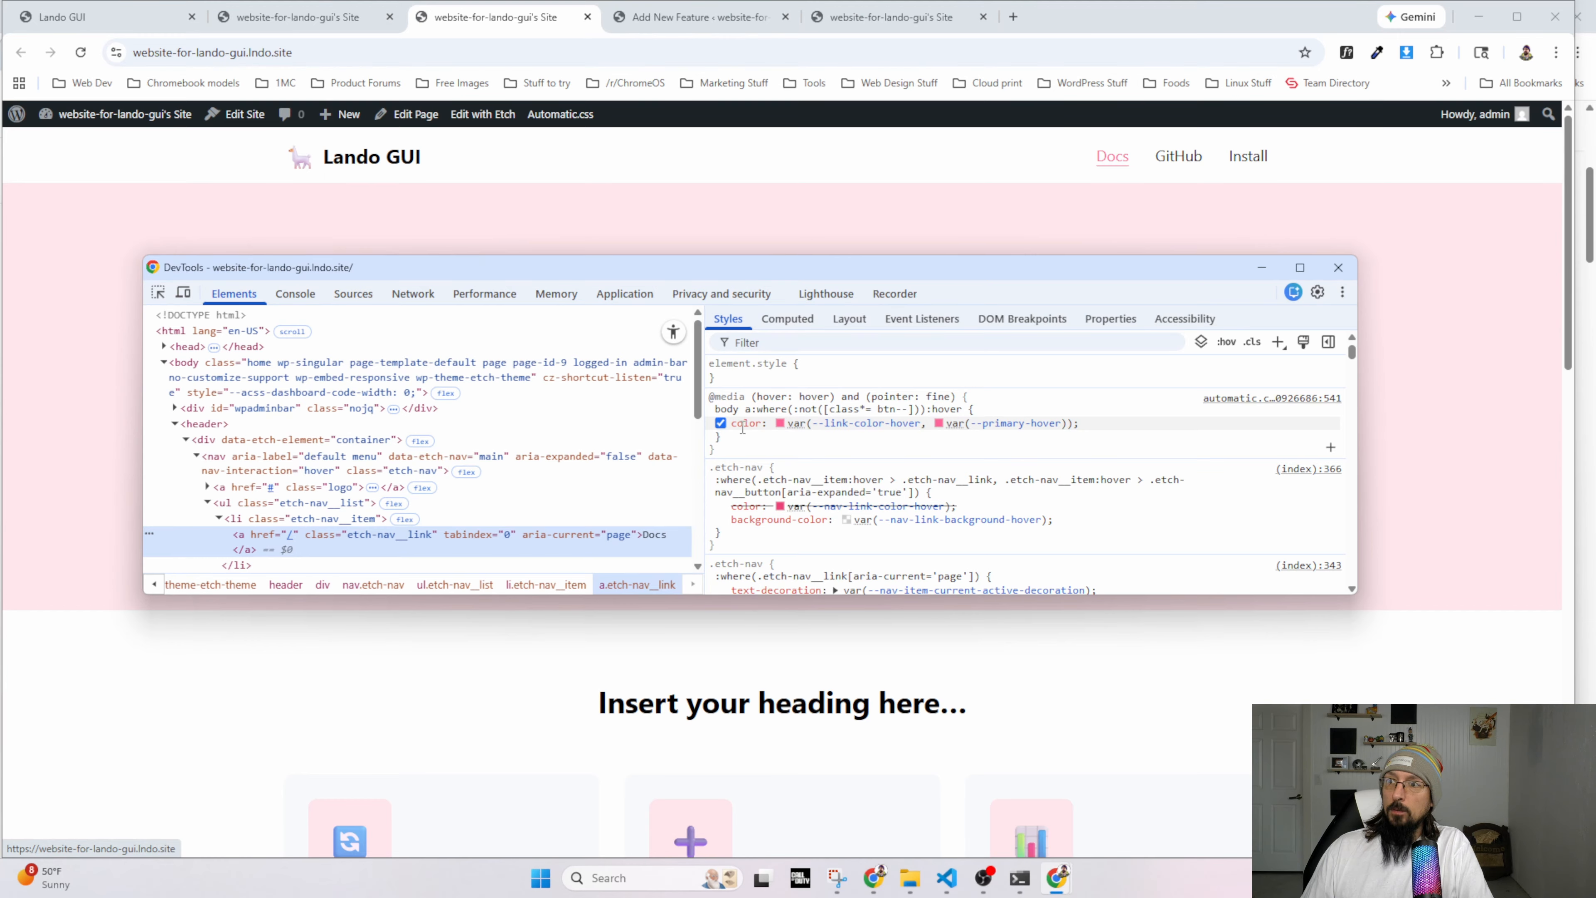
{"action": "scroll", "coordinate": [745, 440], "scroll_direction": "down", "scroll_amount": 5}
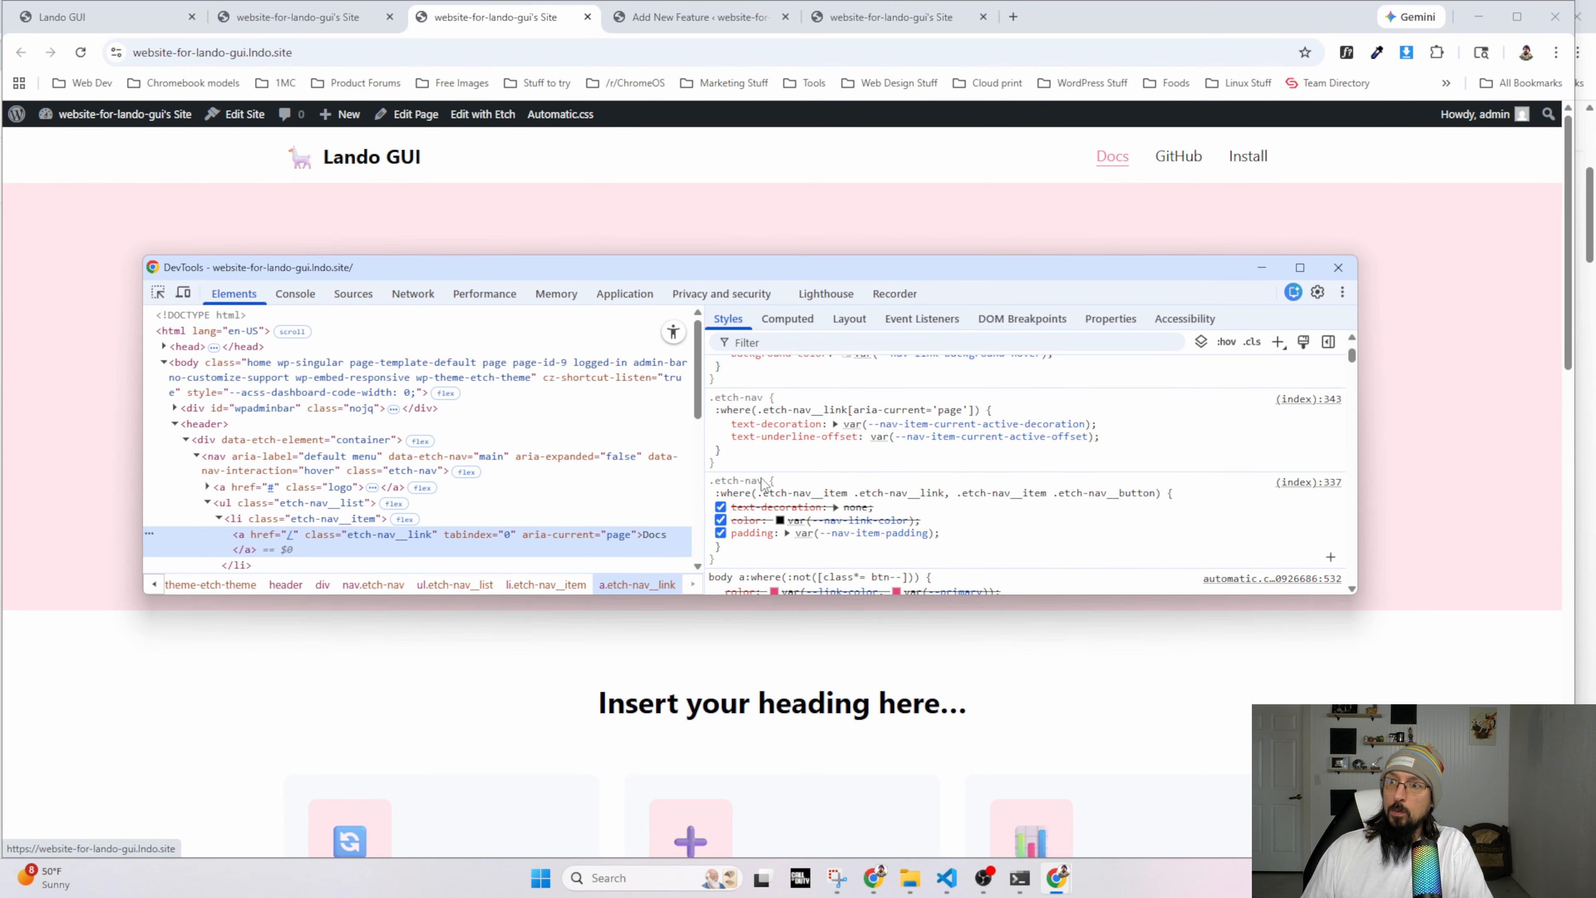
{"action": "scroll", "coordinate": [760, 503], "scroll_direction": "down", "scroll_amount": 3}
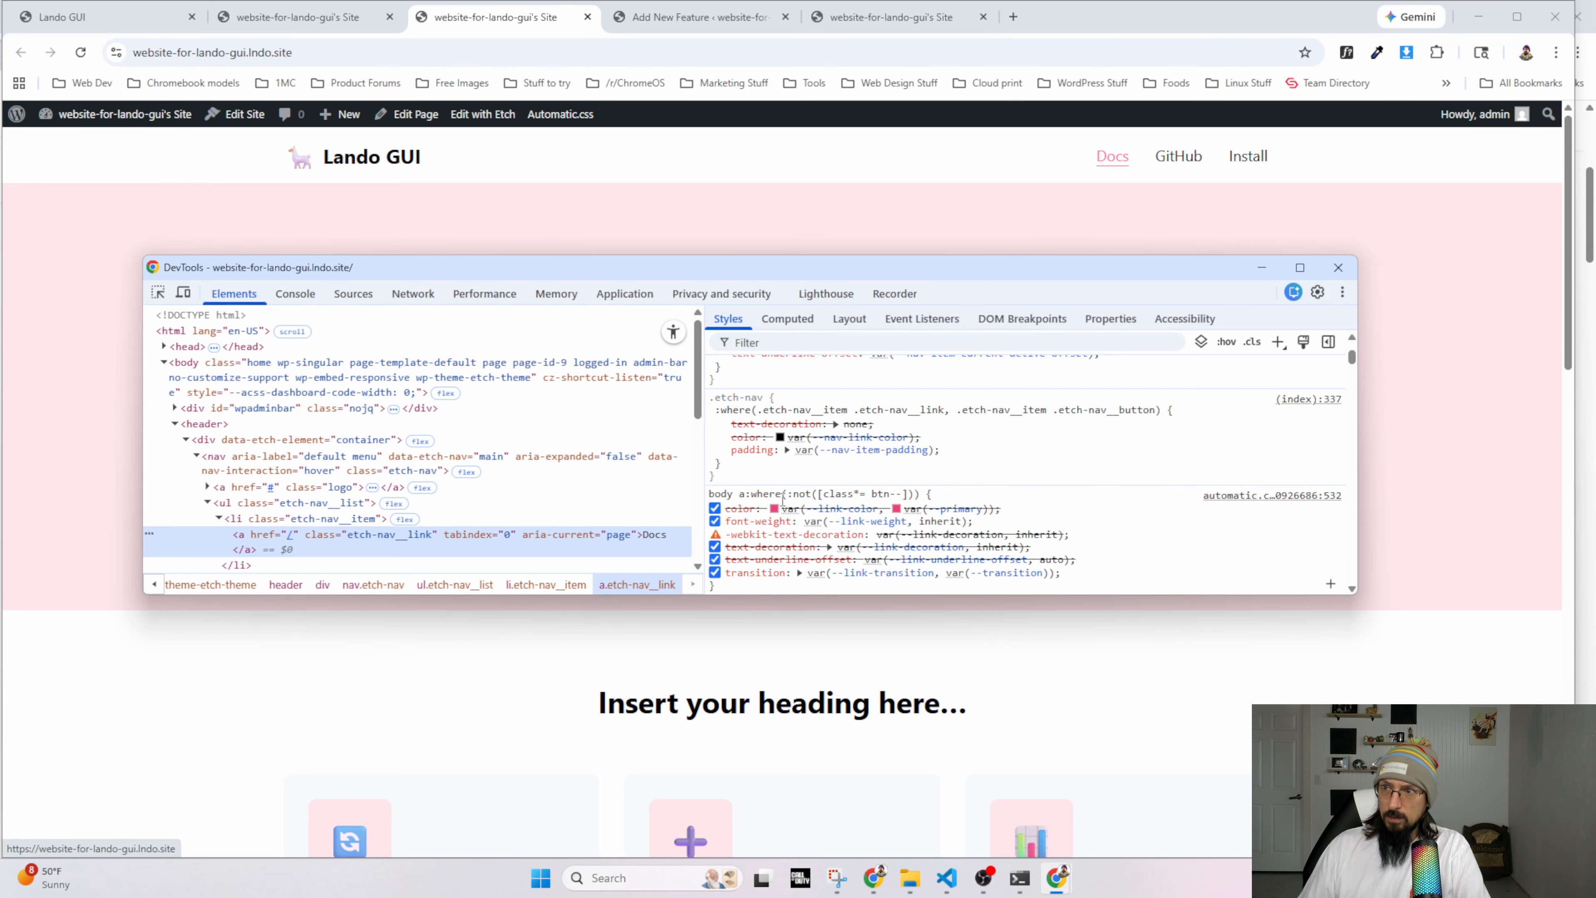
{"action": "scroll", "coordinate": [754, 500], "scroll_direction": "up", "scroll_amount": 5}
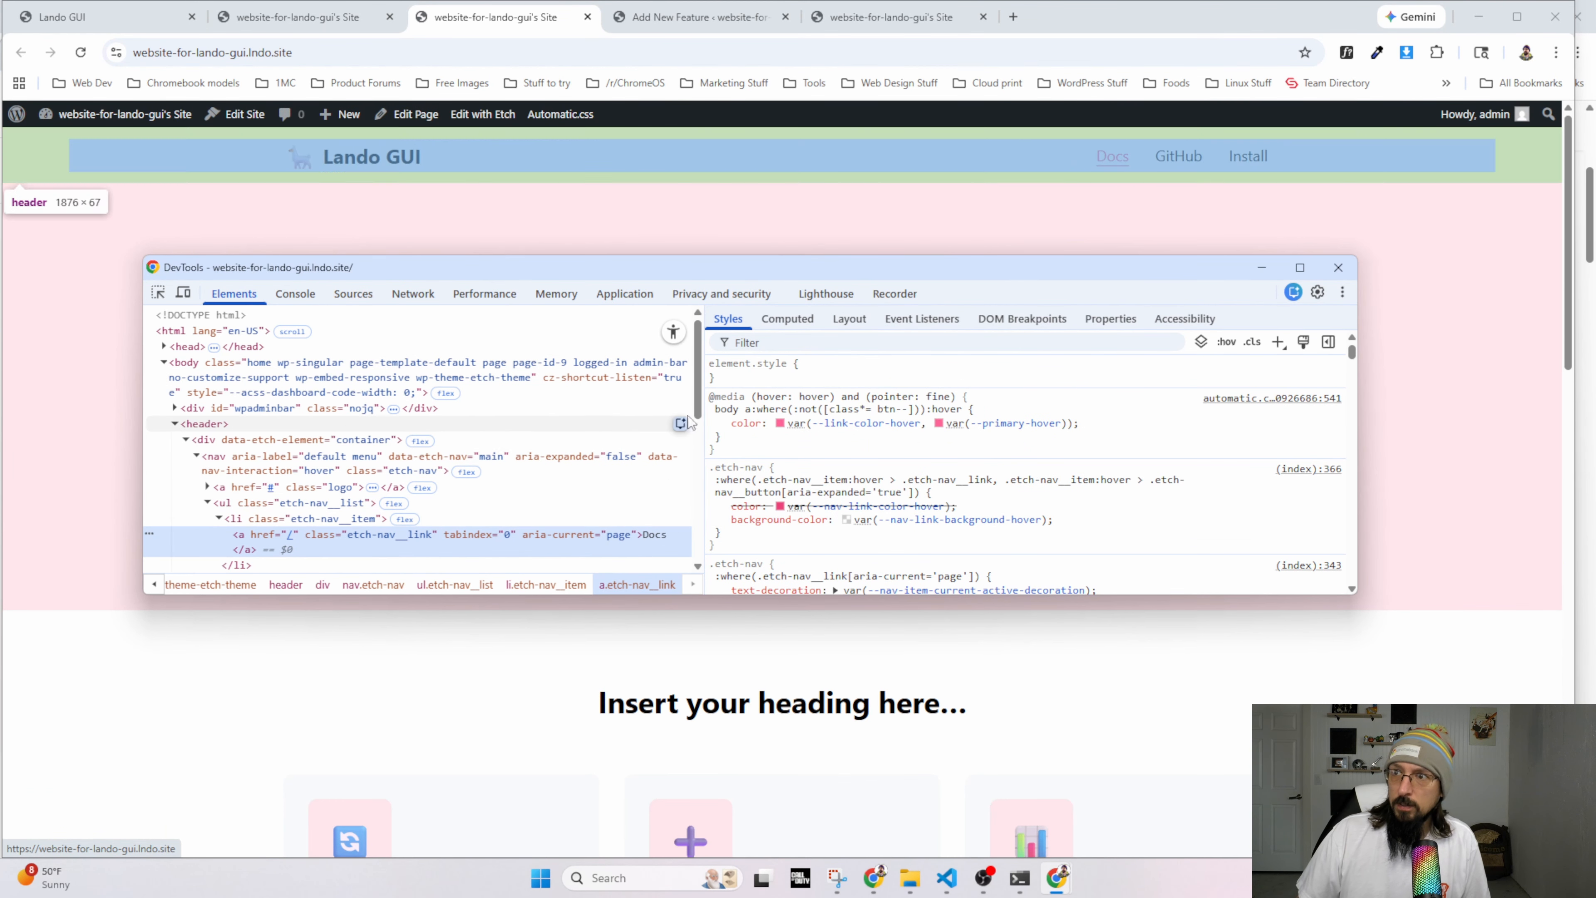
Select the Etch Nav element inside EtchNavComponent in the builder, and review its .etch-nav CSS variables.
{"action": "left_click", "coordinate": [319, 6]}
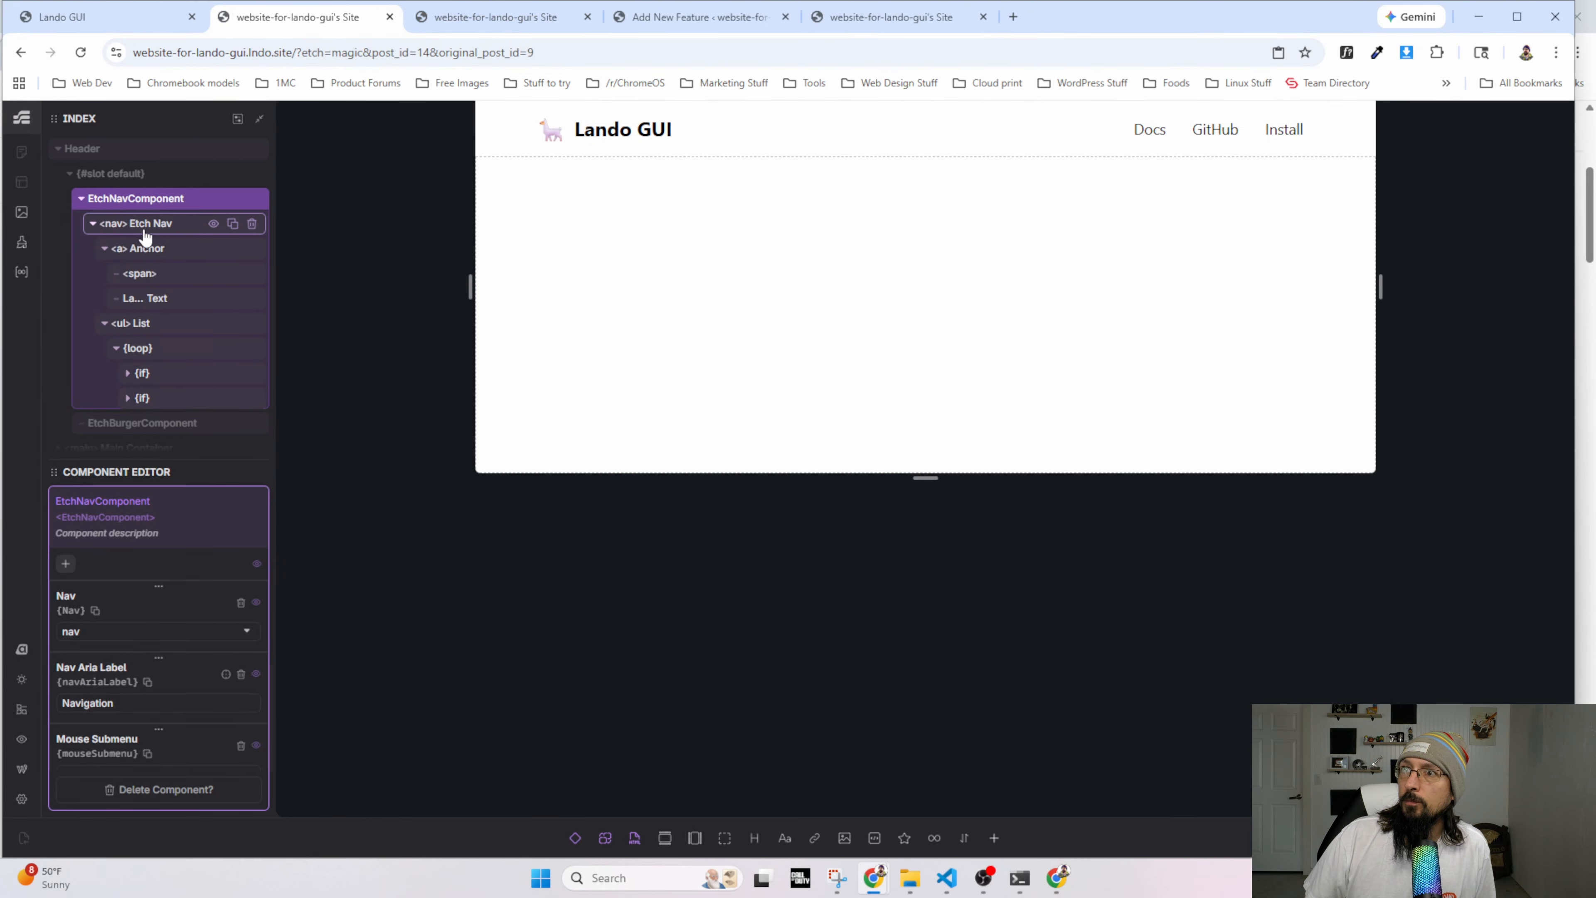
{"action": "left_click", "coordinate": [184, 223]}
{"action": "scroll", "coordinate": [1300, 682], "scroll_direction": "down", "scroll_amount": 4}
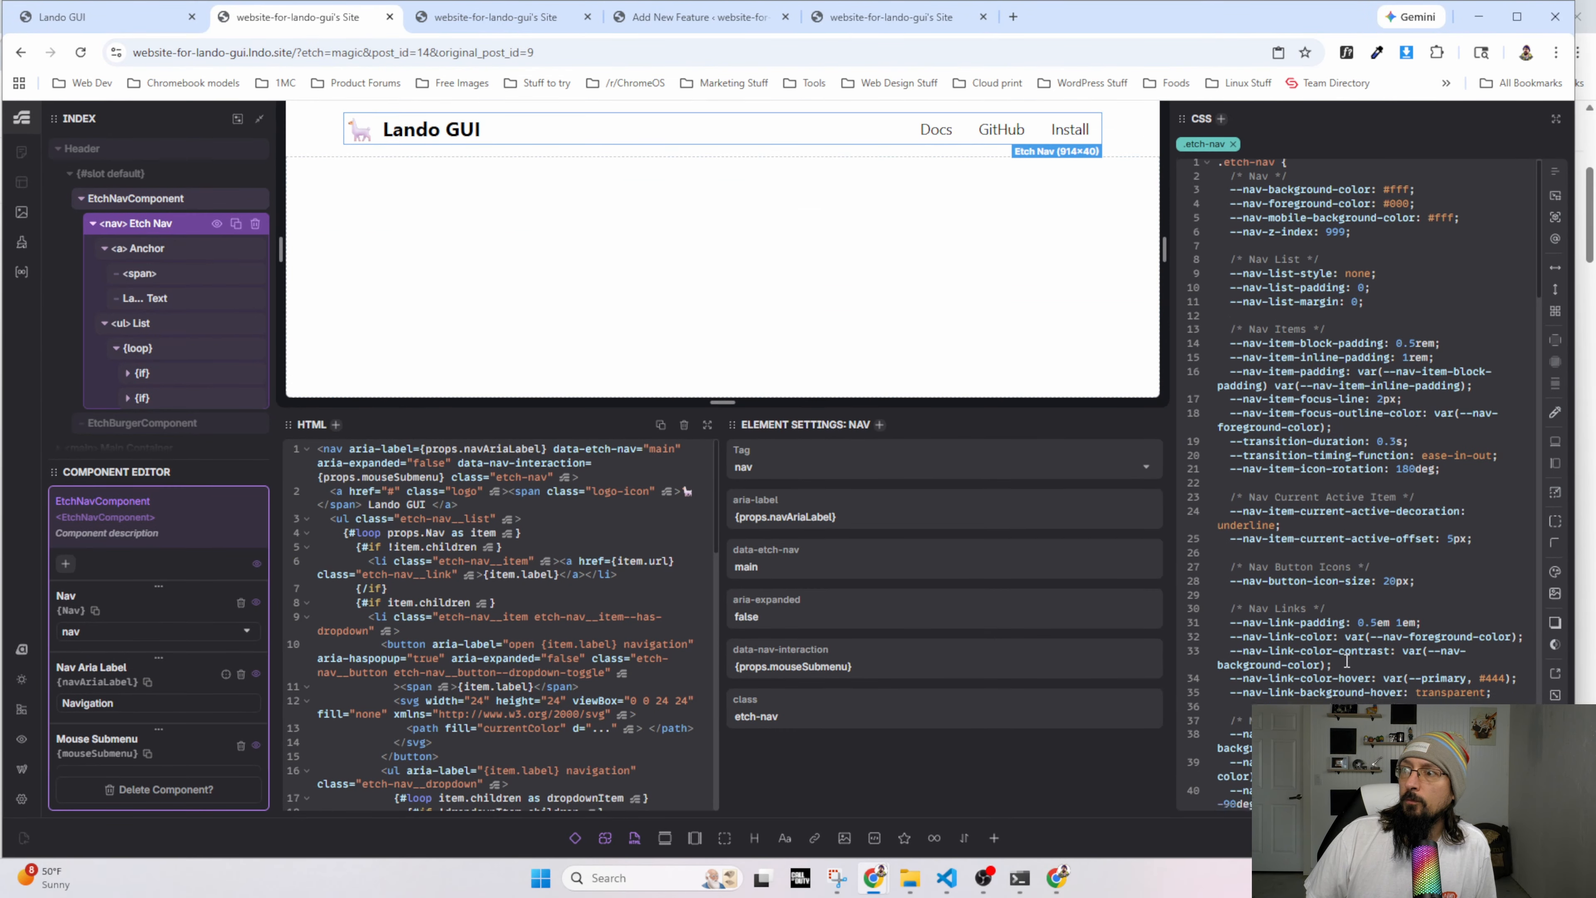
Inspect the live Docs link again to find which .etch-nav selector styles the navigation links.
{"action": "left_click", "coordinate": [496, 18]}
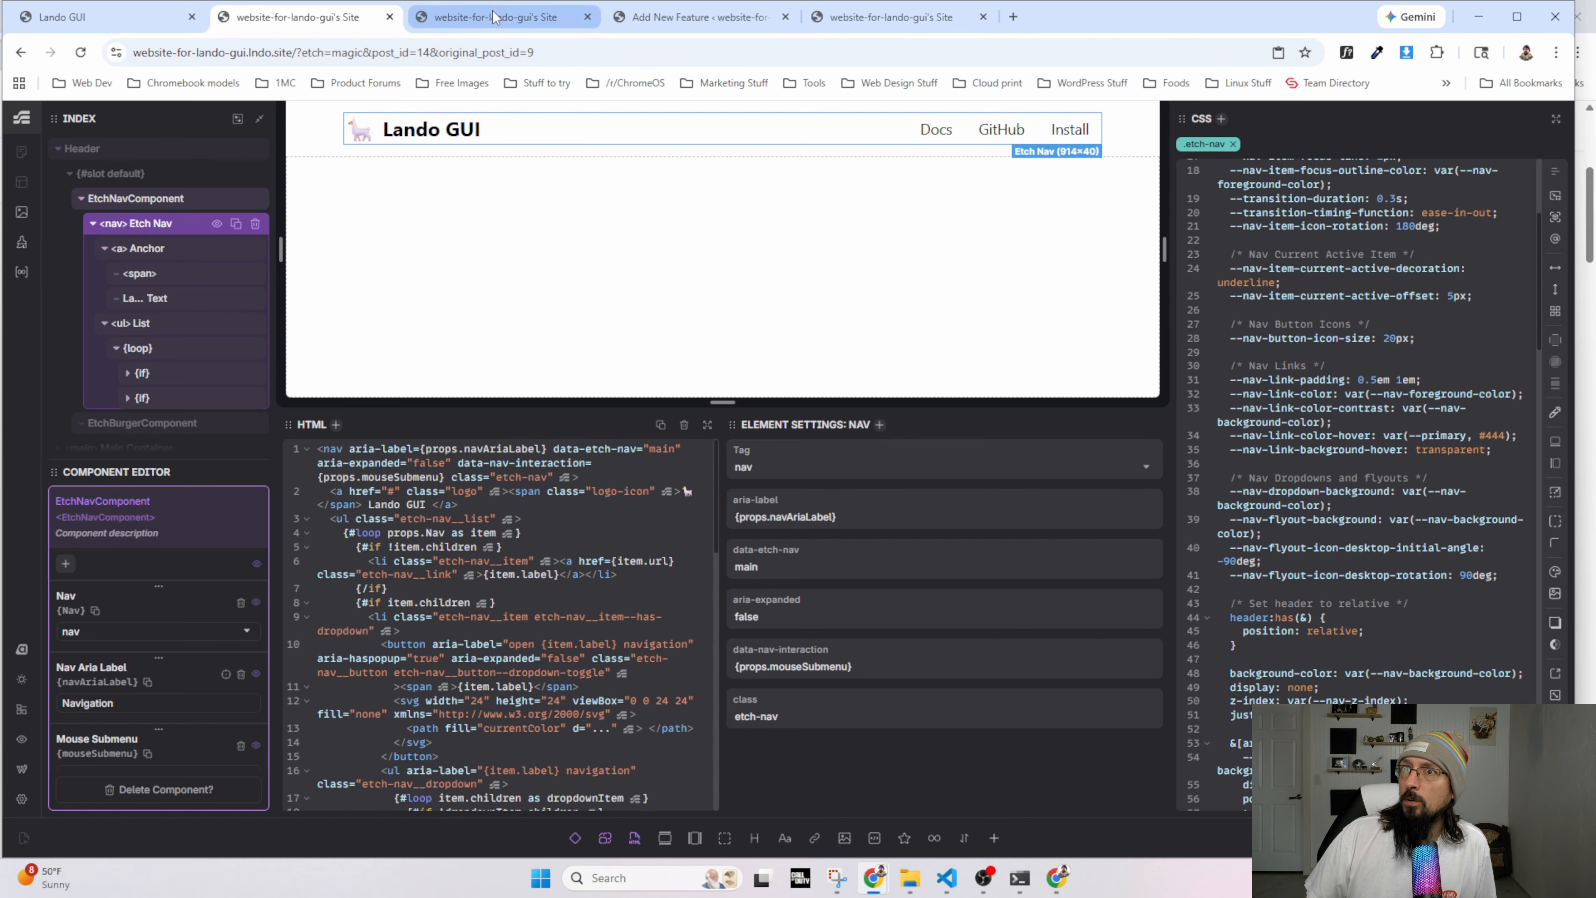
{"action": "right_click", "coordinate": [1109, 159]}
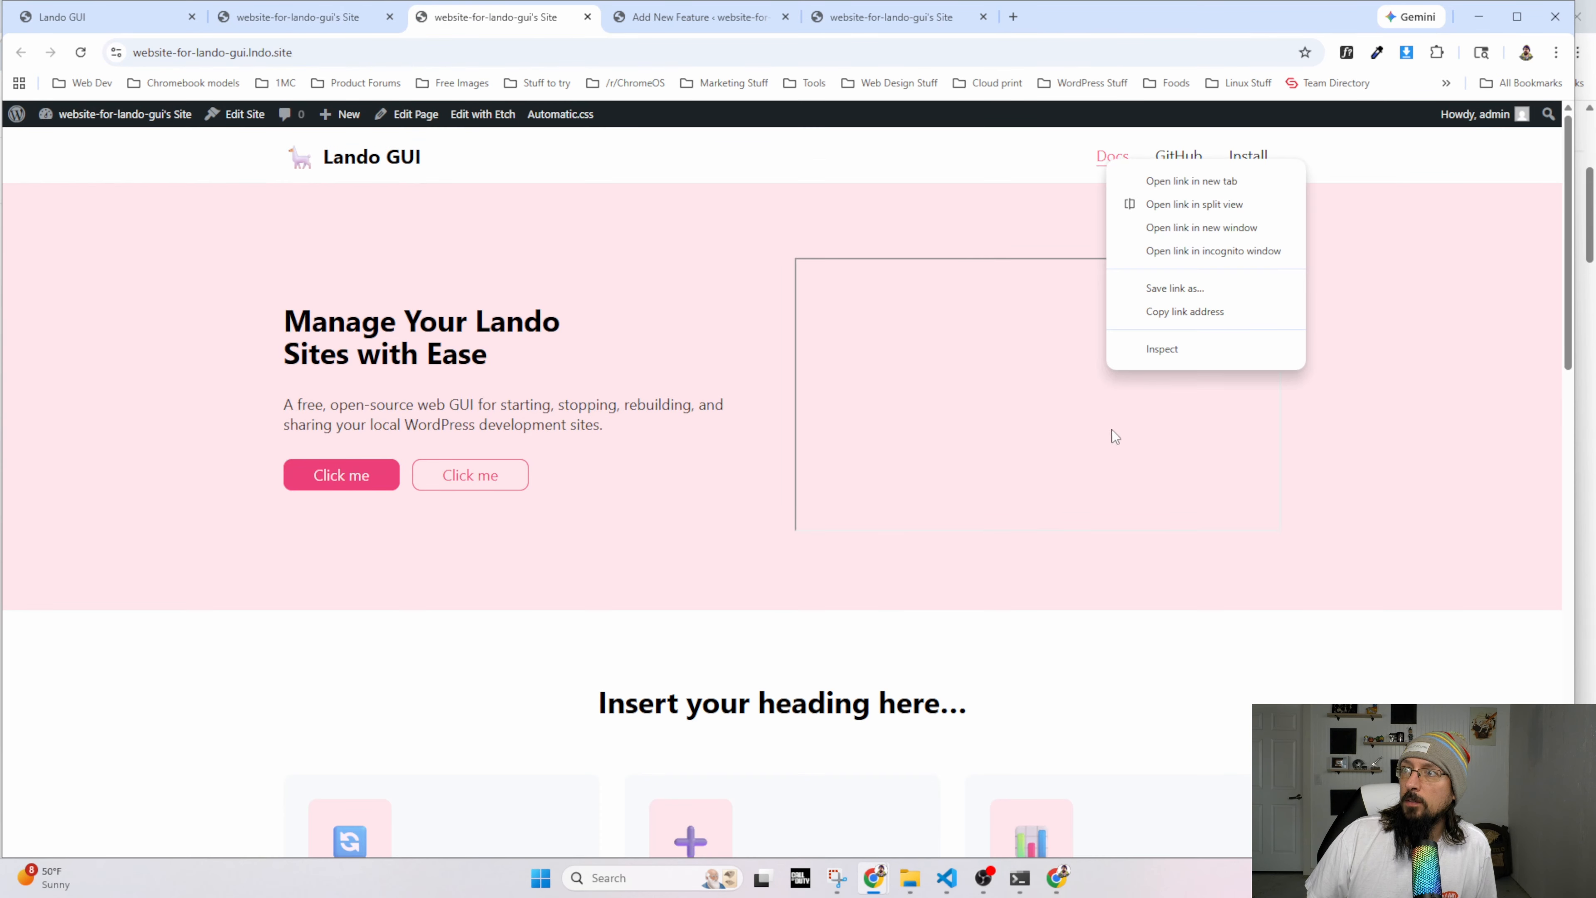
{"action": "left_click", "coordinate": [1122, 351]}
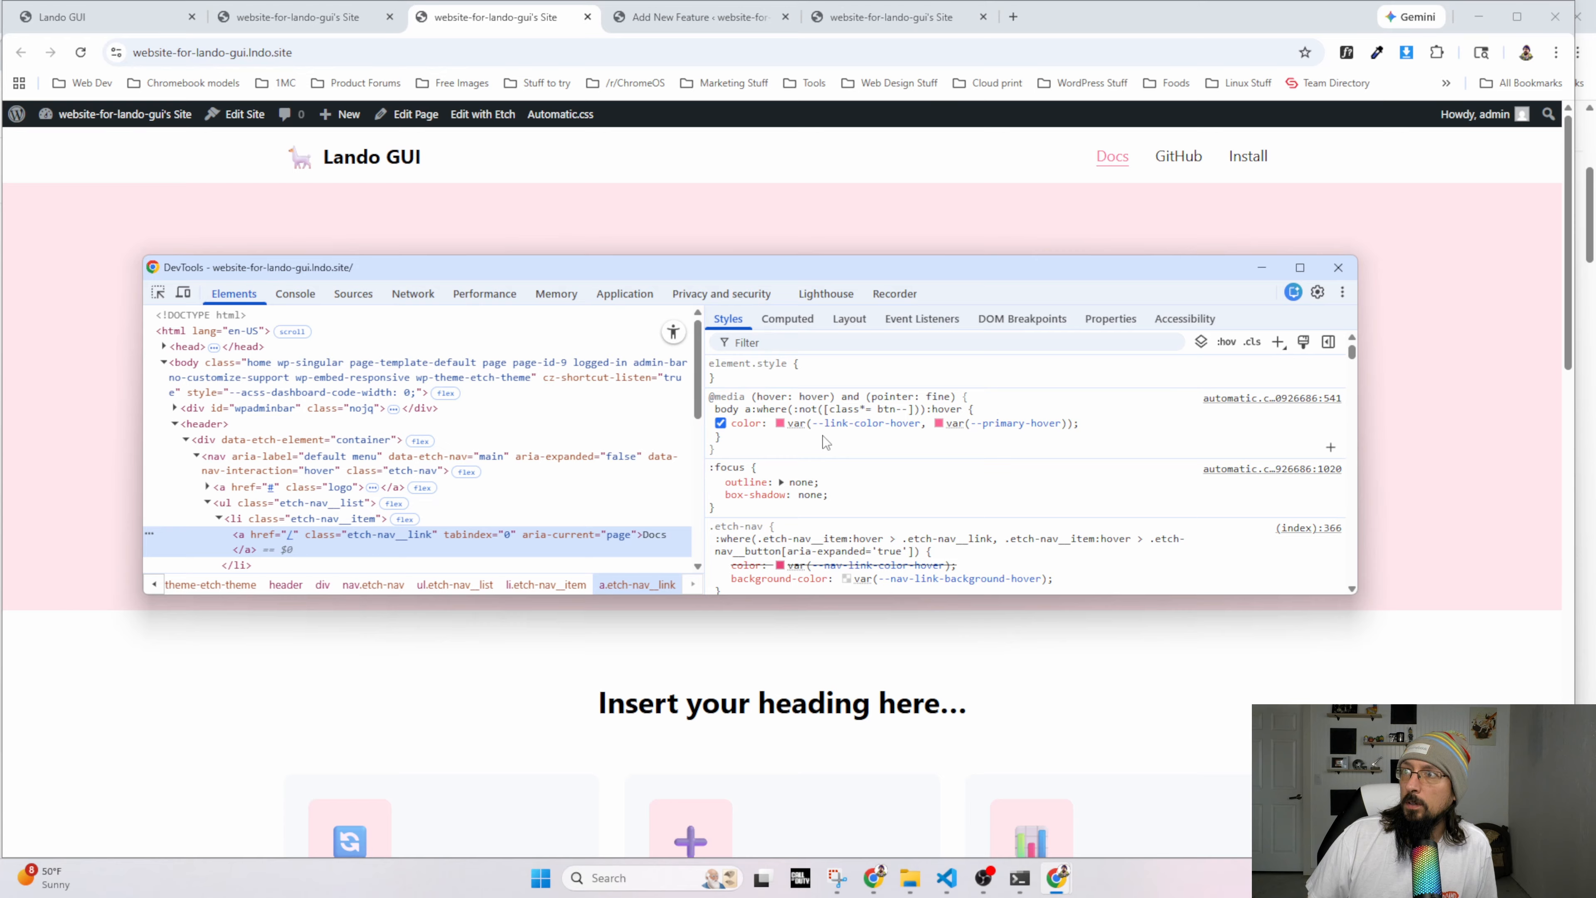
{"action": "scroll", "coordinate": [796, 468], "scroll_direction": "down", "scroll_amount": 1}
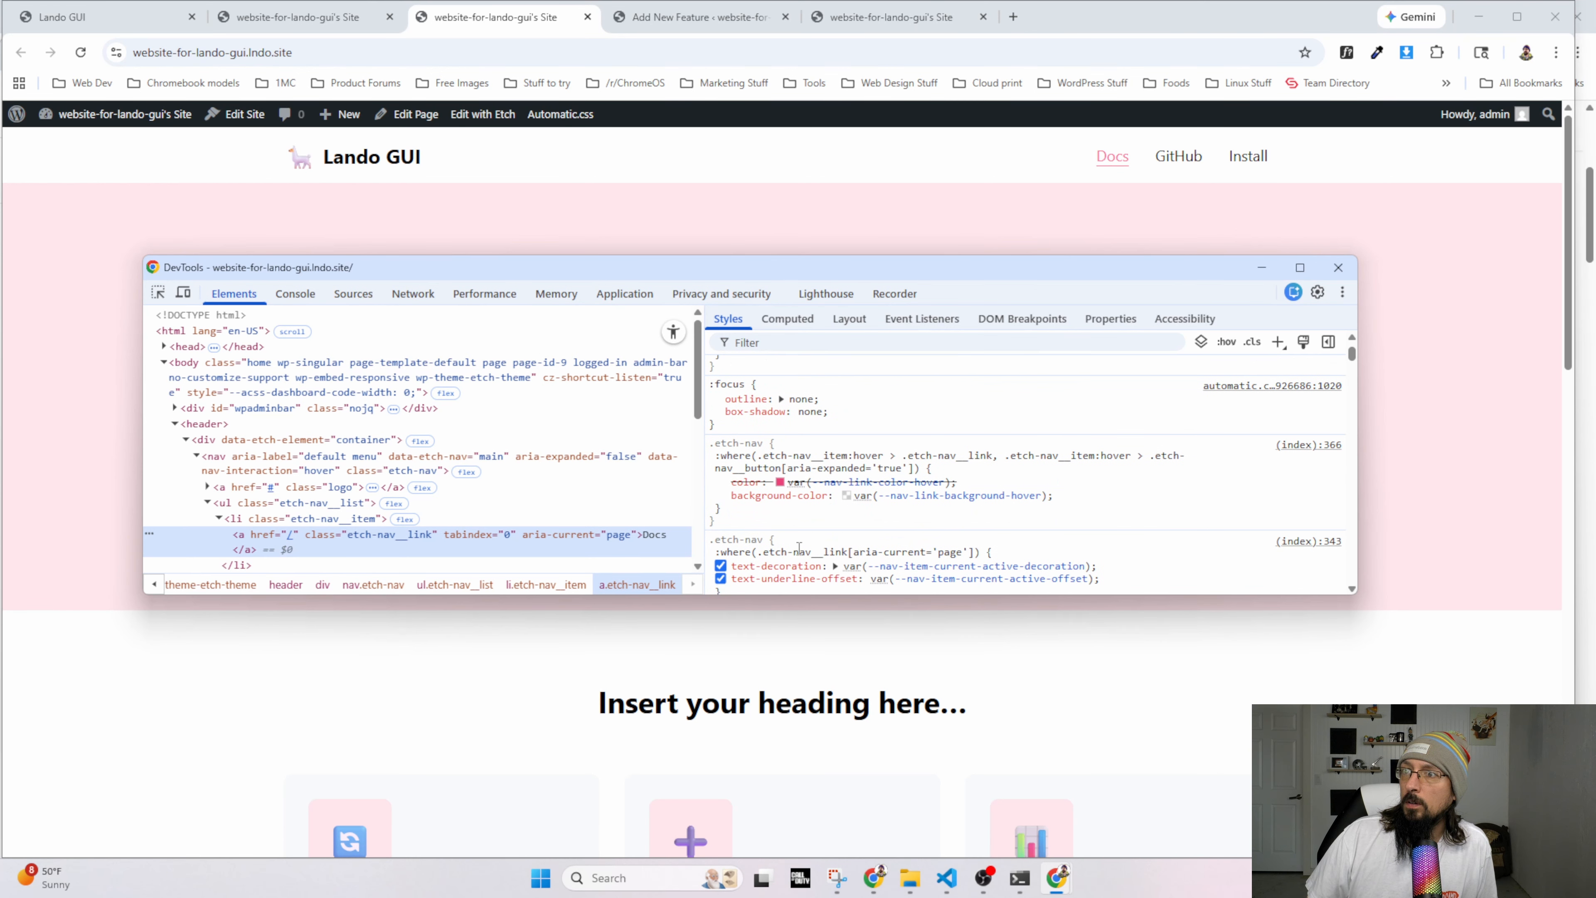
{"action": "scroll", "coordinate": [792, 517], "scroll_direction": "down", "scroll_amount": 1}
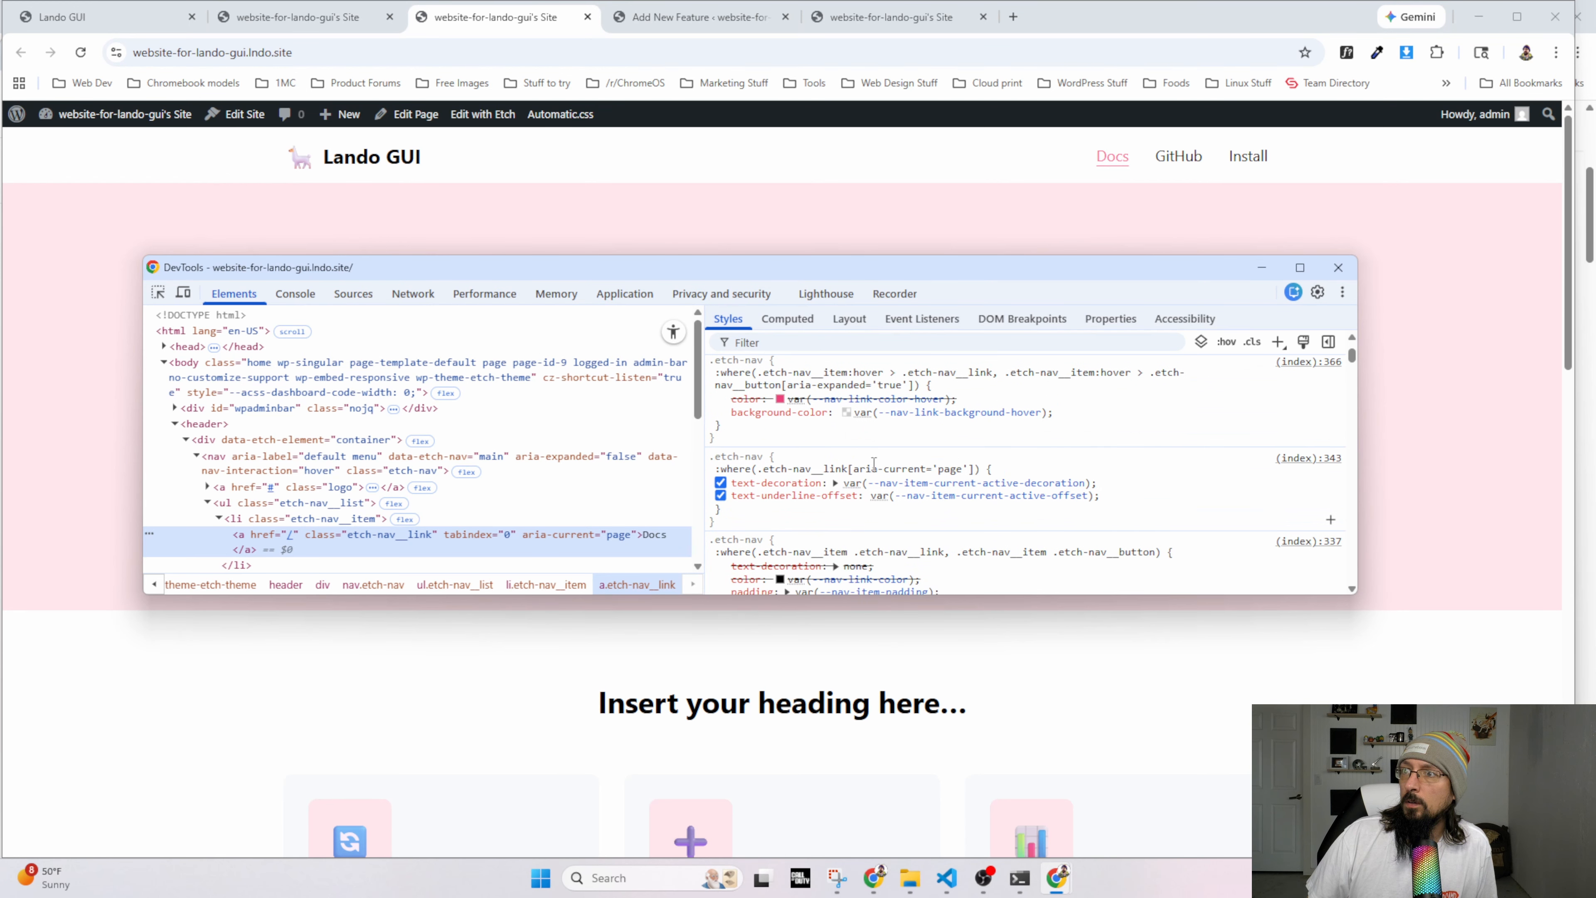
{"action": "scroll", "coordinate": [843, 485], "scroll_direction": "down", "scroll_amount": 1}
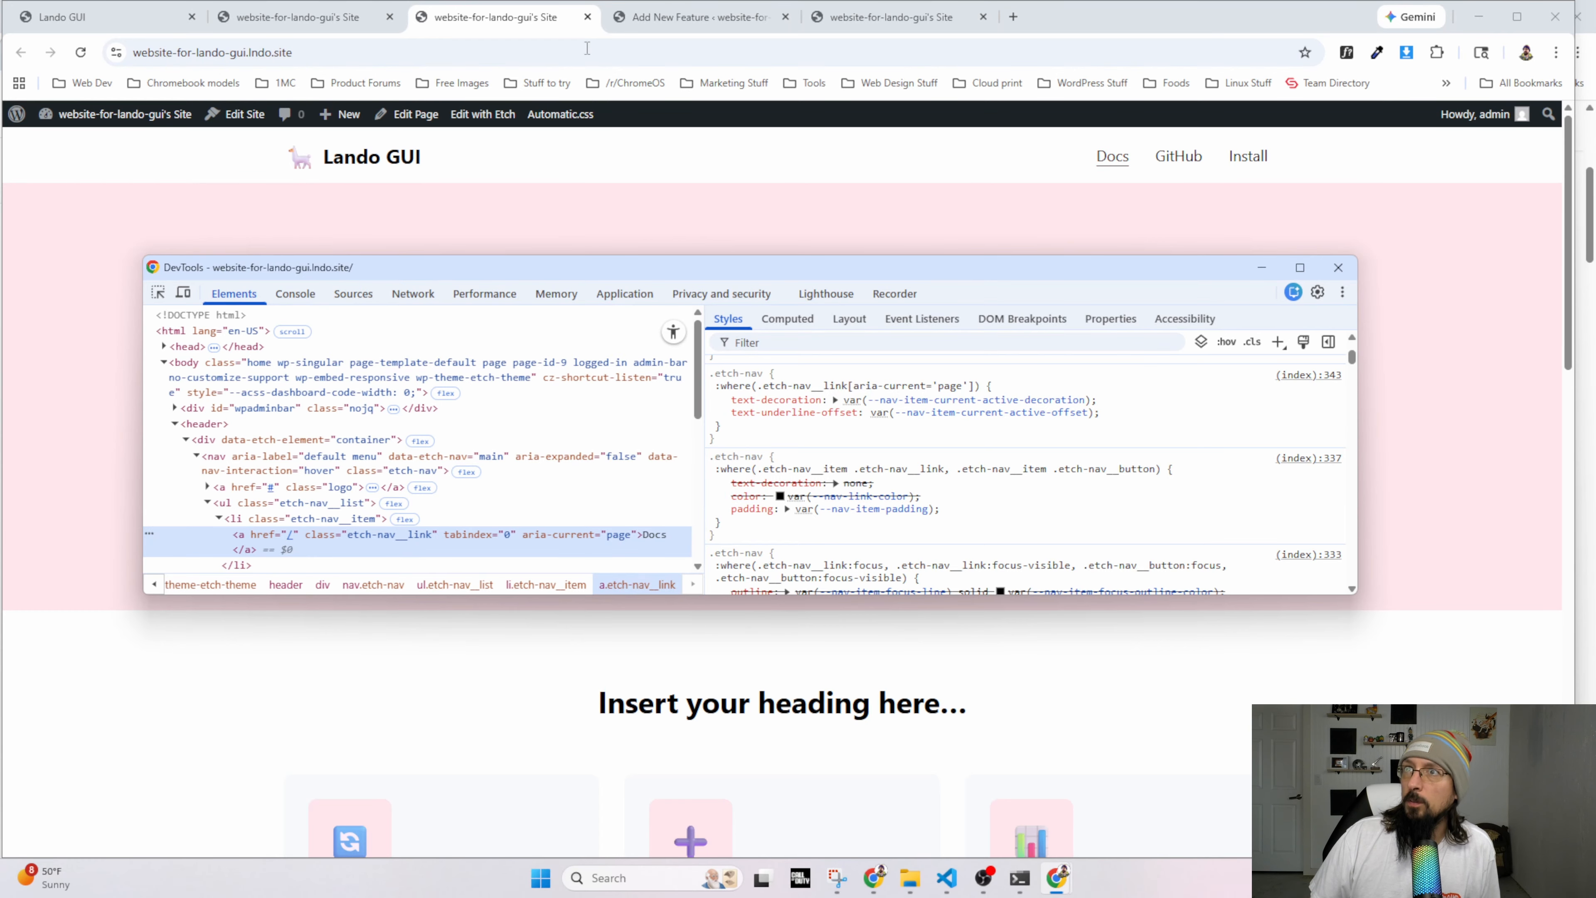
Add font-weight: bold after the padding in the .etch-nav rule for nav item links and buttons.
{"action": "left_click", "coordinate": [322, 19]}
{"action": "left_click", "coordinate": [322, 18]}
{"action": "scroll", "coordinate": [1259, 513], "scroll_direction": "up", "scroll_amount": 3}
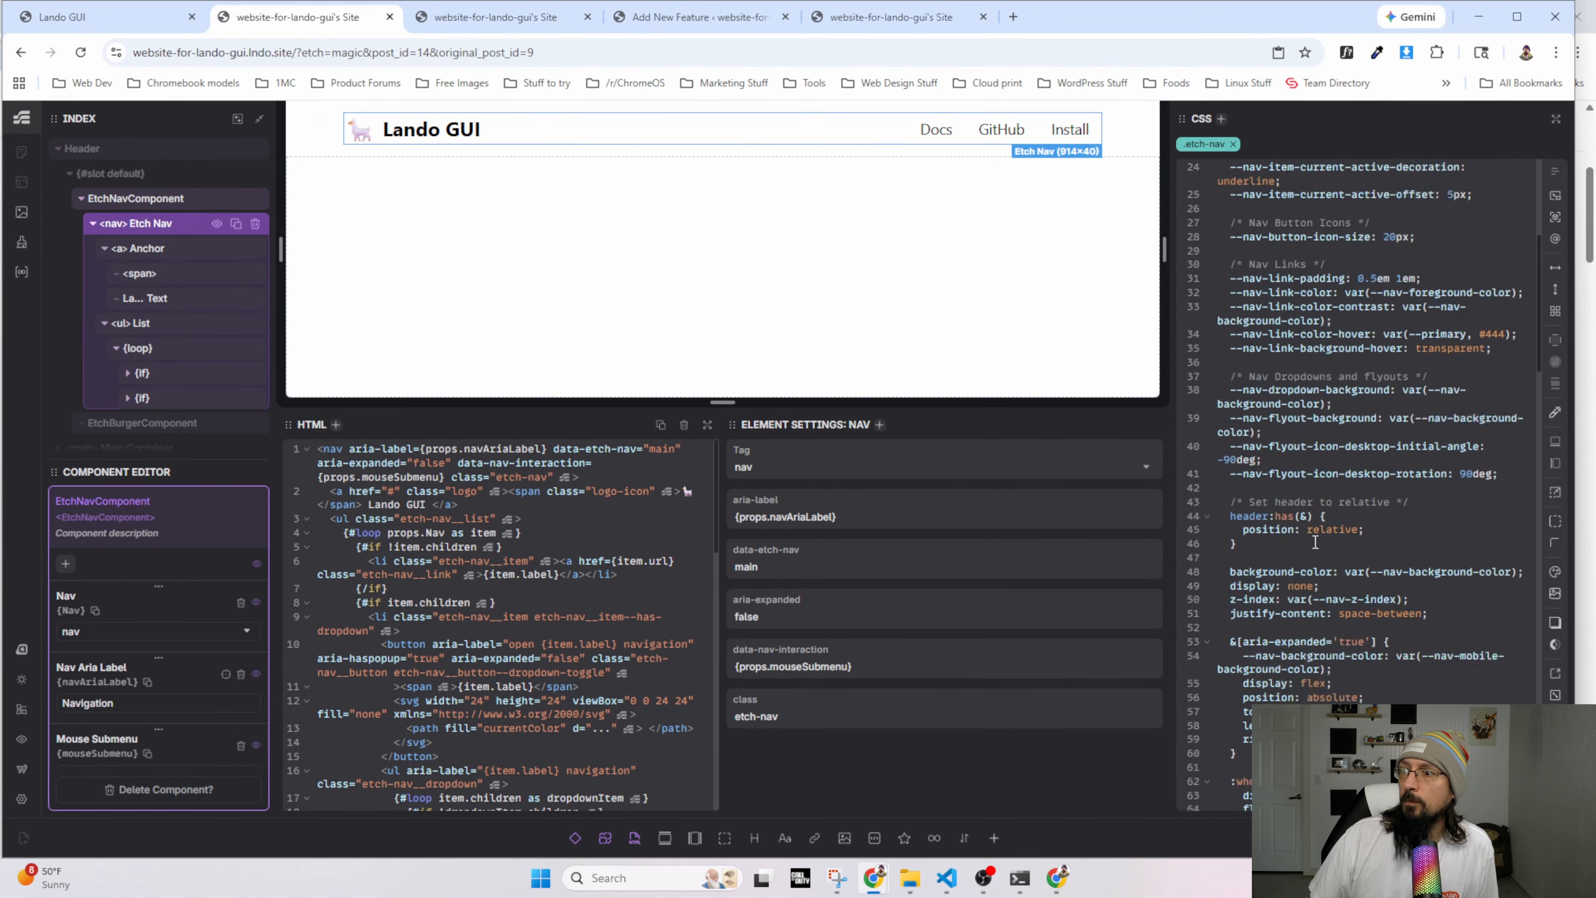
{"action": "scroll", "coordinate": [1259, 513], "scroll_direction": "down", "scroll_amount": 8}
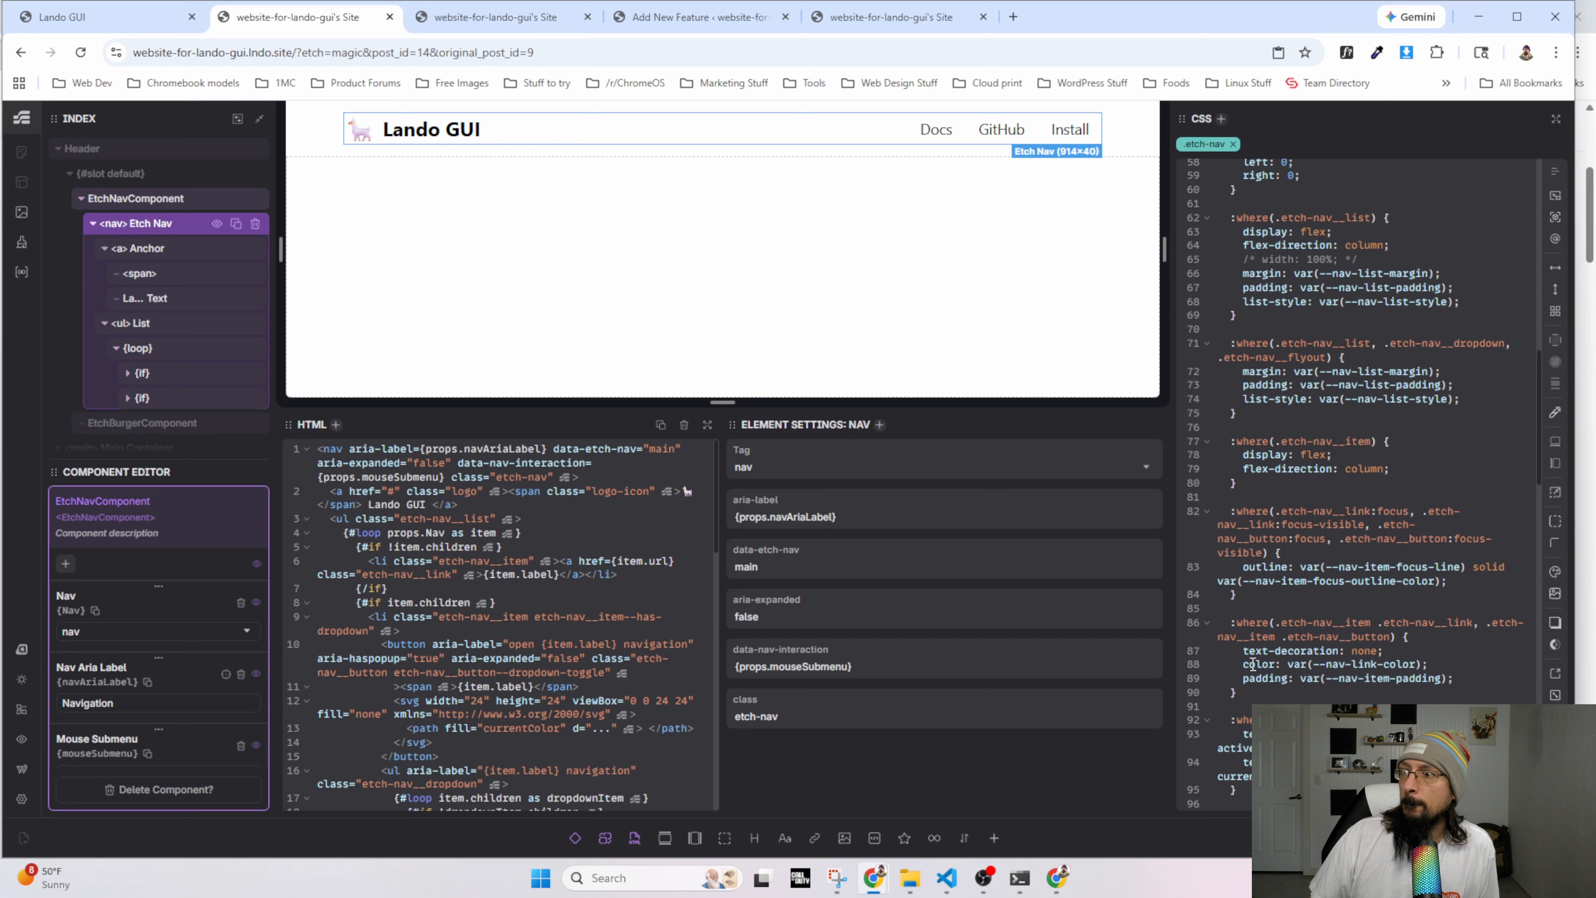
{"action": "left_click", "coordinate": [1477, 681]}
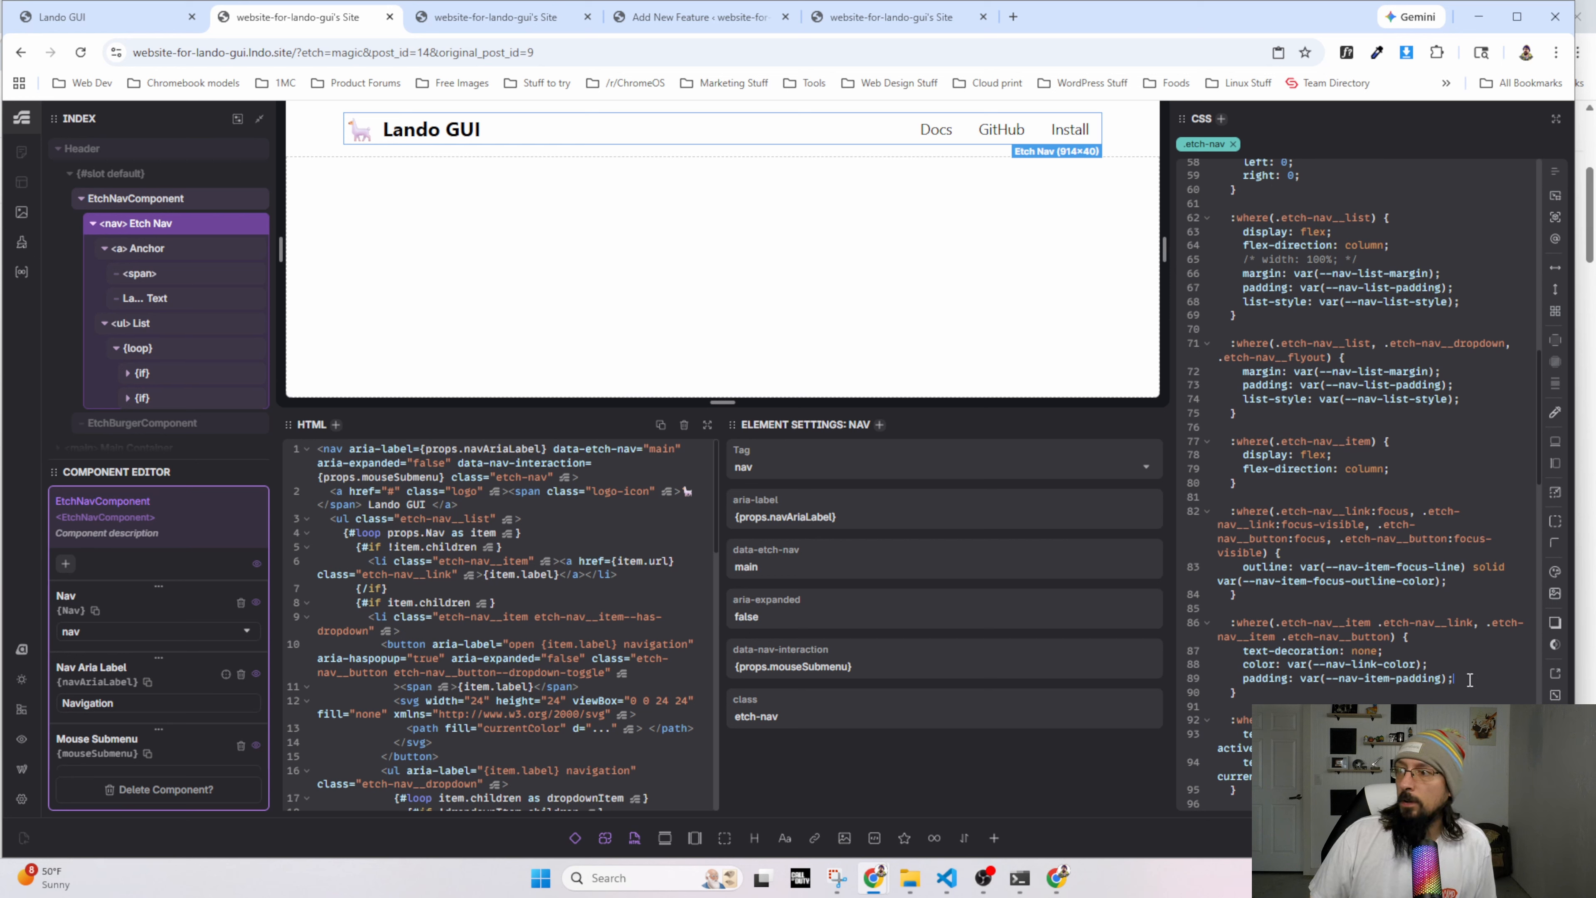
{"action": "key", "text": "Return"}
{"action": "type", "text": "font-"}
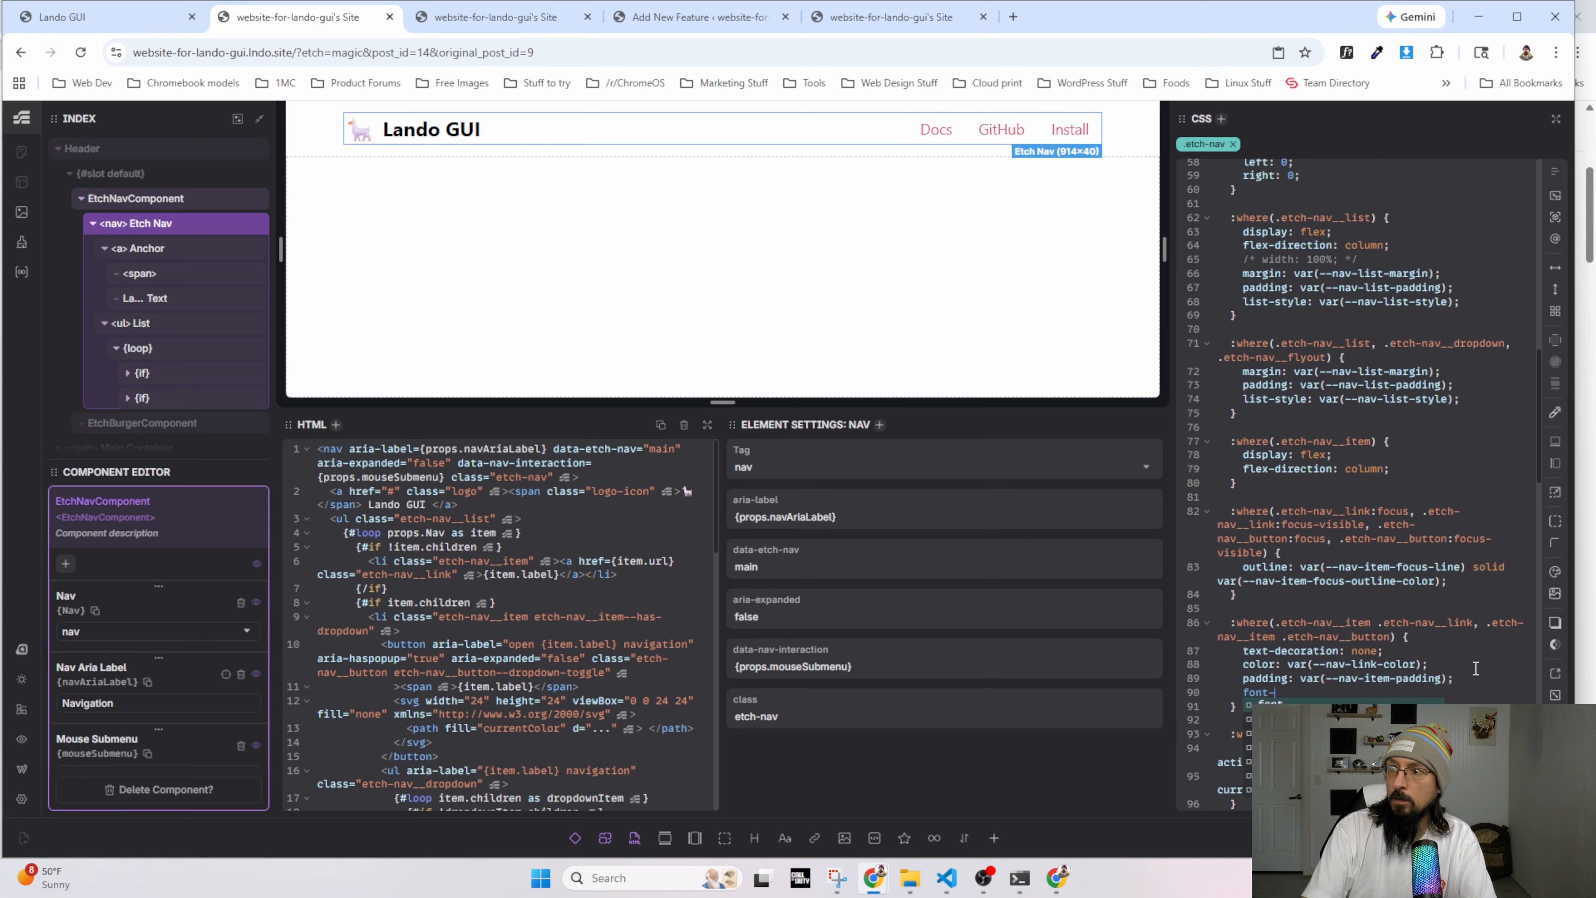
{"action": "type", "text": "weight: bold"}
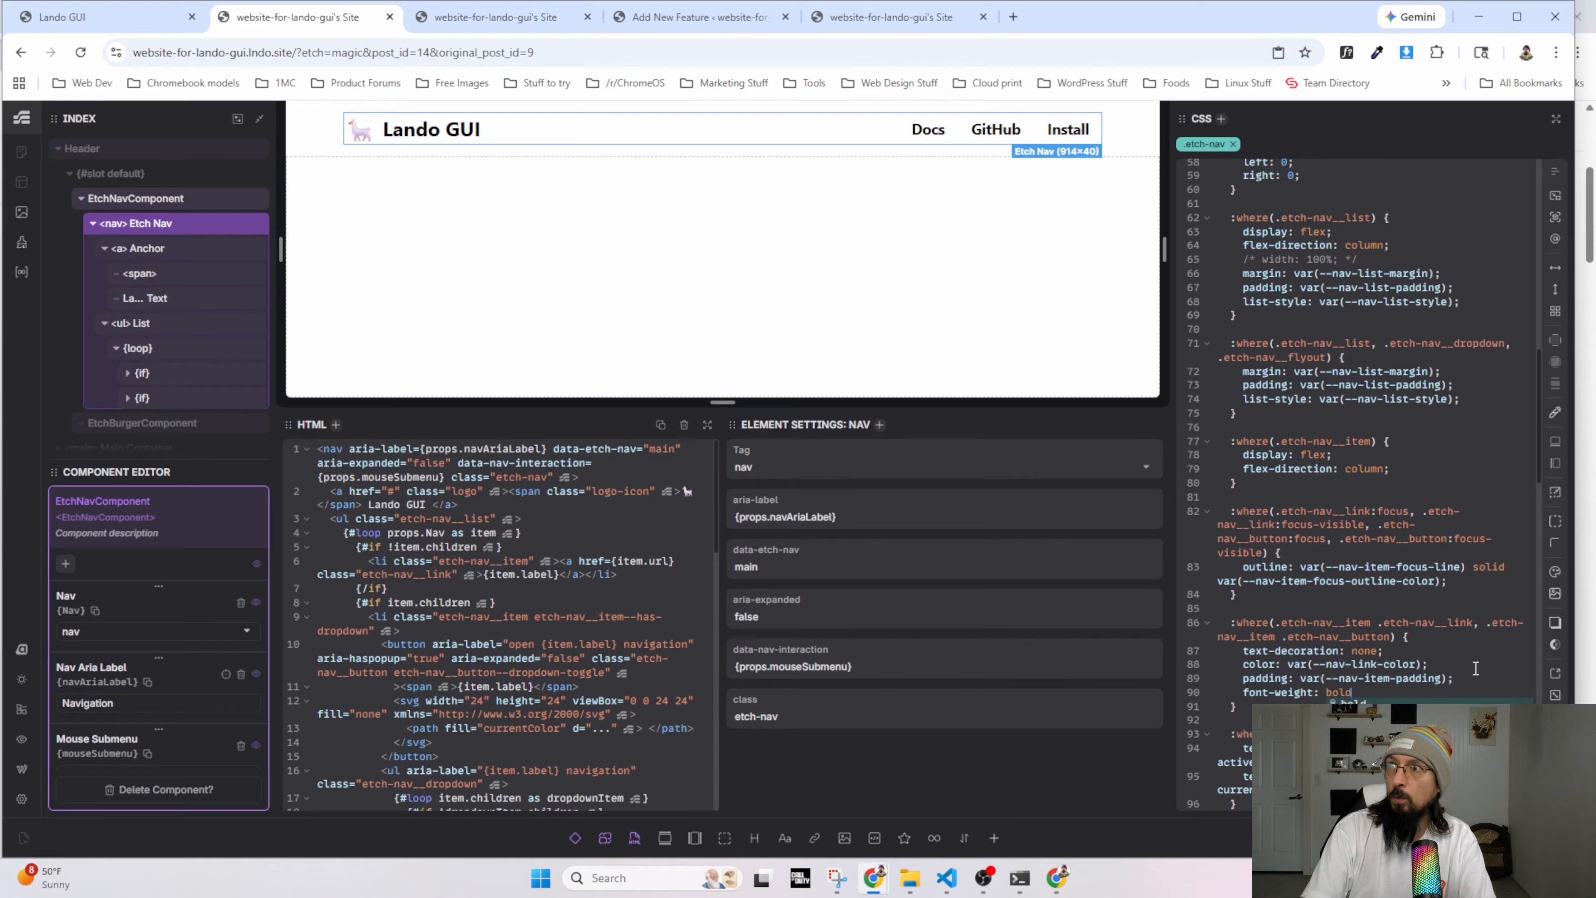
Close the font-weight: bold declaration with a semicolon, and compare the header links with the mockup page.
{"action": "type", "text": ";"}
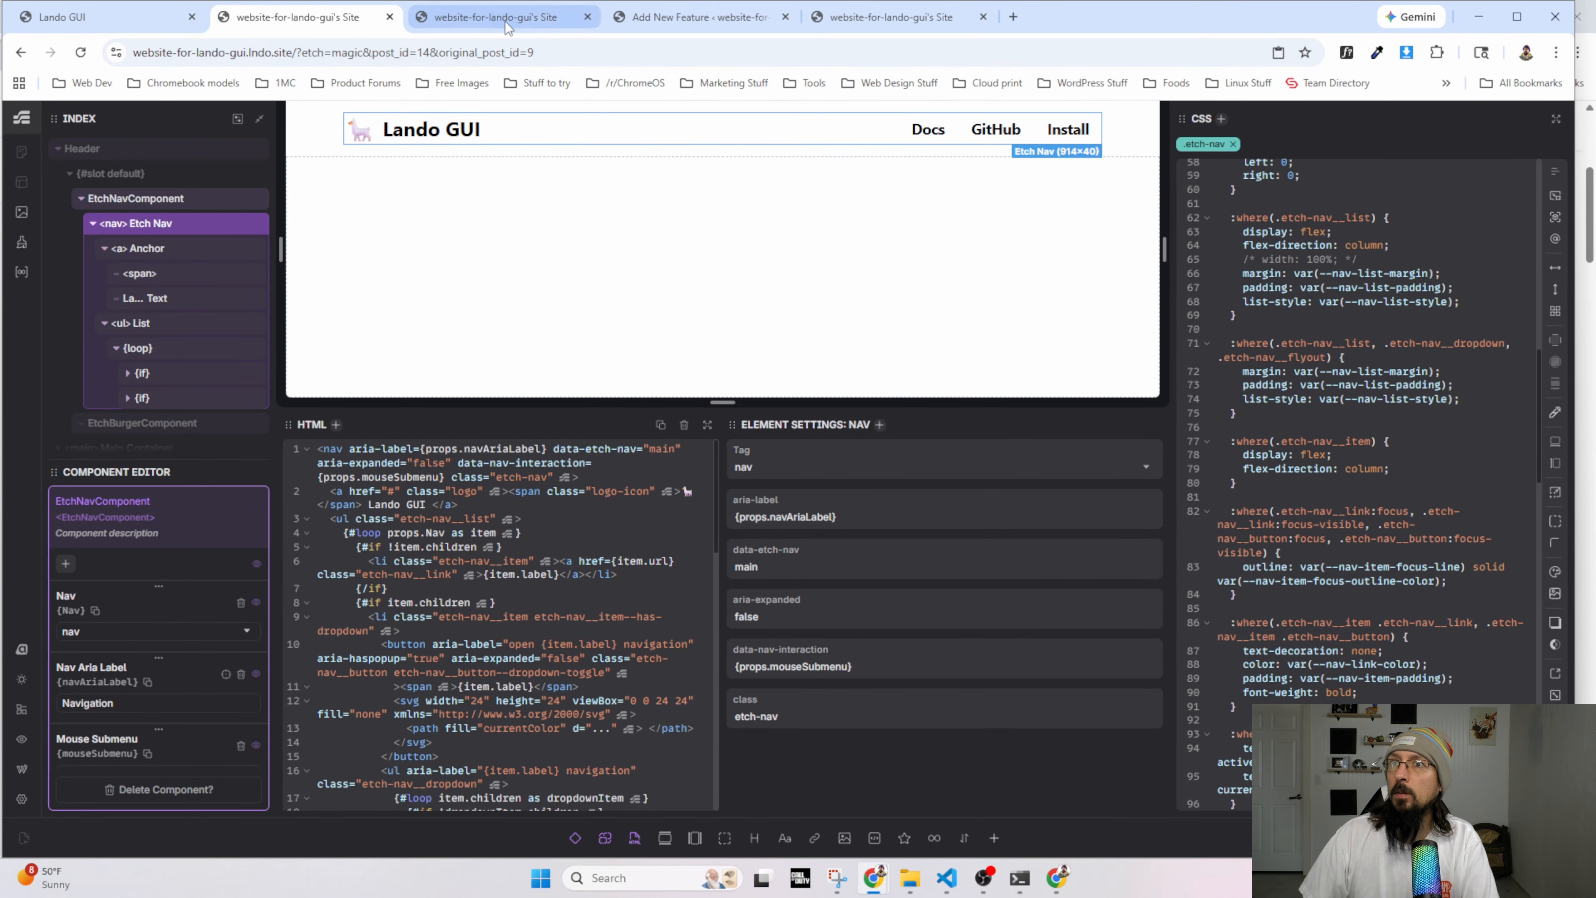
{"action": "key", "text": "alt+Tab"}
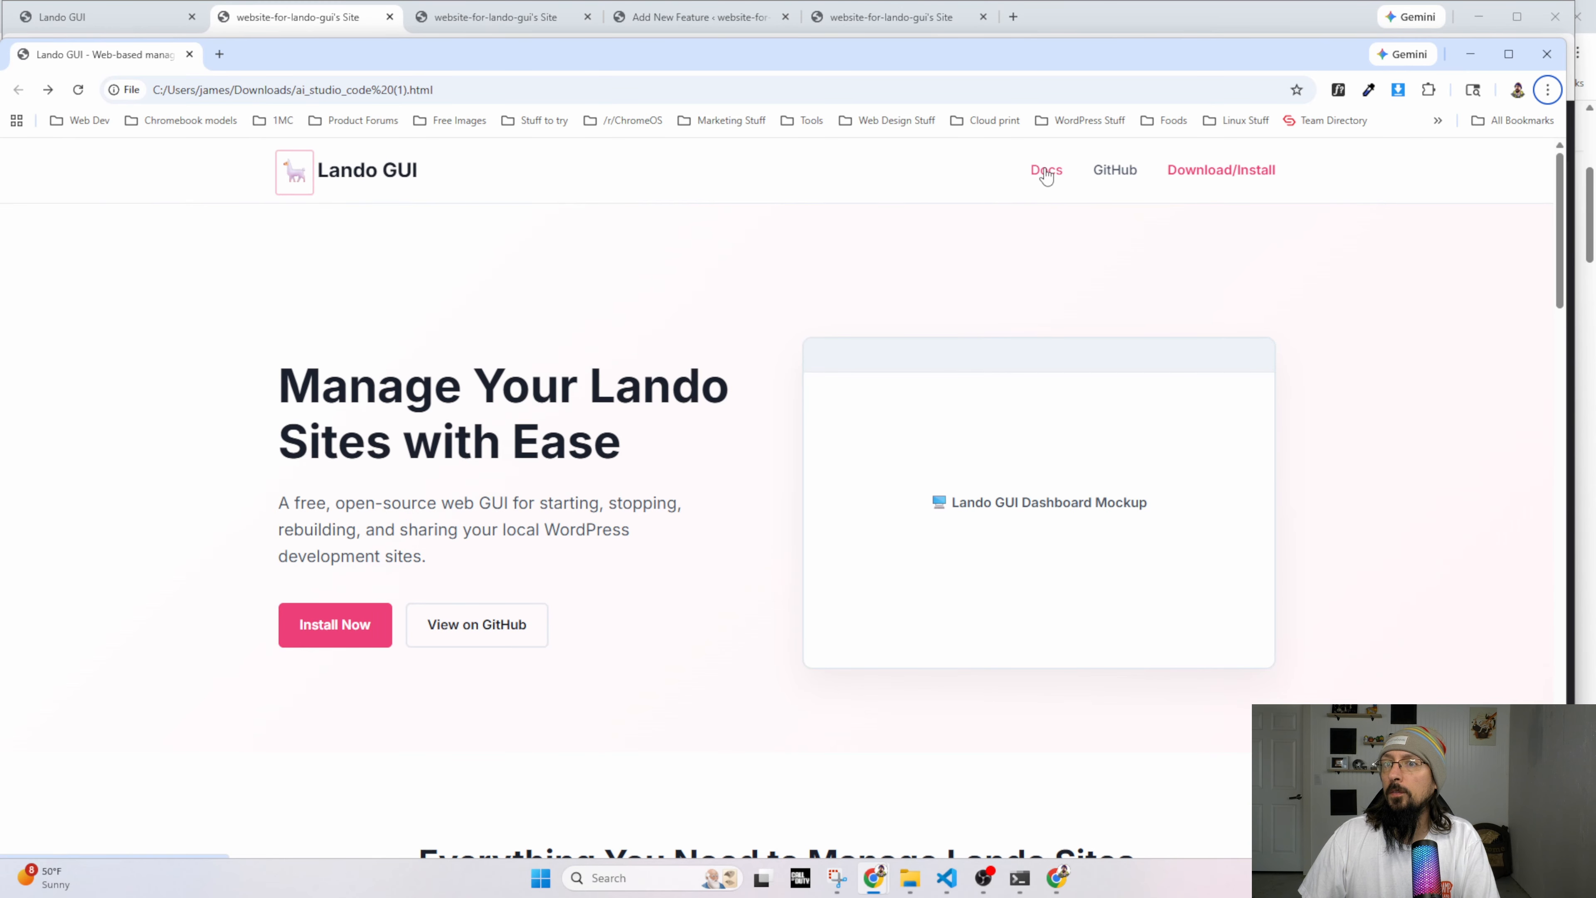
{"action": "key", "text": "alt+Tab"}
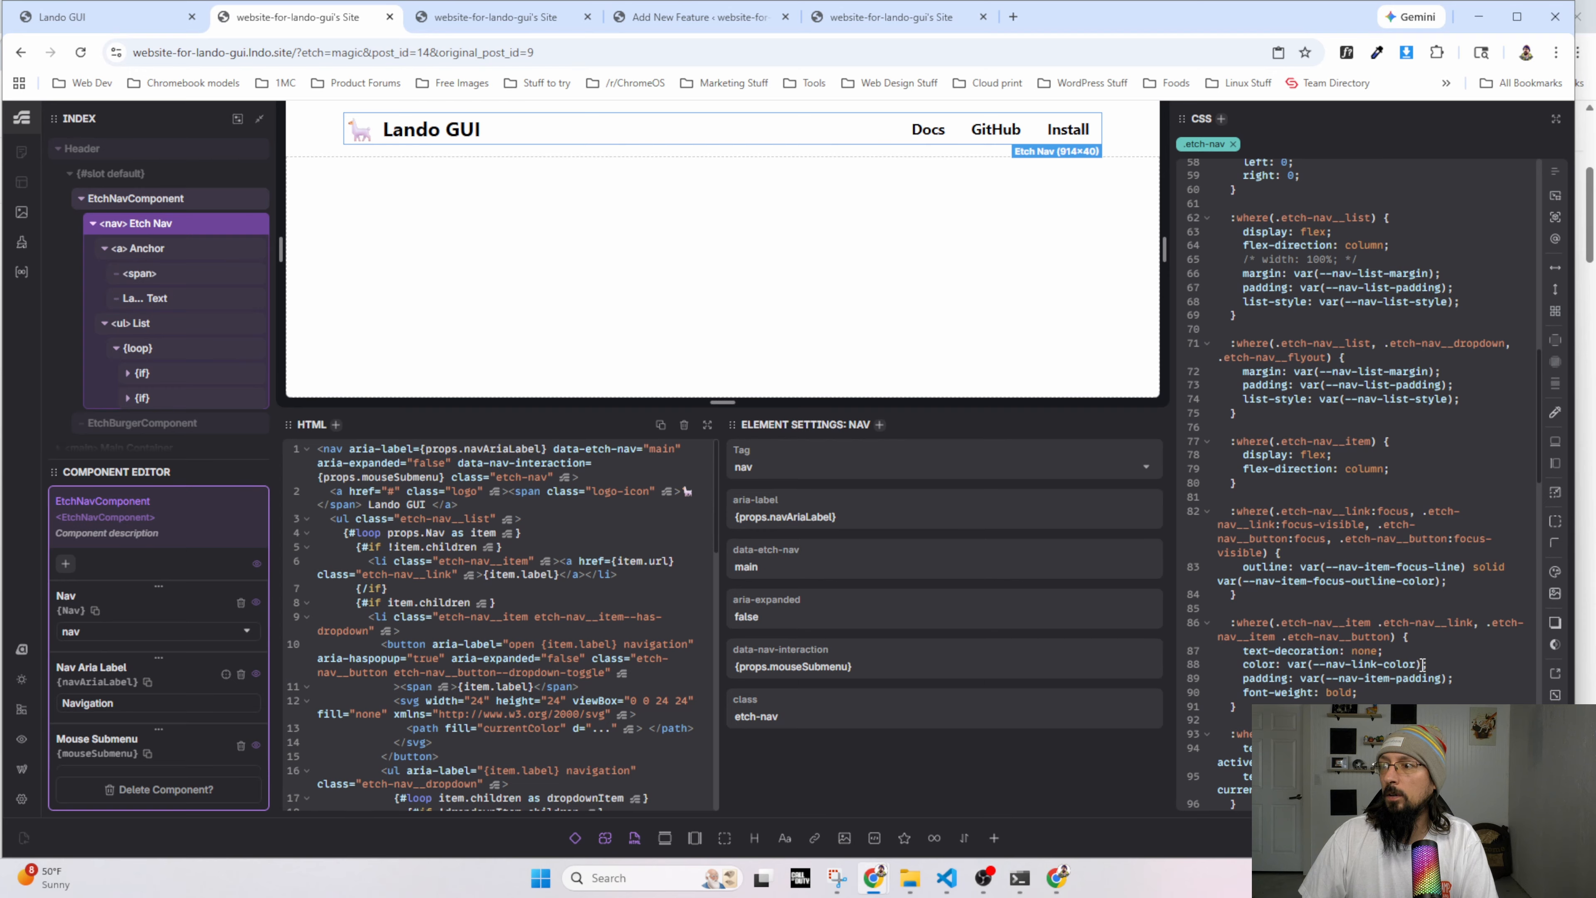
Set the --nav-foreground-color variable in the .etch-nav rule to var(--base-dark).
{"action": "scroll", "coordinate": [1272, 347], "scroll_direction": "up", "scroll_amount": 10}
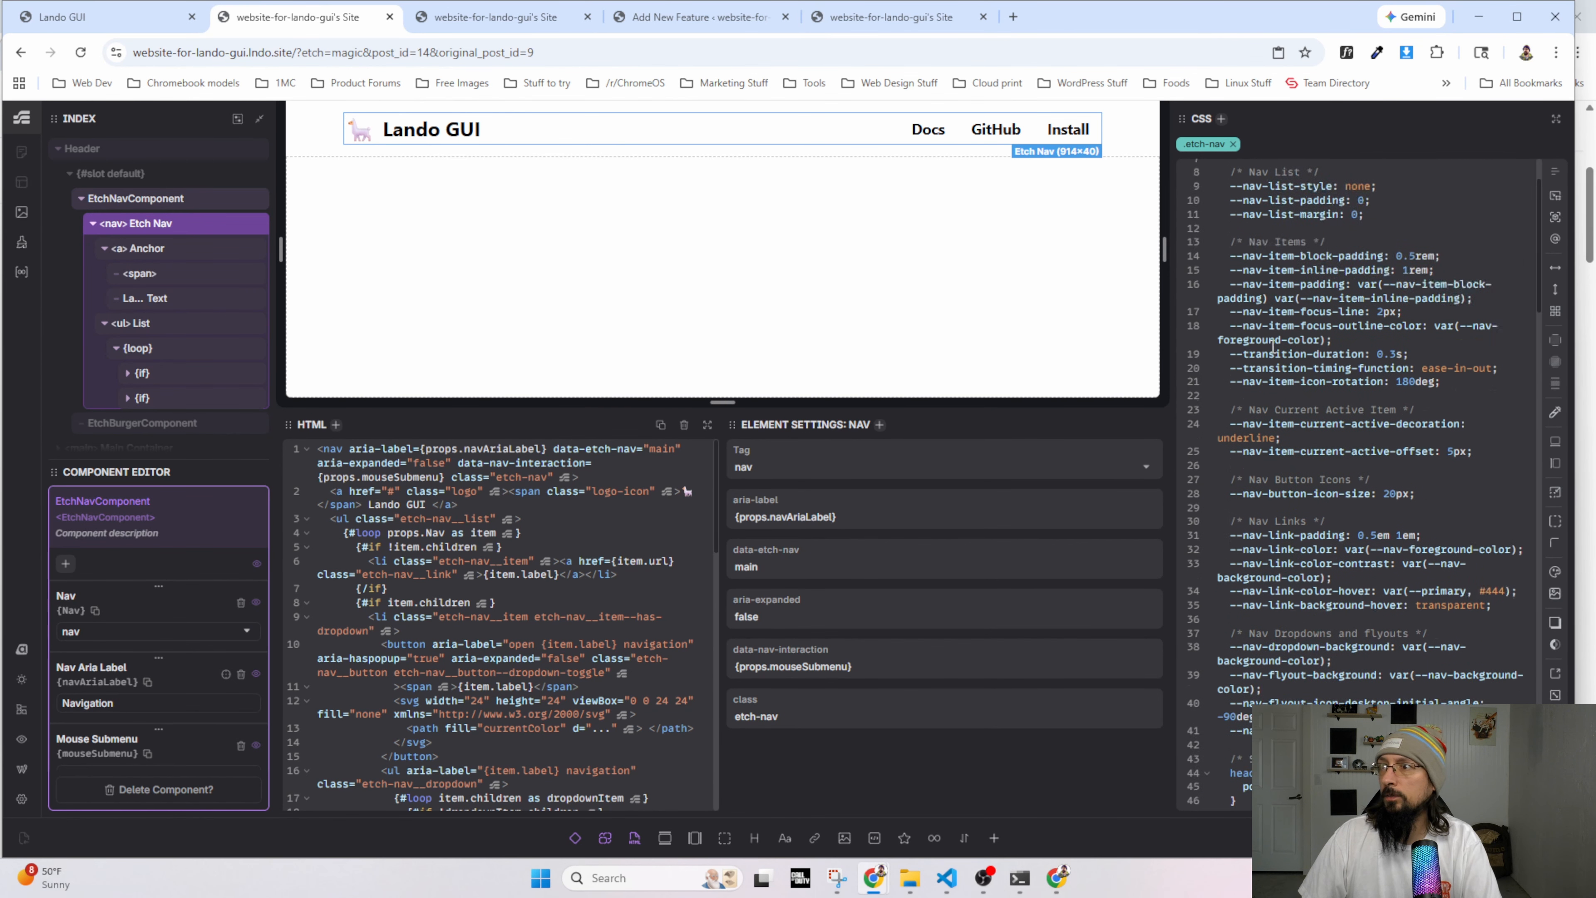
{"action": "scroll", "coordinate": [1276, 342], "scroll_direction": "up", "scroll_amount": 2}
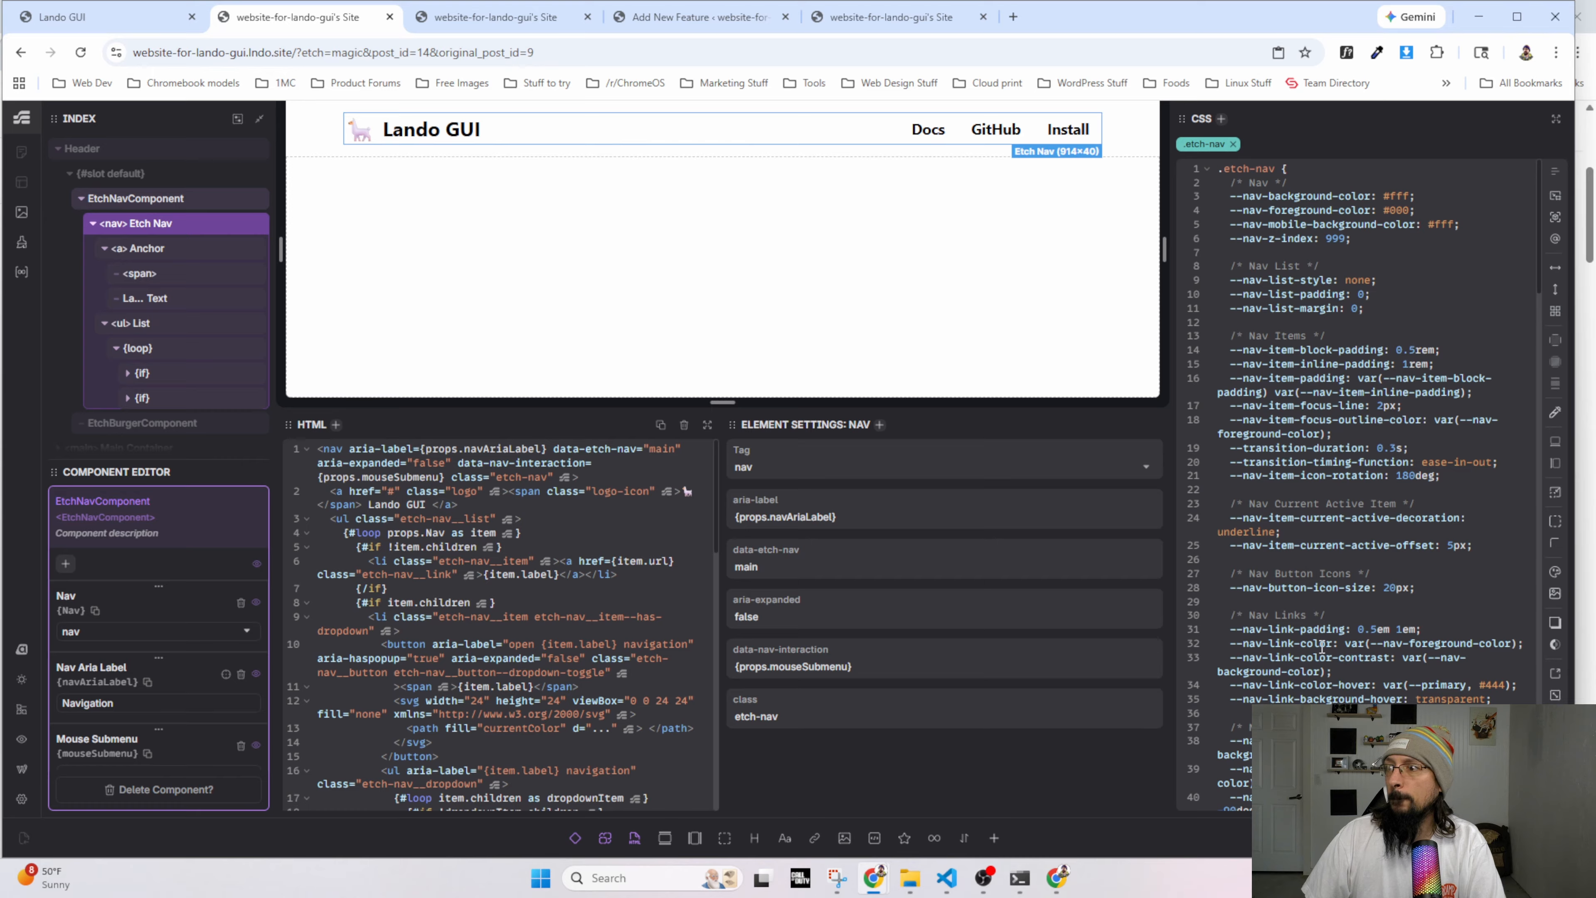
{"action": "scroll", "coordinate": [1385, 651], "scroll_direction": "down", "scroll_amount": 2}
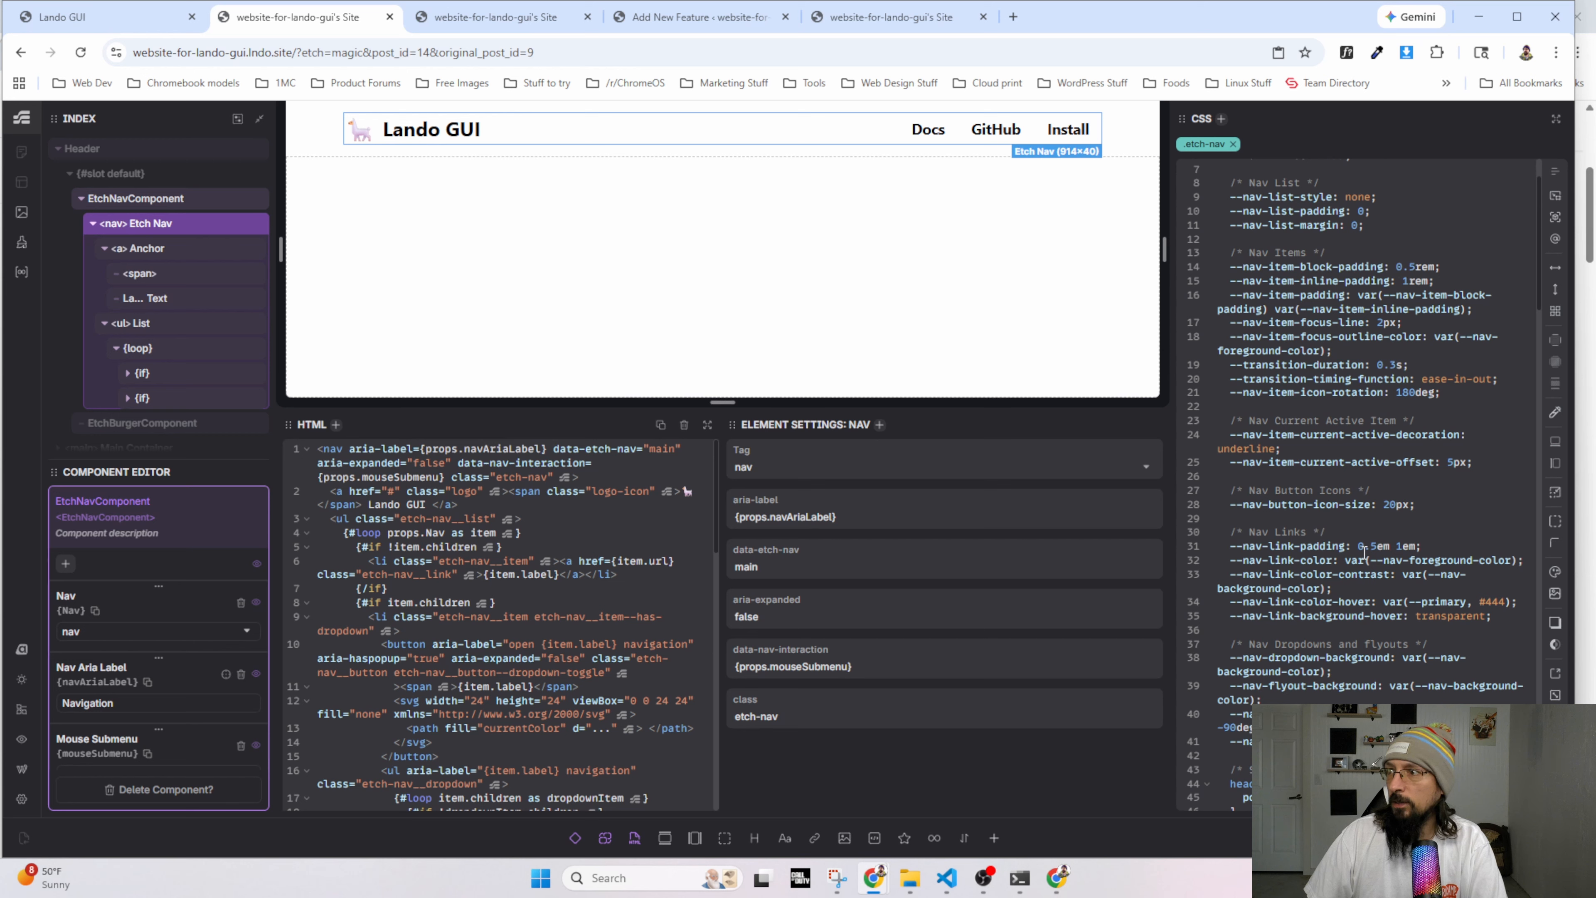
{"action": "scroll", "coordinate": [1313, 415], "scroll_direction": "up", "scroll_amount": 2}
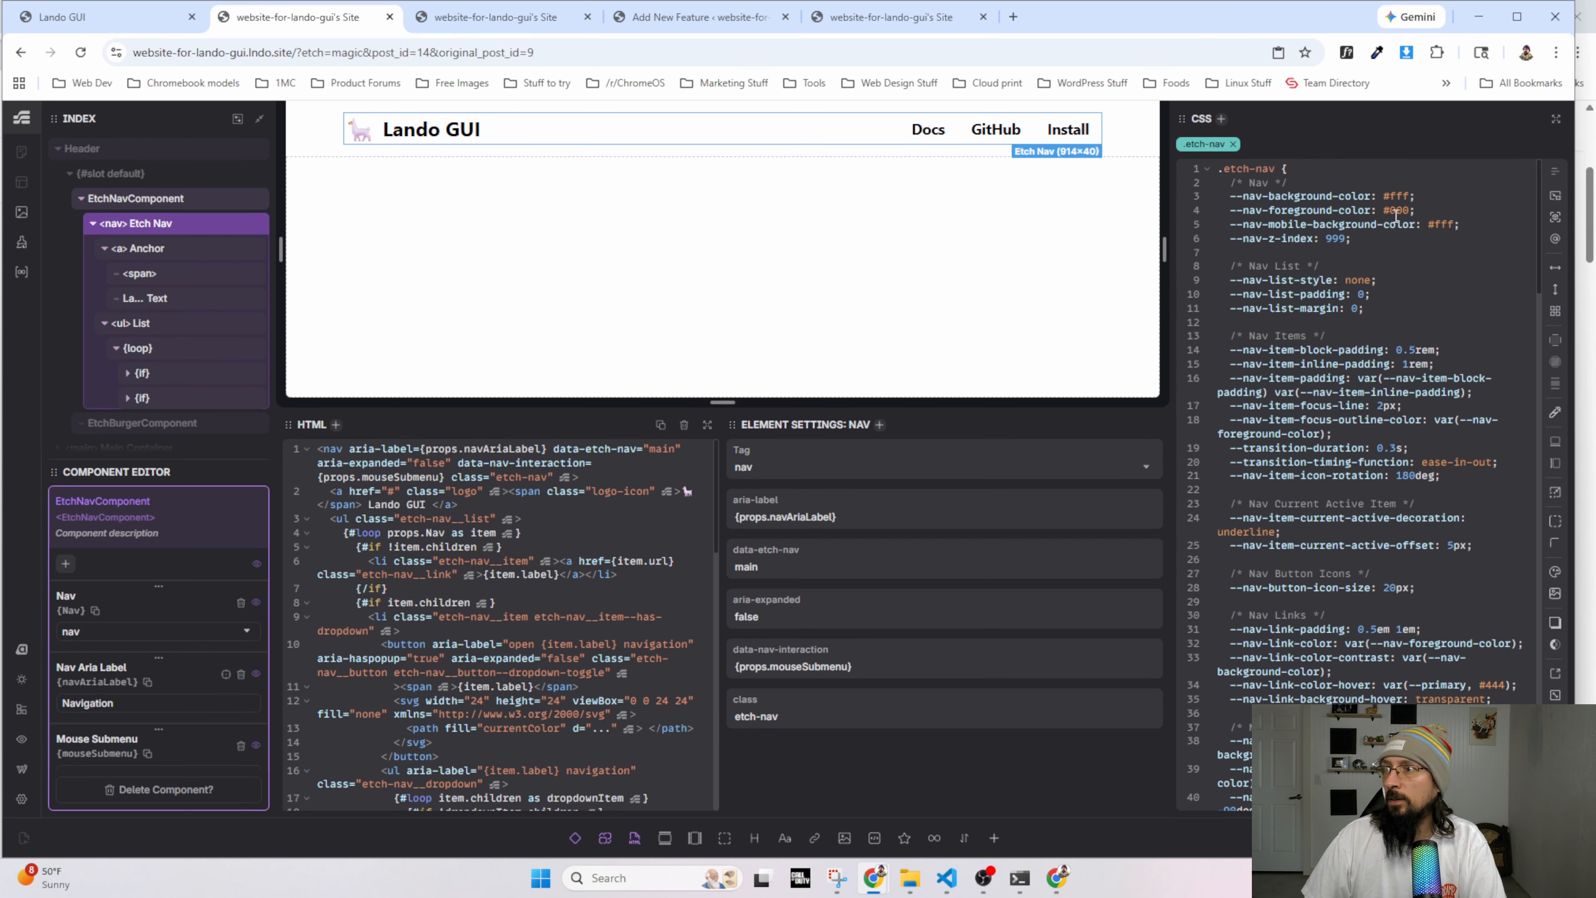
{"action": "left_click", "coordinate": [1412, 210]}
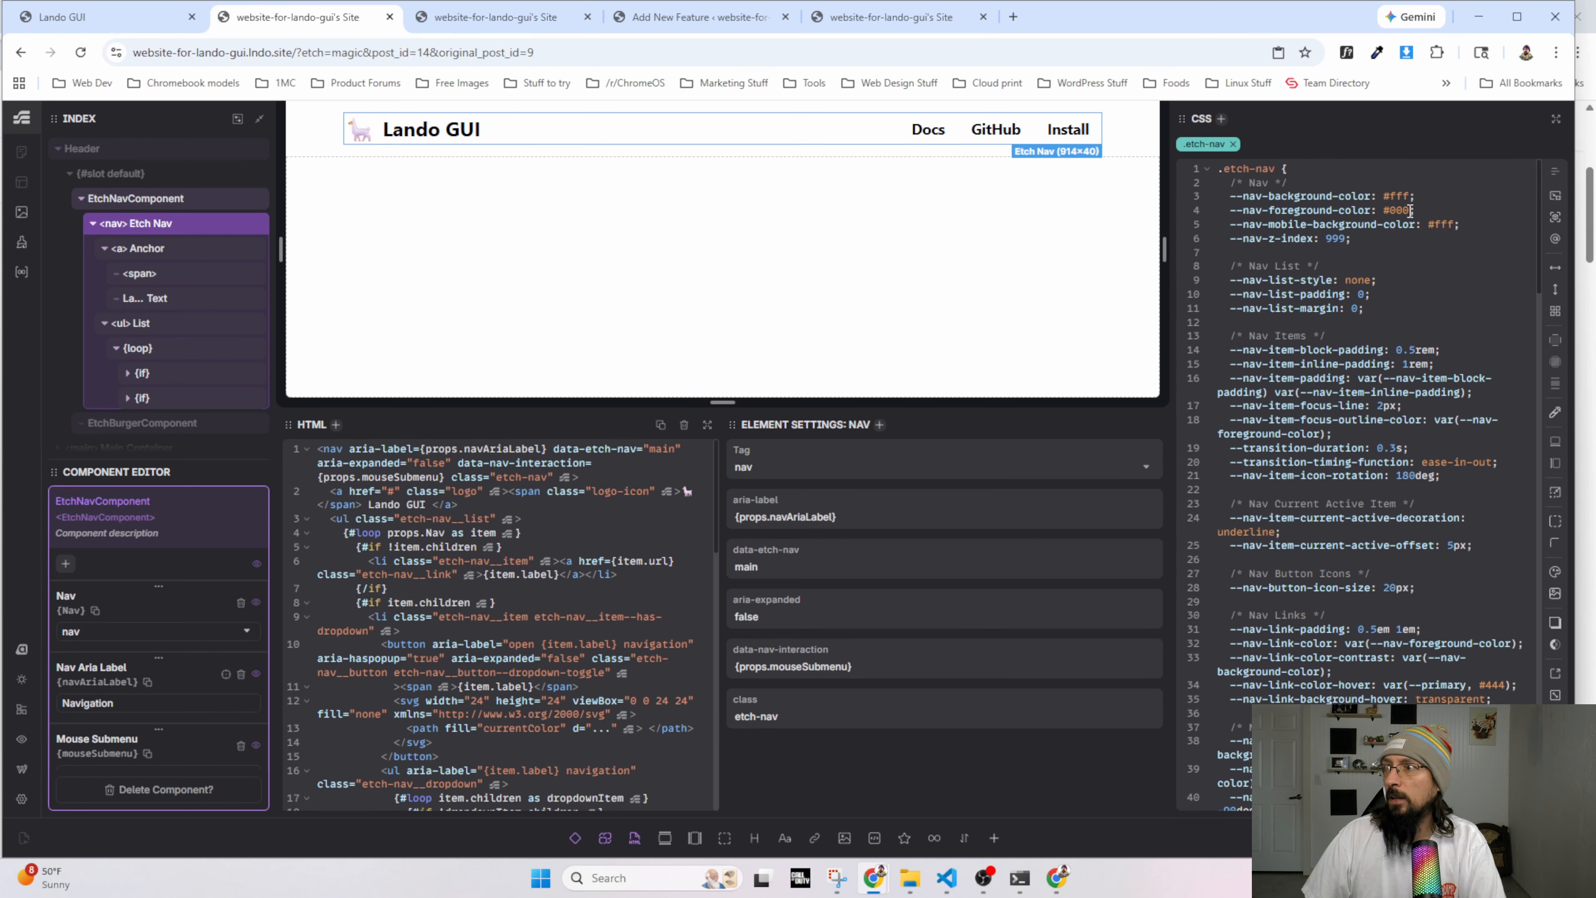
{"action": "key", "text": "BackSpace"}
{"action": "key", "text": "BackSpace"}
{"action": "key", "text": "BackSpace"}
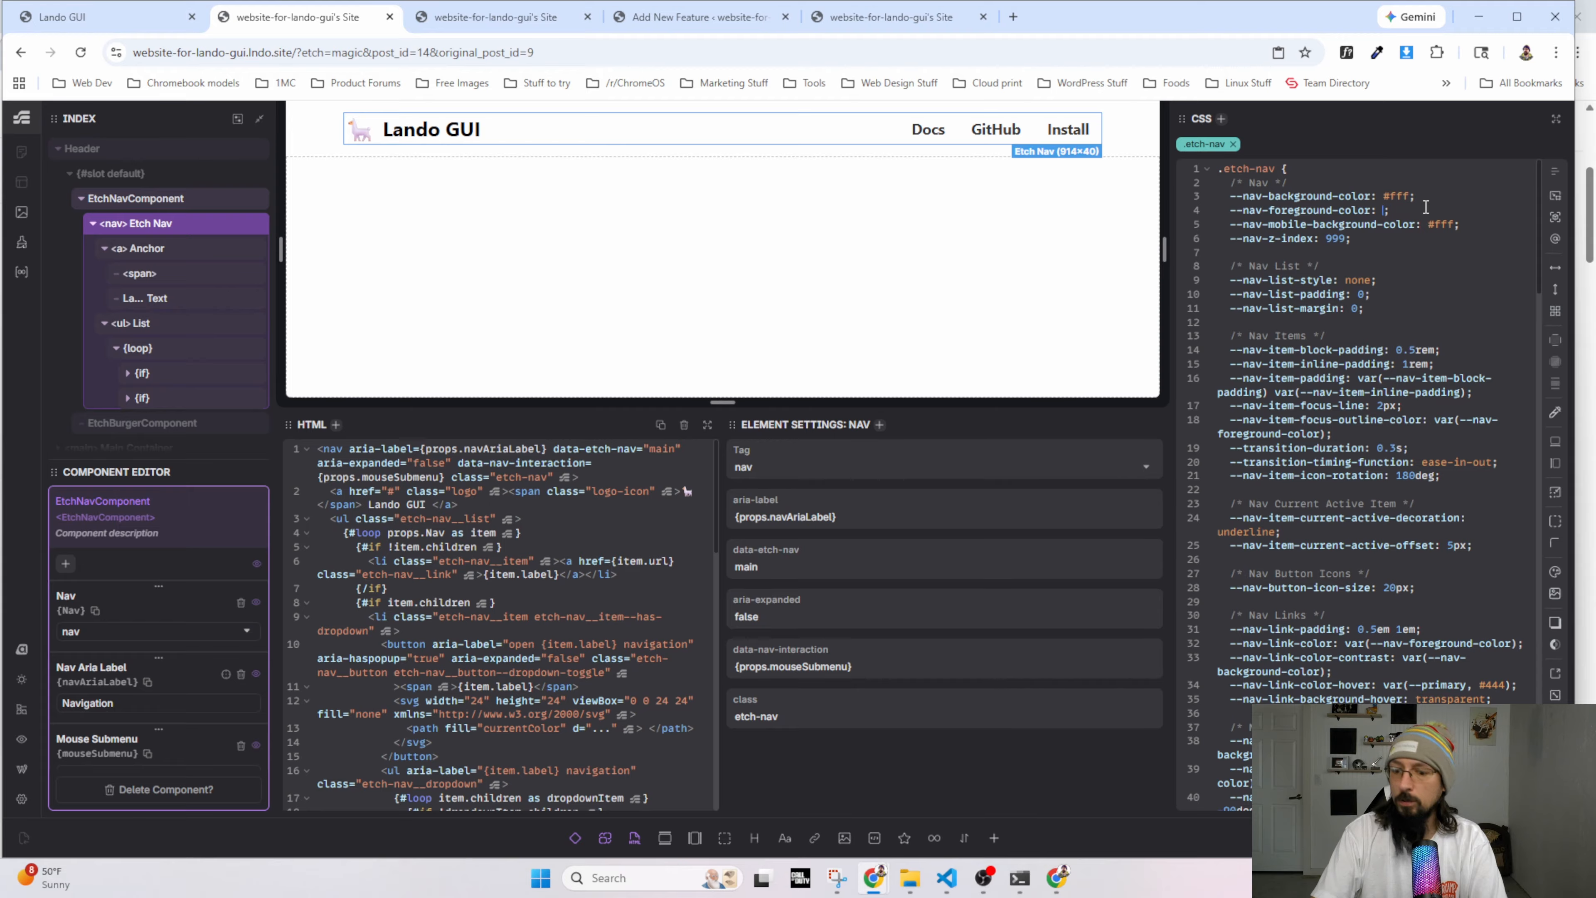
{"action": "type", "text": "var(--base-dark)"}
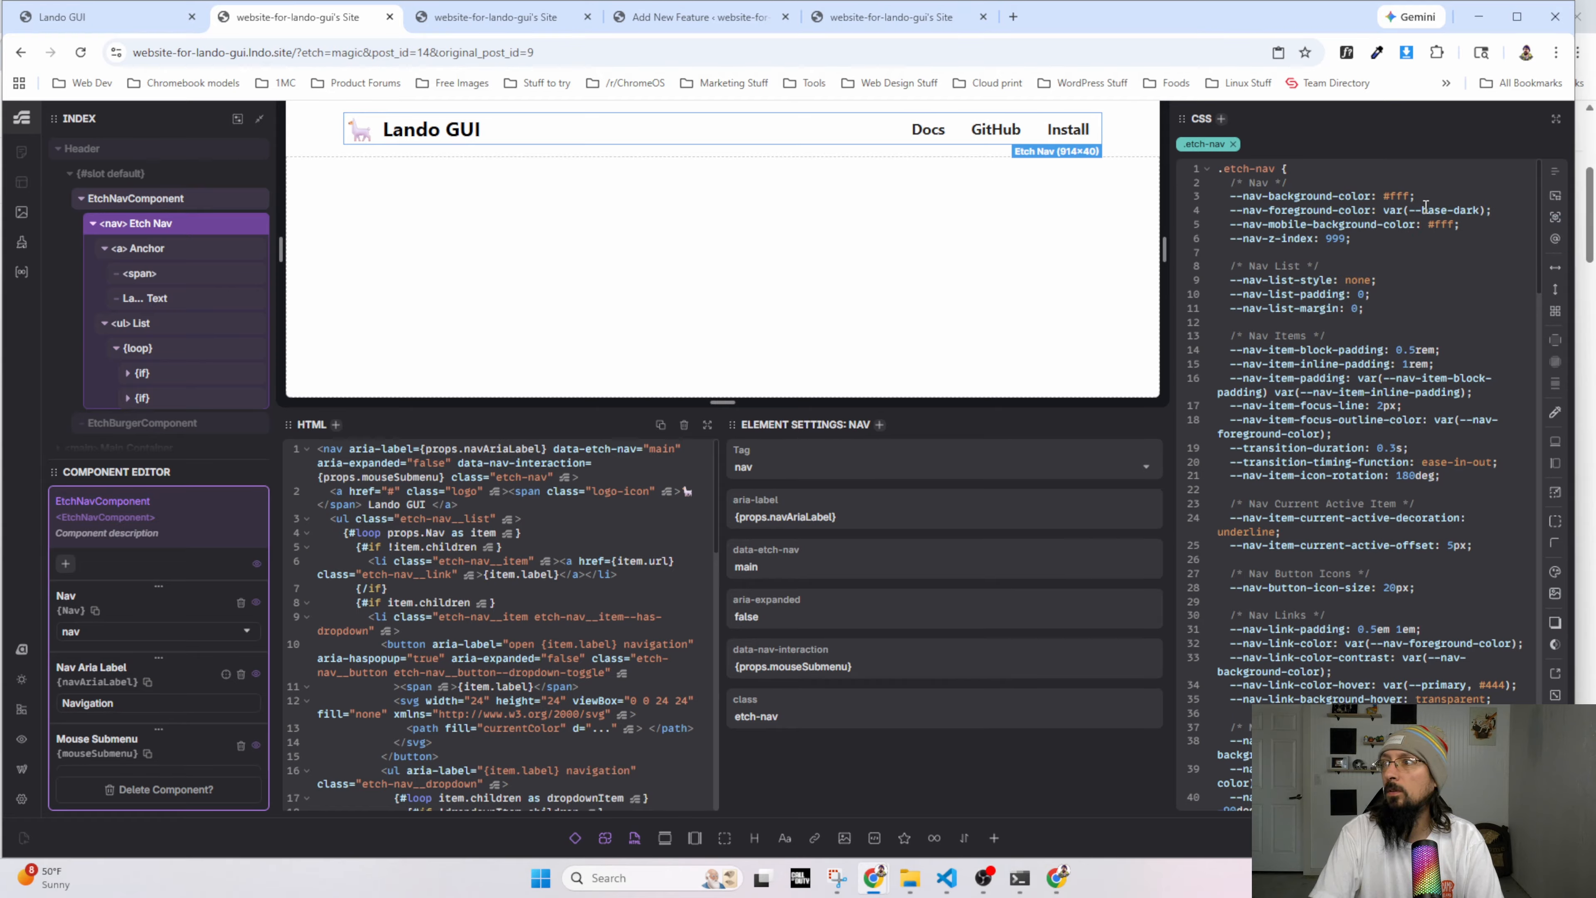
Try var(--base-light) as the --nav-foreground-color value and compare the header links with the mockup.
{"action": "key", "text": "BackSpace"}
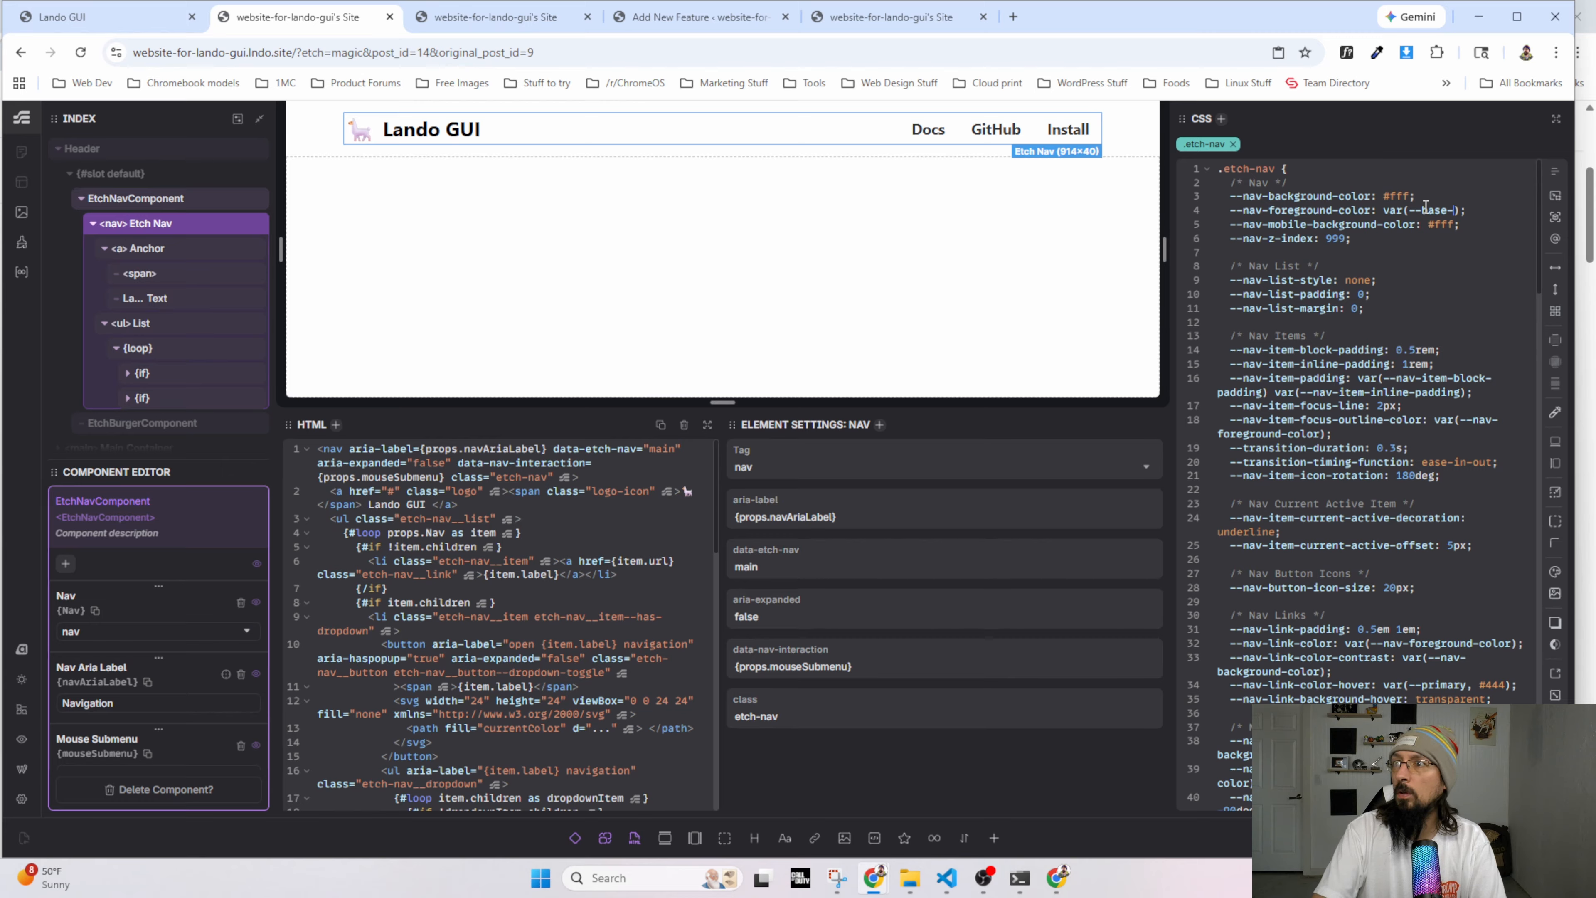
{"action": "type", "text": "light"}
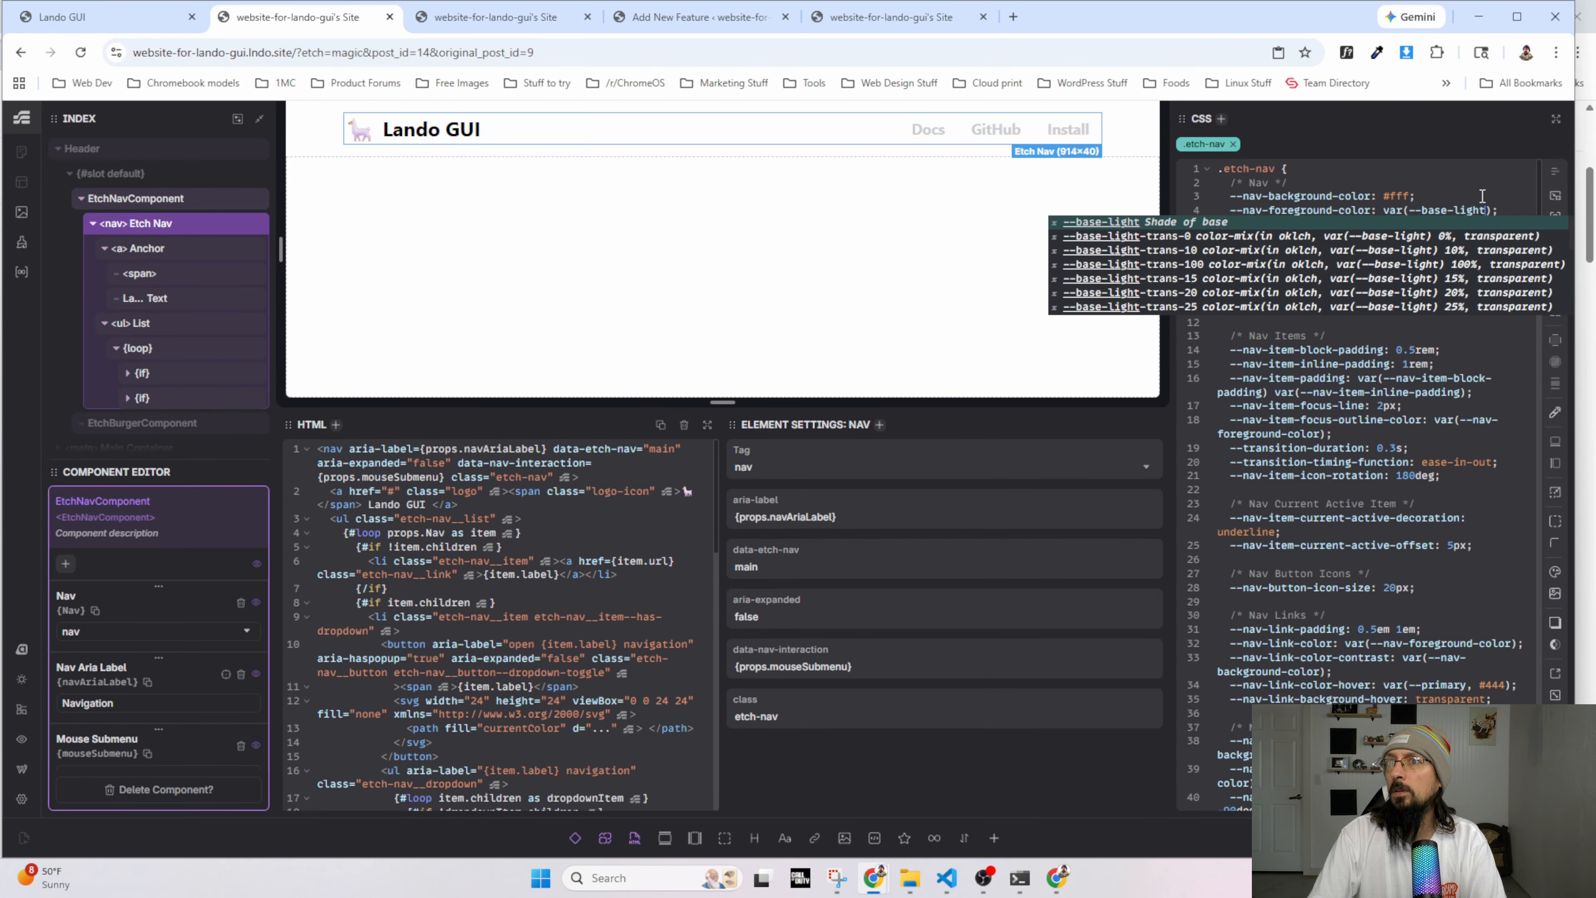
{"action": "key", "text": "alt+Tab"}
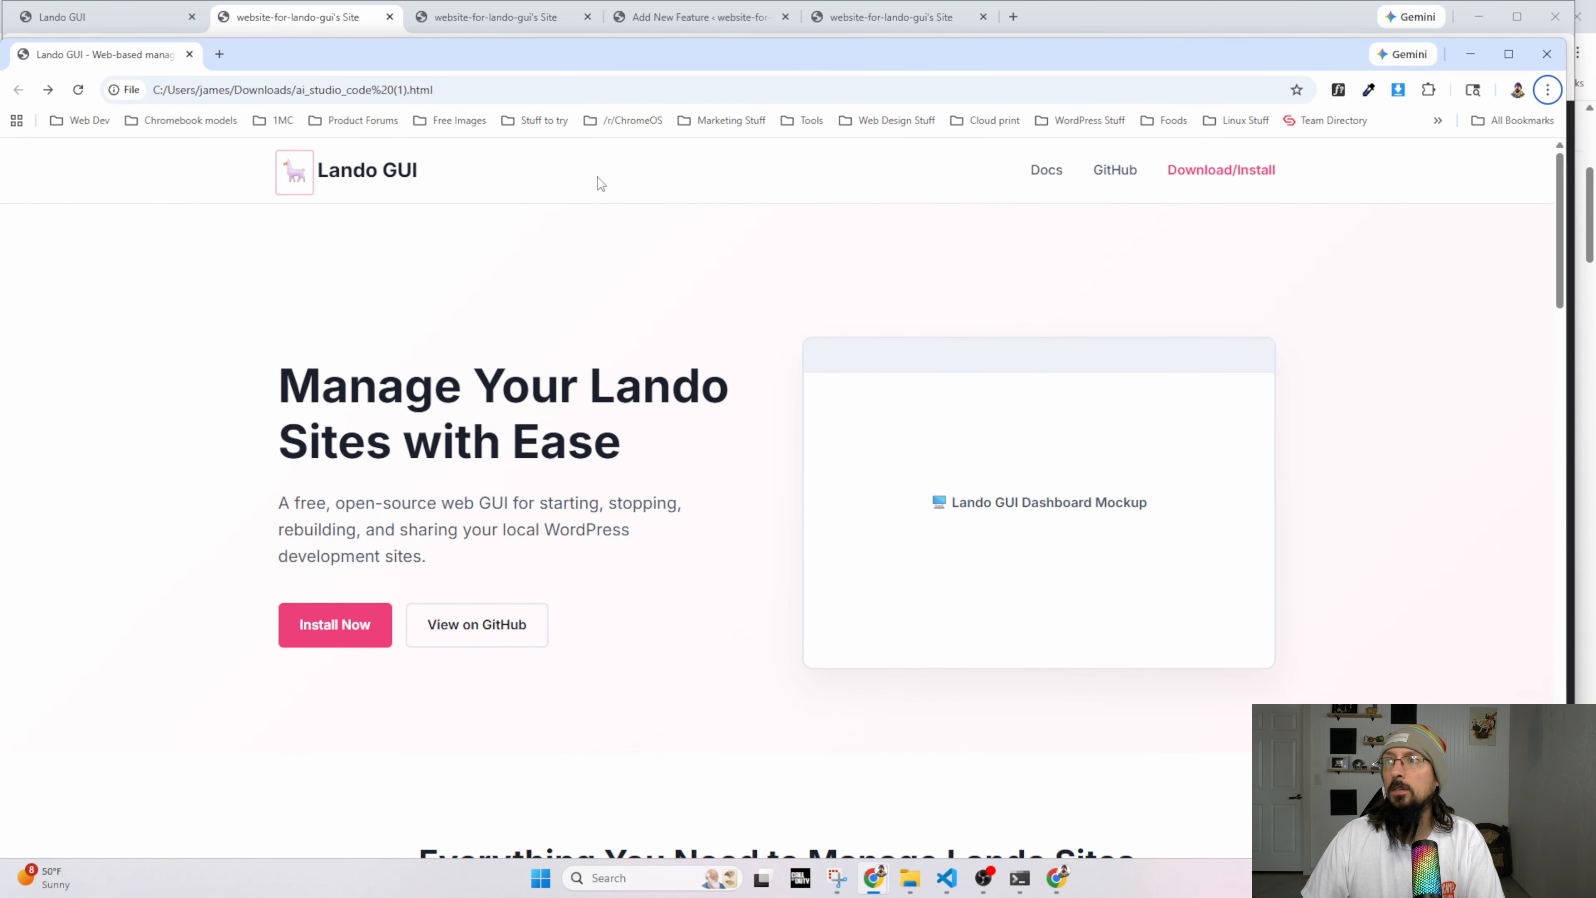
{"action": "key", "text": "alt+Tab"}
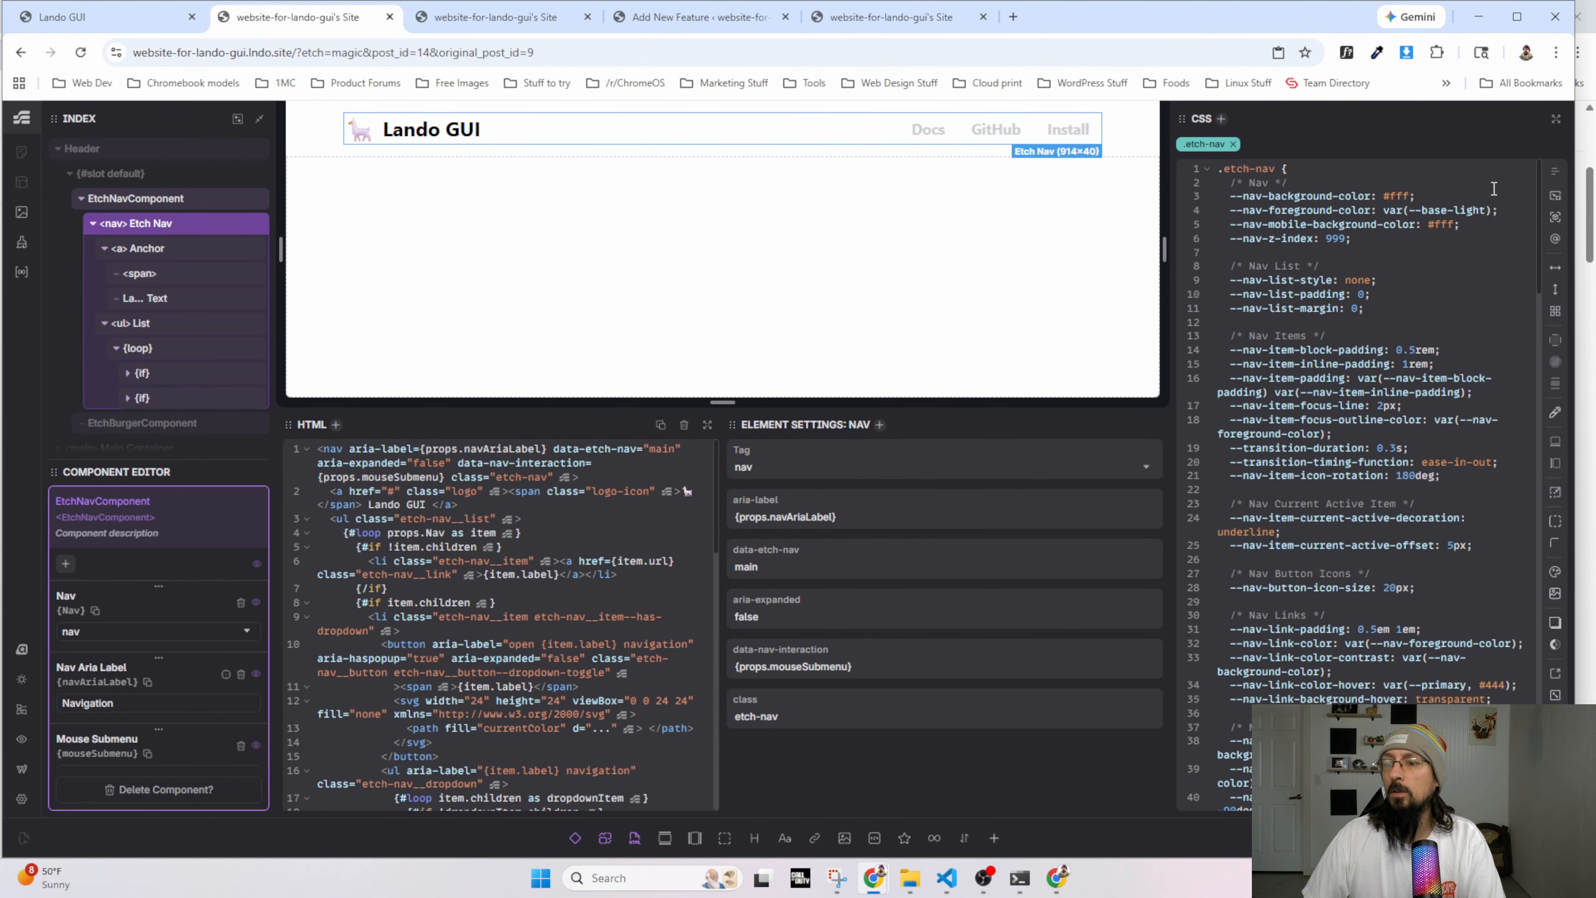
Change the --nav-foreground-color value back to var(--base-dark).
{"action": "key", "text": "BackSpace"}
{"action": "key", "text": "BackSpace"}
{"action": "key", "text": "BackSpace"}
{"action": "key", "text": "BackSpace"}
{"action": "type", "text": "dark"}
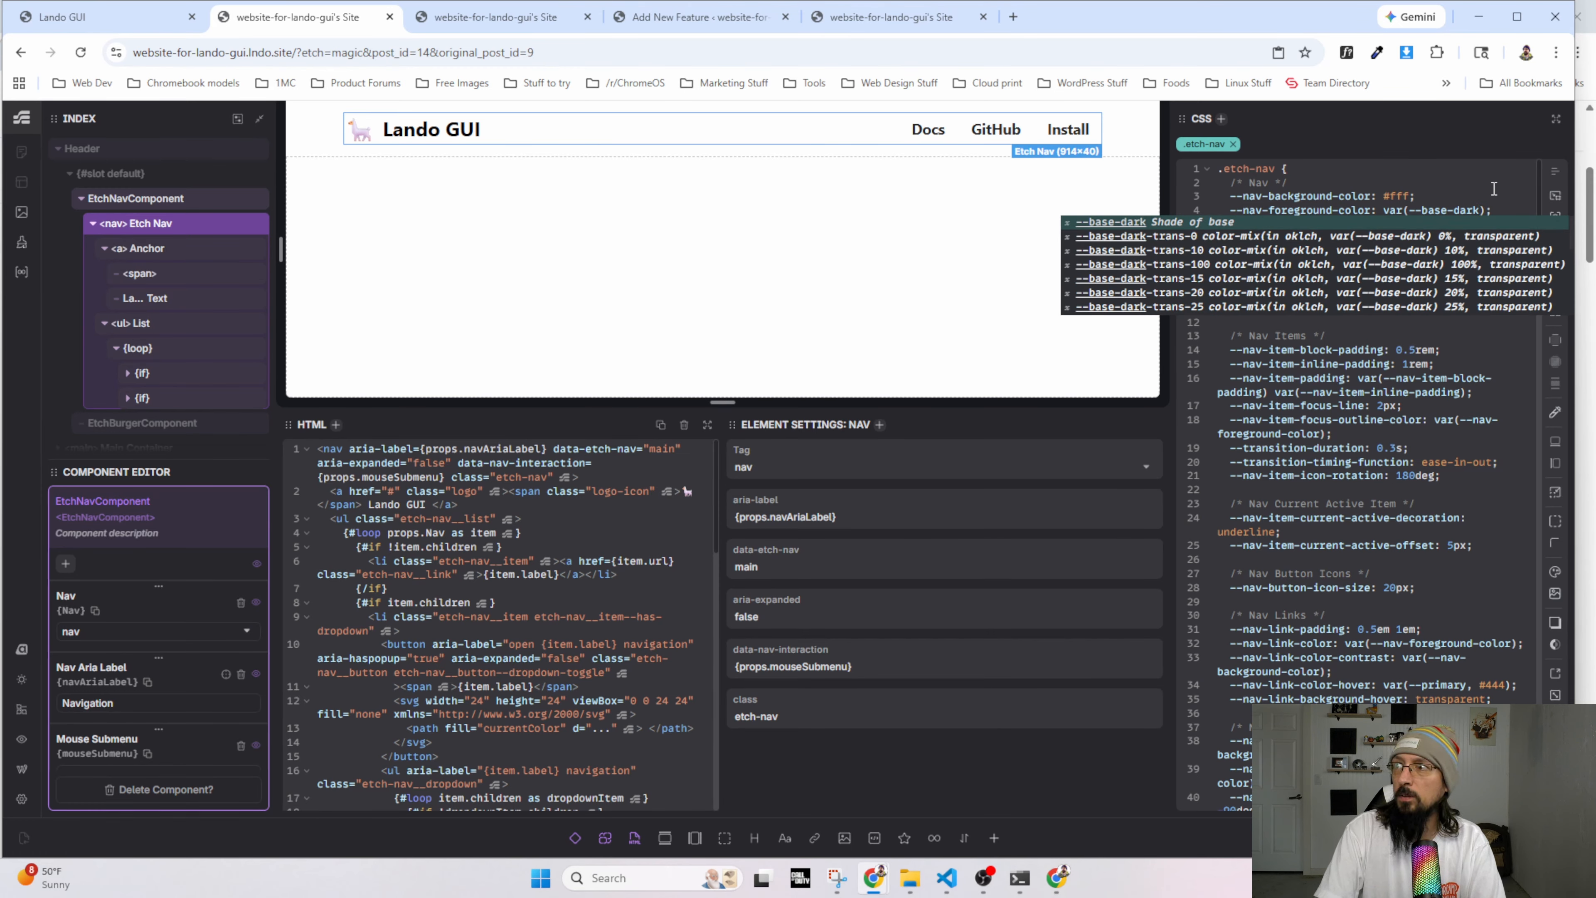
Set --nav-foreground-color to var(--base-semi-dark) and leave the EtchNavComponent editor.
{"action": "key", "text": "BackSpace"}
{"action": "key", "text": "BackSpace"}
{"action": "key", "text": "BackSpace"}
{"action": "key", "text": "BackSpace"}
{"action": "type", "text": "sem"}
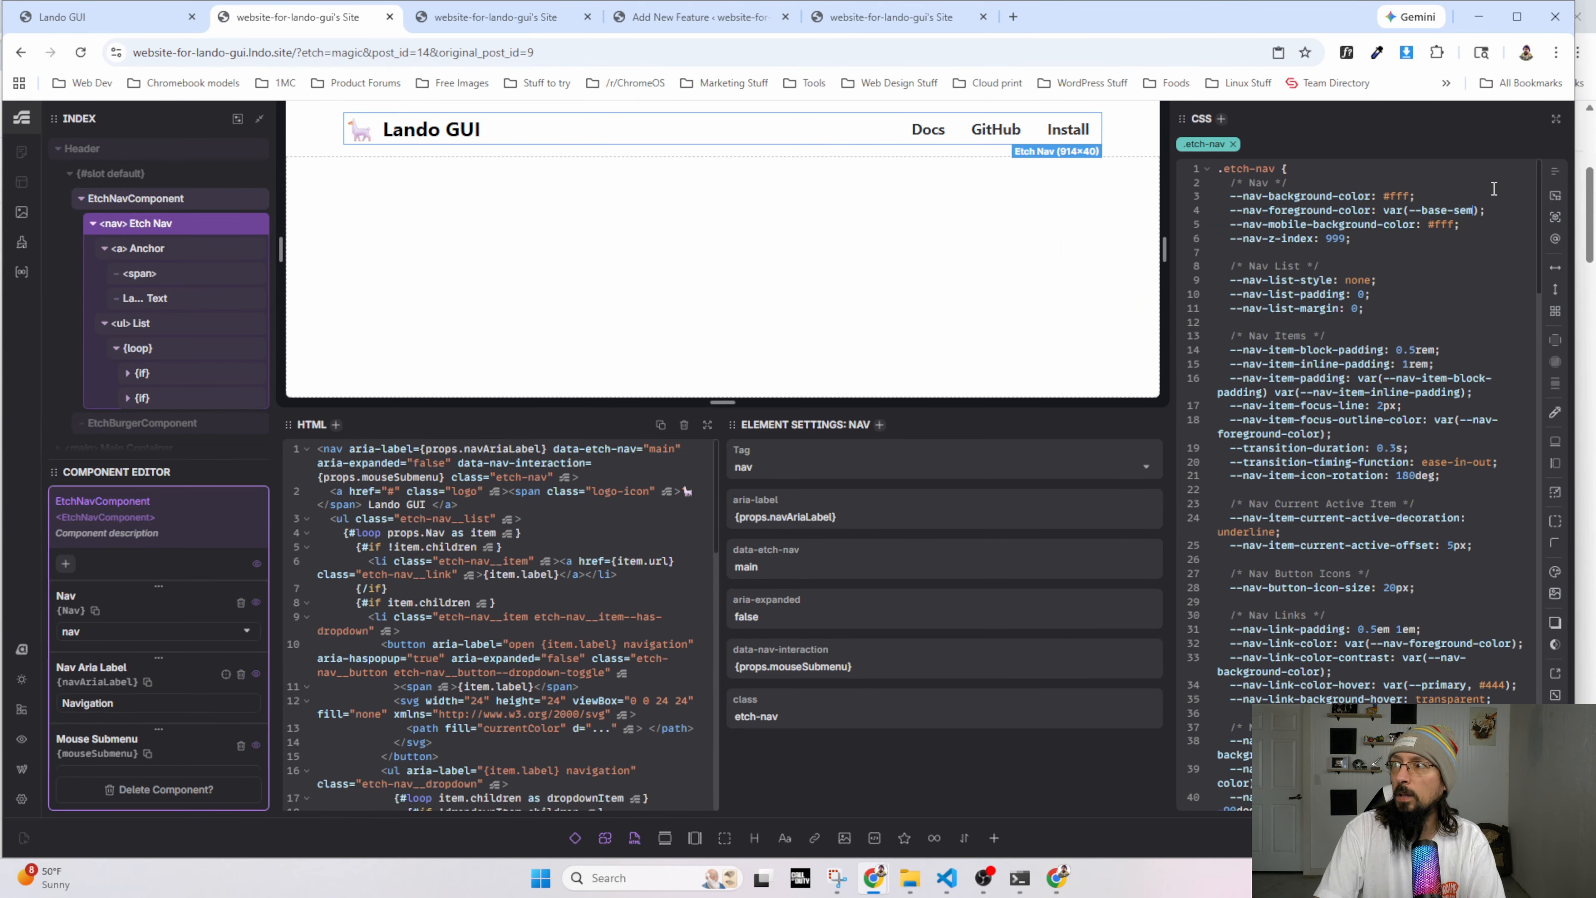
{"action": "type", "text": "i-dark"}
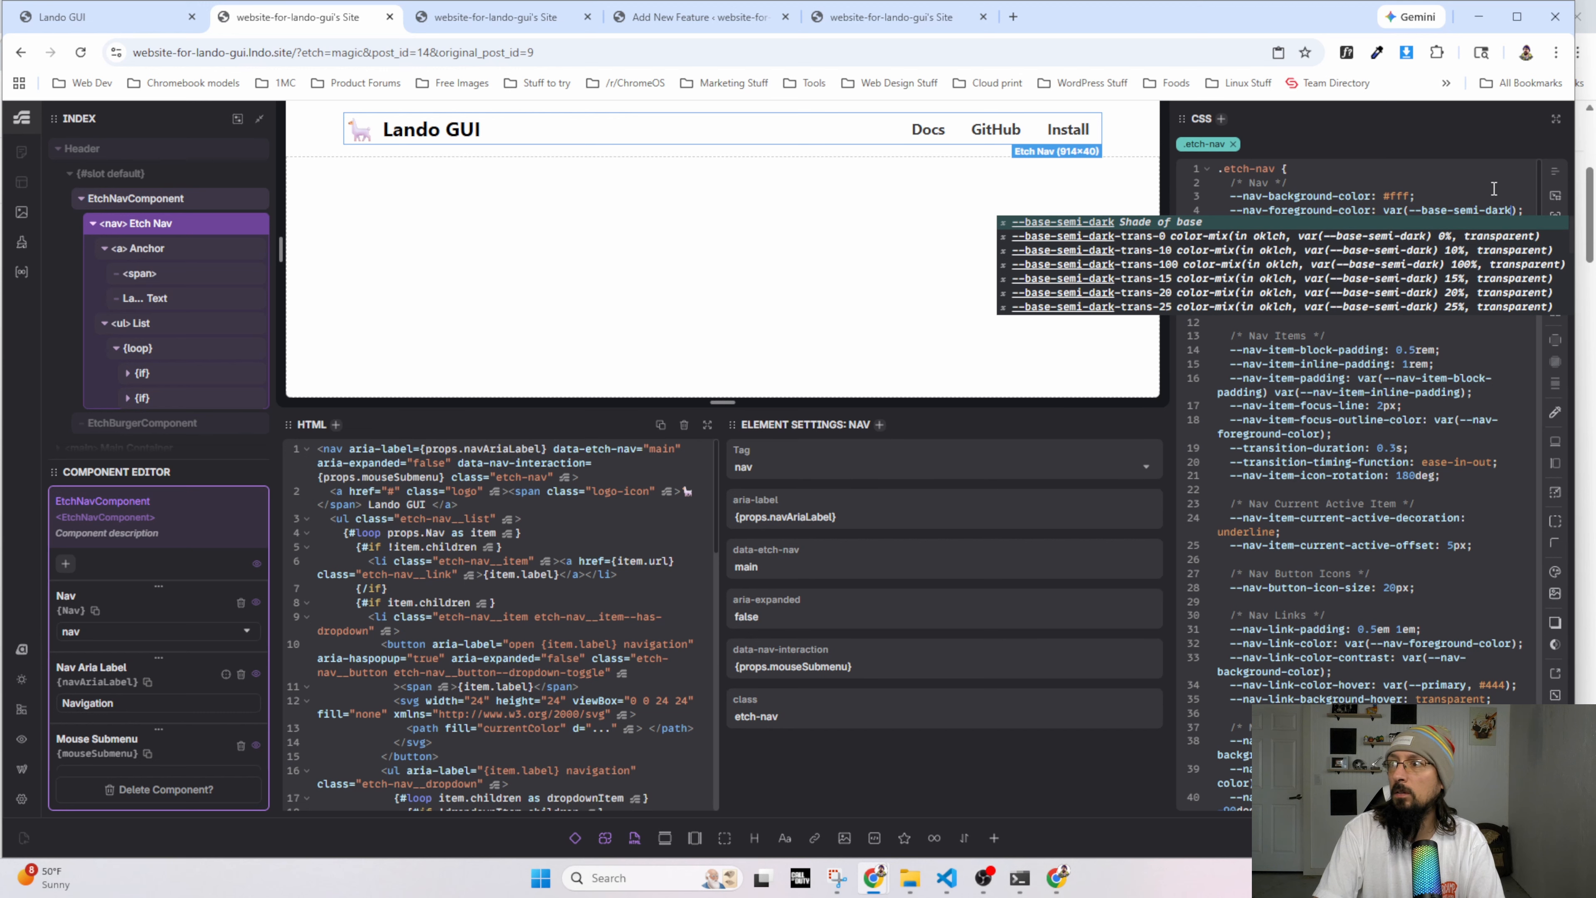
{"action": "key", "text": "Return"}
{"action": "key", "text": "ctrl+z"}
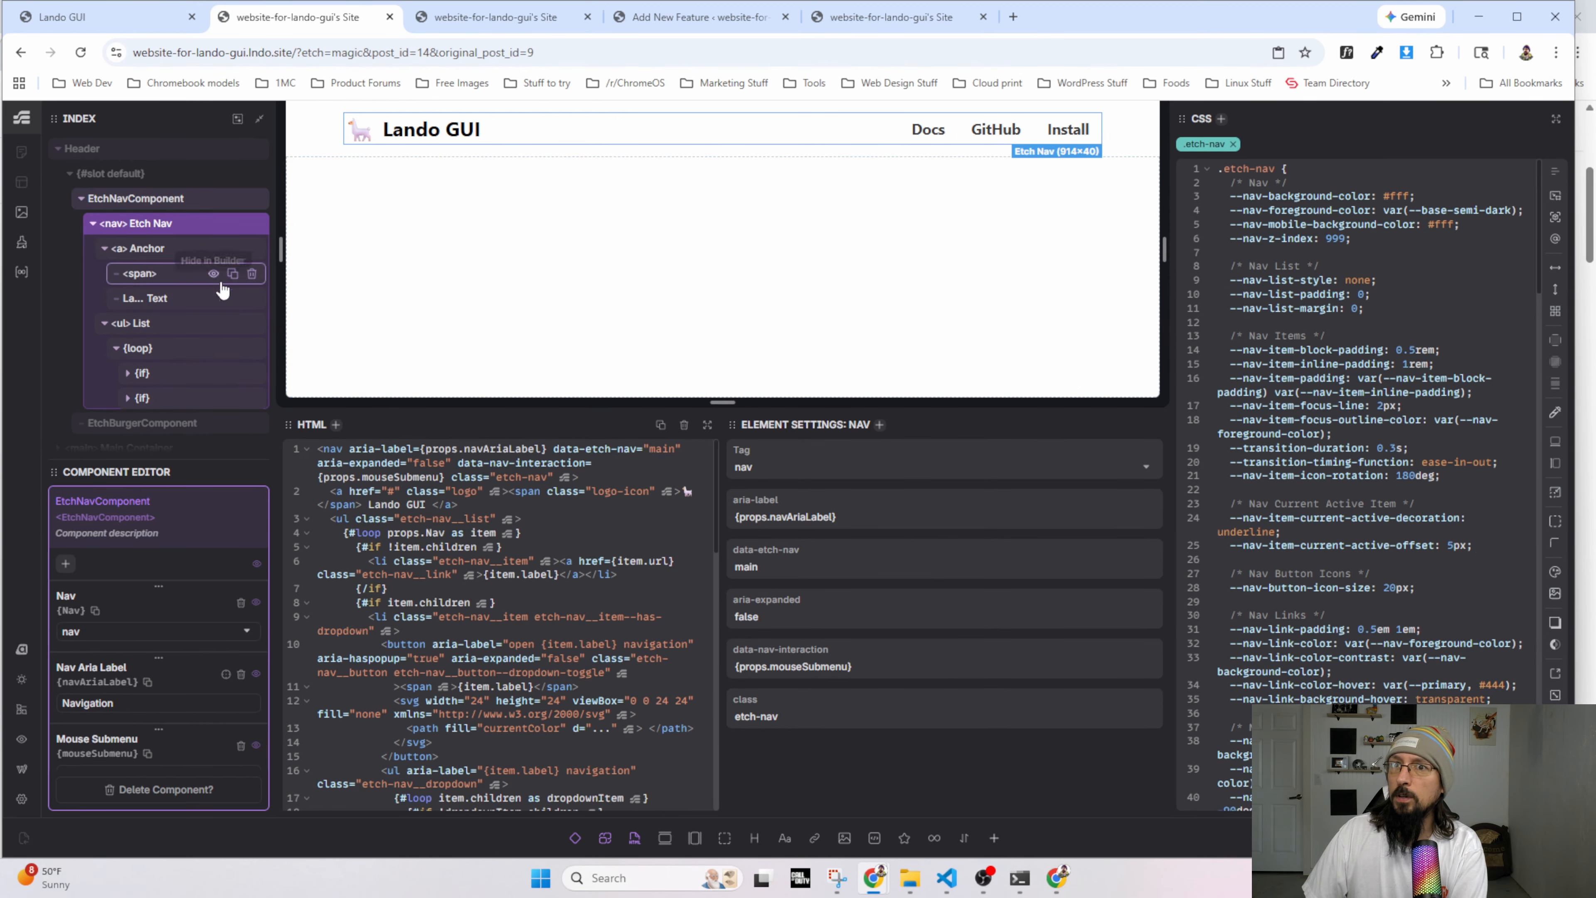
{"action": "key", "text": "Escape"}
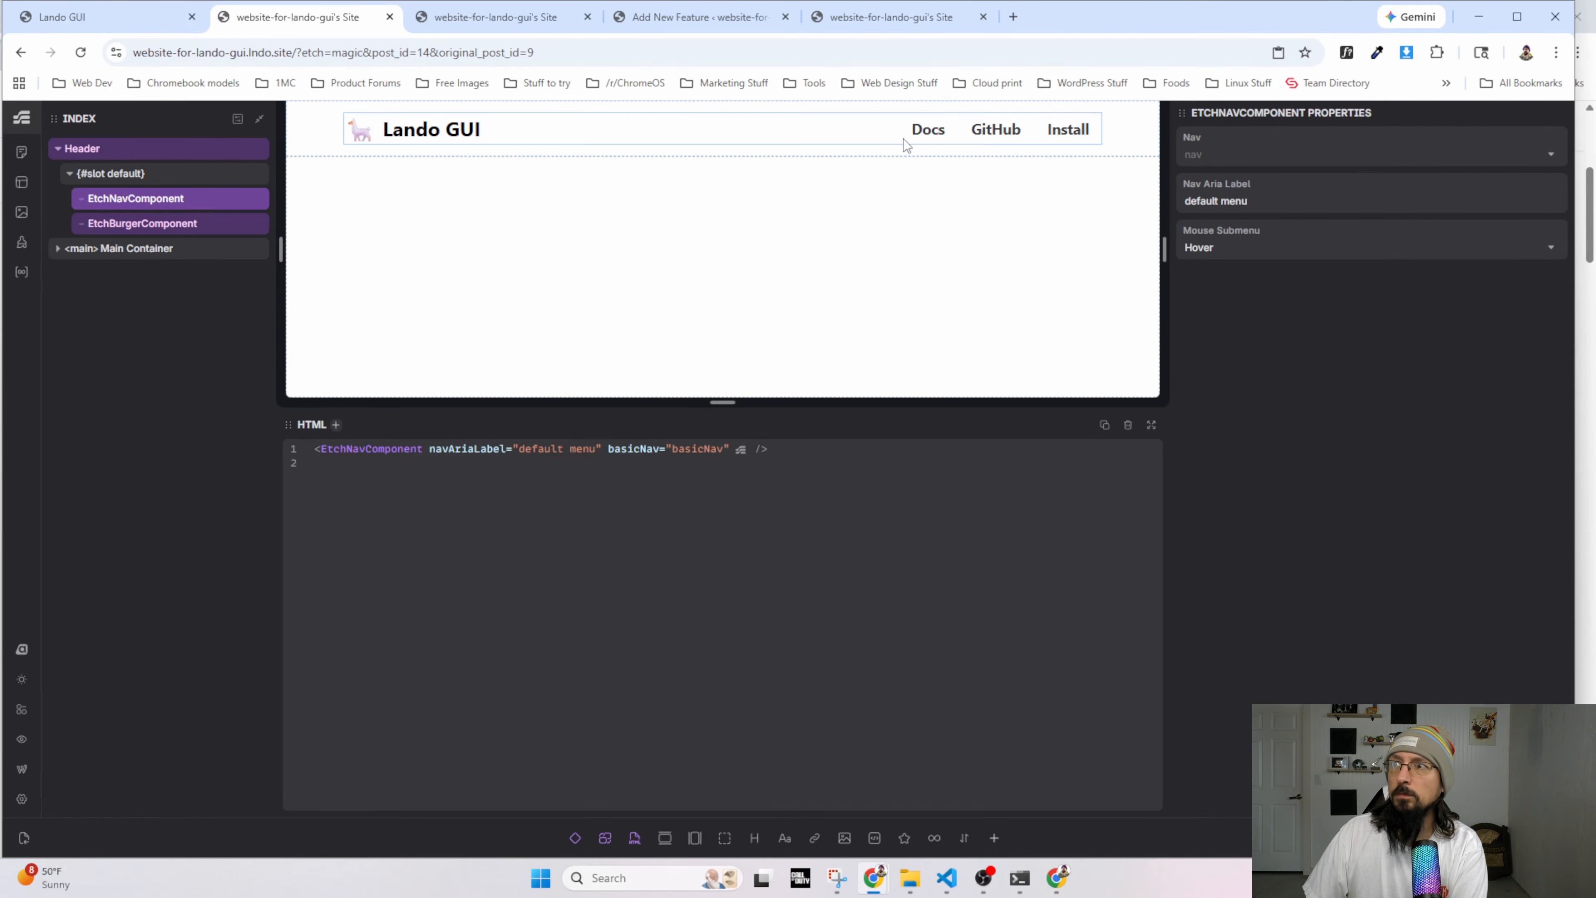
Reload the live home page and review it from the header links down to the Need Help or Want to Contribute section.
{"action": "left_click", "coordinate": [443, 19]}
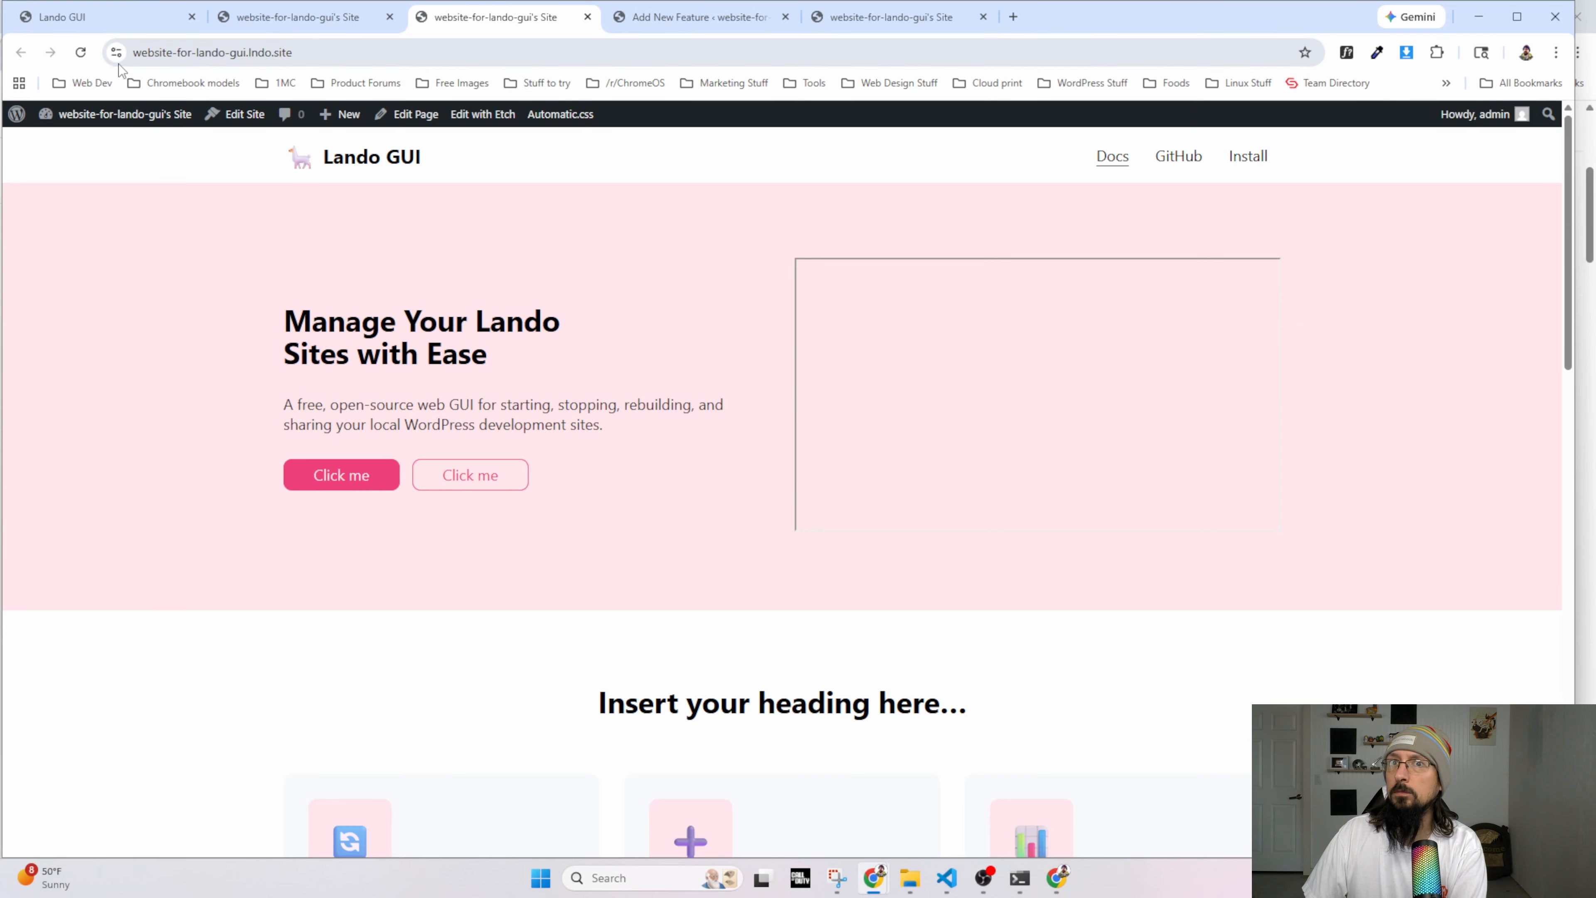
{"action": "left_click", "coordinate": [80, 52]}
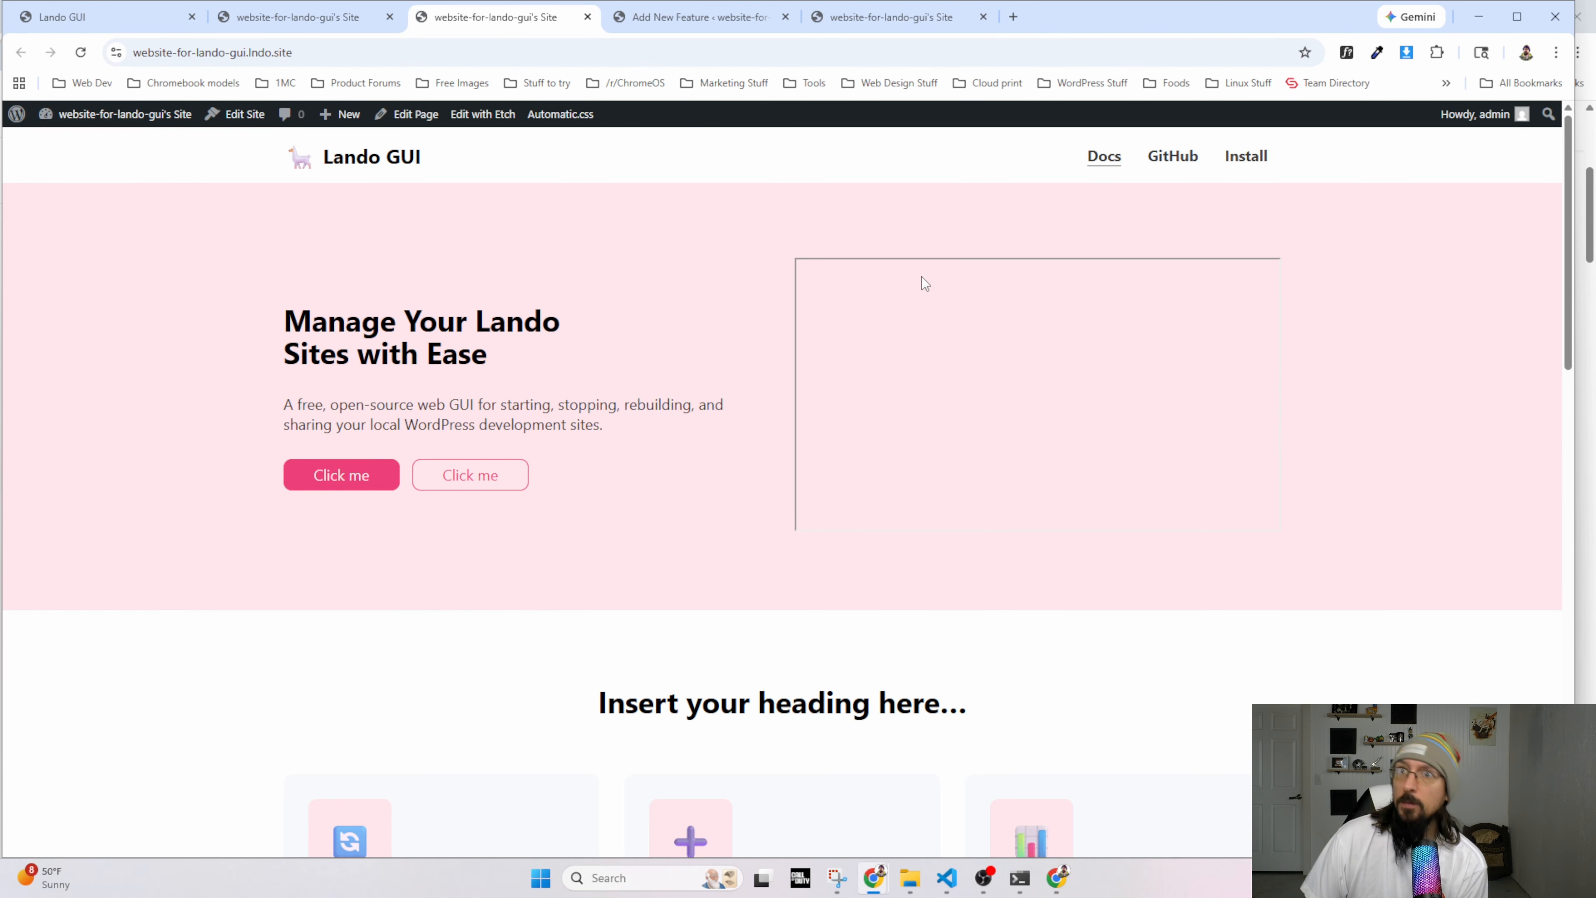
{"action": "scroll", "coordinate": [394, 348], "scroll_direction": "down", "scroll_amount": 8}
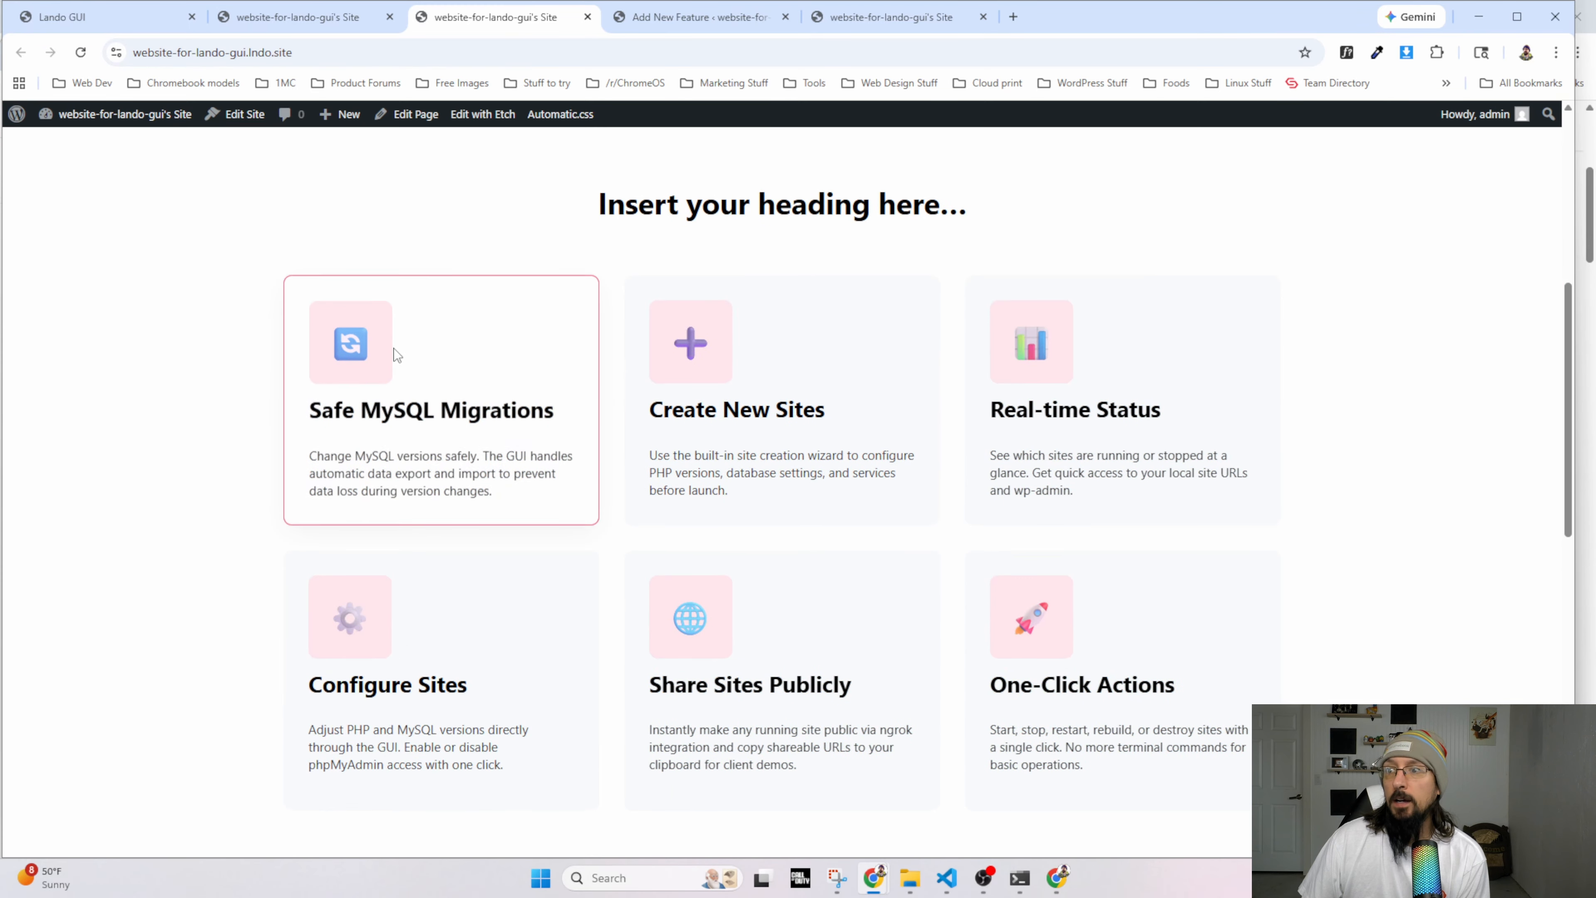
{"action": "scroll", "coordinate": [394, 347], "scroll_direction": "up", "scroll_amount": 8}
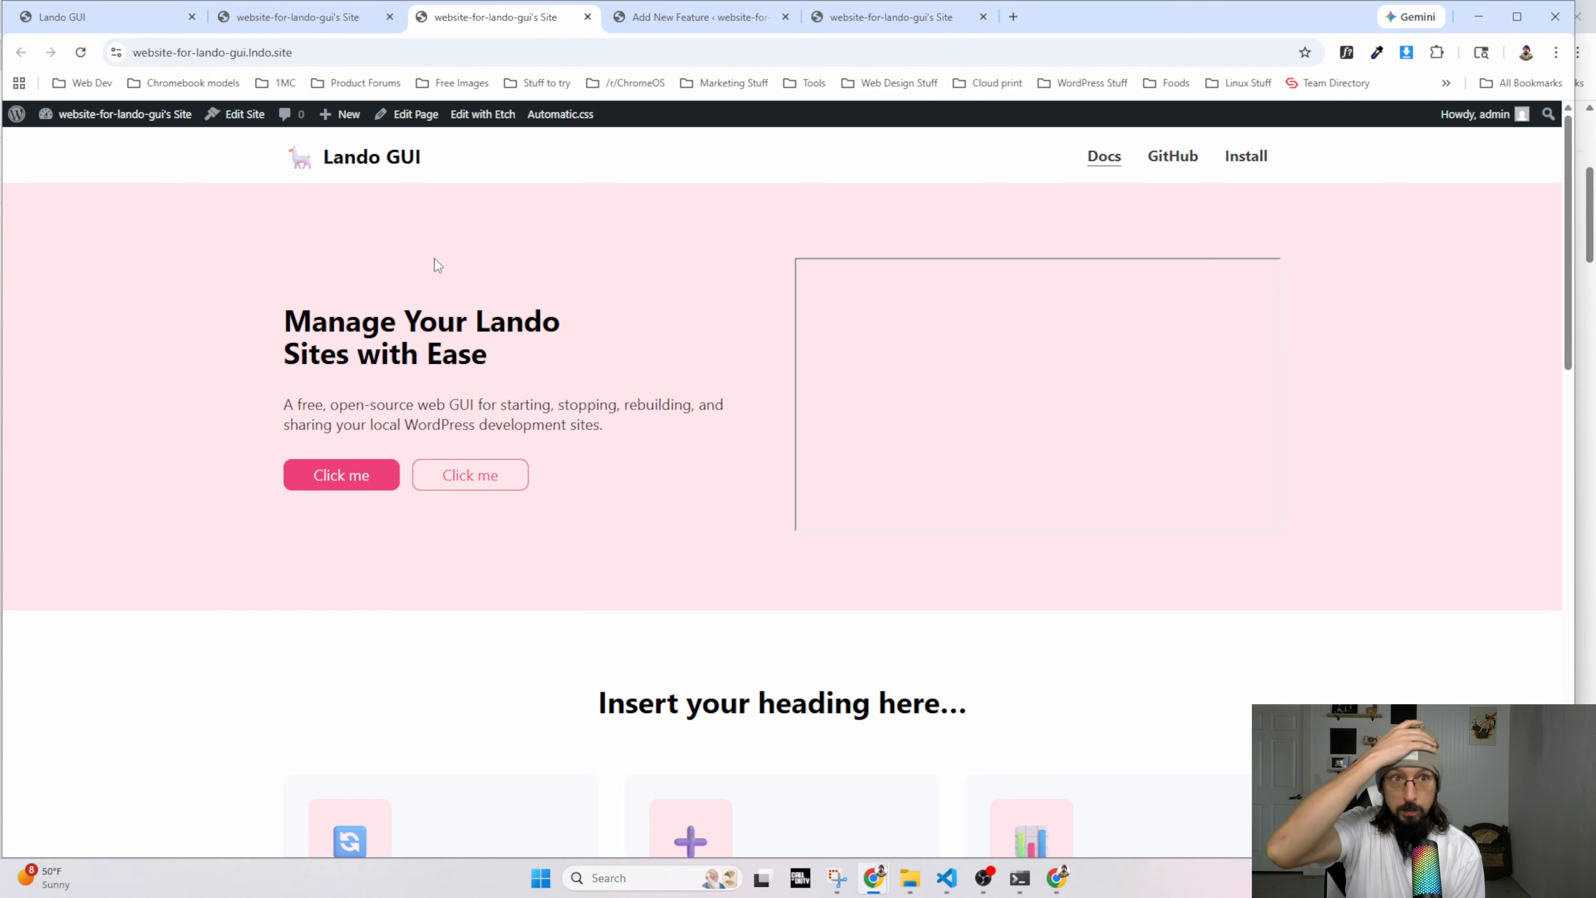
{"action": "scroll", "coordinate": [438, 264], "scroll_direction": "down", "scroll_amount": 15}
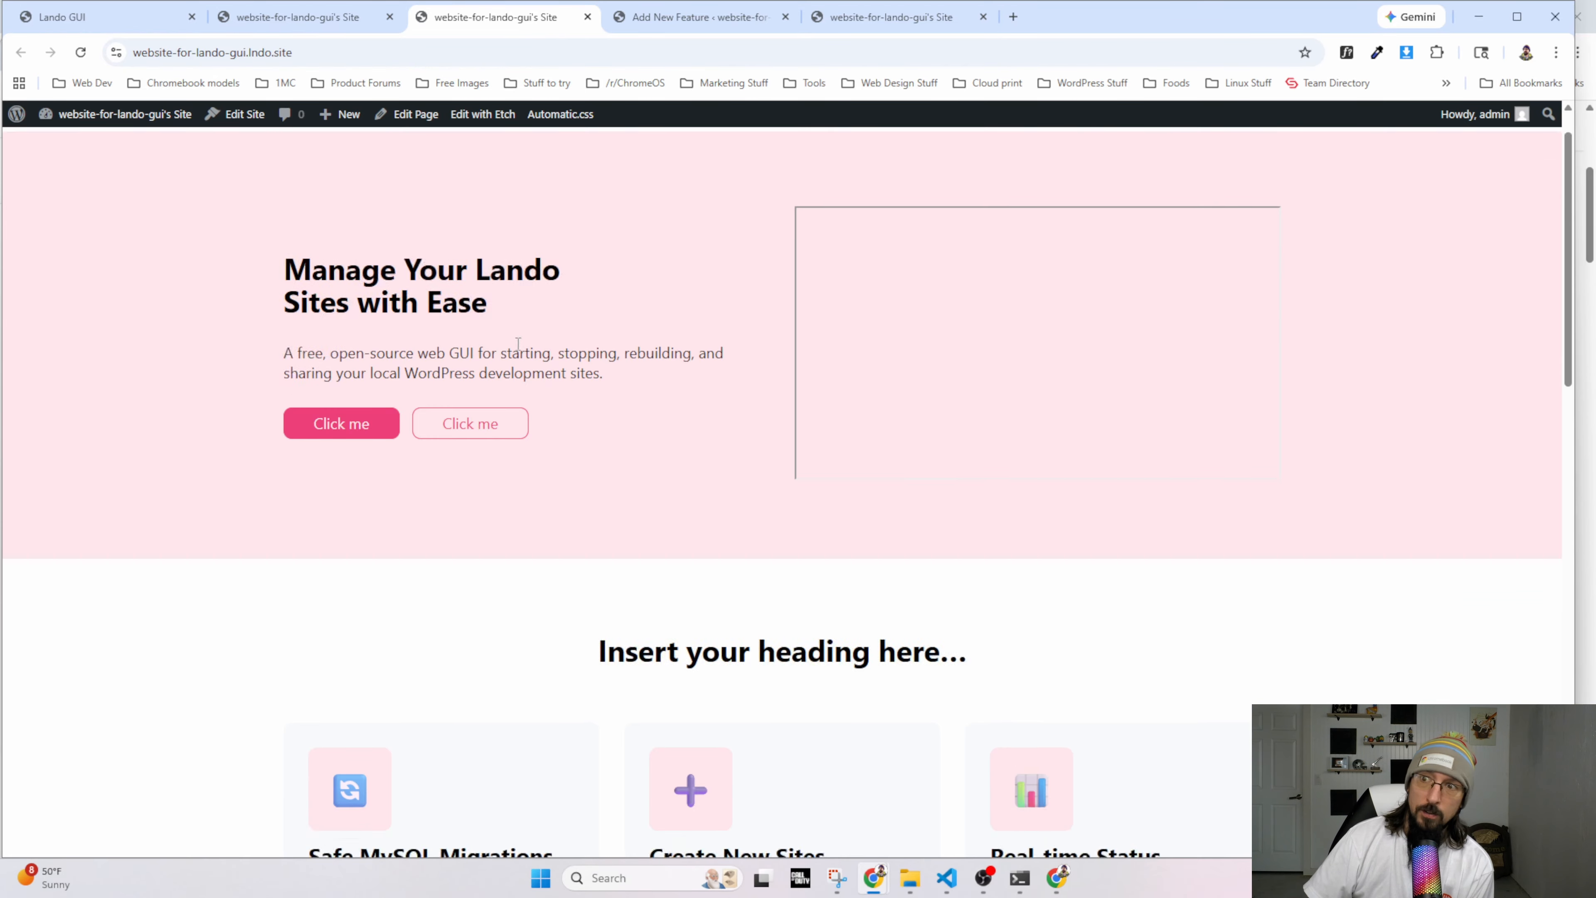
{"action": "scroll", "coordinate": [509, 599], "scroll_direction": "down", "scroll_amount": 5}
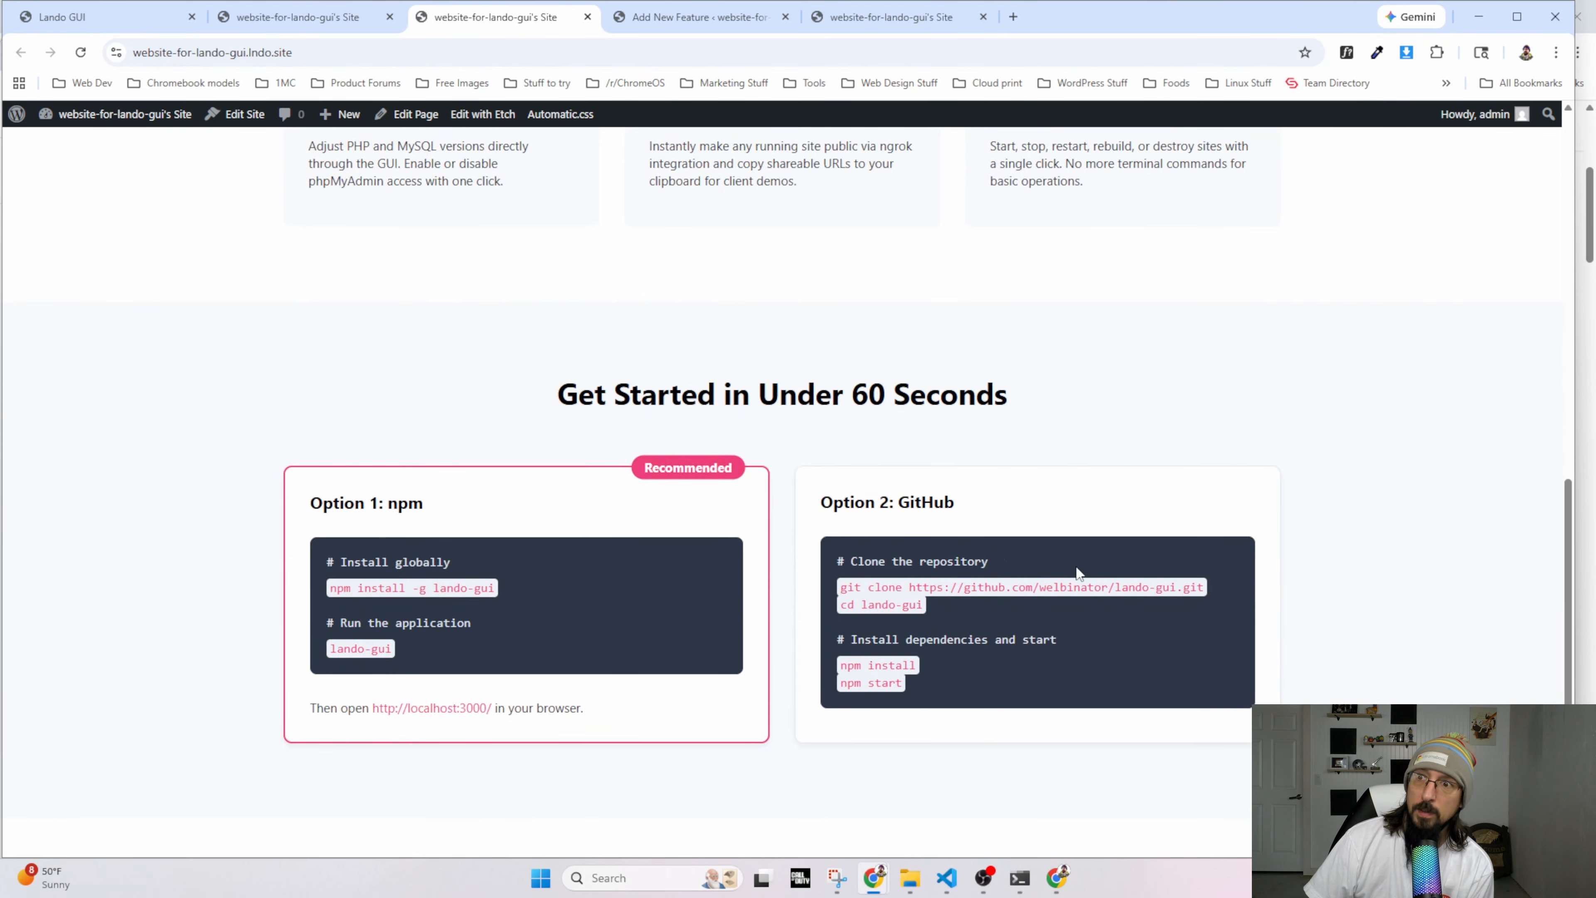
{"action": "scroll", "coordinate": [893, 756], "scroll_direction": "down", "scroll_amount": 5}
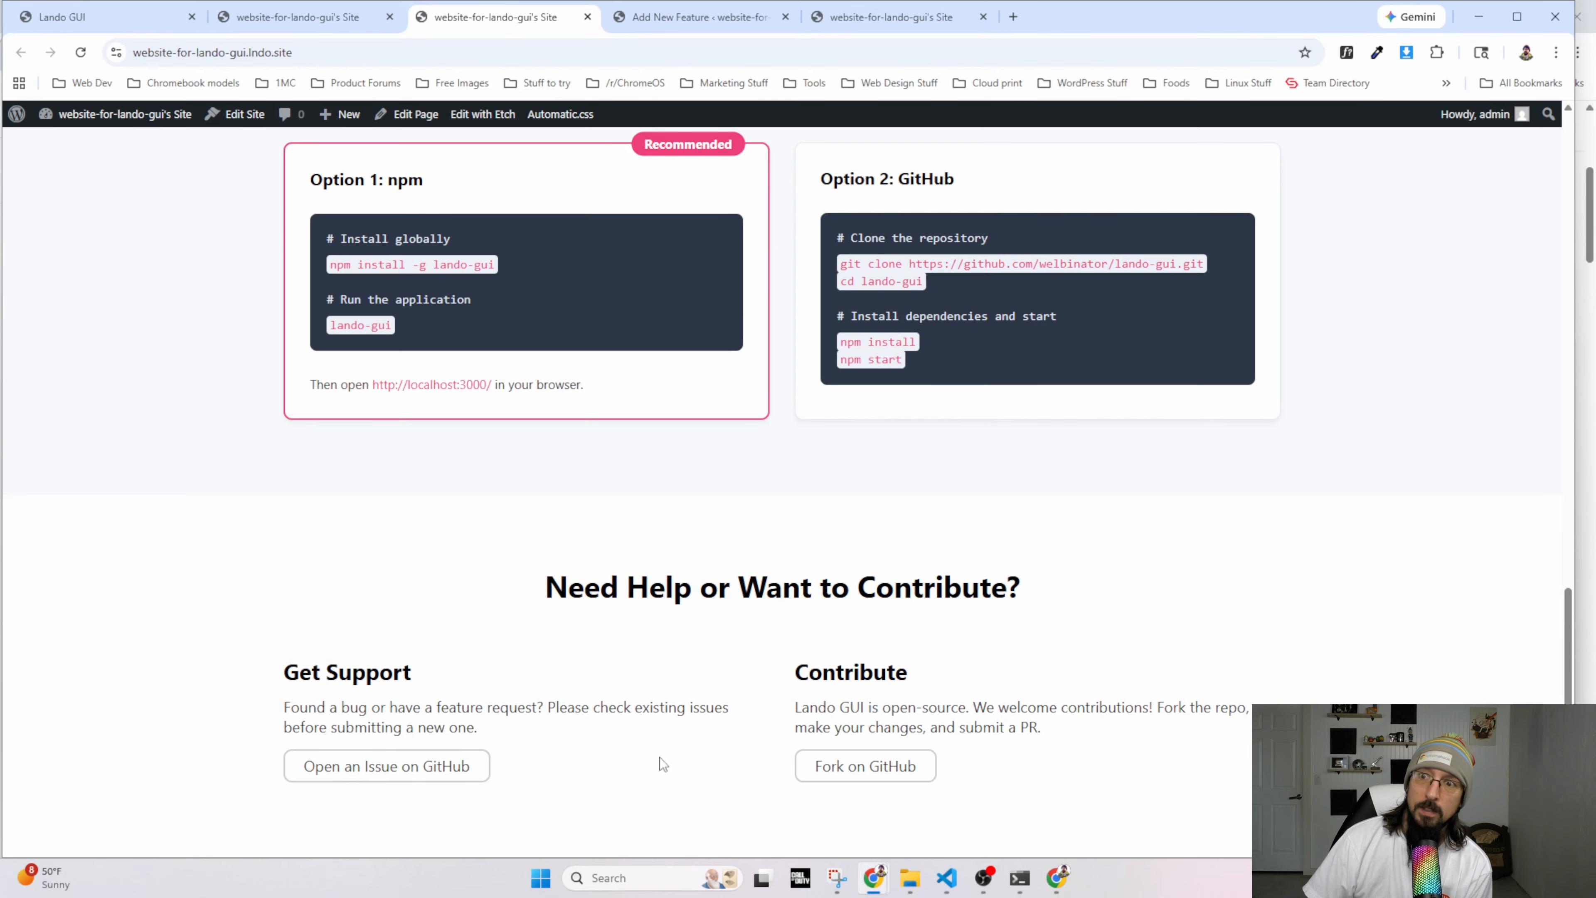
{"action": "scroll", "coordinate": [666, 745], "scroll_direction": "up", "scroll_amount": 20}
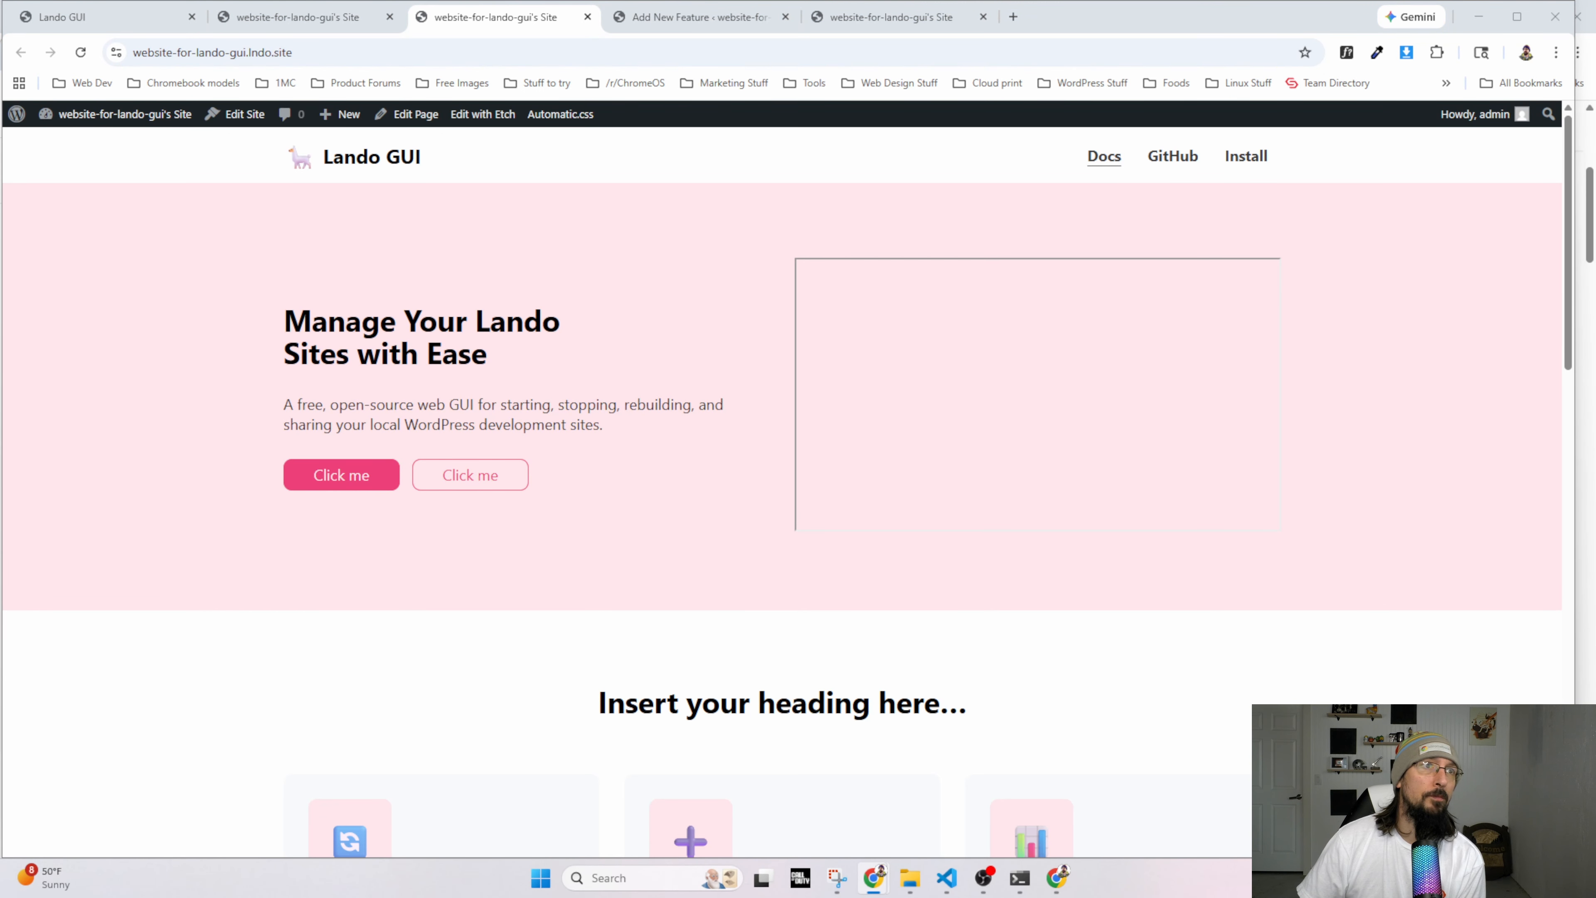
Switch to Google AI Studio and review the Lando GUI design brief prompt, from its overview and branding through the page sections.
{"action": "key", "text": "alt+Tab"}
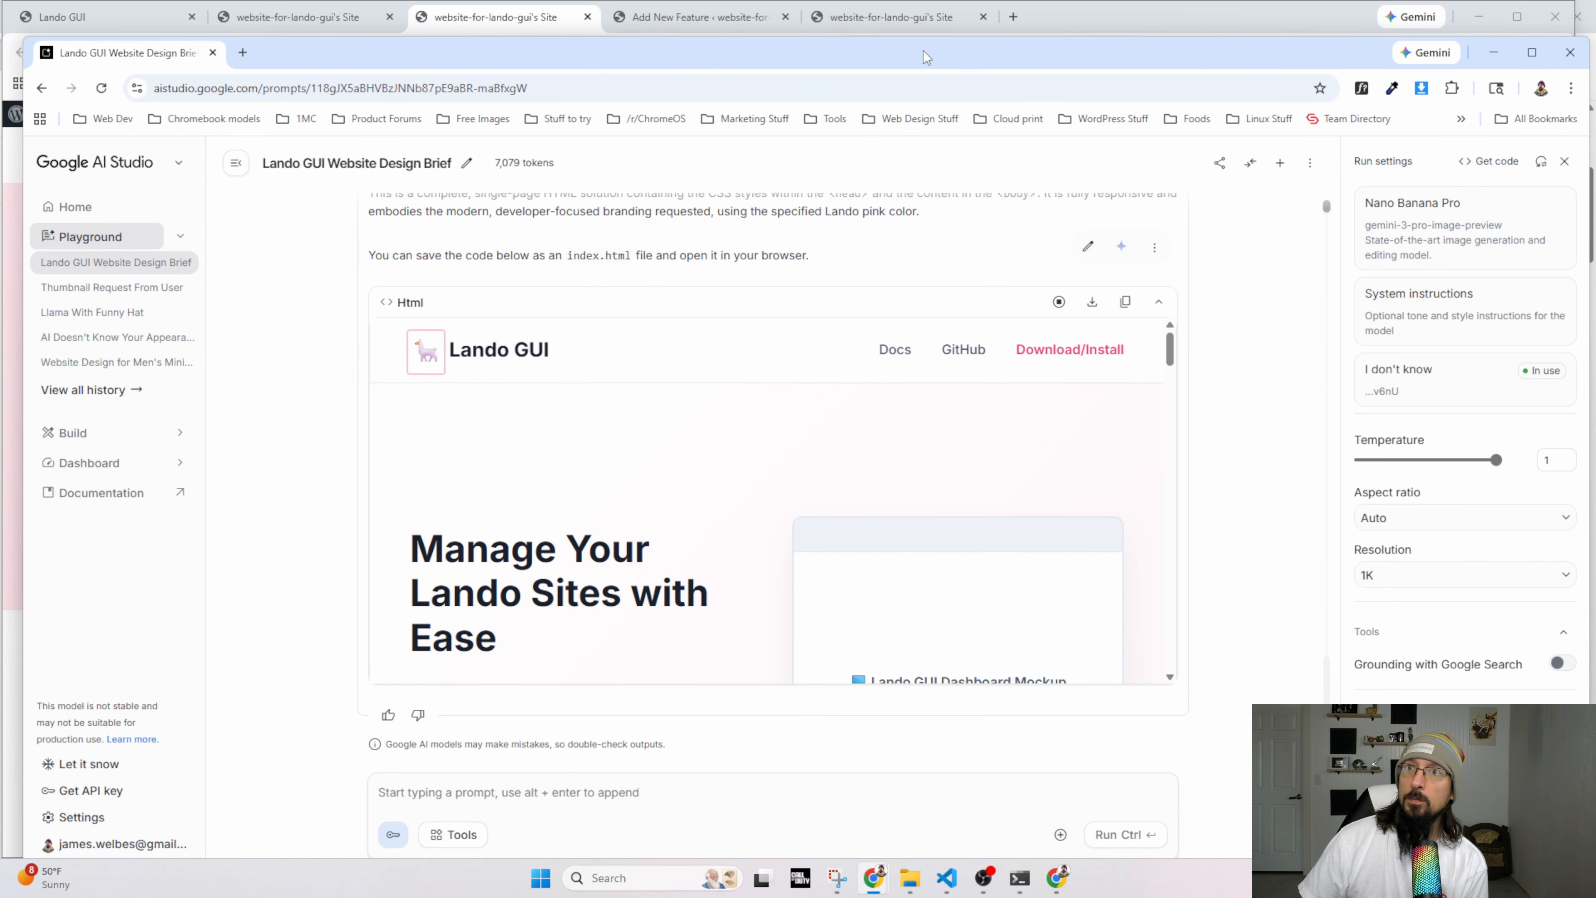
{"action": "left_click_drag", "start_coordinate": [926, 57], "coordinate": [908, 30]}
{"action": "scroll", "coordinate": [438, 418], "scroll_direction": "up", "scroll_amount": 5}
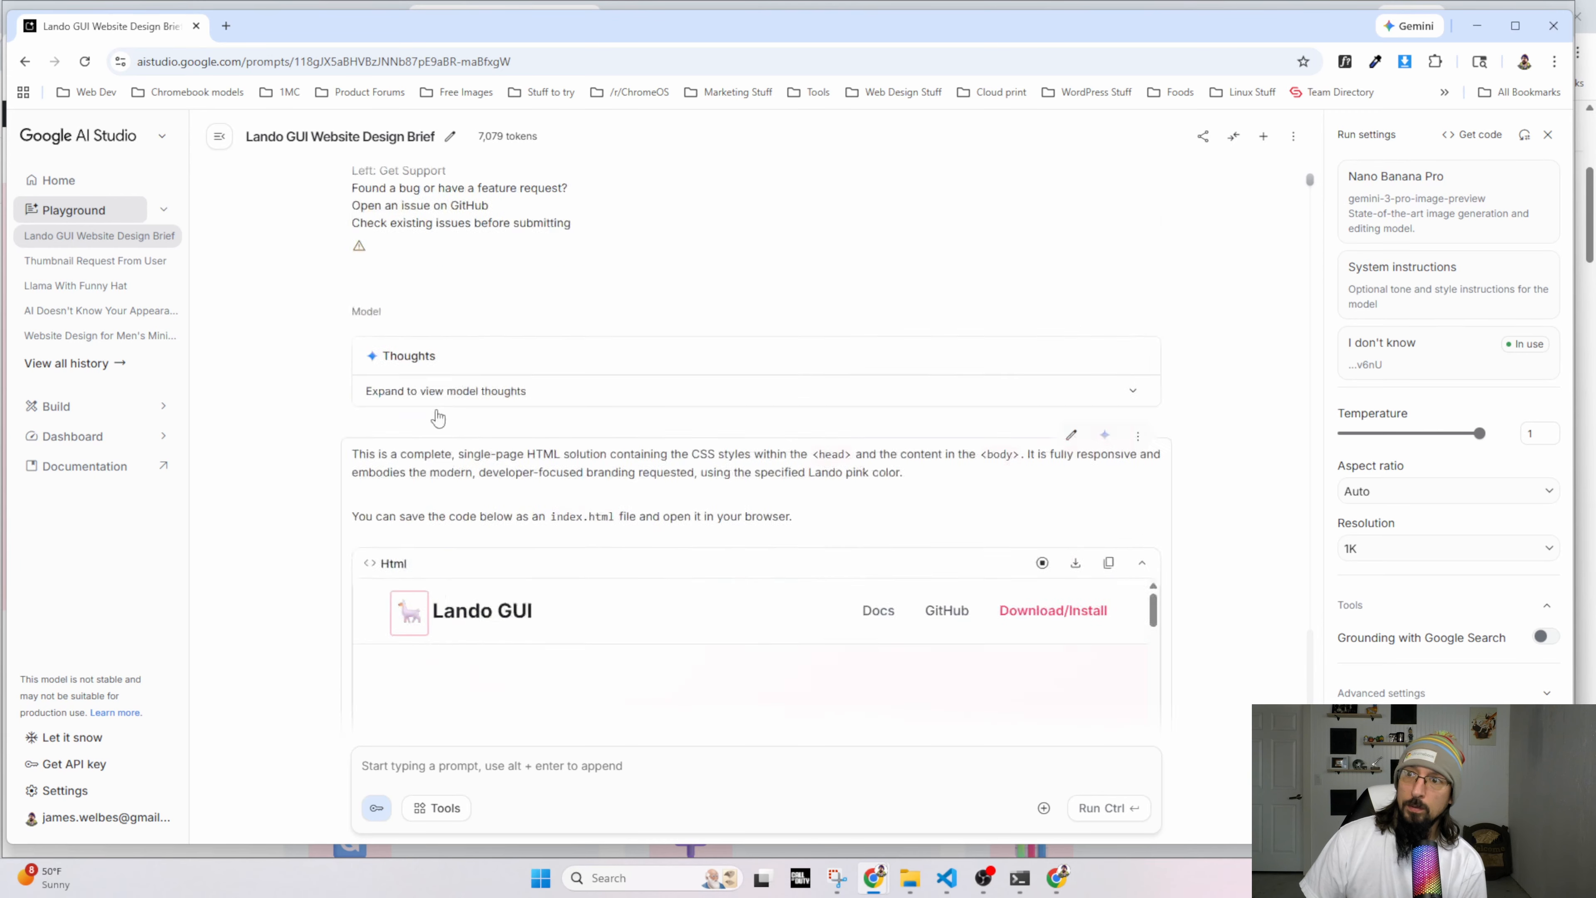
{"action": "scroll", "coordinate": [438, 418], "scroll_direction": "up", "scroll_amount": 4}
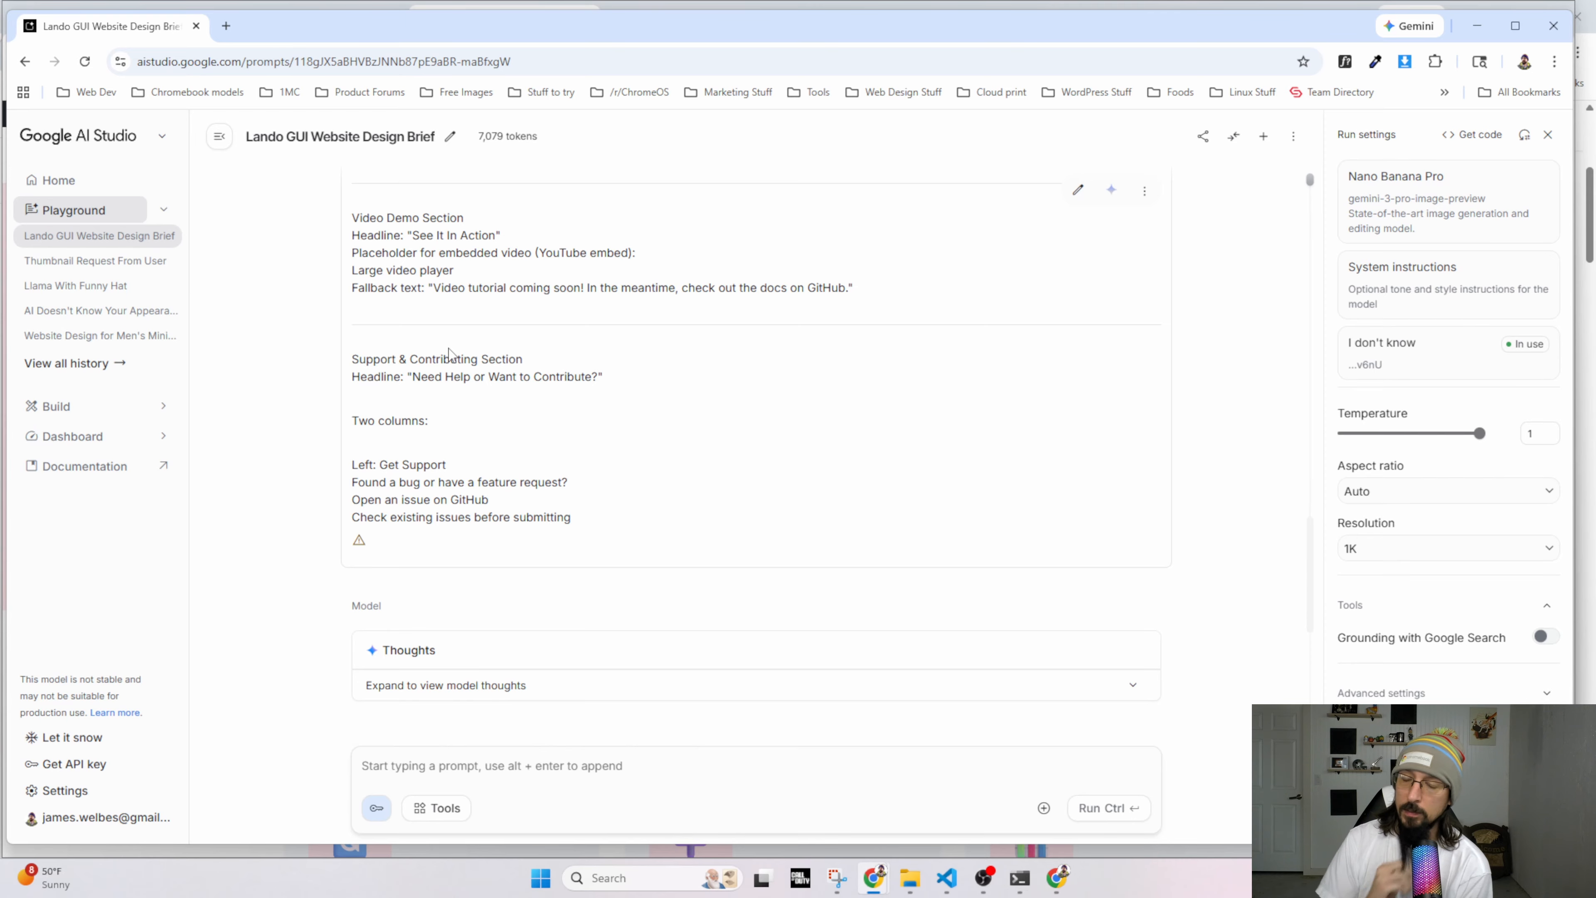
{"action": "scroll", "coordinate": [449, 357], "scroll_direction": "up", "scroll_amount": 15}
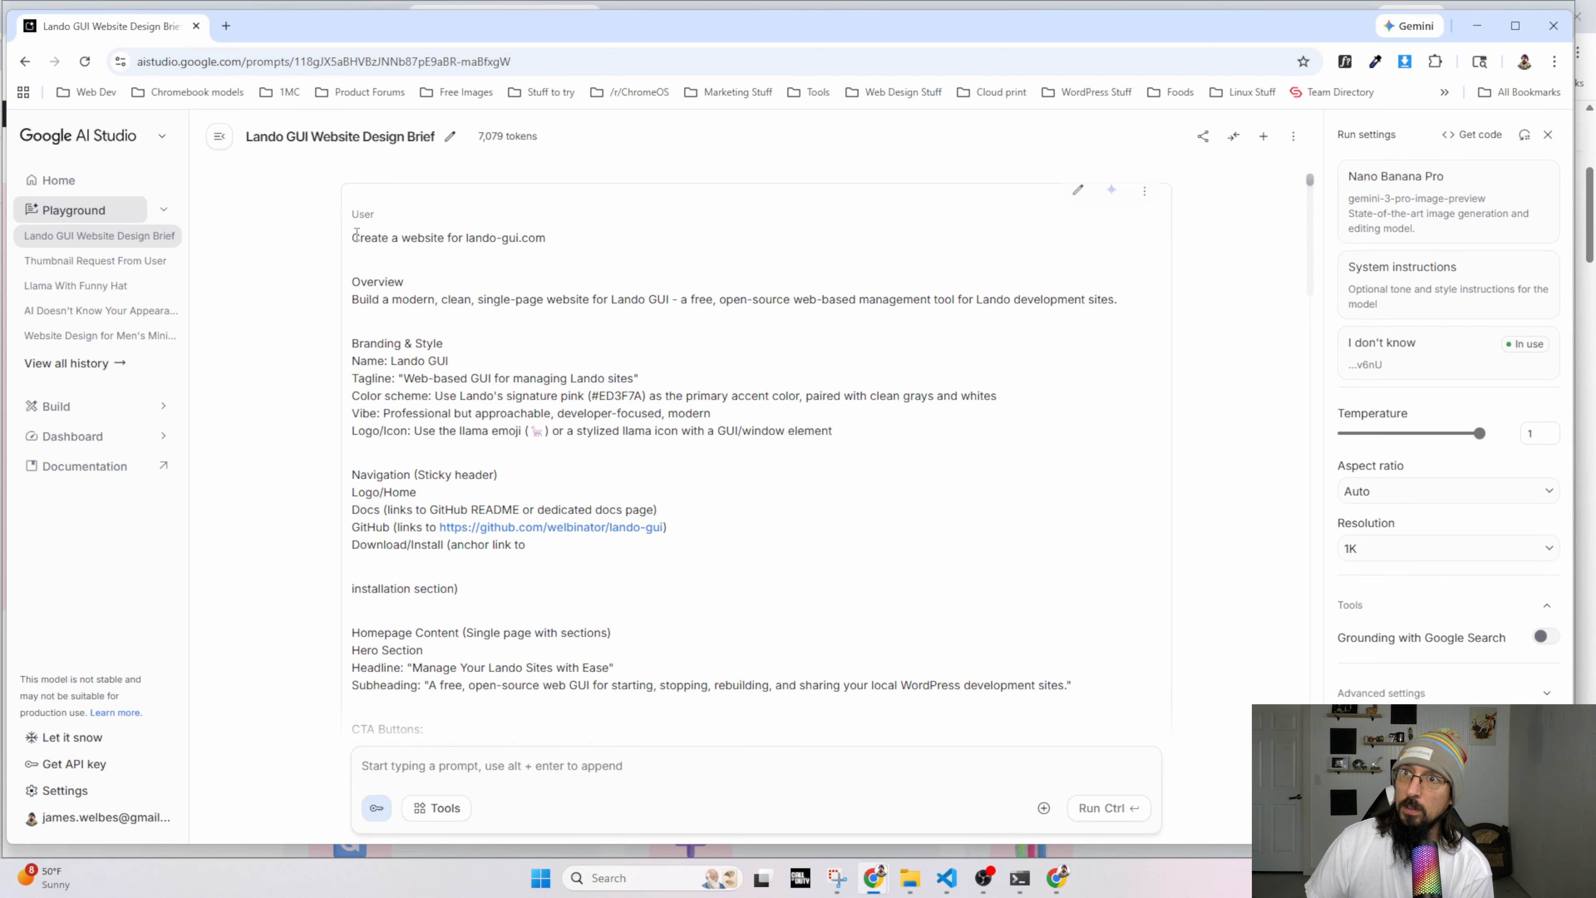
{"action": "left_click_drag", "start_coordinate": [346, 239], "coordinate": [631, 576]}
{"action": "left_click", "coordinate": [673, 506]}
{"action": "scroll", "coordinate": [673, 507], "scroll_direction": "up", "scroll_amount": 15}
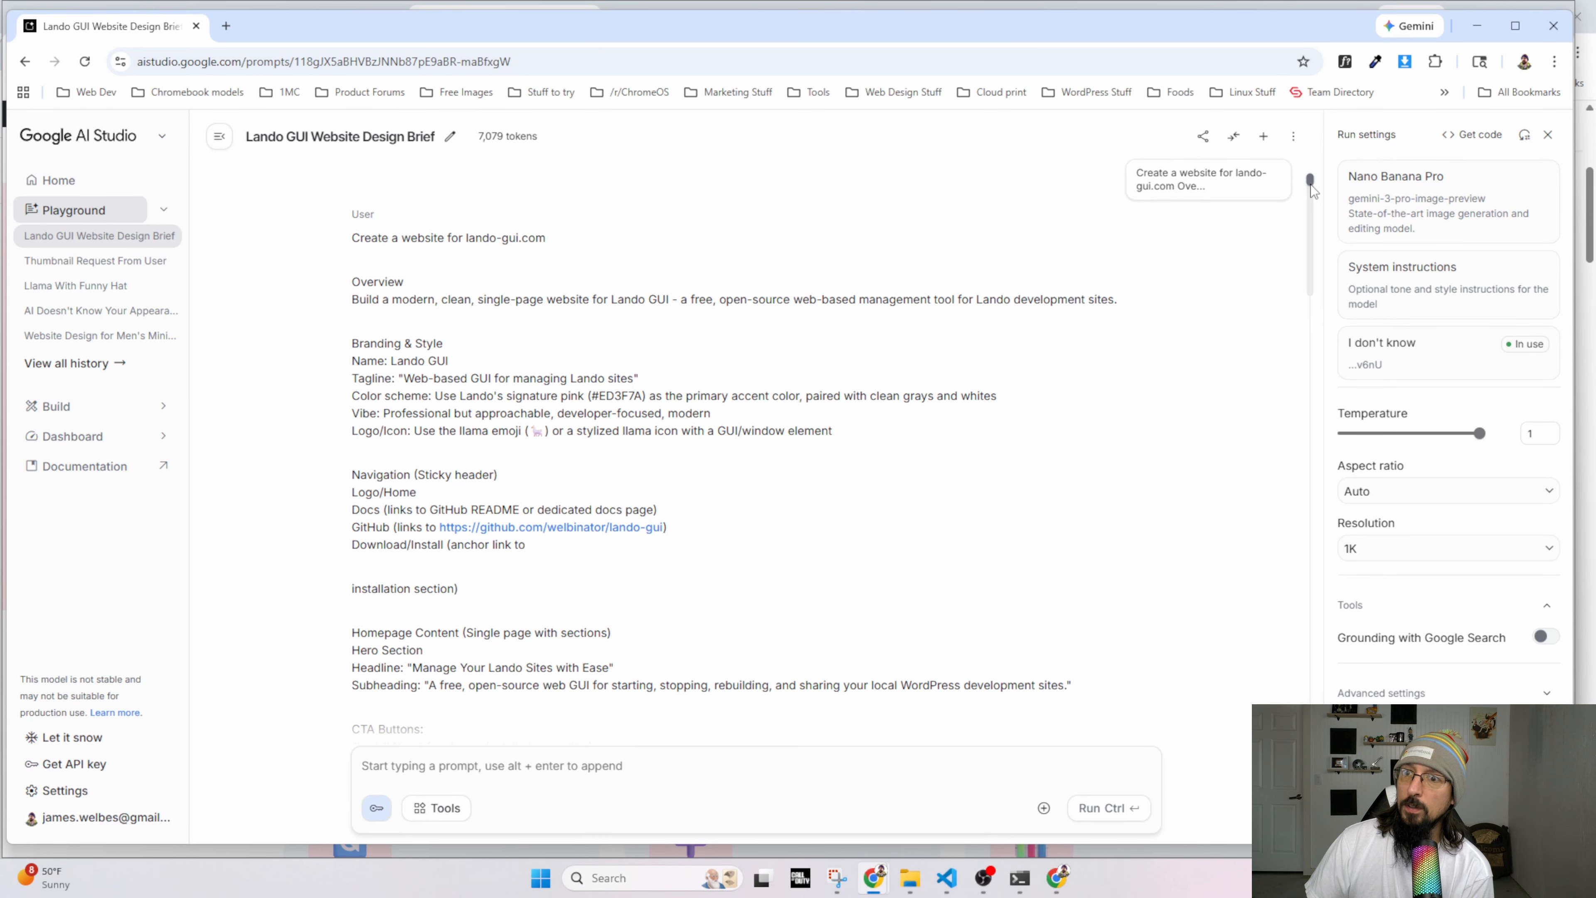
{"action": "mouse_move", "coordinate": [1312, 190]}
{"action": "left_mouse_down"}
{"action": "mouse_move", "coordinate": [1331, 233]}
{"action": "mouse_move", "coordinate": [1307, 220]}
{"action": "left_mouse_up"}
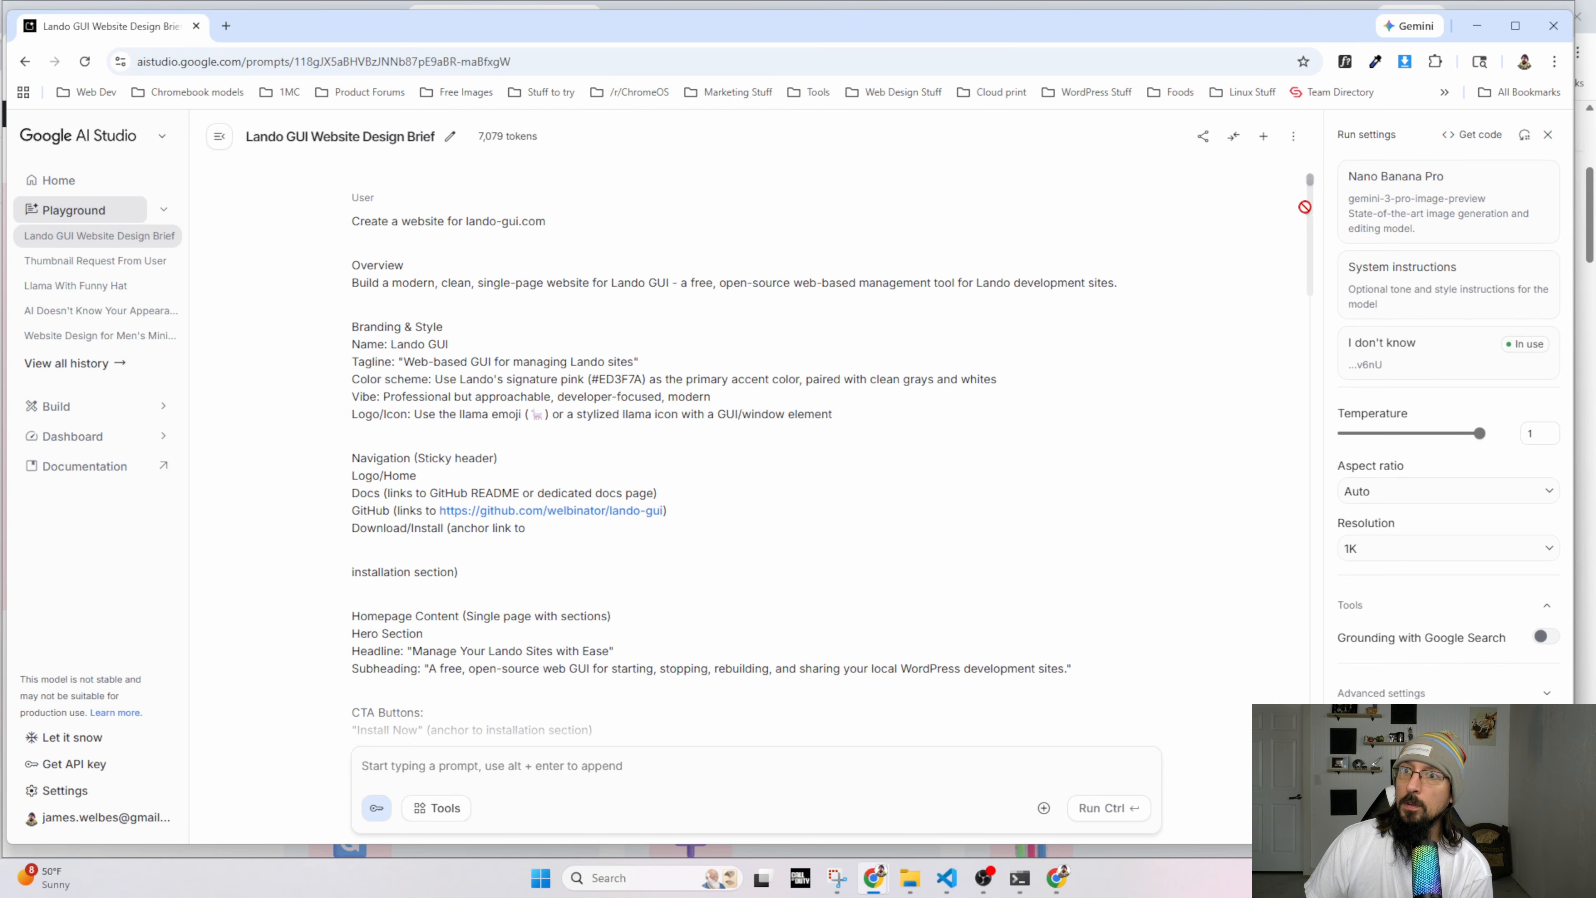
{"action": "scroll", "coordinate": [1272, 252], "scroll_direction": "down", "scroll_amount": 5}
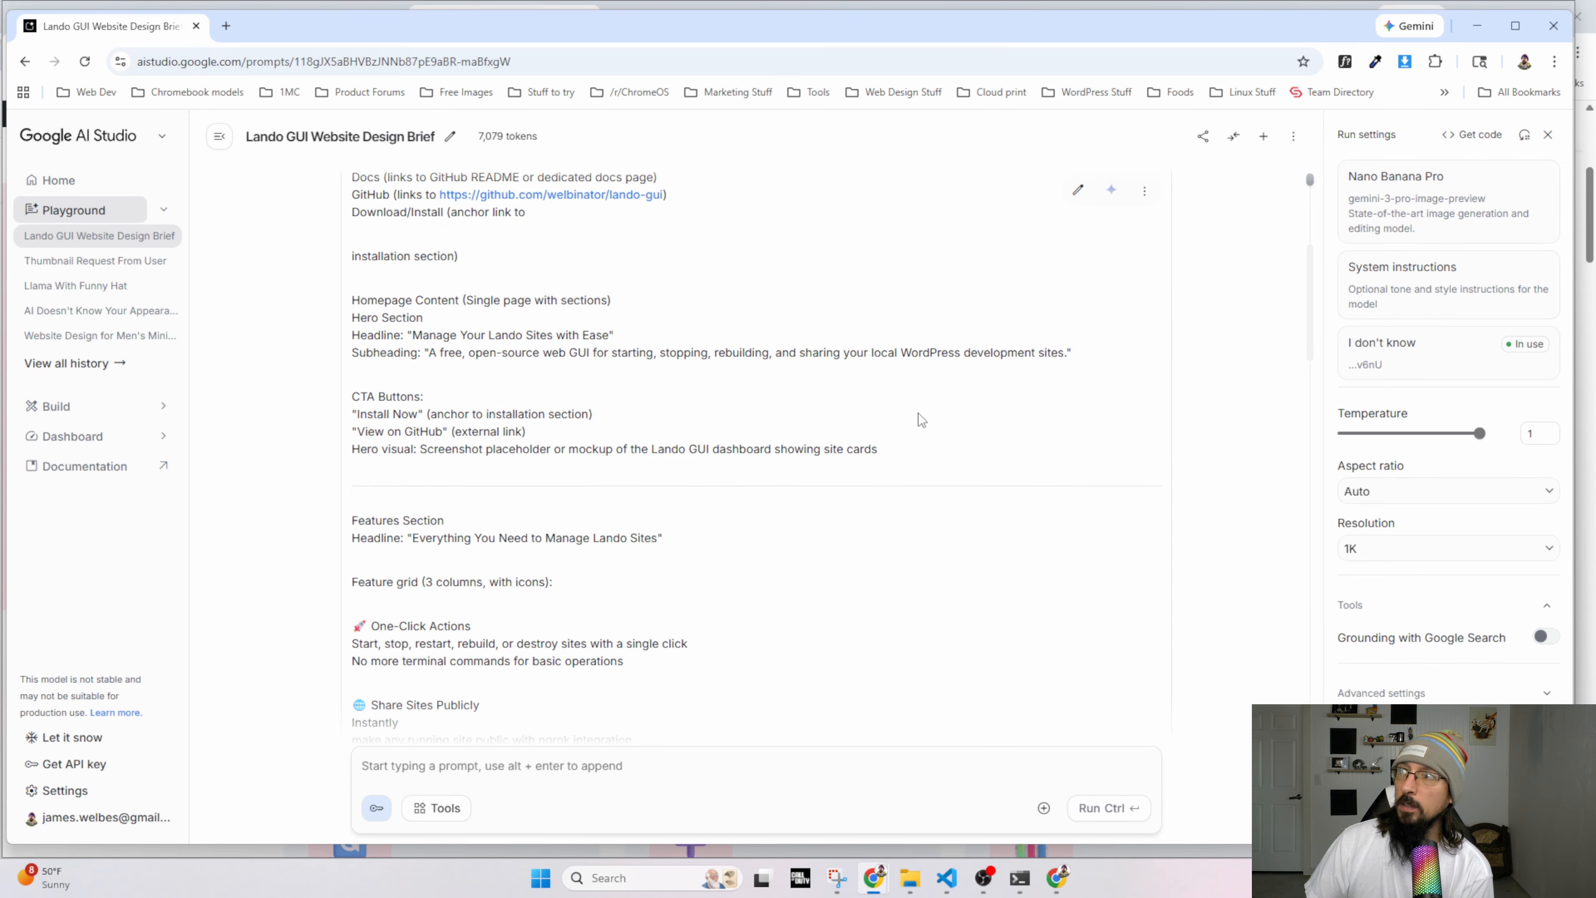
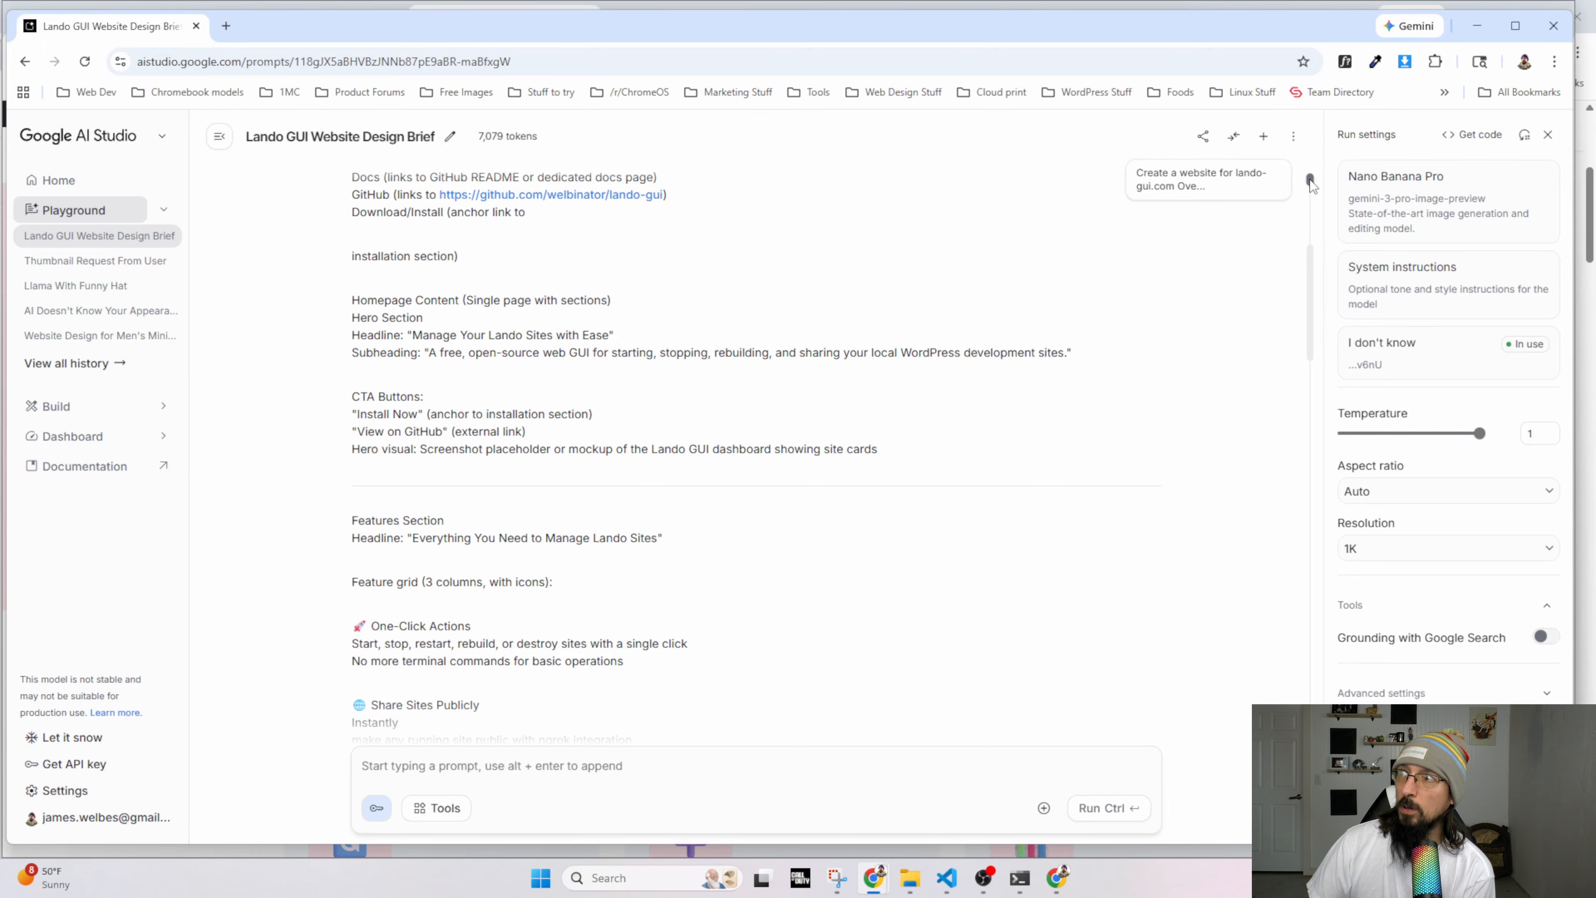
Read the design brief from its overview to the Support & Contributing section, and look over the start of the generated HTML preview.
{"action": "left_click", "coordinate": [1311, 181]}
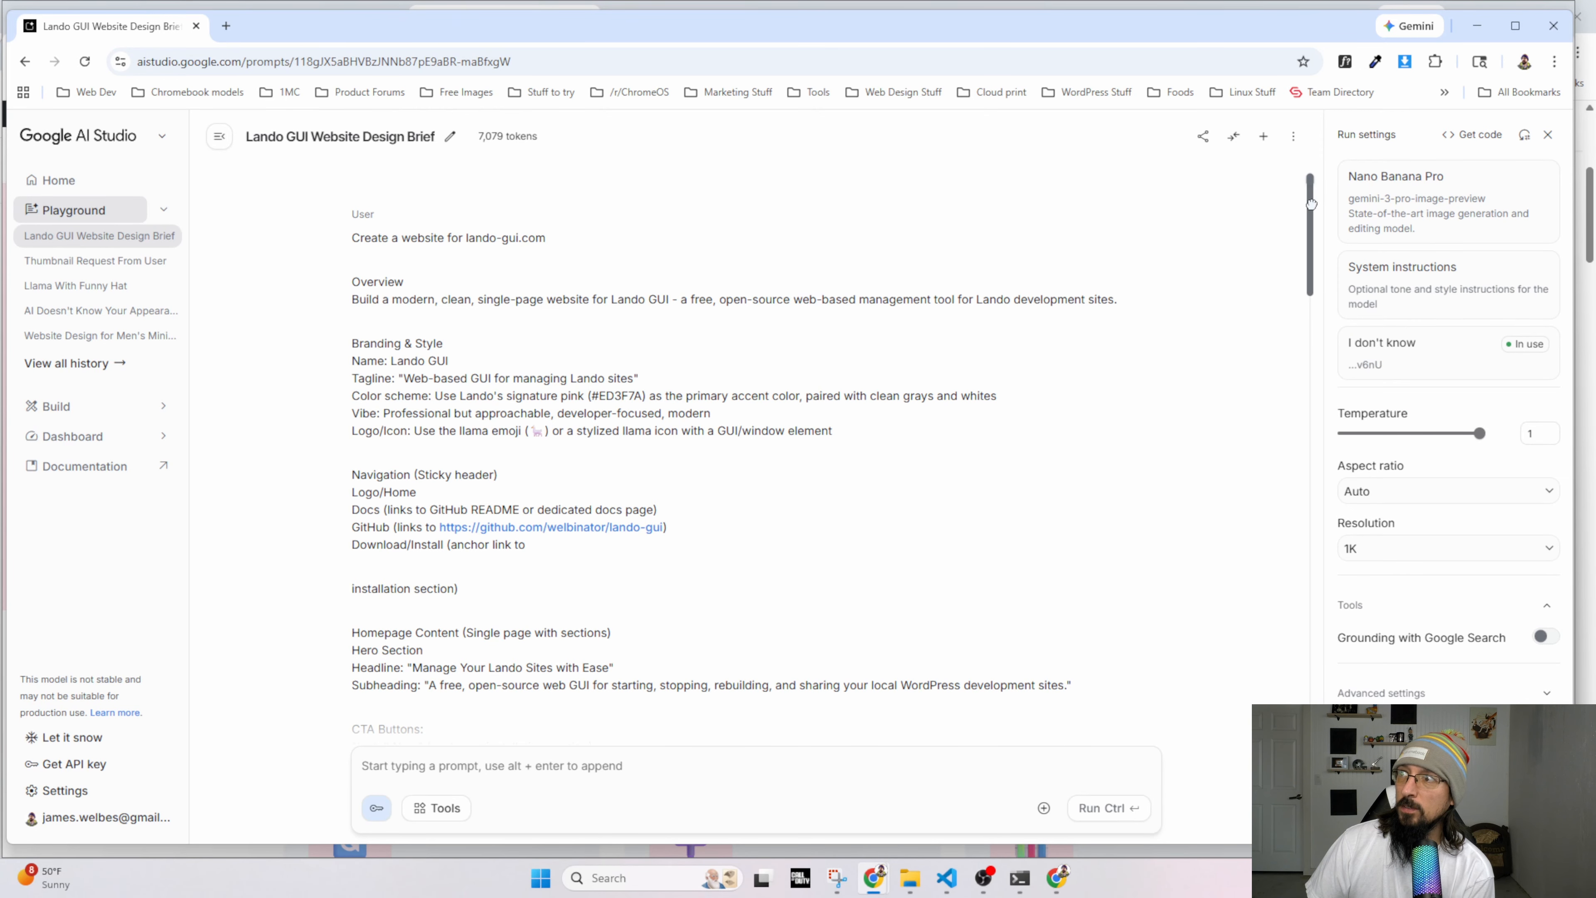
{"action": "left_click_drag", "start_coordinate": [1311, 202], "coordinate": [1300, 286]}
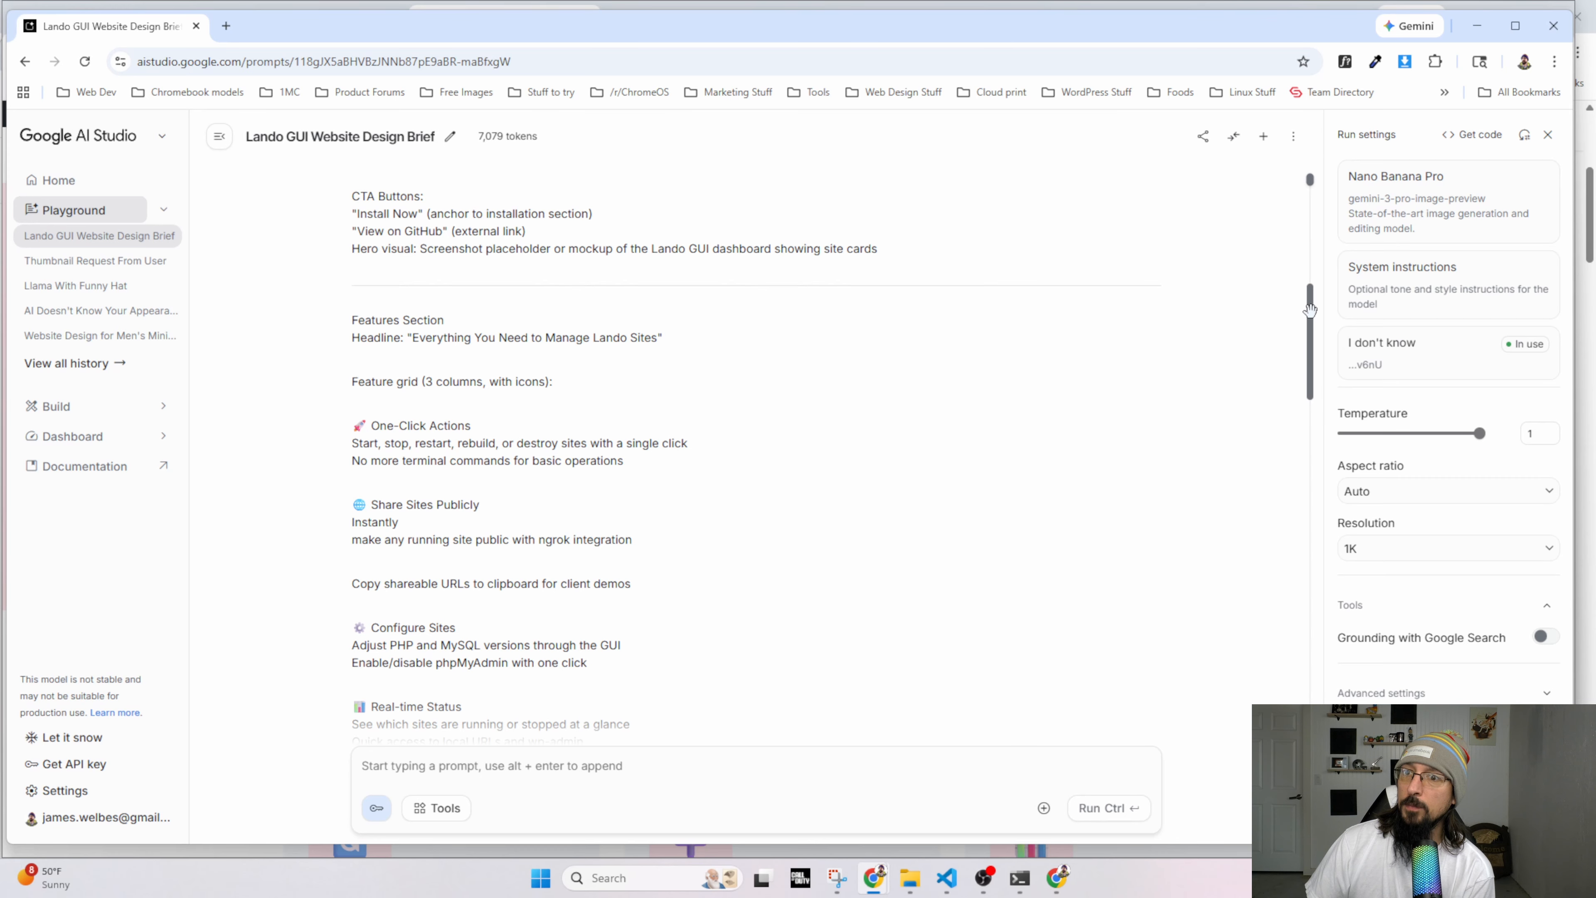
{"action": "left_click_drag", "start_coordinate": [1310, 311], "coordinate": [1302, 420]}
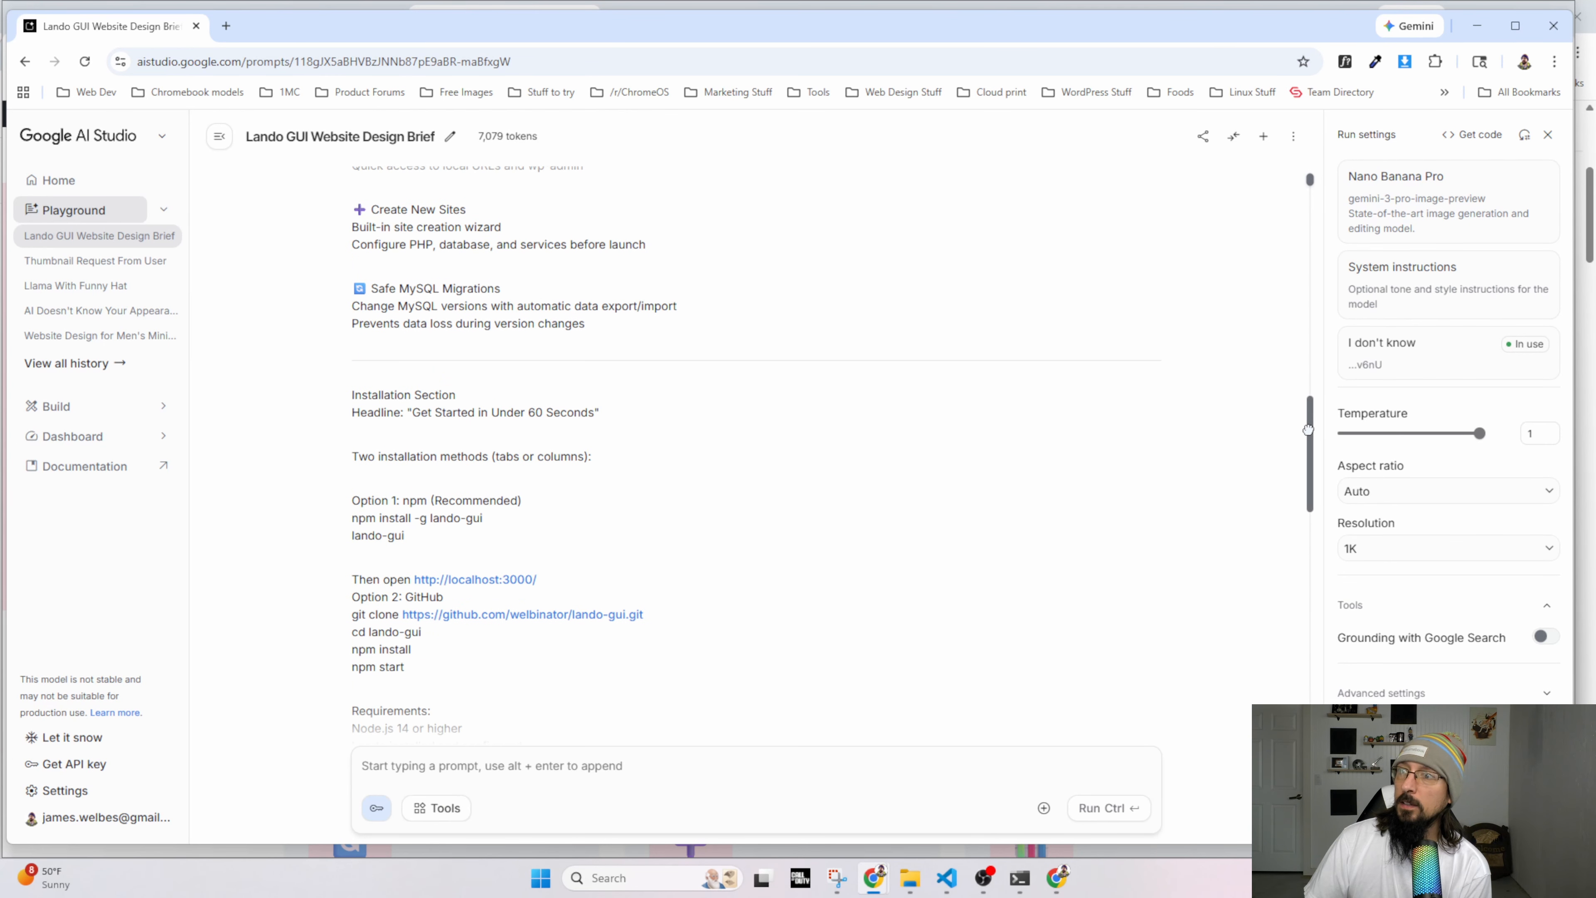
{"action": "left_click_drag", "start_coordinate": [1308, 429], "coordinate": [1325, 530]}
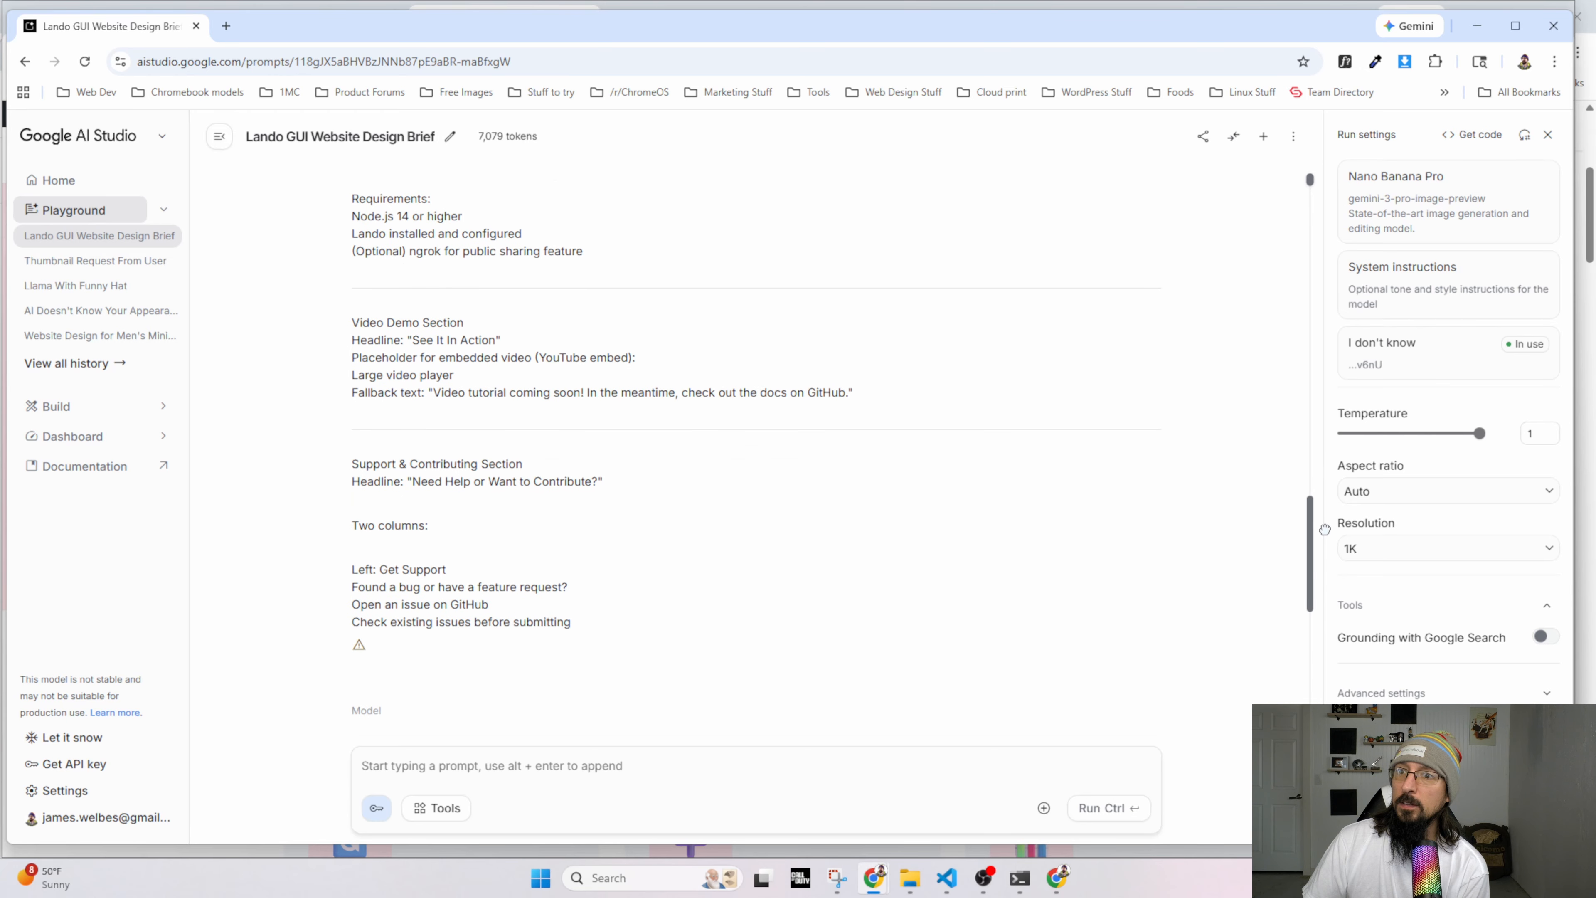
{"action": "scroll", "coordinate": [452, 440], "scroll_direction": "down", "scroll_amount": 5}
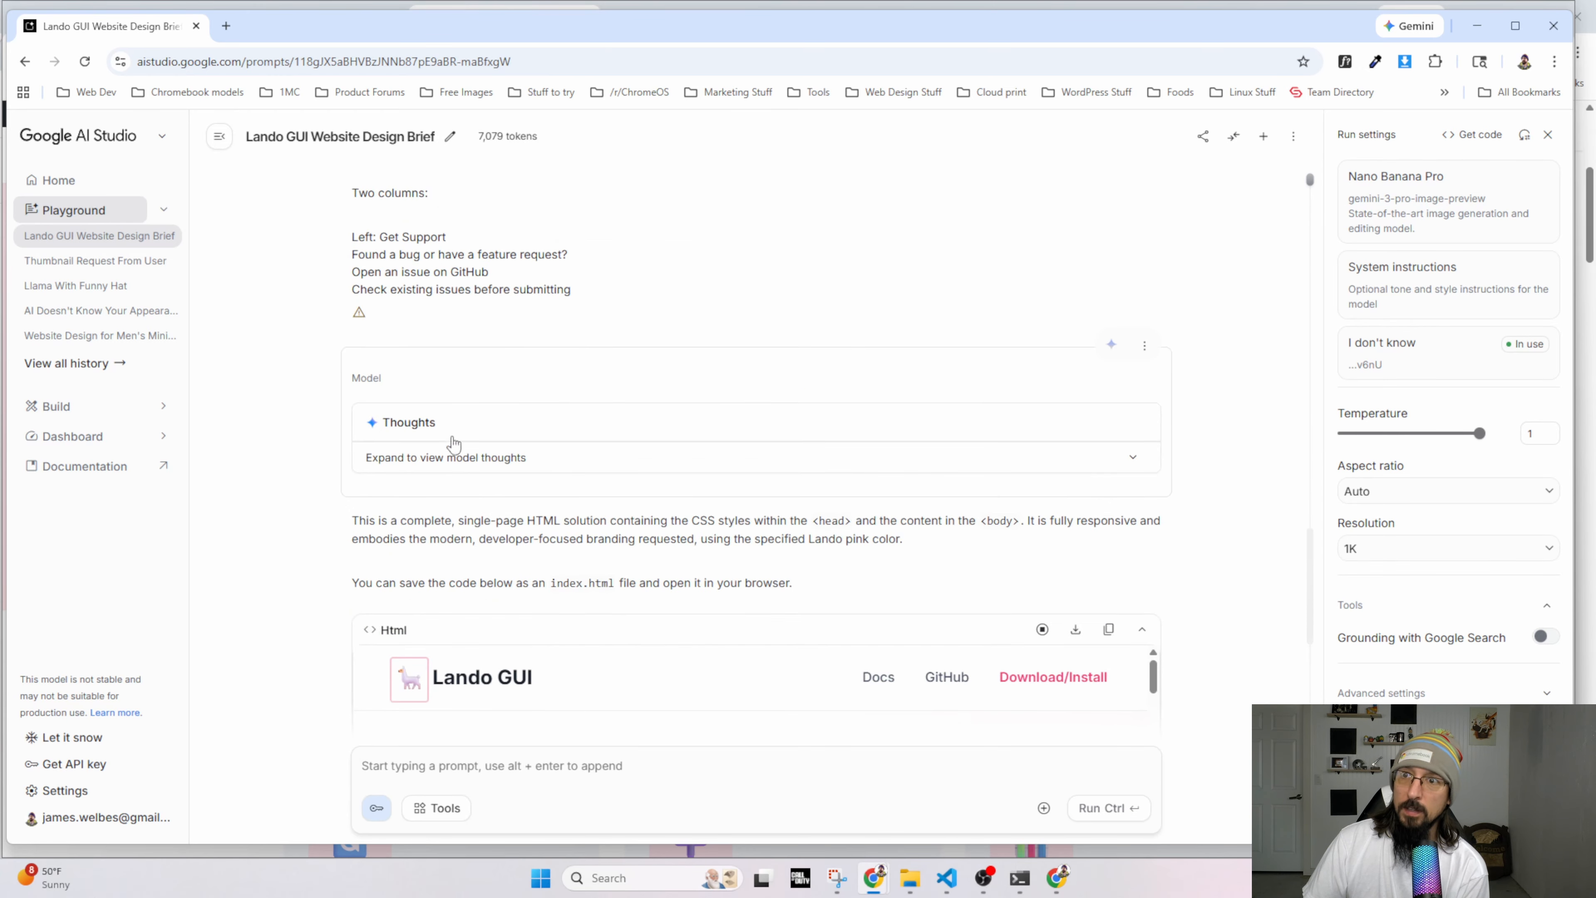
{"action": "scroll", "coordinate": [522, 528], "scroll_direction": "down", "scroll_amount": 4}
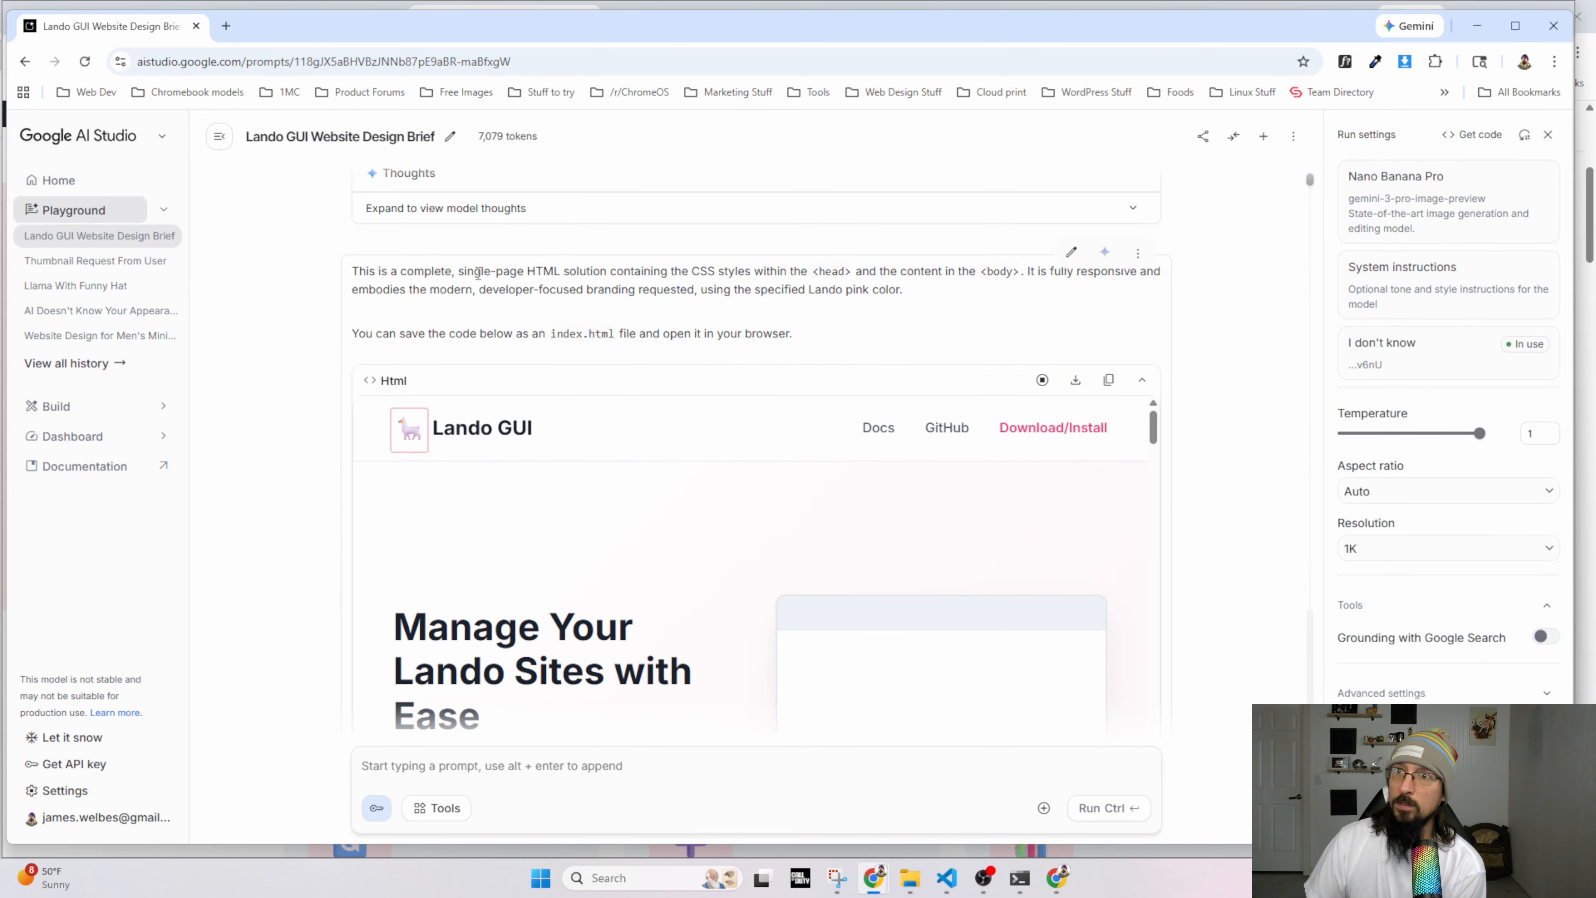
{"action": "scroll", "coordinate": [641, 565], "scroll_direction": "down", "scroll_amount": 8}
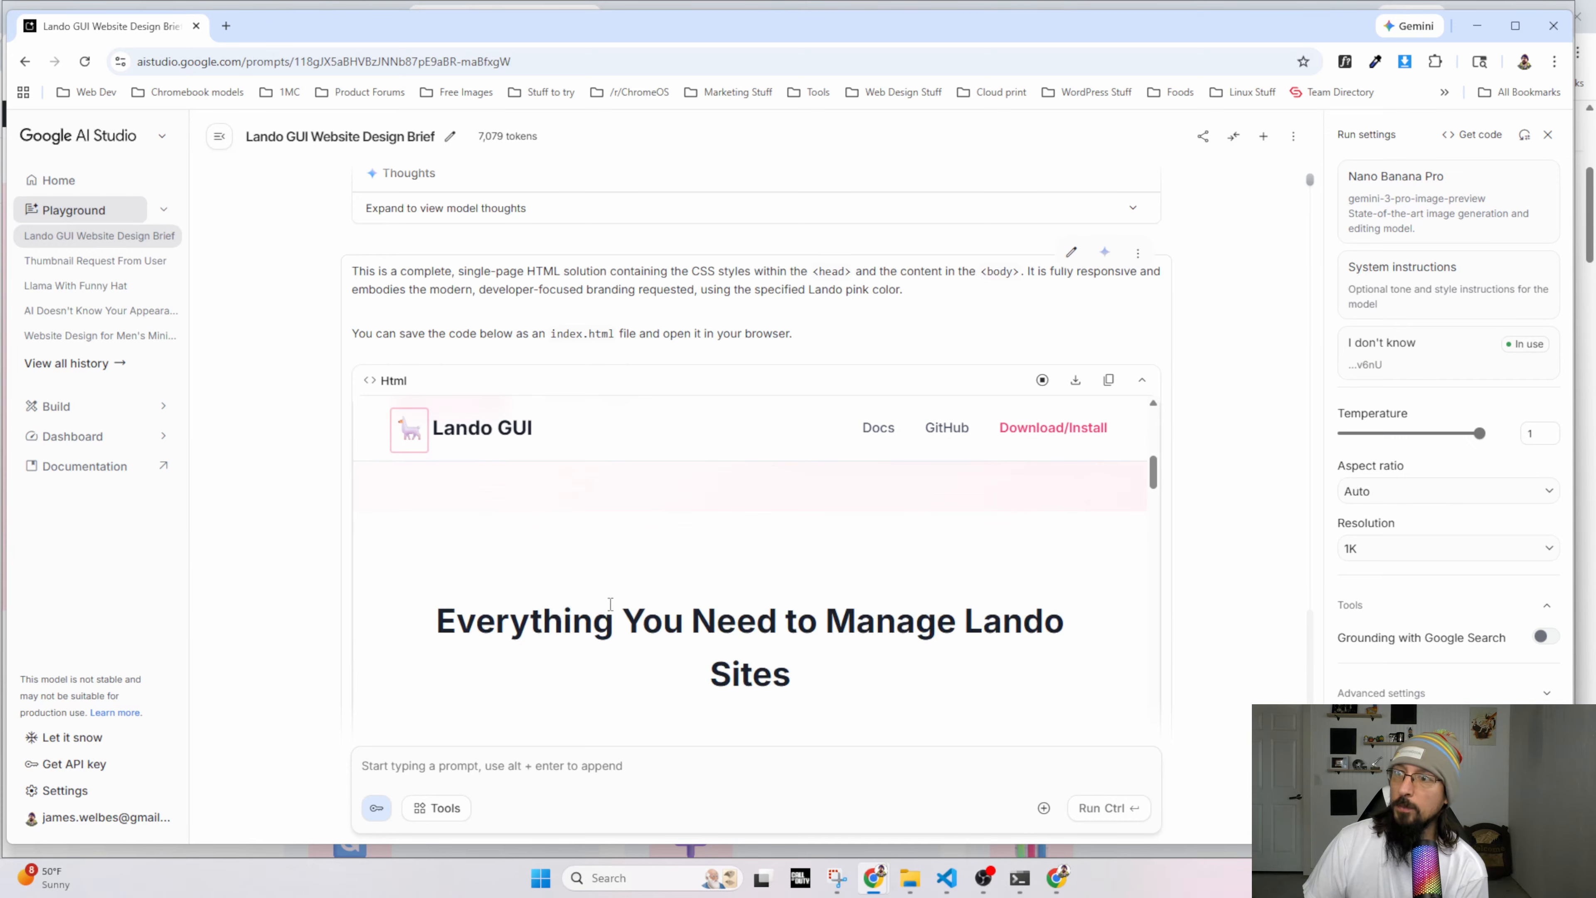
{"action": "scroll", "coordinate": [594, 629], "scroll_direction": "up", "scroll_amount": 5}
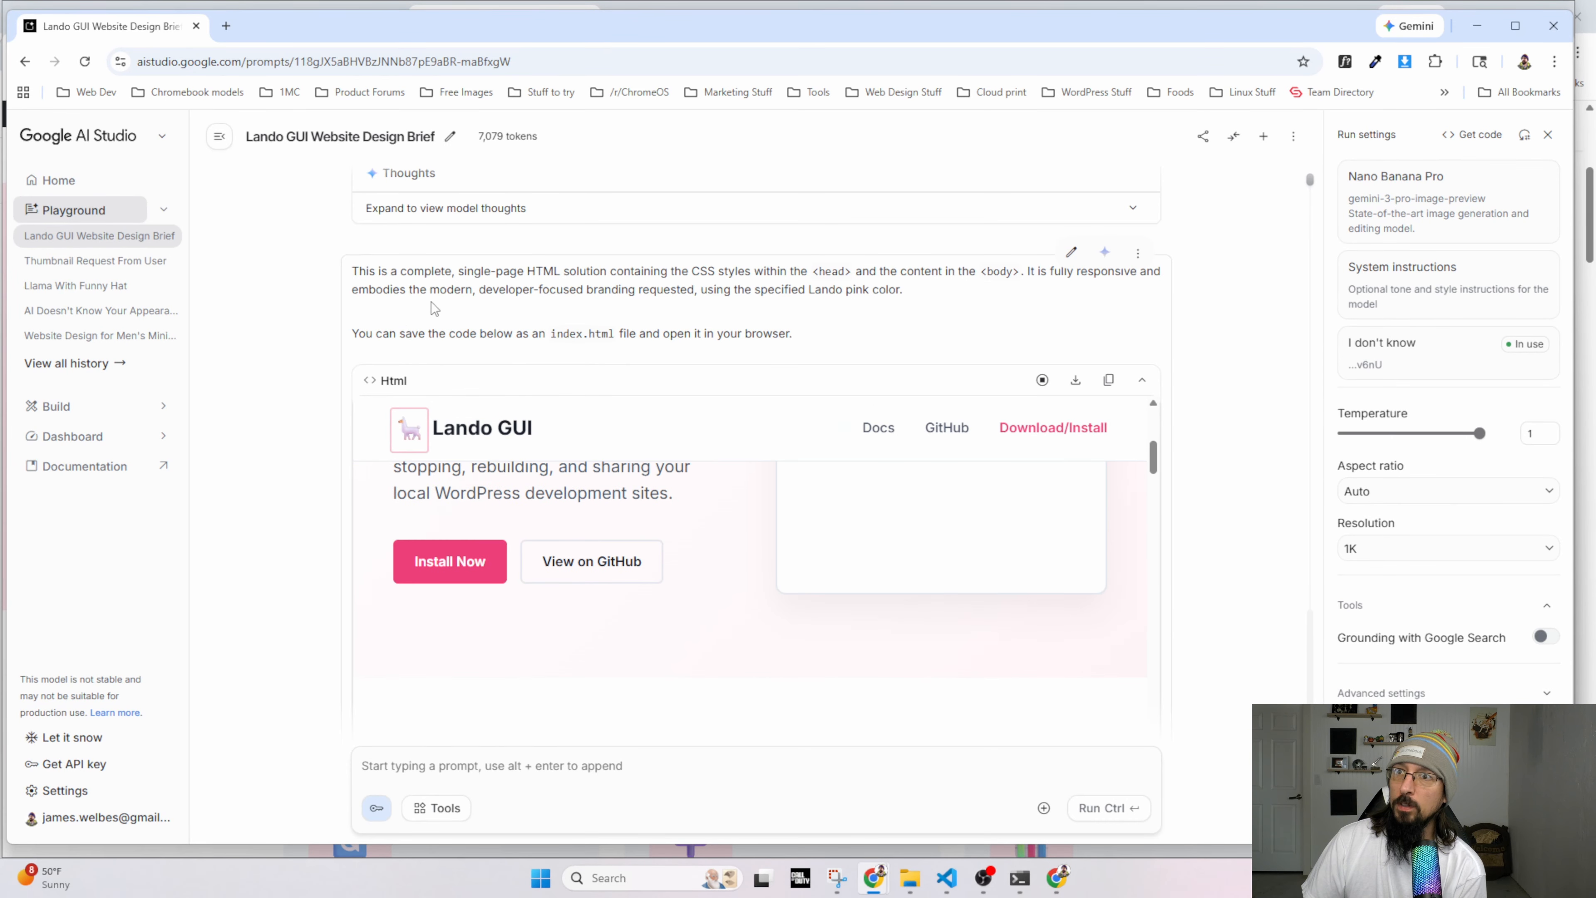
Recheck the brief's feature, installation, video demo and support requirements, ending back at the overview.
{"action": "scroll", "coordinate": [451, 347], "scroll_direction": "up", "scroll_amount": 8}
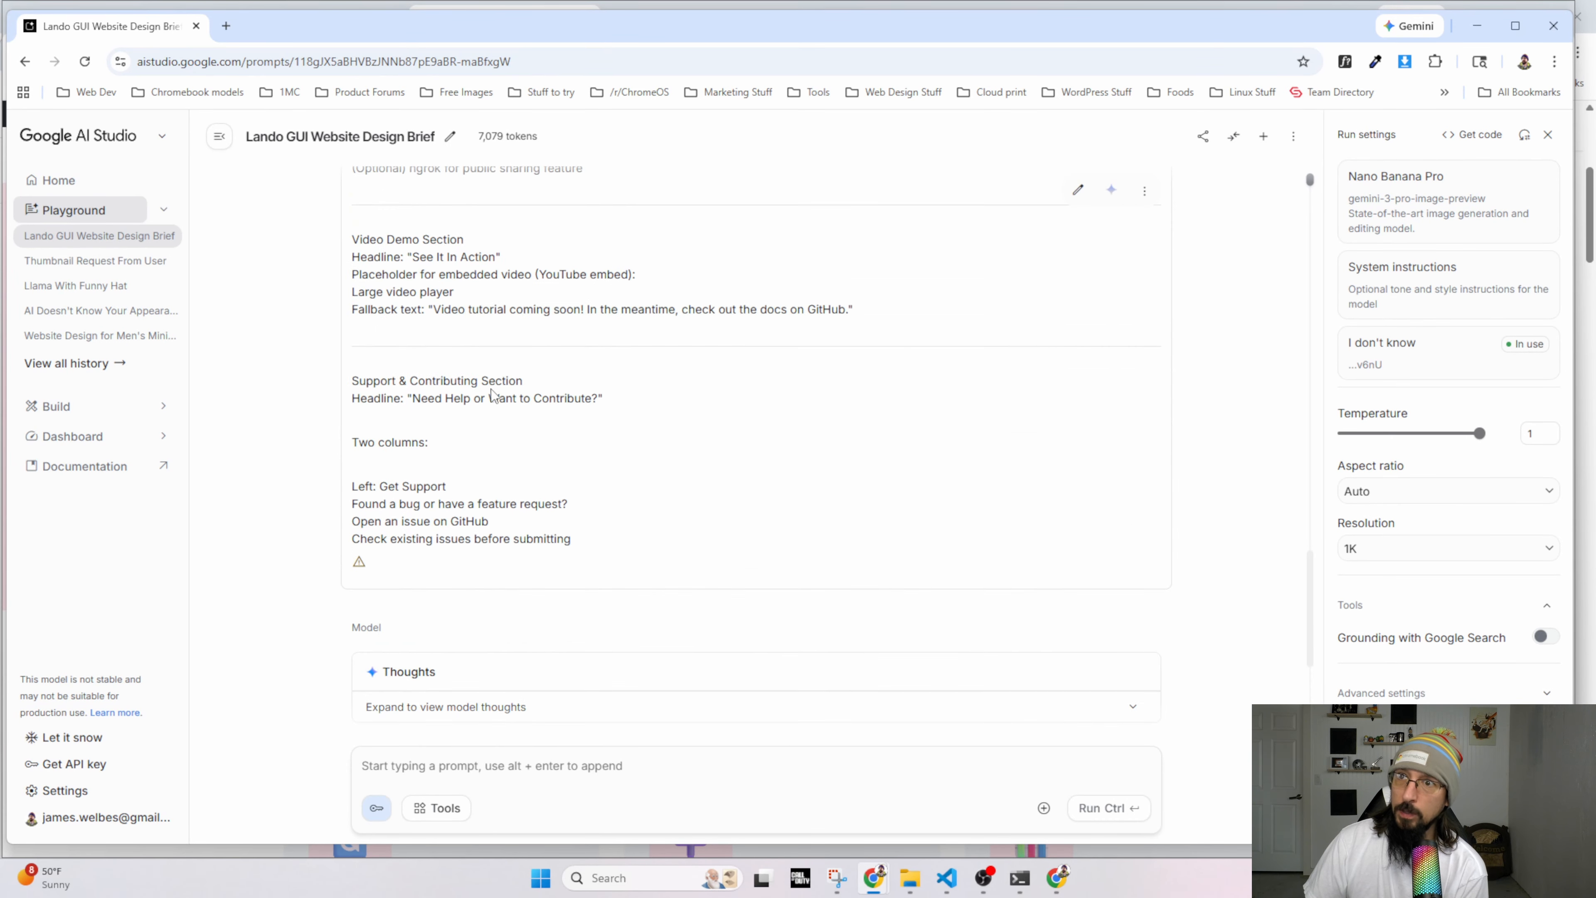
{"action": "scroll", "coordinate": [454, 416], "scroll_direction": "up", "scroll_amount": 3}
{"action": "scroll", "coordinate": [437, 412], "scroll_direction": "up", "scroll_amount": 6}
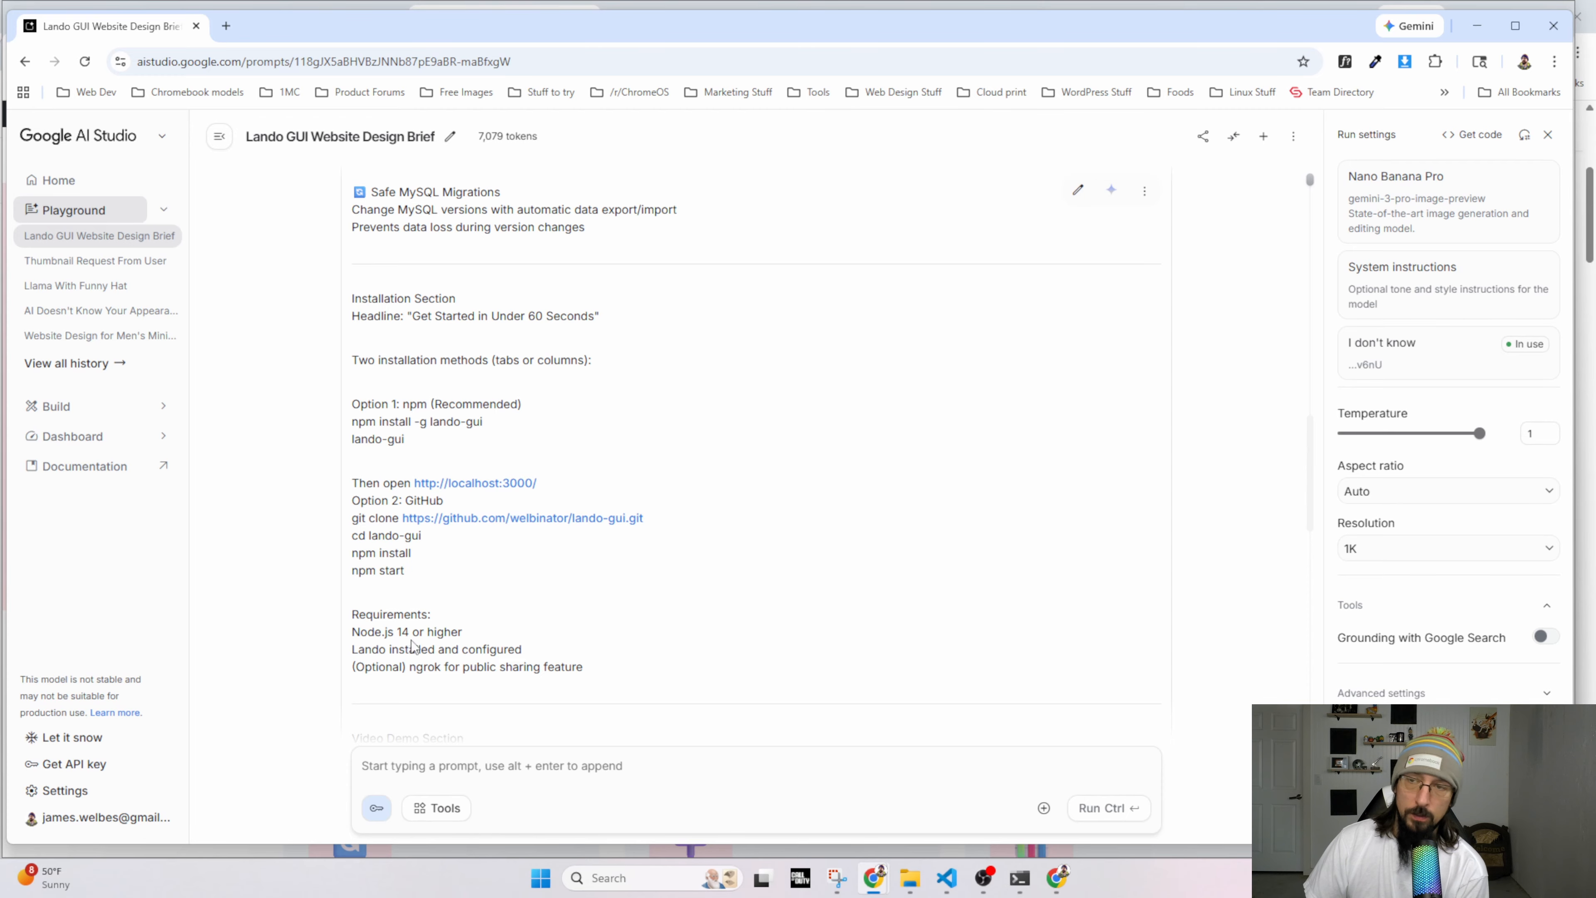
{"action": "scroll", "coordinate": [462, 556], "scroll_direction": "up", "scroll_amount": 15}
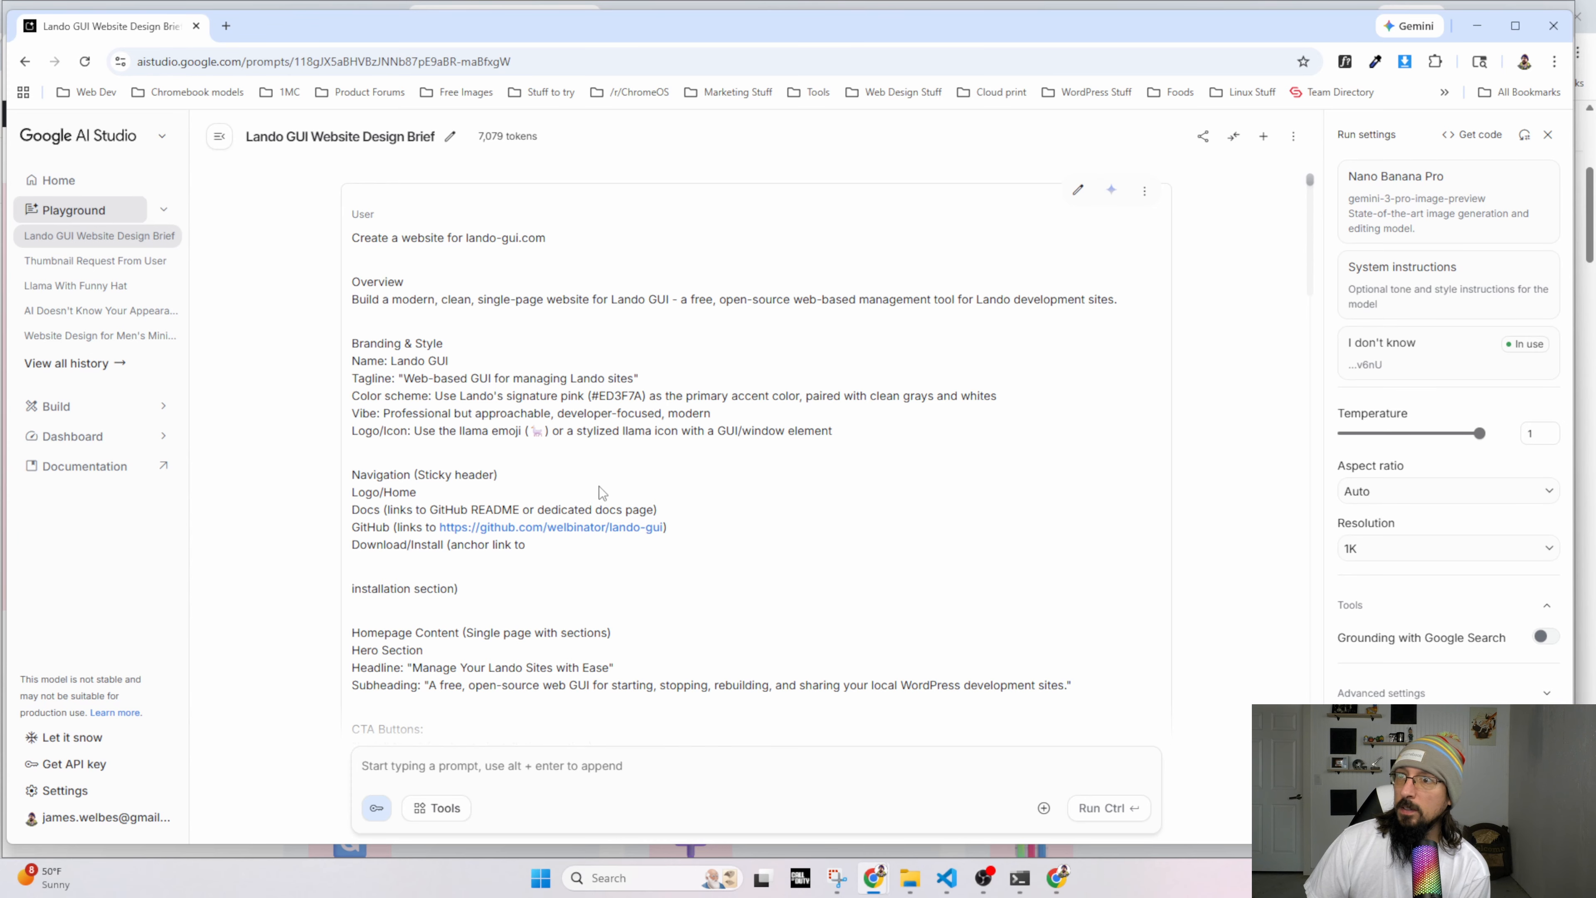
{"action": "scroll", "coordinate": [602, 492], "scroll_direction": "down", "scroll_amount": 15}
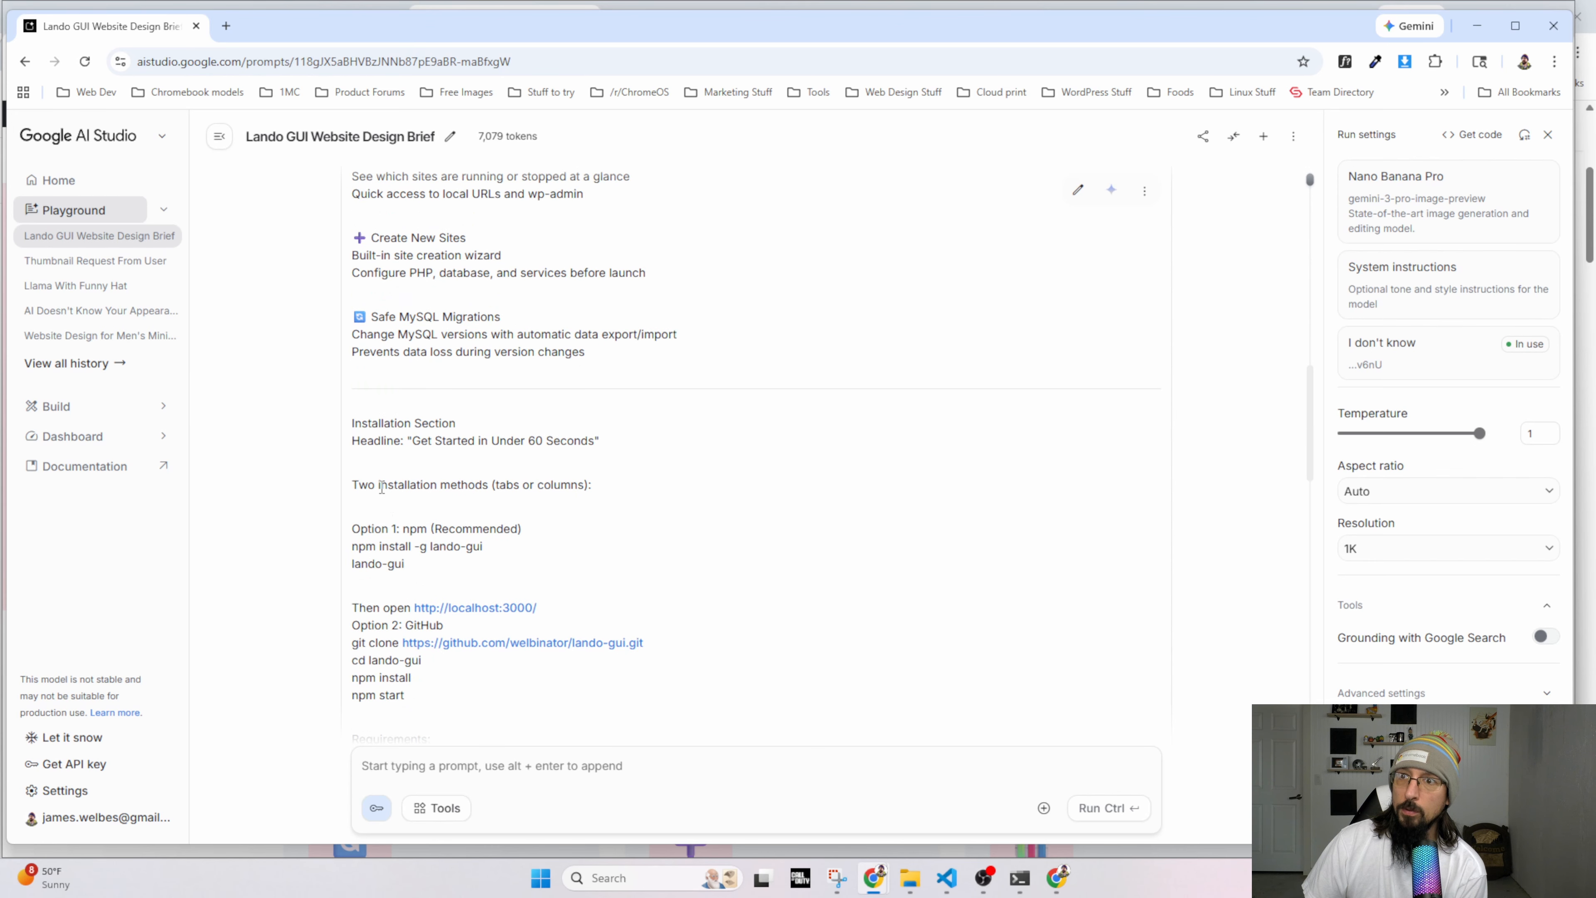
{"action": "scroll", "coordinate": [382, 488], "scroll_direction": "down", "scroll_amount": 8}
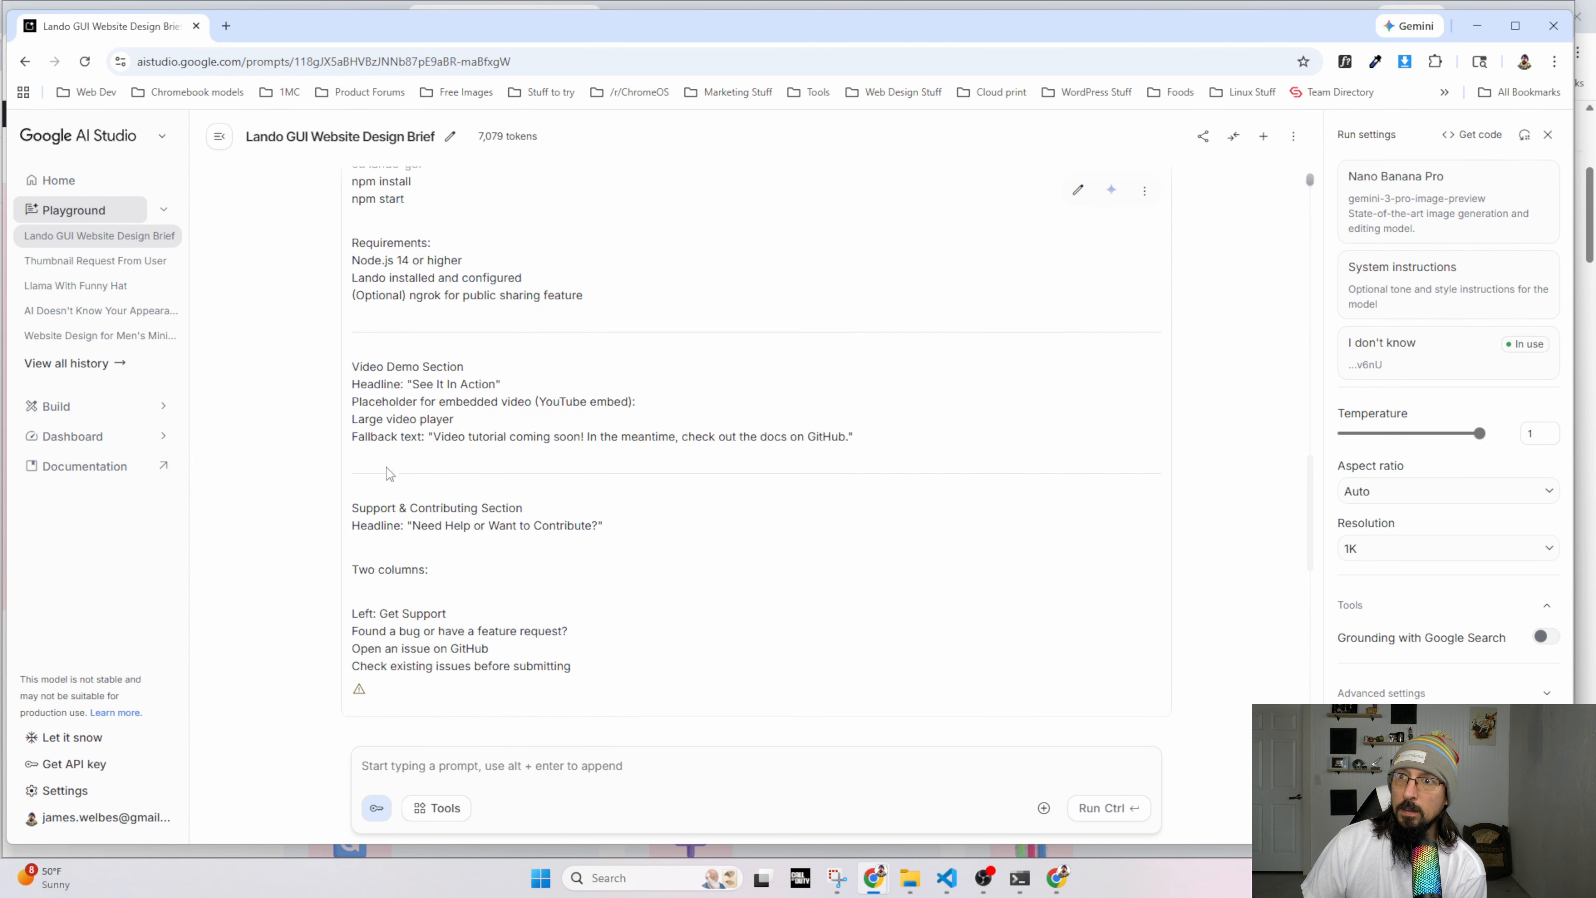
{"action": "scroll", "coordinate": [403, 600], "scroll_direction": "down", "scroll_amount": 5}
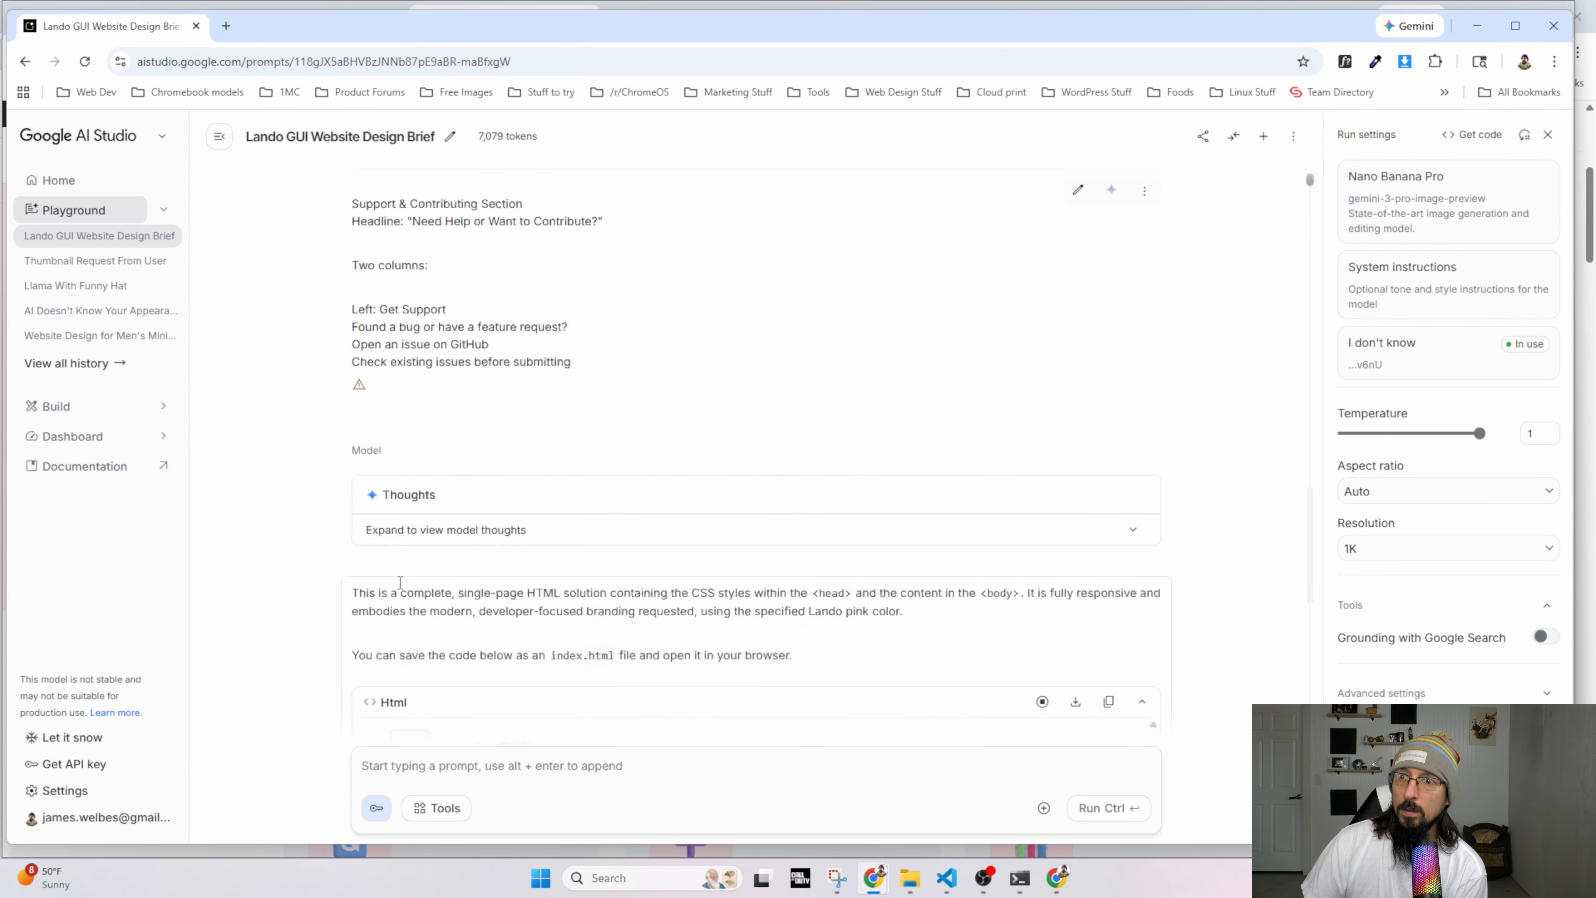
{"action": "scroll", "coordinate": [398, 350], "scroll_direction": "up", "scroll_amount": 5}
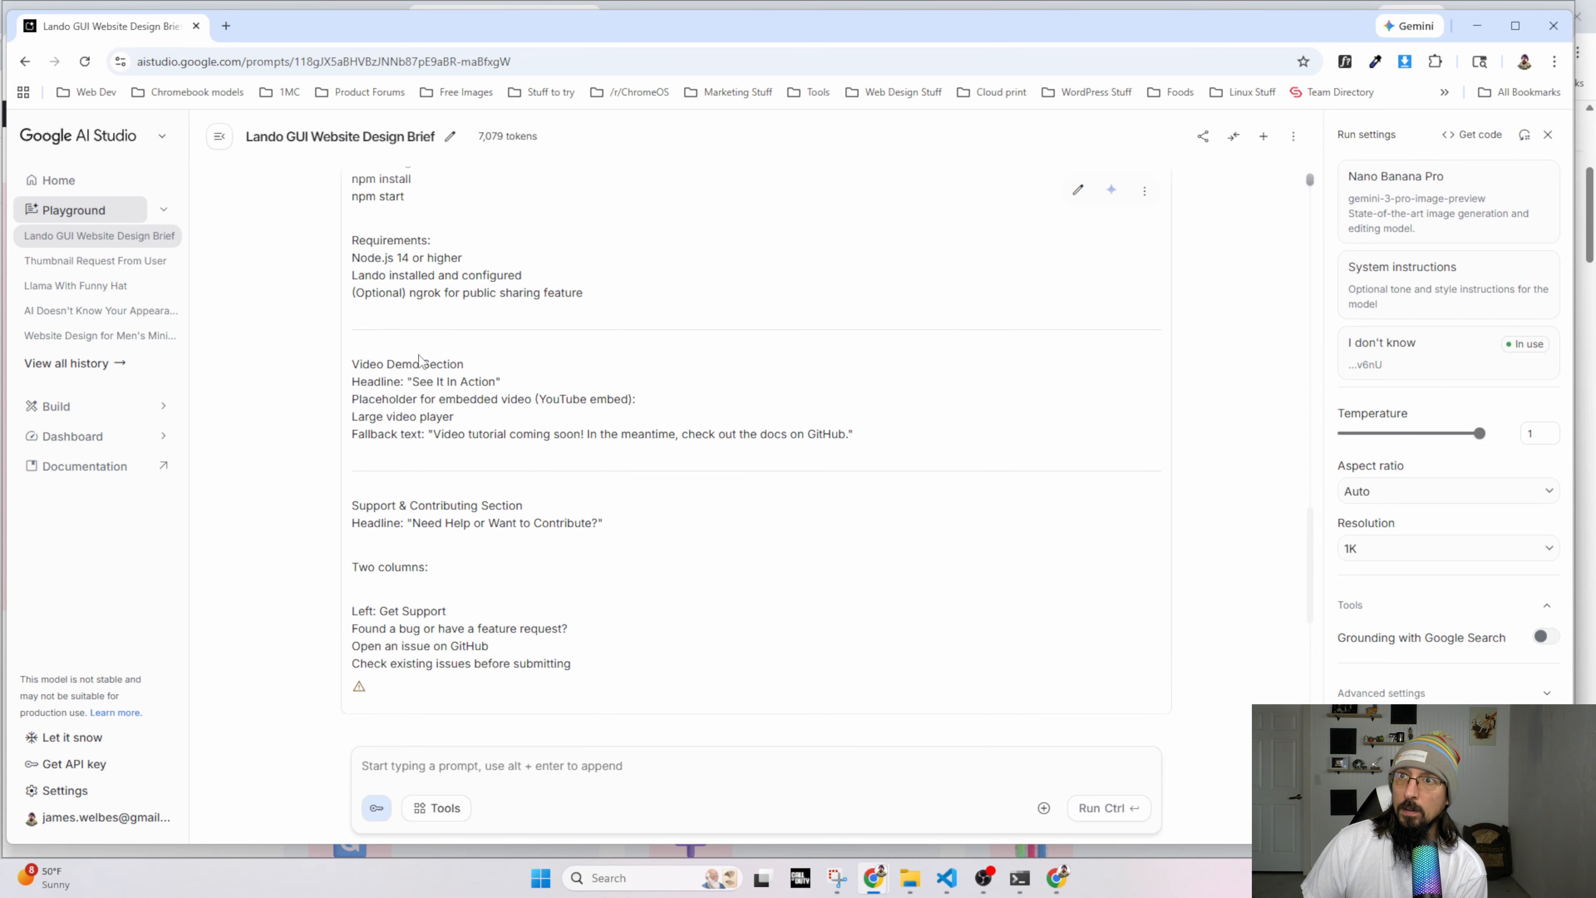
{"action": "scroll", "coordinate": [403, 385], "scroll_direction": "down", "scroll_amount": 5}
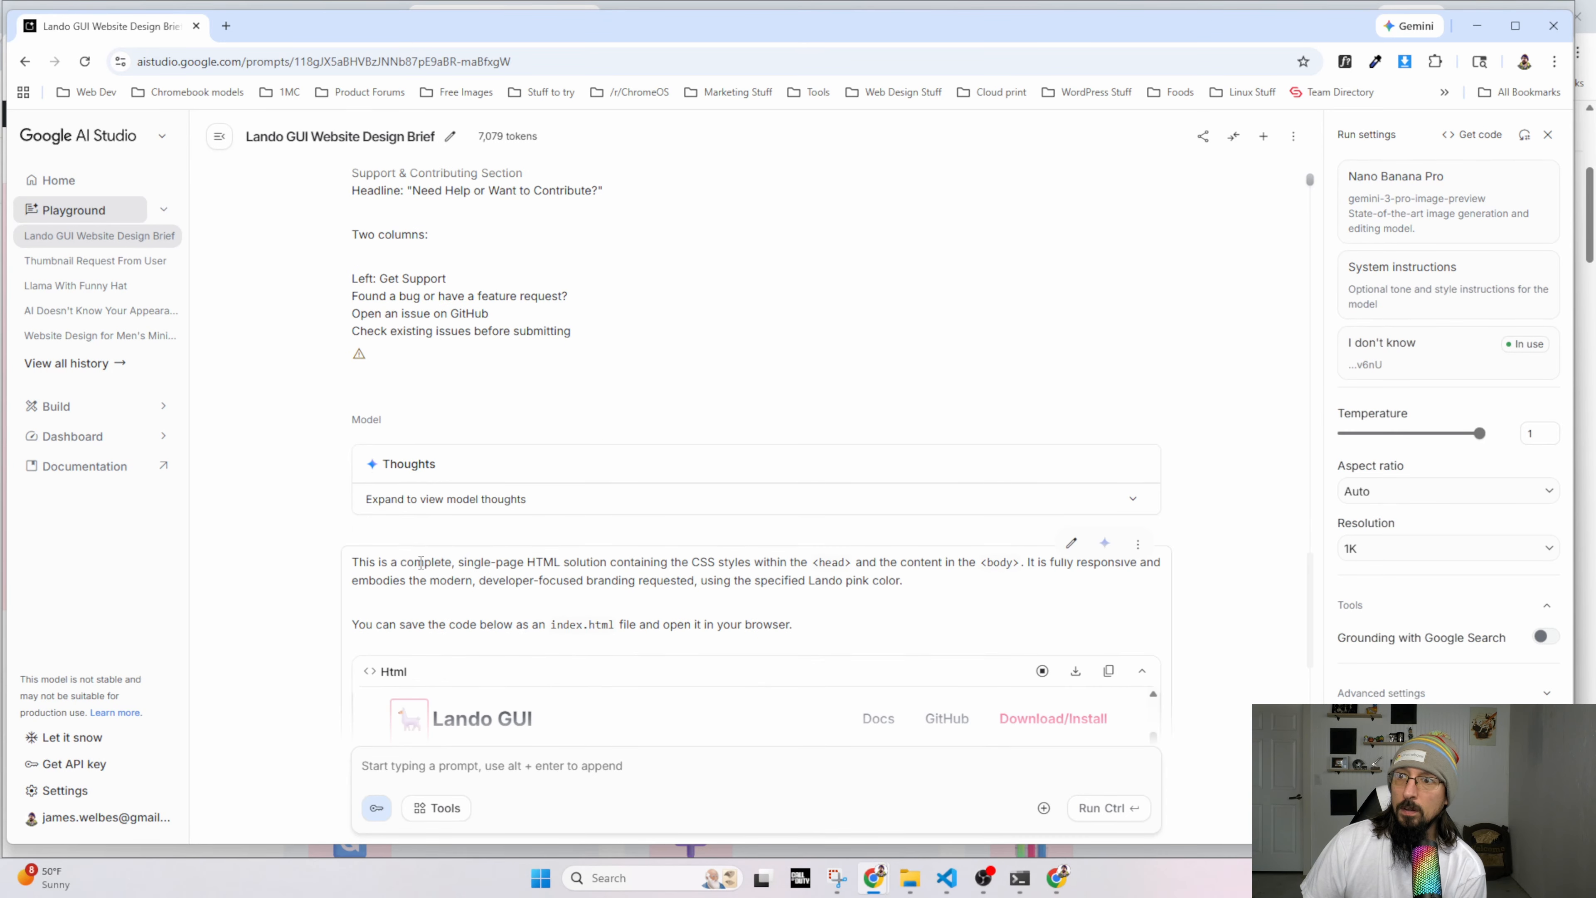
{"action": "scroll", "coordinate": [421, 562], "scroll_direction": "up", "scroll_amount": 8}
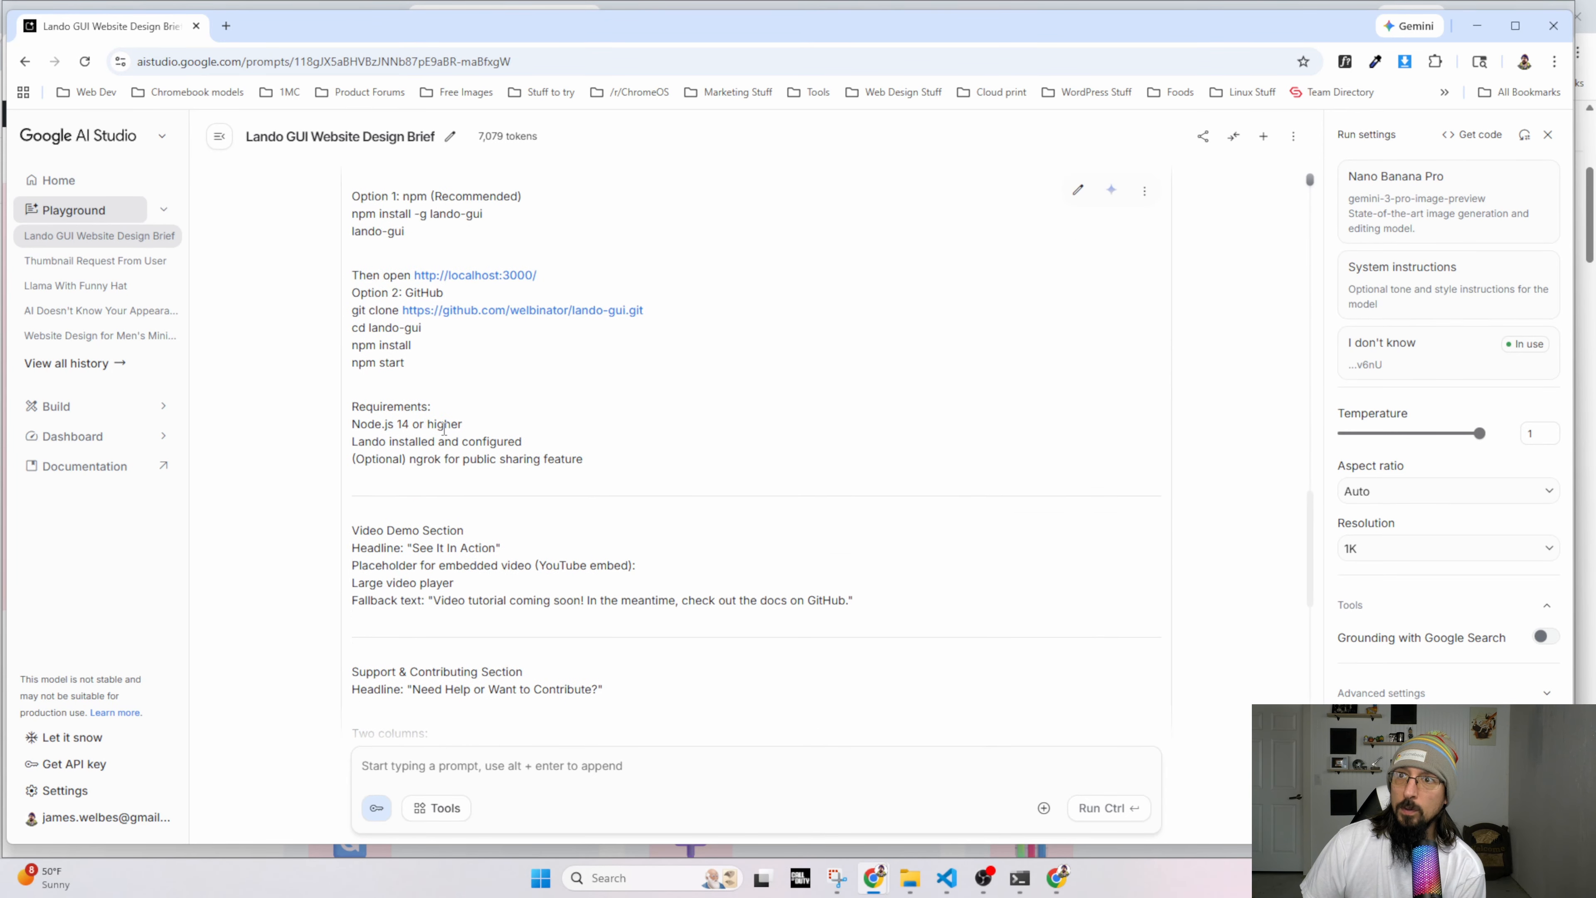
{"action": "scroll", "coordinate": [420, 378], "scroll_direction": "up", "scroll_amount": 7}
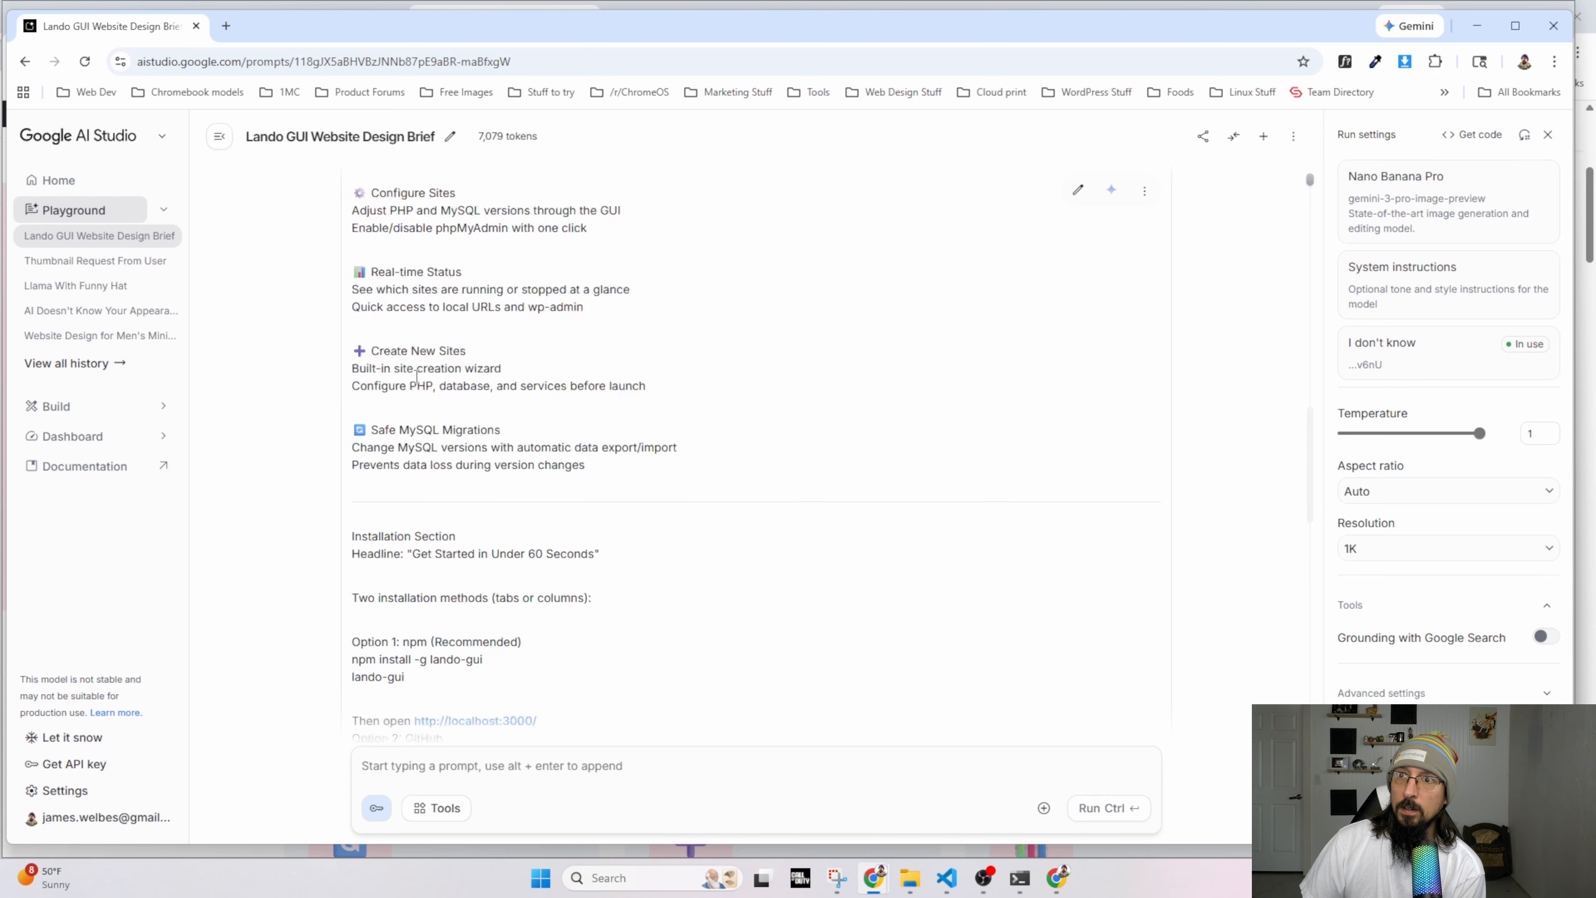
{"action": "scroll", "coordinate": [418, 376], "scroll_direction": "up", "scroll_amount": 6}
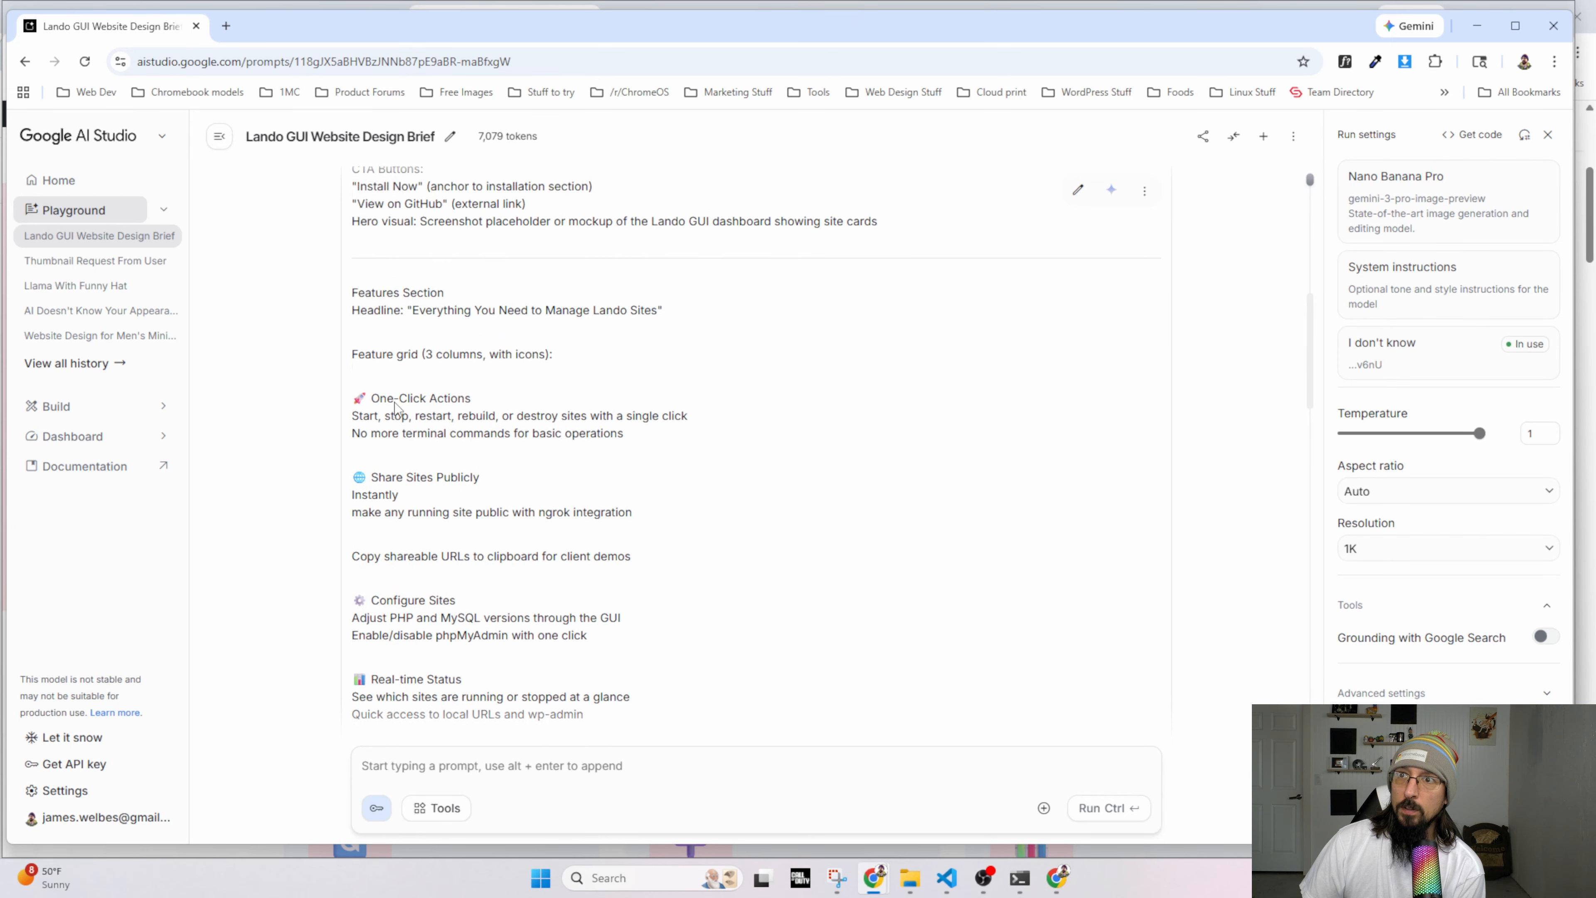
{"action": "scroll", "coordinate": [394, 405], "scroll_direction": "up", "scroll_amount": 8}
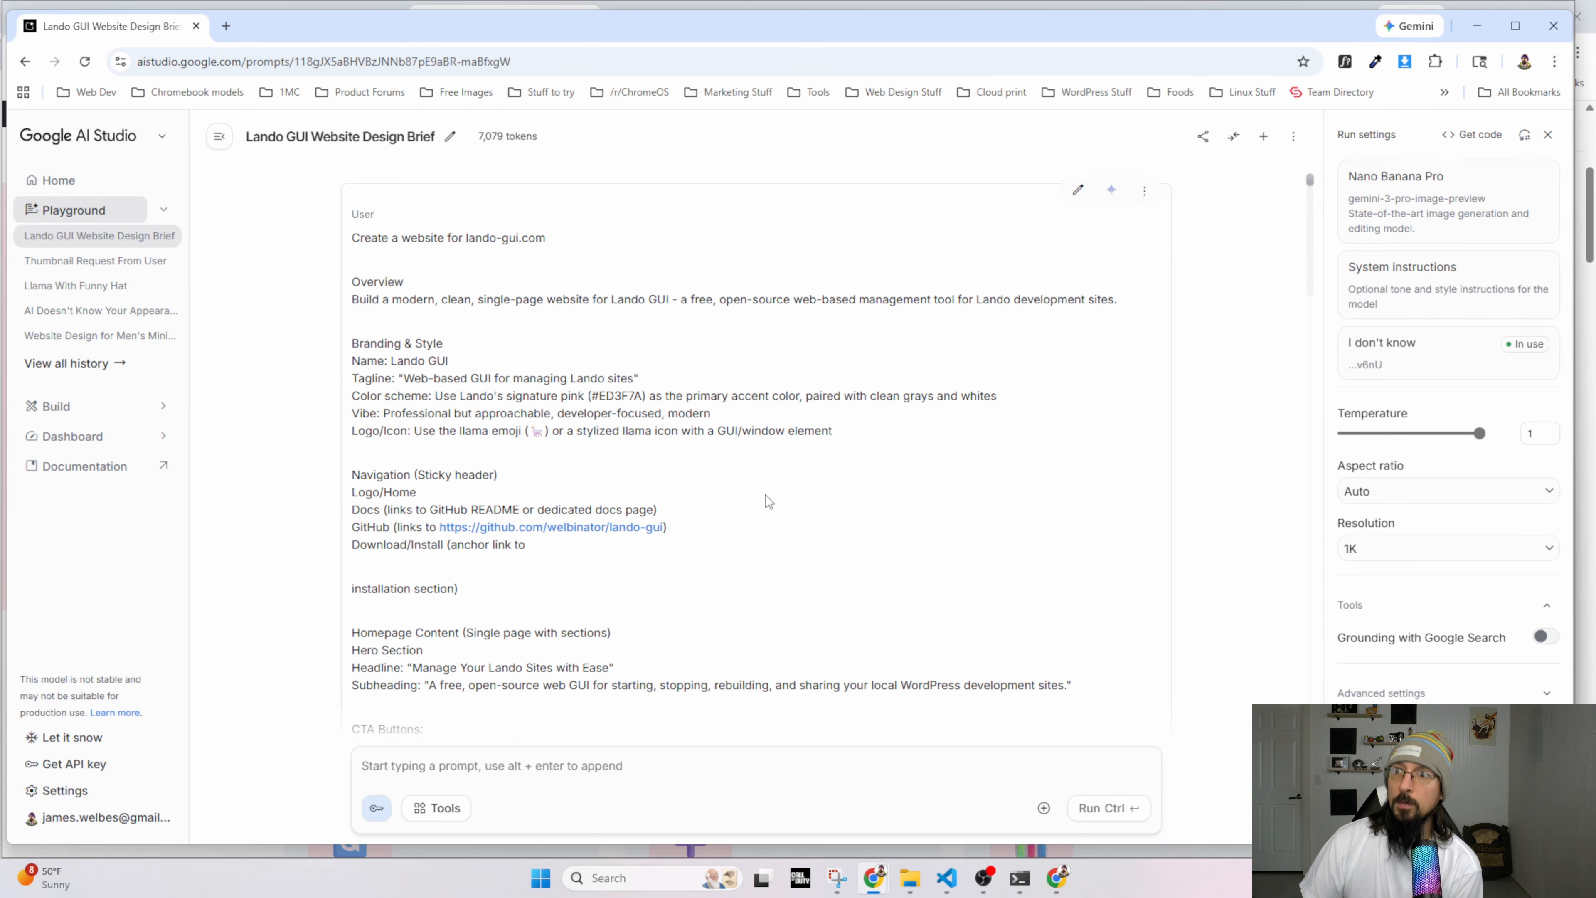
Read the brief's section requirements in order, from navigation and hero through features and installation to Support & Contributing.
{"action": "scroll", "coordinate": [765, 494], "scroll_direction": "down", "scroll_amount": 1}
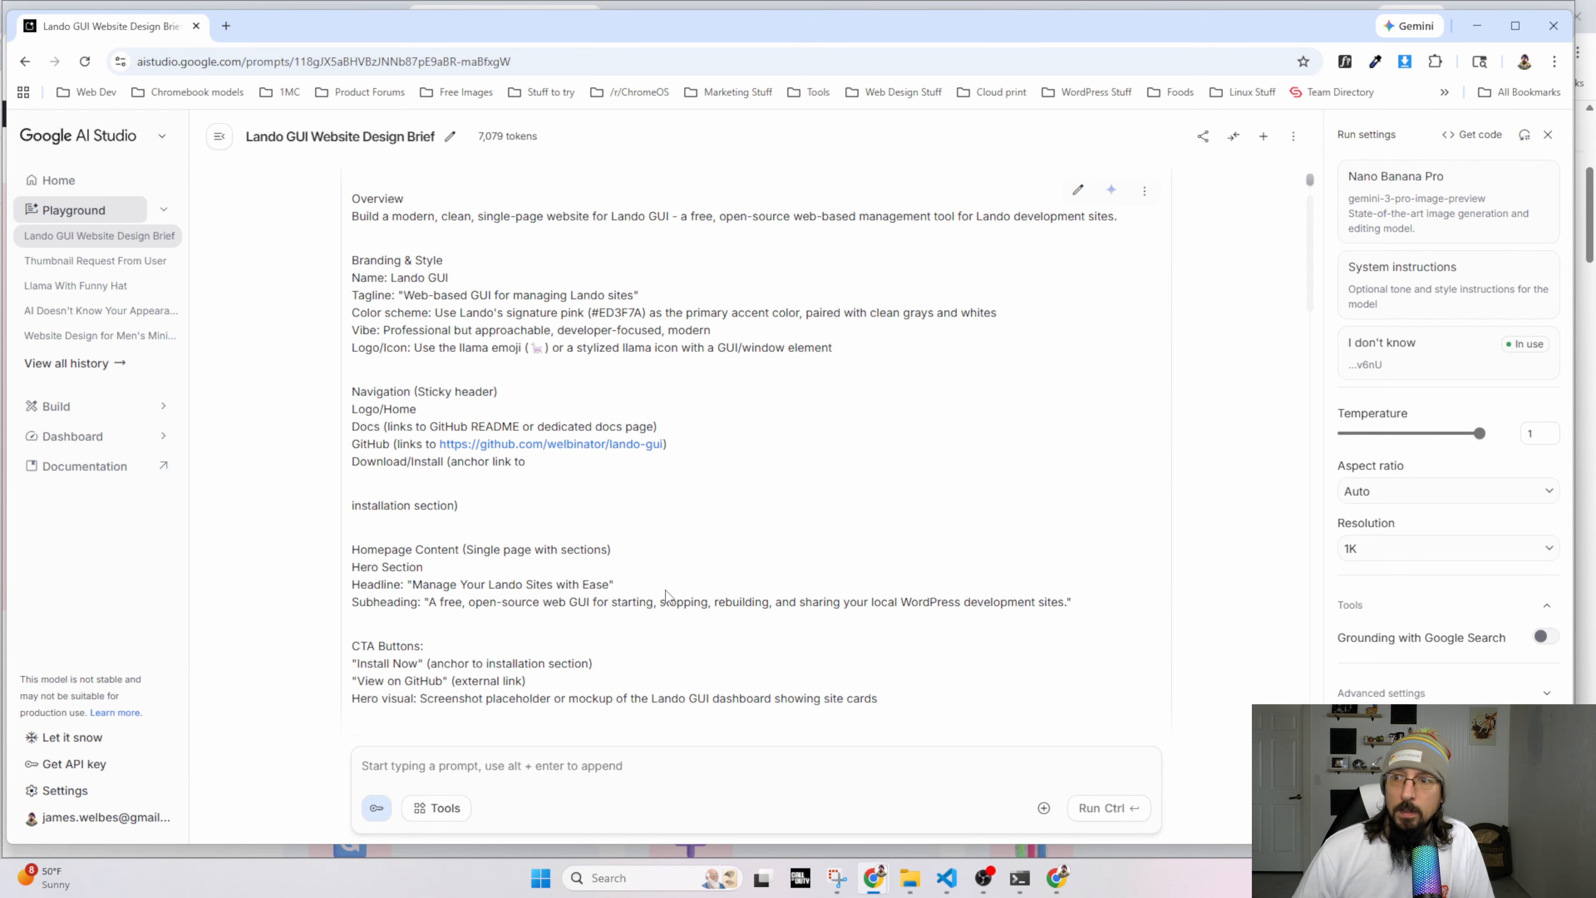
{"action": "scroll", "coordinate": [664, 576], "scroll_direction": "down", "scroll_amount": 2}
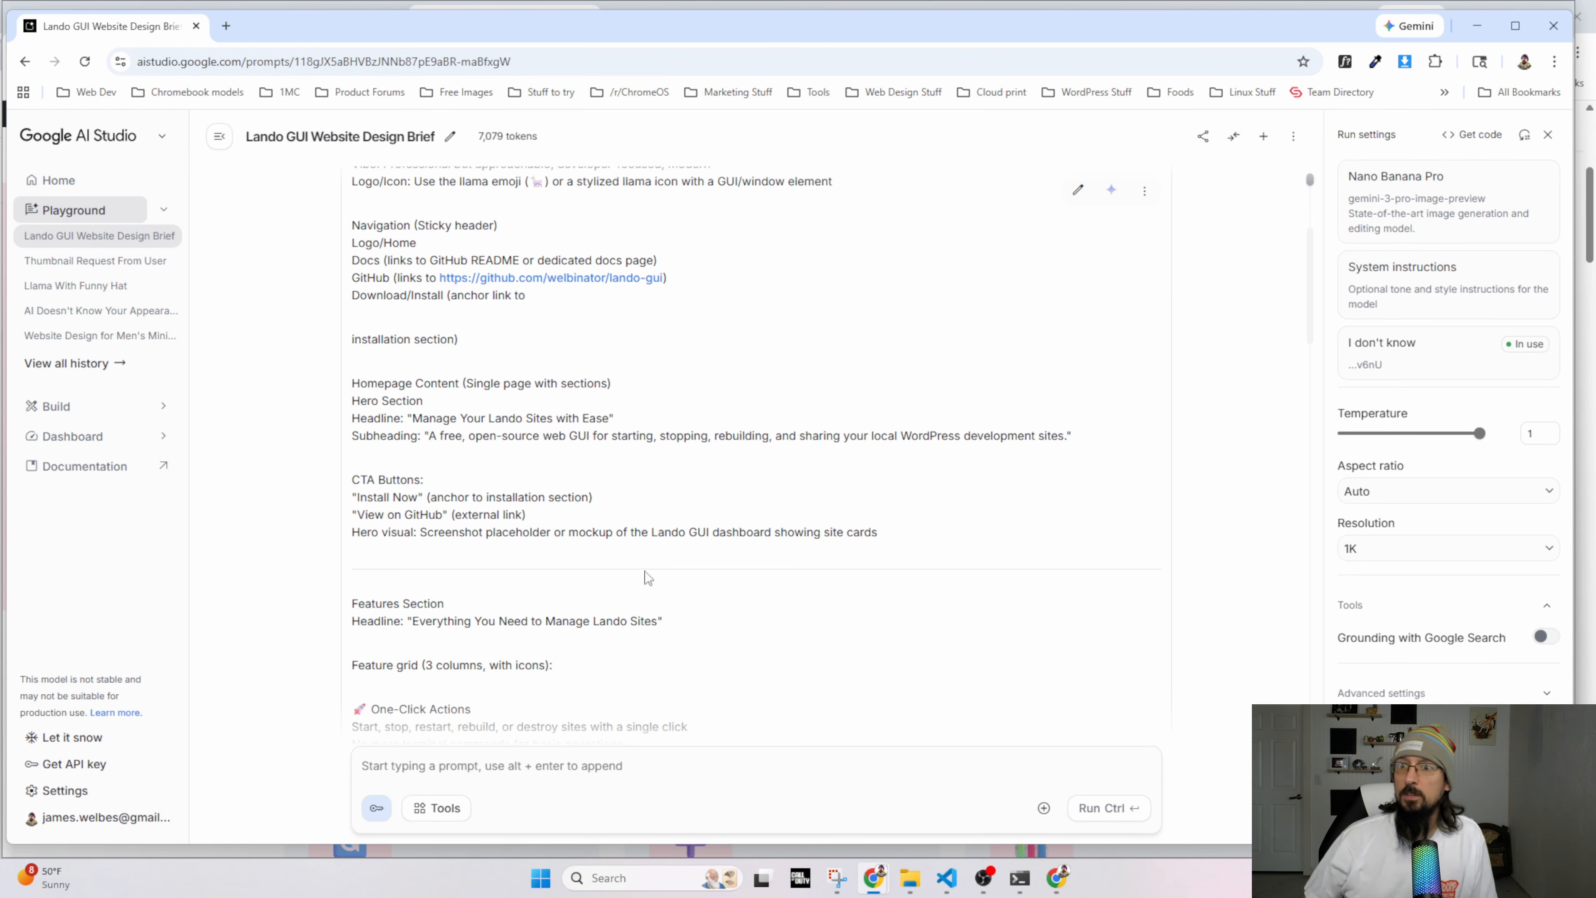
{"action": "scroll", "coordinate": [622, 527], "scroll_direction": "down", "scroll_amount": 2}
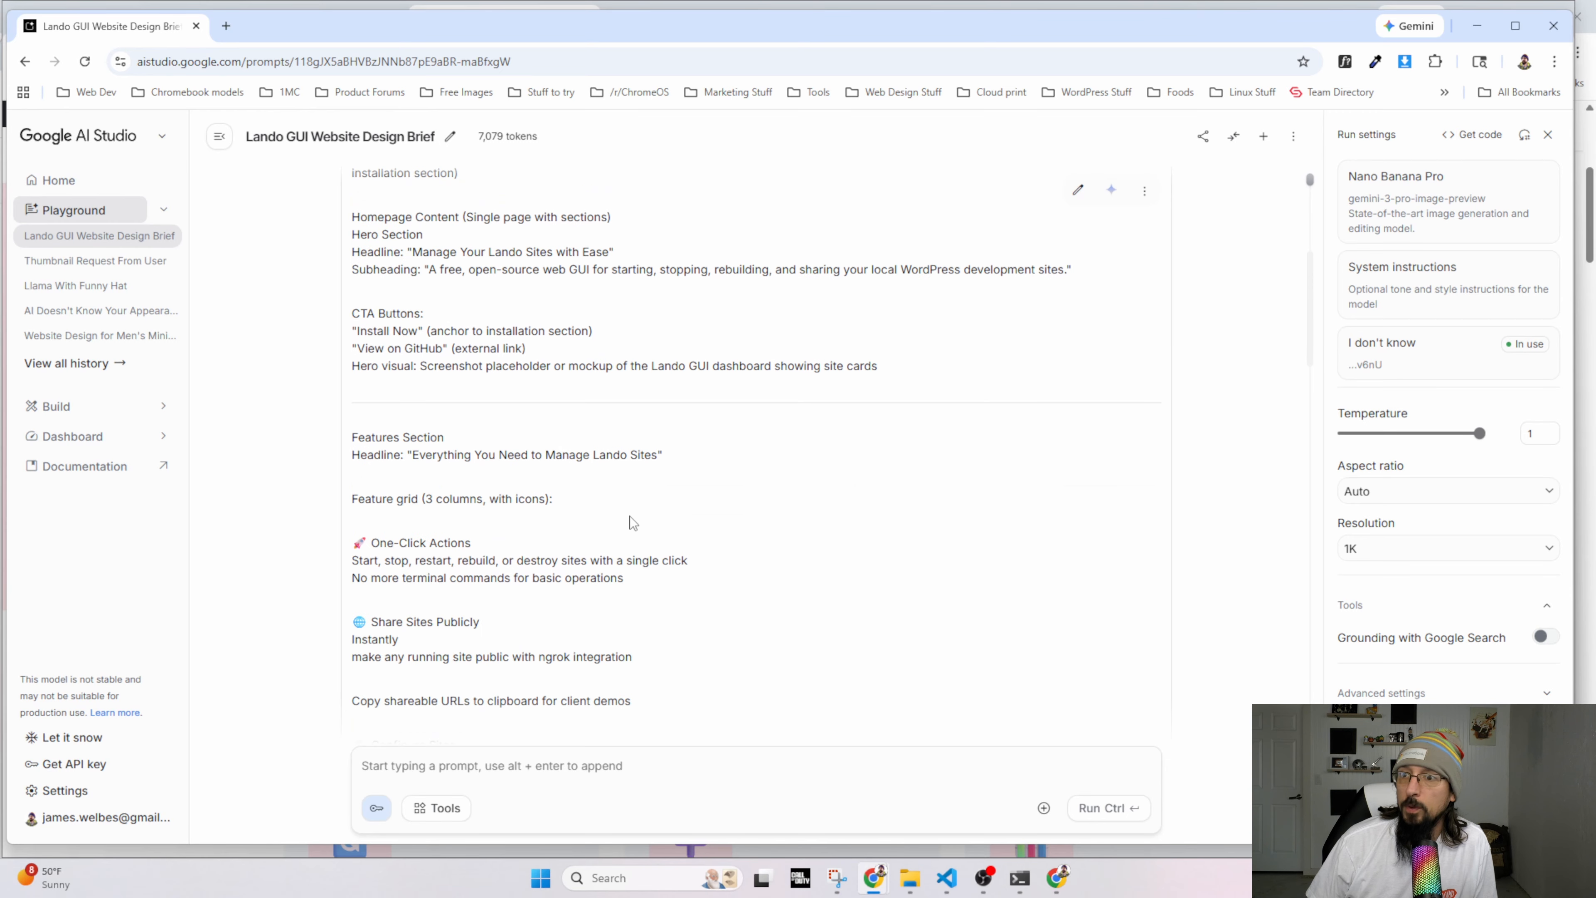
{"action": "scroll", "coordinate": [633, 524], "scroll_direction": "down", "scroll_amount": 2}
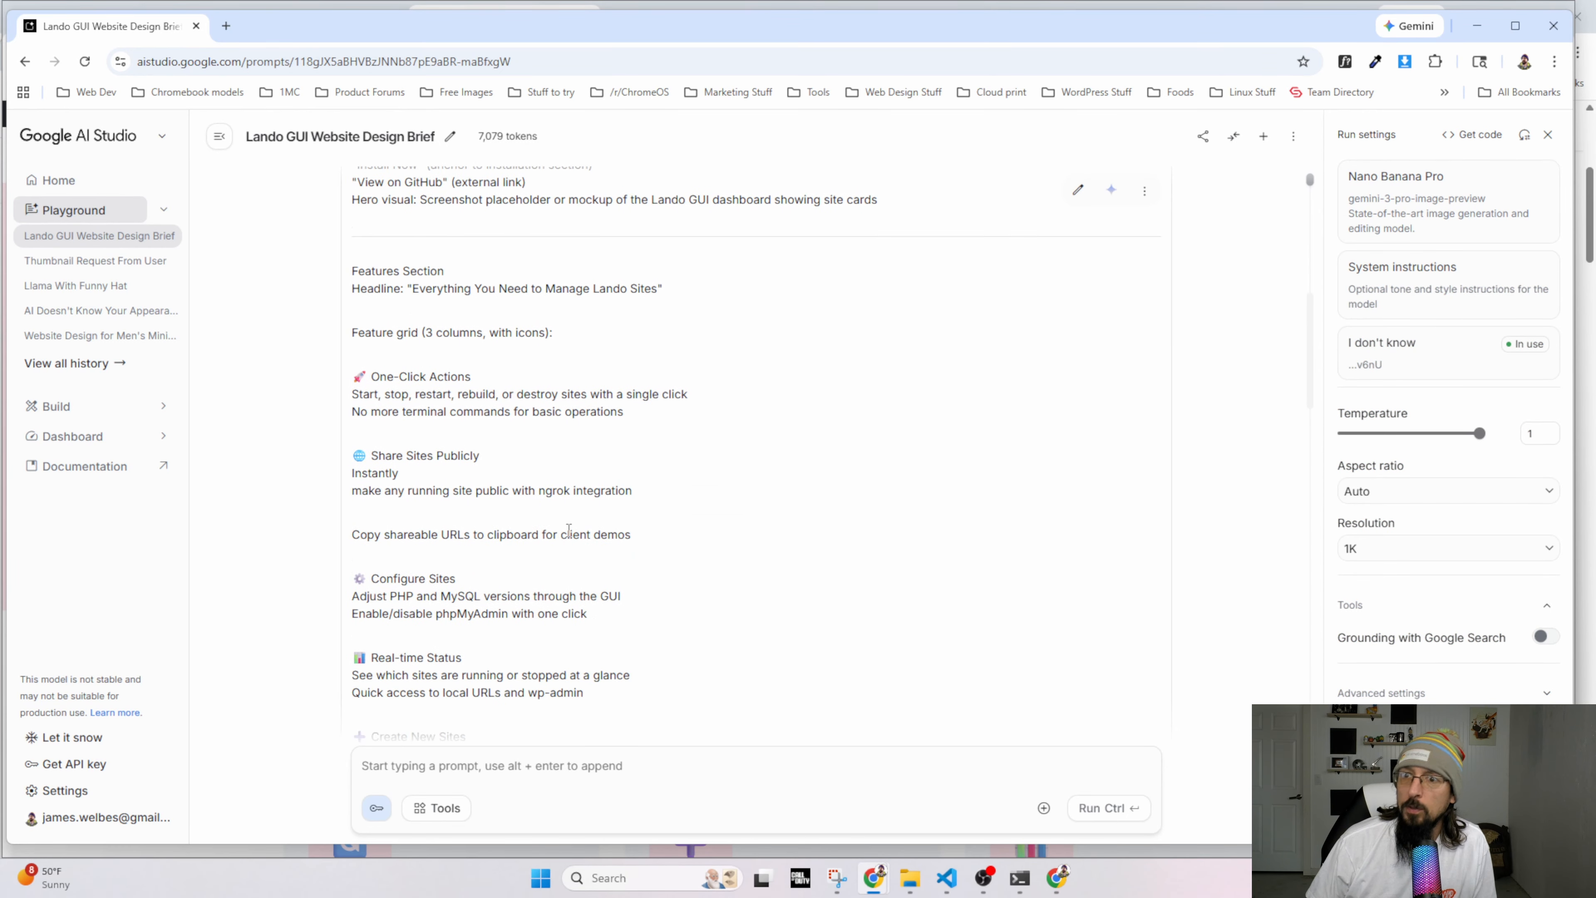
{"action": "scroll", "coordinate": [569, 530], "scroll_direction": "down", "scroll_amount": 3}
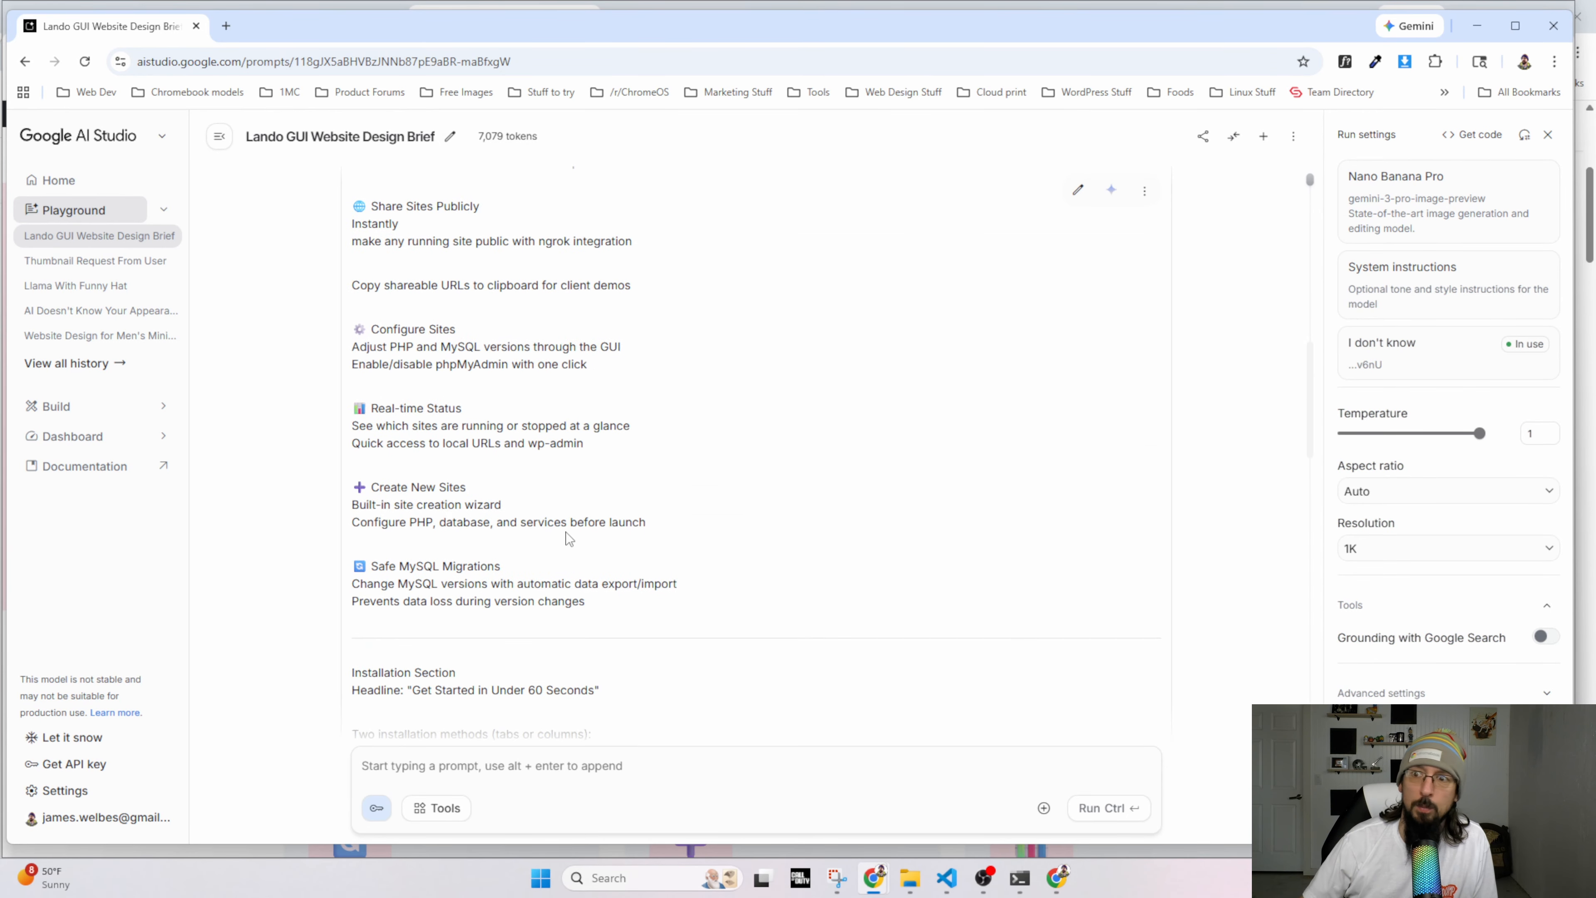
{"action": "scroll", "coordinate": [566, 538], "scroll_direction": "down", "scroll_amount": 2}
{"action": "scroll", "coordinate": [736, 462], "scroll_direction": "down", "scroll_amount": 3}
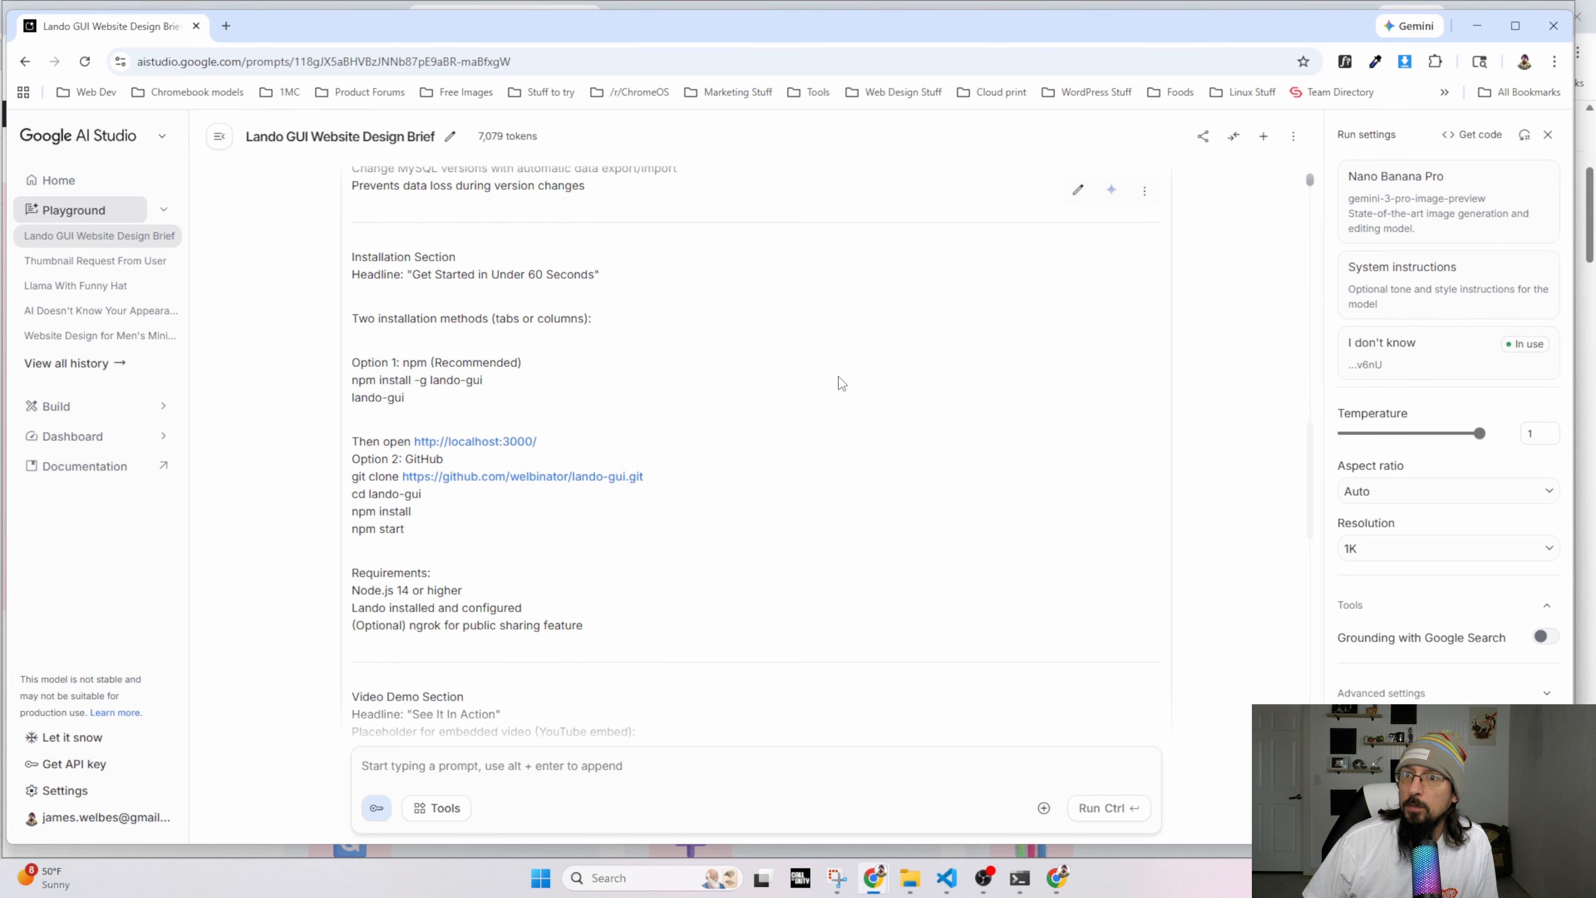
{"action": "scroll", "coordinate": [838, 376], "scroll_direction": "down", "scroll_amount": 4}
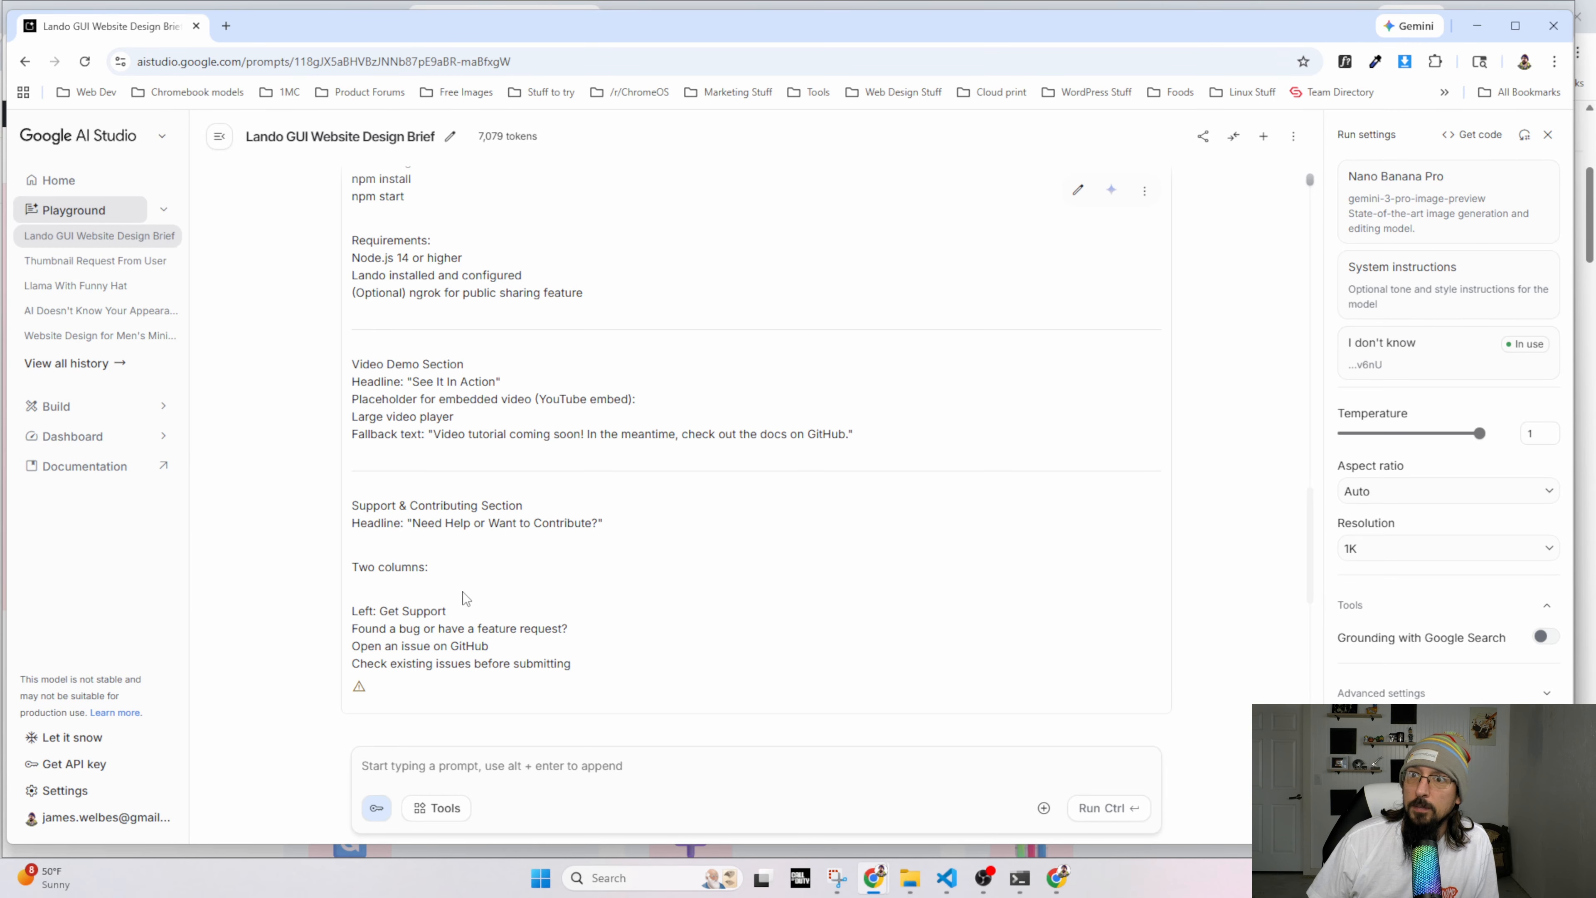
Examine the generated HTML preview from the hero down to the Need Help or Want to Contribute section and back to the features heading.
{"action": "scroll", "coordinate": [465, 597], "scroll_direction": "down", "scroll_amount": 10}
{"action": "scroll", "coordinate": [462, 579], "scroll_direction": "up", "scroll_amount": 4}
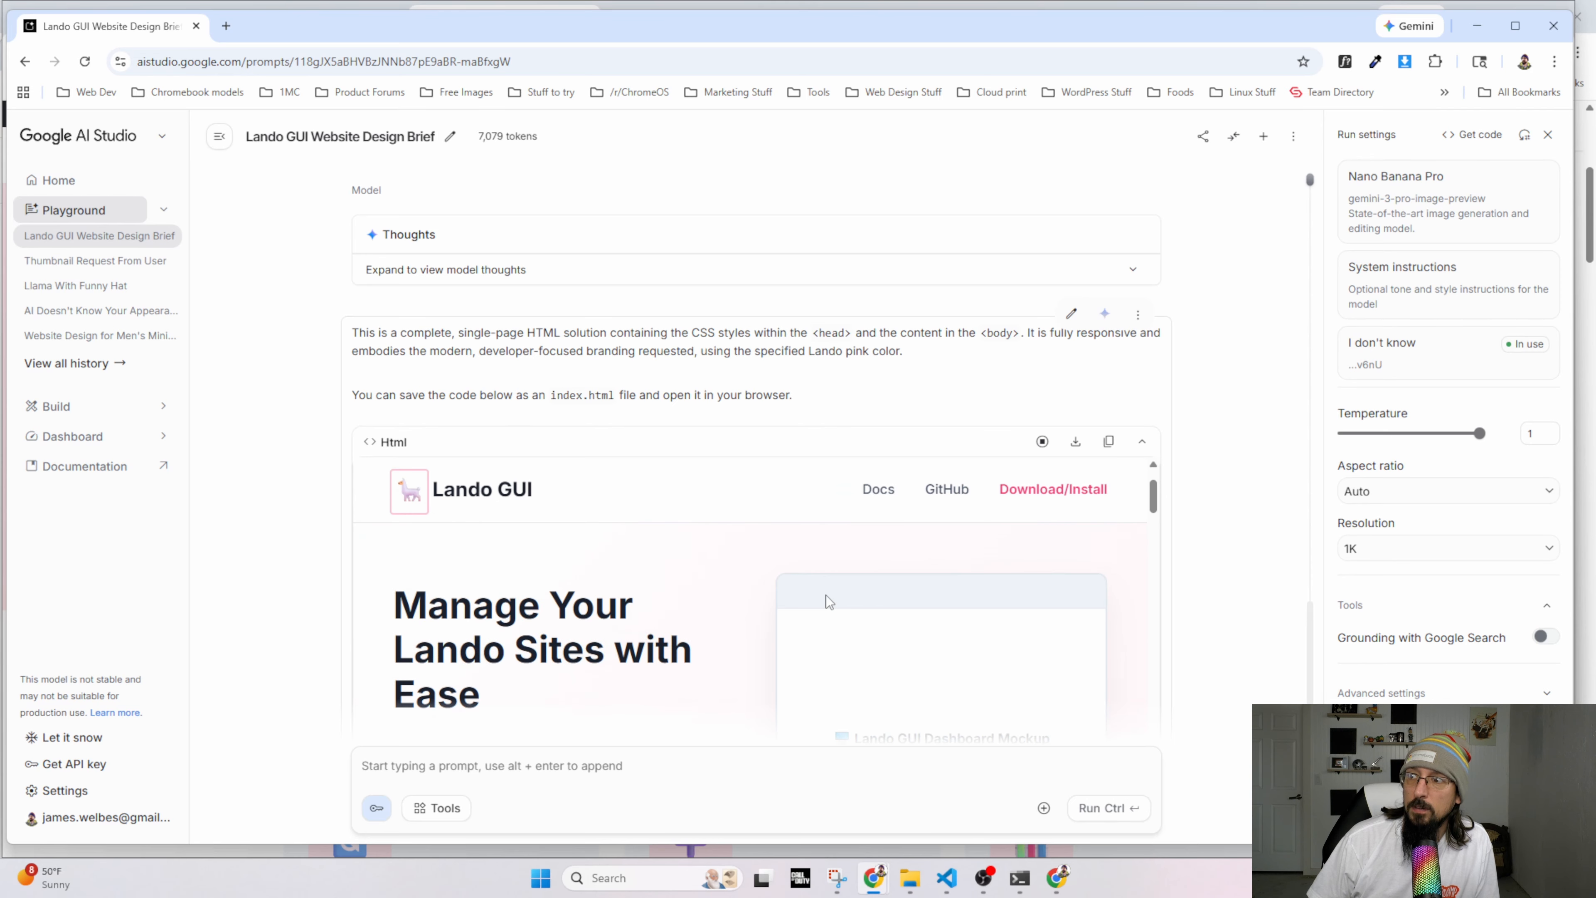
{"action": "scroll", "coordinate": [1237, 540], "scroll_direction": "up", "scroll_amount": 4}
{"action": "scroll", "coordinate": [1237, 540], "scroll_direction": "down", "scroll_amount": 6}
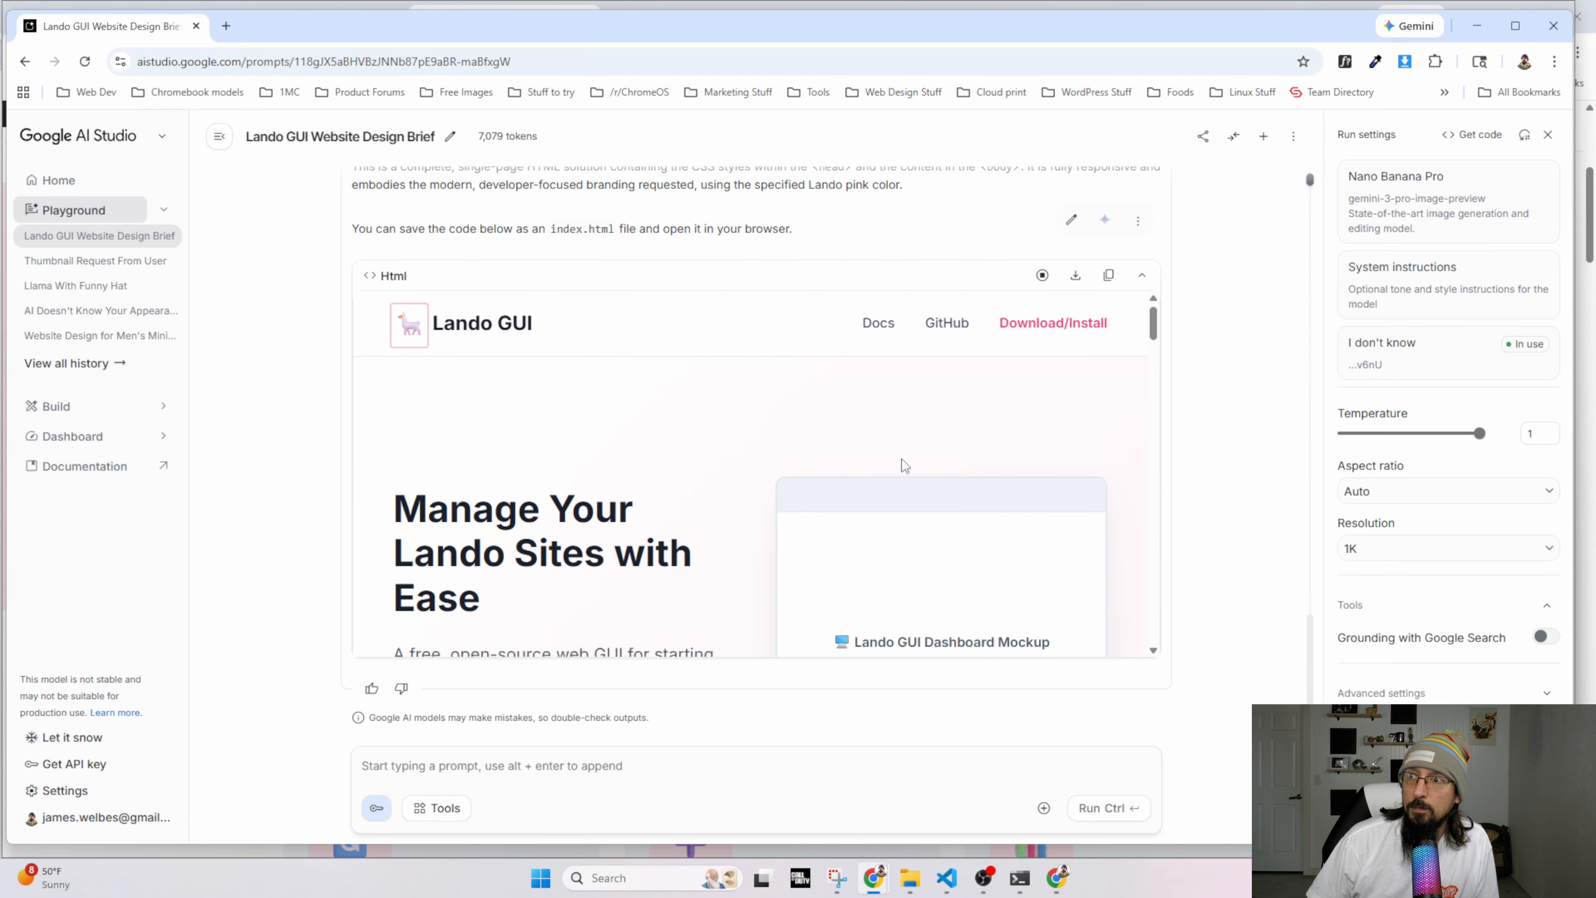
{"action": "scroll", "coordinate": [904, 464], "scroll_direction": "down", "scroll_amount": 10}
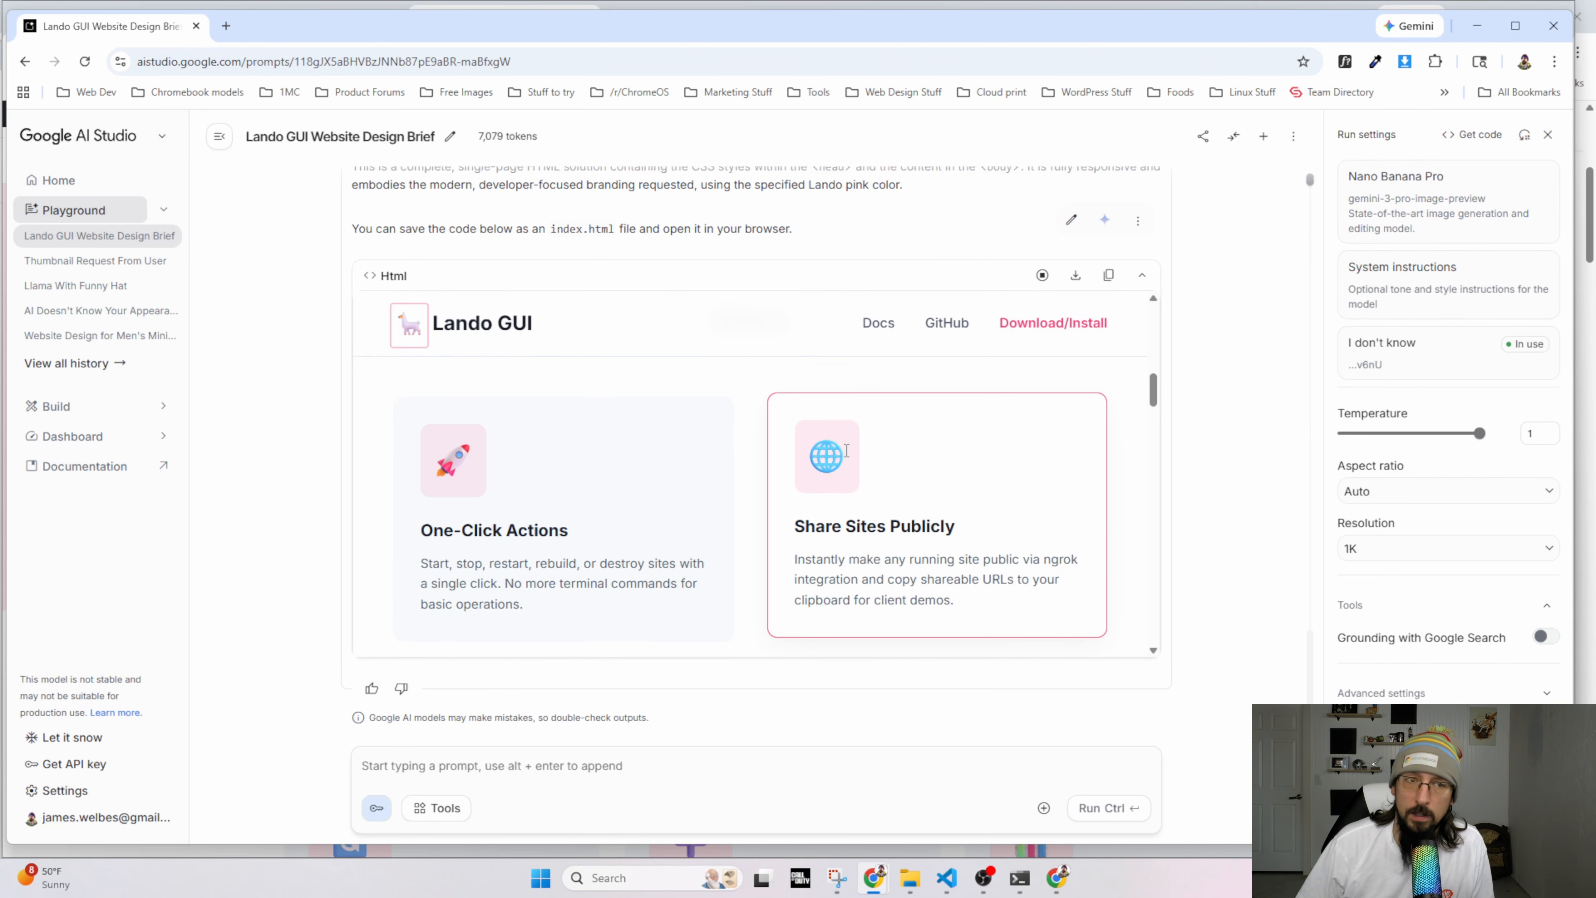
{"action": "scroll", "coordinate": [846, 450], "scroll_direction": "down", "scroll_amount": 10}
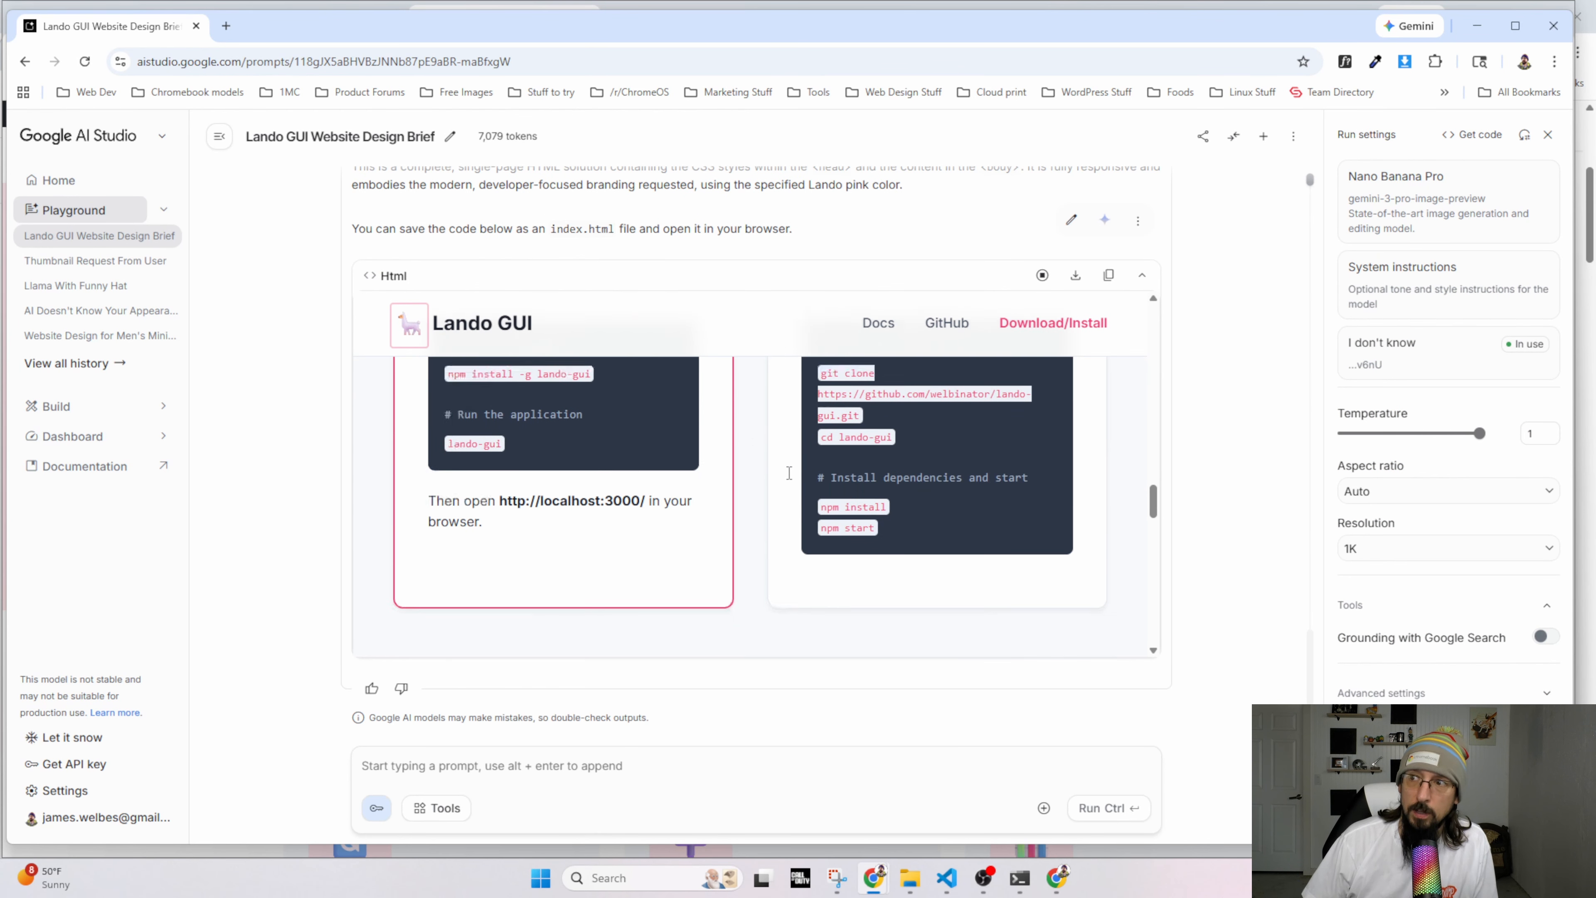
{"action": "scroll", "coordinate": [789, 473], "scroll_direction": "down", "scroll_amount": 10}
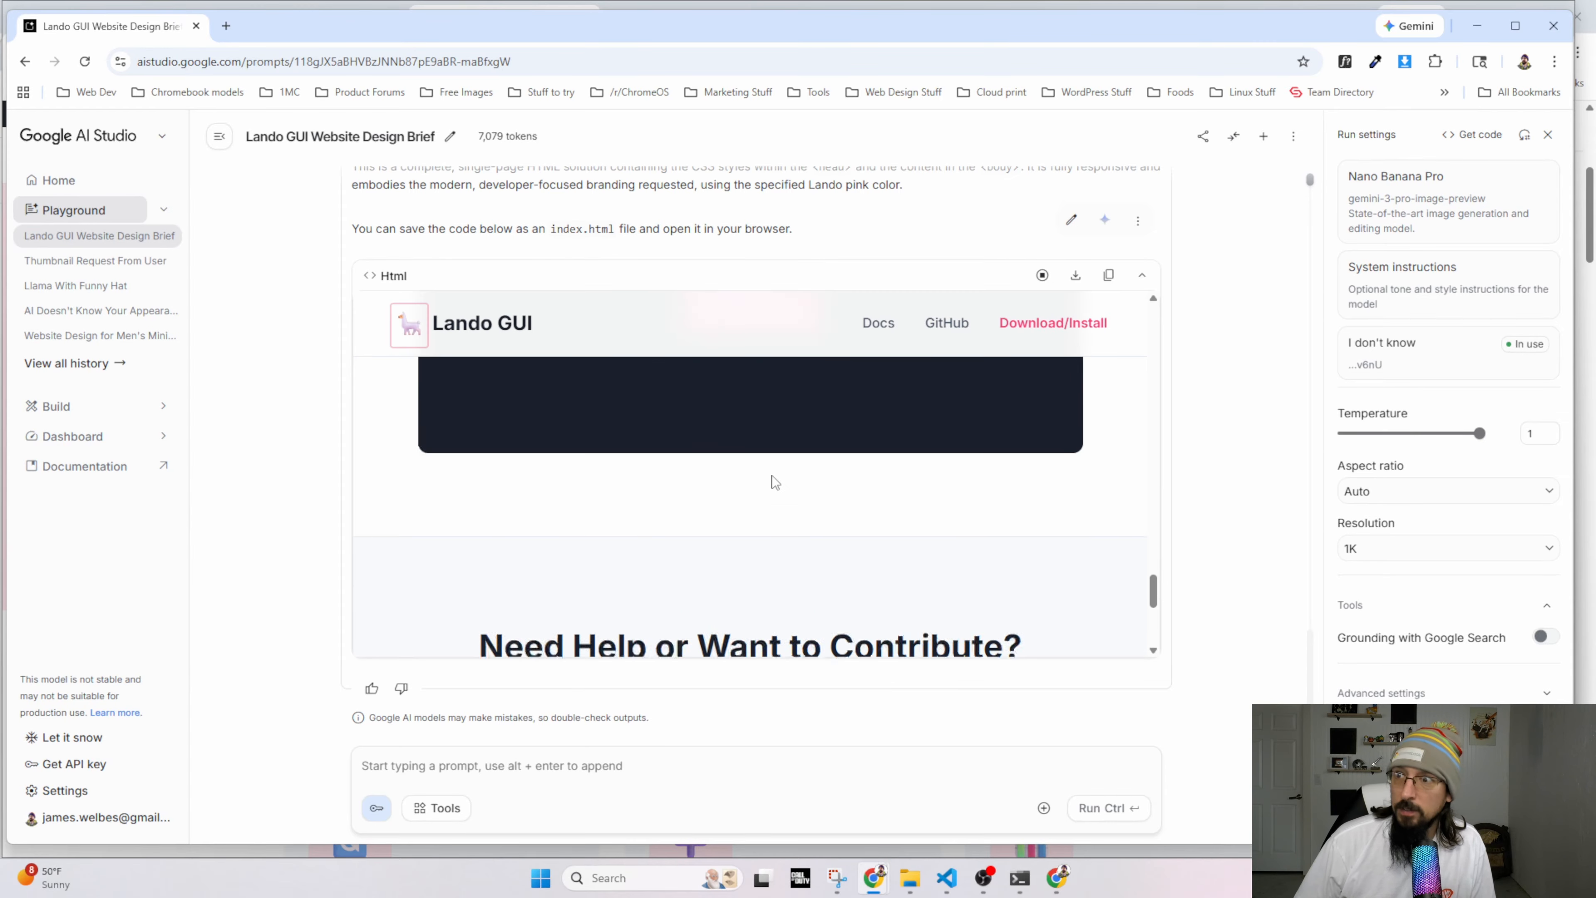
{"action": "scroll", "coordinate": [775, 483], "scroll_direction": "down", "scroll_amount": 5}
{"action": "scroll", "coordinate": [701, 497], "scroll_direction": "up", "scroll_amount": 6}
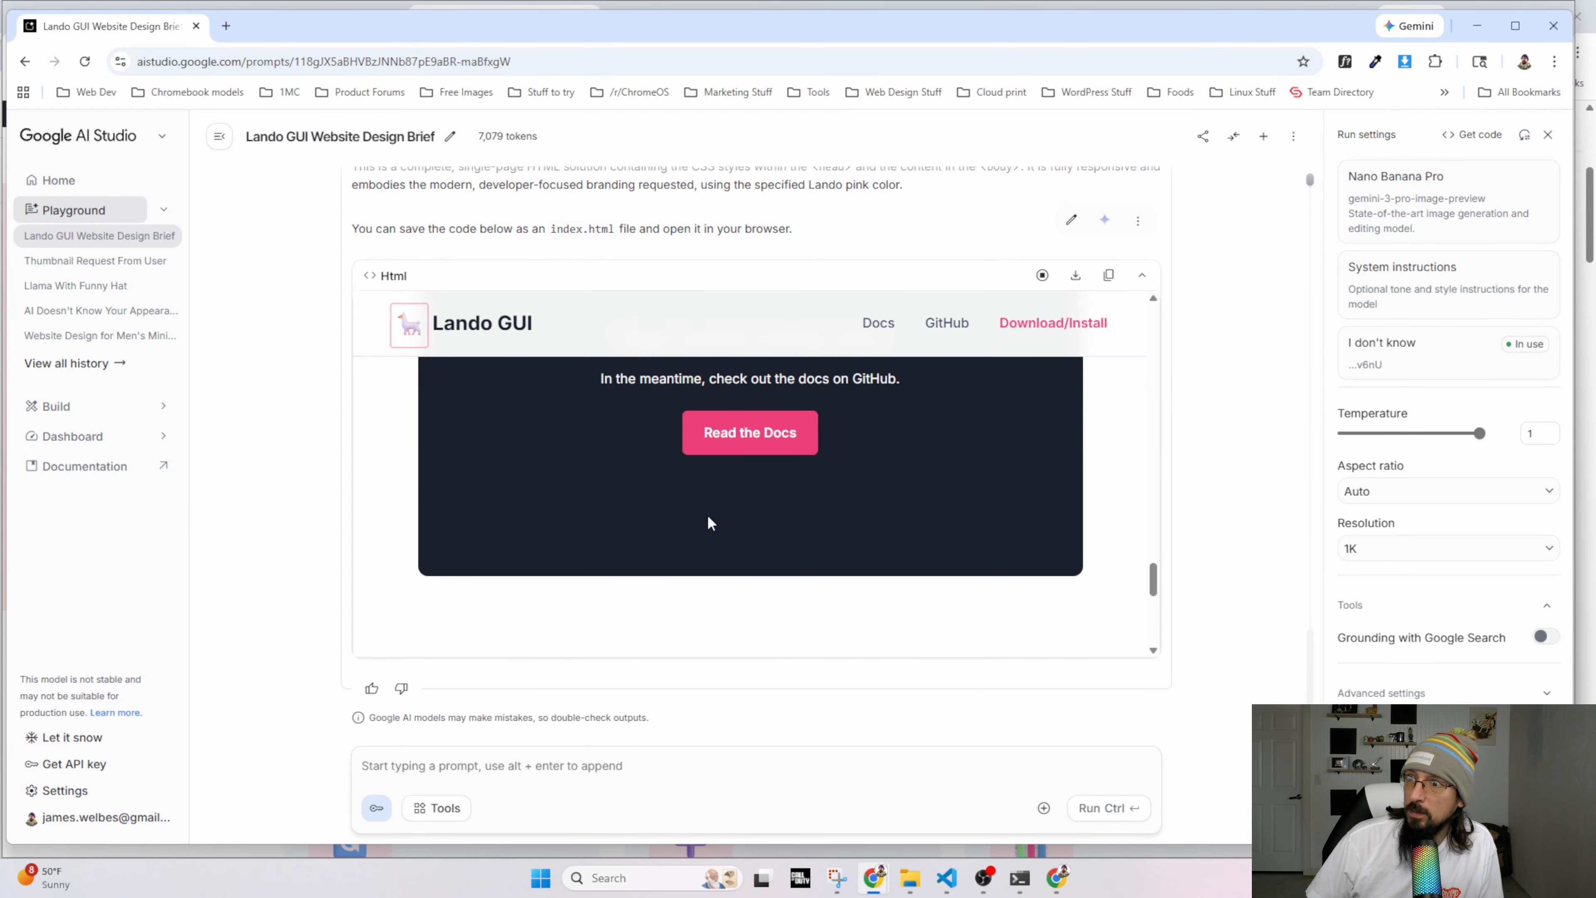
{"action": "scroll", "coordinate": [709, 521], "scroll_direction": "up", "scroll_amount": 12}
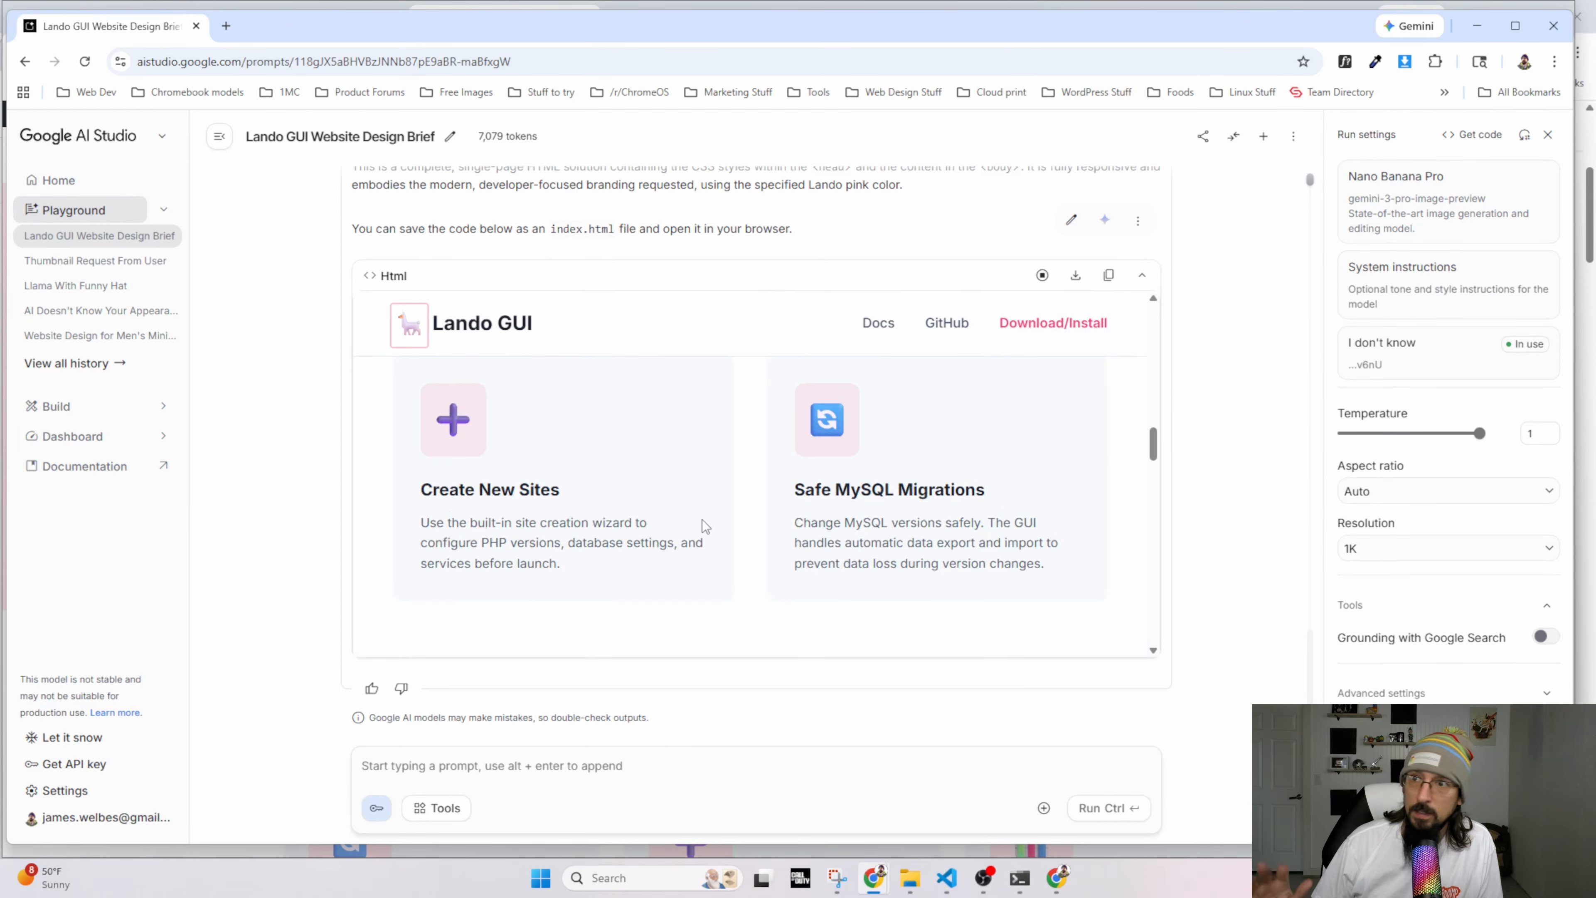
{"action": "scroll", "coordinate": [702, 519], "scroll_direction": "up", "scroll_amount": 6}
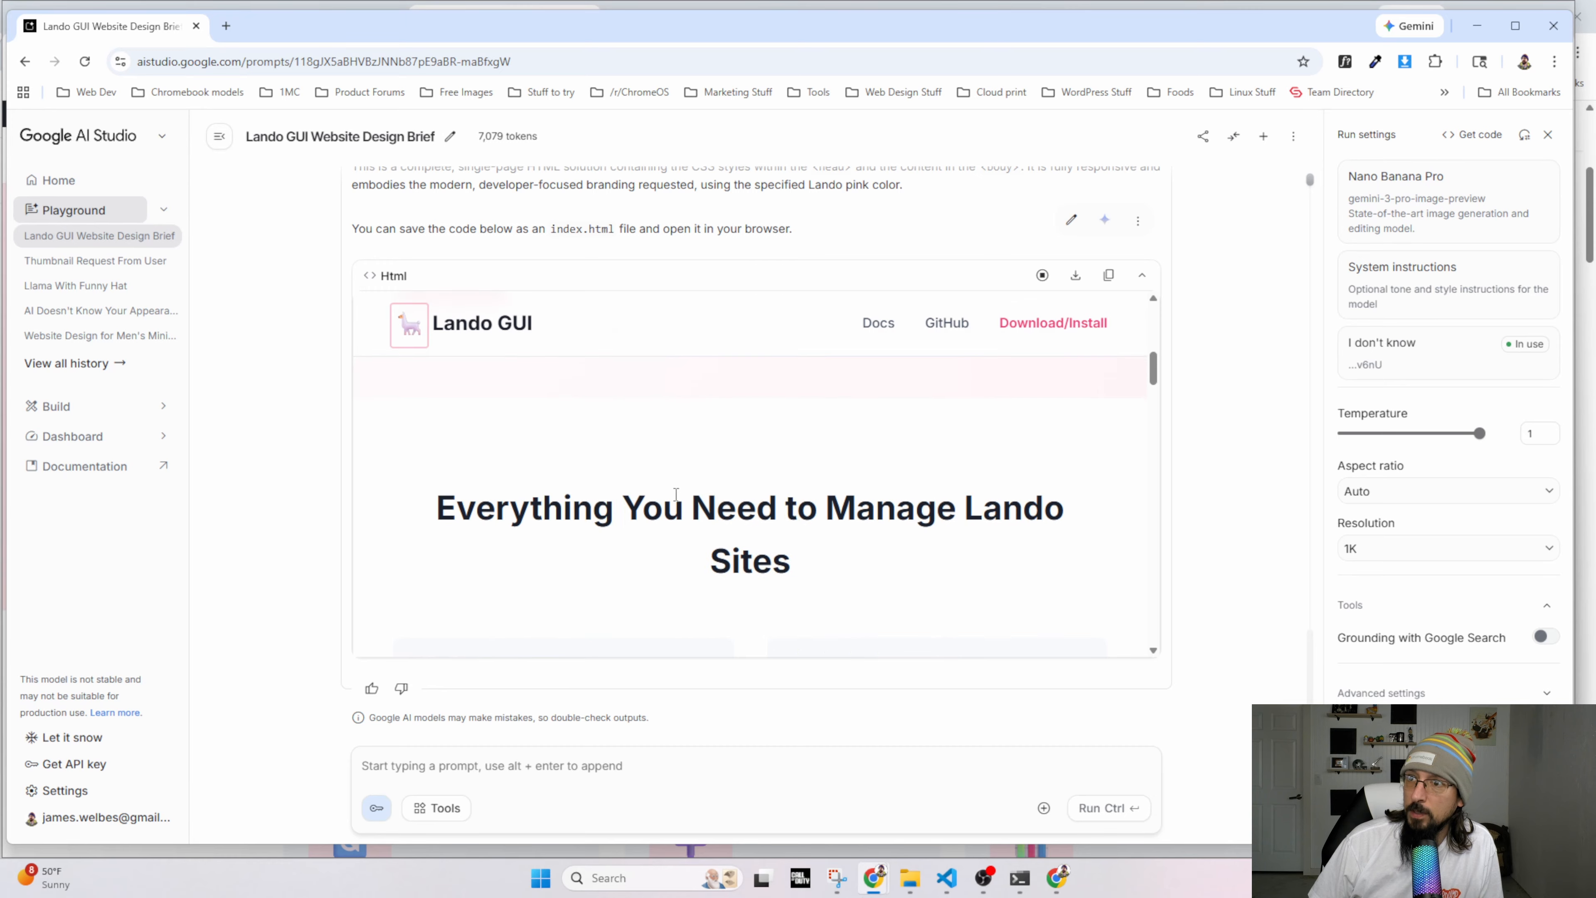
Compare the hero of the generated HTML preview with the live home page's hero and features section.
{"action": "scroll", "coordinate": [677, 497], "scroll_direction": "up", "scroll_amount": 4}
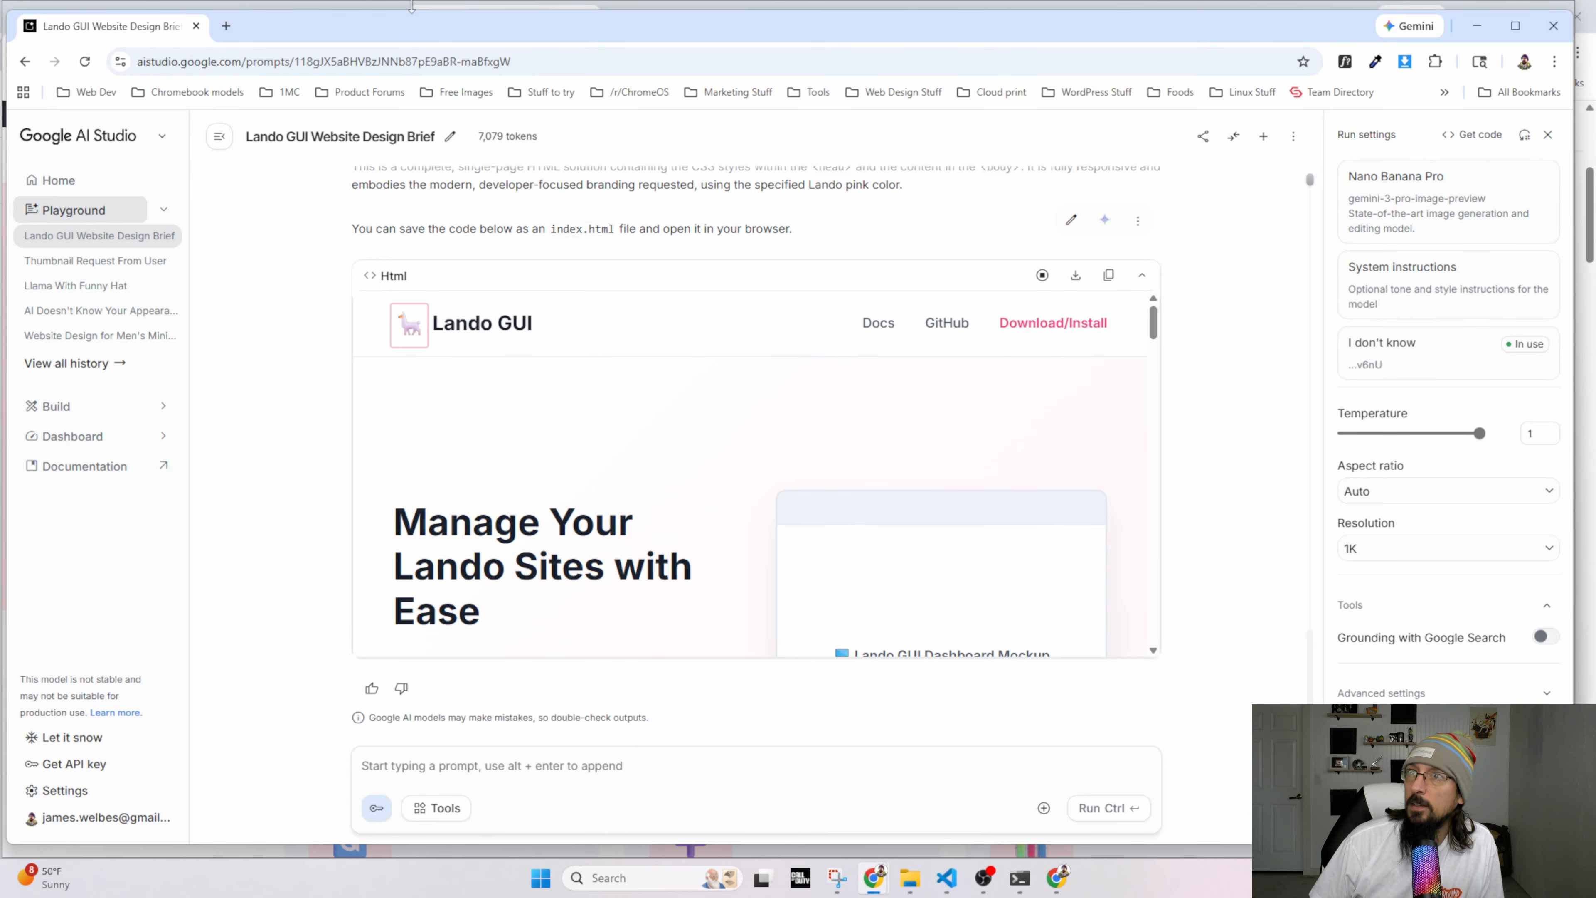
{"action": "key", "text": "alt+Tab"}
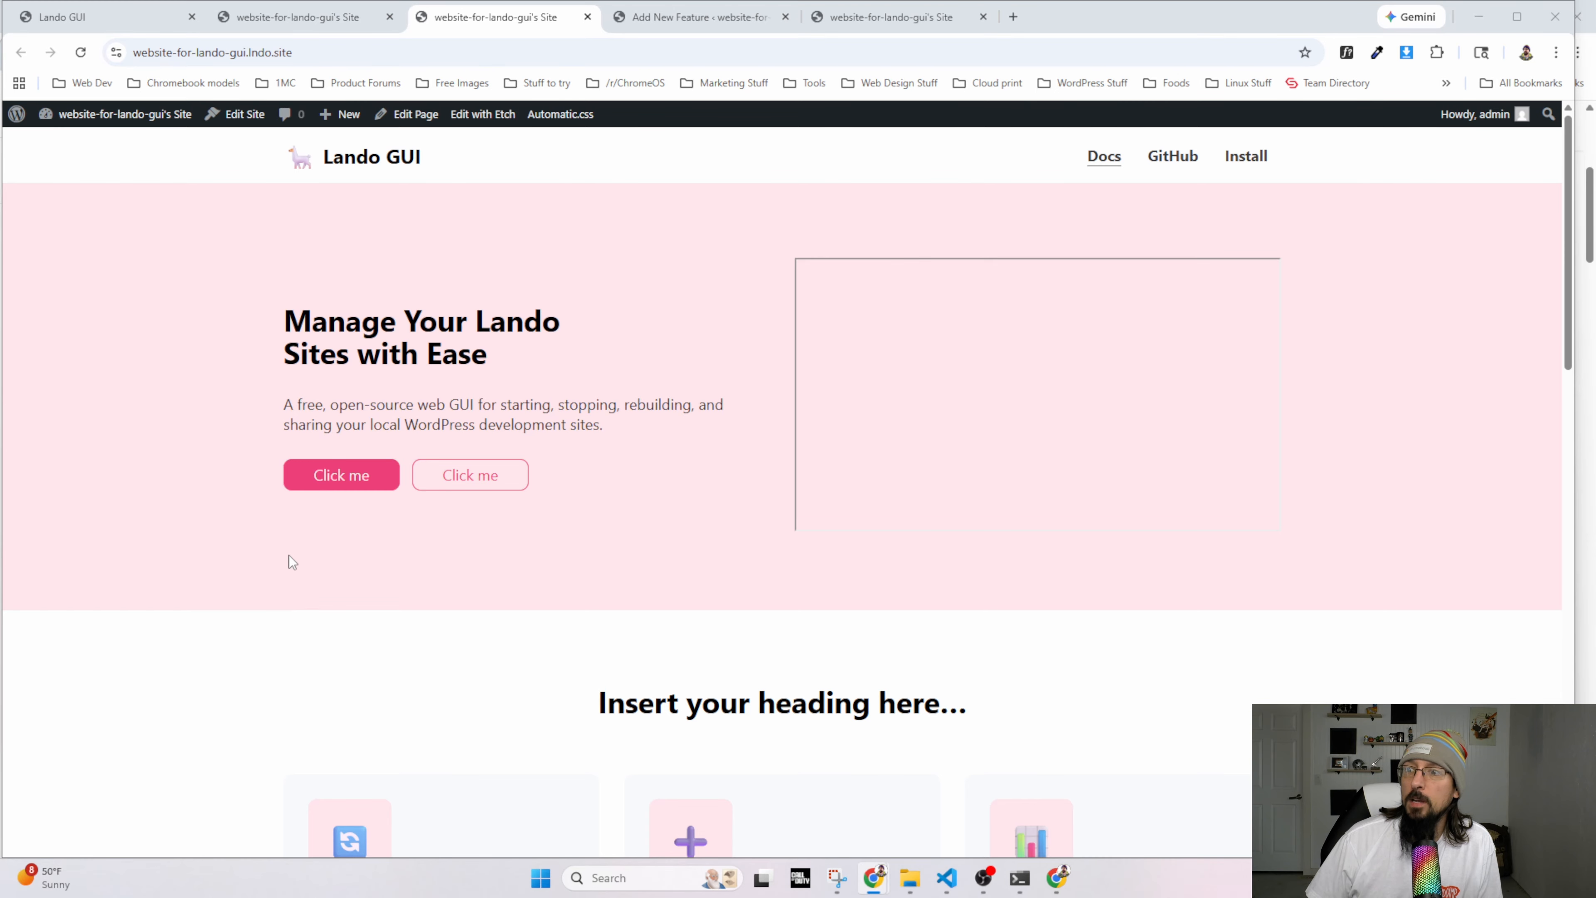
{"action": "scroll", "coordinate": [752, 417], "scroll_direction": "down", "scroll_amount": 5}
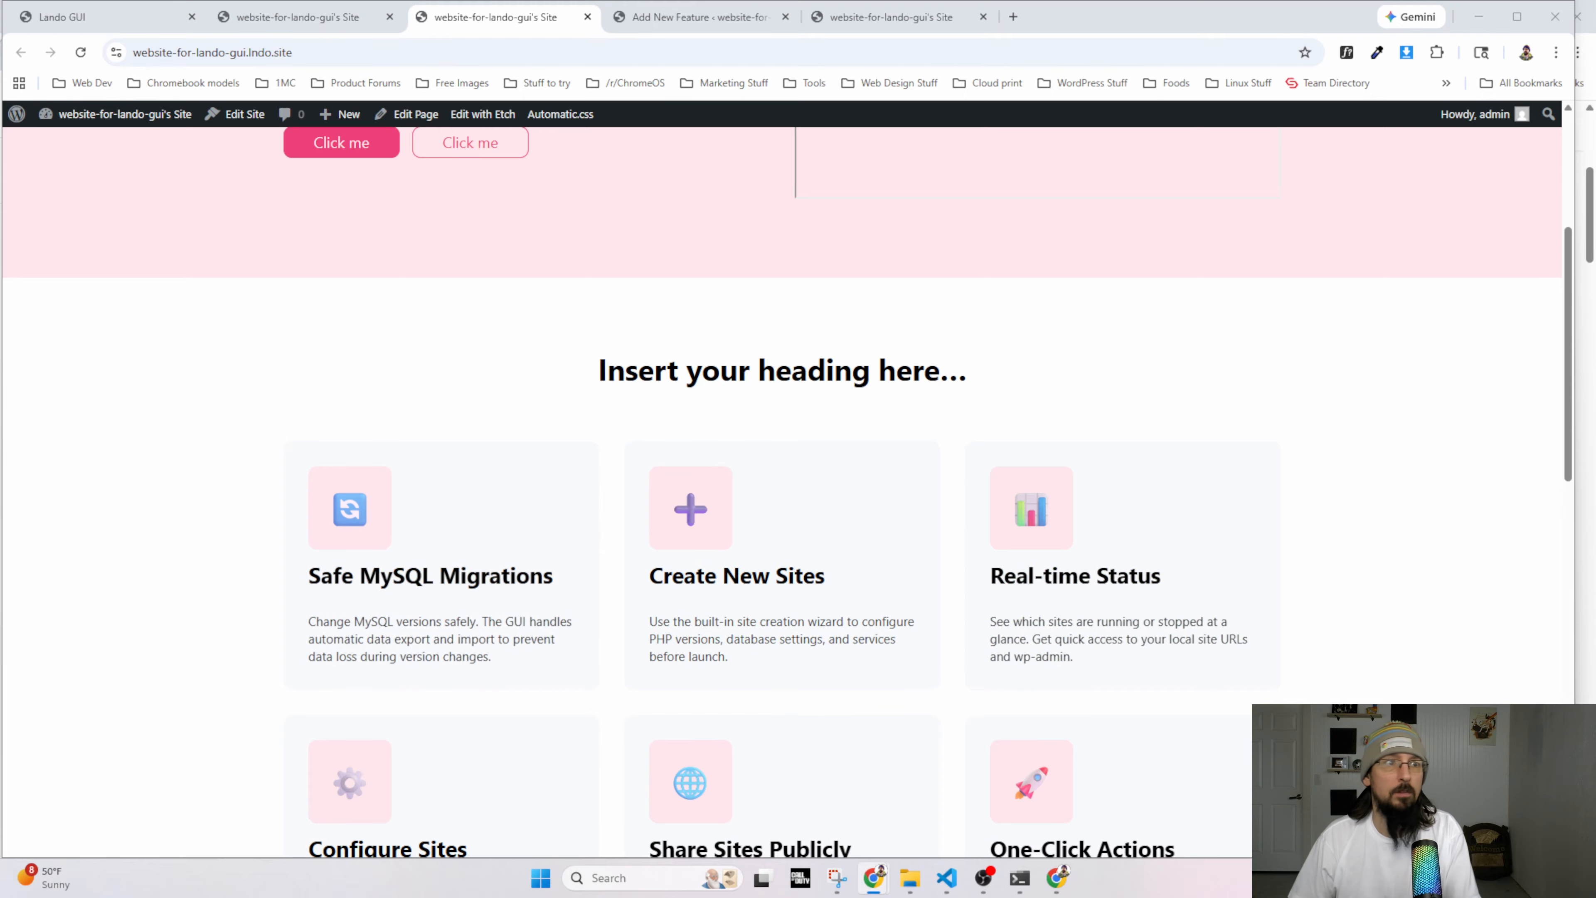
Copy the features section heading "Everything You Need to Manage Lando Sites" from the HTML mockup file.
{"action": "key", "text": "alt+Tab"}
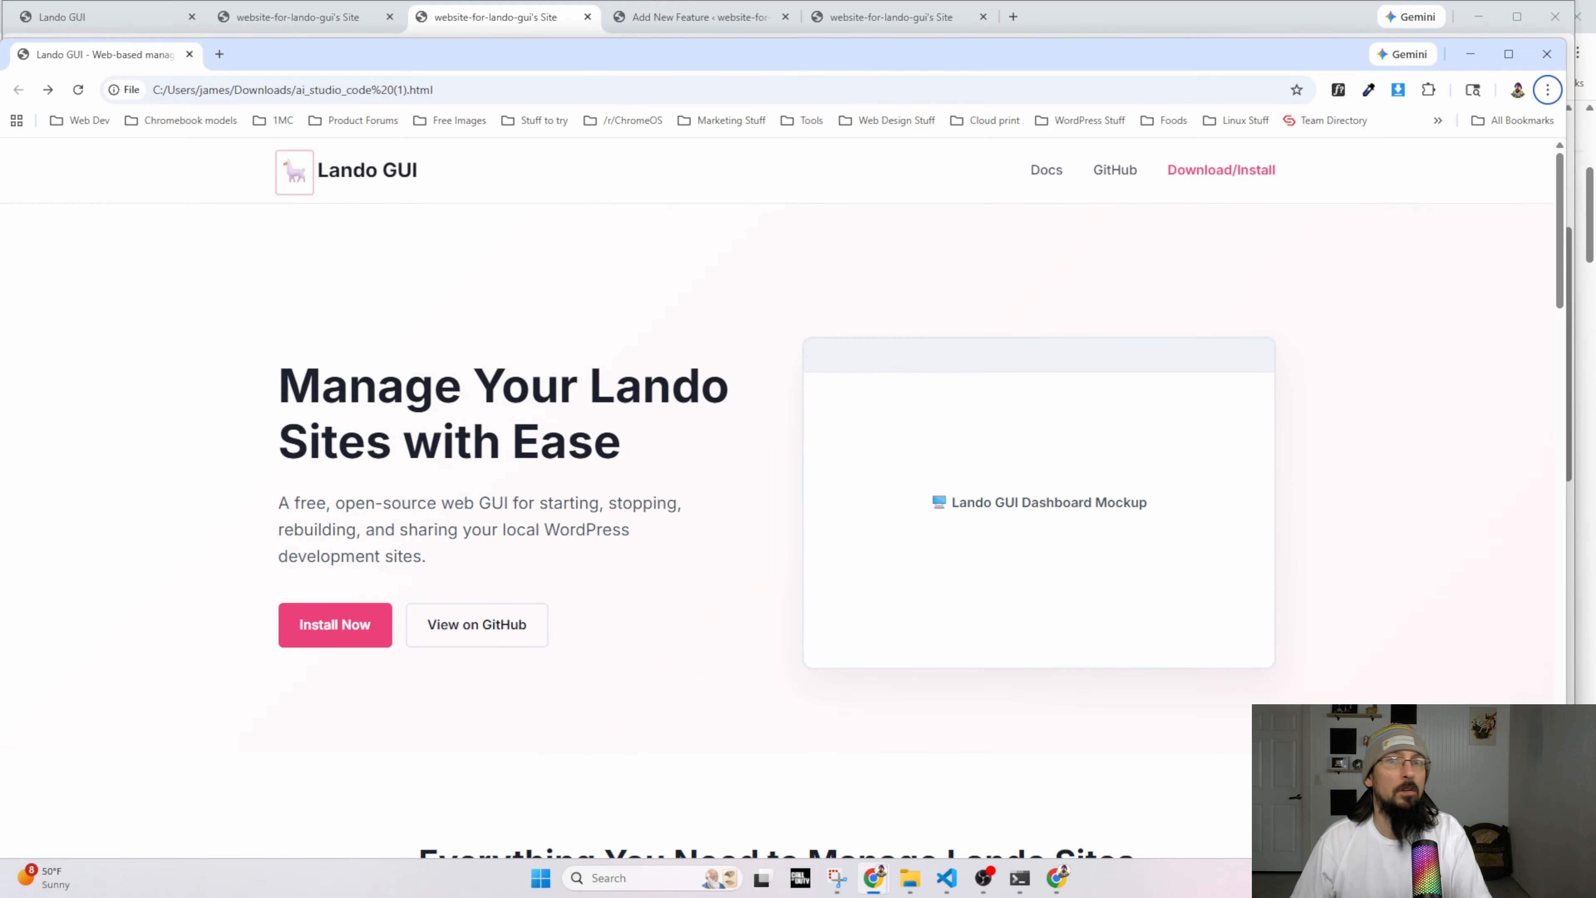
{"action": "scroll", "coordinate": [516, 692], "scroll_direction": "down", "scroll_amount": 6}
{"action": "triple_click", "coordinate": [545, 454]}
{"action": "key", "text": "ctrl+c"}
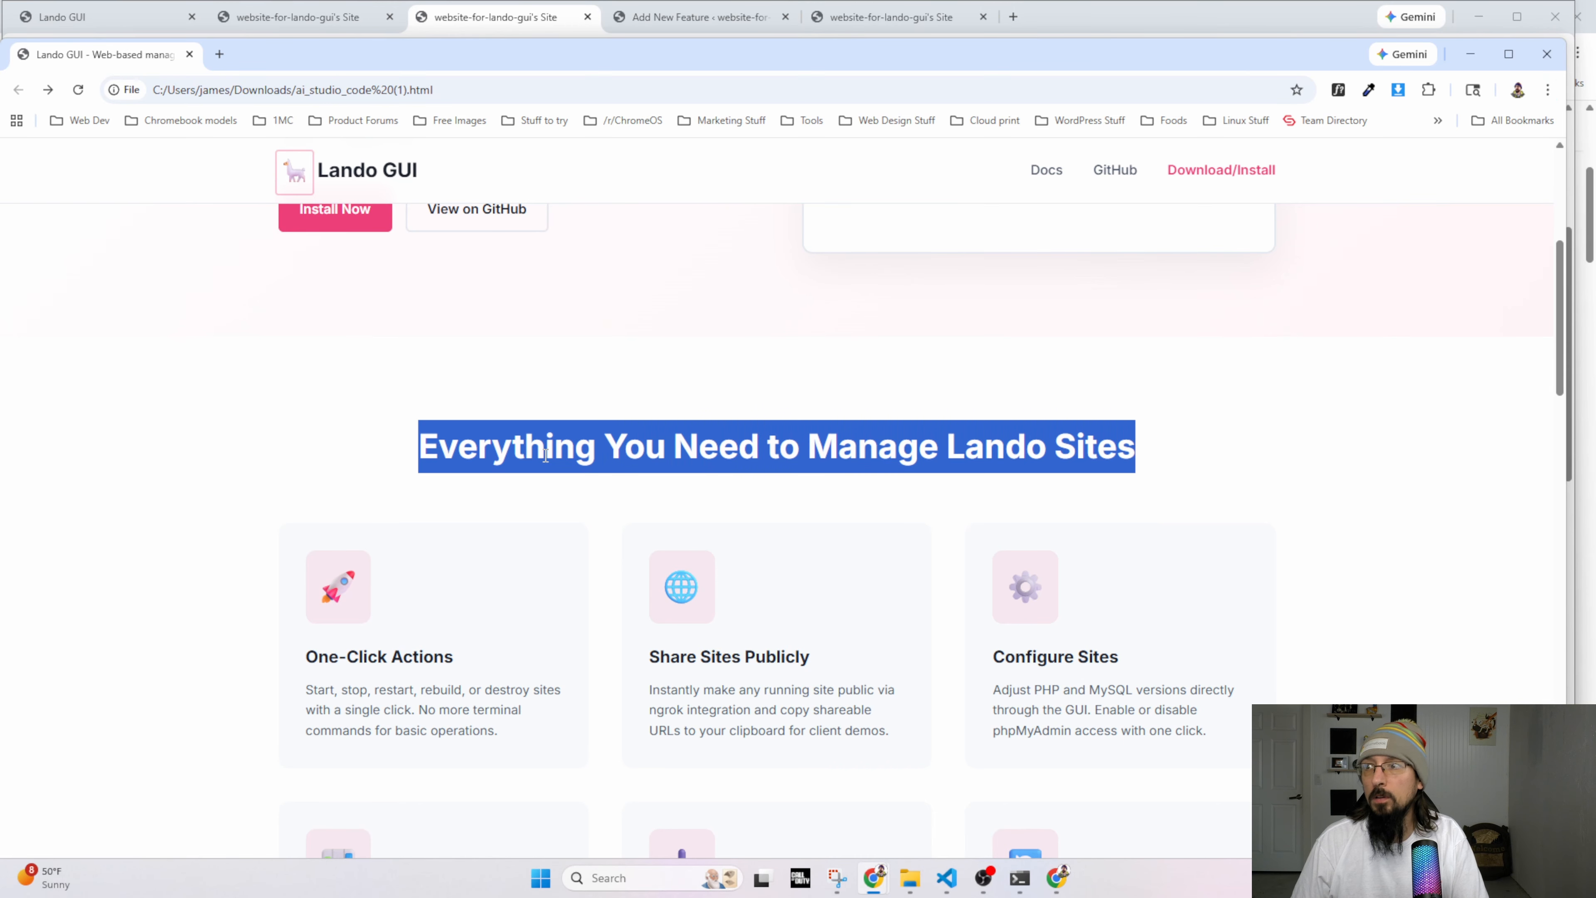
Open the Home page in Etch and replace the features section's placeholder heading with "Everything You Need to Manage Lando Sites".
{"action": "left_click", "coordinate": [300, 6]}
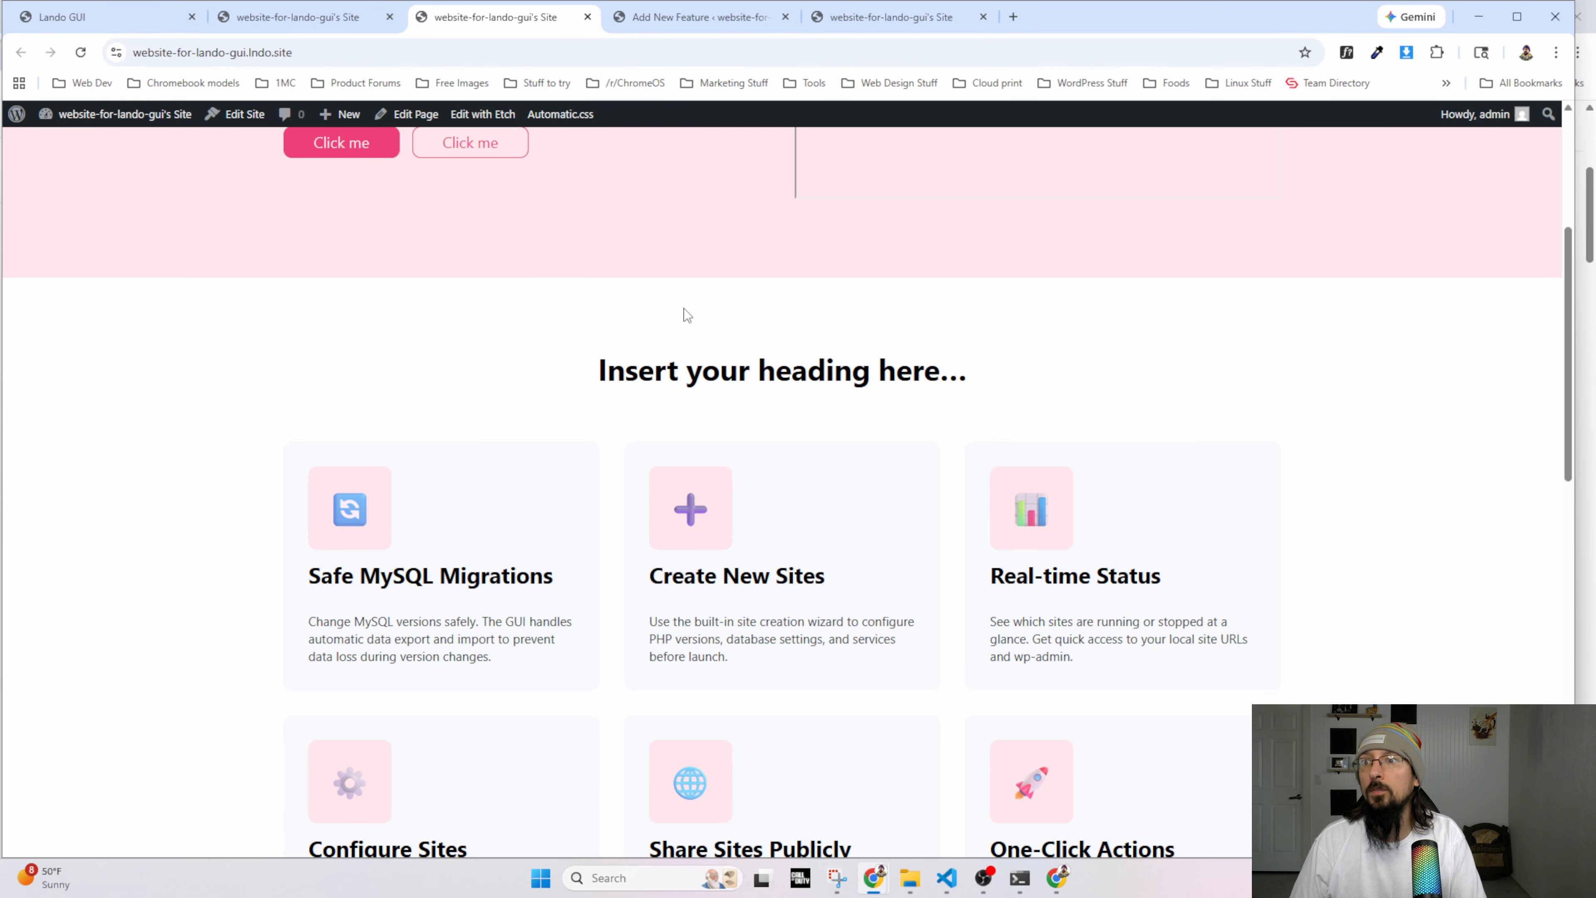
{"action": "left_click", "coordinate": [331, 21]}
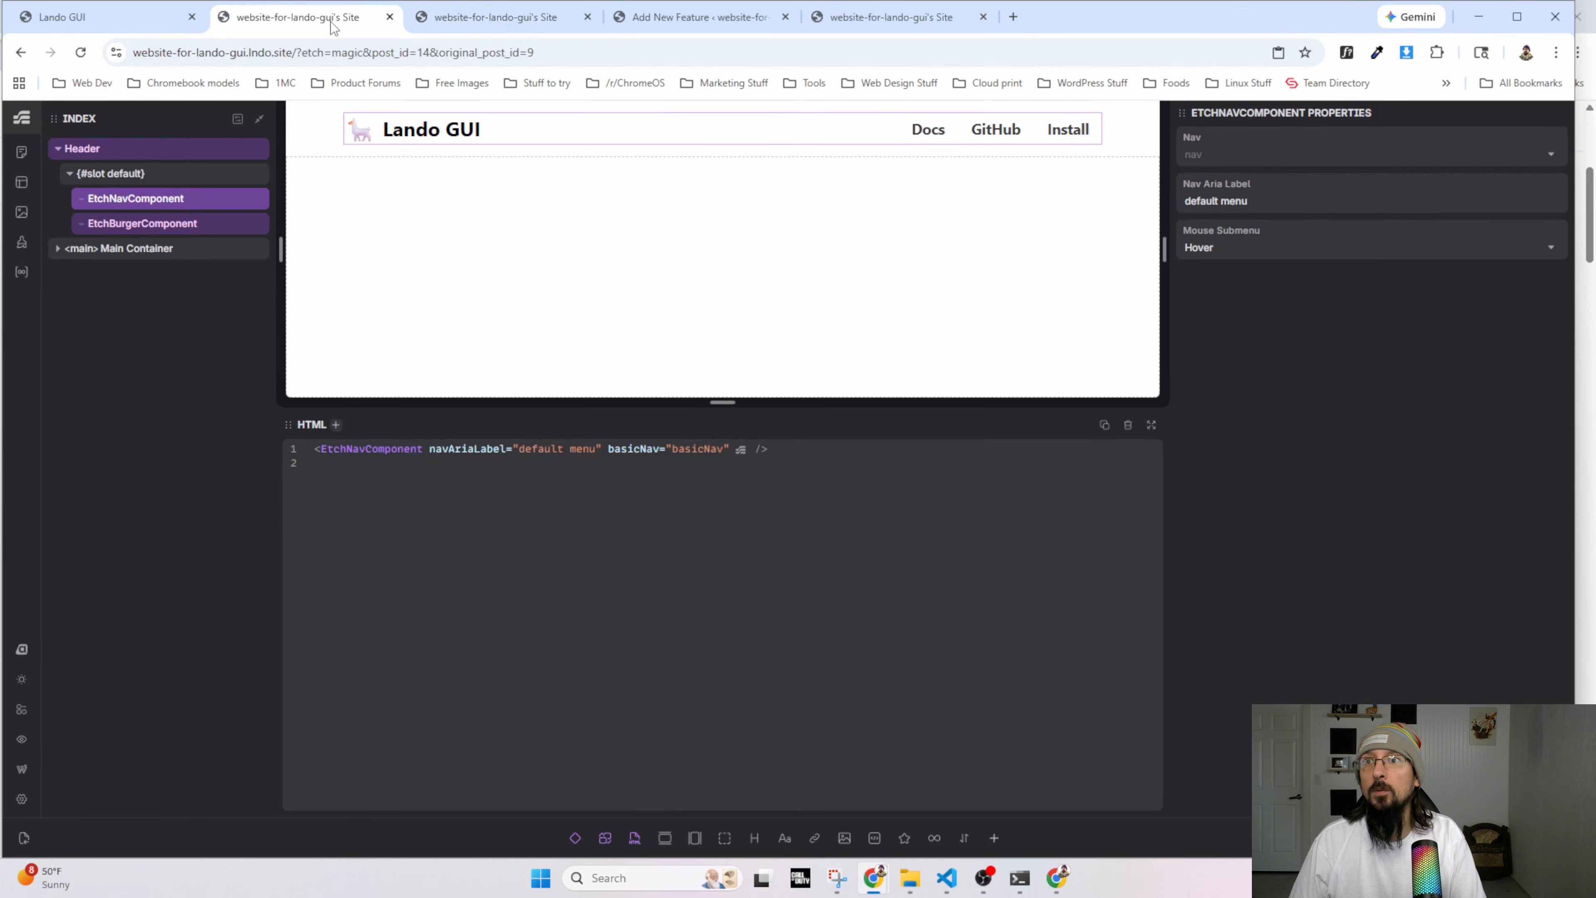
{"action": "left_click", "coordinate": [21, 152]}
{"action": "left_click", "coordinate": [1151, 159]}
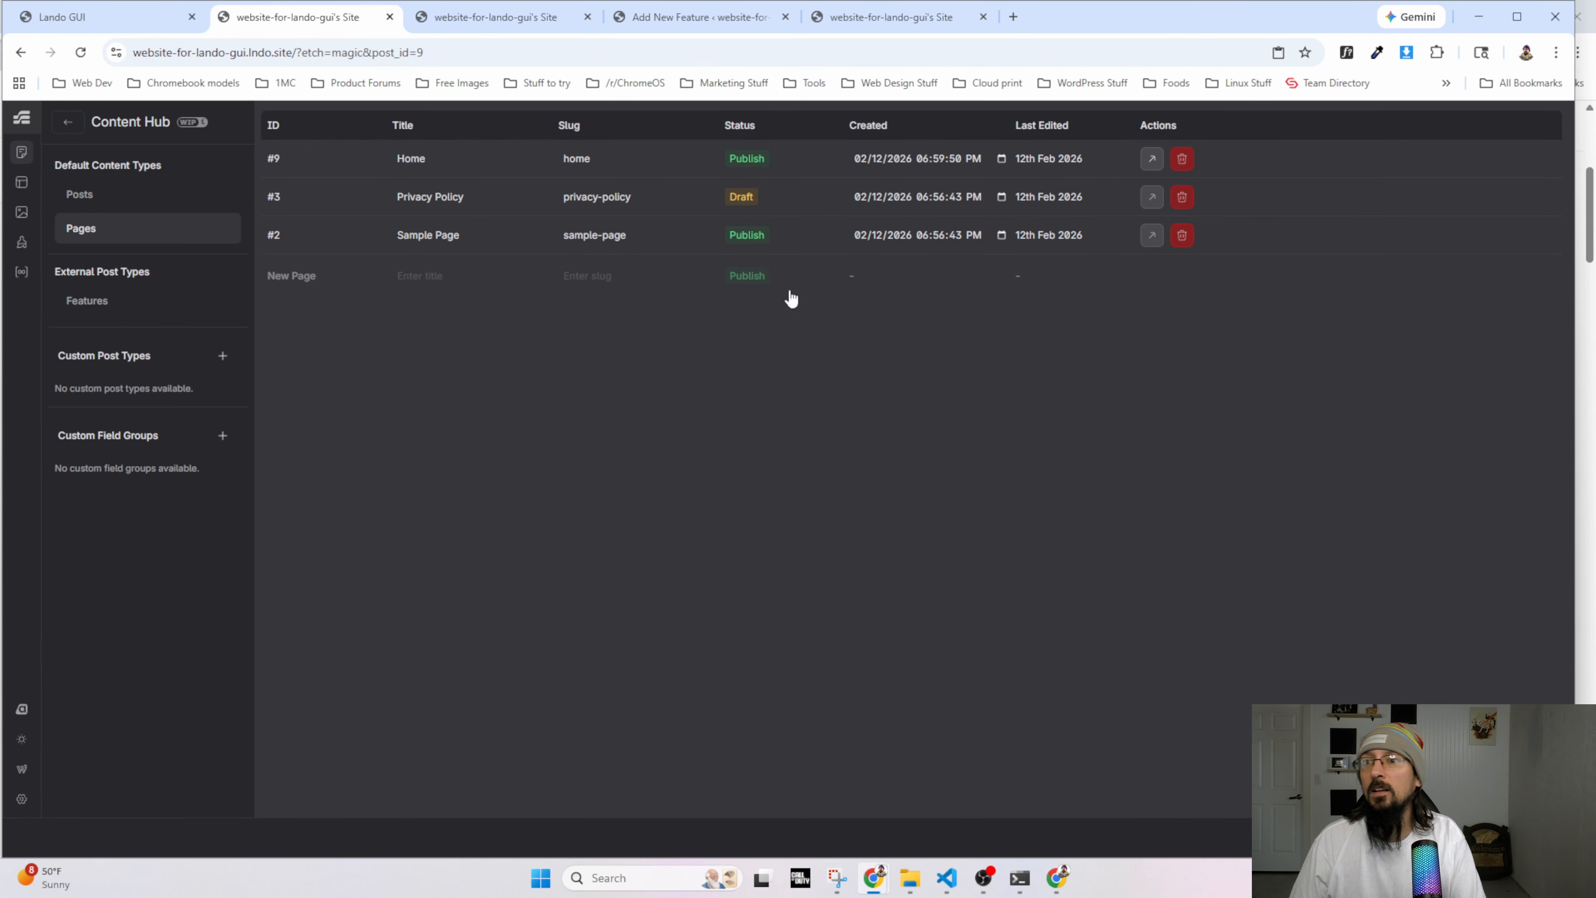
{"action": "scroll", "coordinate": [713, 307], "scroll_direction": "down", "scroll_amount": 5}
{"action": "left_click", "coordinate": [848, 126]}
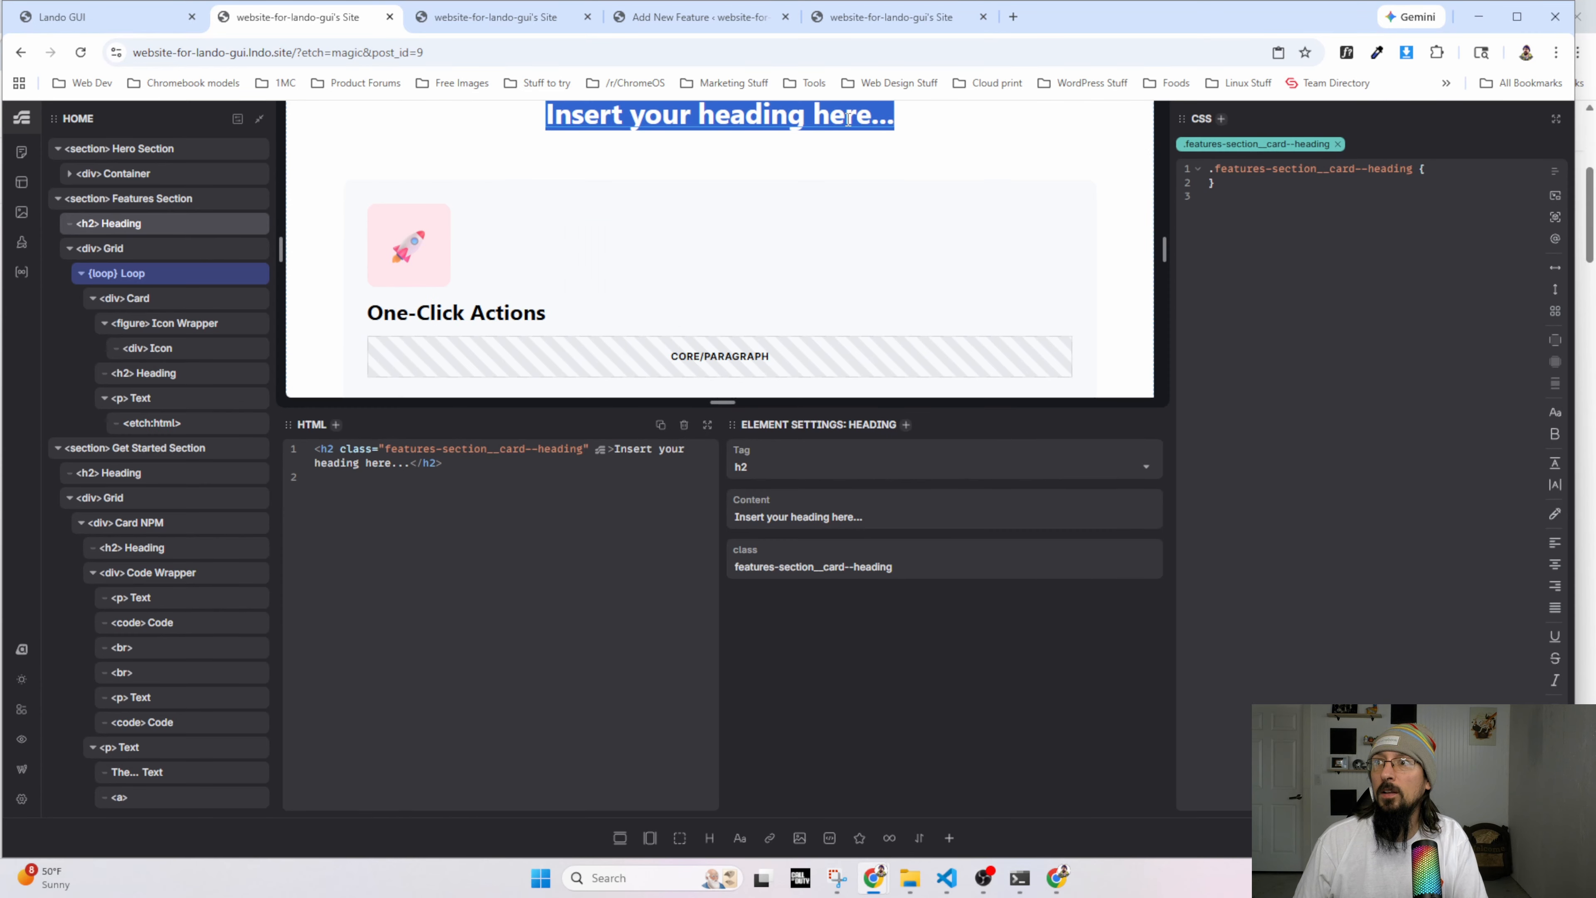
{"action": "key", "text": "ctrl+v"}
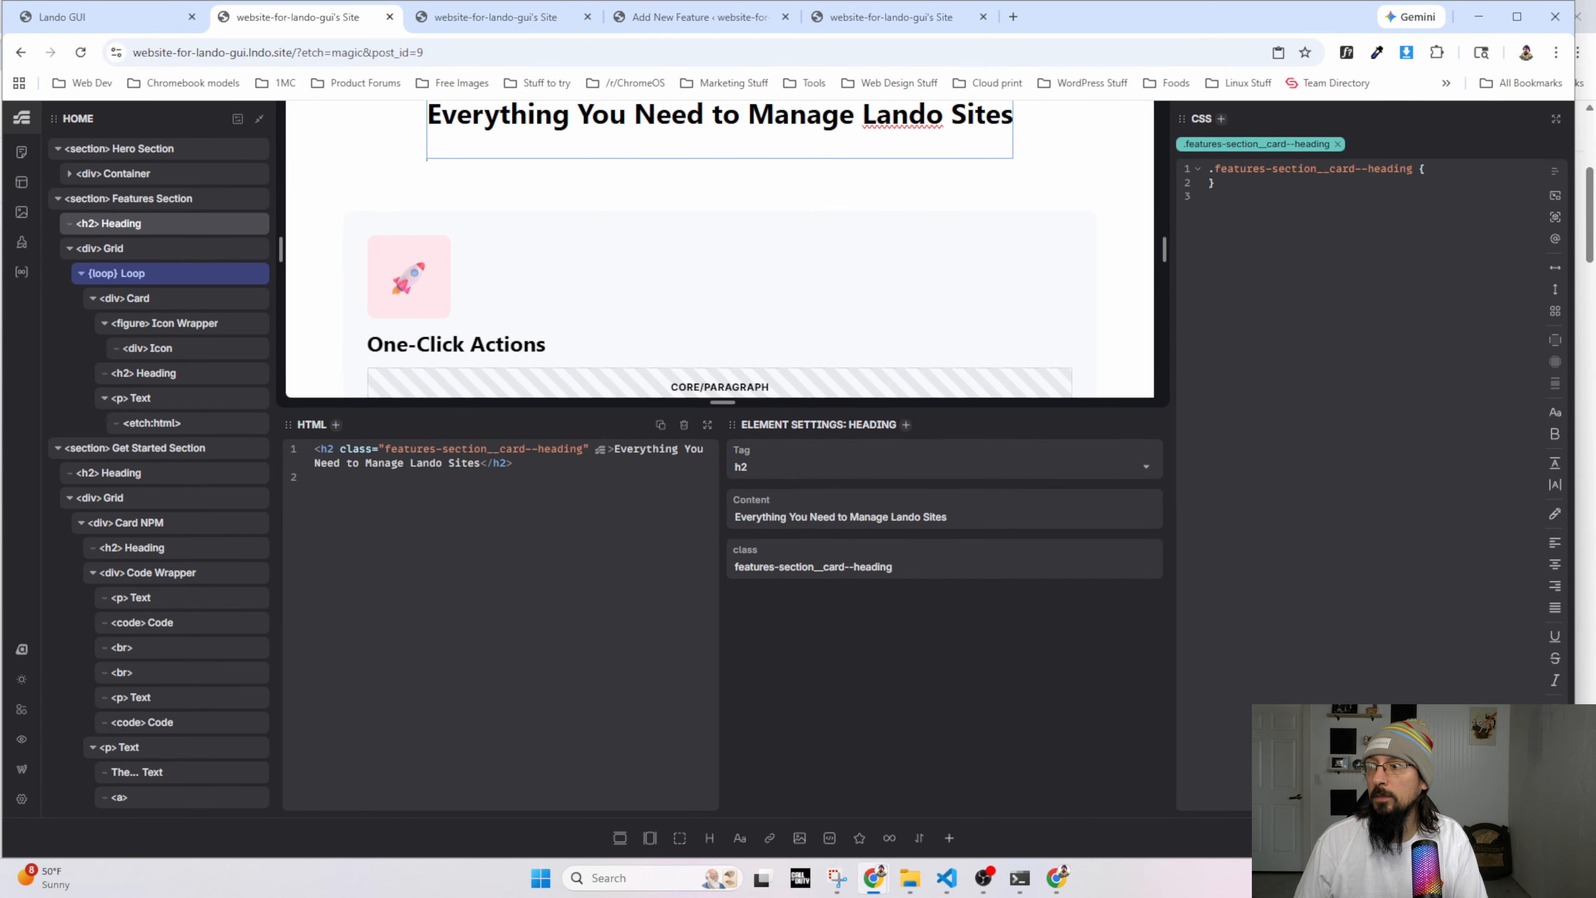
Reload the live home page and check its features heading and hero section.
{"action": "scroll", "coordinate": [645, 235], "scroll_direction": "down", "scroll_amount": 5}
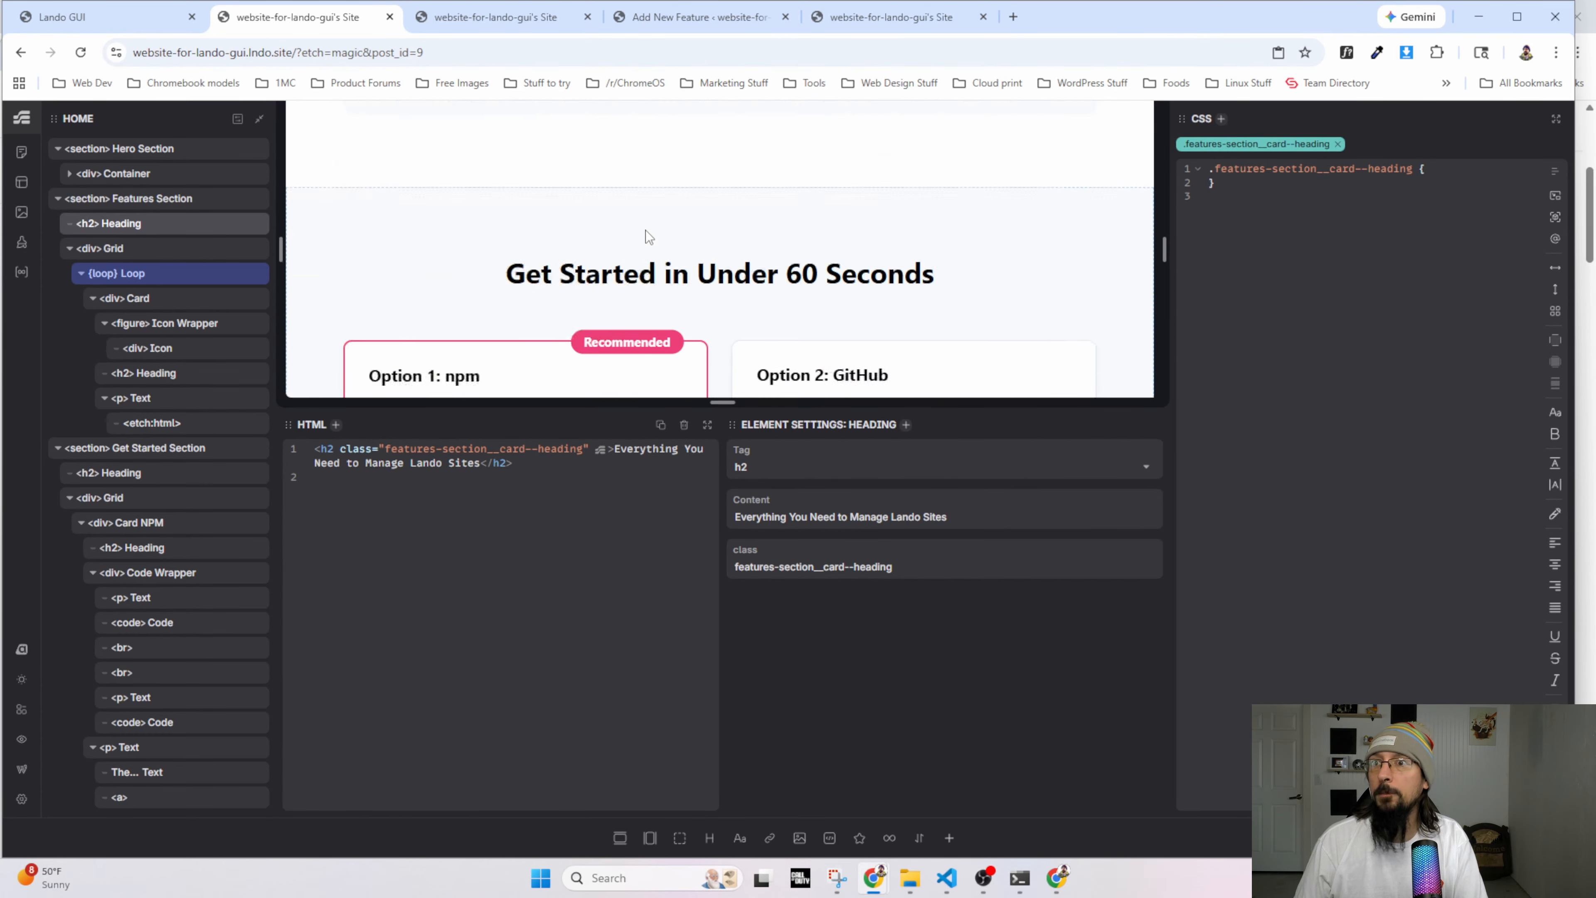
{"action": "left_click", "coordinate": [497, 17]}
{"action": "left_click", "coordinate": [81, 53]}
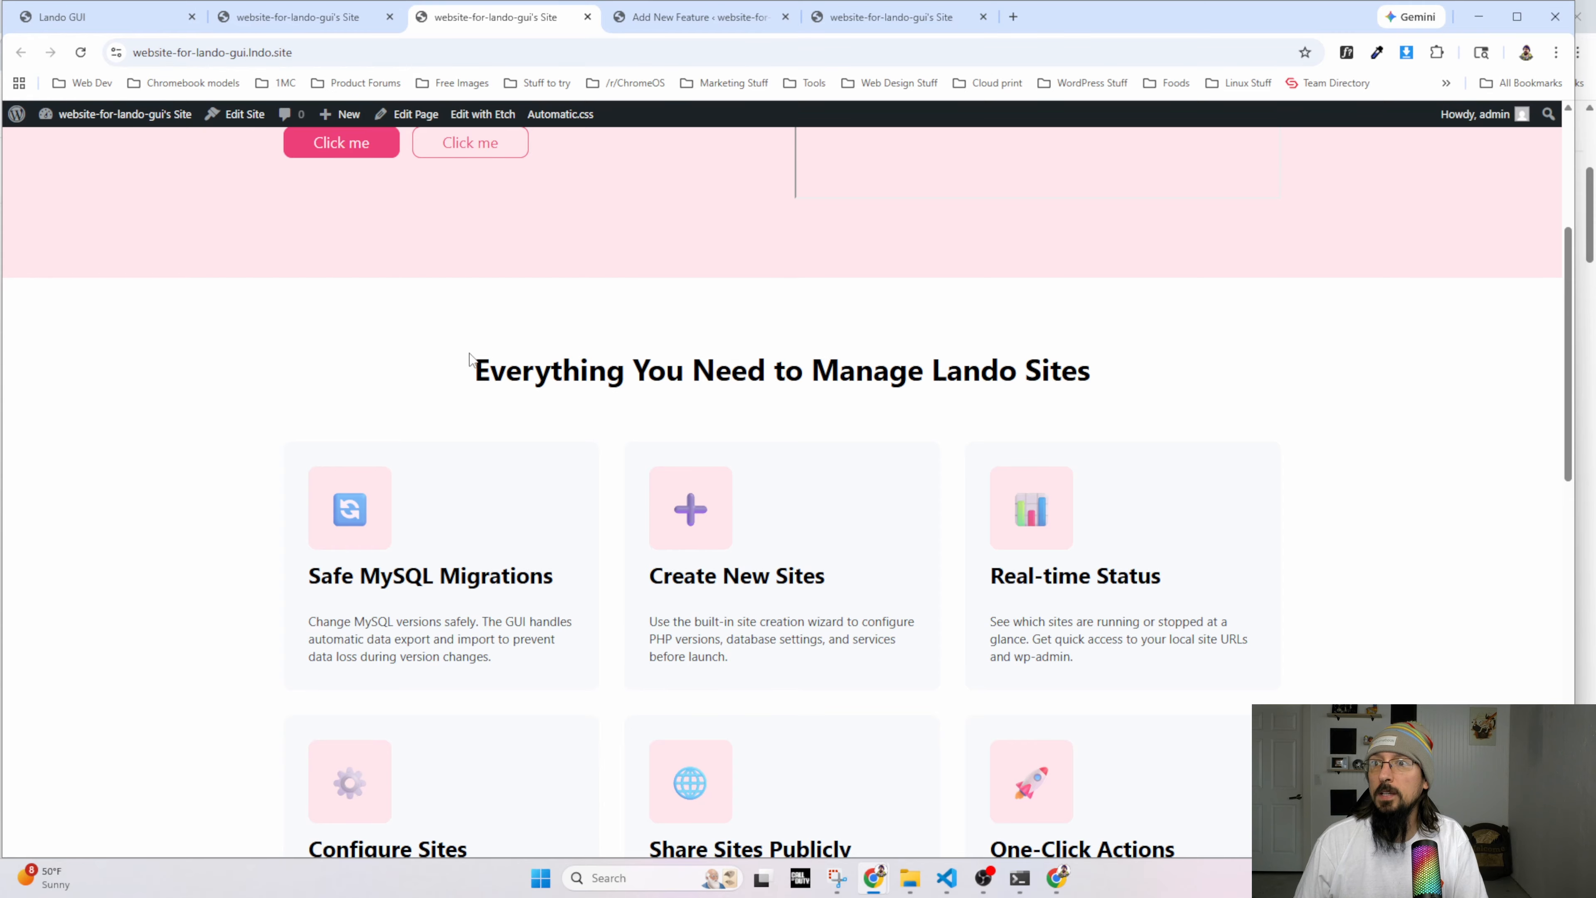
{"action": "left_click_drag", "start_coordinate": [471, 359], "coordinate": [908, 371]}
{"action": "scroll", "coordinate": [815, 453], "scroll_direction": "up", "scroll_amount": 5}
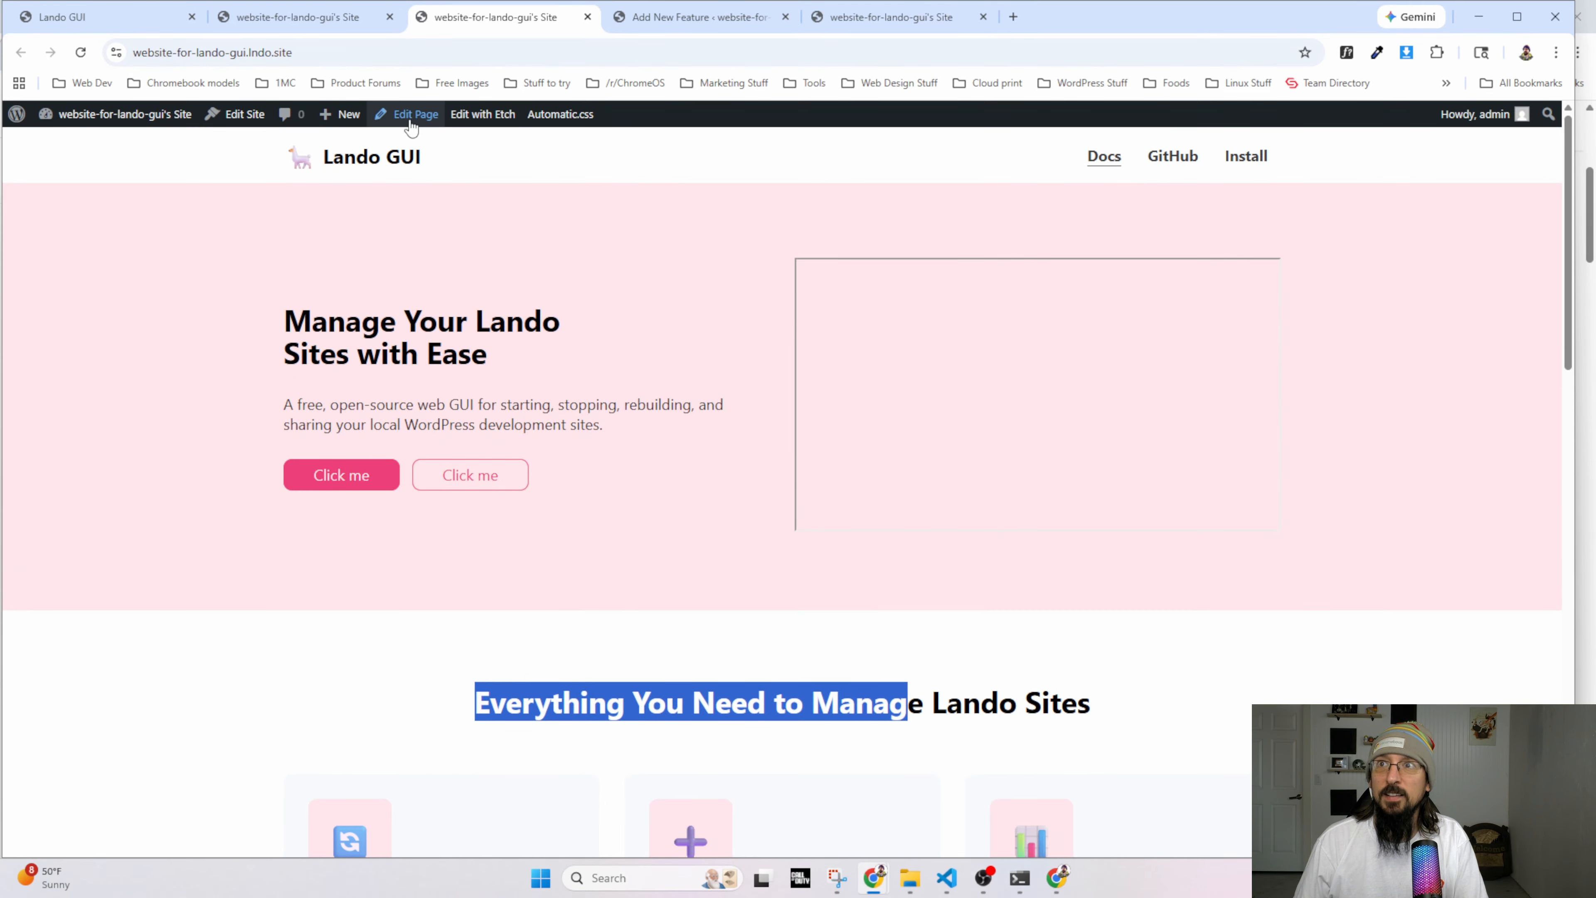
Add a nested a rule with font-weight: bold to the .hero-section__ctas CSS on the Home page.
{"action": "left_click", "coordinate": [298, 17]}
{"action": "scroll", "coordinate": [476, 355], "scroll_direction": "up", "scroll_amount": 5}
{"action": "scroll", "coordinate": [469, 318], "scroll_direction": "up", "scroll_amount": 10}
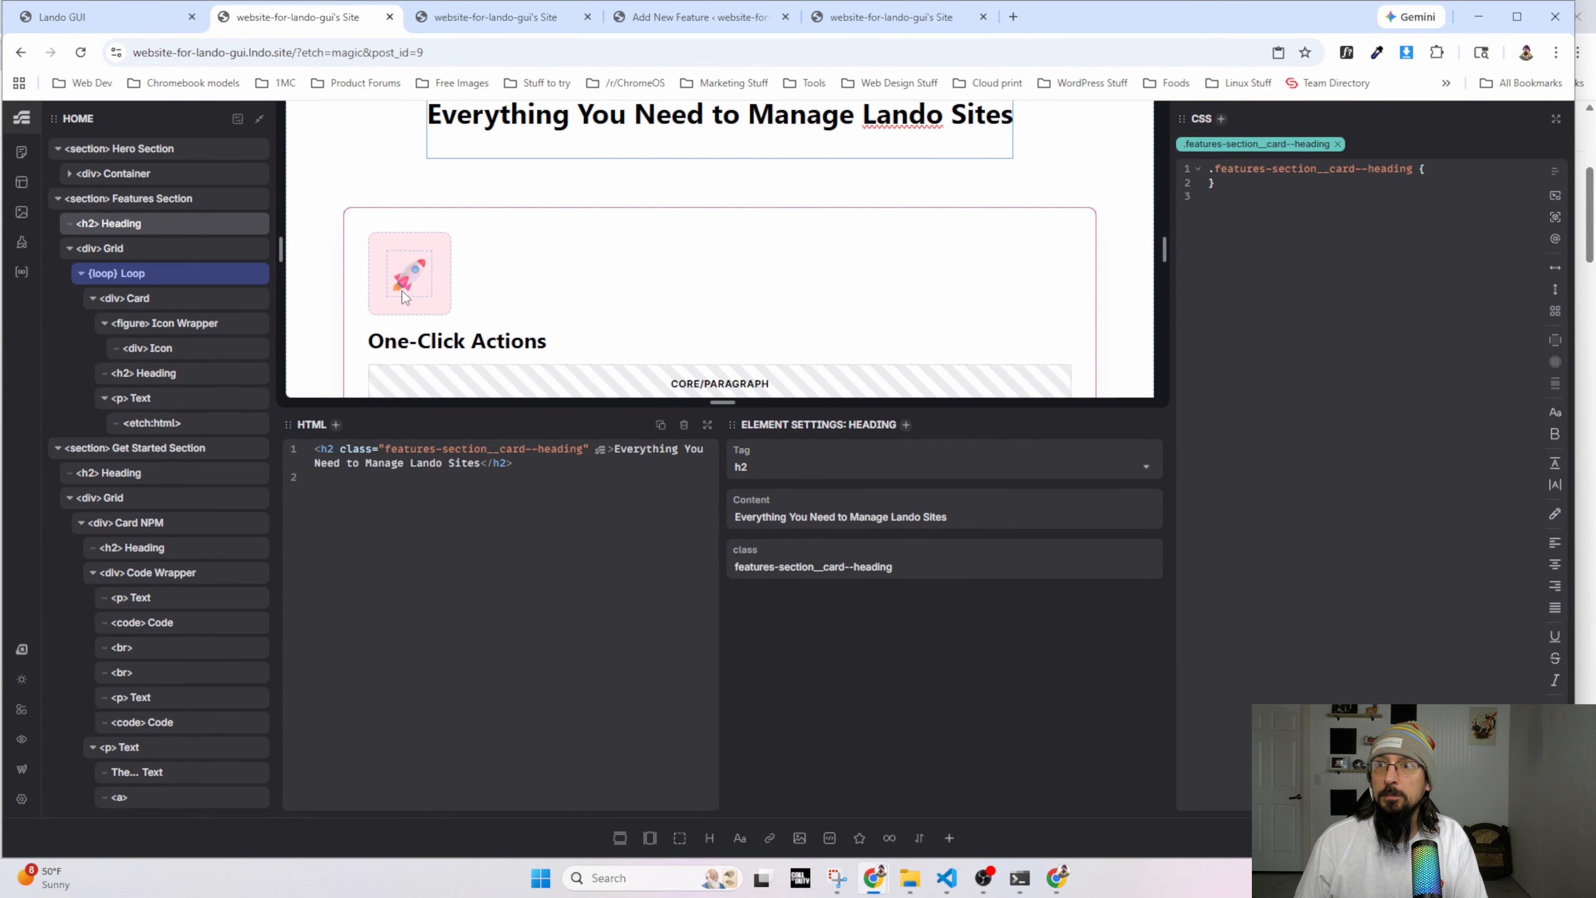
{"action": "left_click", "coordinate": [647, 357]}
{"action": "left_click", "coordinate": [1320, 238]}
{"action": "type", "text": "a "}
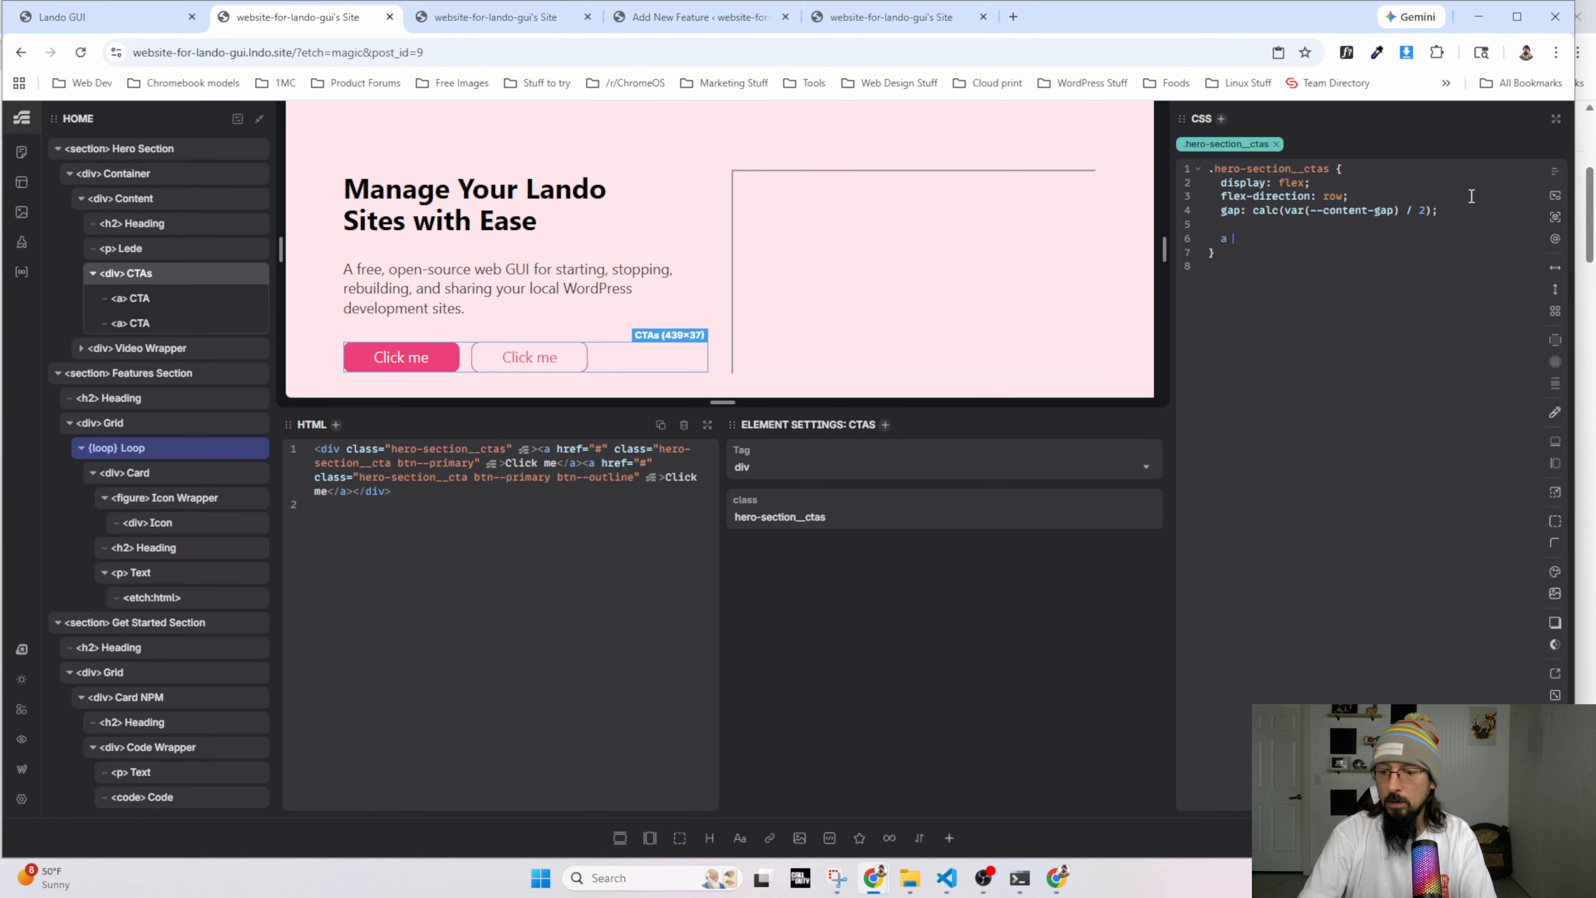
{"action": "type", "text": "{"}
{"action": "key", "text": "Return"}
{"action": "type", "text": "font-weig"}
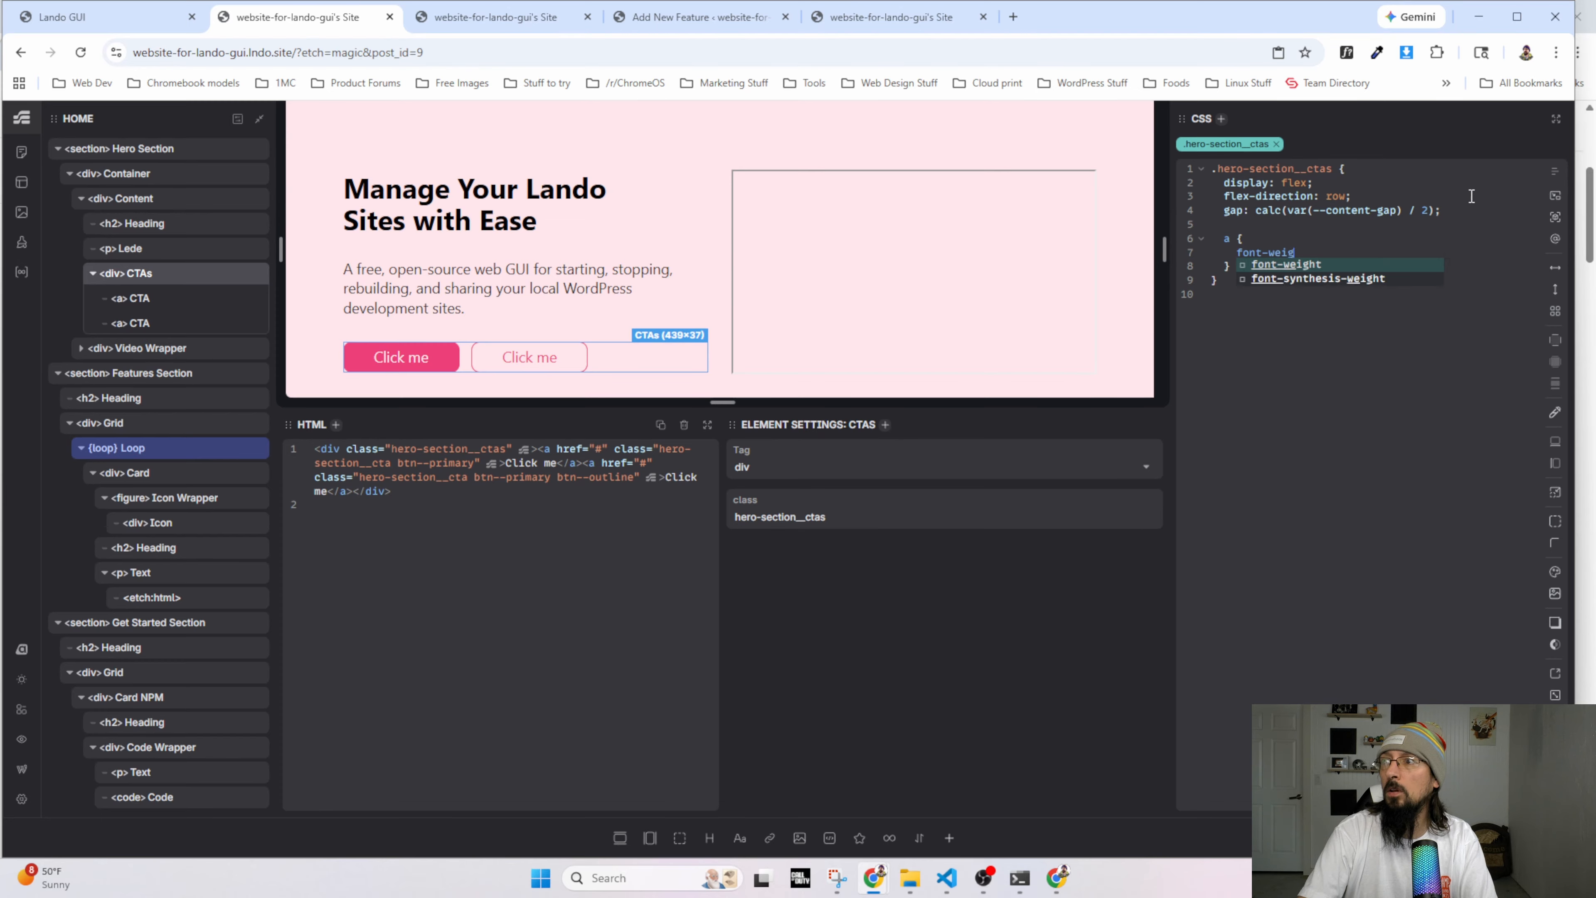
{"action": "type", "text": "ht: bo"}
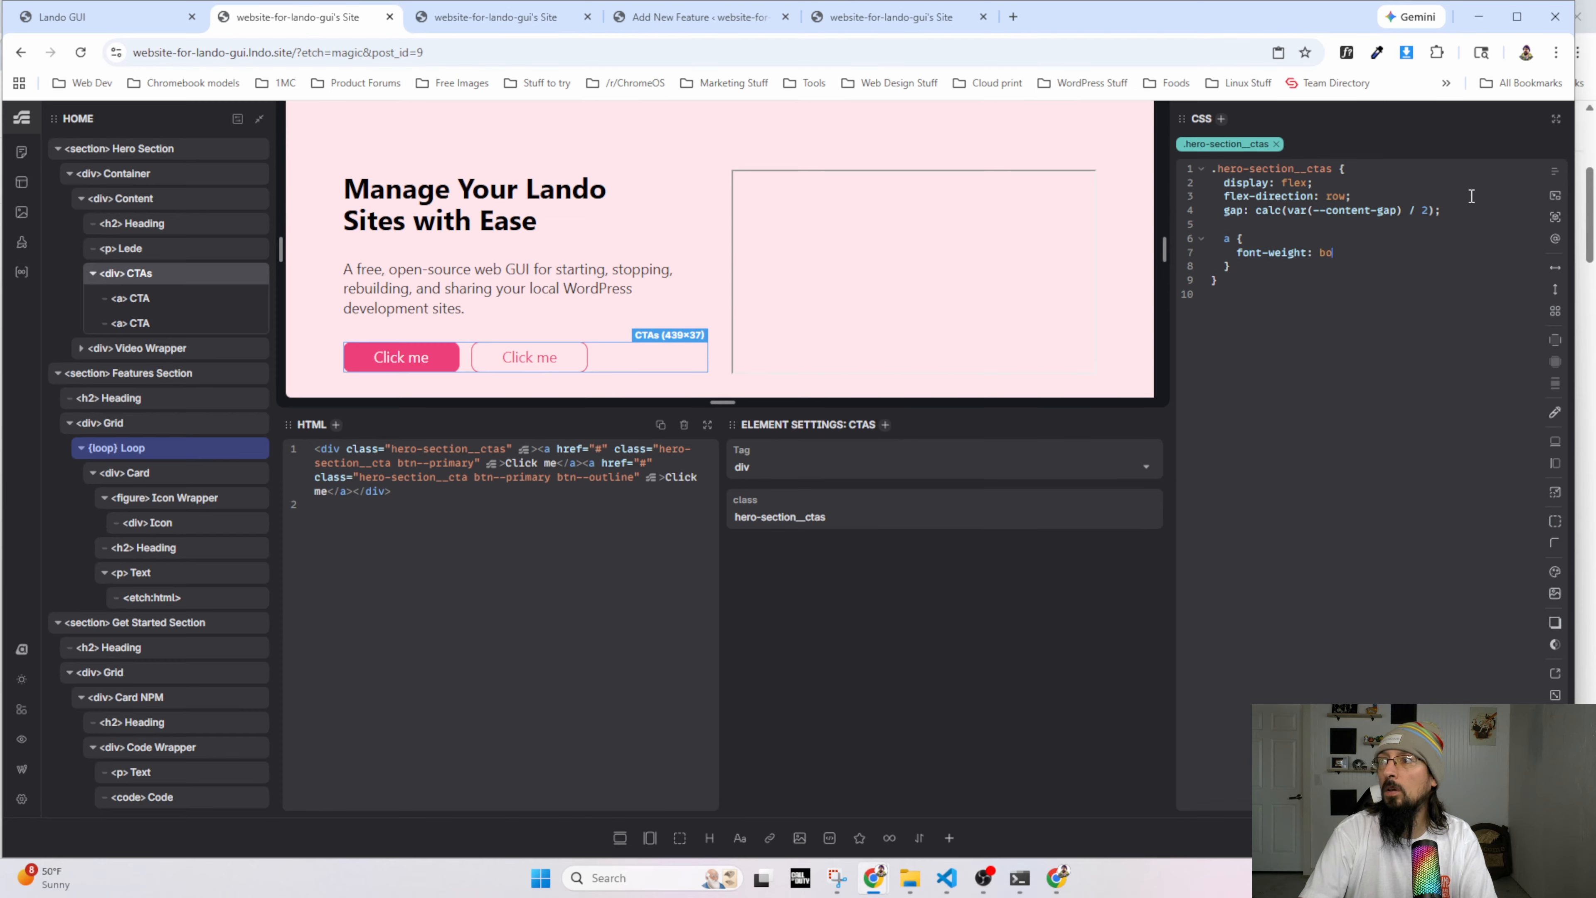
{"action": "type", "text": "oldld;"}
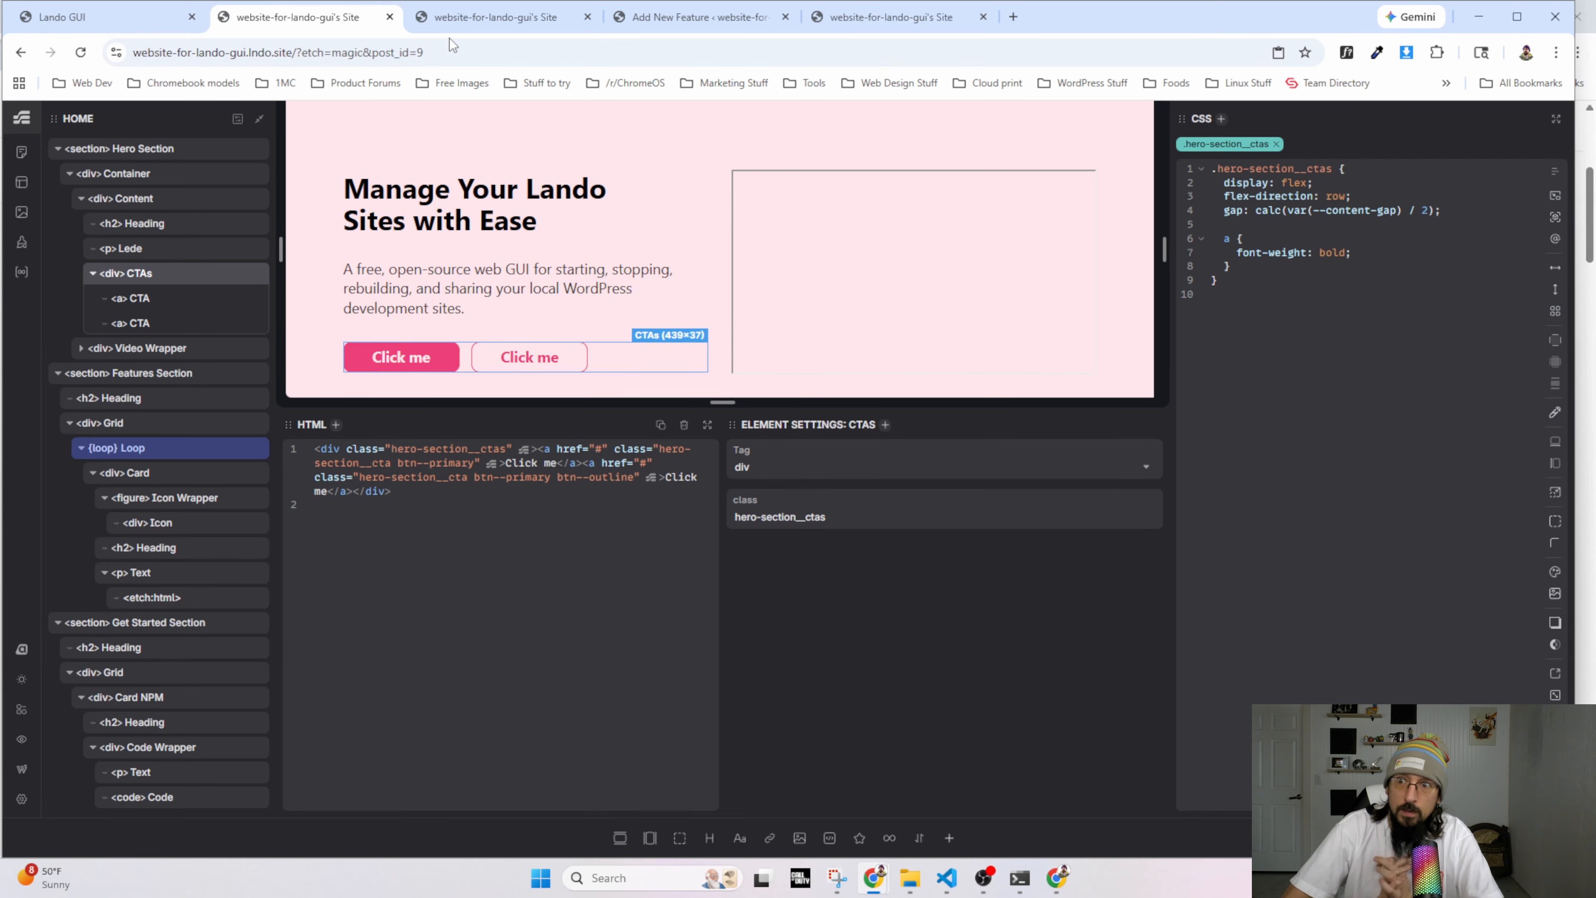
Review the live home page from the features section down to the support section and back to the hero.
{"action": "left_click", "coordinate": [465, 17]}
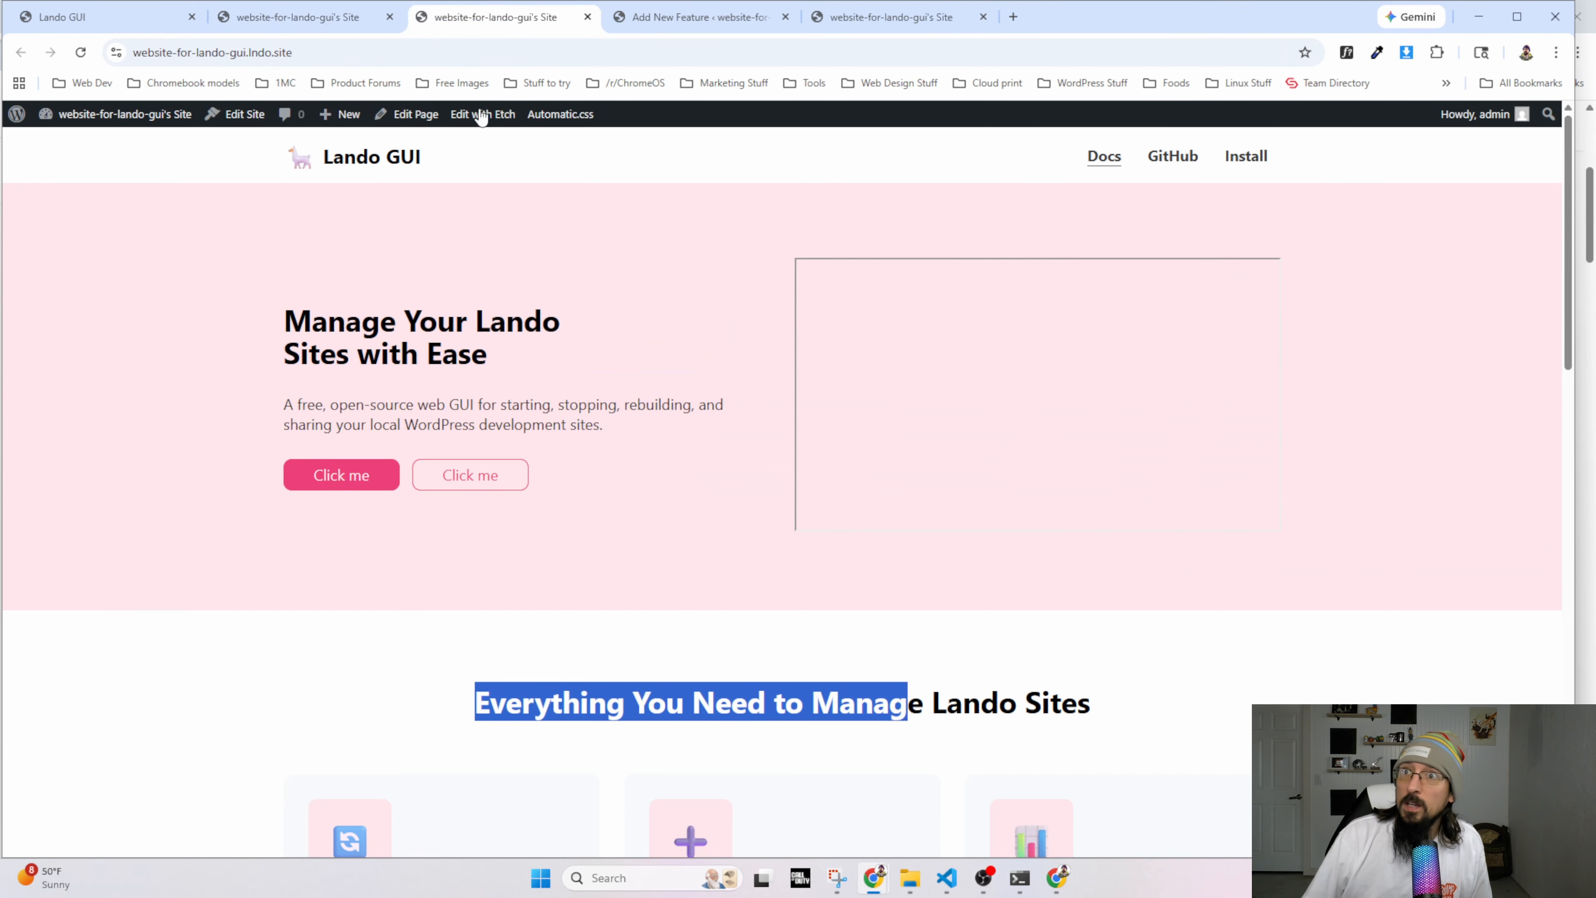
{"action": "scroll", "coordinate": [556, 284], "scroll_direction": "down", "scroll_amount": 5}
{"action": "left_click", "coordinate": [798, 370]}
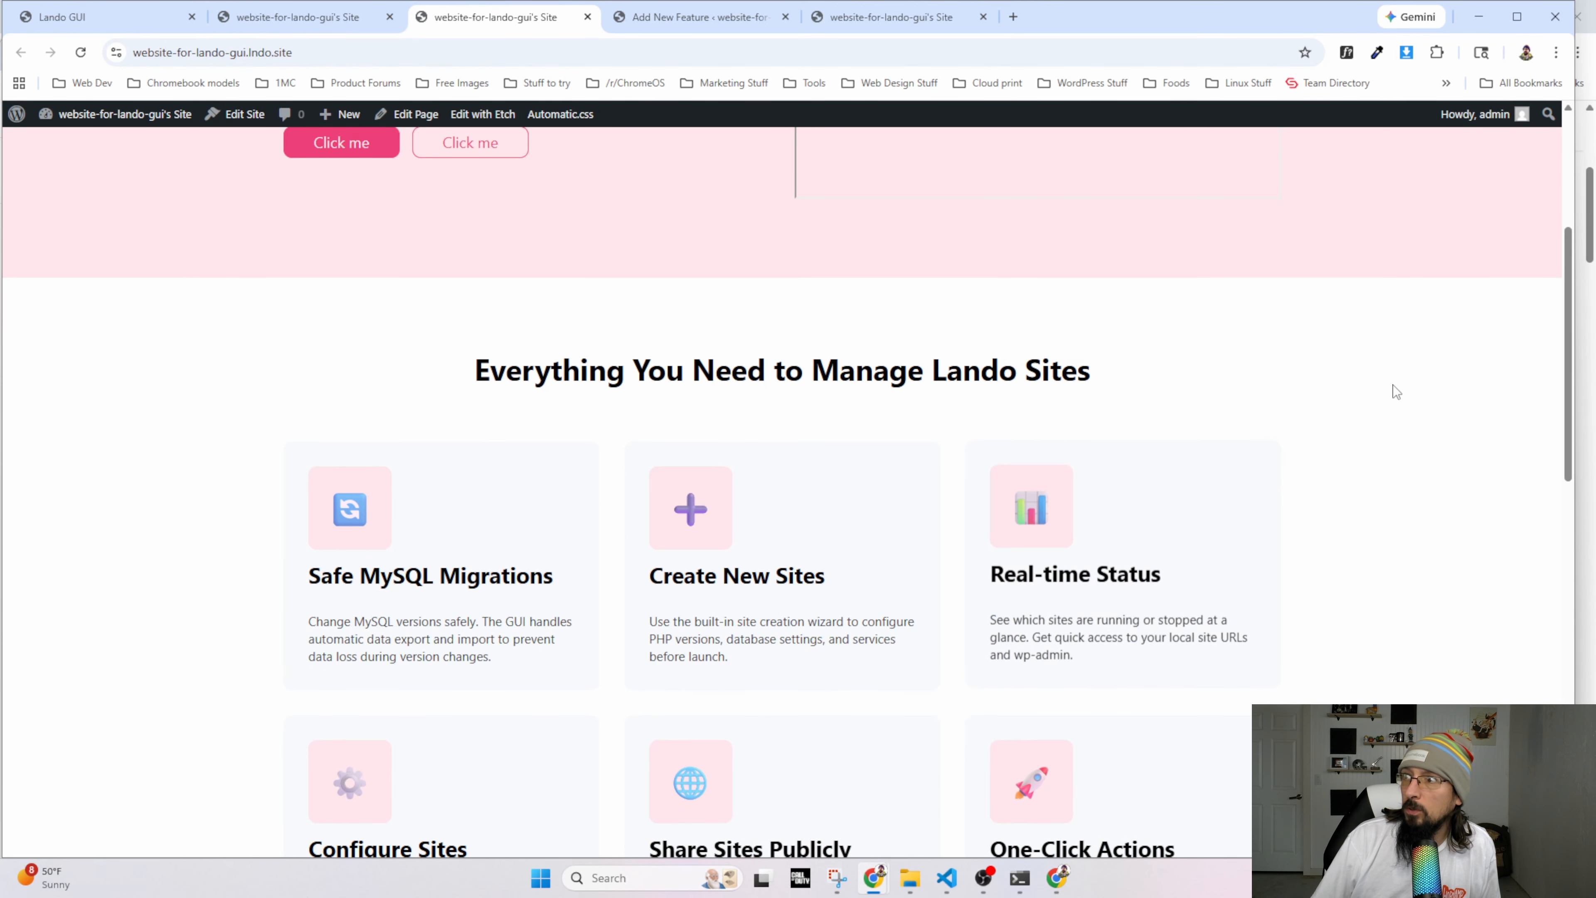
{"action": "left_click_drag", "start_coordinate": [1568, 308], "coordinate": [1562, 696]}
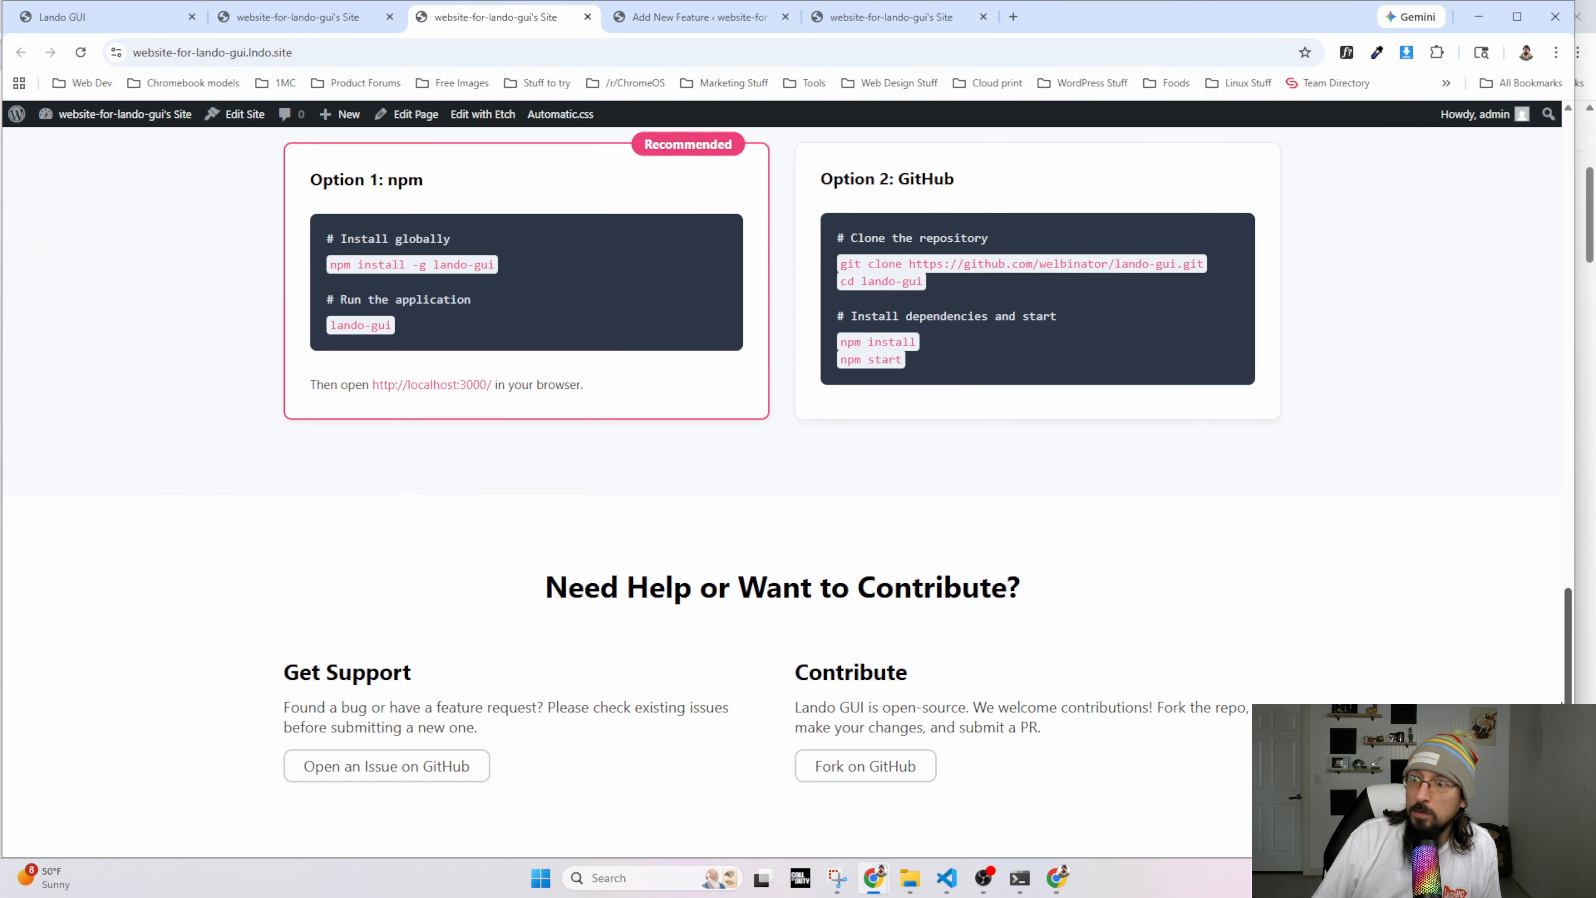
{"action": "scroll", "coordinate": [1497, 214], "scroll_direction": "up", "scroll_amount": 15}
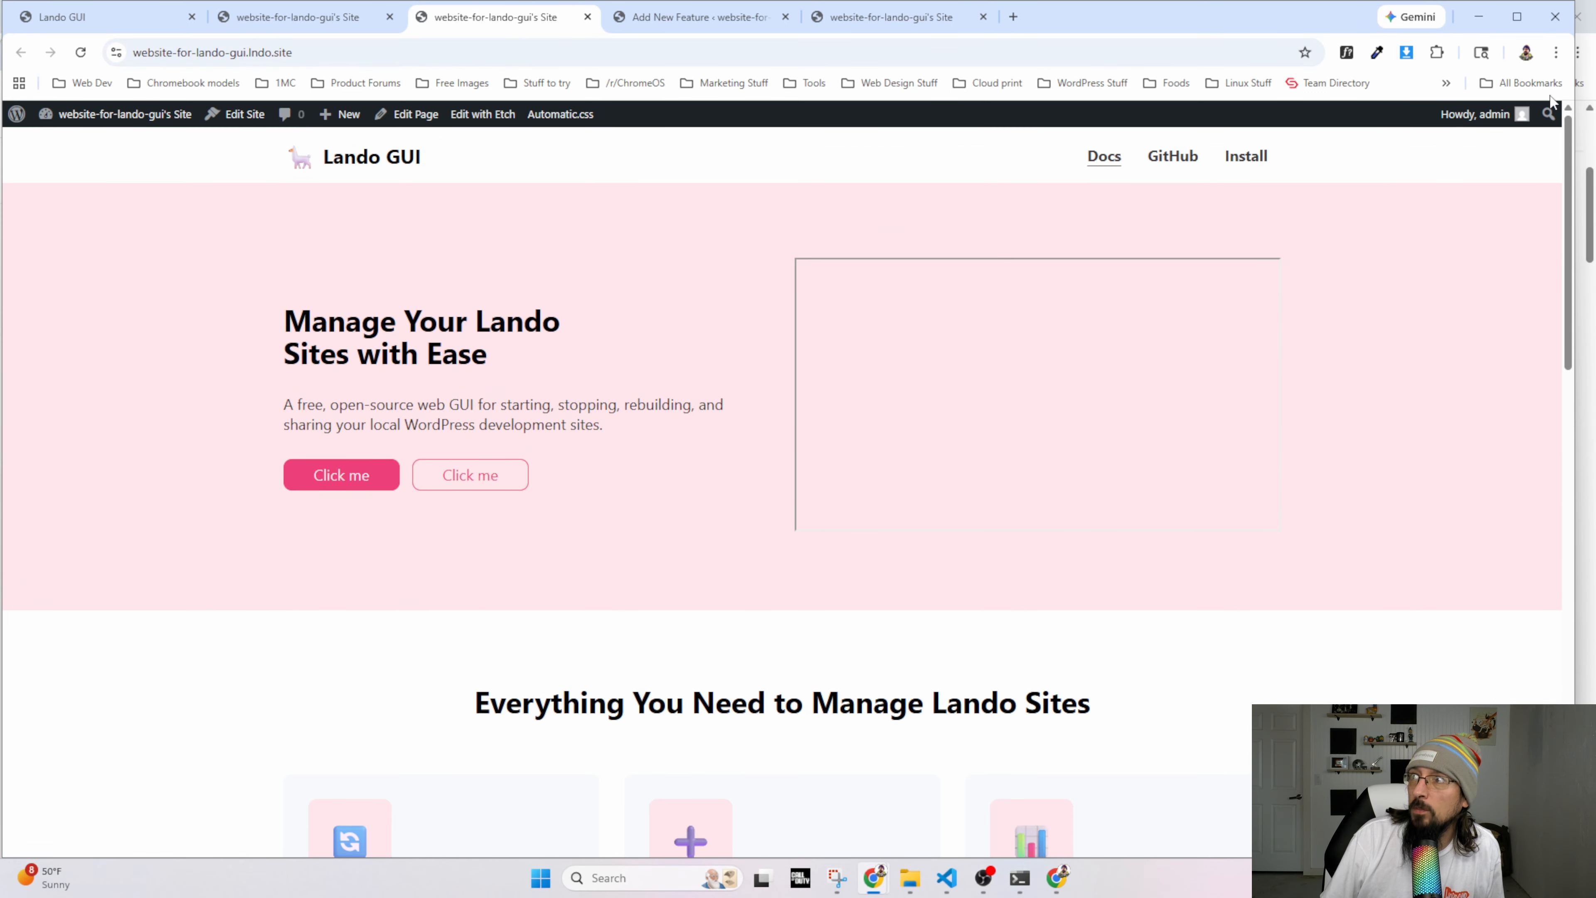
Narrow the live page to about 612 px wide and inspect the burger menu button's styles in DevTools.
{"action": "left_click_drag", "start_coordinate": [1574, 101], "coordinate": [514, 86]}
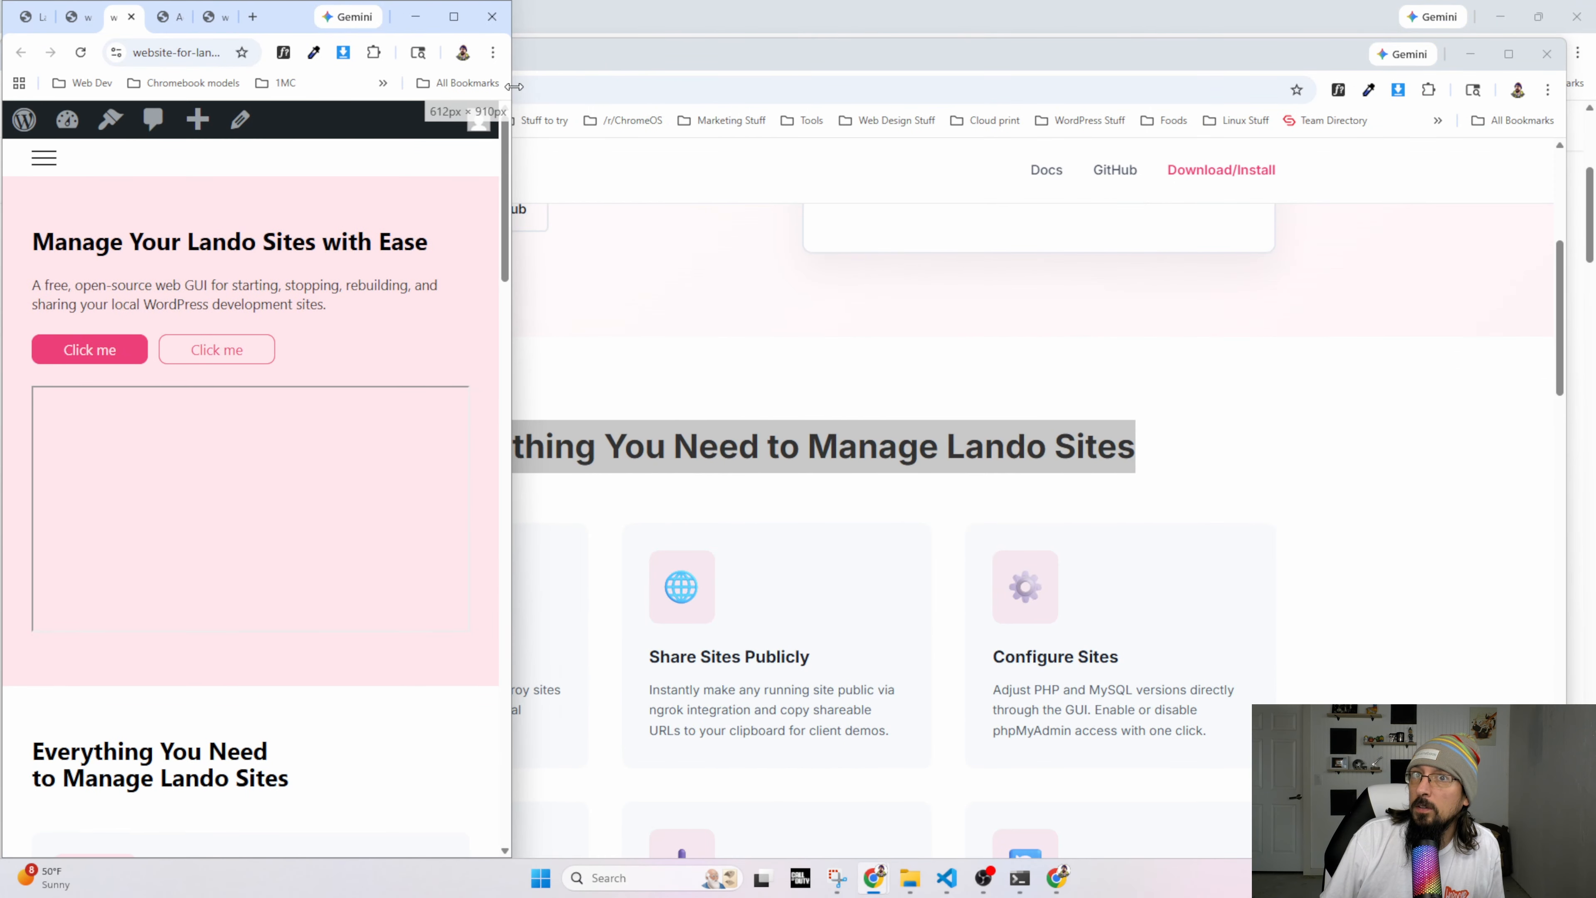
{"action": "right_click", "coordinate": [35, 162]}
{"action": "left_click", "coordinate": [129, 526]}
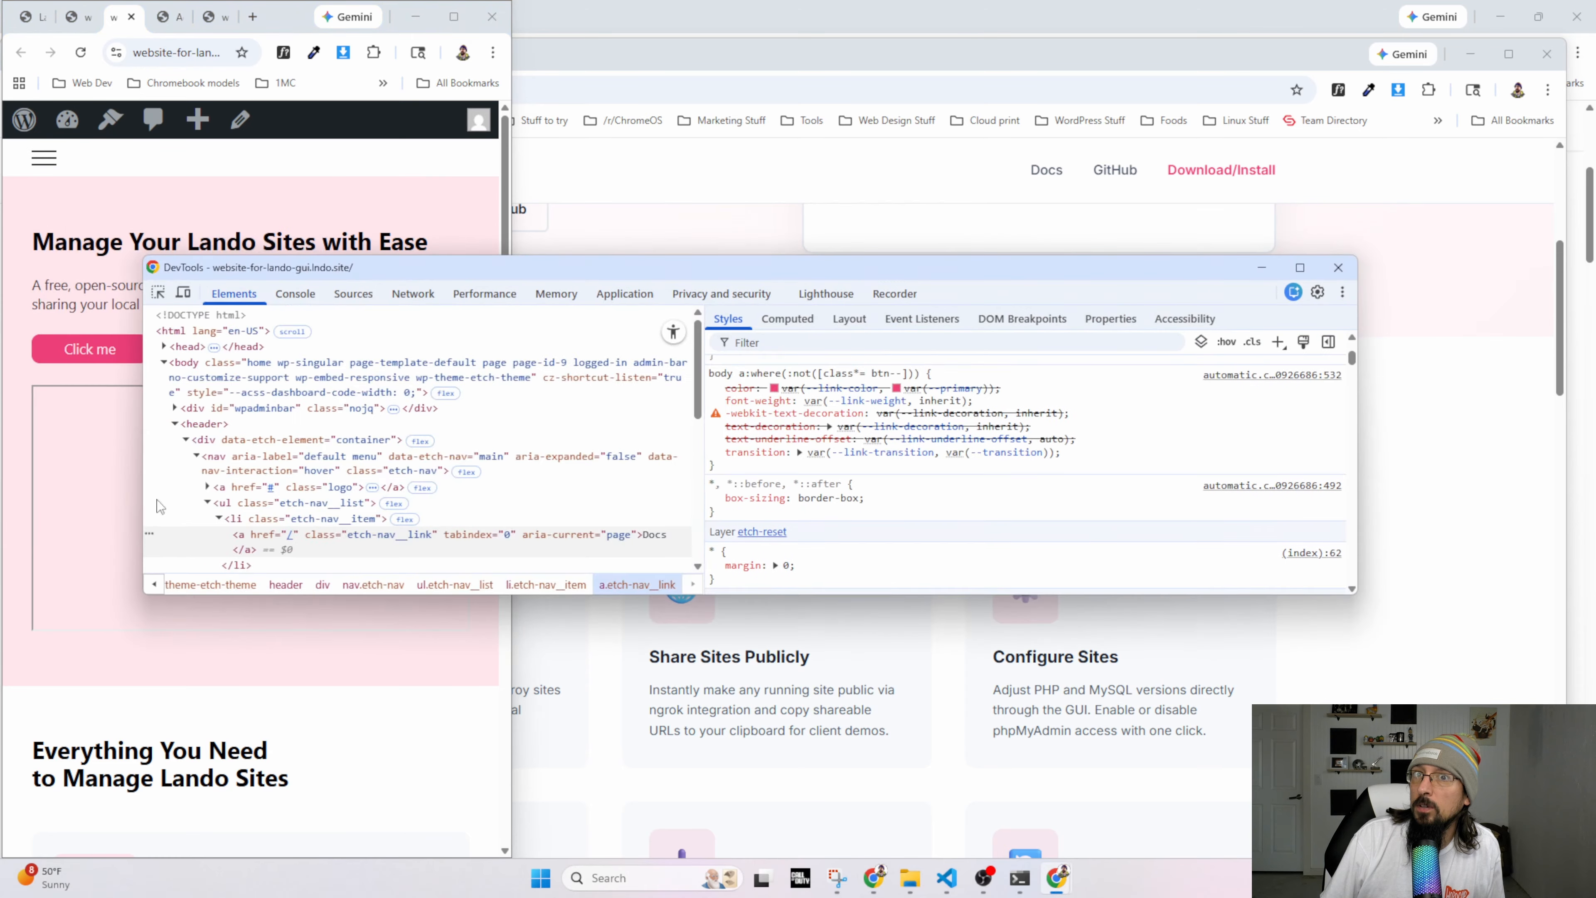
{"action": "scroll", "coordinate": [160, 506], "scroll_direction": "down", "scroll_amount": 3}
{"action": "left_click", "coordinate": [233, 420]}
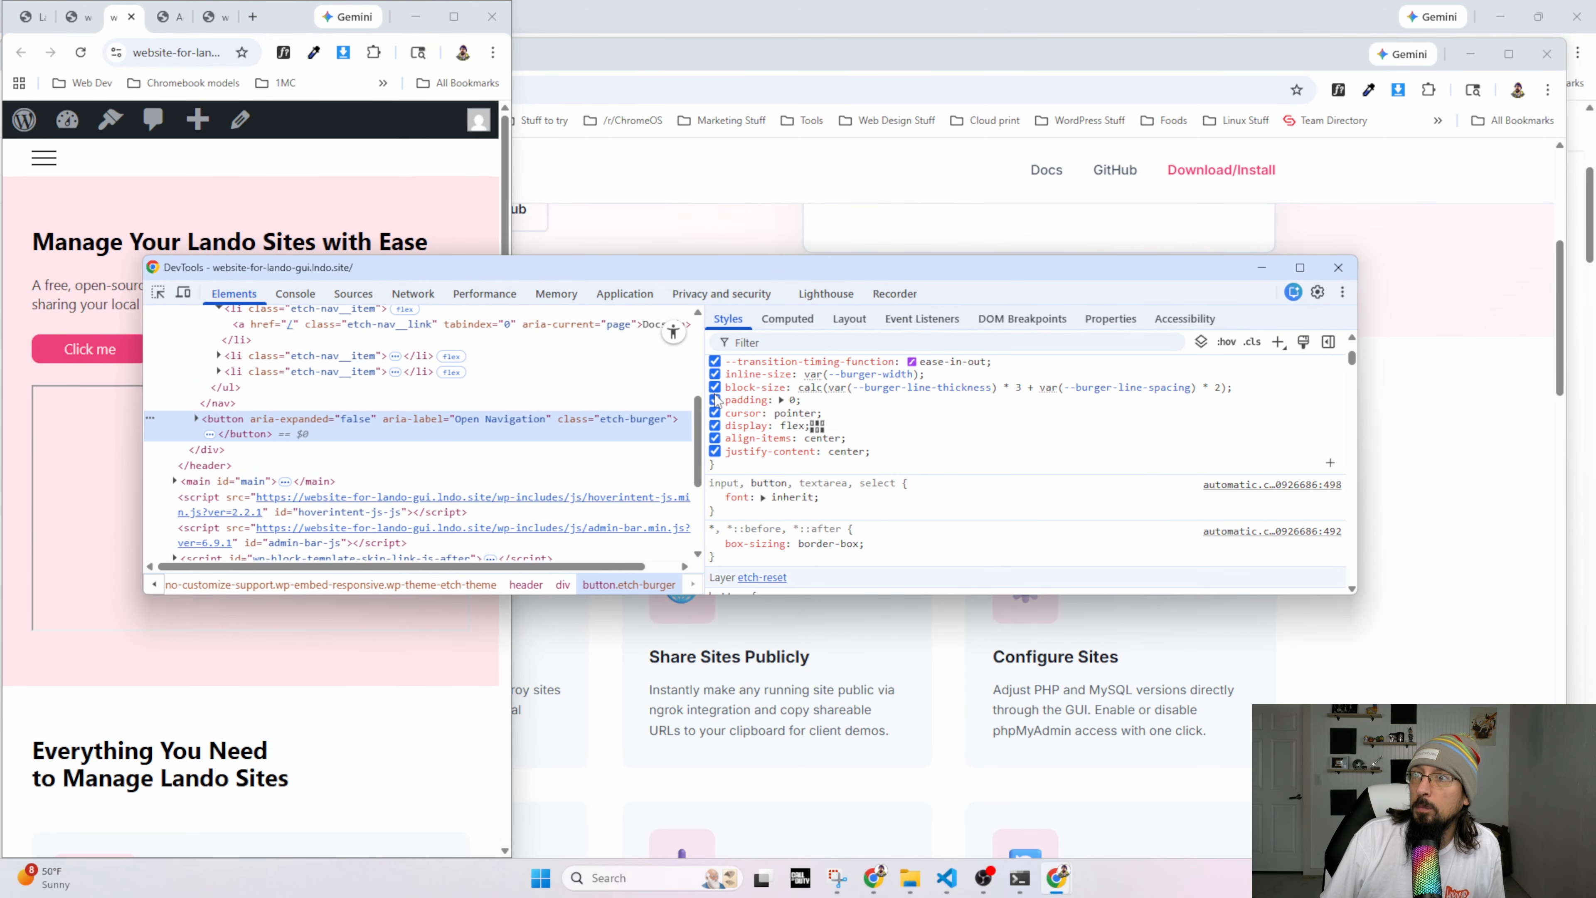
{"action": "scroll", "coordinate": [763, 519], "scroll_direction": "up", "scroll_amount": 5}
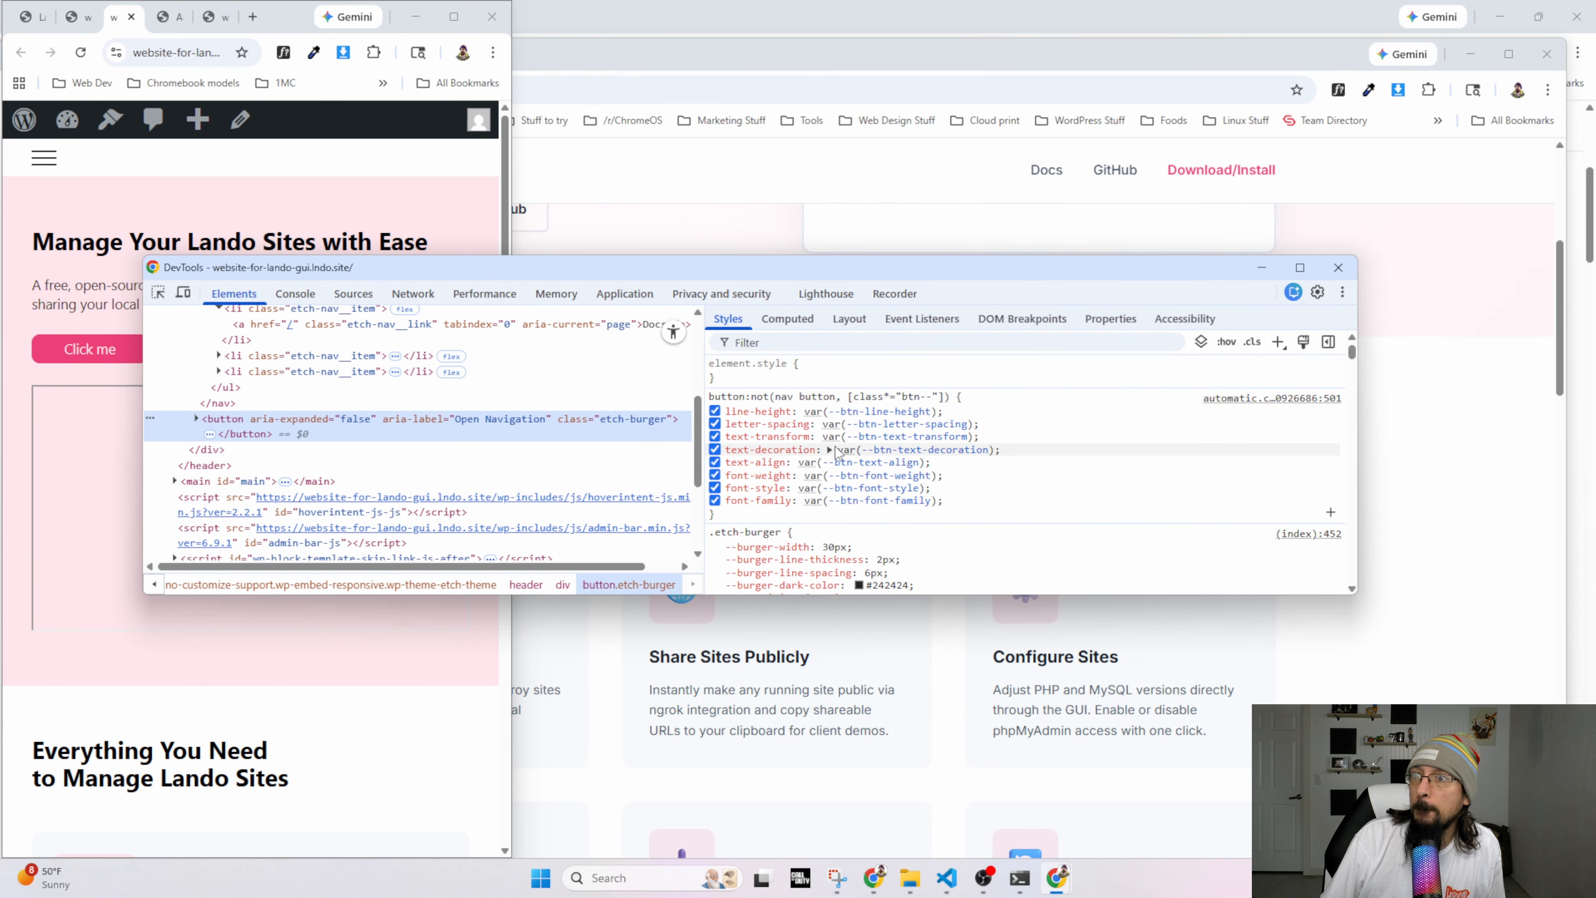
Try margin-left: auto on the burger button in a new button.etch-burger rule in DevTools.
{"action": "left_click", "coordinate": [1279, 342]}
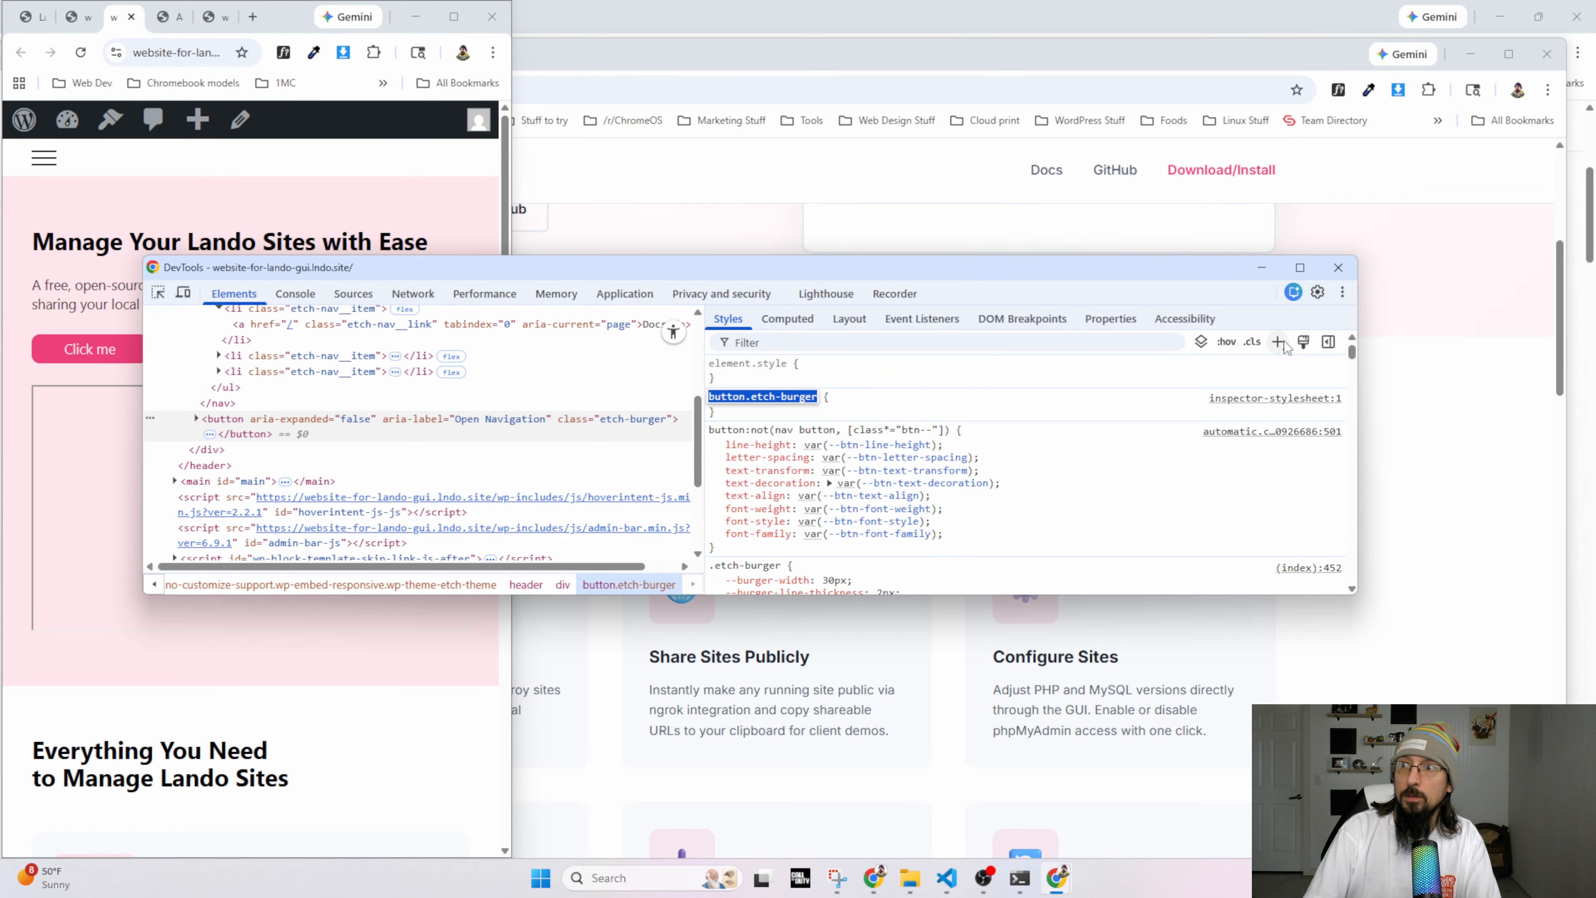
{"action": "key", "text": "Return"}
{"action": "type", "text": "margin-left"}
{"action": "key", "text": "Tab"}
{"action": "type", "text": "auto"}
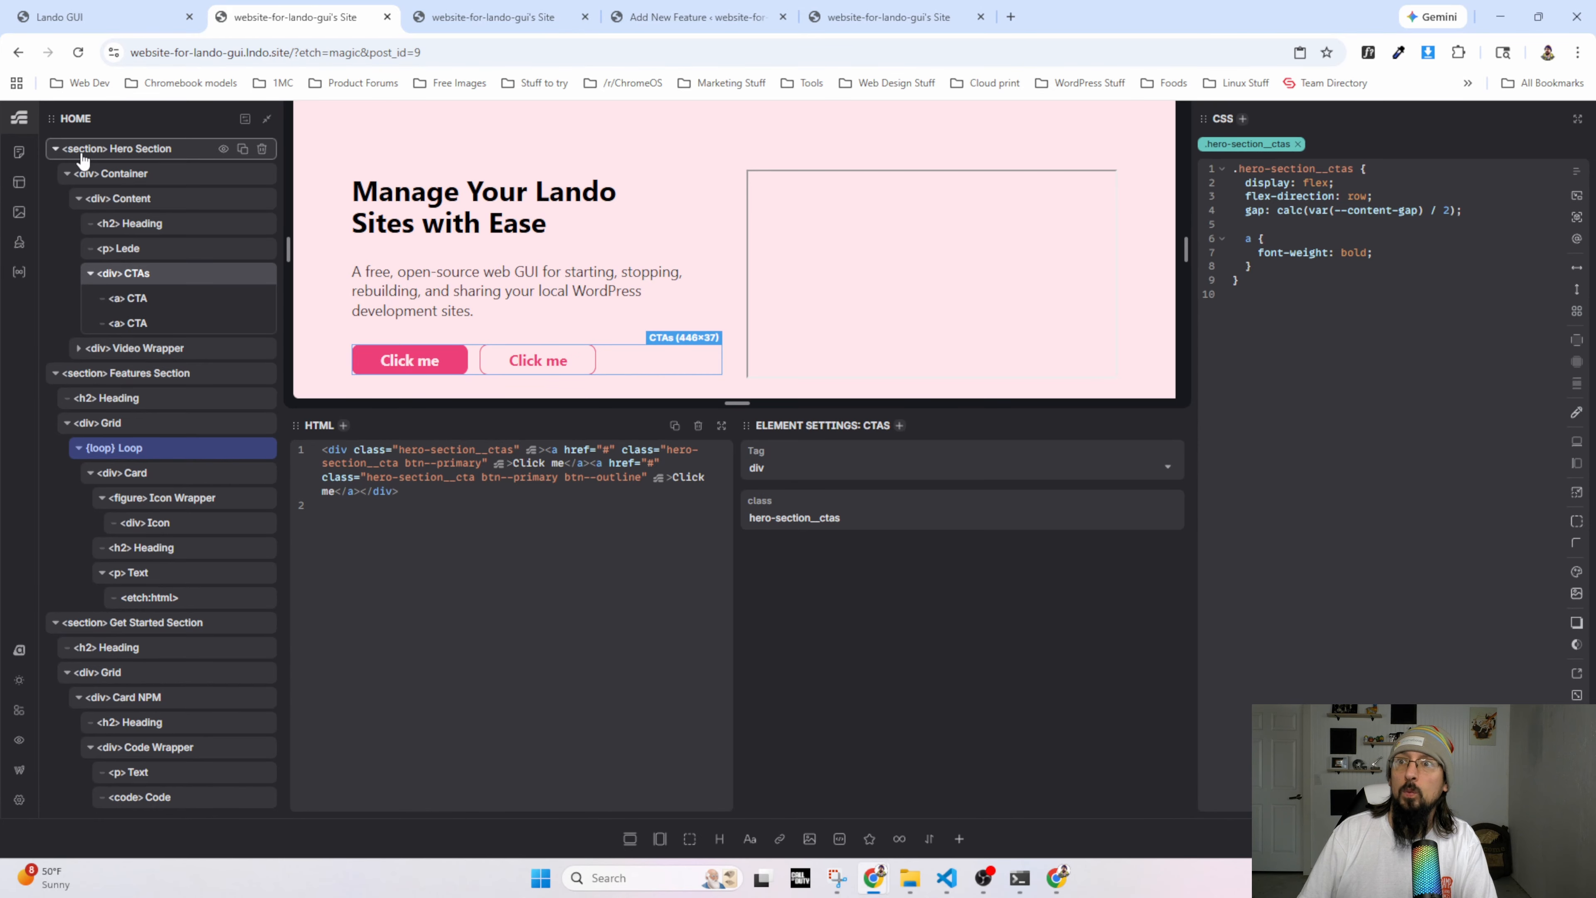
Open the Index template in Etch and edit its EtchBurgerComponent.
{"action": "left_click", "coordinate": [23, 190]}
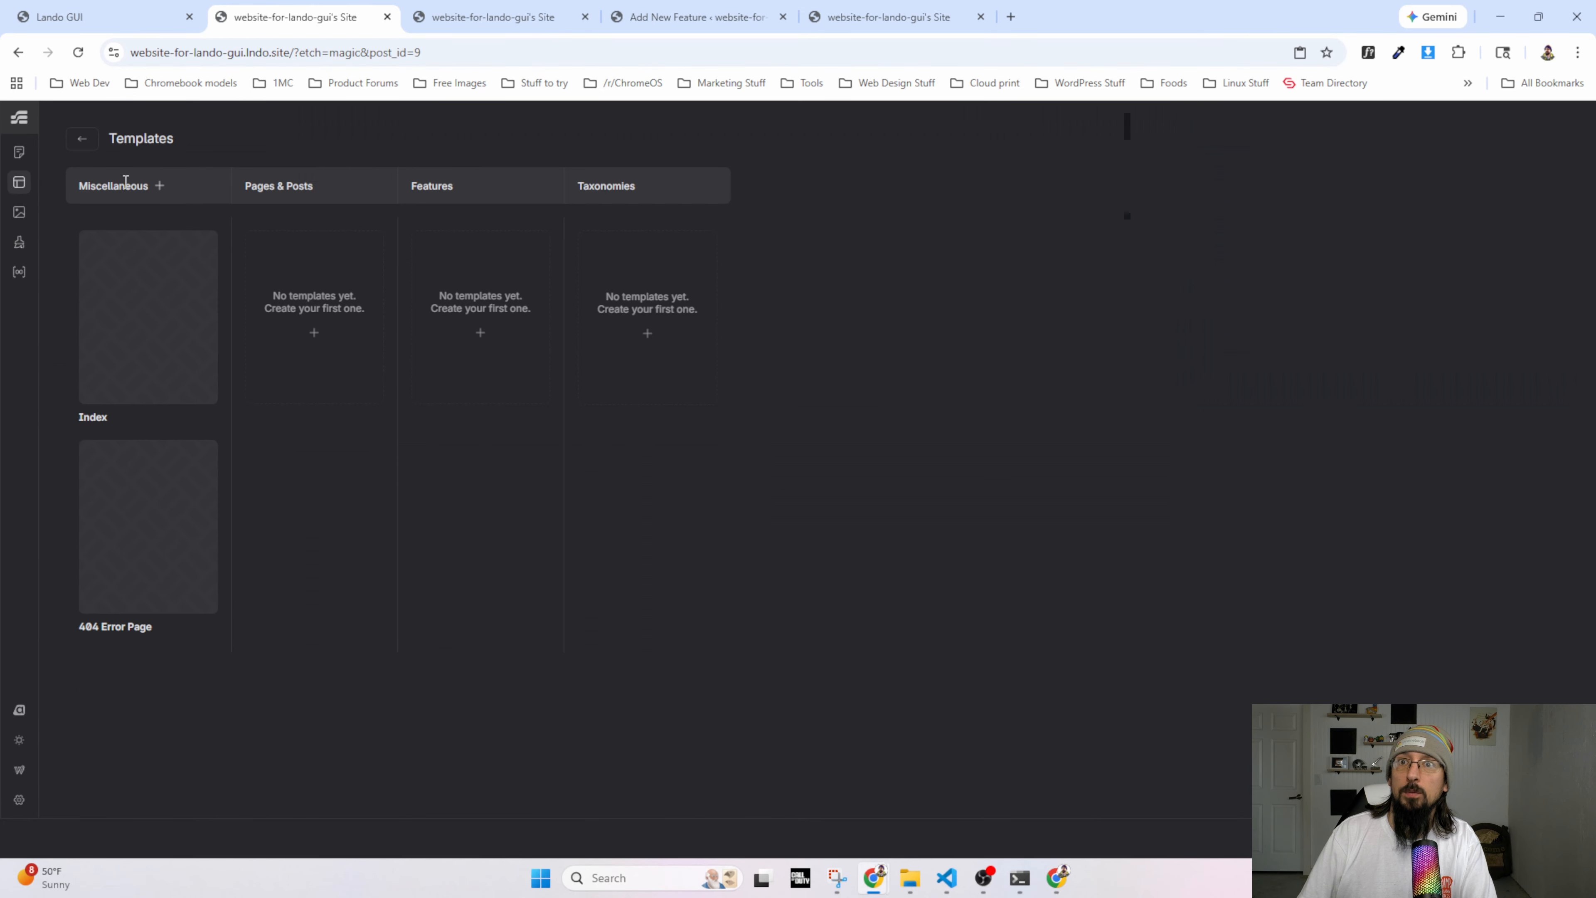
{"action": "left_click", "coordinate": [146, 307]}
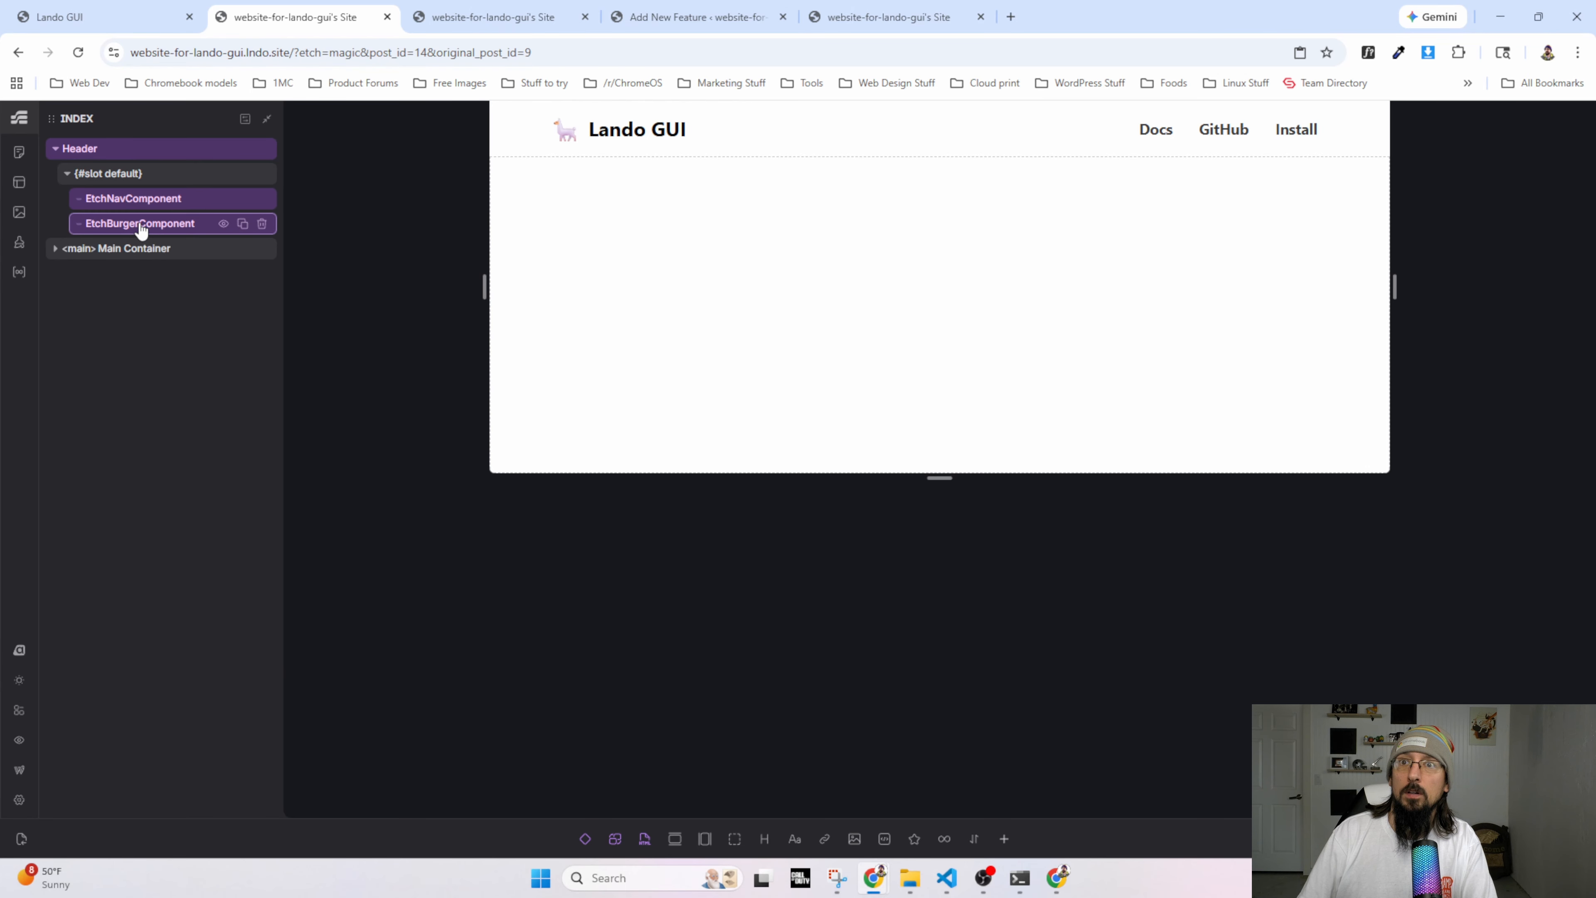
{"action": "right_click", "coordinate": [140, 226]}
{"action": "left_click", "coordinate": [196, 391]}
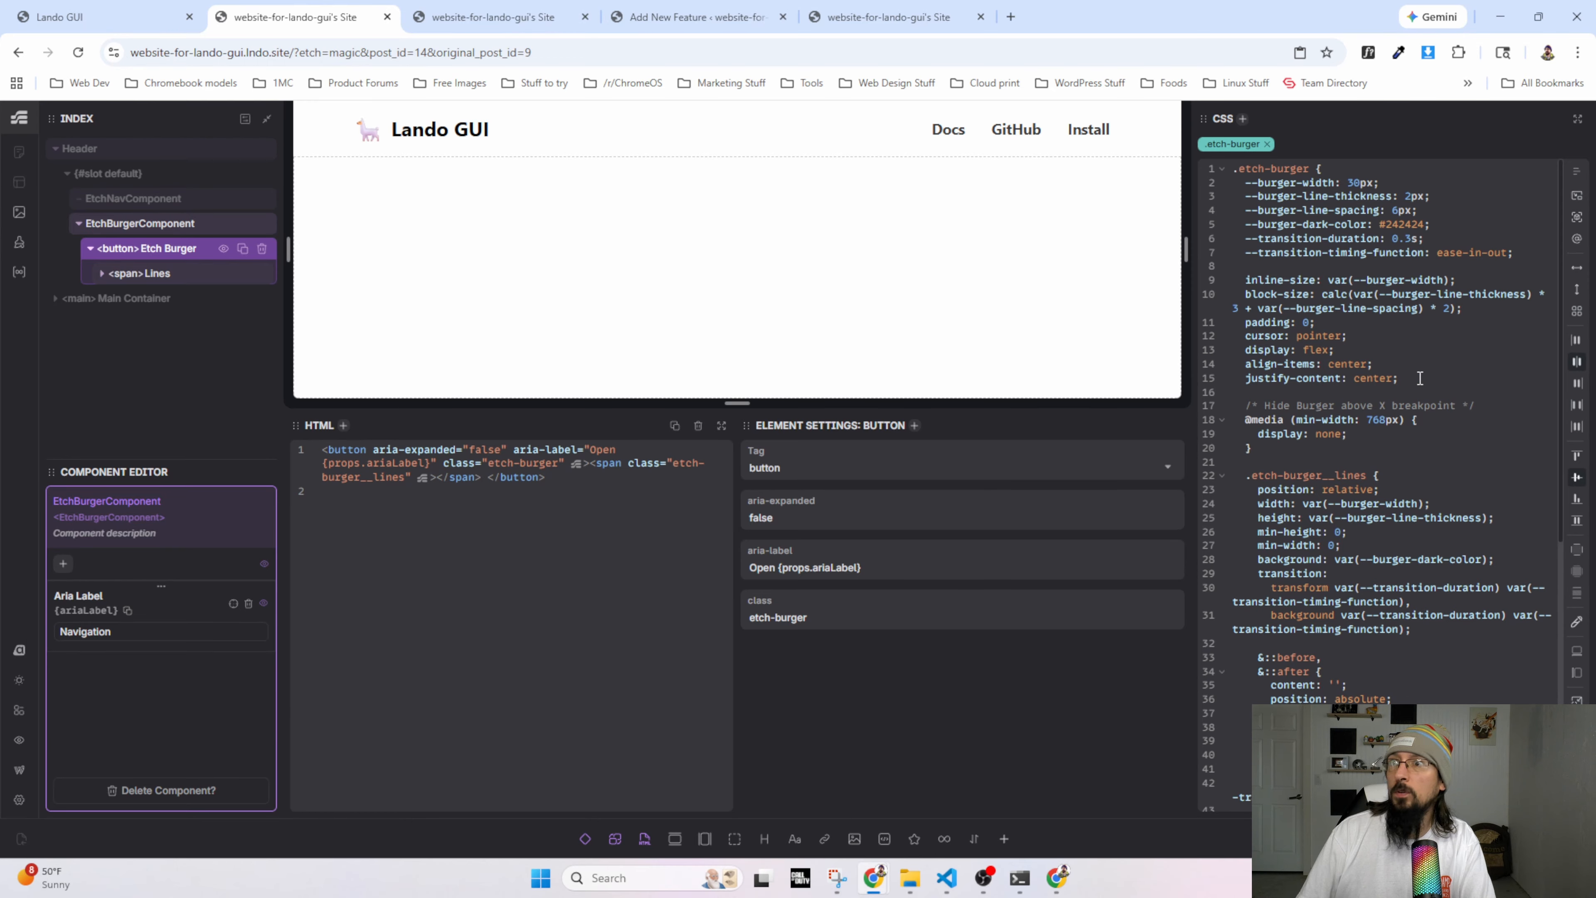
Narrow the Etch preview to about 330 px, add align-self: flex-end to .etch-burger, and return to the live home page to check it.
{"action": "left_click_drag", "start_coordinate": [1185, 248], "coordinate": [879, 249]}
{"action": "key", "text": "Return"}
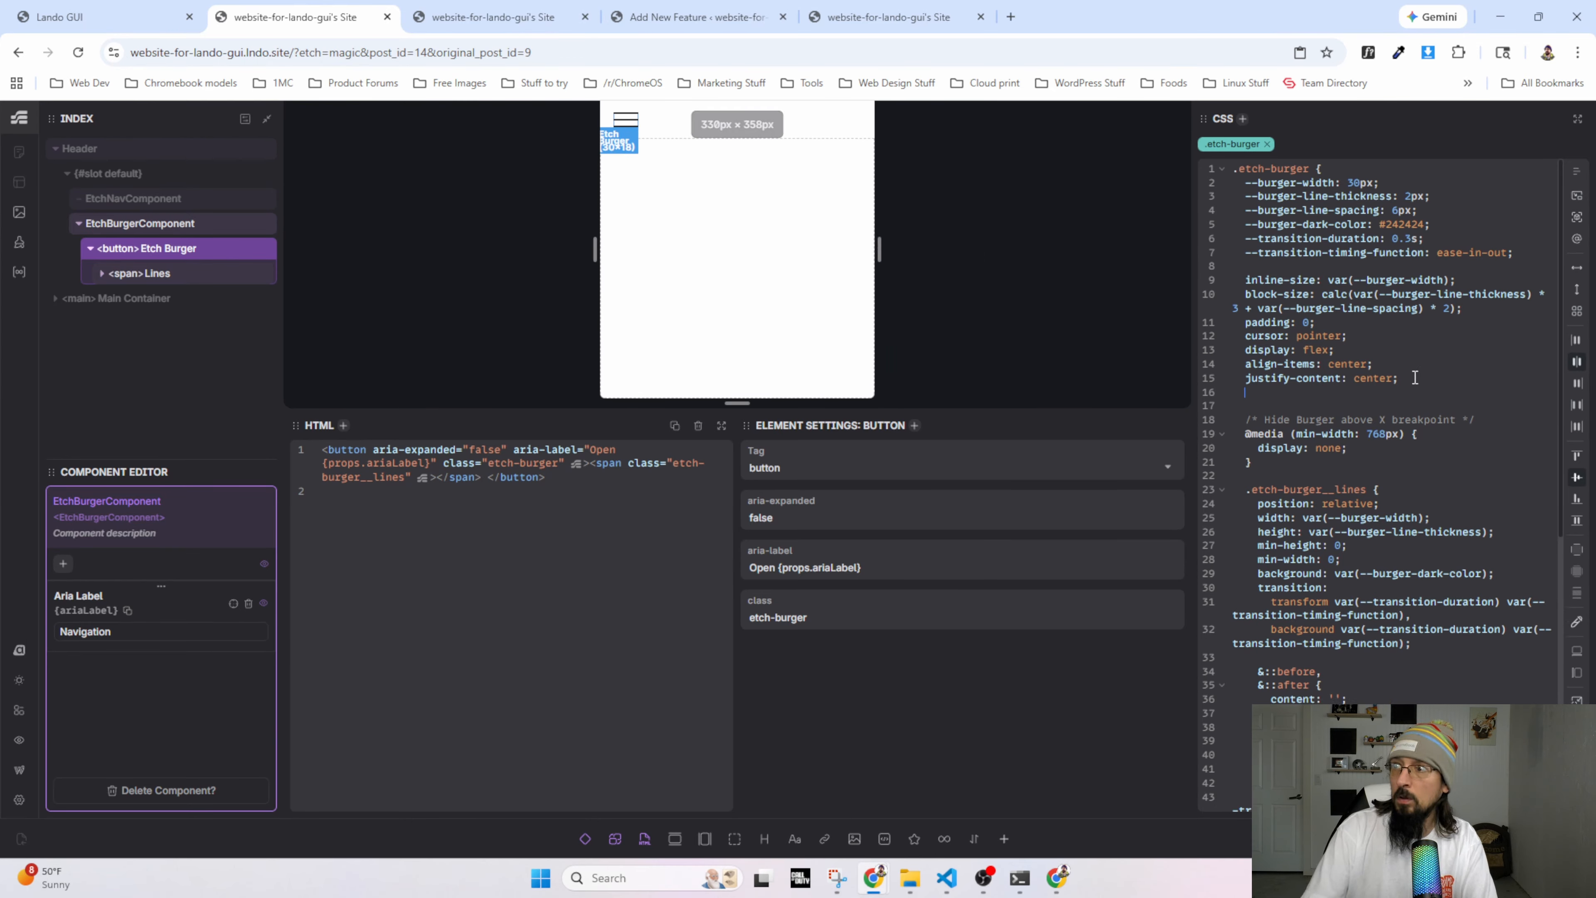
{"action": "type", "text": "align-se"}
{"action": "key", "text": "Return"}
{"action": "type", "text": ": flex-e"}
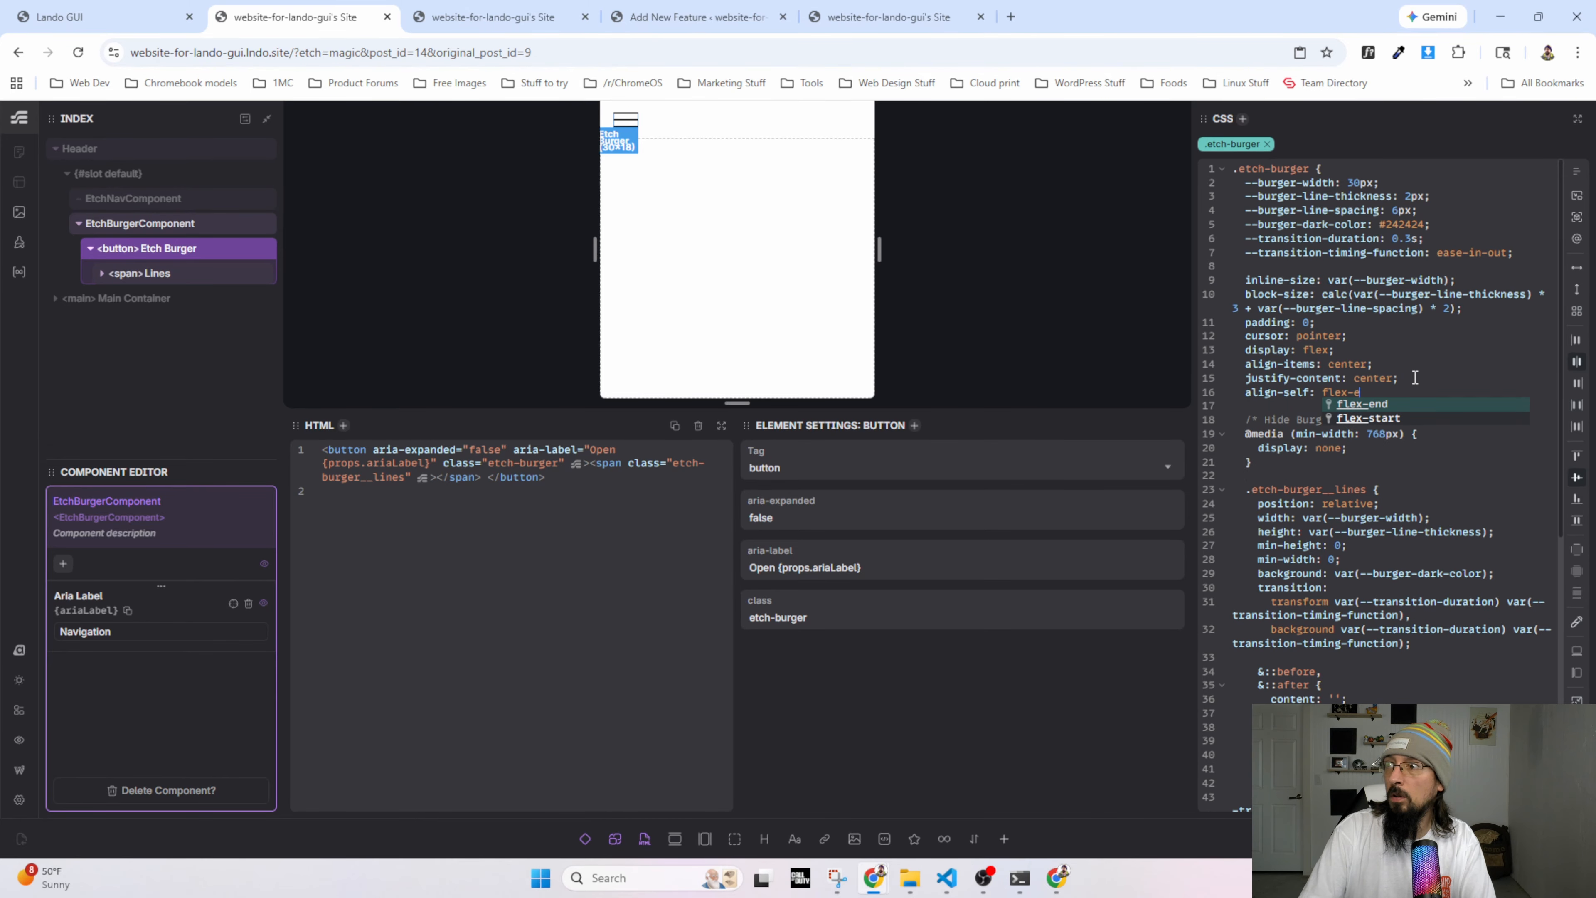
{"action": "key", "text": "Return"}
{"action": "type", "text": ";"}
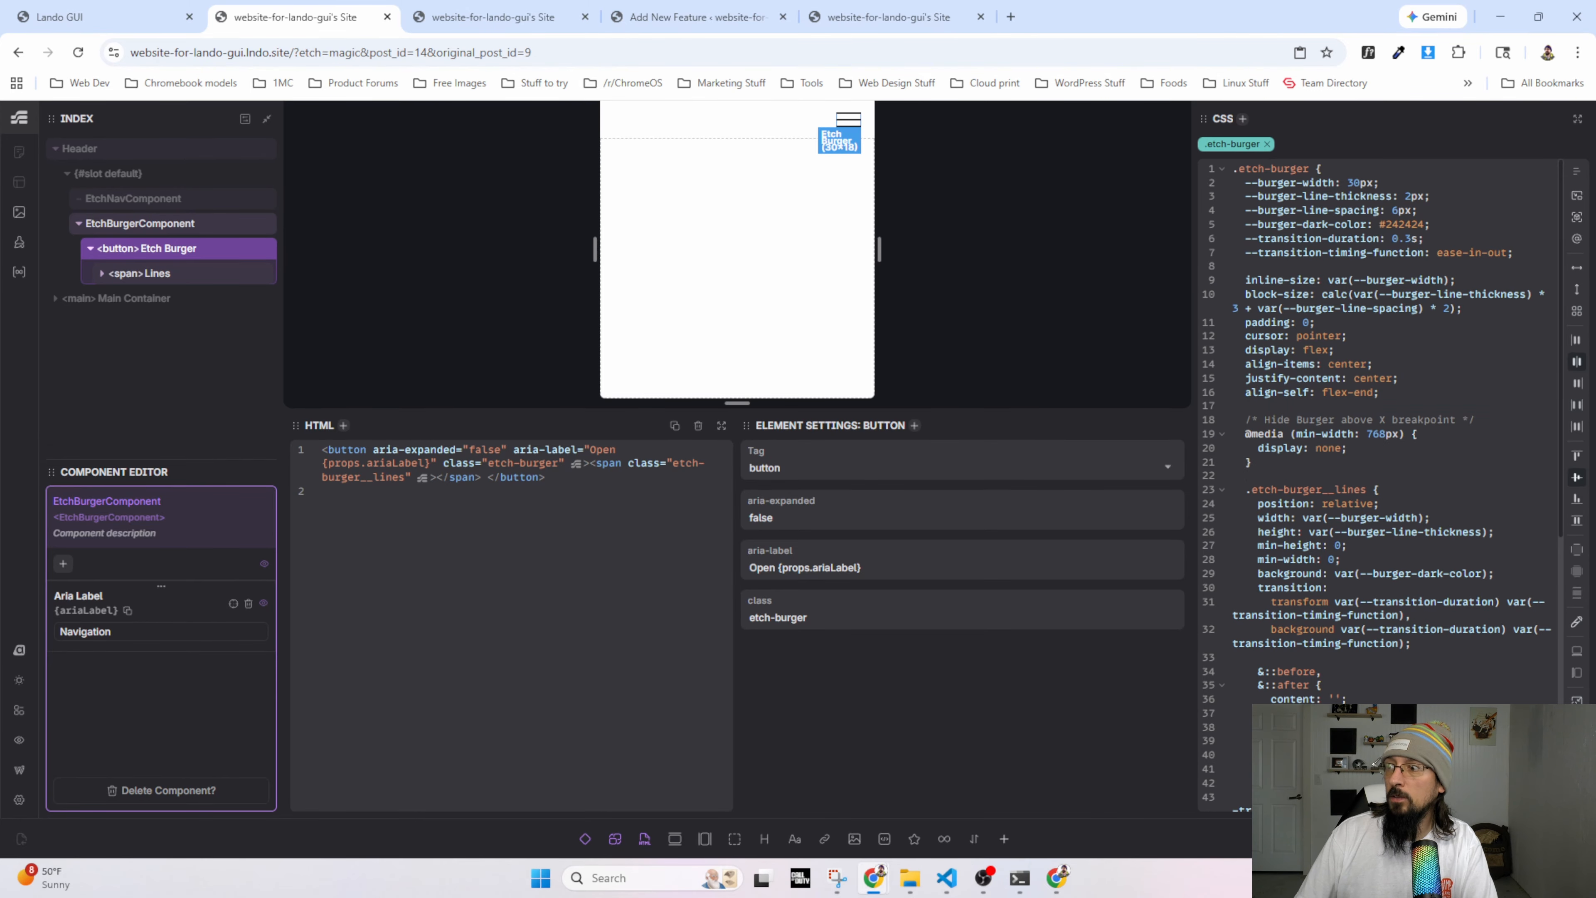
{"action": "left_click", "coordinate": [496, 17]}
{"action": "scroll", "coordinate": [1549, 214], "scroll_direction": "down", "scroll_amount": 8}
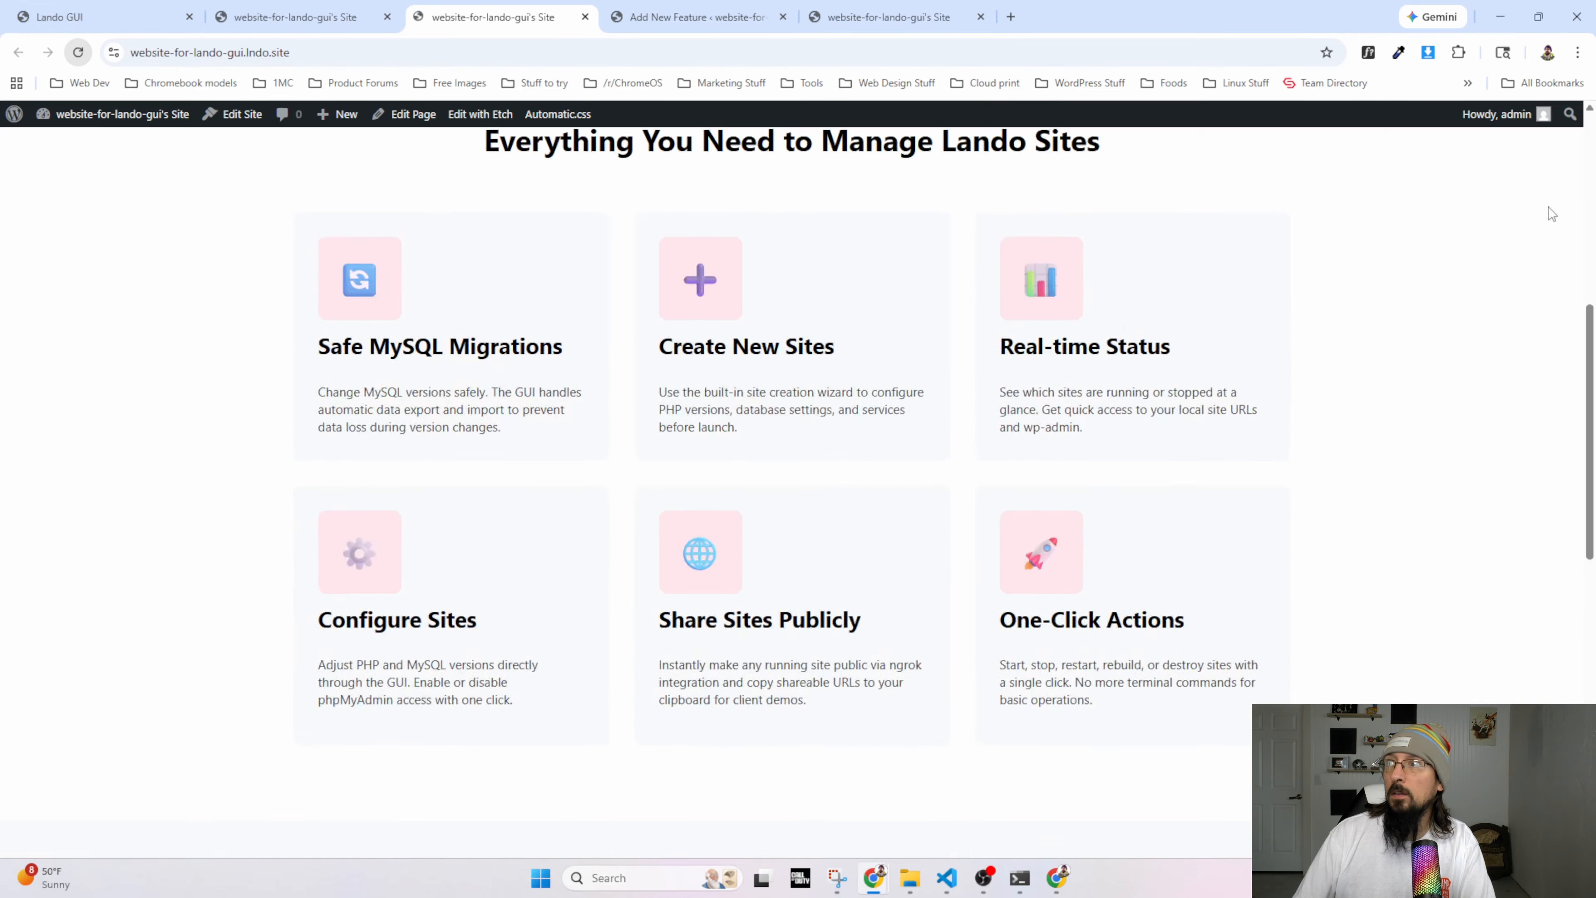
Narrow the live home page further and test the mobile burger menu by opening and closing it repeatedly.
{"action": "scroll", "coordinate": [1549, 214], "scroll_direction": "up", "scroll_amount": 8}
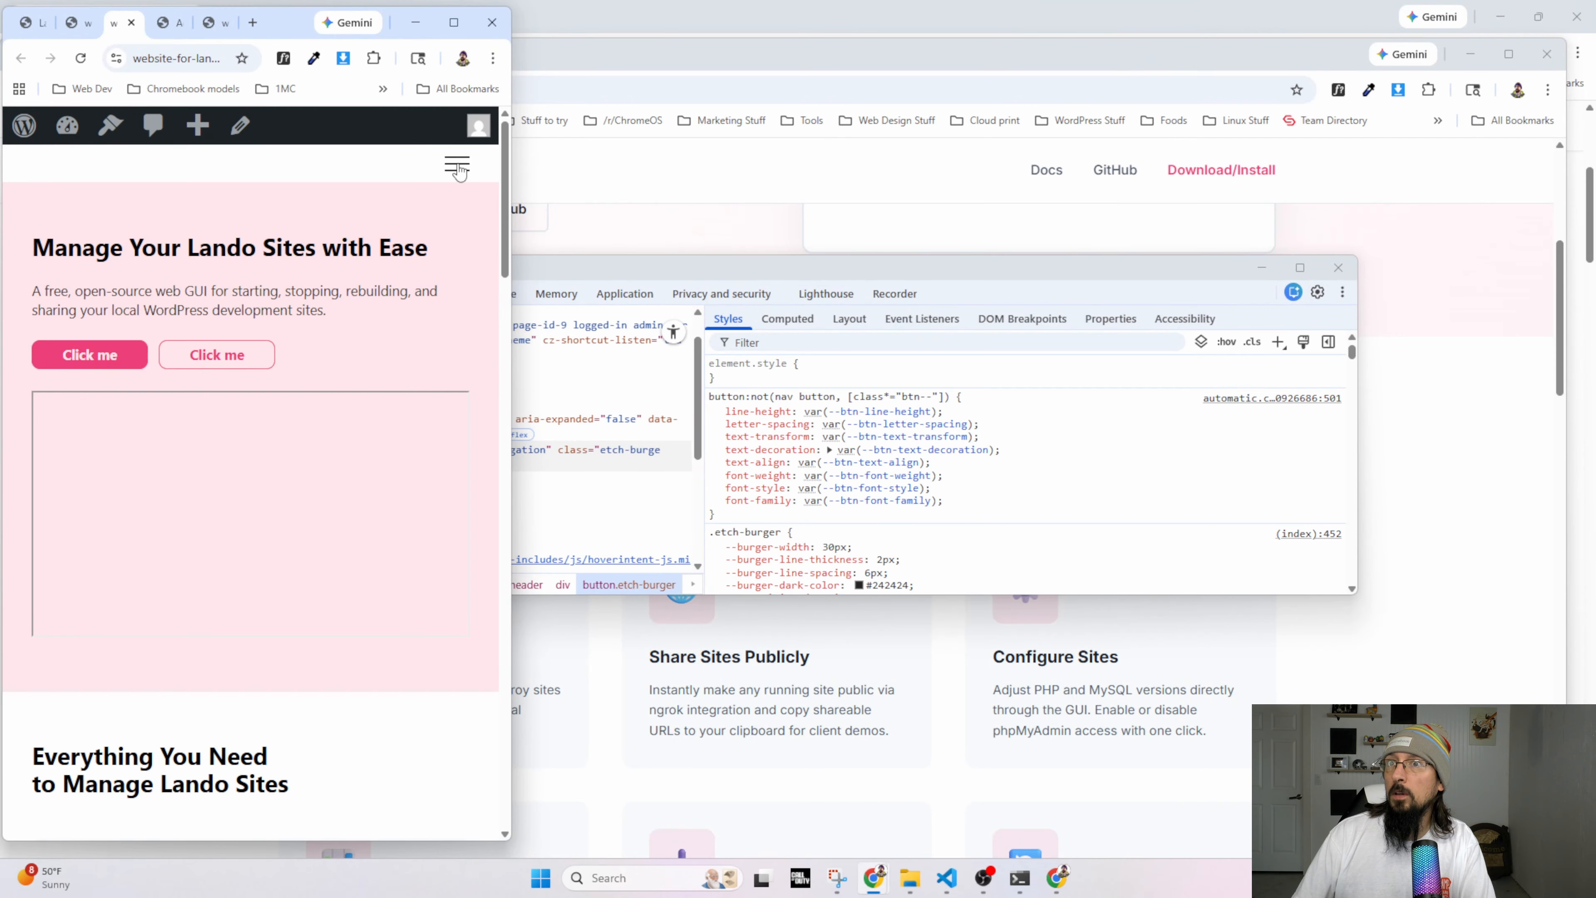
{"action": "left_click", "coordinate": [457, 164]}
{"action": "left_click", "coordinate": [457, 163]}
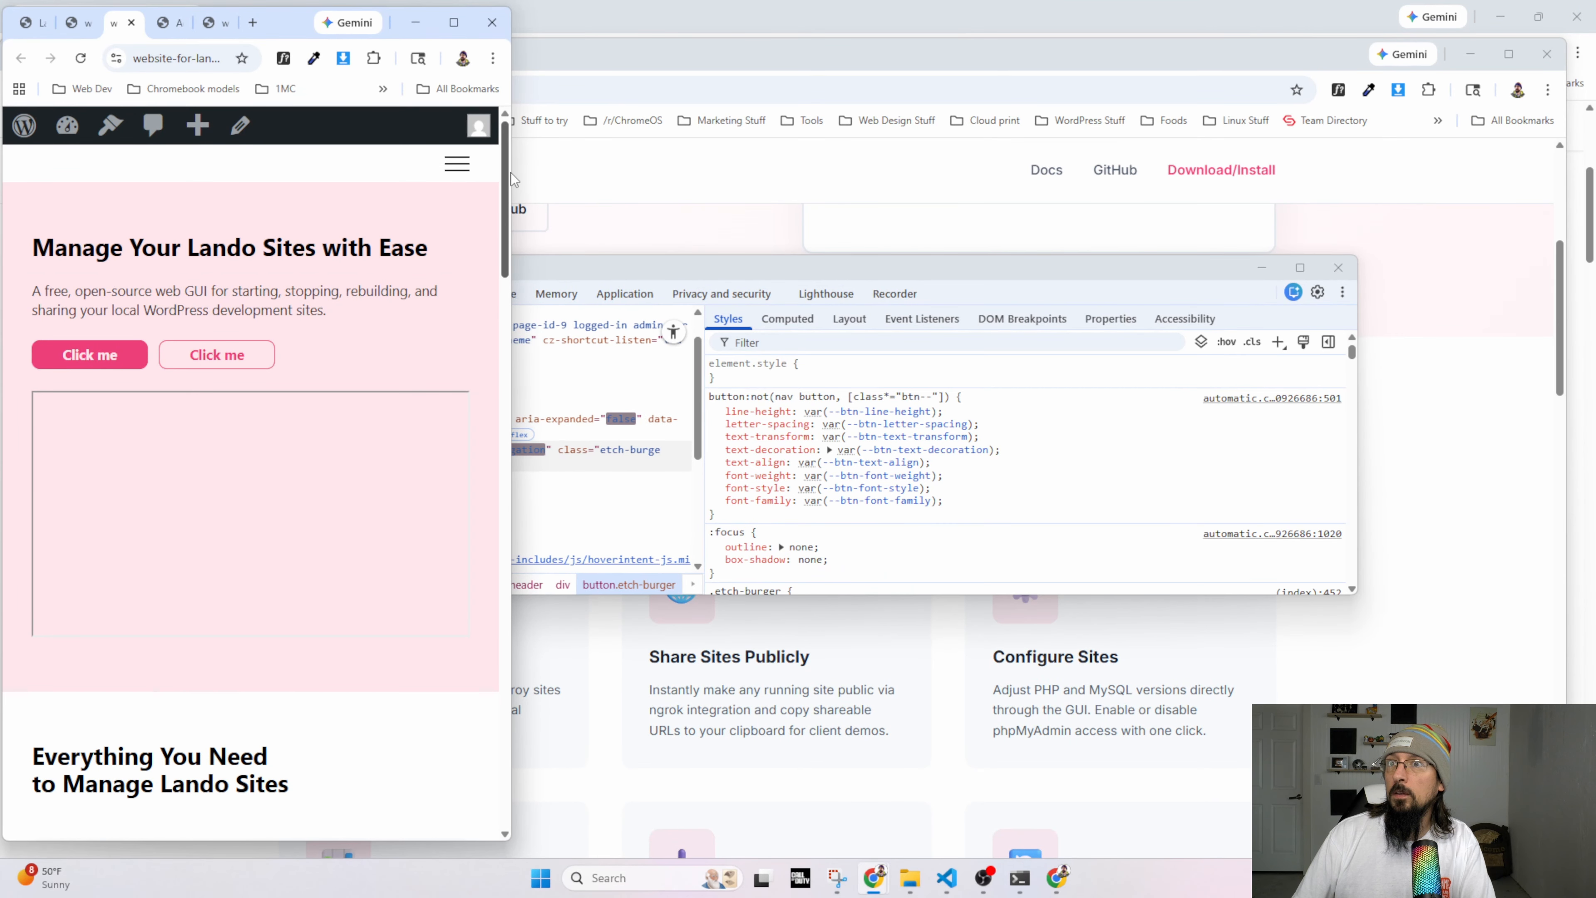
{"action": "left_click_drag", "start_coordinate": [511, 176], "coordinate": [417, 176]}
{"action": "left_click", "coordinate": [374, 170]}
{"action": "left_click", "coordinate": [376, 175]}
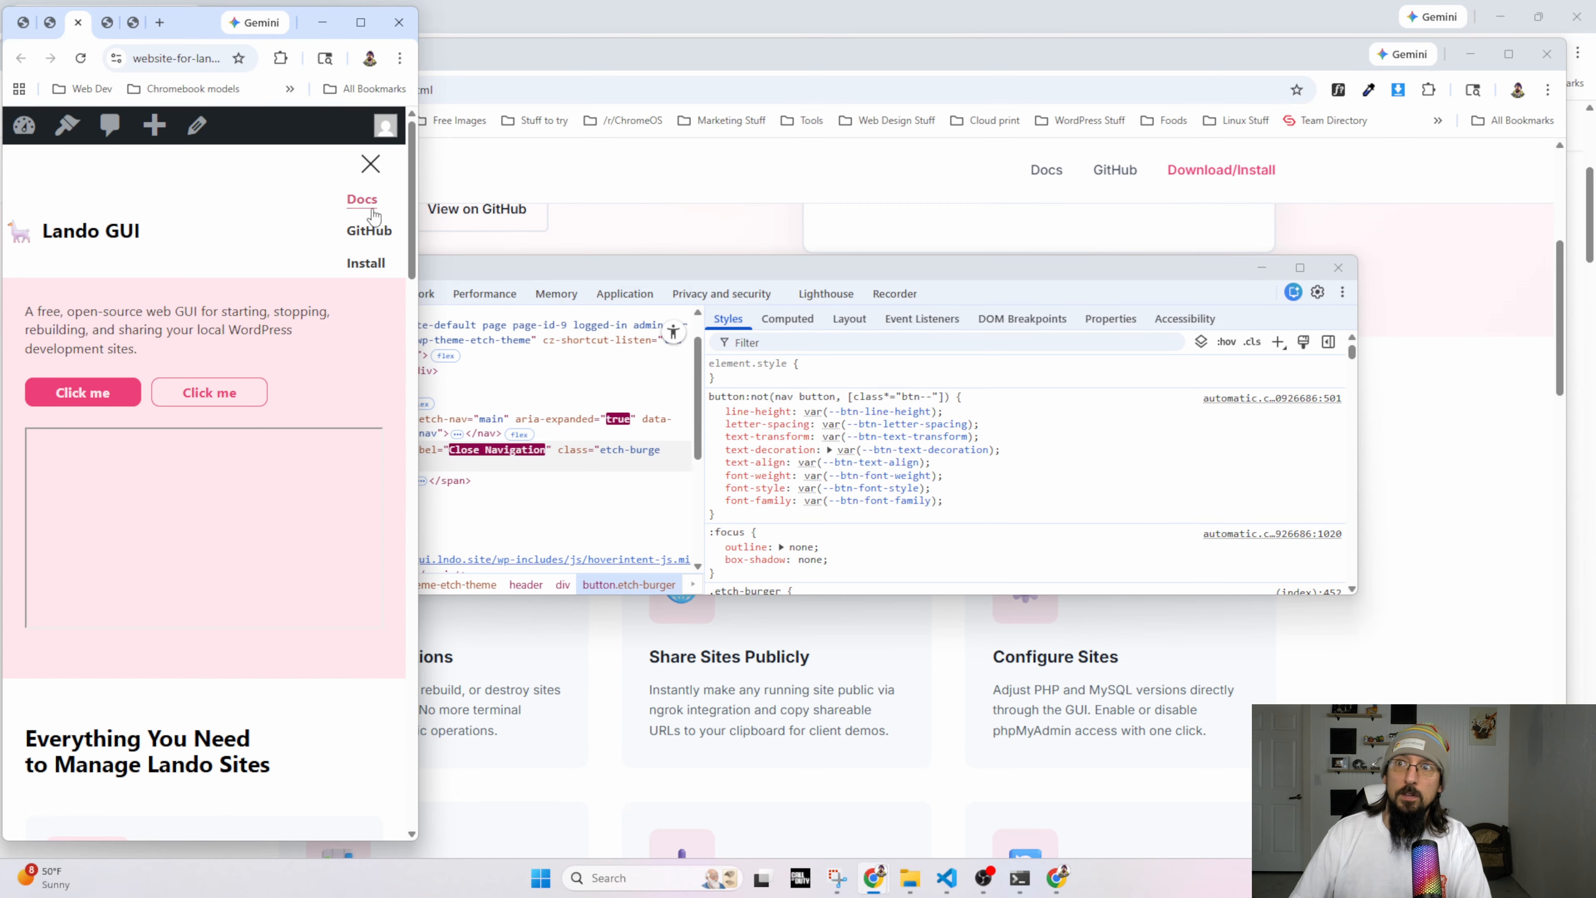
{"action": "left_click", "coordinate": [371, 175]}
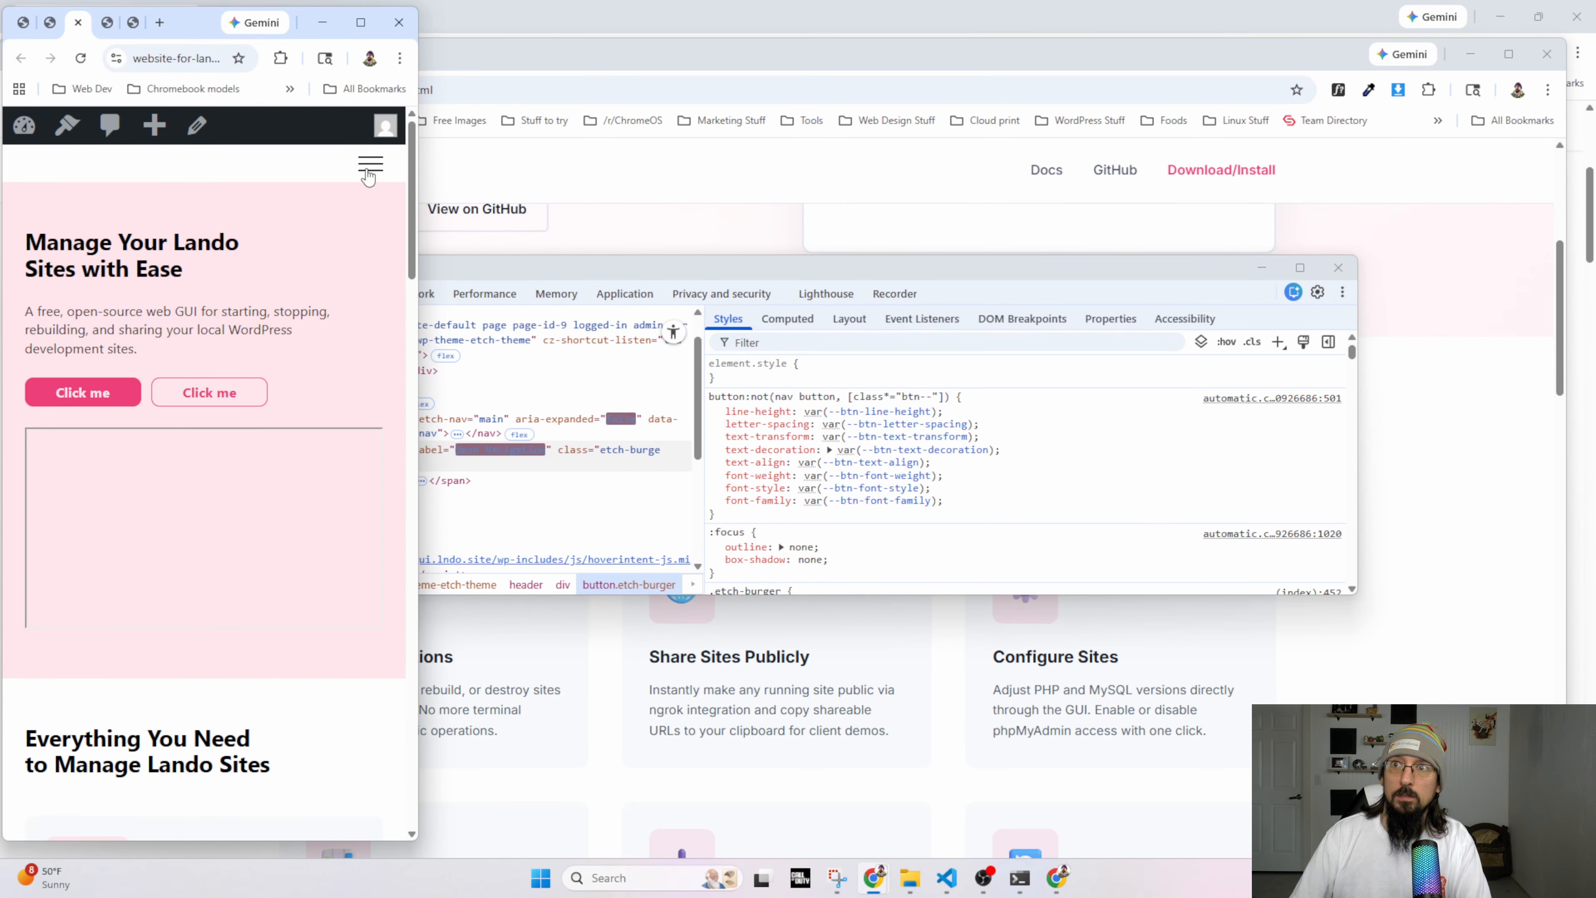
{"action": "left_click", "coordinate": [368, 175]}
{"action": "left_click", "coordinate": [366, 175]}
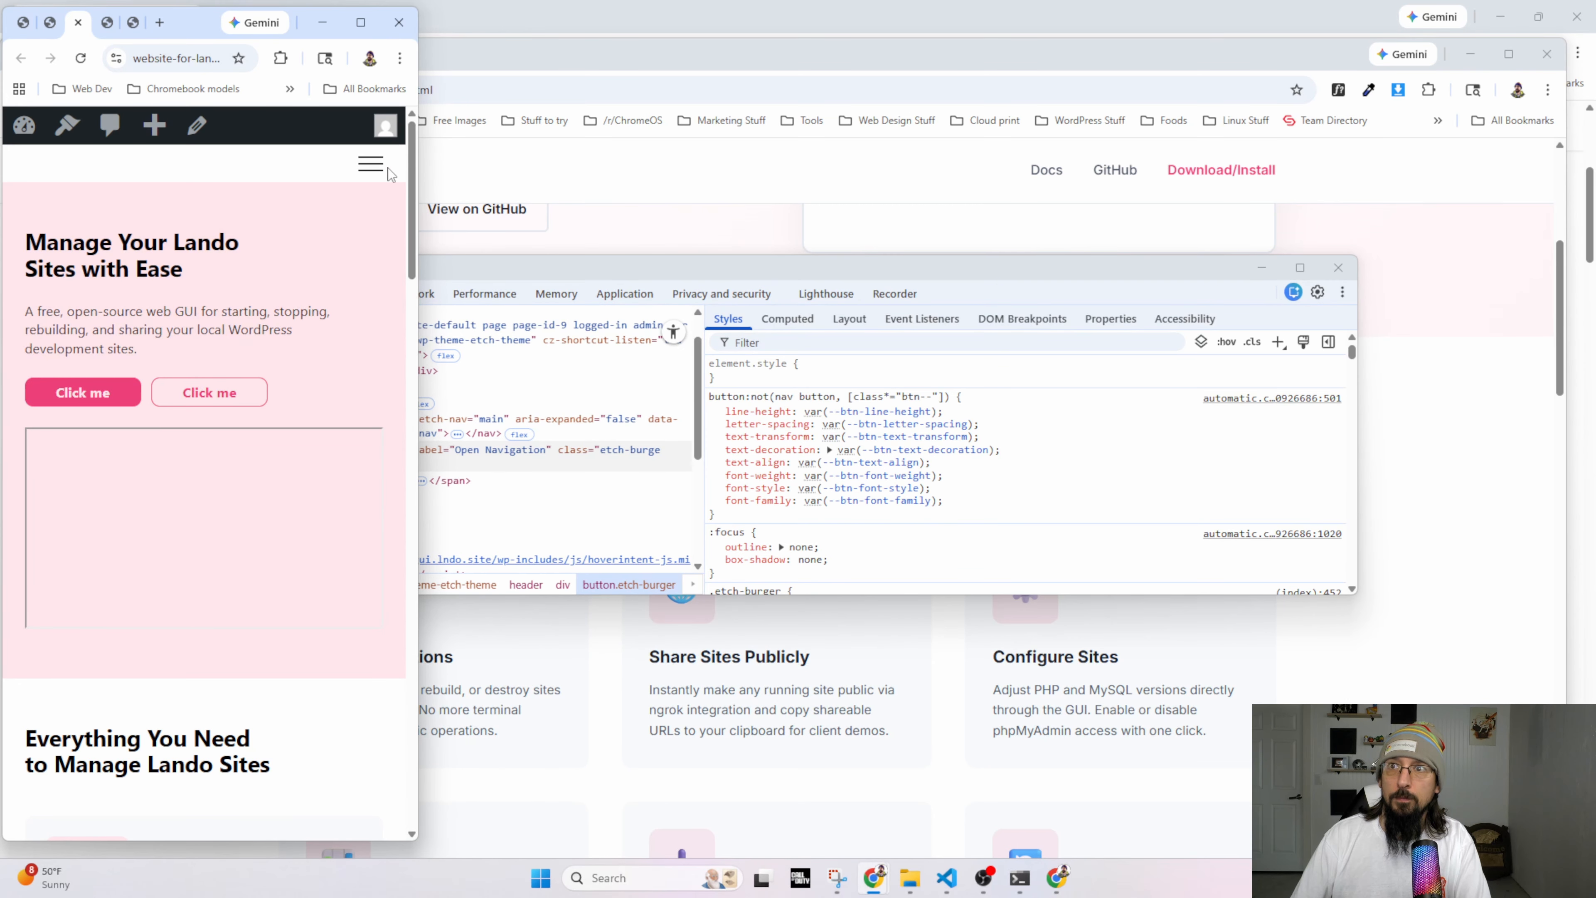
{"action": "left_click", "coordinate": [371, 164]}
{"action": "left_click", "coordinate": [370, 164]}
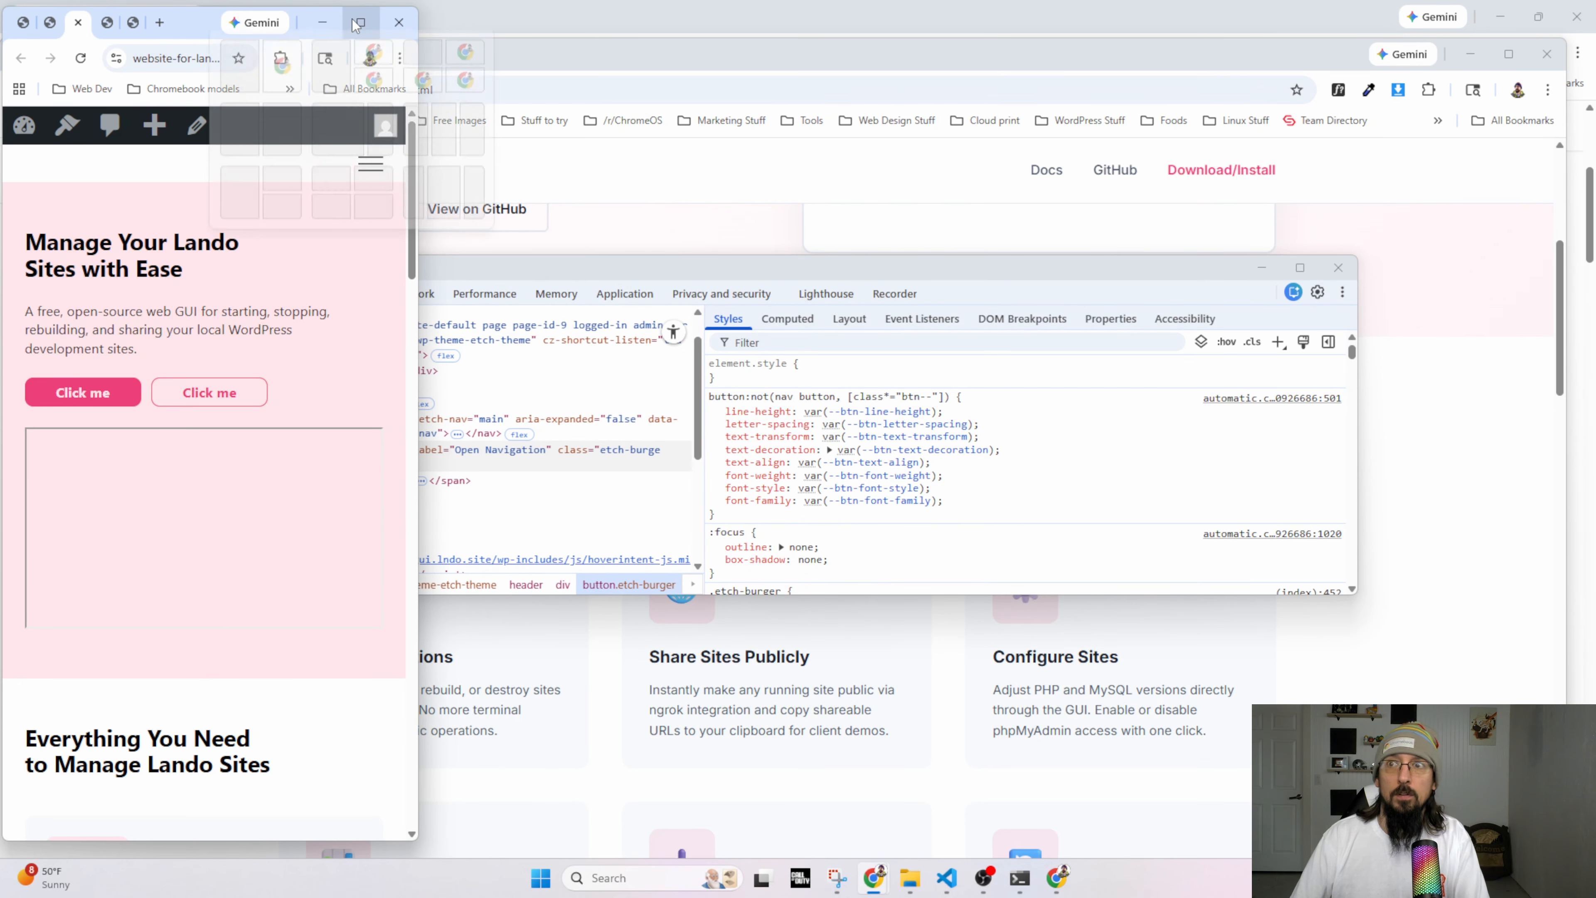
Check the HTML mockup's header and hero at about 500 px and 817 px wide, reloading it, and maximize its window.
{"action": "key", "text": "alt+Tab"}
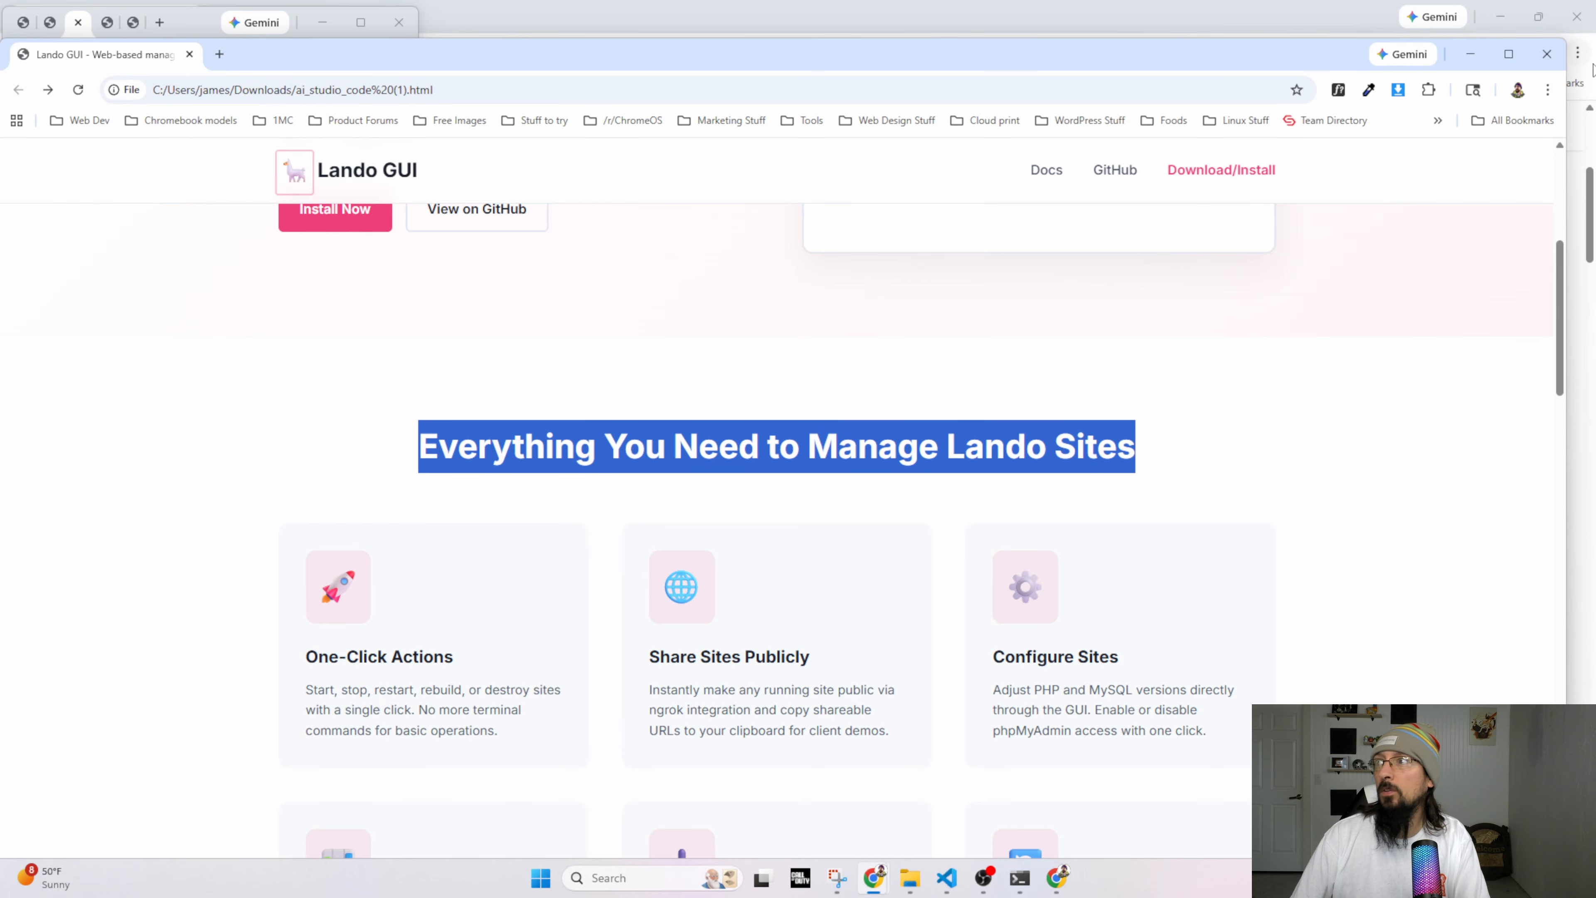
{"action": "left_click_drag", "start_coordinate": [1567, 72], "coordinate": [318, 104]}
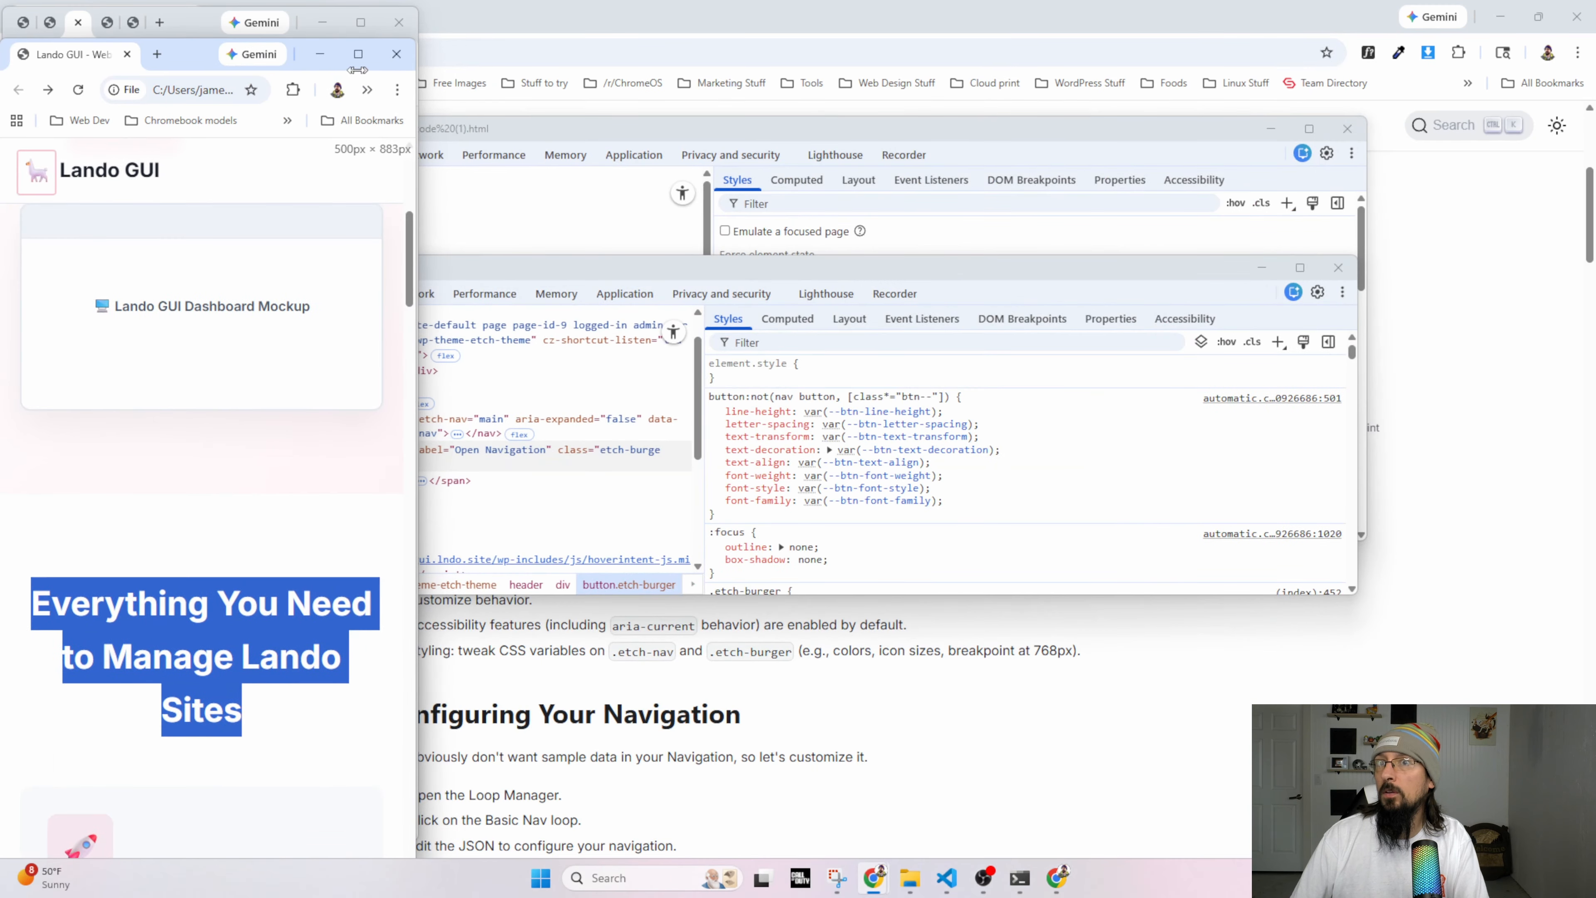
{"action": "scroll", "coordinate": [371, 205], "scroll_direction": "up", "scroll_amount": 7}
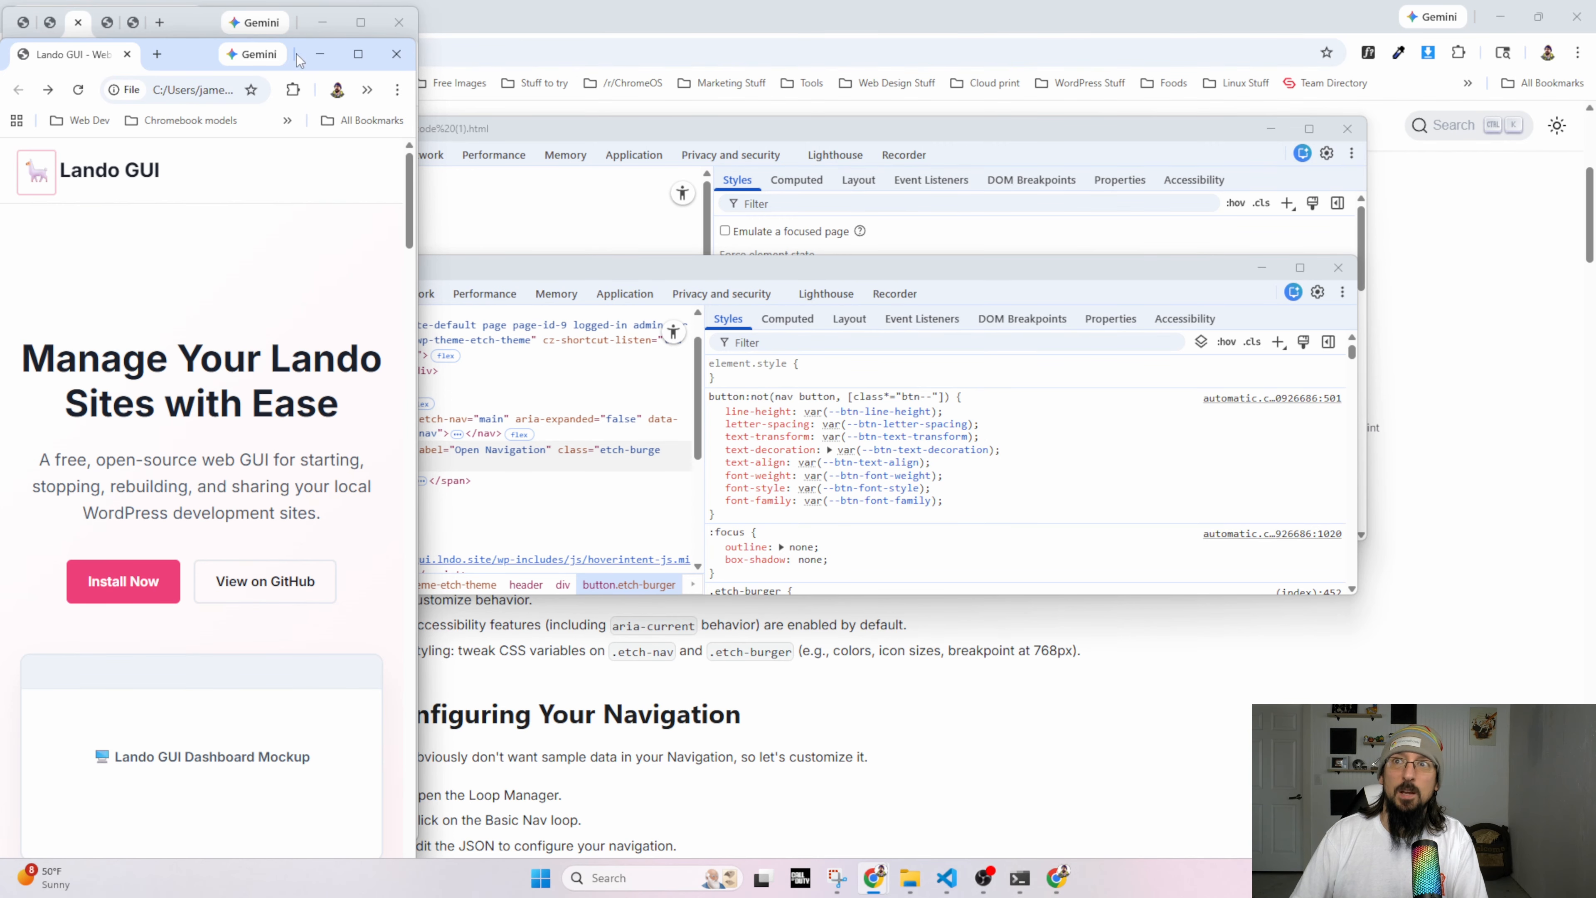
{"action": "left_click", "coordinate": [80, 90]}
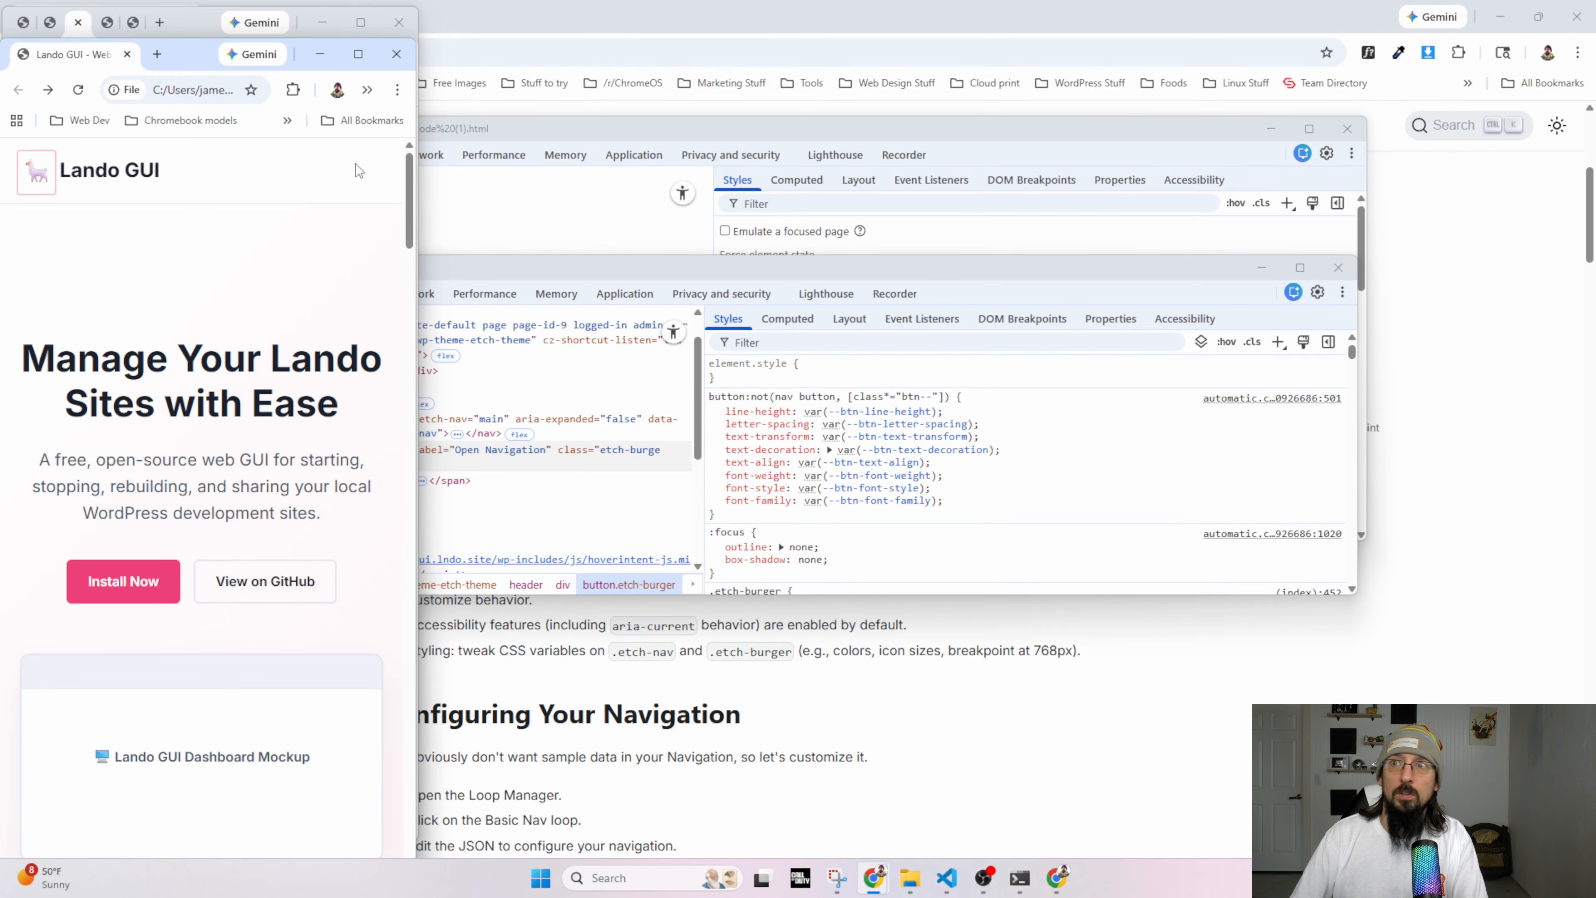
{"action": "left_click_drag", "start_coordinate": [417, 158], "coordinate": [678, 145]}
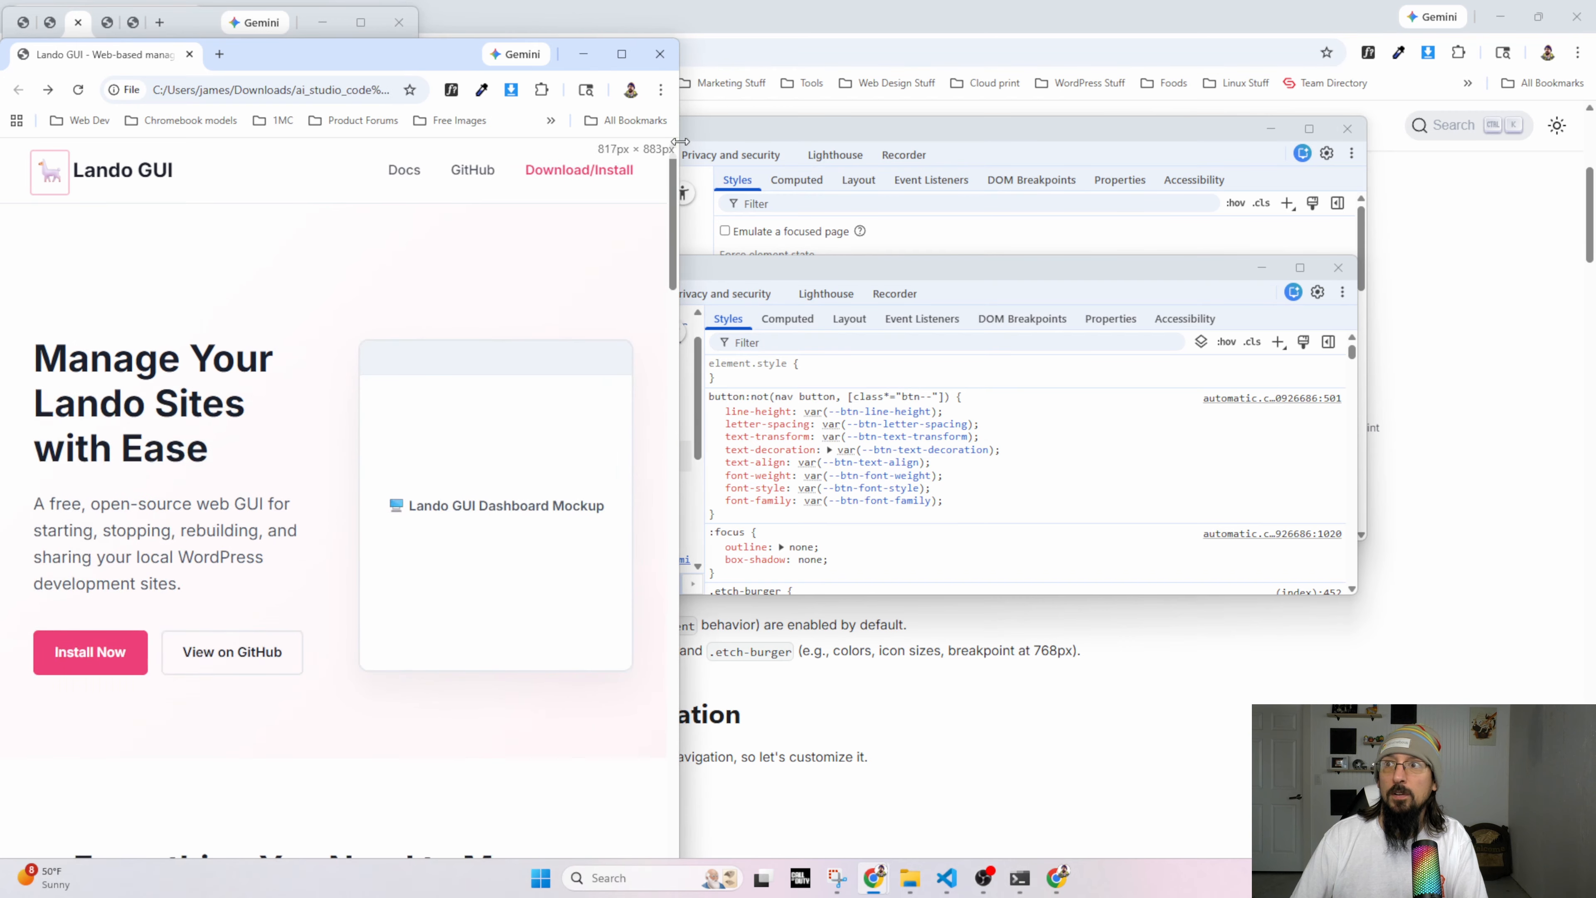
{"action": "left_click", "coordinate": [622, 54]}
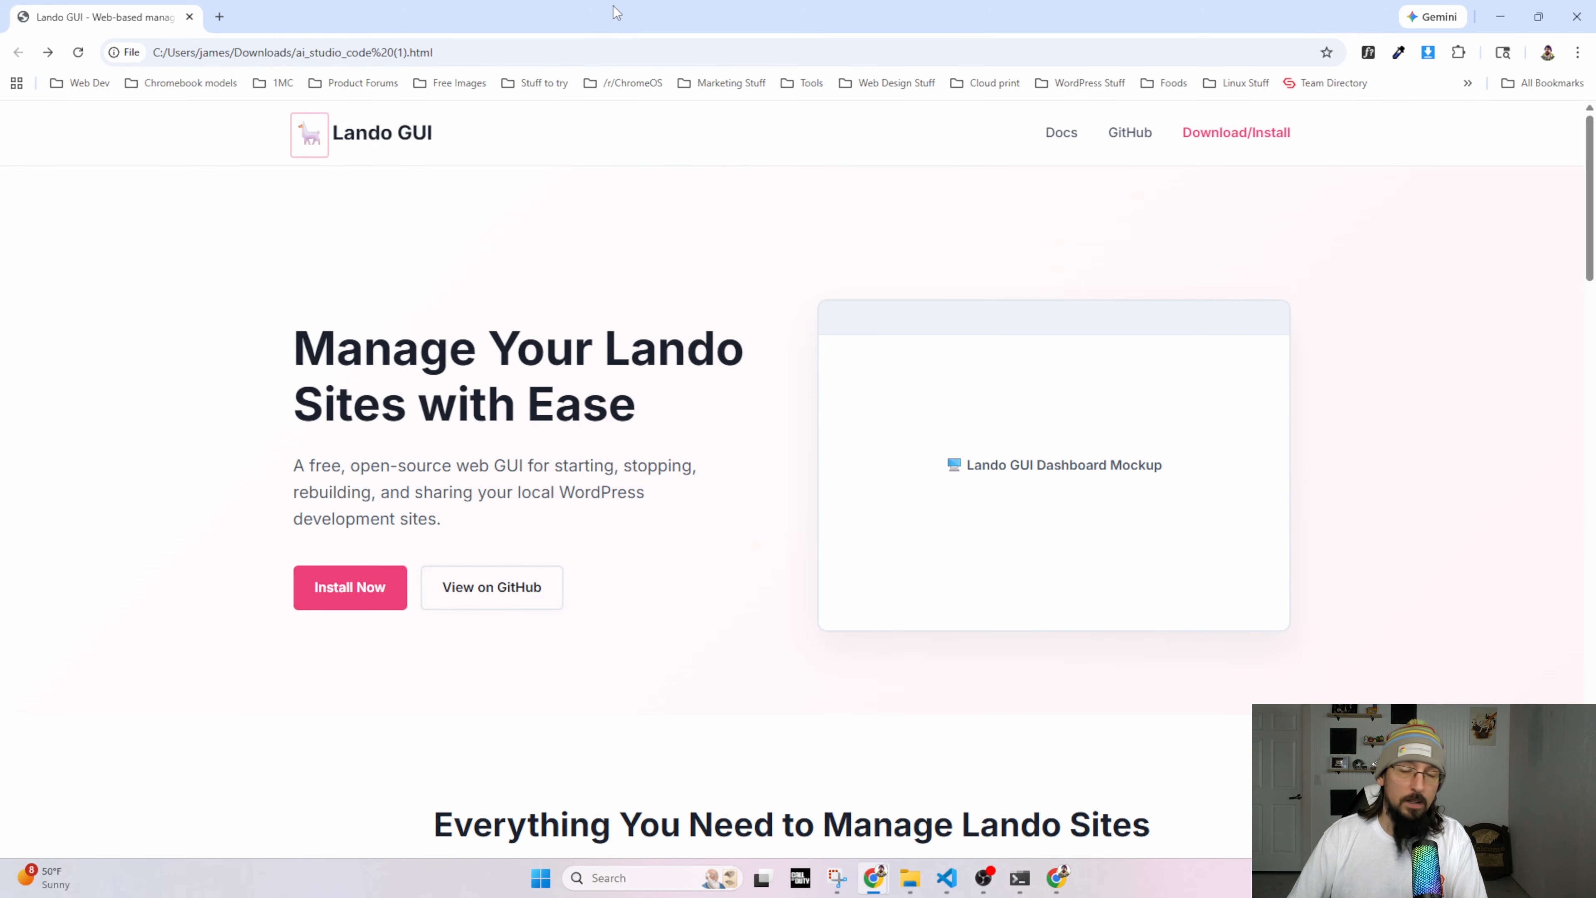
{"action": "key", "text": "alt+Tab"}
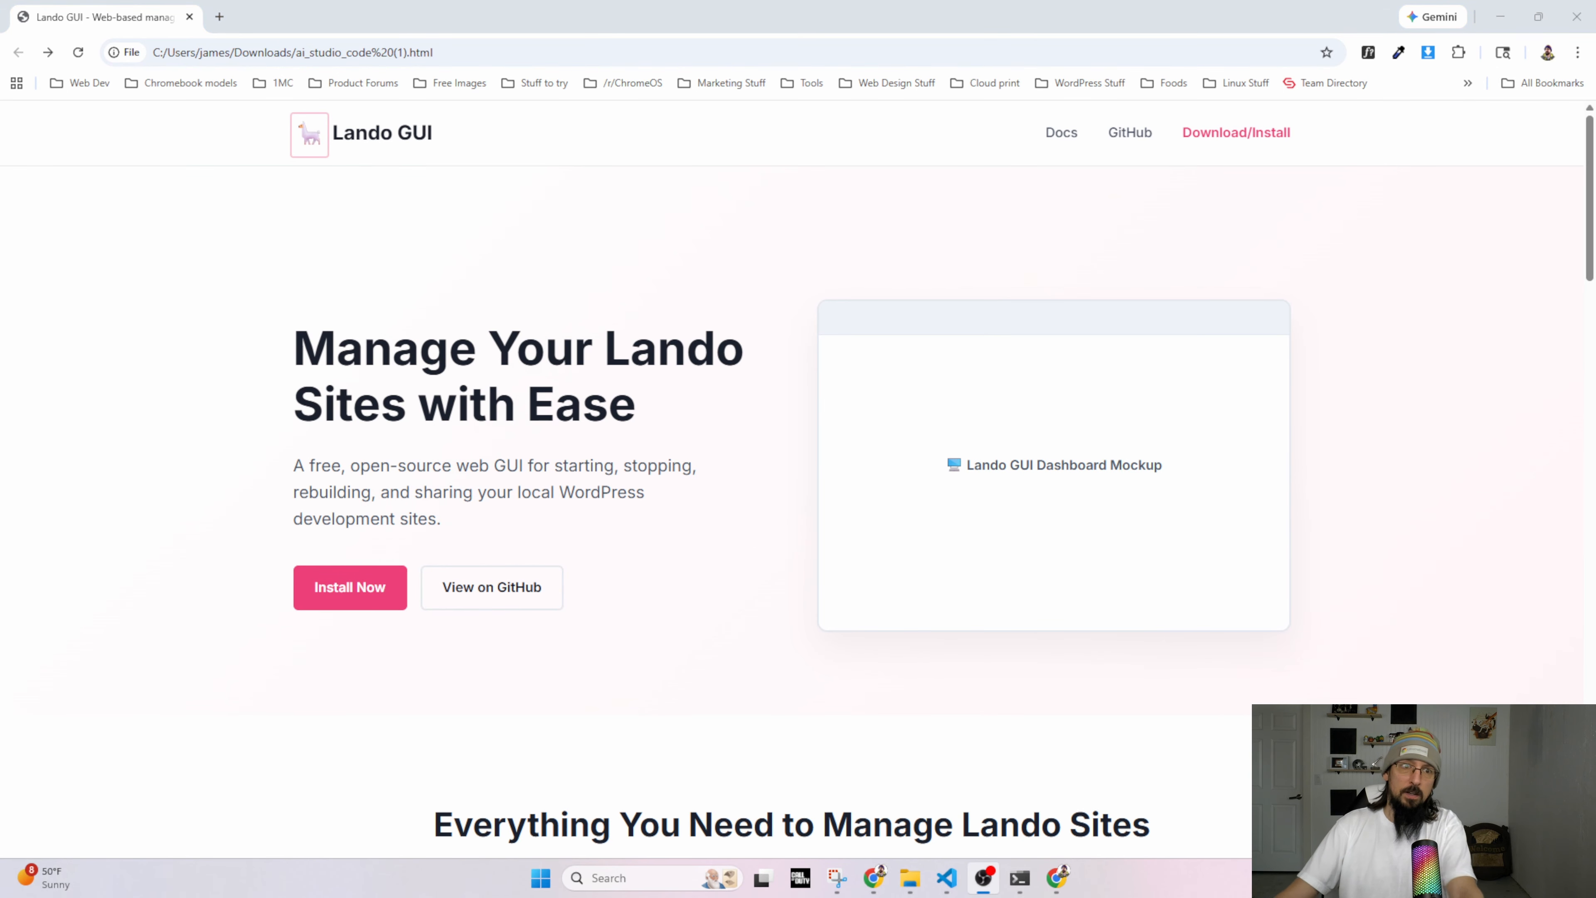